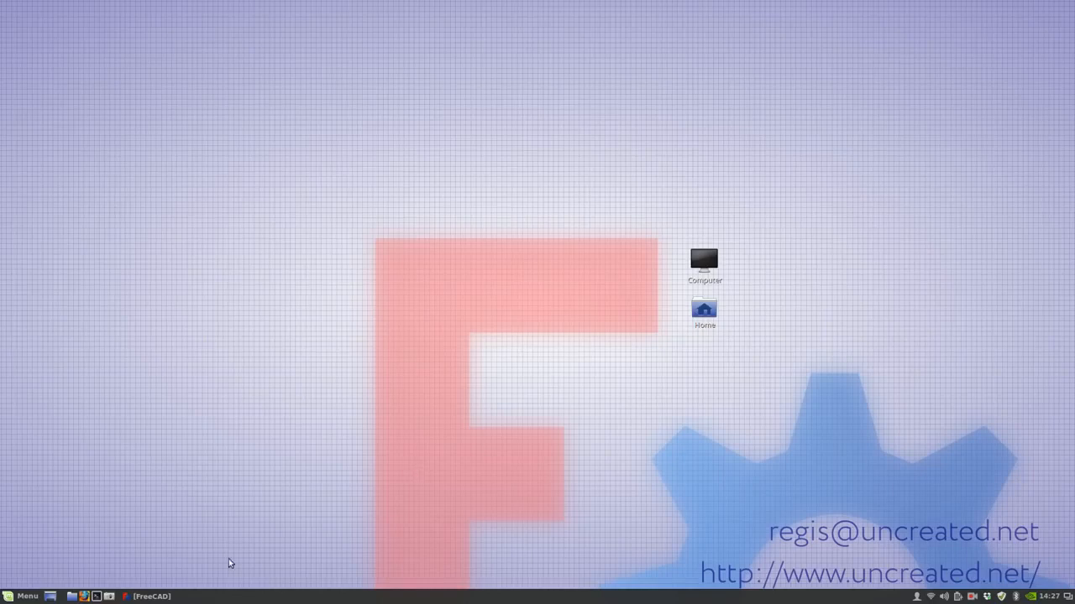
- Switch to FreeCAD and open the FreeCAD website inside the application
click(175, 593)
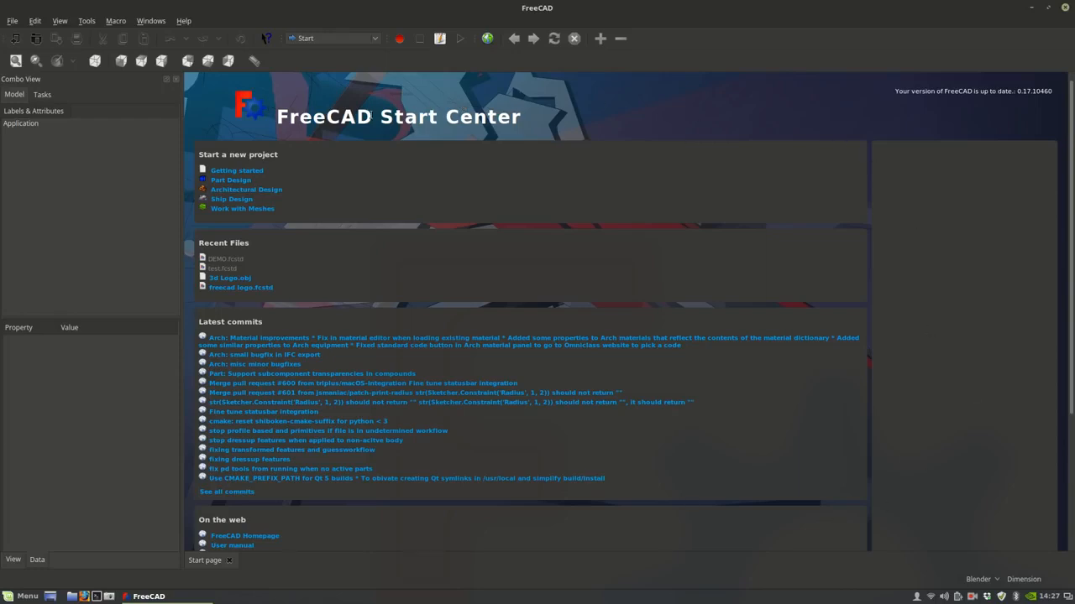
click(489, 40)
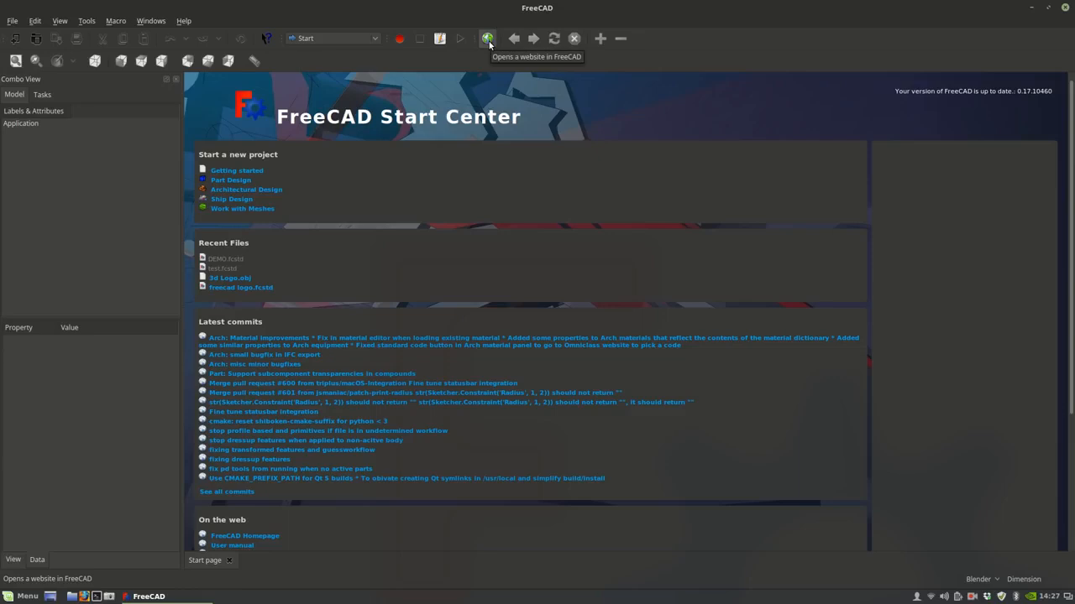
click(488, 40)
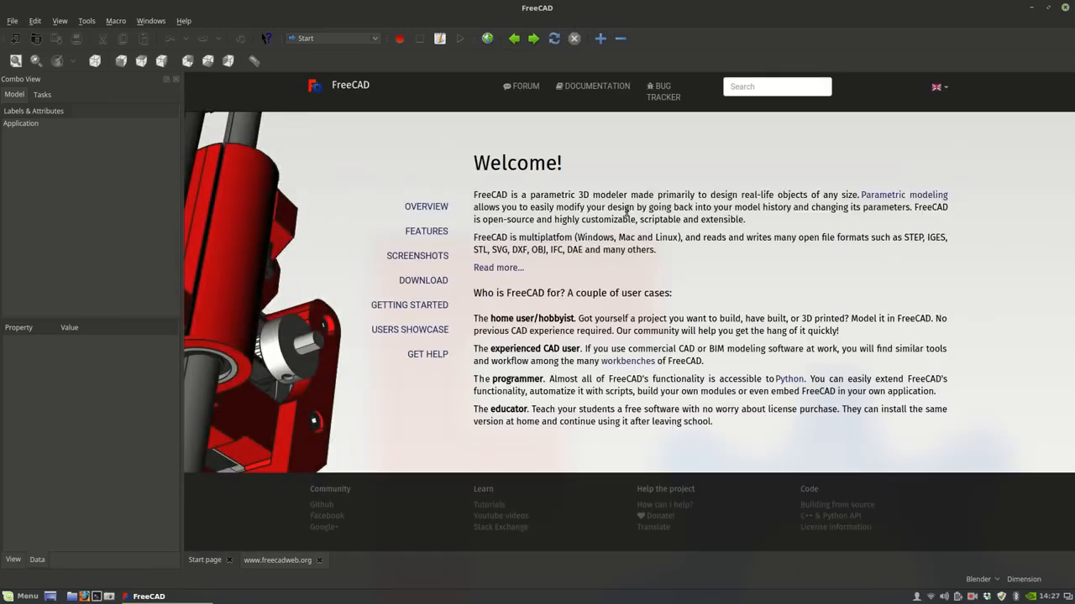
- Open the website's forum and look through the Users and Development sections of the board index
click(523, 87)
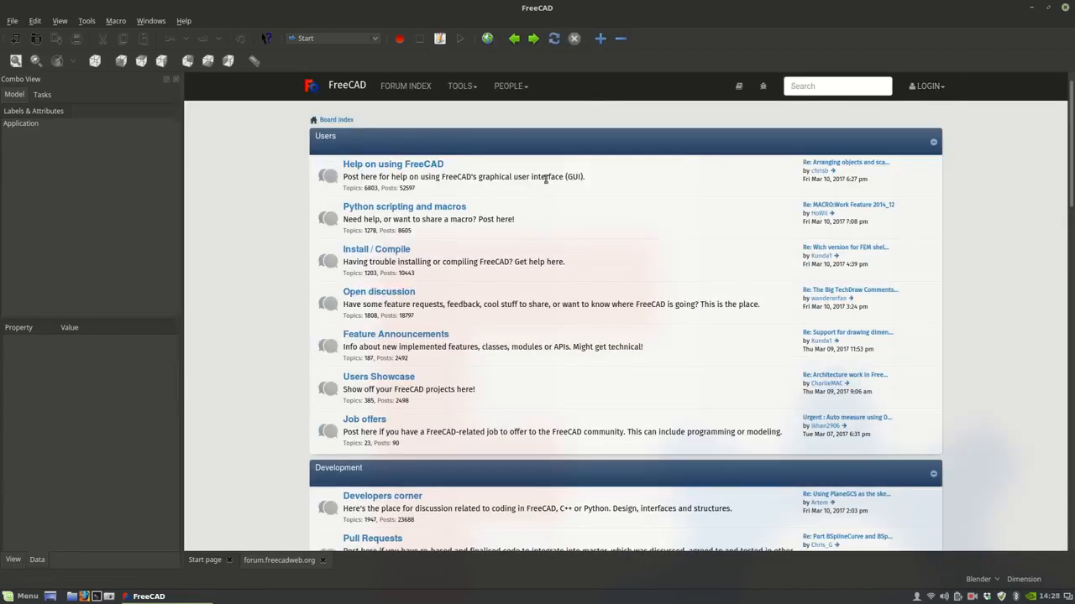
scroll(422, 349, down, 5)
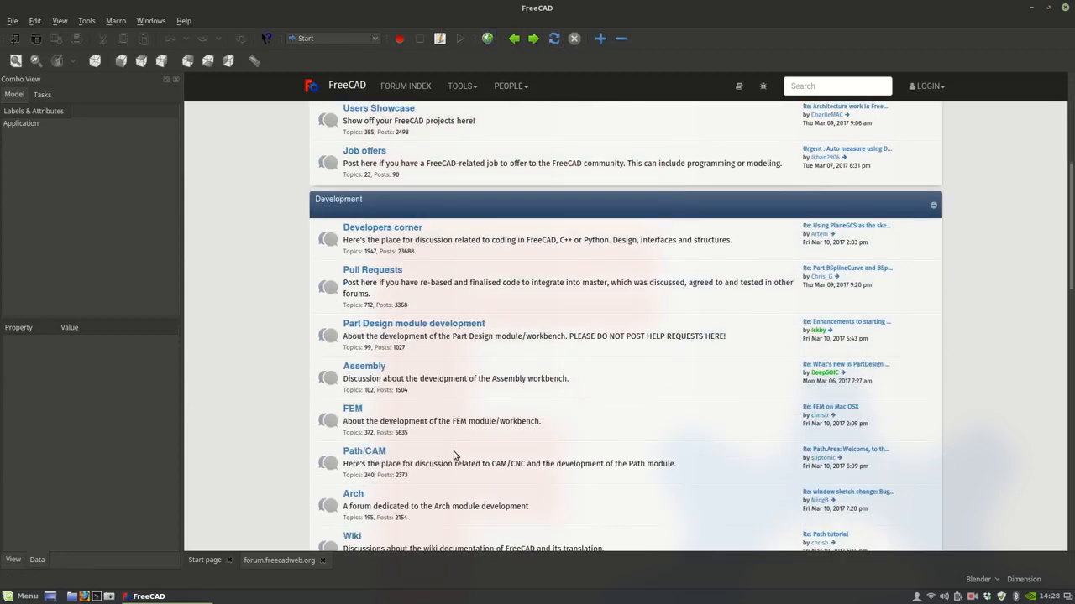
scroll(398, 495, down, 1)
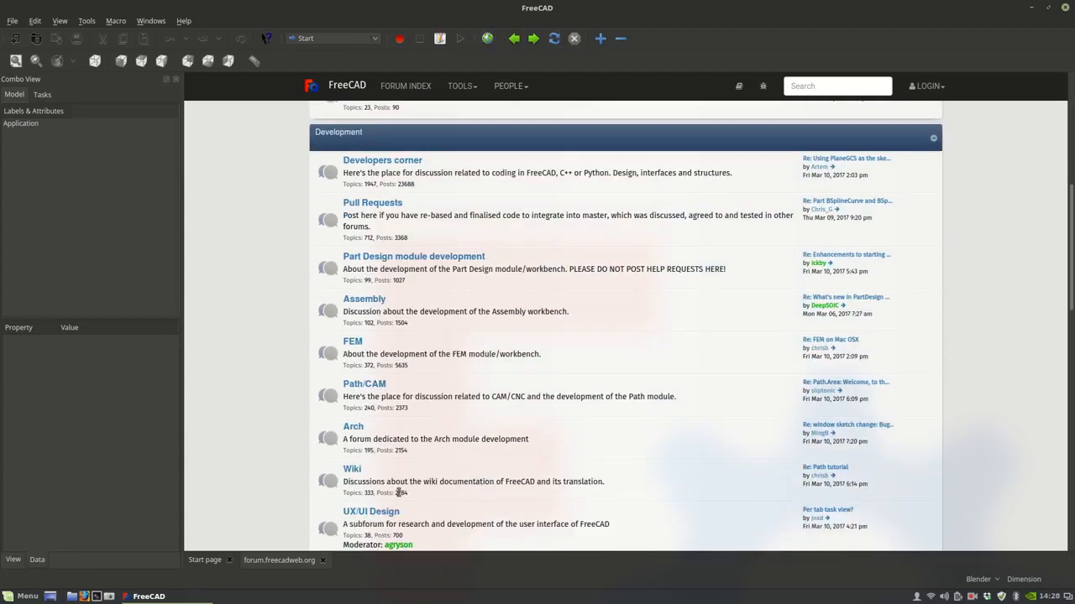
scroll(382, 386, down, 2)
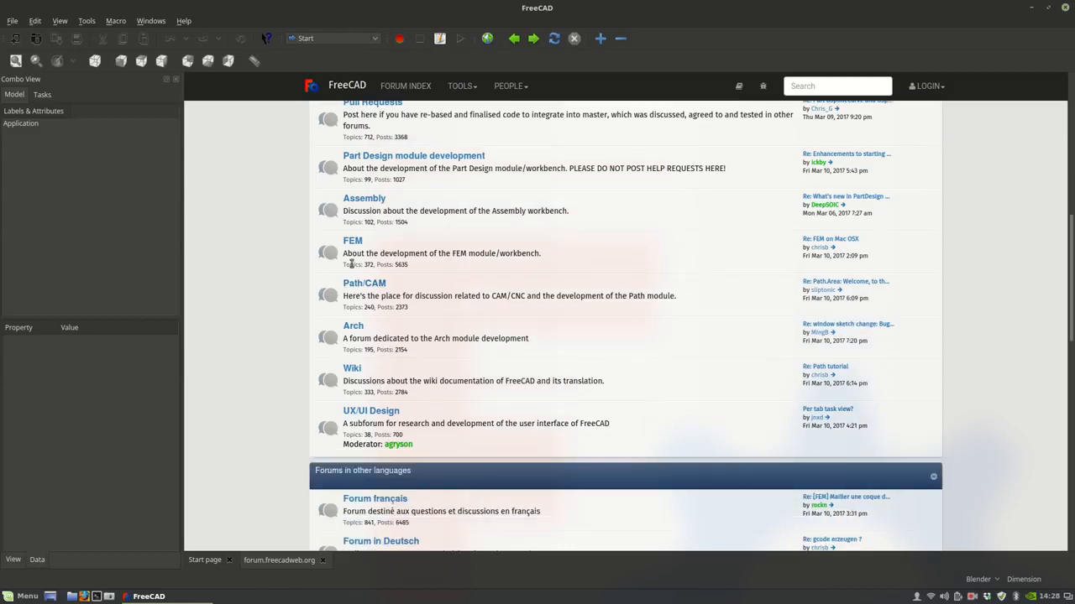
scroll(365, 326, up, 5)
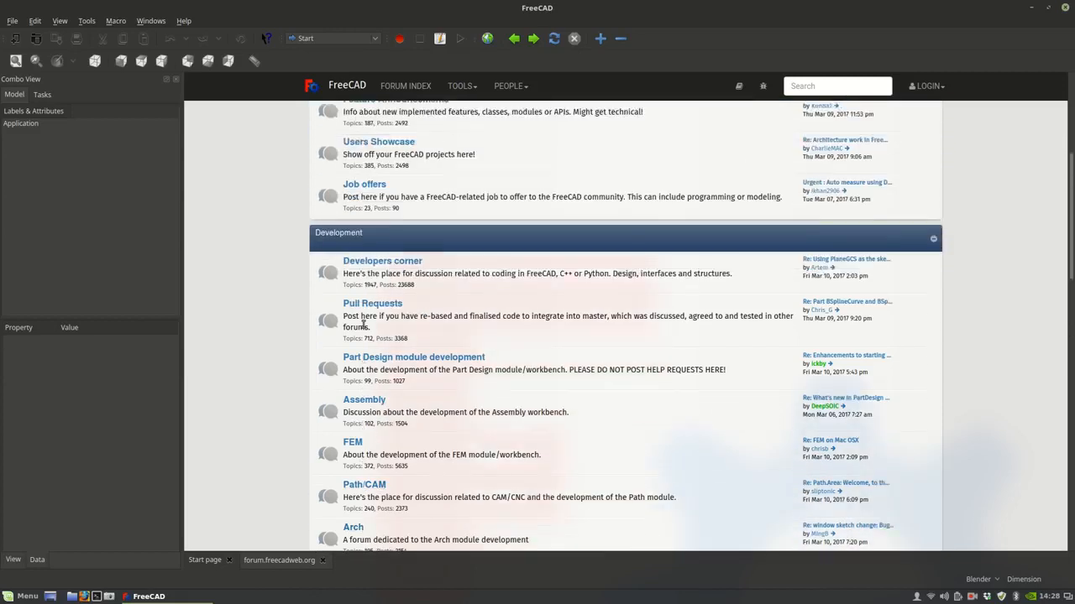
- Open the "Architecture work in FreeCAD" topic in the Users Showcase forum and examine its posted model images
click(379, 277)
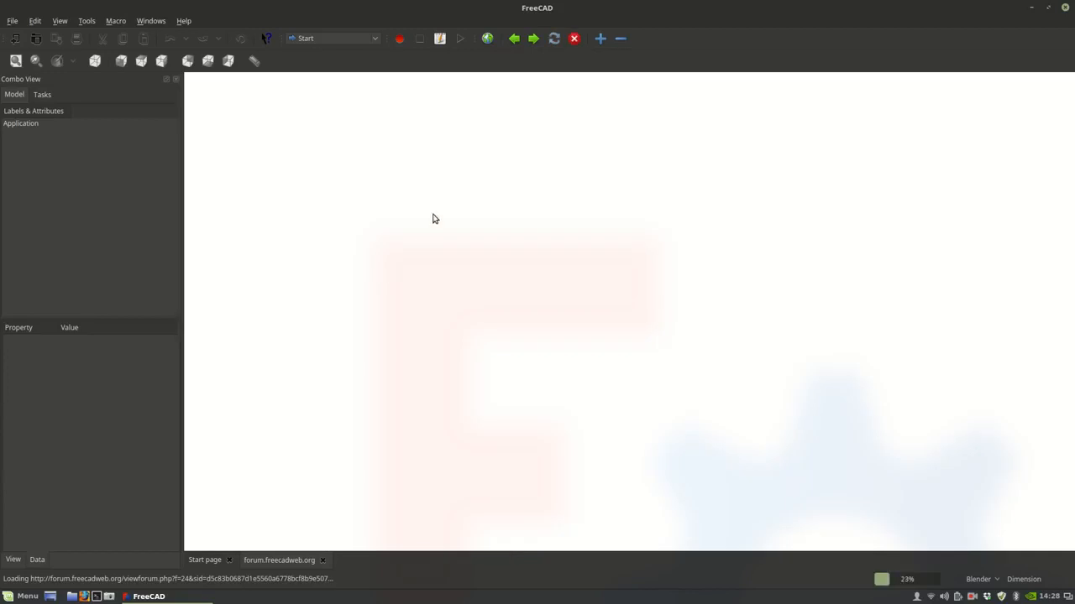
click(408, 342)
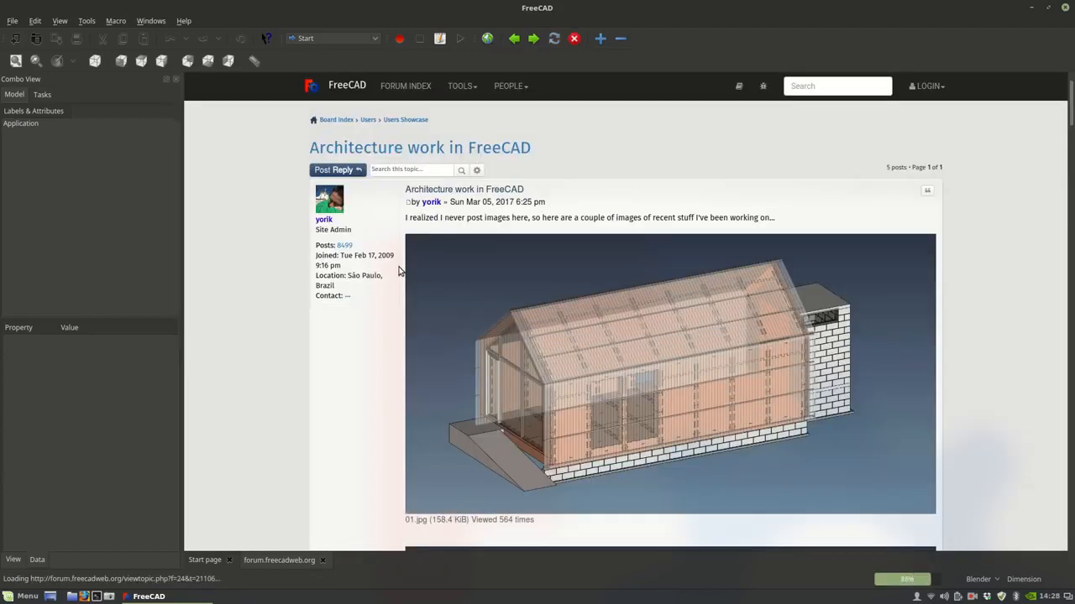
scroll(398, 270, down, 3)
scroll(404, 266, up, 2)
scroll(443, 245, down, 4)
scroll(444, 250, down, 5)
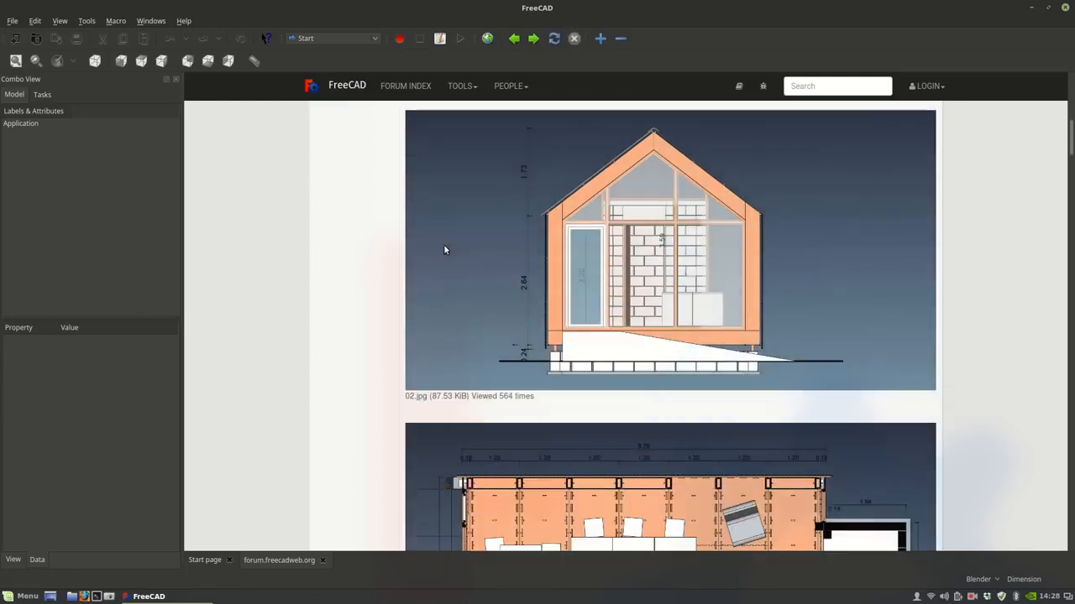
scroll(444, 249, down, 5)
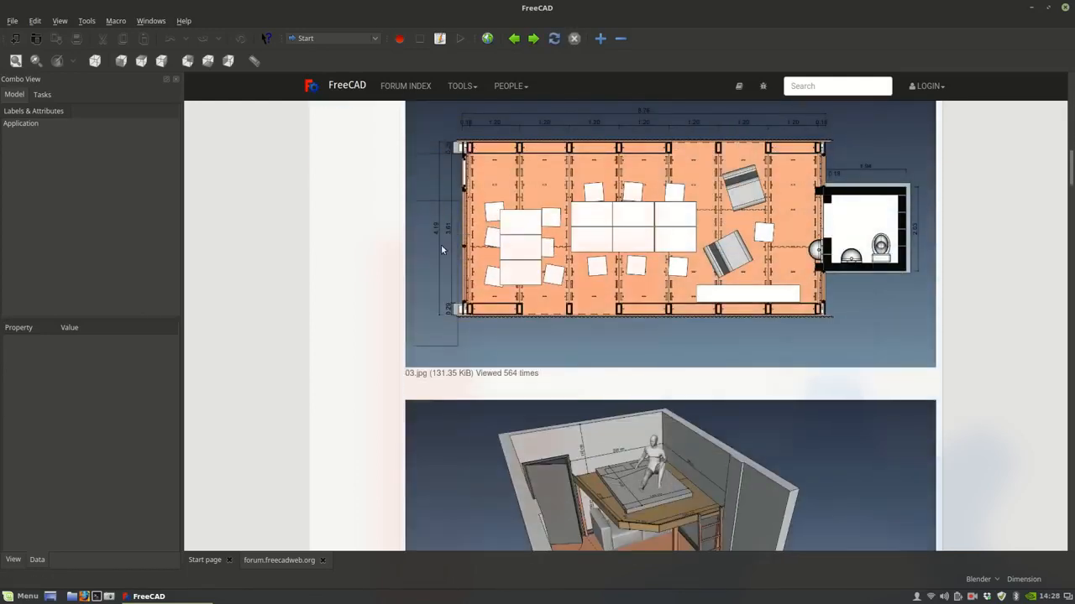
scroll(403, 266, down, 6)
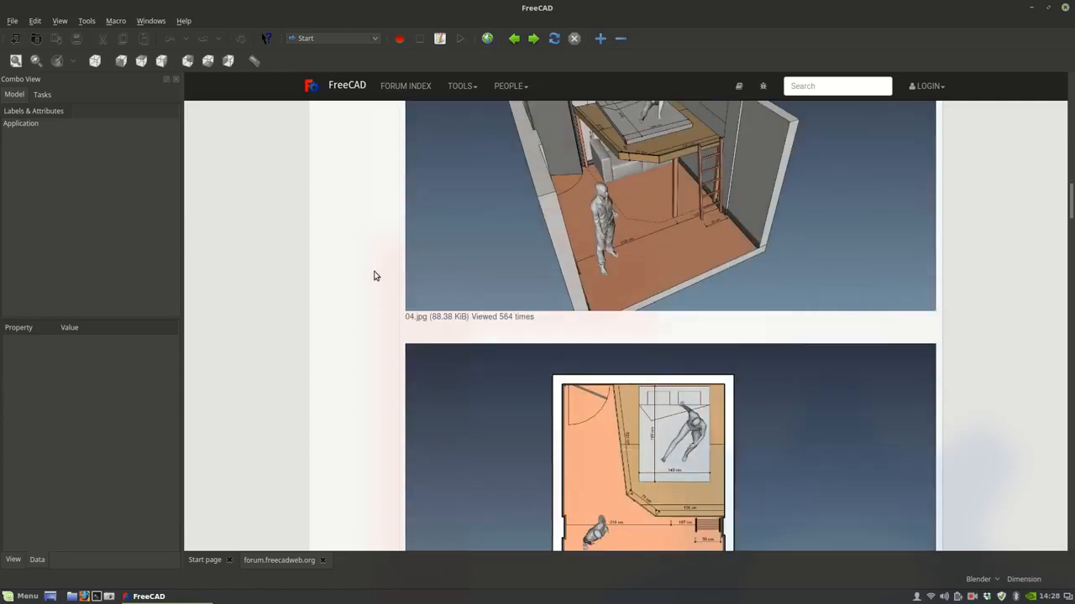
scroll(376, 276, down, 3)
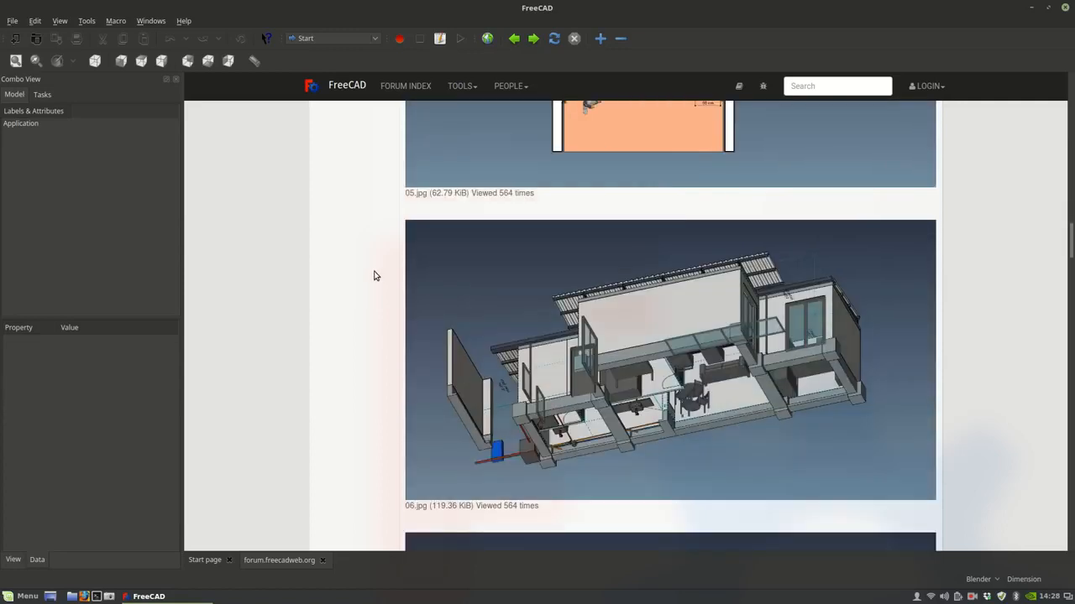
scroll(375, 276, down, 5)
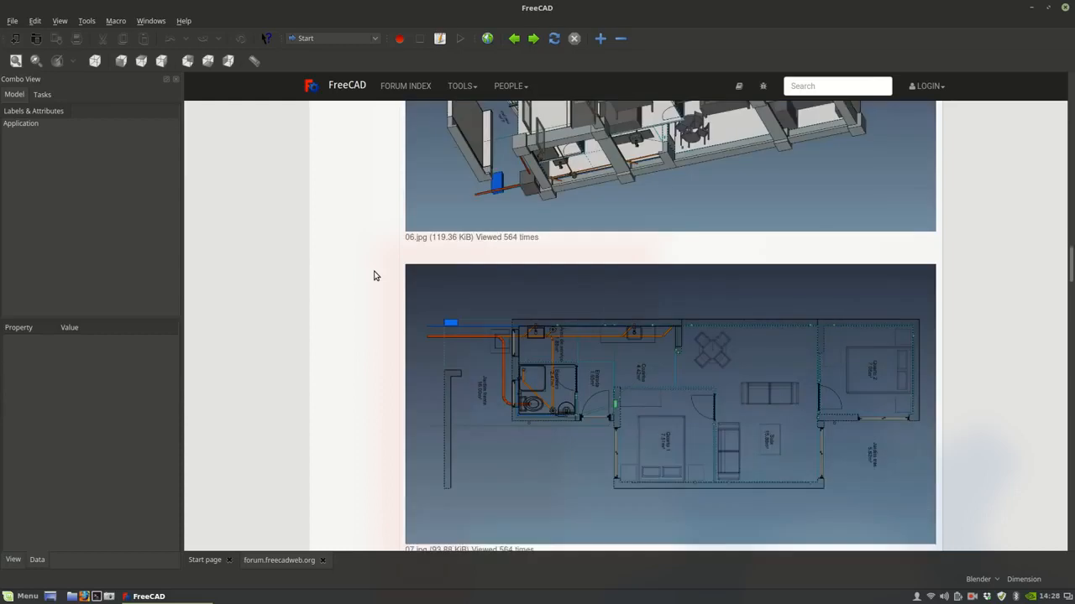
scroll(375, 275, down, 5)
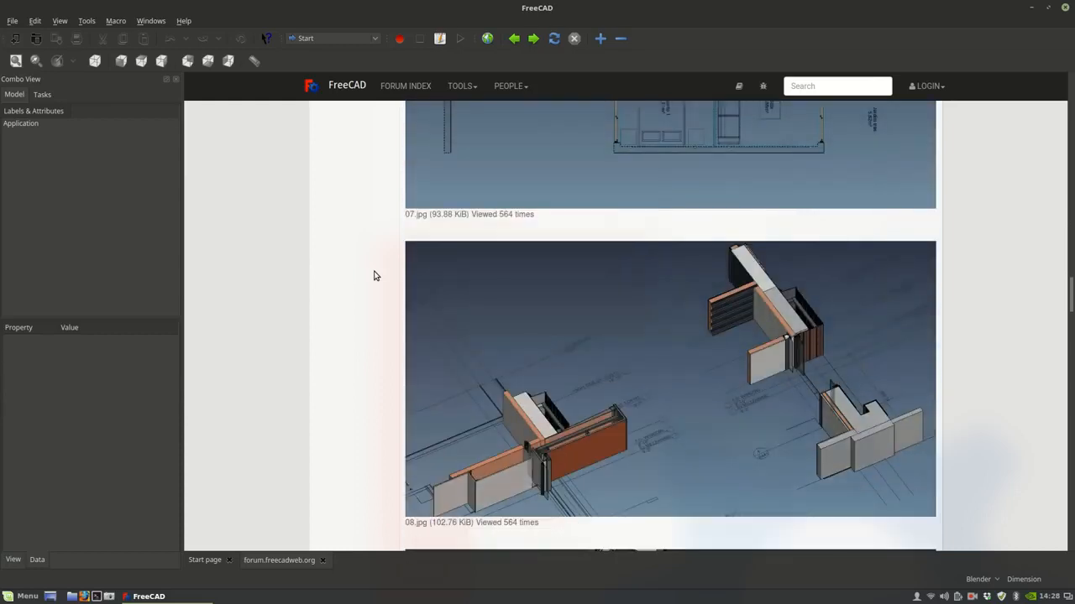
scroll(376, 275, down, 3)
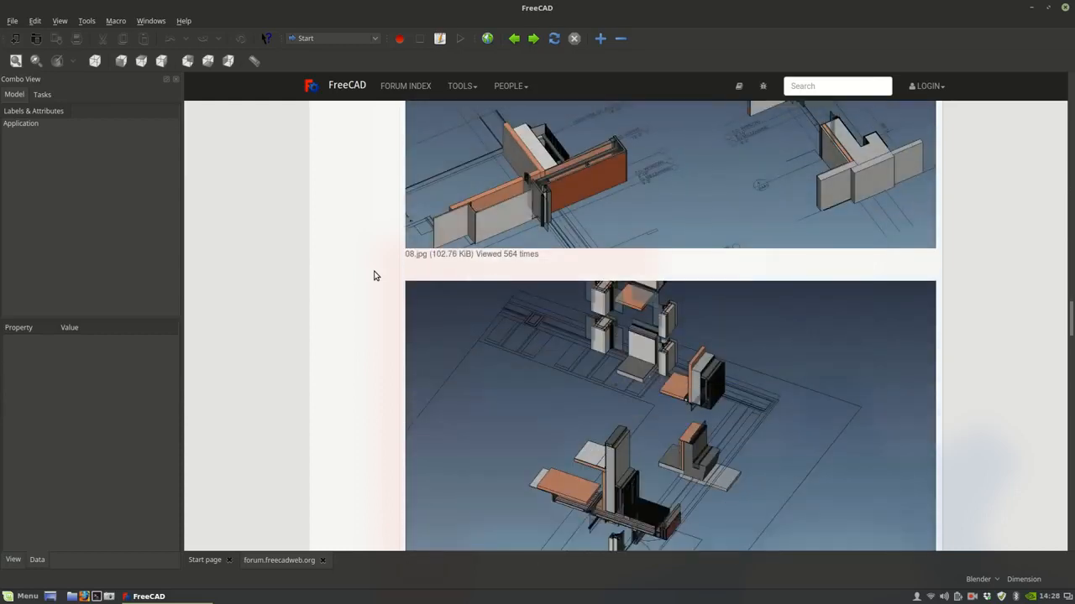
scroll(375, 275, down, 2)
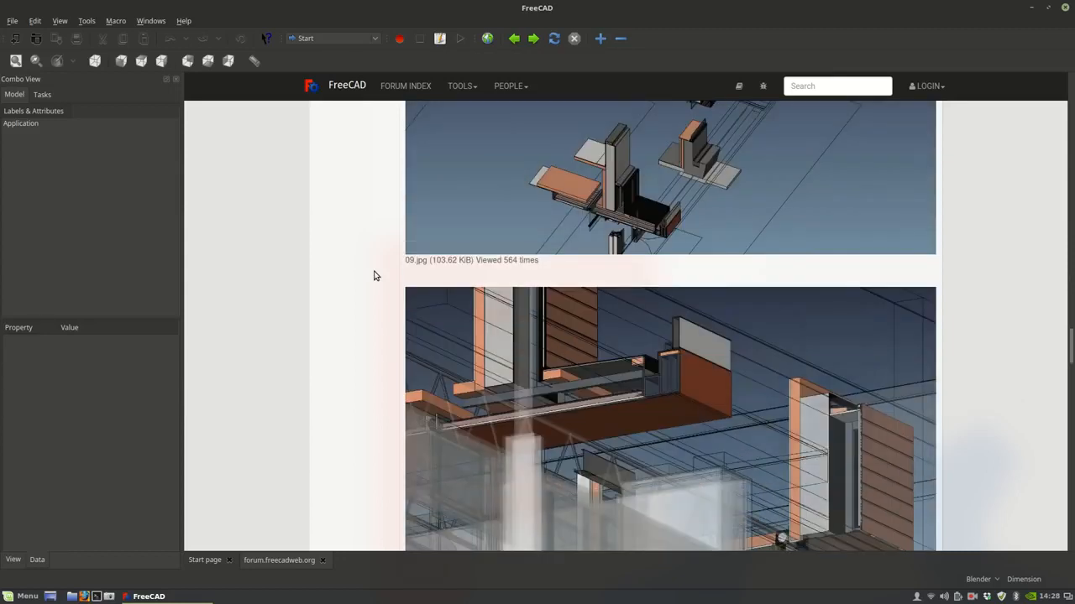
scroll(376, 275, down, 8)
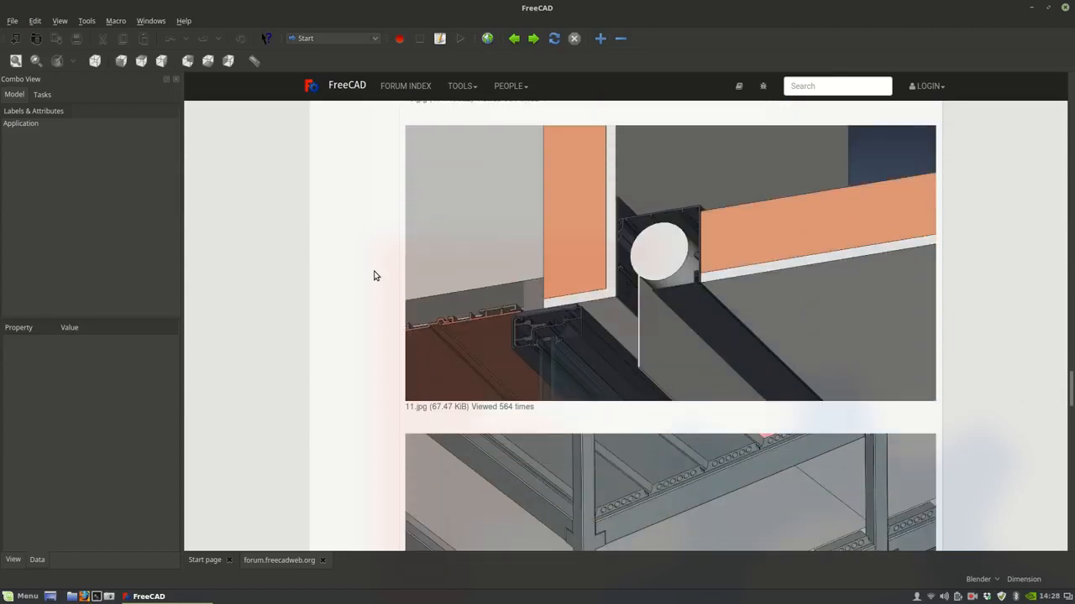
scroll(376, 276, down, 9)
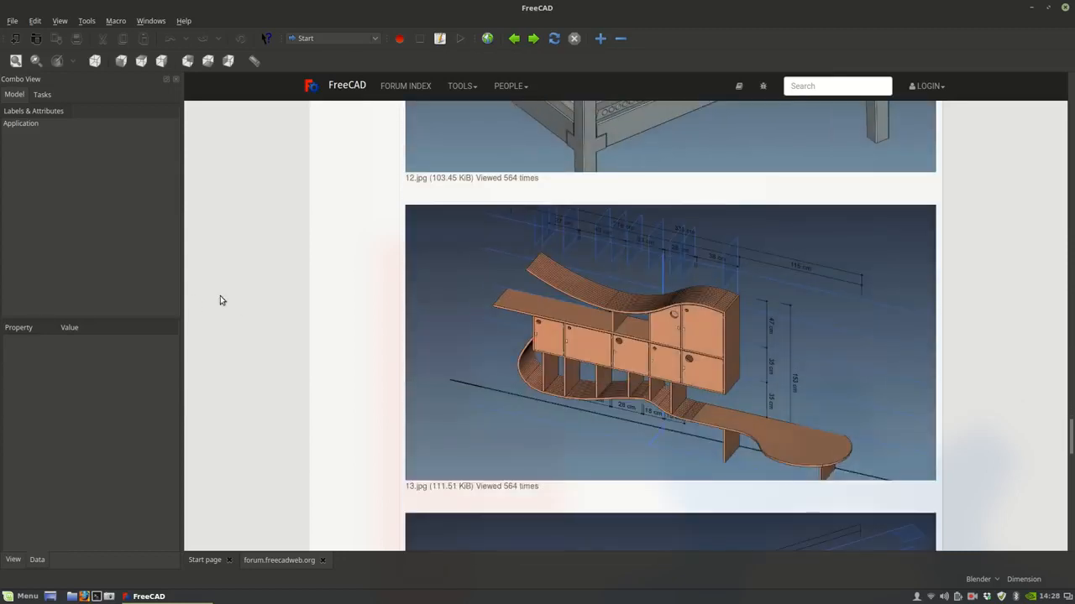
scroll(363, 306, down, 1)
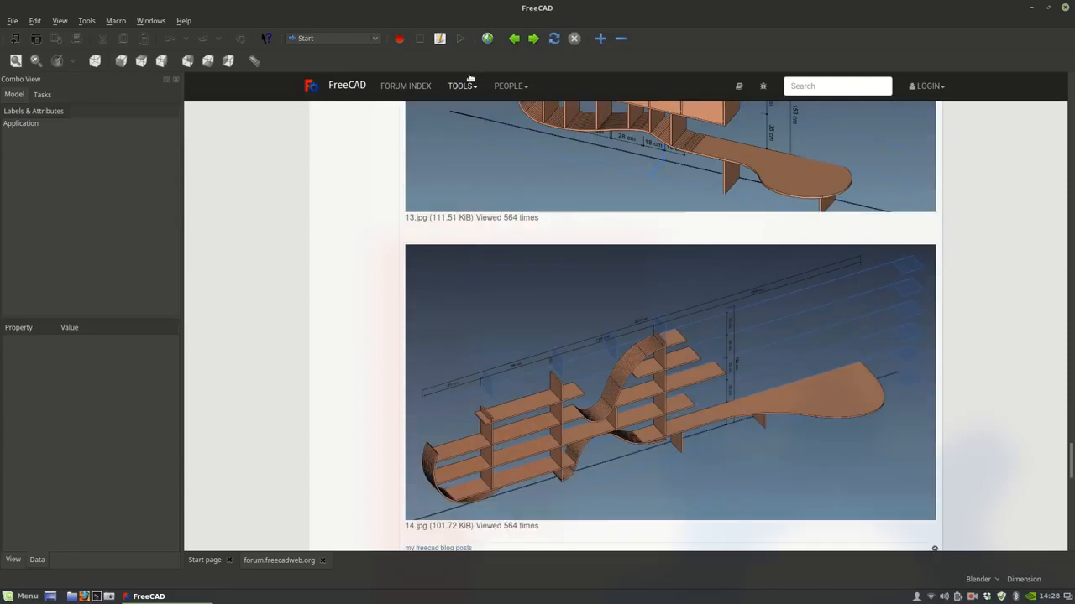
- Return to the start page and load the Architectural example model from the example projects
click(205, 560)
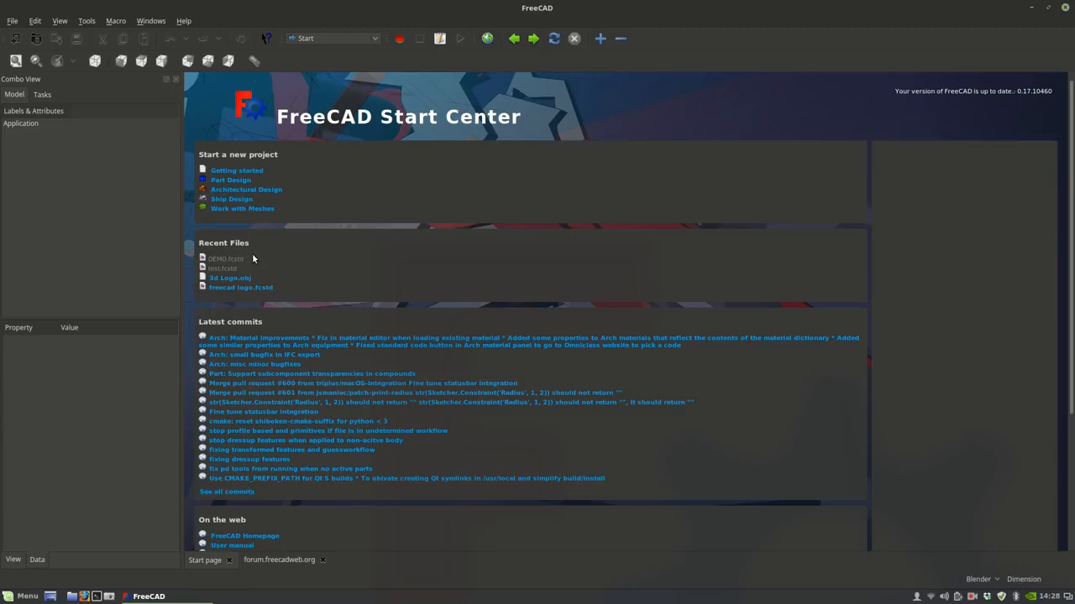
scroll(252, 252, down, 3)
scroll(237, 186, up, 2)
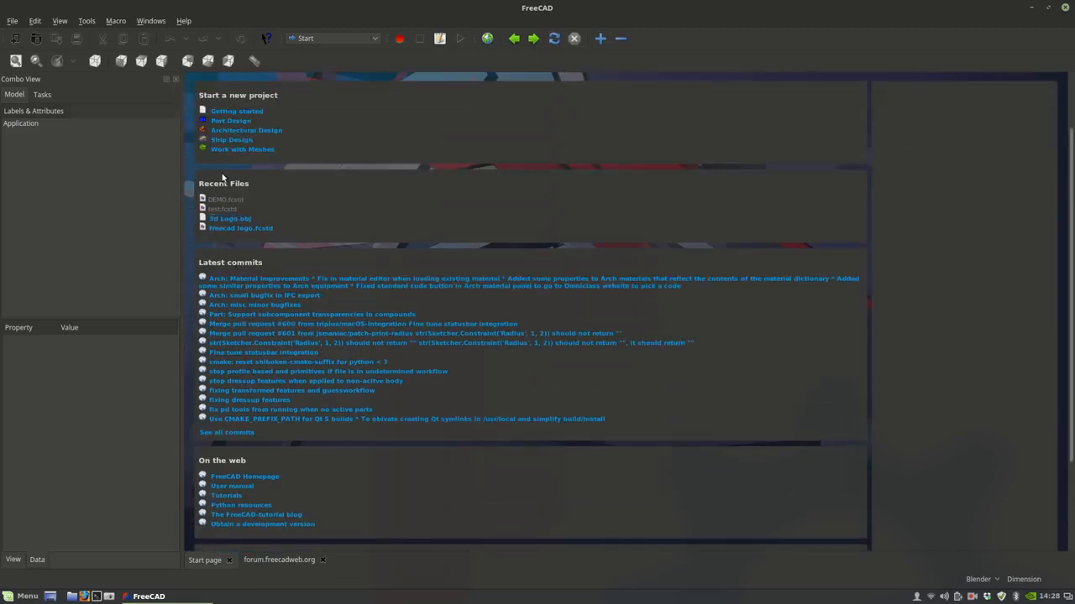
scroll(208, 208, down, 2)
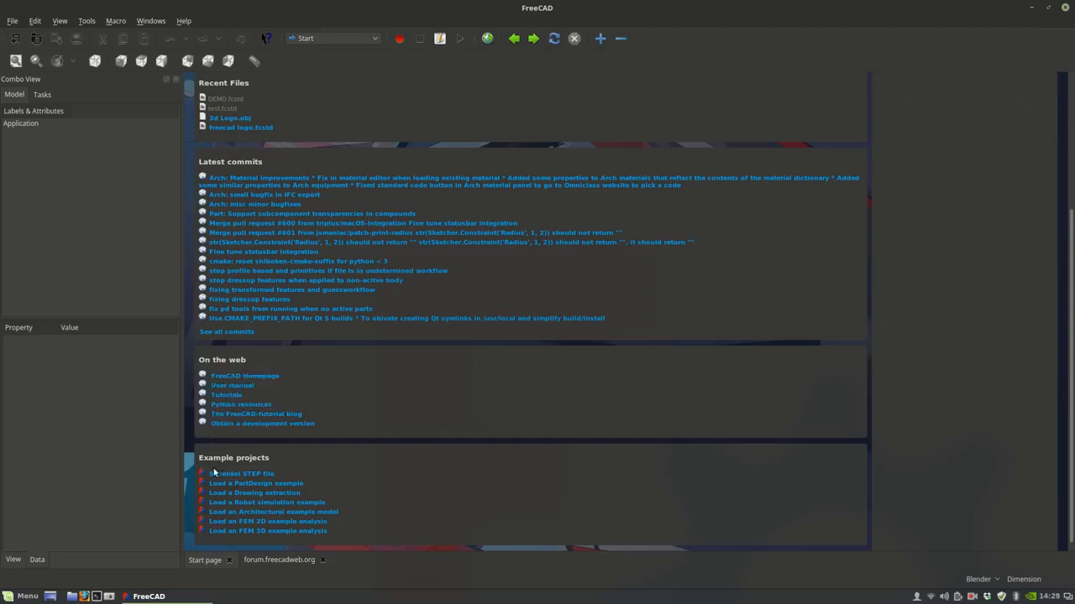
click(290, 513)
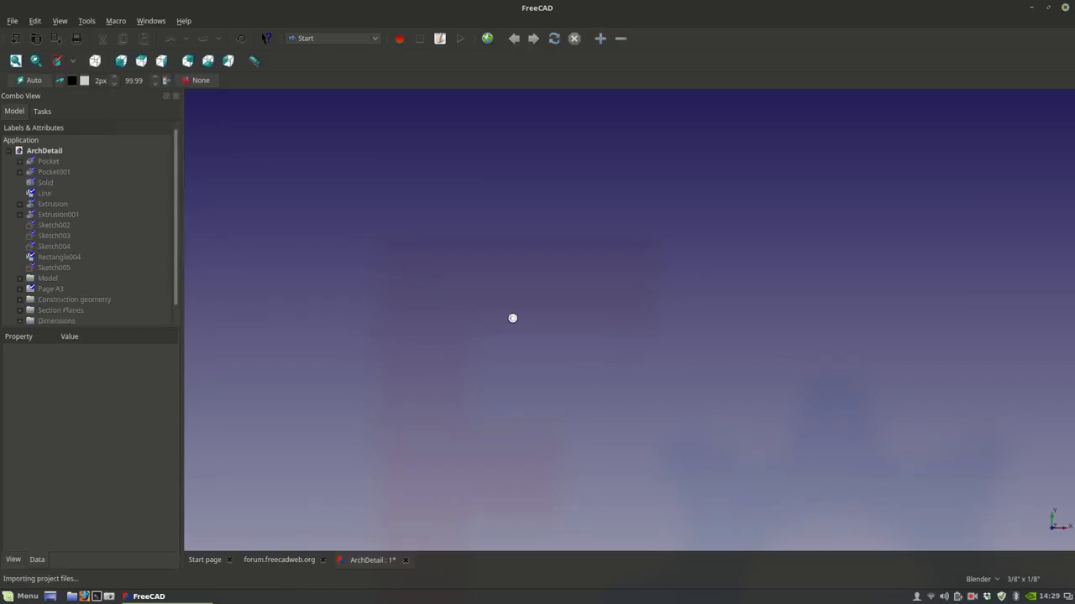
- Examine the dimensioned wireframe view of section A on the Page A3 drawing sheet
scroll(442, 353, up, 2)
scroll(443, 354, down, 3)
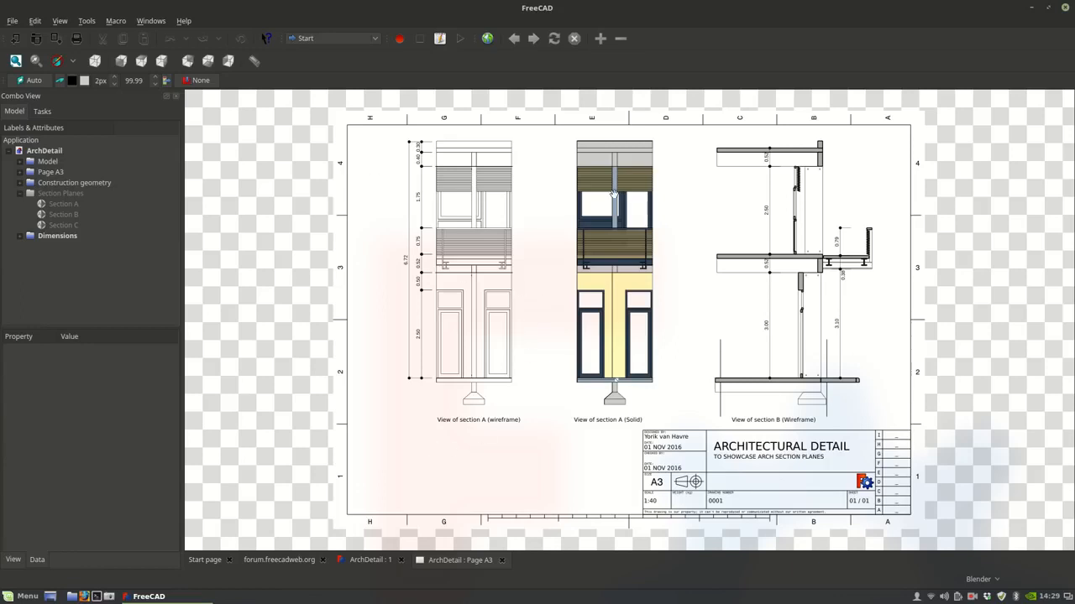
scroll(604, 252, up, 3)
scroll(575, 396, down, 2)
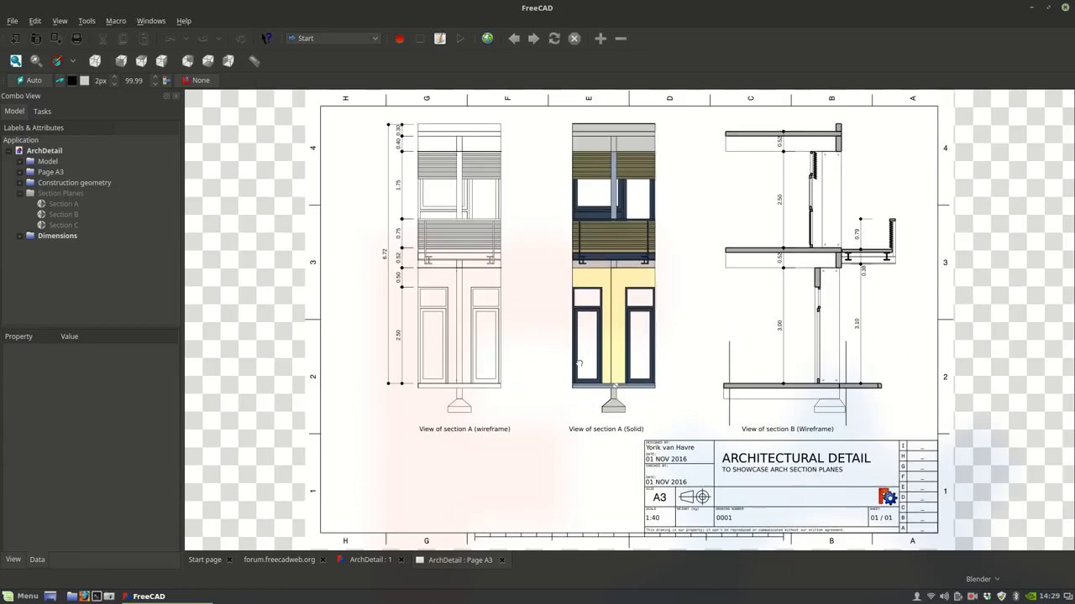
scroll(599, 402, up, 3)
scroll(409, 246, up, 5)
scroll(479, 368, down, 1)
scroll(464, 369, down, 1)
scroll(561, 427, up, 1)
drag(564, 427, 454, 276)
scroll(478, 347, down, 1)
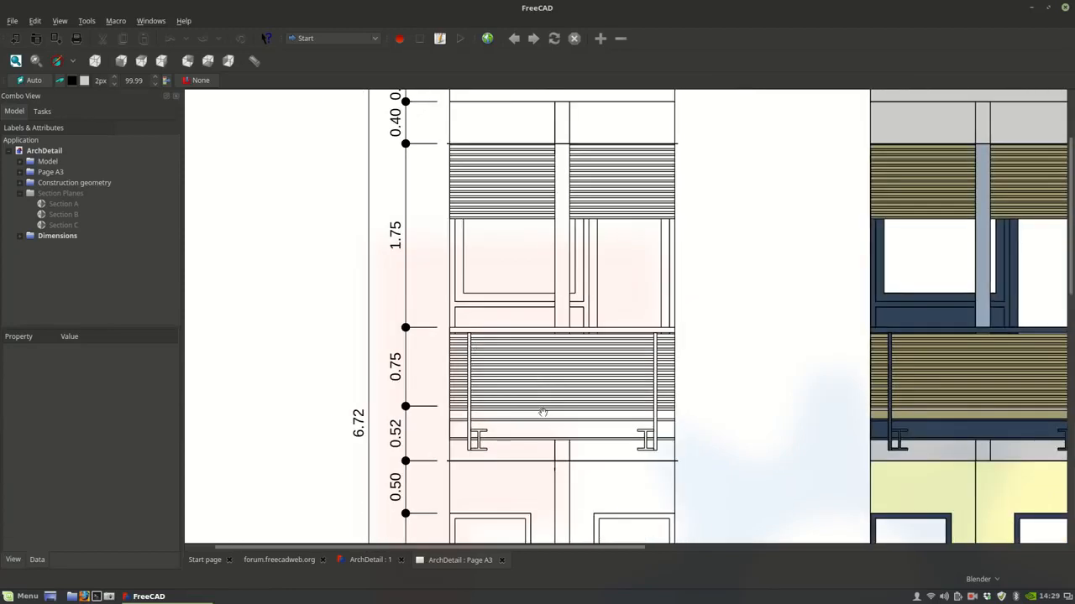
drag(542, 412, 469, 328)
scroll(473, 346, down, 1)
drag(527, 455, 476, 377)
scroll(476, 377, down, 1)
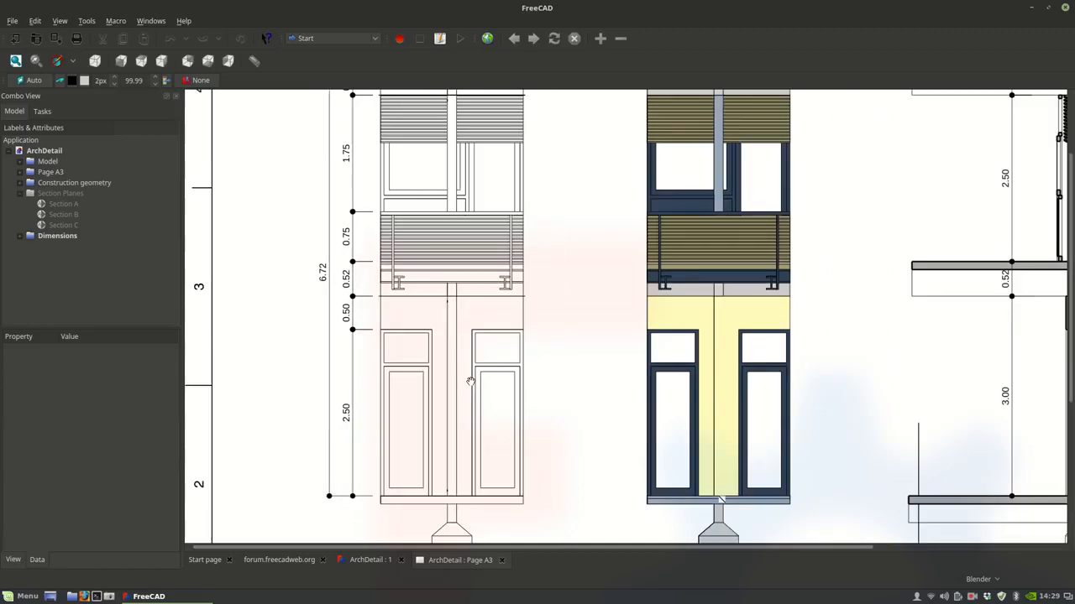
- Inspect the section B wireframe view on the drawing sheet, including its balcony, floor slabs and foundation
mouse_move(432, 425)
mouse_down()
mouse_move(434, 356)
mouse_move(309, 357)
mouse_up()
mouse_move(681, 390)
mouse_down()
mouse_move(410, 425)
mouse_move(409, 446)
mouse_up()
scroll(999, 367, up, 5)
mouse_move(998, 367)
mouse_down()
mouse_move(643, 372)
mouse_move(566, 448)
mouse_up()
drag(785, 372, 670, 412)
mouse_move(789, 219)
mouse_down()
mouse_move(745, 281)
mouse_move(714, 368)
mouse_move(618, 274)
mouse_move(606, 318)
mouse_move(577, 286)
mouse_move(608, 251)
mouse_move(632, 189)
mouse_up()
scroll(658, 270, up, 1)
scroll(629, 337, up, 2)
scroll(629, 338, down, 4)
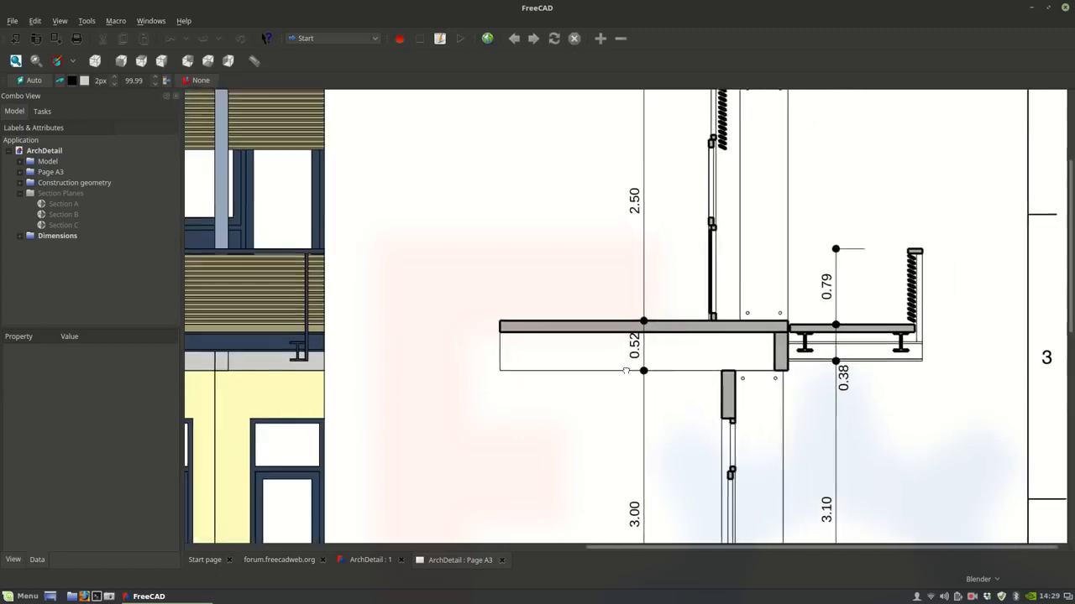
drag(638, 428, 636, 219)
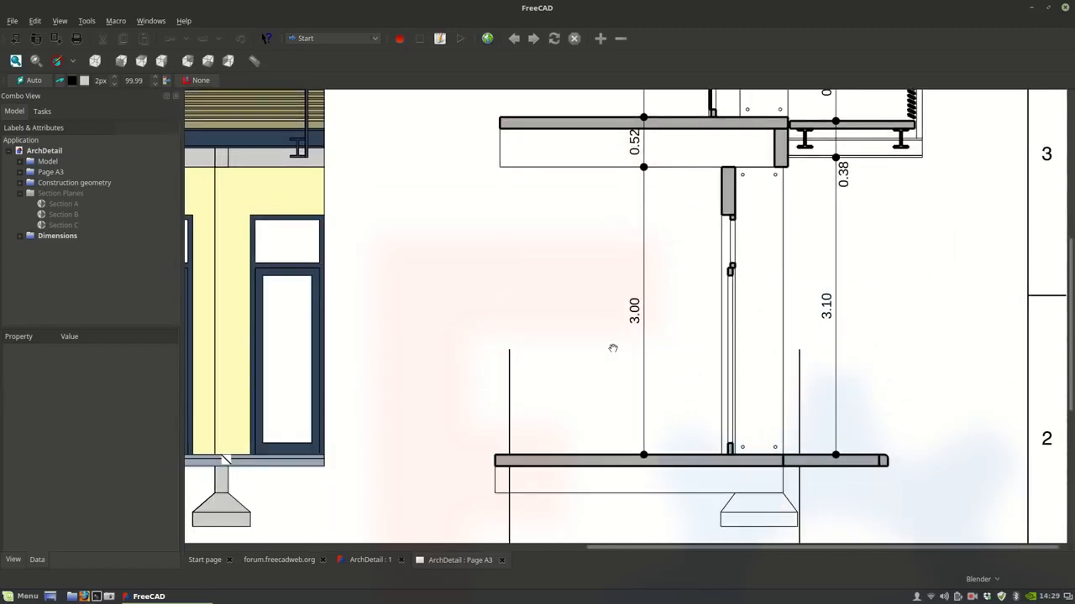
- Switch to the ArchDetail 3D view and examine the building model from below the balcony and from above
click(370, 560)
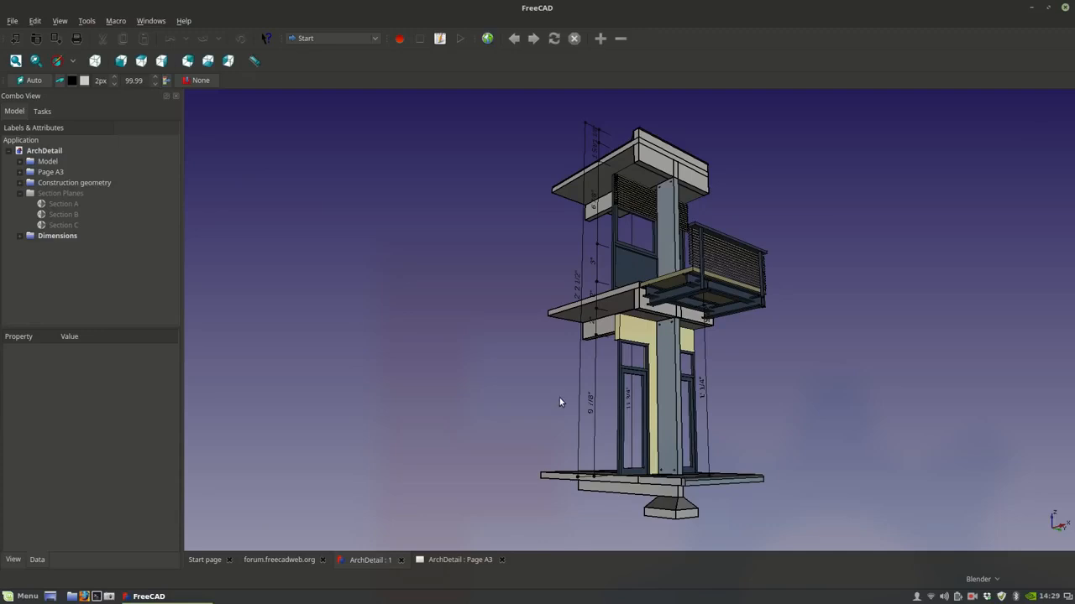
scroll(709, 347, up, 5)
scroll(706, 337, up, 2)
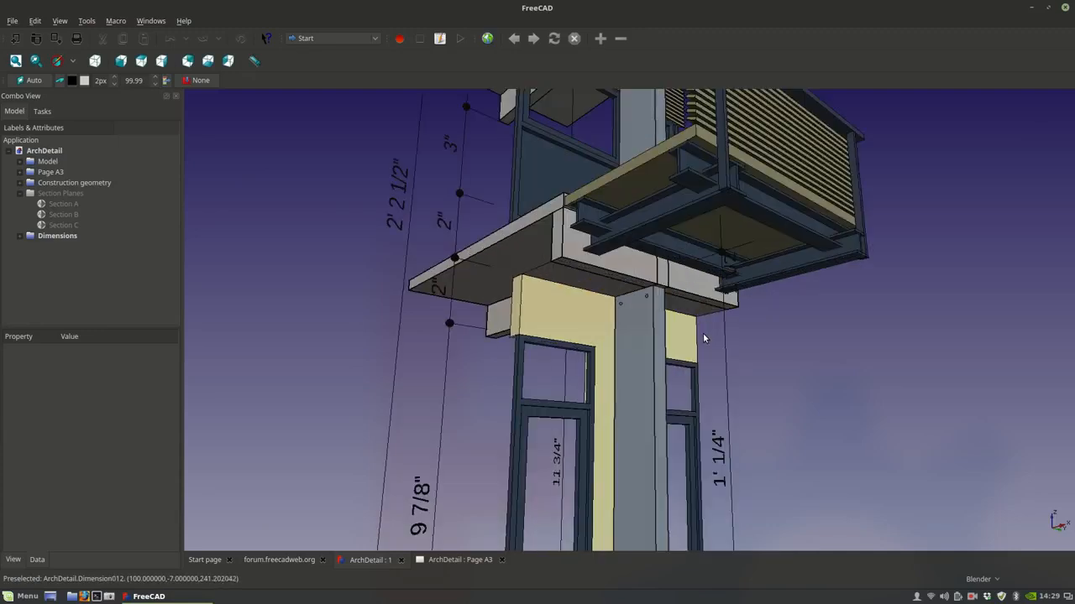
middle_drag(702, 332, 720, 351)
shift+middle_drag(551, 289, 533, 359)
scroll(532, 358, down, 3)
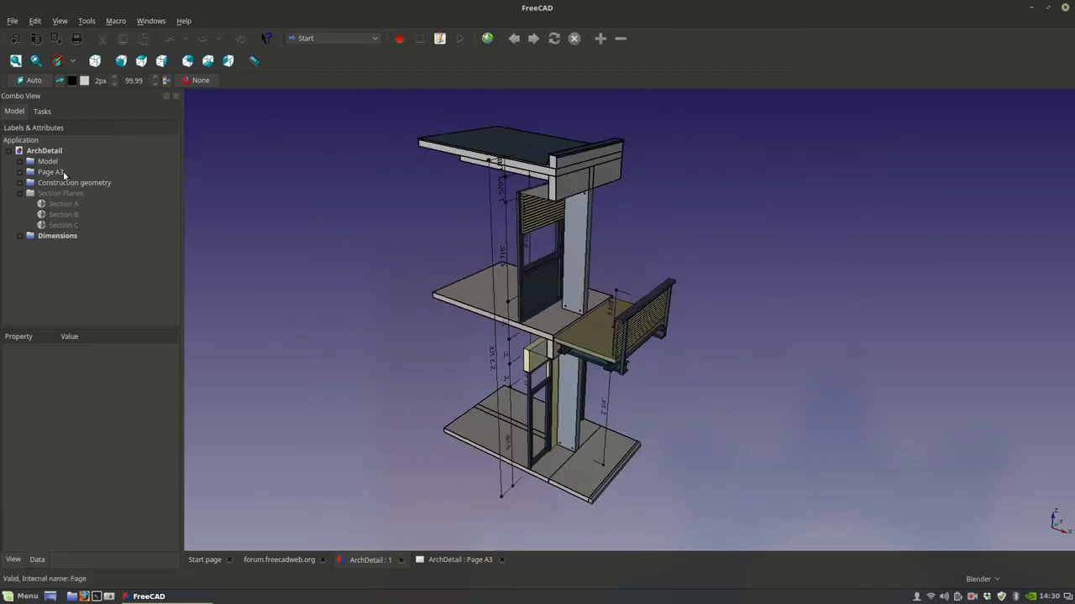
- Expand the Dimensions group in the ArchDetail model tree and toggle the group's visibility
click(20, 236)
click(51, 238)
key(space)
key(space)
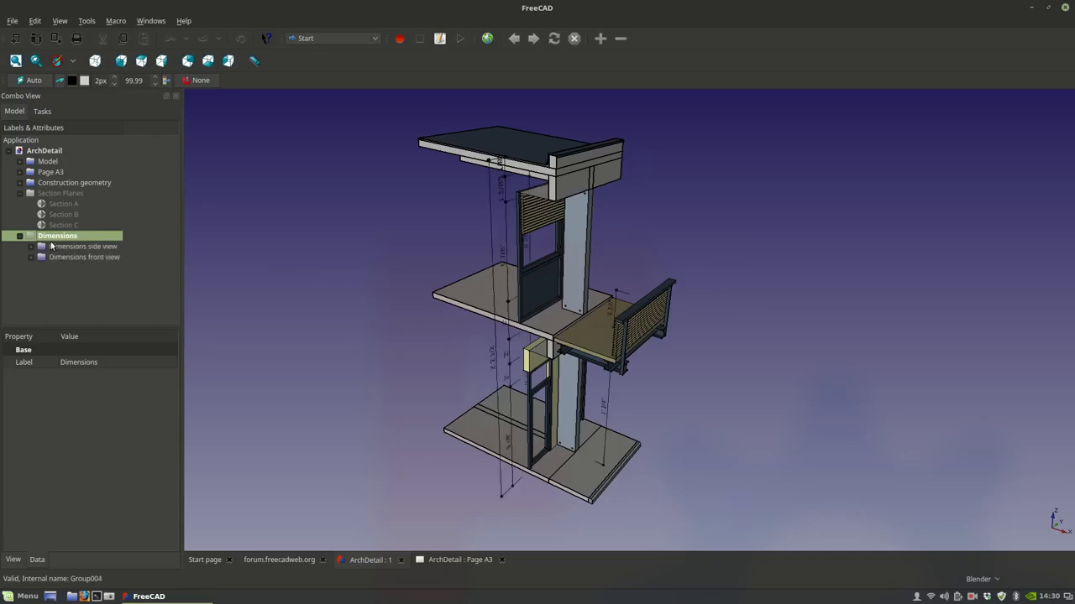
- Hide the Model group of the ArchDetail document and show it again
click(46, 162)
key(space)
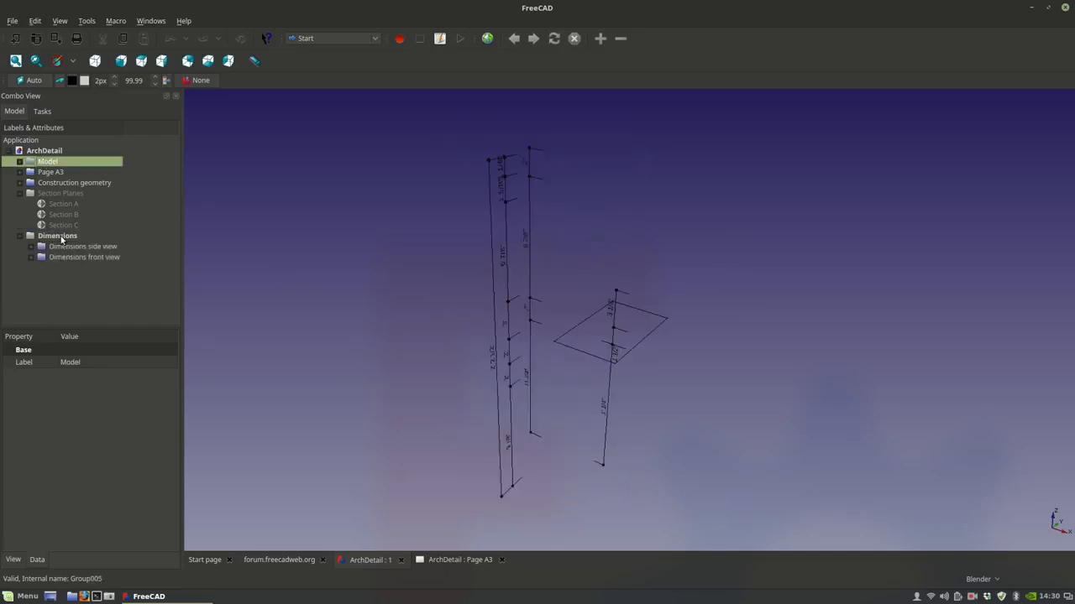
key(space)
- Make the Section Planes group visible and view the planes around the building model
click(47, 193)
key(space)
middle_drag(453, 353, 387, 338)
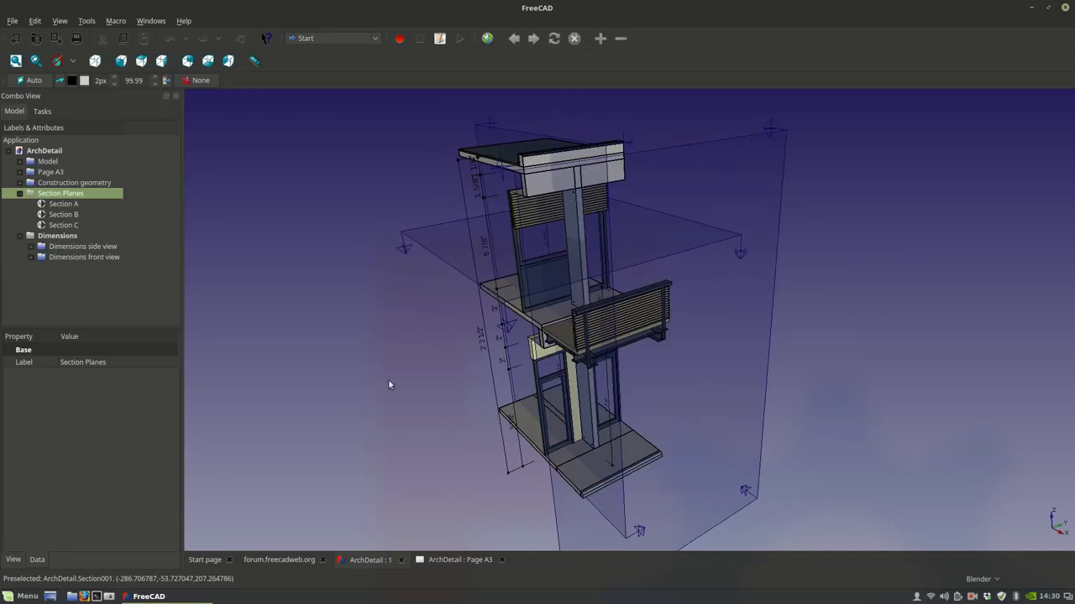
- Review the section views on the Page A3 drawing sheet and collapse the Section Planes group in the model tree
click(441, 559)
scroll(619, 377, up, 3)
scroll(617, 377, down, 5)
scroll(616, 377, down, 5)
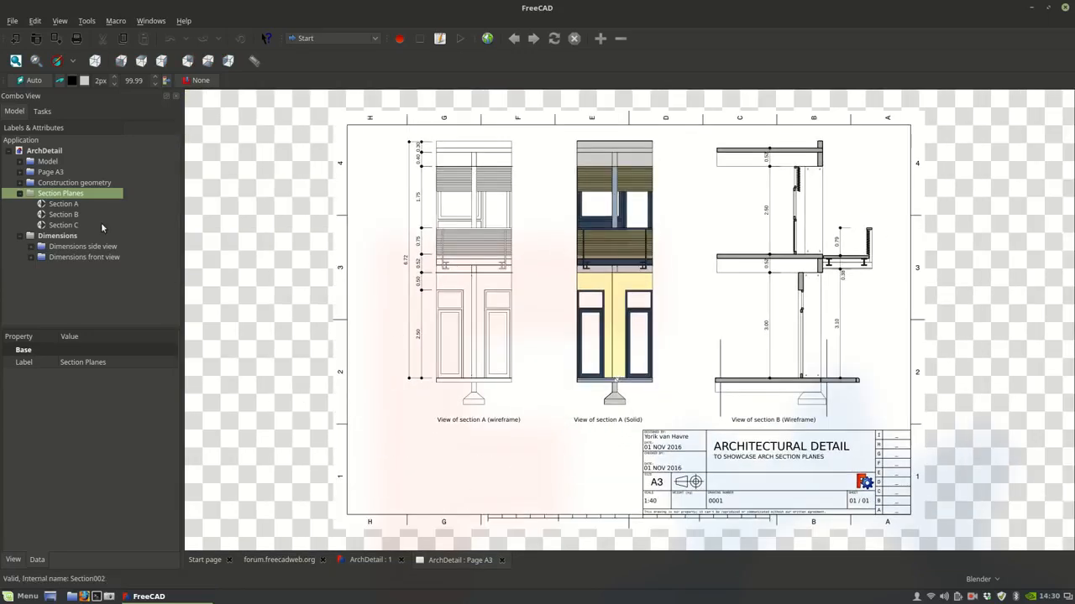
click(19, 195)
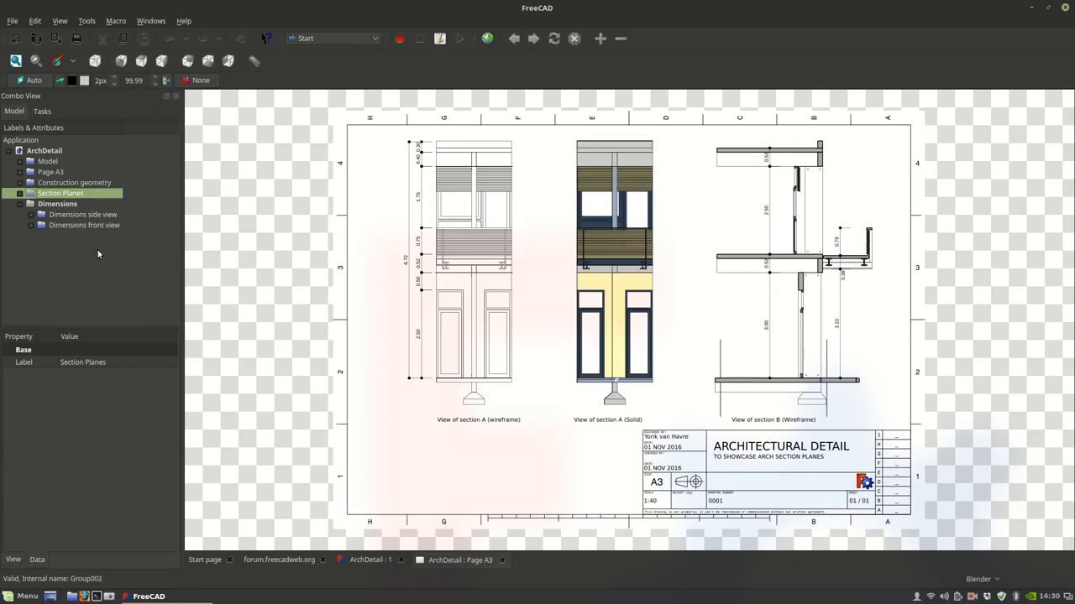
- Return to the ArchDetail 3D view and examine the building and its section planes from the side, from below and from above
click(363, 563)
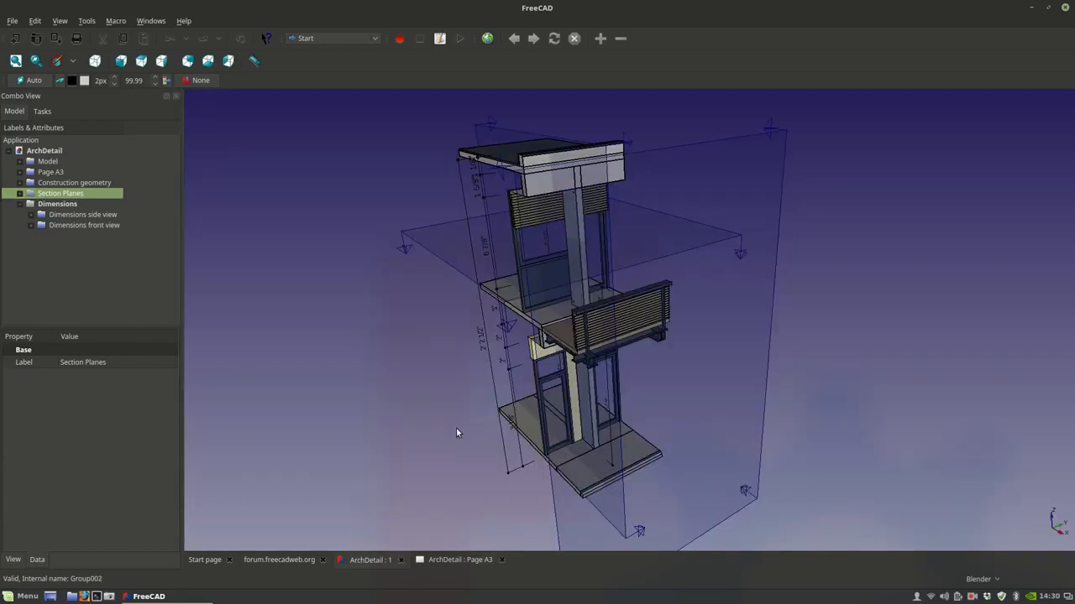
shift+middle_drag(611, 361, 569, 340)
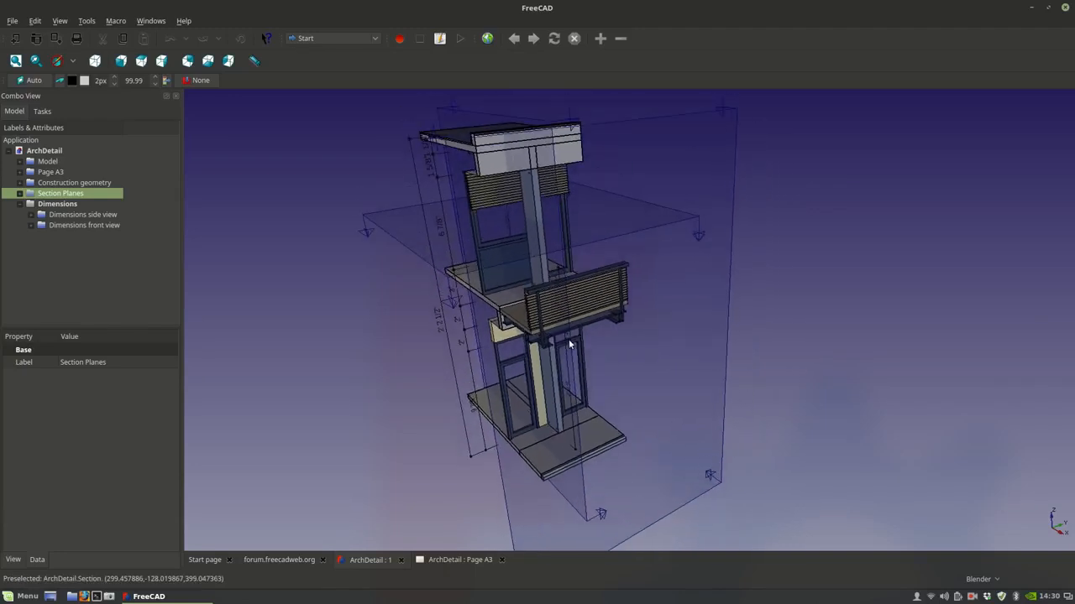
middle_drag(585, 414, 359, 310)
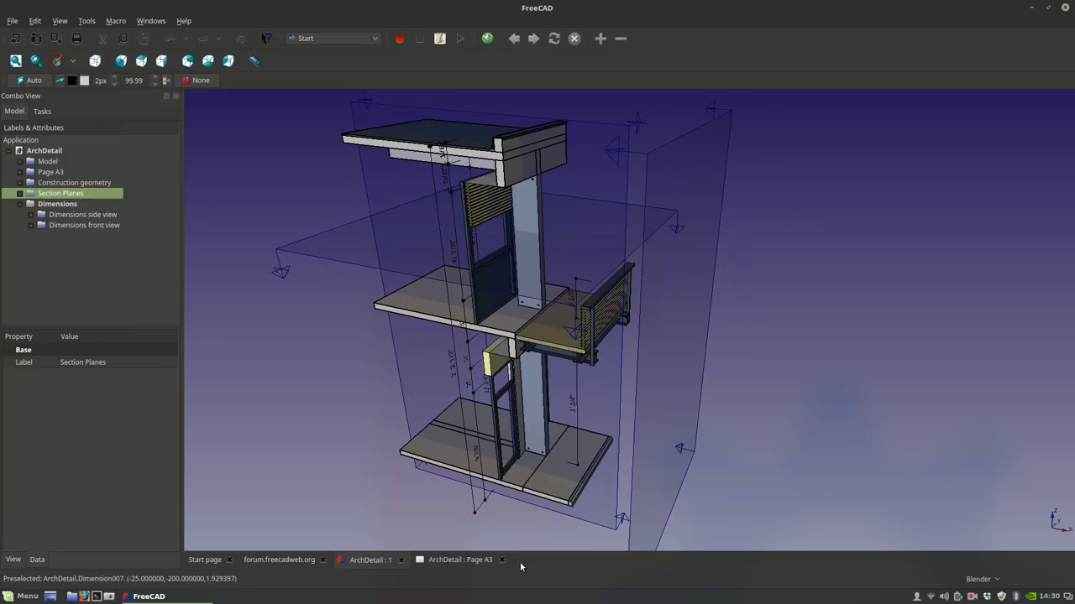
middle_drag(455, 346, 718, 394)
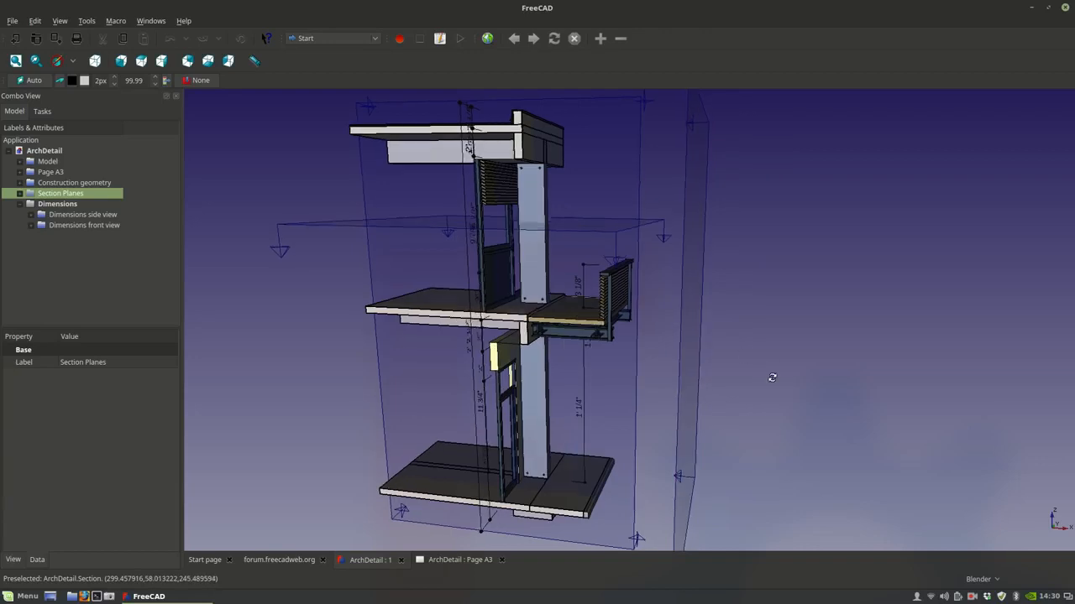
middle_drag(767, 371, 806, 372)
middle_drag(567, 393, 536, 388)
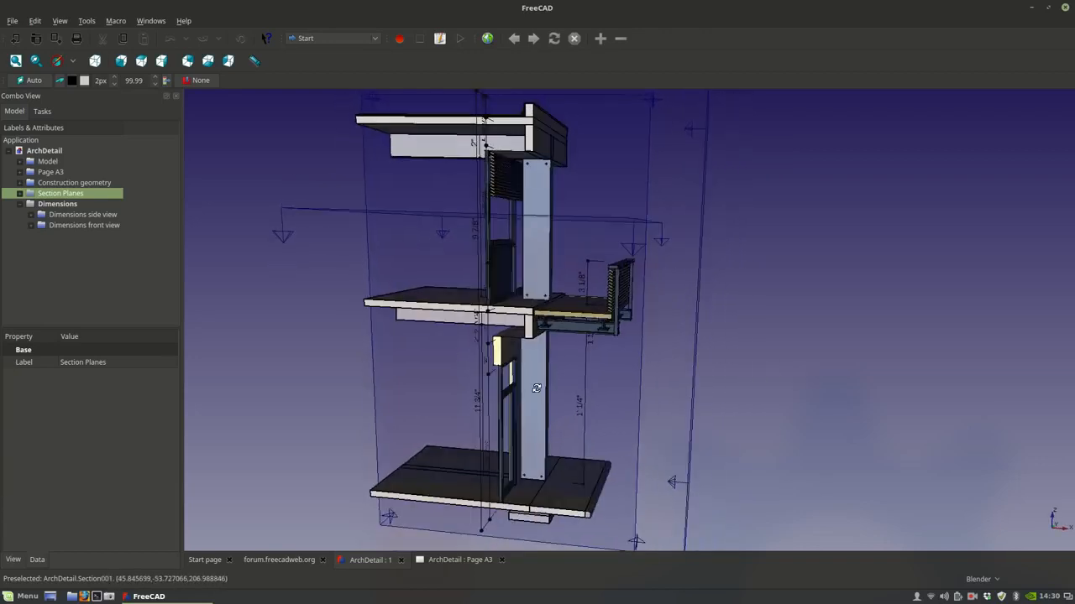
scroll(536, 388, down, 3)
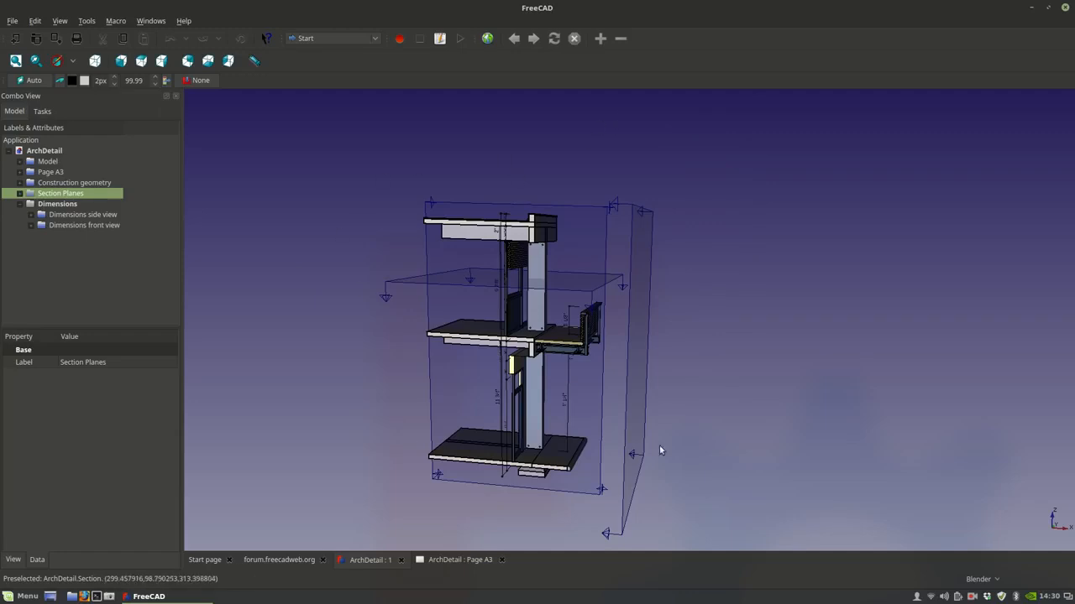
middle_drag(694, 459, 677, 499)
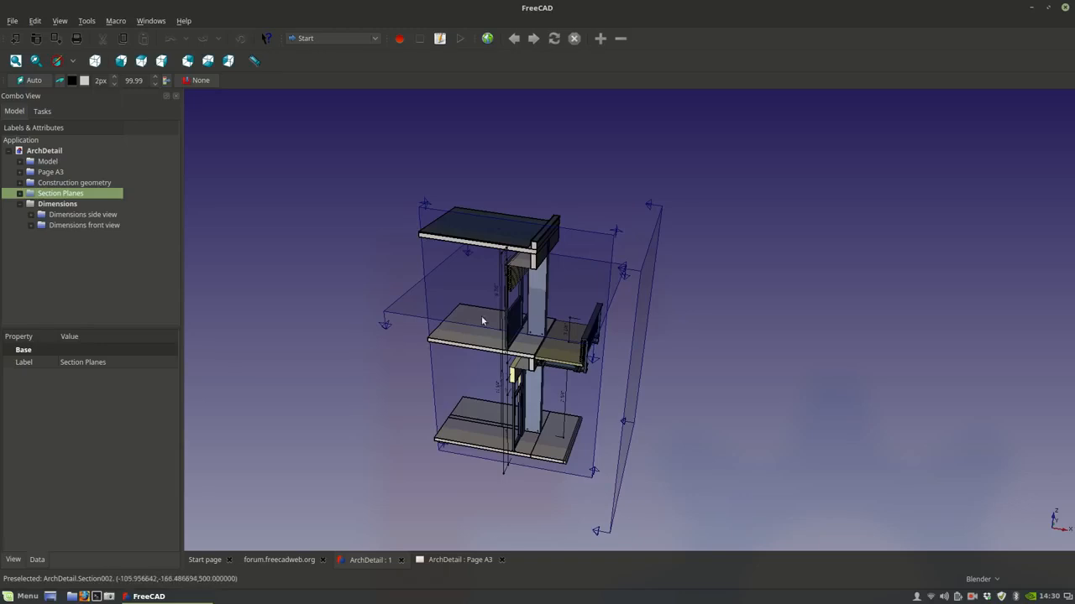
scroll(472, 294, down, 2)
scroll(393, 343, up, 2)
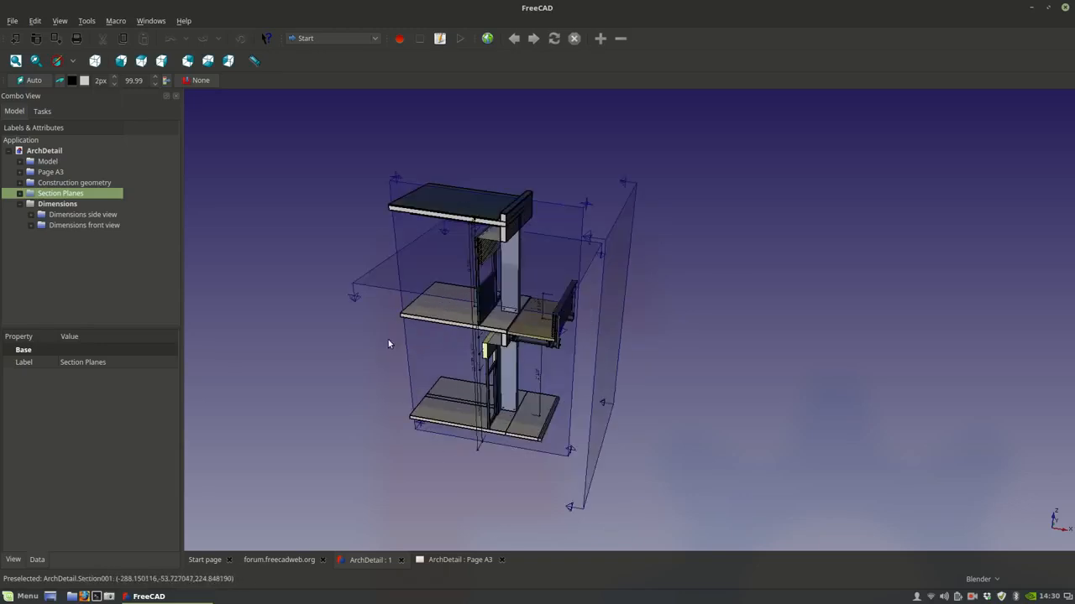
- Close the Page A3 sheet and the ArchDetail document without saving the changes
click(502, 560)
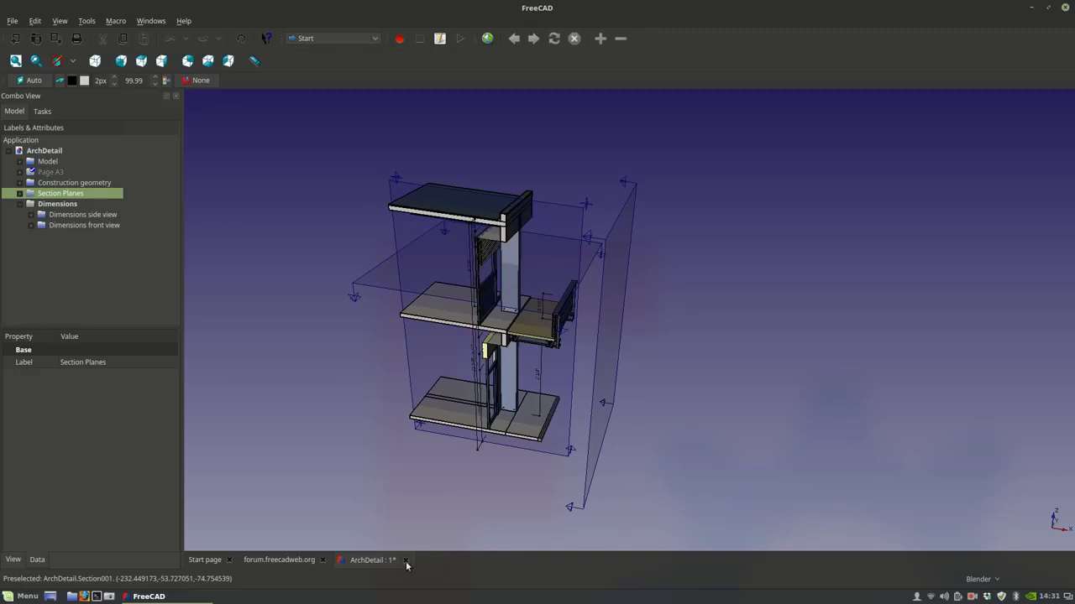
click(404, 561)
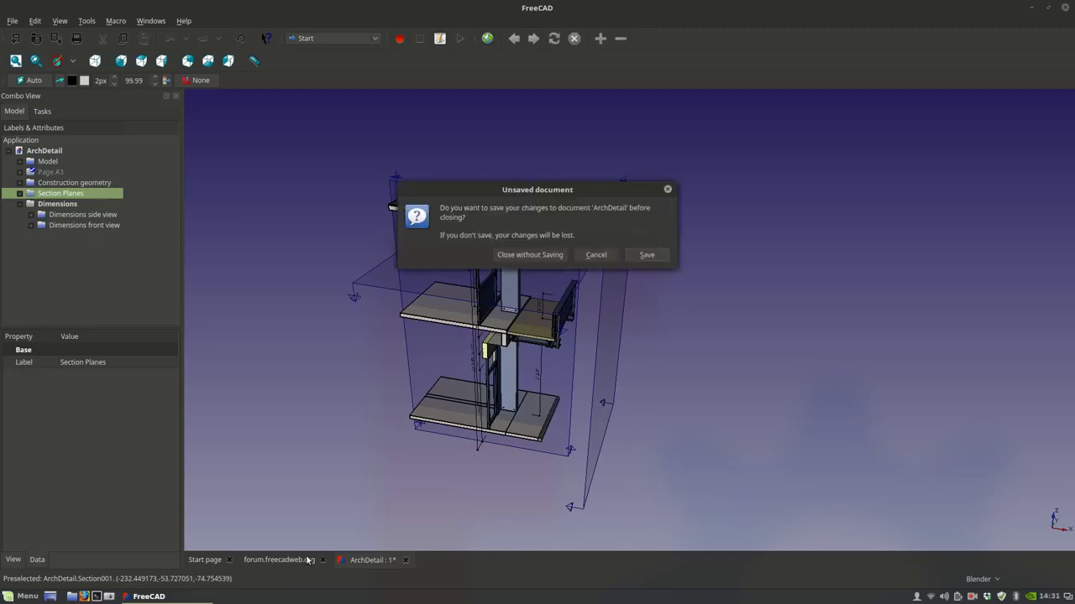
click(530, 255)
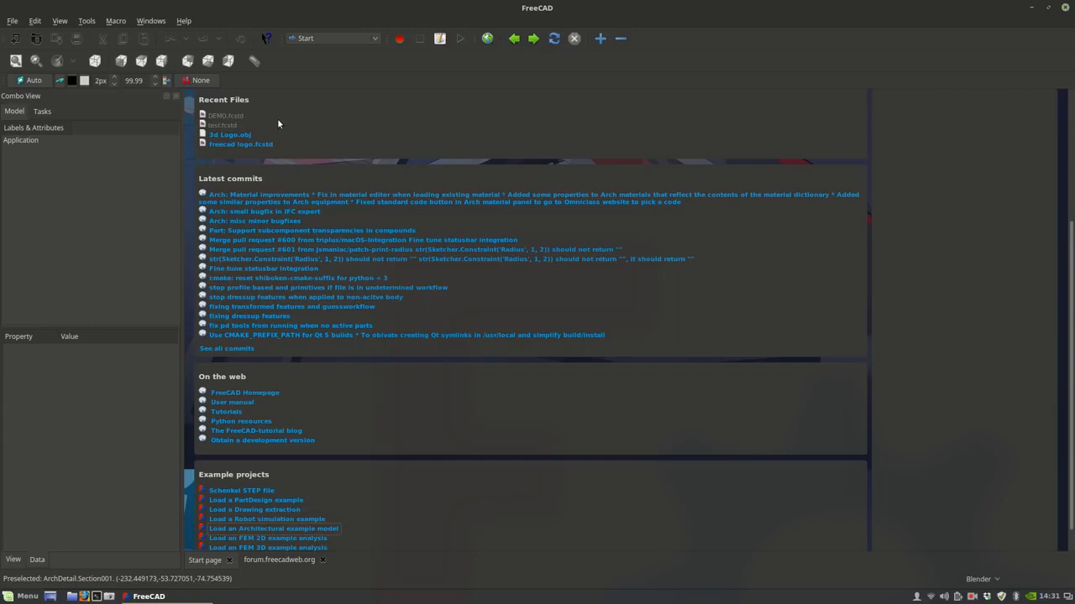
- Create a new empty document and activate the Arch workbench
click(16, 39)
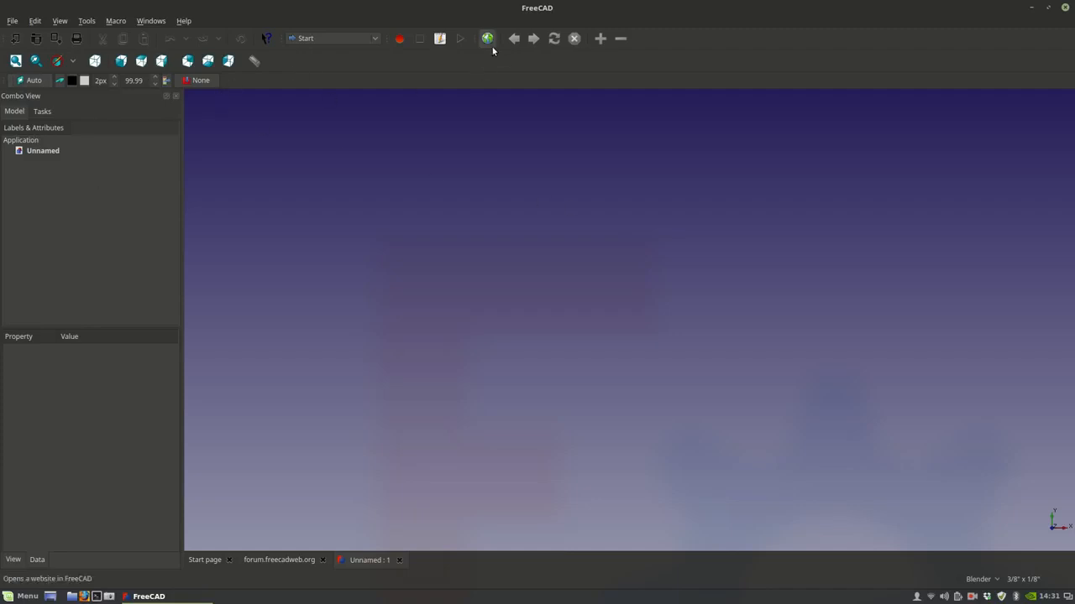
click(318, 40)
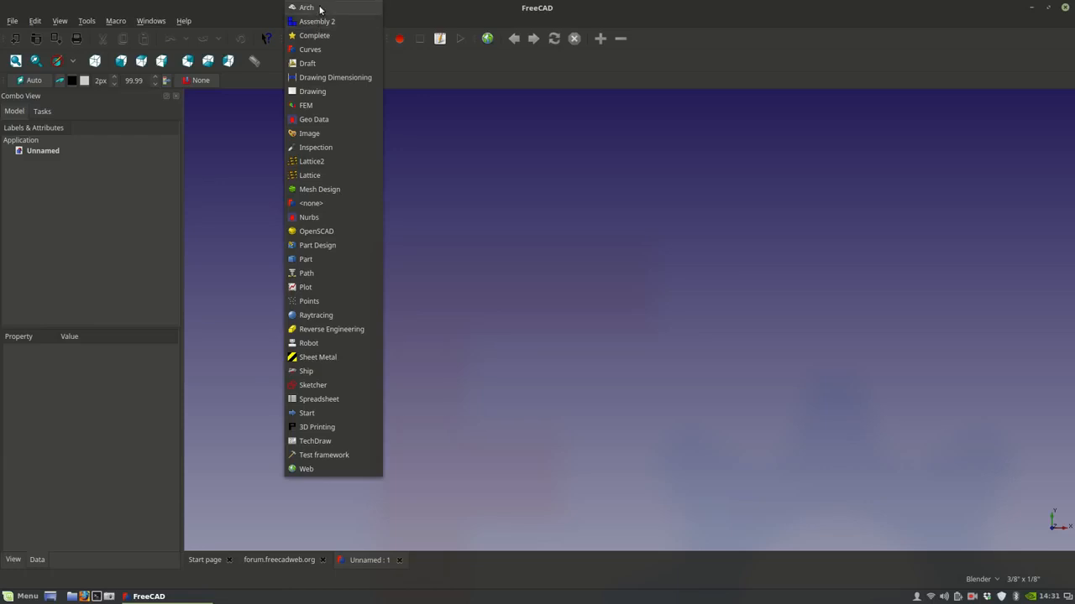
click(320, 8)
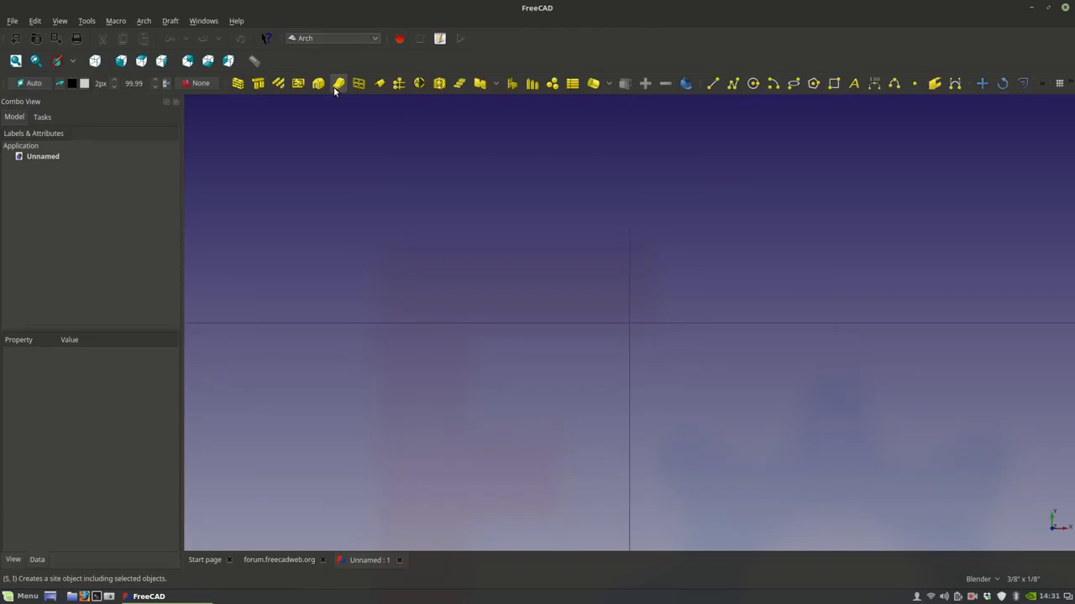
- Look through the tools of the Draft, Sketcher and Part workbenches, and return to the Arch workbench
click(333, 38)
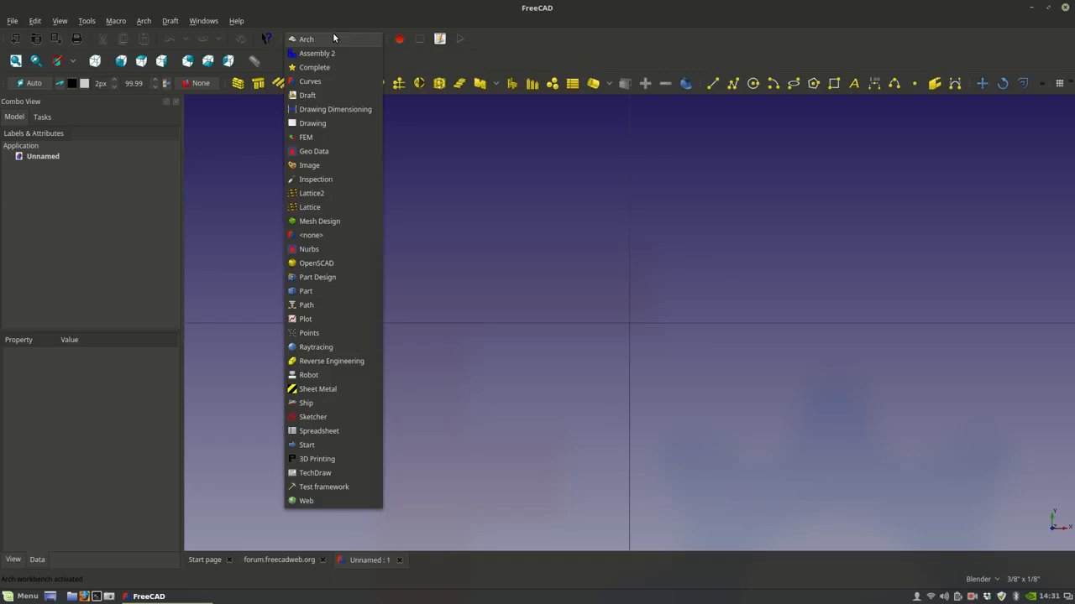
click(307, 95)
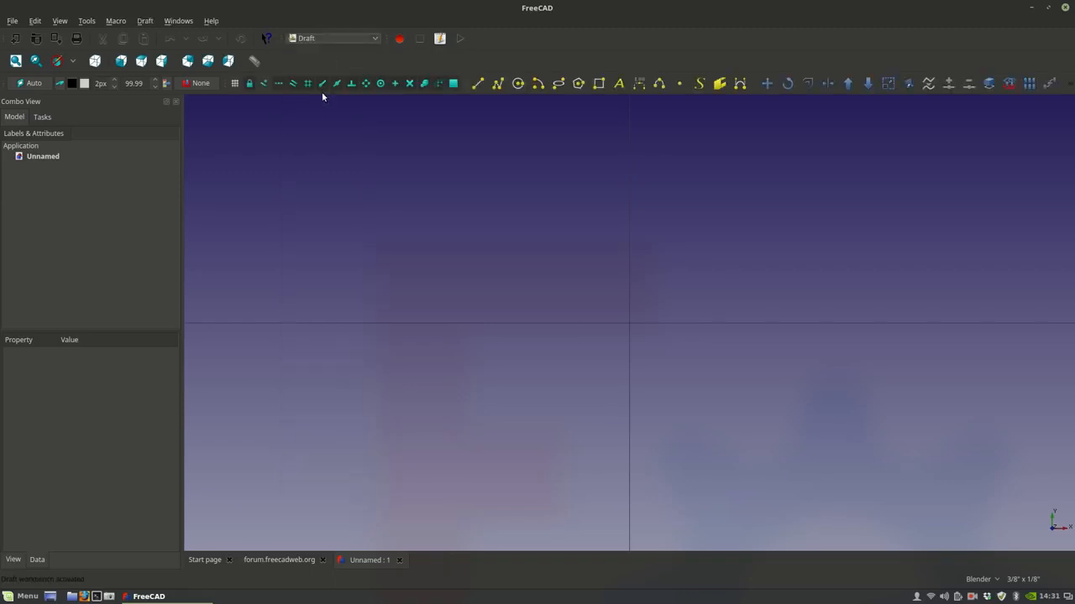
click(325, 40)
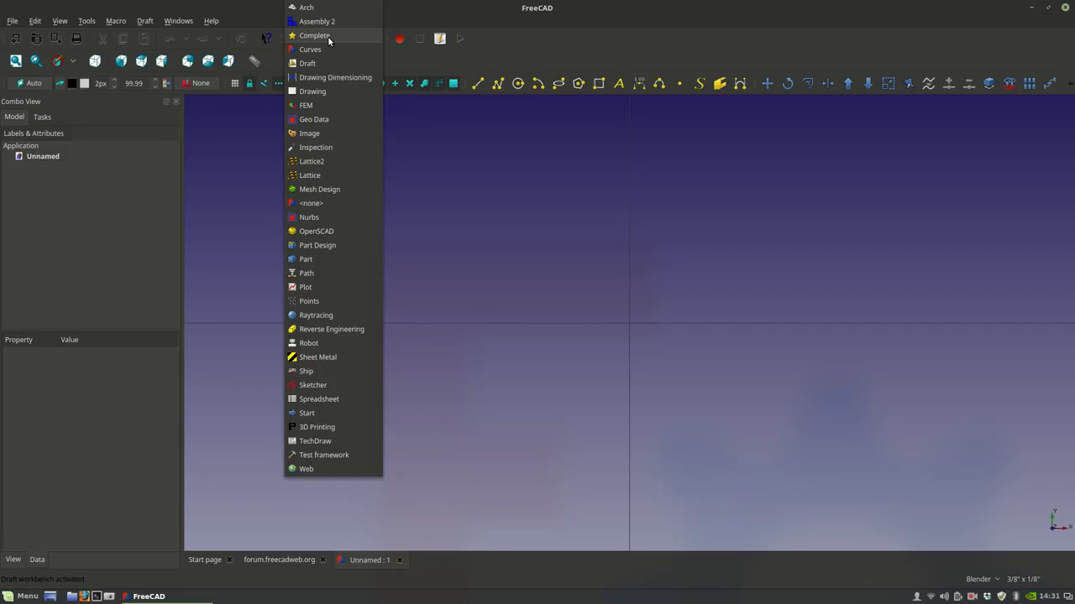
click(324, 384)
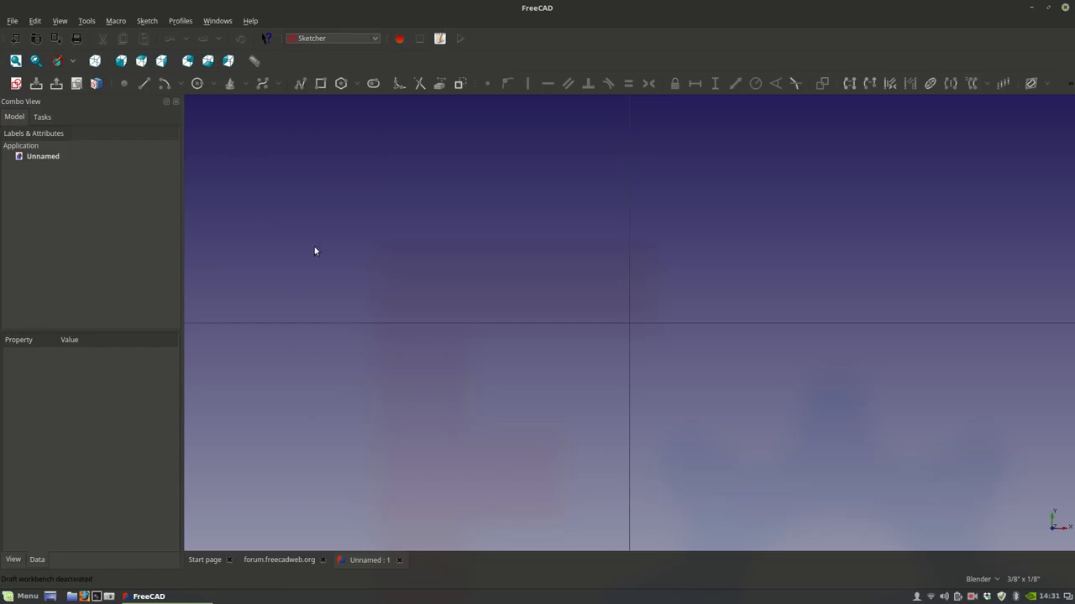
click(326, 38)
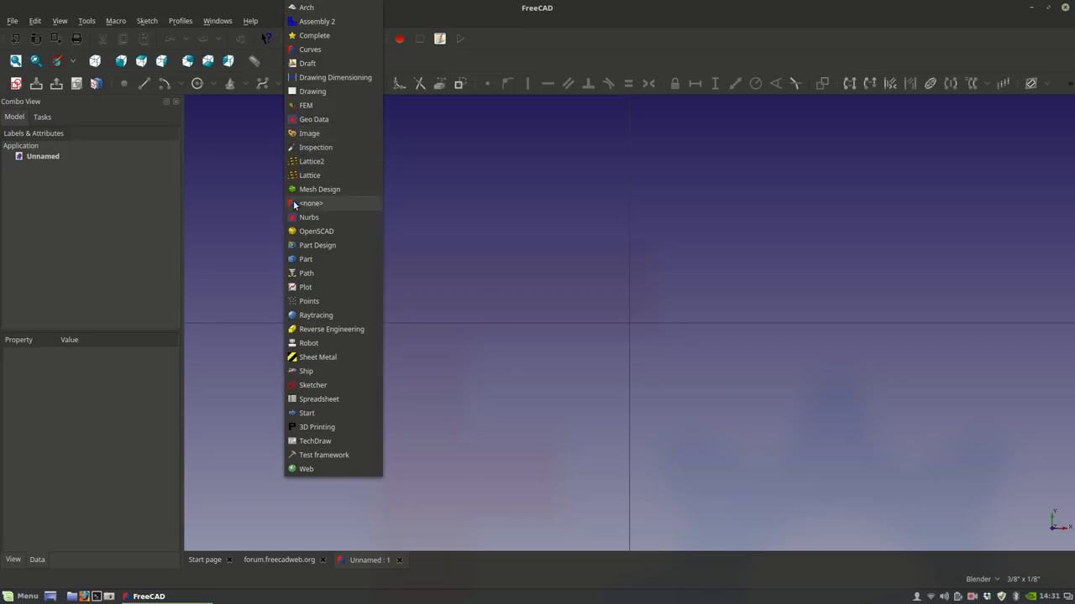
click(304, 259)
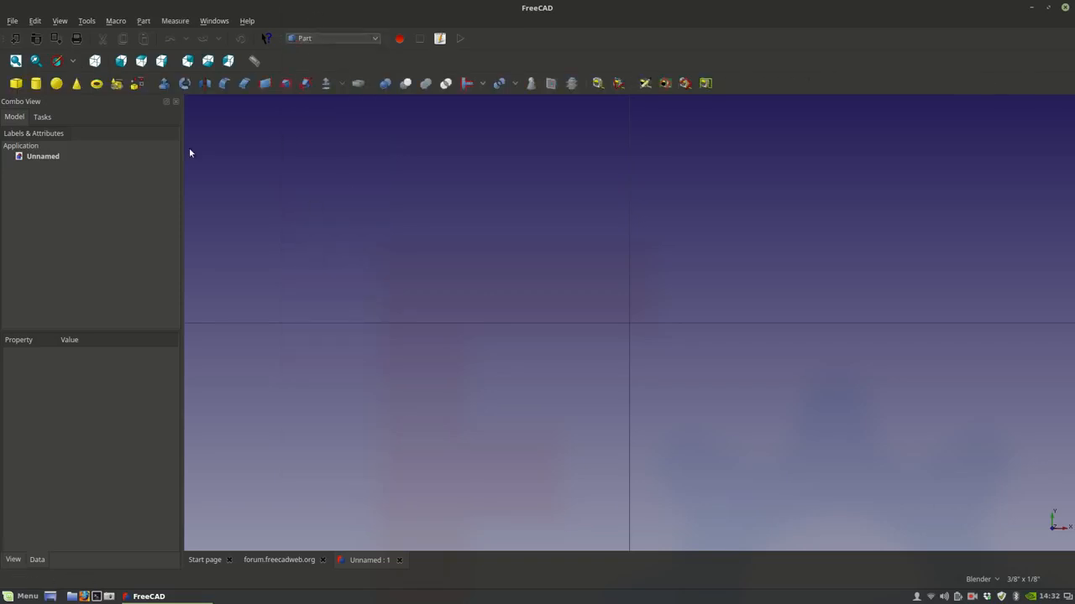
click(369, 38)
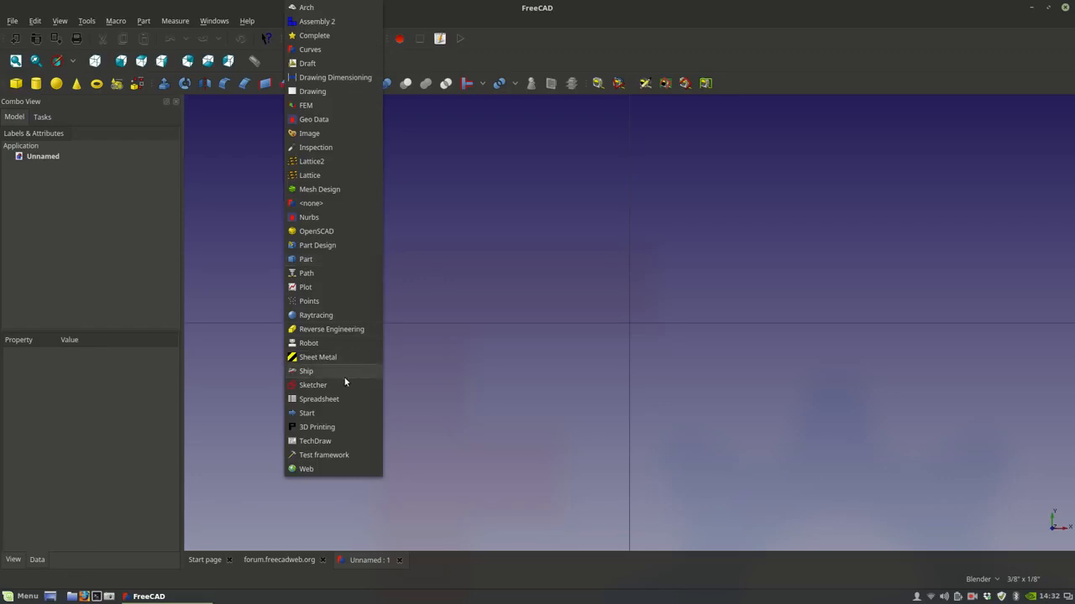
click(330, 7)
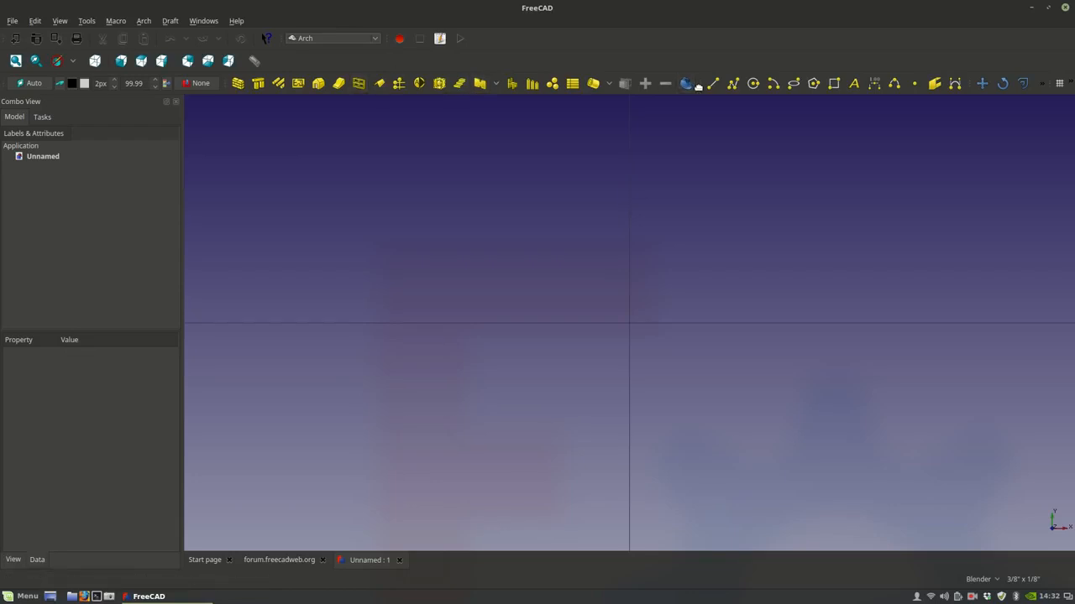
- Rearrange the toolbars so the Draft drawing and modification tools share the view tools' row and the snap tools follow the Arch tools
drag(698, 86, 696, 61)
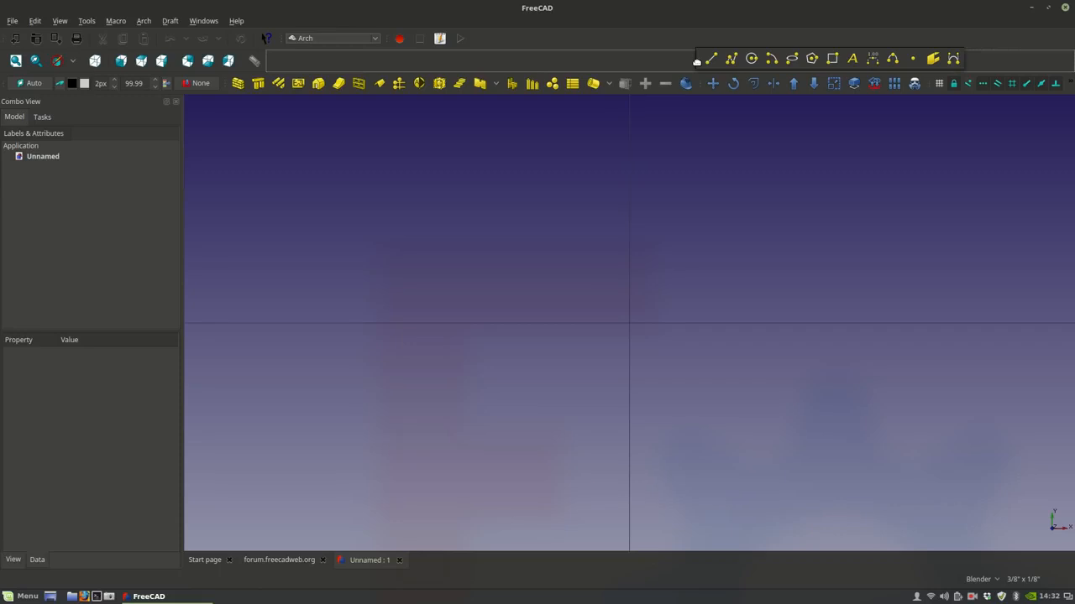
drag(696, 61, 644, 62)
drag(923, 83, 710, 83)
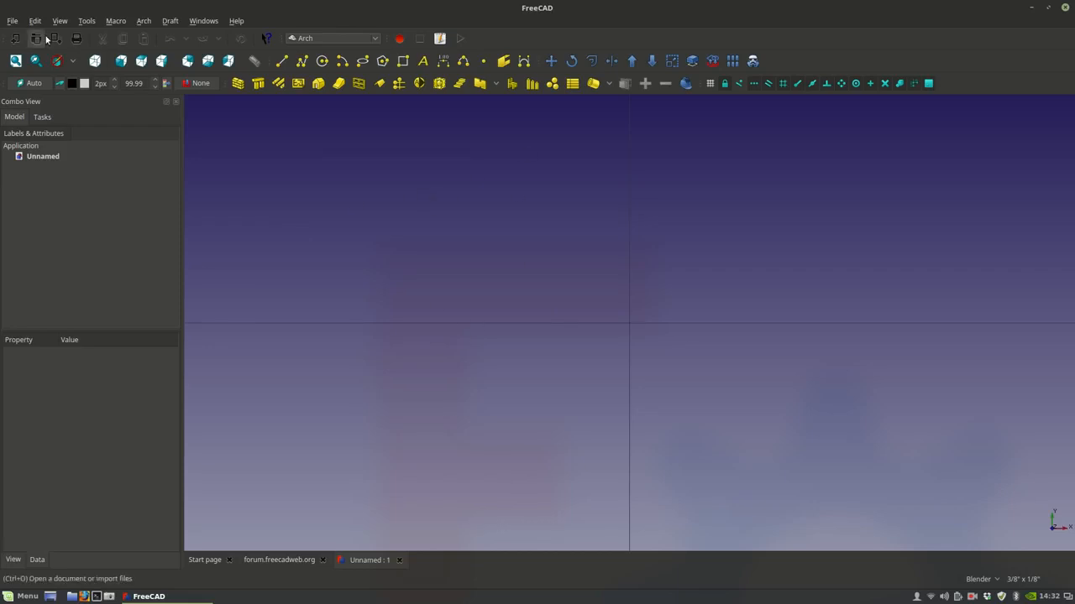
- Save the new document in the Desktop folder under the name "freecad demo tutorial"
right_click(45, 158)
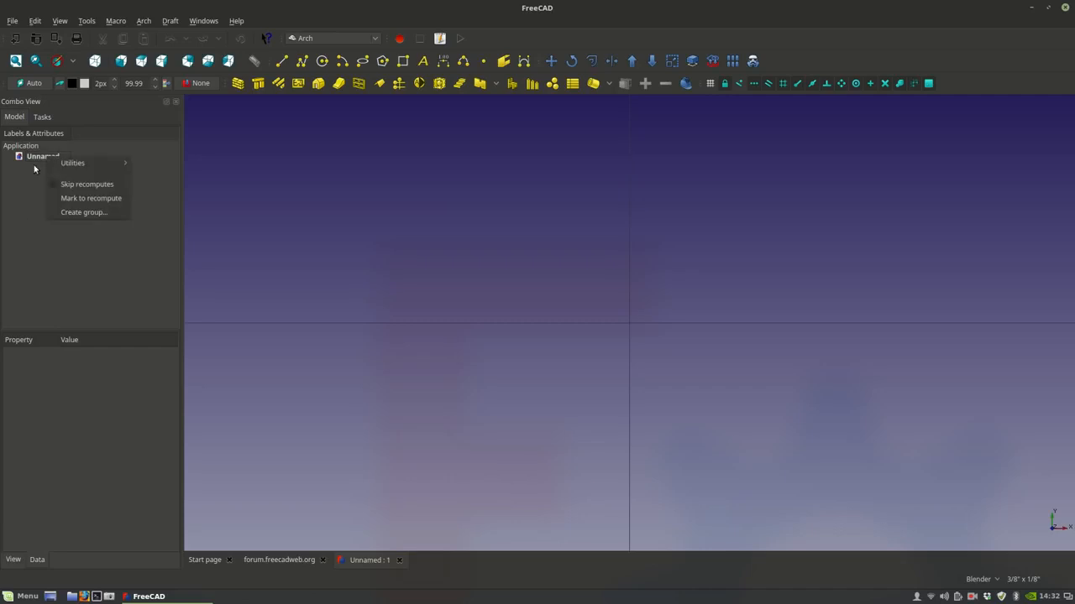
click(29, 241)
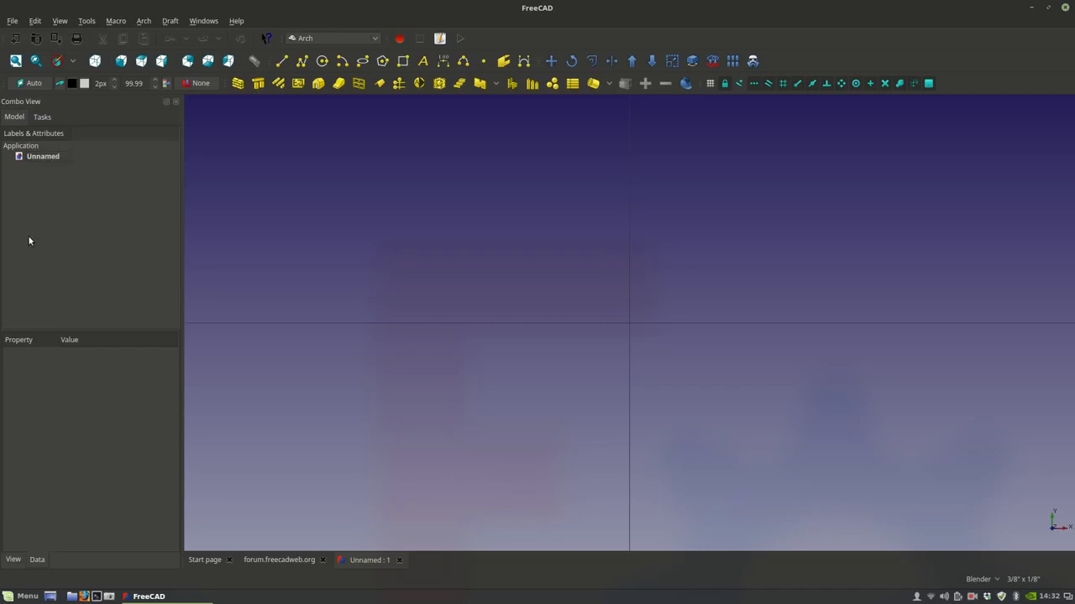
click(12, 20)
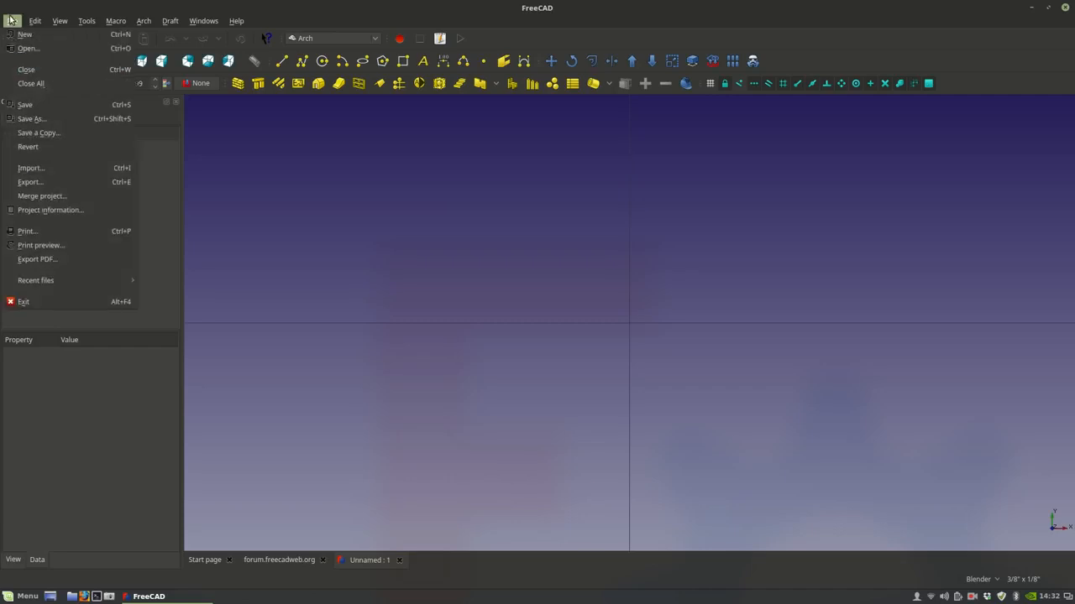
click(34, 121)
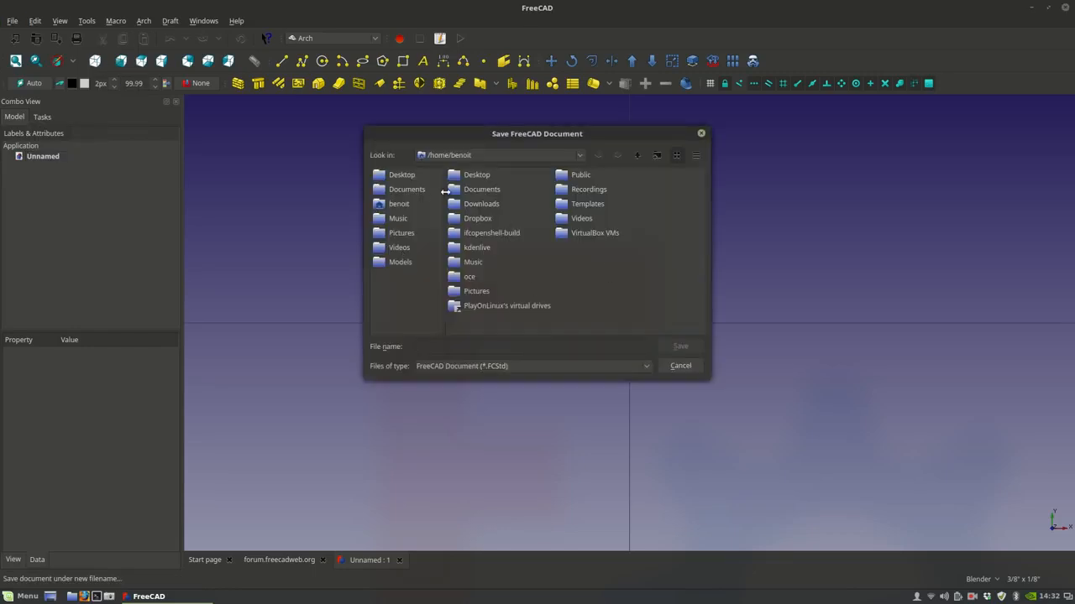
double_click(476, 174)
click(467, 346)
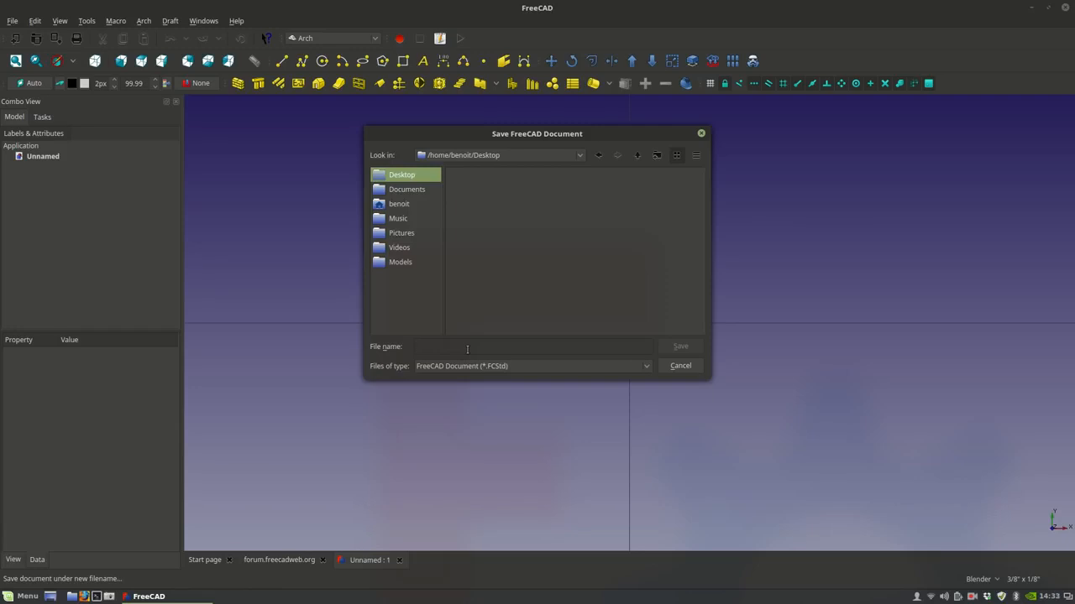
text(freecad demo tutorial)
click(690, 350)
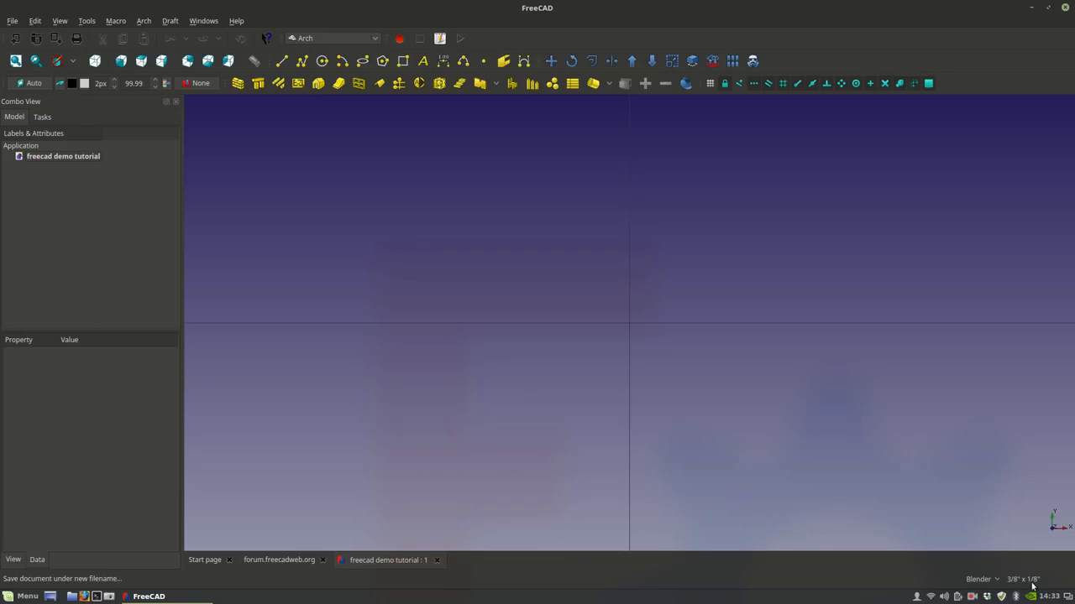
scroll(537, 305, down, 2)
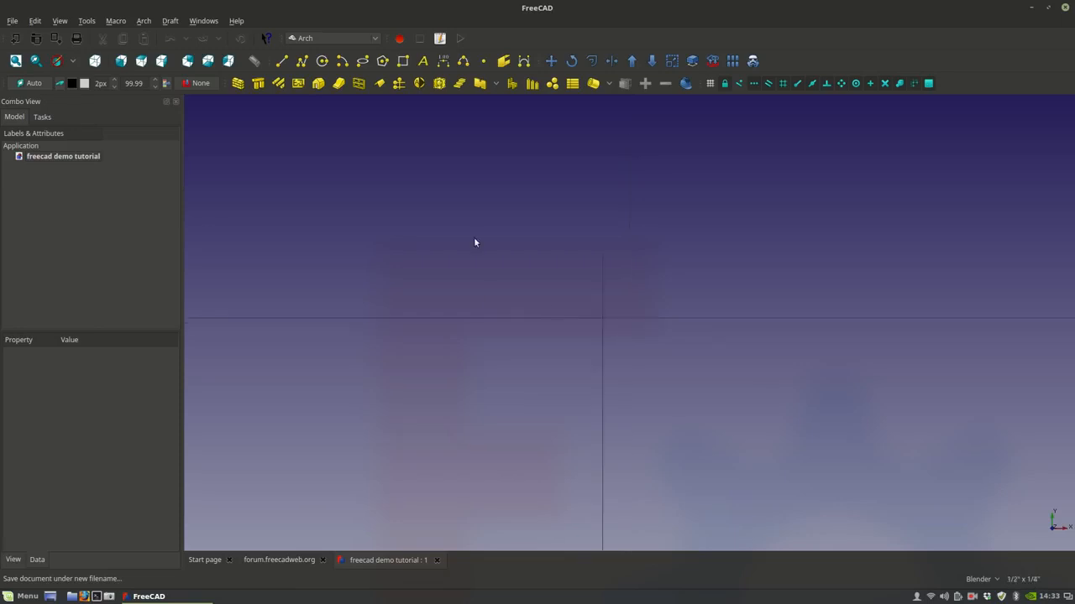
- Try the CAD and Blender navigation styles with a slight orbit of the empty grid, and restore the top view
scroll(757, 194, up, 2)
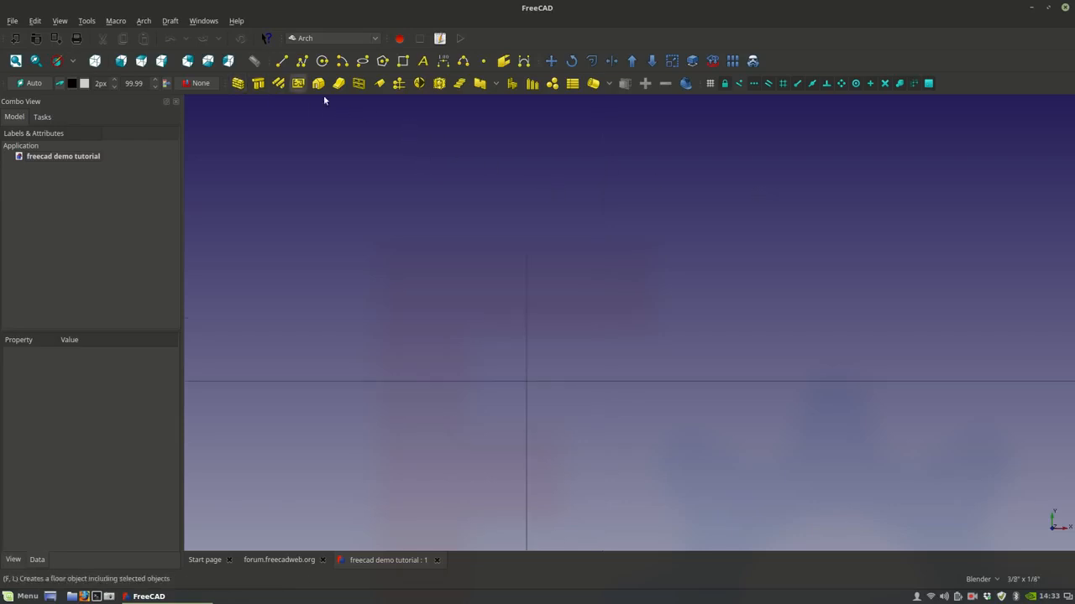
scroll(713, 378, down, 2)
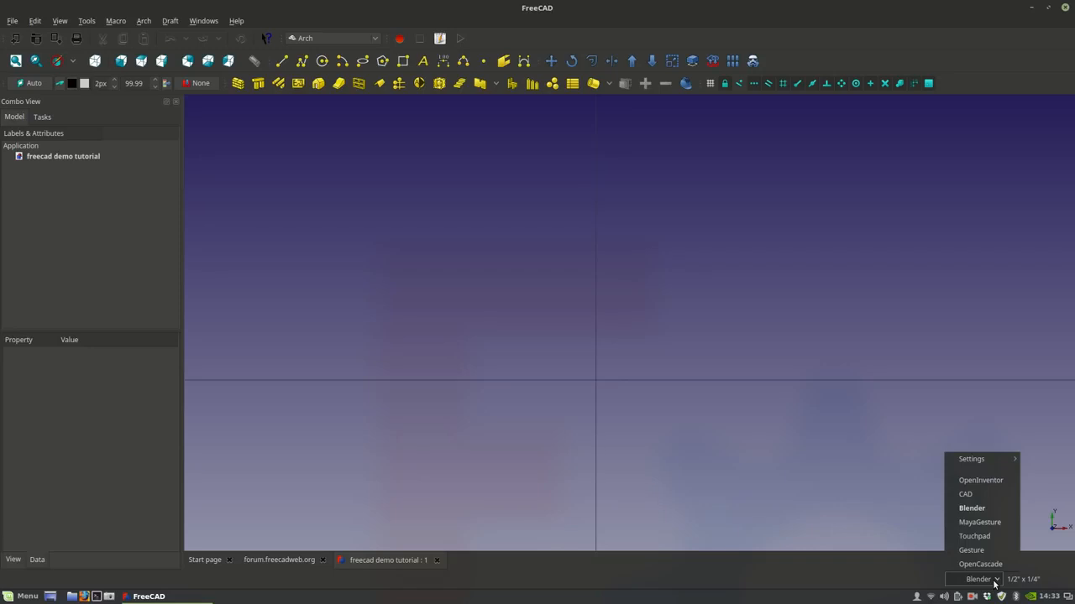
click(965, 494)
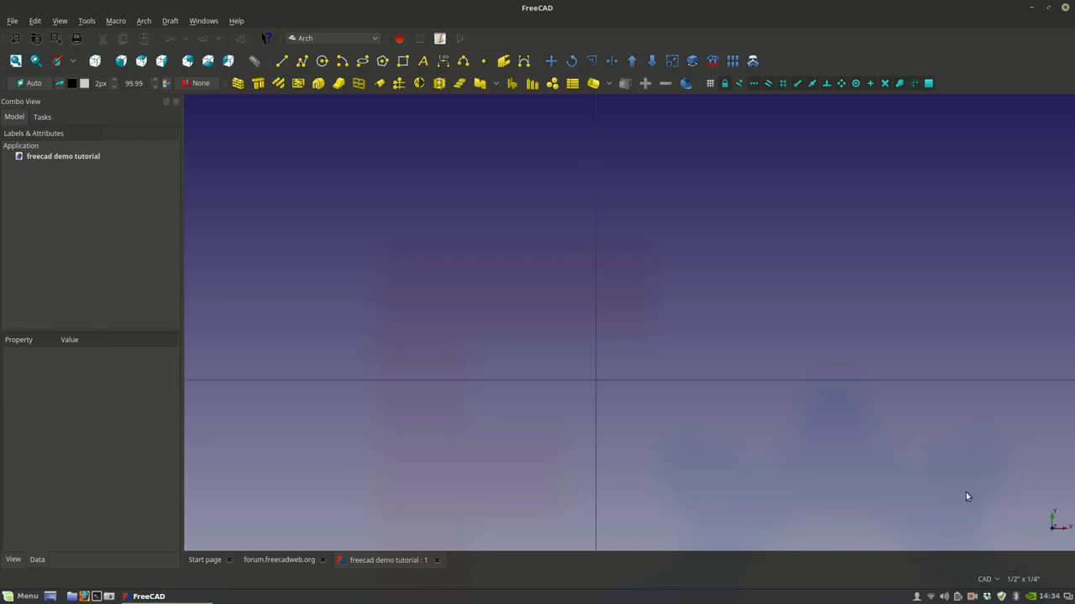
click(981, 579)
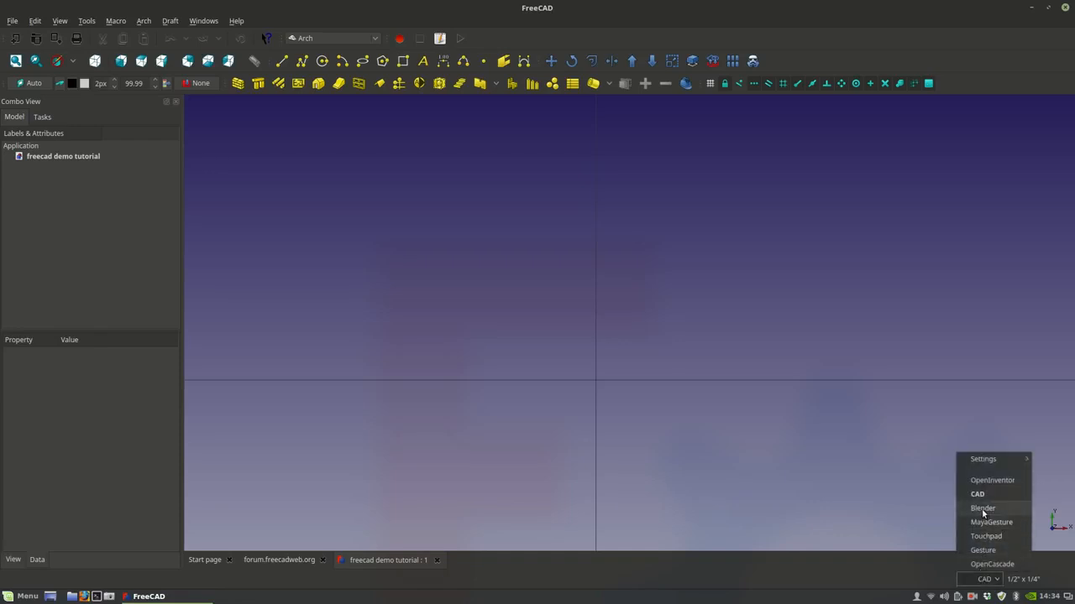
click(982, 510)
click(982, 579)
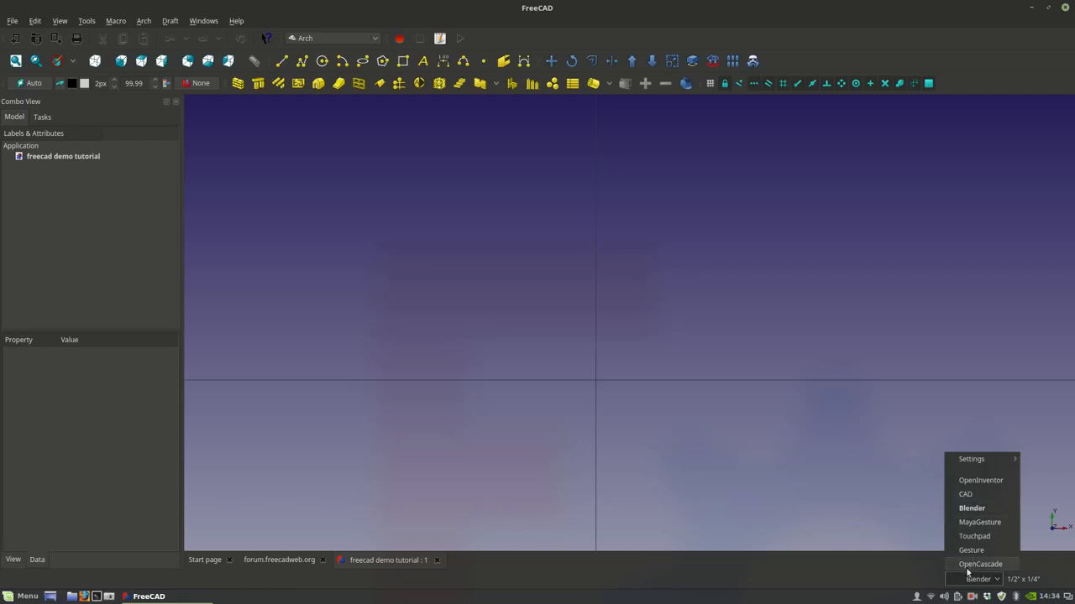
click(865, 361)
mouse_move(861, 356)
middle_down()
mouse_move(885, 350)
mouse_move(851, 343)
mouse_move(865, 362)
middle_up()
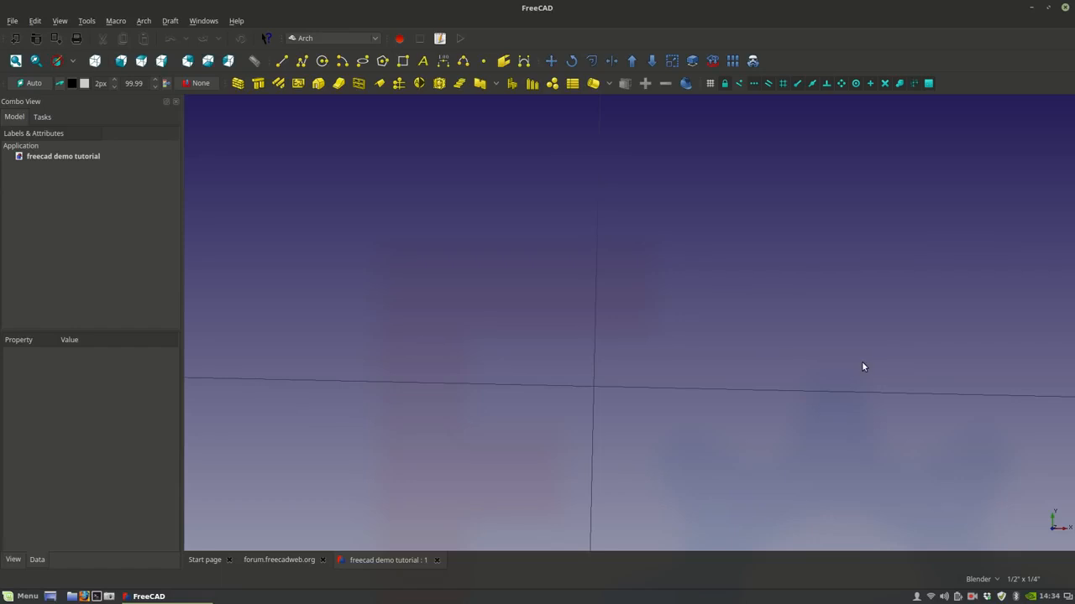
click(142, 62)
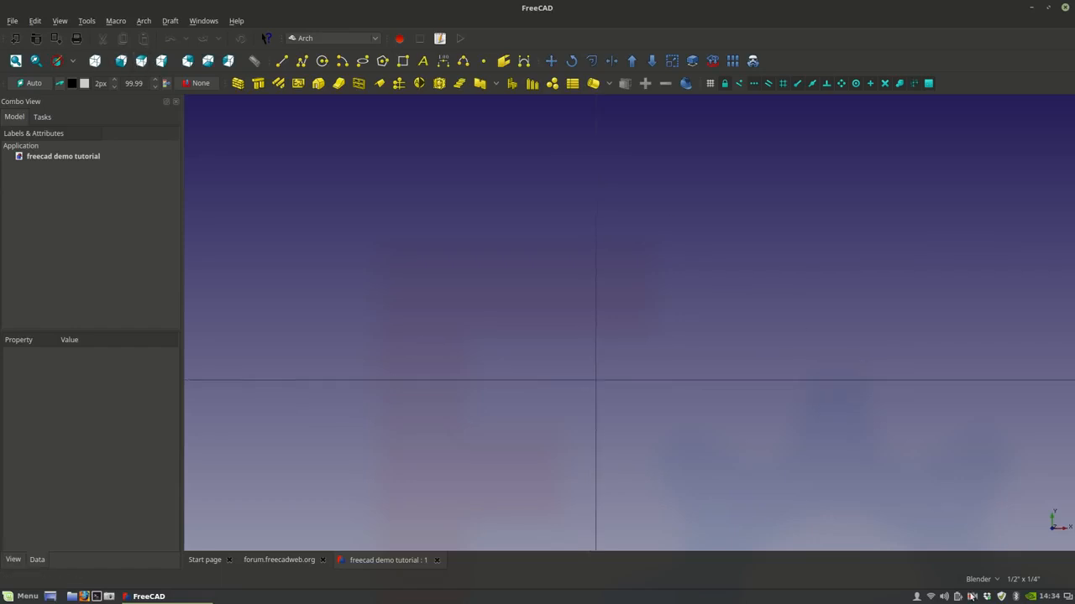
- Set the navigation style to CAD and zoom out until the full extent of the grid is in view
click(979, 579)
click(973, 501)
scroll(596, 354, down, 2)
middle_drag(596, 354, 550, 340)
middle_drag(566, 298, 630, 317)
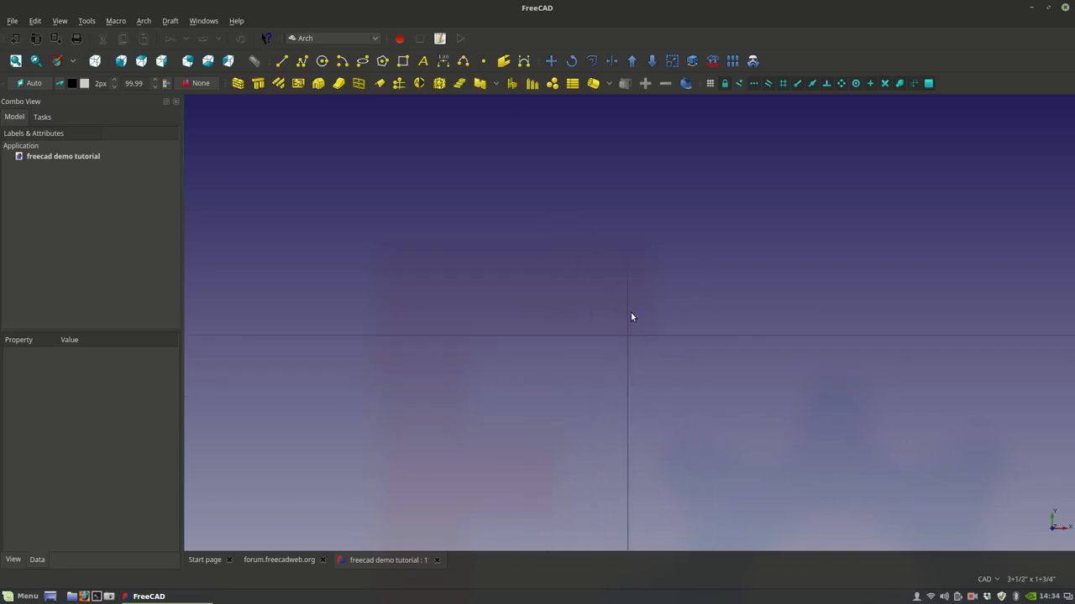
scroll(631, 312, down, 2)
scroll(601, 301, down, 4)
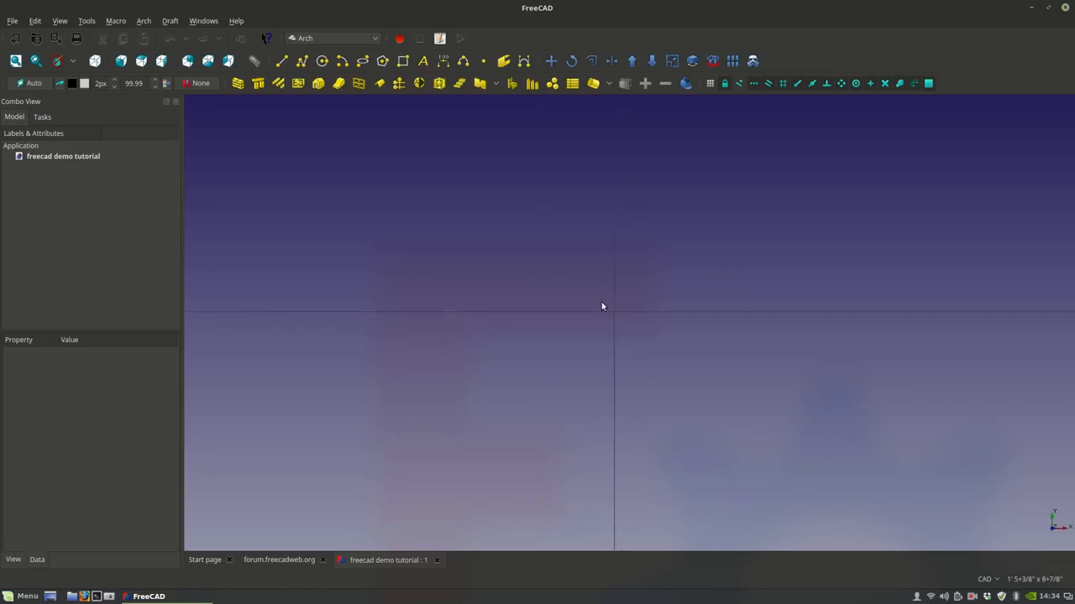
middle_drag(622, 271, 729, 275)
scroll(697, 355, down, 3)
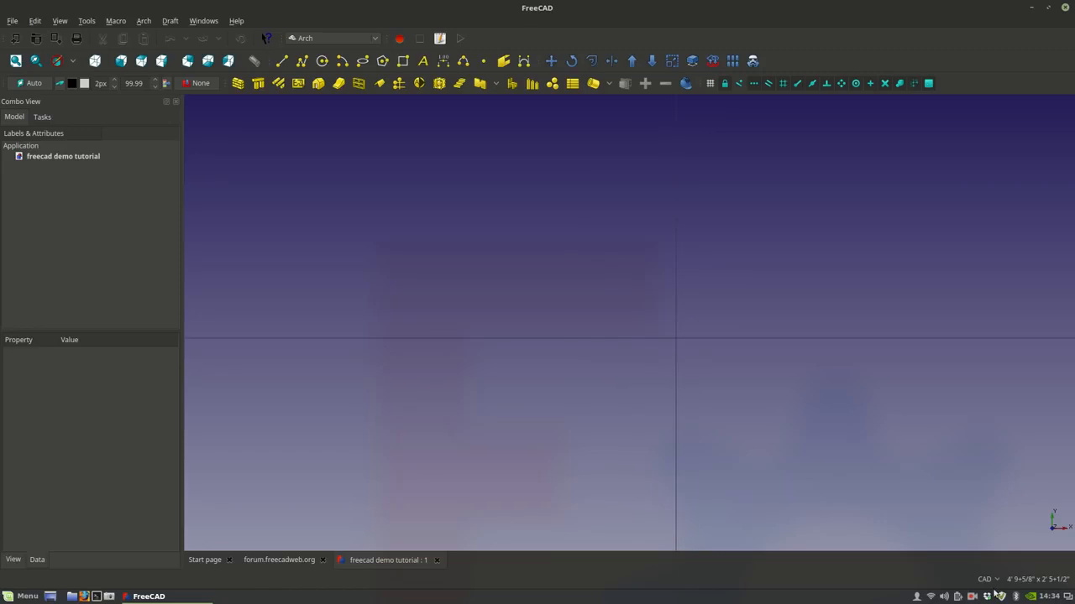
scroll(520, 296, down, 3)
scroll(577, 340, down, 15)
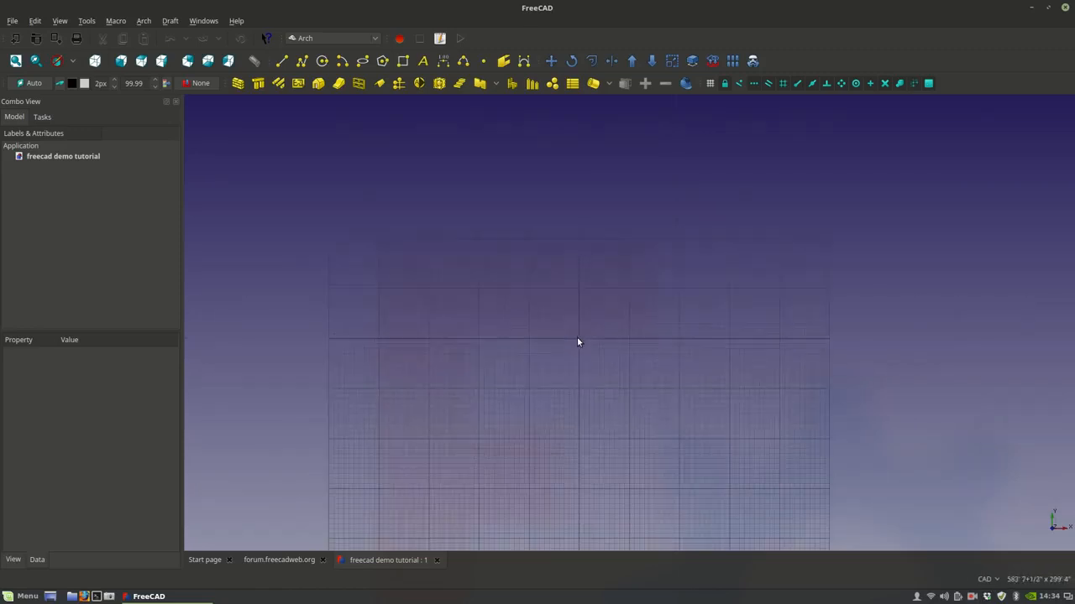
middle_drag(577, 337, 566, 295)
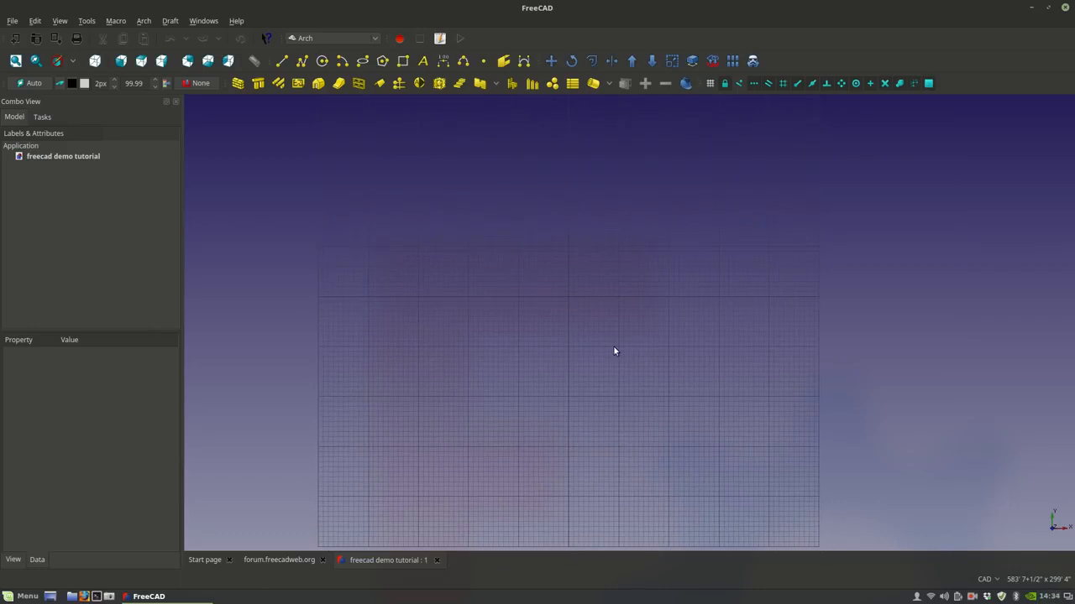
- Set the user unit system to MKS (m/kg/s/degree) in the general preferences
click(36, 21)
click(72, 242)
click(35, 21)
click(52, 242)
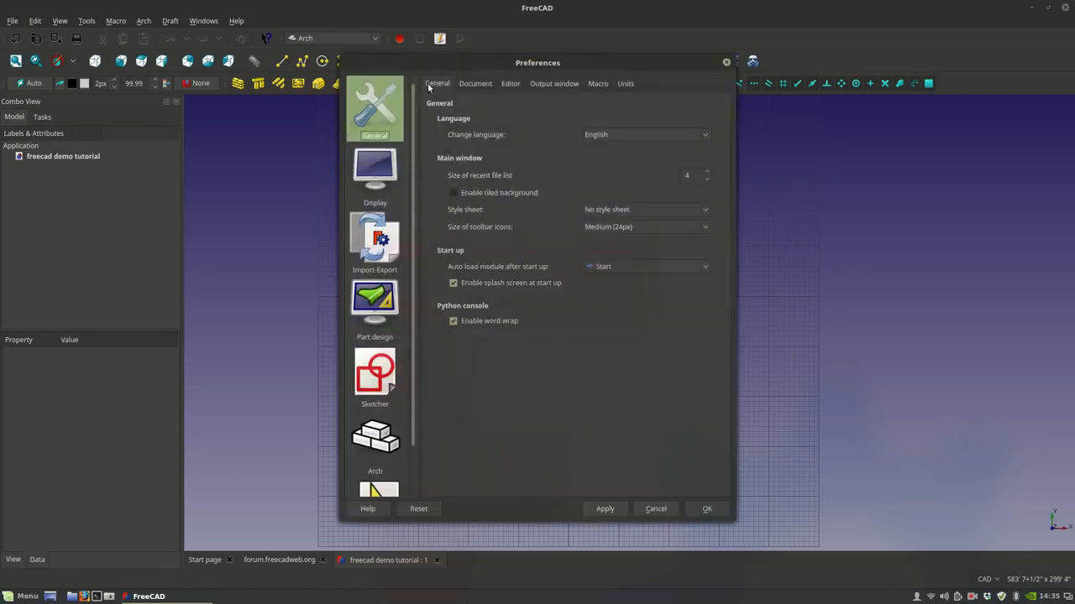
click(628, 83)
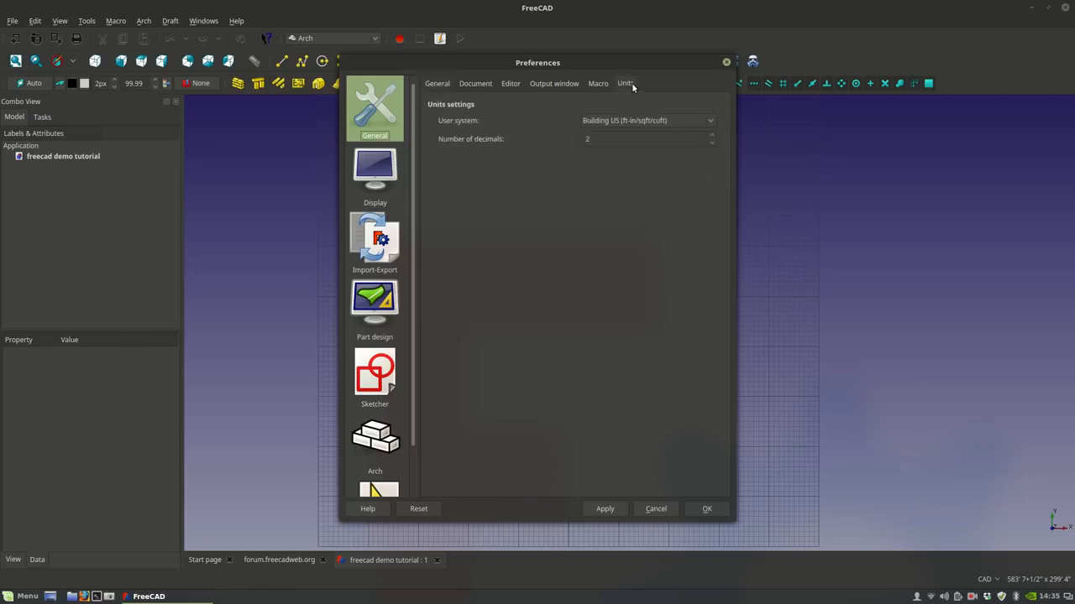
click(619, 120)
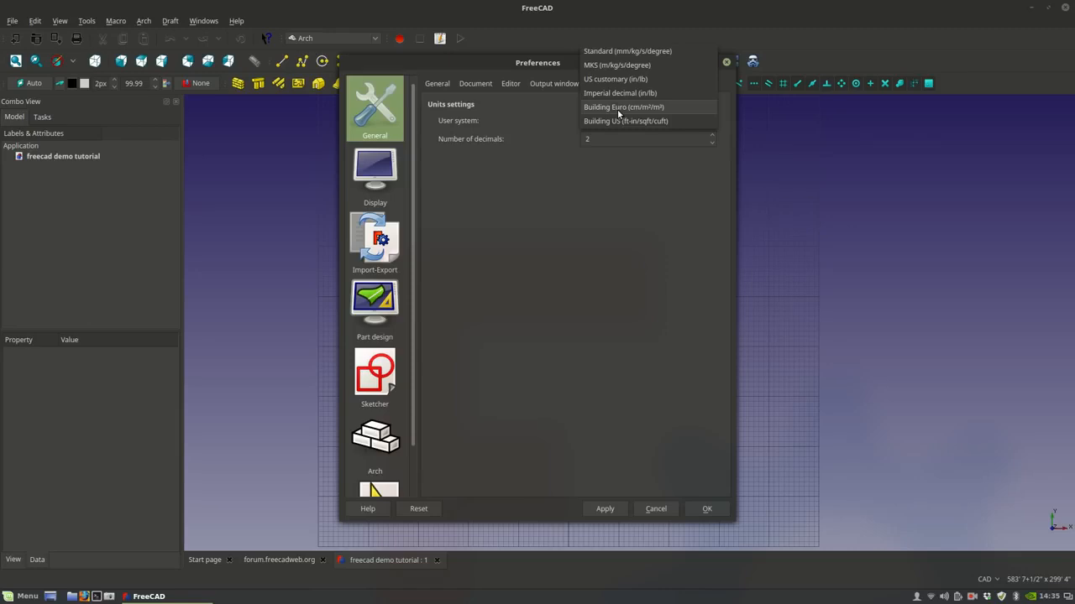
click(618, 108)
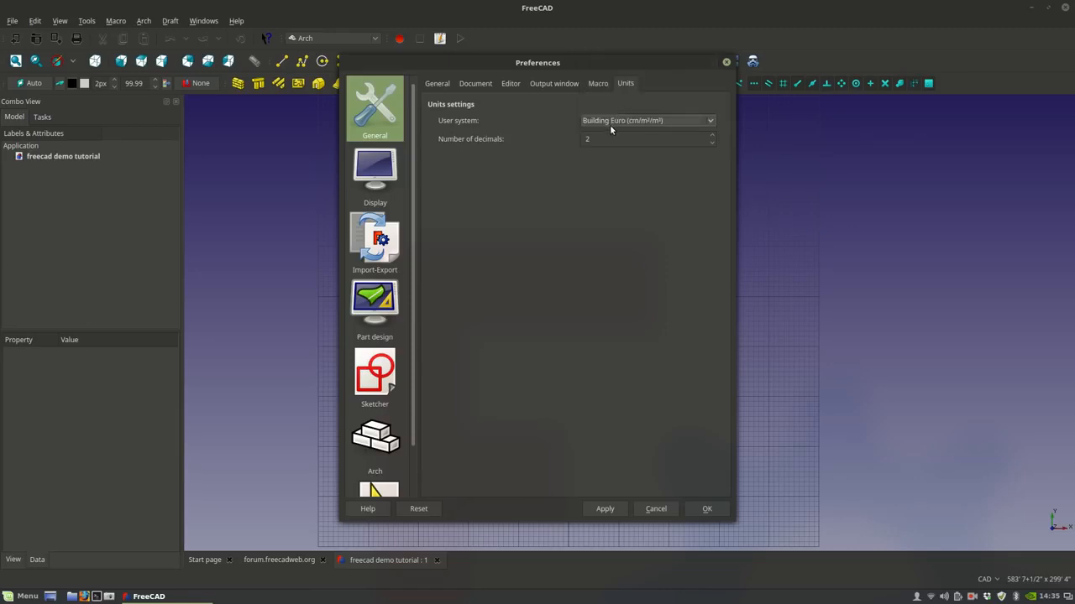
click(613, 122)
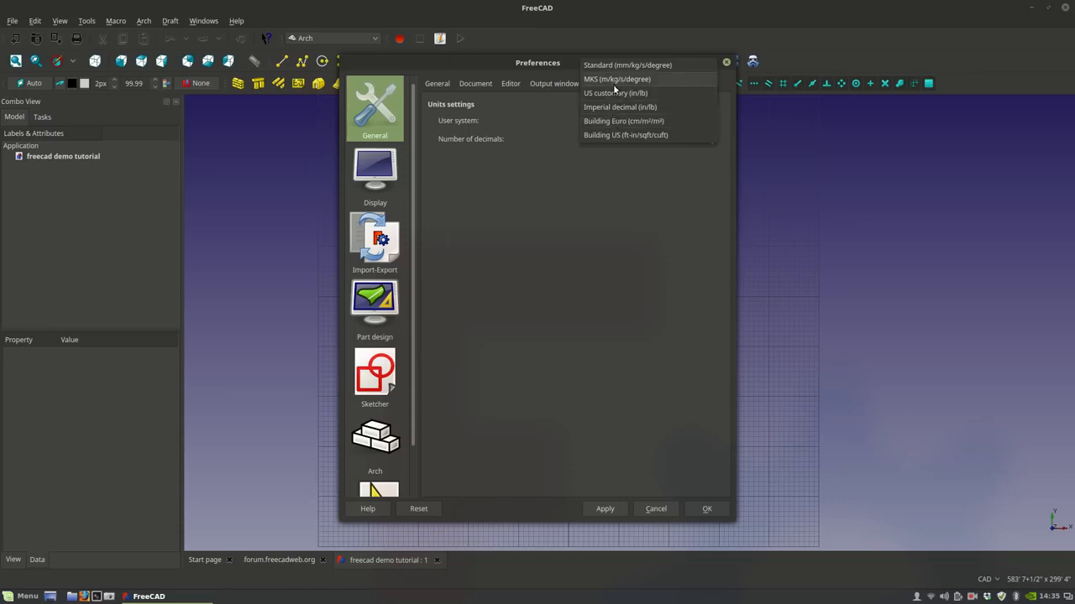
click(614, 84)
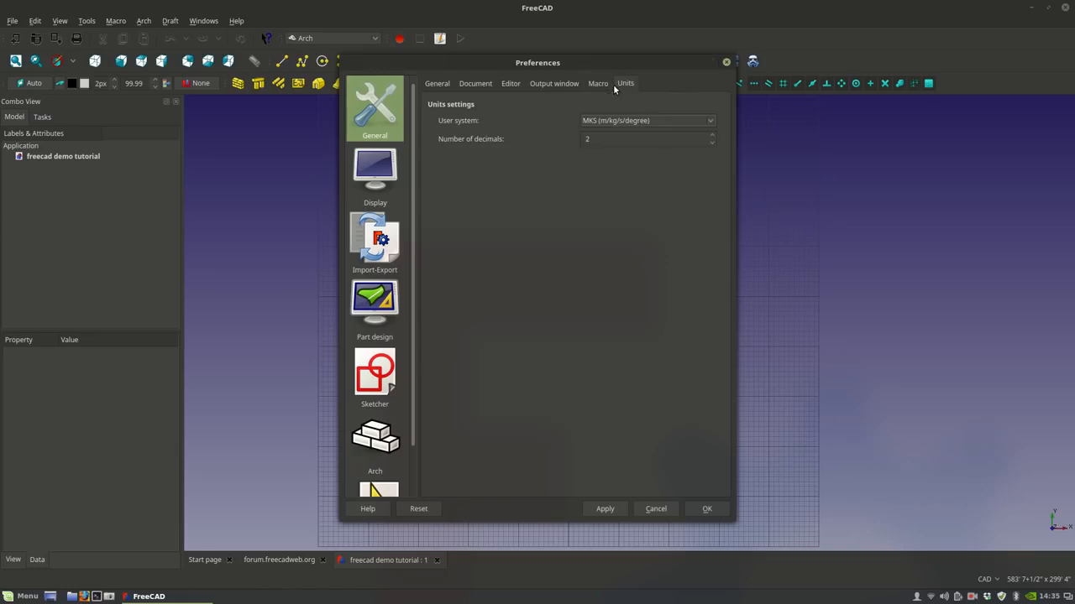
click(704, 509)
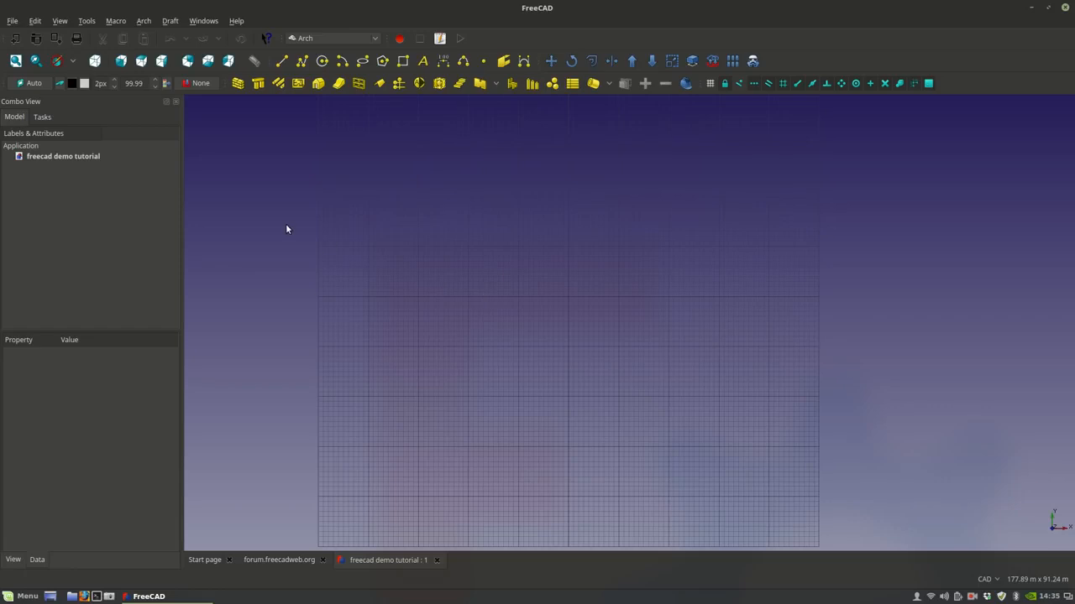
scroll(529, 279, down, 4)
scroll(529, 280, up, 4)
click(972, 596)
right_click(386, 237)
mouse_move(427, 334)
click(546, 194)
scroll(457, 311, up, 5)
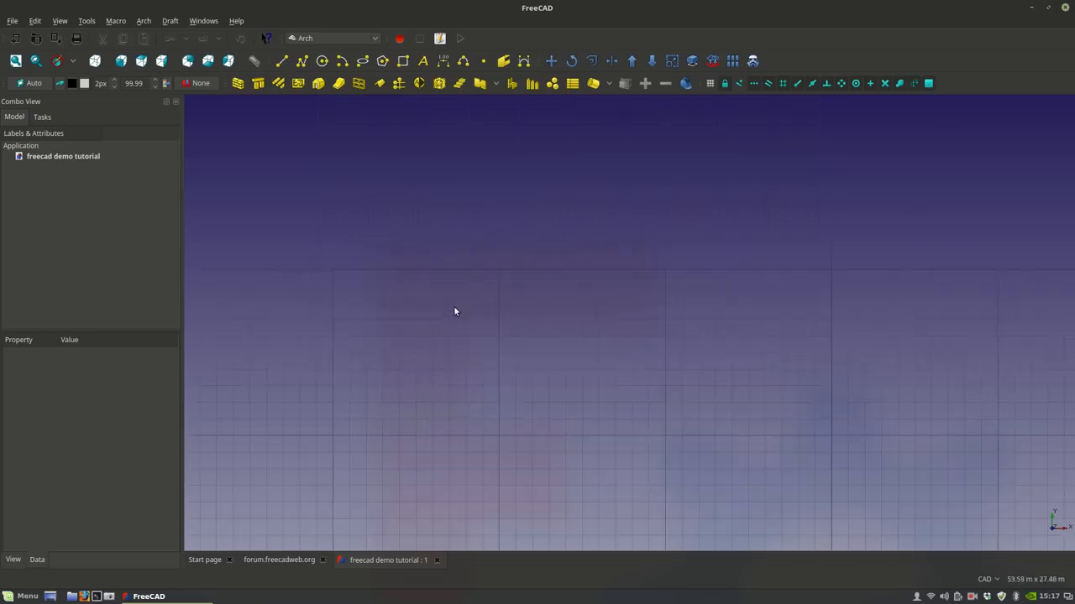
scroll(524, 310, up, 3)
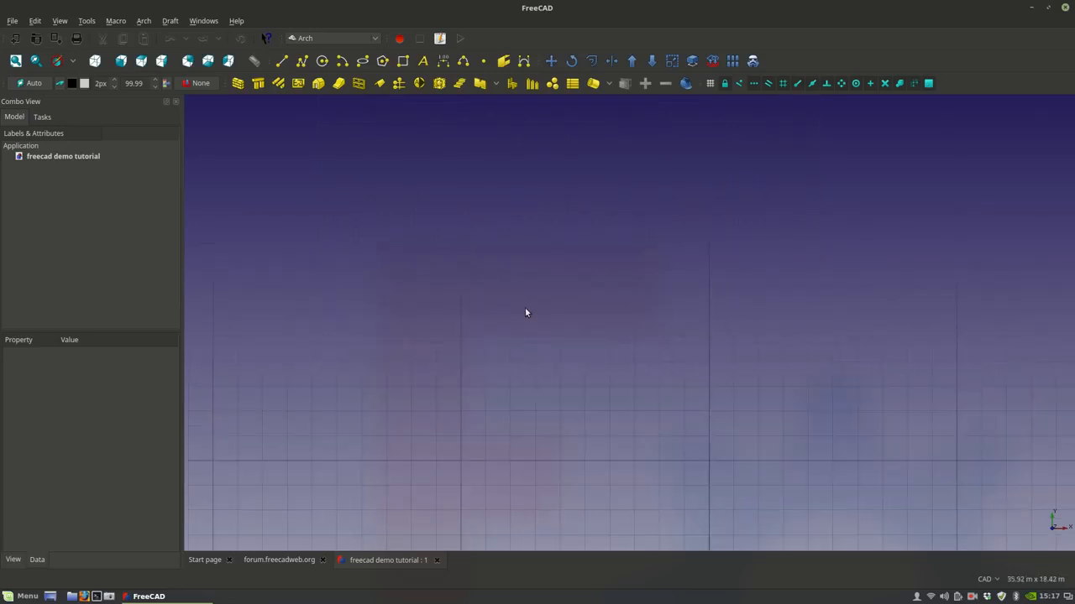
scroll(470, 238, down, 5)
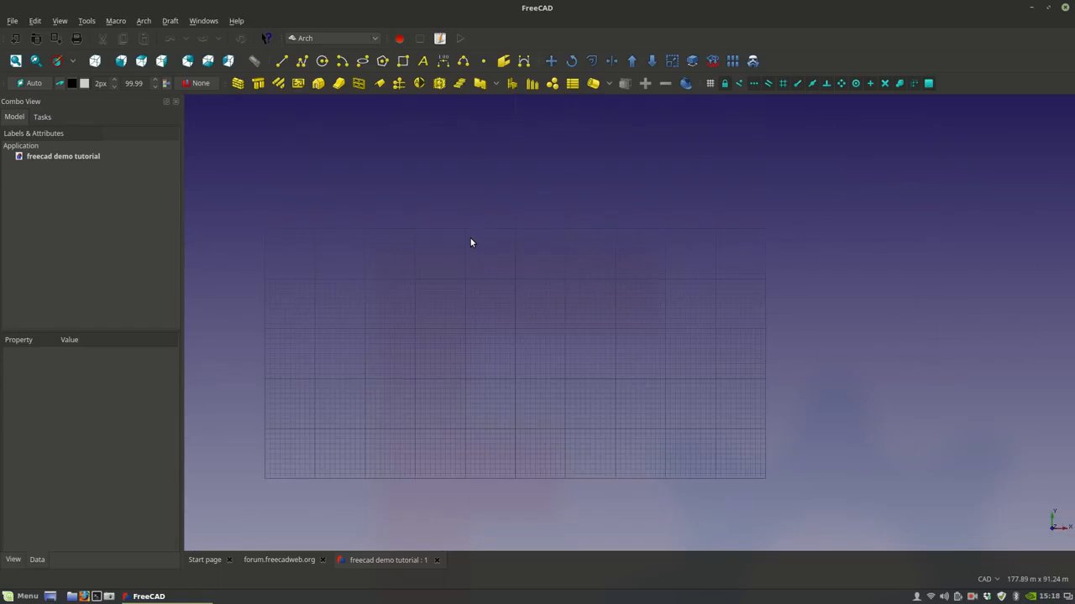
- Draw a horizontal line about 8.19 m long, starting about 1.25 m below the origin
click(281, 60)
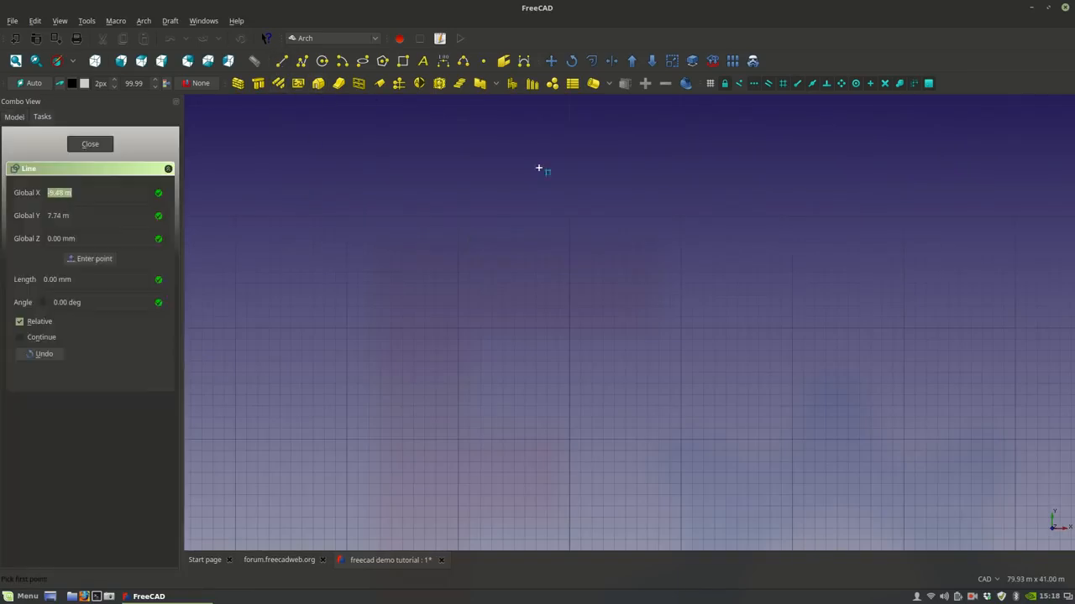
click(540, 224)
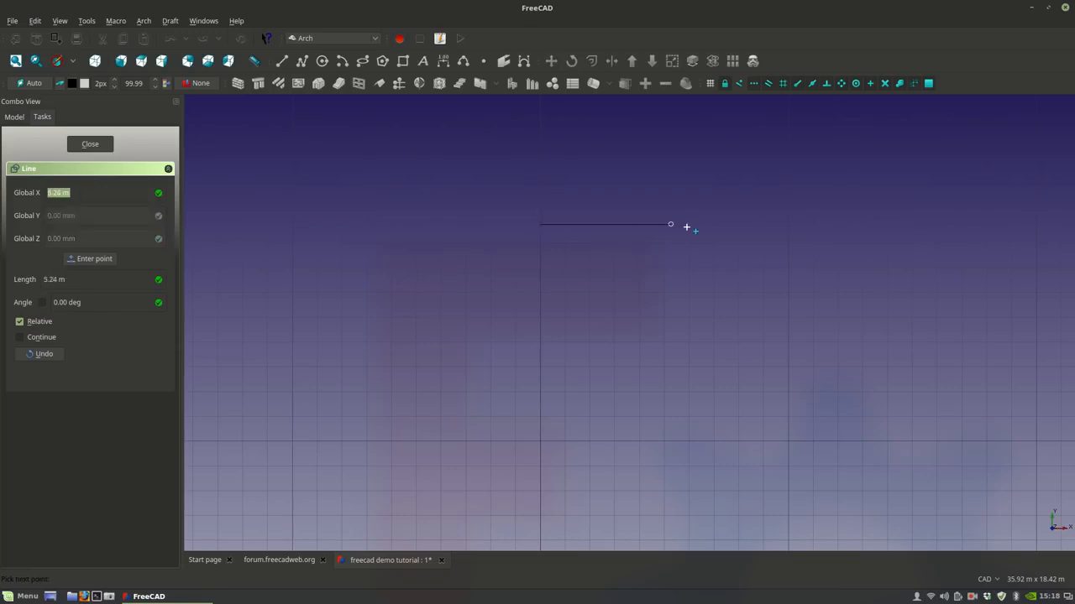
click(743, 224)
middle_drag(741, 263, 636, 300)
scroll(636, 300, up, 2)
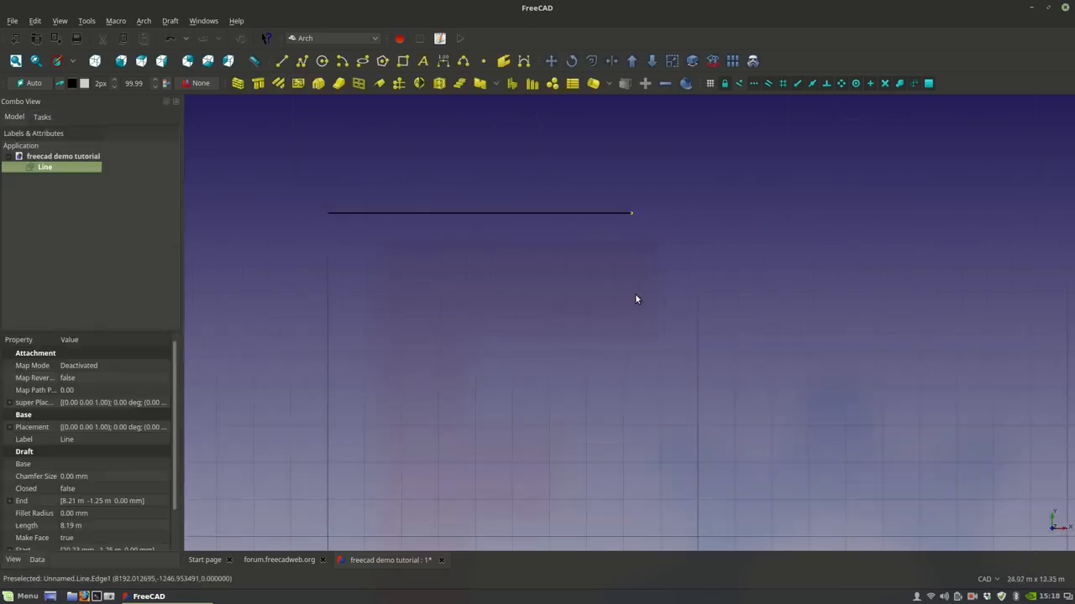
scroll(526, 275, down, 2)
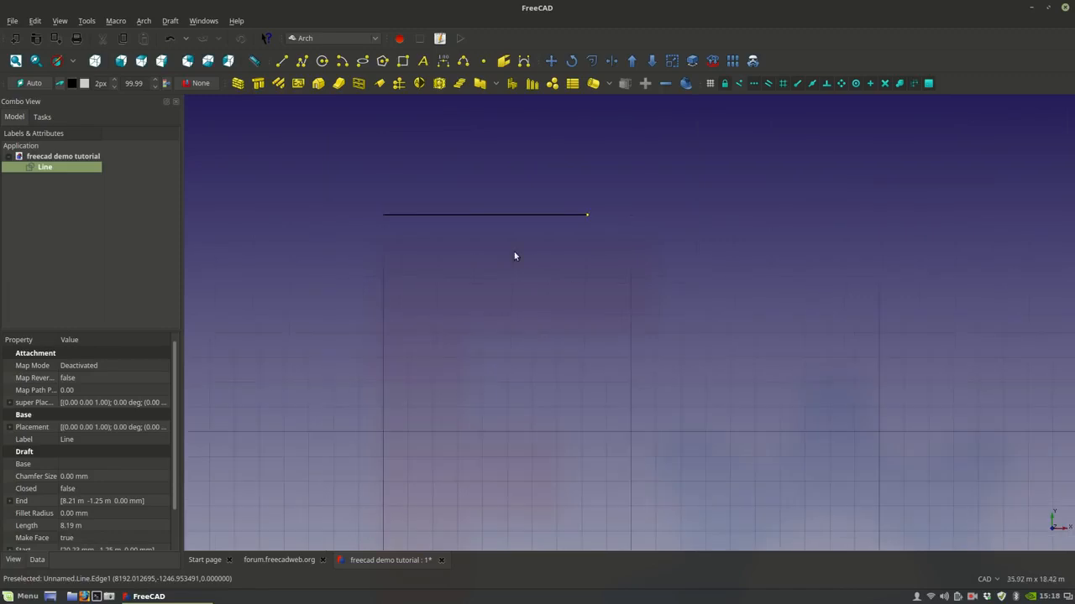
- Select the line, examine its data and view properties, and clear the selection
click(511, 260)
click(504, 215)
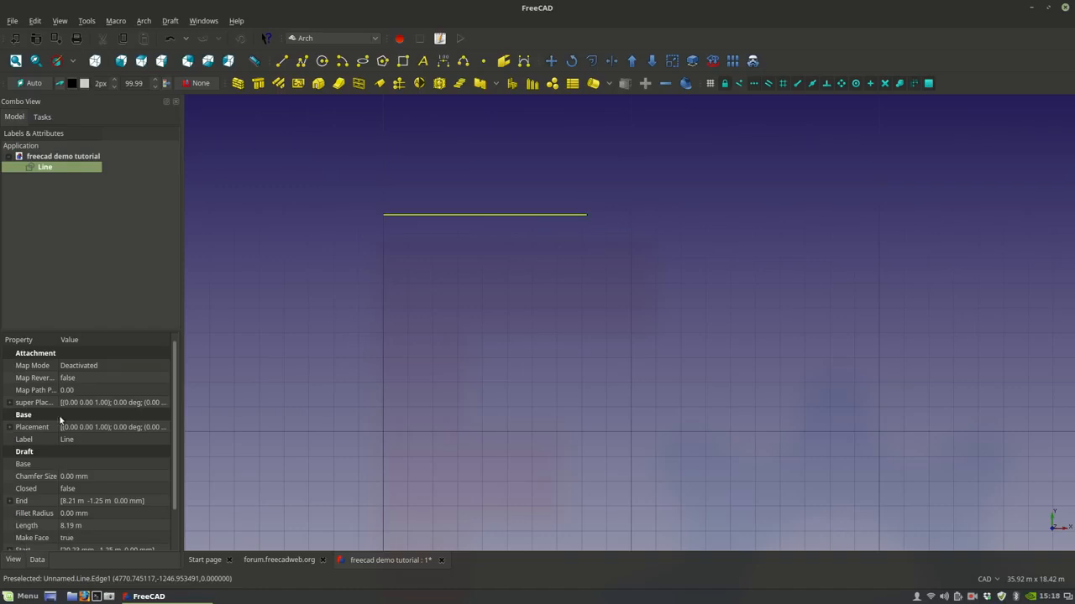
scroll(47, 390, down, 1)
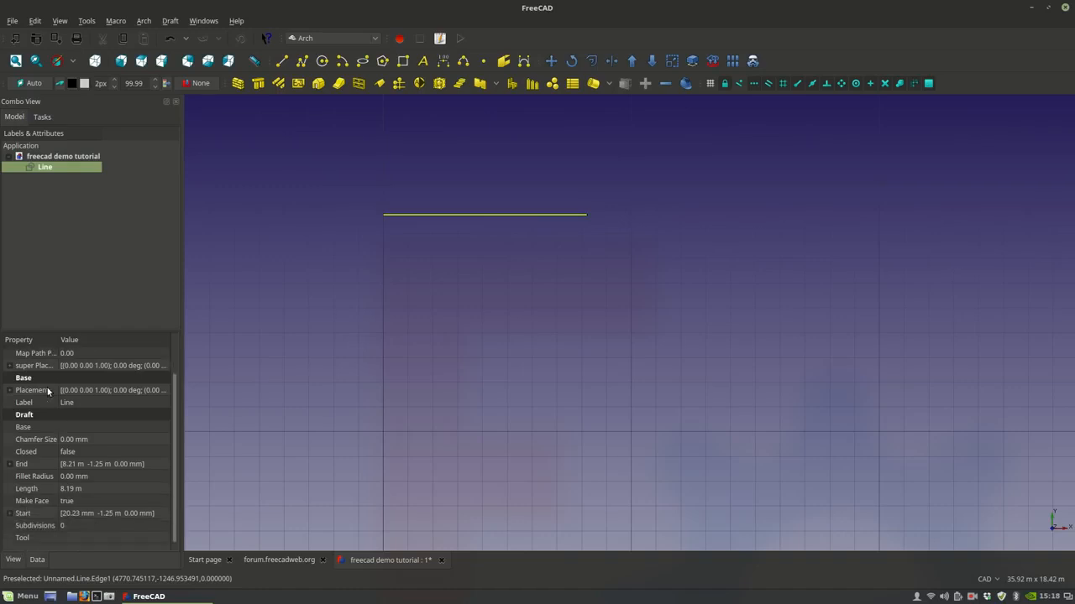
click(16, 559)
scroll(34, 414, down, 4)
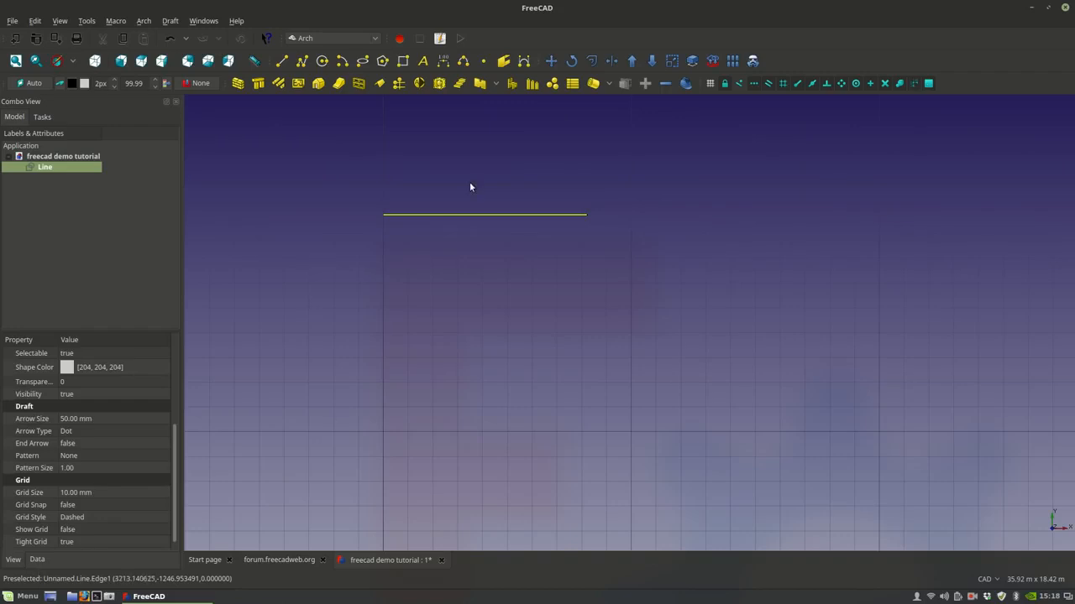
click(429, 270)
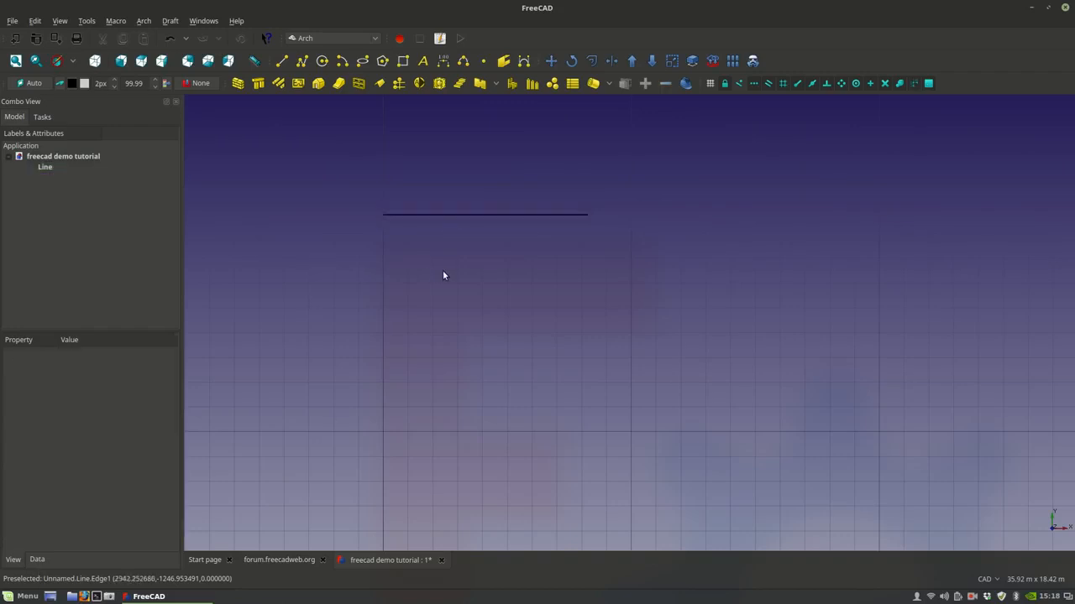
- Measure the line's length with the Survey tool, repeat the measurement once, and leave survey mode
click(686, 84)
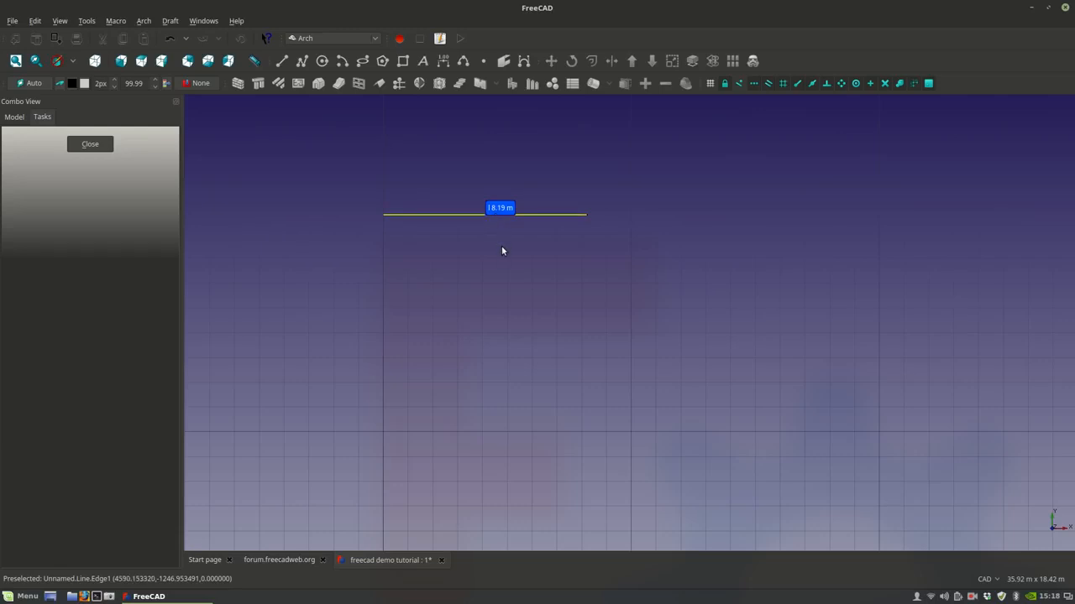
key(Escape)
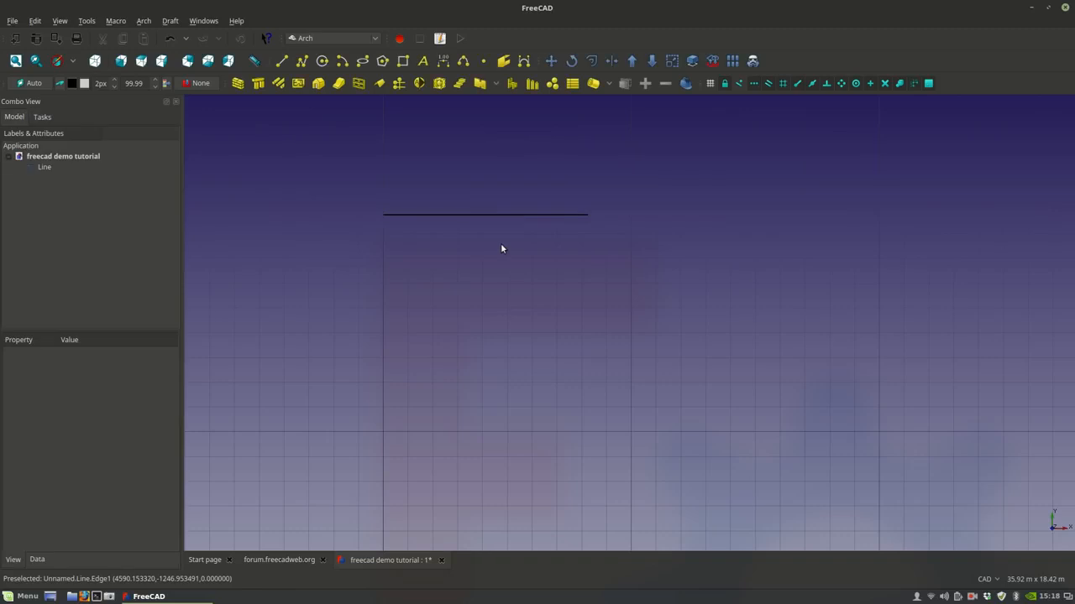
click(686, 83)
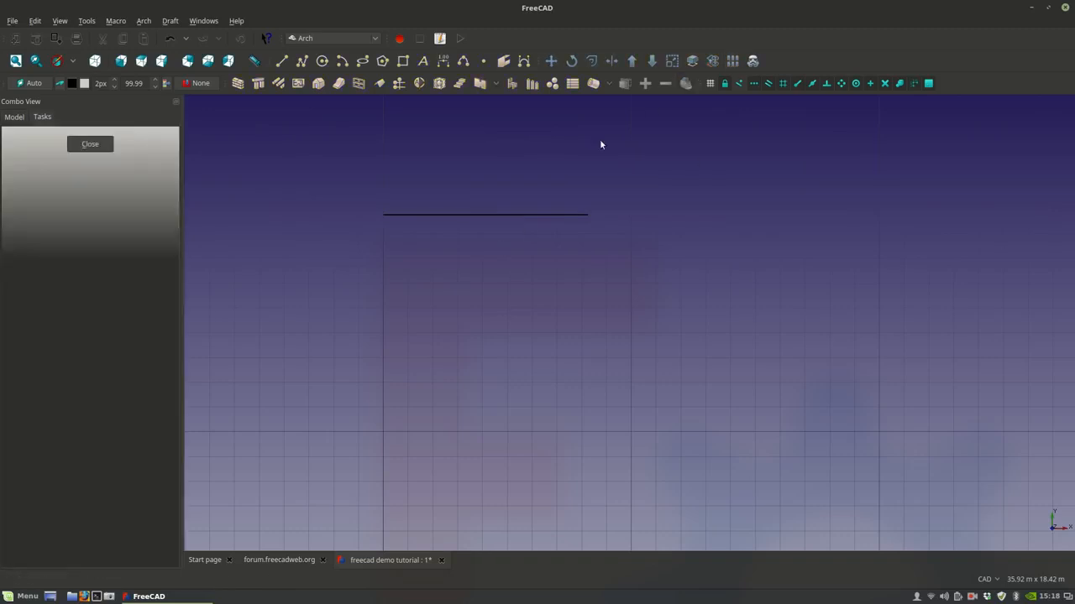
click(501, 216)
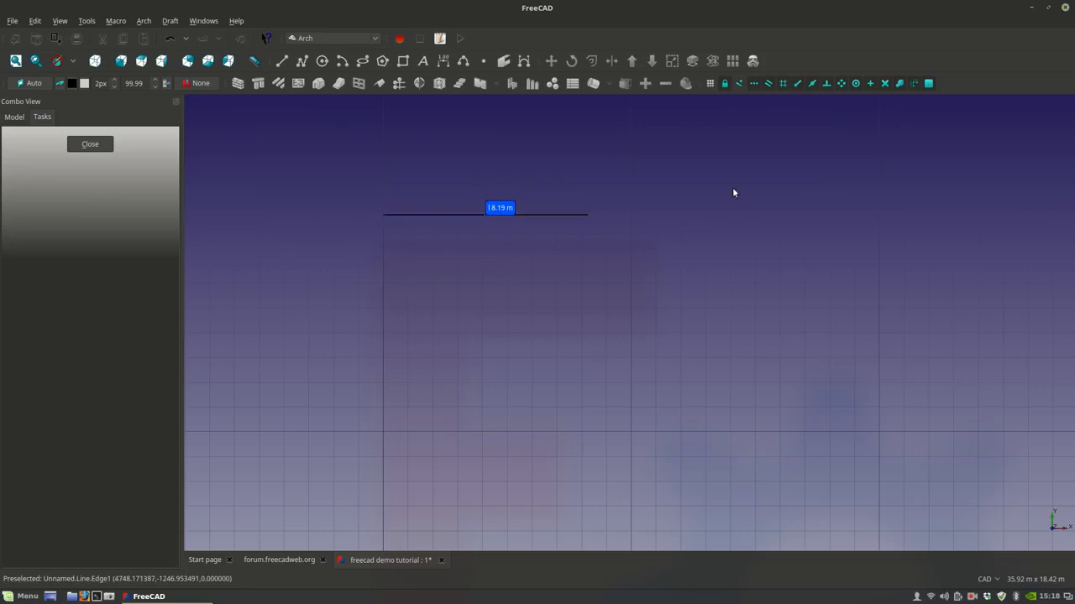
key(Escape)
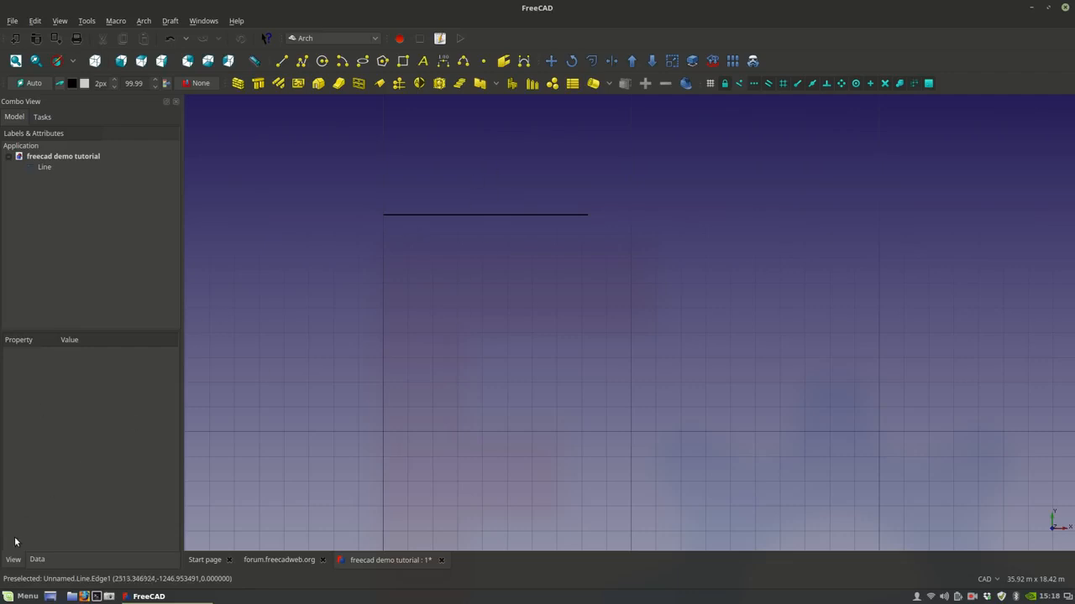
- Set the horizontal line's length to 10 m and reselect the line
click(455, 215)
click(35, 560)
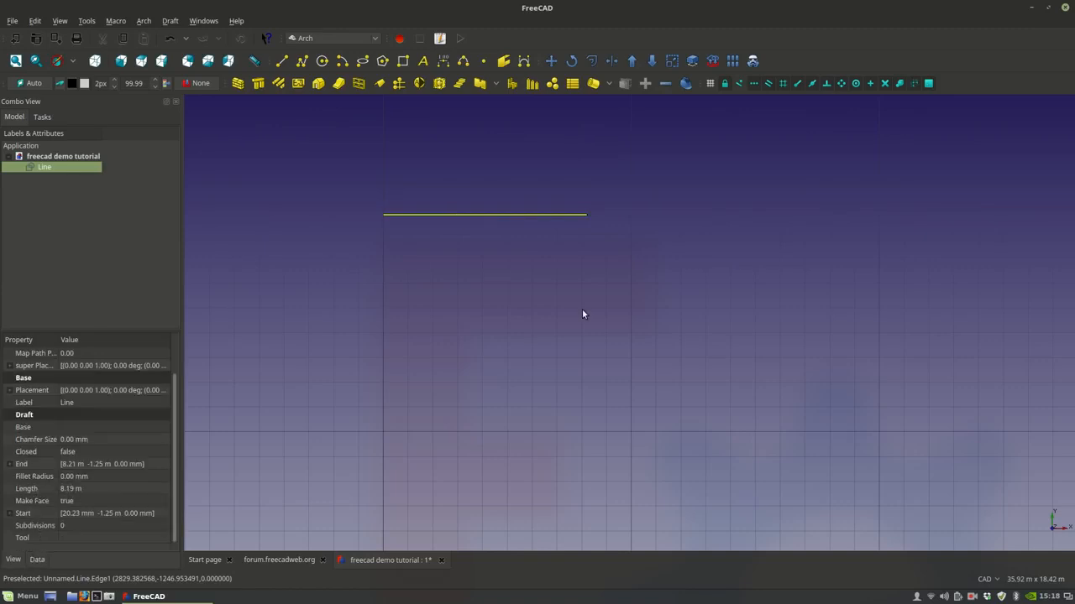
scroll(502, 189, up, 1)
scroll(451, 246, down, 1)
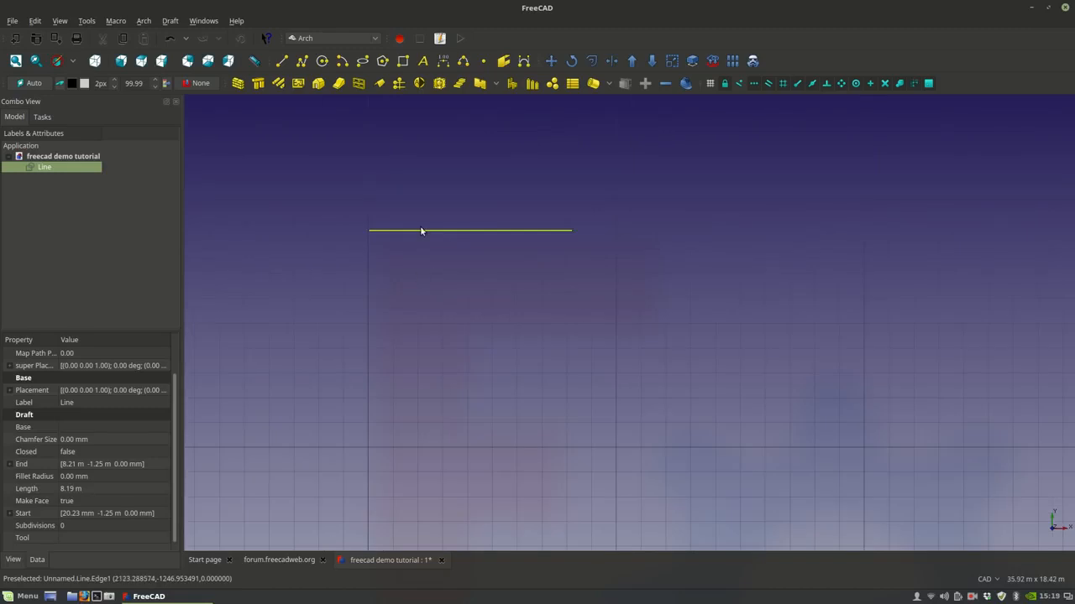
click(71, 491)
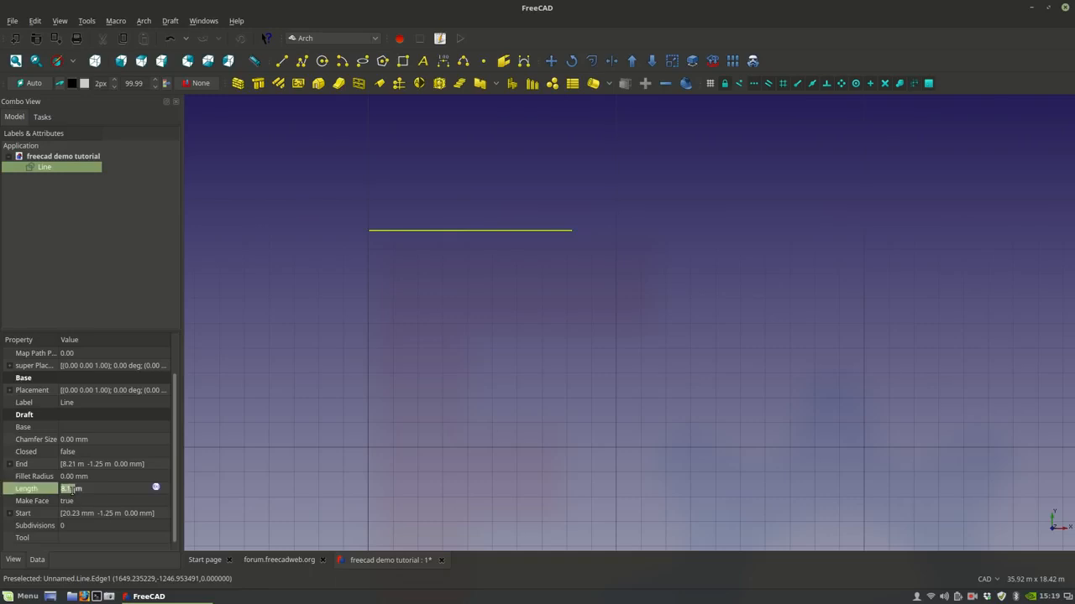
text(10)
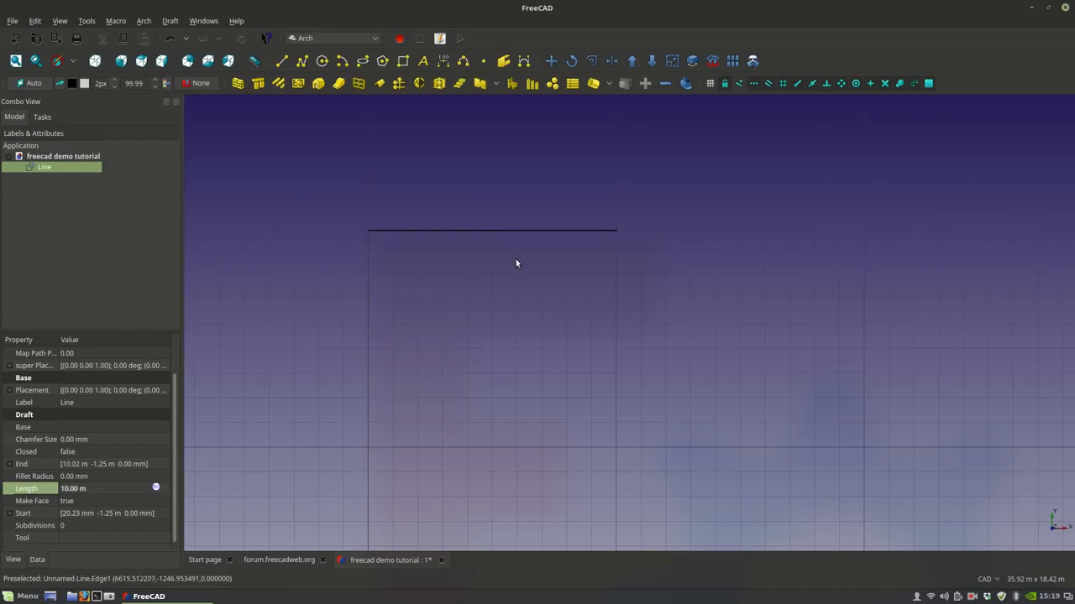
click(527, 231)
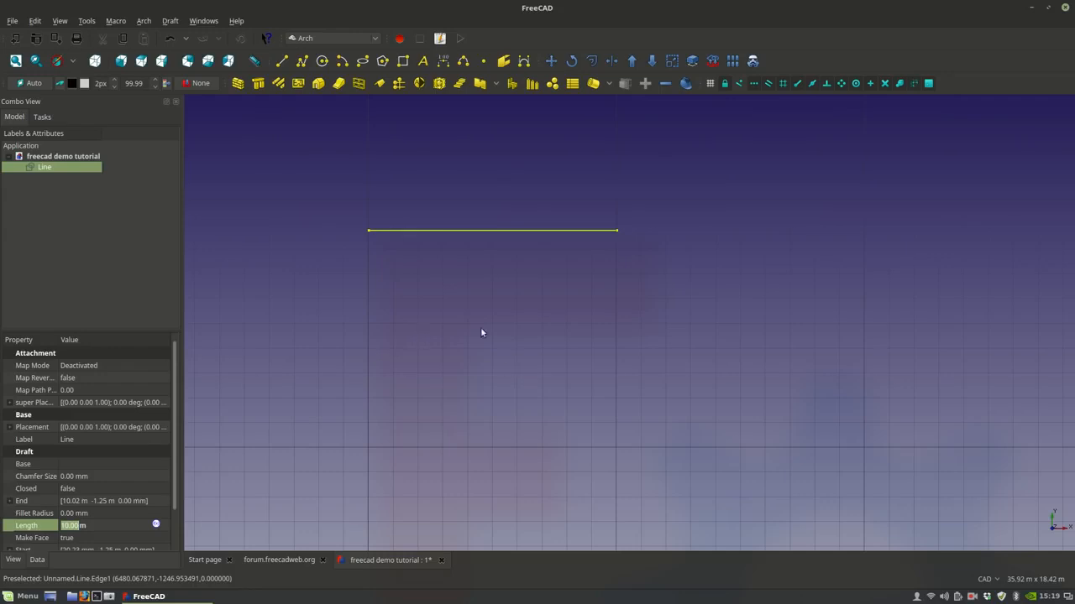
- Draw a second, slanted line about 8.6 m long below the horizontal line, rising to the right
middle_drag(556, 343, 492, 309)
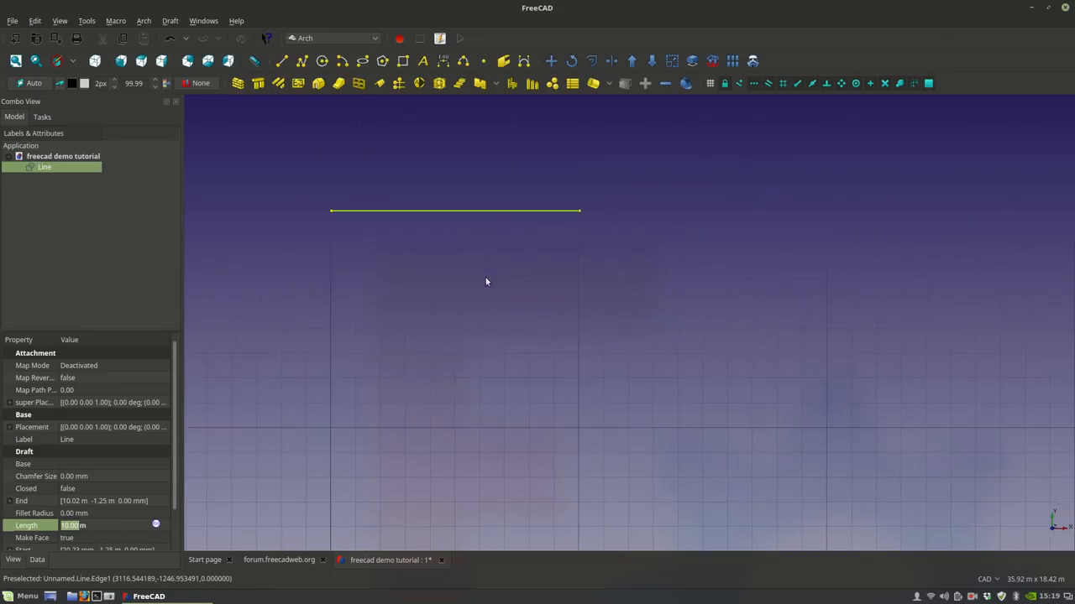
click(281, 62)
click(391, 314)
click(599, 270)
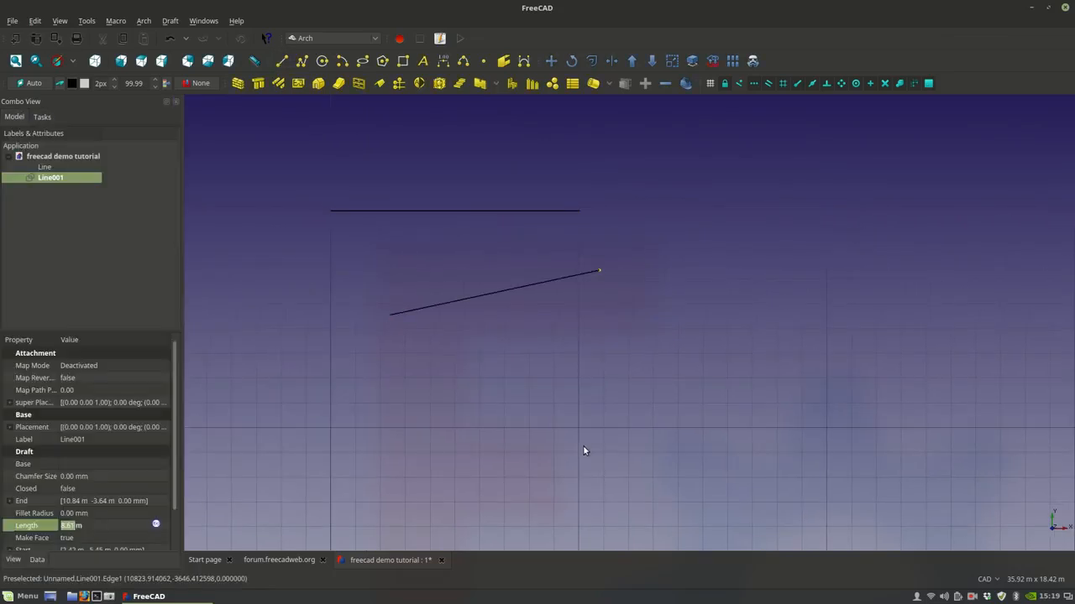
- Set the slanted line's length to 20 m
click(509, 290)
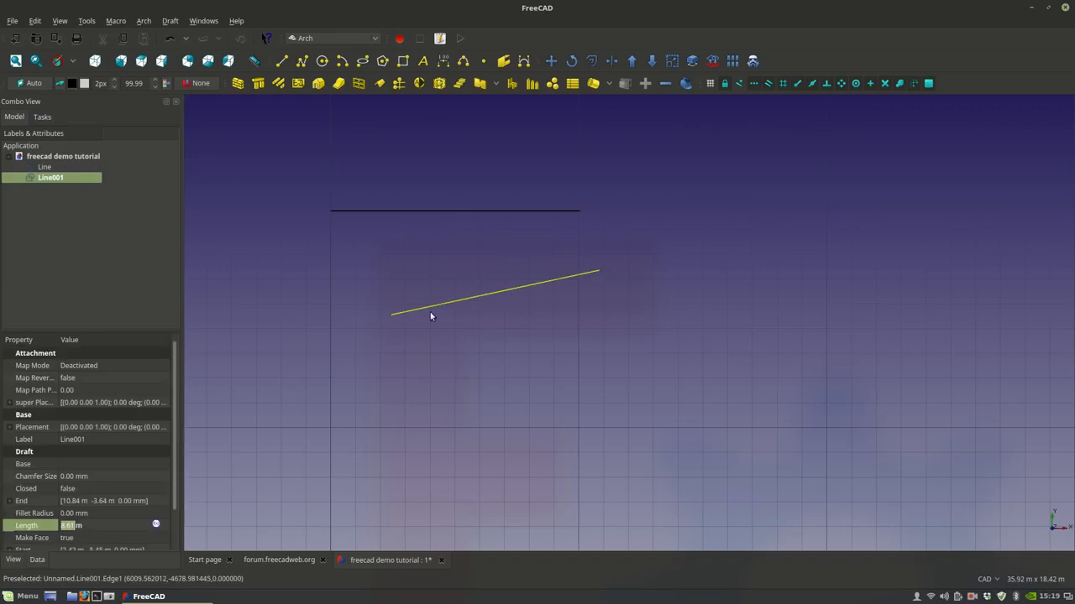
click(70, 526)
triple_click(68, 526)
text(20)
key(Return)
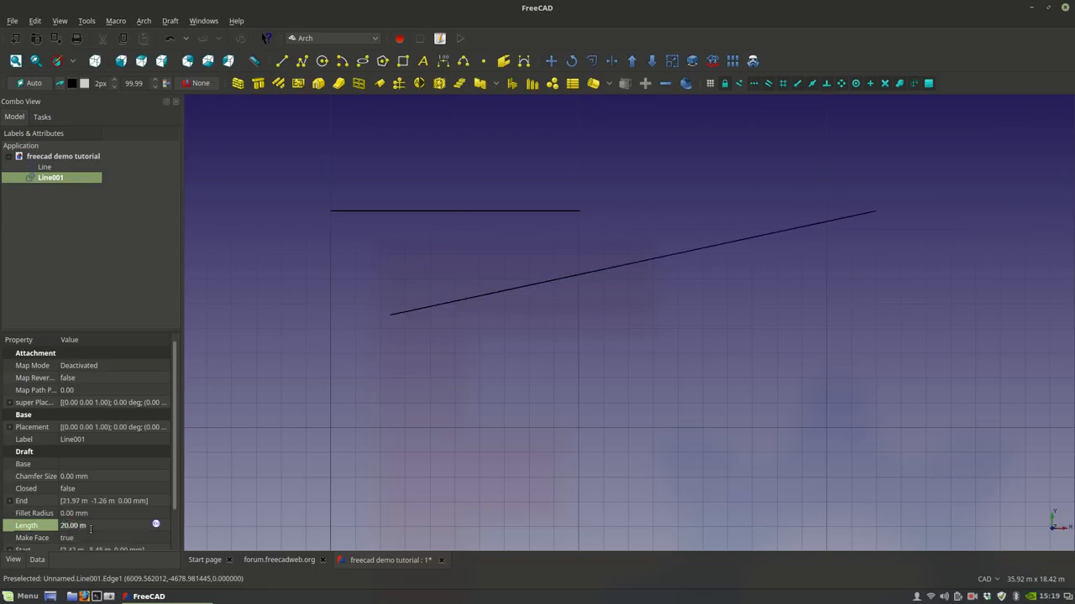
- Delete the slanted line, leaving only the horizontal one
click(413, 385)
scroll(578, 385, down, 2)
middle_drag(578, 385, 548, 390)
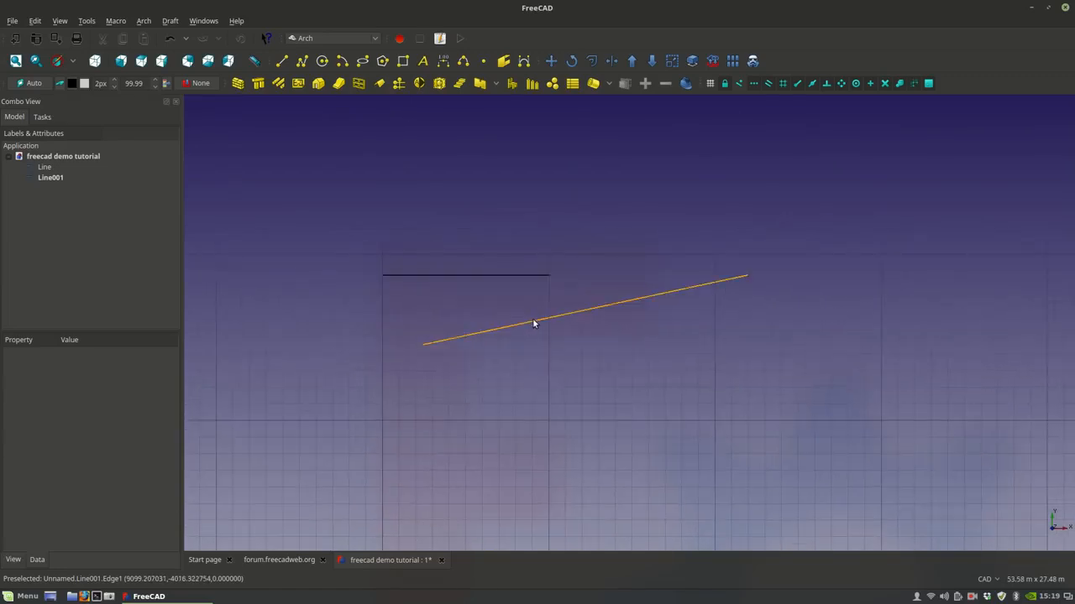
click(535, 320)
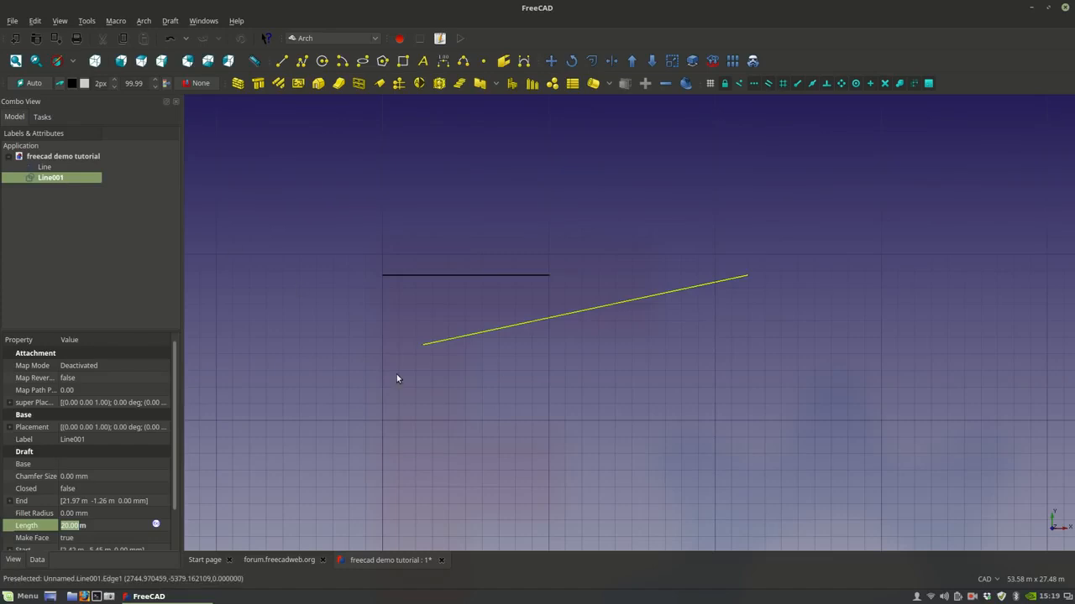
key(Delete)
- Set the horizontal line's display mode to Wireframe and clear the selection
scroll(486, 277, up, 2)
click(482, 176)
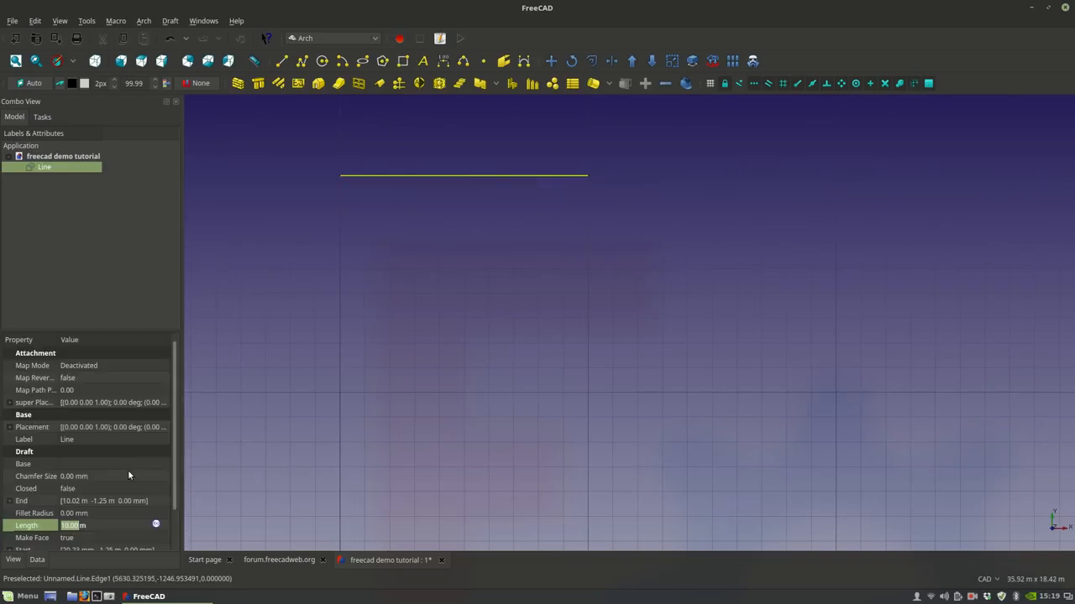
click(12, 560)
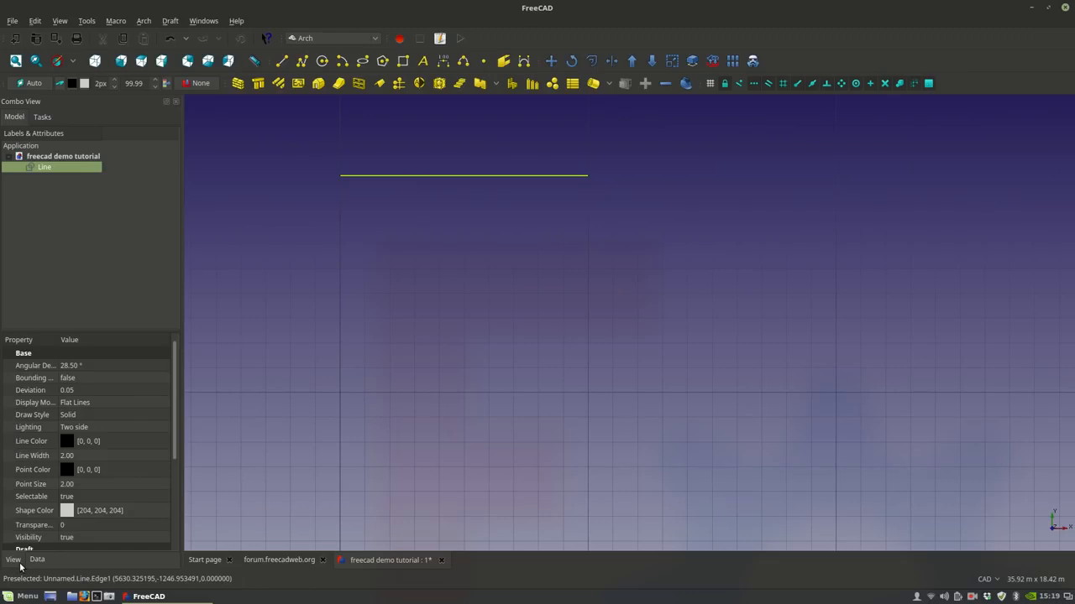
click(126, 402)
click(112, 417)
click(439, 330)
scroll(486, 337, up, 2)
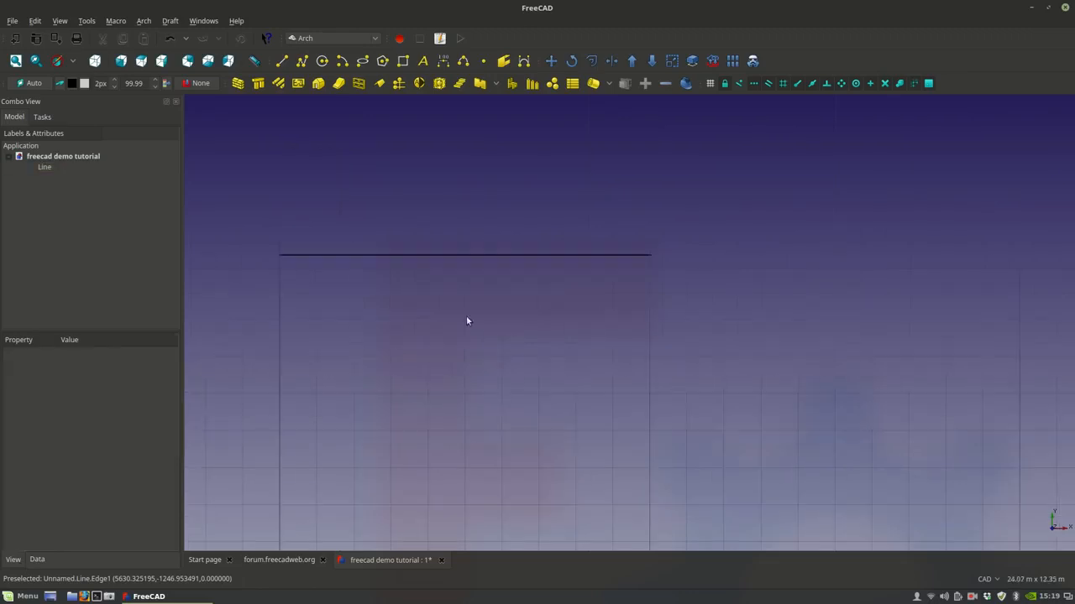
- Try the Points display mode on the line and restore its display mode to Flat Lines
click(432, 254)
click(115, 402)
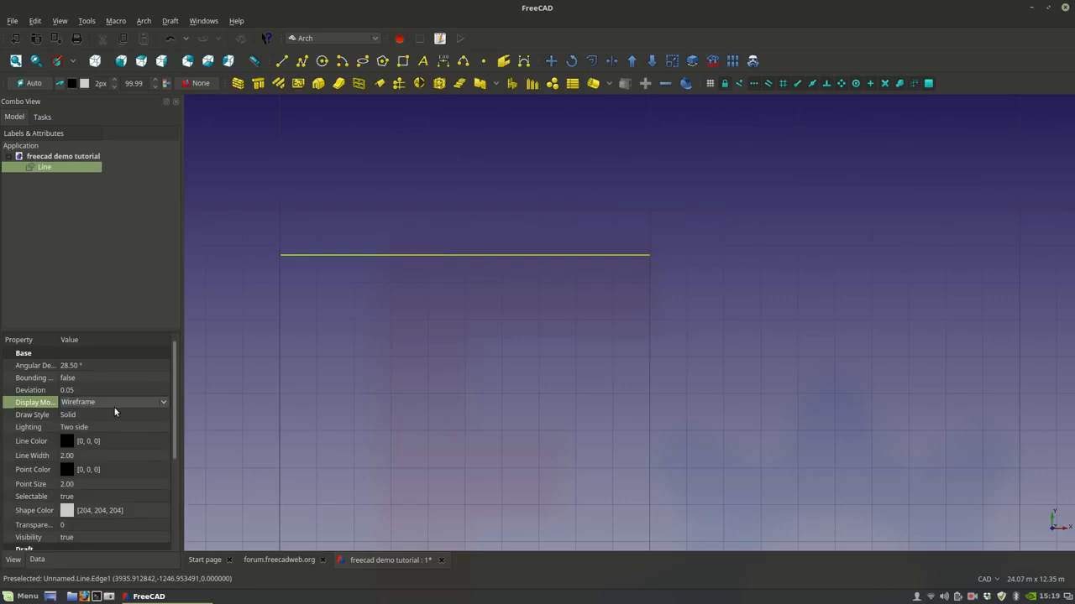
click(117, 402)
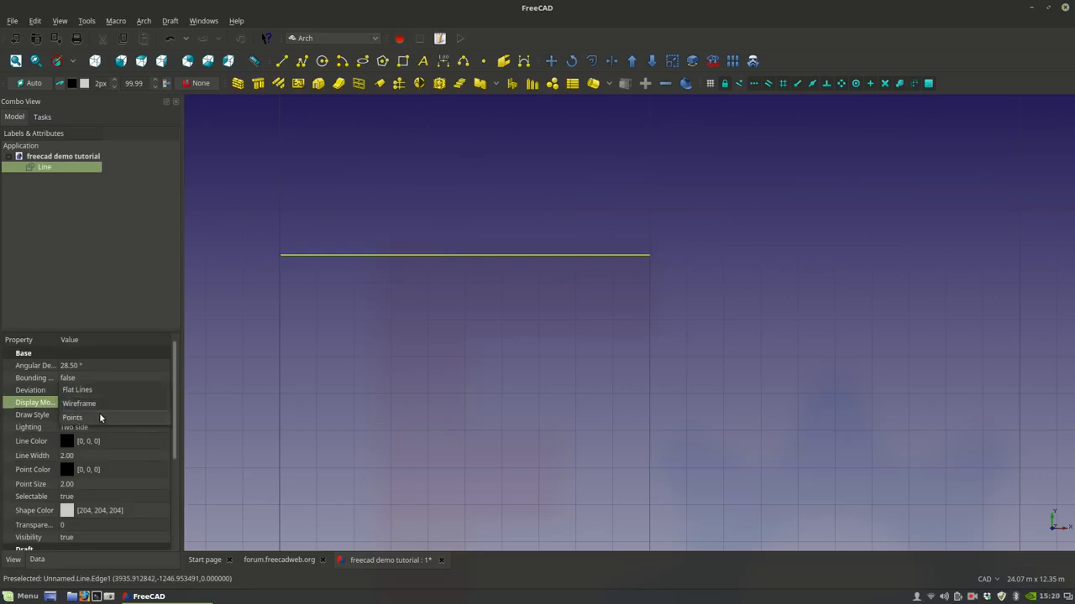
click(73, 417)
click(96, 400)
click(94, 391)
click(86, 403)
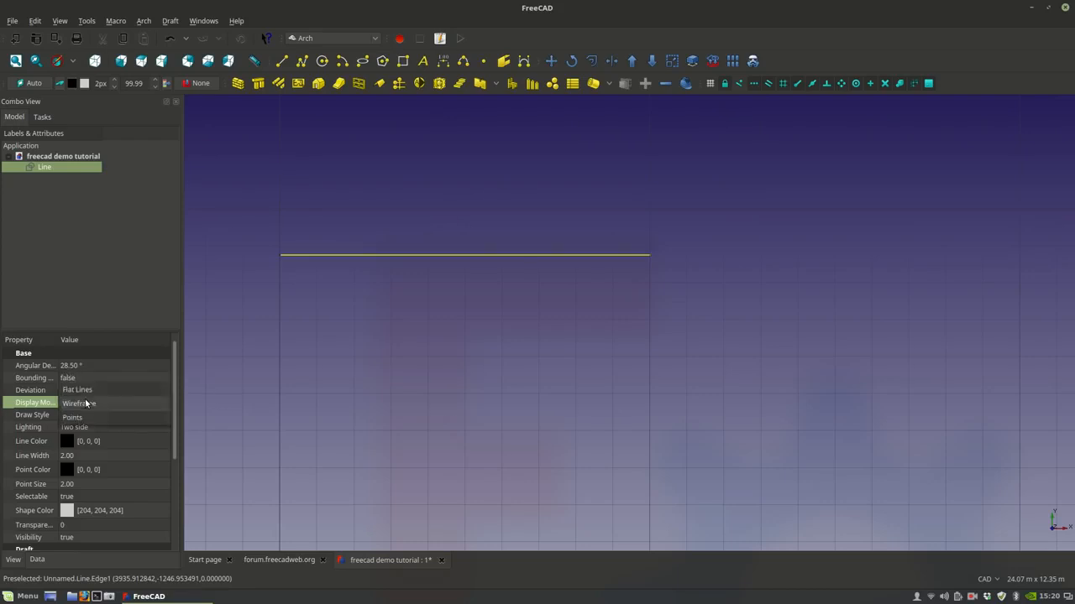
click(85, 391)
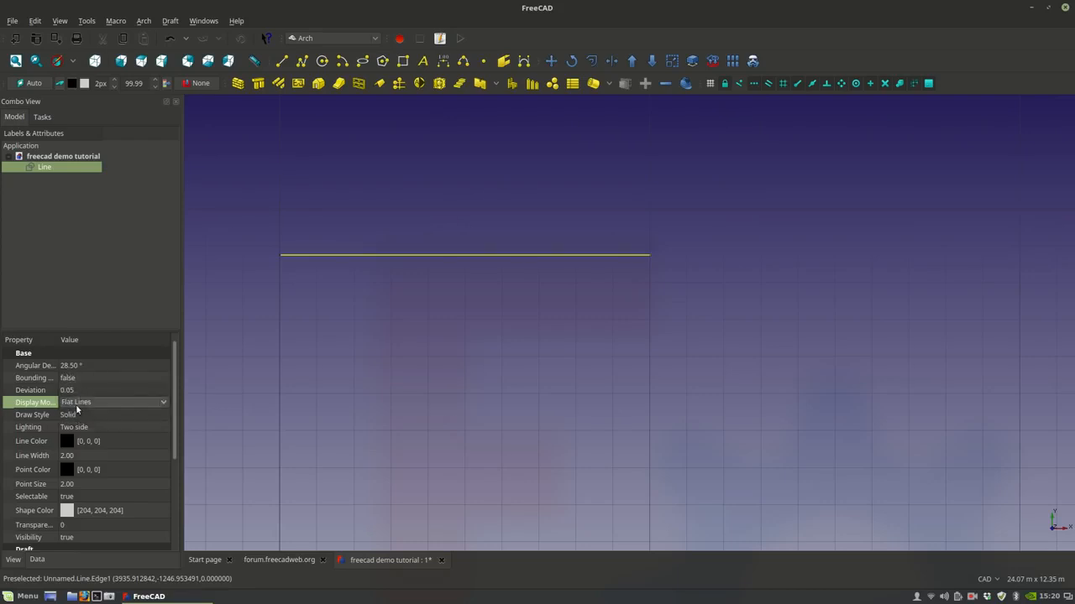
- Try the Dashed, Dotted and Dashdot draw styles on the line and return it to Solid
click(74, 415)
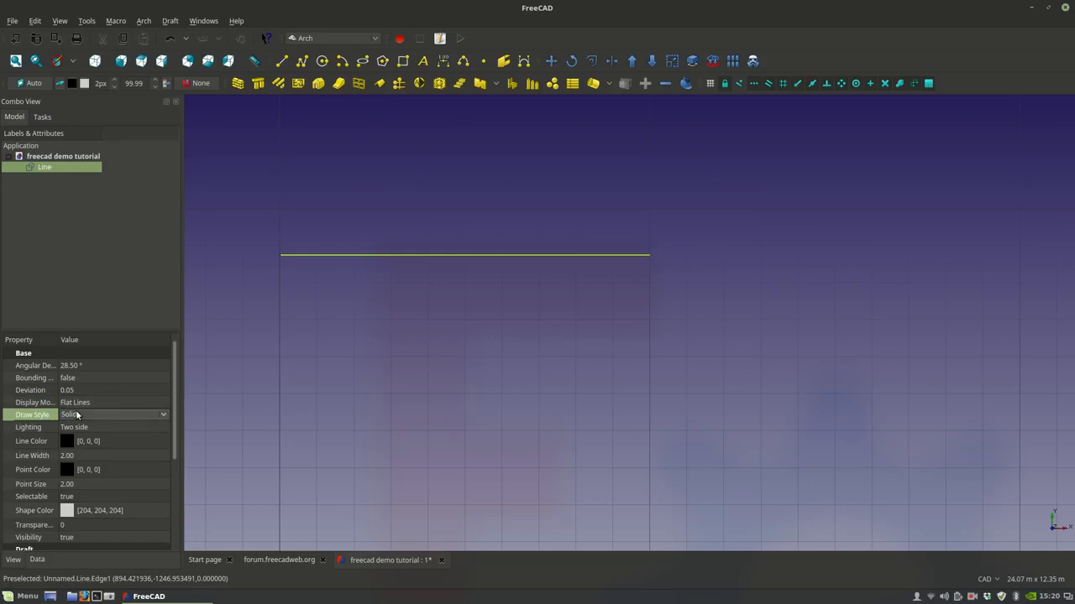
click(74, 415)
click(73, 429)
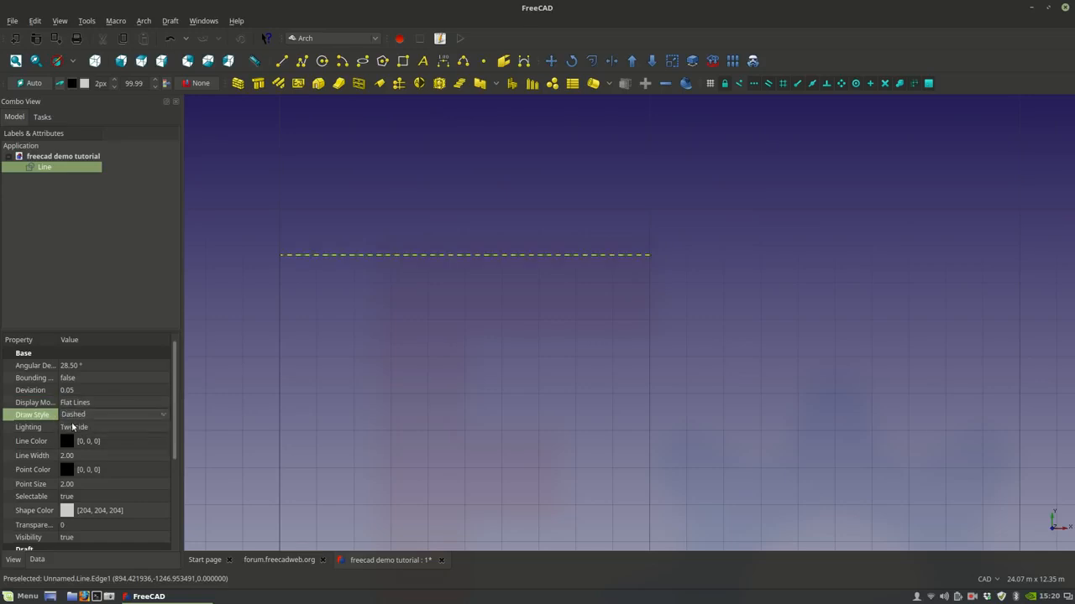
click(75, 417)
click(74, 441)
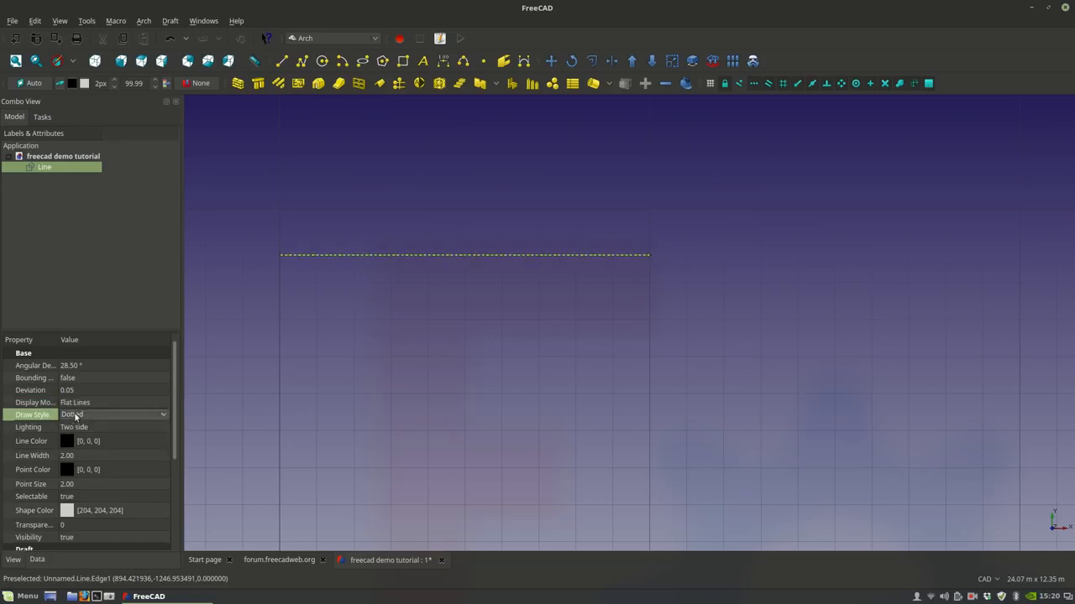
click(84, 421)
click(84, 431)
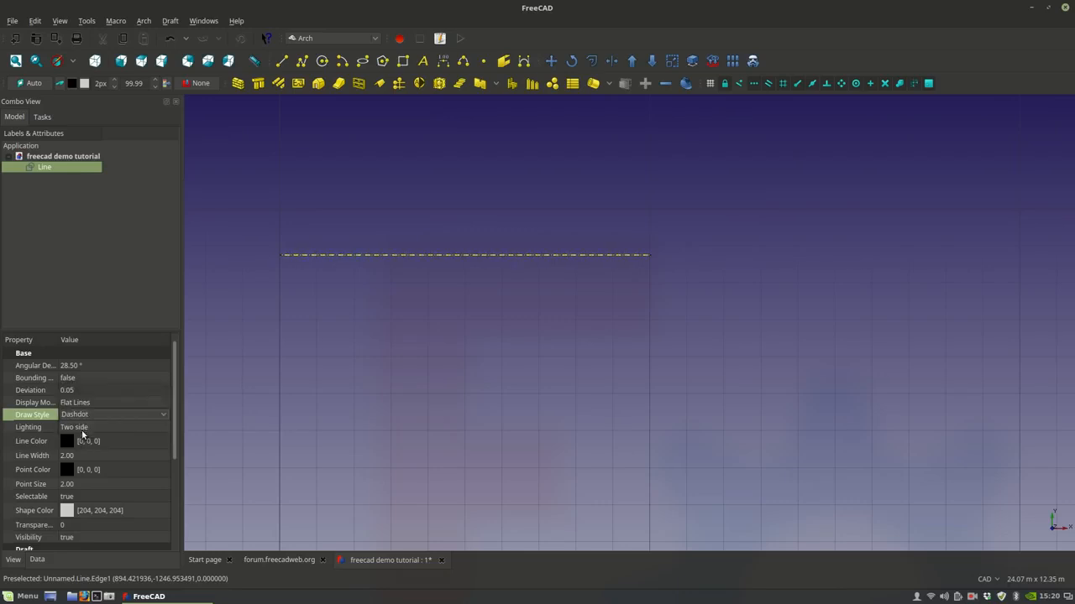
click(89, 418)
click(92, 375)
click(106, 440)
click(120, 440)
click(418, 313)
click(605, 351)
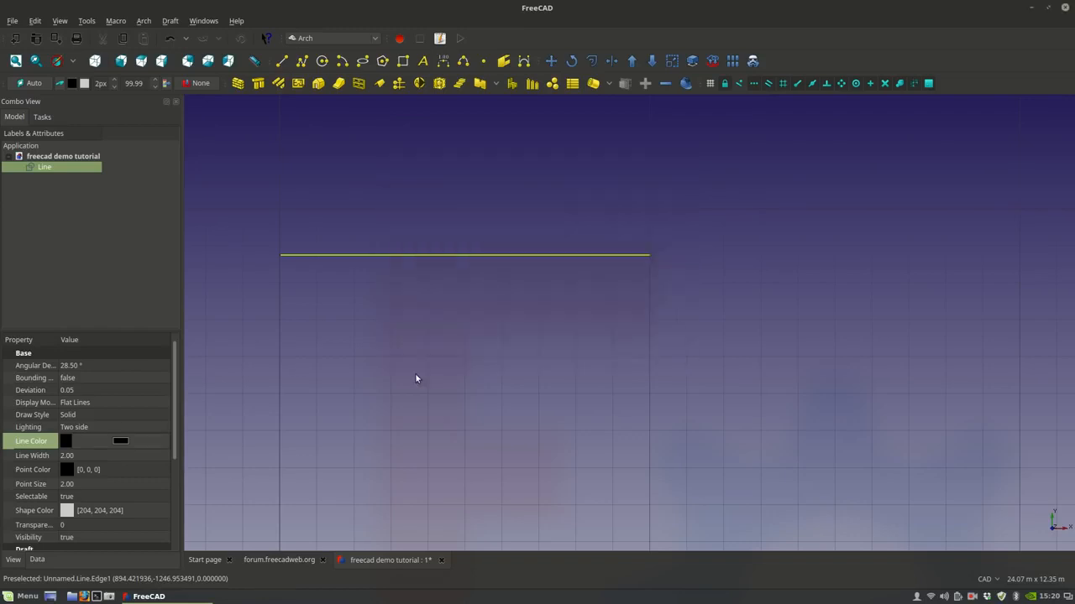
click(418, 372)
click(349, 254)
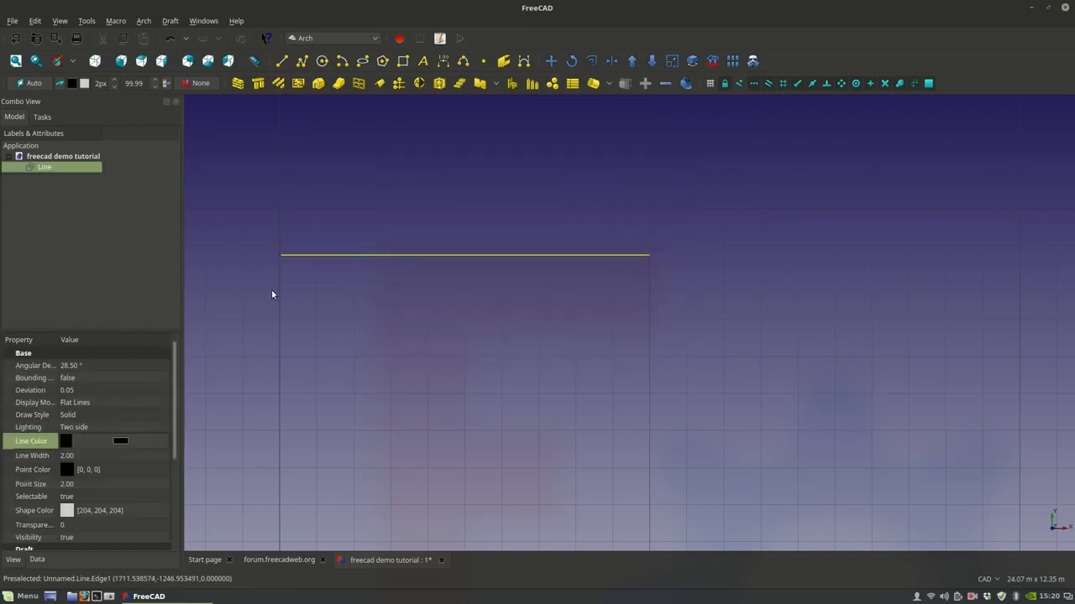
- Change the line's color to the orange-red custom color (211, 68, 0) and clear the selection
click(126, 443)
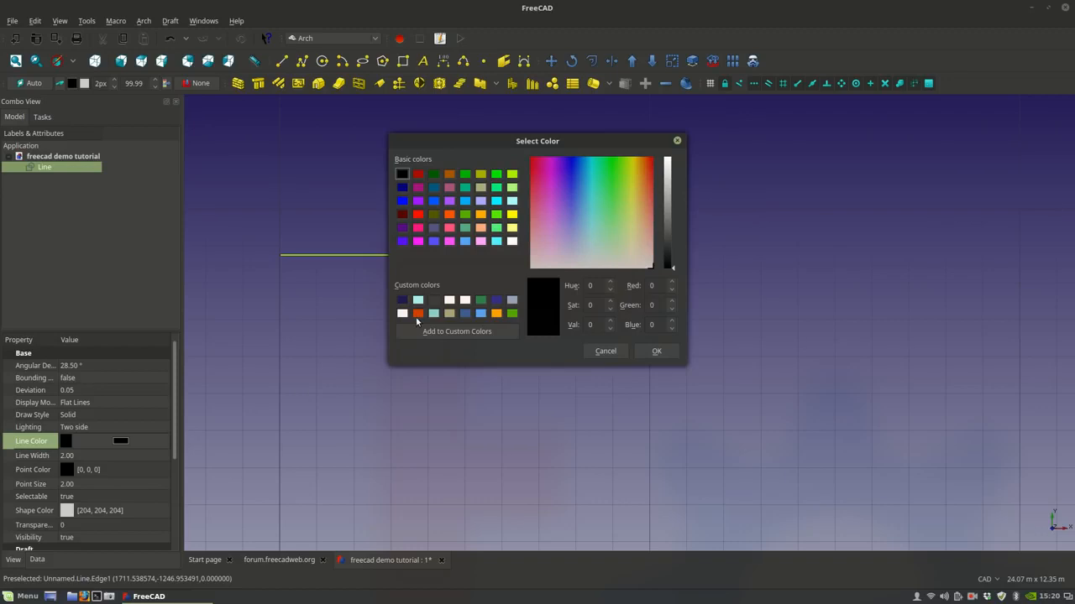
click(418, 313)
click(656, 351)
click(604, 375)
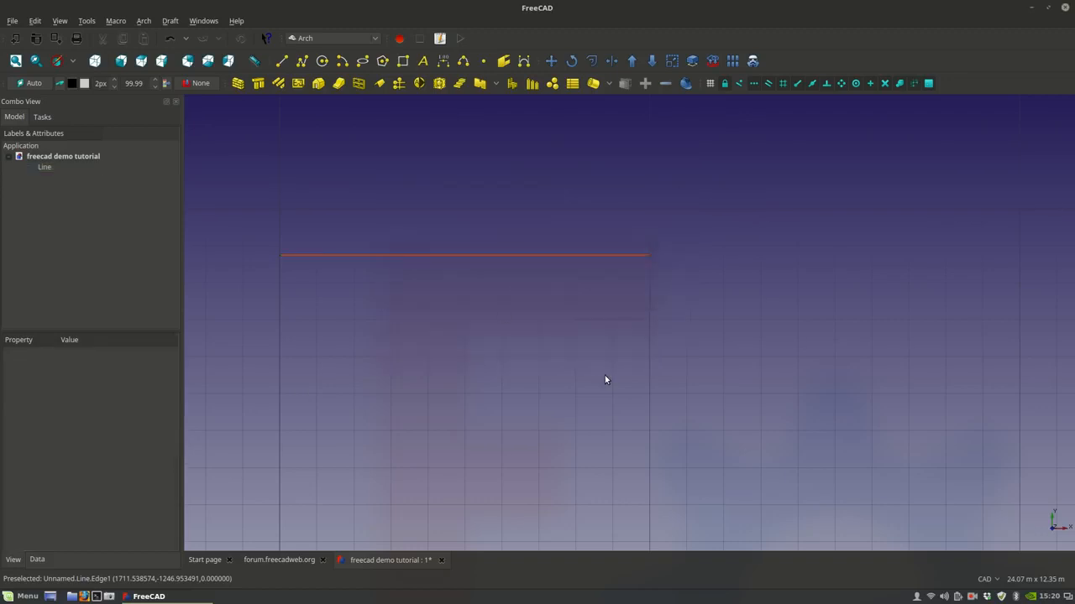
- Set the line's width to 1.00, view it unselected, and return the width to 2.00
click(428, 254)
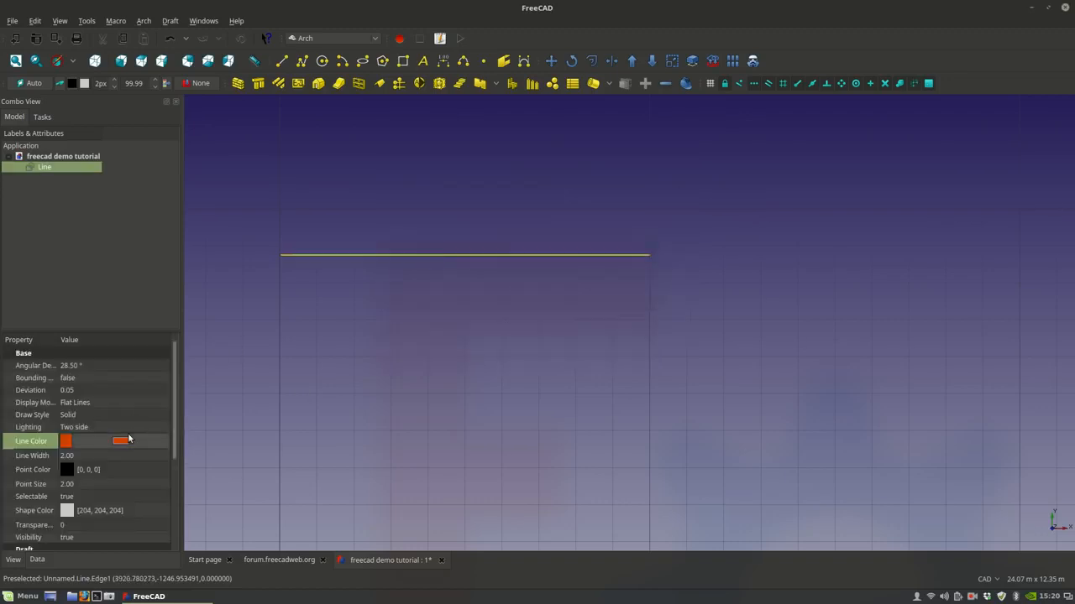
click(102, 453)
click(513, 397)
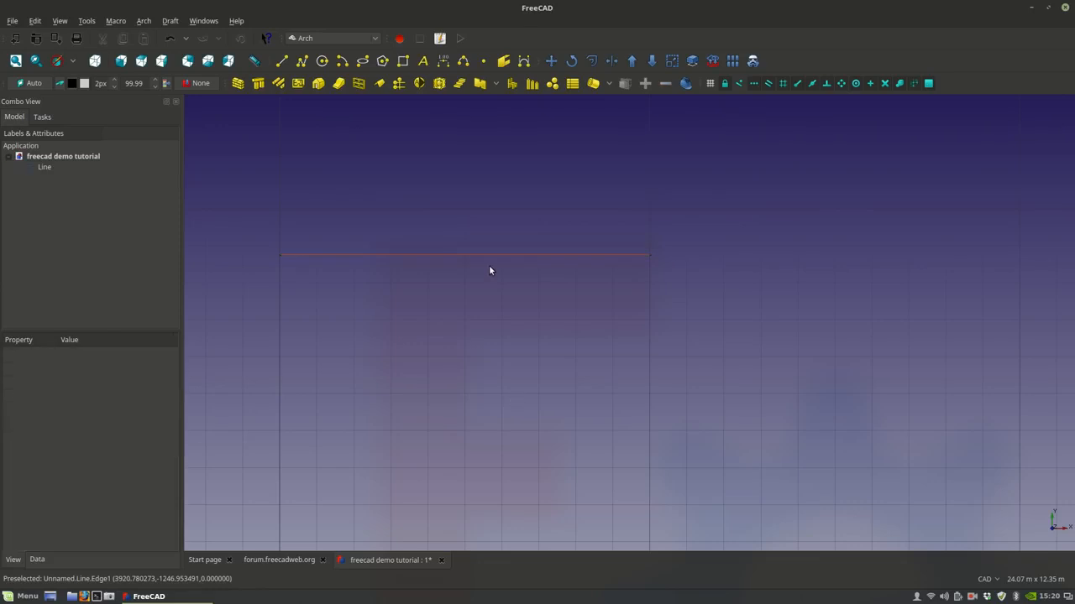
click(488, 258)
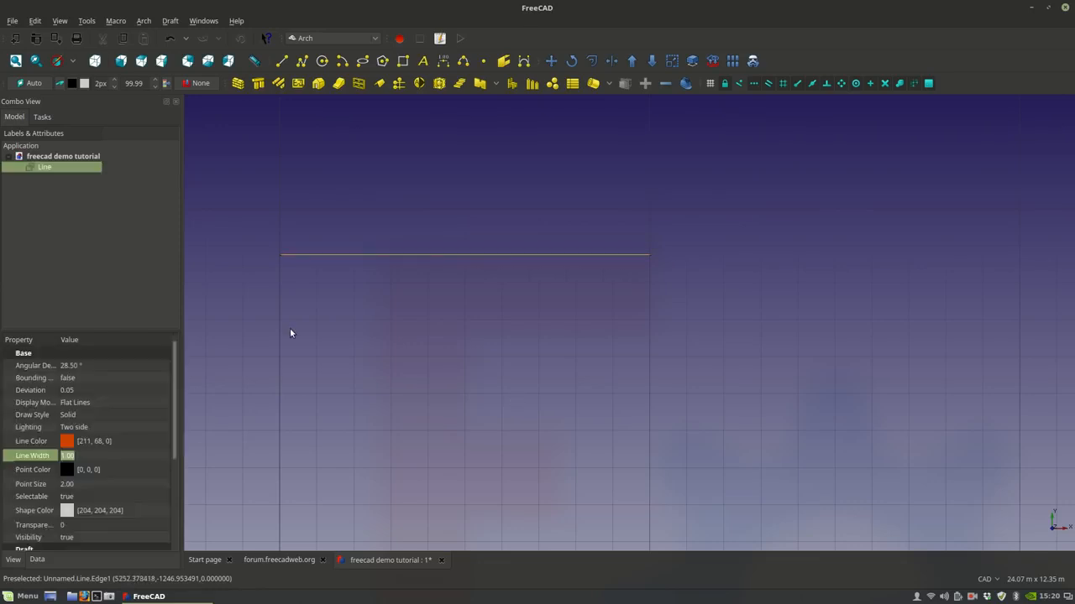
click(129, 455)
key(Up)
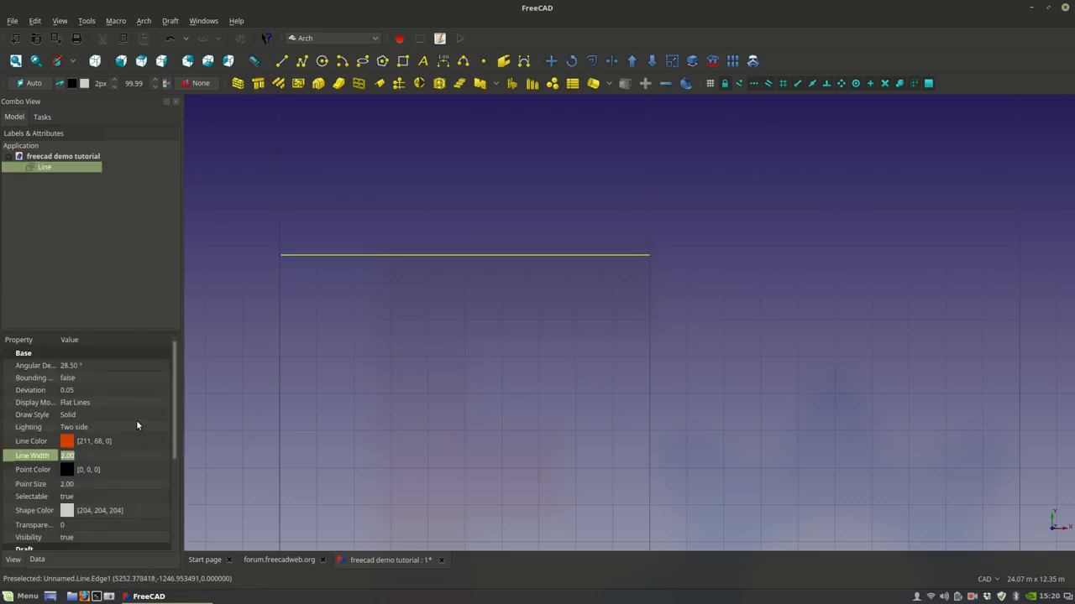
- Set the line's color back to black and clear the selection
click(126, 441)
click(120, 440)
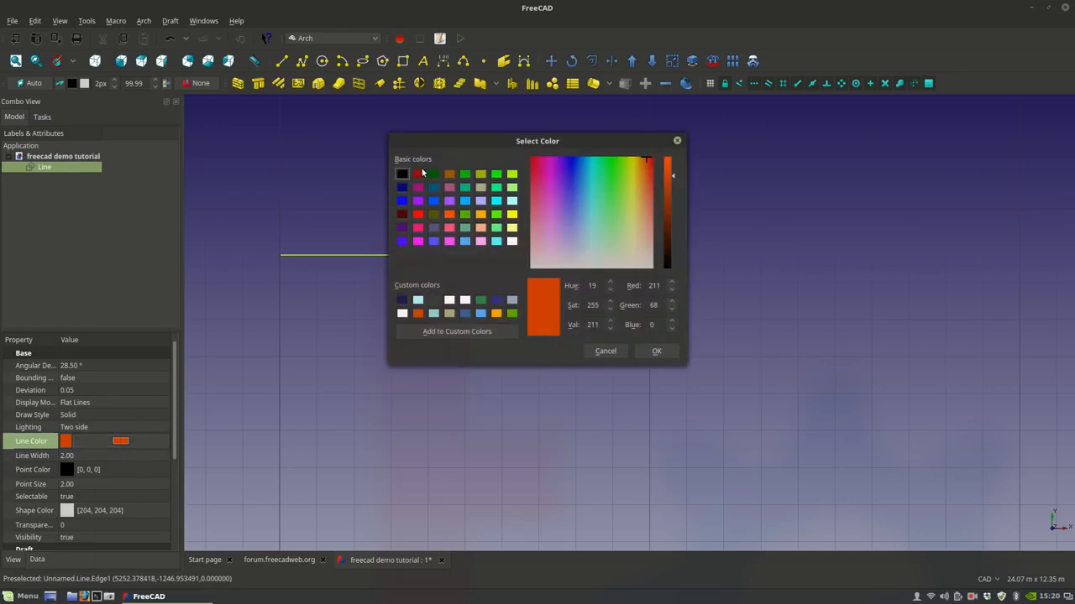
click(403, 175)
click(653, 351)
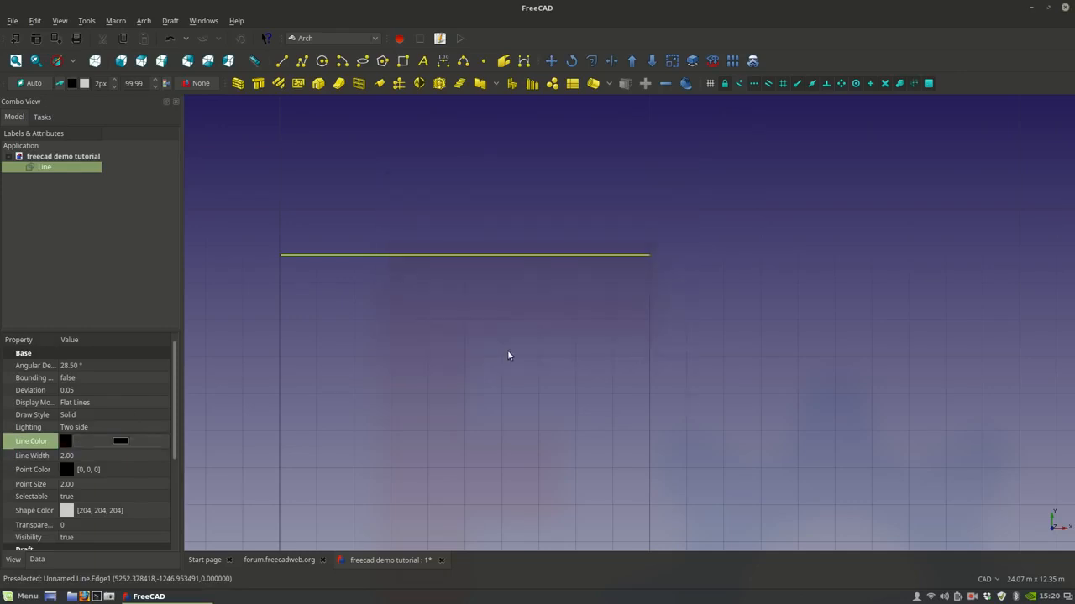
click(528, 348)
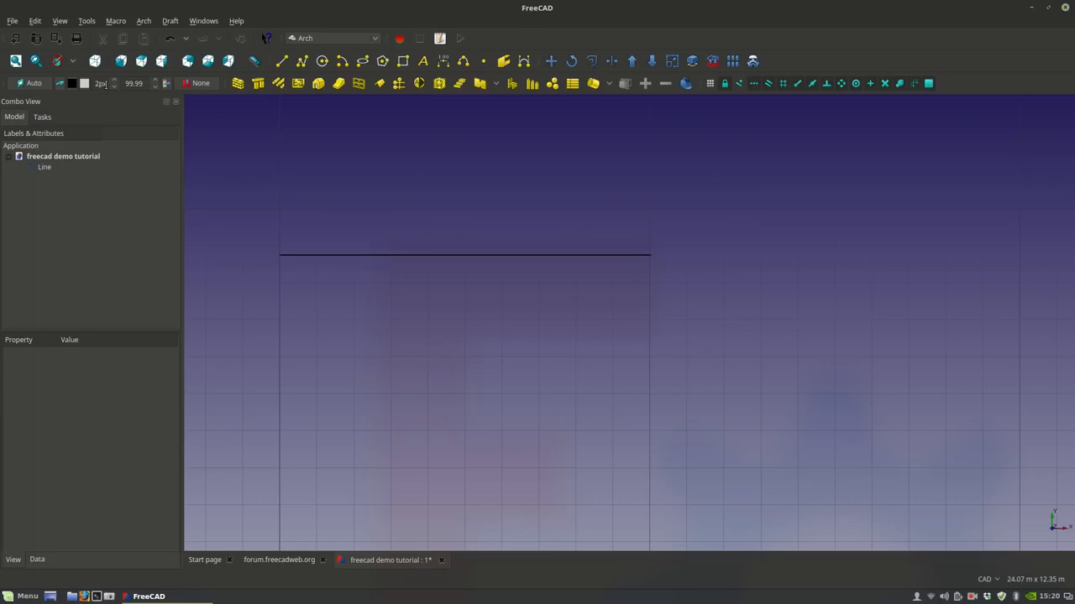
- Set the current Draft font size to 100.99
click(157, 82)
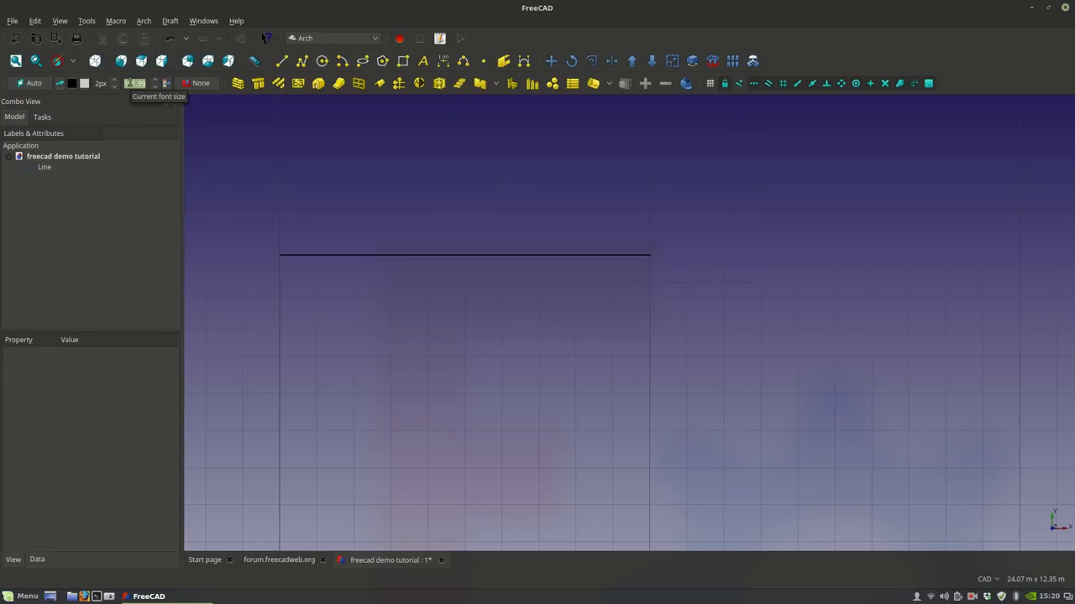
click(153, 88)
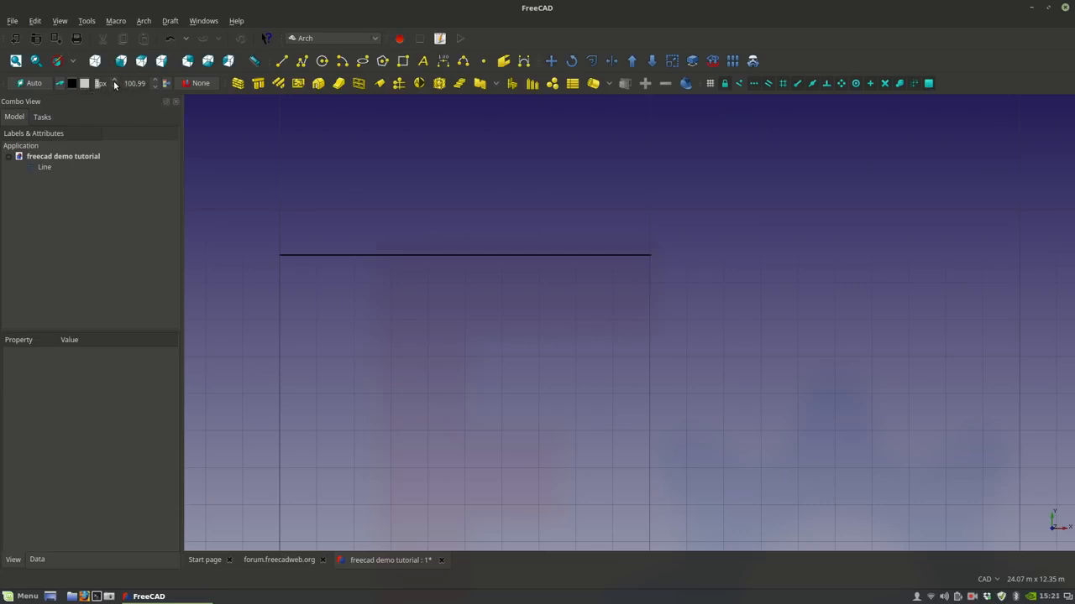
- Draw two separate diagonal lines, each 7 px wide, below the existing horizontal line
click(281, 61)
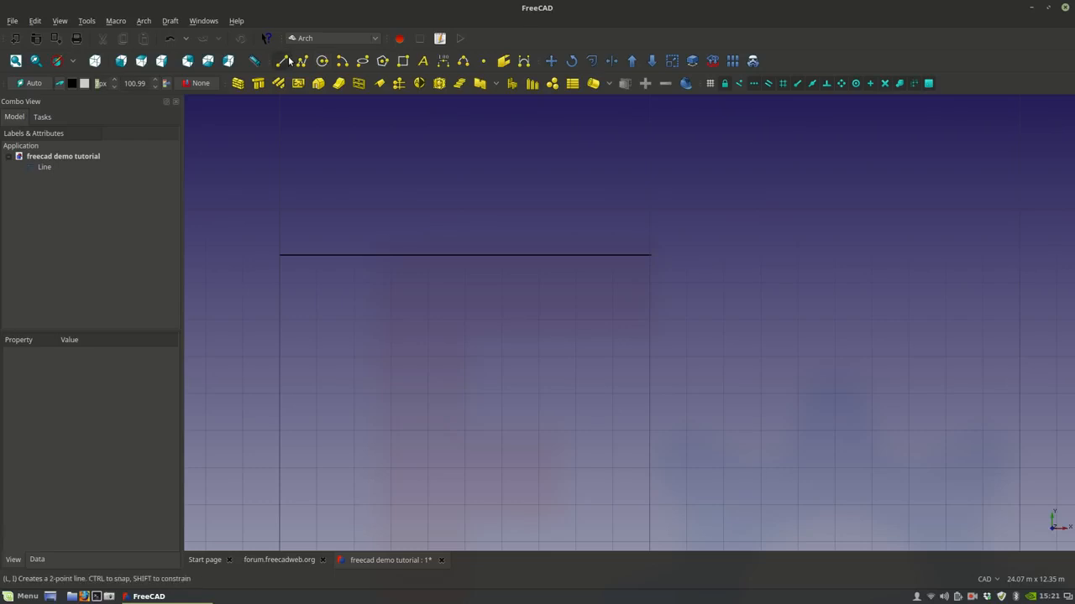
click(514, 374)
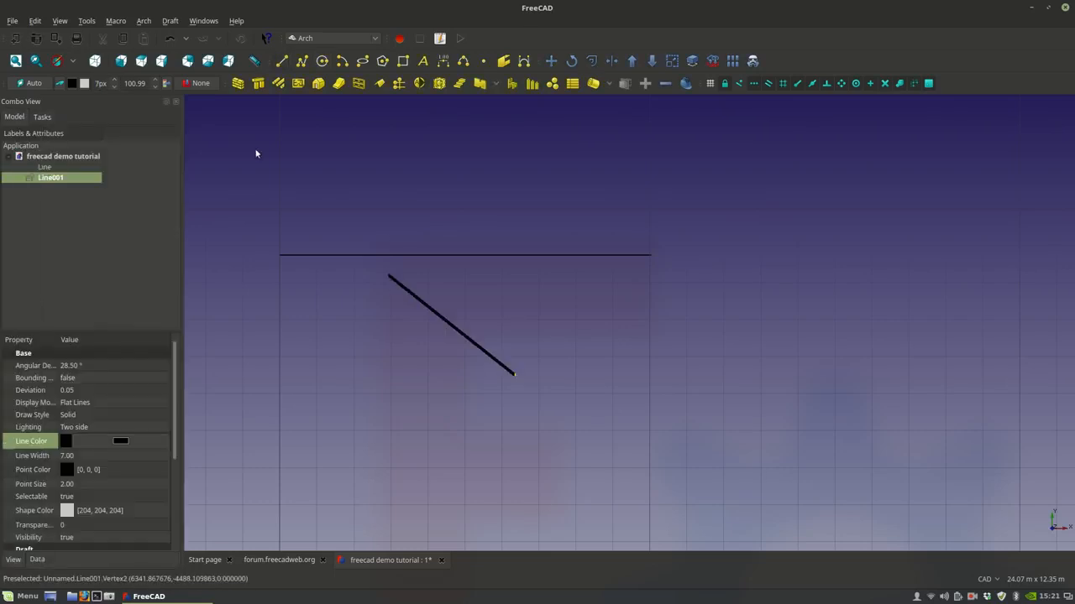
click(281, 60)
click(419, 466)
click(718, 346)
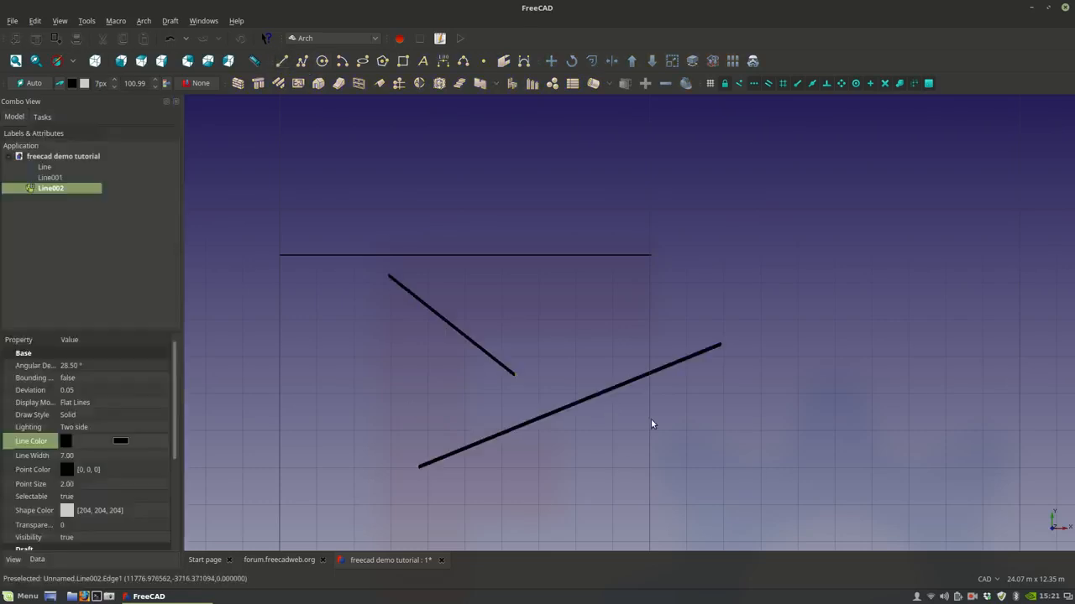
- Change the current Draft line color and the selected lower diagonal line to dark yellow (170, 170, 0)
click(71, 83)
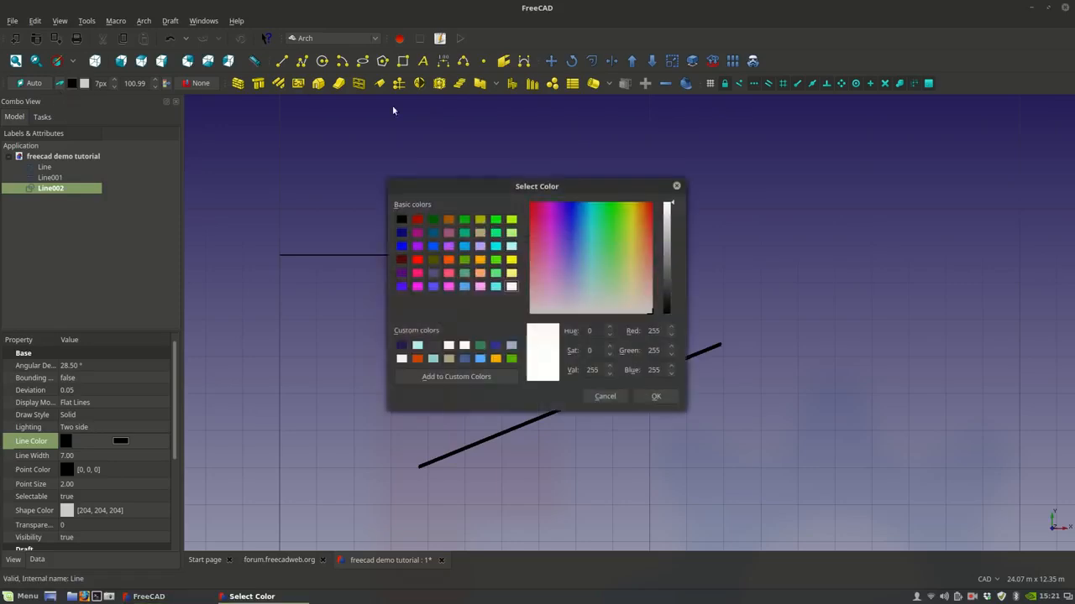
click(449, 219)
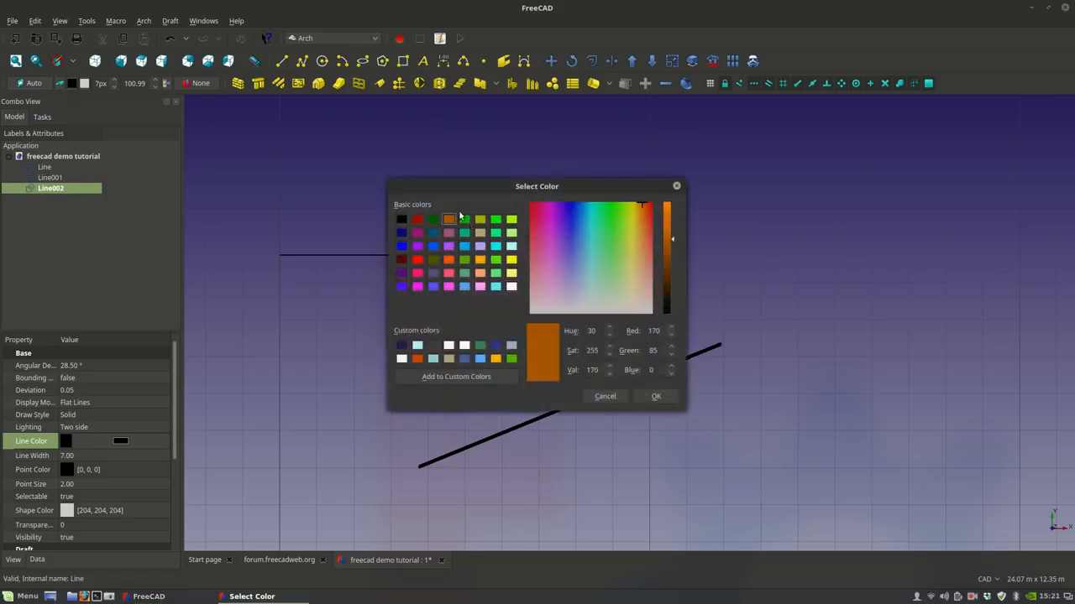
click(480, 219)
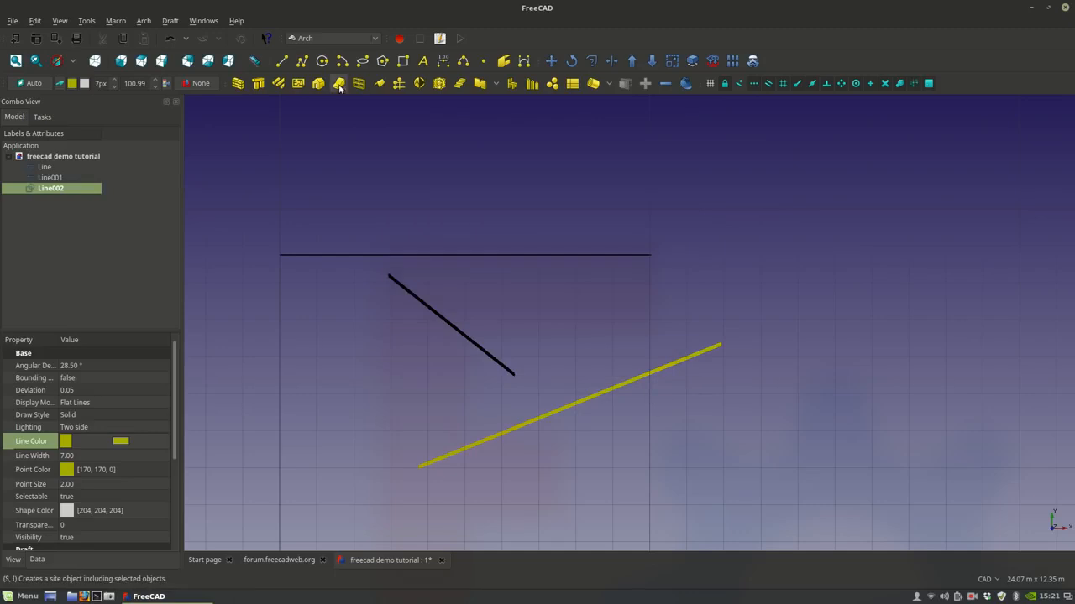
- Draw an open zigzag DWire of three segments across the horizontal line and finish it without closing
click(301, 60)
click(341, 389)
click(318, 214)
click(542, 316)
click(565, 165)
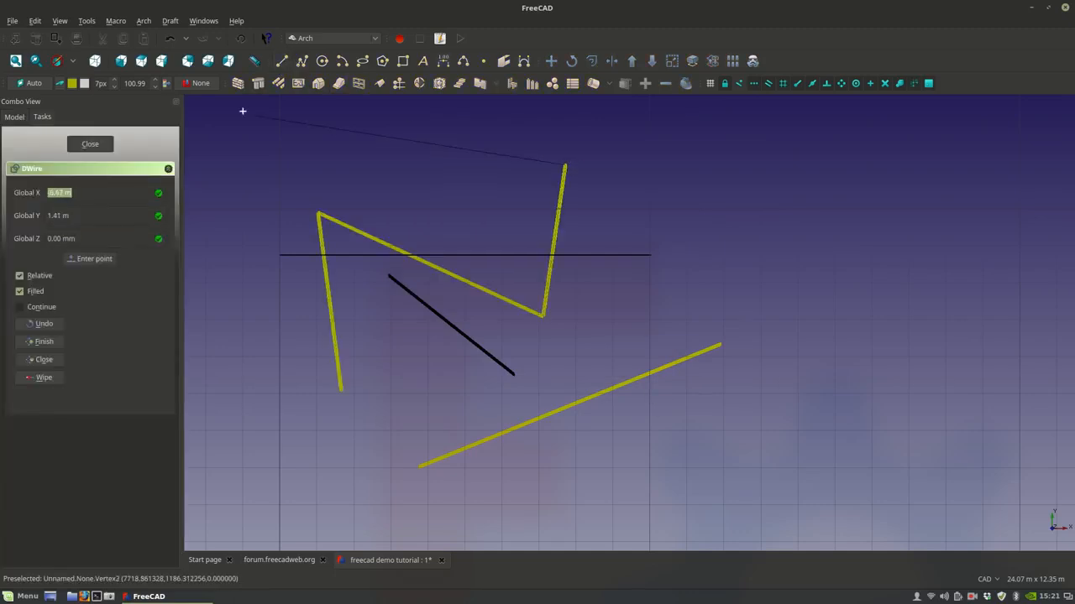
right_click(383, 140)
click(42, 342)
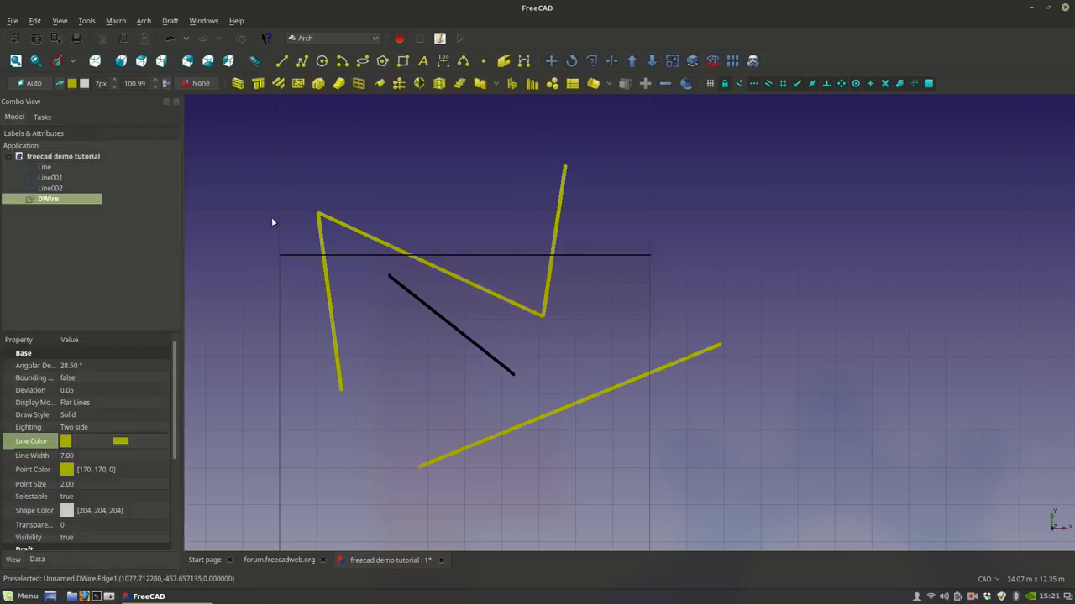
- Set the current Draft line style and the selected zigzag wire to black with a 2 px line width
click(84, 83)
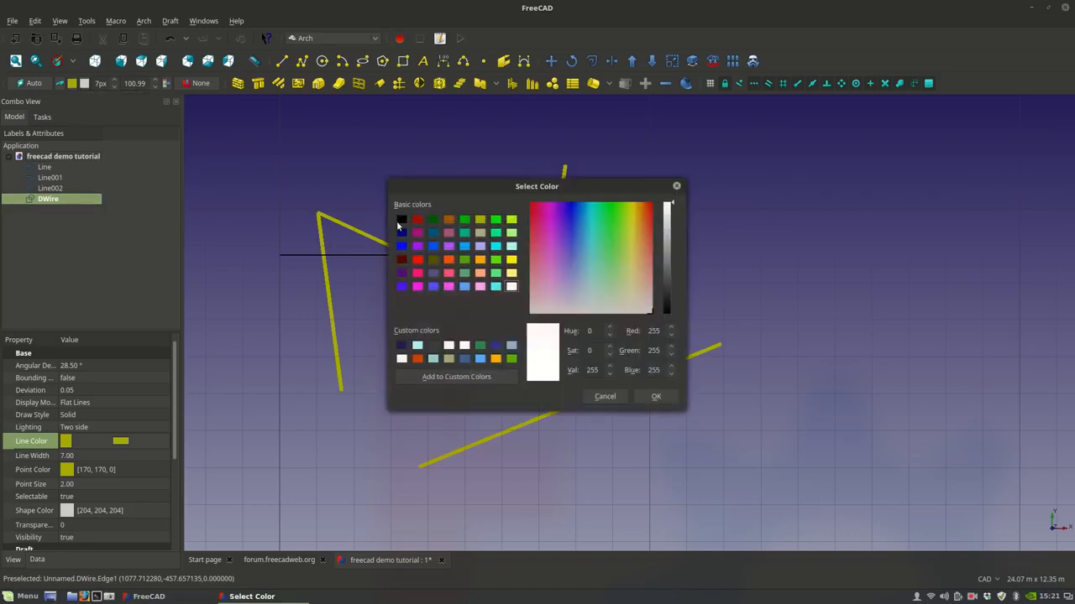
click(401, 220)
click(655, 396)
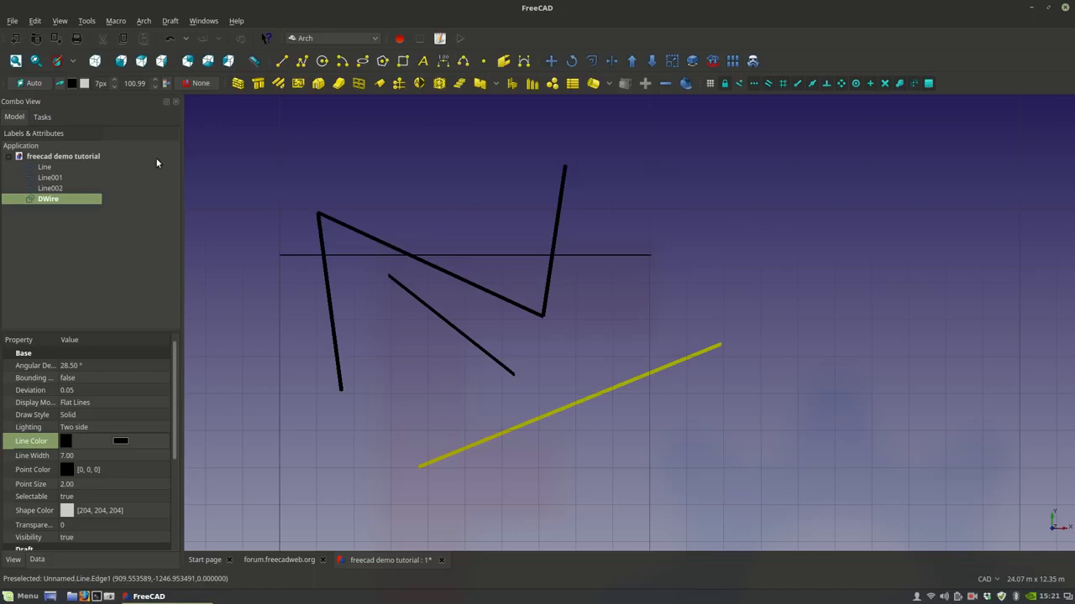
click(113, 83)
scroll(113, 89, down, 3)
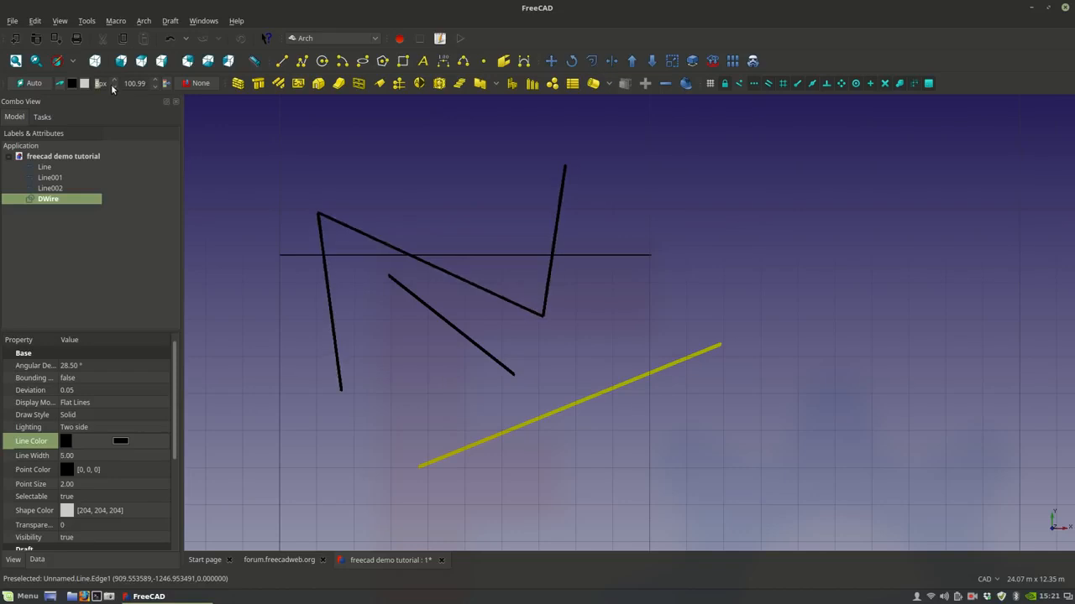
scroll(113, 90, down, 3)
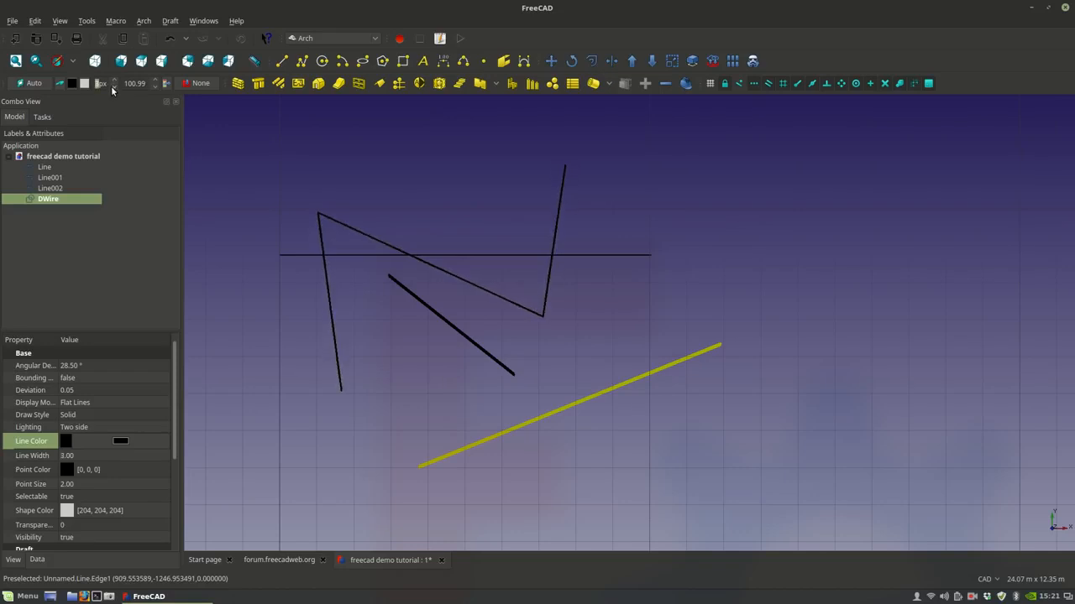
- Delete the two diagonal lines and the zigzag wire, keeping only the original horizontal line
click(465, 341)
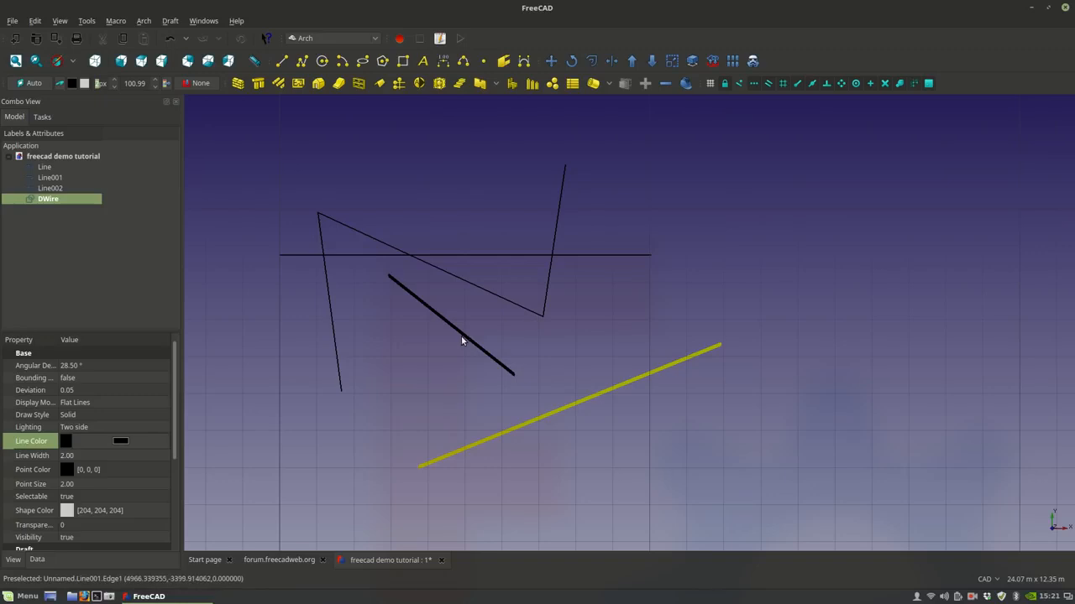
drag(67, 234, 55, 180)
key(Delete)
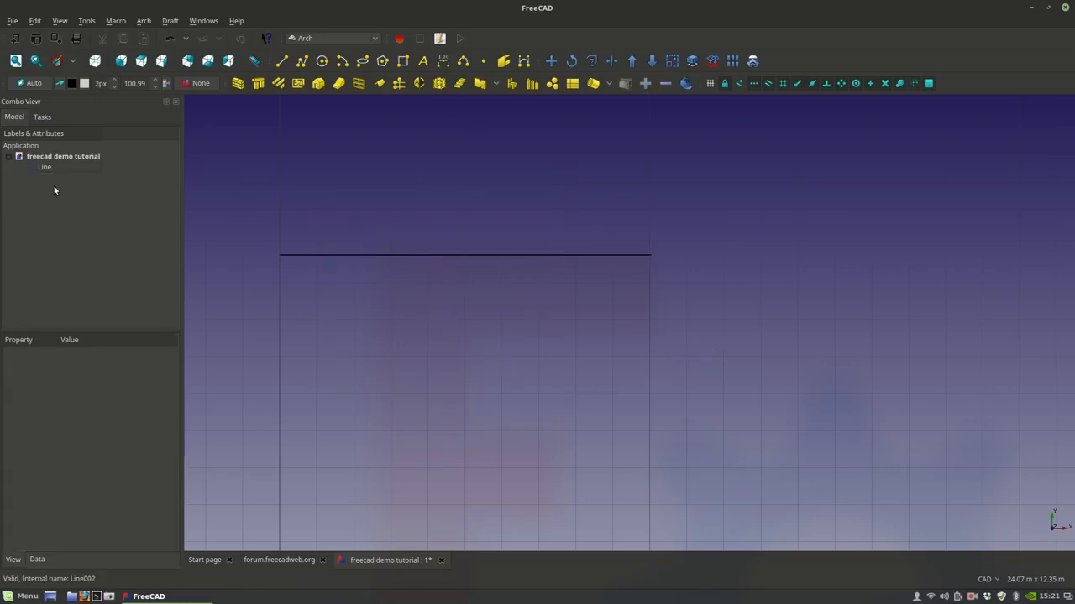
- Draw an open DWire of five segments zigzagging below the horizontal line and finish it without closing
click(303, 64)
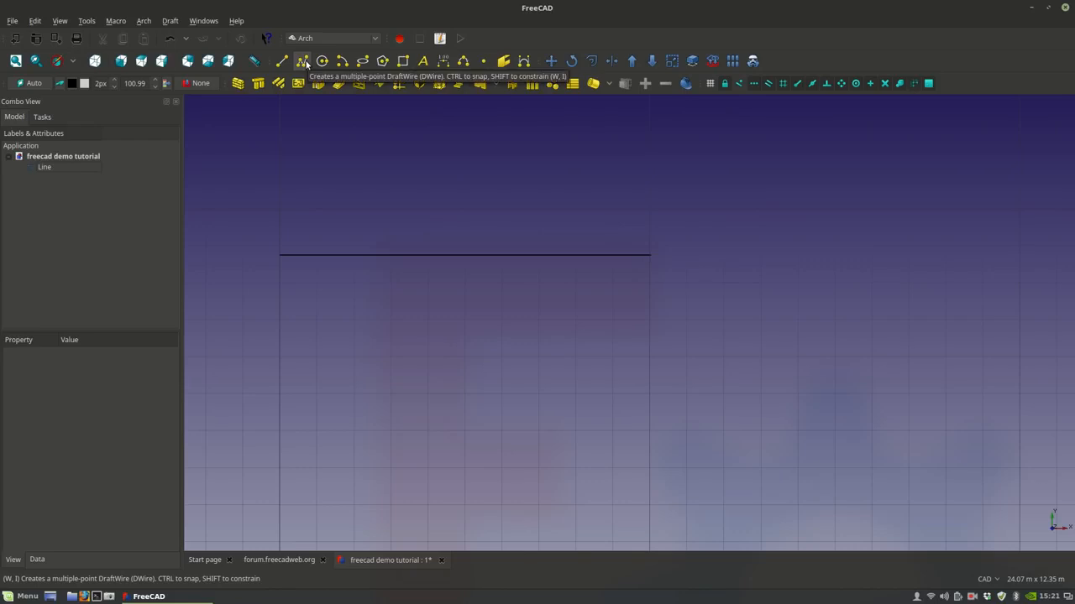
click(304, 63)
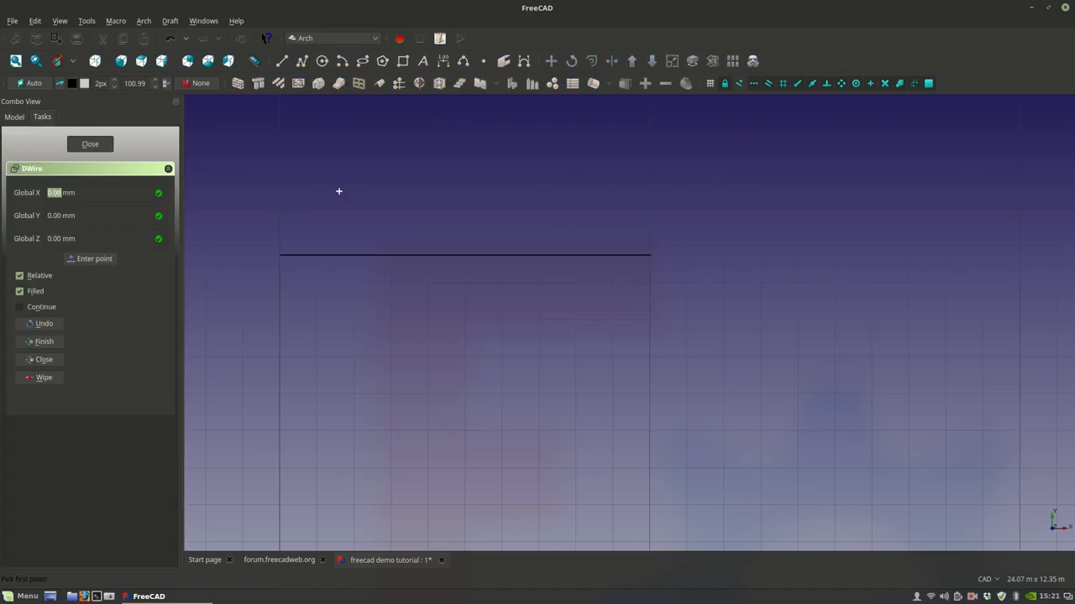
click(278, 470)
click(349, 339)
click(493, 499)
click(612, 319)
click(792, 467)
middle_drag(612, 469, 624, 391)
click(639, 428)
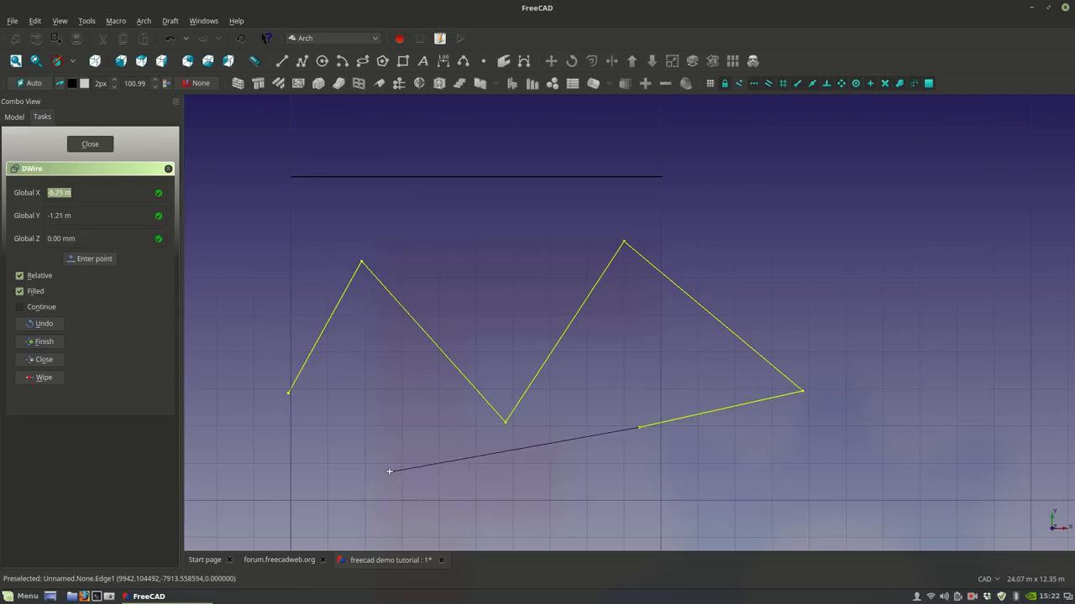
click(44, 342)
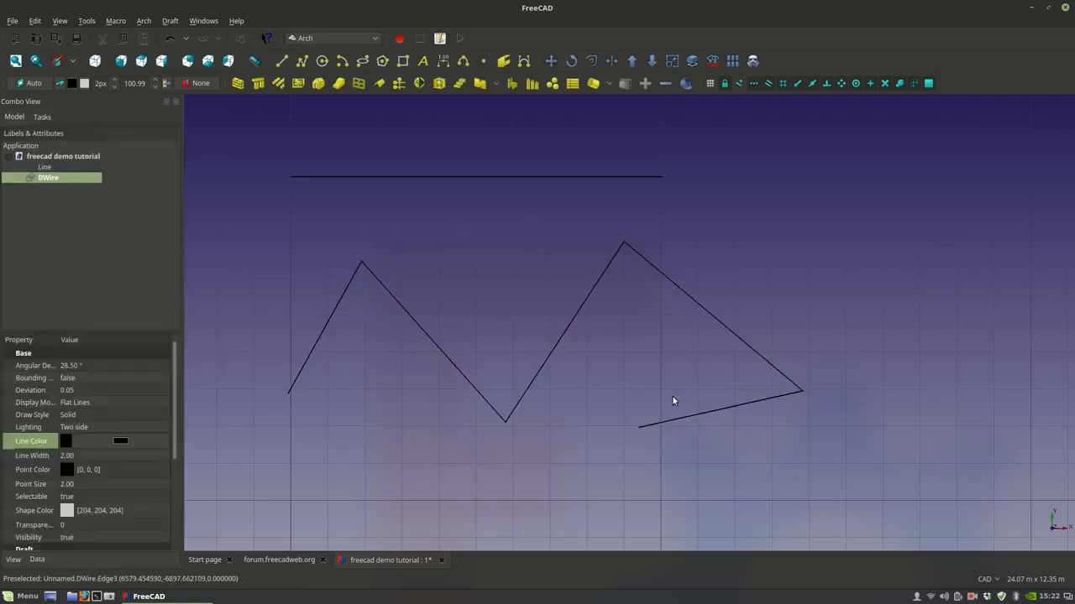
- Show the wire's data properties and examine its sharp corners up close
scroll(648, 400, down, 2)
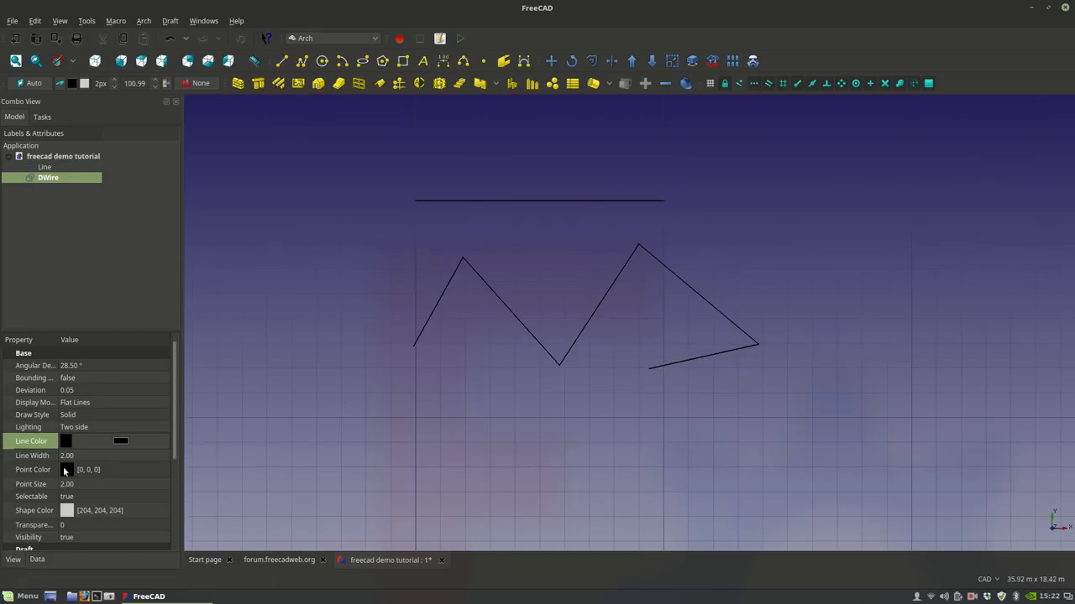
click(36, 560)
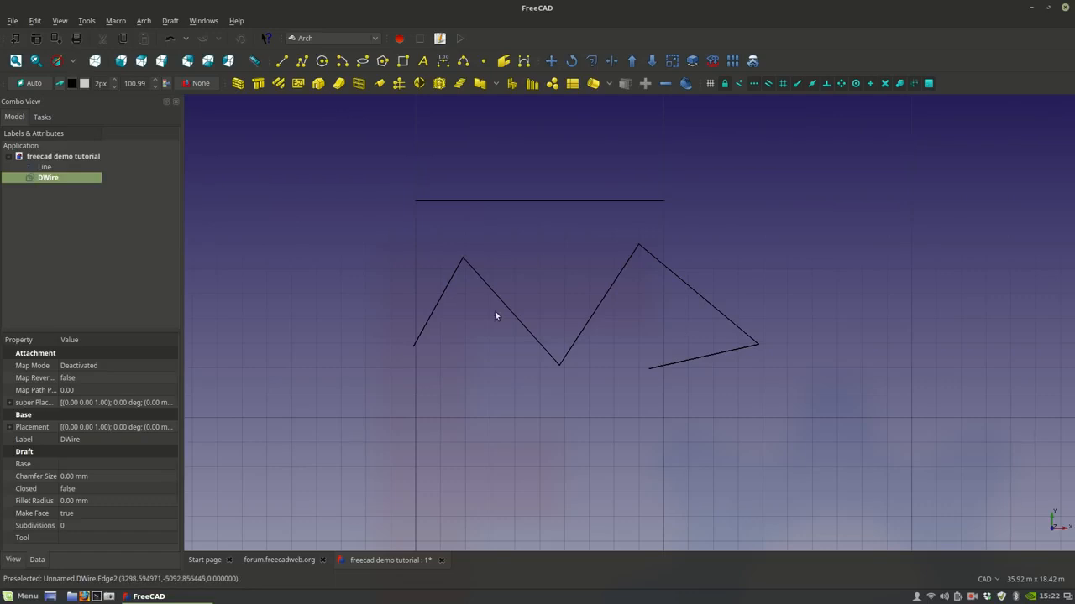
scroll(752, 271, up, 2)
middle_drag(561, 360, 652, 360)
scroll(571, 368, up, 2)
scroll(361, 269, down, 2)
scroll(286, 224, up, 3)
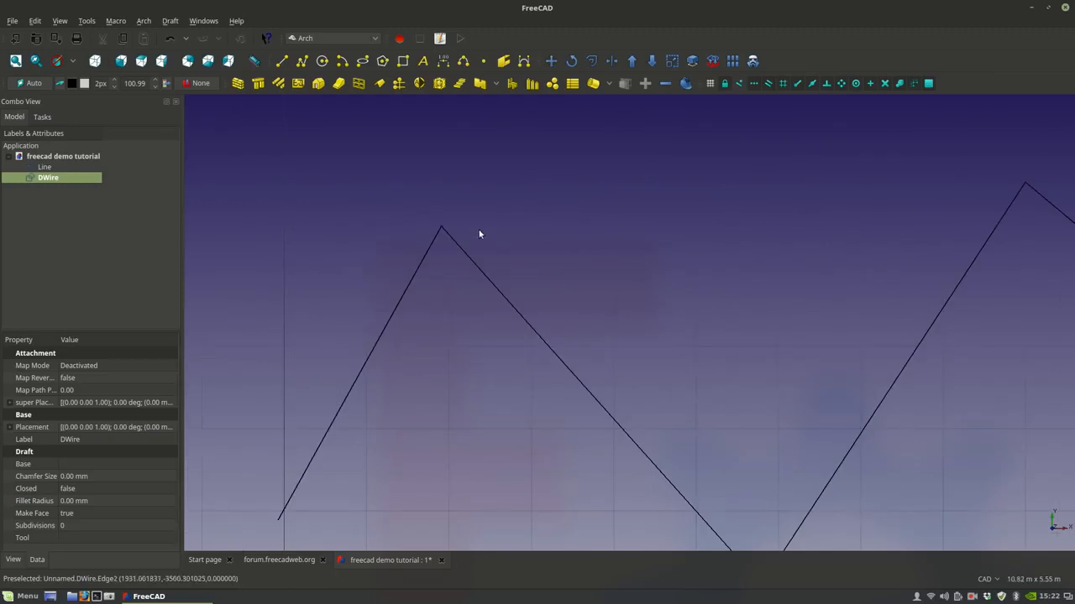
scroll(429, 307, down, 2)
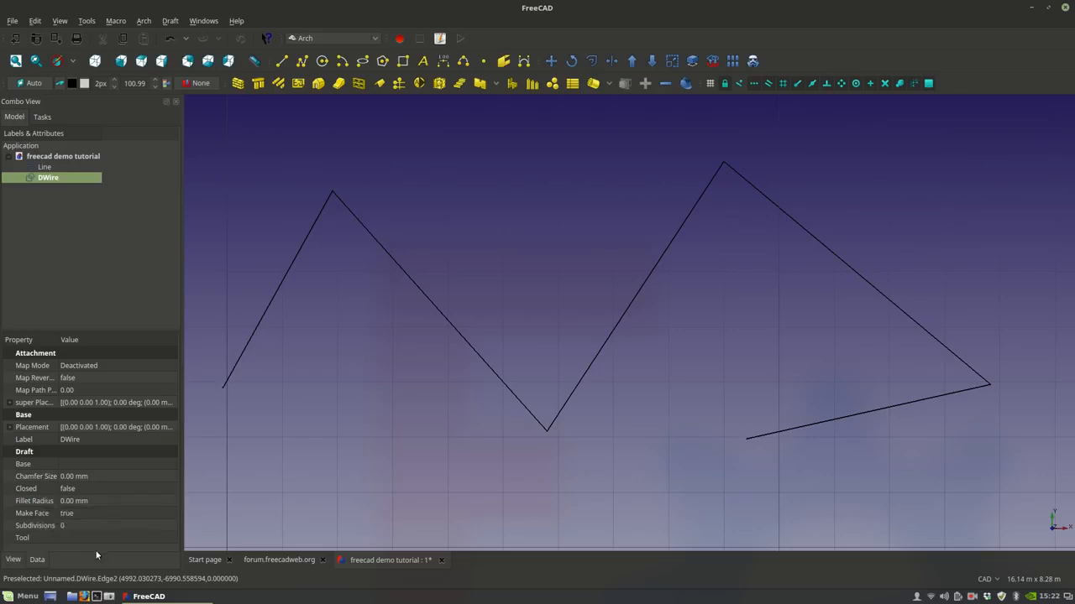
- Set the wire's fillet radius to 0.1 m and inspect the rounded corners
click(86, 502)
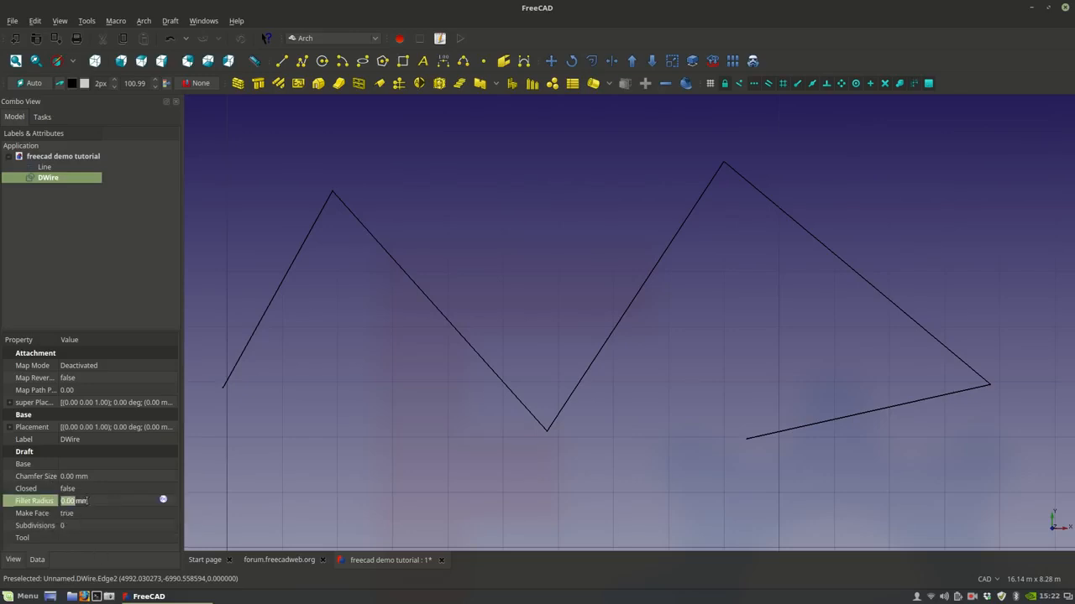
scroll(87, 502, up, 5)
click(147, 505)
click(130, 525)
click(116, 499)
text(0.1)
key(Return)
scroll(353, 224, up, 3)
scroll(290, 165, up, 6)
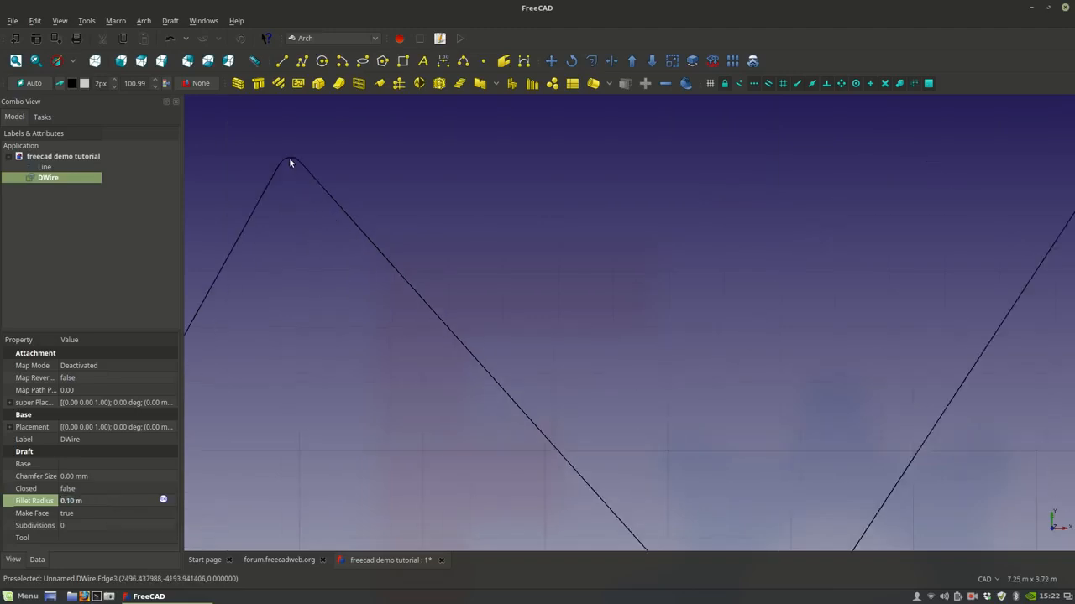
scroll(283, 166, down, 9)
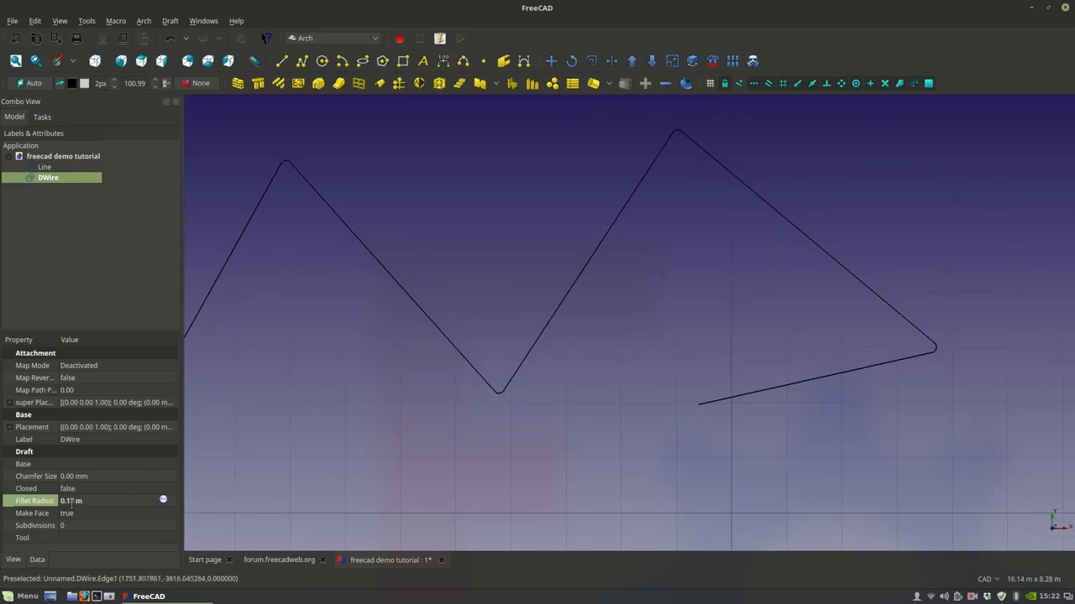
- Set the wire's fillet radius to 0.50 m, deselect it and inspect the curved corners
text(50)
scroll(309, 325, down, 2)
middle_drag(350, 350, 424, 346)
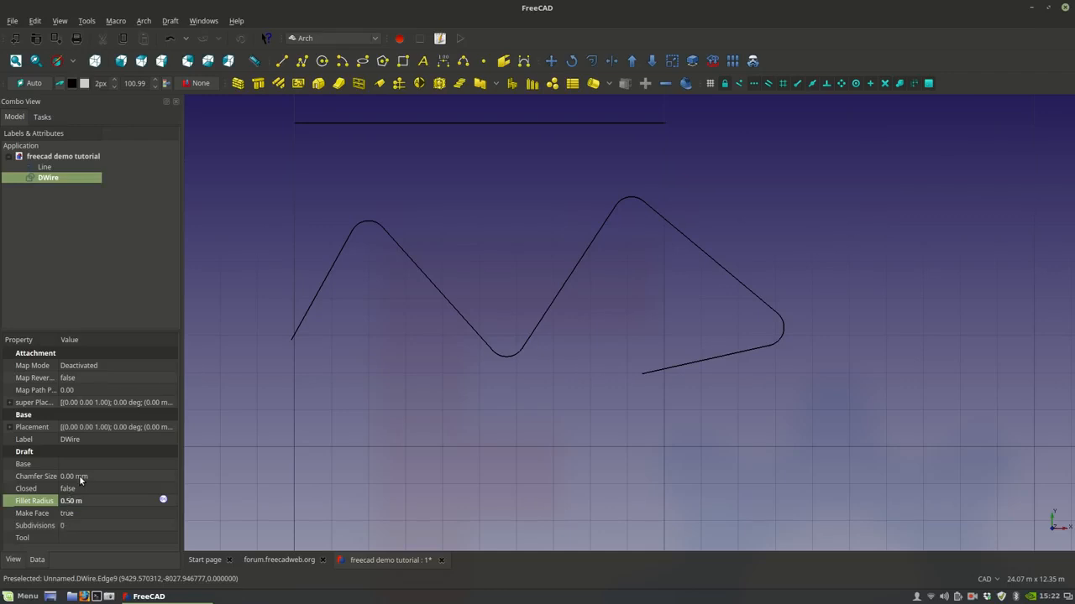
click(423, 372)
middle_drag(437, 344, 459, 337)
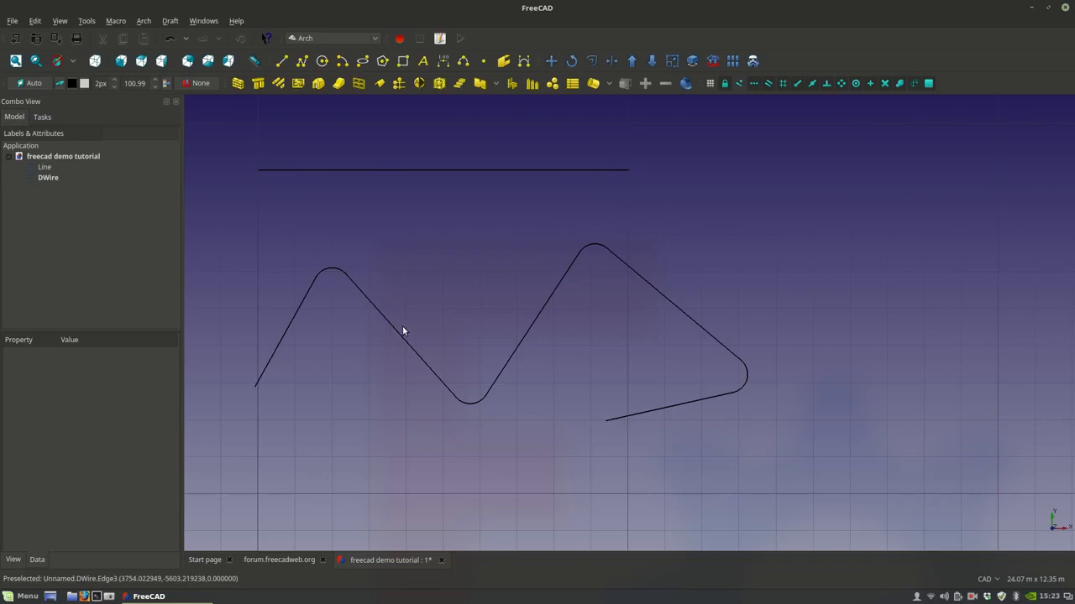
scroll(466, 401, up, 5)
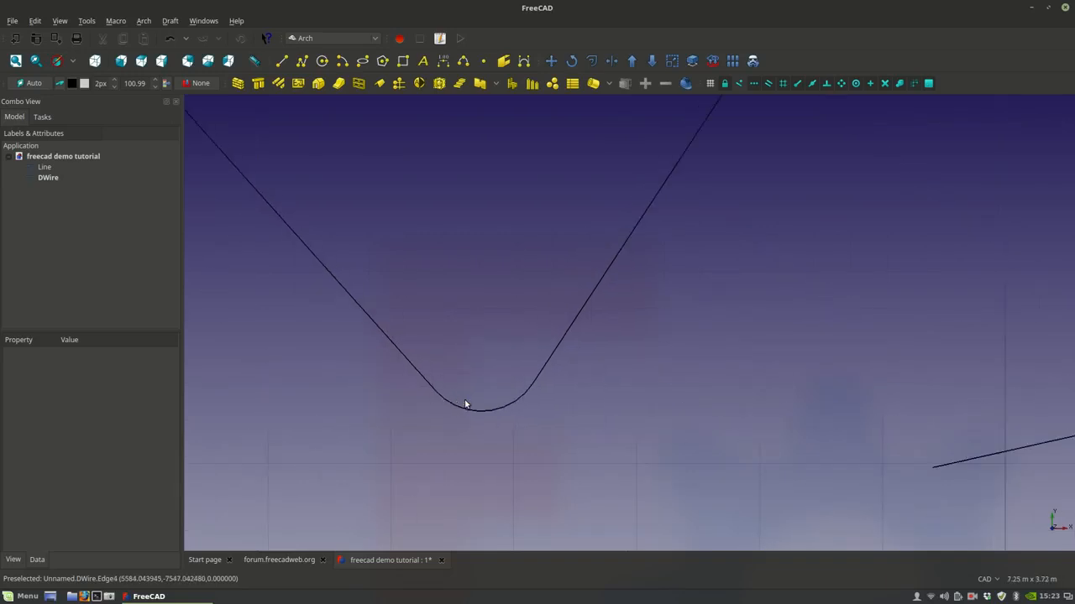
scroll(541, 388, down, 5)
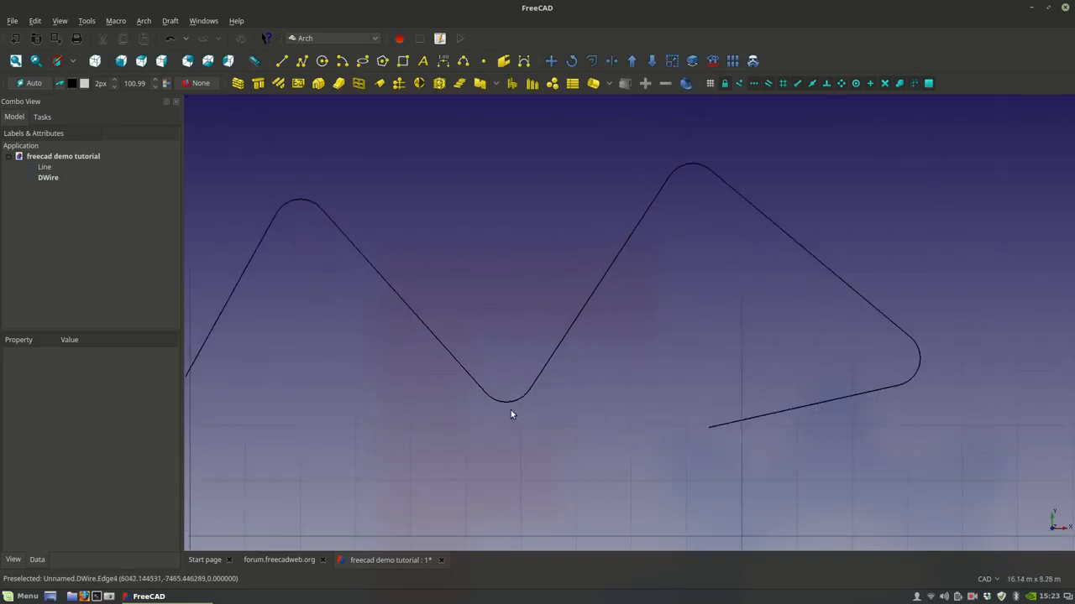
- Reselect the wire and try a fillet radius of 2.50 m
click(466, 368)
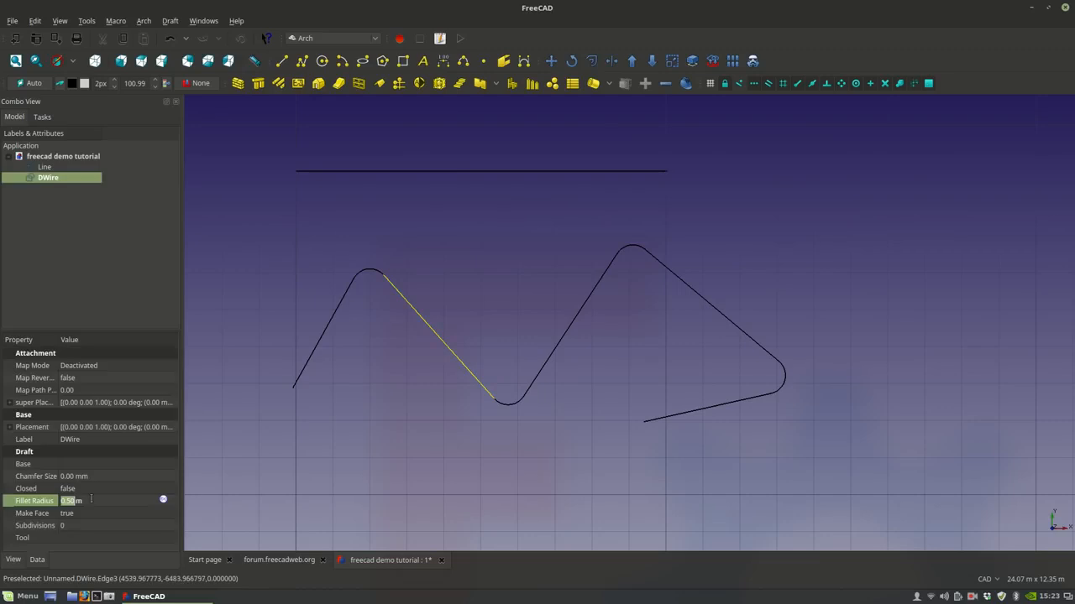
text(1.5)
click(124, 467)
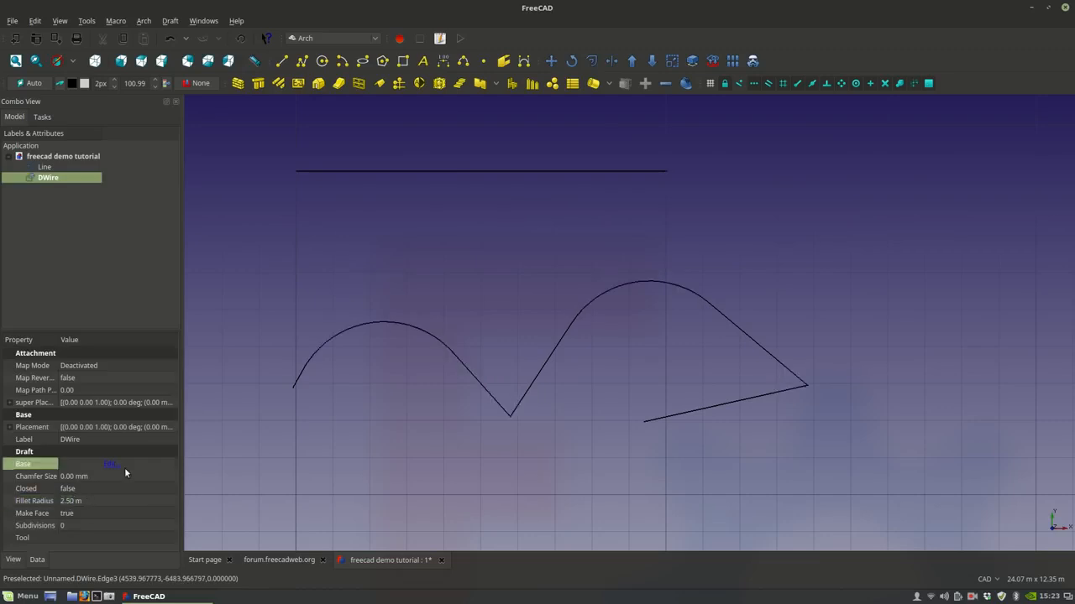
- Set the wire's fillet radius to 1.50 m and view the resulting curve unselected and selected
click(429, 335)
click(84, 502)
text(1.5)
click(410, 477)
middle_drag(502, 389, 497, 422)
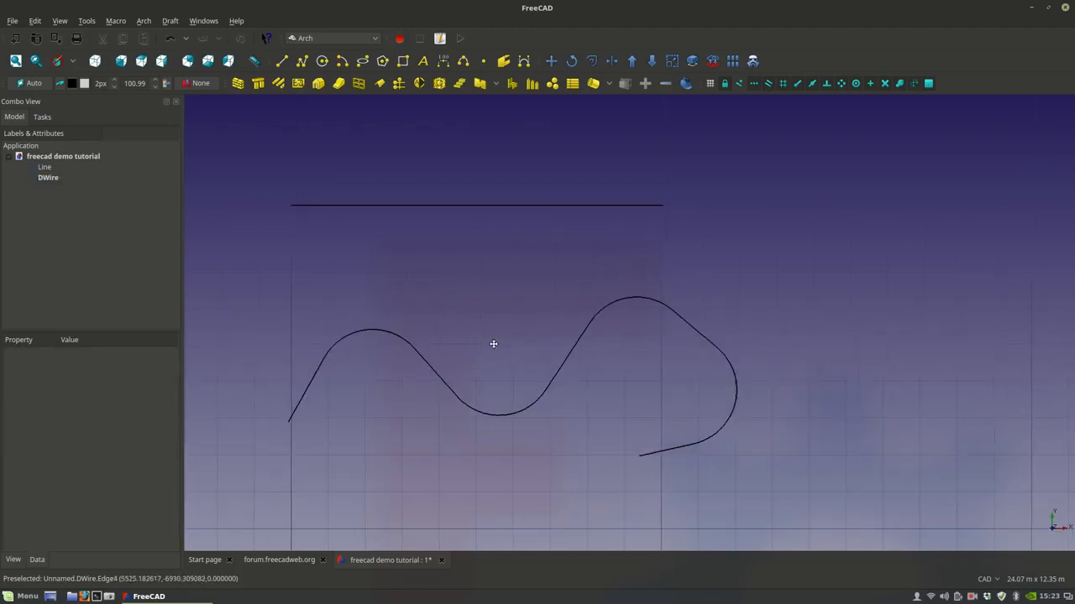
click(416, 351)
middle_drag(426, 448, 396, 295)
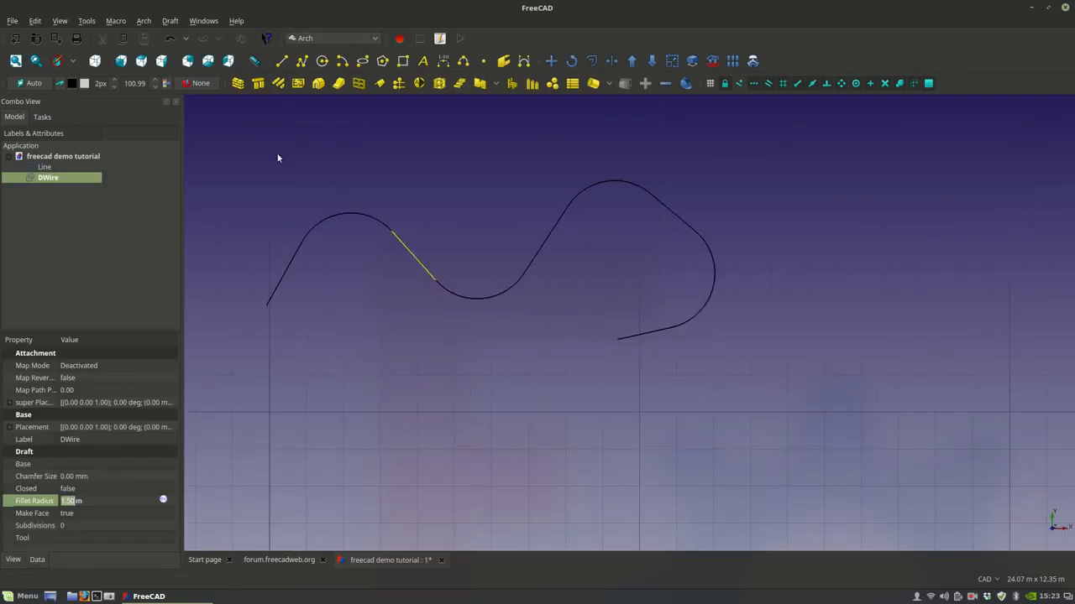
- Draw a filled DWire with six corner points below the curved wire and close it into a polygon
click(301, 61)
click(312, 436)
click(390, 323)
click(520, 446)
click(658, 345)
click(807, 504)
click(630, 498)
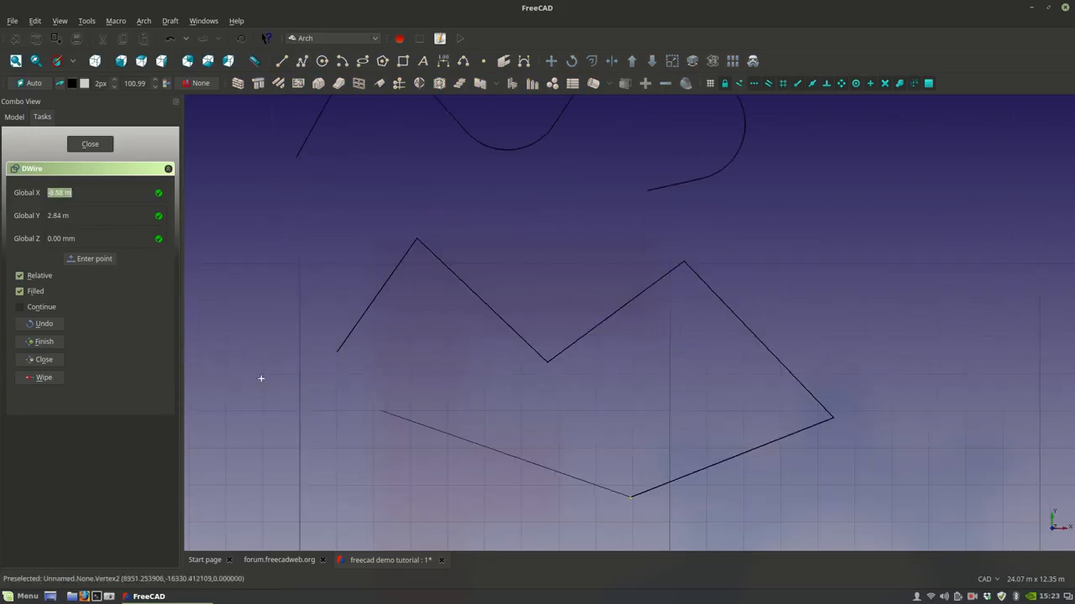
click(48, 361)
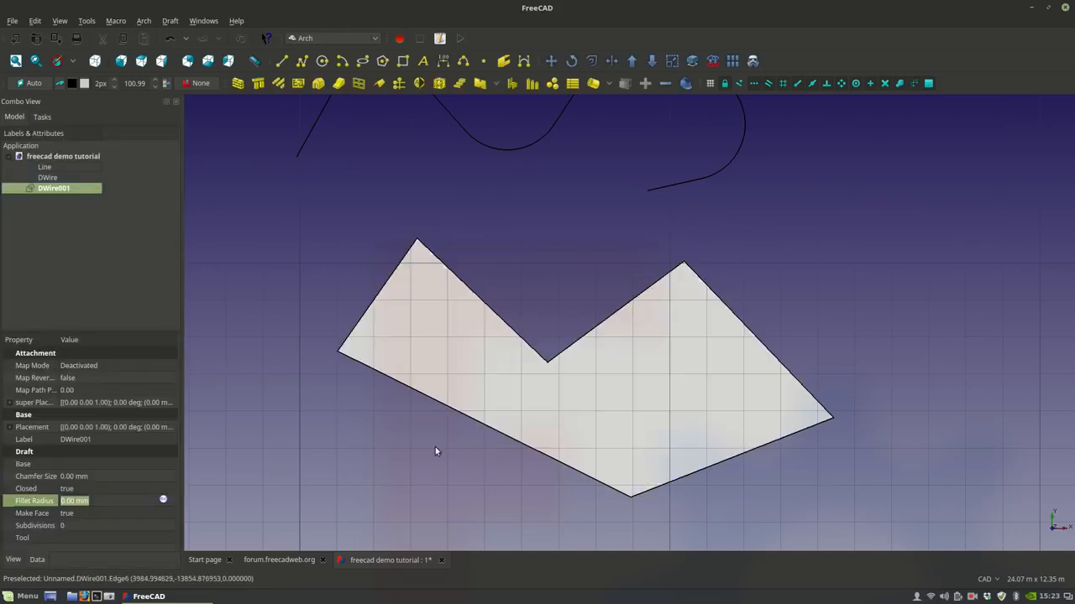
- Select the closed polygon below the curved wire, set its Make Face property to false and deselect it
middle_drag(487, 428, 445, 342)
scroll(439, 355, down, 2)
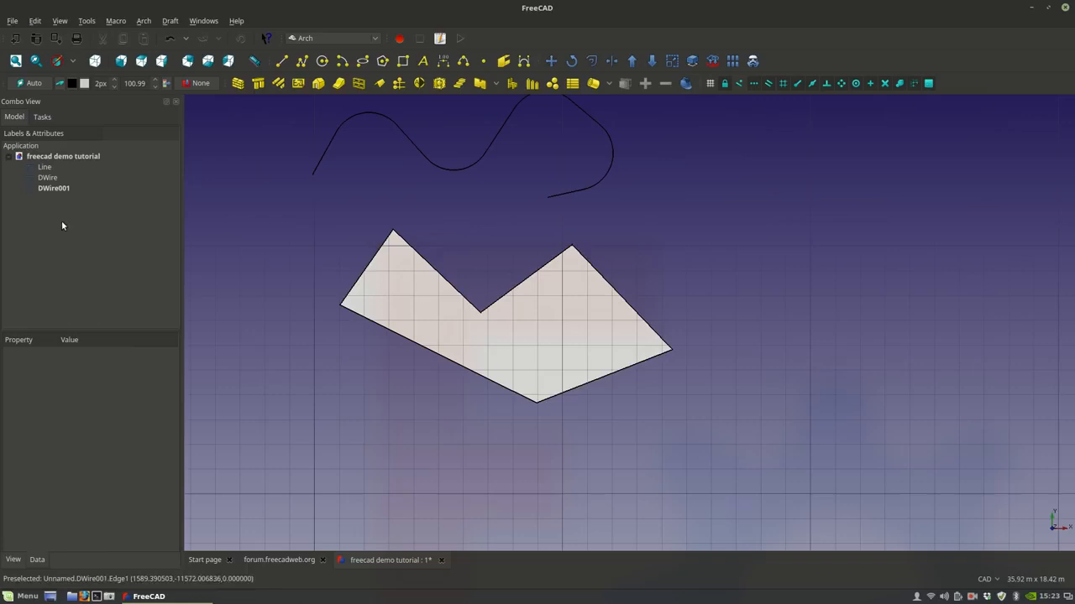
click(423, 329)
click(380, 369)
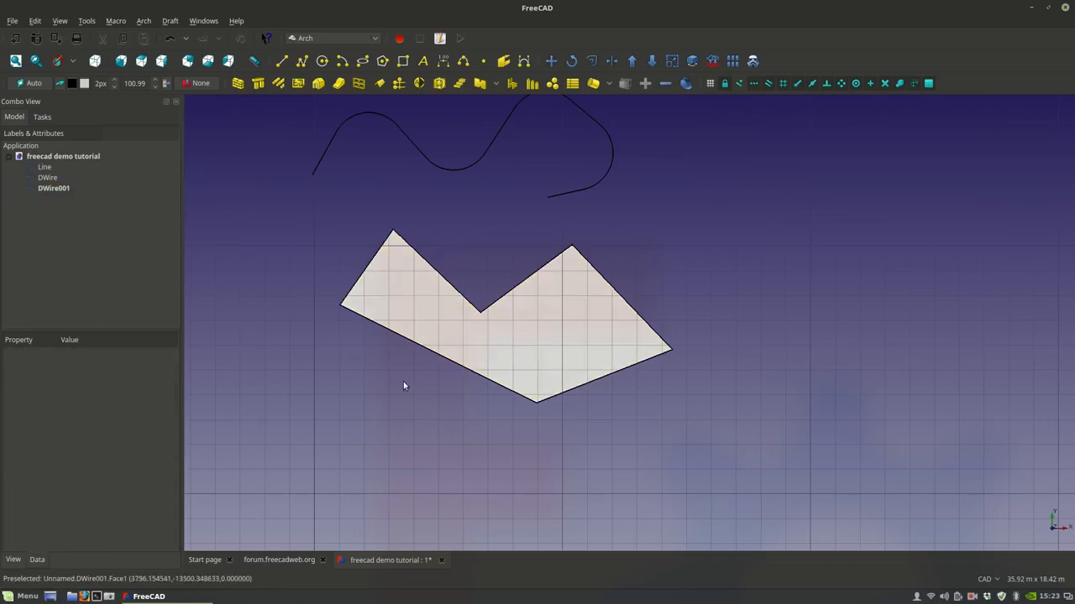
click(430, 344)
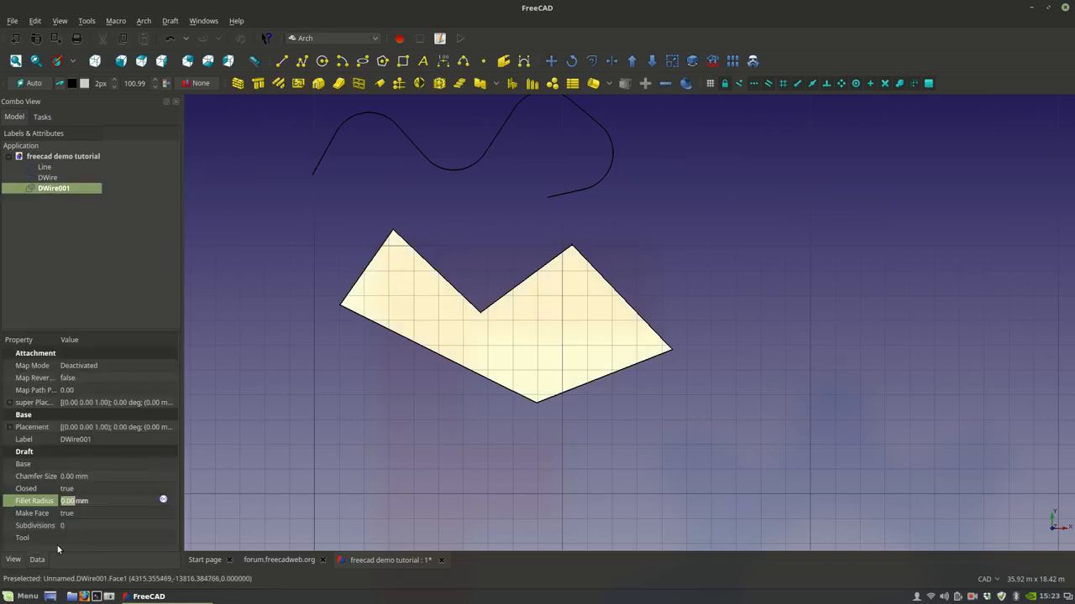
click(108, 513)
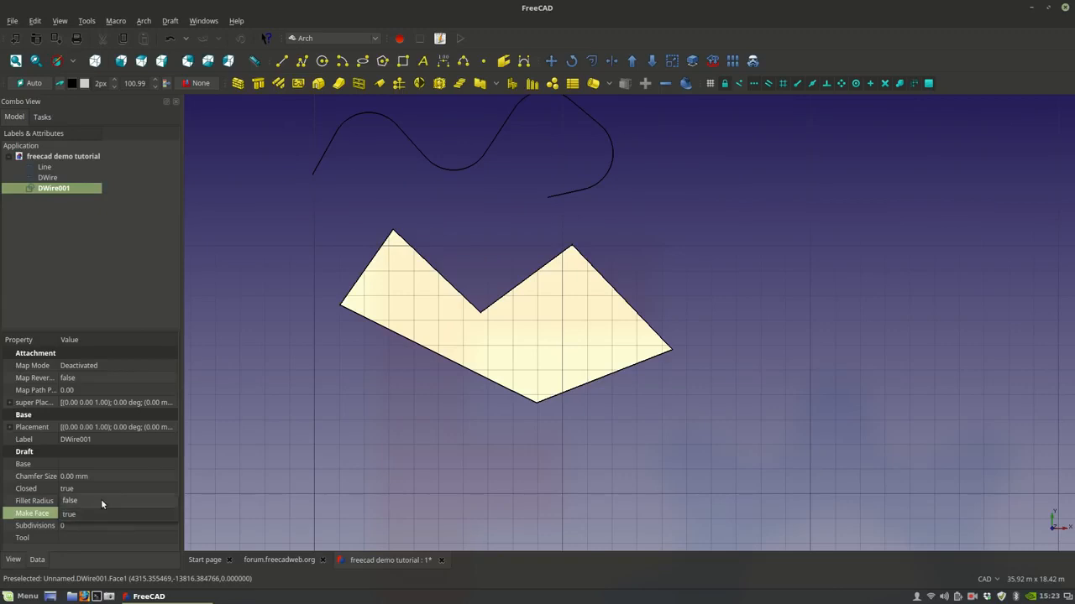
click(65, 513)
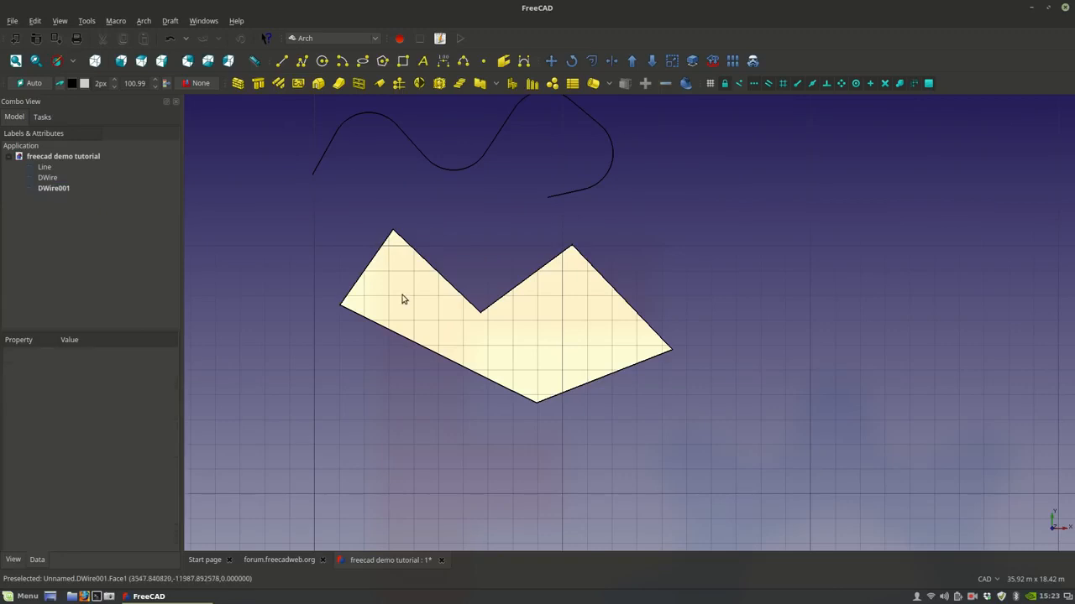
click(129, 512)
click(128, 502)
click(408, 331)
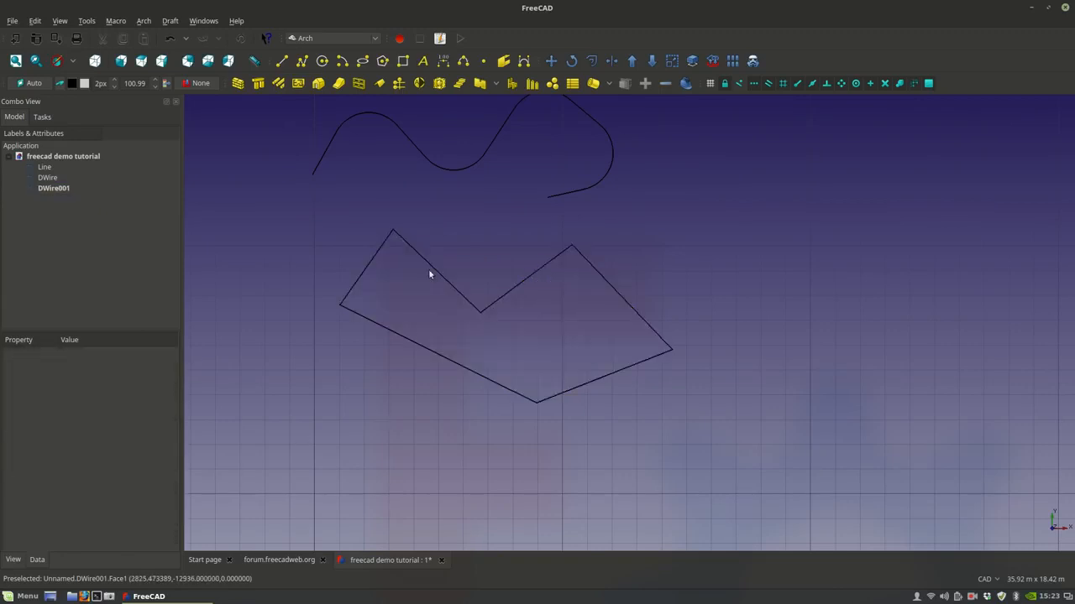
- Set the closed polygon's Make Face property back to true and reselect the shape
click(378, 326)
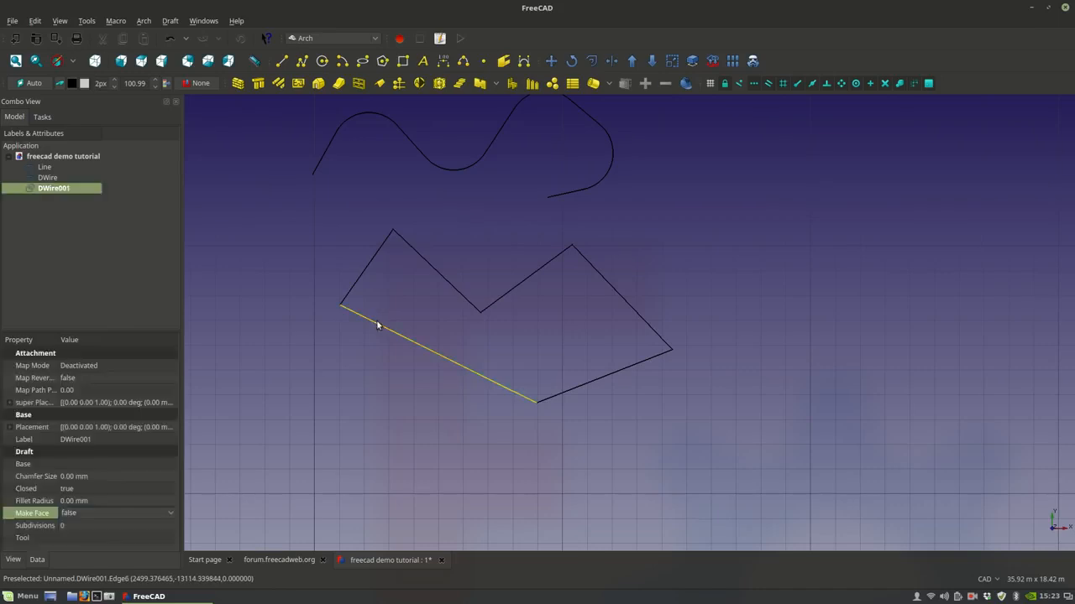
scroll(358, 328, up, 2)
scroll(354, 406, down, 2)
scroll(354, 410, down, 2)
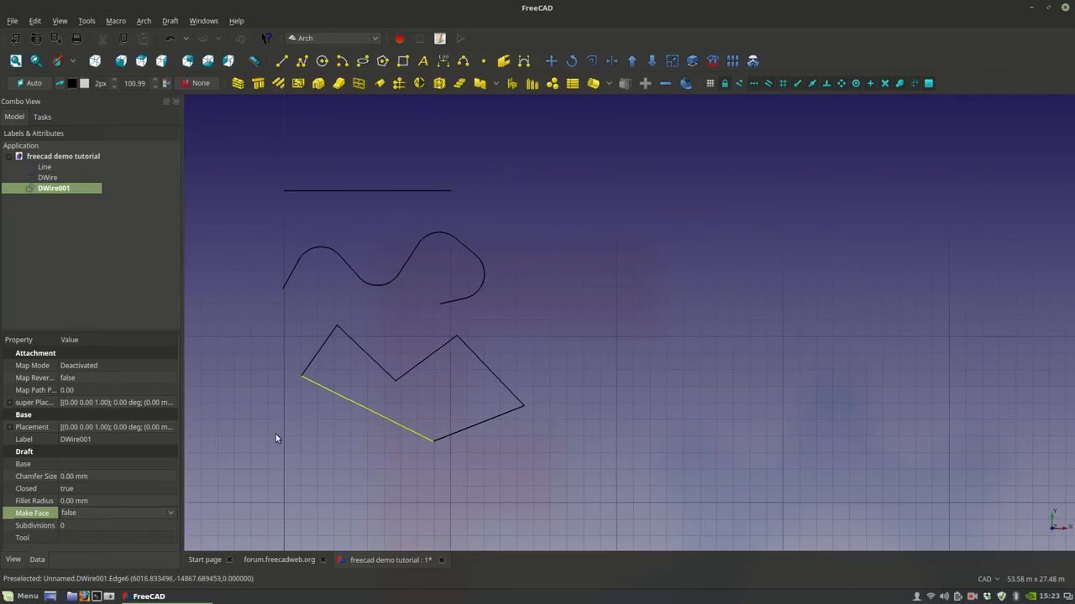
click(80, 513)
click(72, 533)
click(270, 468)
click(304, 372)
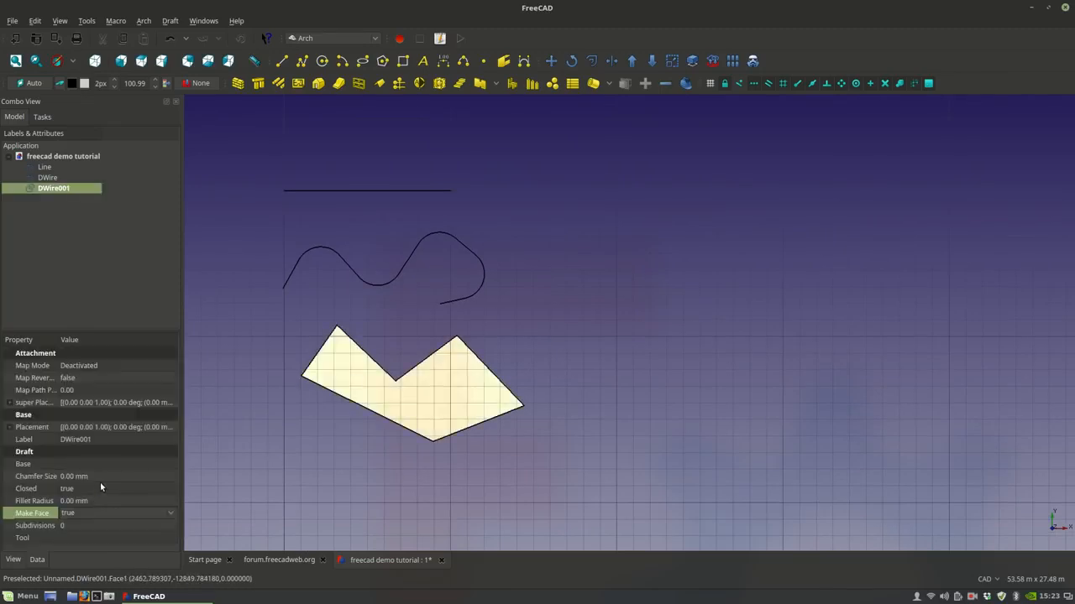
- Set the closed polygon's fillet radius to 0.10 m and inspect its corners up close
click(76, 501)
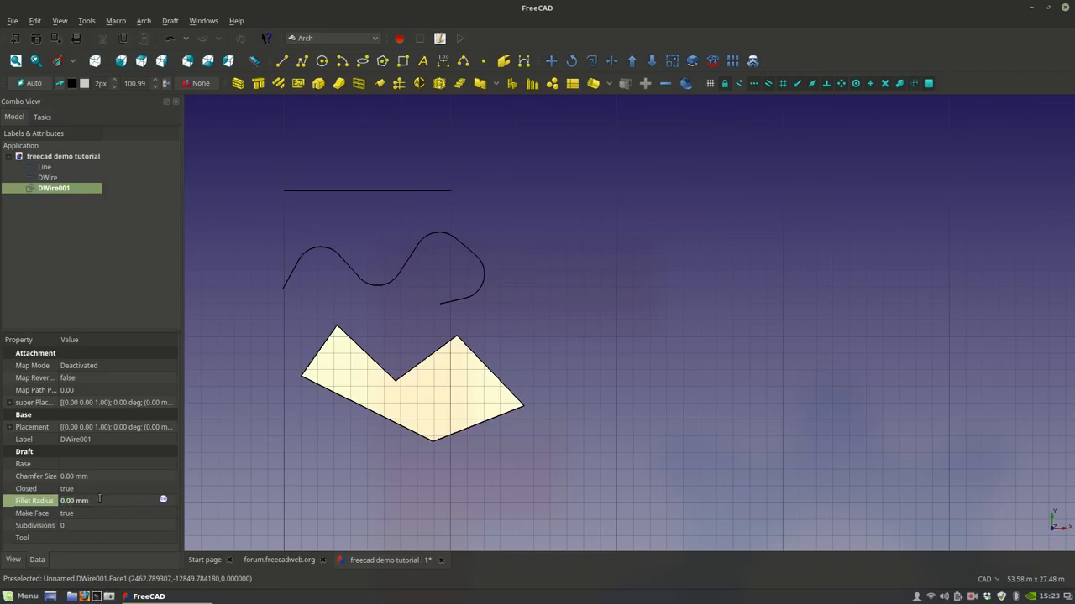
text(0)
key(Return)
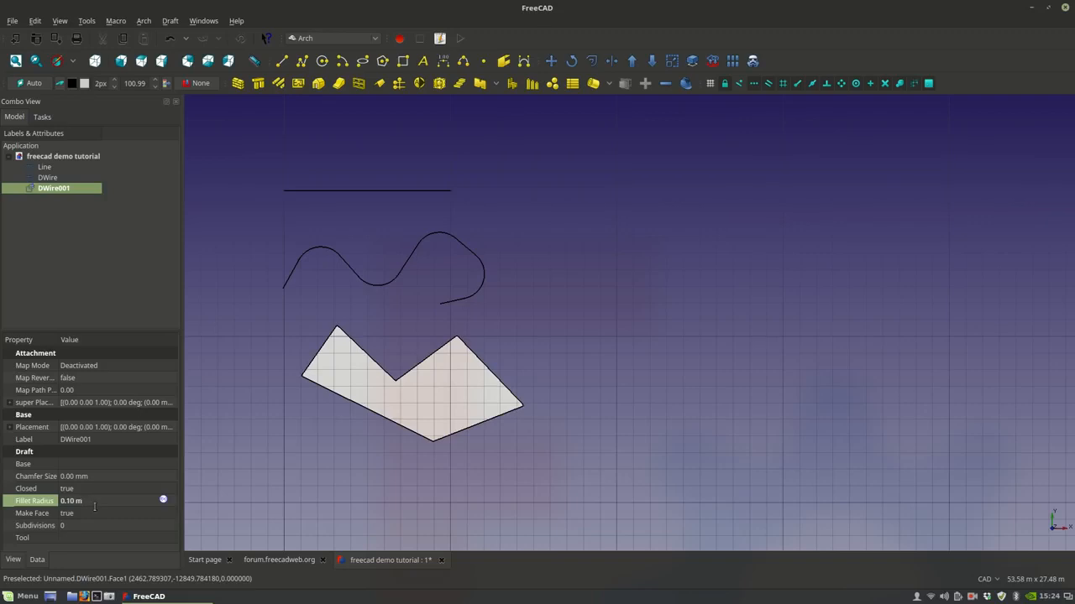
scroll(390, 423, up, 5)
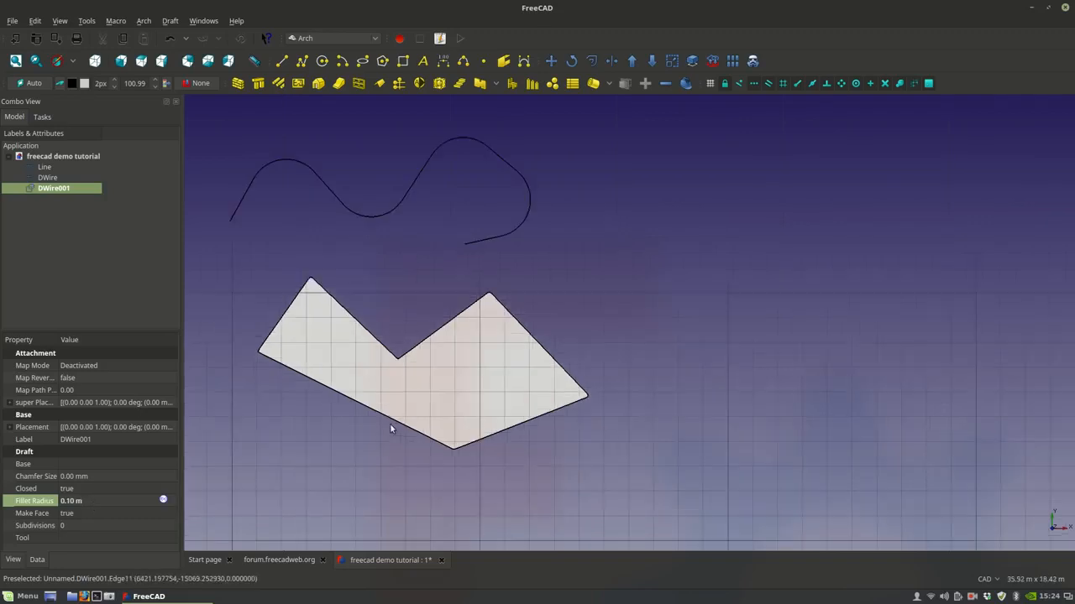
scroll(518, 336, down, 3)
scroll(271, 196, up, 6)
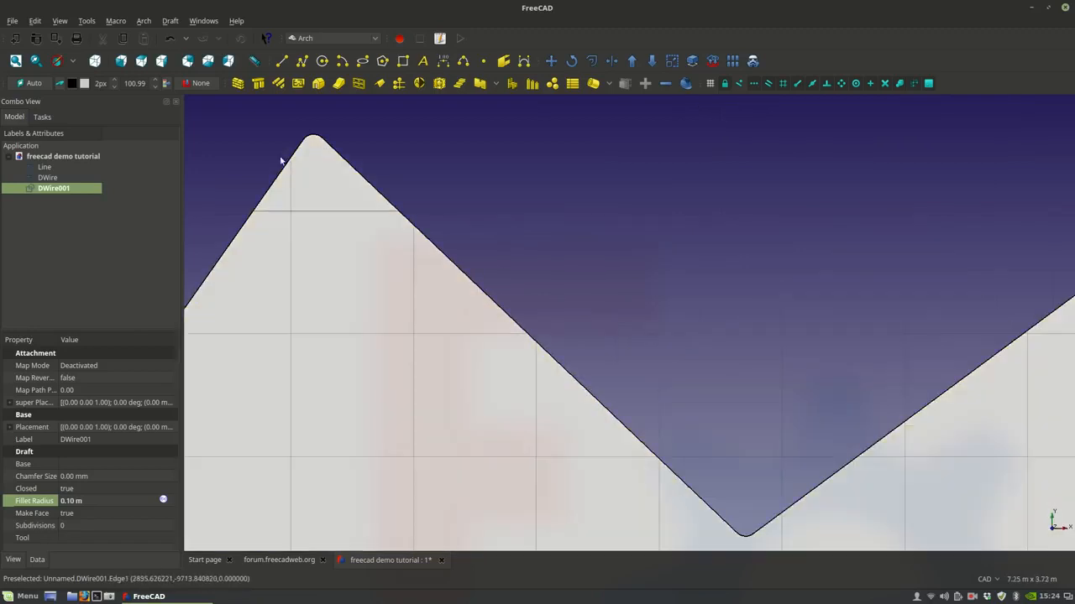
scroll(306, 172, down, 5)
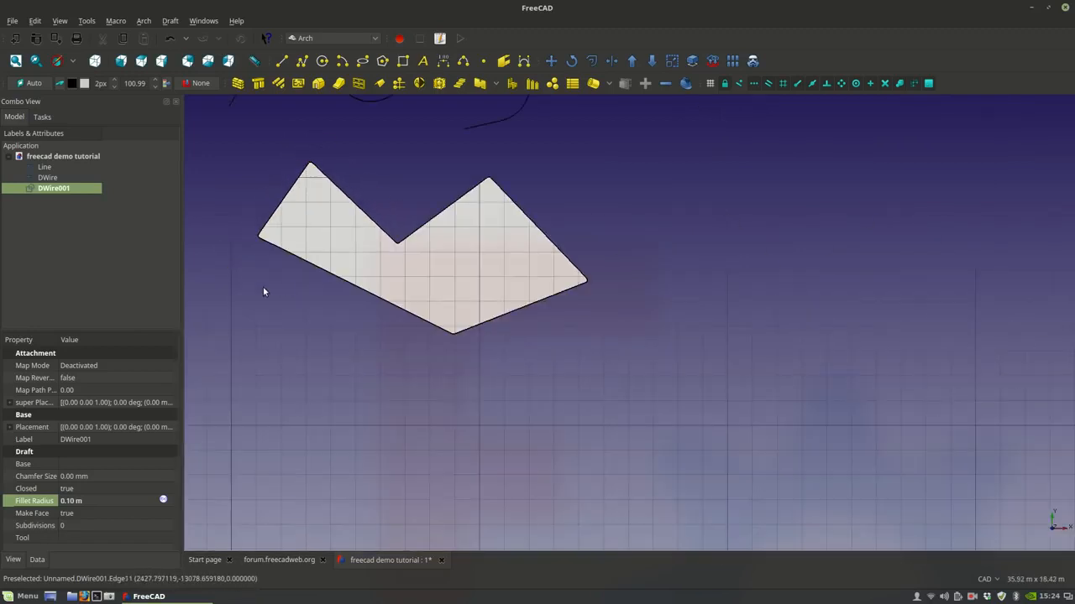
scroll(397, 238, up, 3)
middle_drag(445, 217, 455, 453)
scroll(415, 445, down, 2)
- Raise the closed polygon's fillet radius to 0.20 m and on to 1.20 m, deselect it and examine the rounded outline
drag(70, 501, 67, 502)
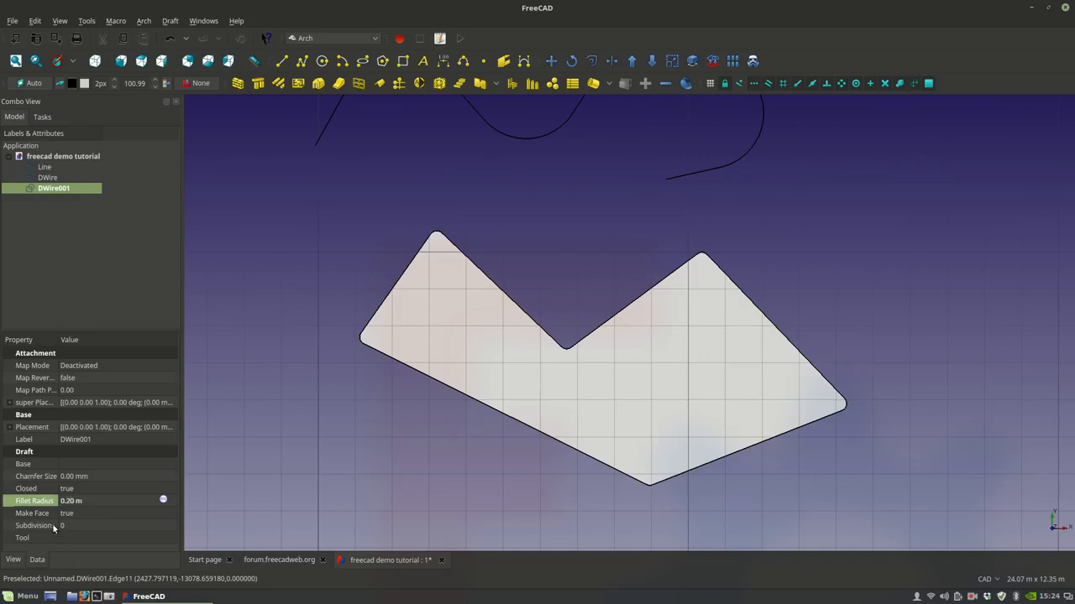
scroll(72, 500, up, 1)
click(322, 451)
scroll(322, 452, down, 4)
middle_drag(525, 494, 500, 448)
scroll(500, 448, up, 4)
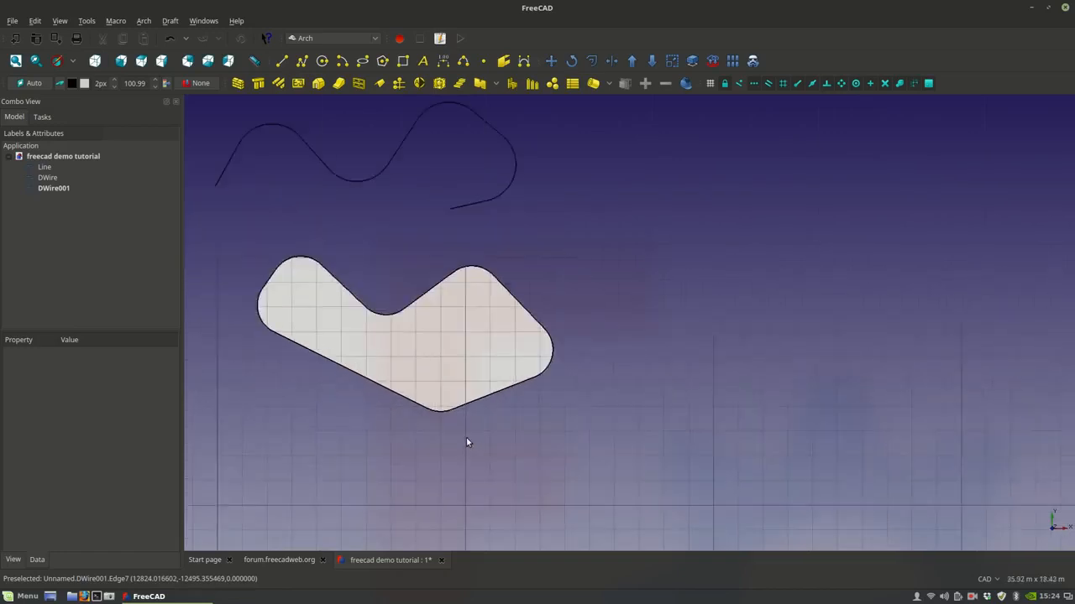
scroll(395, 386, down, 4)
scroll(383, 360, up, 2)
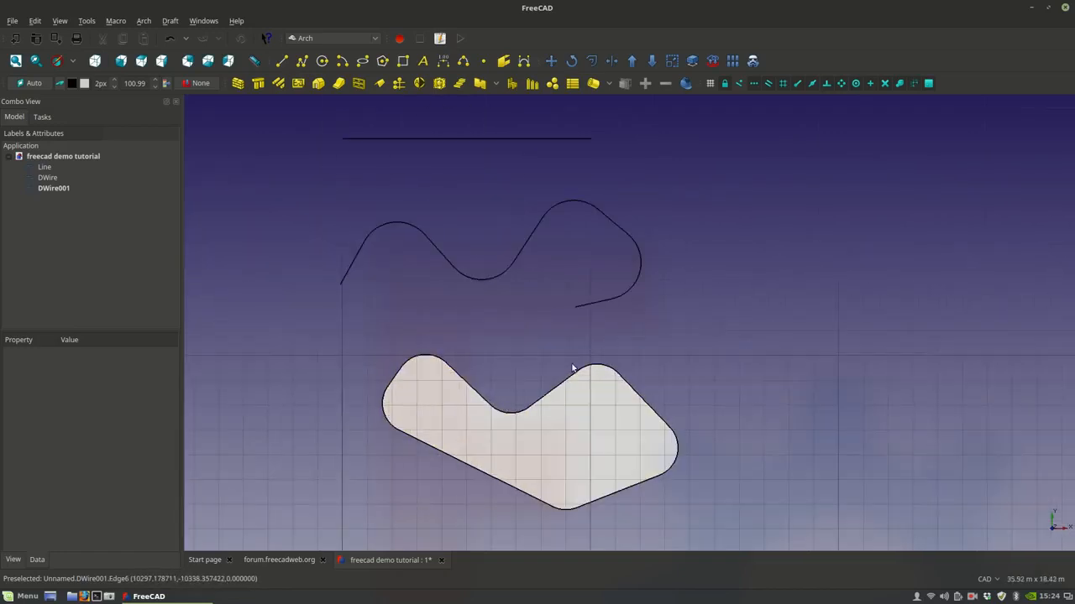
middle_drag(548, 440, 497, 409)
scroll(499, 410, down, 3)
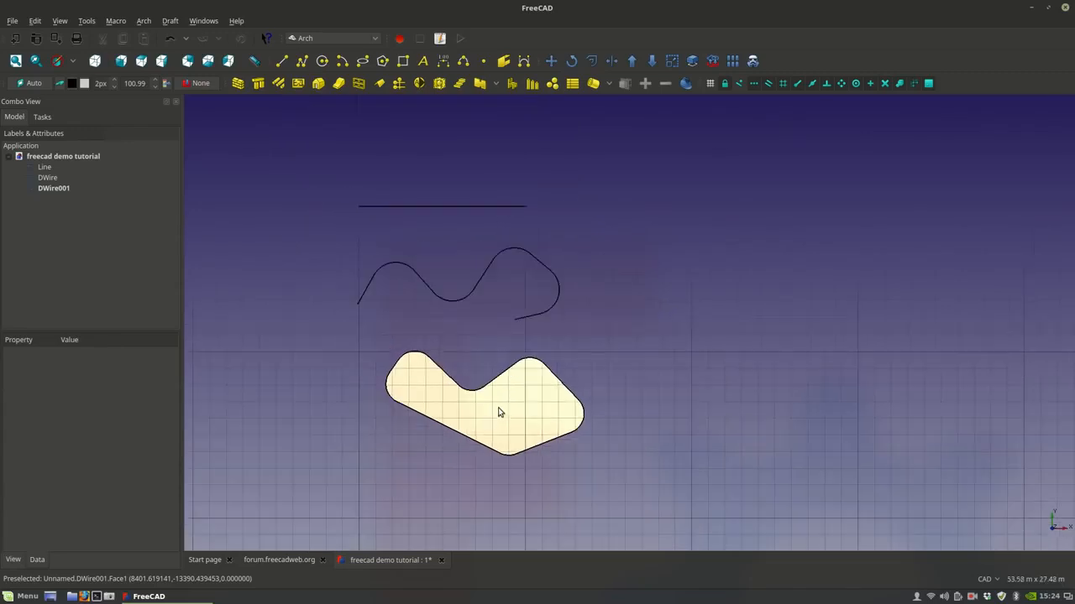
middle_drag(629, 387, 597, 387)
scroll(484, 426, up, 3)
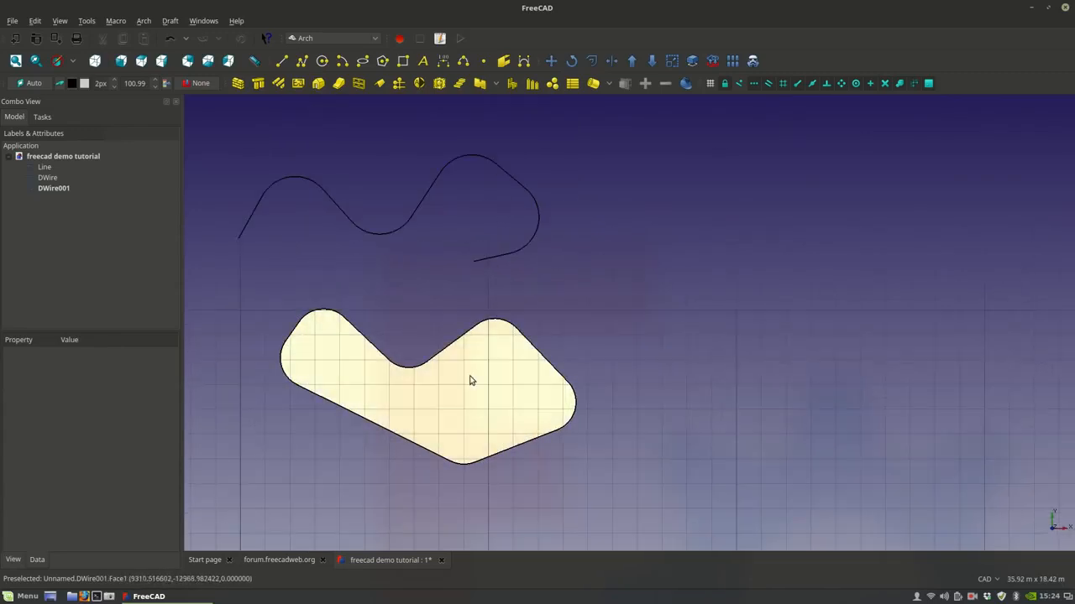
- Set the filled polygon's transparency to 80 in its view properties and deselect it to check the see-through face
click(448, 412)
click(171, 499)
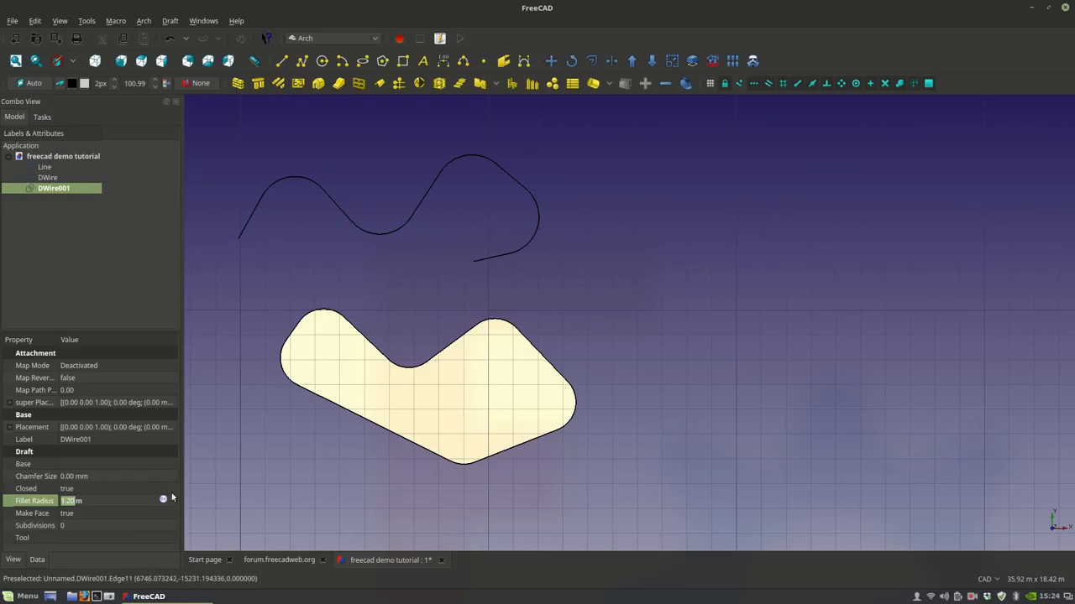
click(12, 558)
scroll(109, 499, down, 5)
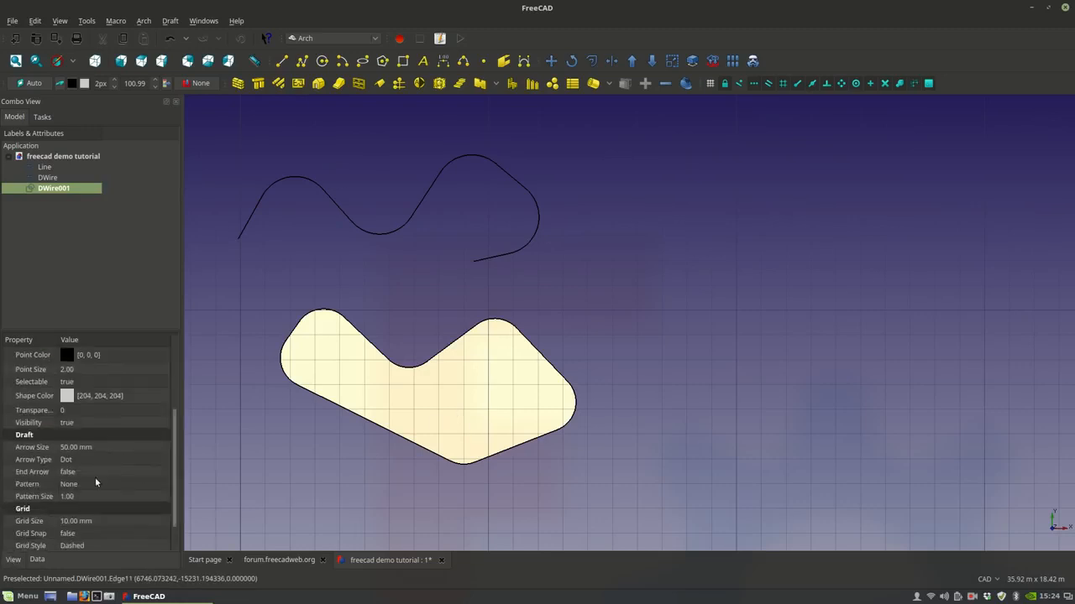
scroll(78, 421, up, 3)
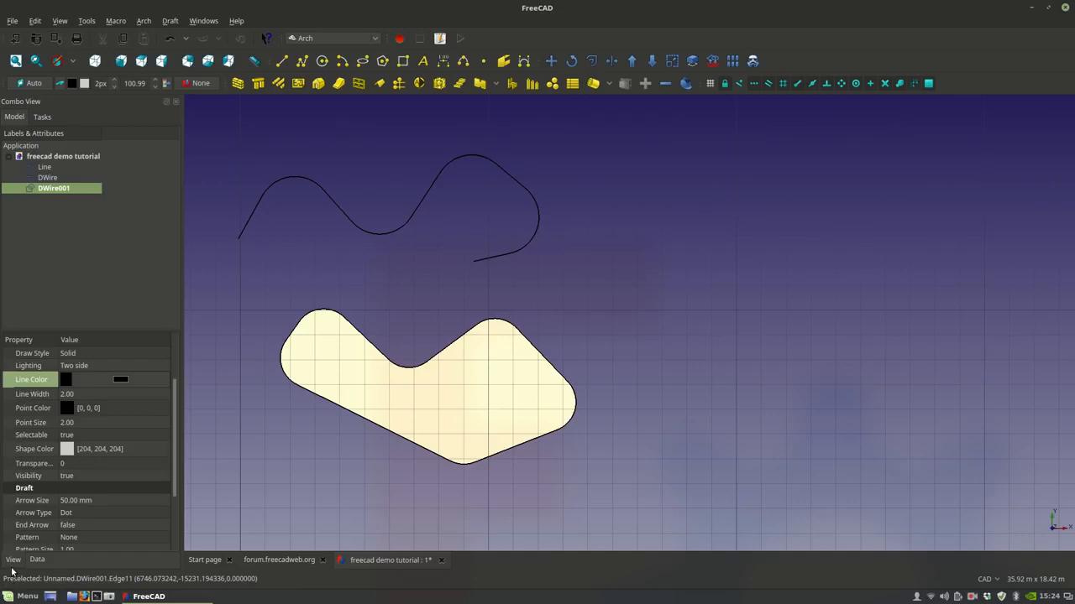
click(81, 462)
text(80)
click(385, 287)
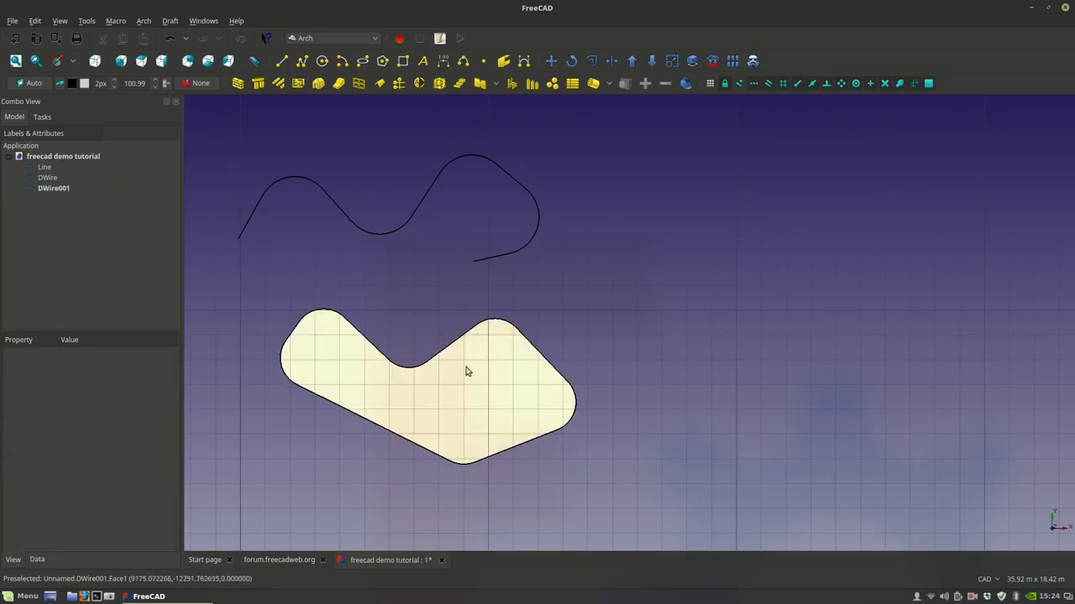
scroll(694, 299, down, 4)
middle_drag(696, 304, 597, 346)
scroll(586, 348, up, 4)
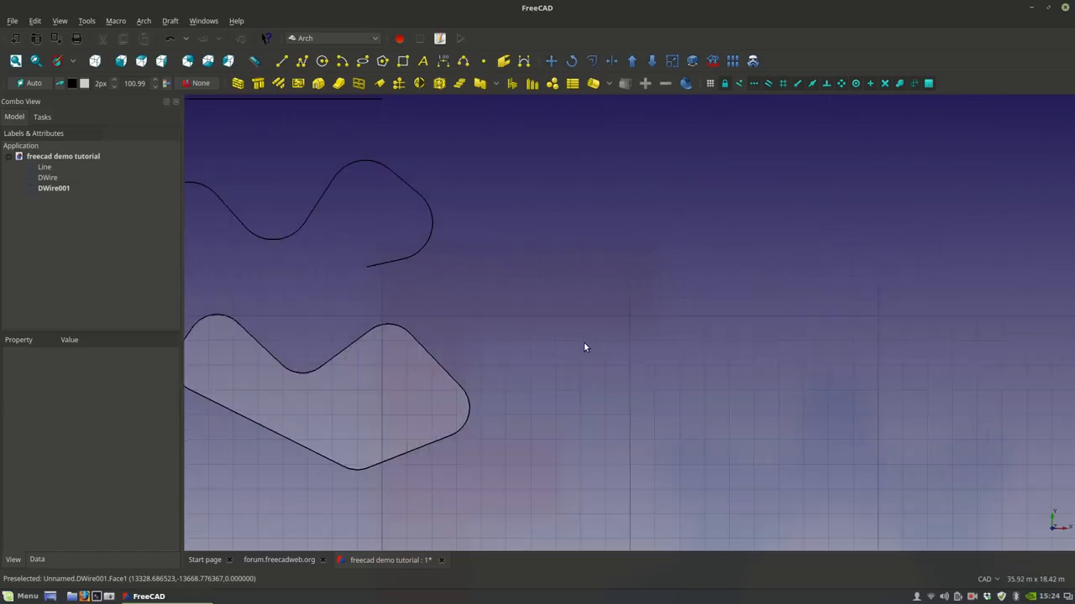
scroll(583, 343, down, 2)
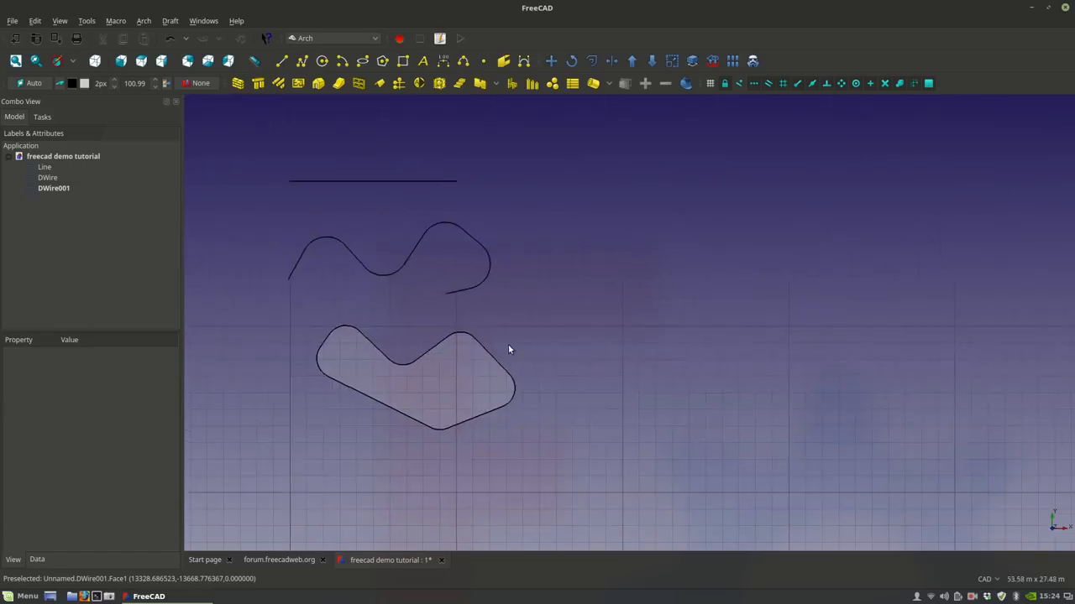
- Draw a filled circle with a radius of about 1.85 m beside the open curved wire
scroll(508, 350, up, 2)
middle_drag(511, 345, 562, 336)
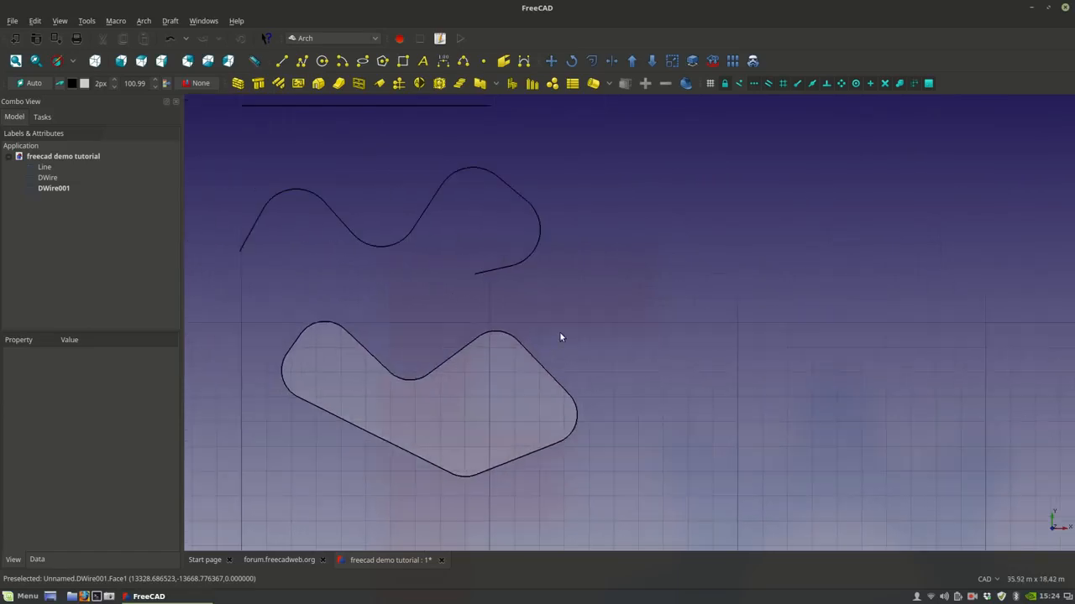
click(323, 61)
click(637, 258)
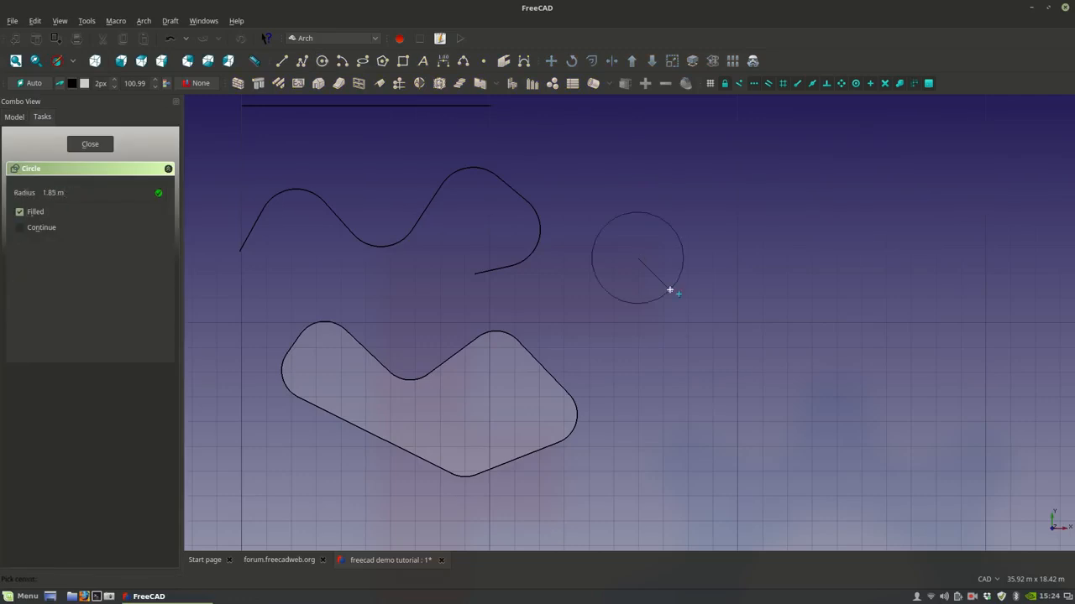
click(670, 289)
click(678, 416)
- Select the circle, set its radius to 3.85 m in the data properties and restore the top view
click(633, 257)
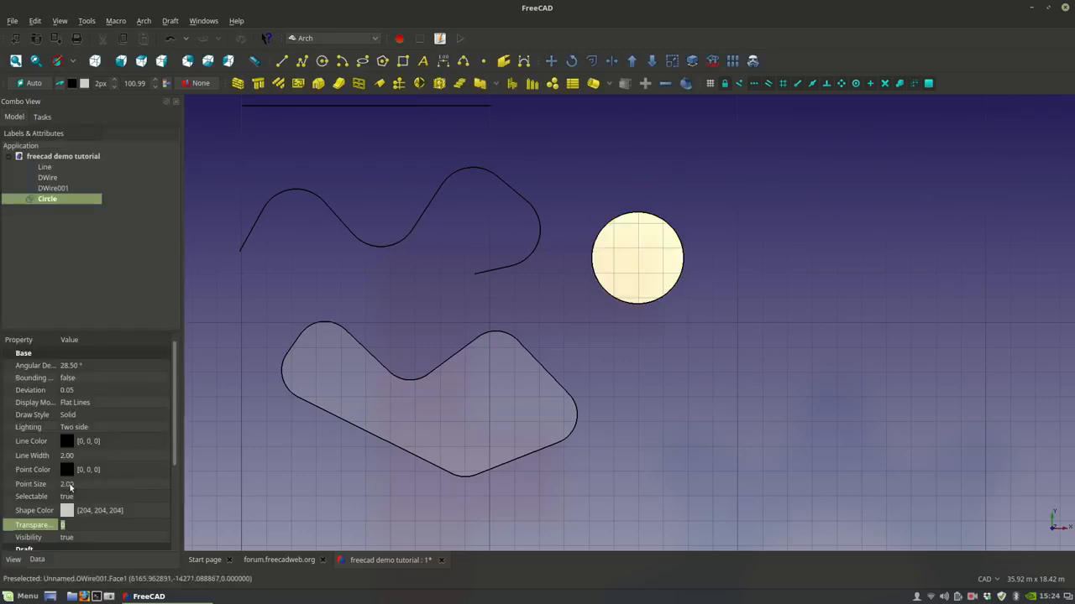
click(37, 559)
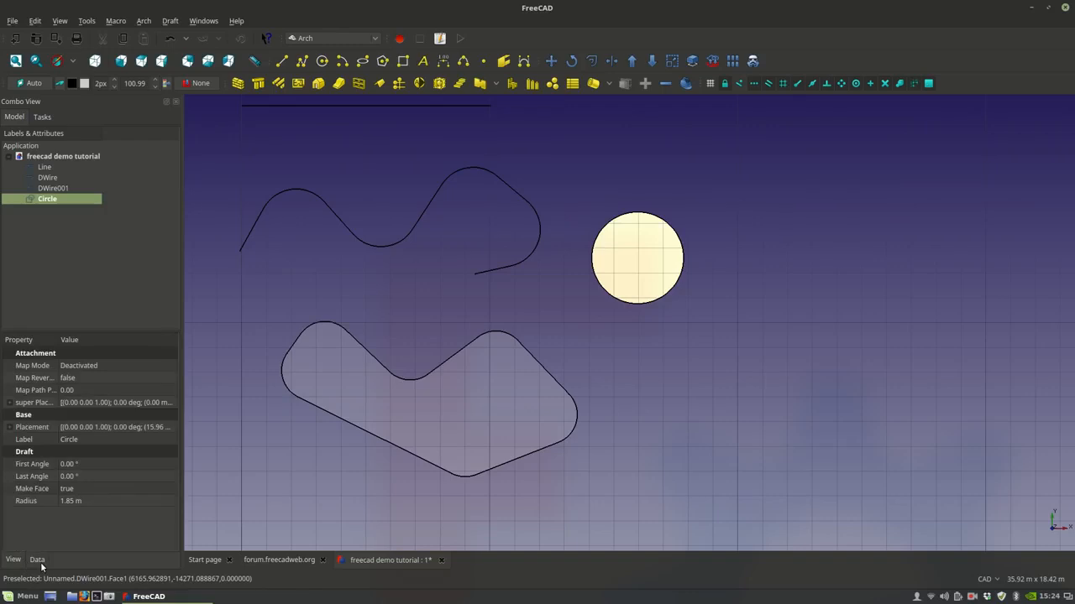
click(71, 500)
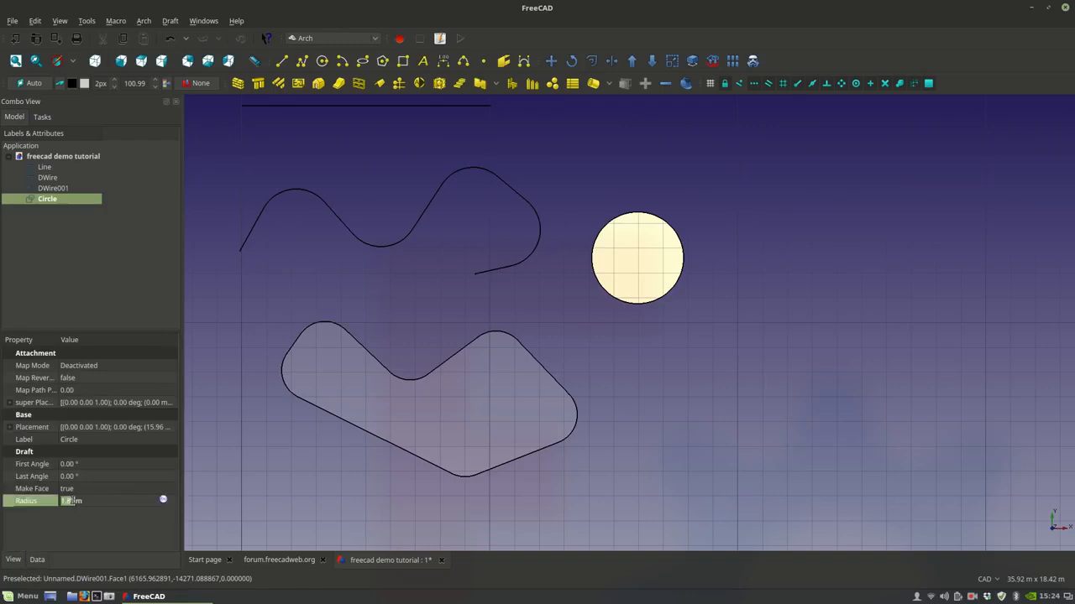
click(266, 496)
click(648, 276)
click(72, 503)
key(5)
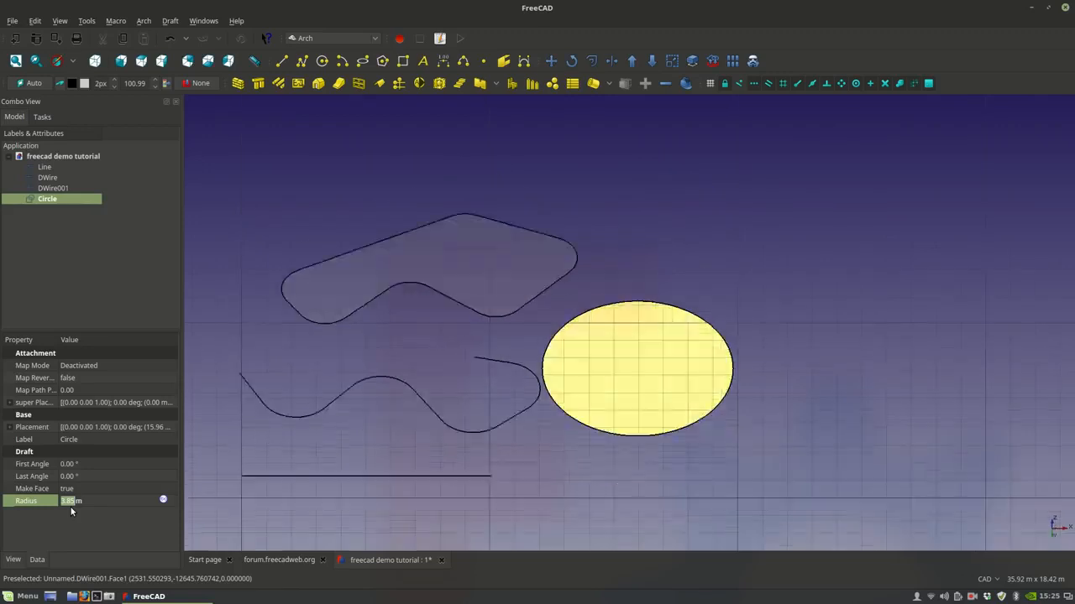
click(143, 61)
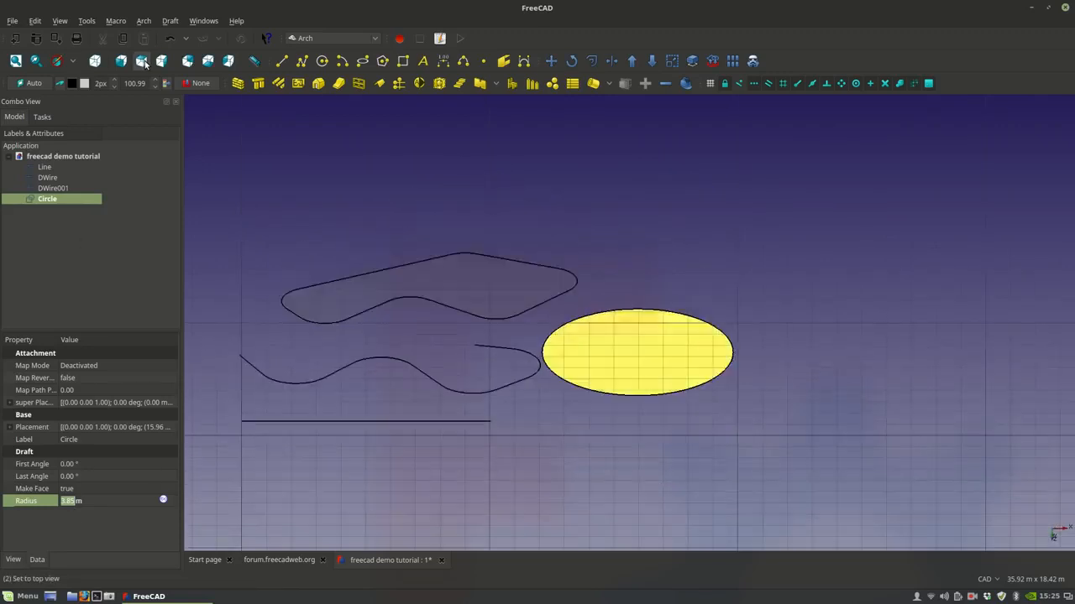
text(3.8)
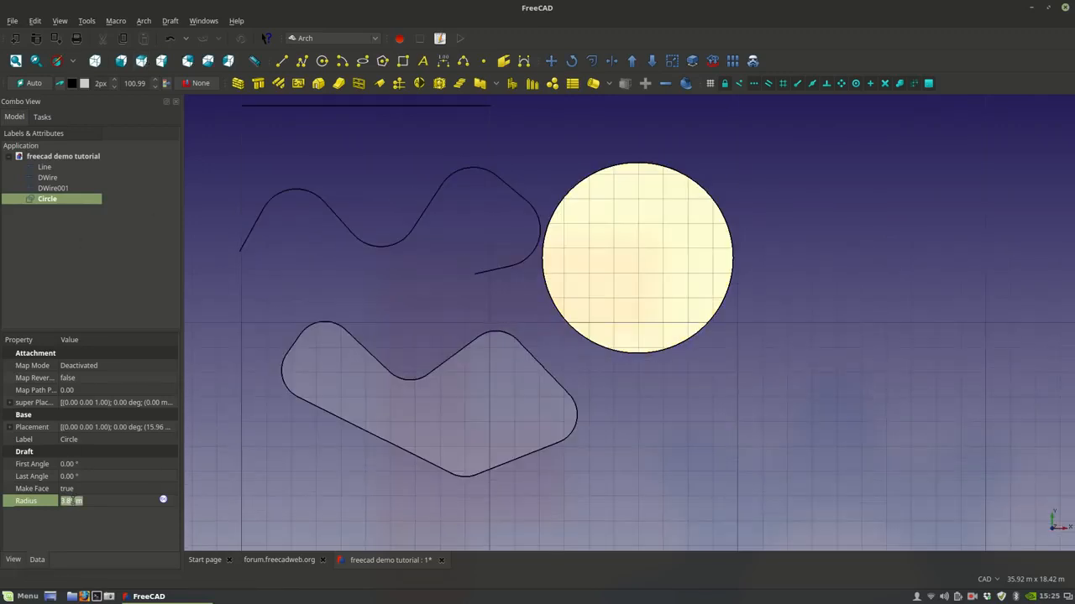
- Set the circle's radius to 1.50 m and view it up close
text(1.5)
key(Return)
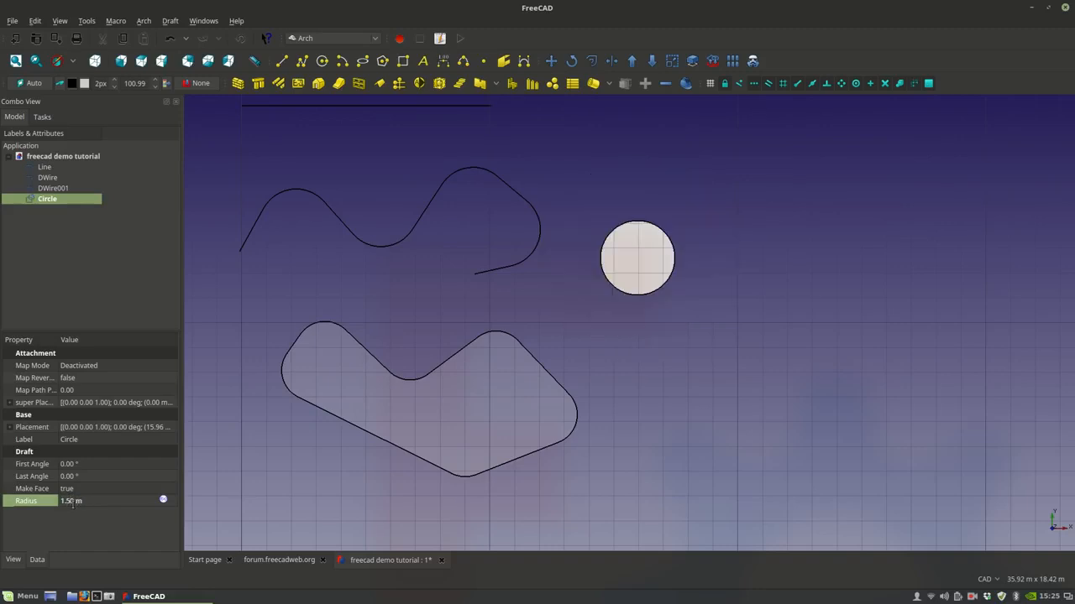
scroll(662, 251, up, 8)
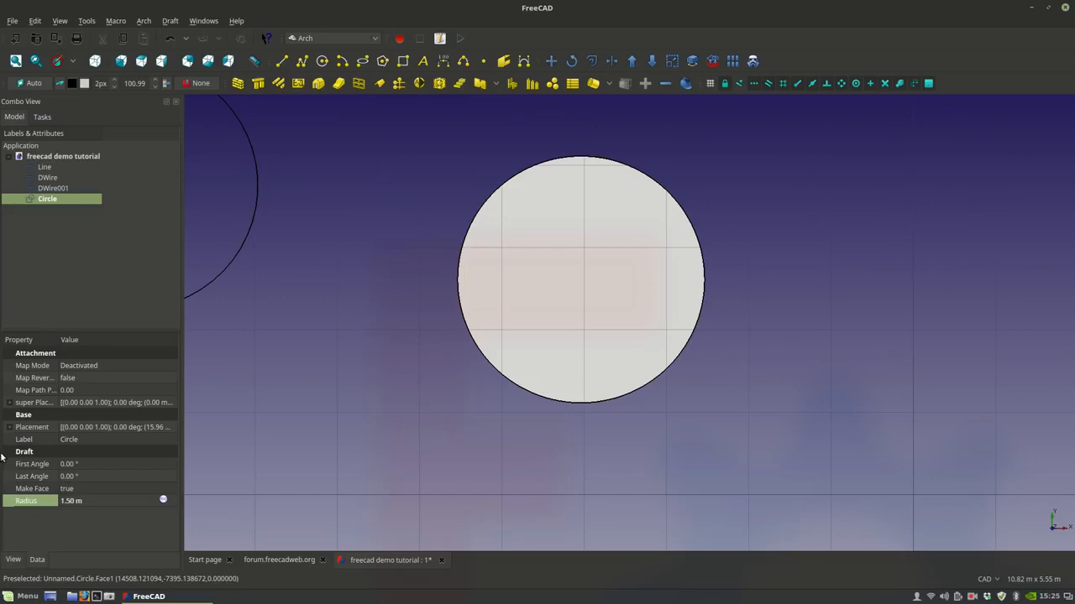
- Expand the circle's placement properties down to the X, Y and Z position coordinates
click(15, 430)
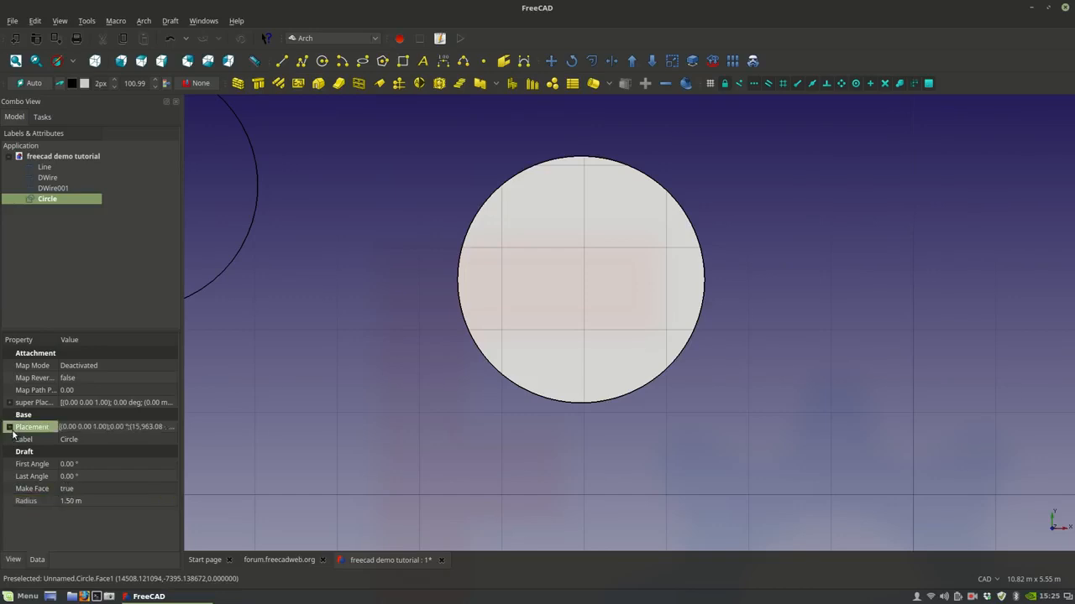
click(10, 429)
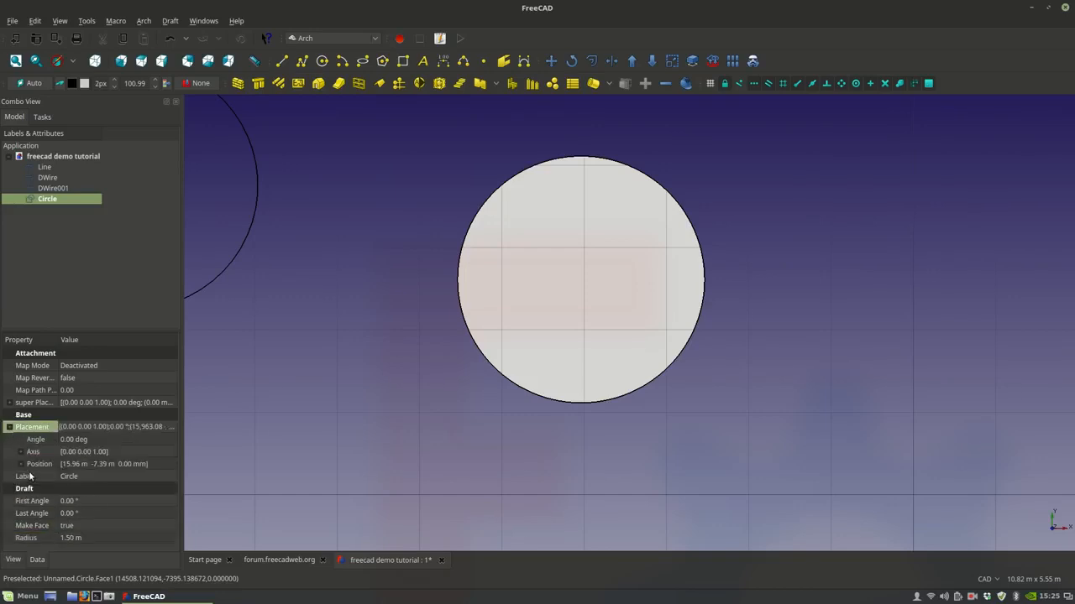
click(20, 464)
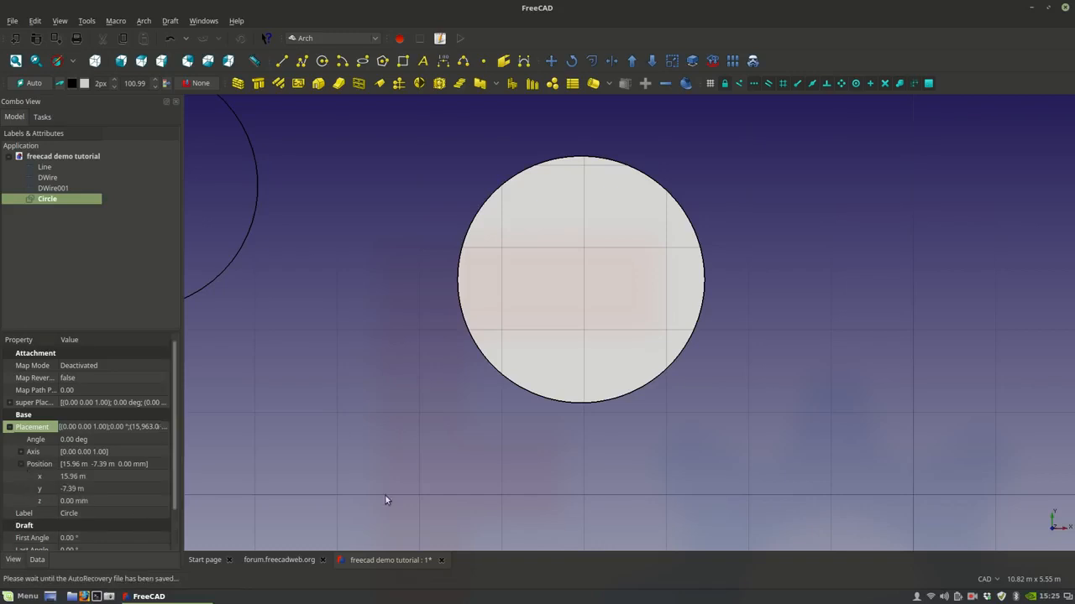
scroll(454, 331, down, 4)
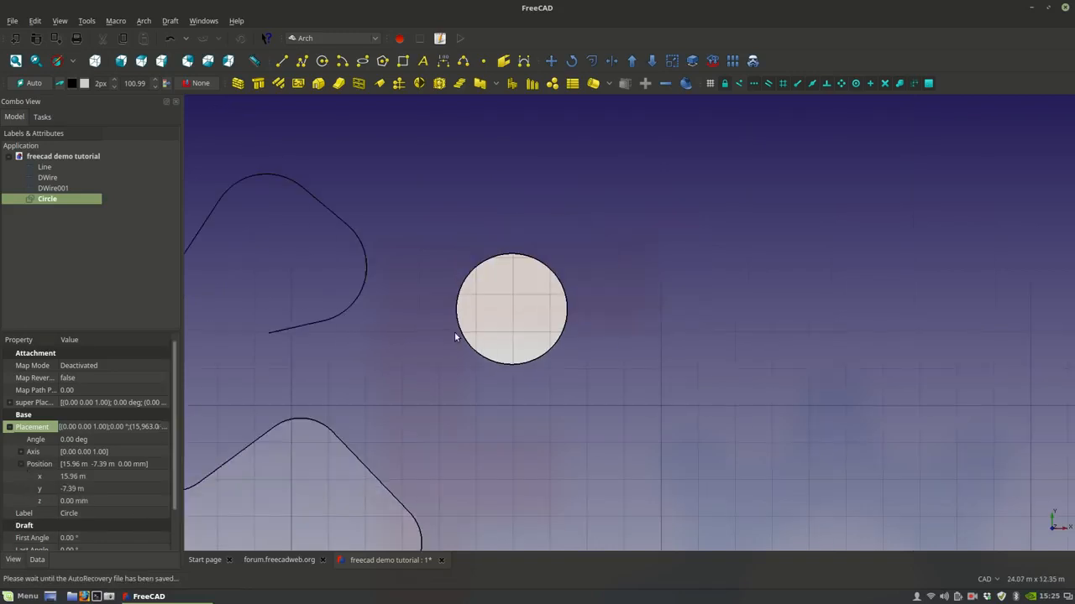
- Move the circle by setting its placement position to Y -6.39 m and X 16.96 m
click(86, 489)
scroll(86, 489, up, 2)
scroll(86, 489, down, 1)
scroll(85, 489, down, 1)
scroll(85, 489, up, 1)
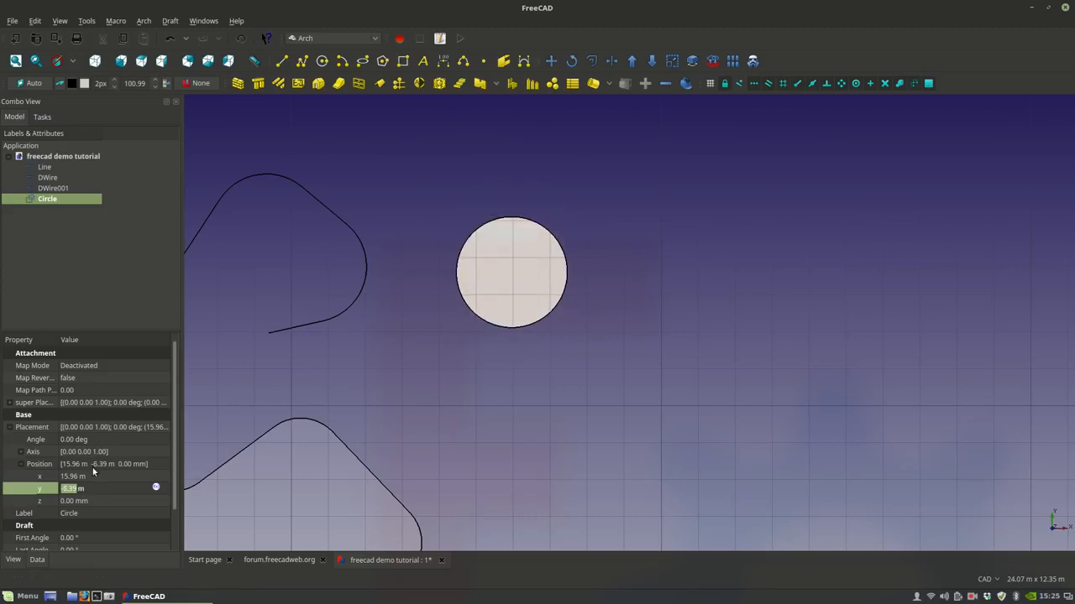
click(87, 476)
scroll(89, 476, up, 2)
scroll(89, 476, down, 2)
scroll(89, 476, up, 1)
scroll(91, 476, up, 1)
scroll(90, 476, down, 1)
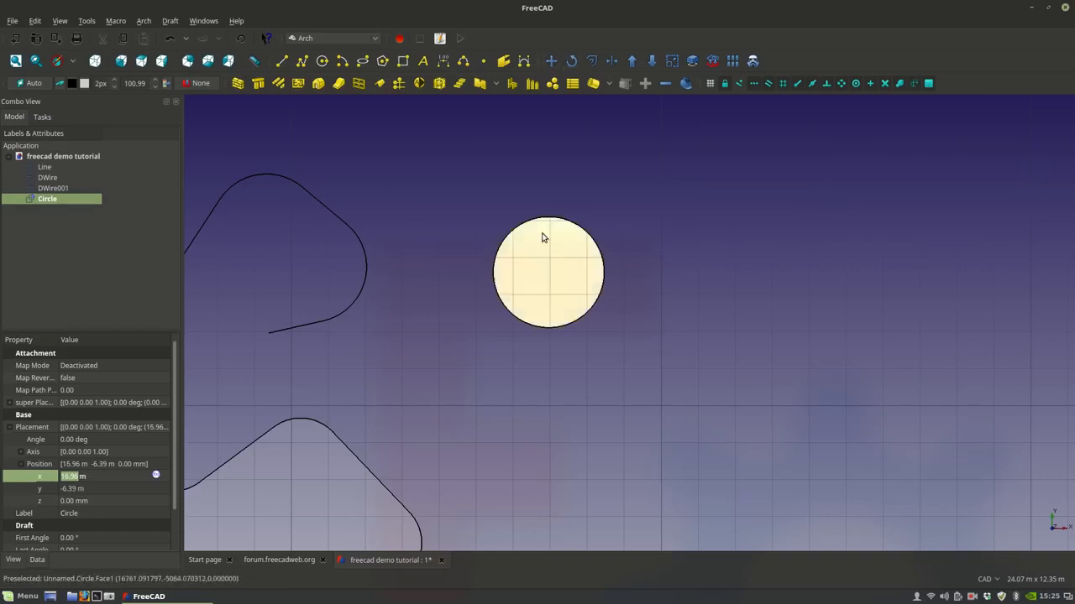
- Reposition the circle between the two wires by setting its placement to Y -8.39 m and X 13.96 m
click(76, 487)
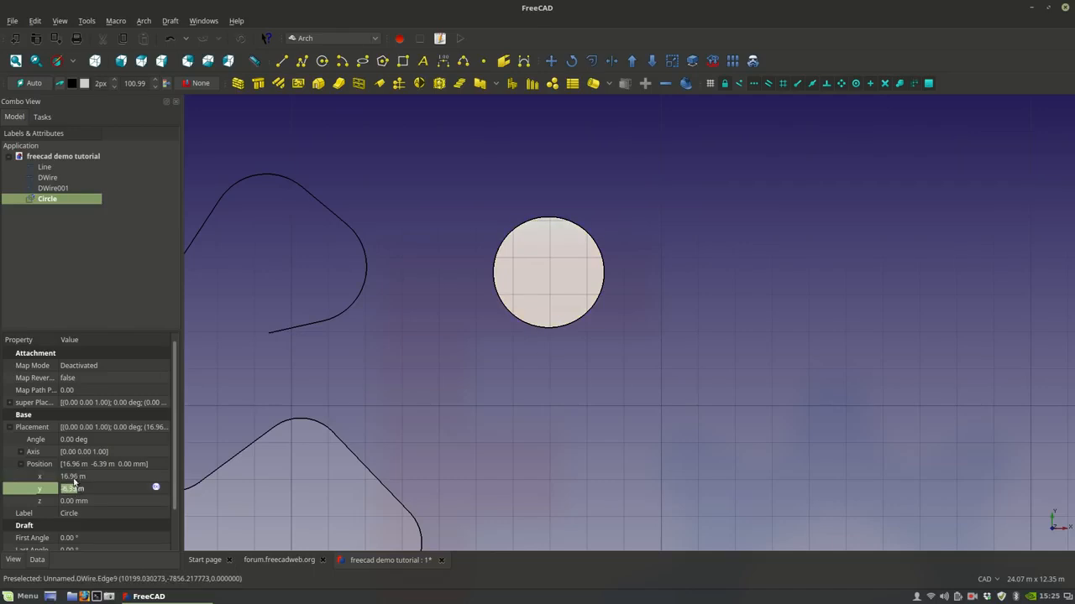
click(75, 476)
scroll(76, 476, up, 3)
scroll(76, 476, down, 3)
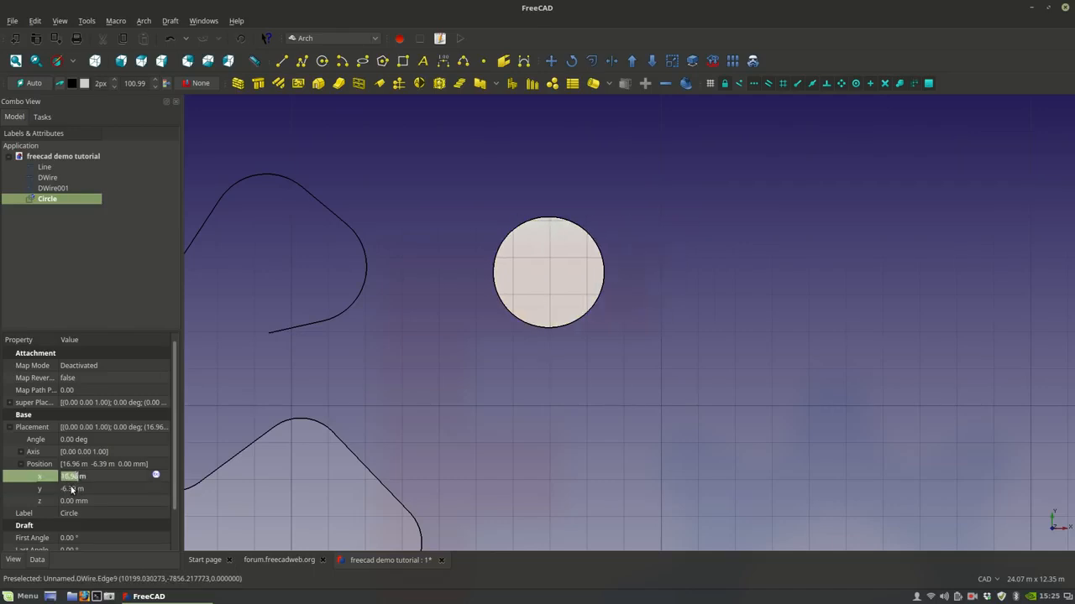
click(73, 489)
scroll(72, 489, up, 3)
scroll(72, 489, down, 4)
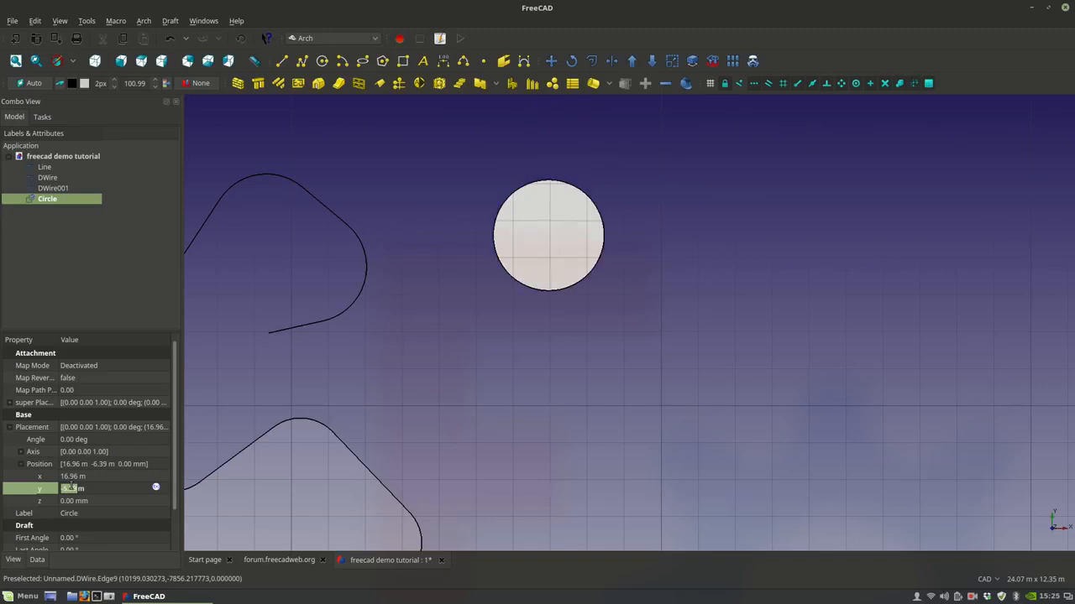
scroll(72, 489, down, 2)
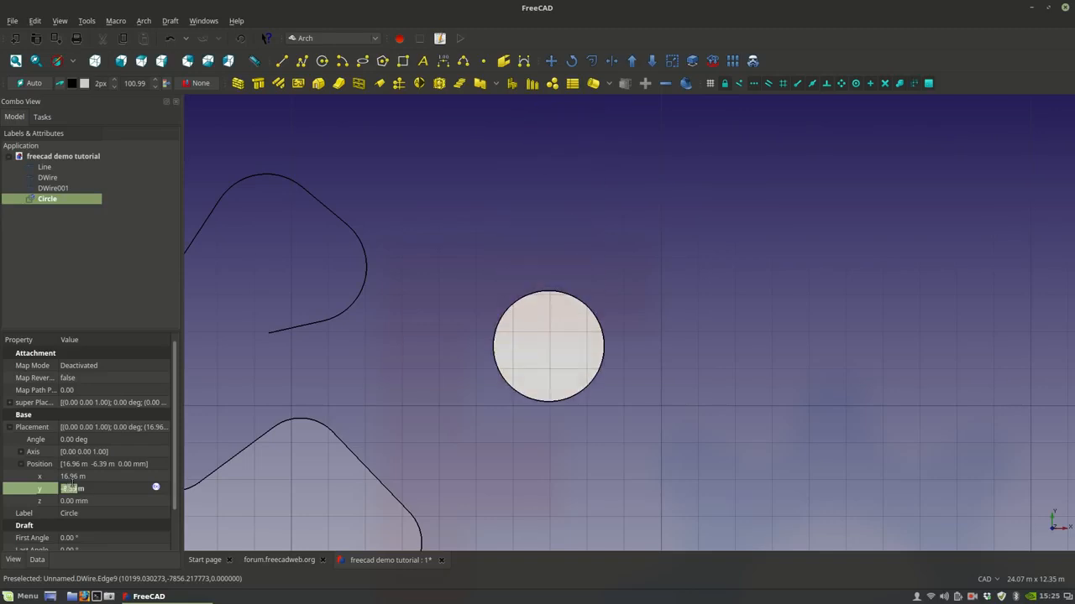
click(74, 476)
scroll(74, 476, down, 3)
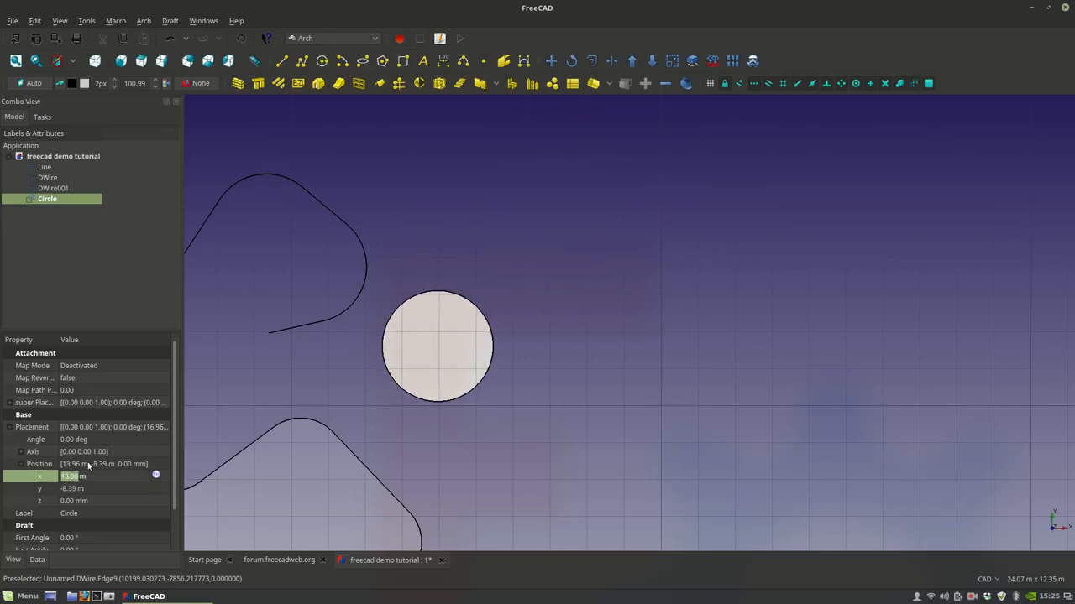
- Expand the circle's placement axis values, set Make Face to false and deselect the circle
click(21, 452)
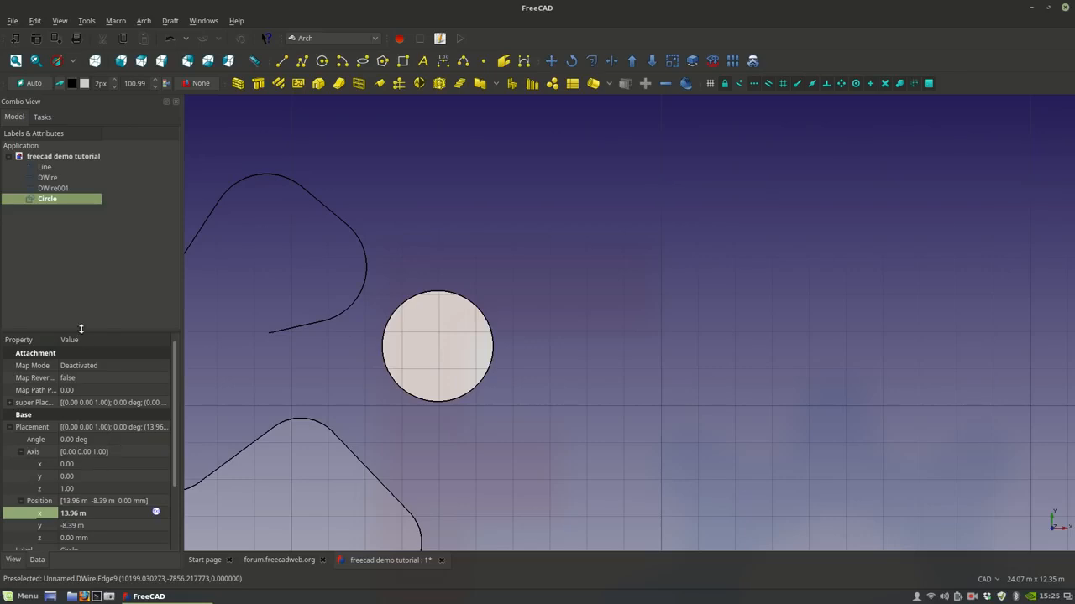
scroll(122, 491, down, 2)
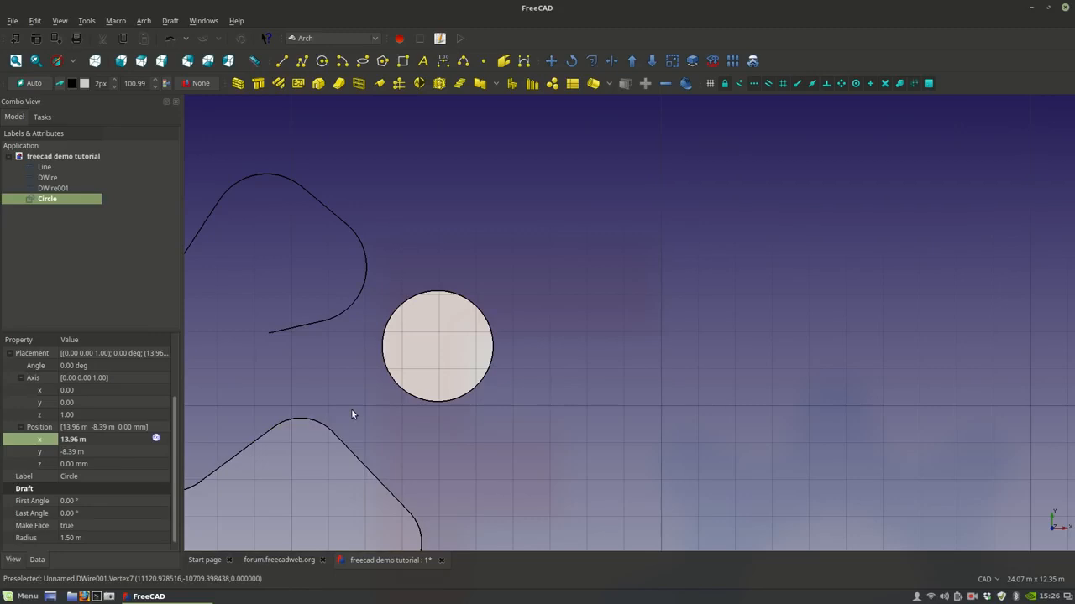
click(88, 525)
click(88, 525)
click(83, 511)
click(424, 442)
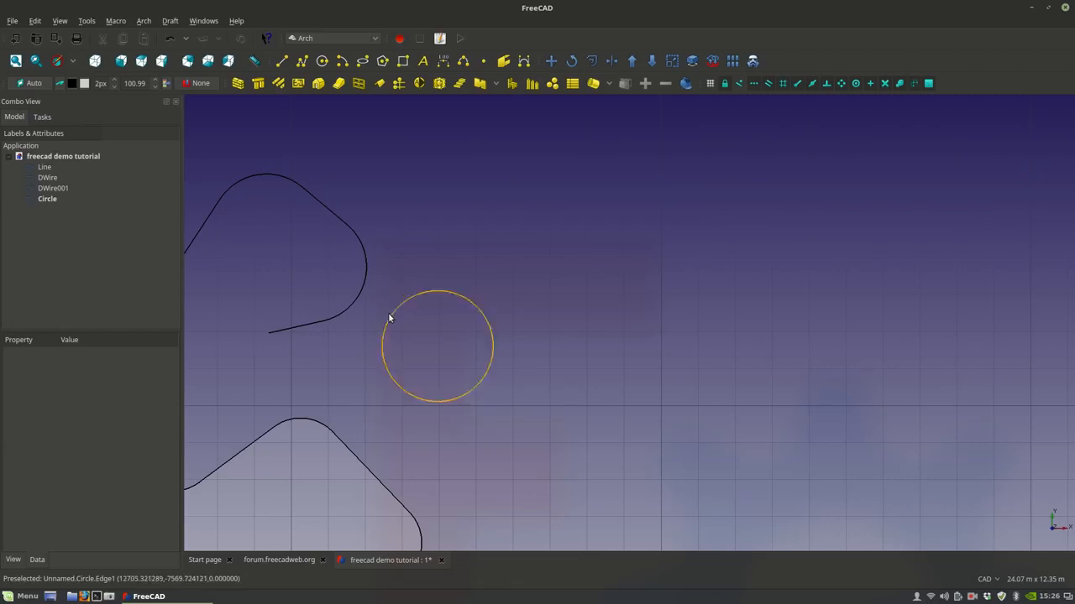
- Select the unfilled circle's outline, set Make Face back to true and deselect it
click(388, 330)
click(91, 489)
click(93, 490)
click(89, 503)
click(468, 251)
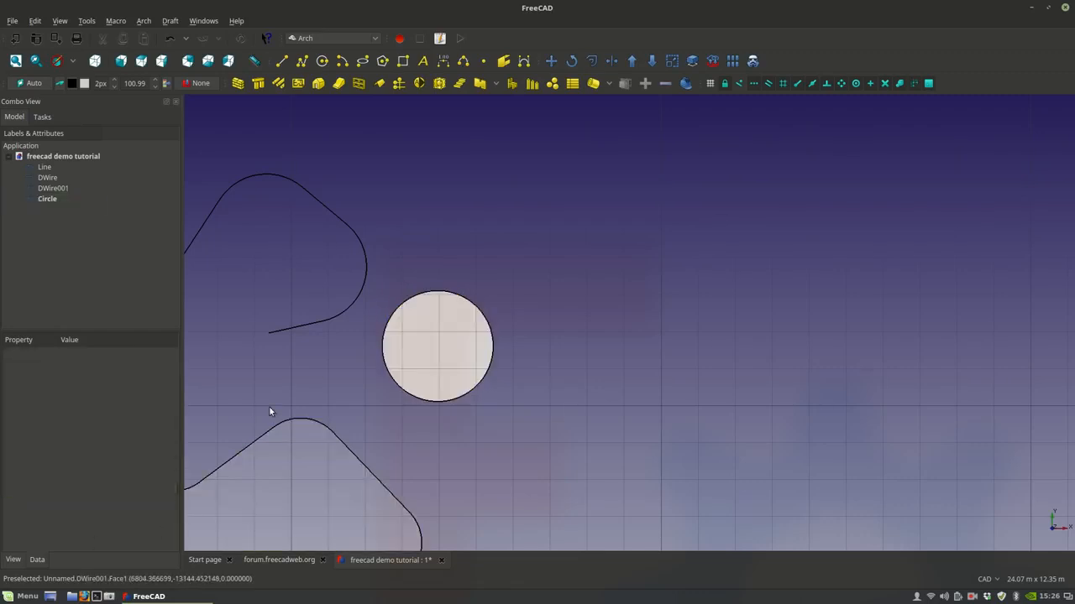
- Draw a quarter-circle arc with a radius of about 2.5 m beside the filled circle, spanning 0° to 90°
click(341, 62)
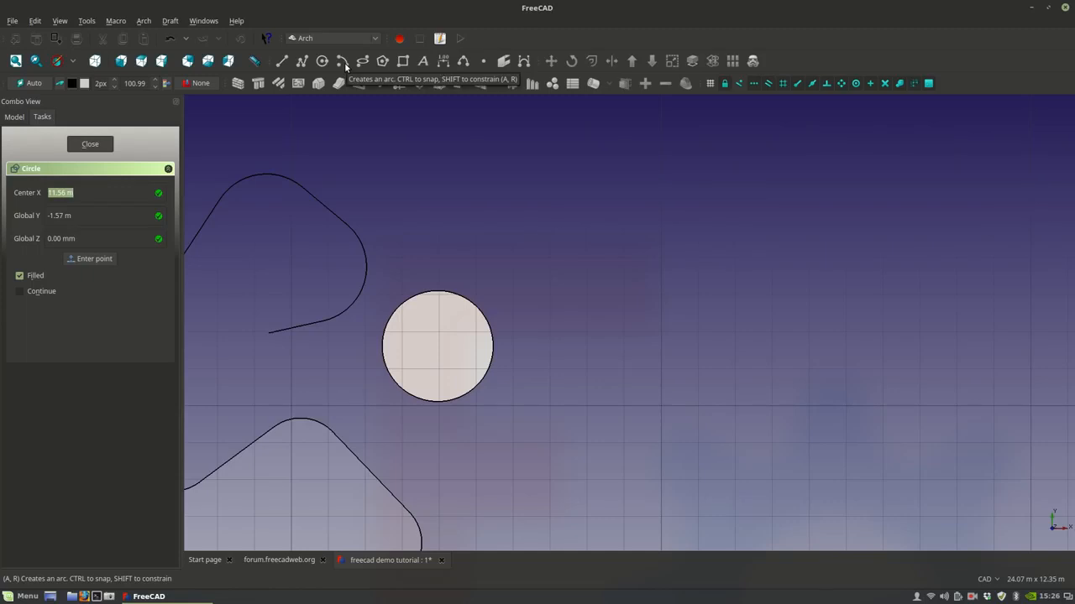
click(594, 328)
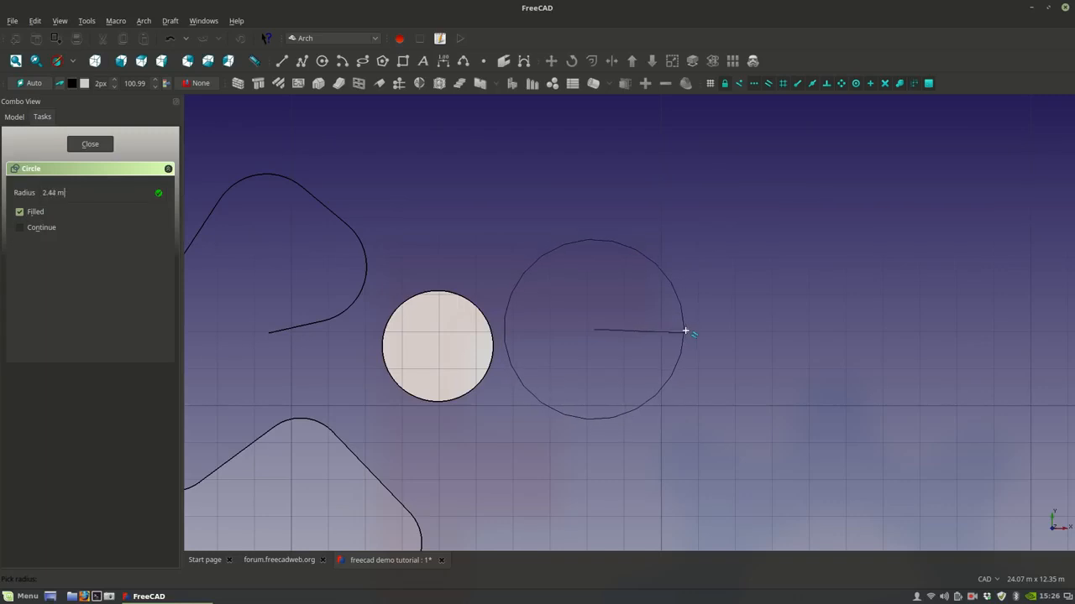
click(687, 329)
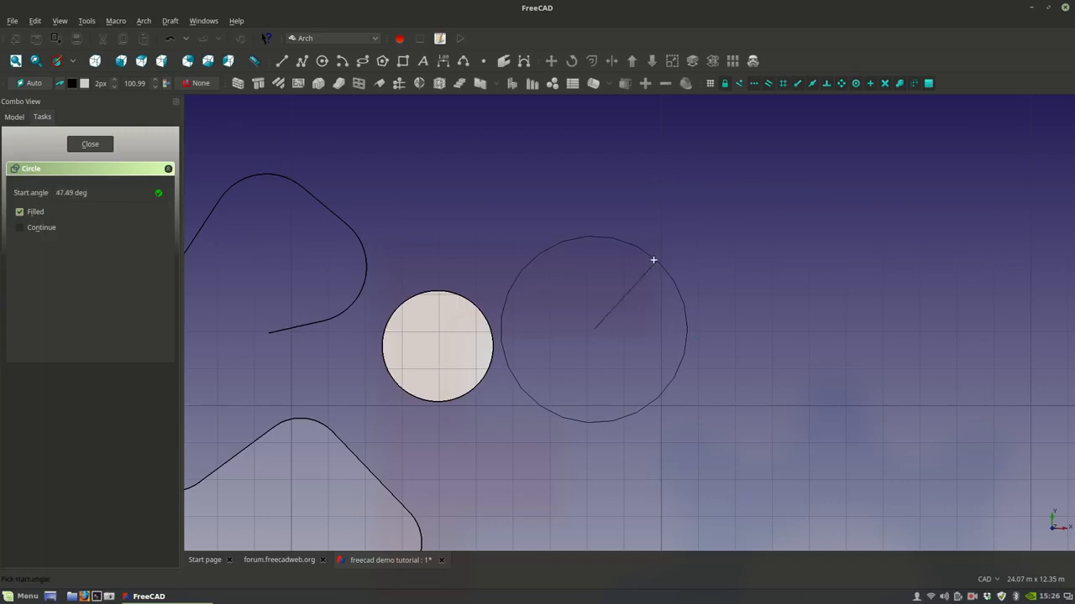
click(593, 234)
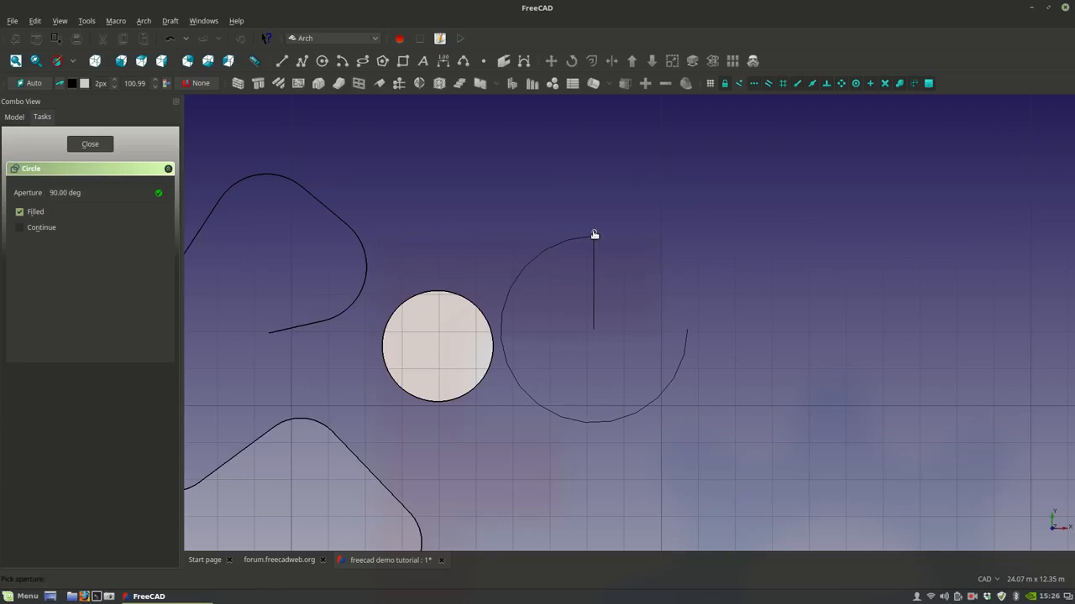
click(654, 332)
scroll(713, 281, up, 2)
scroll(643, 257, up, 2)
middle_drag(638, 252, 542, 267)
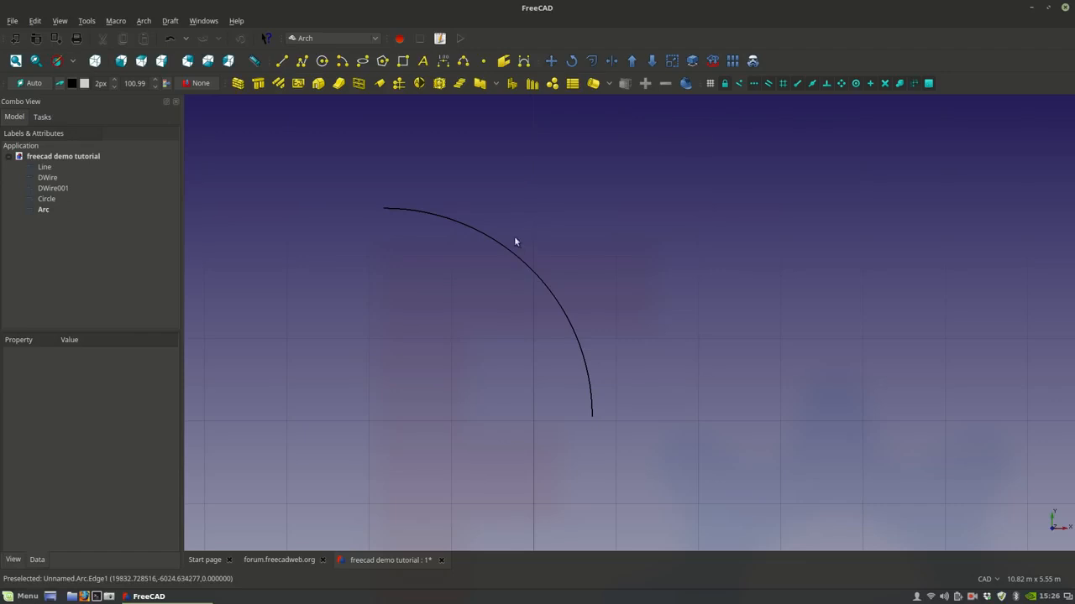
- Draw a horizontal line about 2.82 m long leftward from the arc's lower end and a vertical about 2.53 m line down from its upper end
click(283, 63)
click(593, 414)
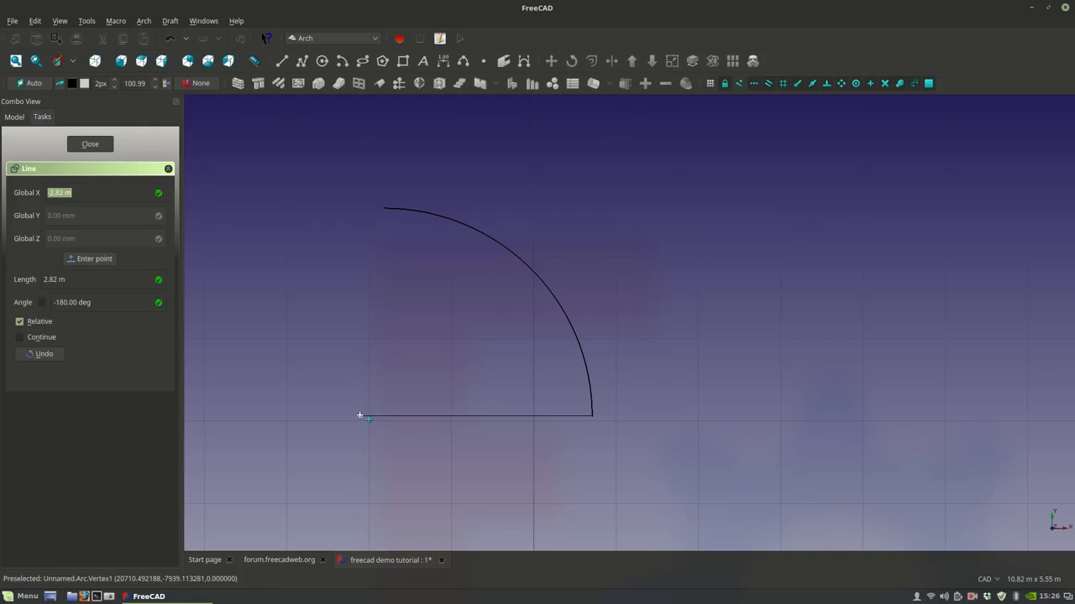
click(361, 414)
click(283, 63)
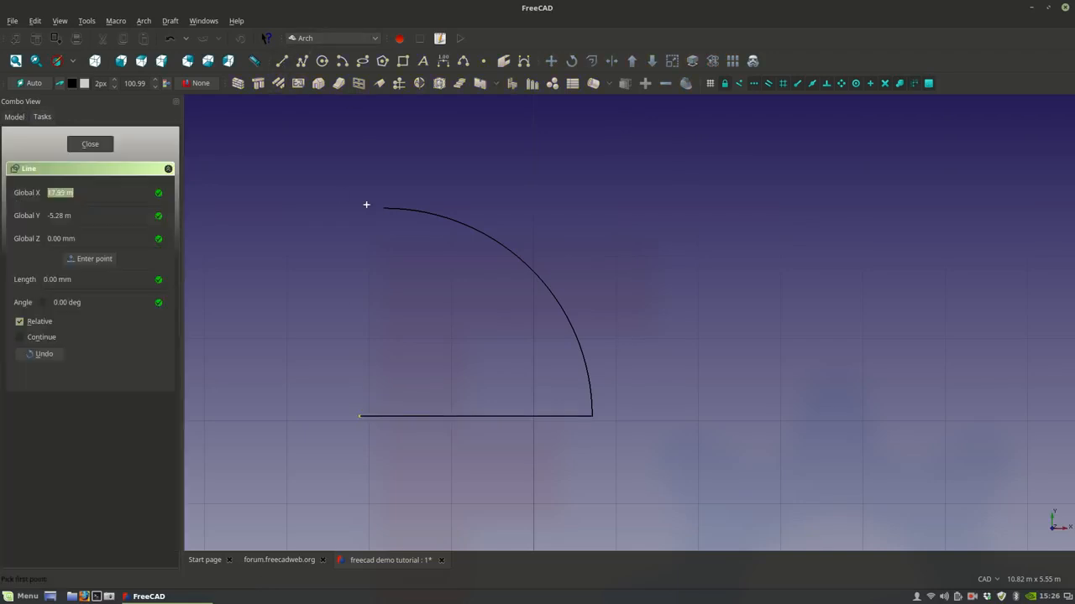
click(385, 210)
click(384, 417)
- Trim the overhanging end of the horizontal line back to the vertical line
click(363, 416)
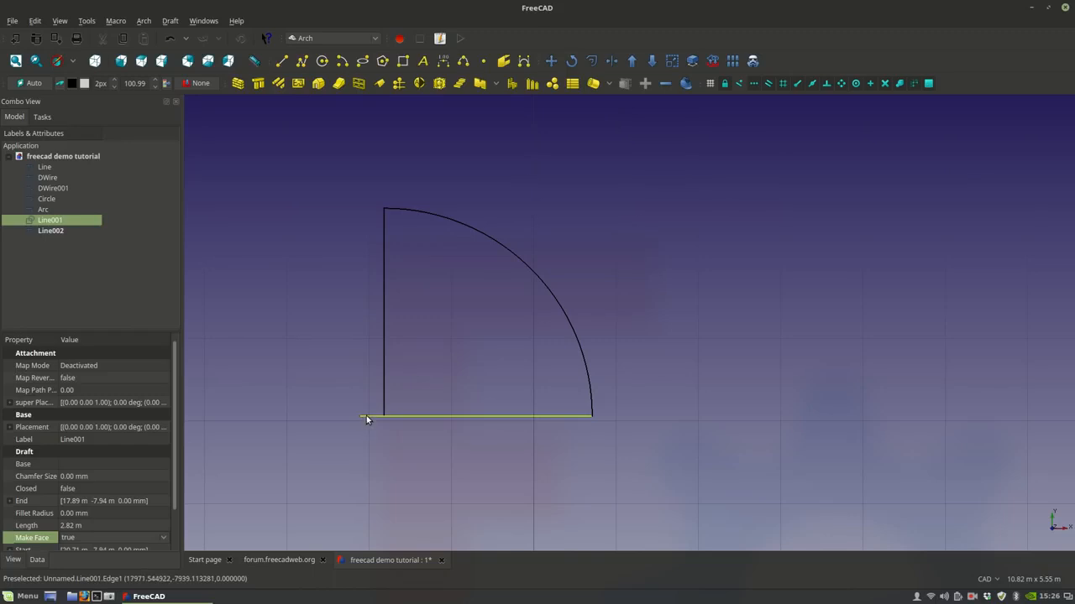
click(366, 424)
click(363, 419)
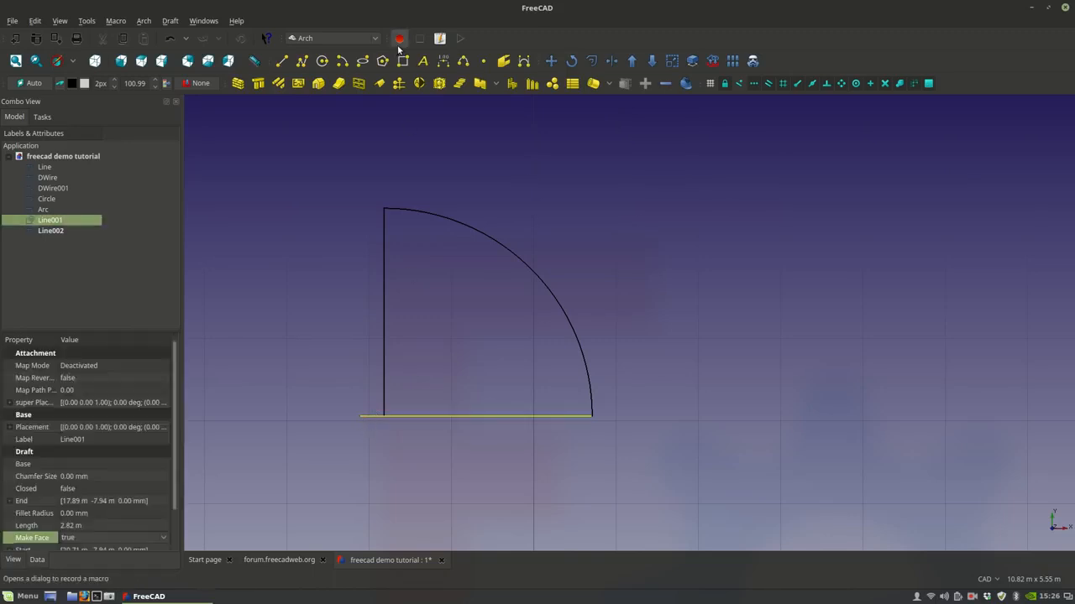
click(612, 61)
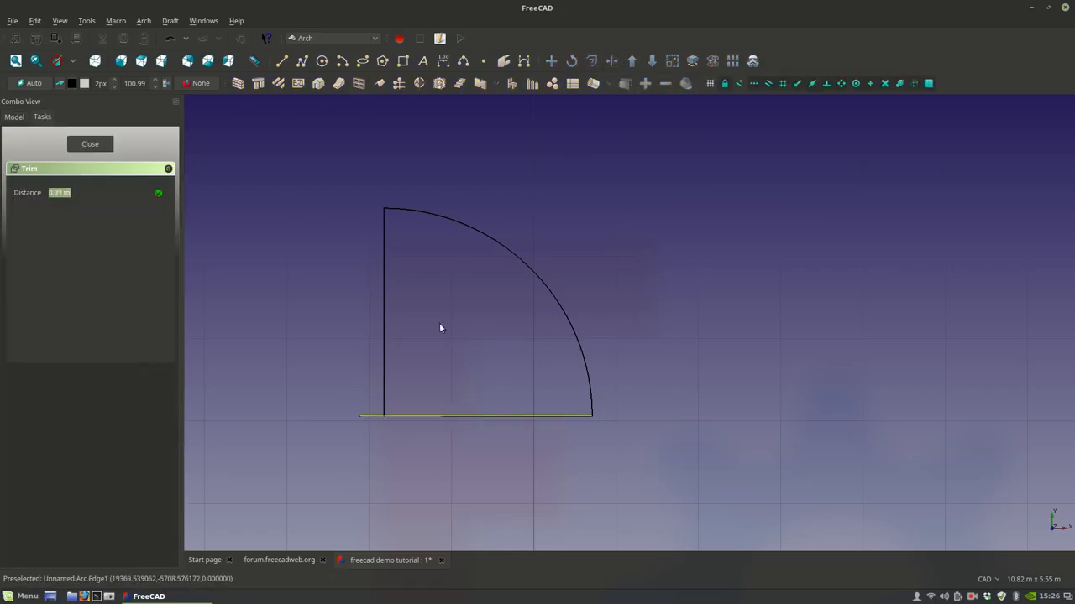
click(385, 367)
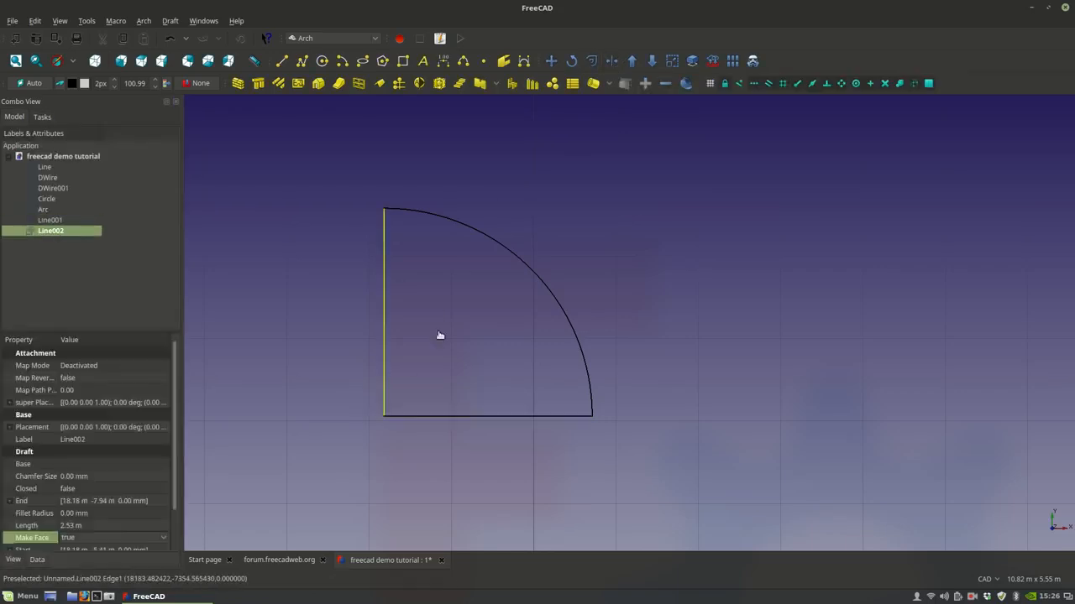
- Draw a second quarter-circle arc with a 2.53 m radius centred on the corner of the two lines, spanning -180° to -90°
scroll(370, 215, down, 4)
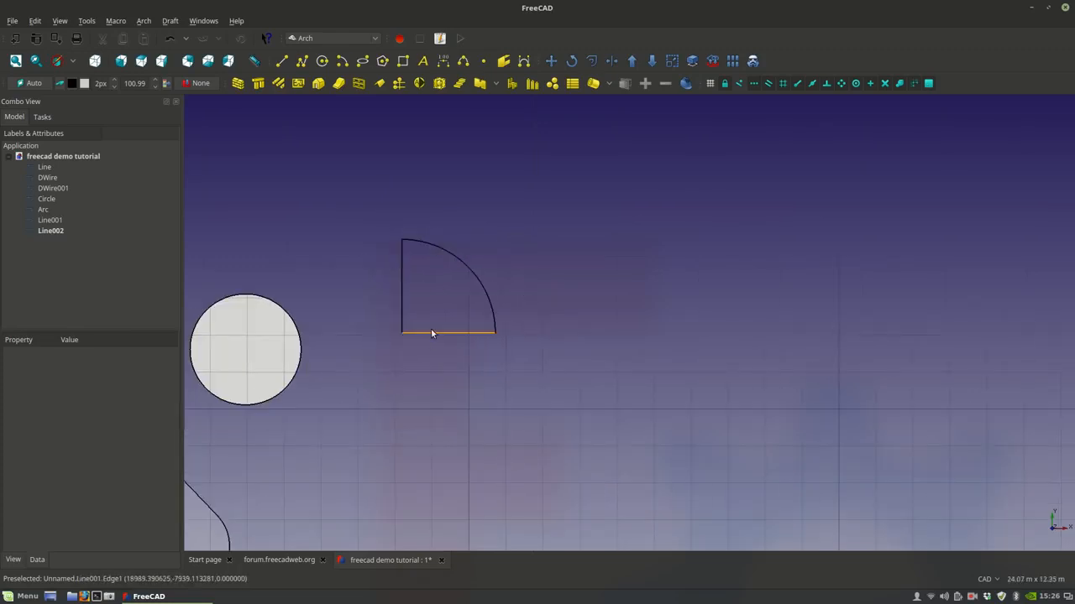
scroll(430, 333, up, 2)
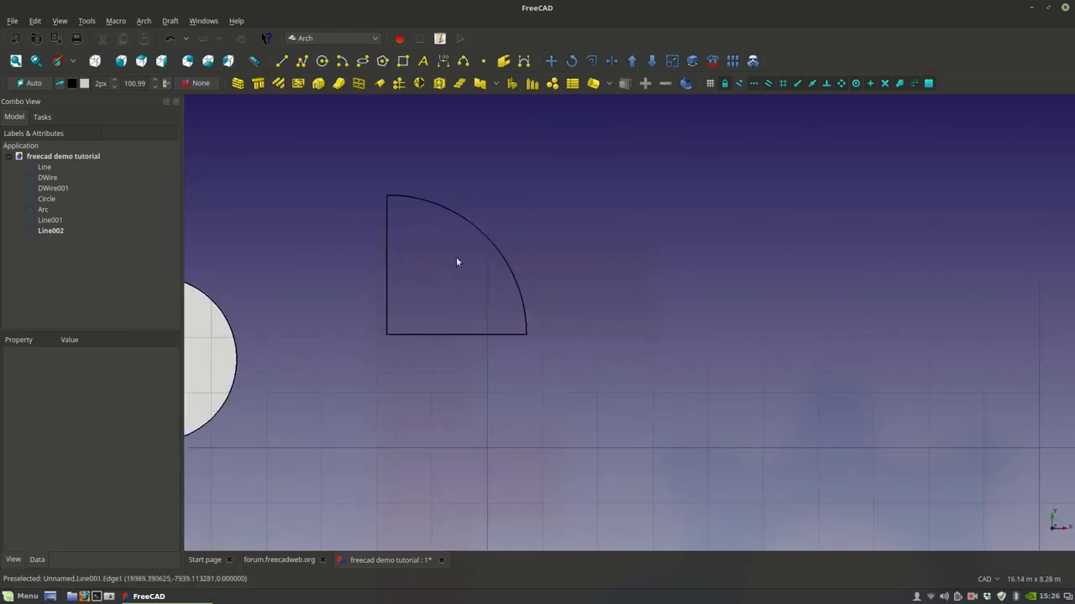
click(321, 61)
click(386, 334)
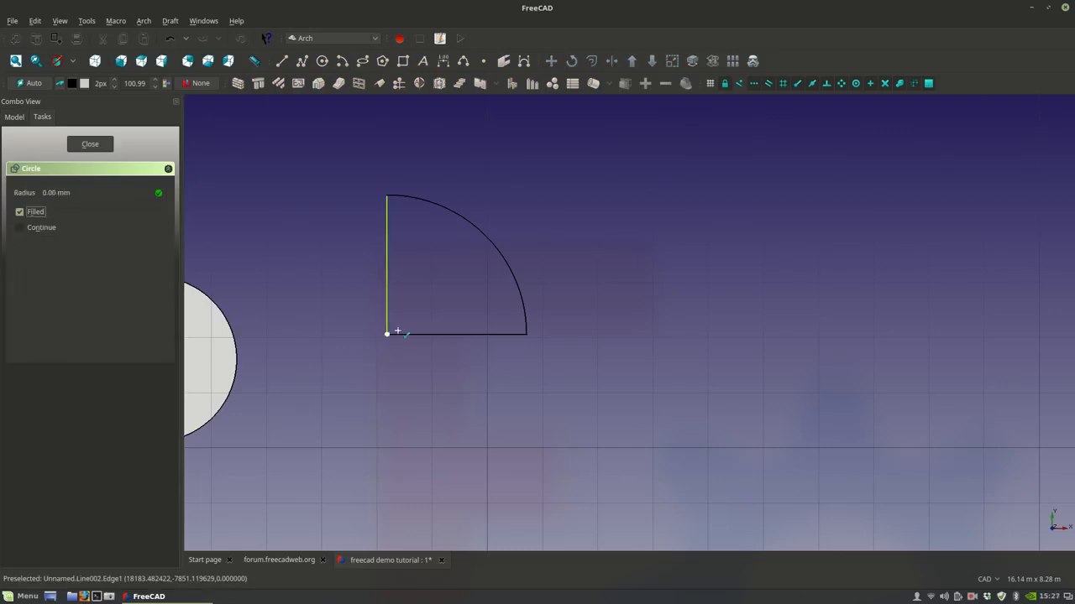
click(514, 334)
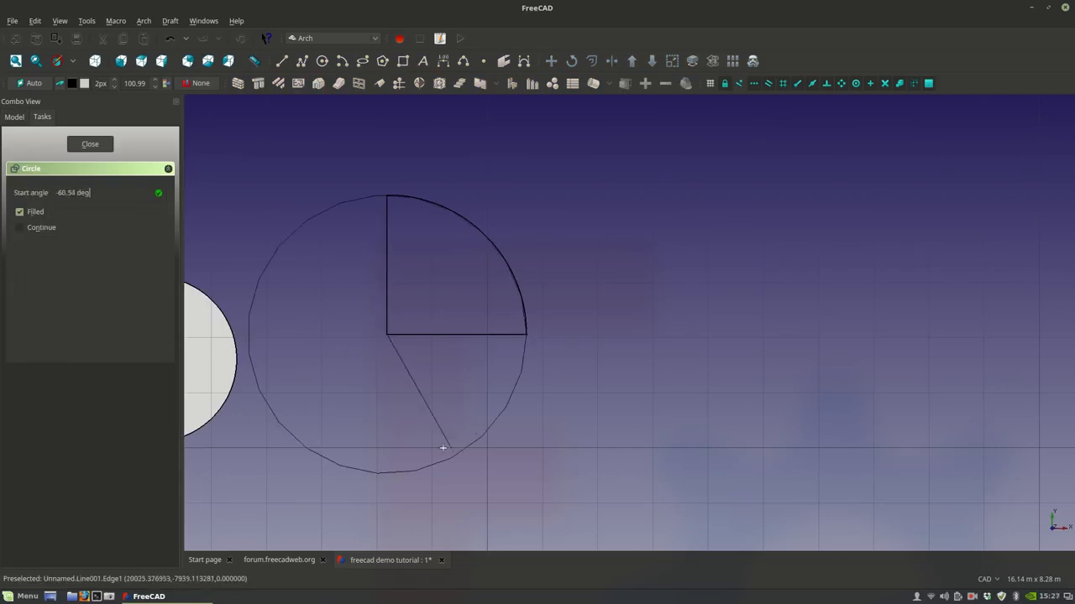
click(388, 466)
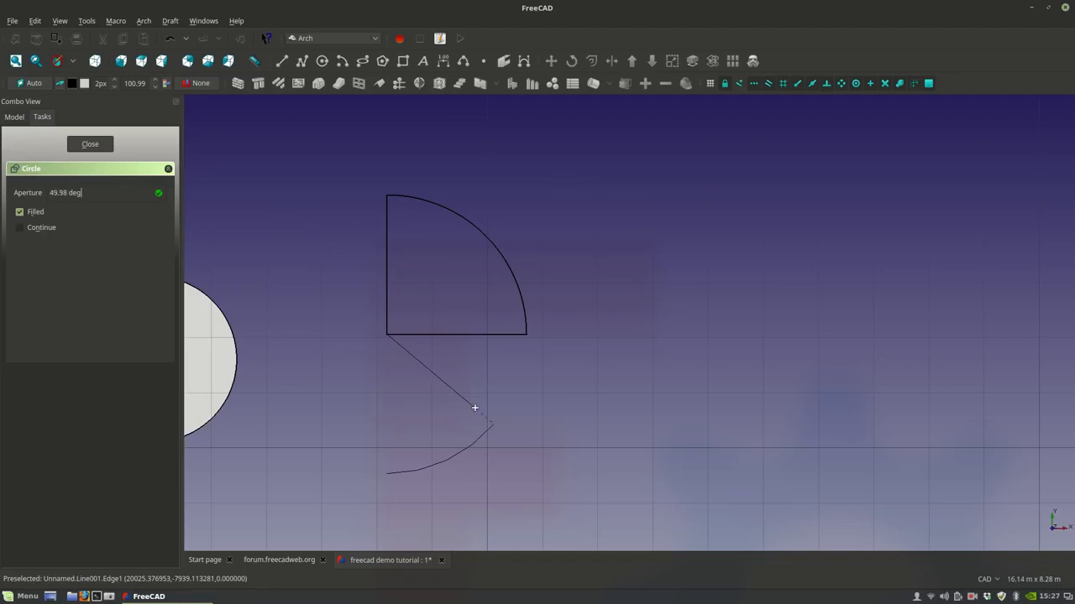
click(291, 332)
scroll(381, 336, up, 2)
middle_drag(381, 336, 472, 305)
scroll(473, 305, down, 2)
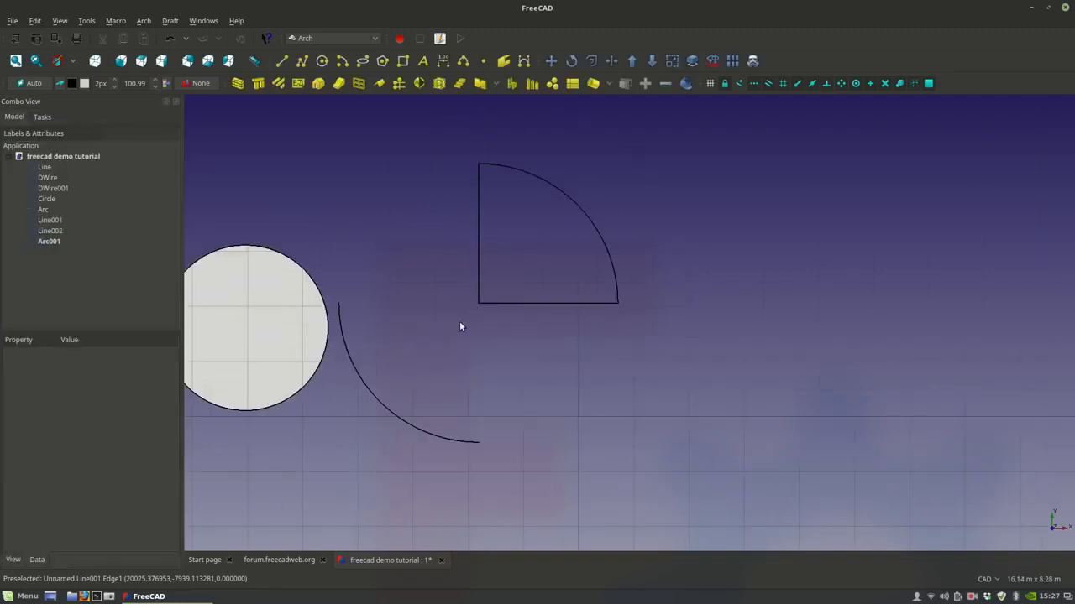
- Select the second arc to inspect its angle, face and radius data and its view properties, then deselect it
click(372, 391)
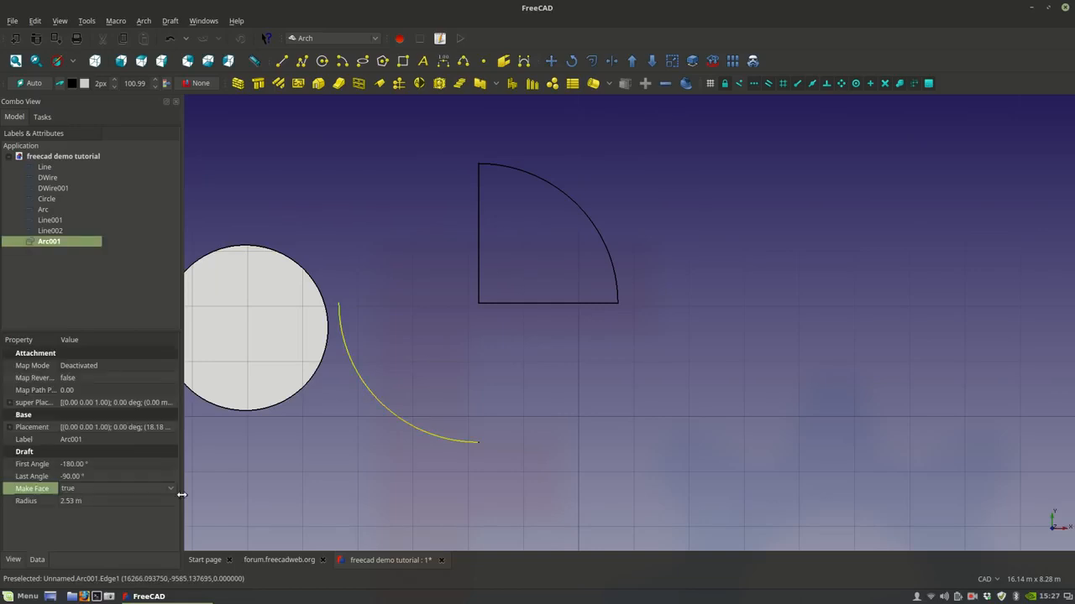
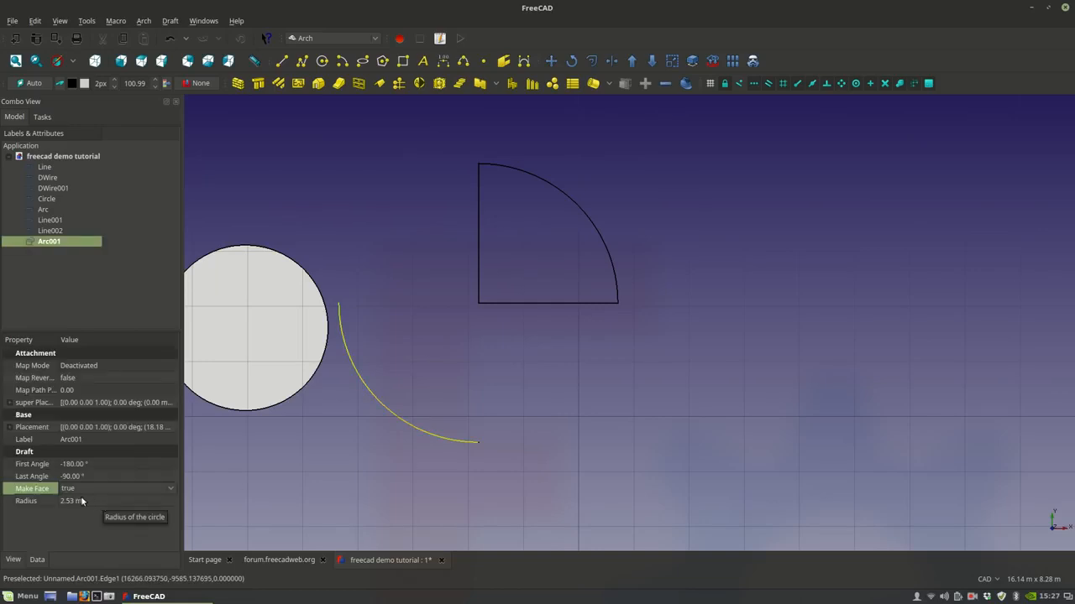
click(14, 560)
click(383, 461)
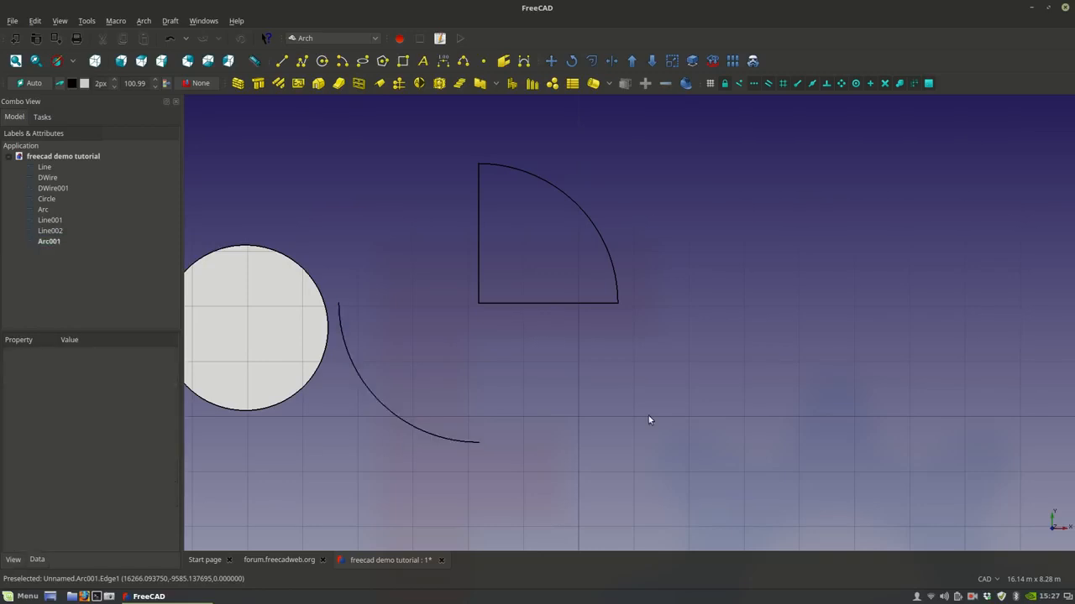
- Draw a filled ellipse below the quarter-circle sector, with radii of about 2.04 m and 0.66 m
click(365, 66)
click(563, 388)
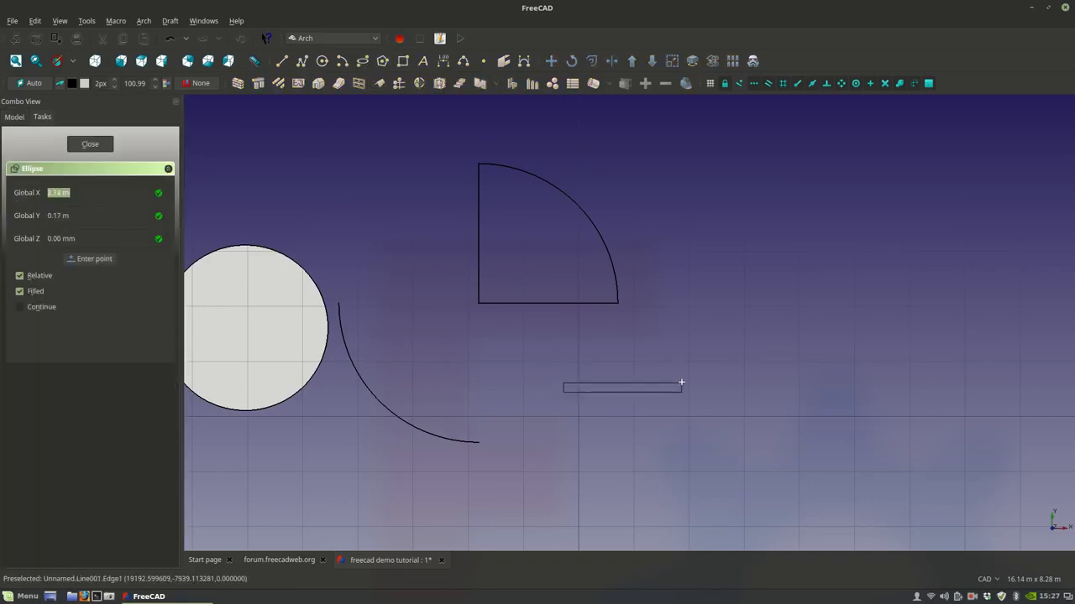
click(786, 318)
middle_drag(764, 398, 591, 408)
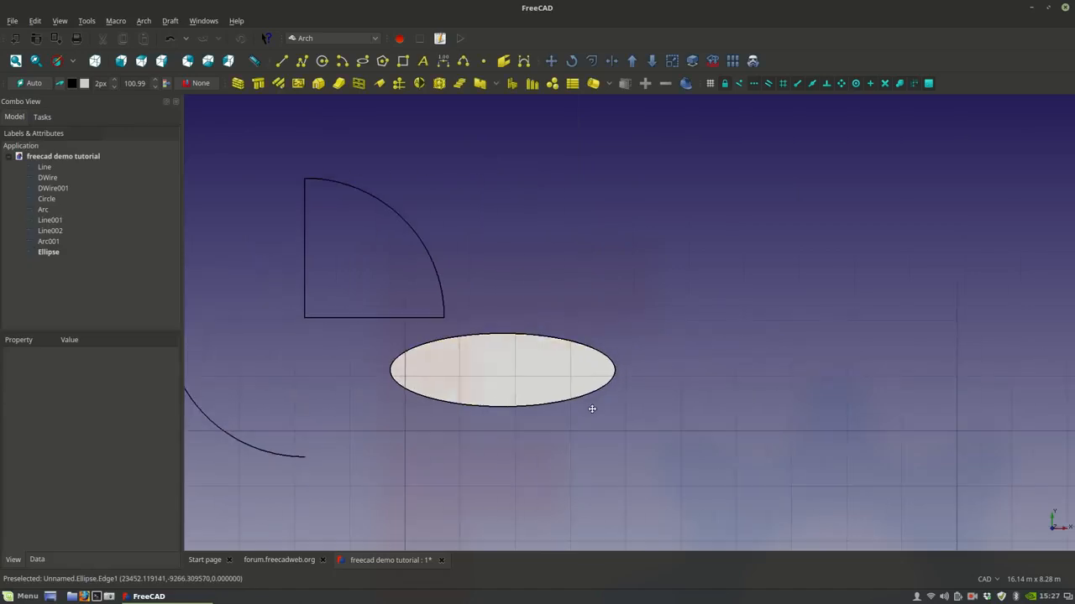
- Check the ellipse's view and data properties and set its major radius to 7.04 m
click(576, 372)
click(110, 524)
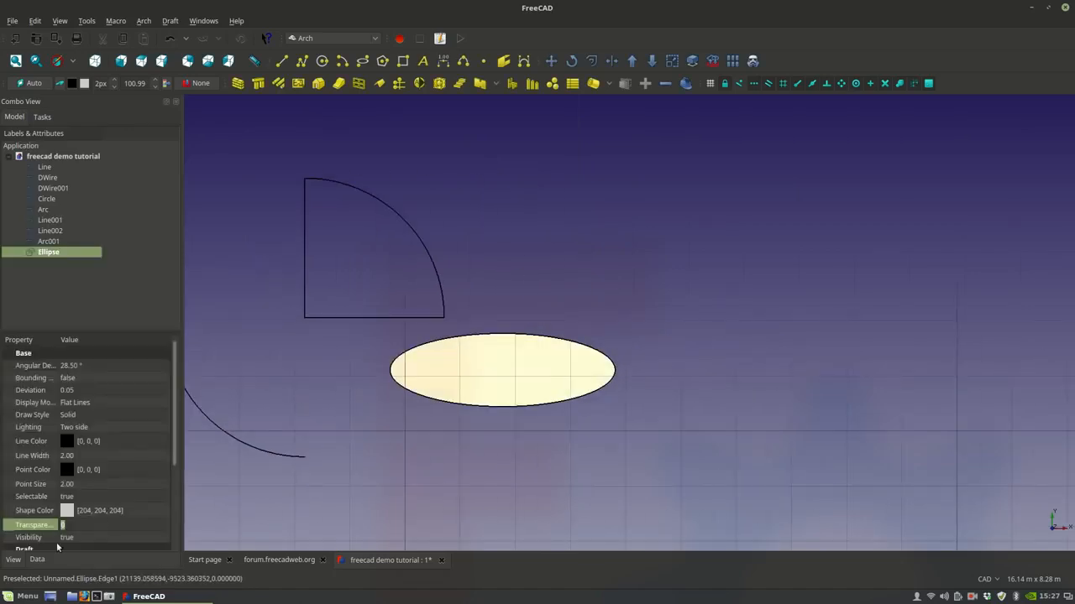
click(43, 560)
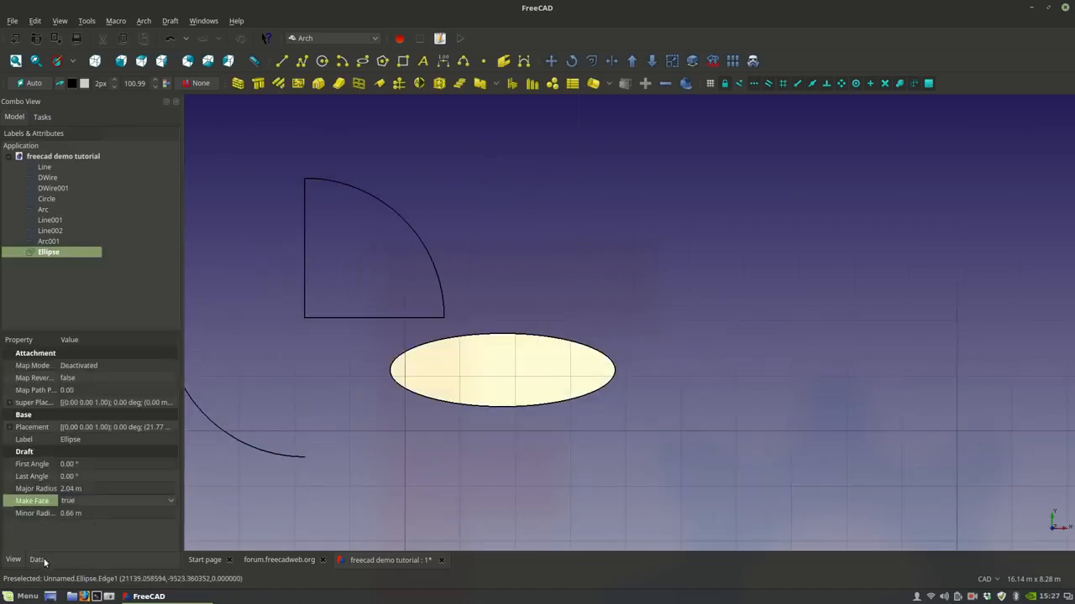
click(76, 488)
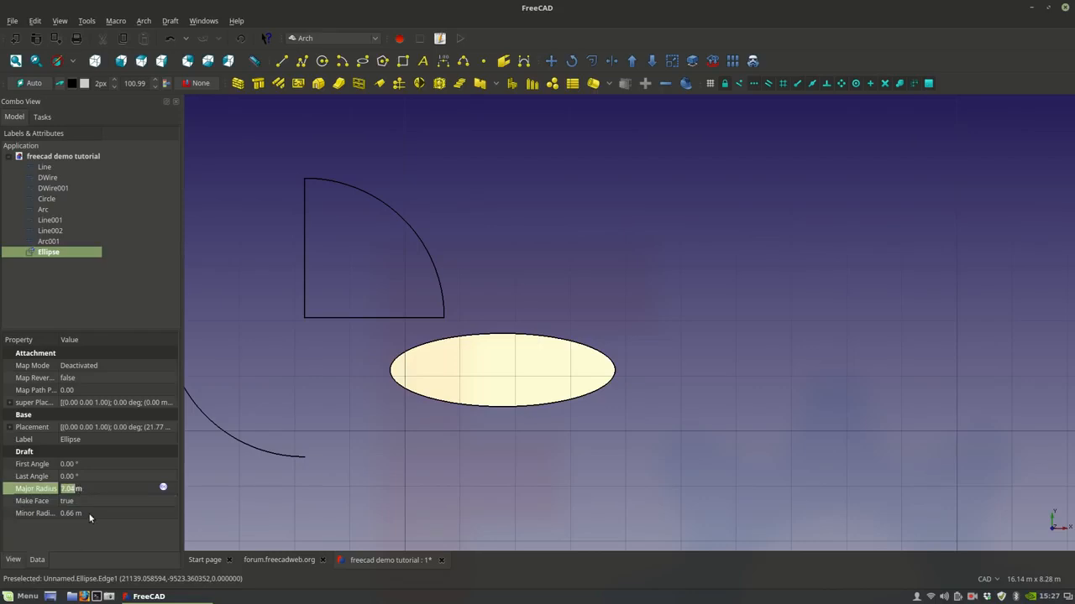
click(89, 515)
scroll(435, 372, down, 4)
scroll(436, 373, up, 4)
scroll(389, 421, down, 2)
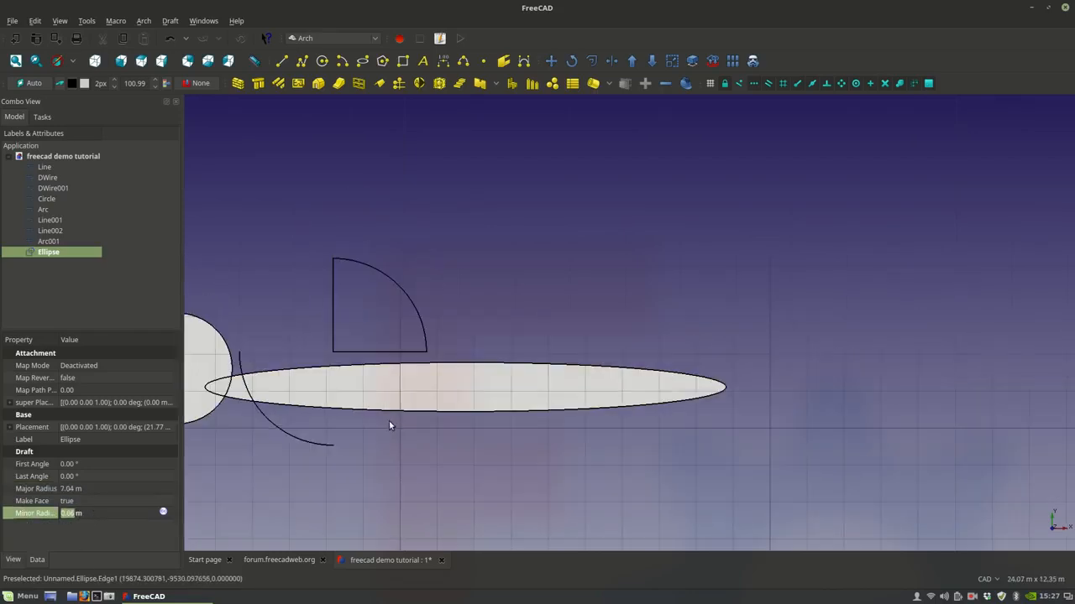
- Set the ellipse's minor radius to 4.66 m and delete the ellipse
click(84, 513)
scroll(85, 513, up, 4)
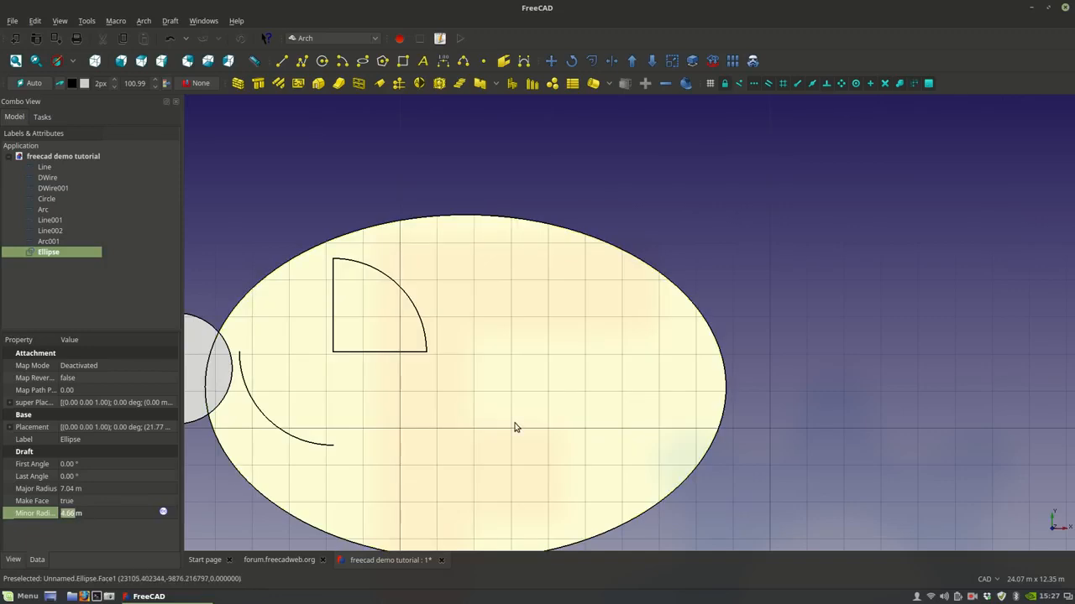
key(Delete)
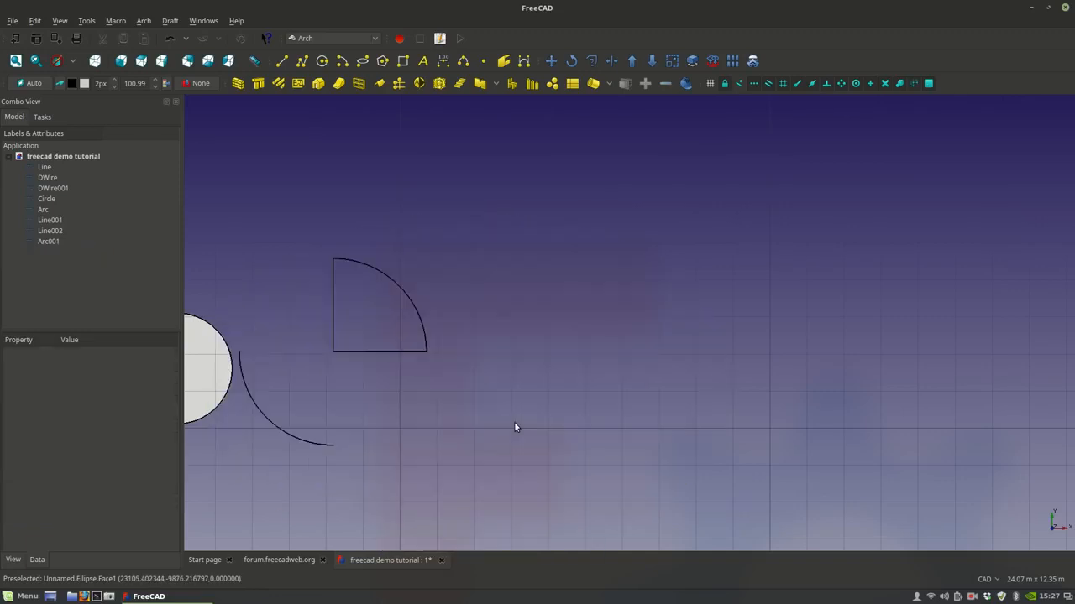
- Draw a filled three-sided polygon with a radius of about 2 m, above and to the right of the quarter-circle sector
click(383, 61)
click(496, 216)
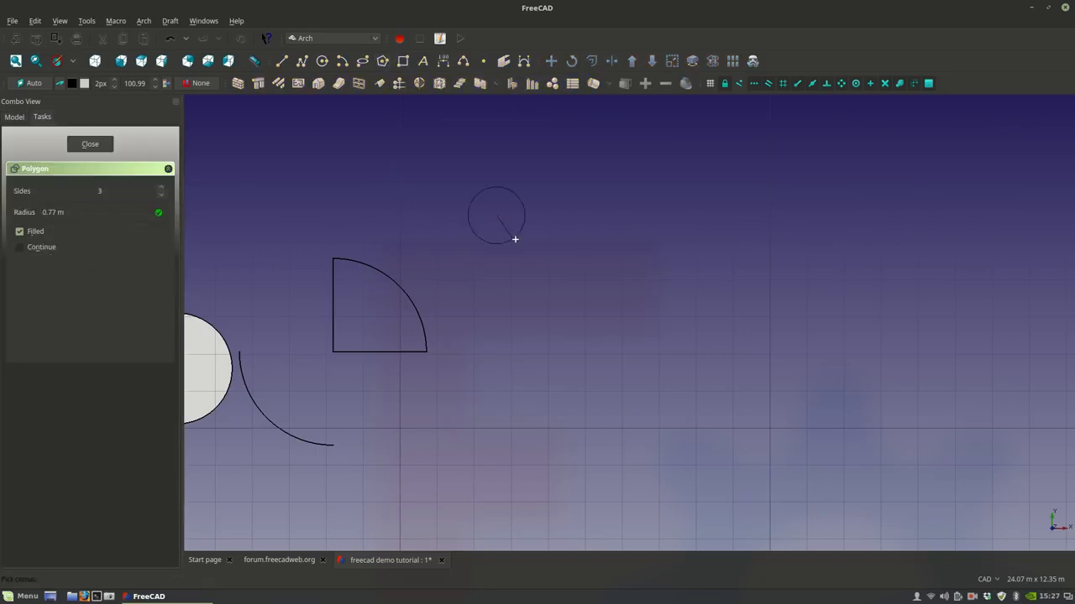
click(568, 227)
scroll(520, 199, up, 4)
middle_drag(520, 199, 501, 274)
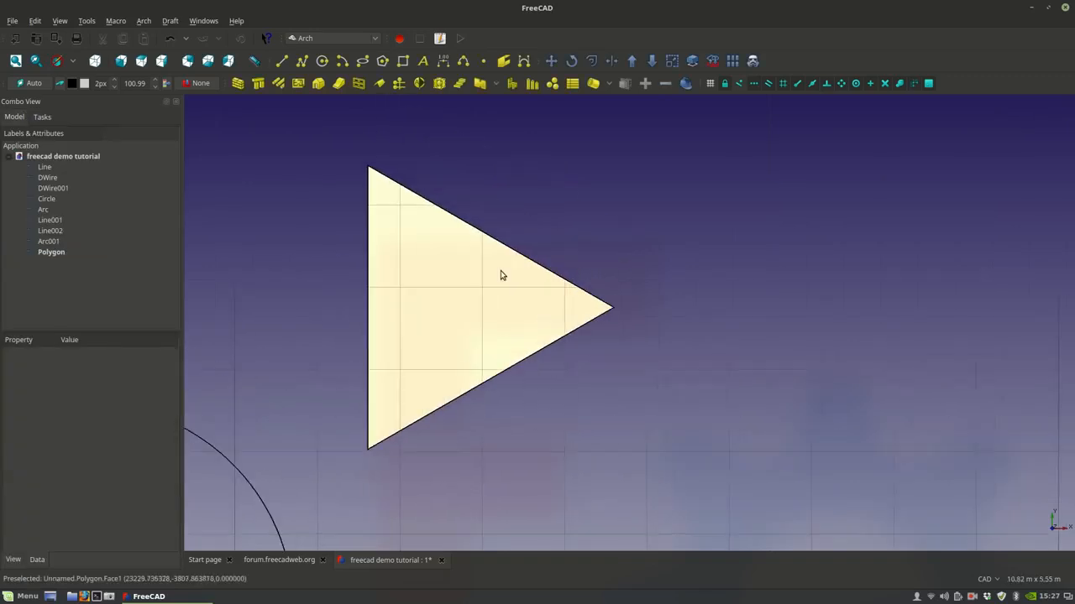
scroll(497, 336, down, 2)
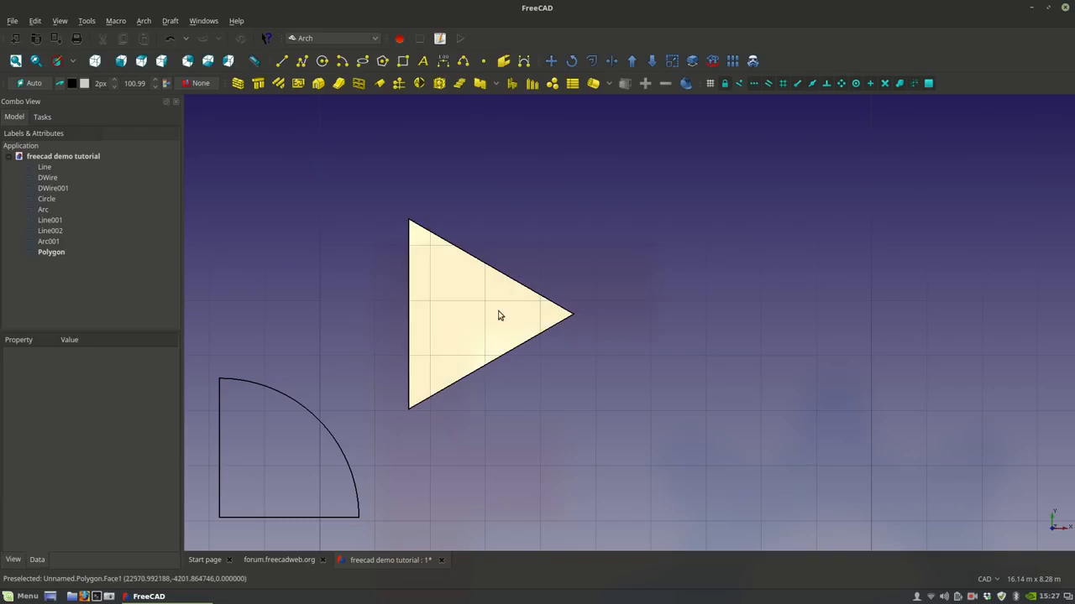
- Raise the triangular polygon's number of faces to 5
click(483, 356)
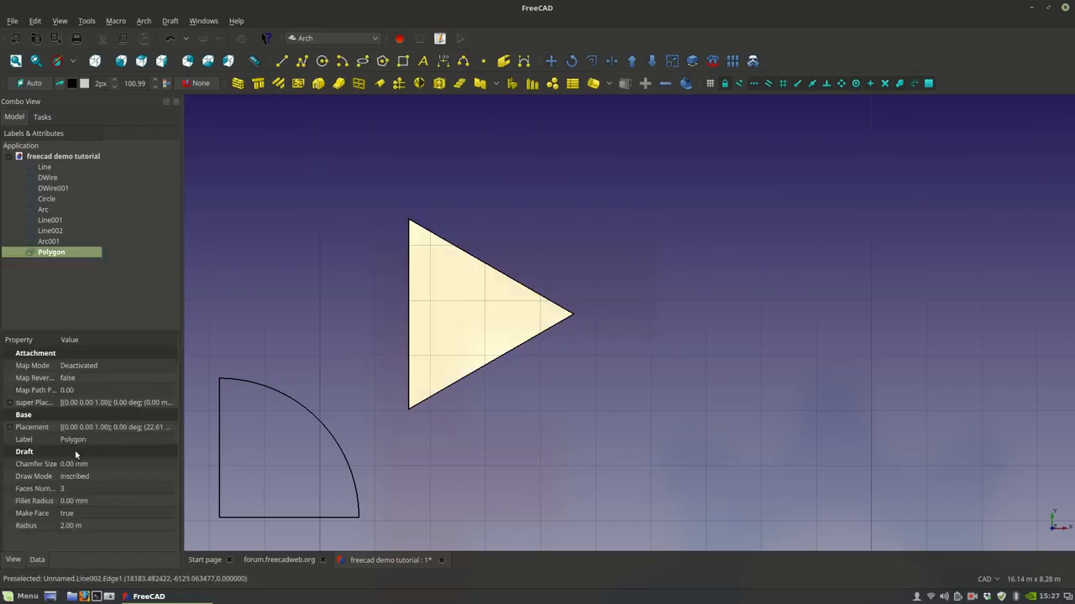
click(80, 491)
key(Up)
key(Up)
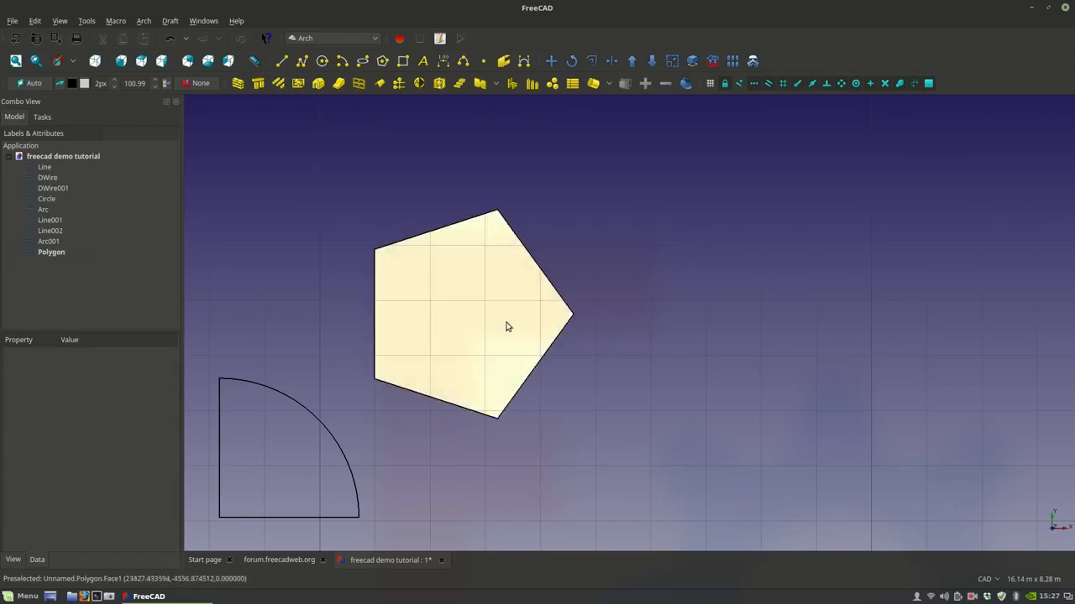
- Set the polygon's number of faces to 8 and reselect the polygon
text(7)
key(Return)
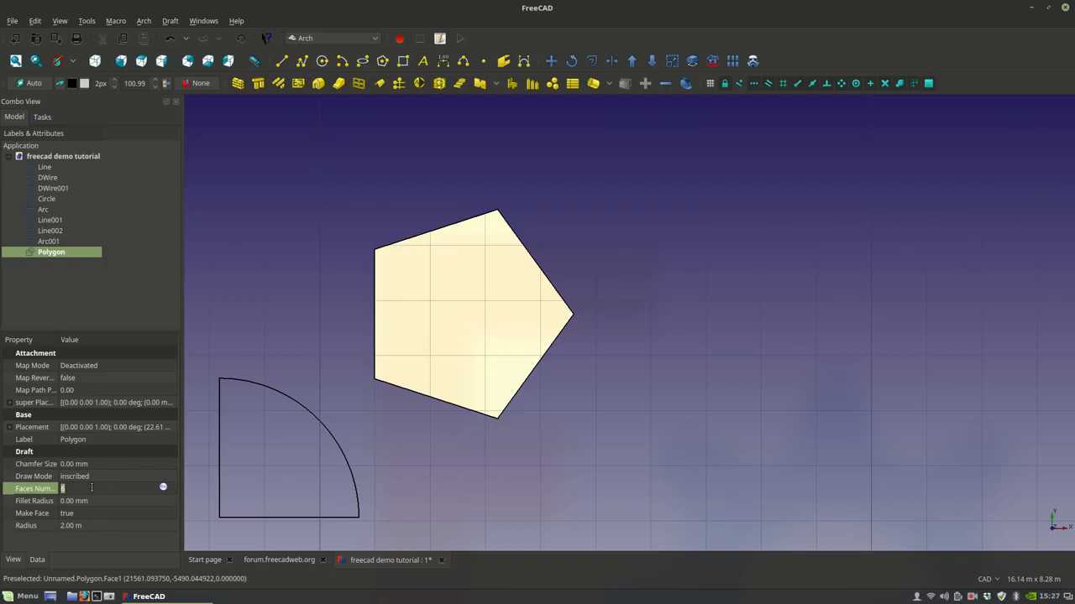
click(294, 446)
click(458, 404)
click(100, 490)
text(8)
key(Return)
click(399, 442)
click(417, 341)
- Set the polygon's number of faces to 10
click(102, 490)
click(103, 494)
key(BackSpace)
text(10)
key(Return)
click(434, 468)
click(482, 338)
- Set the ten-sided polygon's radius to 4 m and delete the polygon
click(102, 491)
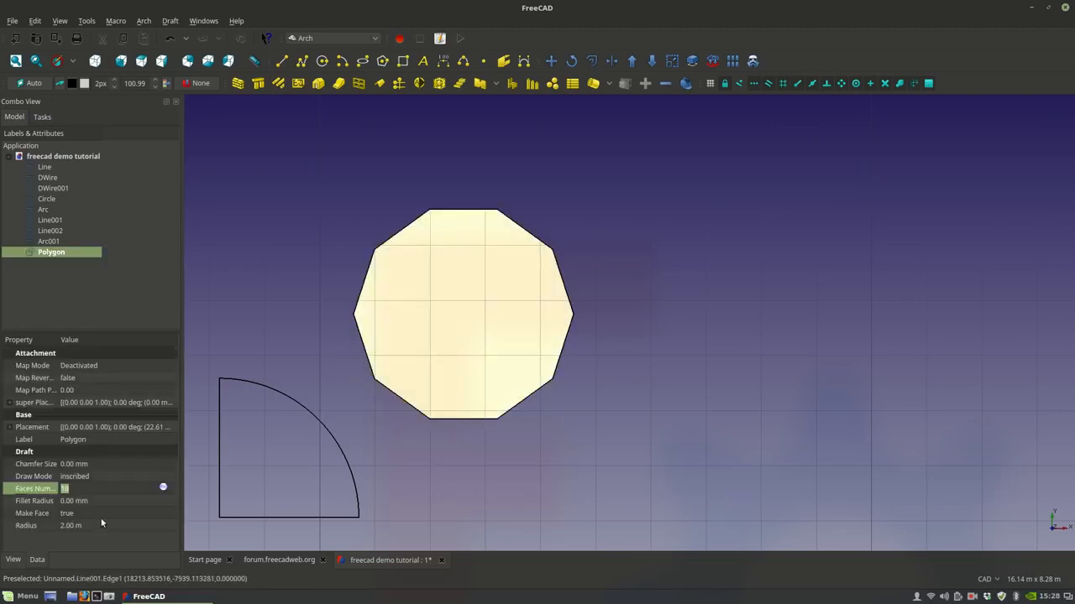
click(100, 524)
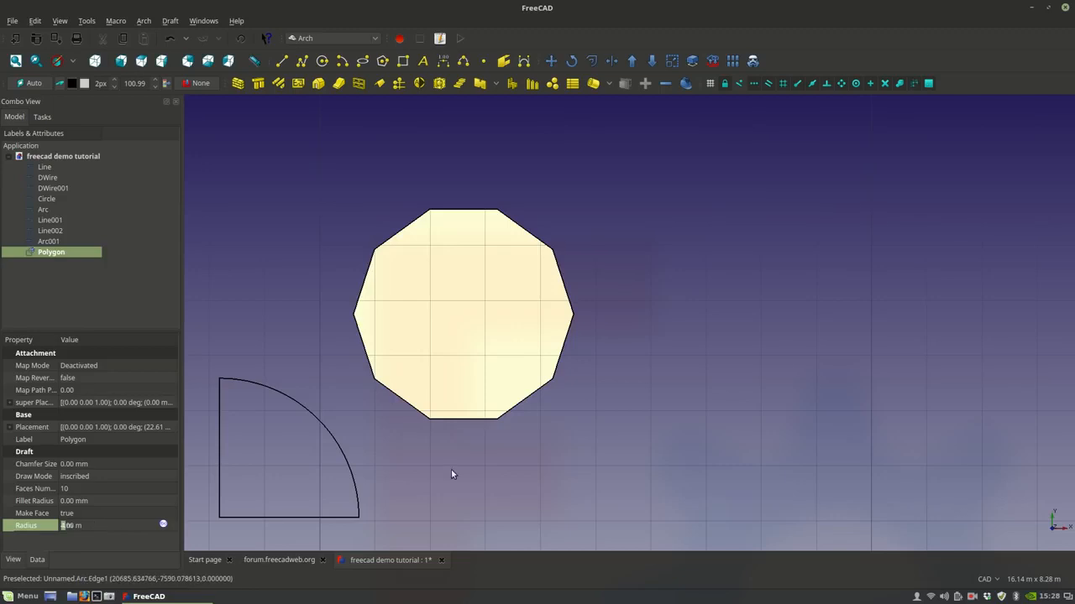
text(4)
key(Return)
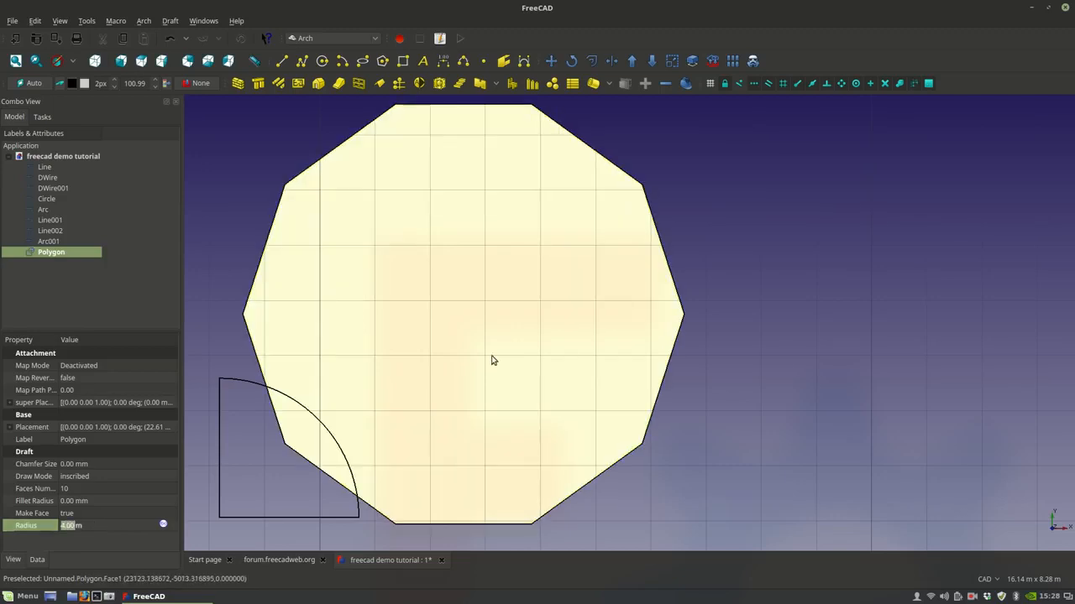
key(Delete)
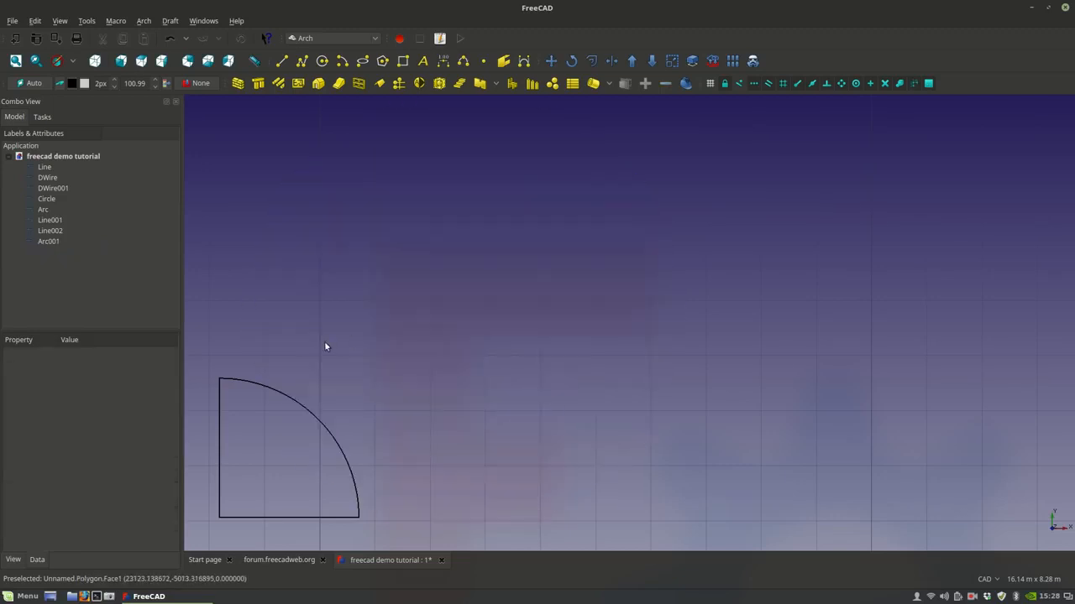
- Draw a filled rectangle about 2.04 m long and 1.91 m high, above and to the right of the quarter-circle sector
click(402, 61)
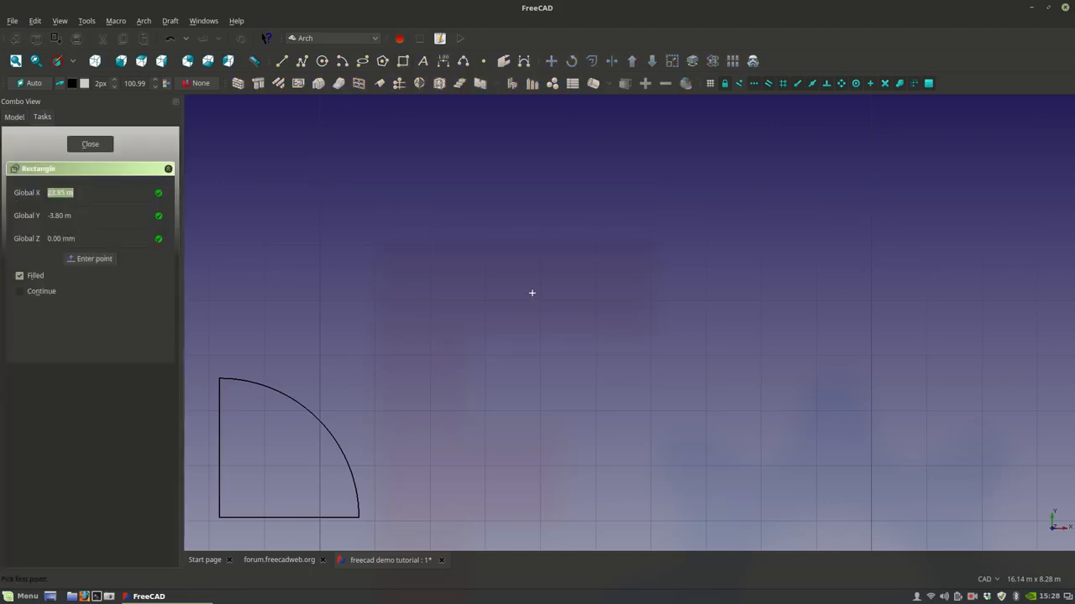
click(485, 246)
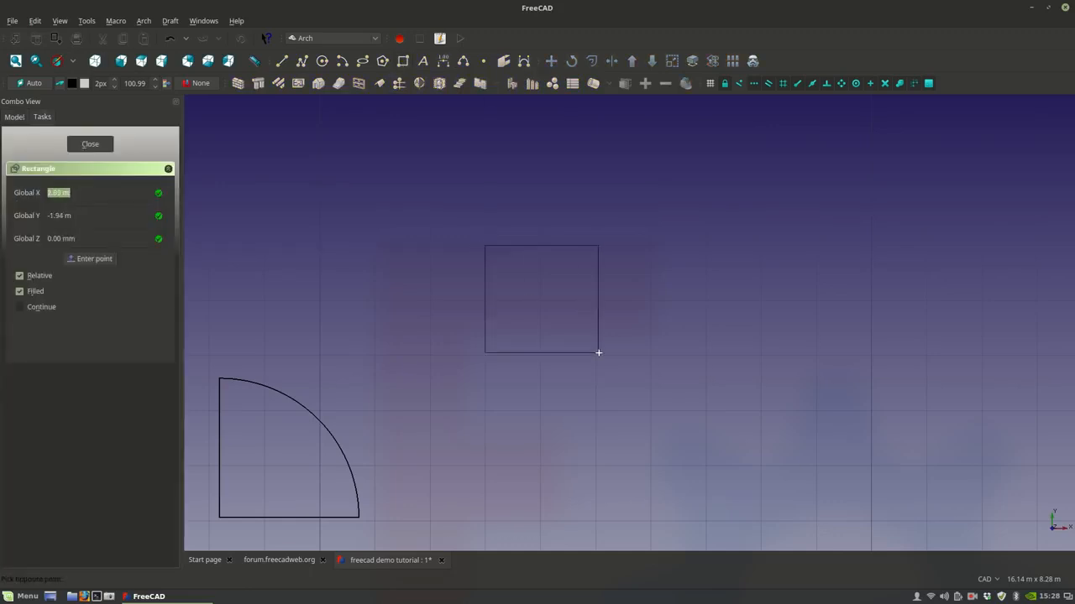
click(597, 350)
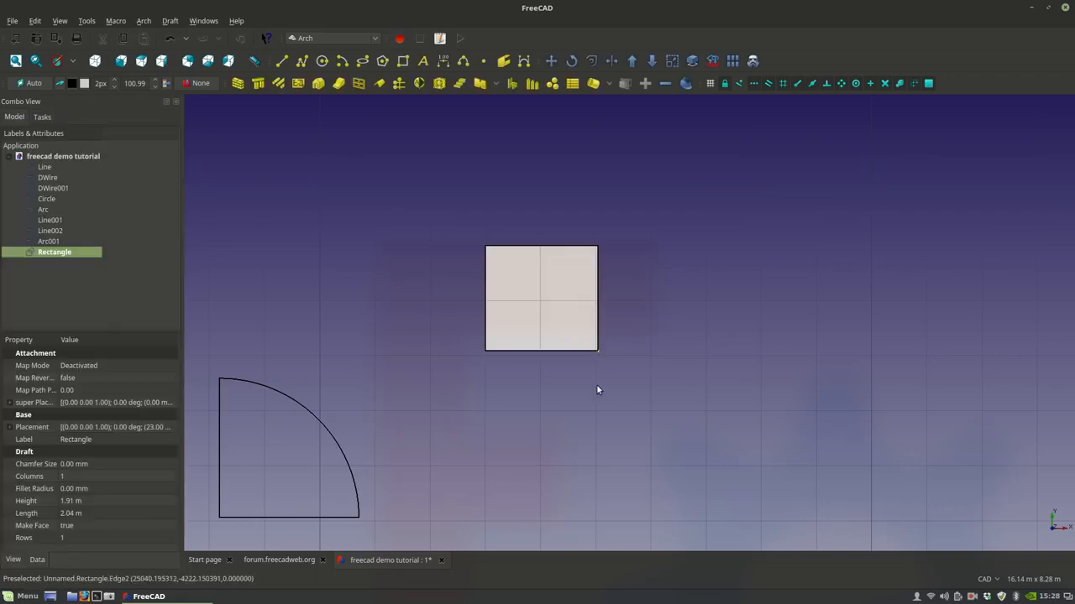
middle_drag(668, 304, 578, 356)
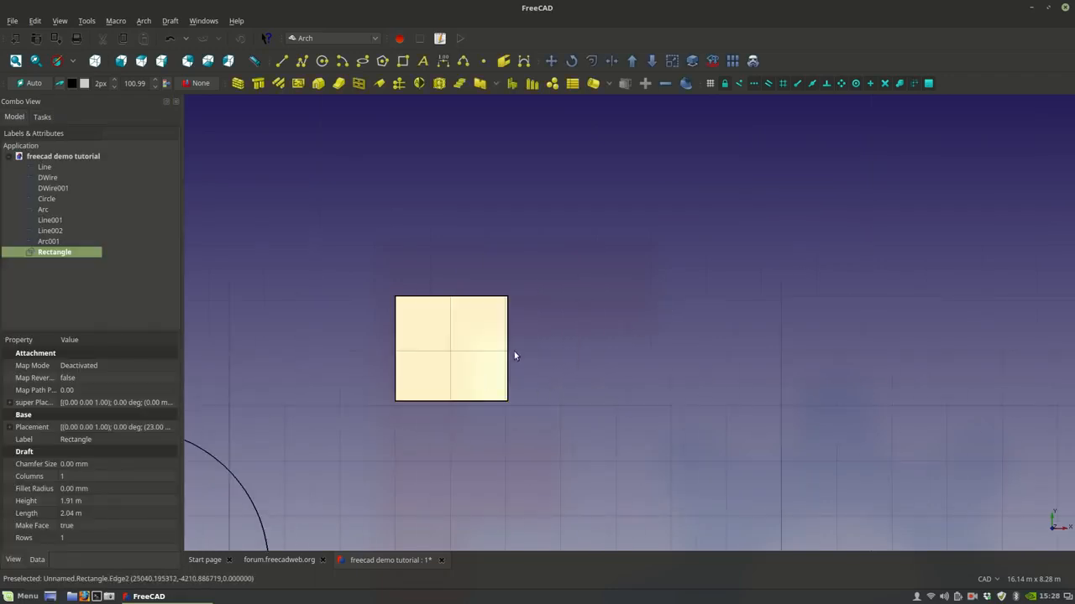
click(562, 369)
- Set the rectangle's height to 3 m
scroll(456, 361, up, 2)
middle_drag(458, 361, 488, 261)
scroll(301, 314, up, 2)
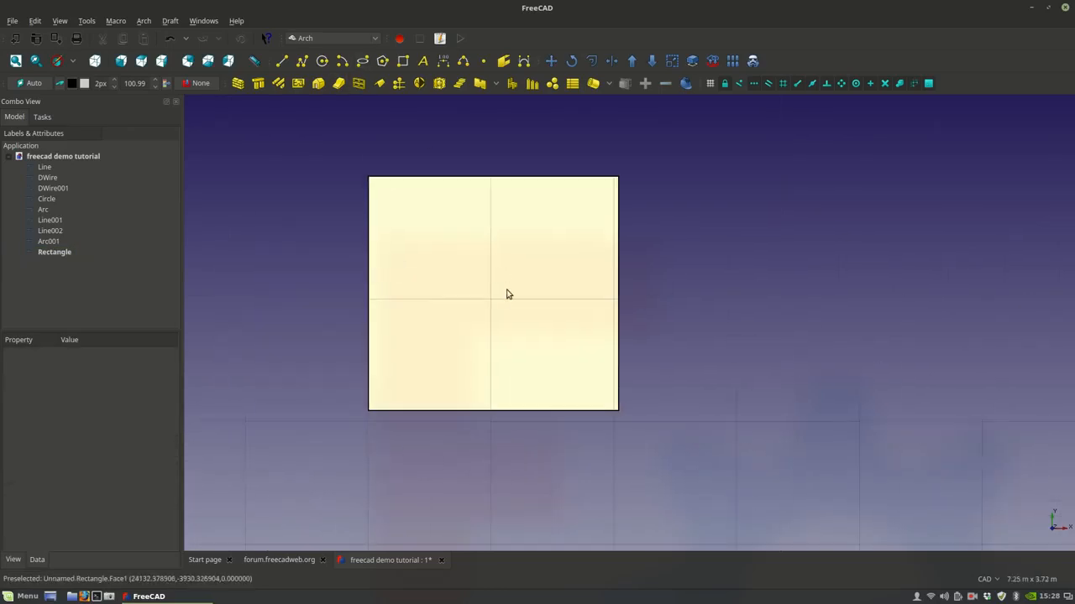
click(494, 357)
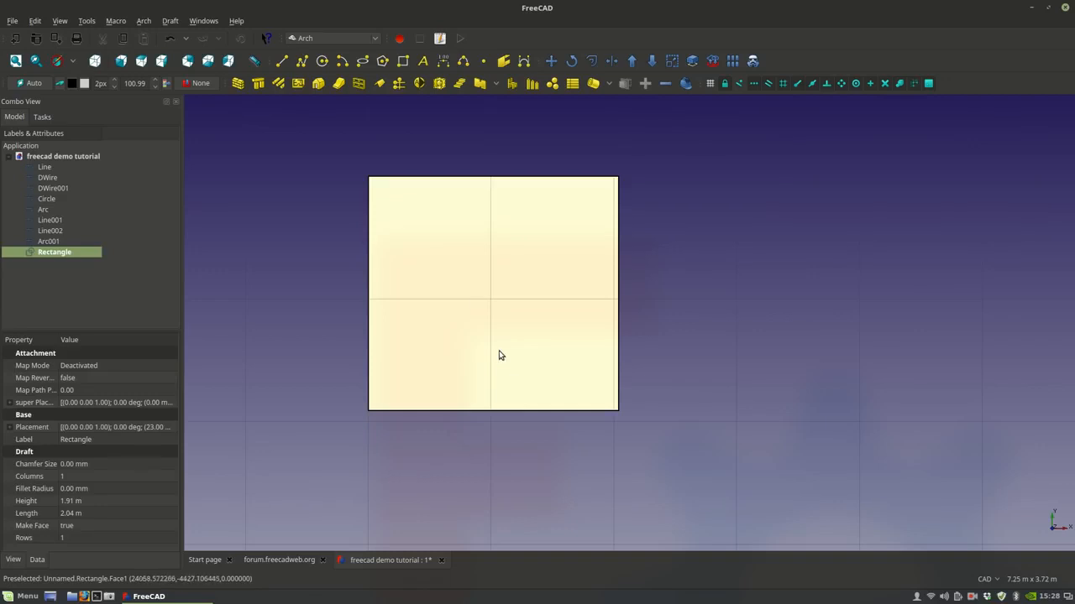
click(67, 501)
text(3.6)
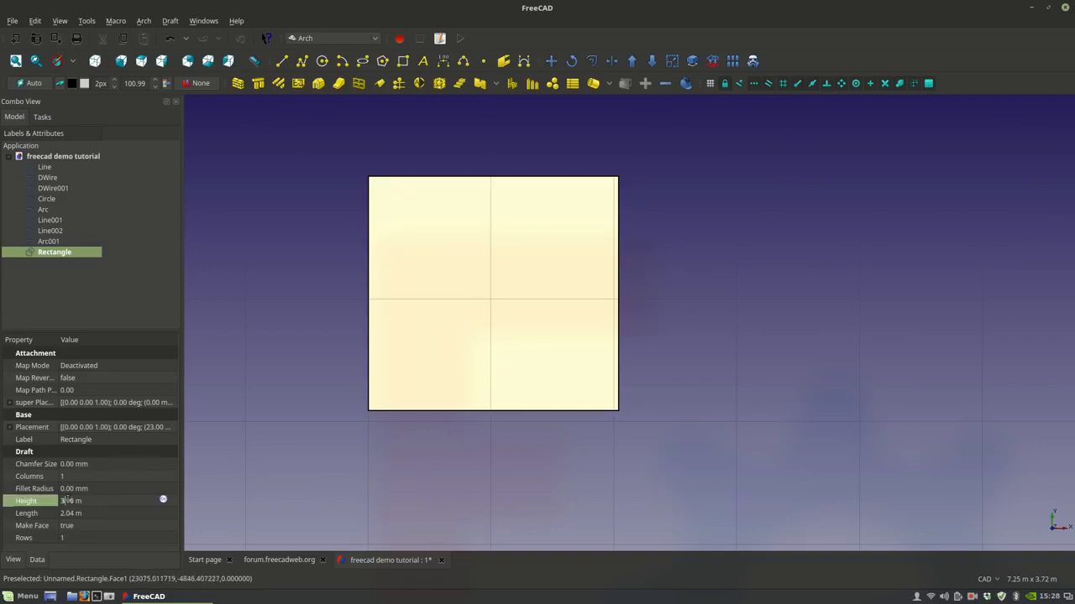
key(Return)
scroll(371, 369, down, 4)
click(435, 312)
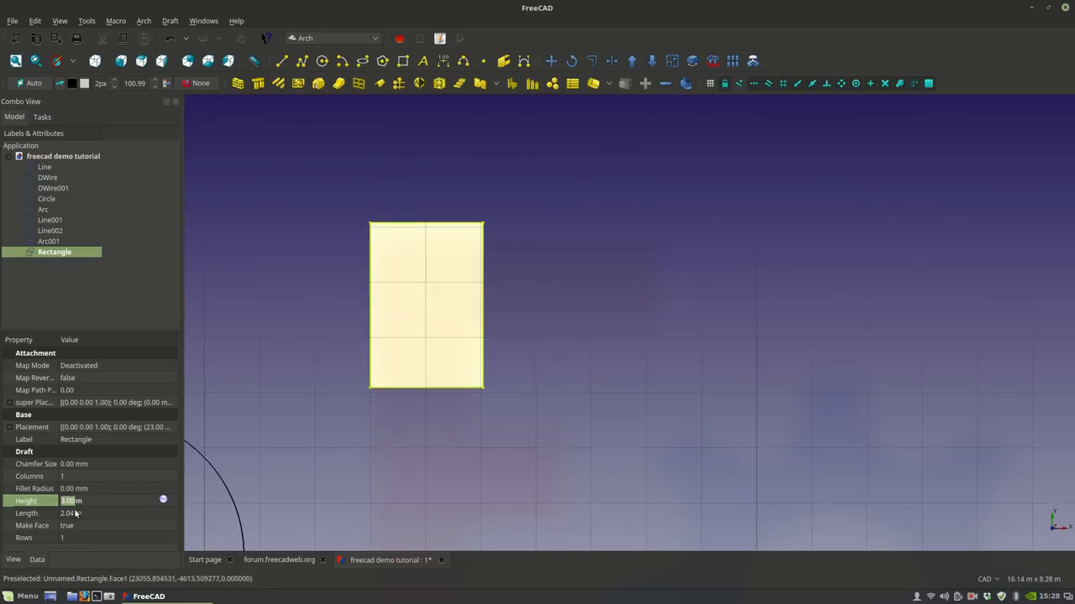
- Set the rectangle's length to 3 m and deselect it
click(75, 513)
text(3)
key(Return)
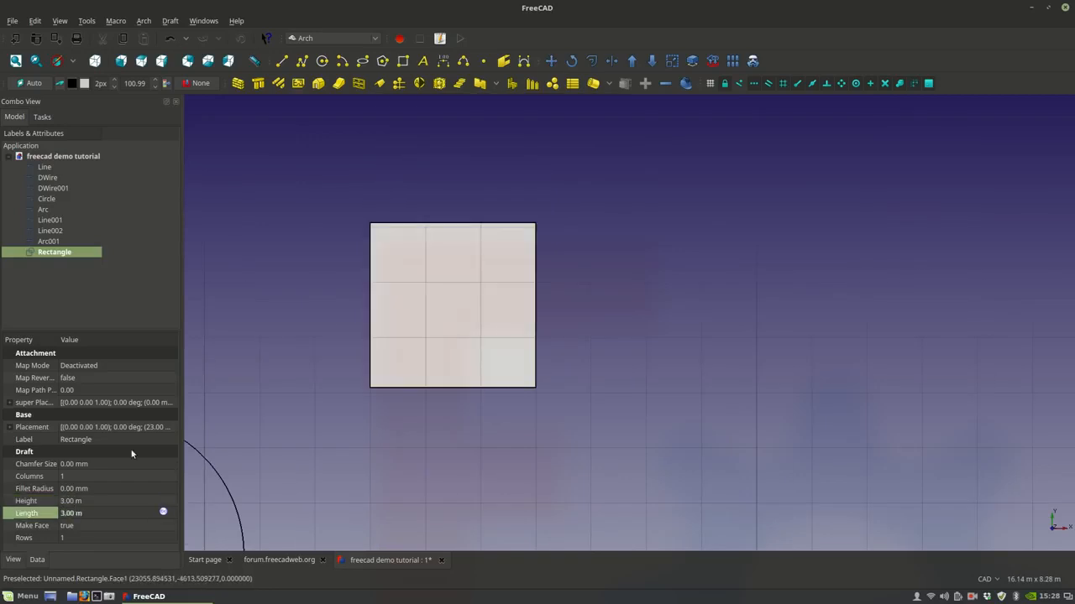
click(585, 237)
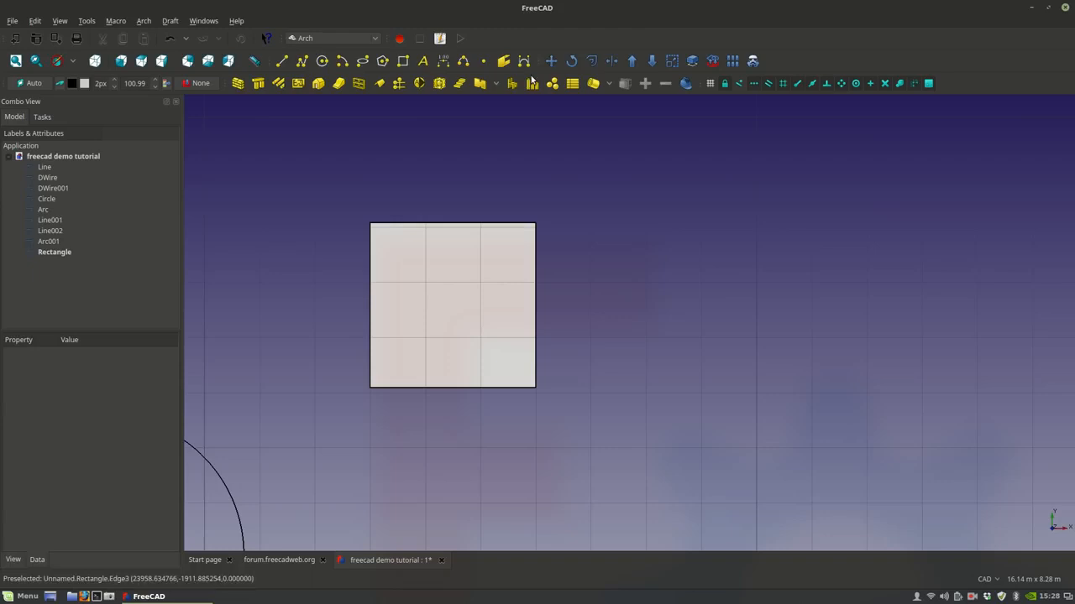
- Survey the length of the square's upper and right edges and the area of its face, and end the survey
click(686, 85)
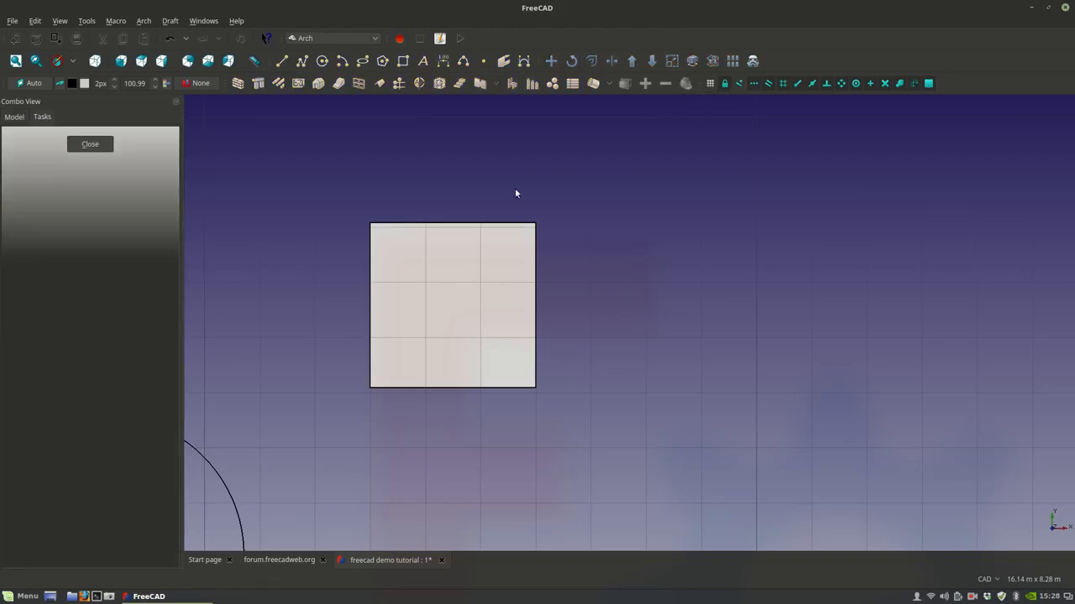
click(507, 224)
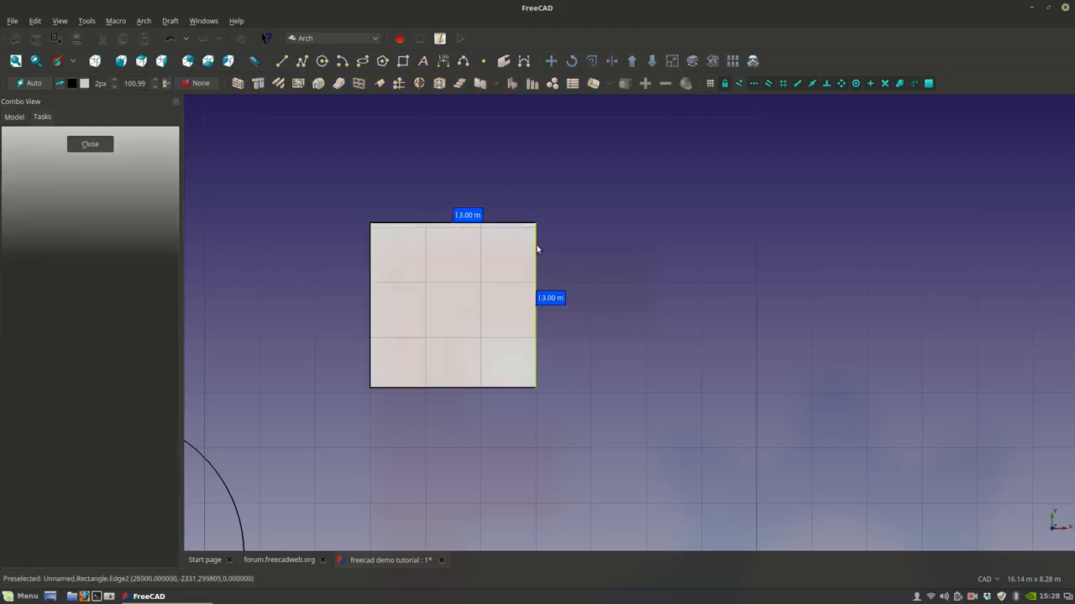
click(536, 243)
click(473, 309)
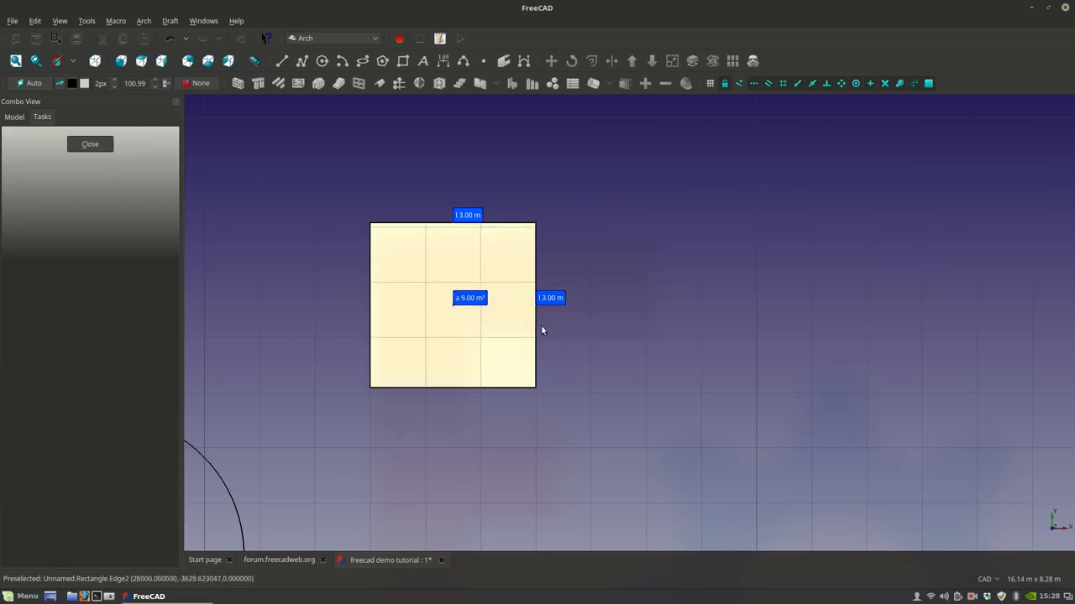
click(91, 145)
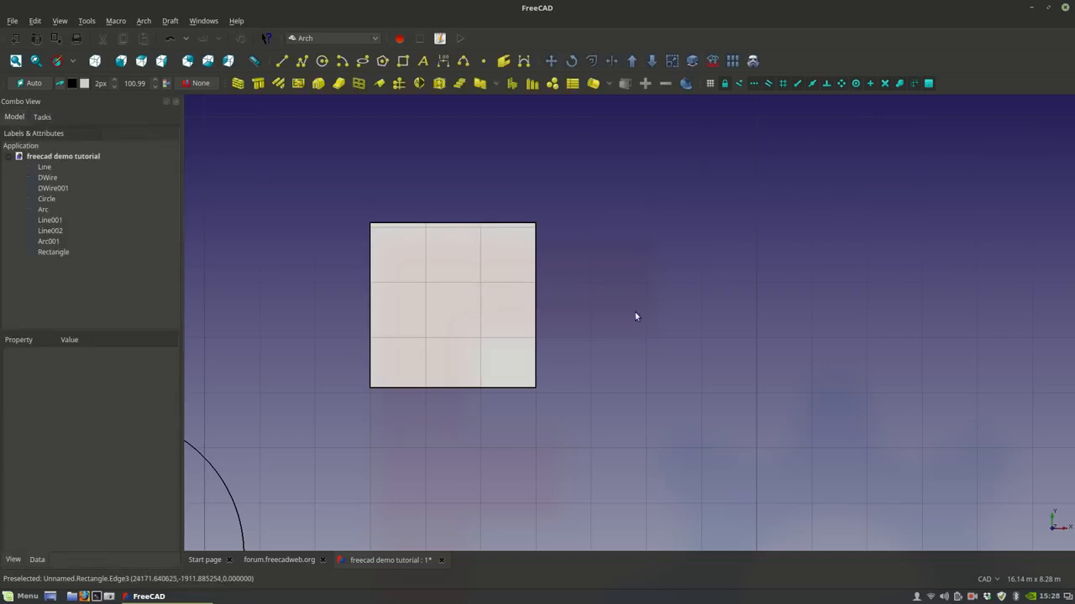
- Place the text "Hello this is a tutorial demo" beside the square's upper-right corner and deselect it
middle_drag(642, 310, 603, 359)
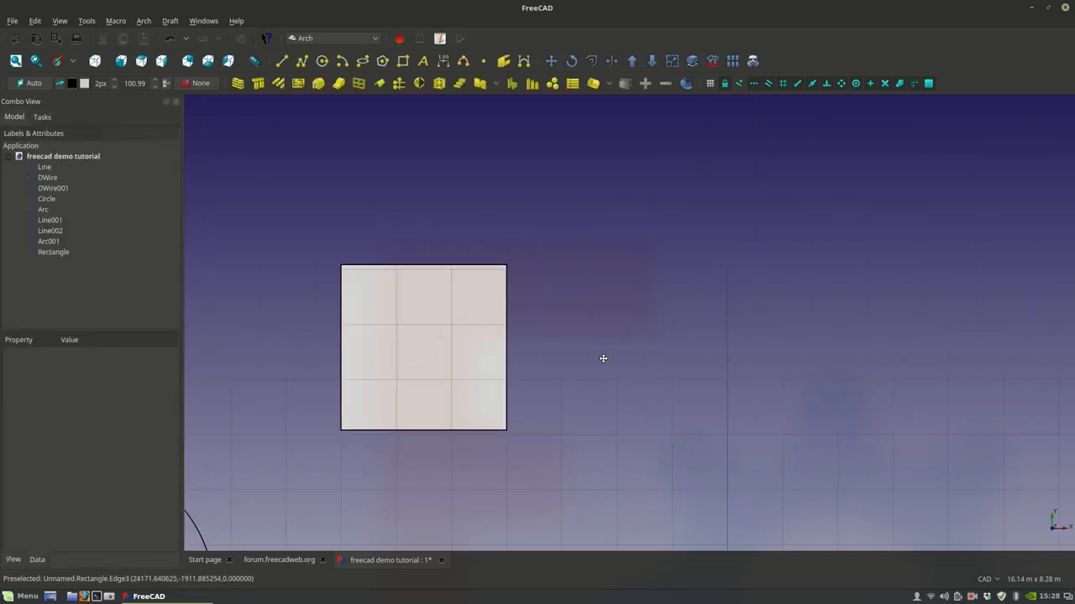
click(422, 61)
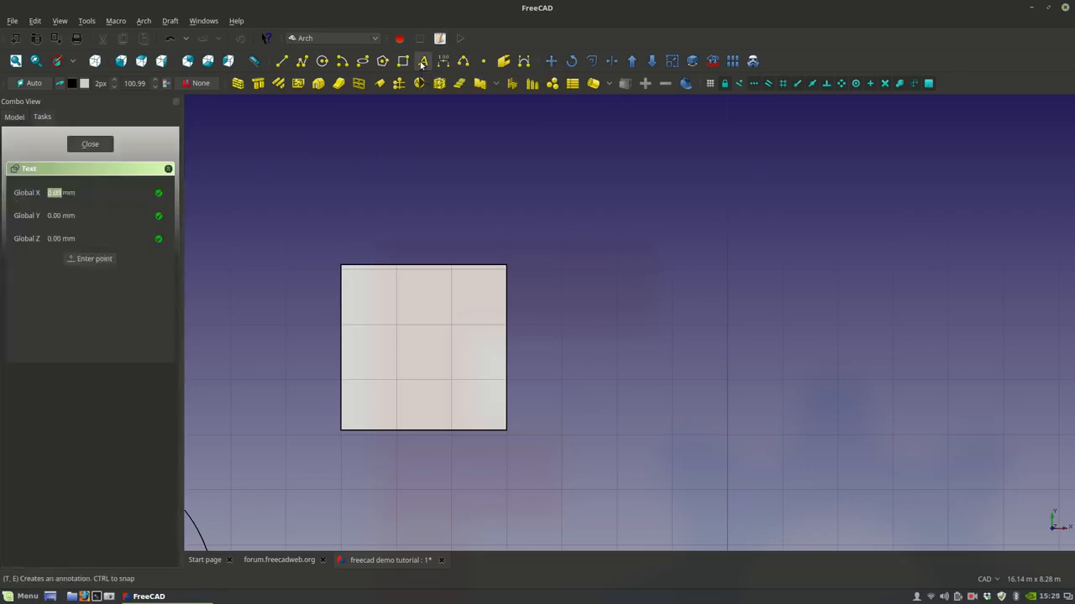
click(550, 269)
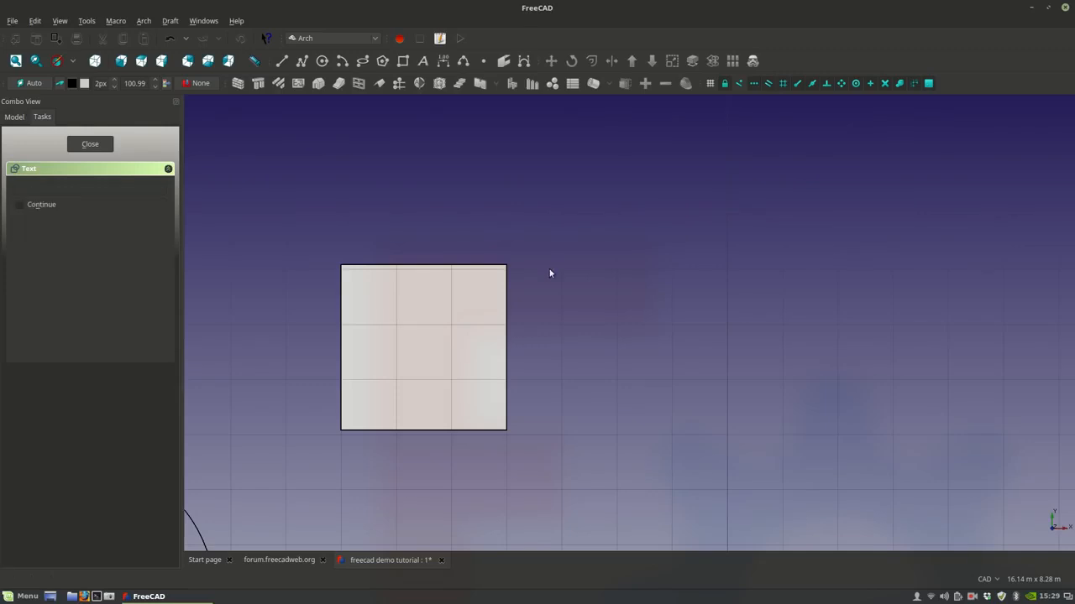
text(Hello this is a tutorial demo)
key(Return)
key(Return)
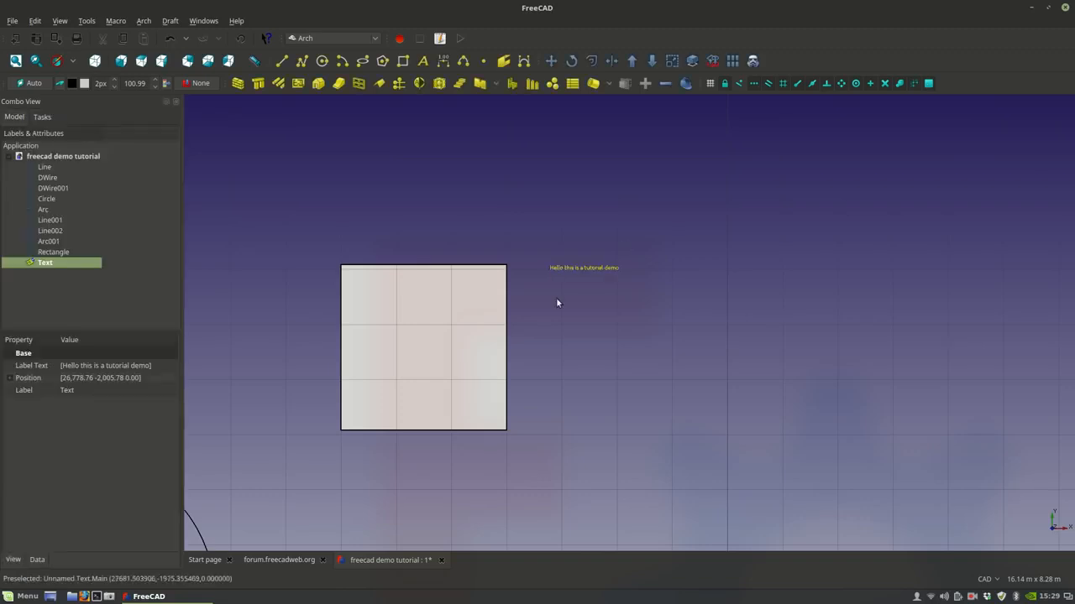
scroll(591, 264, up, 5)
scroll(601, 295, up, 2)
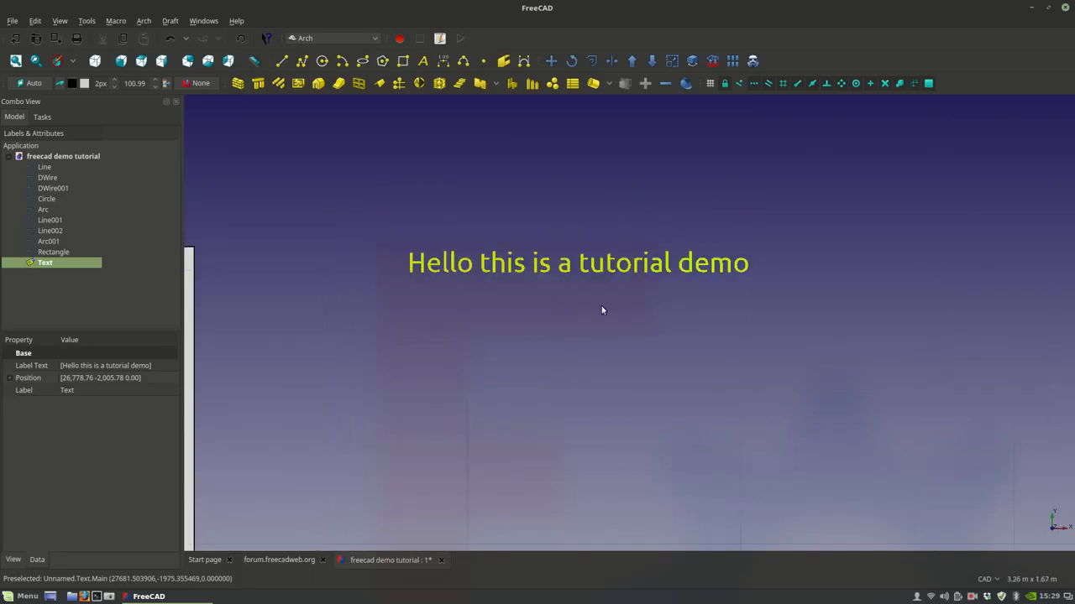
scroll(593, 318, down, 2)
click(591, 320)
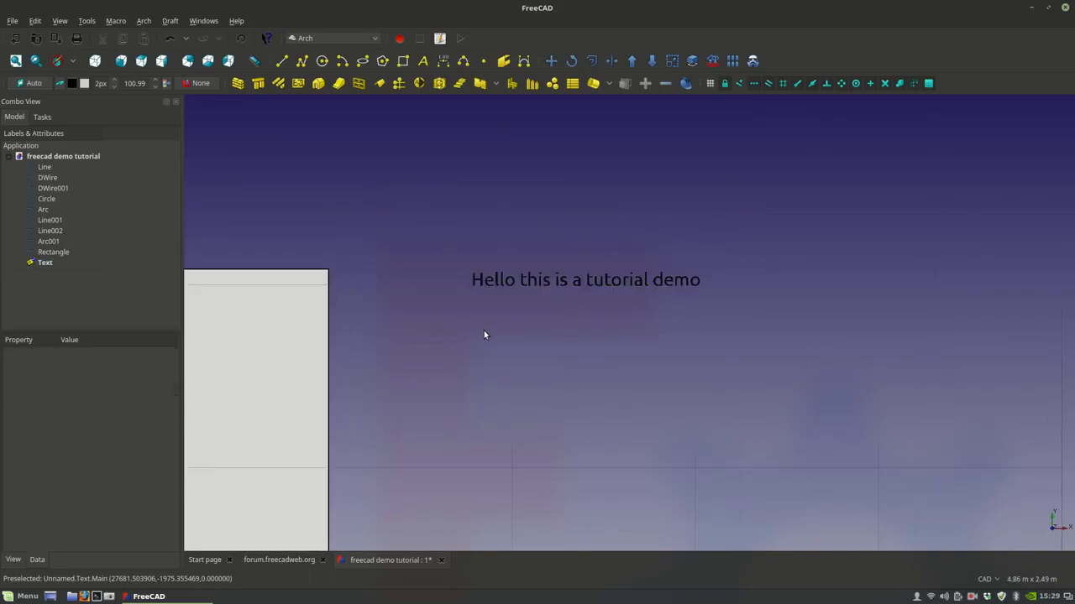
- Set the font size of the tutorial demo text to 200
click(545, 277)
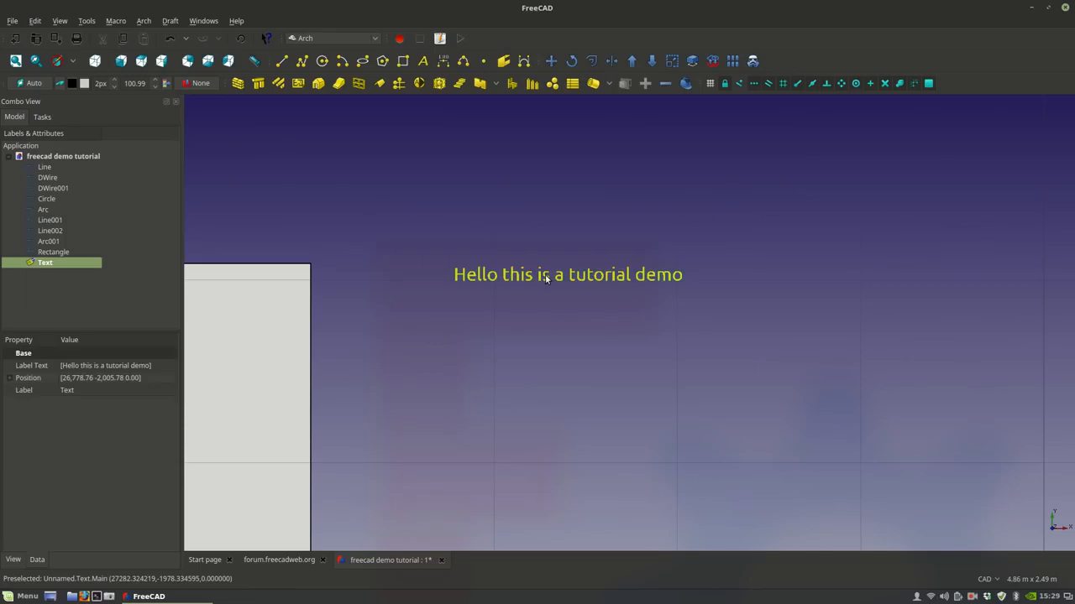
click(13, 561)
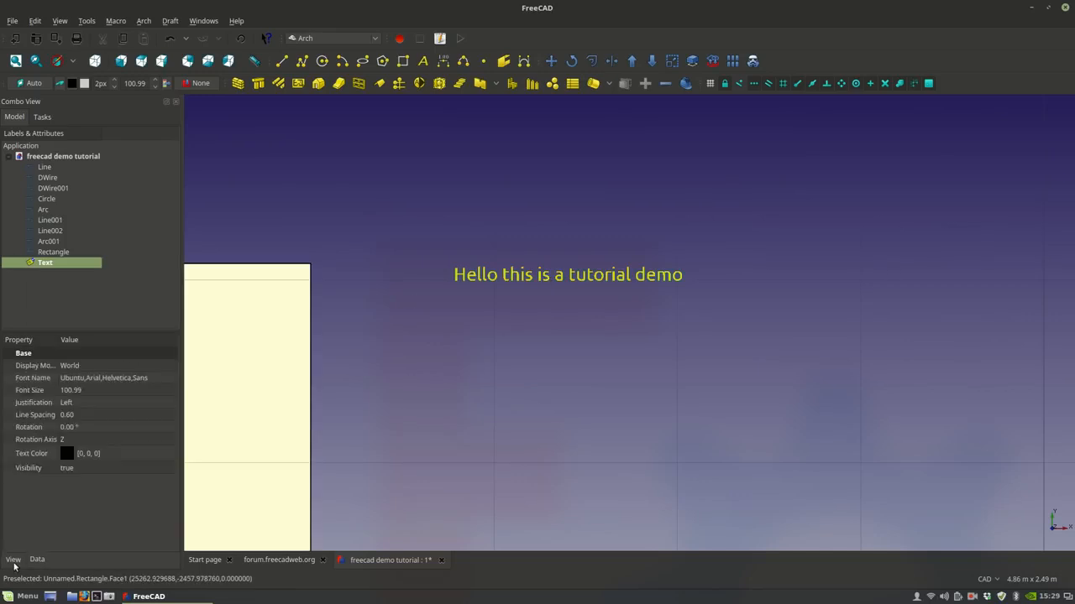
click(86, 390)
scroll(86, 390, up, 6)
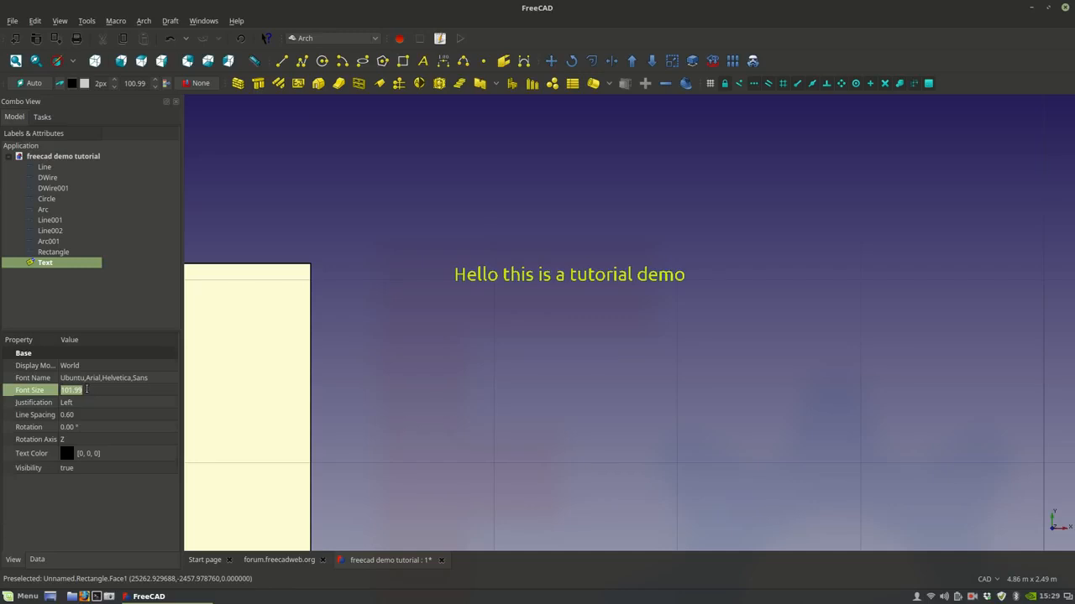
scroll(86, 389, up, 20)
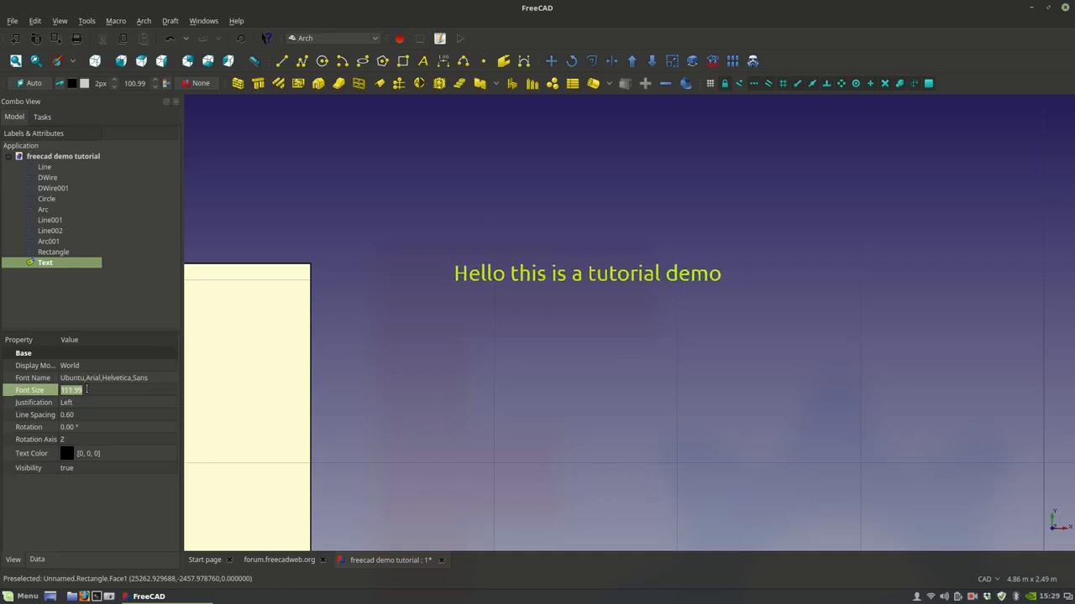
scroll(87, 390, up, 20)
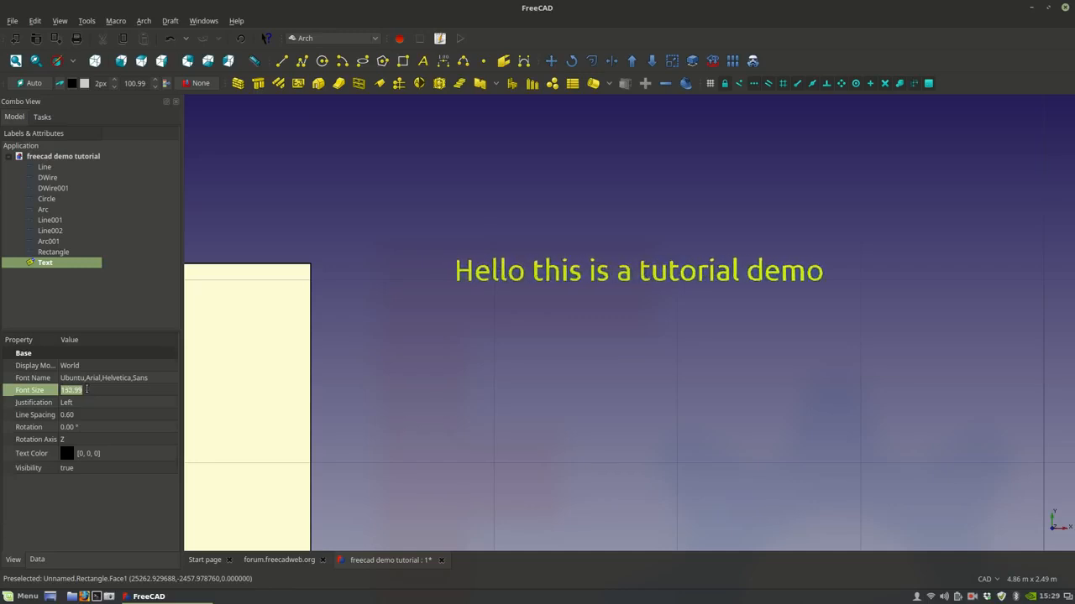
scroll(87, 390, up, 7)
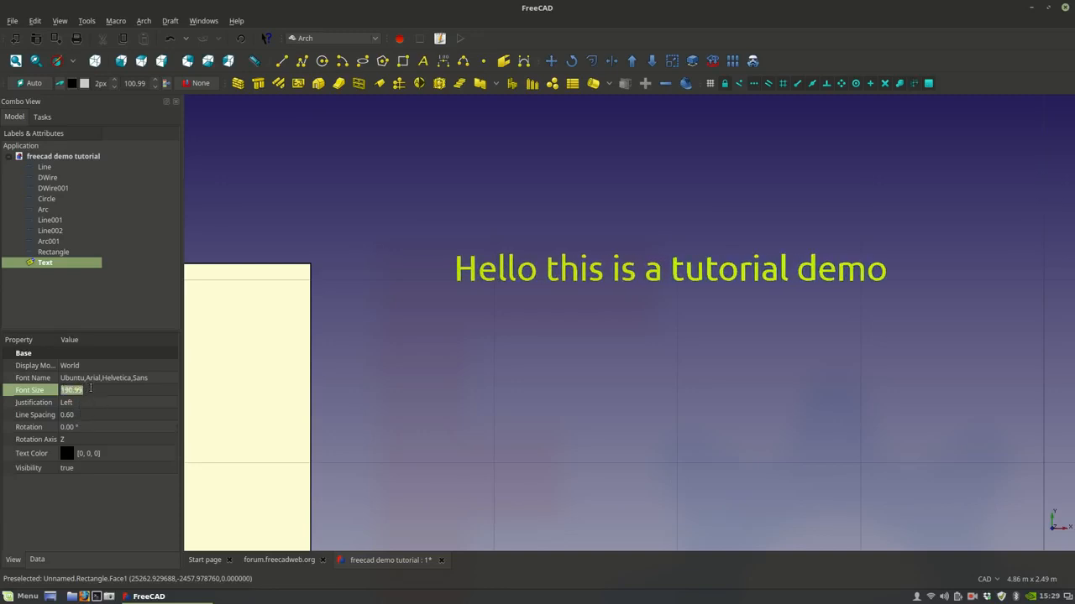
text(200)
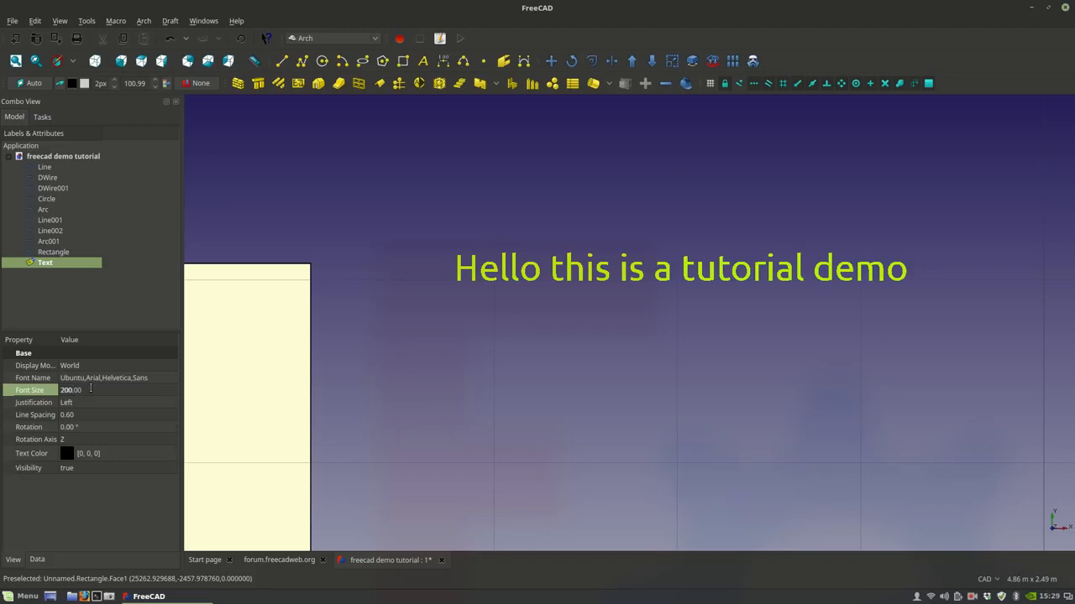
- Try right and center justification on the text, and return it to left justification
click(90, 405)
click(90, 404)
click(84, 417)
click(88, 406)
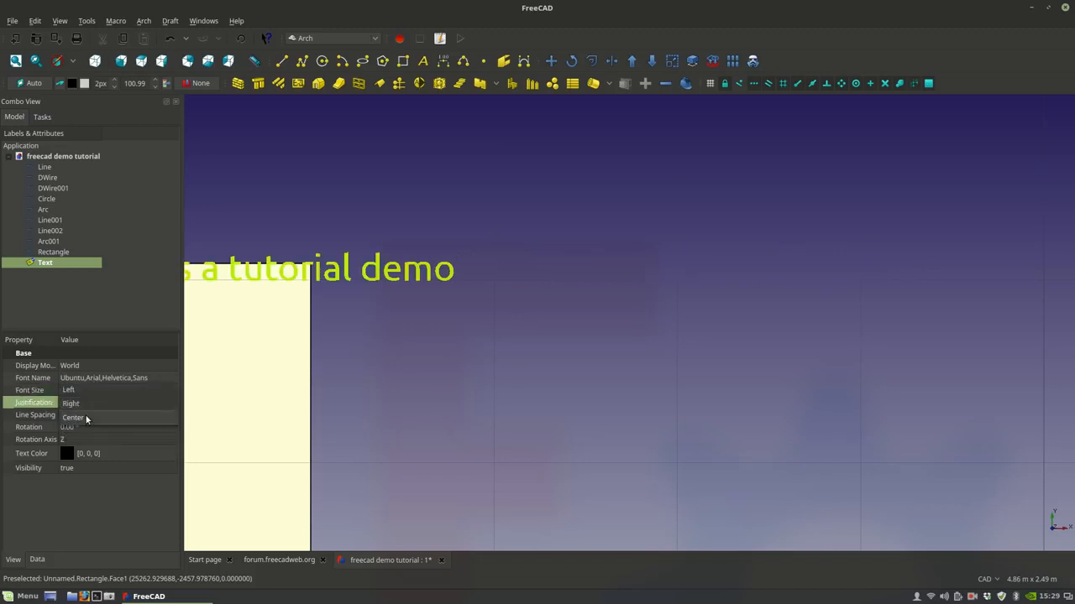
click(87, 418)
click(135, 402)
click(134, 403)
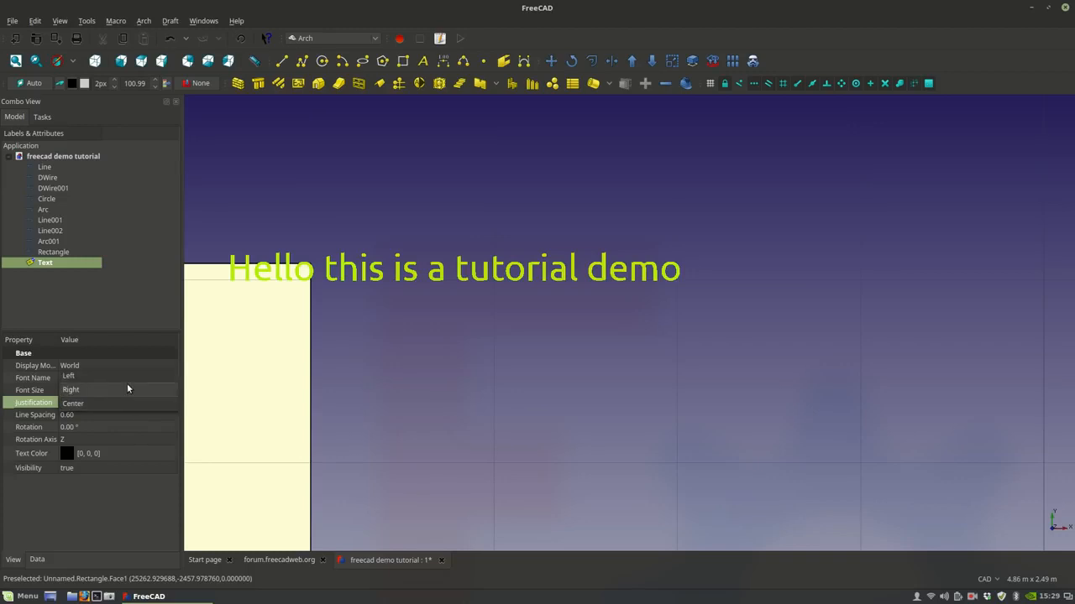
click(132, 377)
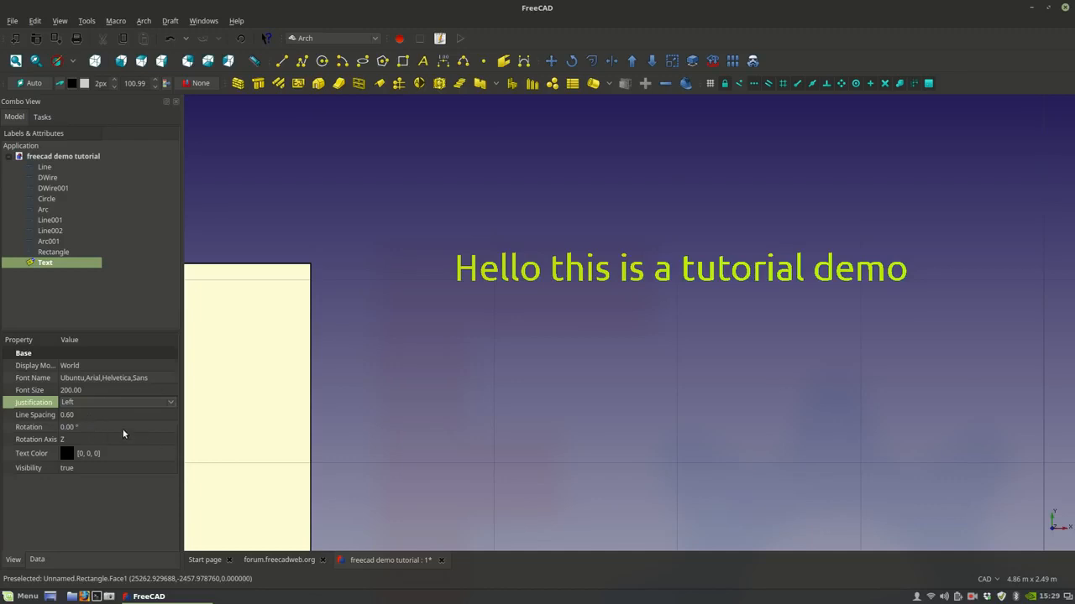
- Keep Z as the text's rotation axis and set its color to light cyan (170, 255, 255)
click(85, 439)
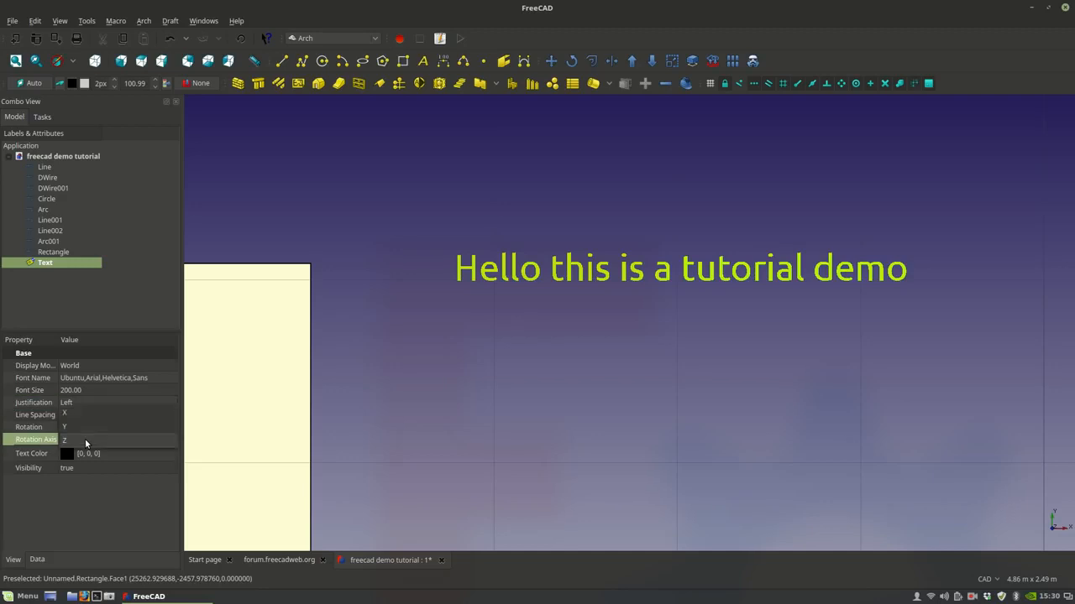
click(83, 439)
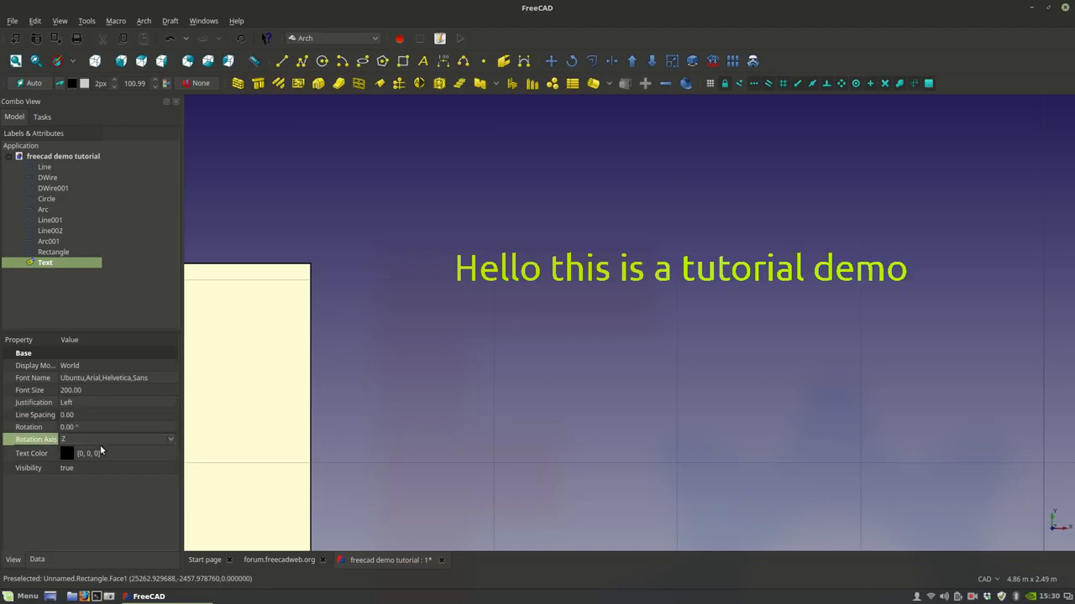
click(68, 458)
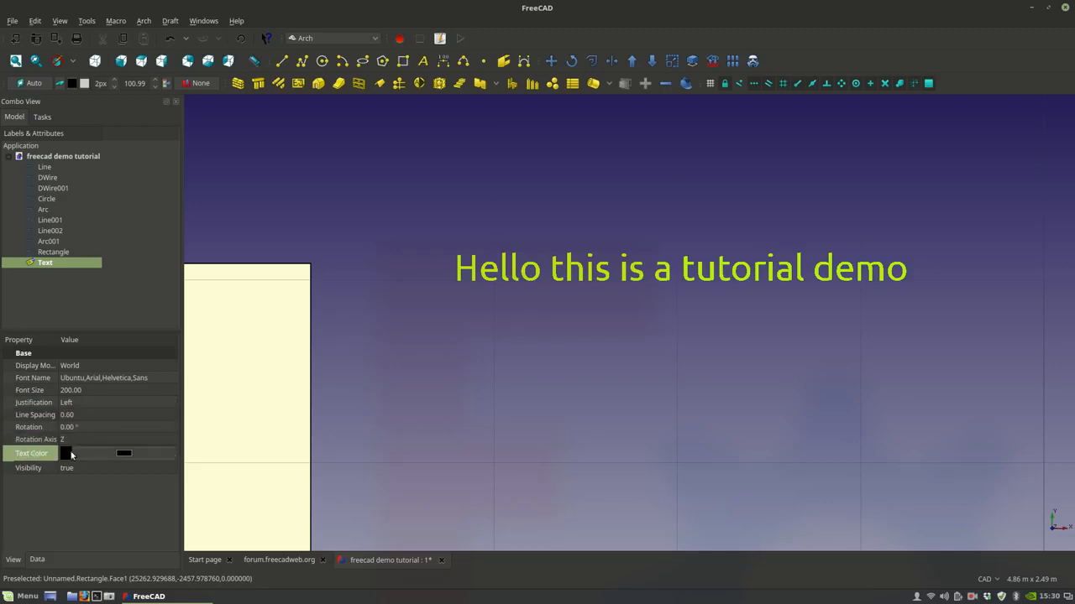
click(124, 453)
click(417, 300)
click(654, 352)
click(398, 426)
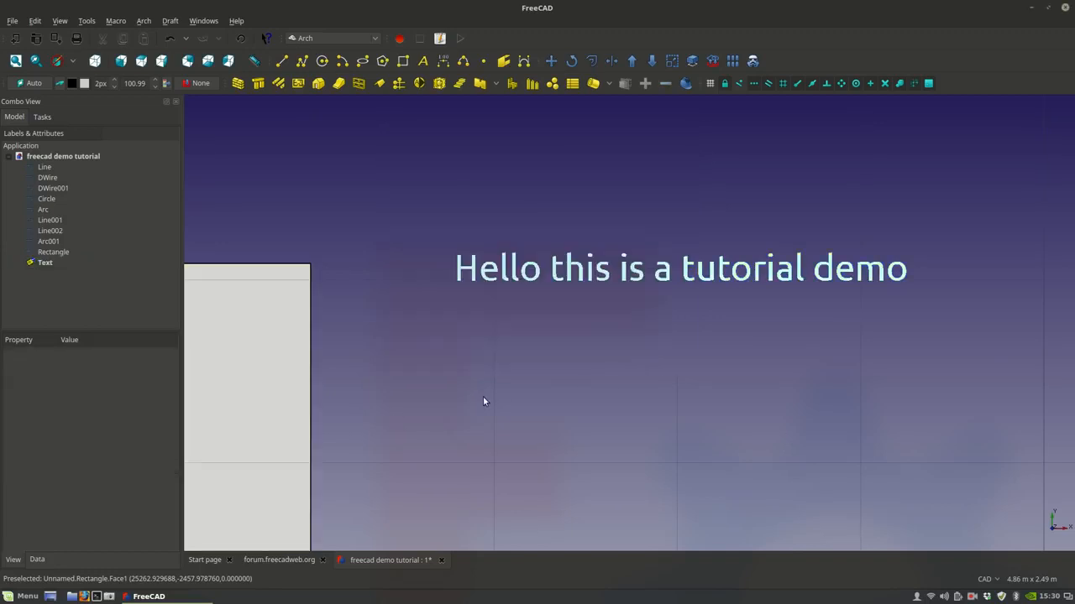
- Replace the text's list of fonts with the single font name ubuntu
click(43, 262)
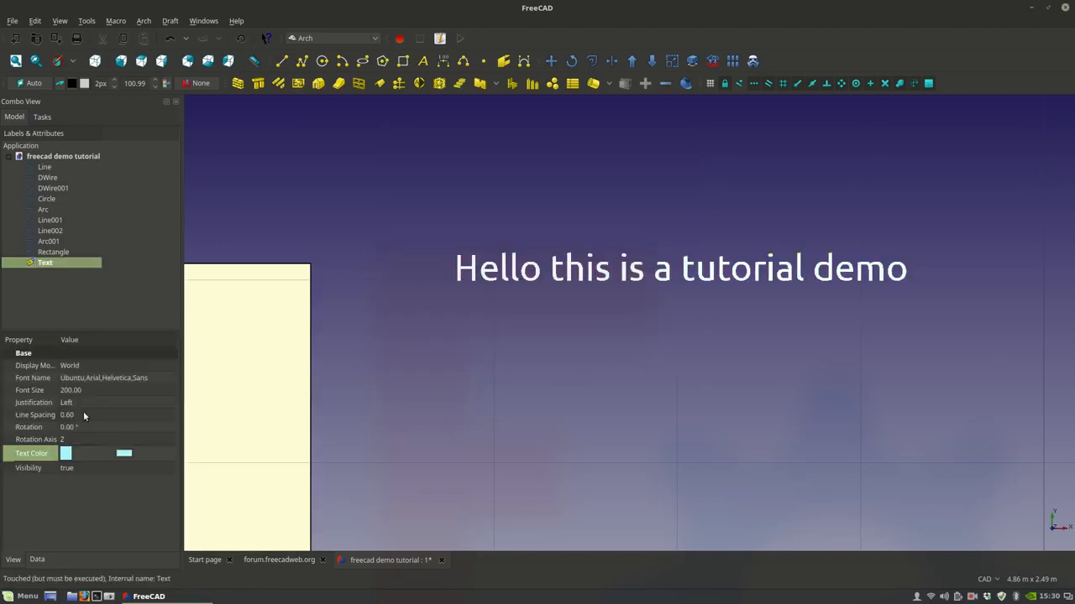
click(154, 378)
click(156, 378)
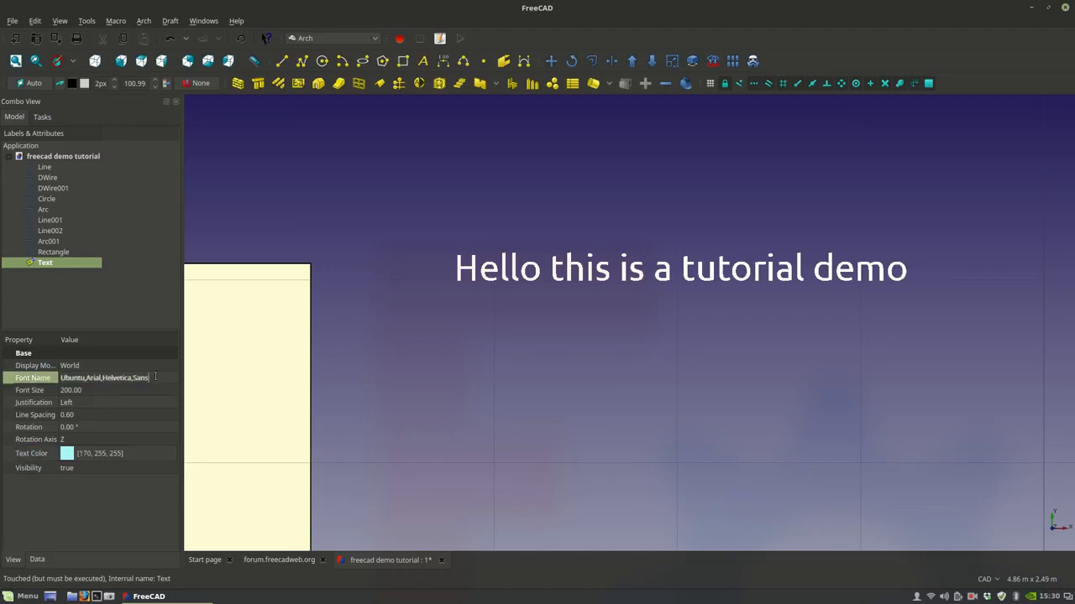
key(BackSpace)
key(BackSpace)
key(BackSpace)
key(BackSpace)
key(BackSpace)
key(BackSpace)
key(BackSpace)
key(BackSpace)
key(BackSpace)
key(BackSpace)
key(BackSpace)
key(BackSpace)
key(BackSpace)
key(BackSpace)
key(BackSpace)
key(BackSpace)
key(BackSpace)
key(BackSpace)
key(BackSpace)
key(BackSpace)
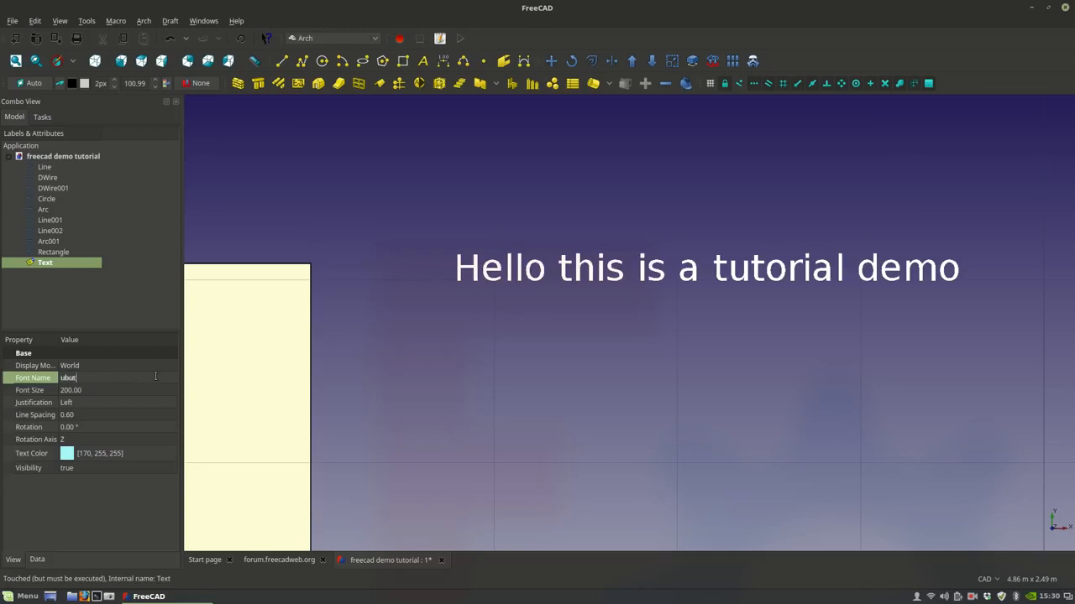
text(ubuntu)
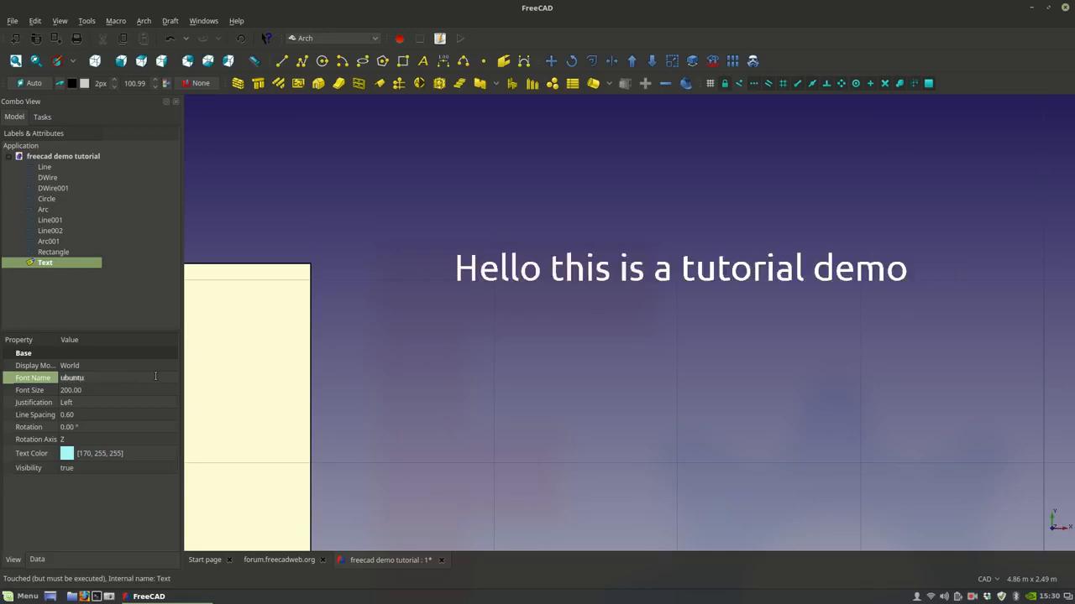
- Change the text's font name to arial
key(BackSpace)
key(BackSpace)
key(BackSpace)
key(BackSpace)
key(BackSpace)
key(BackSpace)
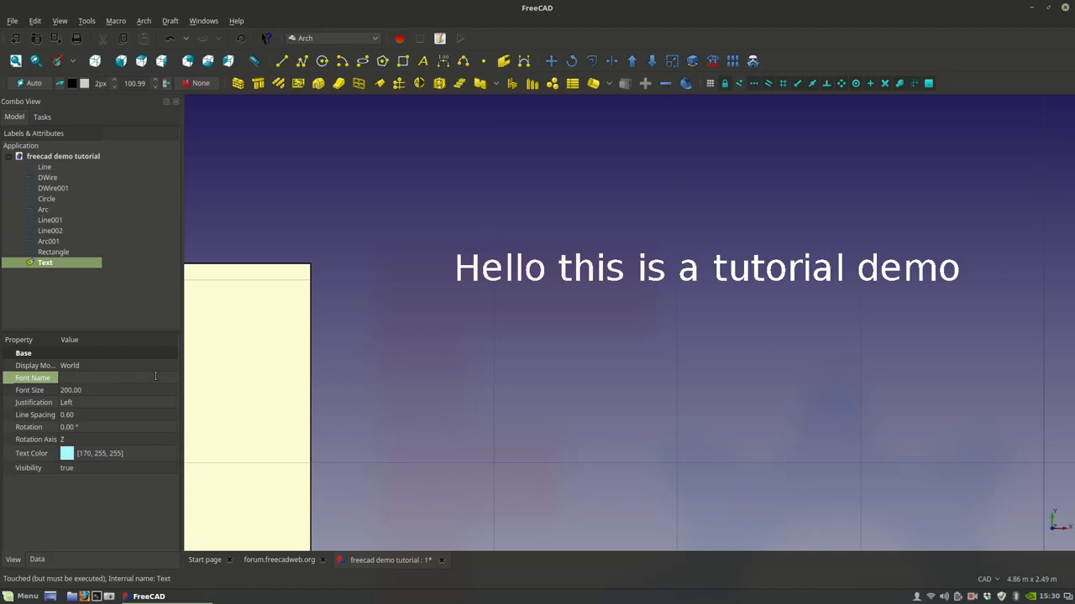
text(arial)
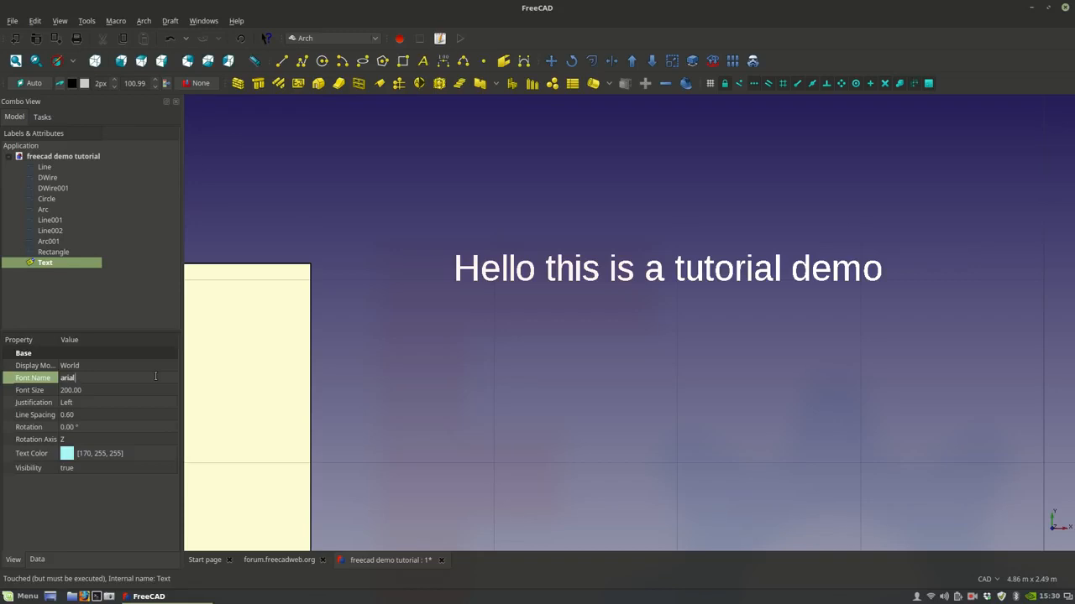
- Change the text's font name to circe and deselect the text
key(BackSpace)
key(BackSpace)
key(BackSpace)
key(BackSpace)
key(BackSpace)
text(c)
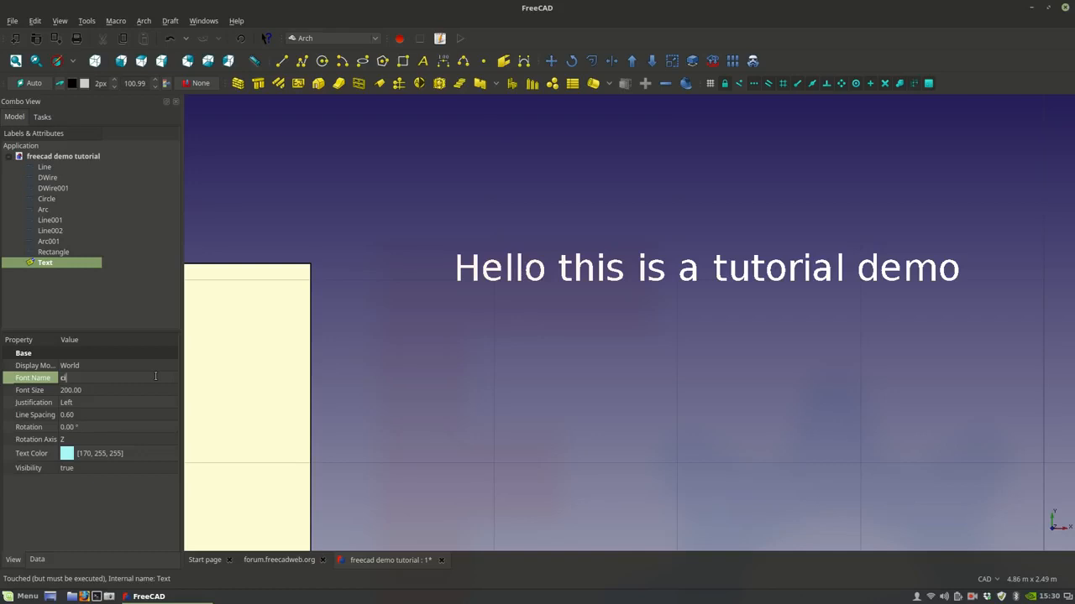
text(irce)
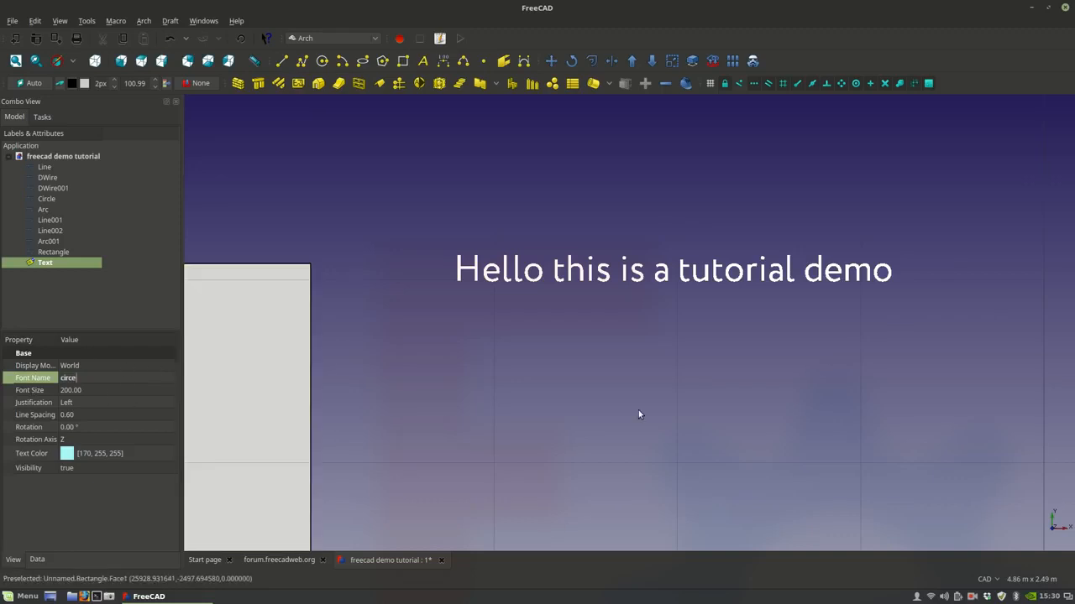
click(686, 428)
- Dimension the square's upper edge from corner to corner, placing the dimension line above the square
scroll(498, 279, down, 10)
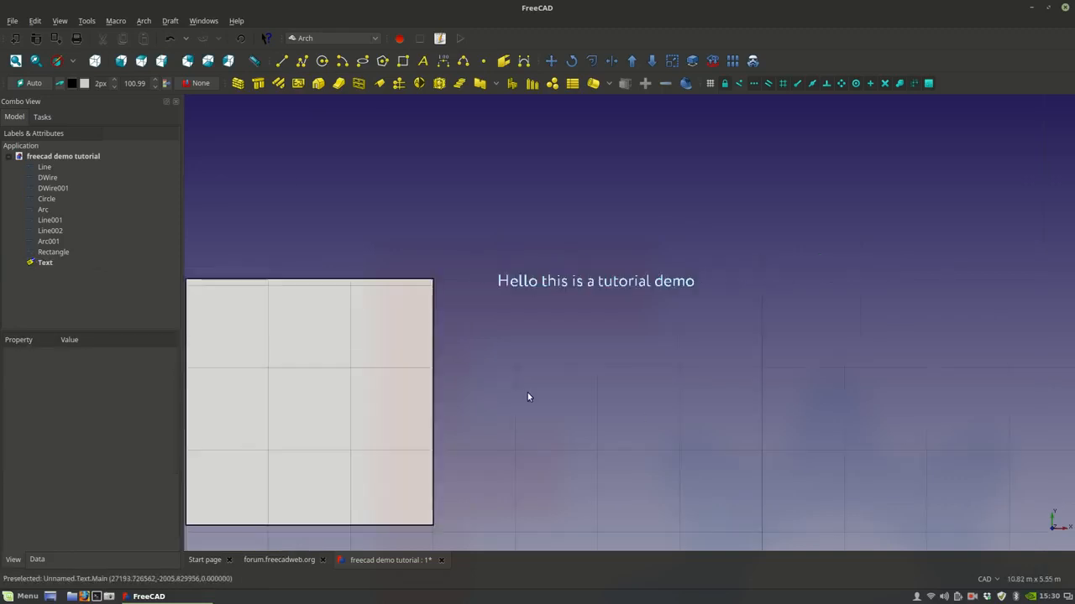
scroll(619, 315, up, 8)
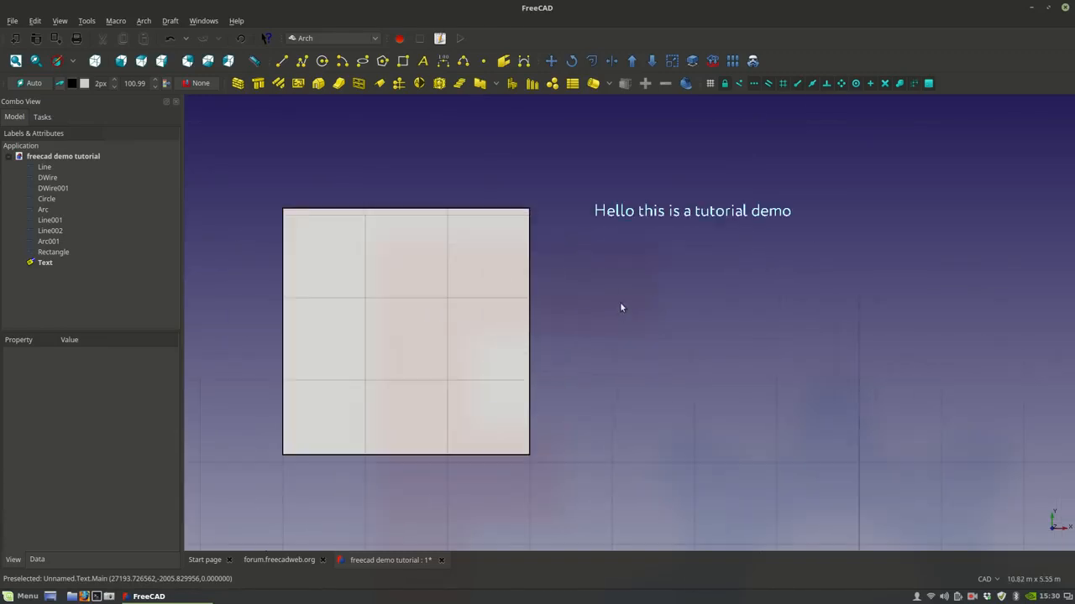
click(450, 61)
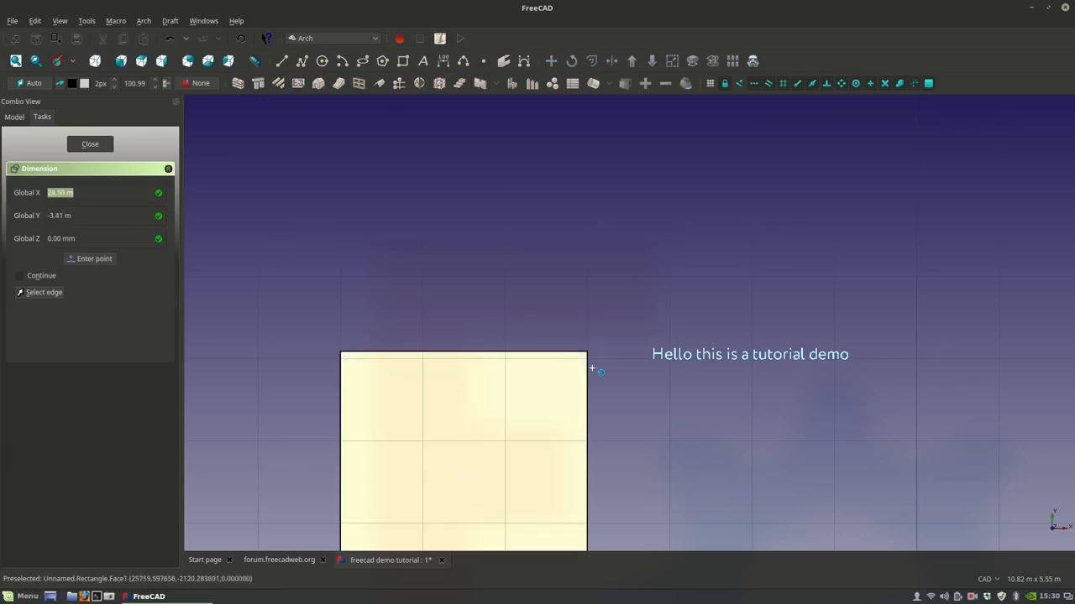
click(340, 353)
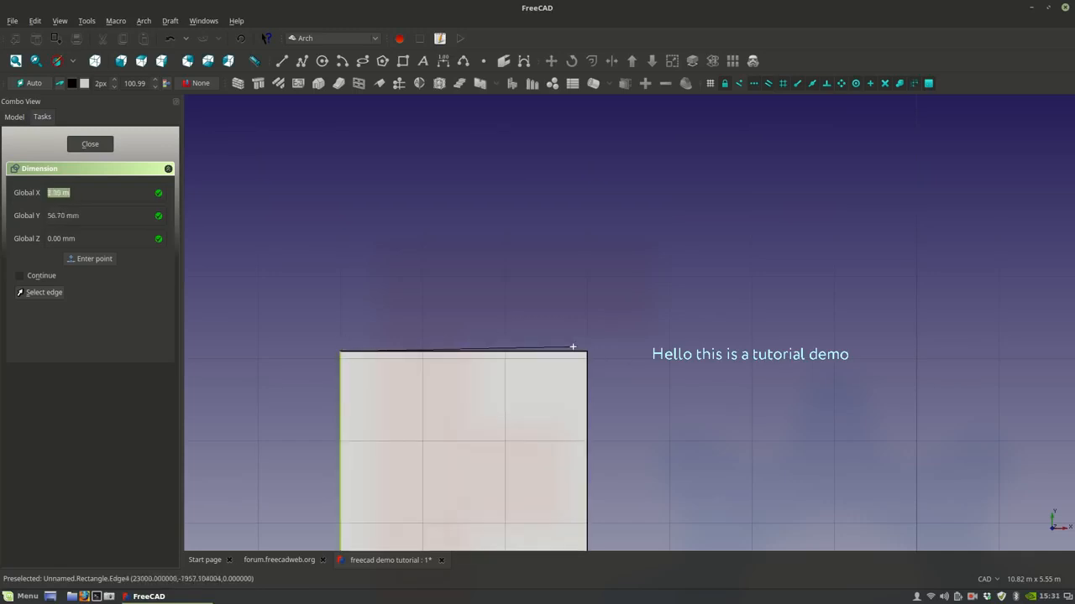
click(587, 355)
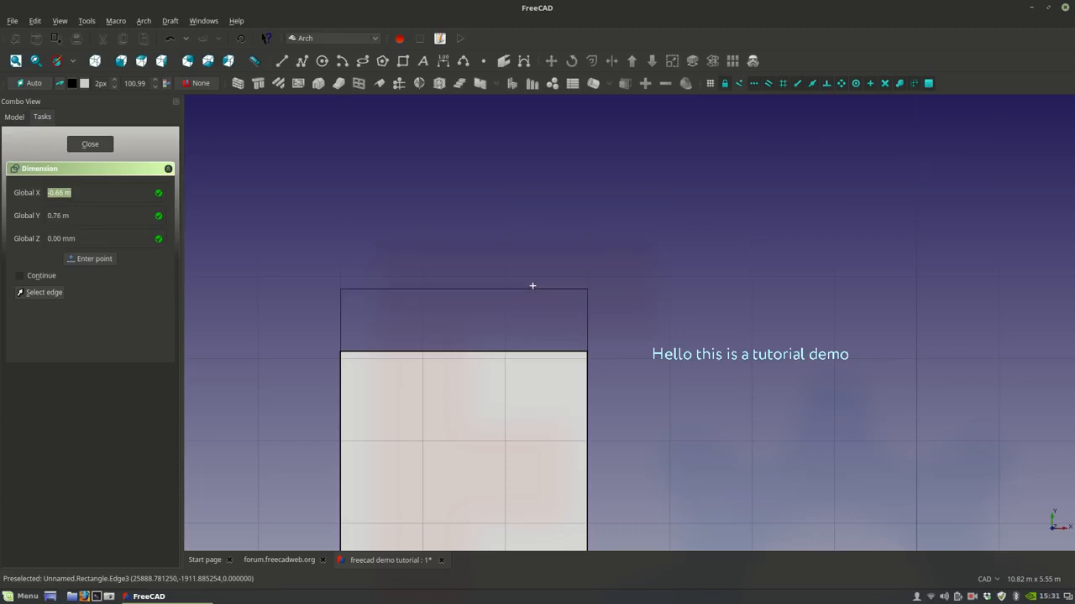
click(532, 277)
scroll(499, 336, up, 4)
middle_drag(499, 336, 509, 298)
scroll(508, 298, down, 2)
scroll(507, 298, up, 2)
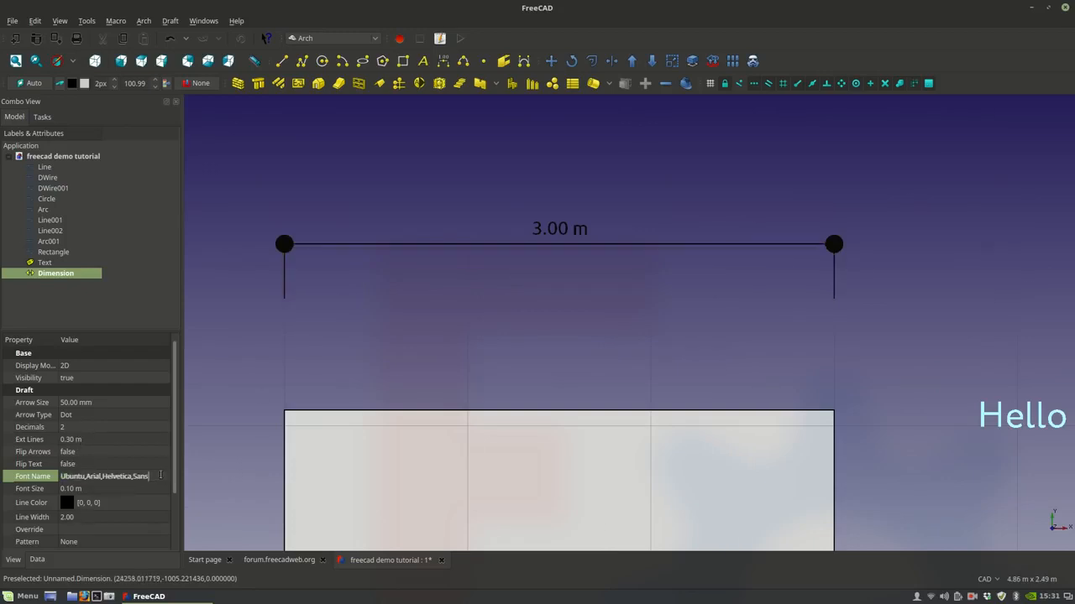
- Set the dimension's font name to ubuntu and its font size to 0.10 m
text(ubuntu)
click(110, 488)
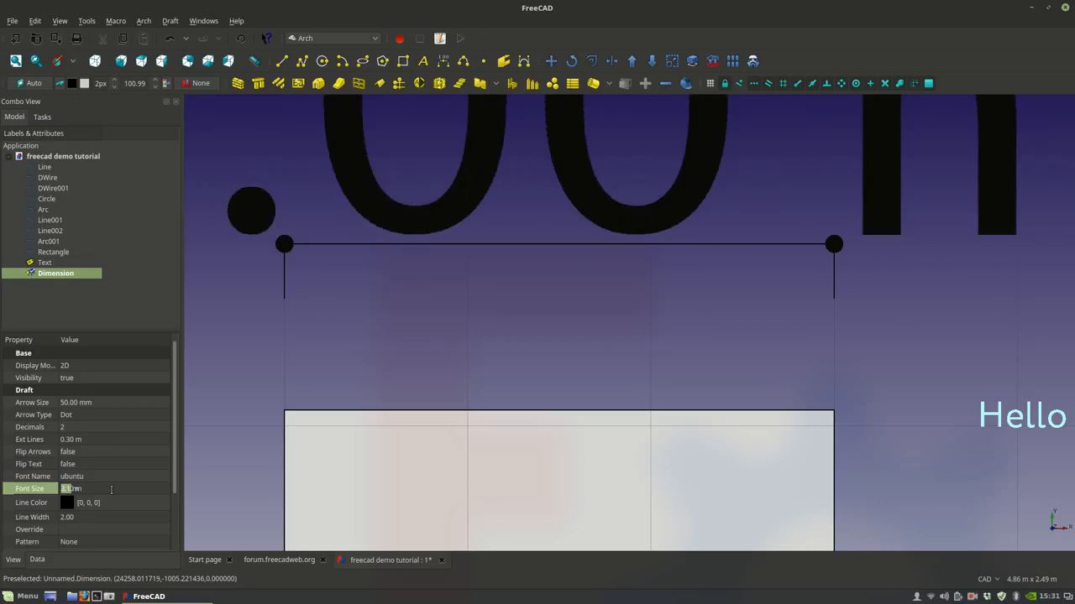
scroll(112, 490, down, 2)
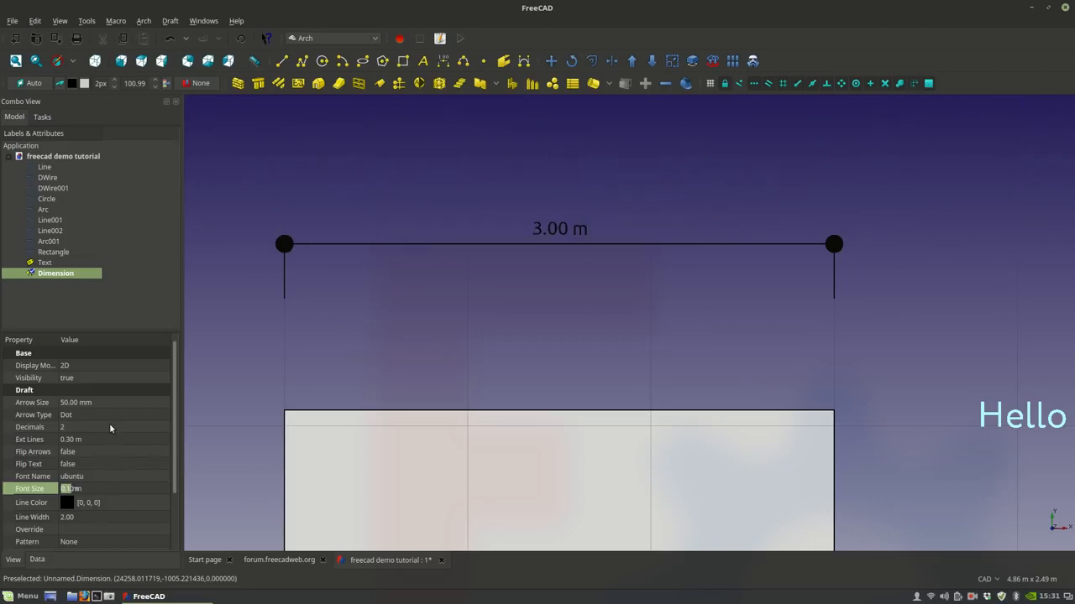
- Change the dimension's line color to the light teal custom color with RGB values 142, 214, 214
click(106, 501)
click(104, 509)
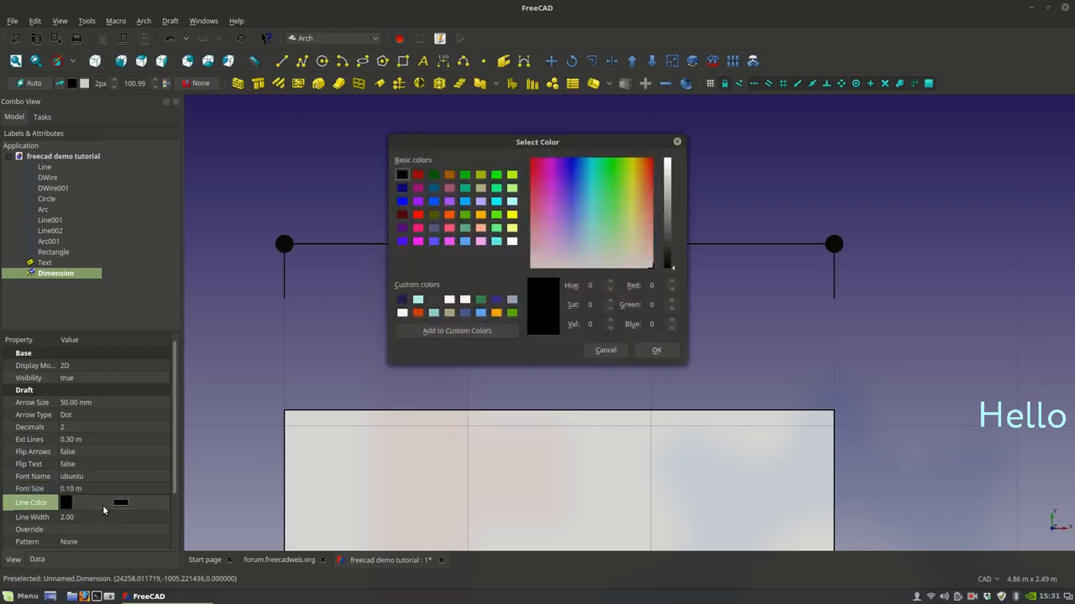
click(433, 313)
click(656, 351)
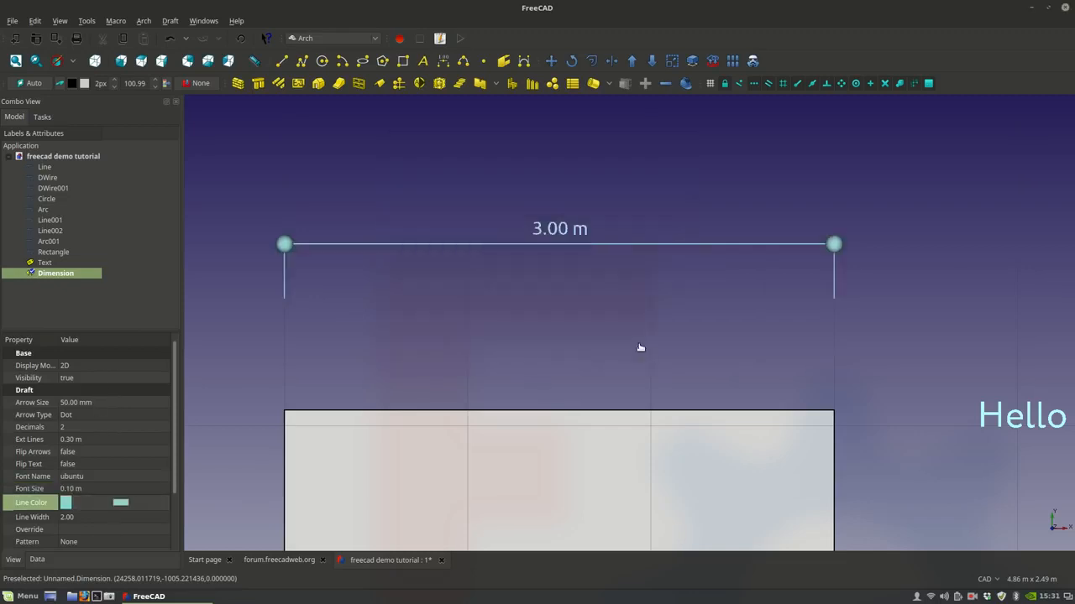
click(638, 349)
click(576, 244)
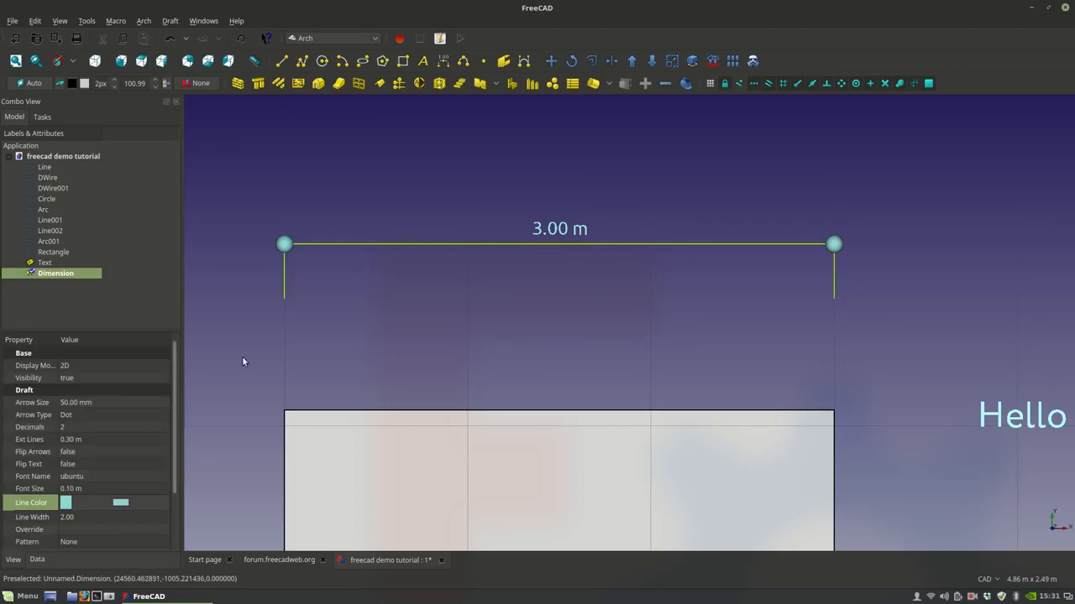
- Set the dimension's line width to 1.00 and deselect the dimension
click(110, 518)
click(379, 336)
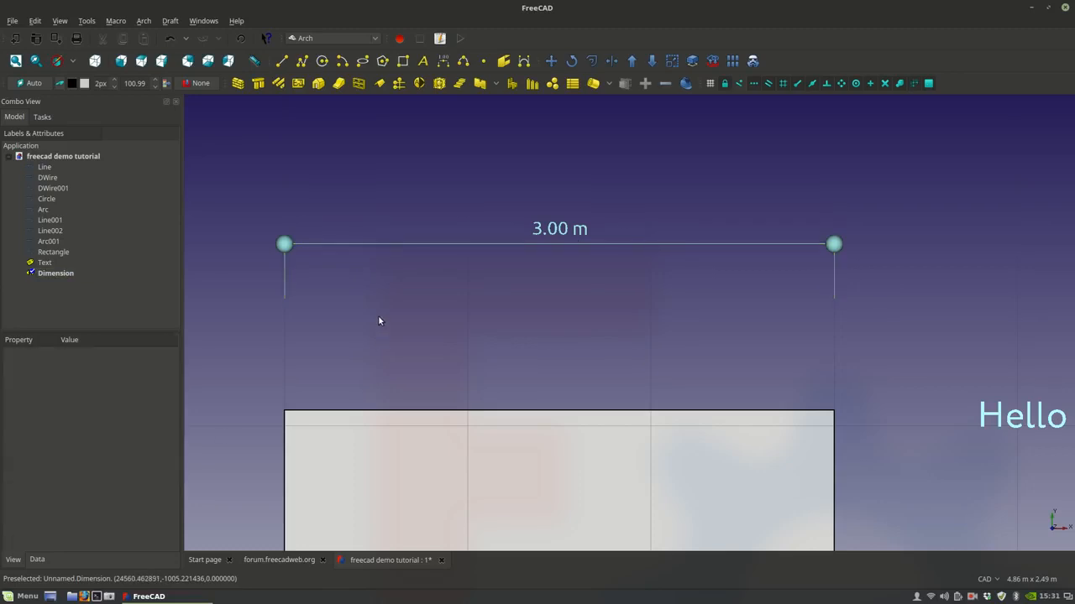
scroll(376, 322, down, 2)
middle_drag(376, 322, 389, 262)
- Reduce the dimension's arrow size to 33.00 mm and set its arrow type to Tick
click(402, 207)
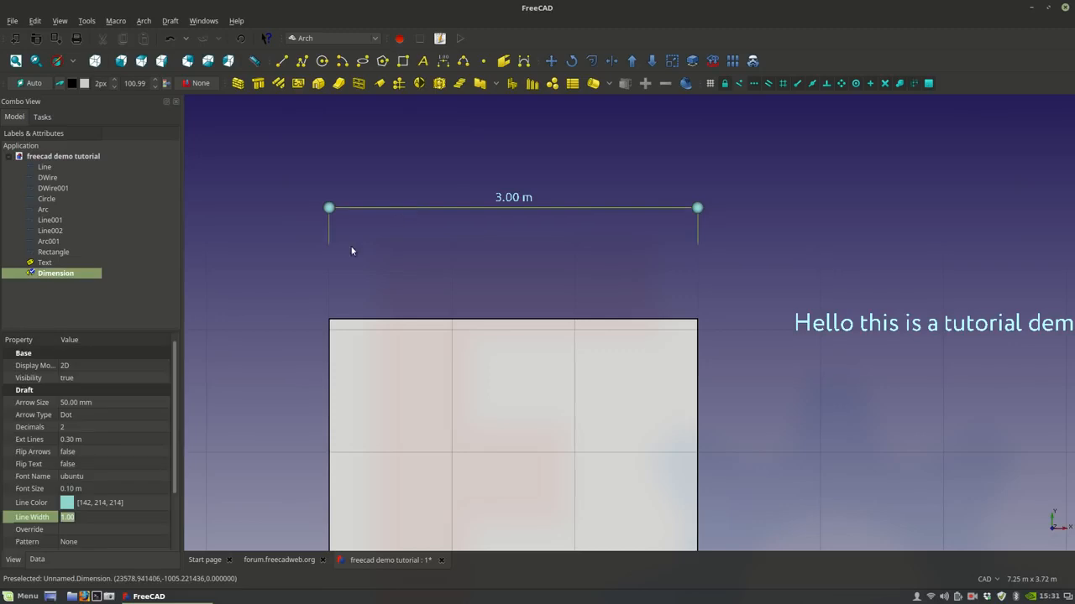
click(76, 404)
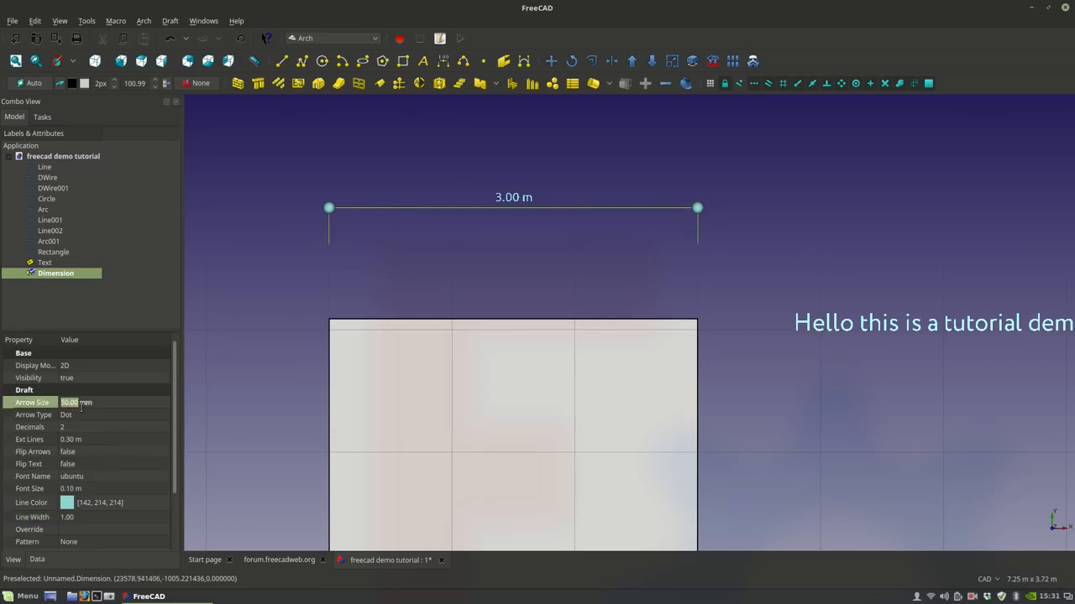
scroll(82, 408, down, 17)
click(76, 414)
click(74, 414)
click(73, 444)
click(88, 419)
click(85, 428)
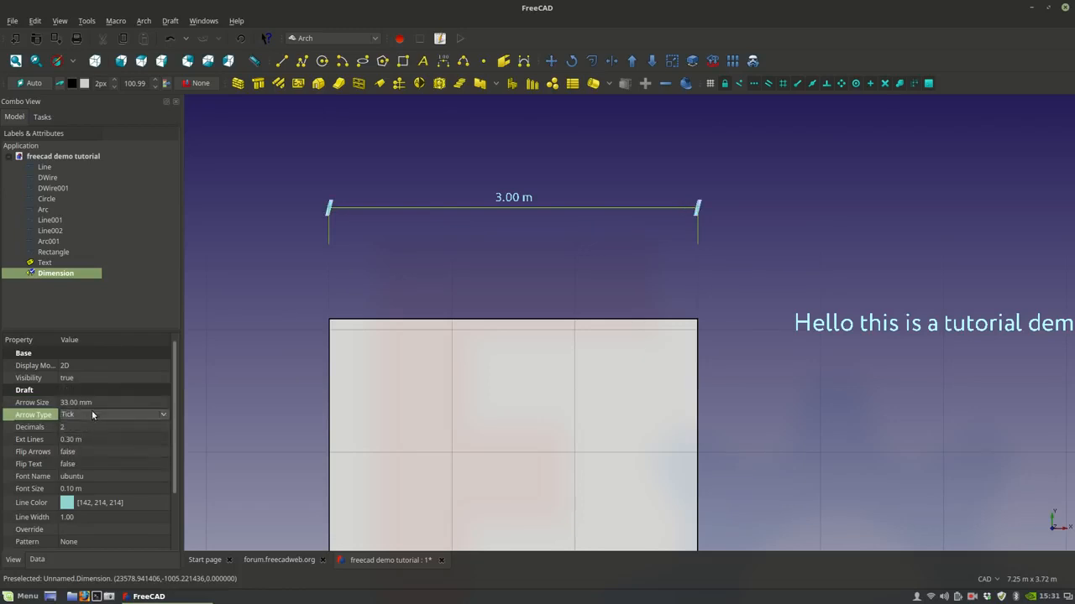
click(95, 413)
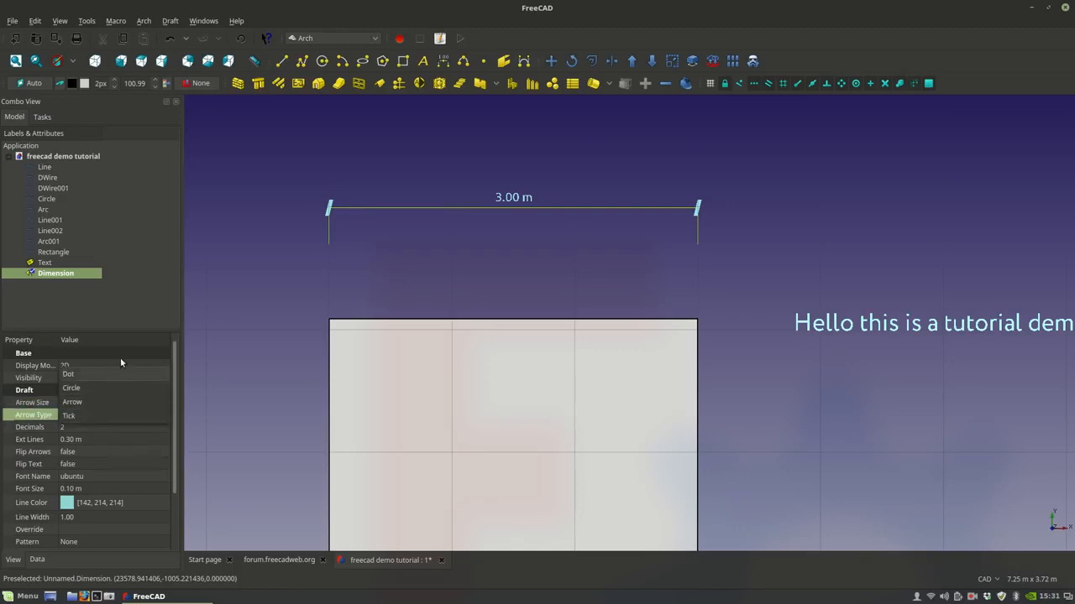
- Try the dimension's Flip Arrows option and set it back to false
click(101, 455)
click(97, 452)
click(96, 451)
click(92, 454)
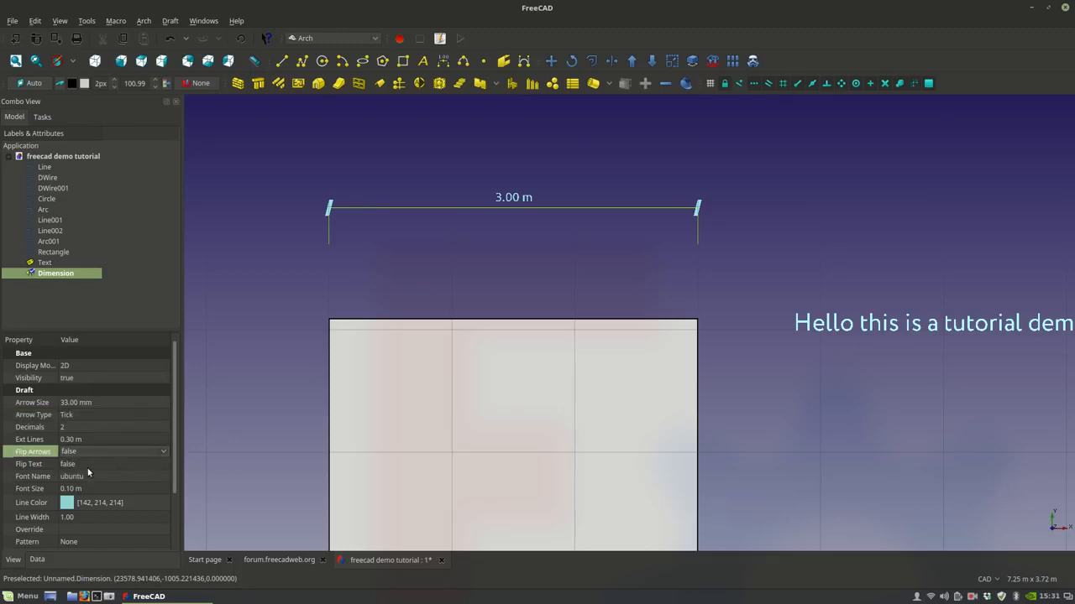
- Try the dimension's Flip Text option by setting it to true and back to false
click(85, 463)
click(84, 465)
click(81, 483)
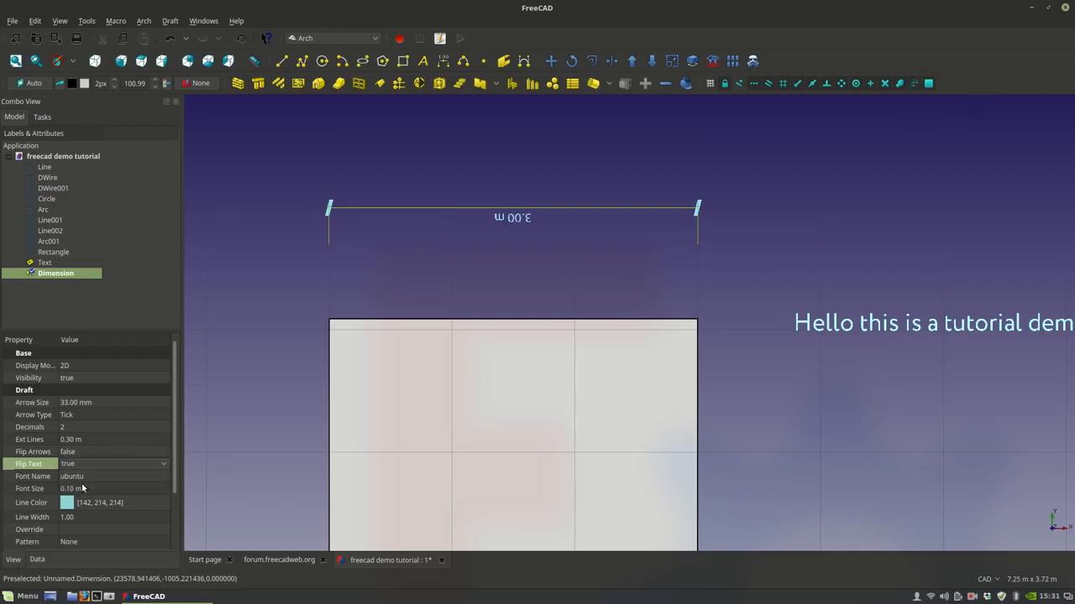
click(88, 463)
click(90, 453)
- Try hiding the dimension's unit with Show Unit and set the option back to true
scroll(173, 520, down, 2)
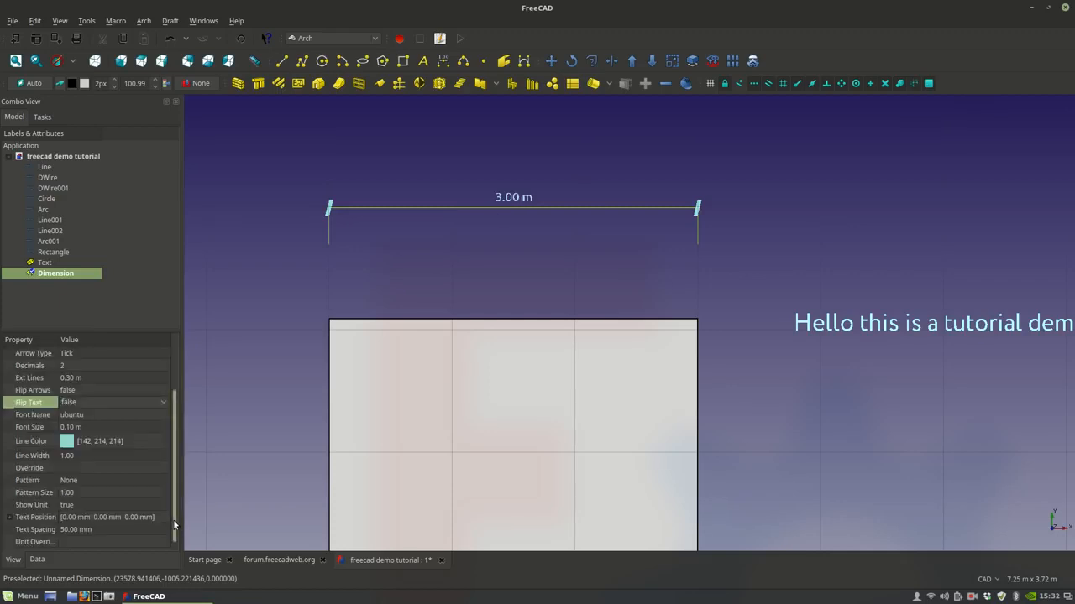
click(97, 504)
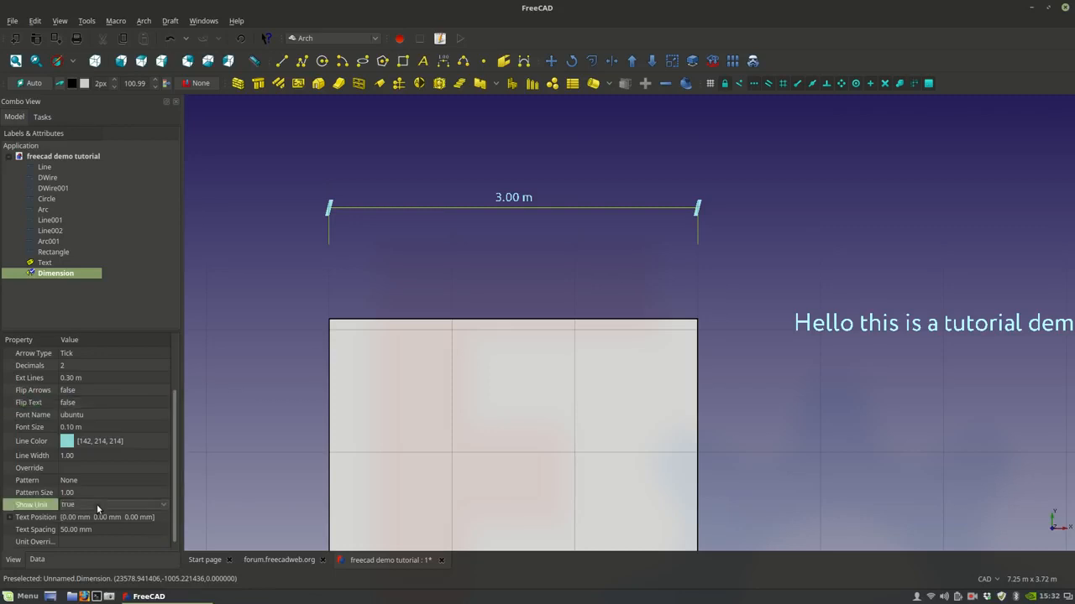
click(97, 504)
click(98, 496)
click(97, 504)
click(94, 518)
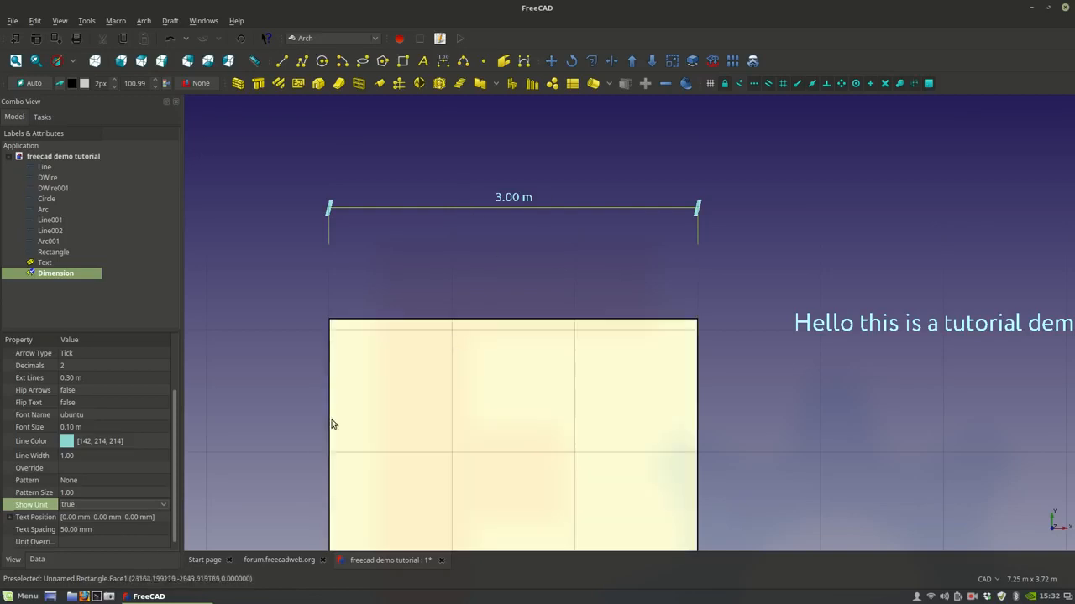
- Review the dimension's data properties, including its start, end and distance, and deselect it
click(37, 561)
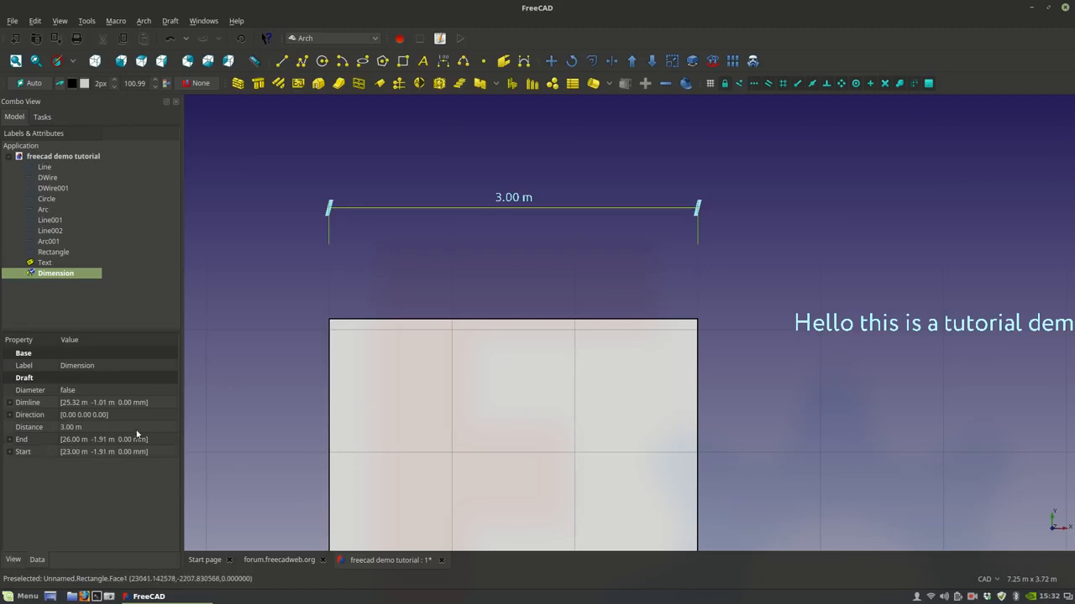
click(490, 266)
scroll(490, 266, down, 5)
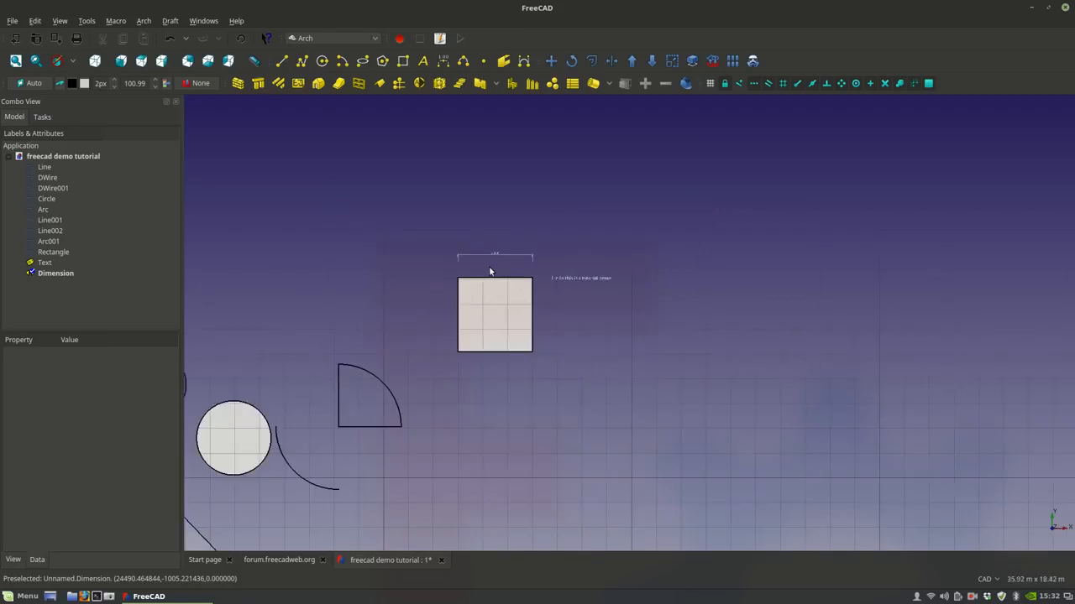
middle_drag(452, 300, 573, 293)
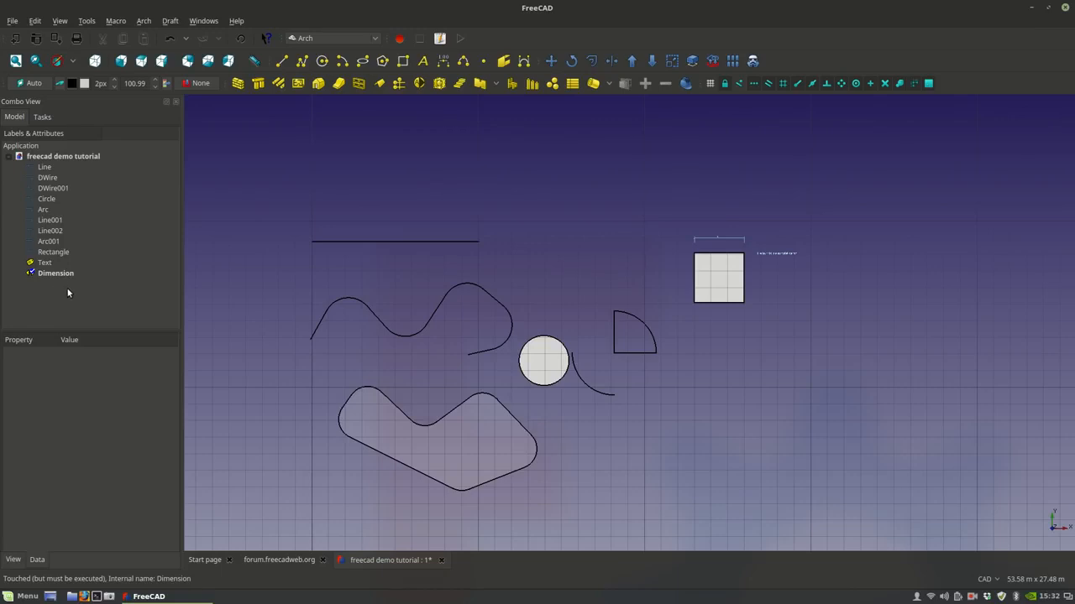
- Select all objects of the demo document from Line through Dimension and delete them
drag(66, 296, 49, 171)
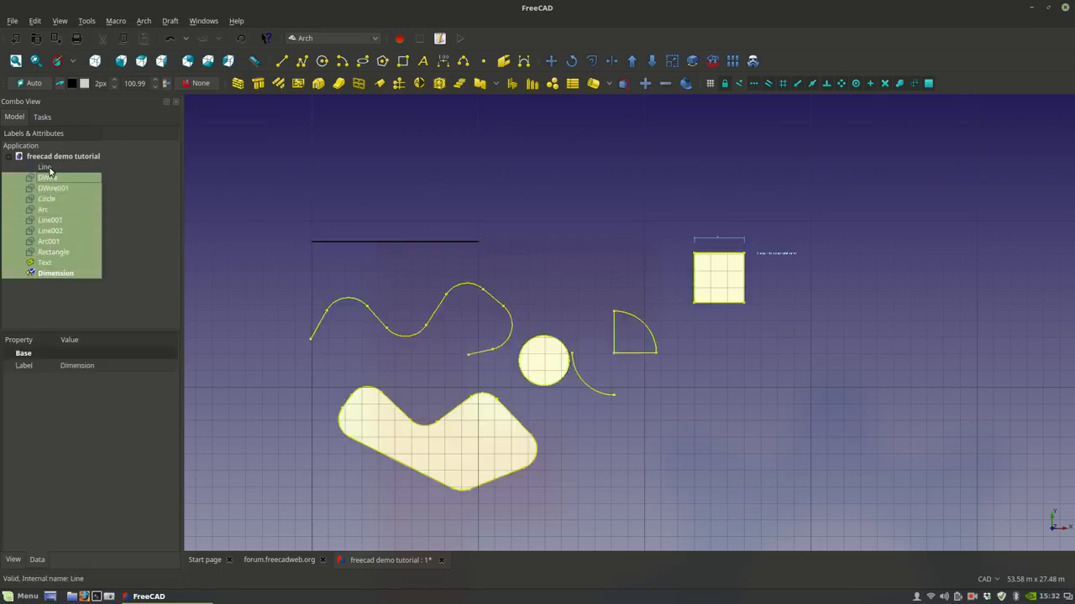
click(79, 303)
drag(72, 286, 52, 165)
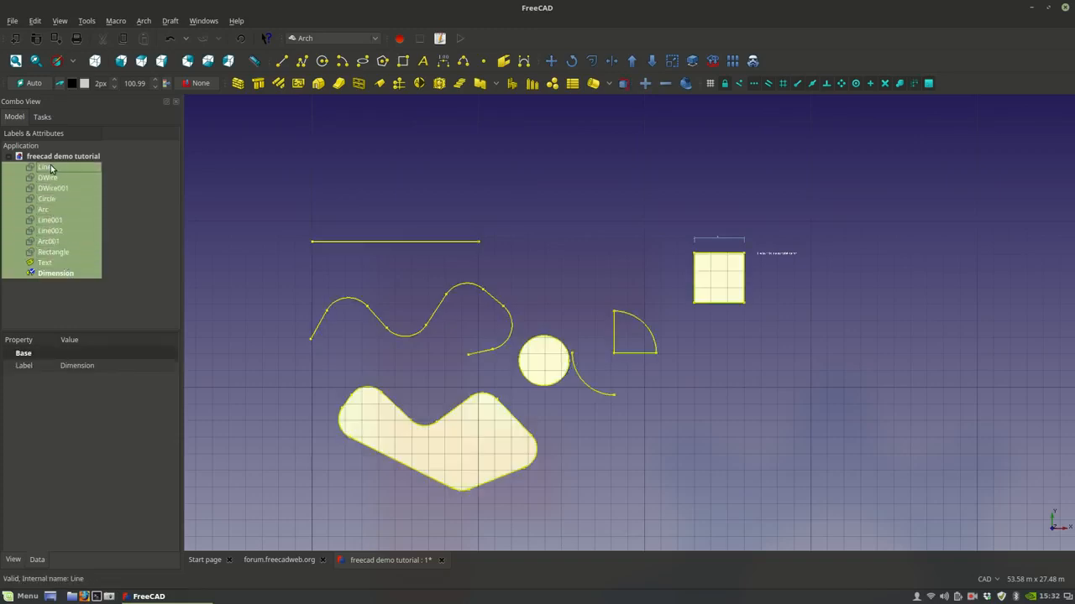
right_click(52, 169)
click(95, 316)
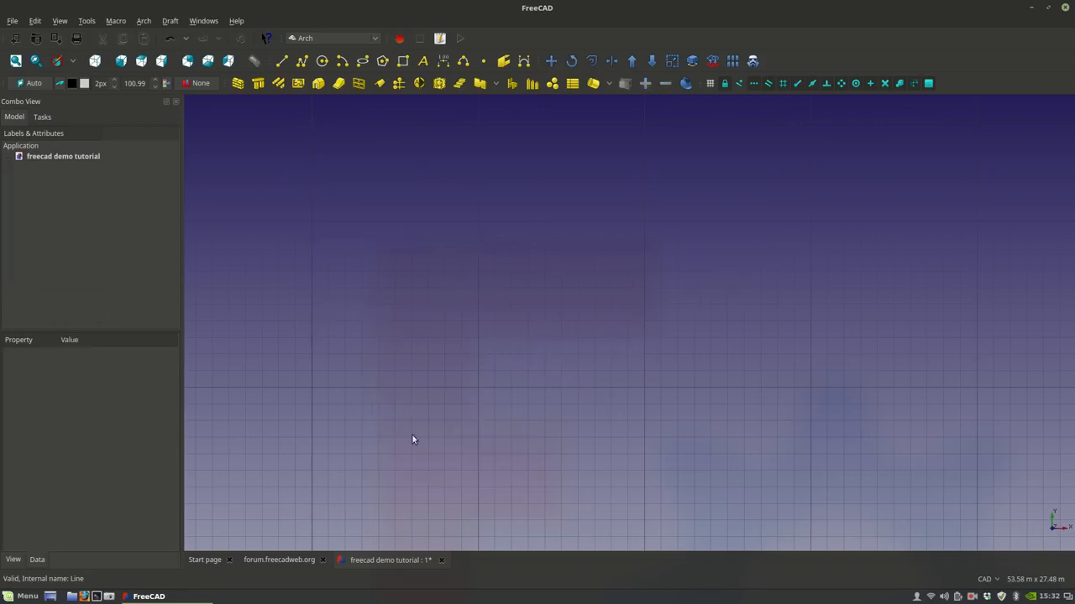
scroll(412, 339, down, 4)
middle_drag(413, 338, 591, 259)
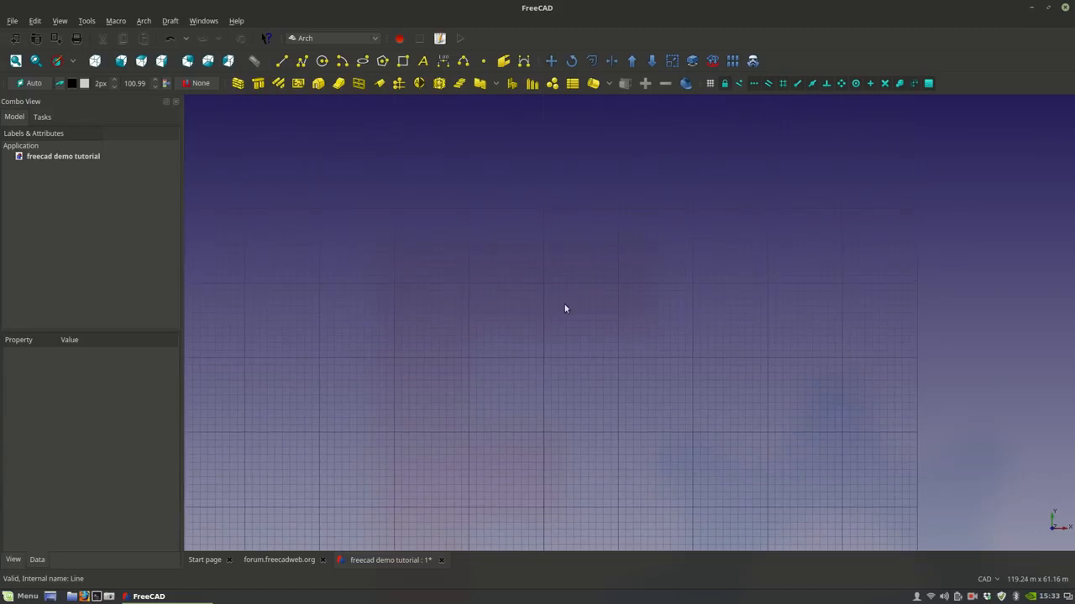
click(972, 596)
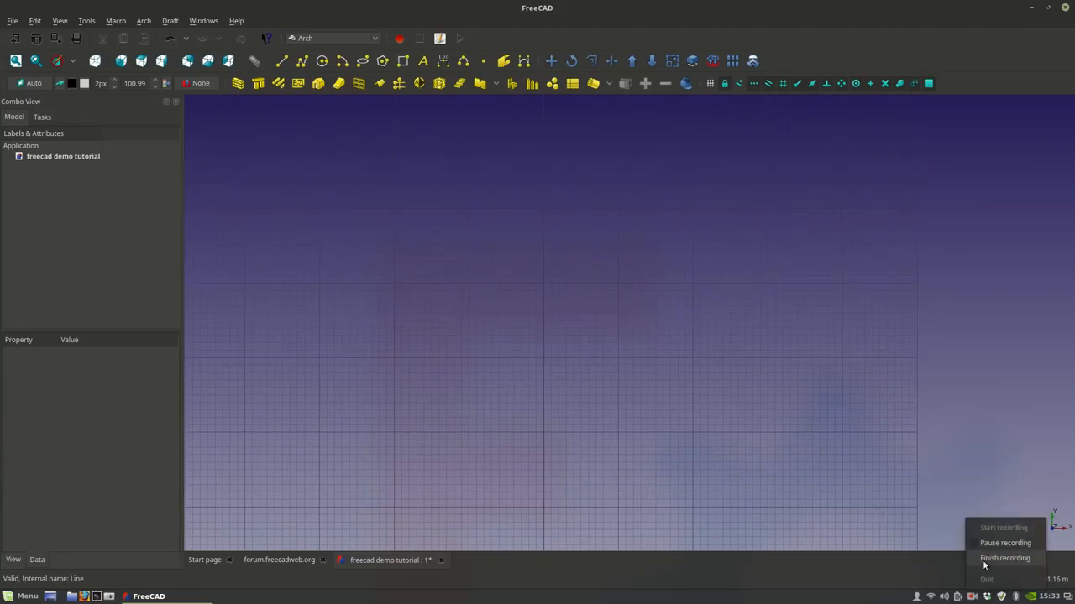
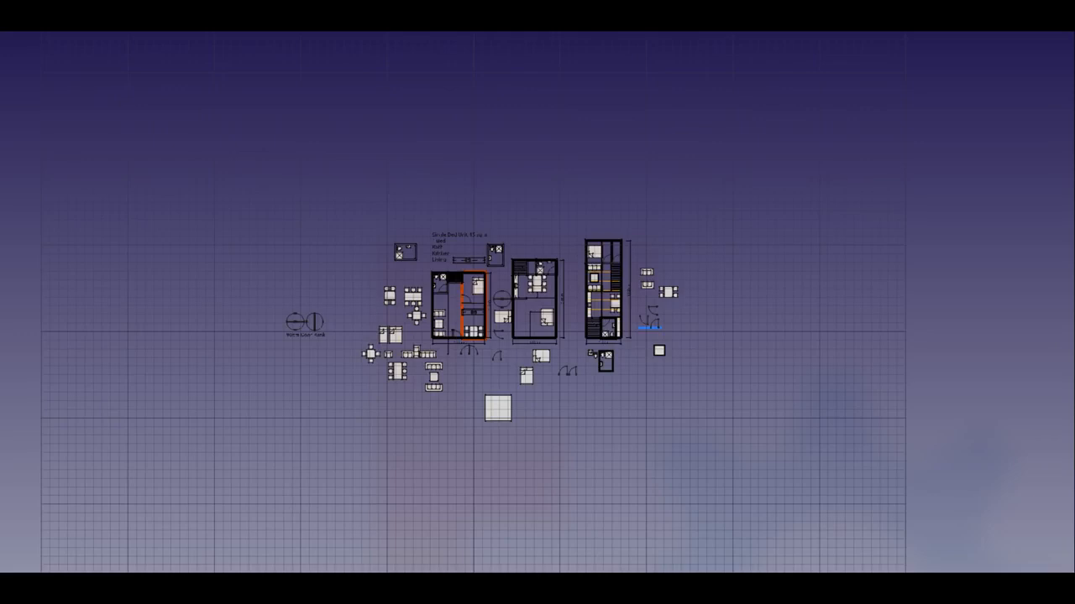
- View the full-screen images of the floor plan's design stages and leave full-screen display
scroll(537, 231, down, 4)
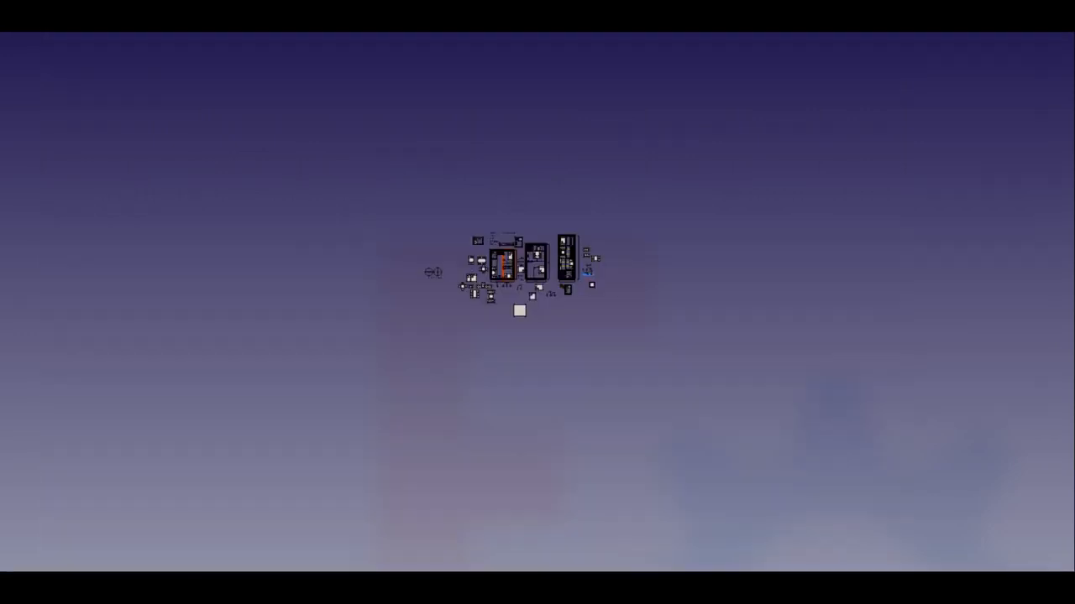
scroll(508, 246, up, 2)
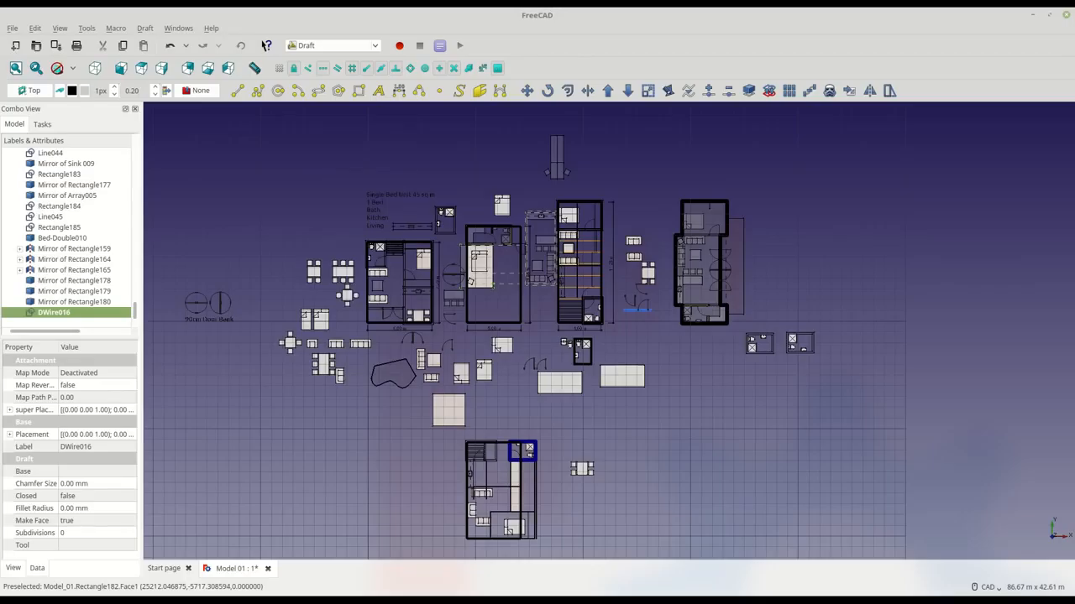
scroll(460, 257, up, 4)
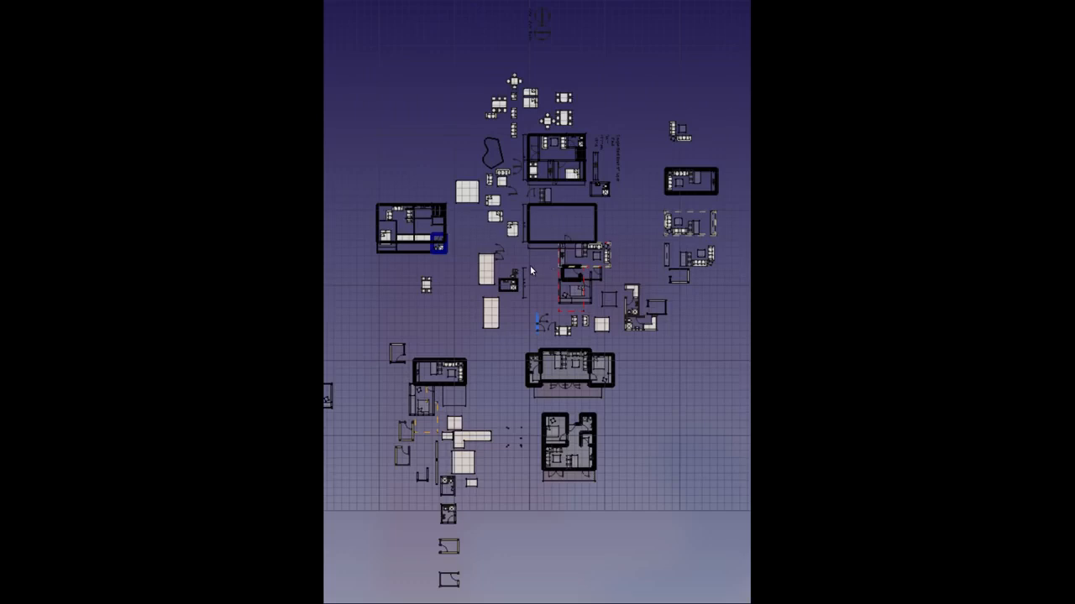
key(Escape)
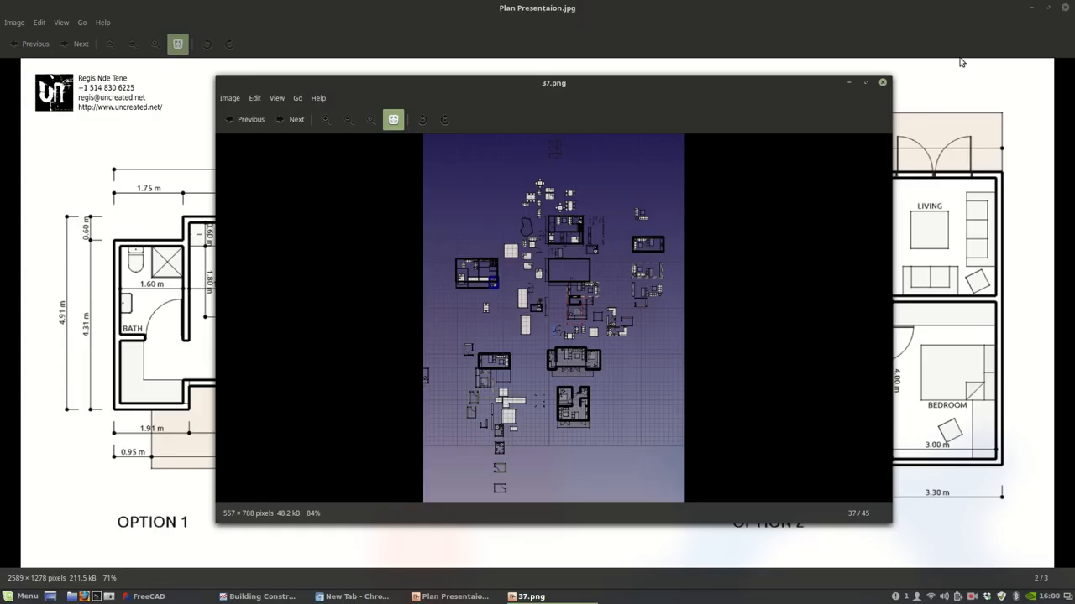
- Minimize both image viewer windows to return to FreeCAD and examine the two floor plans in Model 01
click(1032, 9)
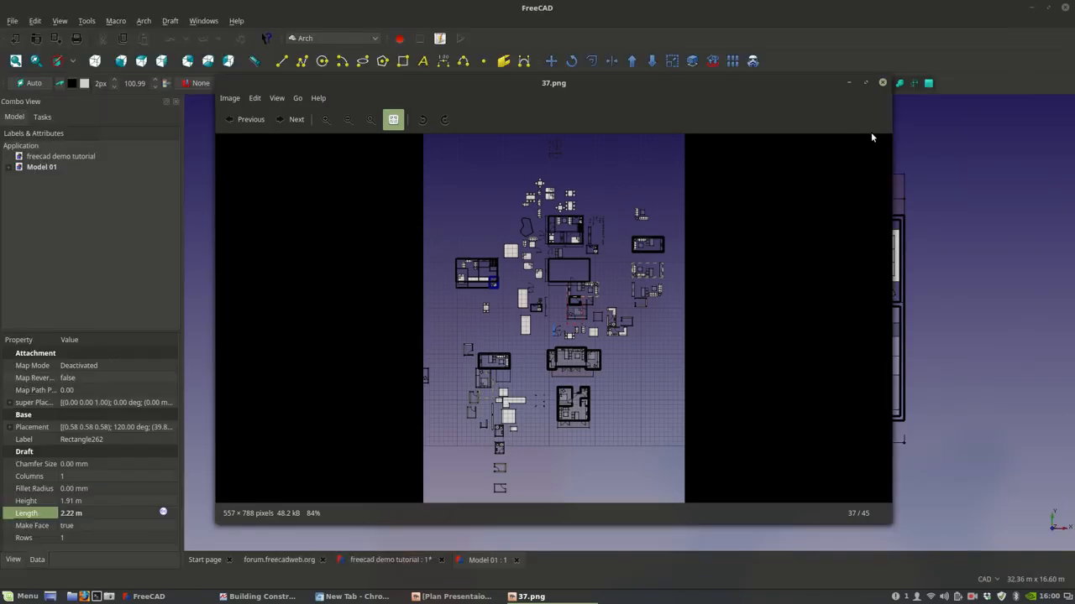
click(848, 83)
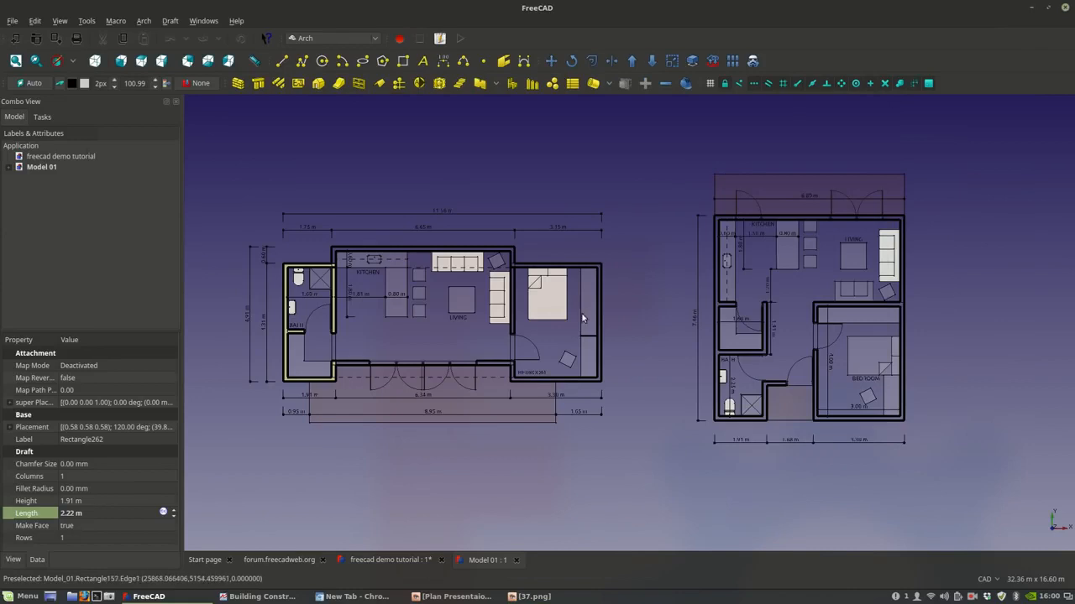
scroll(331, 381, up, 5)
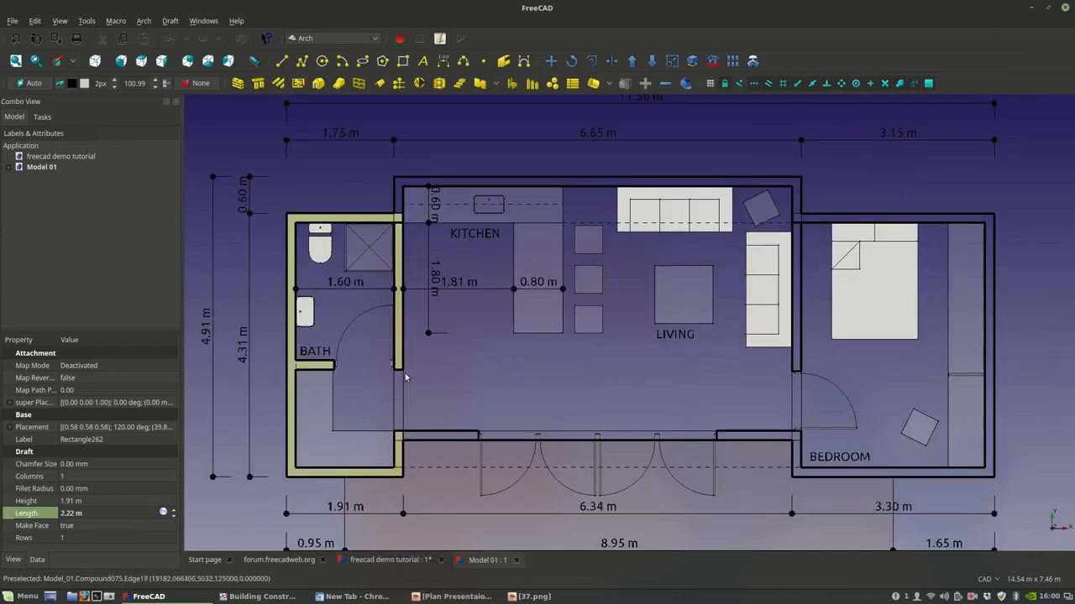
scroll(351, 345, down, 3)
middle_drag(565, 352, 396, 367)
middle_drag(688, 378, 458, 379)
mouse_move(809, 388)
middle_down()
mouse_move(645, 396)
mouse_move(594, 380)
mouse_move(647, 427)
middle_up()
- Glance at the freecad demo tutorial document, return to Model 01, and briefly bring up the Building Construction Illustrated PDF
click(399, 560)
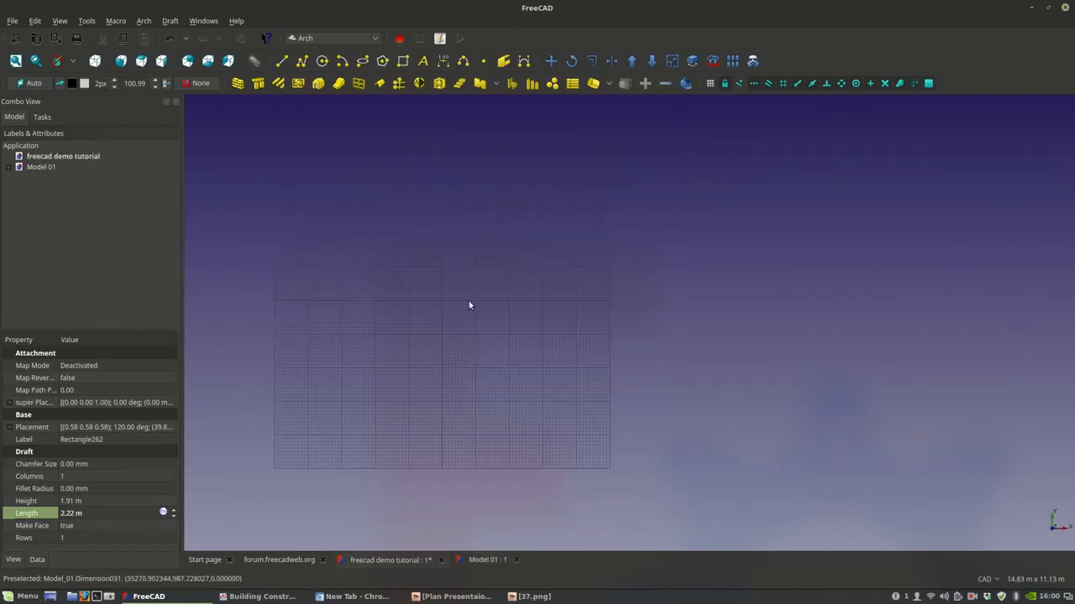
click(480, 560)
key(alt+Tab)
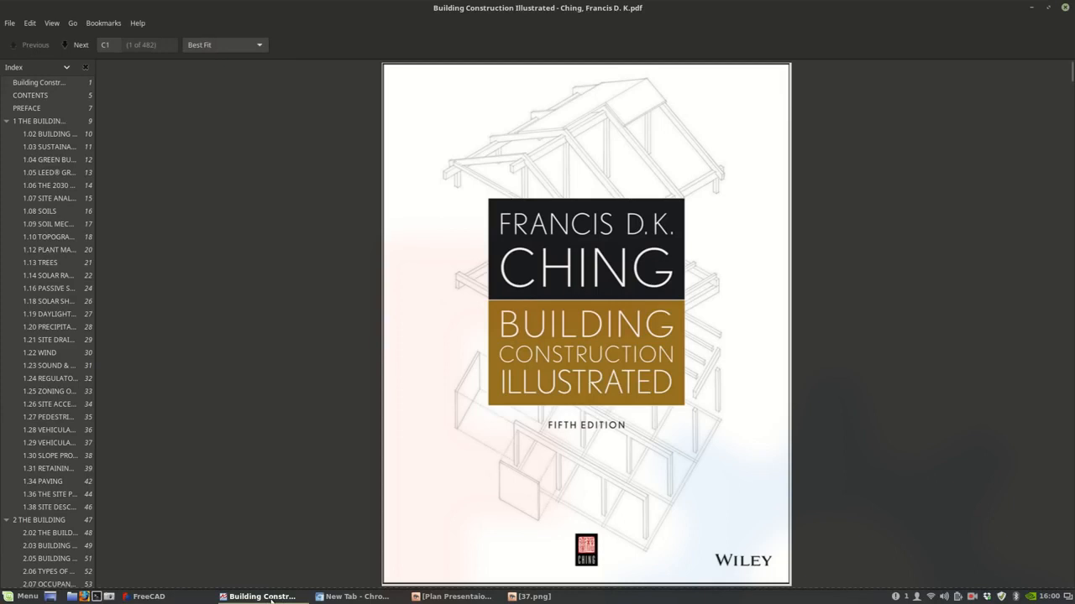
mouse_move(270, 600)
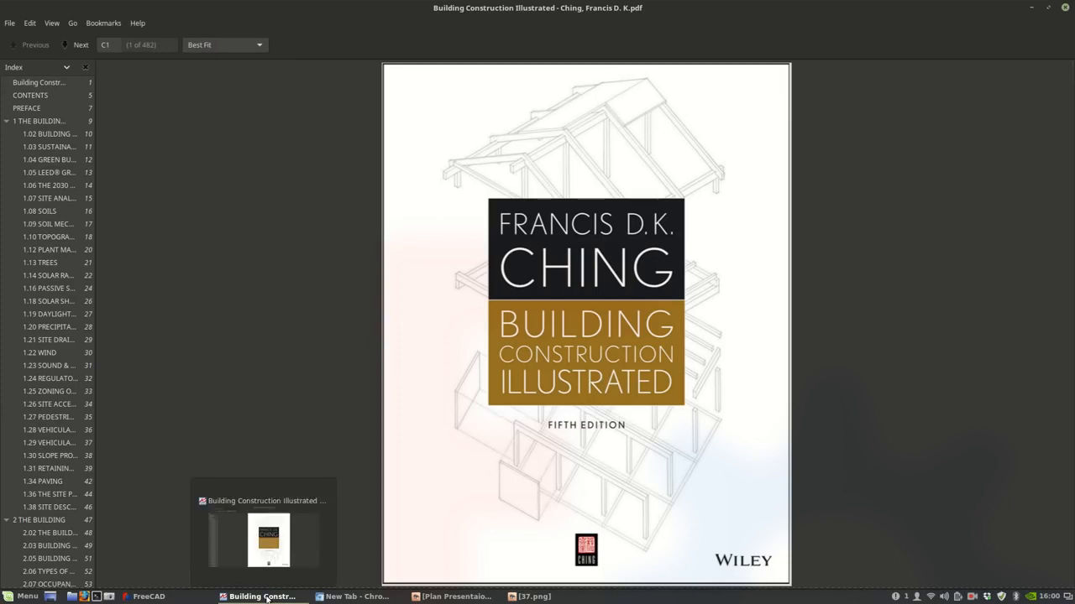
click(266, 597)
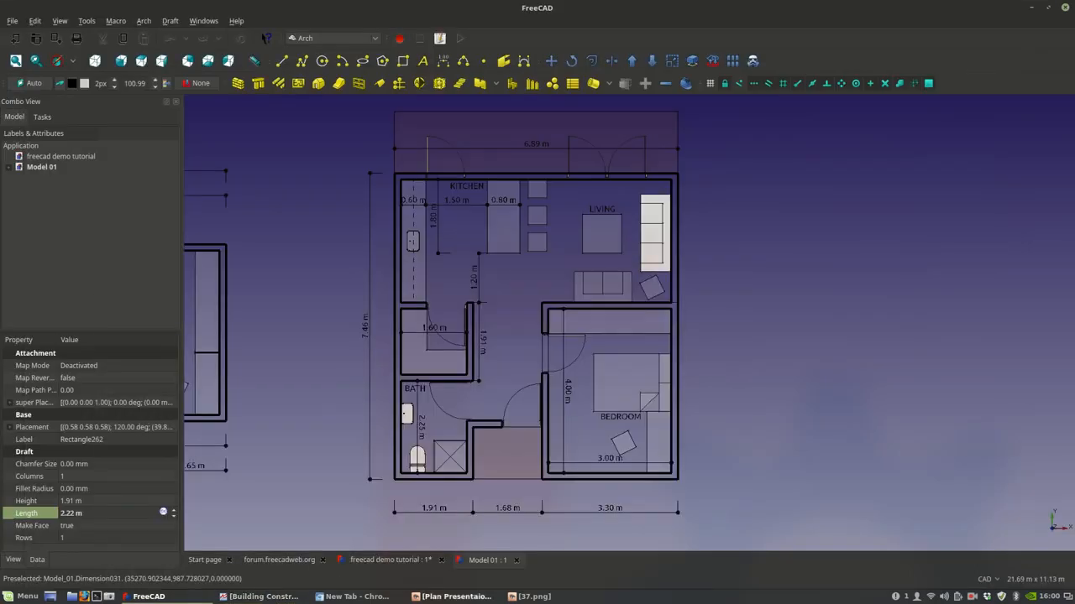
- Switch to the freecad demo tutorial document and examine both floor plan options in the Plan Presentaion.jpg image
click(391, 563)
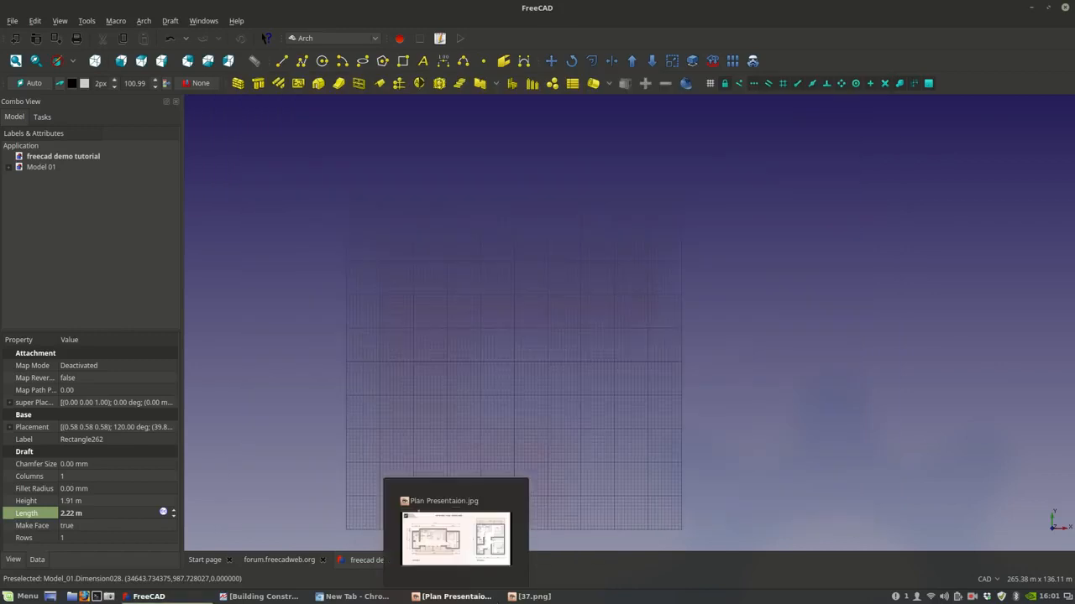
click(454, 597)
scroll(403, 126, up, 2)
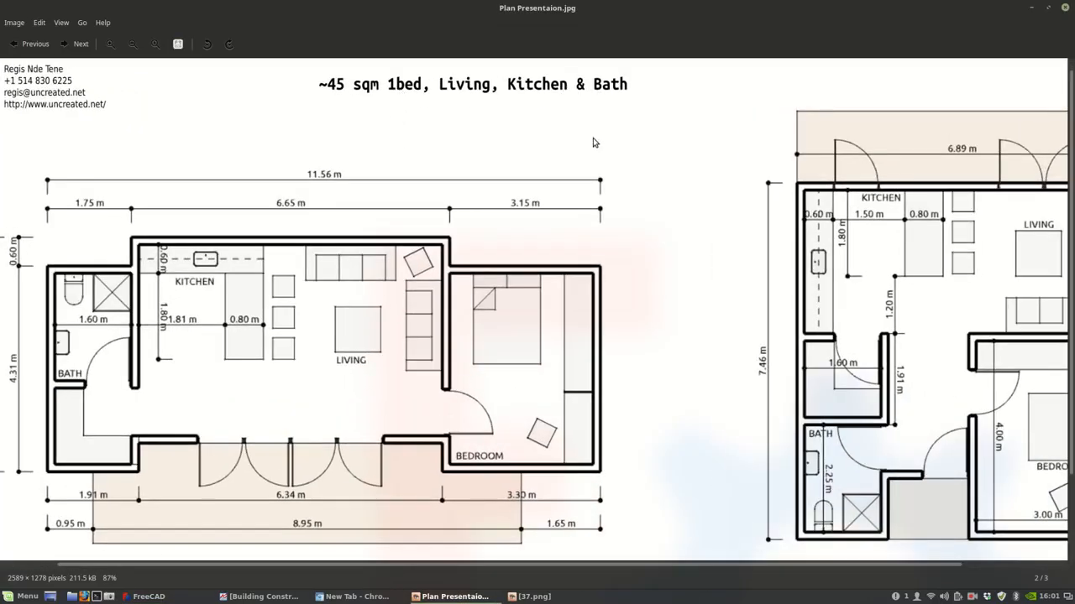
scroll(596, 131, down, 2)
scroll(546, 227, down, 1)
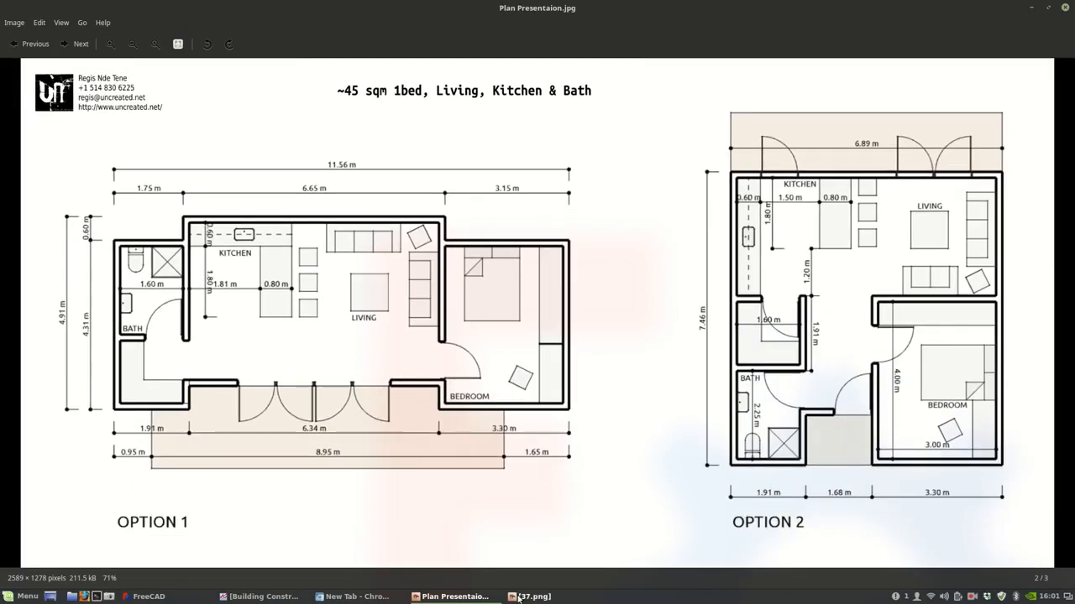
mouse_move(515, 597)
key(alt+Tab)
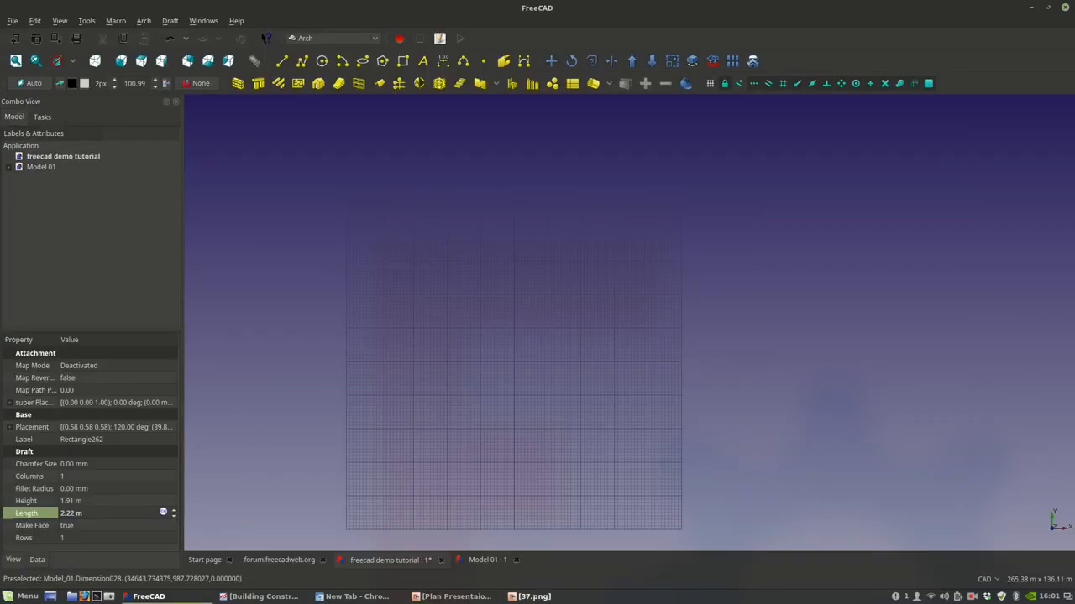
- Browse the design-stage screenshots from 37.png around to 01.png in the image viewer and return to FreeCAD
click(529, 597)
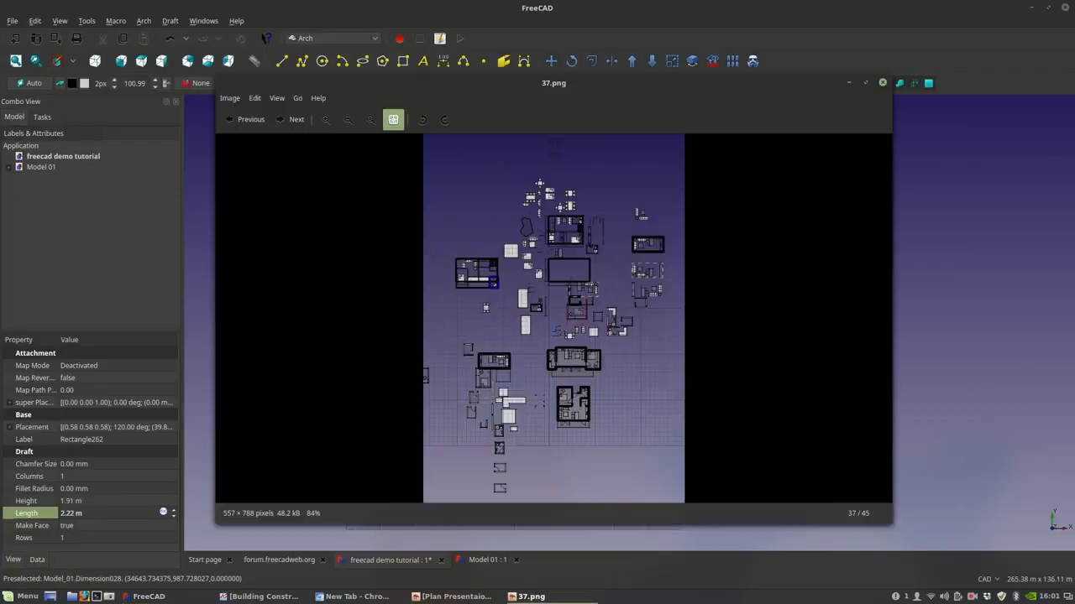
click(250, 120)
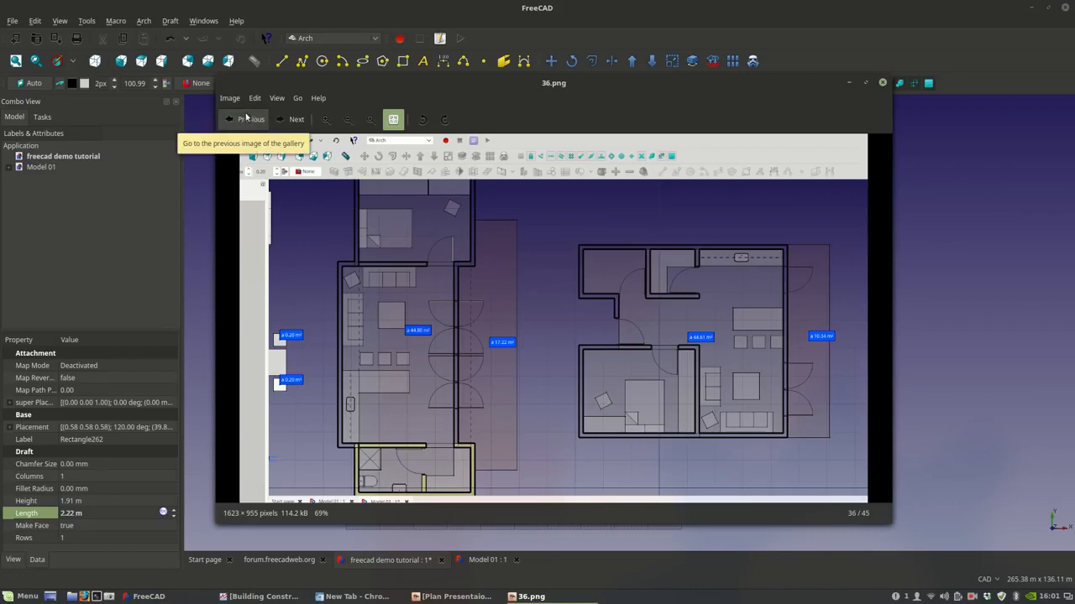
click(301, 119)
click(299, 120)
click(299, 120)
click(298, 120)
click(298, 120)
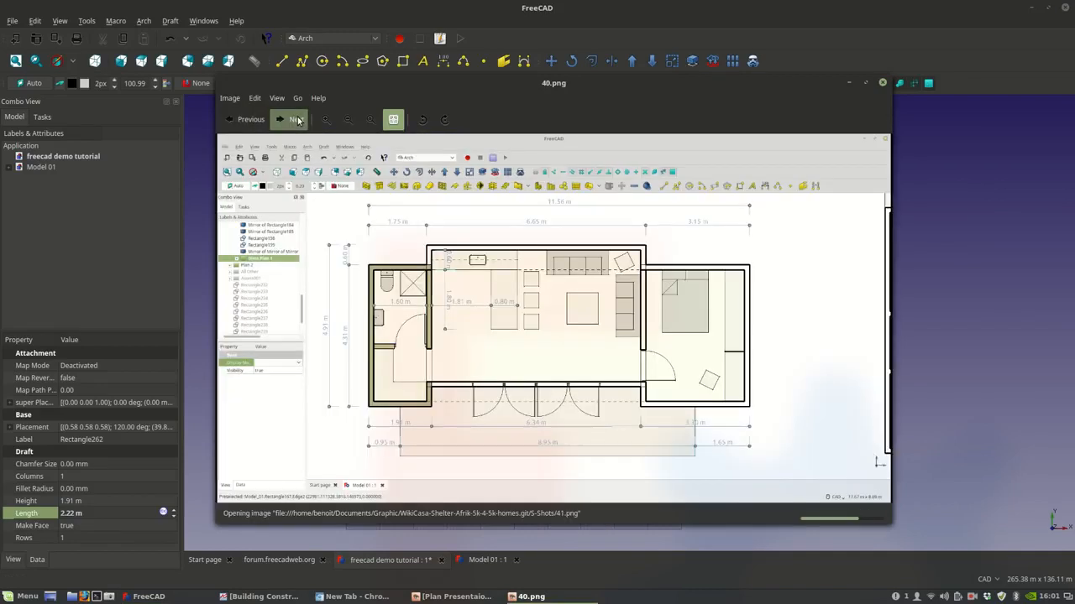
click(298, 120)
click(298, 120)
click(298, 120)
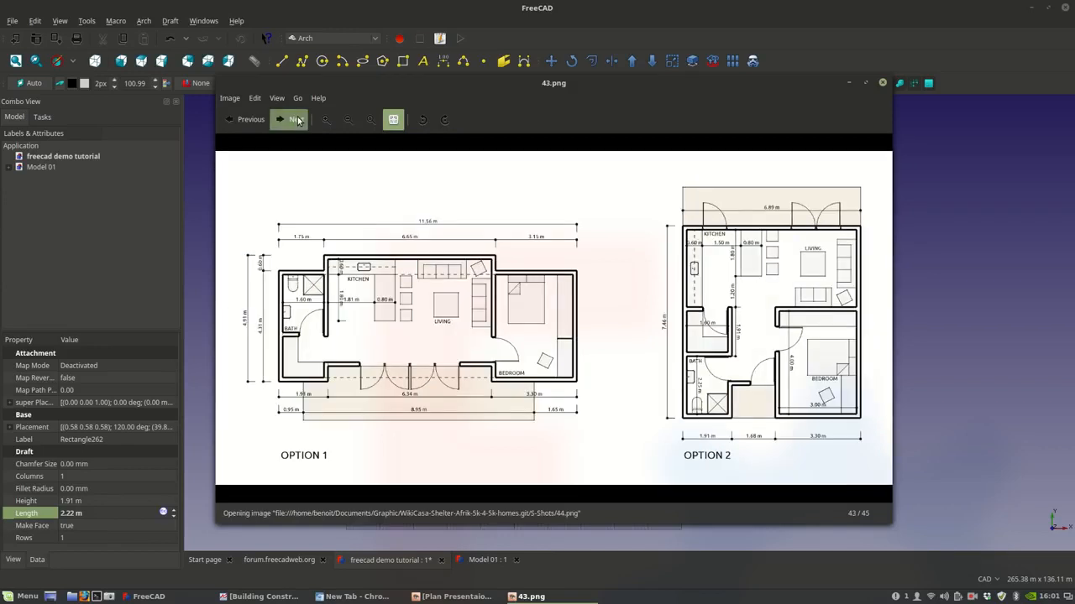
click(298, 120)
click(298, 120)
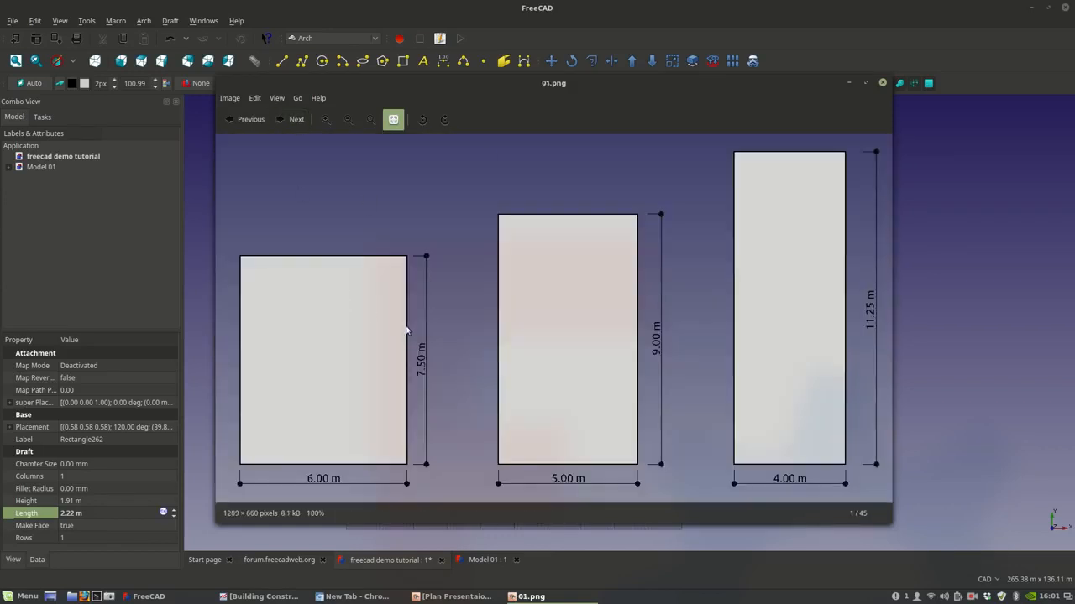
click(498, 15)
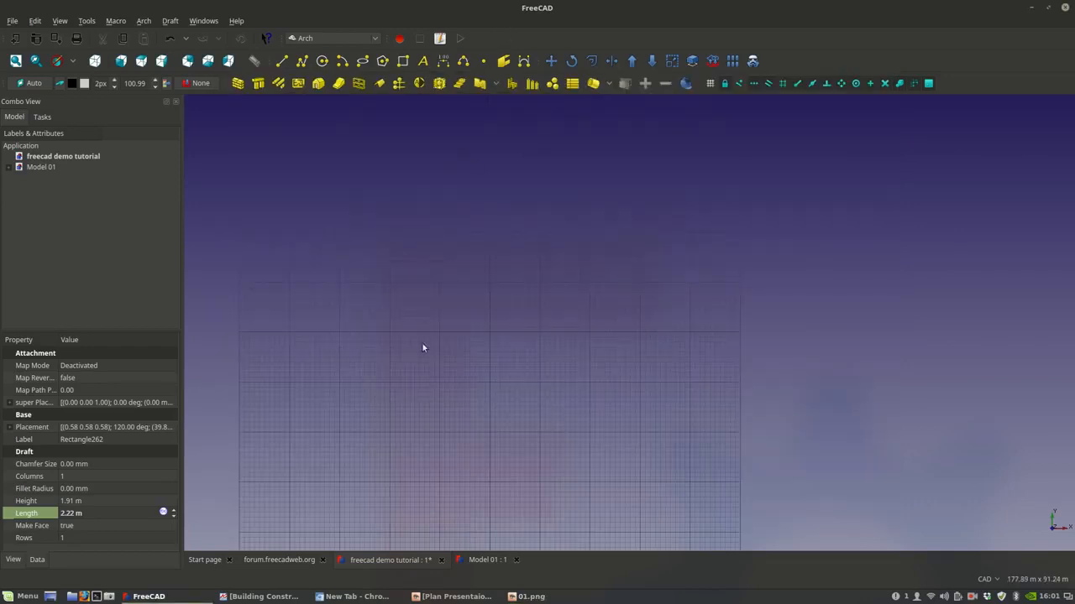
- Draw a filled rectangle about 32 m long and 35 m high on the grid of the demo document
click(403, 65)
click(395, 236)
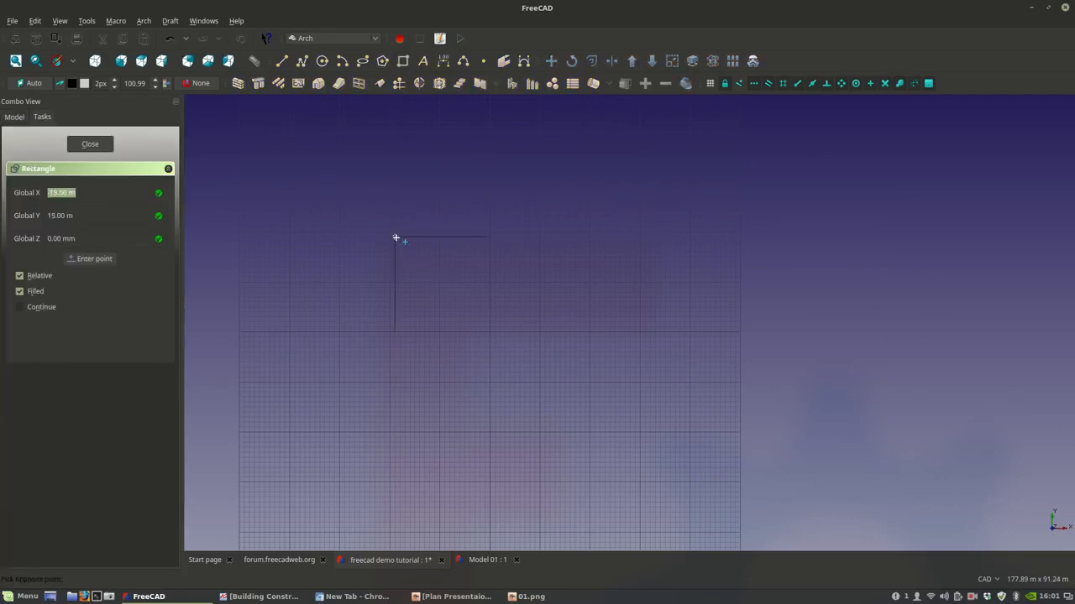
click(555, 411)
scroll(504, 377, up, 2)
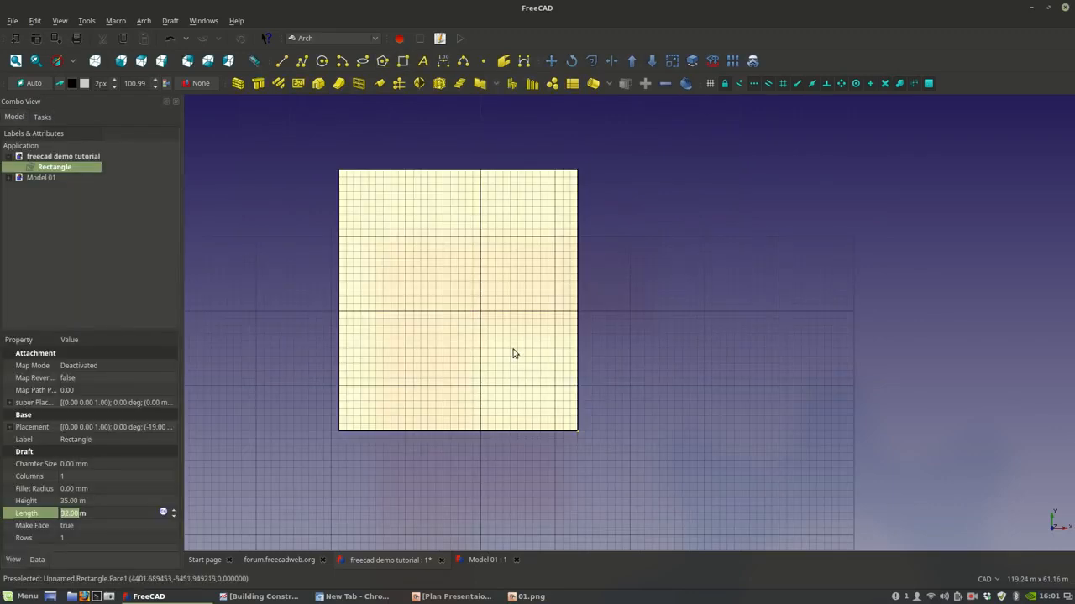
middle_drag(494, 371, 478, 370)
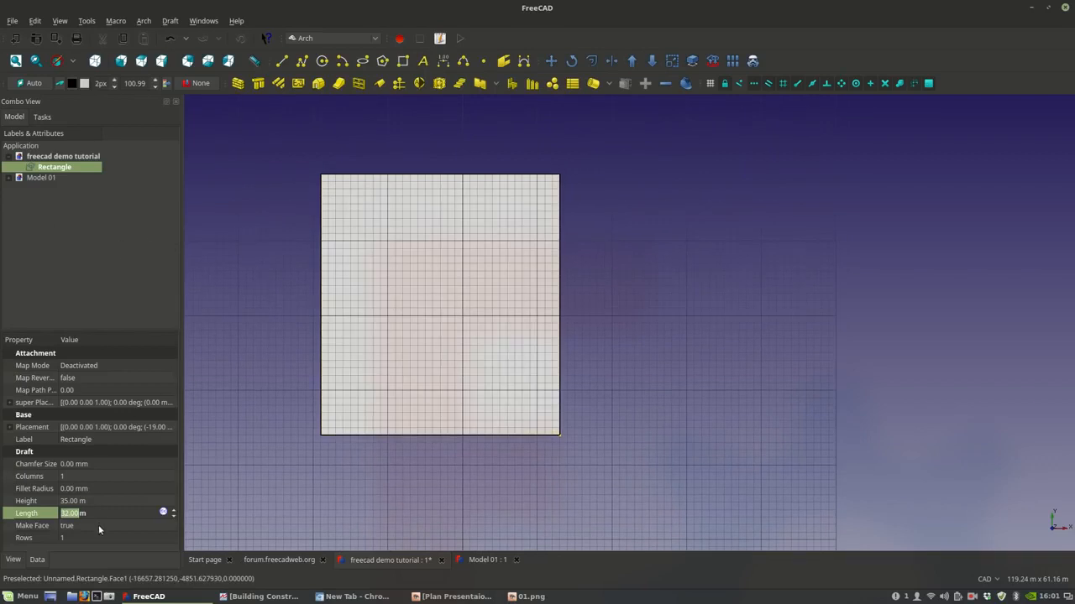
click(661, 246)
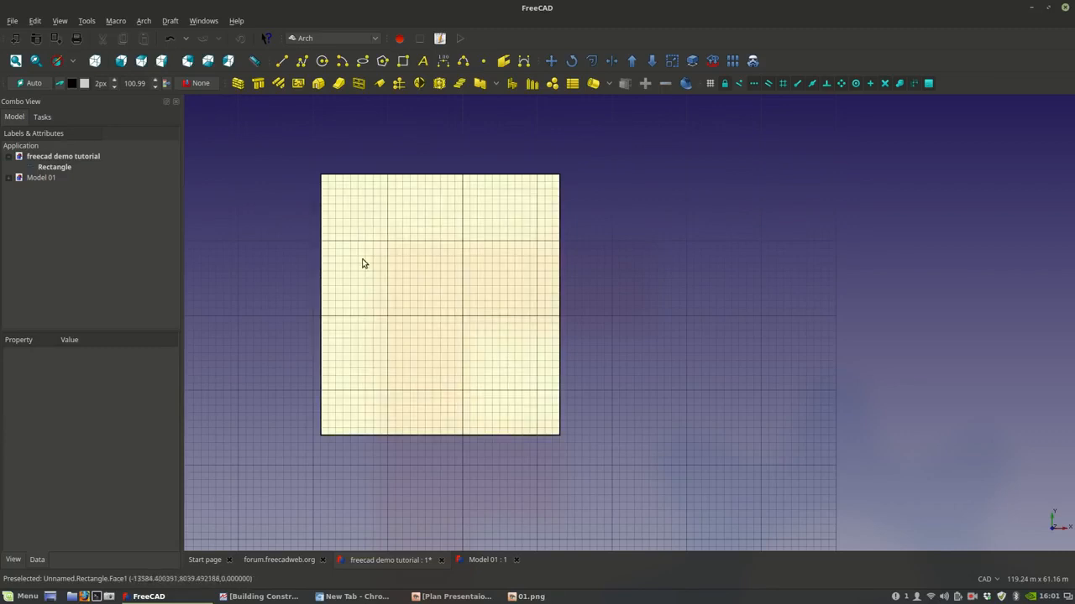
- Check the reference dimensions in 01.png and set the rectangle's height to 6 m and length to 7.5 m
click(529, 596)
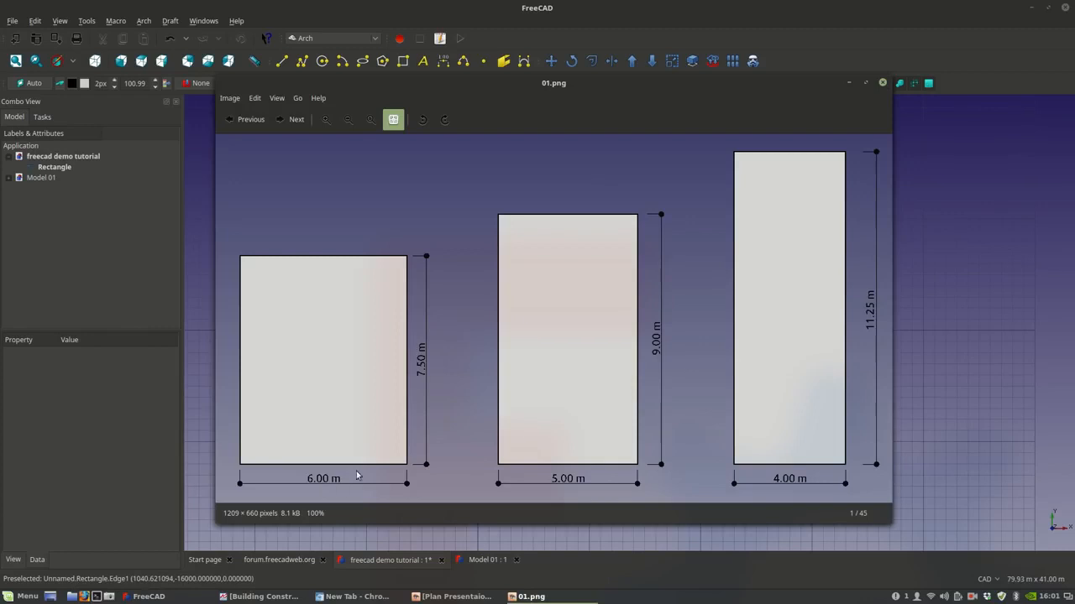
click(531, 597)
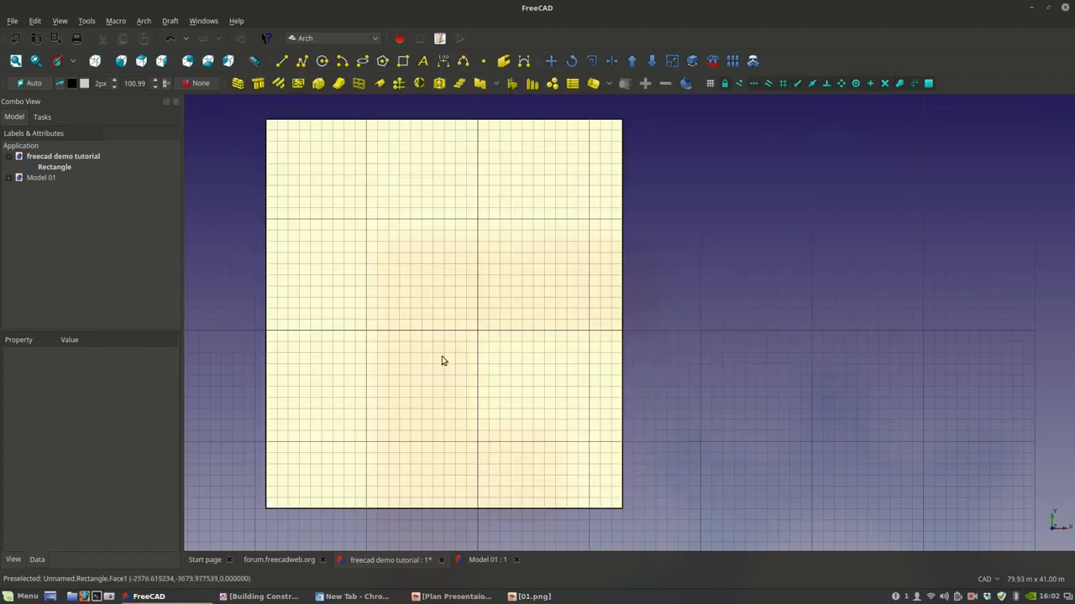
click(404, 309)
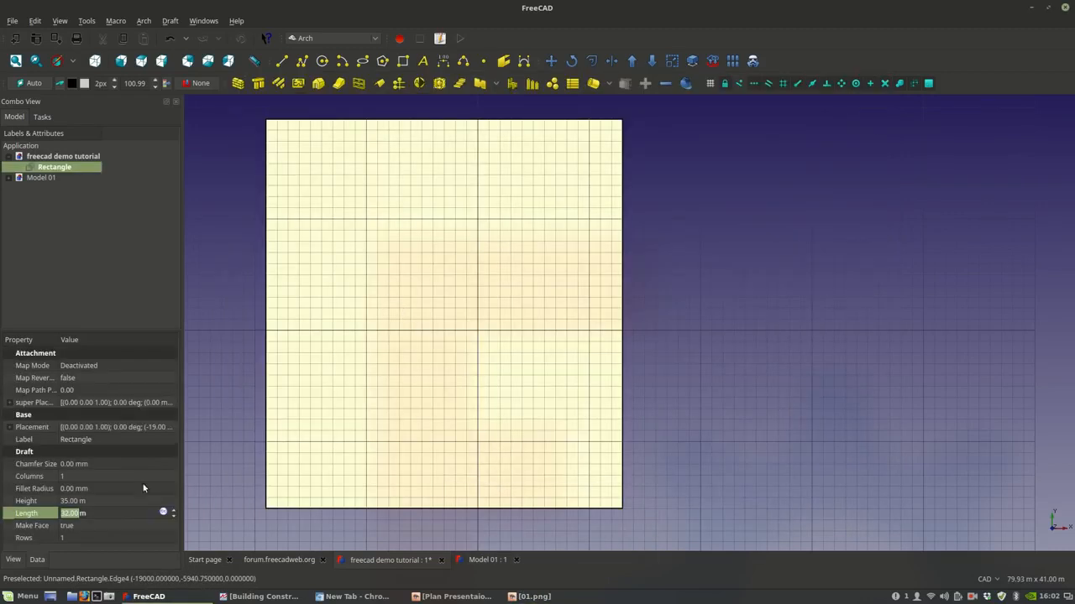
click(68, 501)
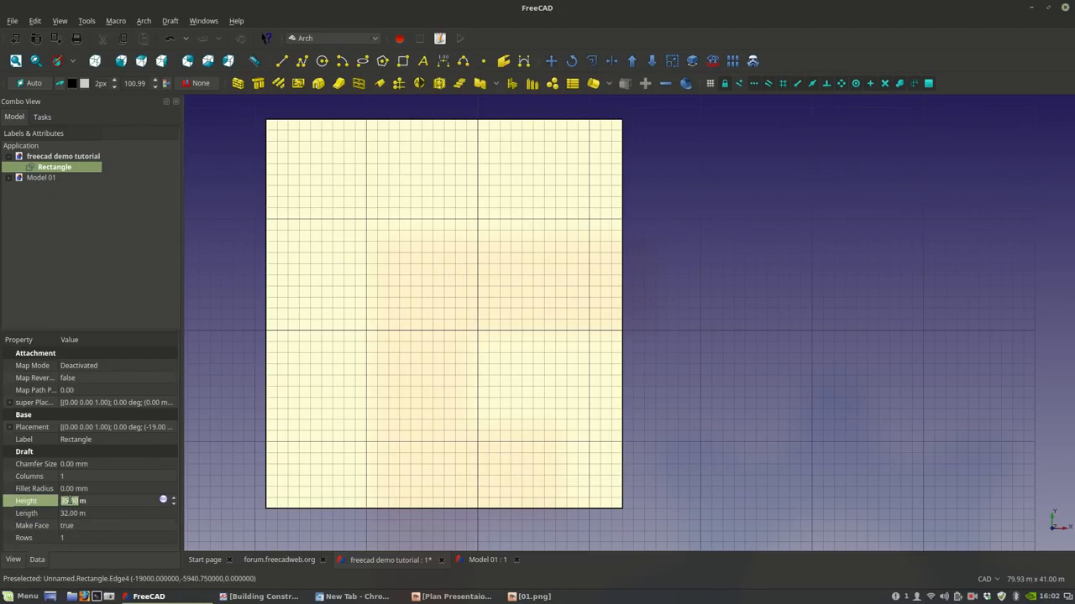
text(6.0)
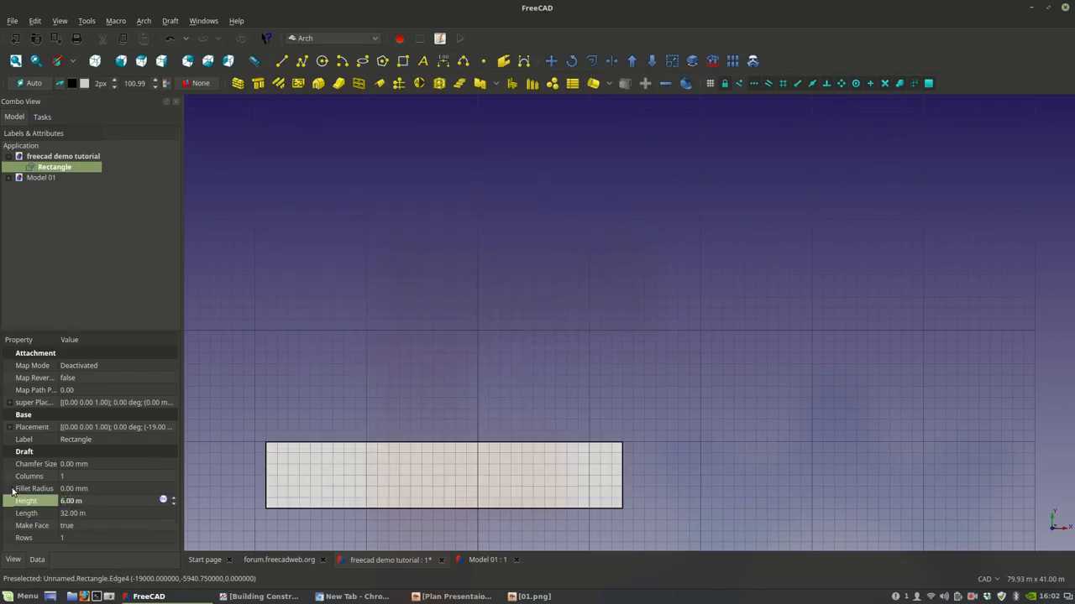
click(66, 513)
text(7.0)
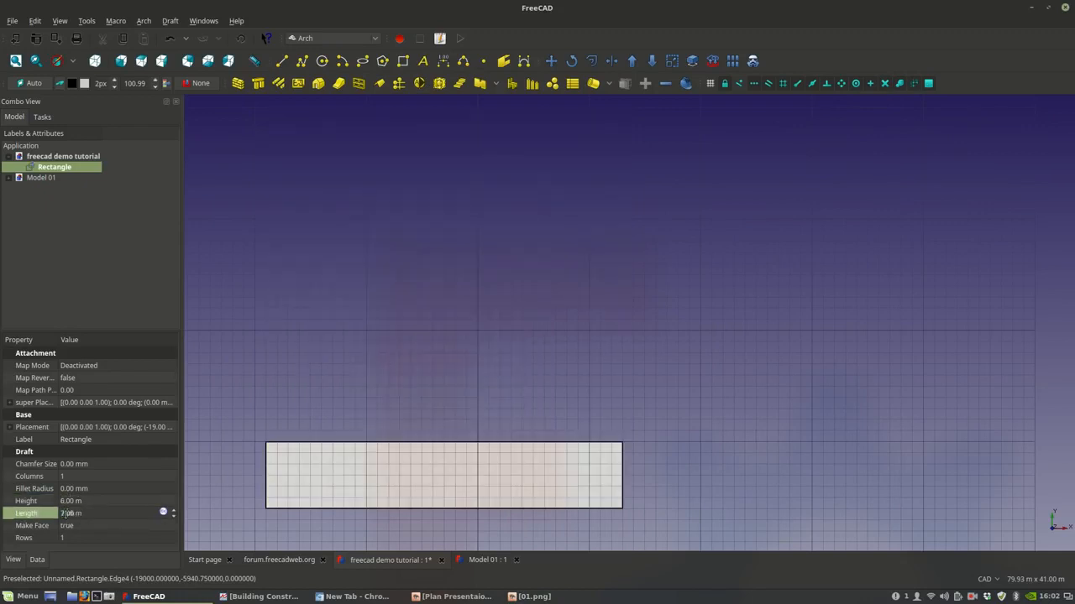
scroll(440, 313, up, 6)
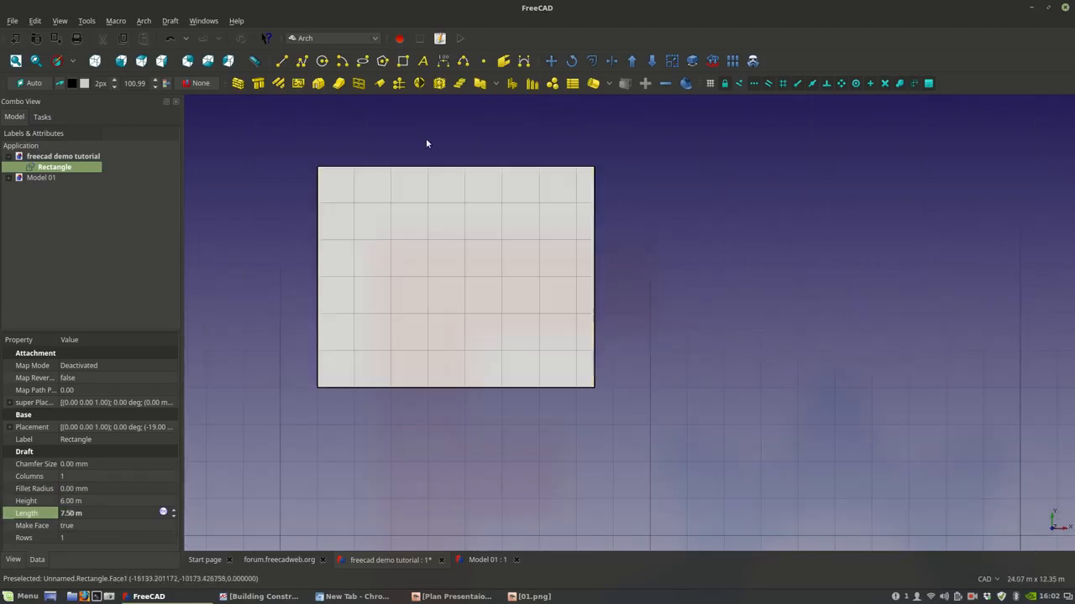
scroll(436, 244, up, 2)
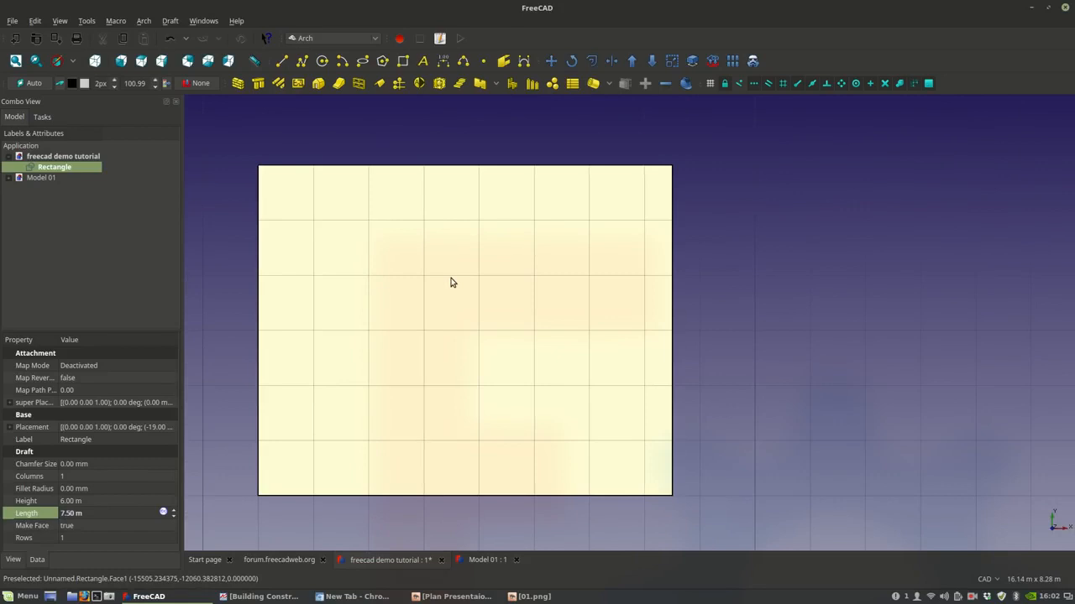
scroll(501, 268, down, 2)
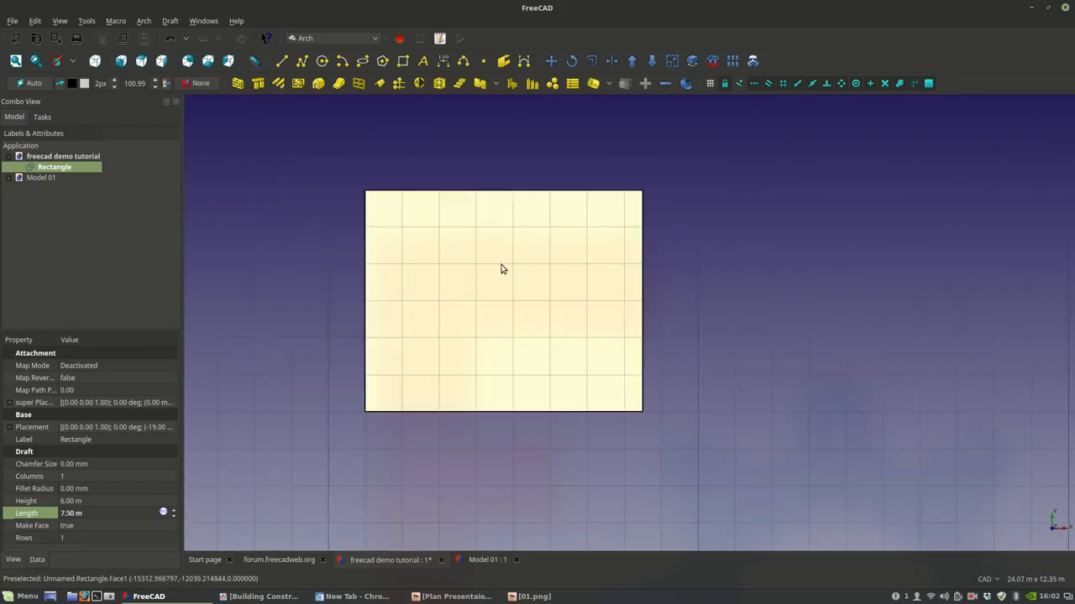
- Set the rectangle's Make Face property to false so only its outline is drawn
click(694, 269)
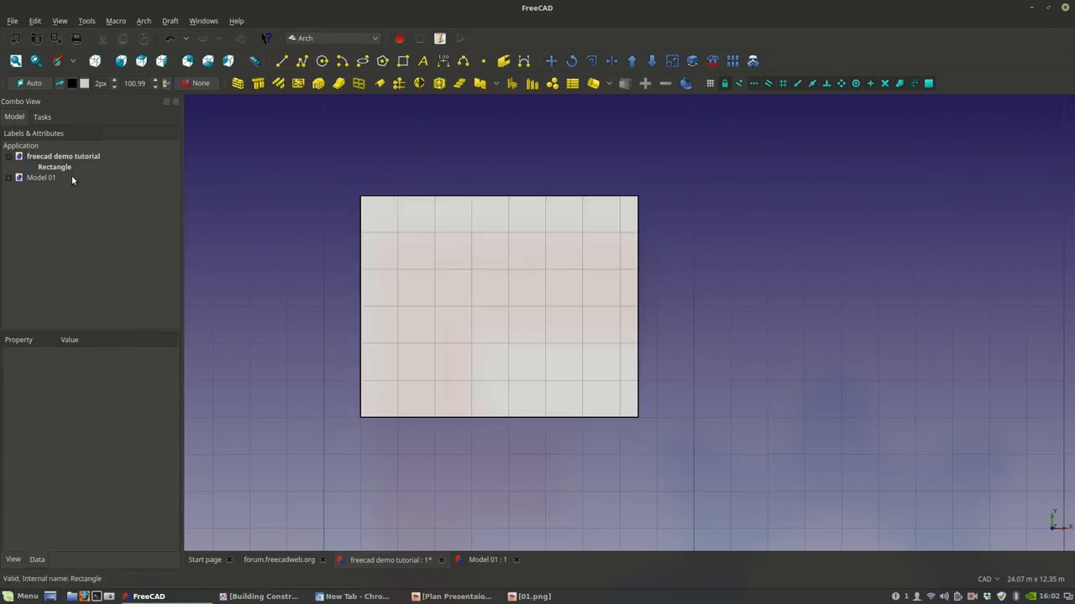
click(61, 167)
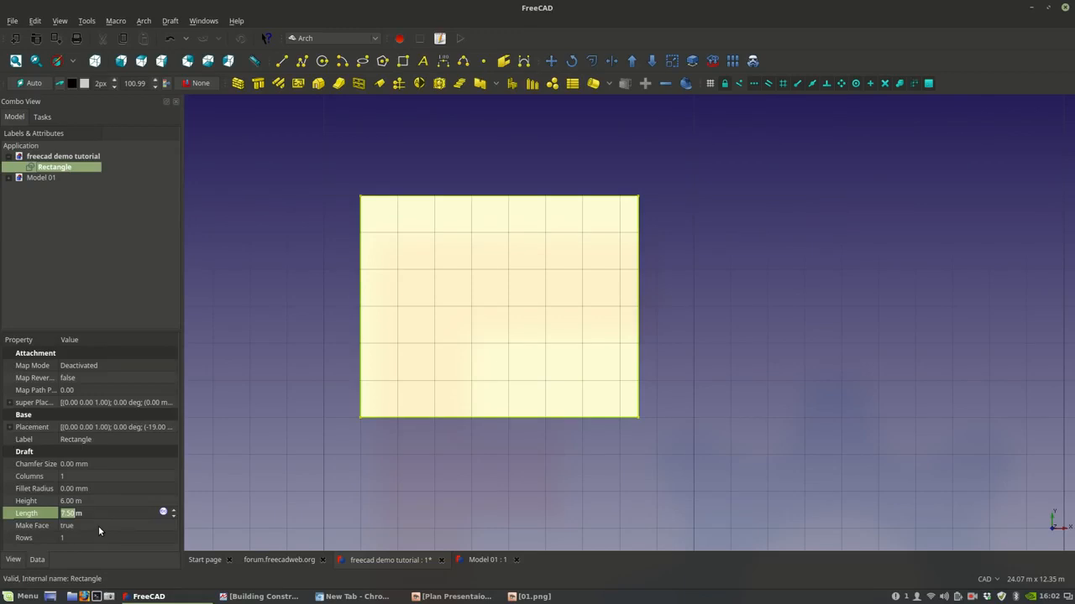
click(98, 526)
click(98, 525)
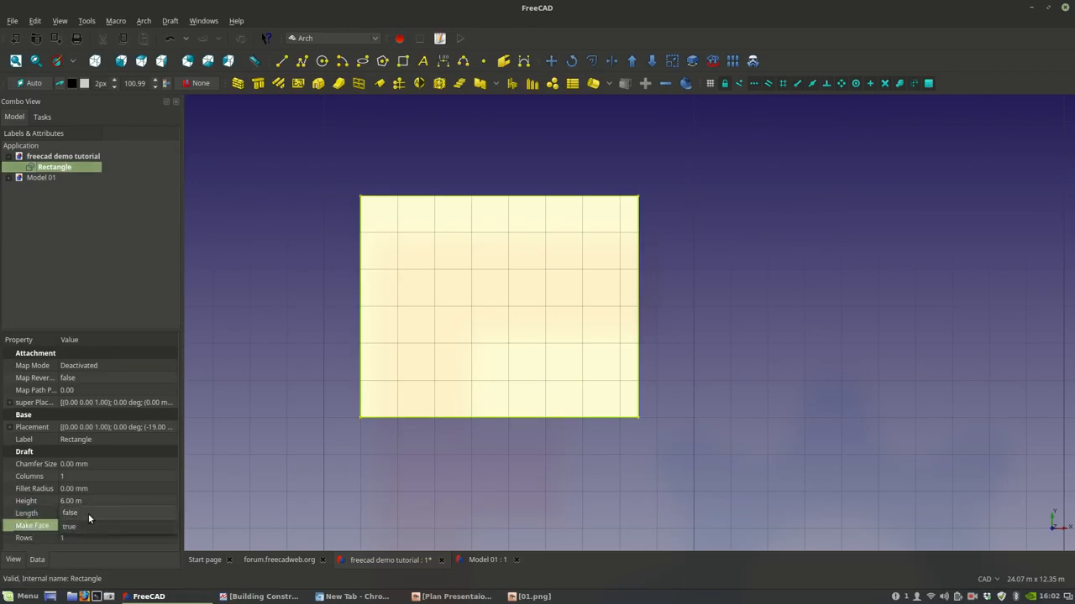
click(88, 513)
click(357, 488)
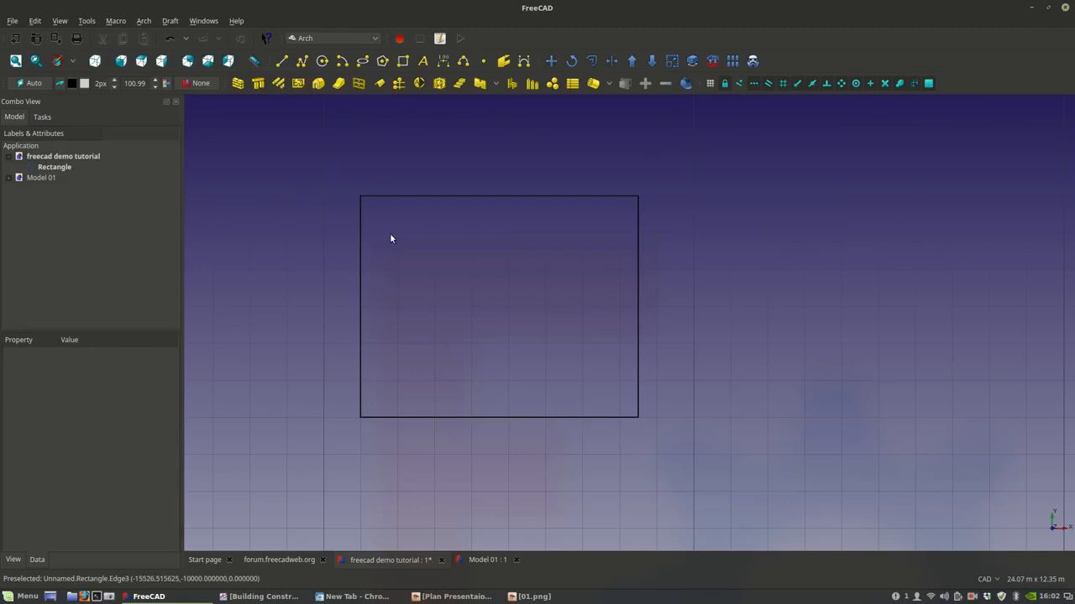
scroll(474, 244, up, 2)
middle_drag(471, 258, 434, 257)
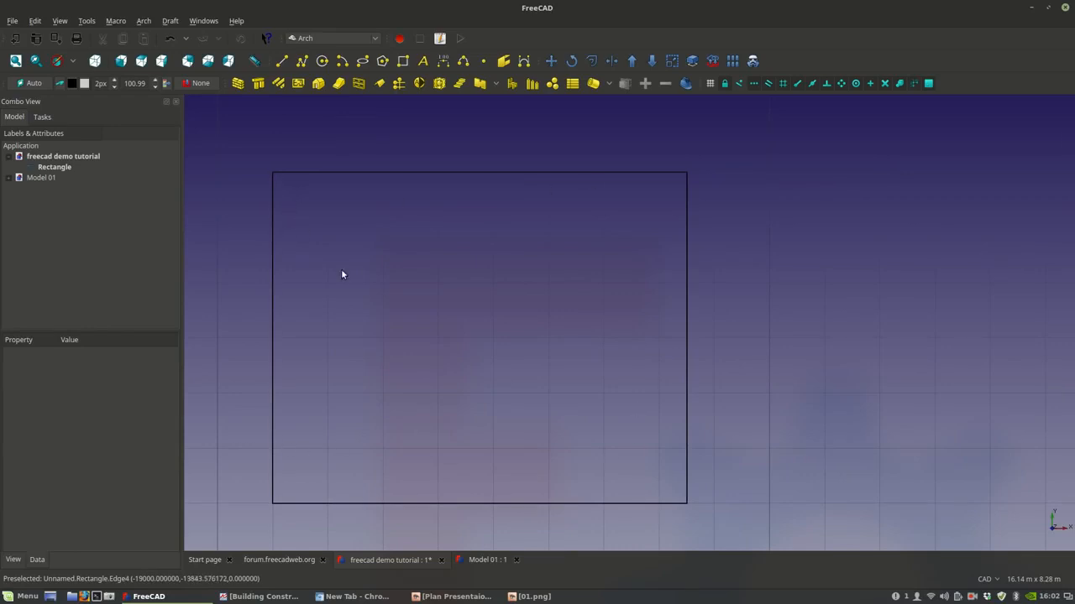
middle_drag(345, 276, 345, 270)
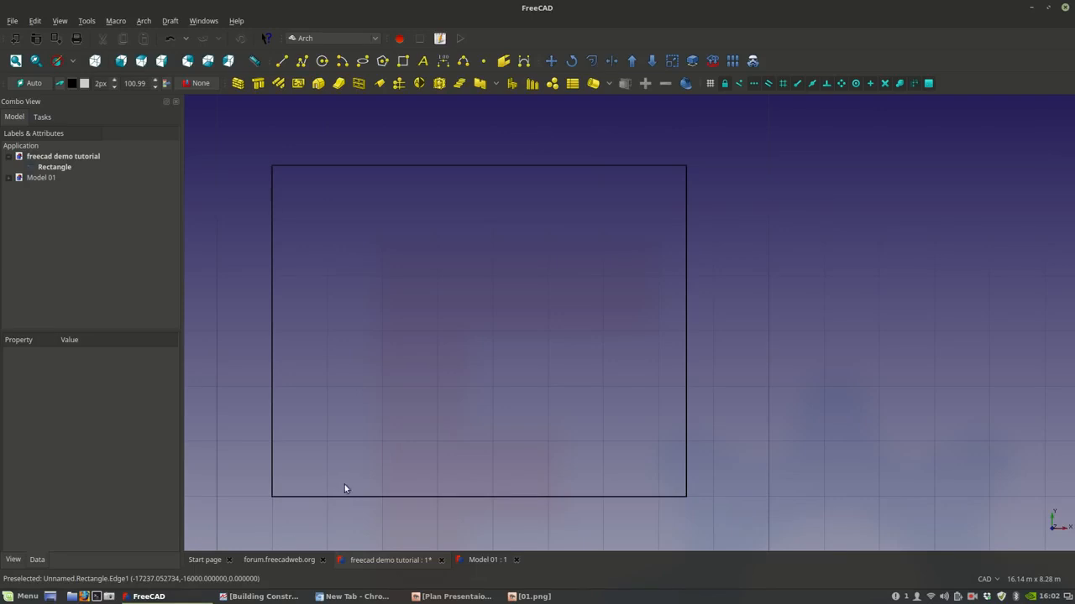
- Switch to the Building Construction Illustrated PDF and look past its cover page
mouse_move(264, 599)
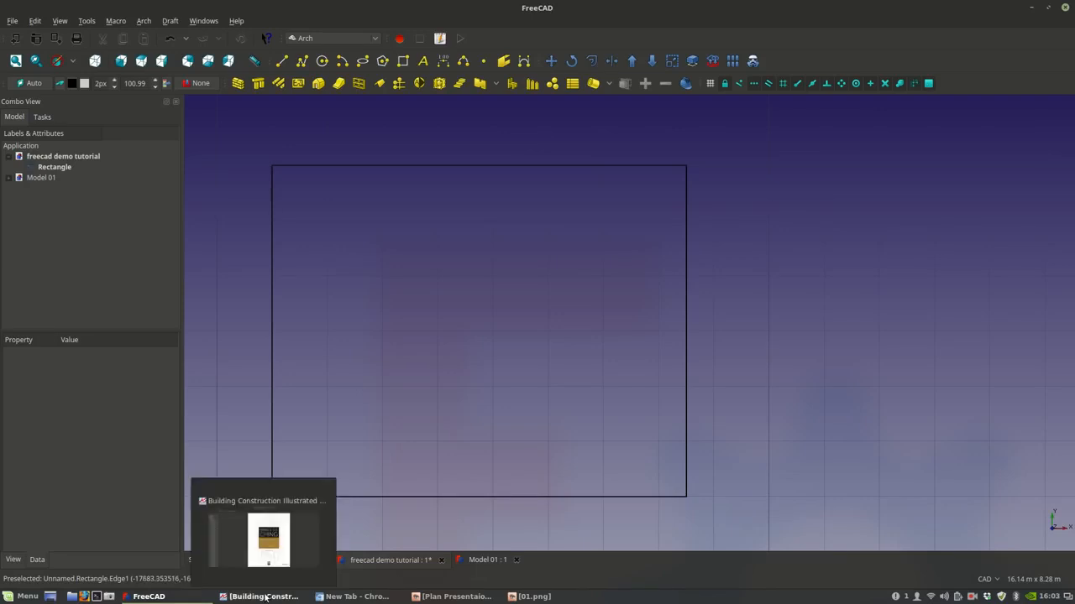
click(277, 511)
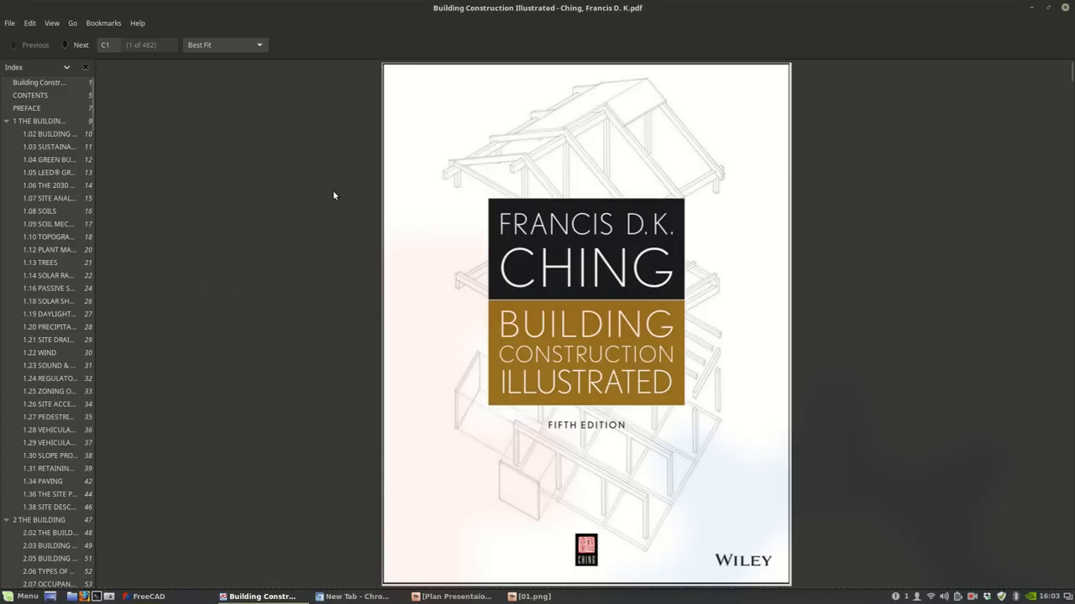
scroll(333, 193, down, 5)
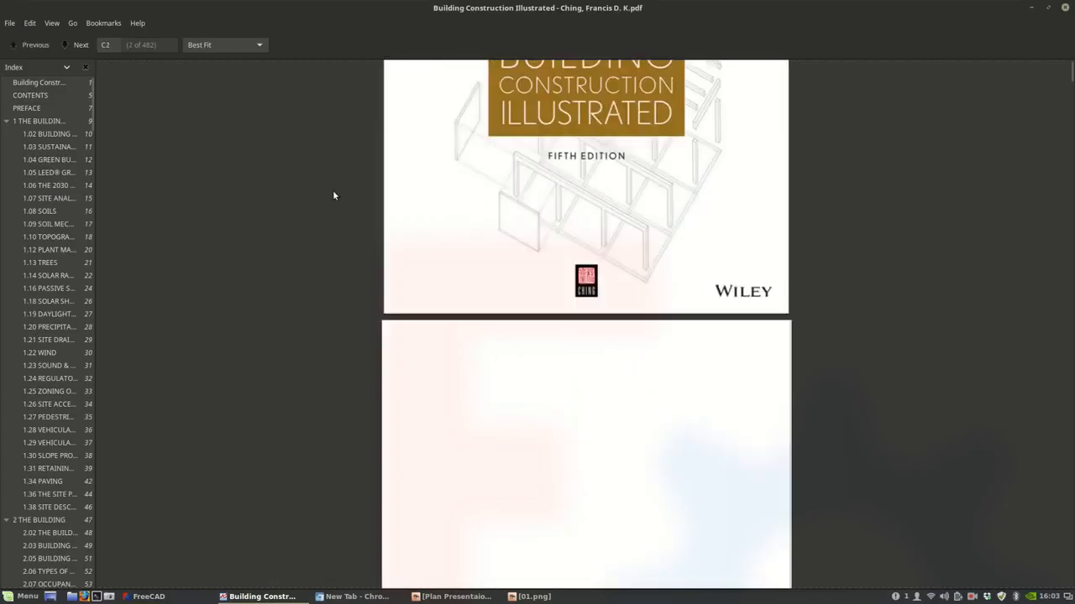
- Collapse chapters 1 through 12 and Appendix A in the PDF's index to get an overview of the main sections
click(6, 121)
click(6, 133)
click(5, 146)
click(7, 160)
click(7, 172)
click(7, 185)
click(7, 198)
click(7, 210)
click(6, 223)
click(7, 236)
click(7, 249)
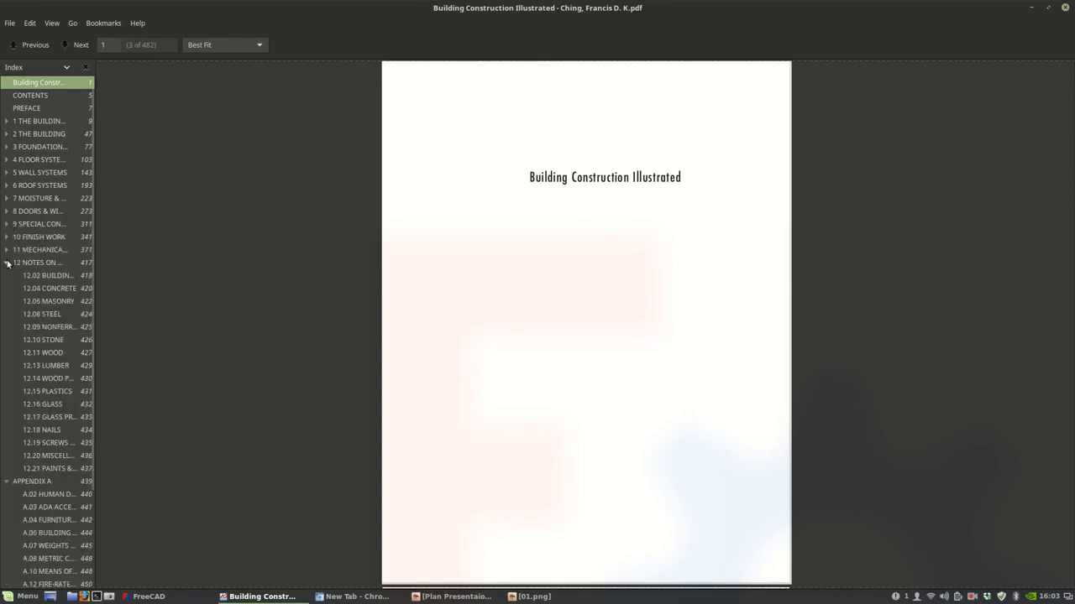
click(6, 262)
click(6, 275)
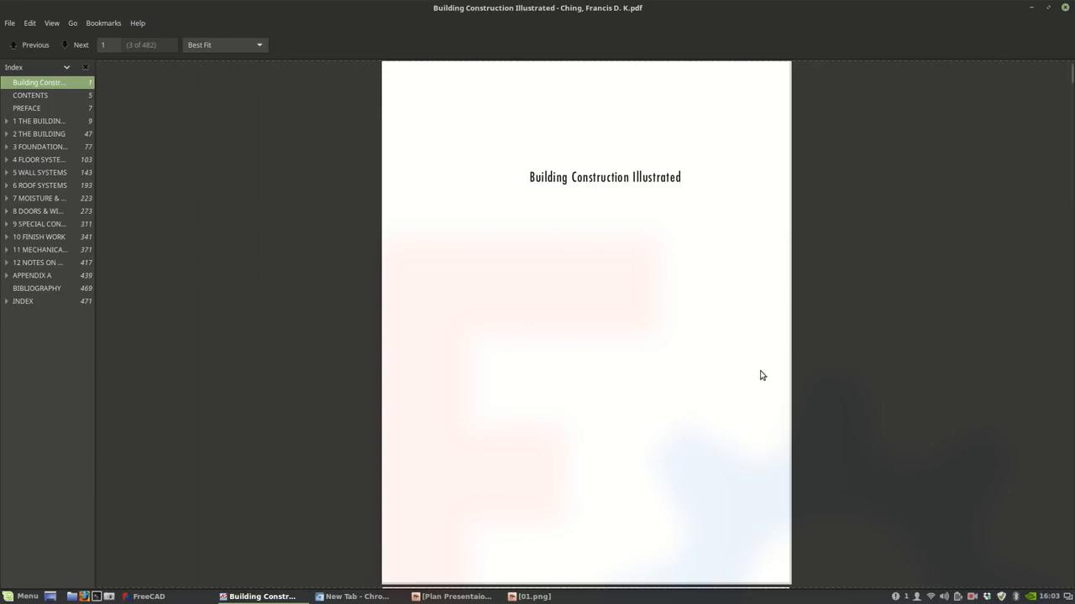
scroll(761, 375, up, 5)
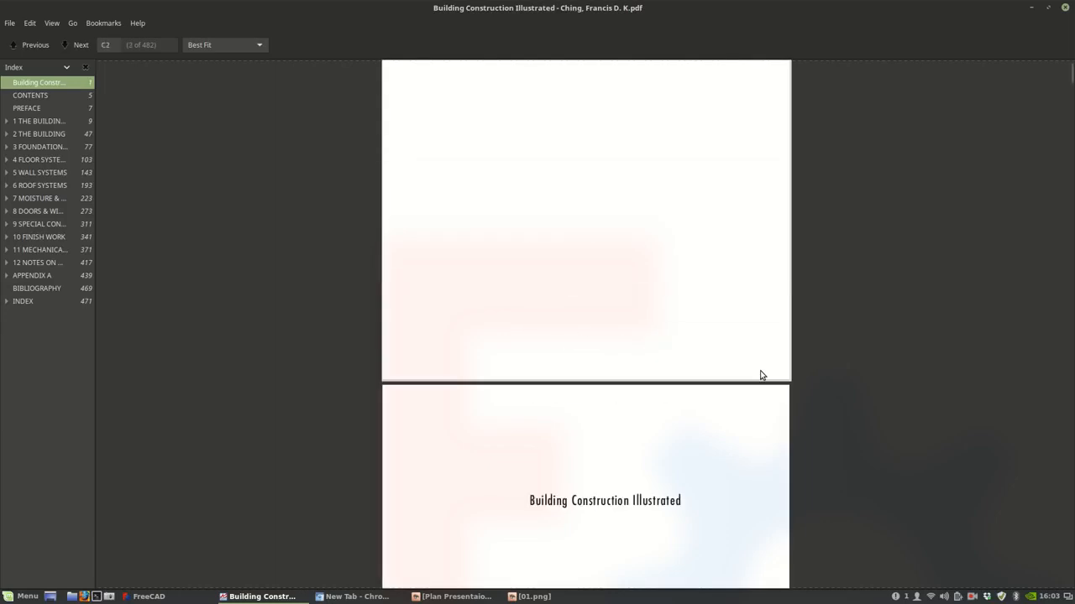
- Go back to the cover page of the Building Construction Illustrated PDF to view its title and edition
scroll(761, 375, up, 1)
scroll(762, 375, up, 6)
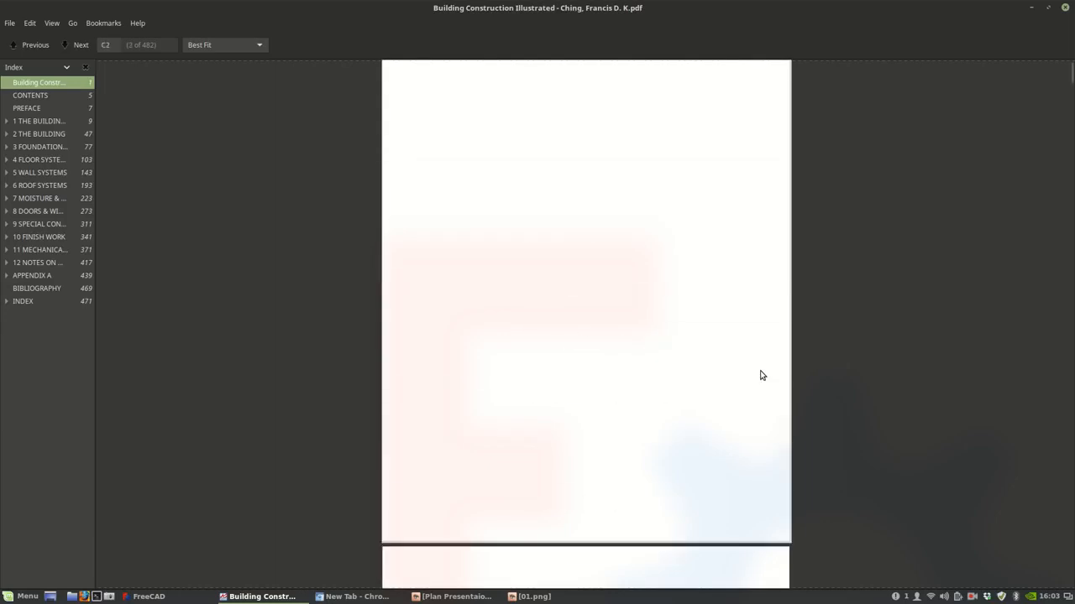
scroll(761, 376, up, 6)
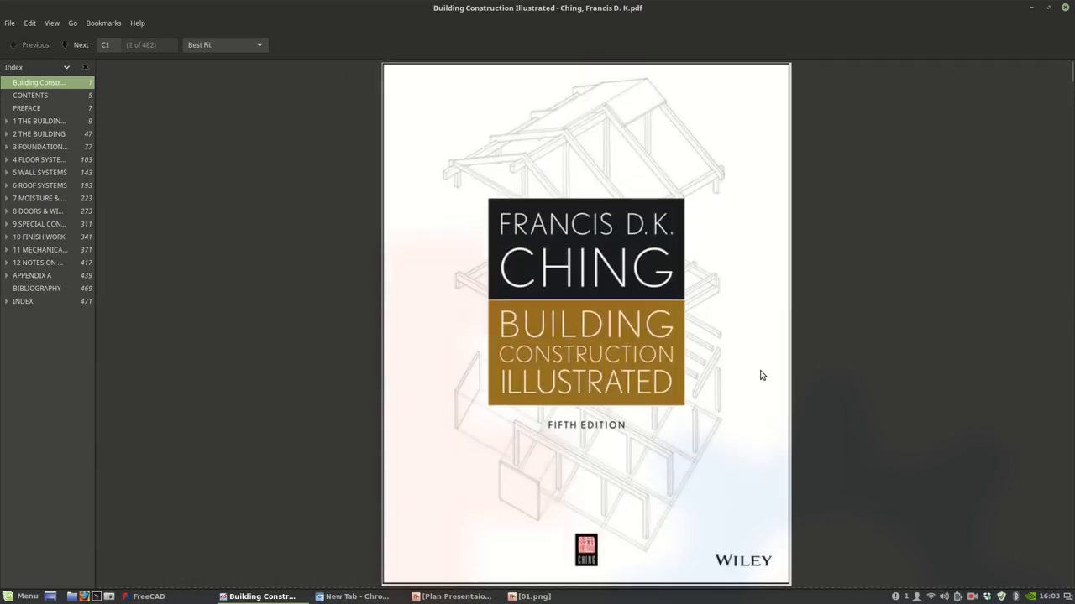
scroll(762, 375, down, 1)
scroll(765, 378, up, 1)
- Switch to Chromium, search the web for "human dimensions" and show the image results
click(353, 597)
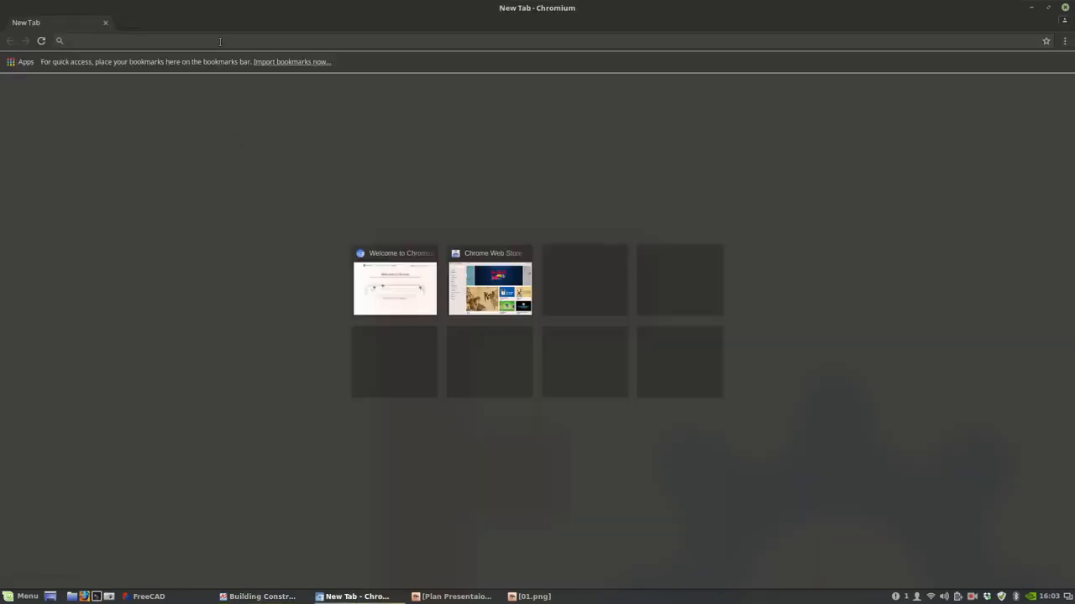
text(human dimenso)
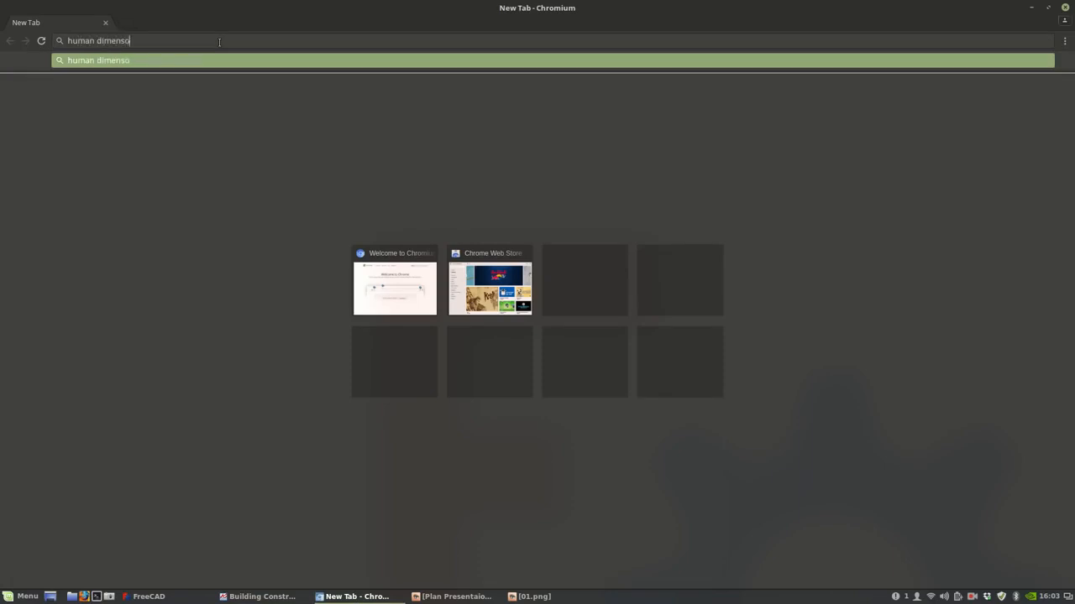
text(ions)
key(Return)
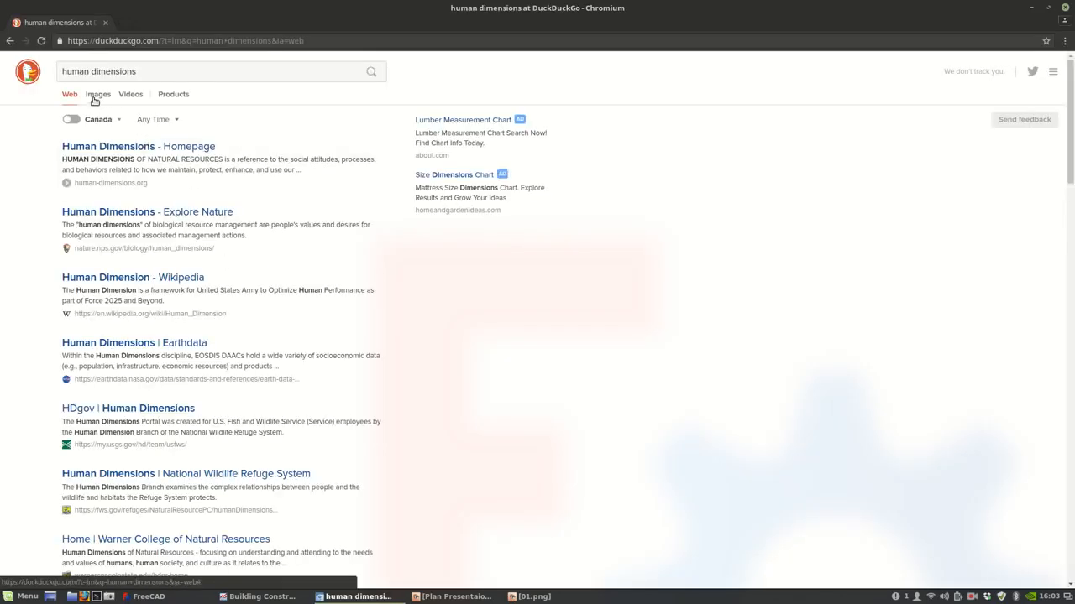
click(95, 100)
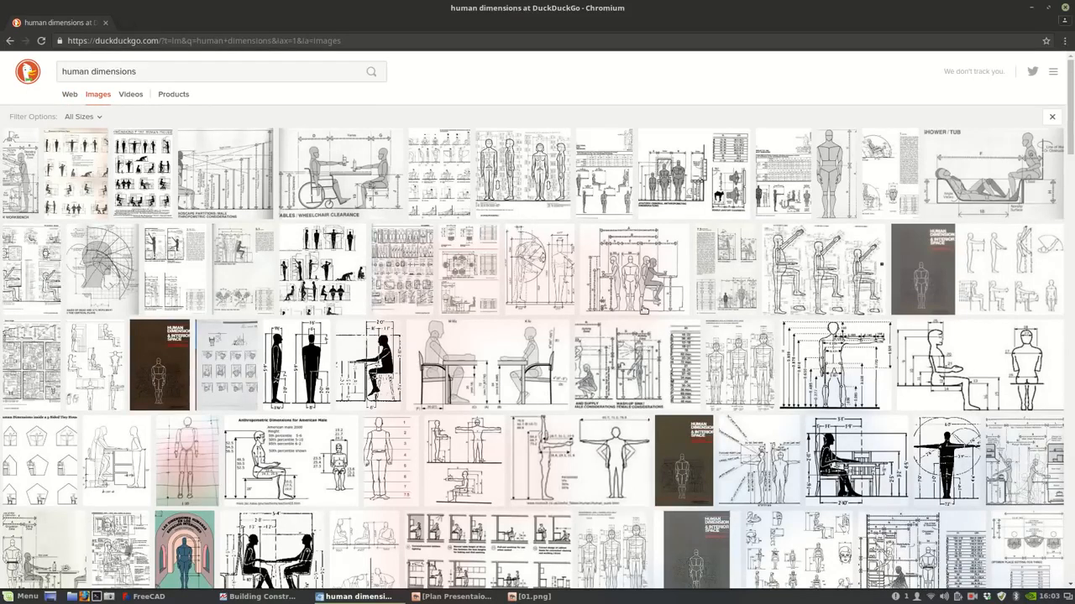
- Preview several human dimensions diagrams, including the bar counter, figure silhouette and standing body measurement drawings, and browse further image results
click(631, 288)
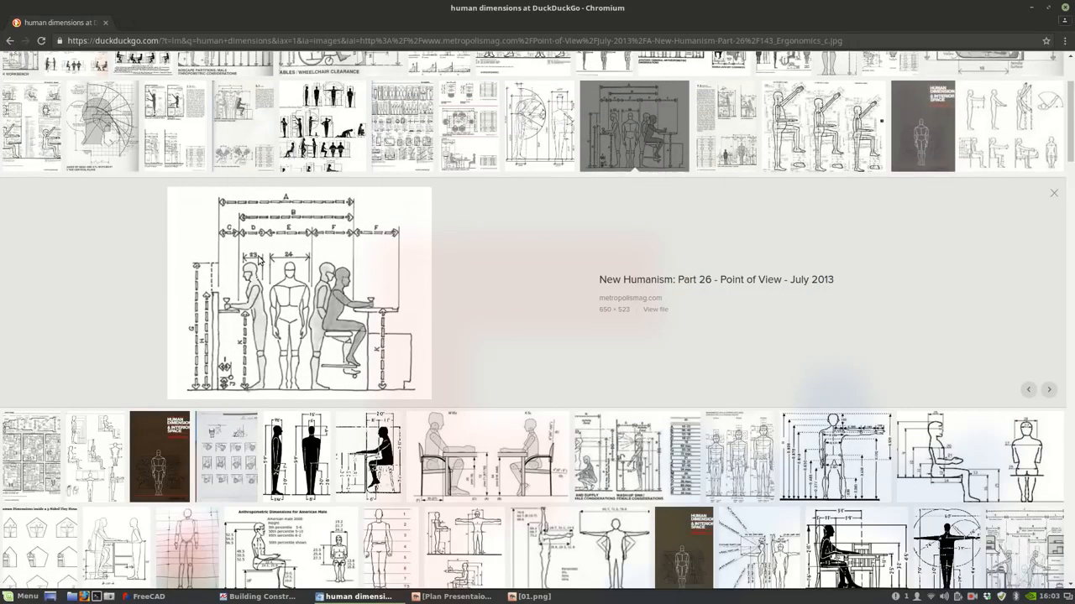
scroll(268, 266, up, 2)
click(352, 230)
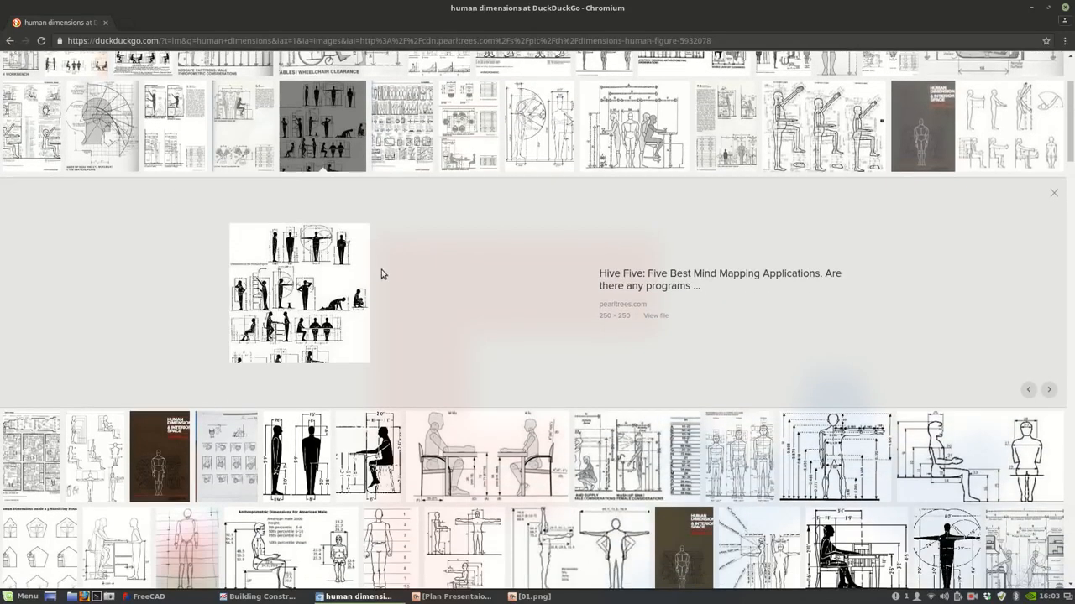
click(402, 161)
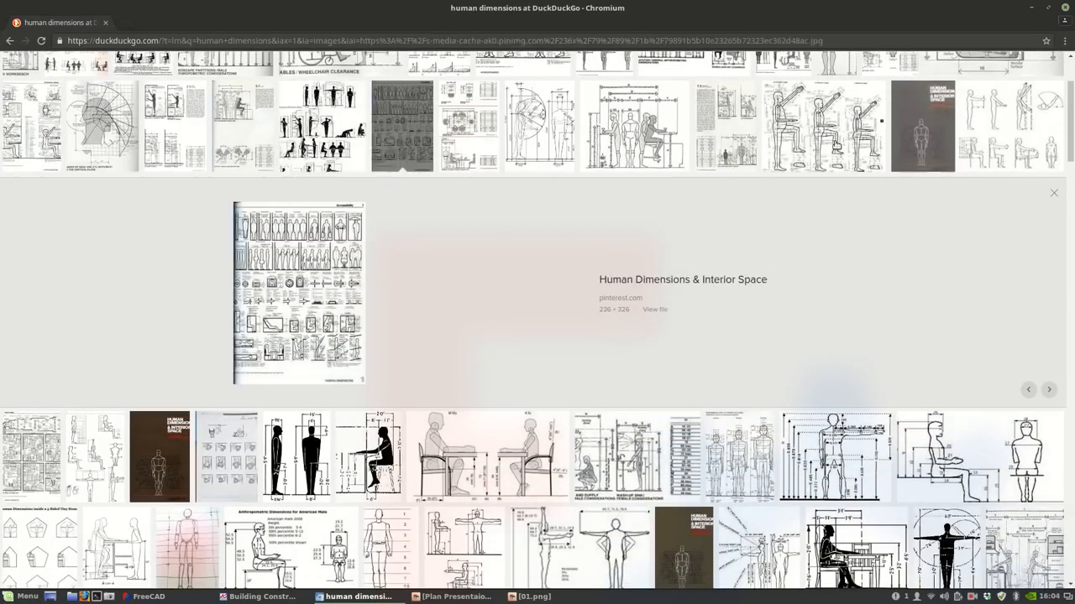
click(832, 143)
scroll(751, 352, down, 5)
scroll(490, 344, down, 2)
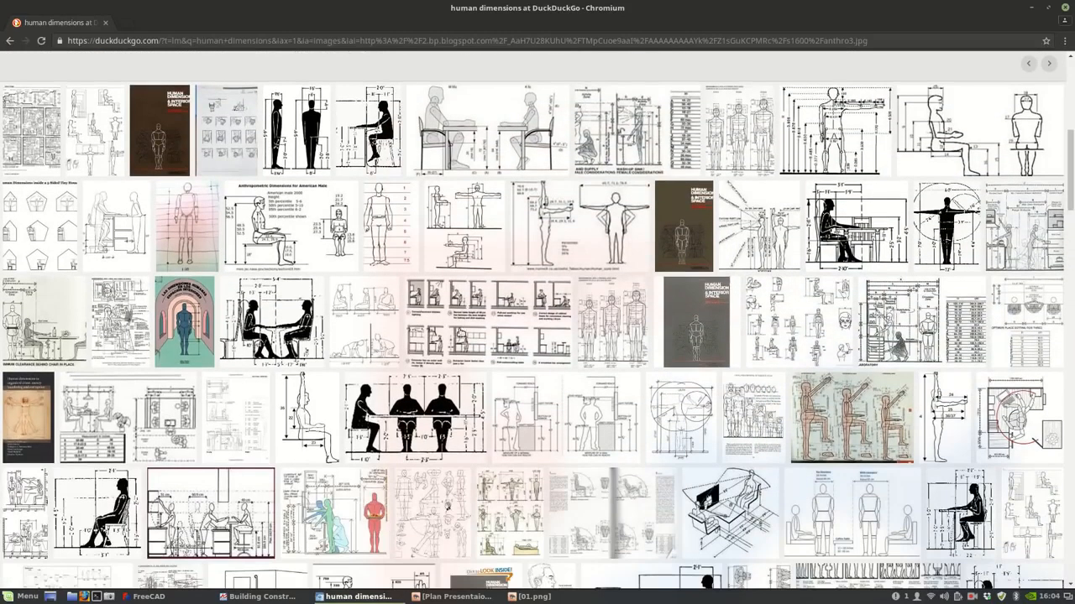
click(625, 323)
scroll(625, 323, down, 2)
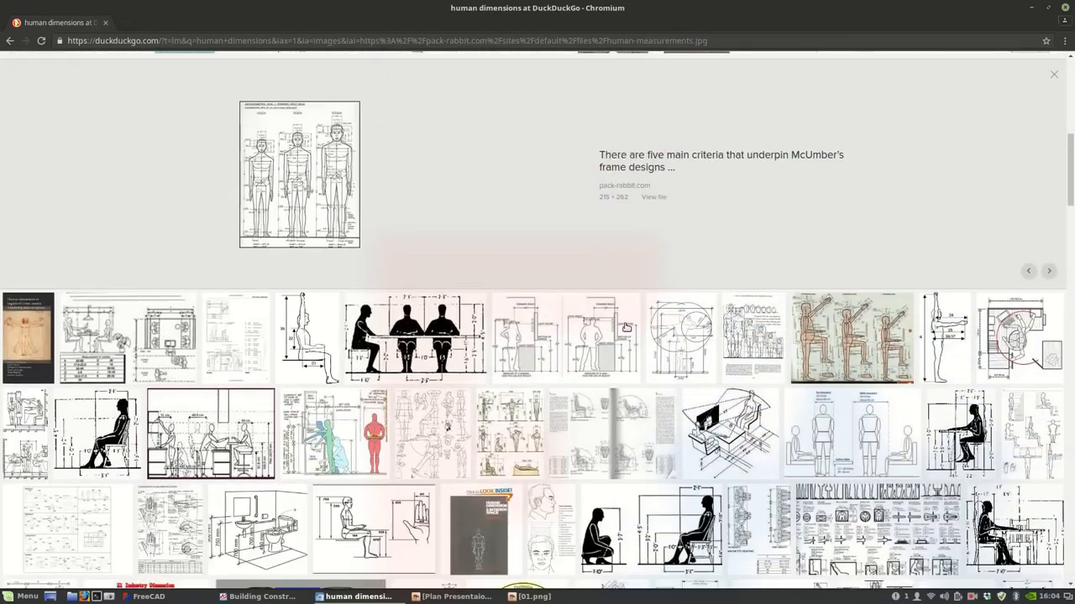
scroll(390, 260, down, 2)
scroll(621, 283, down, 2)
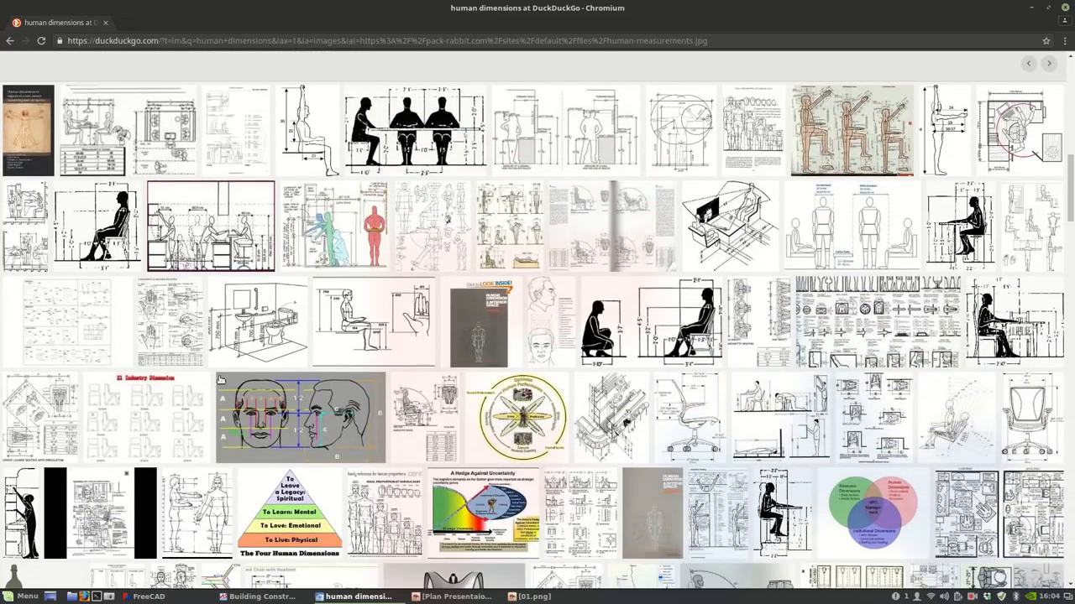
- Browse the human dimensions image results and preview the result on ergonomics and optimum furniture sizes
click(268, 598)
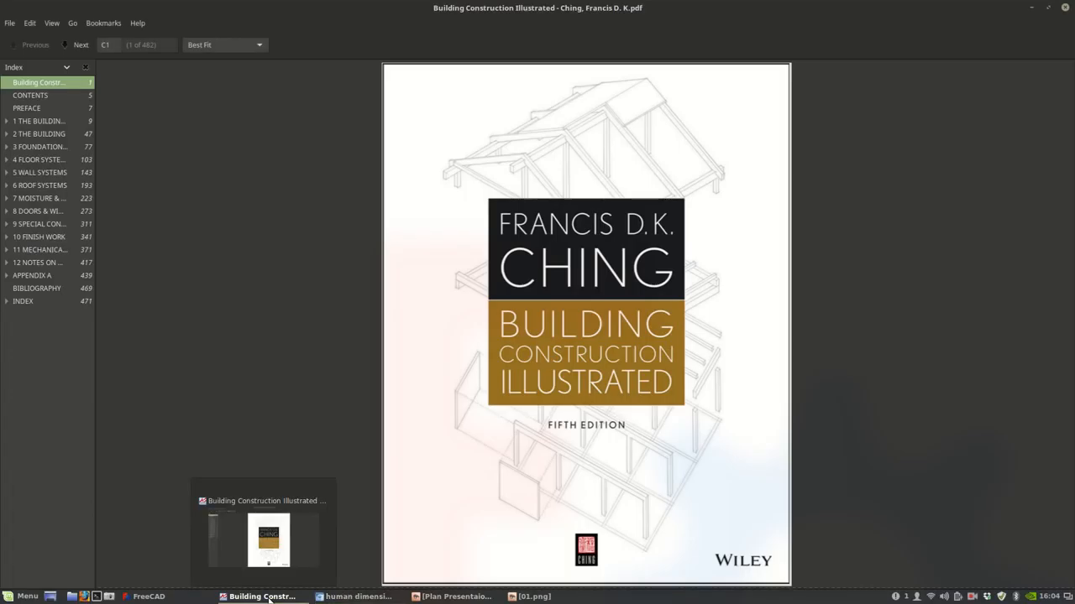
click(268, 597)
scroll(143, 366, down, 2)
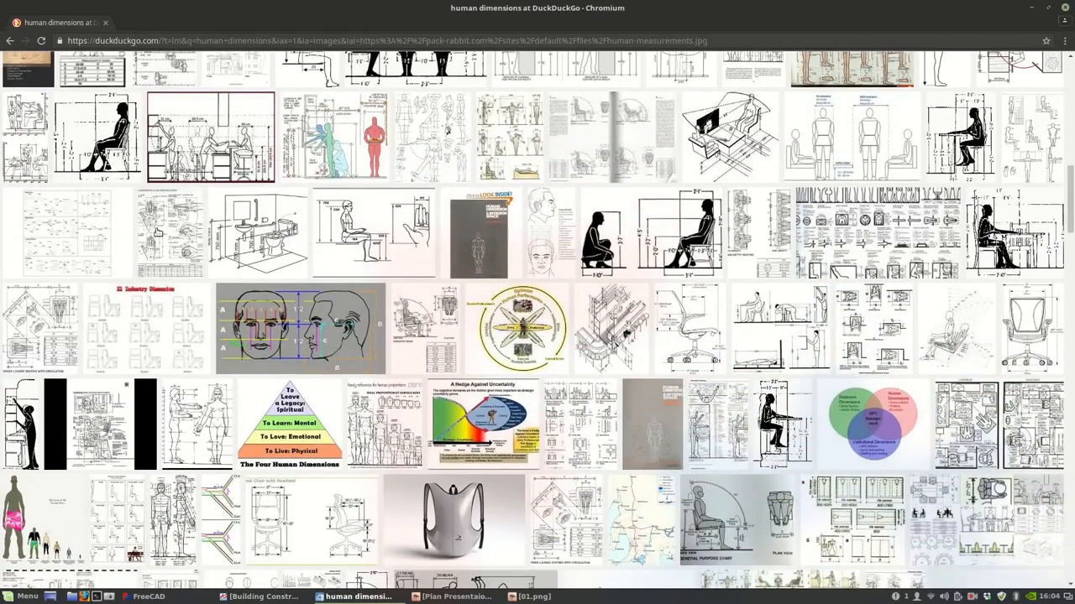
scroll(384, 382, down, 3)
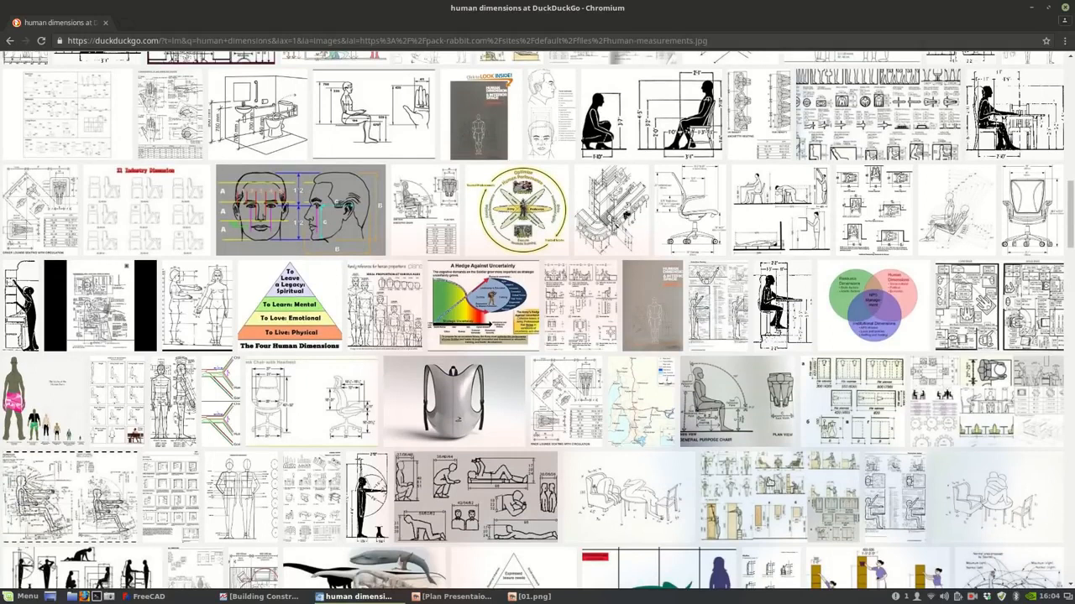
click(759, 479)
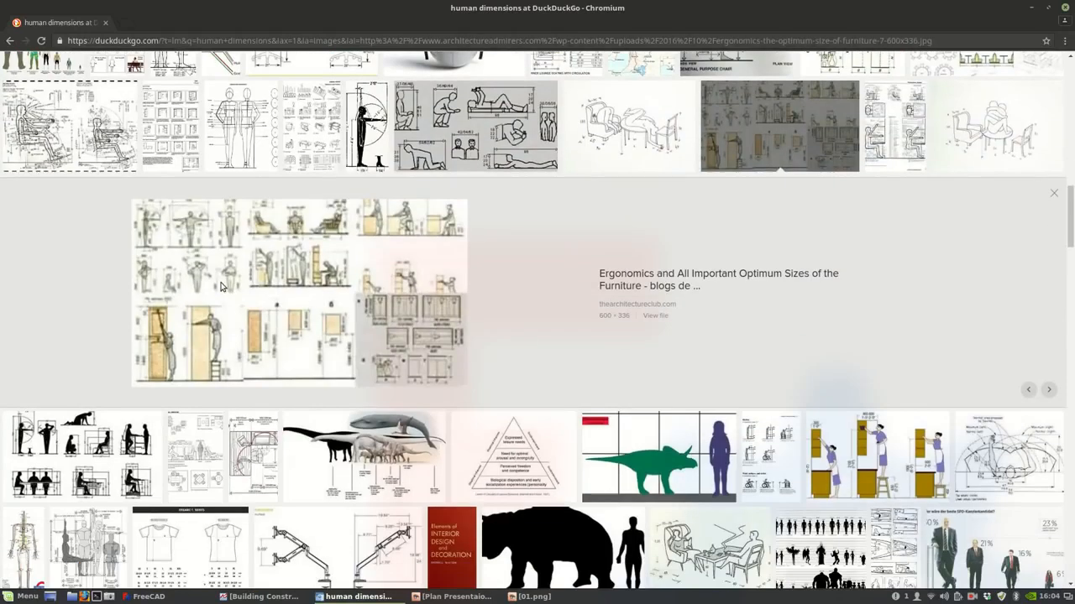
scroll(220, 287, down, 2)
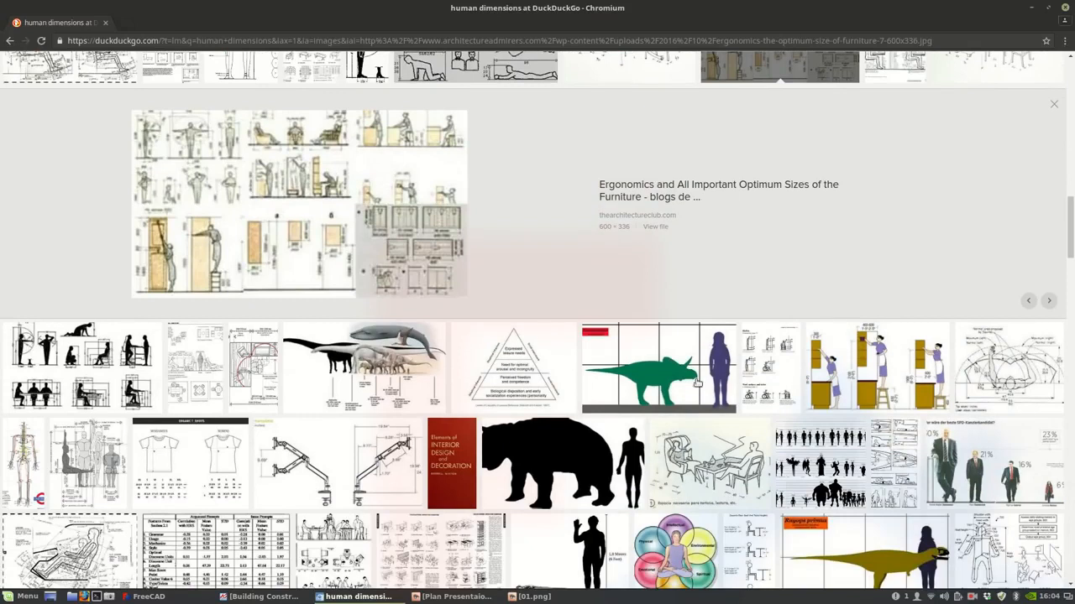
scroll(252, 373, down, 1)
scroll(242, 386, up, 7)
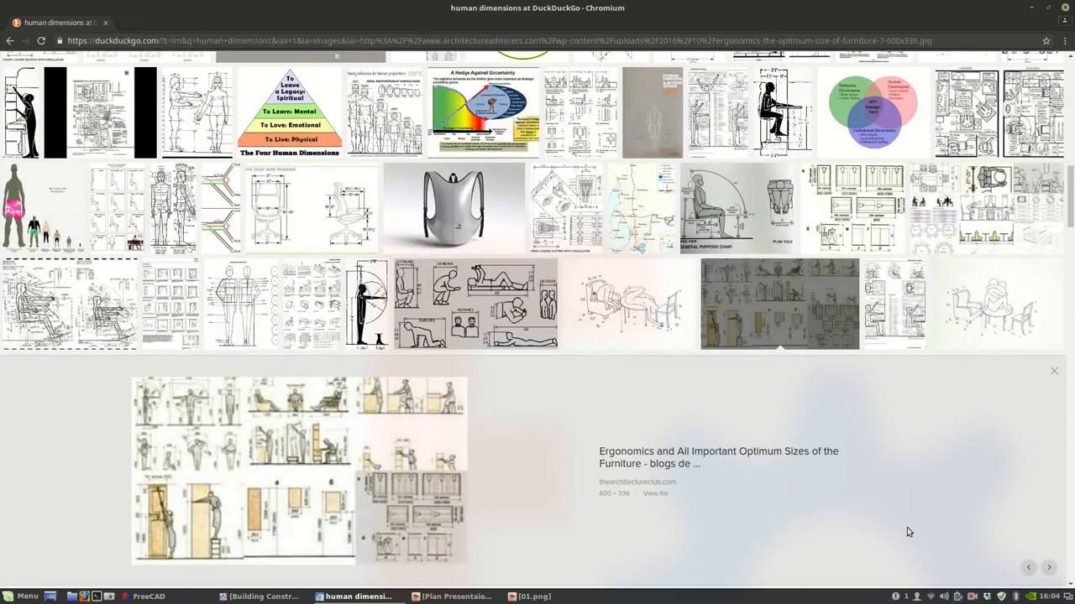
click(974, 597)
click(981, 546)
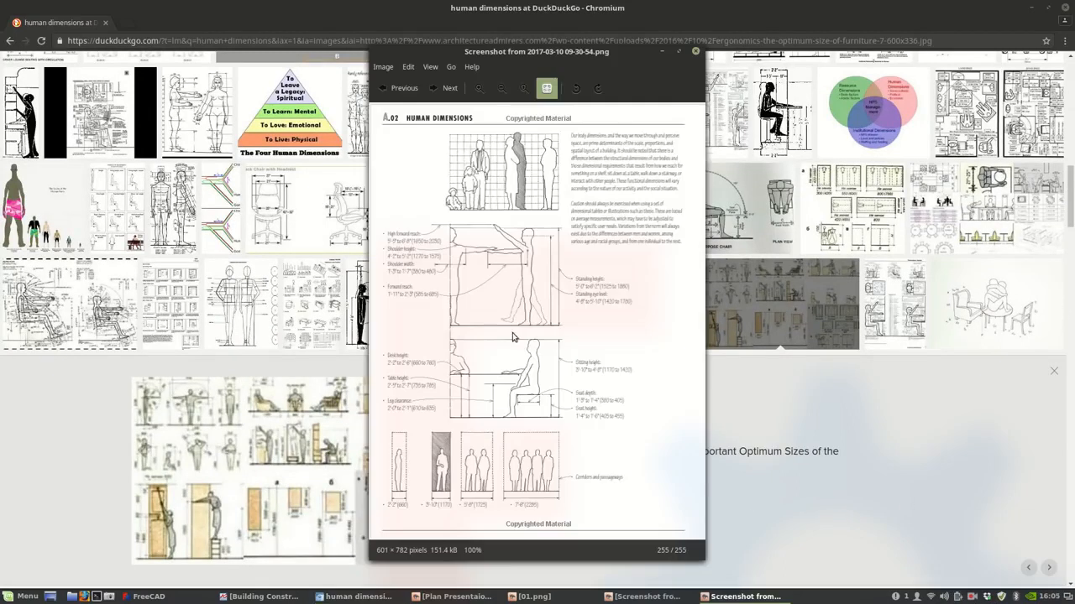
click(680, 56)
scroll(552, 373, up, 4)
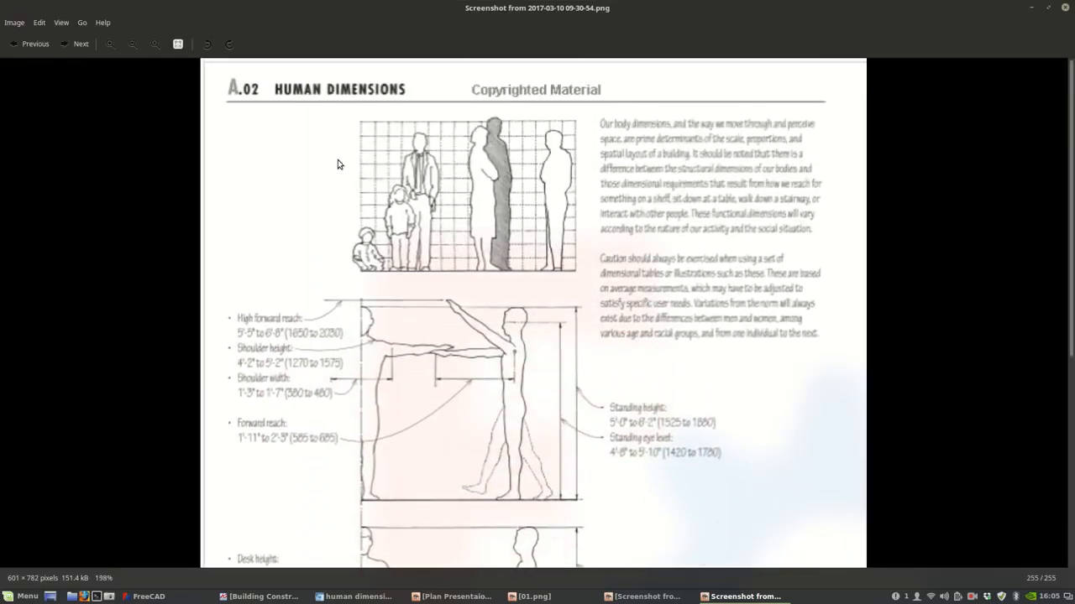
drag(492, 366, 443, 267)
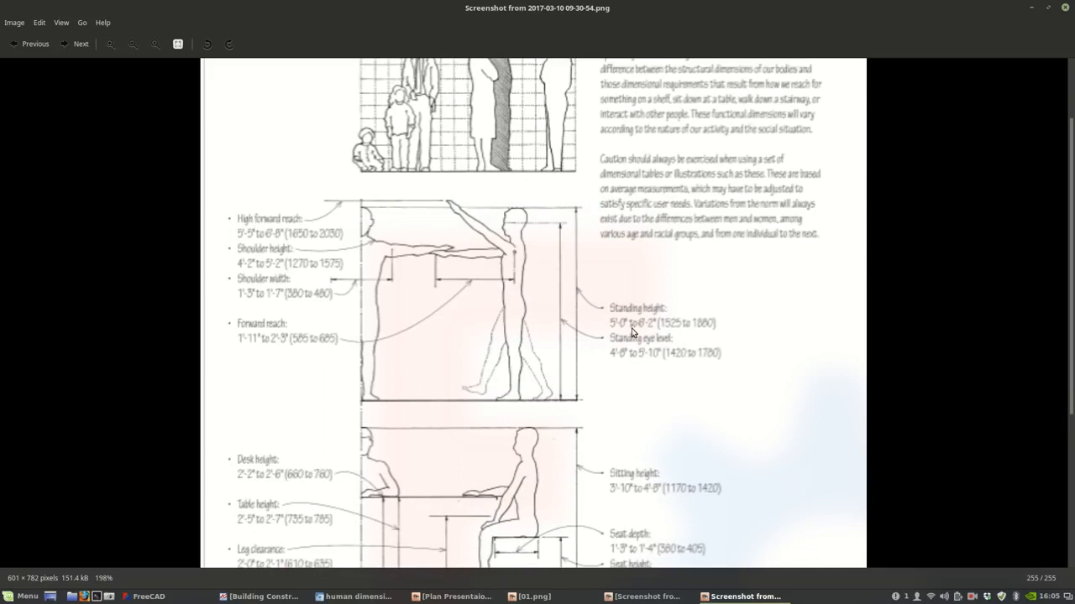
scroll(631, 328, up, 3)
scroll(631, 328, down, 2)
drag(595, 247, 616, 371)
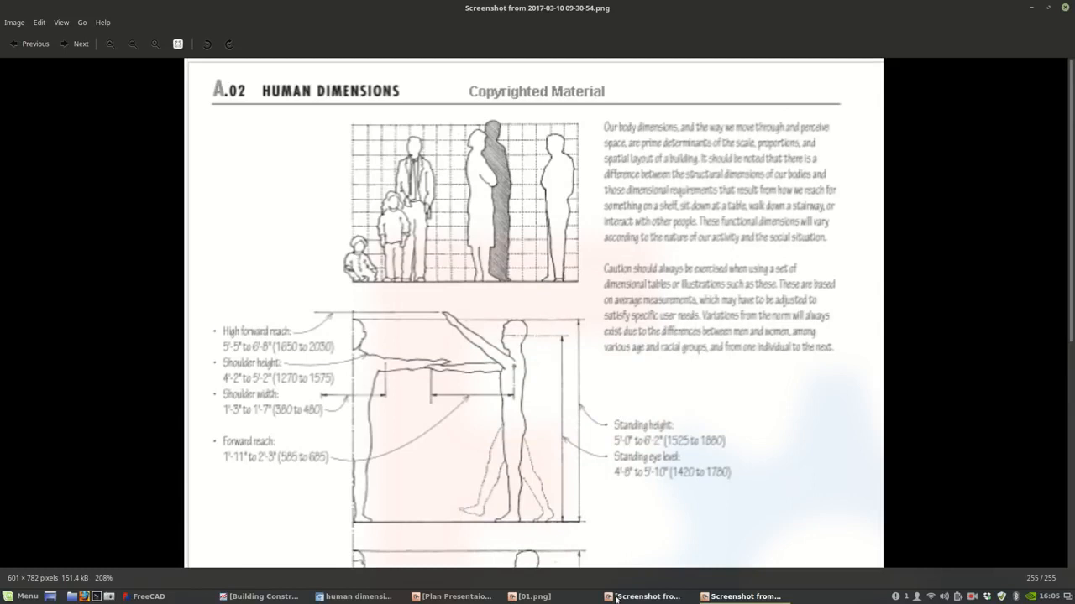
- Switch to the Building Construction Illustrated PDF and view chapter 1's sections 1.06 The 2030 Challenge and 1.07 Site Analysis
click(258, 596)
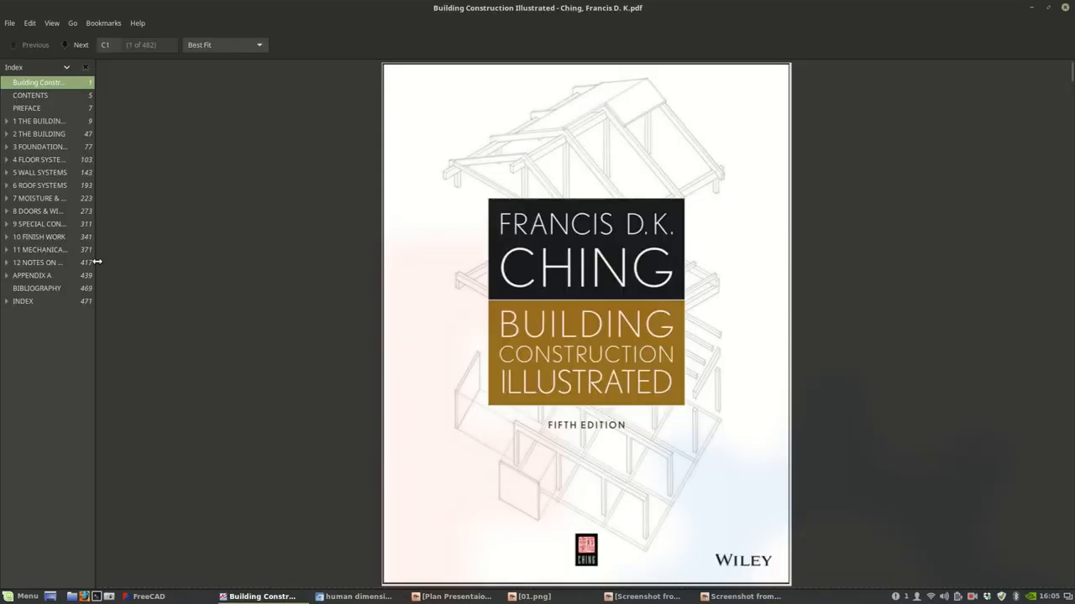
click(6, 122)
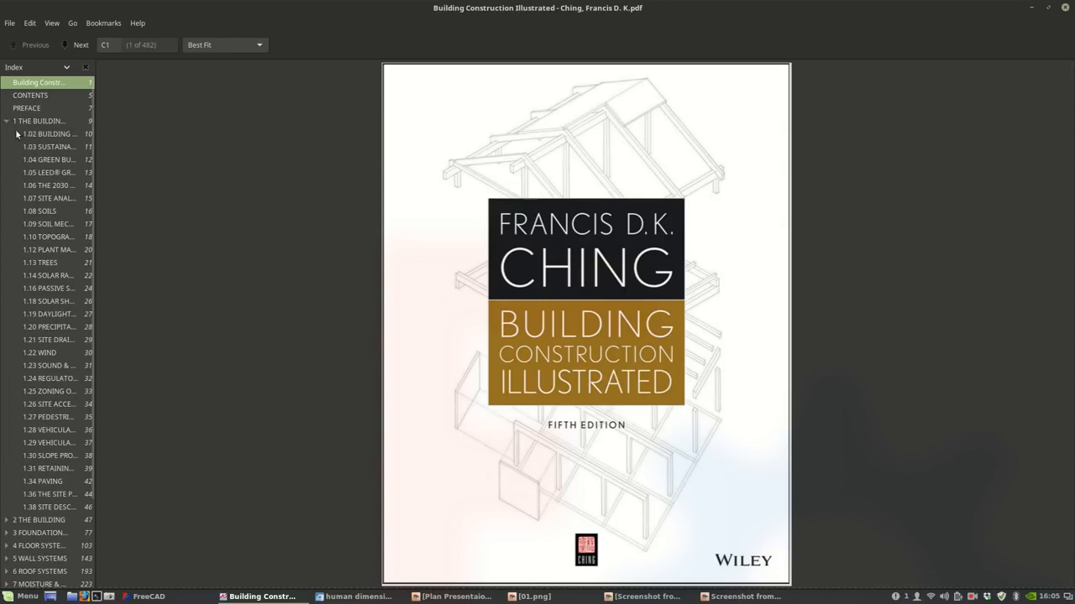
scroll(60, 208, down, 1)
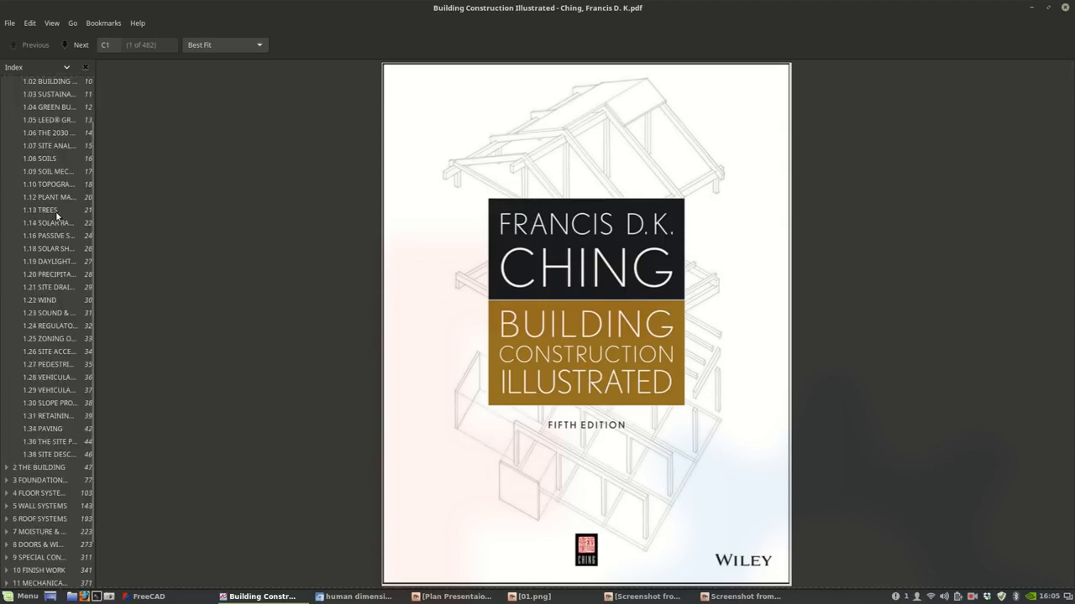
scroll(57, 217, up, 1)
click(42, 183)
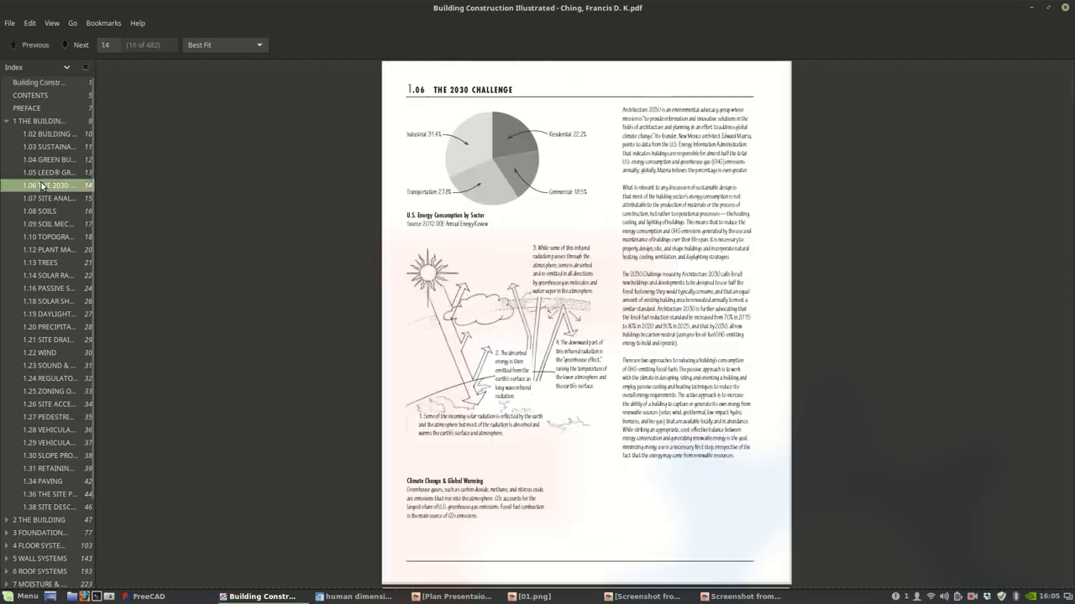
click(40, 202)
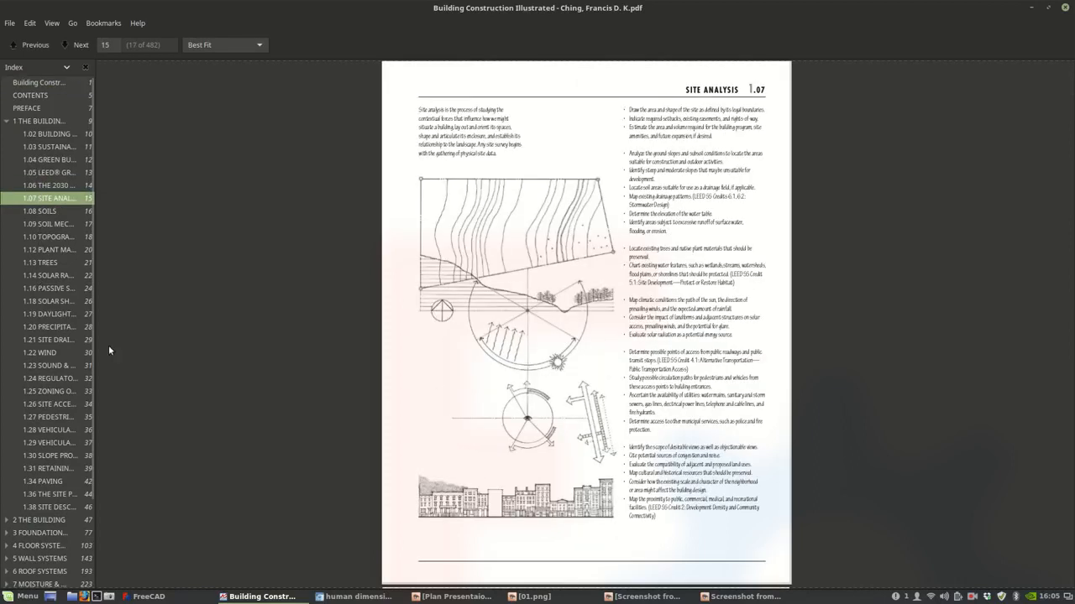
- Return to the human dimensions sheet in the image viewer and examine the standing figure's height and reach dimensions up close
click(739, 596)
scroll(589, 395, down, 2)
drag(575, 448, 500, 271)
scroll(533, 341, down, 4)
scroll(528, 345, up, 1)
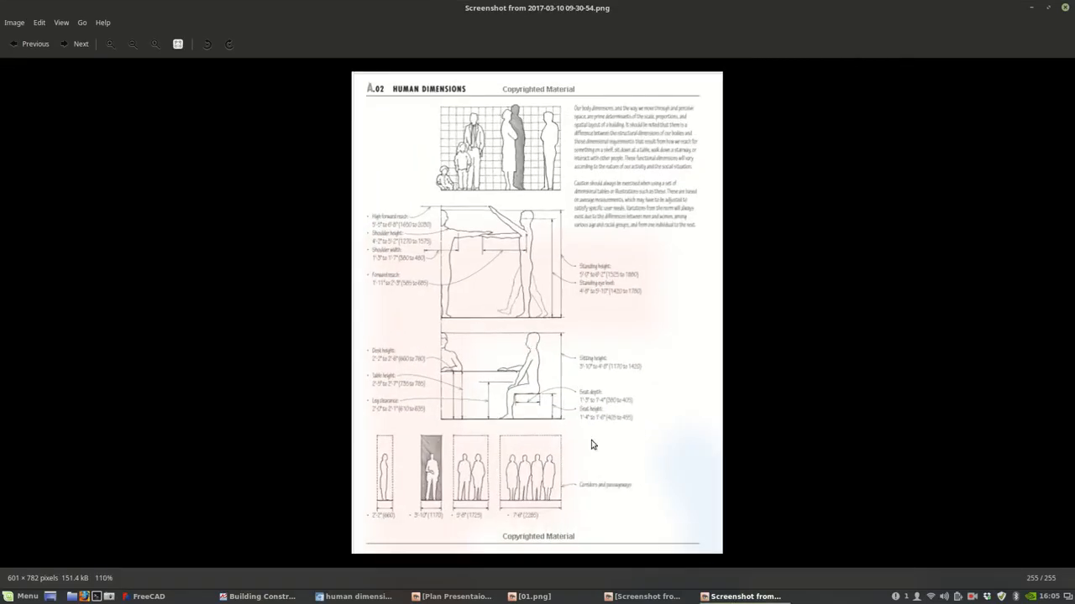
click(760, 597)
click(760, 596)
scroll(527, 191, up, 2)
scroll(529, 151, up, 2)
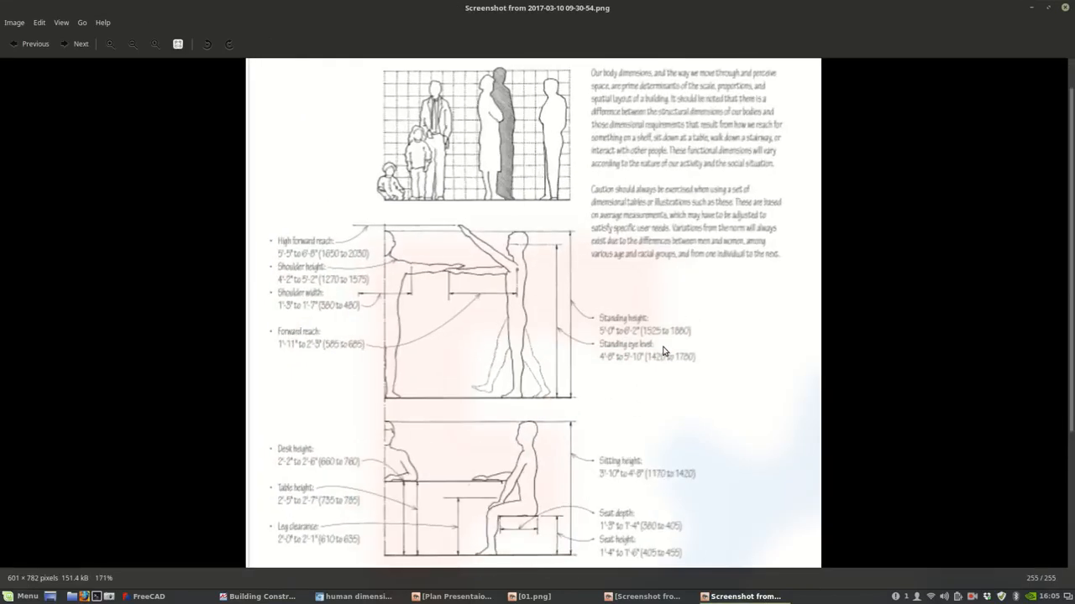
scroll(665, 351, up, 3)
scroll(665, 351, up, 1)
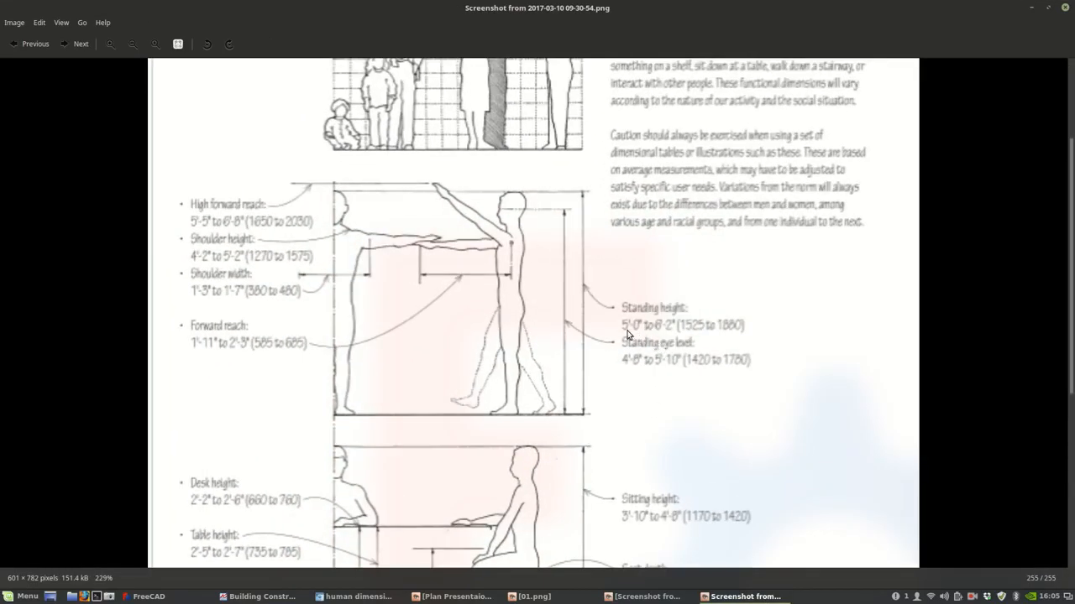
scroll(629, 333, up, 1)
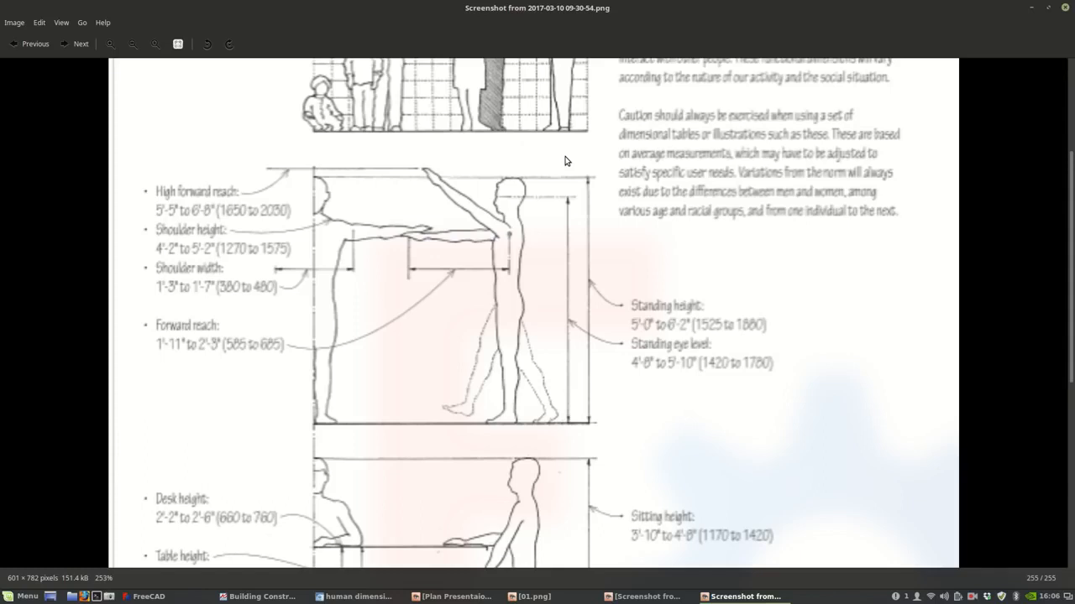
scroll(569, 180, down, 1)
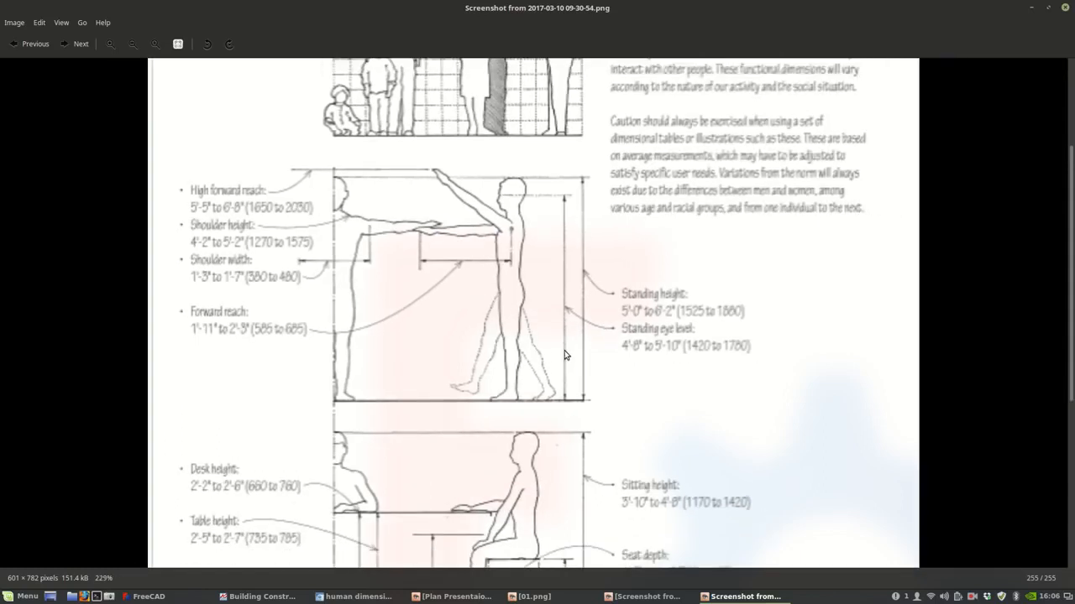
- Examine the corridor and passageway widths for one, two and four people at the bottom of the human dimensions sheet
drag(566, 356, 489, 318)
scroll(329, 369, down, 1)
drag(433, 496, 446, 262)
drag(420, 462, 439, 335)
scroll(302, 497, up, 2)
scroll(294, 413, up, 1)
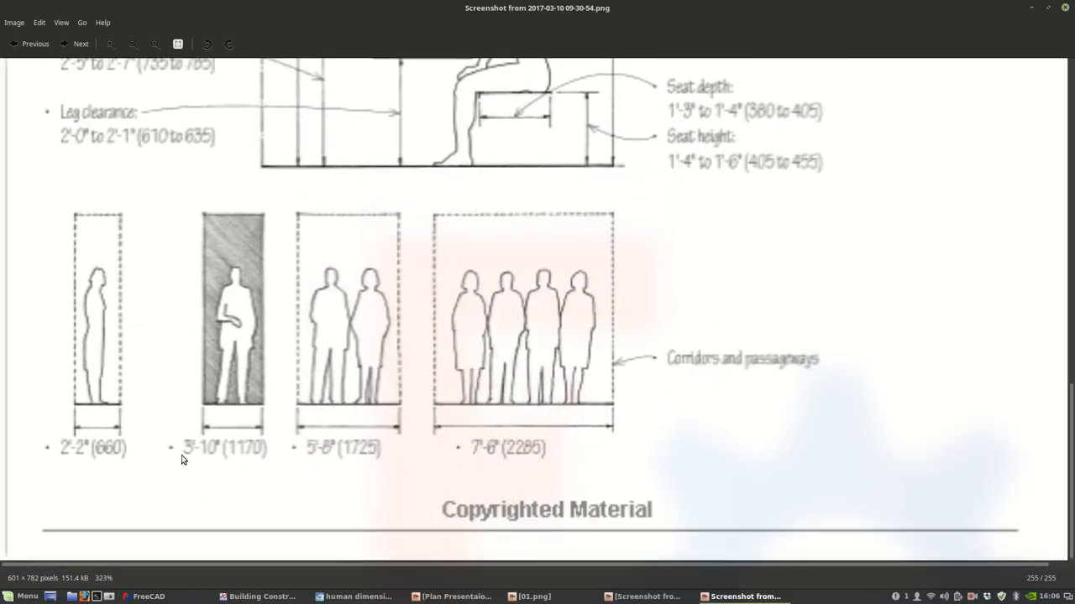
scroll(37, 462, up, 2)
scroll(178, 418, up, 2)
scroll(109, 432, up, 2)
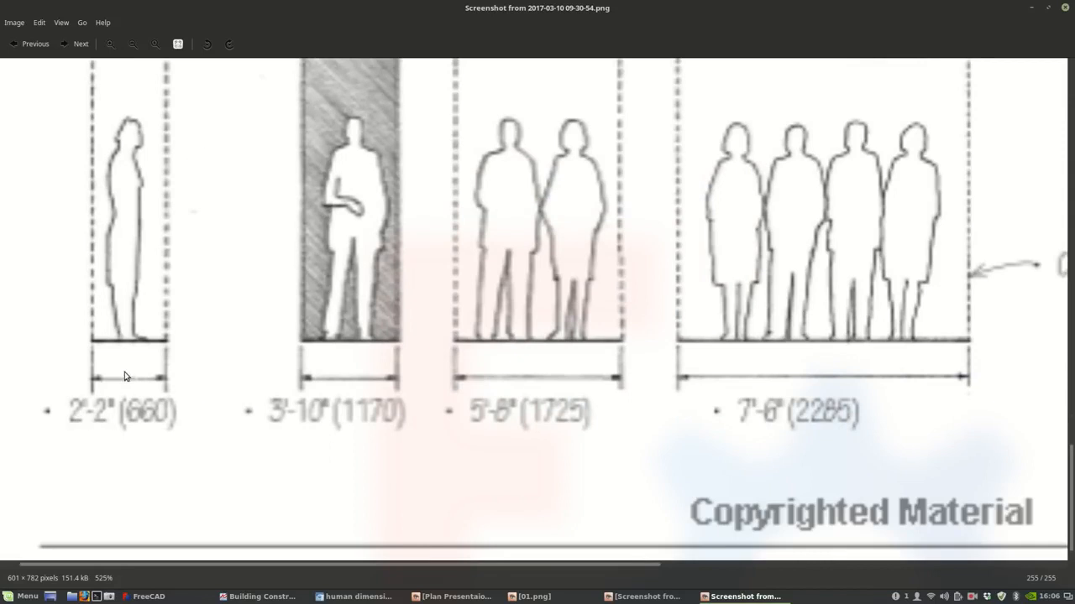
scroll(245, 344, right, 2)
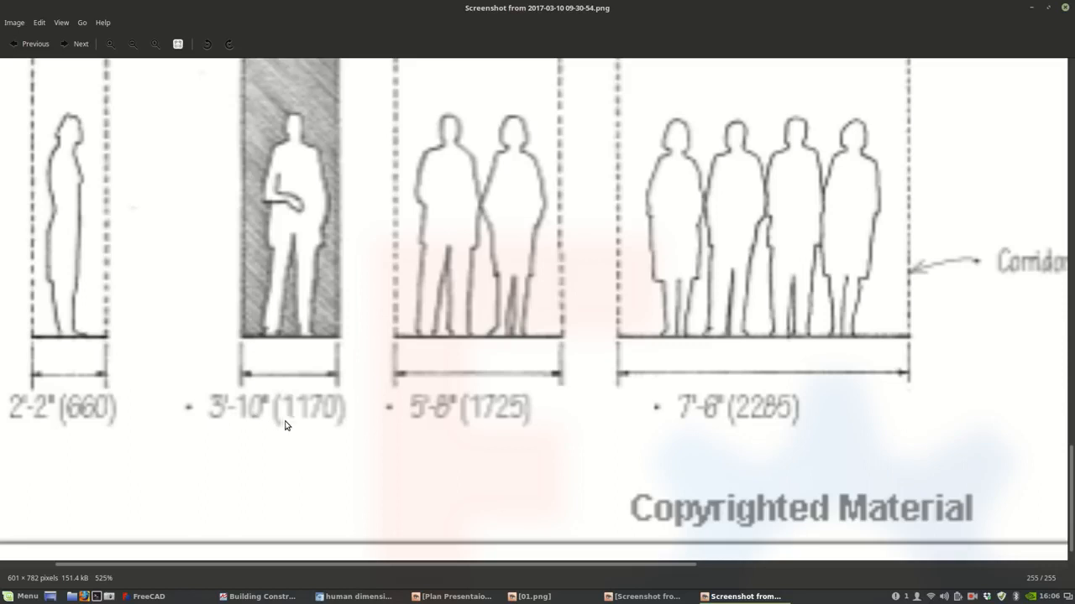
scroll(280, 421, right, 2)
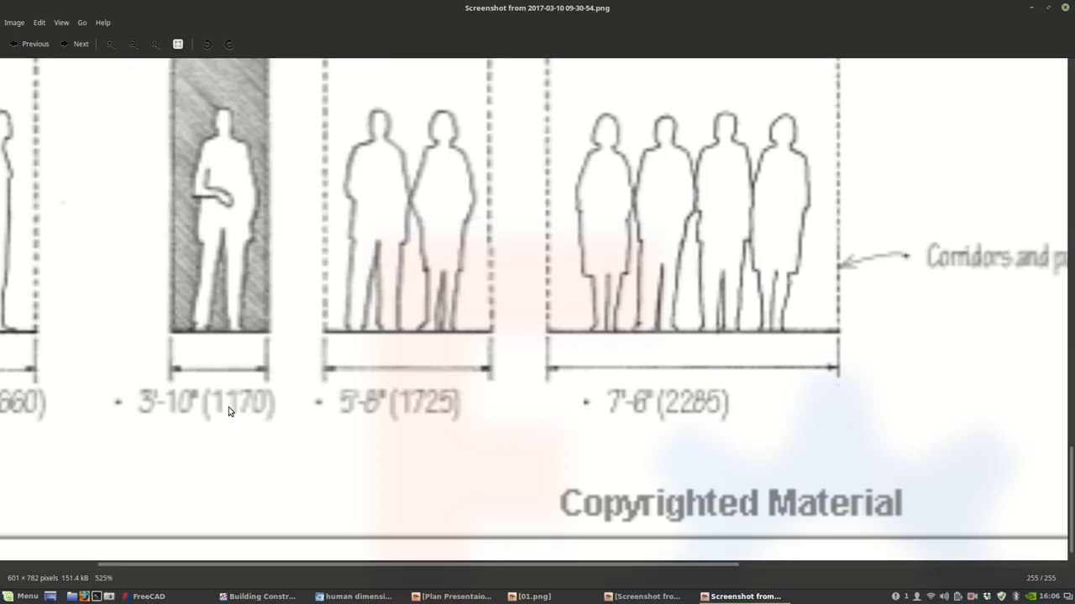
scroll(235, 403, left, 2)
scroll(235, 403, up, 1)
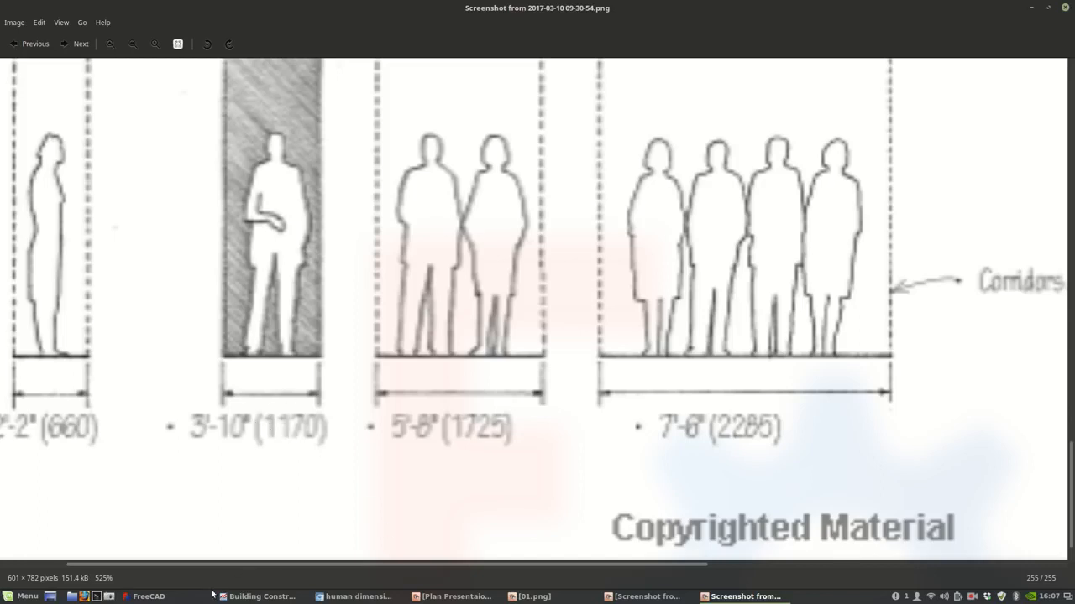
- Switch to FreeCAD and draw a filled rectangle about 1.28 m by 0.99 m to the right of the large rectangle
click(147, 596)
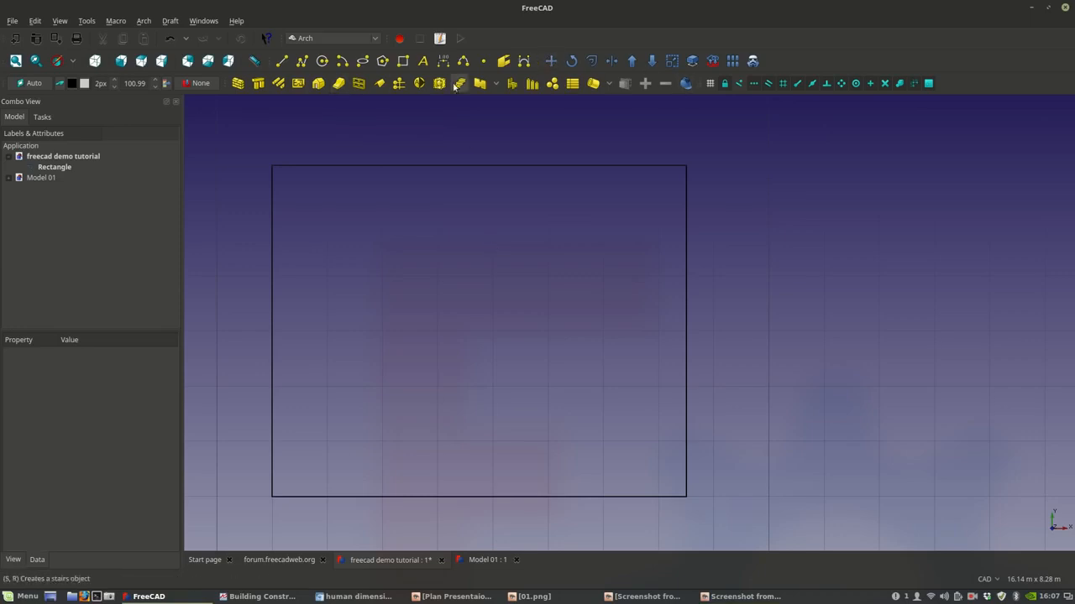
click(403, 60)
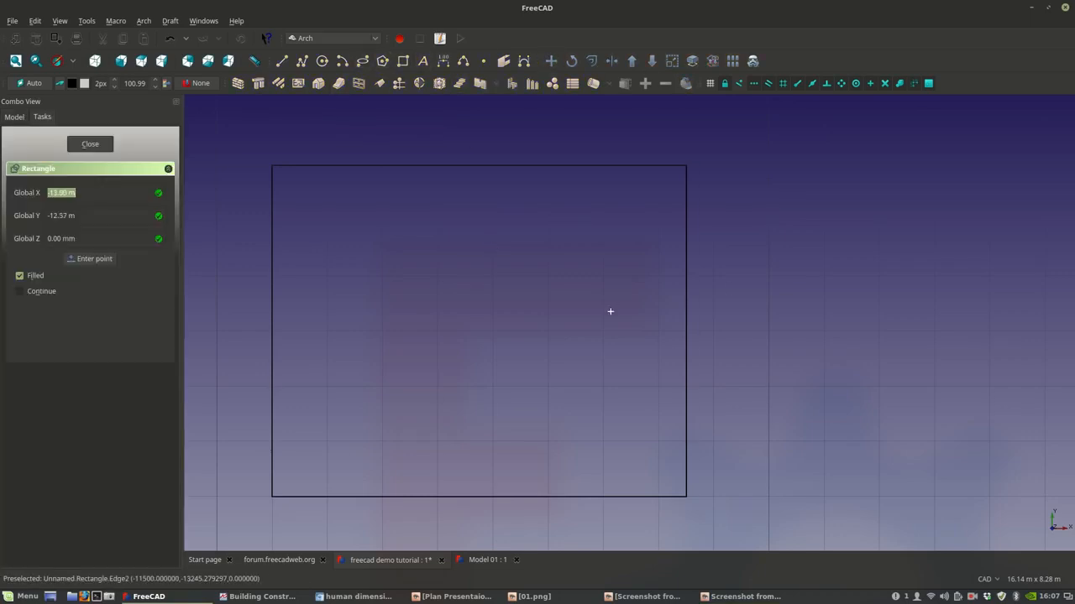
click(733, 290)
click(803, 343)
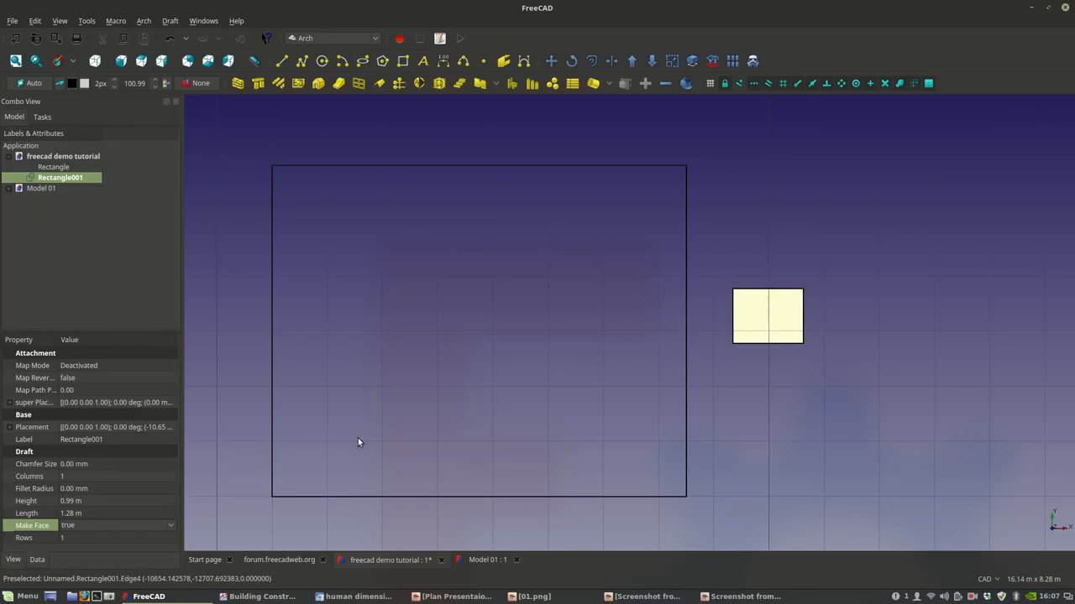
- Set the small rectangle's length and height both to 1.20 m
click(72, 513)
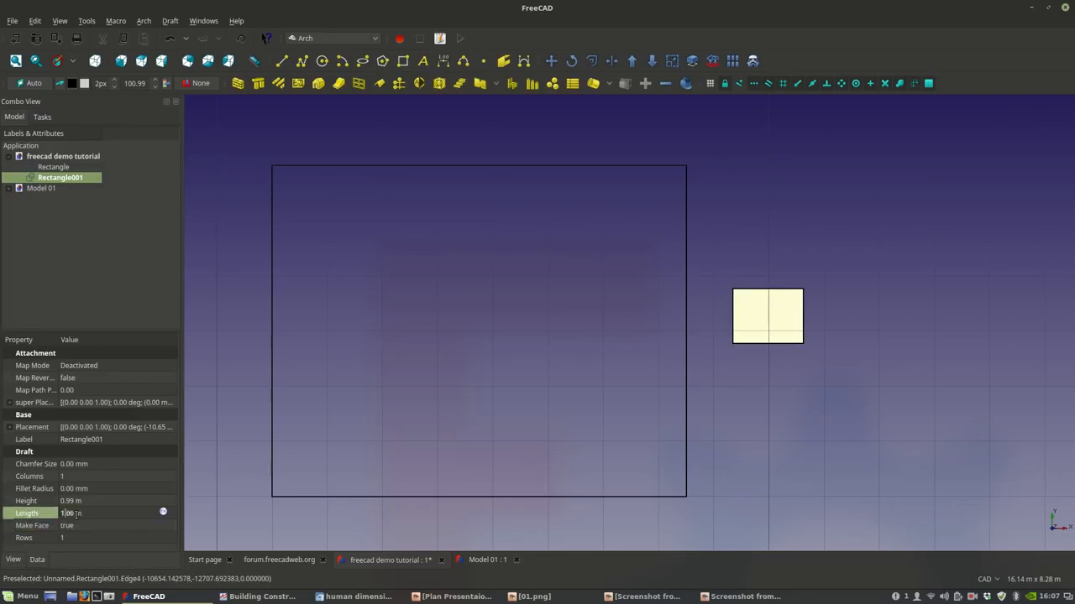
text(0)
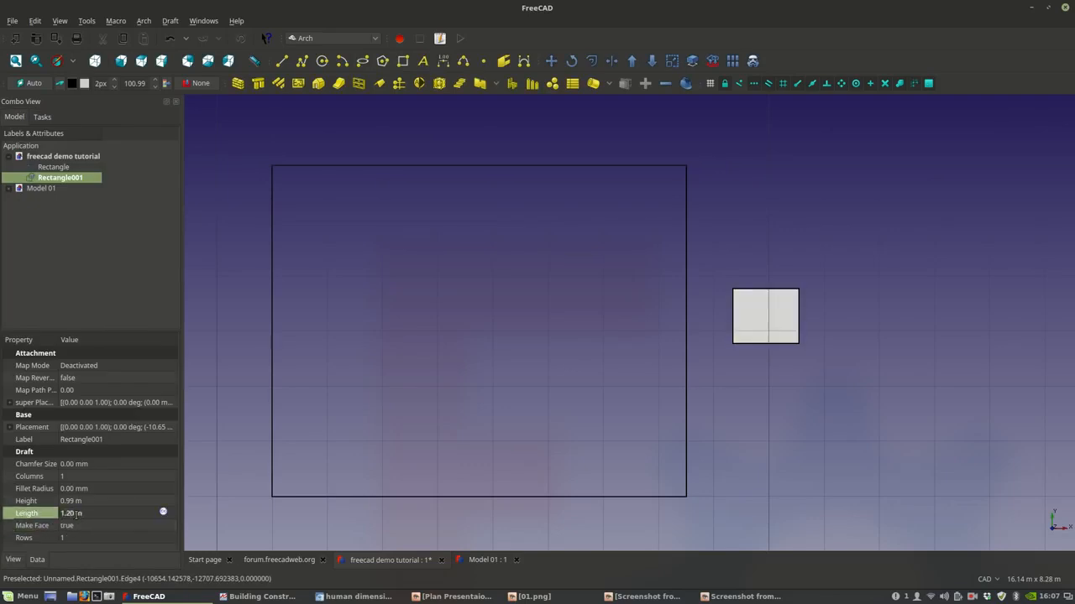
click(68, 502)
text(1.2)
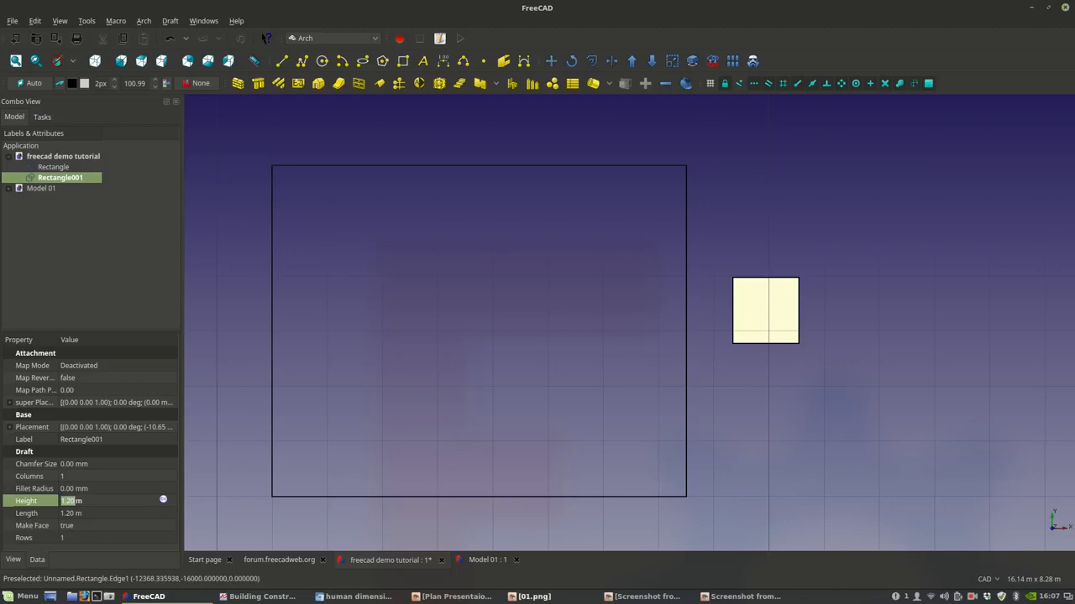
- Go back to the human dimensions sheet in the image viewer and review the corridor widths and seated figure dimensions
click(241, 598)
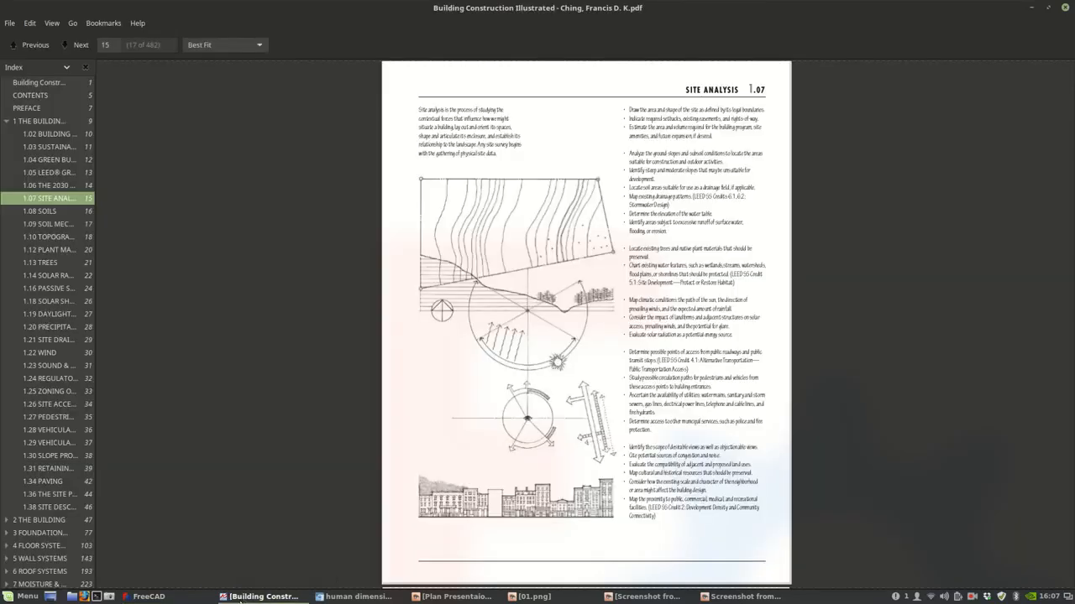
click(240, 597)
click(646, 596)
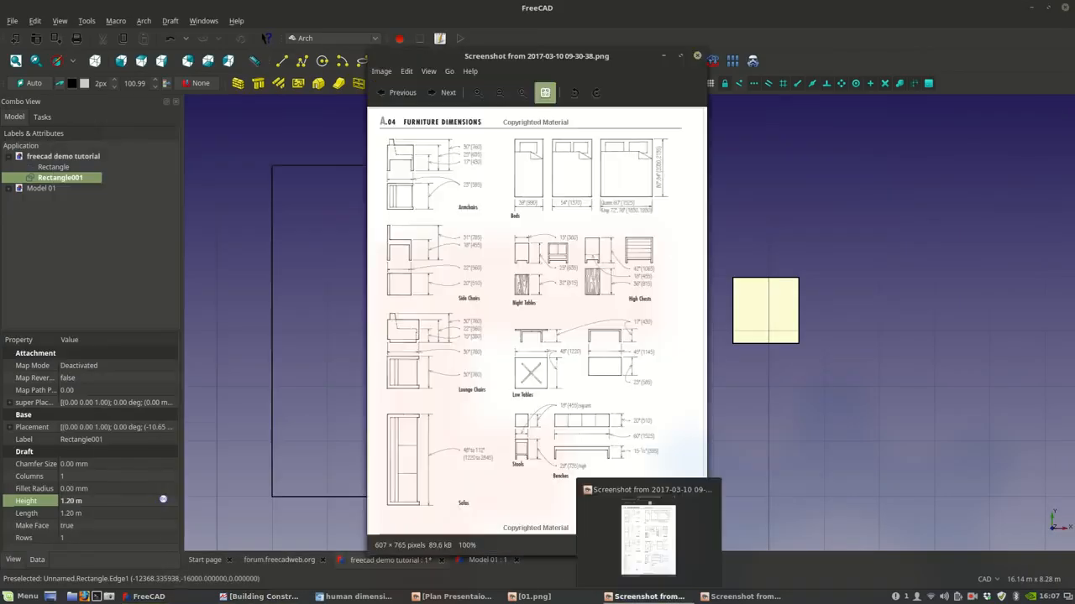
click(744, 596)
scroll(552, 433, down, 2)
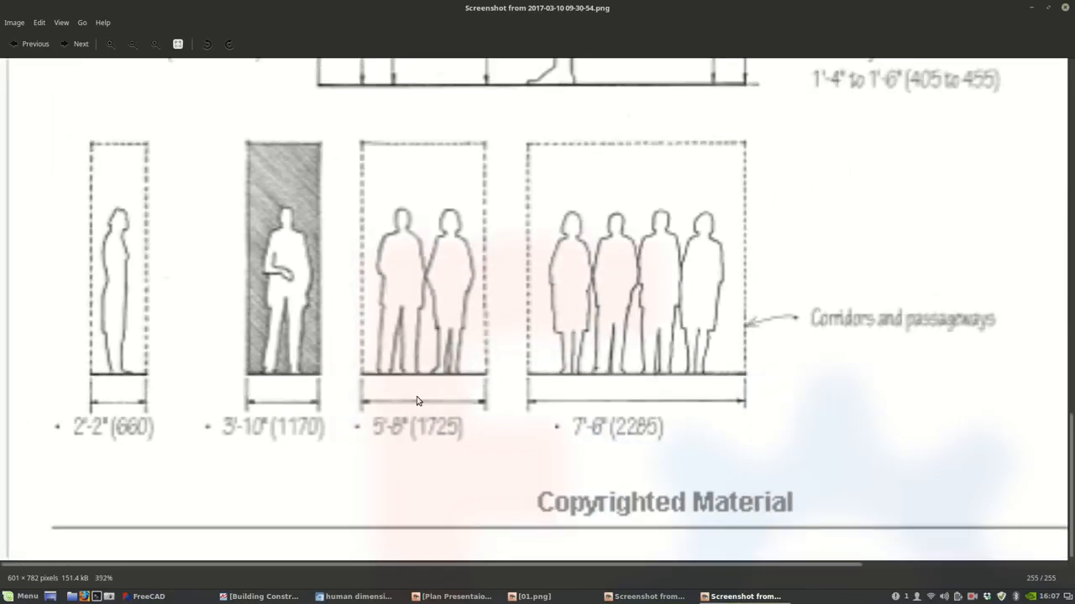
scroll(608, 415, down, 3)
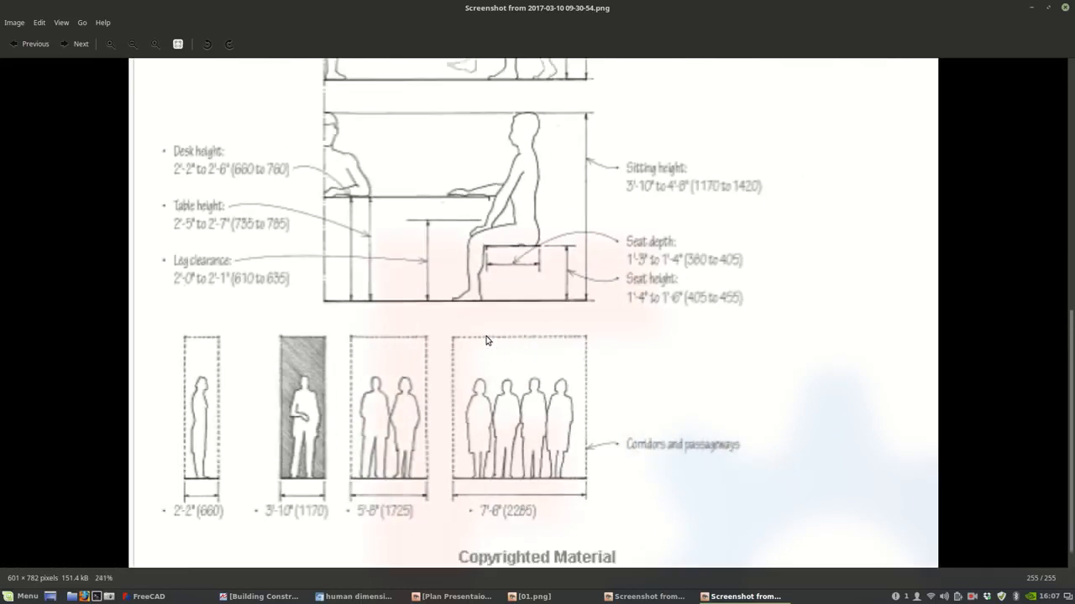
- Examine the leg clearance, seat depth and seat height of the seated figure on the human dimensions sheet
drag(440, 266, 445, 377)
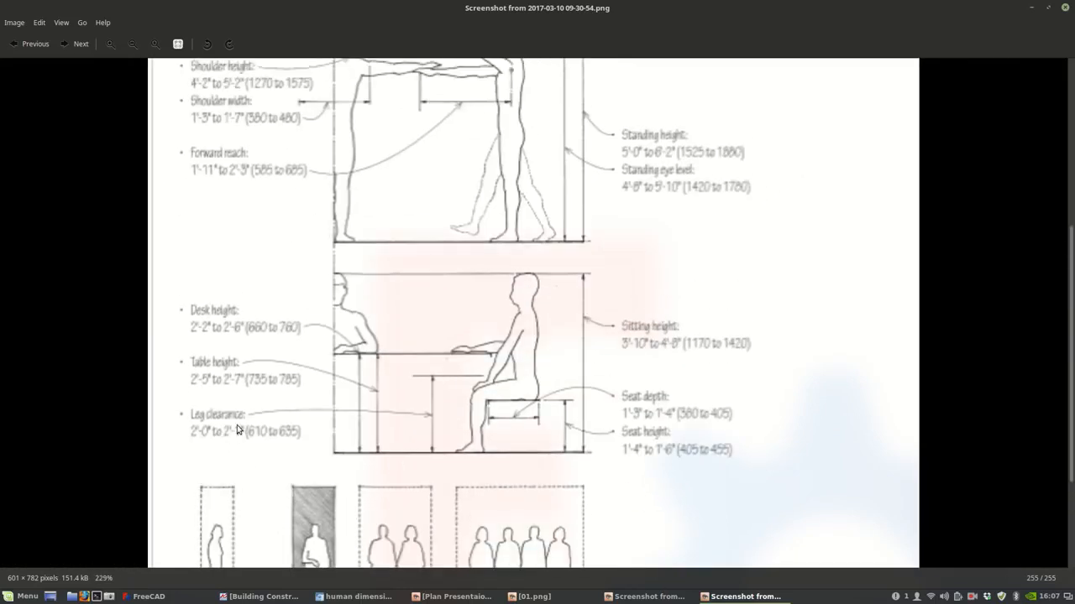
scroll(531, 432, up, 1)
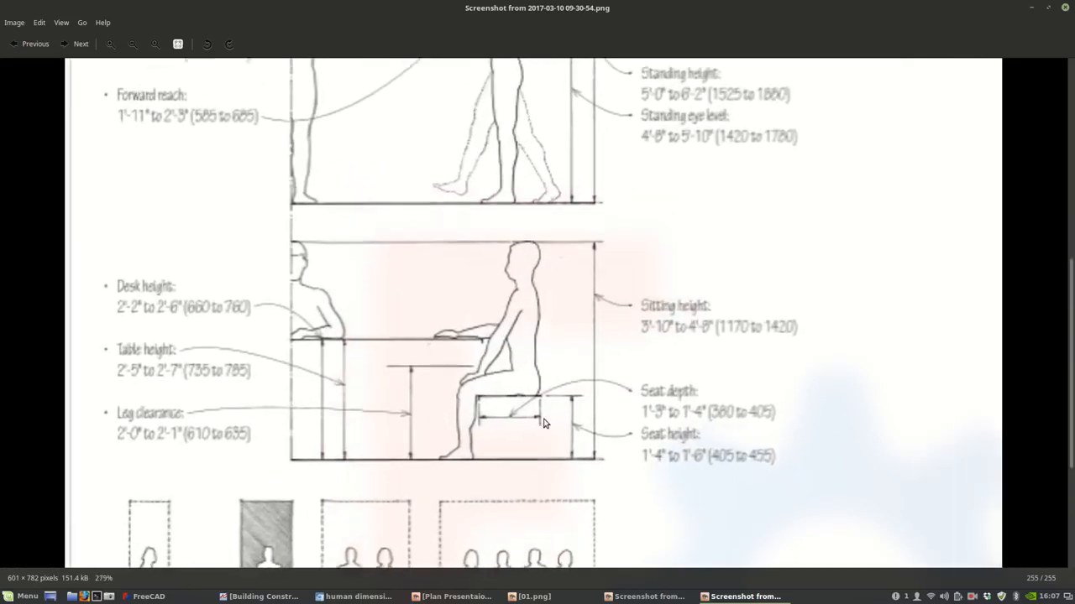
drag(560, 427, 565, 431)
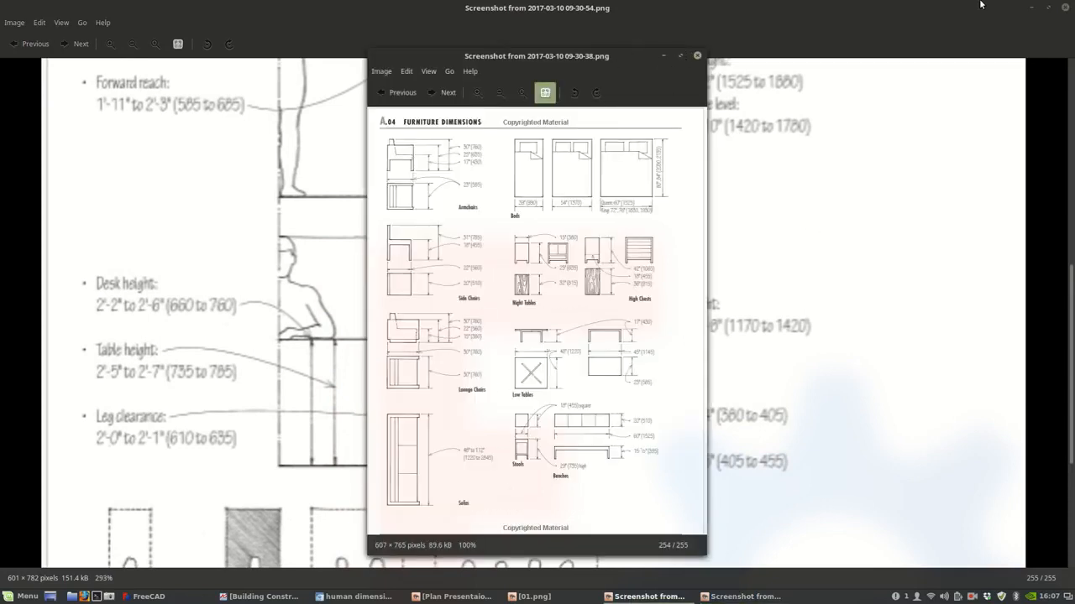
- Bring up the furniture dimensions sheet in full screen and examine the bed sizes
click(1048, 8)
scroll(542, 306, up, 2)
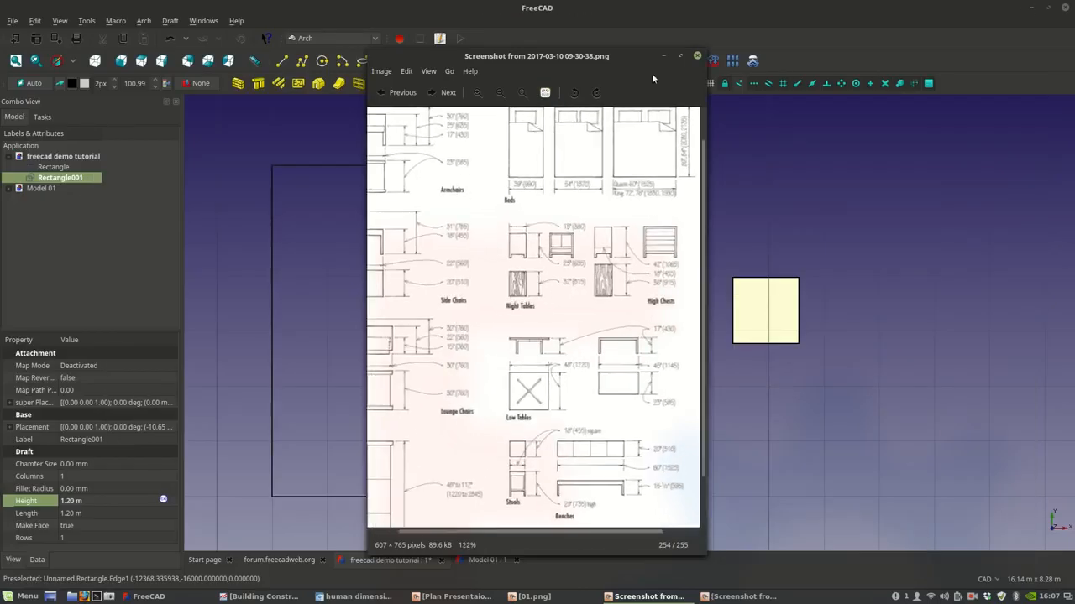
double_click(605, 223)
scroll(603, 223, up, 5)
drag(575, 205, 563, 229)
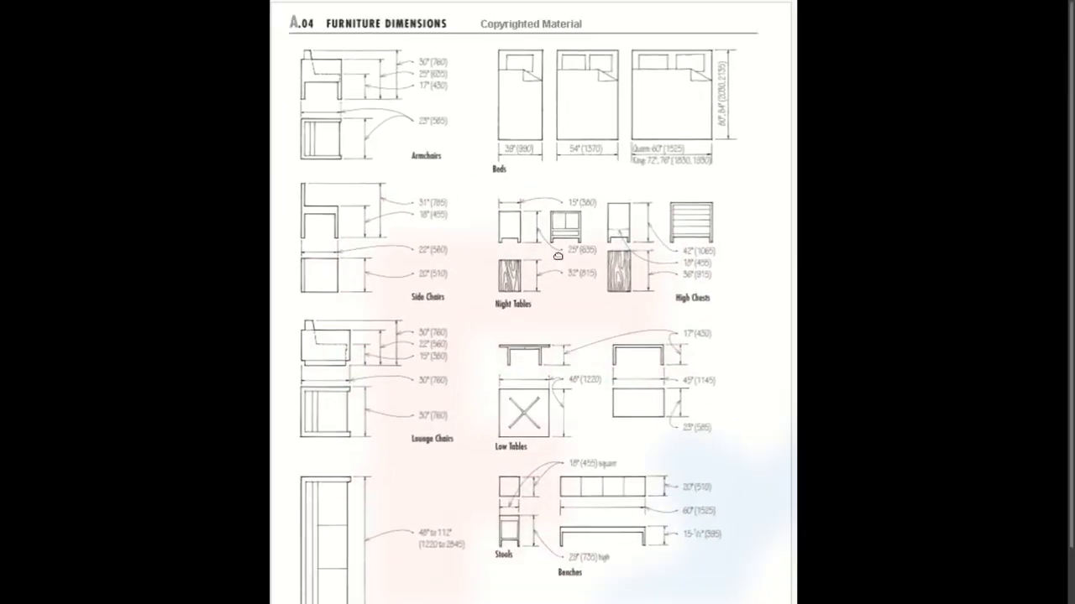
scroll(541, 176, up, 3)
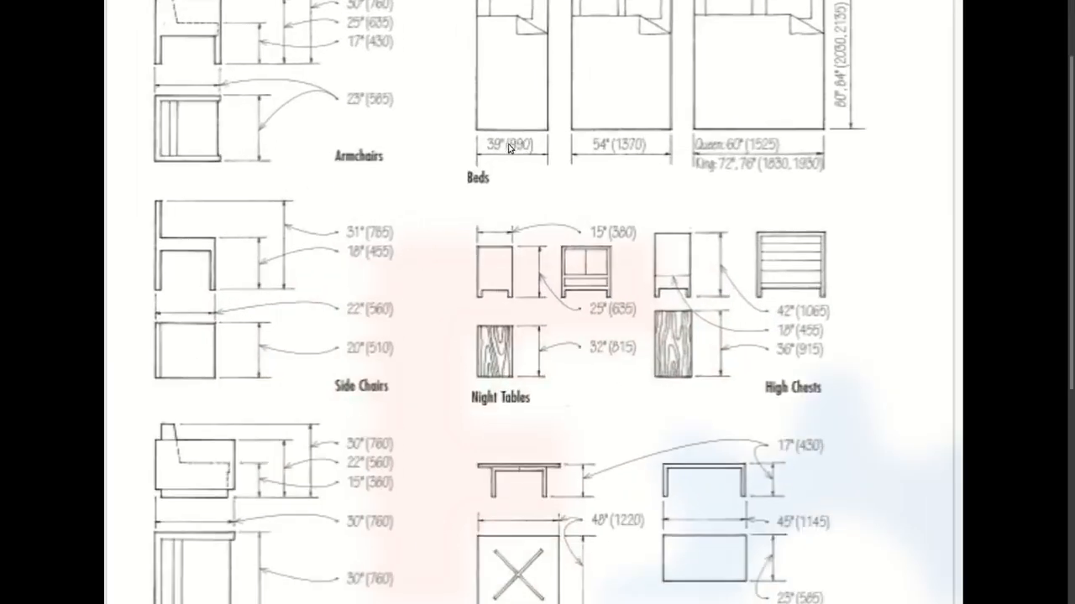
drag(509, 148, 506, 237)
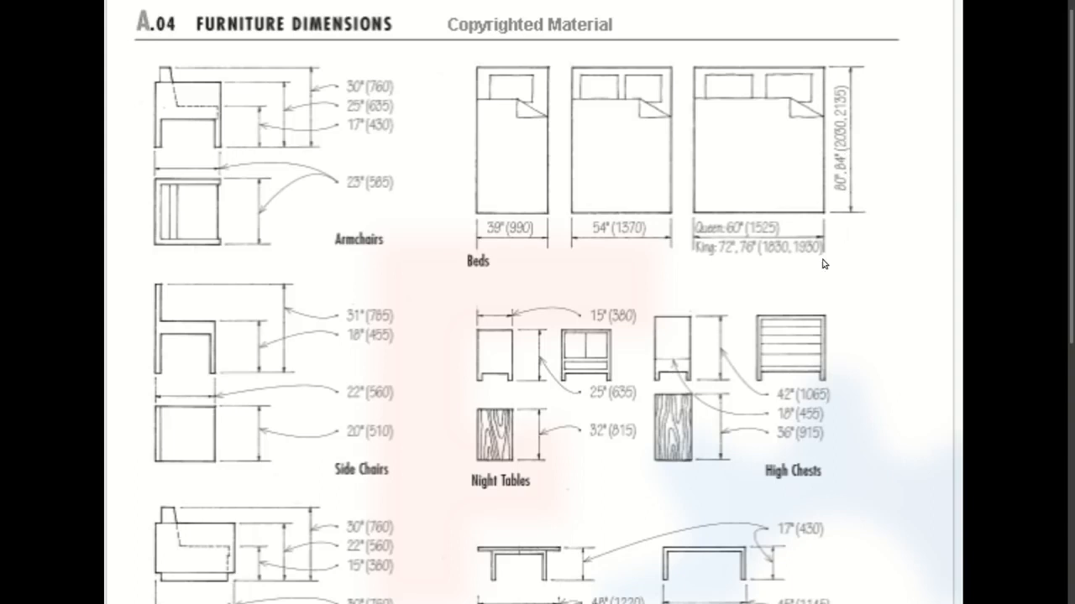
- Examine the night tables, high chests, low tables, stools and benches on the furniture dimensions sheet, and leave full screen
drag(703, 440, 706, 354)
drag(641, 404, 680, 288)
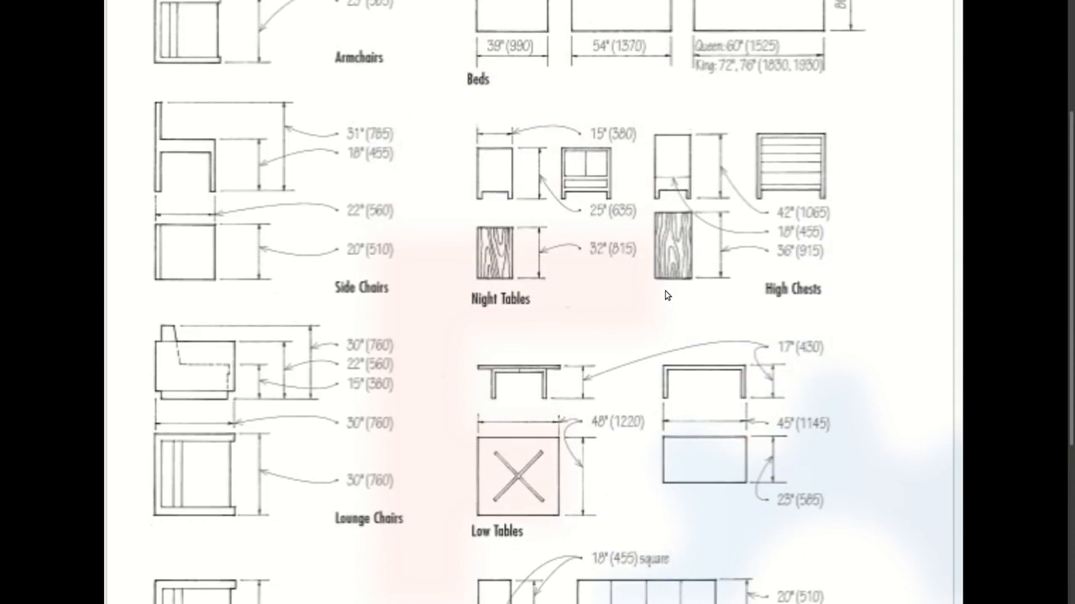
ctrl+scroll(665, 291, down, 1)
drag(660, 334, 653, 199)
drag(650, 361, 633, 288)
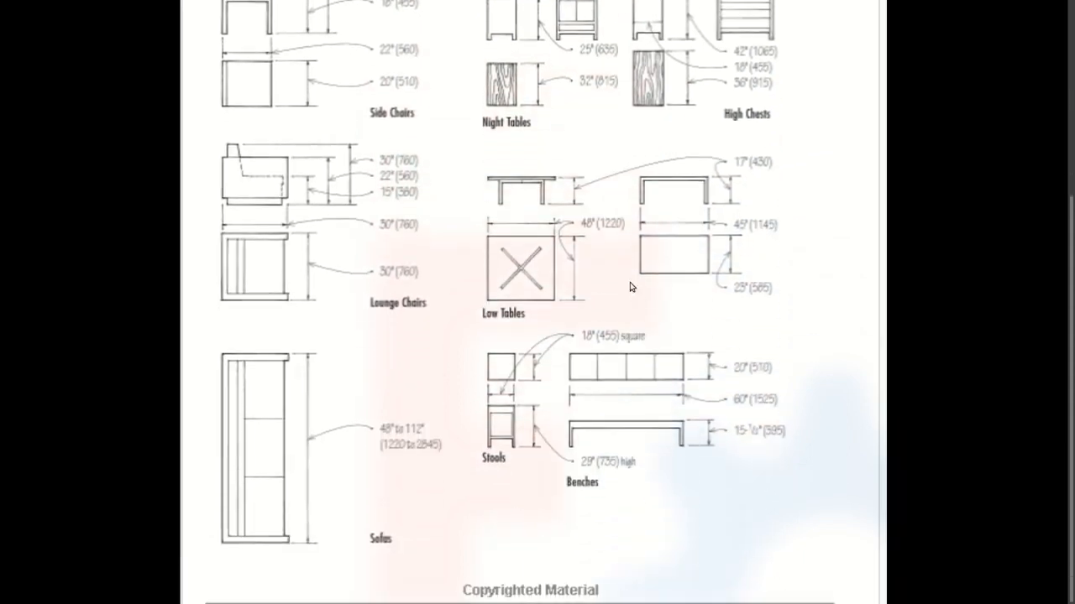
key(Escape)
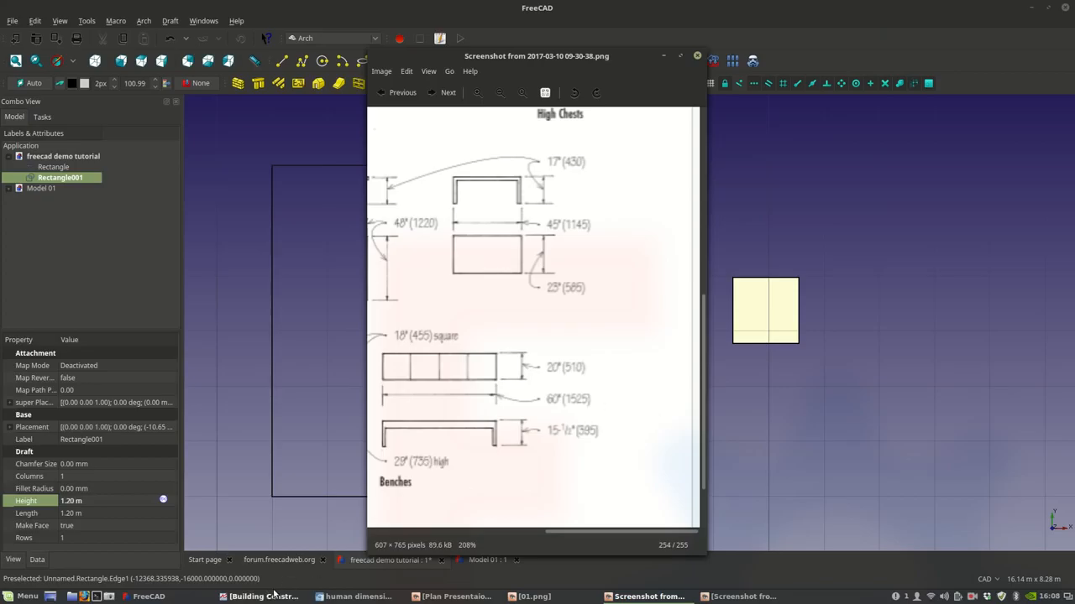
- Switch to Chromium and run a DuckDuckGo image search for "chair dimensions"
click(344, 601)
scroll(294, 202, up, 5)
triple_click(146, 69)
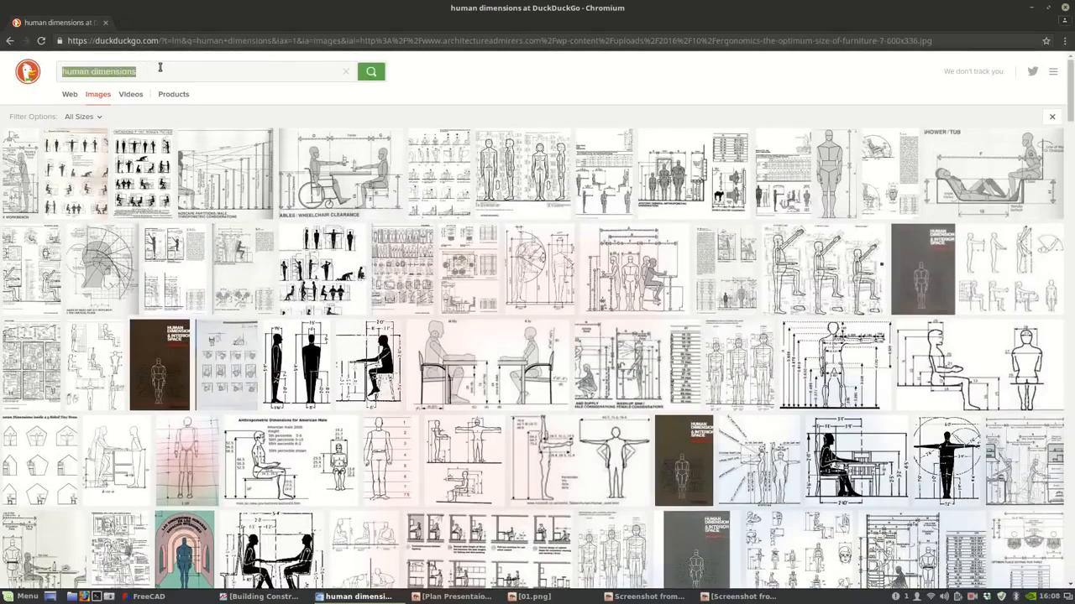
text(chair d)
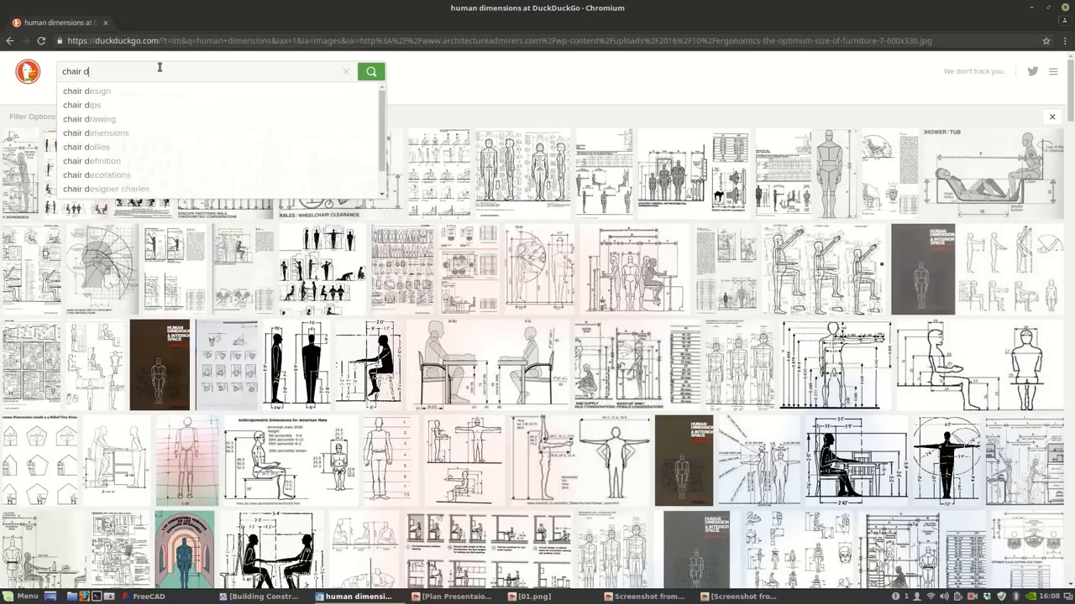
text(imensions)
key(Return)
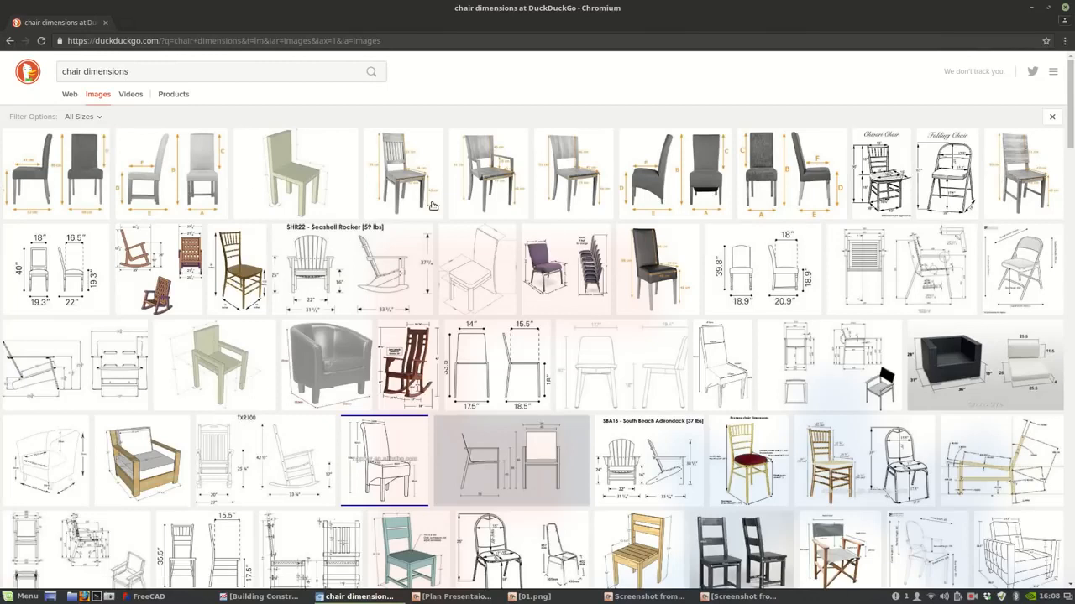
- Browse the chair dimension images and open the zio-lounge-chair-dimensions drawing from moooi.com
scroll(499, 316, down, 1)
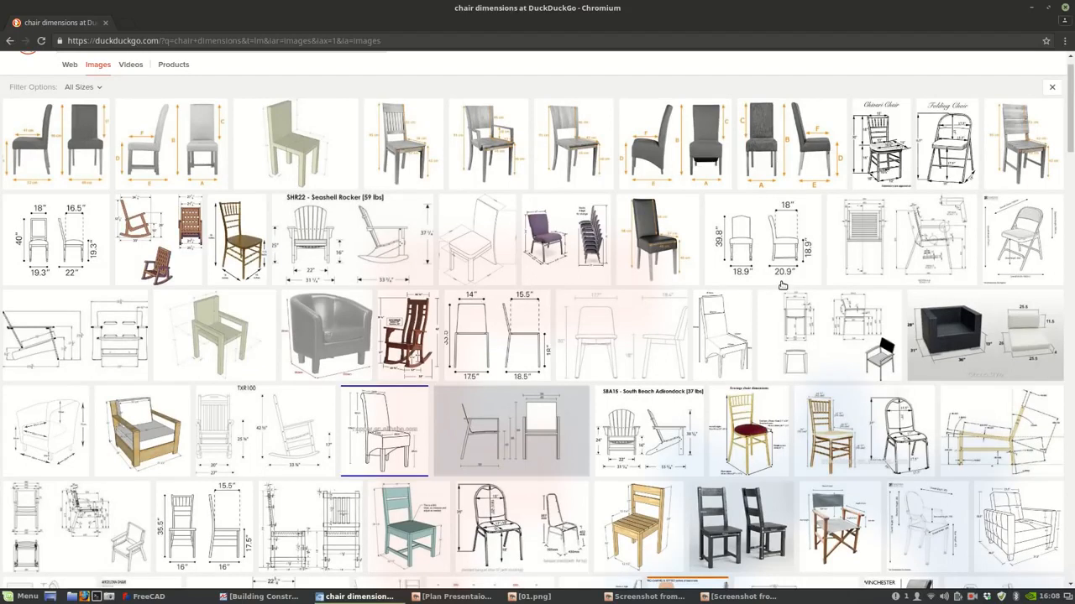
scroll(782, 287, down, 1)
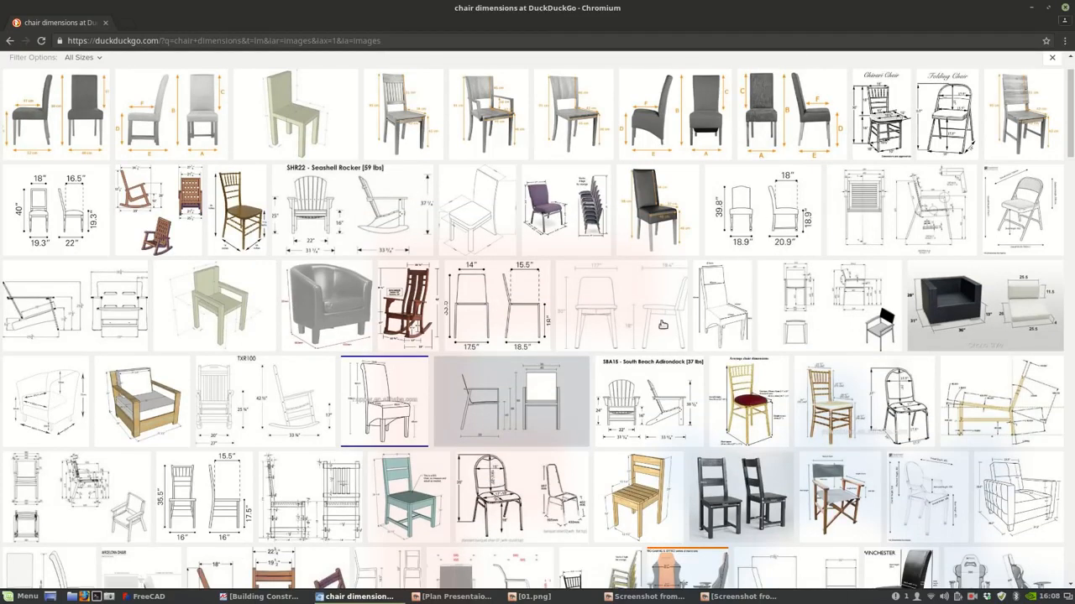
click(526, 319)
scroll(310, 335, down, 5)
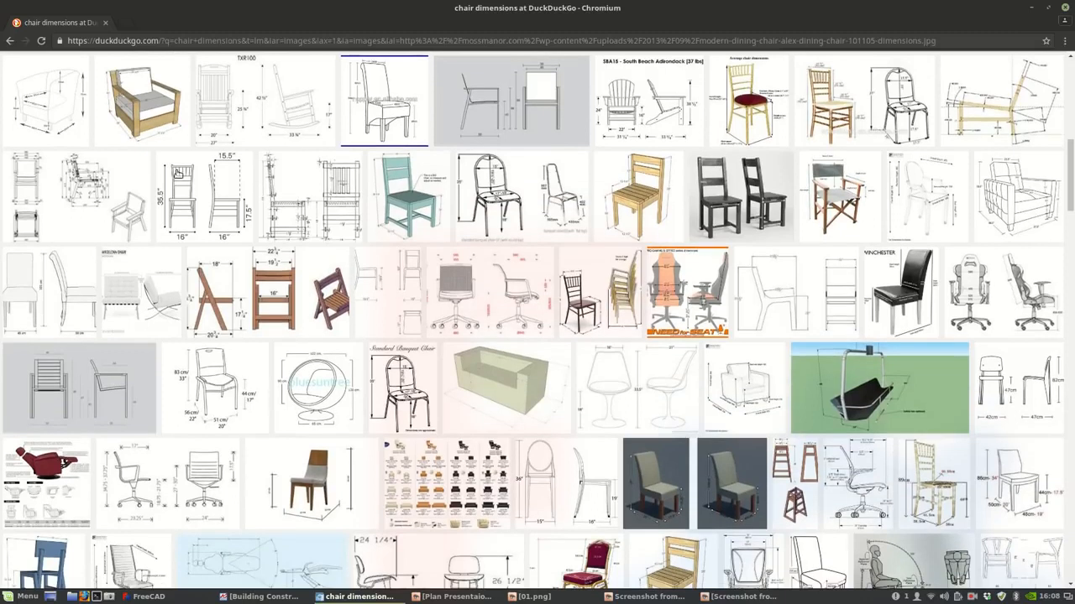
scroll(797, 320, down, 2)
scroll(796, 321, down, 2)
scroll(461, 322, down, 3)
scroll(461, 322, down, 3)
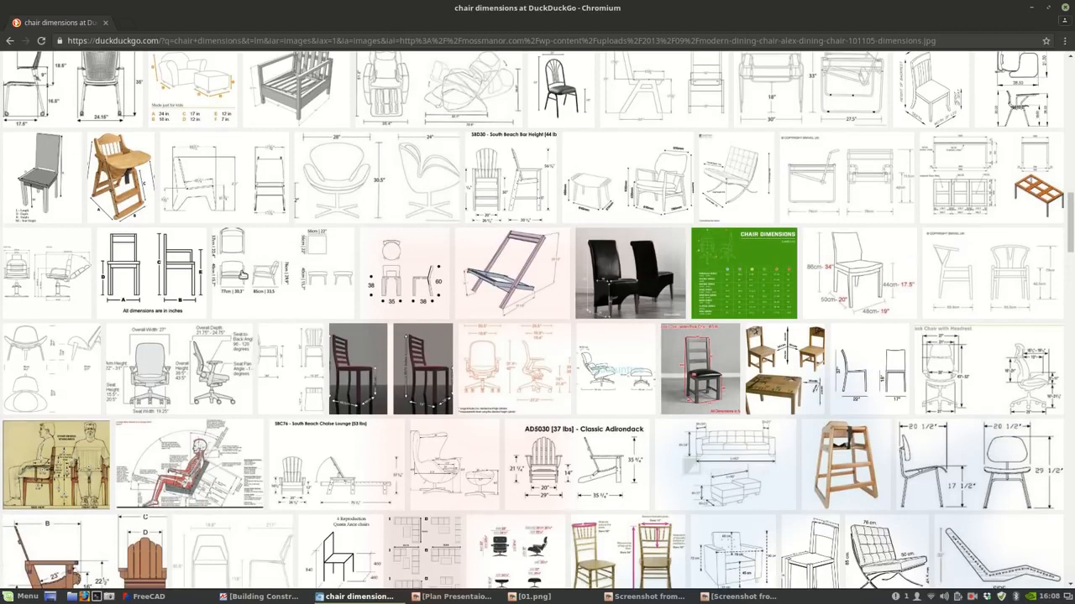
click(237, 272)
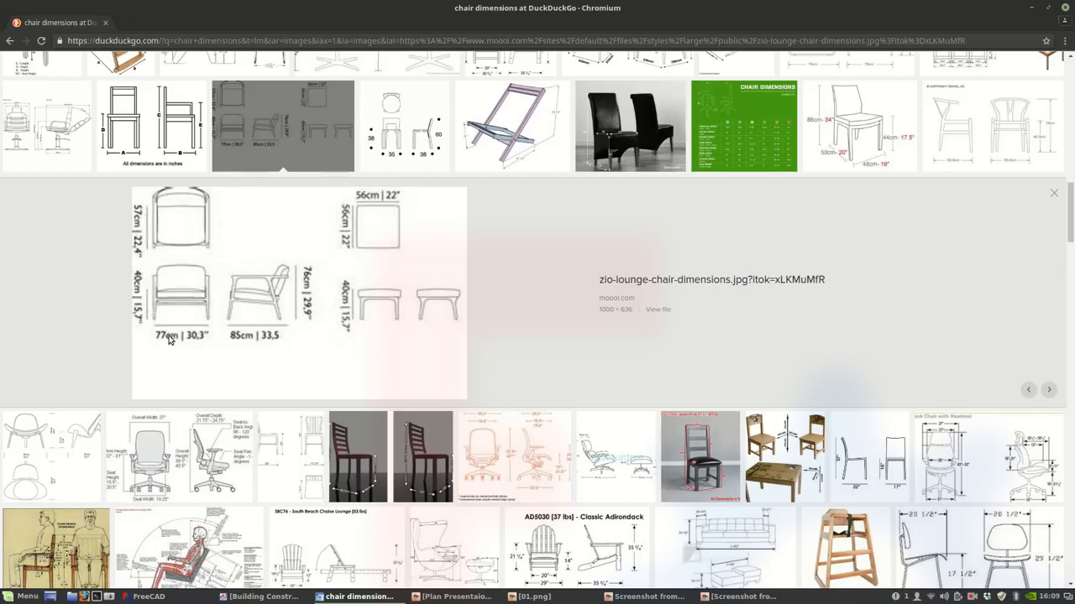
- Switch to FreeCAD and copy the 1.20 m square about 3.64 m to the left, inside the large rectangle
click(147, 596)
click(749, 296)
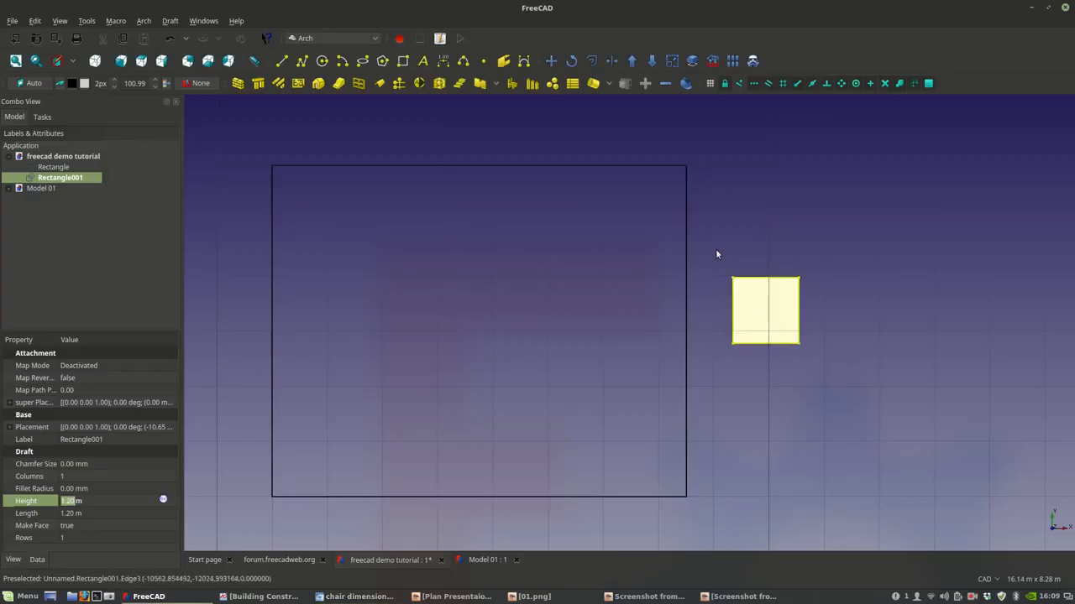
click(551, 61)
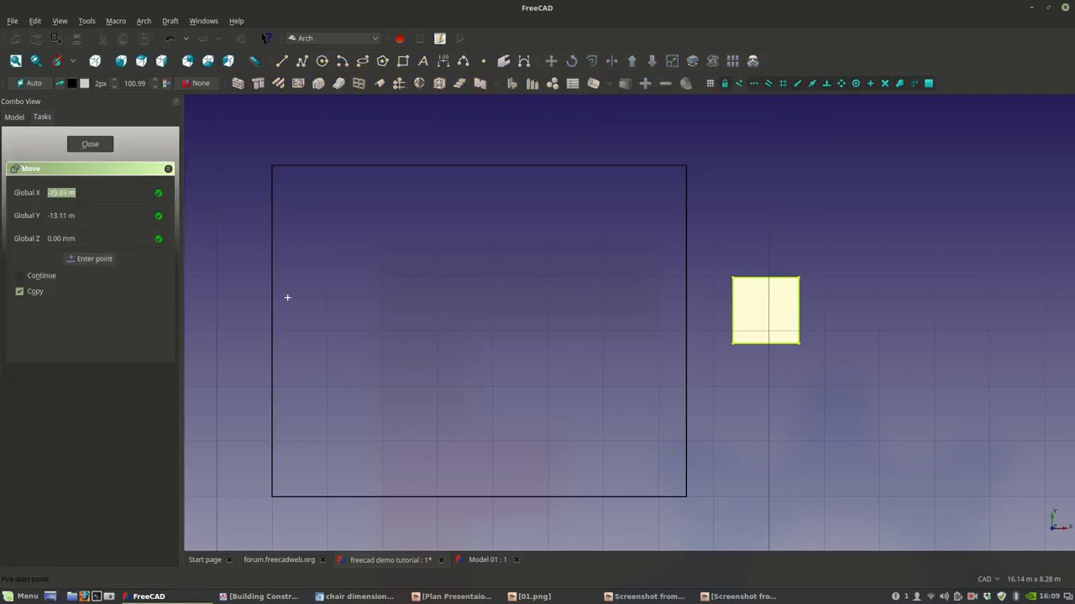
click(760, 310)
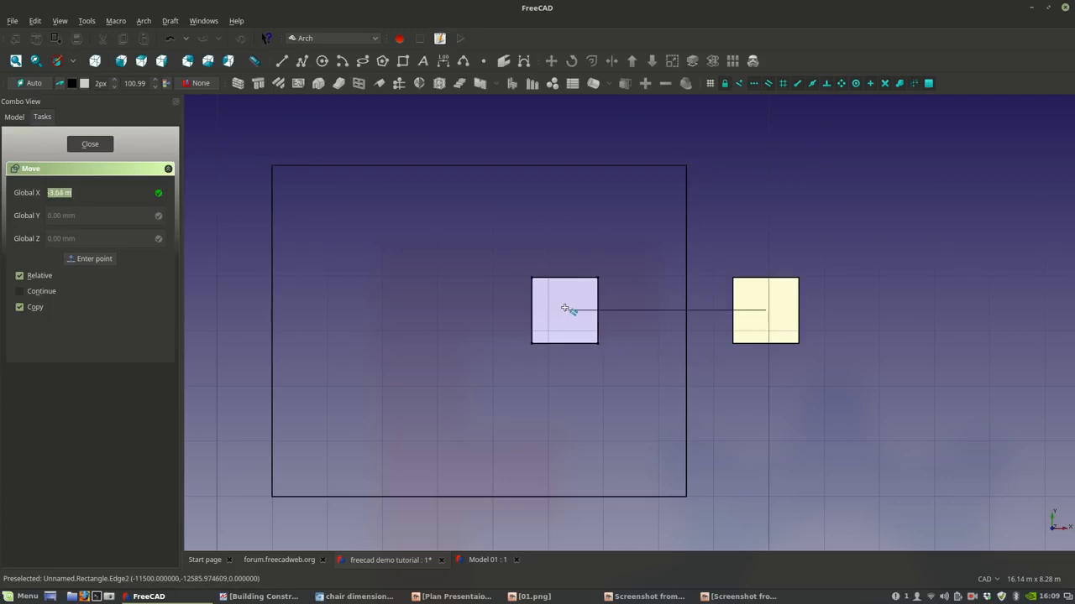
click(565, 309)
scroll(592, 336, up, 4)
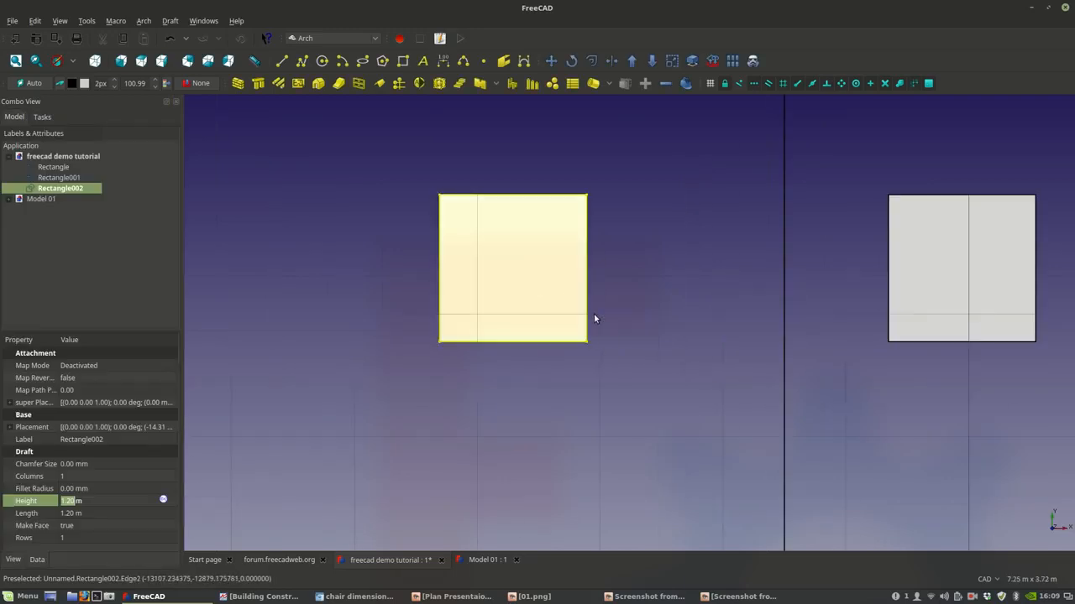
scroll(571, 312, down, 5)
scroll(510, 311, up, 3)
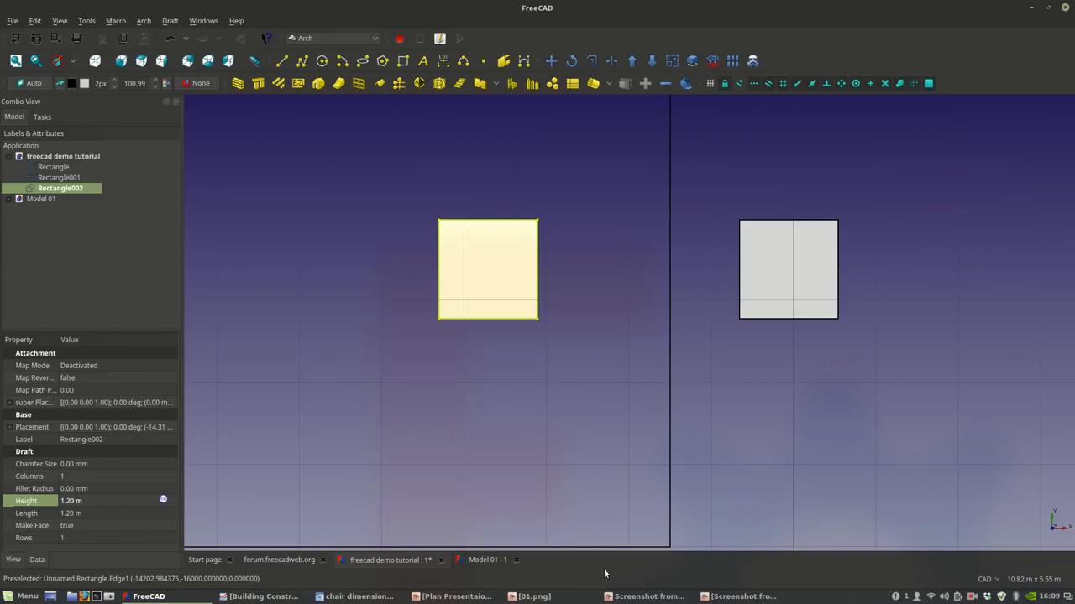
- Check the lounge chair drawing in Chromium, and in FreeCAD set the copied rectangle's height to 0.40 m and length to 0.77 m
click(370, 598)
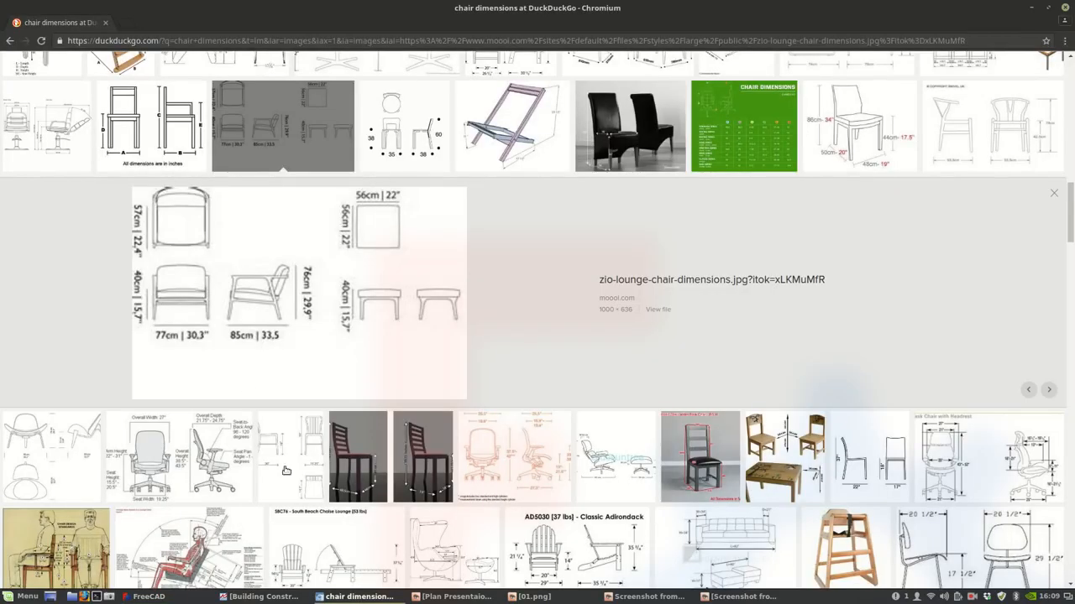
key(alt+Tab)
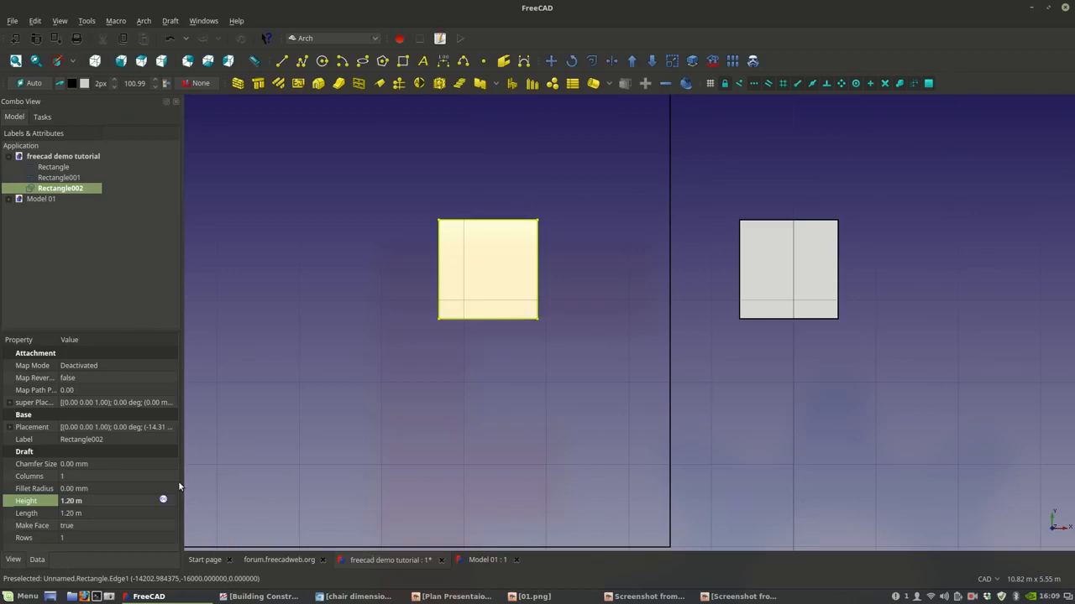
click(87, 502)
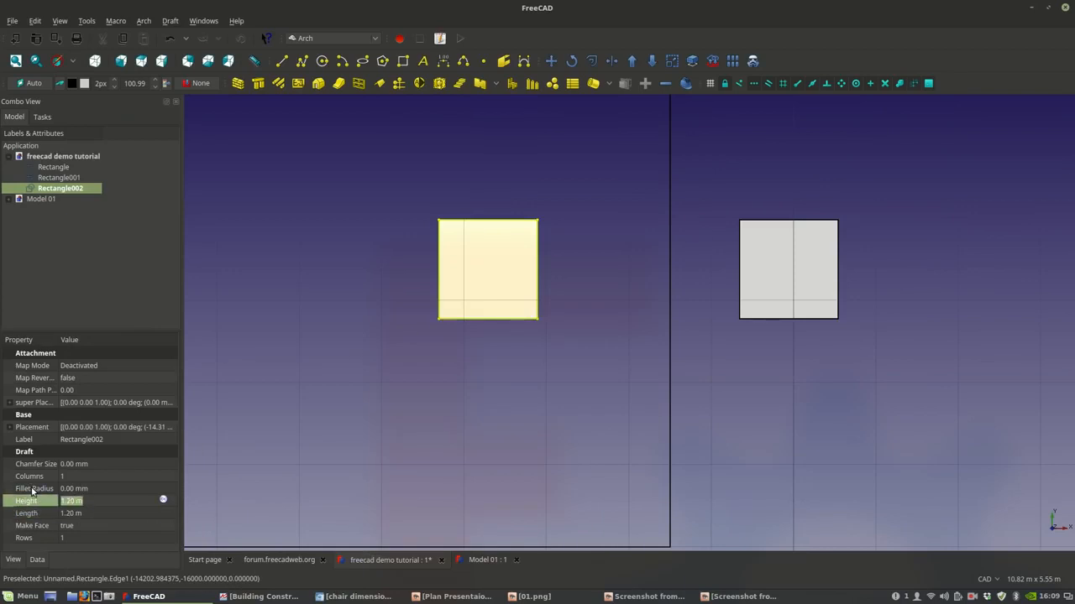
text(40)
key(Return)
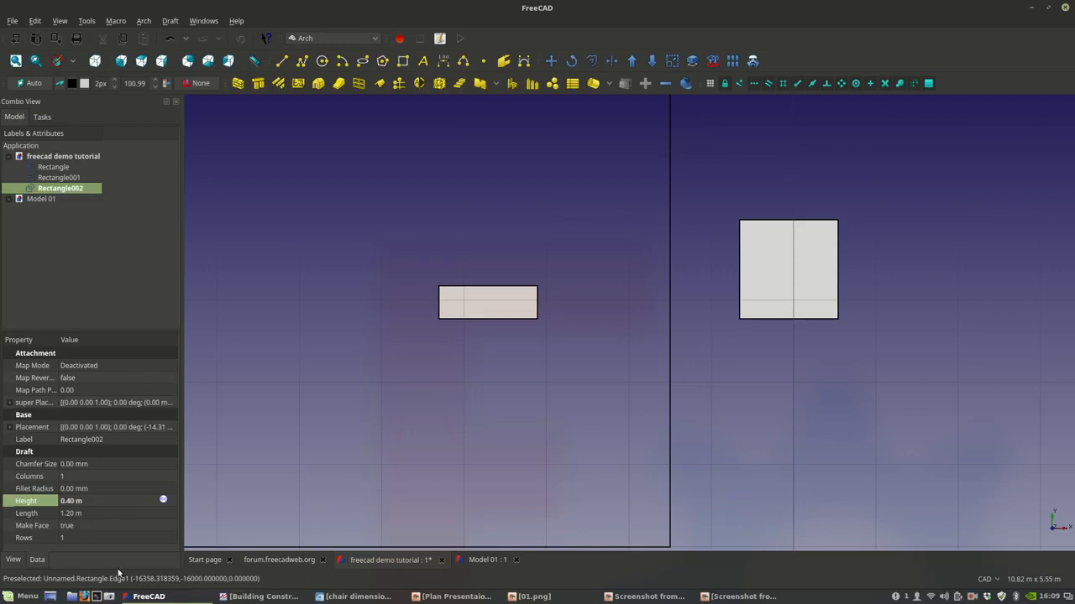
click(75, 515)
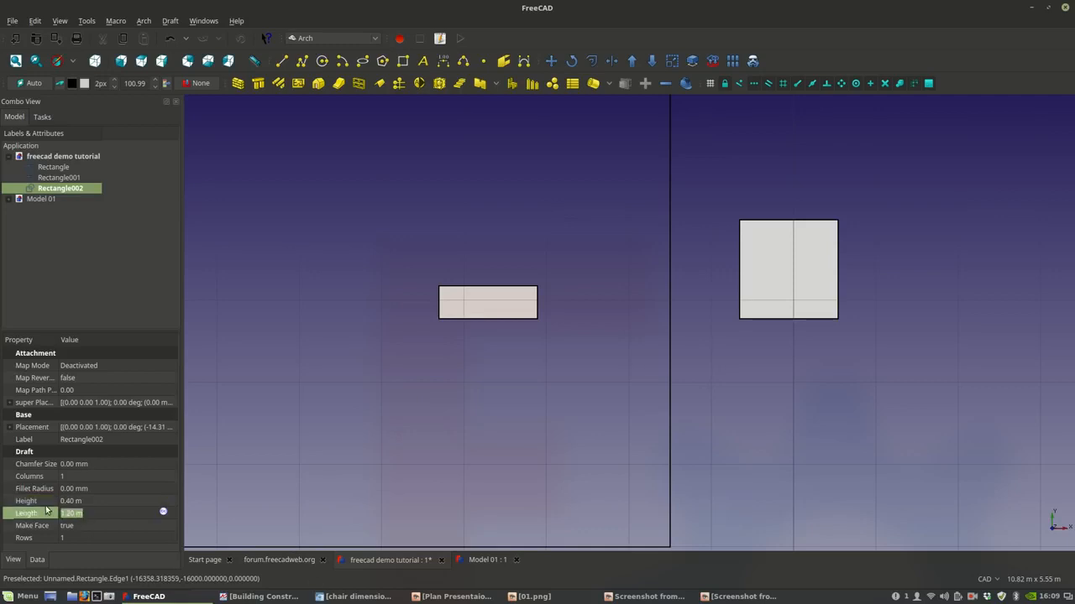
text(2.00)
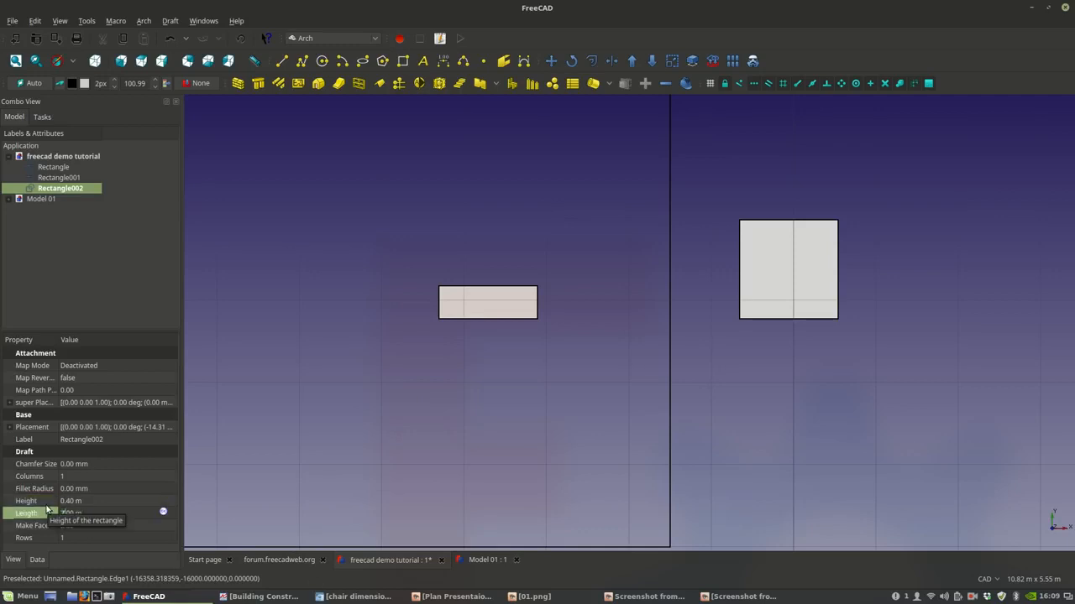
key(Return)
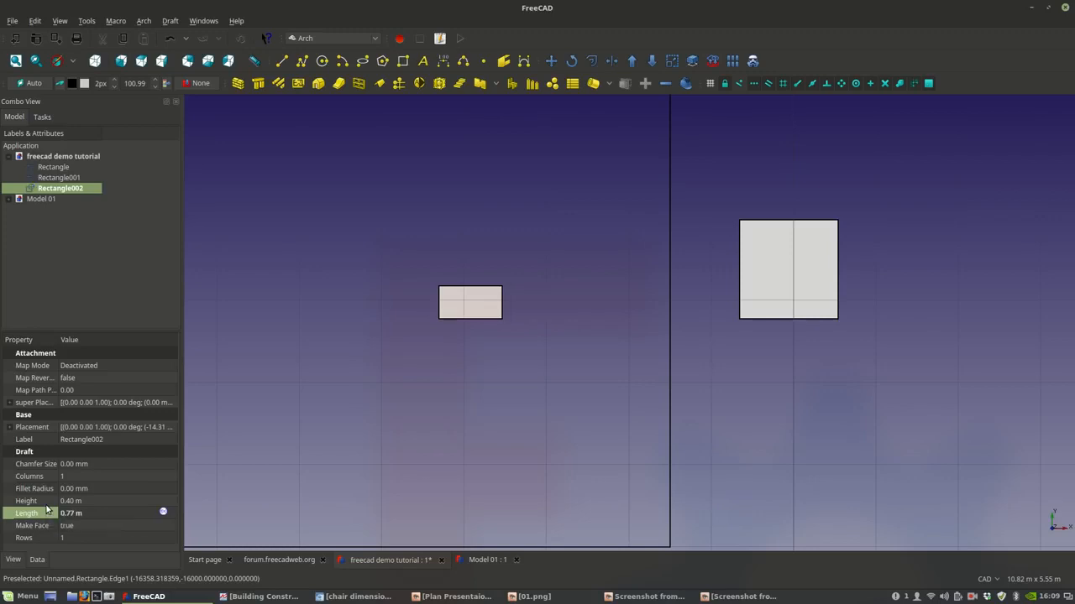
scroll(699, 267, up, 2)
scroll(495, 331, up, 2)
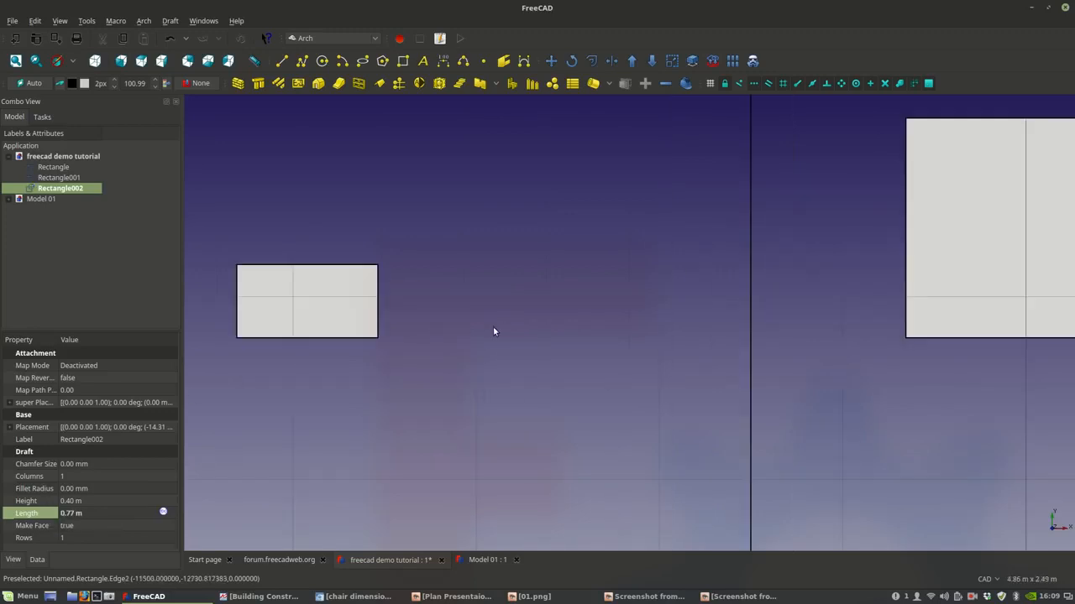
middle_drag(345, 343, 373, 394)
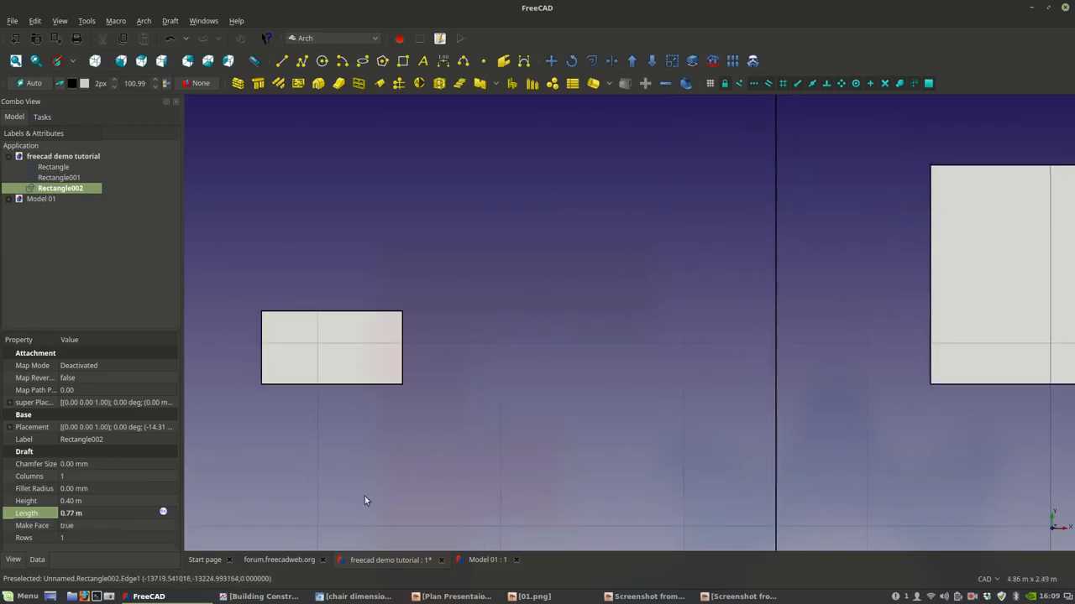
- Return to the lounge chair drawing in Chromium and review its width, depth and height dimensions
mouse_move(249, 598)
click(260, 597)
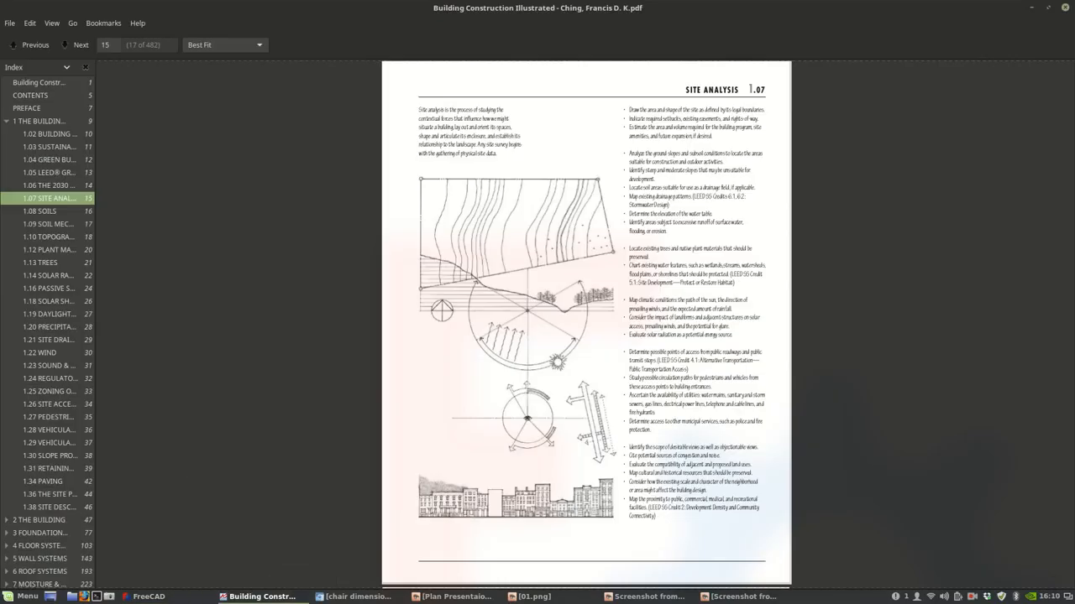
click(148, 597)
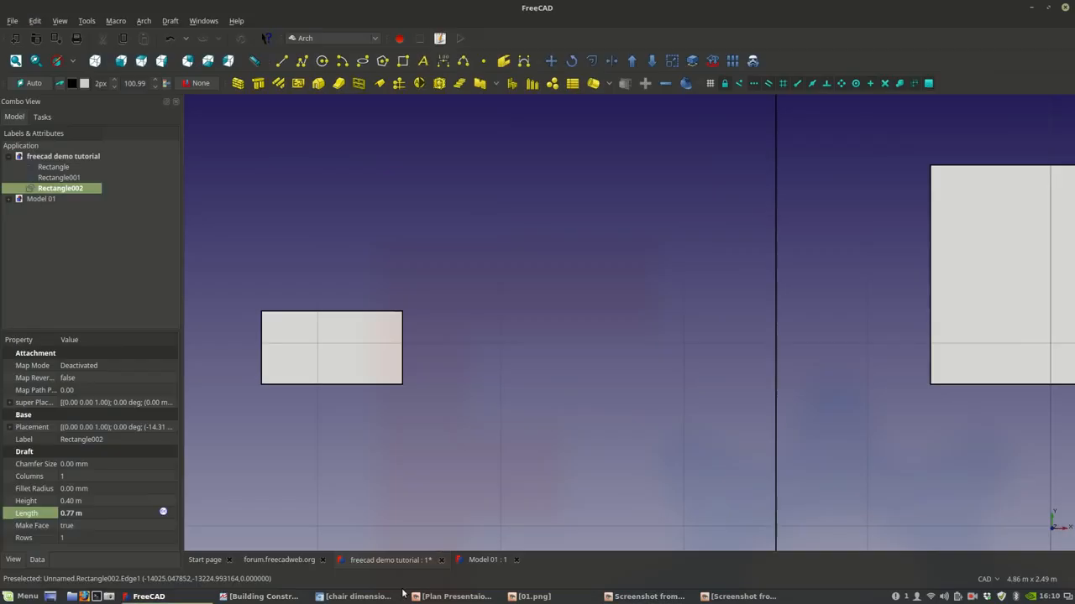
click(393, 597)
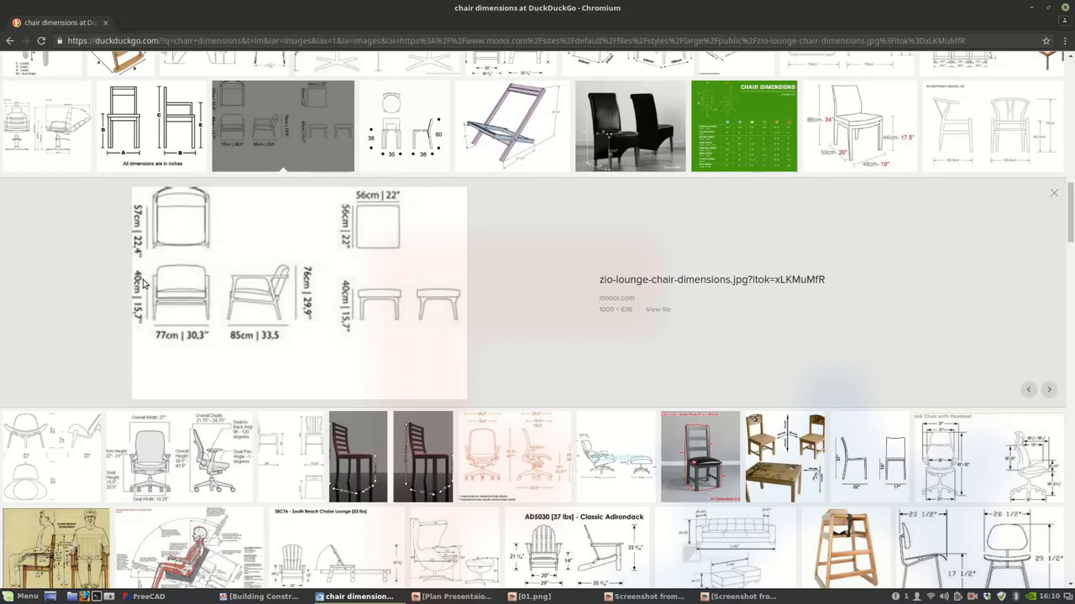
- Browse further down the chair dimension image results for more reference drawings
scroll(143, 284, down, 4)
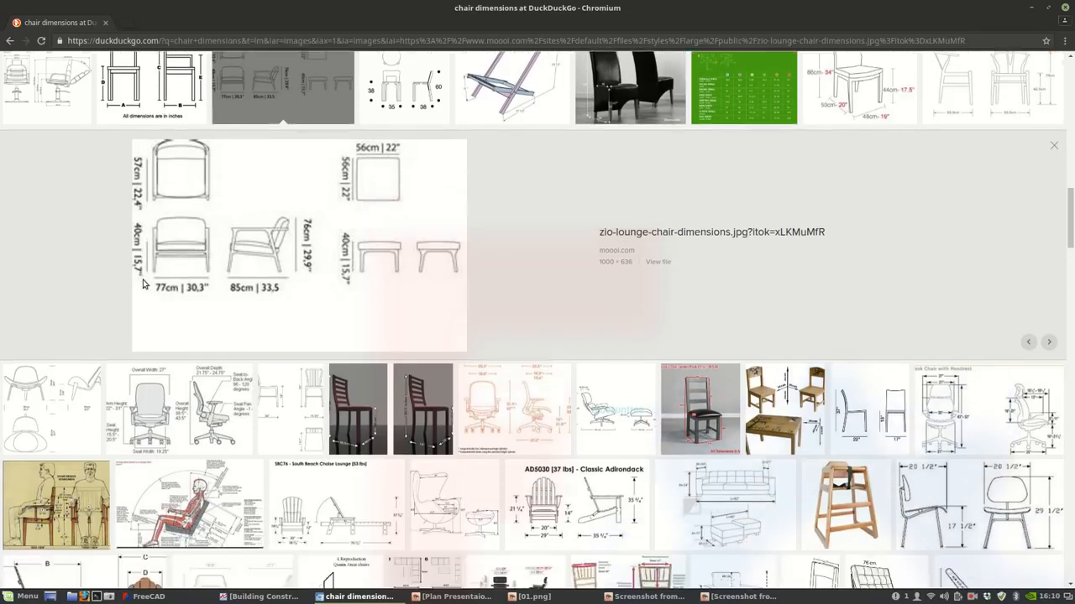
scroll(143, 284, down, 10)
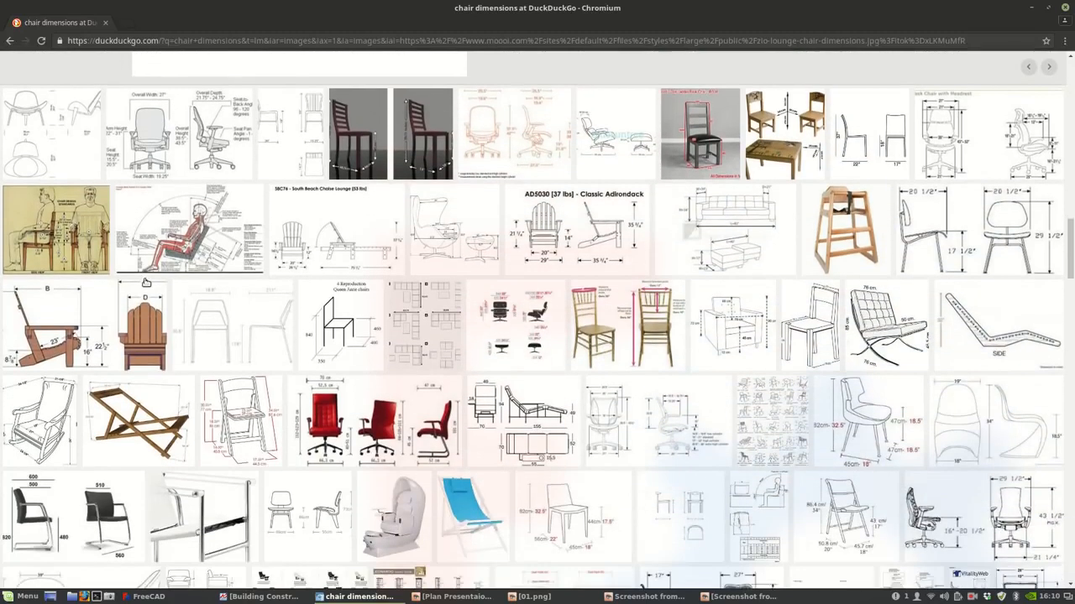
scroll(144, 282, down, 2)
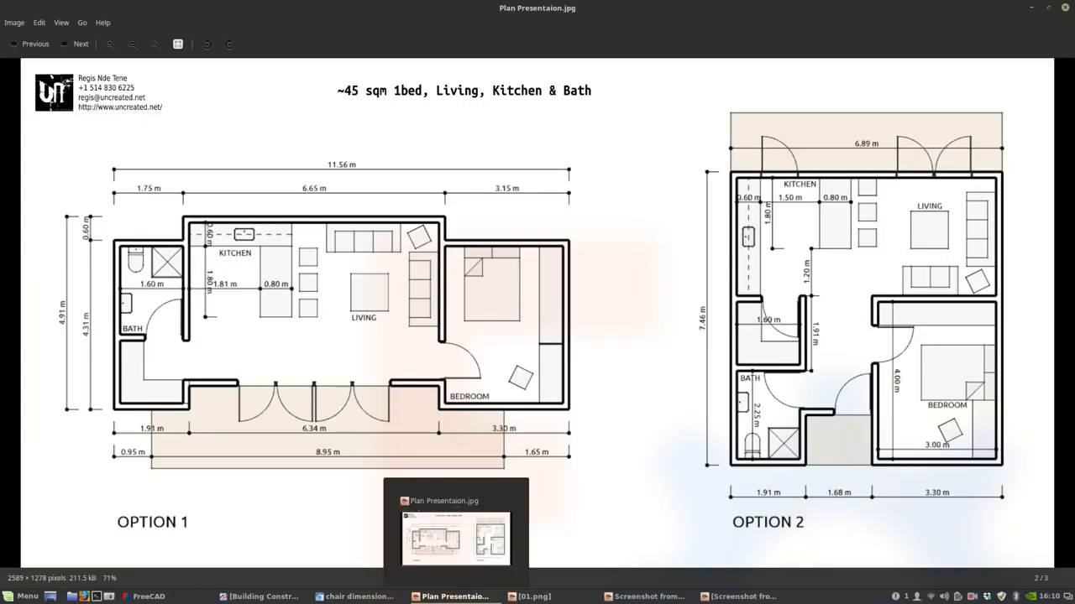
mouse_move(518, 597)
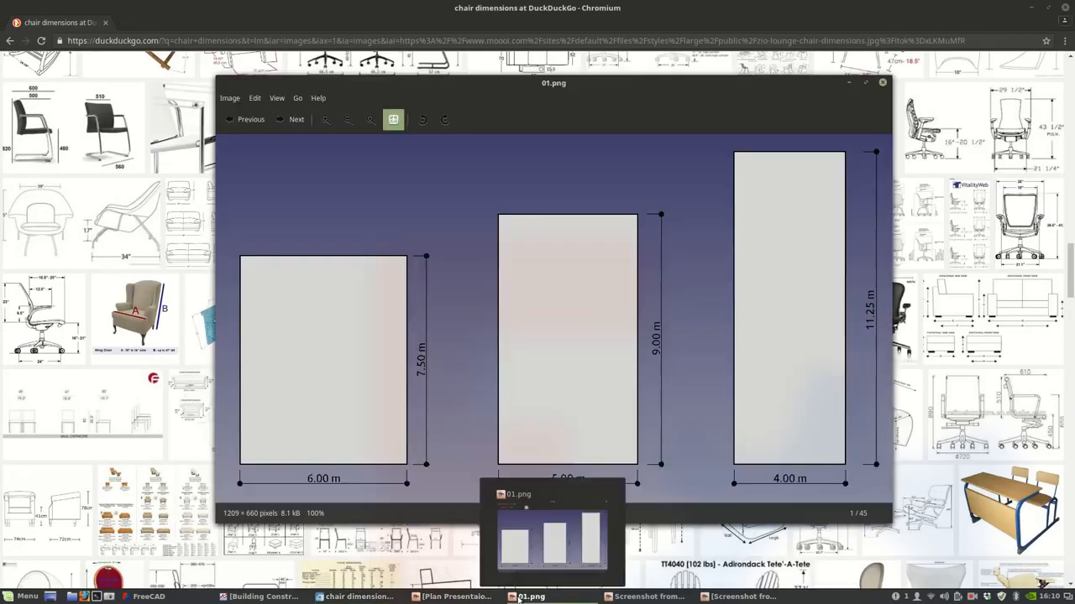
scroll(615, 585, down, 2)
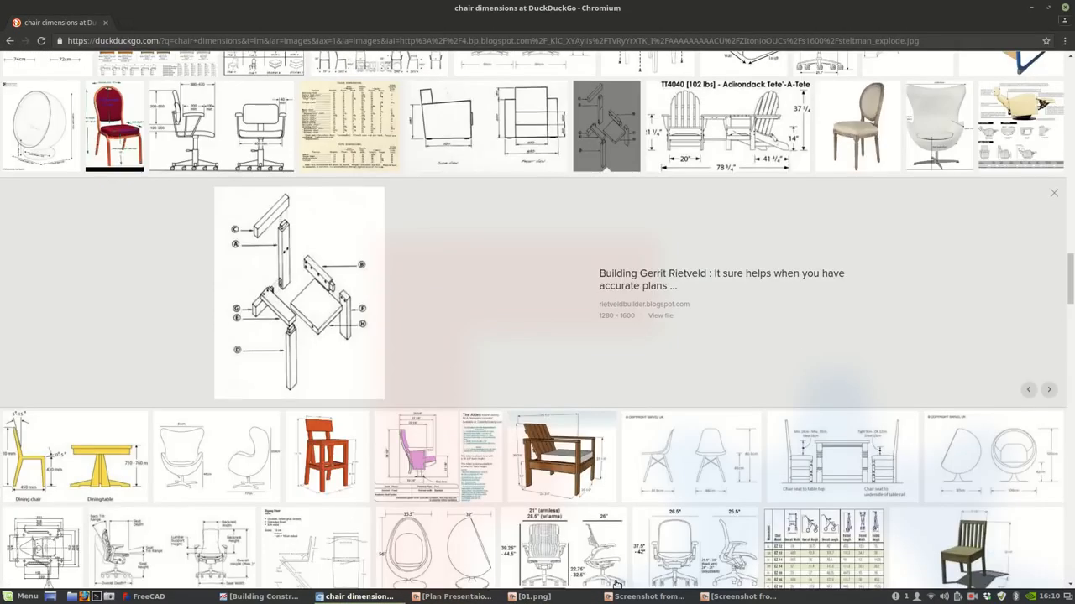
- Open the Furniture Dimensions screenshot, maximize its window and examine the armchair and side chair dimensions
click(638, 597)
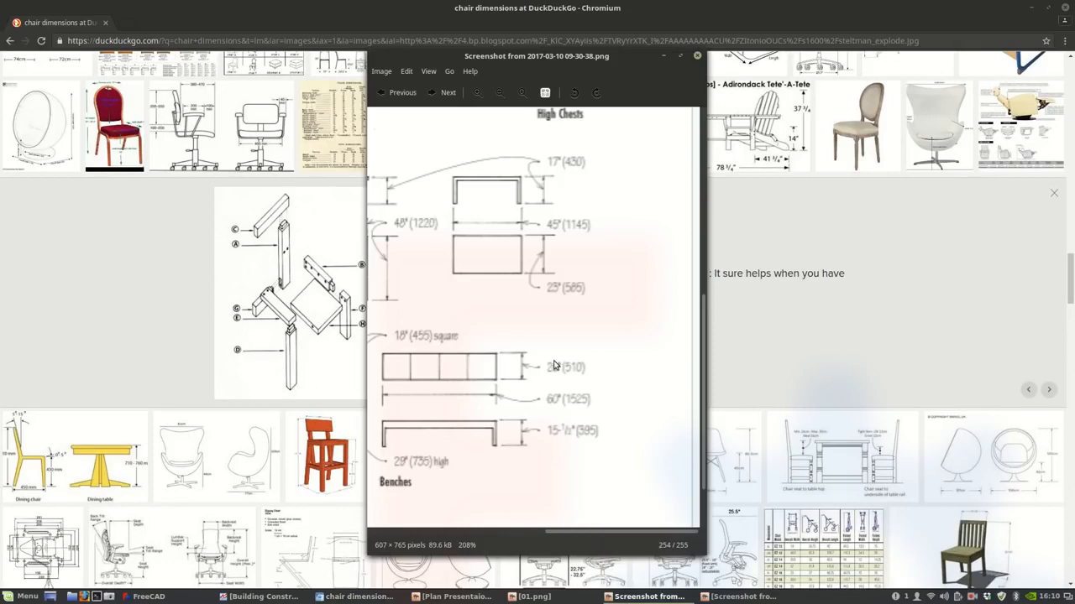
scroll(515, 166, down, 4)
click(681, 56)
scroll(577, 220, up, 5)
drag(577, 220, 572, 335)
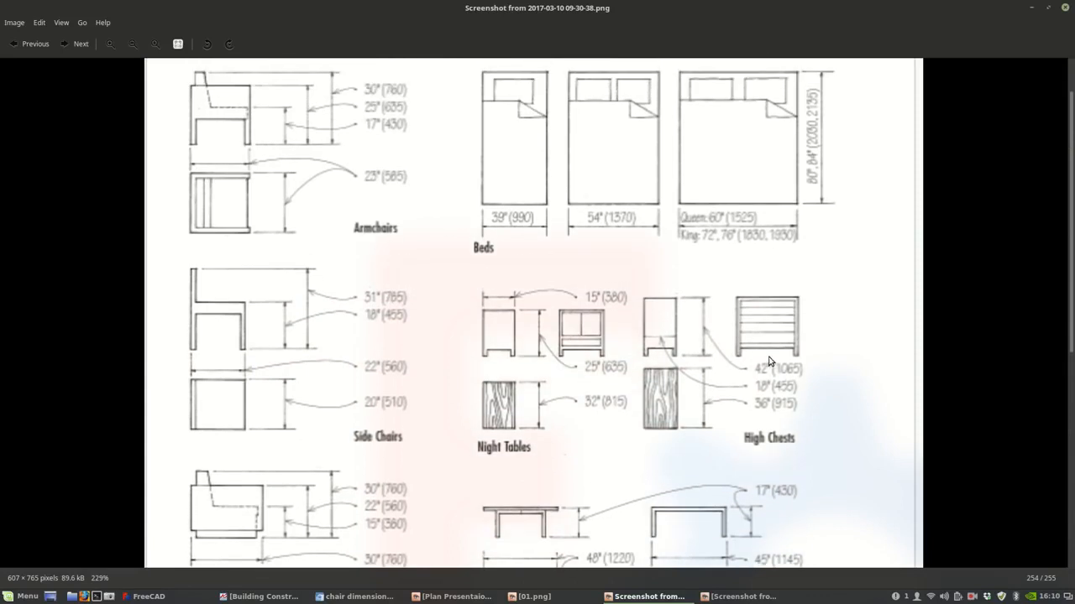
drag(290, 172, 309, 234)
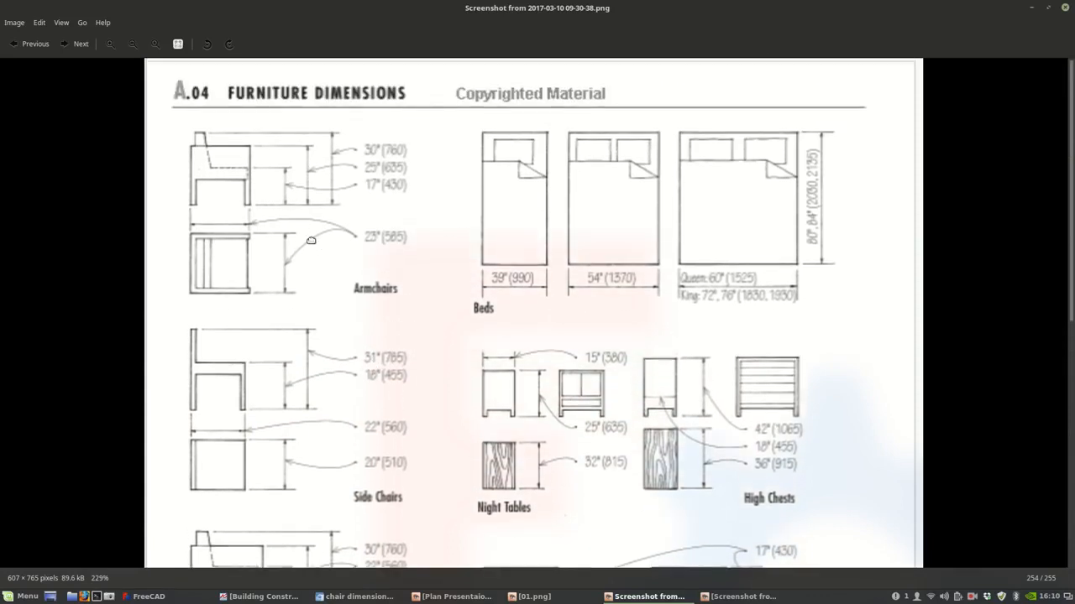
scroll(350, 250, up, 1)
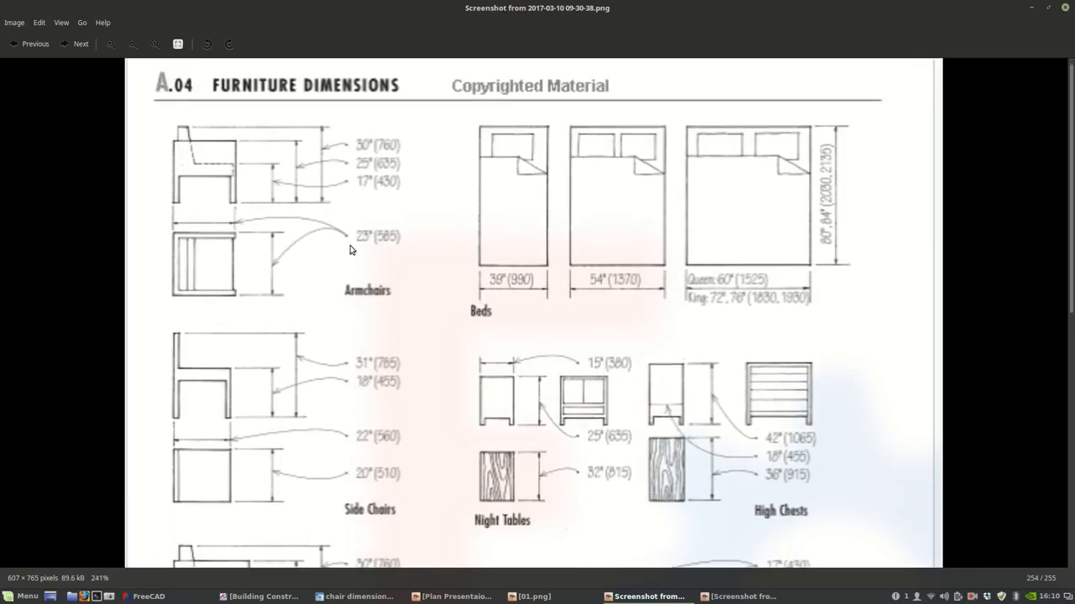
scroll(371, 248, up, 1)
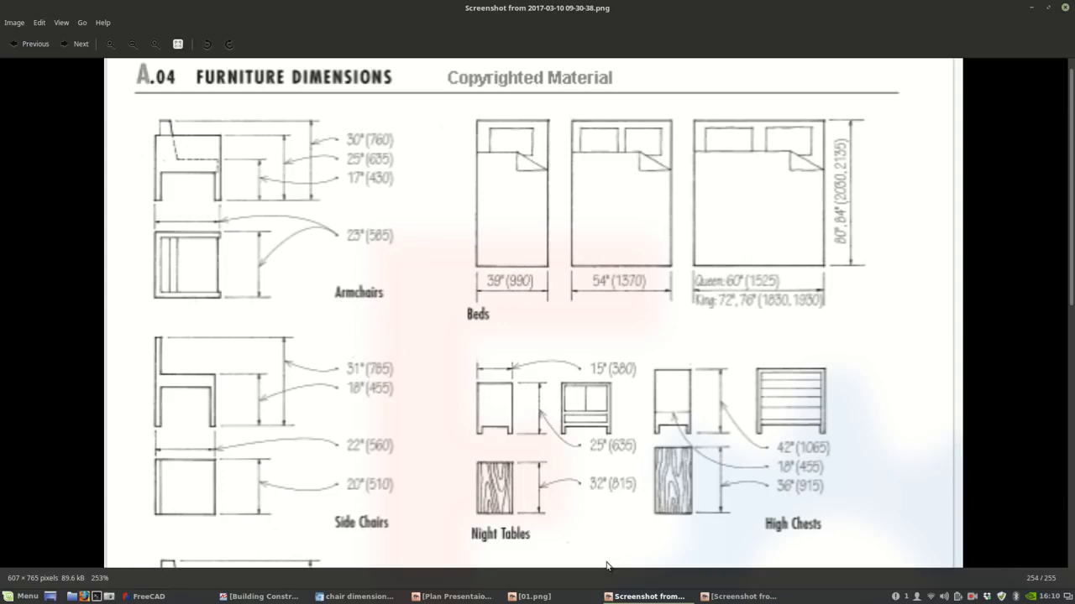
- Switch to FreeCAD and set the small chair rectangle's height and length to 0.56 m each
click(134, 596)
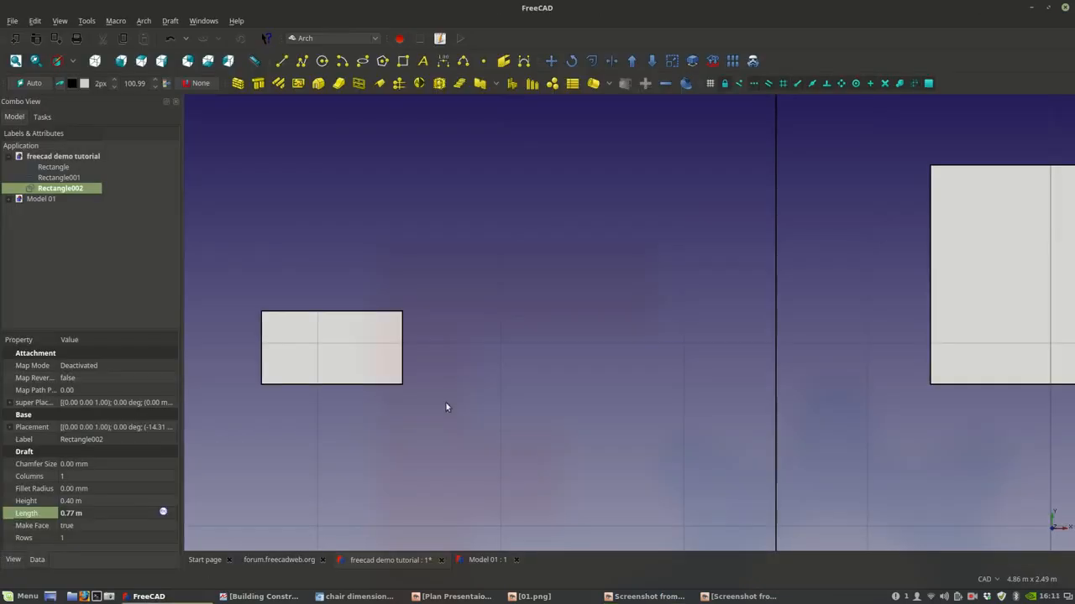
click(72, 501)
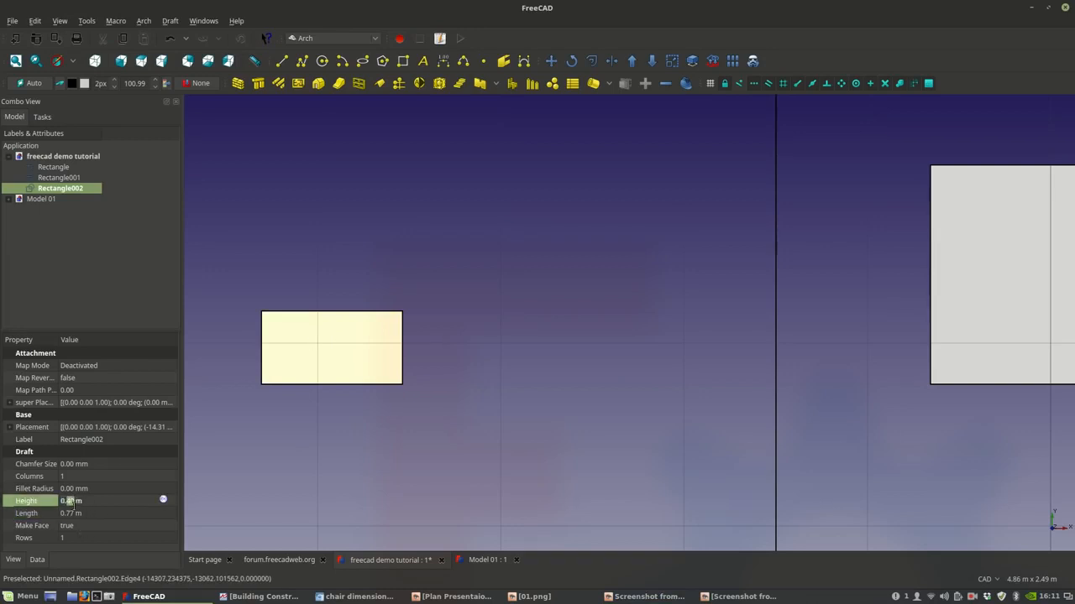
text(6)
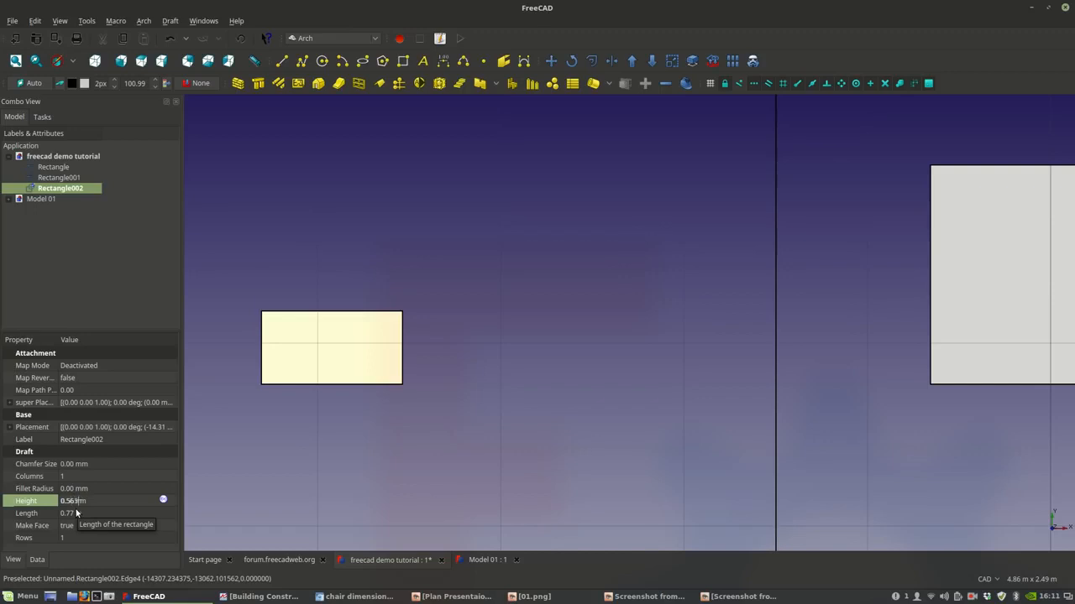
click(68, 513)
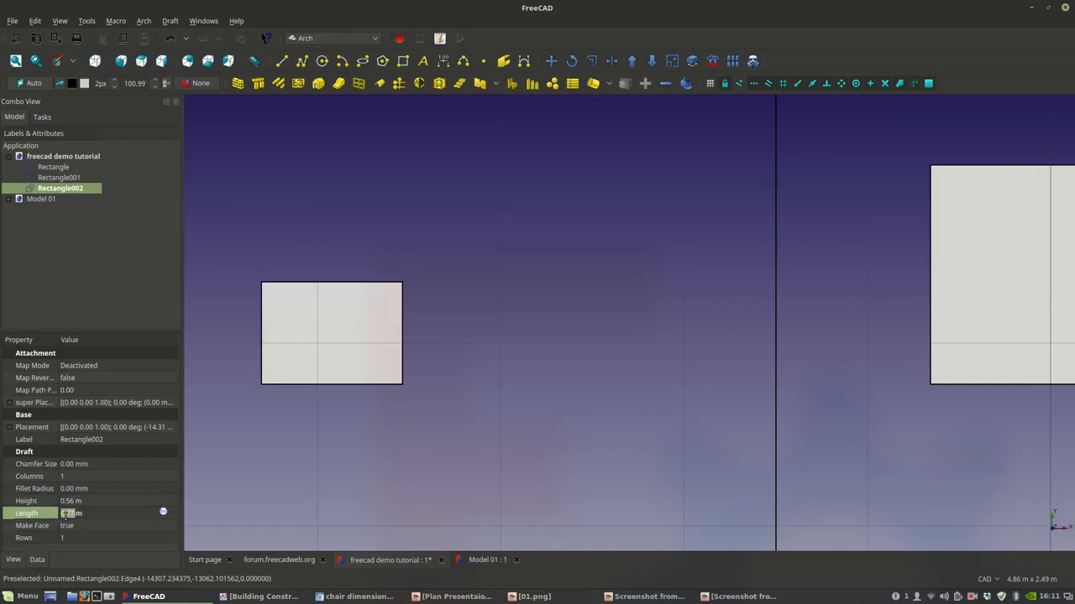
drag(68, 516, 74, 517)
text(56)
click(465, 425)
scroll(344, 370, down, 2)
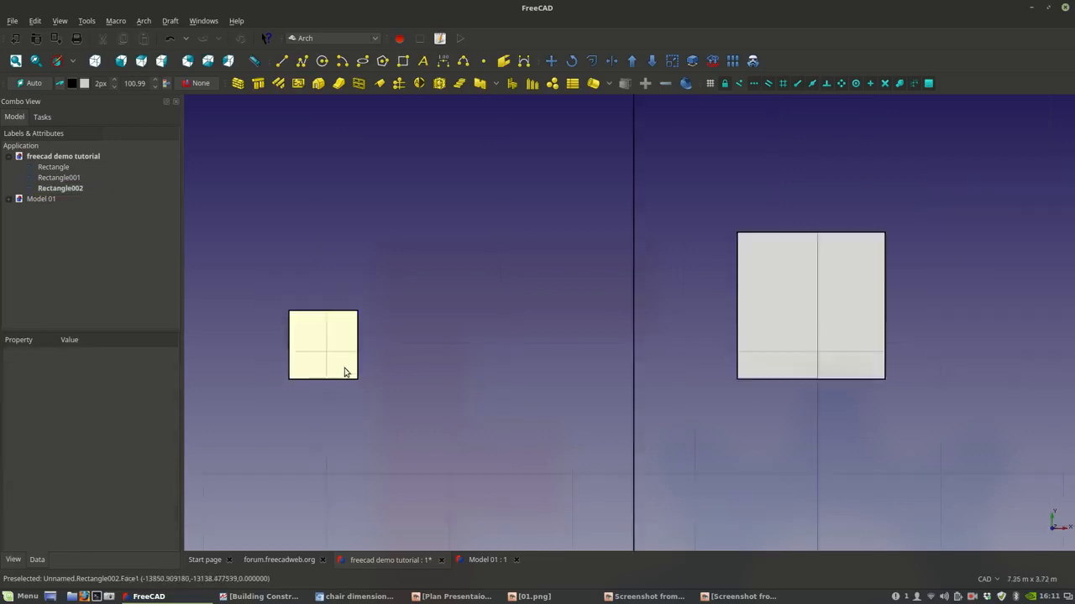
click(330, 361)
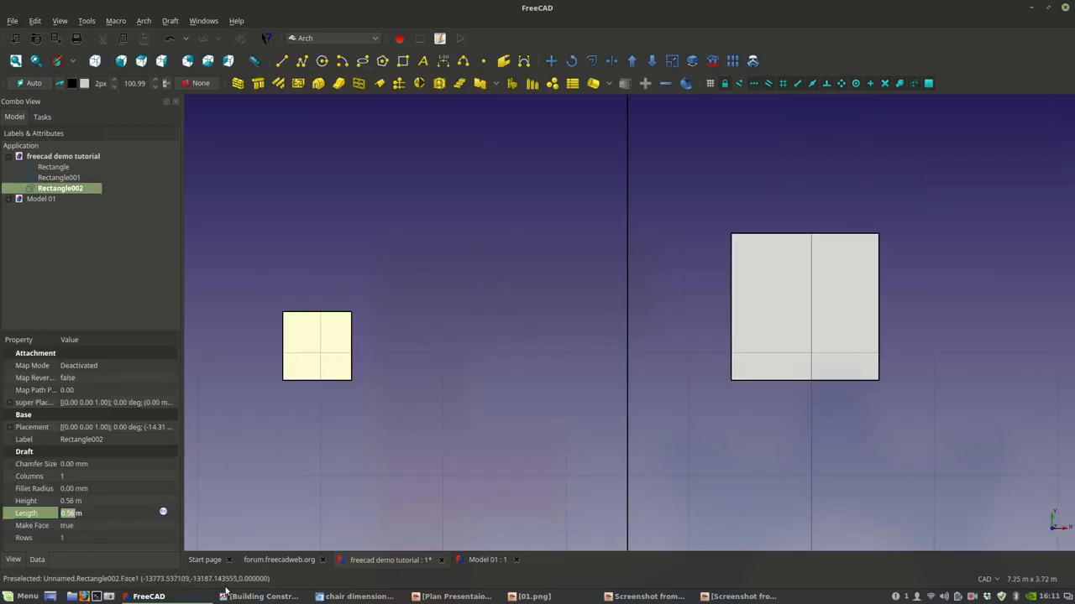
- Return to the Furniture Dimensions screenshot and examine the side chair, lounge chair and sofa dimensions
click(469, 599)
click(470, 599)
click(537, 598)
click(531, 596)
click(646, 596)
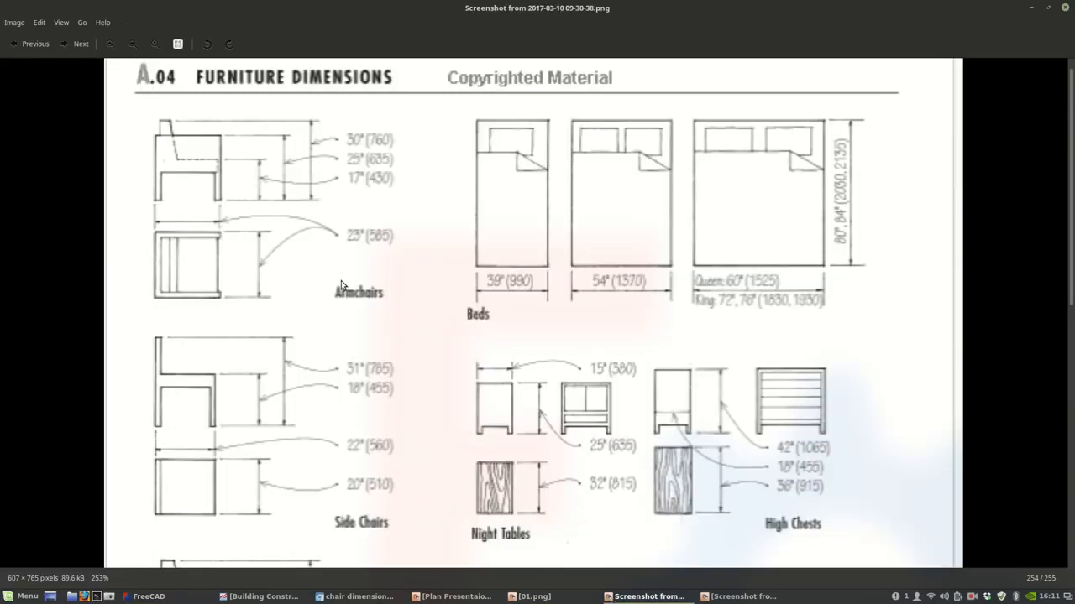
scroll(325, 234, down, 2)
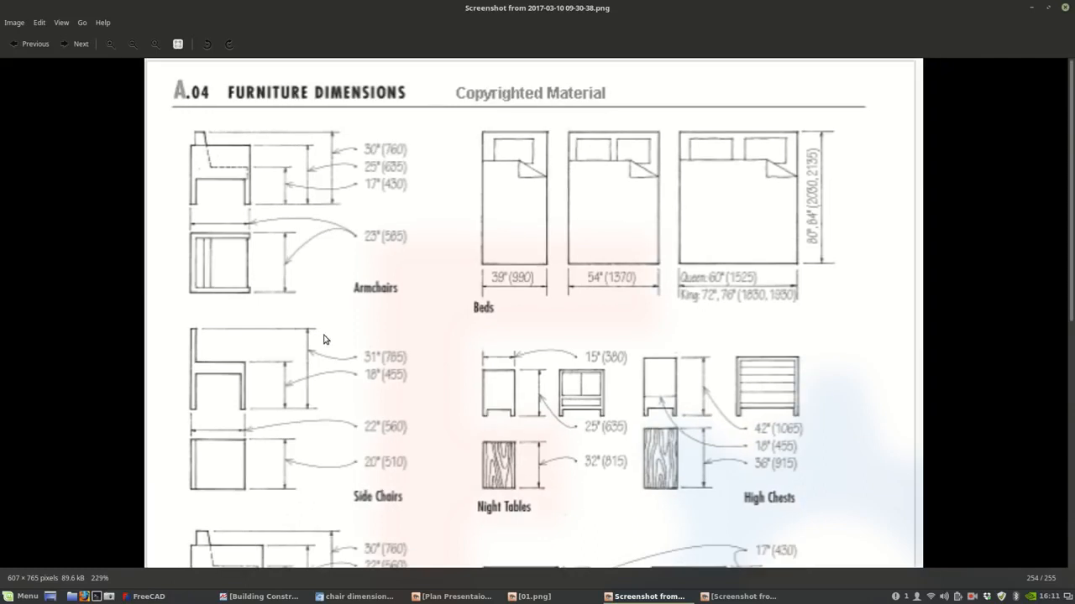
drag(330, 458, 319, 41)
drag(312, 436, 307, 357)
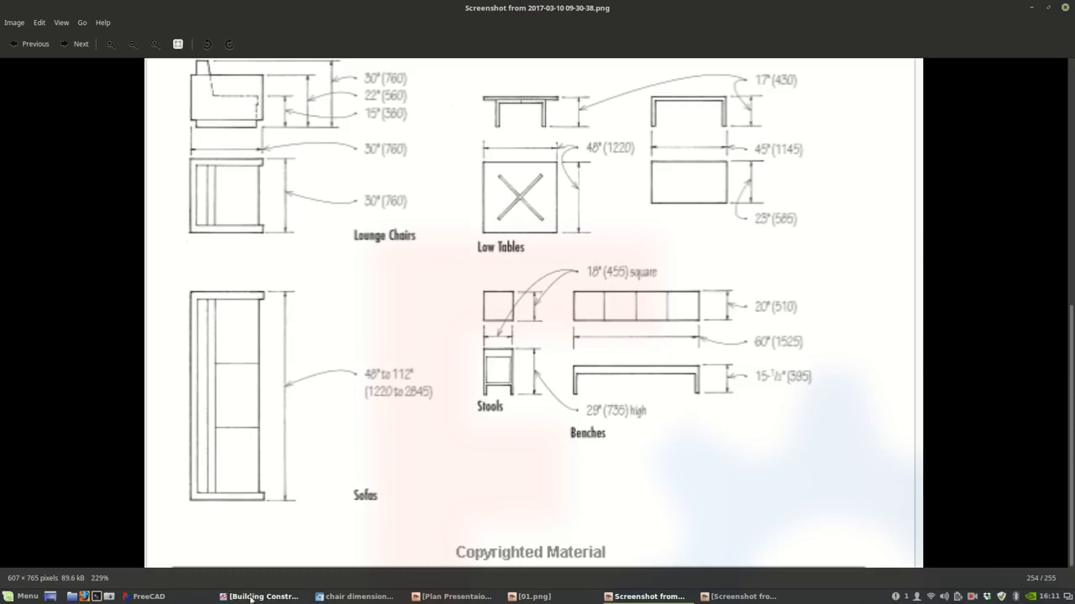
- Switch to FreeCAD and copy the 0.56 m chair square about 1.09 m to the right along X
click(147, 596)
click(351, 352)
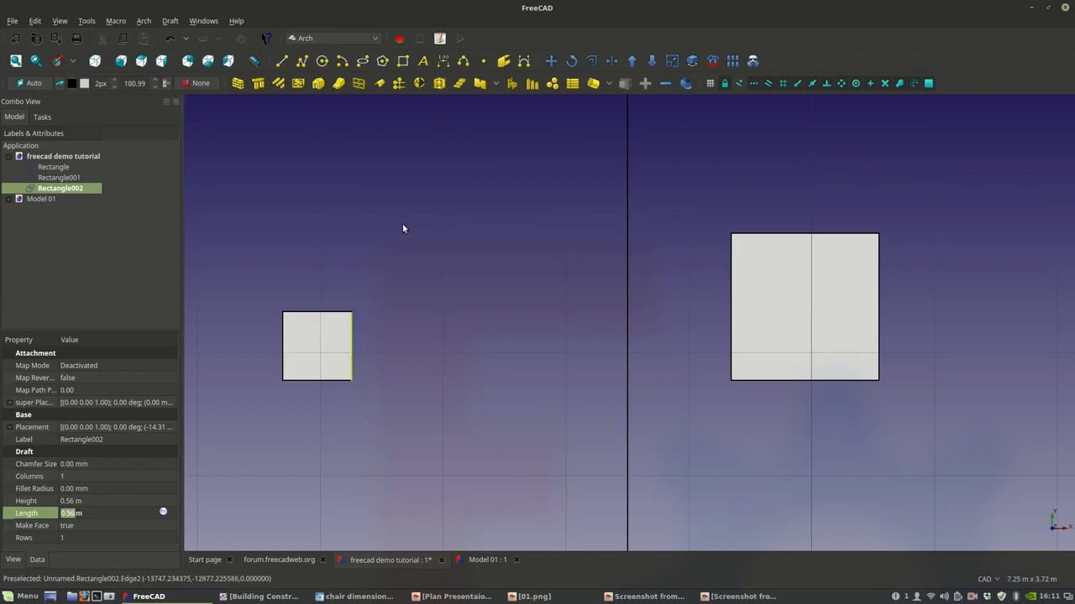
click(552, 63)
click(29, 296)
click(29, 296)
click(305, 369)
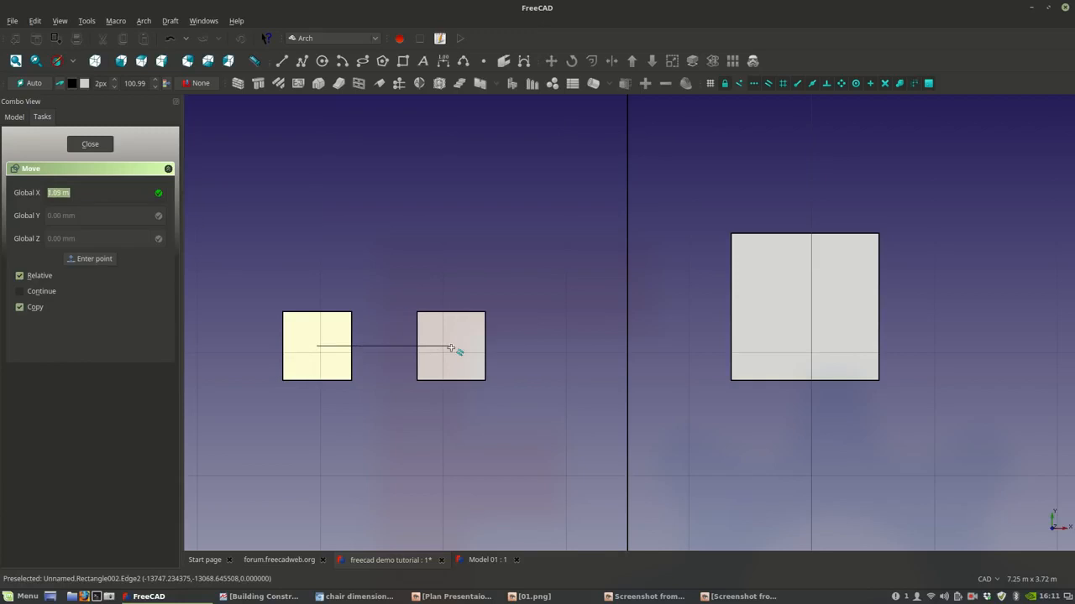
click(451, 348)
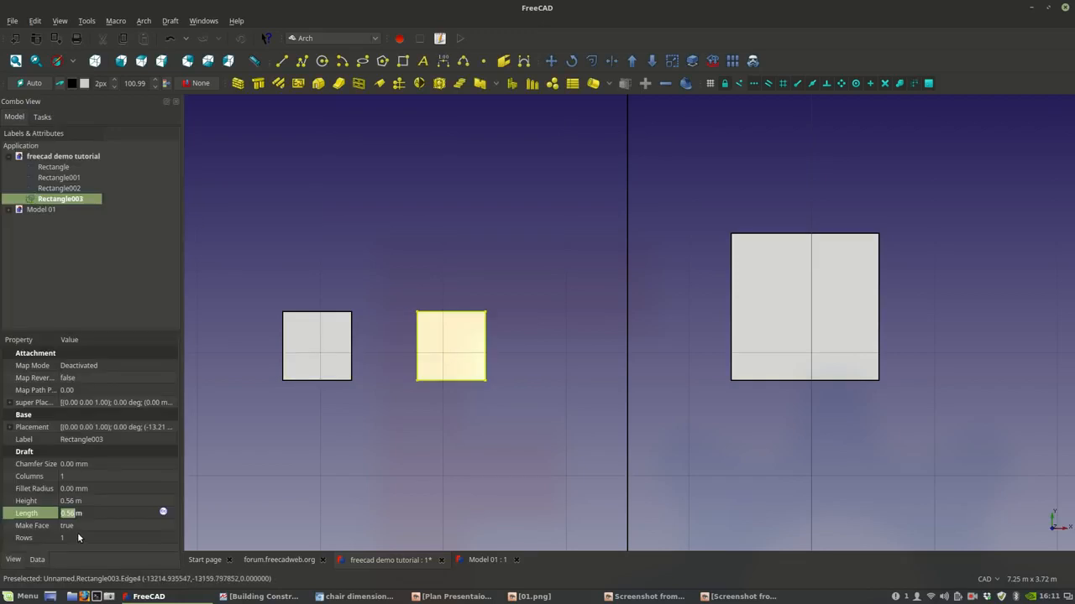
- Set the copied rectangle's length to 1.20 m to represent the smallest sofa
text(0.5)
drag(72, 512, 44, 502)
text(1.2)
key(Return)
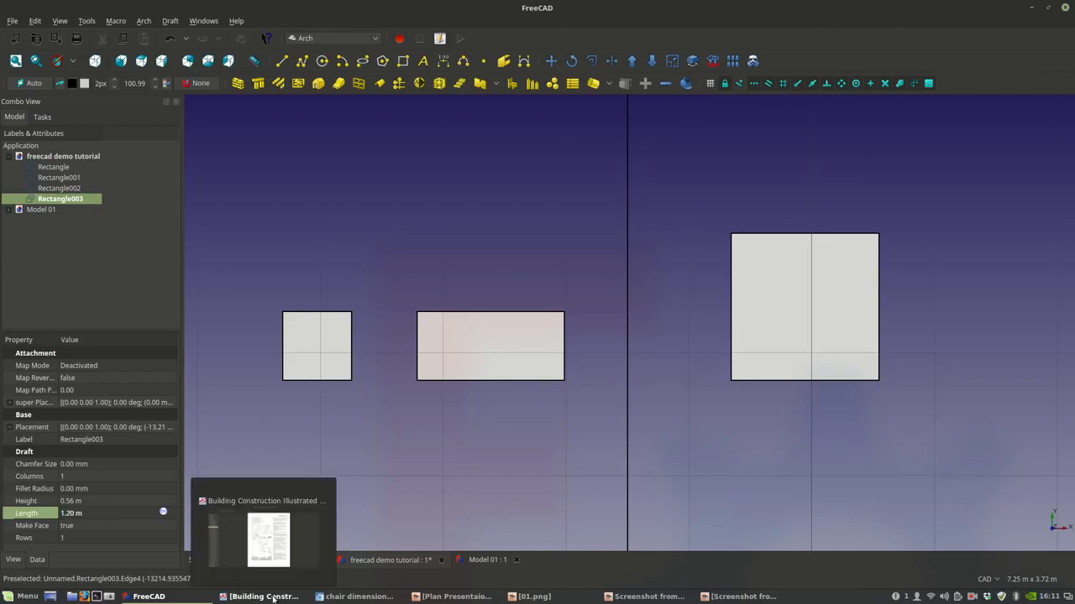
- Check the sofa length range in the Furniture Dimensions screenshot, and in FreeCAD set the sofa rectangle's length to 2.80 m
mouse_move(469, 595)
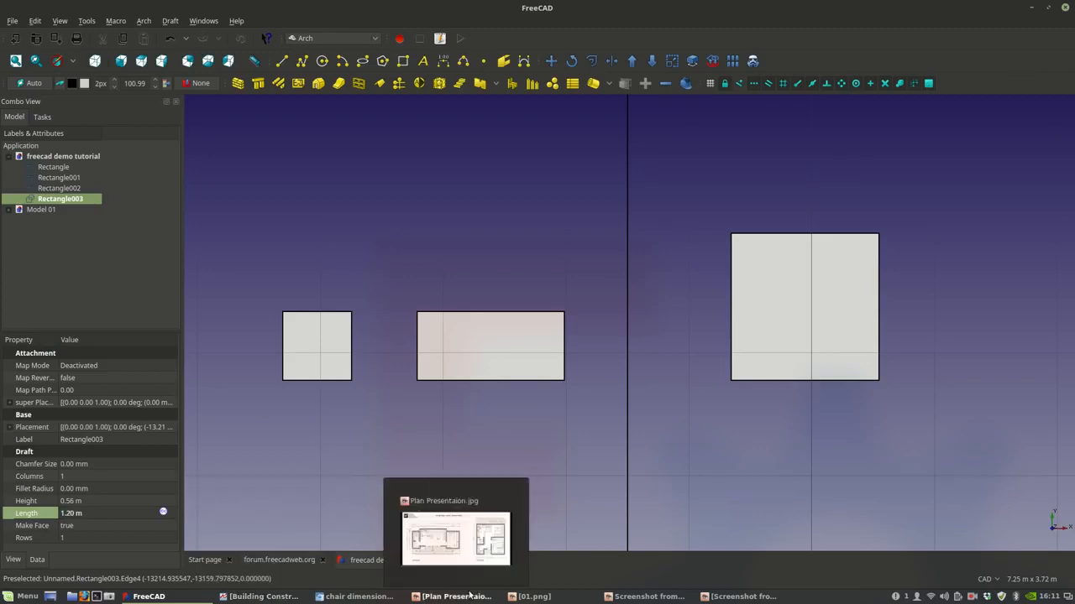
click(661, 597)
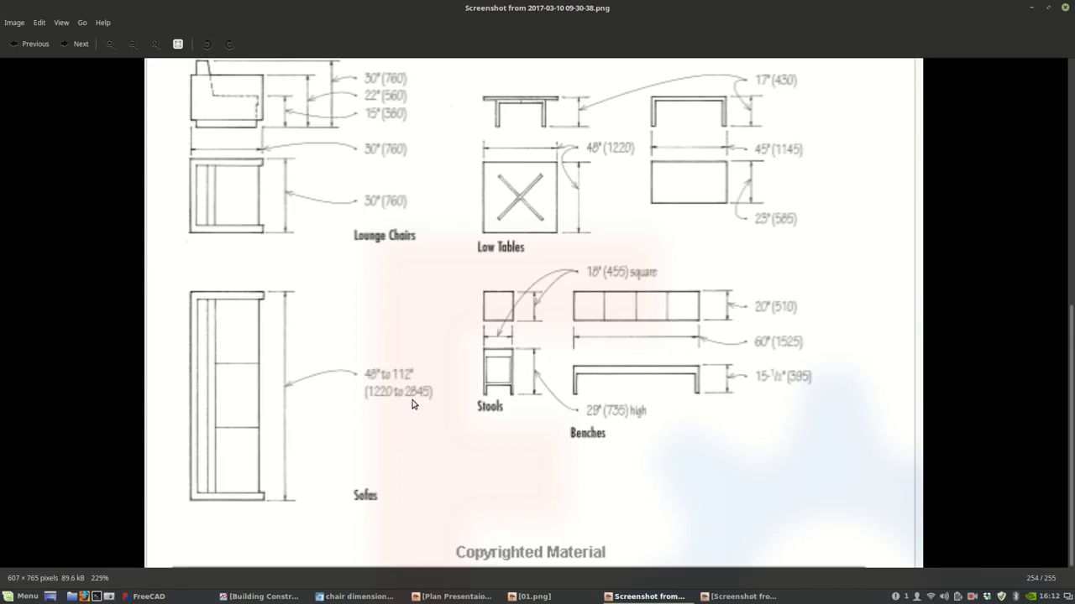
key(alt+Tab)
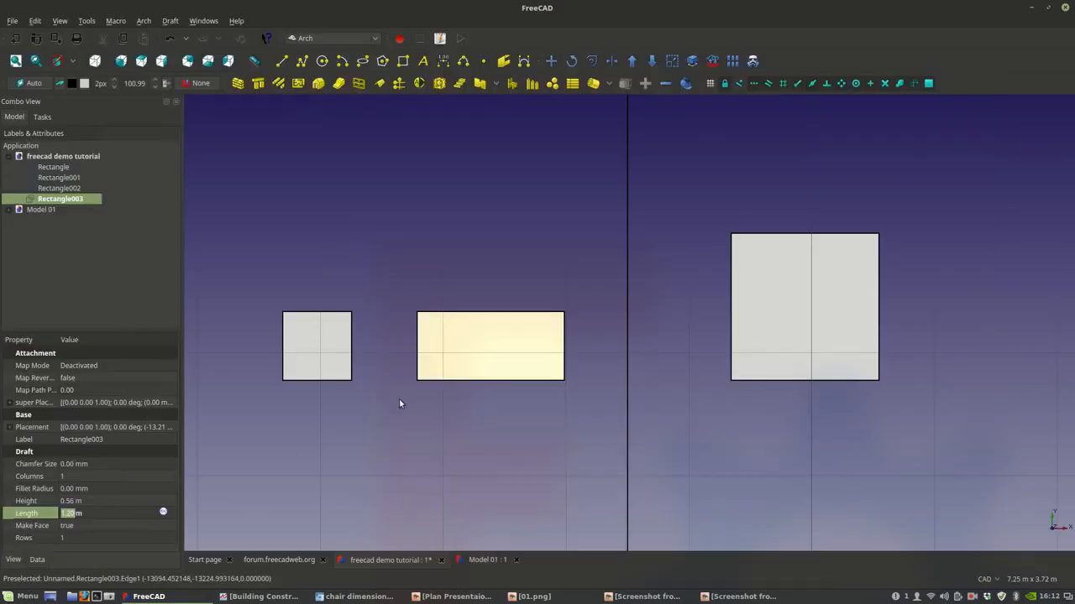
click(62, 513)
double_click(71, 513)
text(2.0)
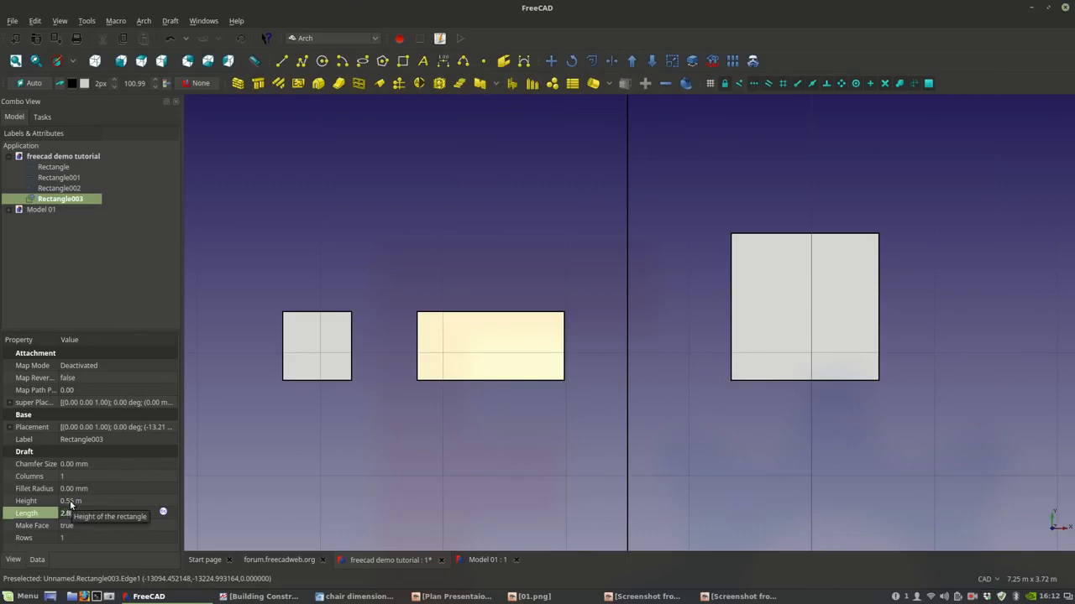
key(Return)
click(76, 514)
drag(84, 515, 59, 515)
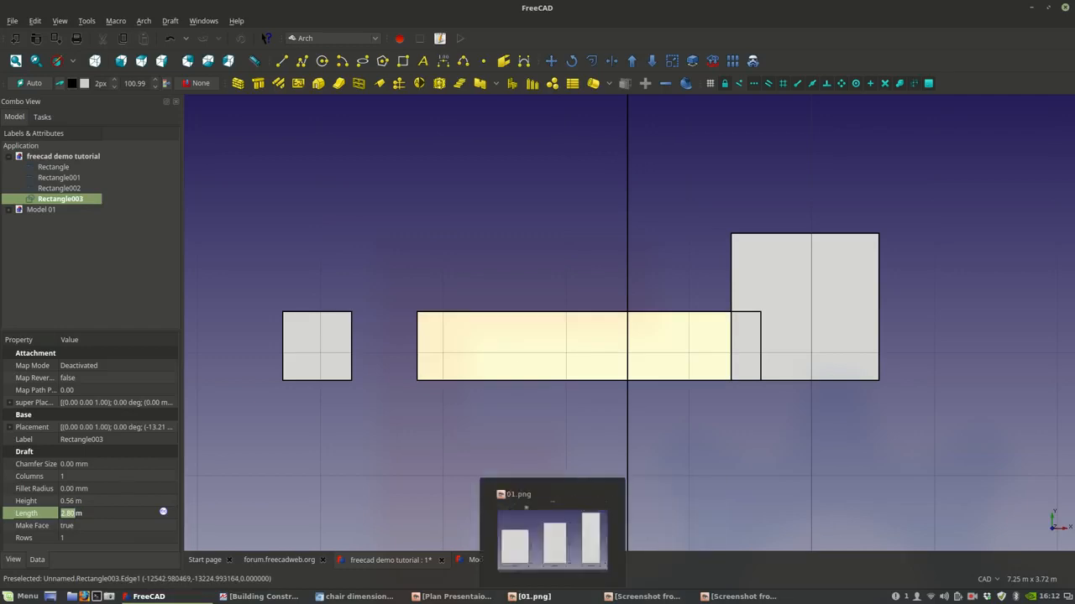
- Check the sofa dimensions once more, and in FreeCAD set the sofa rectangle's length back to 1.20 m
click(645, 596)
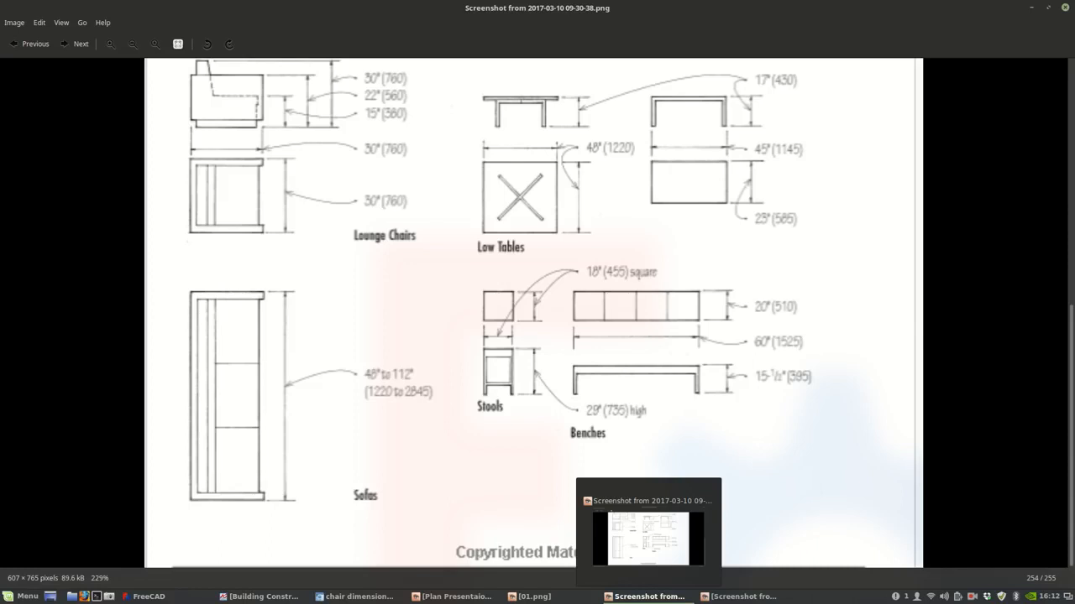
click(645, 596)
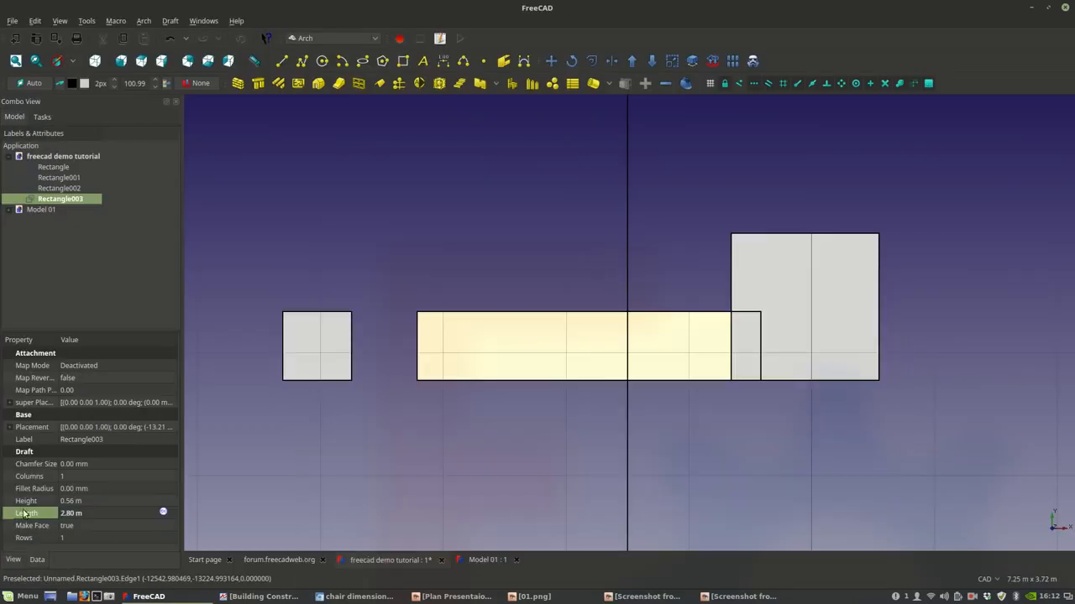
drag(73, 513, 60, 513)
text(1)
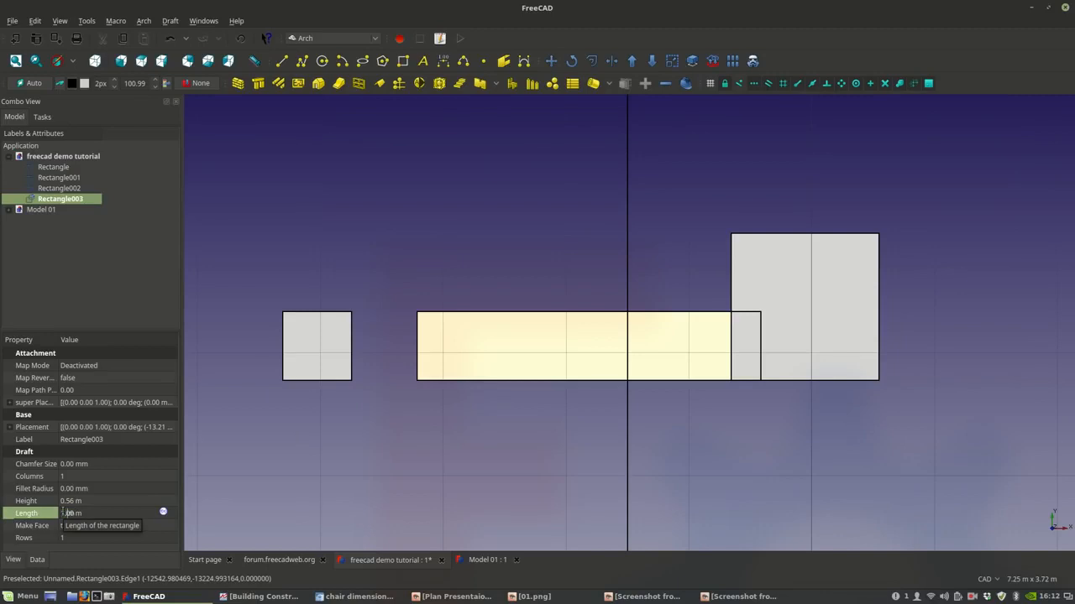
text(.2)
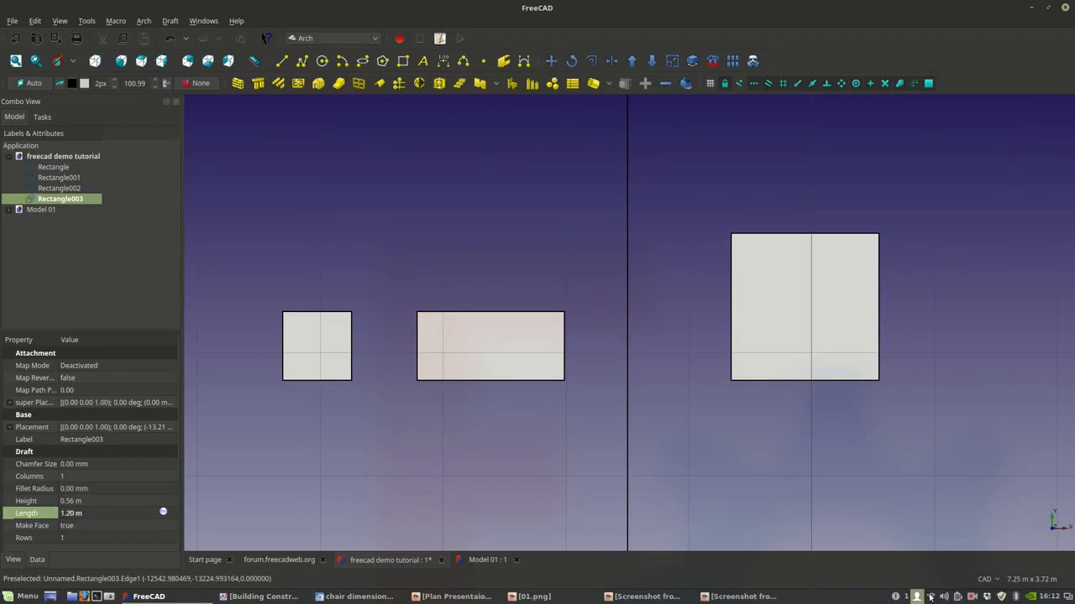
click(971, 596)
click(983, 543)
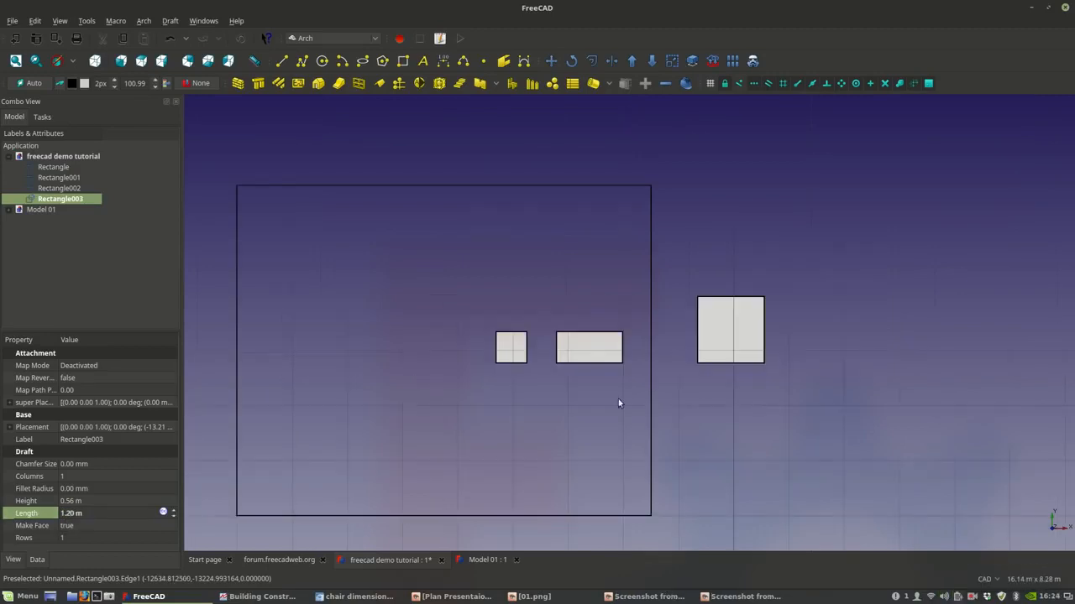
- Open the Building Construction Illustrated PDF at A.04 Furniture Dimensions and review the armchair and bed dimensions
click(309, 504)
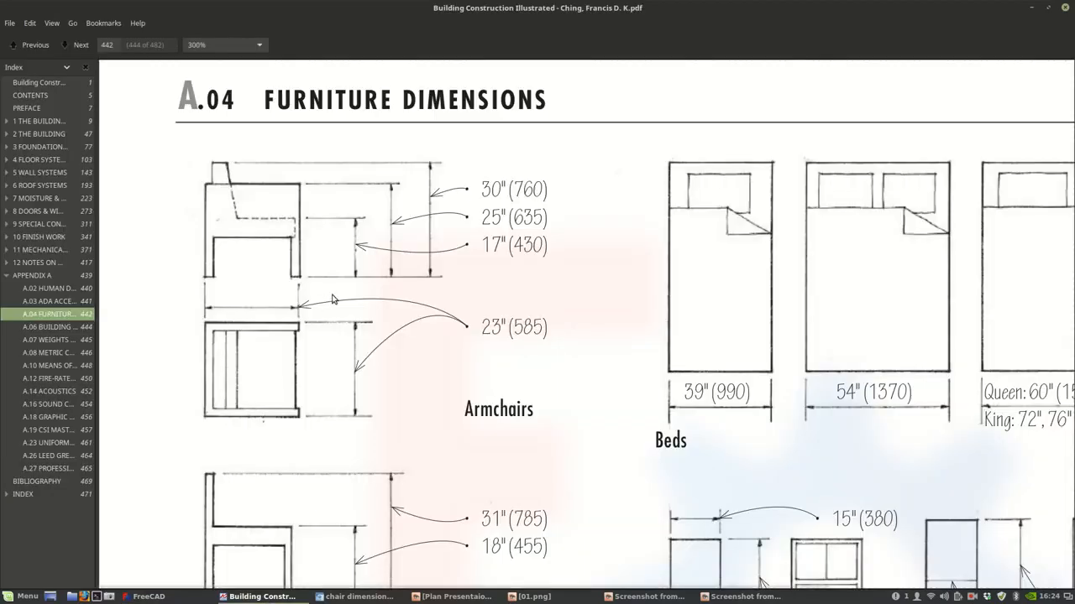
scroll(331, 299, down, 1)
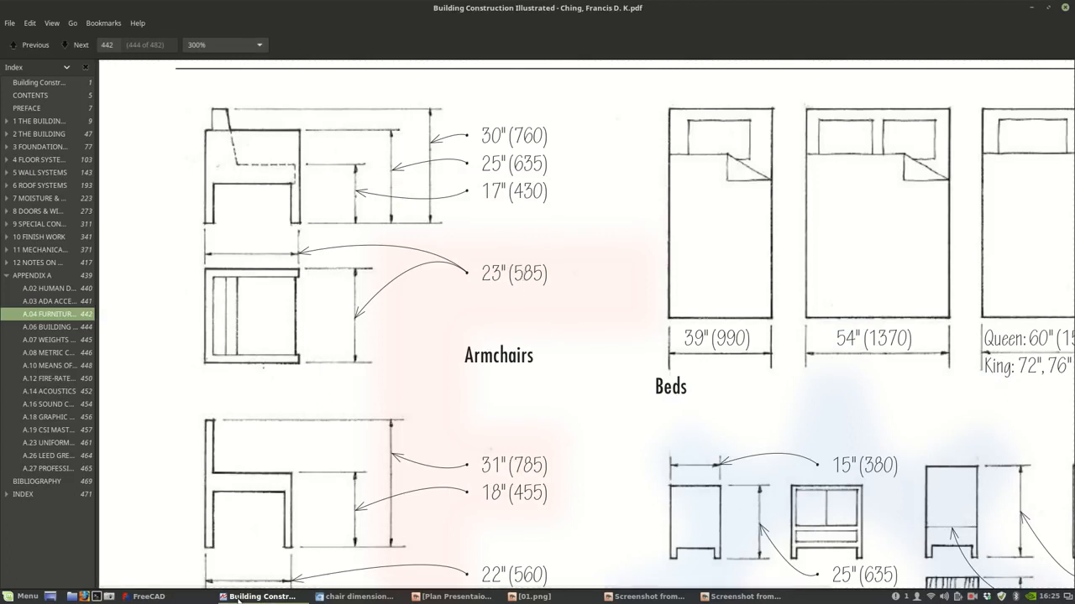
- Switch to FreeCAD and set the square chair rectangle's height and length to 0.58 m
click(175, 598)
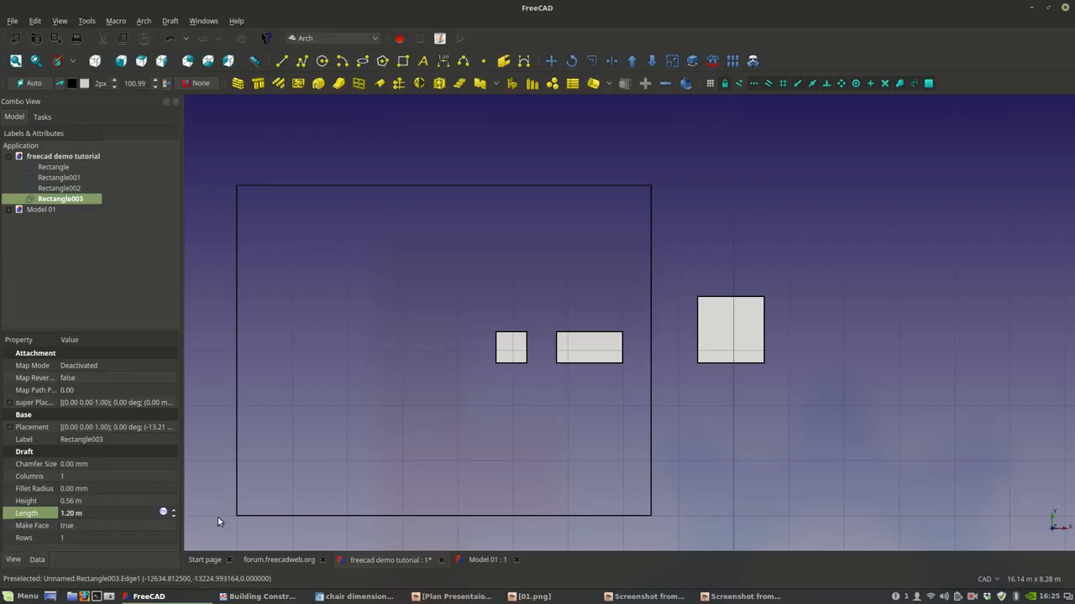
click(506, 356)
scroll(512, 355, up, 6)
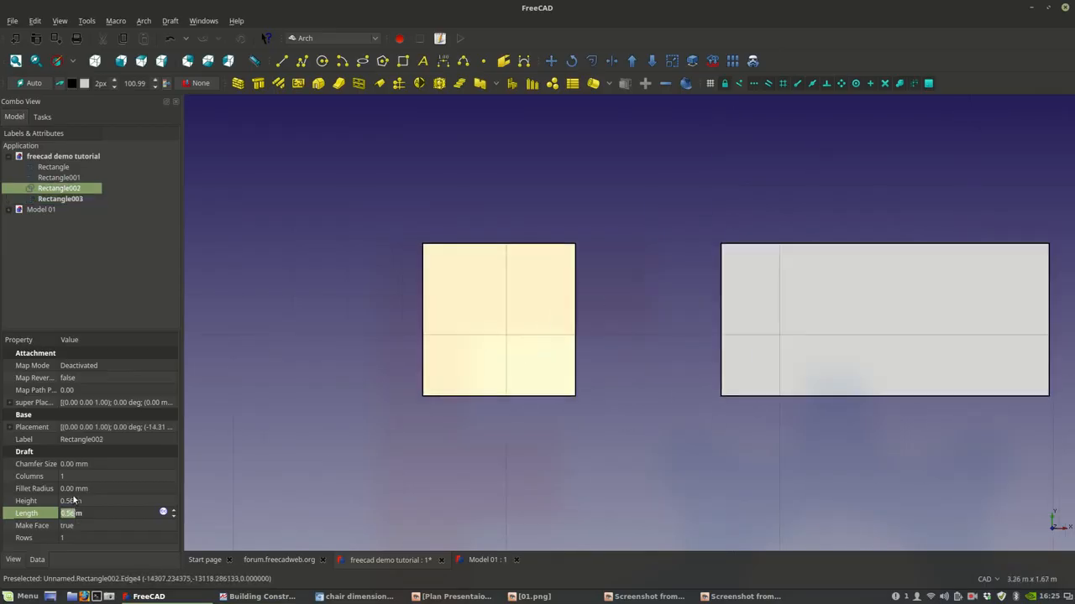
click(72, 501)
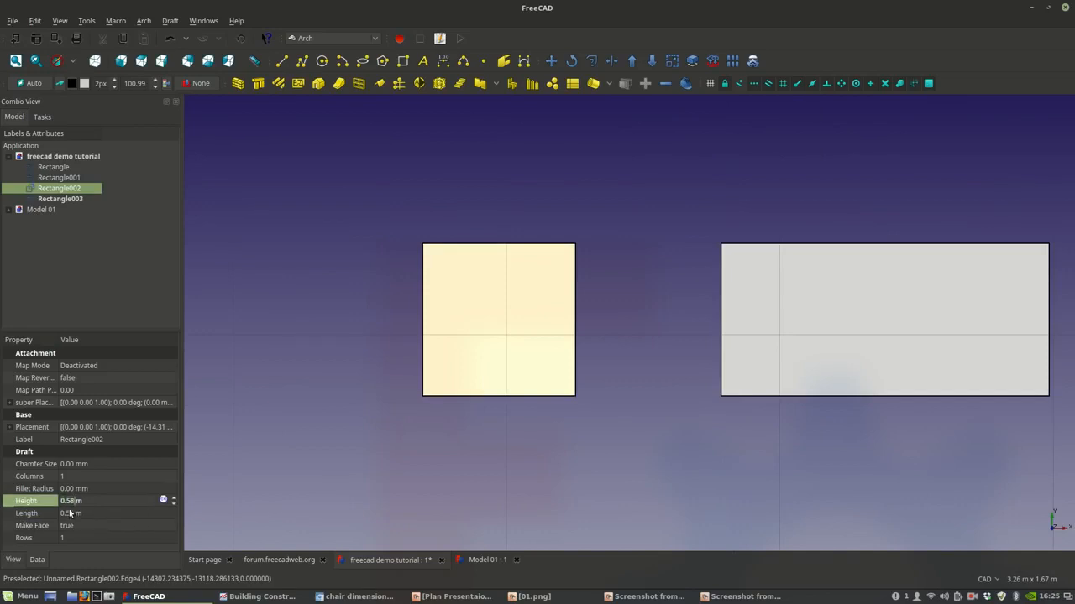
click(71, 512)
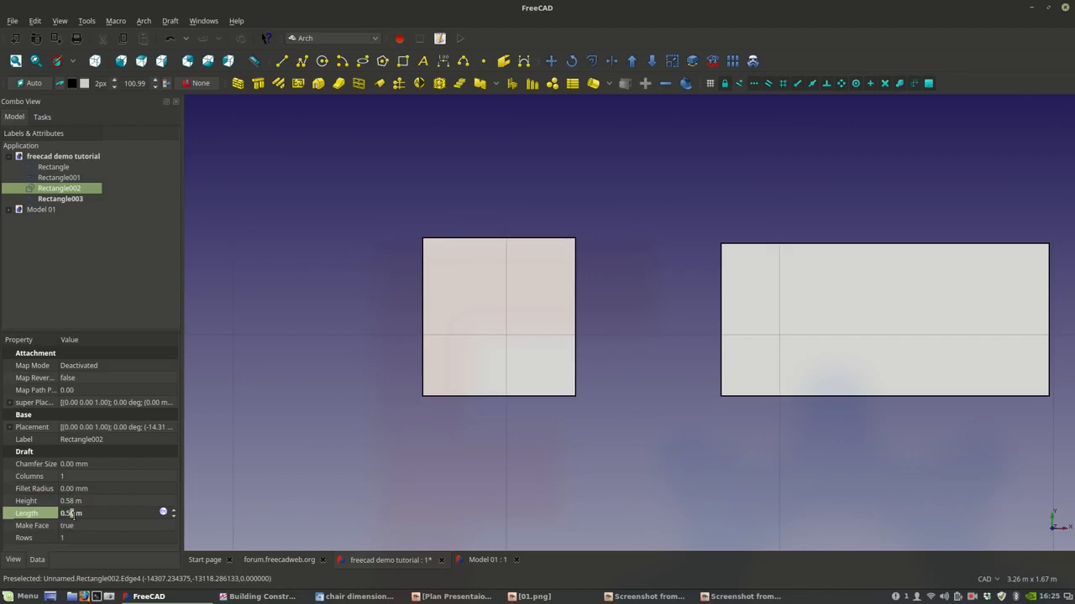
text(8)
click(467, 497)
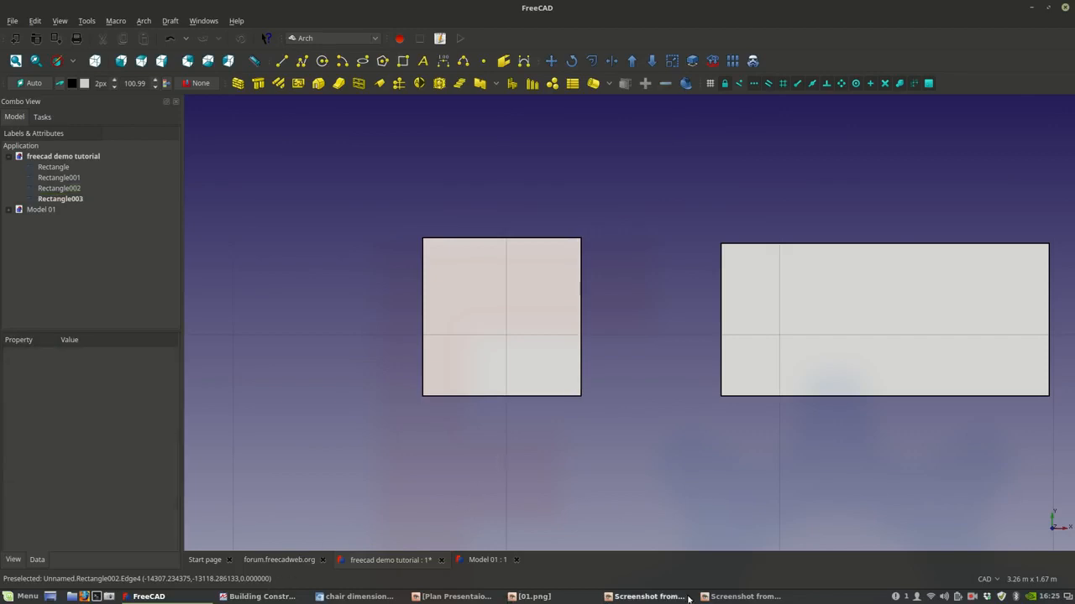
- Check the reference images and the armchair plan in the Building Construction Illustrated PDF
click(732, 597)
click(731, 597)
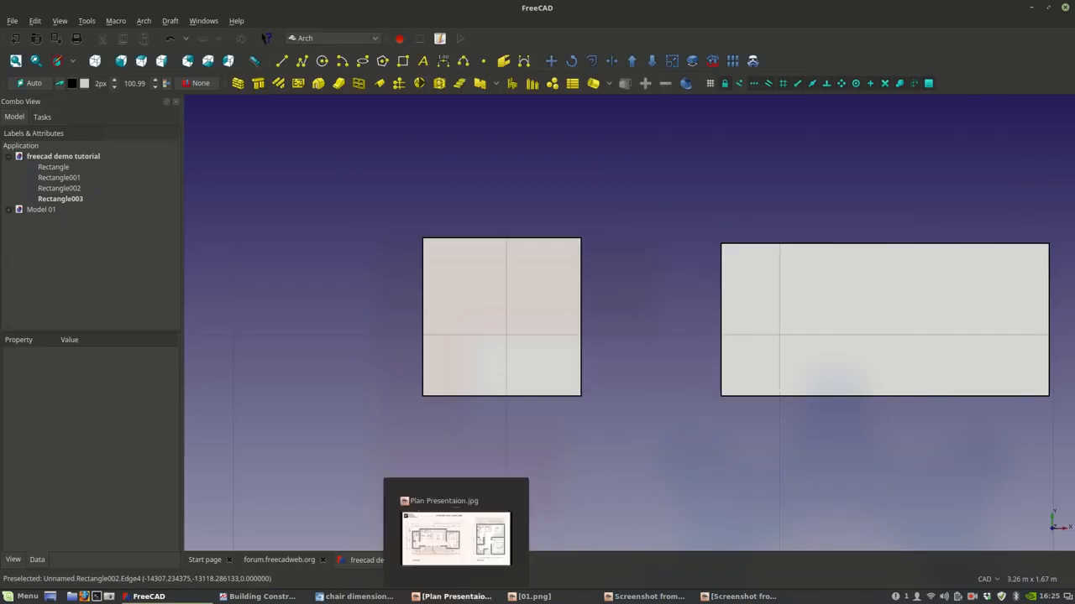
click(258, 596)
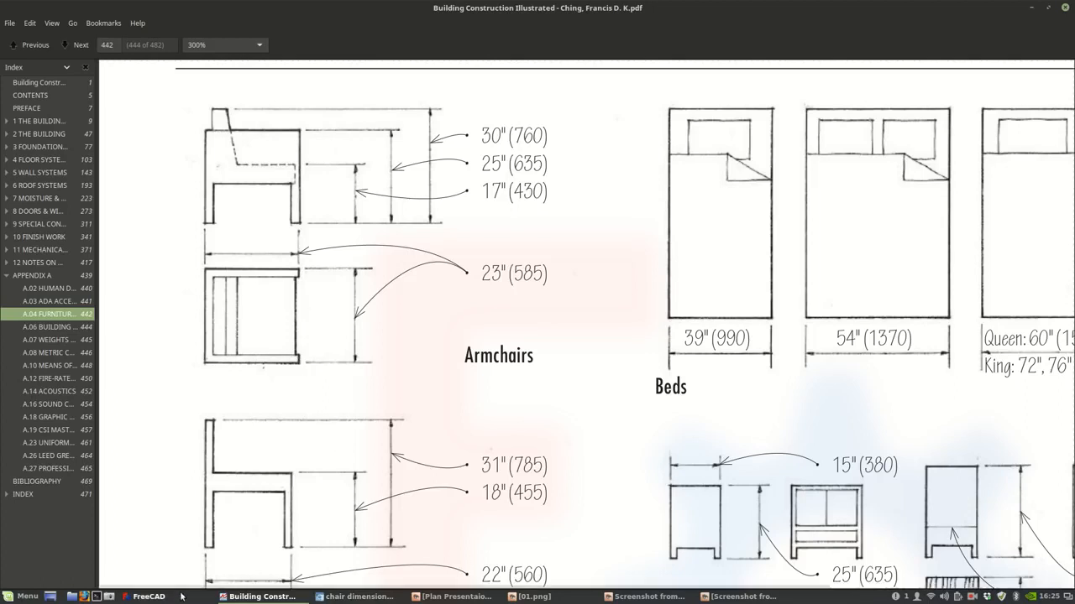
- Return to FreeCAD and set Make Face to false for the chair square so only its outline is drawn
click(156, 596)
click(491, 323)
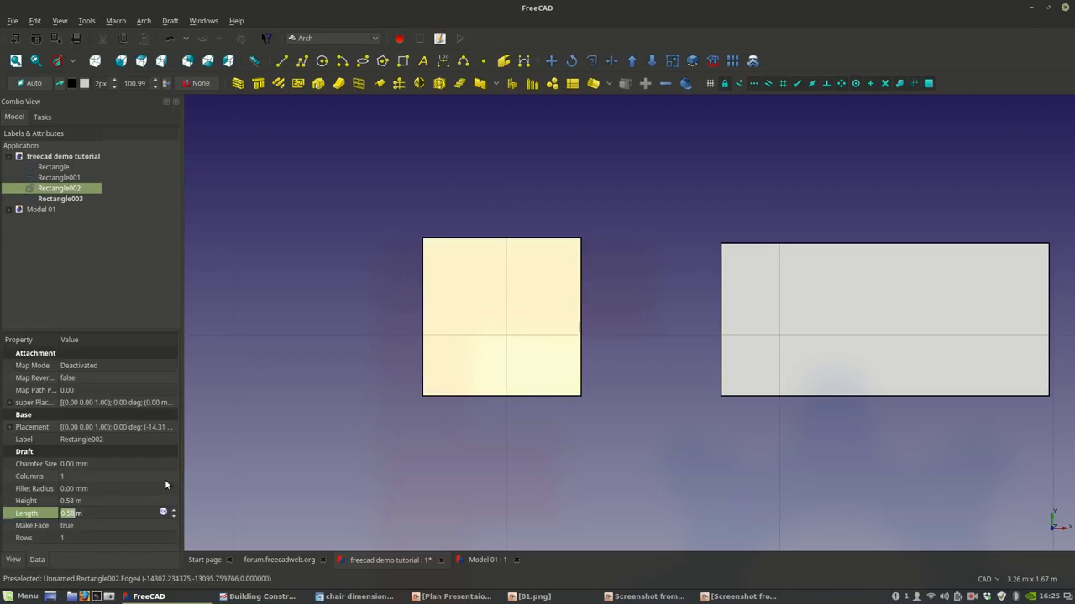
click(91, 525)
click(92, 522)
click(87, 512)
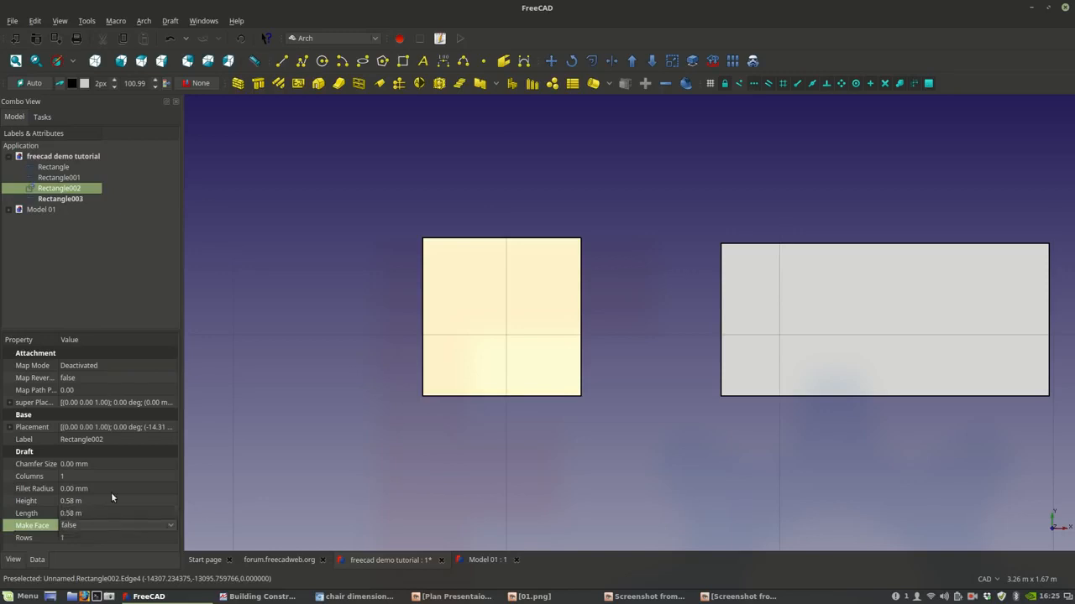
click(349, 436)
- Offset the chair square inward by 40 mm as a copy to outline the seat
click(486, 396)
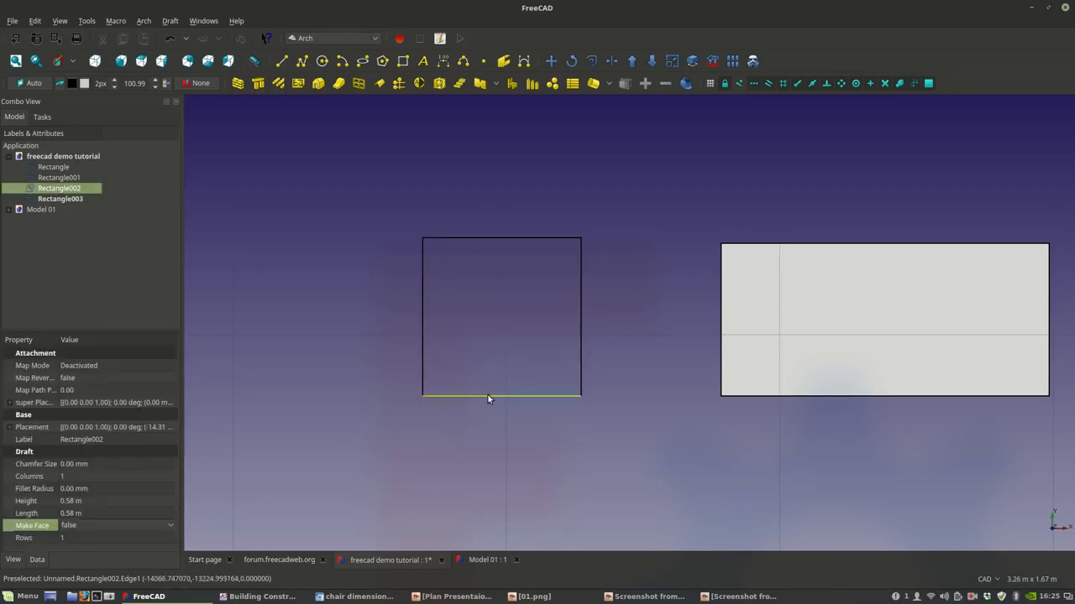
click(592, 61)
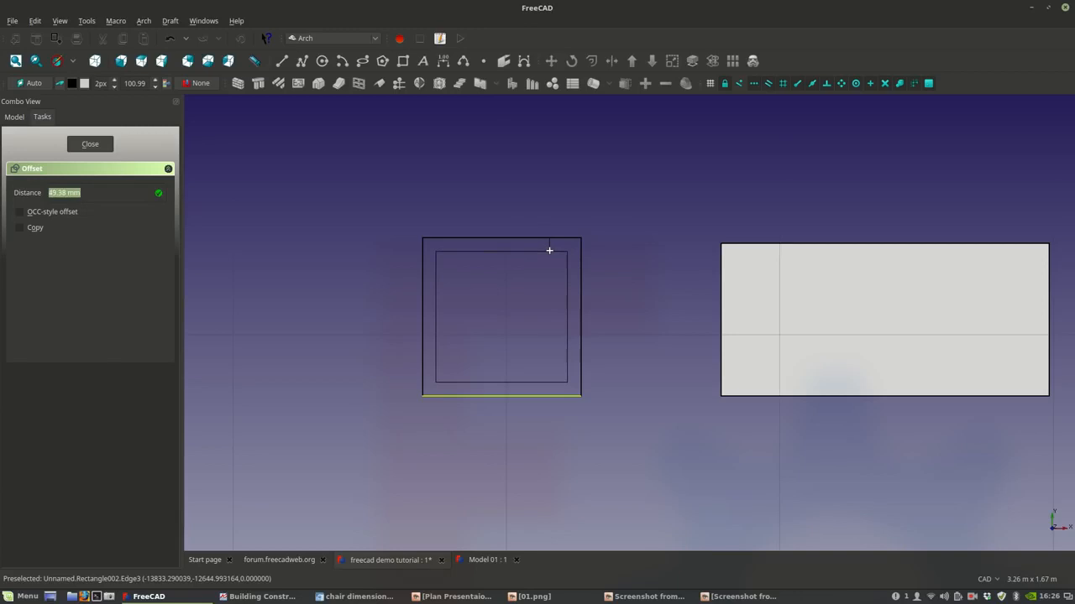
click(37, 228)
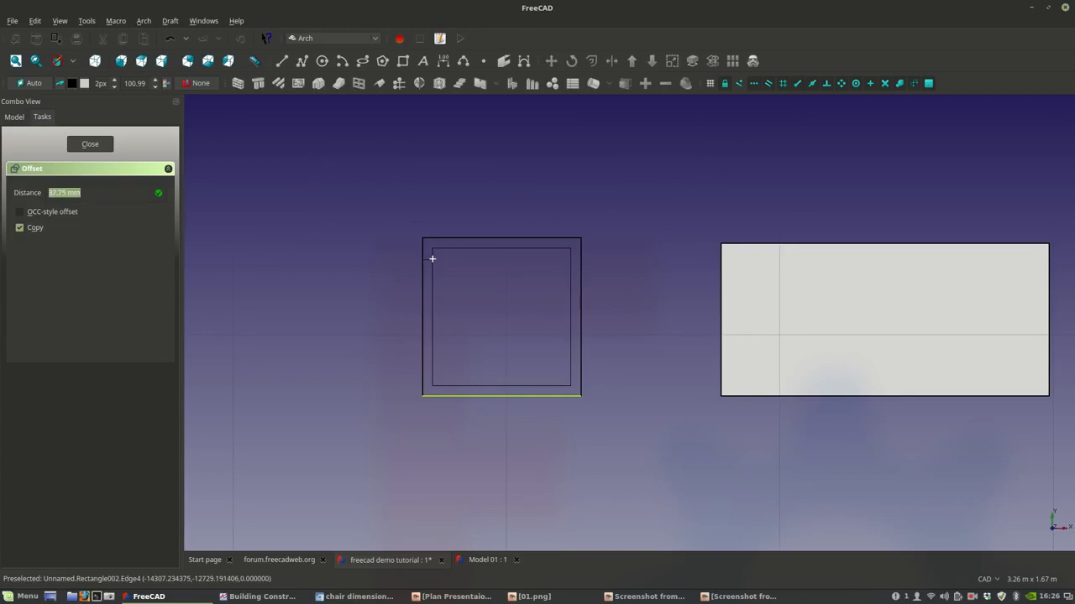
text(40)
key(Return)
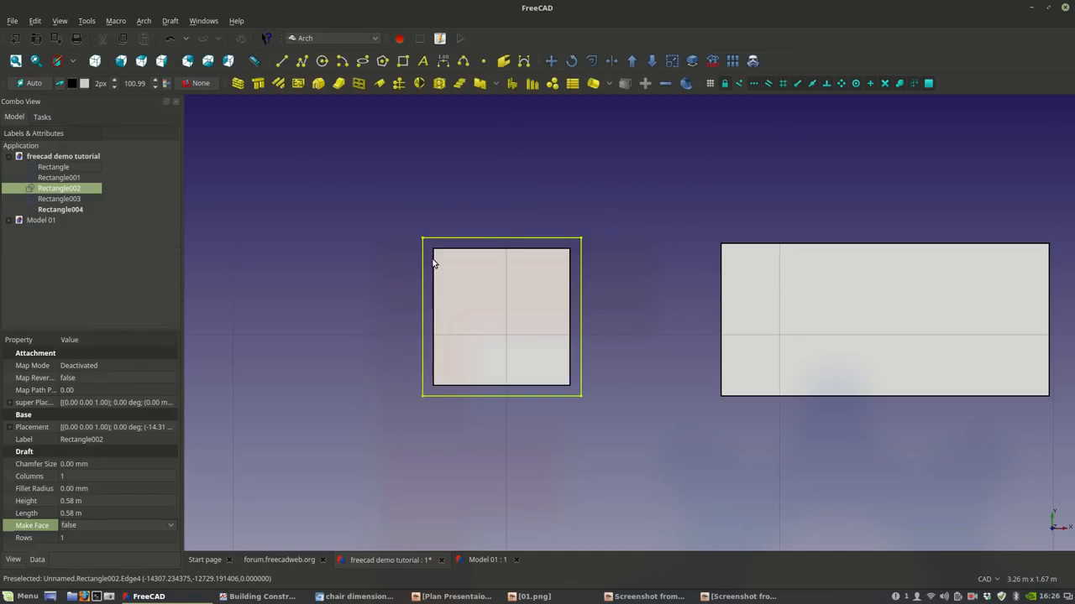
- Set Make Face to false for the inner offset square of the chair
click(647, 243)
click(537, 288)
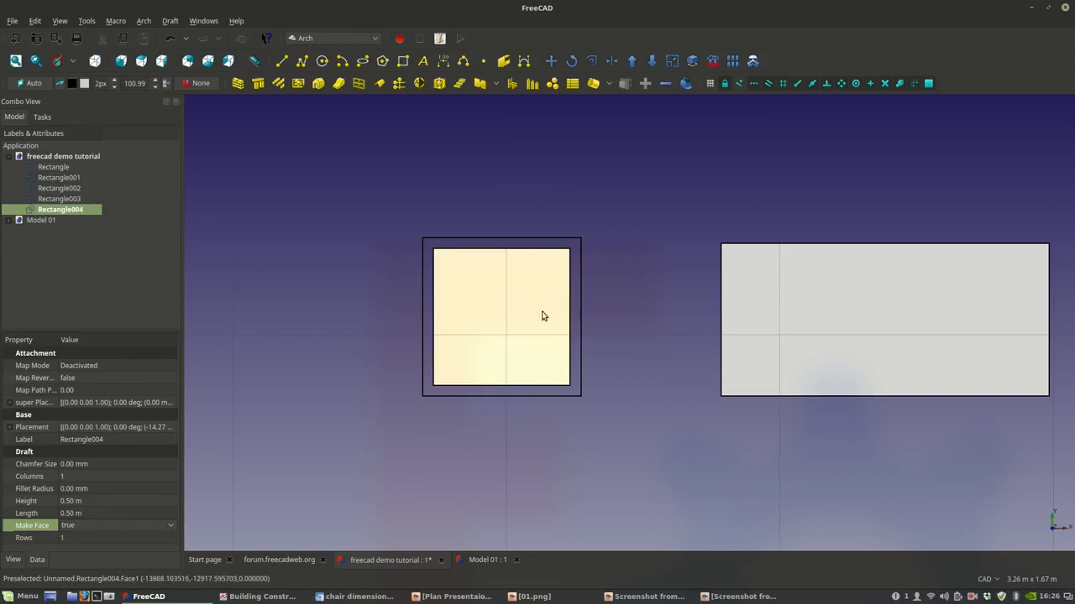
scroll(520, 369, up, 5)
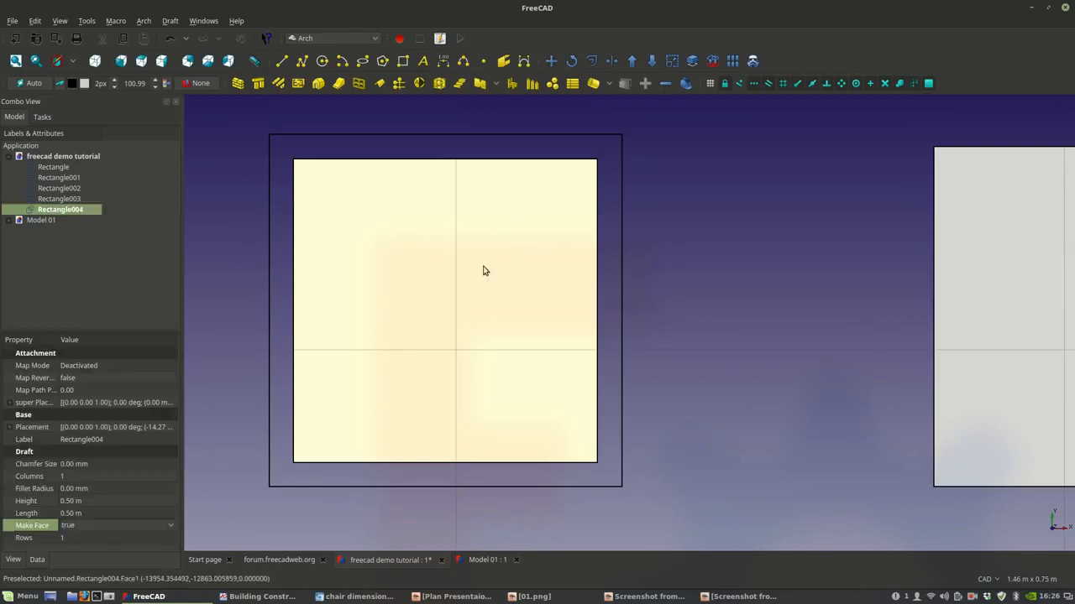
click(109, 525)
click(96, 515)
click(671, 279)
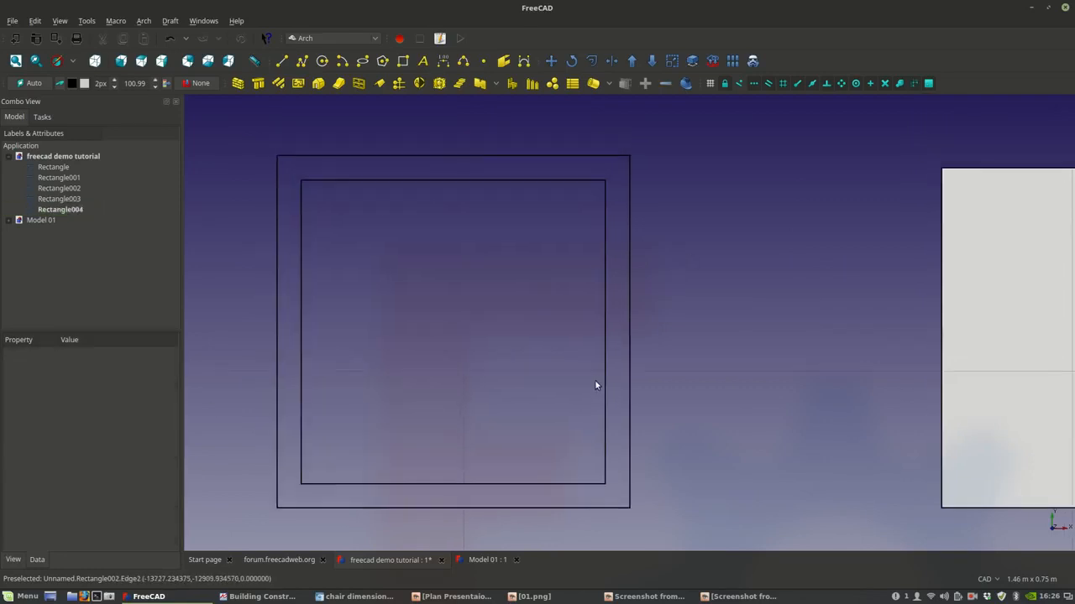
- Start a filled DWire on the chair's right edge, level with the inner square's top, and trace the outer corners counterclockwise to the lower right
scroll(697, 354, down, 2)
middle_drag(620, 365, 588, 361)
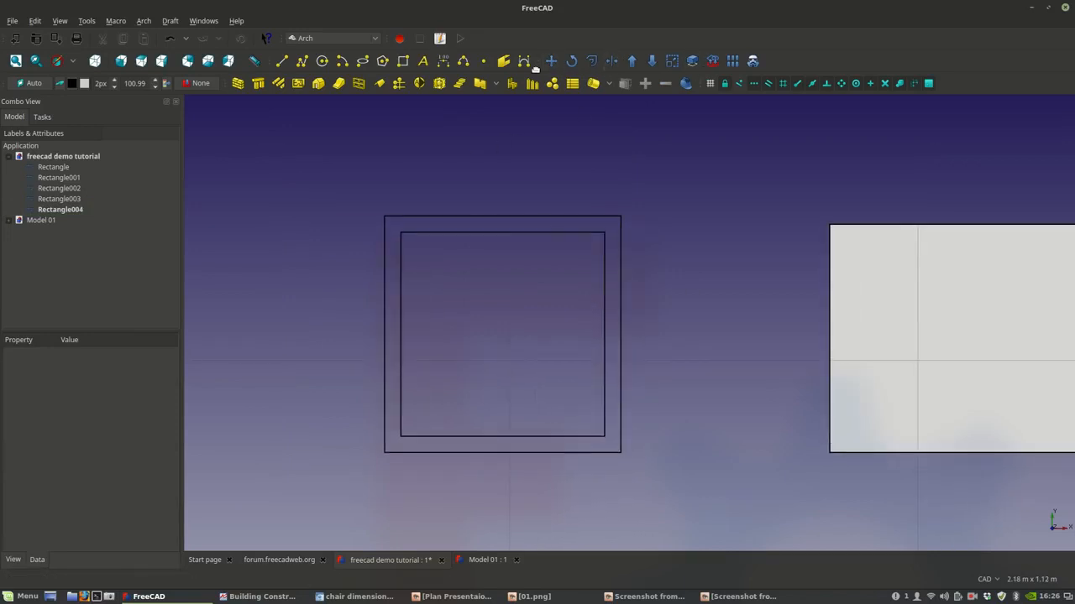
click(302, 65)
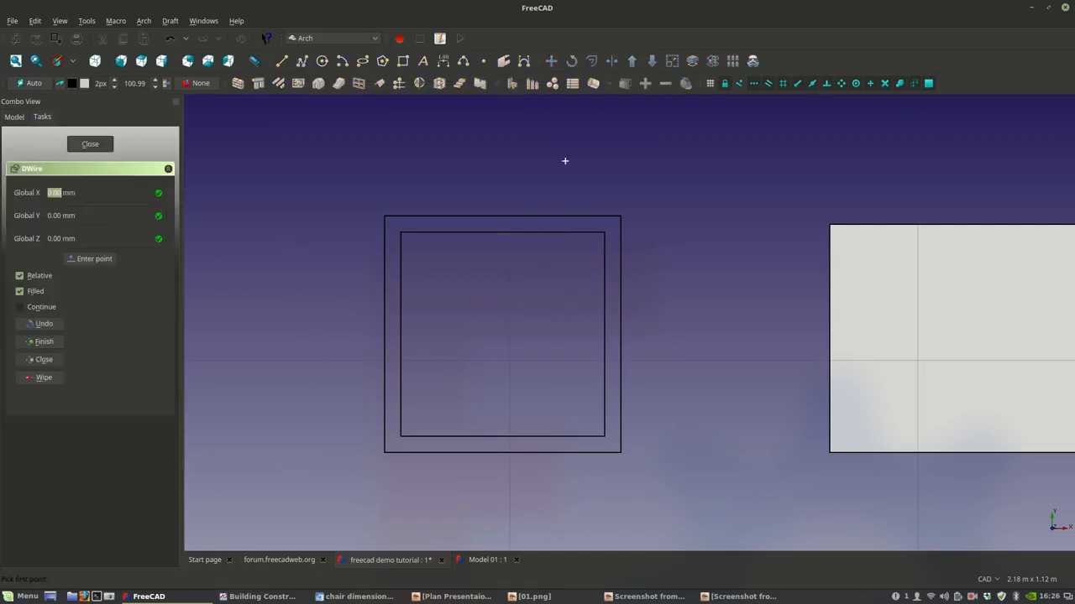
click(622, 230)
click(621, 218)
click(384, 217)
click(384, 451)
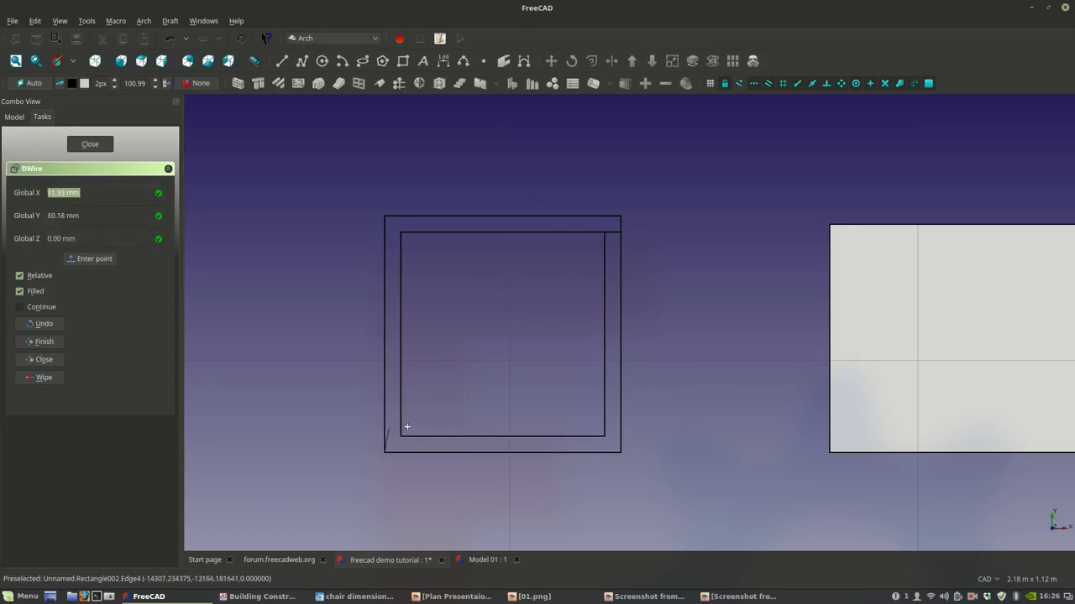
scroll(622, 449, up, 3)
click(618, 458)
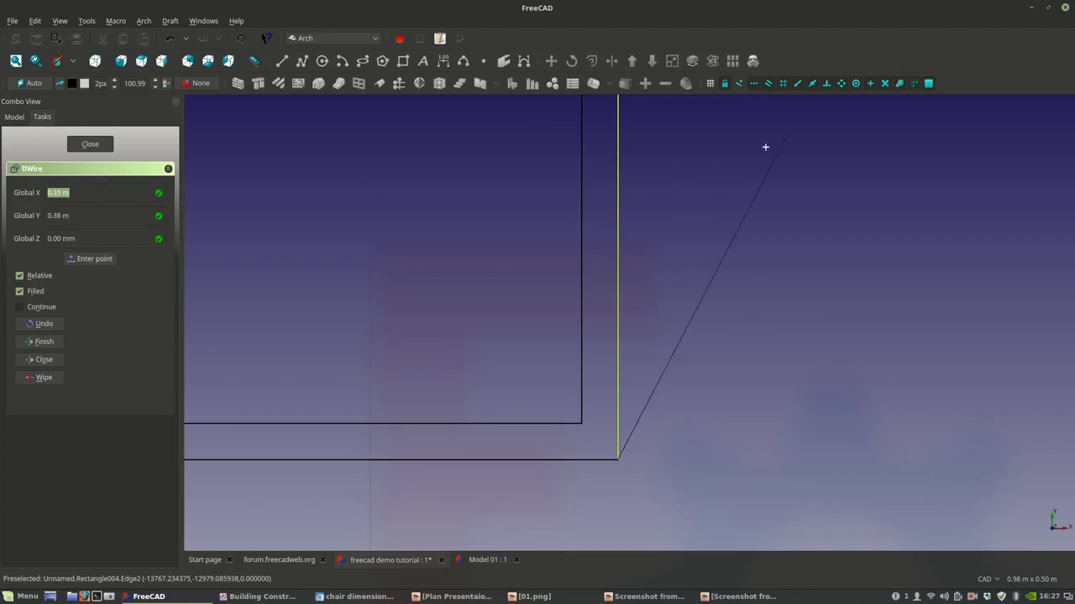
scroll(621, 424, up, 2)
scroll(622, 424, up, 3)
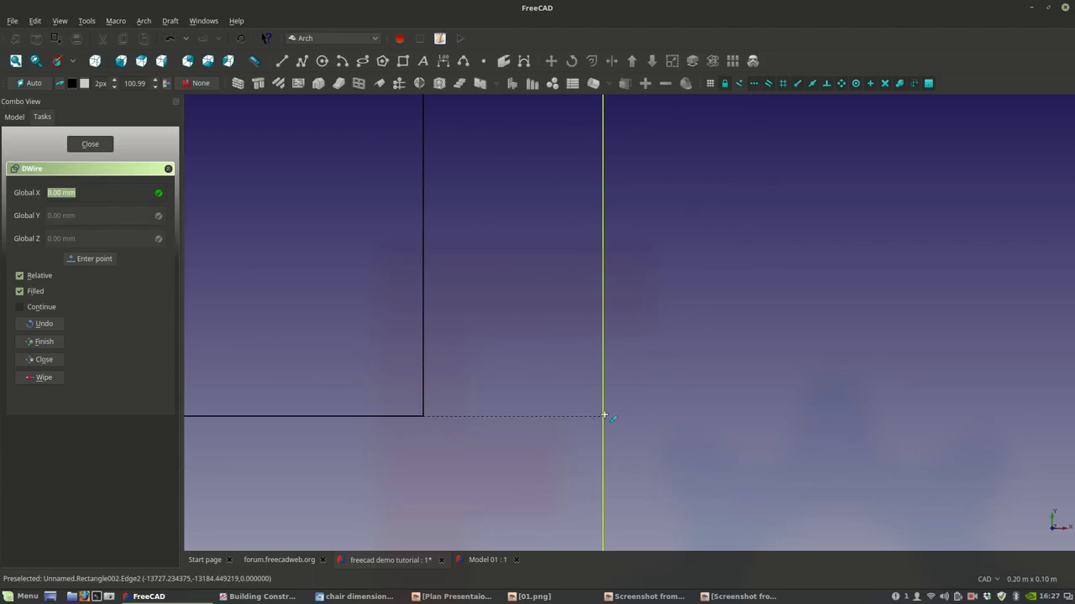
click(602, 495)
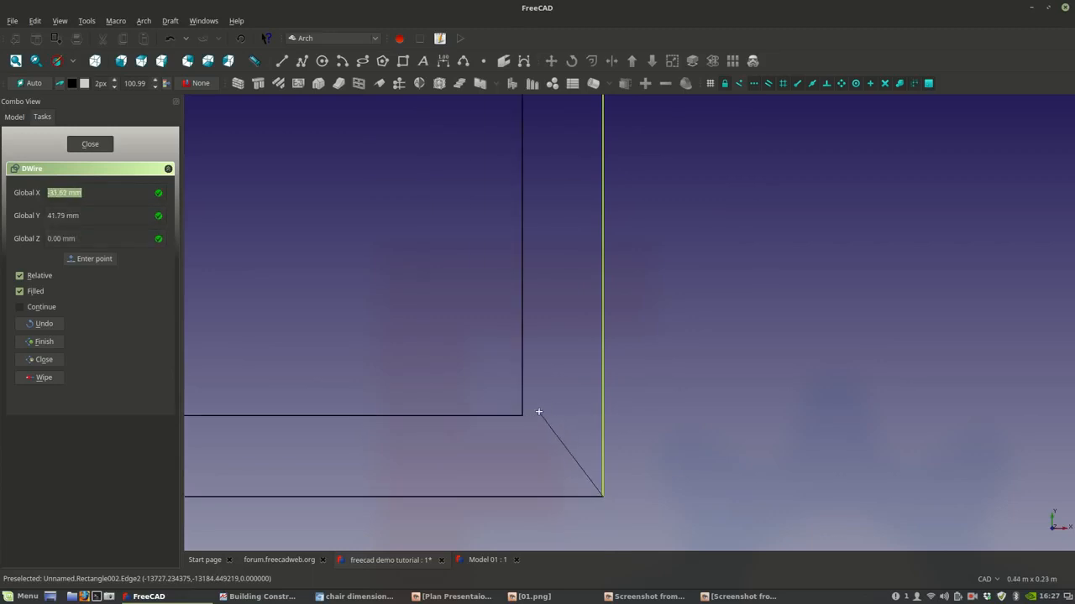
- Continue the wire back along the inner square's bottom, left and top edges and close it into a C-shaped chair frame
click(563, 415)
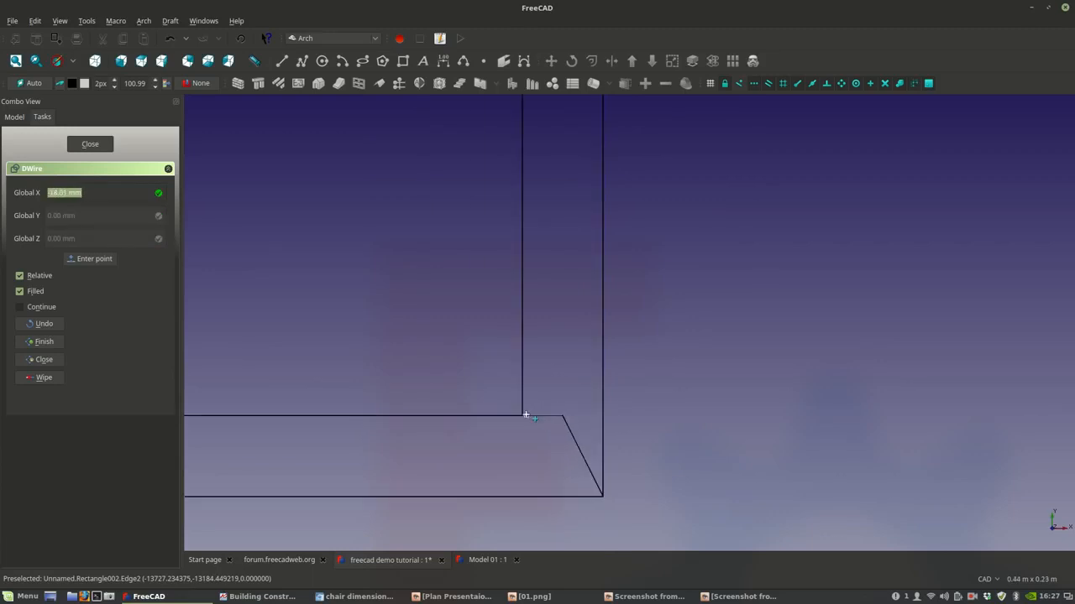
scroll(521, 416, down, 5)
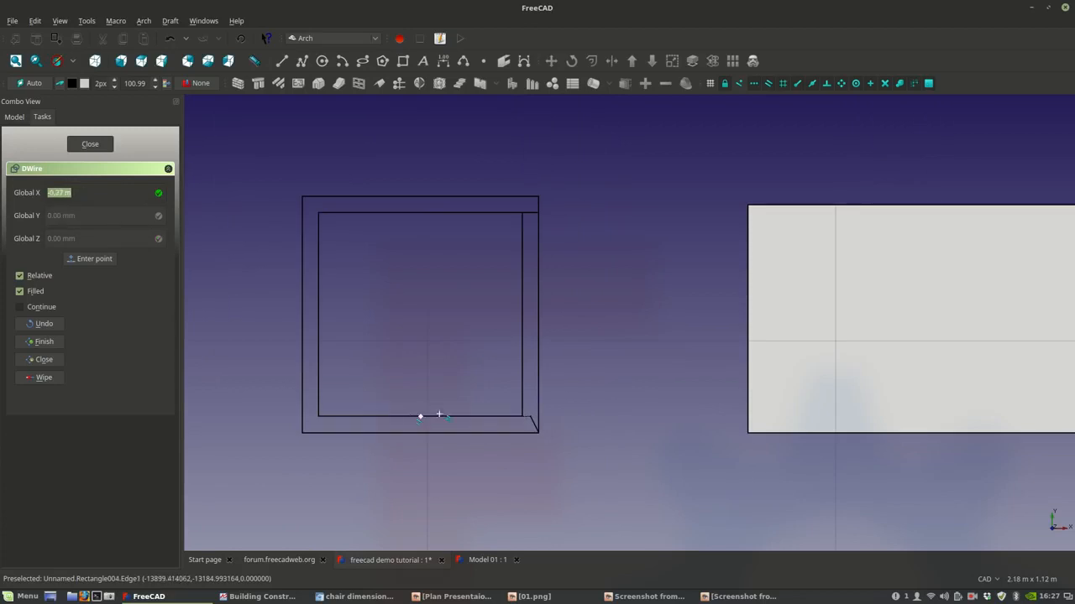
click(319, 404)
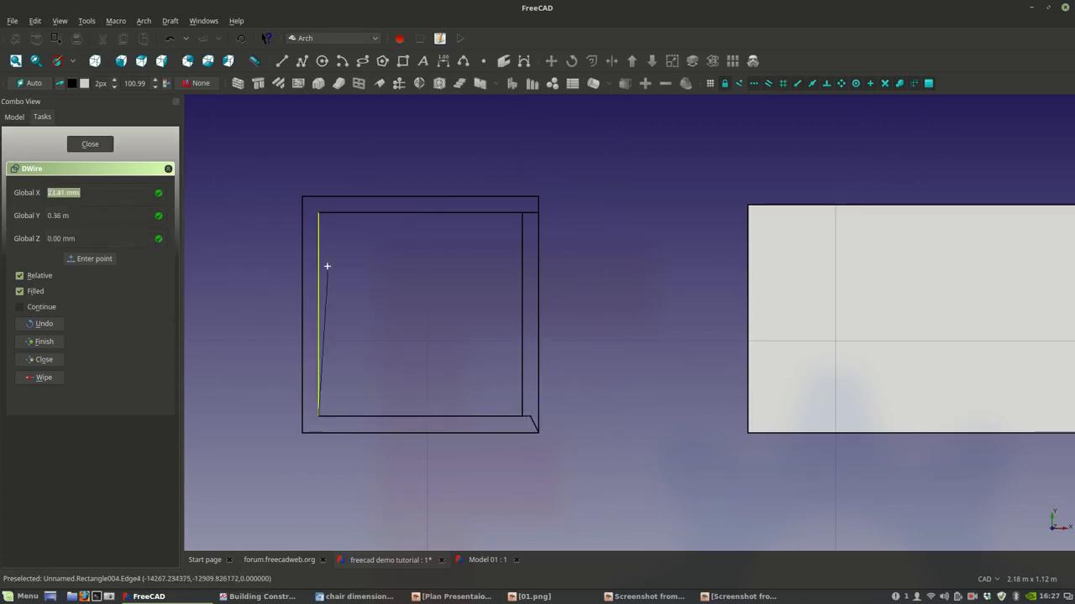
click(331, 213)
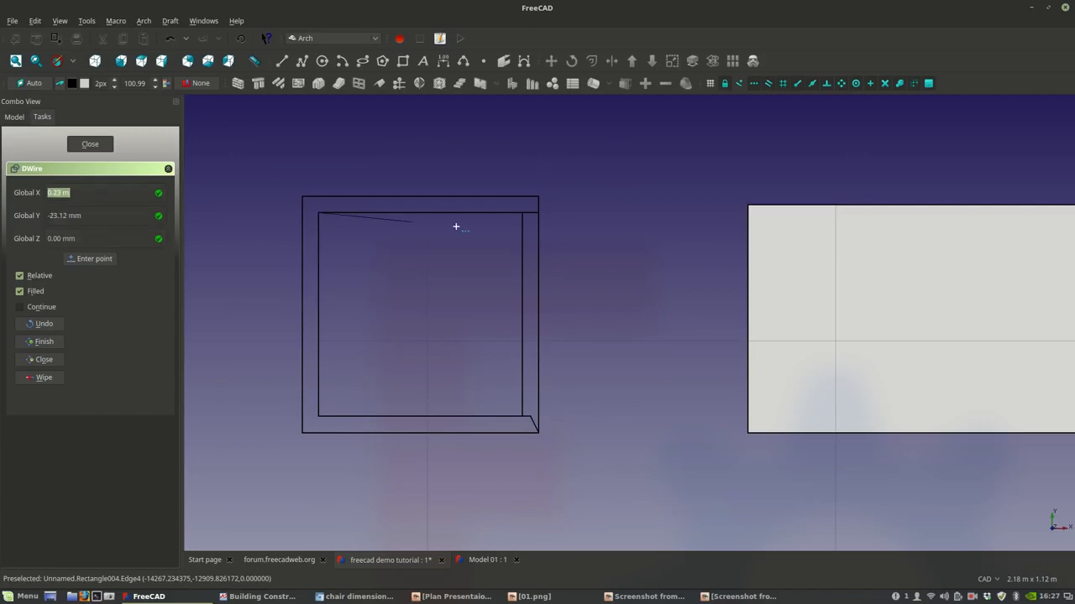
click(522, 214)
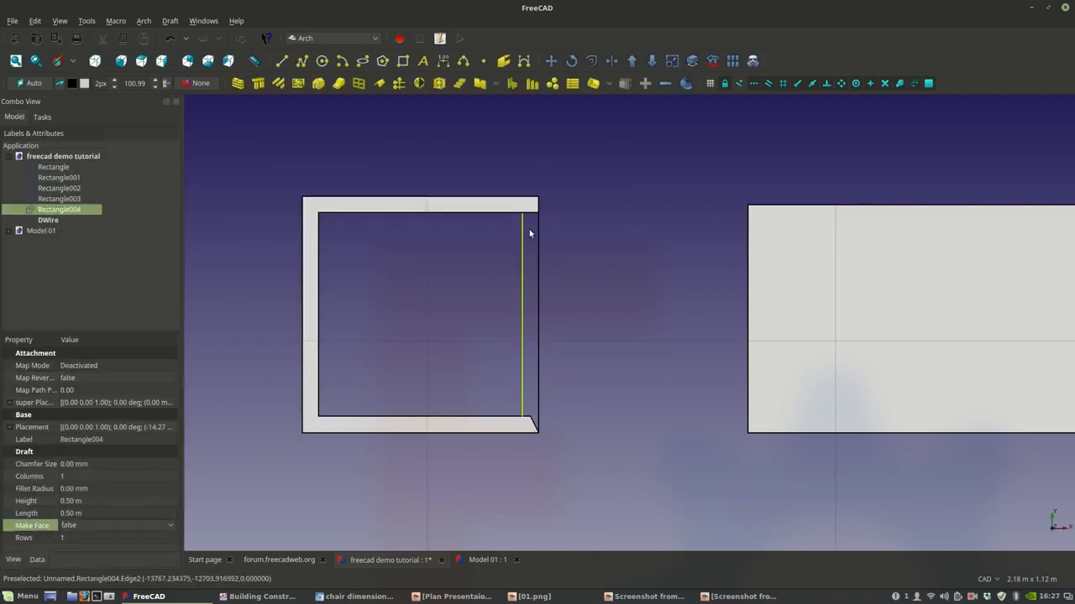
- Edit the wire and move the slanted lower arm's inner vertex onto the outer square's right edge to square off its end
scroll(525, 420, up, 5)
click(538, 428)
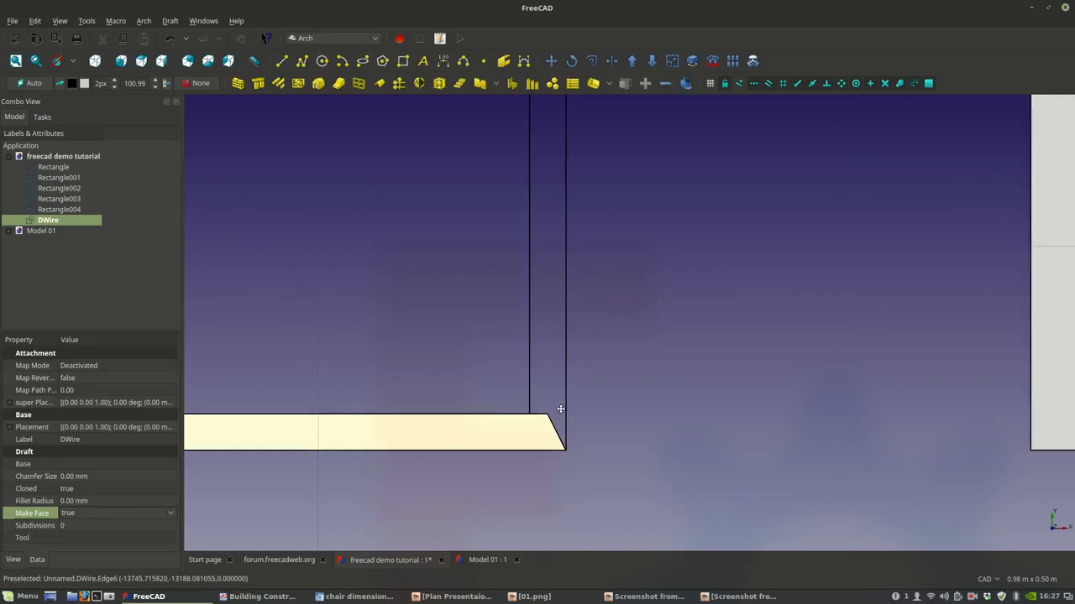
middle_drag(558, 408, 618, 410)
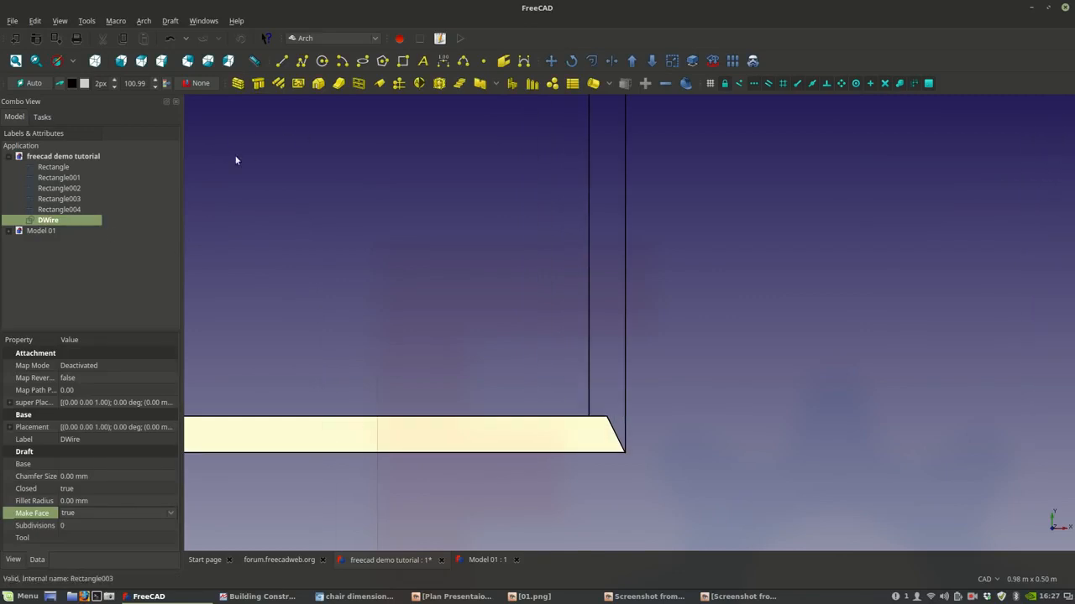
click(319, 39)
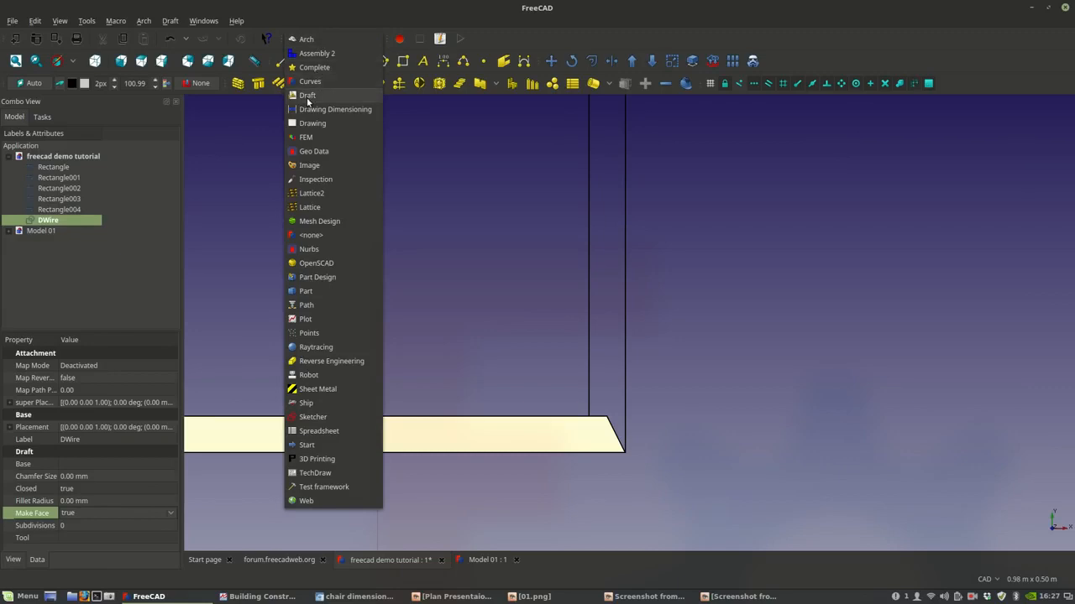
click(65, 219)
double_click(66, 220)
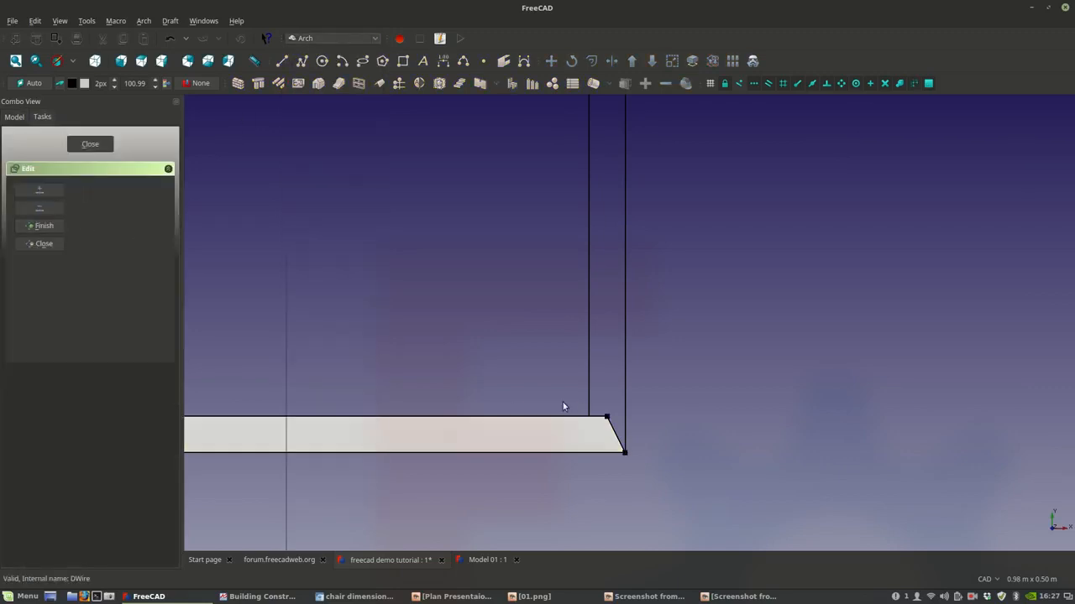
click(606, 416)
click(626, 416)
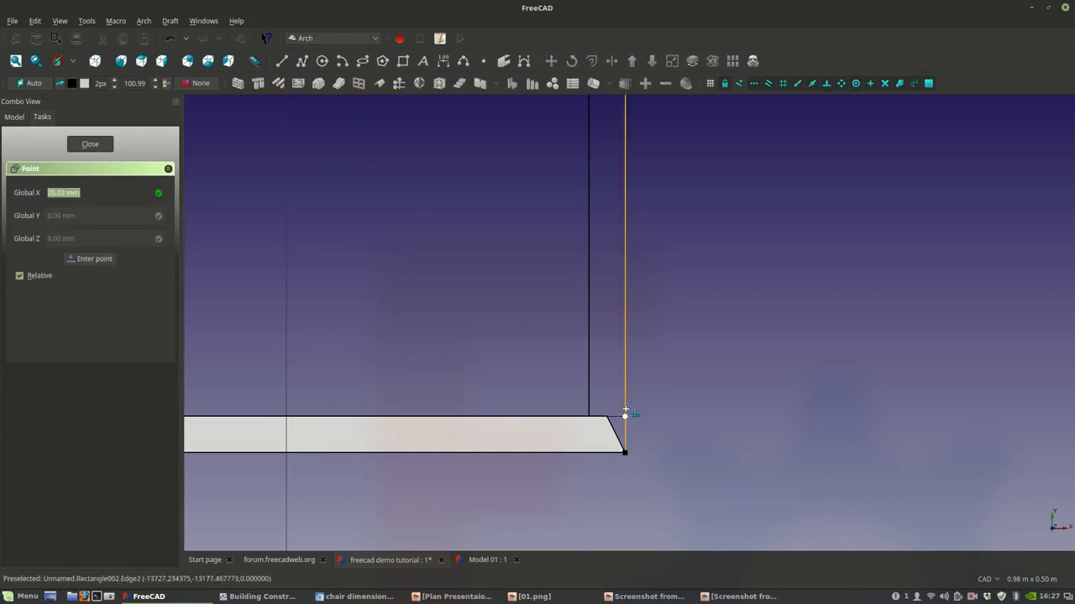
click(43, 226)
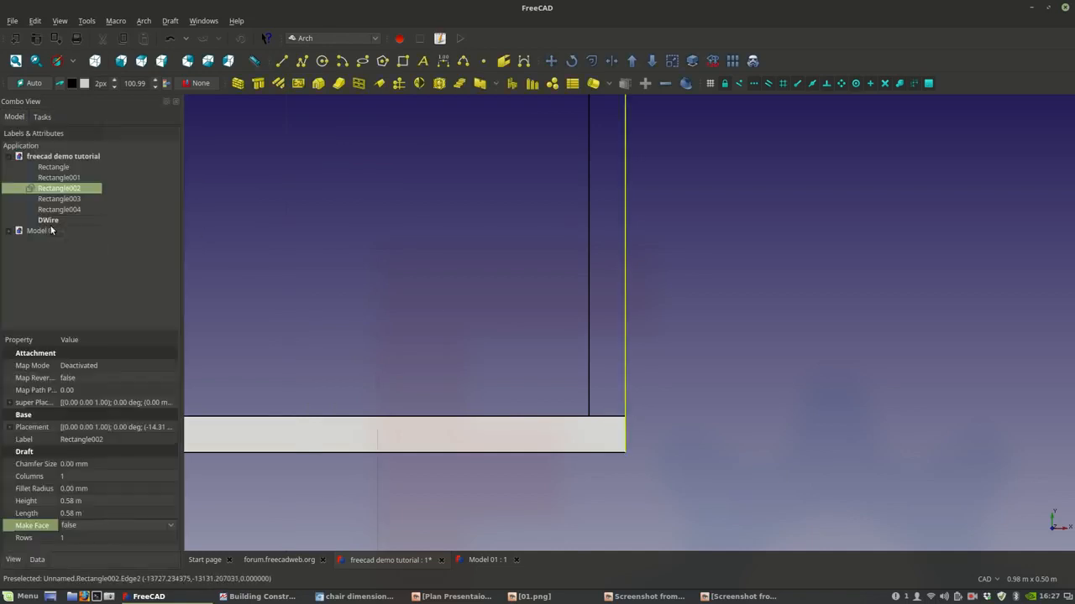
scroll(391, 247, down, 5)
middle_drag(390, 247, 492, 307)
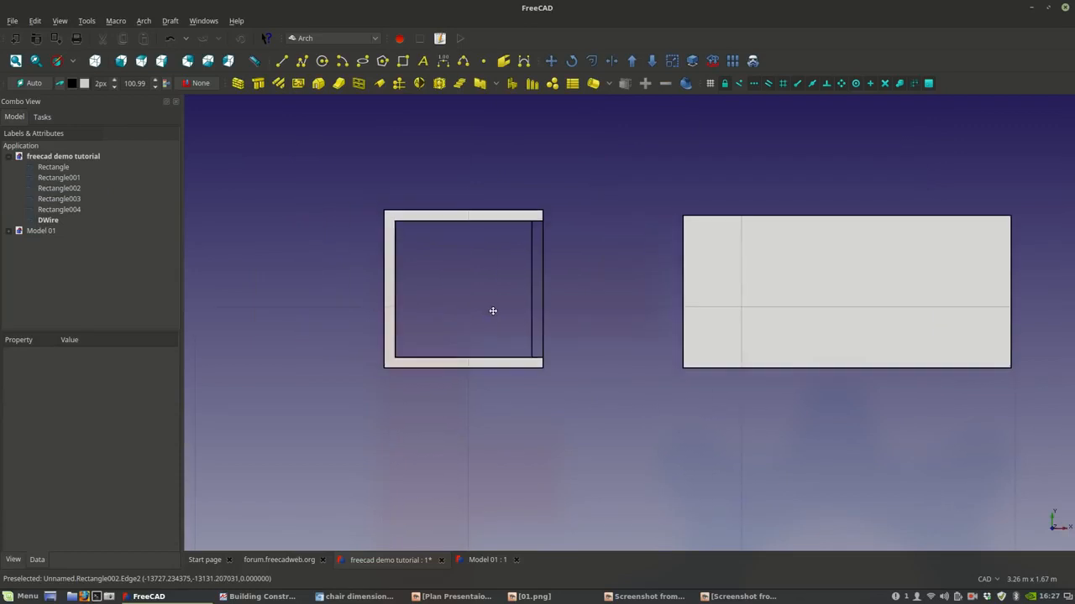
scroll(493, 300, up, 2)
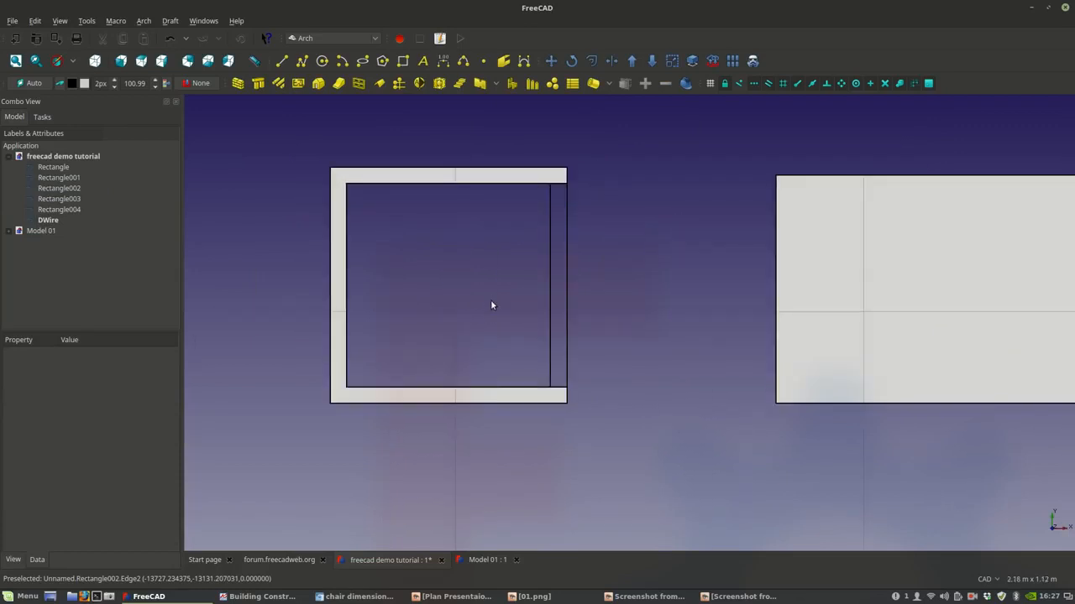
- Check the armchair plan in Building Construction Illustrated and draw a filled FreeCAD rectangle from the inner square's top-left corner to its bottom edge's midpoint
click(248, 598)
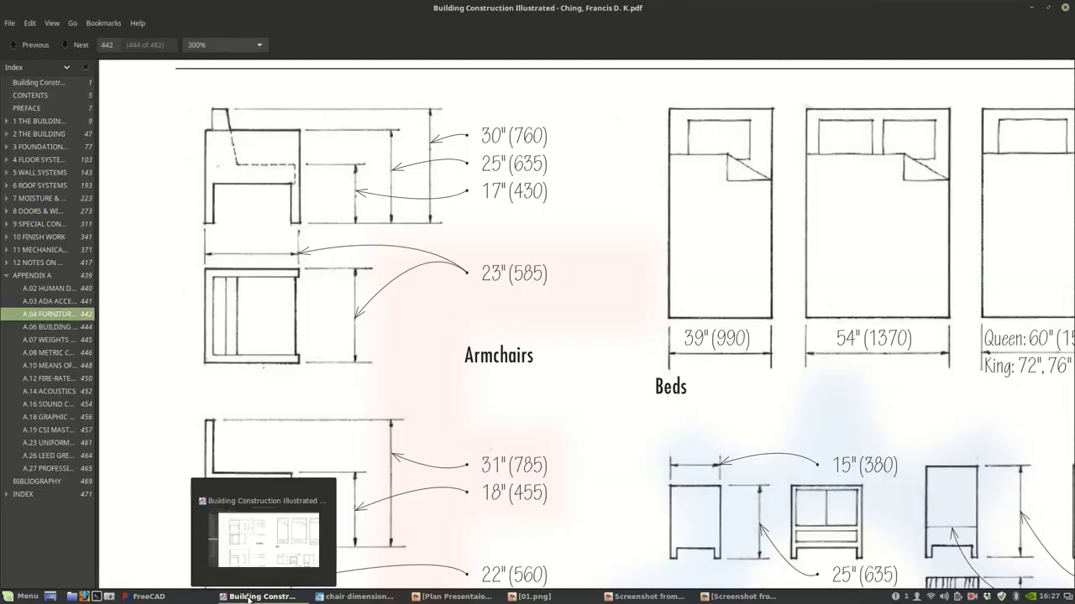
click(250, 598)
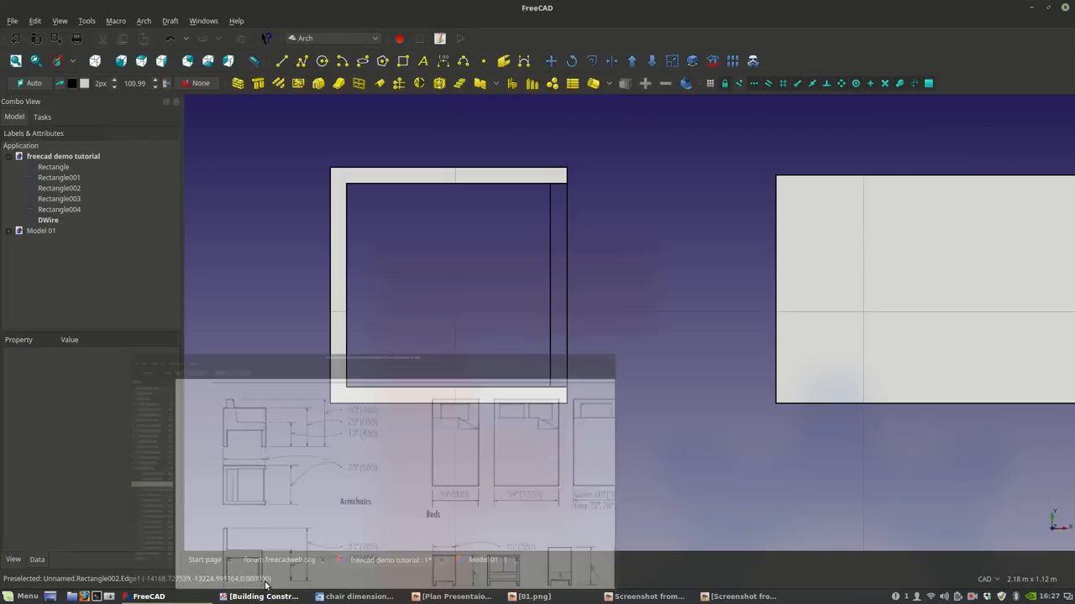
scroll(568, 279, up, 2)
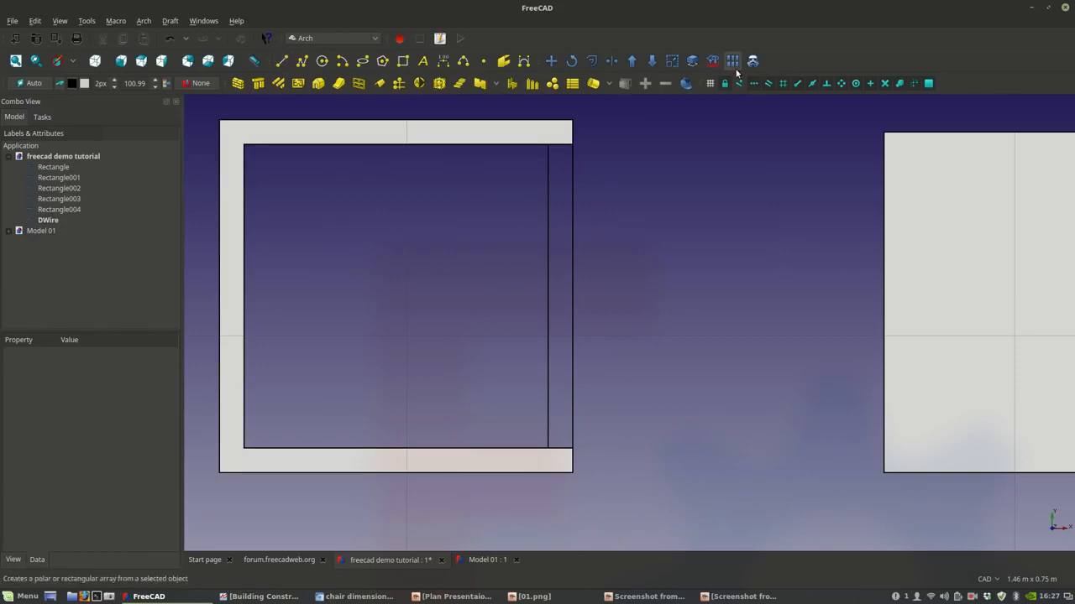
click(403, 60)
click(251, 145)
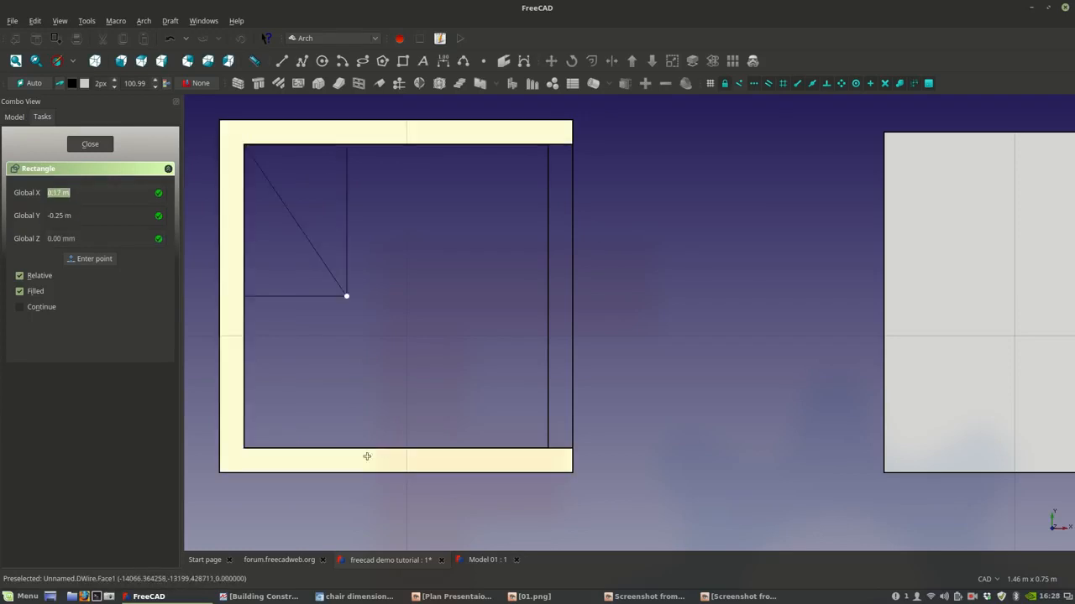
click(397, 449)
middle_drag(451, 344, 538, 335)
click(481, 332)
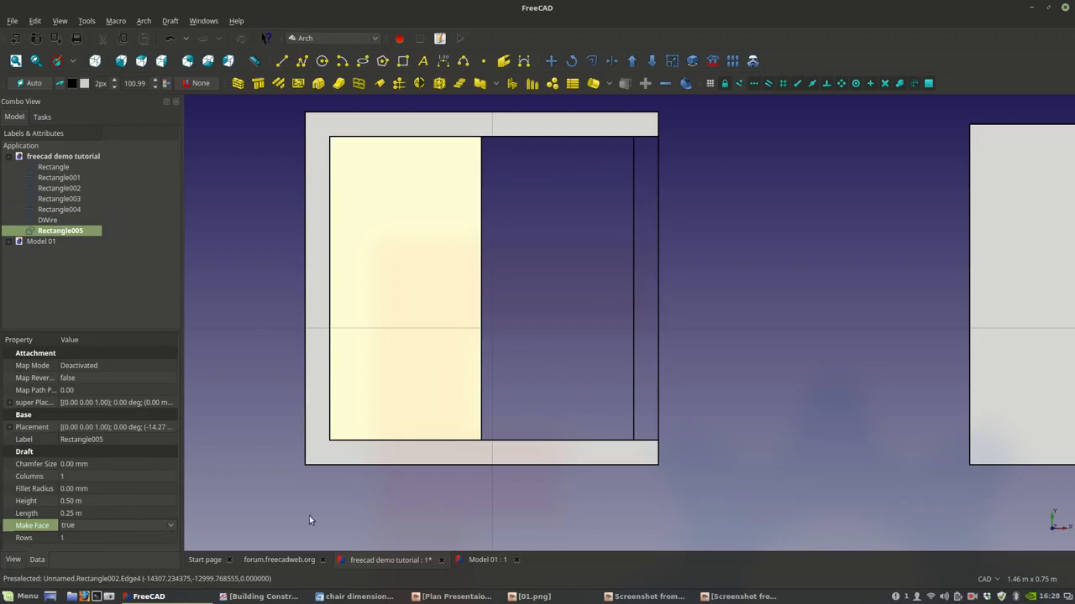
- Set the length of the new rectangle inside the chair frame to 0.10 m
click(72, 513)
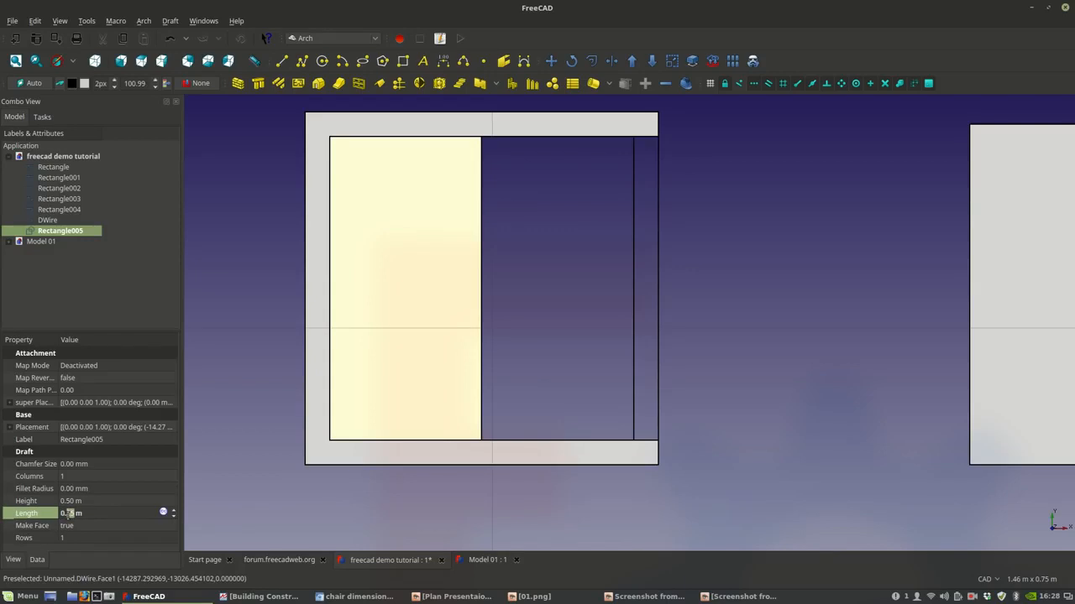
text(10)
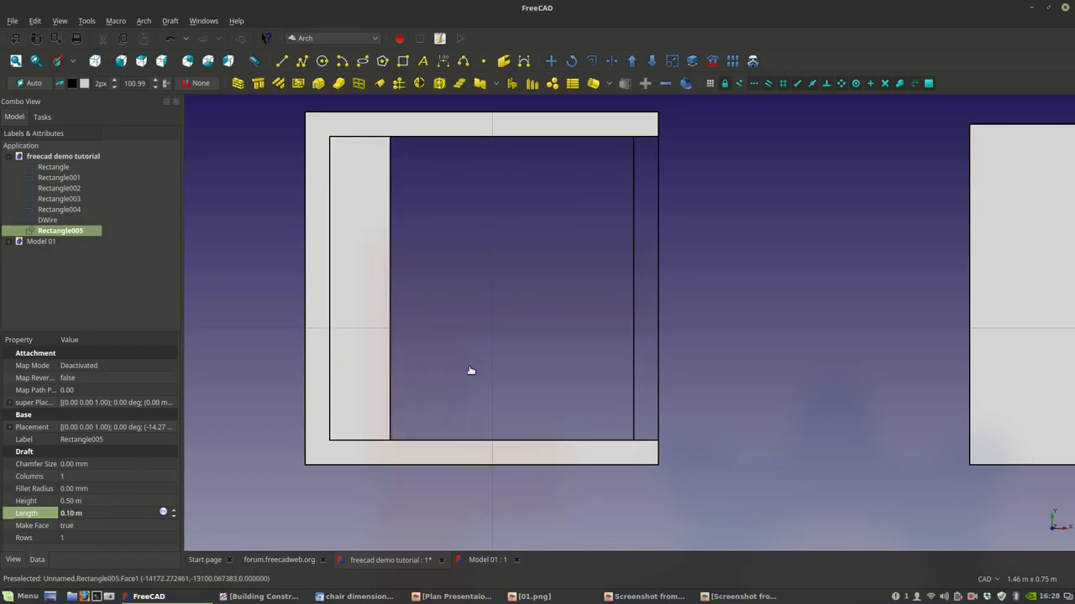
key(Return)
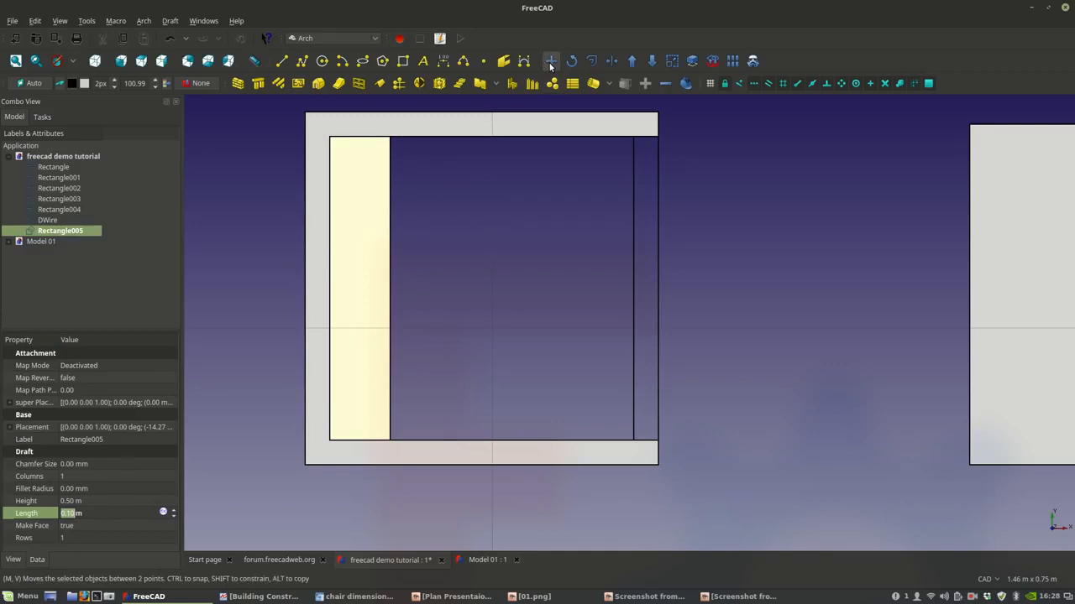
- Try lengths of 0.75 m and 0.50 m for the rectangle inside the chair frame, and delete the rectangle
scroll(422, 261, down, 3)
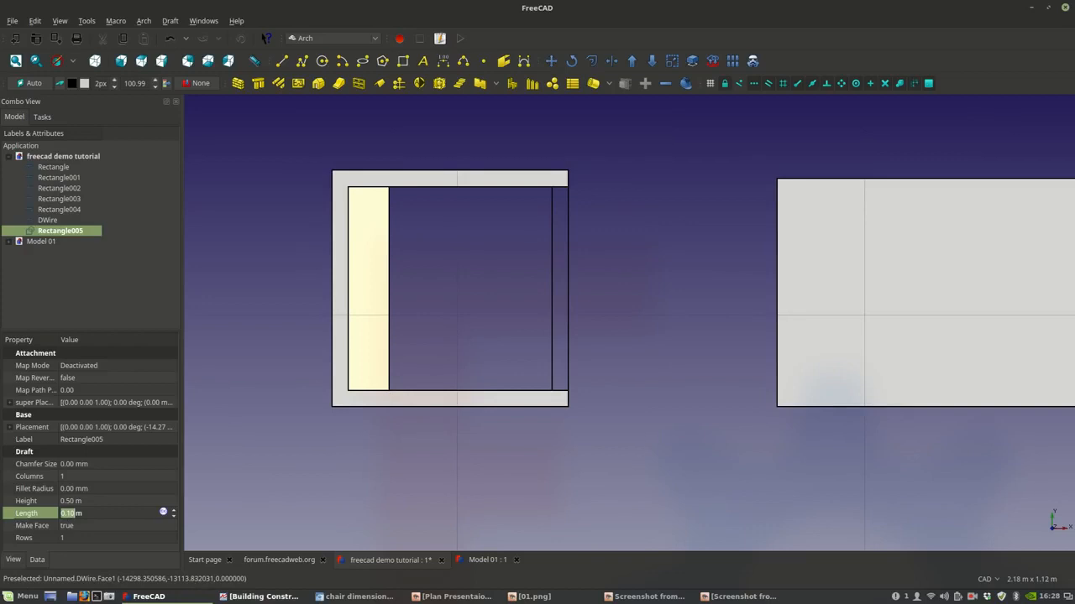
click(259, 596)
click(258, 597)
key(Return)
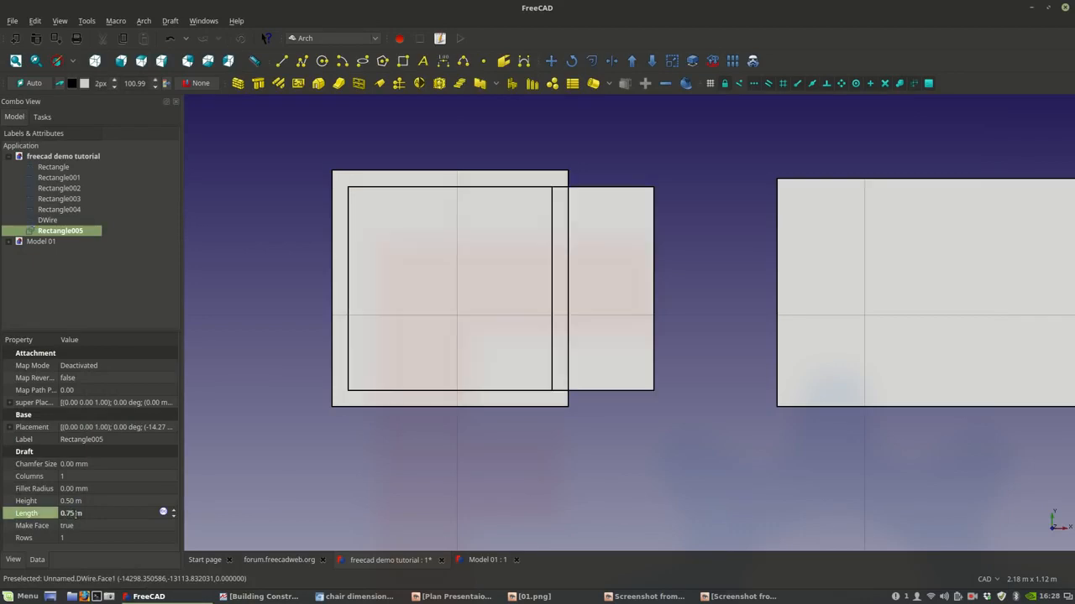
click(78, 513)
click(98, 501)
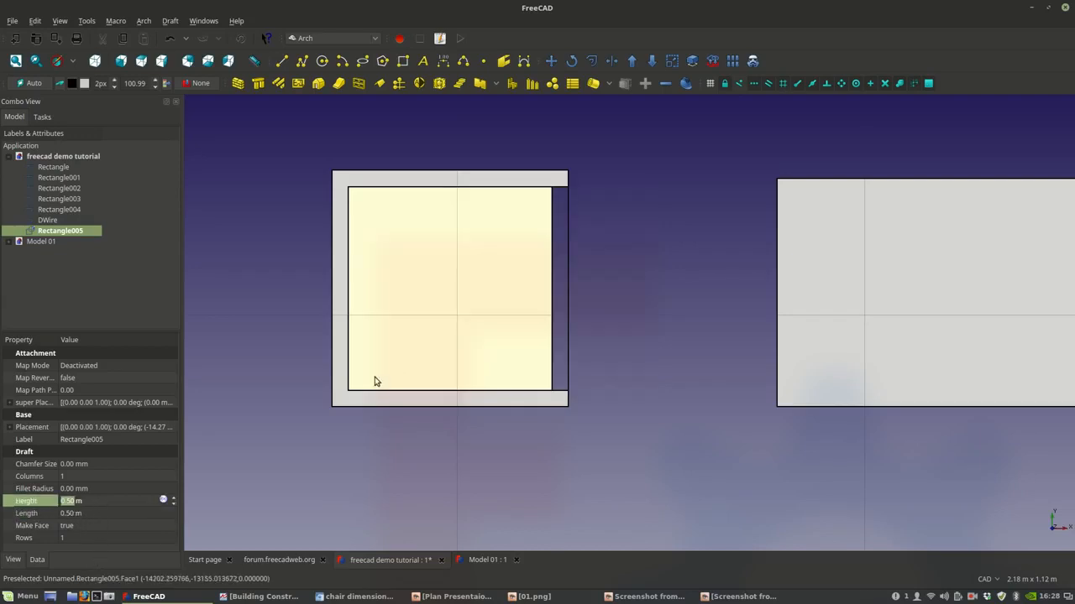
key(Delete)
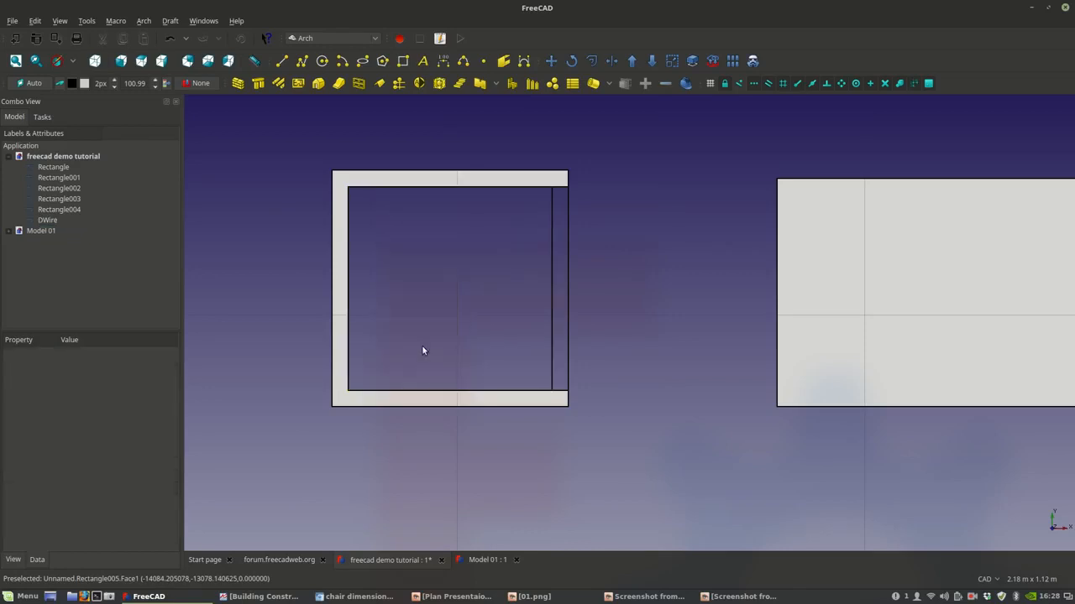
- Draw a filled rectangle from the inner square's top-left corner to its bottom edge's midpoint and set its length to 70 mm
click(403, 61)
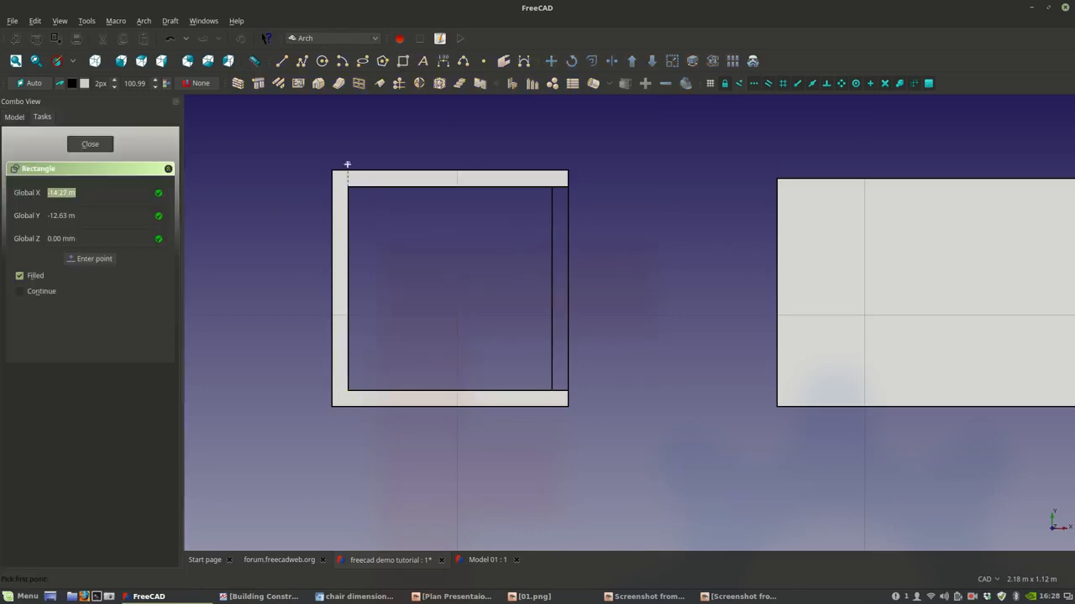
click(351, 186)
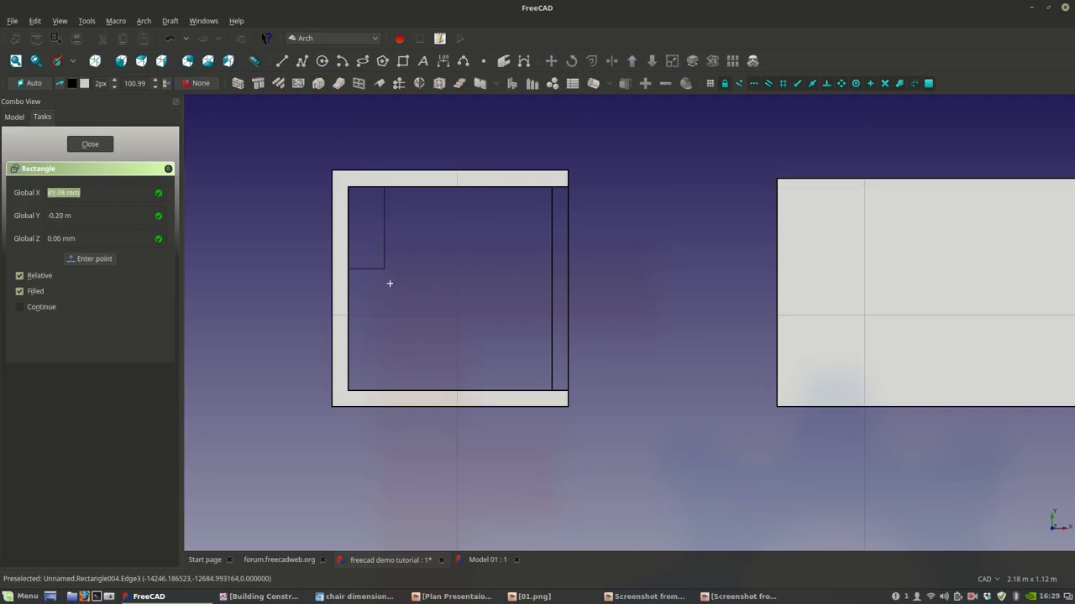
click(451, 389)
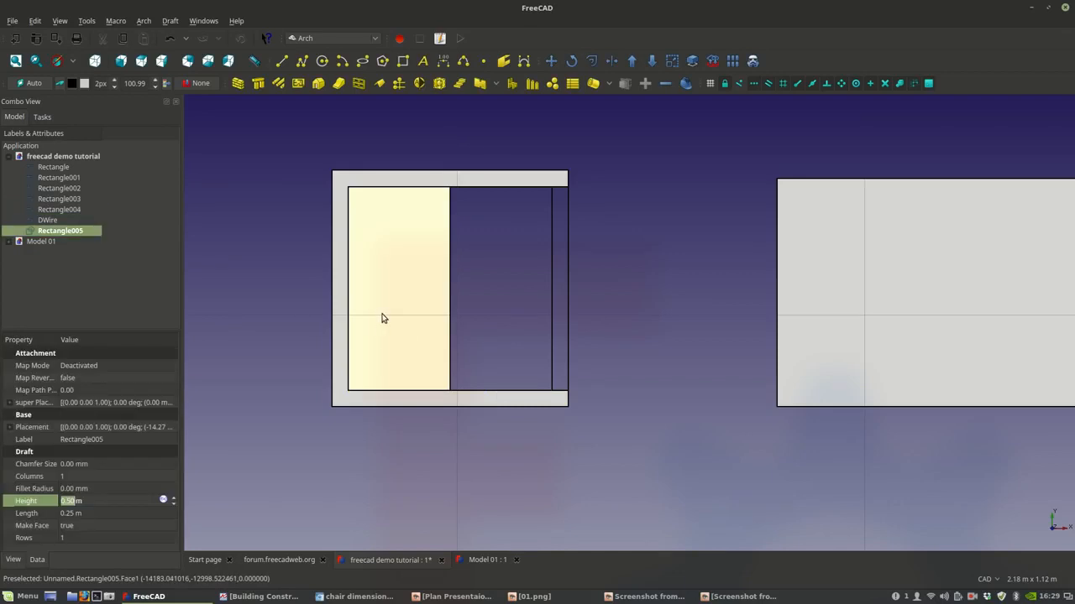
click(67, 514)
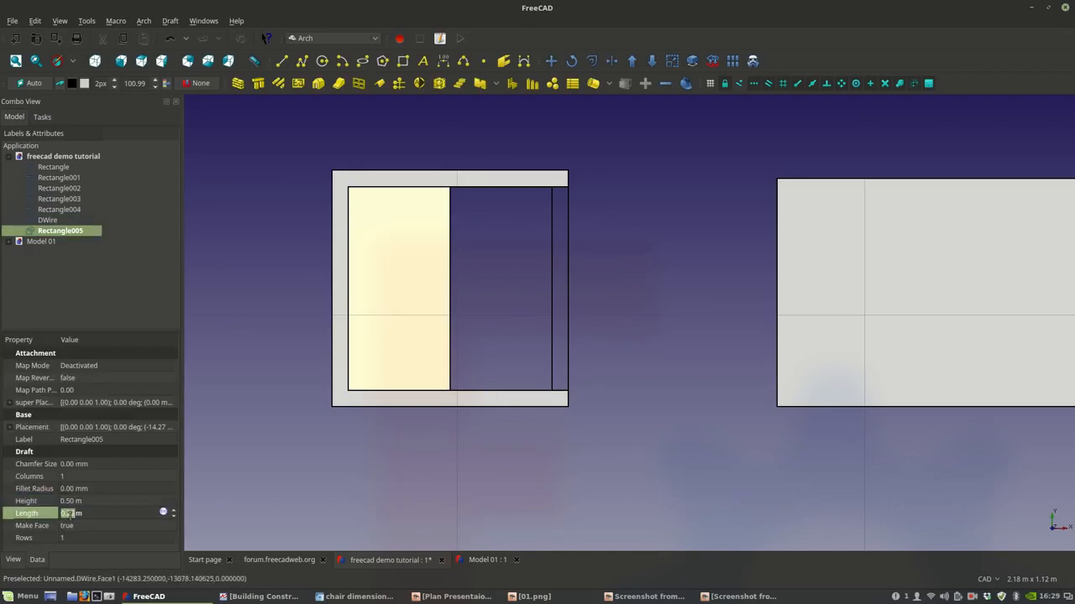
click(68, 515)
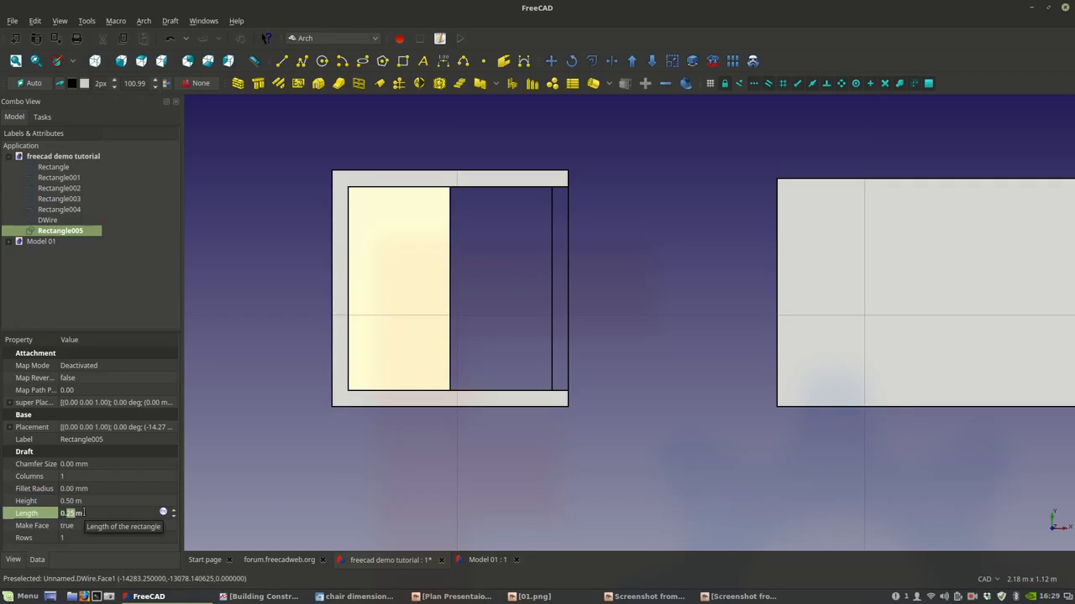
text(7)
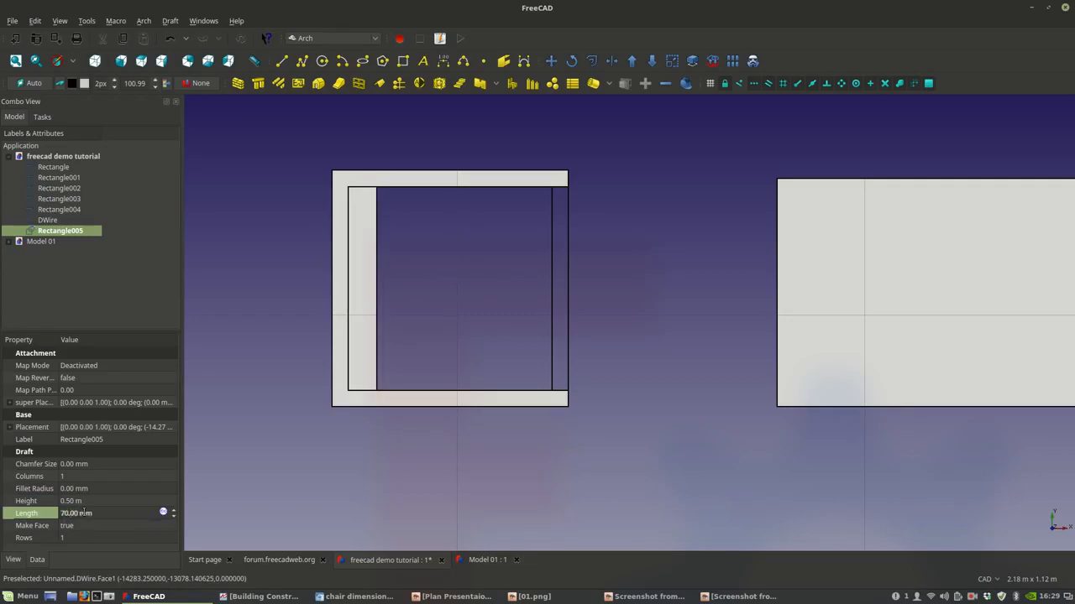
key(Return)
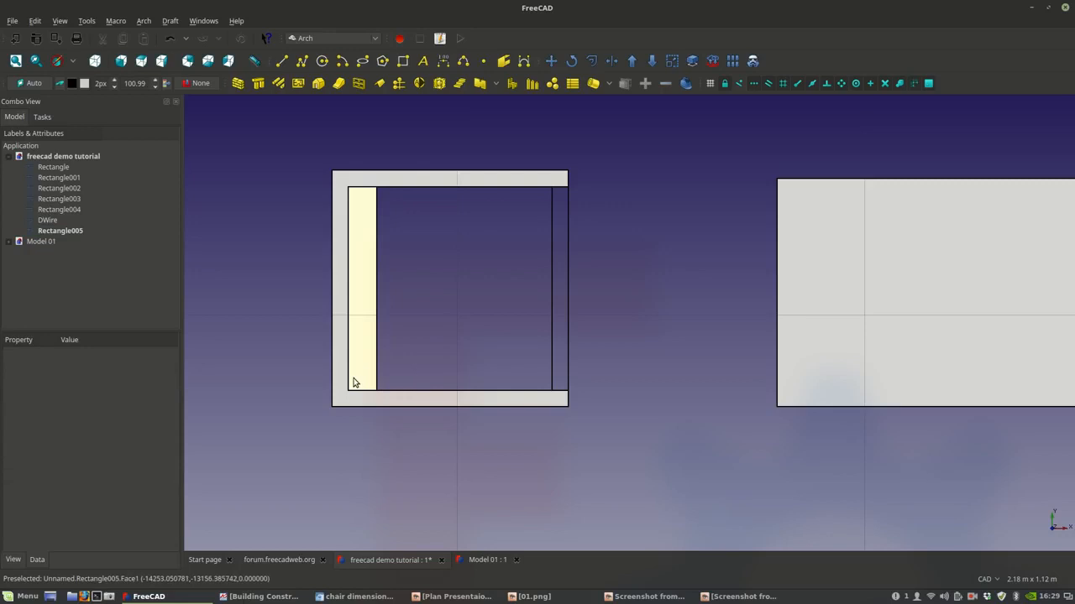
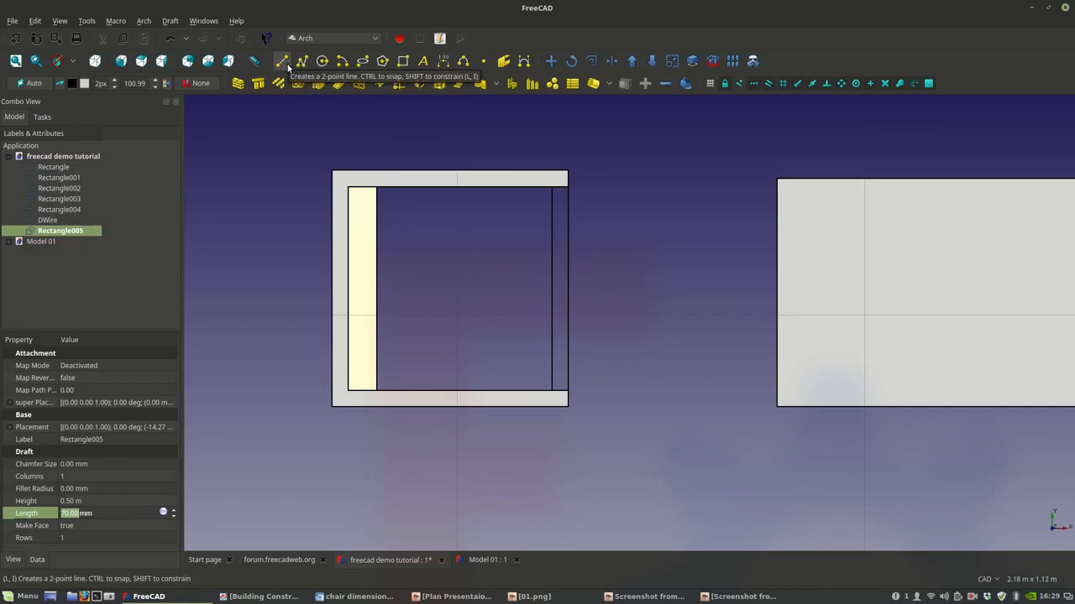
- Copy the 70 mm backrest strip 70 mm to the right so the copy sits directly beside it
click(367, 375)
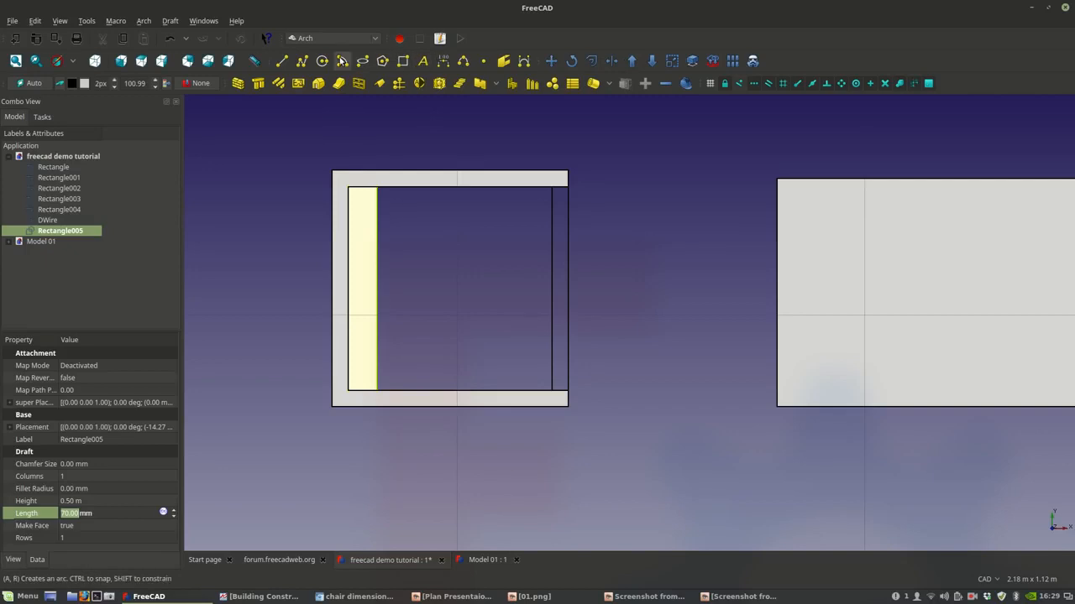
click(551, 60)
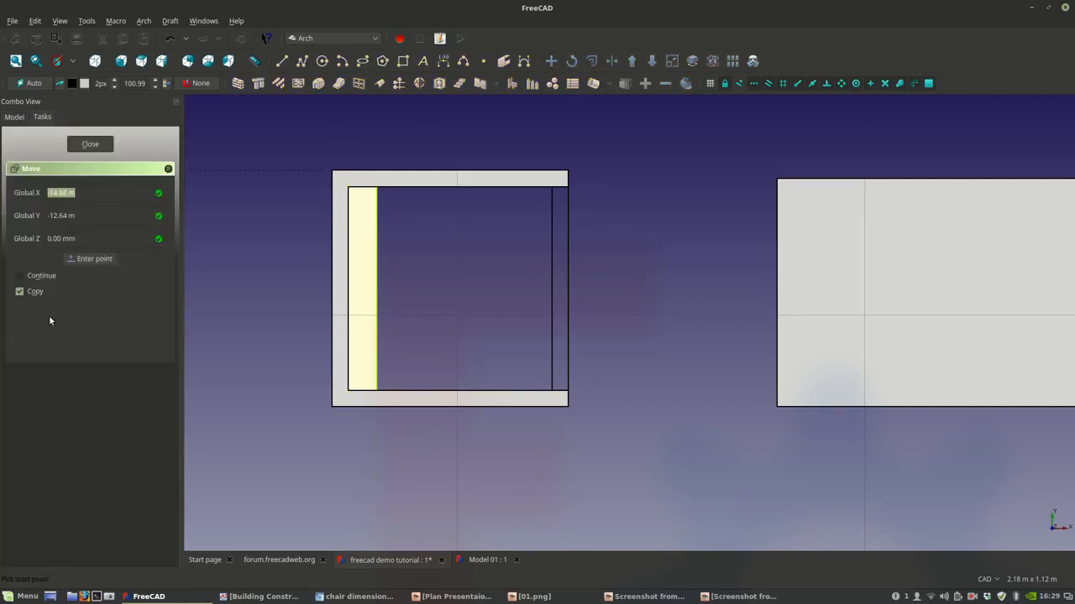
click(348, 389)
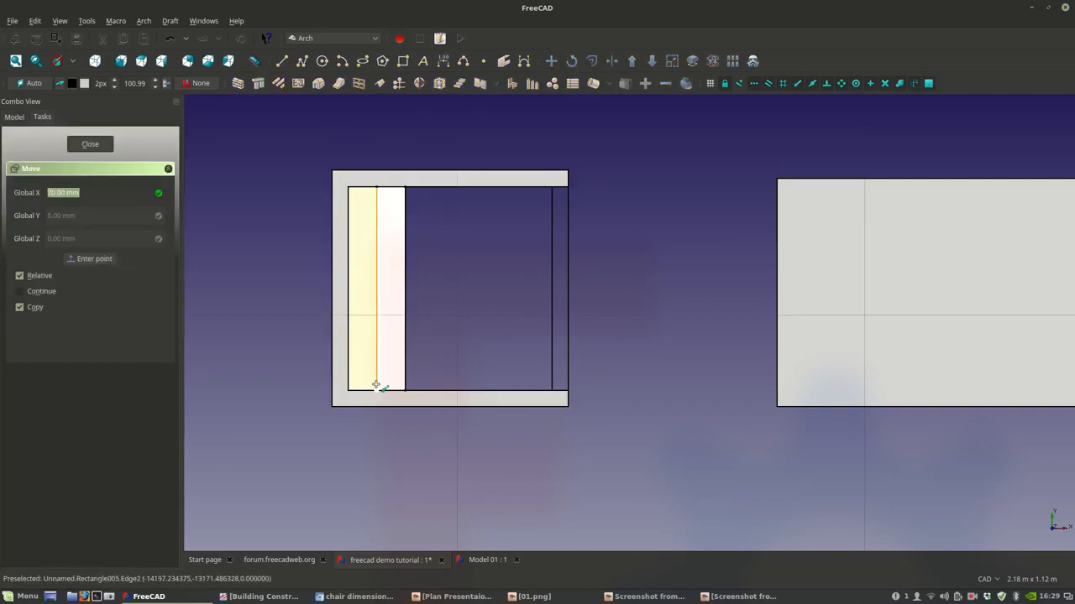
click(377, 387)
- Draw a vertical helper line 0.50 m long between the arms, midway between the inner square's right edge and the chair's outer right edge
scroll(453, 328, down, 2)
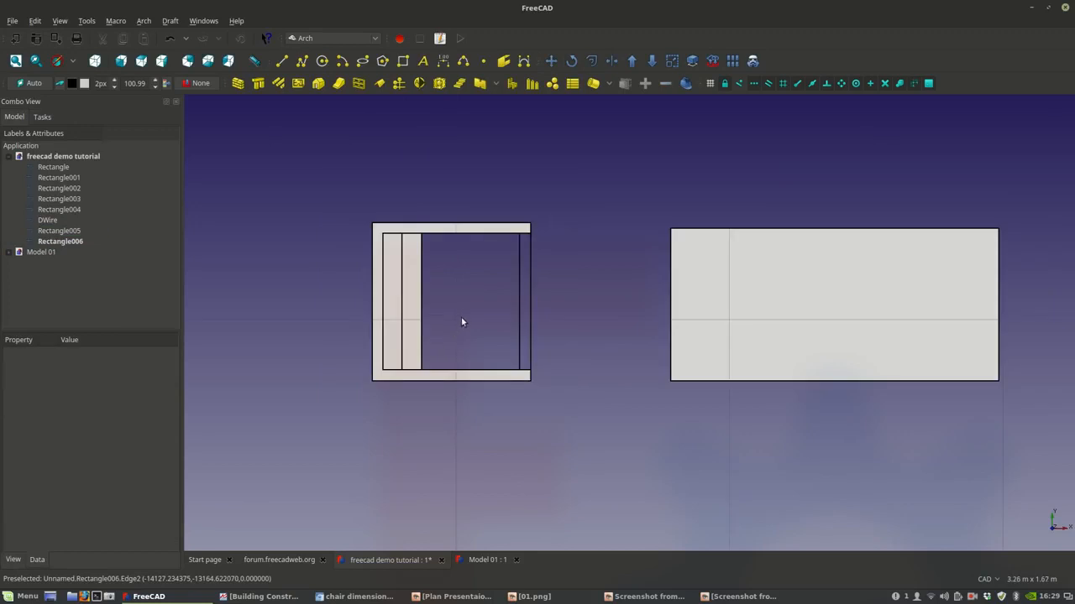
scroll(459, 324, up, 2)
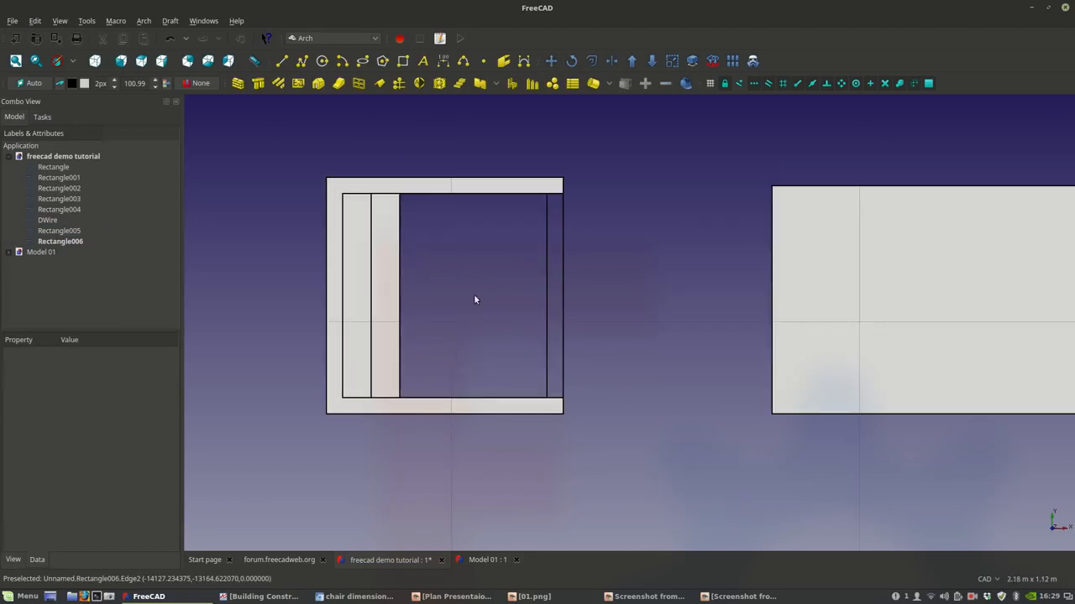
click(283, 60)
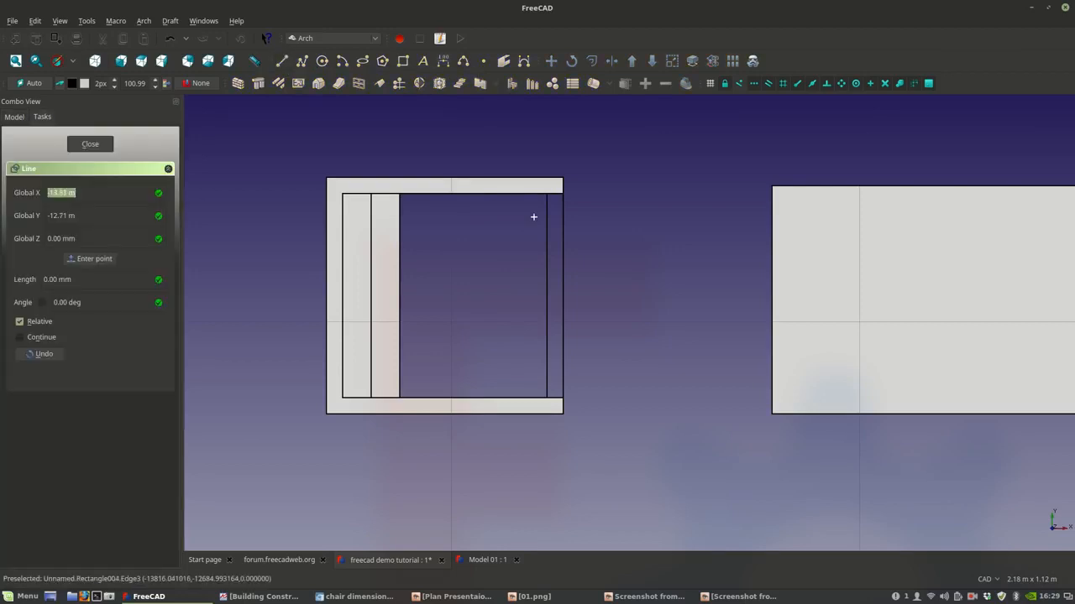
scroll(555, 191, up, 4)
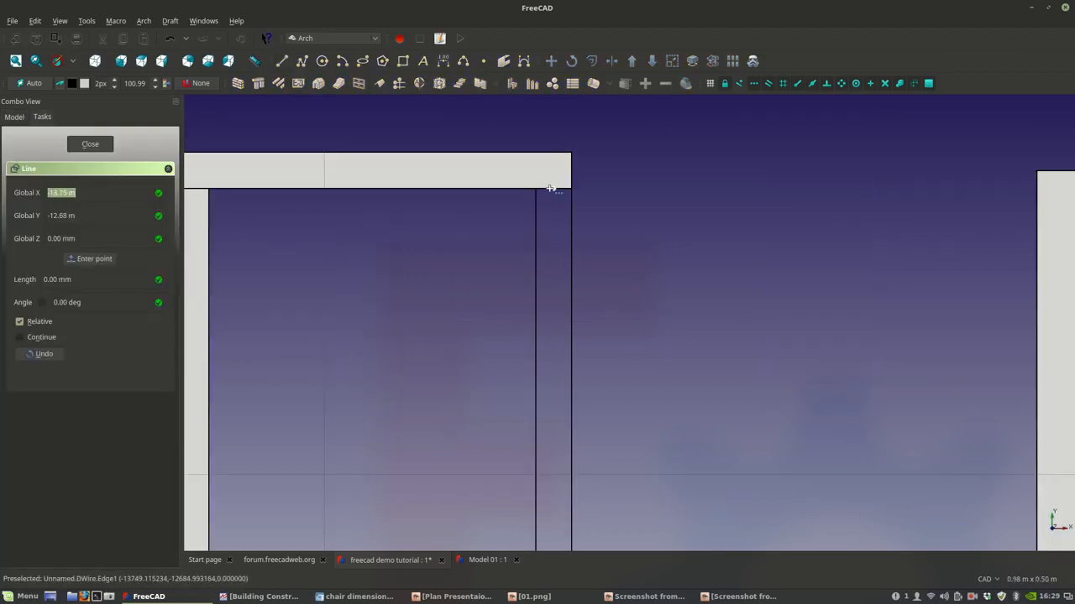
click(554, 191)
scroll(559, 252, down, 4)
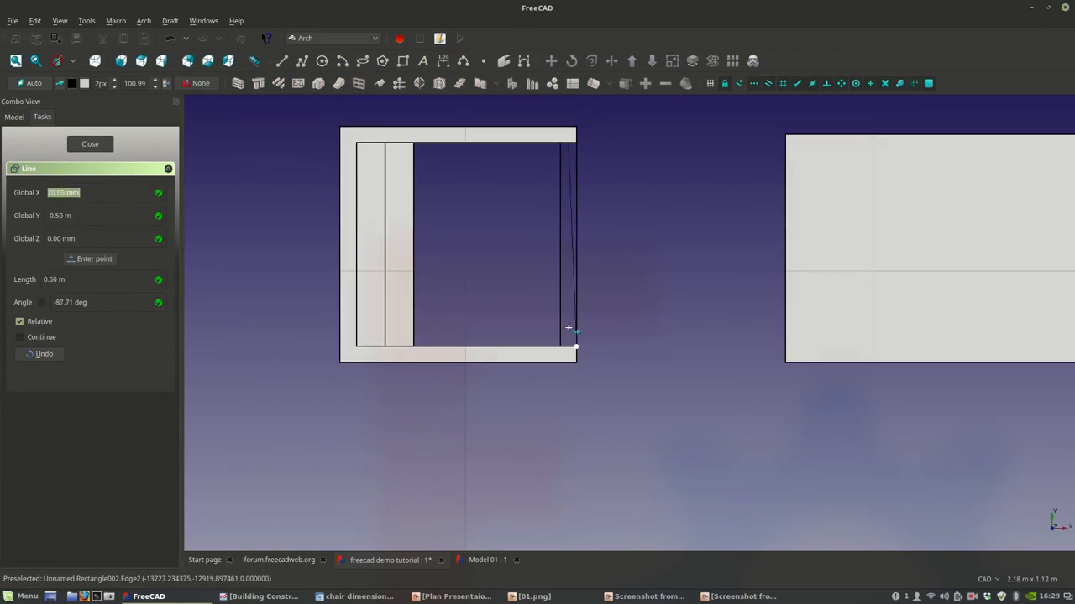
scroll(571, 357, up, 4)
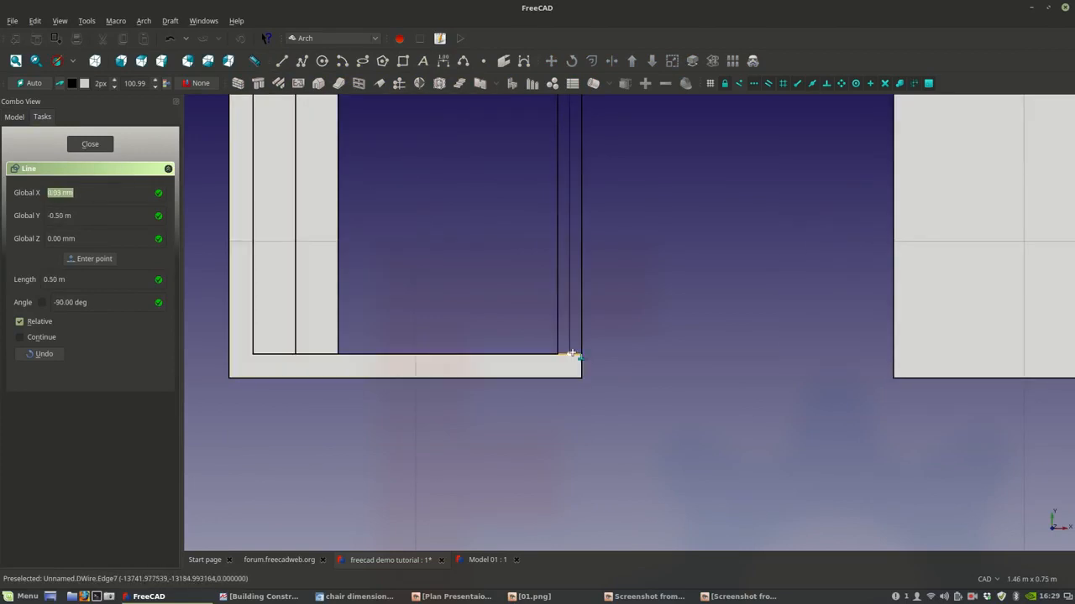
click(571, 353)
scroll(611, 332, down, 3)
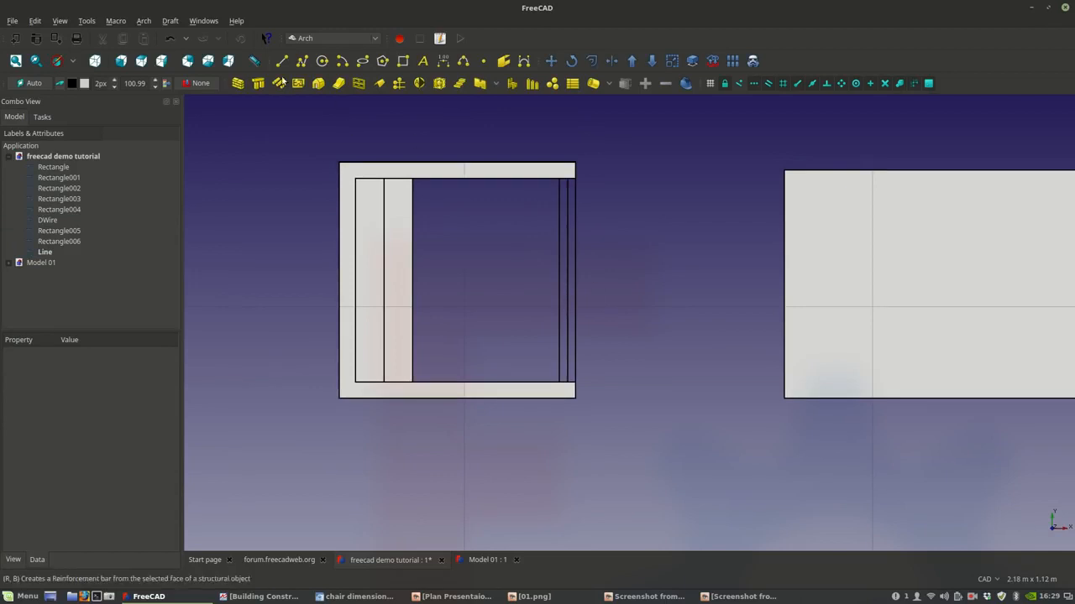
- Draw a filled seat rectangle from the helper line's lower end to the second strip's top-right corner, and delete the helper line
click(403, 60)
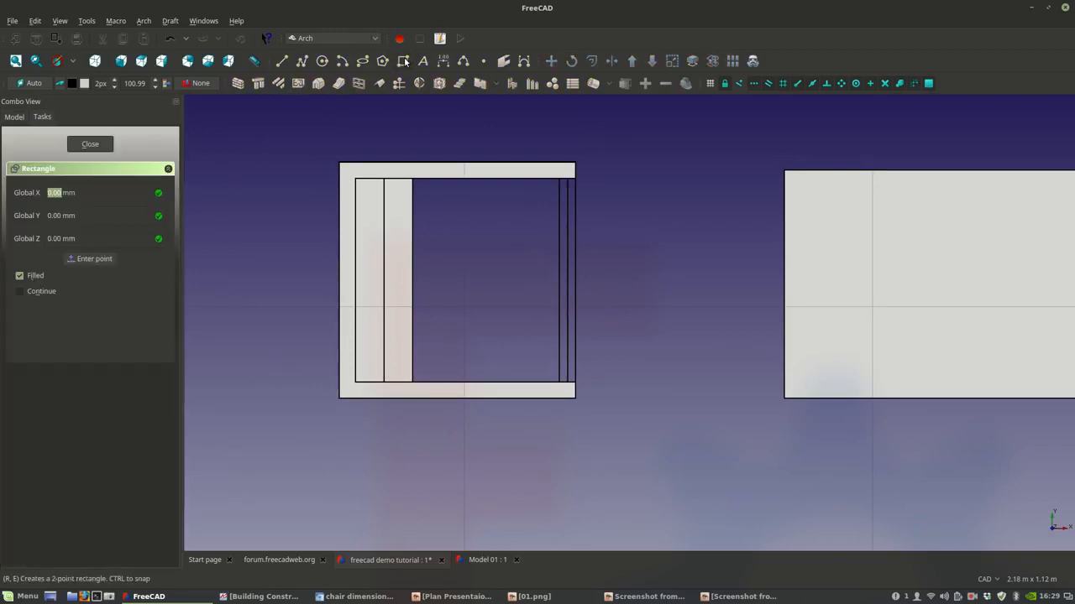
scroll(546, 357, up, 2)
click(574, 391)
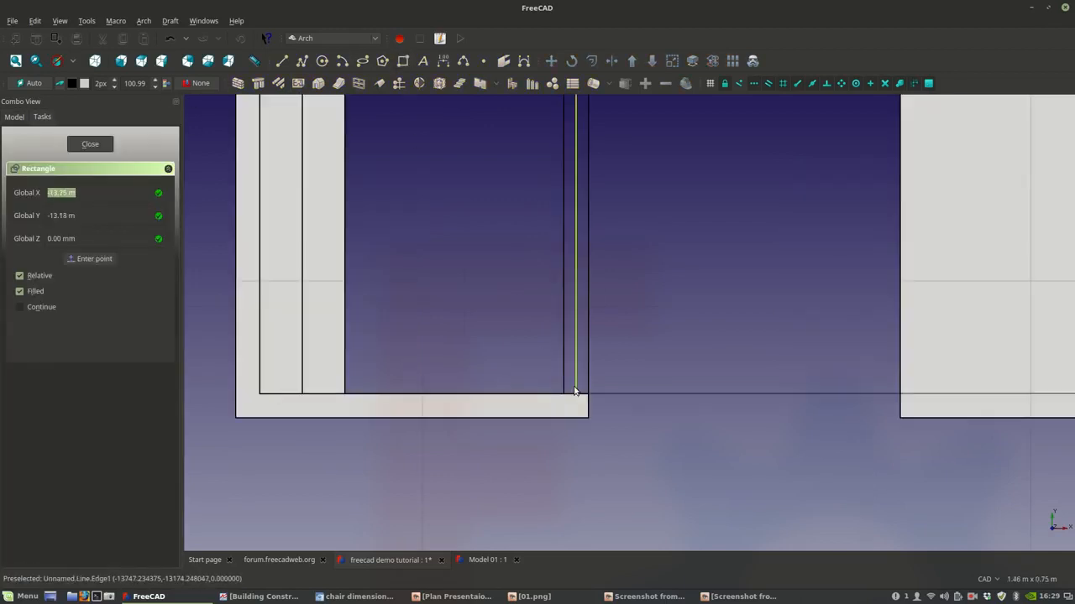
scroll(575, 383, down, 3)
scroll(483, 260, up, 3)
scroll(476, 254, up, 2)
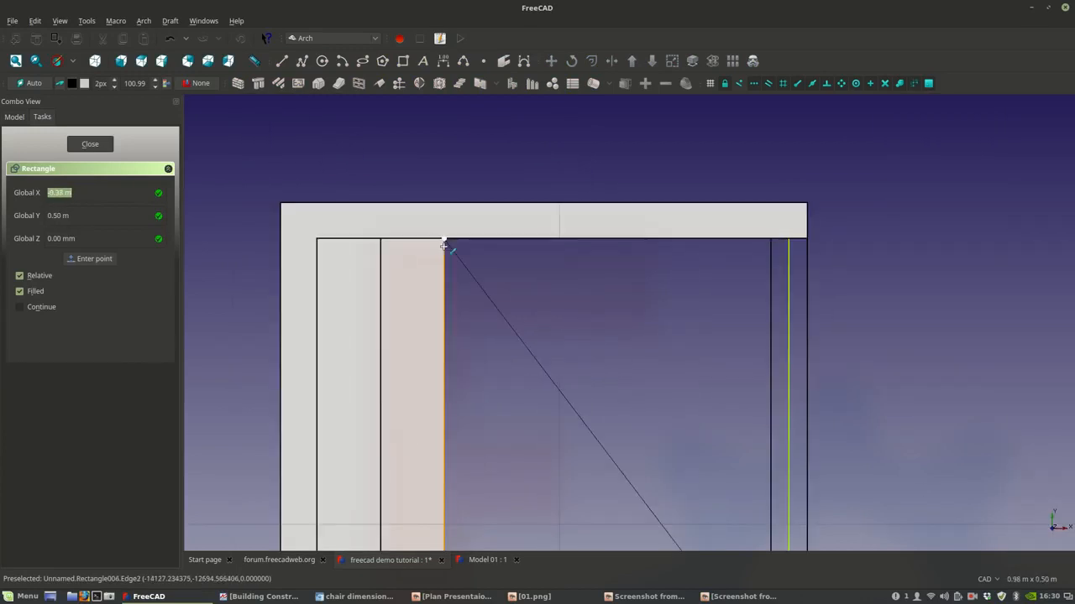
click(445, 240)
scroll(643, 257, down, 3)
click(756, 270)
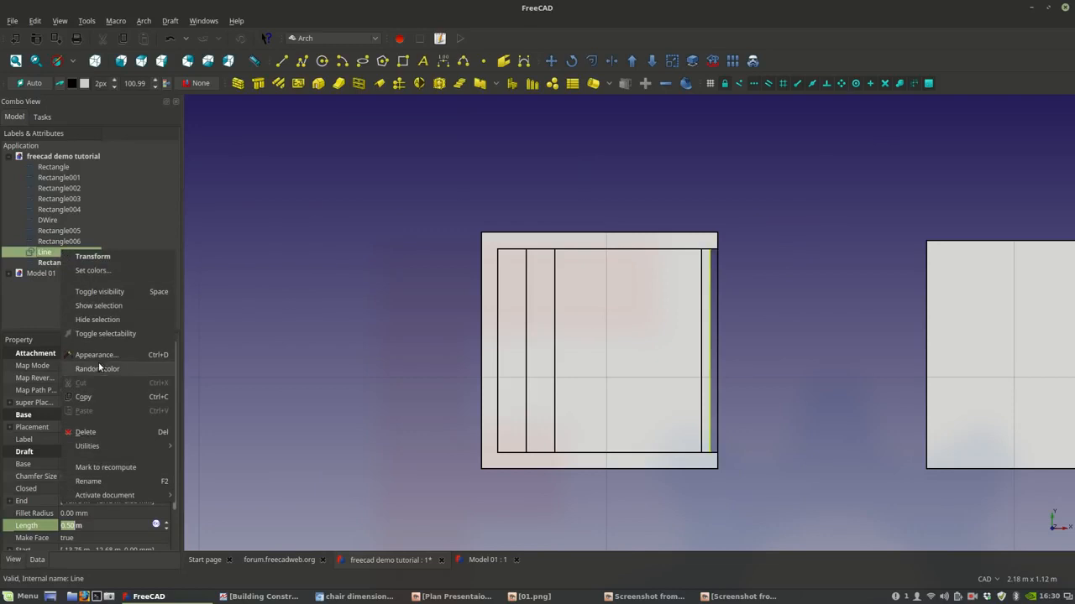
click(85, 433)
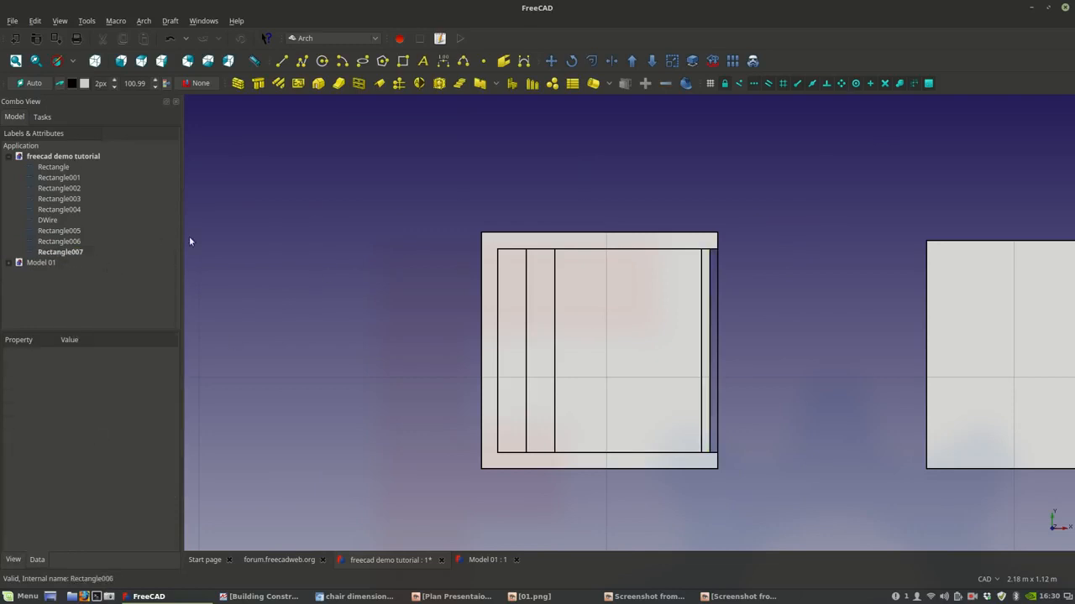
- Move the outer and inner construction squares together horizontally to the left, clear of the finished armchair
click(718, 293)
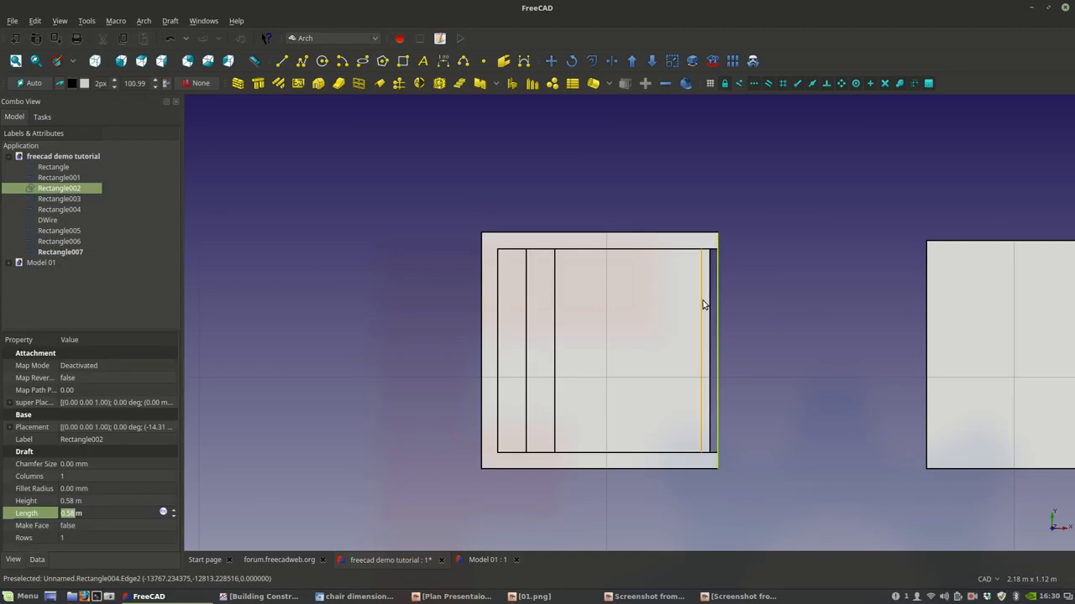
ctrl+click(703, 305)
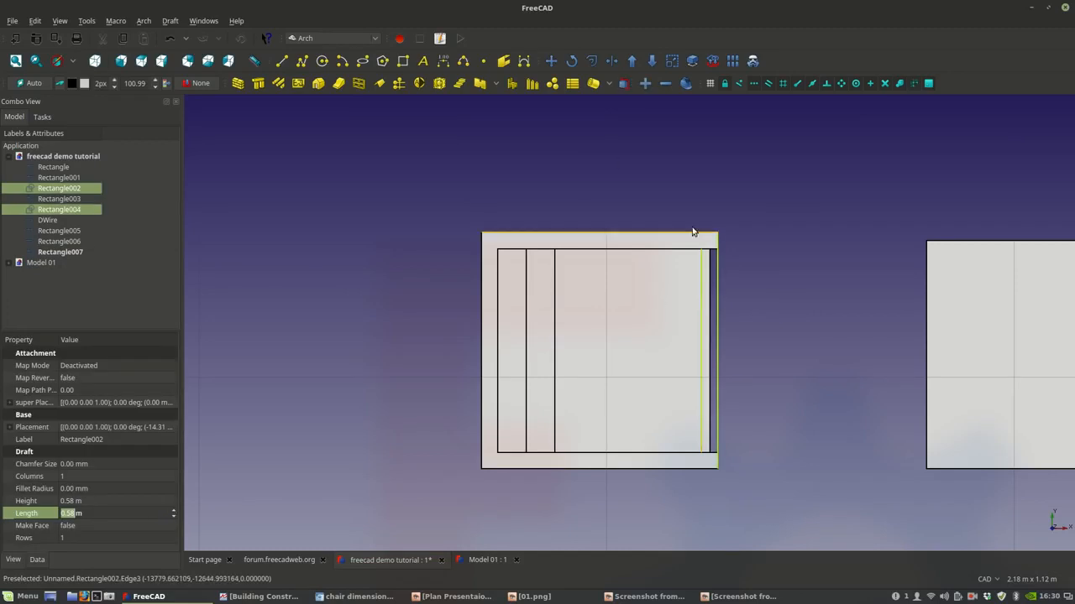
click(552, 62)
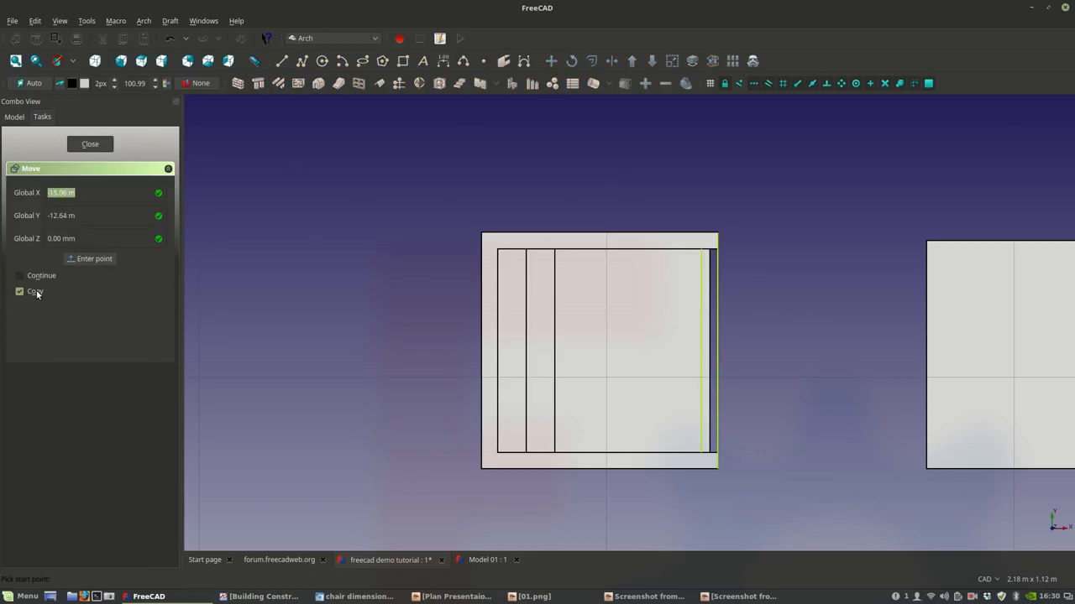
scroll(559, 224, down, 5)
click(592, 214)
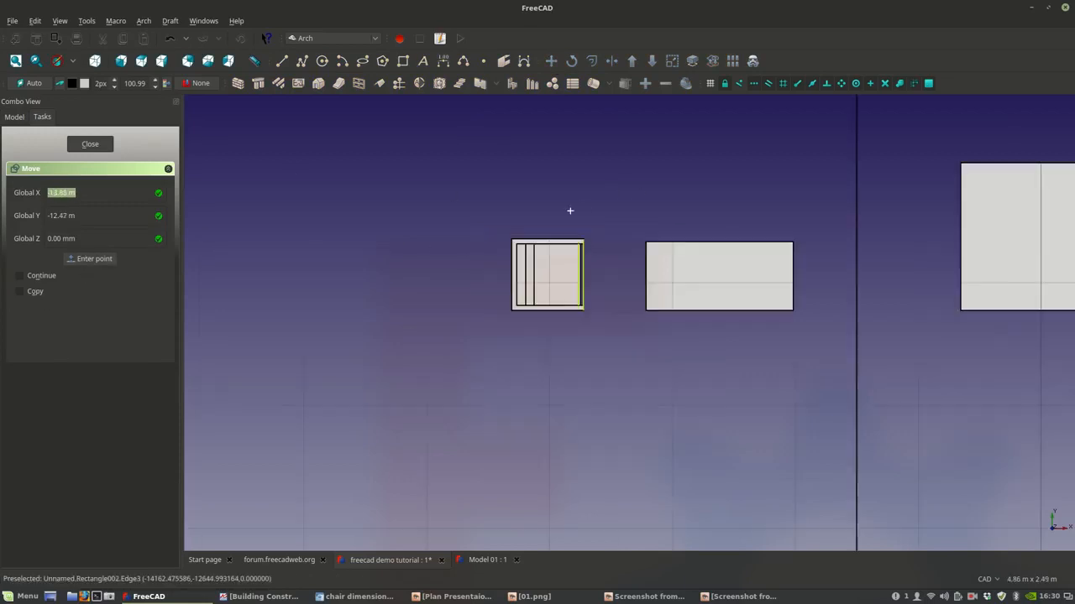
key(shift)
click(453, 210)
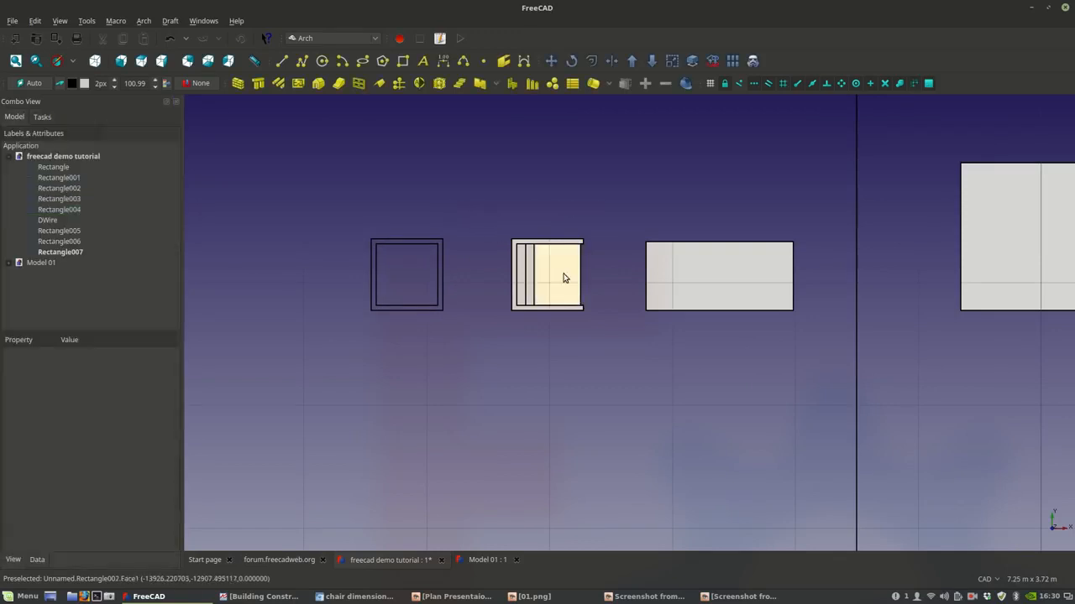
- Check that the armchair's seat, backrest strips and frame are separate objects by selecting them and toggling their visibility
scroll(588, 254, up, 4)
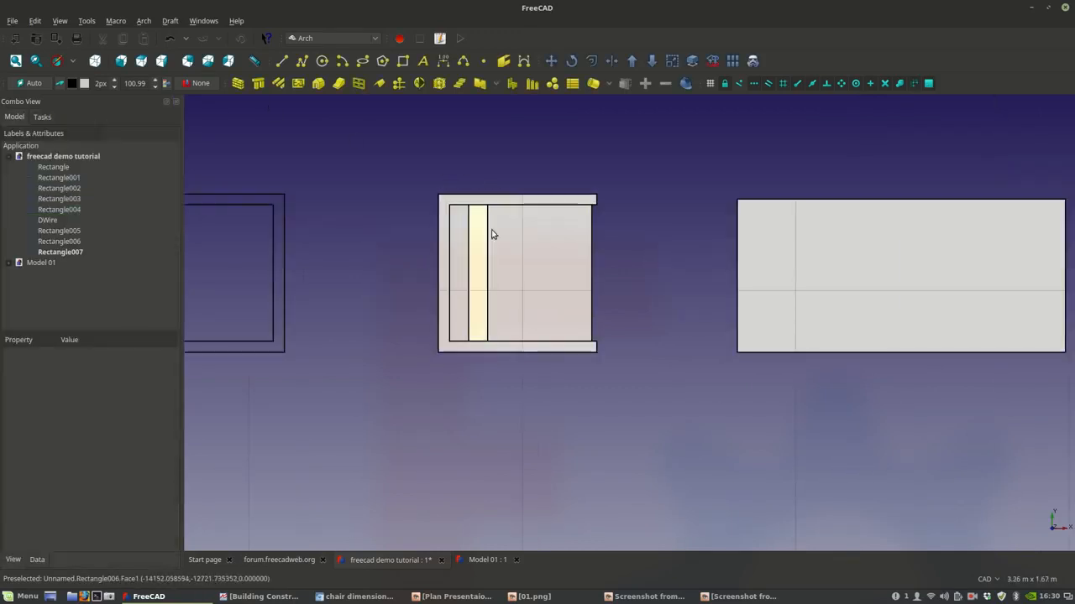
click(468, 261)
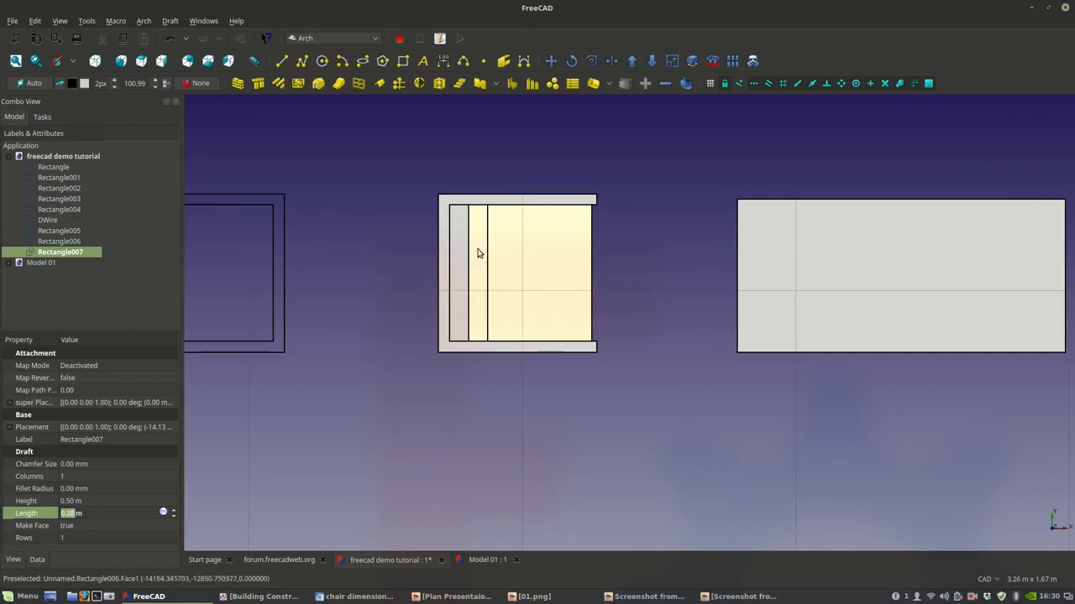
click(476, 257)
click(458, 265)
key(space)
click(445, 270)
key(space)
key(space)
click(403, 279)
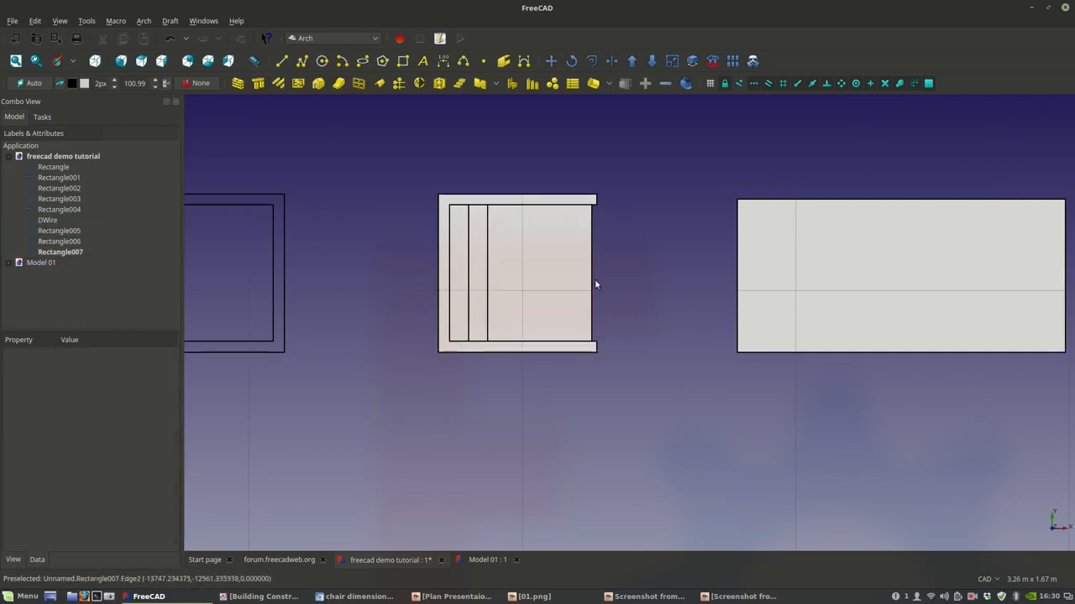
- Box-select the armchair's frame wire and three rectangles and combine them into one compound in the Part workbench
middle_drag(595, 286, 547, 315)
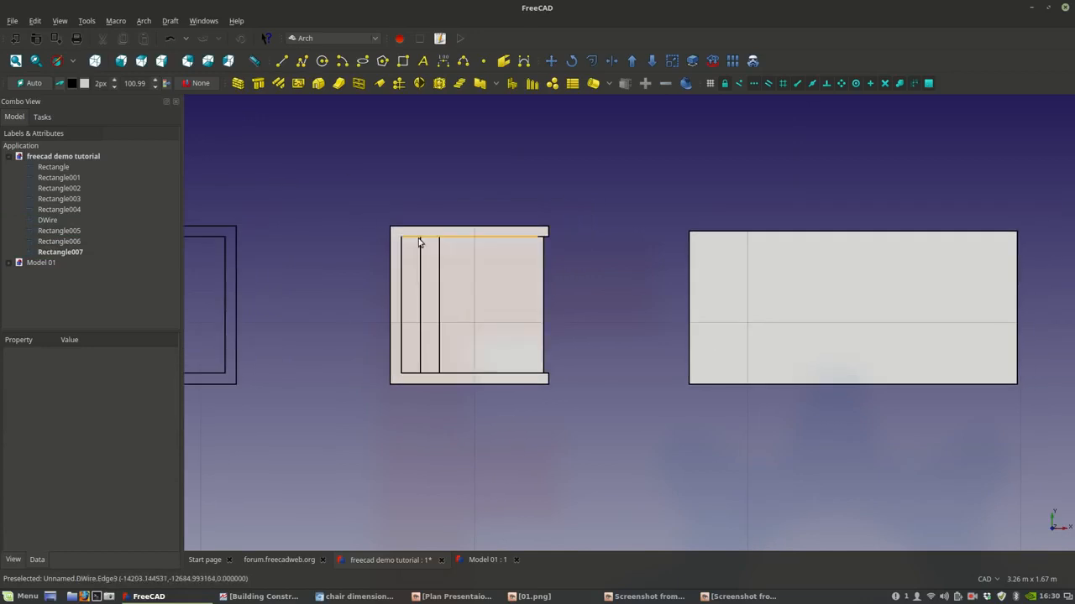
click(328, 36)
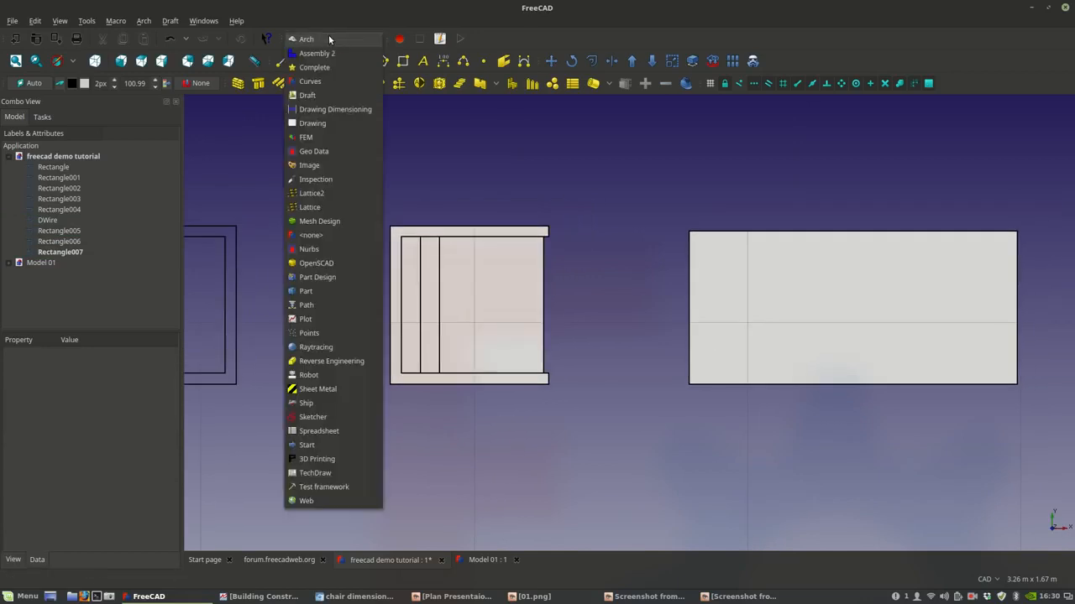
click(396, 219)
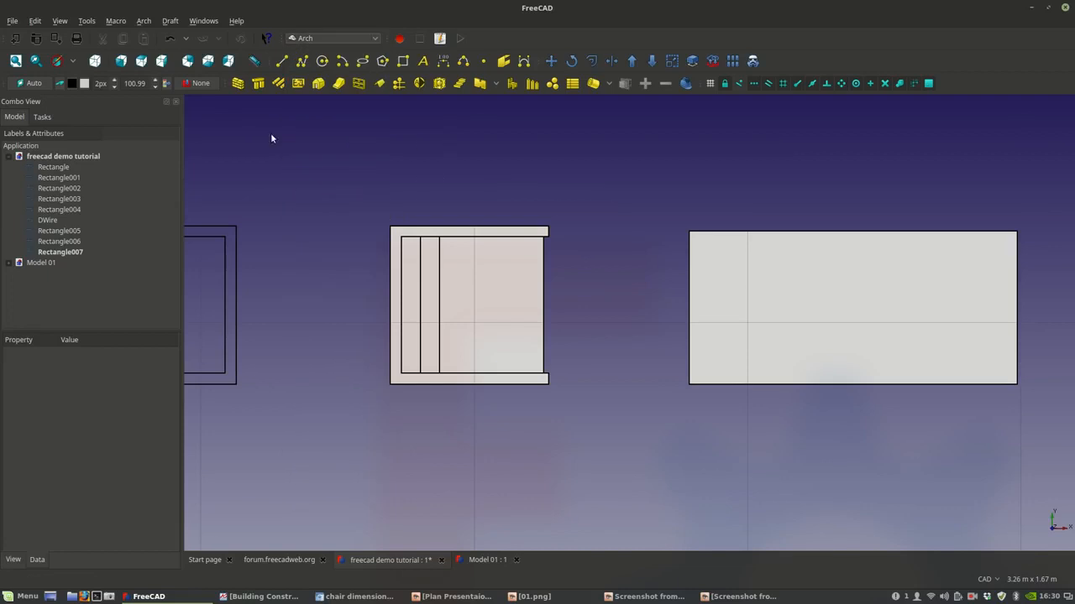
click(34, 20)
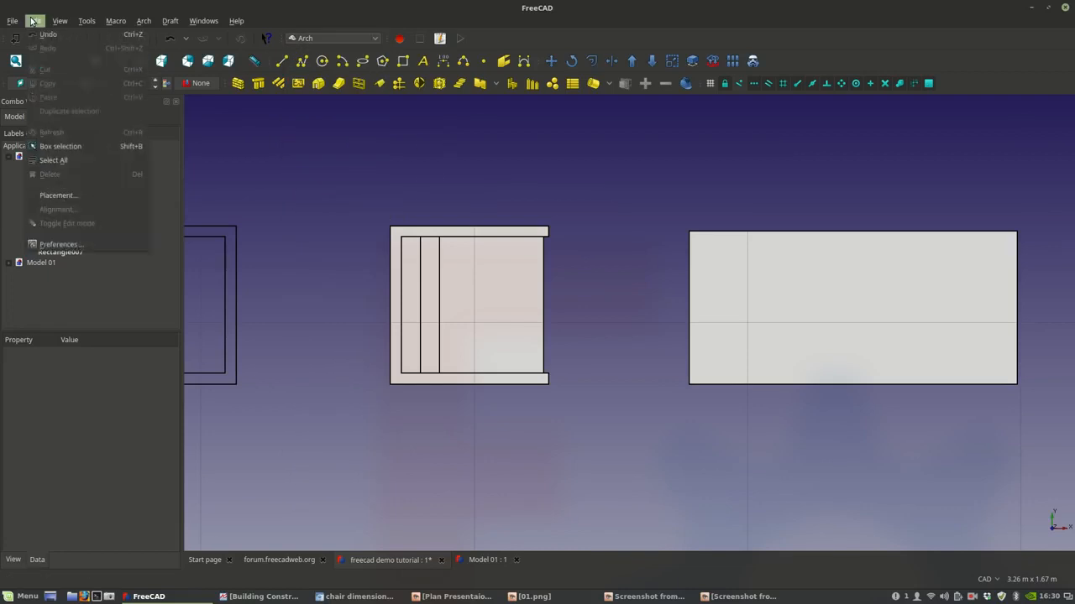
click(59, 149)
drag(351, 194, 558, 397)
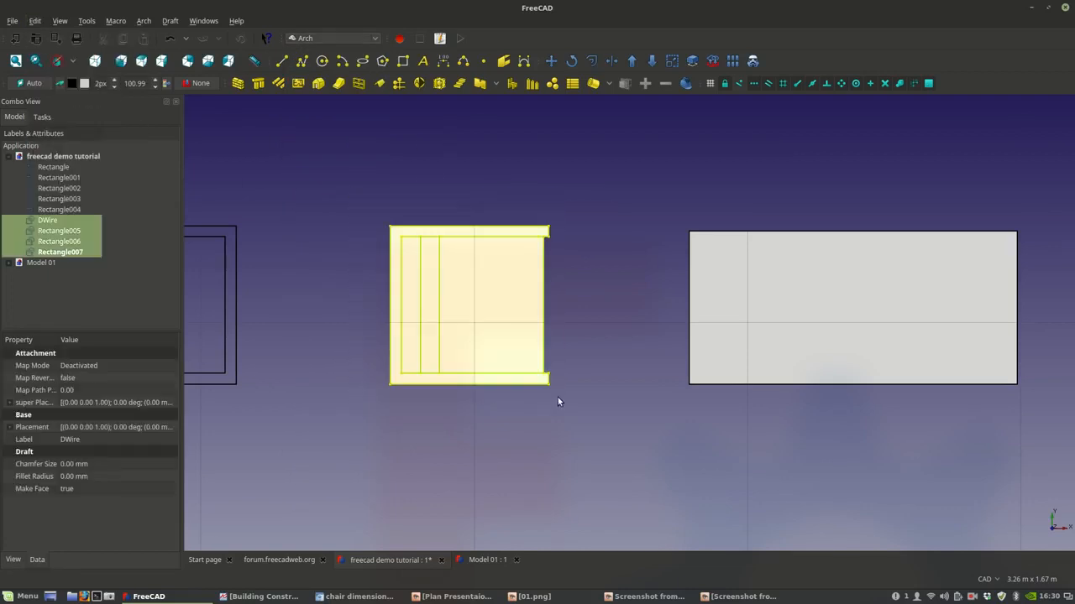
click(341, 35)
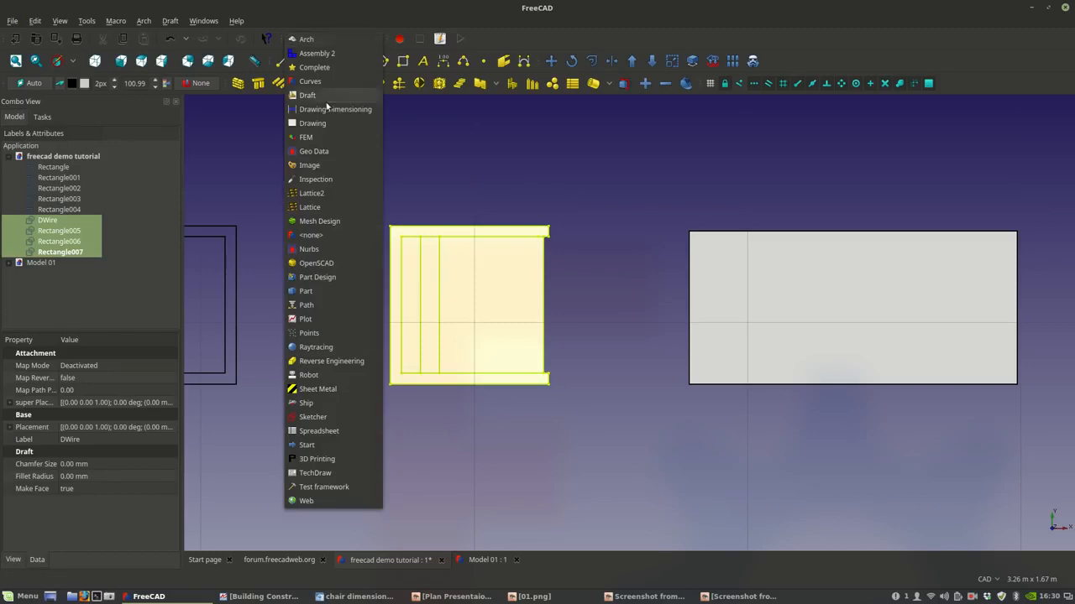
click(314, 293)
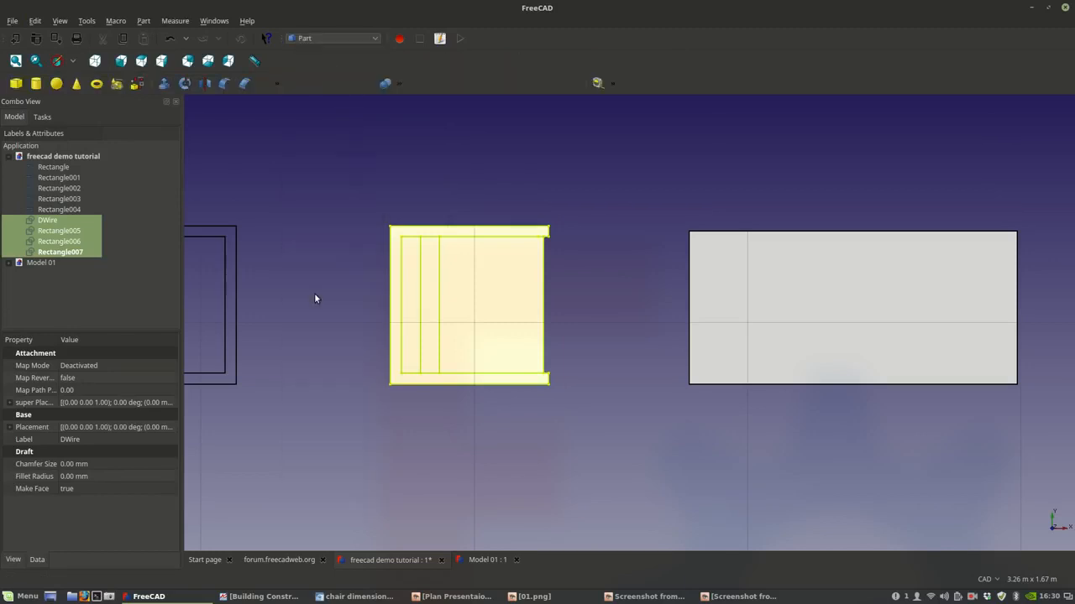
click(144, 21)
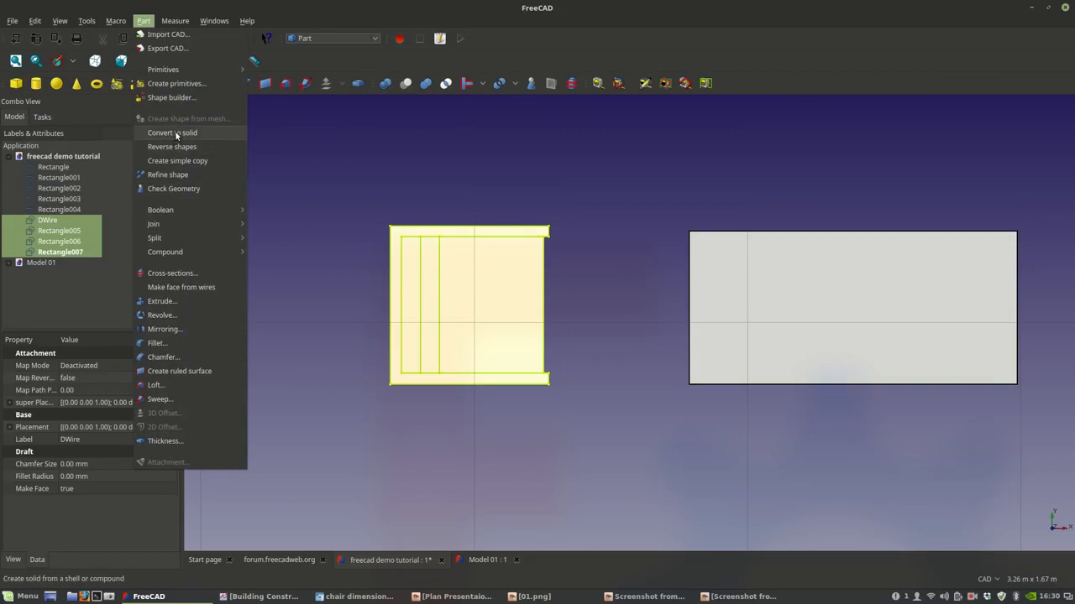
mouse_move(181, 250)
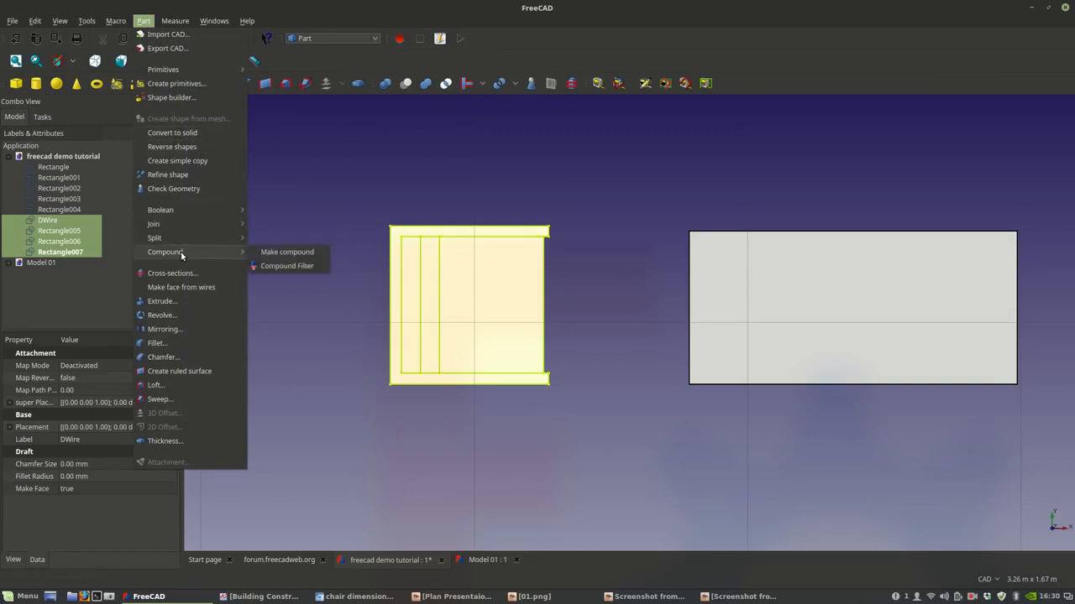
click(276, 252)
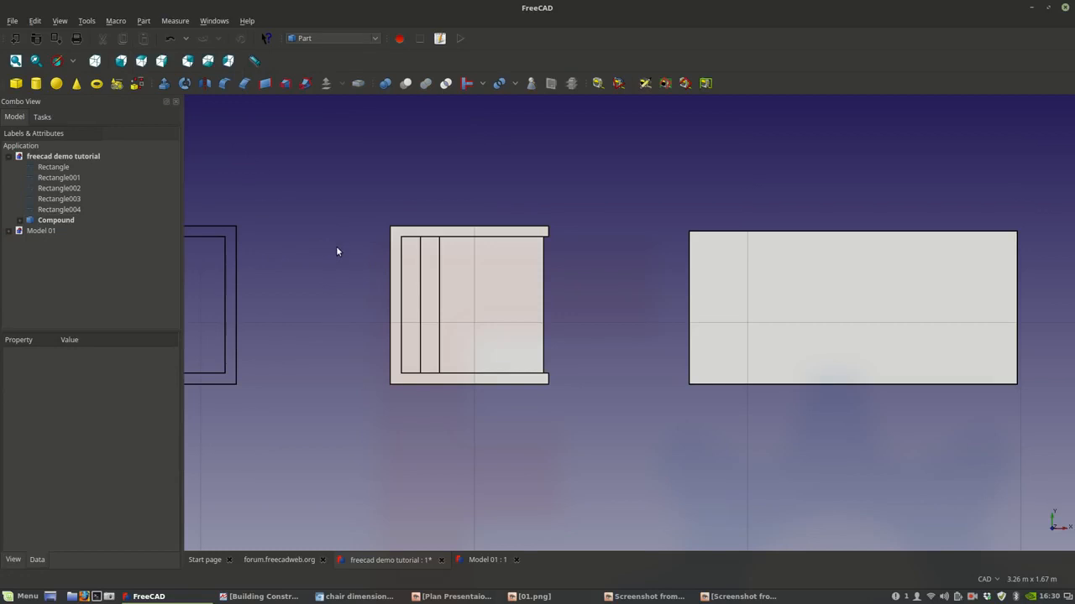
- Rename the armchair compound as Arm Chair
scroll(468, 283, down, 4)
click(480, 307)
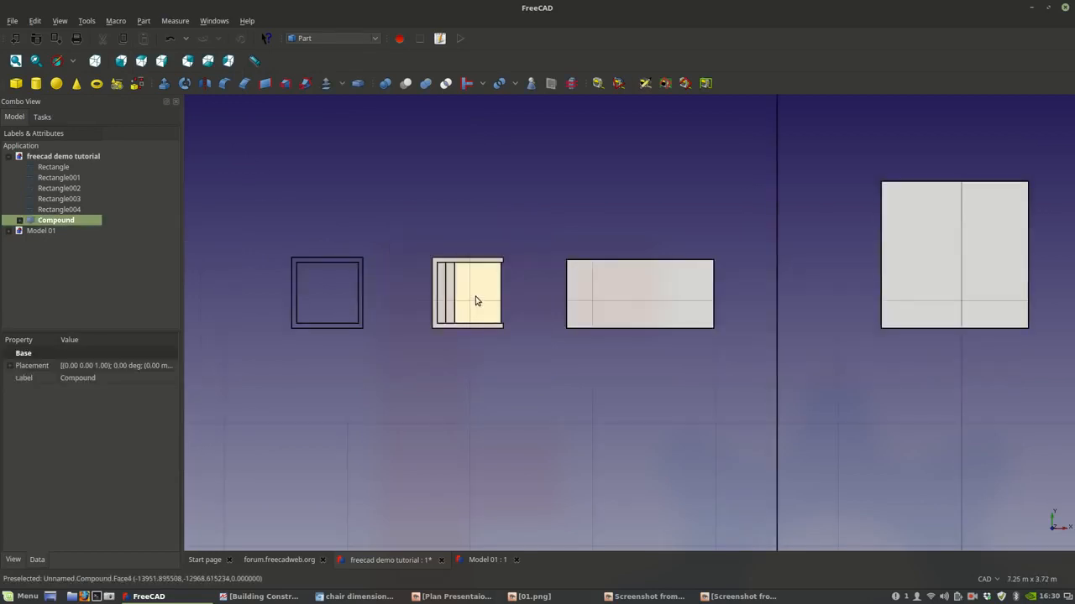
scroll(469, 376, up, 4)
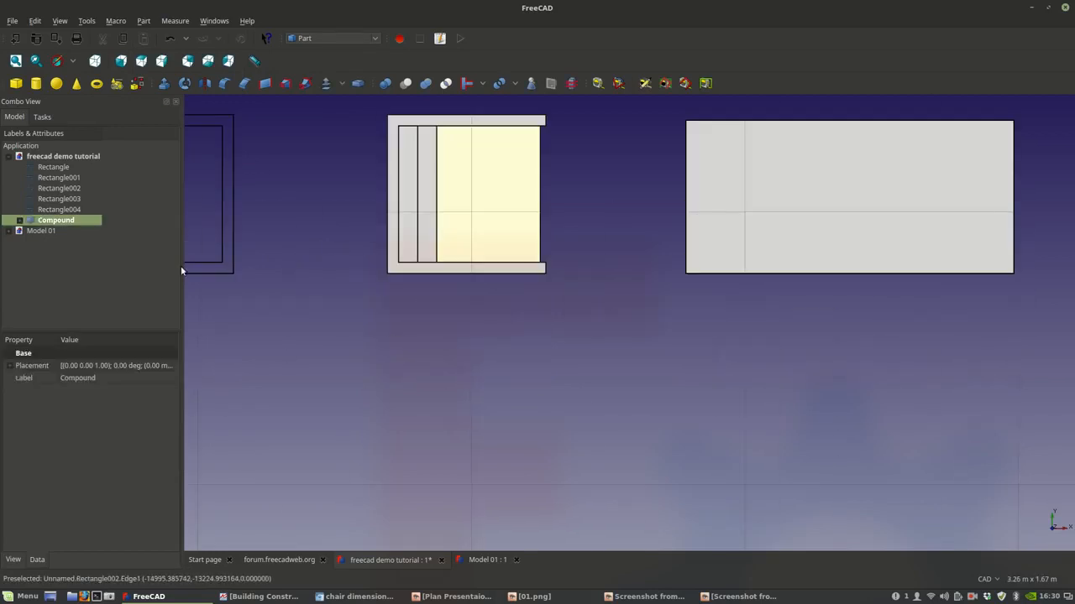
click(19, 221)
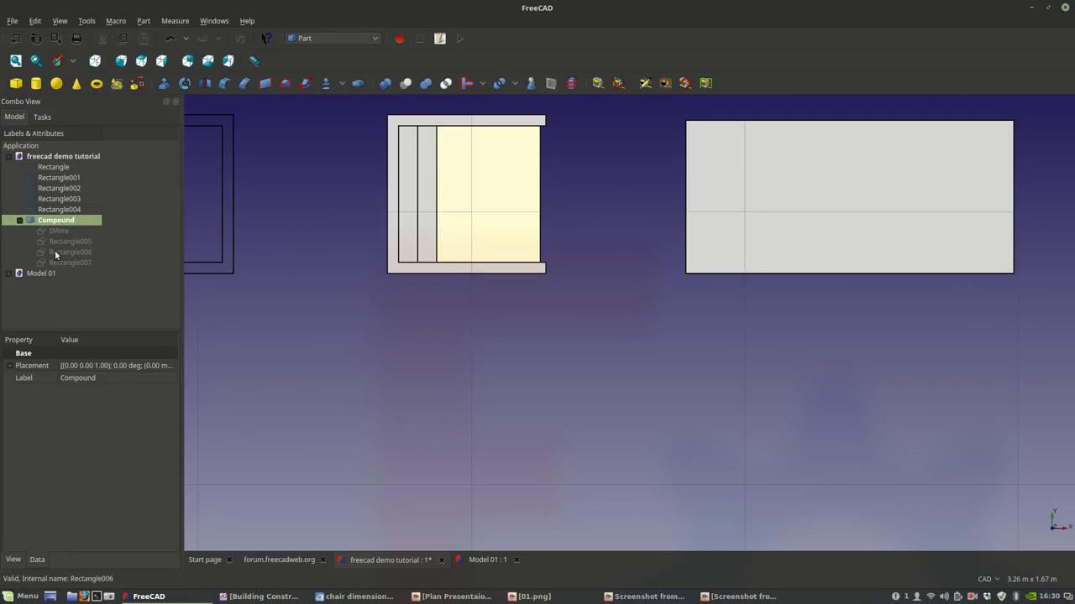
click(20, 221)
right_click(53, 222)
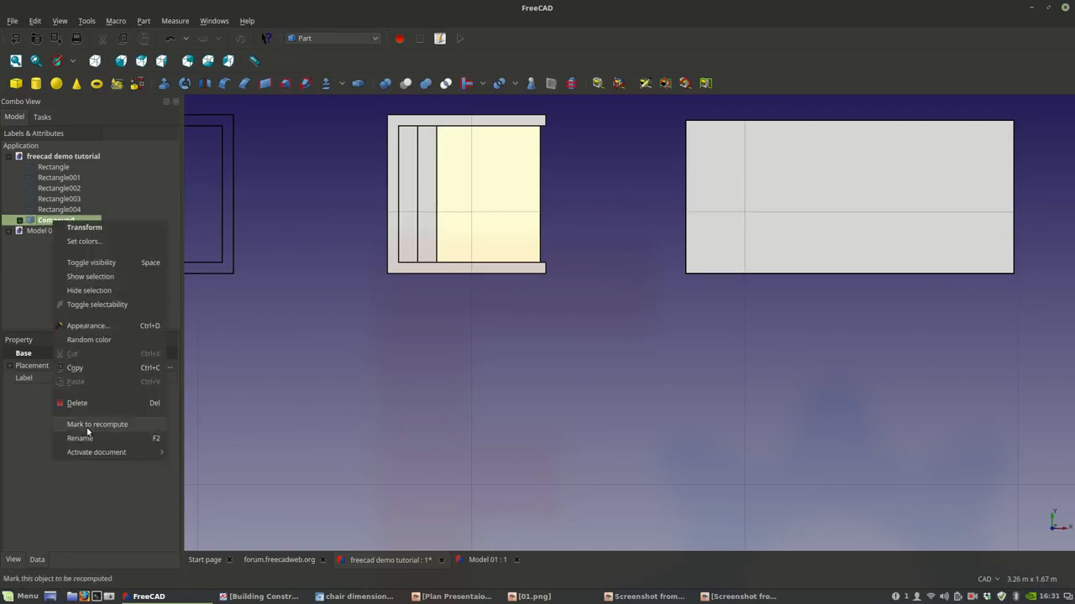
click(251, 595)
click(251, 597)
right_click(54, 219)
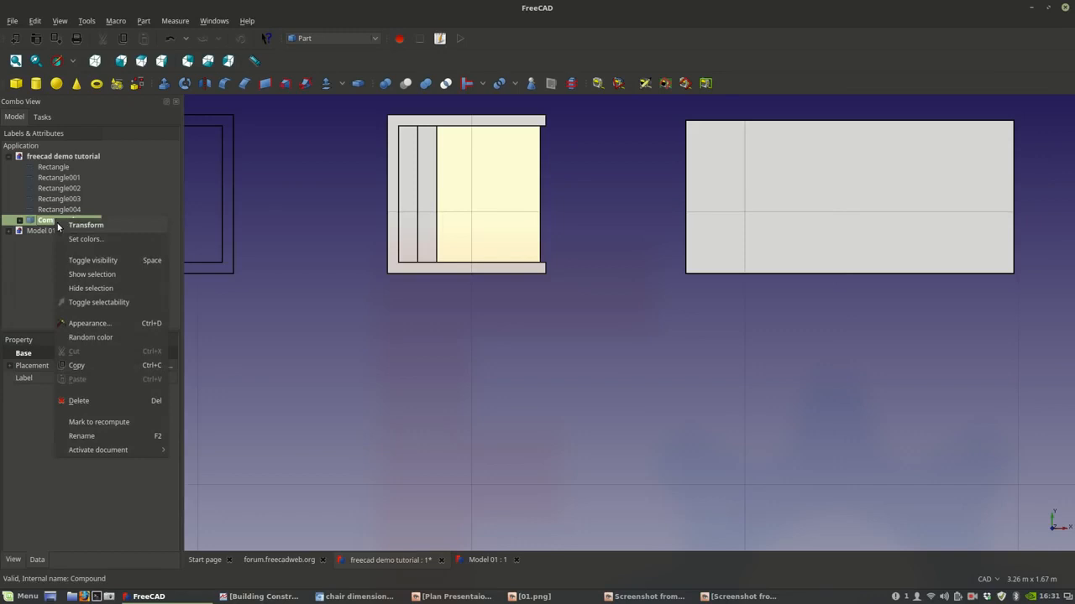
click(85, 434)
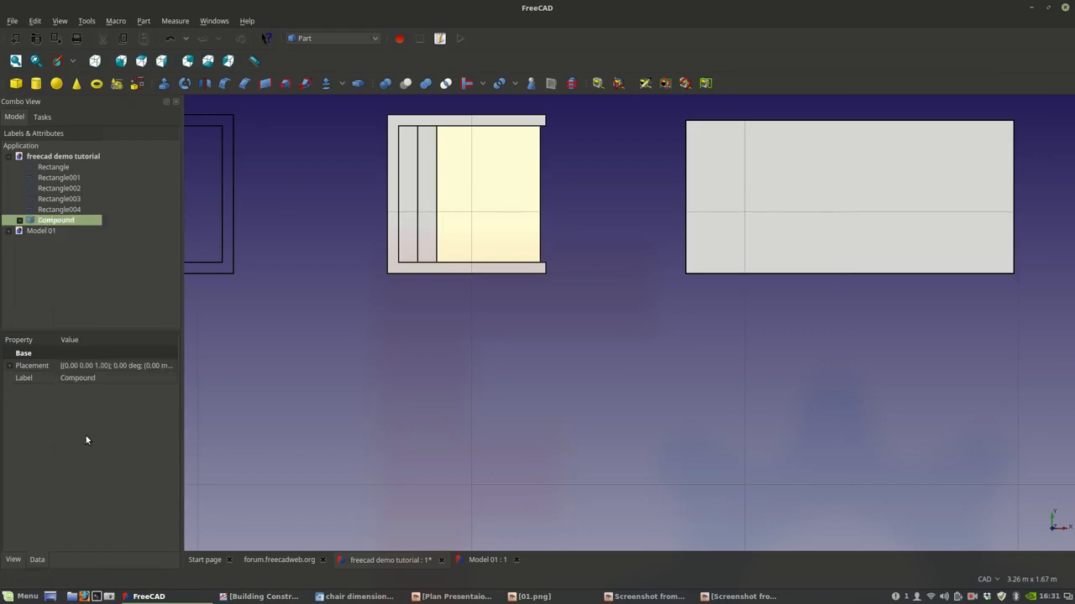
text(Arm Chair)
key(Return)
click(354, 339)
- Switch to the Arch workbench and copy the Arm Chair compound about 0.8 m straight down, below the original
scroll(388, 241, down, 4)
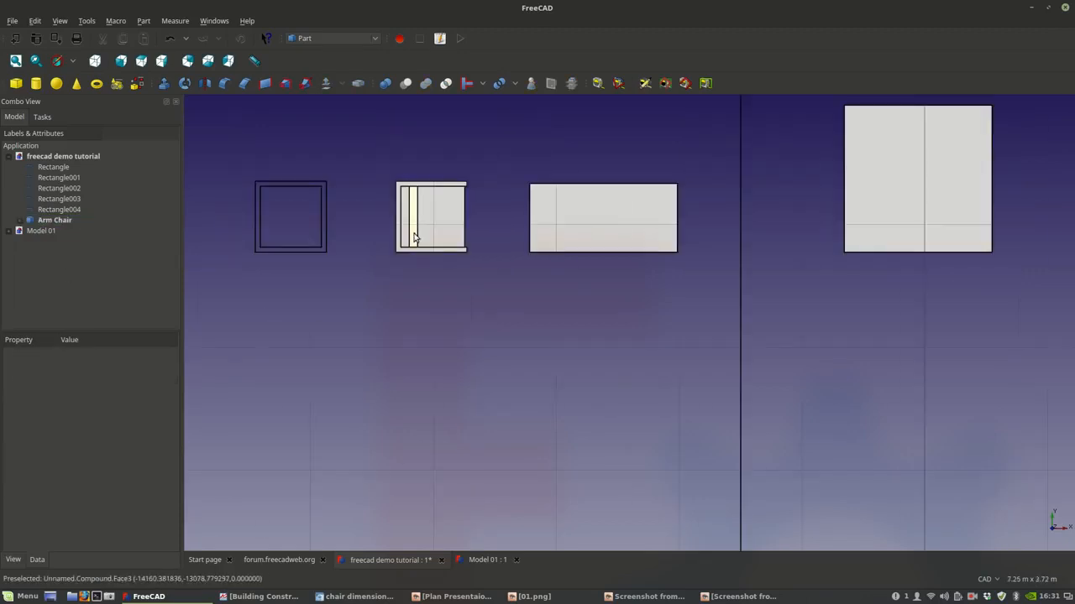
scroll(443, 220, up, 2)
click(436, 217)
click(338, 37)
click(321, 8)
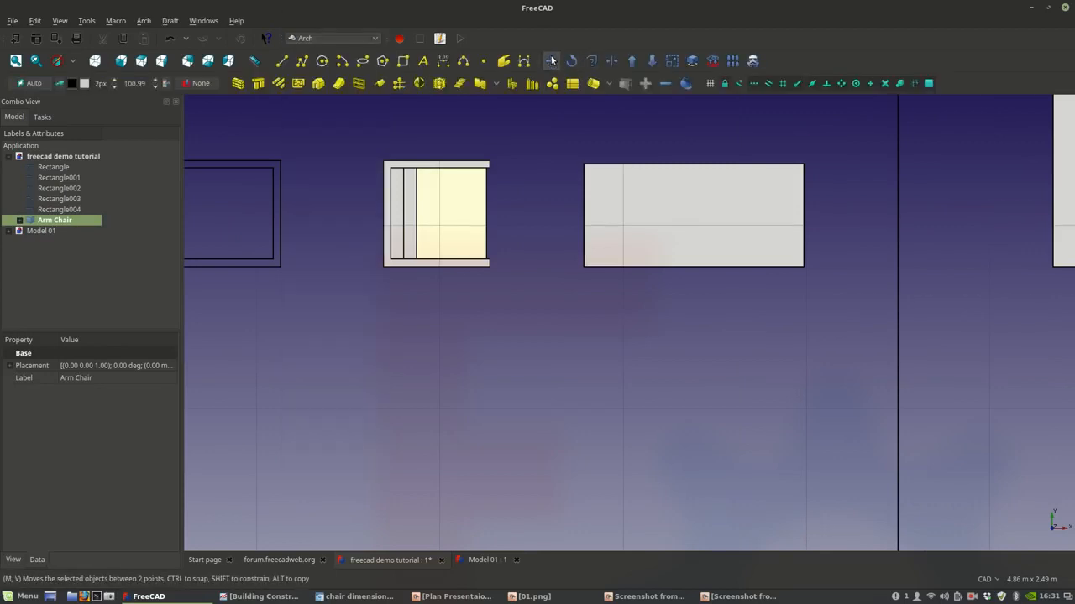
click(551, 61)
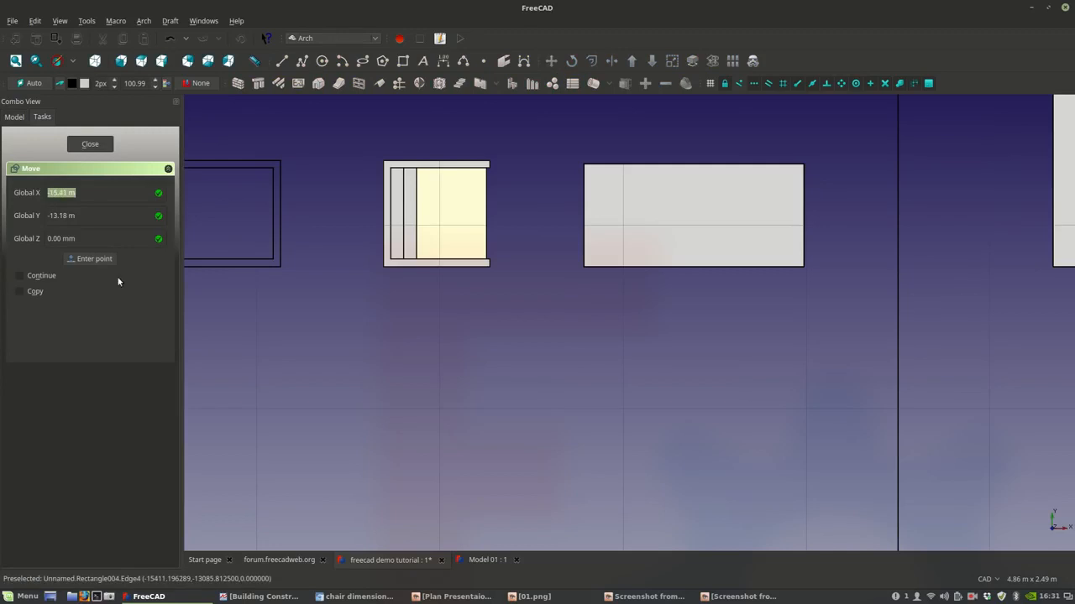
click(26, 292)
click(516, 180)
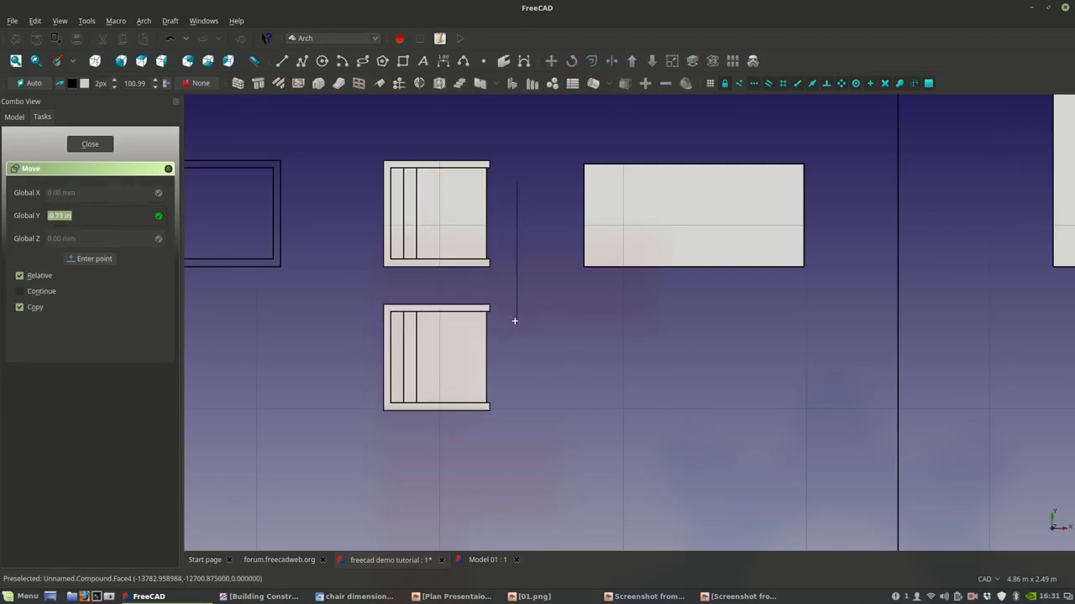
click(515, 321)
- Check whether the copied armchair behaves as a single object by selecting it and toggling its visibility
scroll(459, 371, up, 2)
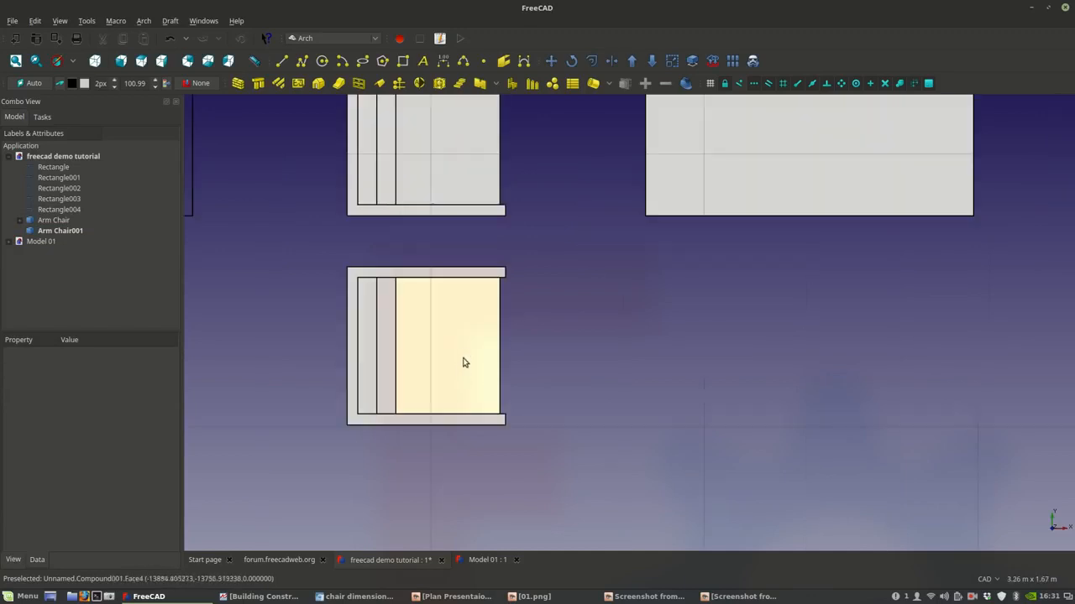
click(445, 317)
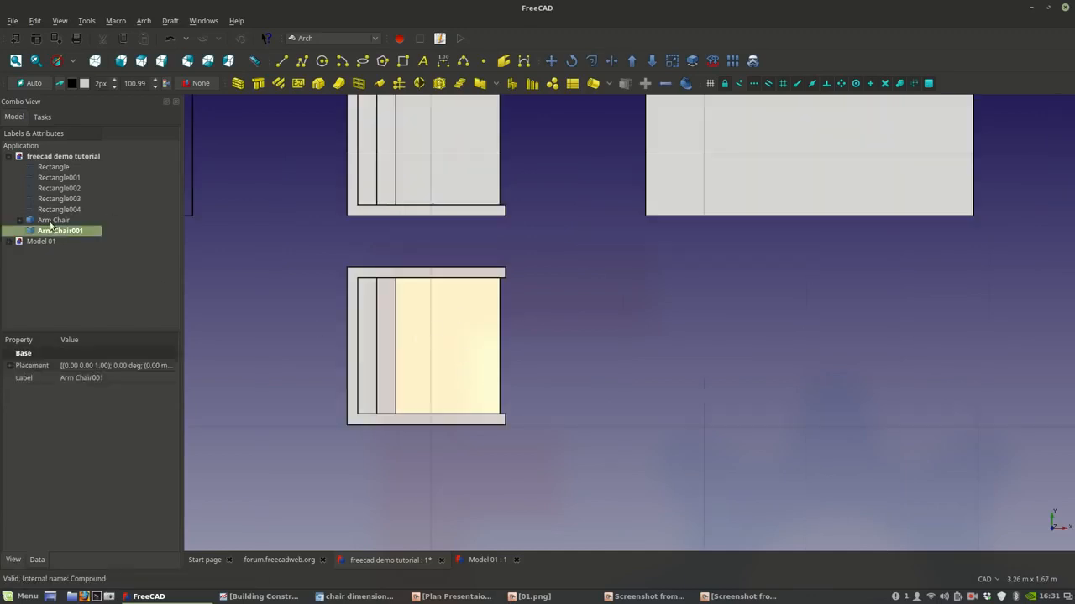
click(502, 319)
click(432, 336)
key(space)
key(space)
scroll(424, 319, down, 4)
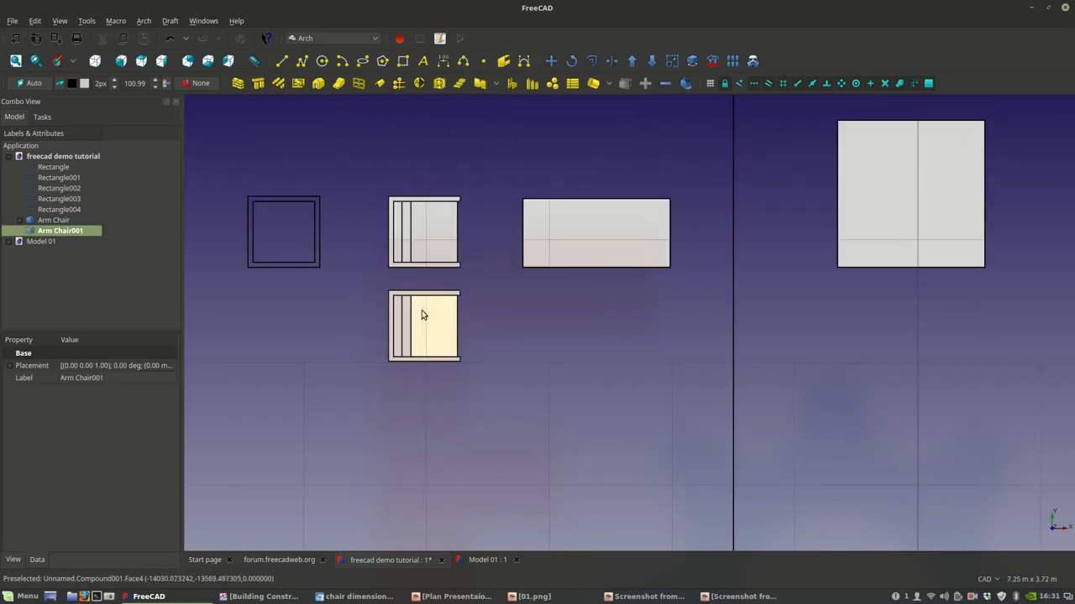
scroll(434, 345, up, 4)
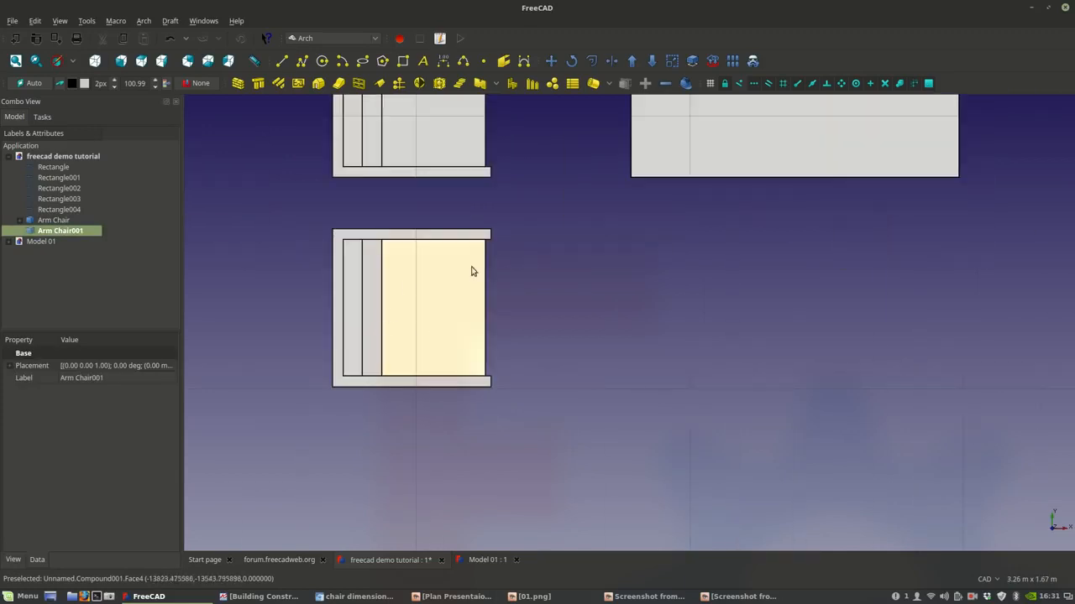
click(646, 337)
- Set the copied armchair's transparency to 80
click(452, 323)
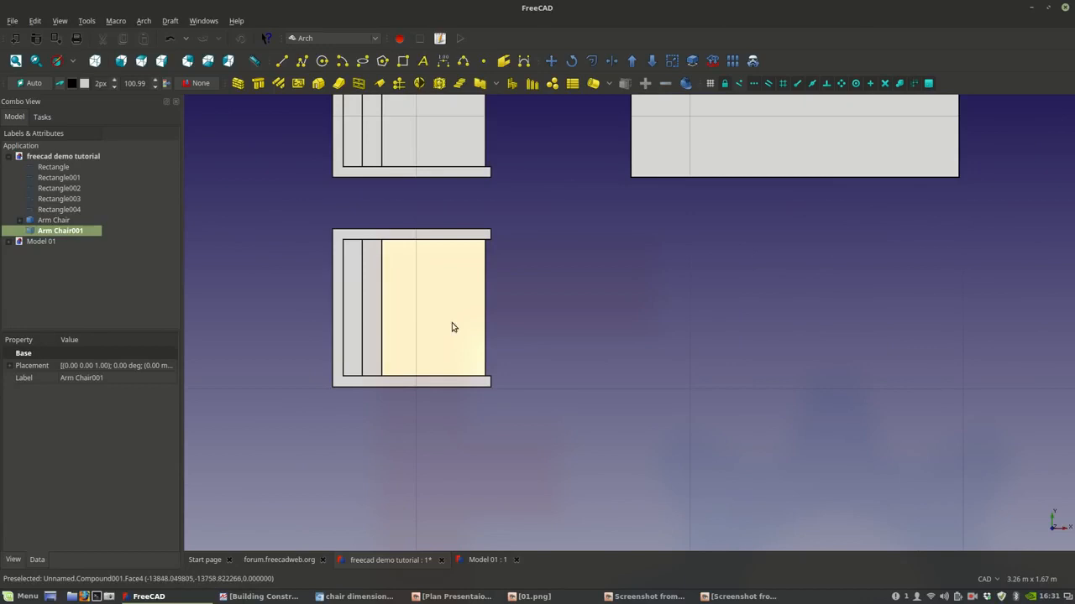
click(13, 559)
click(84, 525)
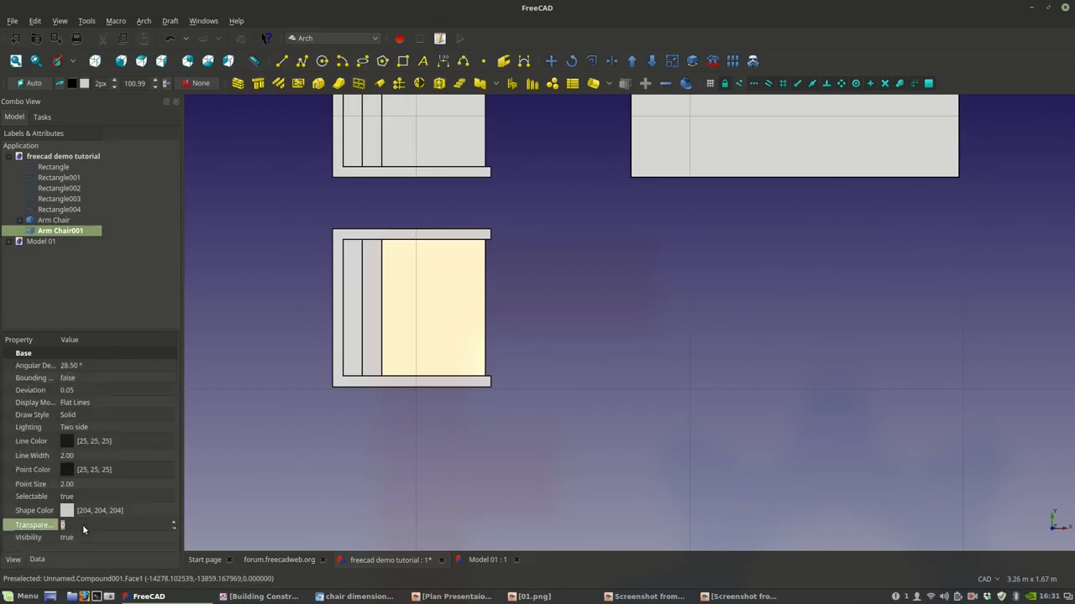
text(80)
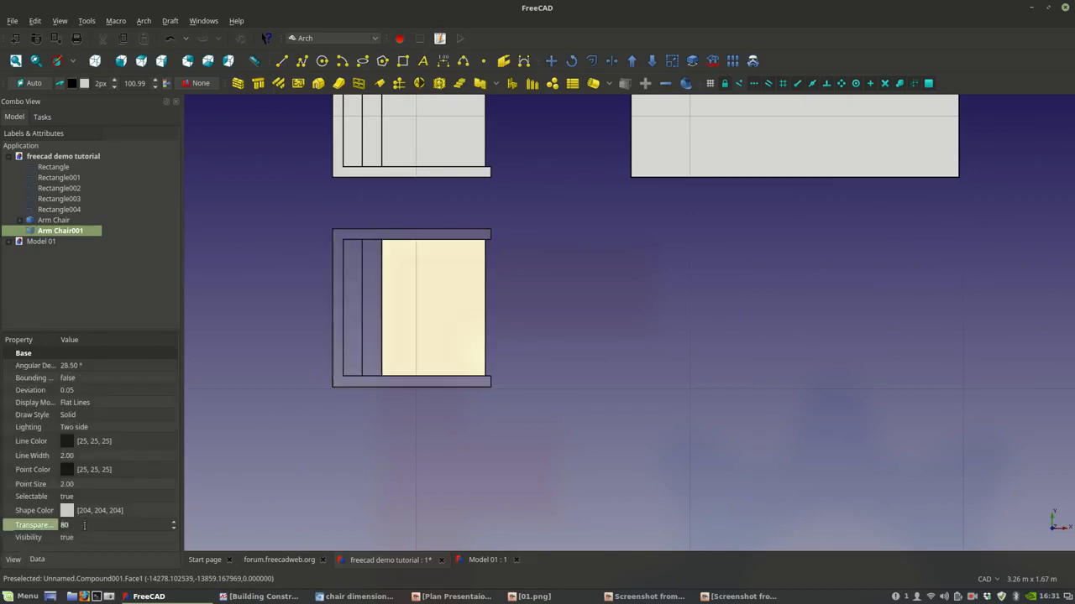
- Set the line width of the transparent armchair copy to 1
click(532, 420)
scroll(551, 338, down, 4)
middle_drag(545, 326, 503, 283)
scroll(479, 282, up, 4)
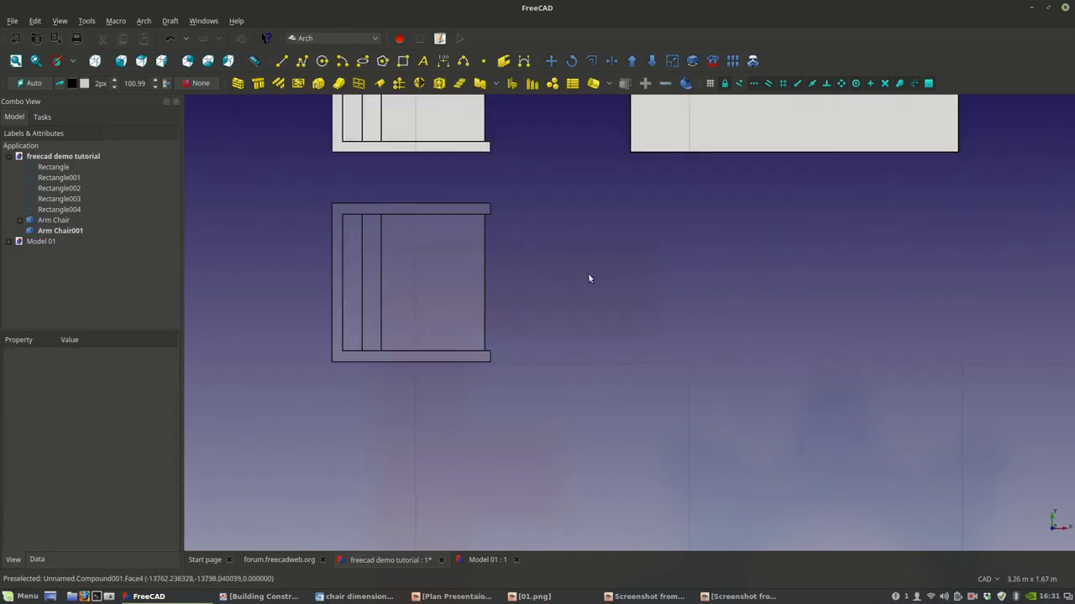
click(426, 294)
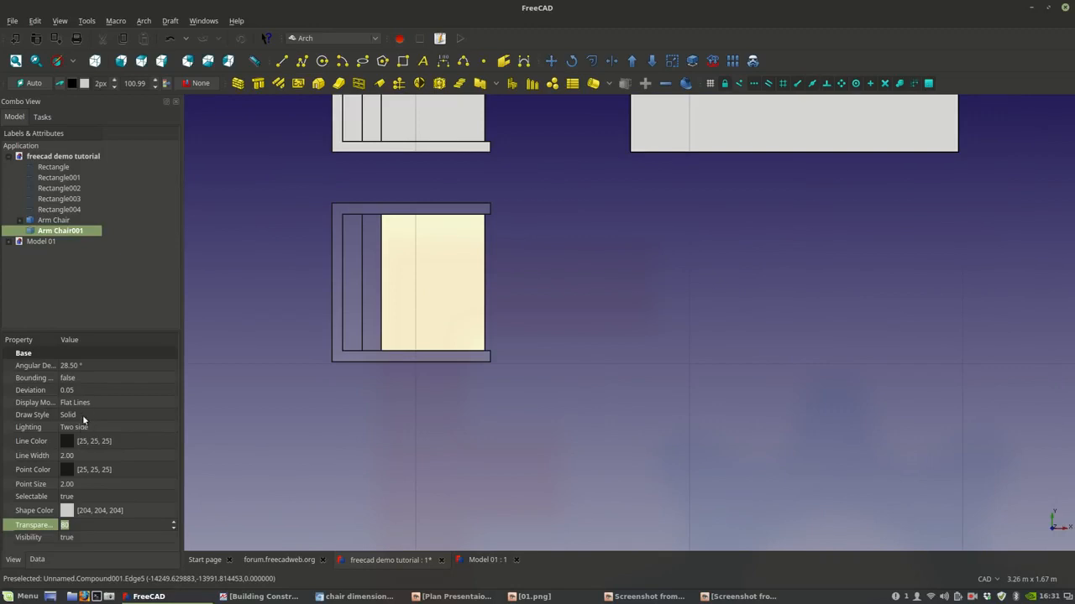
click(78, 456)
scroll(79, 455, down, 1)
click(289, 431)
mouse_move(633, 324)
middle_down()
mouse_move(578, 391)
mouse_move(510, 388)
middle_up()
scroll(577, 391, down, 4)
scroll(470, 385, up, 2)
- Copy the transparent armchair about 3.5 m to the right and 3.5 m up, above the large square
click(428, 381)
scroll(430, 369, down, 2)
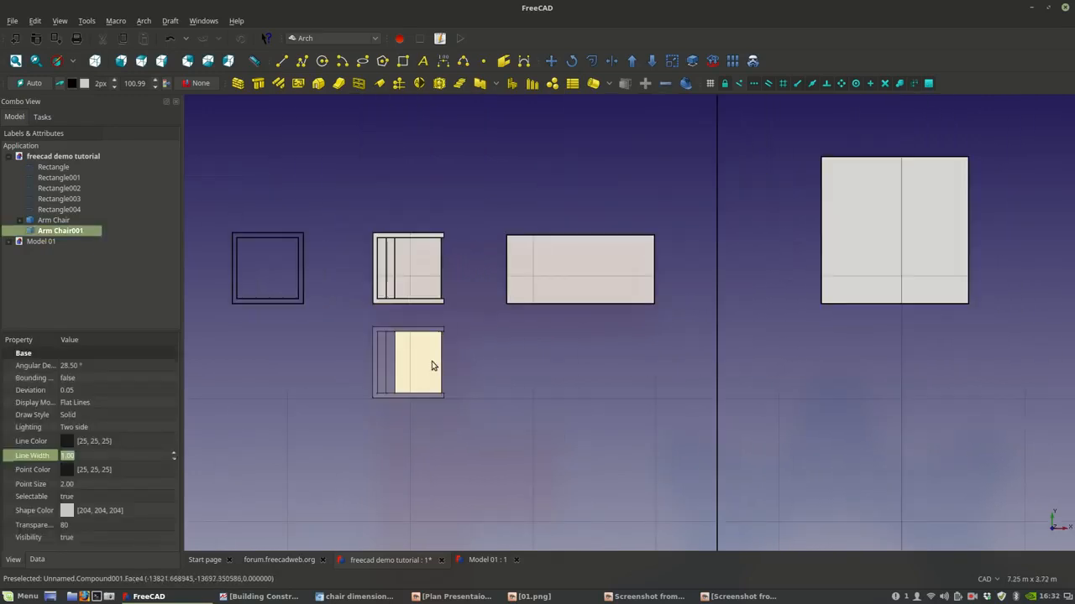
middle_drag(431, 364, 425, 330)
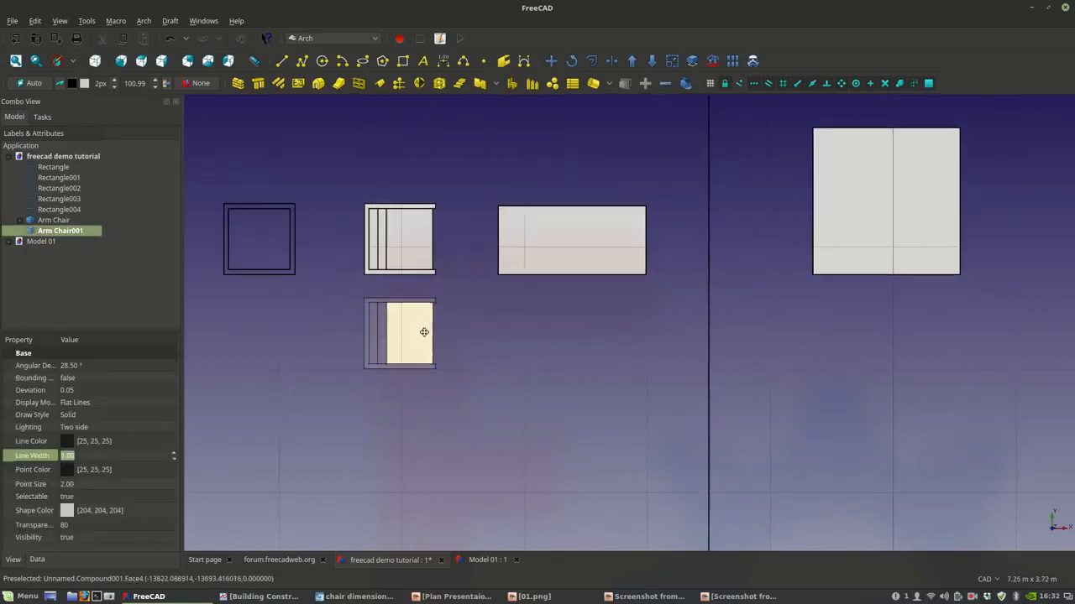
click(551, 62)
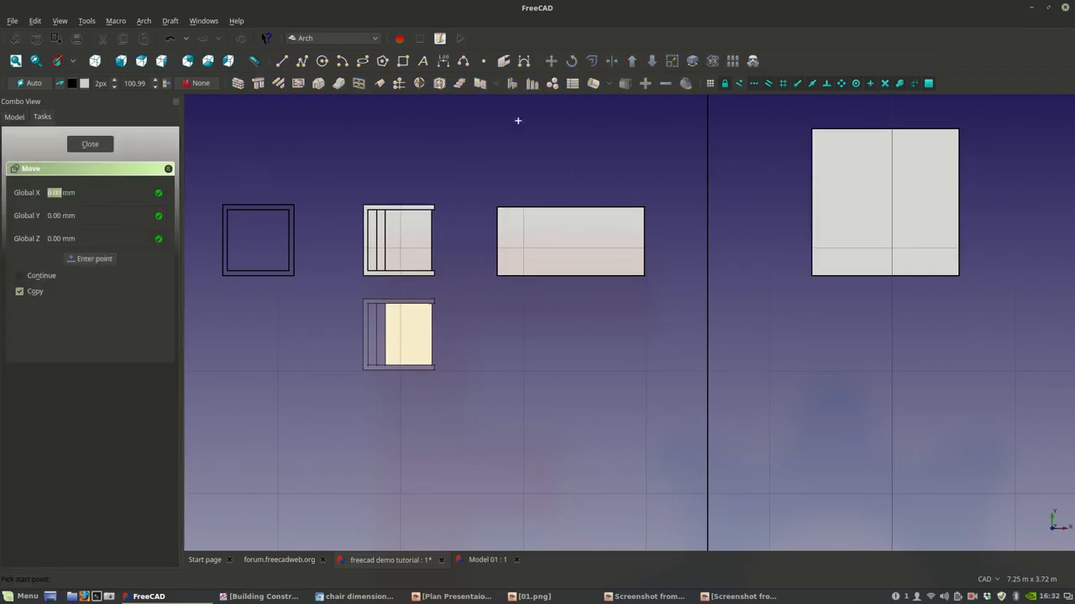
scroll(414, 351, down, 3)
scroll(414, 351, up, 2)
click(415, 347)
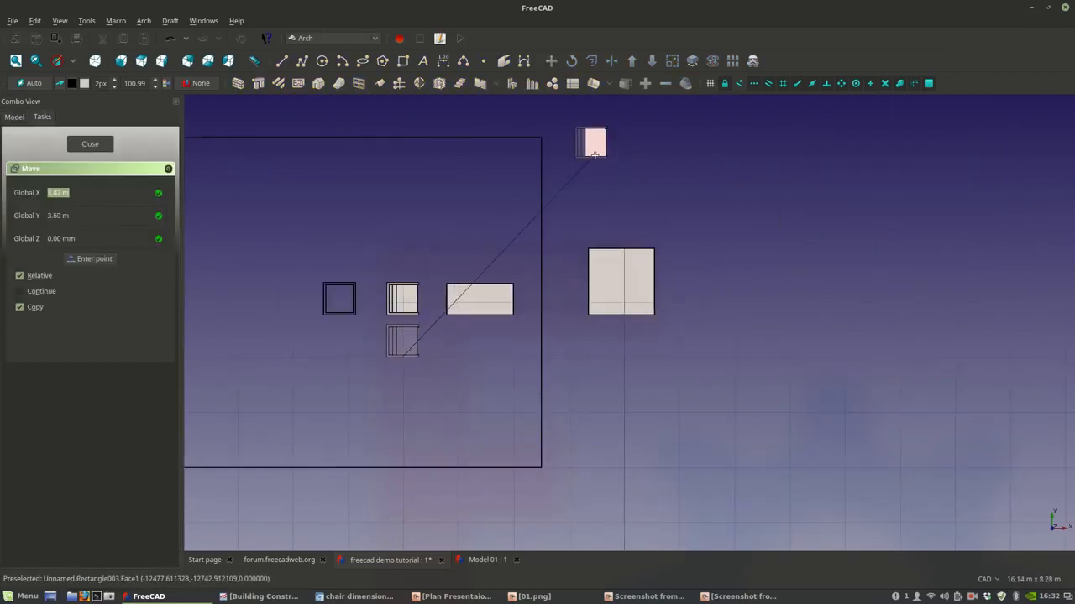
click(597, 168)
scroll(420, 334, up, 2)
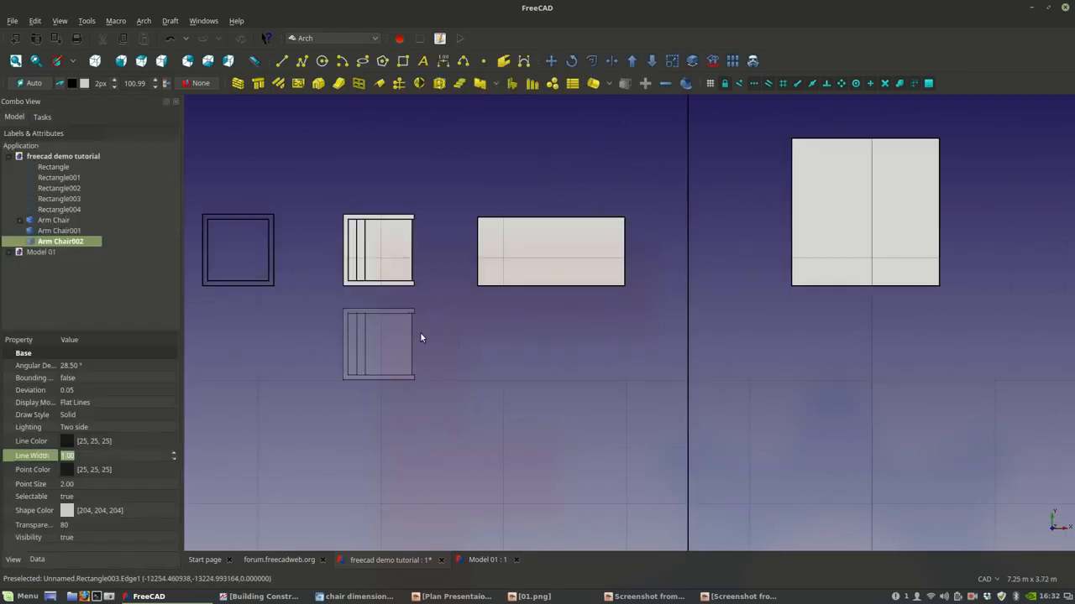
middle_drag(422, 423, 436, 393)
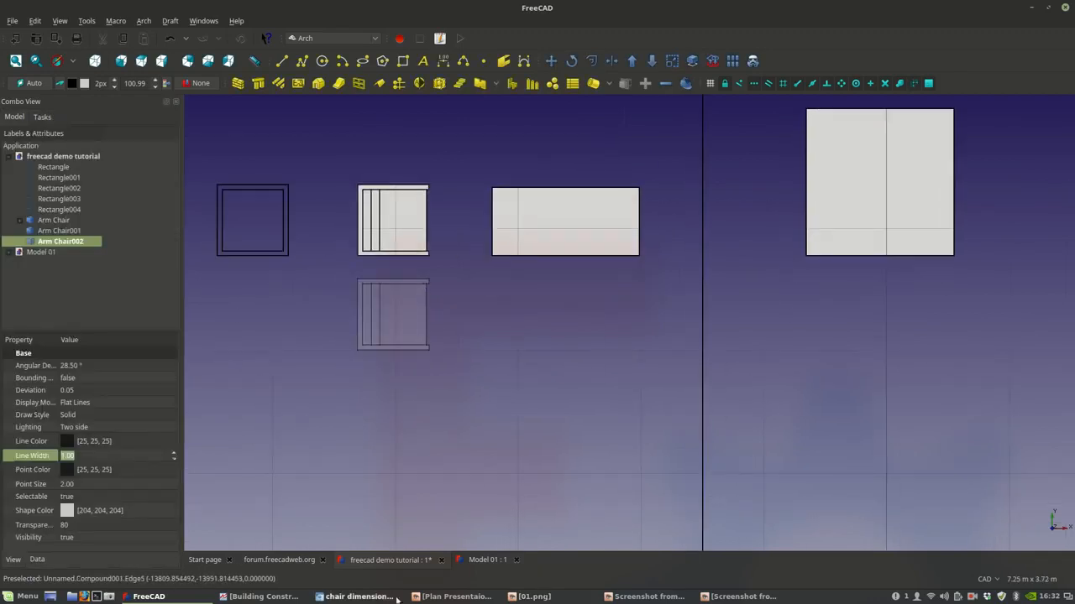
- Switch to the Building Construction Illustrated PDF and examine the sofa plan and its dimensions on the furniture page
click(256, 596)
scroll(310, 428, down, 10)
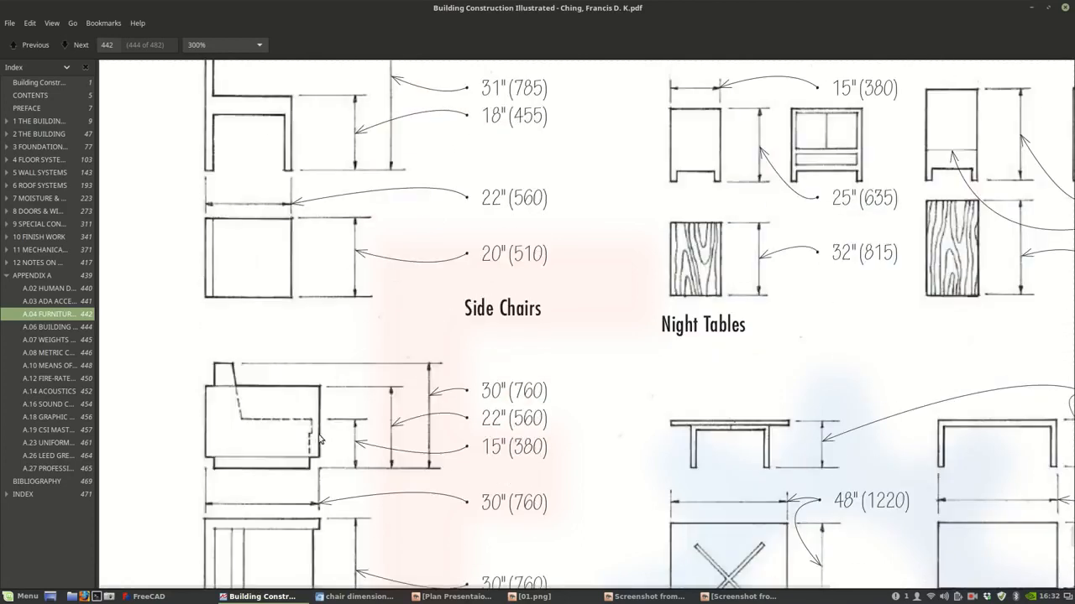
scroll(326, 414, down, 5)
scroll(519, 425, down, 2)
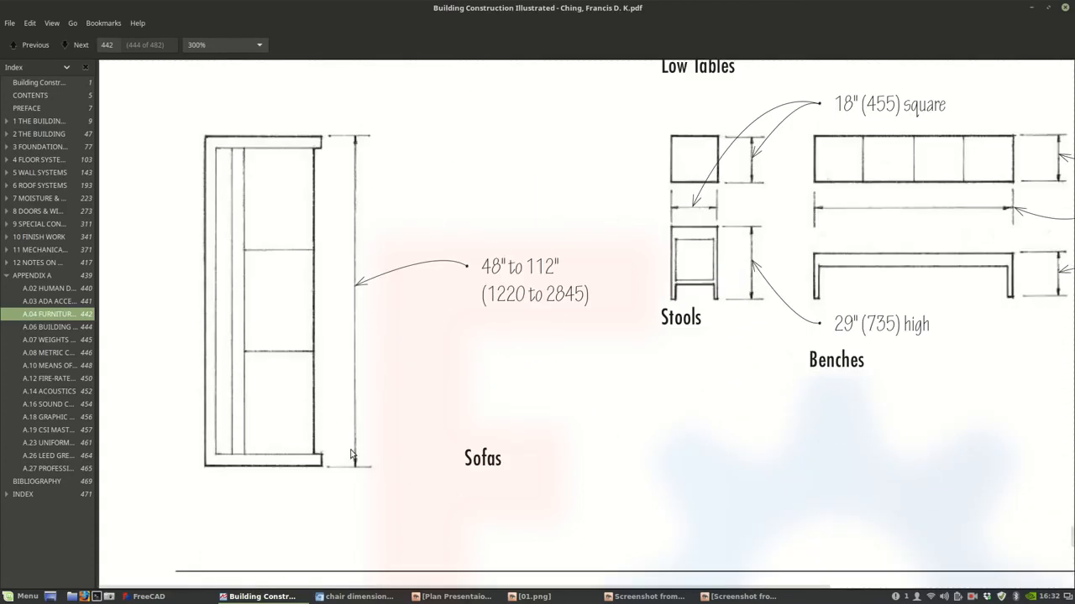
click(285, 597)
- Examine the arms, backrest and seat of the transparent armchair in FreeCAD as a basis for a sofa
scroll(327, 338, up, 2)
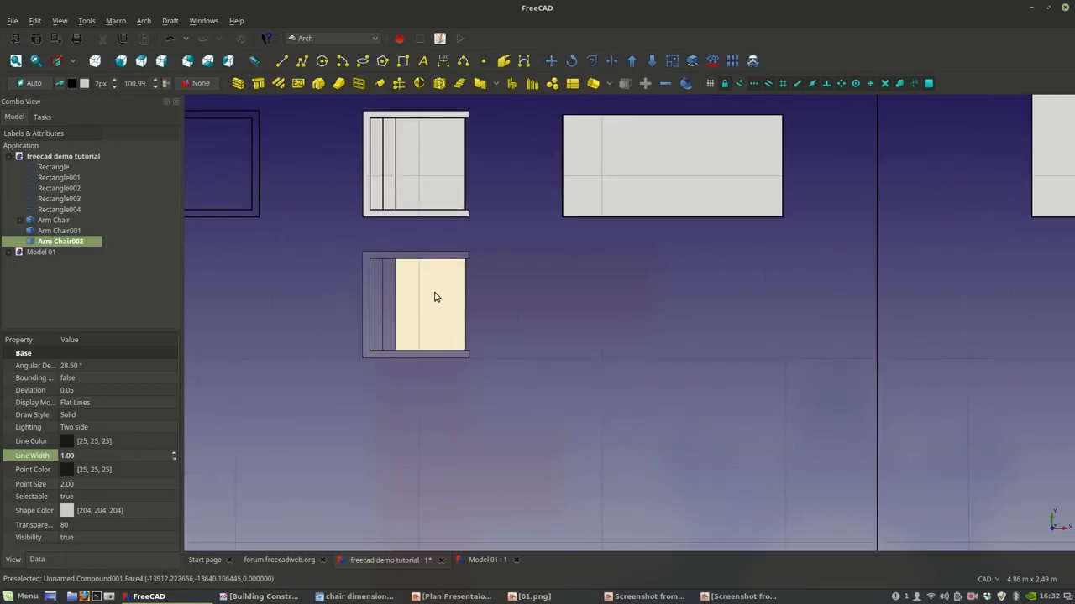
middle_drag(379, 337, 418, 400)
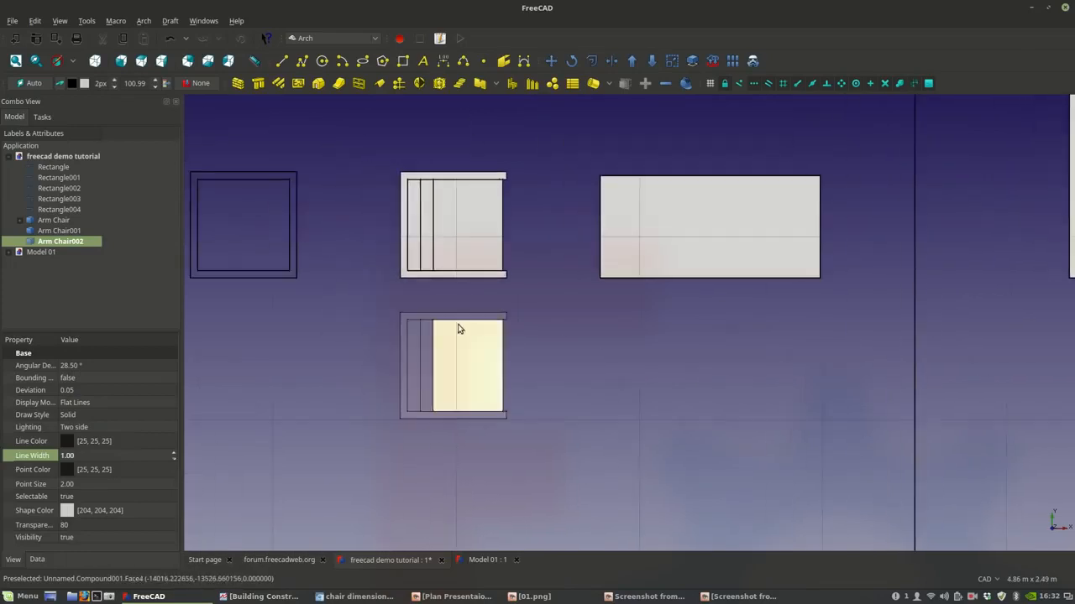
scroll(418, 337, up, 2)
scroll(479, 269, down, 2)
middle_drag(434, 330, 409, 324)
scroll(398, 283, up, 4)
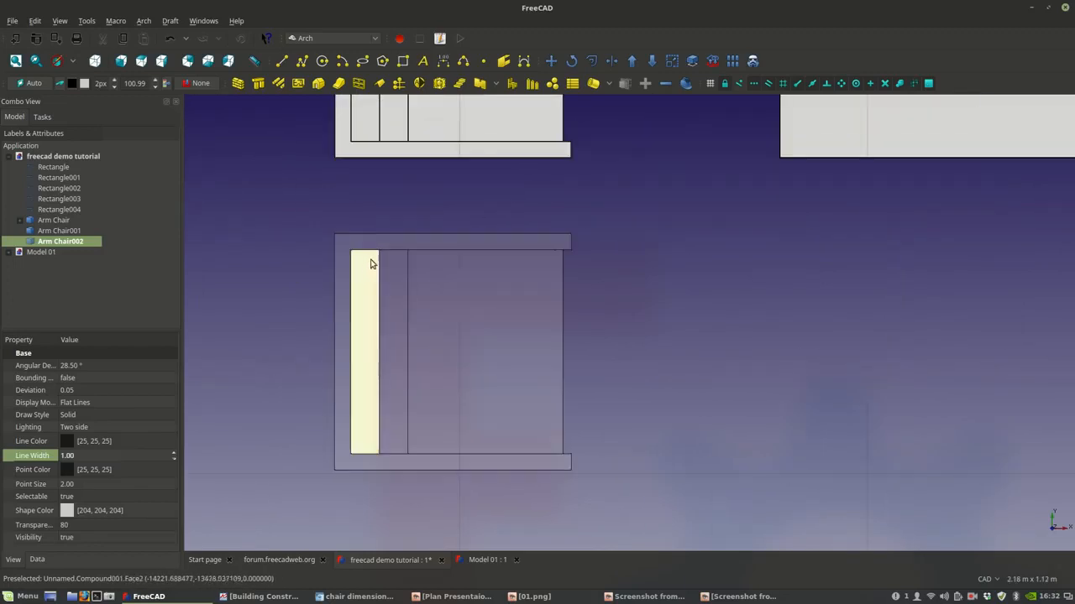
scroll(530, 369, down, 2)
middle_drag(460, 379, 437, 334)
scroll(420, 350, down, 2)
scroll(422, 372, up, 2)
scroll(438, 334, down, 2)
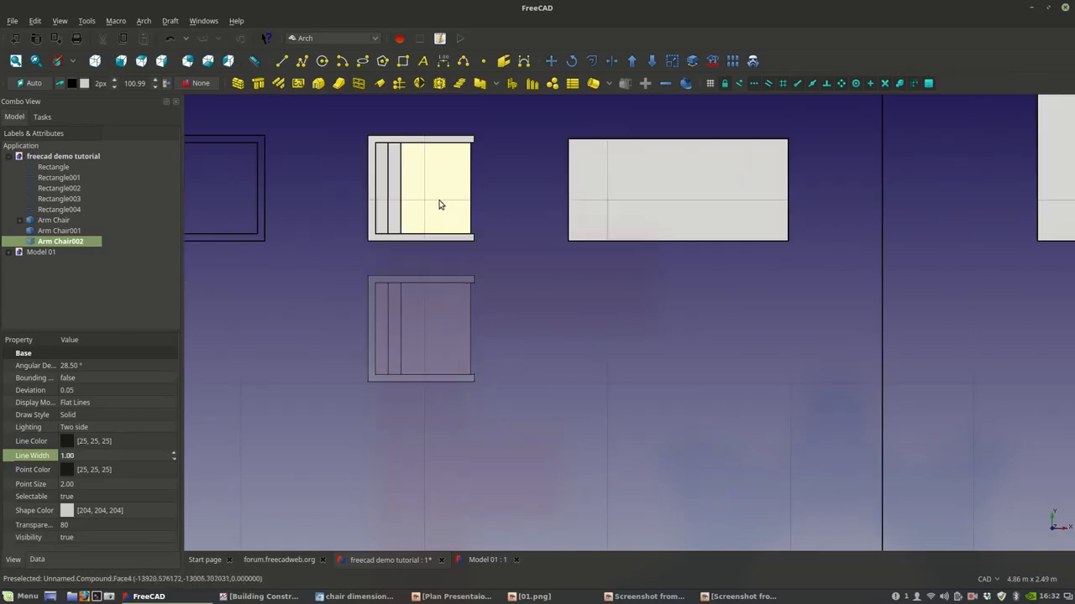
- Move the transparent armchair straight up without copying, snapping its upper front seat corner to the original's lower front seat corner
click(437, 306)
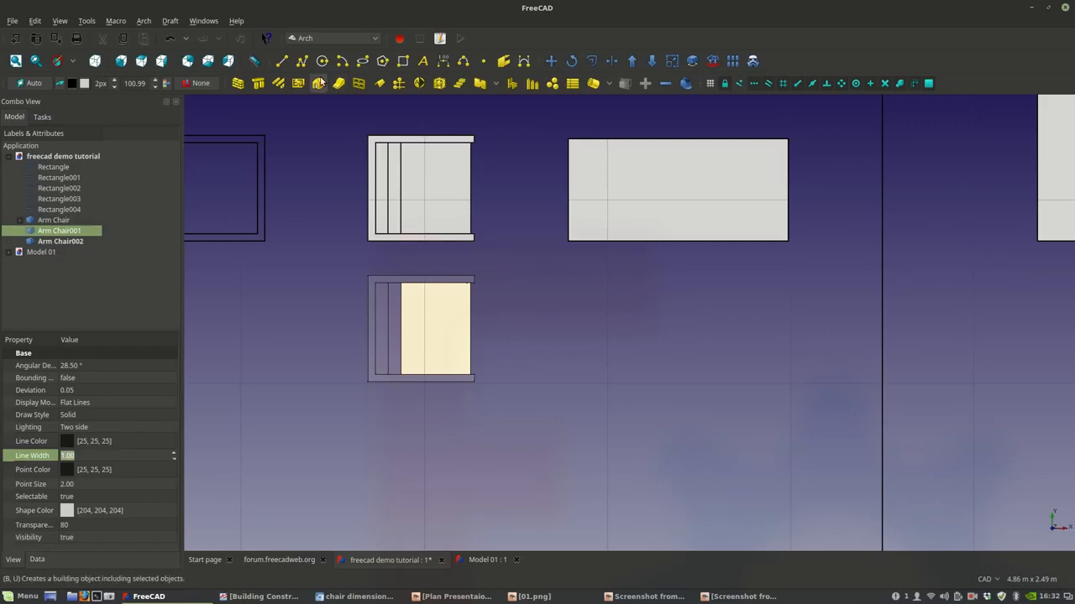
click(552, 62)
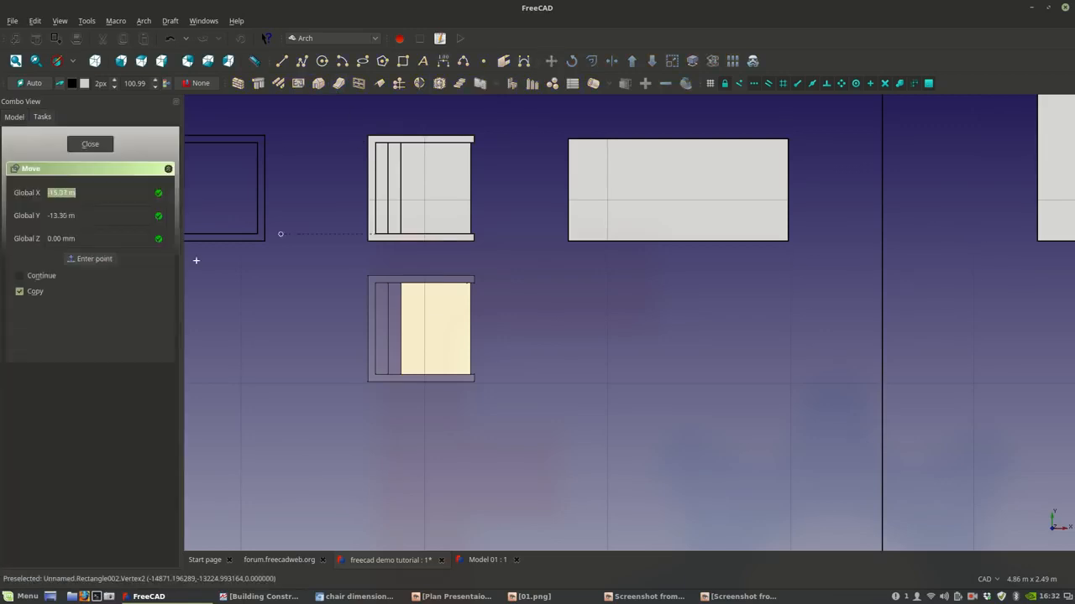
click(33, 293)
scroll(438, 287, up, 3)
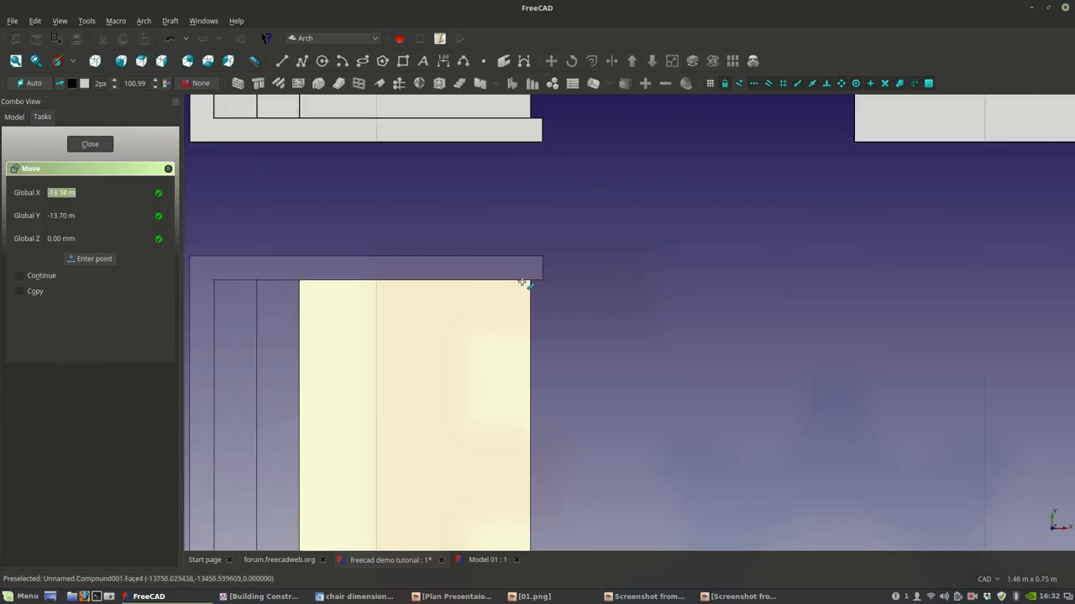
scroll(534, 281, down, 2)
click(530, 281)
scroll(536, 210, up, 4)
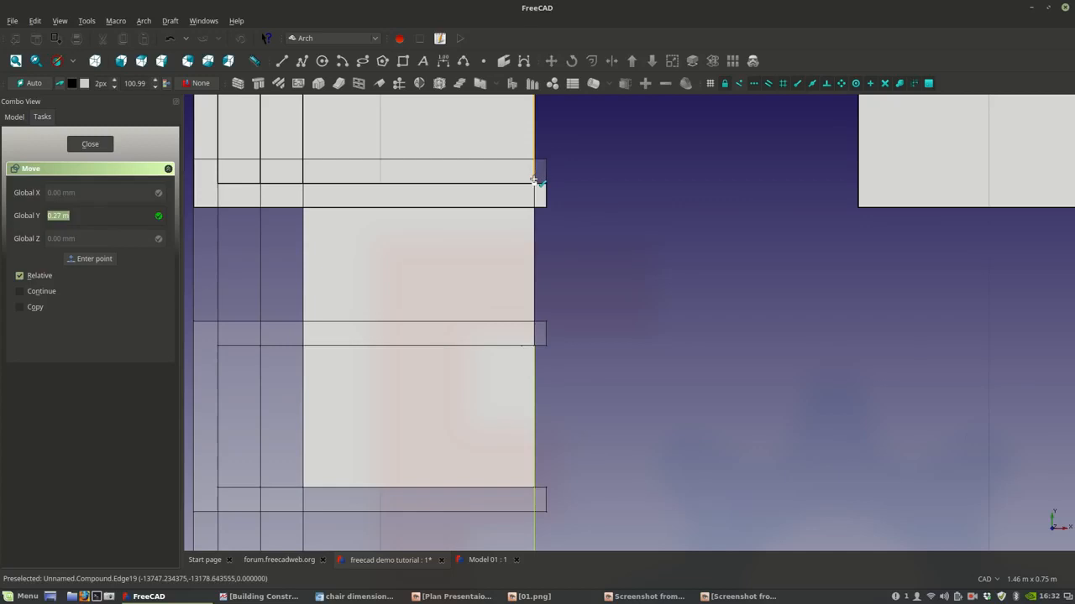
click(535, 185)
scroll(580, 201, down, 4)
scroll(522, 265, up, 4)
middle_drag(516, 237, 472, 296)
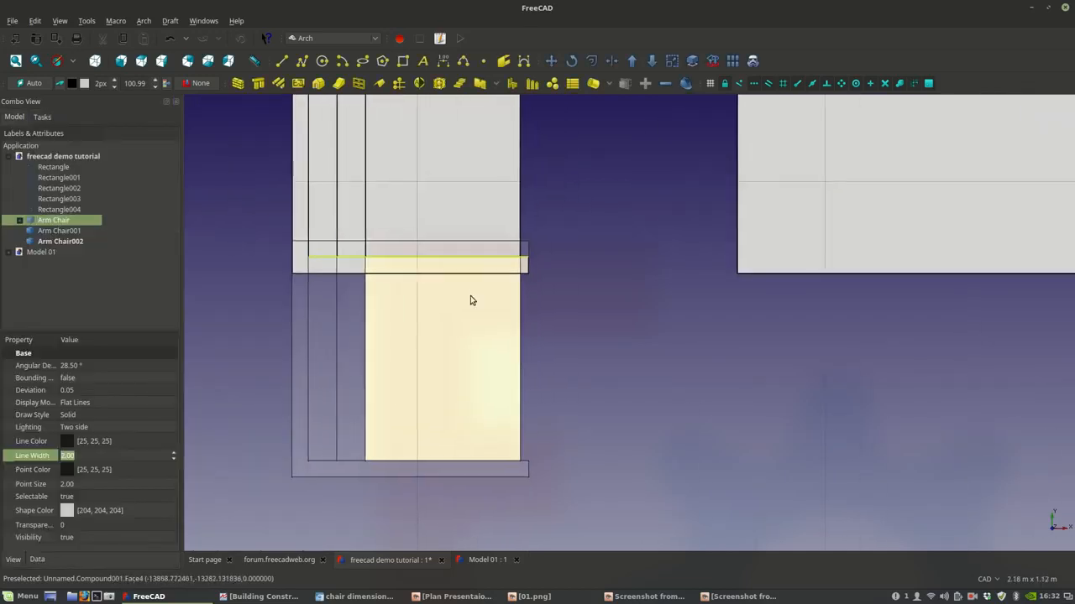
scroll(476, 280, down, 4)
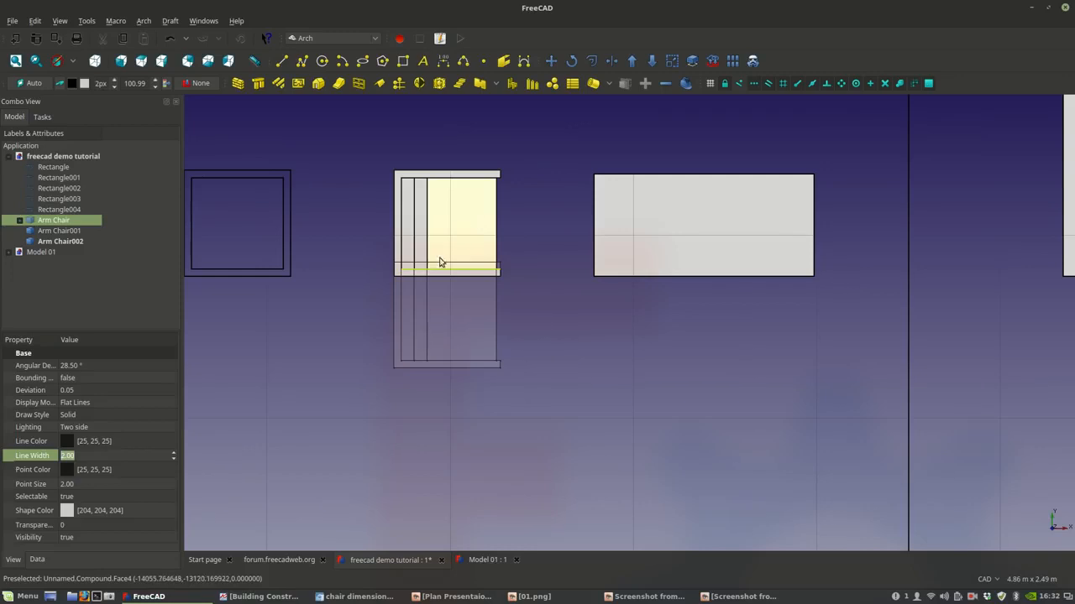
scroll(412, 269, up, 2)
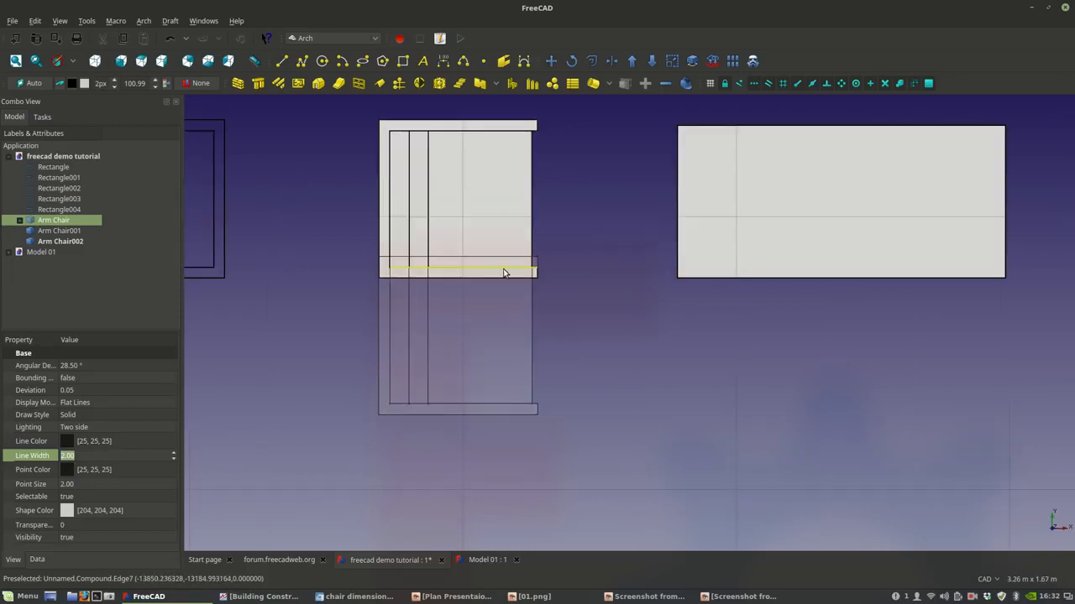
middle_drag(508, 323, 496, 283)
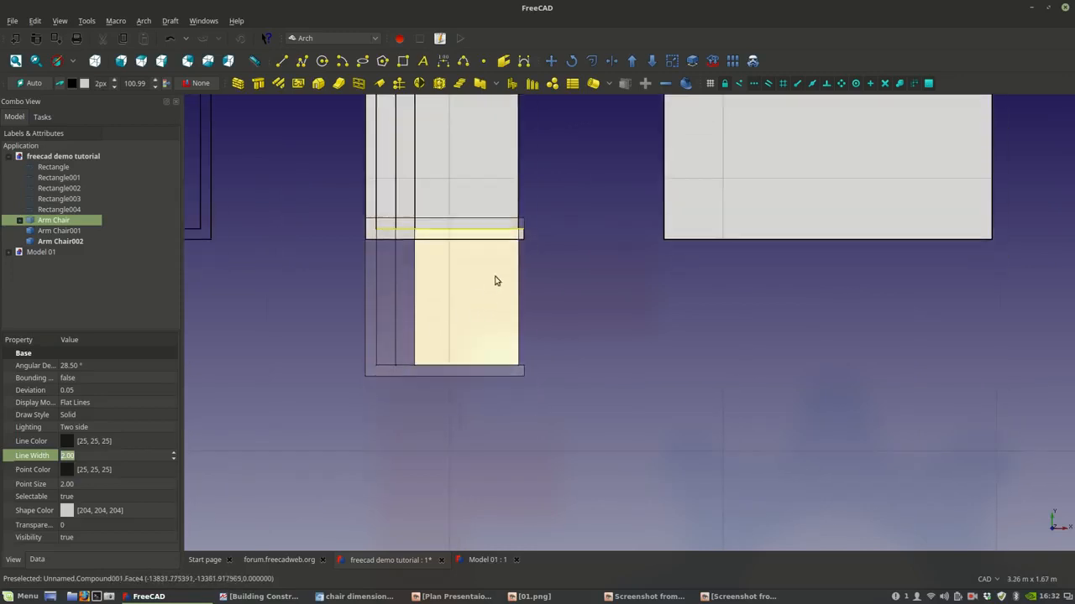
- Copy the transparent armchair 0.50 m straight down, from its upper front seat corner to its lower front seat corner
click(489, 308)
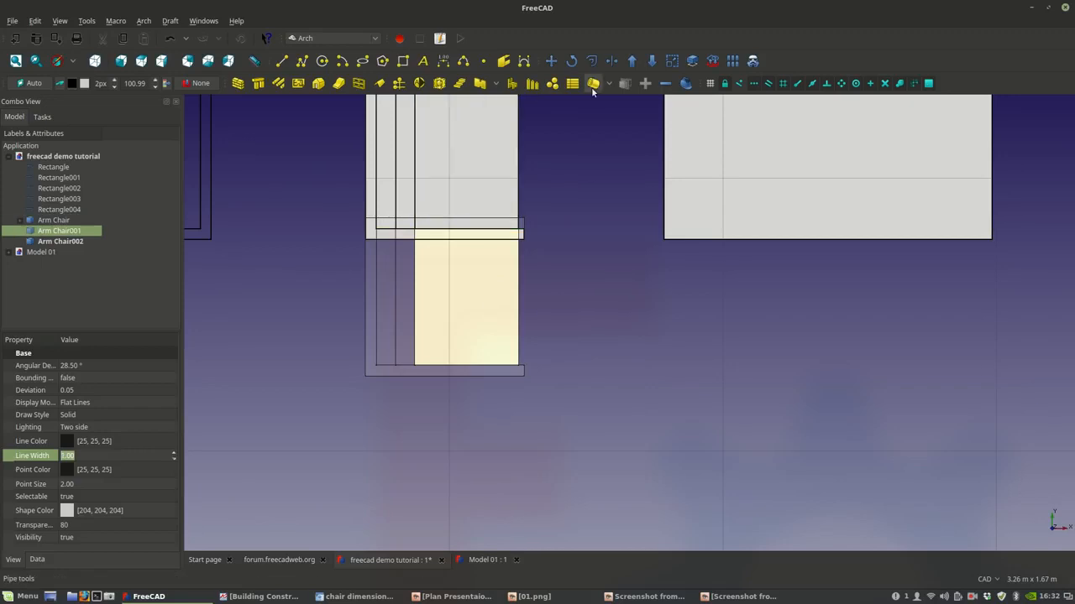
click(551, 61)
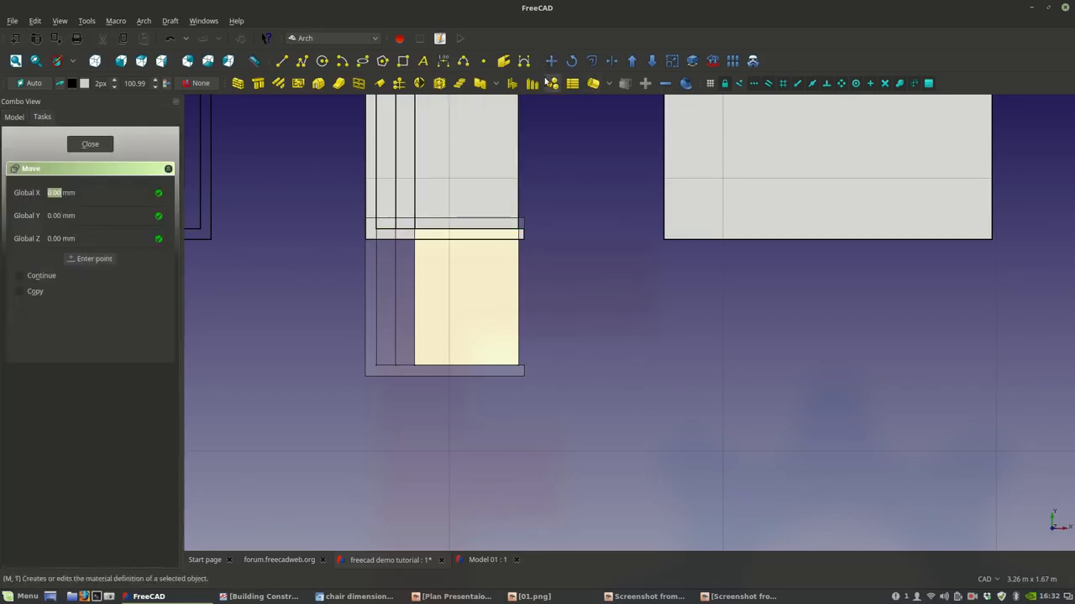
click(25, 291)
scroll(521, 231, up, 4)
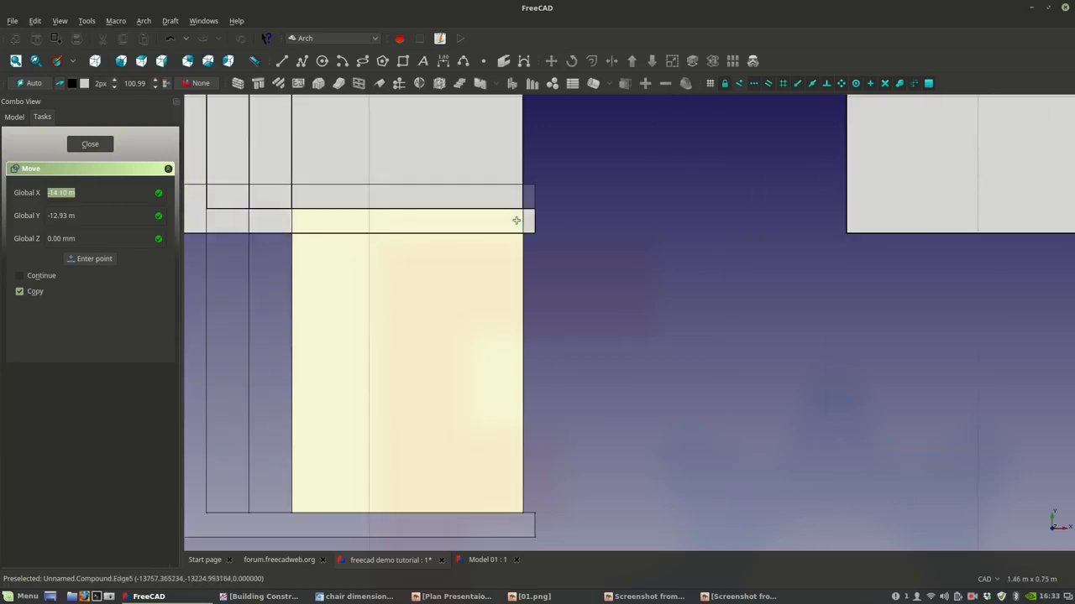
click(525, 209)
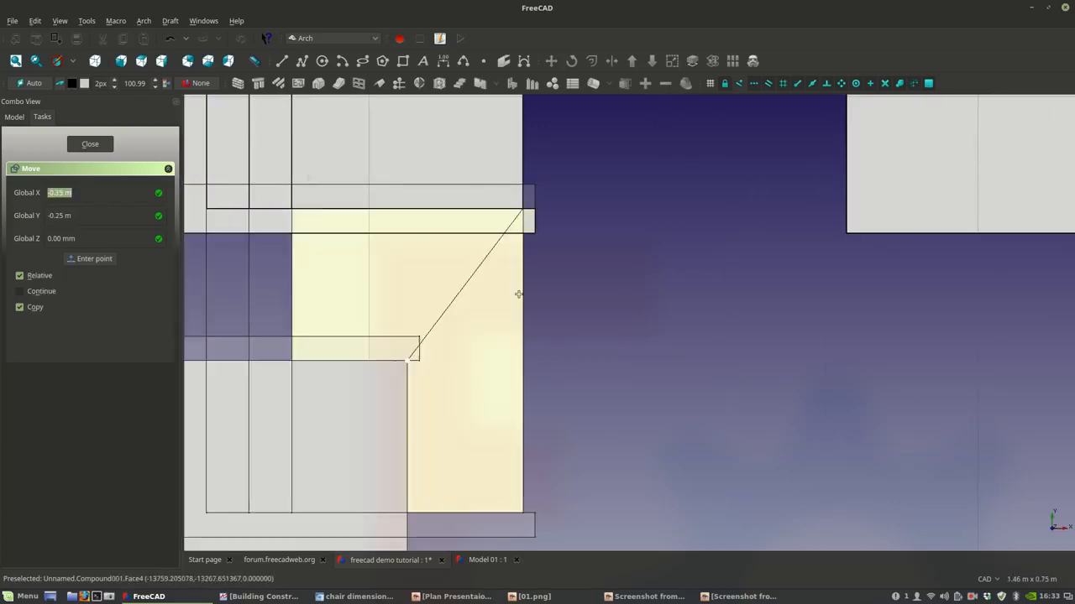
scroll(529, 348, down, 2)
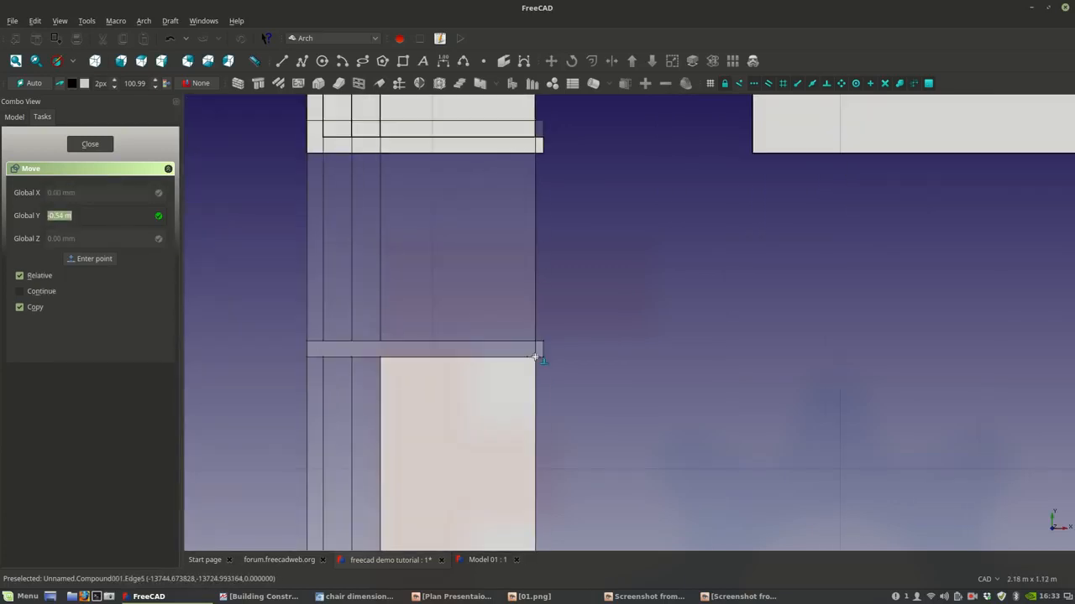
middle_drag(538, 357, 523, 318)
scroll(524, 317, down, 2)
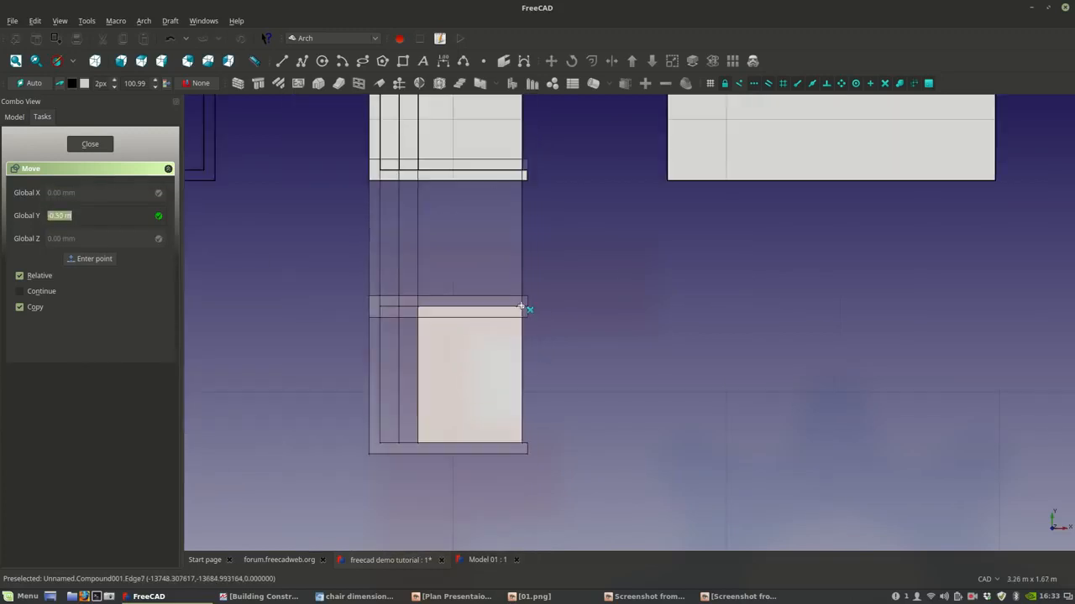
click(521, 307)
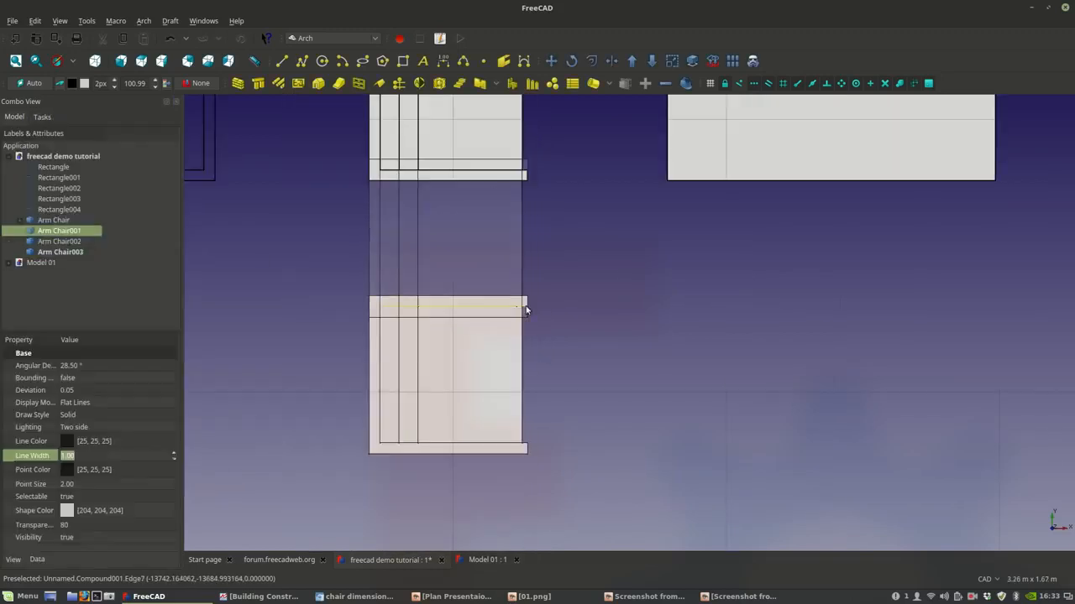
scroll(542, 347, down, 2)
click(578, 324)
- Expand the original Arm Chair compound in the model tree and hide it
scroll(504, 187, up, 6)
click(509, 186)
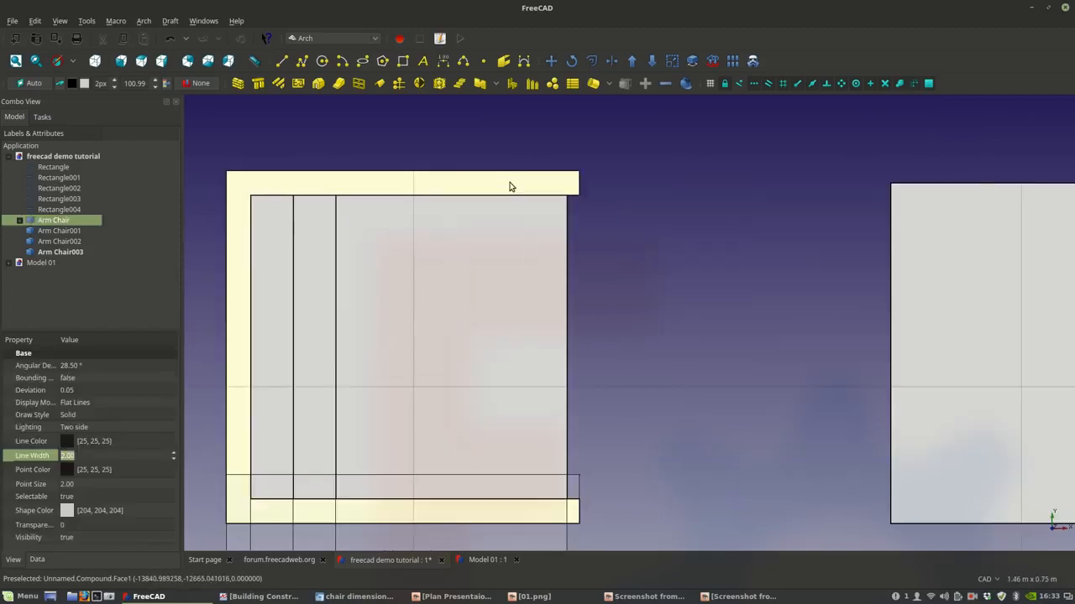
scroll(509, 186, down, 4)
click(20, 221)
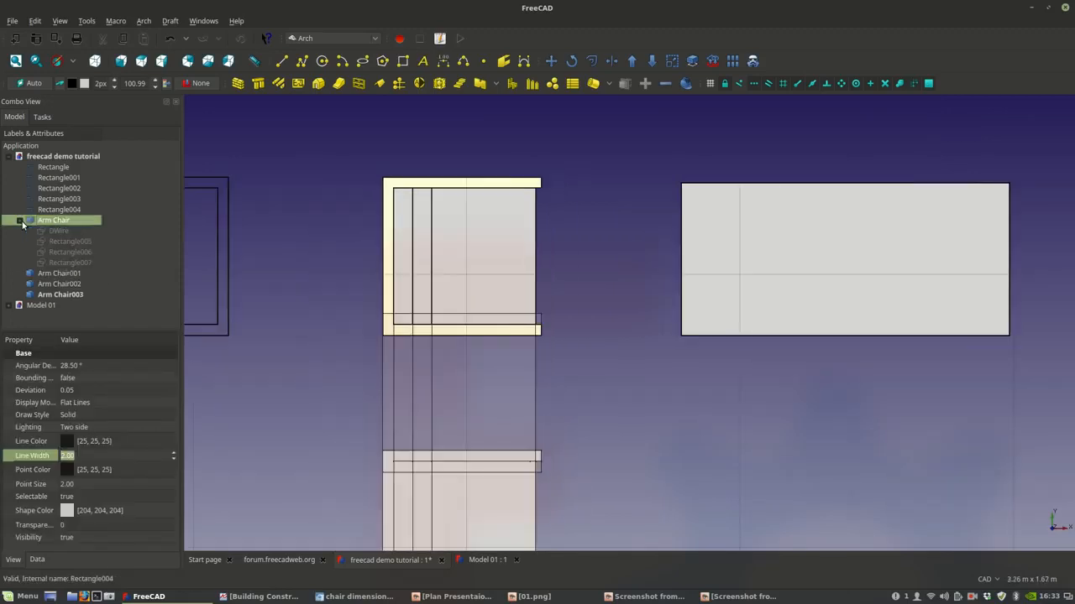
key(space)
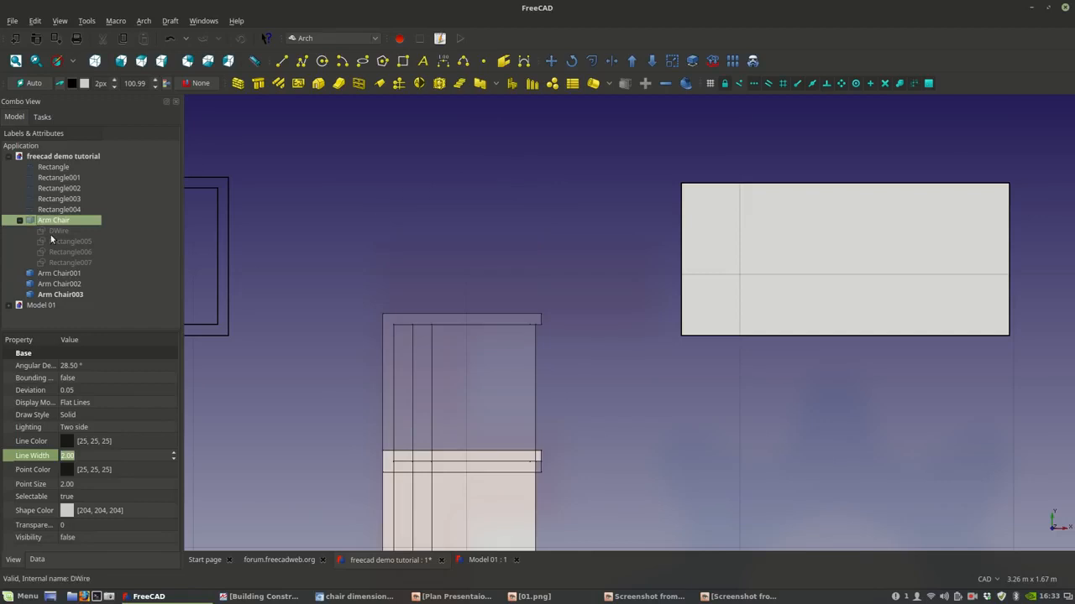
- Toggle the visibility of the Arm Chair compound's parts, leaving only the DWire frame outline shown
click(61, 263)
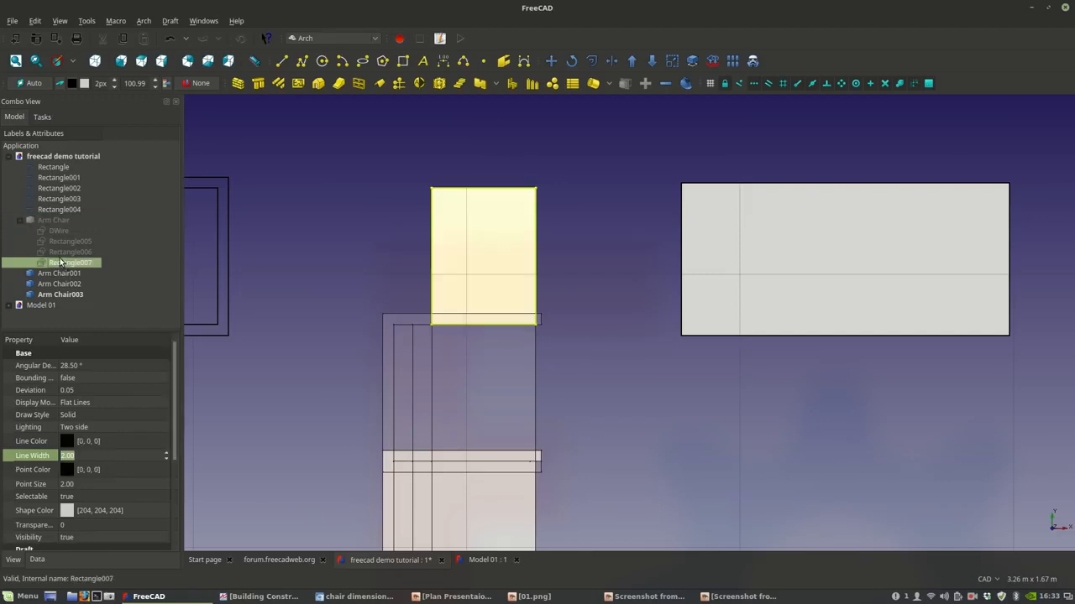
click(59, 252)
key(space)
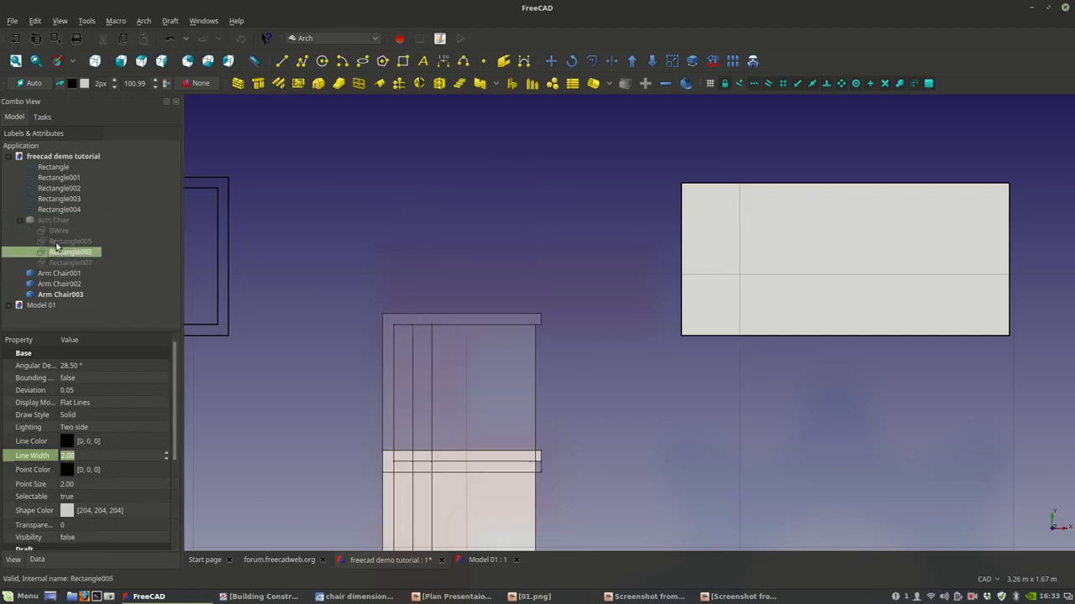
click(52, 236)
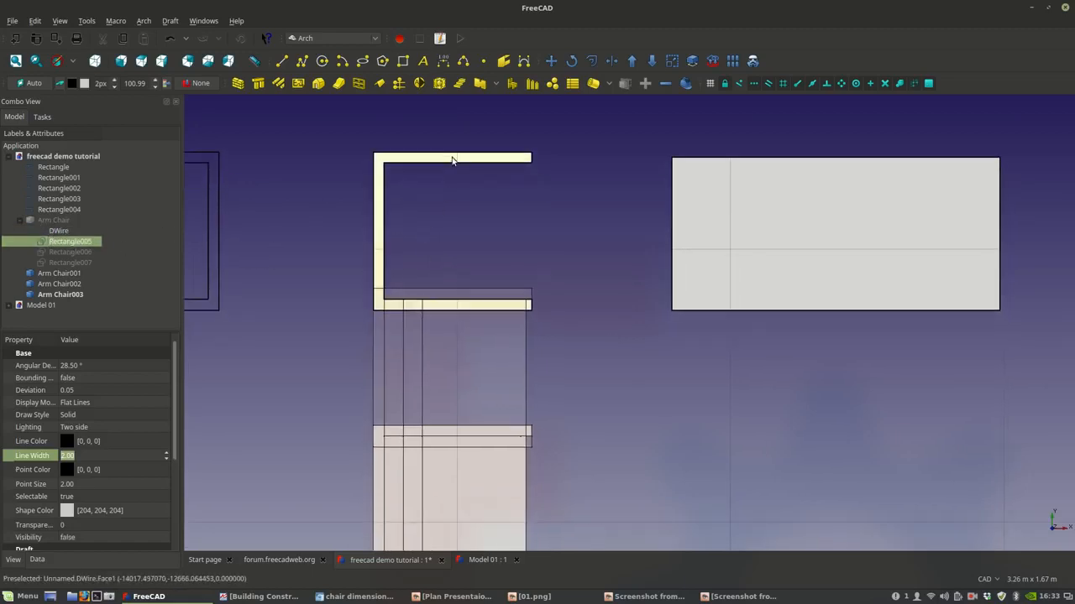
- Edit the DWire frame and move its lower outer back corner 1.00 m straight down to the lowest armchair copy's matching corner
click(453, 160)
scroll(361, 277, down, 3)
scroll(361, 276, up, 2)
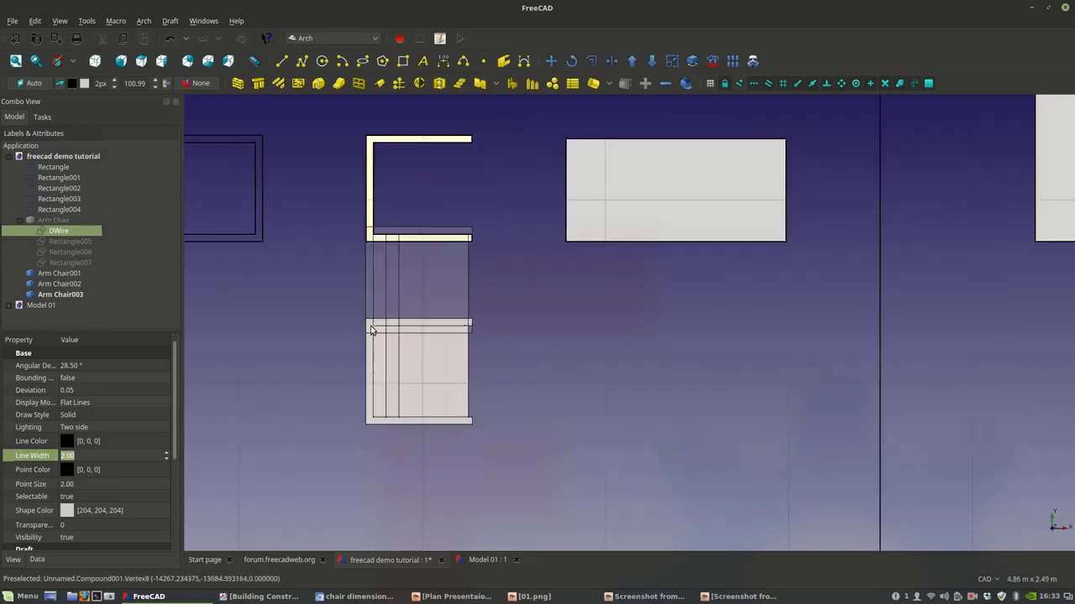
double_click(58, 231)
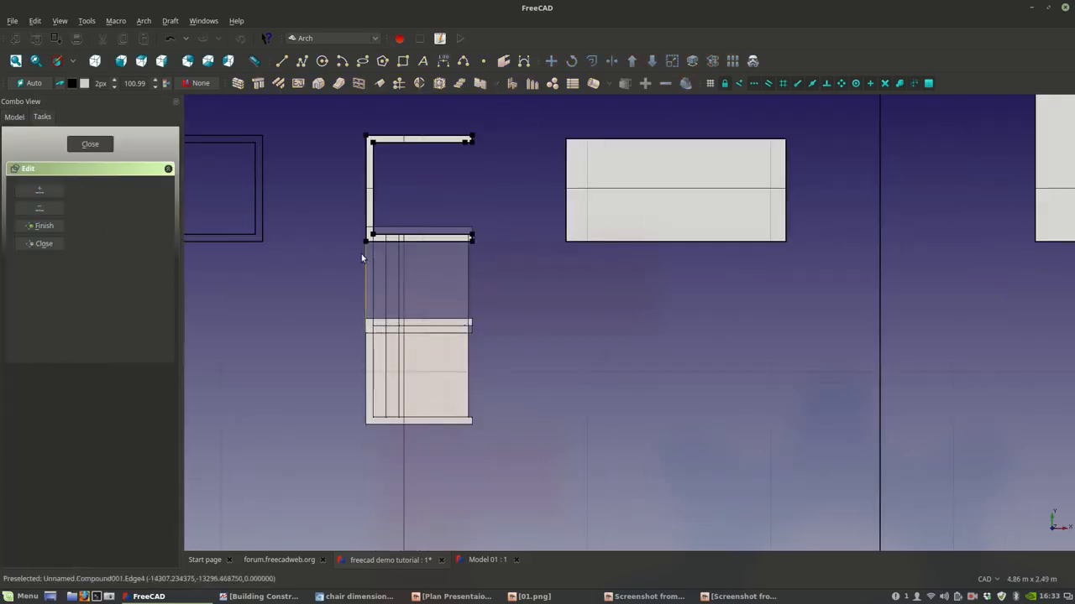
scroll(366, 245, up, 5)
click(374, 201)
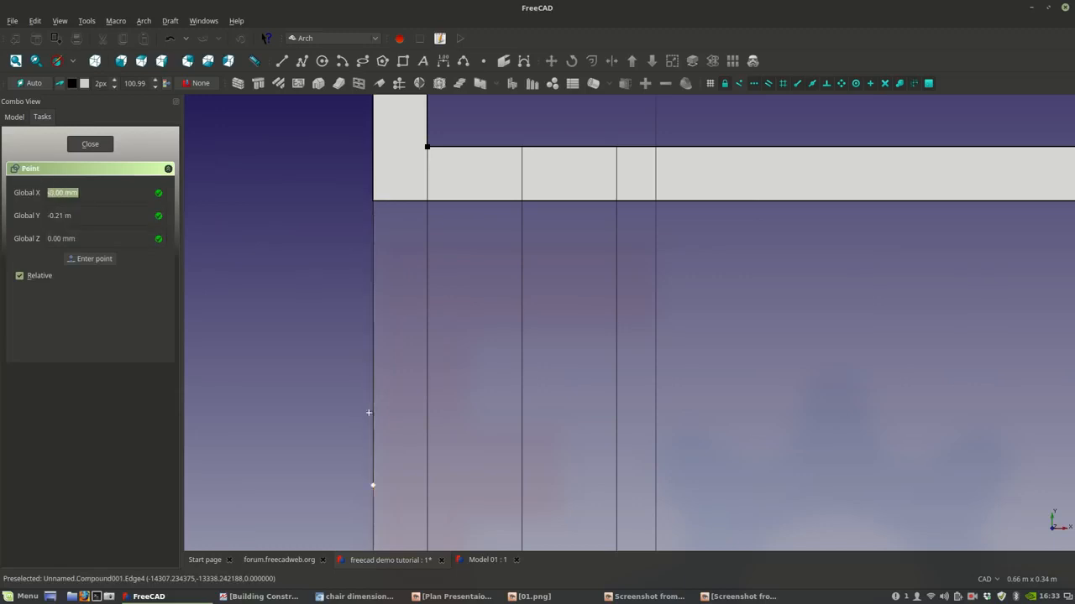
scroll(370, 352, down, 3)
middle_drag(359, 469, 372, 334)
scroll(380, 392, up, 2)
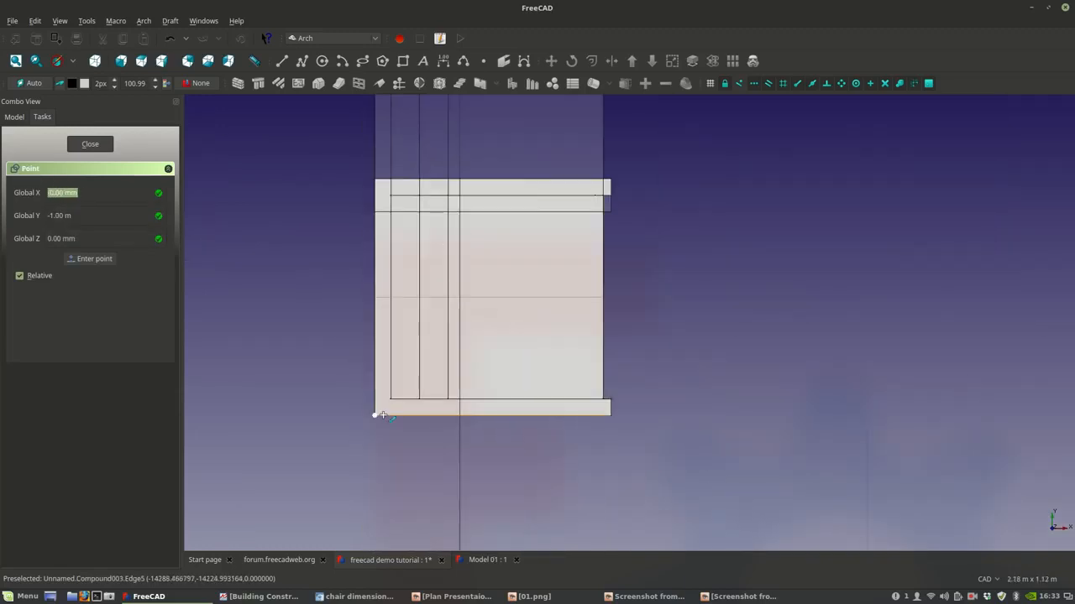
click(375, 414)
- Move the DWire frame's lower outer front corner onto the lowest armchair copy's outer front corner
scroll(383, 415, down, 2)
scroll(490, 221, up, 4)
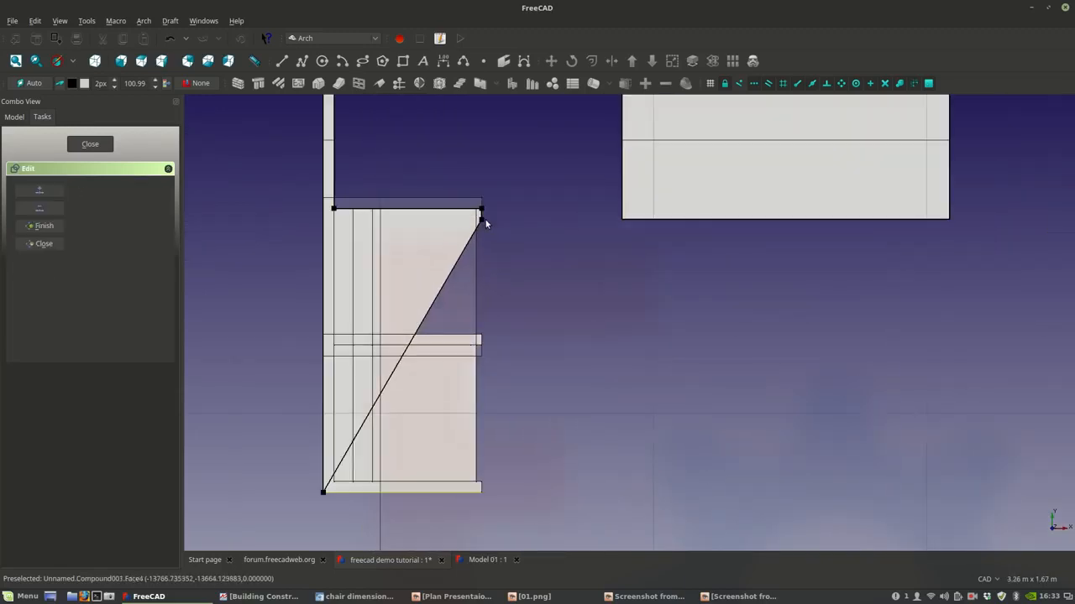
click(481, 218)
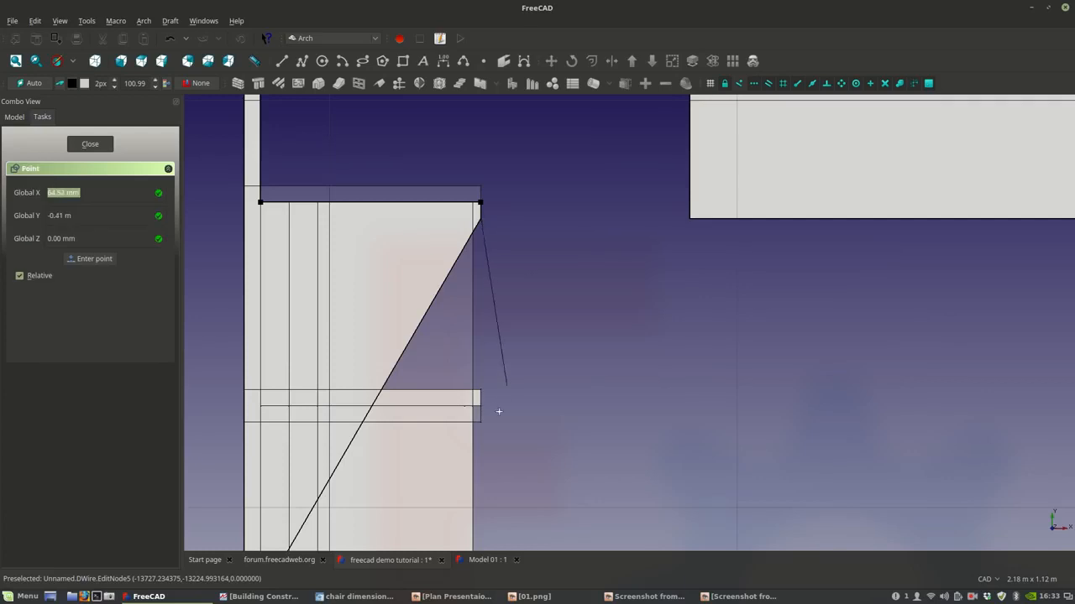
middle_drag(506, 379, 496, 233)
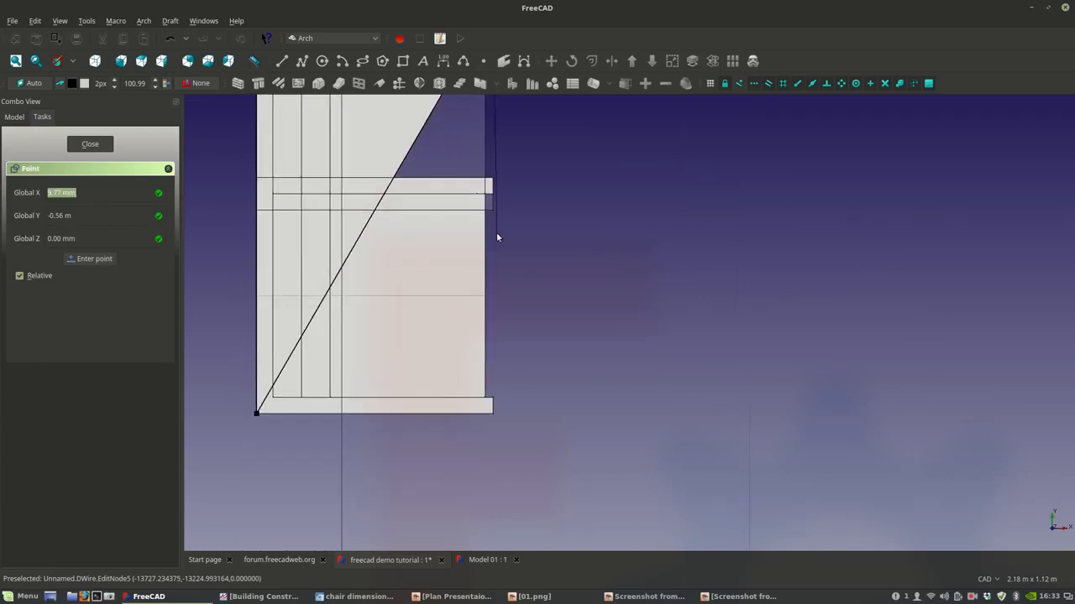
click(498, 412)
scroll(494, 411, down, 2)
scroll(493, 242, up, 2)
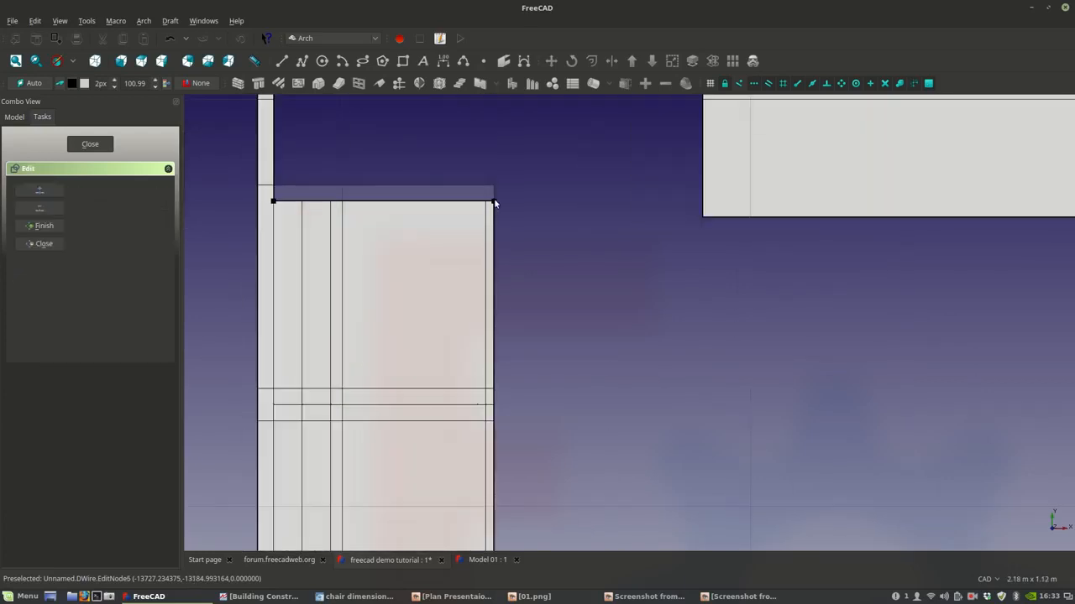
click(494, 201)
middle_drag(480, 463, 489, 270)
scroll(488, 270, down, 1)
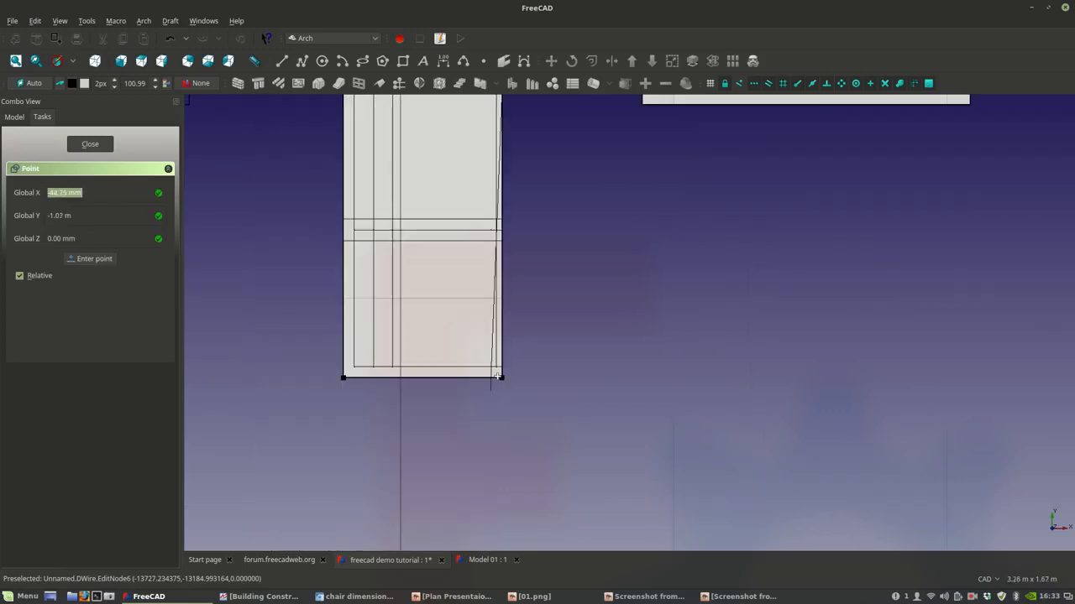
scroll(500, 370, up, 4)
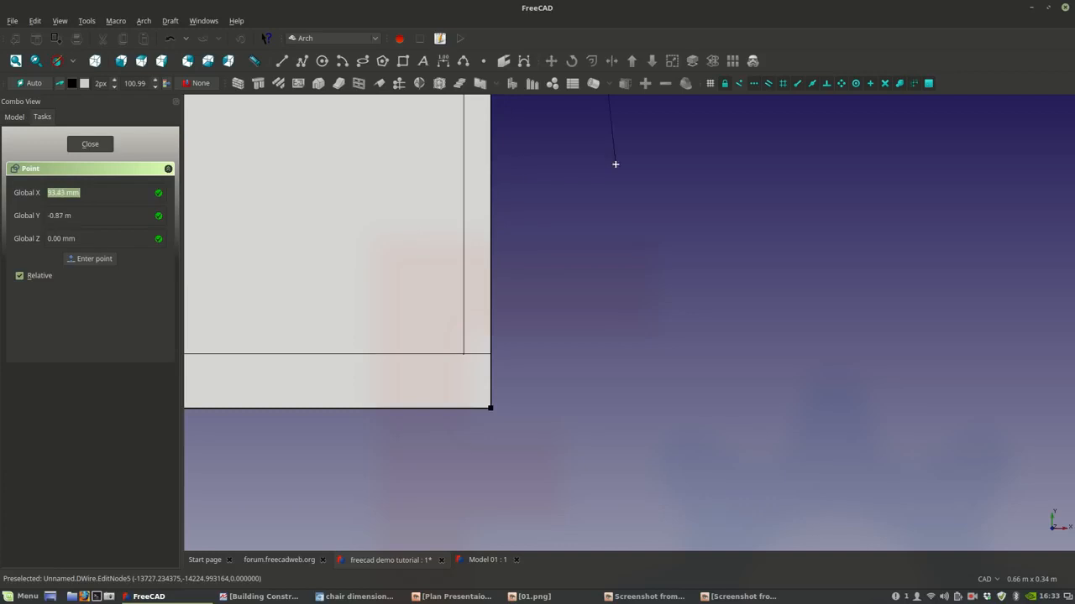
scroll(474, 358, up, 3)
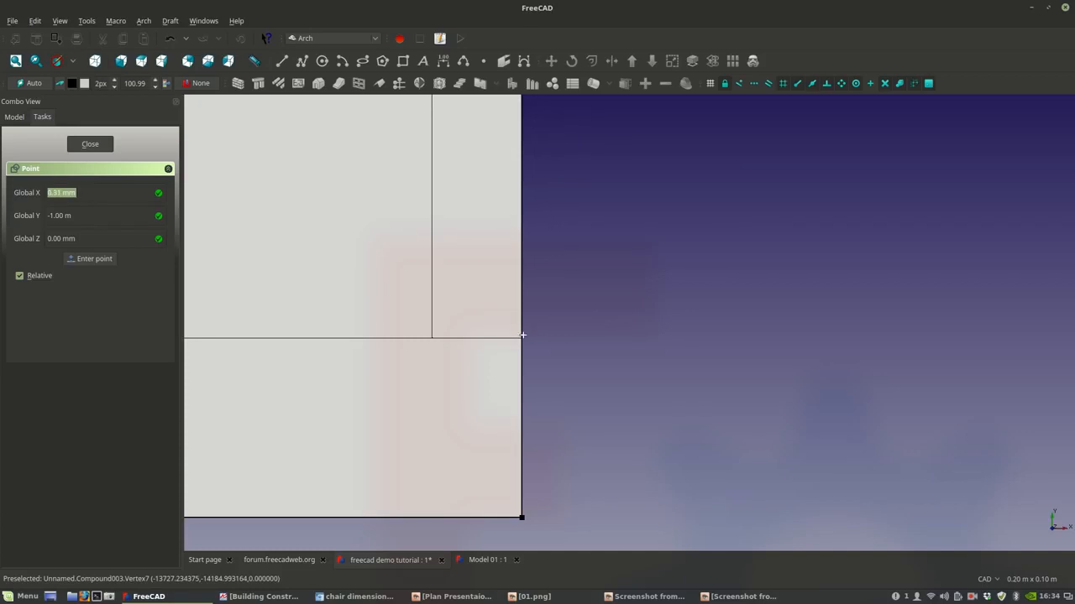
scroll(510, 331, down, 10)
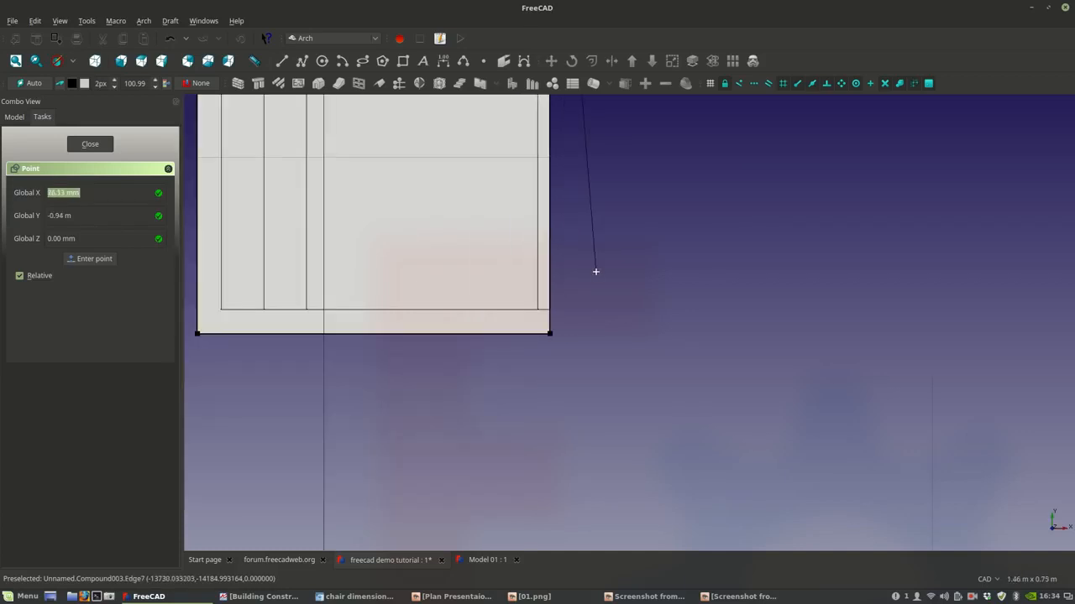
key(Escape)
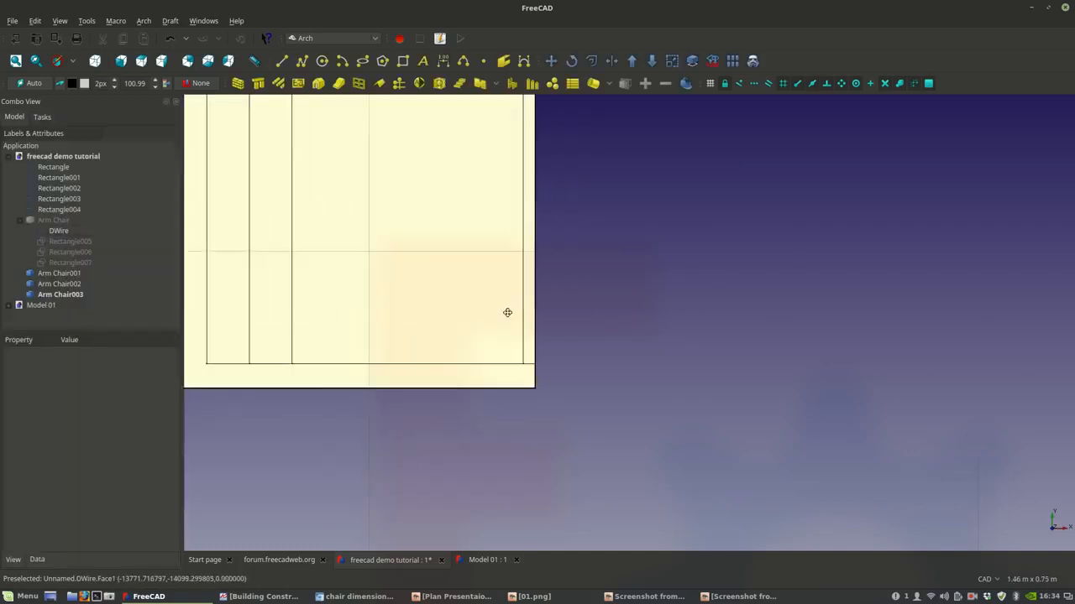
- Set Make Face to false for the DWire frame so only its outline is drawn
scroll(503, 286, down, 8)
click(496, 241)
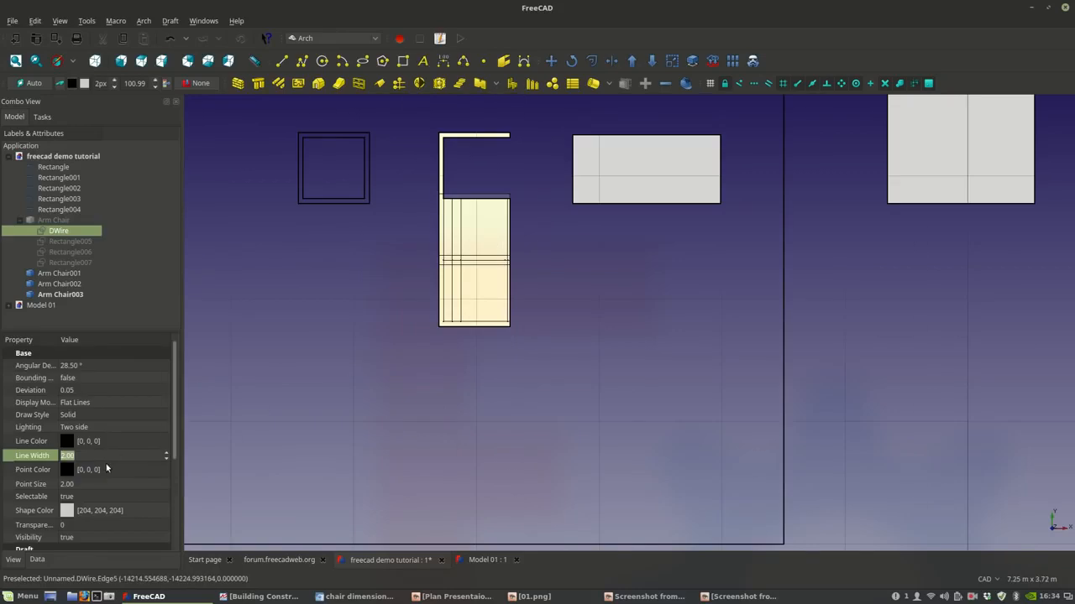
click(107, 538)
scroll(112, 529, down, 3)
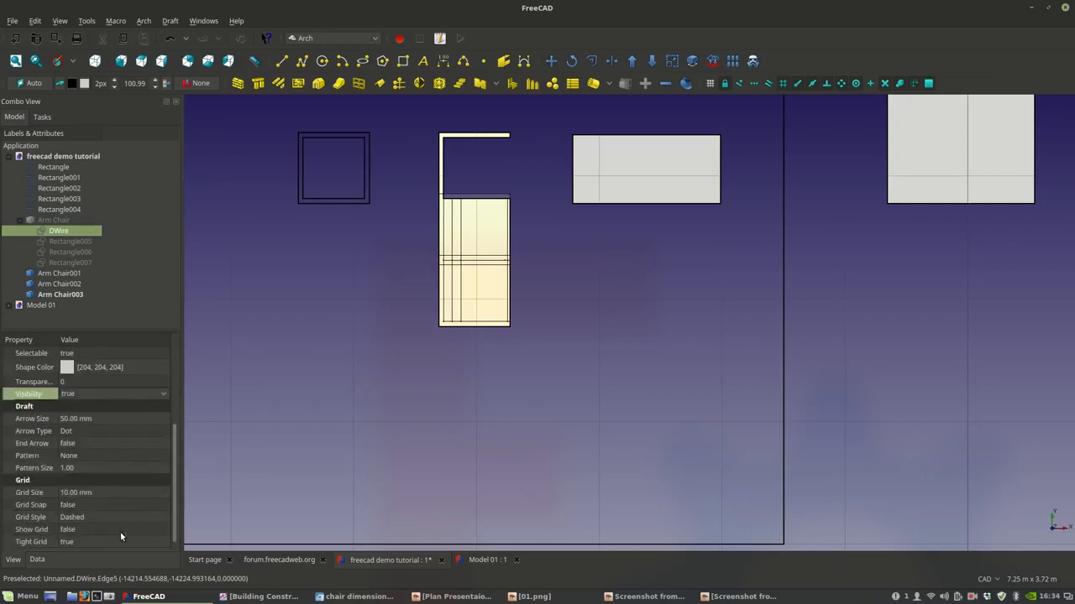
click(37, 559)
click(149, 514)
click(148, 514)
click(129, 502)
click(317, 358)
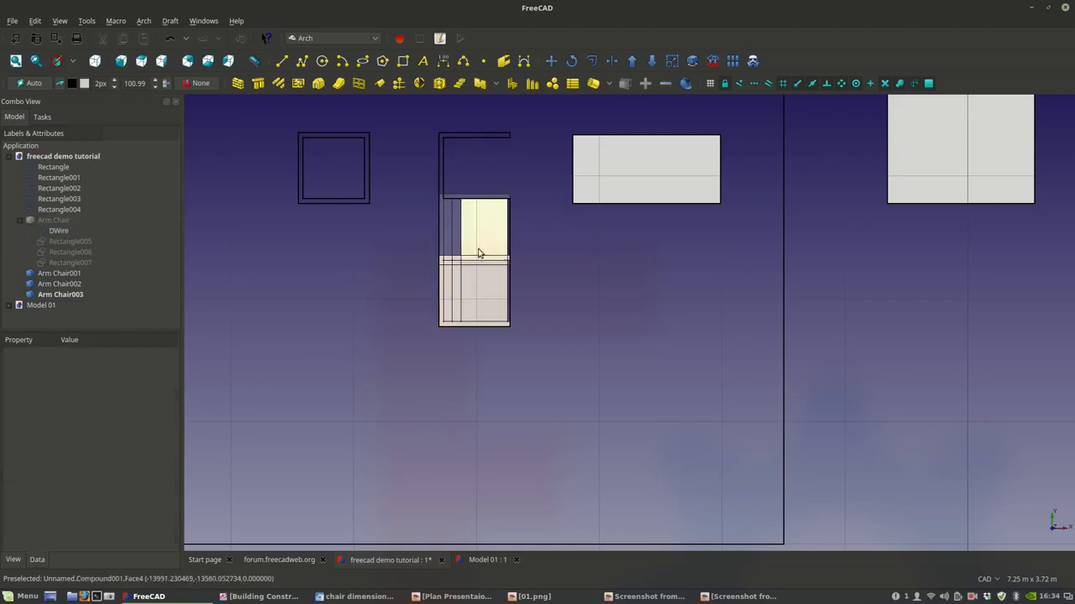
- Edit the DWire frame again and move its lower inner front corner to the inner front corner of the lowest armchair copy's arm
scroll(484, 277, up, 4)
middle_drag(485, 278, 456, 343)
scroll(513, 412, down, 2)
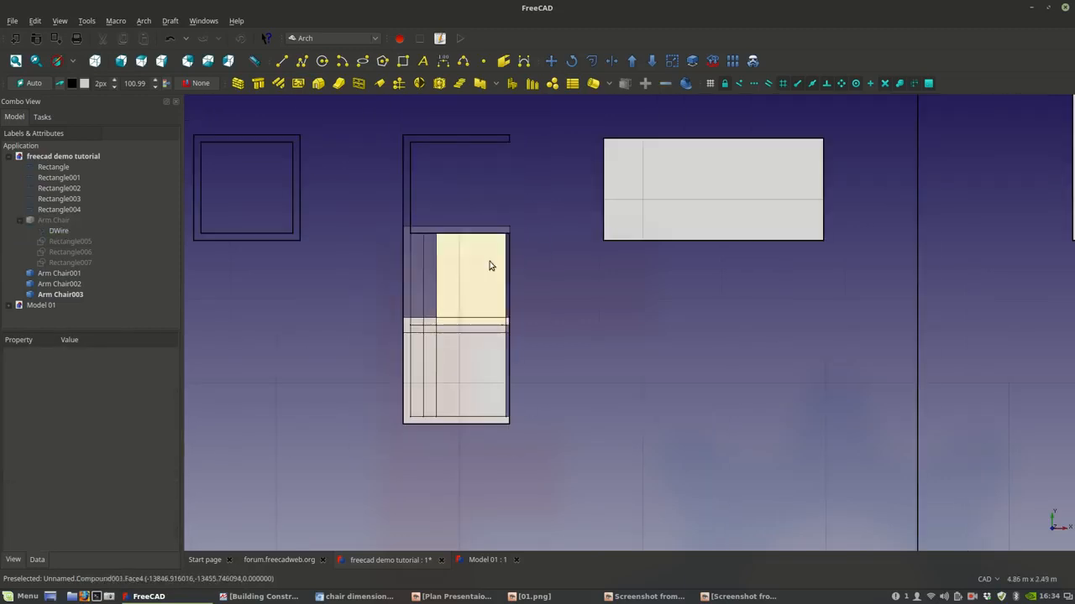
double_click(58, 231)
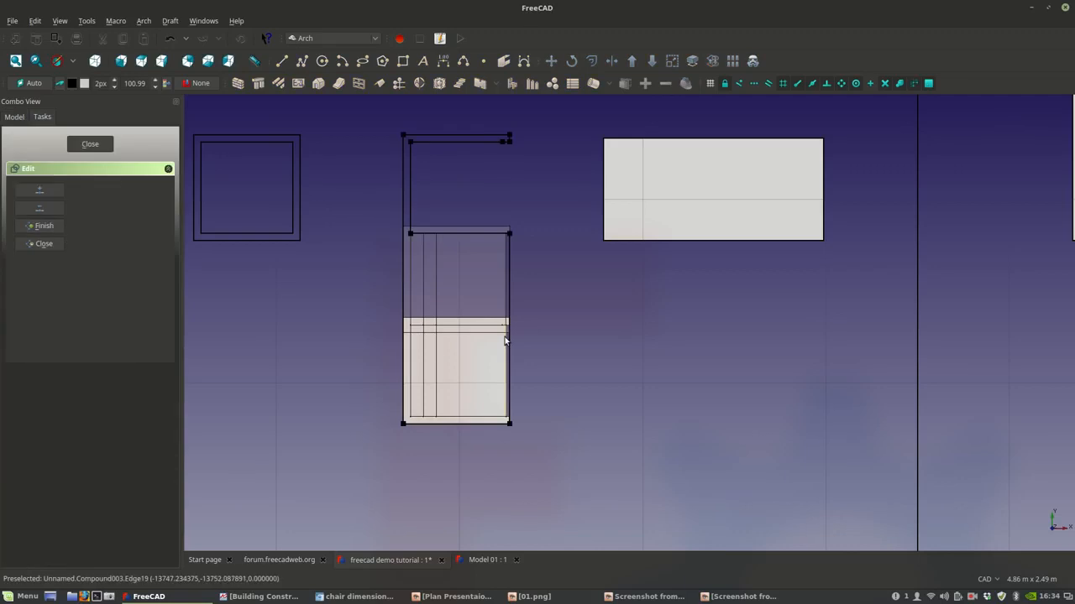
scroll(514, 248, up, 2)
click(503, 220)
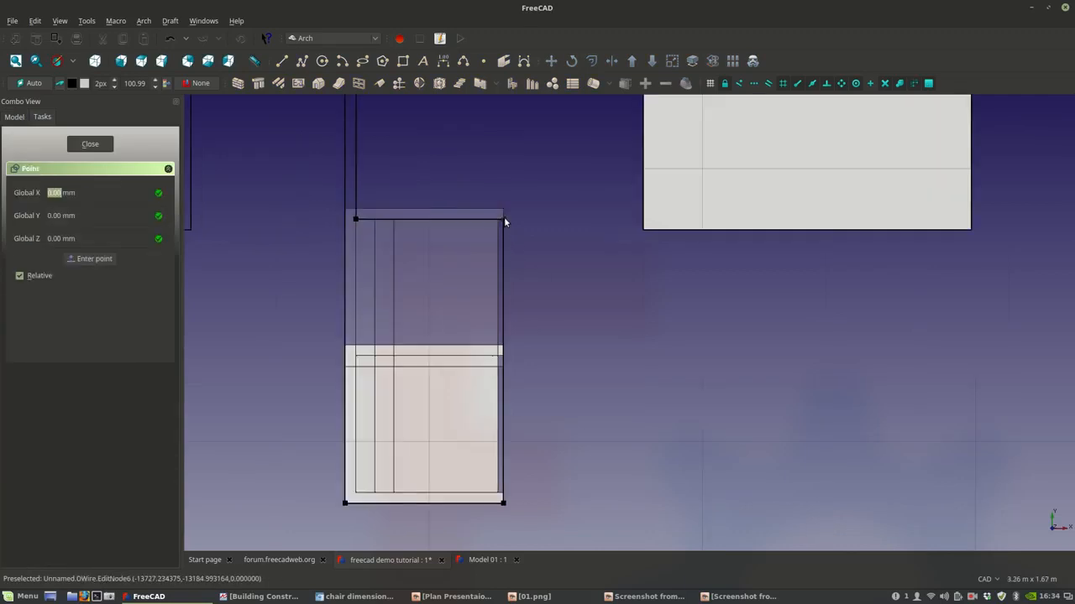
scroll(571, 403, up, 2)
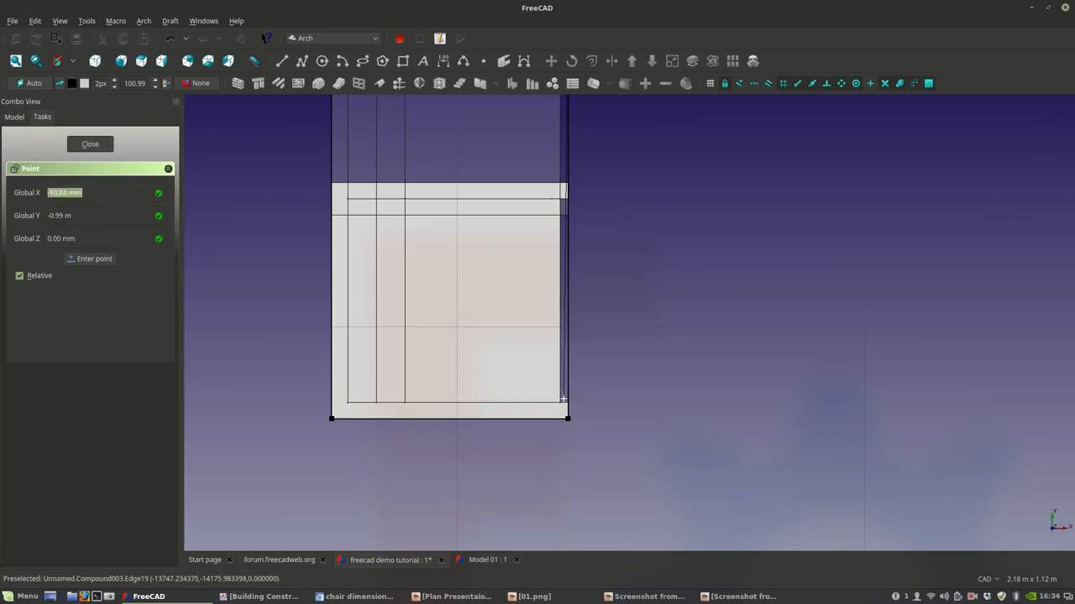
click(564, 403)
scroll(565, 407, down, 3)
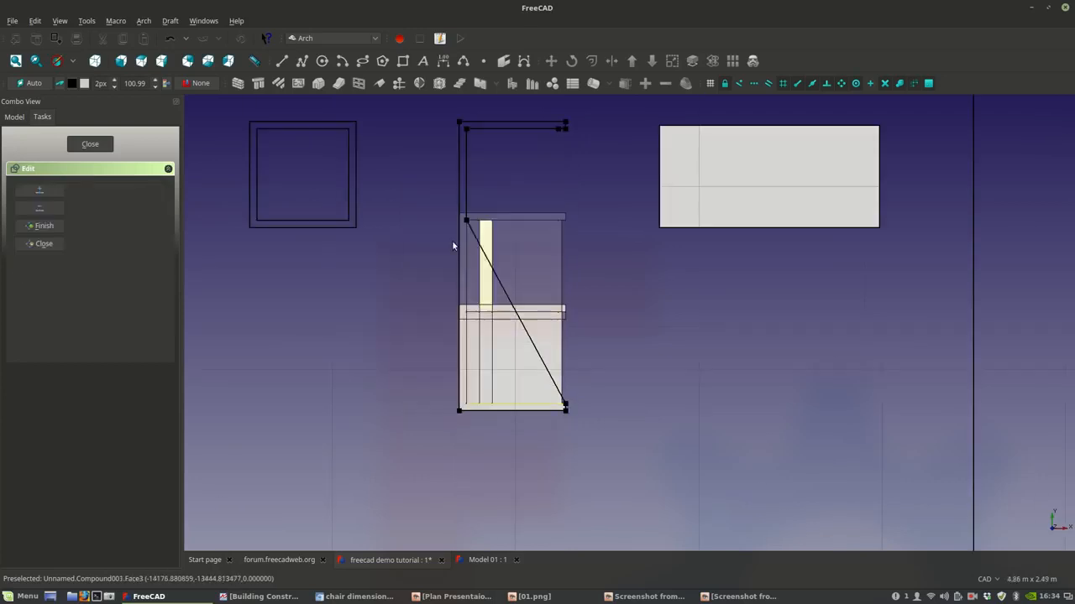
- Move the DWire frame's lower inner back corner to the lowest armchair copy's inner back corner and finish editing
scroll(468, 221, up, 3)
click(473, 227)
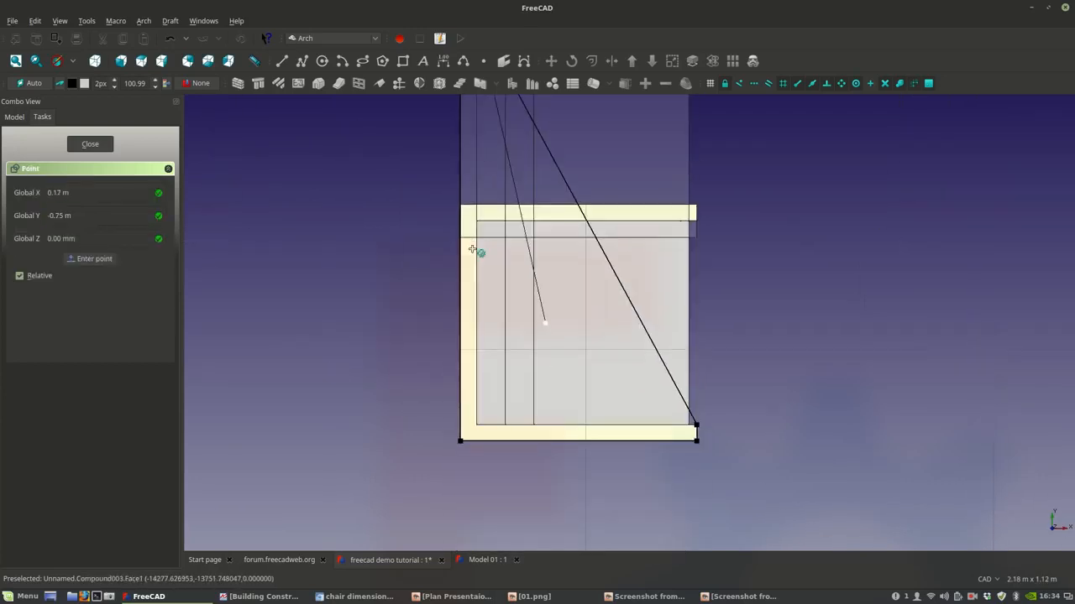
scroll(470, 420, up, 2)
click(488, 442)
scroll(504, 403, down, 5)
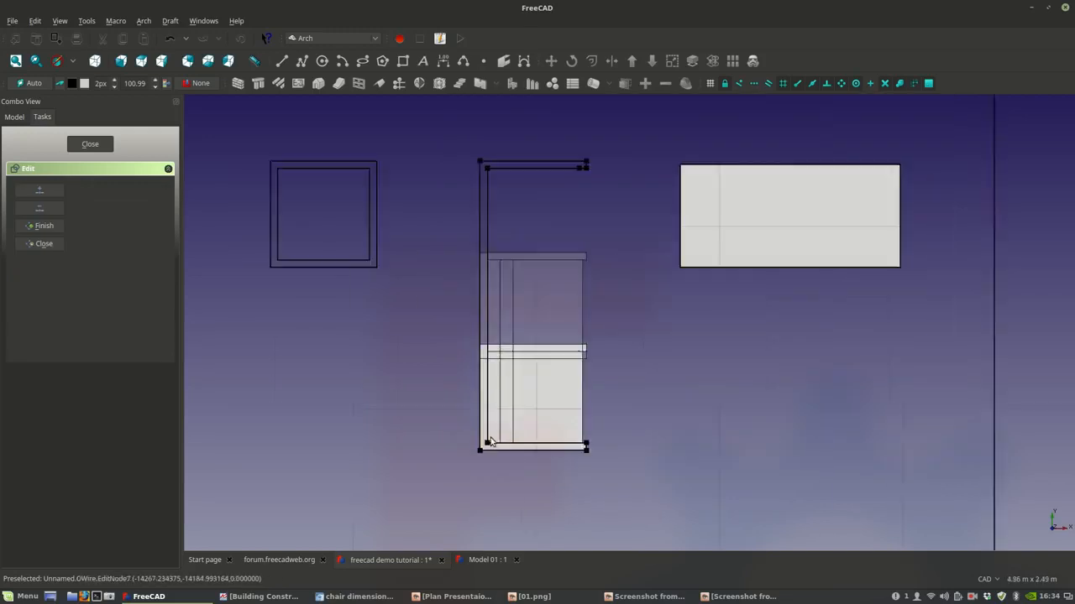
click(54, 243)
scroll(565, 317, up, 2)
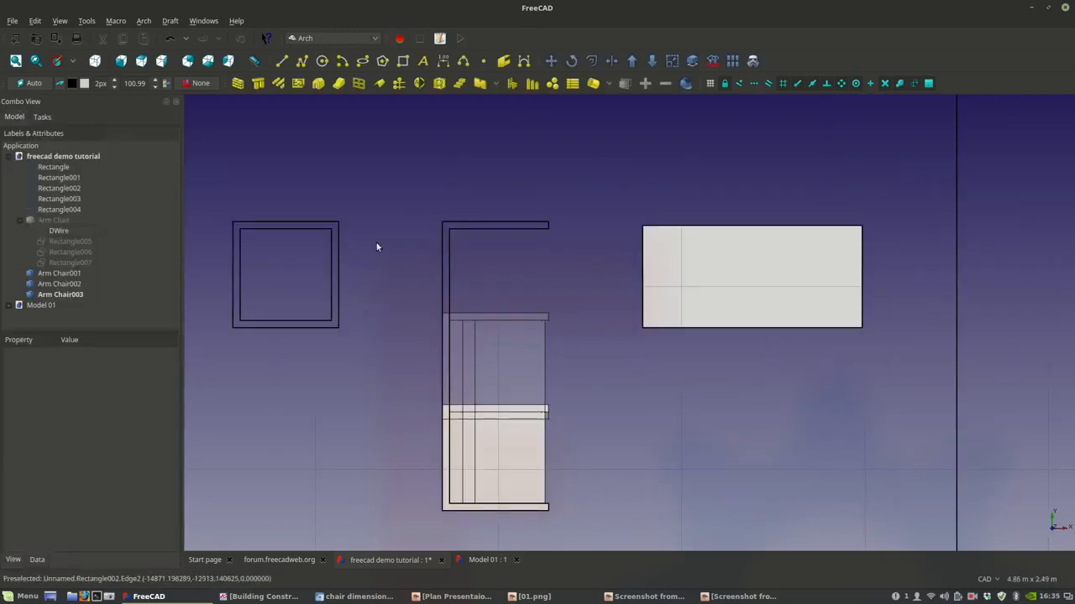
- Set Make Face back to true for the DWire frame
click(450, 249)
click(89, 513)
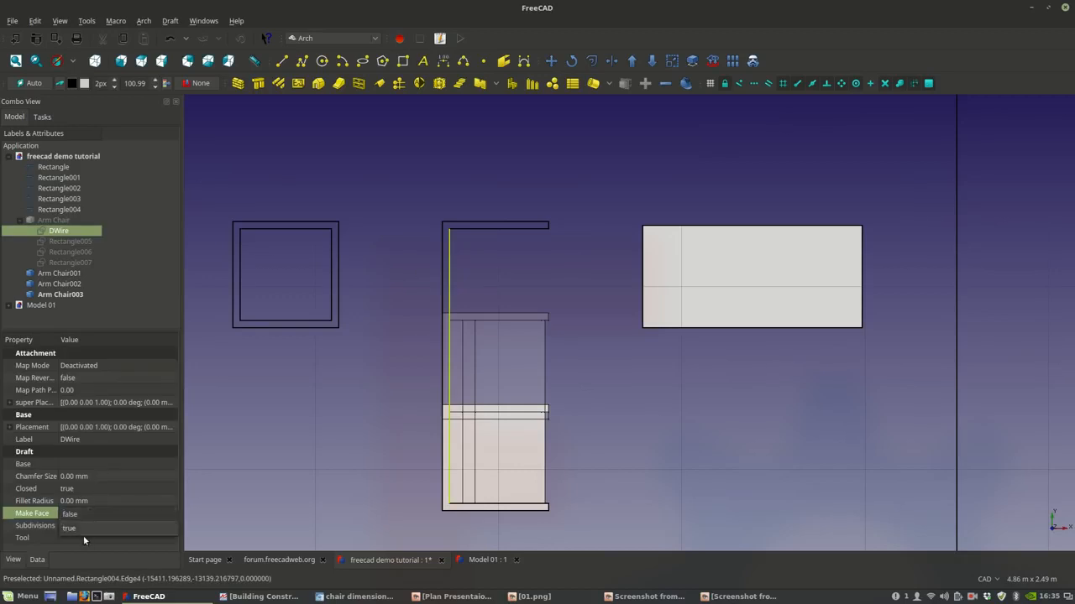
click(78, 529)
click(344, 462)
- Hide the armchair copies Arm Chair001 and Arm Chair003, leaving the extended frame
scroll(480, 307, up, 5)
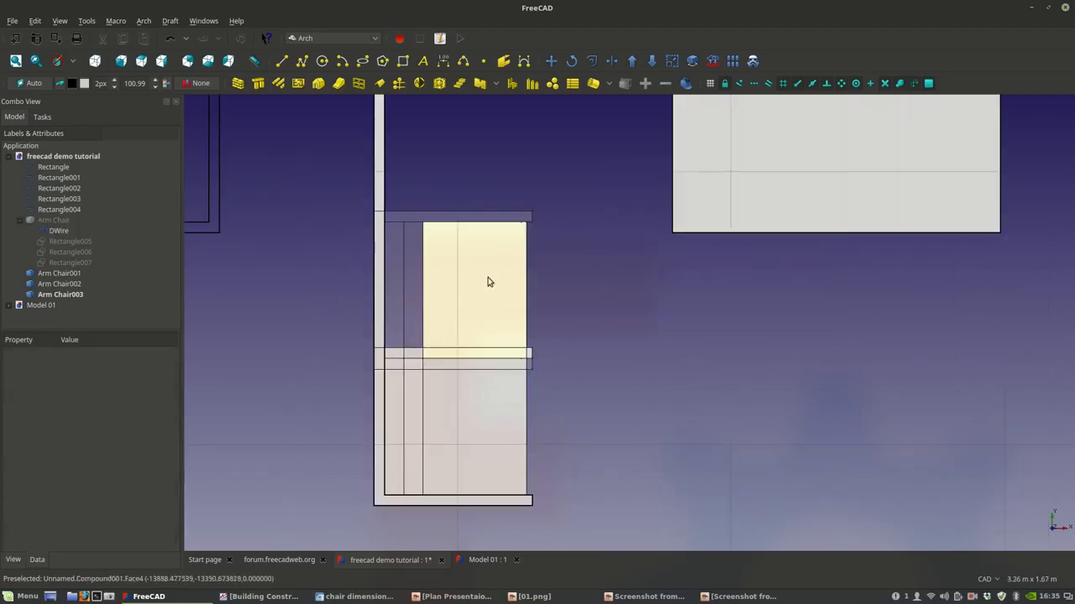
click(60, 241)
scroll(470, 289, down, 4)
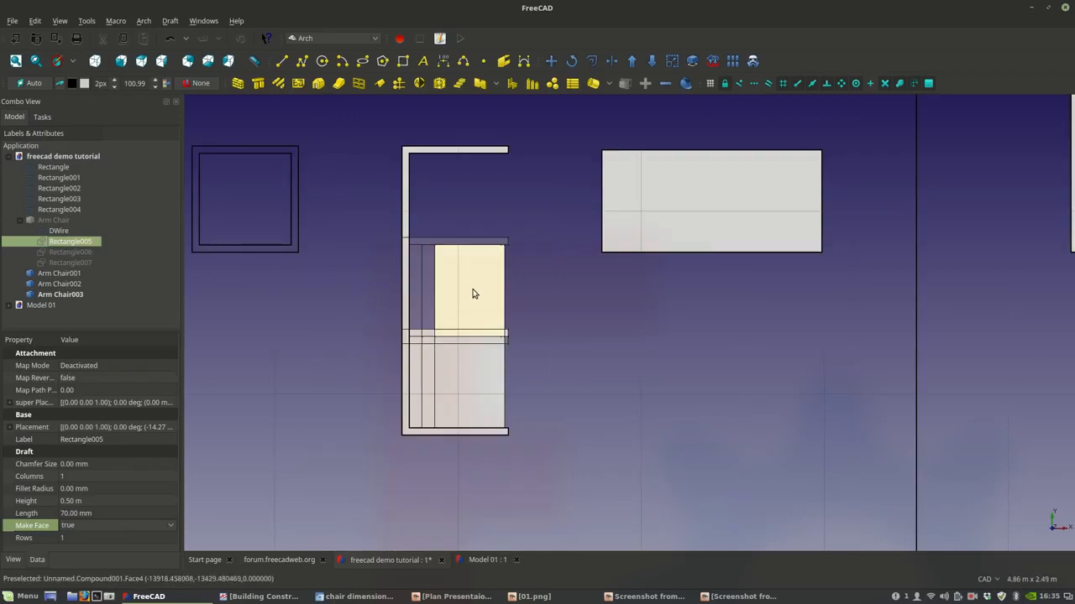
click(458, 295)
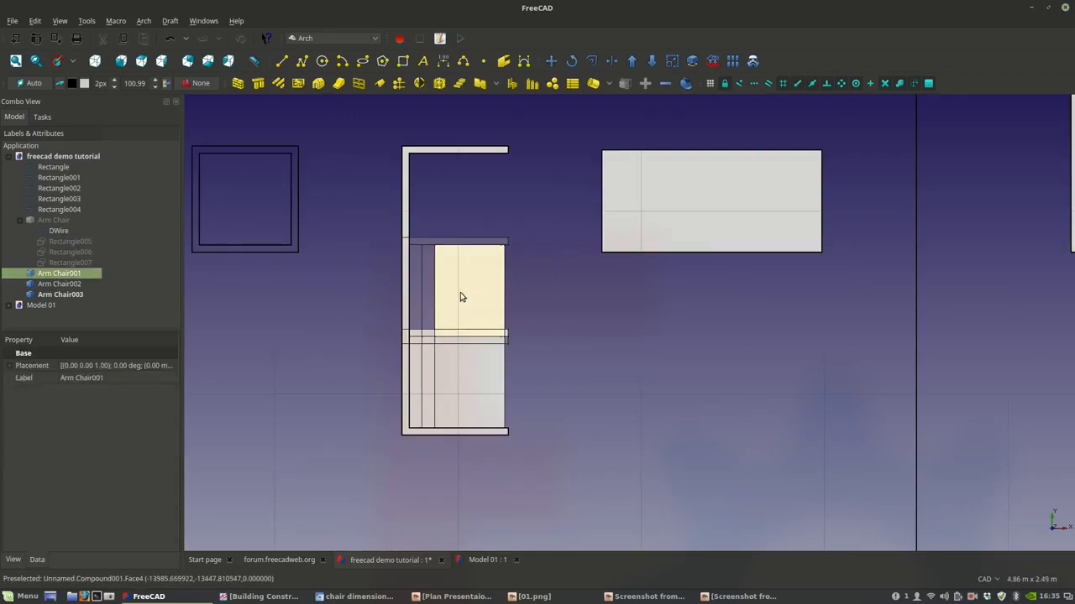
key(space)
click(440, 380)
key(space)
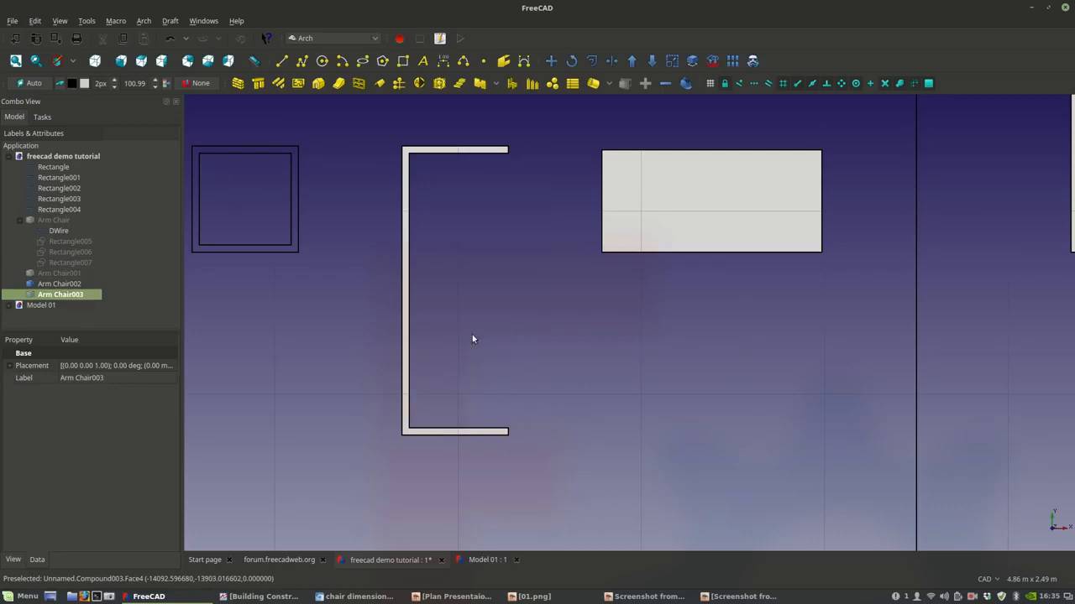
- Show the backrest and seat rectangles Rectangle005, Rectangle006 and Rectangle007 of the Arm Chair compound
click(77, 263)
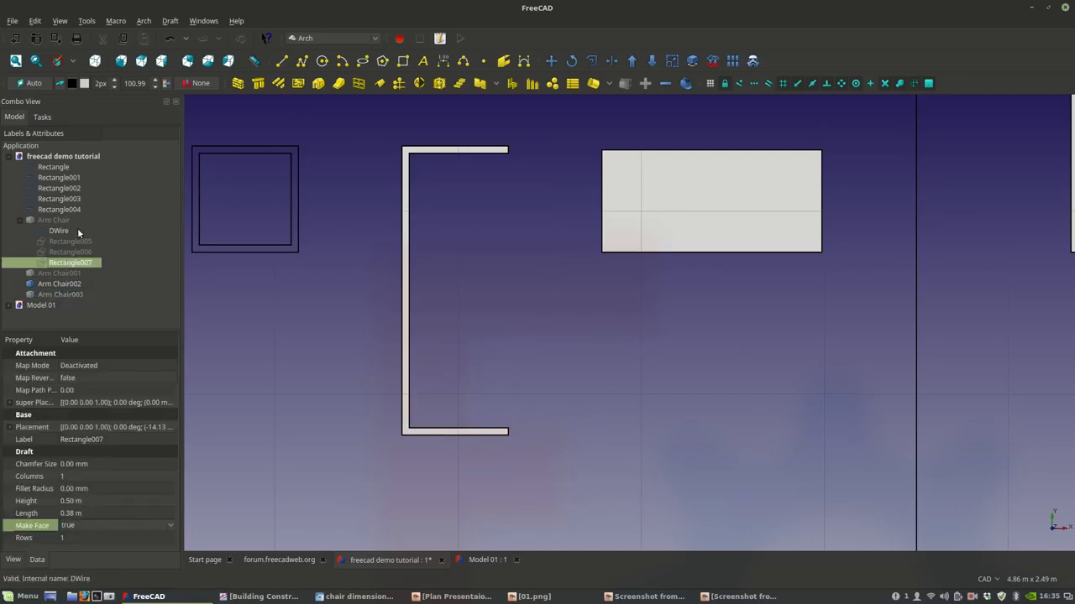
shift+click(71, 241)
key(space)
click(439, 253)
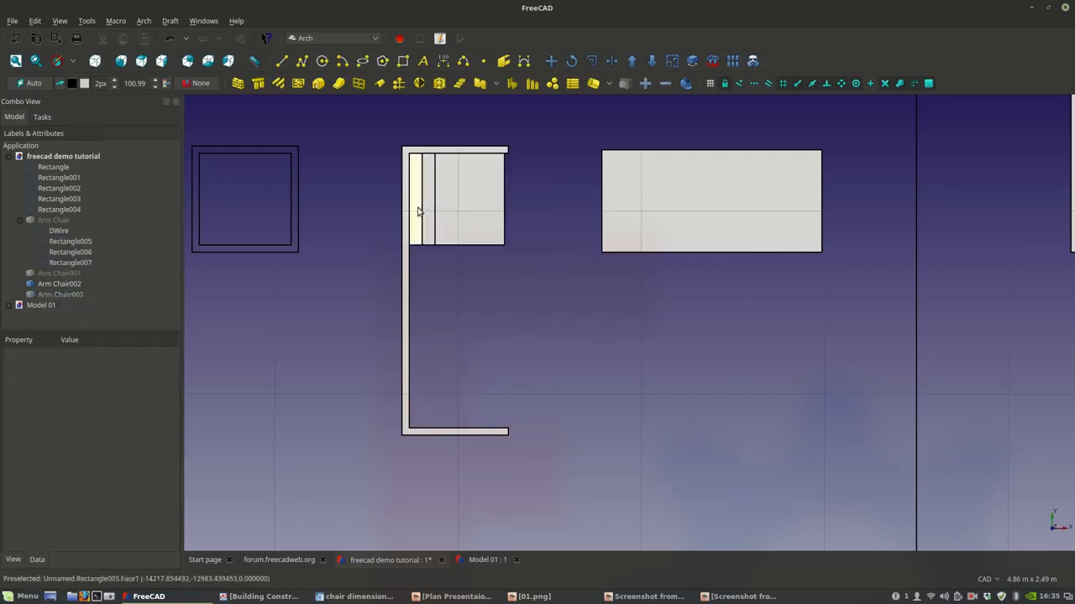
click(72, 242)
key(d)
key(e)
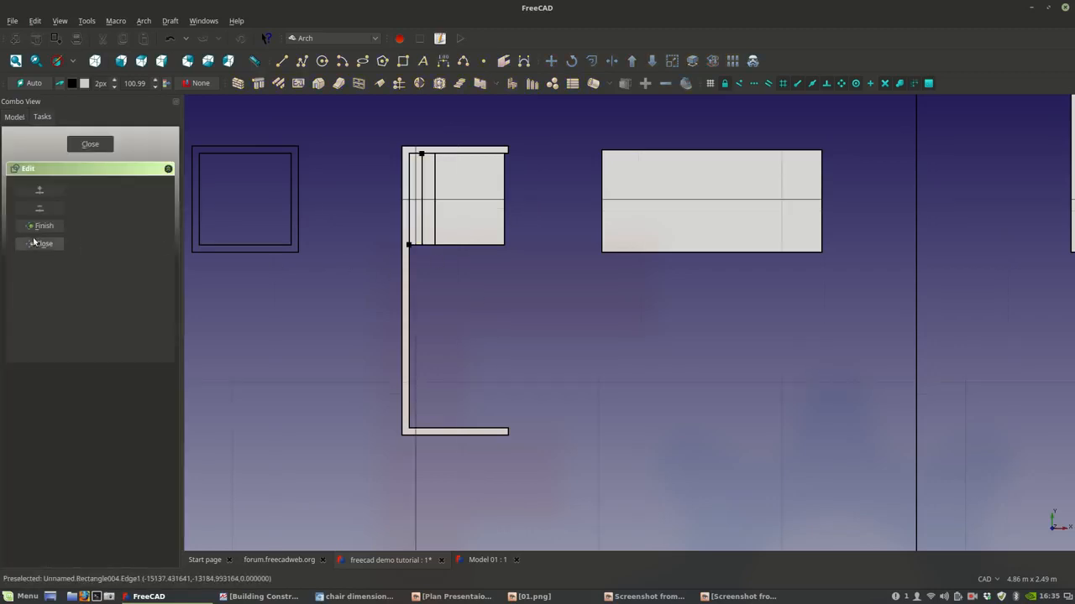
click(44, 226)
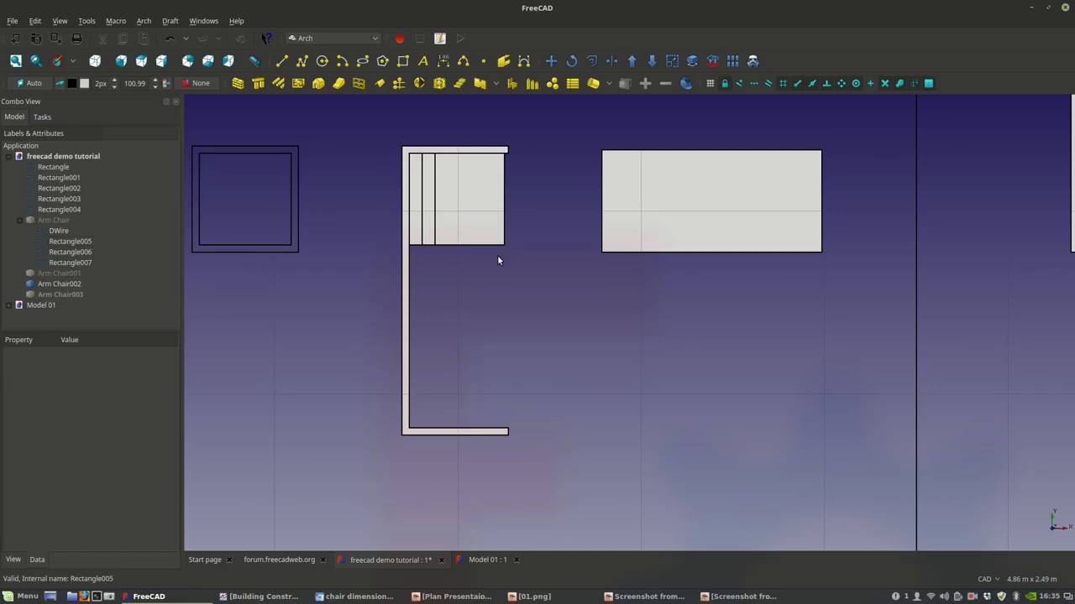
- Draw a line along the seat's lower edge, from the seat's front lower corner to the frame's inner back edge
middle_drag(499, 277, 503, 313)
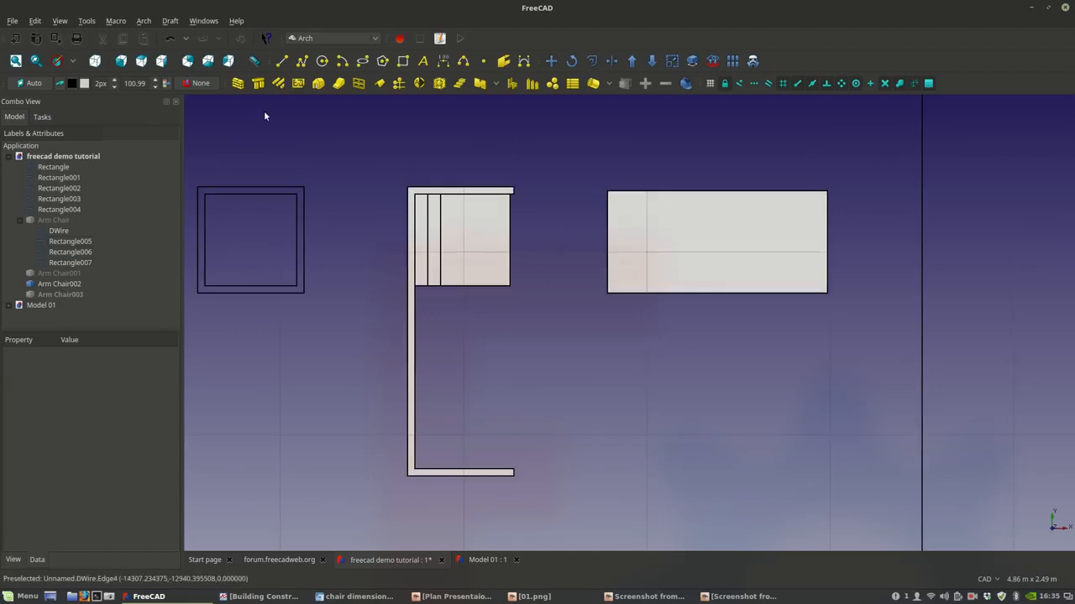
click(283, 62)
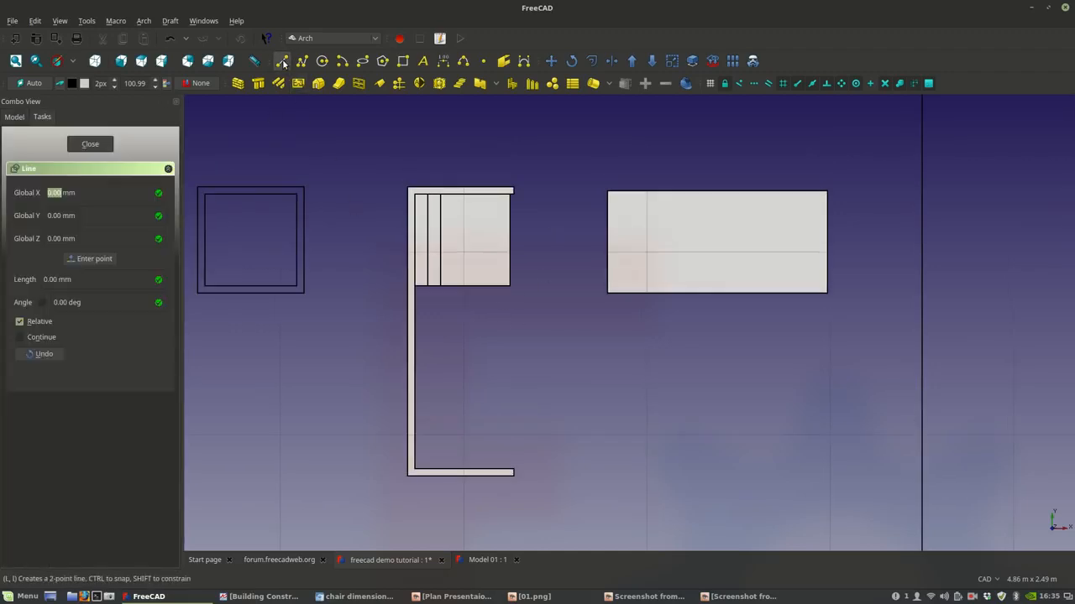
scroll(511, 288, up, 4)
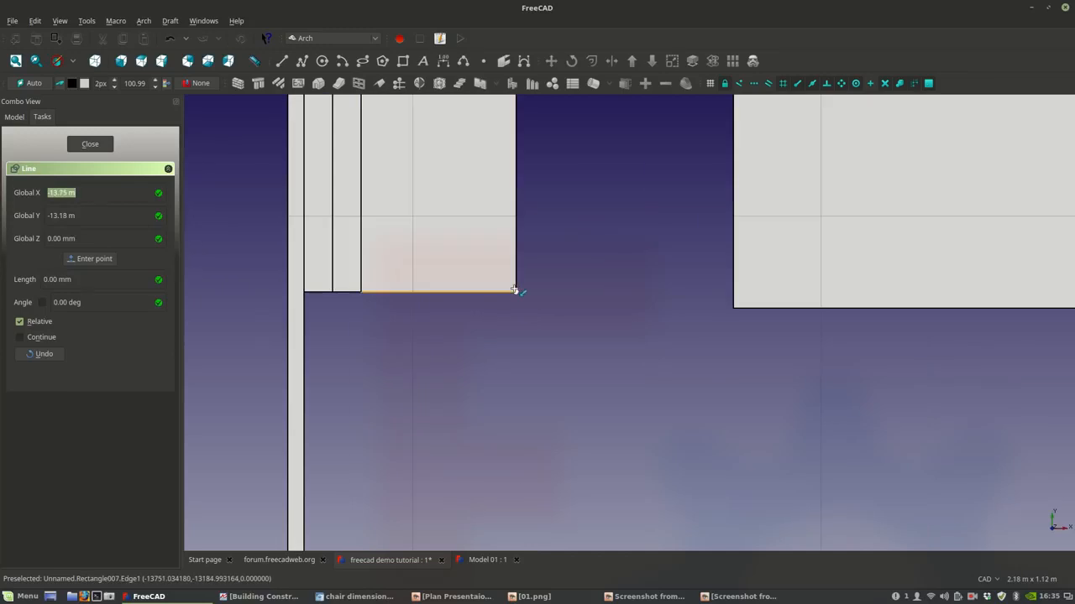
click(515, 291)
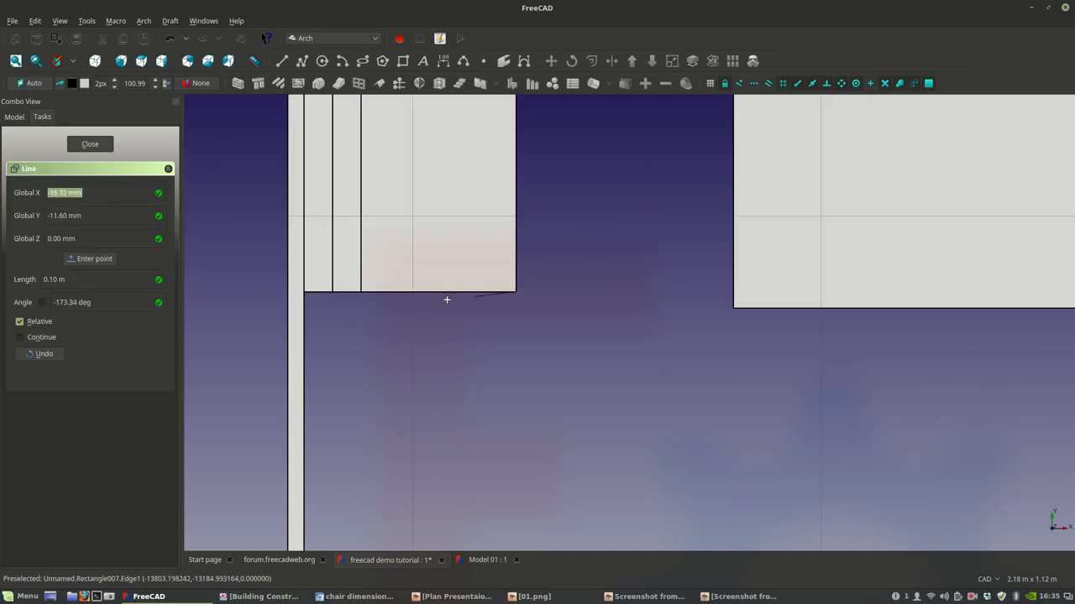
click(304, 287)
scroll(444, 235, down, 4)
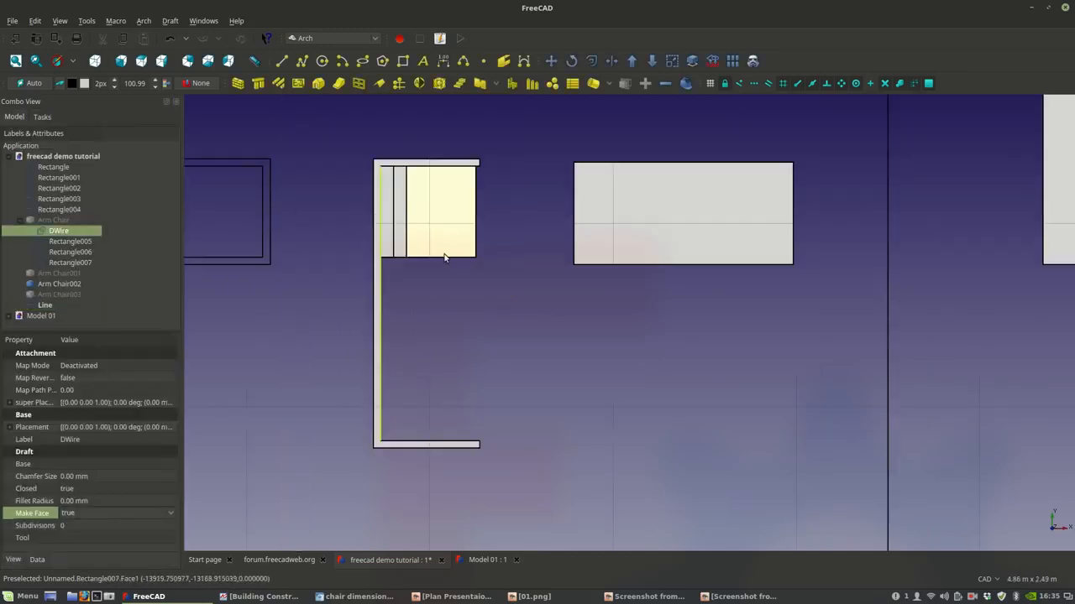
- Hide the seat and backrest rectangles Rectangle007, Rectangle006 and Rectangle005, leaving the frame and the seat divider line
scroll(447, 220, up, 2)
click(447, 220)
key(space)
click(381, 226)
key(space)
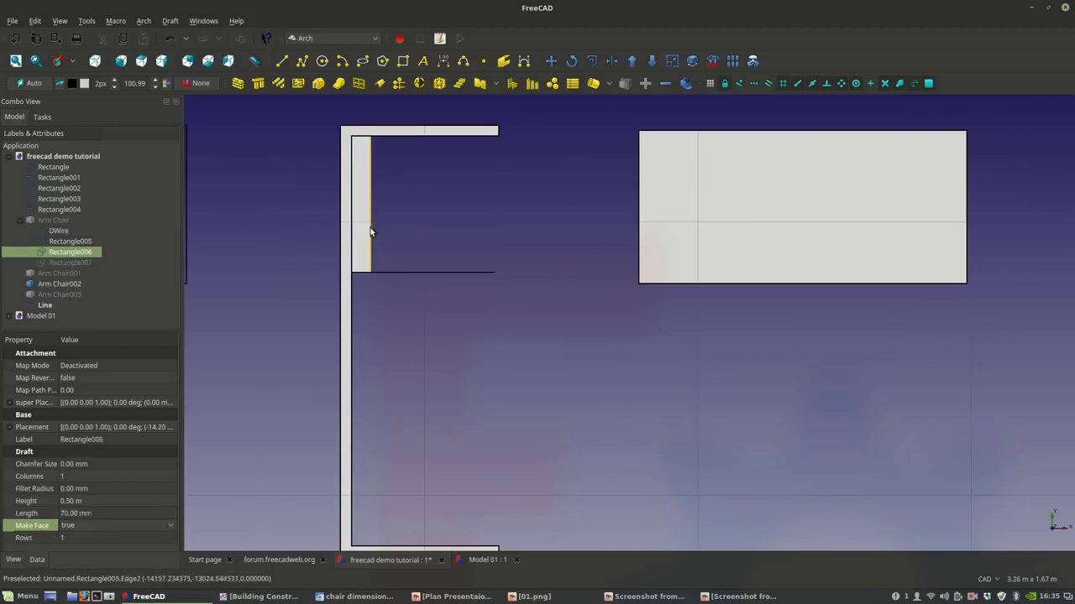
click(370, 226)
key(space)
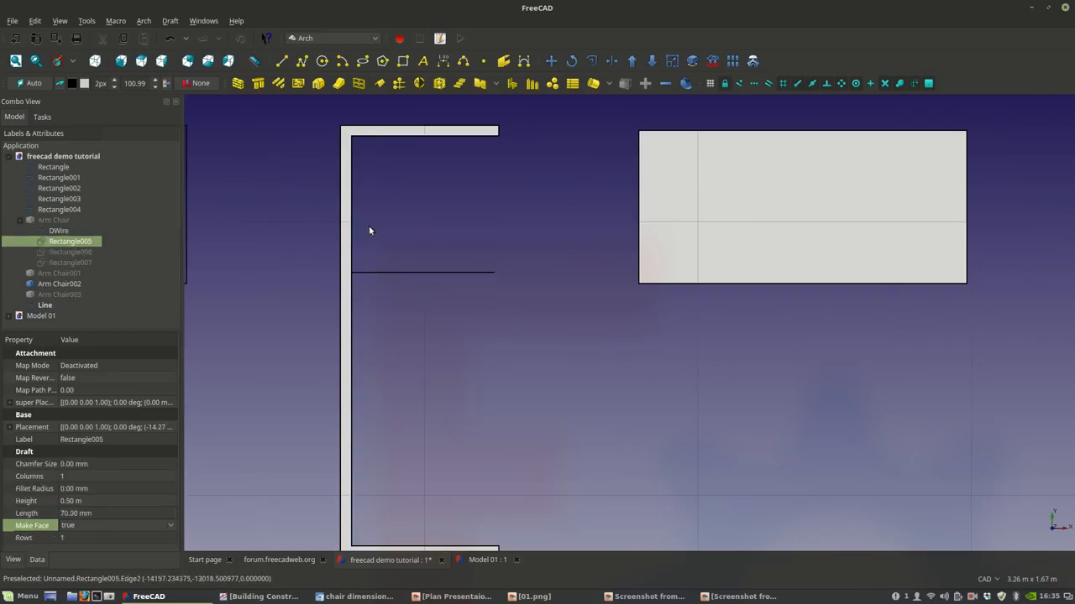
- Copy the seat divider line down one seat width, using the frame's upper inner back corner and the line's back end as move points
click(427, 272)
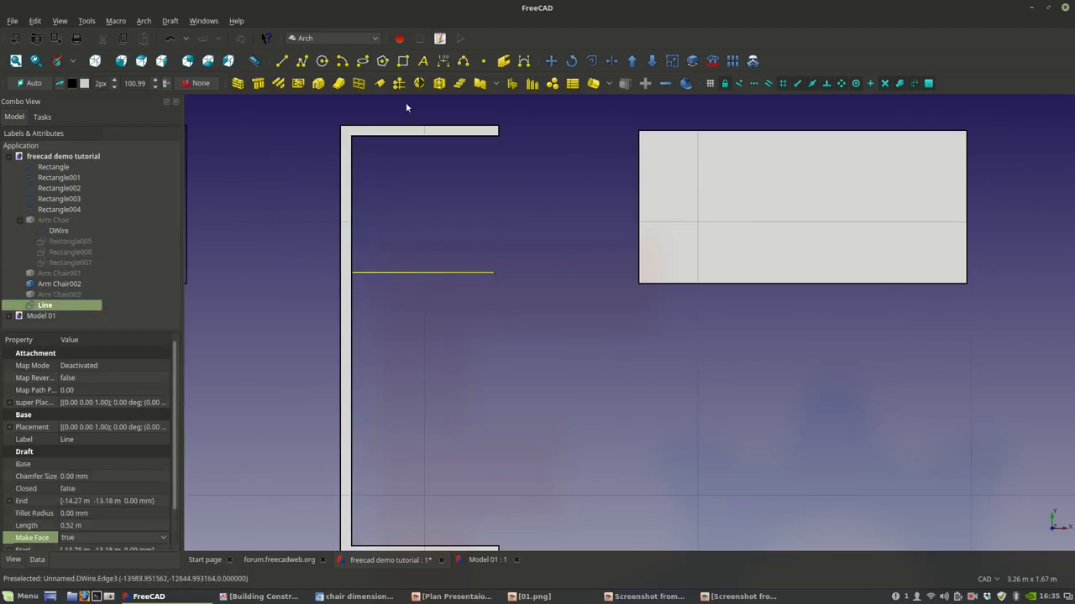
click(551, 61)
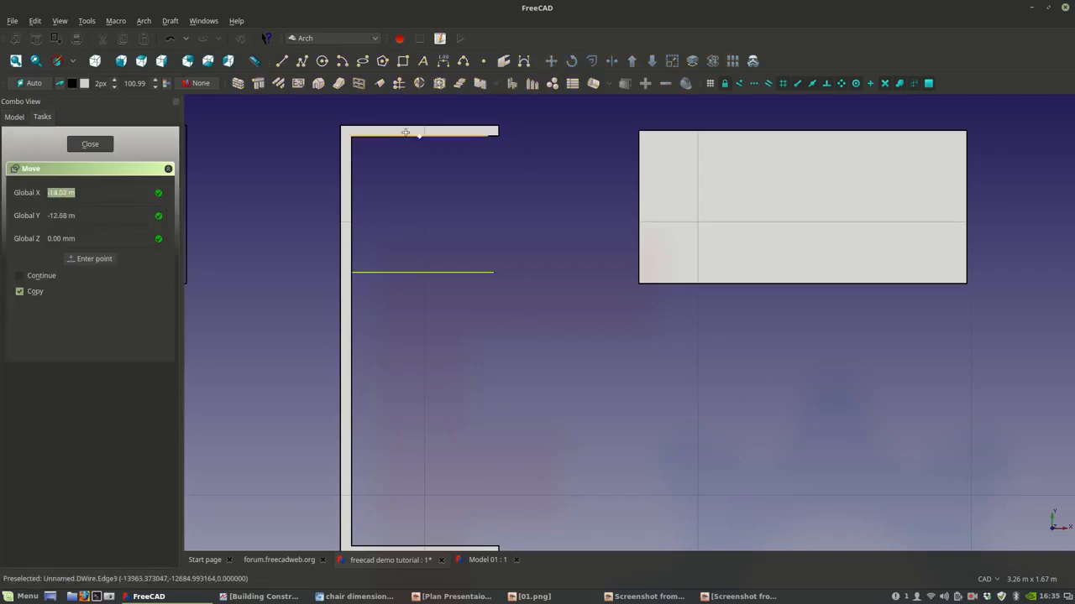
click(353, 136)
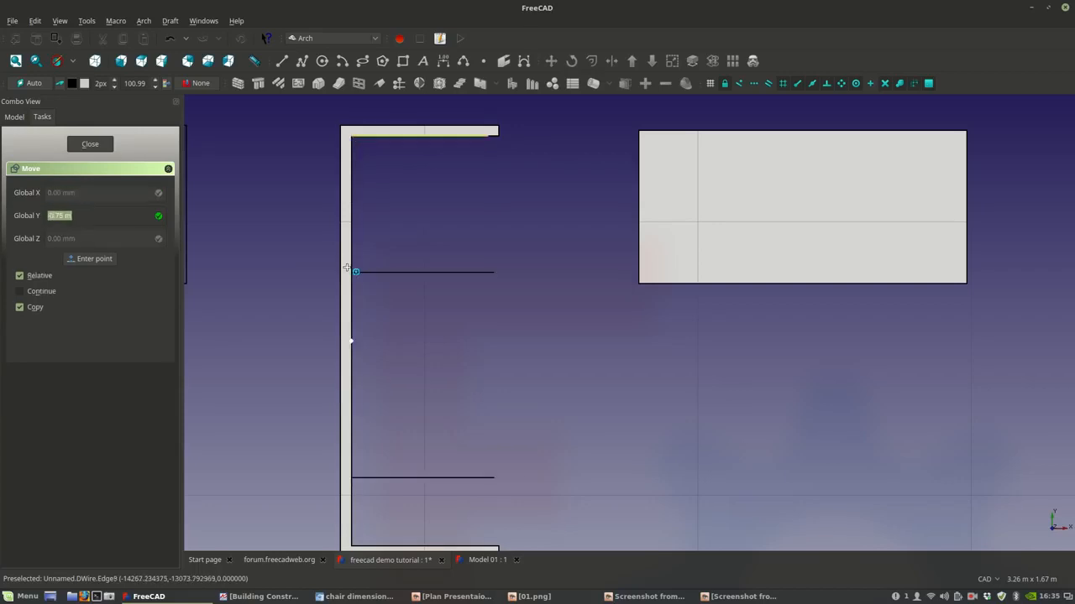
click(358, 272)
scroll(415, 269, down, 2)
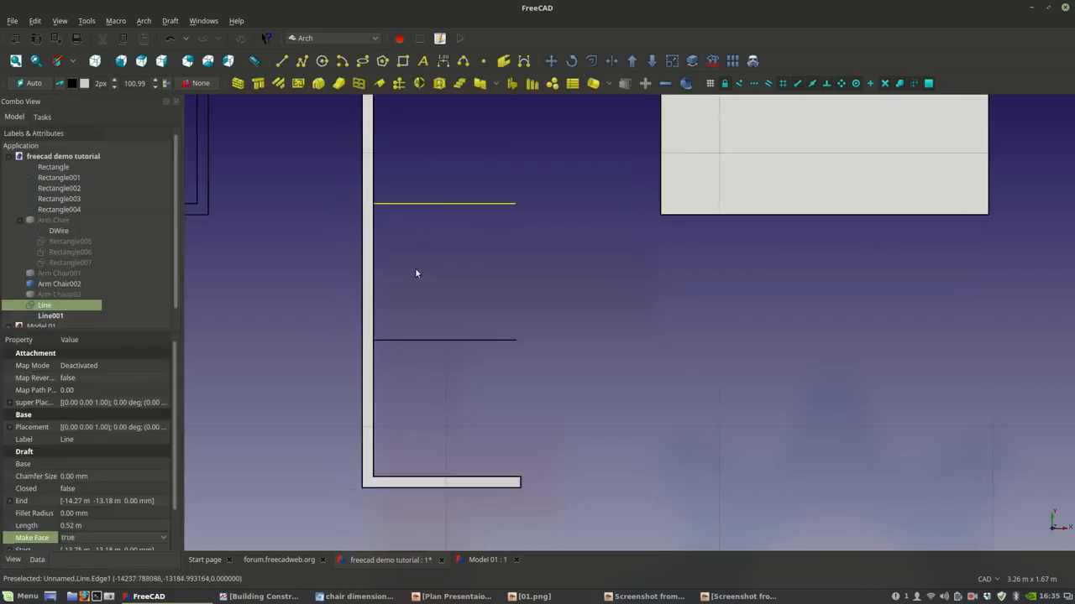
click(481, 275)
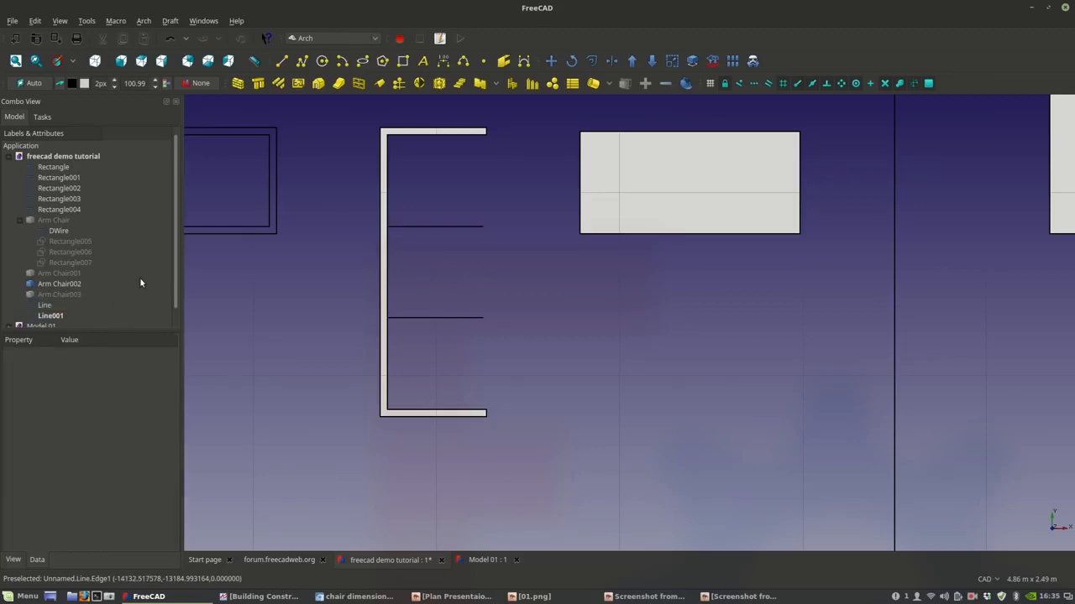
- Show Rectangle005, Rectangle006 and Rectangle007 of the Arm Chair compound again
click(83, 263)
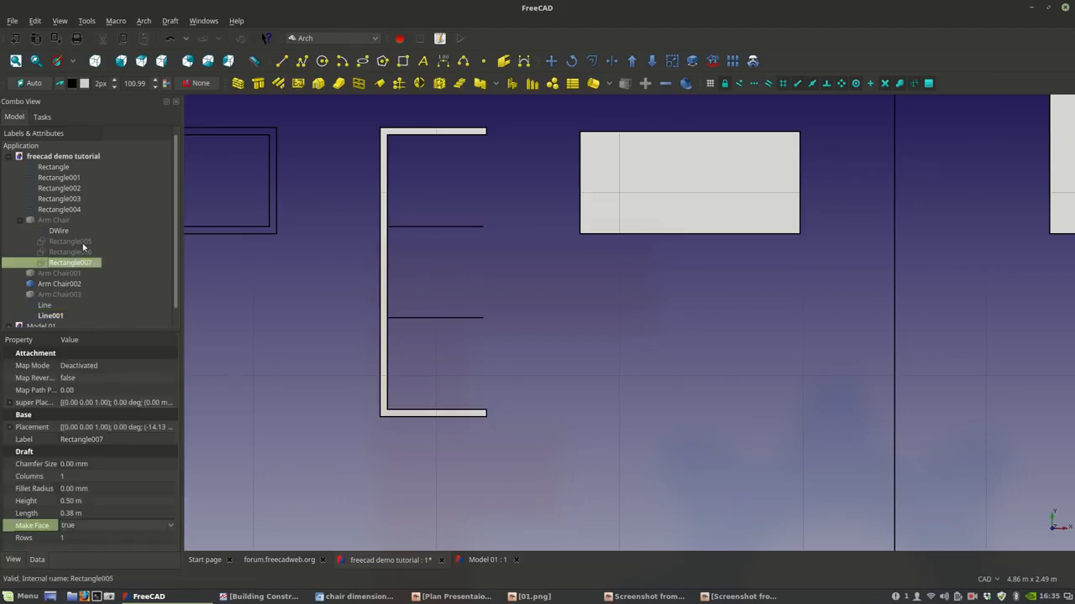
shift+click(82, 242)
click(517, 276)
- Stretch the seat rectangle Rectangle007 to the sofa's full inner length by moving its edit points to the frame's lower and upper inner edges
click(449, 203)
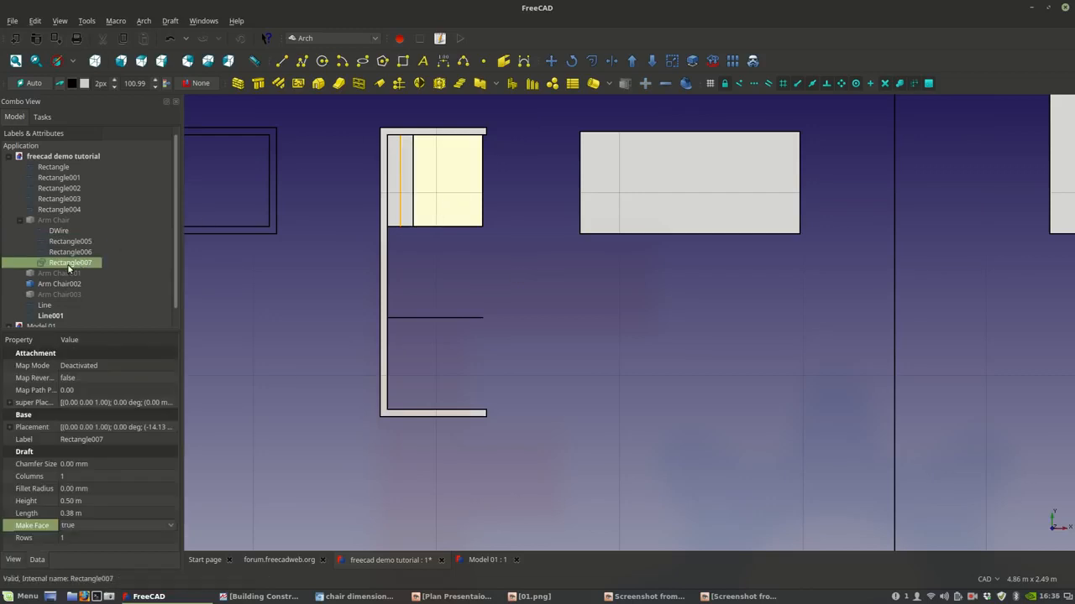
double_click(68, 264)
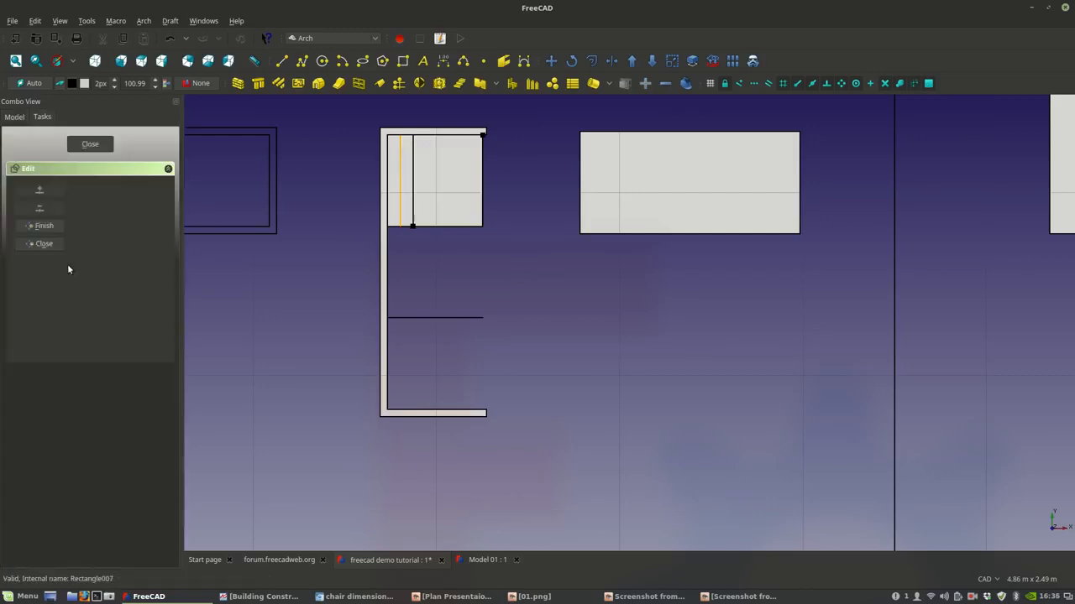
click(412, 224)
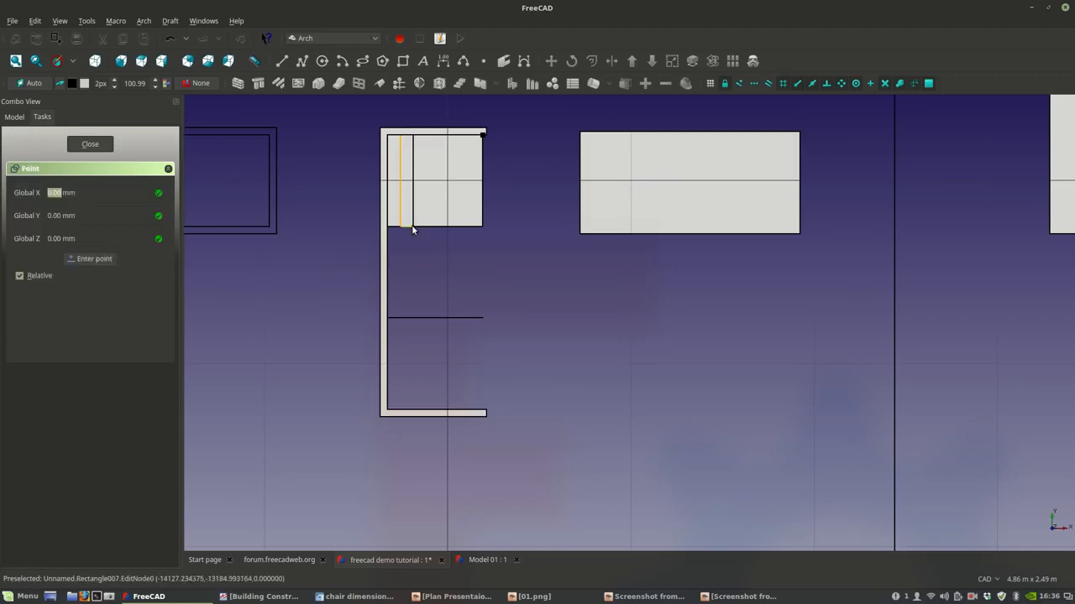
click(413, 410)
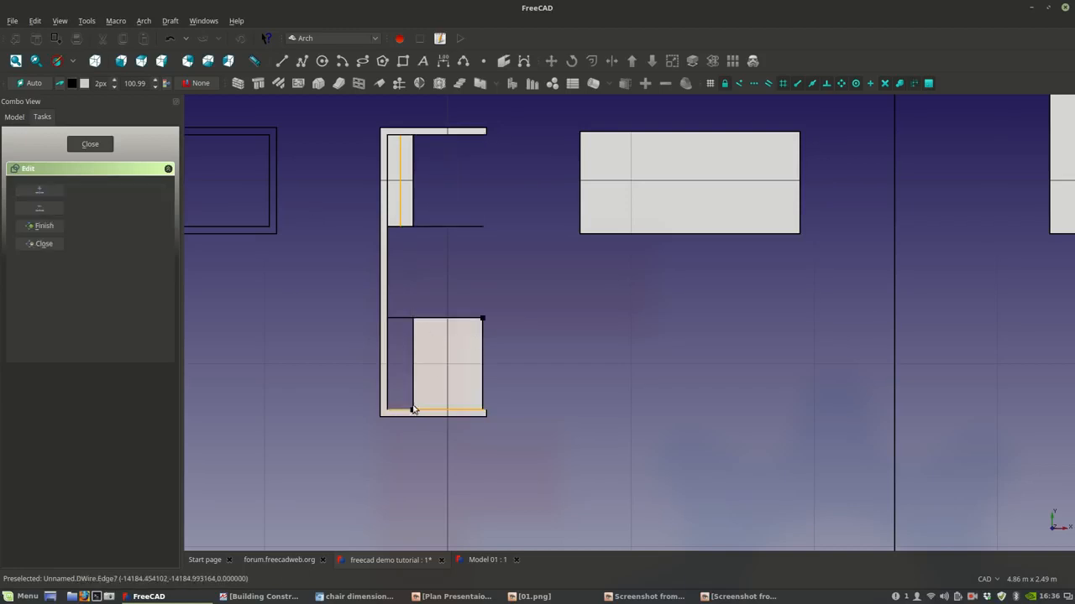
click(482, 321)
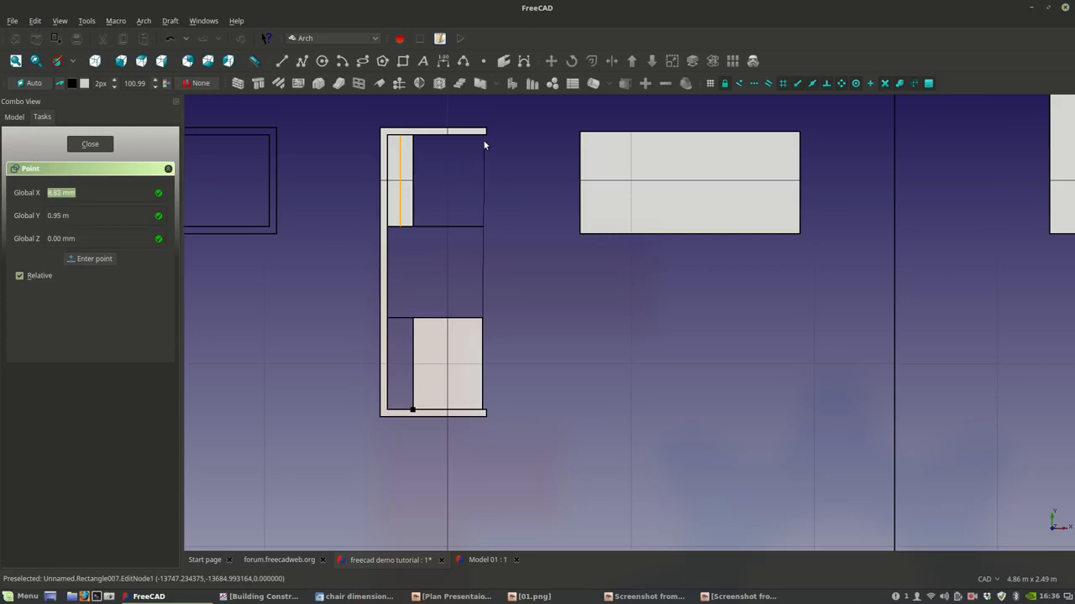
scroll(483, 136, up, 6)
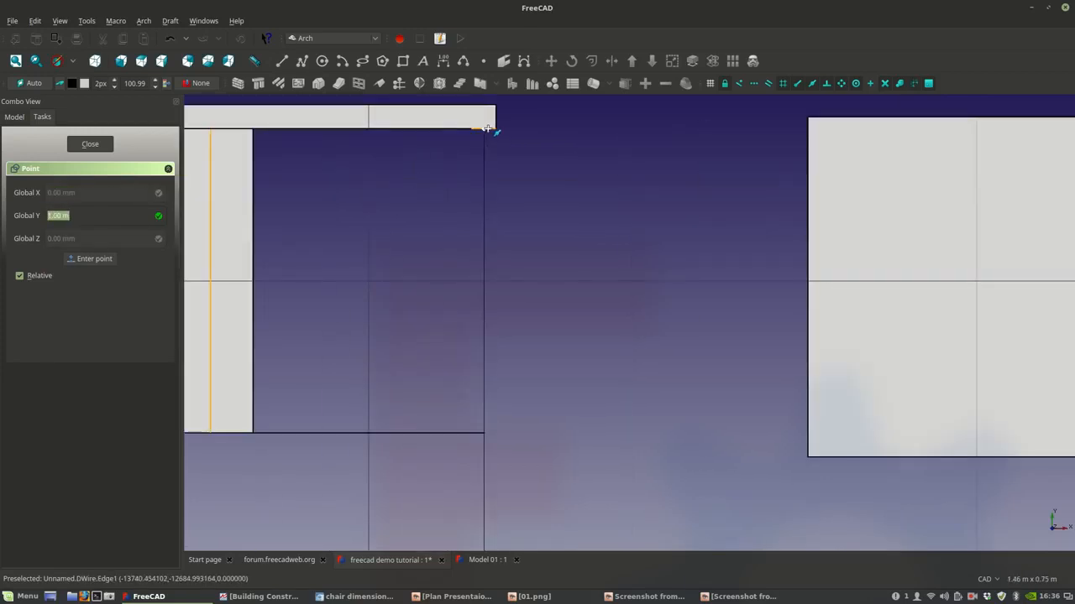
click(487, 127)
scroll(490, 143, down, 6)
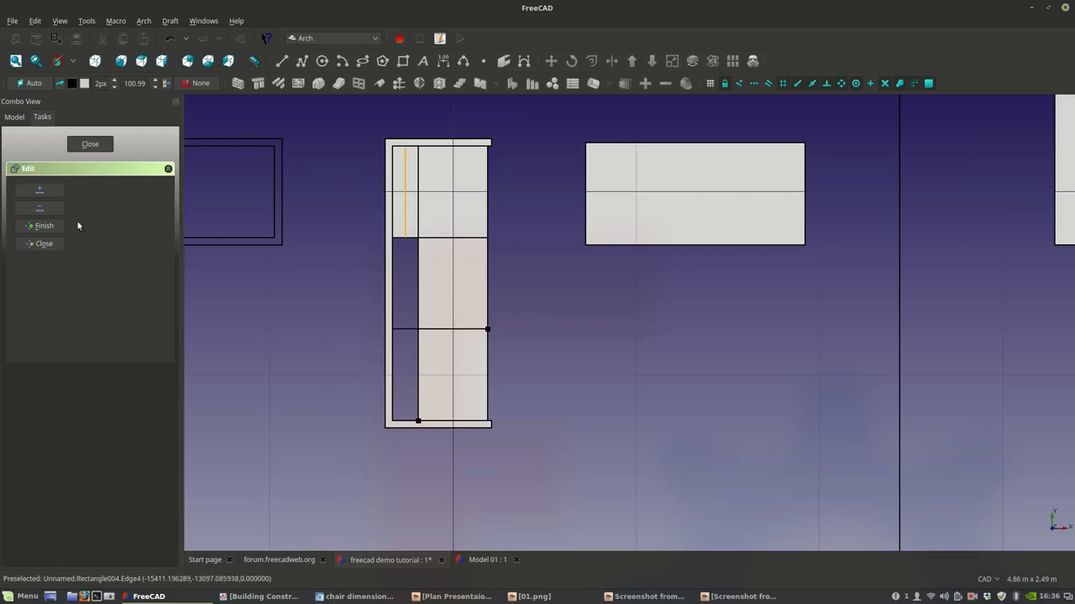
click(43, 225)
- Move the lower edit point of the backrest rectangle Rectangle006 straight down to the frame's lower inner edge
scroll(403, 243, up, 6)
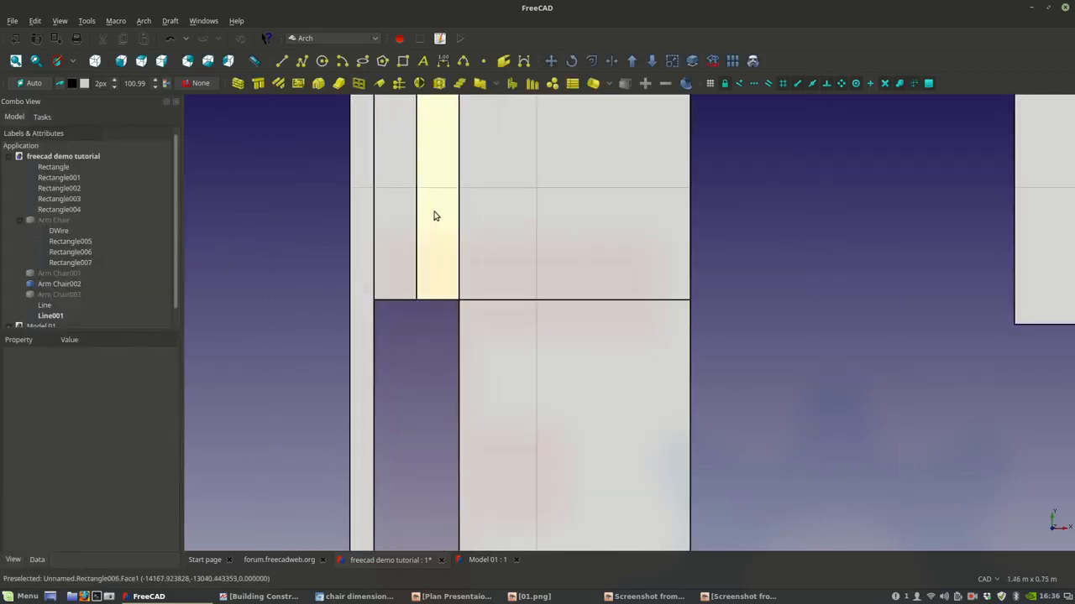
click(434, 216)
scroll(434, 216, down, 4)
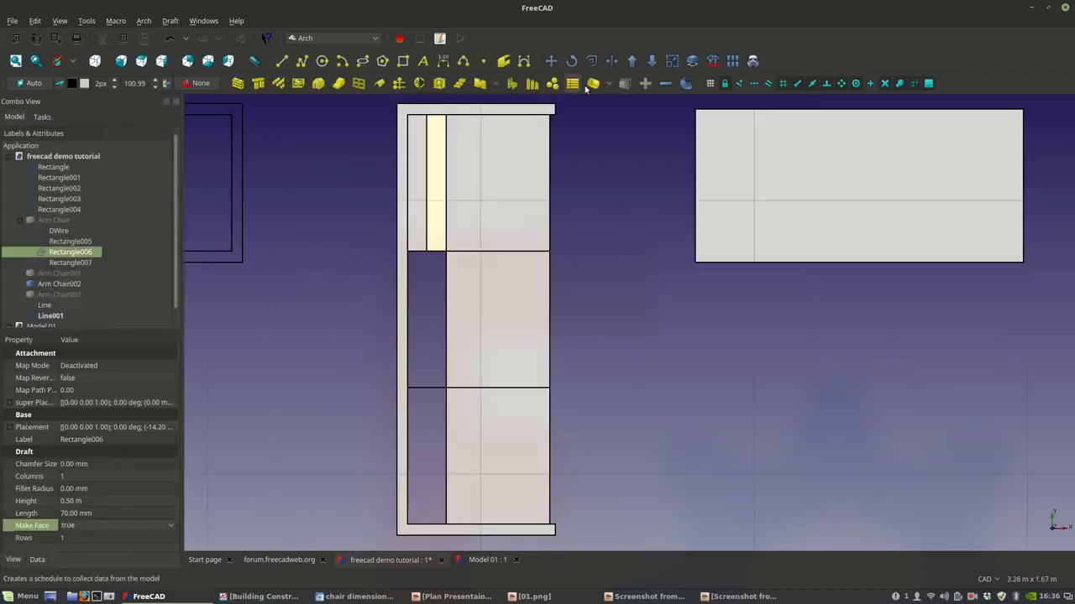
double_click(76, 252)
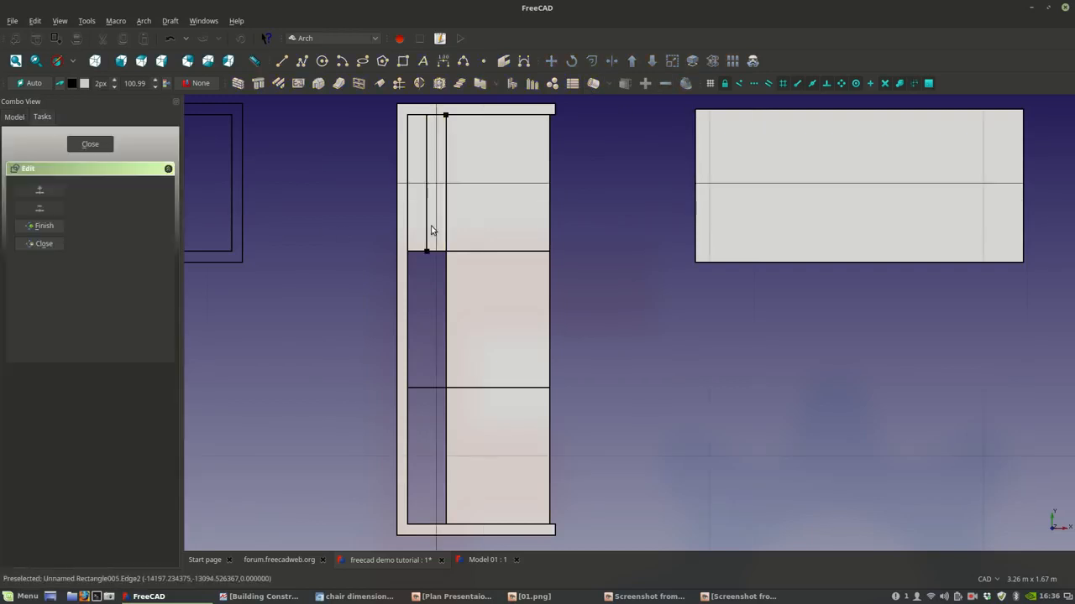
click(426, 252)
middle_drag(432, 512, 438, 389)
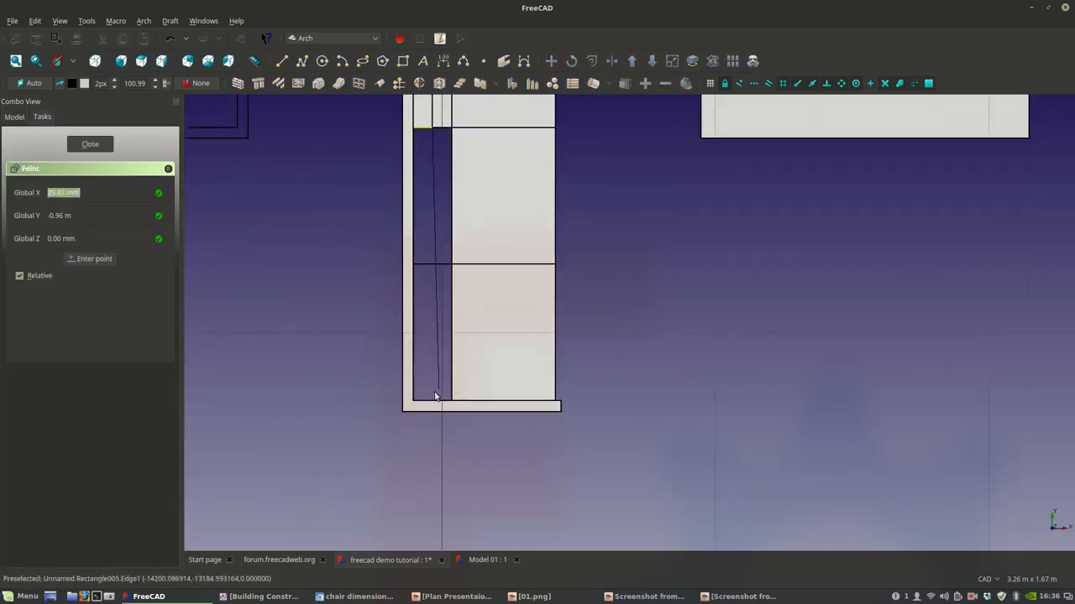
key(shift)
click(430, 403)
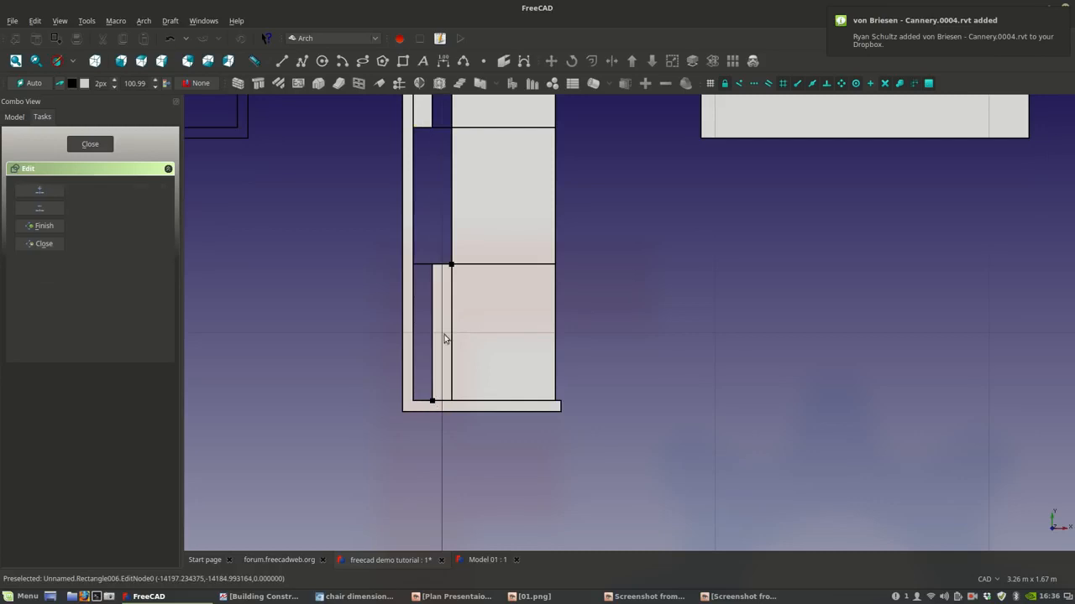
- Move Rectangle006's upper edit point to the seat's upper back corner at the frame's inner edge and end editing
scroll(455, 279, up, 2)
click(451, 250)
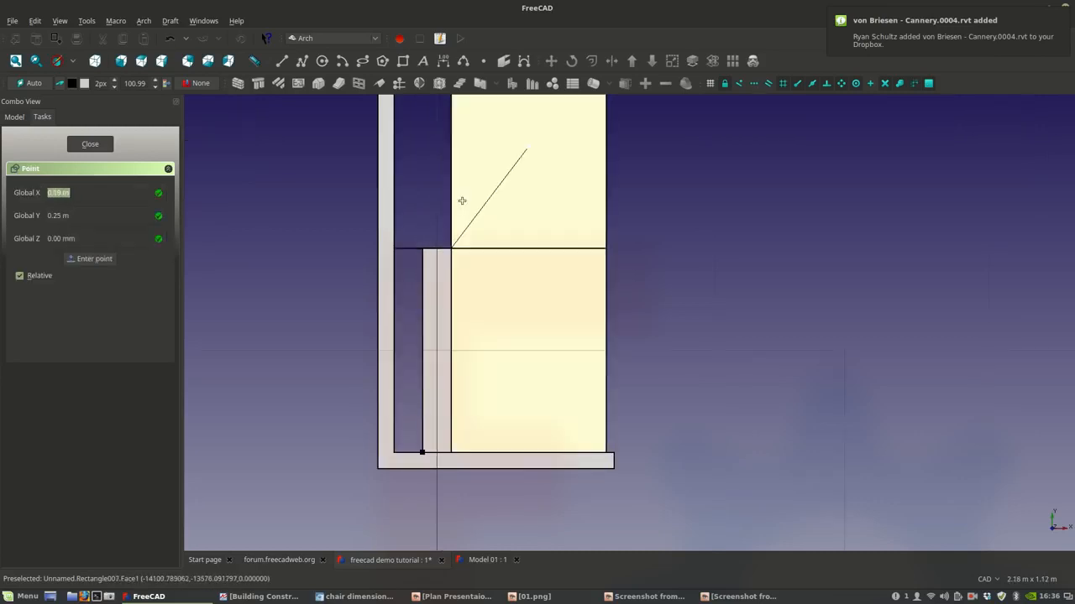
middle_drag(461, 204, 432, 362)
middle_drag(421, 179, 409, 325)
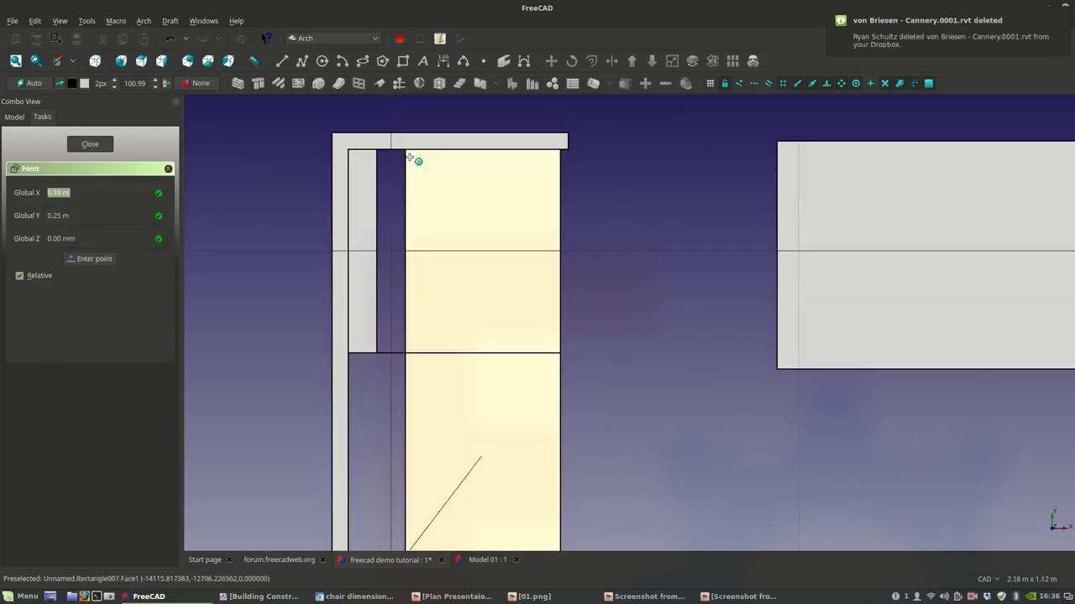
click(406, 158)
scroll(404, 161, down, 3)
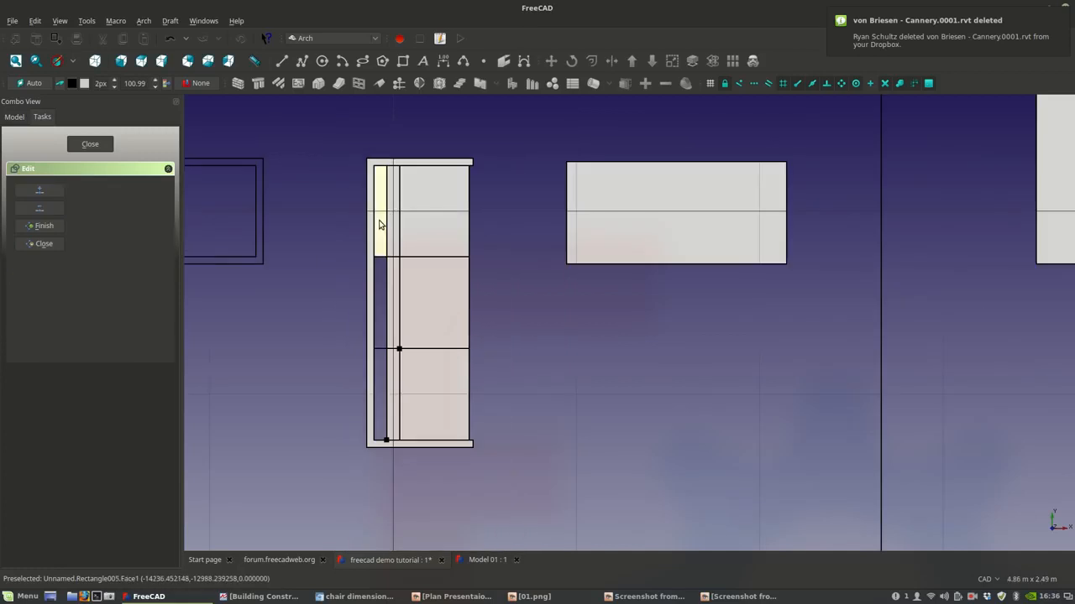
click(44, 243)
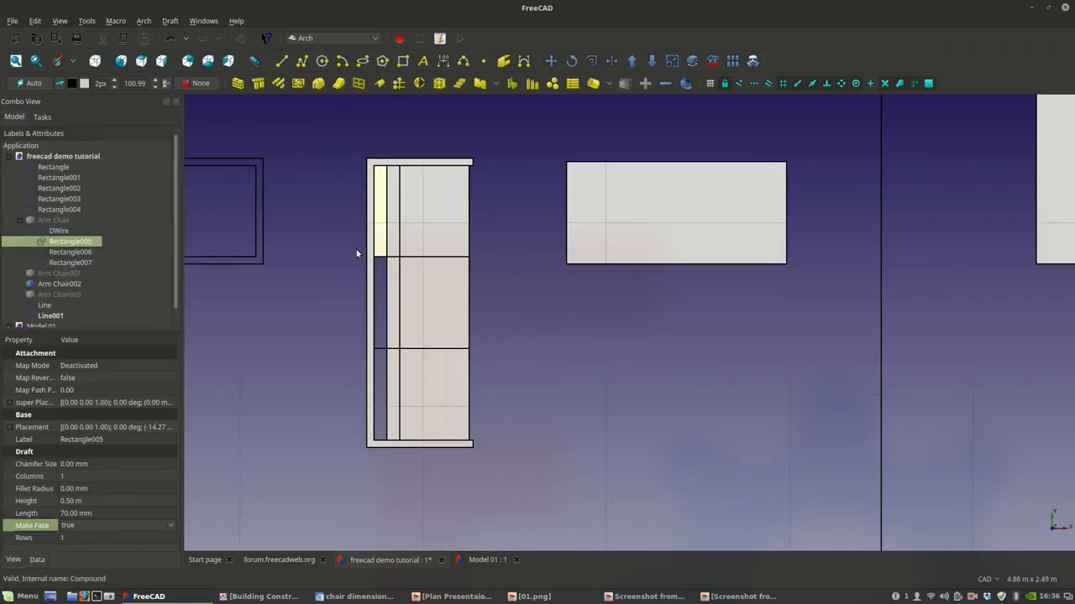
- Stretch the rear backrest rectangle Rectangle005 between the frame's lower and upper inner edges, finish editing and collapse the Arm Chair compound
double_click(76, 241)
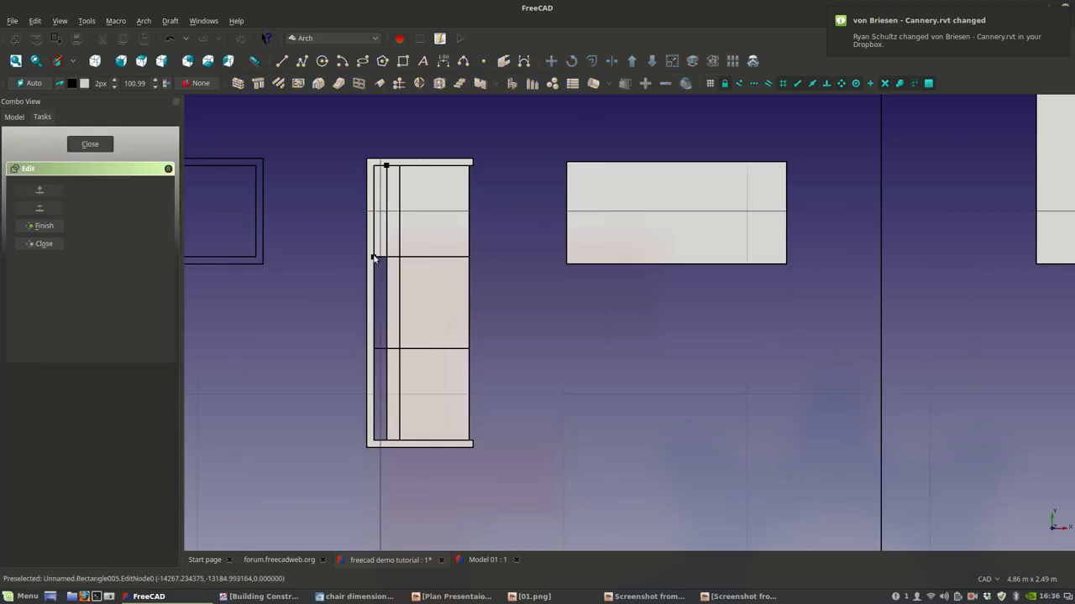
click(373, 257)
click(373, 440)
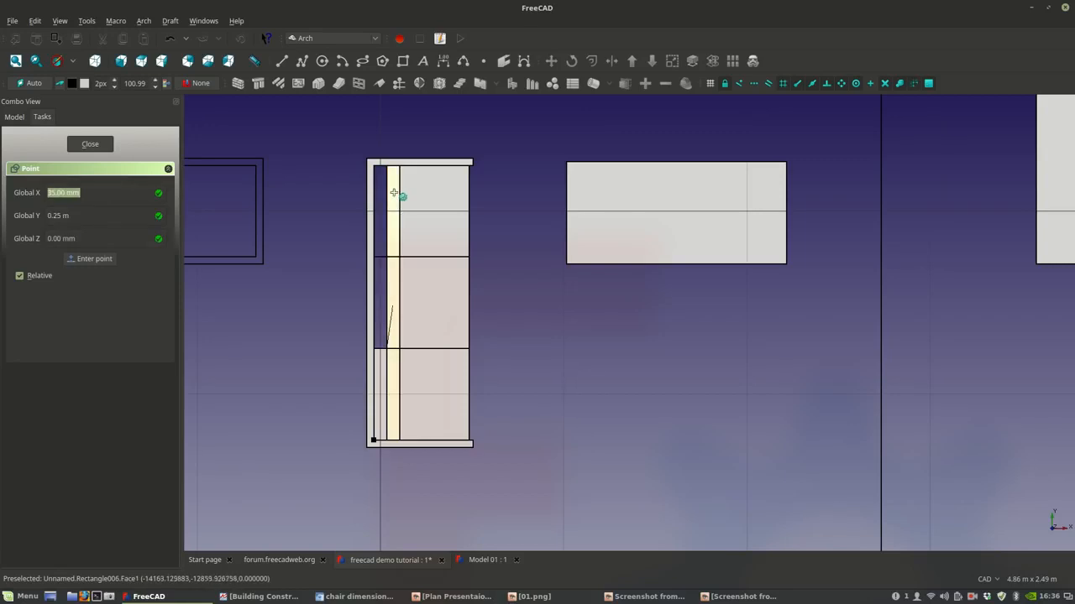
shift+click(386, 168)
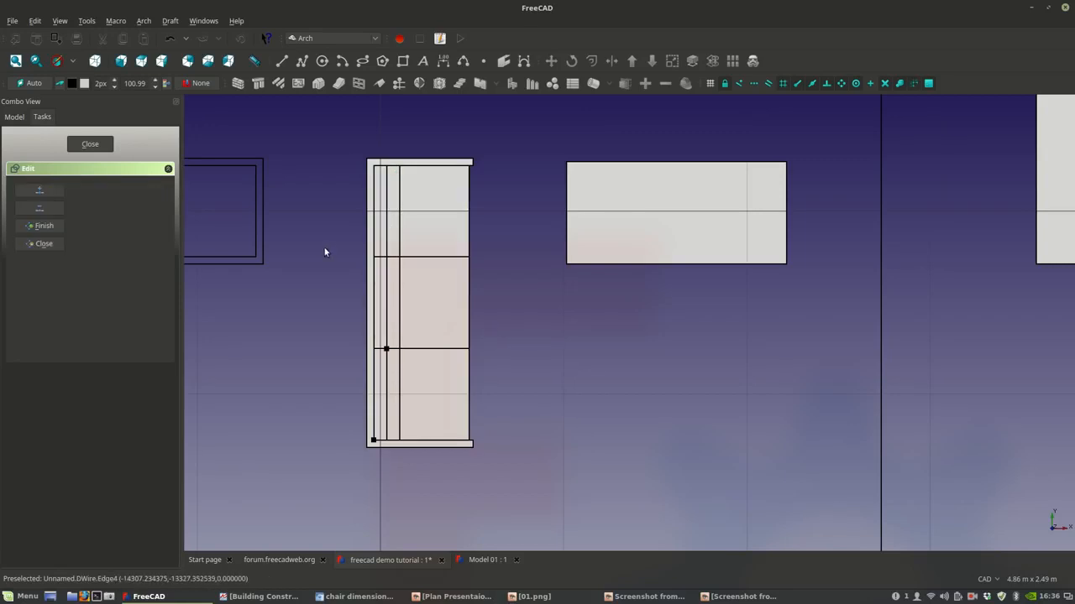
scroll(398, 243, down, 3)
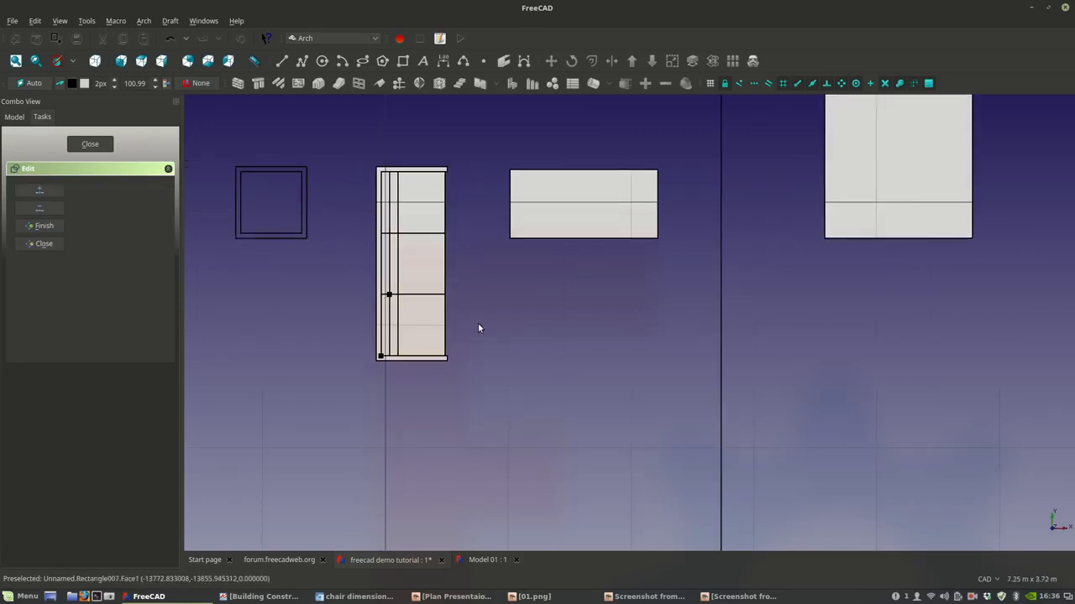
click(56, 224)
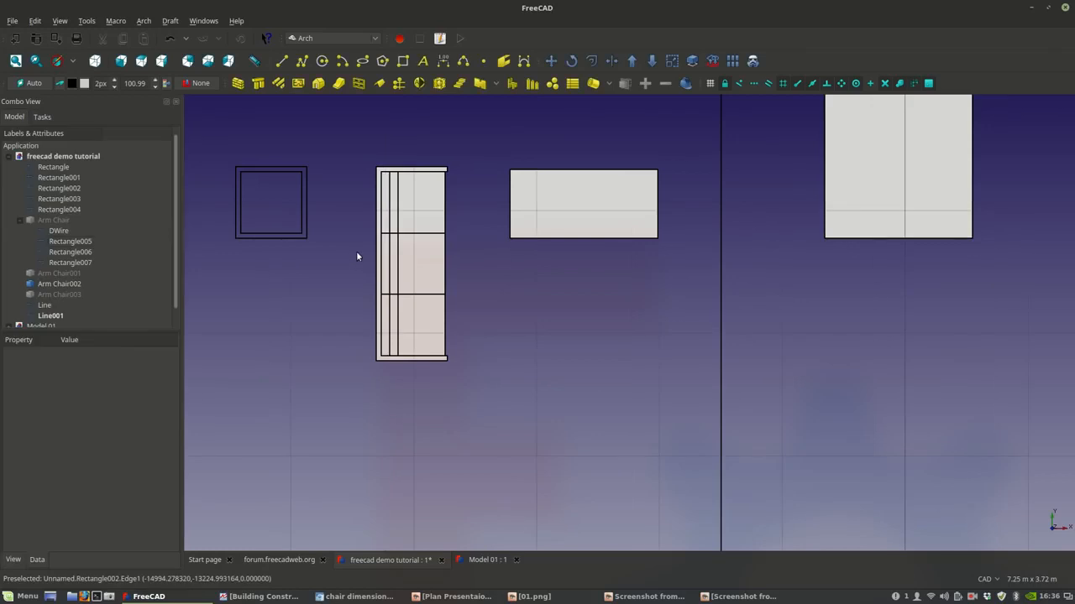
click(18, 222)
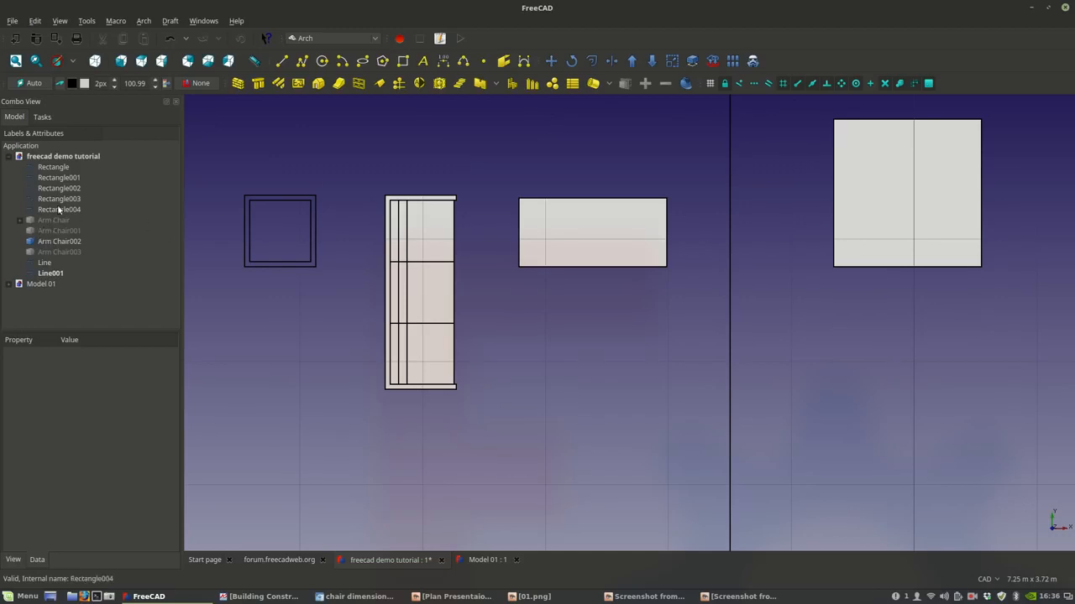
- Hide the Arm Chair compound's DWire and Rectangle005 to Rectangle007, and show the Arm Chair compound itself
click(19, 221)
click(69, 232)
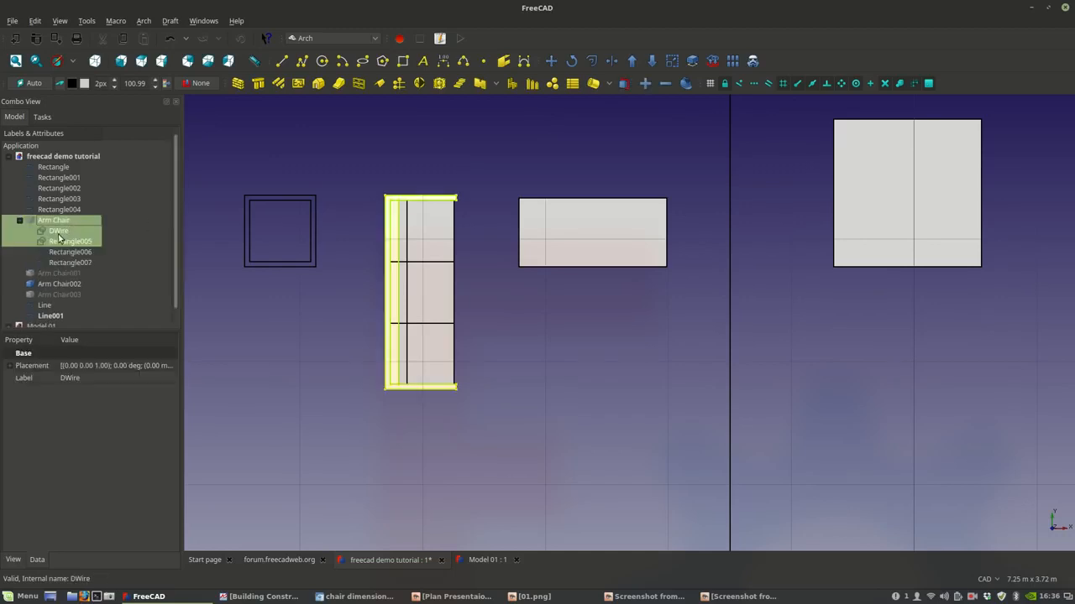
click(56, 234)
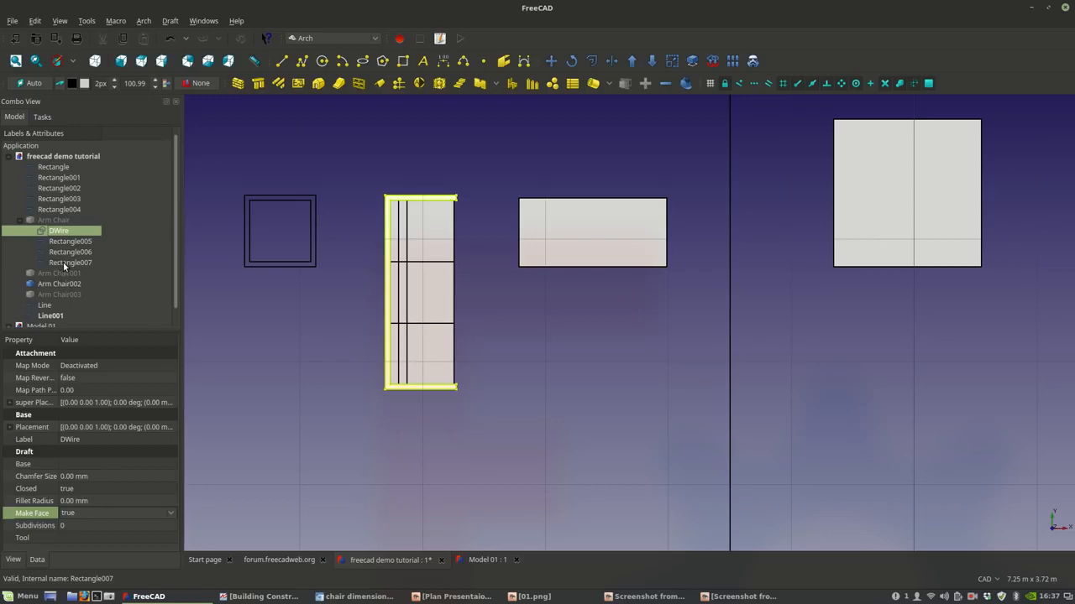
click(65, 263)
shift+click(65, 232)
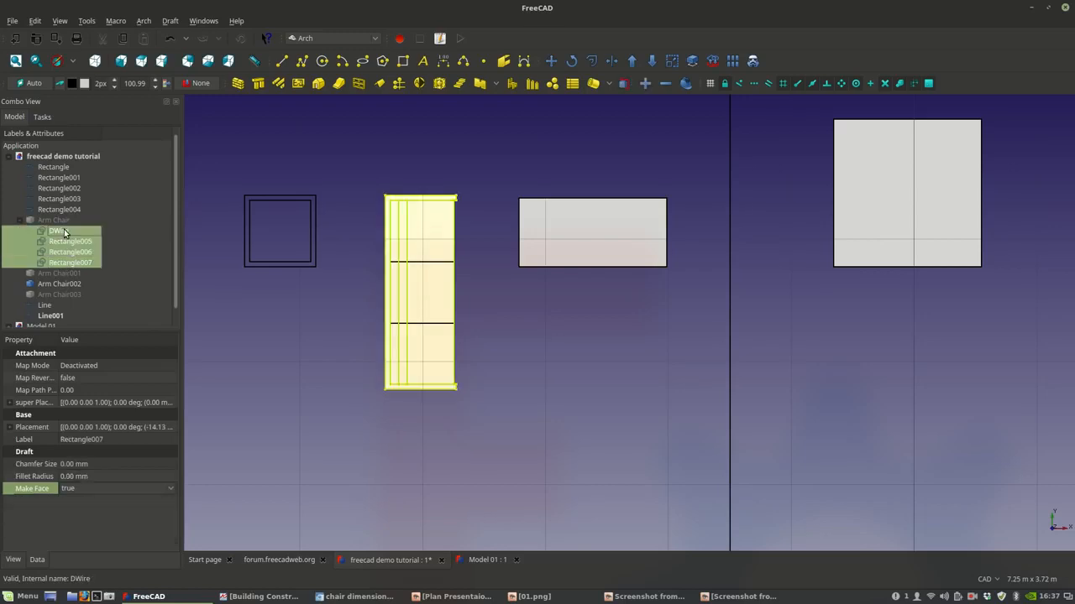
key(space)
click(47, 220)
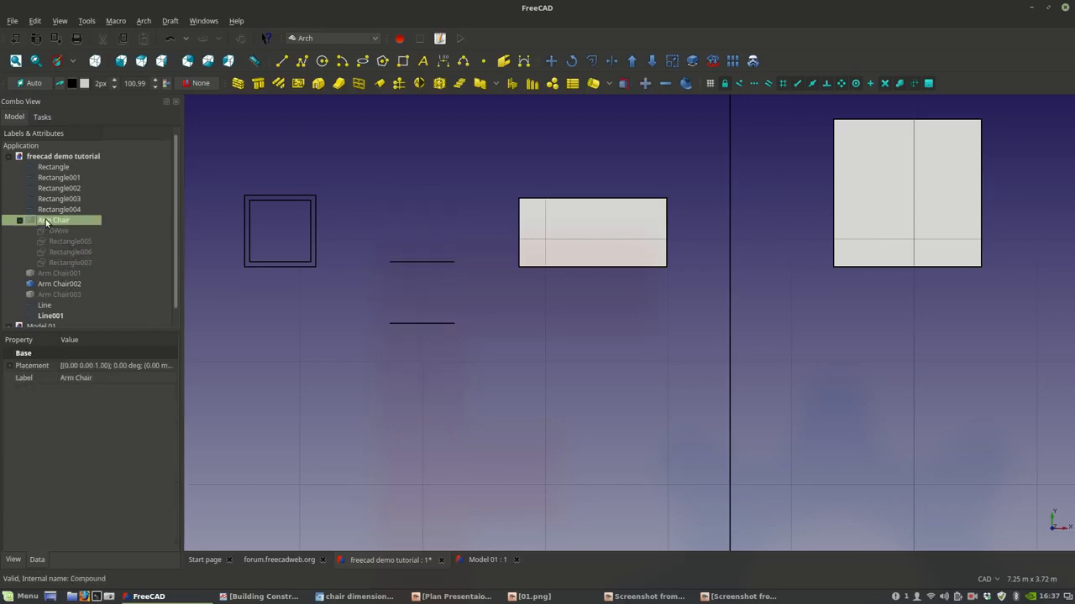
key(space)
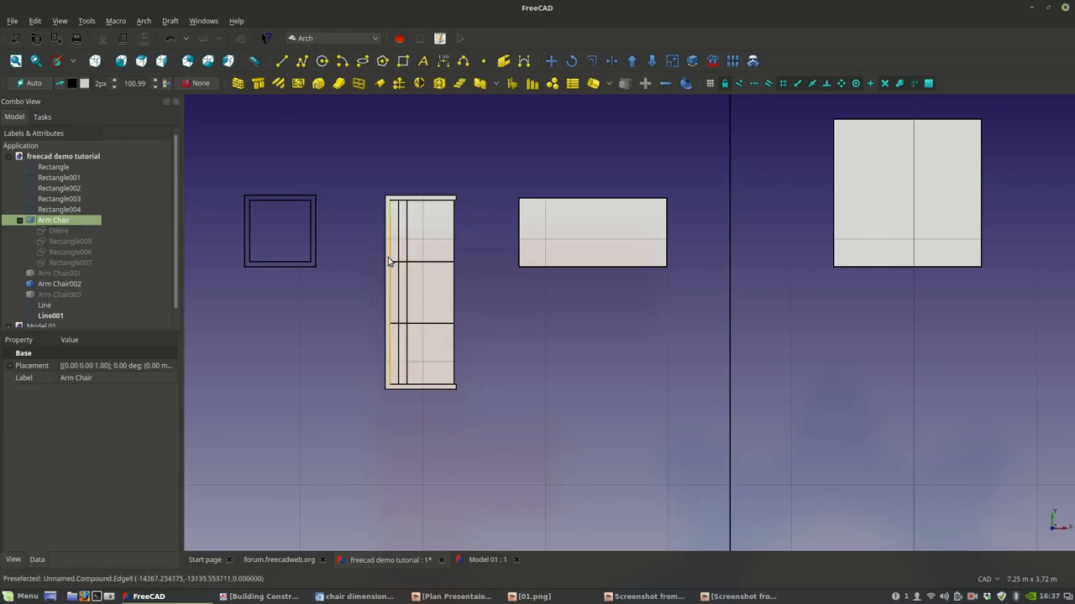
- Copy the Arm Chair compound with Line and Line001 diagonally down to free space, about 0.86 m in X and -0.90 m in Y
scroll(59, 243, down, 1)
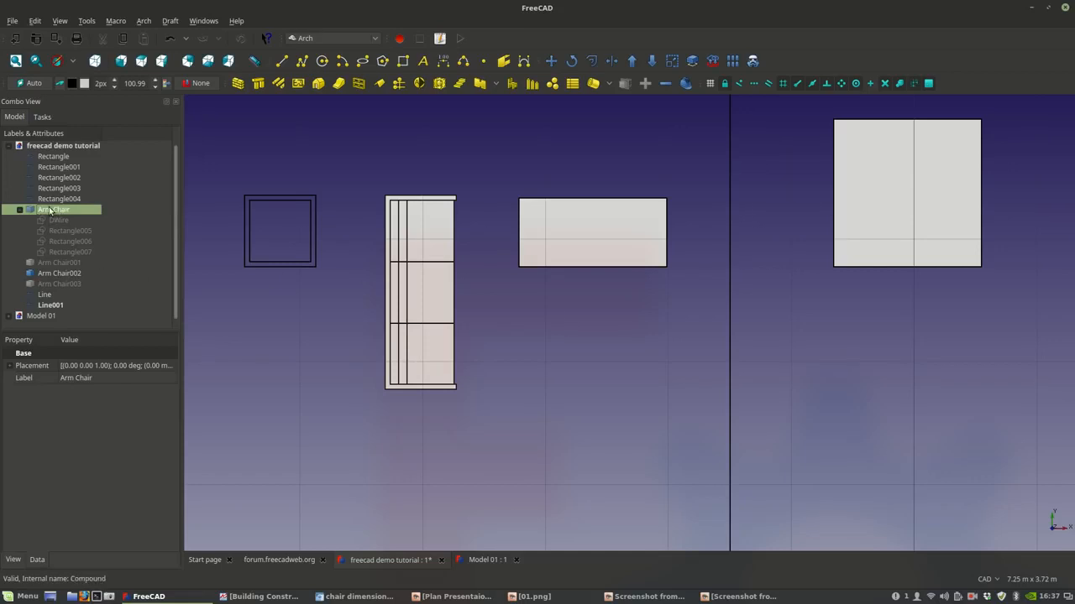
scroll(271, 257, down, 2)
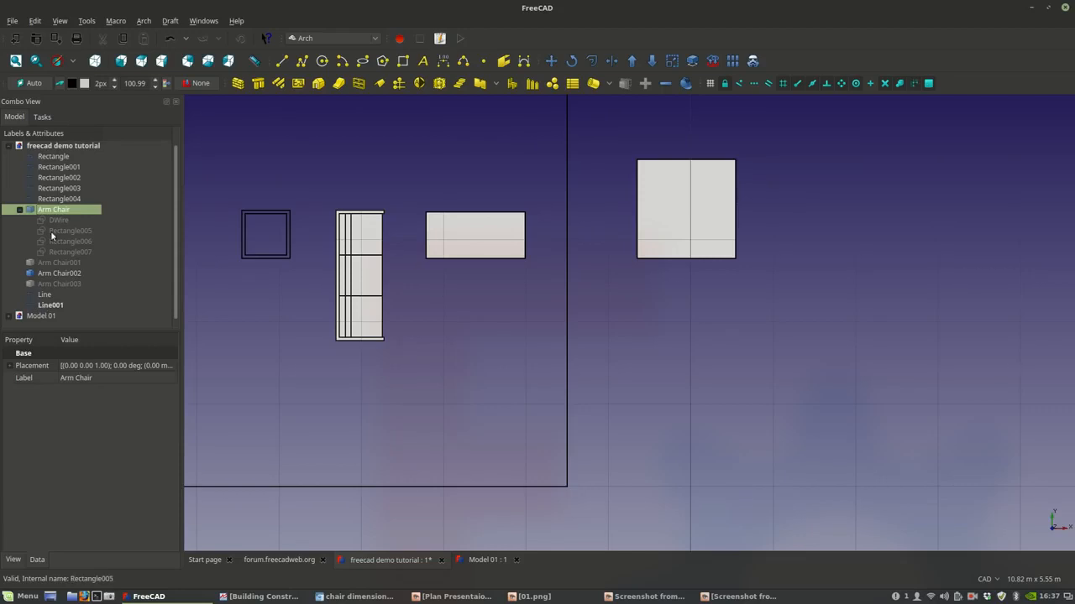
ctrl+click(46, 306)
ctrl+click(42, 297)
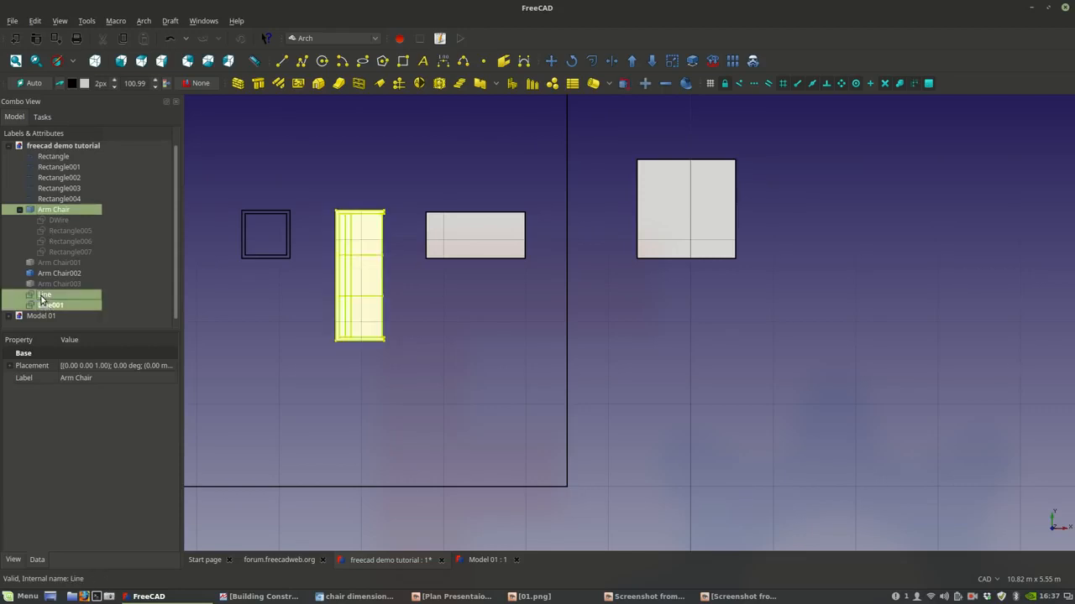
click(548, 62)
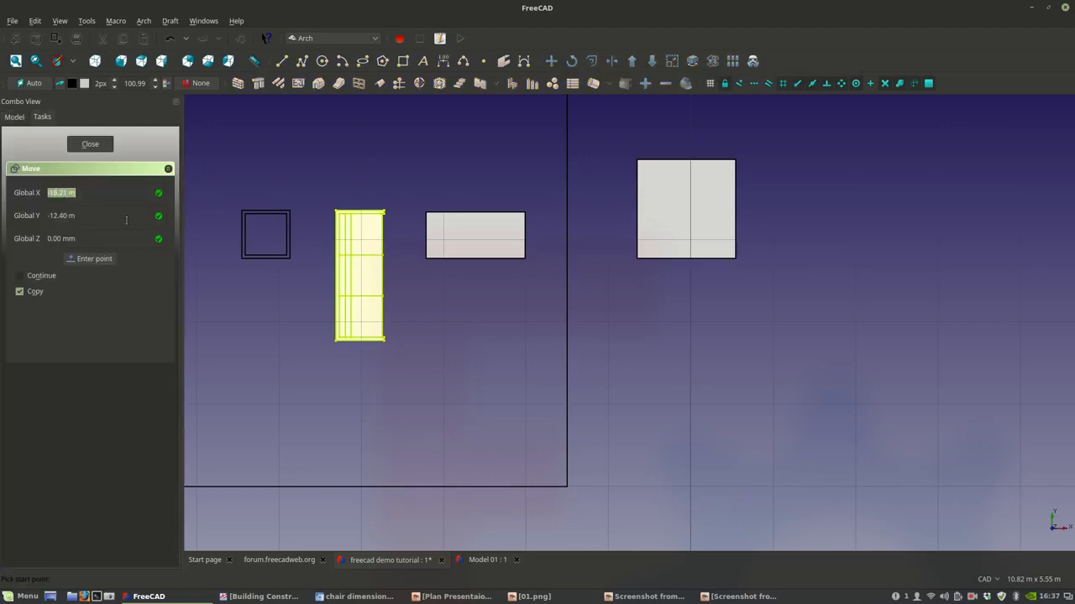
click(307, 340)
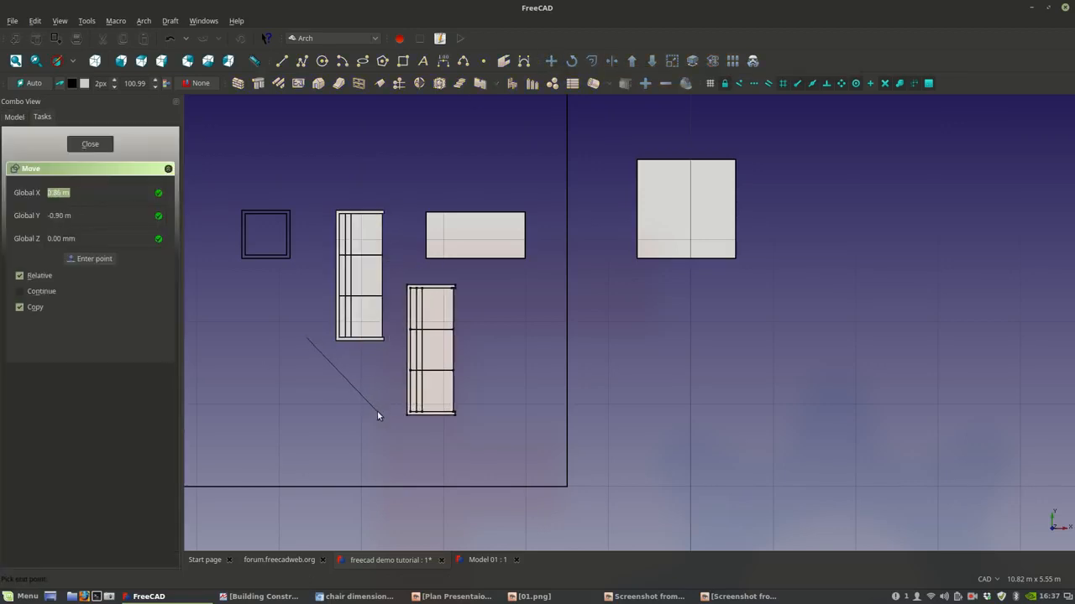
click(377, 413)
- Switch to the Part workbench and combine the copied Arm Chair004, Line002 and Line003 into one compound
scroll(435, 365, up, 2)
click(63, 315)
scroll(62, 302, down, 1)
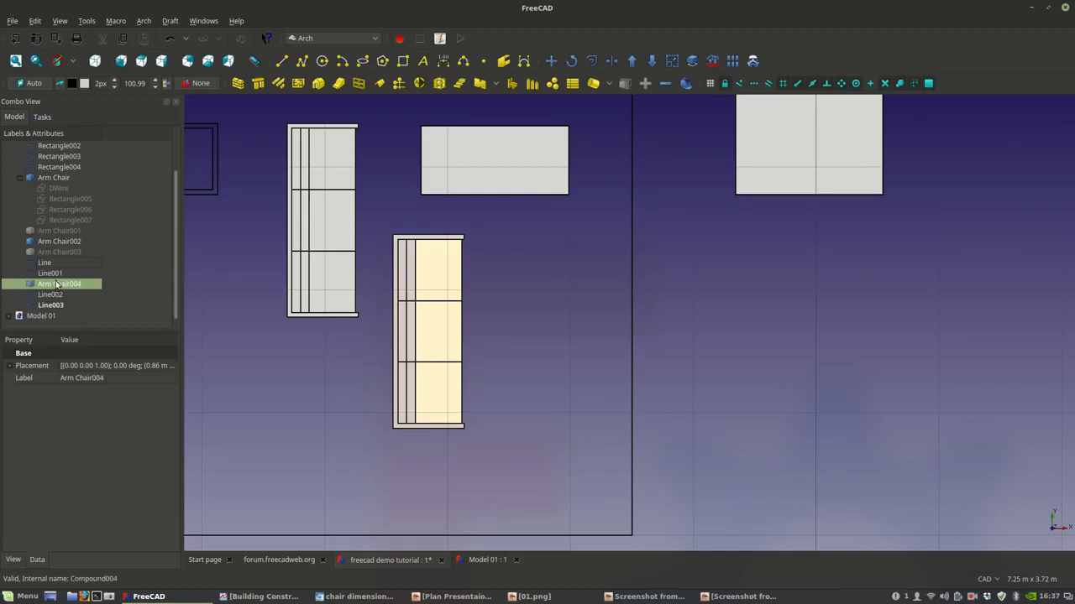
right_click(52, 288)
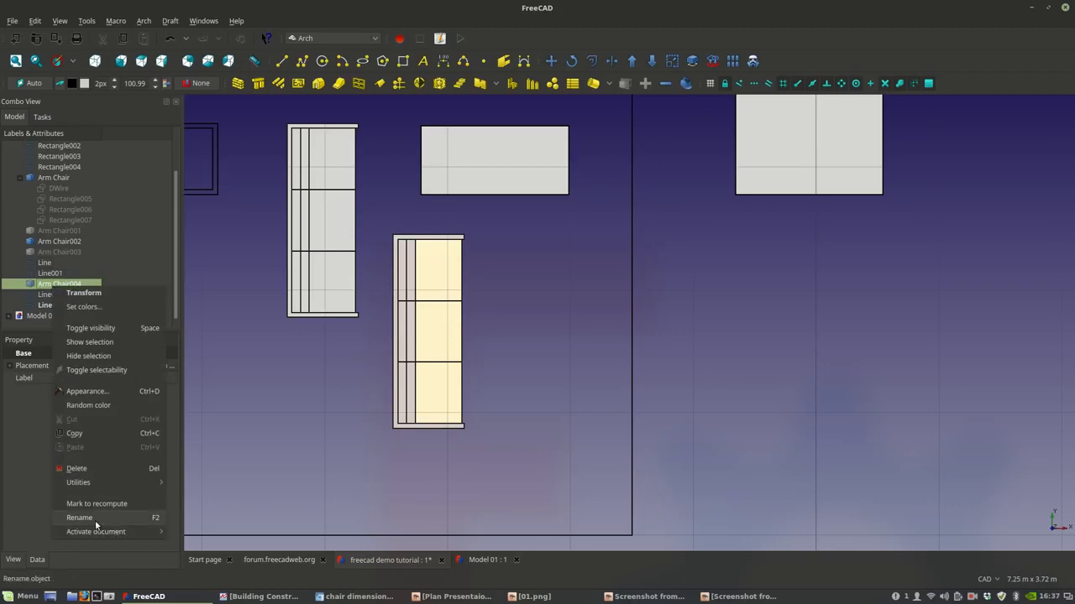
click(266, 472)
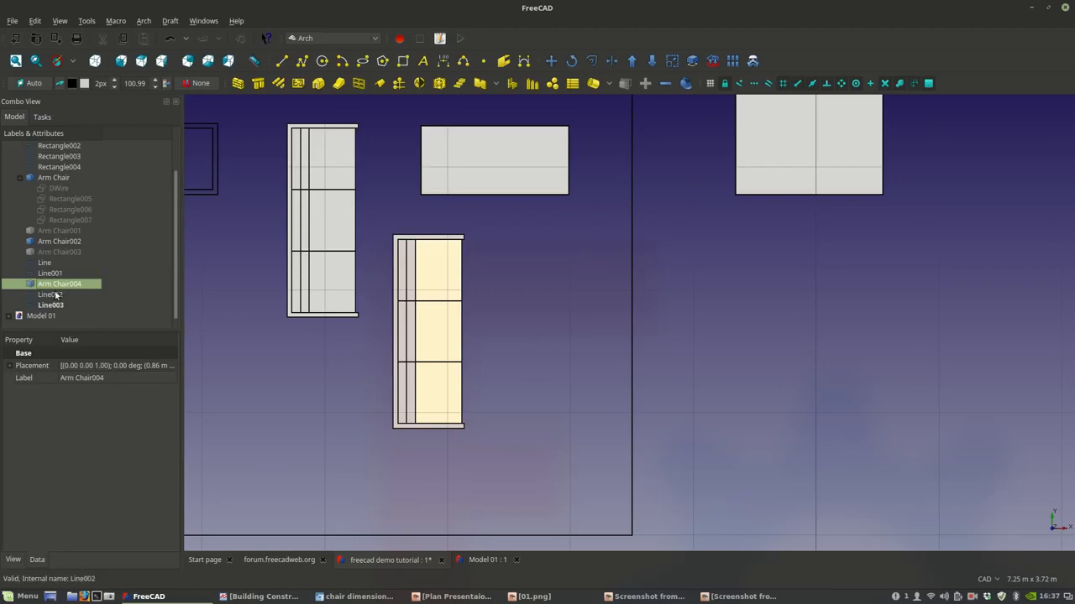
ctrl+click(51, 294)
ctrl+click(50, 305)
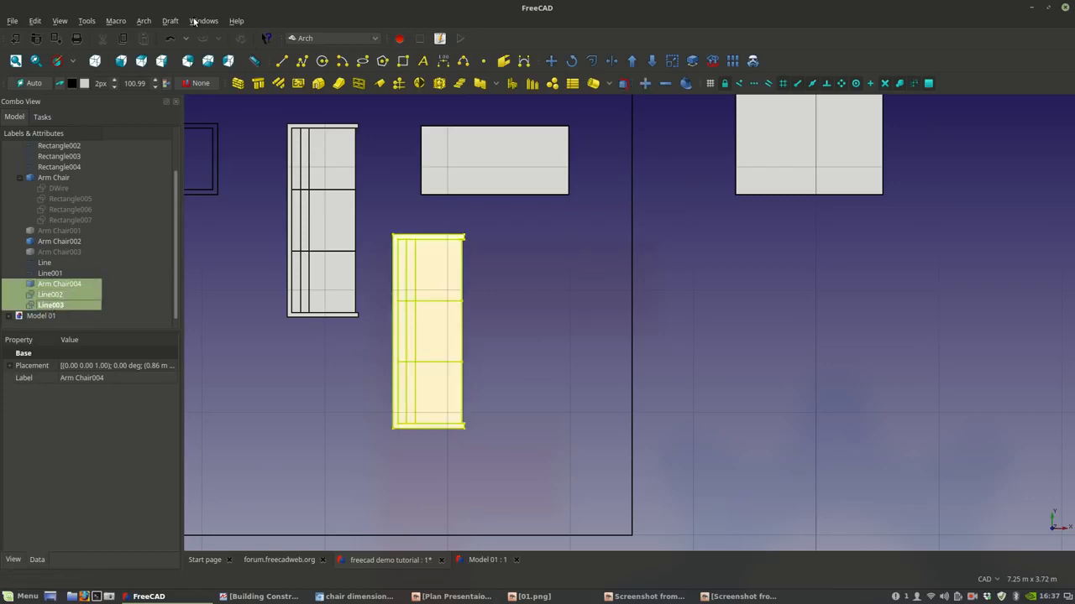
click(331, 38)
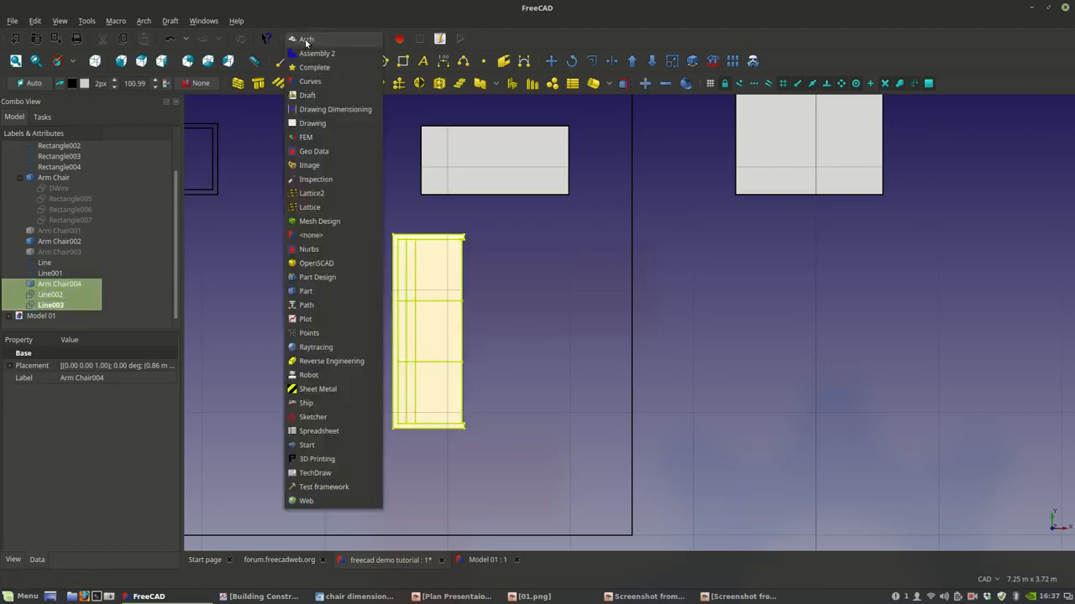
click(304, 291)
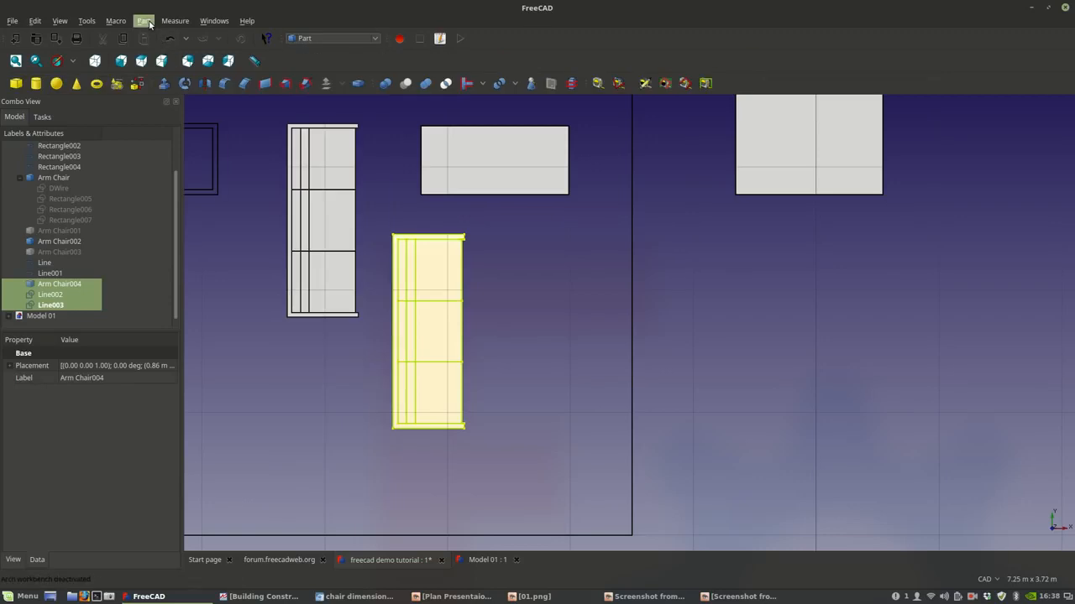
click(148, 22)
mouse_move(189, 212)
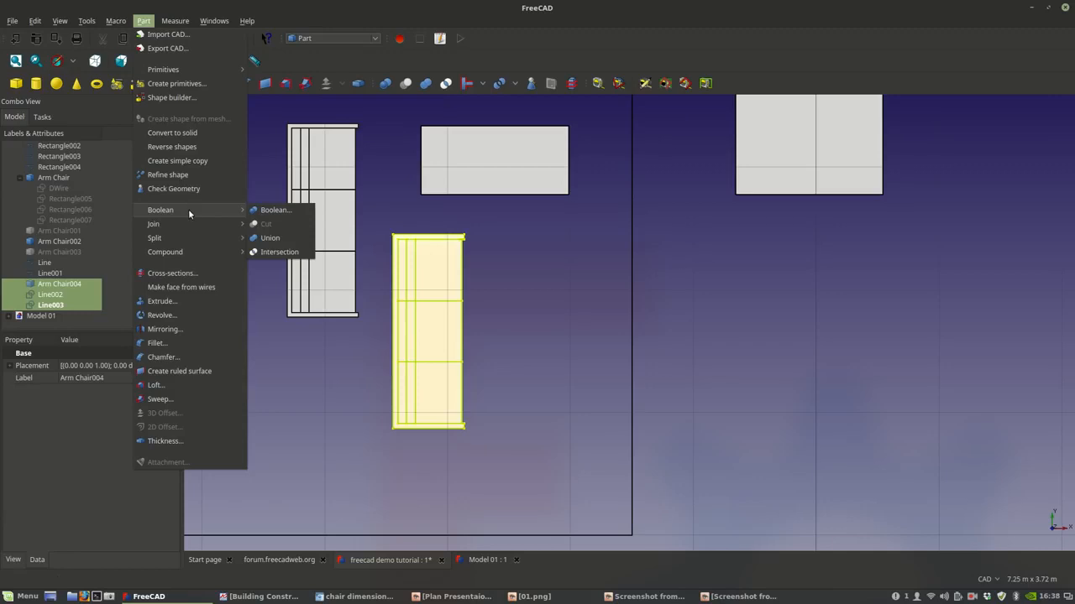
mouse_move(177, 259)
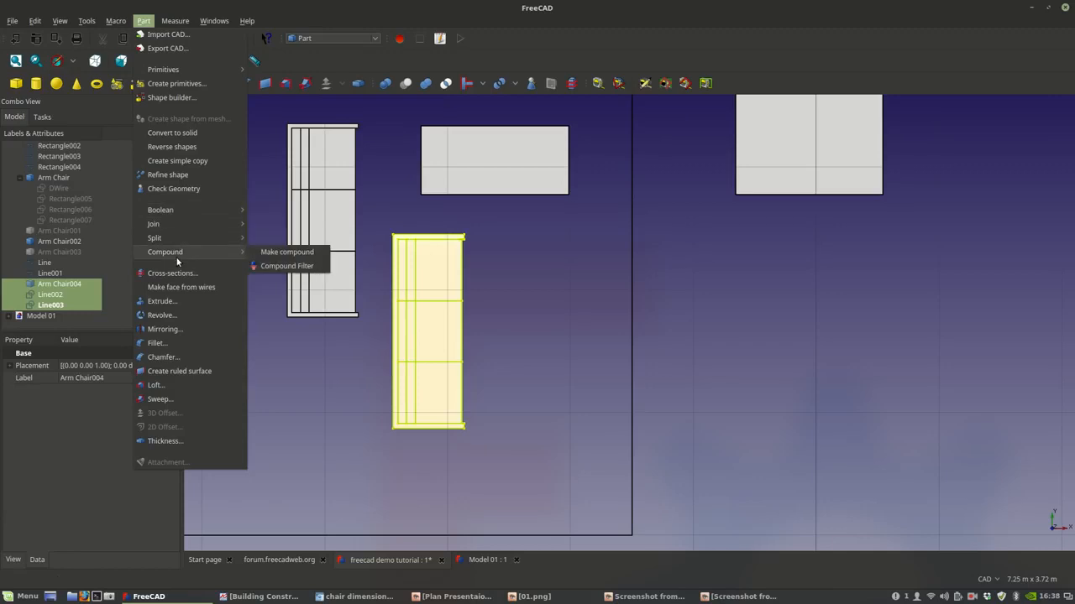
click(290, 253)
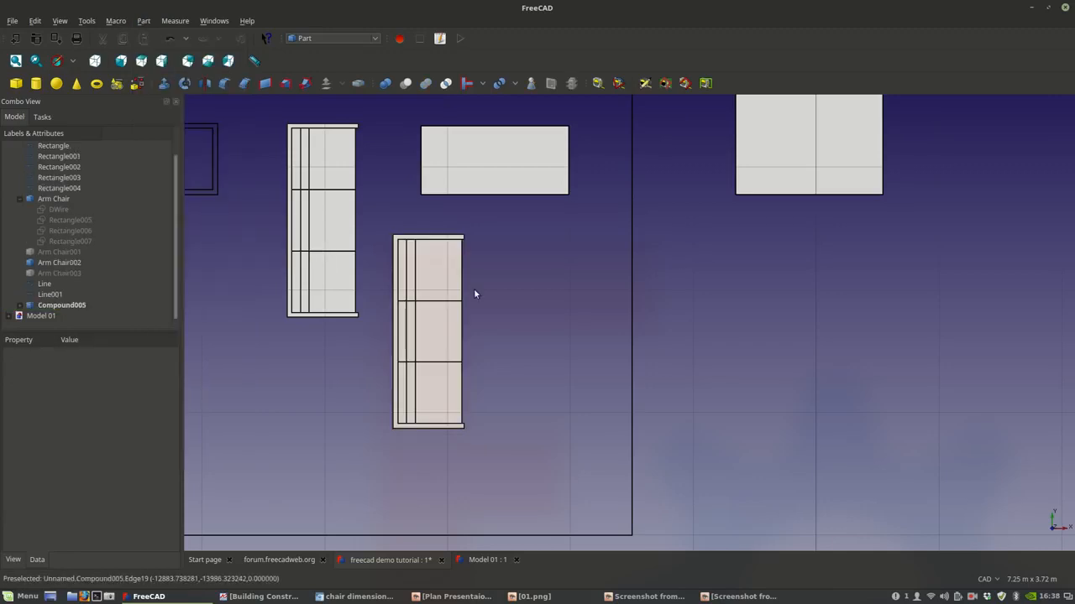
- Rename the new compound as Sofas
click(76, 307)
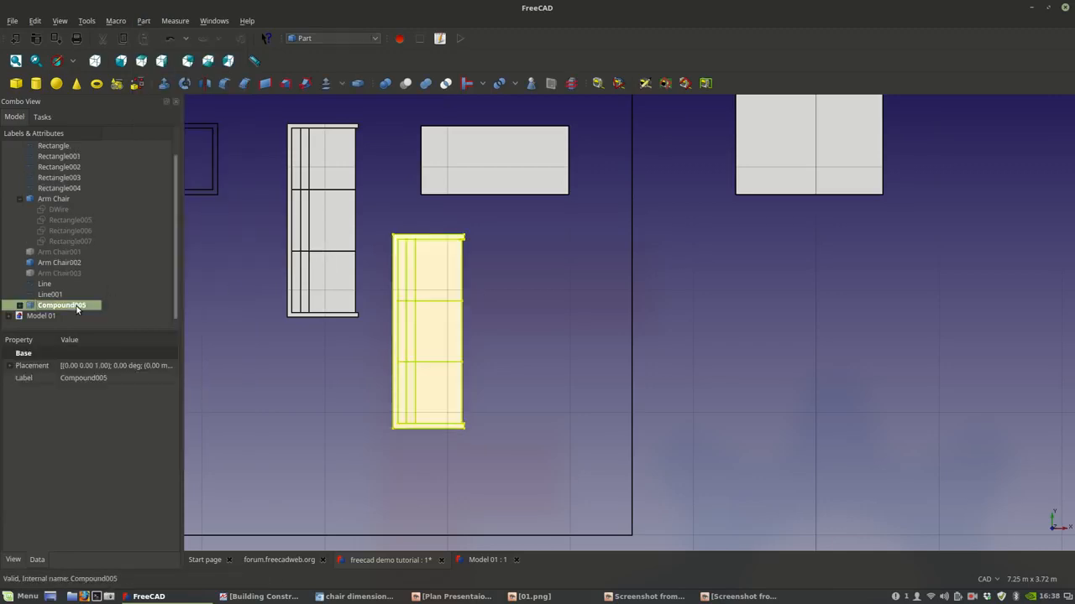
click(328, 38)
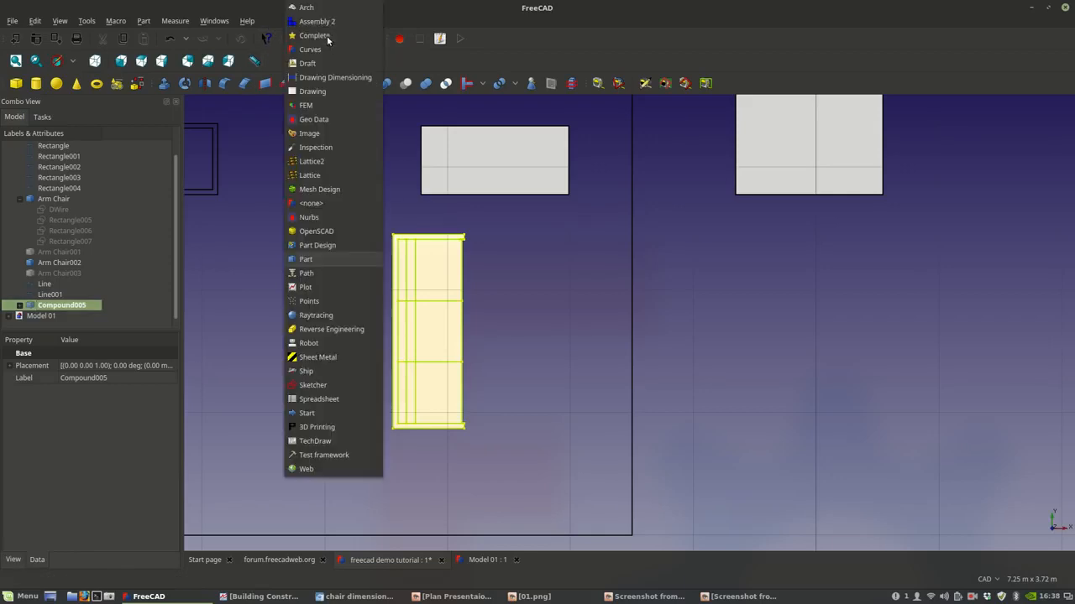
click(490, 234)
right_click(72, 305)
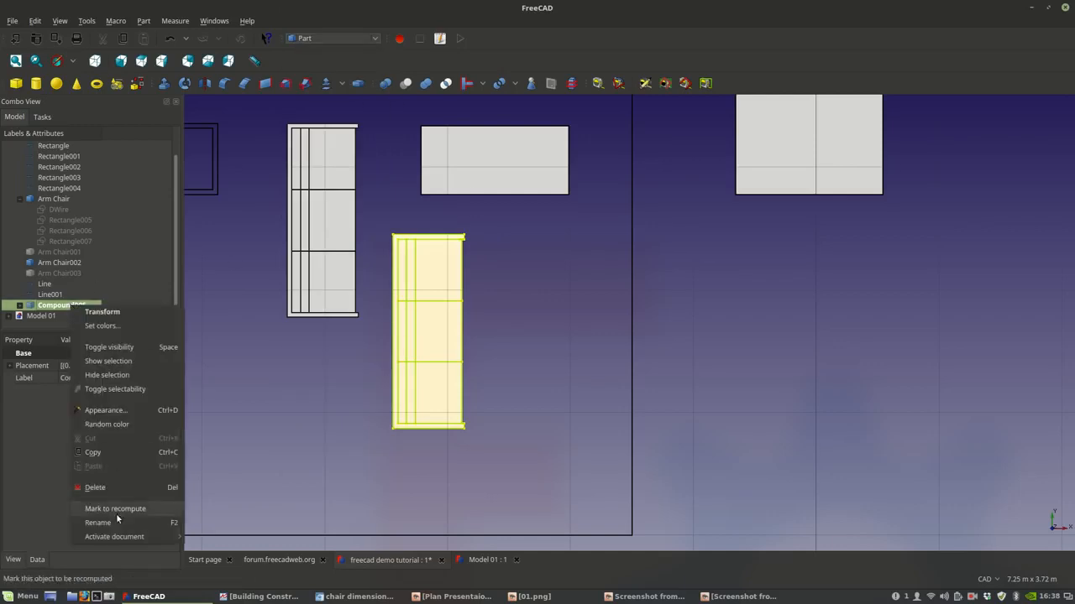
click(113, 526)
click(249, 597)
click(269, 599)
right_click(67, 305)
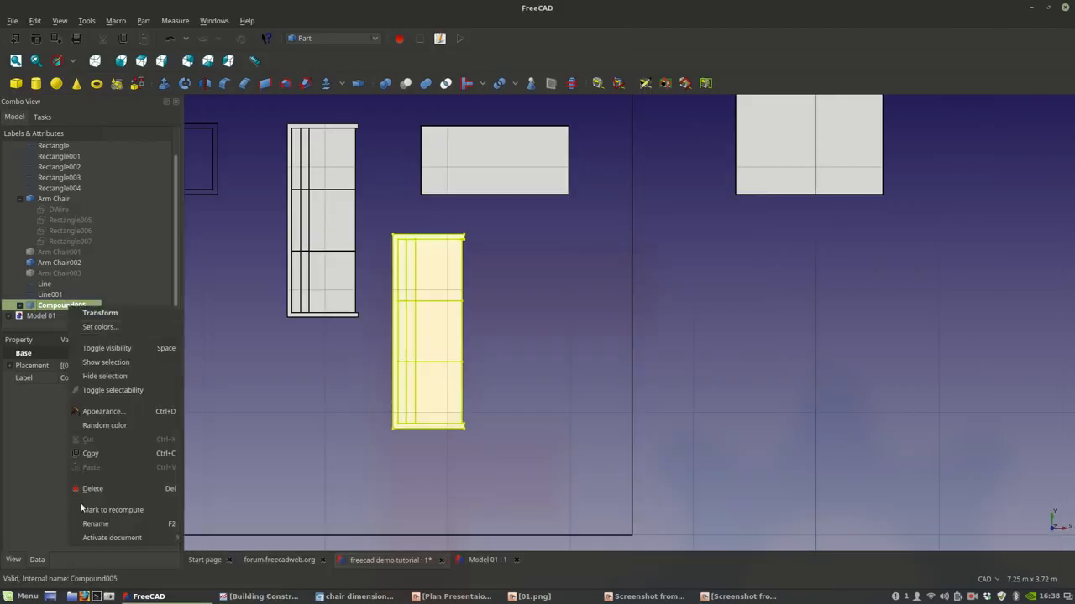
click(95, 525)
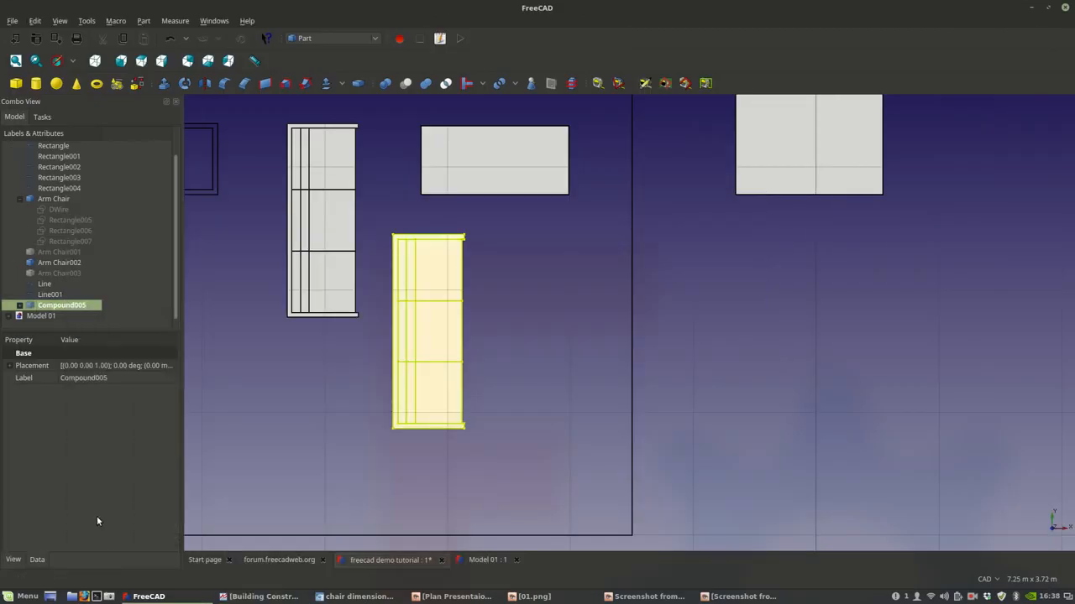
text(Sofas)
key(Return)
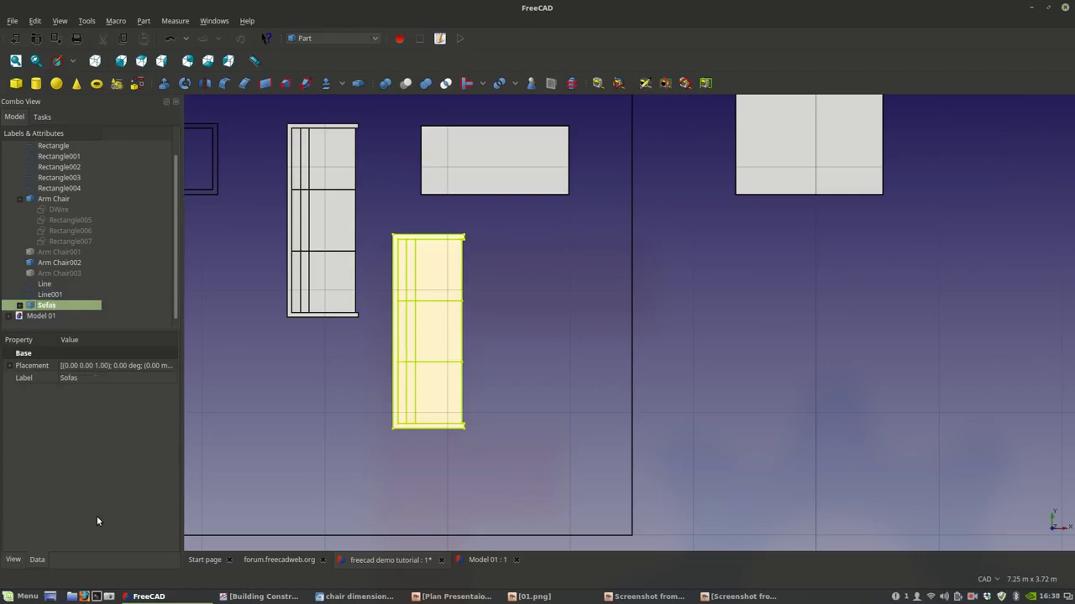
- Return to the Arch workbench and copy the Sofas compound horizontally 1.00 m along positive X
click(345, 379)
click(423, 307)
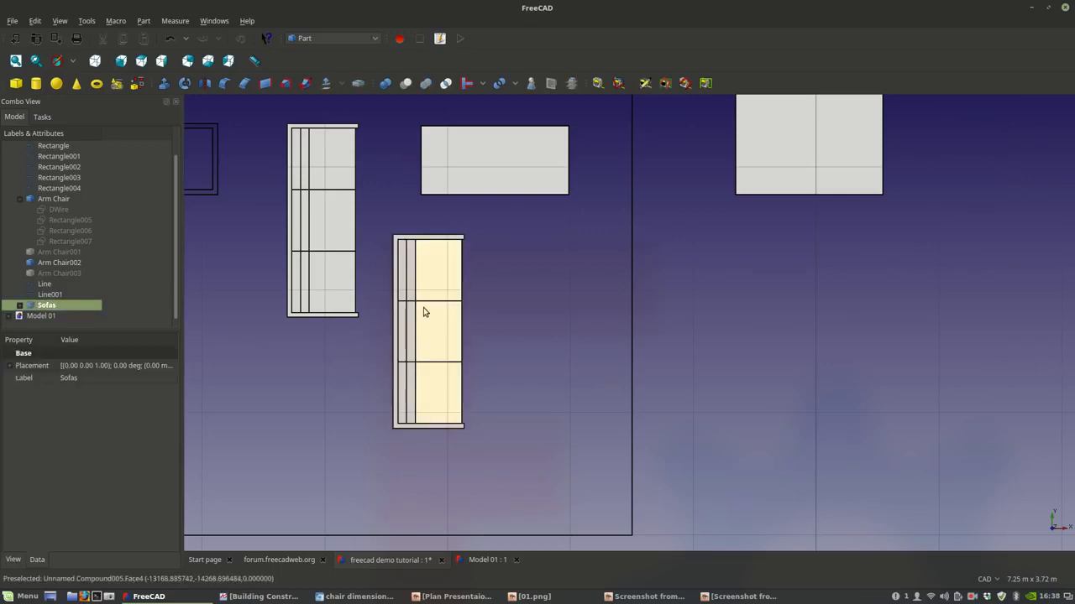
click(335, 38)
click(313, 8)
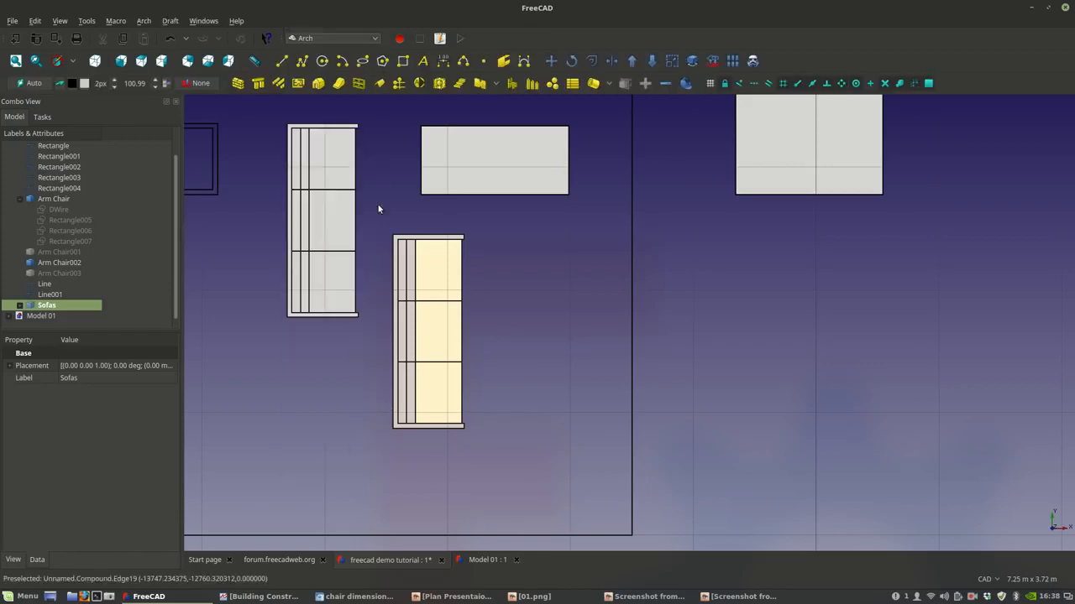
click(550, 60)
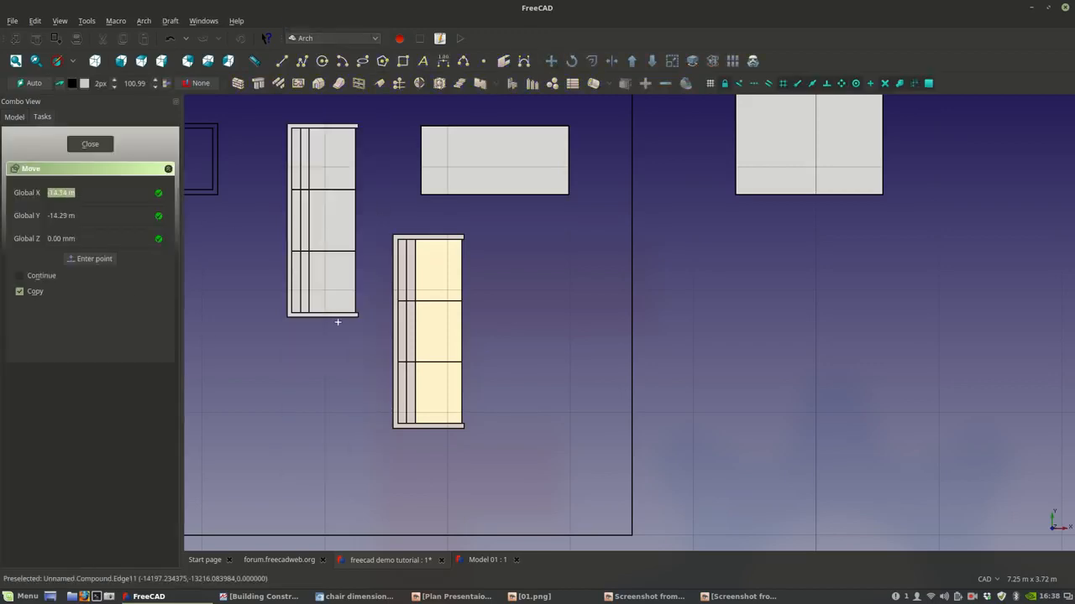
click(398, 332)
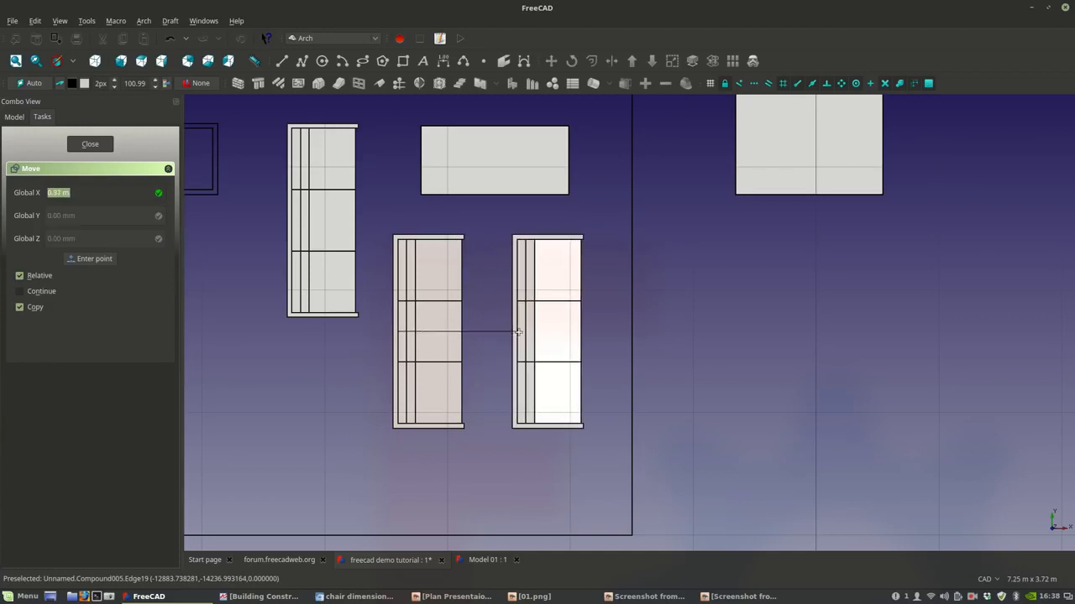
click(520, 332)
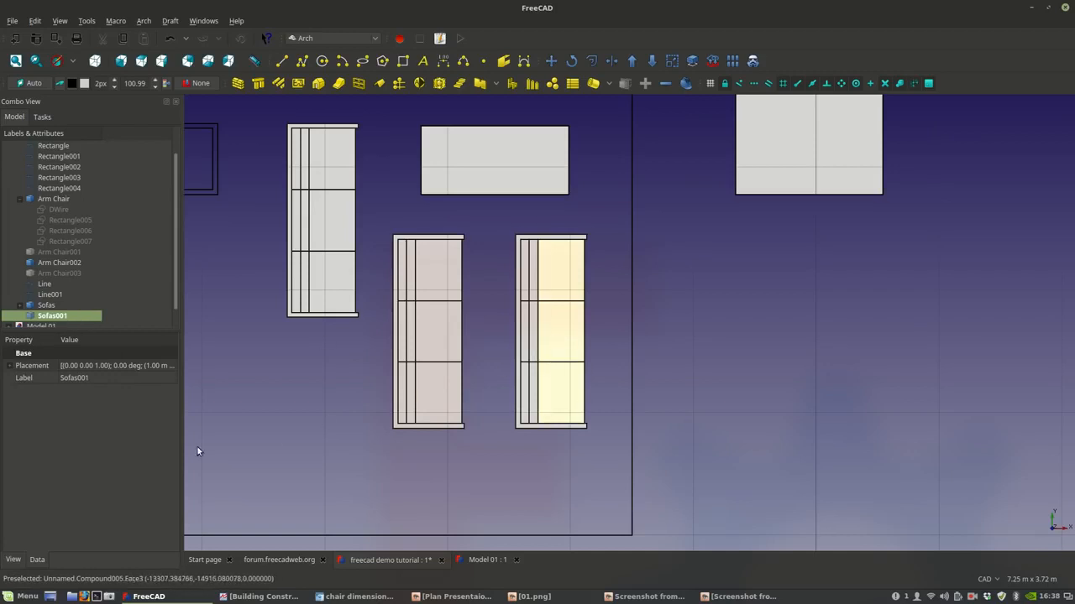
- Set the transparency of the copied sofa Sofas001 to 80 and open its line width for editing
click(14, 560)
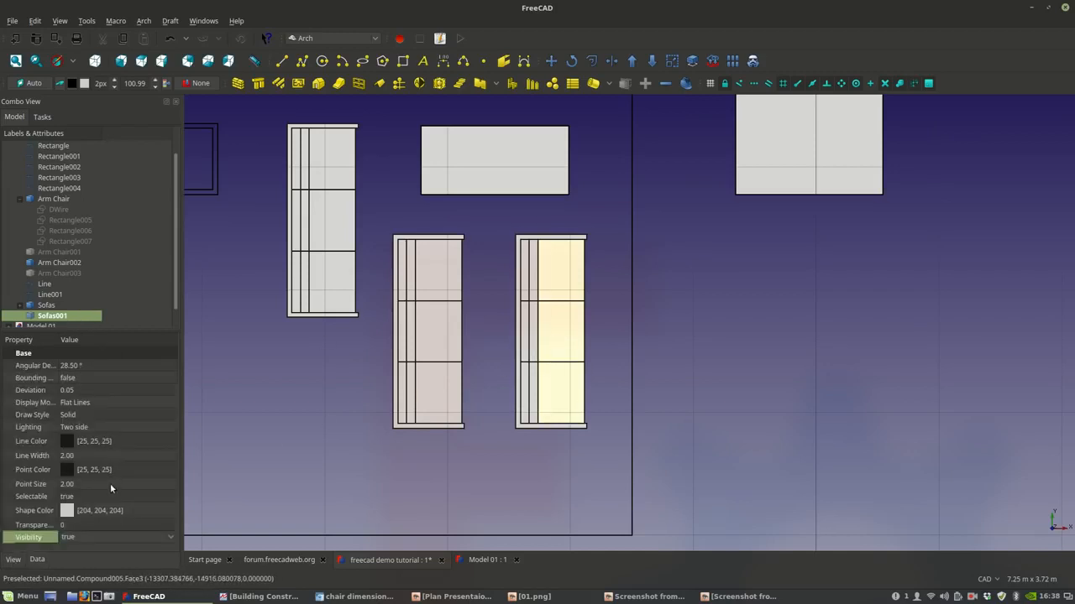
click(90, 524)
text(80)
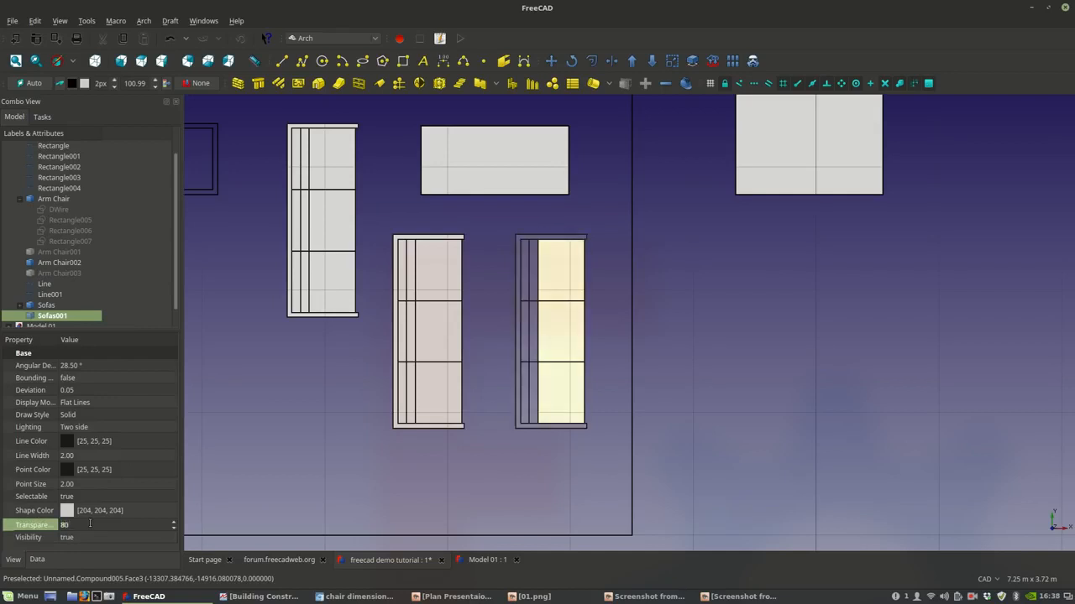
click(102, 456)
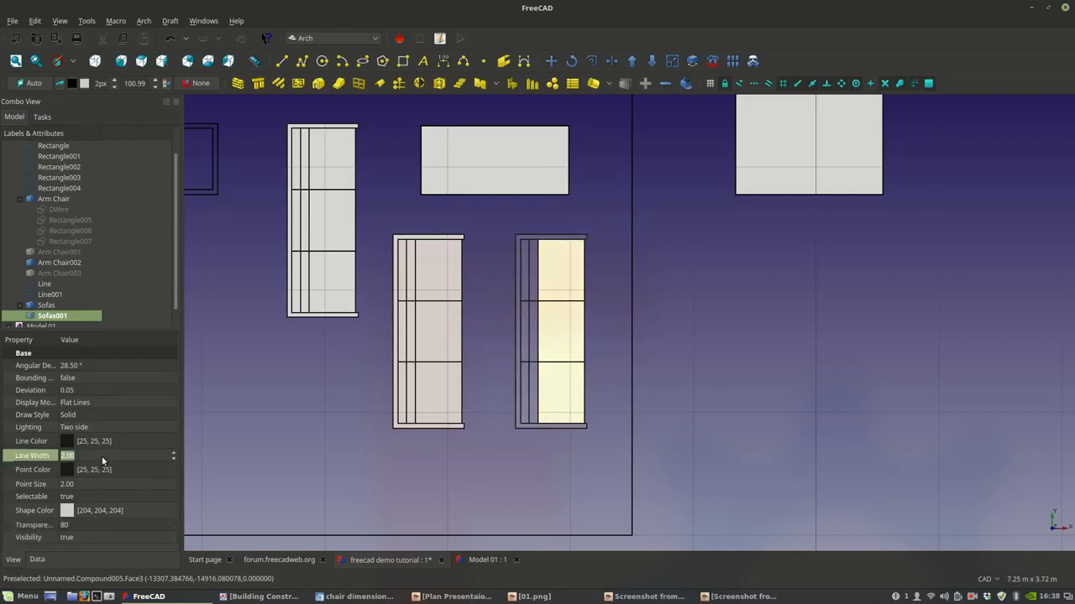
click(354, 440)
- Select the separate armchair Arm Chair002 and check its line width and transparency
scroll(445, 407, down, 4)
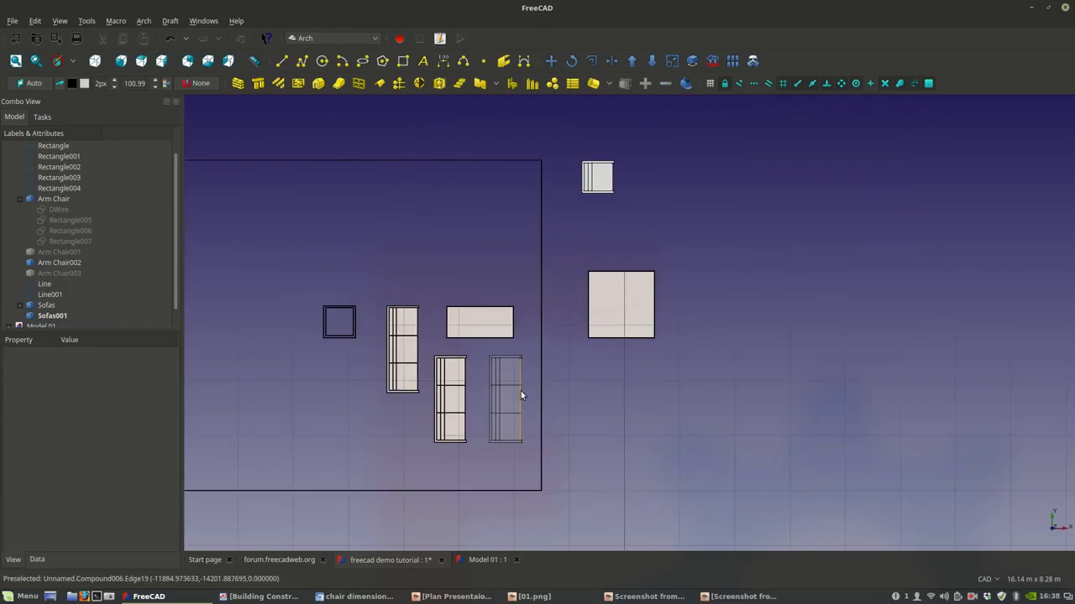
scroll(601, 177, up, 4)
click(600, 195)
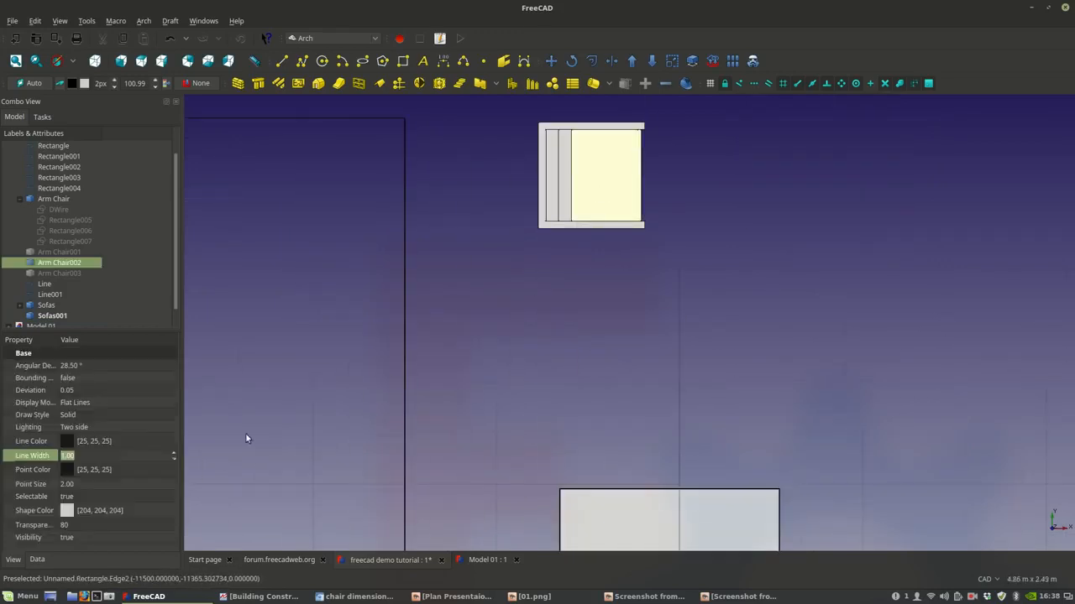
- Move the copied sofa Sofas001 to just above the separate armchair outside the large rectangle, without making another copy
click(139, 525)
scroll(140, 526, up, 1)
scroll(483, 336, down, 5)
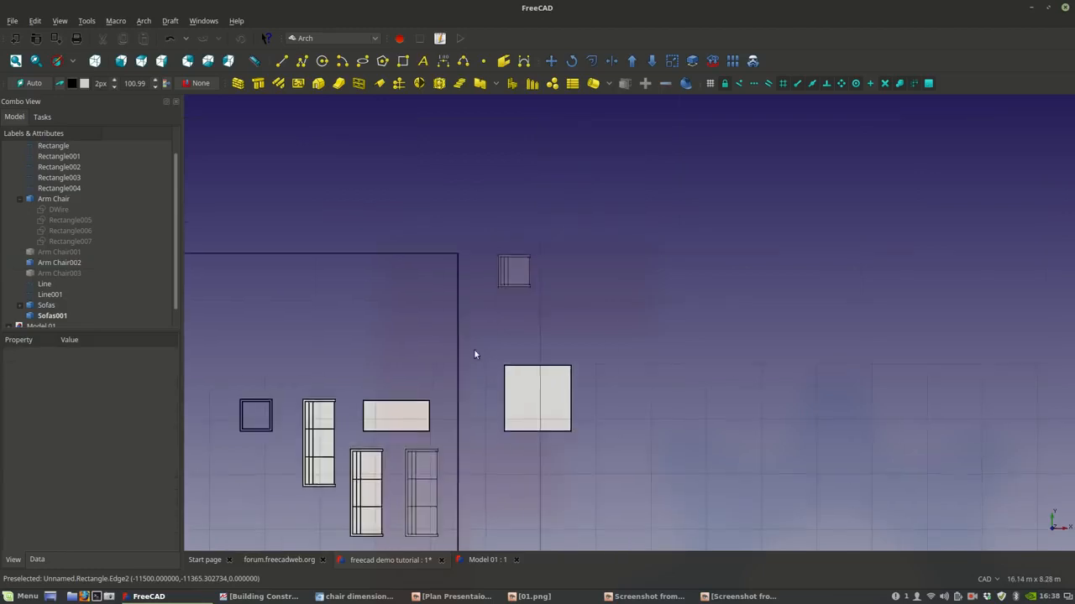
click(412, 410)
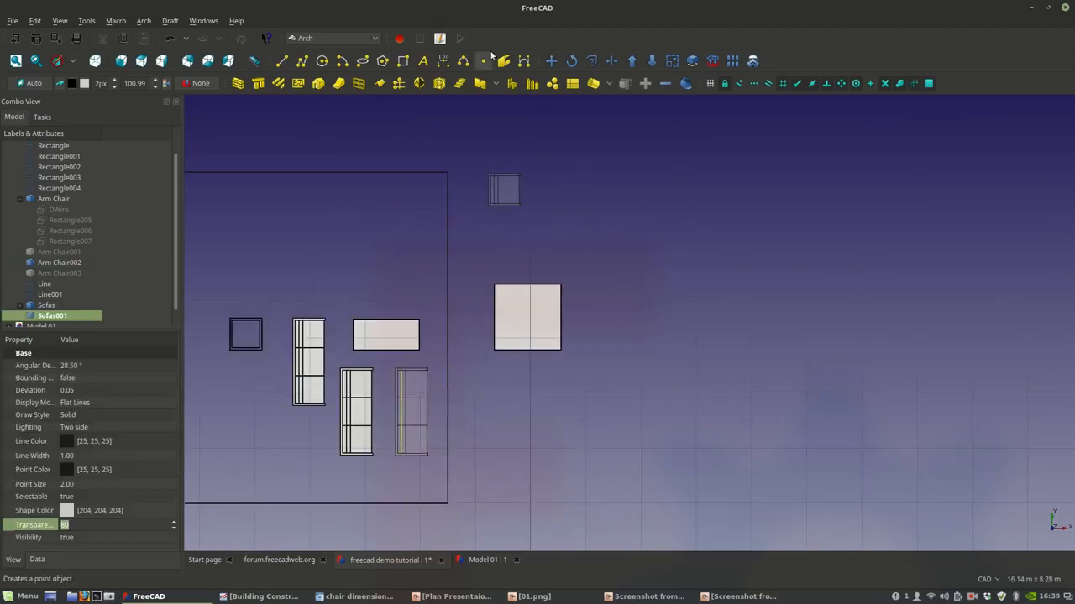
click(551, 60)
click(23, 291)
click(400, 448)
middle_drag(531, 228, 513, 332)
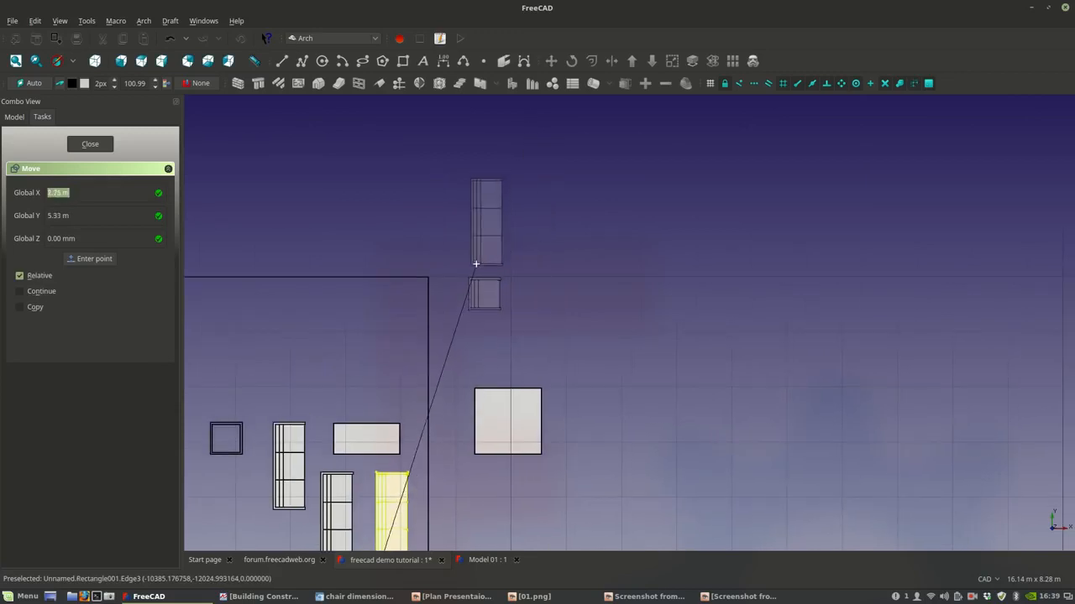
scroll(475, 265, up, 5)
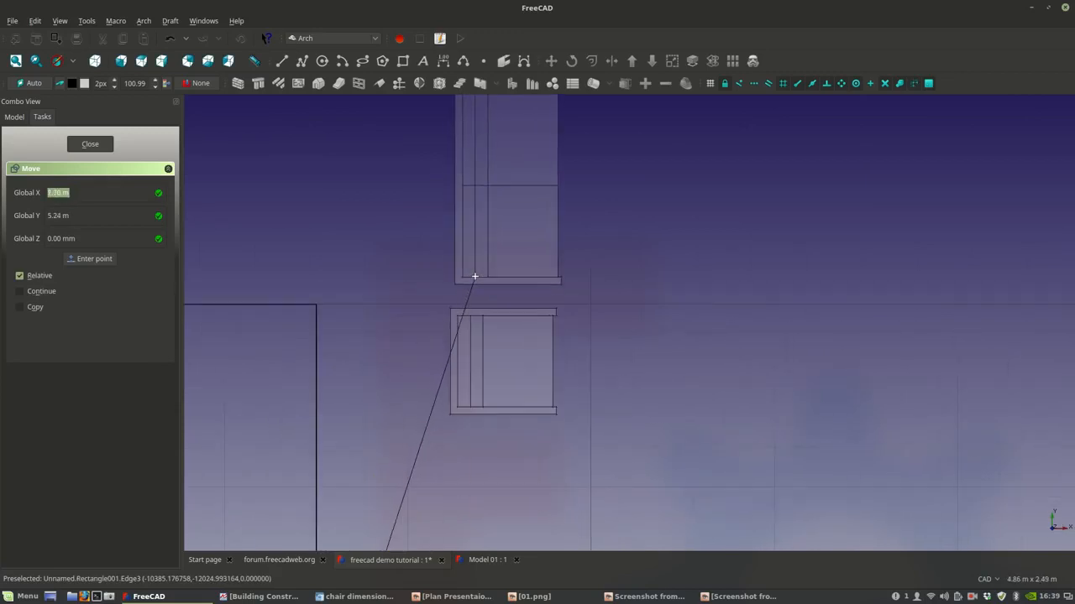
click(472, 278)
- Delete the original Sofas compound from the document, leaving its component objects in place
scroll(484, 275, down, 4)
scroll(491, 285, down, 4)
scroll(382, 433, up, 4)
click(456, 395)
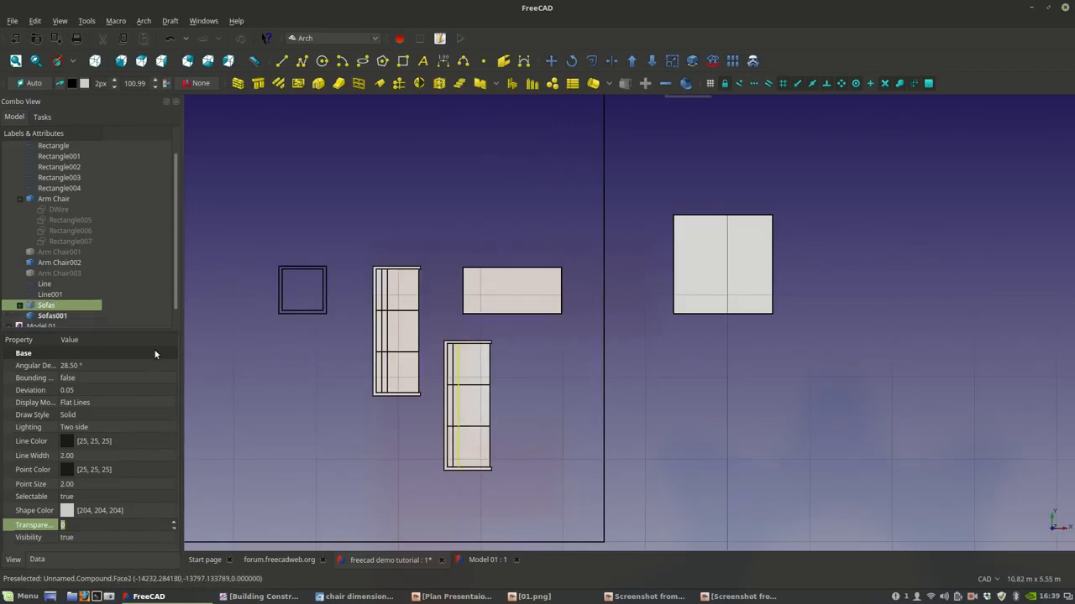
click(443, 372)
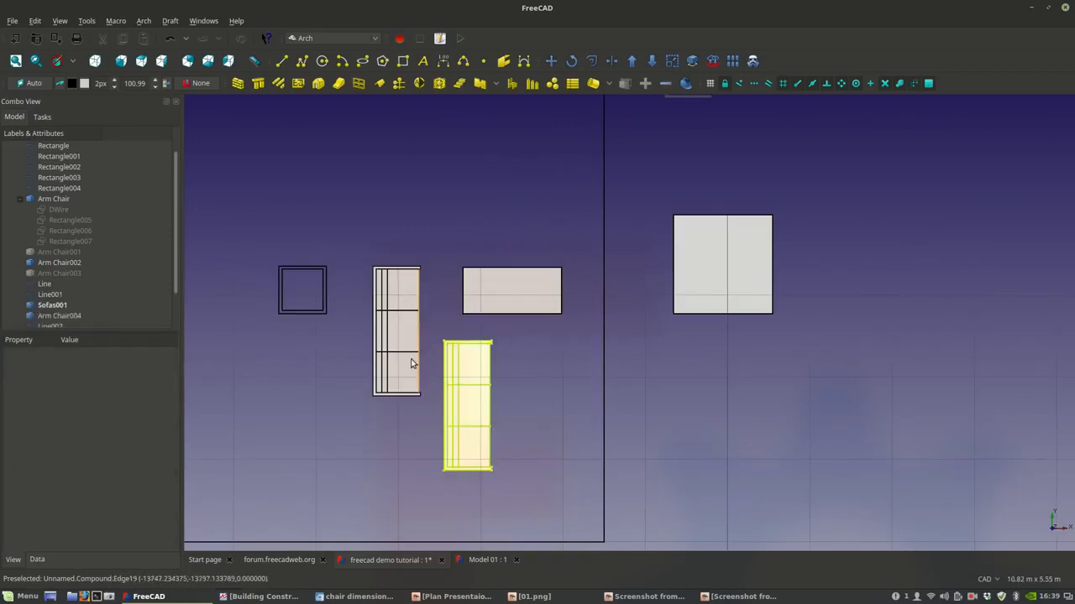
scroll(472, 386, down, 4)
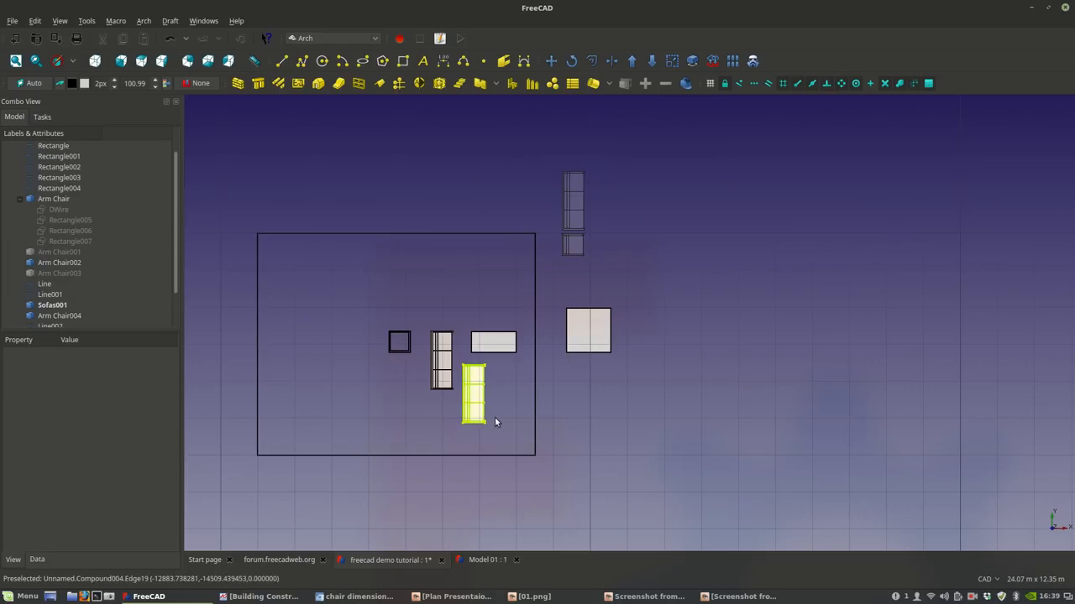
scroll(421, 367, up, 4)
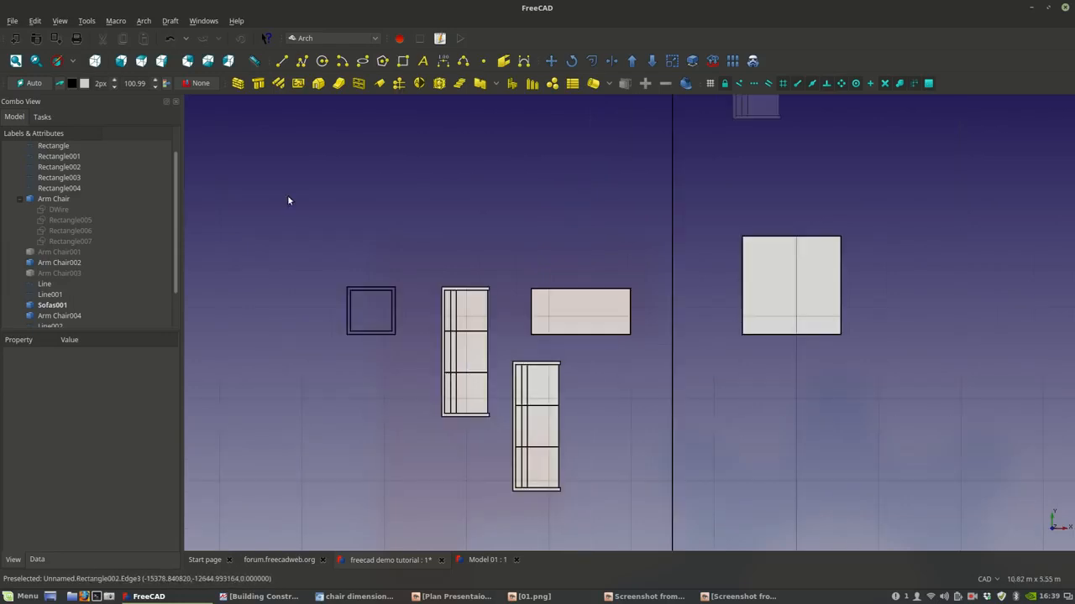
- Try to box-select and delete the concentric squares together with the source sofa, and undo the deletion
click(35, 21)
click(56, 149)
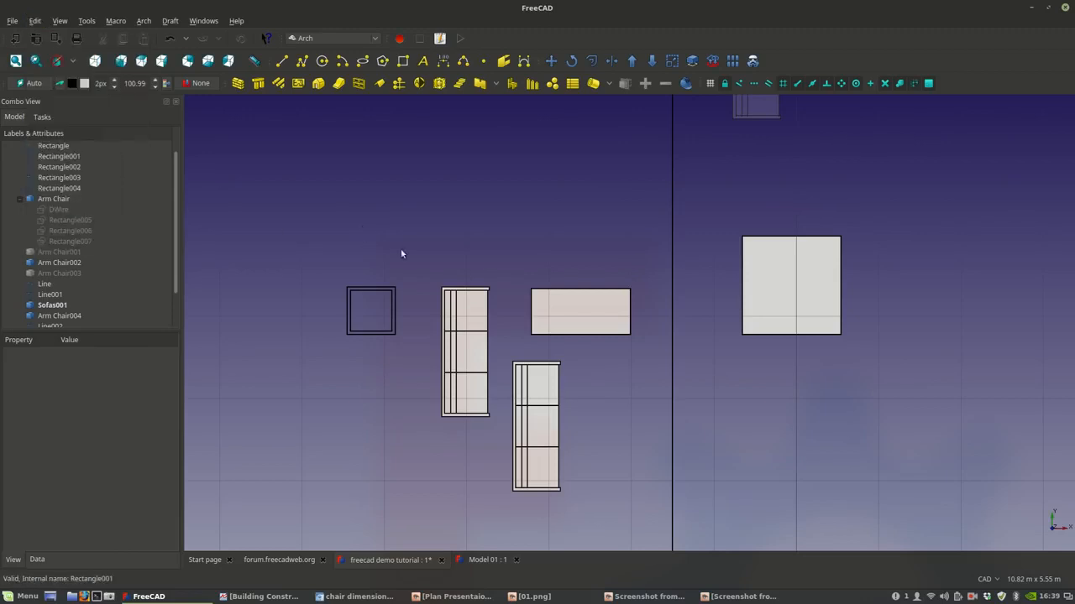
drag(318, 252, 497, 435)
key(Delete)
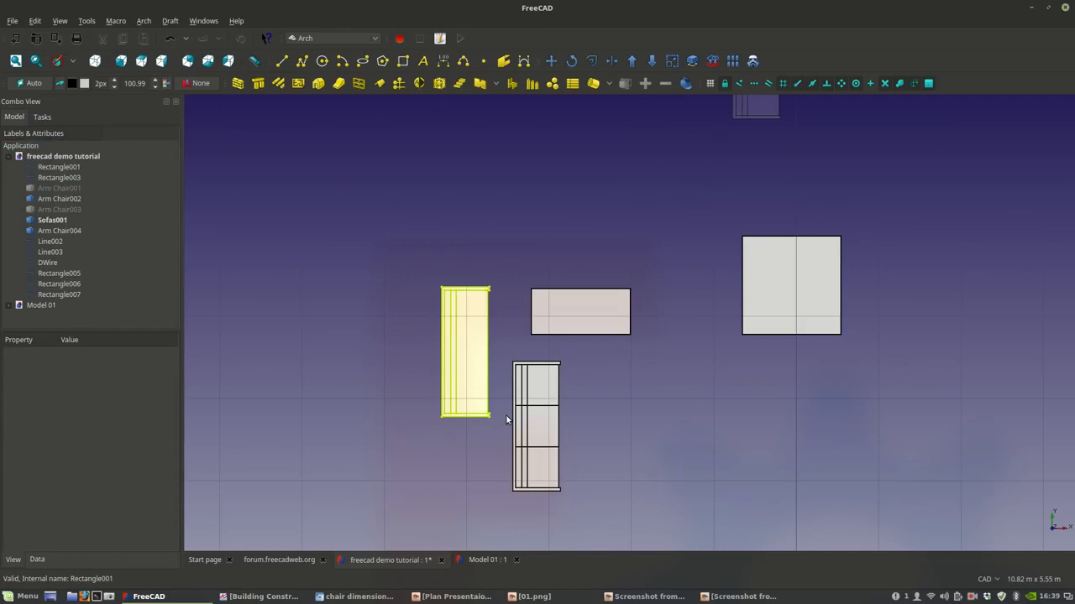
key(ctrl+z)
scroll(532, 392, down, 4)
scroll(510, 374, up, 2)
middle_drag(509, 374, 495, 340)
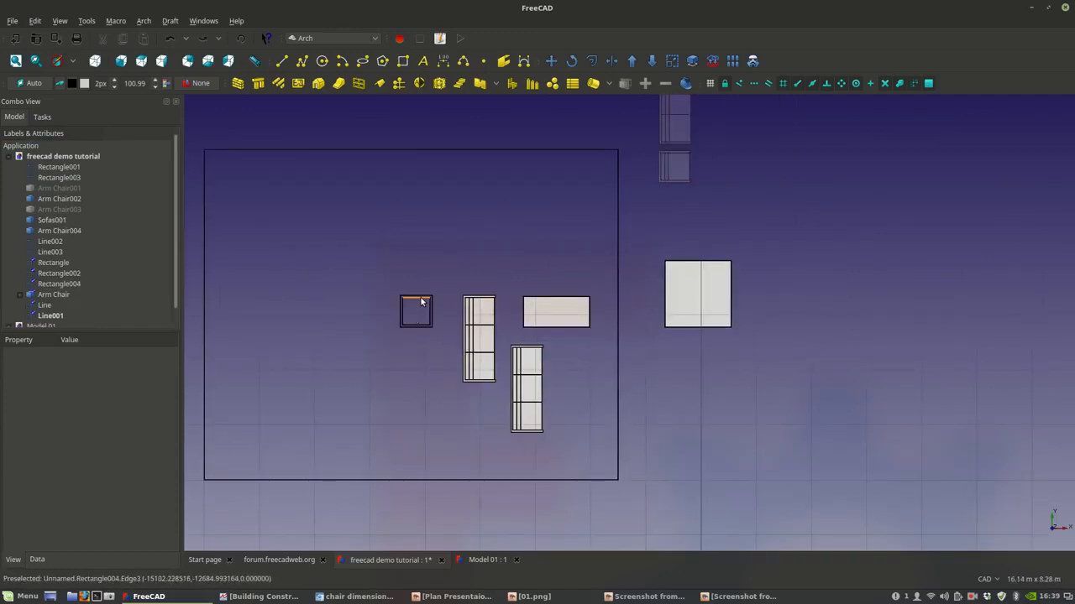
- Delete the upper source sofa inside the large rectangle, including its seat lines, leftover cushion rectangles and arm outline
click(34, 20)
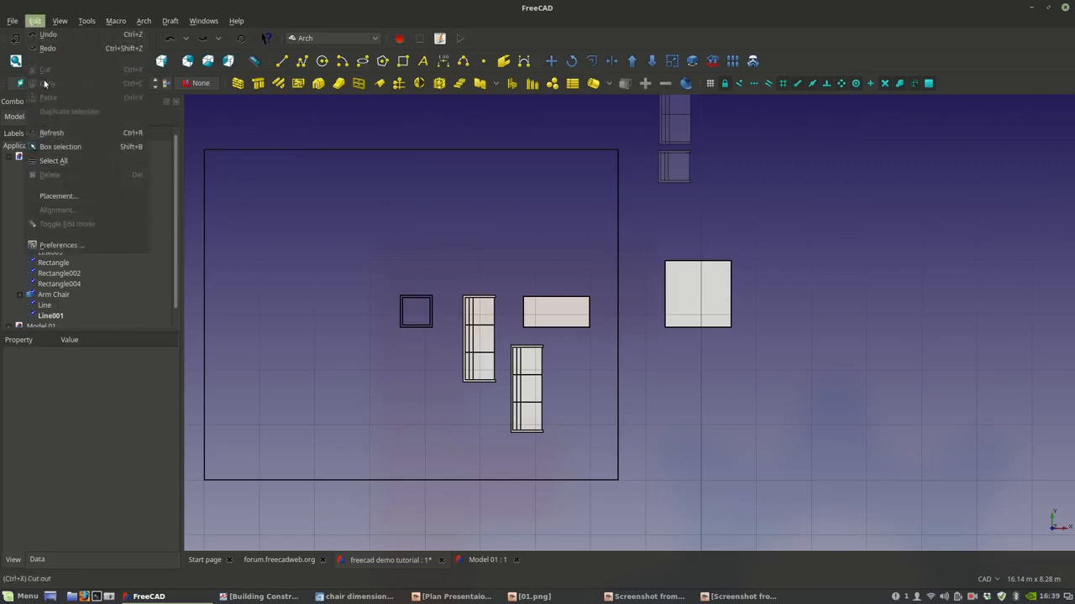
click(47, 147)
drag(450, 274, 501, 390)
key(Delete)
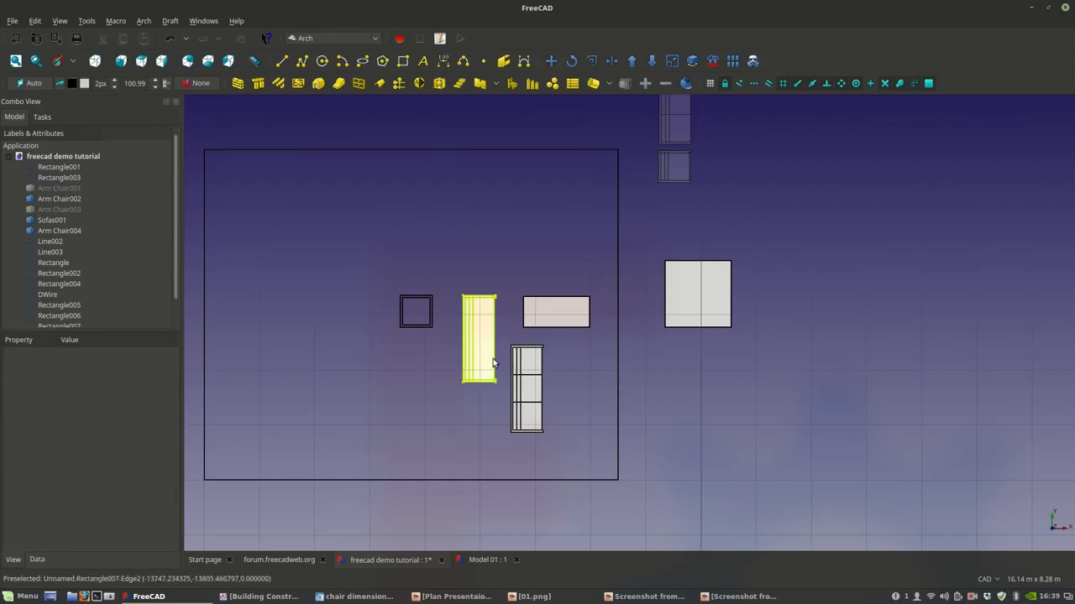
click(490, 348)
key(Delete)
click(472, 352)
key(Delete)
click(470, 354)
key(Delete)
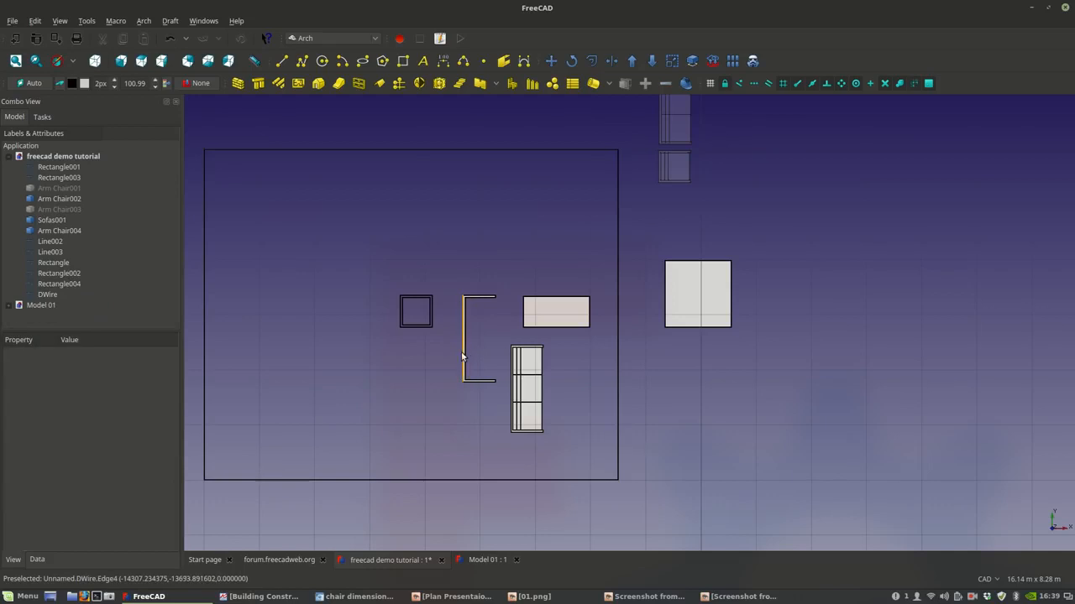
click(463, 356)
key(Delete)
- Delete the lower leftover sofa Arm Chair004 and its two seat division lines
click(521, 374)
key(Delete)
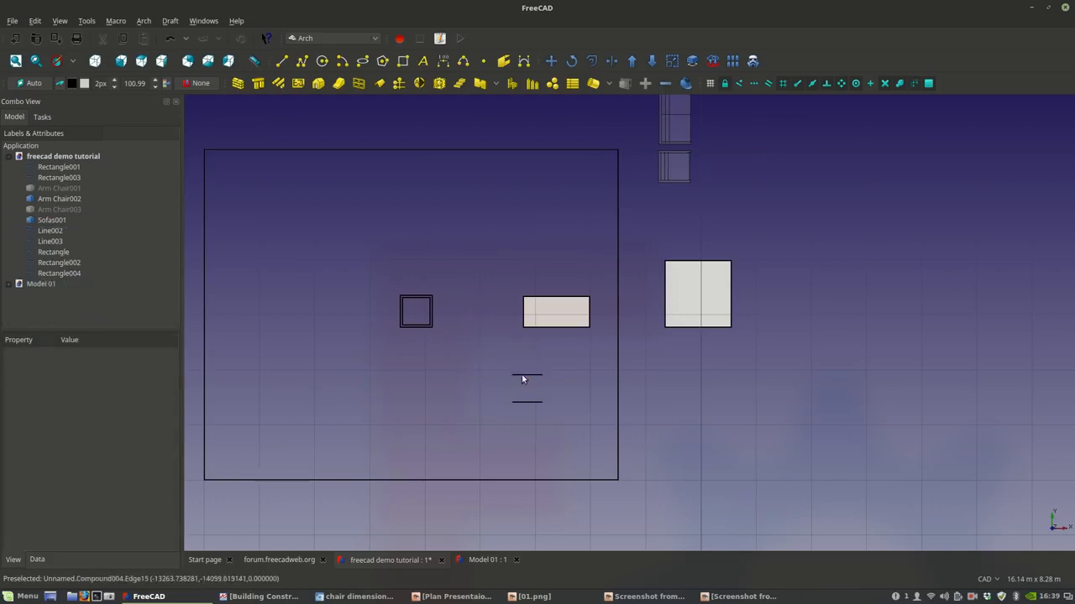
click(524, 376)
key(Delete)
click(523, 401)
key(Delete)
- Delete the two concentric square outlines inside the large rectangle
click(432, 317)
key(Delete)
click(430, 316)
key(Delete)
- Delete the small filled rectangle inside the large outline and the filled square outside it
scroll(453, 315, down, 4)
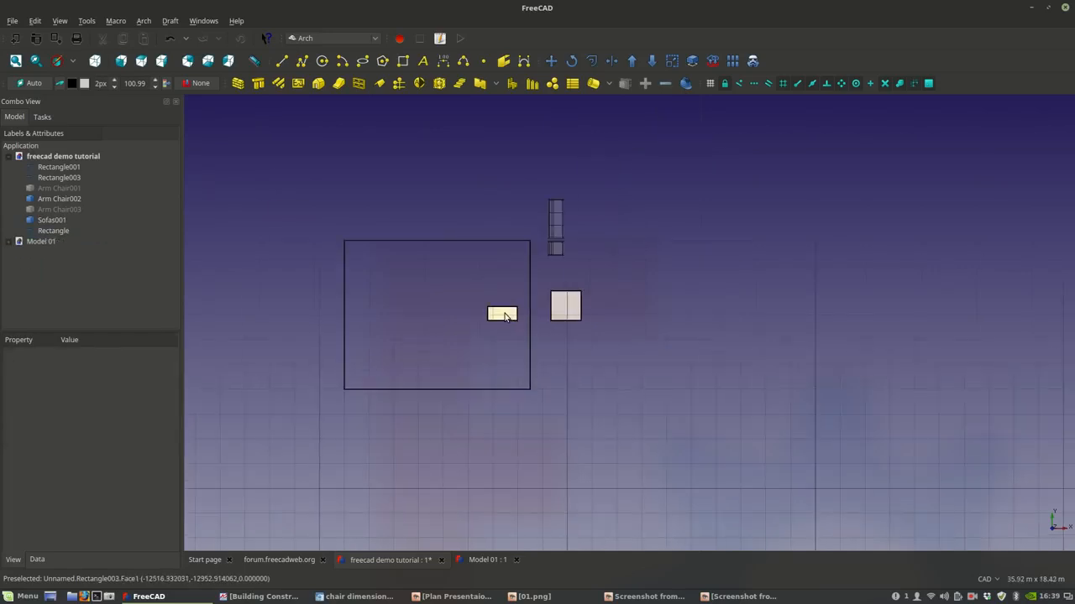
click(506, 316)
scroll(516, 329, up, 4)
key(Print)
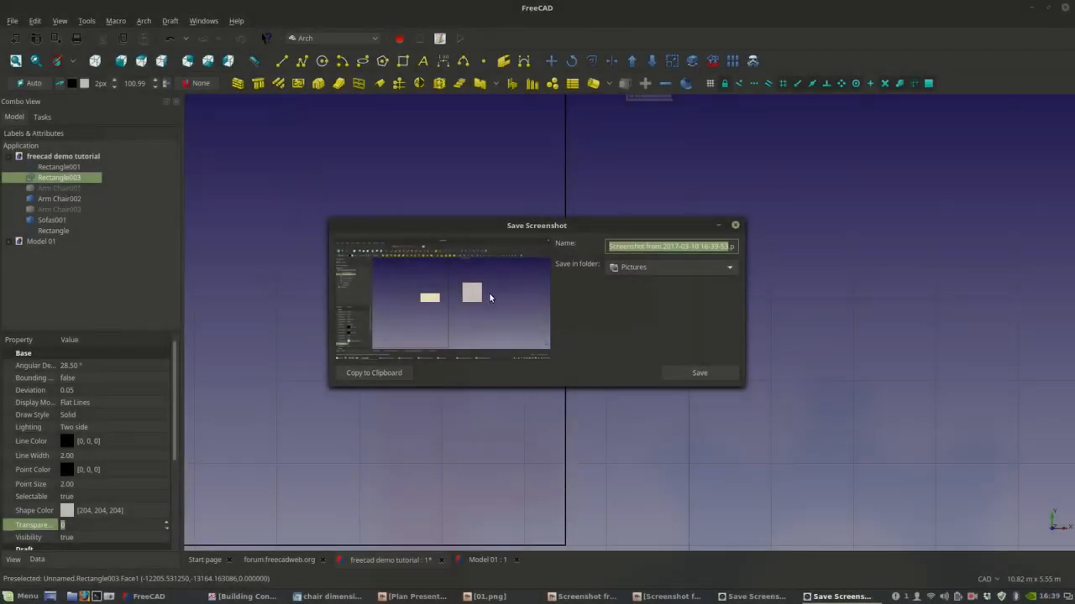
click(735, 226)
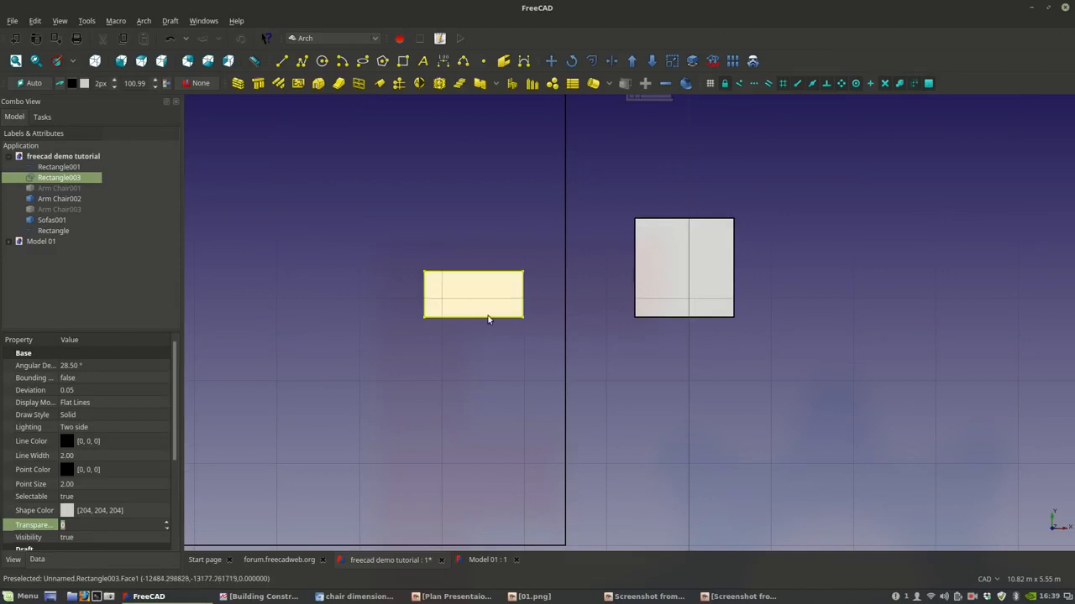
key(Delete)
scroll(511, 335, down, 4)
click(596, 312)
key(Delete)
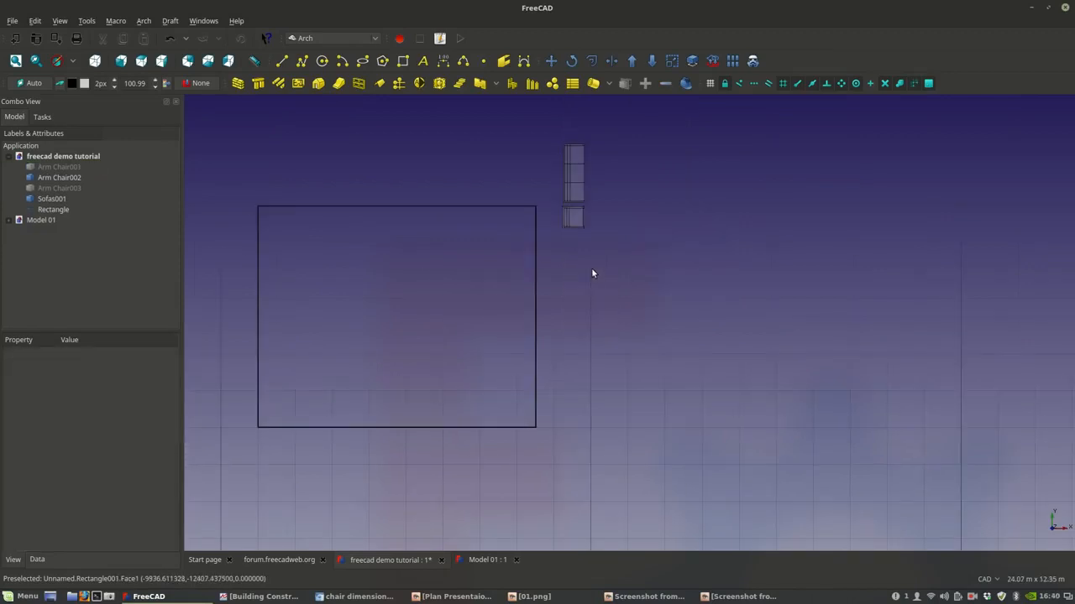
- Rename the remaining sofa compound Sofas001 as Sofas
scroll(592, 276, up, 5)
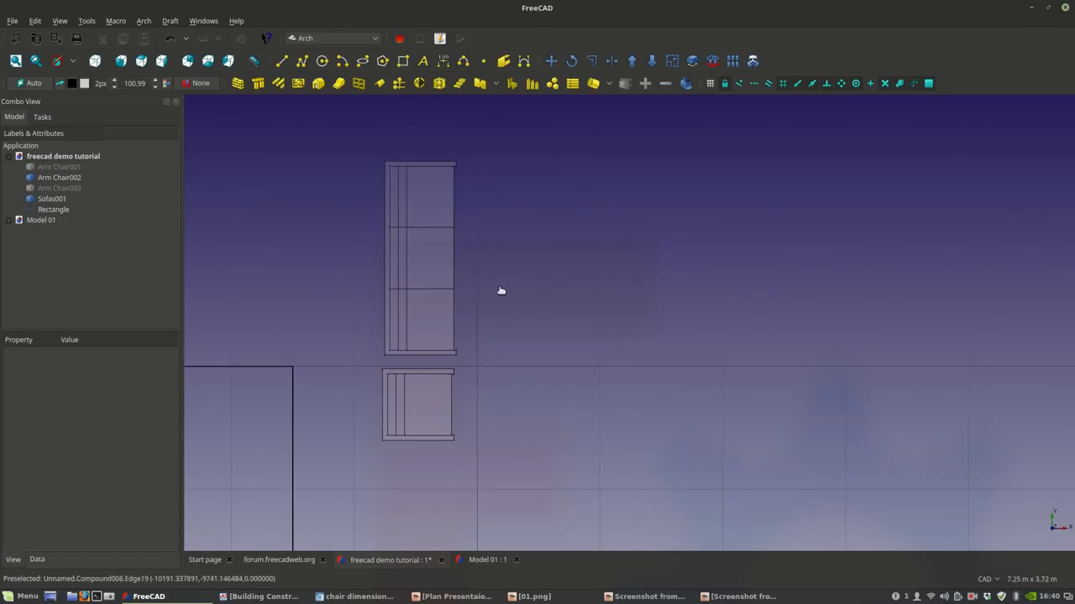
scroll(436, 336, up, 2)
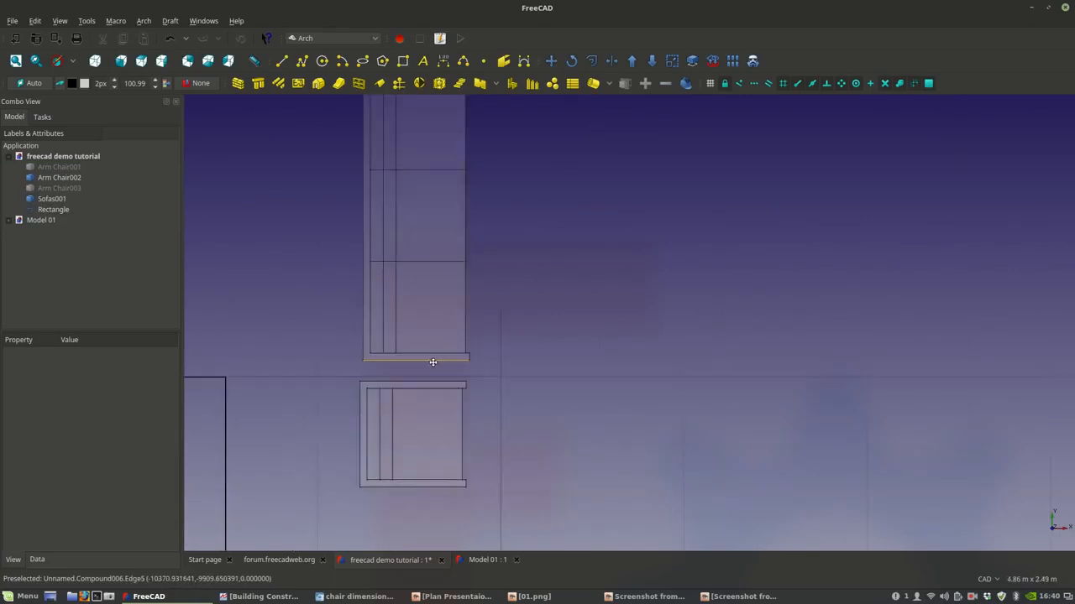
scroll(431, 361, down, 2)
click(423, 329)
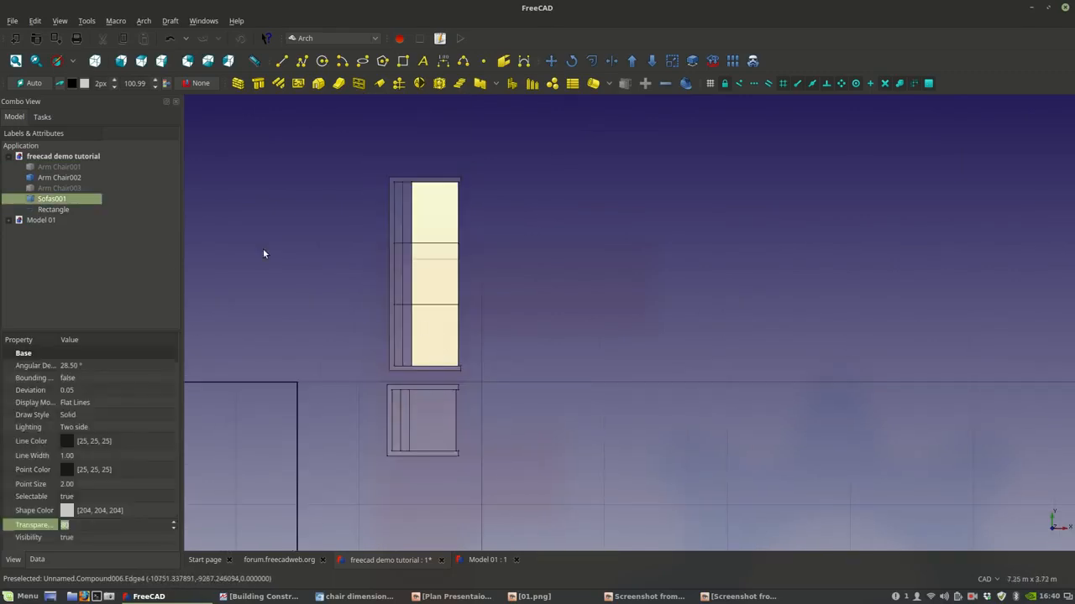
right_click(61, 201)
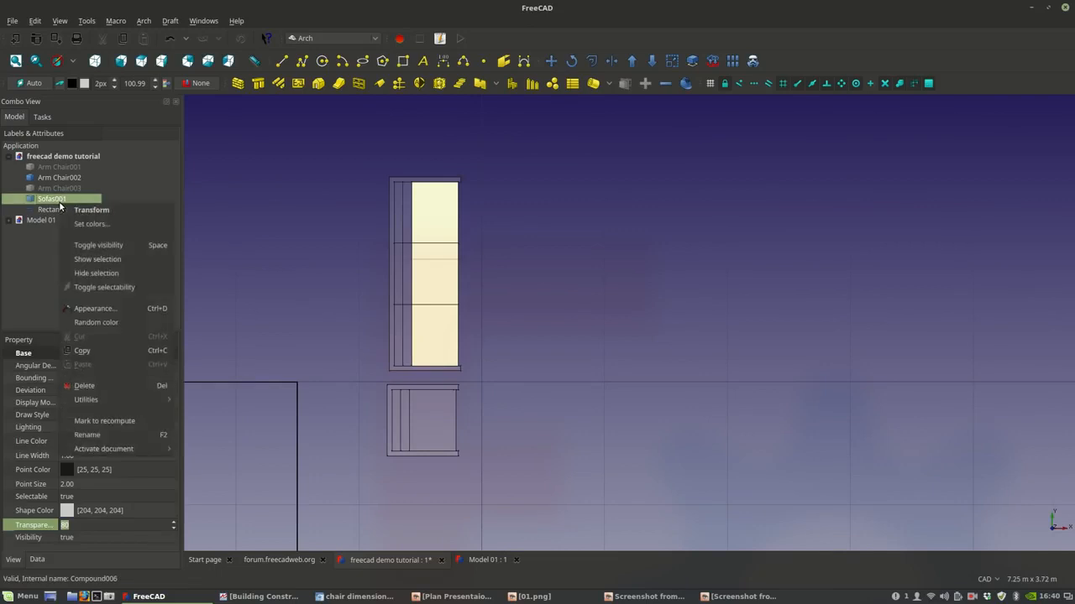
click(84, 430)
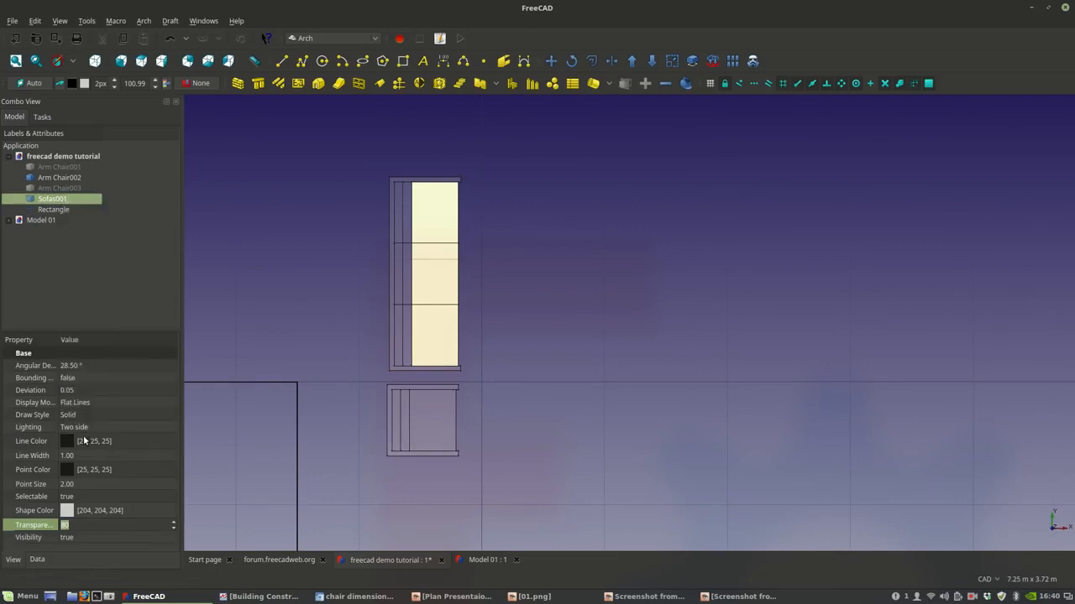
key(BackSpace)
key(BackSpace)
key(BackSpace)
- Make the hidden armchairs Arm Chair001 and Arm Chair003 visible
click(413, 425)
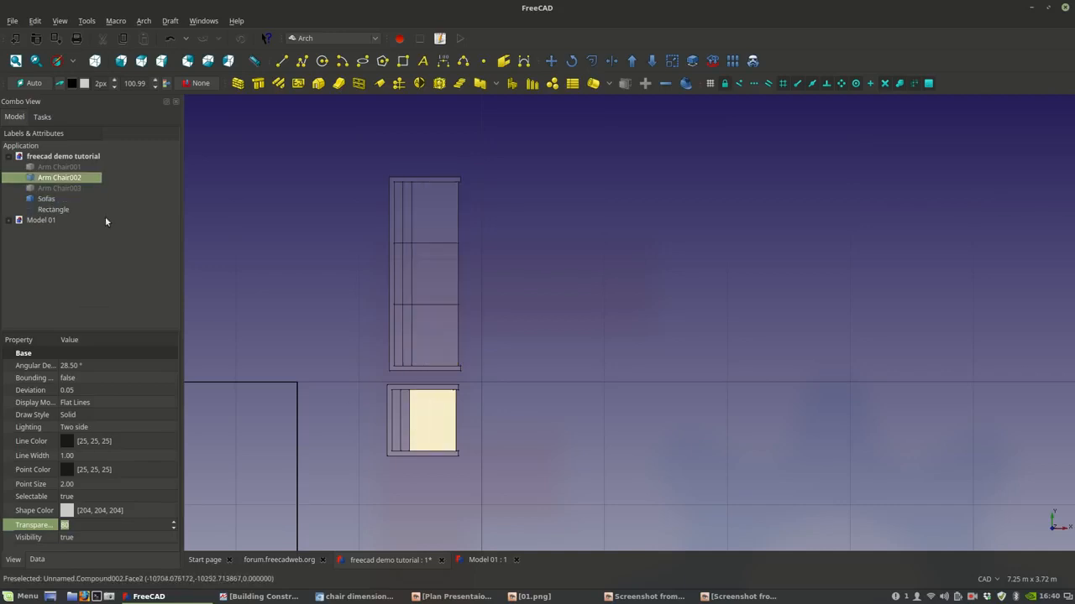
click(72, 169)
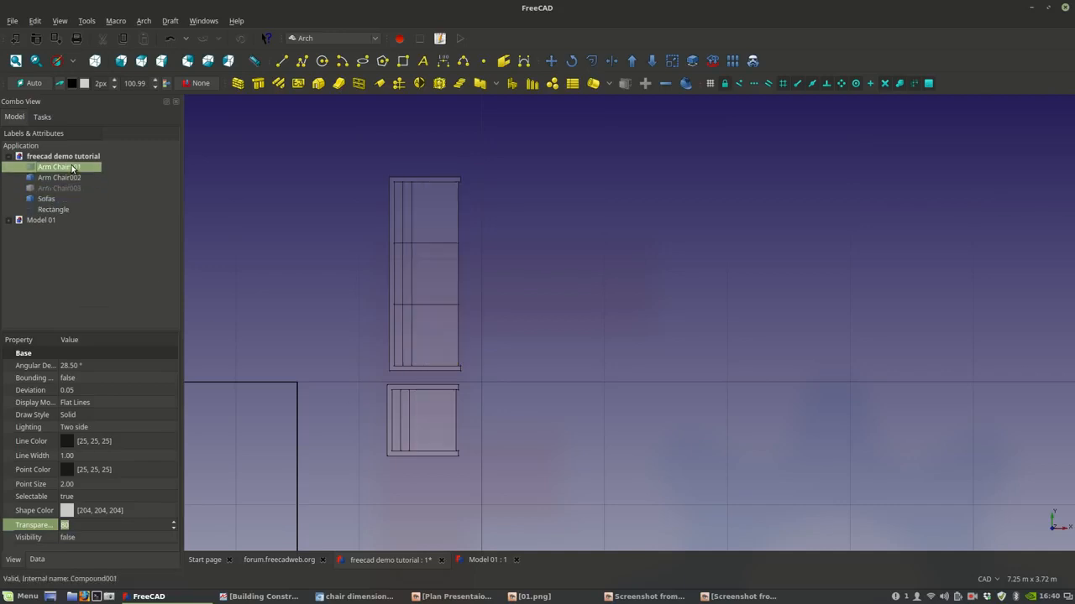
scroll(464, 225, down, 10)
scroll(434, 231, up, 5)
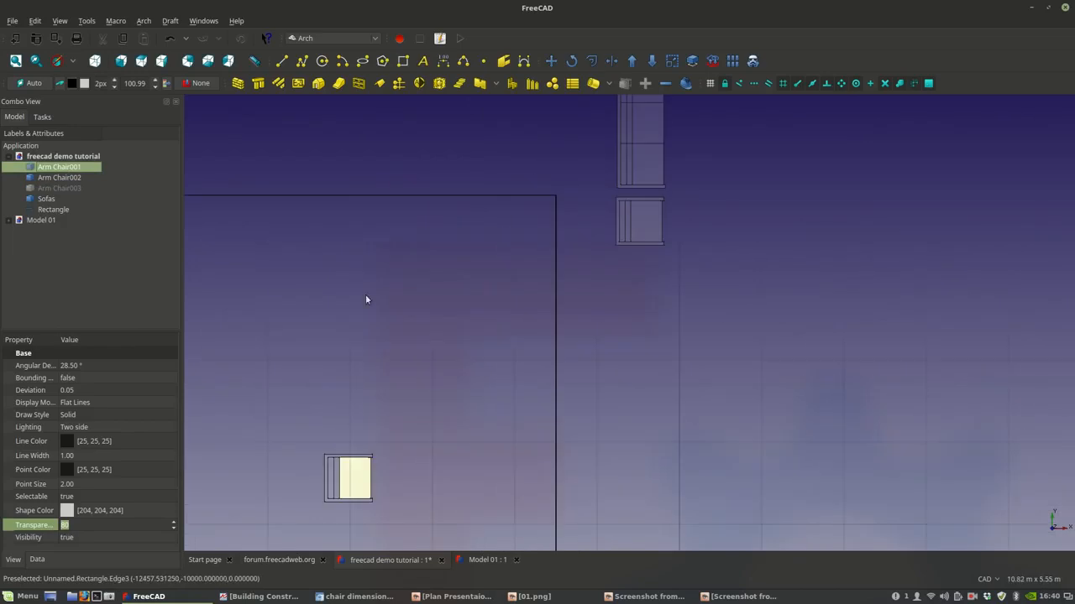
click(88, 189)
key(space)
scroll(366, 287, down, 2)
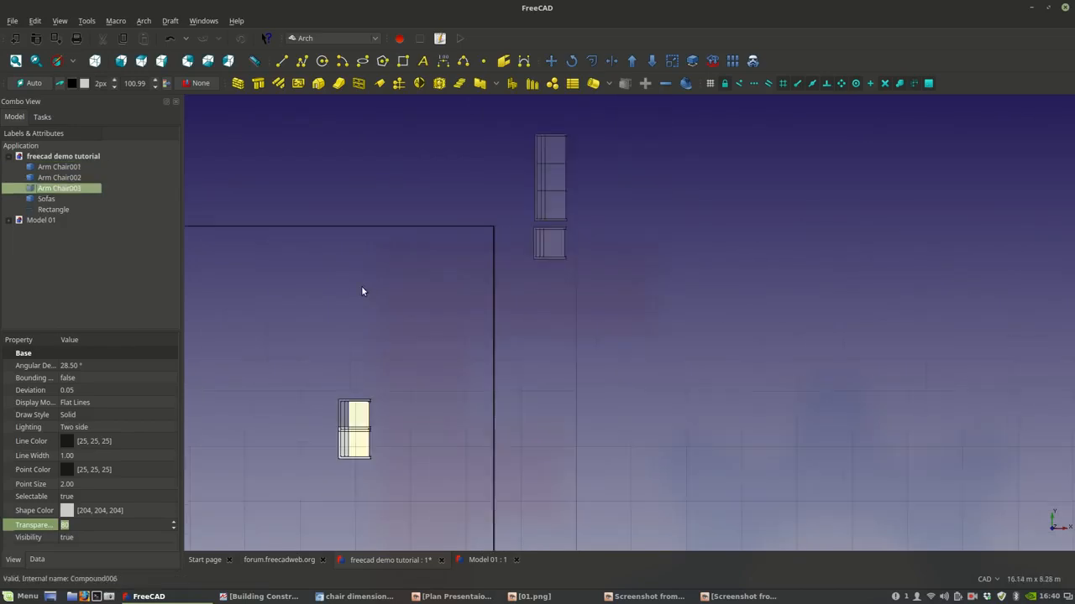
- Delete the redundant Arm Chair001 and Arm Chair003 while keeping Arm Chair002
shift+click(69, 168)
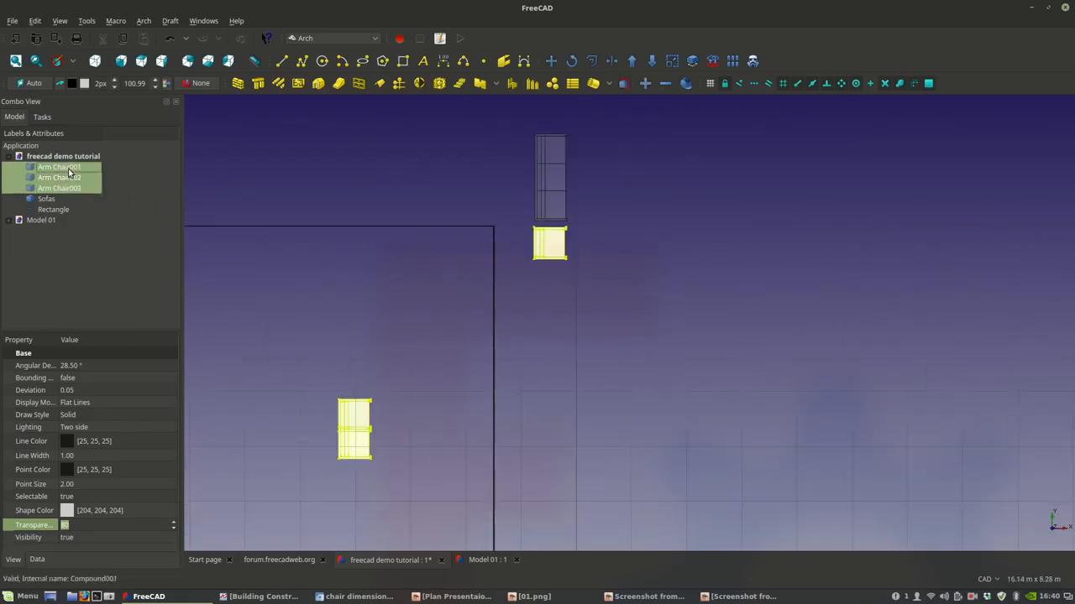
click(69, 169)
ctrl+click(71, 188)
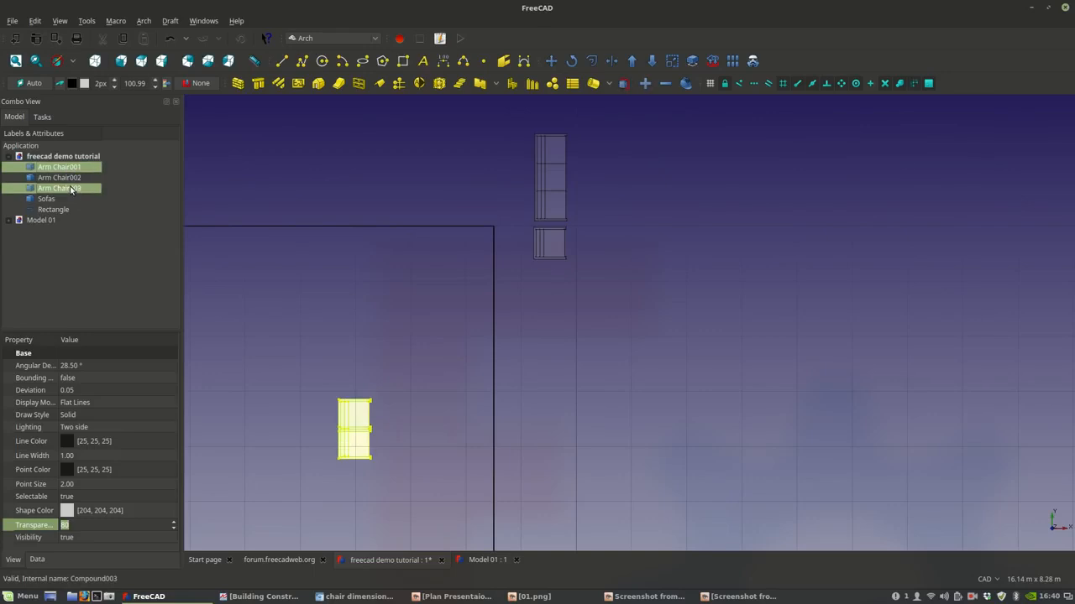
key(Delete)
- Rename the remaining armchair Arm Chair002 as Arm Chair
click(60, 167)
right_click(60, 171)
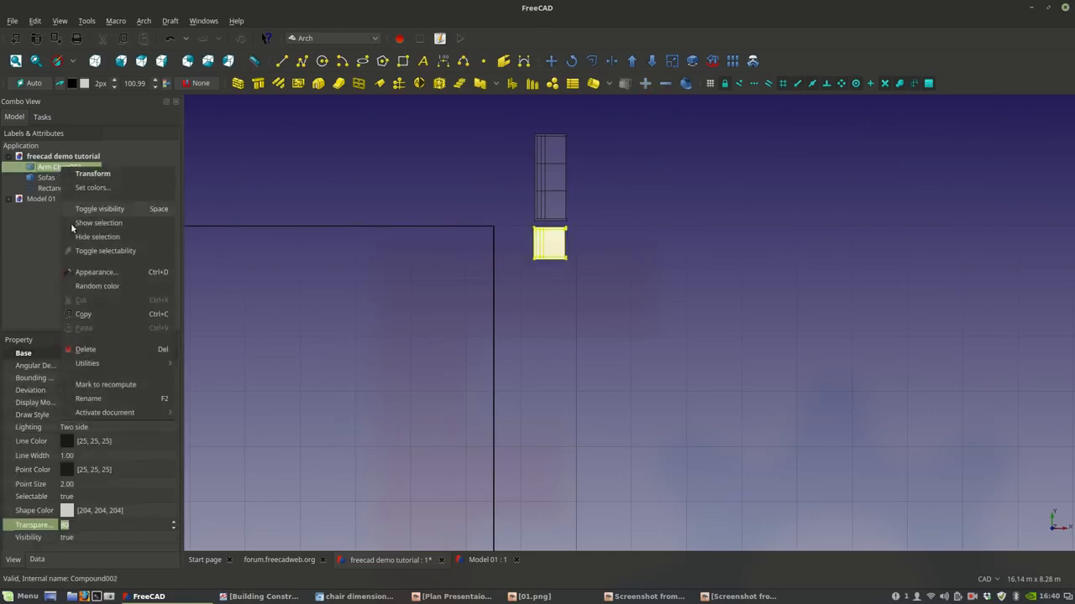
click(88, 399)
text(Arm Chair)
click(611, 314)
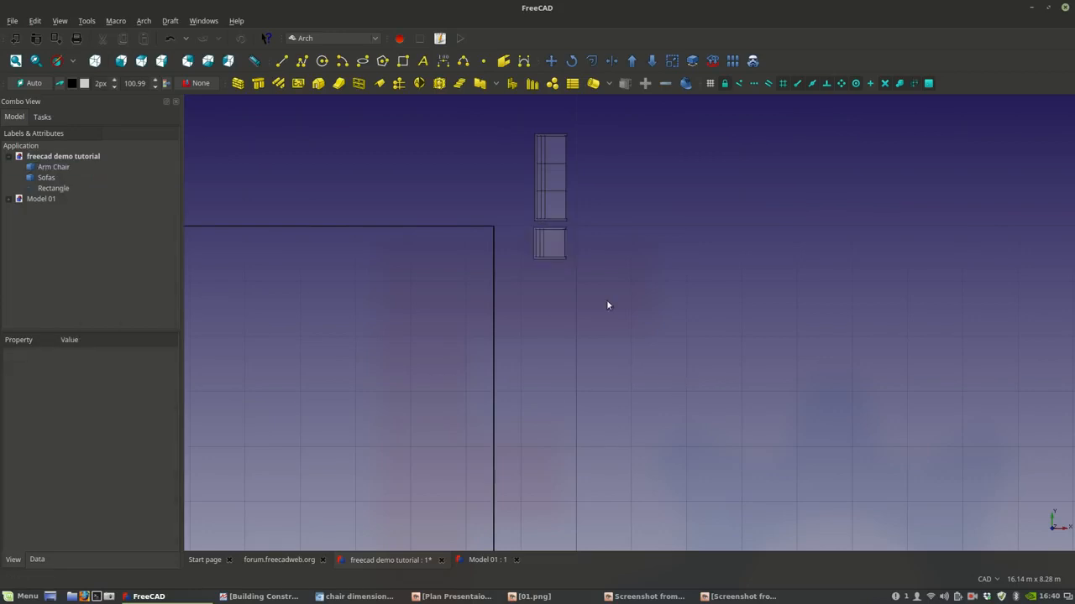
scroll(579, 352, up, 5)
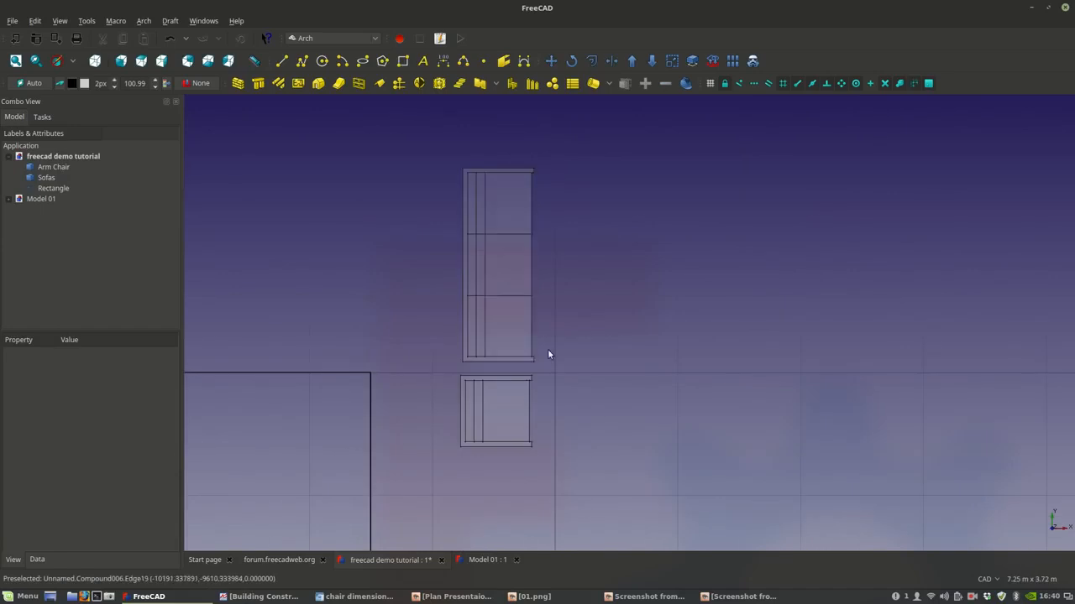
middle_drag(528, 325, 487, 335)
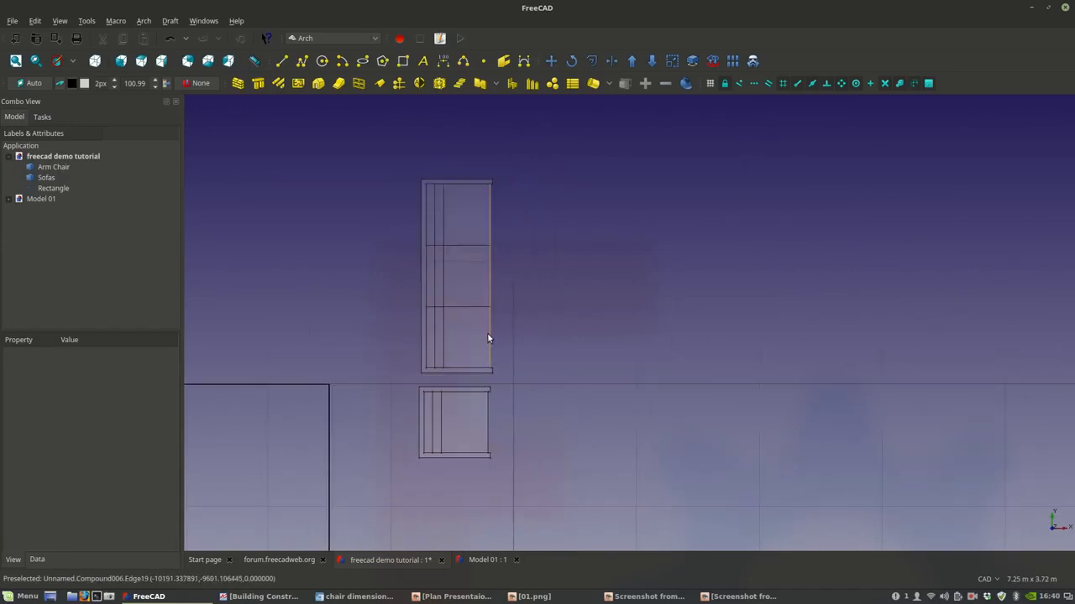
click(52, 189)
click(368, 251)
scroll(436, 315, up, 2)
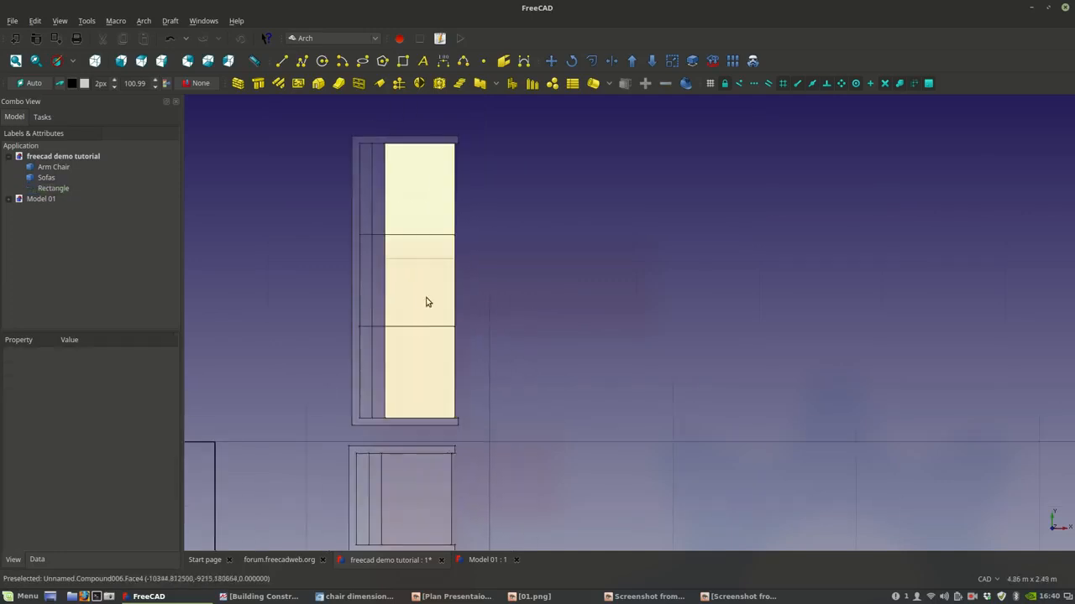
- Clear the selection and review the sofa and armchair plan symbols beside the large rectangle
click(398, 287)
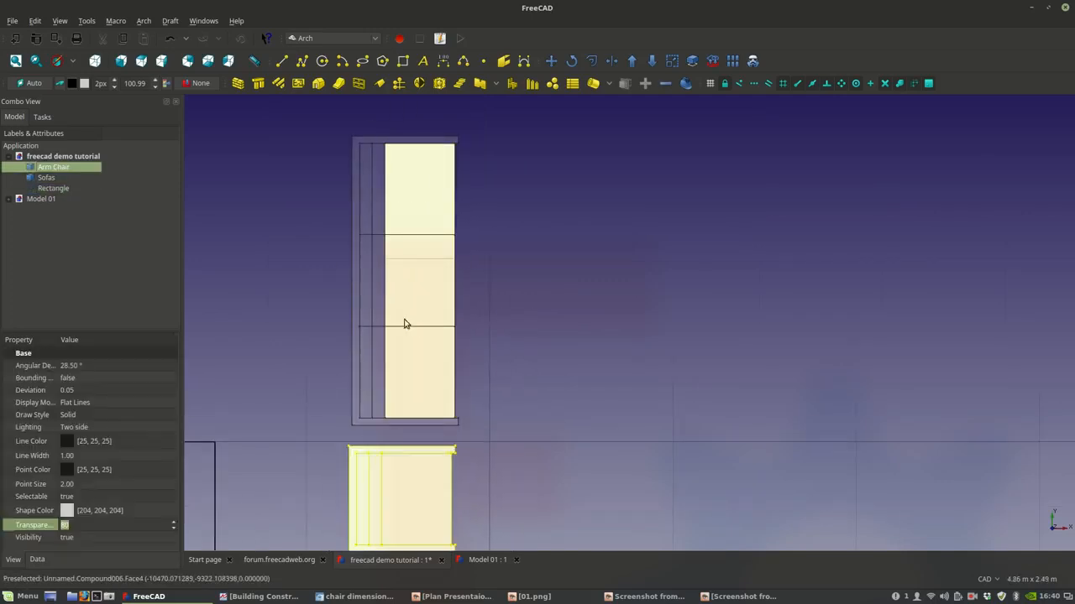
click(501, 353)
scroll(457, 289, down, 2)
middle_drag(458, 290, 472, 274)
middle_drag(462, 374, 398, 366)
scroll(398, 366, down, 2)
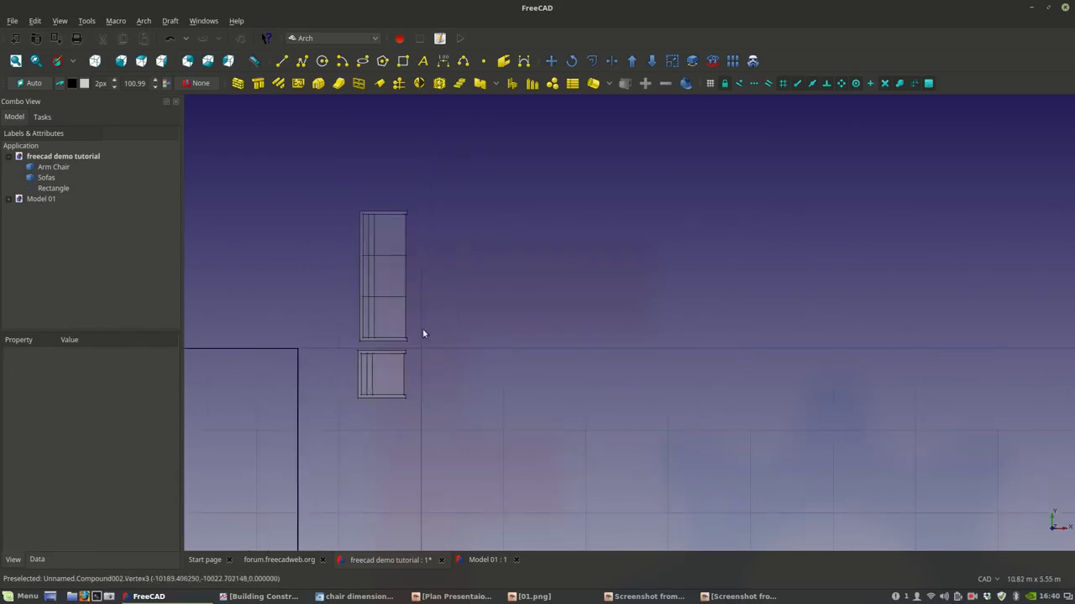
click(971, 597)
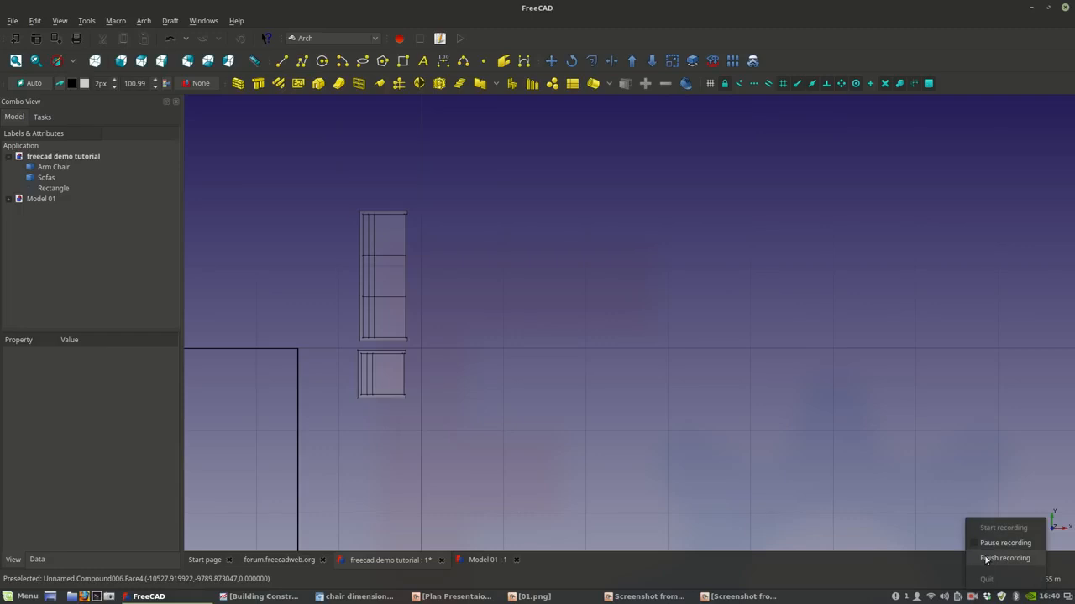
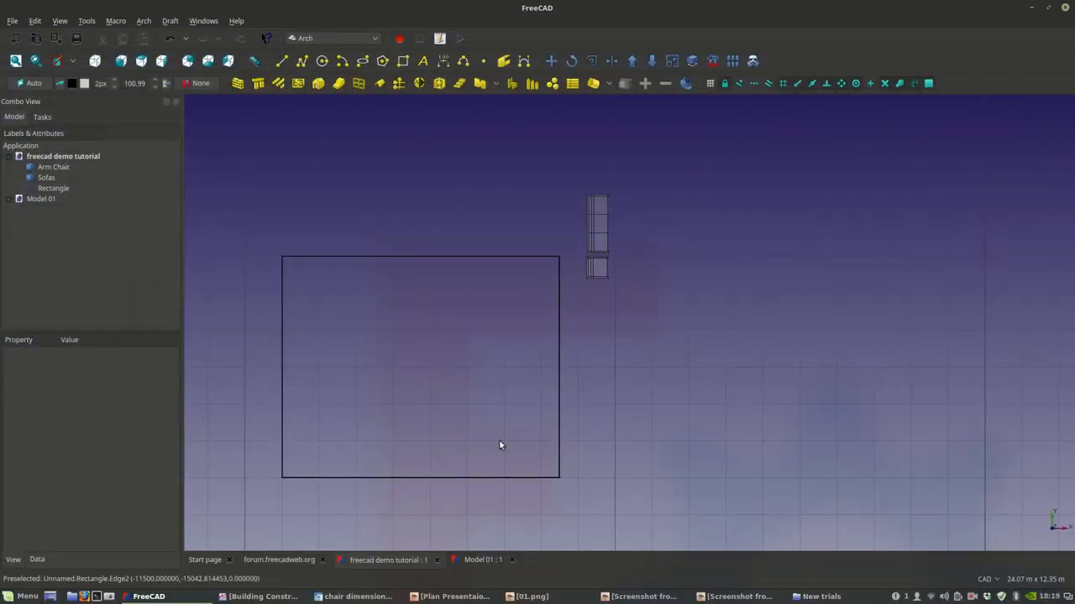
middle_drag(486, 448, 511, 432)
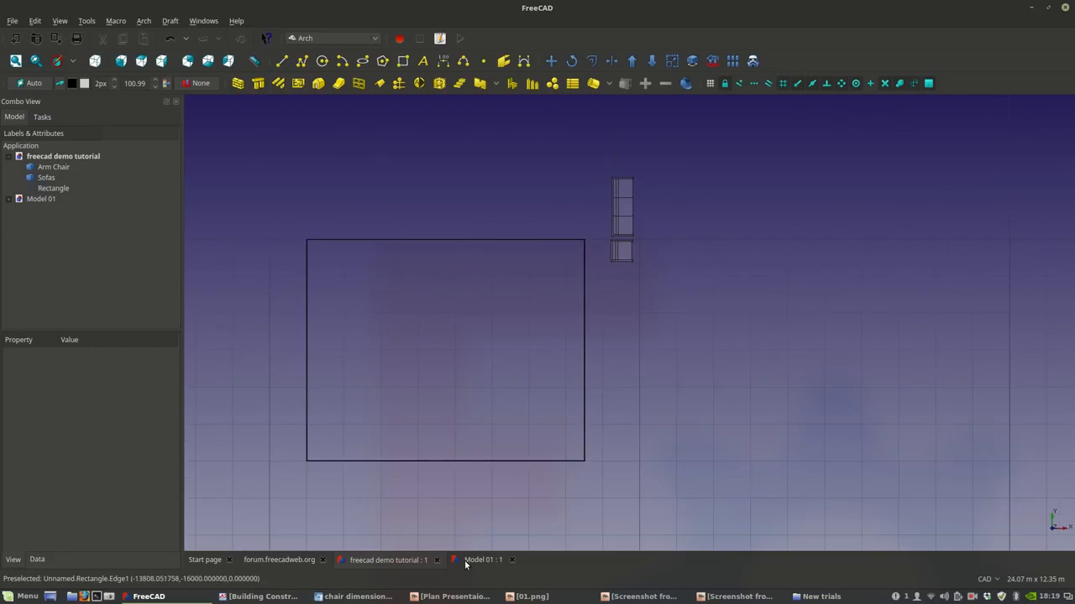
- Switch to the Model 01 floor plan and examine its living room furniture, kitchen counter and sink symbols
click(470, 564)
scroll(402, 494, up, 3)
scroll(401, 494, up, 2)
middle_drag(470, 454, 425, 502)
middle_drag(610, 337, 528, 465)
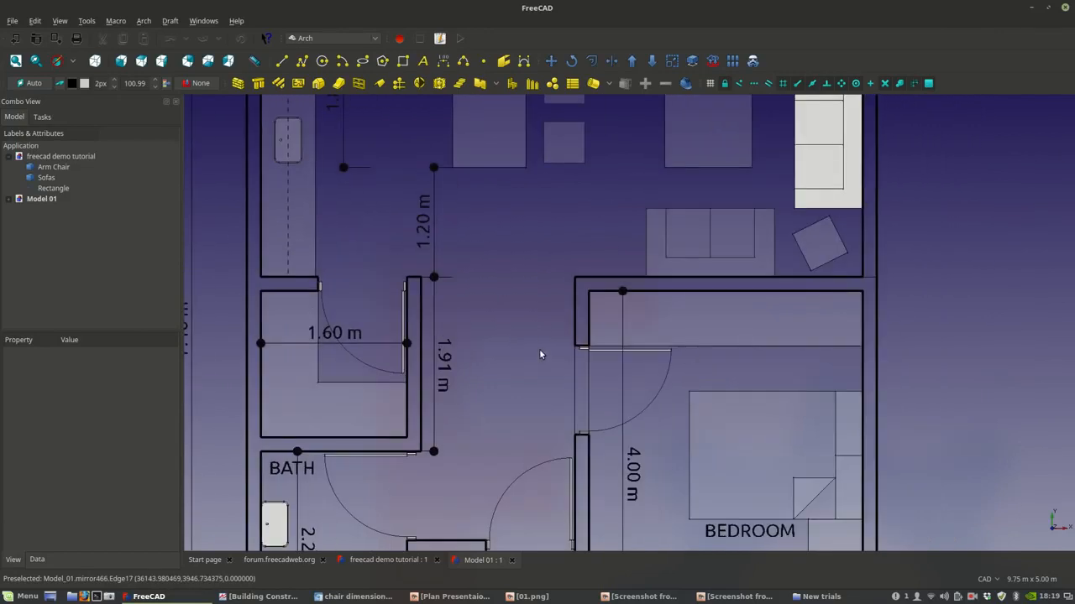
scroll(539, 349, up, 4)
scroll(686, 353, down, 5)
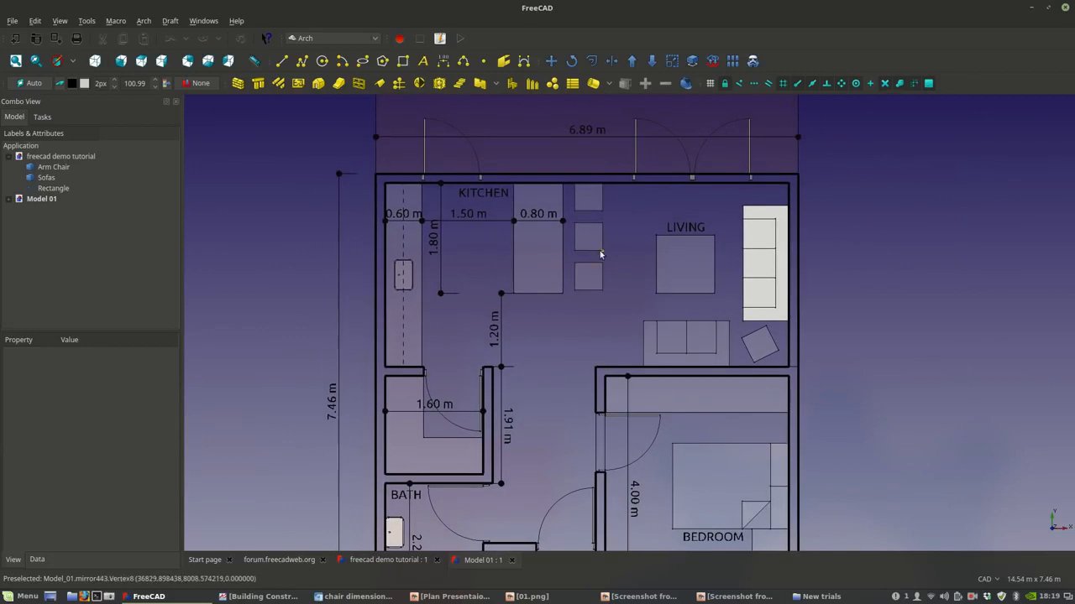
scroll(399, 307, up, 3)
scroll(400, 307, up, 2)
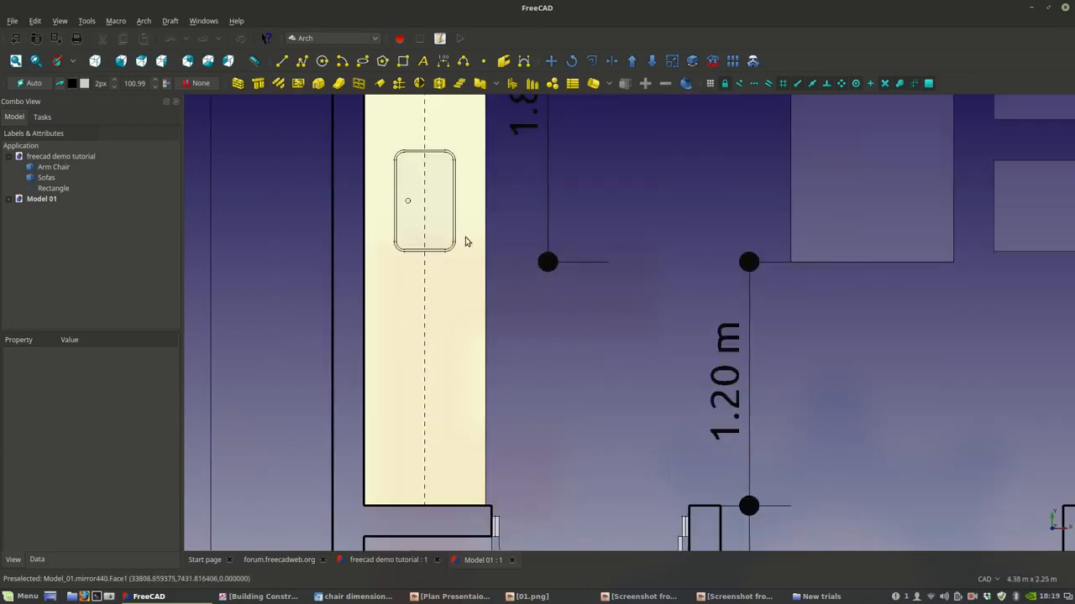
- Examine the remaining furniture and fixture symbols in Model 01, covering the bathroom, bedroom and kitchen
scroll(454, 370, down, 4)
middle_drag(476, 409, 496, 283)
middle_drag(504, 429, 499, 257)
scroll(460, 405, up, 4)
middle_drag(449, 405, 405, 228)
scroll(459, 390, down, 2)
scroll(543, 383, down, 2)
middle_drag(534, 384, 405, 418)
scroll(405, 418, down, 2)
middle_drag(592, 307, 601, 441)
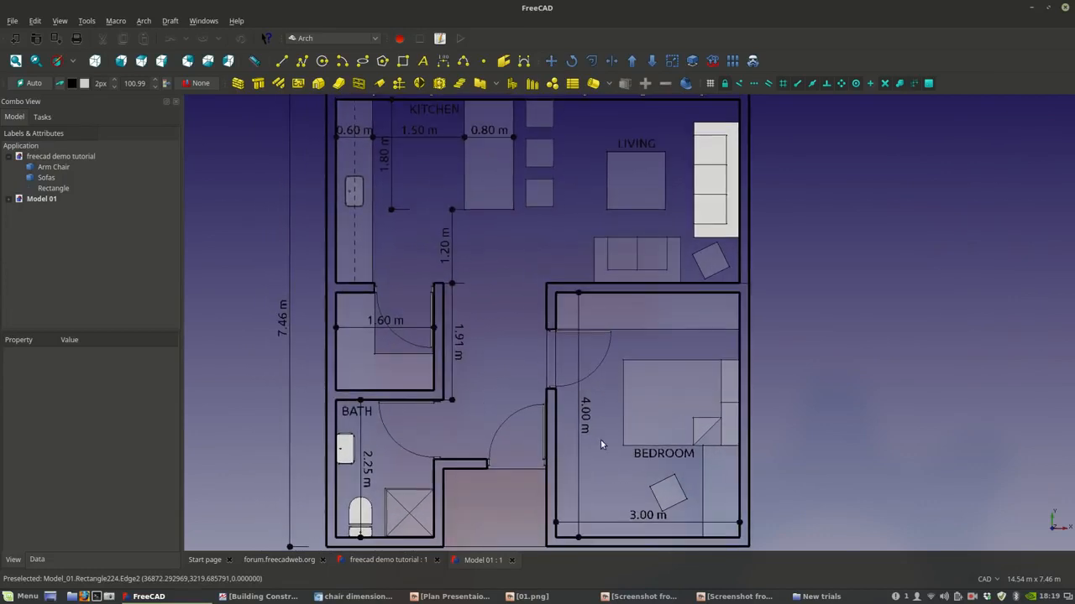
middle_drag(490, 359, 551, 280)
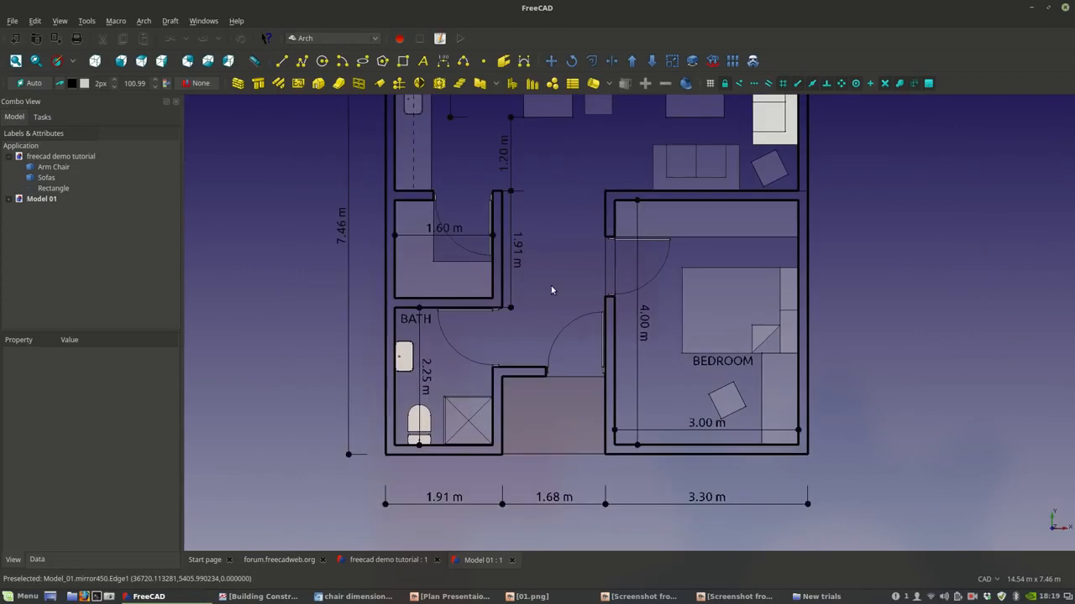
scroll(466, 252, up, 3)
scroll(462, 233, up, 2)
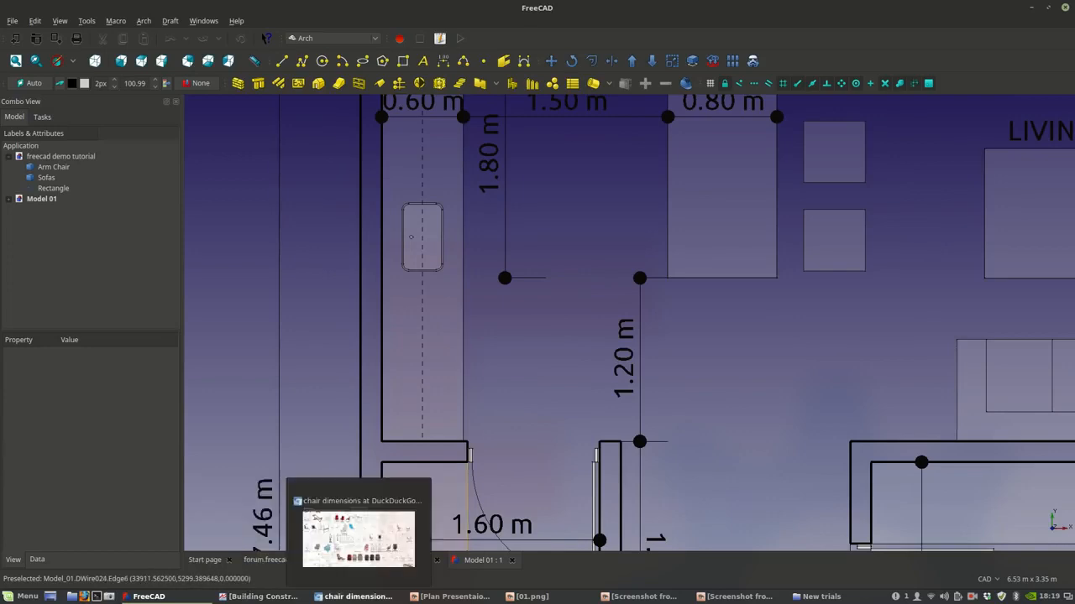
- Switch to Chromium and run an image search for "kitchen sink dimensions"
click(353, 596)
scroll(243, 163, up, 10)
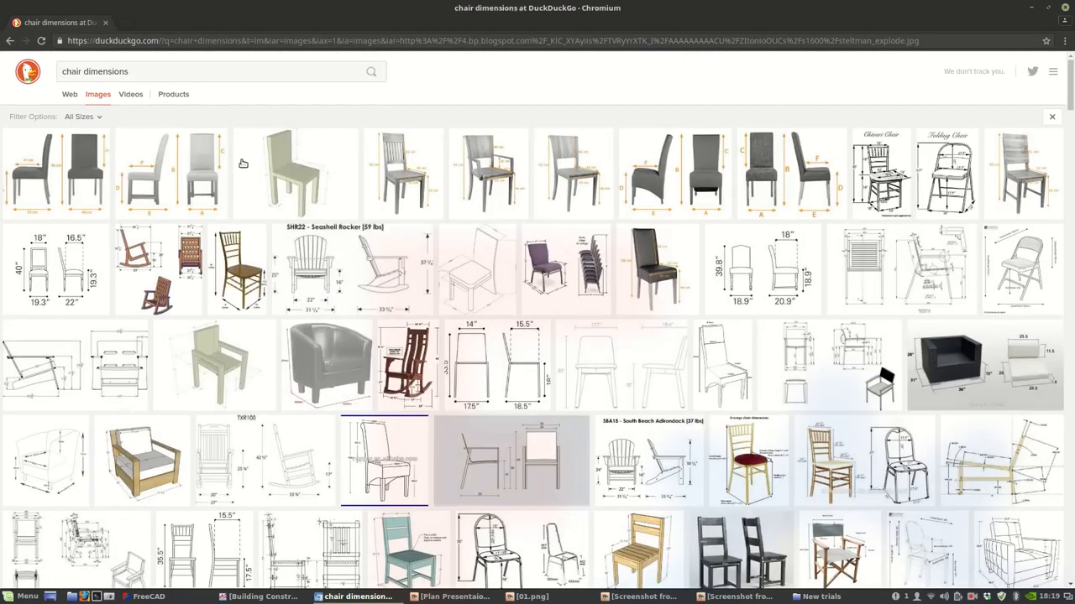
triple_click(143, 72)
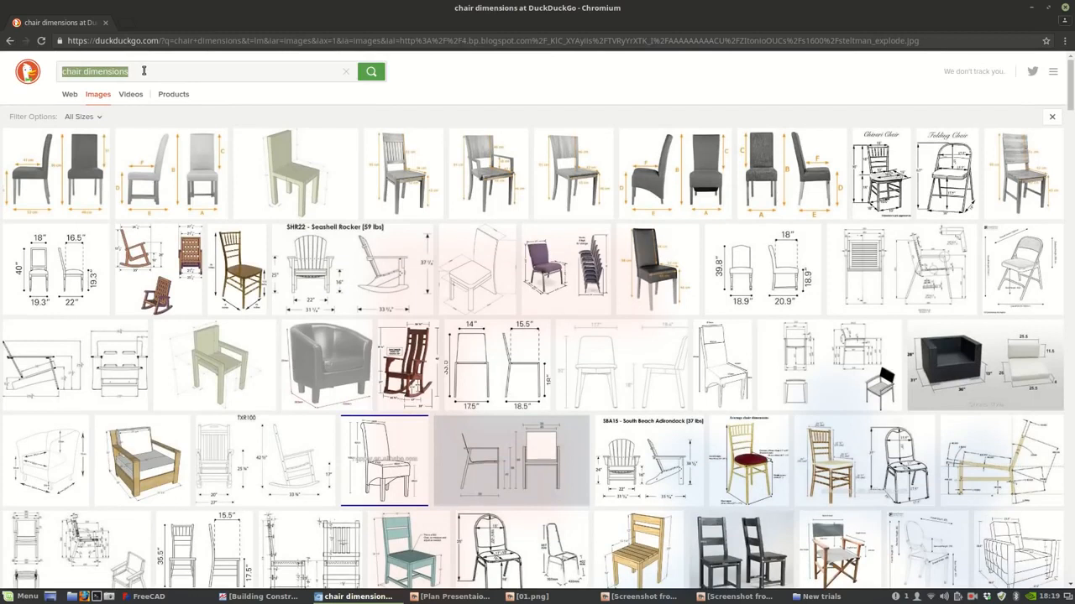
text(kit)
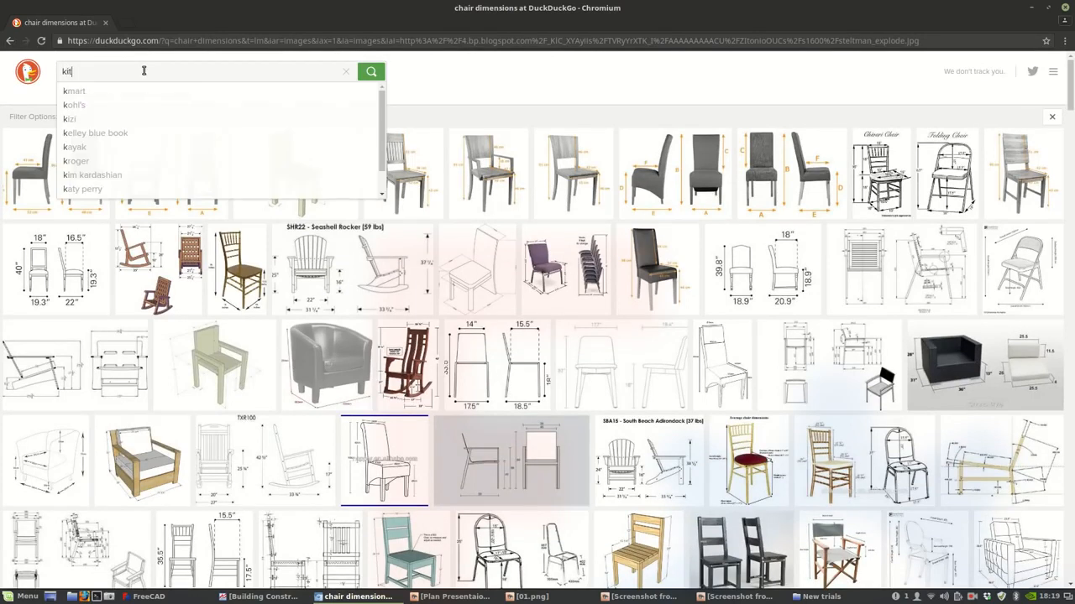
text(chen sink dimes)
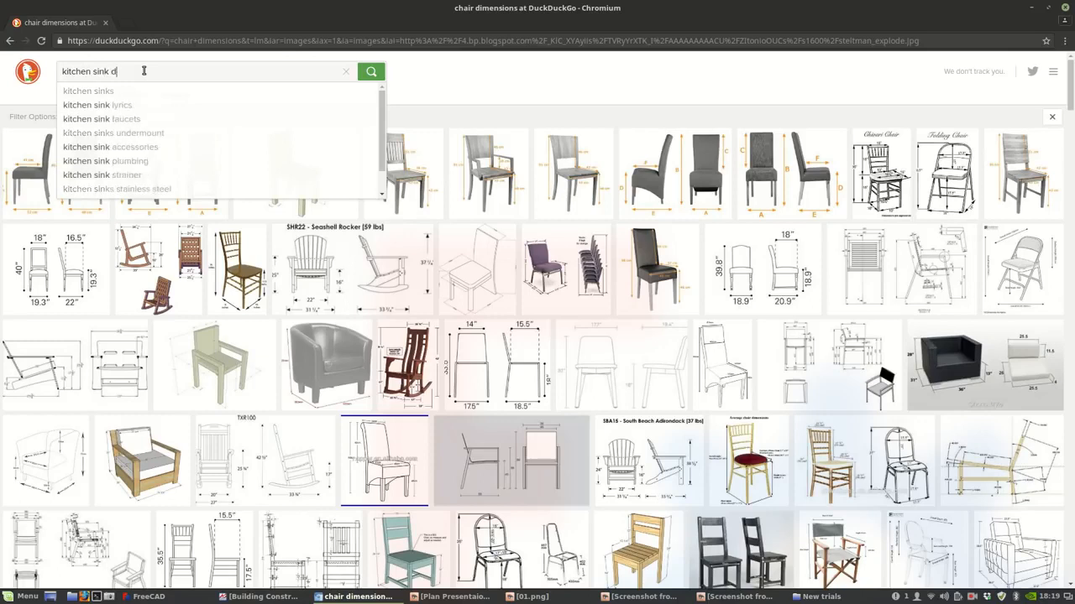
key(BackSpace)
text(nsions)
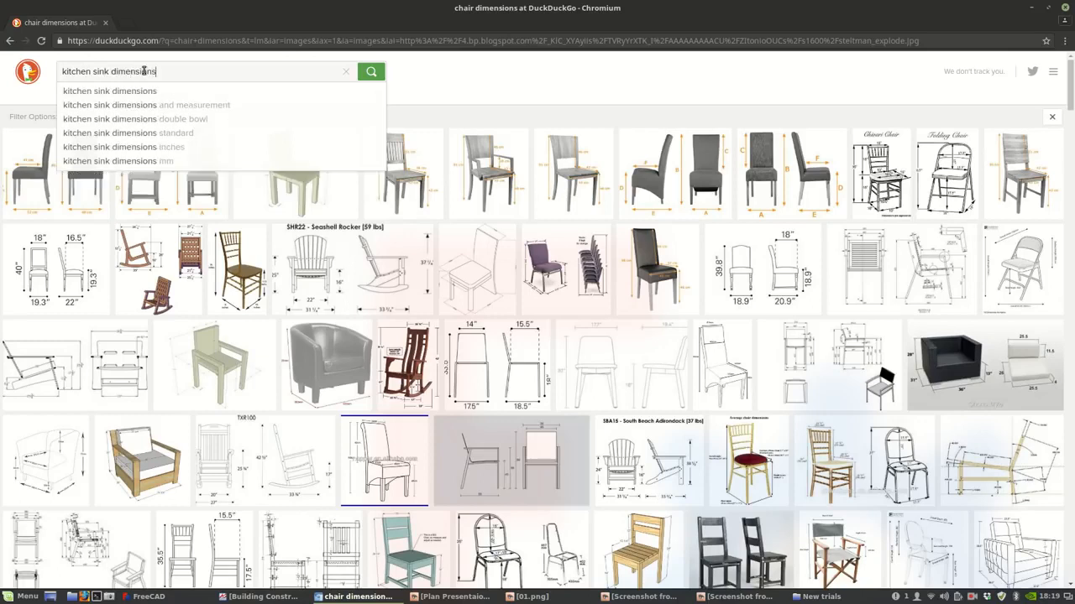
key(Return)
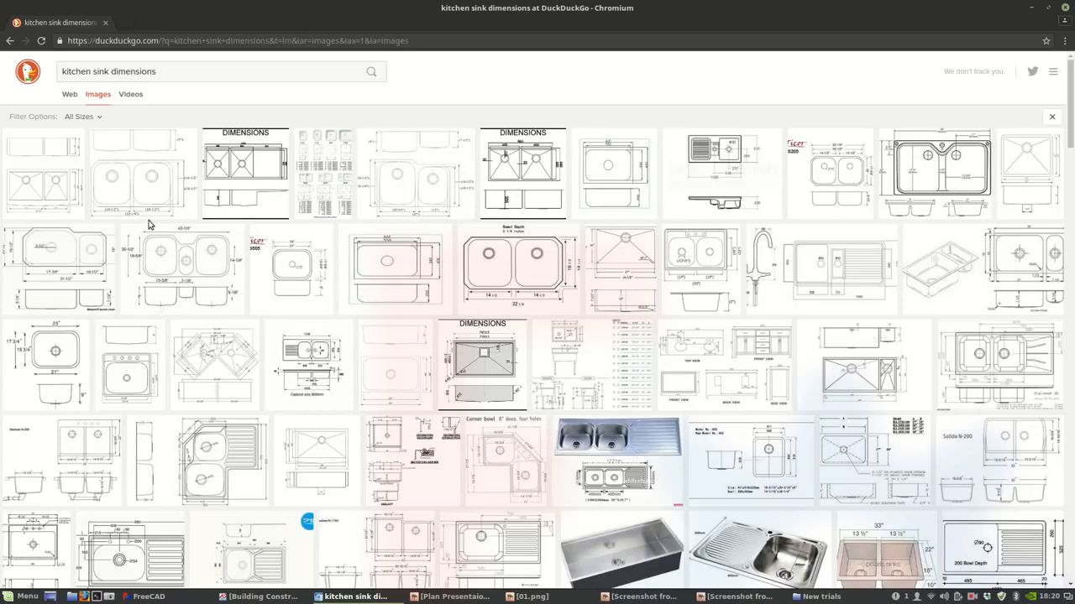
- Preview several sink drawings in the results, ending with the dimensioned Villeroy & Boch Ravel double bowl inset sink
click(145, 375)
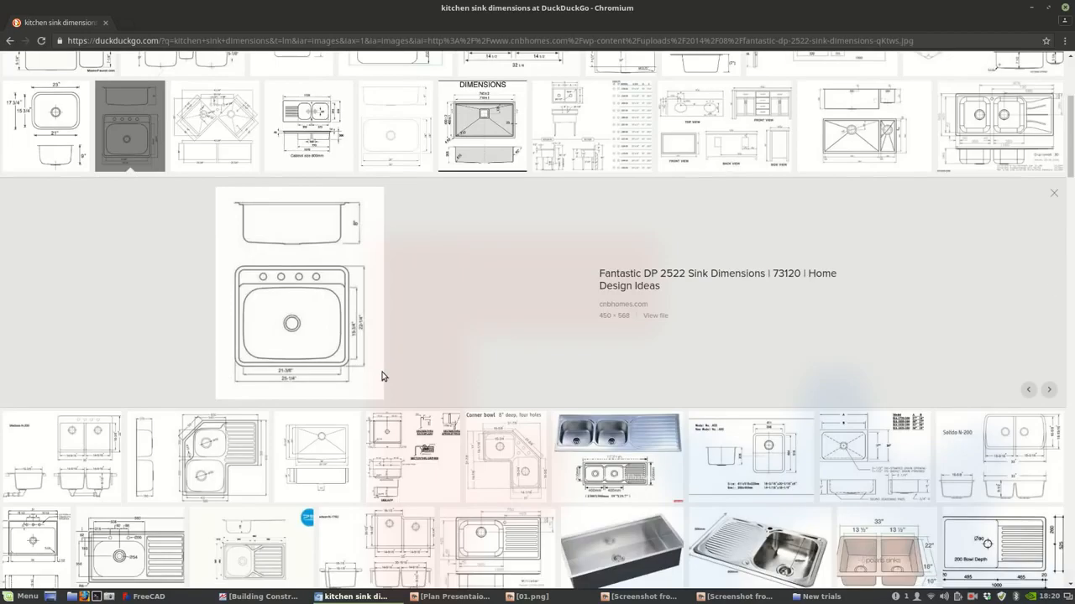
scroll(422, 465, up, 3)
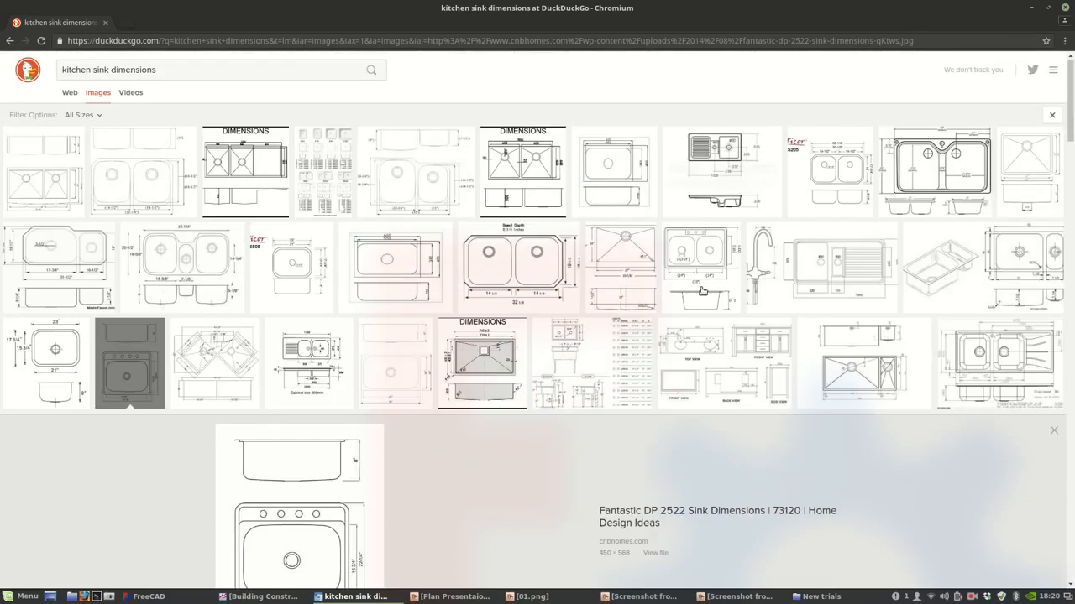
click(999, 266)
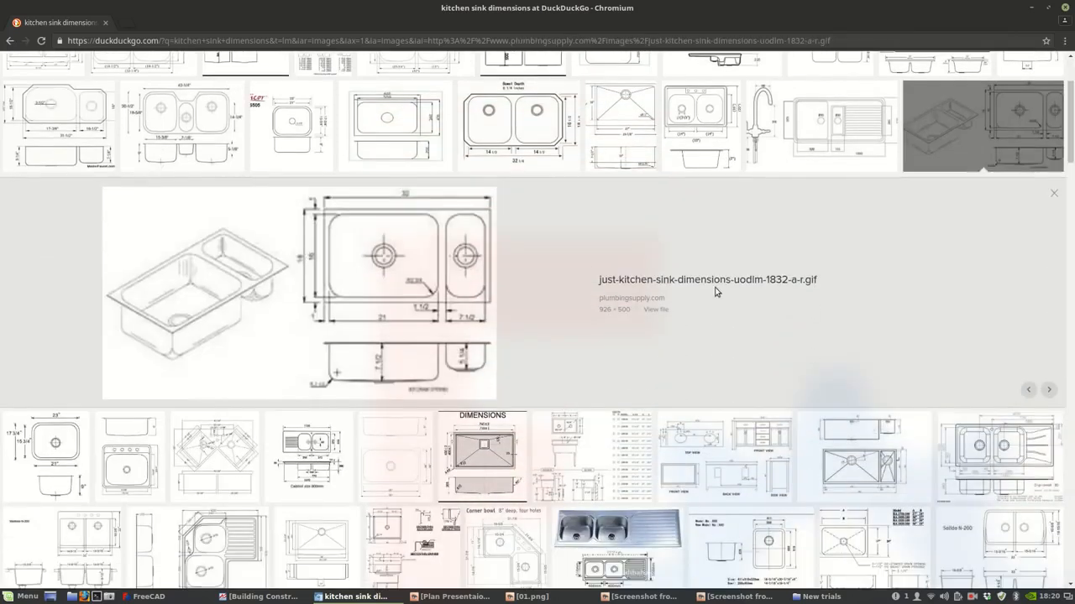
scroll(536, 273, up, 1)
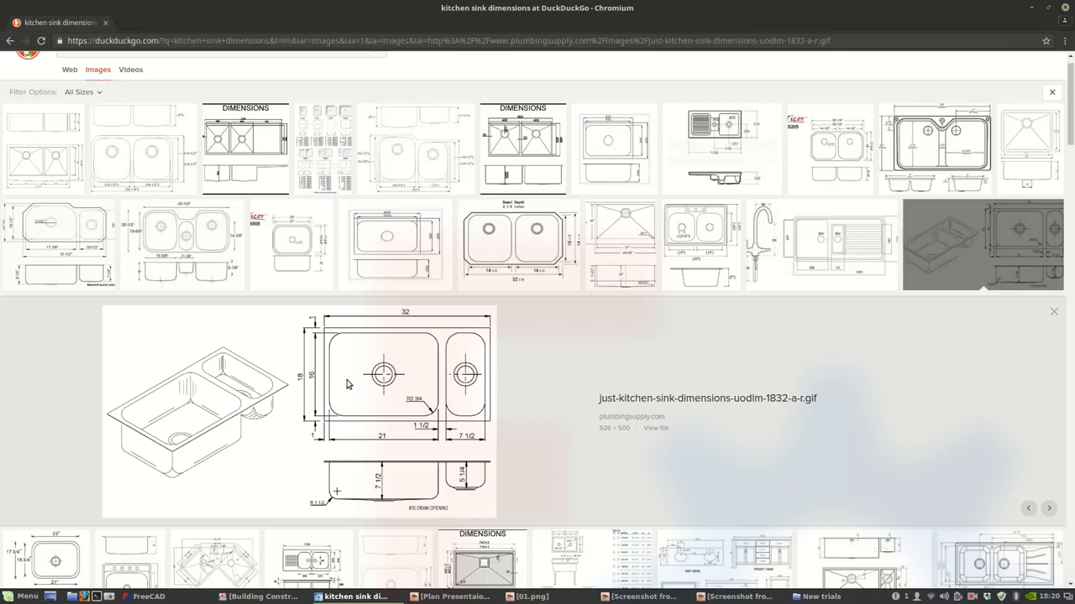
click(325, 154)
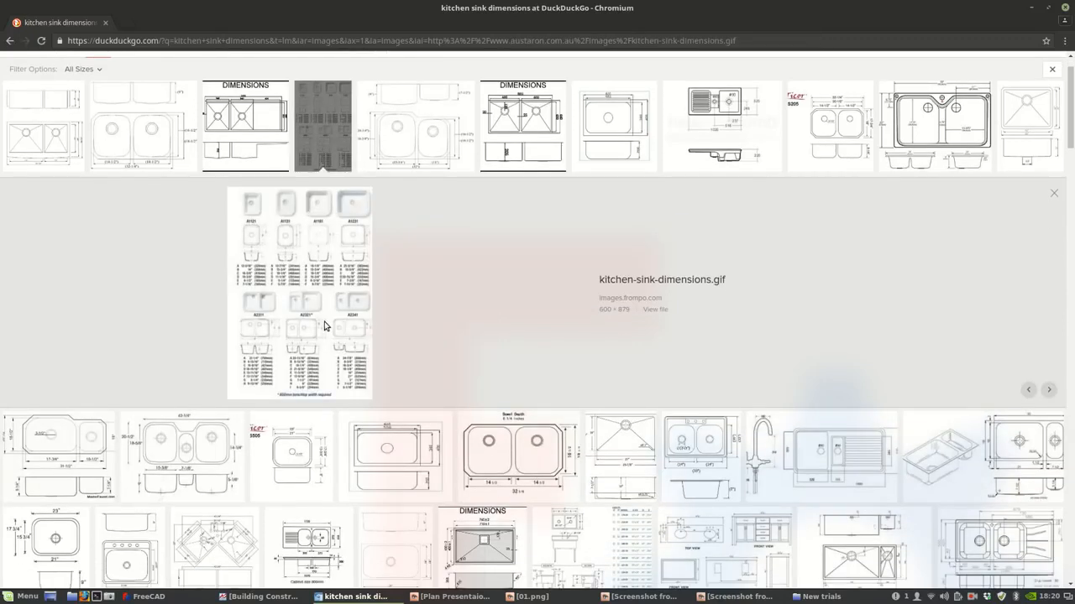
scroll(415, 436, down, 4)
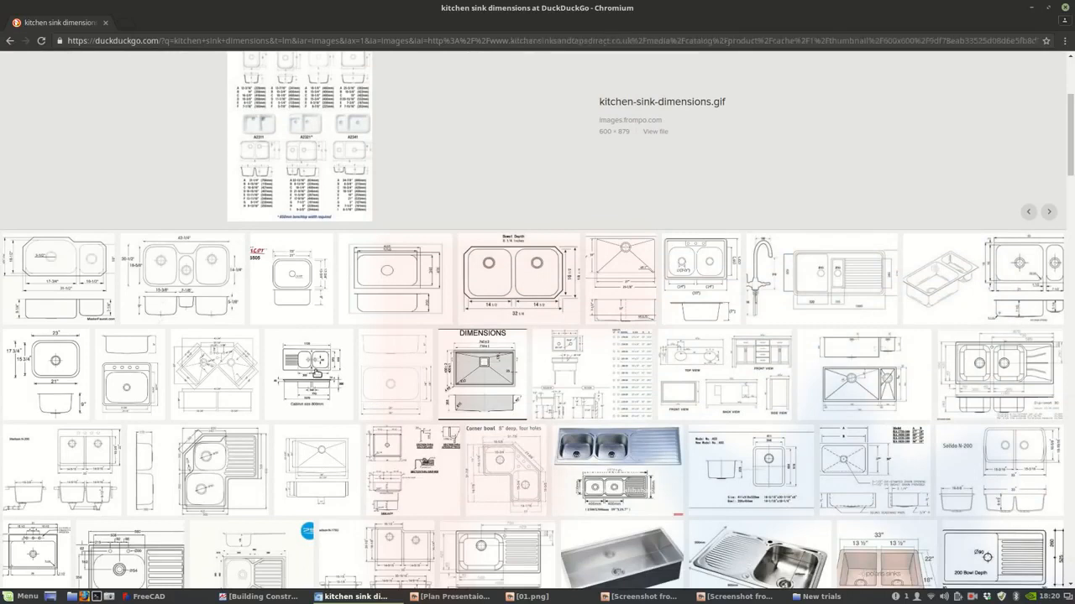
click(319, 374)
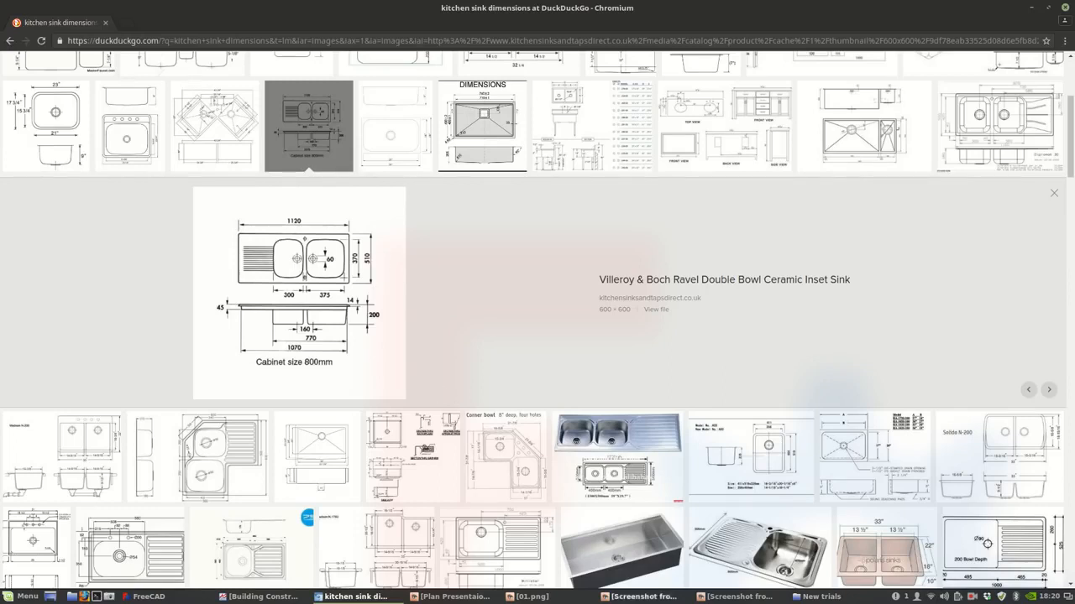
- Switch to FreeCAD's freecad demo tutorial document and draw a rectangle about 1.17 m by 0.45 m below the sofa blocks
click(149, 596)
scroll(541, 354, down, 5)
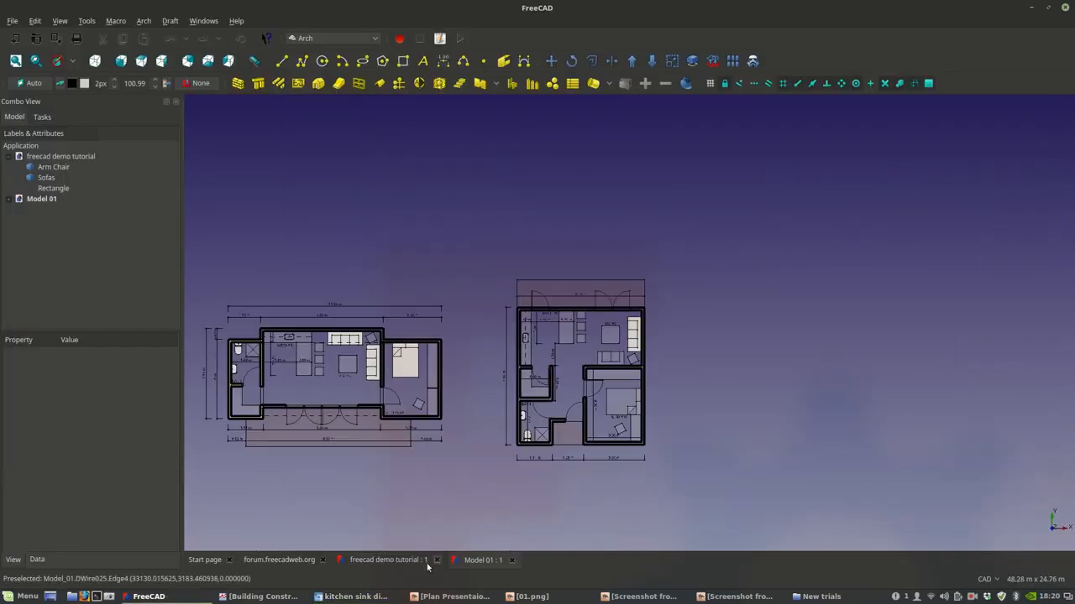
click(378, 560)
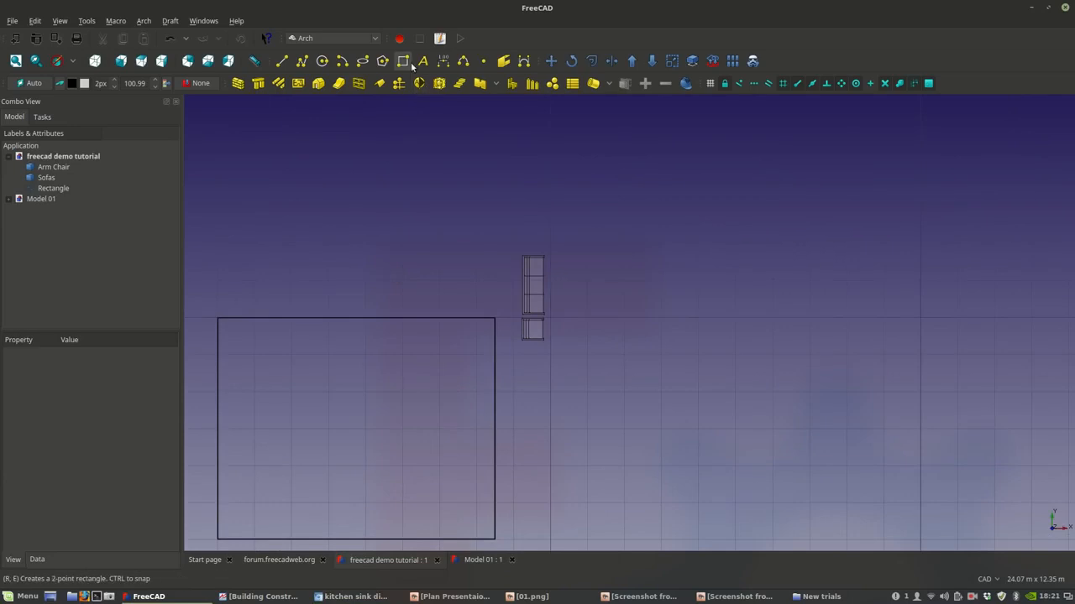
click(403, 60)
scroll(550, 381, up, 4)
scroll(537, 377, up, 3)
click(406, 308)
click(621, 391)
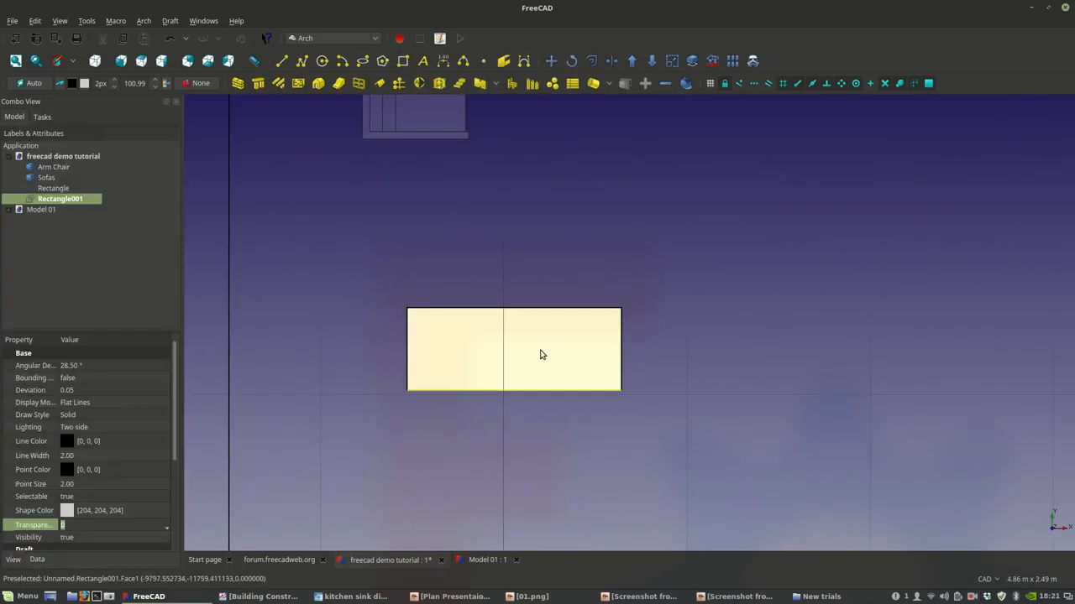
- Set the new rectangle's length to 1.12 m and its height to 0.51 m
click(37, 560)
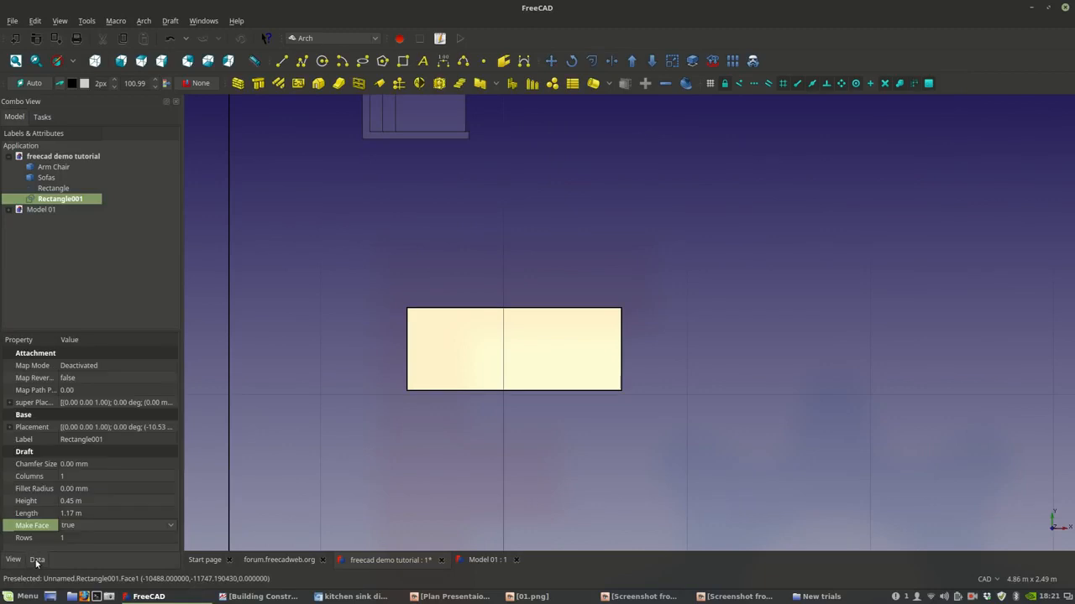
click(69, 513)
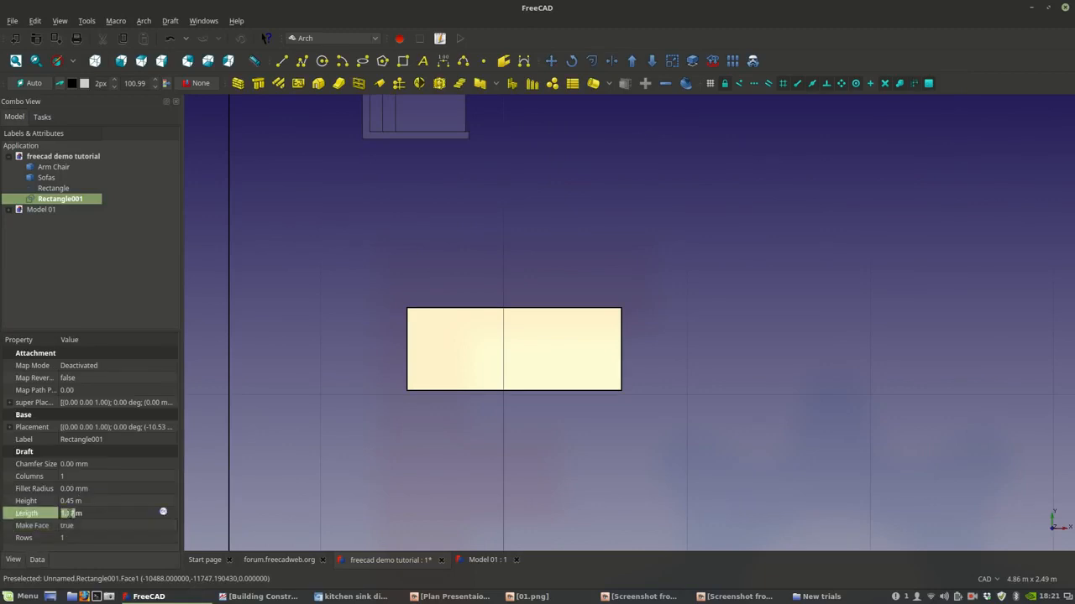
text(1)
key(Return)
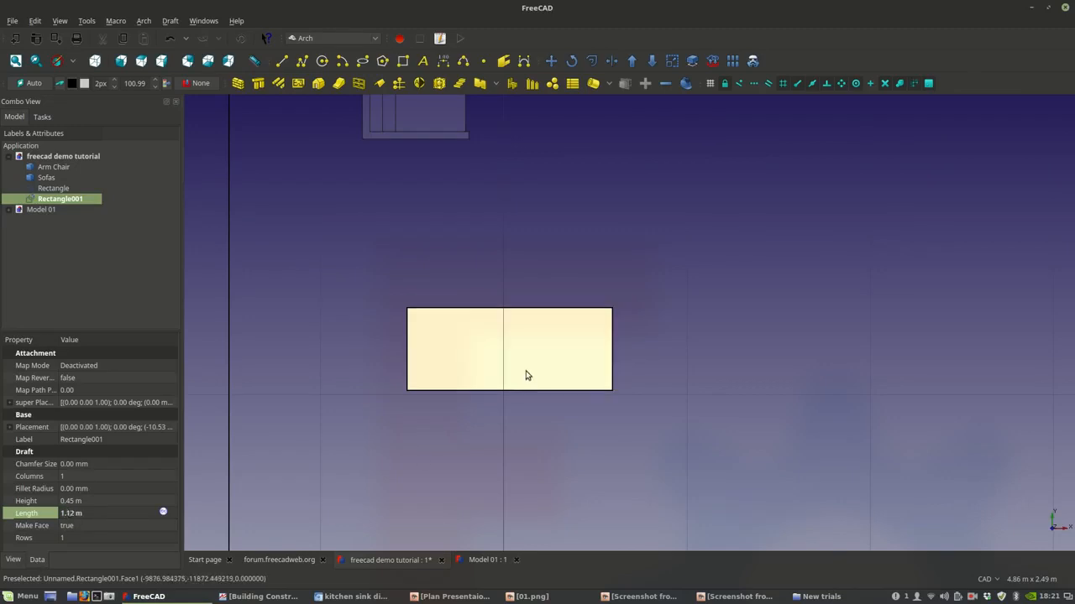
click(68, 502)
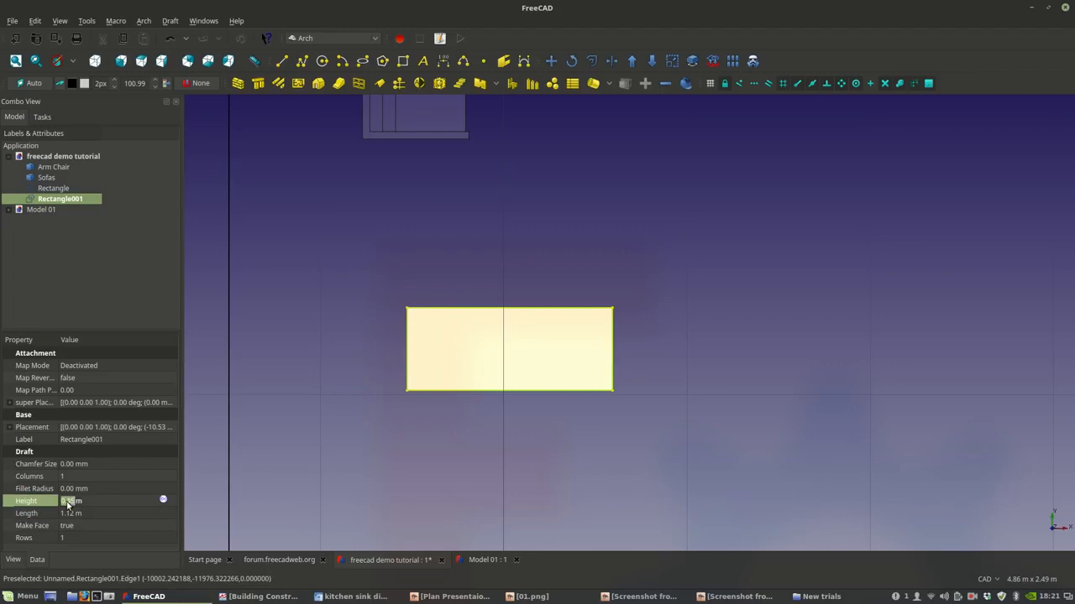
text(0)
key(Return)
click(403, 507)
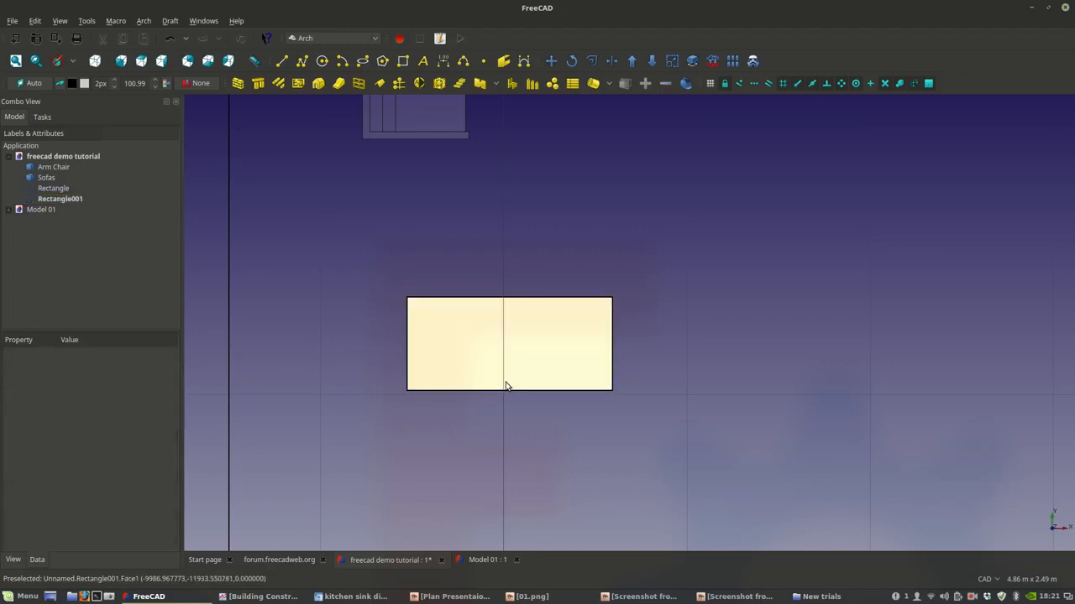
- Check the bowl dimensions on the double bowl sink drawing in Chromium
scroll(604, 387, up, 2)
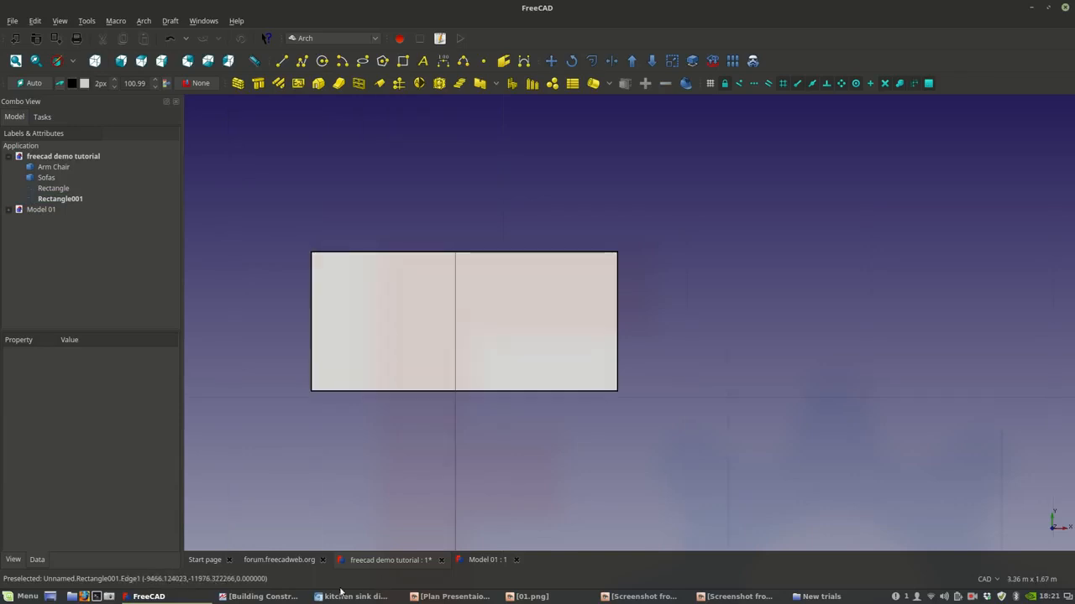
click(400, 379)
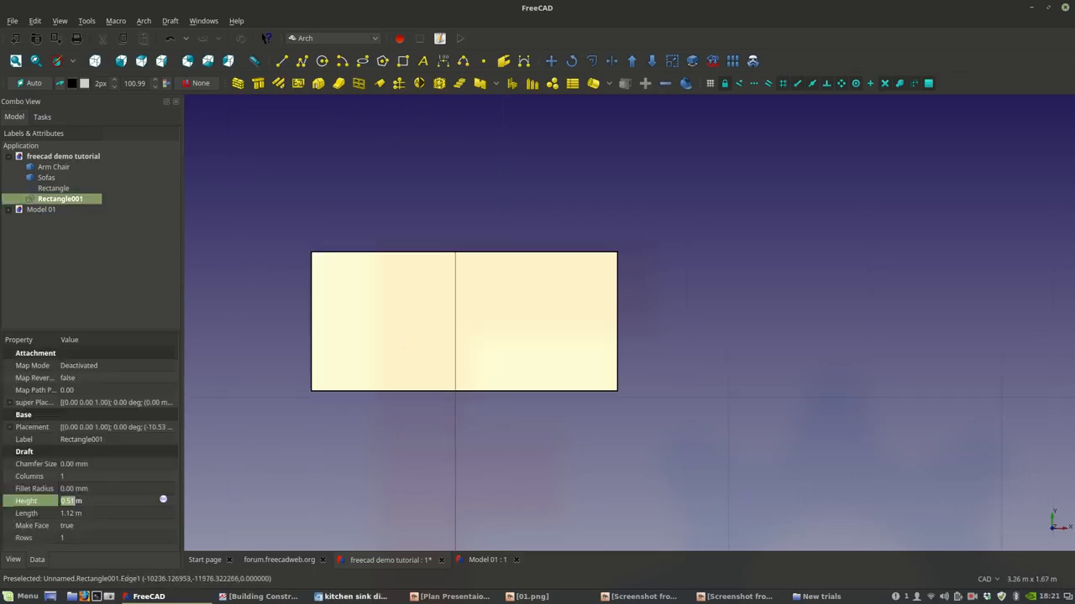
click(353, 596)
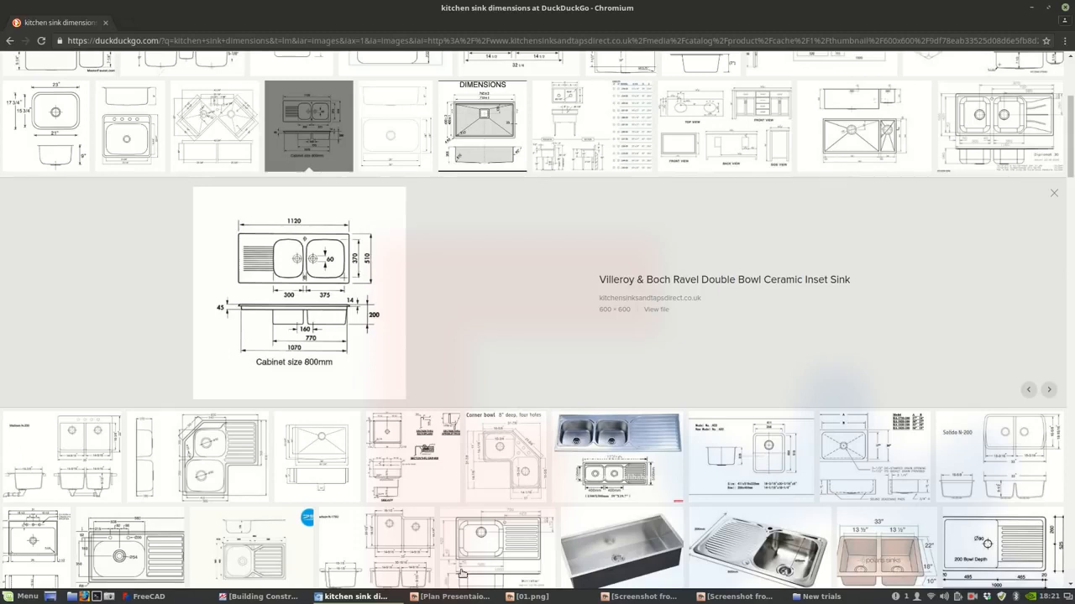
mouse_move(352, 601)
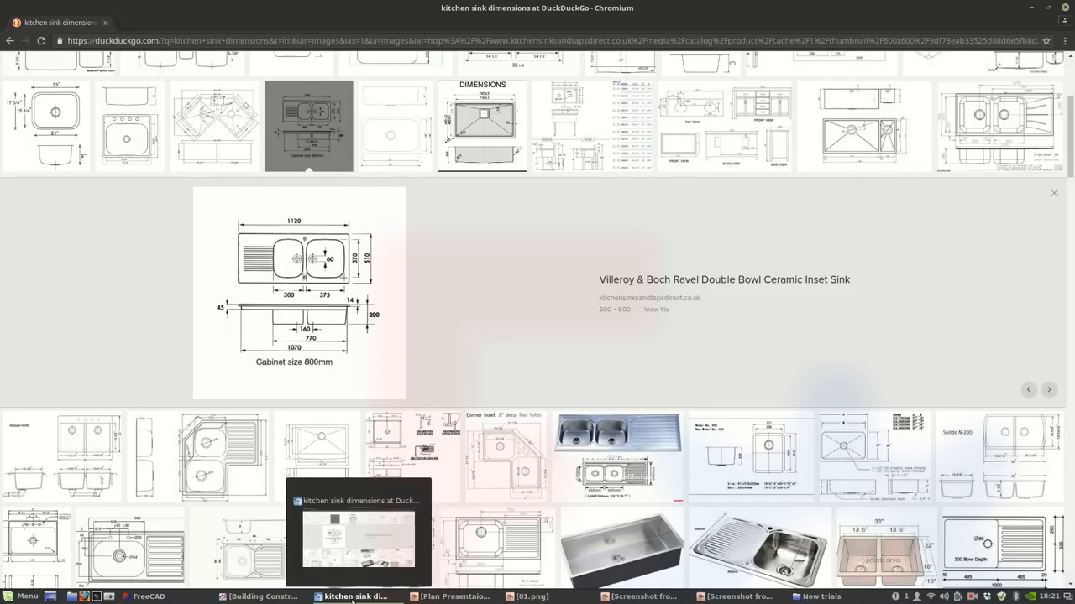
- Return to FreeCAD and draw a rectangle about 0.41 m square beside the sink outline for a bowl
click(149, 596)
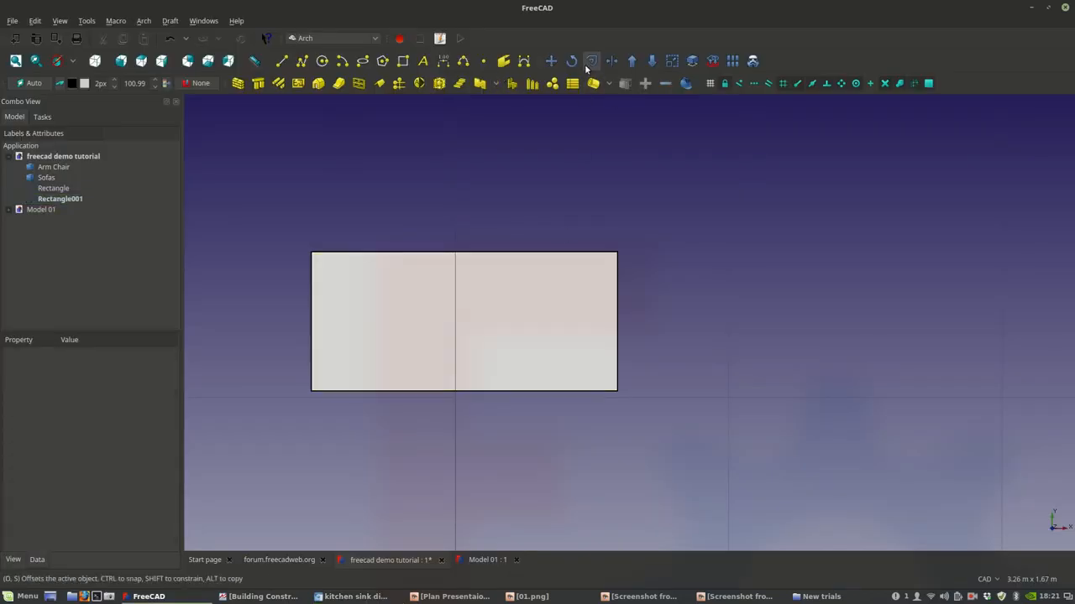
click(404, 62)
click(518, 240)
click(630, 349)
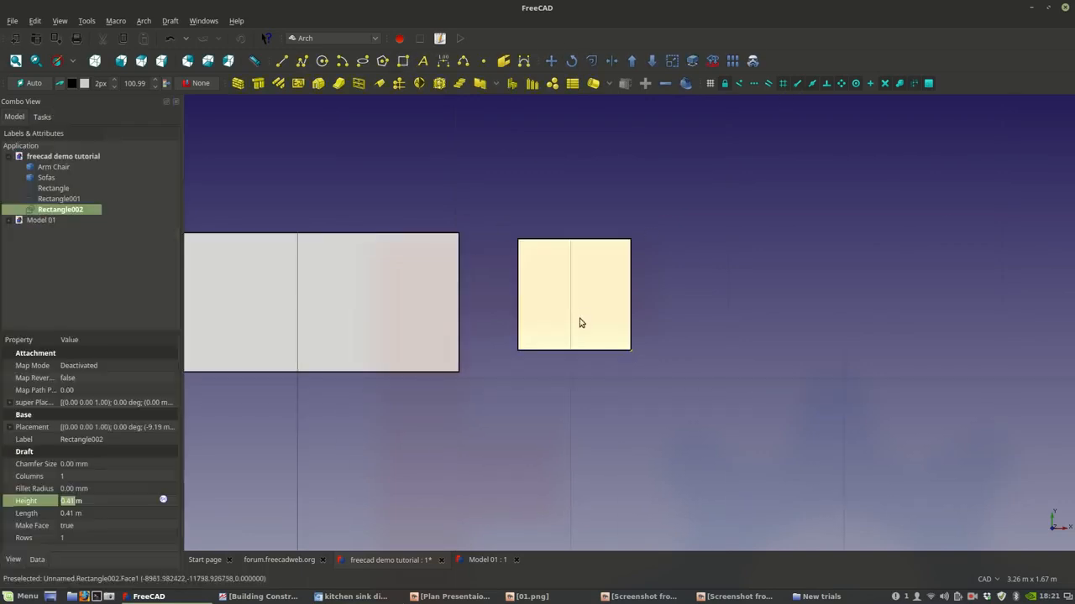
- Set the bowl rectangle's height to 0.38 m
click(66, 501)
triple_click(66, 499)
text(00)
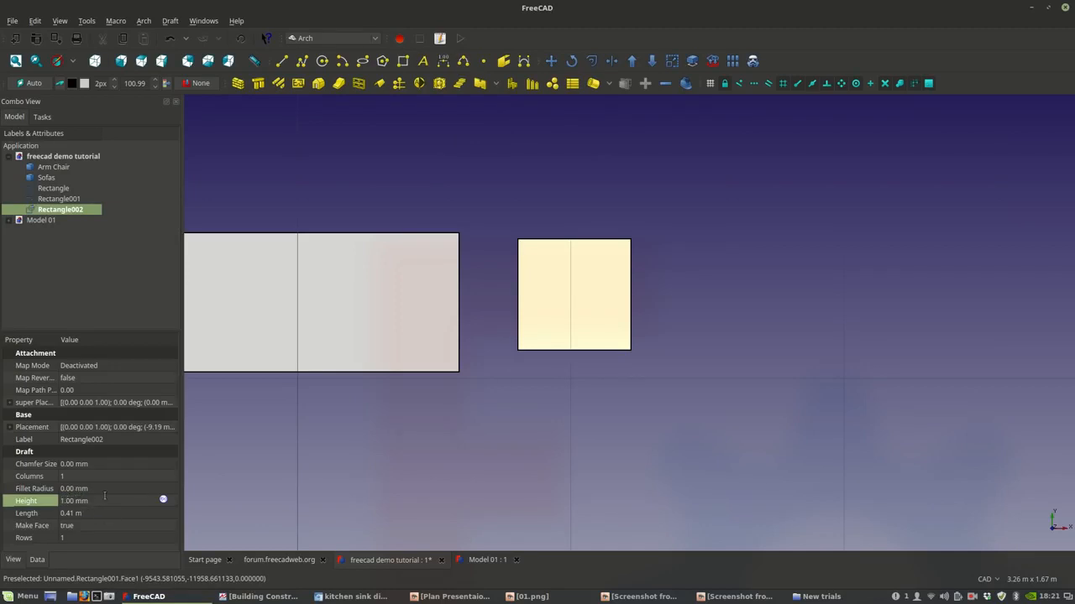
click(89, 513)
click(96, 502)
double_click(96, 501)
triple_click(97, 501)
text(0)
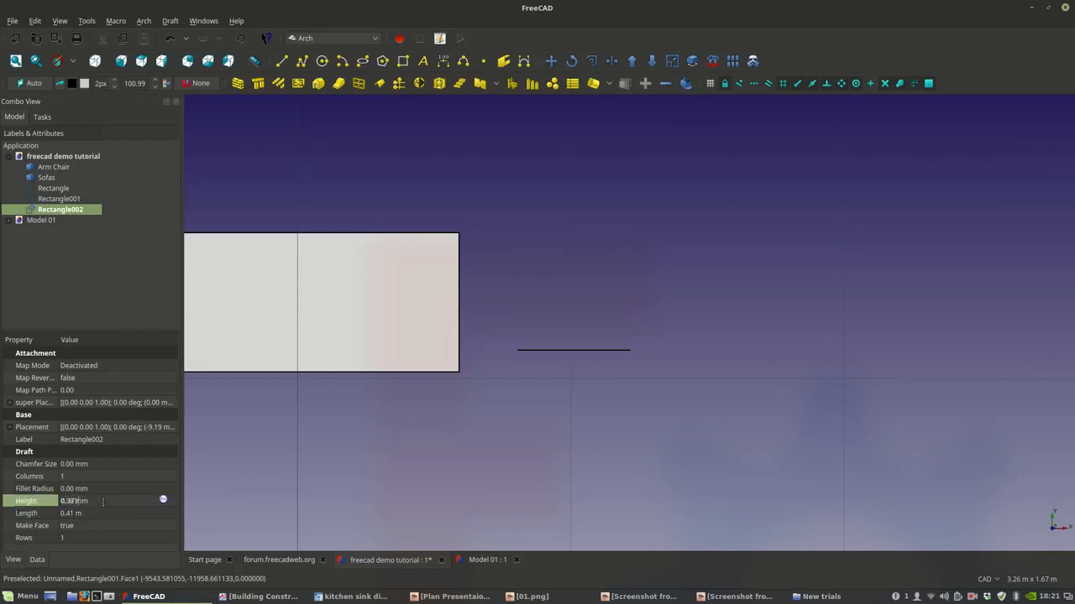
double_click(103, 502)
click(103, 501)
key(Return)
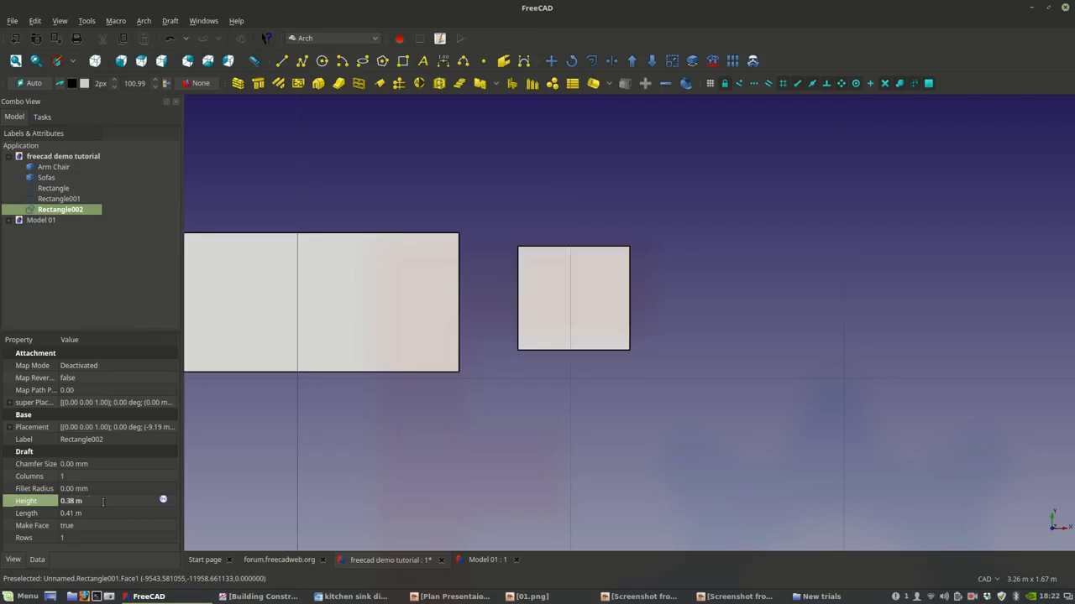
- Set the bowl rectangle's length to 0.38 m and deselect it
click(92, 513)
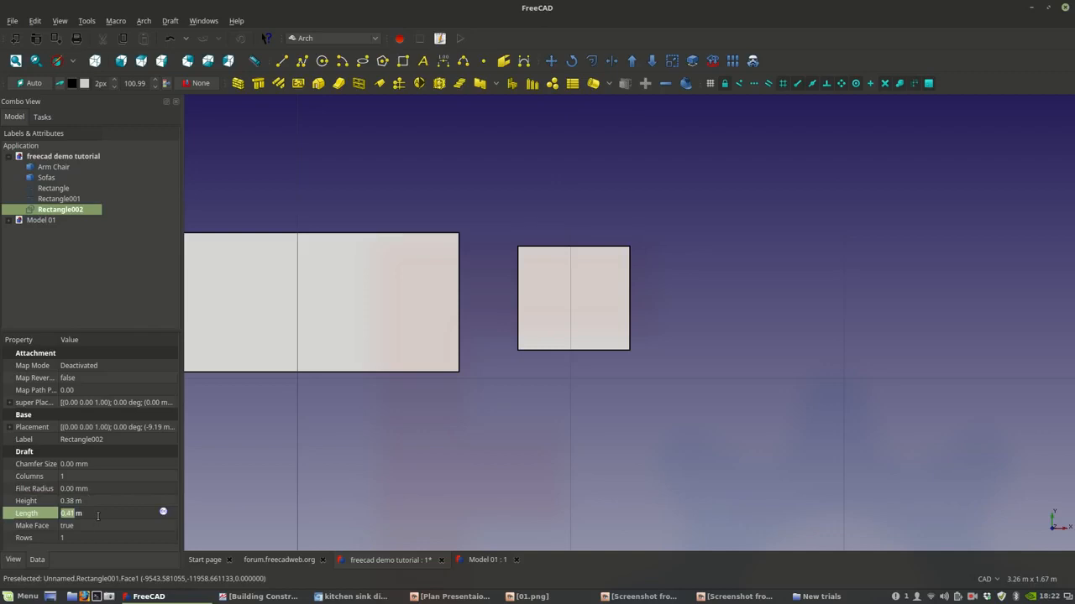
text(0.38)
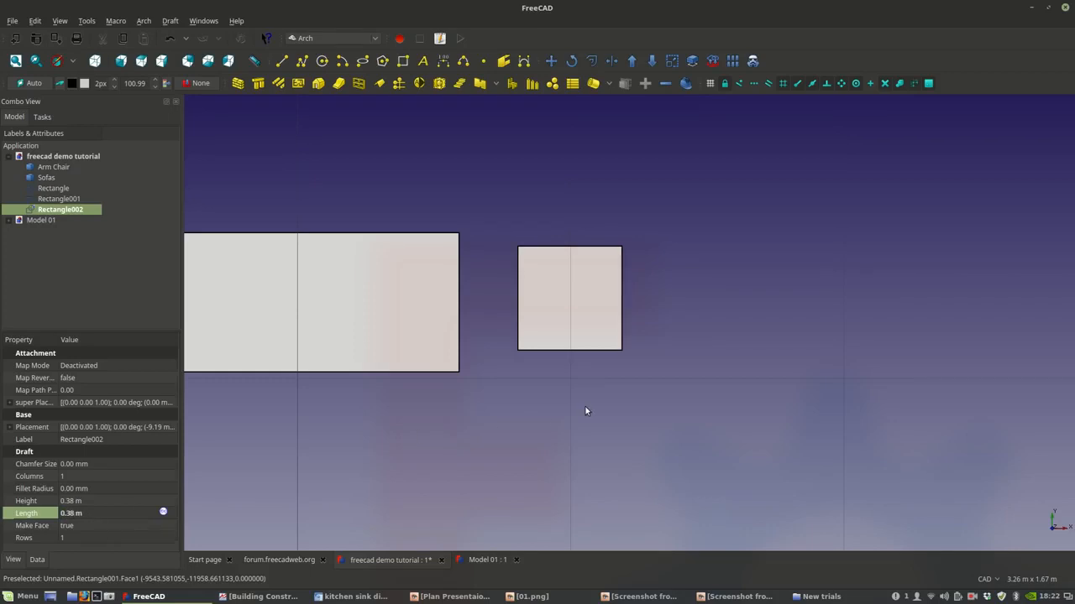
click(583, 408)
- Check the size of the second bowl on the double bowl sink drawing in Chromium and return to FreeCAD
click(584, 302)
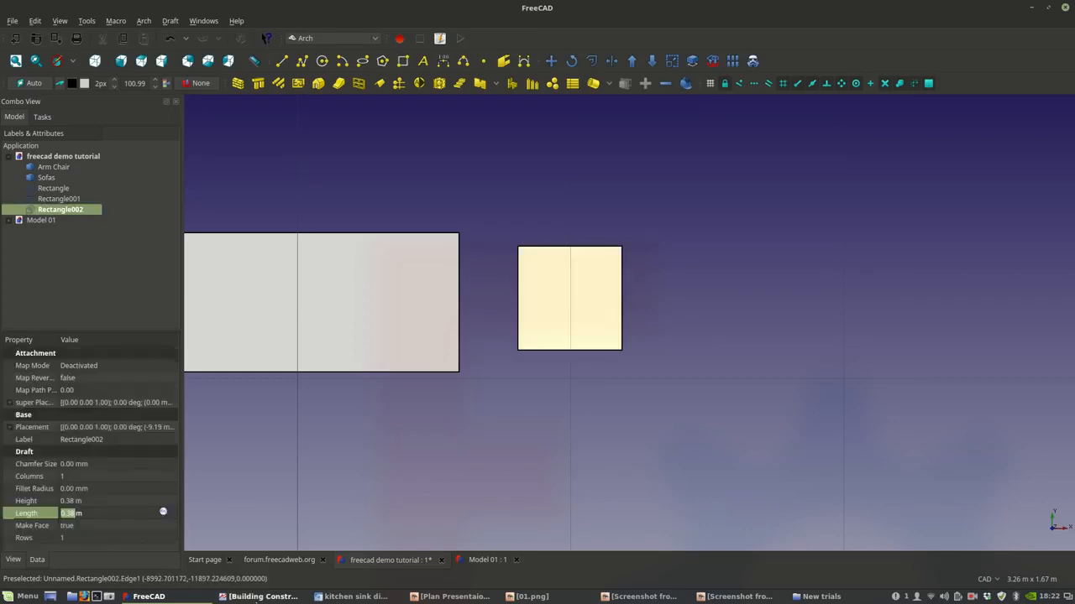
click(175, 598)
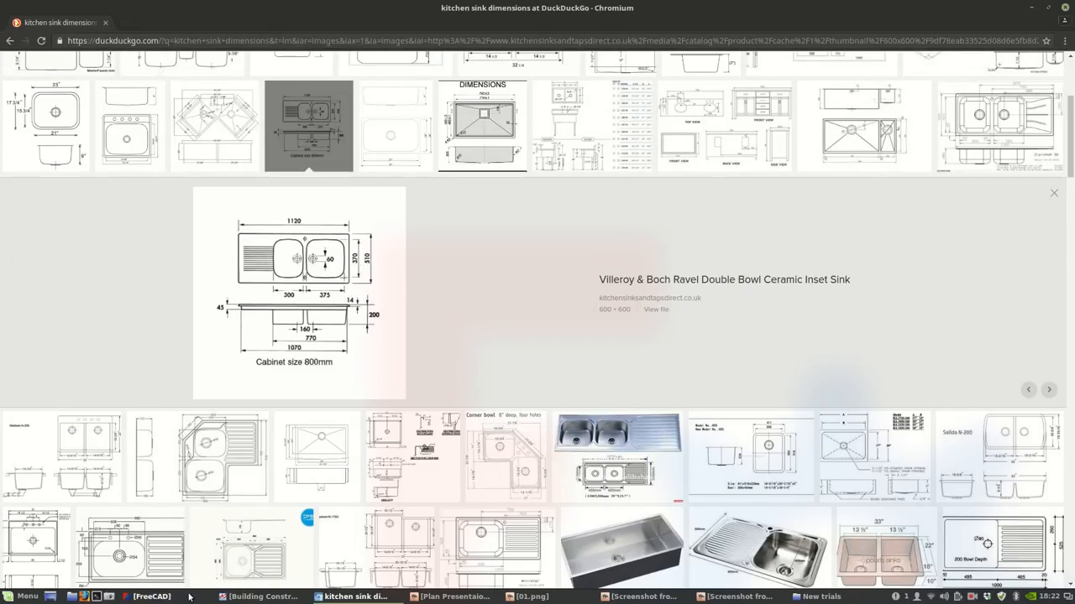
click(160, 596)
- Try to move the square bowl rectangle farther away from the sink outline and undo the move
click(550, 61)
click(570, 298)
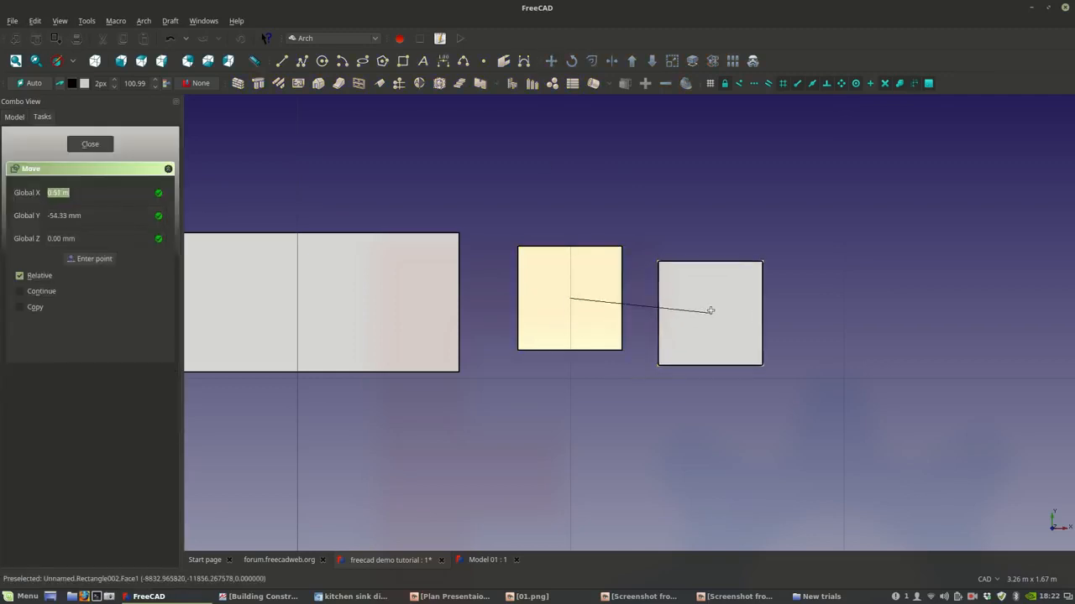
click(728, 300)
key(ctrl+z)
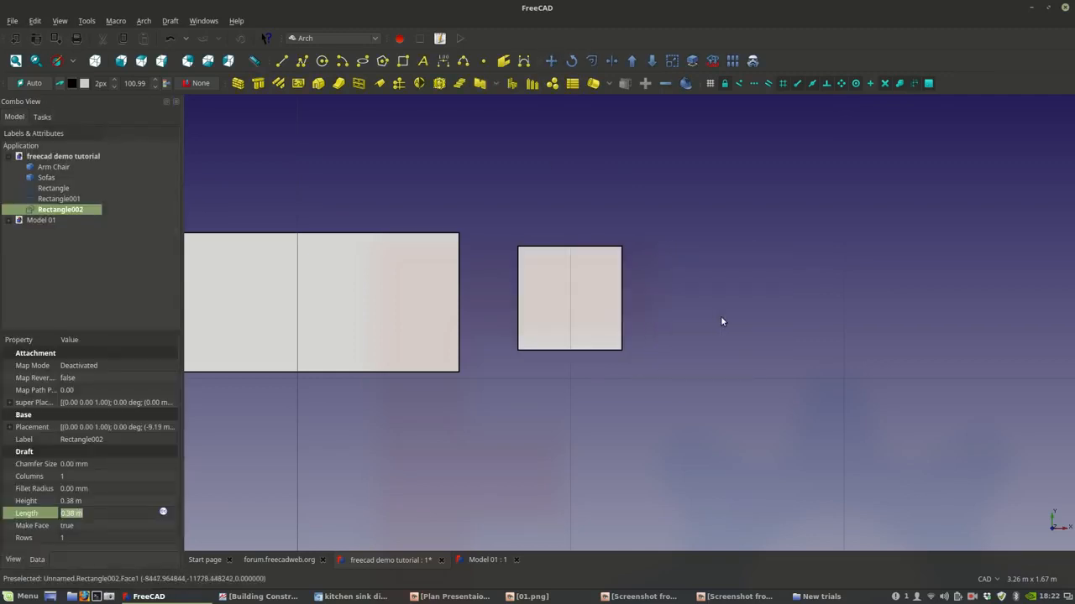
- Copy the square bowl rectangle about 0.52 m along X, away from the sink outline, using Move with Copy enabled
click(551, 61)
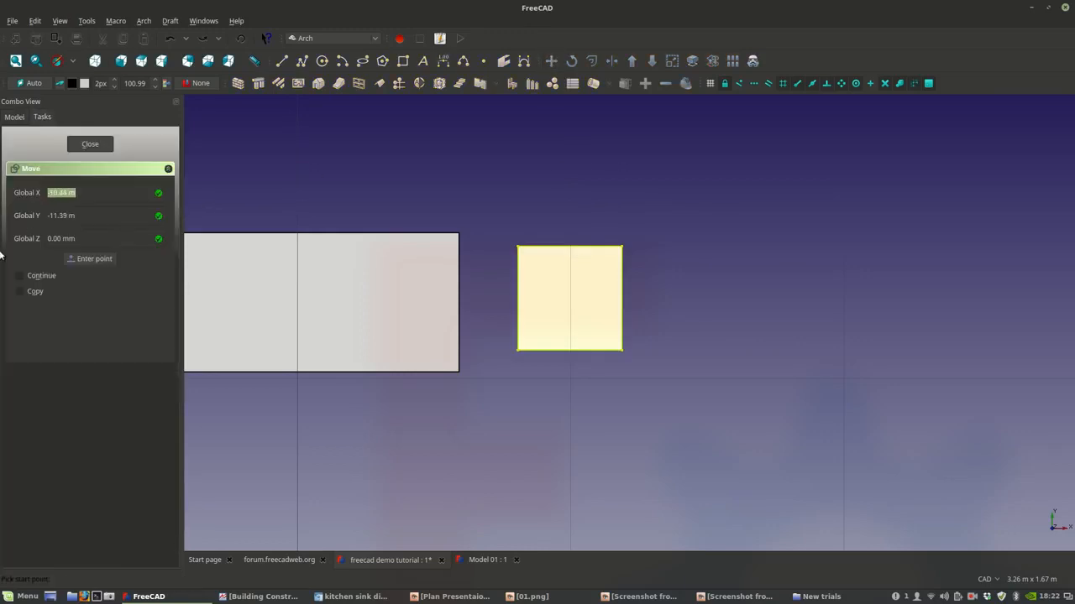
click(20, 291)
click(561, 300)
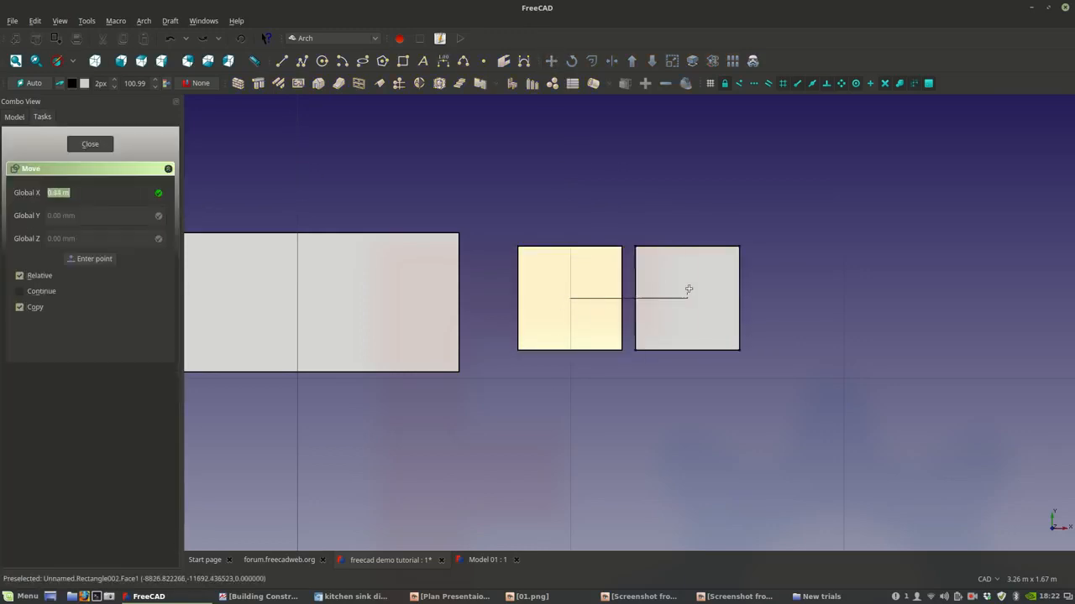
click(710, 293)
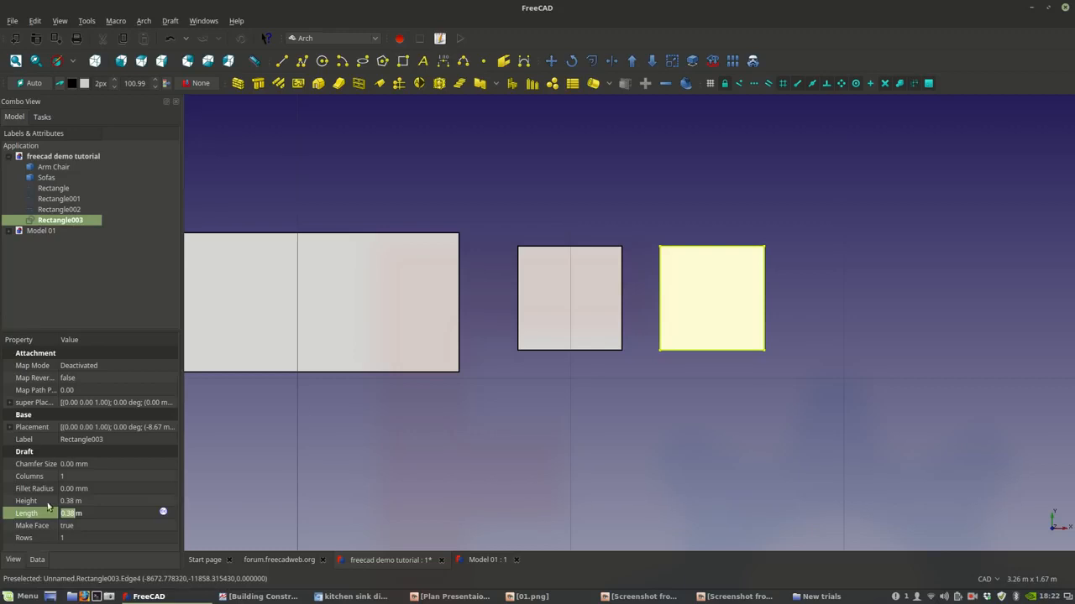
- Try a smaller height on the copied bowl rectangle and restore its height to 0.38 m
click(68, 513)
click(71, 501)
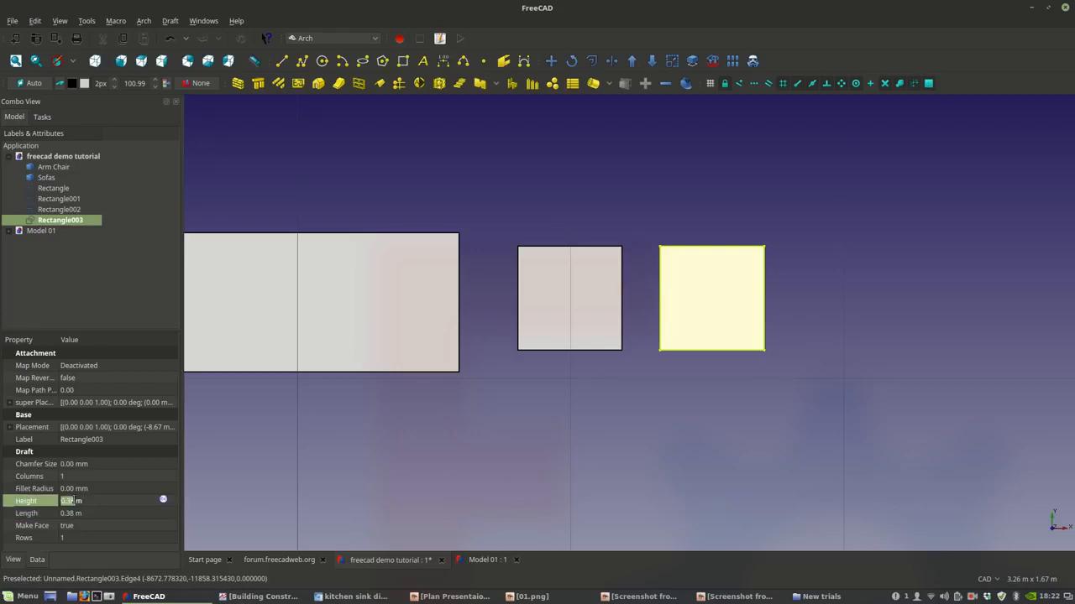
click(71, 501)
key(Return)
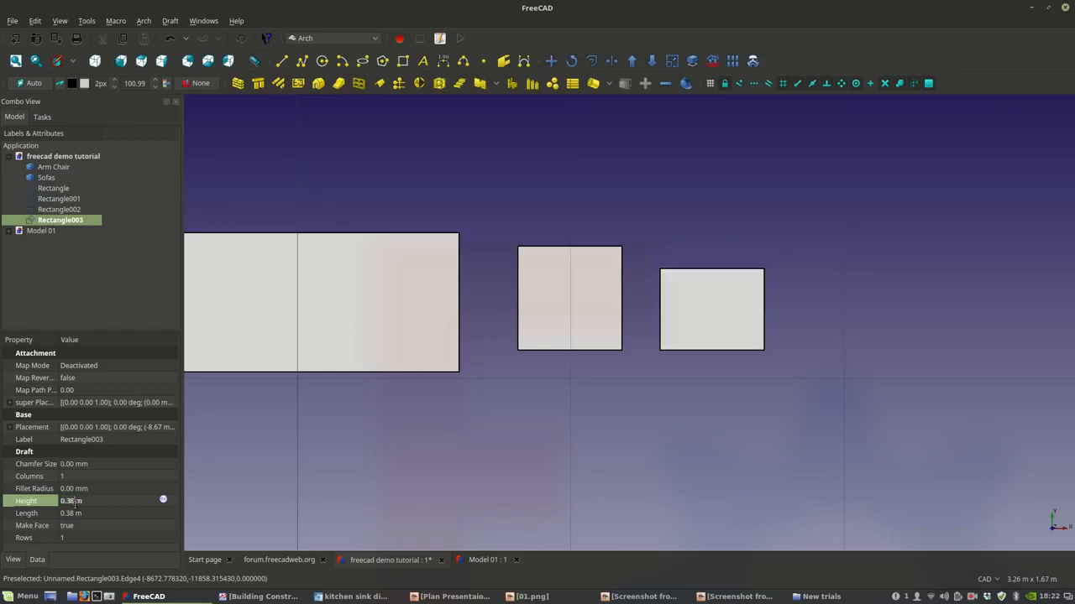
key(Return)
- Set the copied bowl rectangle's length to 0.30 m and deselect it
click(73, 514)
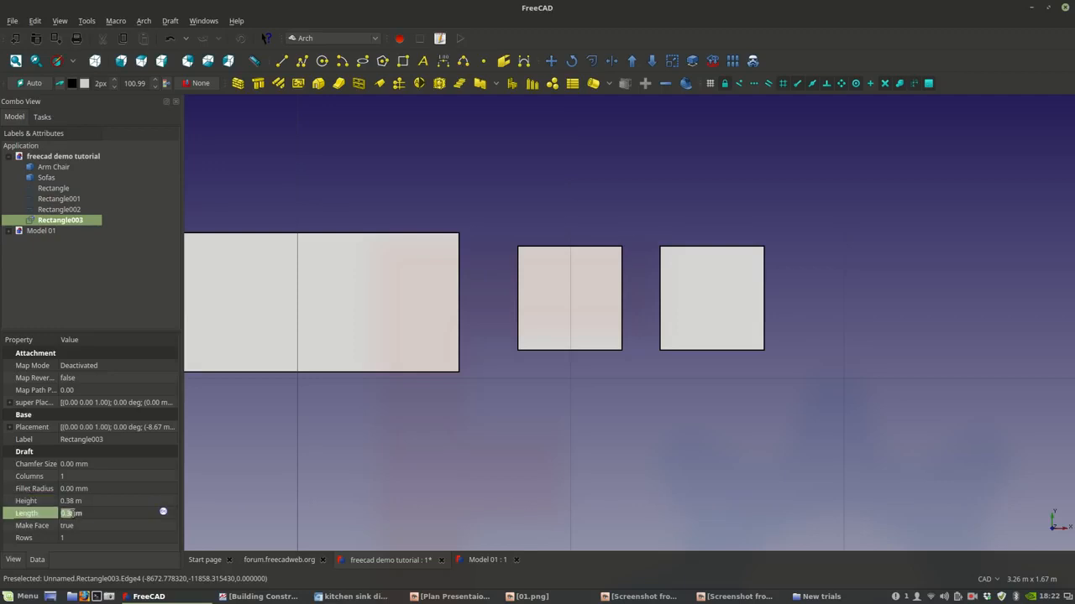
text(0.30)
key(Return)
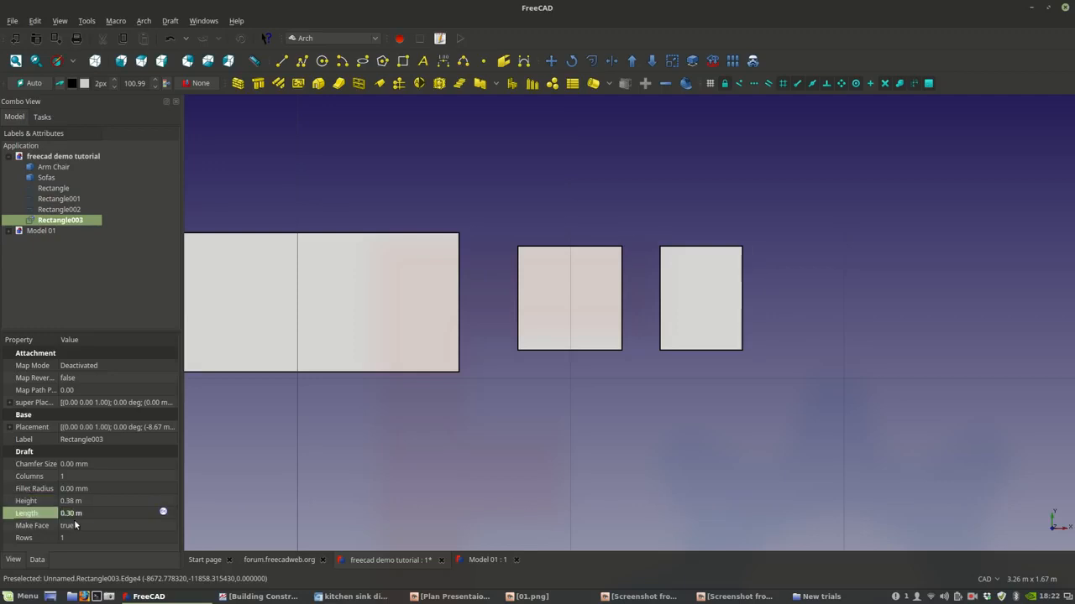
click(769, 468)
- Check the bowl positions within the sink on the reference drawing in Chromium and return to FreeCAD
scroll(729, 369, up, 2)
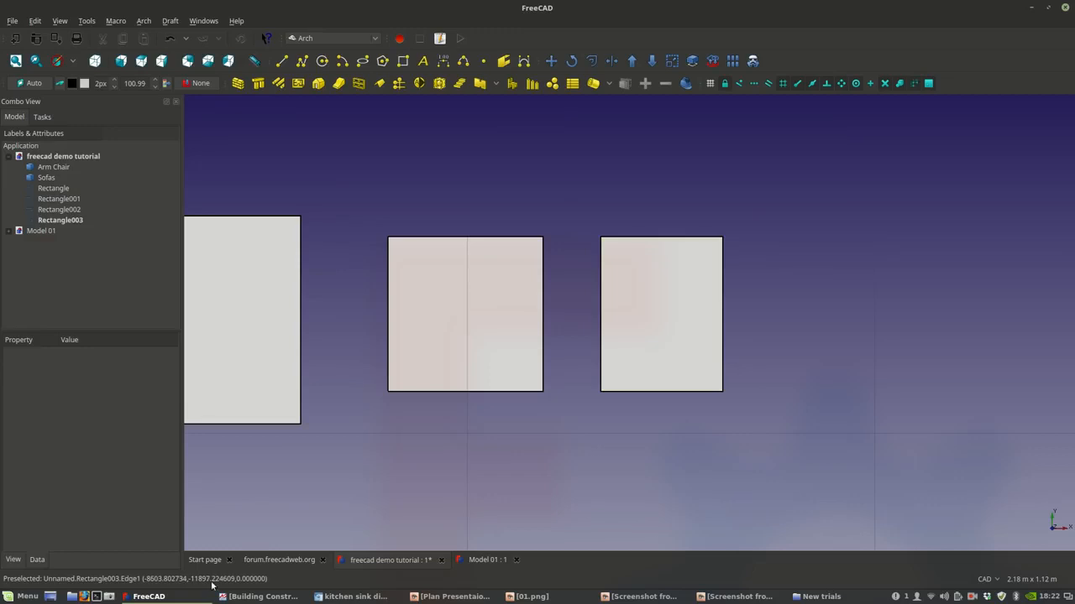
click(355, 596)
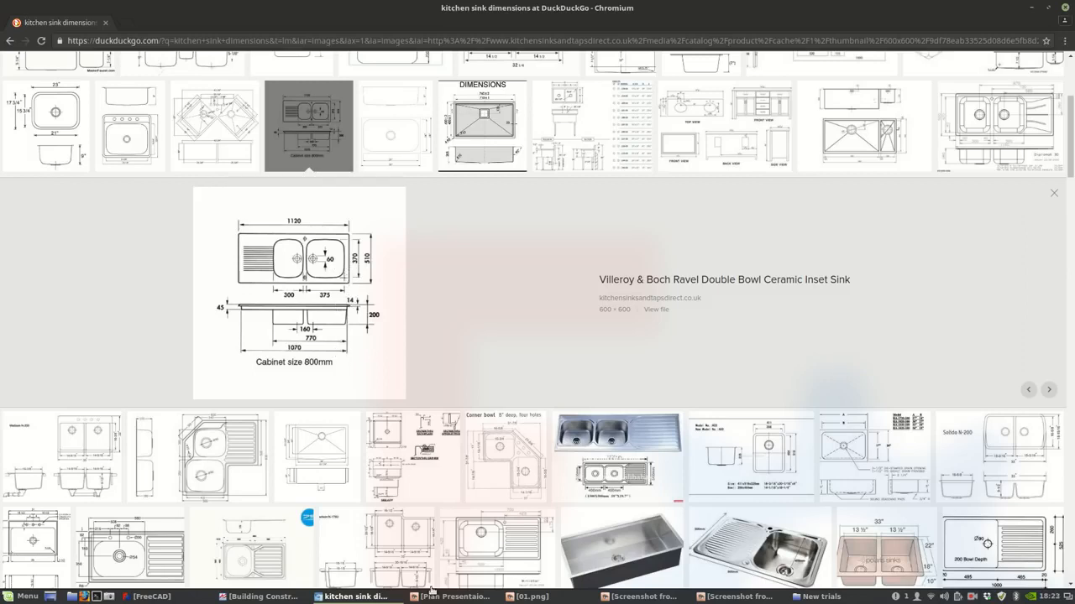
click(152, 597)
- Draw a horizontal line about 0.13 m long outward from the midpoint of the sink outline's right edge
scroll(434, 366, down, 4)
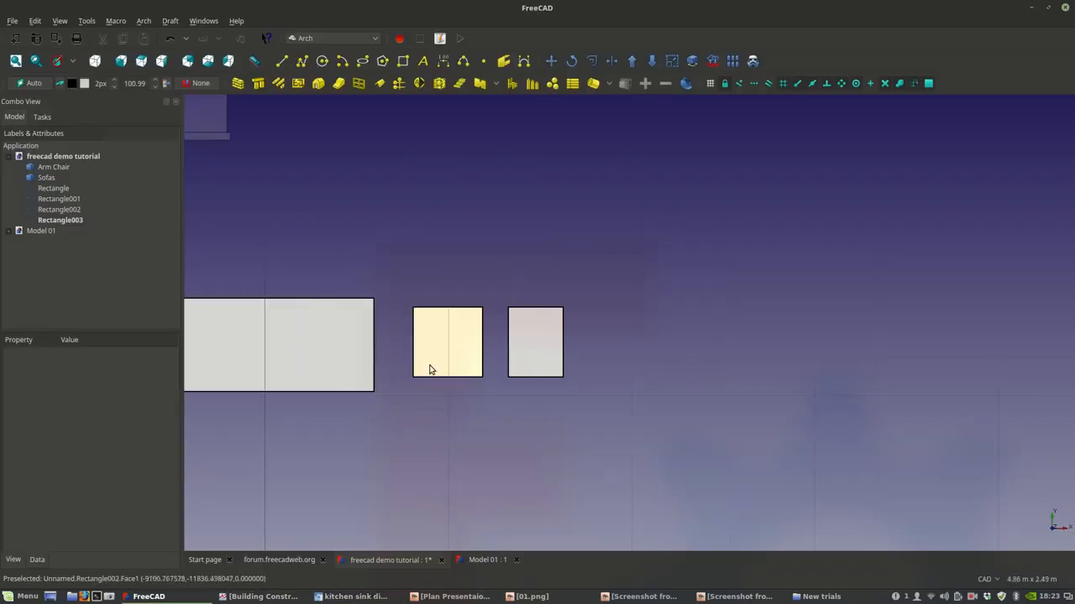
middle_drag(374, 375, 444, 391)
scroll(445, 394, up, 2)
middle_drag(562, 387, 487, 382)
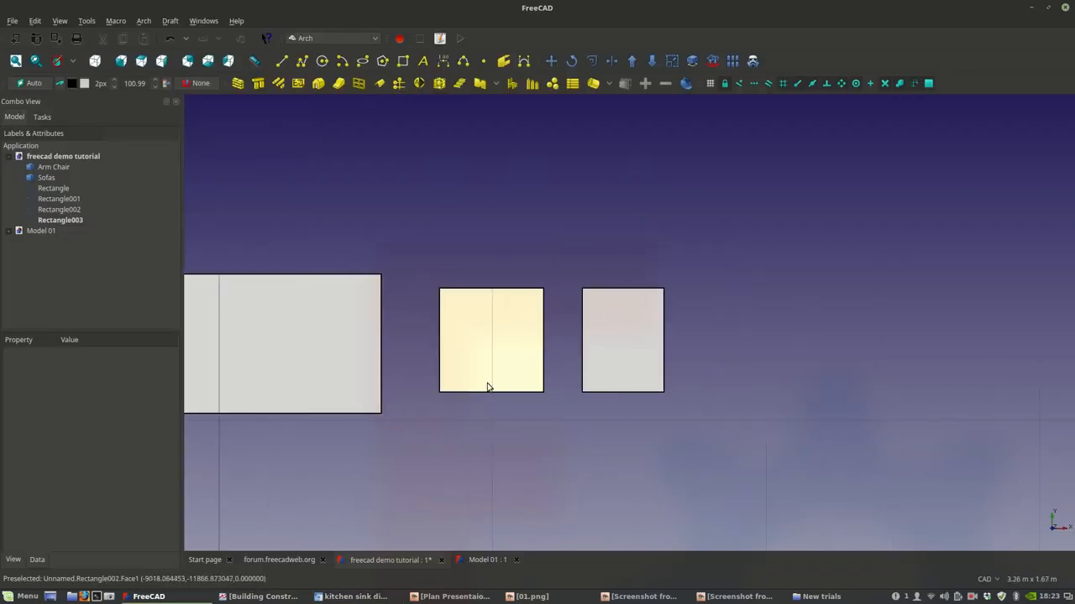
click(281, 60)
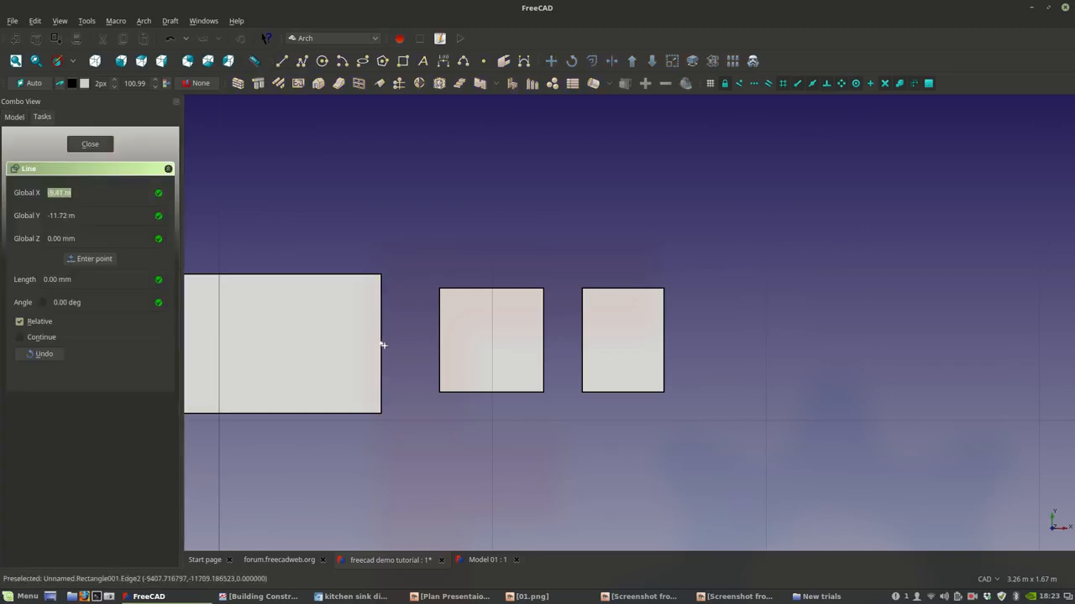
click(381, 343)
key(shift)
click(417, 339)
- Copy the square bowl so its left edge's midpoint meets the line's free end, and delete the original square
click(440, 323)
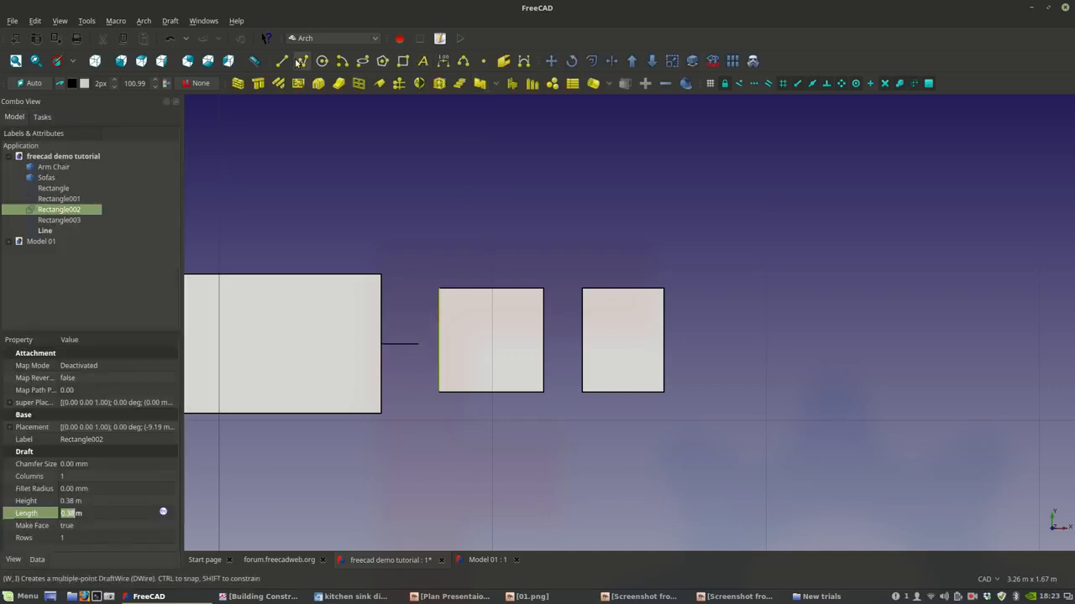
click(550, 61)
click(439, 340)
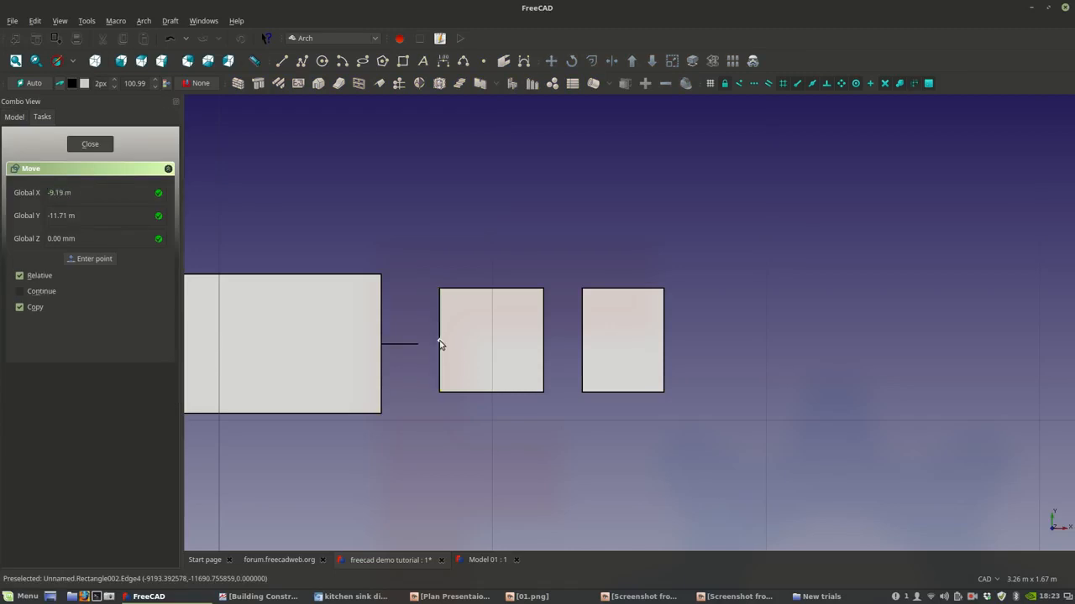
click(418, 343)
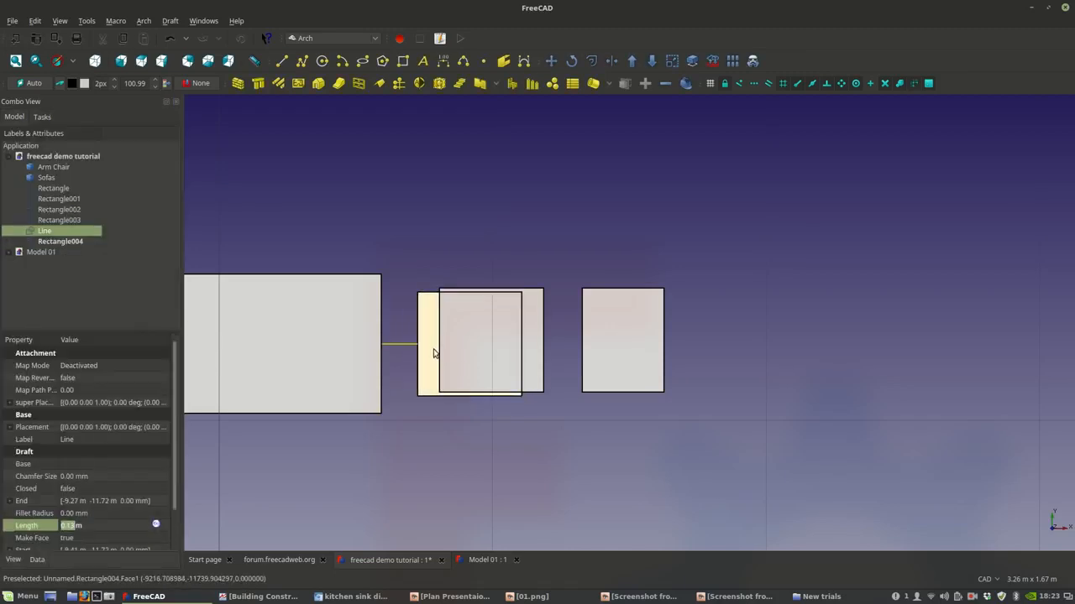
click(531, 328)
key(Delete)
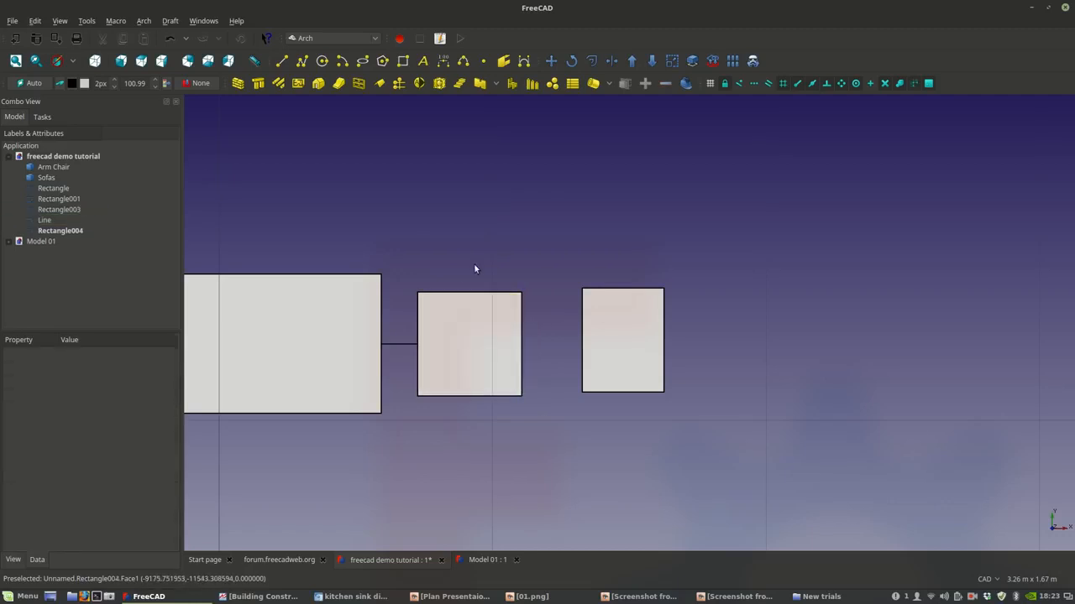
scroll(482, 324, up, 2)
scroll(493, 340, down, 4)
middle_drag(492, 338, 520, 332)
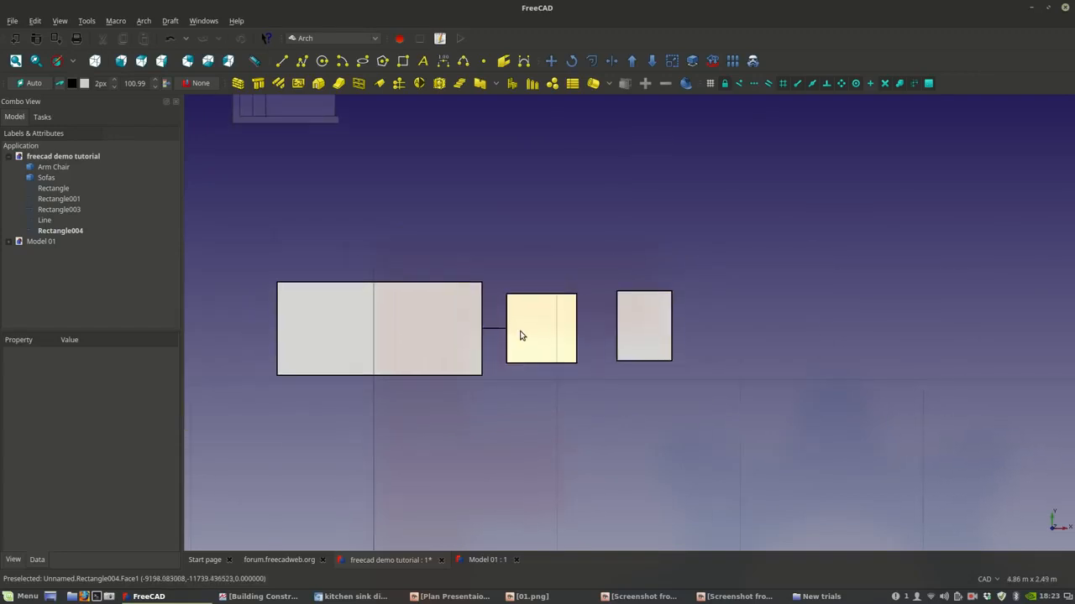
scroll(521, 334, up, 2)
scroll(465, 369, up, 2)
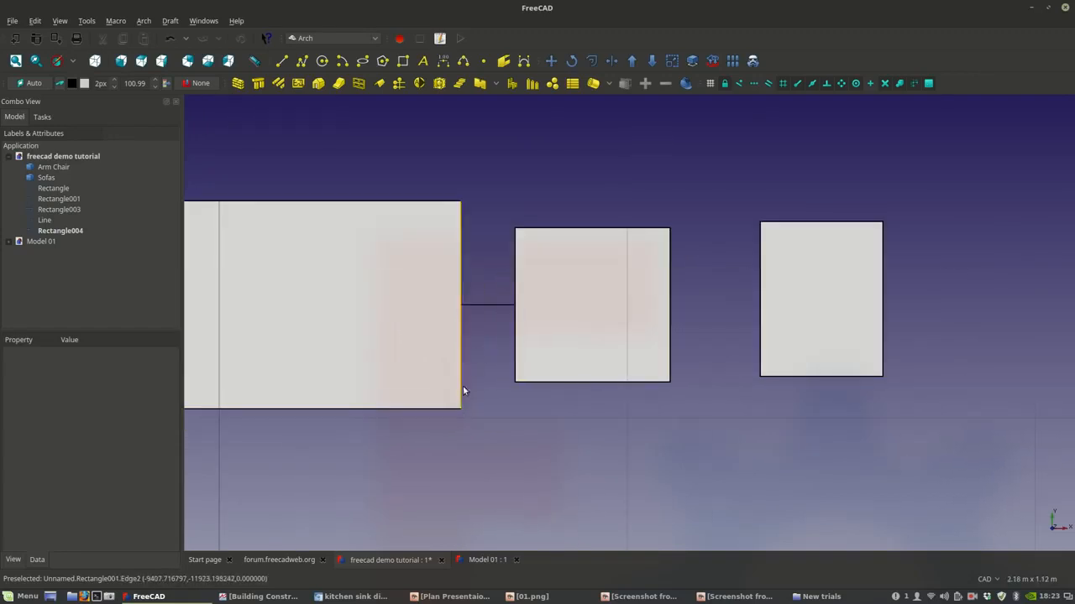
scroll(495, 333, down, 2)
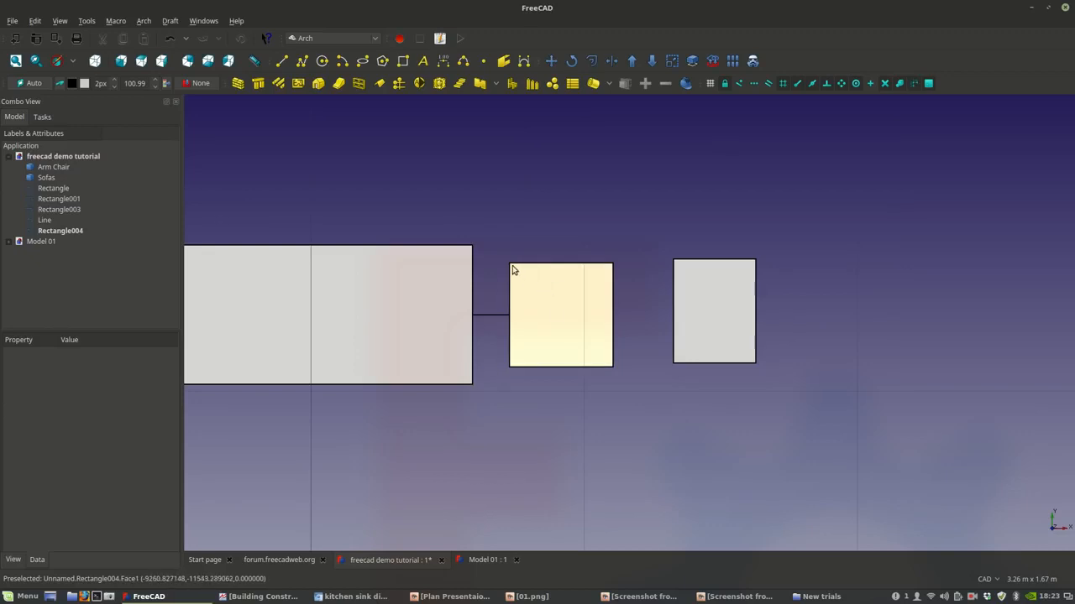
scroll(512, 270, up, 2)
scroll(513, 270, down, 3)
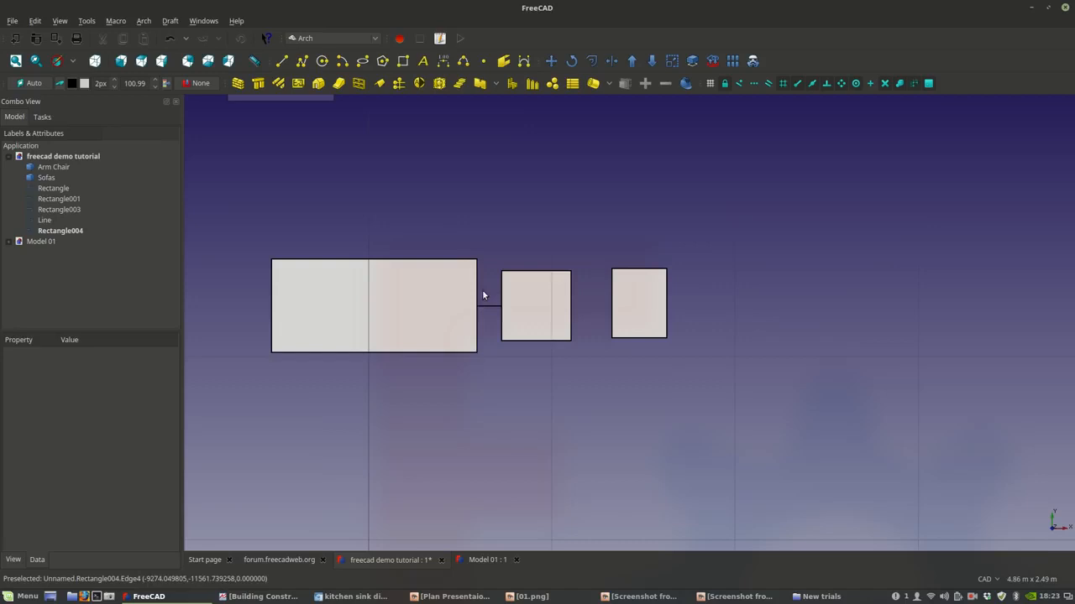
- Copy the square bowl into the sink outline, placing its lower-right corner on the outline's right edge
click(544, 319)
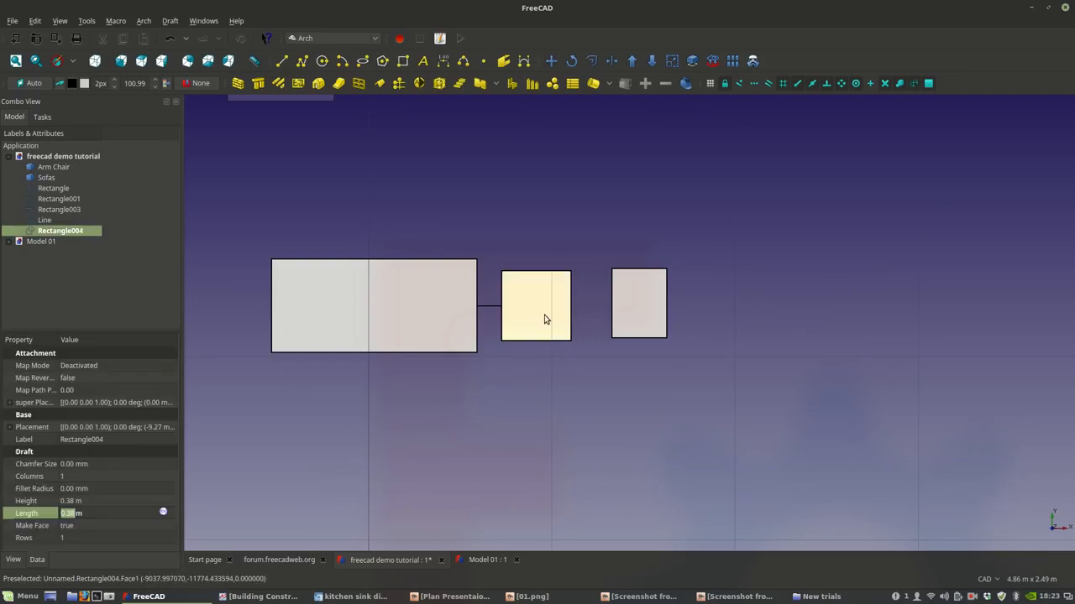
click(550, 60)
scroll(561, 340, up, 2)
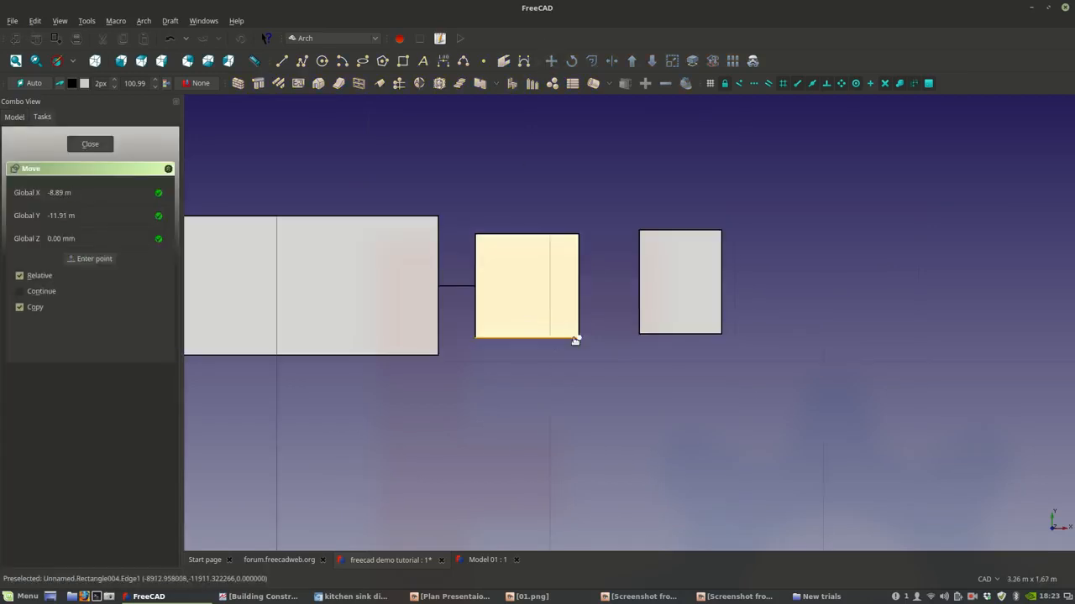
click(577, 336)
click(436, 340)
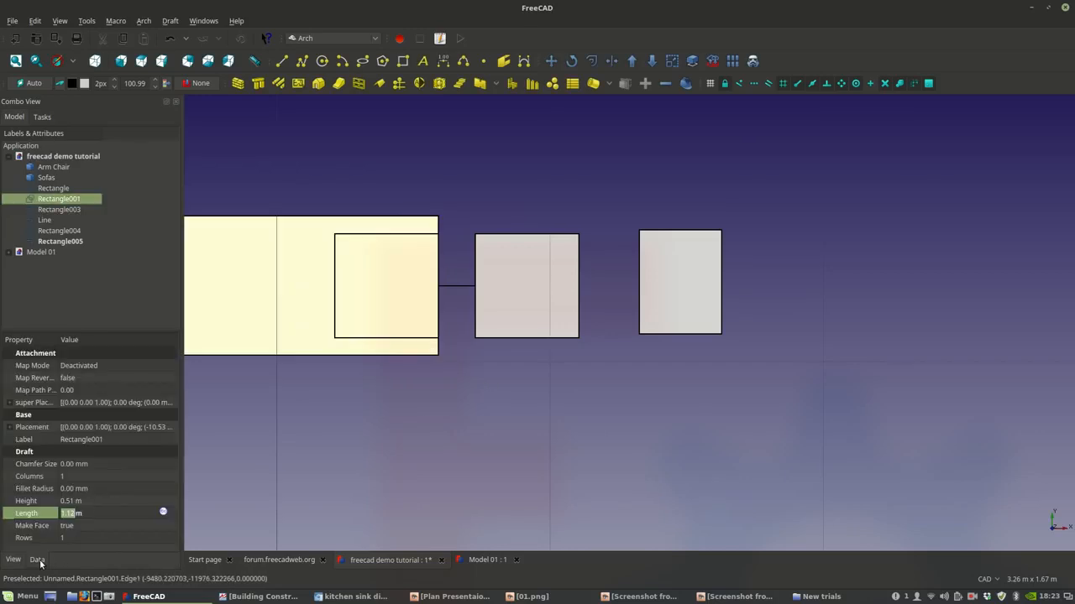
- Set Make Face to false for the sink outline rectangle and deselect it
click(116, 526)
click(117, 525)
click(118, 513)
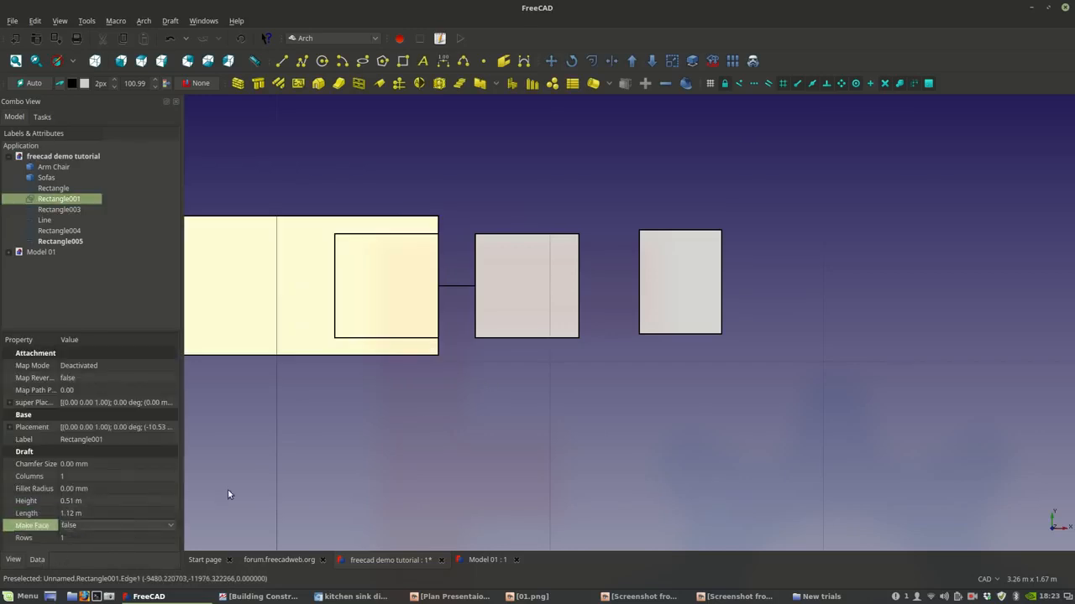
click(260, 407)
- Set Make Face to false for the square bowl copy inside the sink outline and deselect it
middle_drag(346, 291, 408, 306)
click(445, 319)
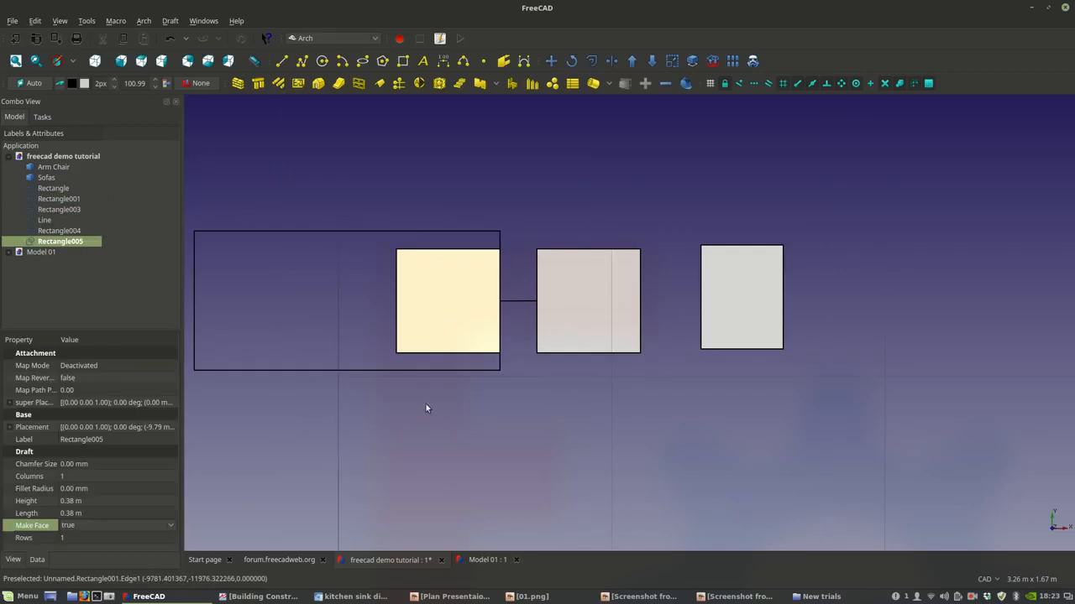
click(85, 524)
click(69, 513)
click(246, 455)
click(432, 367)
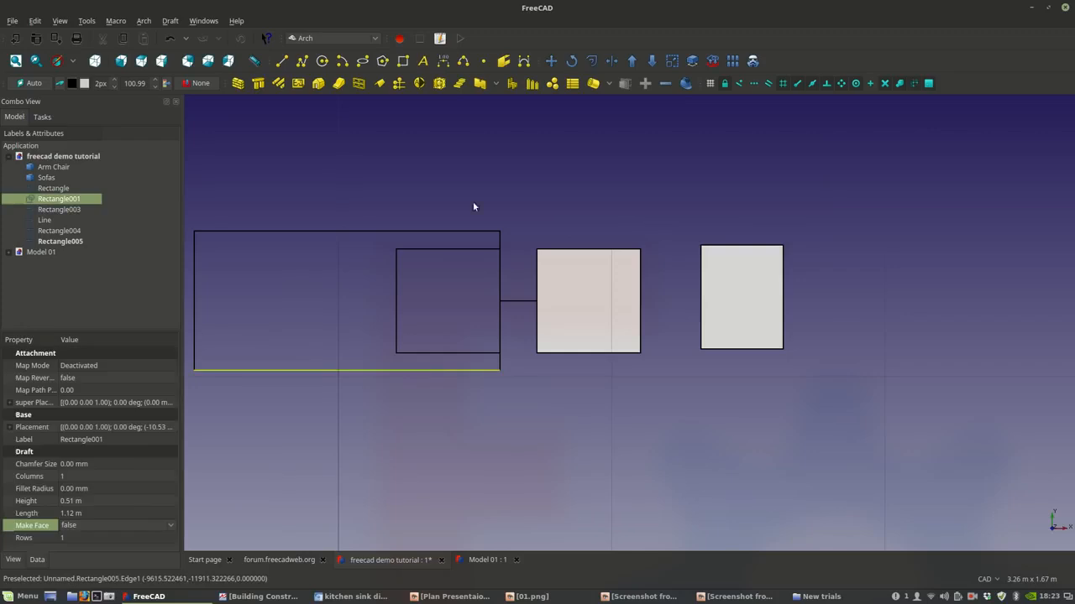
click(592, 61)
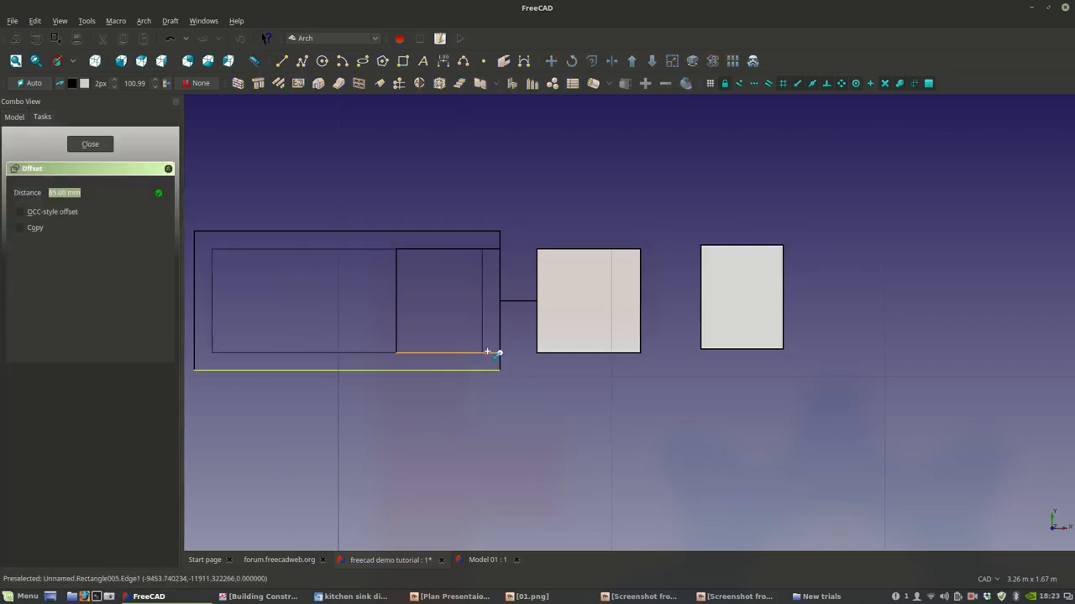
scroll(487, 351, up, 2)
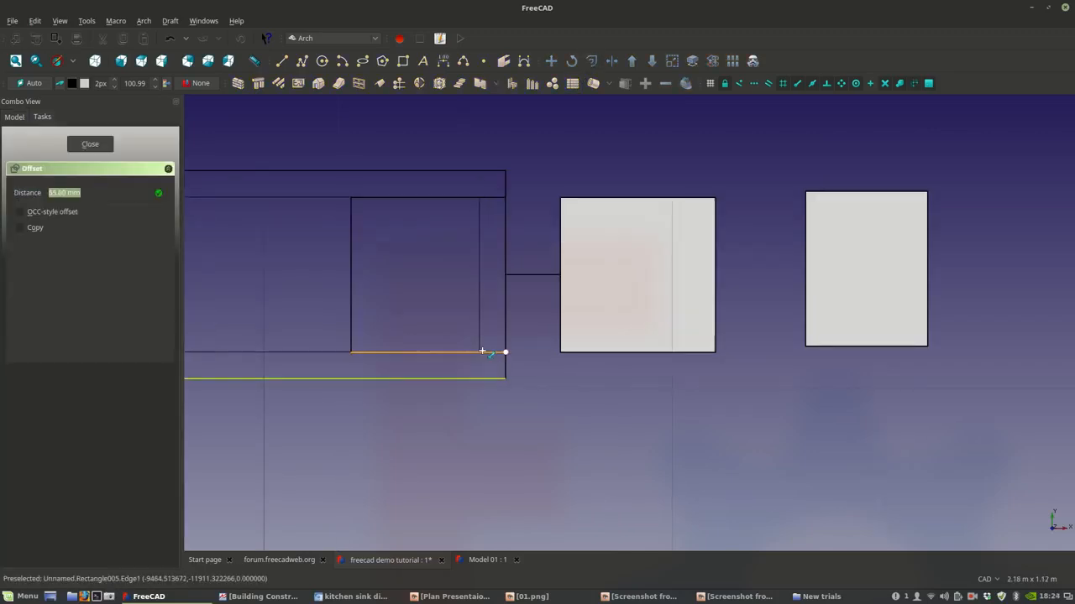
scroll(482, 351, down, 2)
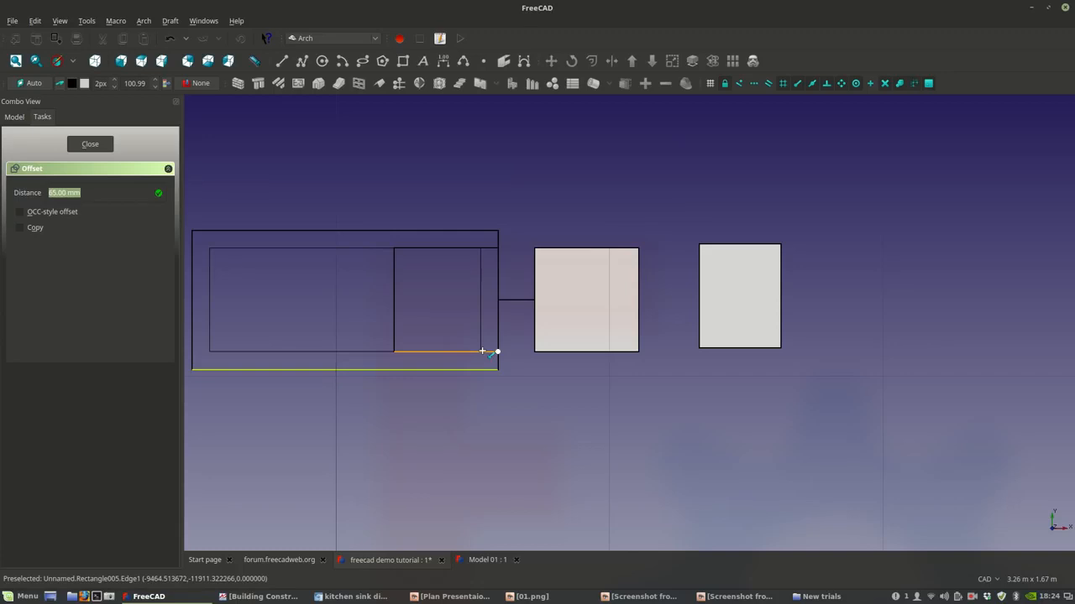
key(Escape)
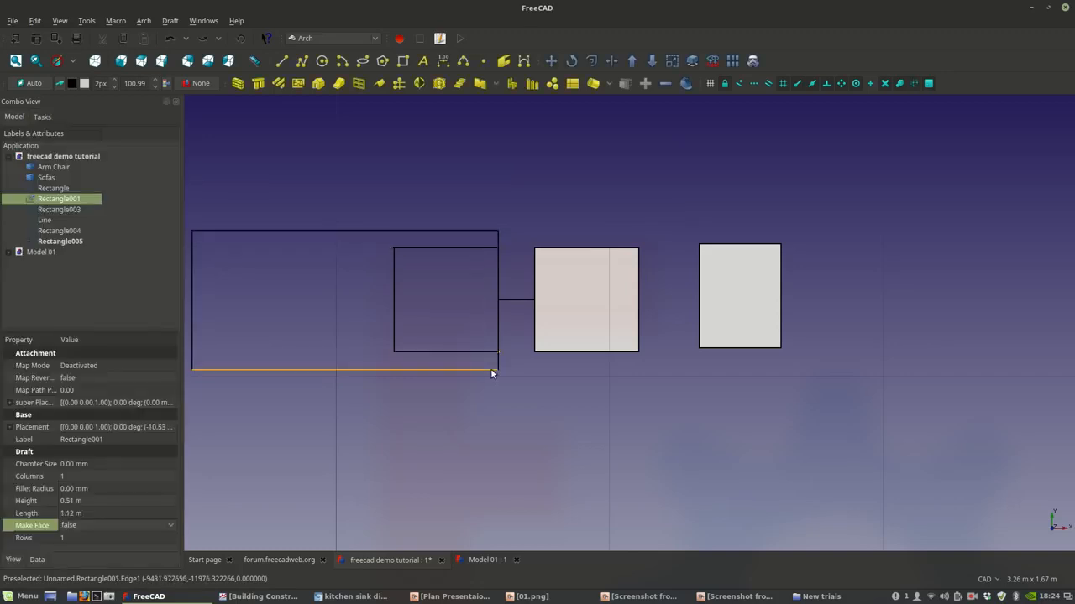
- Offset the sink outline 65 mm inward as a copy, through the lower-left corner of the bowl inside it
click(591, 62)
click(26, 227)
click(396, 351)
click(397, 350)
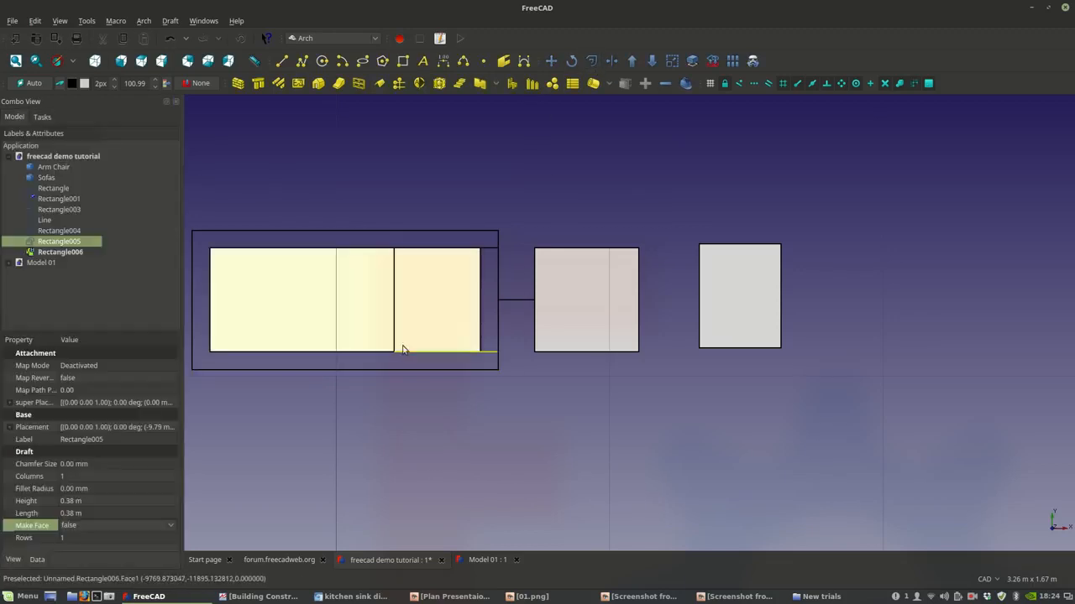
- Move the square bowl inside the sink outline 65 mm left, placing its lower-right corner on the inner offset rectangle's lower-right corner
middle_drag(549, 362, 590, 365)
click(576, 394)
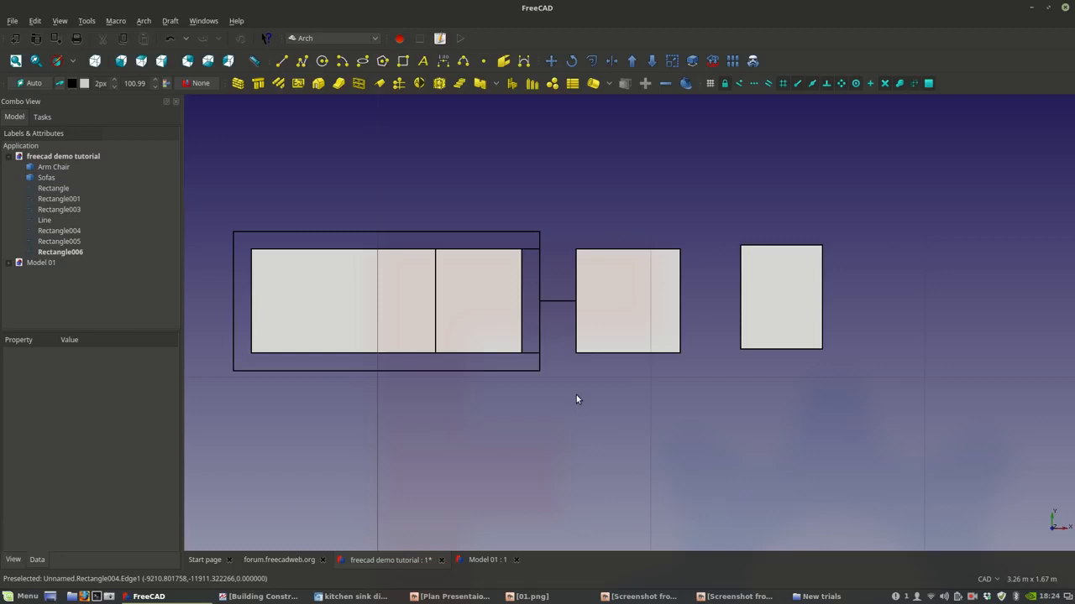
click(534, 353)
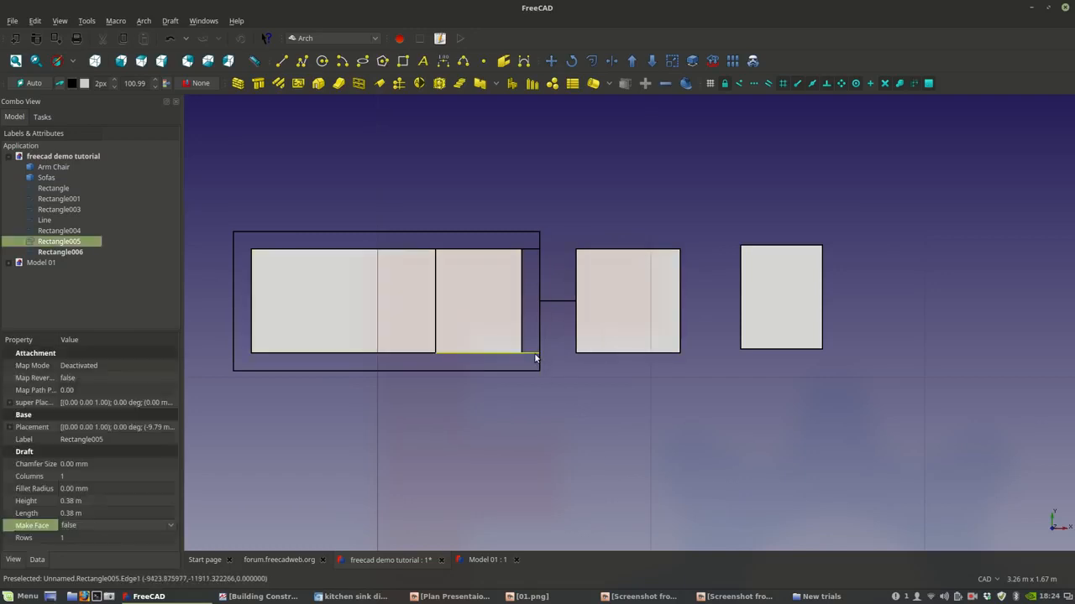
click(552, 66)
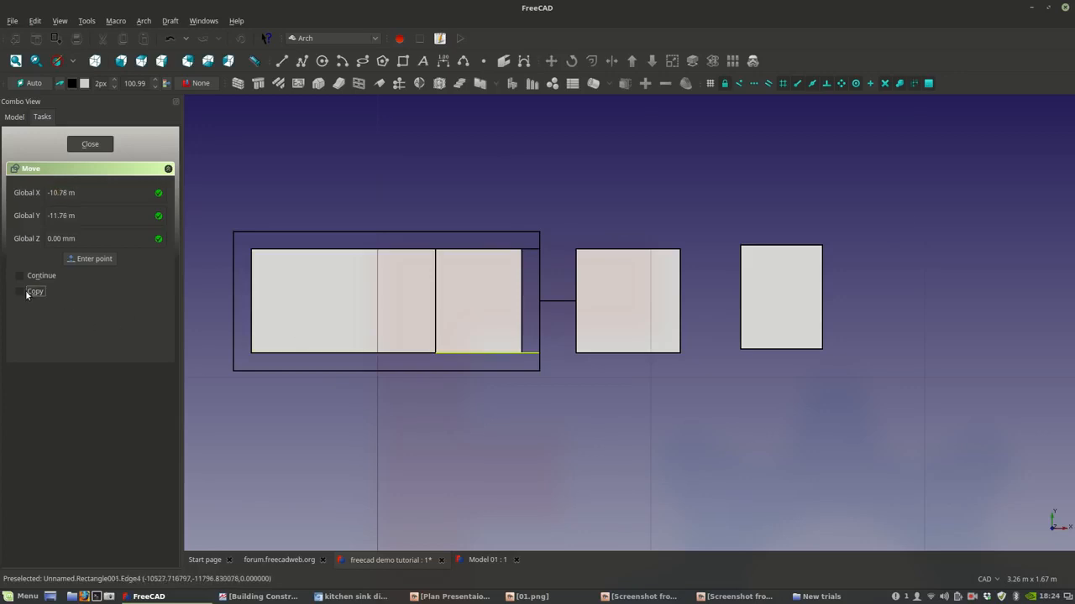
click(539, 353)
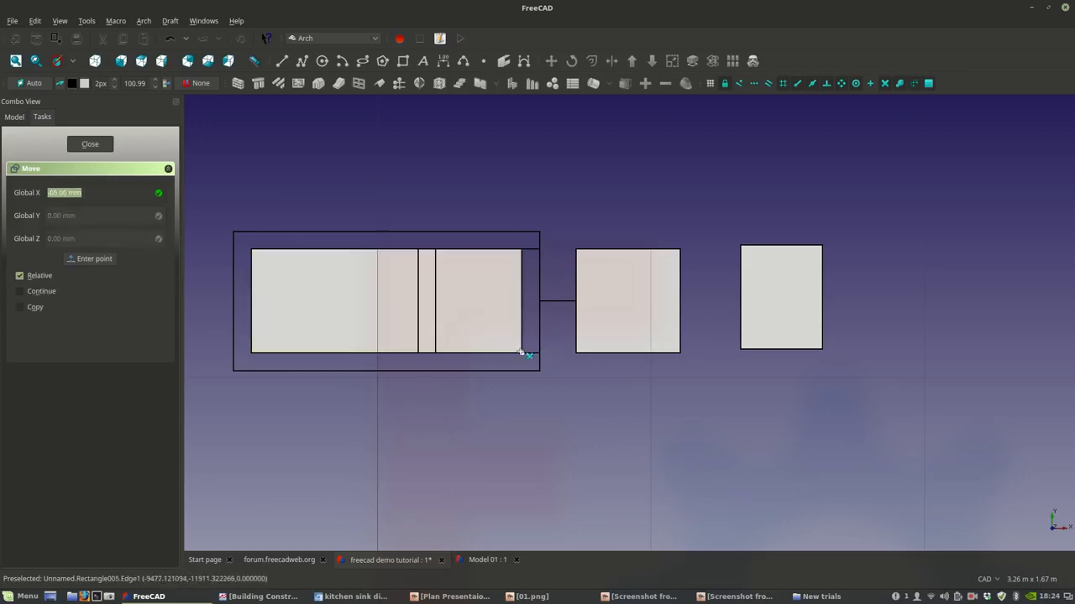
click(521, 353)
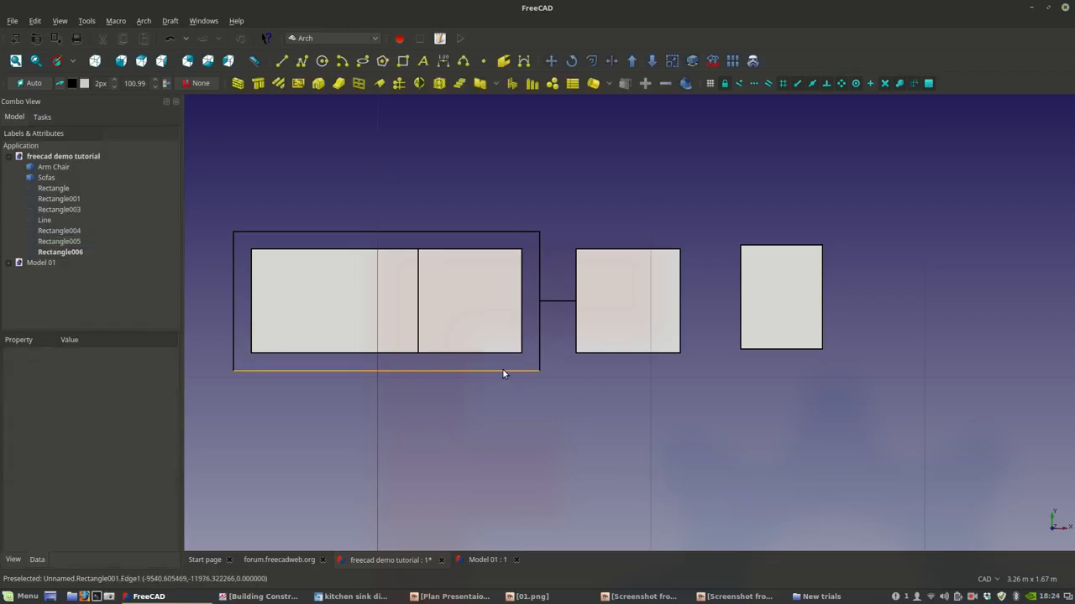
- Draw a 65 mm square from the inner offset rectangle's lower-right corner to the sink outline's lower-right corner
scroll(495, 365, up, 2)
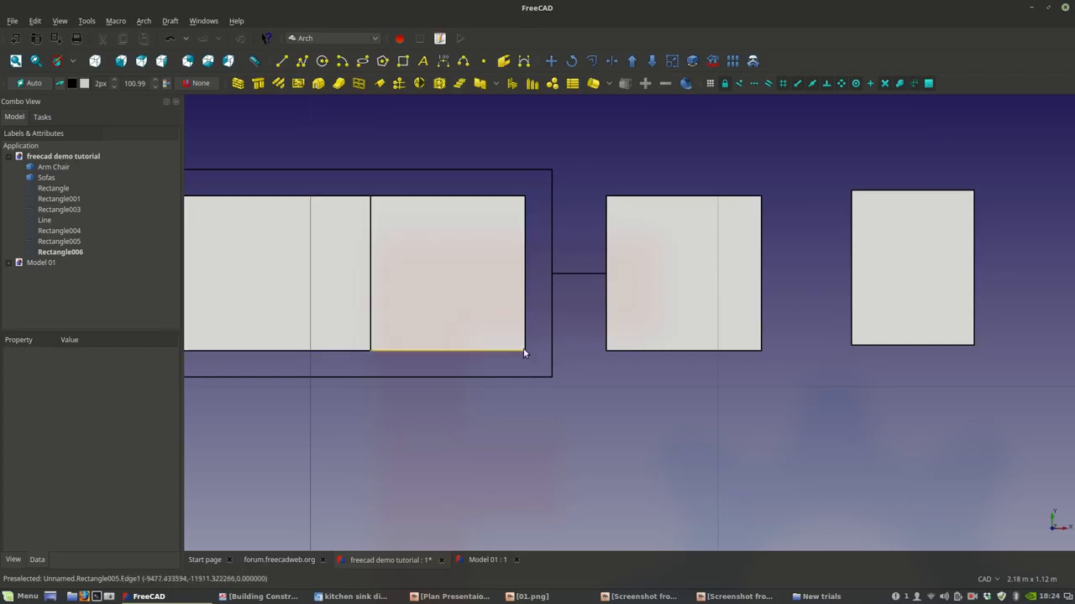
scroll(548, 368, down, 2)
scroll(536, 344, up, 4)
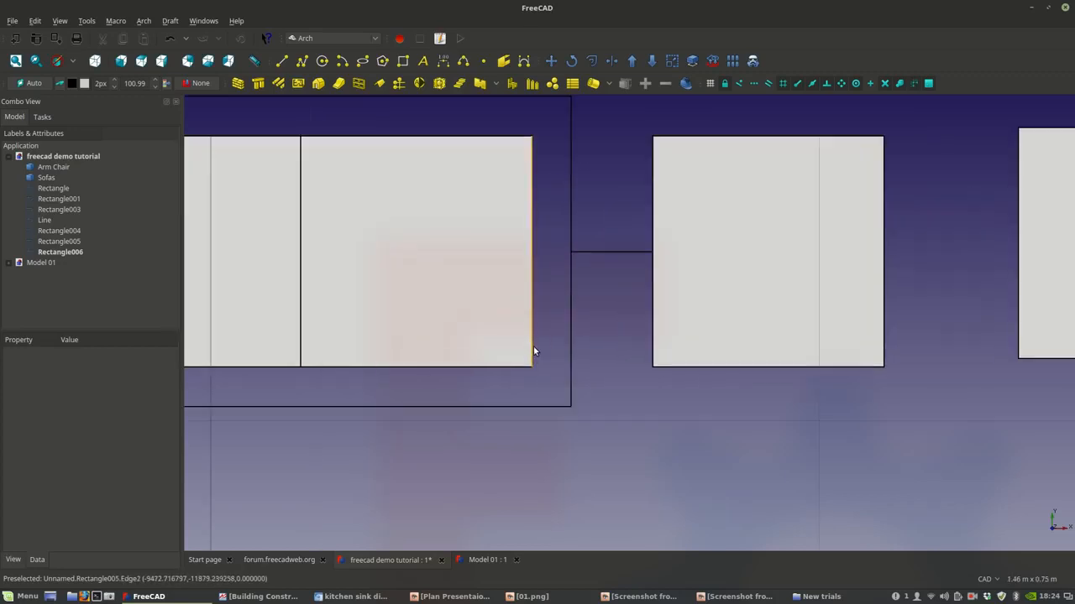
key(r)
key(e)
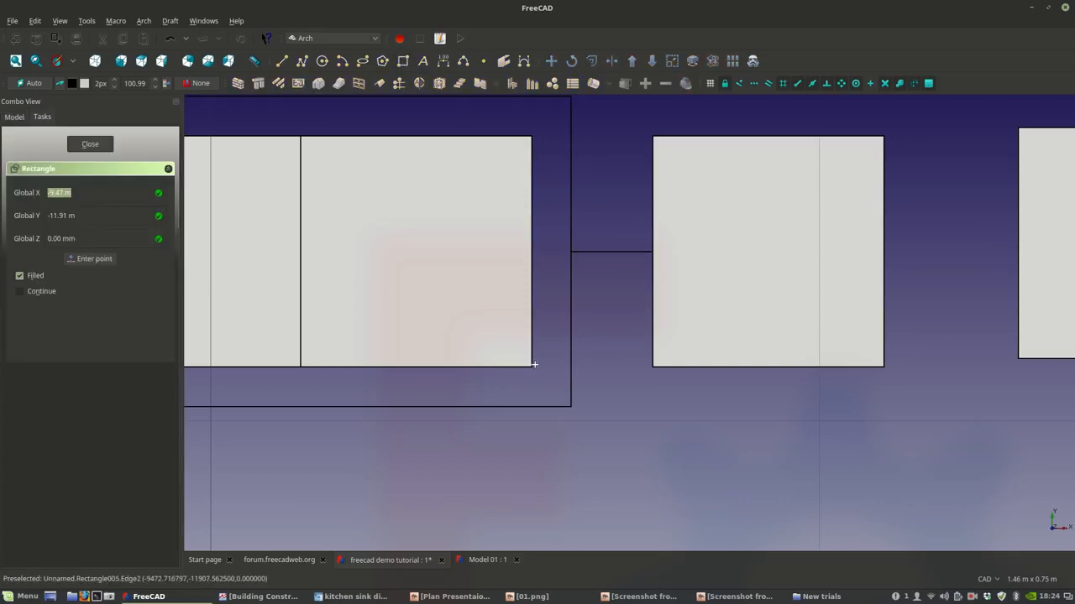
click(572, 410)
scroll(578, 424, down, 2)
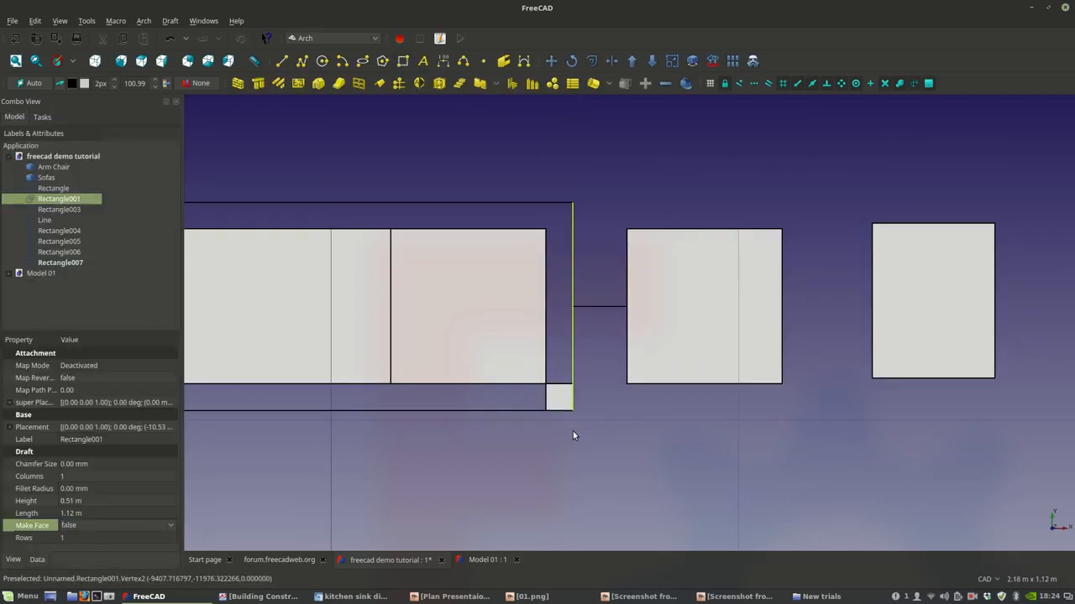
- Move the 65 mm square so its lower-right corner meets the lower-left corner of the square bowl inside the outline
click(559, 398)
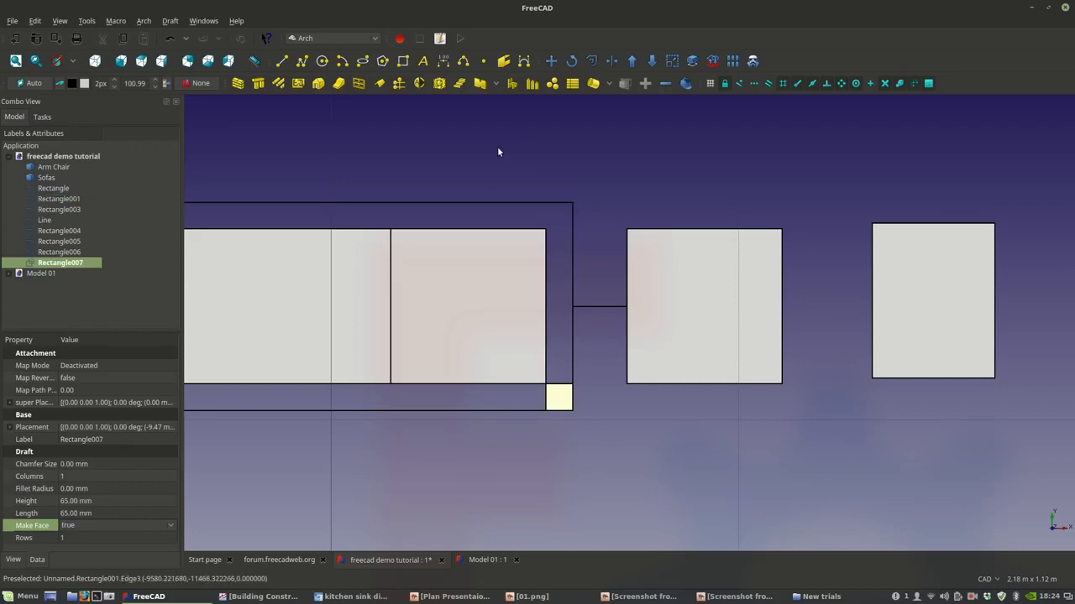
click(550, 61)
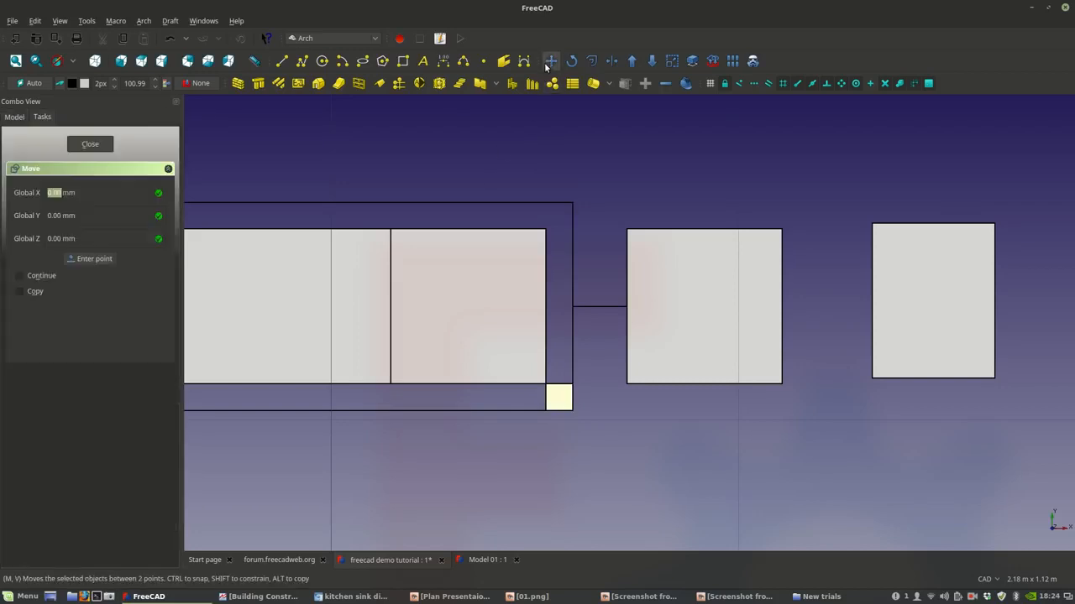
click(572, 409)
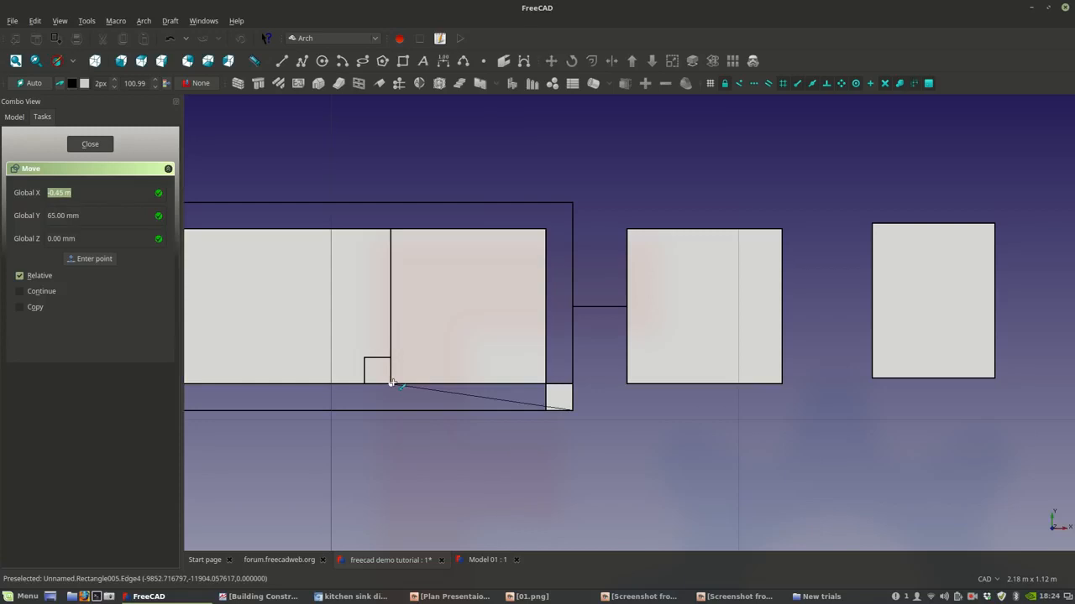
click(392, 383)
click(911, 329)
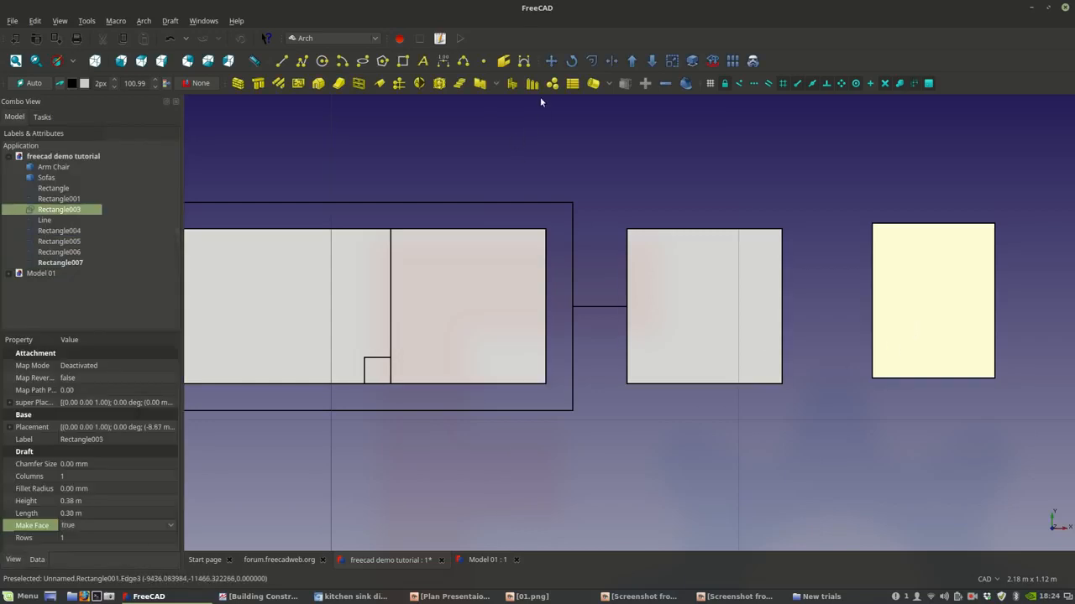
click(551, 61)
click(994, 379)
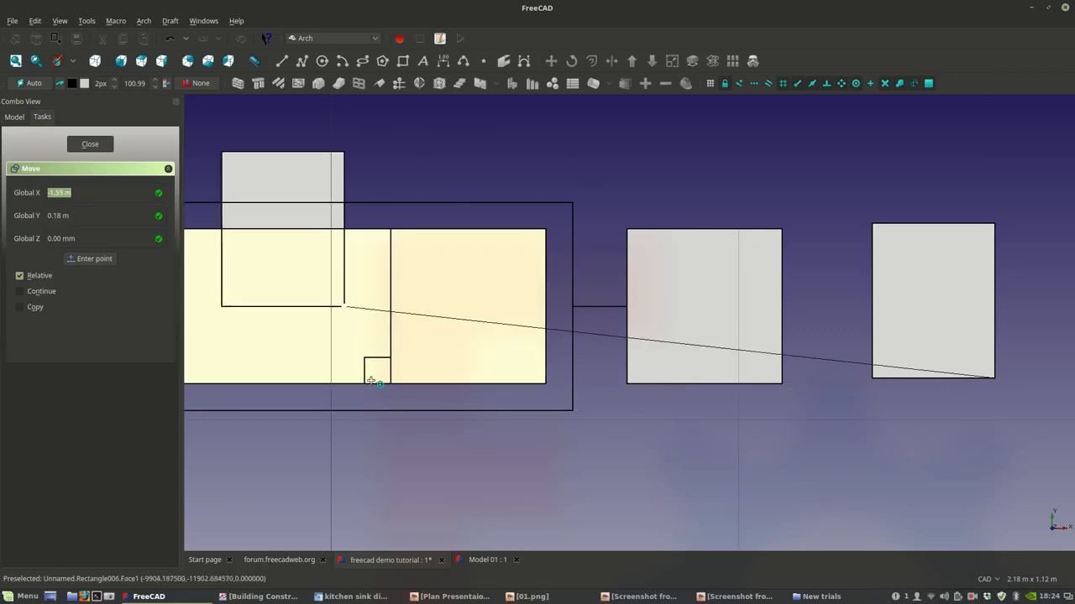
scroll(369, 382, up, 5)
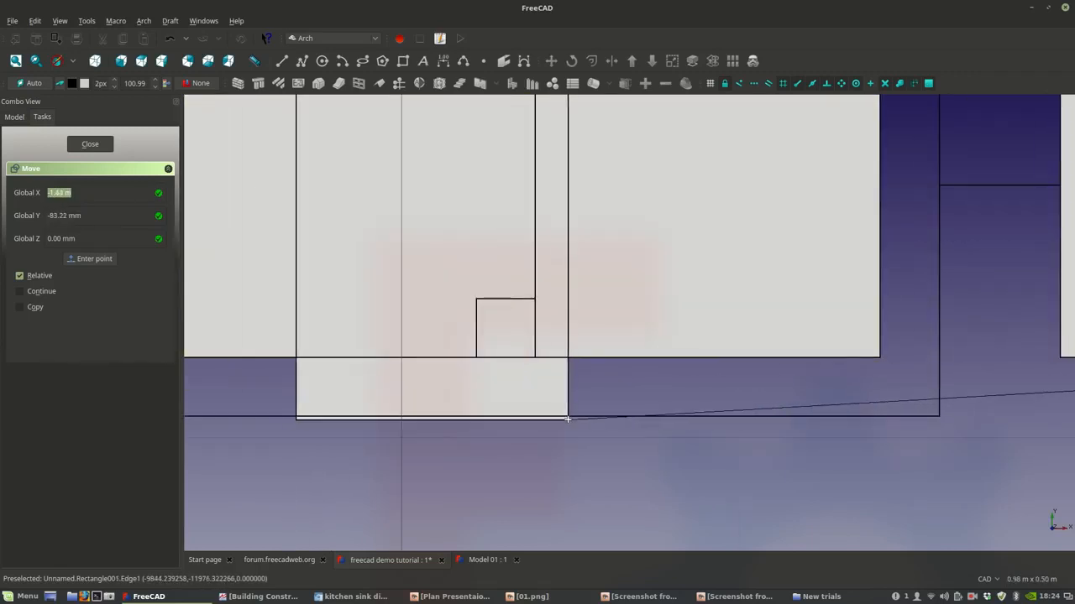
key(Escape)
- Set Make Face to false for the inner offset rectangle and deselect it
click(409, 313)
scroll(409, 313, down, 4)
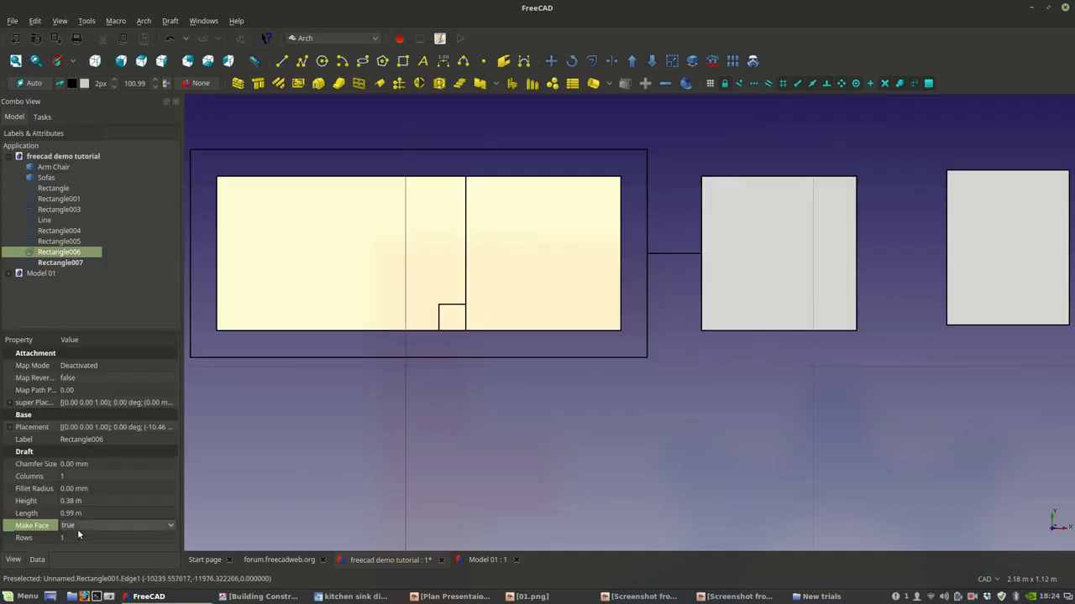
click(75, 524)
click(70, 513)
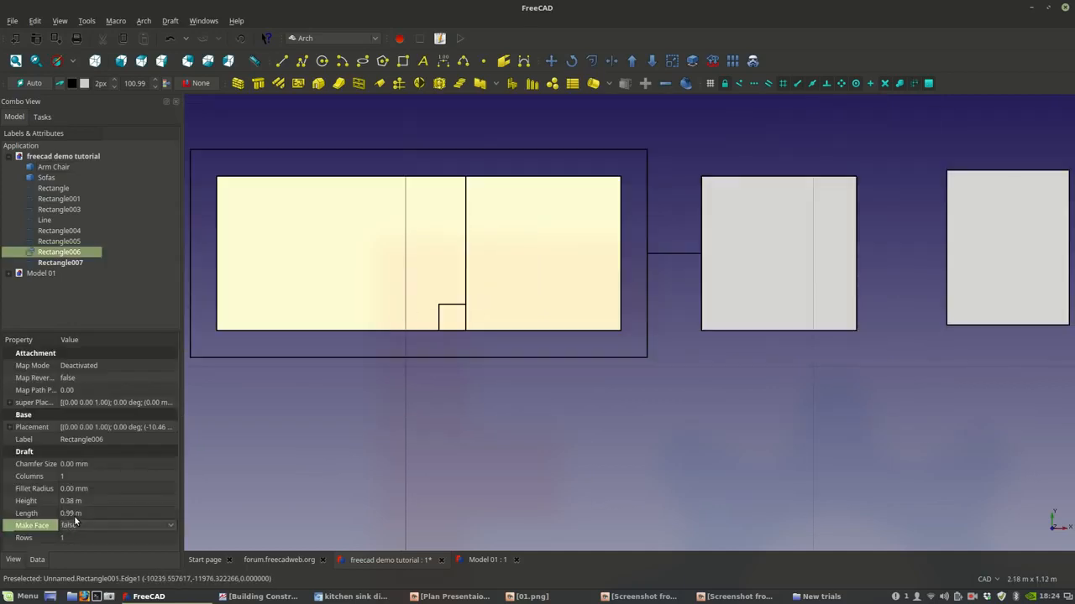
click(339, 460)
- Move the 0.30 m wide bowl into the sink, placing its lower-right corner on the 65 mm square's lower-left corner
scroll(561, 259, down, 2)
click(849, 261)
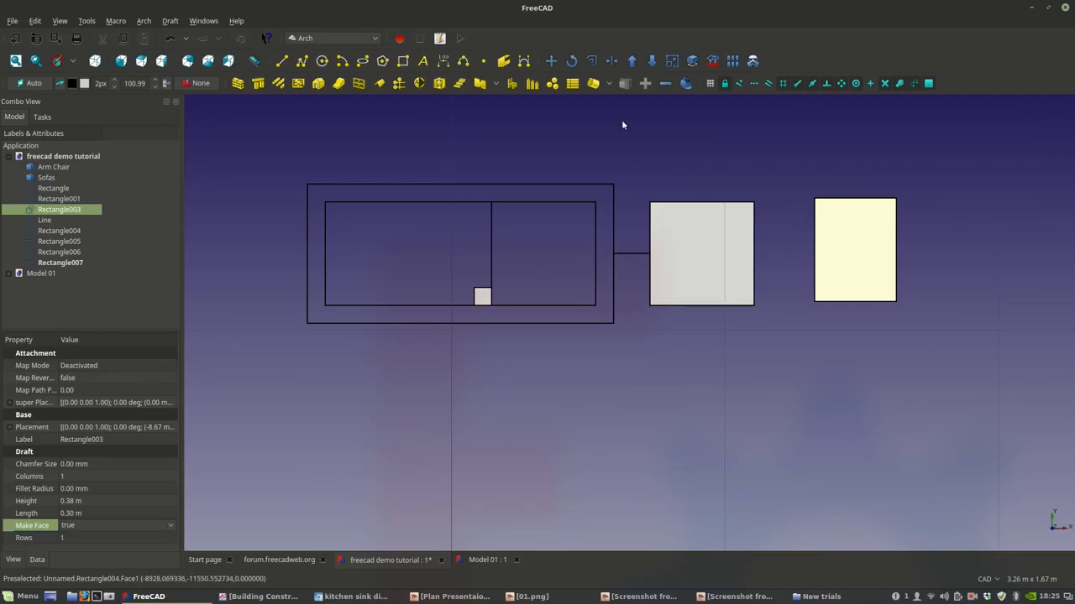
click(551, 61)
click(895, 300)
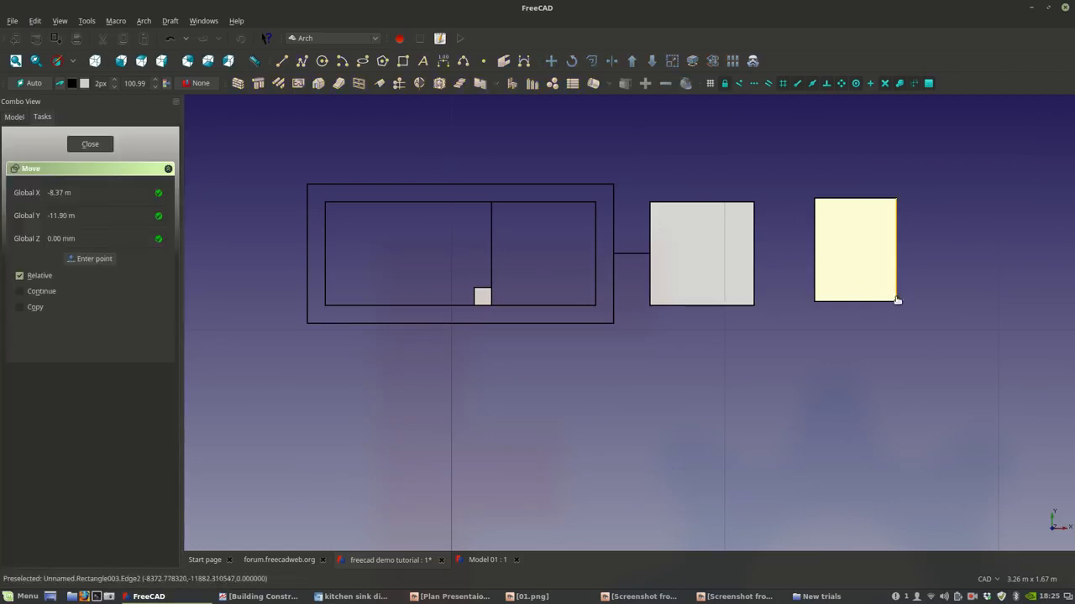
click(475, 304)
- Set Make Face to false for the narrower bowl inside the sink outline and deselect it
scroll(596, 319, down, 2)
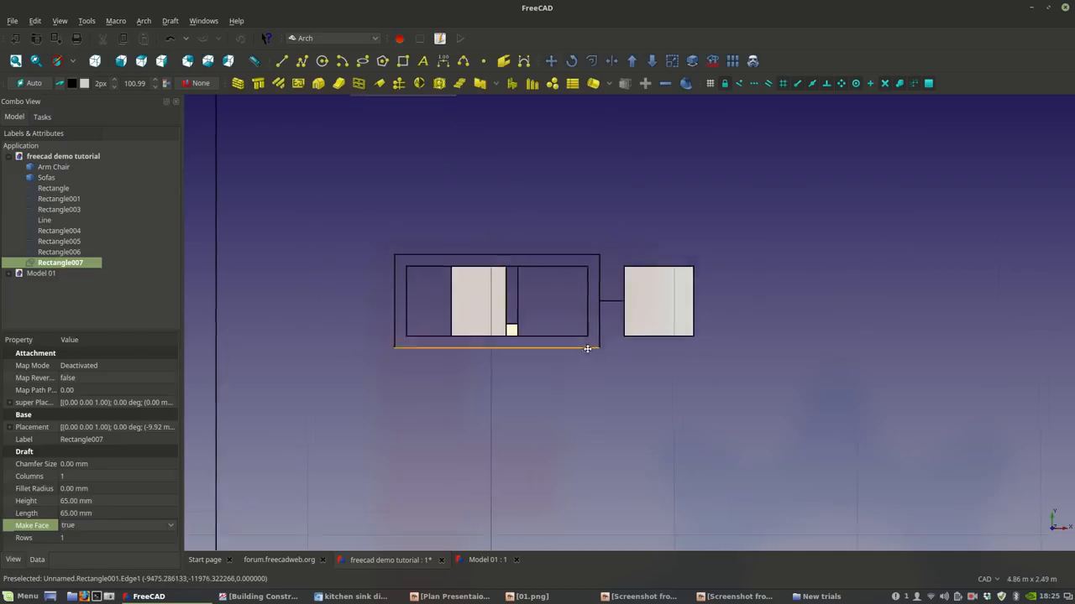
click(458, 307)
click(71, 526)
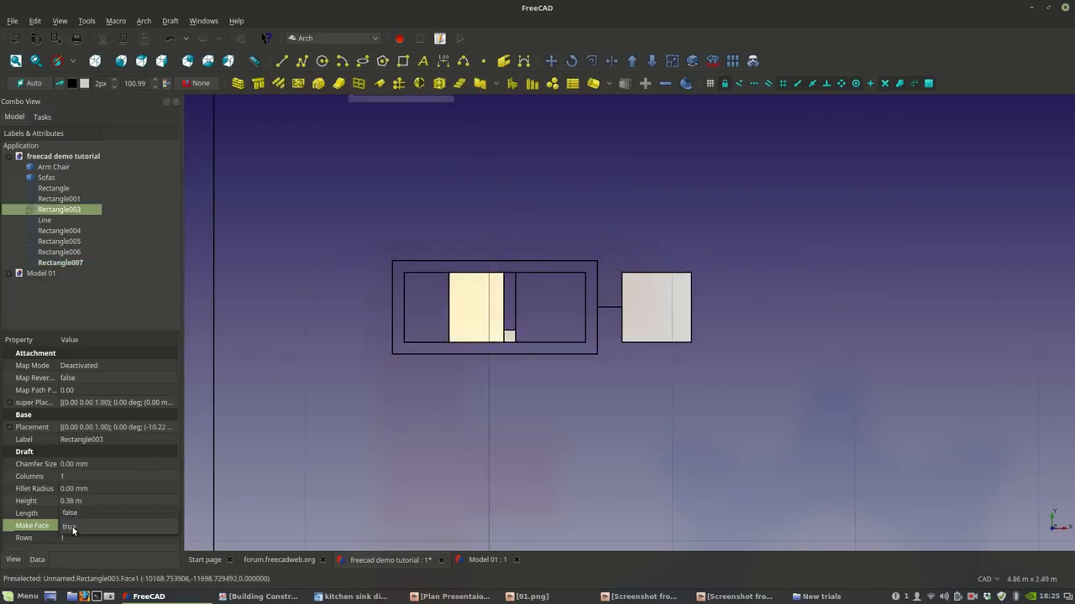
click(76, 514)
click(338, 446)
- Try deleting the inner offset rectangle and undo the deletion
scroll(478, 351, up, 3)
click(364, 387)
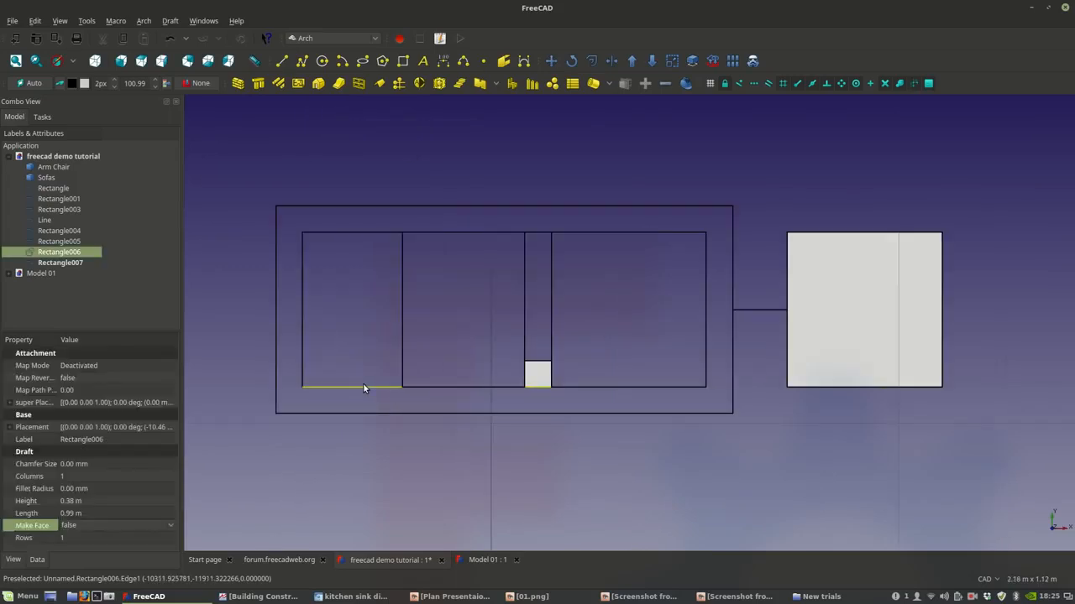
key(Delete)
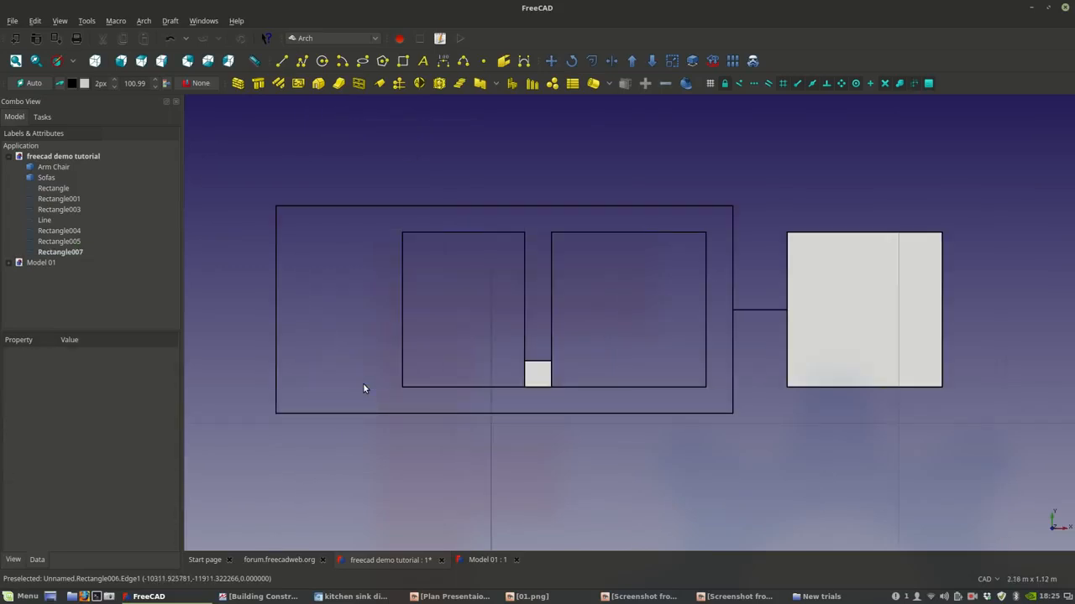
key(ctrl+z)
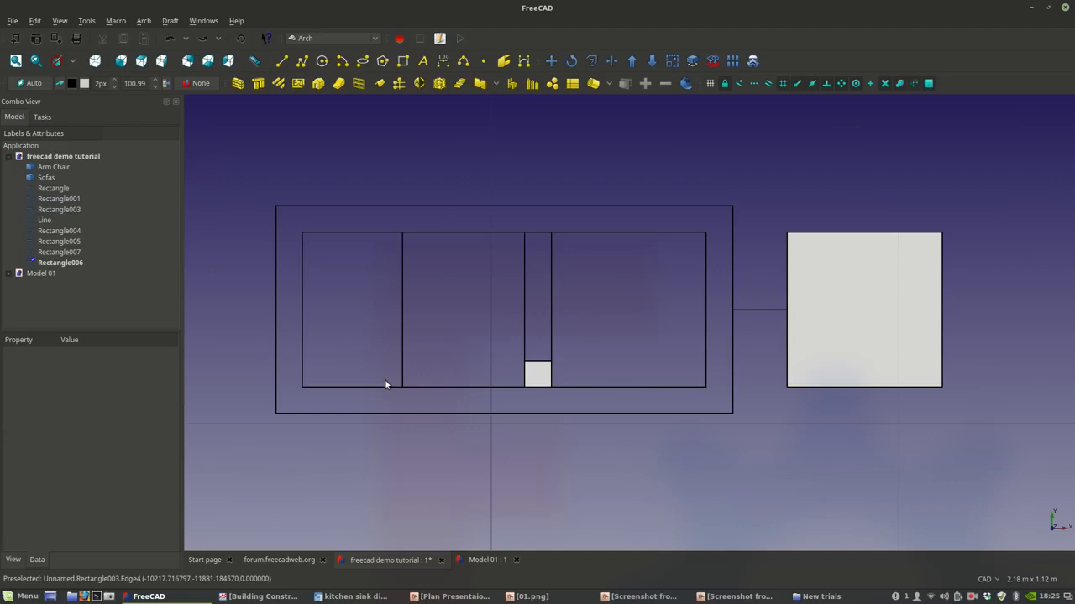
- Delete the 65 mm spacer square between the two bowls
click(539, 375)
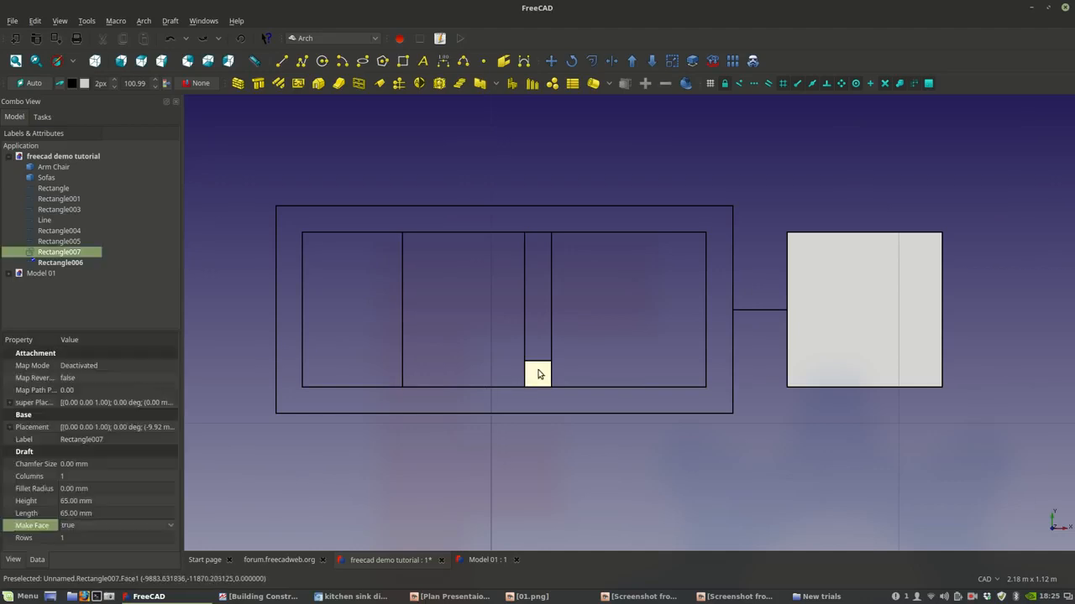
key(Delete)
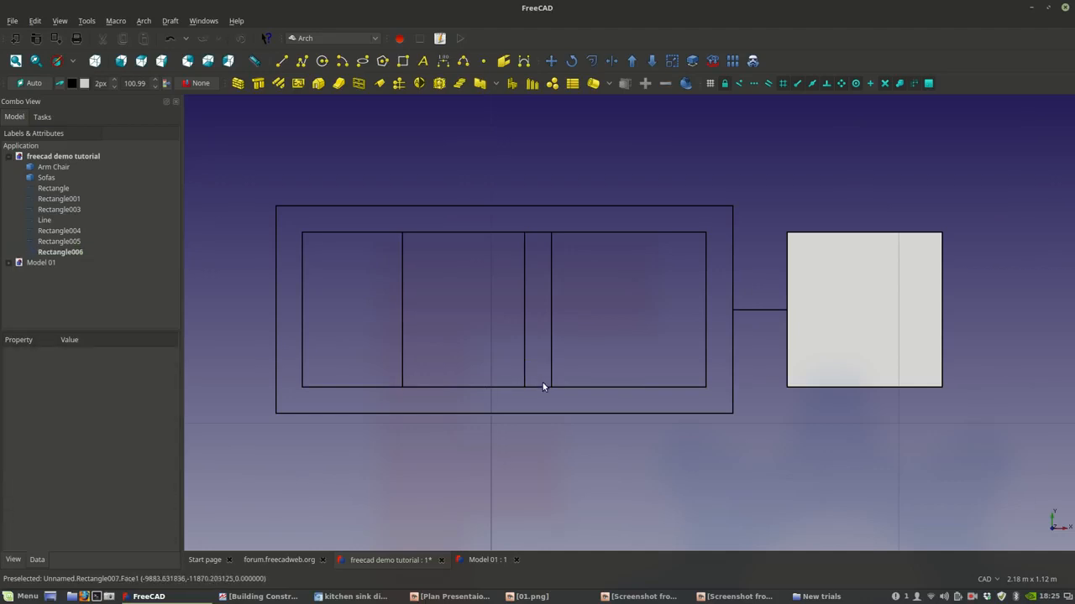
middle_drag(529, 368, 500, 371)
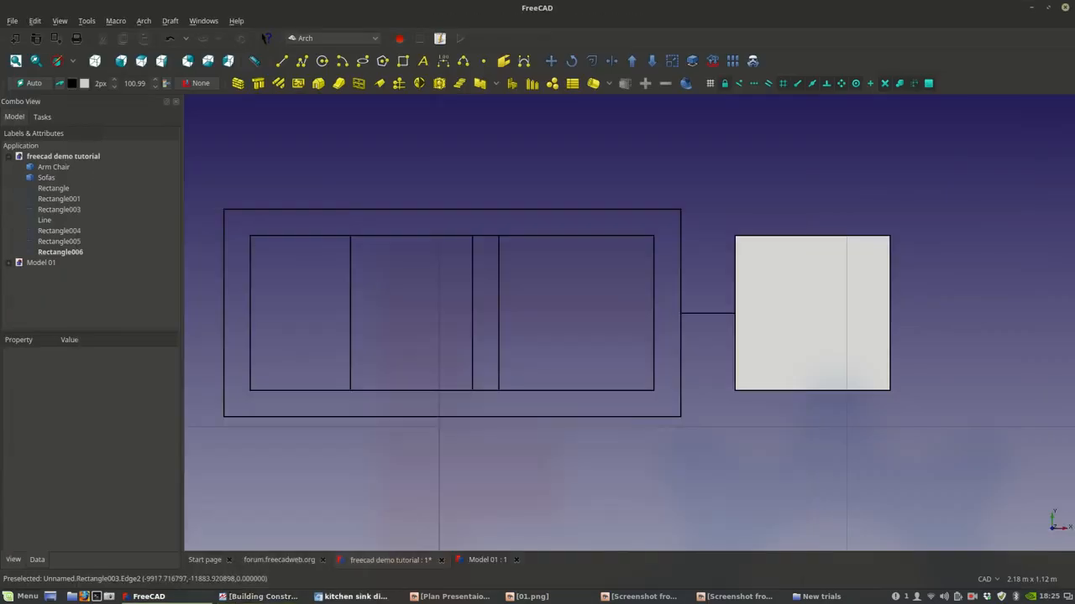
- Check the sink reference drawing in Chromium, return to FreeCAD, and set the sink outline's Fillet Radius to 40 mm
click(352, 597)
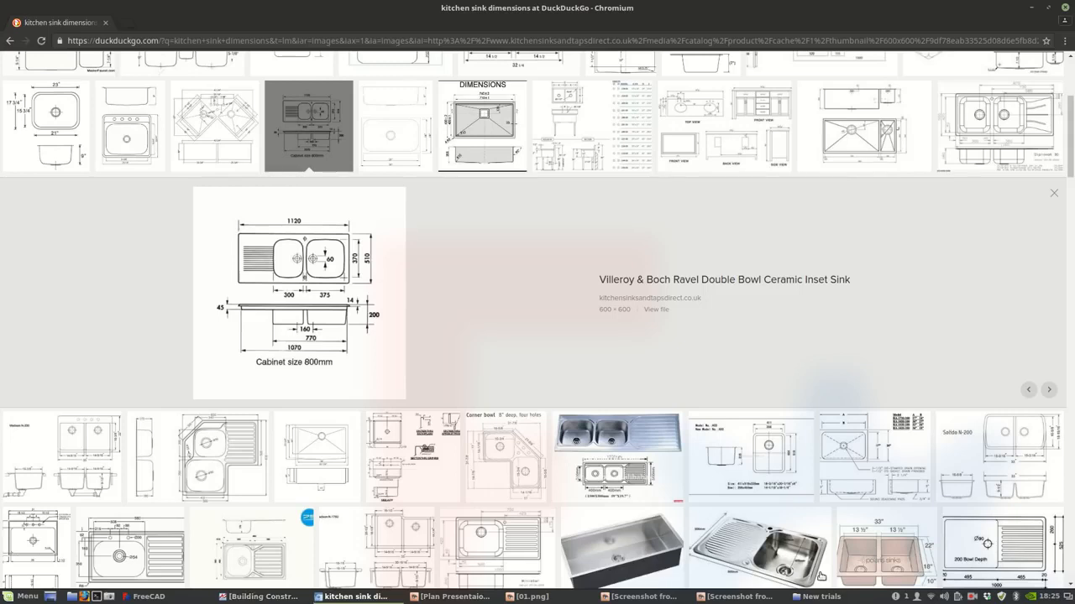
click(178, 599)
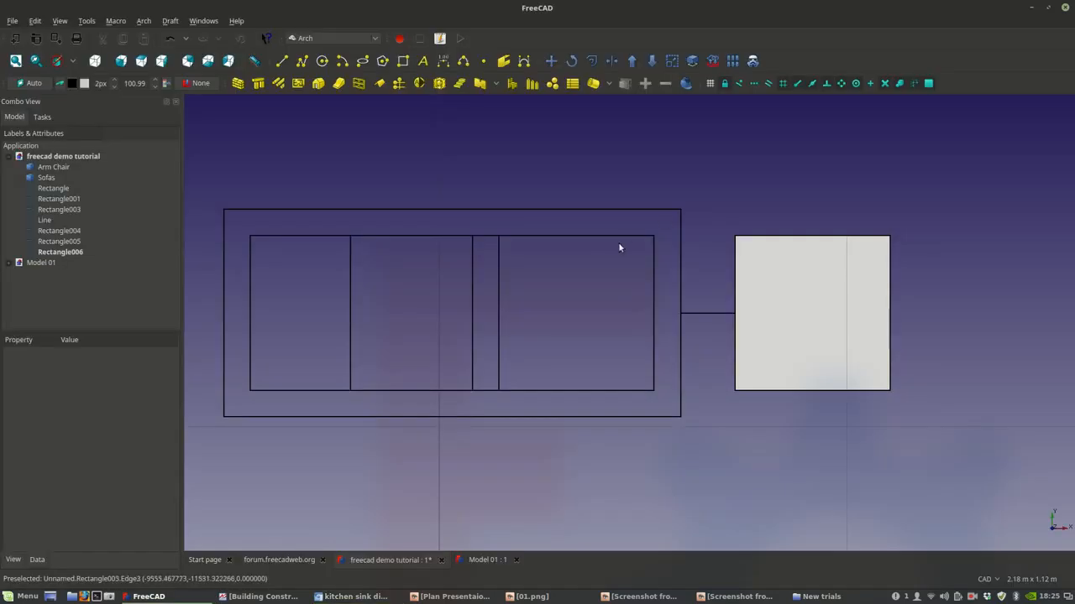
click(670, 209)
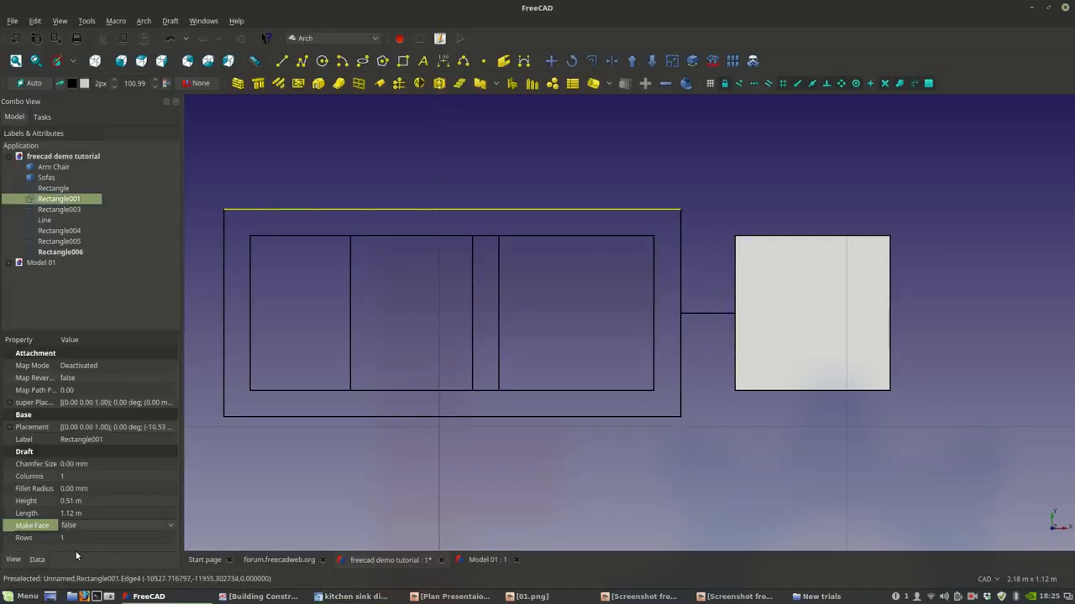
click(76, 490)
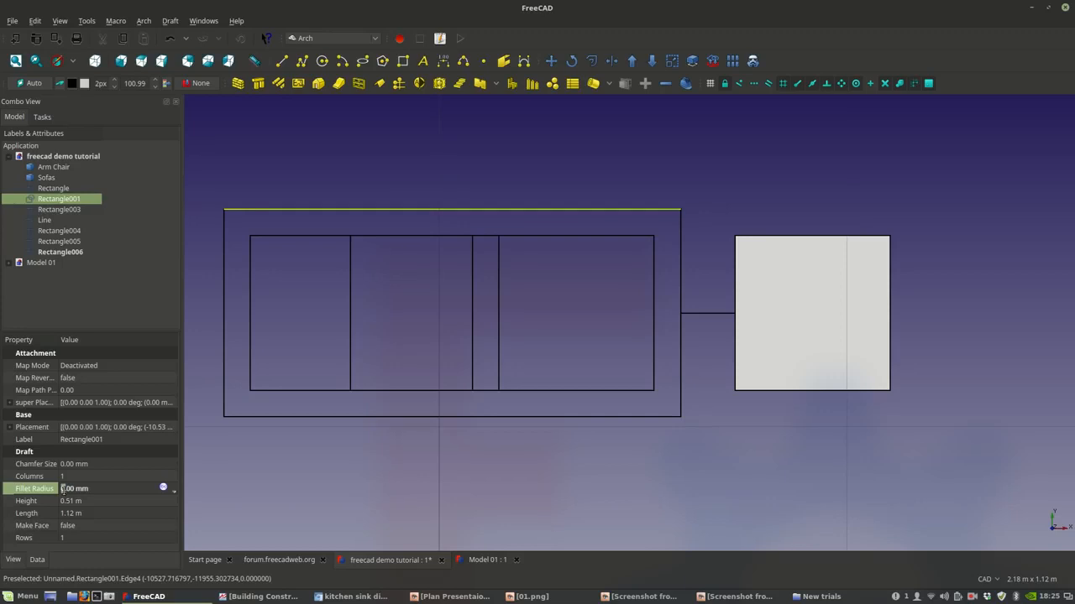
text(1)
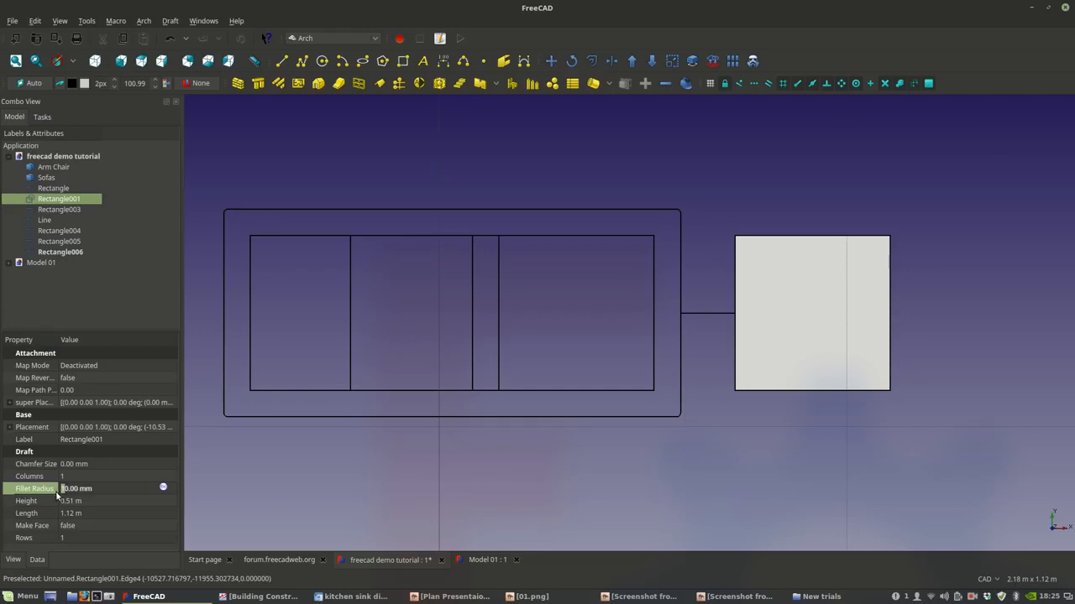
key(BackSpace)
text(2)
key(BackSpace)
text(4)
- Set the Fillet Radius of the narrower bowl inside the sink outline to 40 mm
click(351, 372)
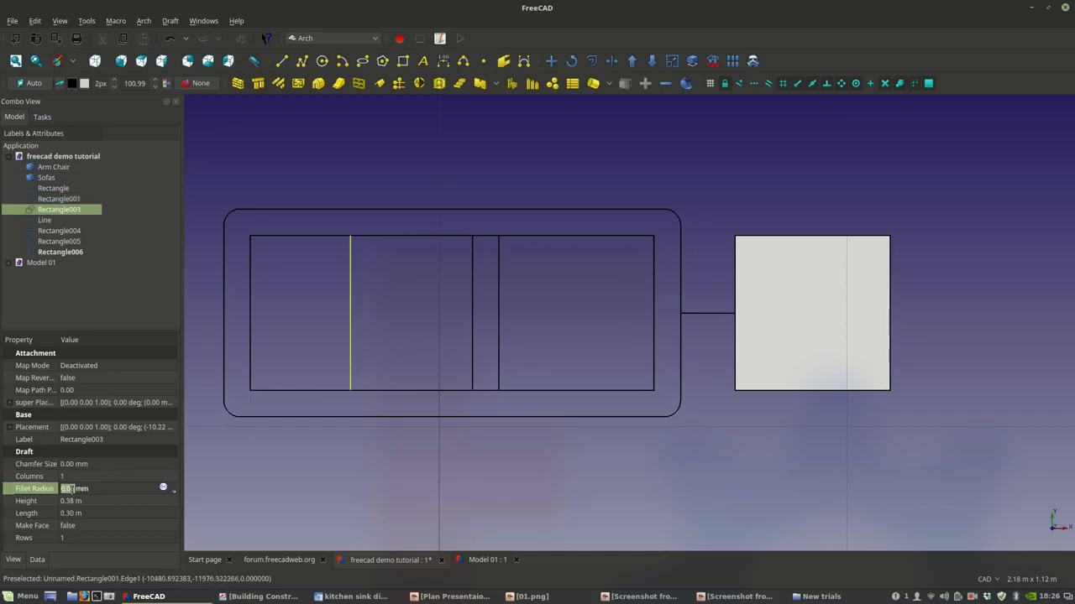
click(62, 489)
text(2)
key(Return)
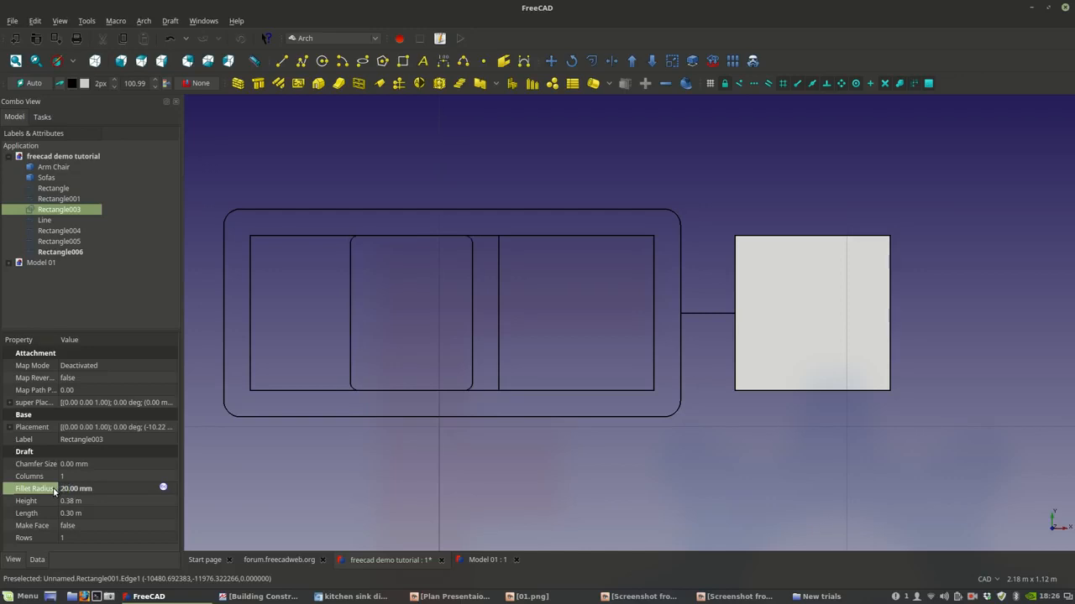
double_click(61, 490)
key(Delete)
text(4)
- Set the Fillet Radius of the wider bowl inside the sink outline to 40 mm
click(498, 301)
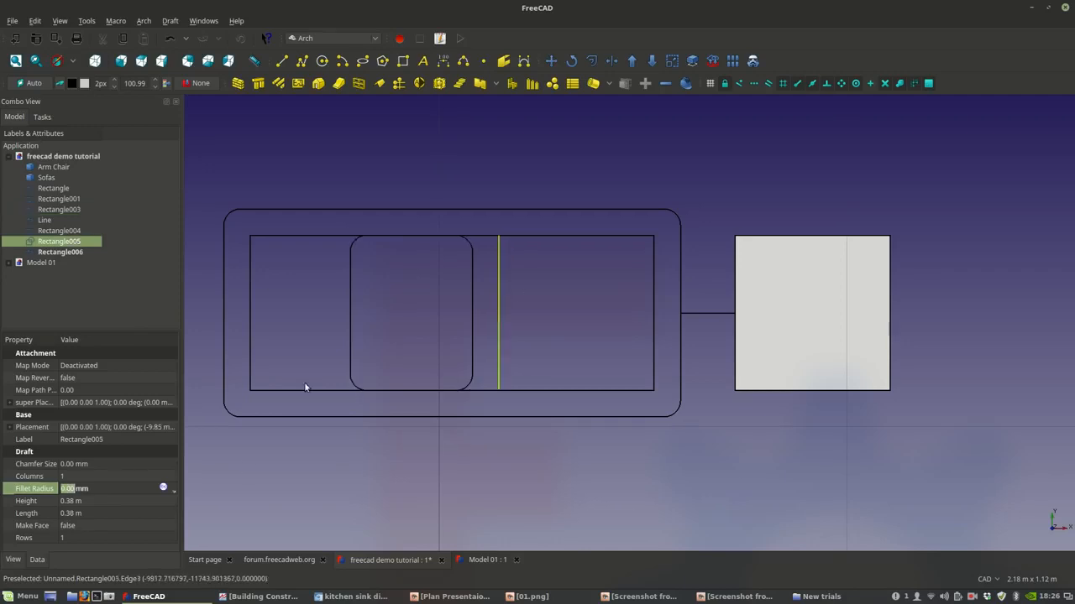
click(64, 488)
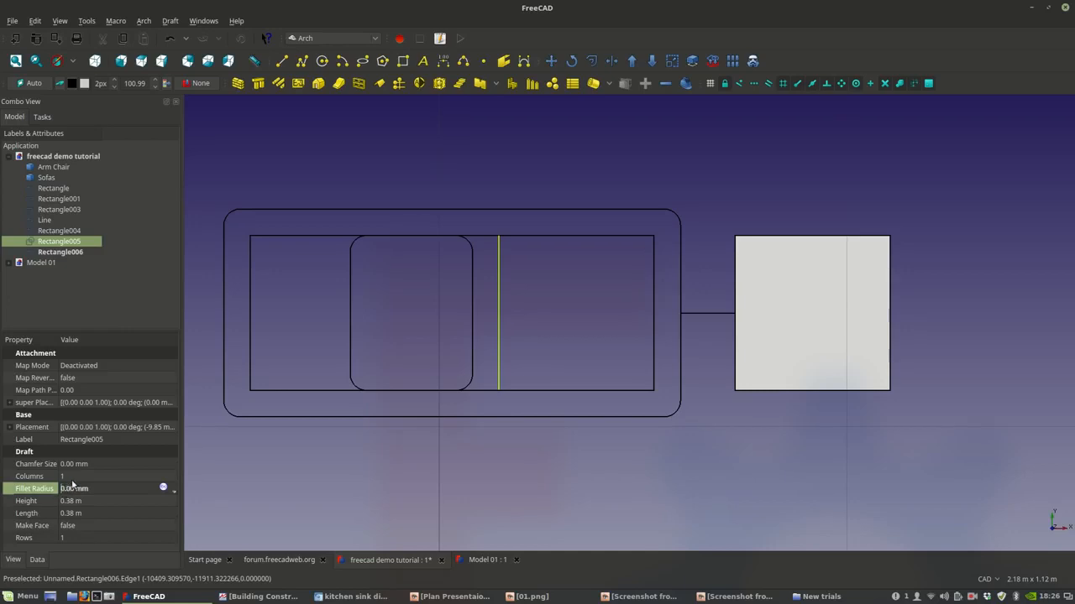
text(4)
key(Return)
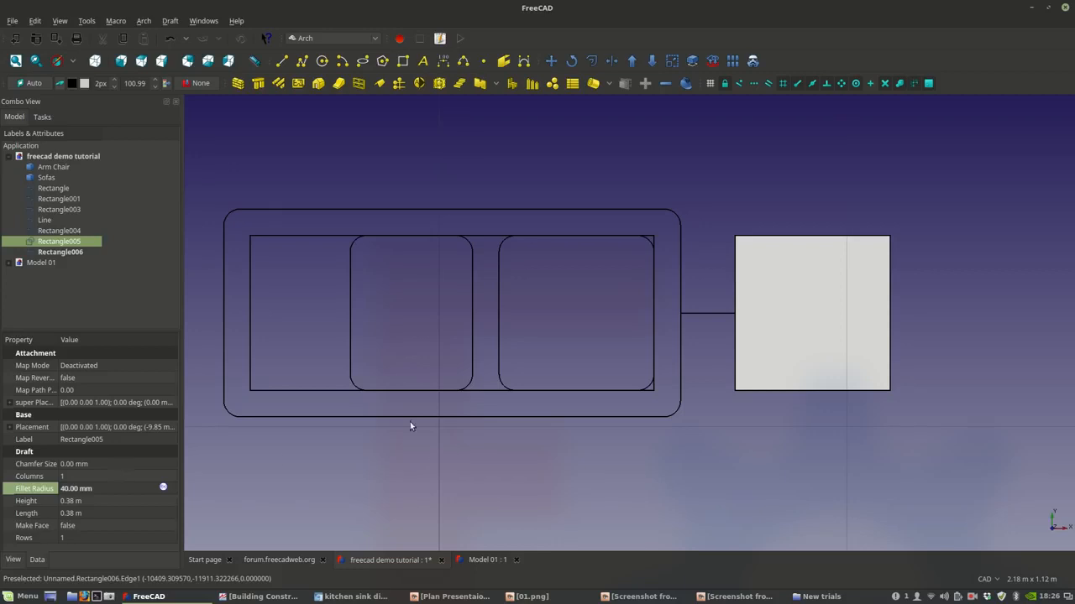
- Hide the inner offset rectangle to inspect the rounded bowls, and show it again
click(489, 391)
key(space)
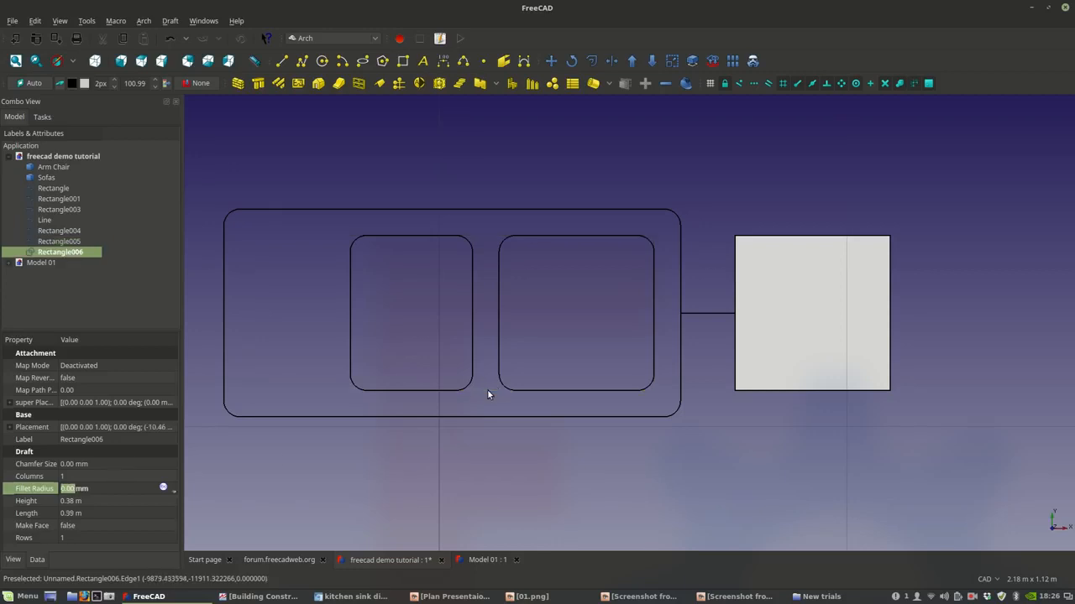
scroll(523, 468, down, 4)
scroll(523, 468, up, 4)
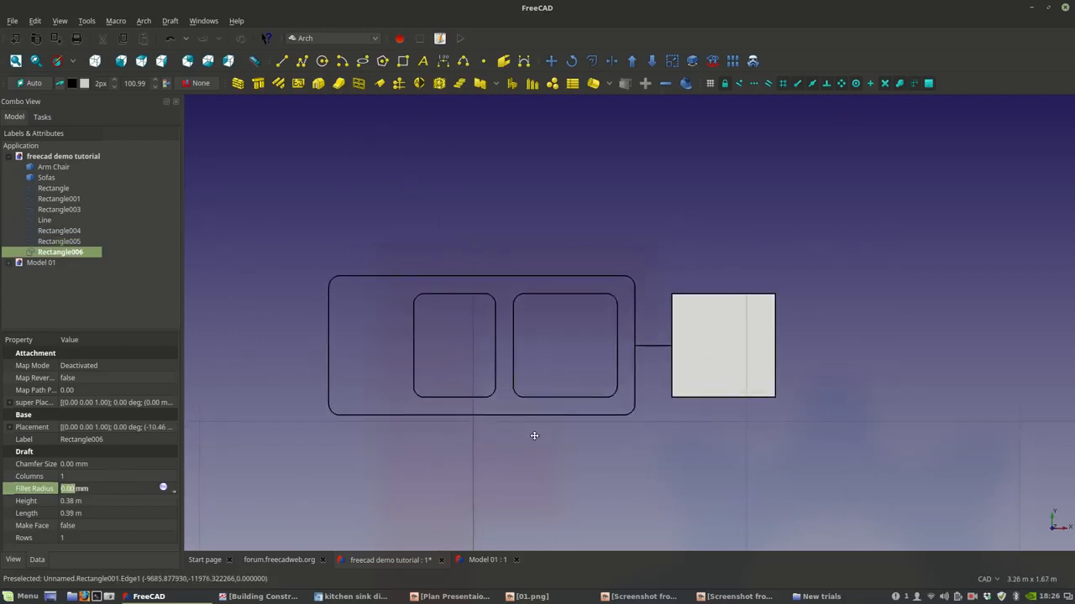
middle_drag(532, 440, 543, 468)
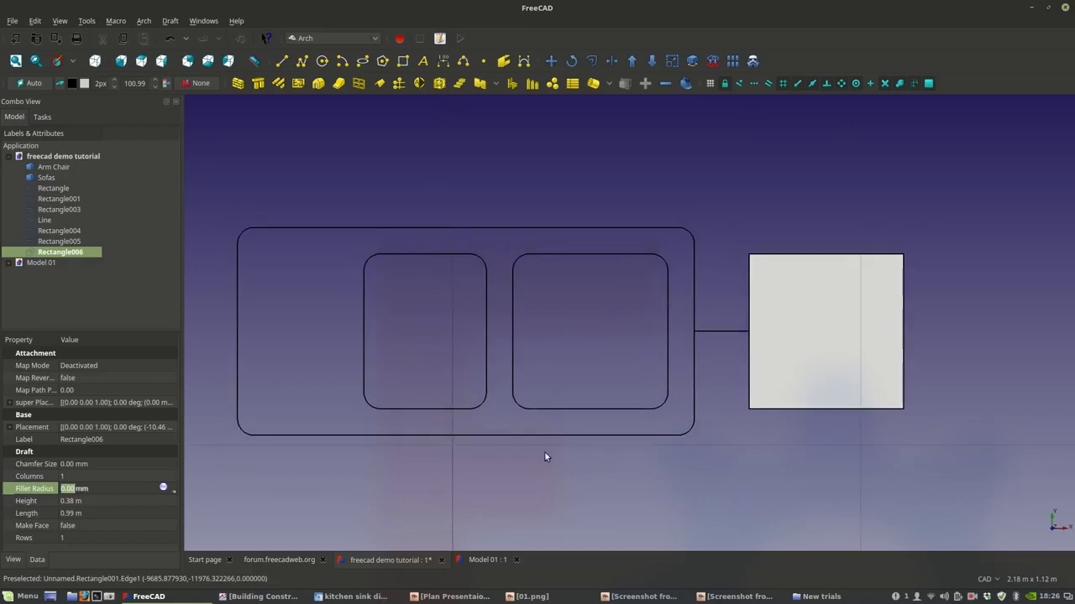
scroll(545, 456, down, 3)
scroll(545, 456, up, 3)
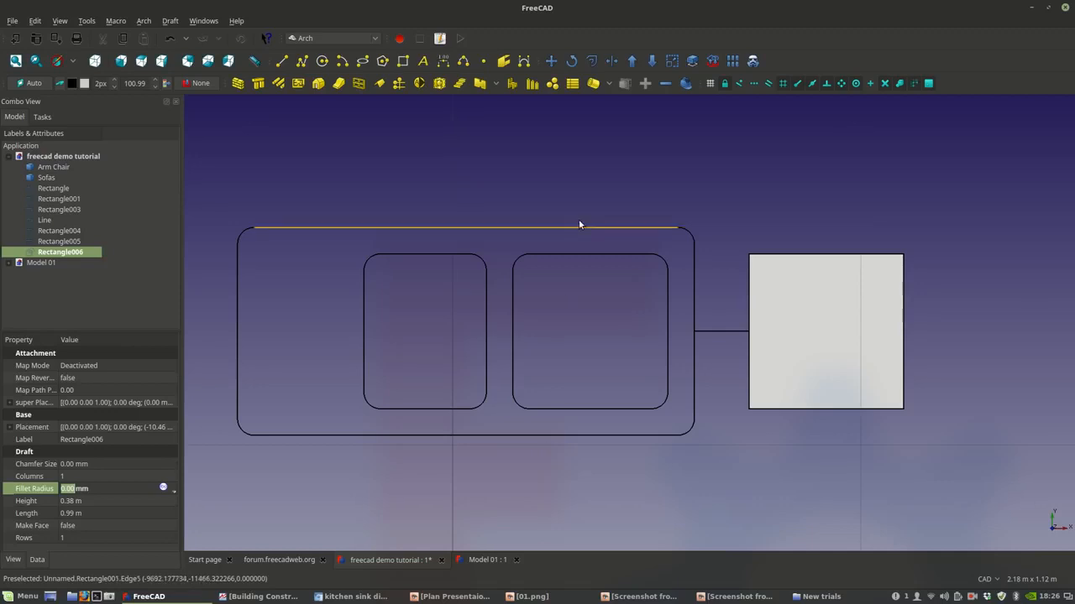
key(space)
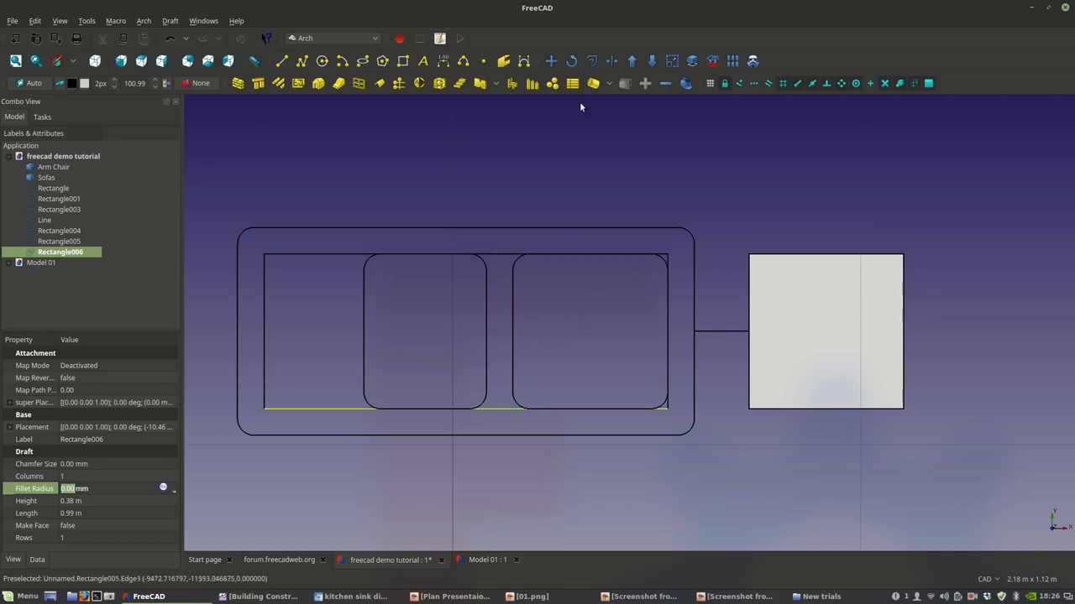
- Draw a filled circle centred on the midpoint of the sink outline's edge beside the wider bowl, and set its radius to 20 mm
click(321, 61)
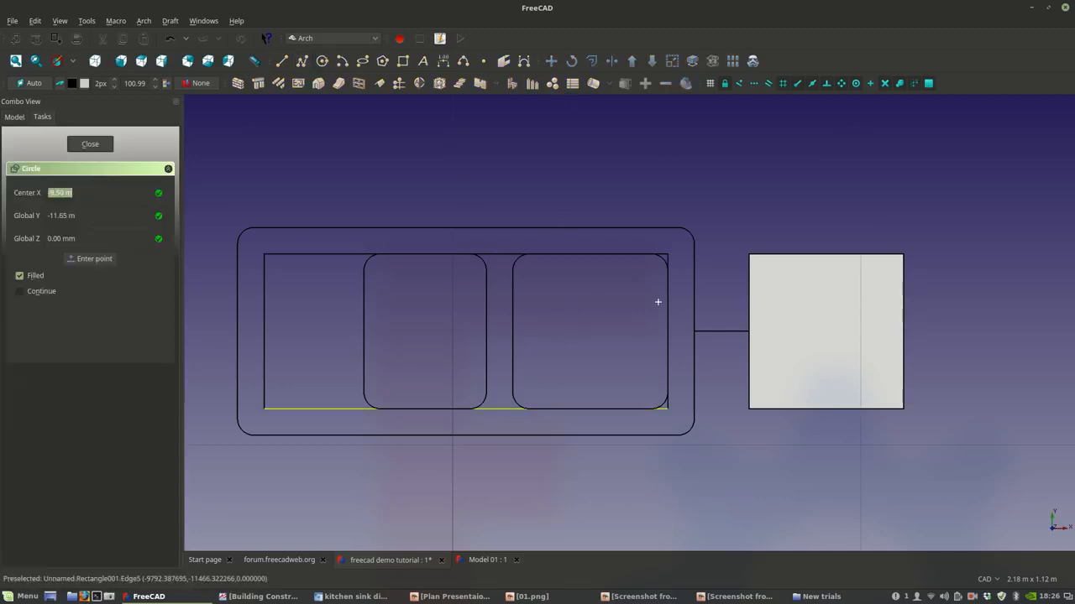
click(694, 330)
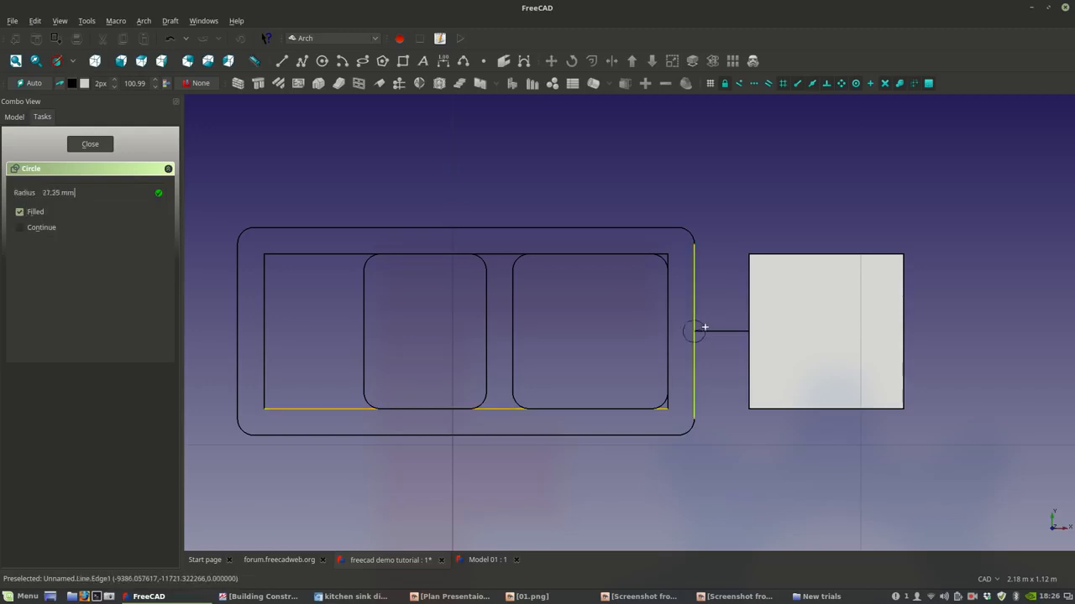
click(708, 327)
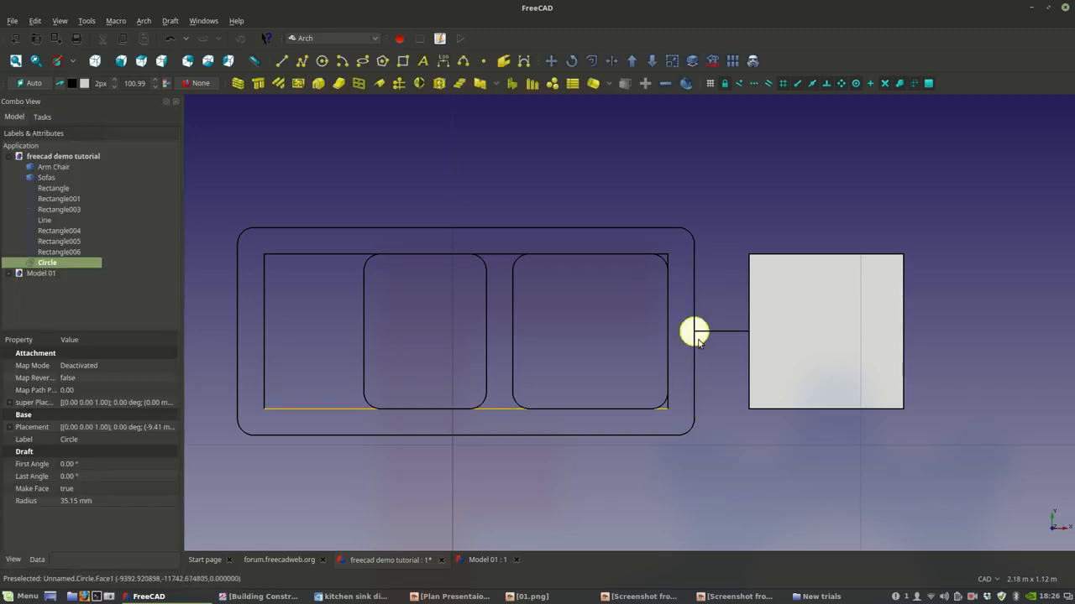
double_click(65, 502)
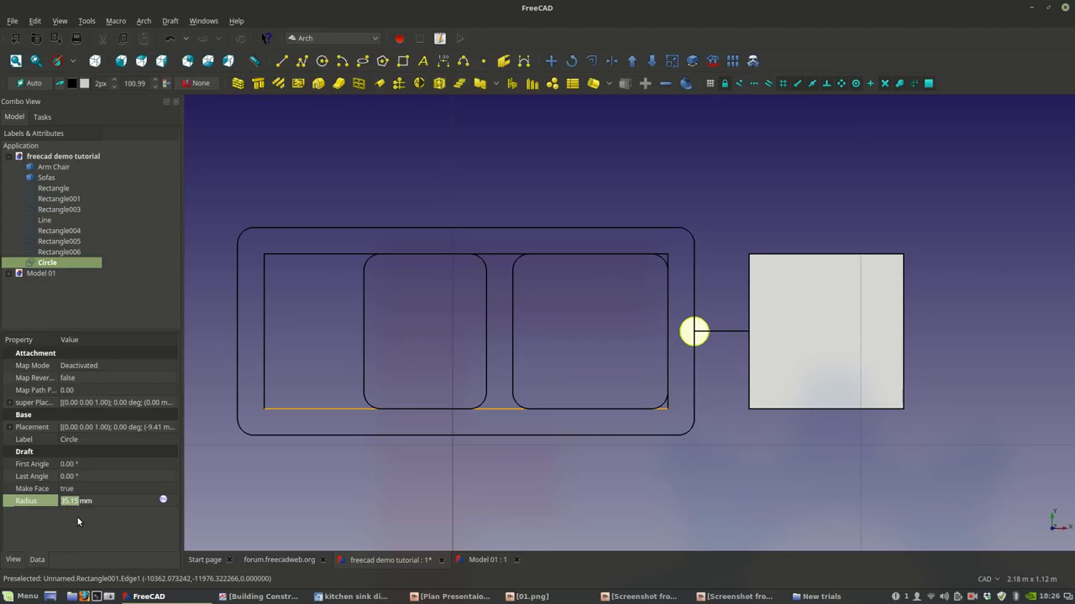
key(Return)
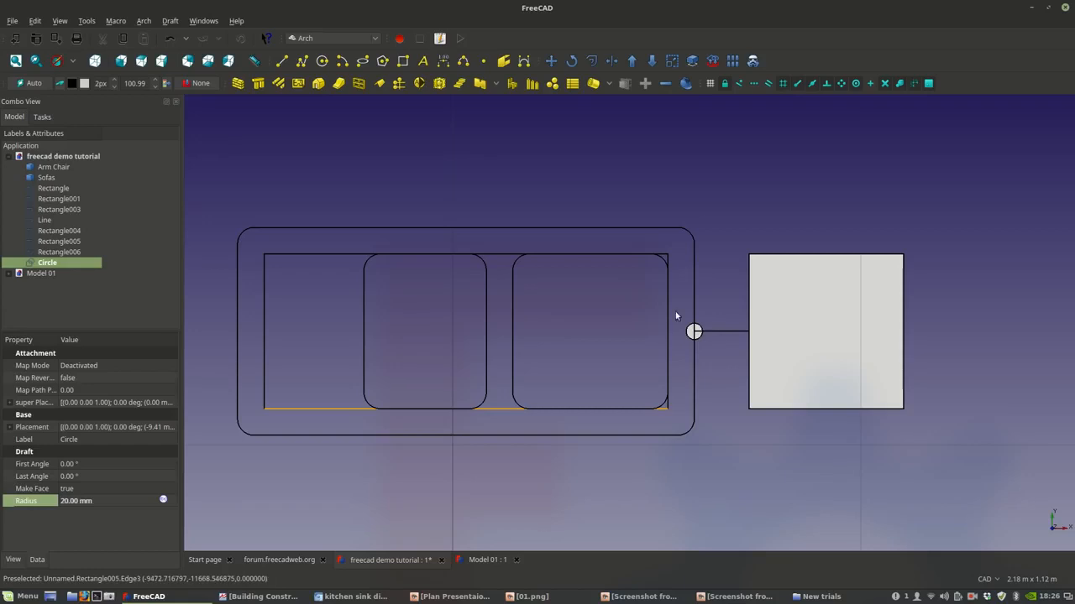
click(712, 375)
- Draw a vertical guide line across the wider bowl between the fillet ends nearest the narrower bowl
scroll(680, 359, up, 2)
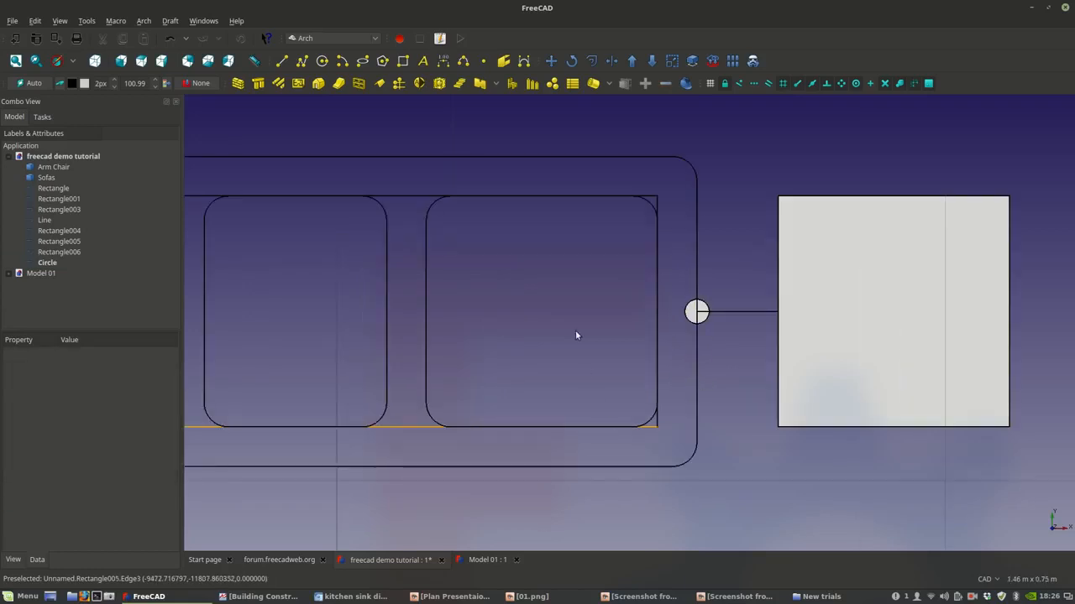
click(282, 60)
click(451, 196)
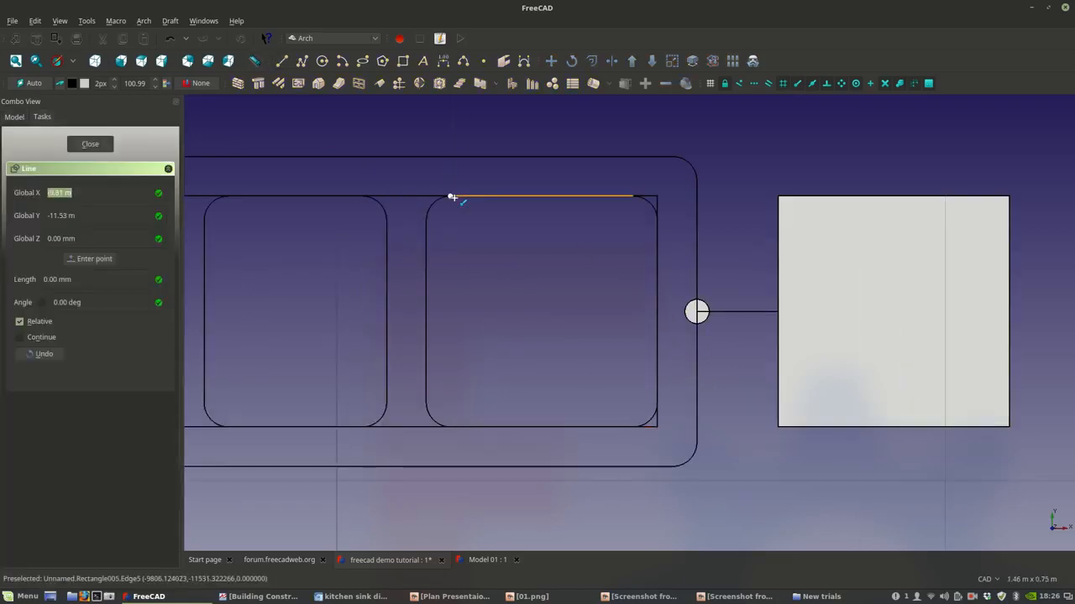
click(449, 428)
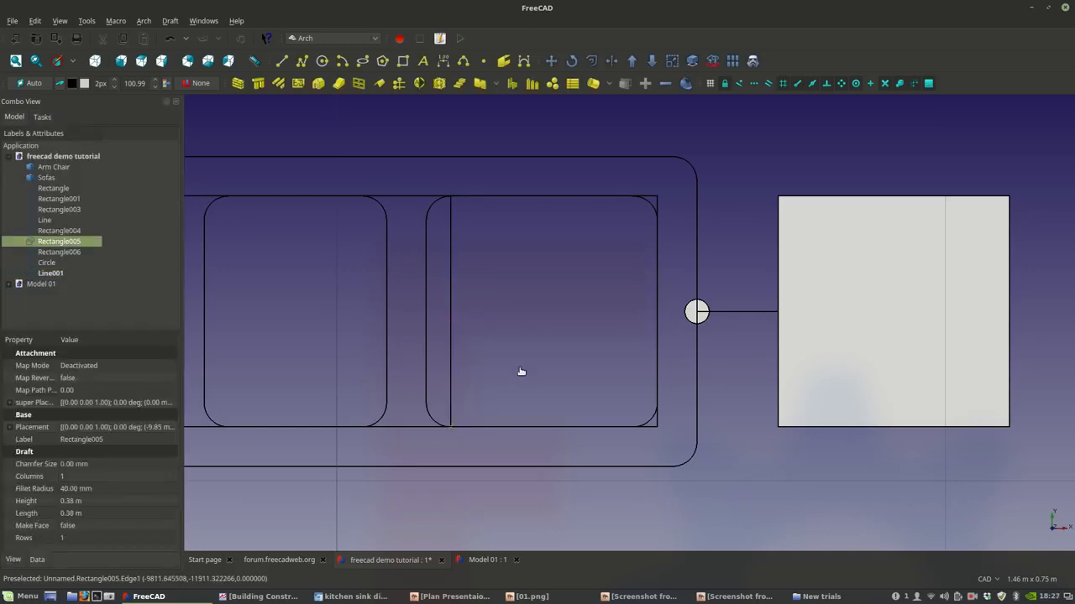
- Move the 20 mm radius circle by its centre to the midpoint of the vertical guide line
click(697, 312)
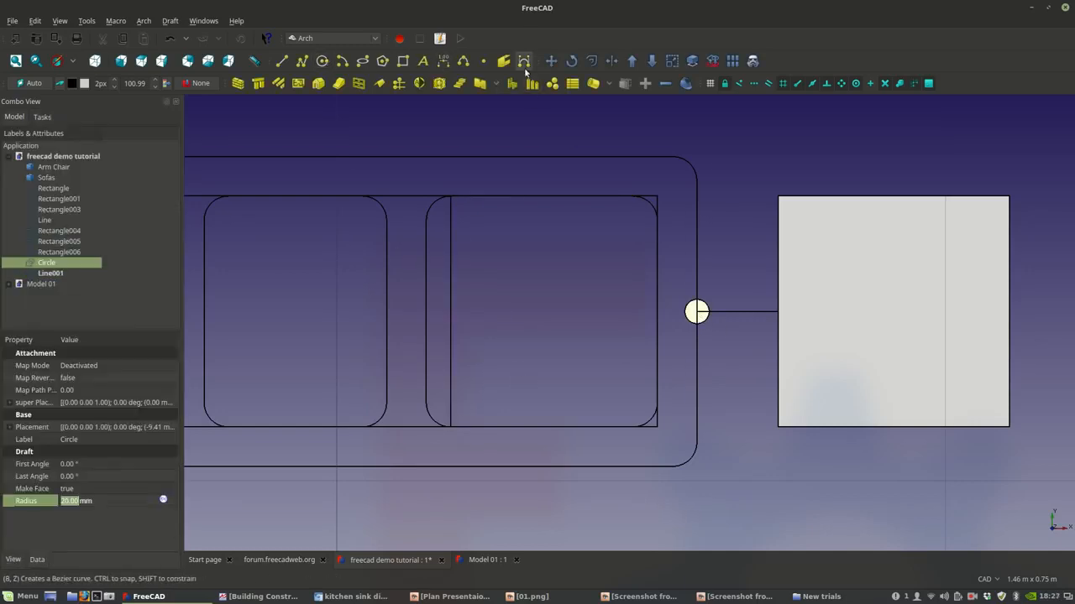
click(552, 61)
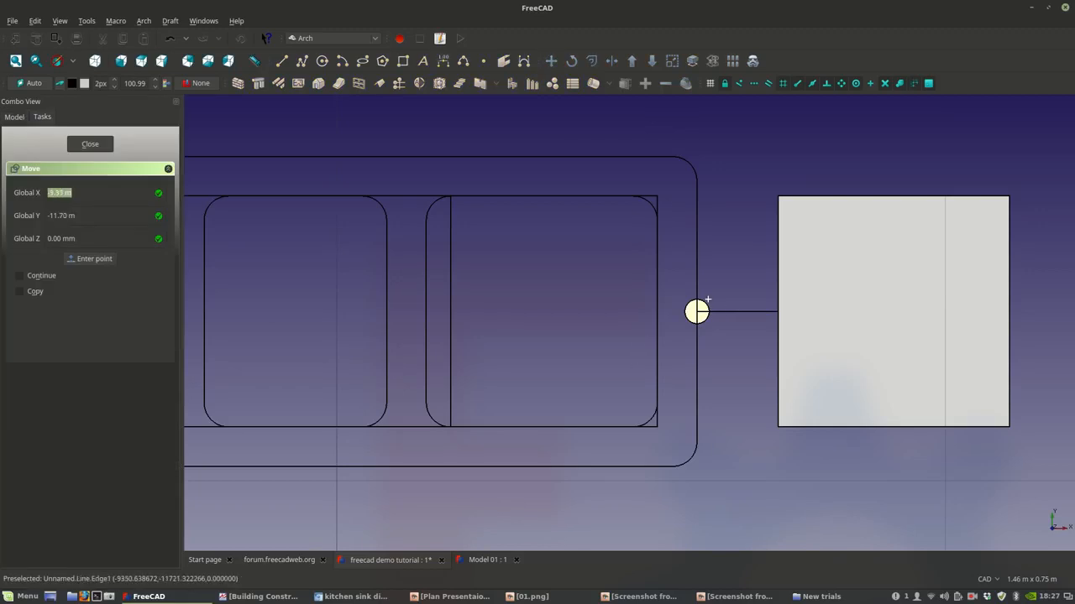
click(697, 312)
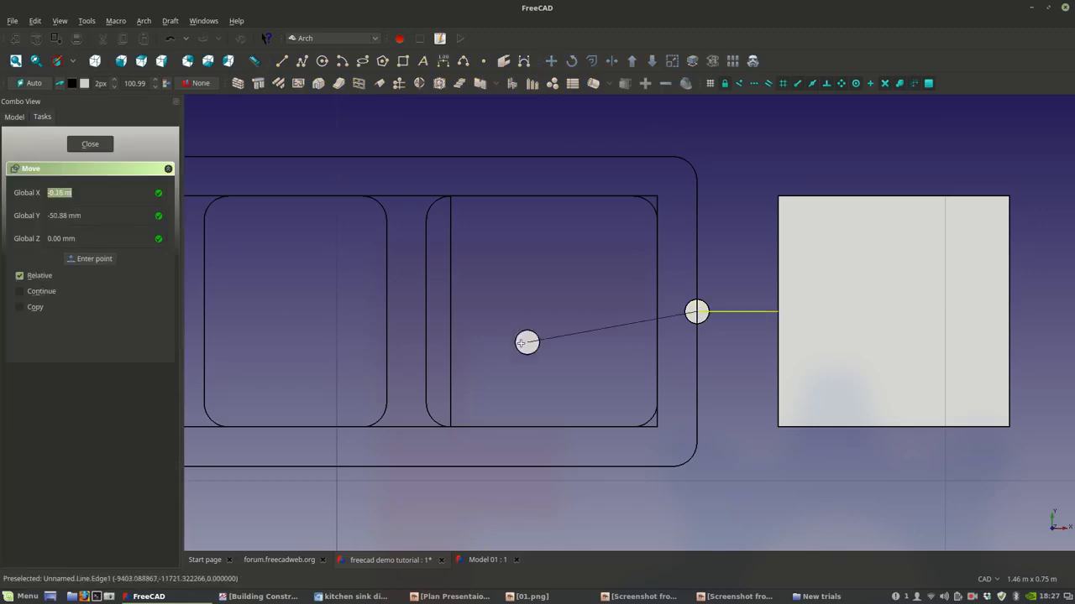
click(450, 312)
scroll(477, 319, down, 2)
scroll(460, 322, up, 2)
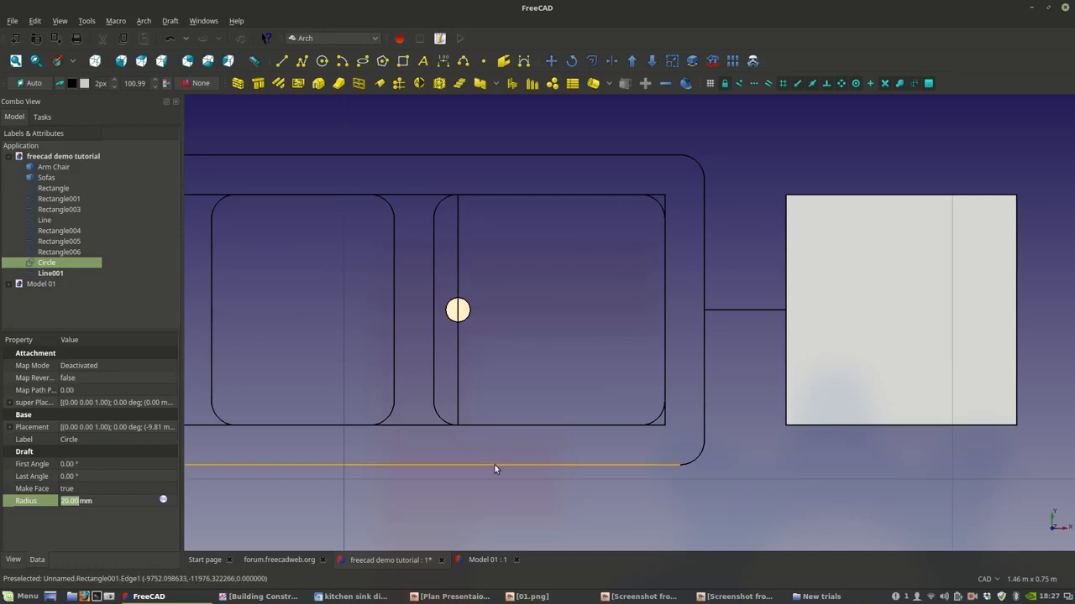
- Check the kitchen sink reference window, return to FreeCAD, and copy the circle and guide line to the narrower bowl's fillet end nearest the wider bowl
click(359, 597)
click(358, 597)
scroll(439, 332, up, 2)
middle_drag(439, 333, 501, 353)
scroll(532, 327, down, 2)
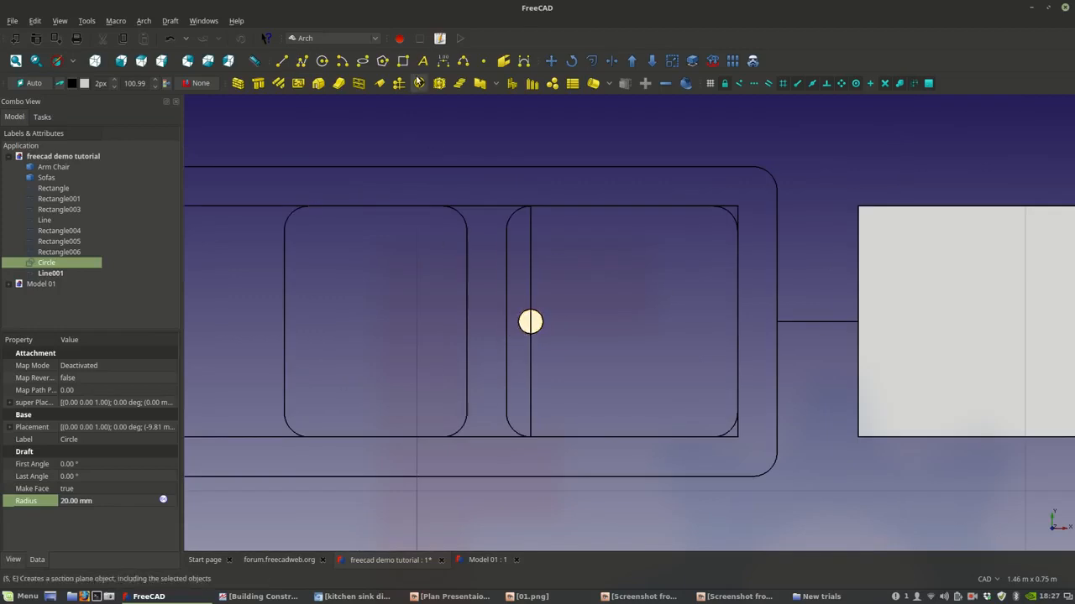
ctrl+click(530, 267)
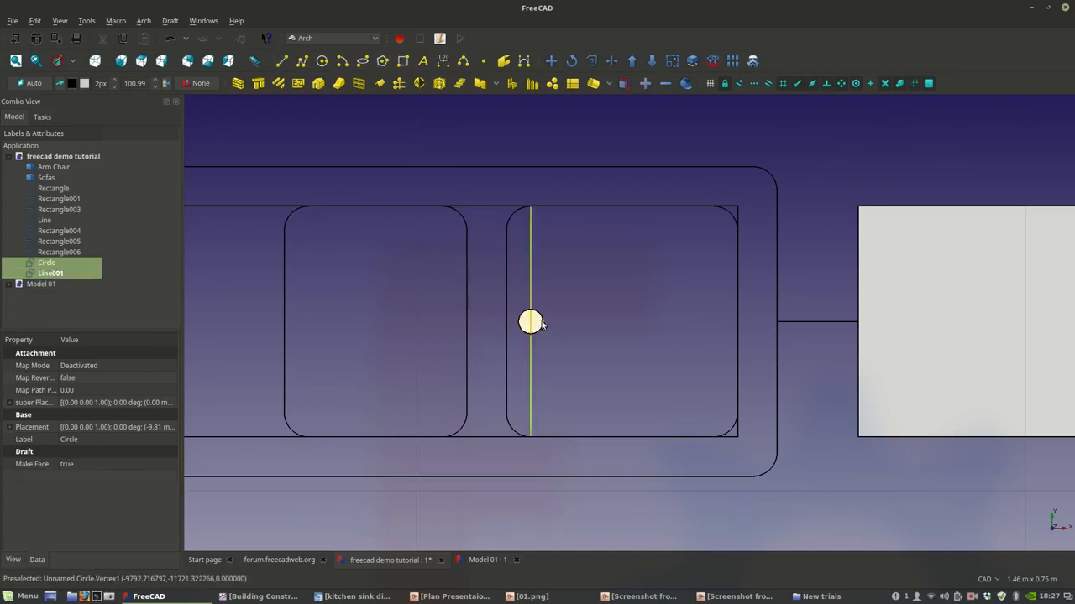
ctrl+click(532, 299)
ctrl+click(531, 294)
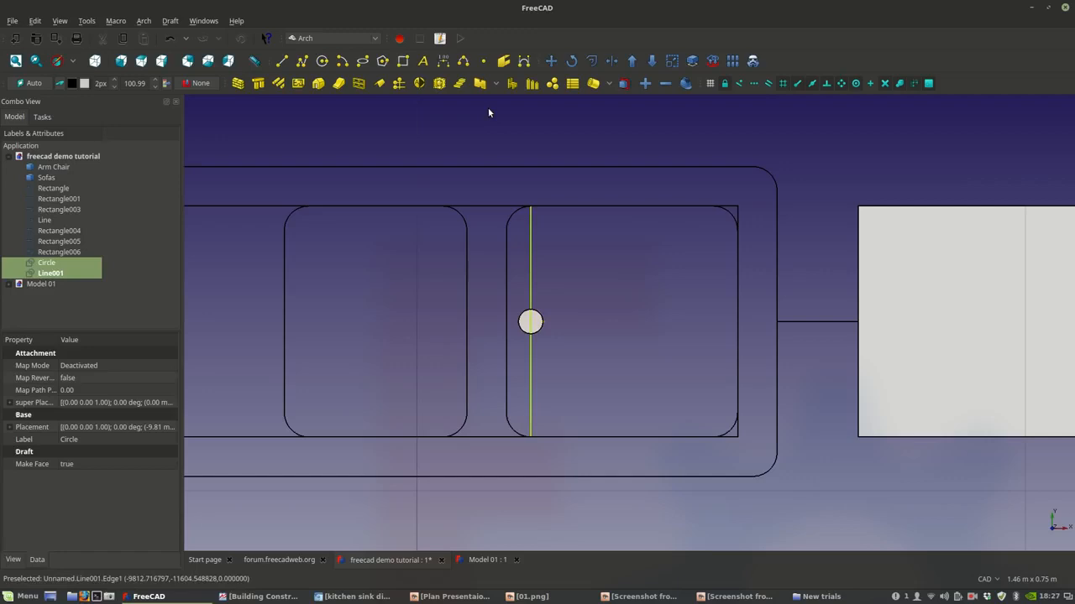
click(551, 61)
click(23, 294)
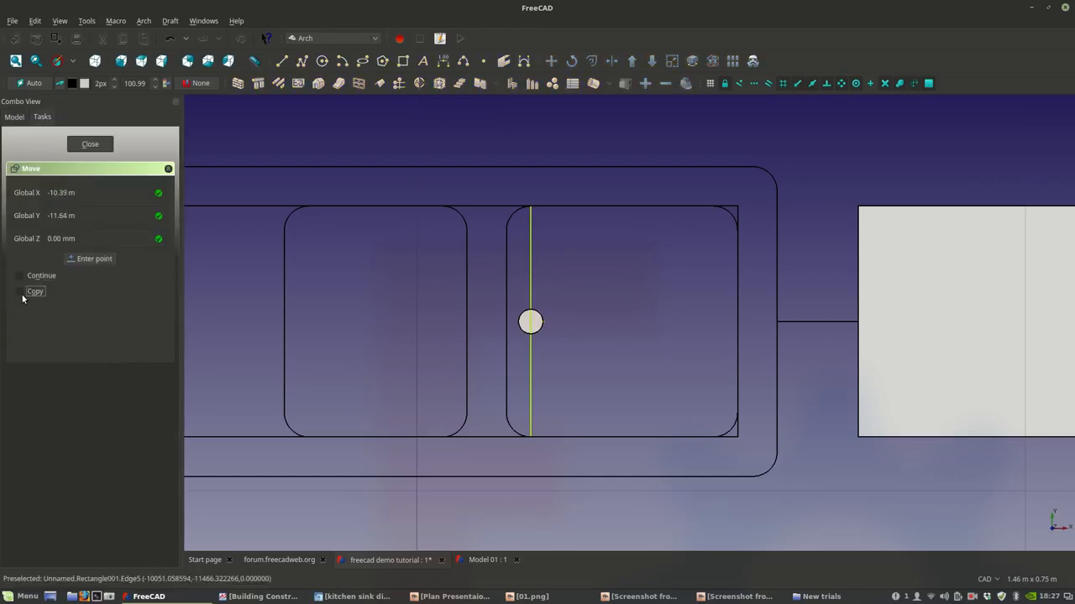
click(532, 209)
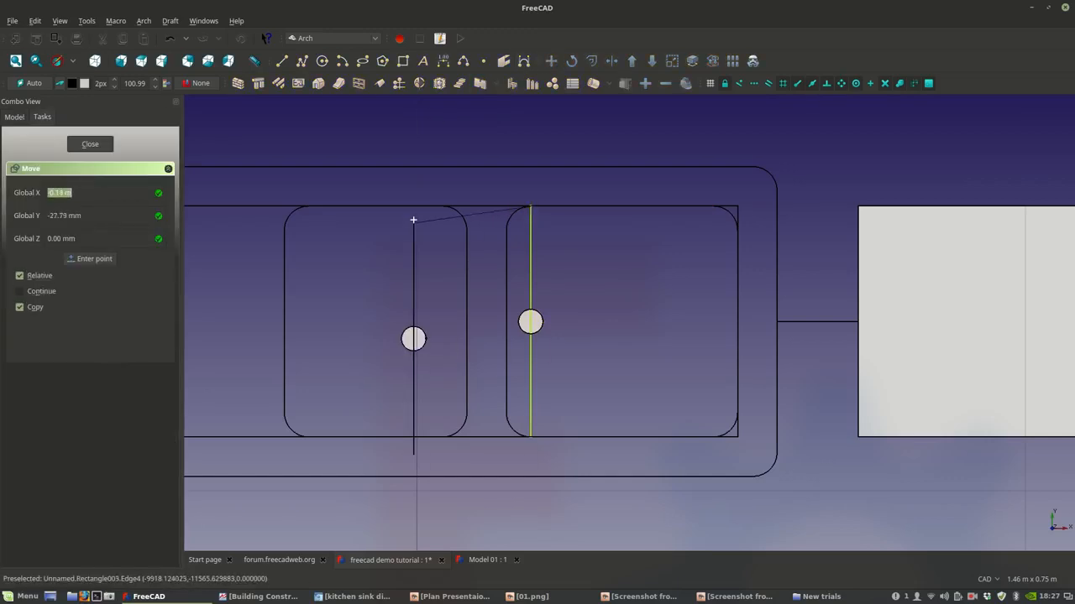
click(442, 208)
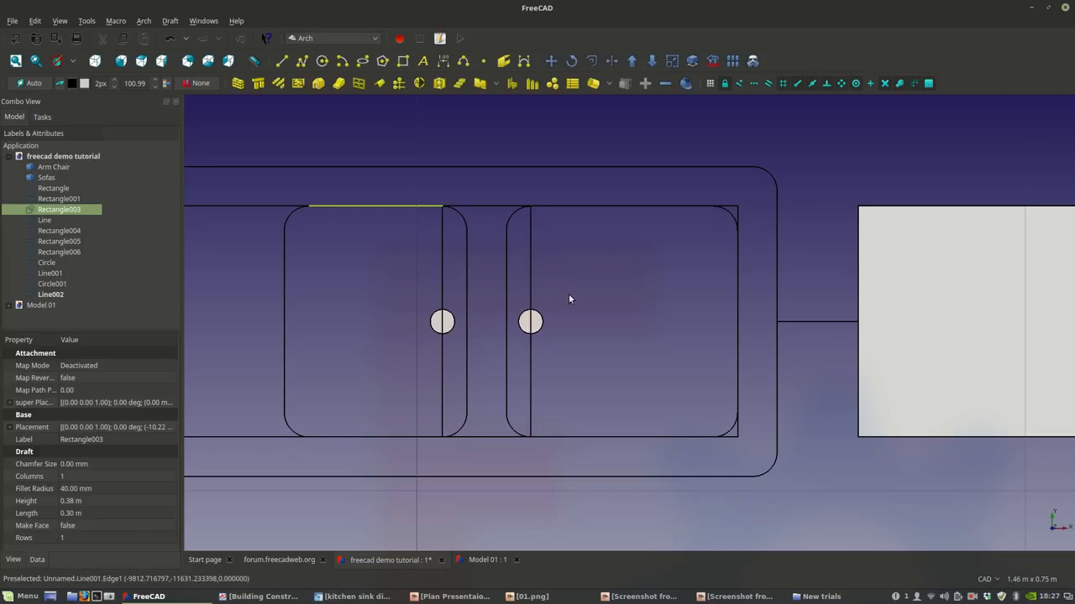
- Delete the vertical guide lines in both bowls
click(531, 267)
ctrl+click(443, 282)
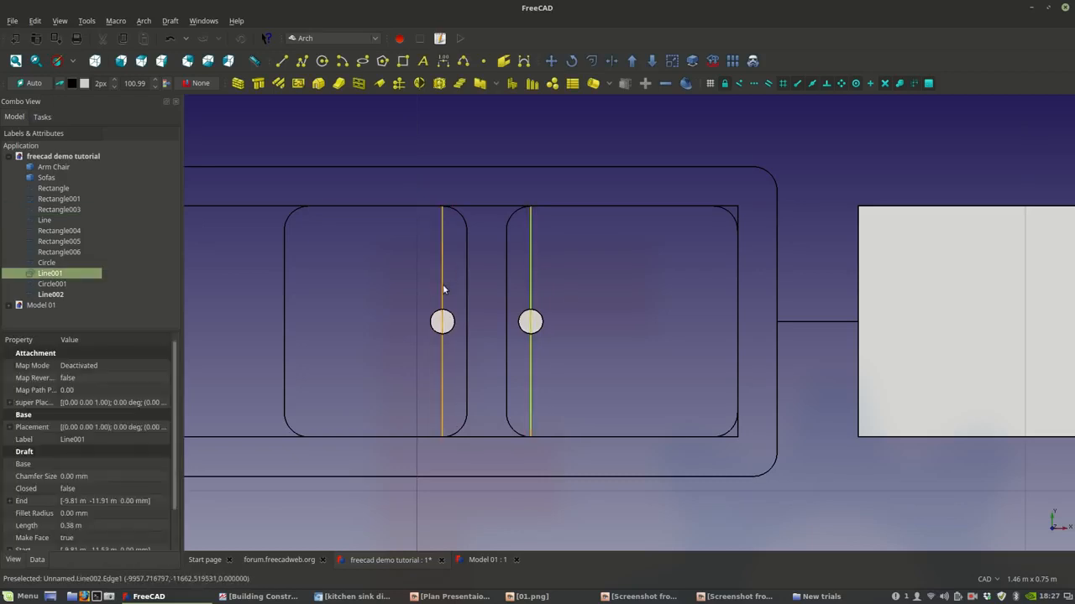
key(Delete)
- Copy the narrower bowl from its outer edge midpoint to the midpoint of the inner offset rectangle's left edge
scroll(545, 271, down, 5)
scroll(466, 317, up, 5)
scroll(395, 277, down, 5)
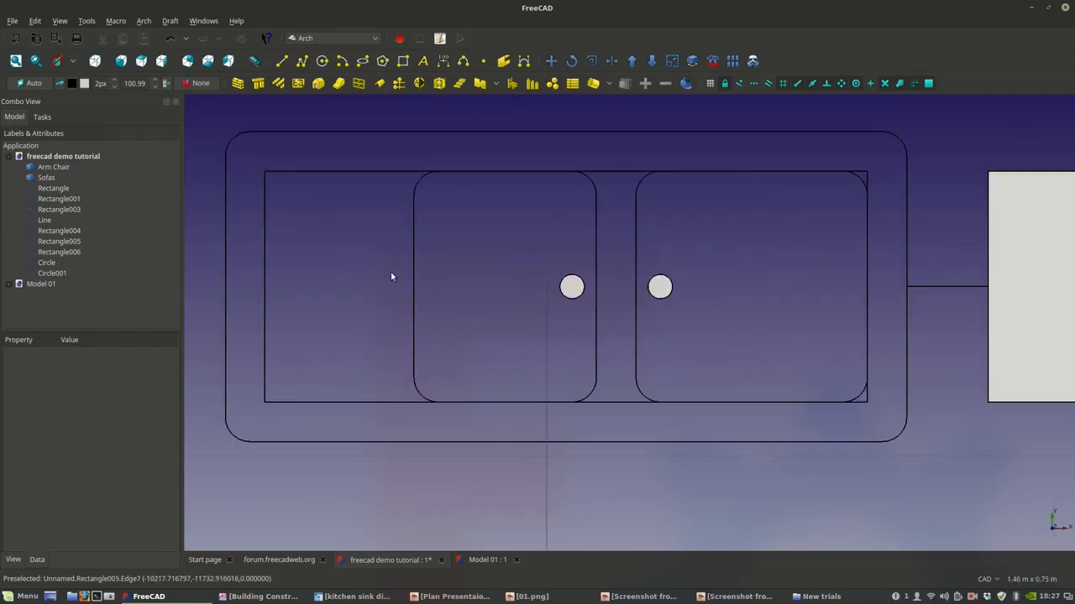
scroll(428, 298, up, 5)
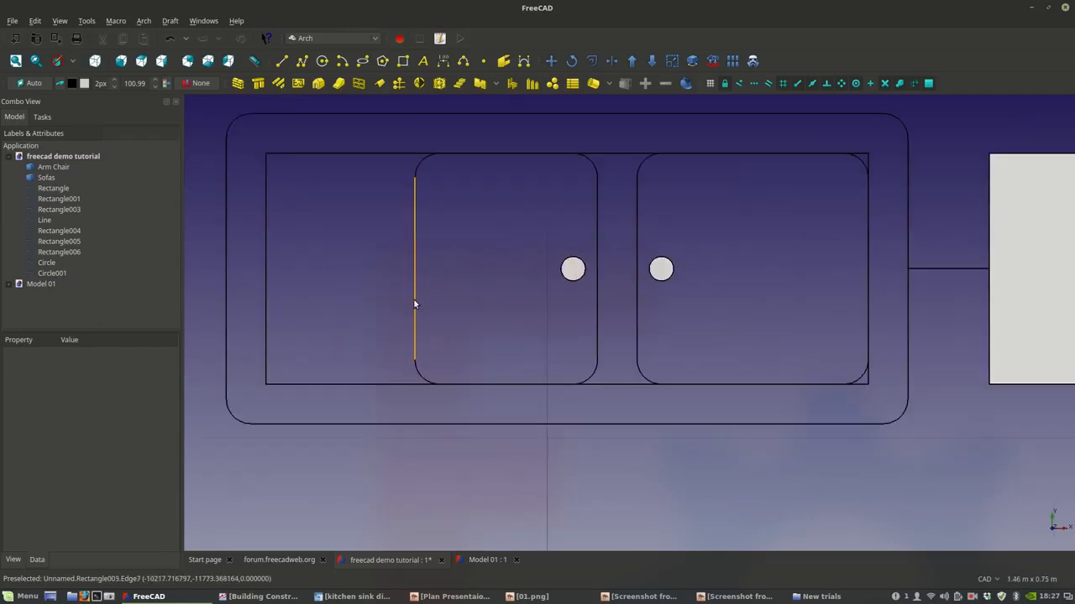
click(414, 304)
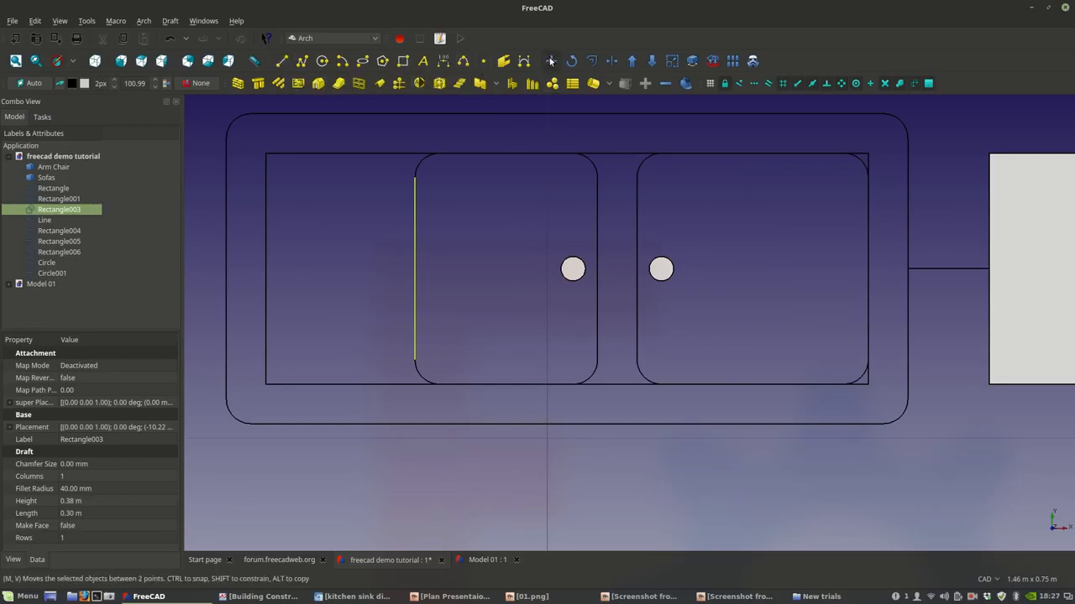
key(m)
key(v)
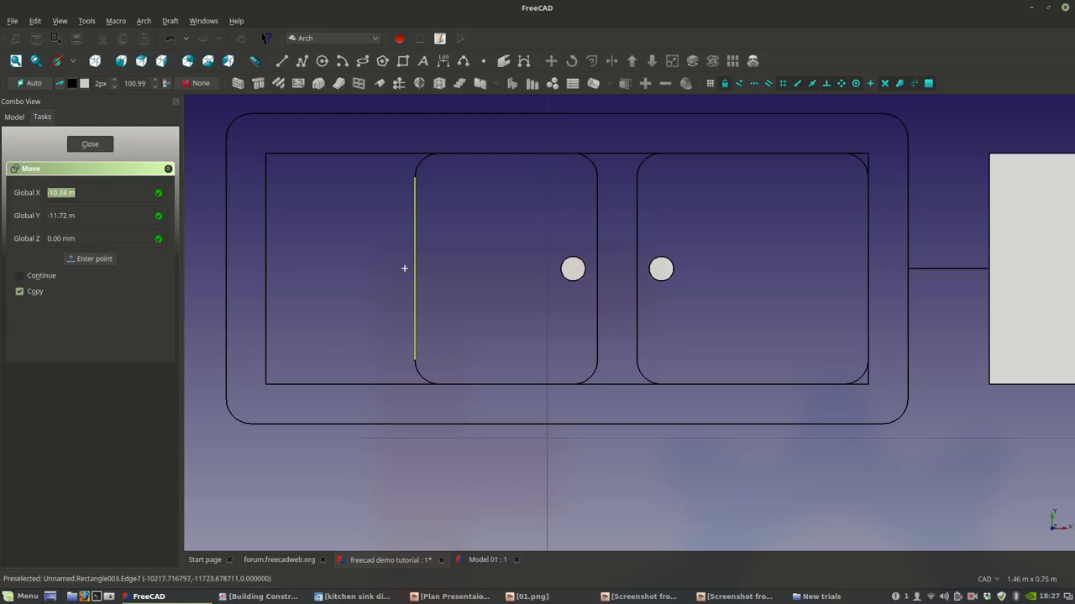
click(412, 269)
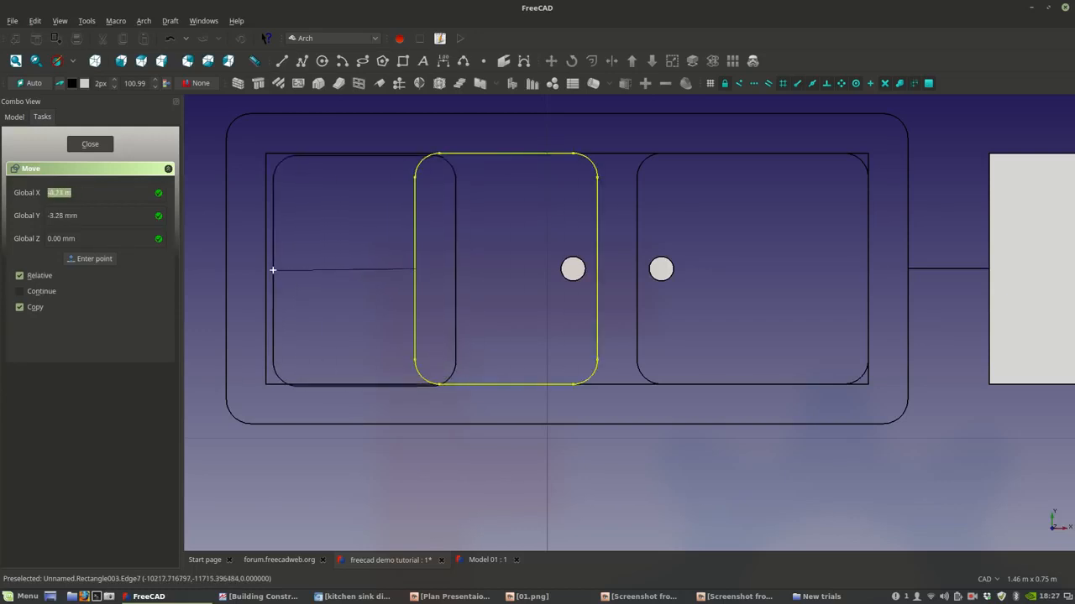
click(265, 268)
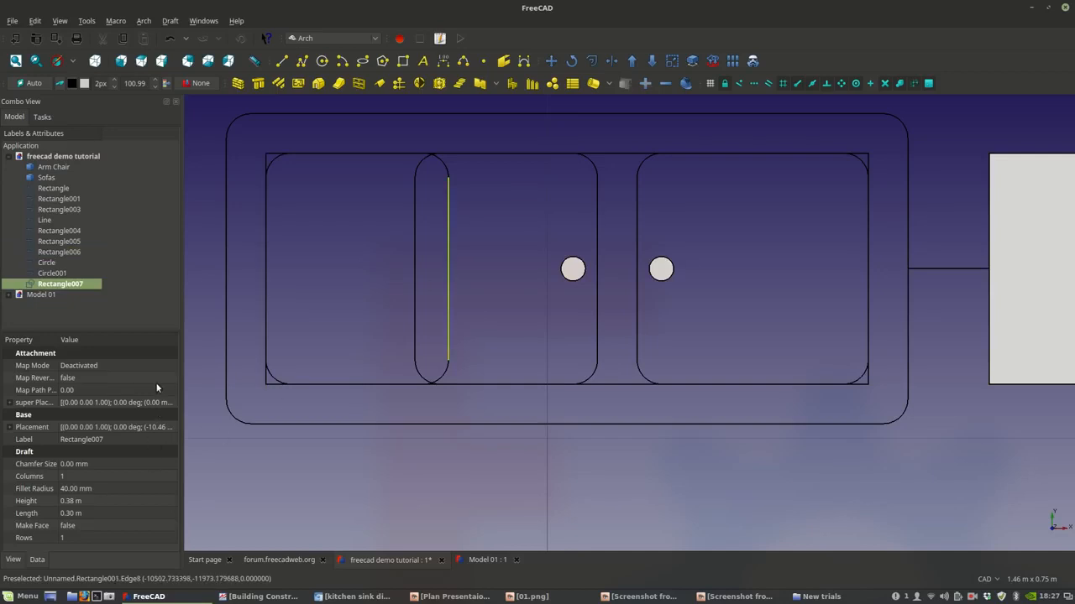
- Set the Length of the copied bowl to 0.20 m
click(67, 513)
text(0.30)
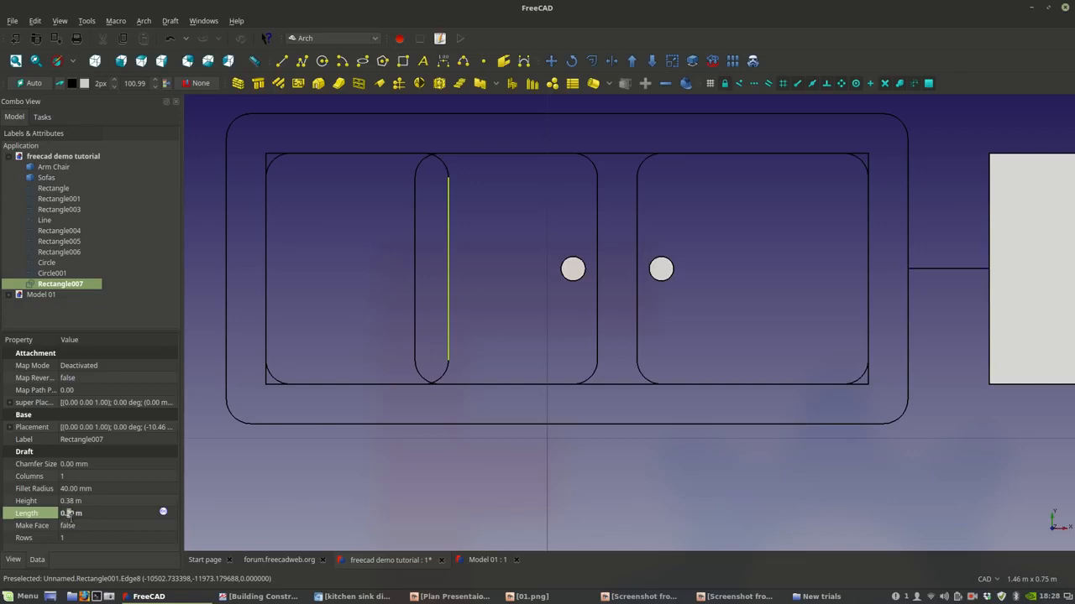
text(2)
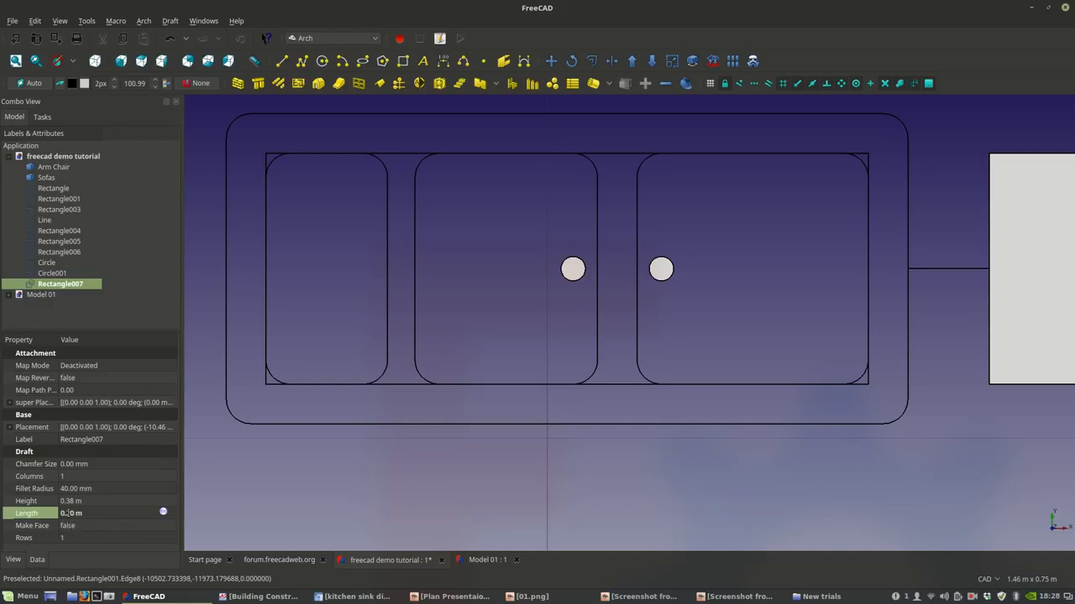
- Set the Length of the copied bowl to 0.15 m
drag(65, 513, 75, 517)
text(15)
key(Return)
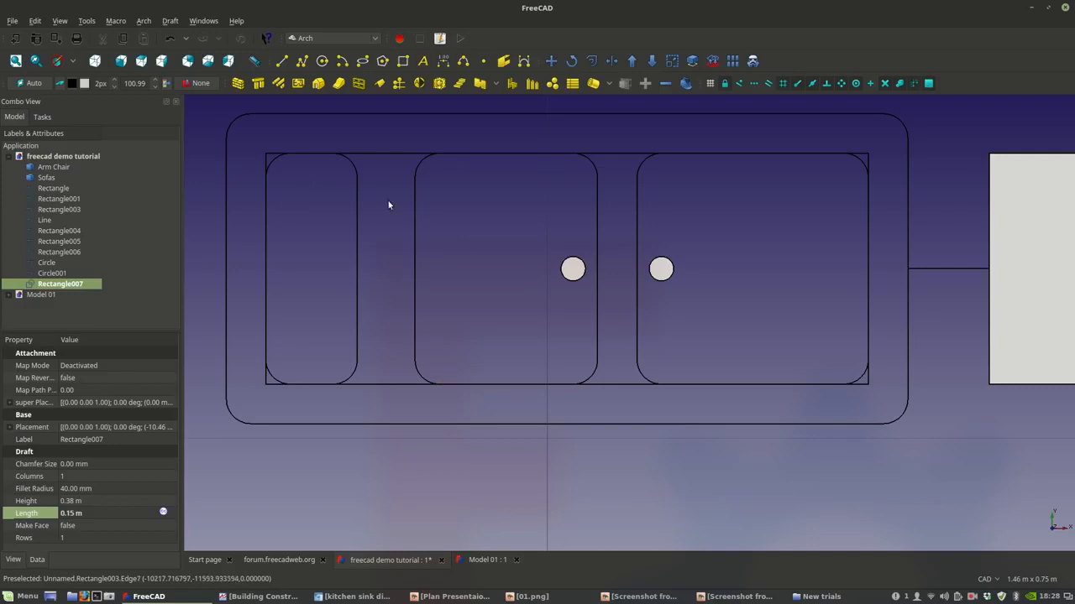
- Move the copied bowl, without copying, by the gap between the facing edge midpoints of the narrower and wider bowls
click(551, 60)
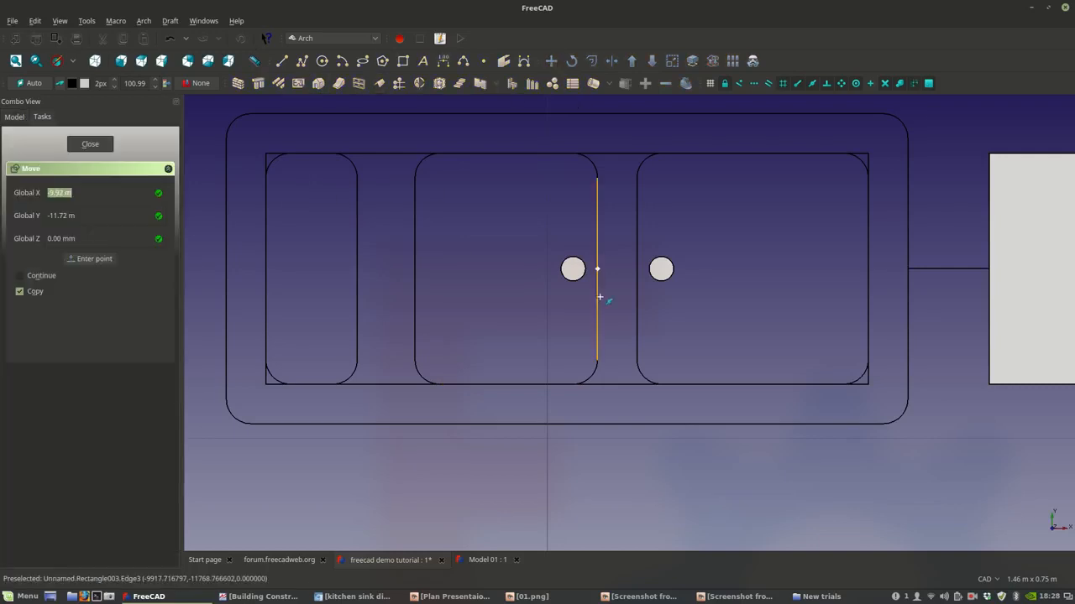
key(Escape)
click(355, 275)
click(551, 61)
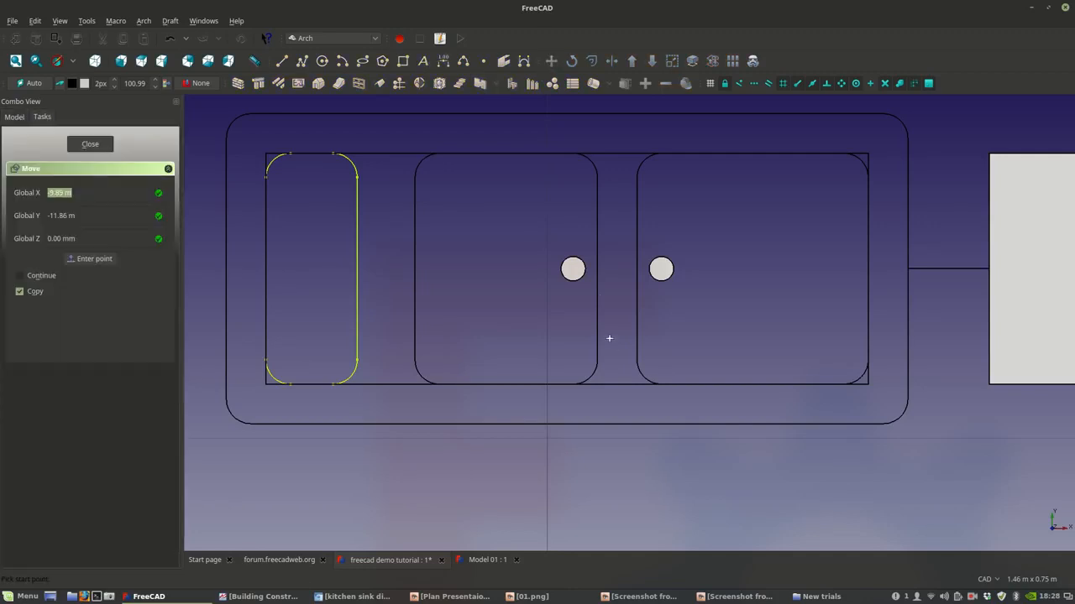
key(c)
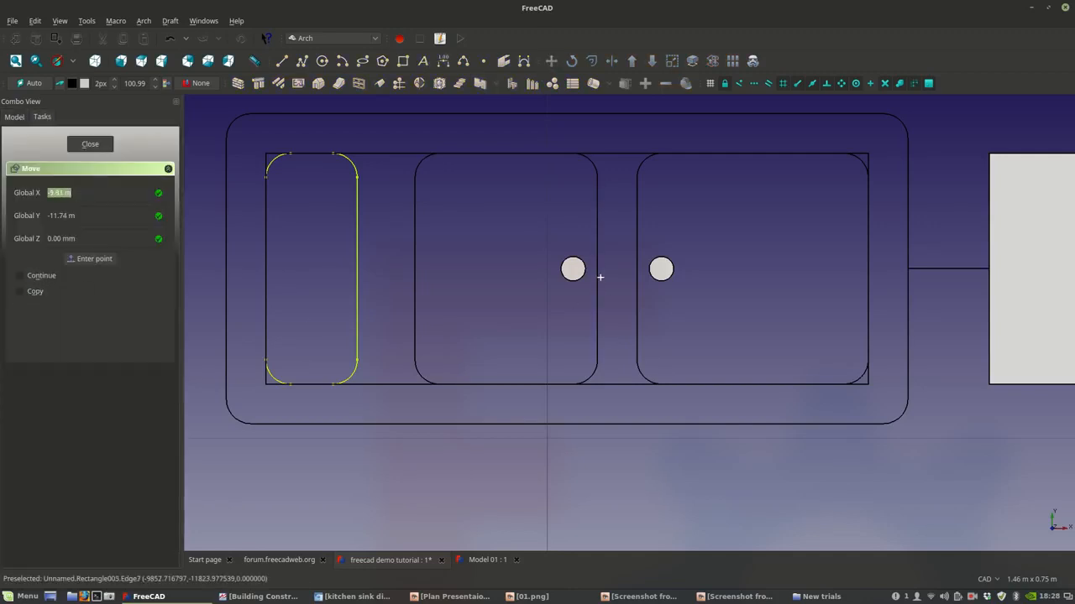
click(595, 267)
click(636, 269)
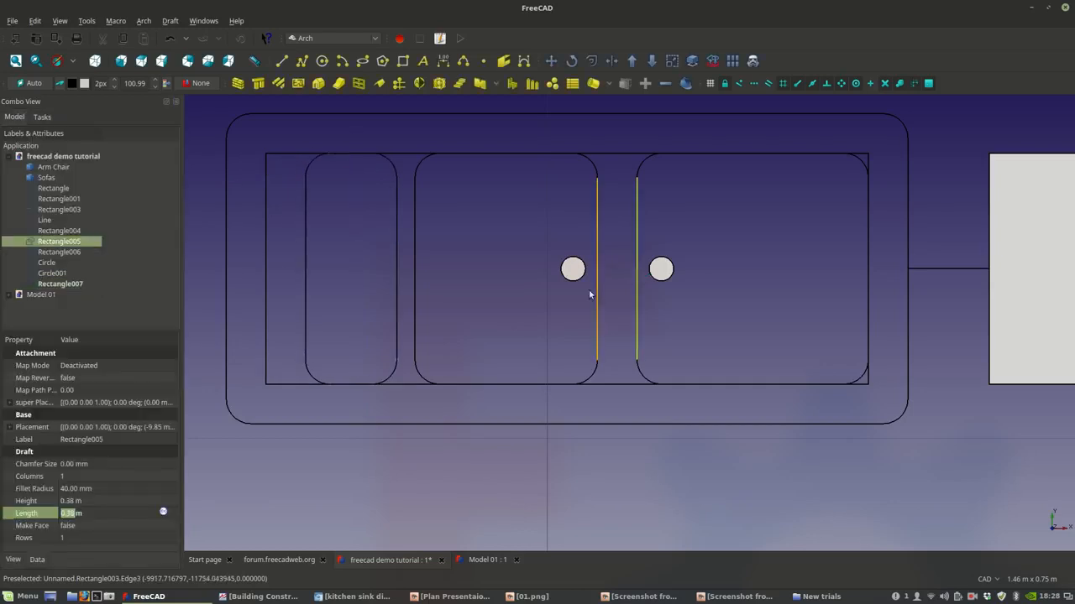
- Set the Fillet Radius of the copied rectangle beside the narrower bowl to 0.00 mm and its Make Face to true
scroll(441, 320, down, 2)
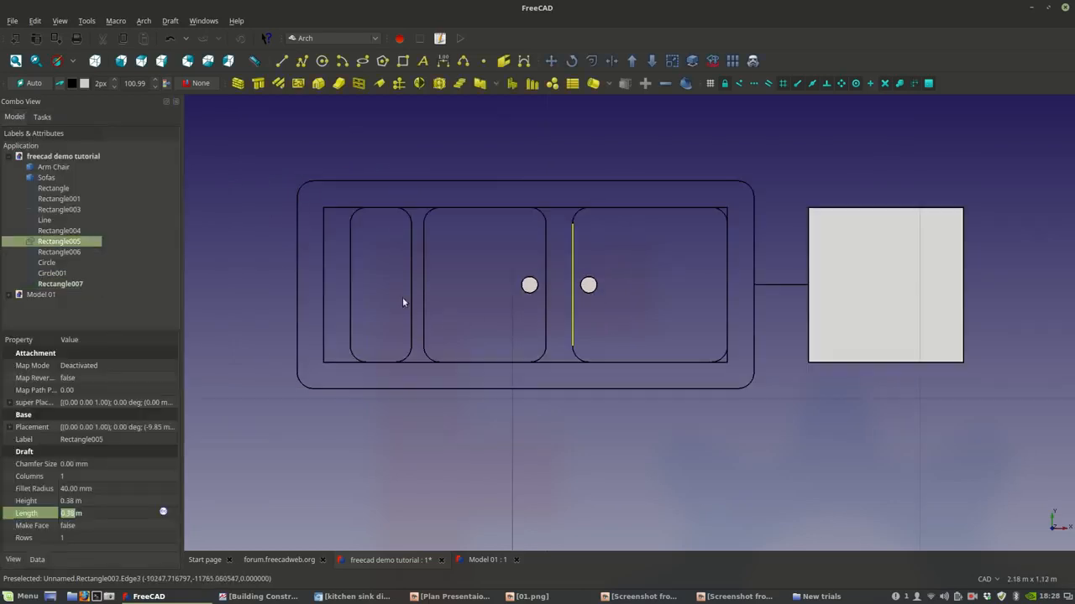
scroll(402, 297, up, 4)
middle_drag(402, 297, 416, 334)
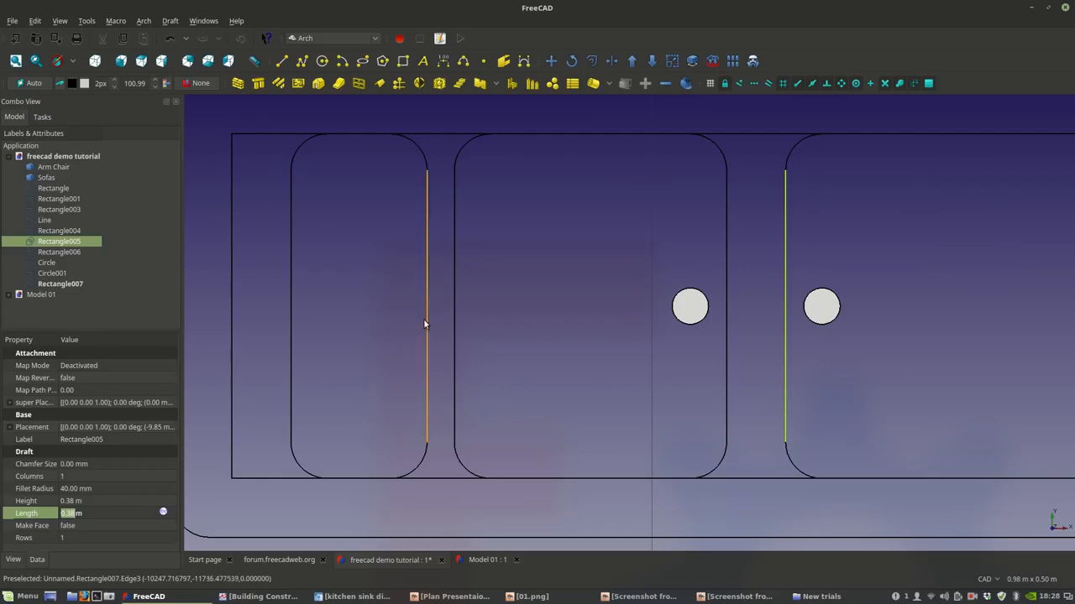
click(426, 319)
click(93, 488)
text(0.00)
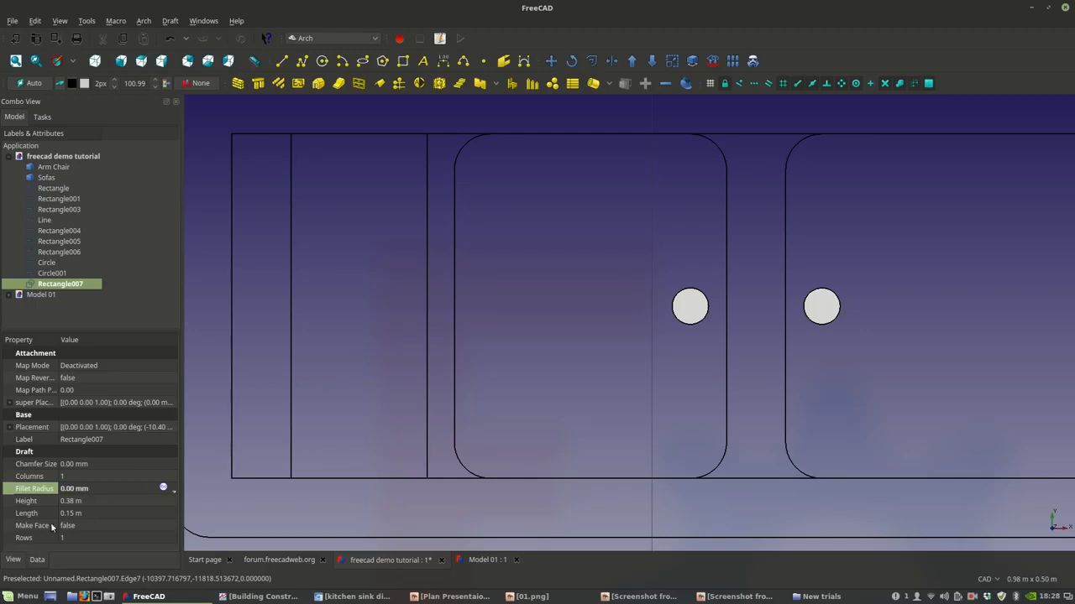
click(86, 526)
click(84, 525)
click(75, 540)
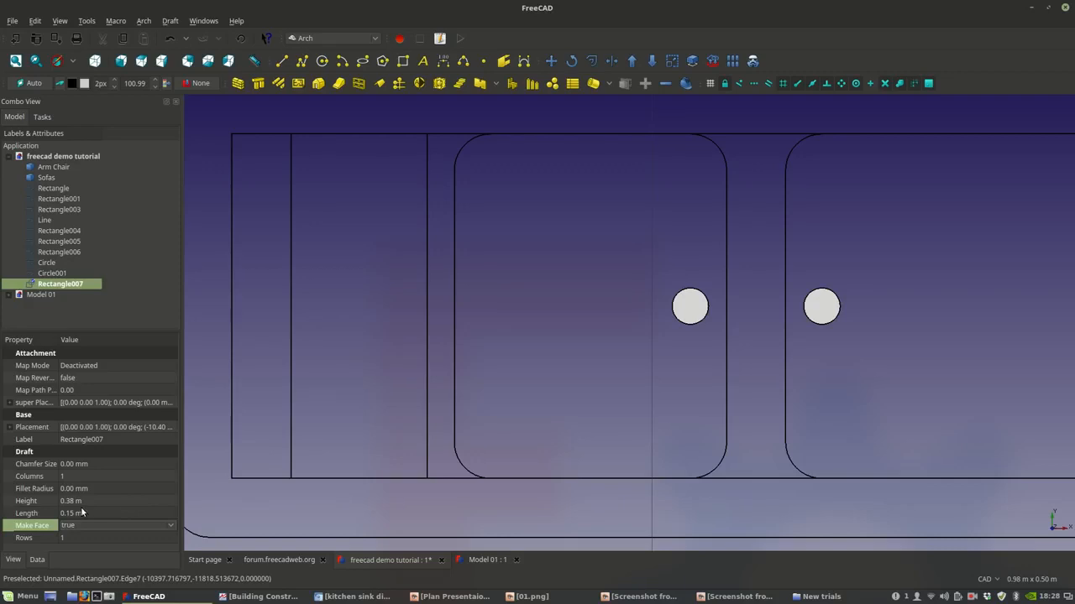
- Set the Height of the filled side rectangle to 0.28 m
click(71, 501)
drag(67, 501, 72, 503)
text(8)
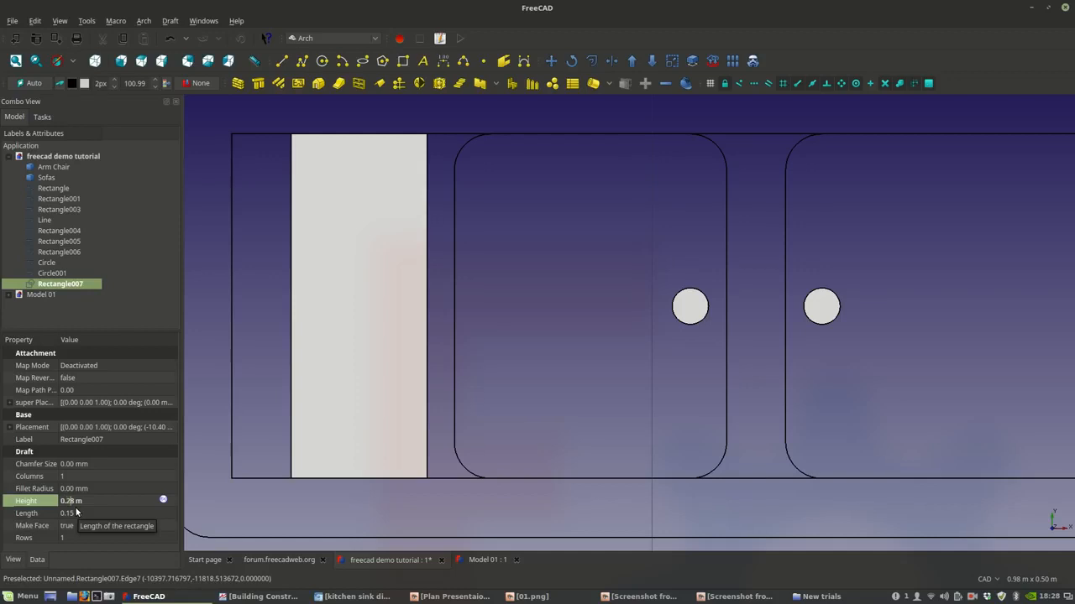
text(2)
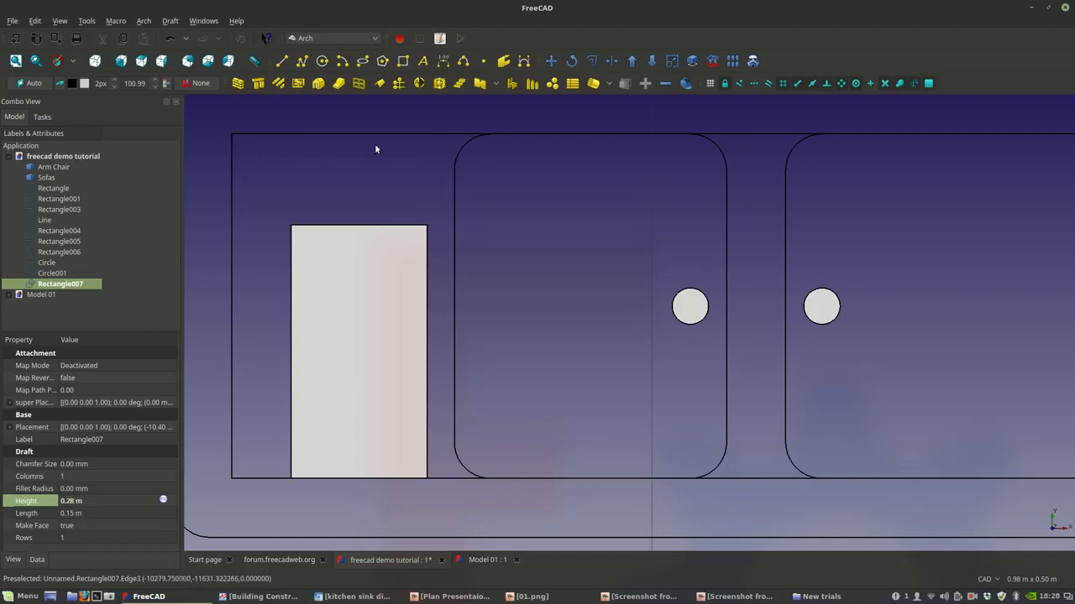
- Draw a horizontal guide line from the narrower bowl's outer edge midpoint to the midpoint of the inner offset rectangle's left edge
click(282, 60)
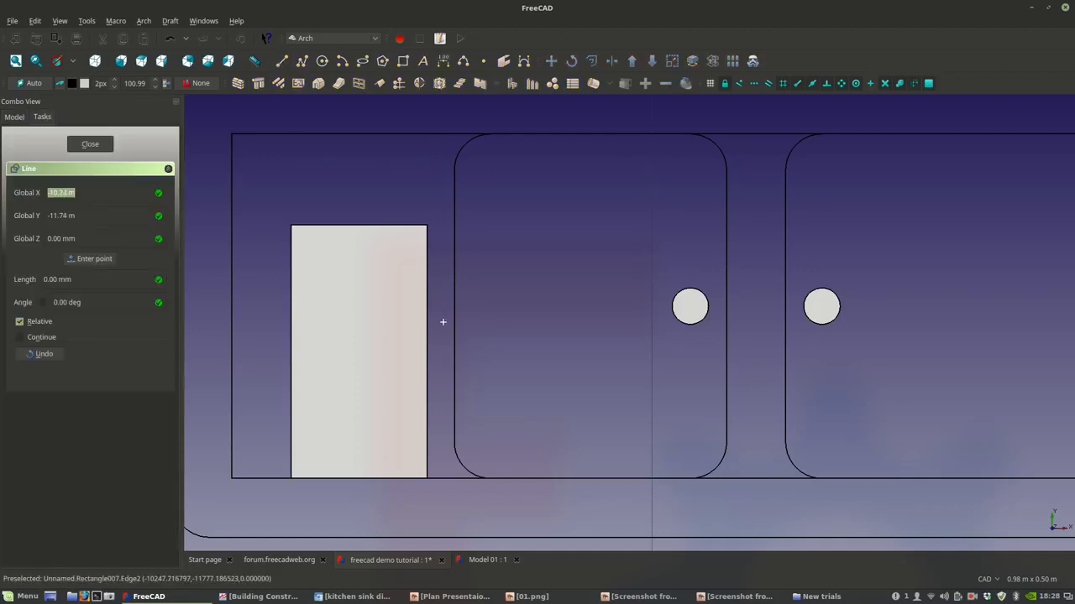
click(381, 294)
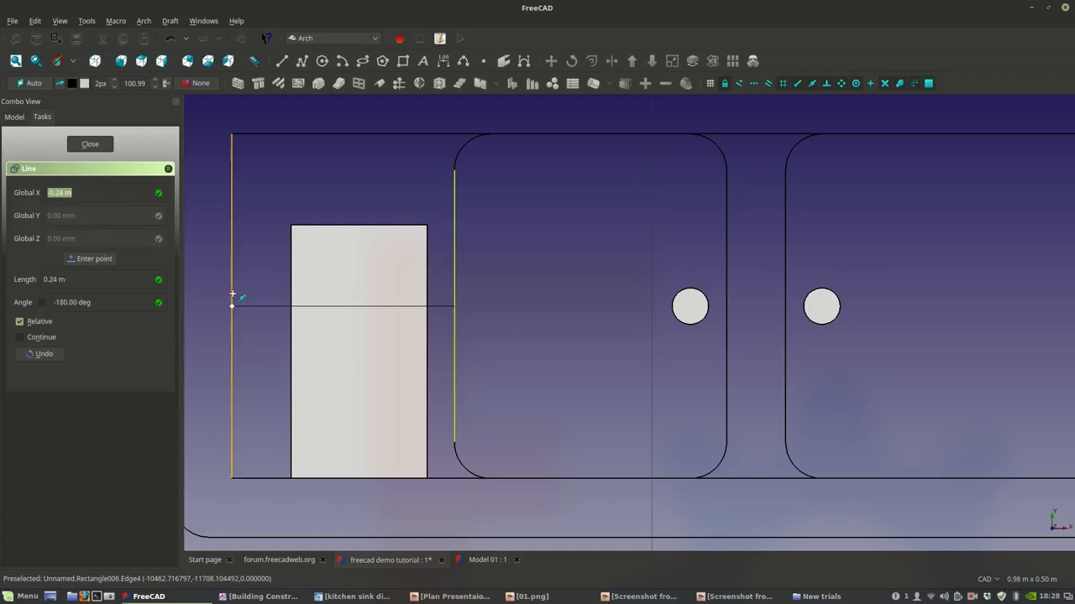
click(232, 304)
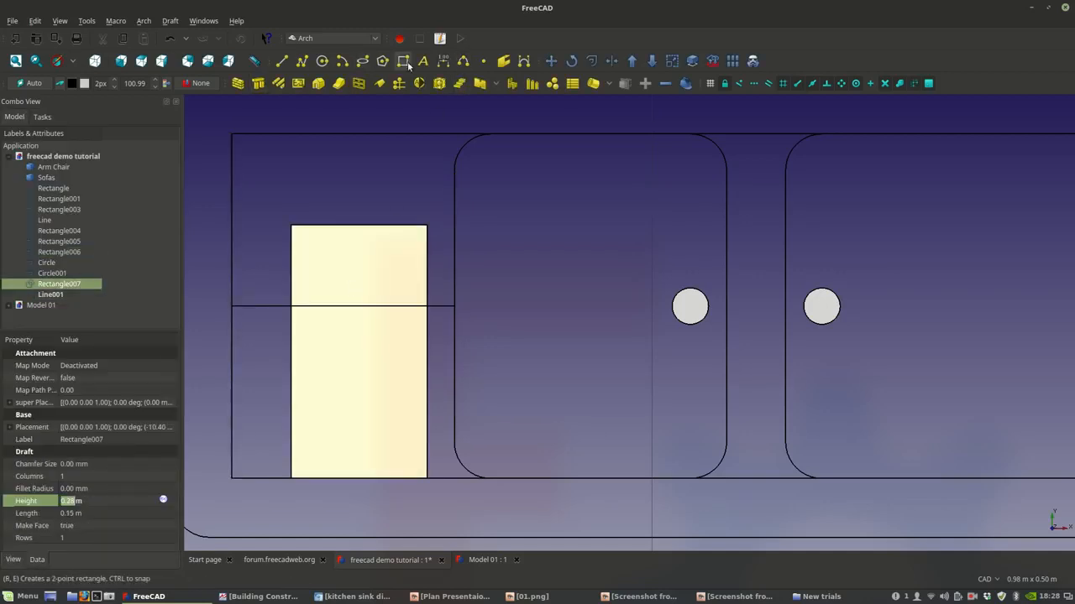
- Move the side rectangle along Y from its right edge midpoint onto the guide line, and delete the guide line
click(554, 63)
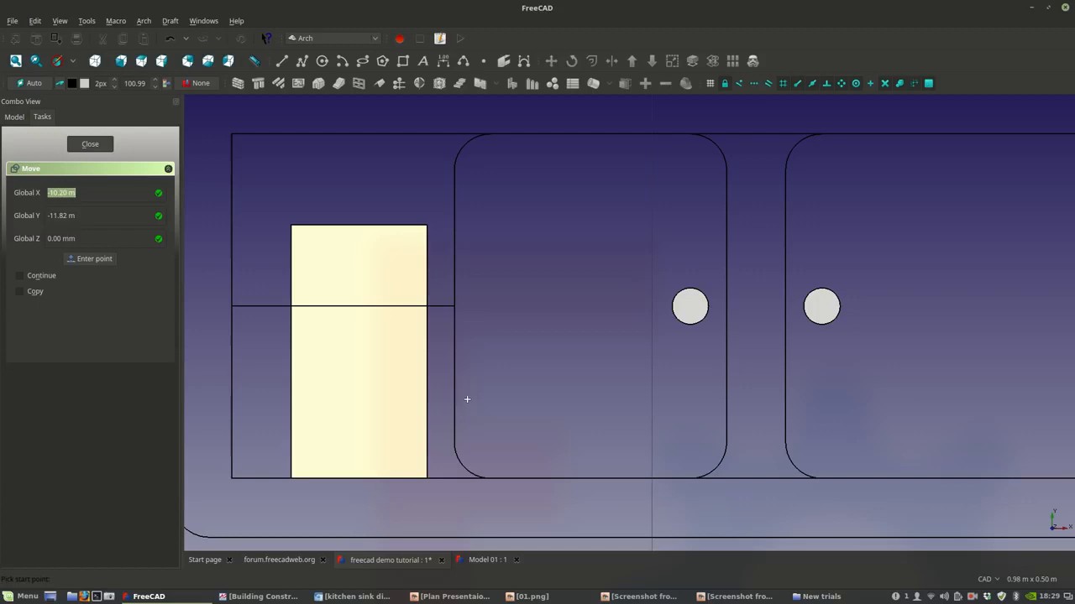
click(427, 356)
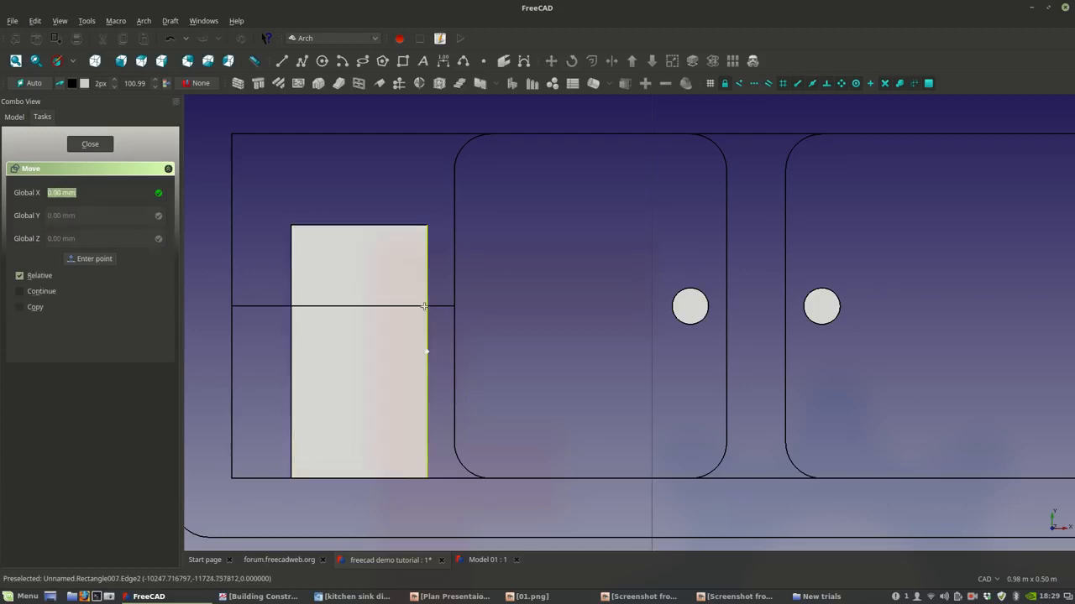
key(y)
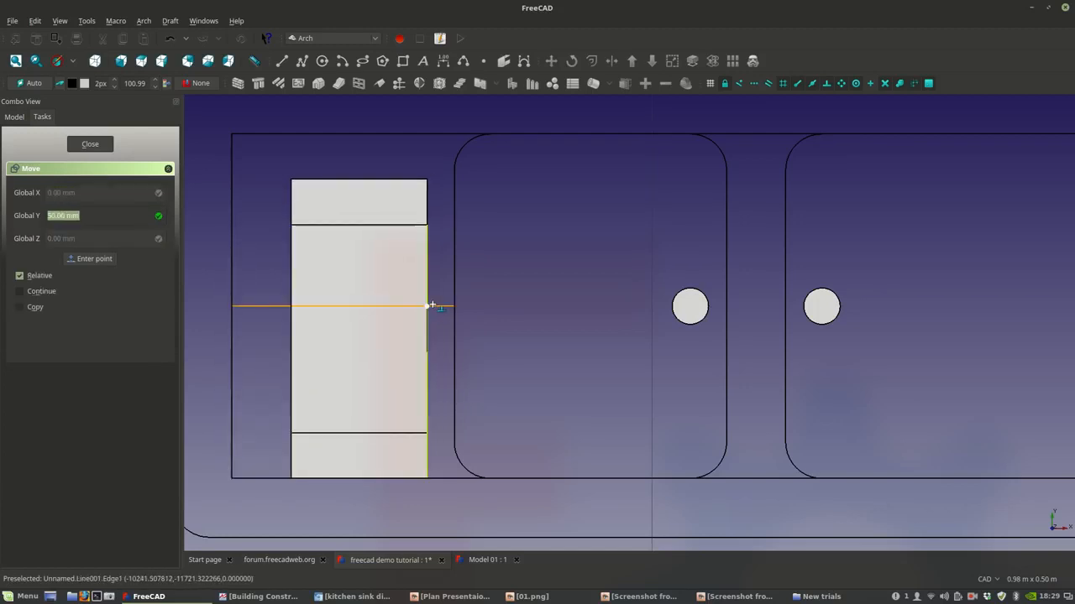
click(430, 306)
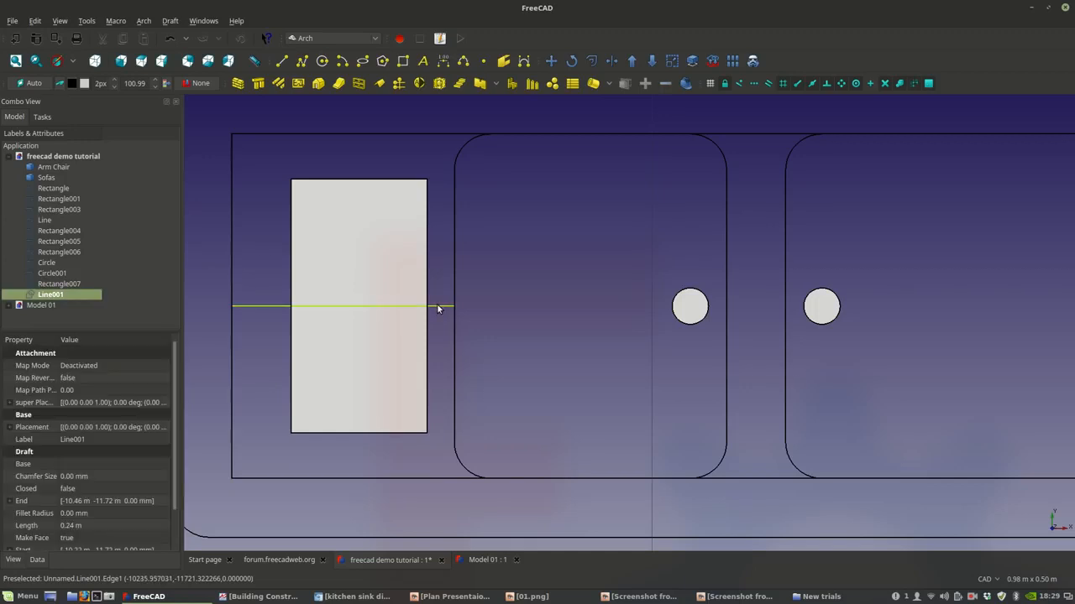
key(Delete)
- Try dividing the side rectangle into 2 columns
click(372, 293)
double_click(72, 500)
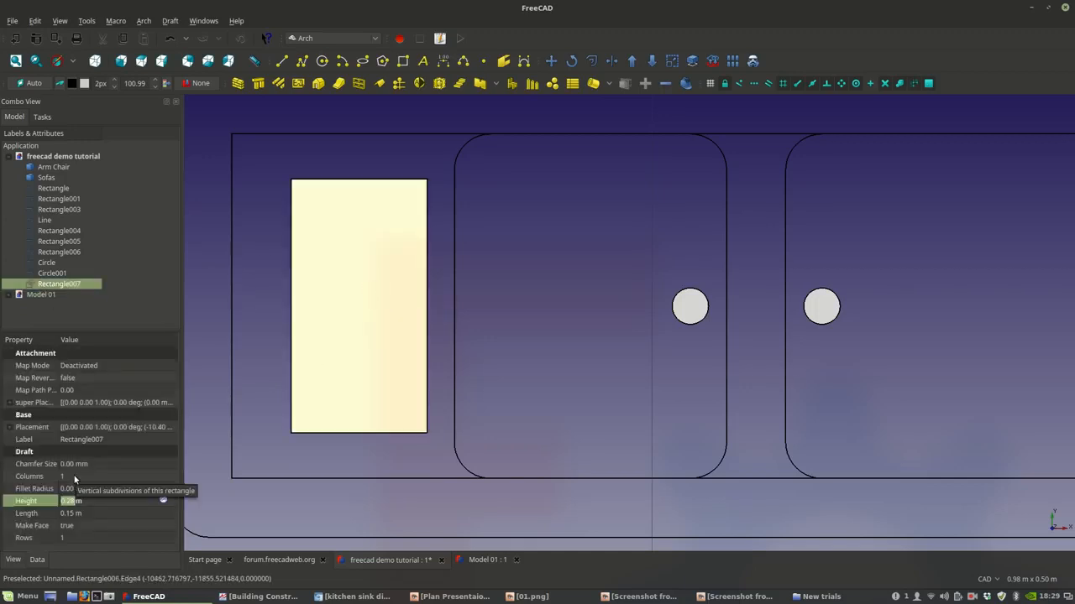
double_click(74, 476)
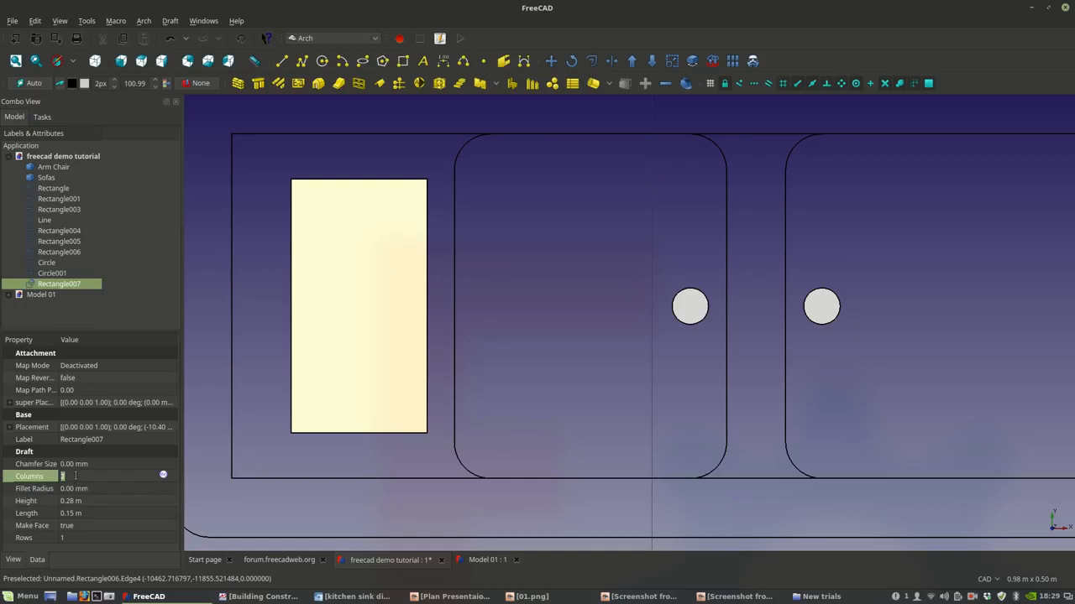
text(2)
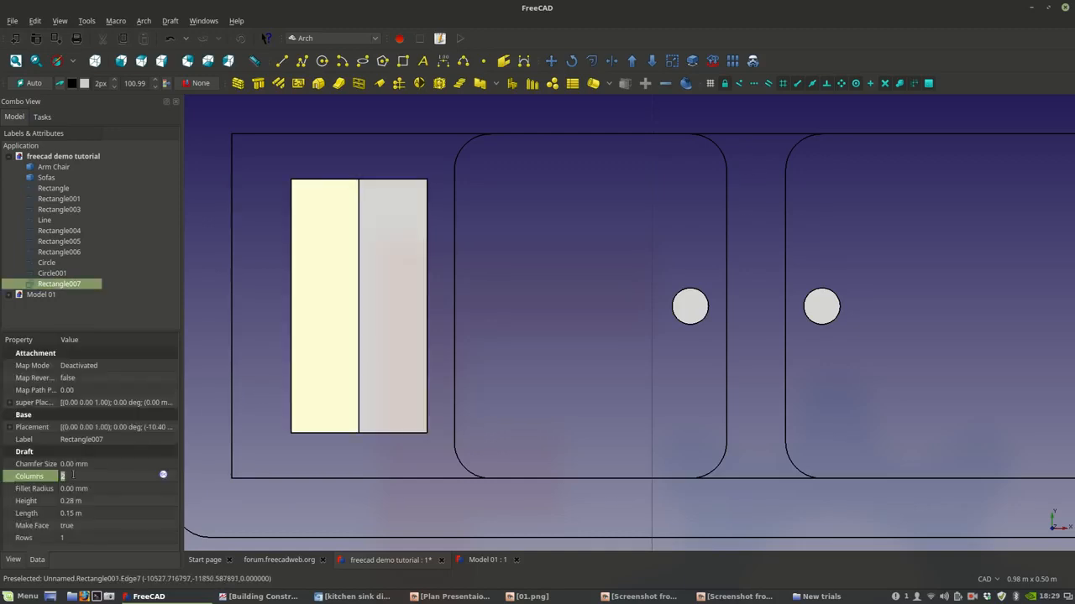
- Return the side rectangle to 1 column and try dividing it into 5 rows
double_click(75, 537)
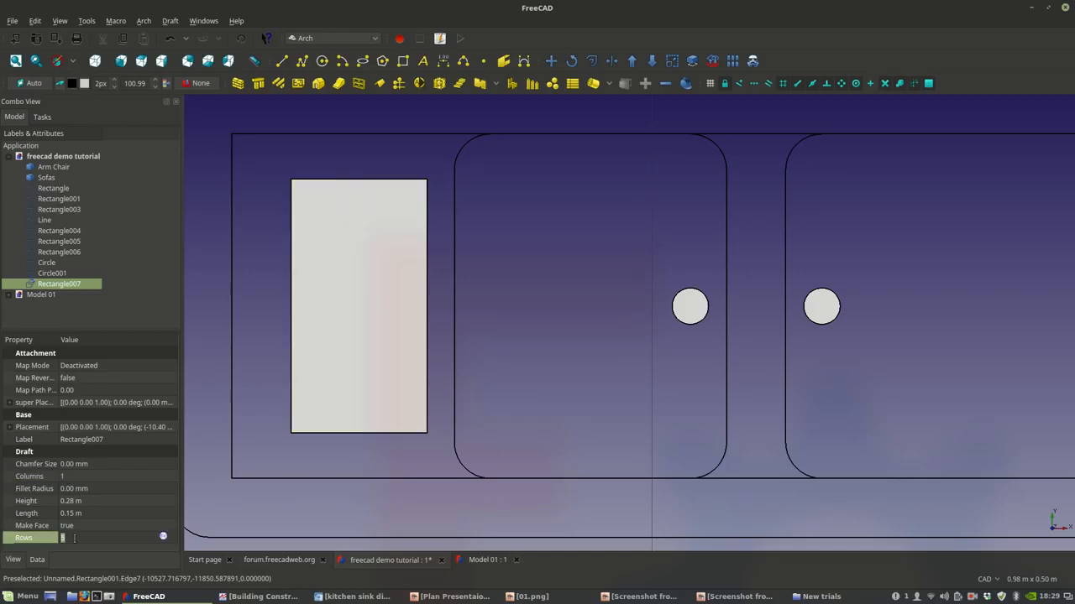
text(5)
click(277, 518)
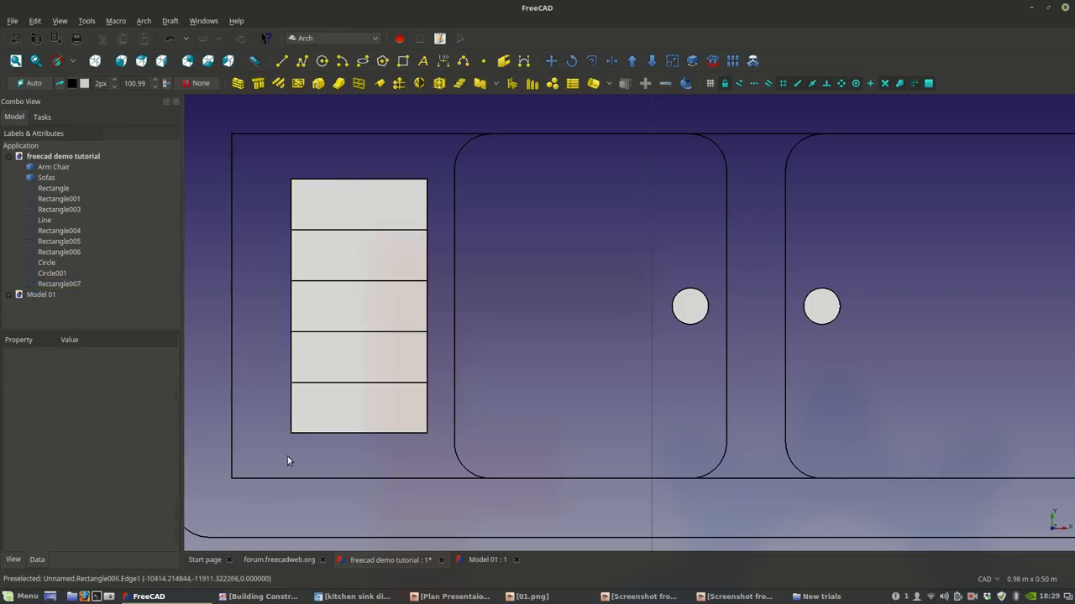
scroll(284, 462, down, 5)
scroll(296, 448, up, 5)
- Set the Rows of the side rectangle to 10
click(370, 386)
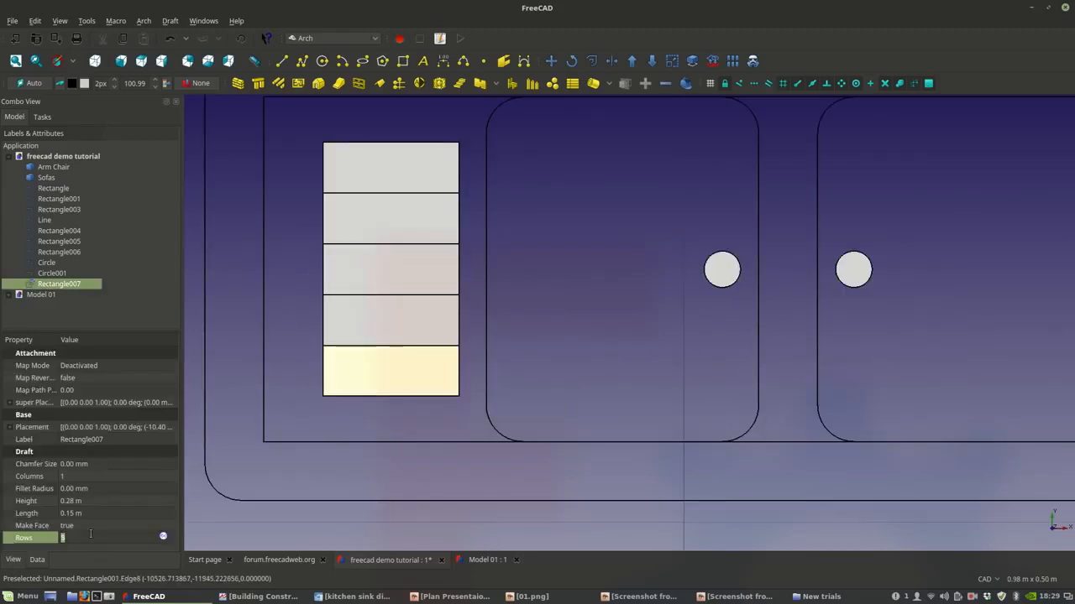
click(271, 516)
scroll(289, 459, down, 5)
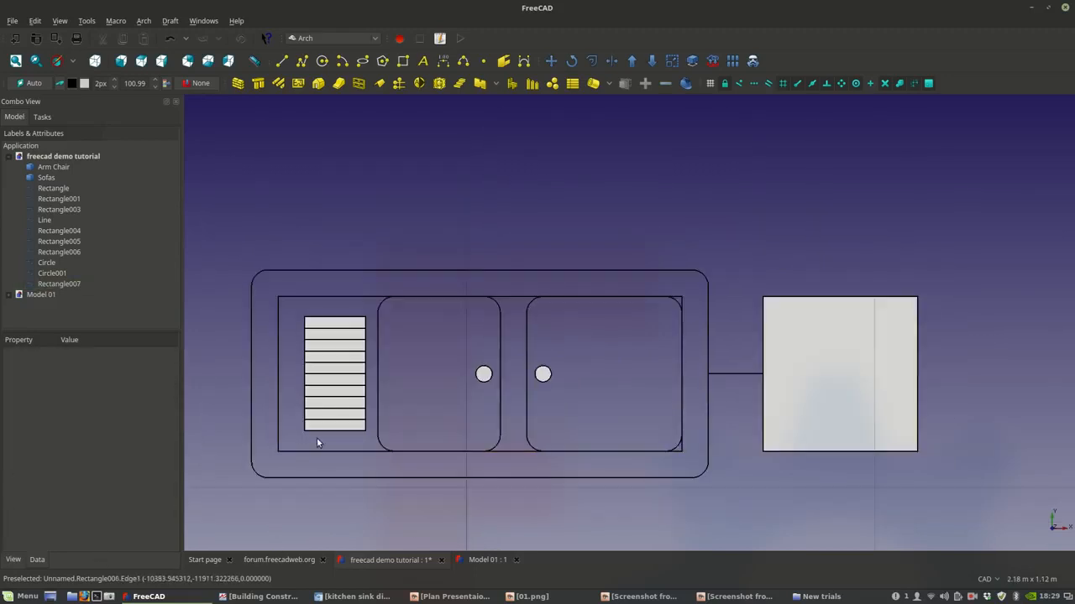
scroll(322, 430, up, 3)
- Check the kitchen sink reference window, return to FreeCAD, and set Make Face of the striped side rectangle to false
click(327, 418)
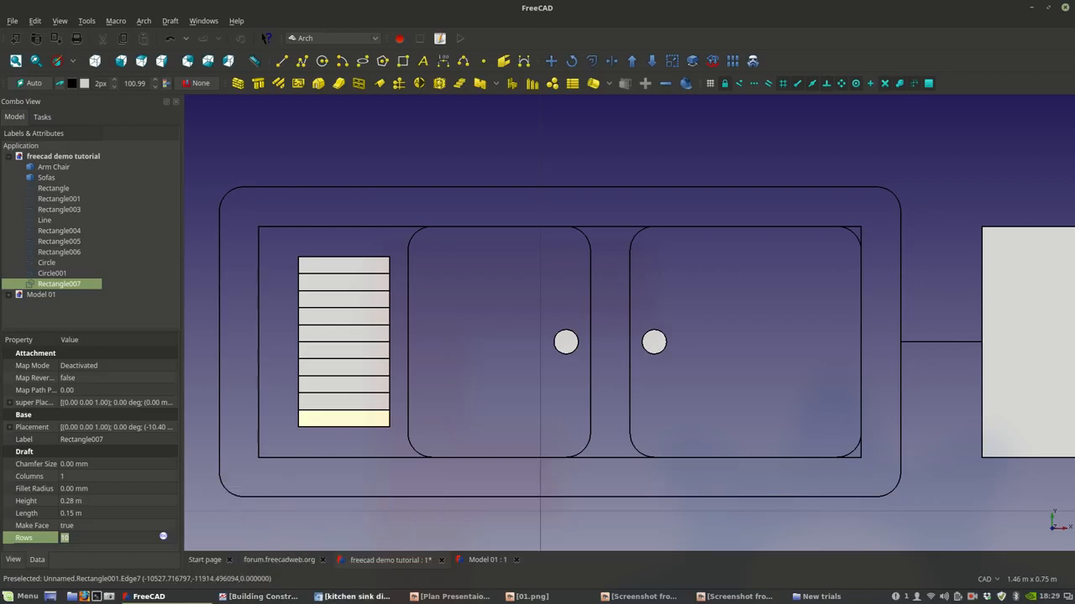
click(352, 597)
click(353, 597)
click(108, 522)
click(107, 520)
click(101, 512)
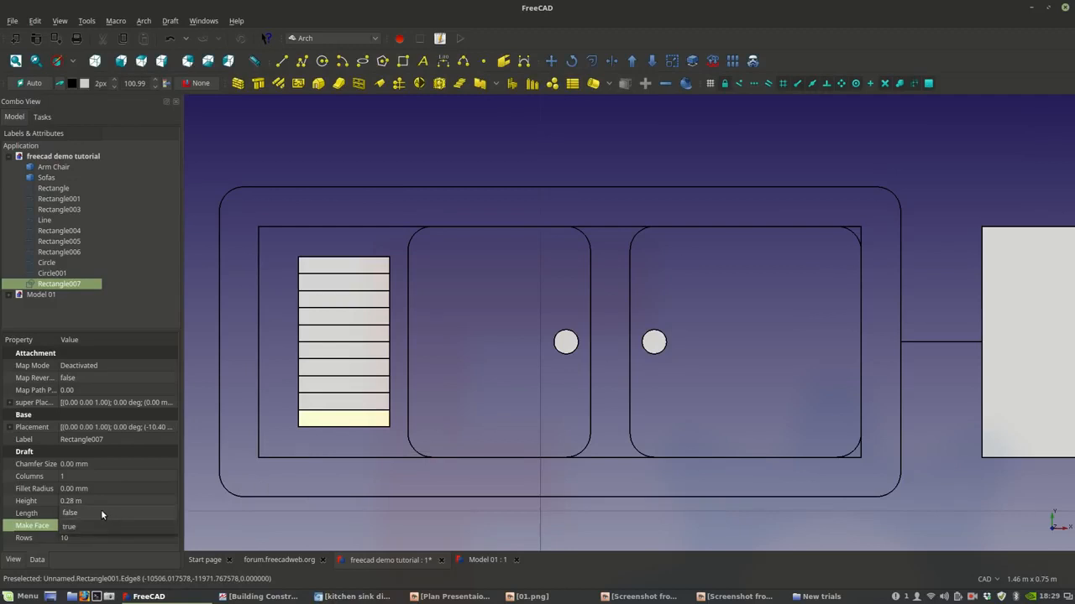
click(263, 487)
- Delete the inner offset rectangle surrounding the bowls and the striped side area
scroll(381, 386, down, 2)
scroll(382, 391, down, 2)
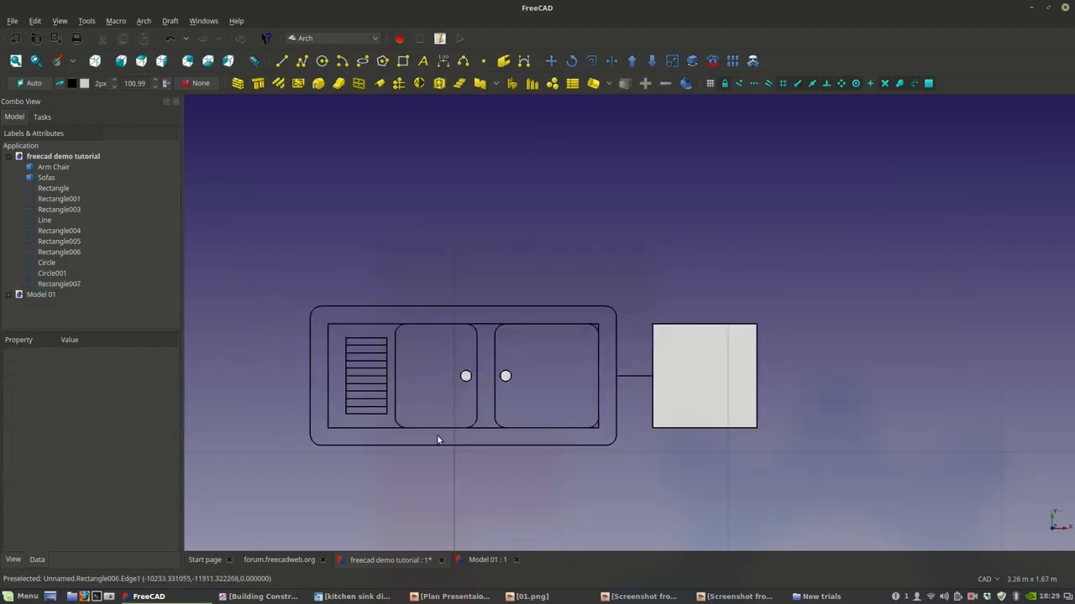
scroll(437, 435, up, 2)
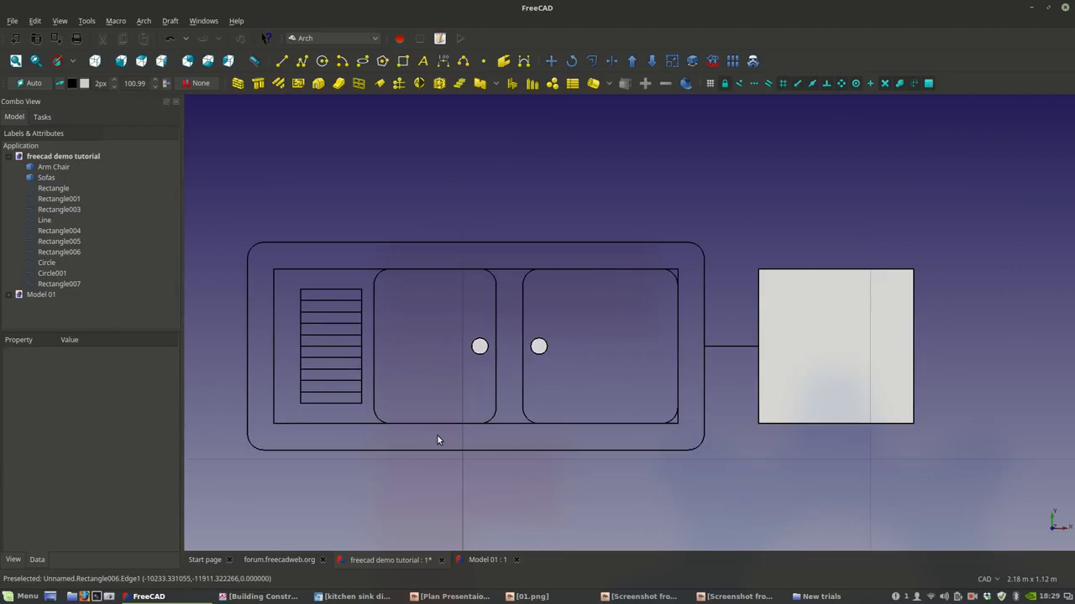
click(340, 432)
key(Delete)
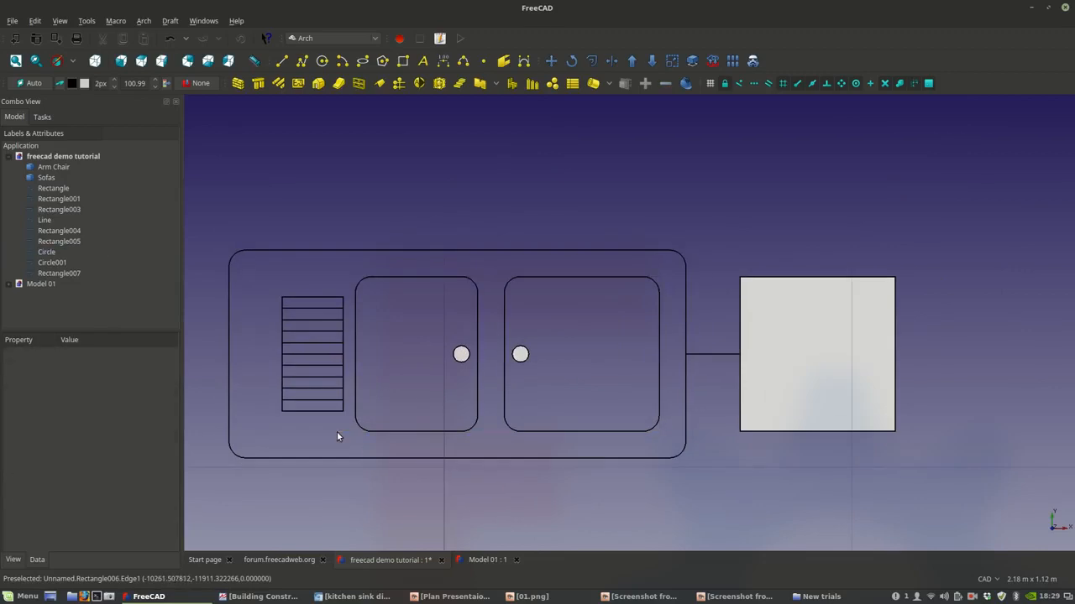
- Examine the overall sink drawing, including its rounded outline, both bowls, the drain circles and the striped side area
scroll(455, 385, down, 3)
middle_drag(442, 449, 414, 423)
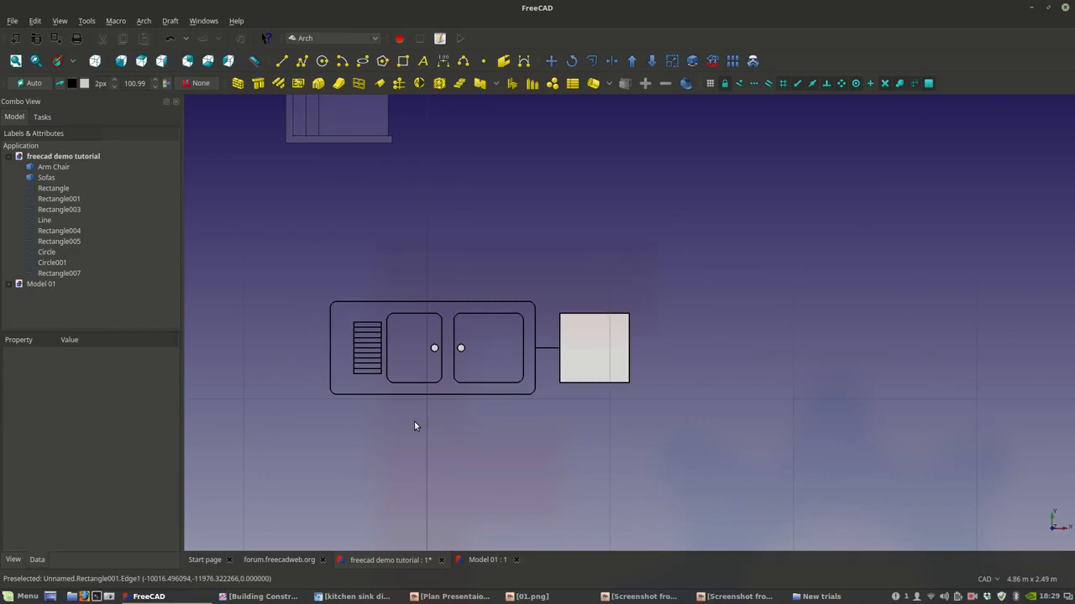
scroll(414, 426, up, 2)
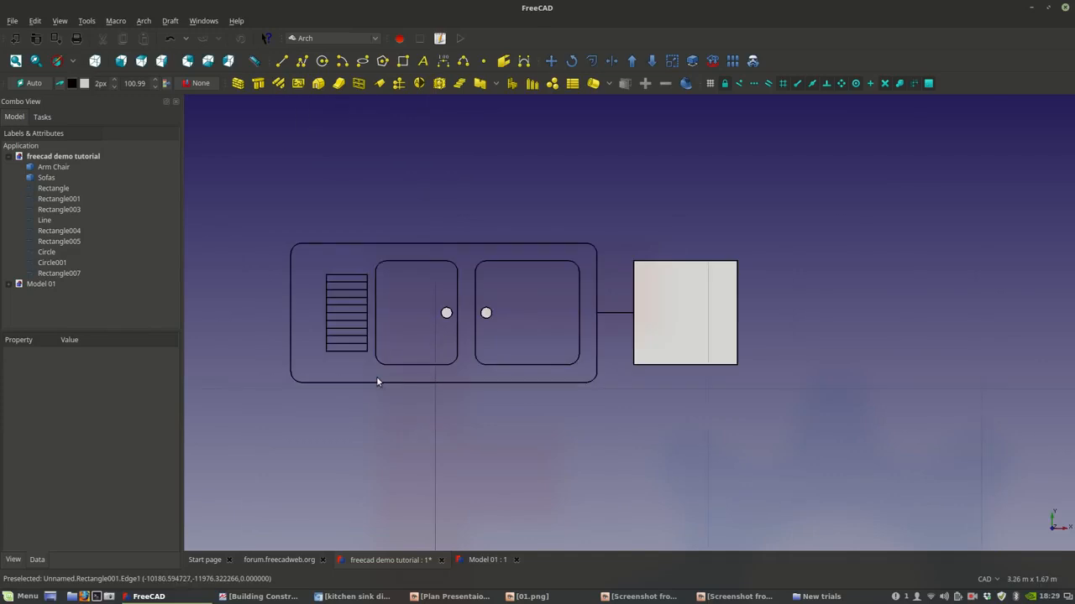
scroll(367, 371, up, 2)
middle_drag(368, 370, 385, 457)
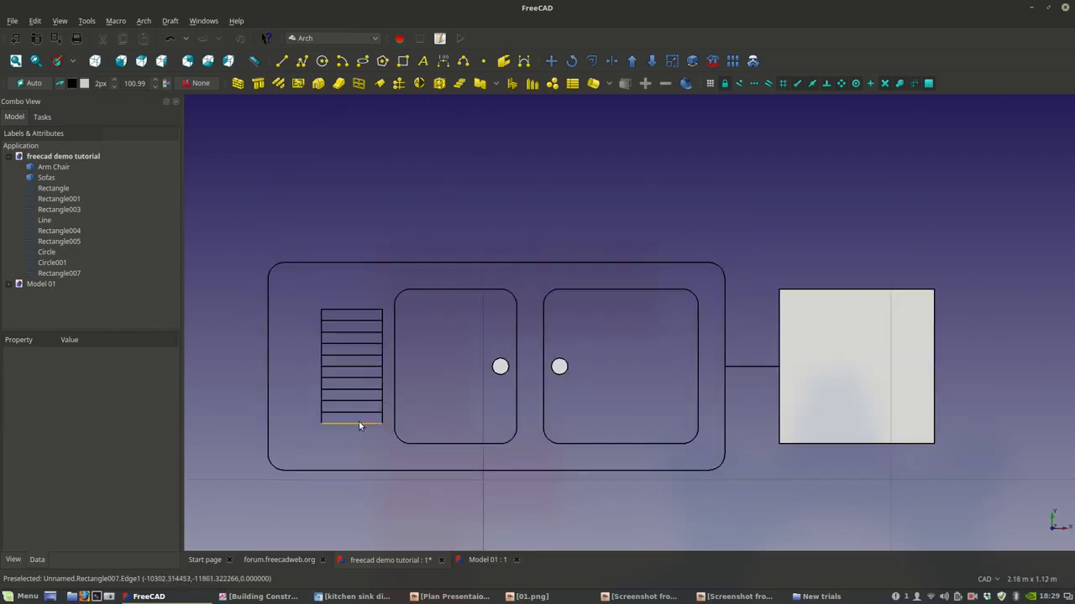
scroll(339, 395, up, 2)
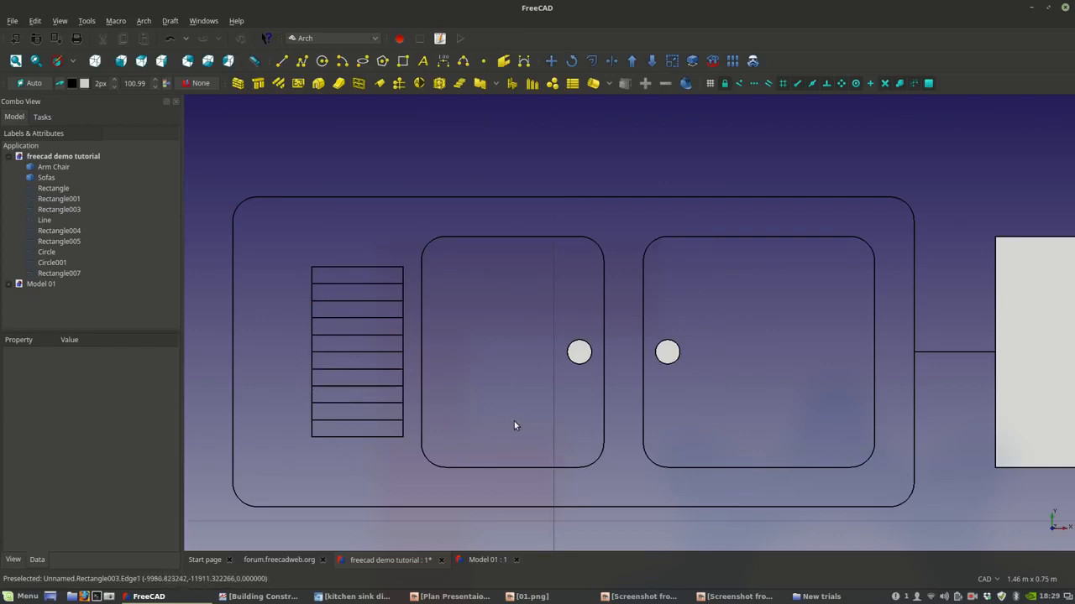
scroll(514, 425, down, 2)
scroll(492, 390, down, 2)
scroll(444, 419, up, 2)
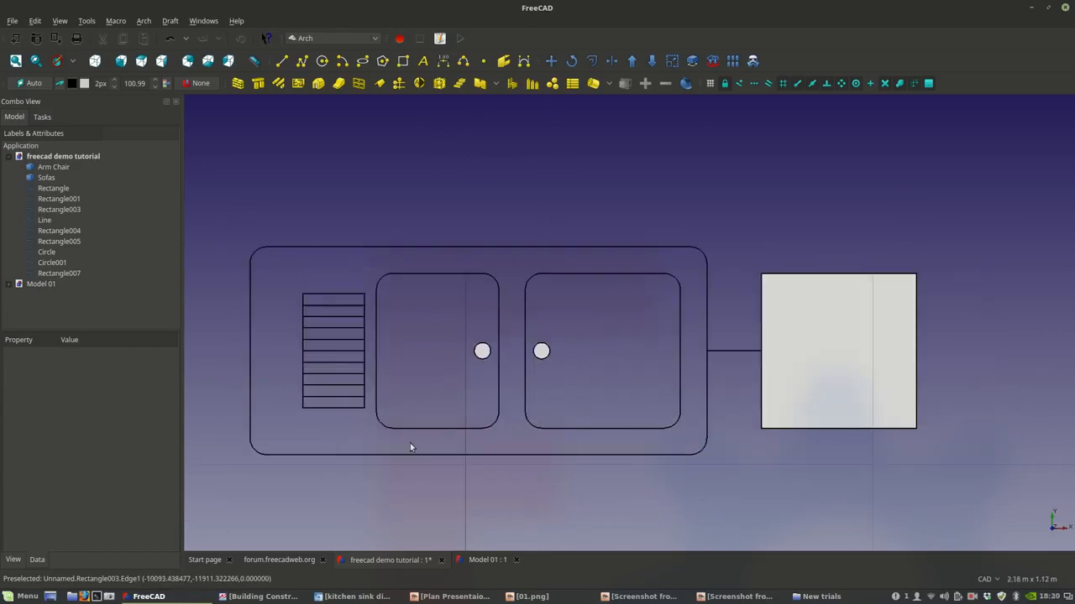
- Set Make Face of the sink's outer rounded rectangle to true
click(359, 455)
click(73, 523)
click(73, 527)
click(286, 522)
click(415, 455)
click(111, 525)
click(104, 541)
click(353, 496)
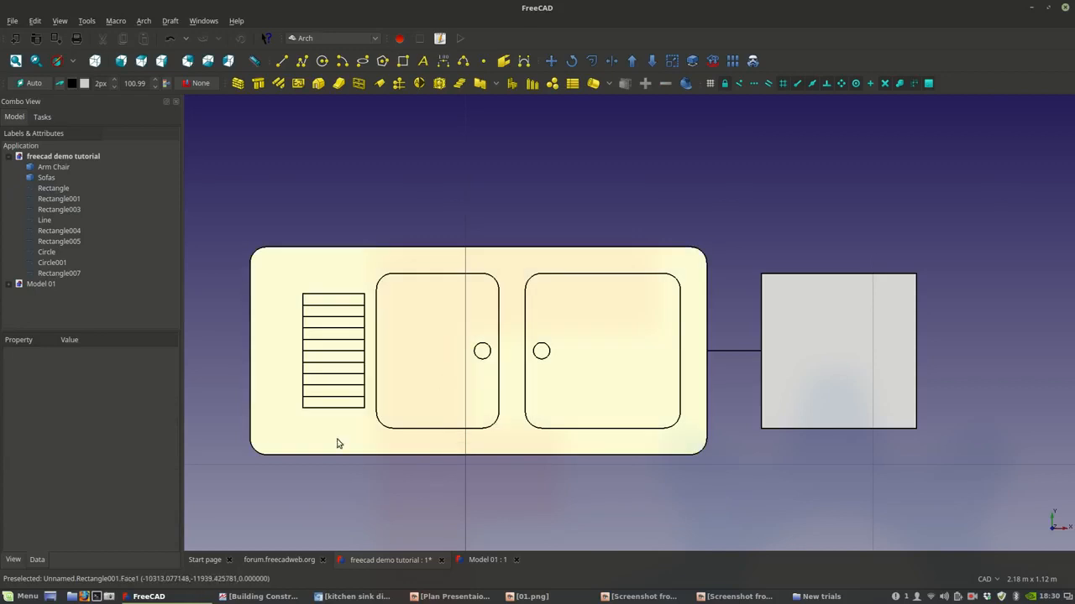
- Return Make Face of the sink's outer rounded rectangle to false
click(342, 442)
click(73, 526)
click(74, 514)
click(409, 417)
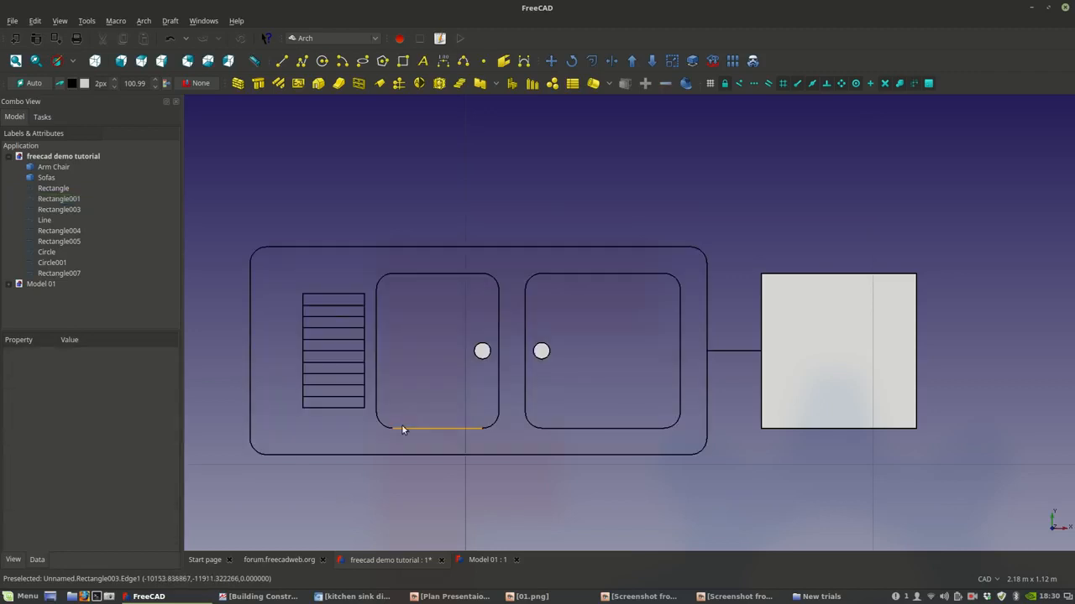
- Set Make Face to true for the left bowl rectangle and the right bowl rectangle
click(402, 425)
click(71, 527)
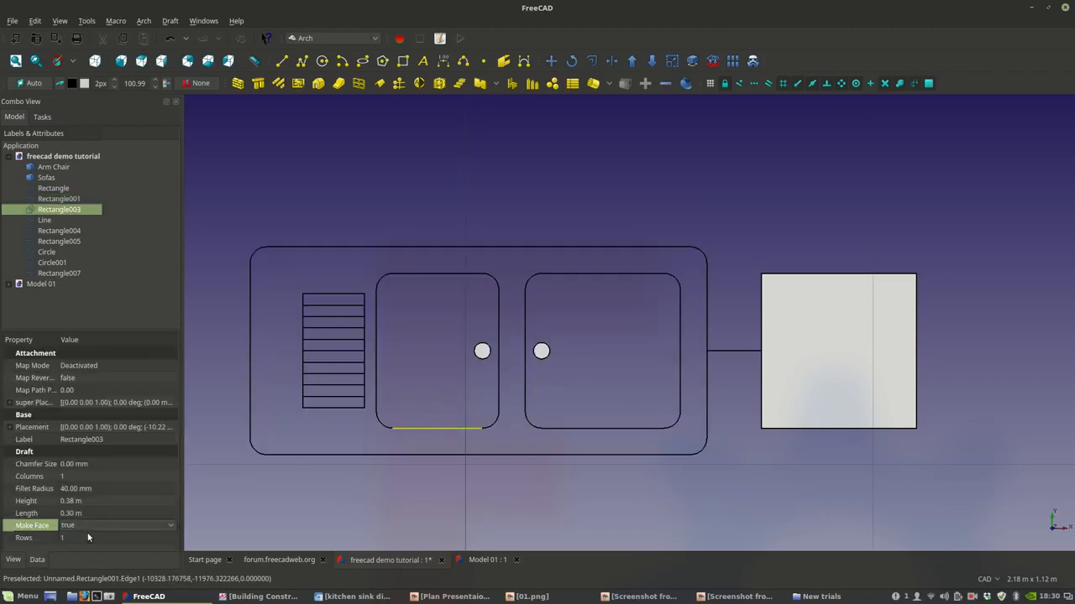
click(71, 541)
click(555, 428)
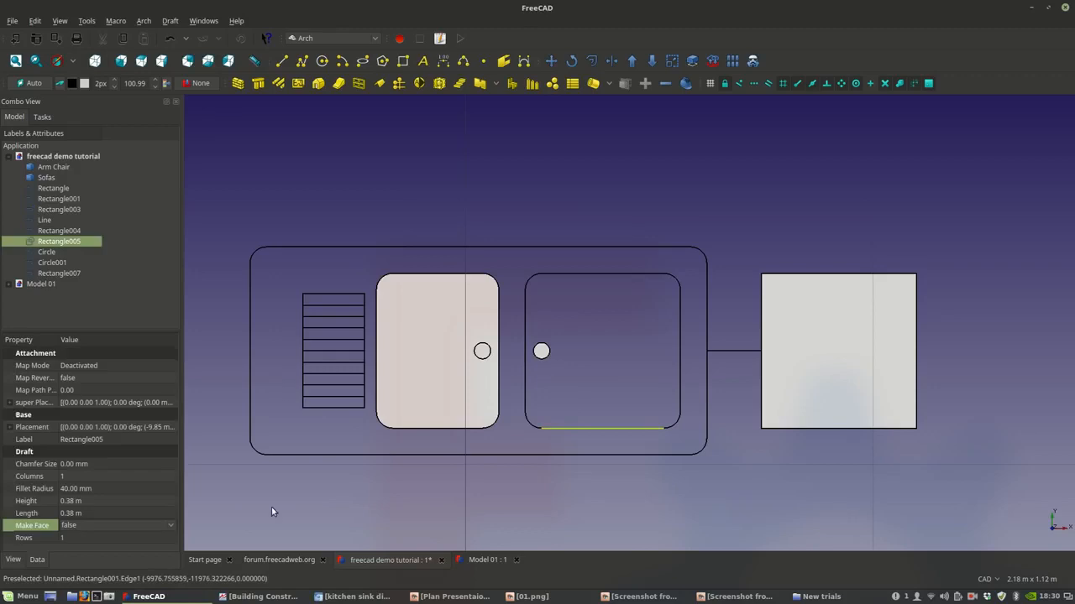
click(127, 525)
click(115, 537)
click(298, 493)
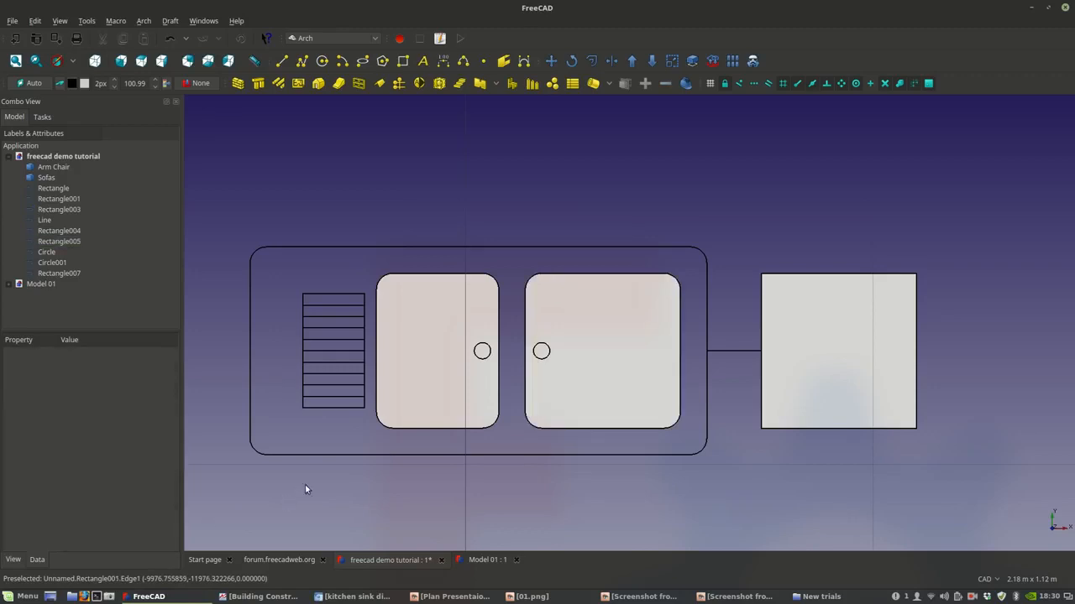
- Give the sink's outer rounded rectangle a face by setting its Make Face to true
scroll(331, 430, down, 4)
scroll(351, 426, up, 4)
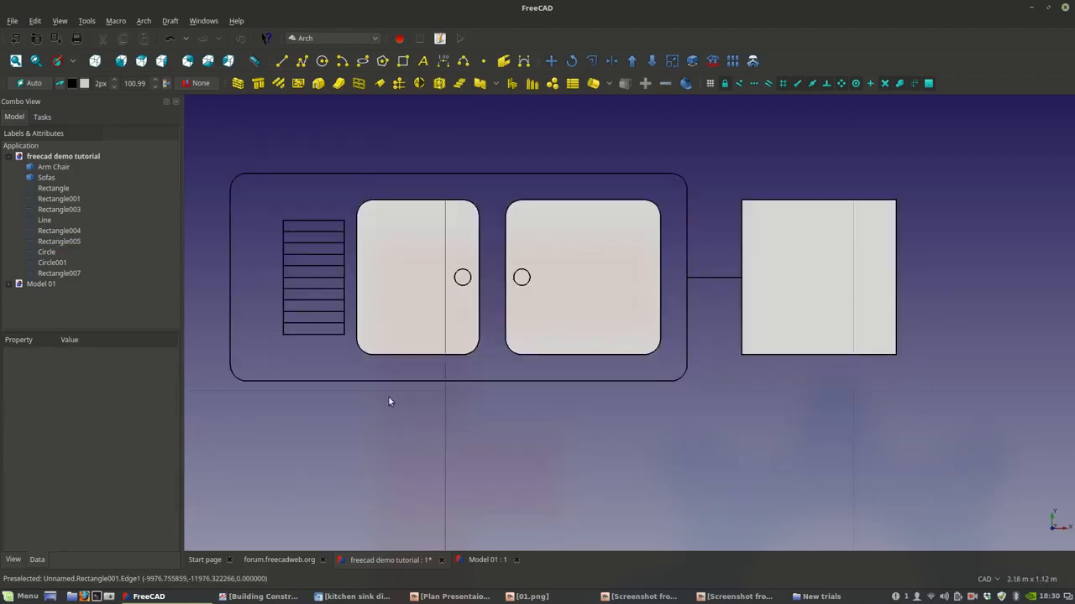
click(372, 414)
click(90, 528)
click(83, 538)
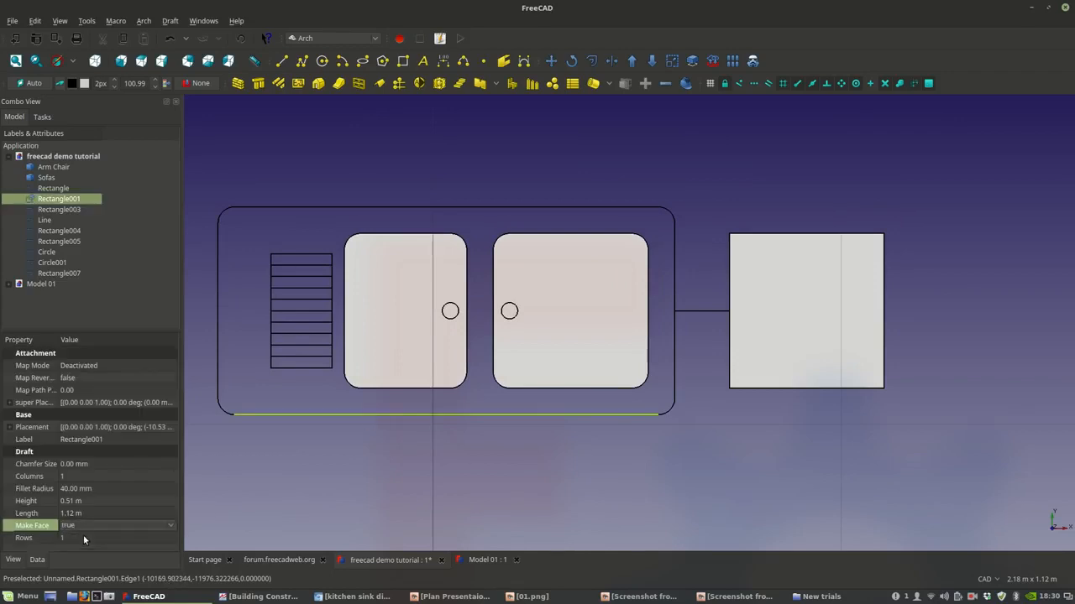
click(84, 527)
click(85, 513)
click(84, 526)
click(84, 537)
click(333, 486)
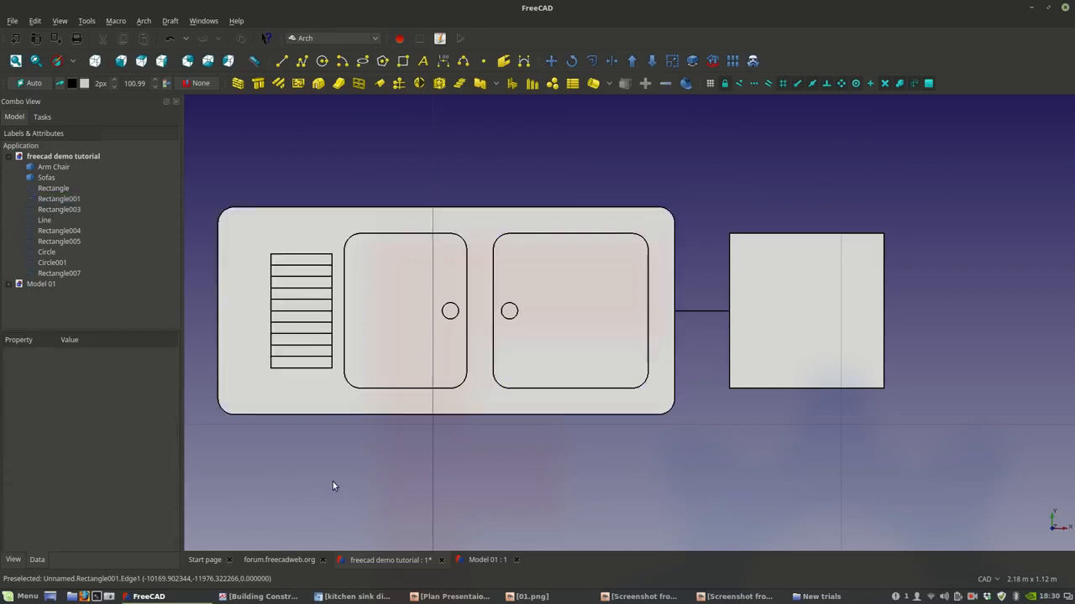
- Place a vertical dimension beside the striped end of the sink, spanning the outer rectangle's height
scroll(332, 486, down, 5)
scroll(627, 404, up, 2)
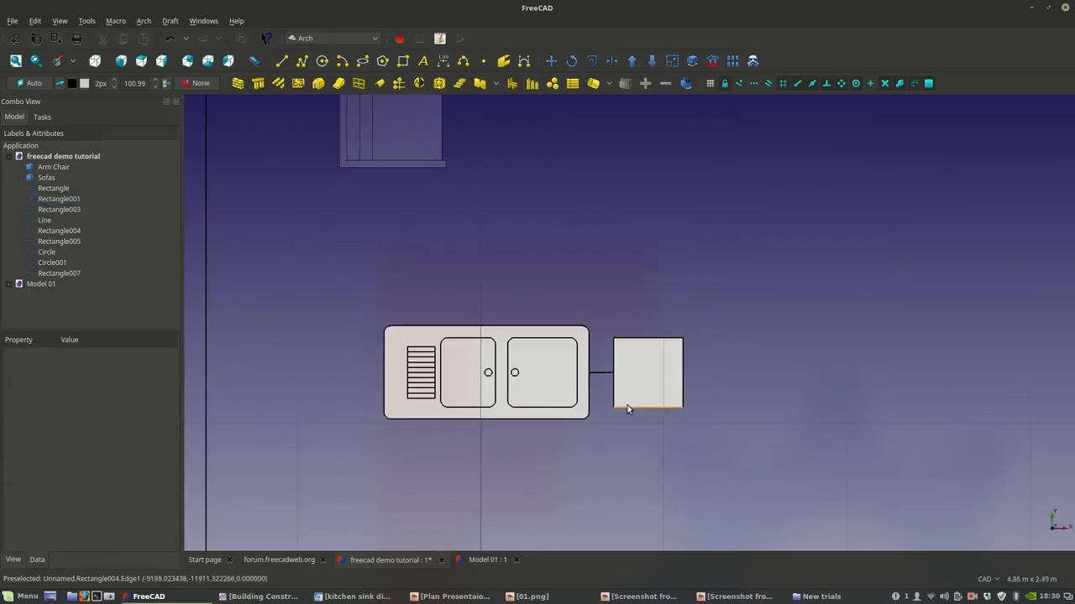
scroll(627, 409, down, 3)
scroll(627, 409, up, 3)
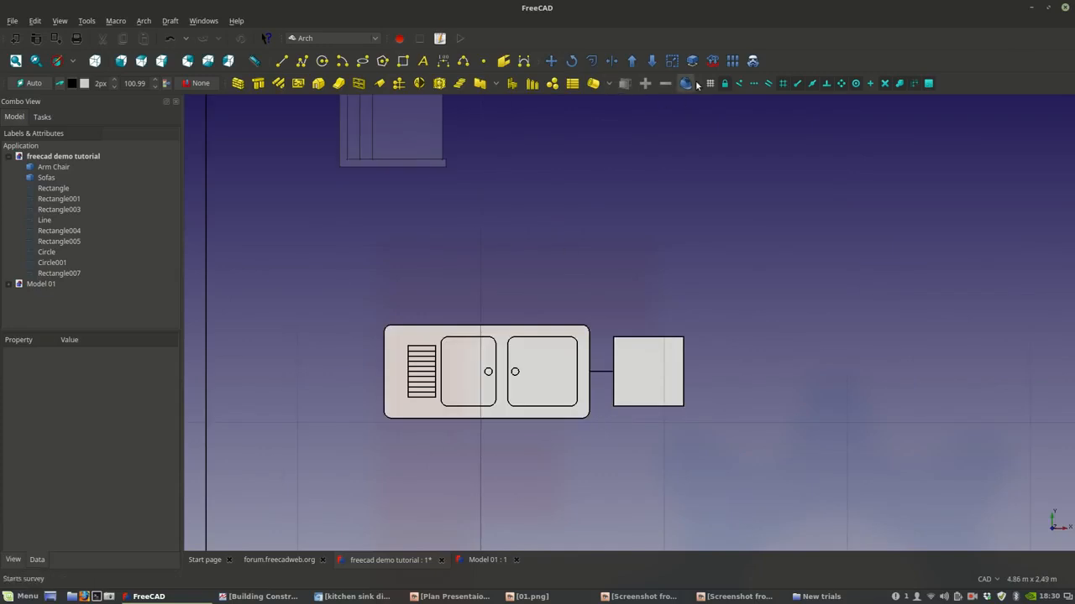
click(444, 61)
click(392, 417)
click(392, 326)
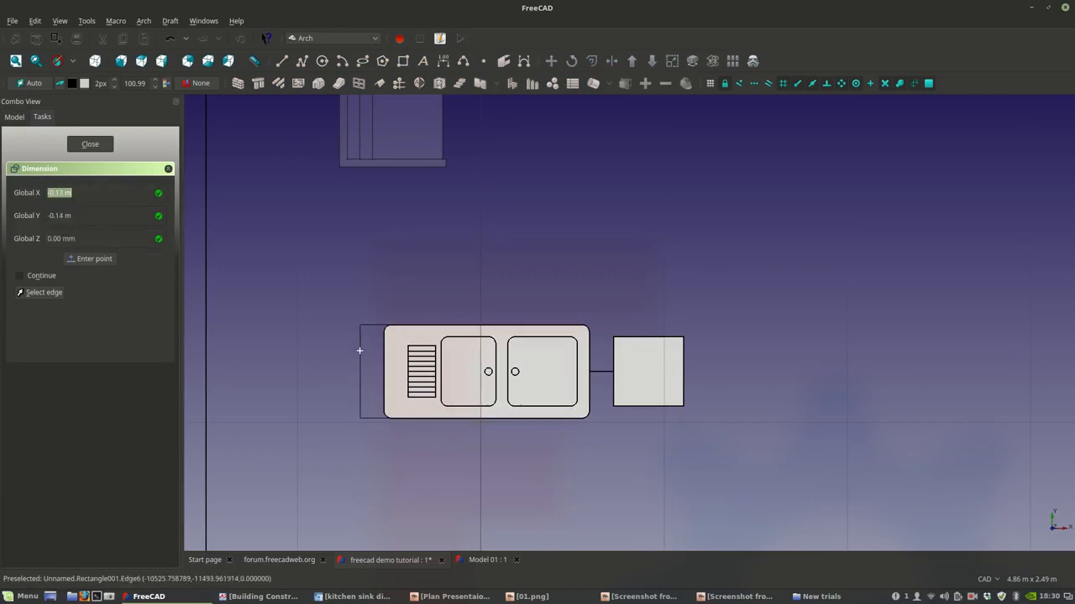
click(354, 367)
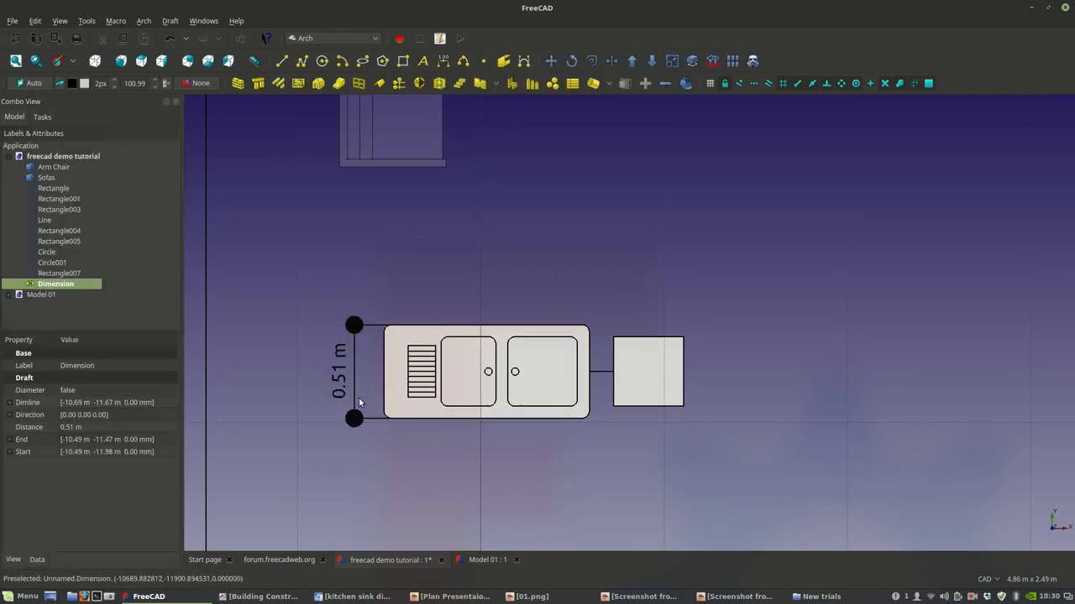
click(422, 457)
scroll(457, 340, down, 4)
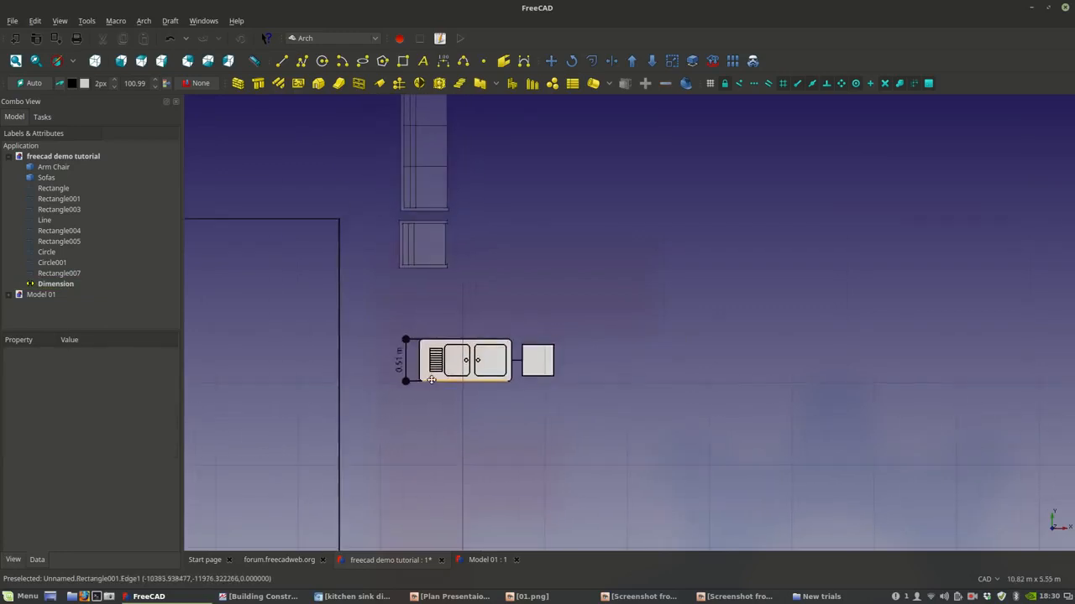
scroll(428, 378, up, 5)
middle_drag(520, 366, 504, 380)
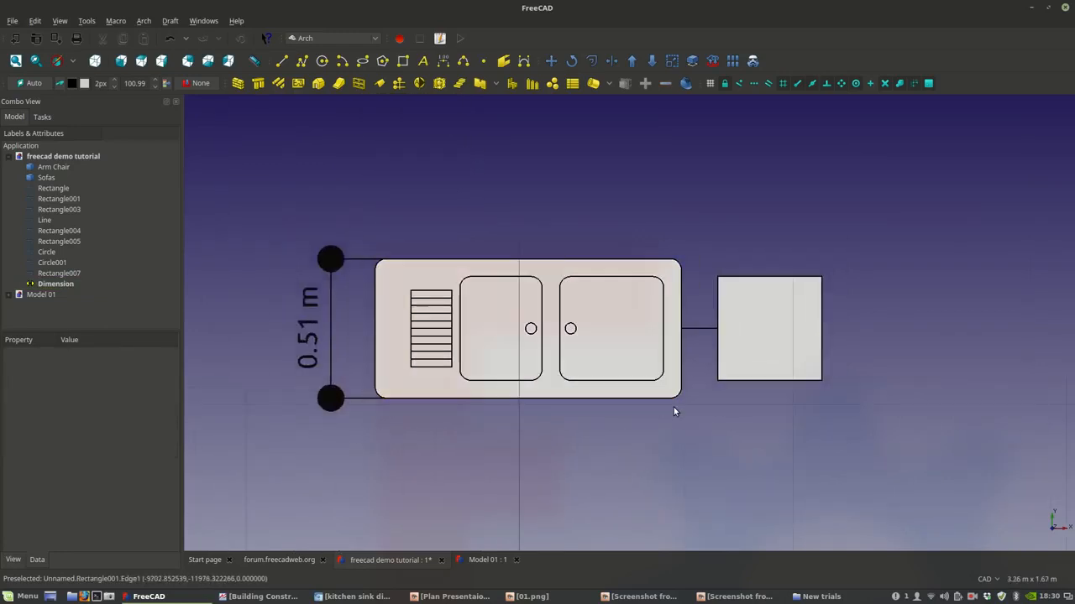
middle_drag(690, 419, 605, 466)
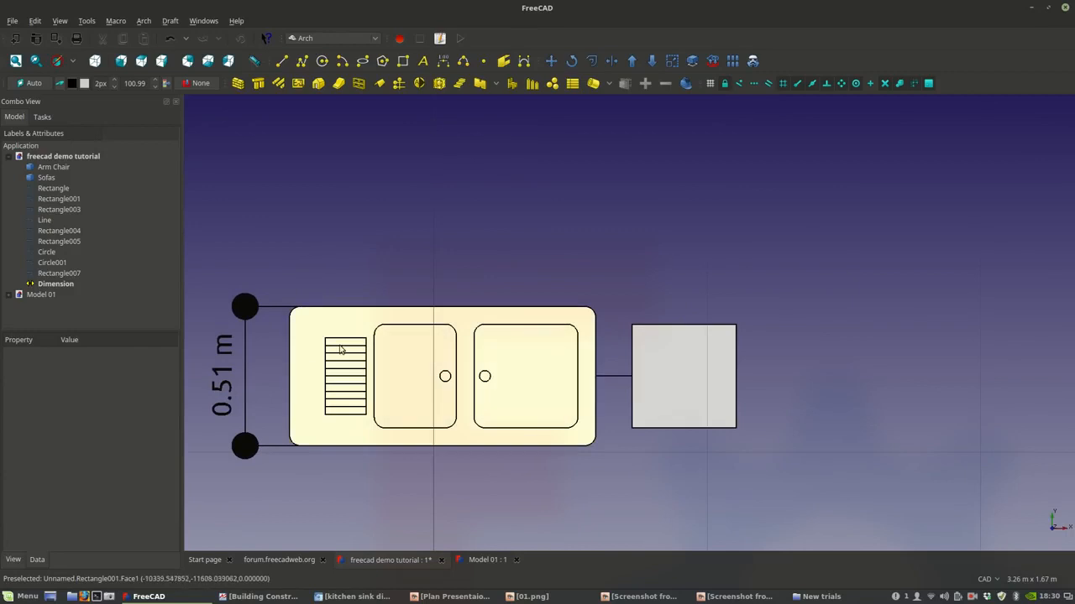
- Delete the vertical dimension, the connecting line beside the right bowl and the separate square next to the sink
click(244, 387)
key(Delete)
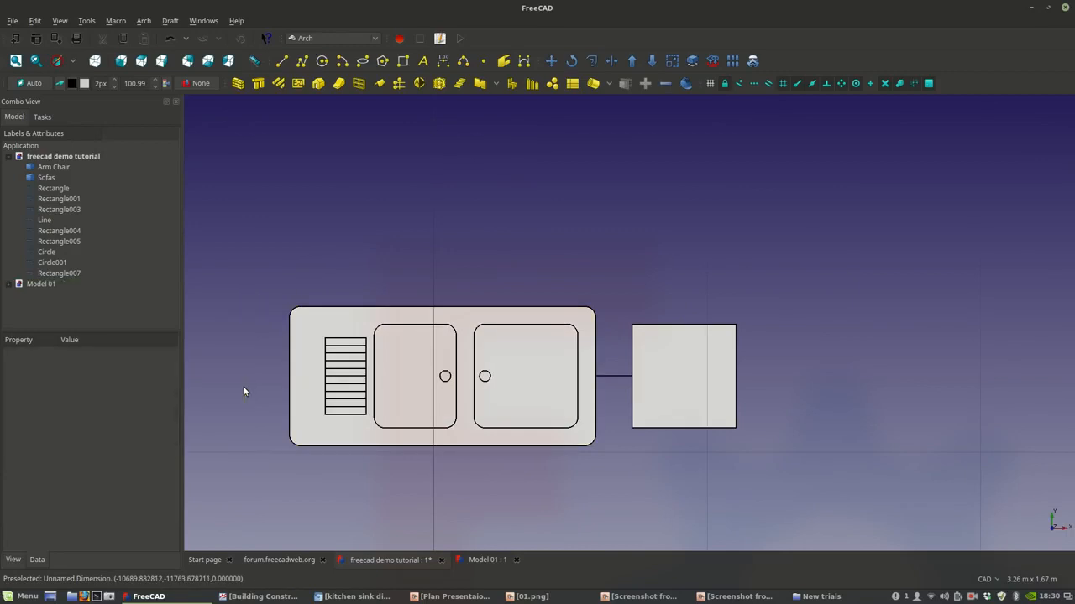
click(611, 377)
key(Delete)
click(661, 377)
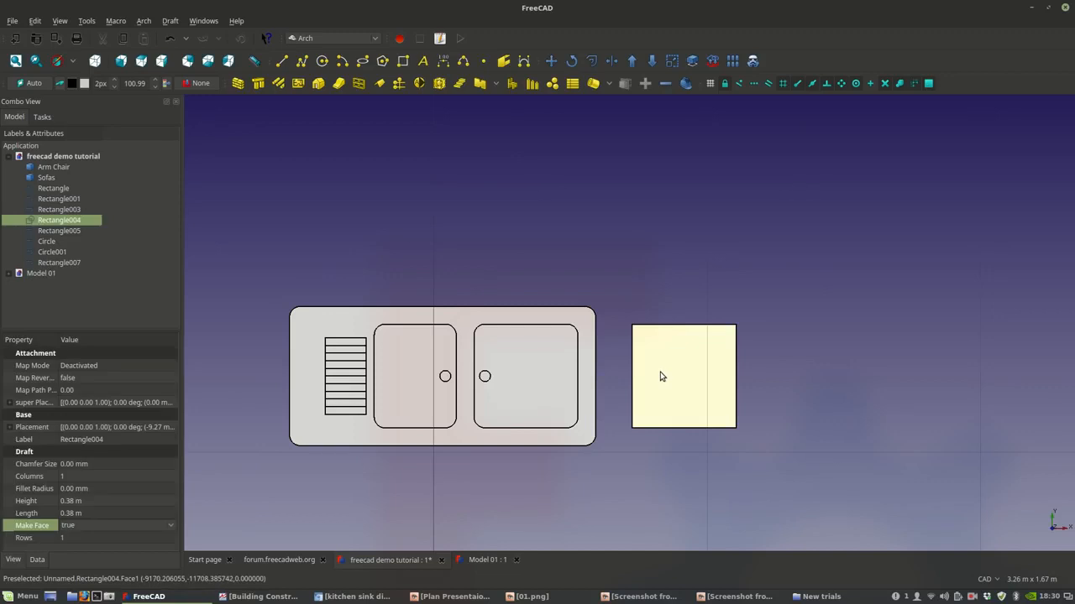
key(Delete)
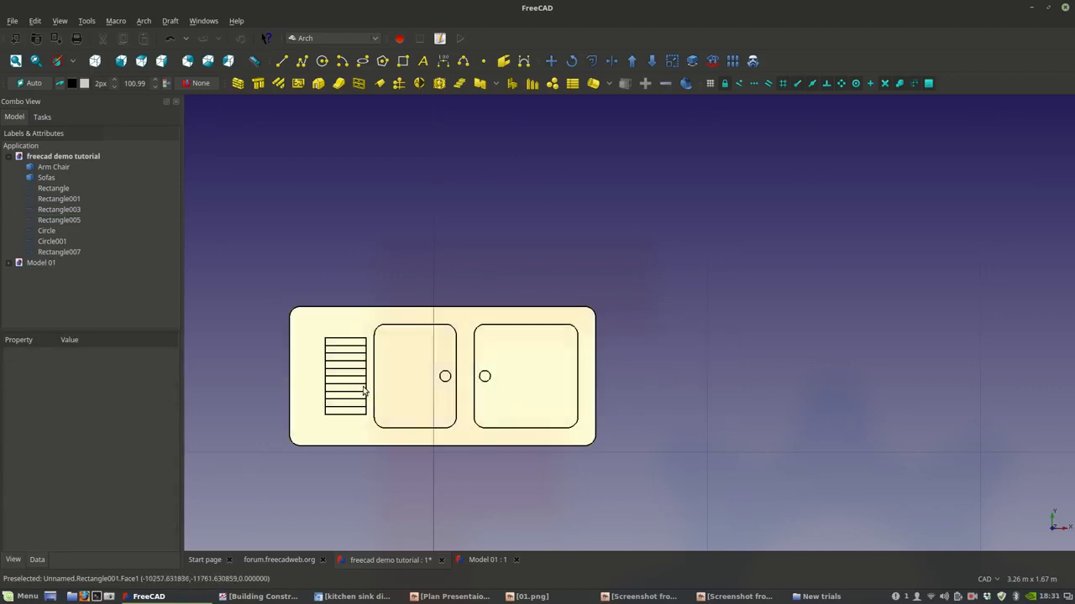
- Temporarily hide the sink's outer rectangle, delete the striped side rectangle, and show the outer rectangle again
scroll(326, 435, up, 3)
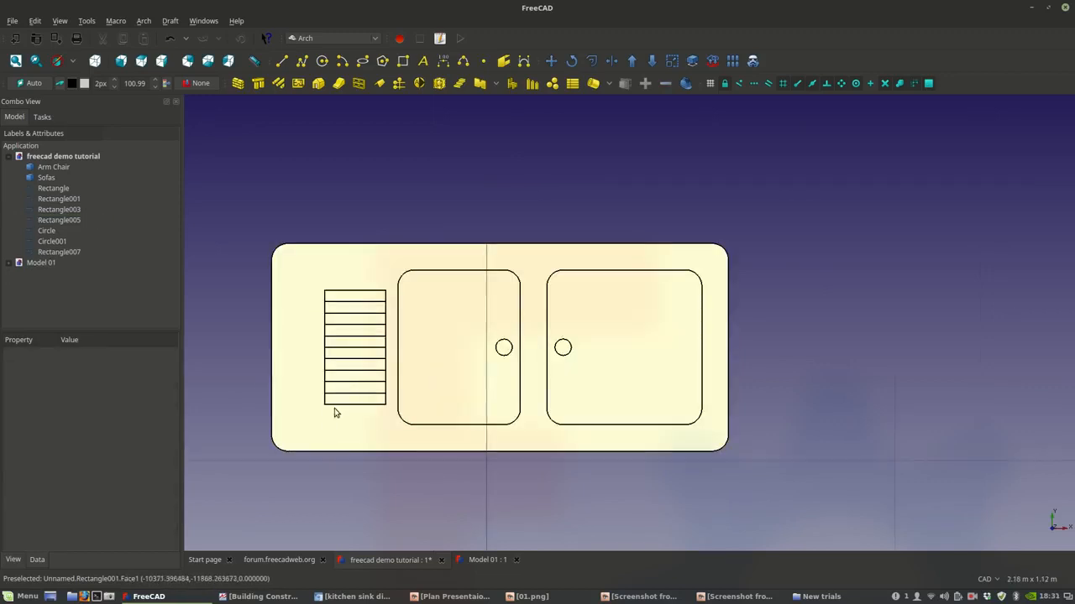
click(333, 418)
key(space)
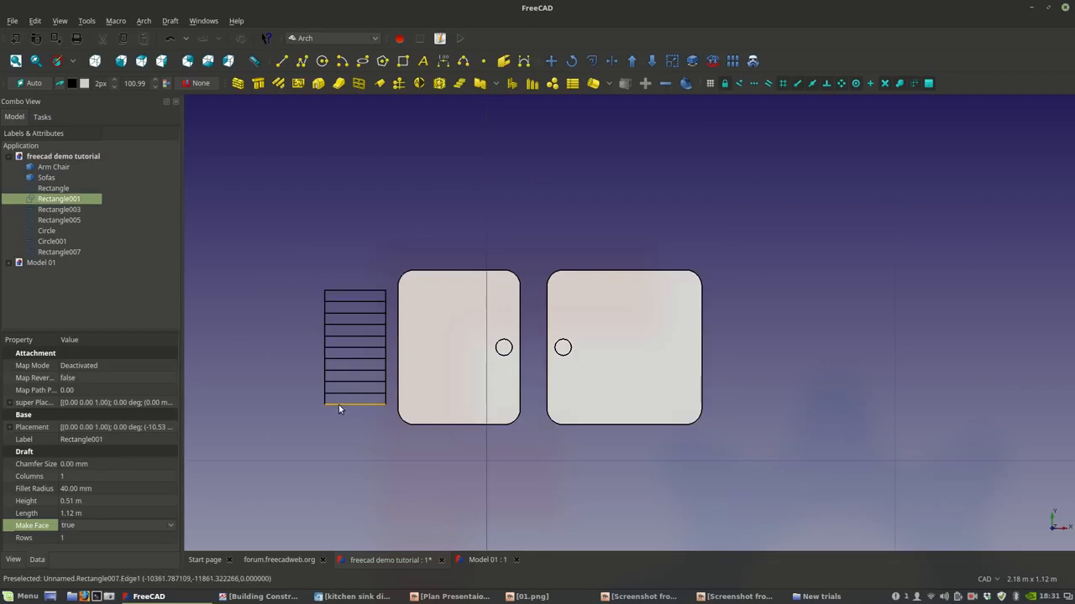
click(339, 407)
key(Delete)
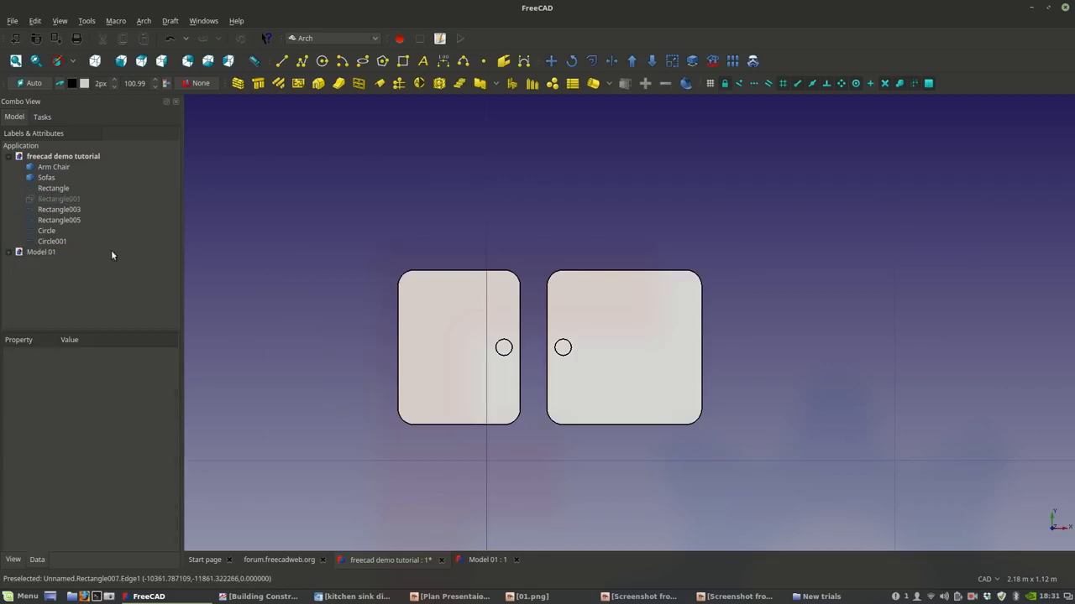
click(59, 199)
key(space)
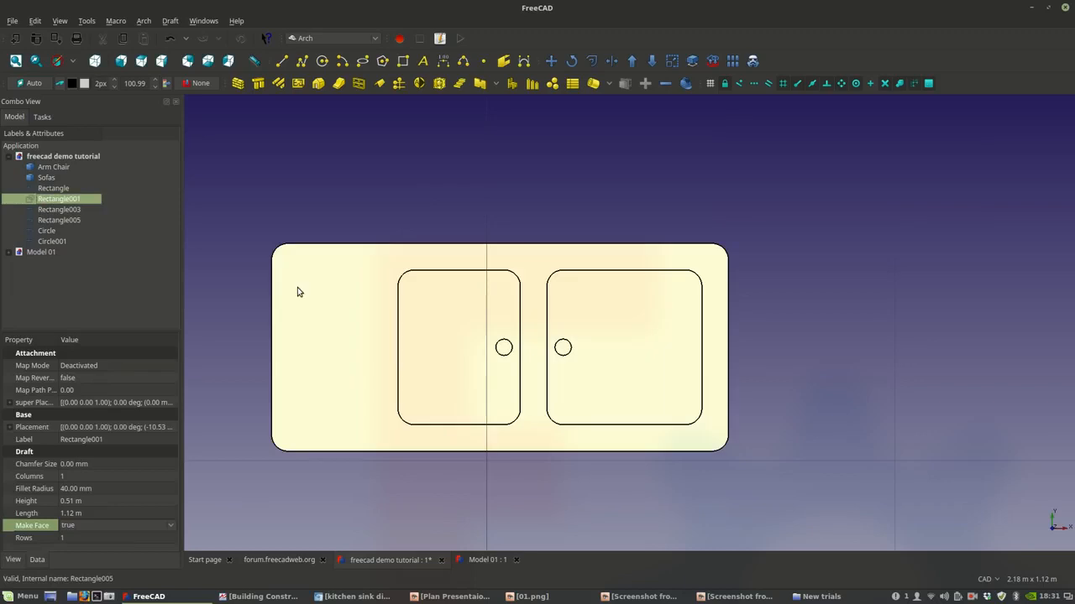
click(454, 186)
- Hide the sink's outer rectangle, both bowl rectangles and both drain circles one after another
scroll(434, 250, down, 4)
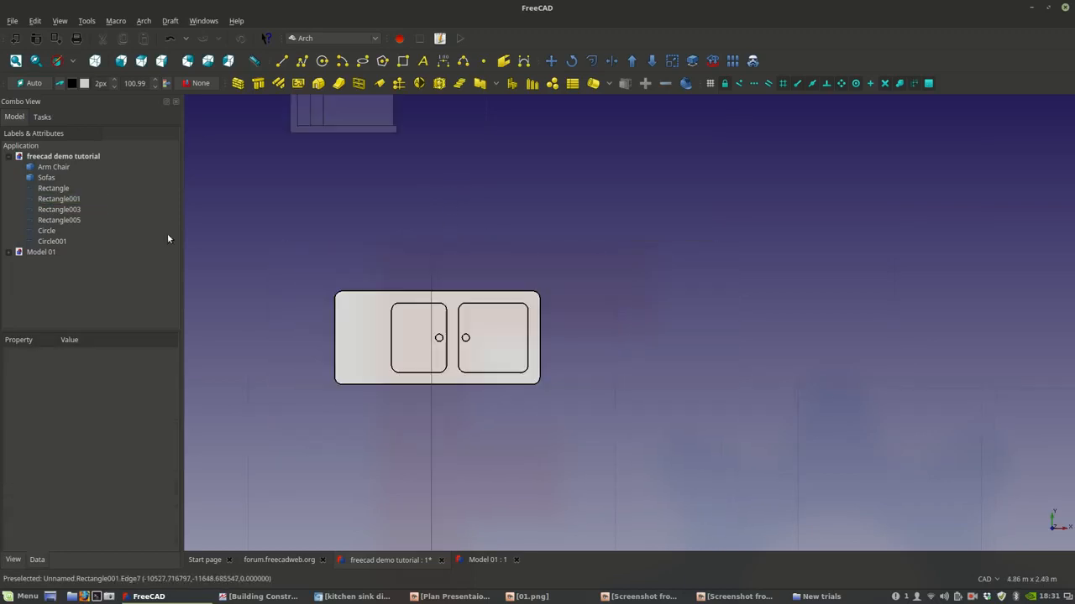
click(378, 334)
key(space)
click(403, 337)
key(space)
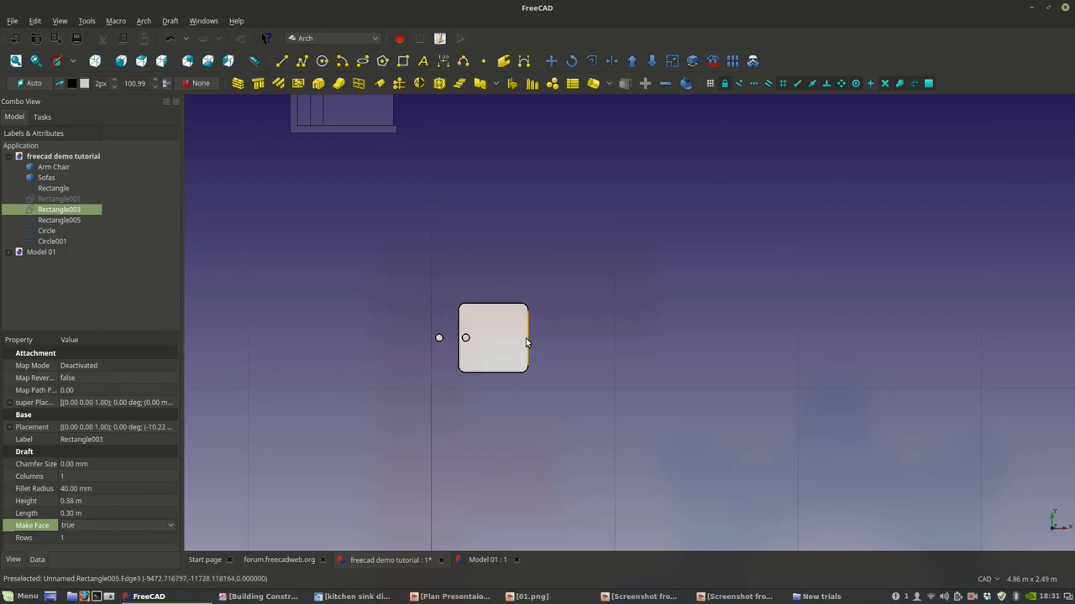
click(479, 344)
key(space)
click(466, 338)
key(space)
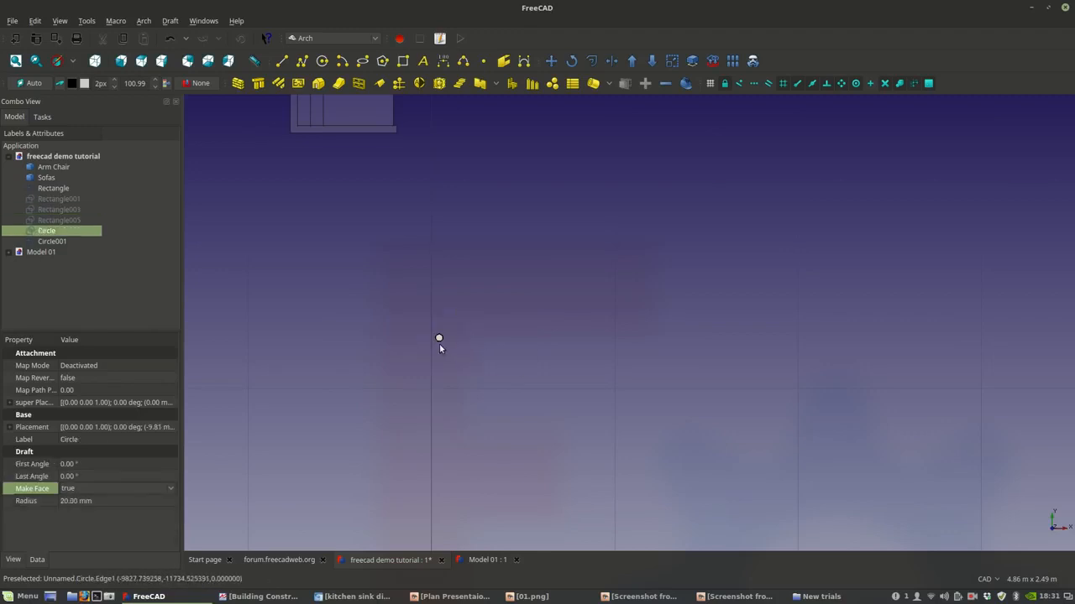
click(438, 338)
key(space)
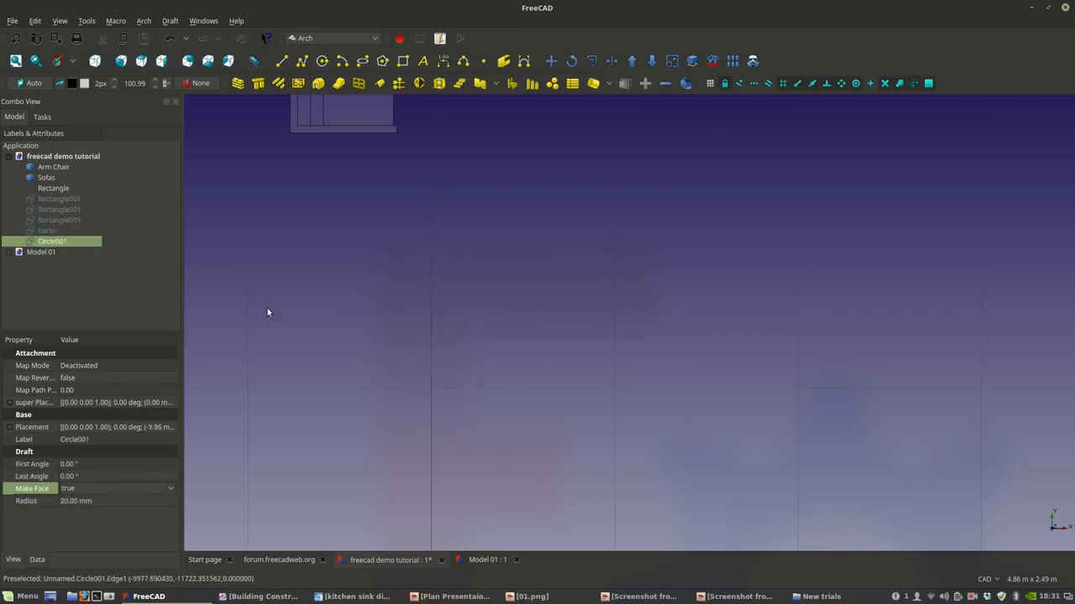
- Show the outer rectangle, both bowls and both drain circles together and set their Transparency to 80
click(52, 199)
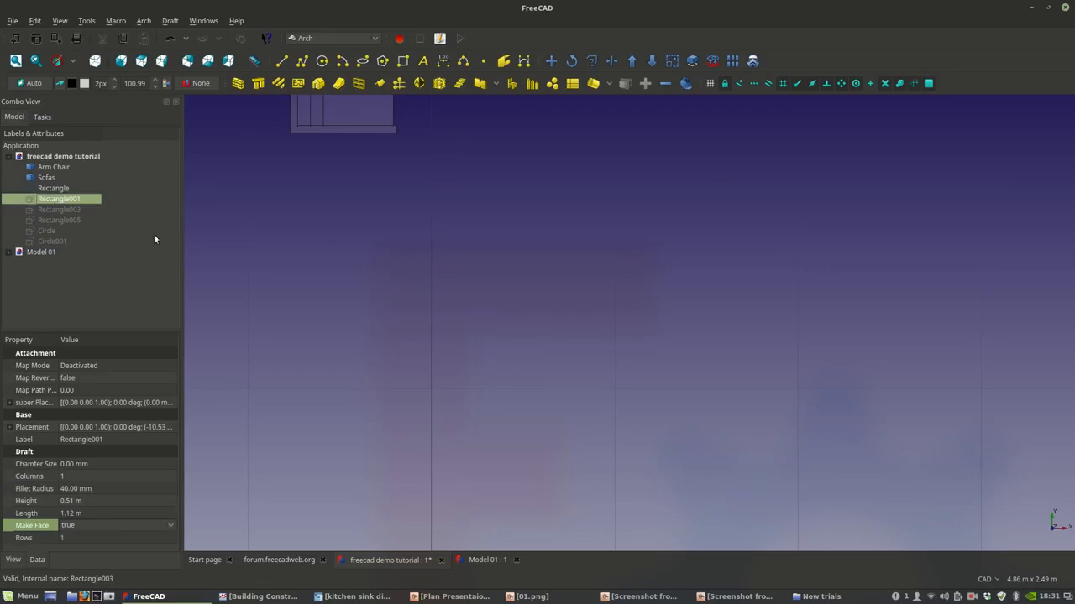
shift+click(53, 241)
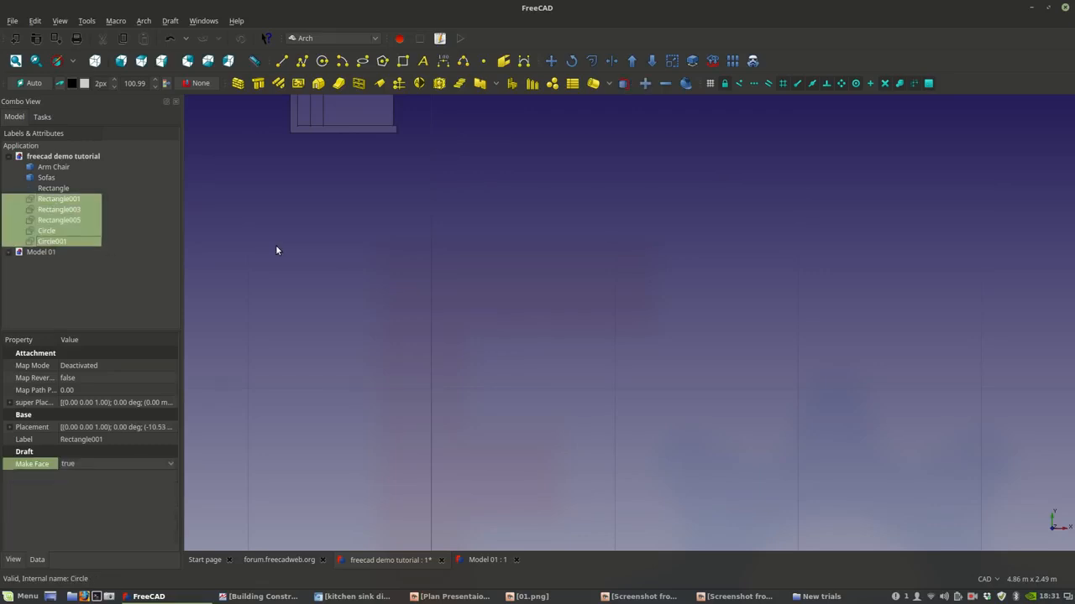
key(space)
scroll(374, 406, up, 2)
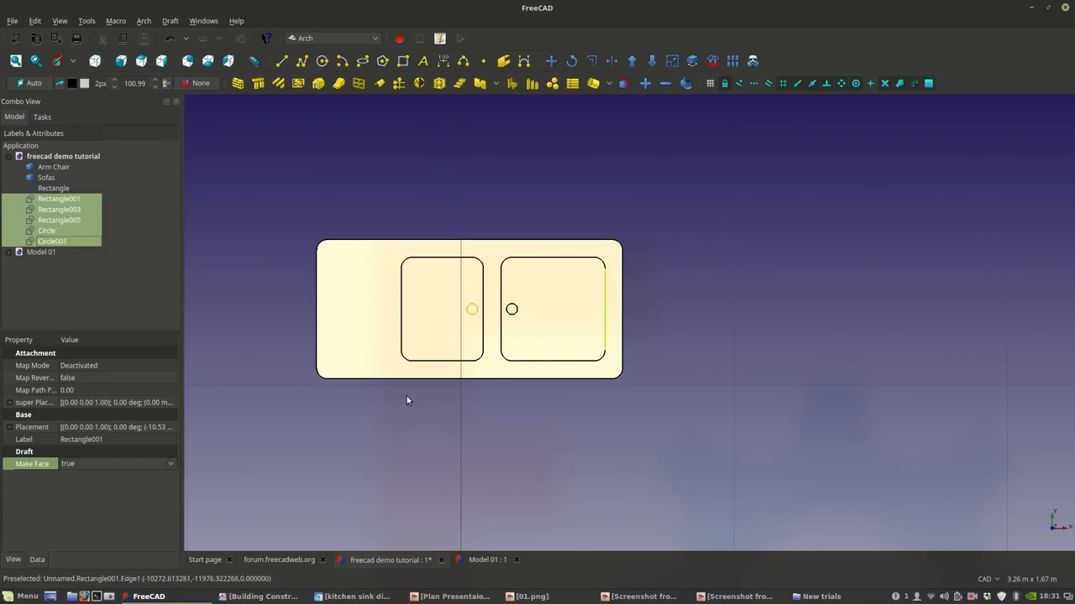
click(19, 560)
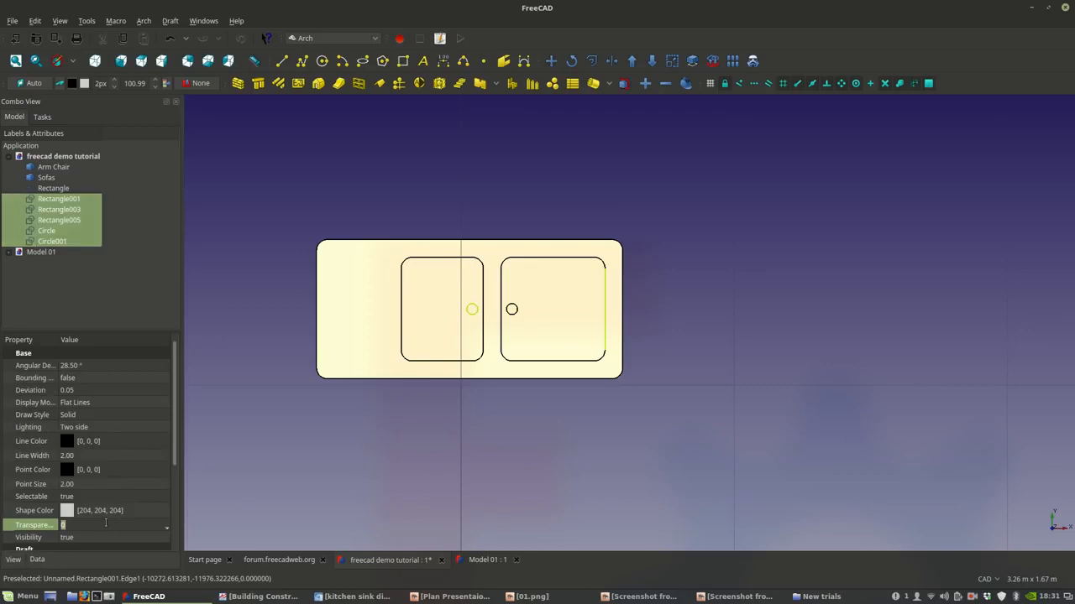
key(Return)
click(419, 454)
scroll(422, 452, down, 3)
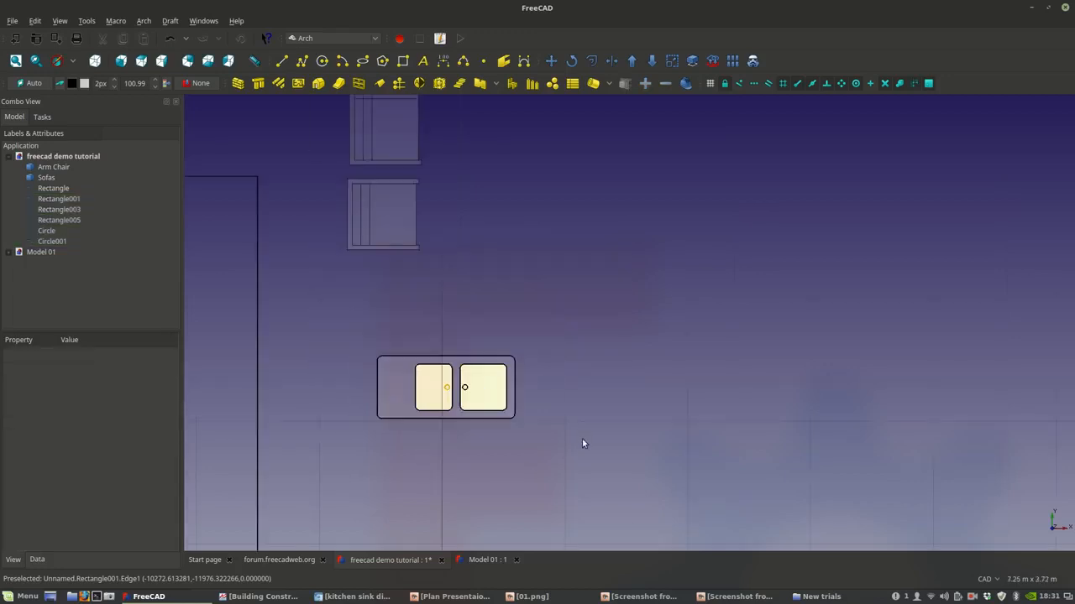
- Hide the sink's outer rounded rectangle to expose the bowls
click(486, 395)
click(622, 347)
click(397, 390)
key(space)
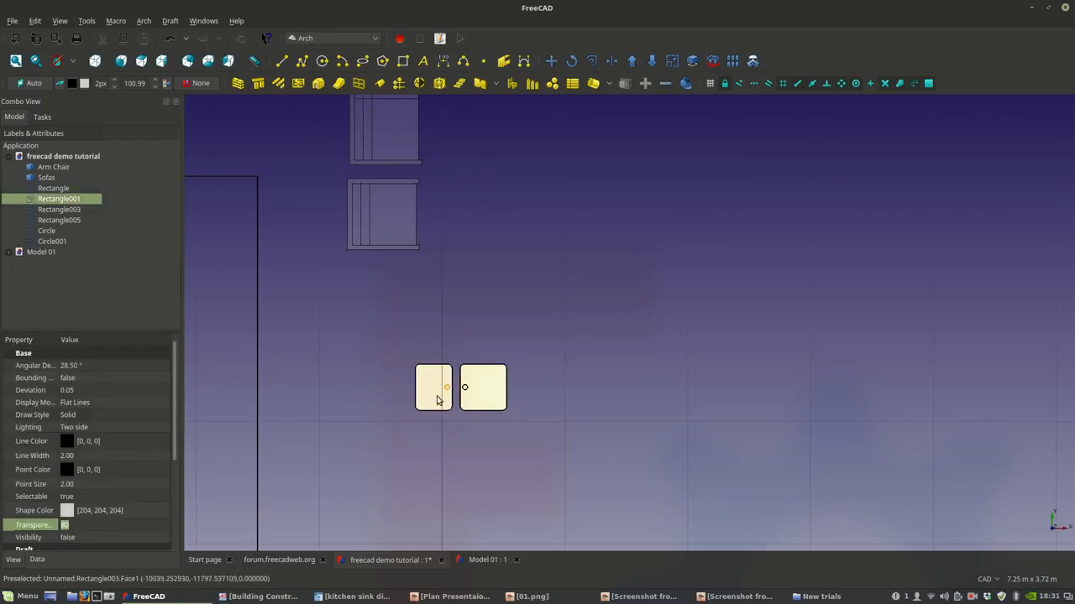
- Apply a Transparency of 80 to the sink's left and right bowl rectangles
click(436, 396)
key(space)
key(space)
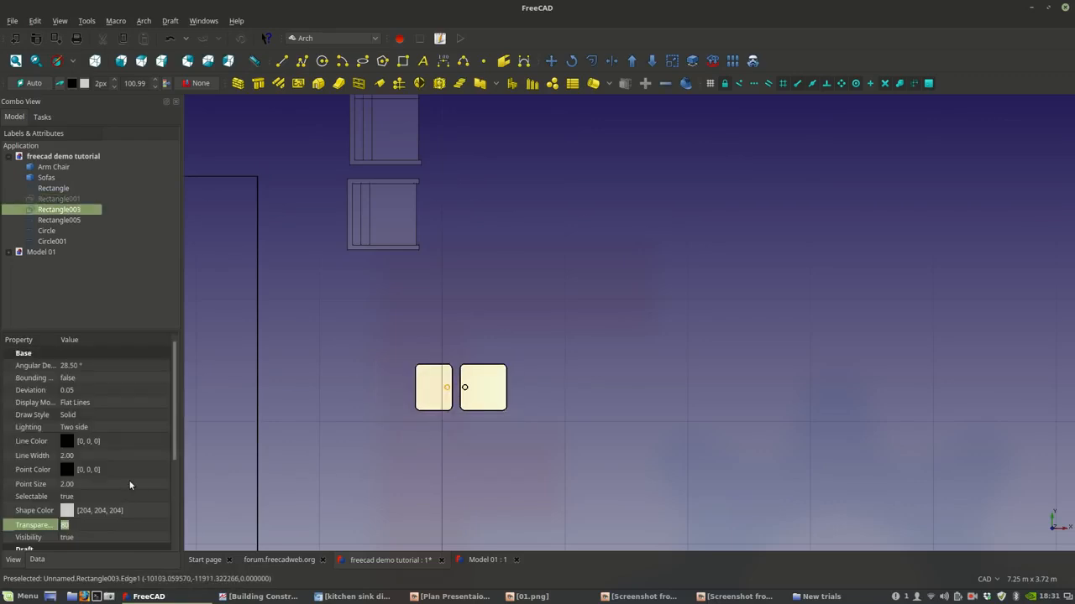
key(Return)
click(420, 508)
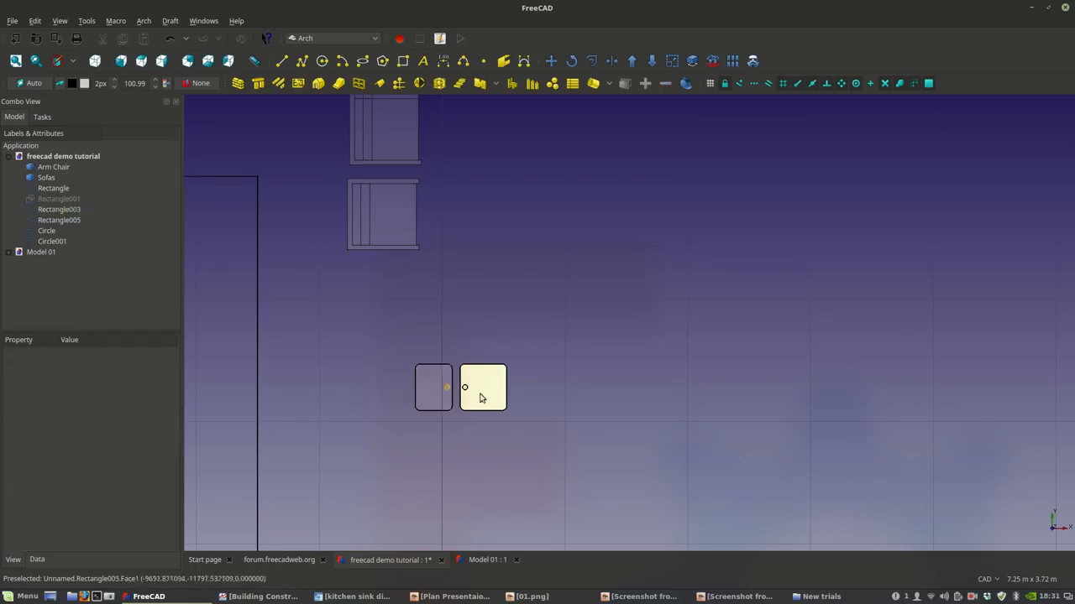
click(458, 414)
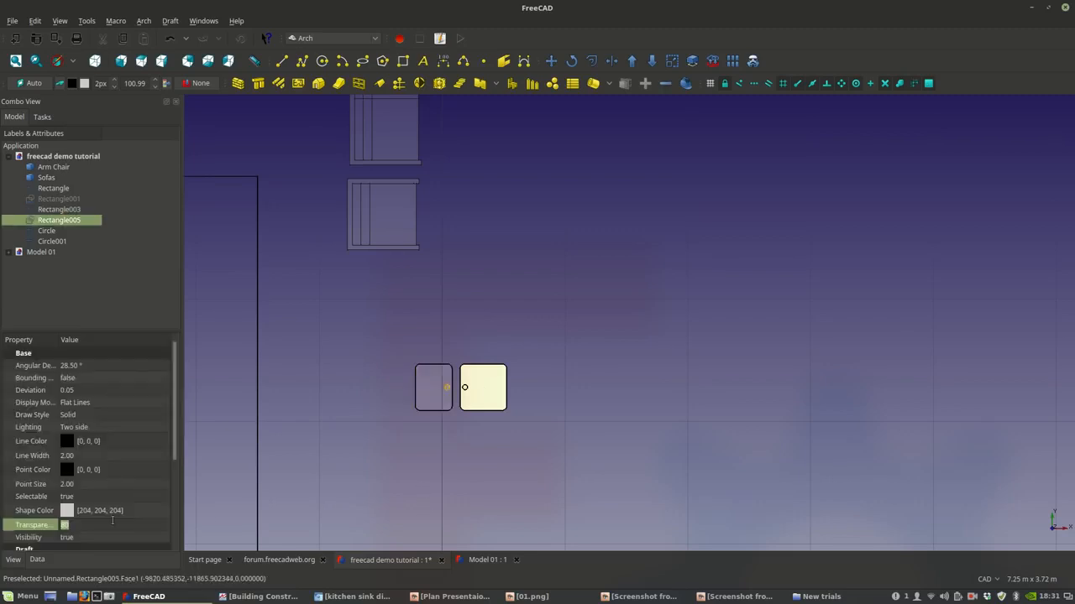
key(Return)
click(360, 466)
- Show the sink's outer rounded rectangle again around the two bowls
click(60, 200)
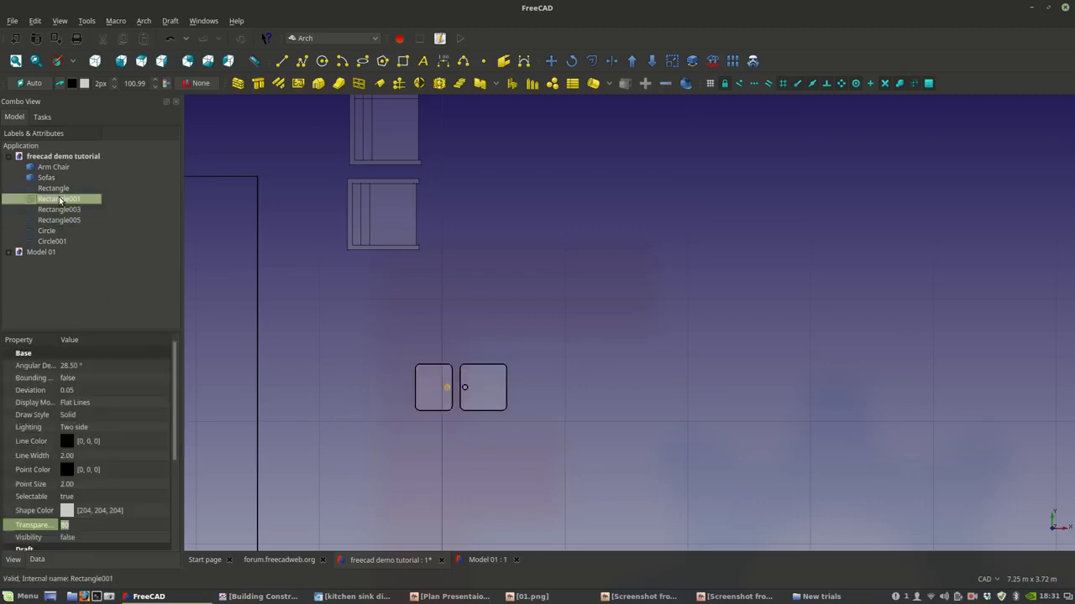
key(space)
click(571, 262)
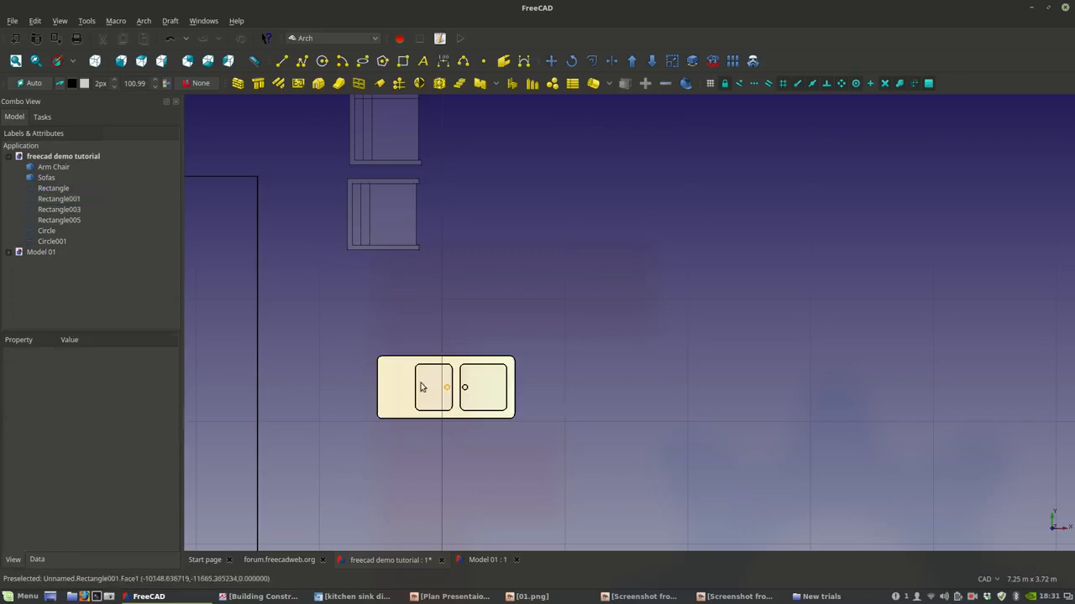
click(401, 389)
click(408, 227)
click(577, 367)
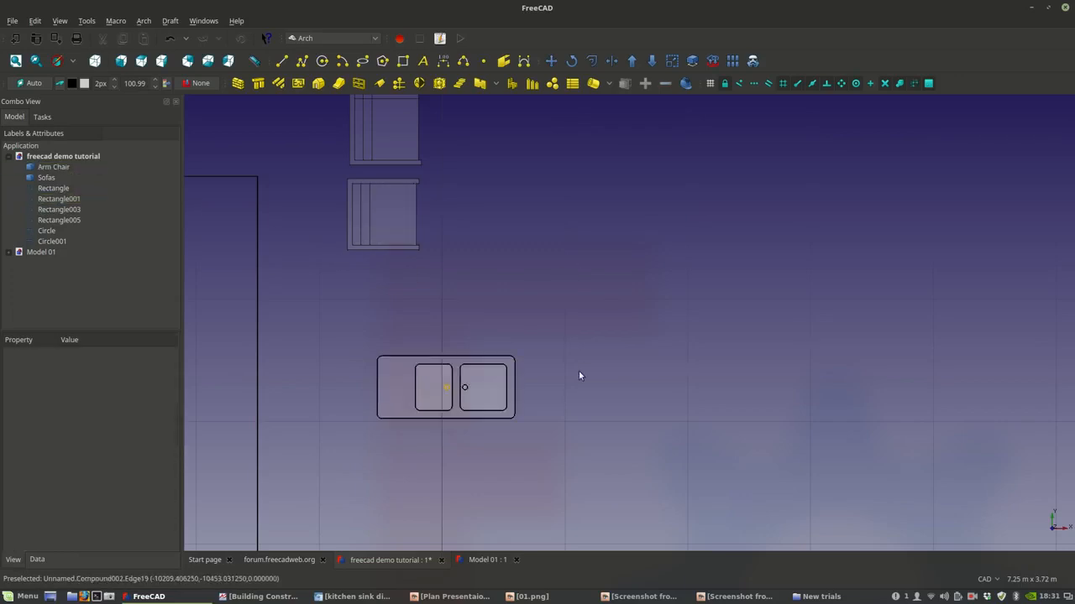
- Select the sink's outline, bowls and drain circles together and place a moved copy level with the original, to its right
scroll(527, 394, up, 5)
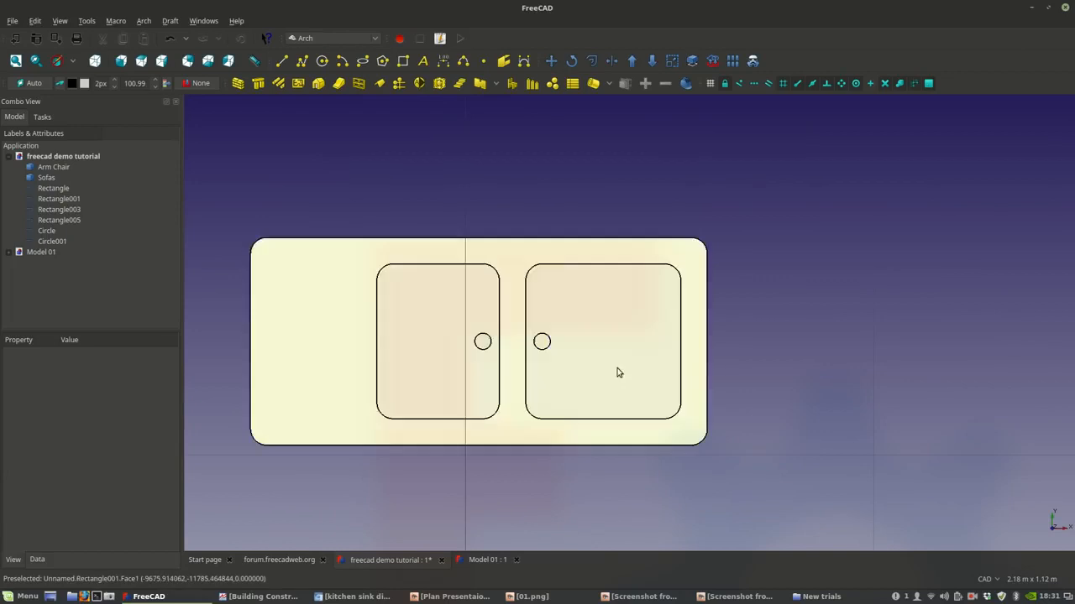
scroll(794, 361, down, 3)
middle_drag(761, 329, 651, 358)
scroll(645, 412, down, 4)
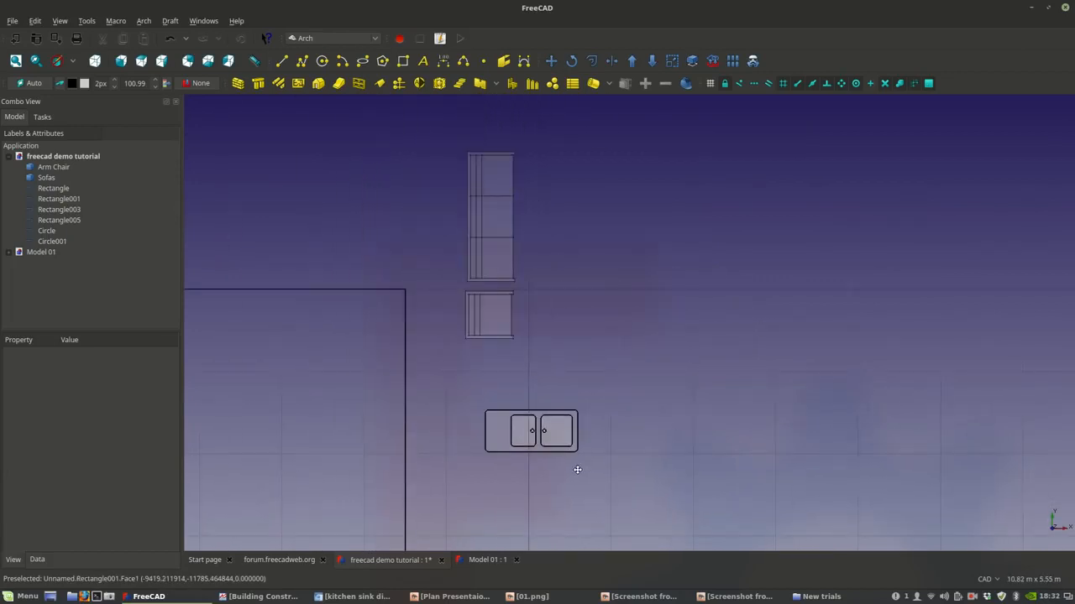
scroll(554, 463, up, 4)
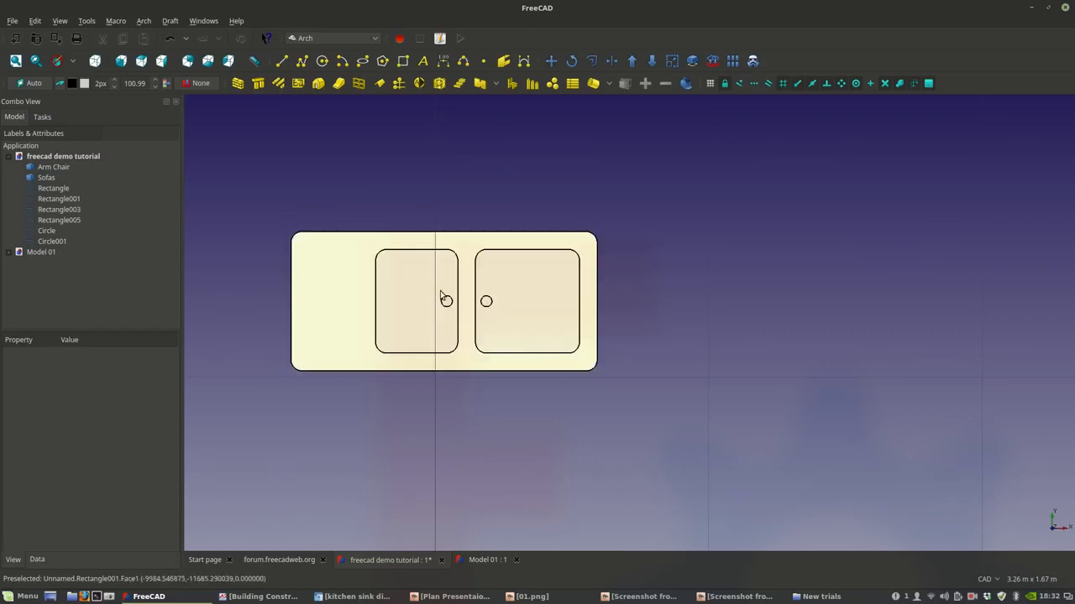
scroll(427, 321, down, 2)
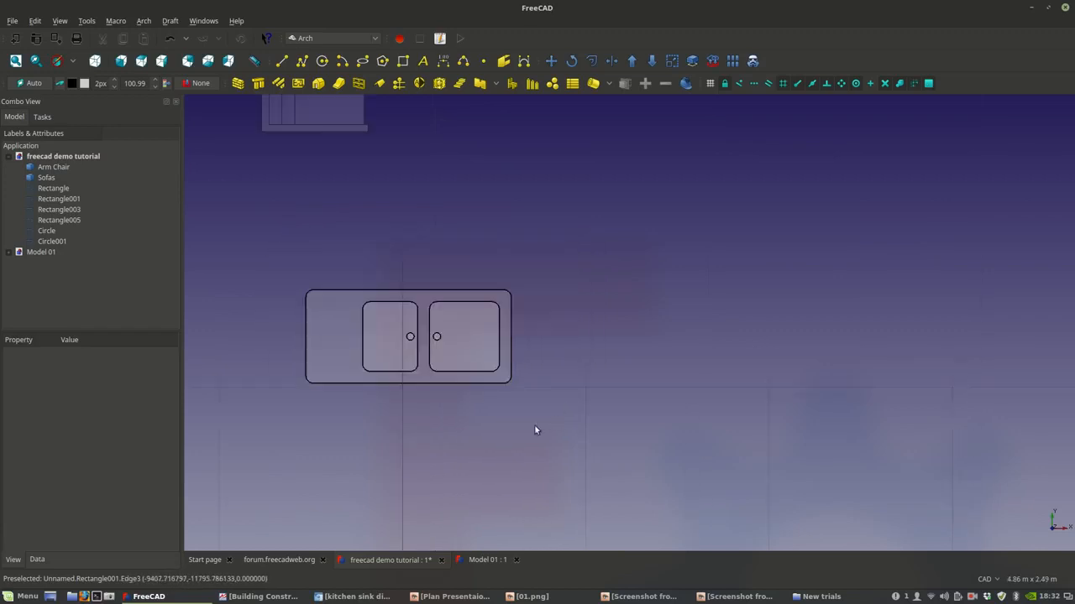
click(35, 20)
click(52, 147)
drag(227, 244, 544, 436)
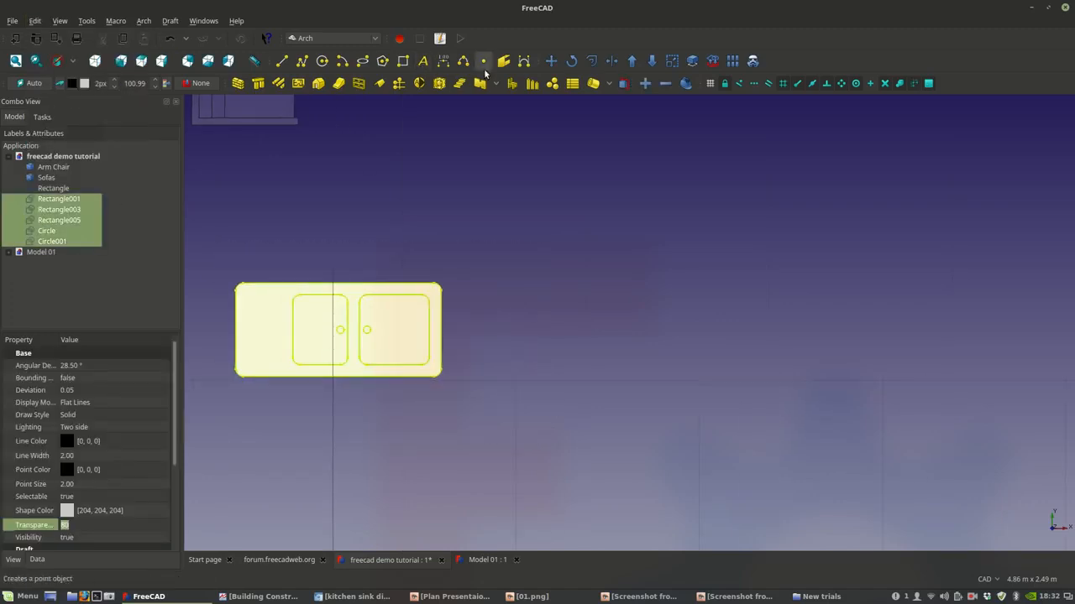
click(550, 61)
click(34, 292)
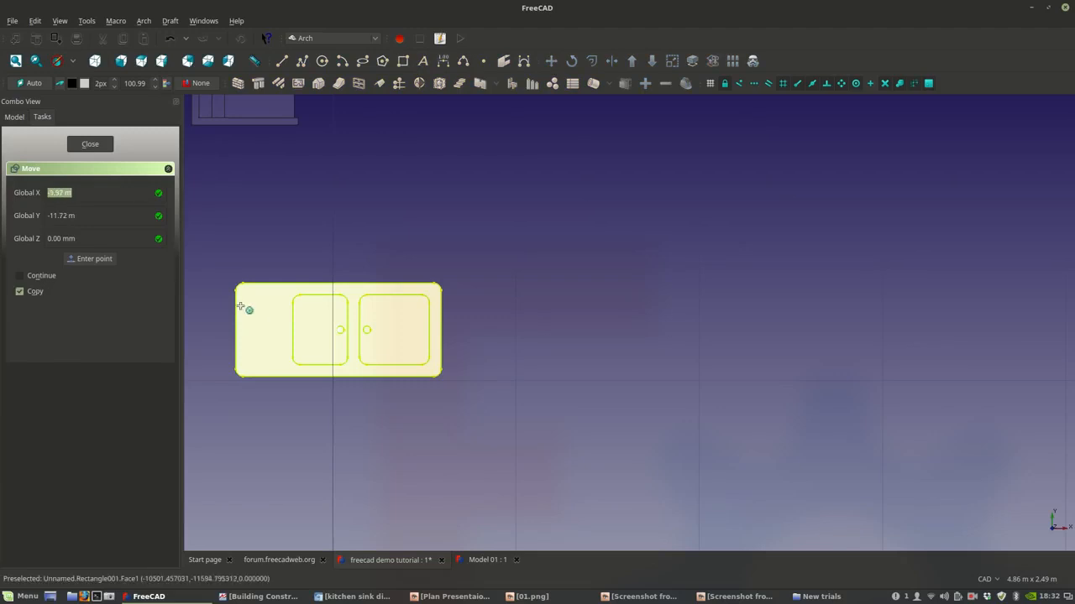
click(235, 336)
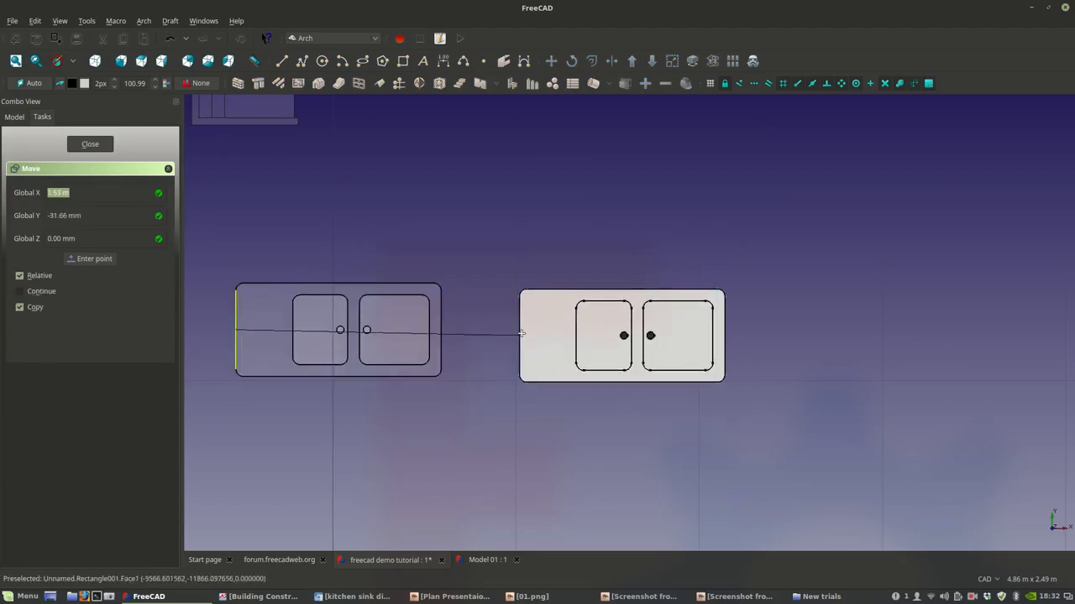
click(542, 330)
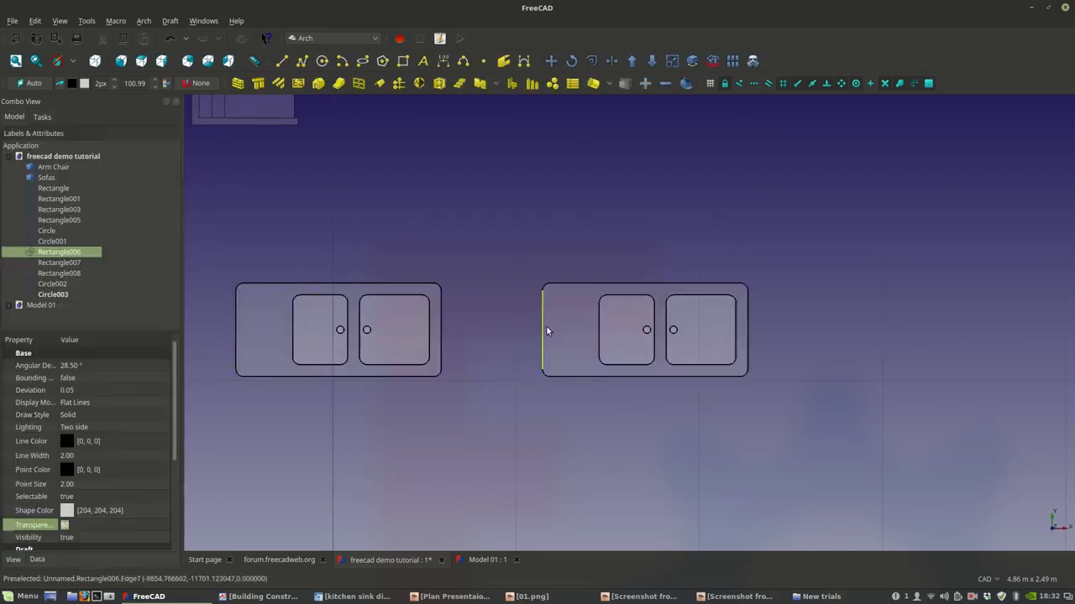
- Hide the copied sink's outer rectangle, right bowl and both drain circles, leaving only the left bowl
middle_drag(713, 424, 536, 427)
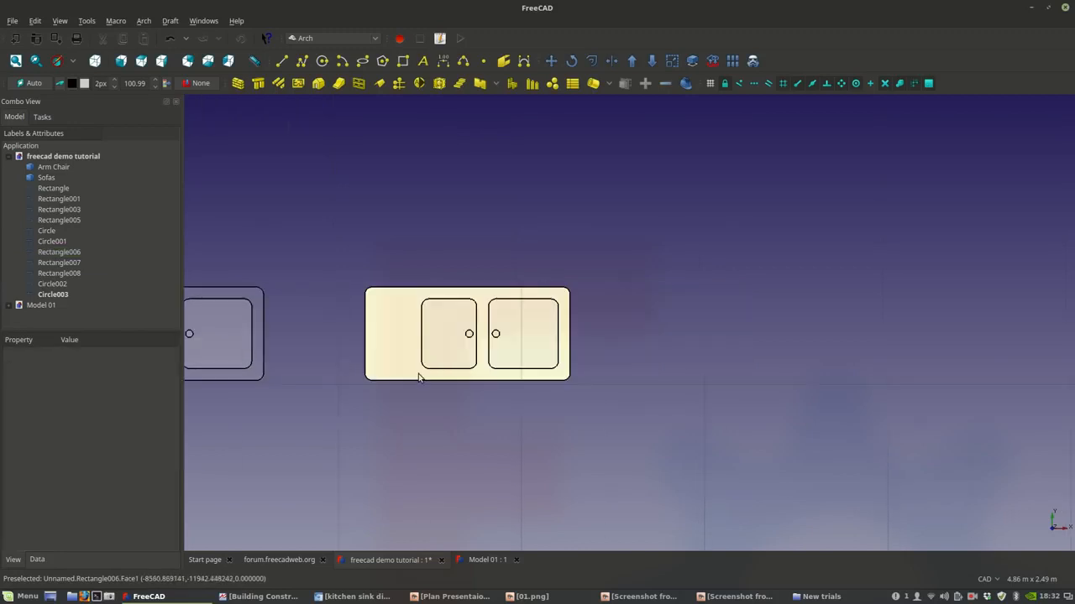
click(422, 356)
key(space)
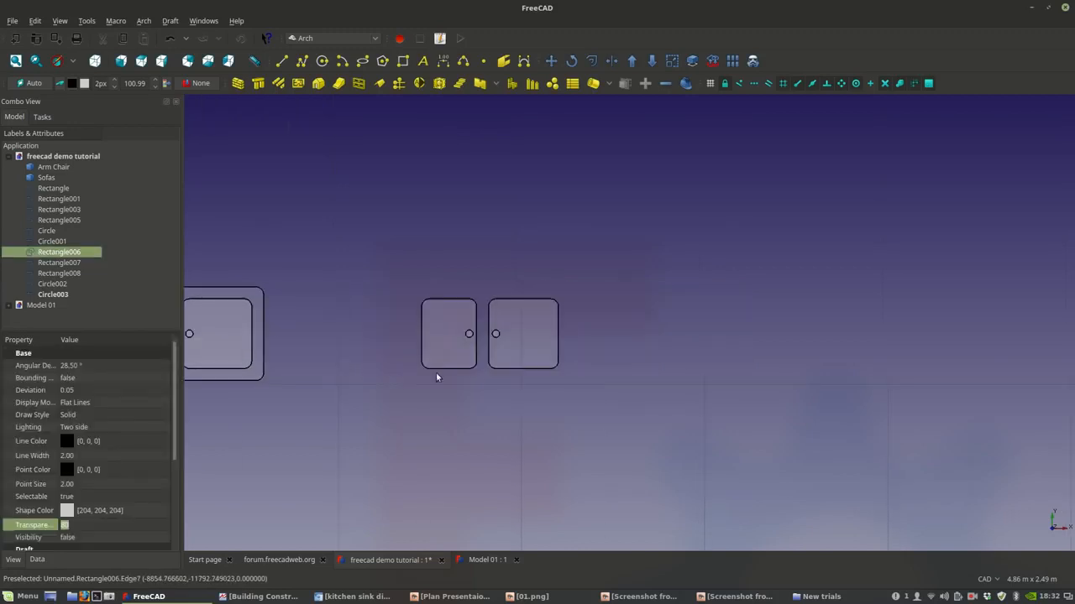
click(512, 349)
key(space)
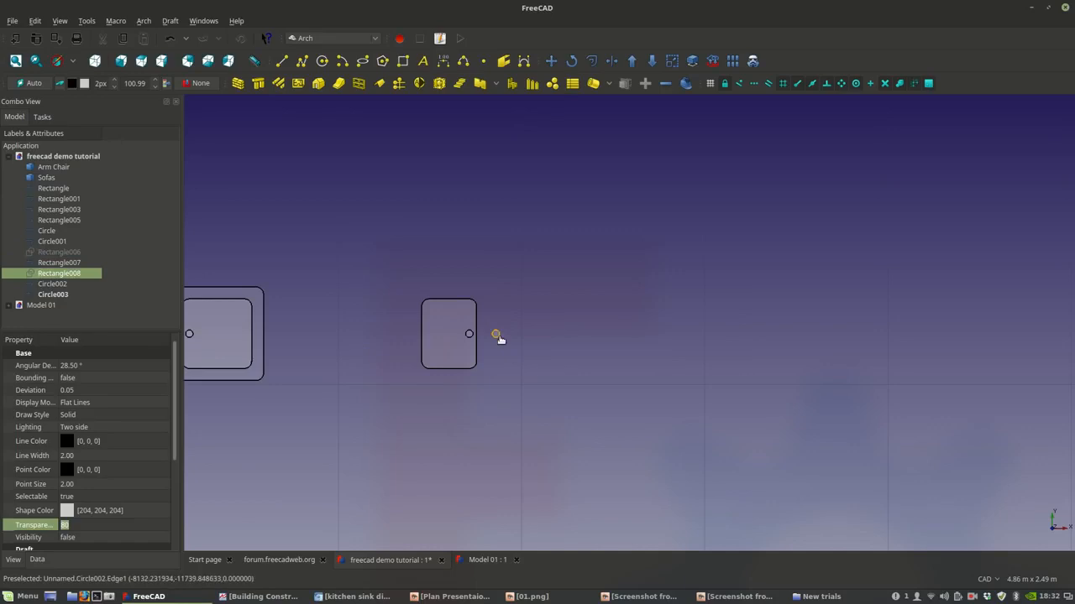
click(498, 334)
key(space)
click(469, 335)
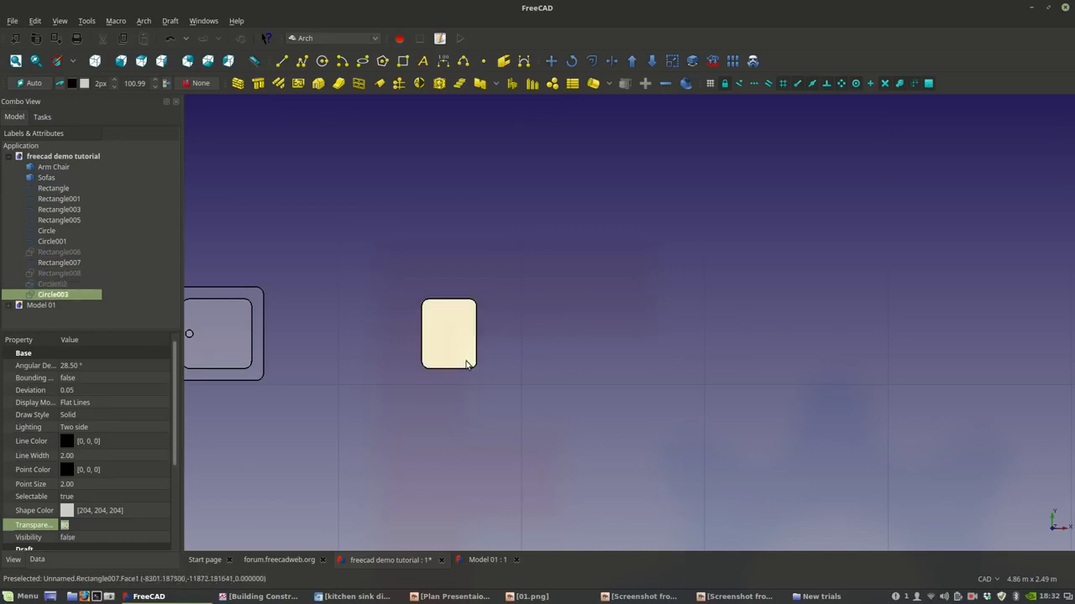
click(55, 273)
key(space)
key(space)
click(50, 263)
click(55, 255)
key(space)
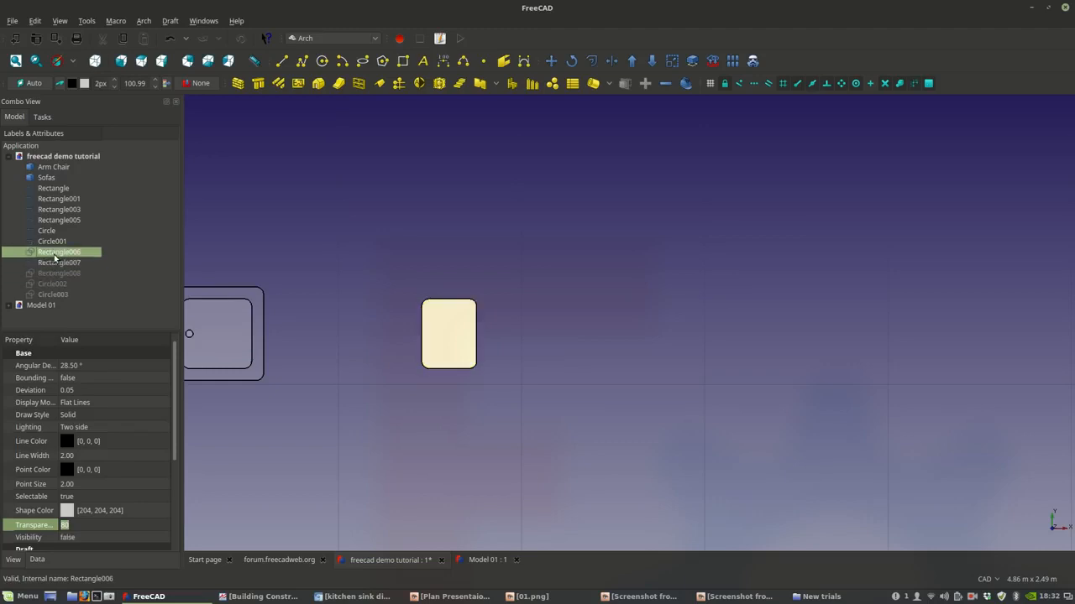
key(space)
click(46, 276)
click(46, 283)
key(space)
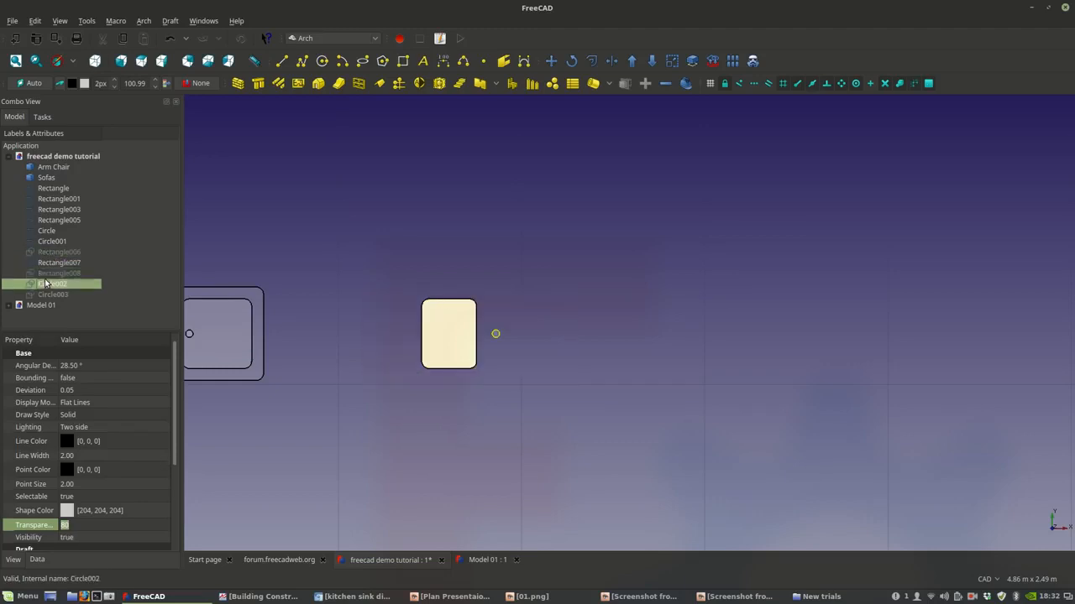
key(space)
- Show the copied left bowl's drain circle and cut it out of the bowl rectangle with Downgrade
click(42, 294)
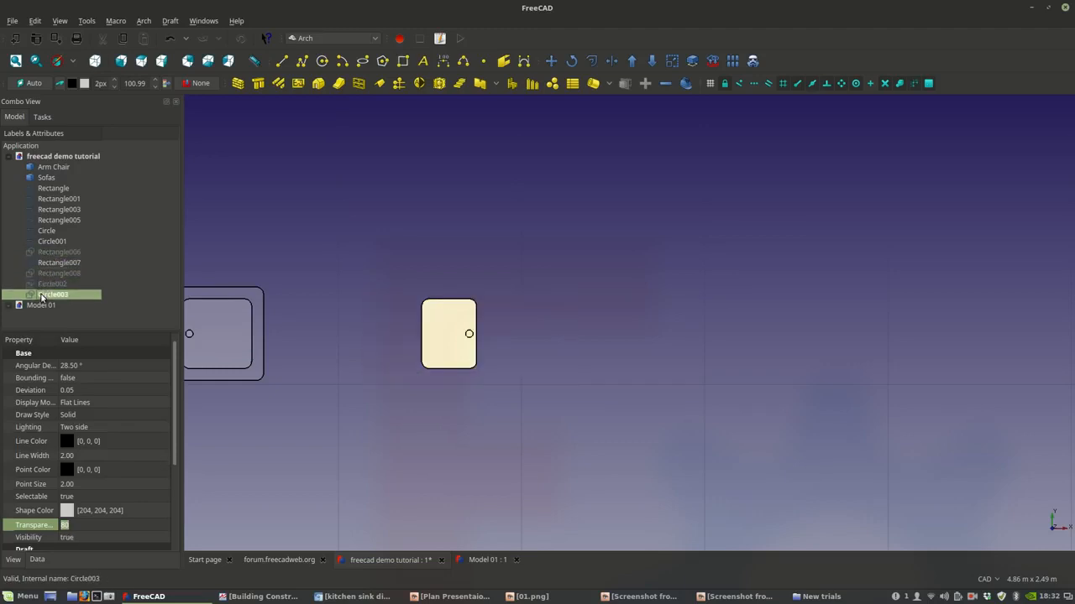
scroll(532, 364, up, 5)
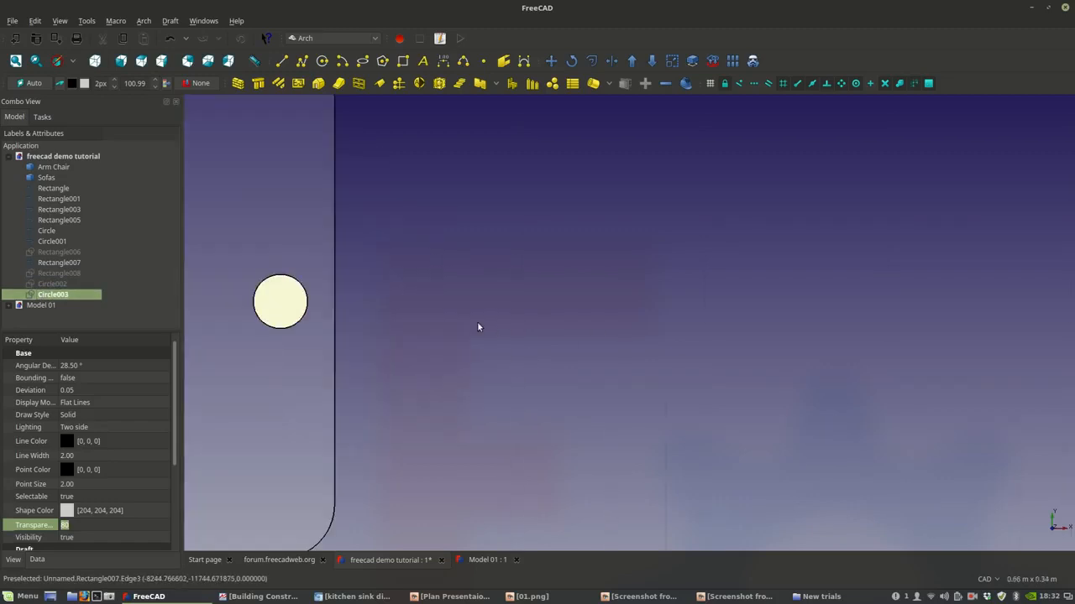
scroll(727, 321, down, 2)
scroll(491, 351, up, 2)
scroll(595, 394, down, 2)
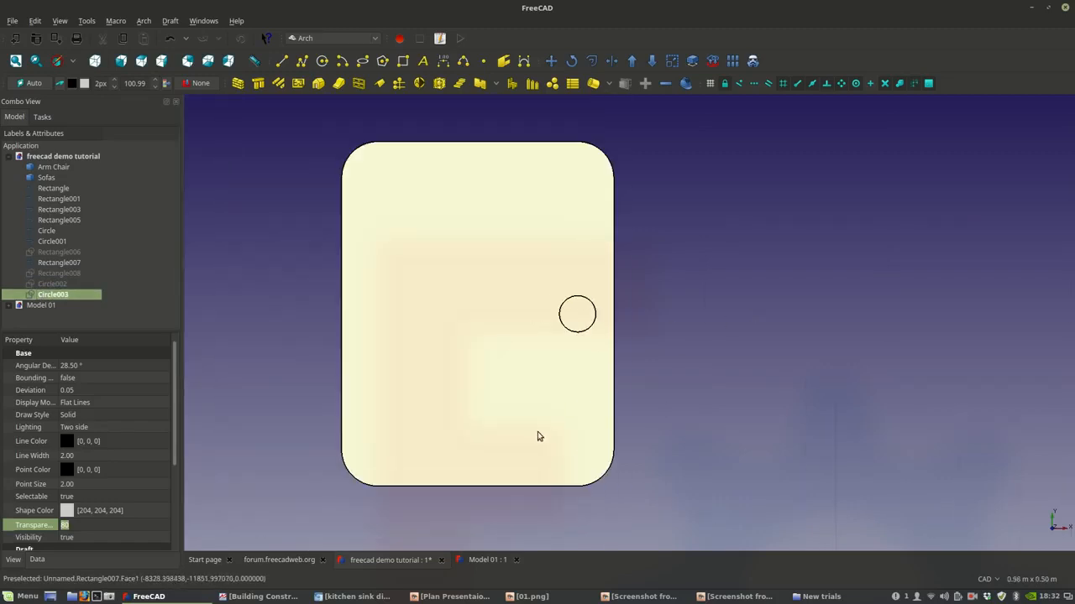
click(540, 434)
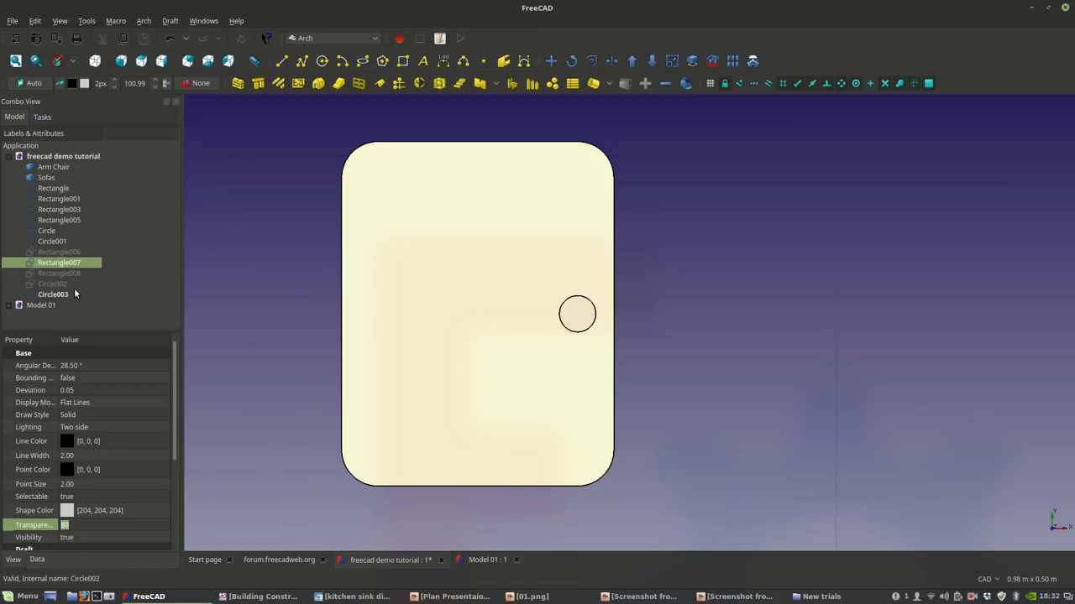
ctrl+click(60, 297)
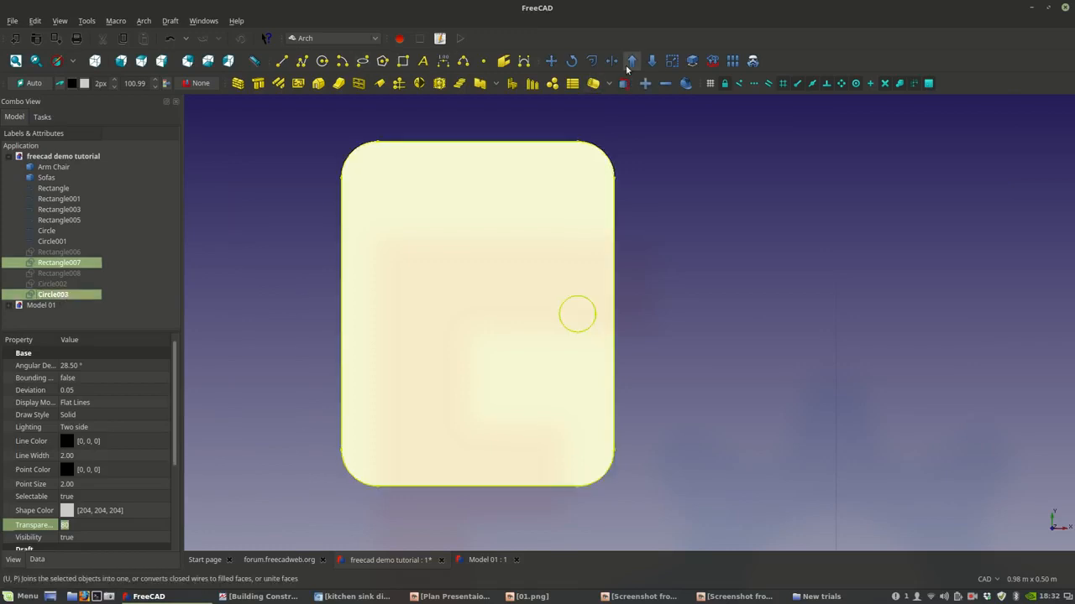
click(652, 61)
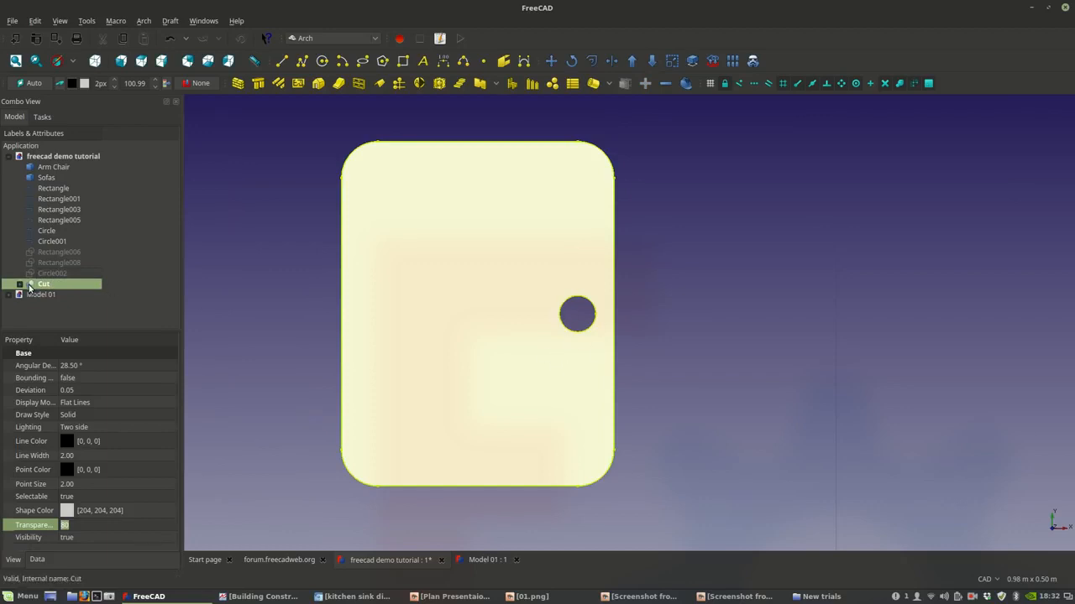
- Show the drain circle and rounded rectangle of the copied sink's right bowl
scroll(535, 360, down, 2)
click(638, 372)
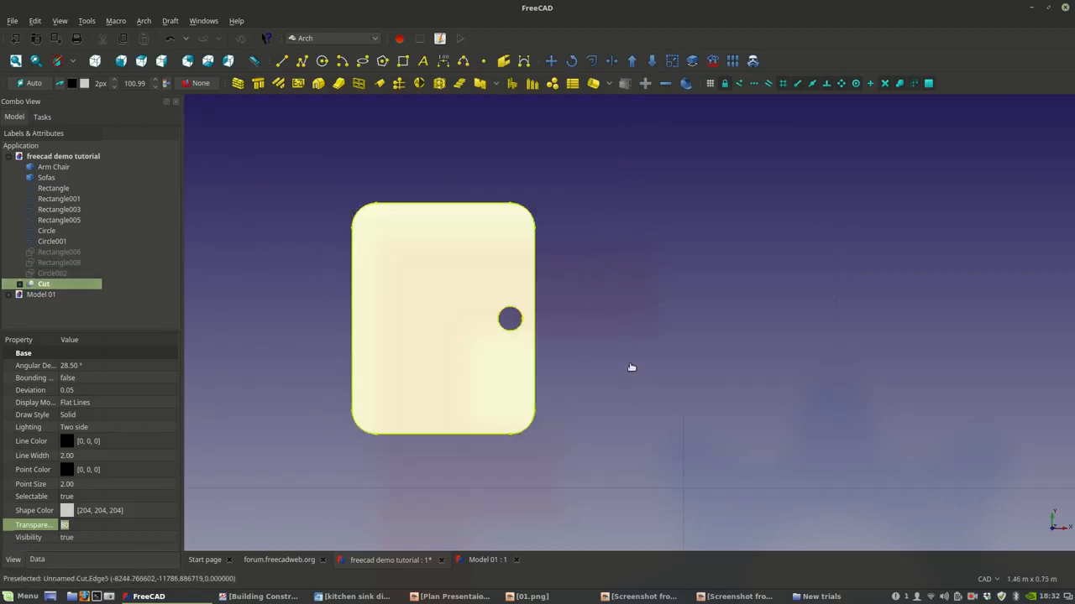
click(20, 284)
click(20, 284)
click(52, 274)
key(space)
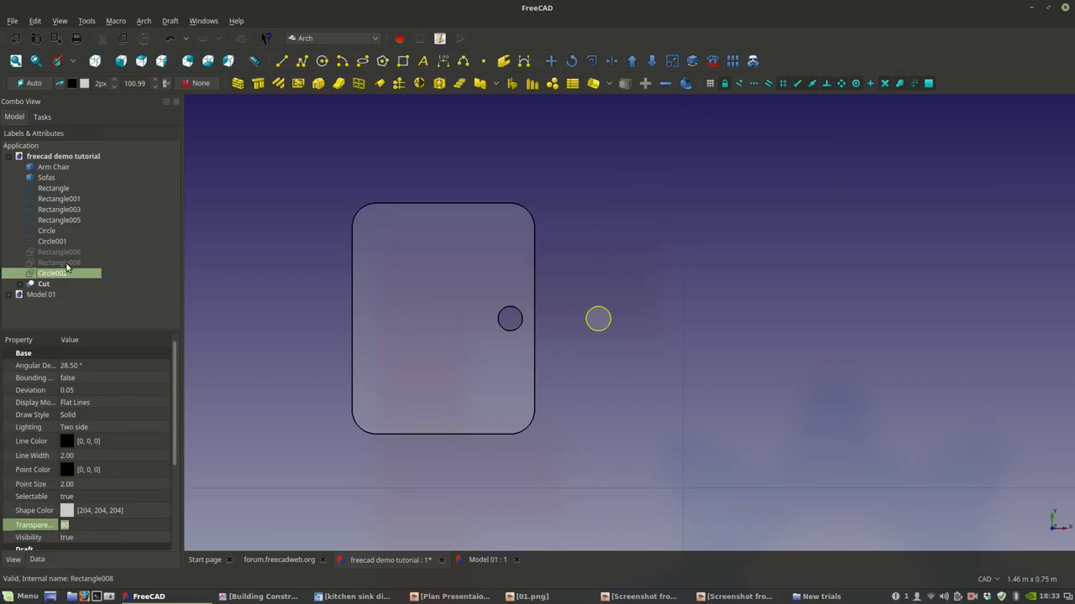
click(66, 263)
key(space)
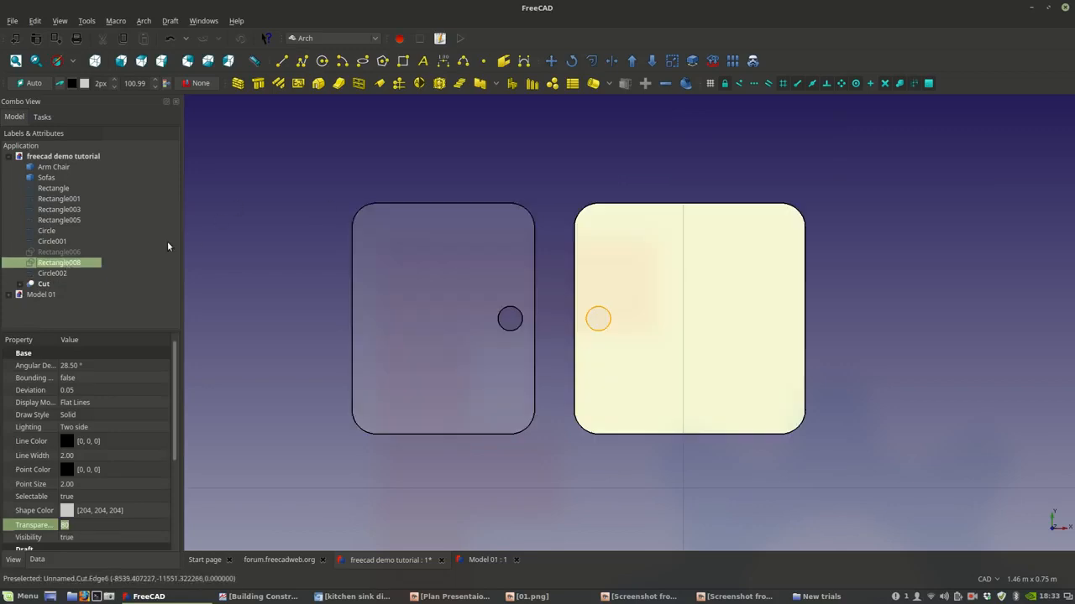
- Cut the drain circle out of the copied sink's right bowl rectangle with Downgrade
key(Up)
click(64, 265)
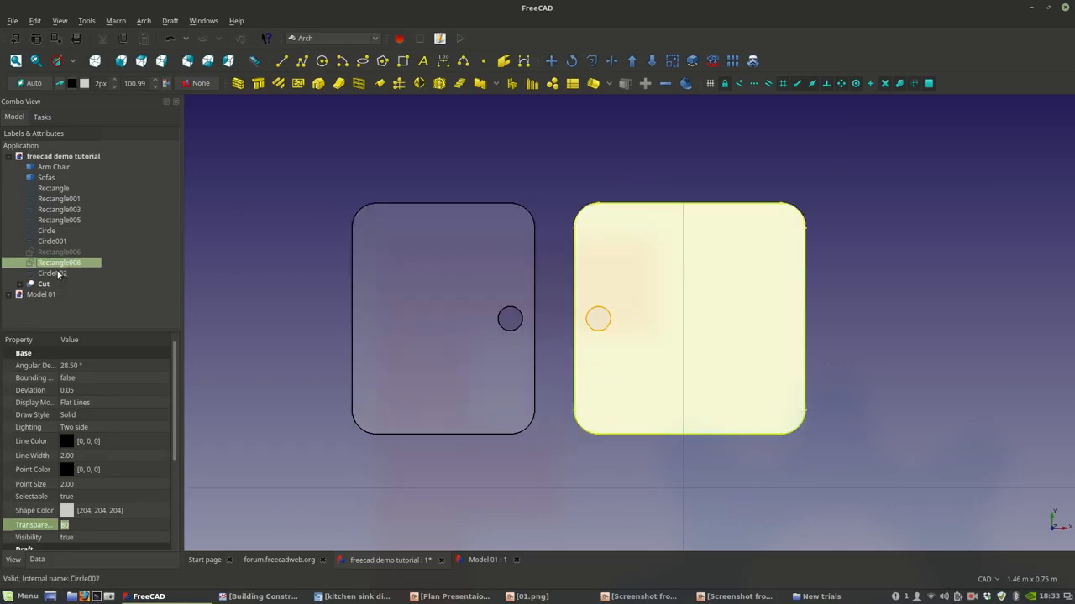
click(492, 254)
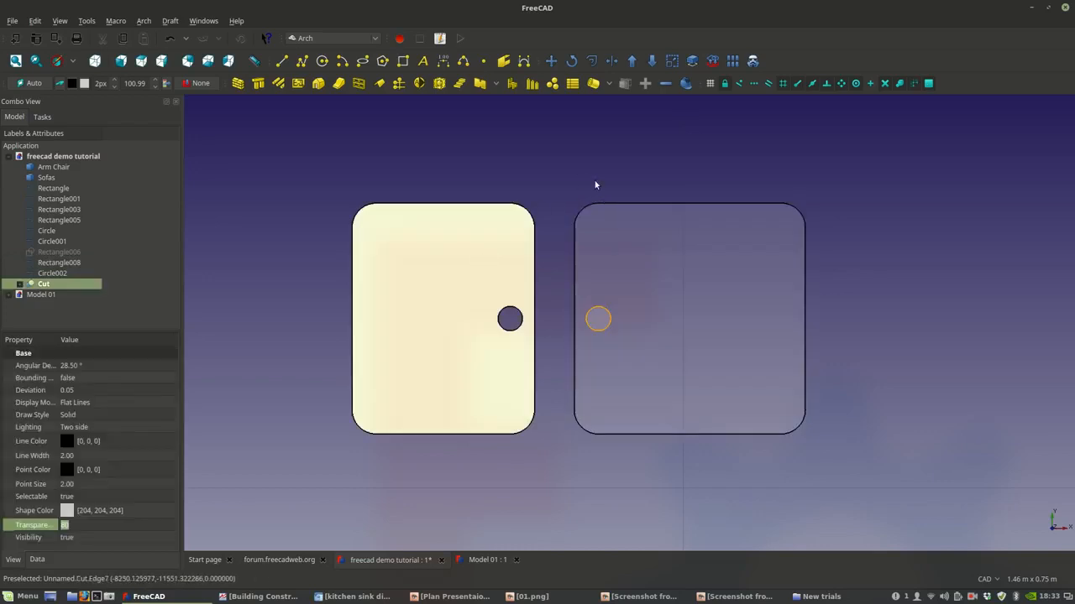
click(574, 221)
ctrl+click(56, 274)
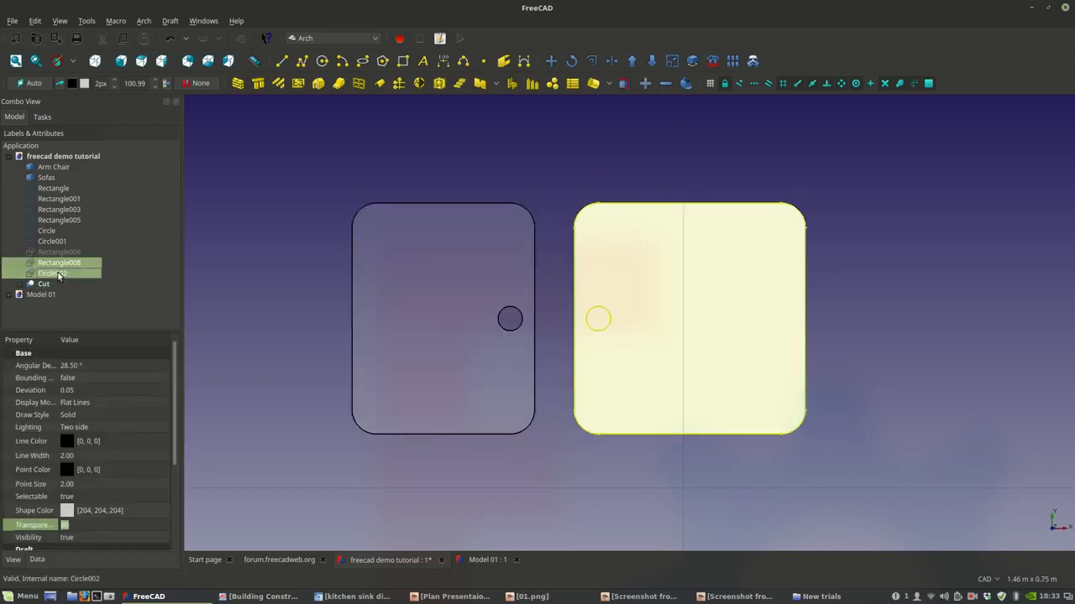
click(652, 60)
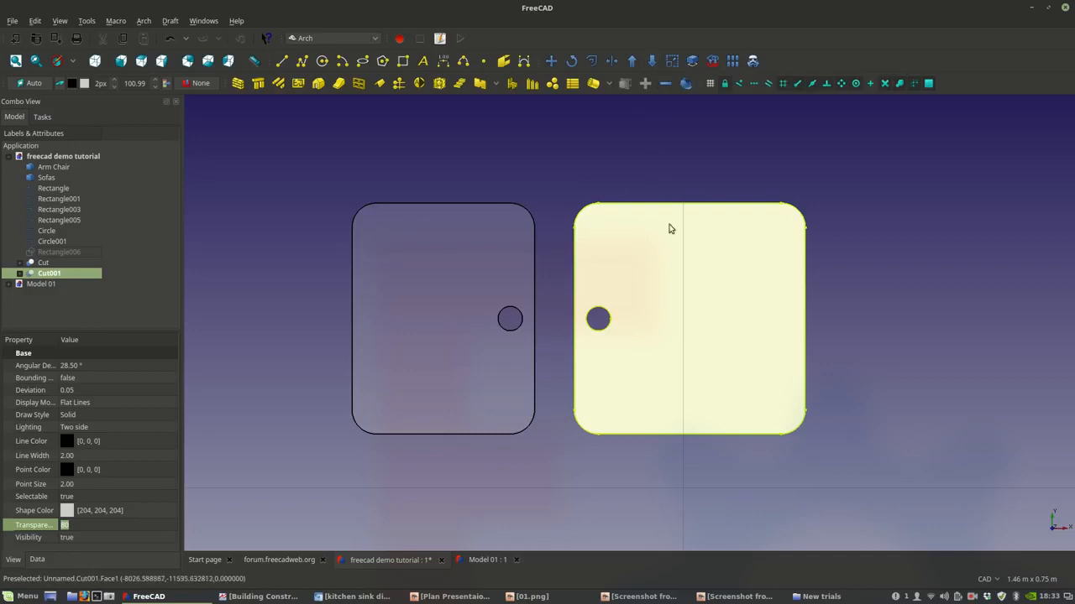
click(582, 164)
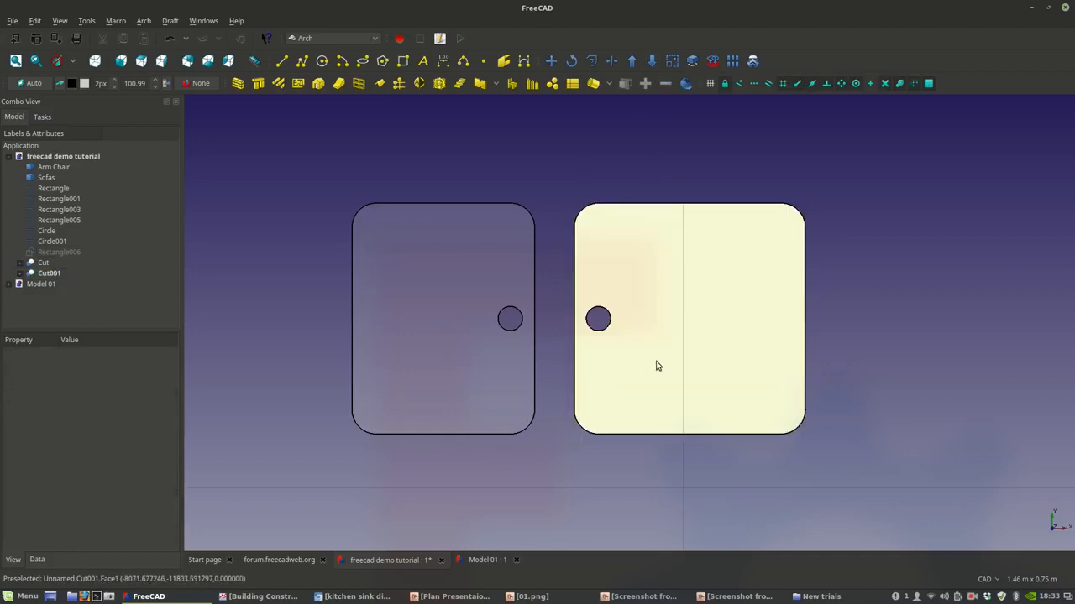
- Show the copied sink's hidden outer rectangle around the two cut bowls
click(68, 253)
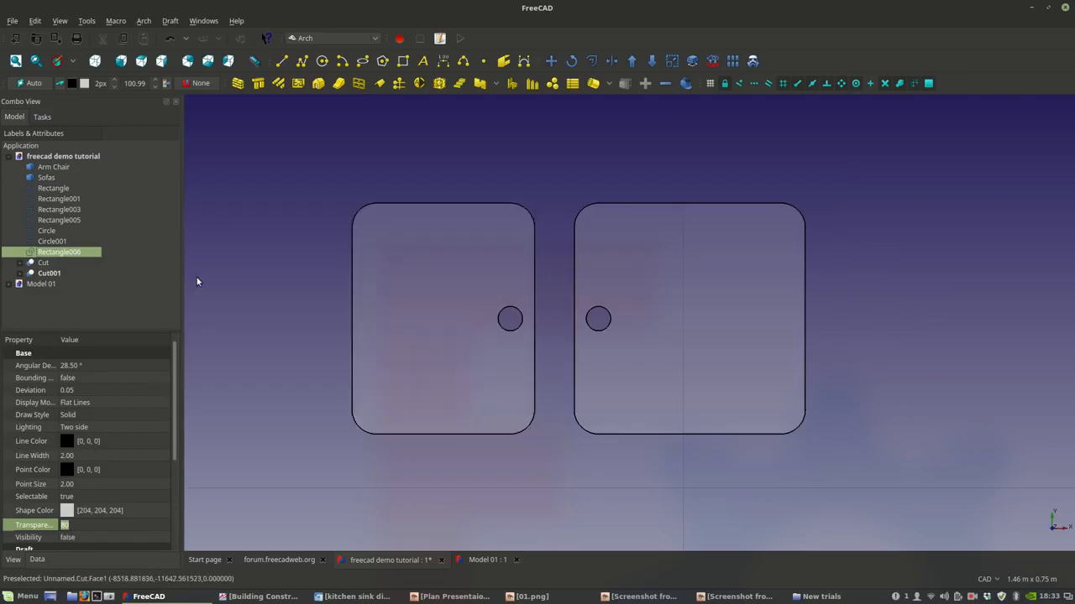
scroll(342, 295, down, 2)
key(space)
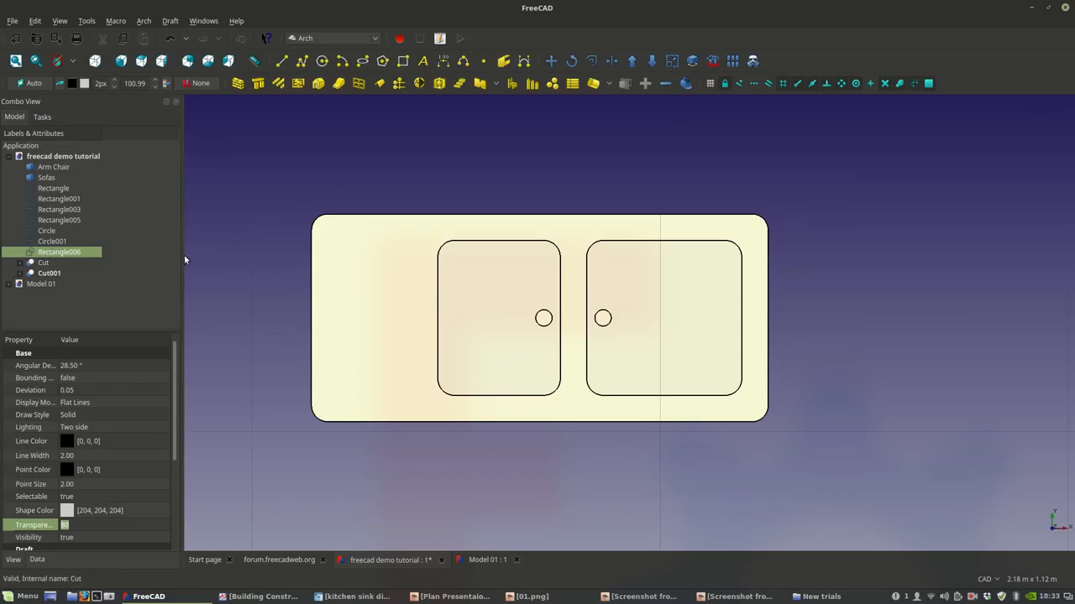
key(space)
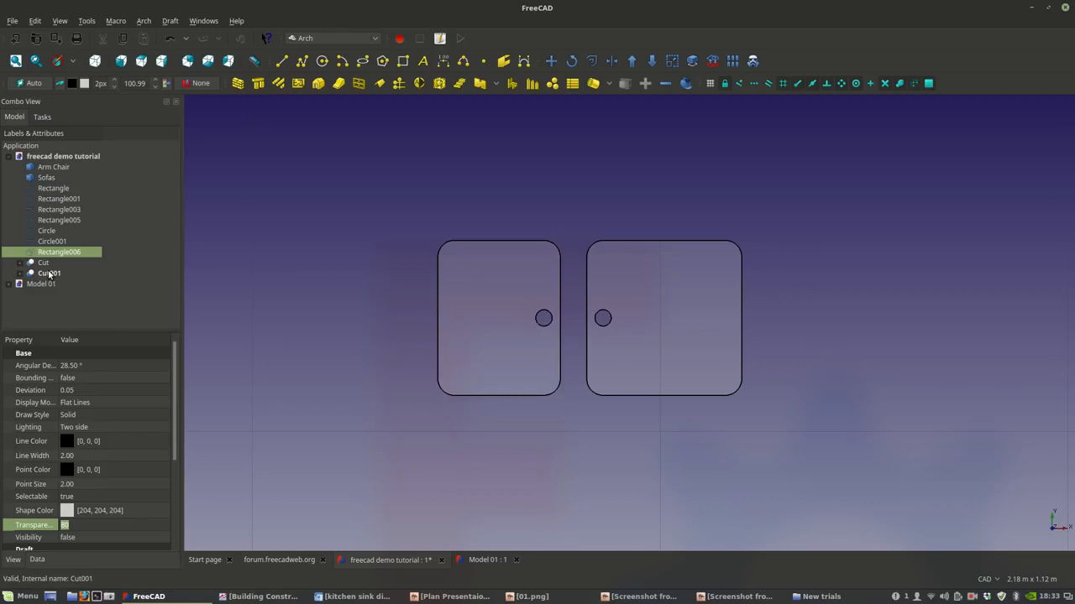
key(space)
click(297, 223)
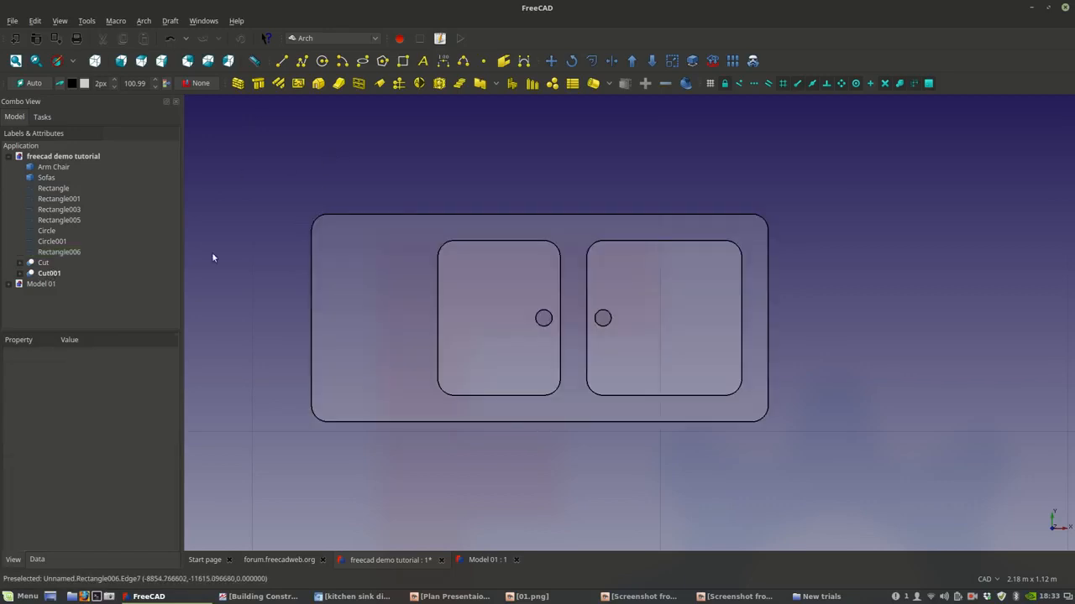
- Cut the right bowl out of the copied sink's outer rectangle with Downgrade
click(48, 273)
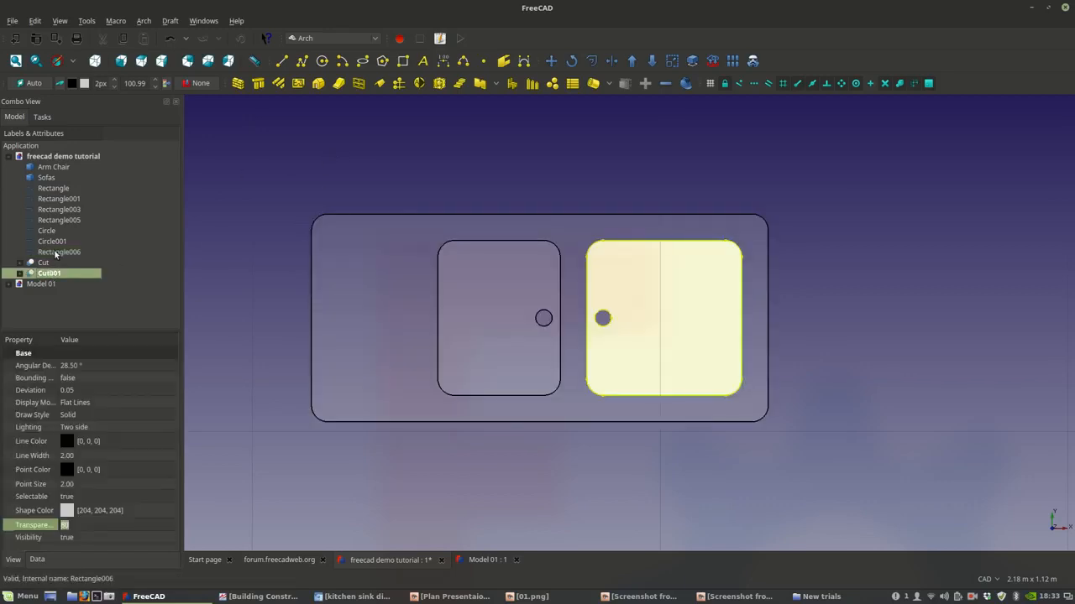
click(56, 253)
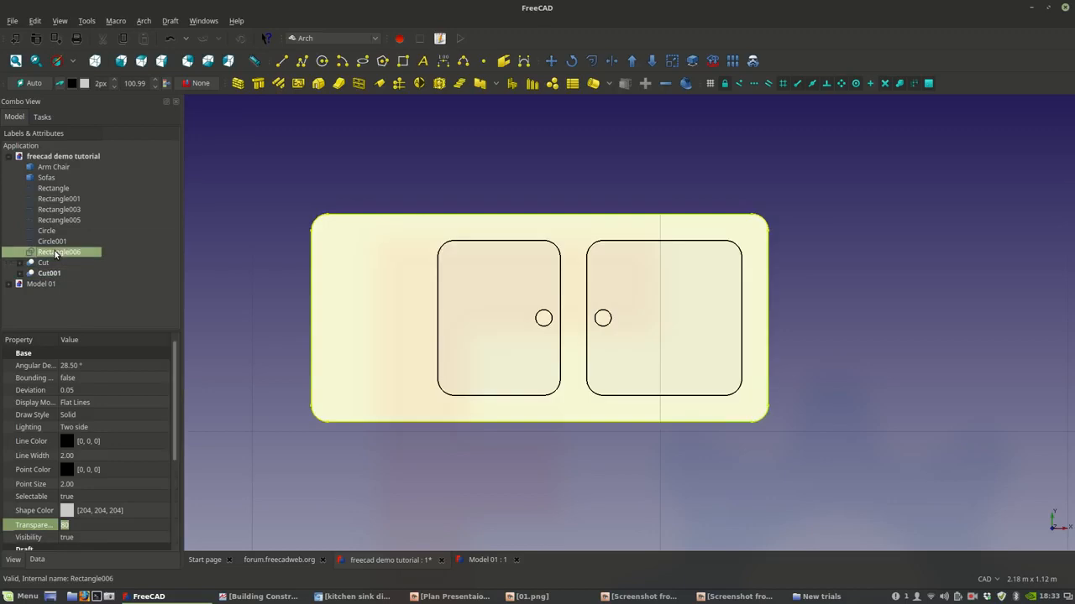
click(395, 157)
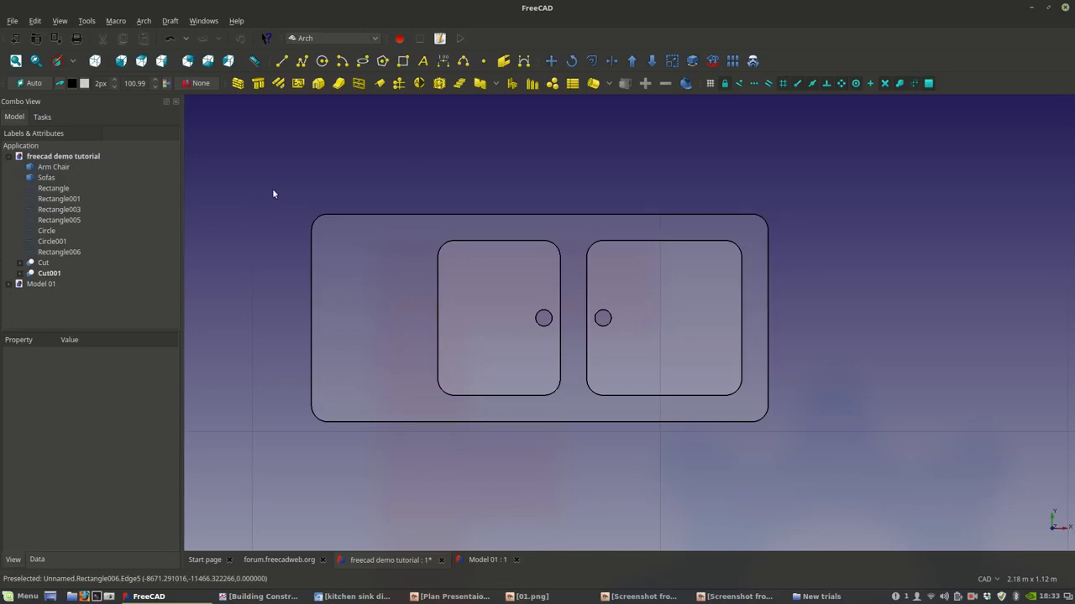
click(44, 273)
click(55, 252)
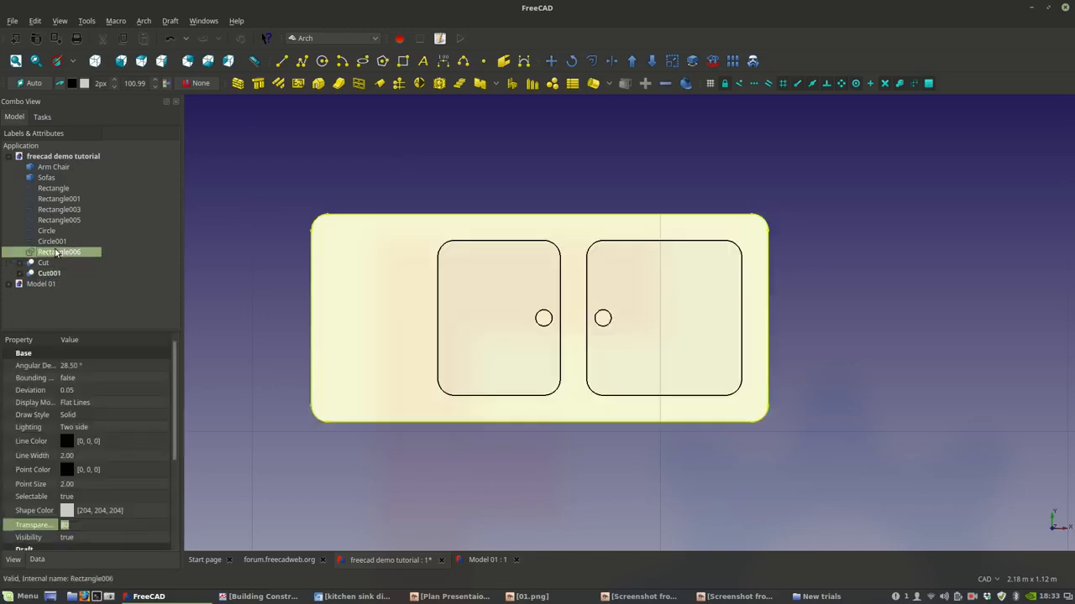
ctrl+click(43, 273)
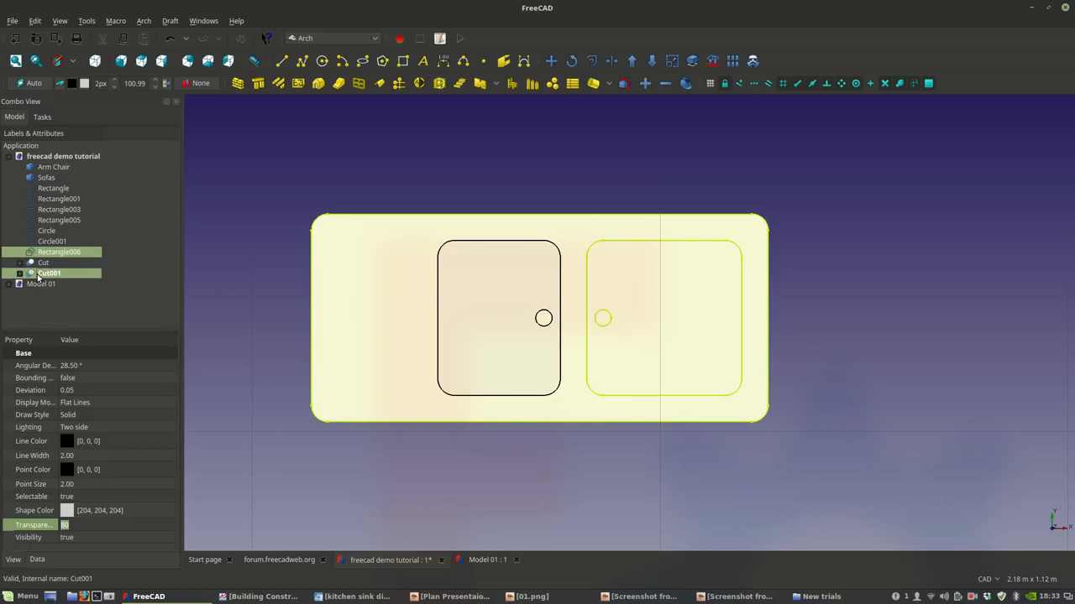
click(652, 60)
click(623, 138)
scroll(580, 202, down, 2)
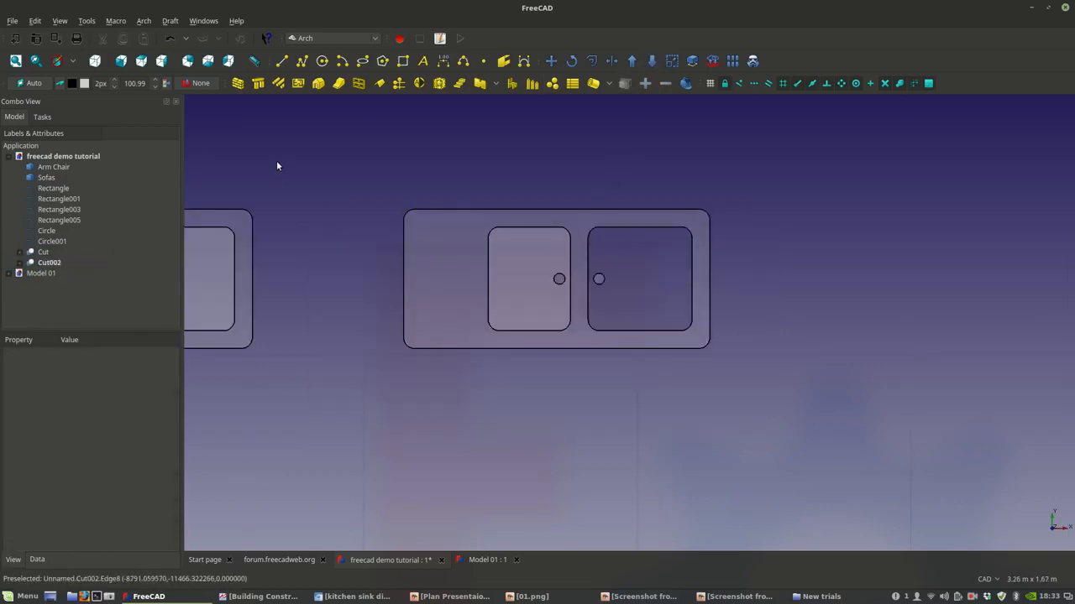
scroll(277, 166, up, 2)
middle_drag(277, 165, 212, 171)
middle_drag(307, 202, 259, 194)
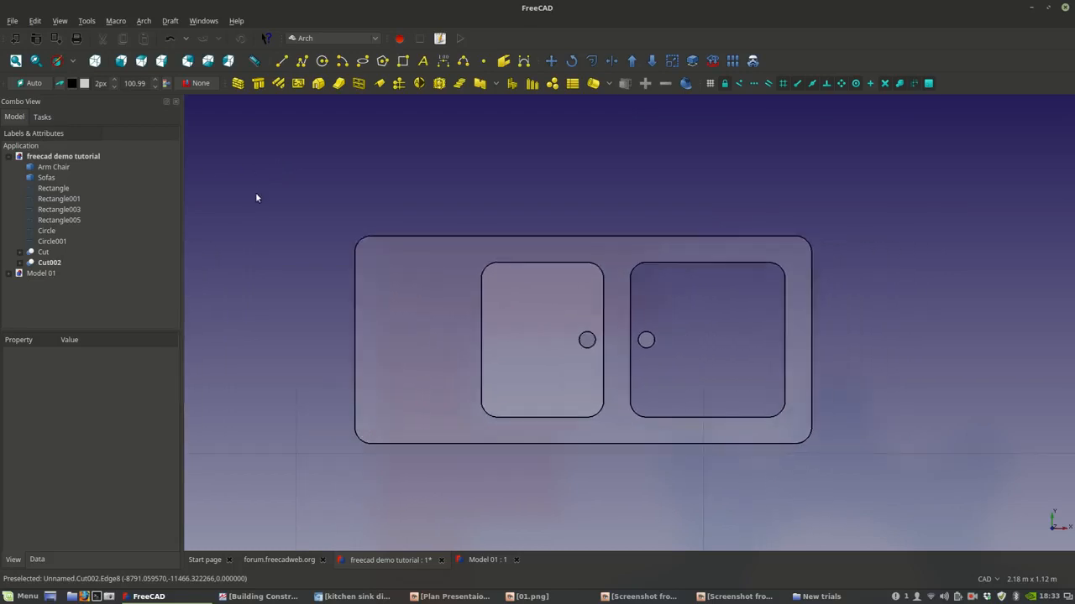
- Cut the left bowl out of the copied sink's outer shape with Downgrade
click(39, 252)
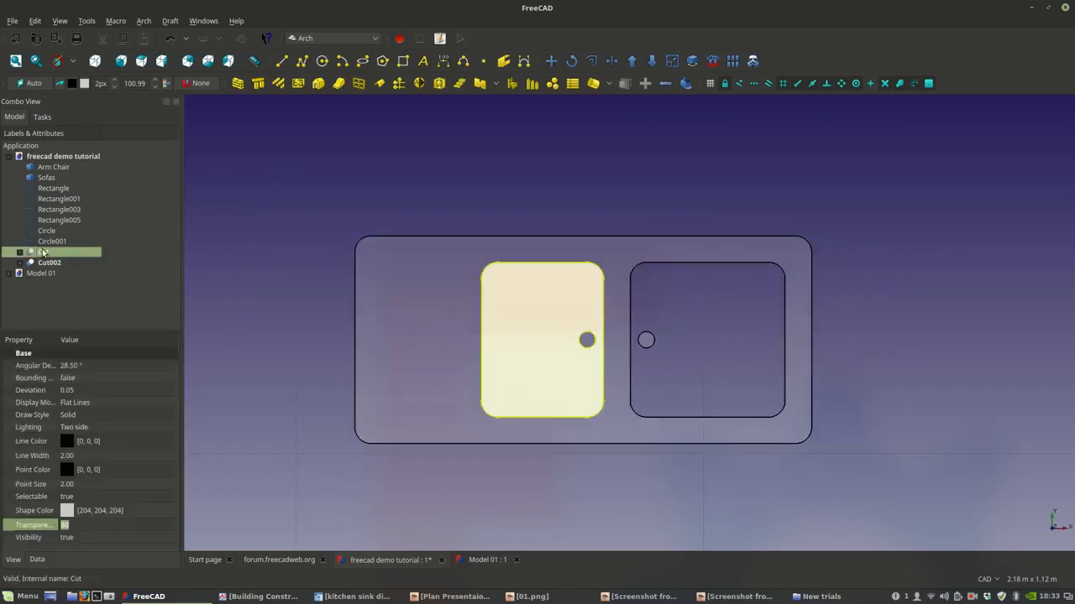
click(47, 263)
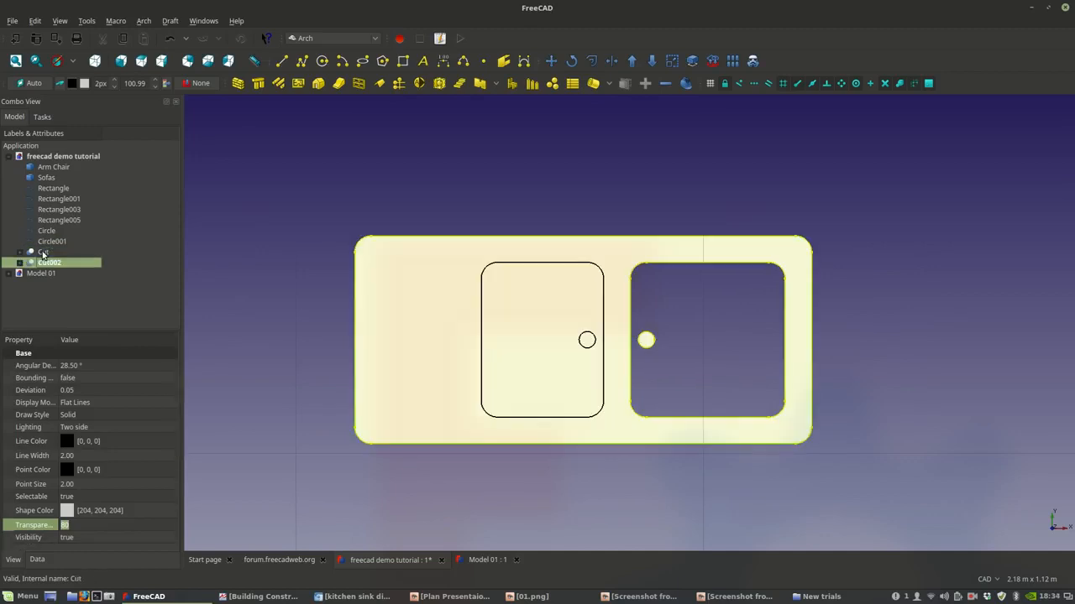
ctrl+click(43, 253)
click(651, 61)
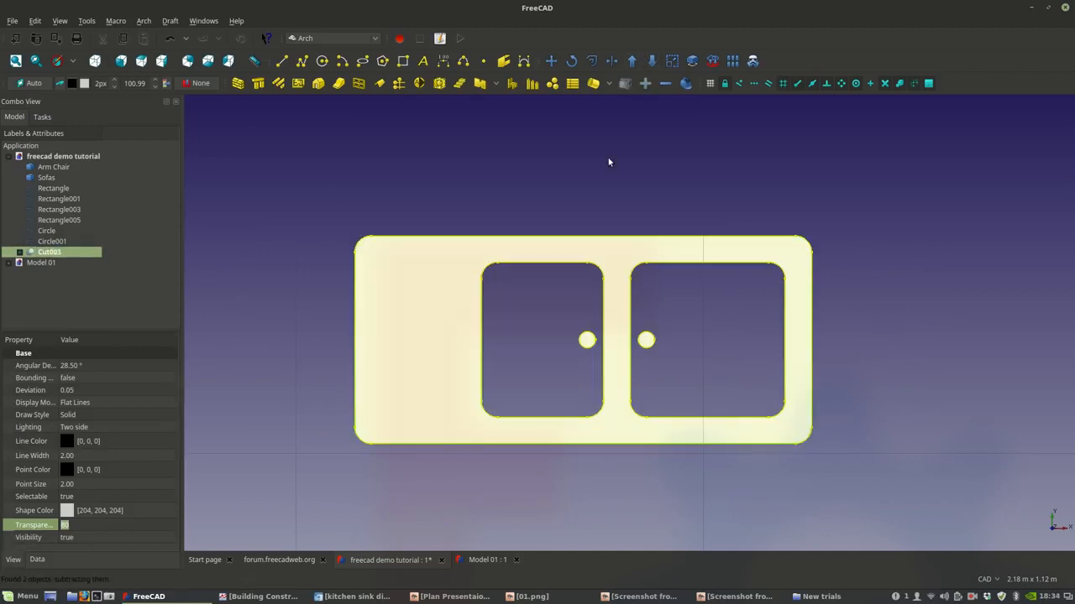
click(609, 162)
- Compare the bowls and drains of the cut sink with those of the original sink beside it
scroll(596, 174, down, 4)
middle_drag(467, 300, 411, 345)
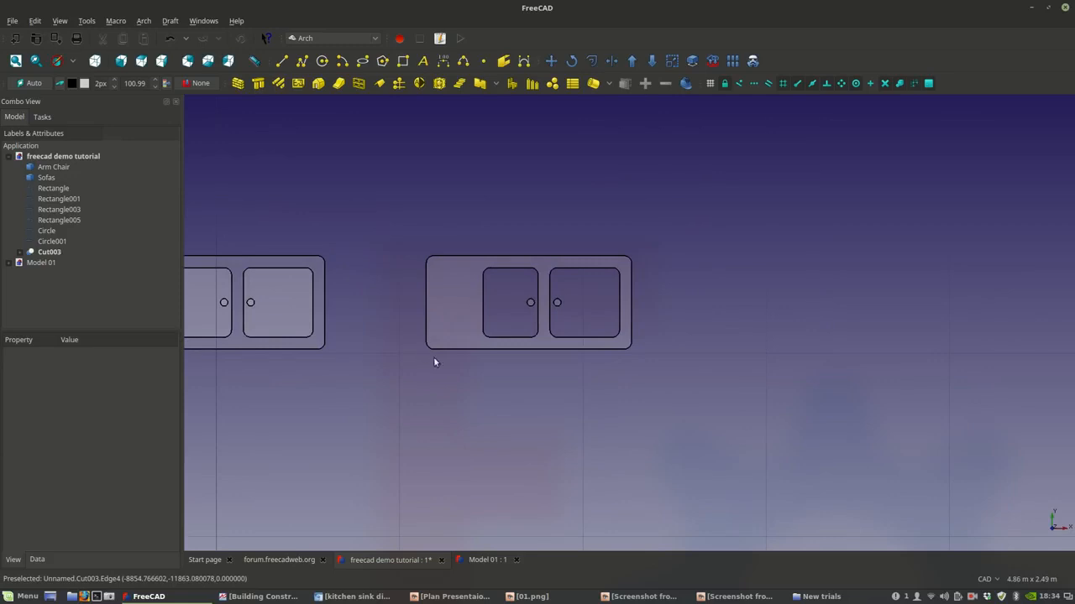
scroll(446, 394, down, 2)
scroll(538, 374, up, 3)
middle_drag(504, 355, 874, 428)
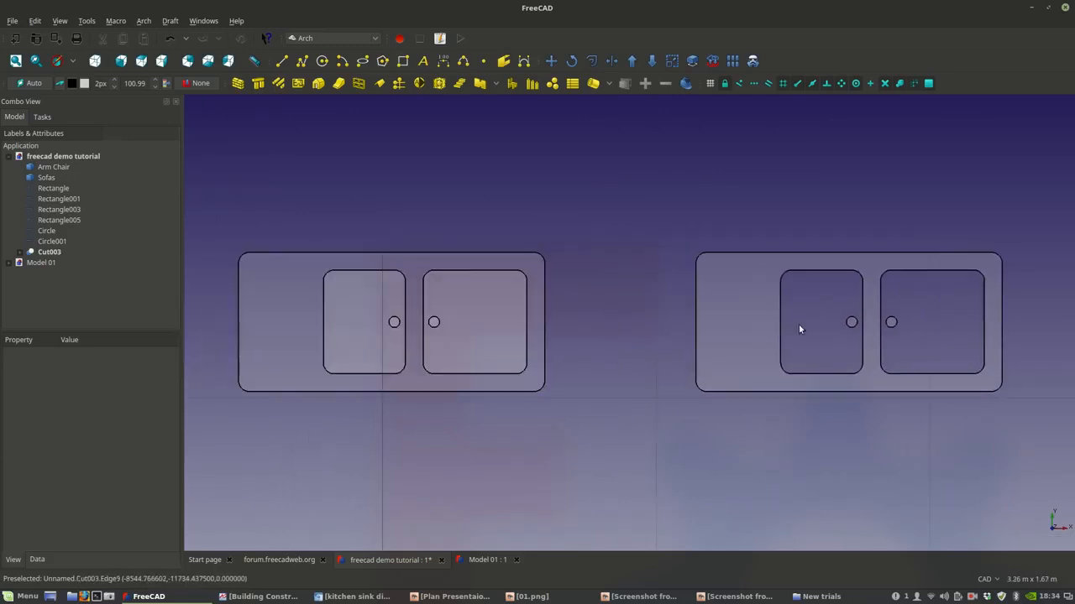
middle_drag(573, 337, 428, 324)
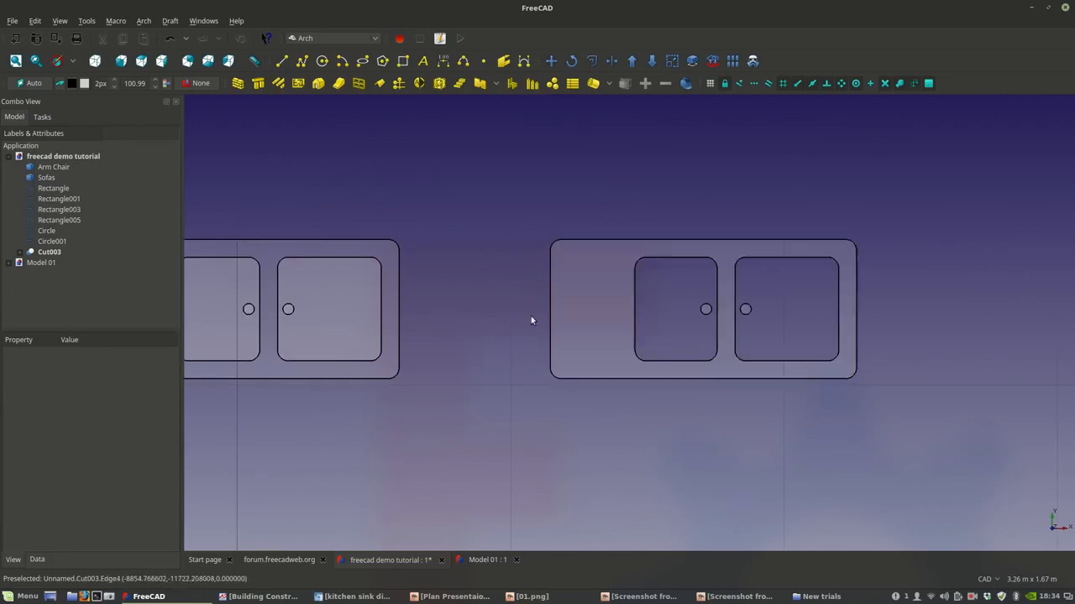
middle_drag(560, 403, 382, 411)
scroll(384, 389, down, 4)
scroll(505, 360, up, 4)
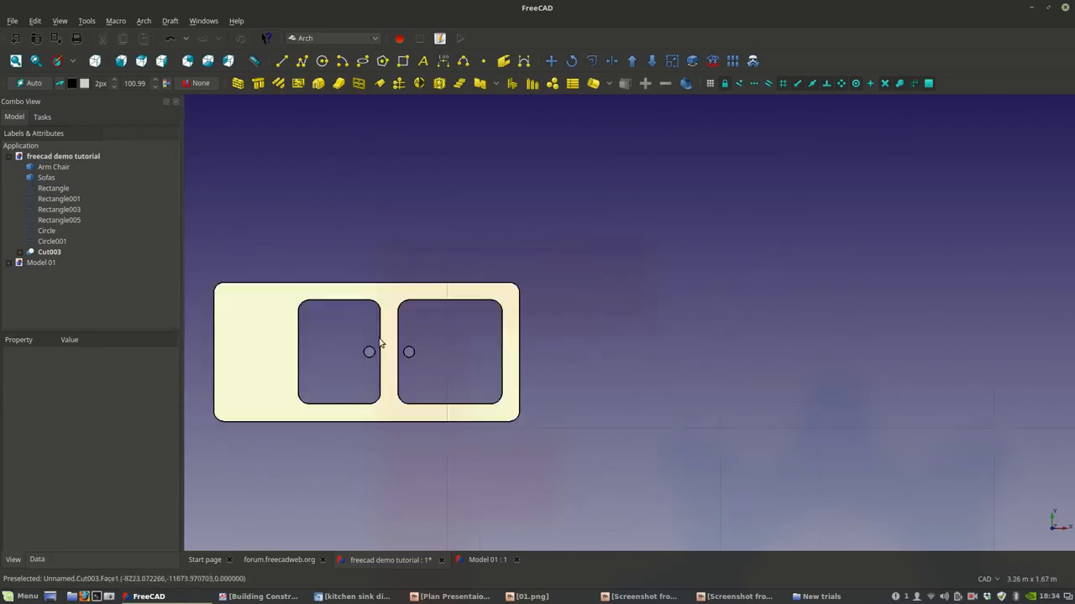
scroll(548, 323, down, 2)
middle_drag(548, 323, 590, 349)
scroll(464, 348, up, 2)
scroll(547, 409, down, 4)
scroll(498, 335, up, 4)
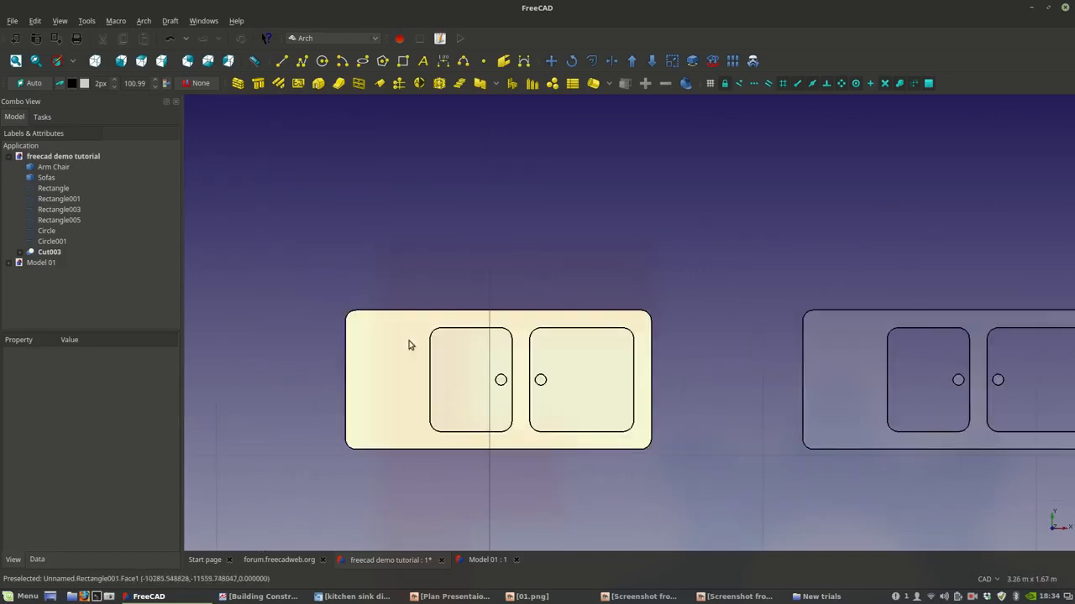
scroll(403, 344, down, 4)
middle_drag(672, 400, 508, 364)
scroll(495, 373, up, 4)
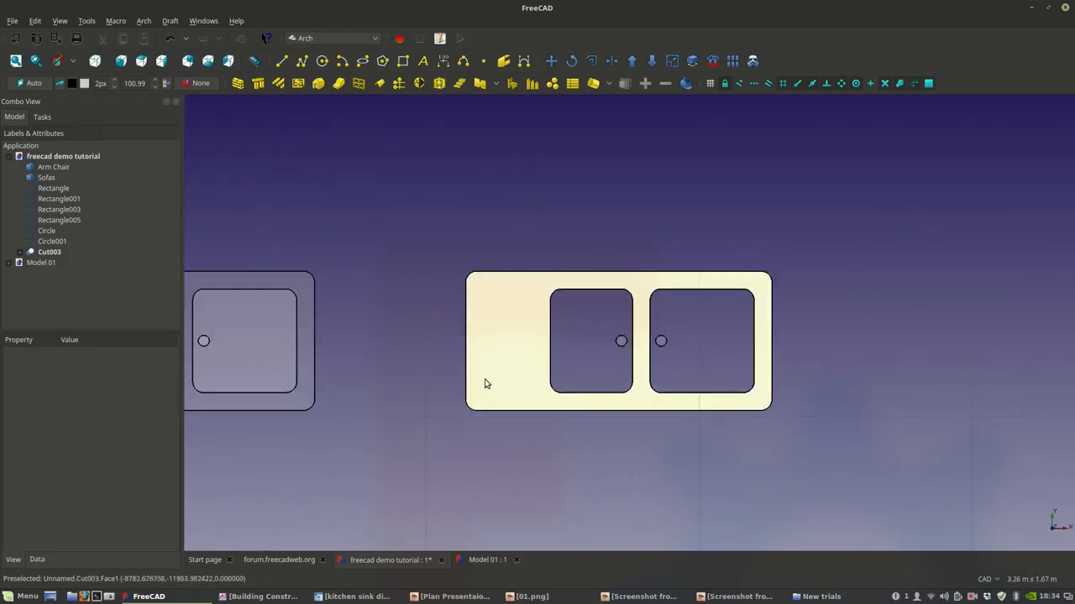
- Copy the cut sink with the Move tool in copy mode, placing the duplicate directly above it
click(523, 368)
scroll(581, 357, down, 4)
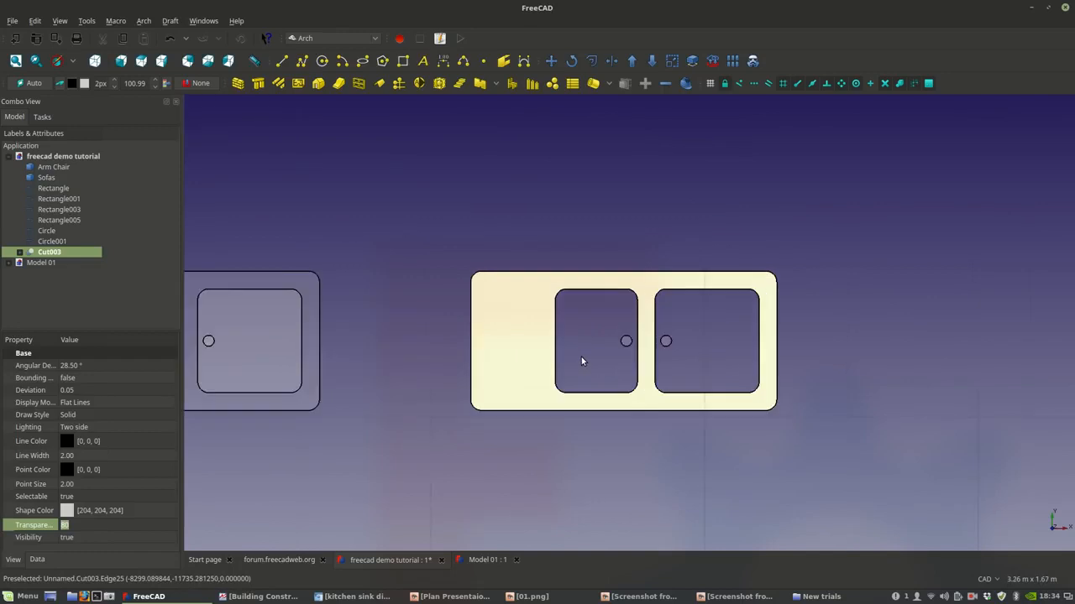
scroll(545, 353, up, 4)
click(551, 60)
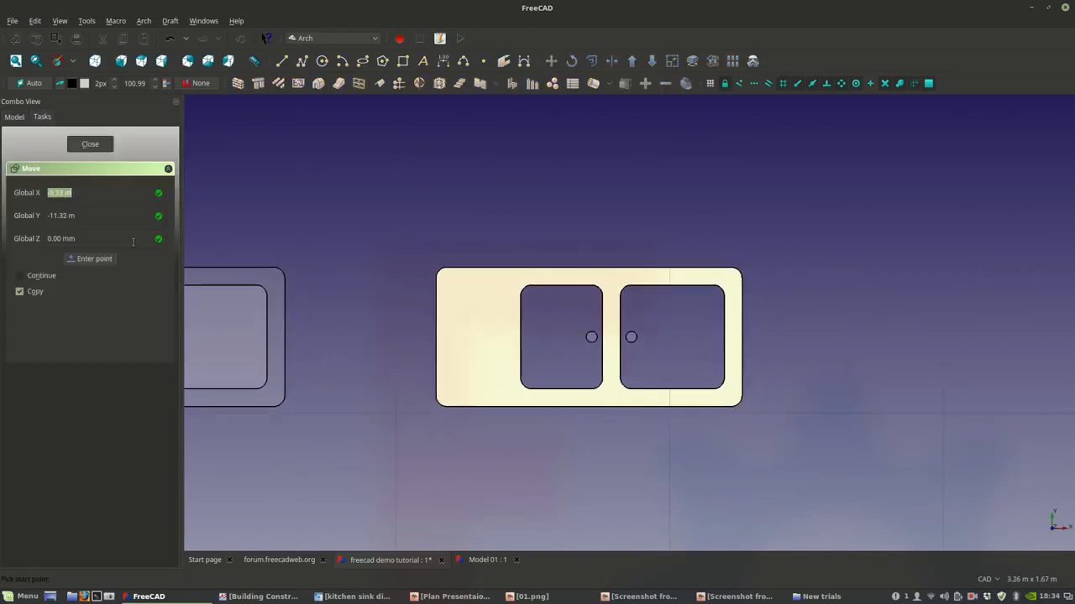
click(473, 288)
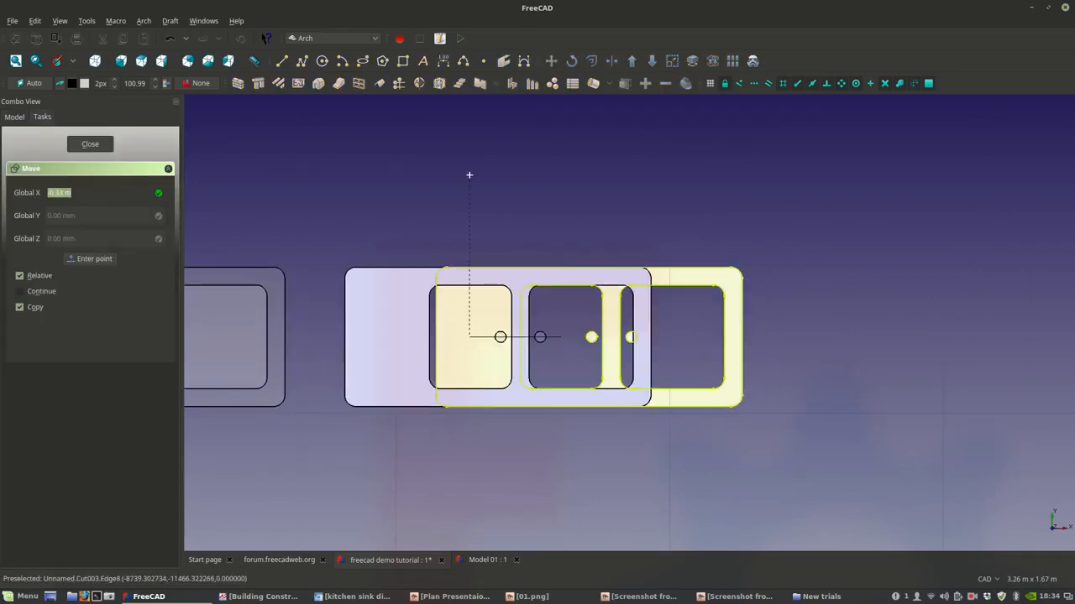
click(543, 161)
scroll(583, 310, down, 2)
click(515, 234)
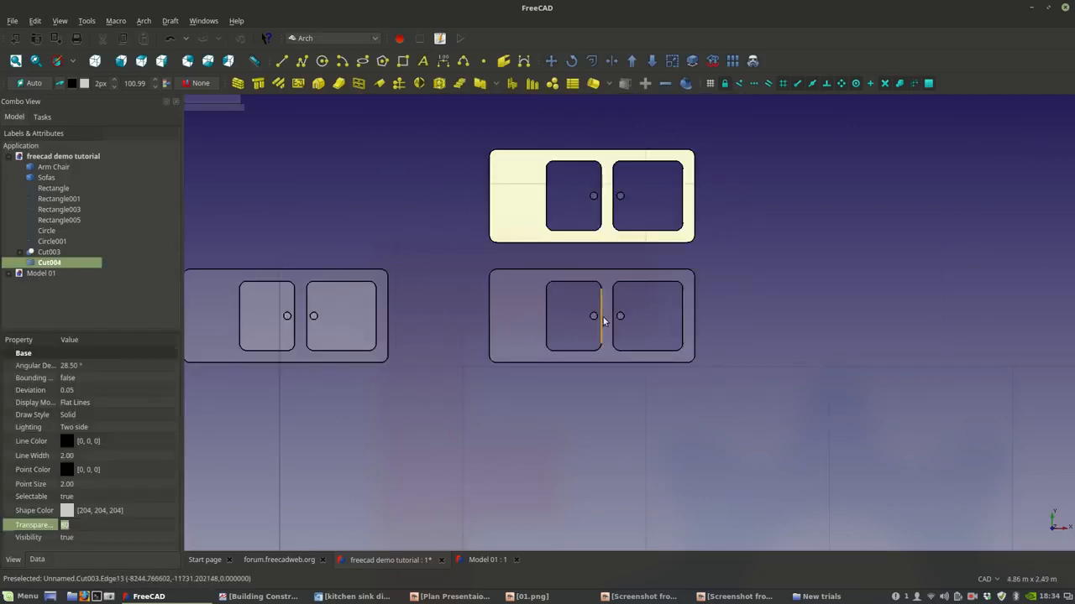
- Examine the objects nested inside the lower cut sink and compare it with its copy and the original sink
click(532, 332)
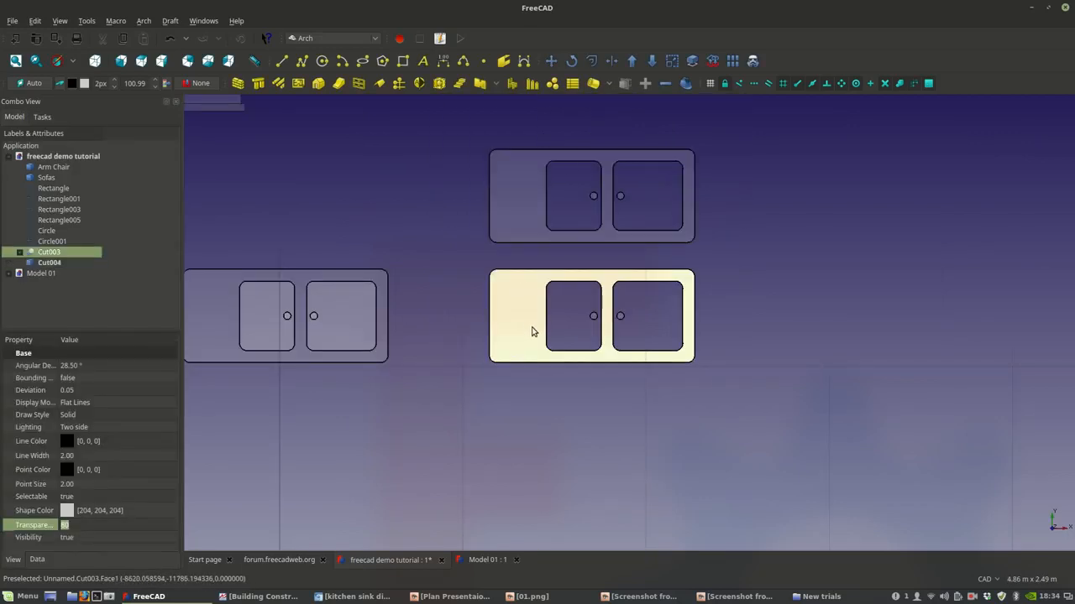
click(19, 252)
click(32, 263)
click(32, 265)
click(20, 252)
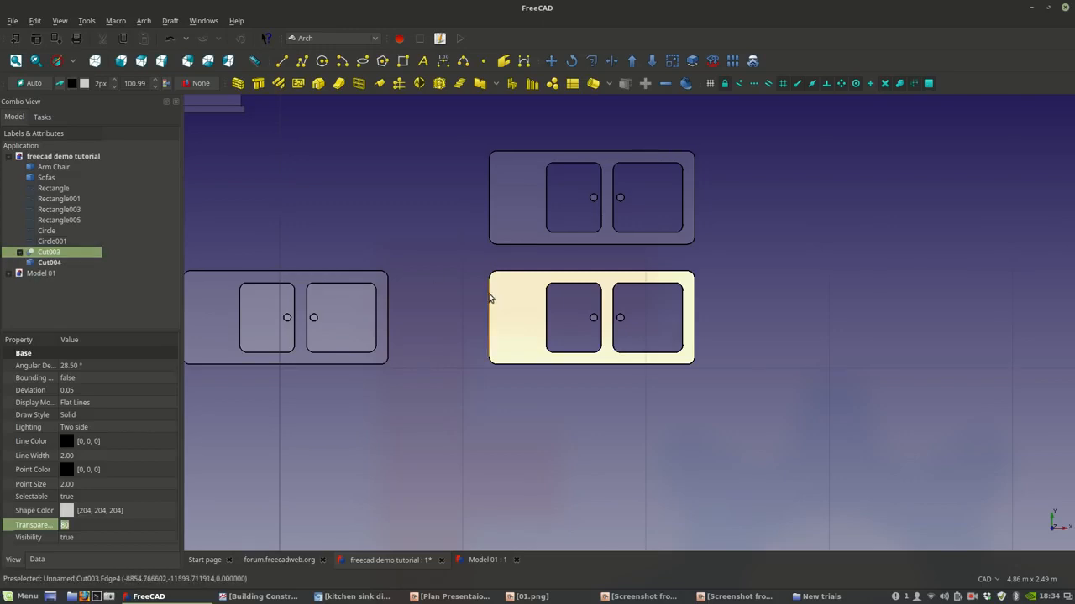
scroll(624, 300, down, 2)
scroll(533, 336, up, 2)
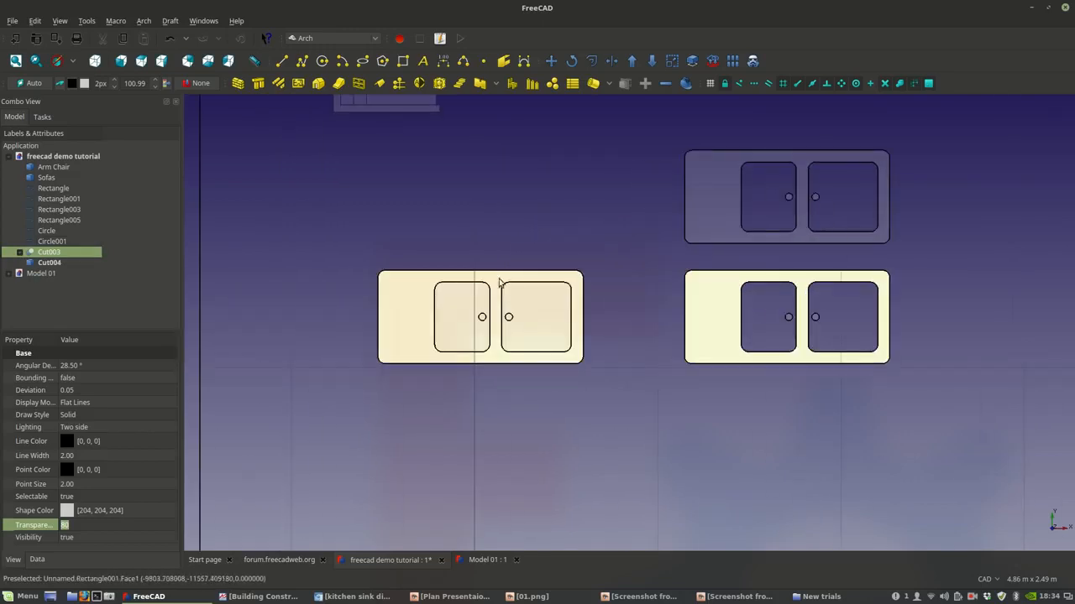
middle_drag(527, 312, 444, 324)
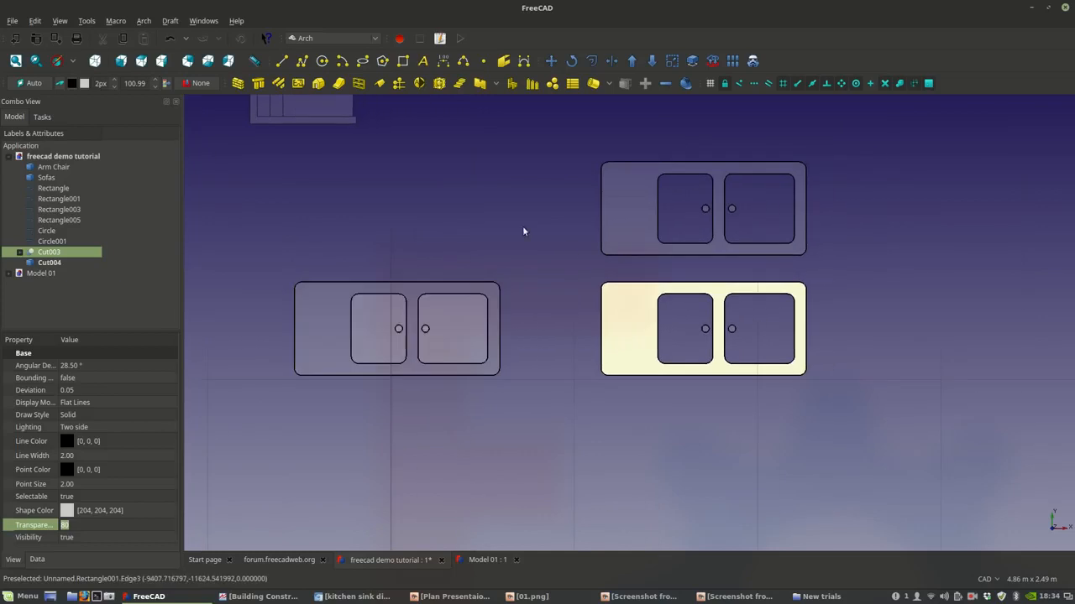
- Combine the original sink's four rectangles and two circles into one compound using the Part workbench
click(329, 331)
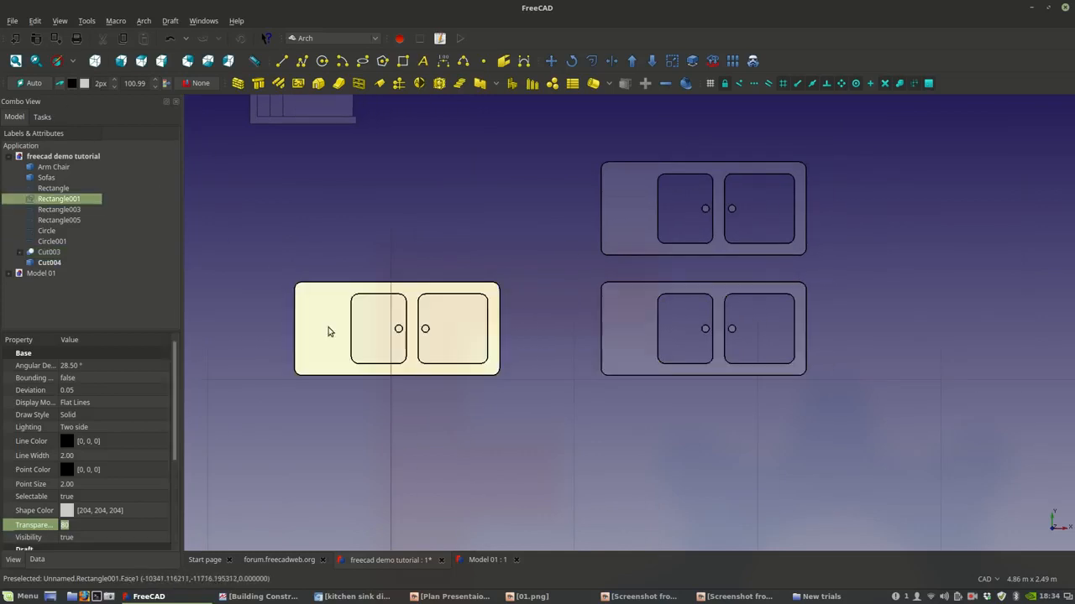
click(62, 189)
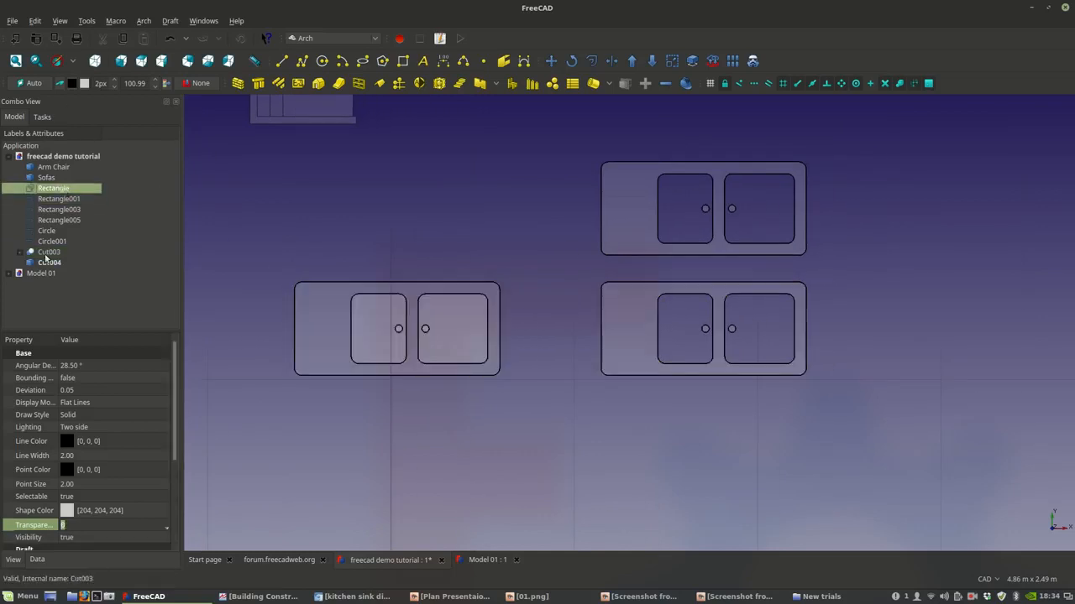
shift+click(57, 241)
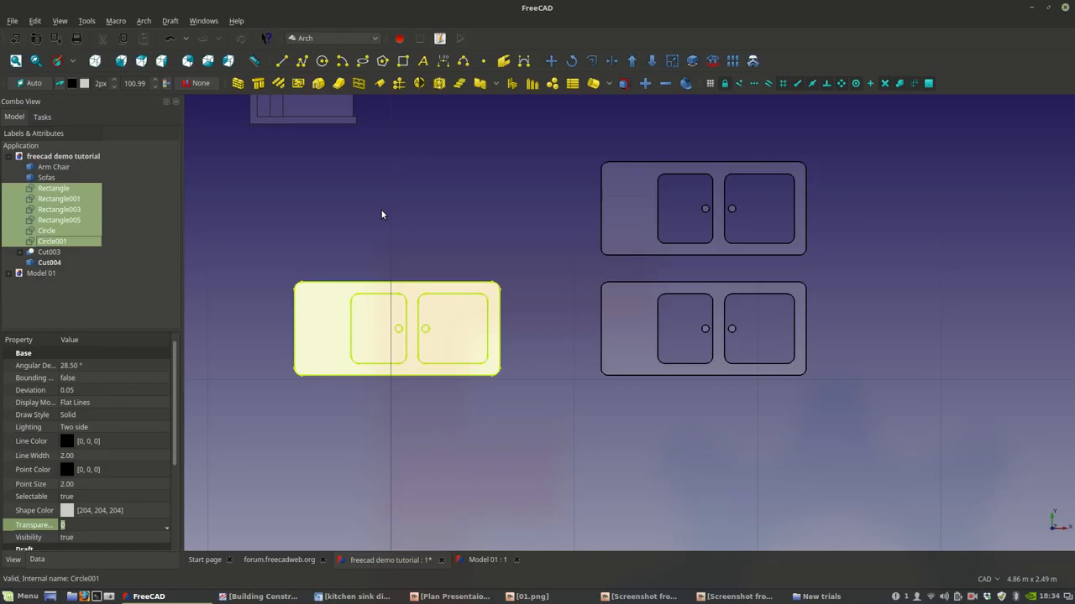
click(336, 39)
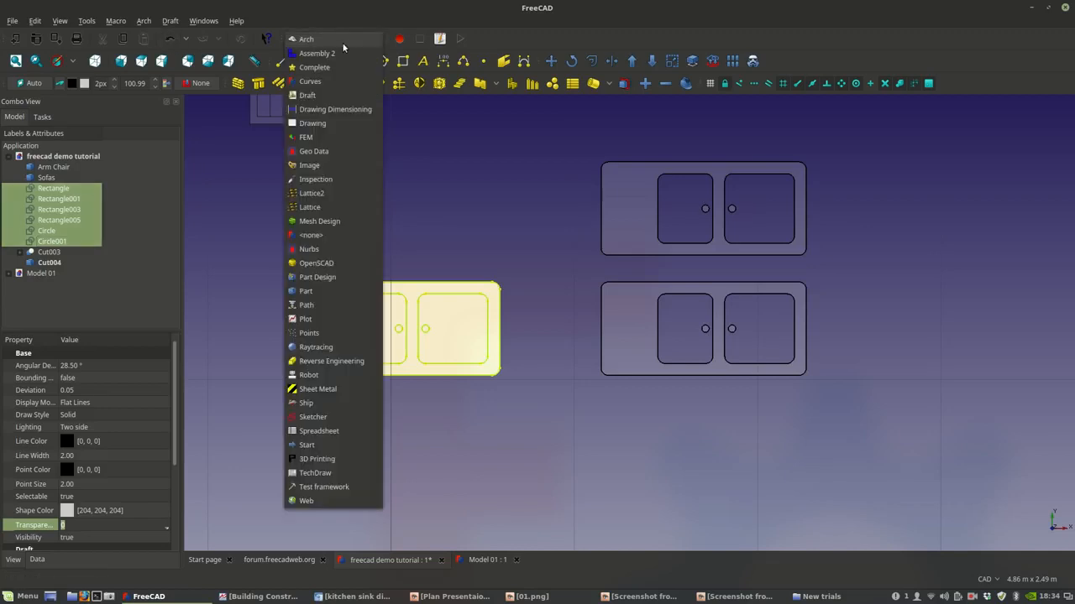
click(328, 290)
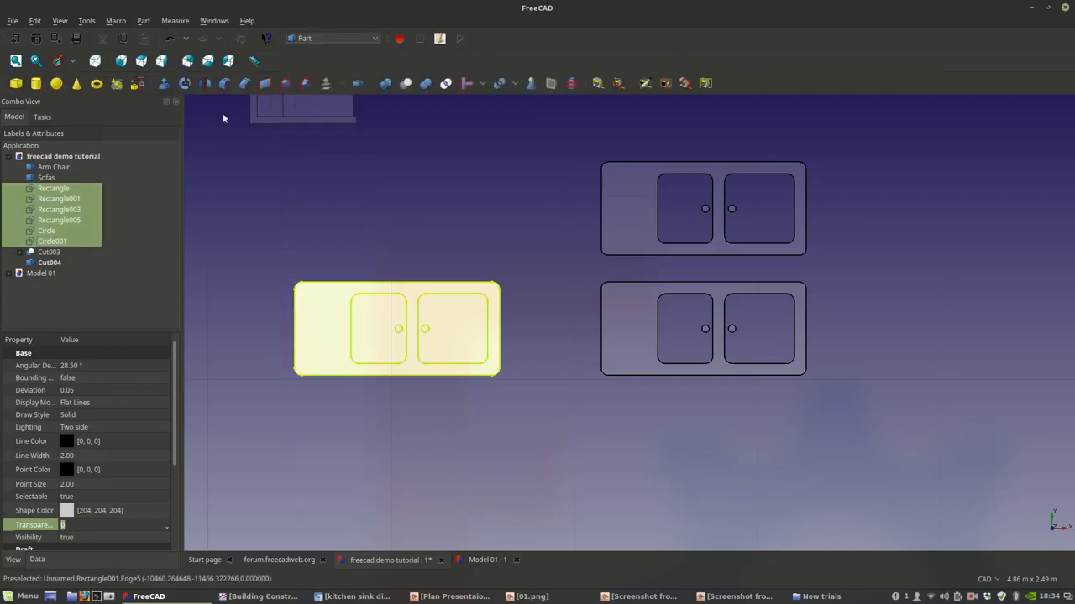
click(140, 20)
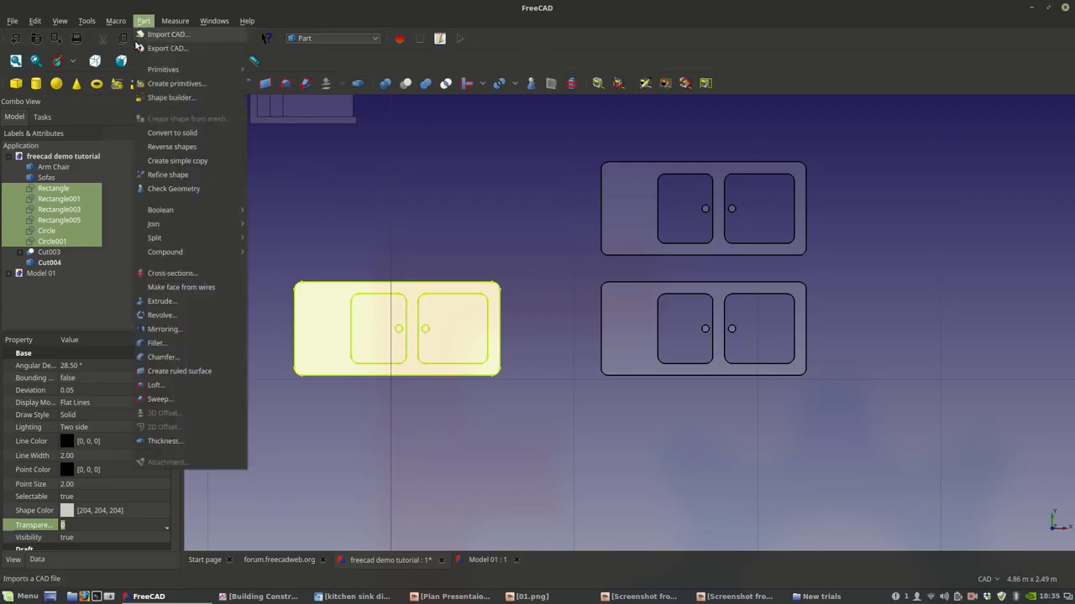
mouse_move(156, 254)
click(312, 254)
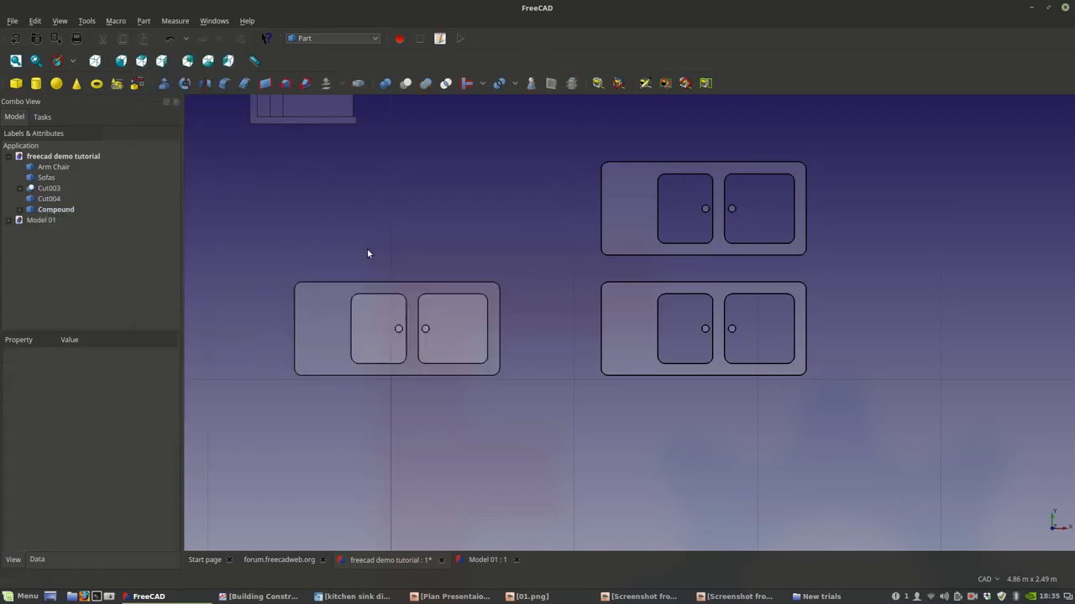
click(388, 345)
scroll(343, 395, down, 2)
middle_drag(344, 396, 398, 394)
scroll(410, 382, up, 2)
scroll(393, 383, down, 2)
click(332, 37)
click(316, 9)
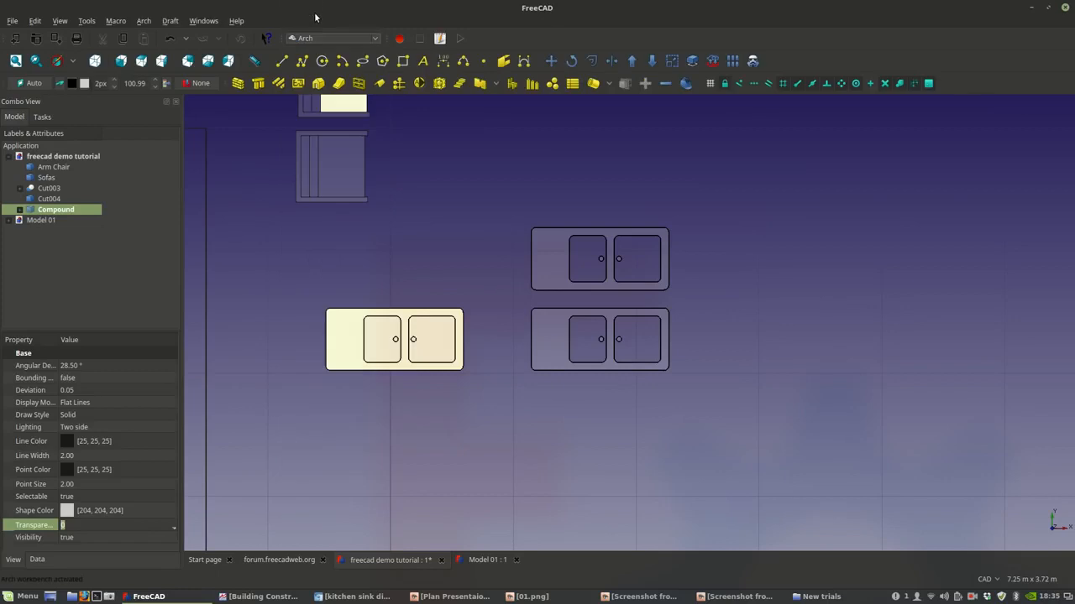
click(551, 61)
click(396, 339)
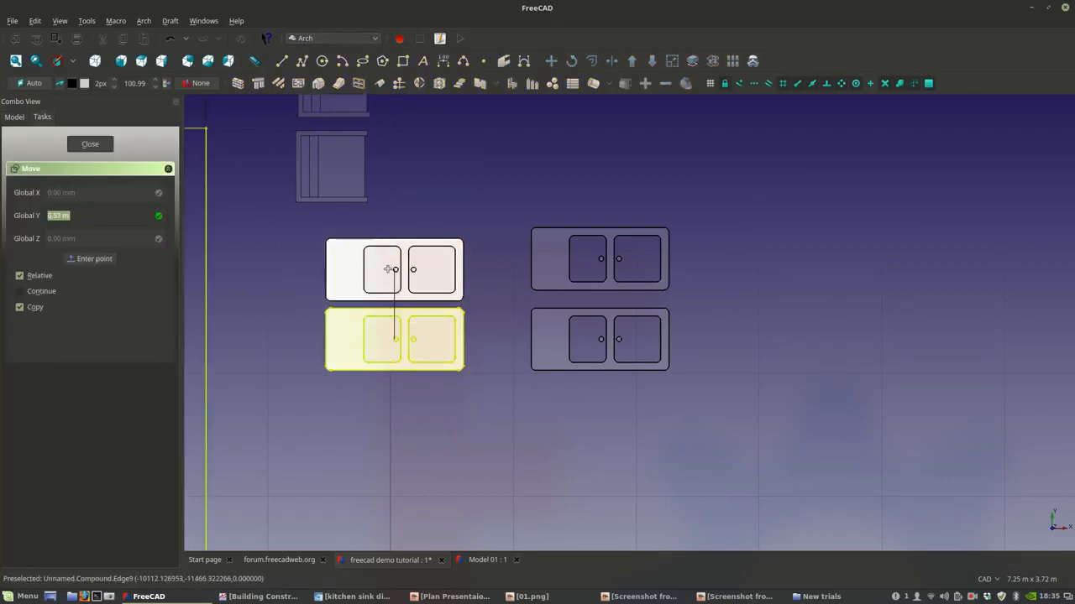
key(Escape)
click(414, 260)
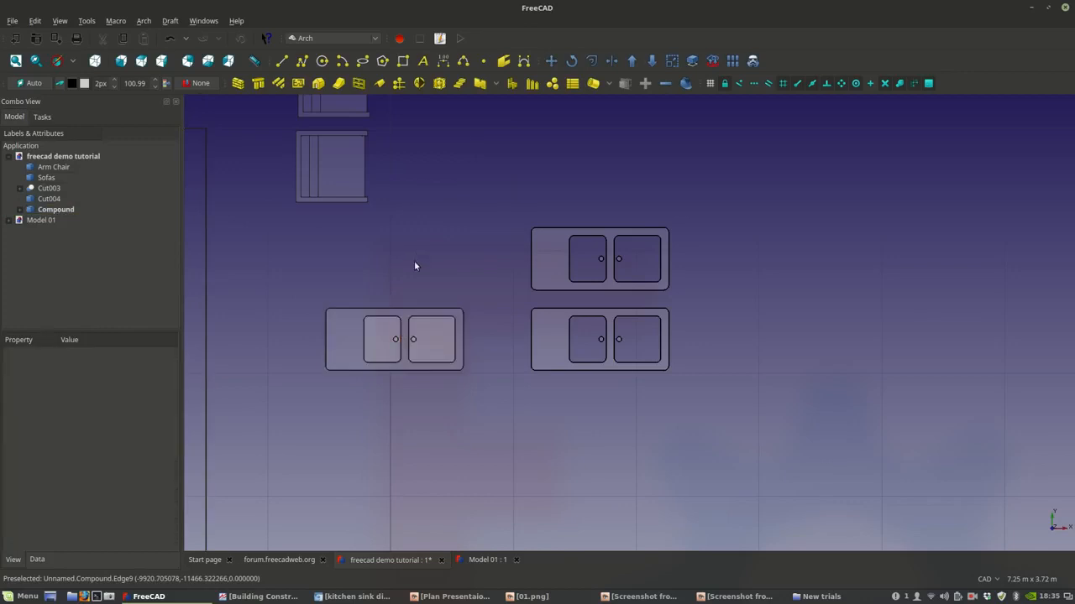
click(400, 335)
click(551, 61)
click(395, 339)
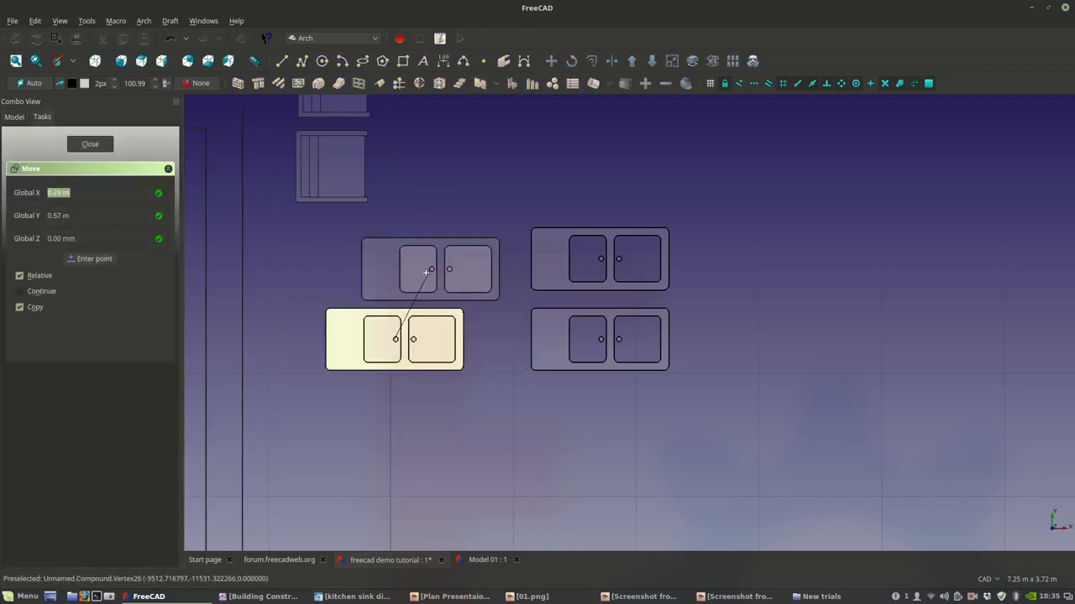
key(Escape)
- Examine the compound's extent with a trial Move, checking whether the large outline rectangle beside the sinks belongs to it
scroll(432, 278, down, 4)
middle_drag(442, 271, 509, 254)
scroll(510, 254, down, 2)
click(510, 250)
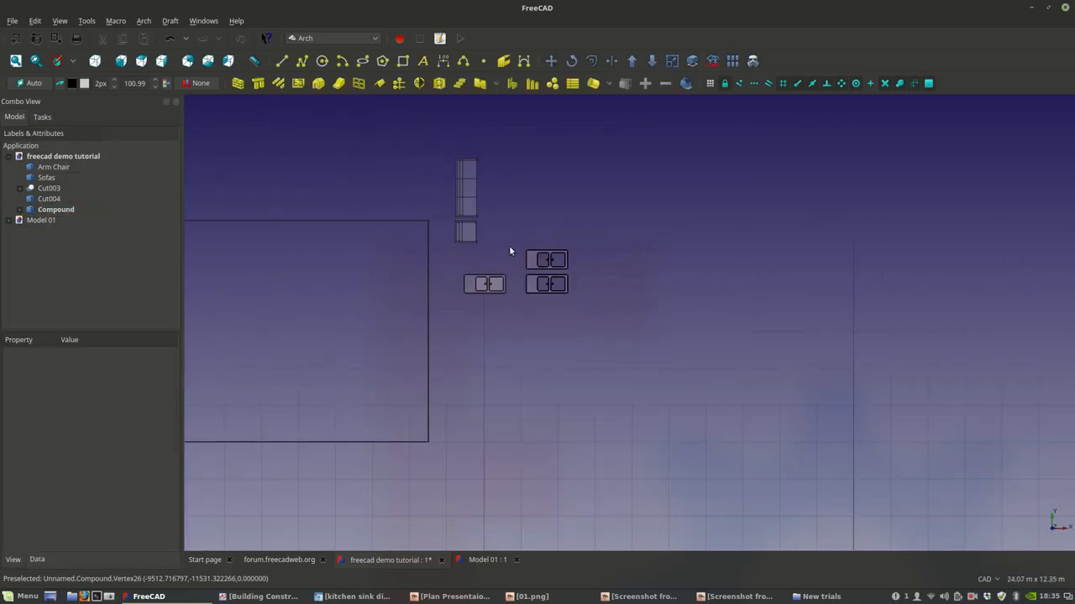
click(487, 284)
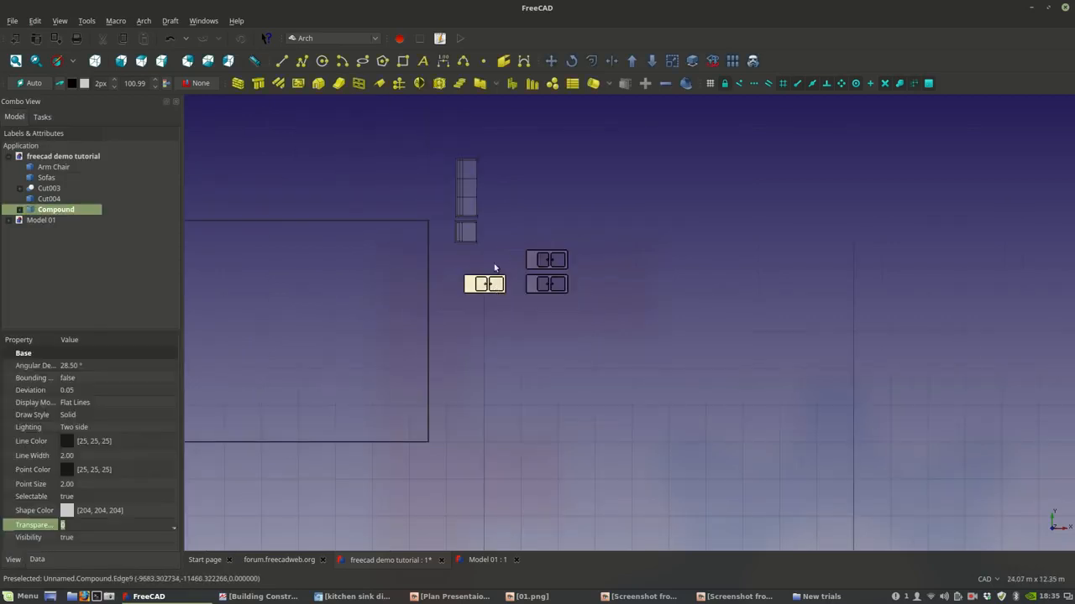
click(551, 67)
click(485, 284)
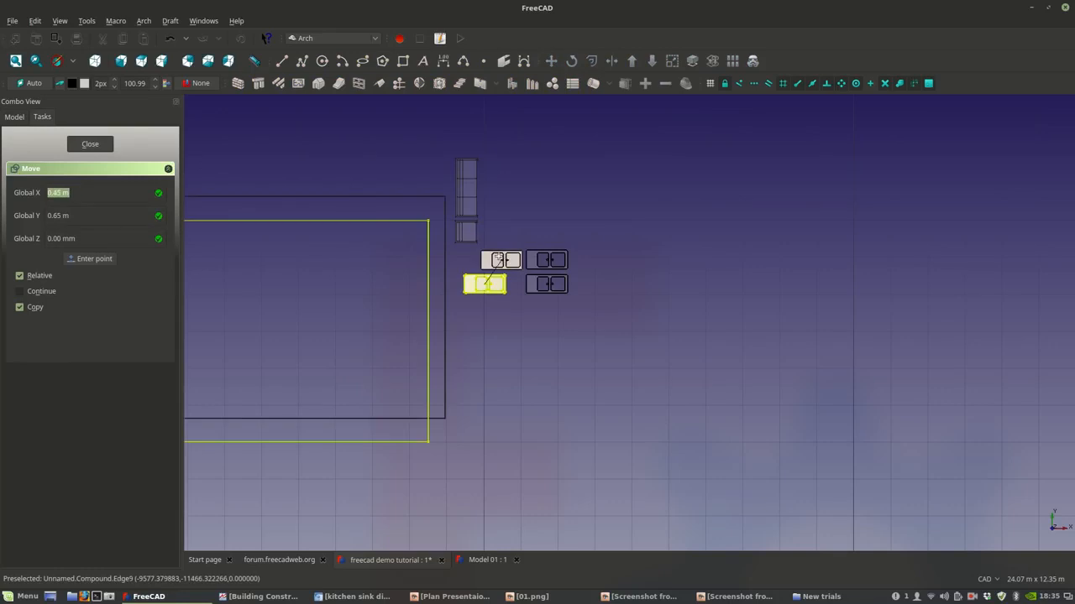
scroll(504, 283, down, 3)
key(Escape)
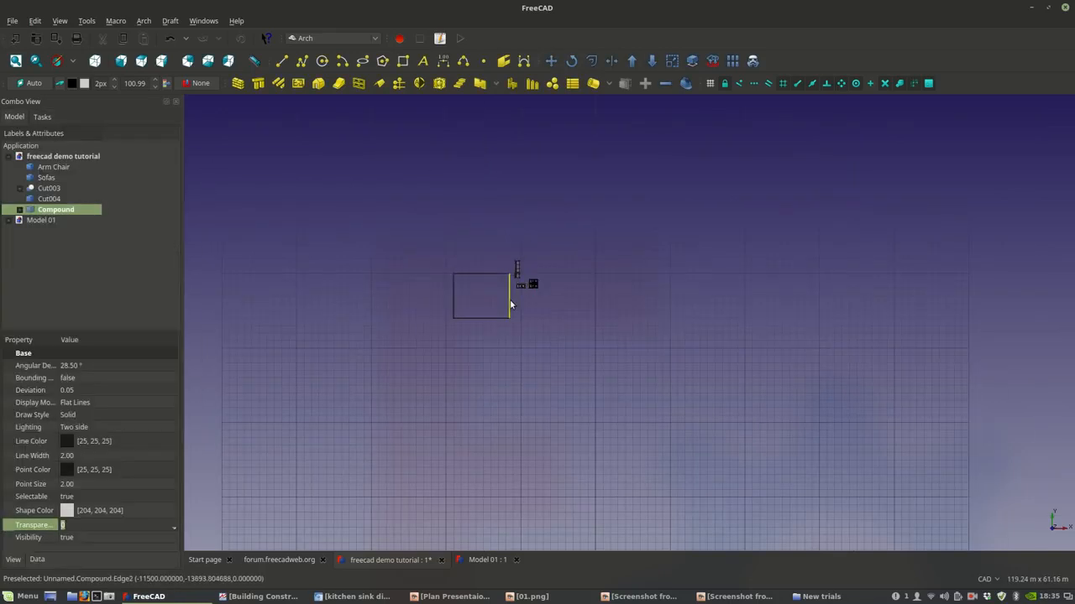
click(526, 309)
scroll(509, 319, up, 3)
click(515, 283)
click(531, 288)
click(512, 272)
scroll(514, 273, up, 5)
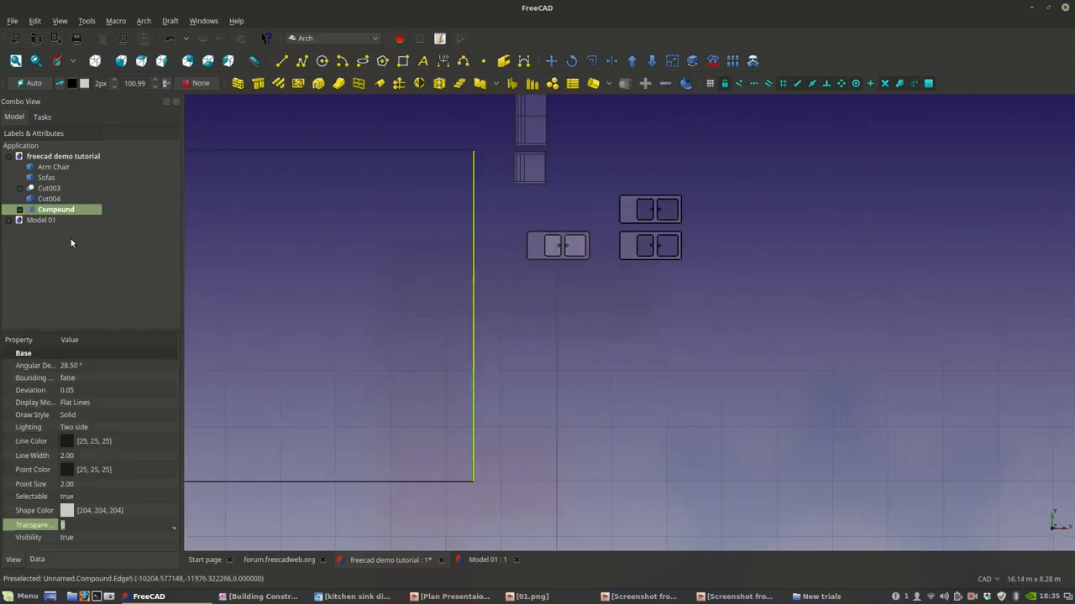
- Delete the compound object while keeping its rectangles and circles
click(21, 210)
right_click(37, 213)
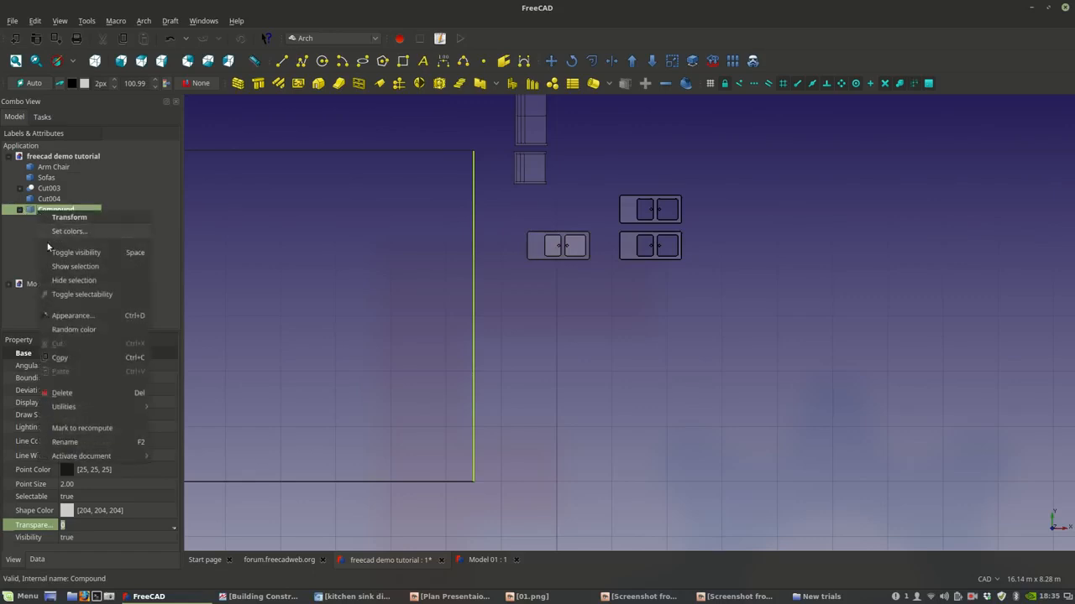
click(61, 391)
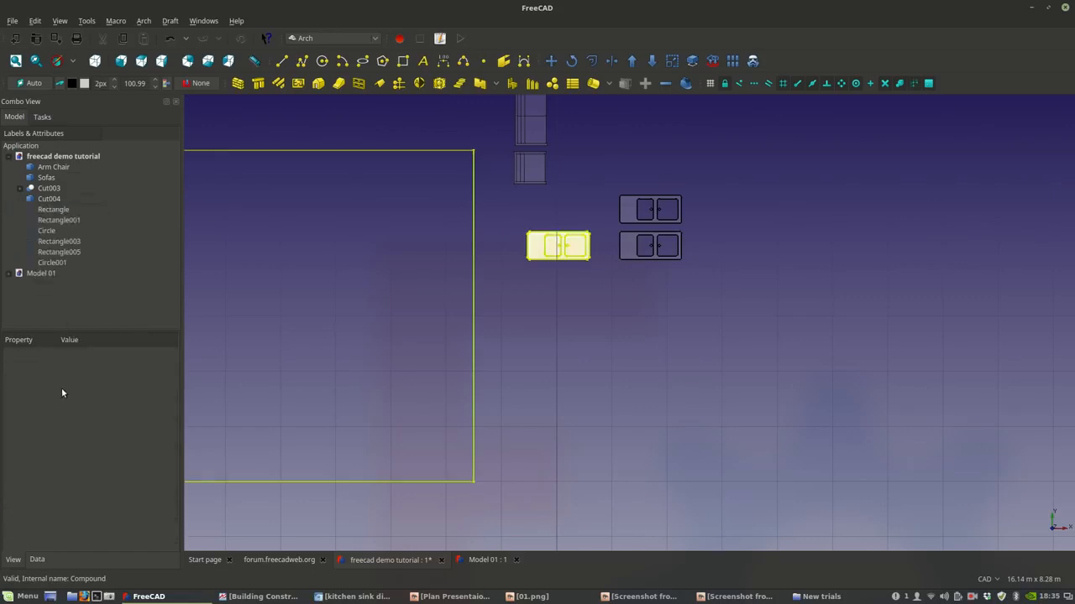
click(530, 314)
- Combine Rectangle001, Rectangle003, Rectangle005, Circle and Circle001 into a Part compound, leaving out the large outline rectangle
scroll(400, 384, up, 4)
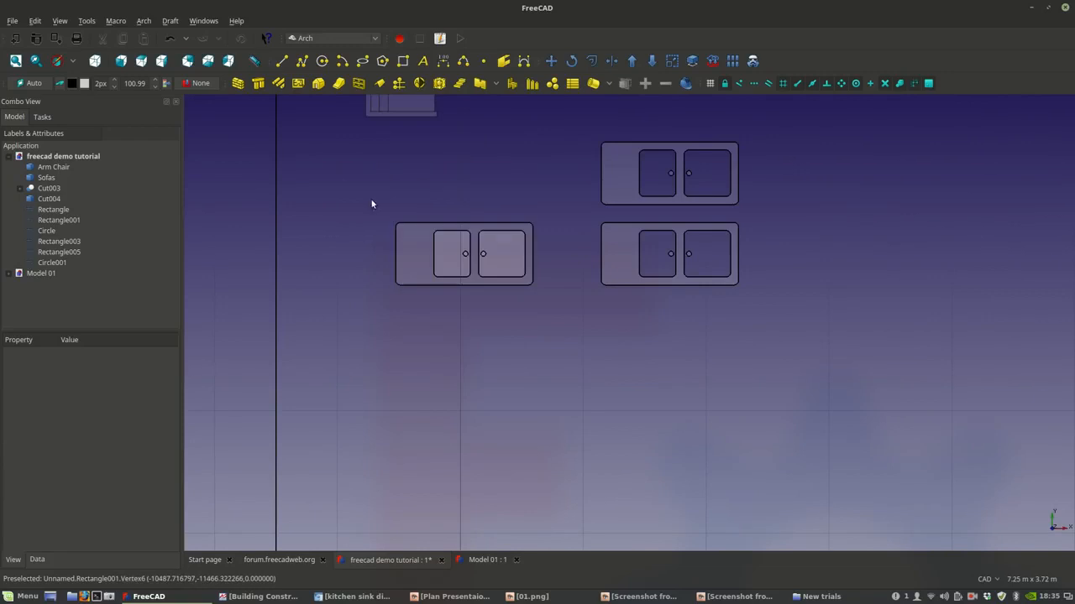
click(45, 210)
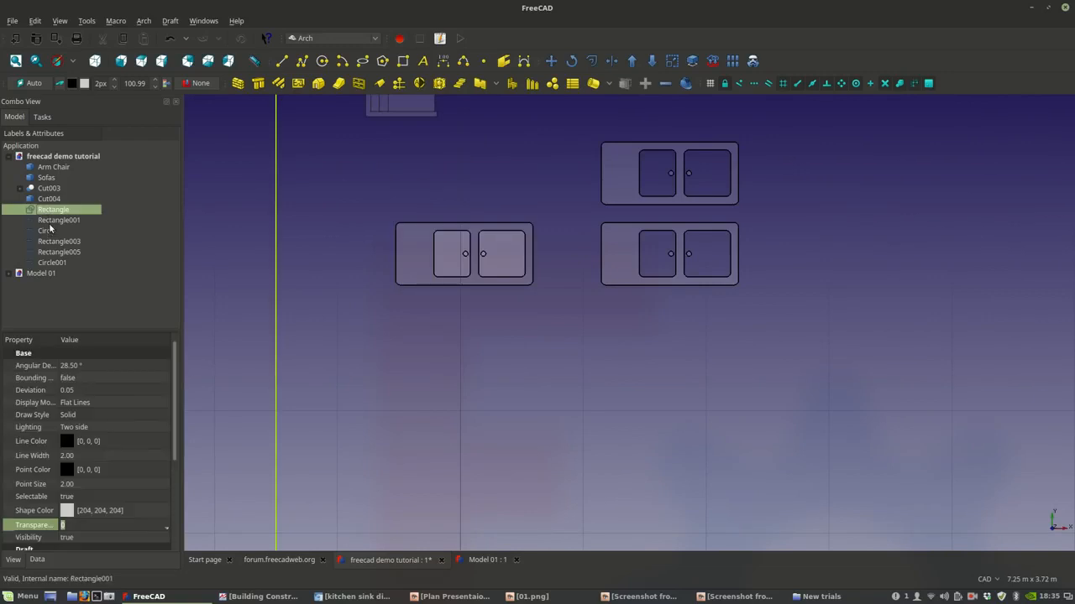
click(50, 220)
shift+click(52, 263)
scroll(408, 302, down, 5)
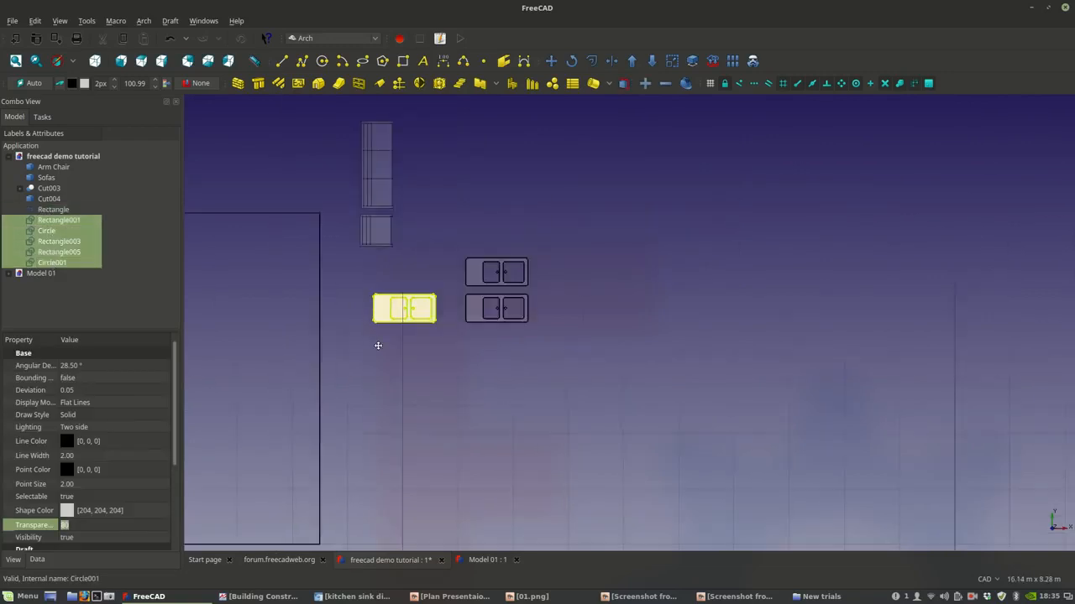
click(333, 38)
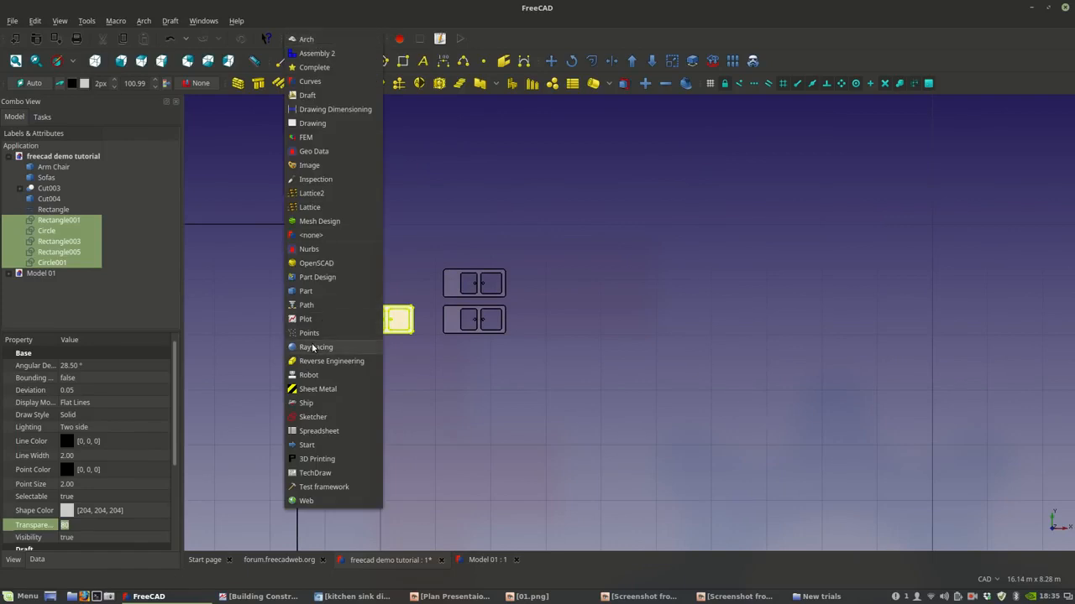
click(304, 292)
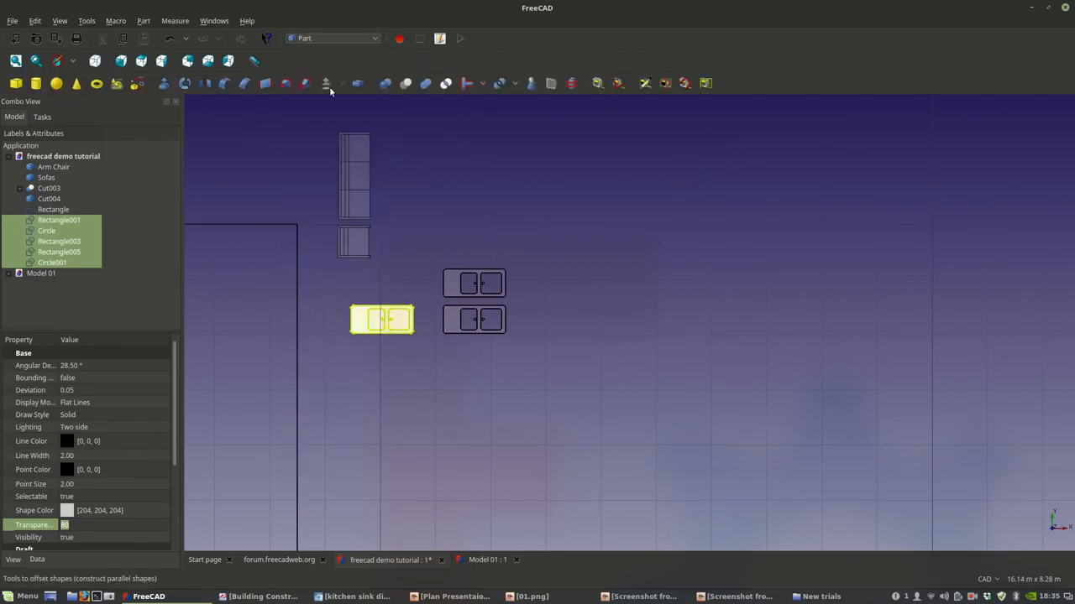
click(143, 21)
mouse_move(168, 252)
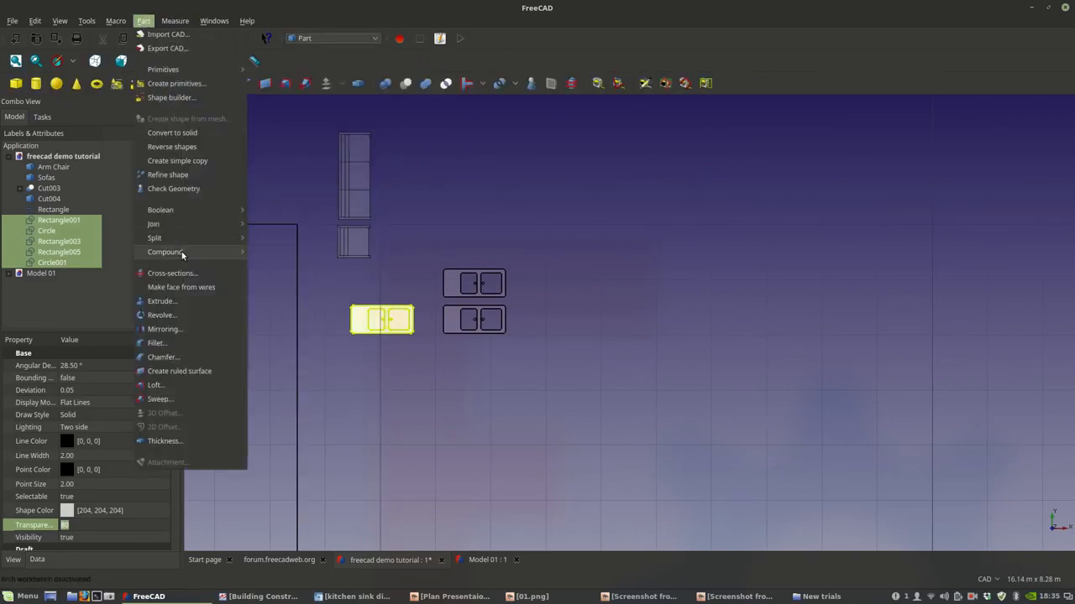
click(294, 256)
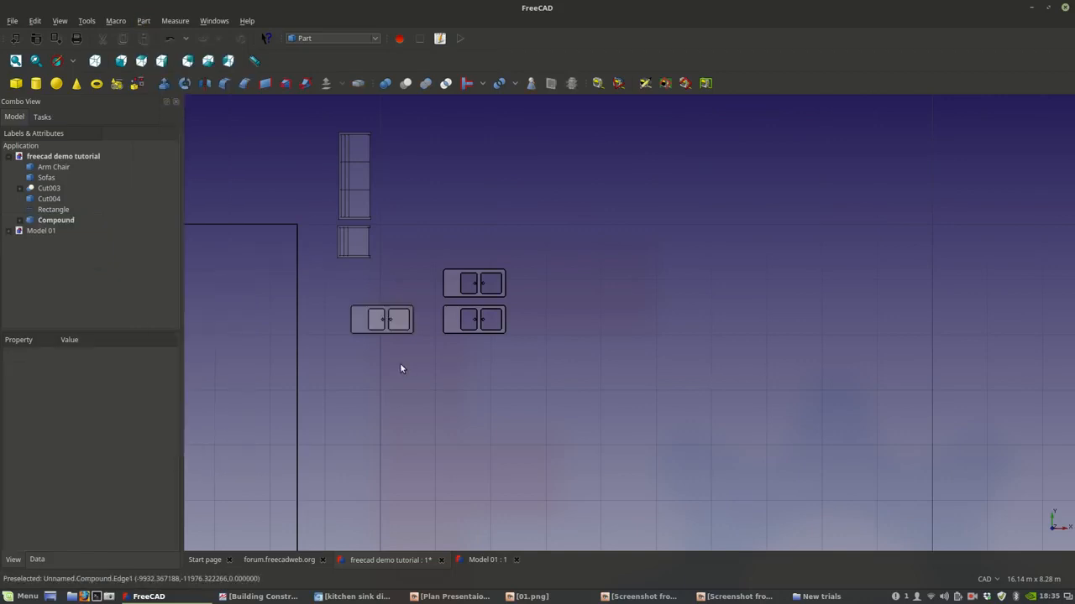
- Copy the new sink compound with the Arch workbench's Move tool in copy mode, placing the duplicate directly above it
scroll(400, 363, up, 4)
click(384, 287)
scroll(393, 291, down, 6)
scroll(401, 293, up, 3)
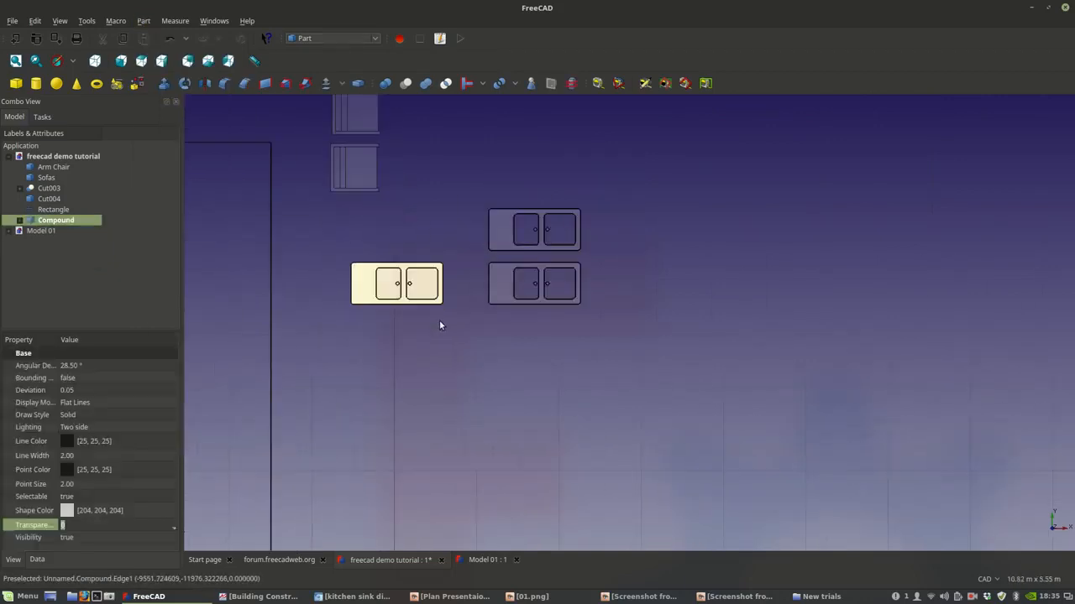
click(344, 38)
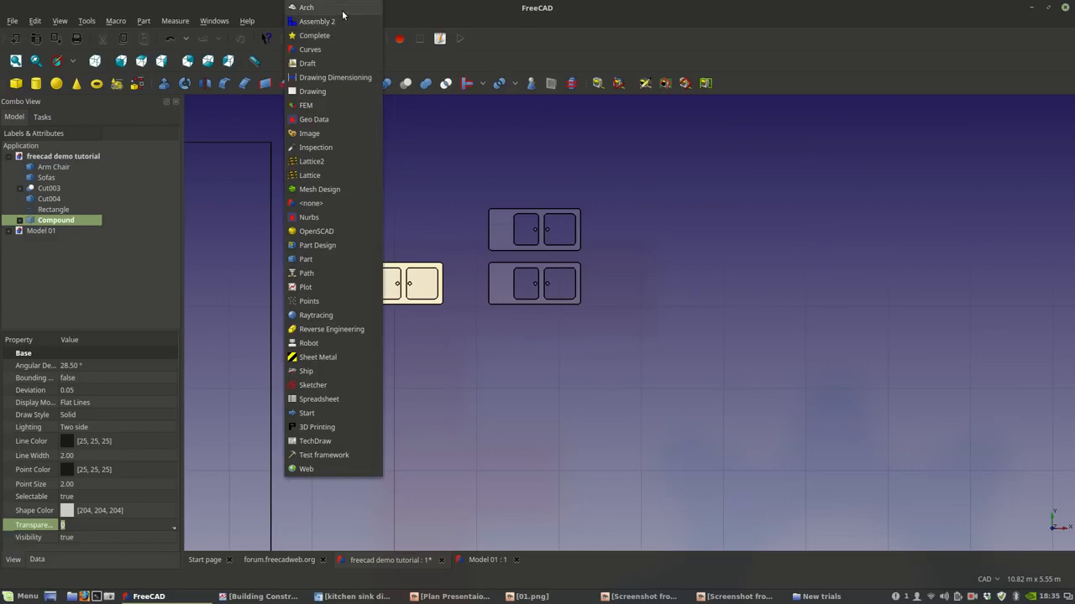
click(344, 10)
scroll(417, 149, up, 3)
scroll(506, 260, down, 2)
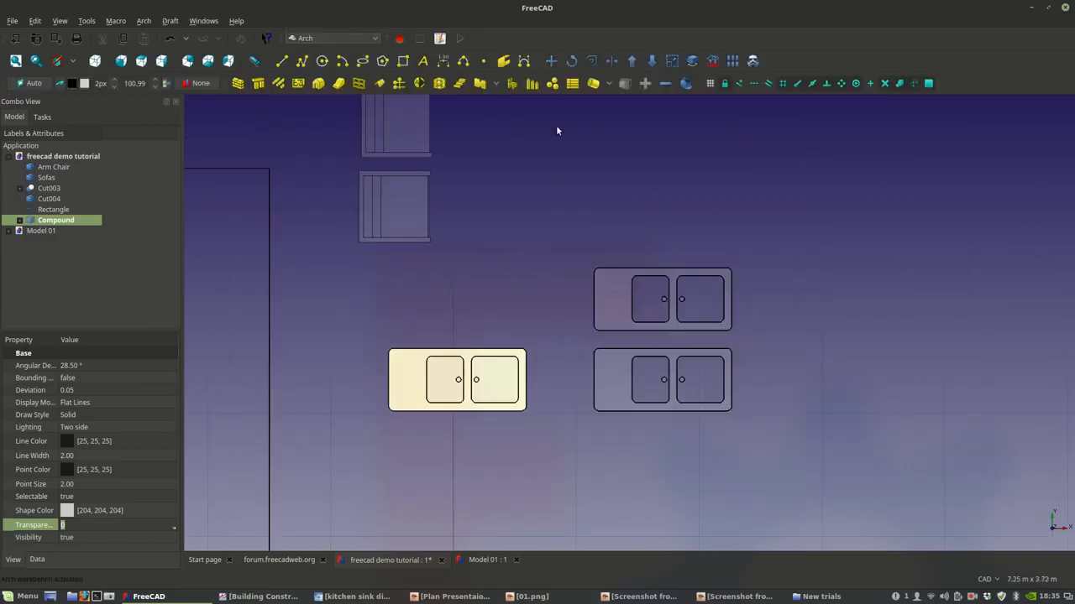
click(551, 60)
scroll(499, 376, up, 4)
click(410, 385)
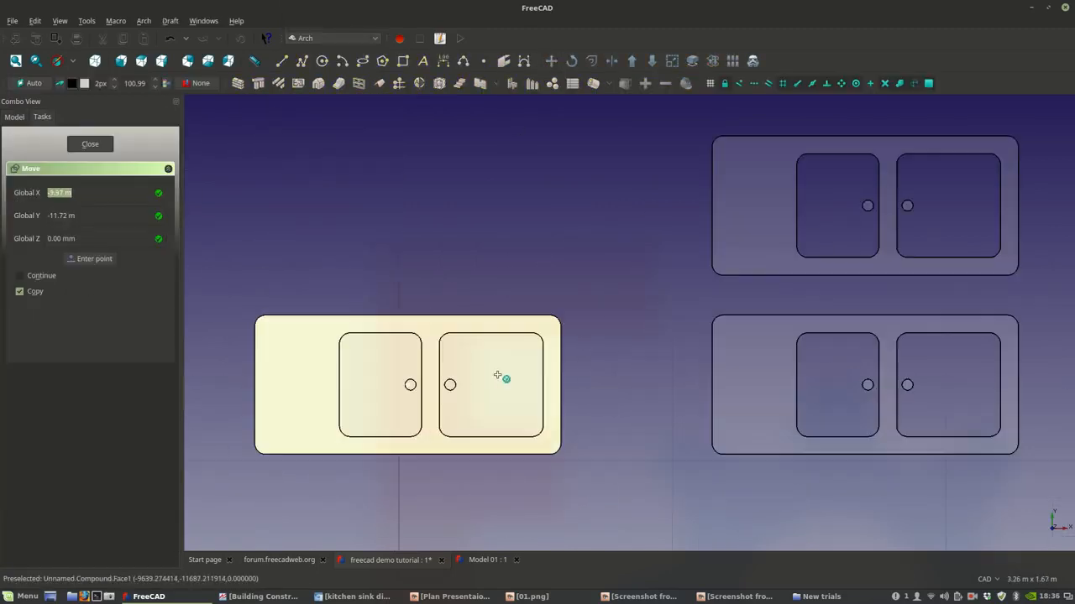
click(512, 178)
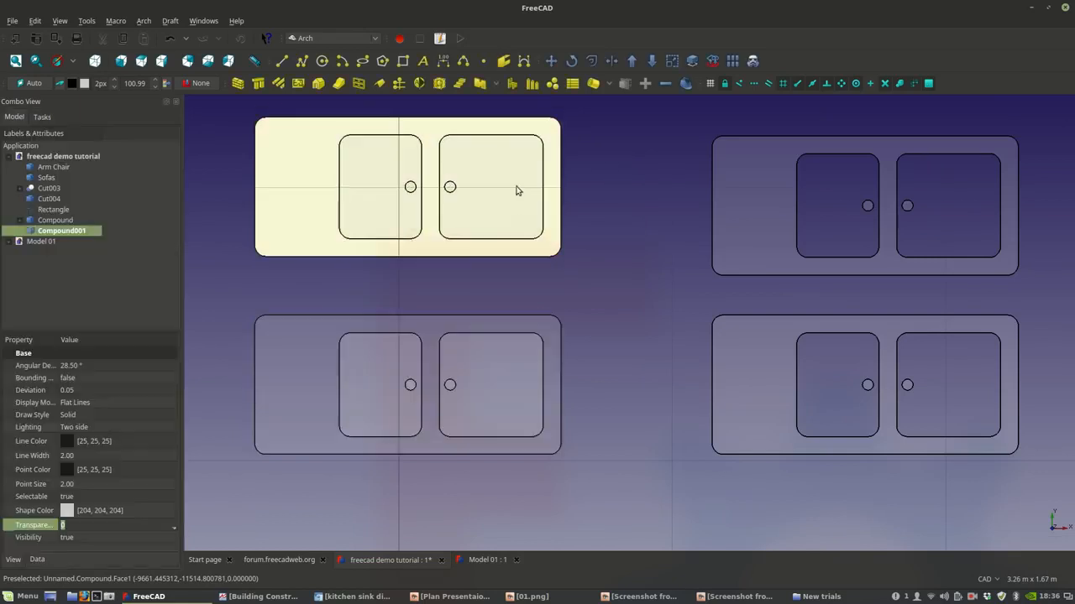
- Compare the two compound sinks with the two cut sinks beside them
scroll(507, 298, down, 3)
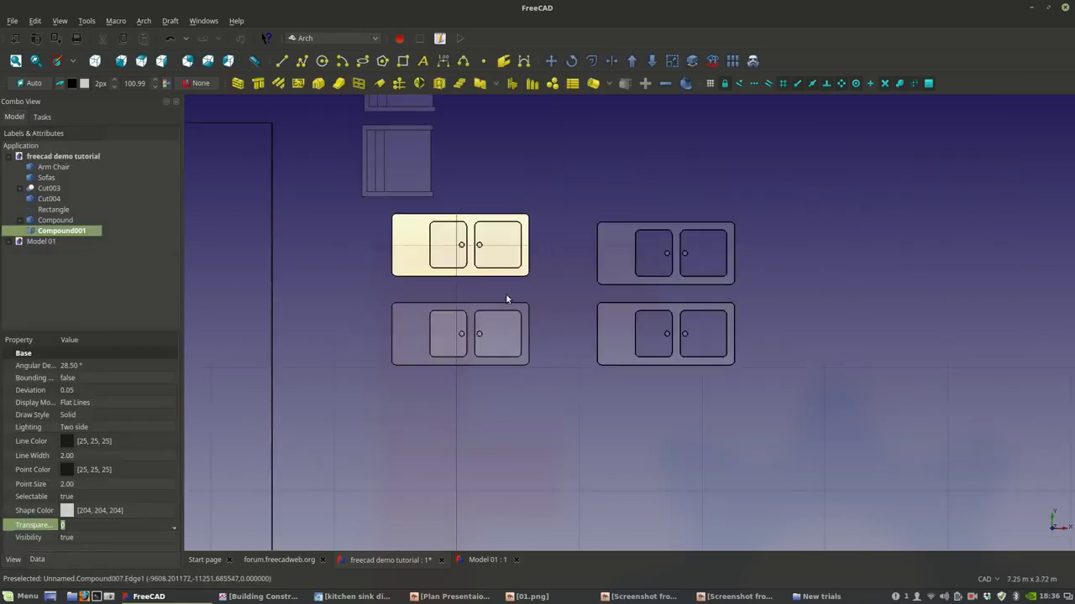
click(629, 210)
click(623, 258)
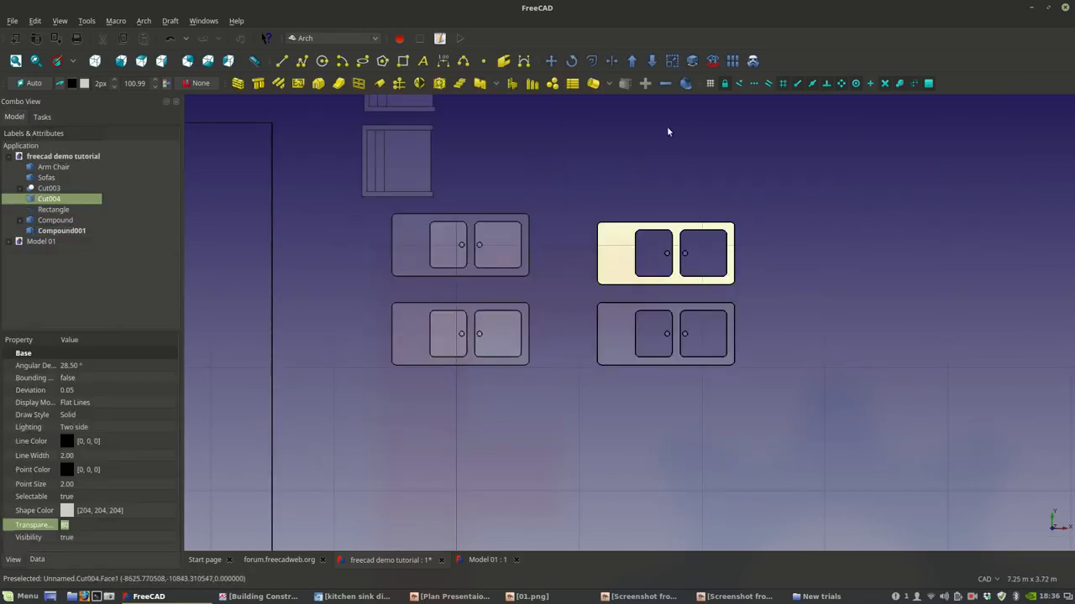
click(528, 269)
click(609, 138)
scroll(568, 214, down, 5)
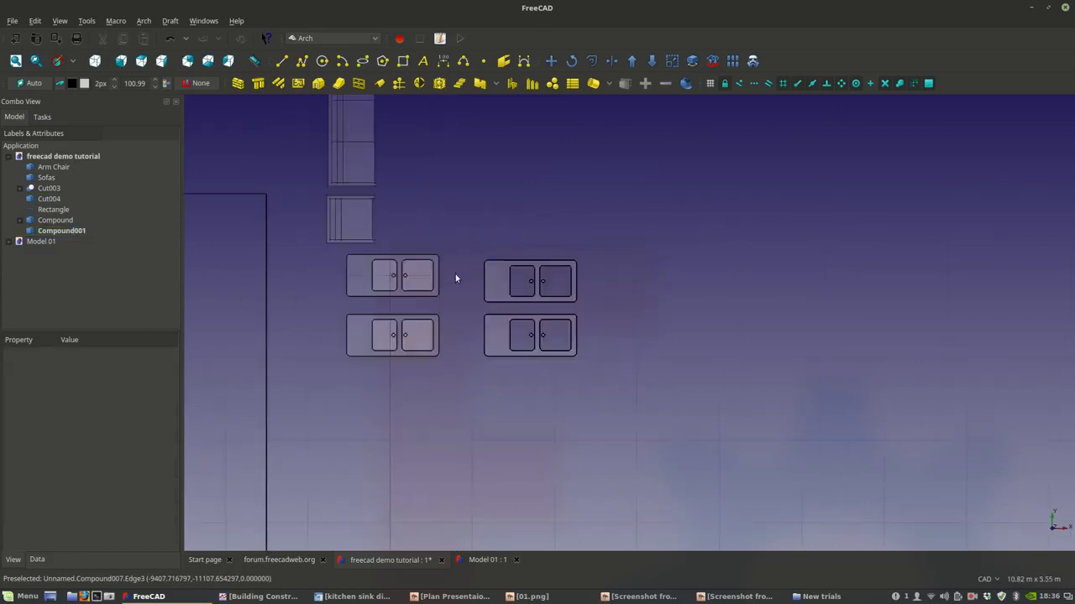
middle_drag(643, 233, 506, 293)
scroll(459, 307, up, 2)
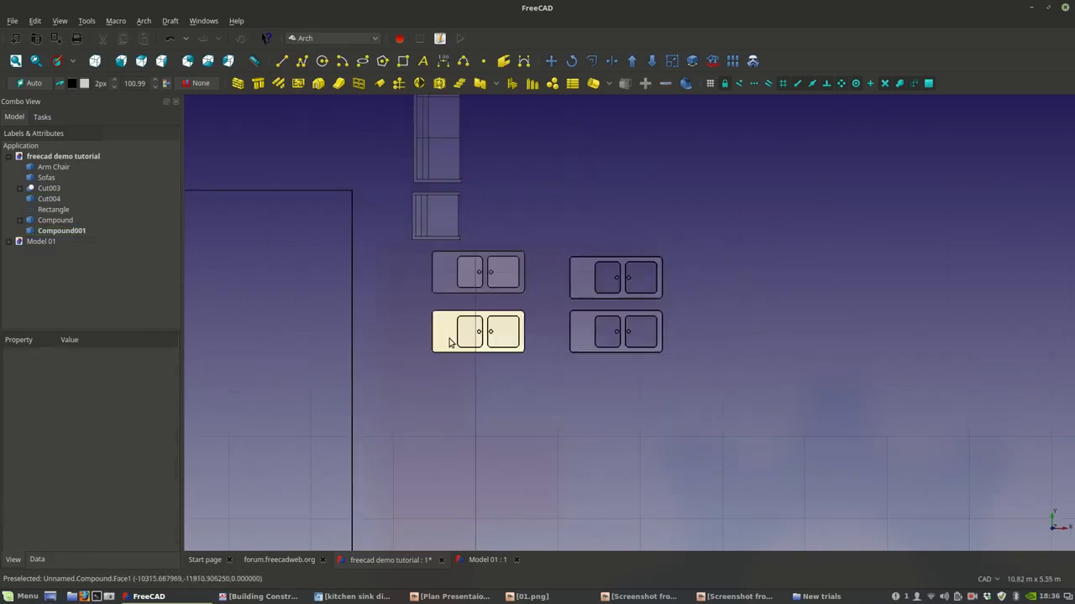
middle_drag(471, 358, 434, 363)
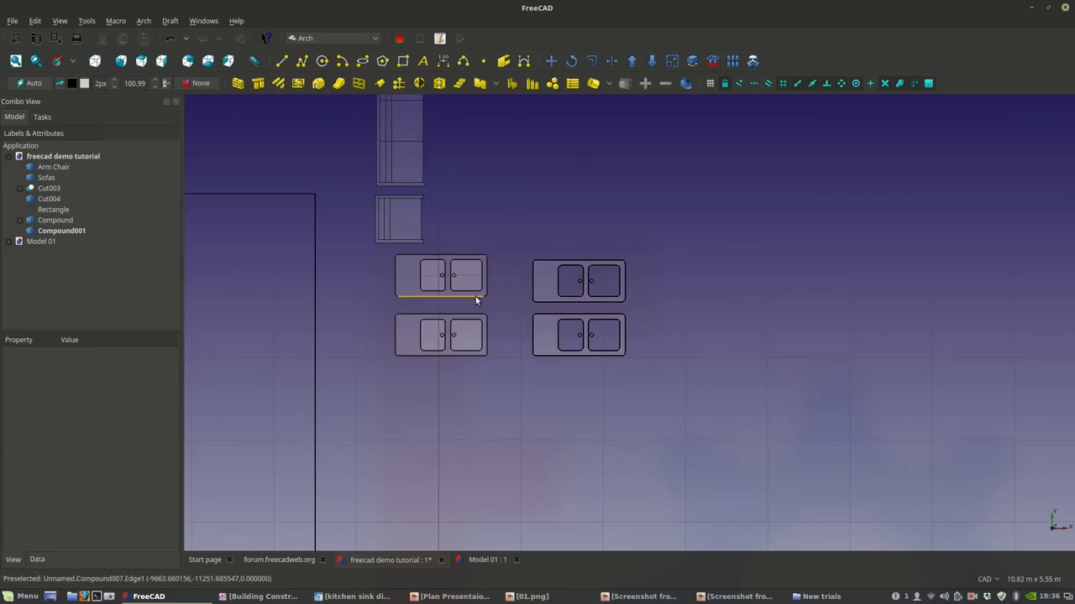
scroll(503, 297, up, 4)
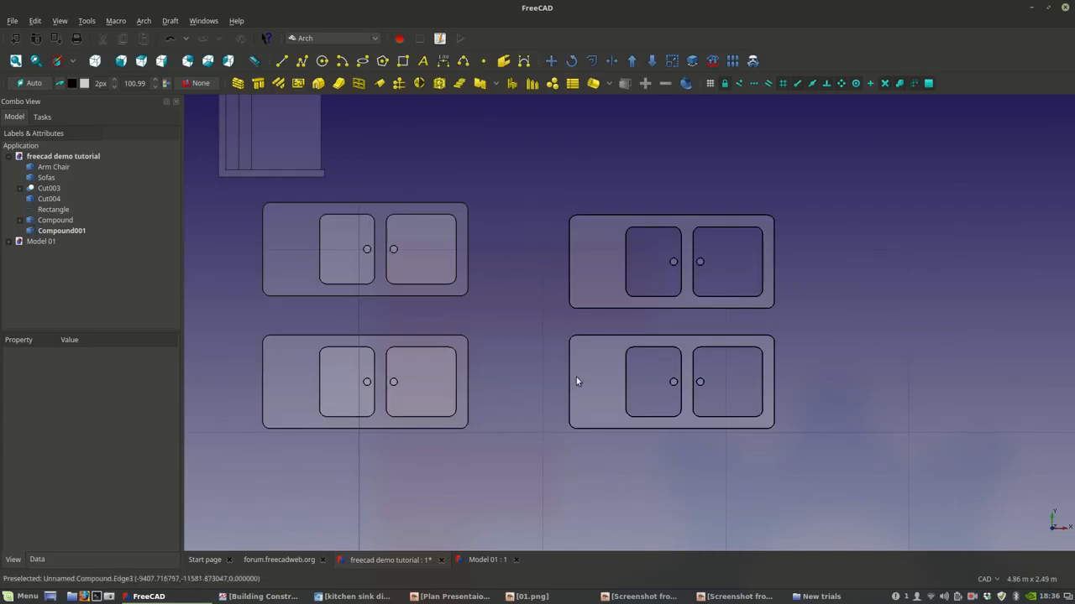
click(463, 367)
click(631, 391)
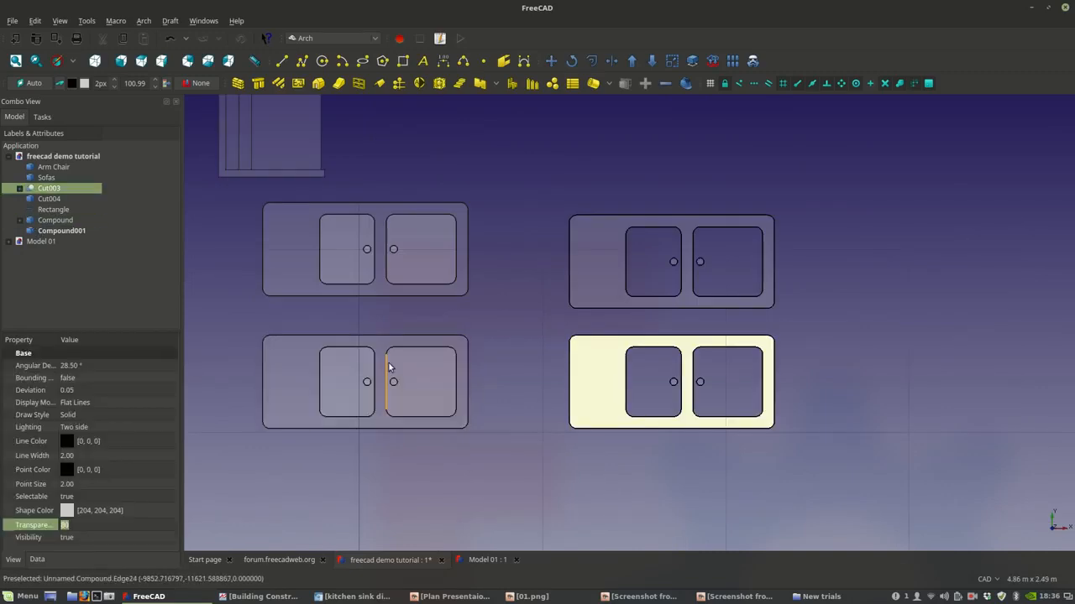
- Delete the lower compound sink together with all its nested rectangles and circles, keeping the copy above
click(52, 220)
click(19, 220)
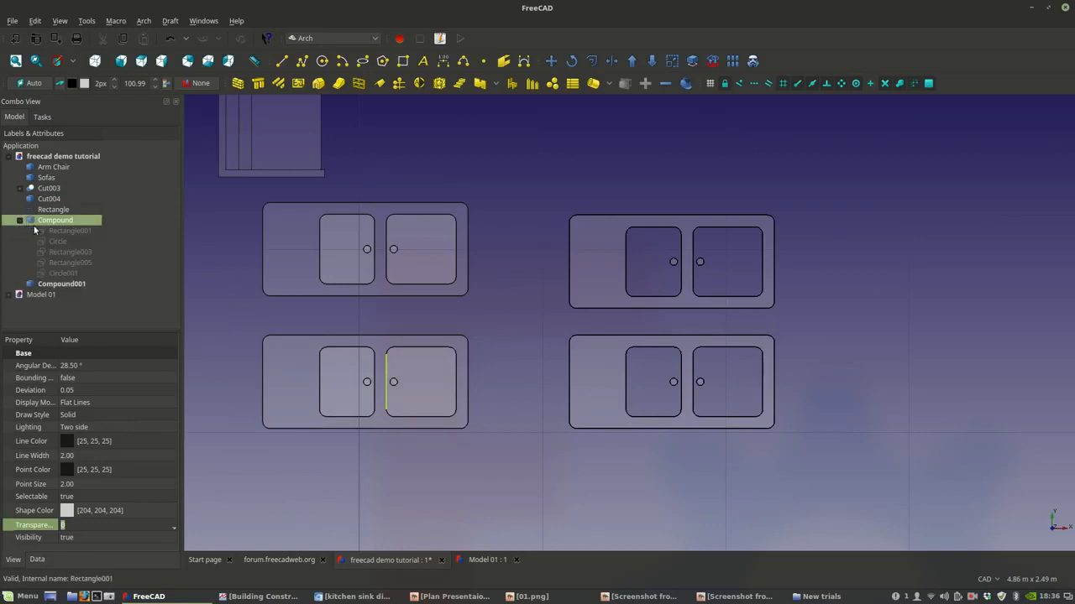
shift+click(47, 274)
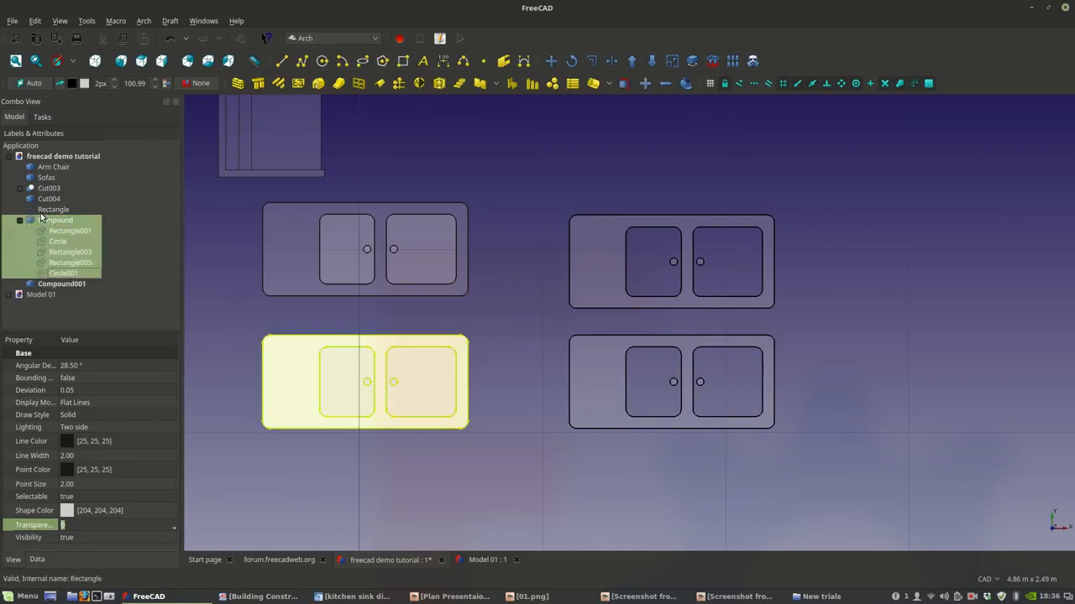
key(Delete)
- Delete the lower cut sink Cut003 together with all its nested cuts, rectangles and circles, keeping the copy above
click(20, 188)
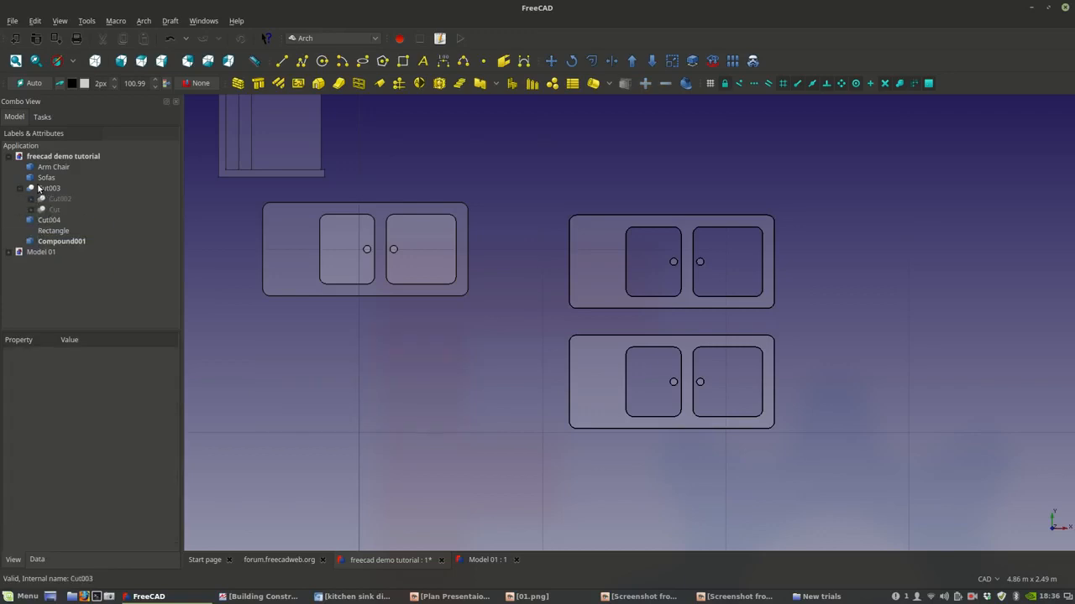
click(32, 199)
click(42, 220)
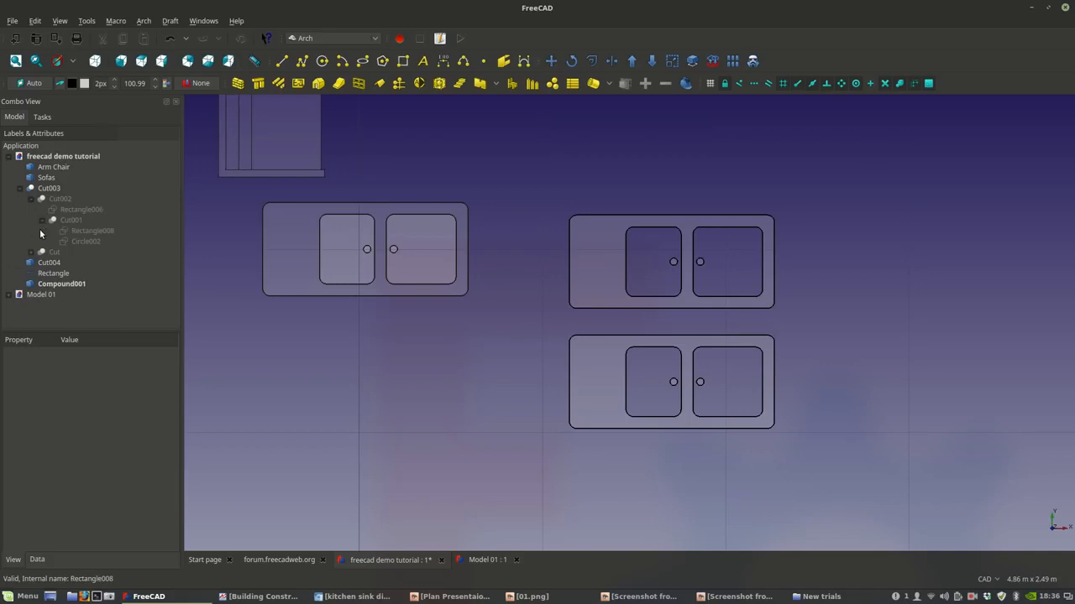
click(31, 252)
click(58, 274)
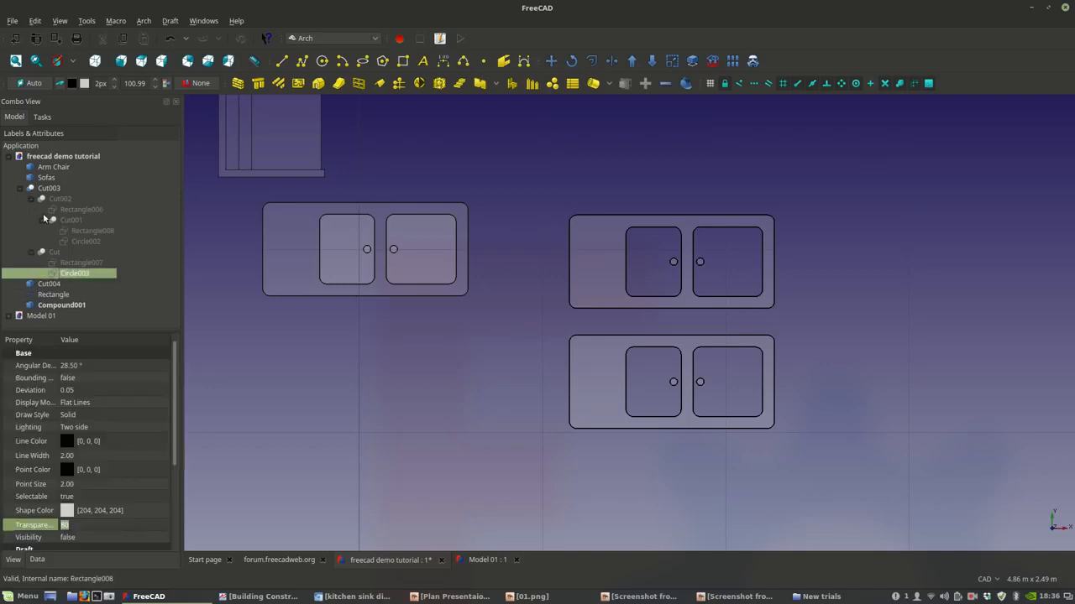
click(45, 191)
right_click(50, 203)
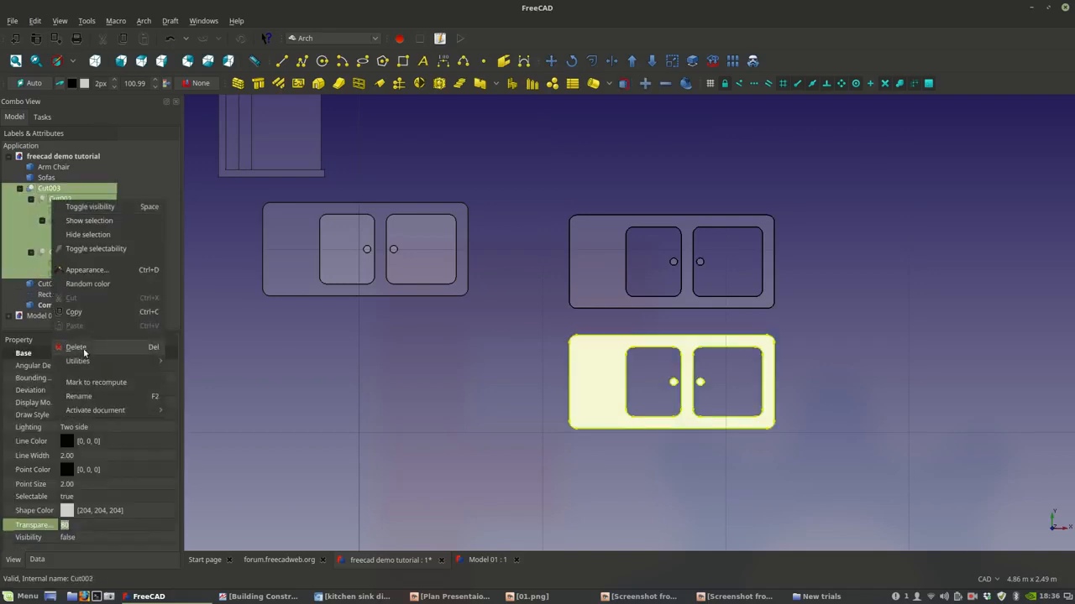
click(80, 350)
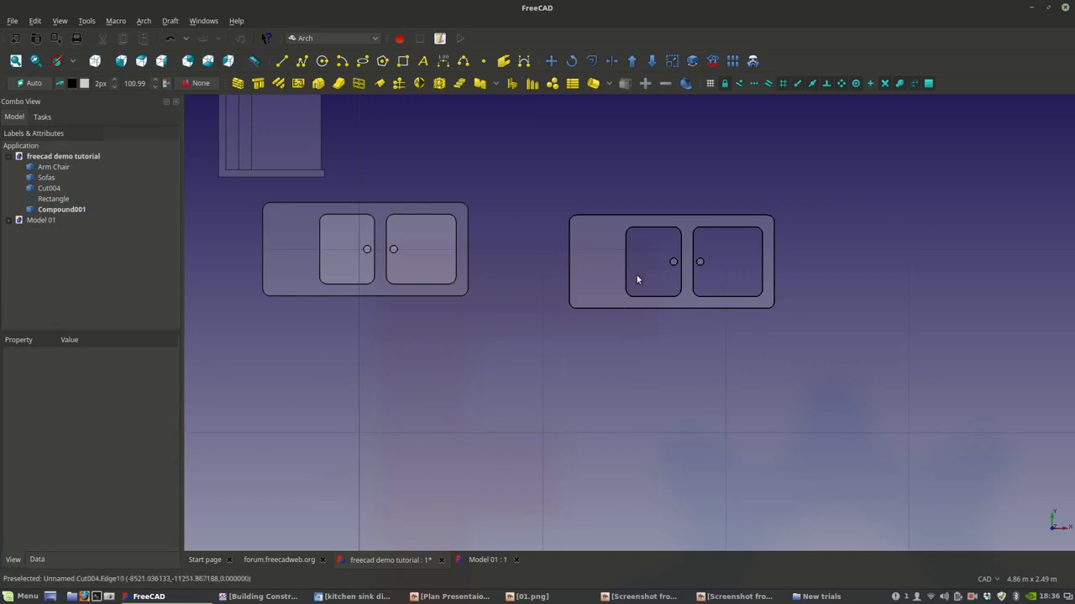
- Rename the remaining compound sink Compound001 as Sink
click(378, 274)
scroll(403, 311, down, 4)
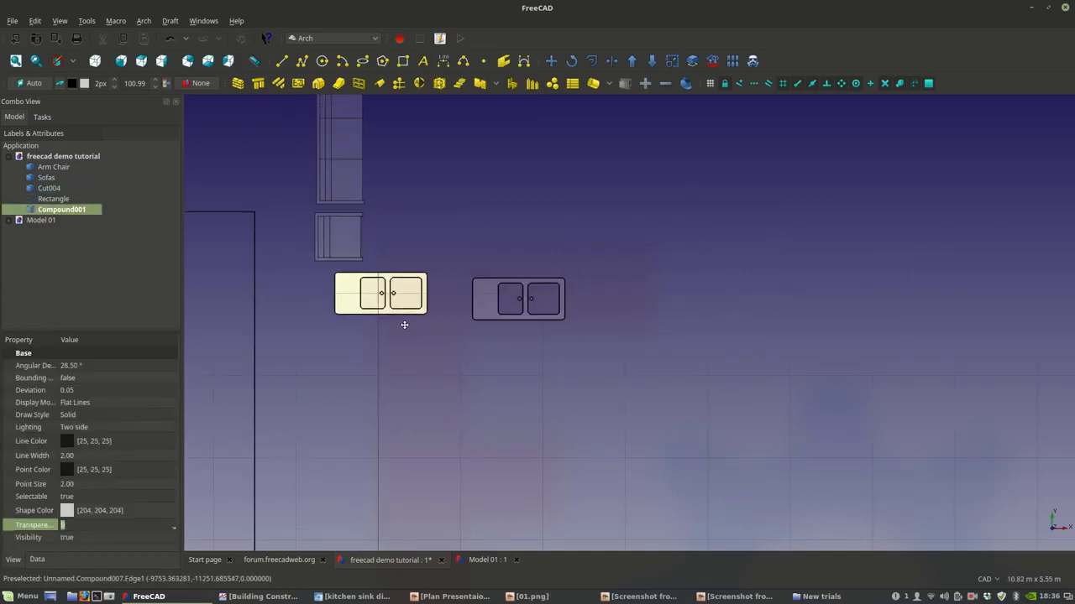
scroll(372, 310, up, 4)
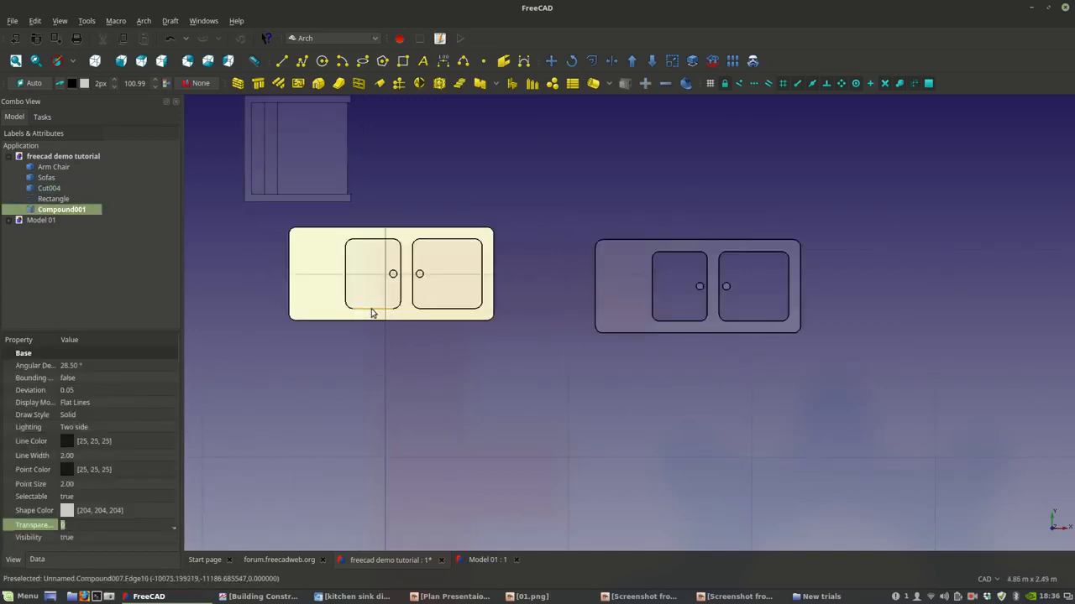
right_click(84, 211)
click(109, 439)
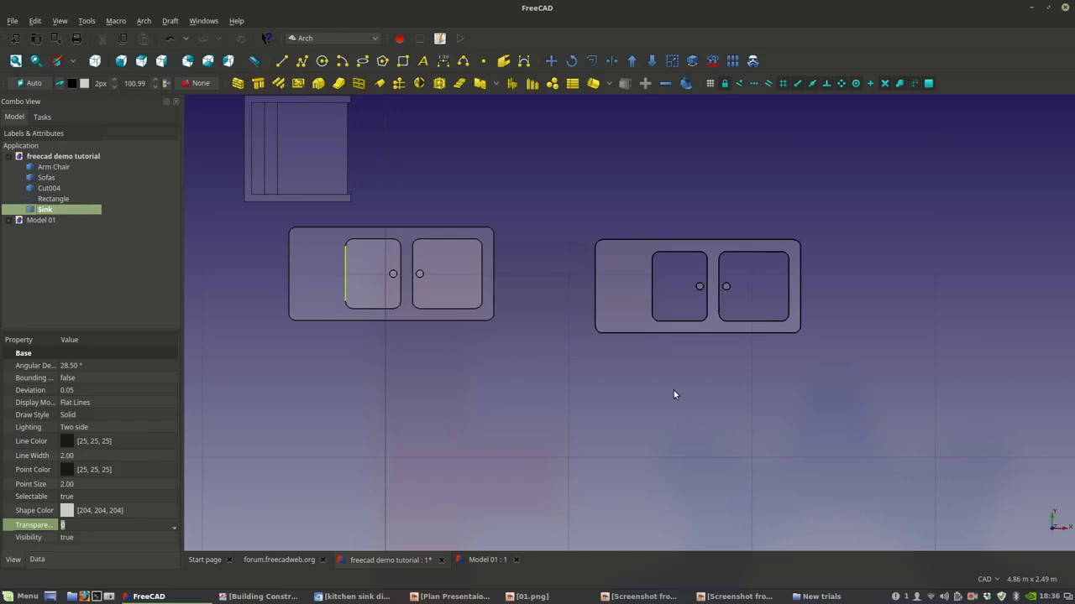
right_click(609, 309)
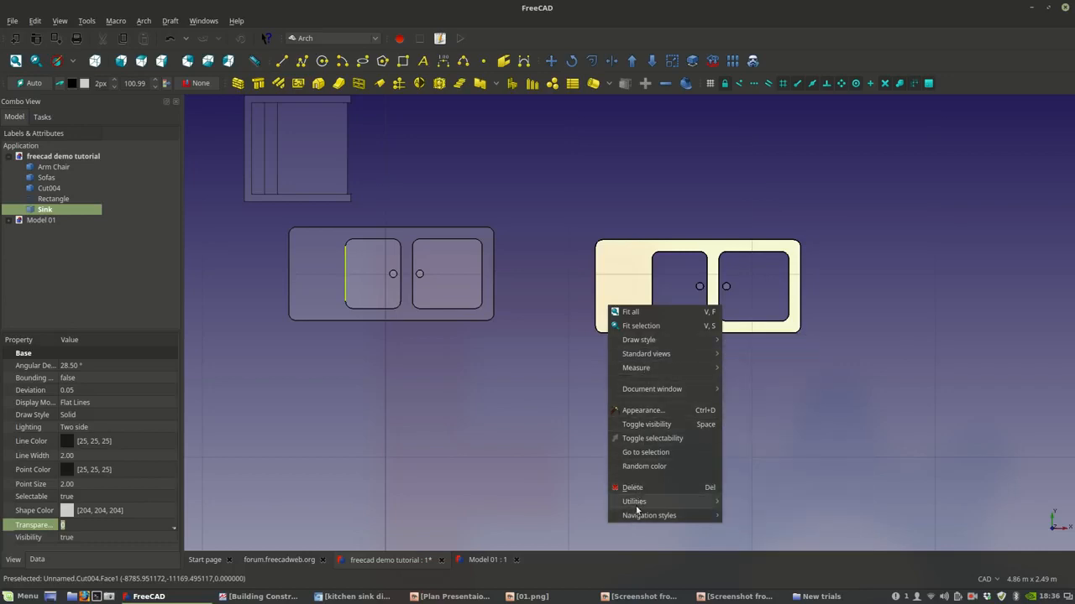
mouse_move(642, 392)
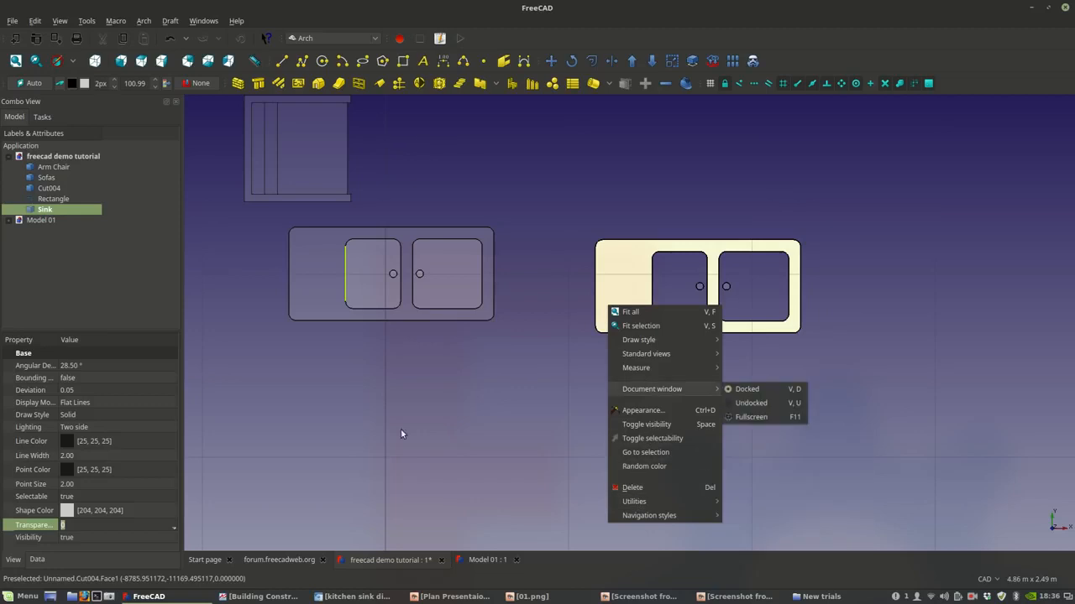
click(67, 211)
right_click(67, 211)
click(60, 200)
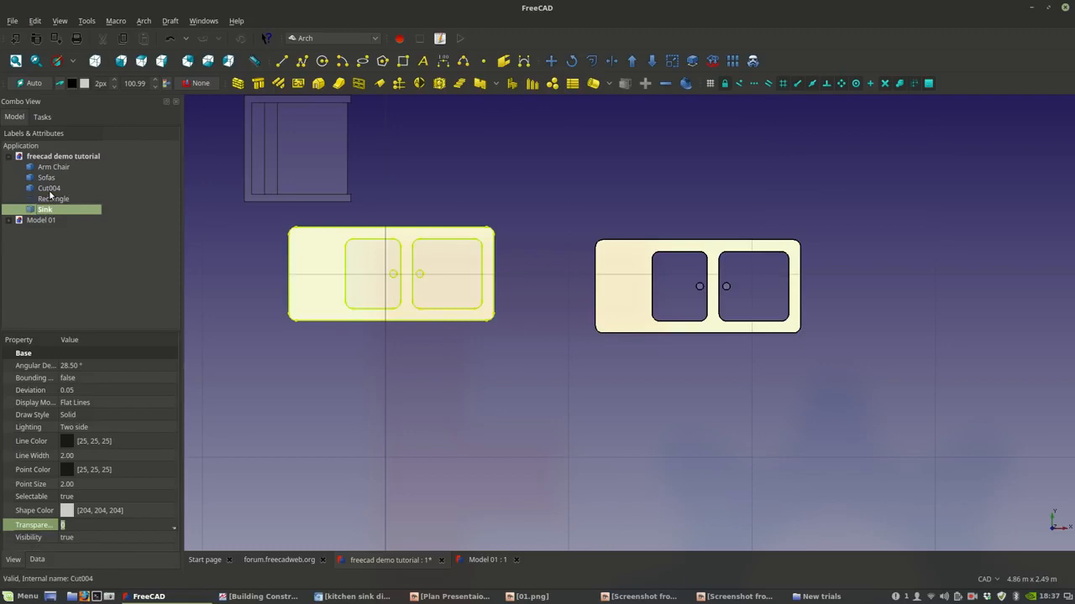
click(446, 429)
- Rename the remaining cut sink Cut004 as Sink 2
click(631, 312)
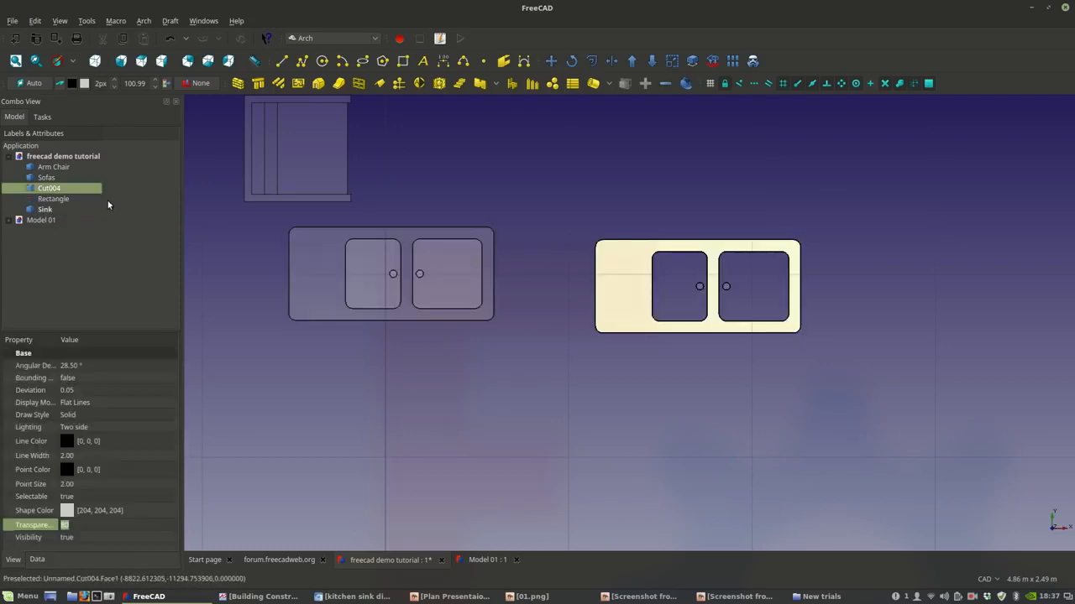
right_click(80, 192)
click(112, 416)
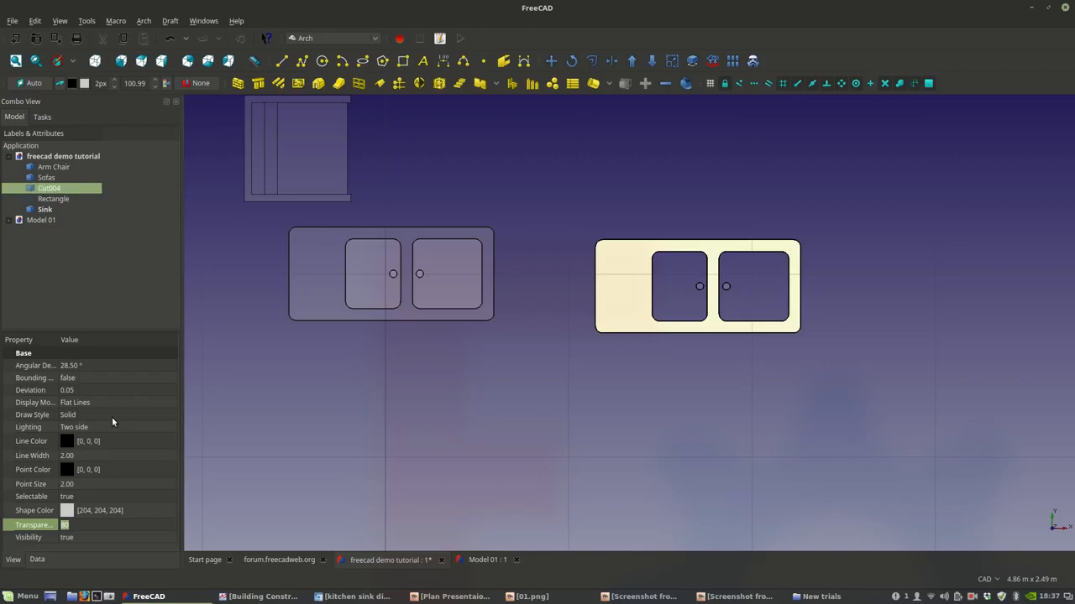
text(Sink 2)
click(94, 280)
- Set the line width of both Sink and Sink 2 to 1.00
scroll(433, 412, down, 4)
scroll(433, 413, up, 5)
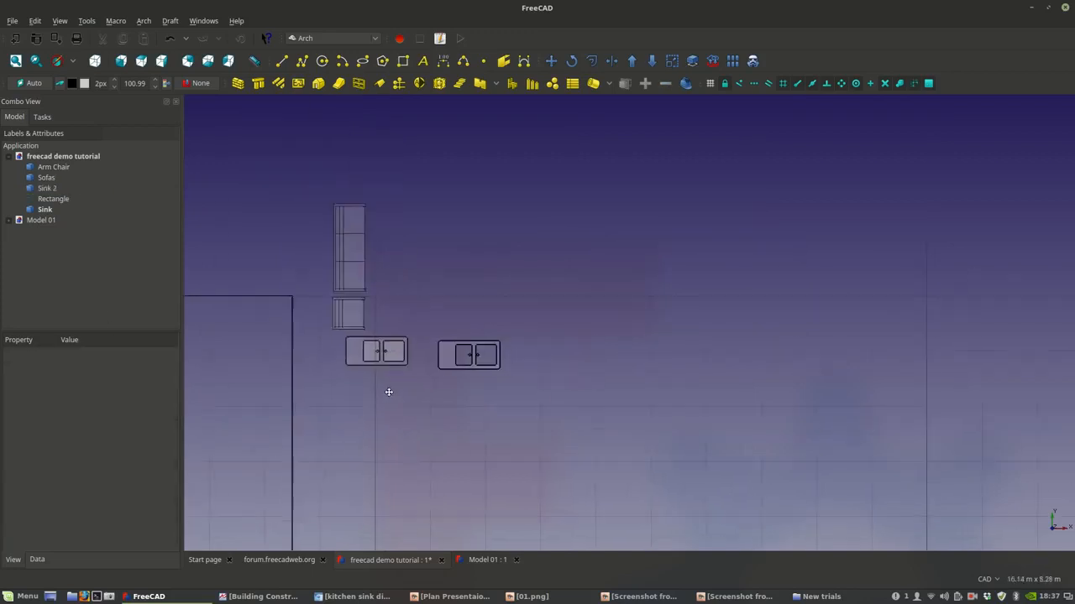
click(367, 273)
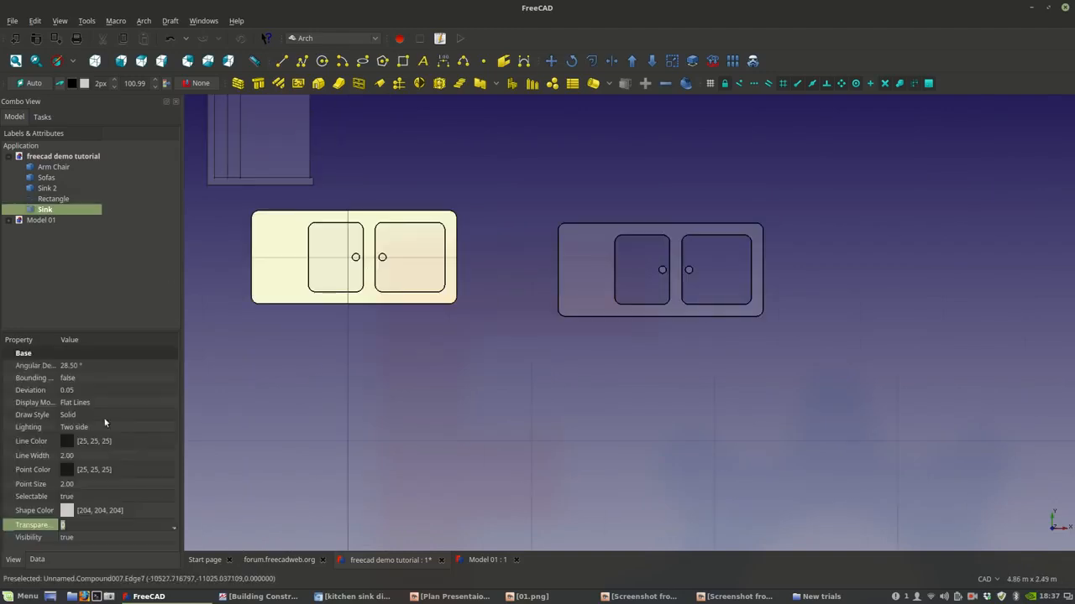
click(92, 460)
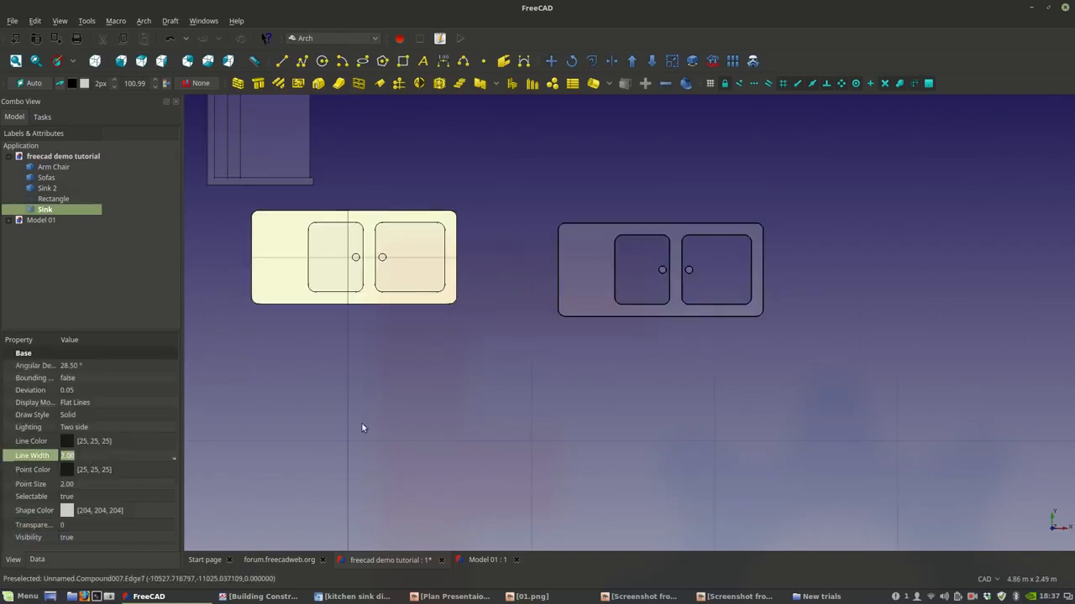
click(583, 280)
scroll(79, 454, up, 1)
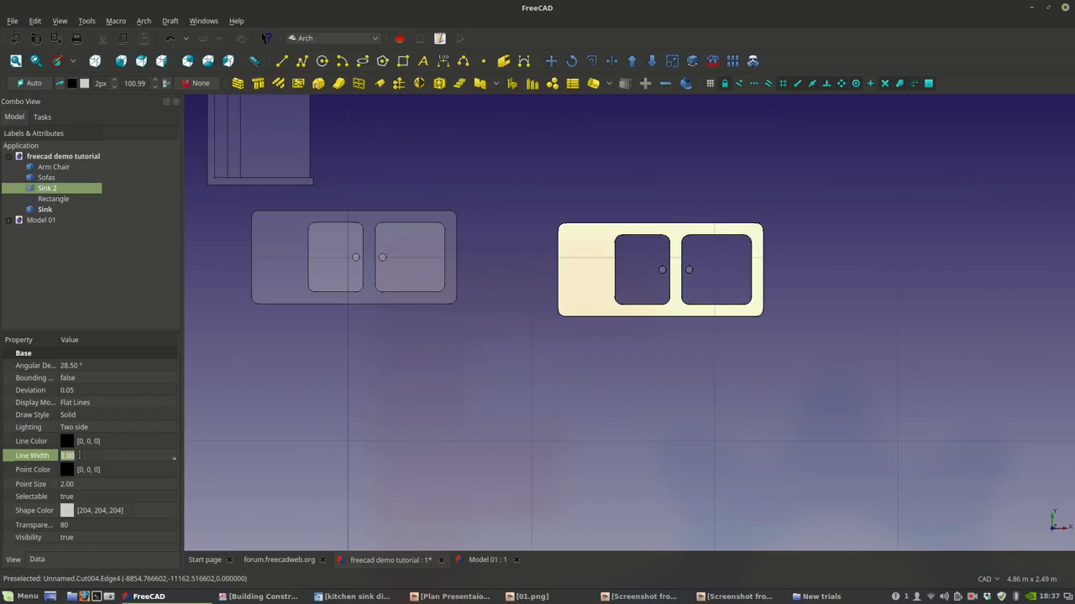
click(453, 423)
scroll(441, 377, down, 4)
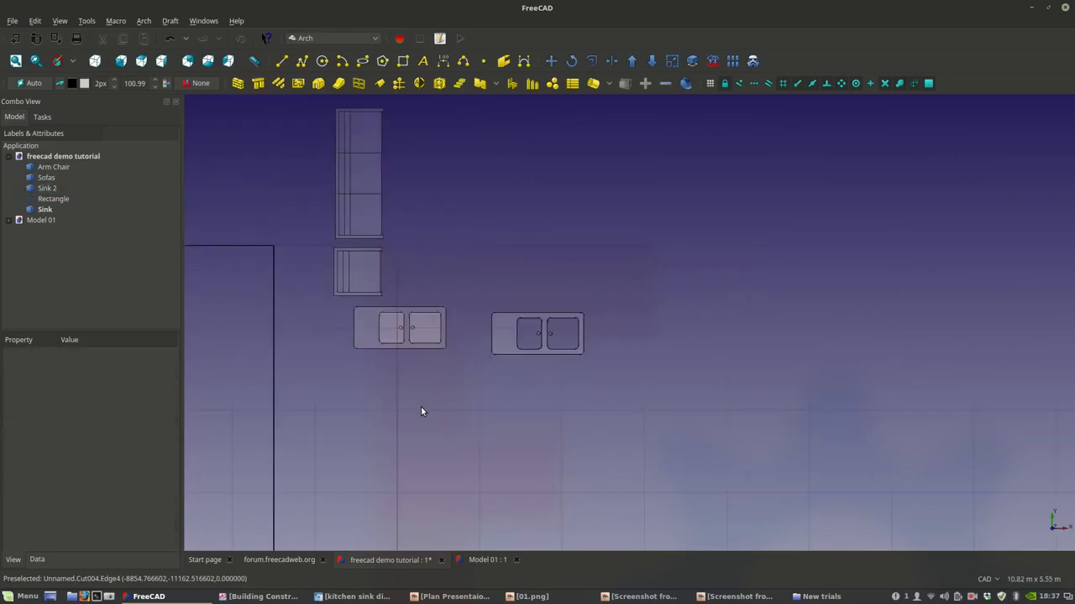
- Draw a filled rectangle about 1.70 m by 0.47 m in the empty space below the two sinks
scroll(418, 401, up, 2)
scroll(395, 404, down, 2)
scroll(377, 408, up, 2)
scroll(379, 410, up, 2)
scroll(353, 374, up, 2)
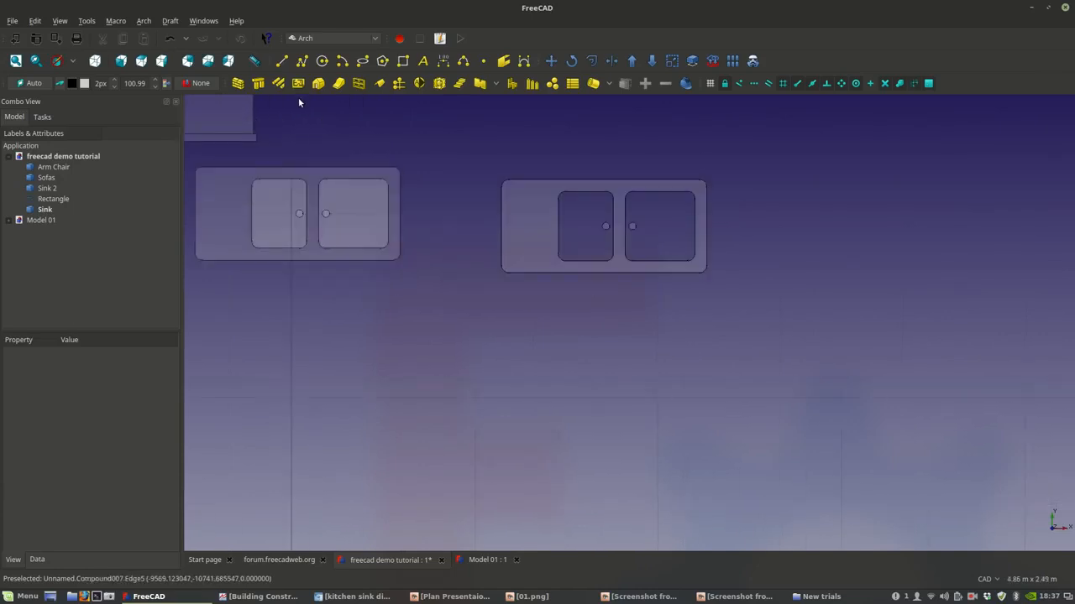
click(408, 61)
click(397, 345)
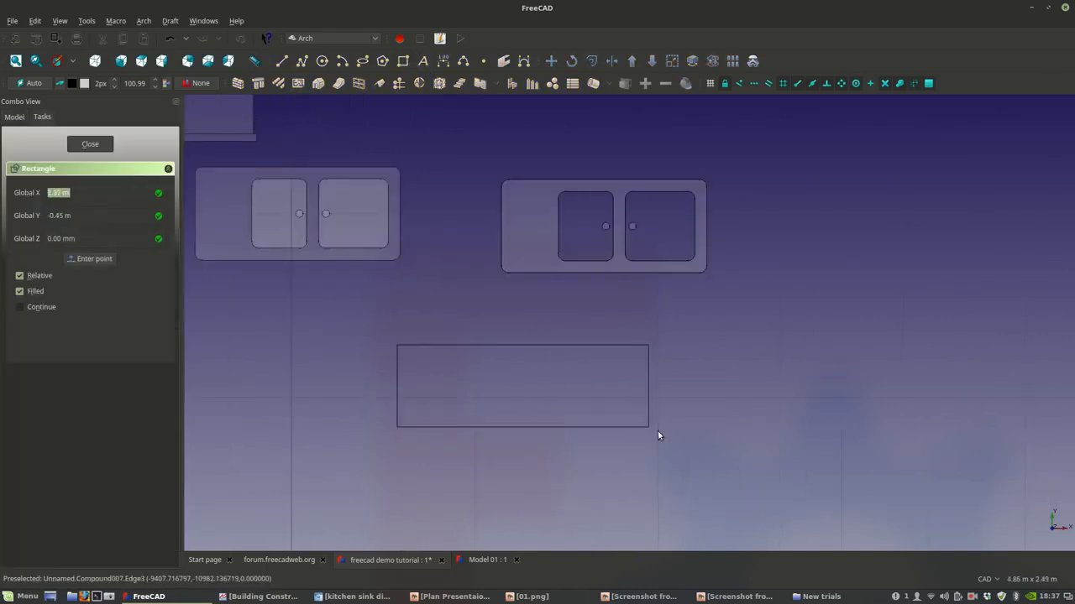
click(708, 430)
middle_drag(481, 436, 436, 428)
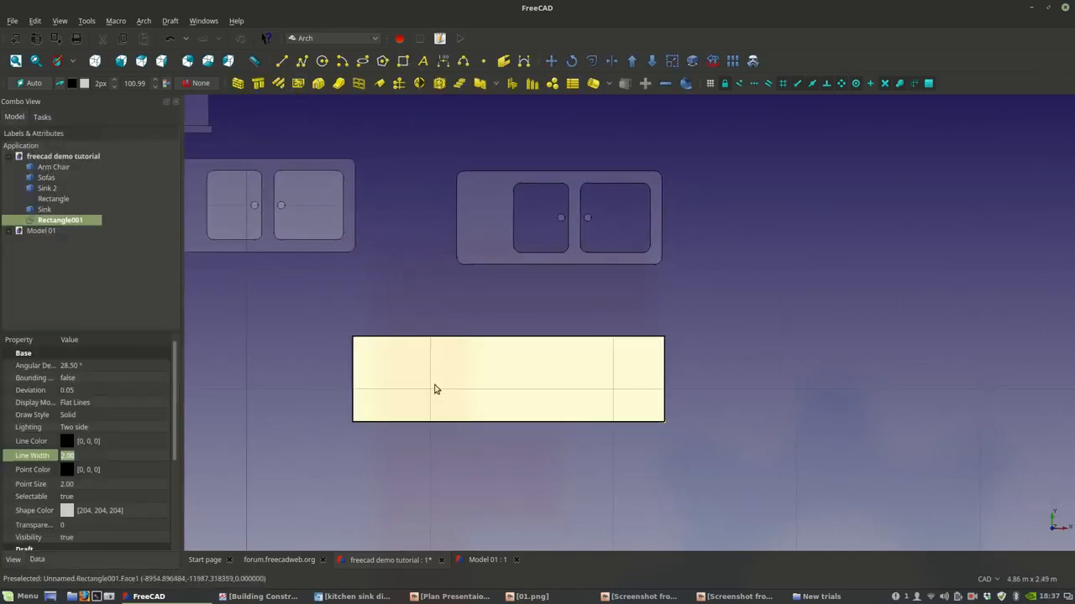
- Measure the new rectangle's short side and set the rectangle's height to 0.60 m
click(685, 83)
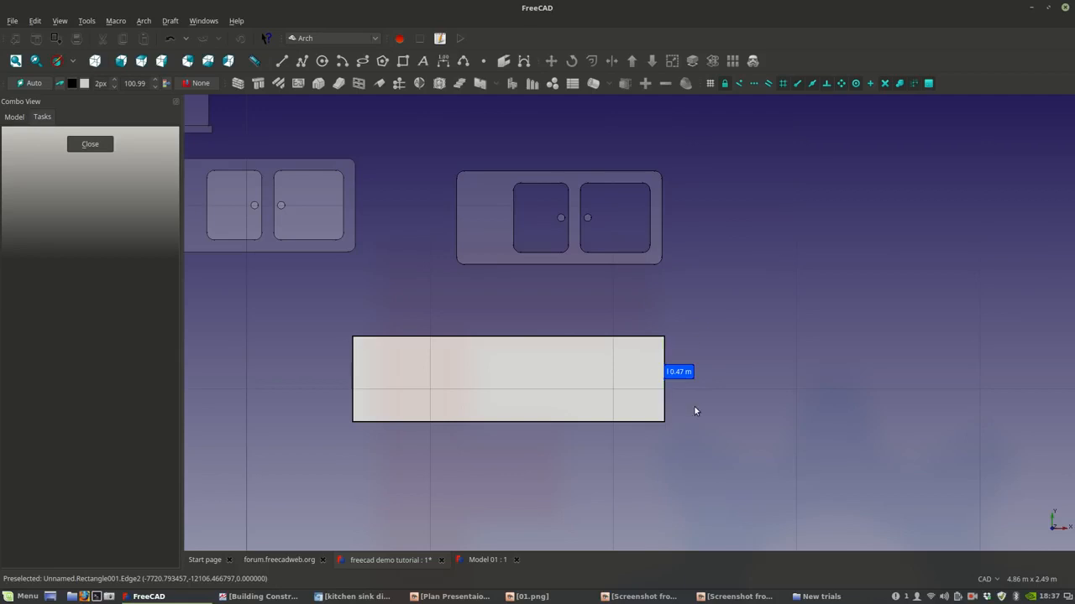
key(Escape)
click(550, 396)
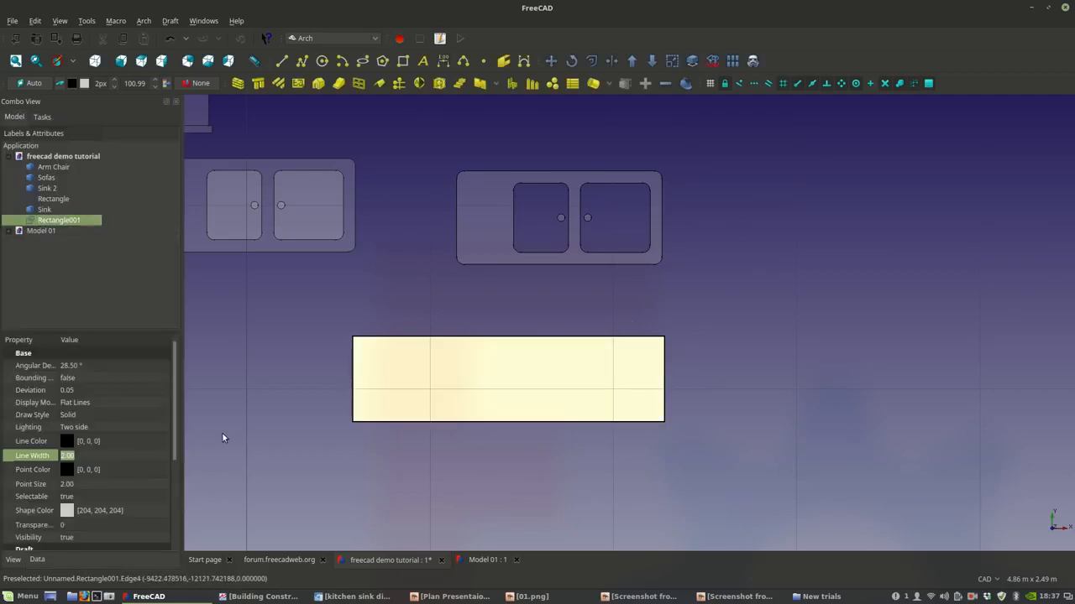
click(37, 559)
click(66, 524)
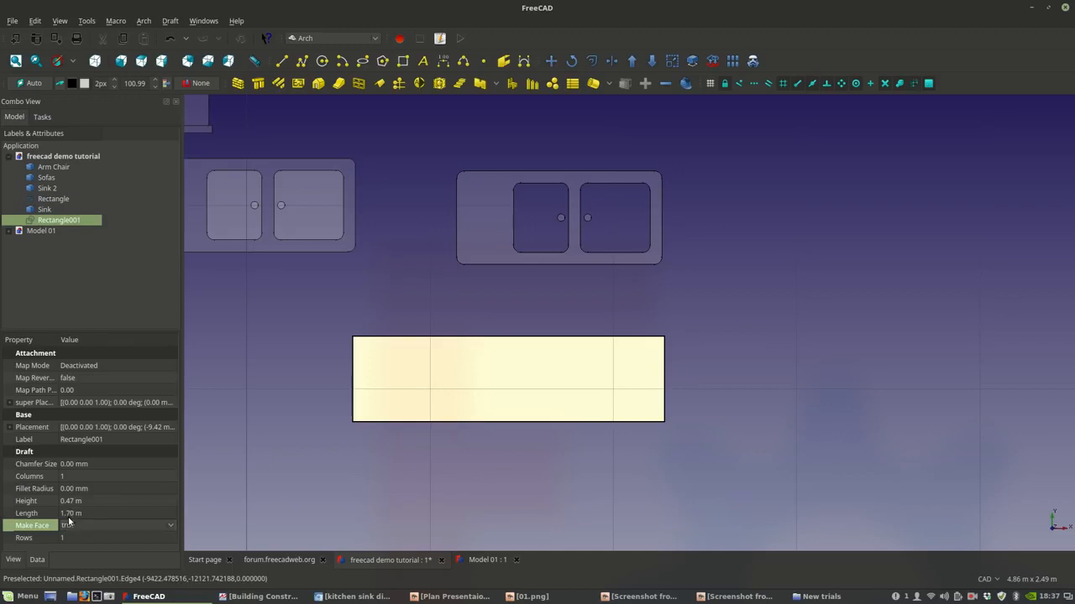
click(70, 501)
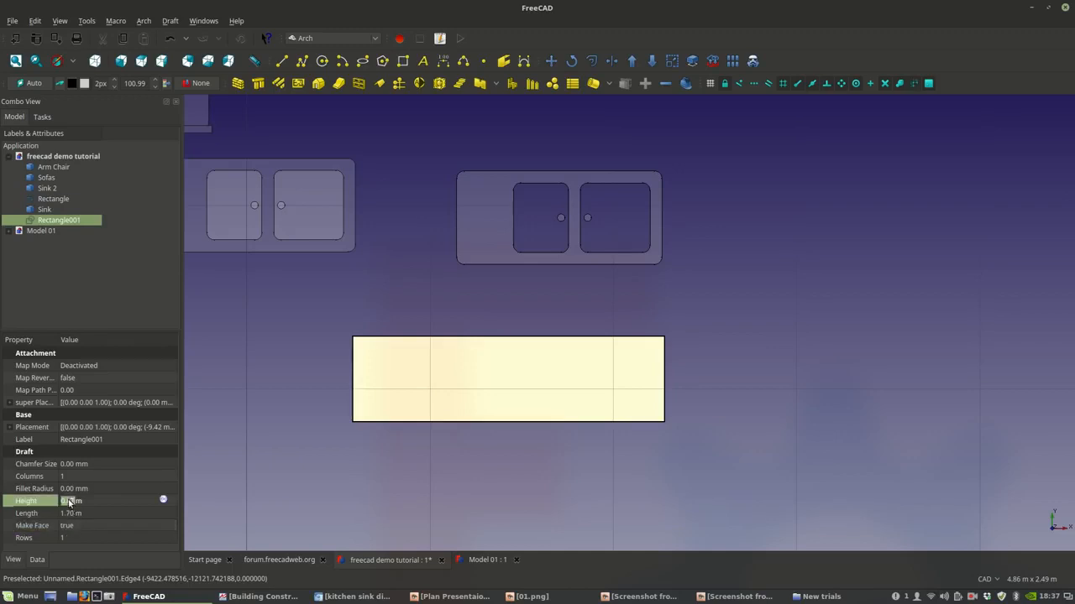
key(Return)
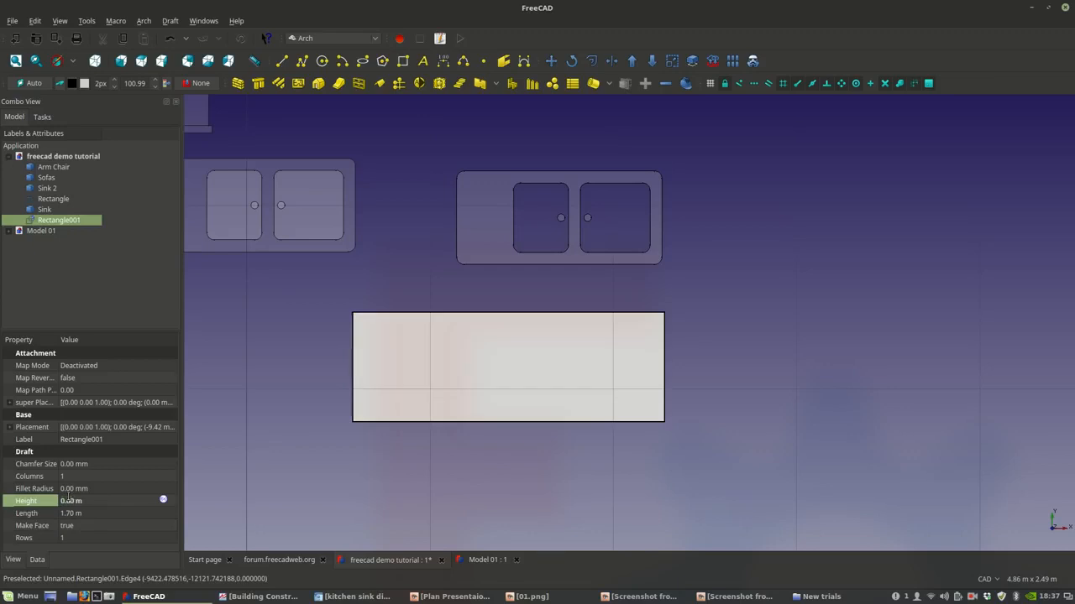
- Set Make Face to false for the 1.70 m by 0.60 m rectangle so only its outline is drawn
click(713, 405)
scroll(651, 394, down, 2)
mouse_move(651, 395)
middle_down()
mouse_move(578, 372)
mouse_move(665, 404)
middle_up()
scroll(579, 370, up, 4)
scroll(665, 404, down, 2)
scroll(663, 411, down, 2)
click(594, 413)
middle_drag(580, 410, 506, 403)
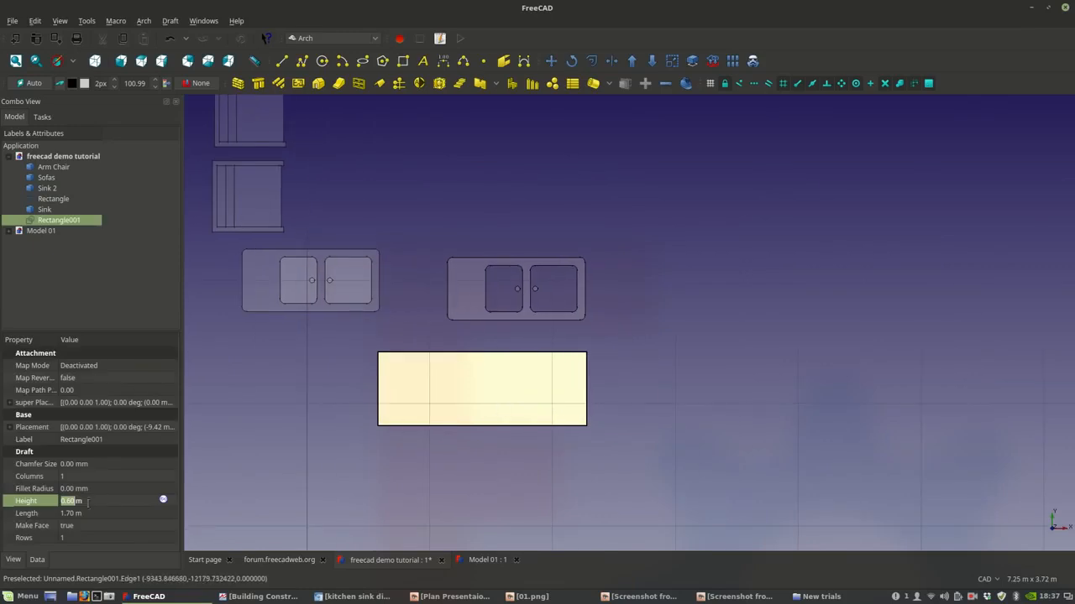
click(74, 526)
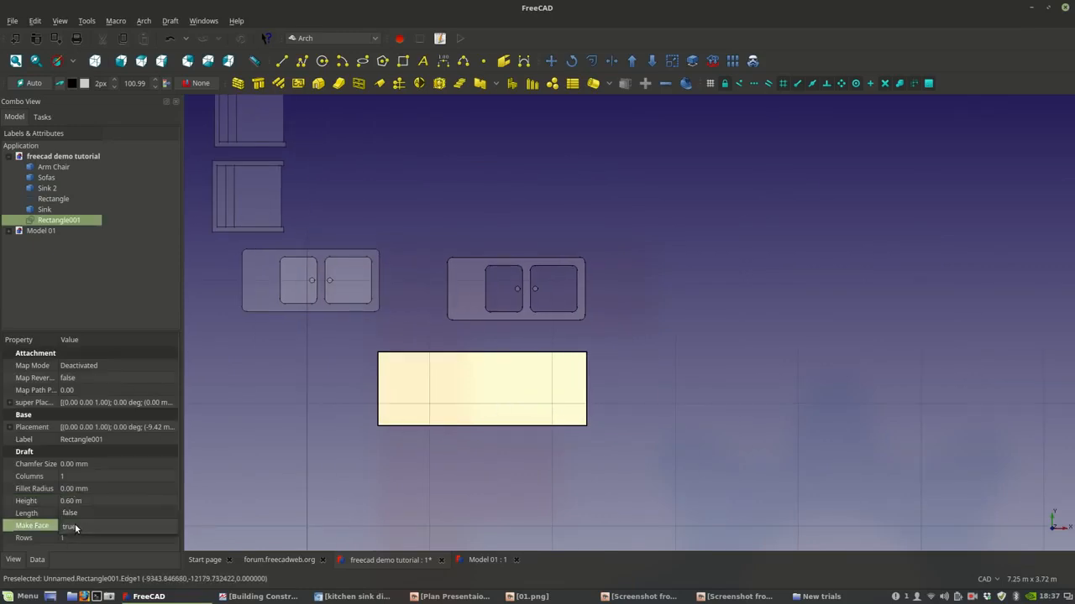
click(77, 527)
click(84, 513)
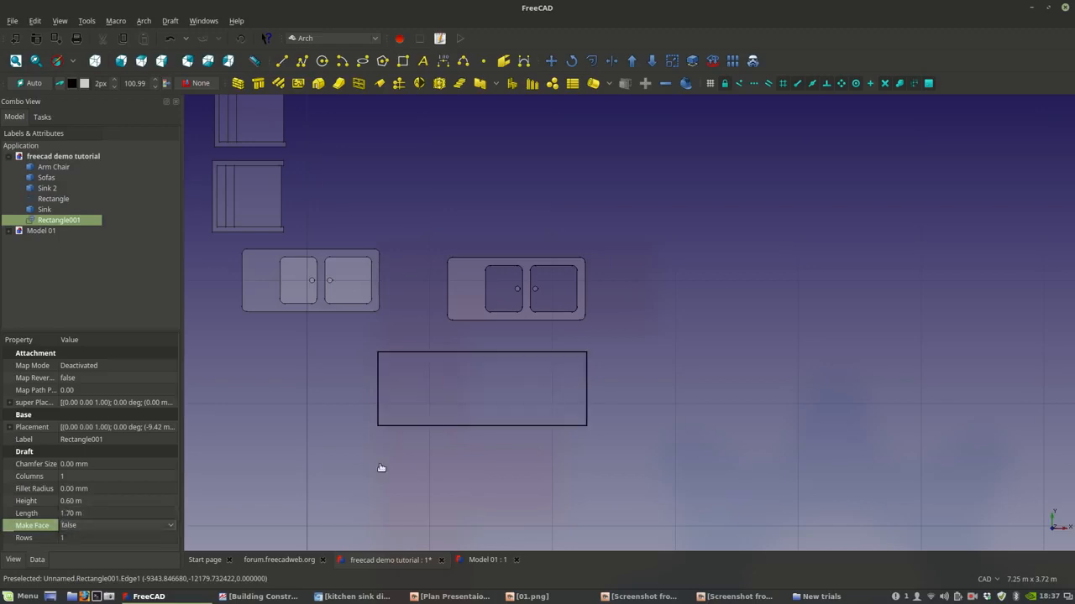
- Move Sink 2 without copying into the rectangle outline, from its right edge's midpoint to the midpoint of the rectangle's right edge
click(471, 433)
scroll(553, 301, up, 2)
click(534, 326)
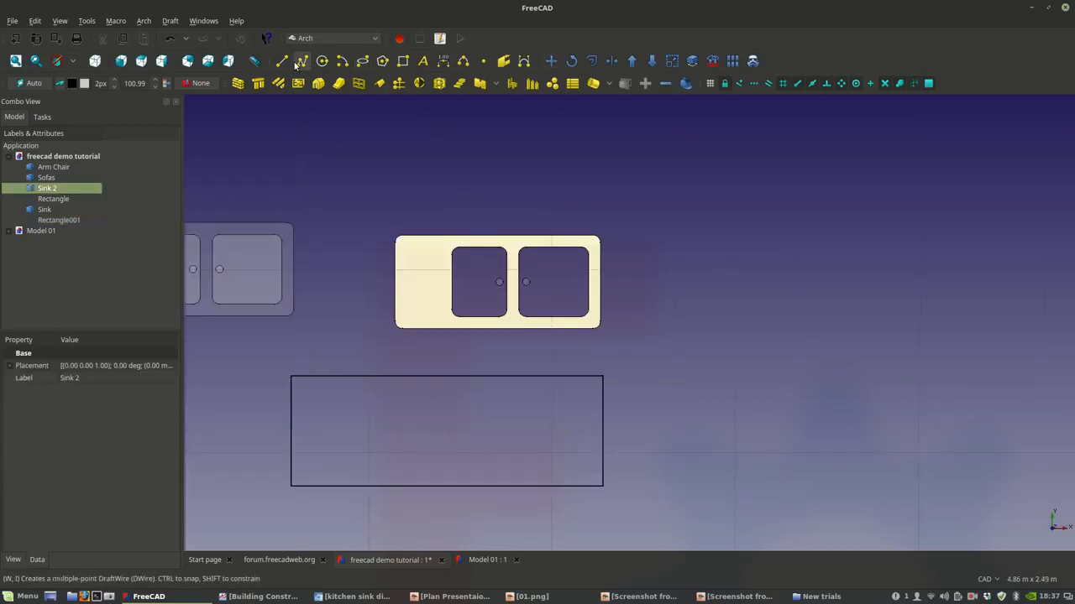
click(551, 61)
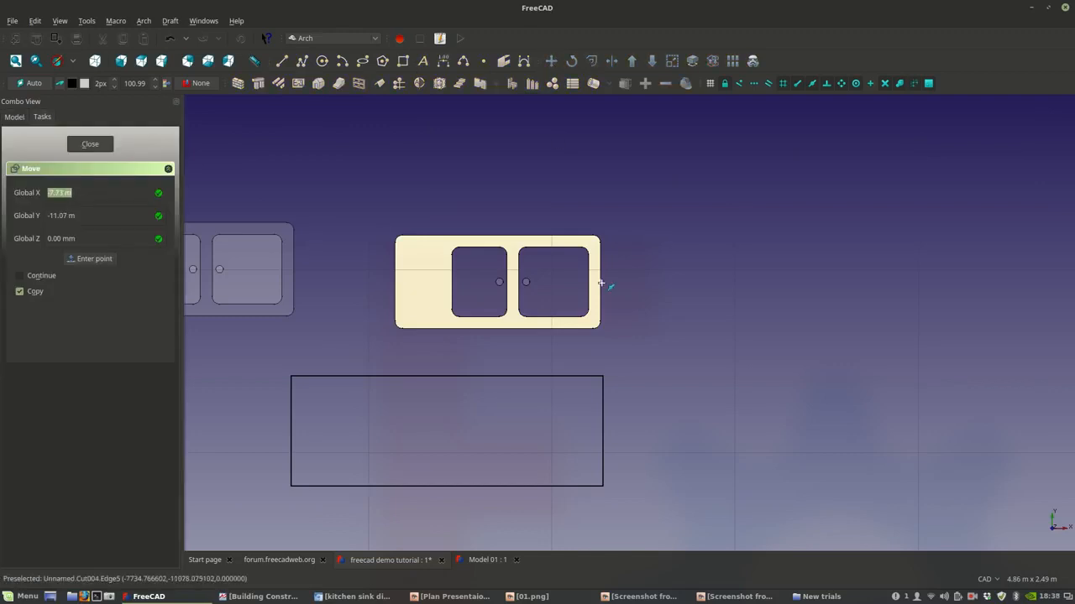
click(35, 293)
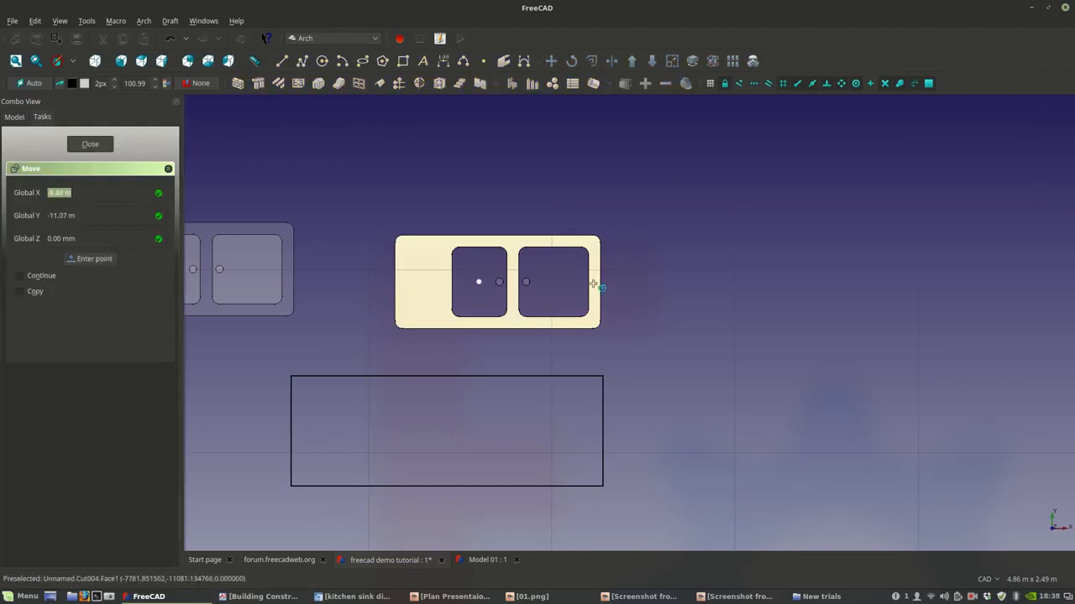
click(601, 453)
scroll(594, 413, up, 3)
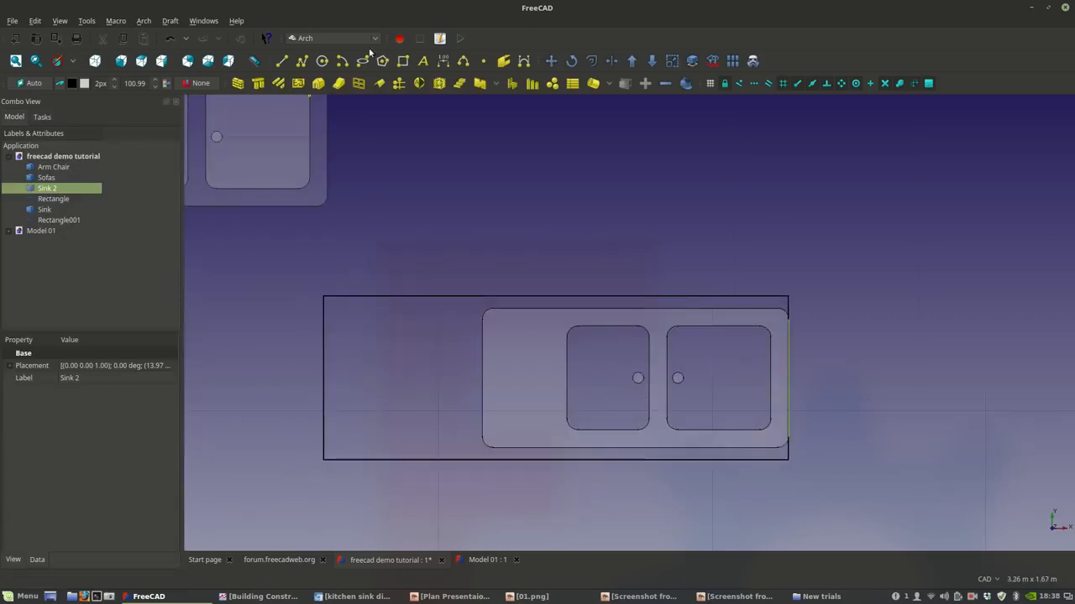
- Draw a vertical line from the midpoint of the outline rectangle's upper long edge to the midpoint of its lower long edge
click(281, 61)
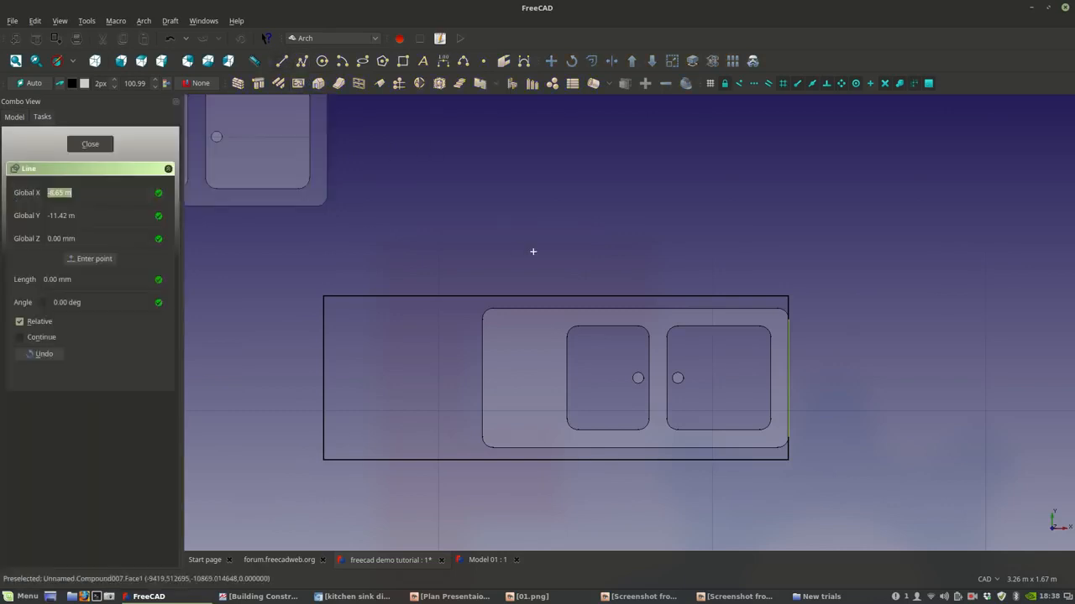
click(554, 297)
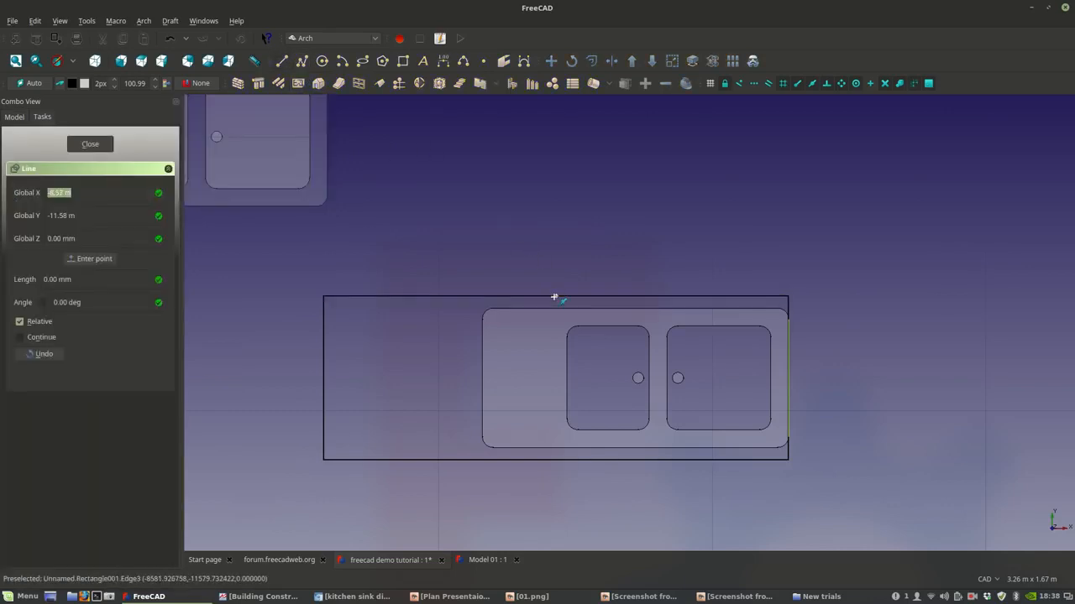
click(555, 459)
- Move Sink 2 without copying from its upper edge's midpoint to the vertical centre line, centring it horizontally in the rectangle
click(585, 441)
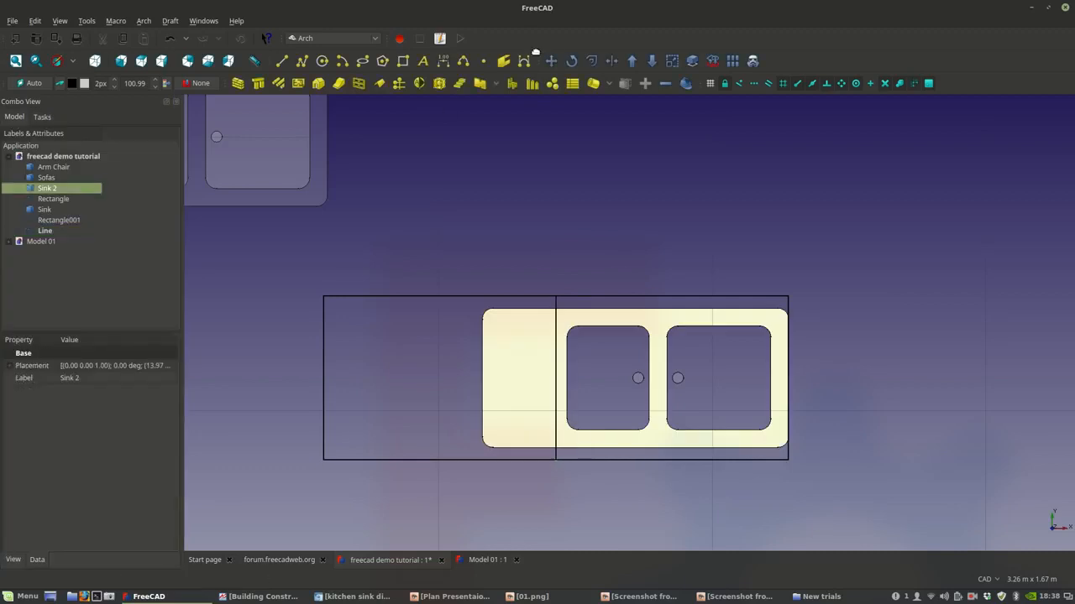
click(552, 61)
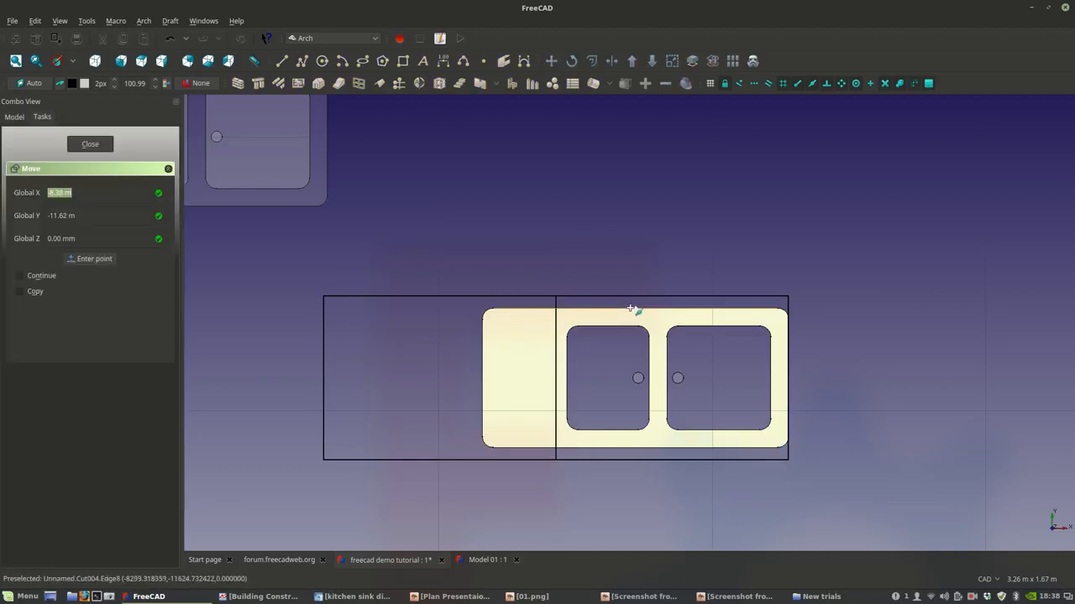
click(630, 309)
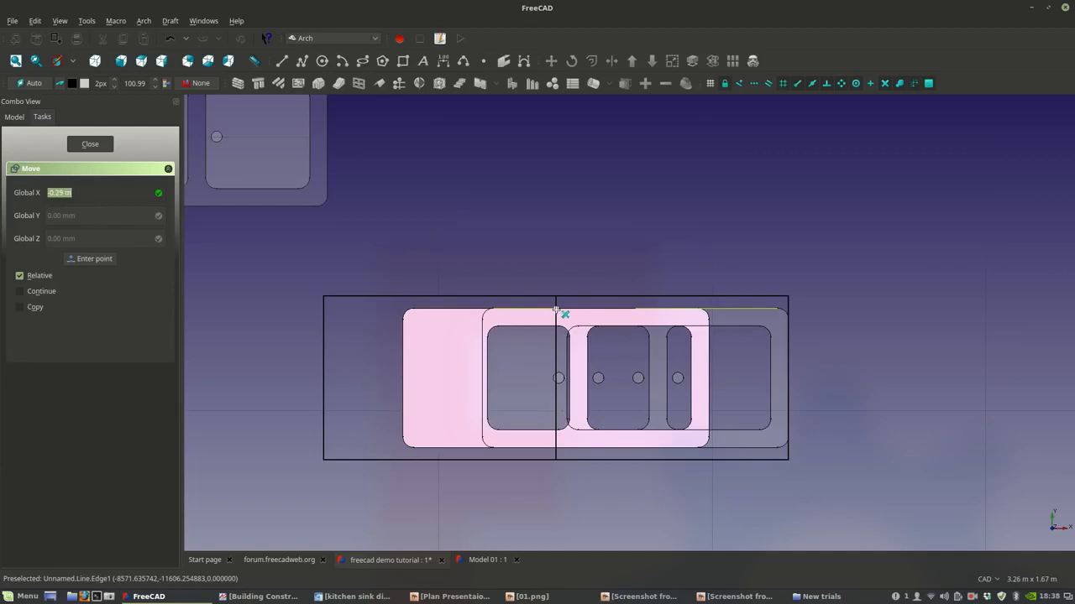
click(556, 310)
- Delete the vertical centre line running through the rectangle and Sink 2
scroll(581, 352, down, 2)
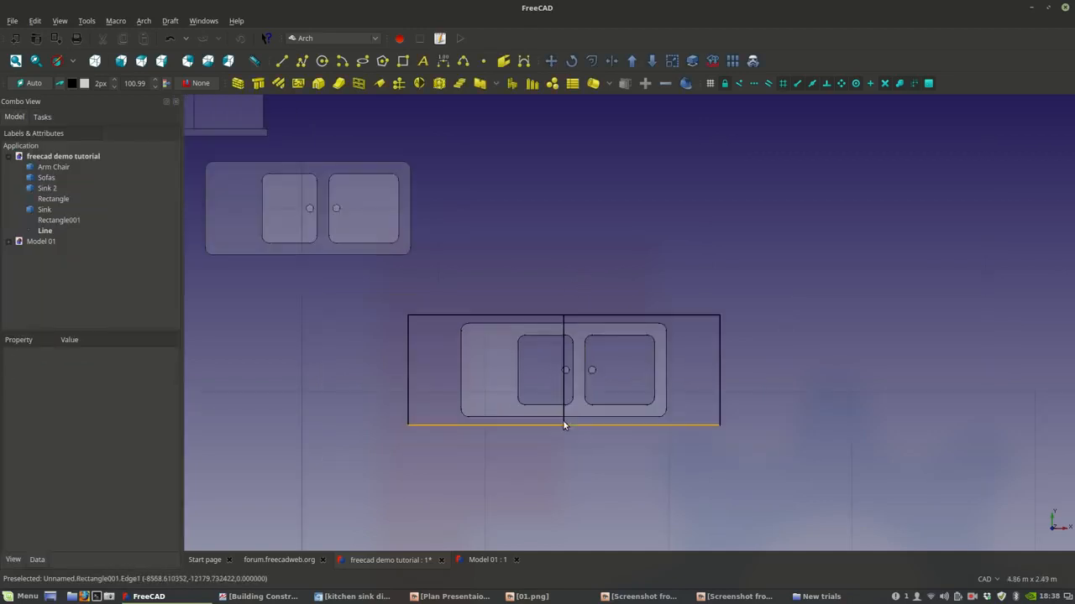
click(562, 421)
key(Delete)
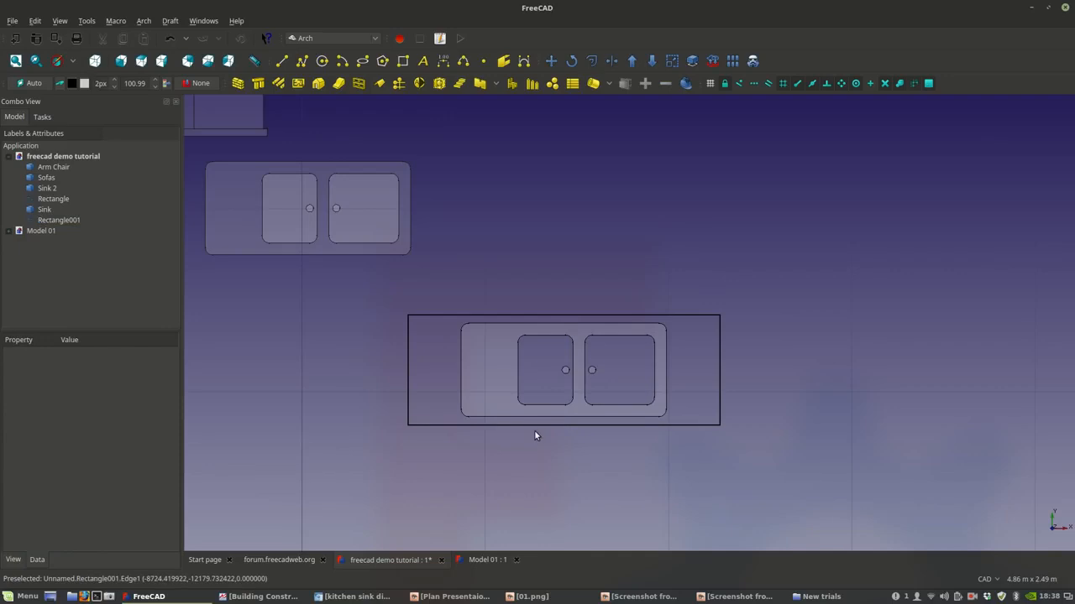
- Set Make Face to true for the 1.70 m by 0.60 m rectangle around Sink 2
click(532, 426)
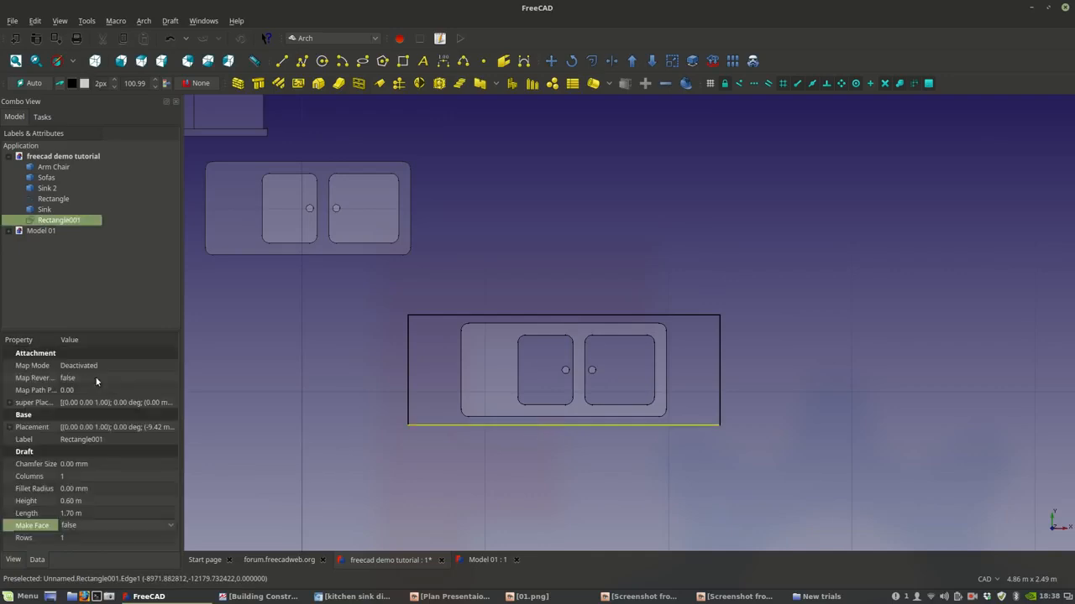
click(65, 523)
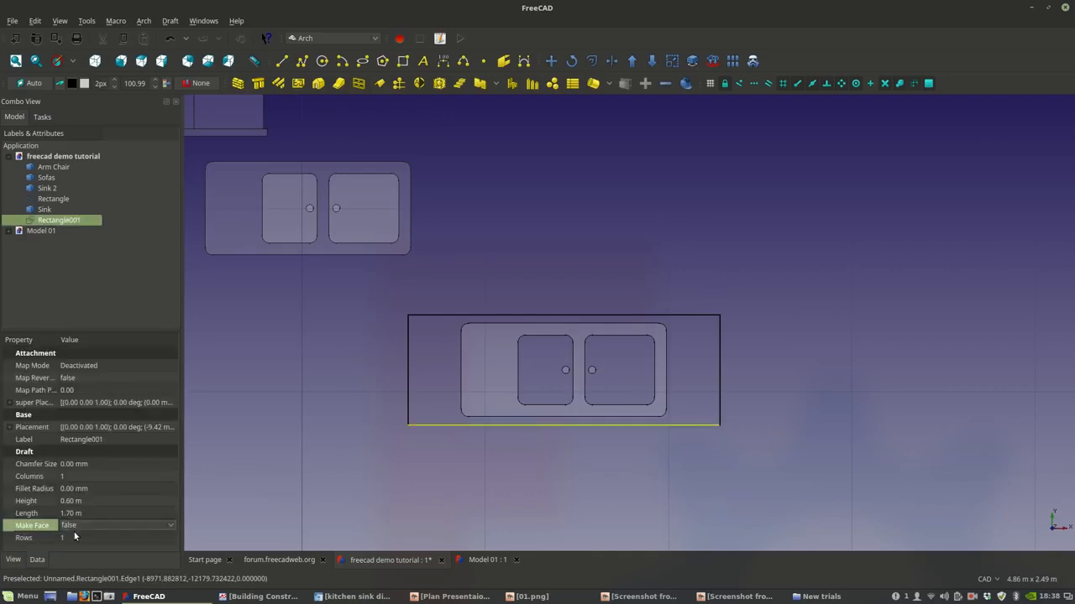
click(71, 542)
click(346, 436)
- Set the transparency of the filled rectangle around Sink 2 to 80
click(407, 425)
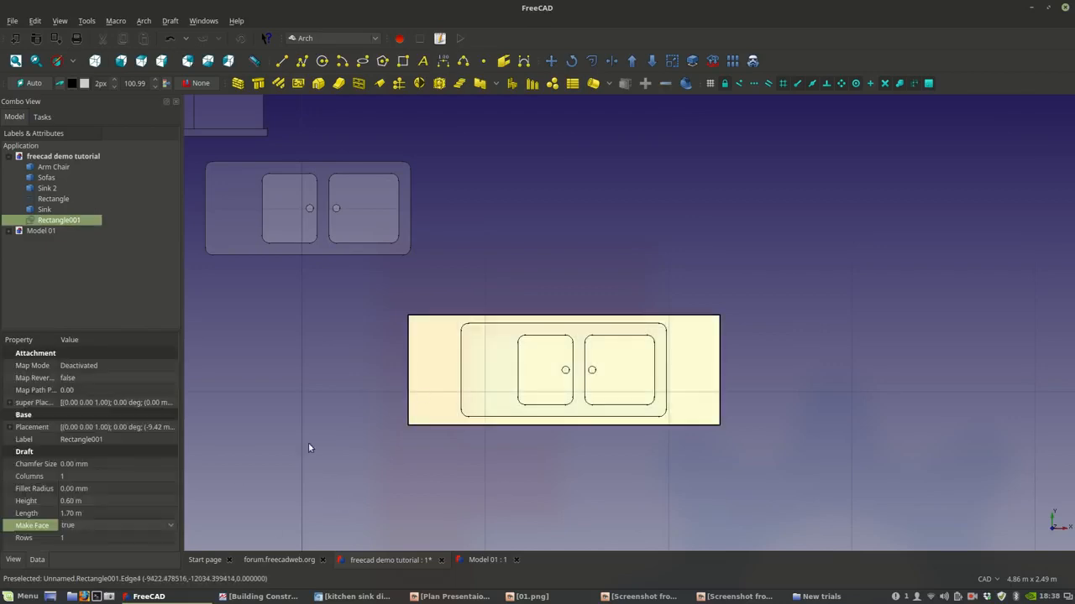
click(12, 560)
click(84, 524)
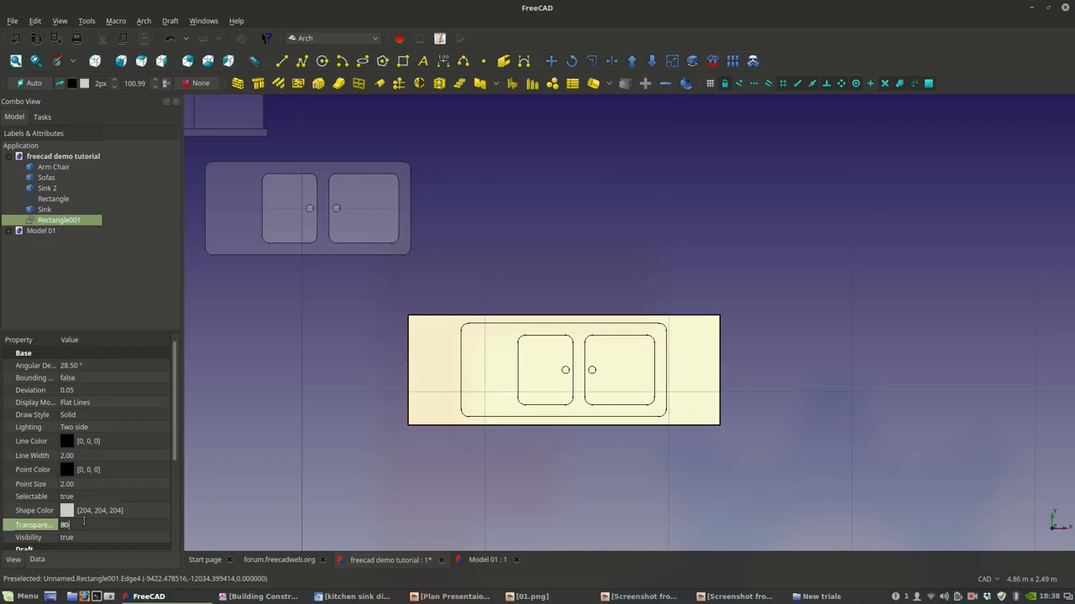
click(300, 384)
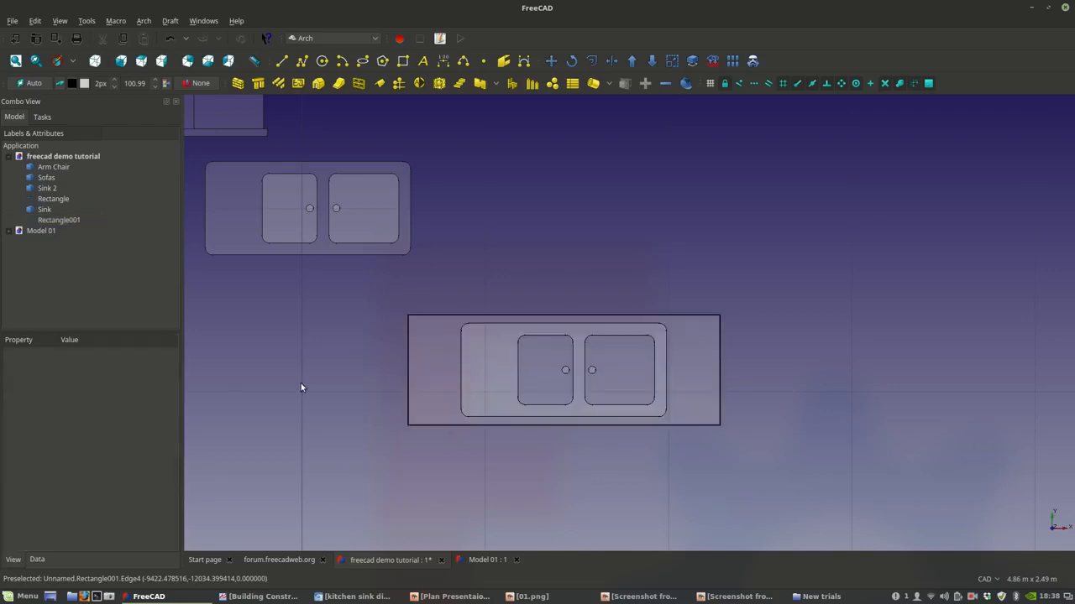
- Set the line width of the filled rectangle around Sink 2 to 1.00
click(443, 375)
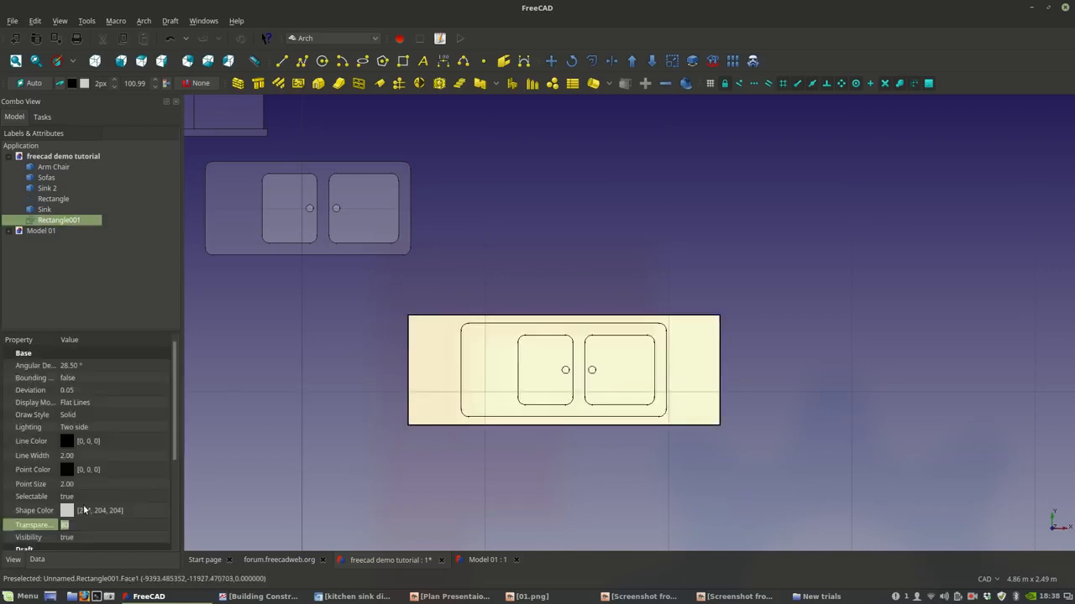
click(101, 458)
click(340, 385)
scroll(656, 202, down, 4)
middle_drag(839, 252, 694, 341)
scroll(693, 341, up, 2)
middle_drag(592, 391, 680, 371)
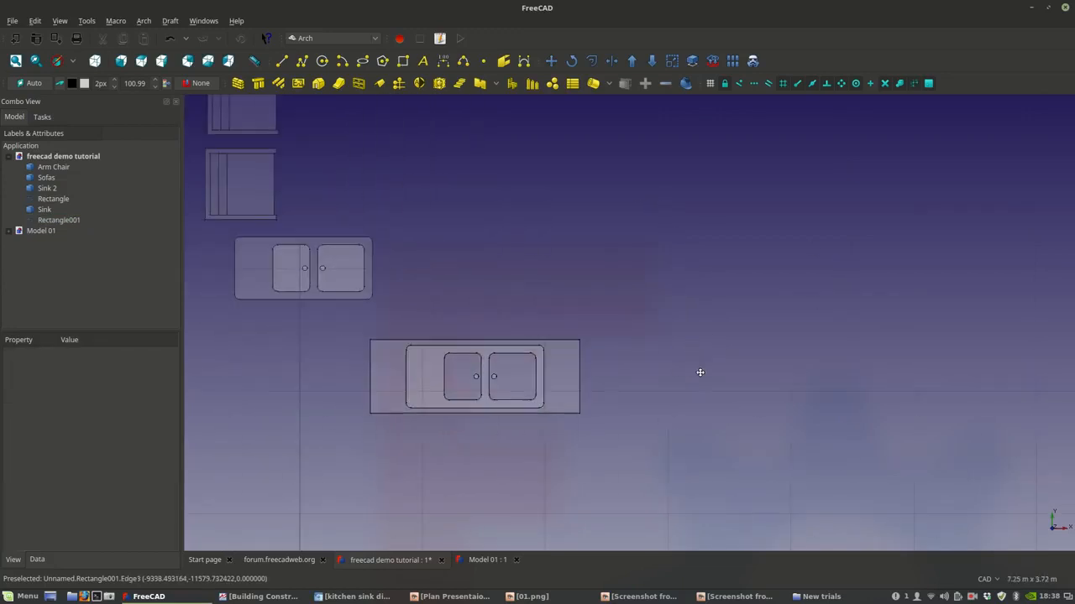
scroll(574, 356, up, 2)
middle_drag(574, 356, 702, 367)
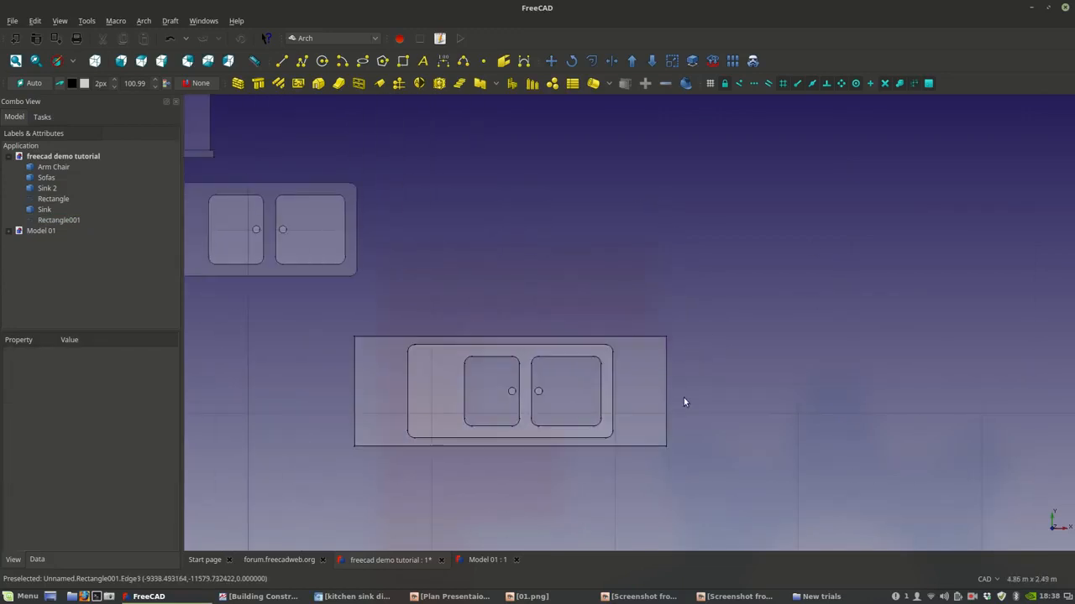
- Duplicate the filled 1.70 m by 0.60 m rectangle in place
click(653, 392)
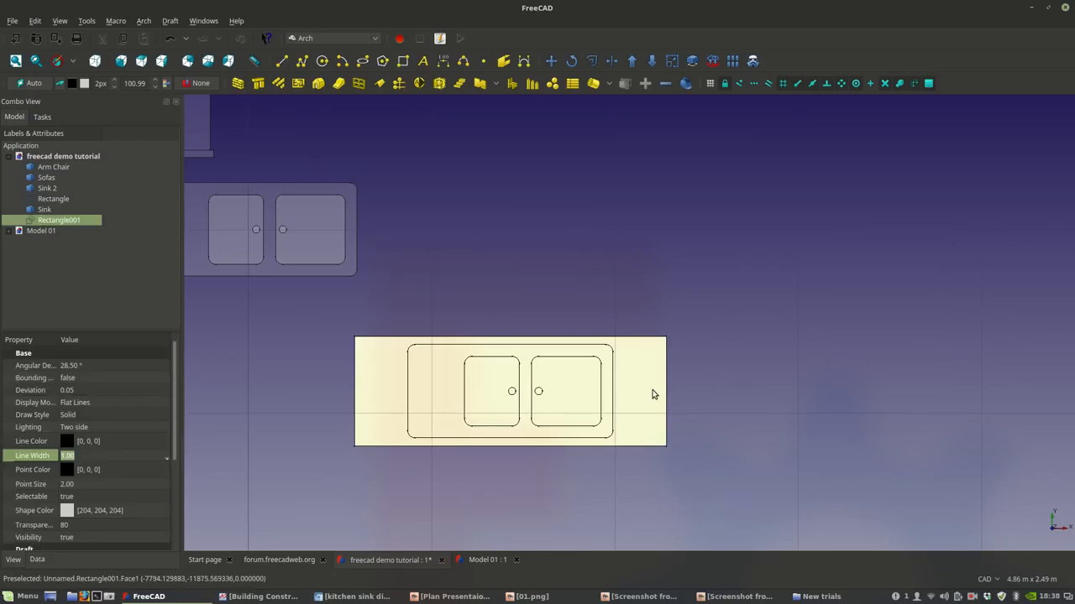
right_click(82, 222)
click(112, 366)
right_click(74, 227)
click(105, 391)
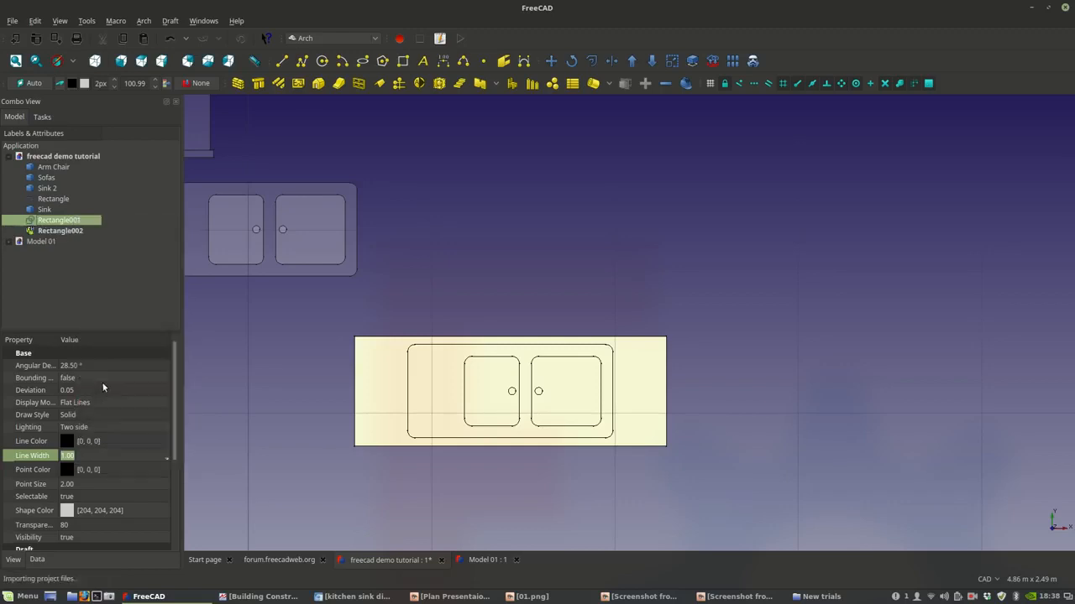
- Set the duplicated rectangle's height to 0.30 m, keeping its length
click(67, 232)
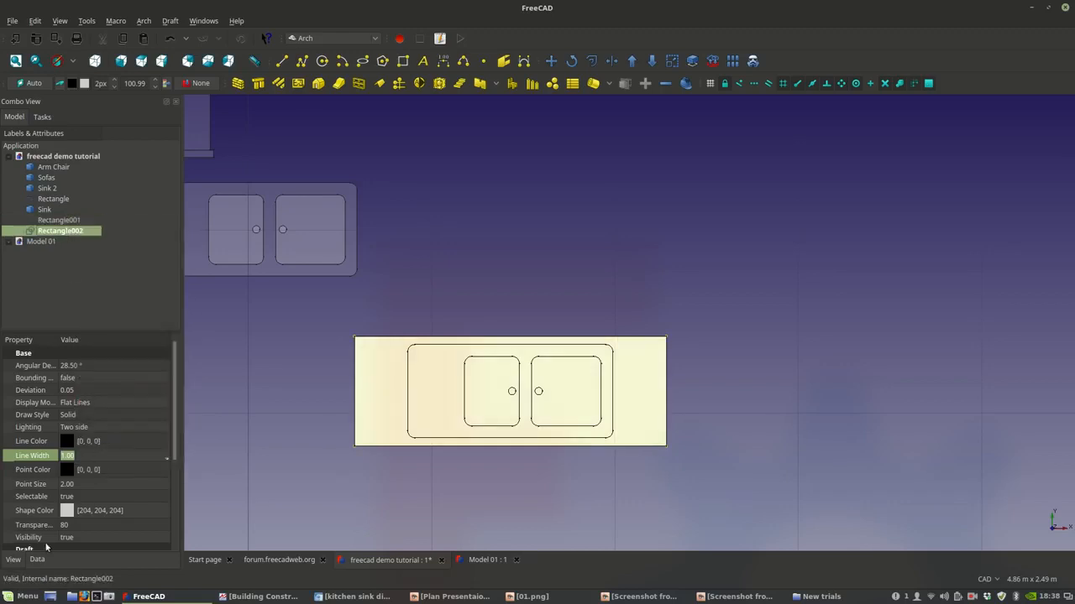
click(38, 559)
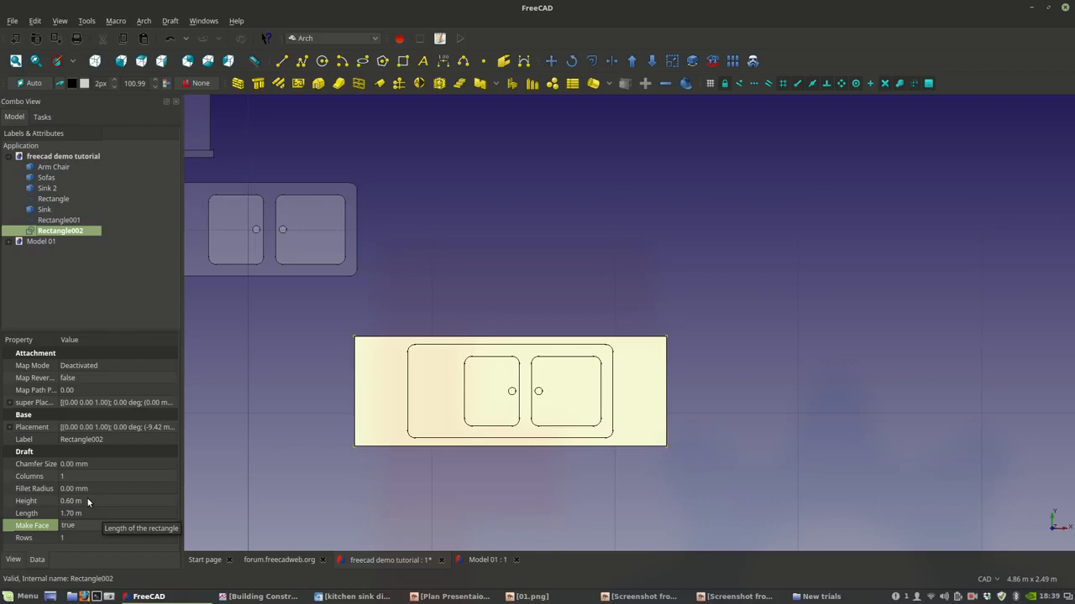
click(75, 501)
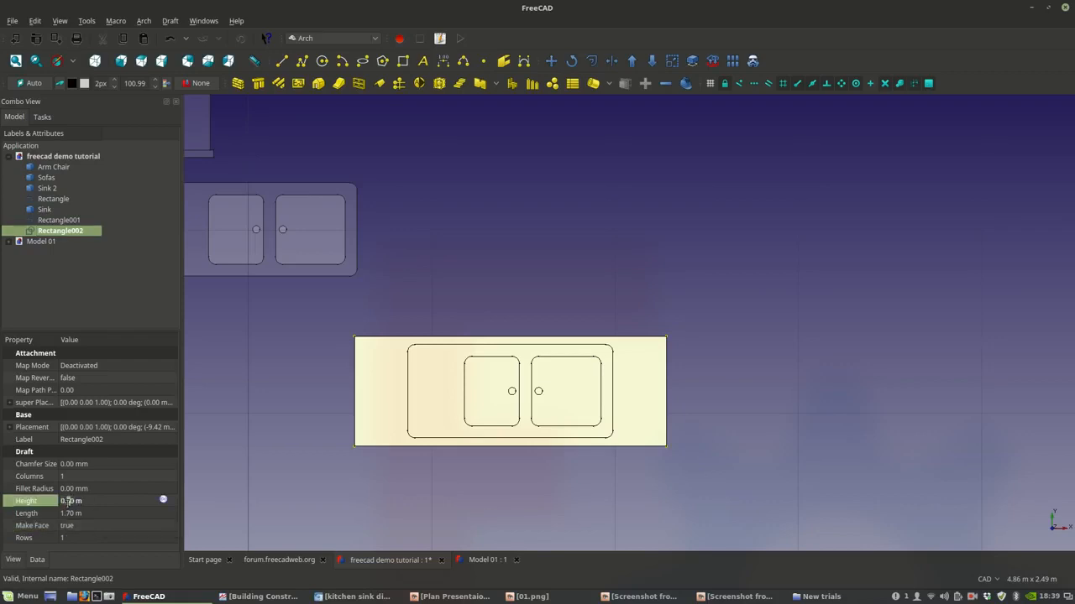
text(3)
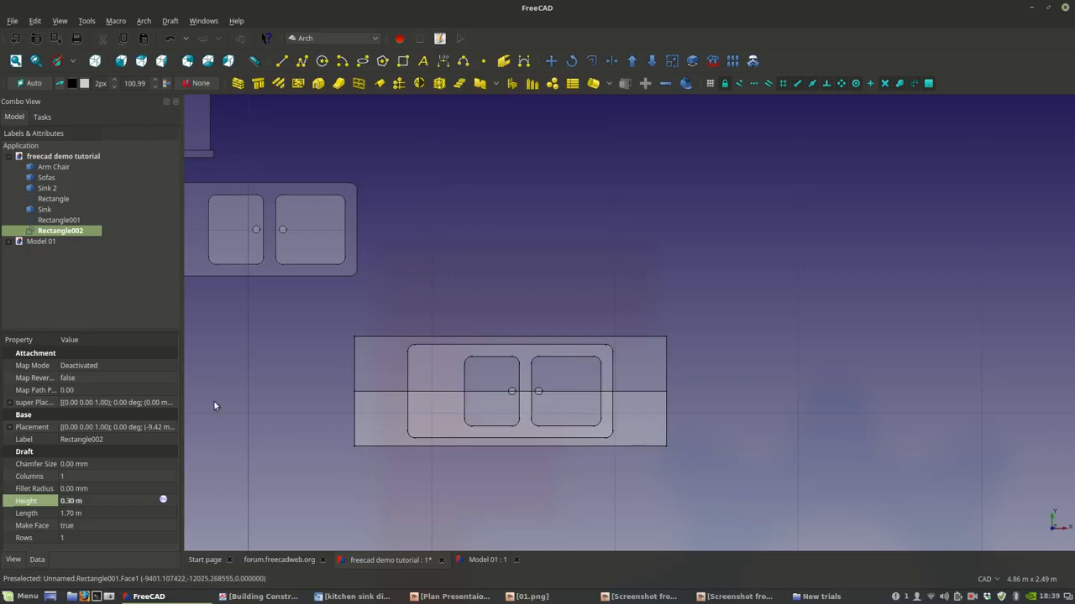
click(62, 212)
click(57, 231)
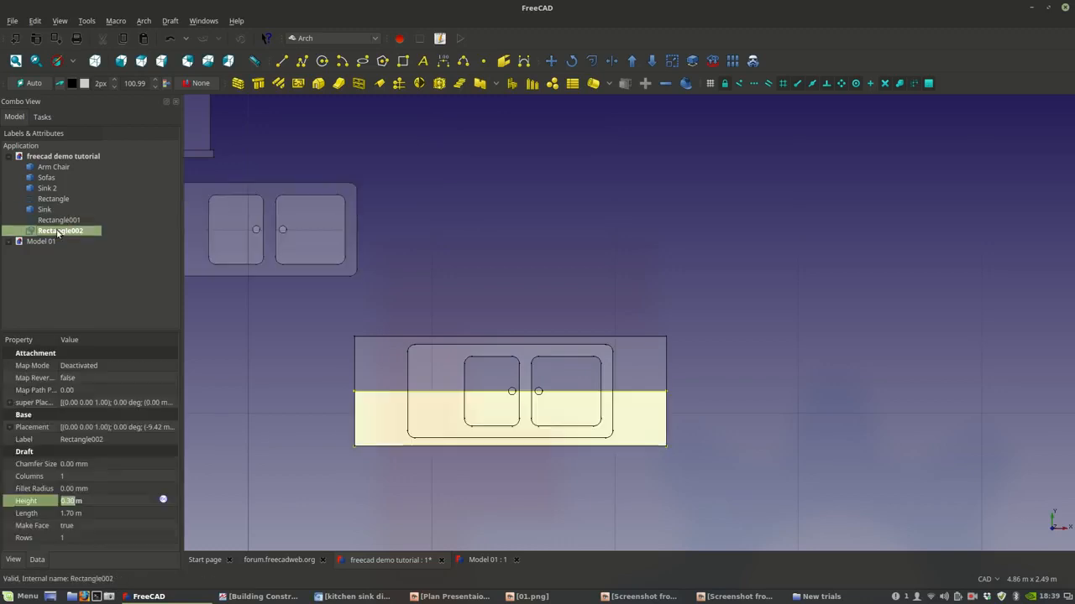
scroll(704, 437, up, 2)
middle_drag(704, 436, 787, 425)
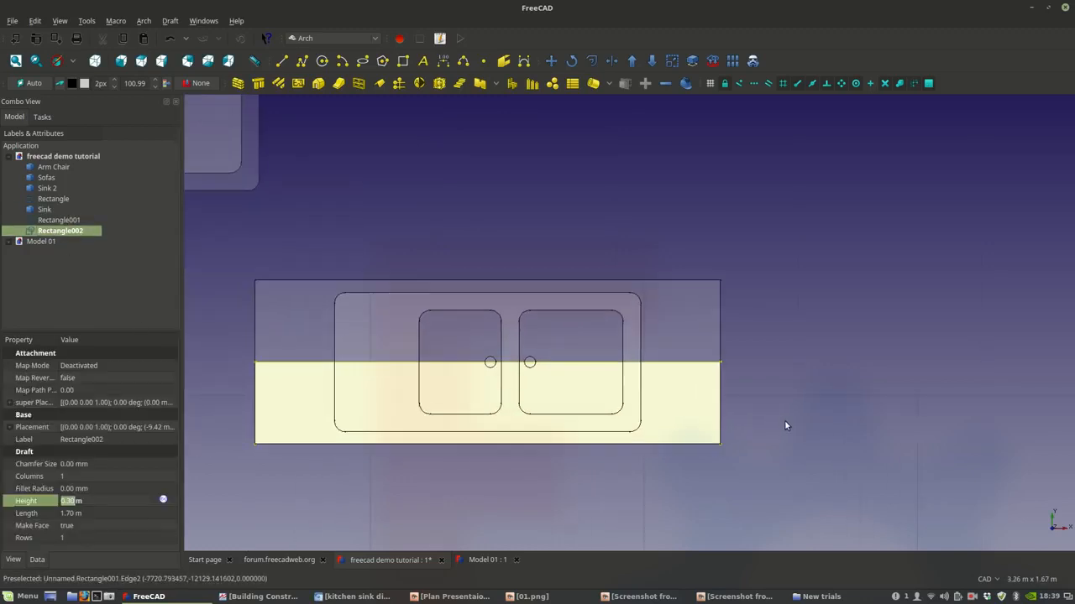
click(553, 62)
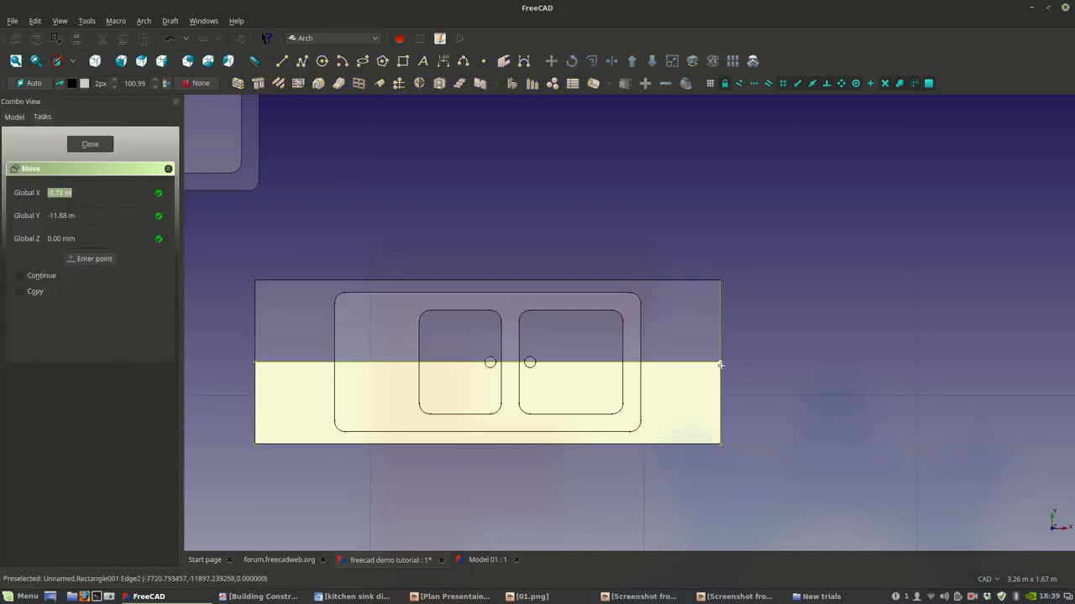
key(Escape)
- Hide the 1.70 m by 0.60 m rectangle and make it visible again
click(696, 342)
click(17, 565)
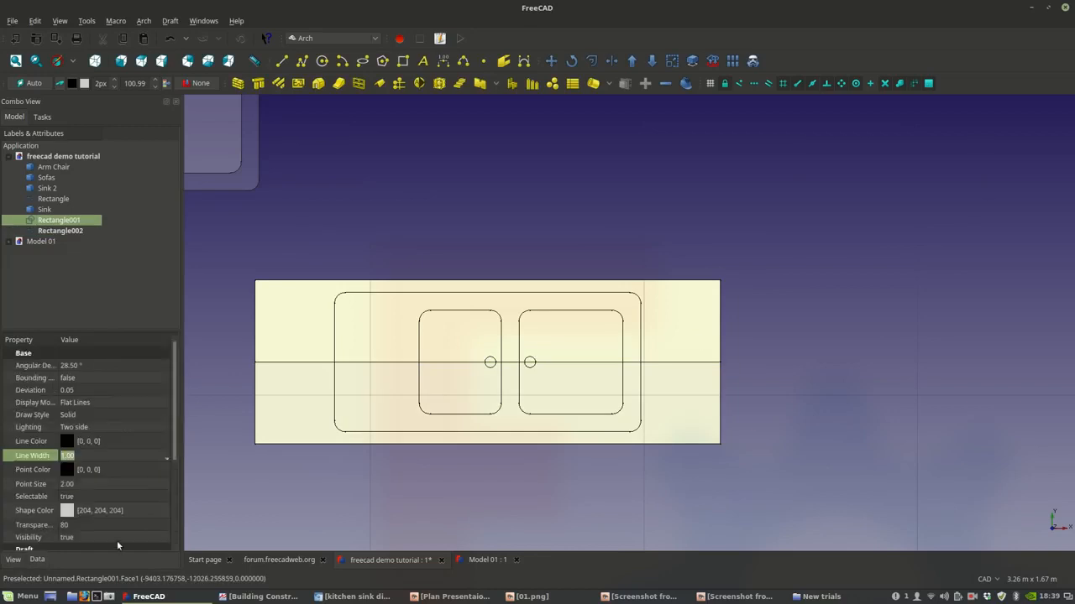
click(118, 537)
click(117, 536)
click(116, 525)
click(268, 513)
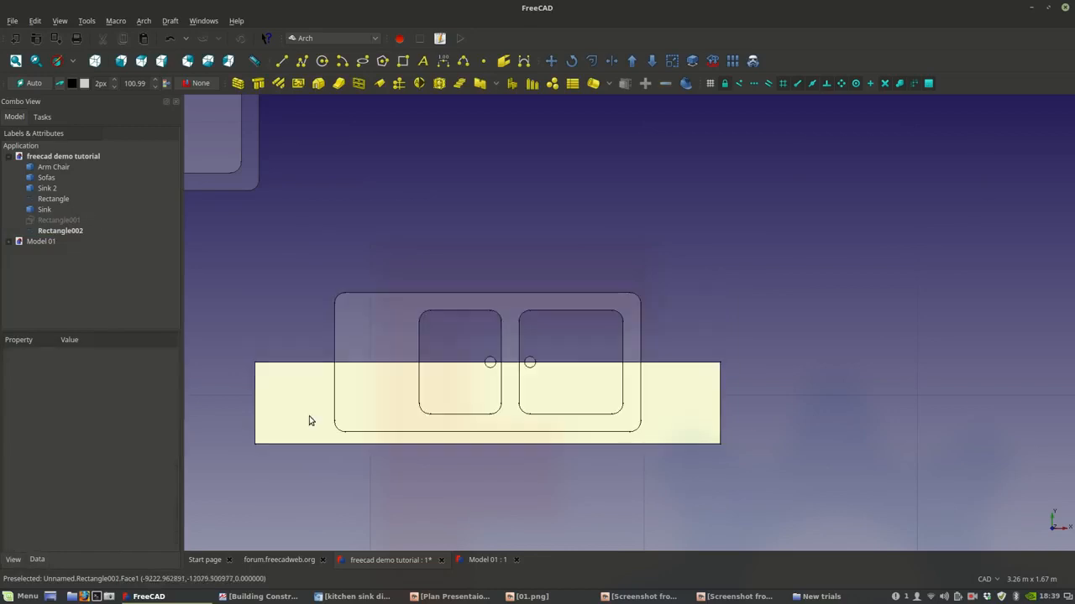
click(75, 221)
key(space)
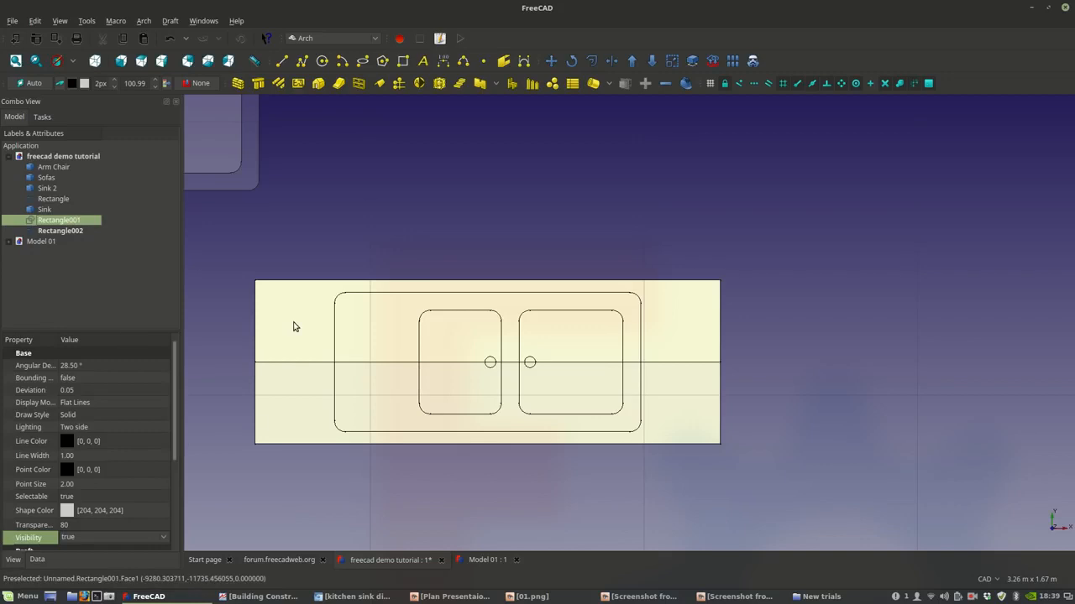
- Set Make Face to false for the 1.70 m by 0.60 m rectangle, leaving the 0.30 m high one filled
click(37, 559)
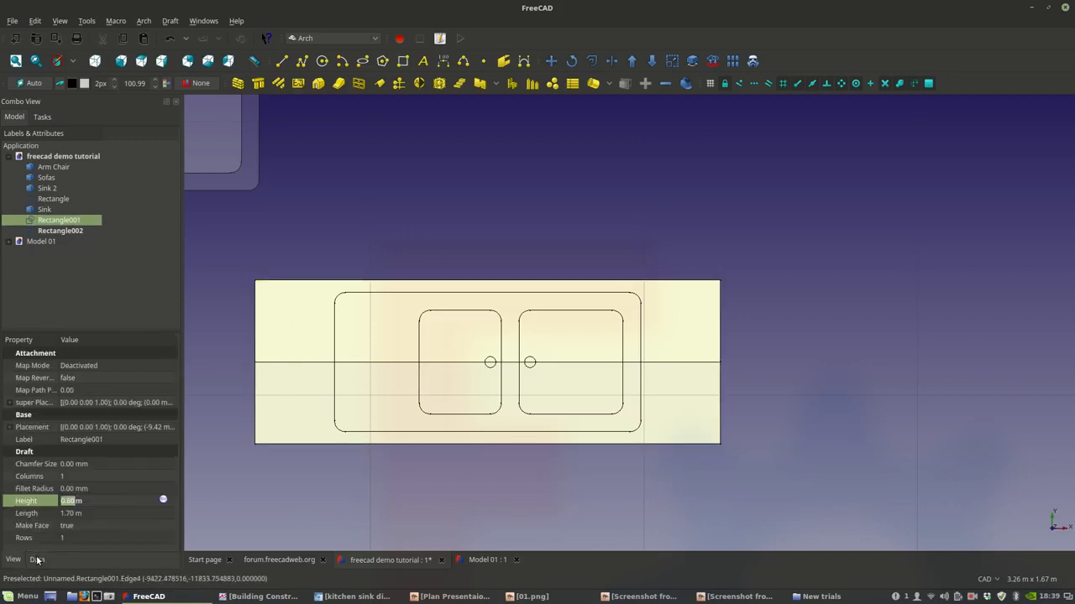
click(98, 527)
click(93, 526)
click(84, 514)
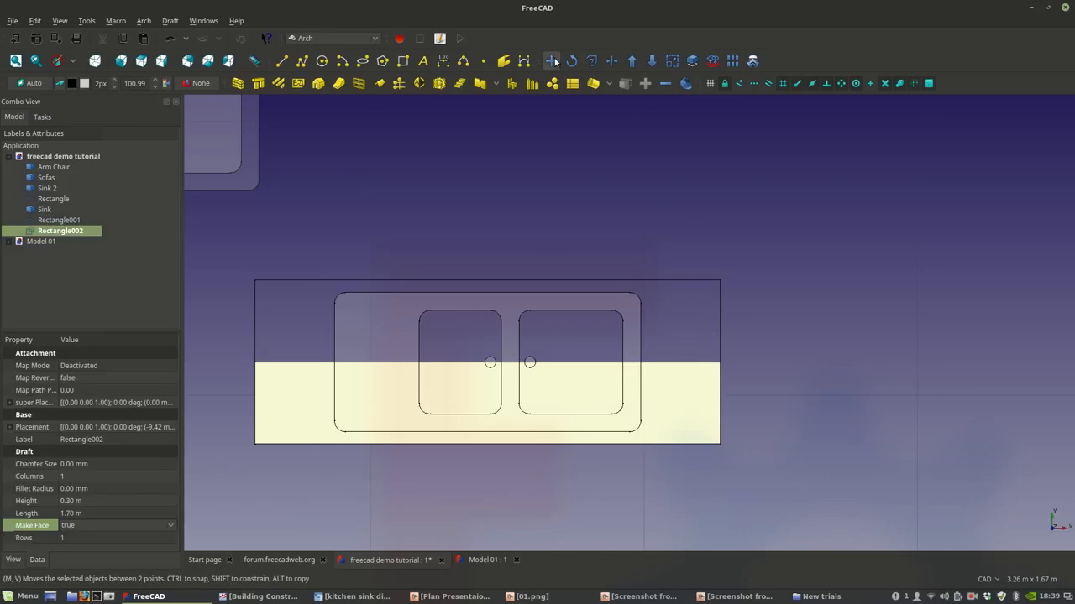
- Move the 0.30 m high rectangle without copying from its upper right corner to the upper right corner of the full outline
click(551, 61)
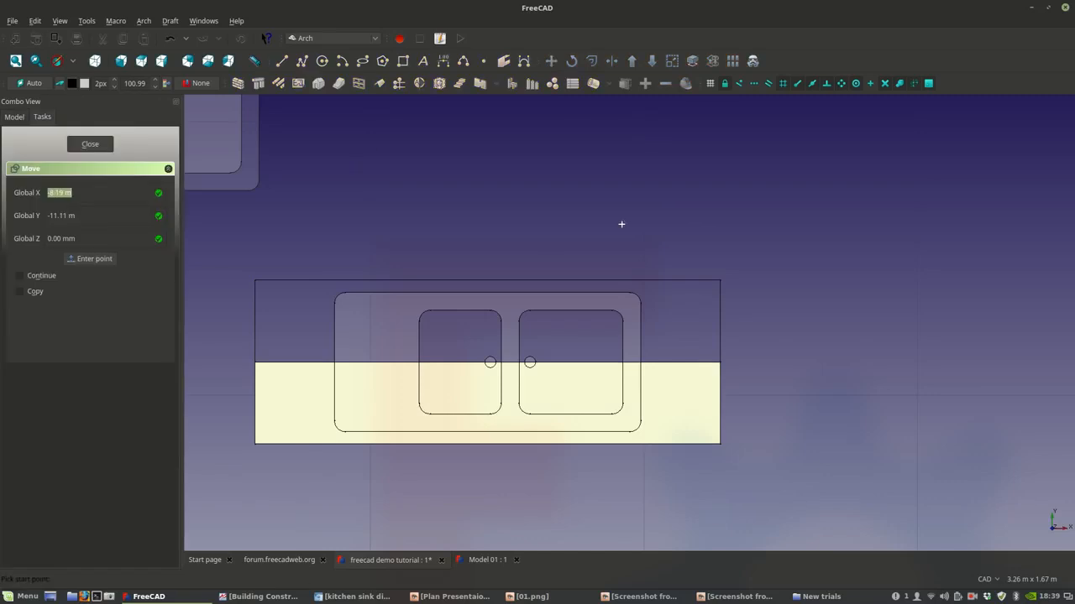
click(711, 363)
click(719, 281)
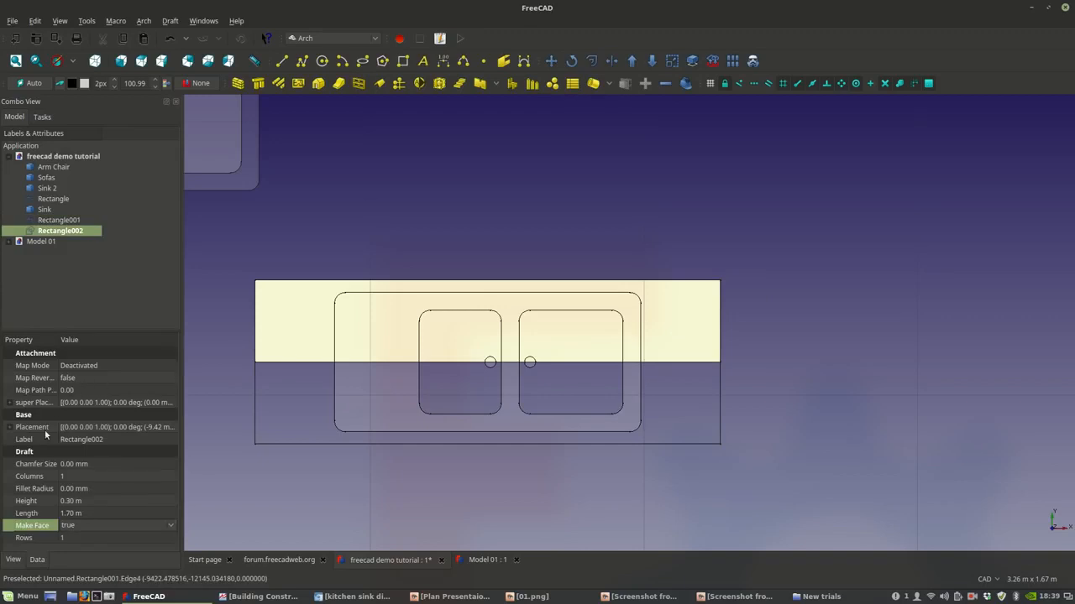
- Set the draw style of the 0.30 m high rectangle to Dashed
click(12, 560)
click(85, 416)
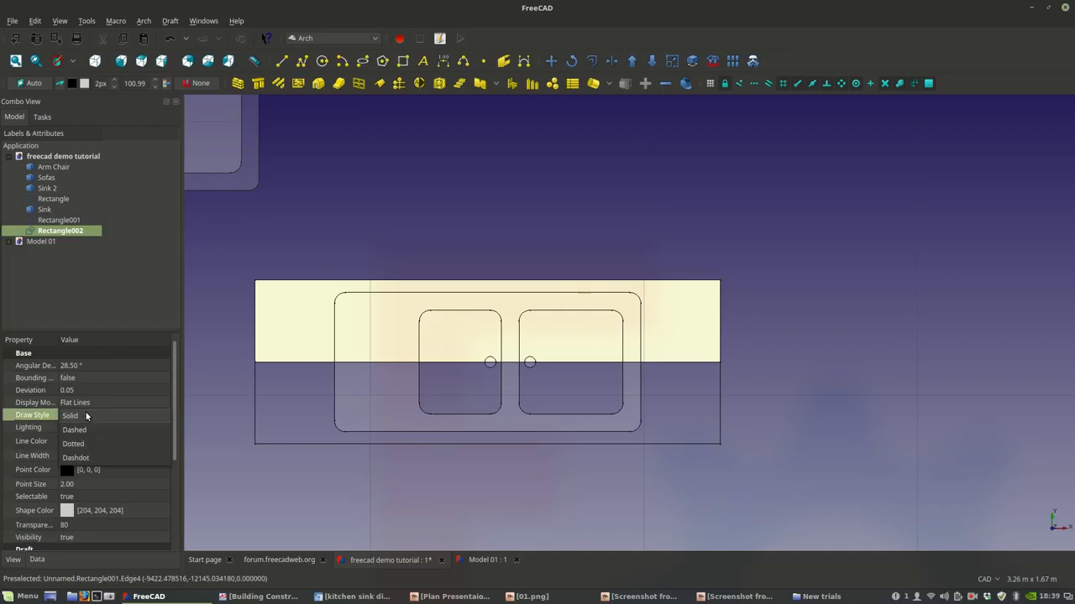
click(84, 434)
click(423, 231)
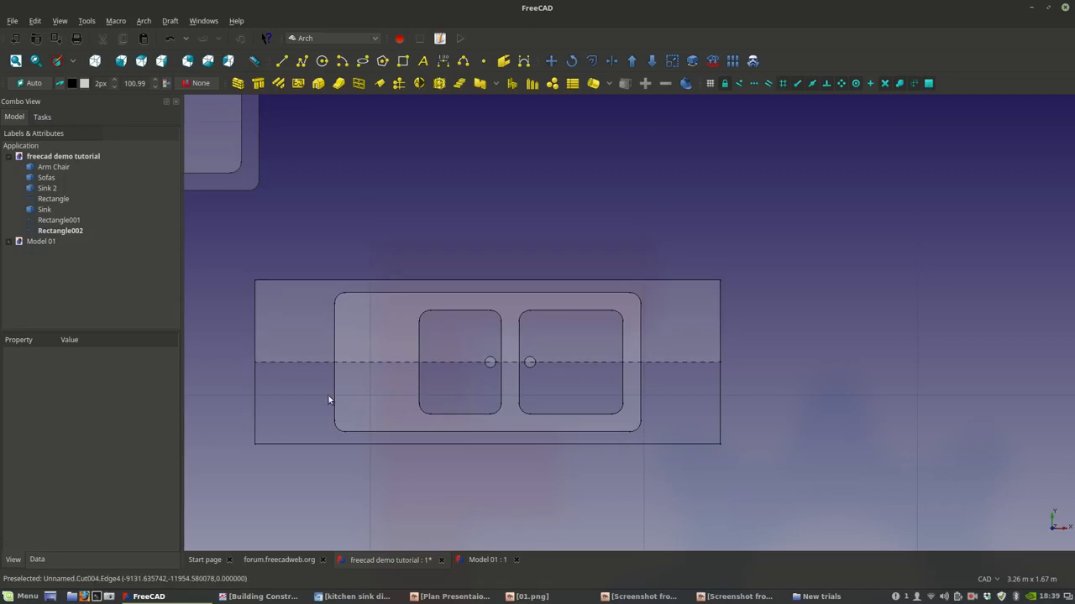
- Set the display mode of the dashed 0.30 m high rectangle to Wireframe
click(310, 321)
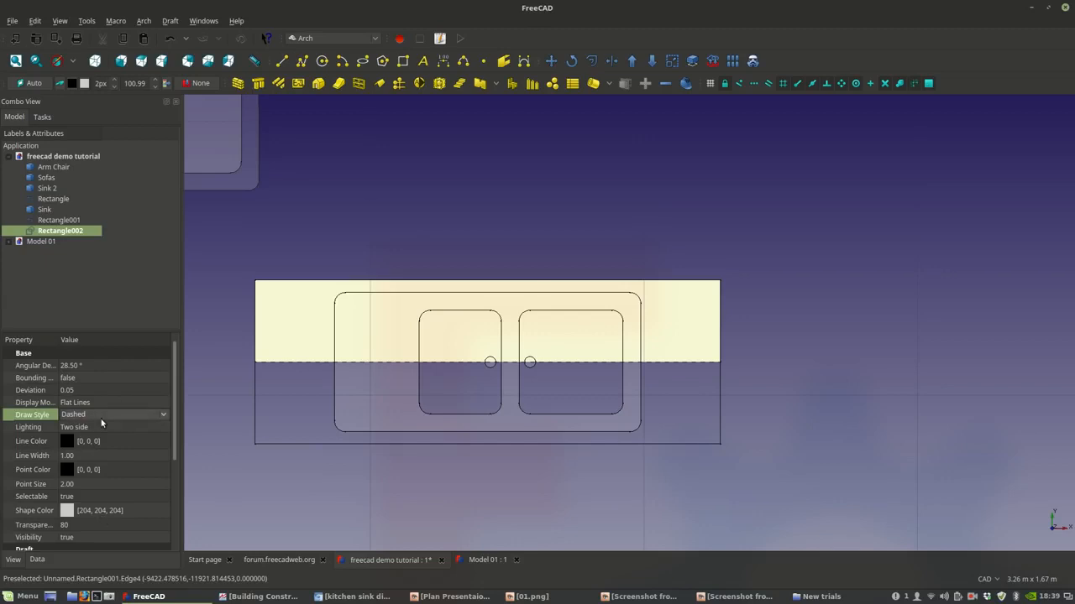
click(80, 537)
click(105, 403)
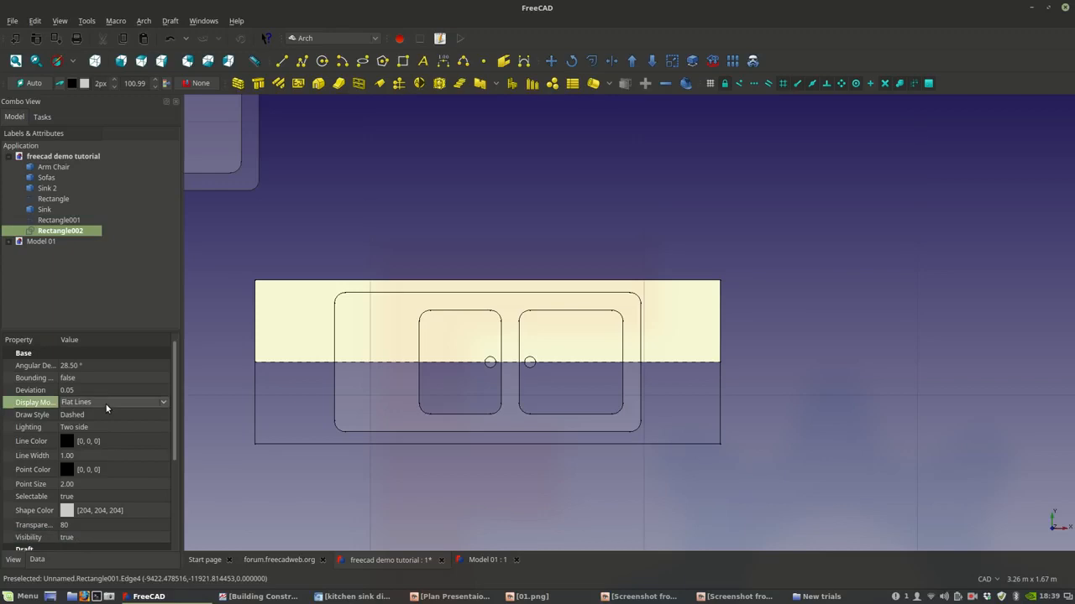
click(103, 412)
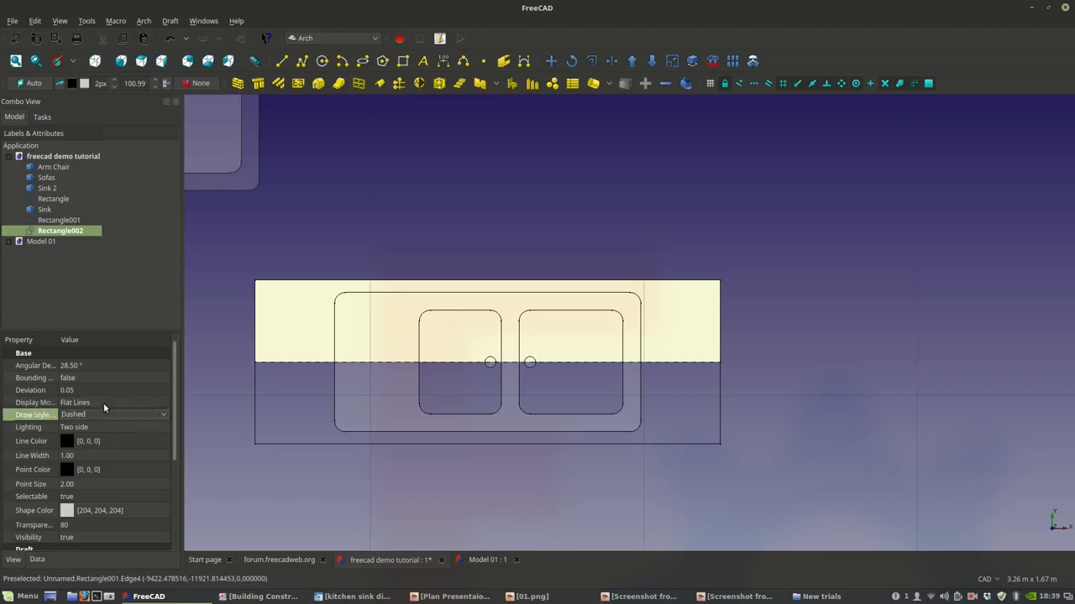
click(103, 403)
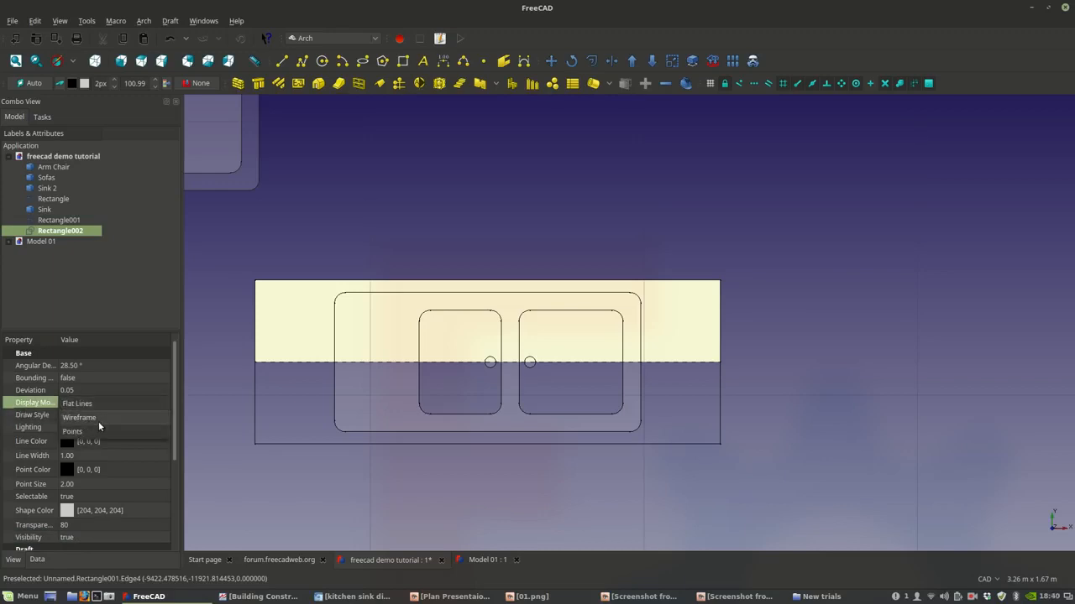
click(99, 422)
click(204, 322)
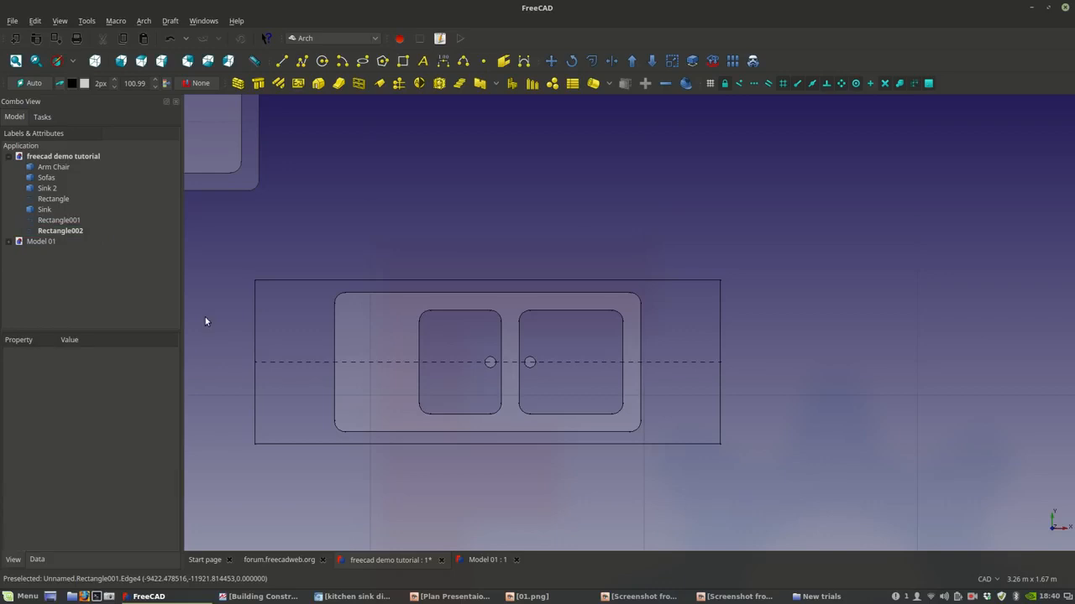
- Set Make Face to true for the 1.70 m by 0.60 m counter rectangle
click(266, 444)
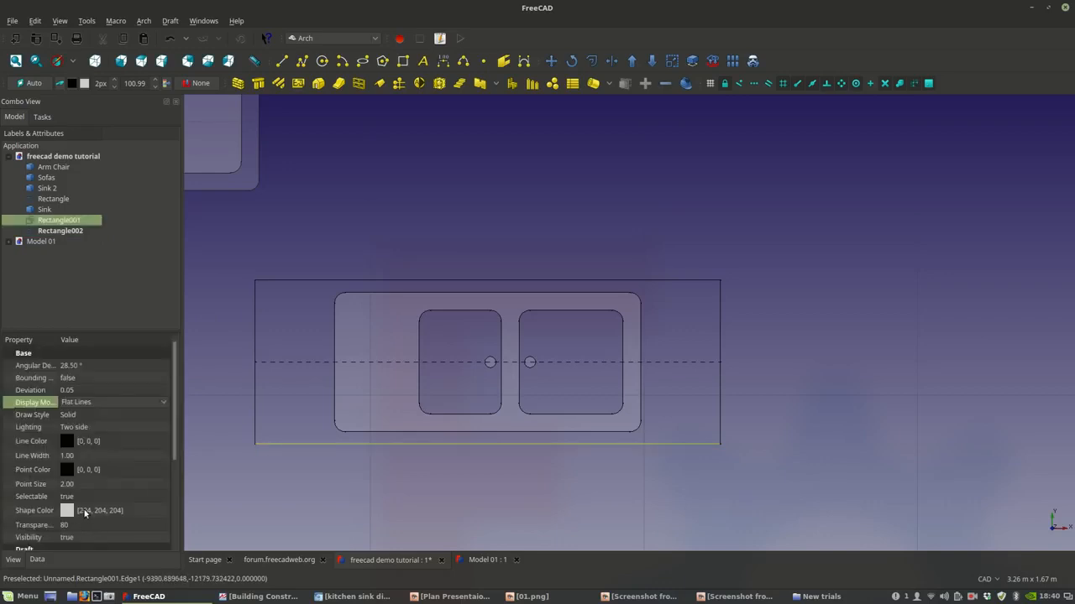
click(37, 559)
click(146, 526)
click(146, 526)
click(138, 540)
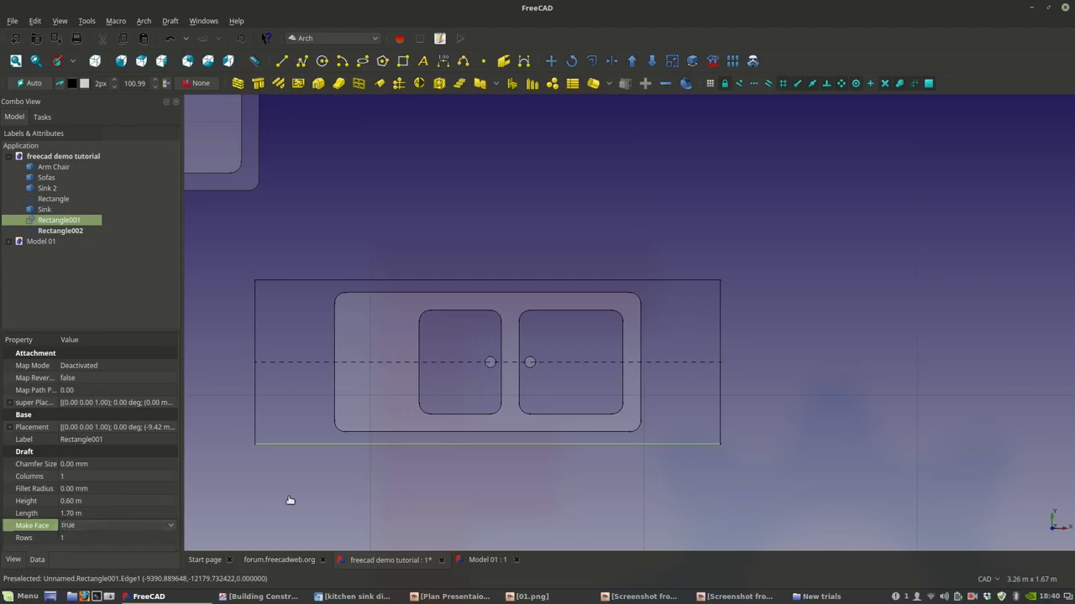
click(288, 496)
- Edit the counter rectangle by moving its upper right corner horizontally outward, stretching it to about 3.02 m long
scroll(764, 359, down, 4)
middle_drag(767, 362, 696, 369)
scroll(641, 358, up, 2)
scroll(650, 392, down, 2)
middle_drag(637, 402, 595, 415)
scroll(594, 416, up, 2)
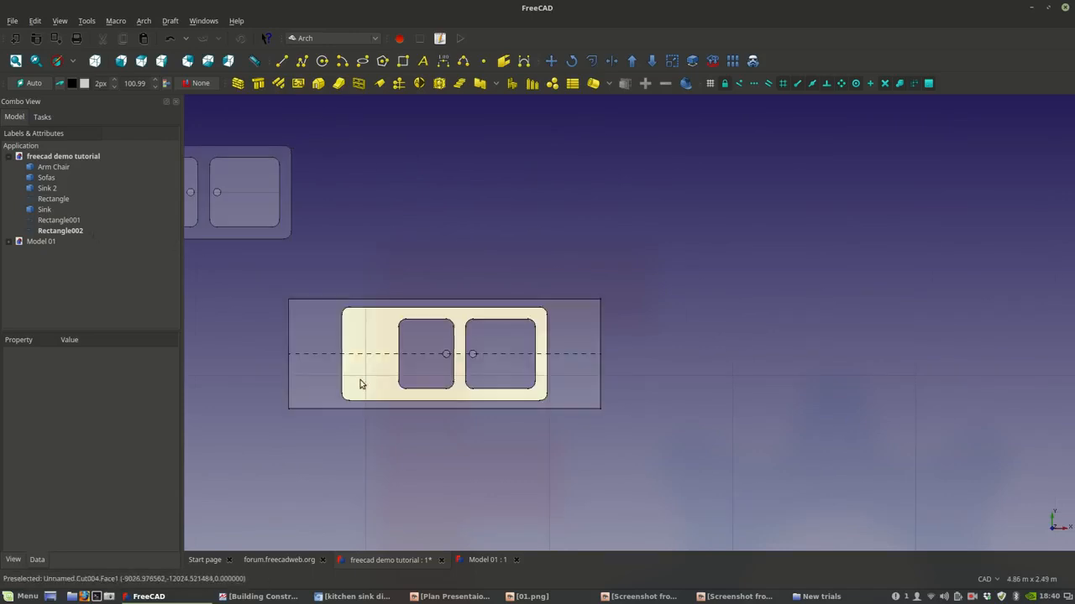
scroll(328, 386, down, 3)
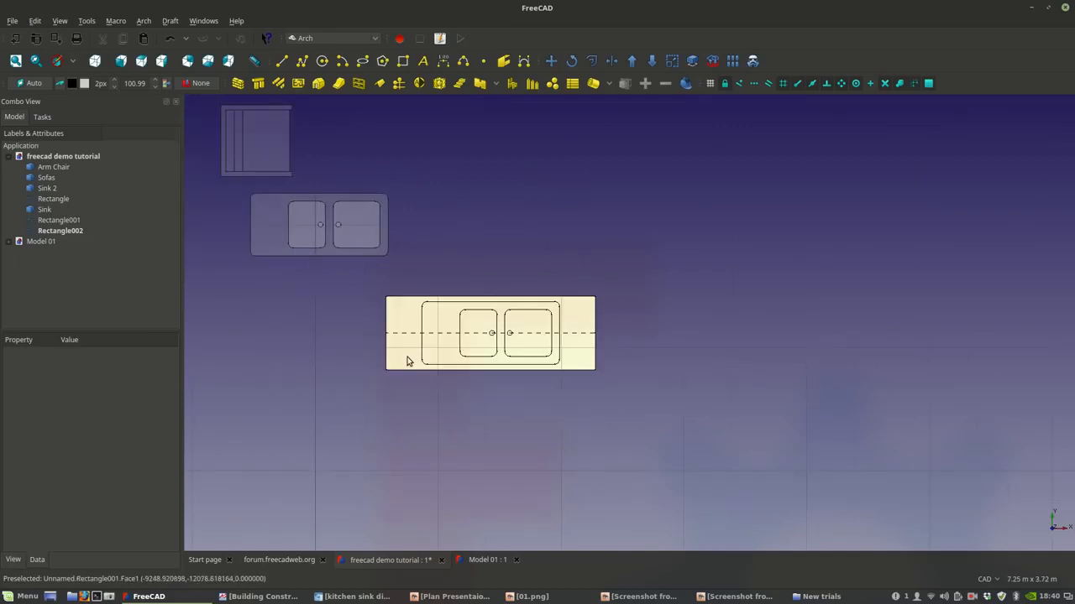
click(408, 361)
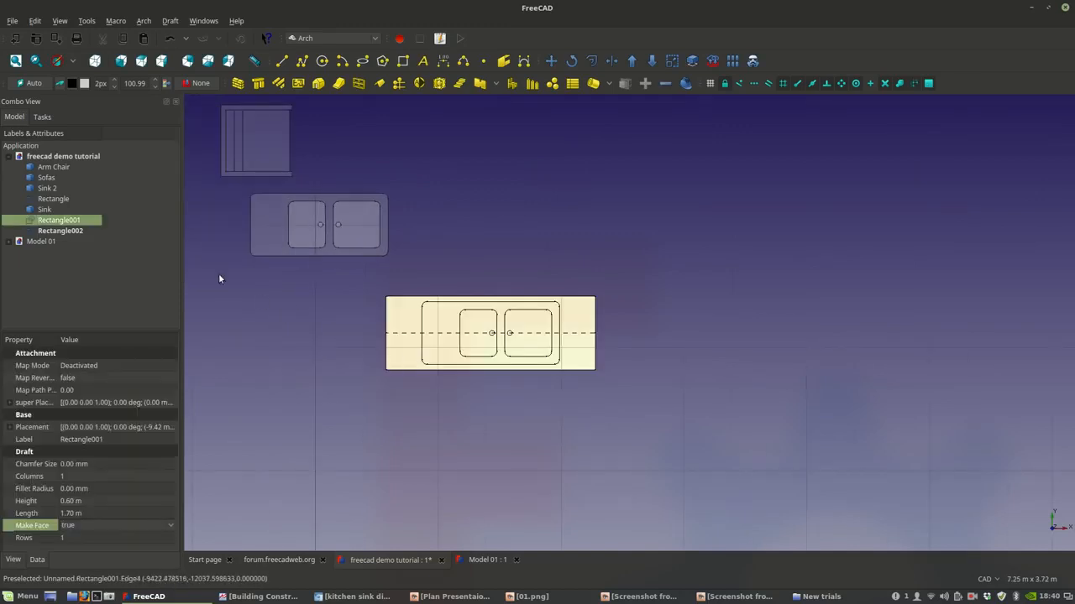
double_click(91, 221)
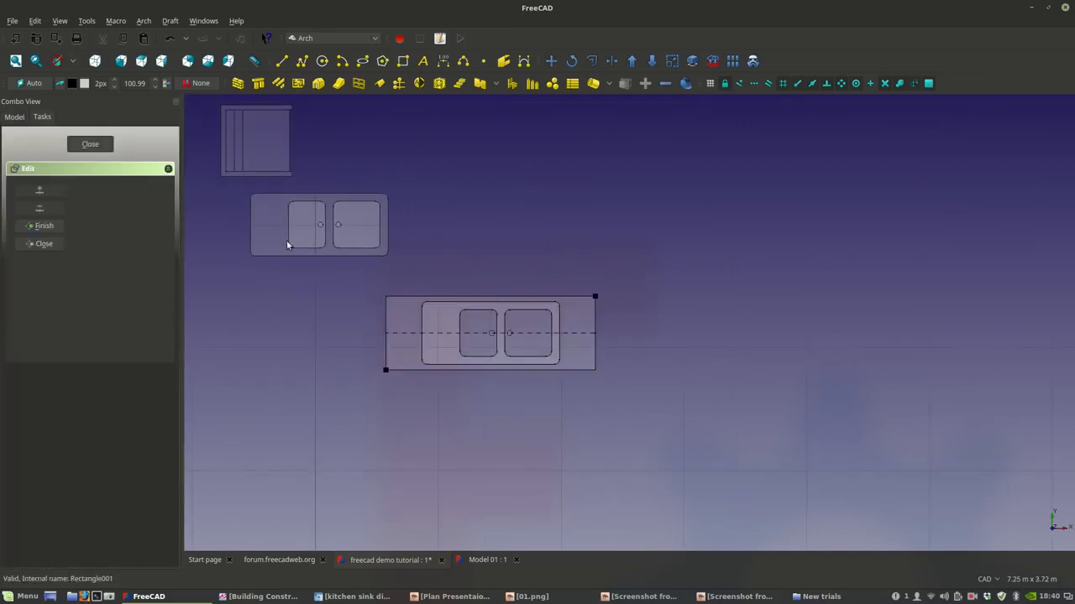
click(595, 297)
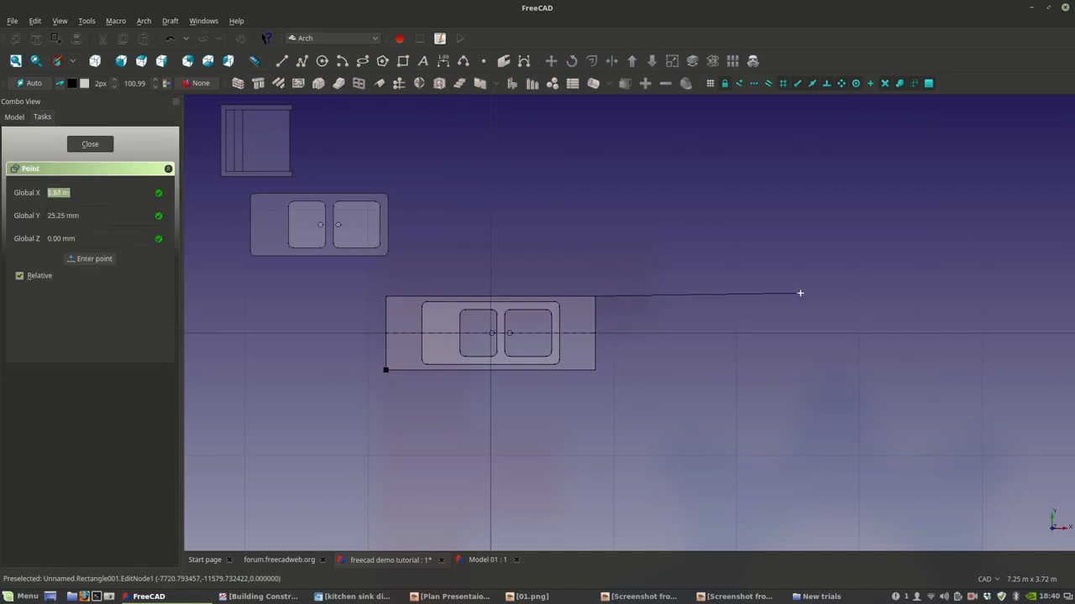
key(shift)
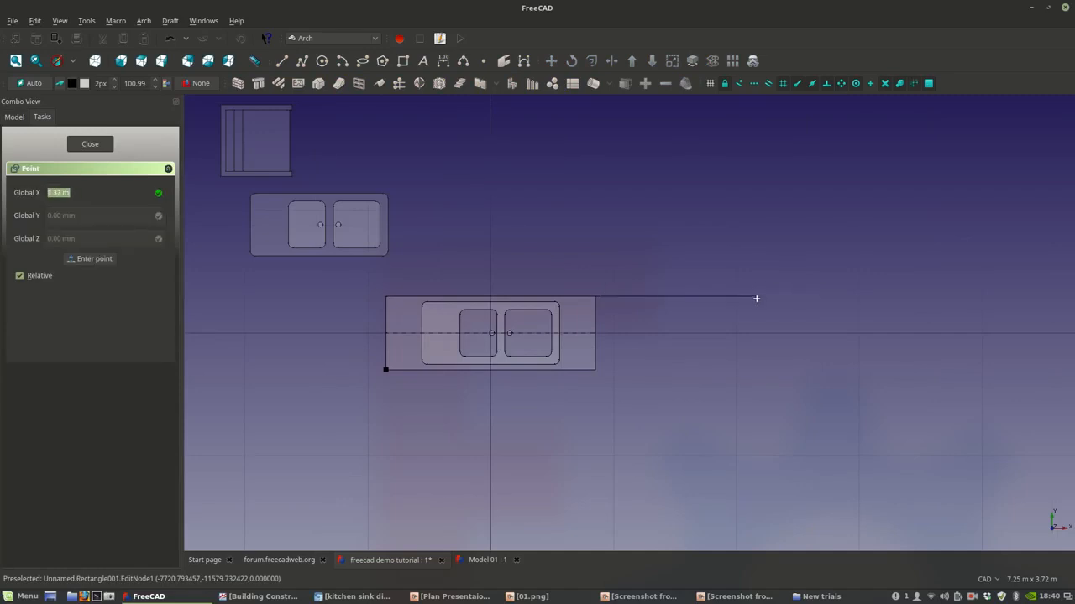
click(755, 299)
click(59, 226)
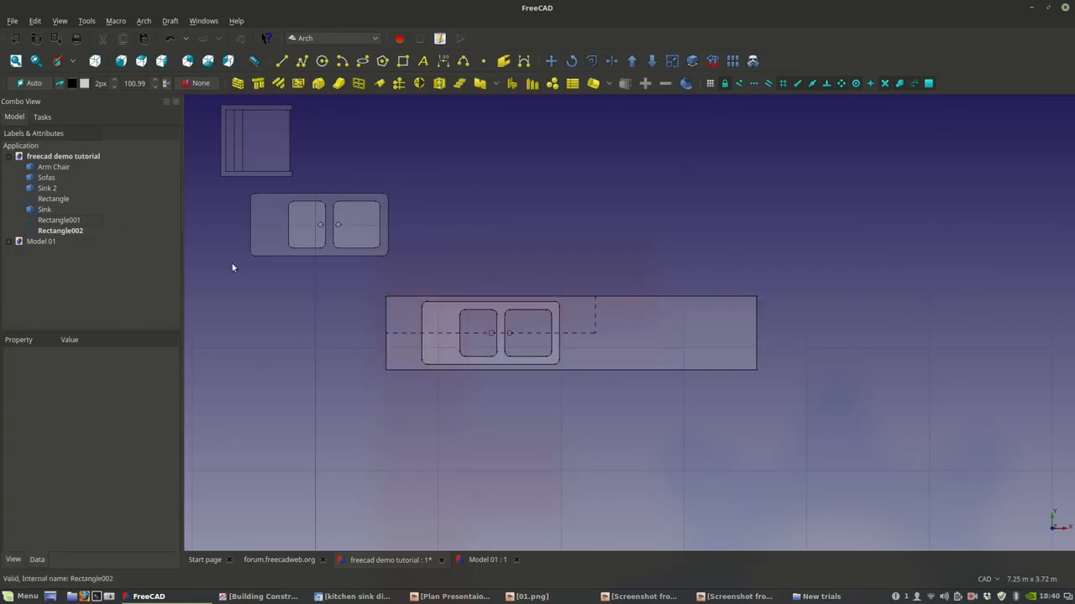
- Try to move the stretched counter rectangle's upper right corner back to the end of the dashed rectangle
click(695, 346)
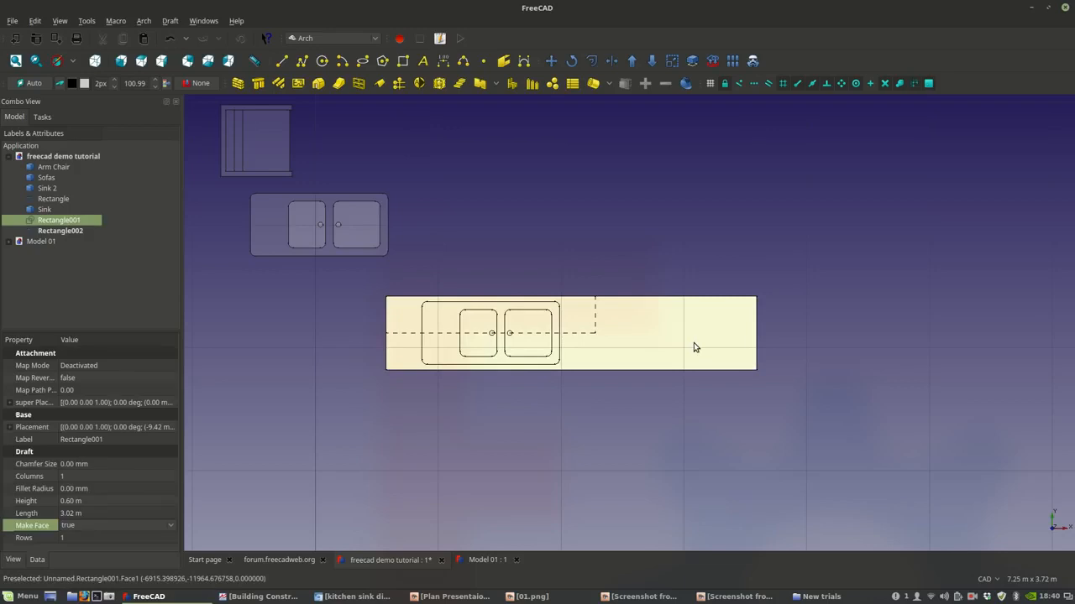
double_click(67, 220)
click(756, 296)
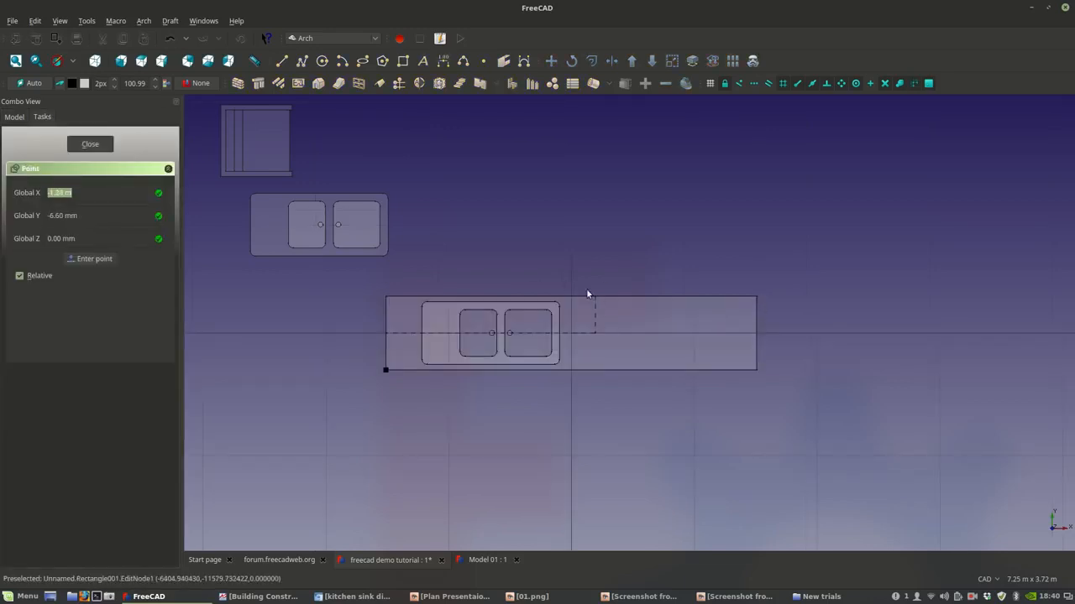
click(590, 333)
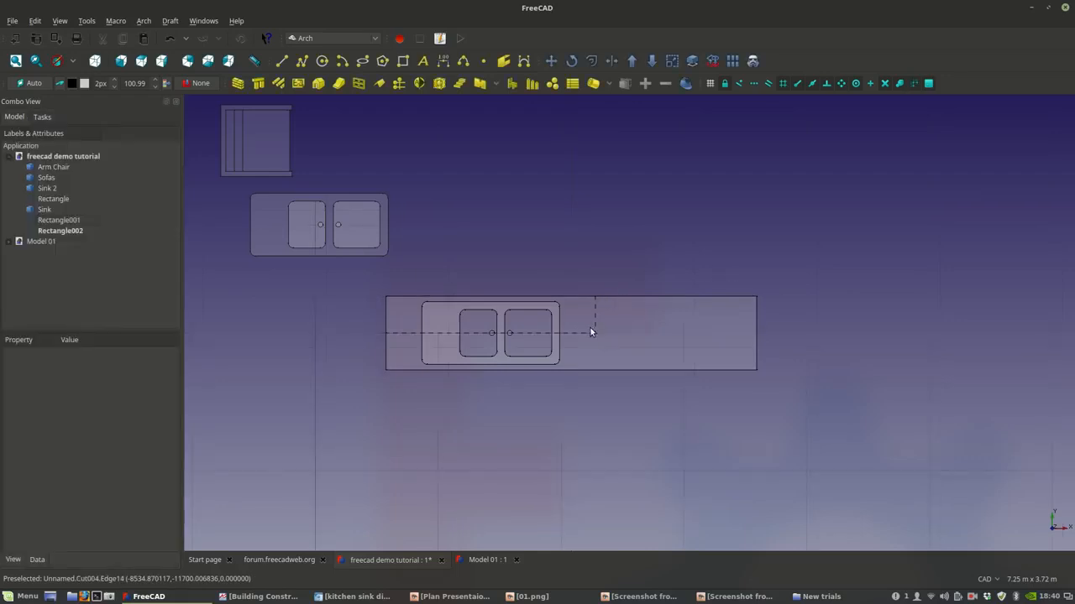
- Set the working plane to Top and try again to move the counter rectangle's upper right corner back to the dashed rectangle
click(42, 83)
click(32, 213)
click(684, 360)
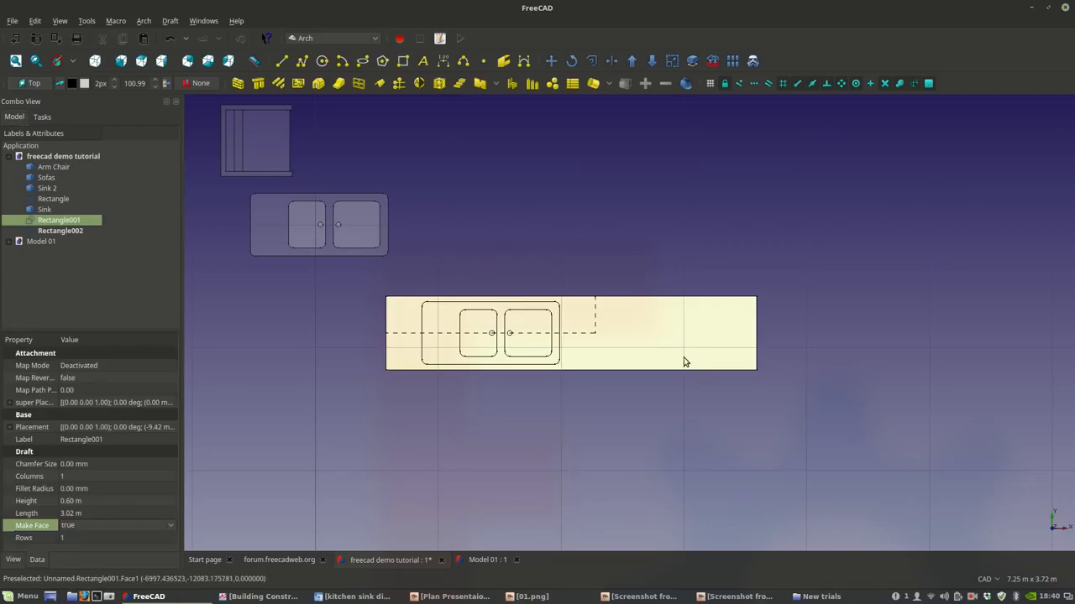
double_click(63, 224)
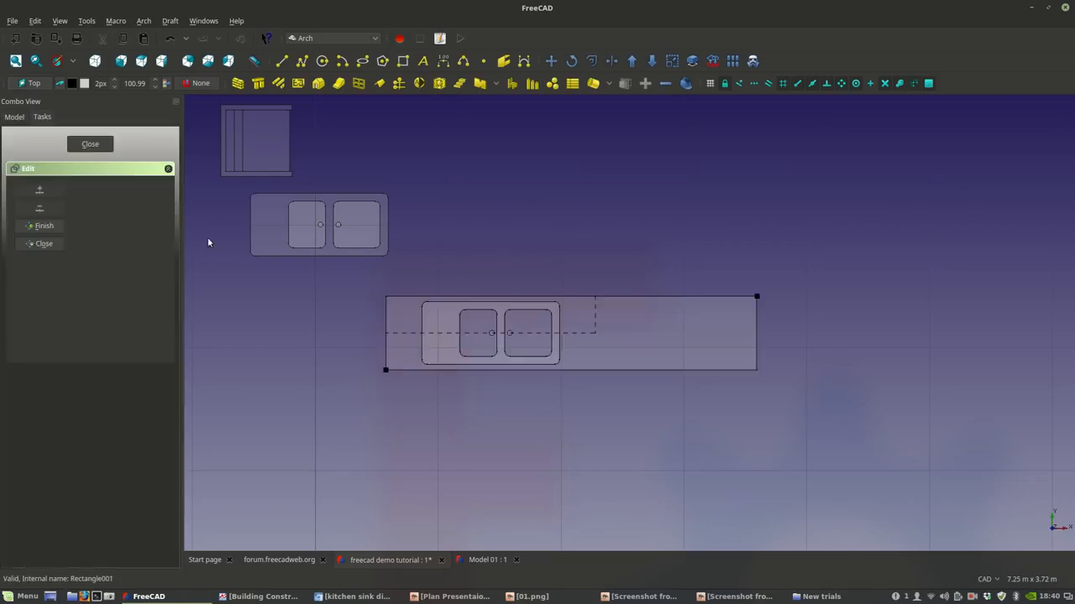
click(758, 297)
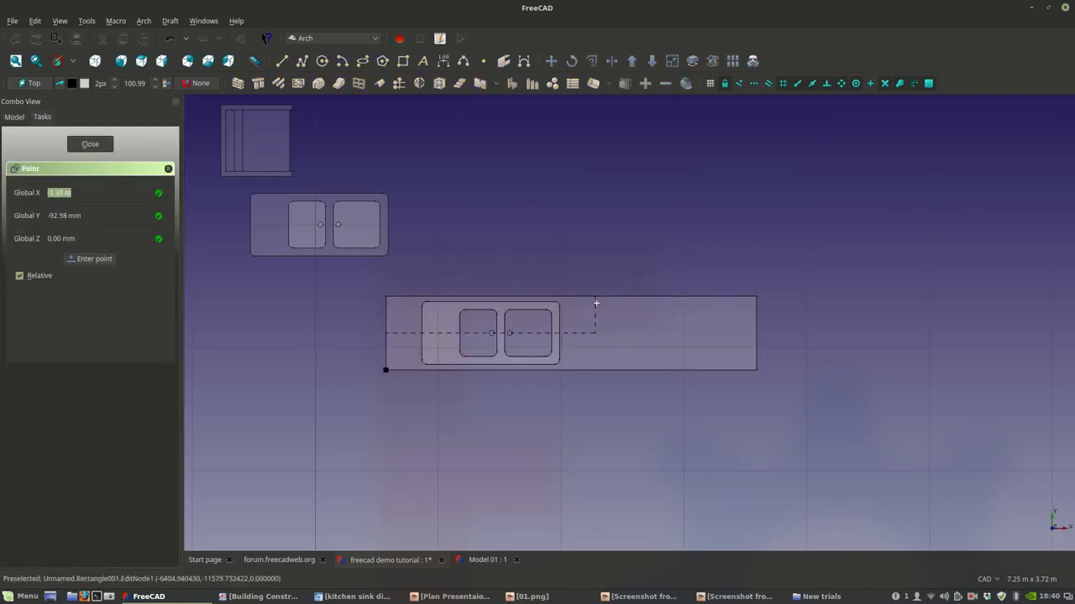
key(Escape)
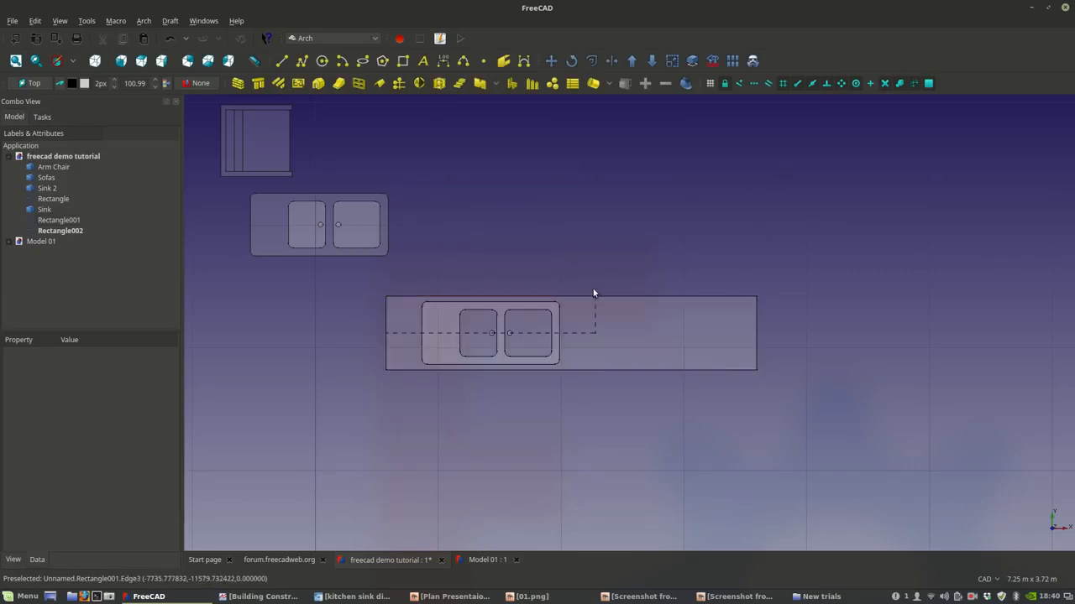
- Hide both the counter rectangle and the dashed rectangle, and make them visible again
click(593, 335)
key(space)
click(585, 332)
key(space)
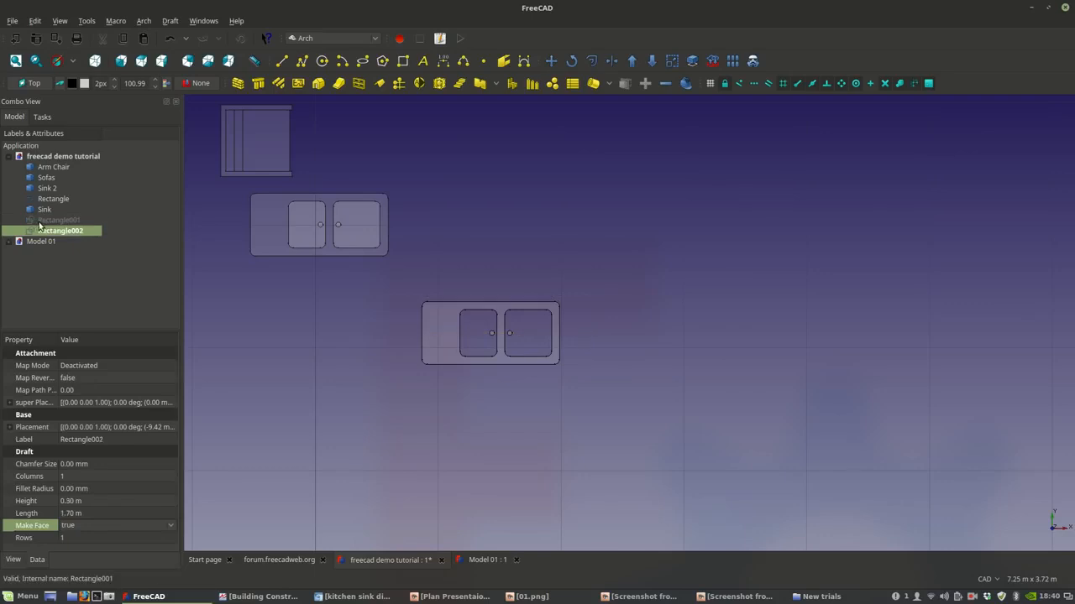
click(38, 221)
key(space)
click(44, 238)
click(47, 233)
key(space)
- Select the 0.60 m high counter rectangle
click(625, 327)
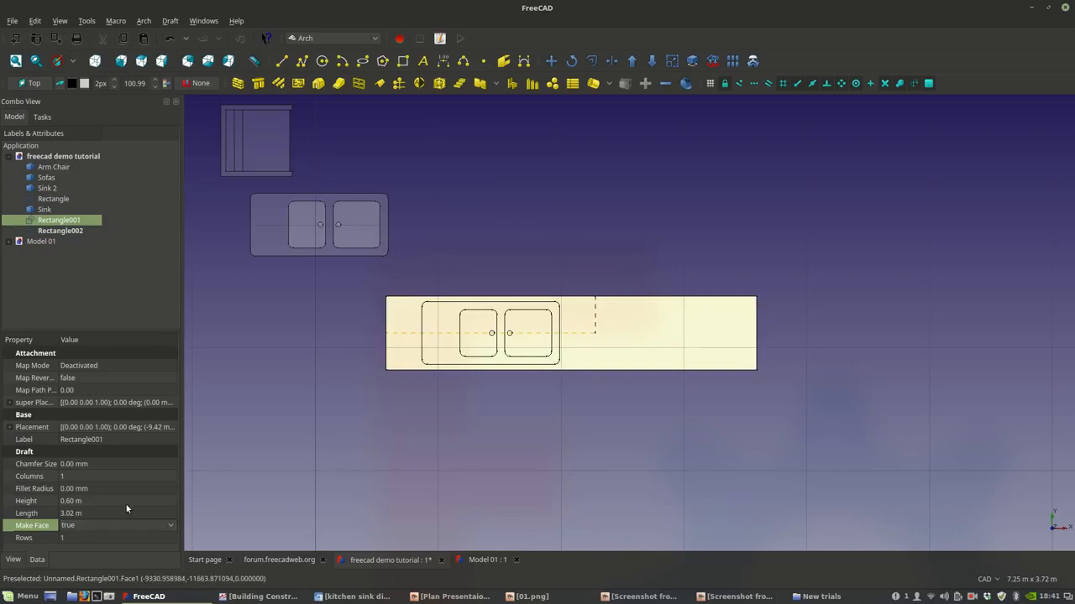
- Hide the counter rectangle to set Make Face to false on the dashed rectangle, and show the counter rectangle again
key(space)
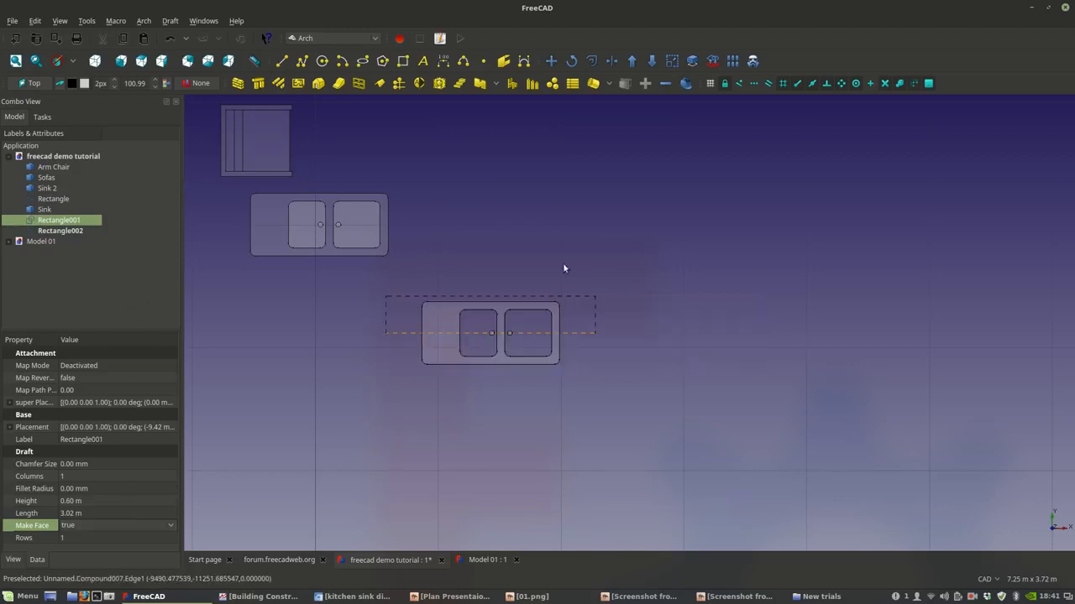
click(594, 328)
click(99, 525)
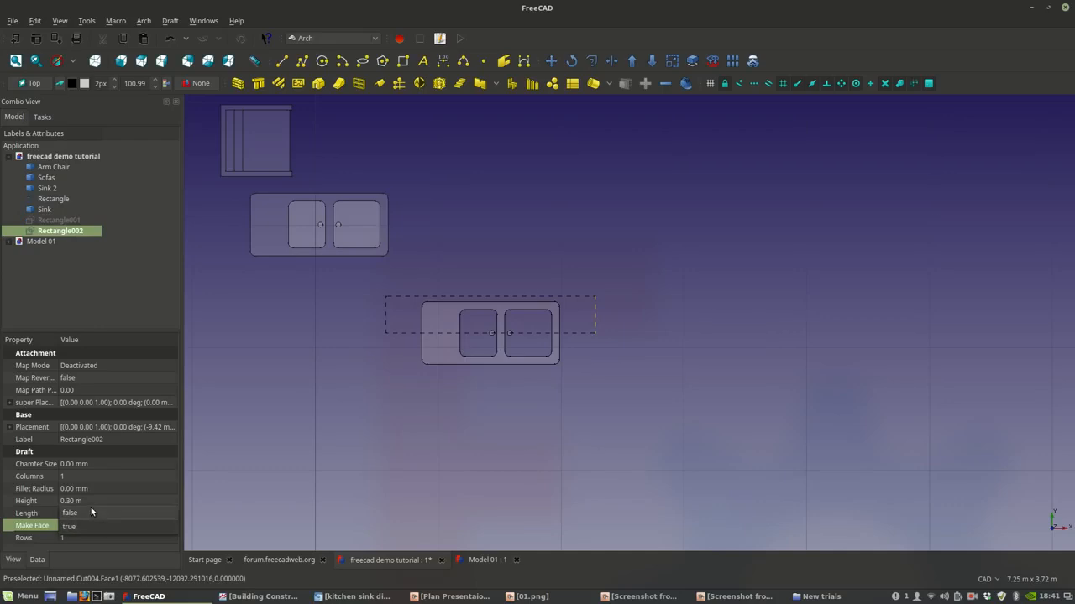
click(89, 512)
click(636, 391)
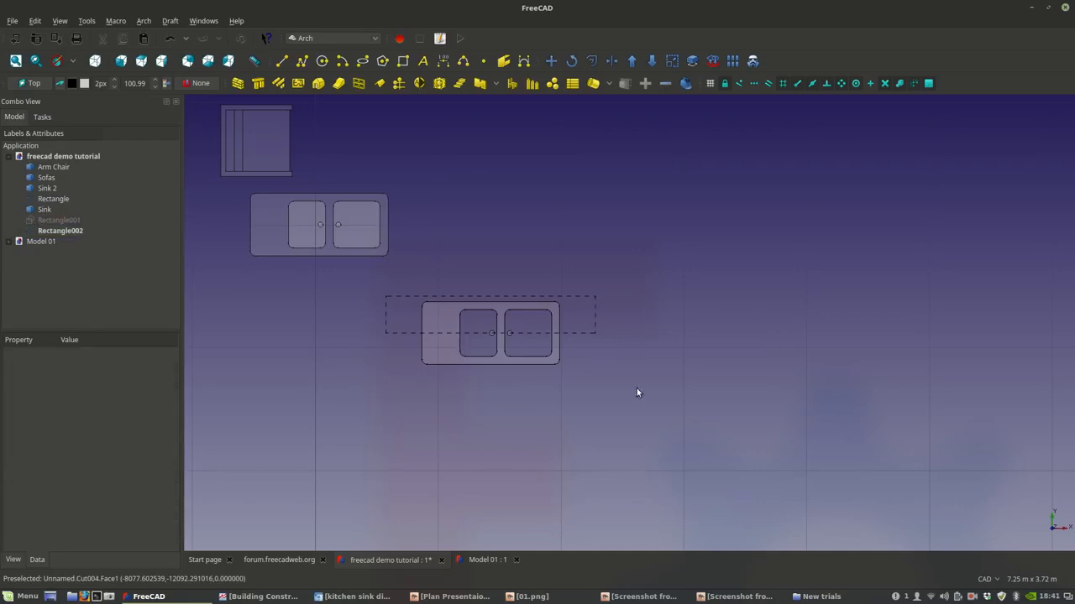
click(64, 220)
key(space)
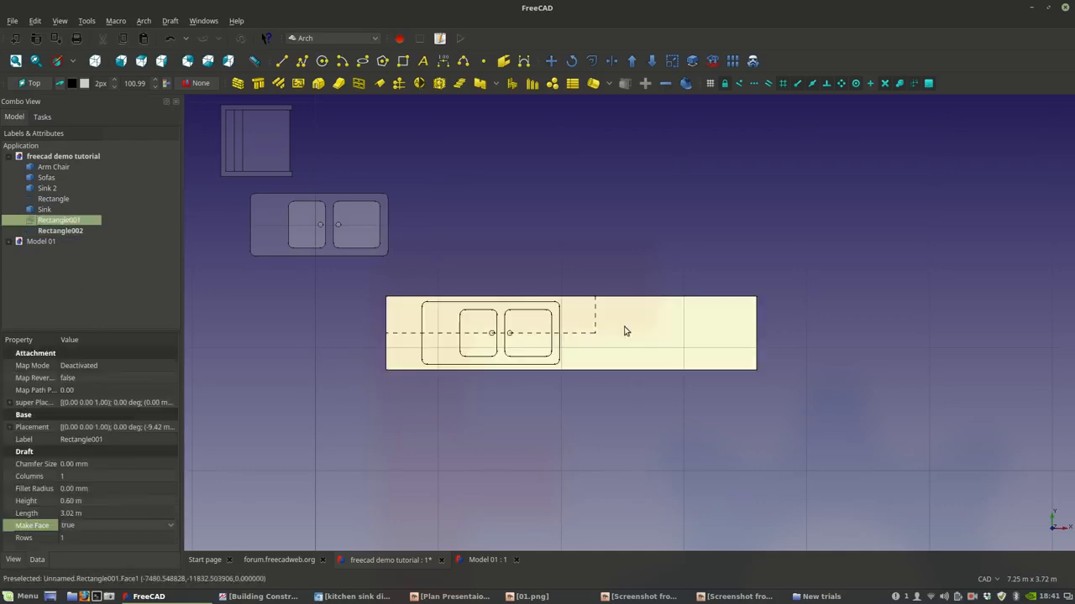
double_click(33, 220)
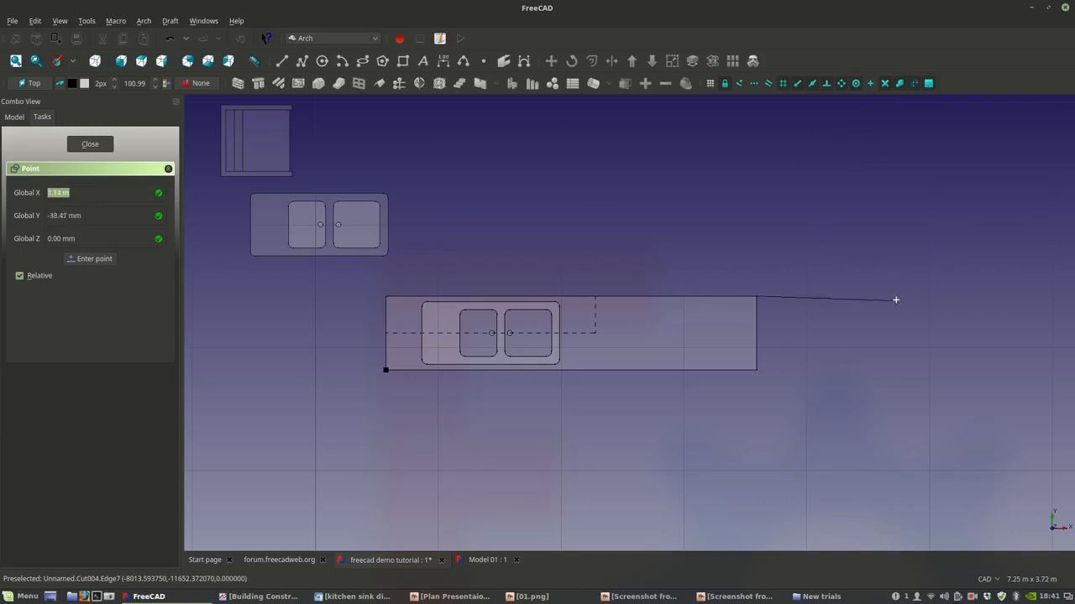
key(shift)
key(Escape)
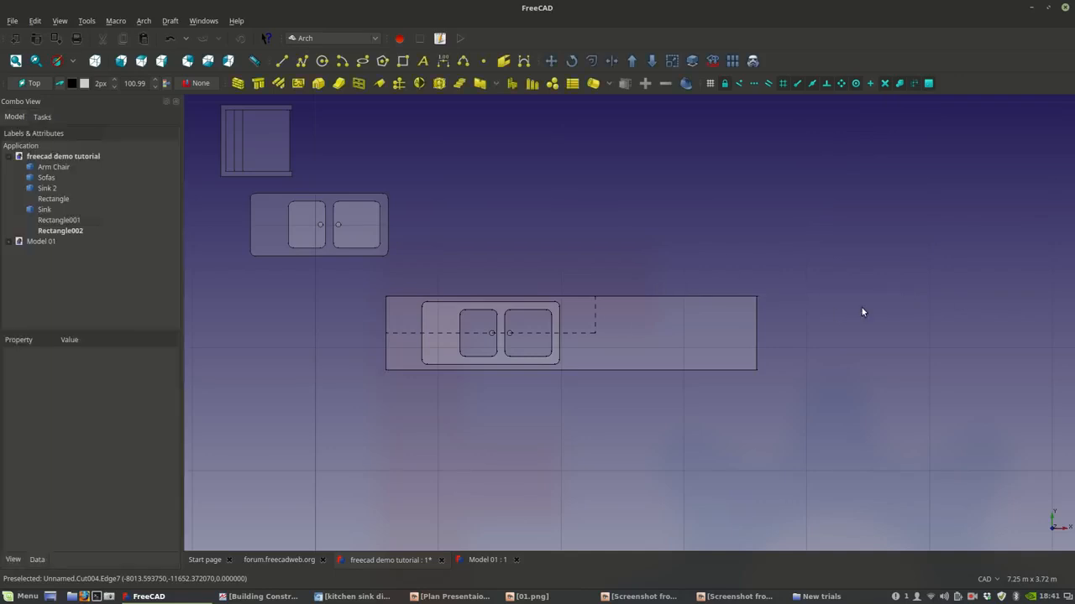
click(664, 340)
click(403, 60)
click(394, 369)
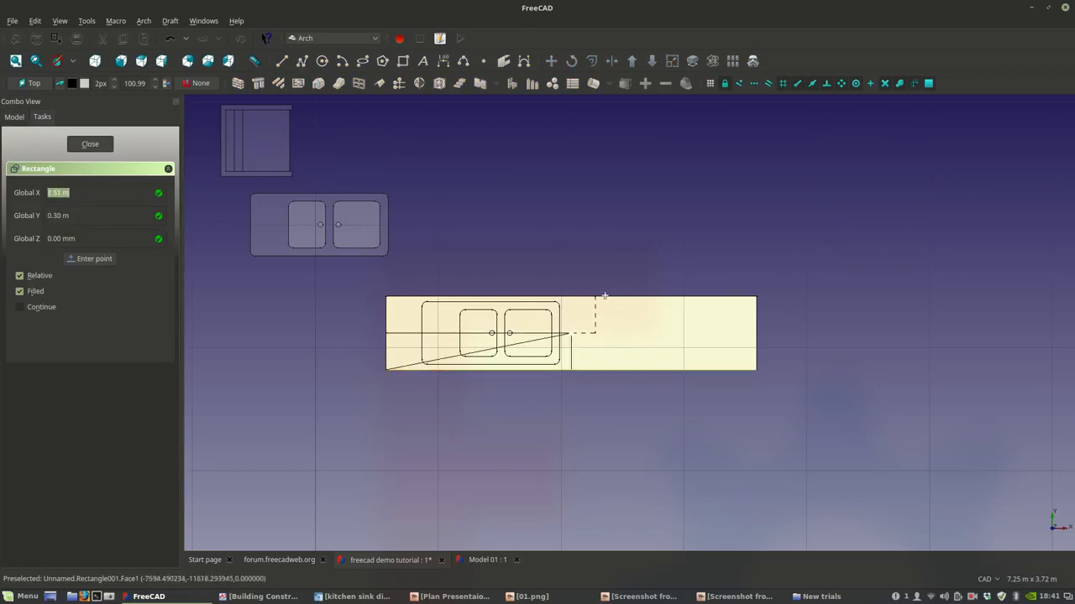
key(Escape)
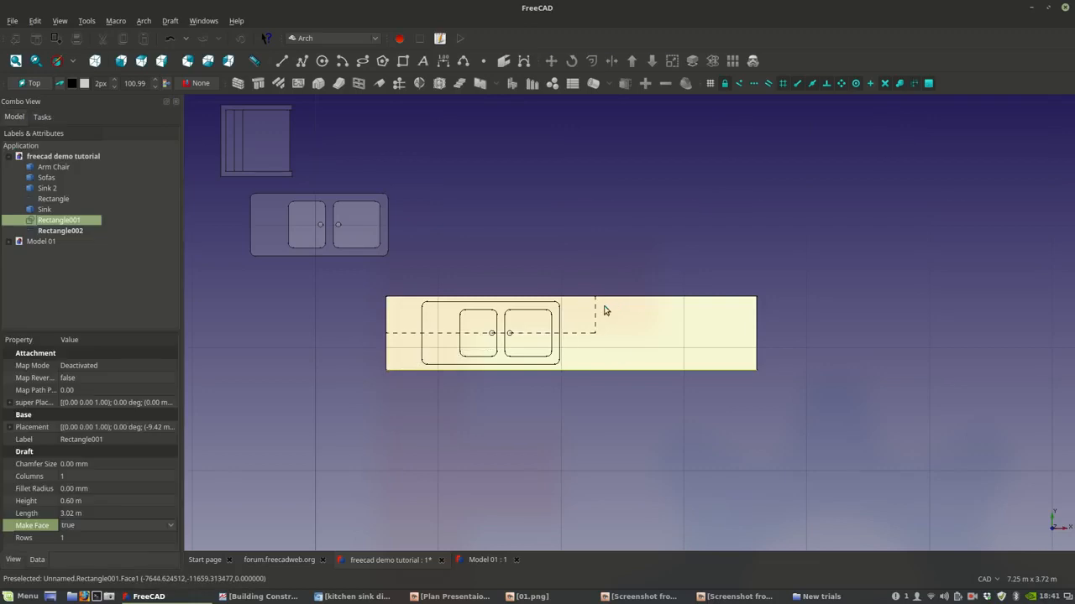
- Set Make Face to false on the outer counter rectangle around the lower sink
click(130, 527)
click(128, 527)
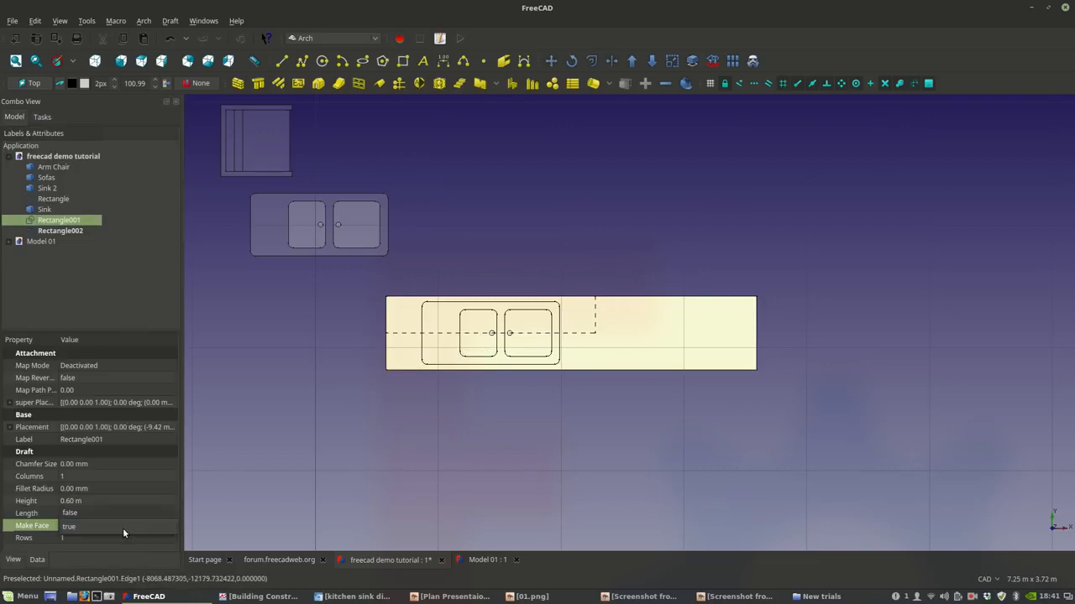
click(112, 509)
click(389, 455)
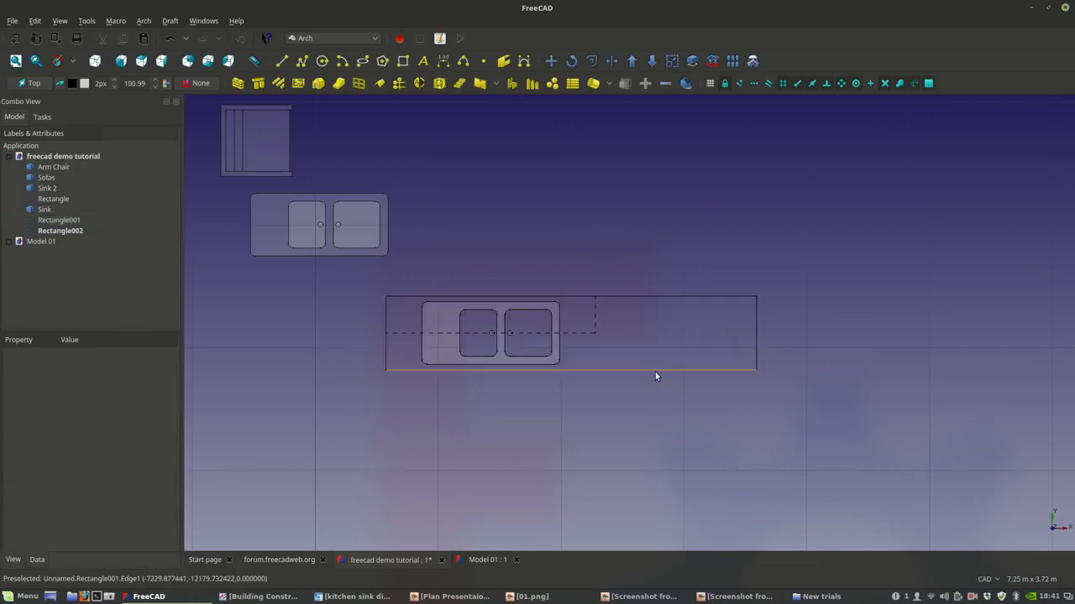
- Shorten the counter rectangle by moving its upper-right corner onto the dashed rectangle's upper-right corner
click(655, 370)
double_click(50, 220)
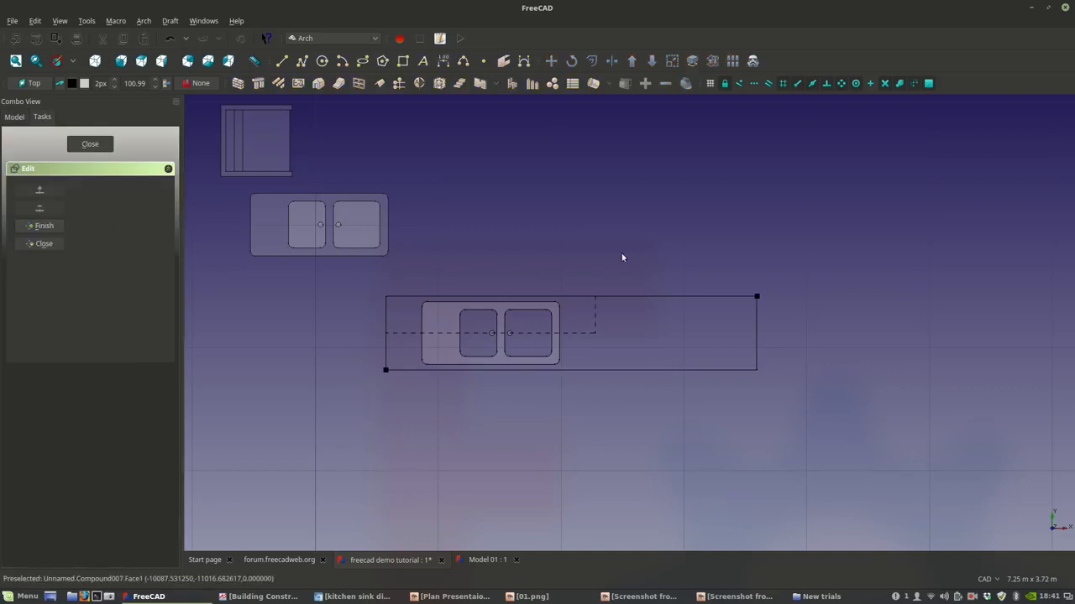
click(755, 296)
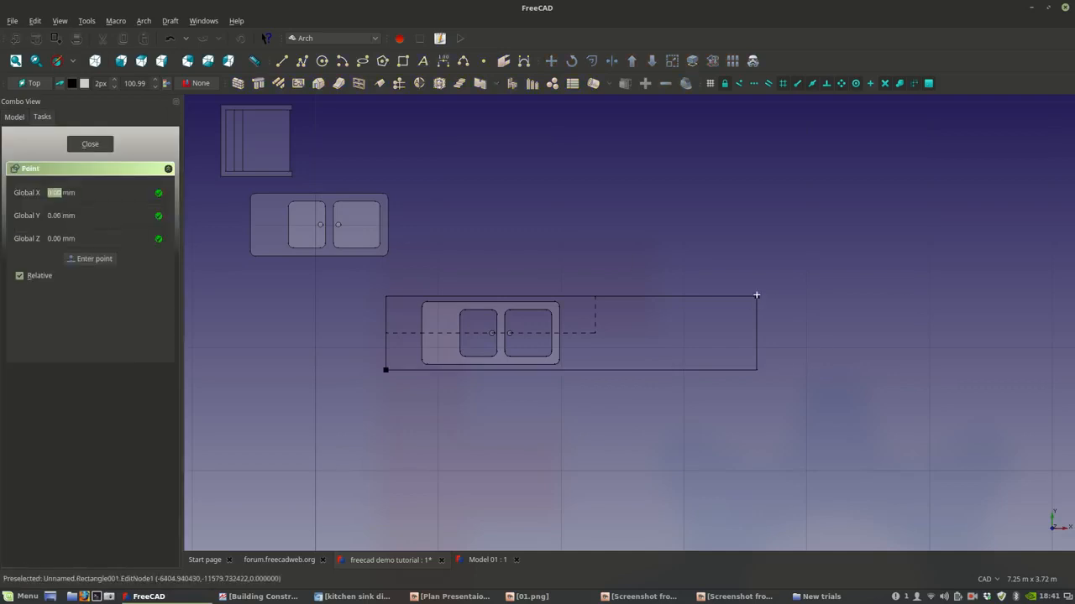
click(596, 297)
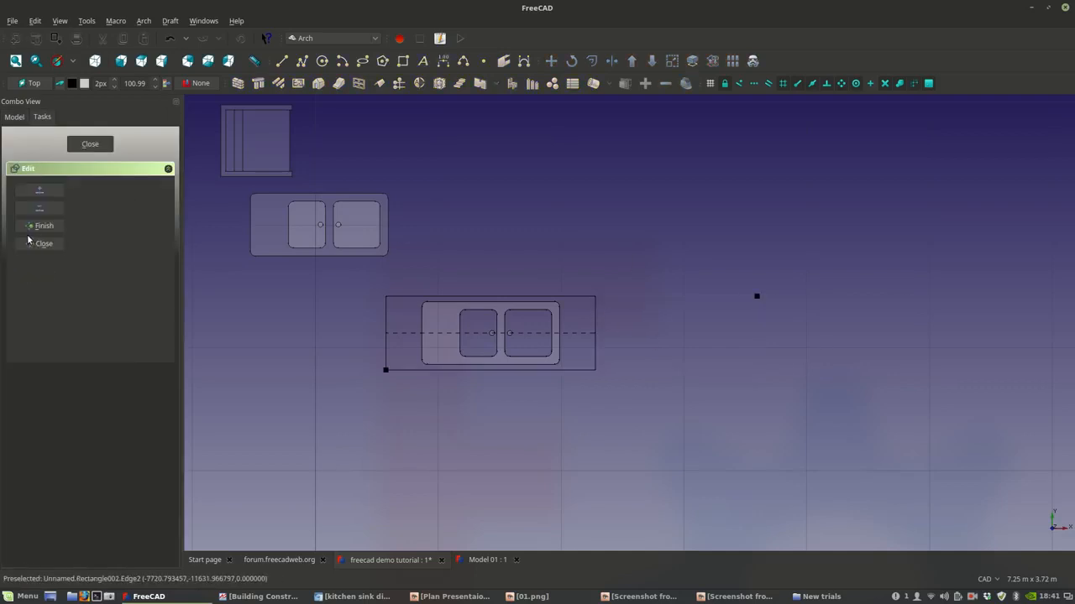
click(39, 230)
- Examine the counter with its sink, the second sink, the armchair and the sofa drawn in the document
scroll(564, 351, up, 4)
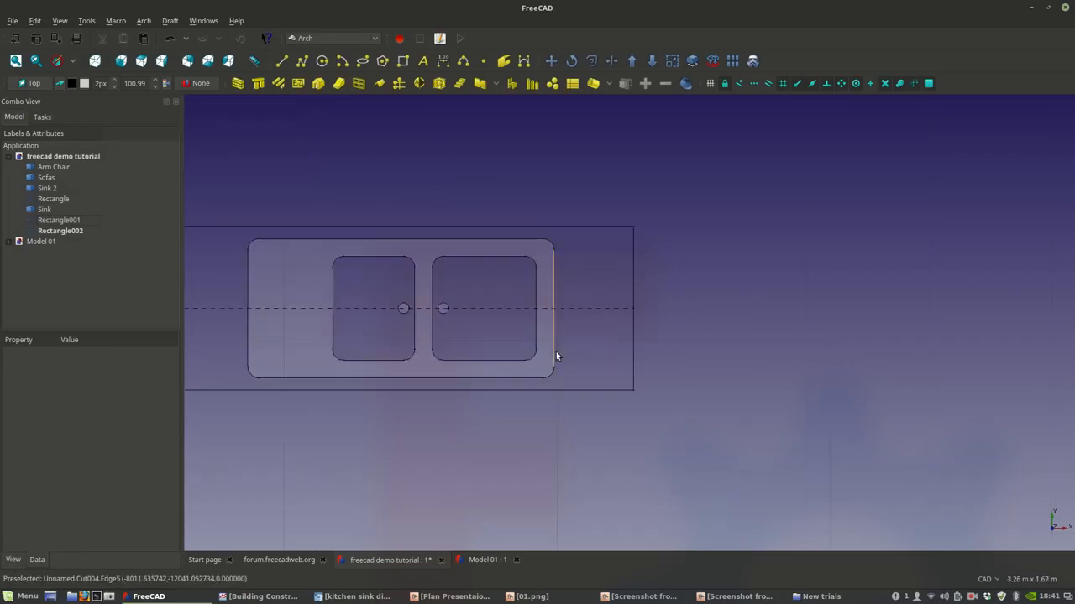
scroll(556, 351, down, 2)
middle_drag(561, 374, 635, 436)
scroll(628, 430, down, 2)
middle_drag(460, 338, 631, 397)
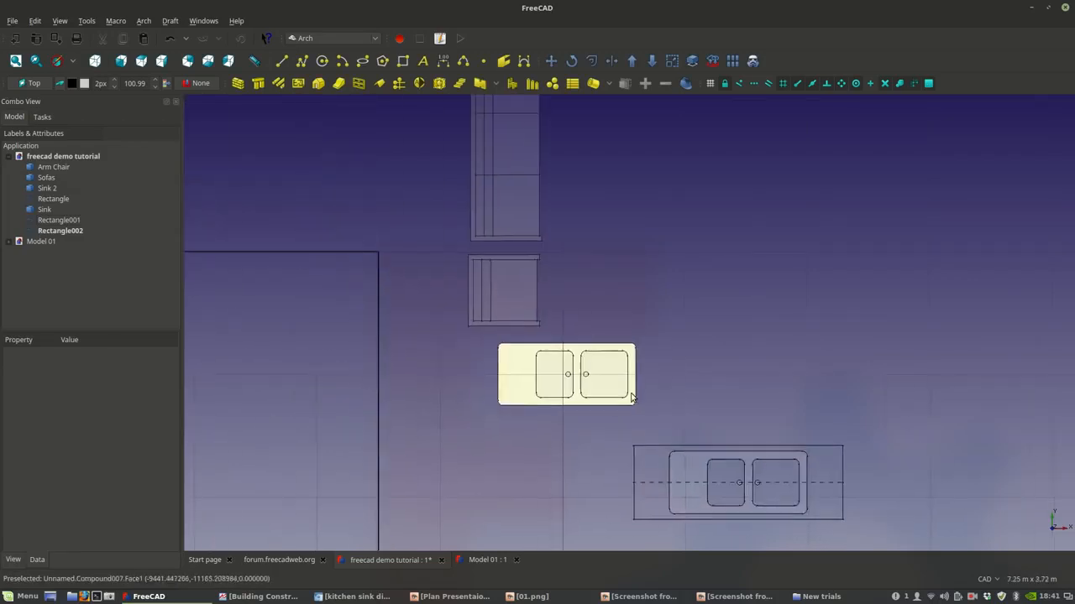
scroll(578, 273, up, 2)
scroll(460, 283, up, 2)
middle_drag(504, 204, 479, 300)
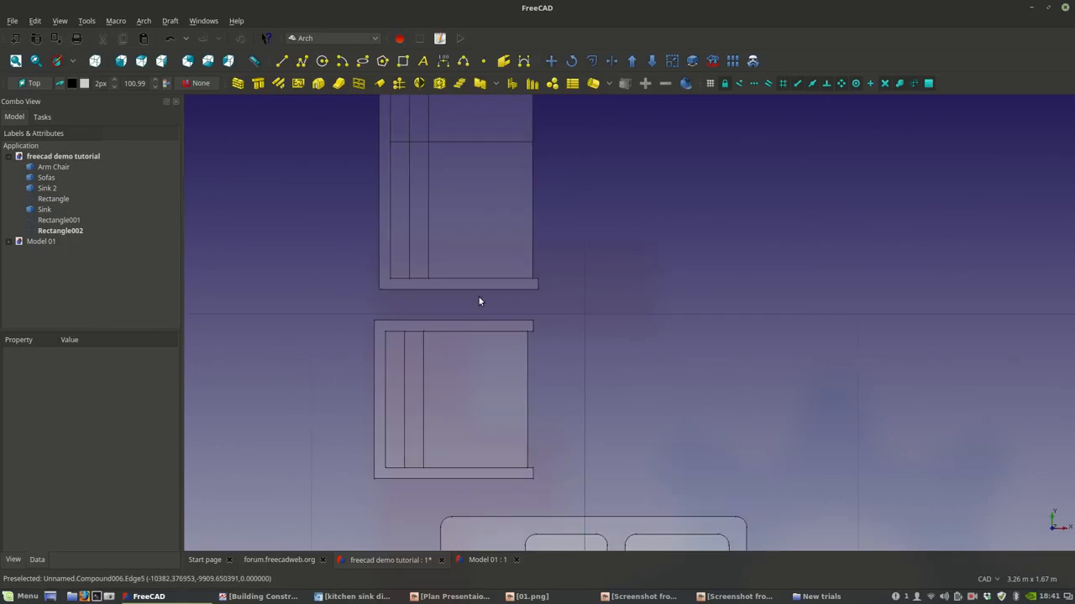
scroll(487, 247, down, 2)
middle_drag(479, 228, 328, 216)
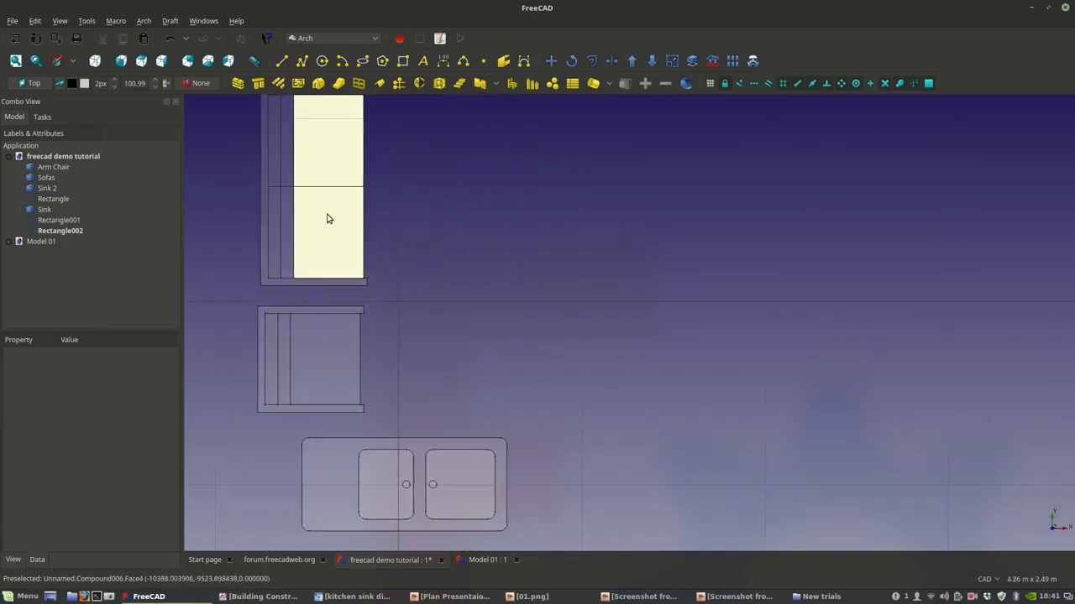
scroll(328, 216, down, 2)
middle_drag(419, 331, 403, 238)
scroll(403, 238, down, 2)
scroll(558, 388, up, 4)
scroll(565, 275, up, 2)
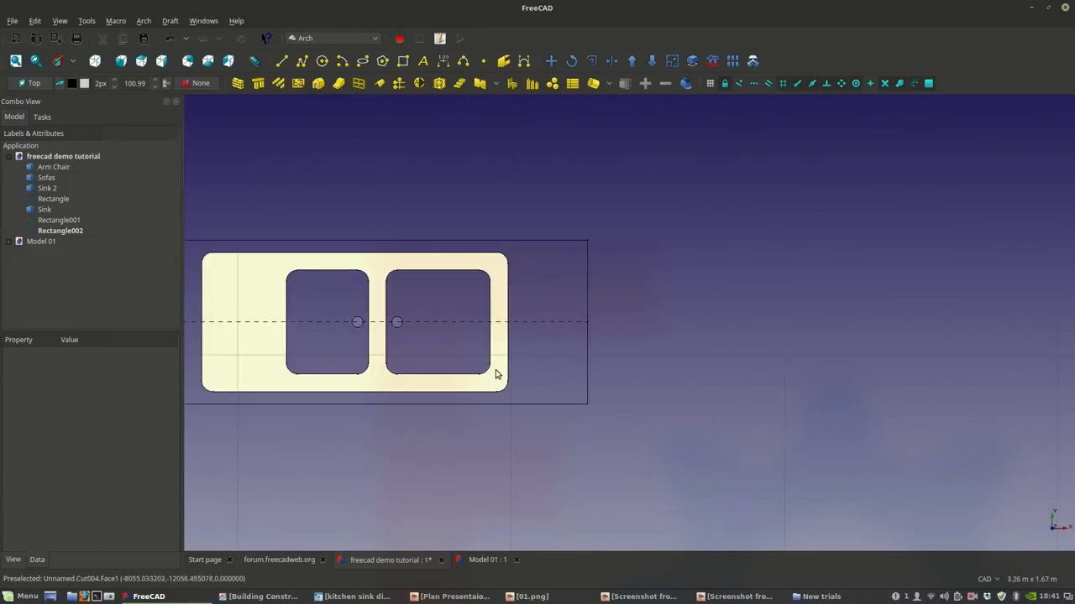
scroll(458, 322, down, 4)
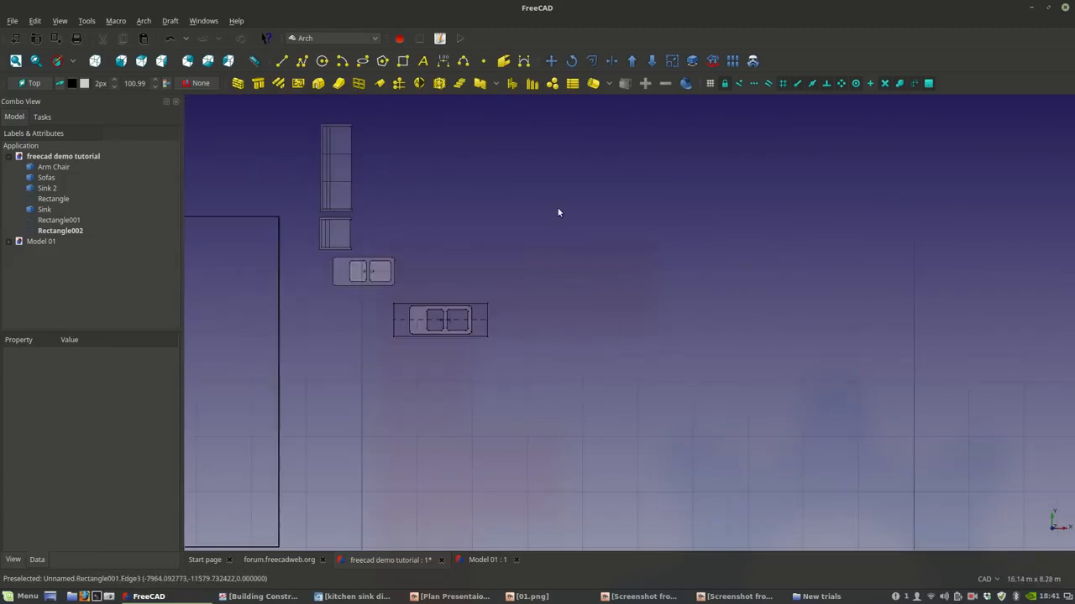
- Draw a large filled rectangle around the armchair and both sinks, and delete it
click(403, 61)
click(288, 180)
click(589, 428)
click(702, 346)
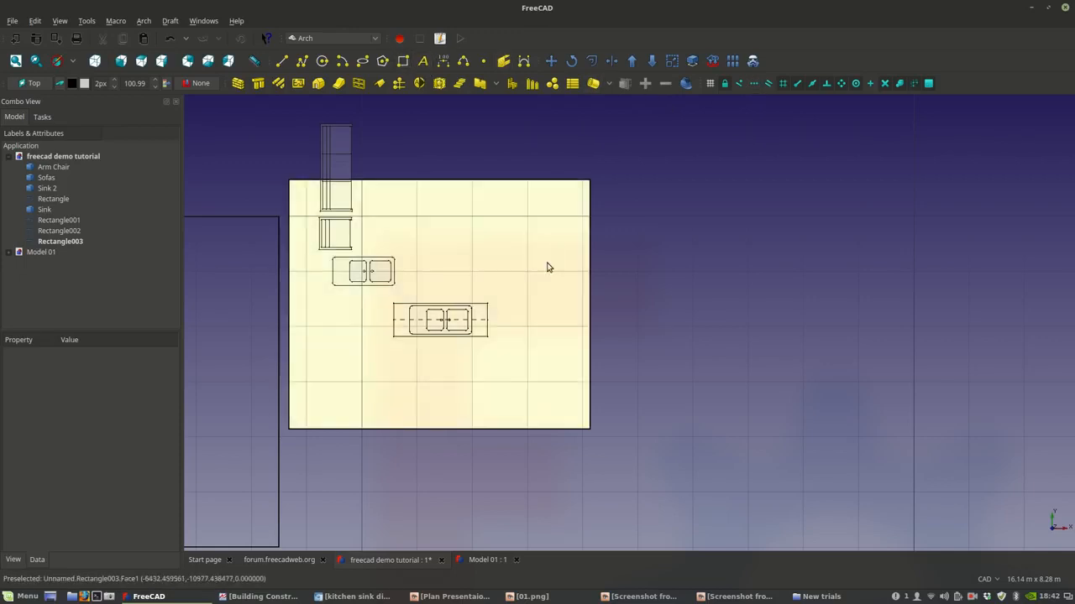
click(404, 64)
click(644, 342)
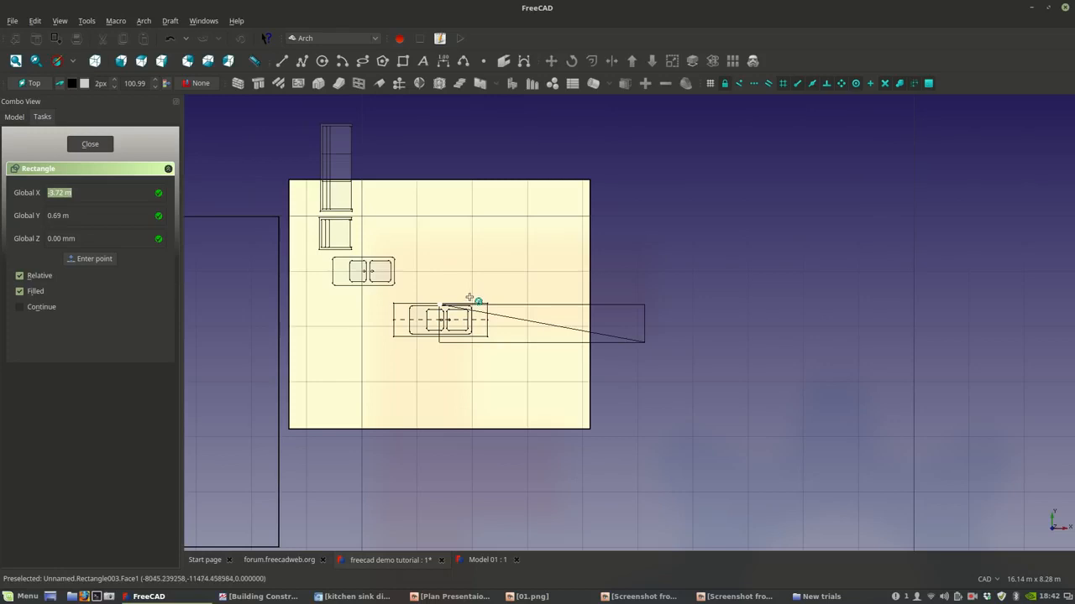
key(Escape)
click(526, 356)
key(Delete)
- Save the document with the furniture symbols
scroll(392, 301, up, 6)
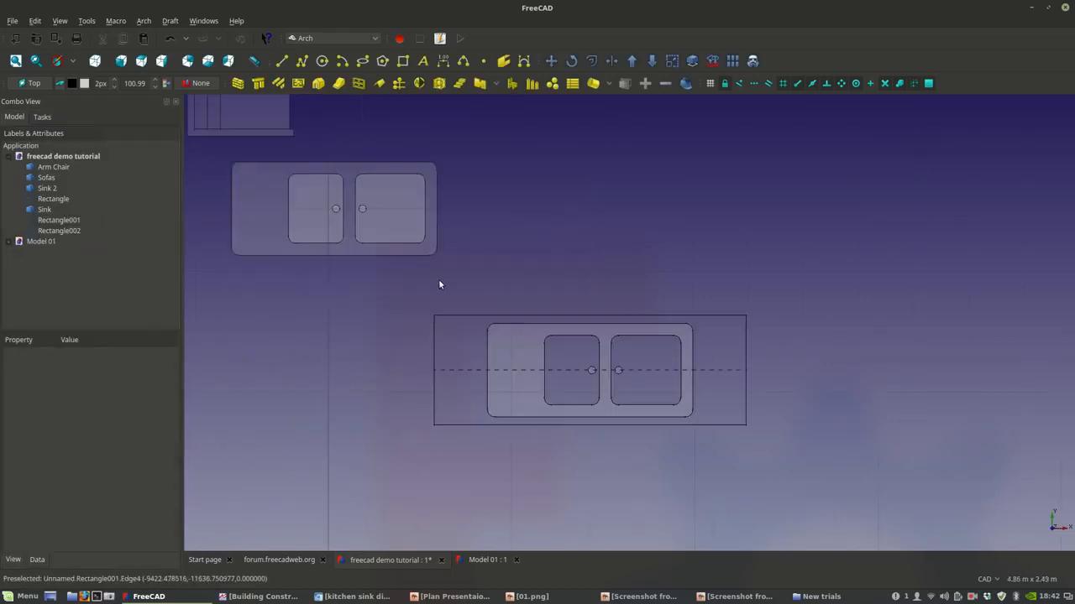
middle_drag(460, 411, 425, 414)
scroll(522, 403, down, 2)
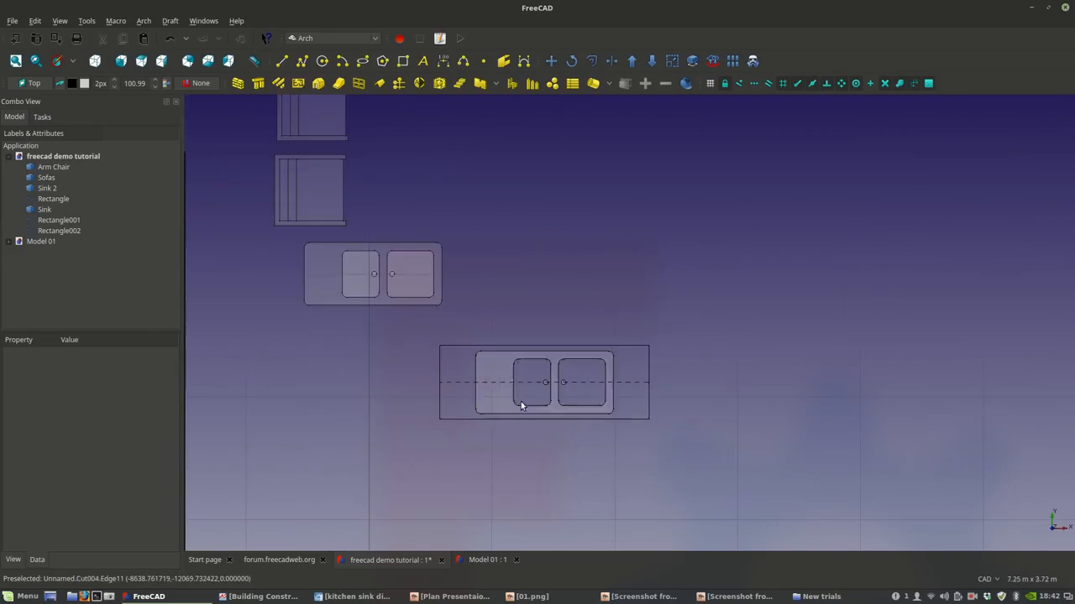
click(12, 20)
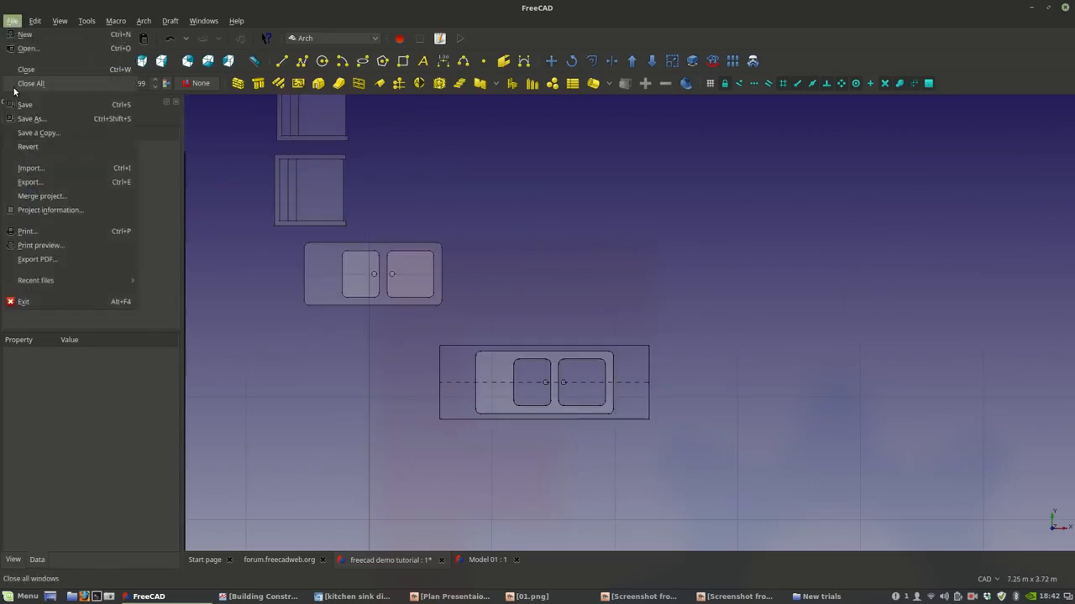
click(24, 105)
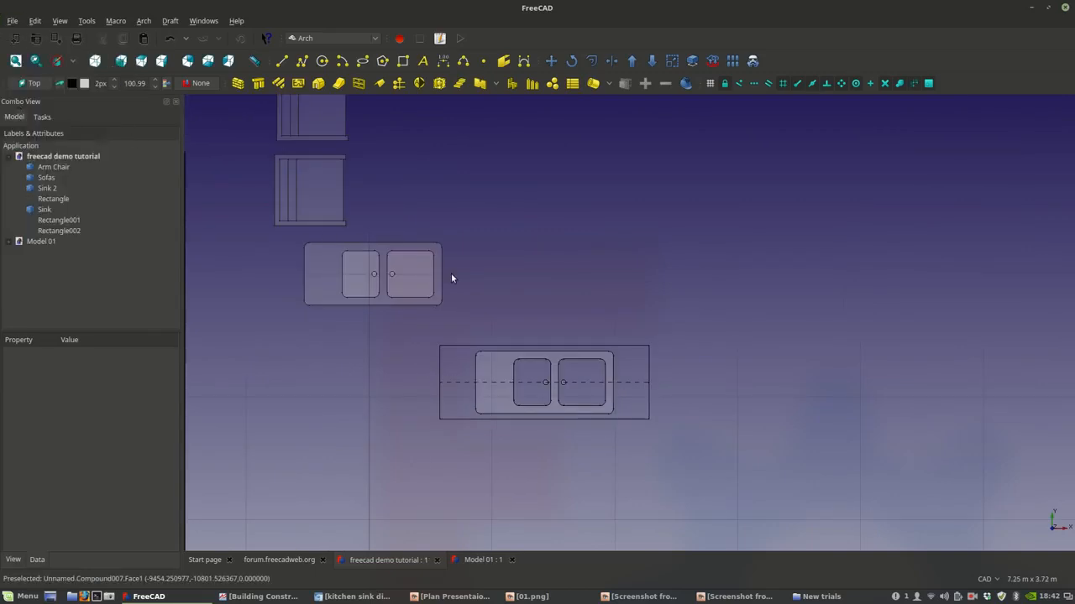
- Look at the furnished floor plan in the Model 01 document and return to the freecad demo tutorial document
click(482, 561)
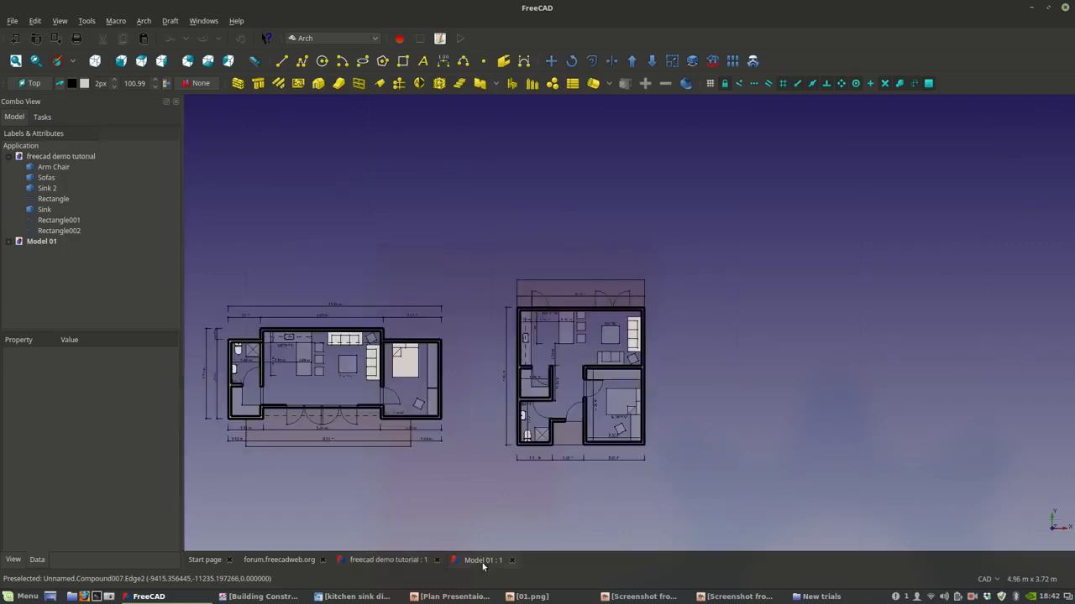
scroll(551, 312, up, 6)
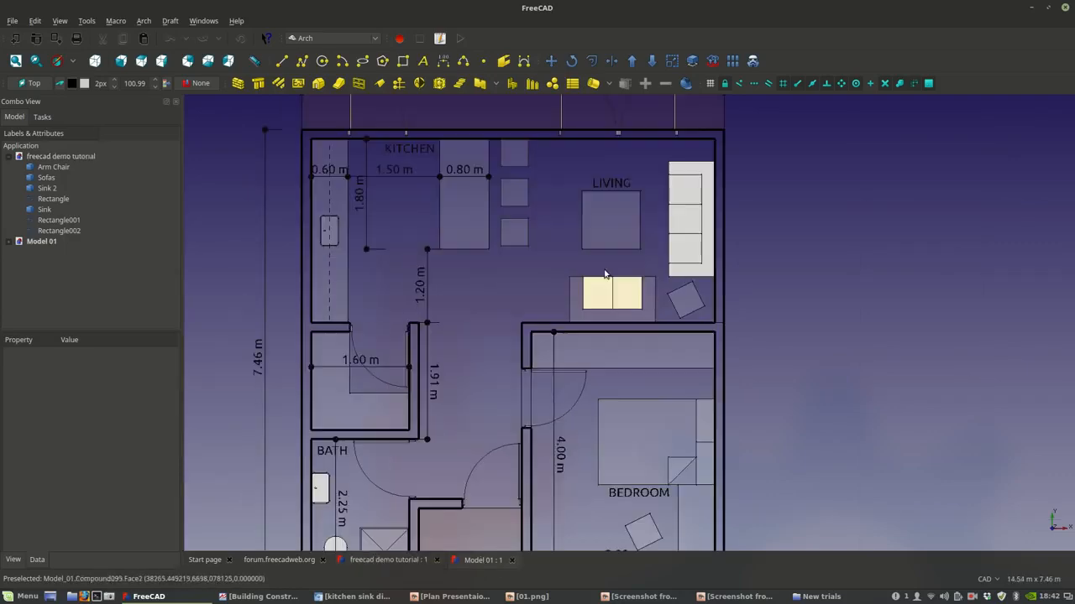
click(419, 561)
scroll(500, 419, up, 4)
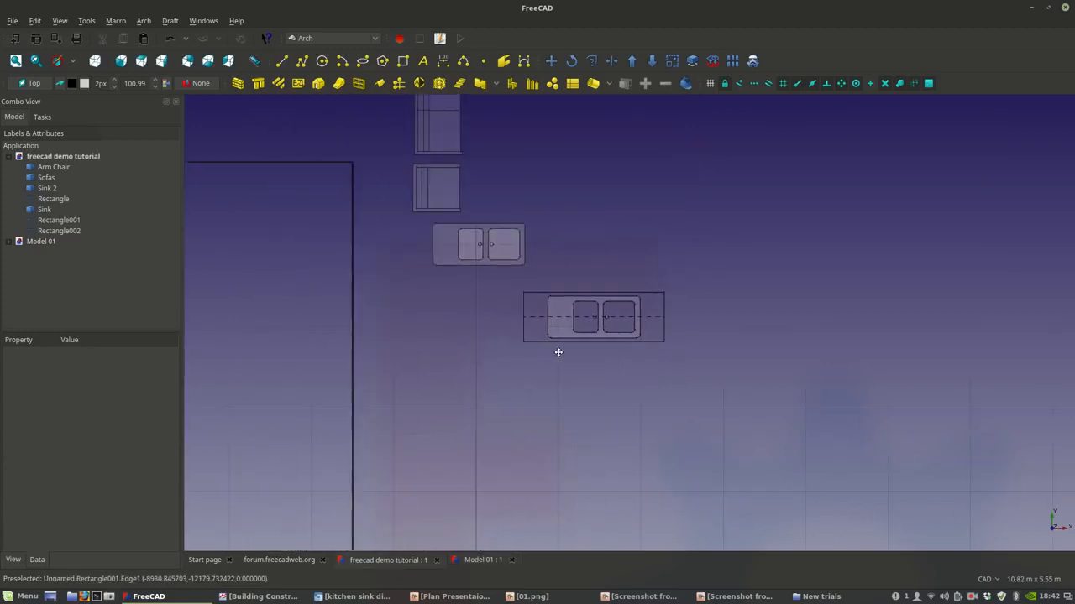
- Open the furniture dimensions screenshot in the image viewer and read the sizes of the low tables
mouse_move(260, 597)
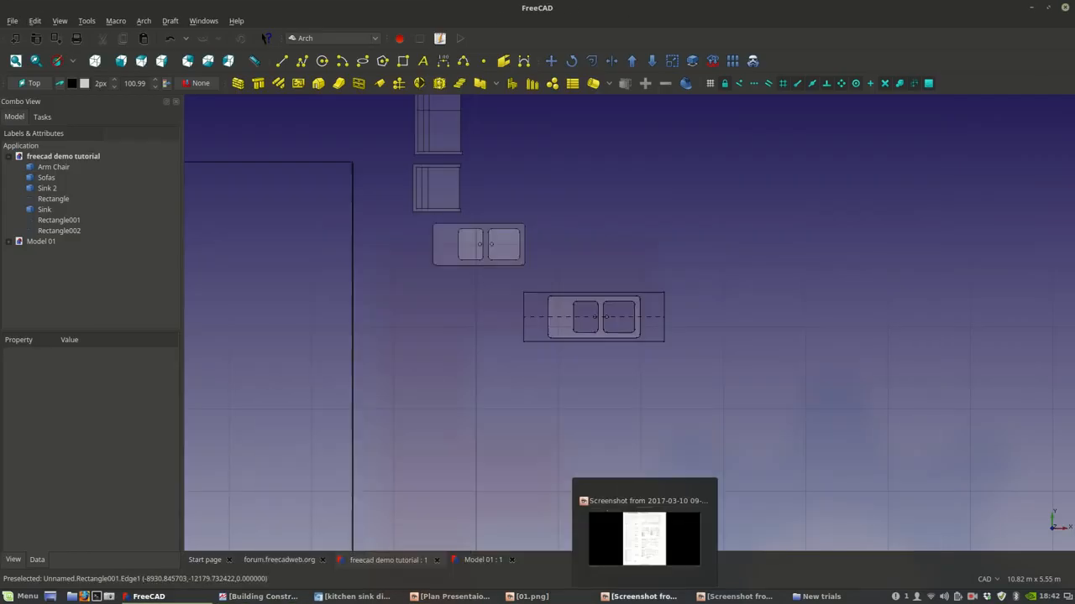
click(638, 596)
scroll(620, 266, up, 4)
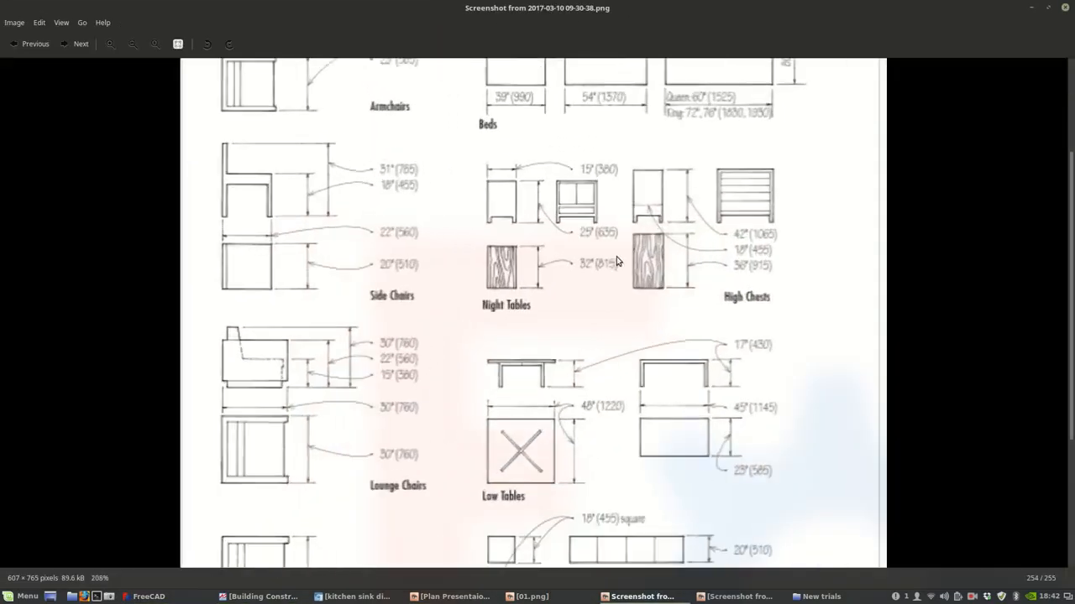
drag(678, 409, 627, 259)
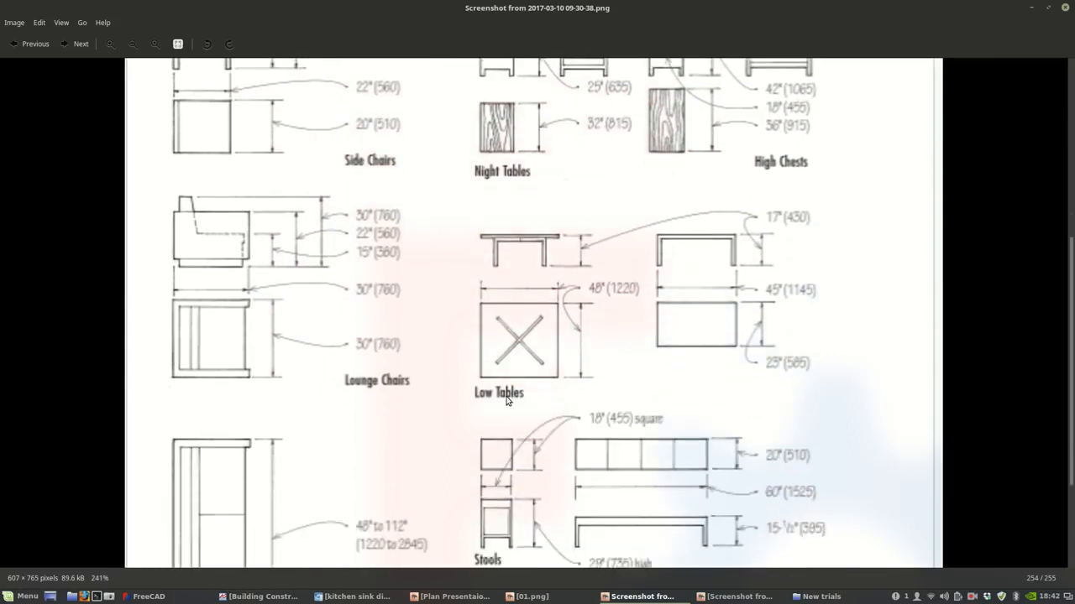
scroll(847, 357, up, 1)
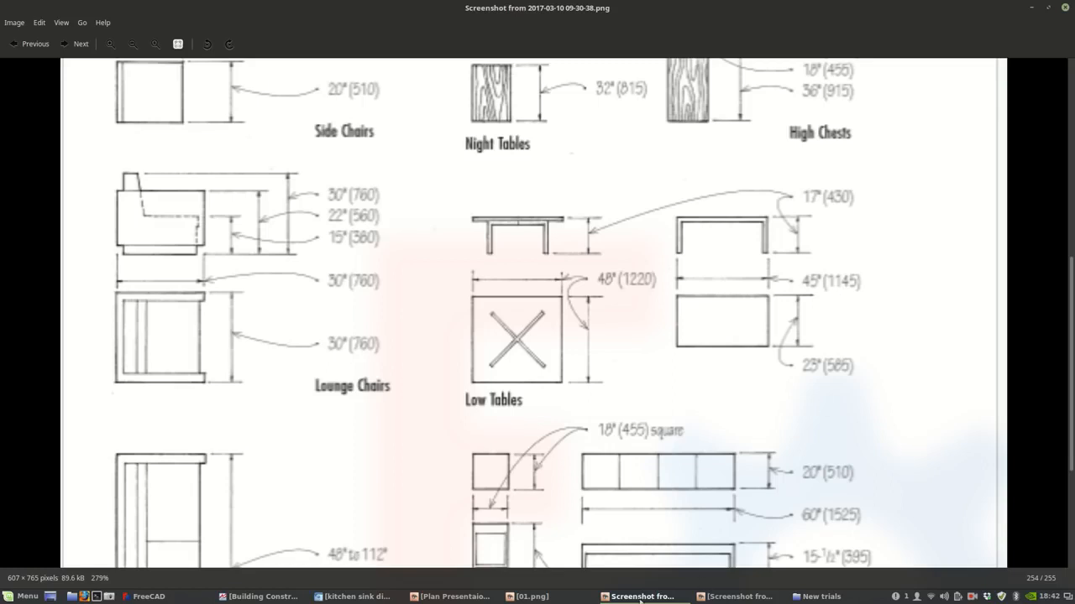
- Switch back to FreeCAD and draw a filled rectangle about 0.96 m long and 0.48 m high below the sinks
click(147, 596)
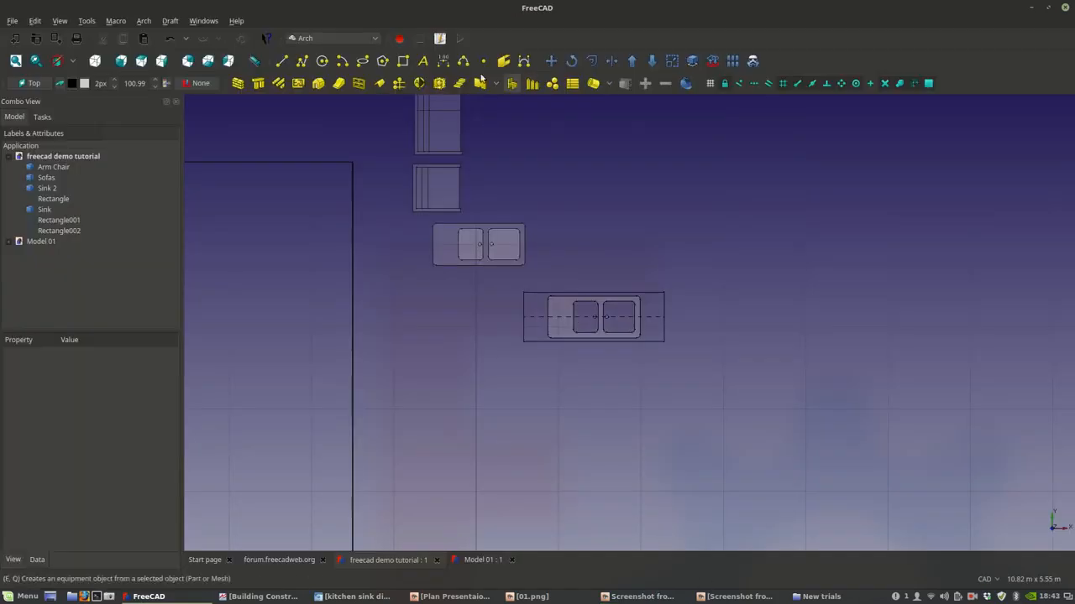
click(403, 61)
click(449, 406)
click(528, 446)
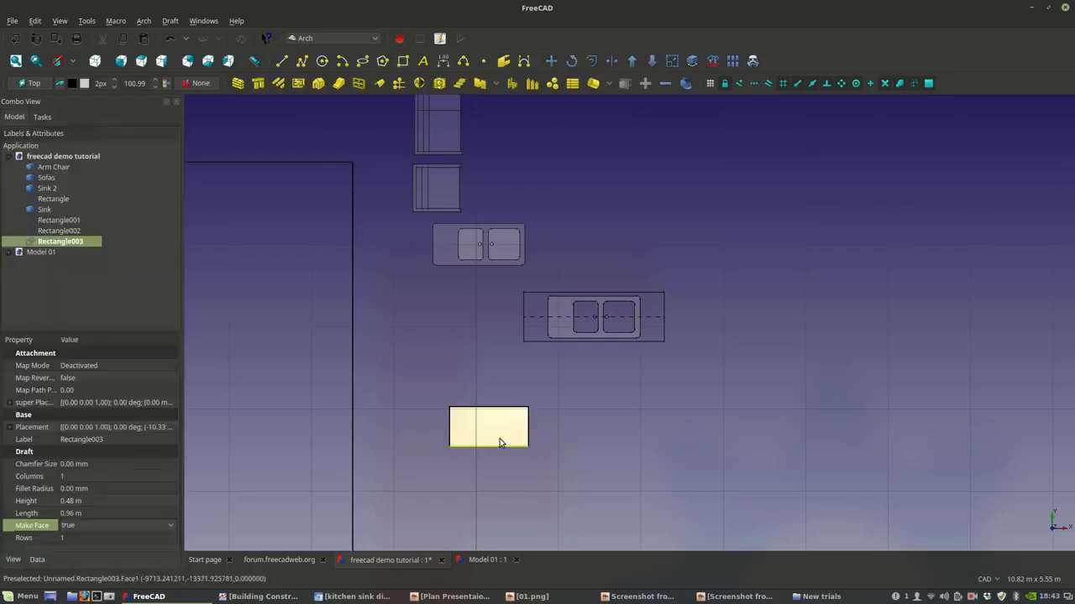
- Set the low table rectangle's height to 0.58 m and its length to 1.12 m
click(112, 500)
text(0.5)
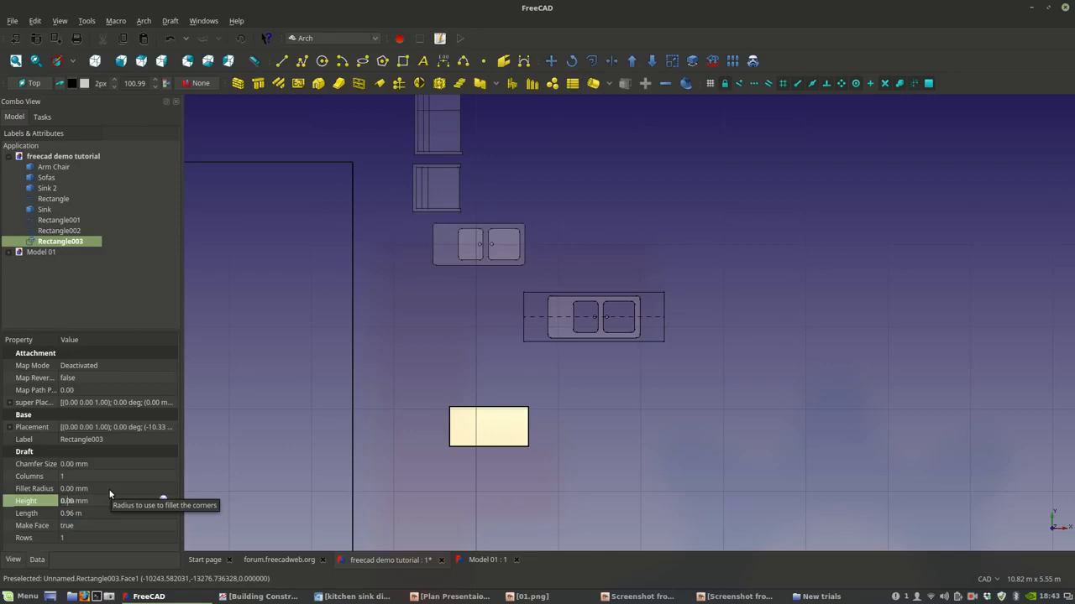
text(8)
key(Return)
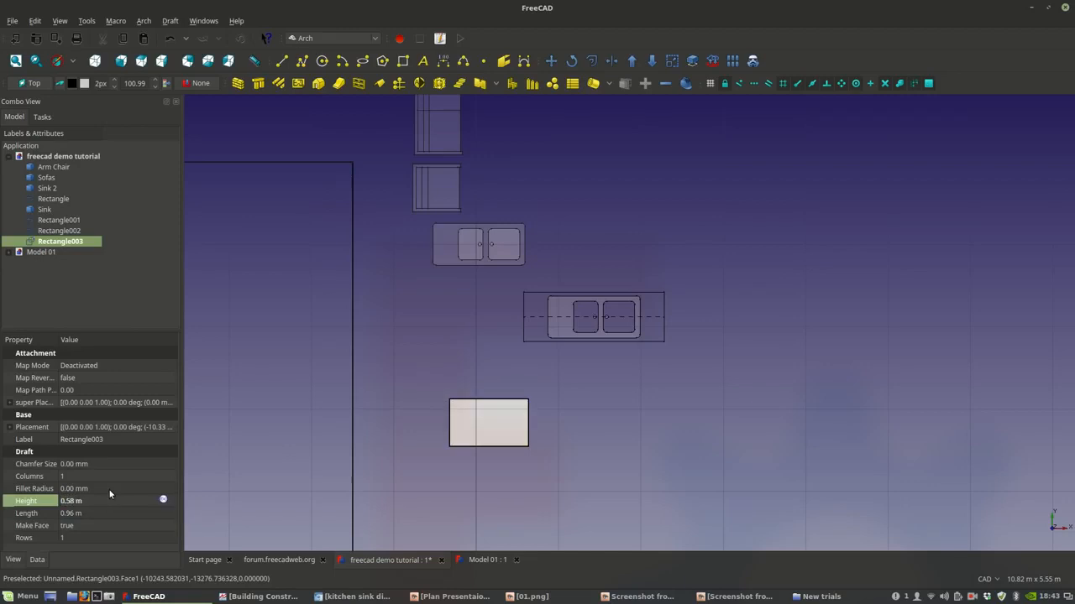
click(68, 514)
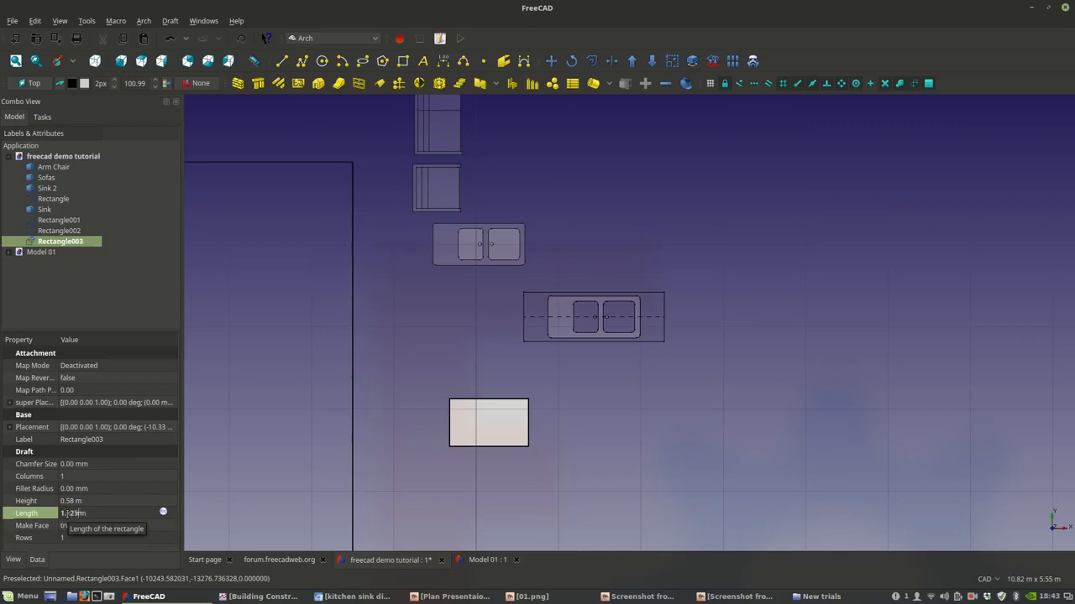
text(1.2)
key(Return)
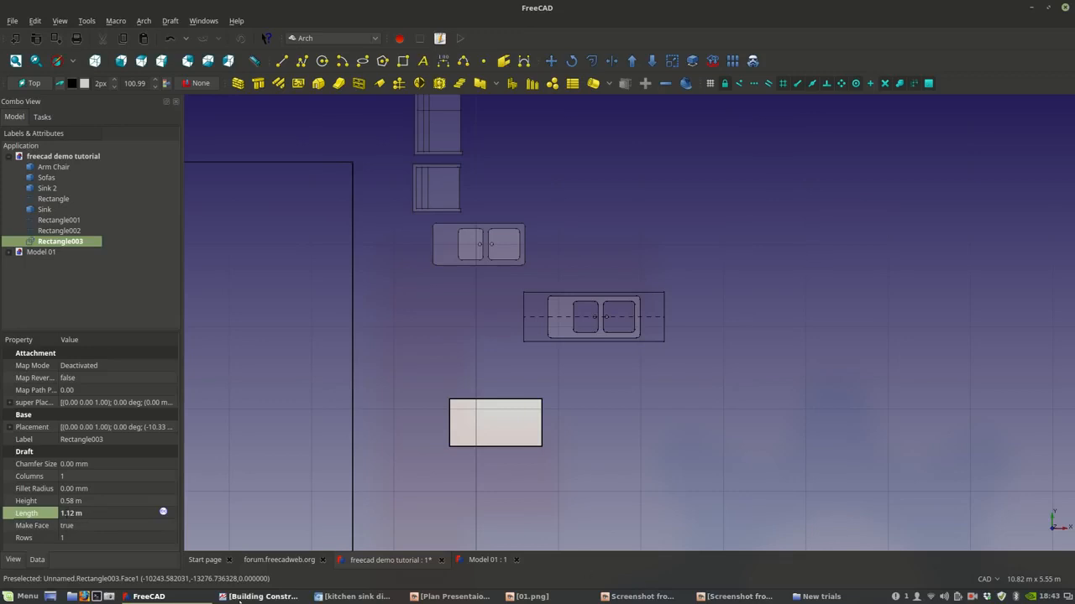
- Recheck the low table's length in the furniture dimensions screenshot and set the rectangle's length to 1.15 m in FreeCAD
click(642, 597)
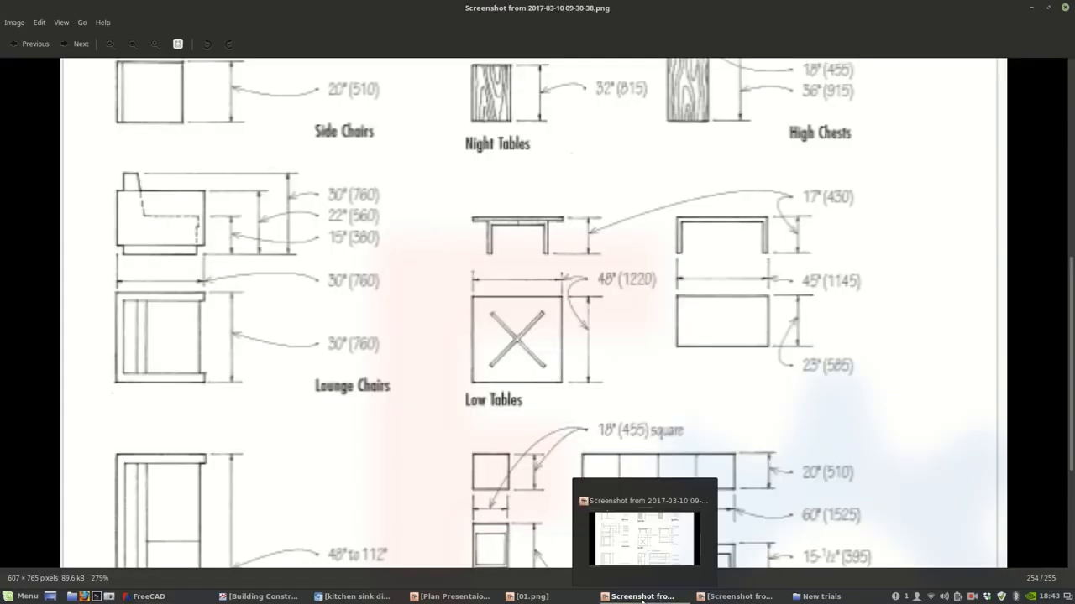
click(642, 597)
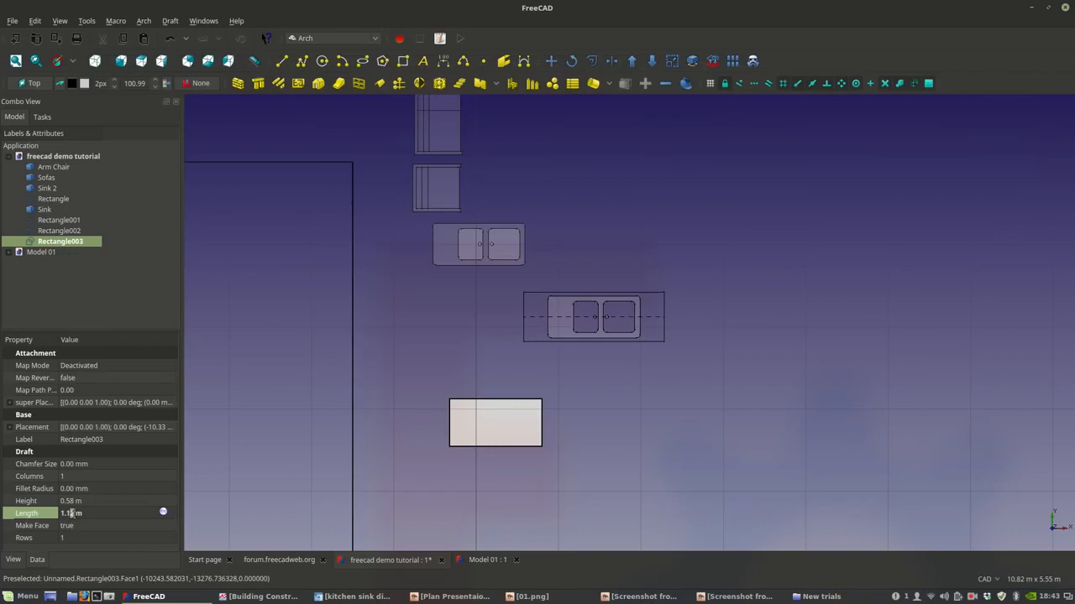
text(5)
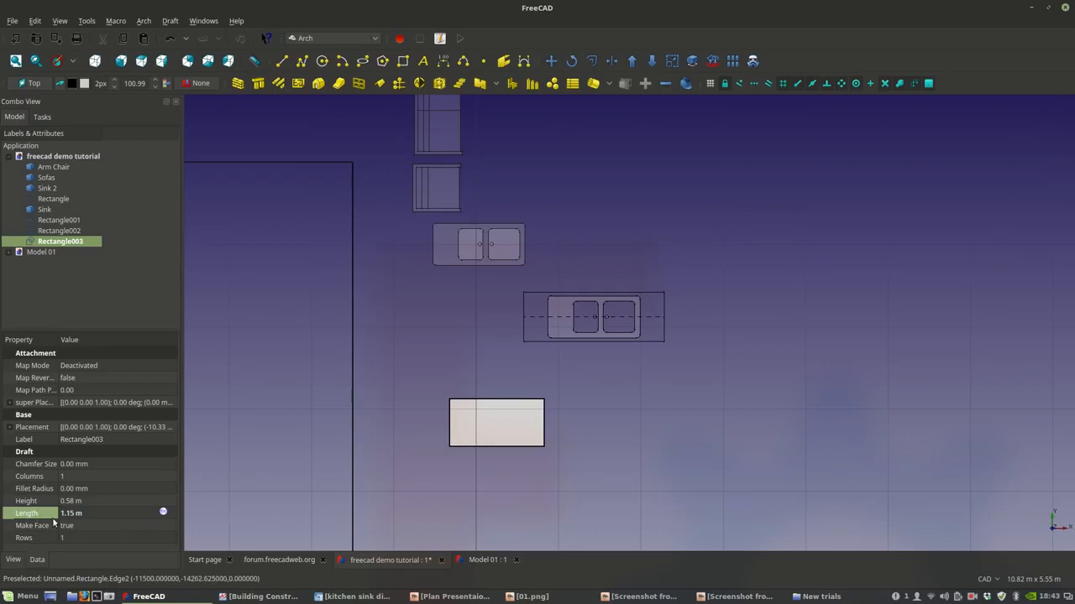
- Set the low table rectangle's transparency to 80 and its line width to 1.00, keeping the Flat Lines display mode
click(513, 422)
middle_drag(587, 438, 592, 402)
scroll(593, 402, up, 2)
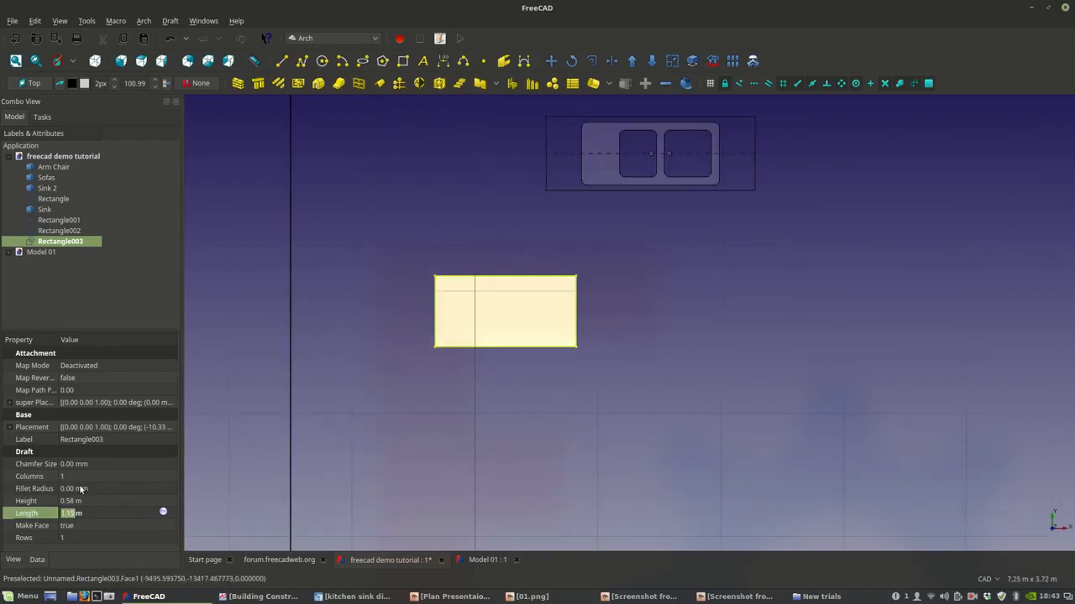
click(11, 560)
click(94, 403)
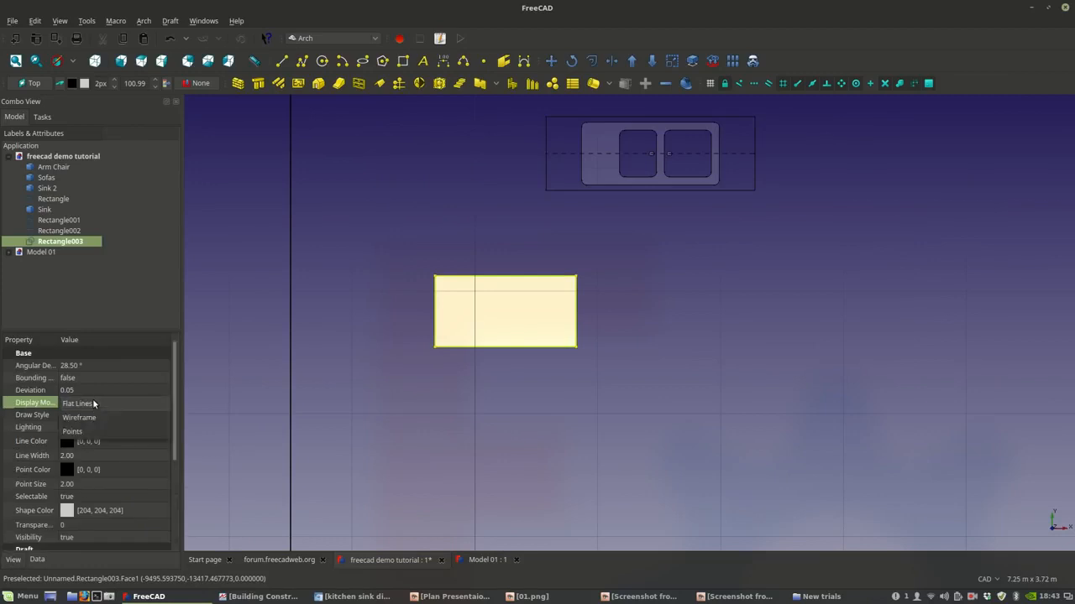
click(92, 407)
click(75, 525)
text(80)
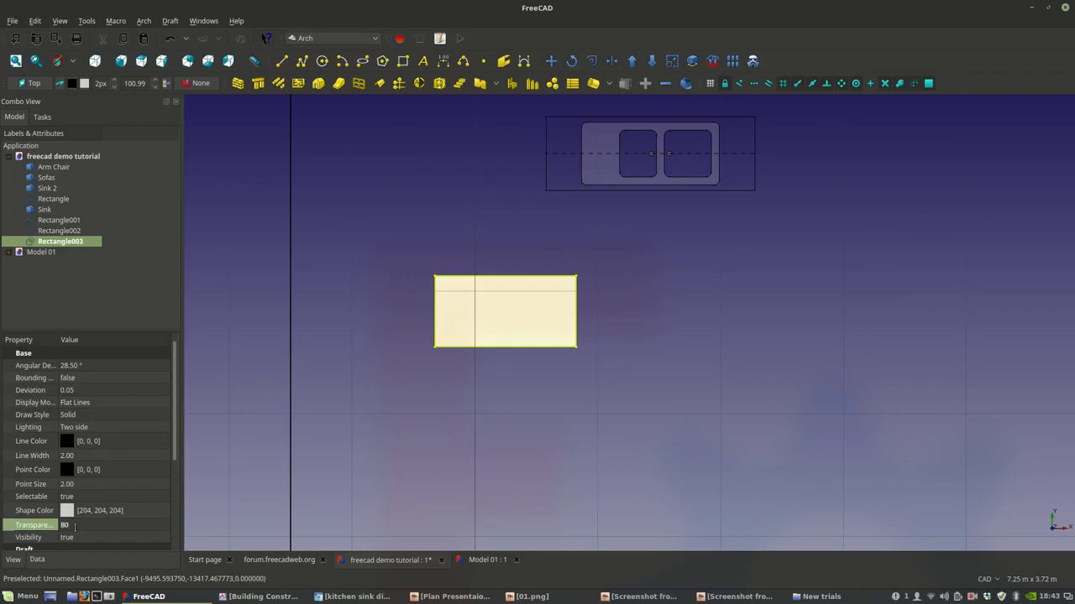
click(111, 412)
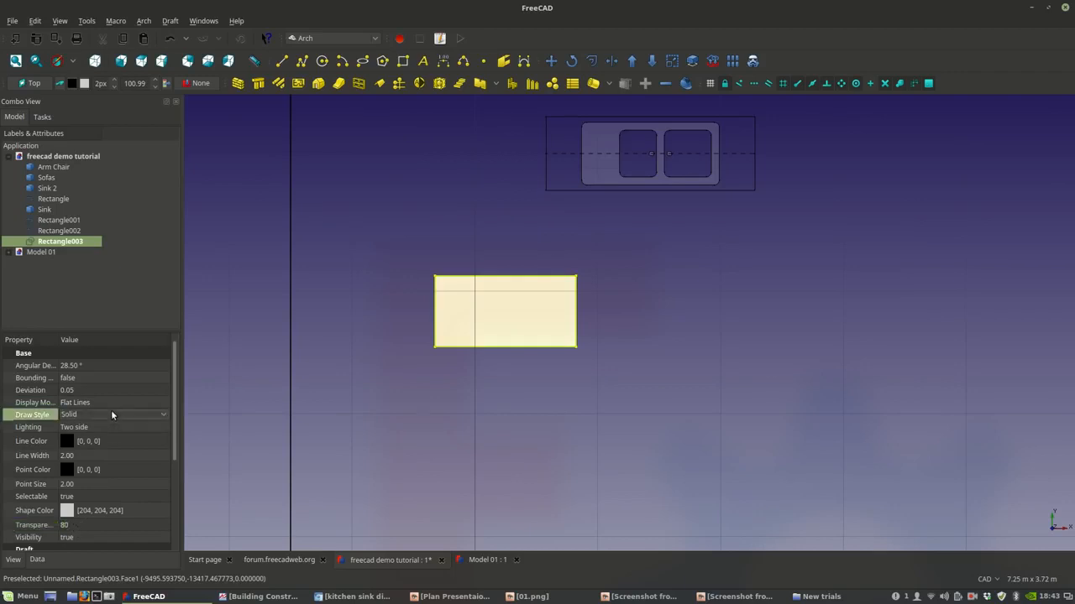
click(102, 453)
click(524, 396)
- Move the low table rectangle from below the sinks up to the open area beside the three-seat sofa
scroll(523, 399, down, 3)
scroll(522, 384, up, 2)
scroll(523, 343, down, 2)
middle_drag(523, 344, 507, 405)
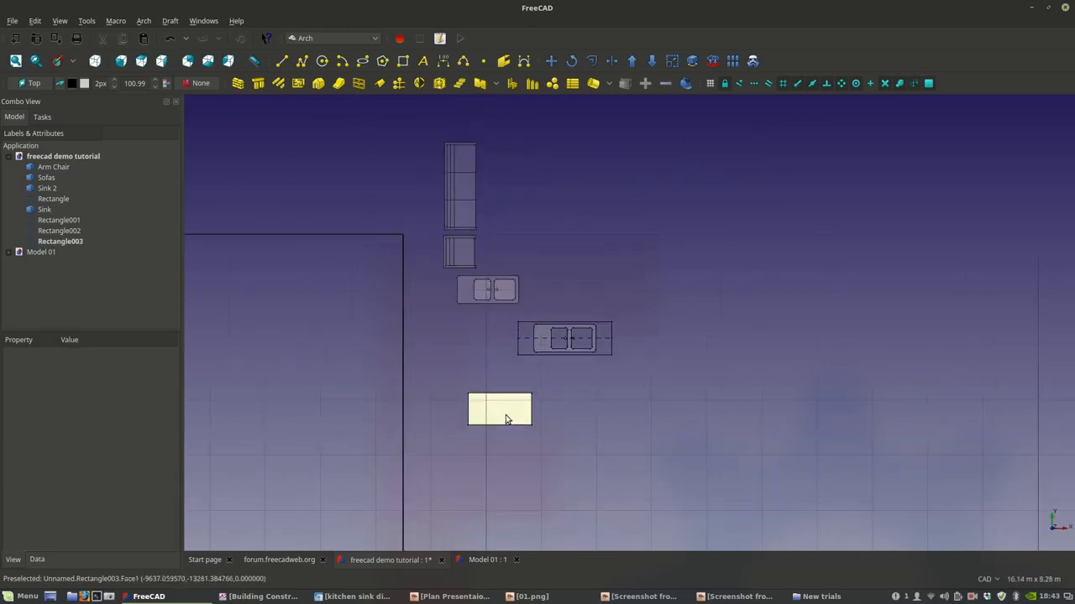
click(507, 417)
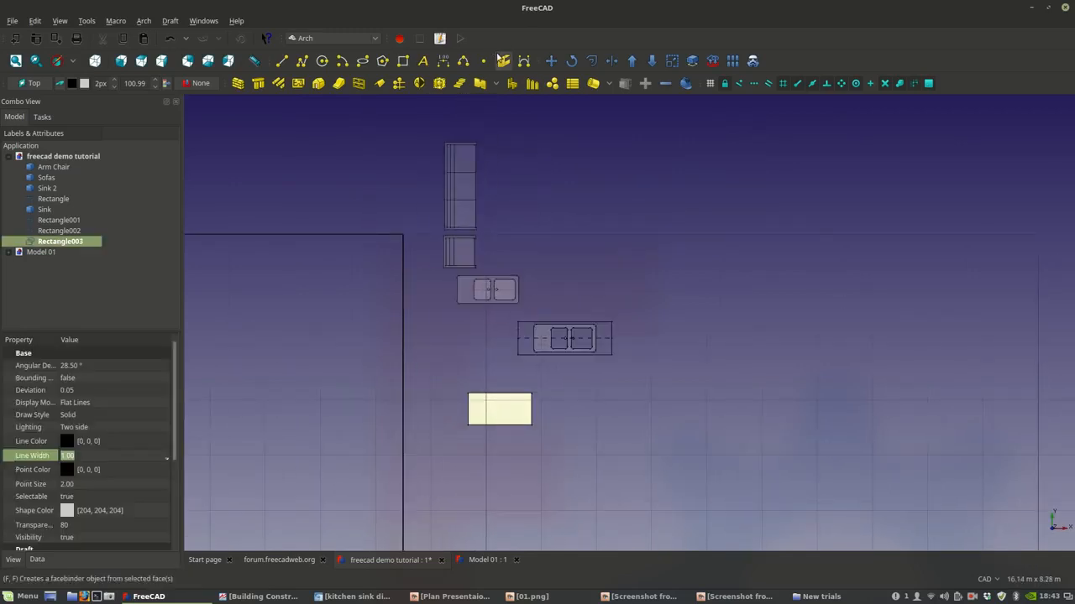
click(551, 61)
click(501, 409)
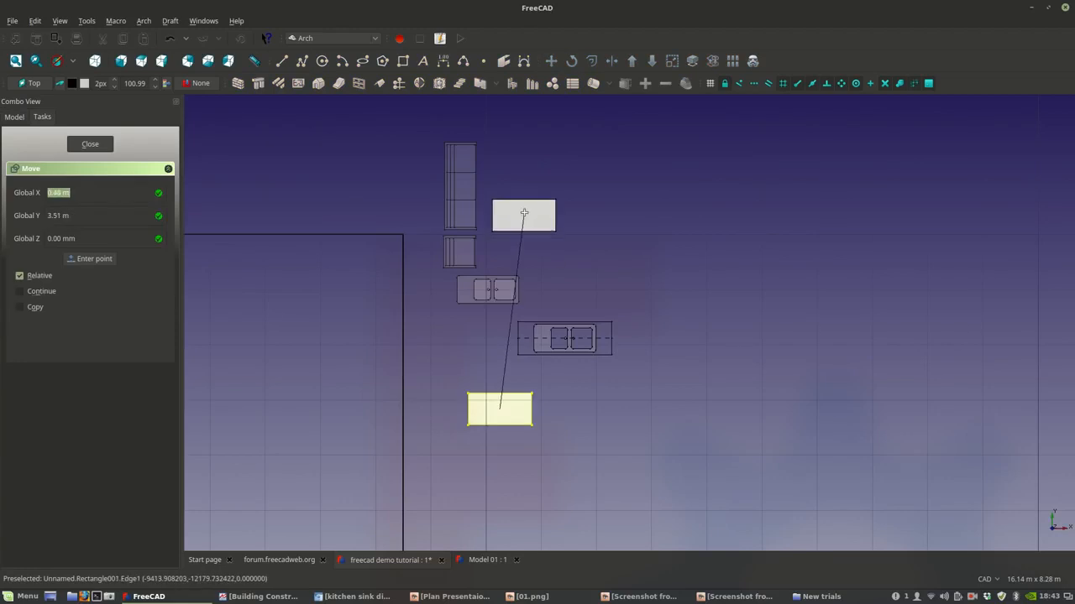
click(528, 188)
- Rotate the low table rectangle 90 degrees counterclockwise about its lower-left corner so it stands parallel to the sofa
scroll(515, 295, up, 5)
scroll(502, 307, down, 3)
scroll(381, 333, up, 1)
click(530, 266)
click(579, 63)
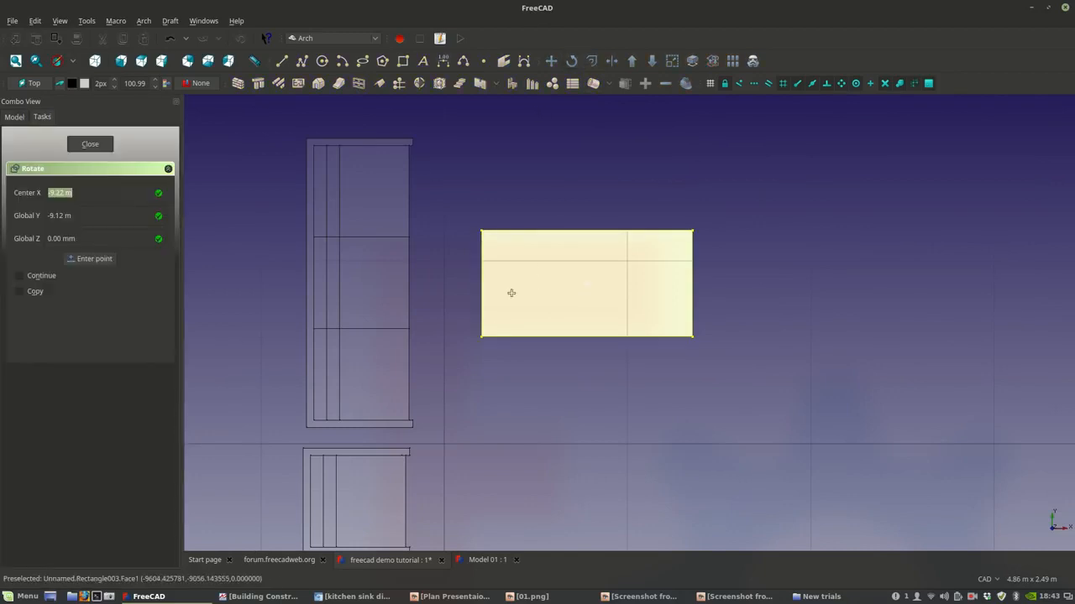
click(481, 337)
click(476, 228)
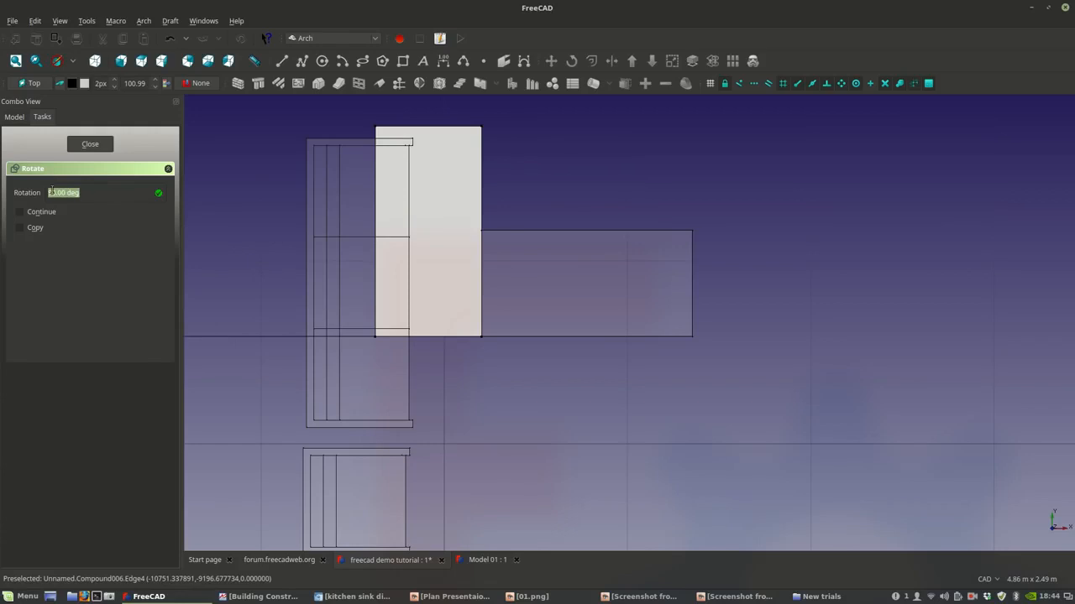
click(262, 286)
- Move the rotated low table off the sofa to the free space on its right
click(479, 329)
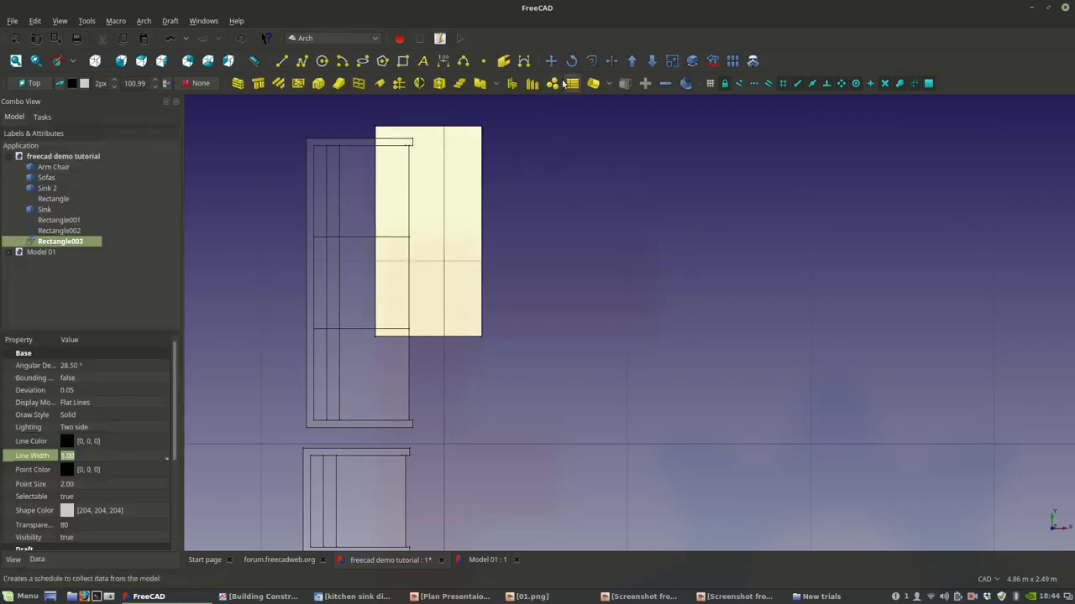
click(551, 61)
click(428, 232)
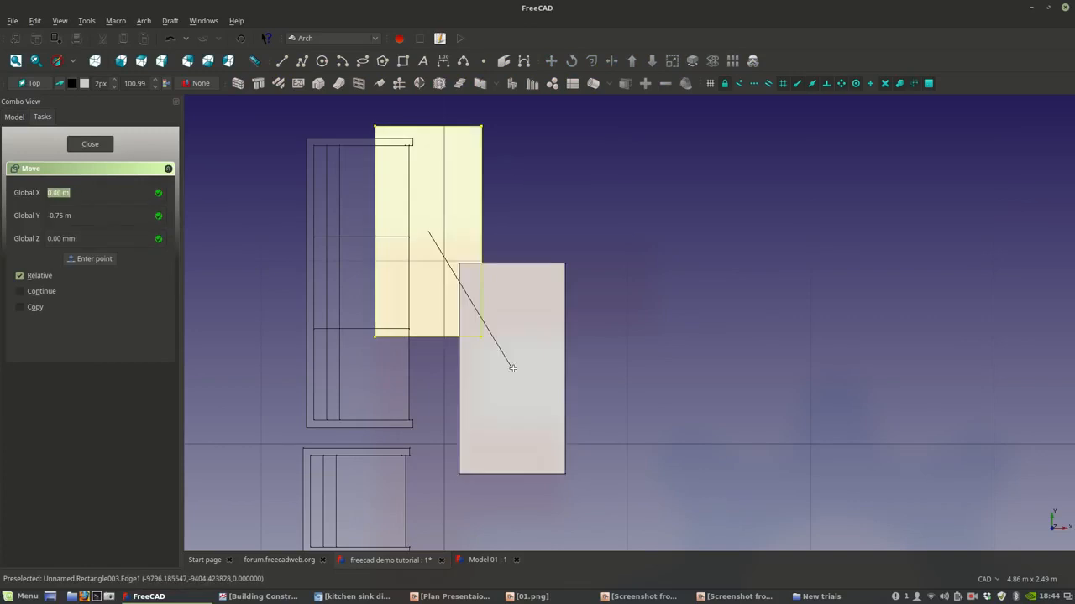
click(597, 317)
- Move the low table by its left edge's midpoint onto the midpoint of the sofa's front seat edge
click(590, 352)
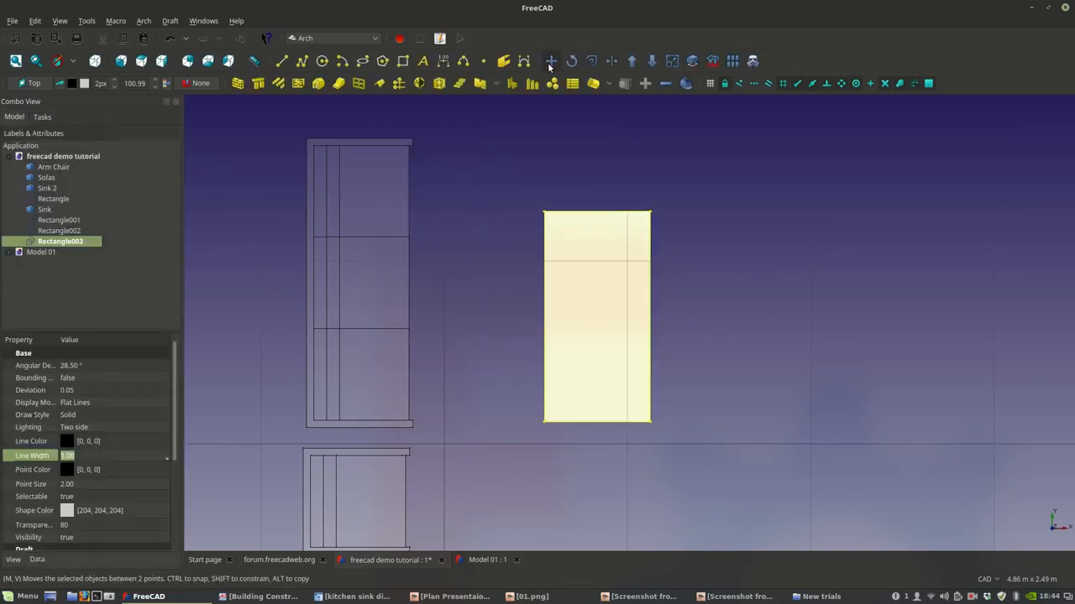
click(551, 62)
click(546, 315)
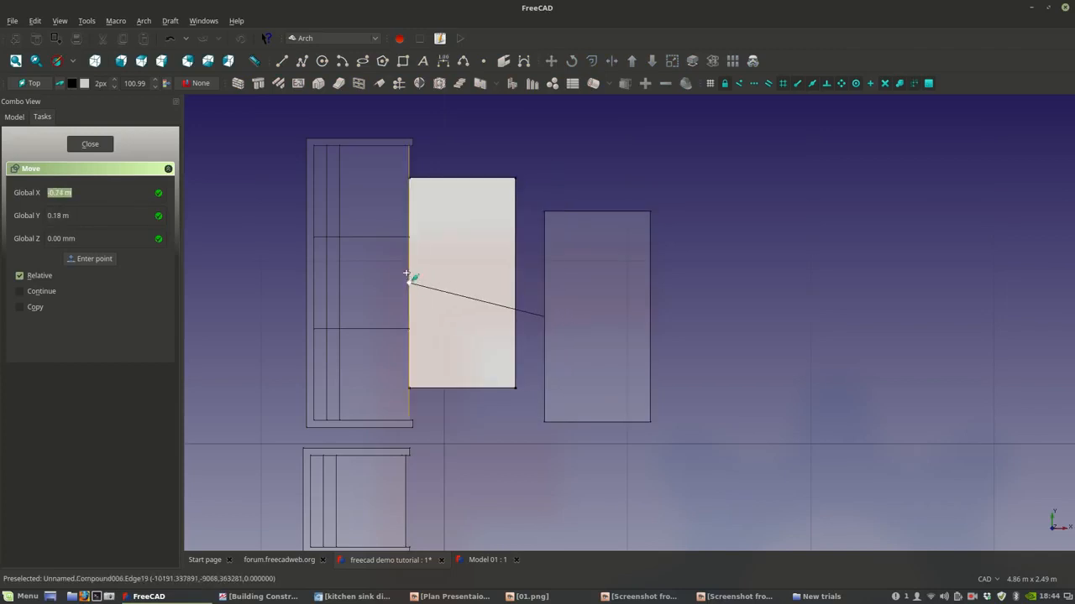
click(409, 285)
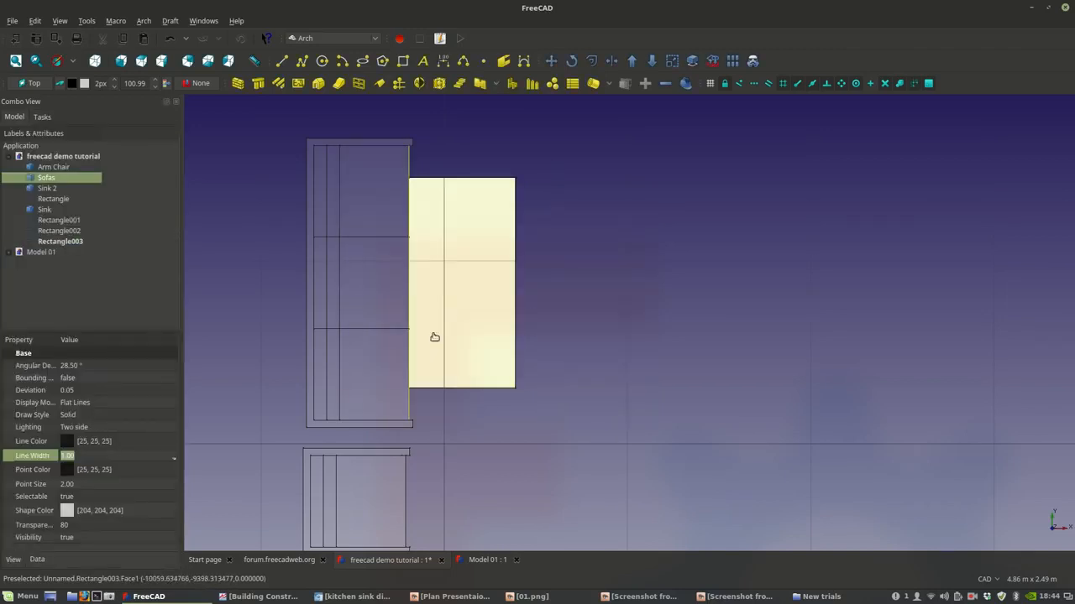
- Move the low table 0.29 m horizontally away from the sofa front, keeping it centred on the sofa
click(431, 336)
click(550, 61)
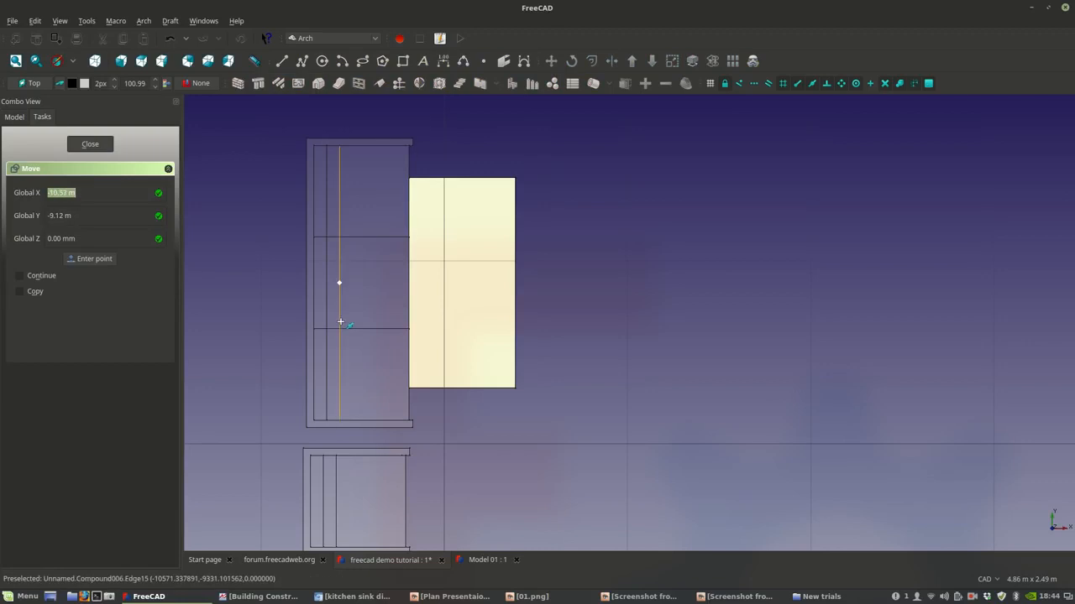
click(410, 289)
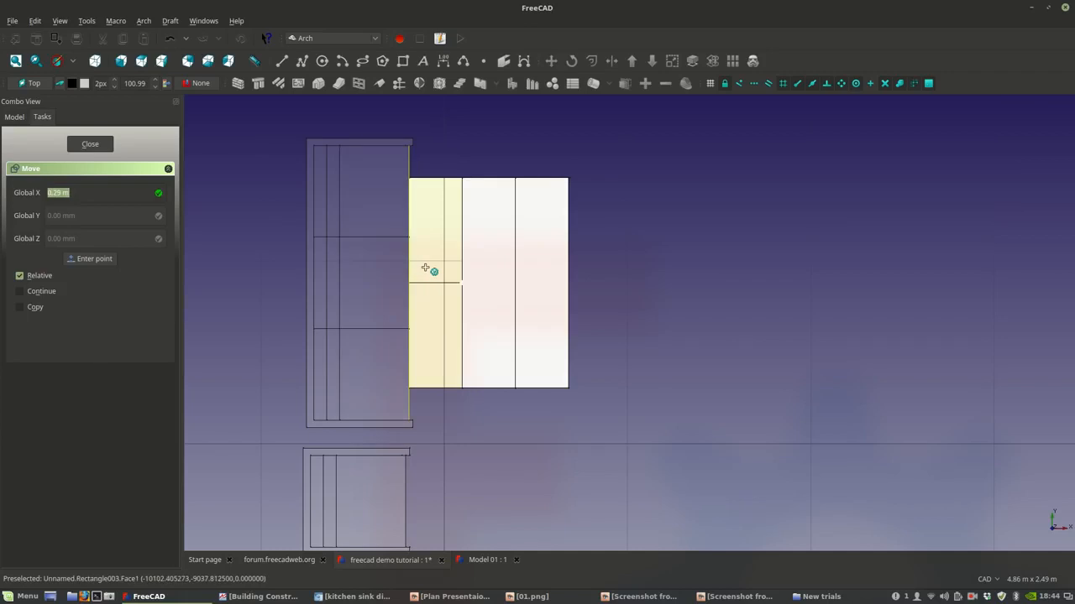
click(426, 269)
scroll(579, 378, down, 3)
scroll(462, 403, up, 1)
scroll(429, 405, down, 2)
middle_drag(429, 405, 402, 388)
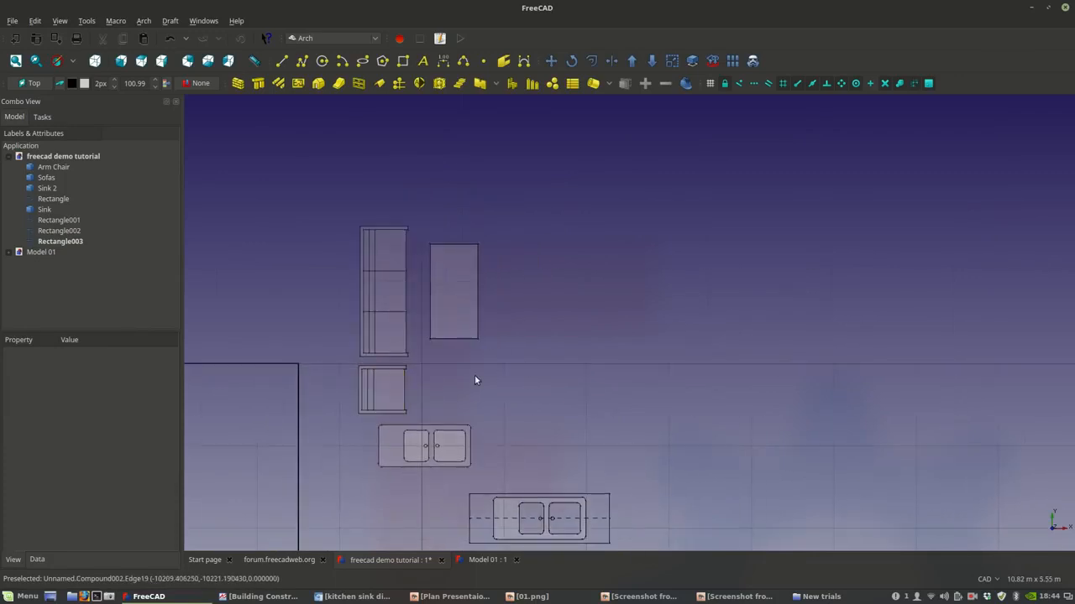
middle_drag(482, 376, 520, 346)
- Examine the furnished floor plan in the Model 01 document, especially the bathroom fixtures and the bedroom furniture
click(477, 561)
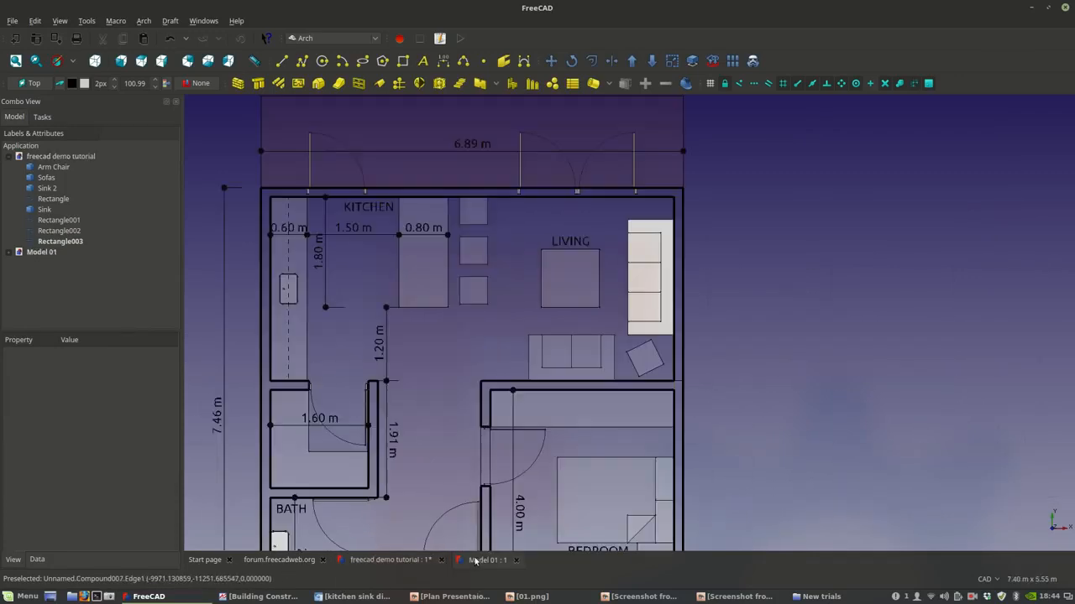
middle_drag(435, 397, 420, 260)
scroll(391, 304, down, 3)
scroll(350, 384, up, 5)
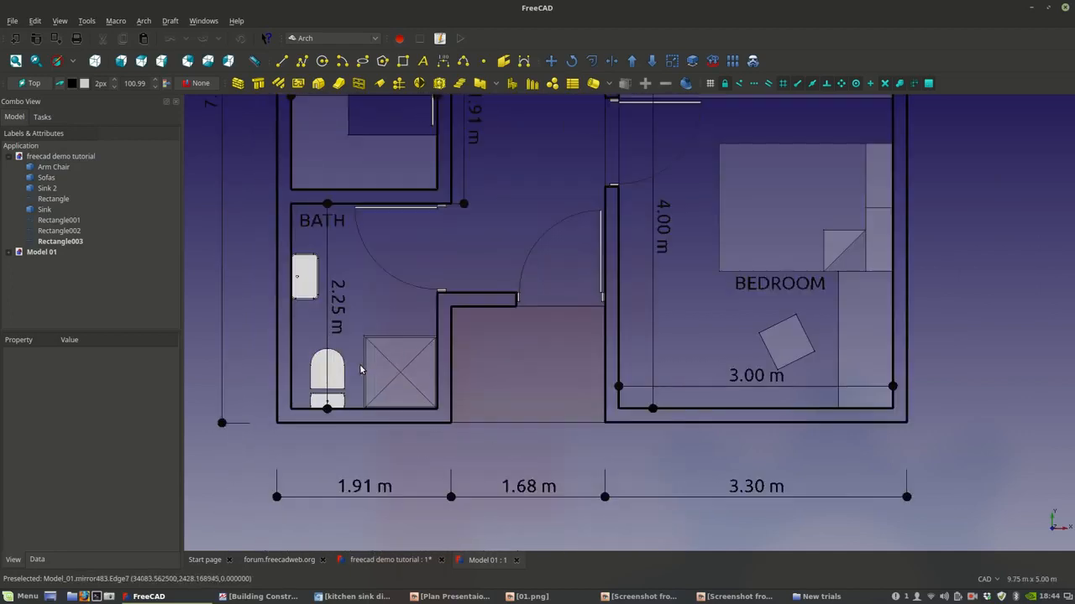
middle_drag(384, 391, 324, 468)
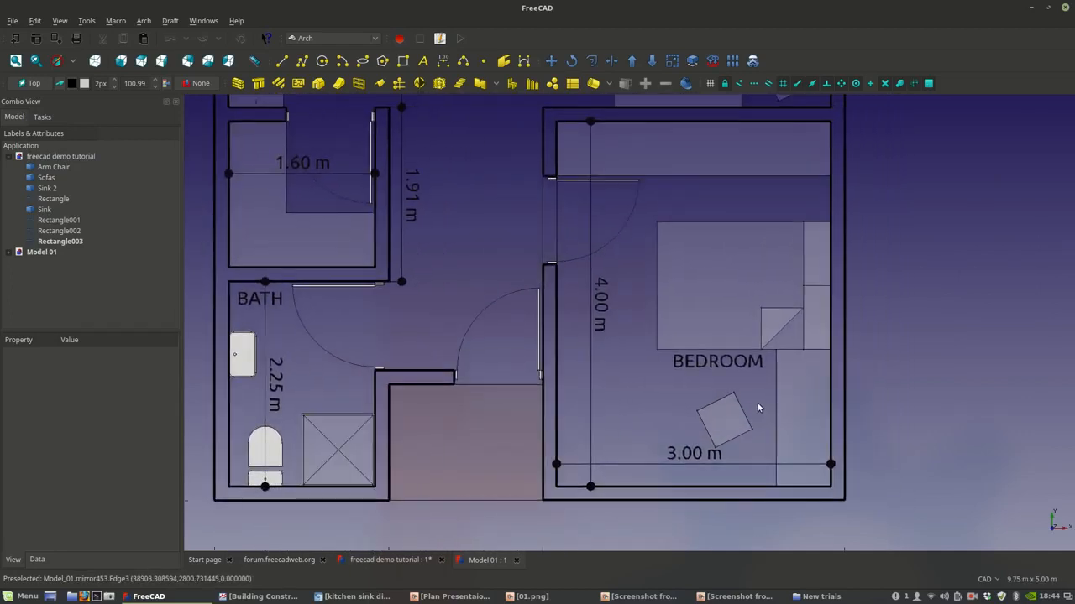
middle_drag(273, 368, 386, 403)
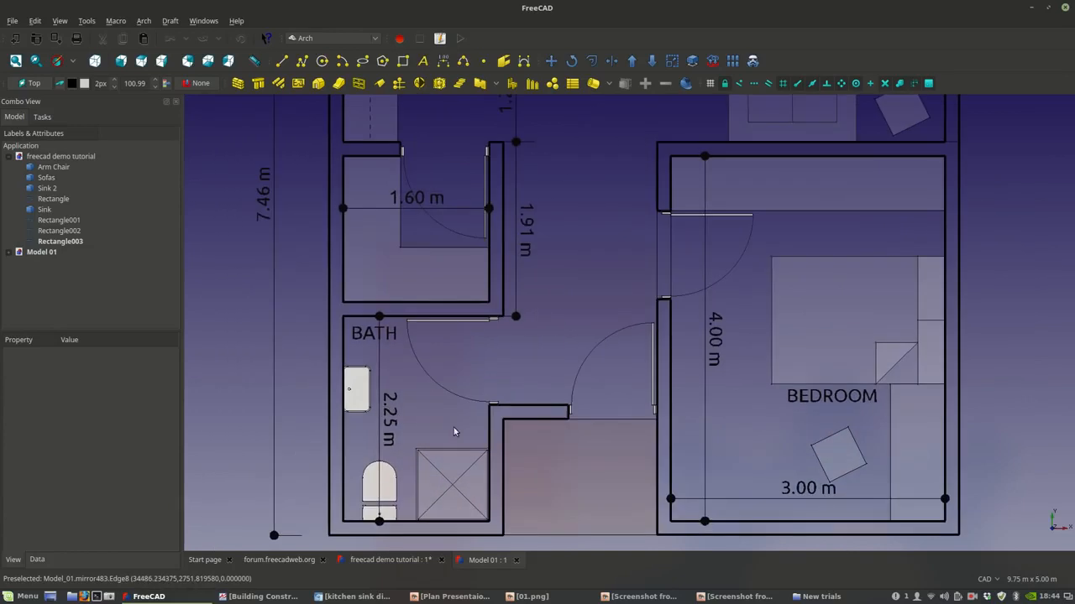
middle_drag(456, 429, 365, 421)
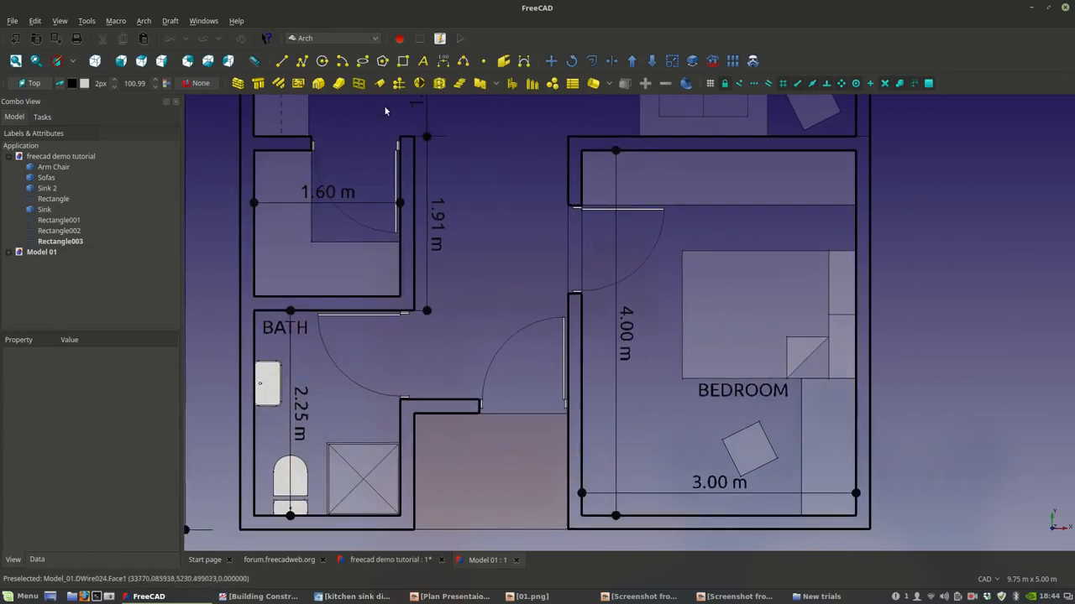
scroll(366, 282, down, 5)
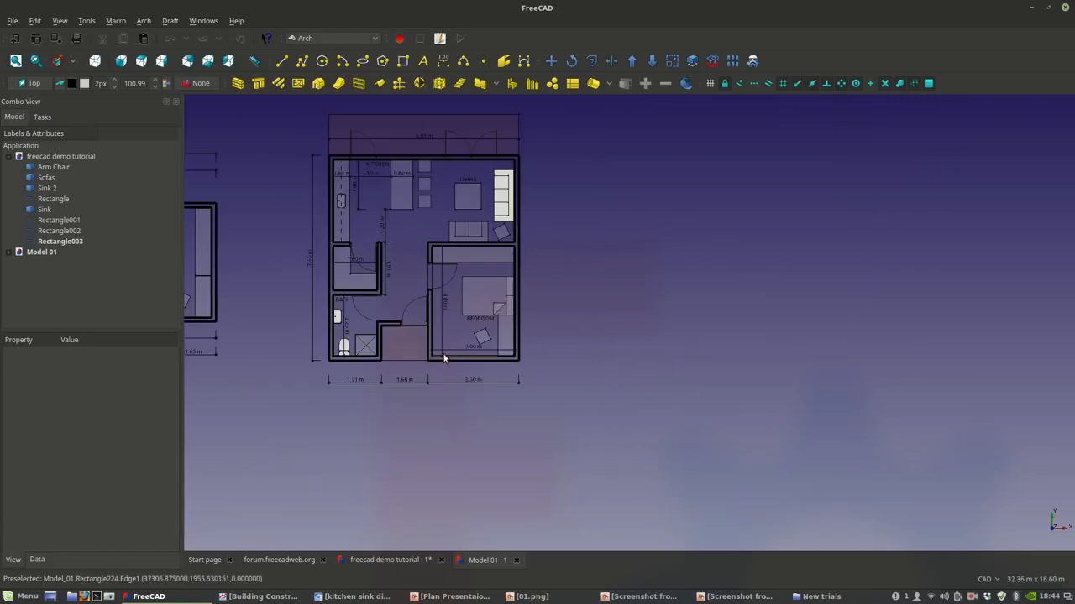
scroll(439, 355, up, 3)
scroll(308, 309, up, 3)
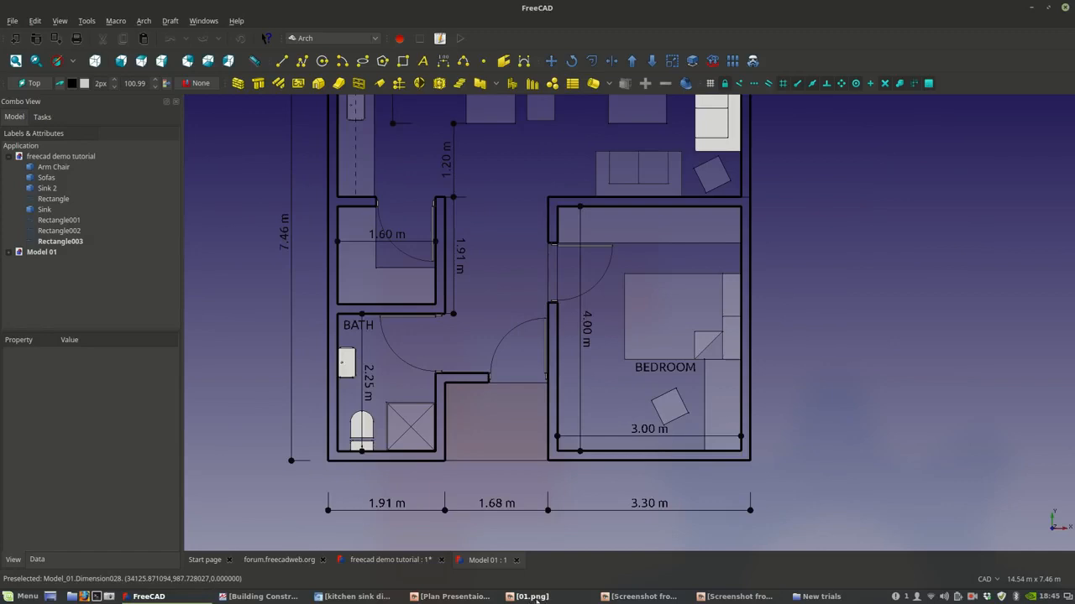
- Switch to the Chromium browser and replace the kitchen sink image search with a search for "toilet dimensions"
click(258, 597)
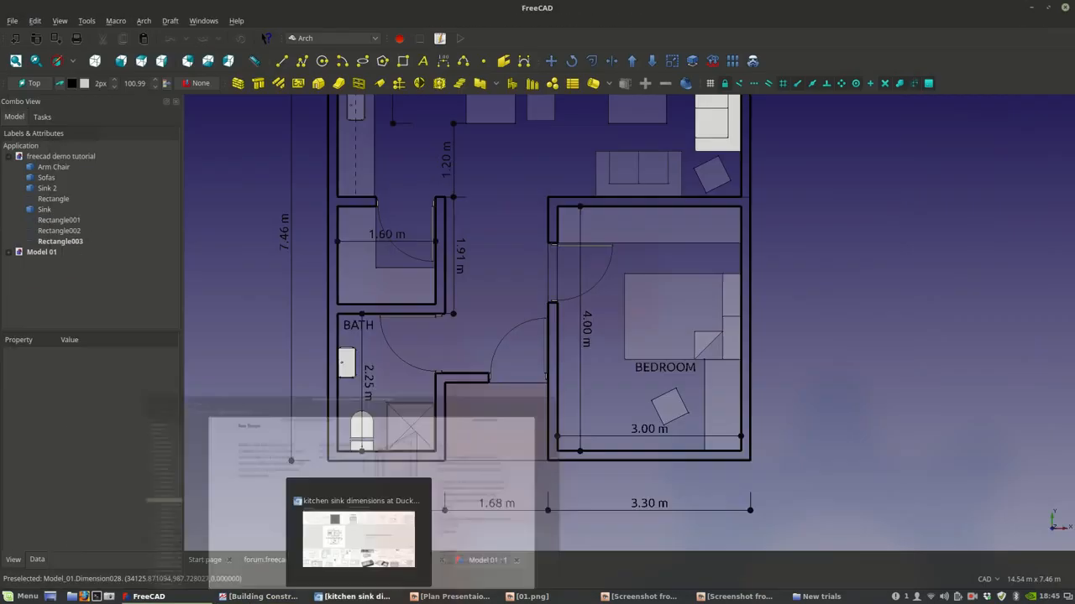
click(353, 597)
scroll(368, 303, up, 5)
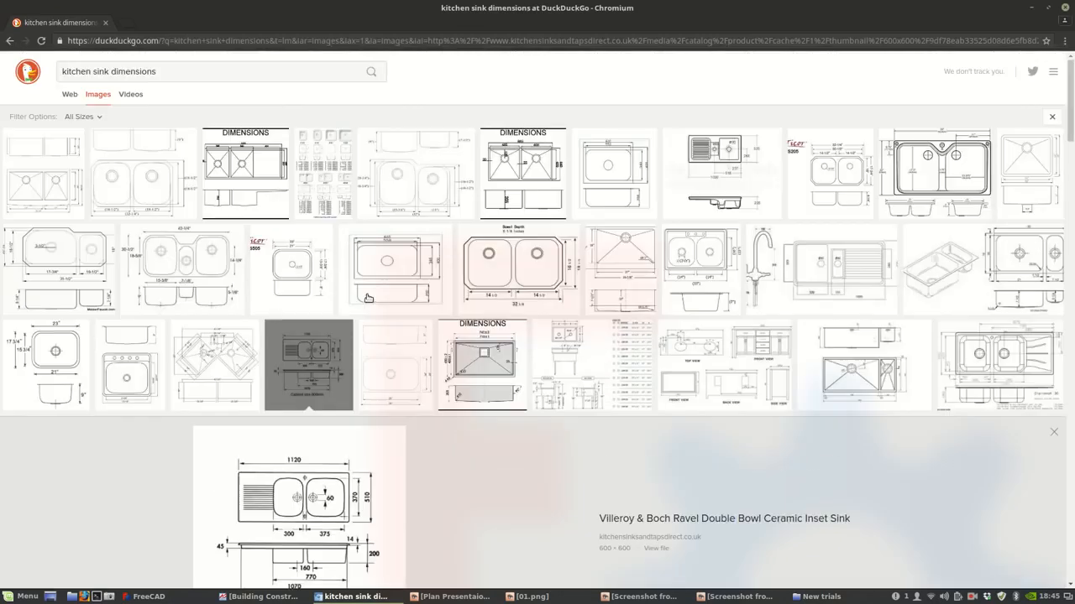
click(93, 72)
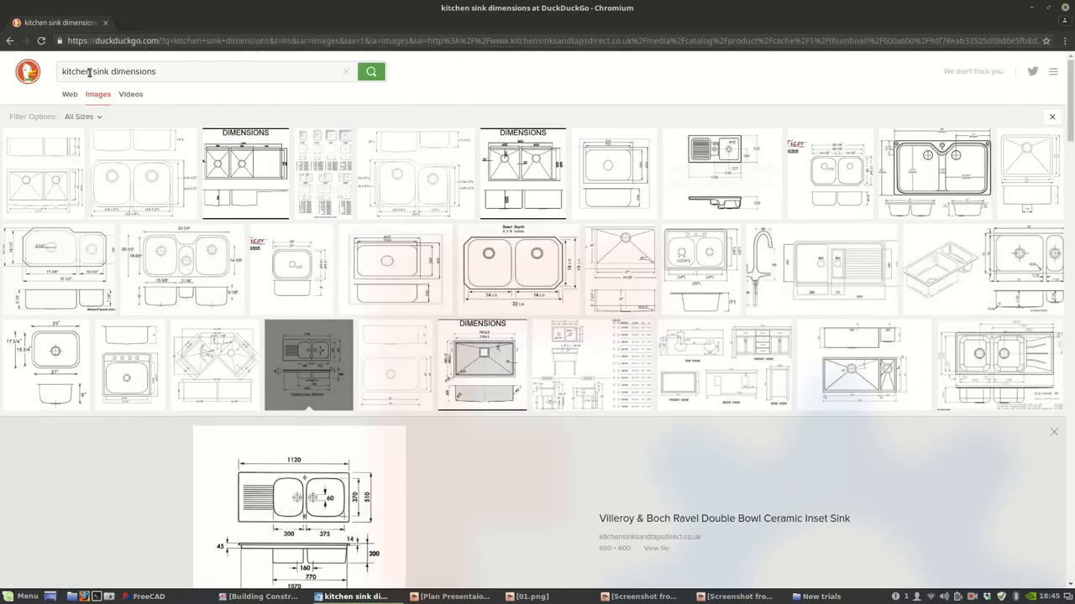
drag(111, 72, 61, 72)
mouse_move(590, 601)
text(toilet dimens)
key(BackSpace)
key(BackSpace)
key(BackSpace)
key(BackSpace)
key(BackSpace)
key(BackSpace)
key(Return)
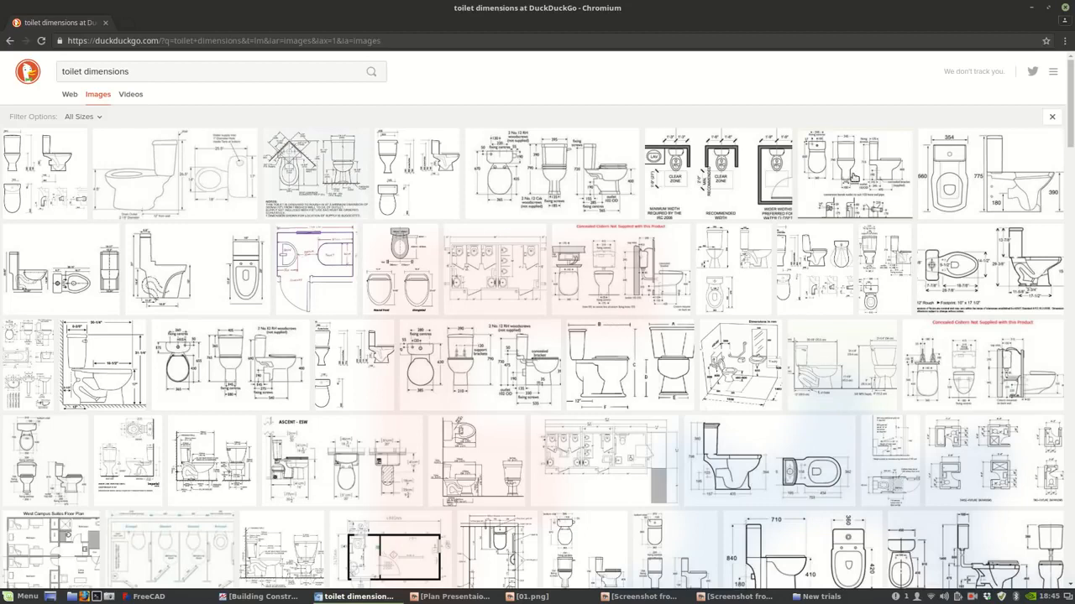
- Preview the standard UK toilet seat dimensions drawing and browse the image results for a clear dimensioned toilet plan view
click(850, 165)
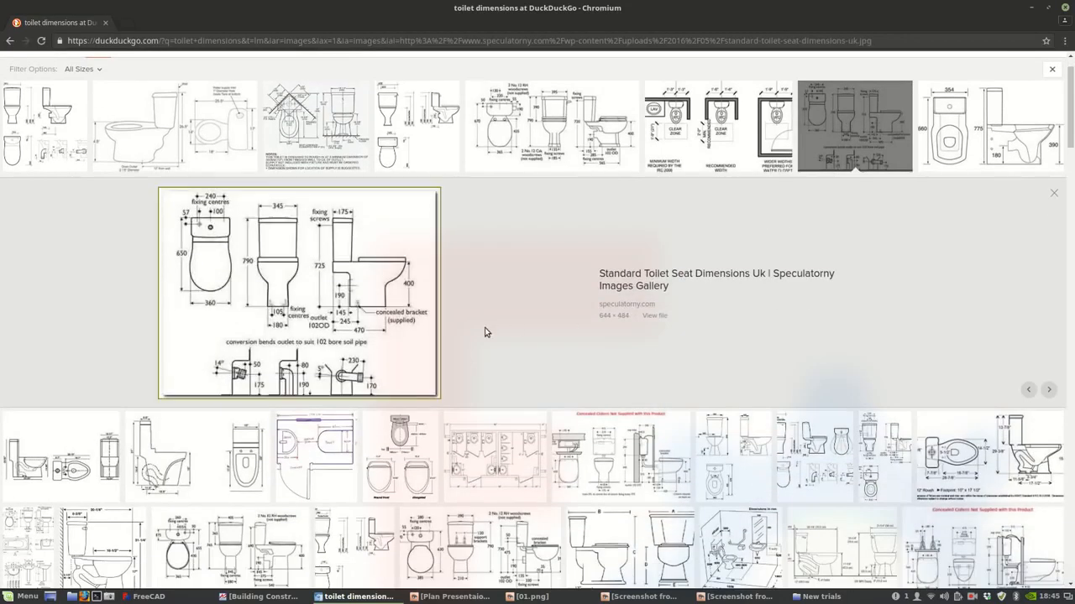
scroll(493, 309, down, 4)
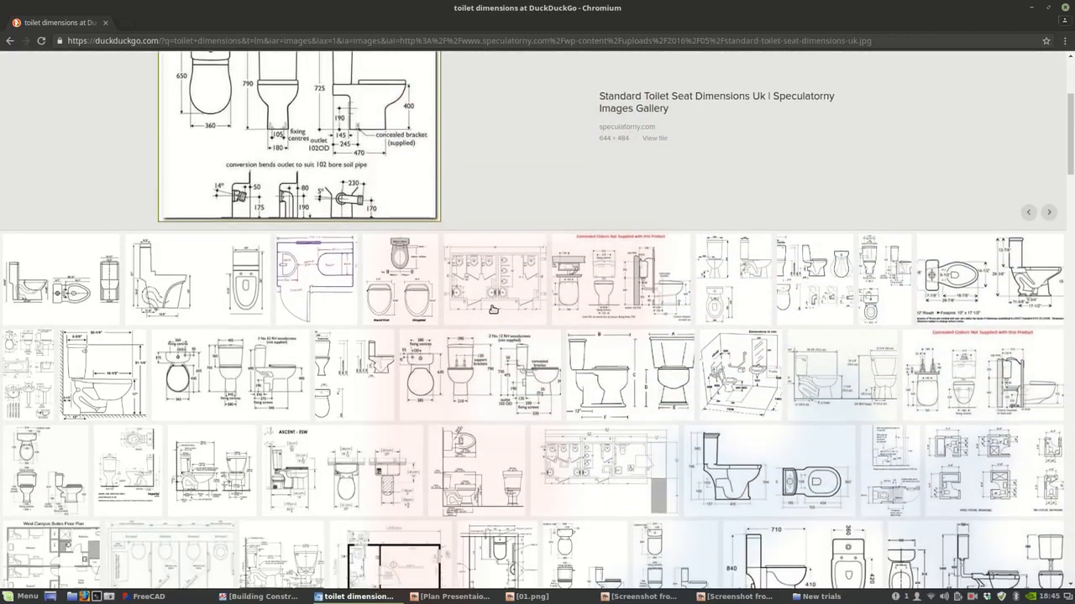
scroll(492, 309, down, 1)
scroll(493, 309, down, 4)
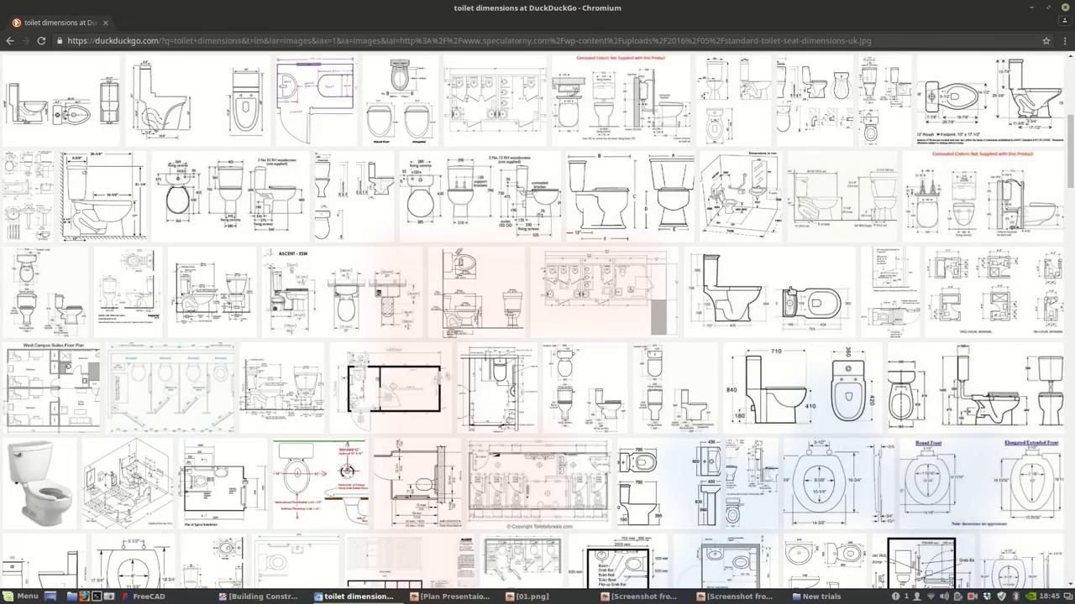
scroll(788, 293, down, 2)
scroll(788, 292, down, 8)
scroll(788, 293, down, 1)
scroll(788, 292, up, 4)
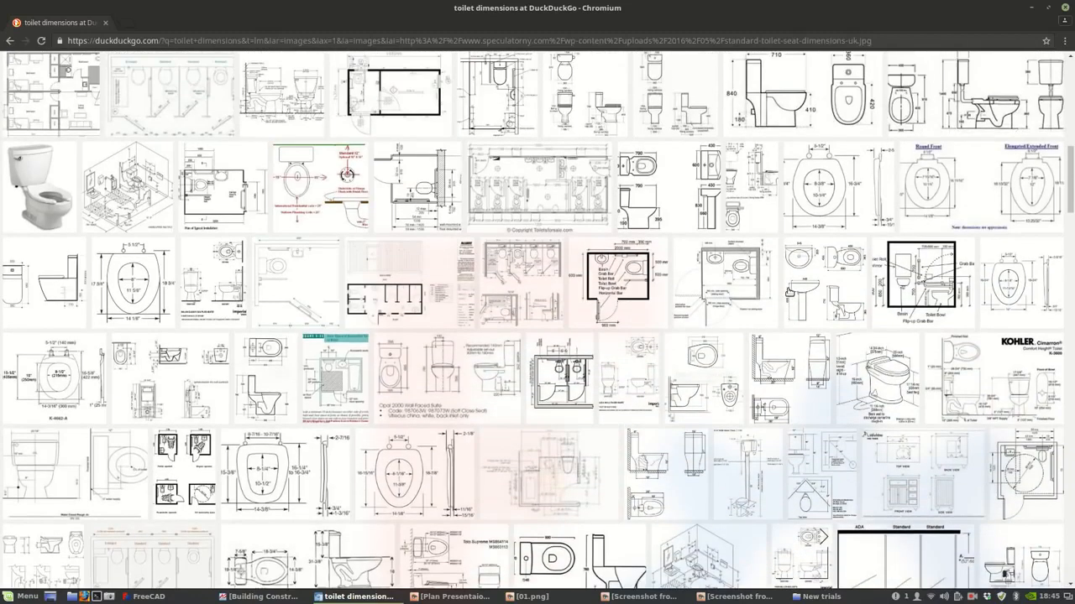
scroll(789, 293, up, 5)
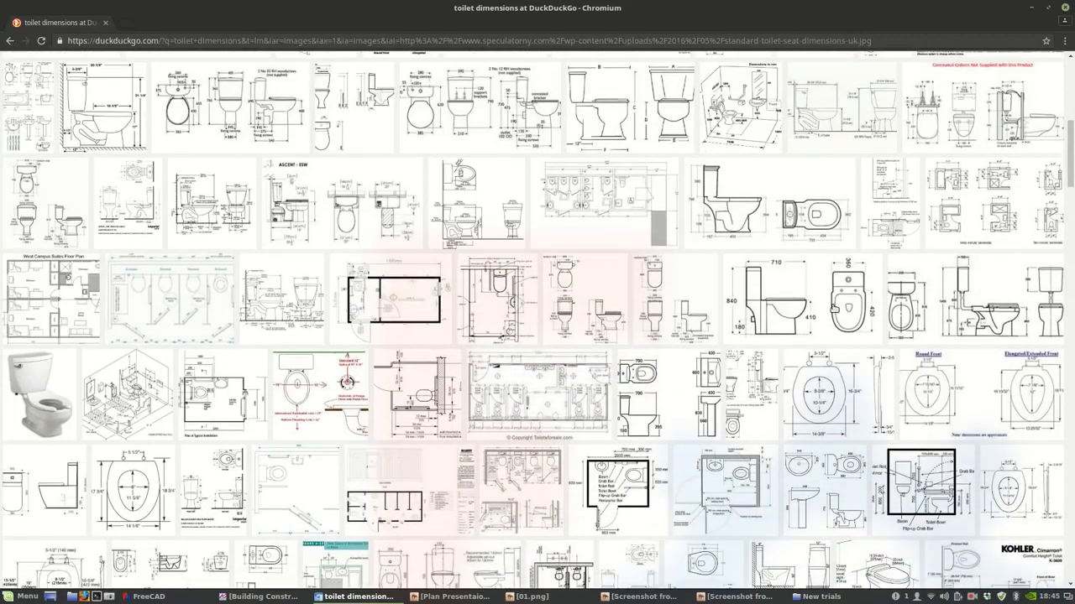
- Compare the 710 by 360 toilet drawing with the neighbouring Pinterest one showing a 660 by 360 plan, and open the latter's image file
click(833, 305)
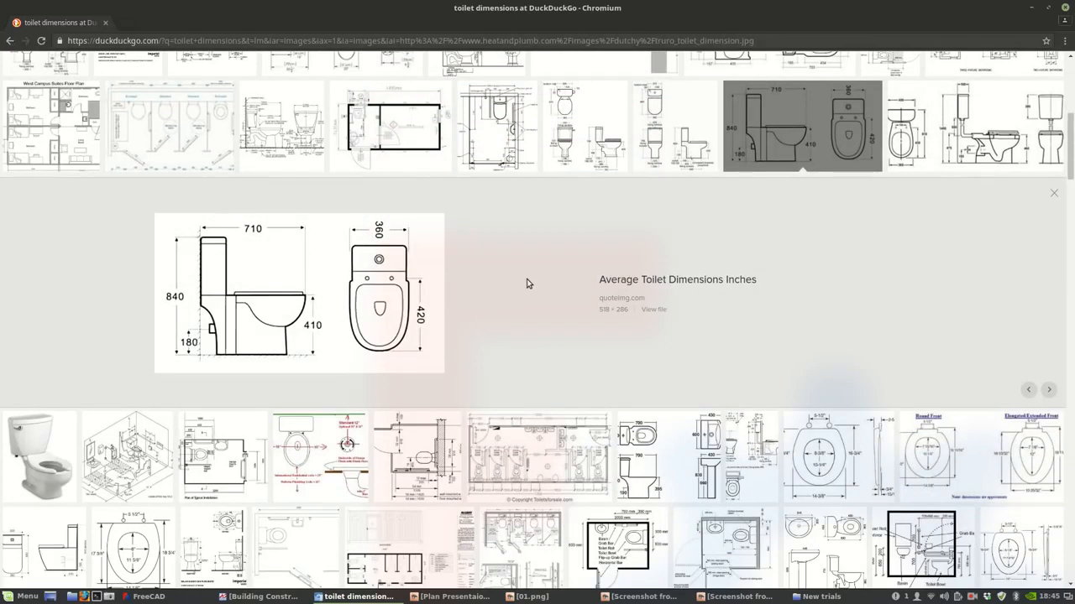
scroll(277, 351, up, 1)
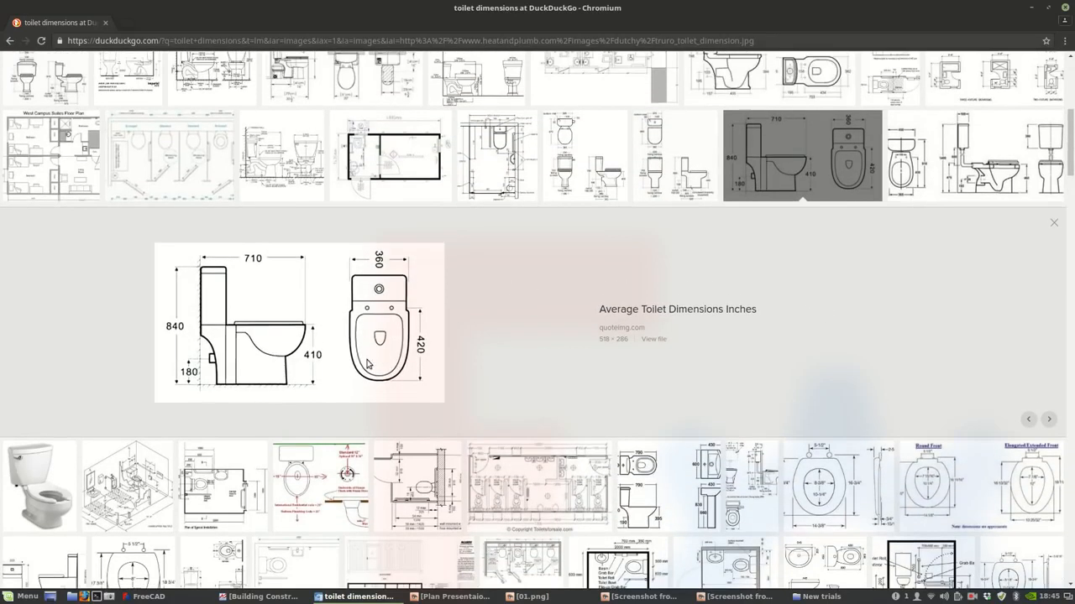
scroll(365, 323, up, 1)
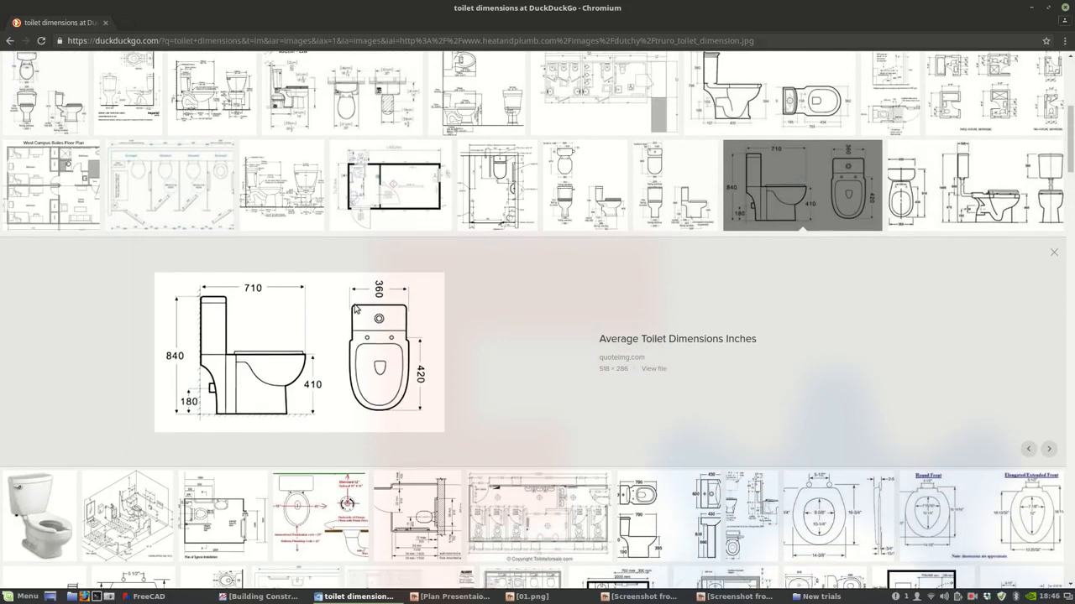
scroll(359, 367, up, 1)
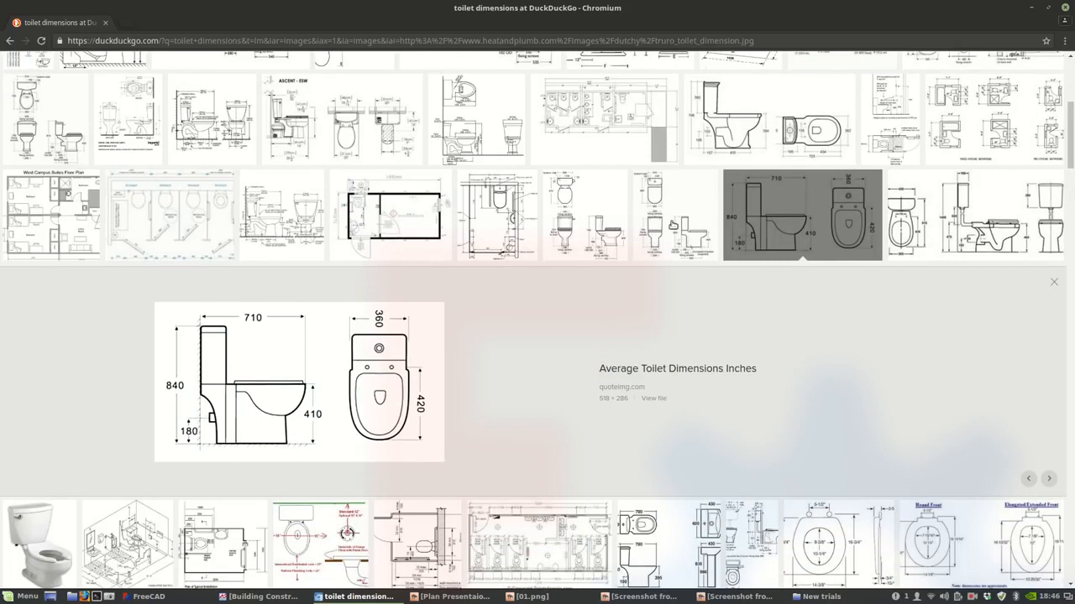
click(667, 225)
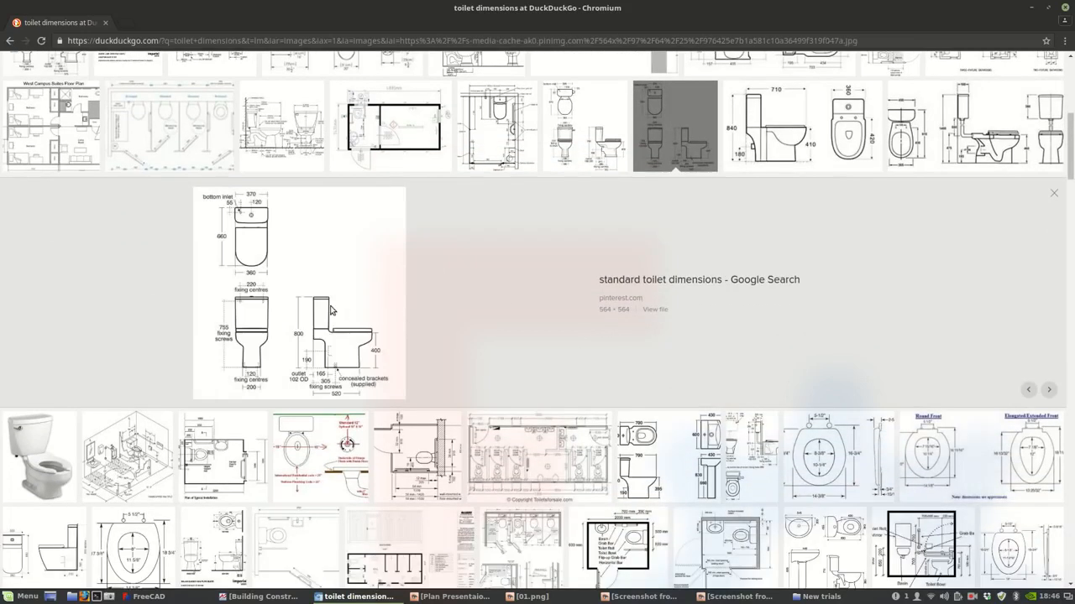
click(656, 309)
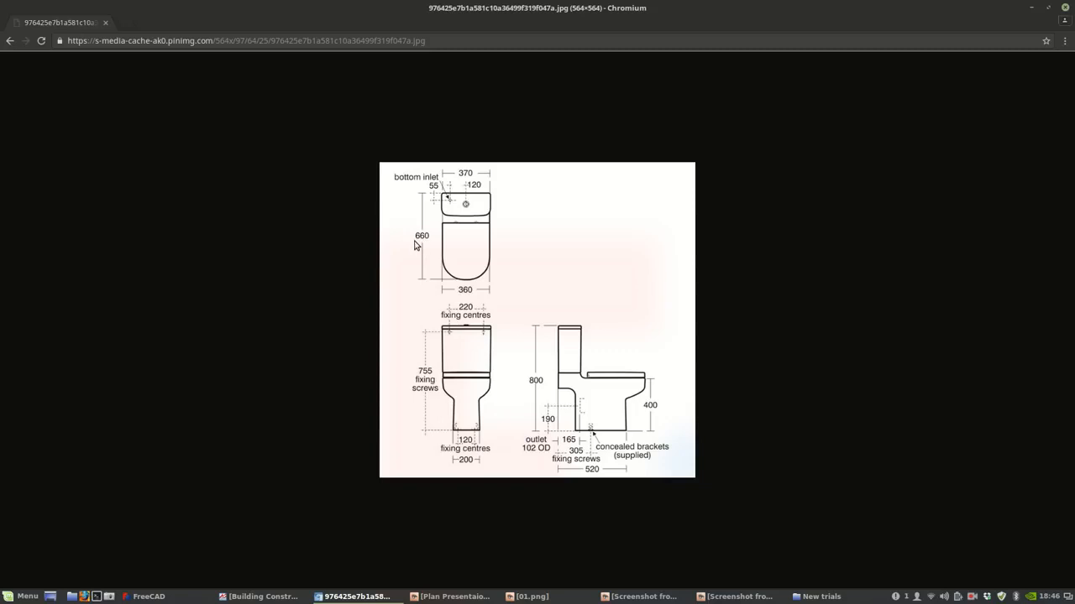
- Switch to FreeCAD's demo tutorial document and draw a rectangle about 0.53 m by 0.99 m in the empty space beyond the low table
click(149, 596)
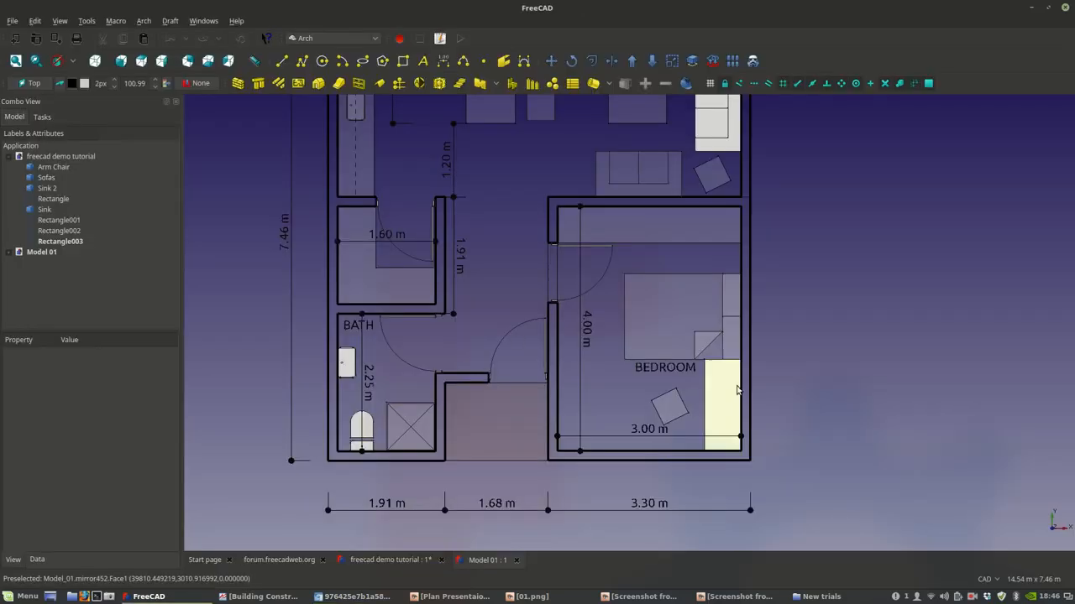
click(391, 560)
middle_drag(583, 400, 448, 413)
scroll(448, 412, up, 2)
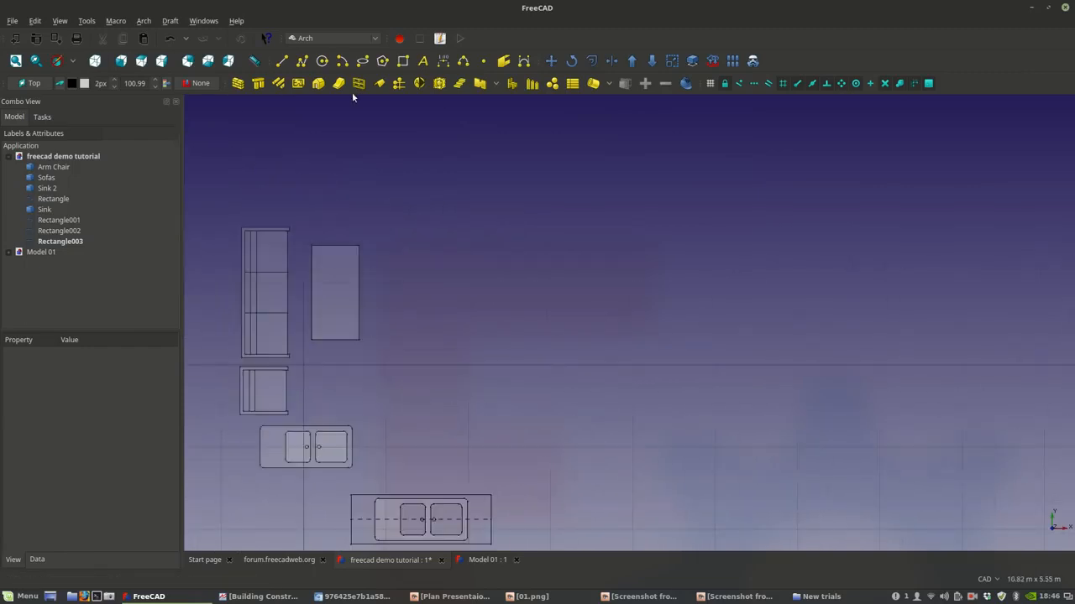
click(403, 61)
click(464, 322)
click(507, 404)
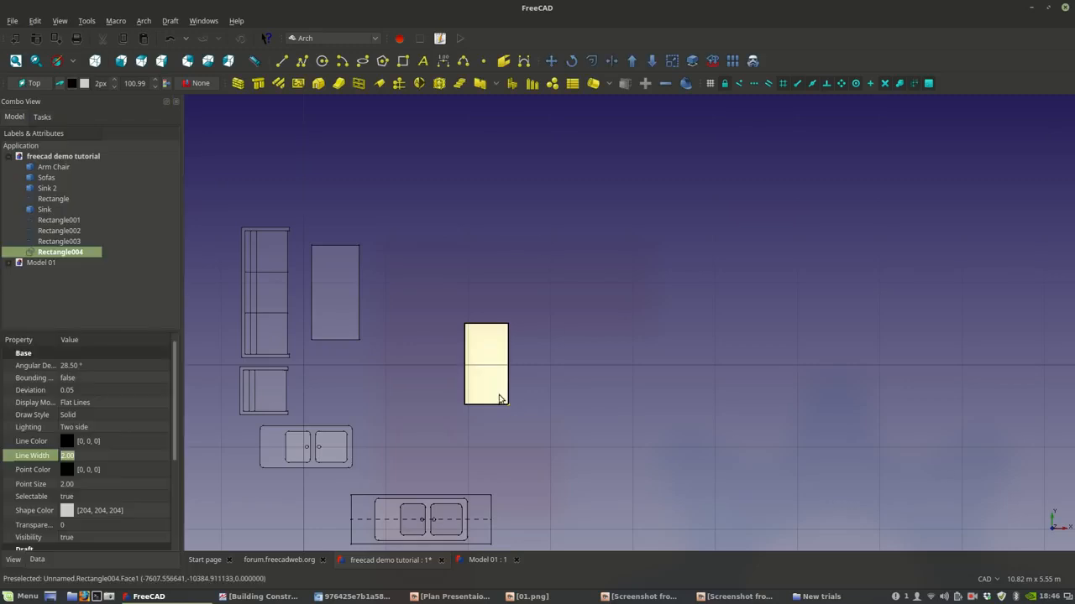
- Set the new rectangle's height to 0.66 m and its length to 0.36 m, checking the toilet reference drawing
scroll(494, 393, up, 2)
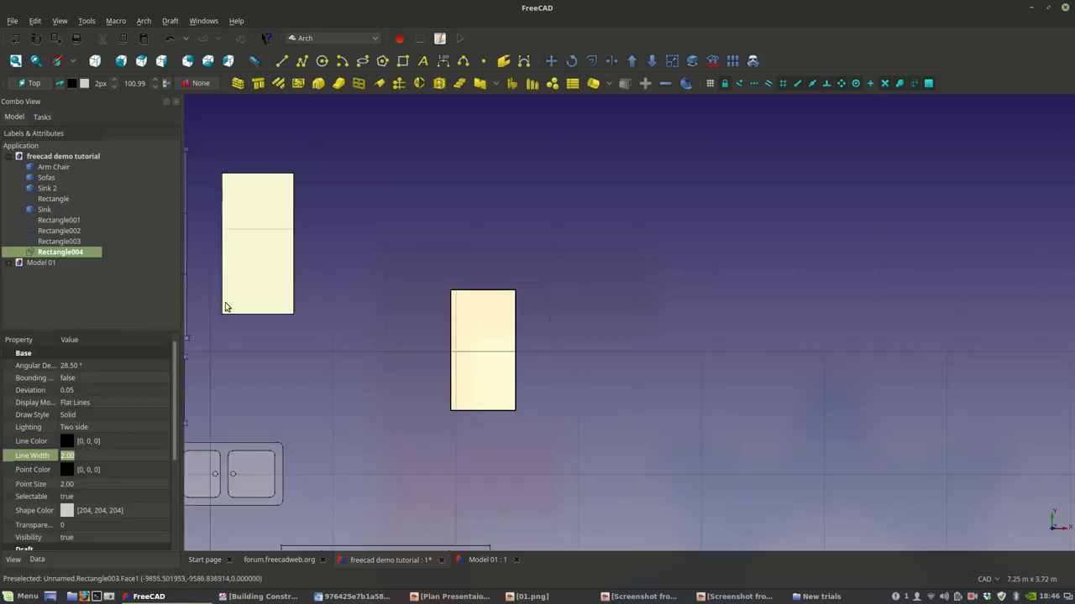
click(46, 560)
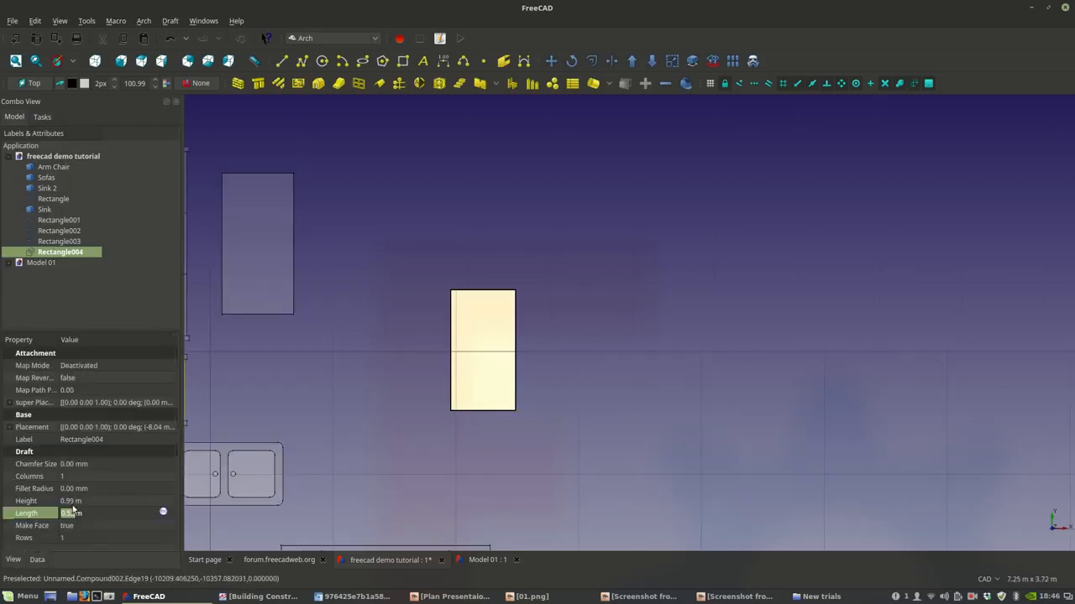
click(70, 501)
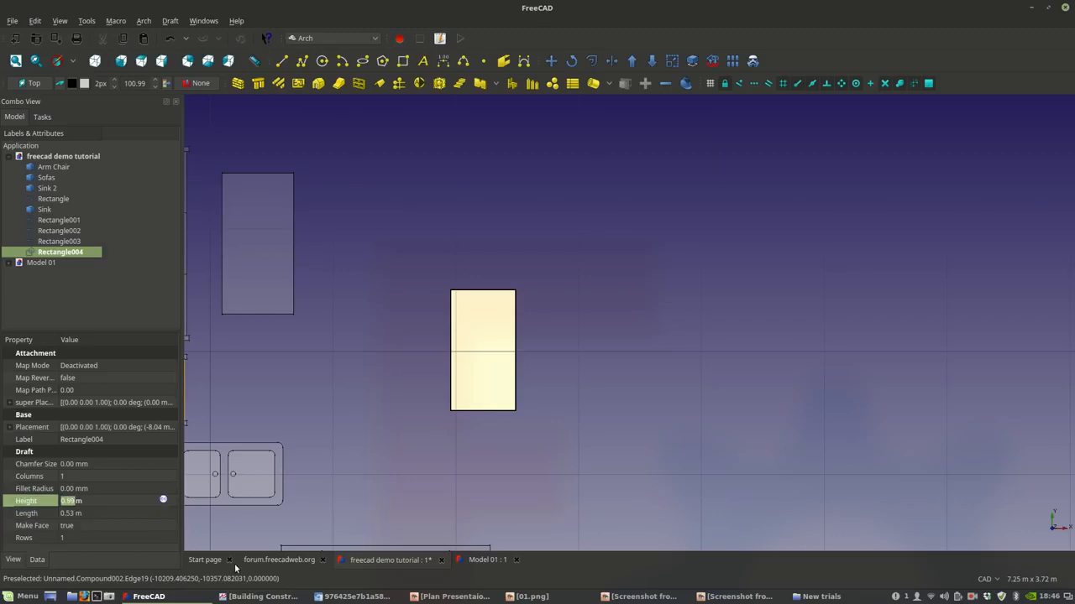
text(0.)
key(Return)
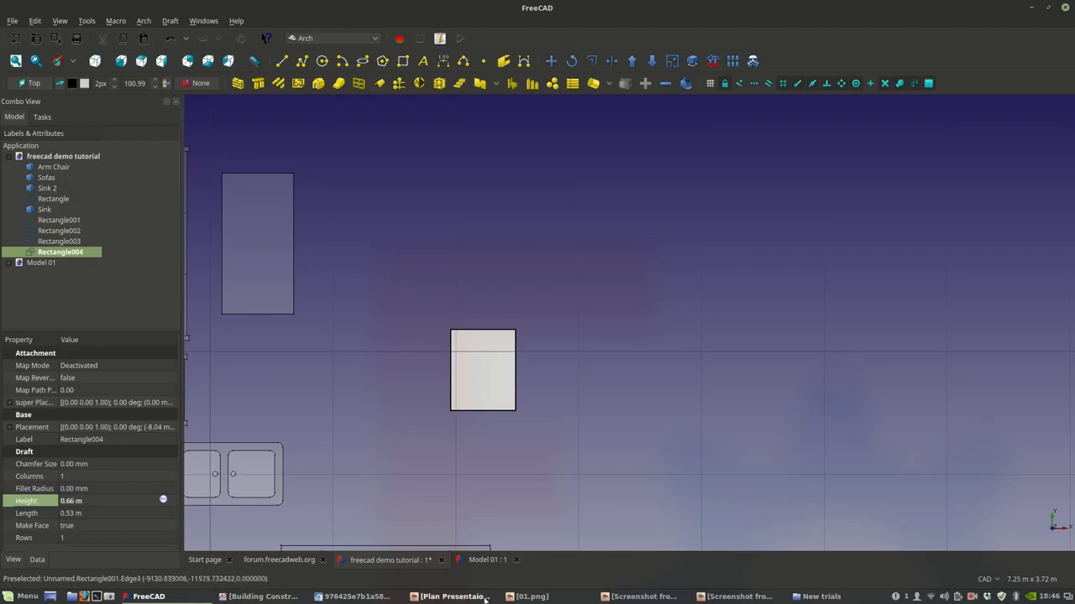
click(353, 596)
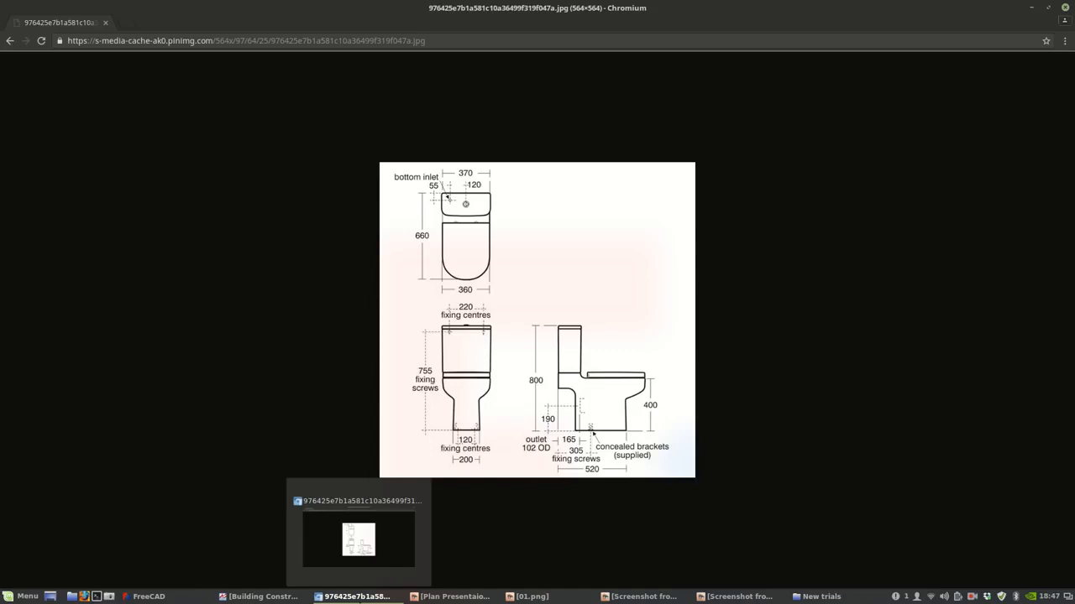
click(144, 596)
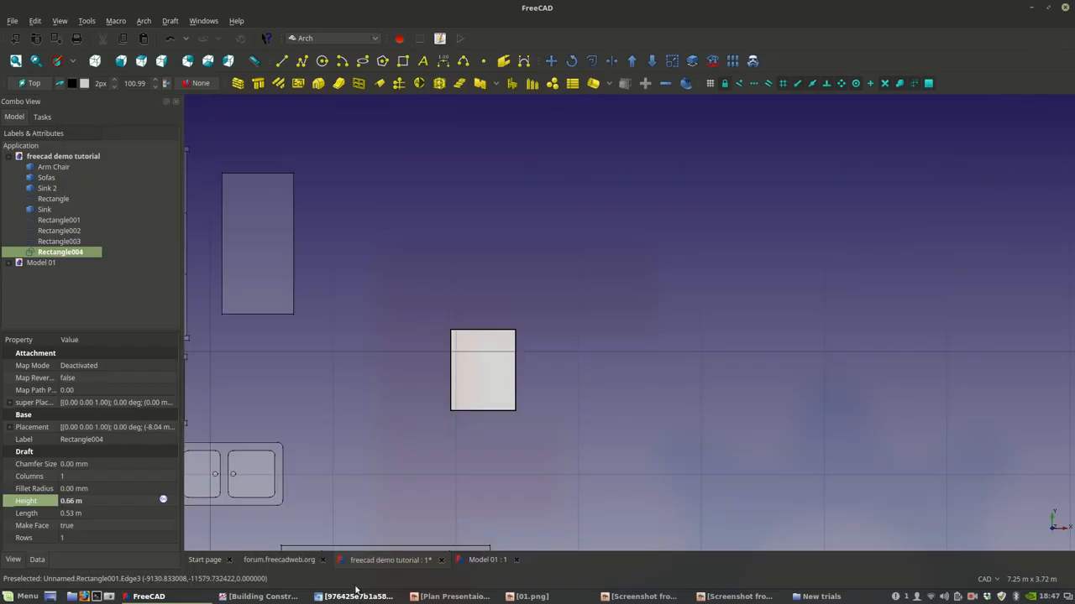
click(69, 513)
click(69, 514)
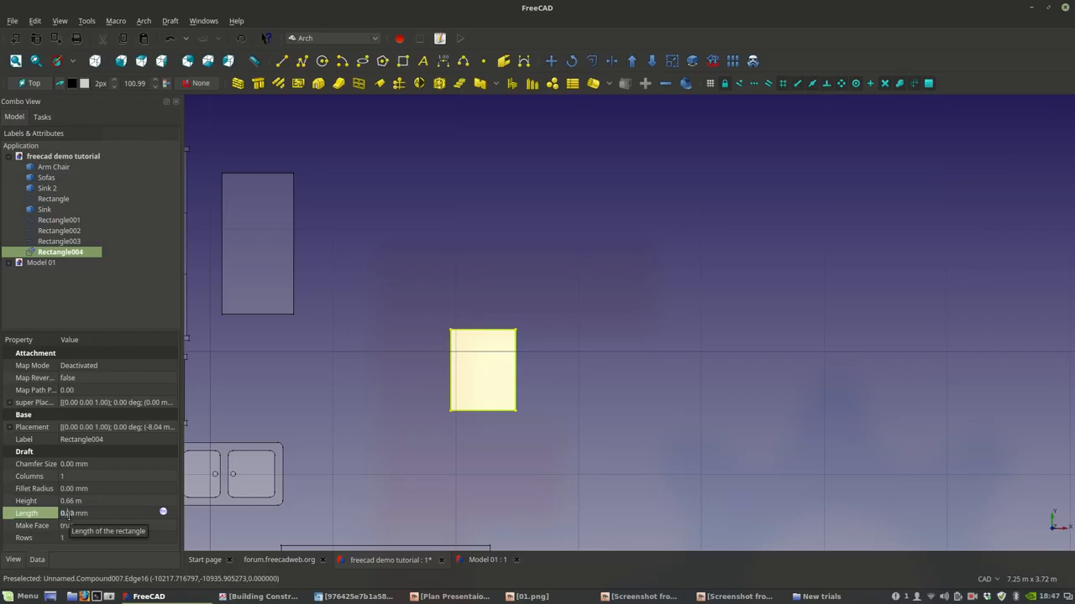
key(Return)
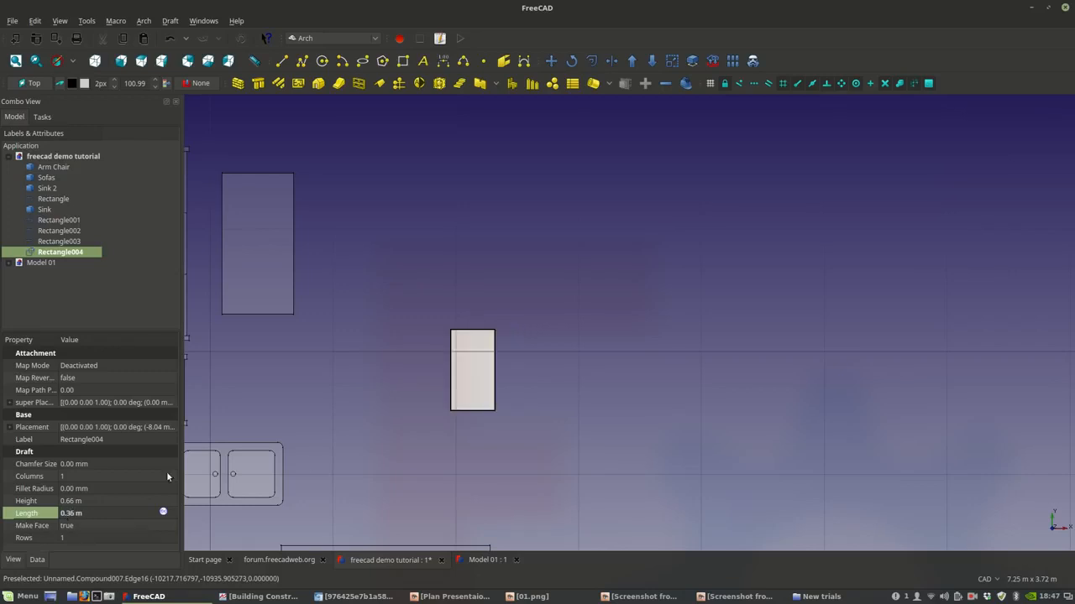
- Turn off Make Face for the 0.66 m by 0.36 m toilet rectangle and deselect it
scroll(479, 414, up, 4)
click(140, 508)
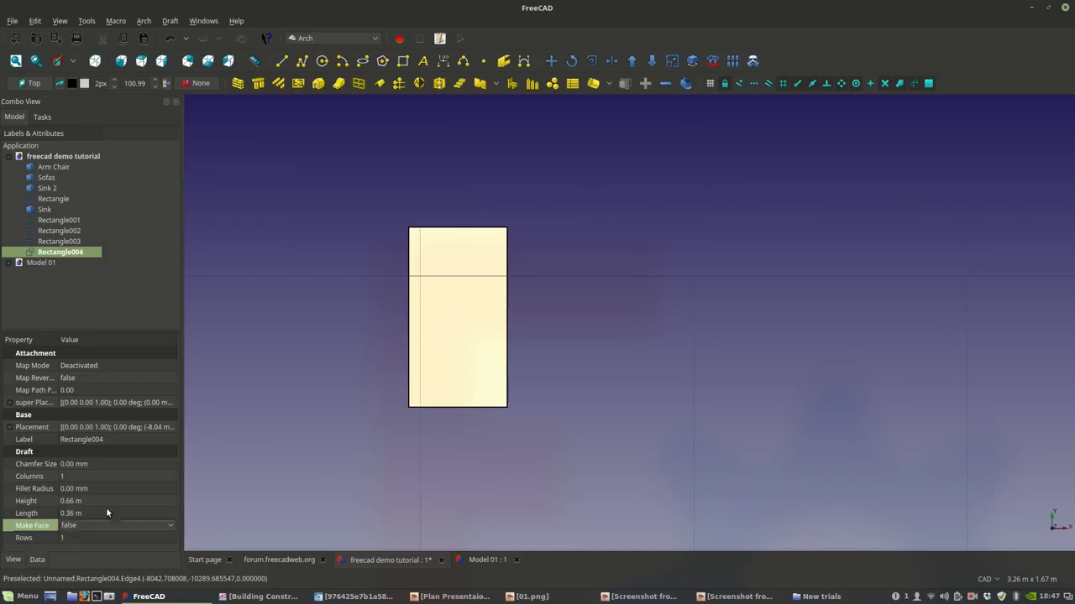
click(332, 468)
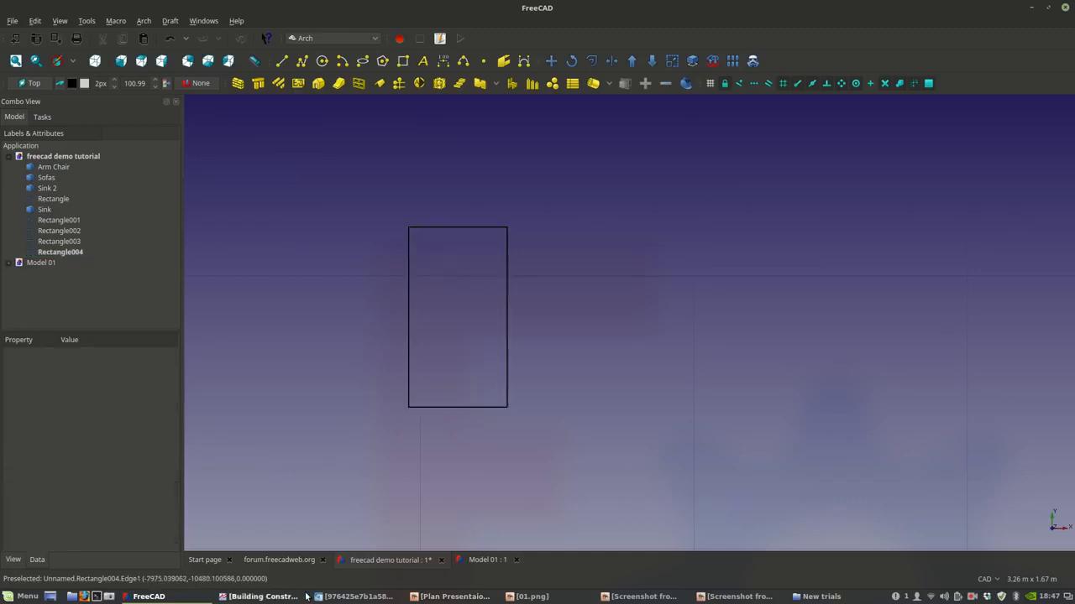
- Check the toilet plan in the reference image, and copy and paste the toilet outline rectangle in place
click(353, 596)
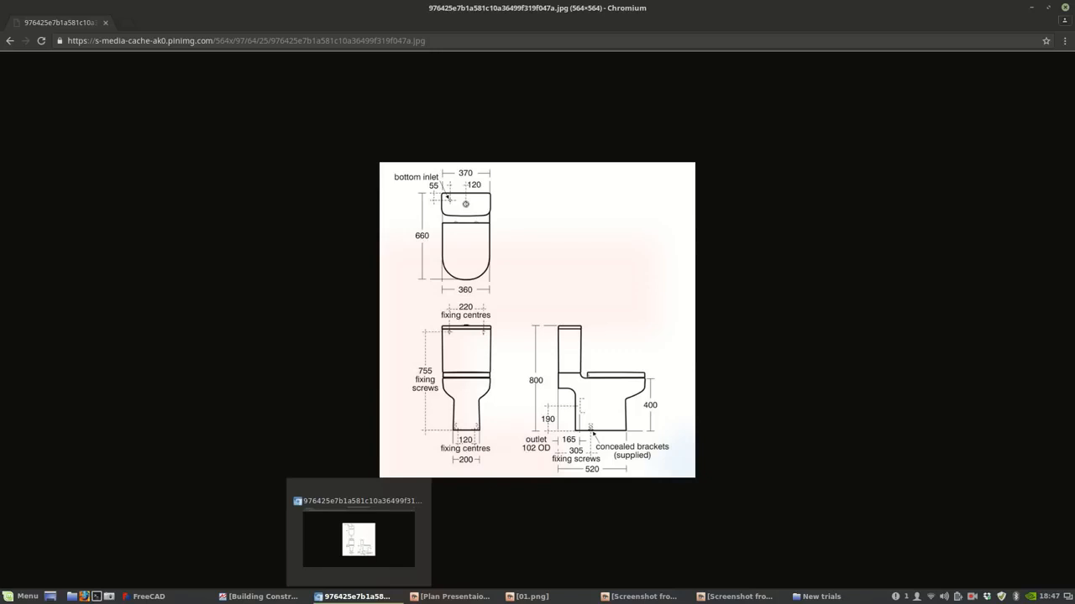
click(353, 596)
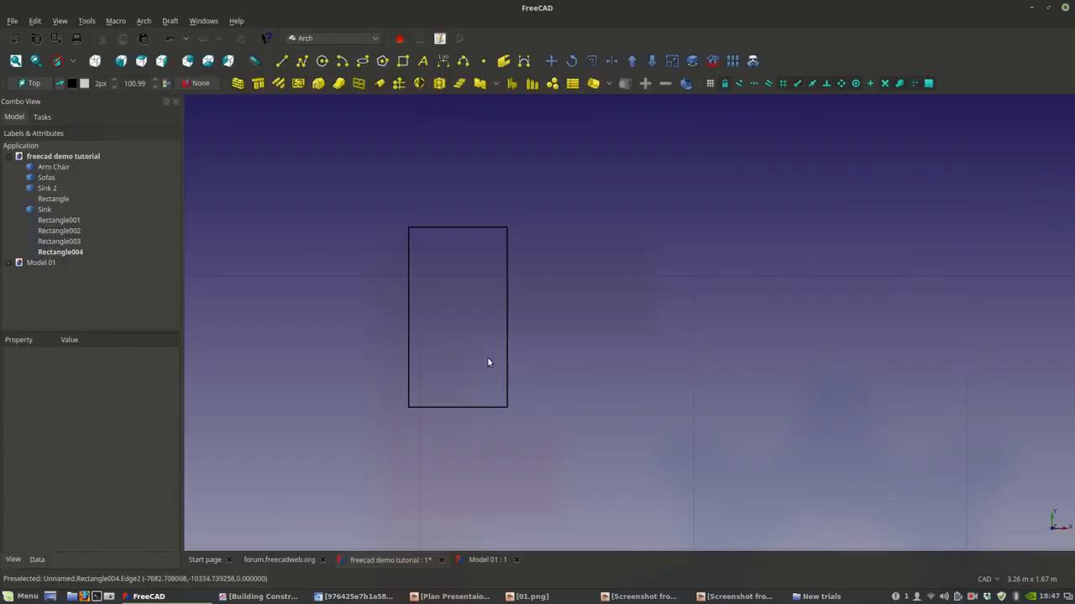
scroll(416, 474, up, 2)
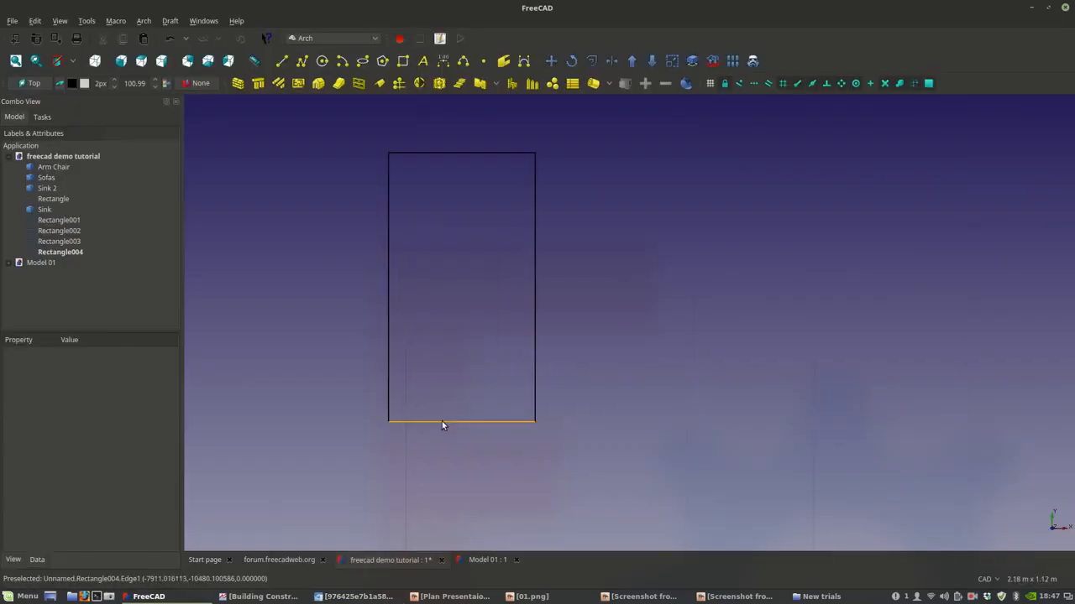
click(443, 421)
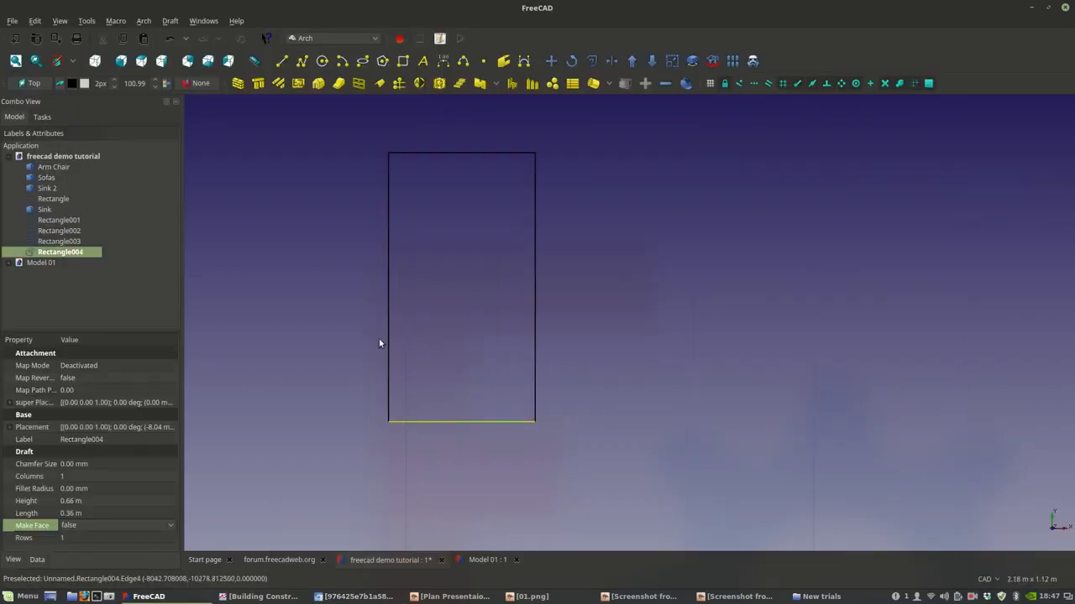
right_click(91, 253)
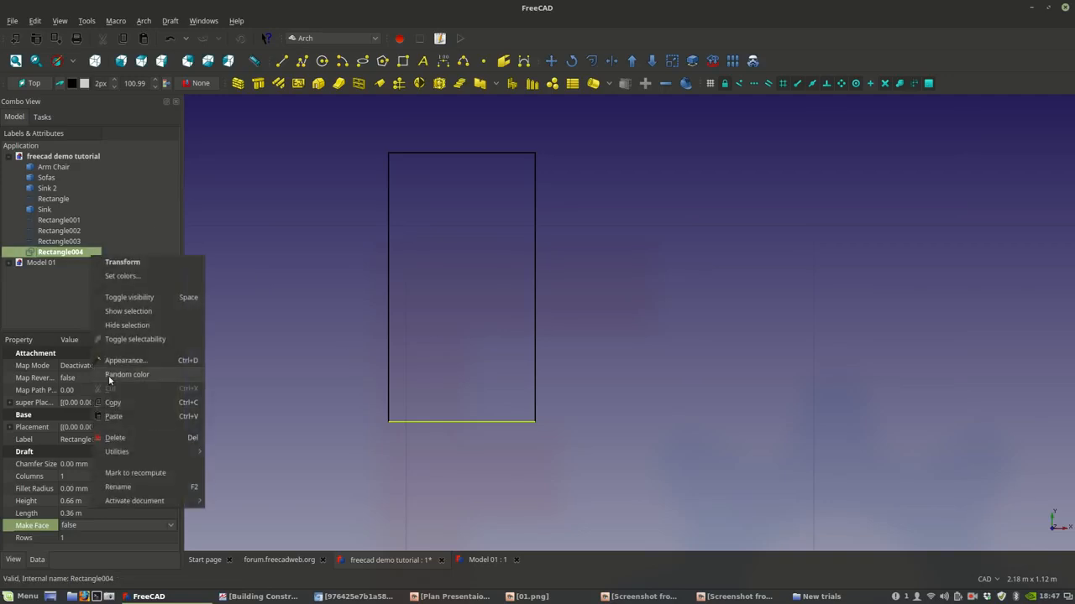
click(110, 403)
right_click(80, 255)
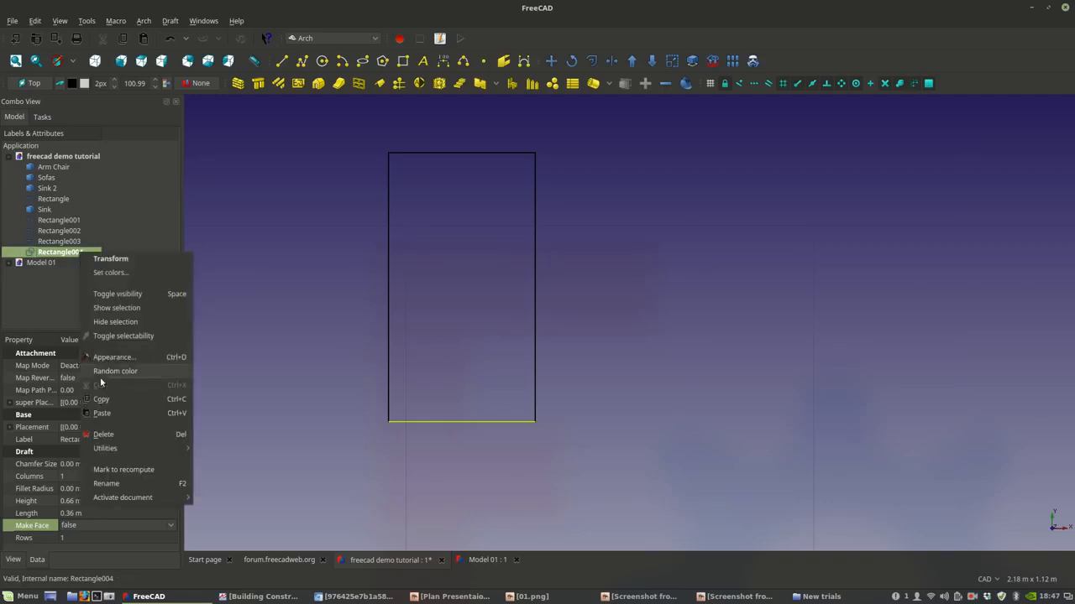
click(110, 415)
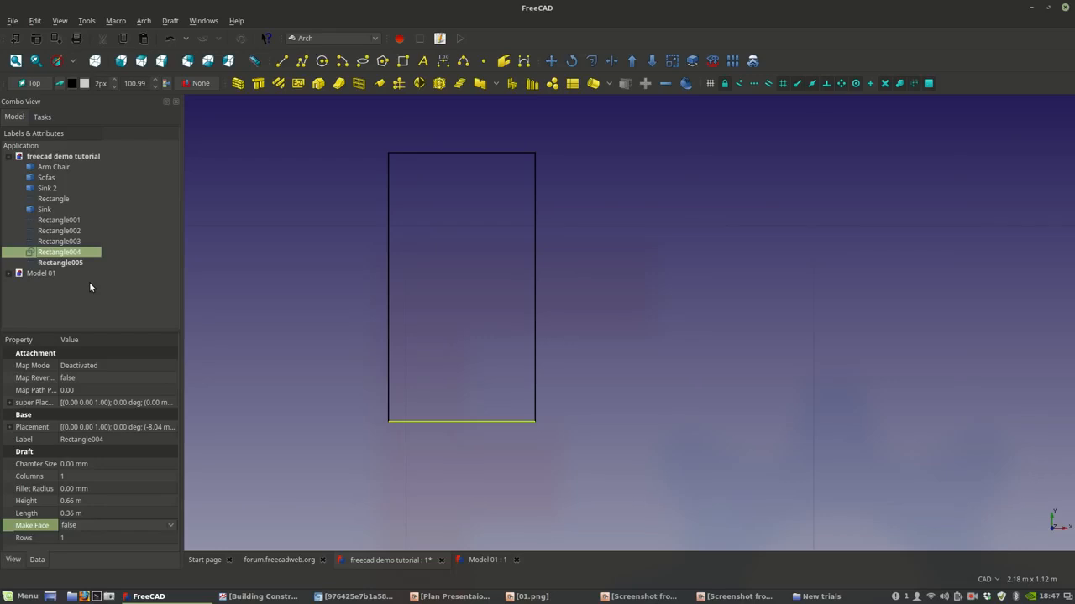
- Set the original toilet rectangle's height to 0.40 m, leaving its pasted copy at full size
middle_drag(452, 435, 443, 446)
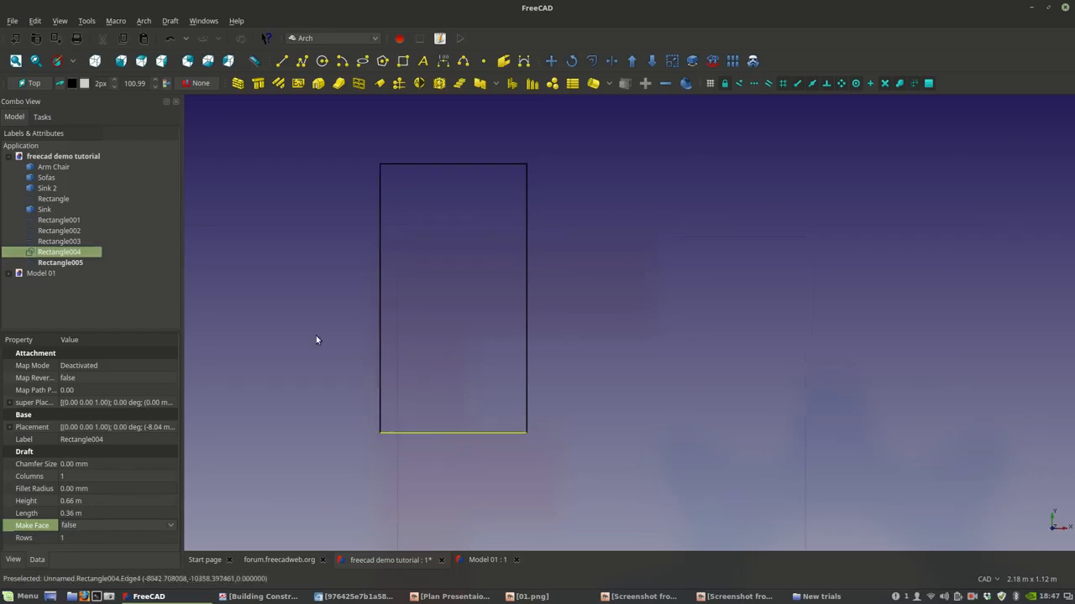
click(74, 502)
click(72, 501)
drag(67, 501, 78, 501)
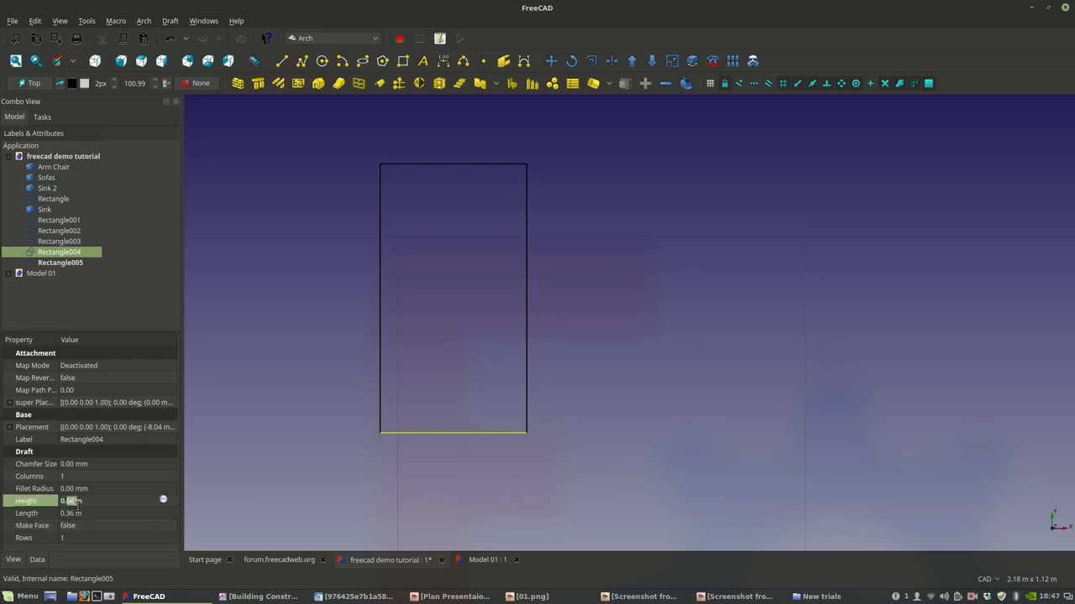
click(72, 502)
mouse_move(385, 598)
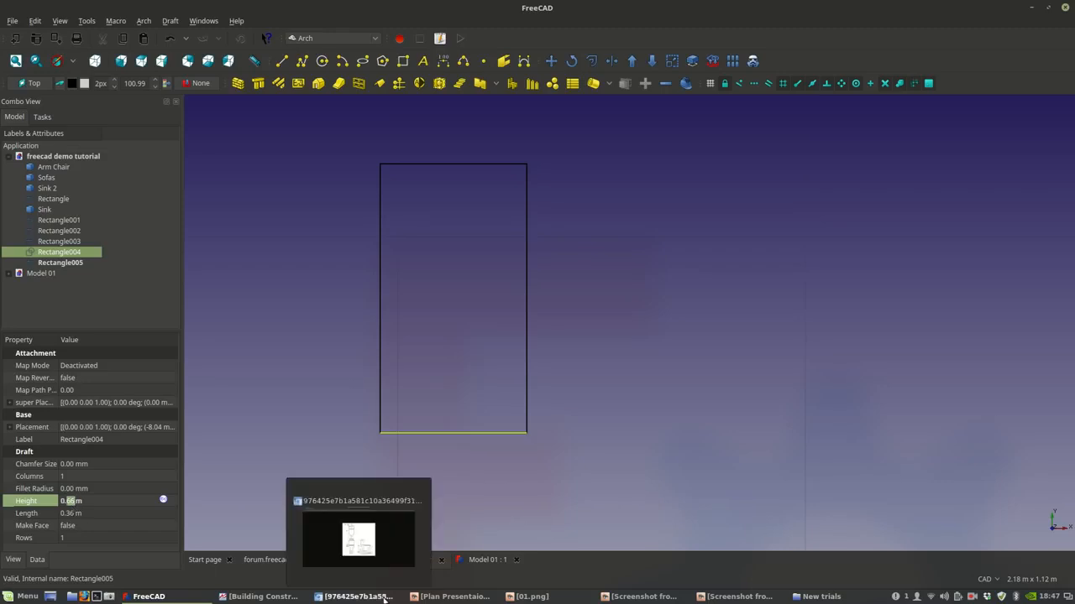
text(40)
key(Return)
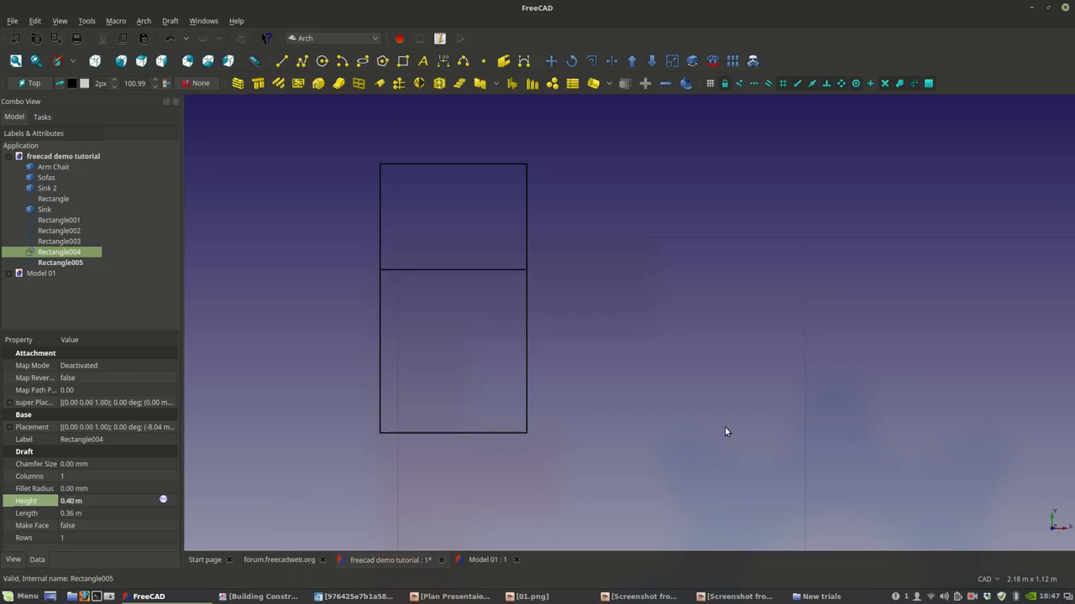
- Copy the 0.40 m high lower toilet rectangle and paste the duplicate in place
middle_drag(481, 276, 463, 308)
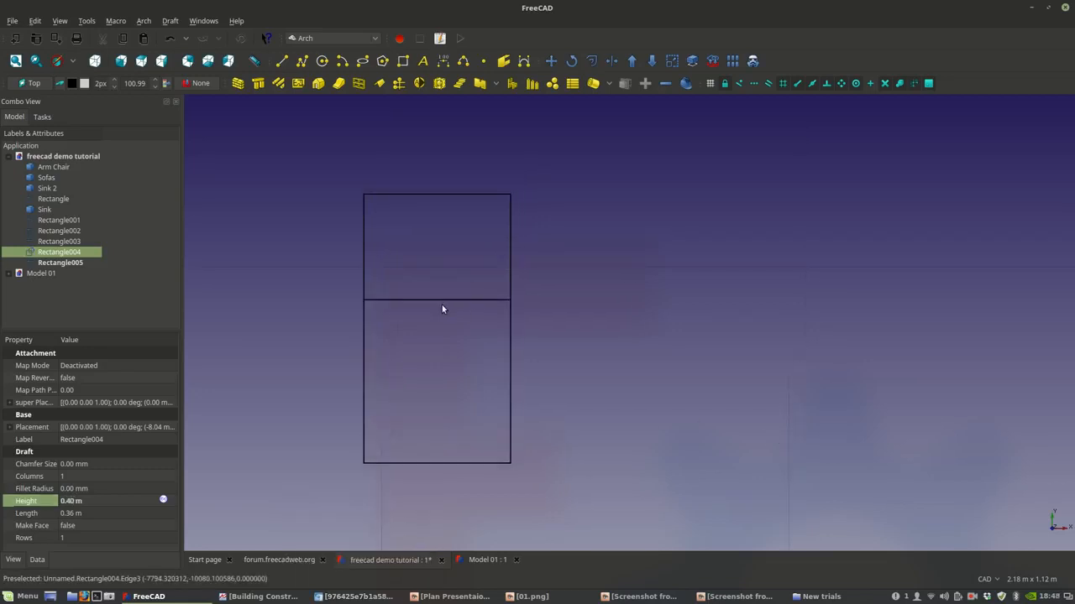
click(54, 264)
click(55, 254)
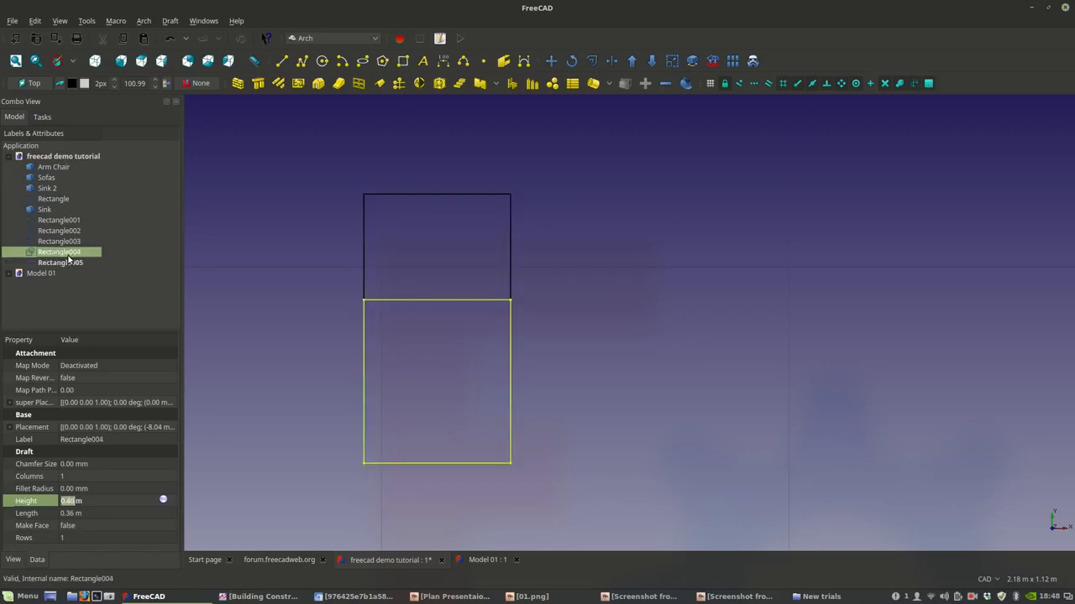
right_click(68, 255)
click(112, 402)
right_click(85, 256)
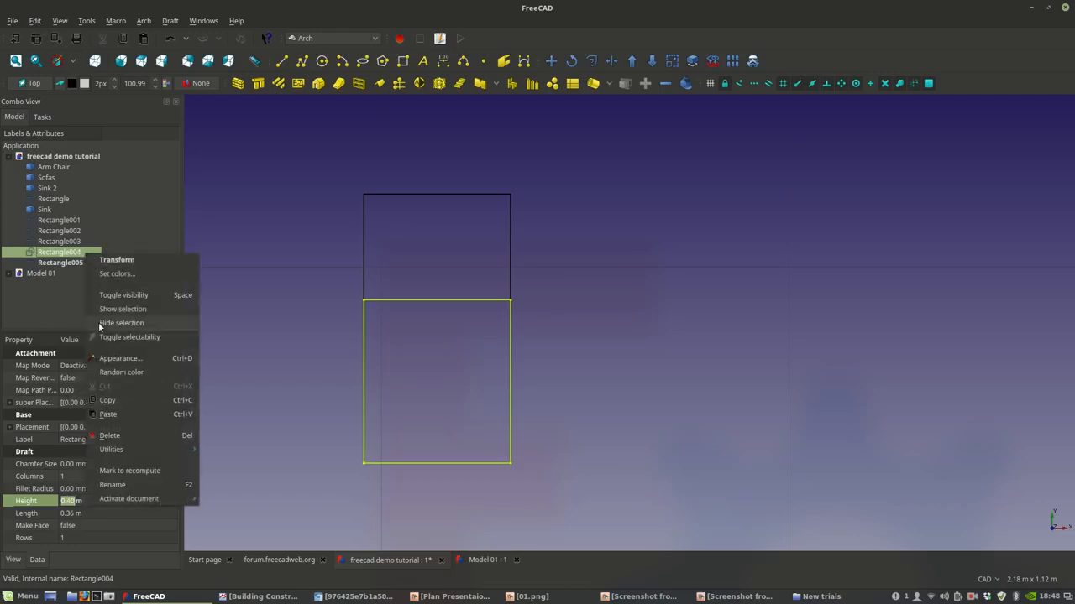
click(115, 416)
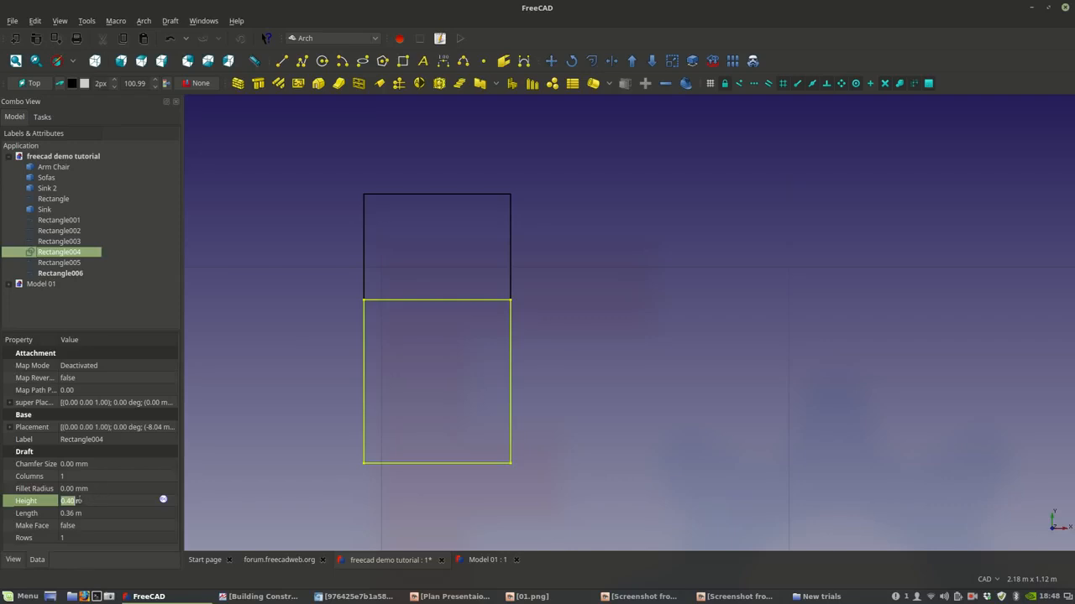
- Set the pasted rectangle's height to 0.20 m
click(61, 273)
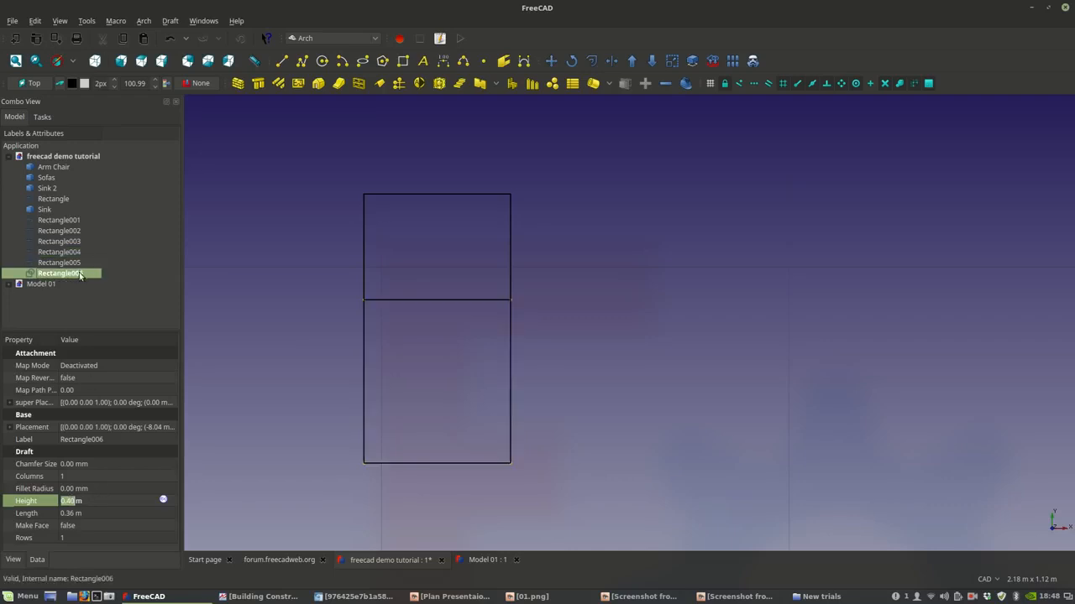
click(69, 501)
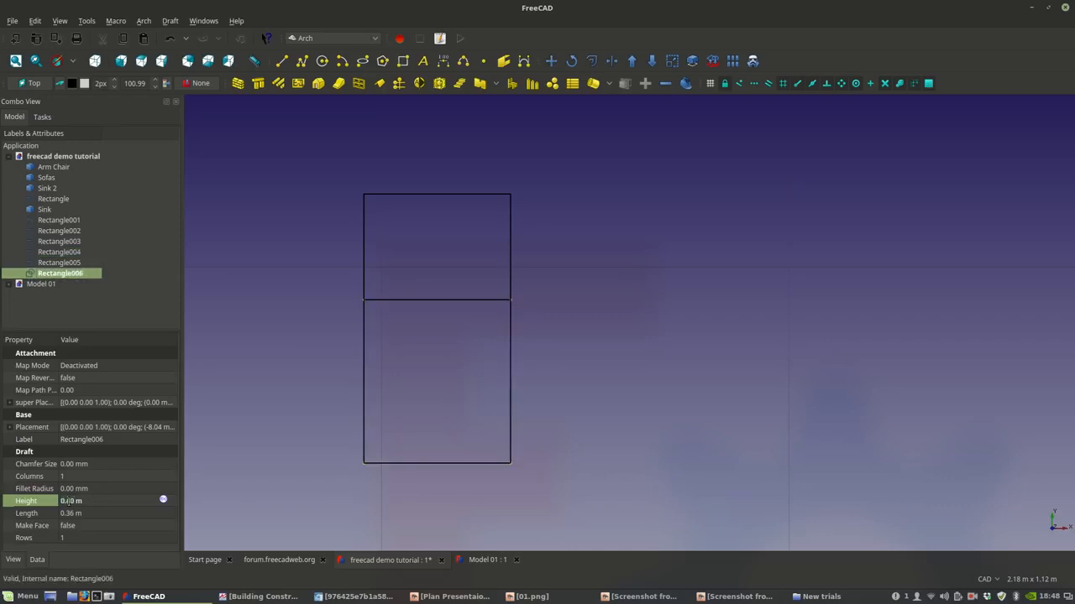
mouse_move(796, 598)
text(3)
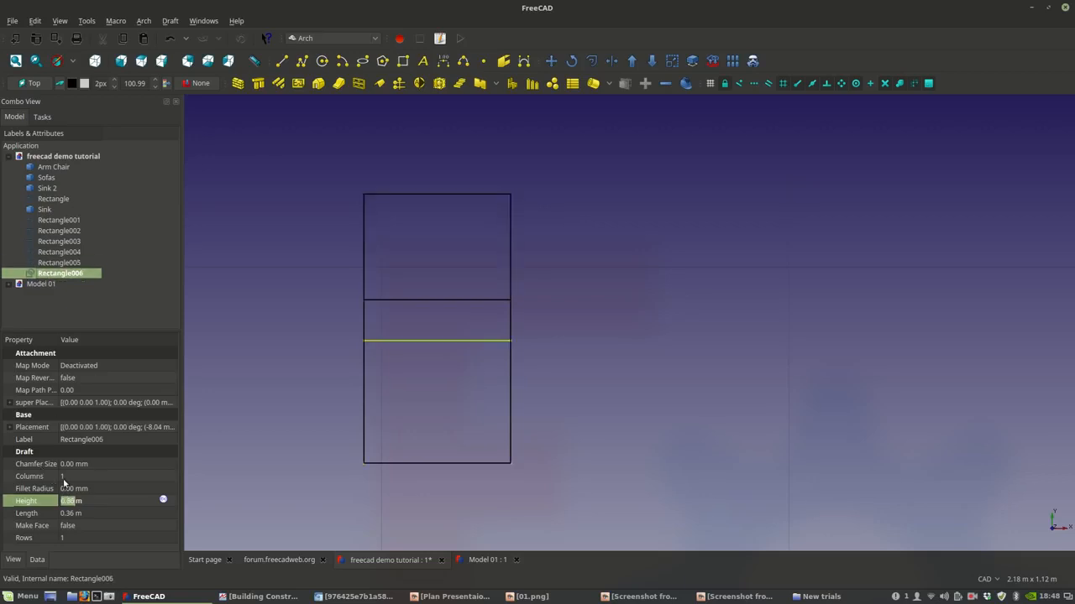
drag(67, 503, 72, 504)
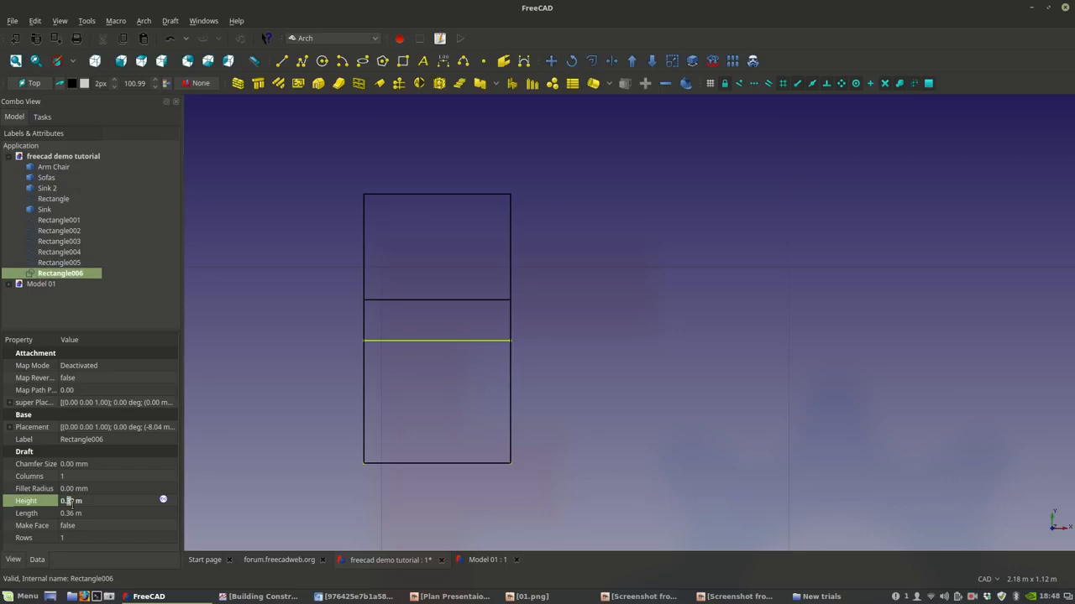
text(2)
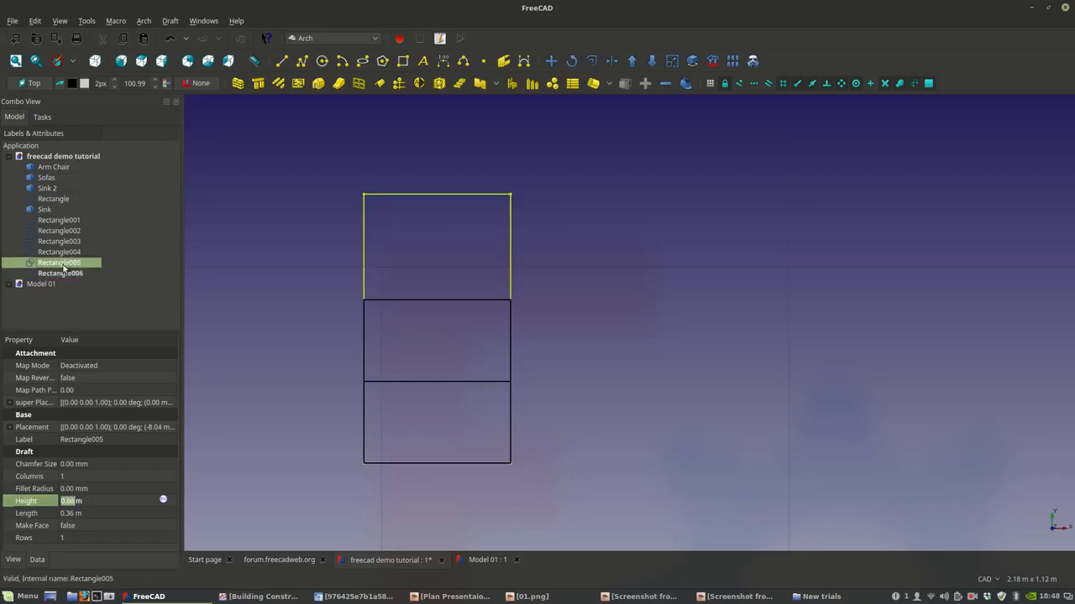
- Move the 0.20 m high rectangle by its upper-left corner to the upper-left corner of the full toilet outline
click(551, 61)
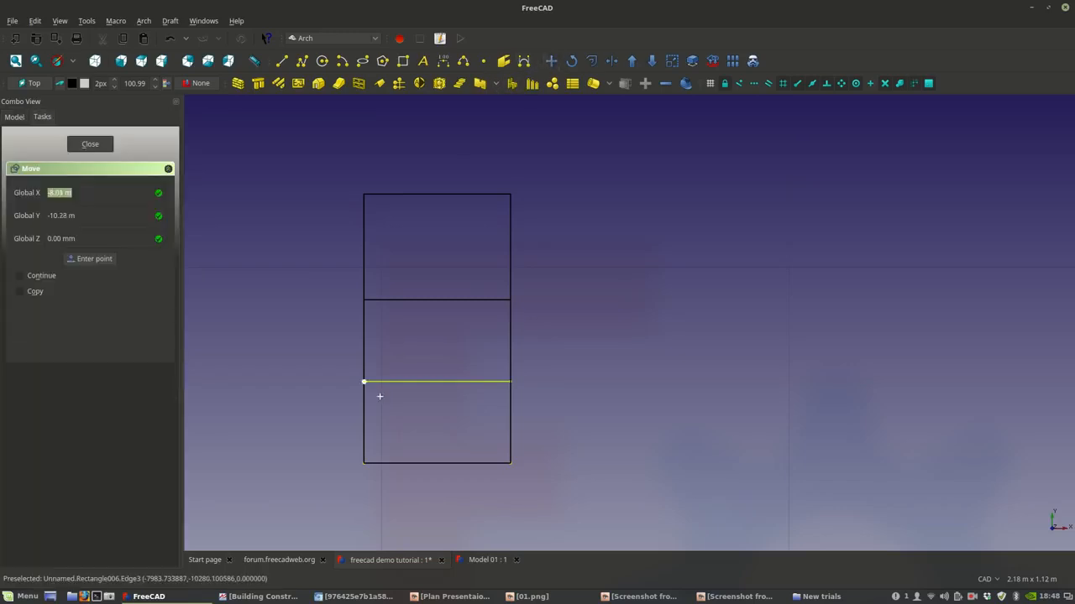
click(369, 381)
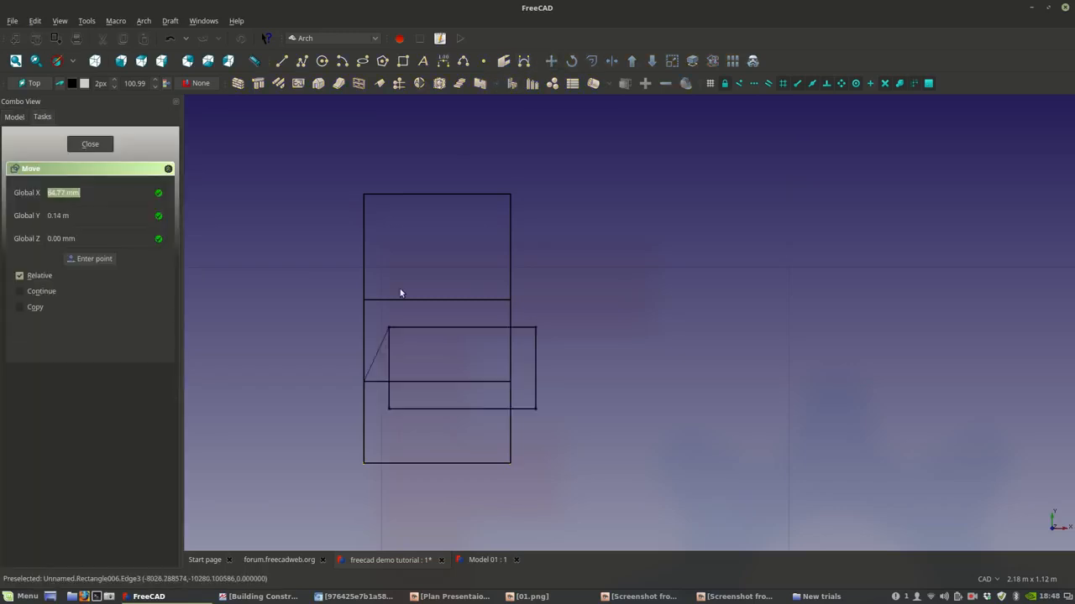
click(367, 194)
- Hide the full-size 0.66 m toilet outline rectangle, leaving only the upper and lower rectangles displayed
middle_drag(568, 324, 564, 345)
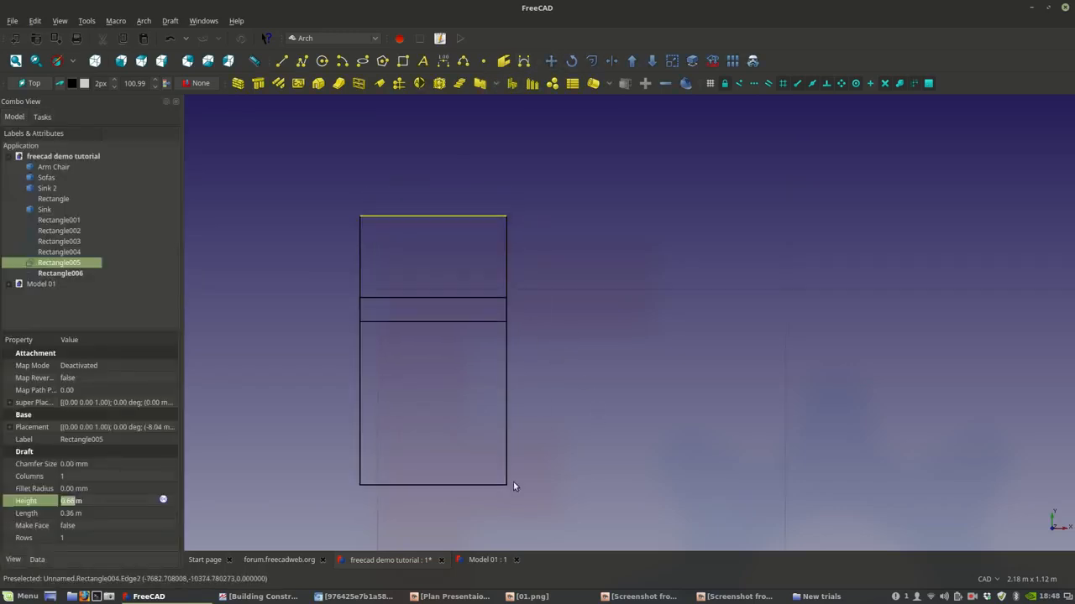
click(362, 316)
key(space)
middle_drag(682, 446, 686, 434)
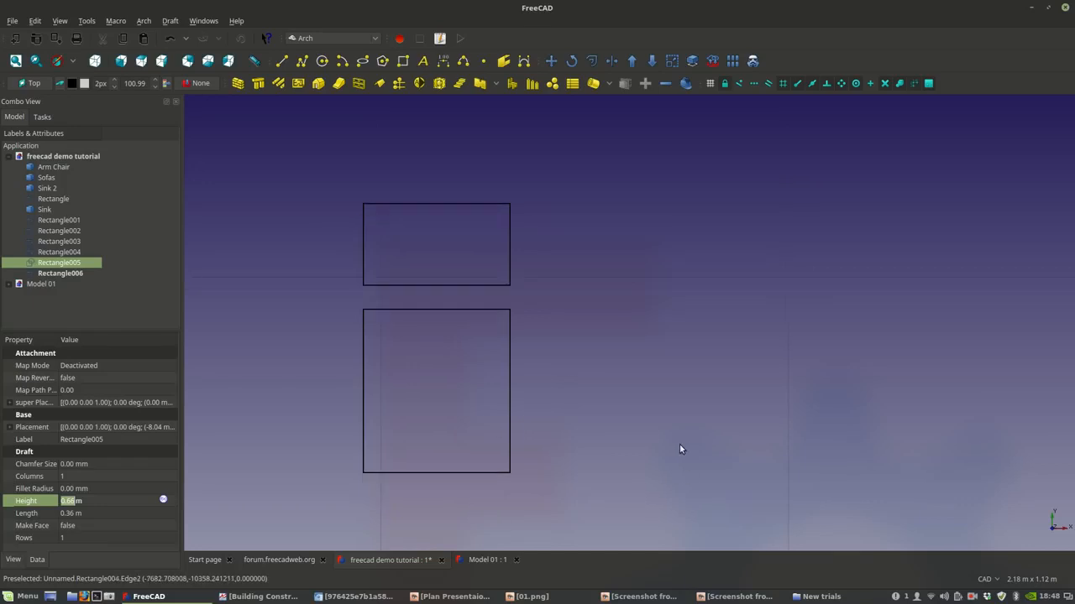
- Copy the lower 0.40 m high toilet rectangle
click(457, 472)
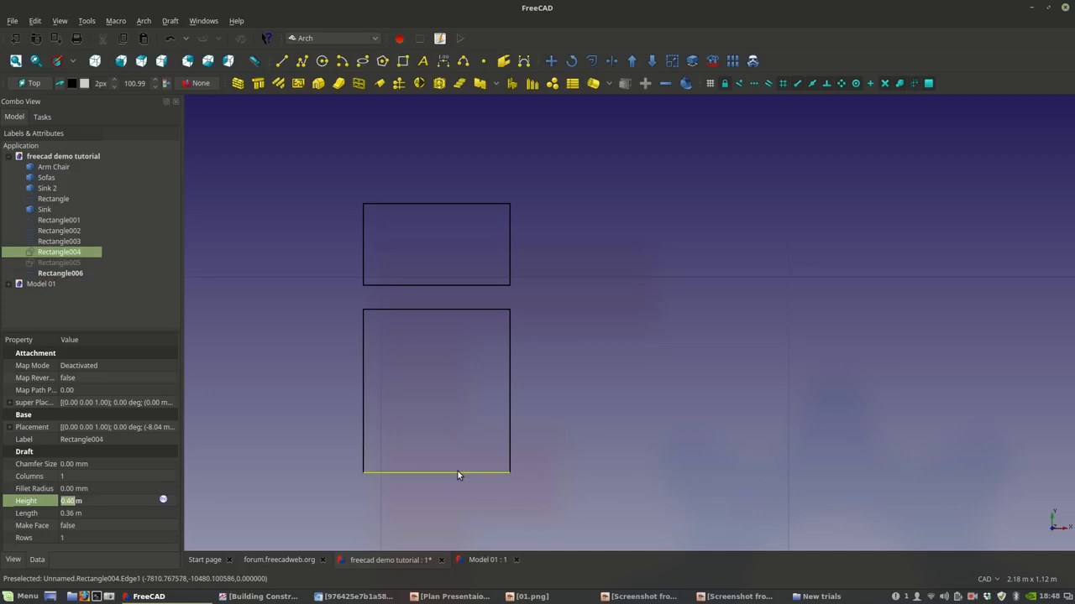
middle_drag(438, 485, 446, 453)
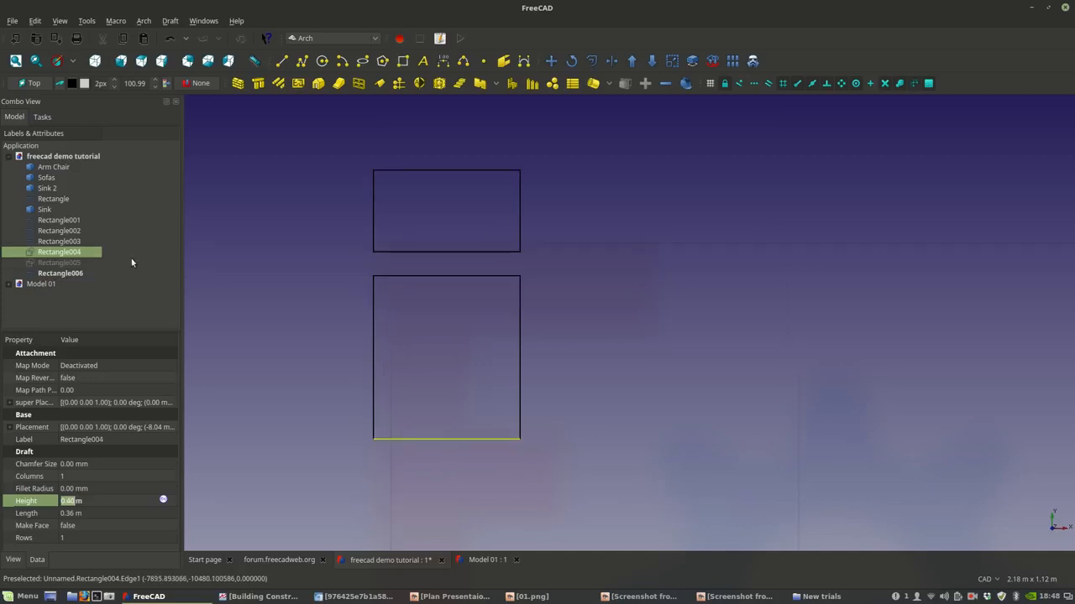
right_click(81, 252)
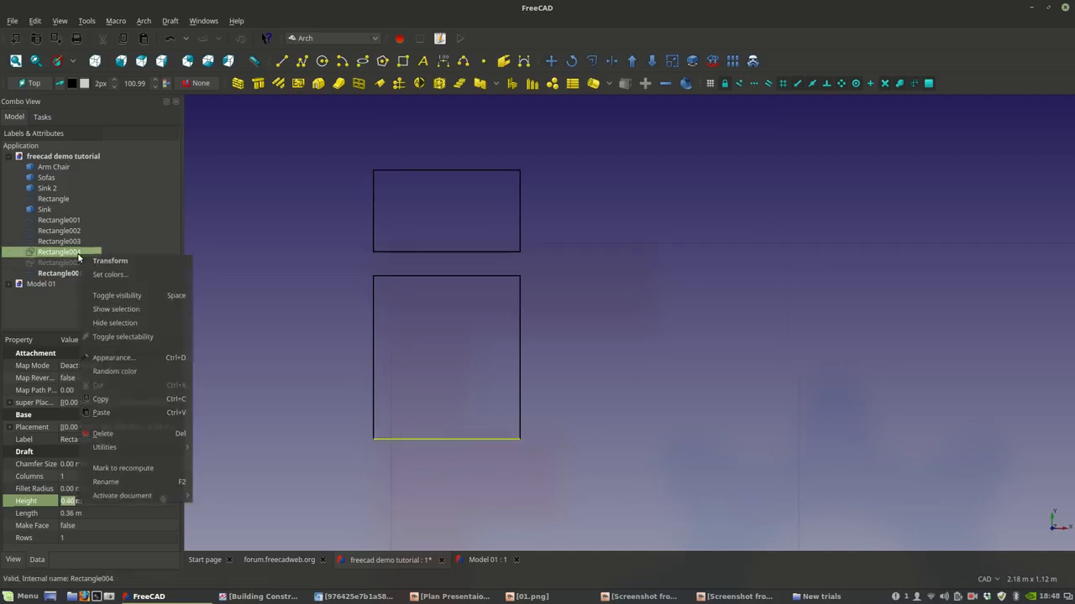
click(100, 402)
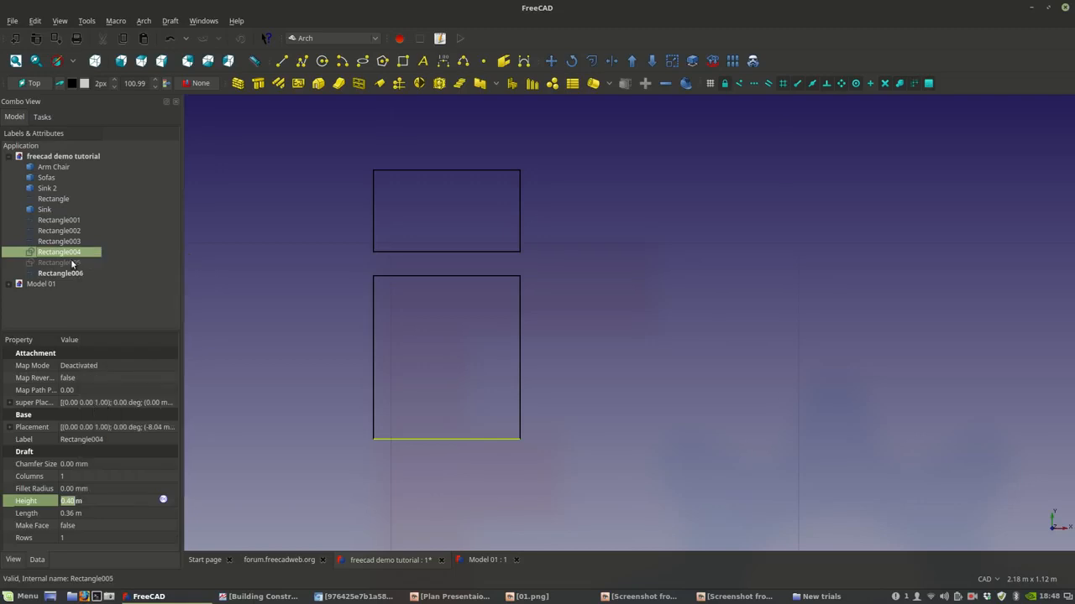
right_click(76, 252)
click(109, 432)
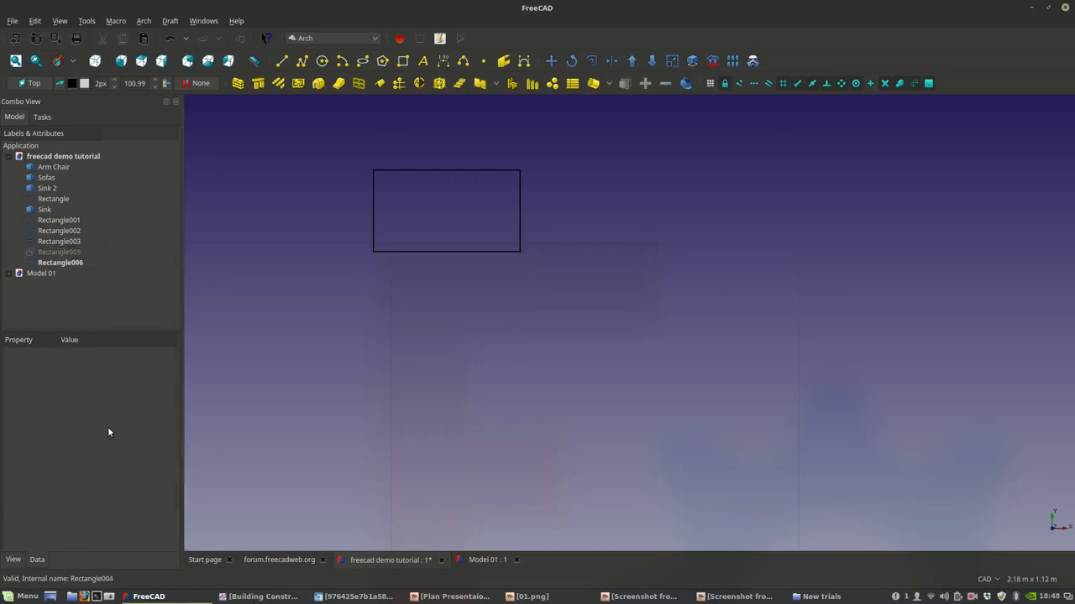
click(64, 253)
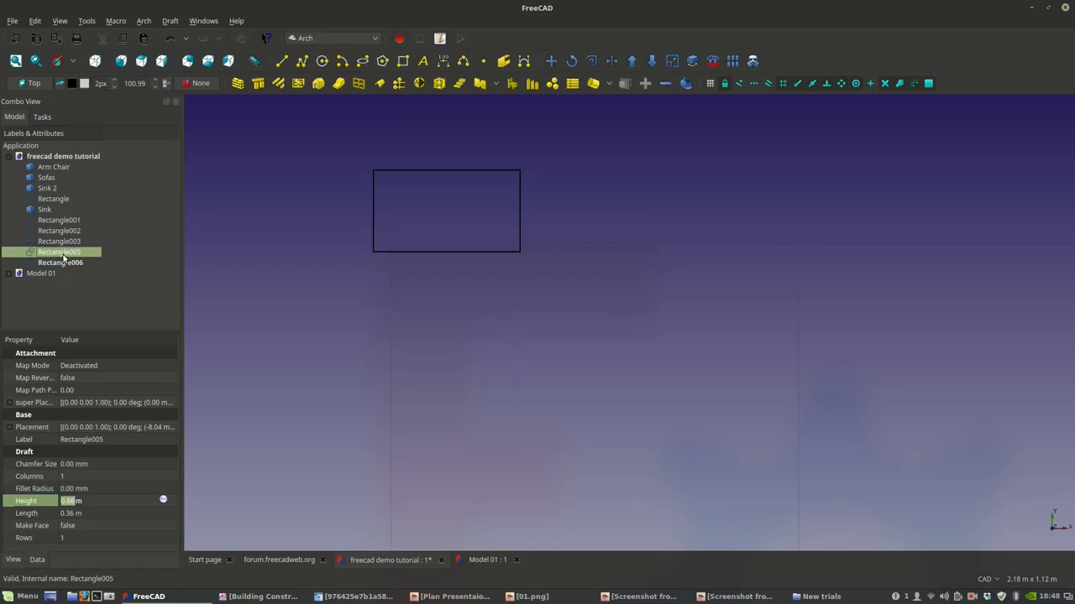
click(171, 40)
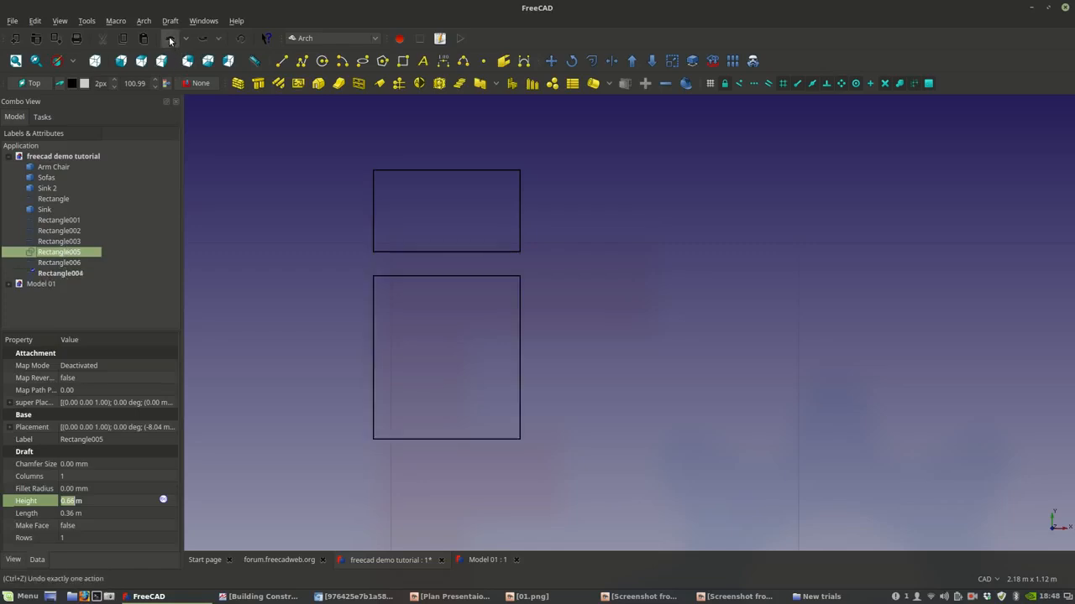
- Paste a duplicate of the lower toilet rectangle in place and hide the duplicate
click(83, 274)
right_click(82, 274)
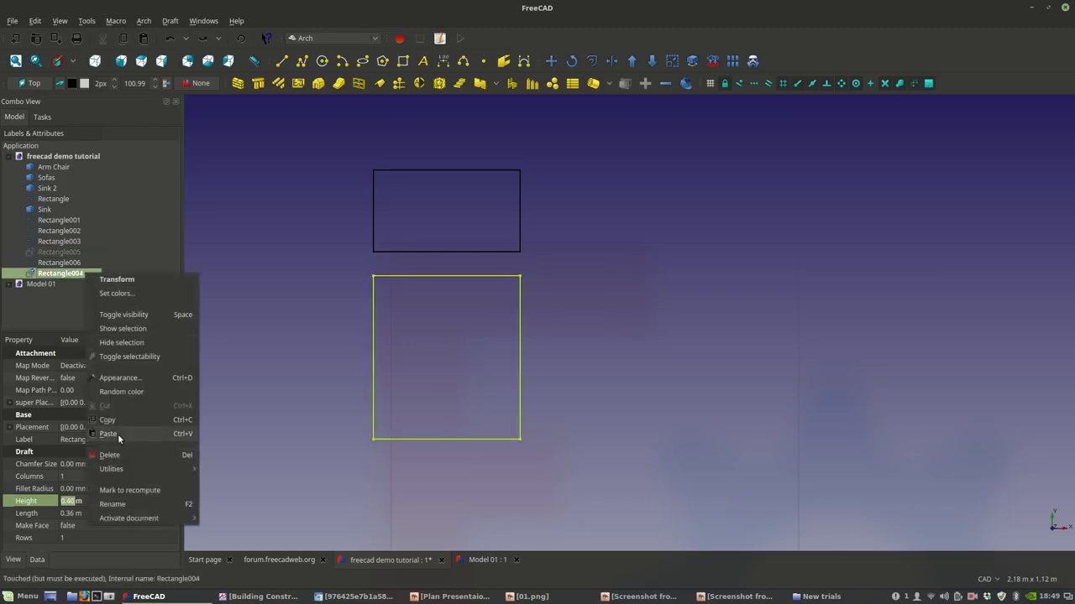
click(118, 434)
click(61, 283)
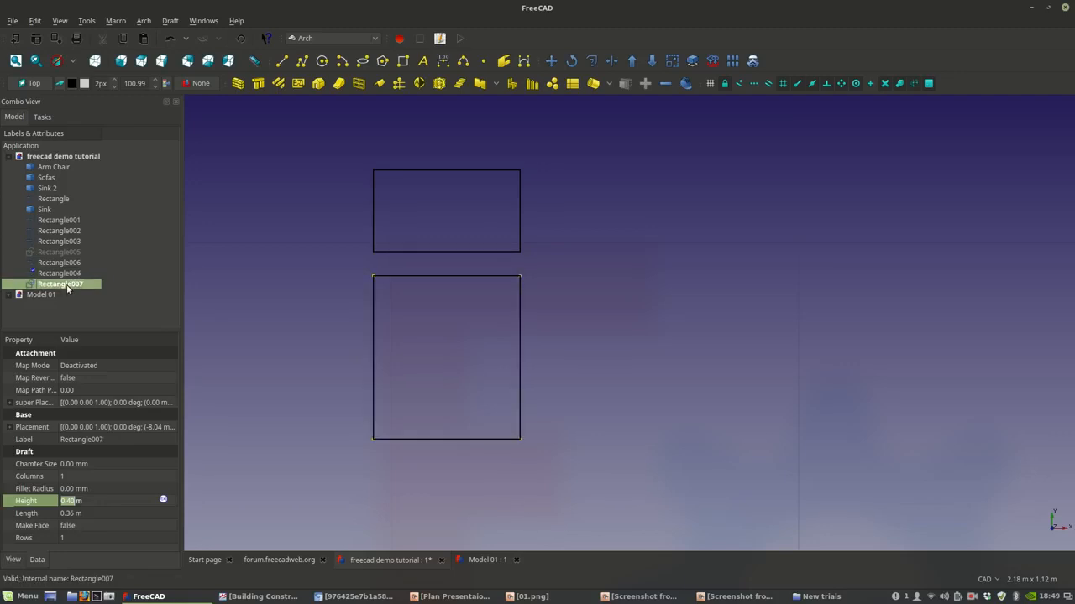
- Try corner fillet radii of 1 mm and 1 m on the original lower toilet rectangle
click(67, 275)
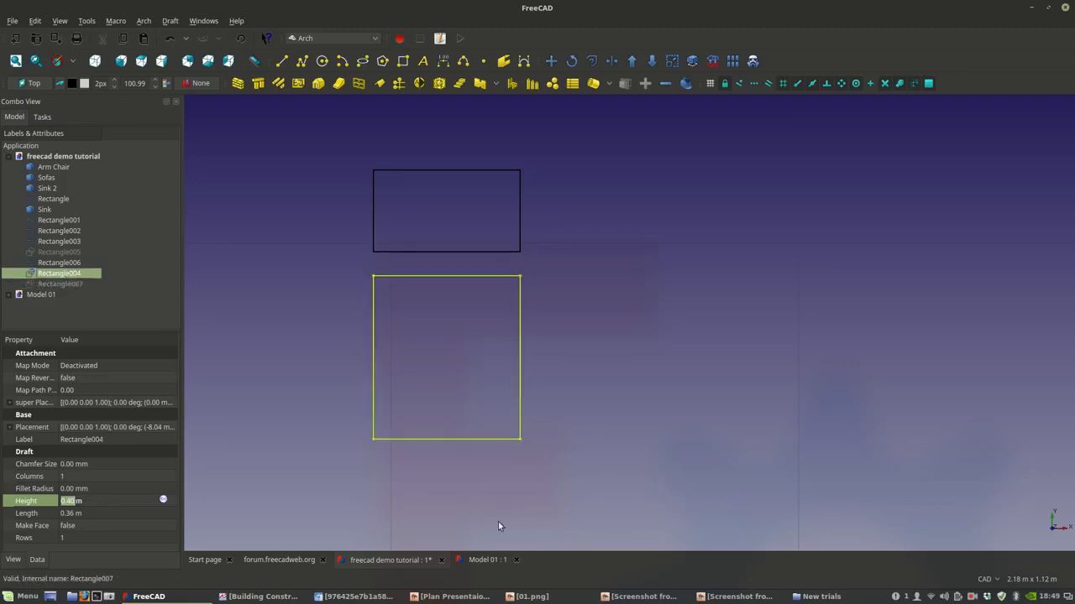
click(72, 489)
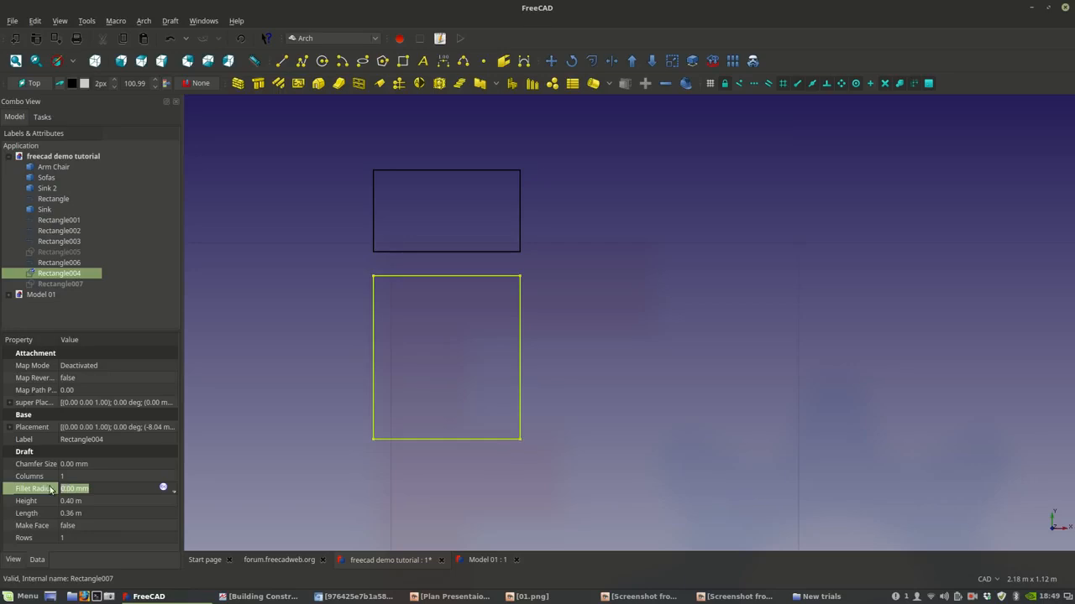
mouse_move(241, 598)
text(1)
key(Return)
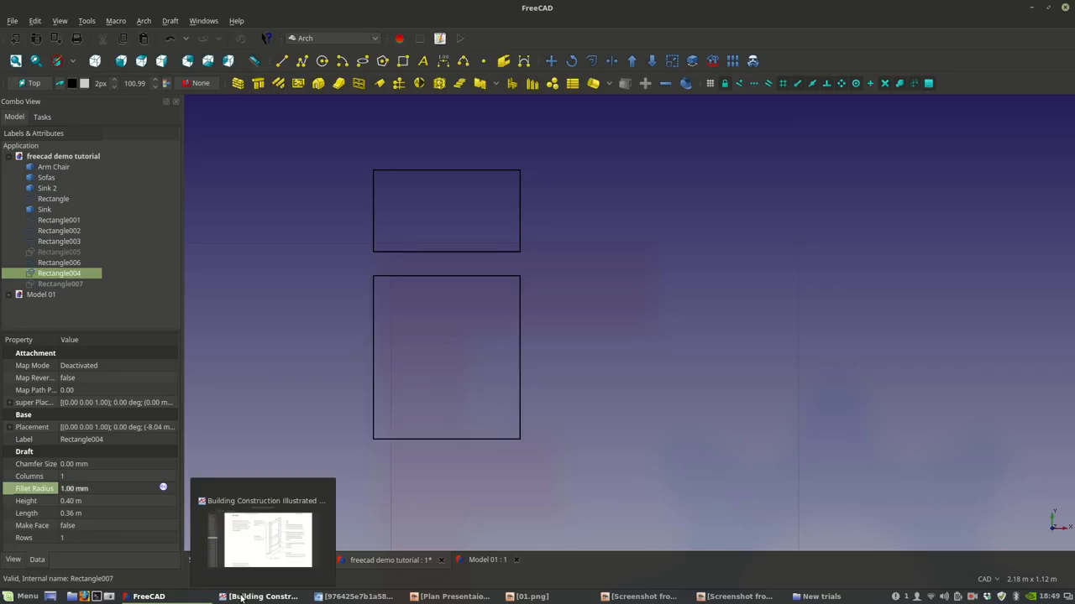
click(84, 489)
click(89, 501)
click(73, 477)
click(86, 490)
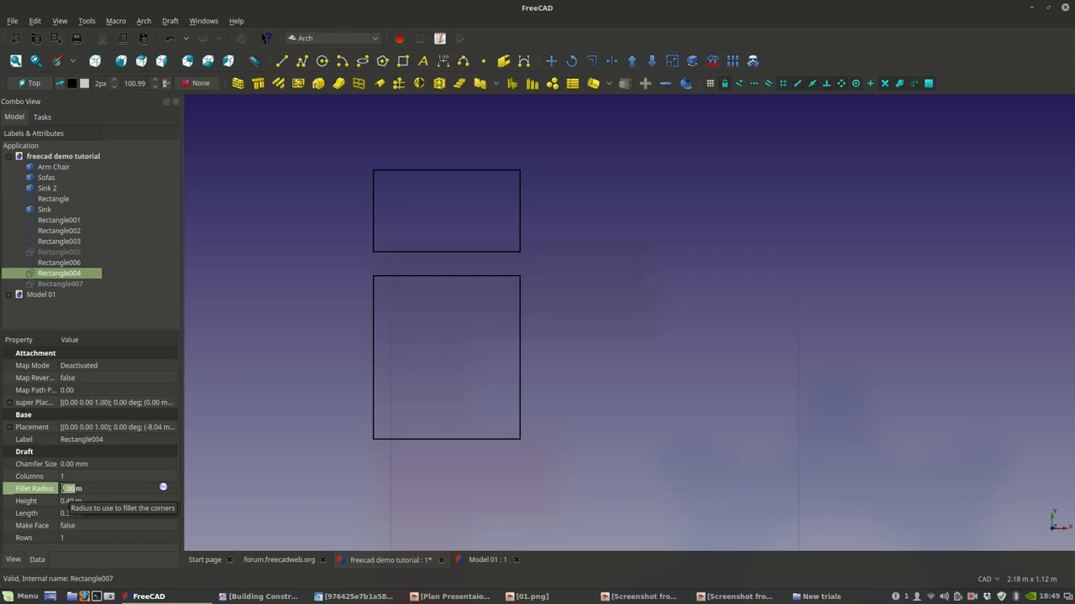
- Try a 10 mm corner fillet on the lower toilet rectangle and enlarge its radius to 0.10 m
click(62, 489)
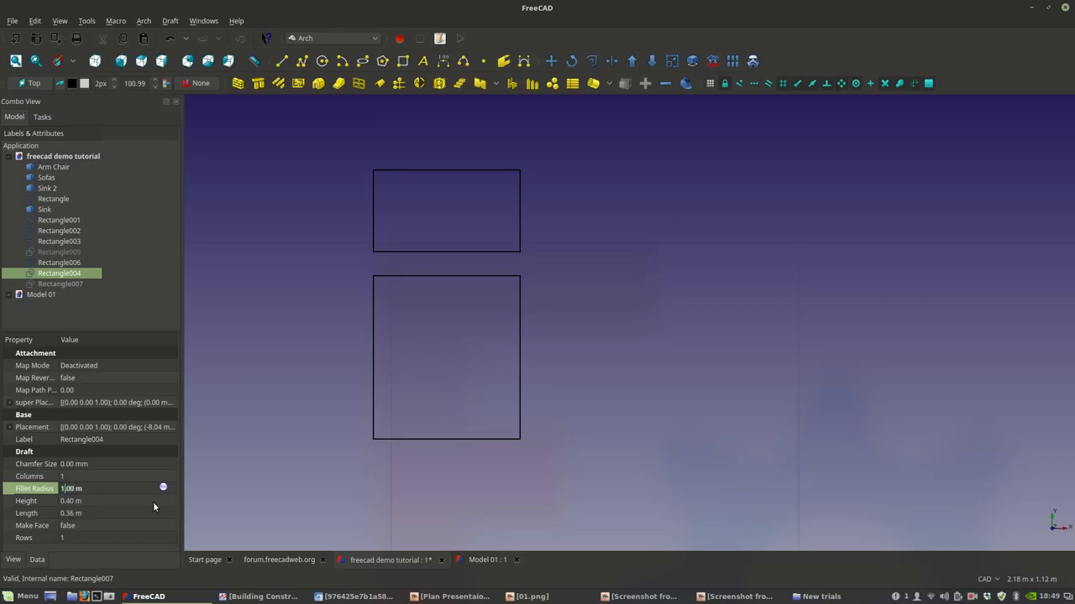
text(0)
click(94, 480)
scroll(507, 352, up, 2)
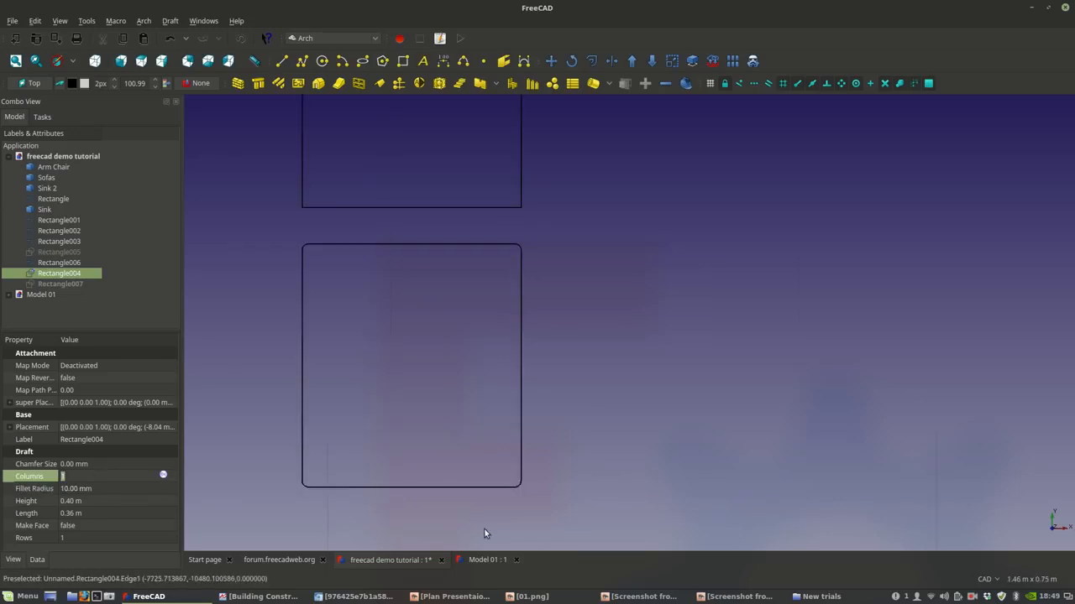
click(67, 488)
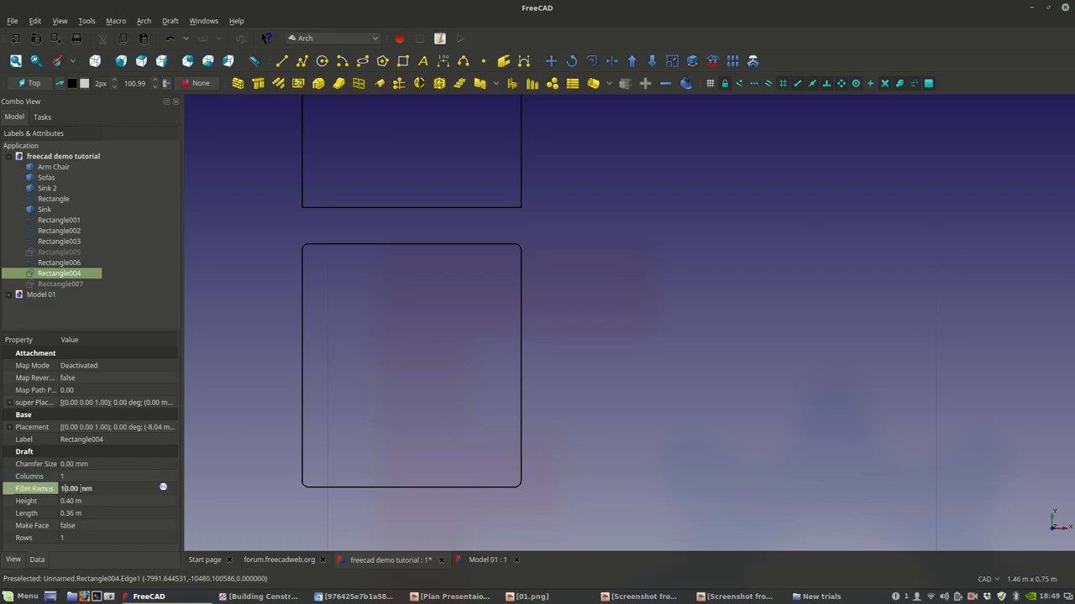
text(0)
click(145, 476)
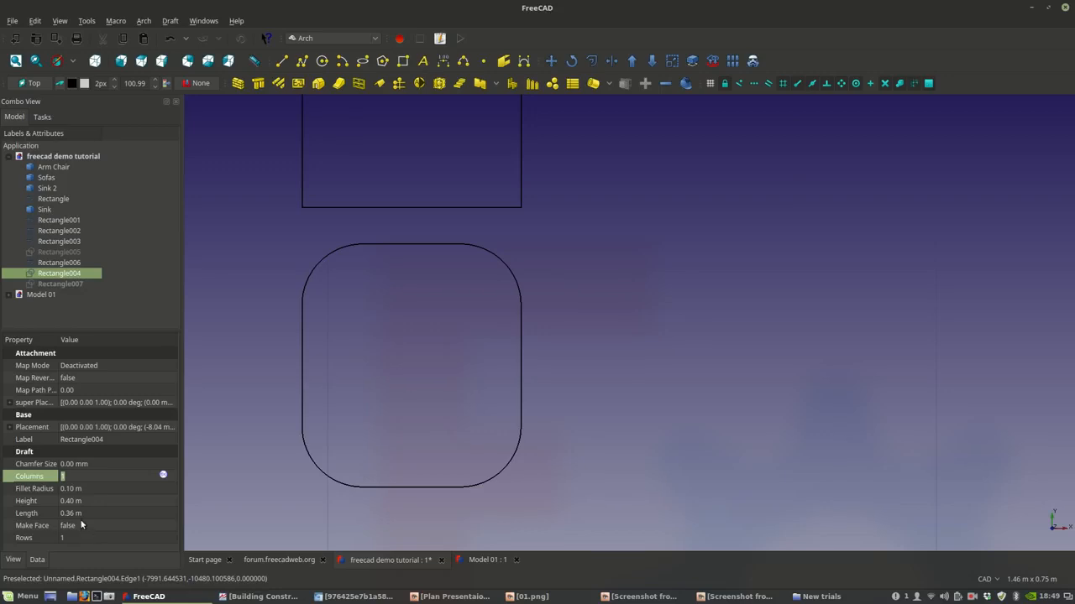
- Check the toilet's plan dimensions in the reference drawing open in Chromium, and return to FreeCAD
click(249, 596)
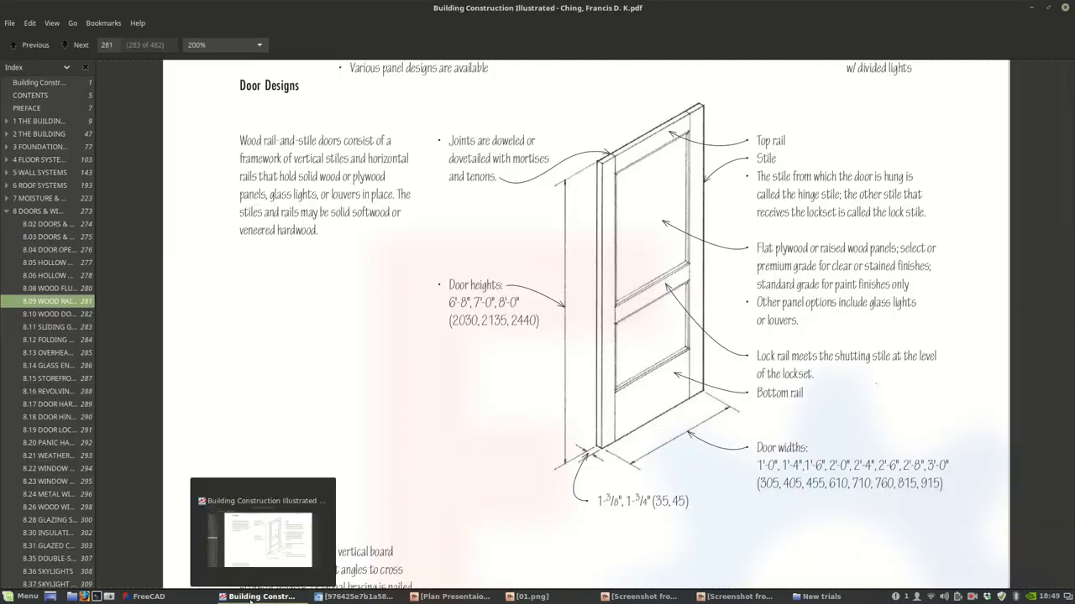
click(249, 596)
click(353, 596)
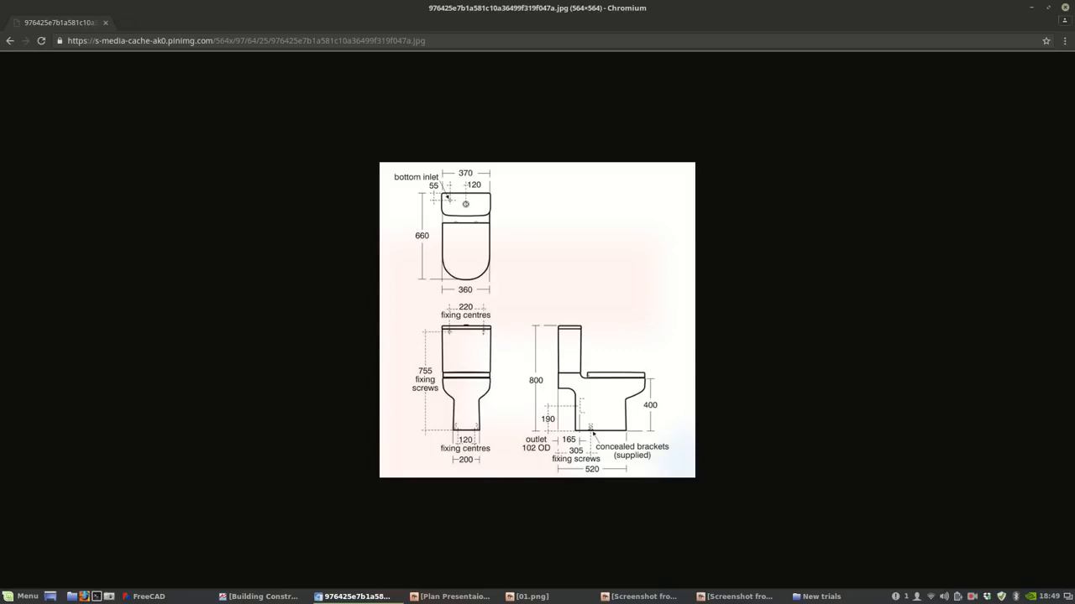
click(329, 598)
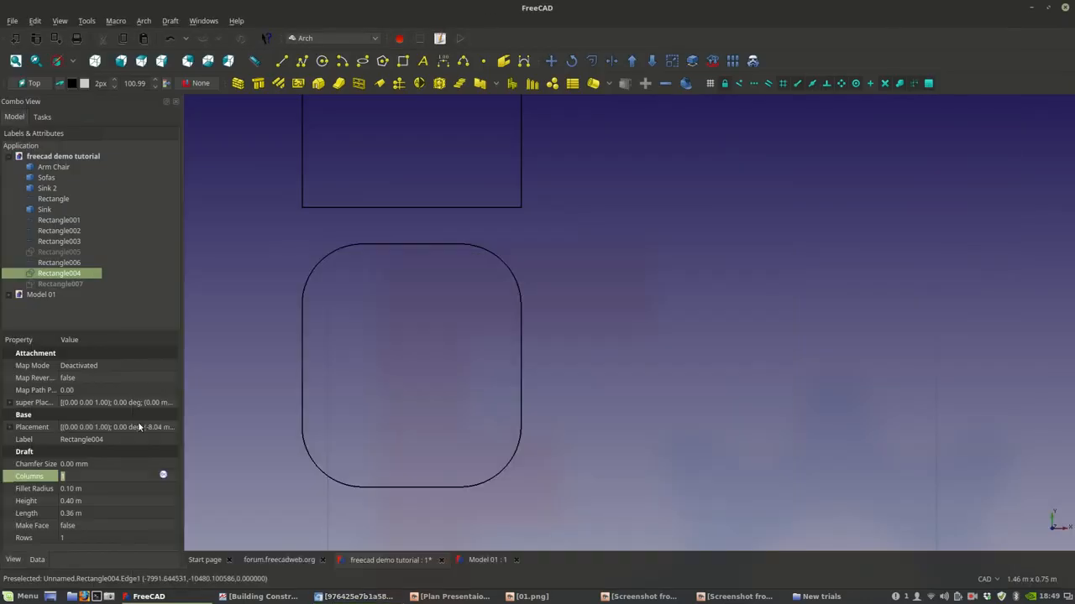
- Try a 0.20 m corner fillet on the lower toilet rectangle and set the radius back to 0.10 m
click(71, 501)
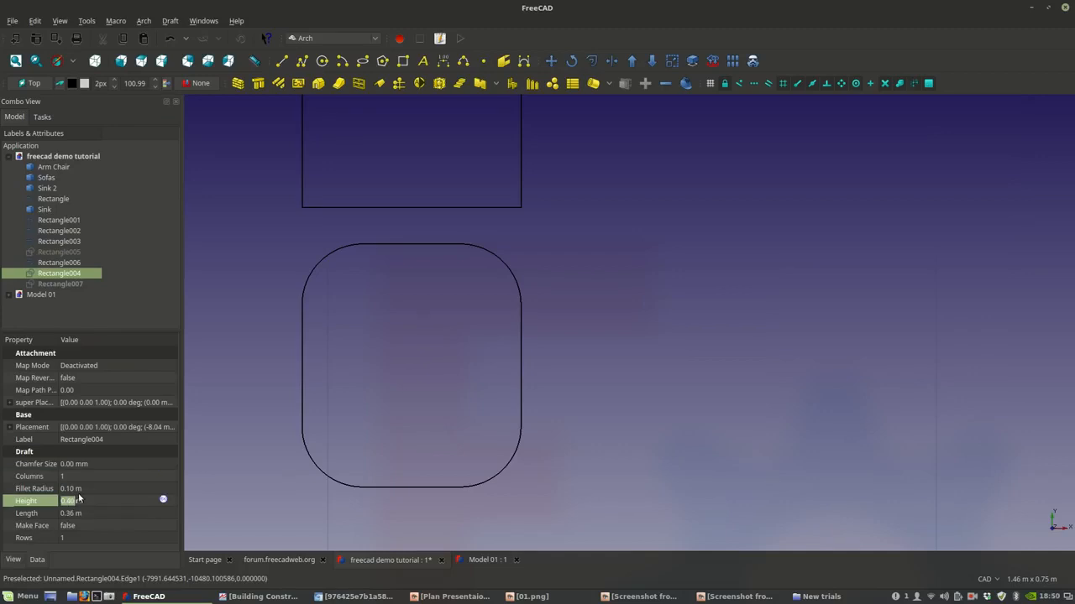
click(72, 489)
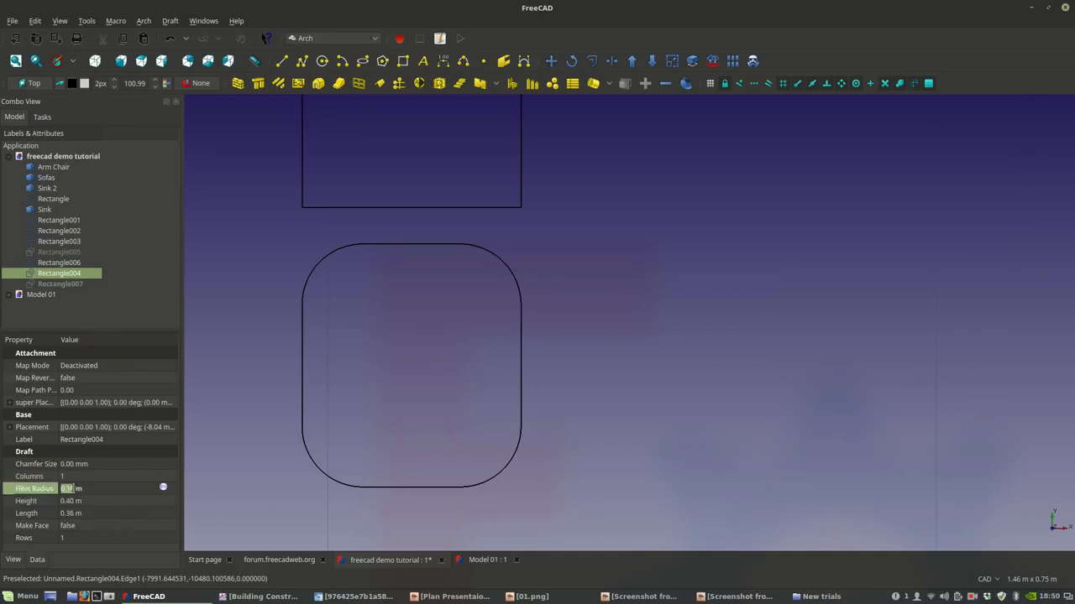
click(68, 489)
text(2)
click(76, 502)
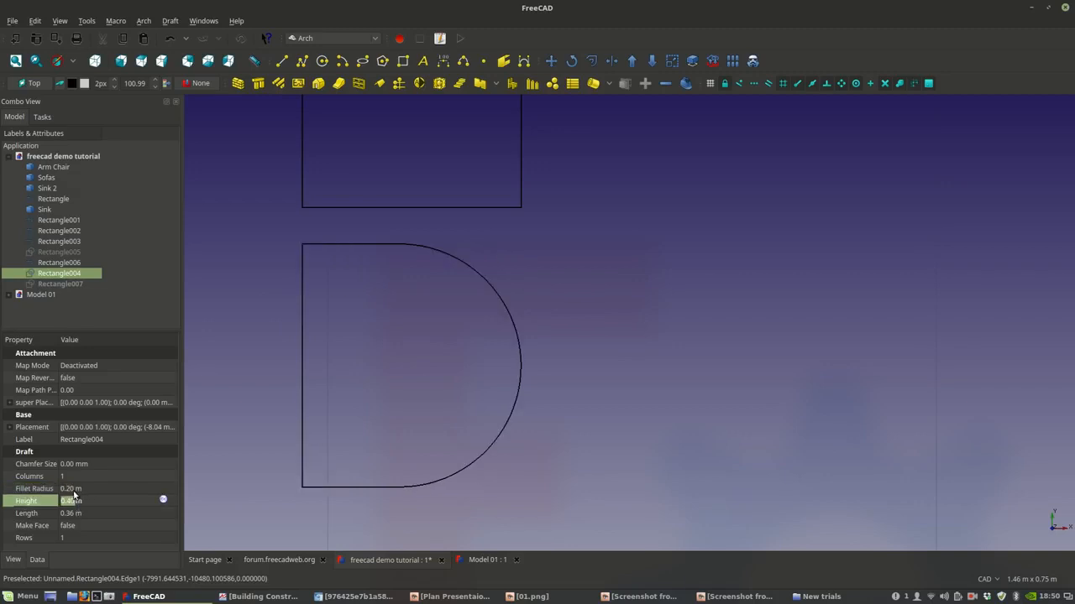
click(71, 490)
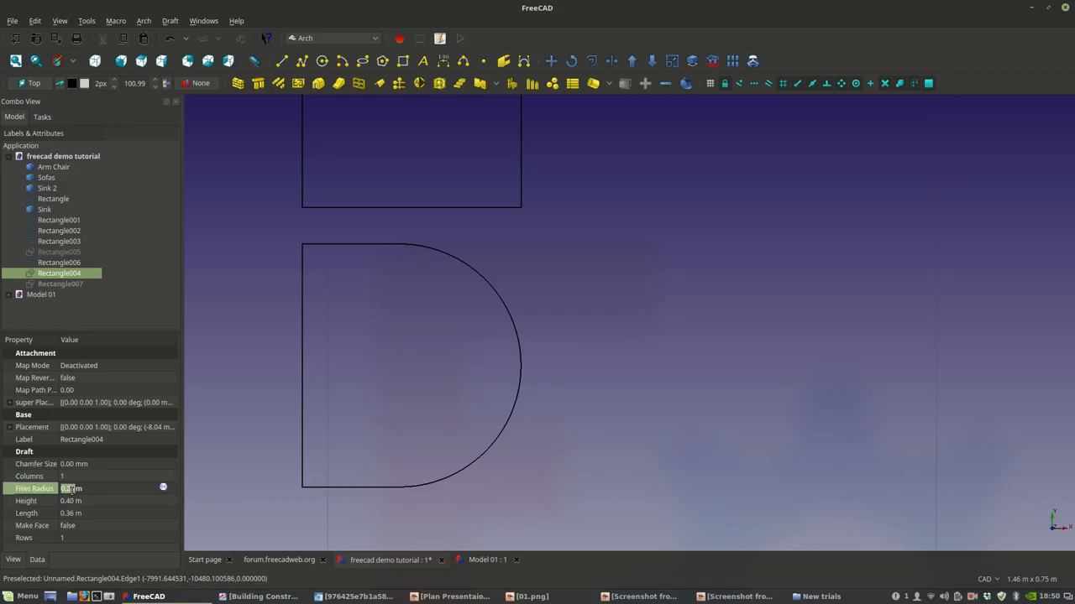
text(1)
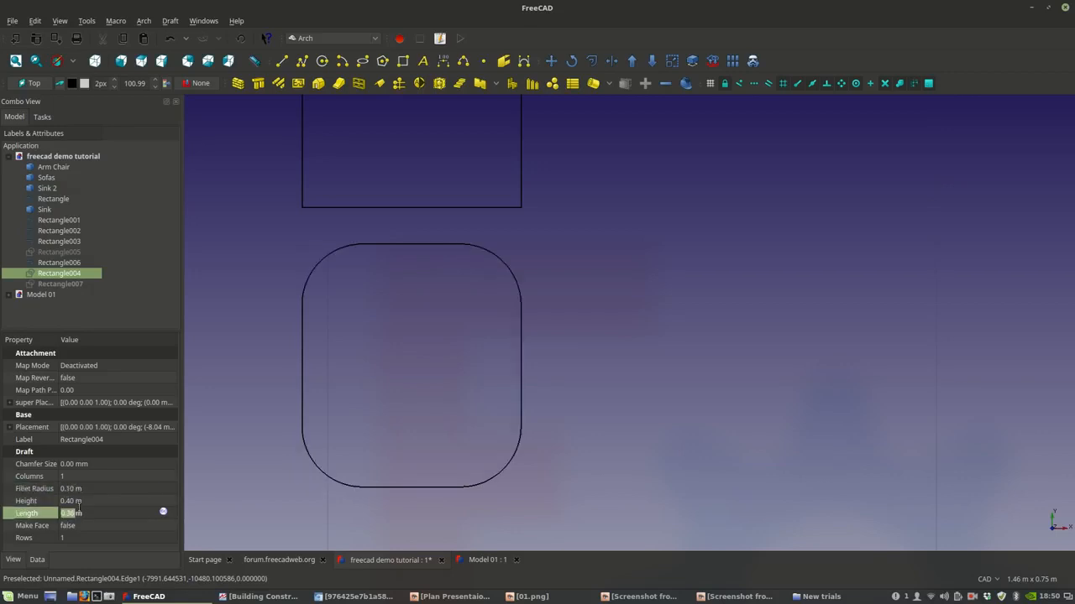
- Increase the lower toilet rectangle's fillet radius to 0.15 m and refine it to 0.17 m
click(70, 490)
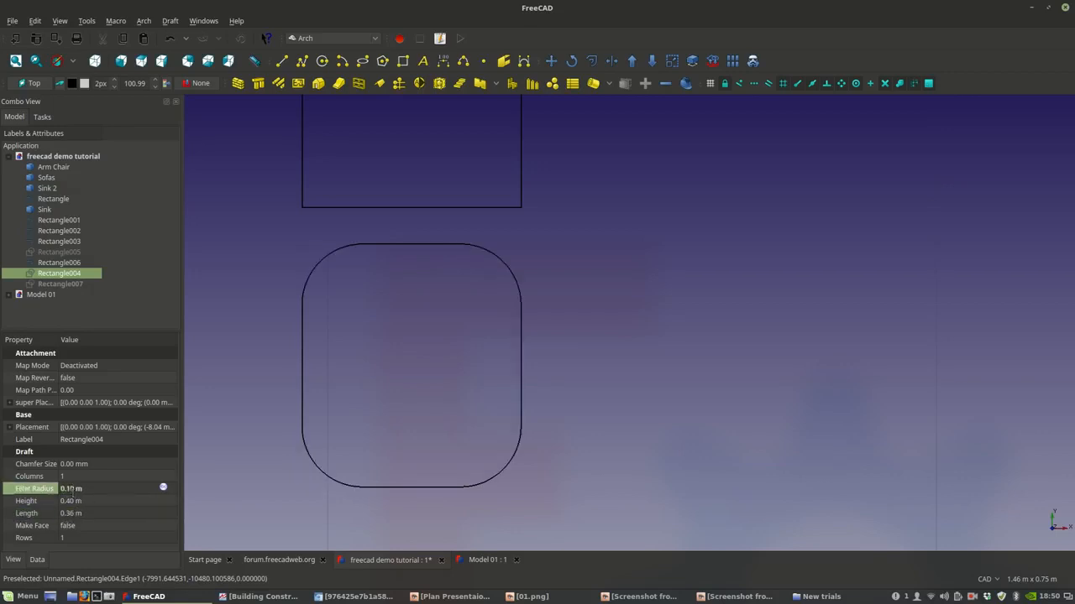
drag(72, 492, 74, 493)
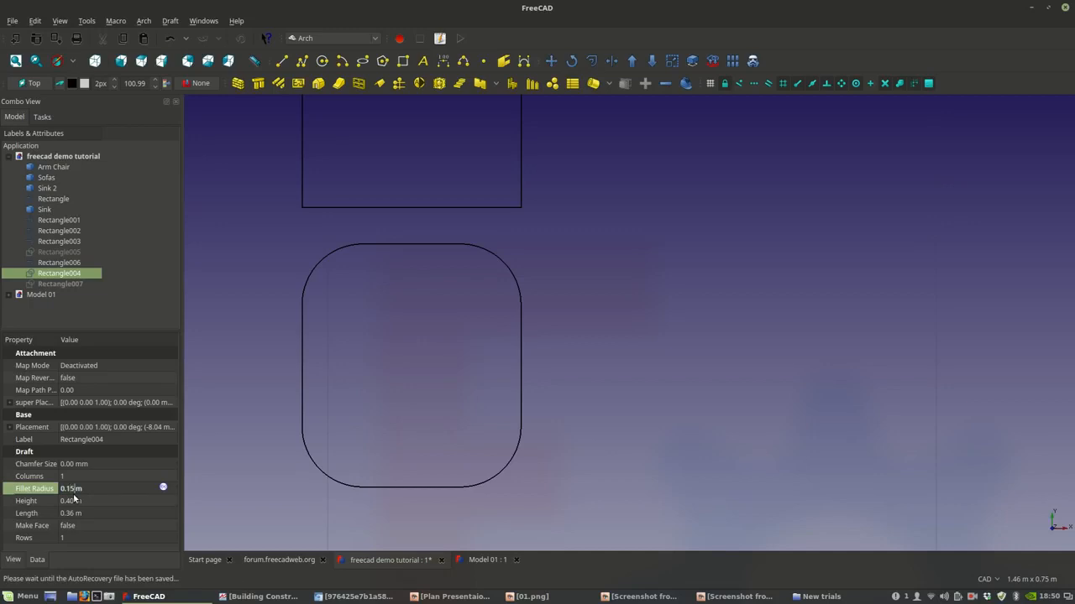
text(5)
click(73, 505)
click(71, 490)
click(71, 490)
key(BackSpace)
text(7)
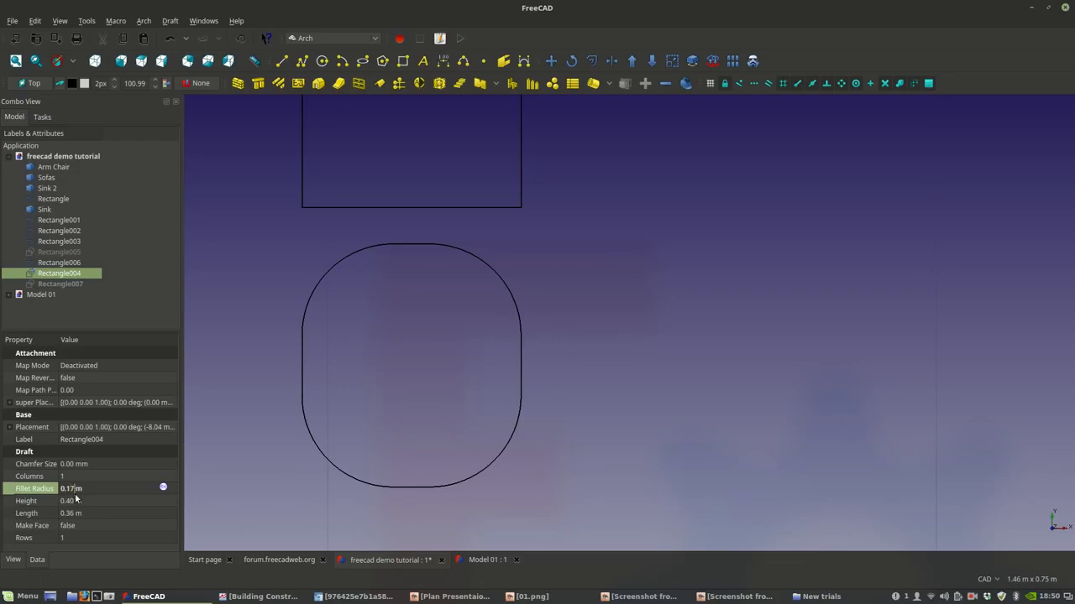
click(78, 500)
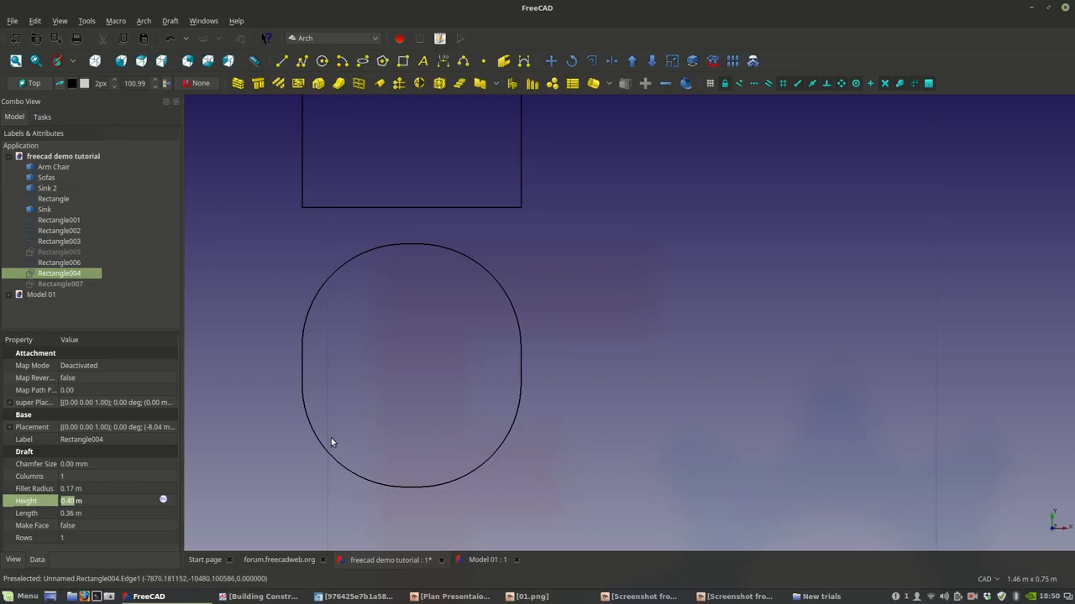
click(78, 489)
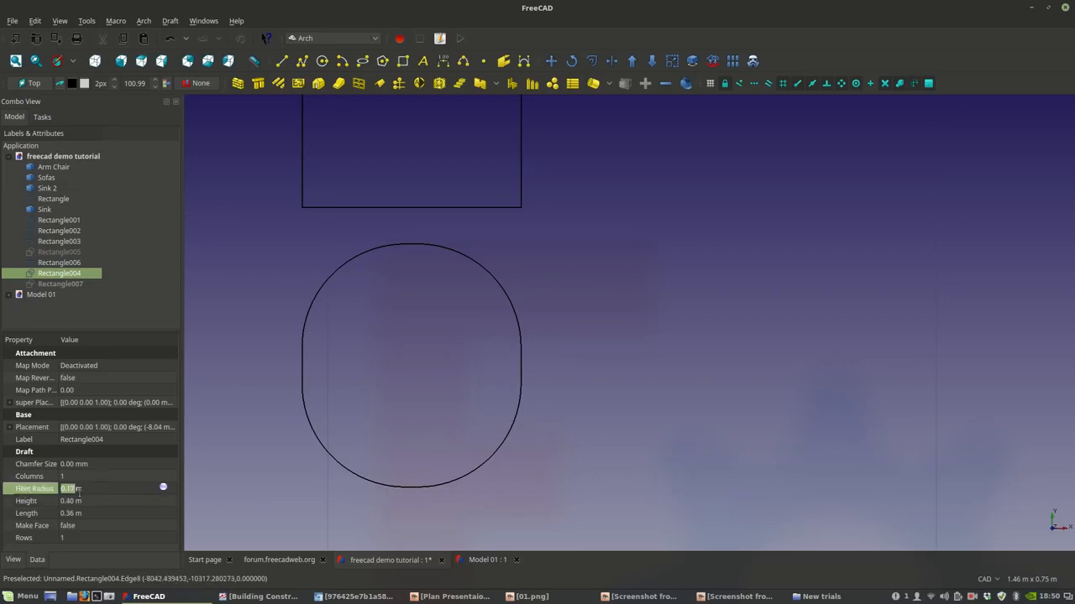
- Downgrade the filleted toilet rectangle into separate edges and identify each resulting edge
click(301, 366)
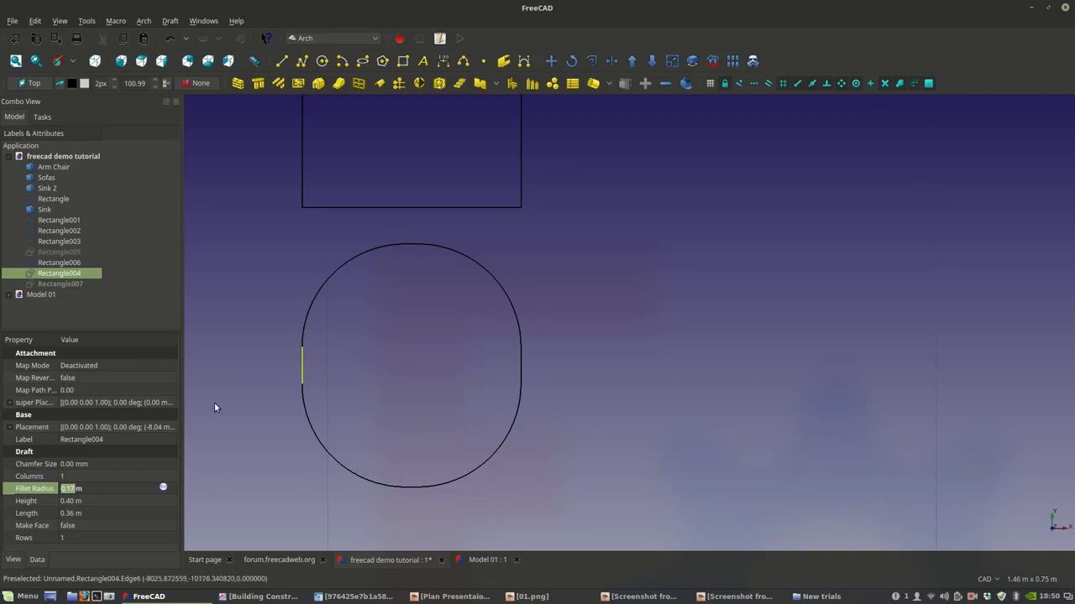
click(63, 274)
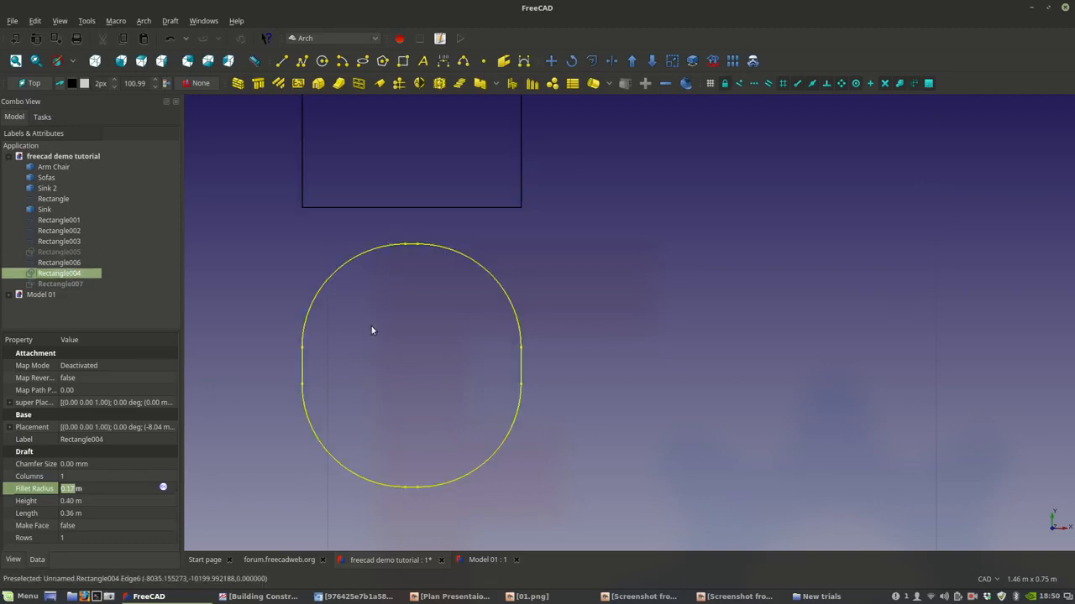
click(650, 65)
scroll(56, 244, down, 2)
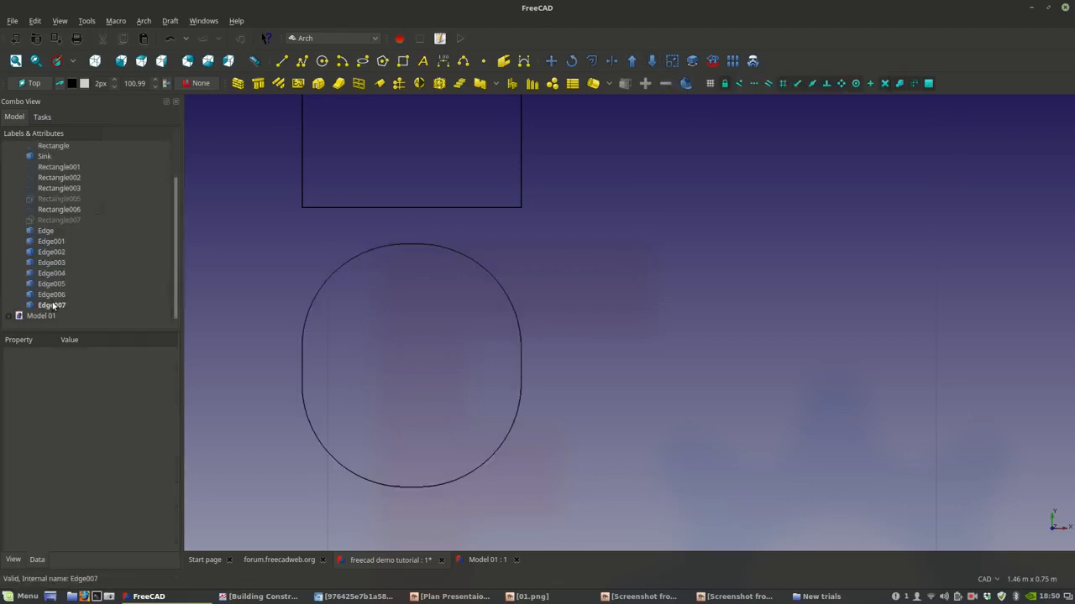
click(50, 304)
click(52, 295)
click(54, 285)
click(54, 274)
click(55, 262)
click(56, 252)
click(57, 242)
click(56, 231)
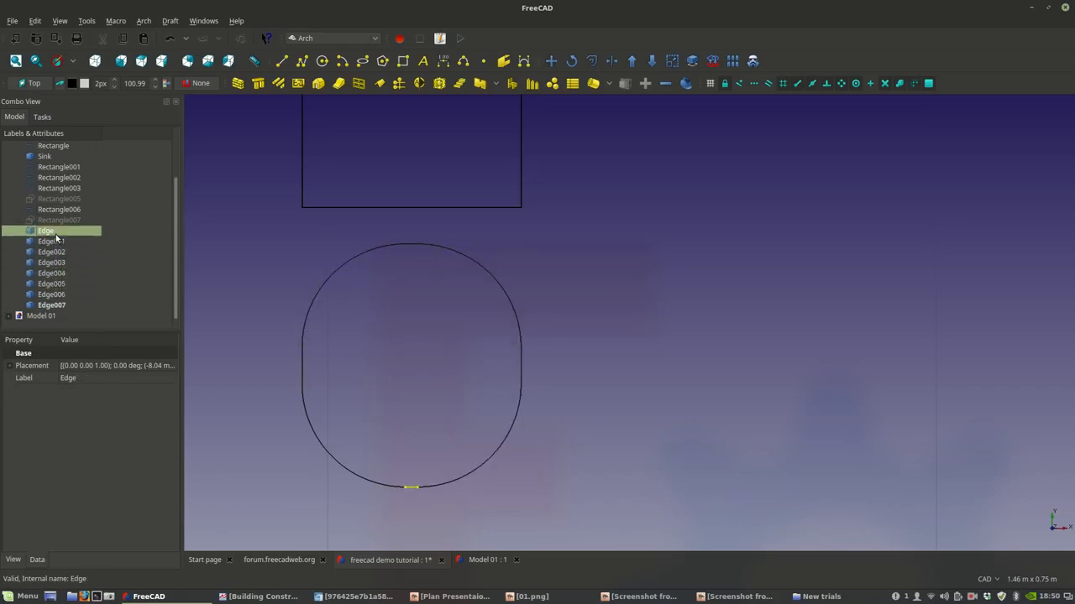
- Delete the filleted outline's short top edge, both upper corner arcs and both straight side edges, keeping the lower curve
click(408, 247)
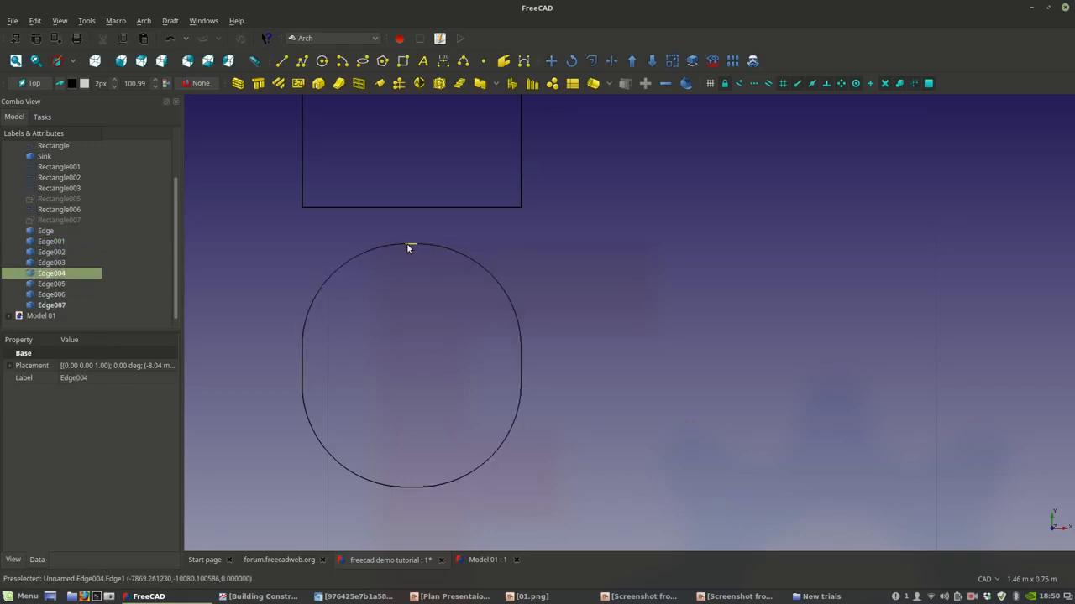
key(Delete)
click(396, 245)
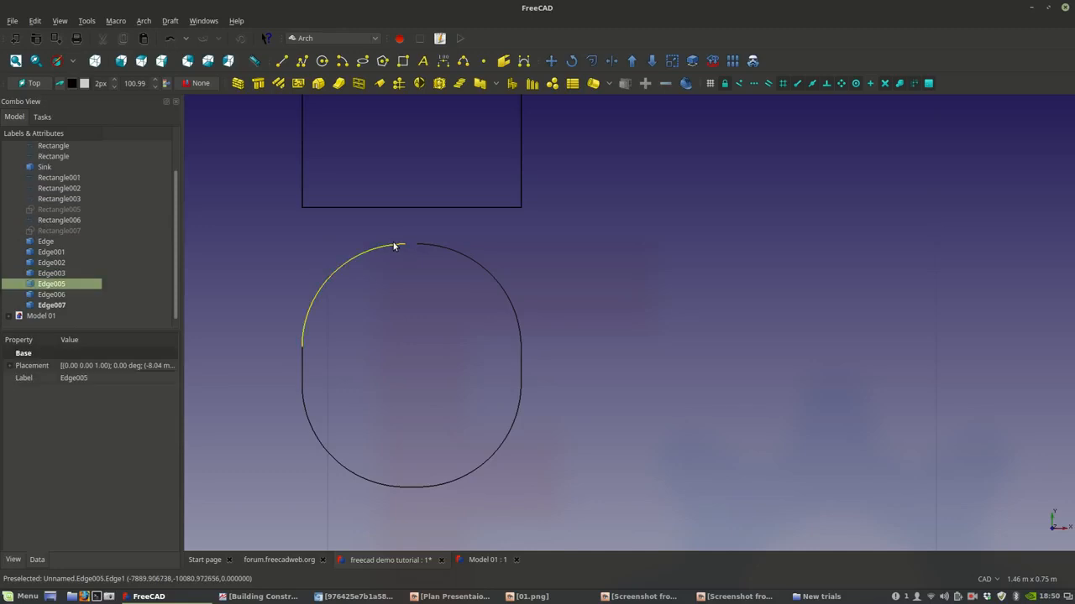
key(Delete)
click(303, 359)
key(Delete)
click(438, 249)
key(Delete)
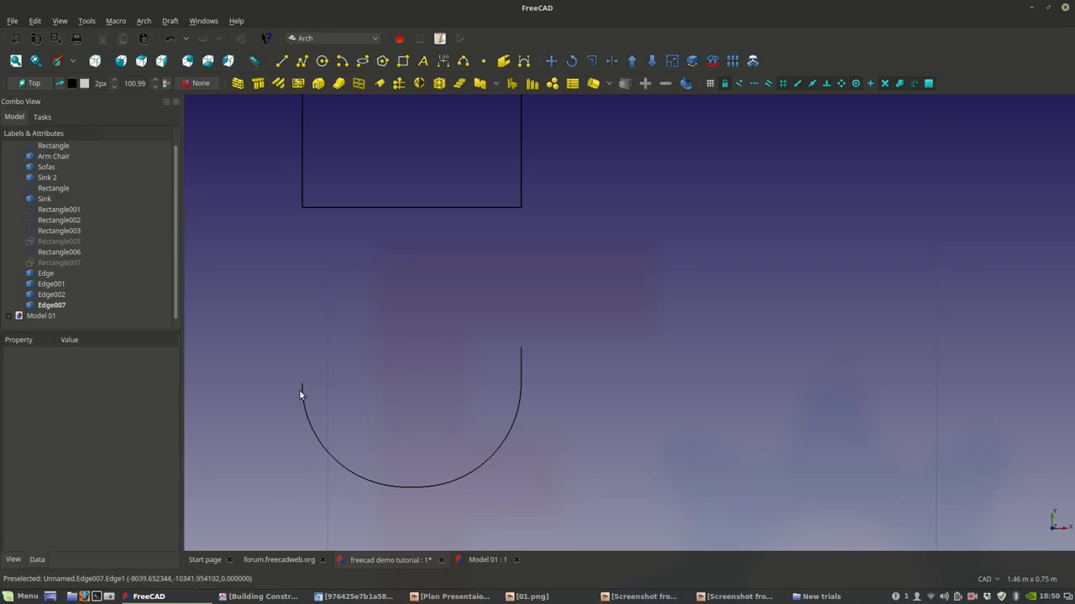
click(521, 367)
key(Delete)
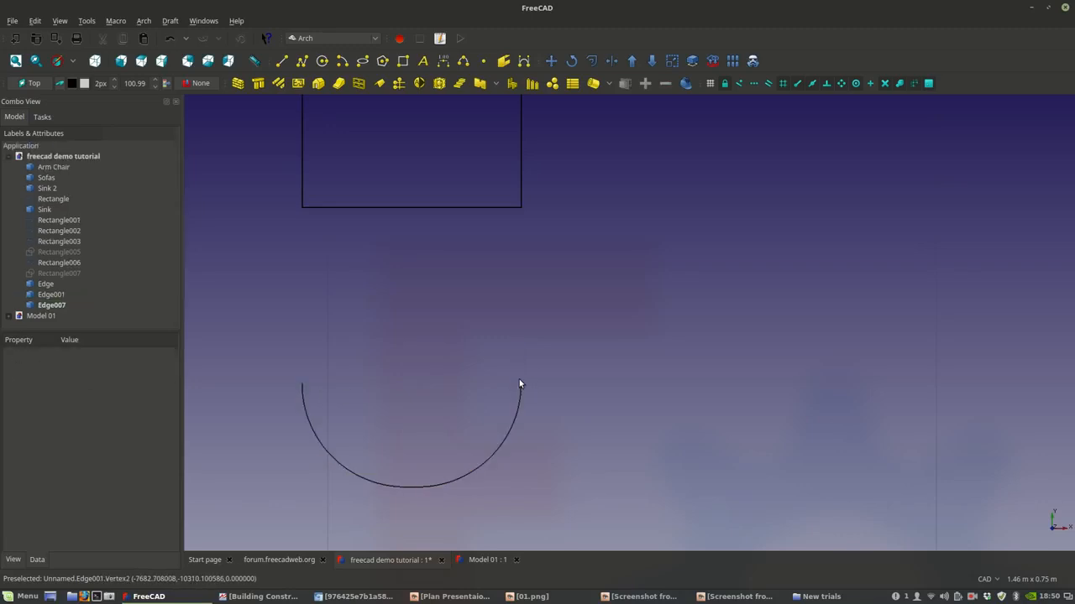
- Show the hidden duplicate of the lower toilet rectangle and downgrade it into separate edges
click(45, 285)
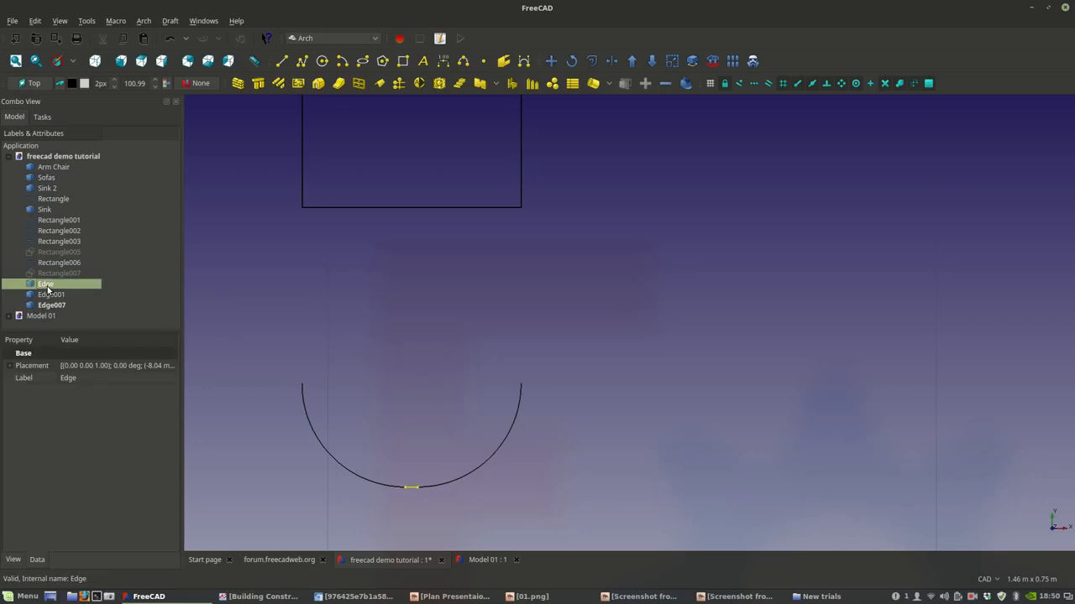
click(46, 294)
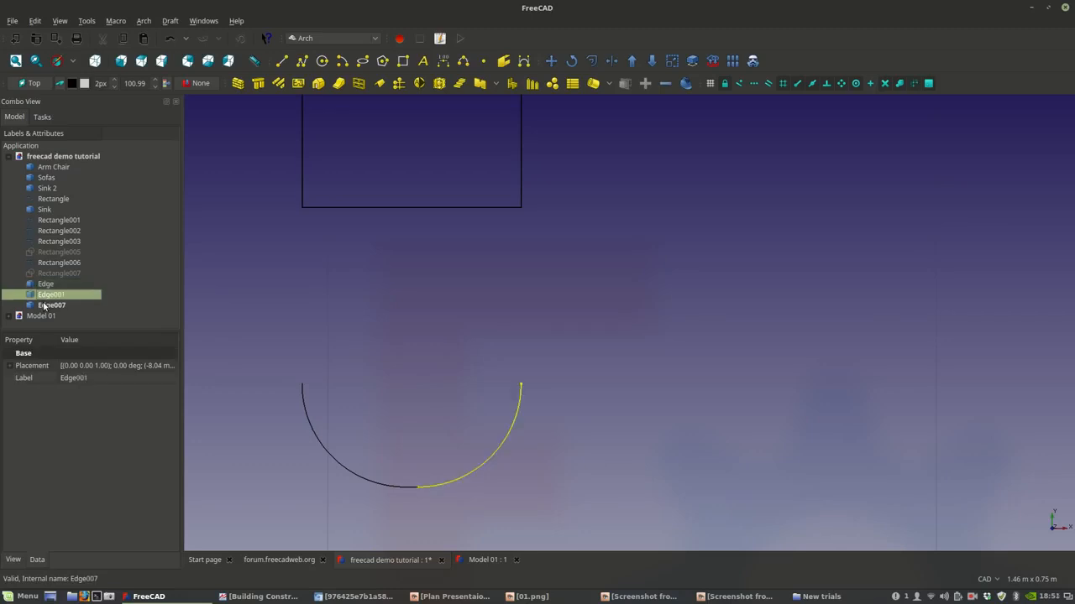
click(46, 306)
key(space)
key(space)
click(58, 272)
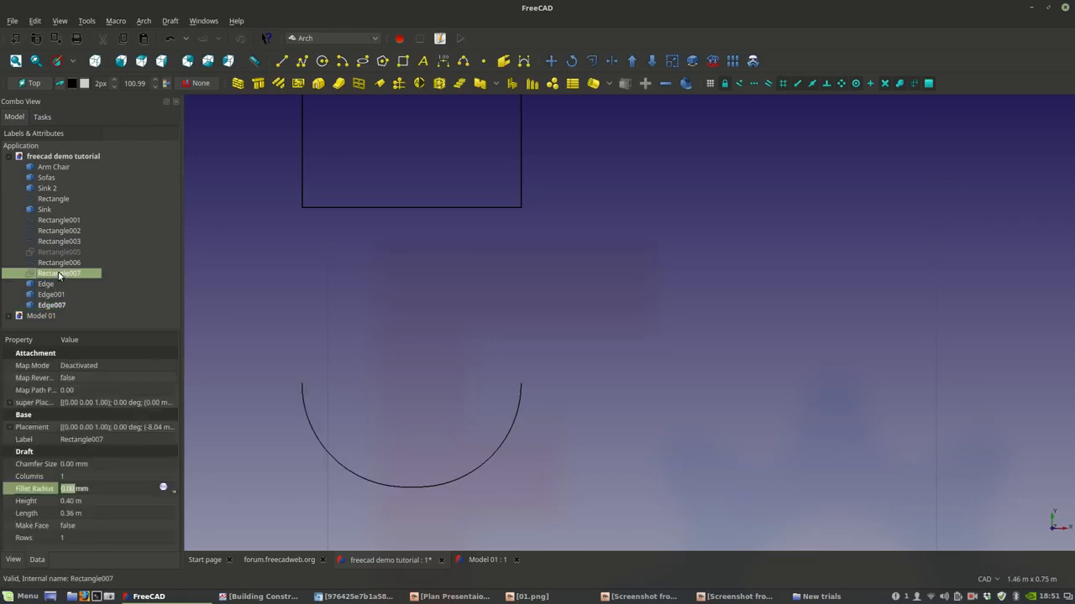
key(space)
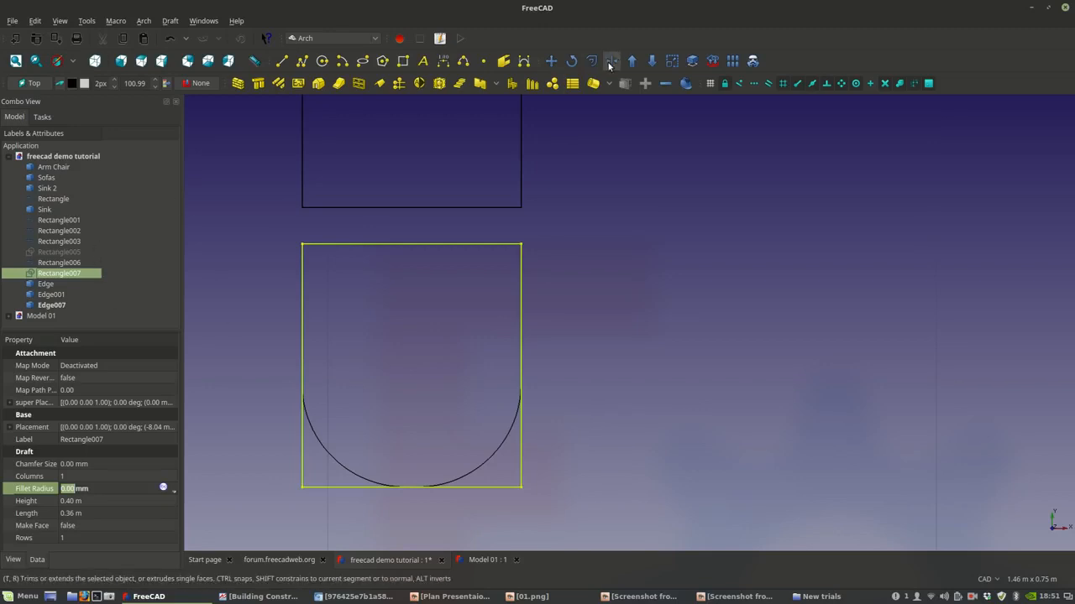
click(653, 63)
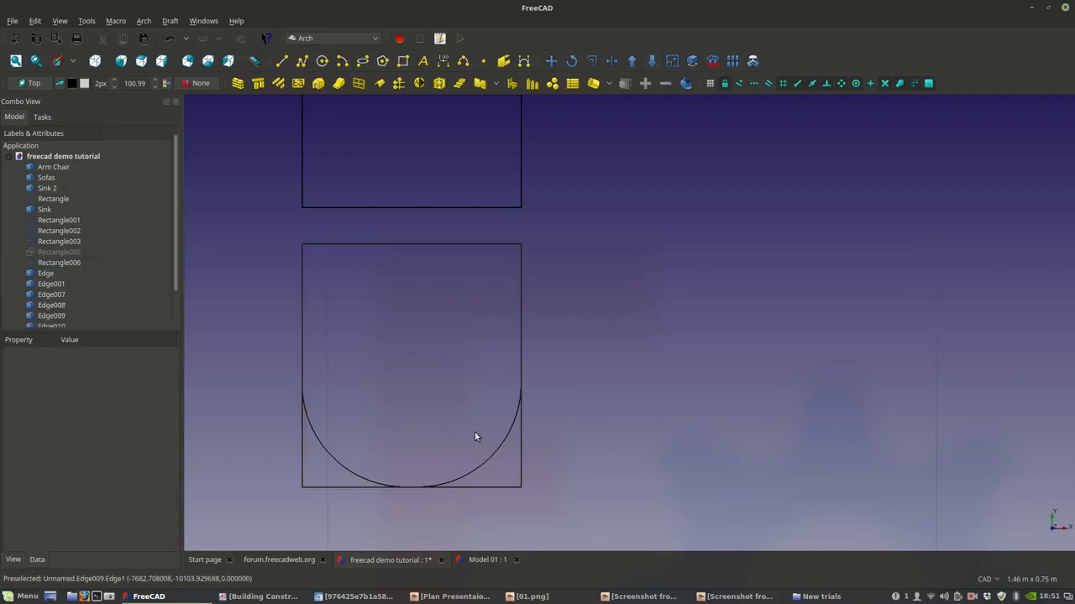
- Delete the bottom edge of the downgraded duplicate rectangle beneath the bowl curve
click(521, 463)
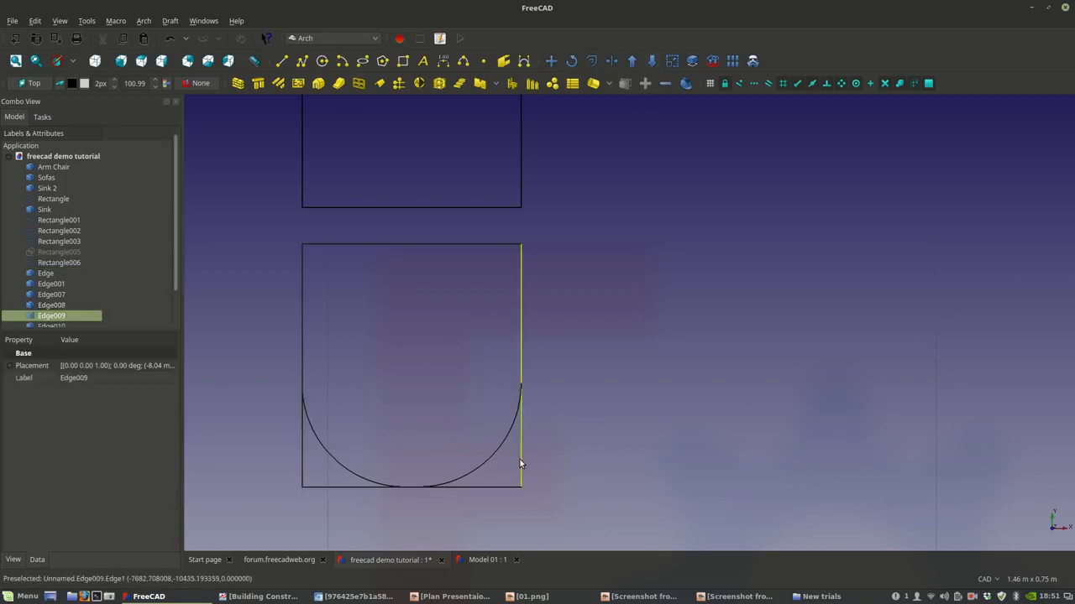
click(486, 483)
click(484, 486)
key(Delete)
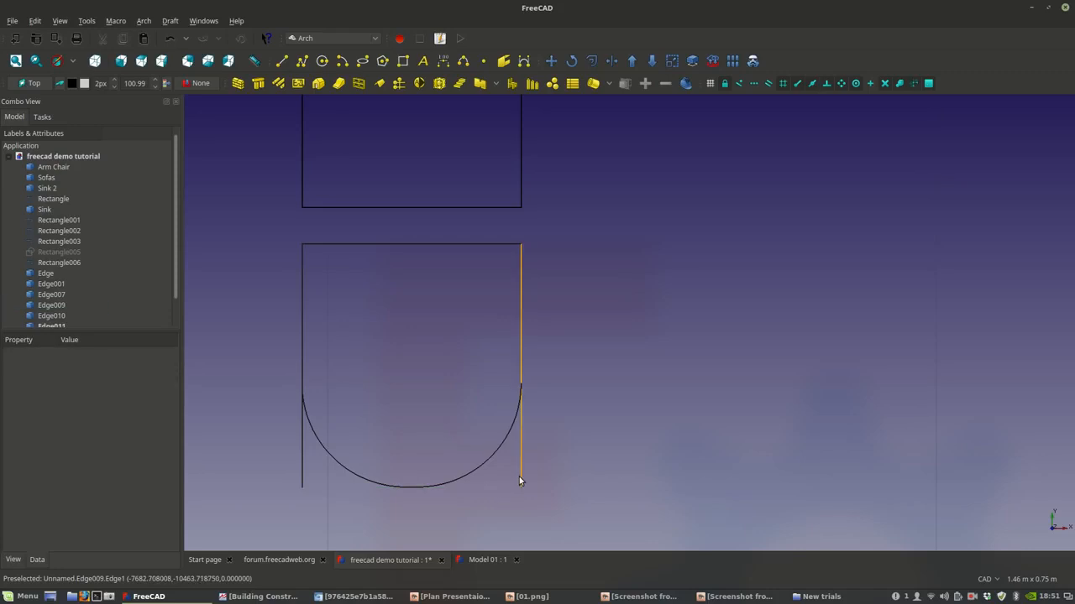
- Trim the bowl's two straight side edges back to the upper ends of the lower corner arcs
click(521, 479)
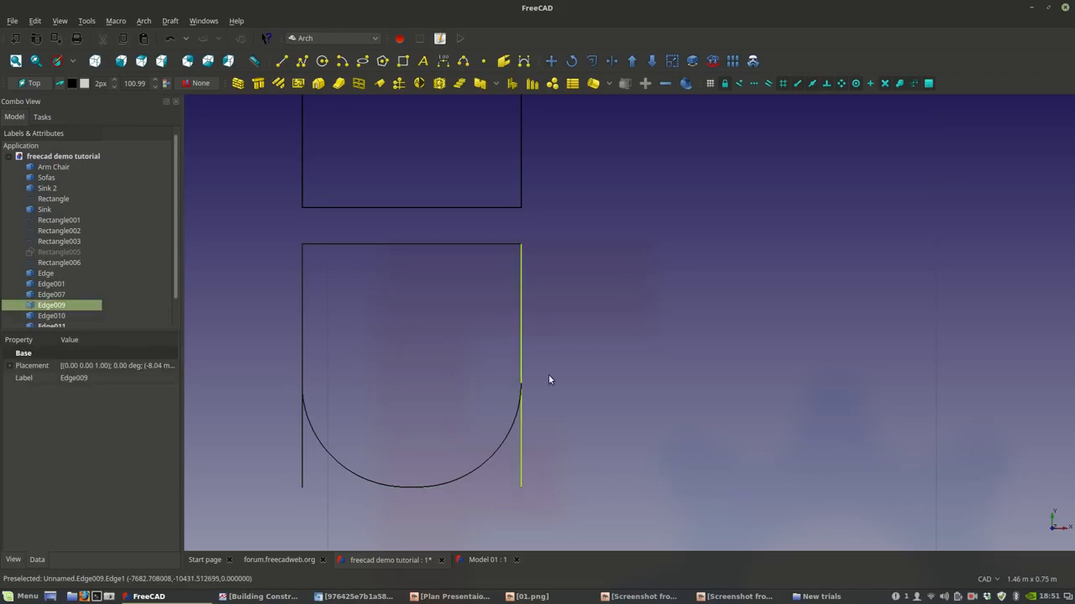
click(611, 61)
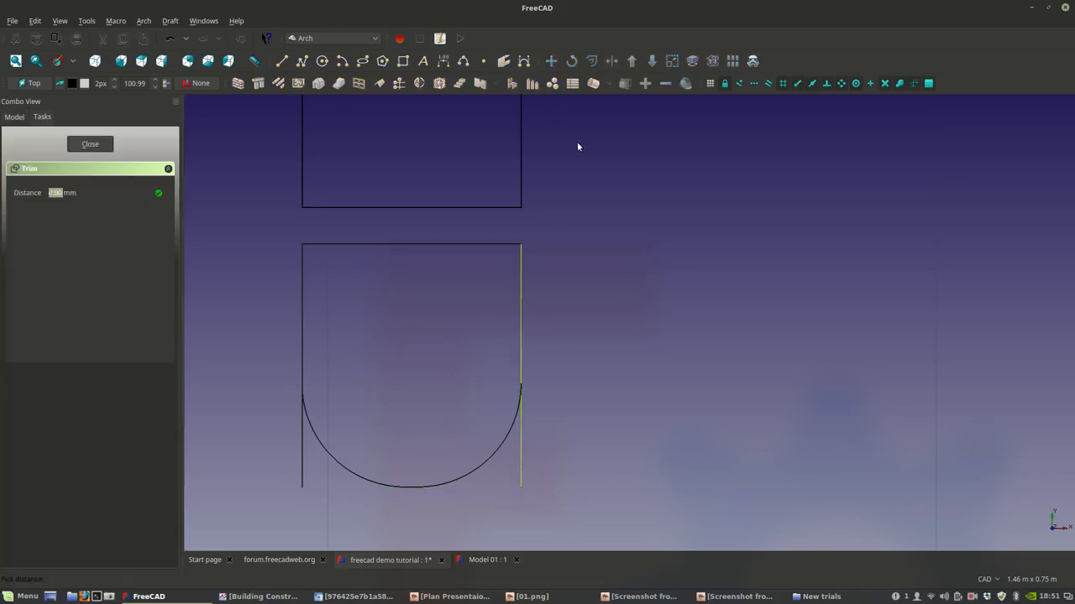
click(521, 383)
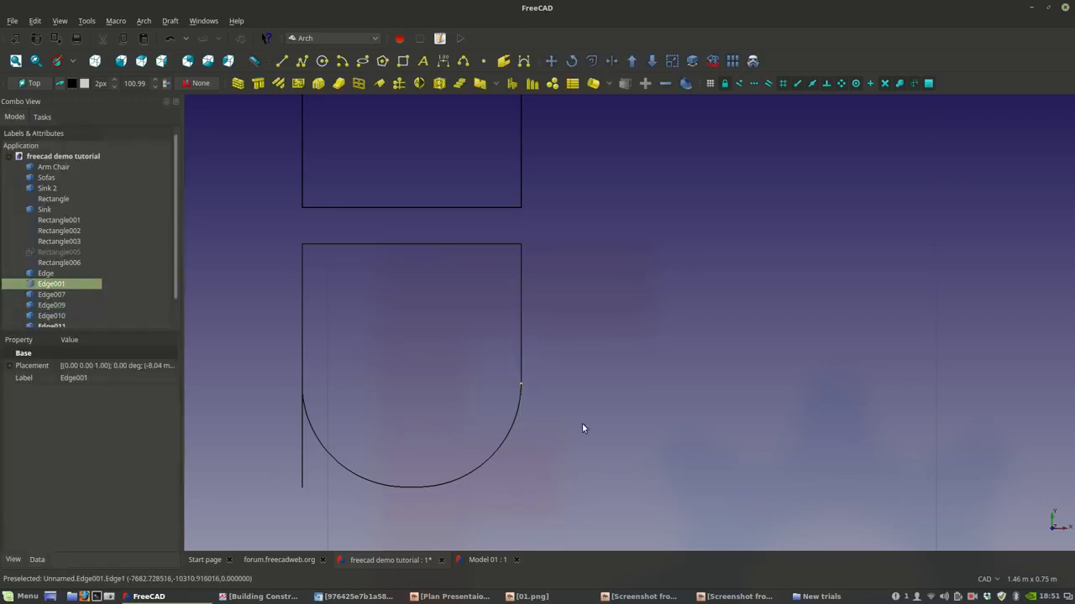
click(301, 443)
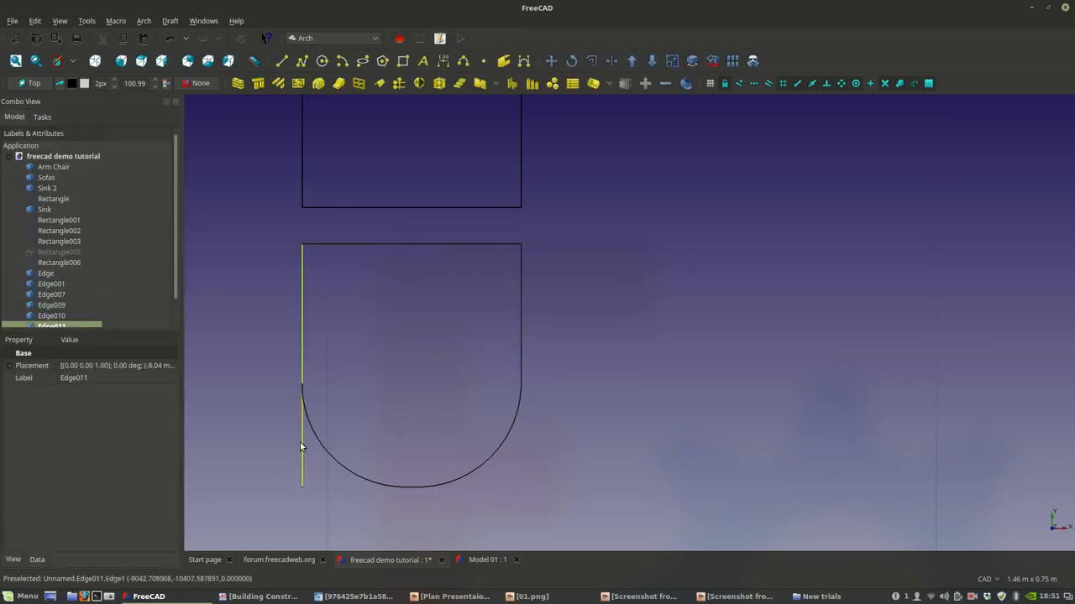
click(610, 61)
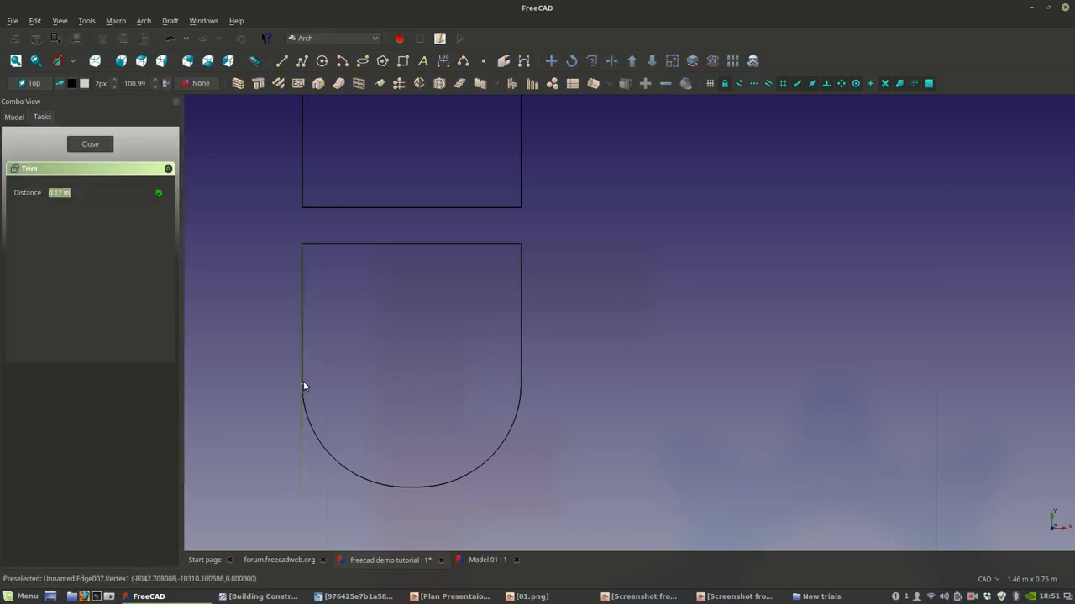
click(303, 386)
middle_drag(410, 333, 447, 355)
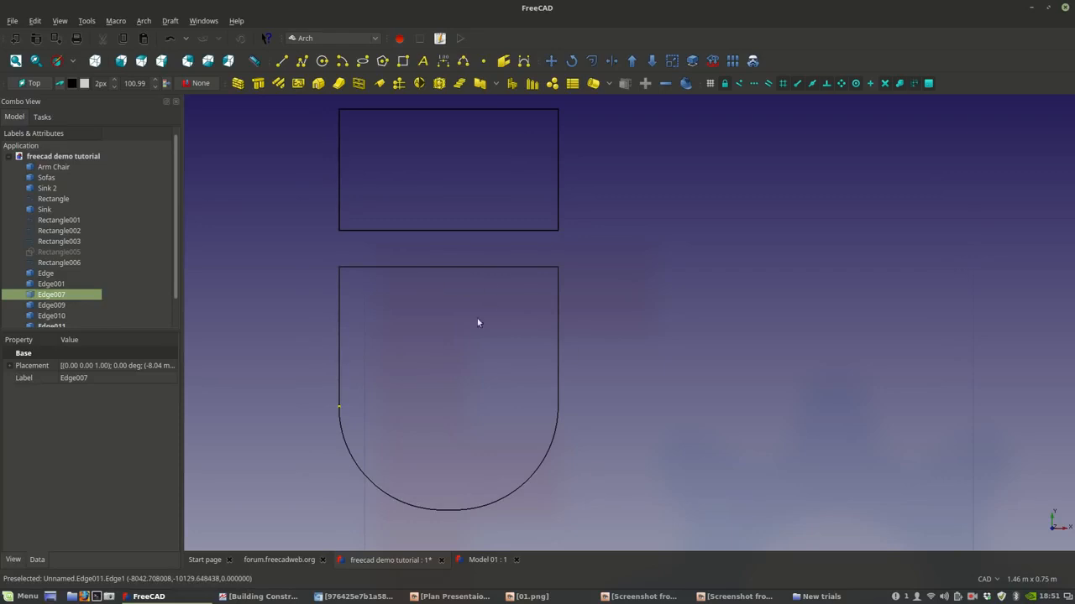
scroll(525, 339, down, 3)
scroll(501, 345, up, 2)
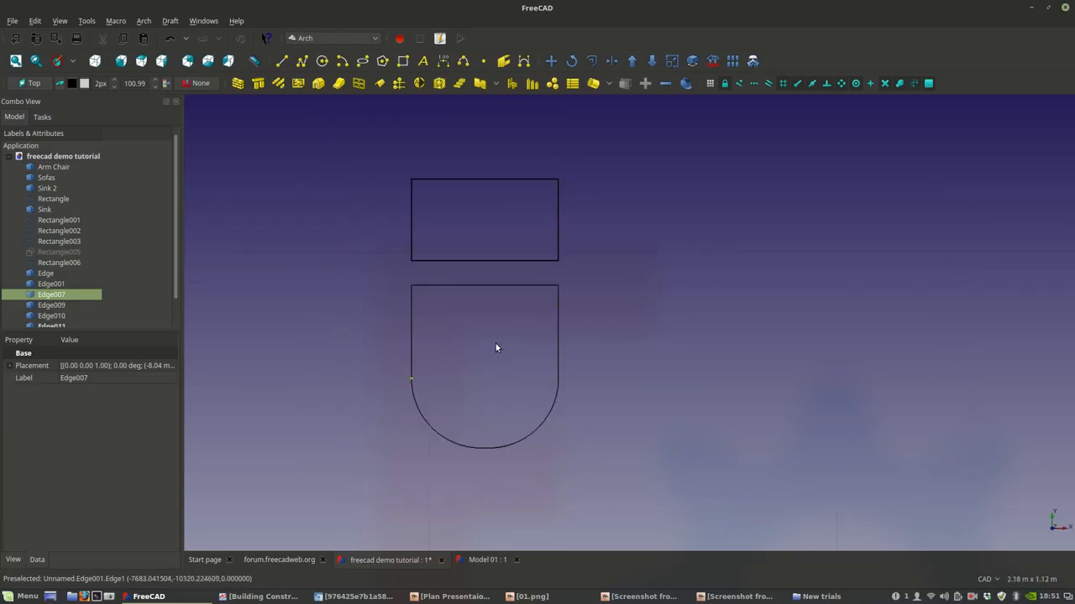
- Join the bowl's six separate edges into a closed wire and upgrade it to a filled face
scroll(72, 289, down, 1)
click(59, 306)
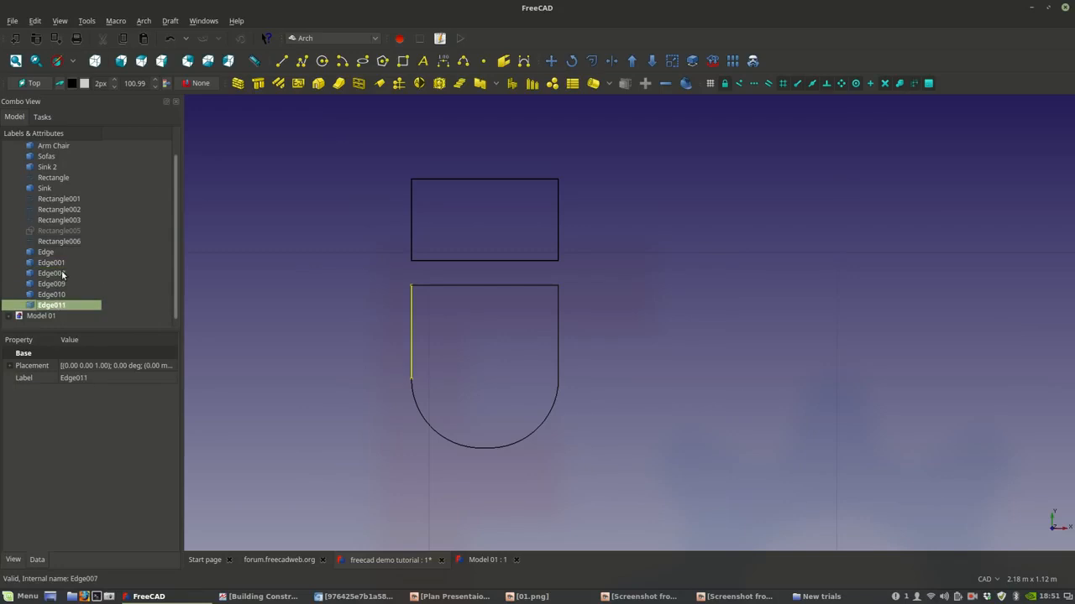
shift+click(53, 254)
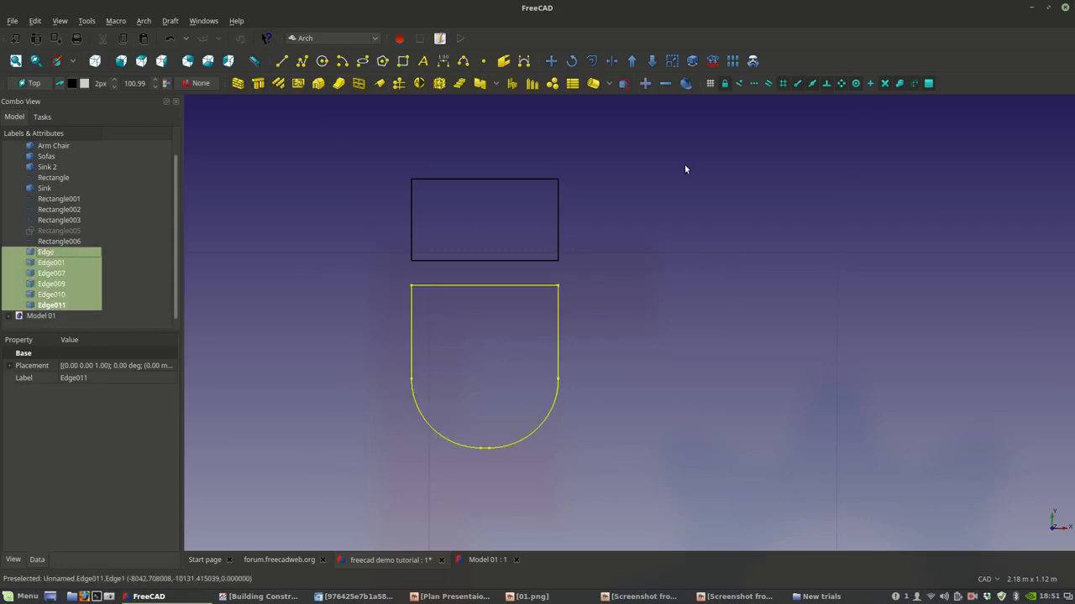
click(632, 61)
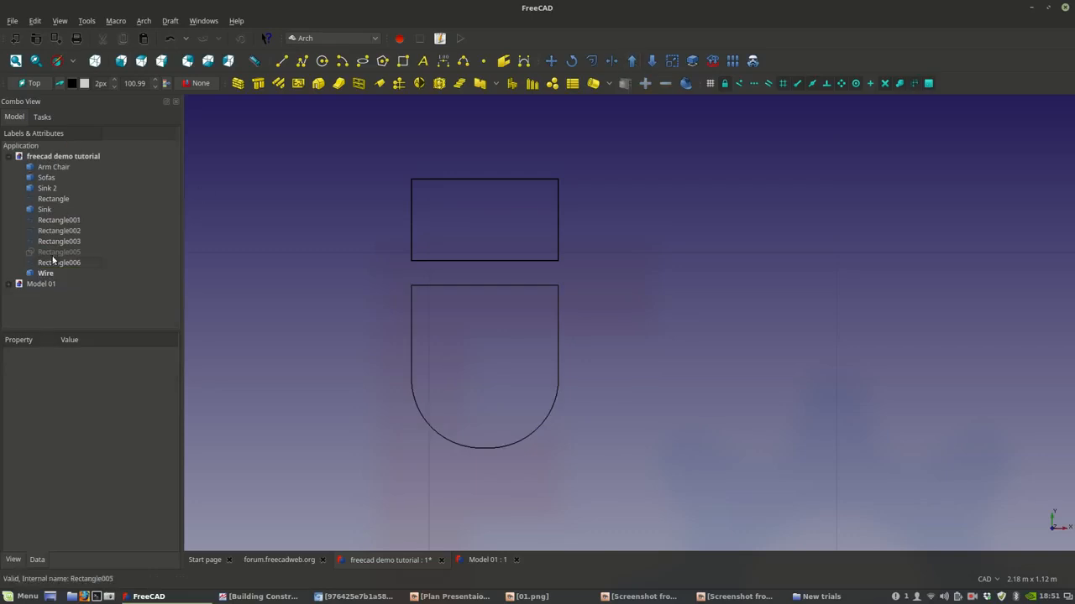
click(39, 274)
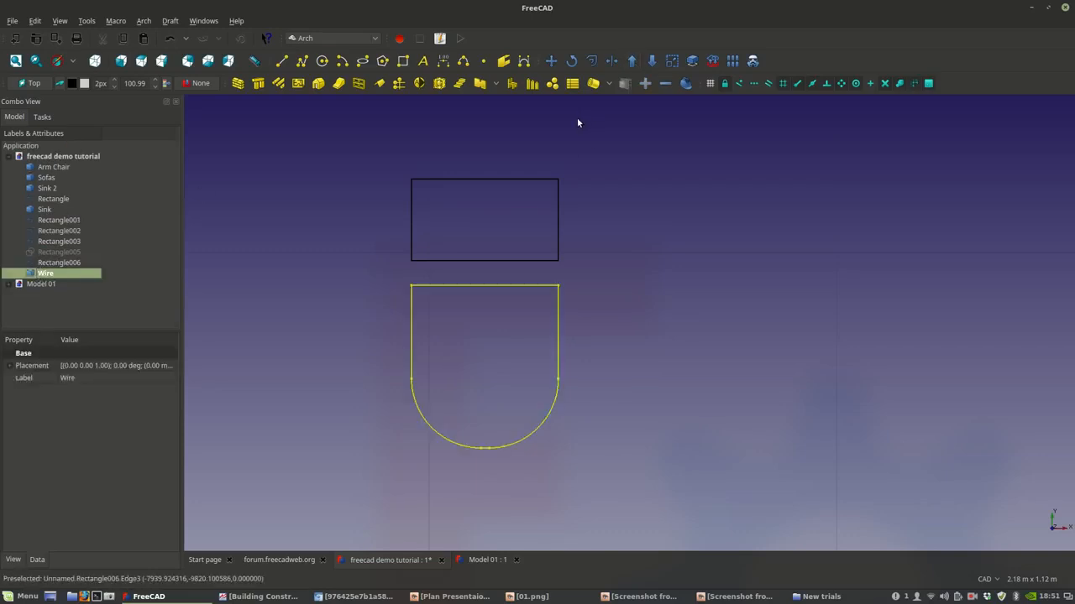
click(626, 65)
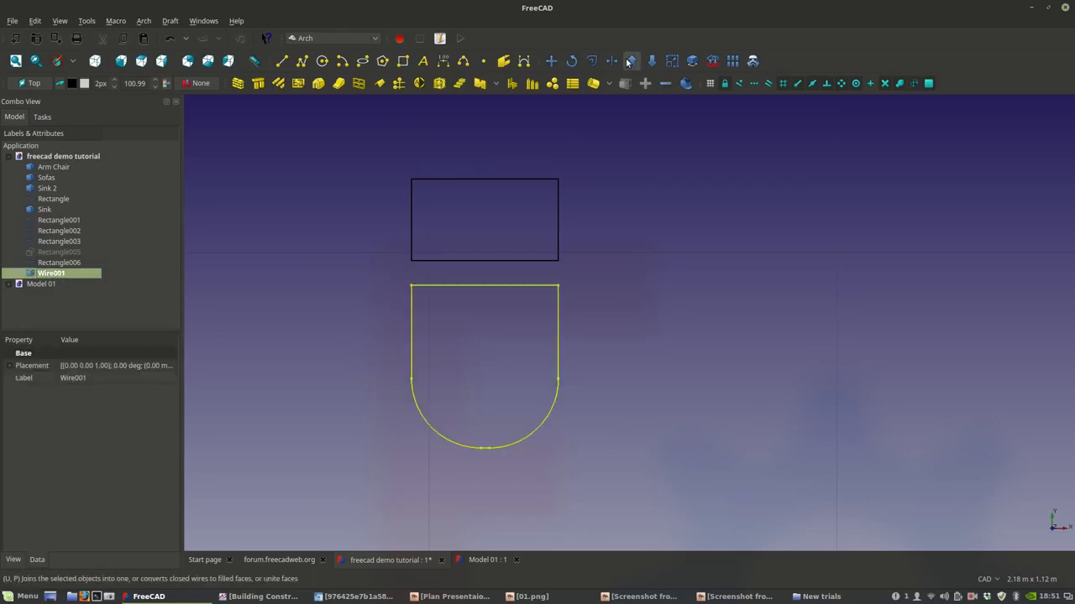
click(628, 63)
click(481, 367)
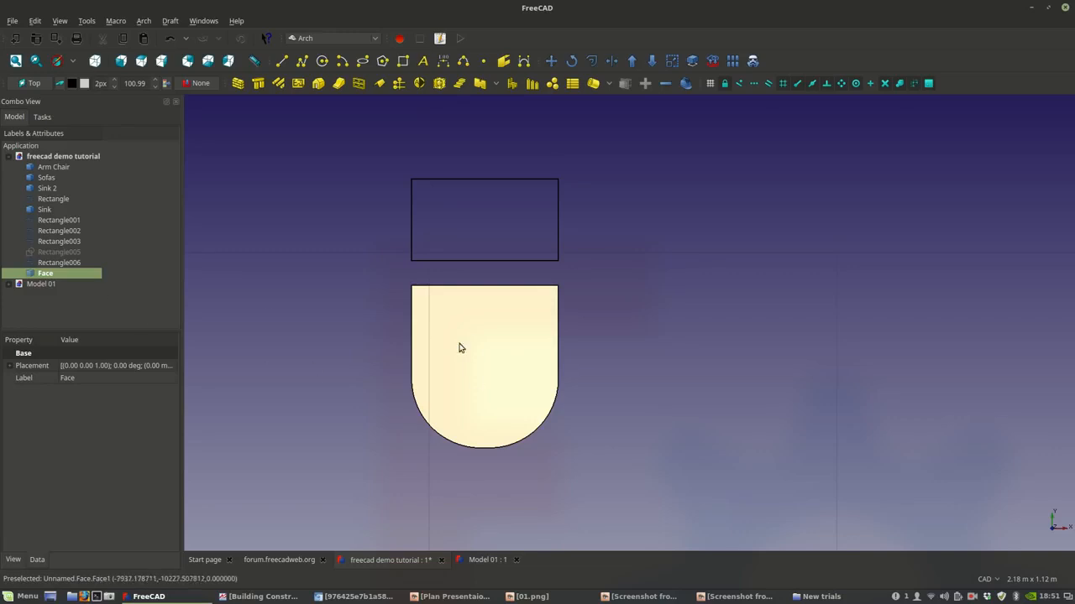
middle_drag(462, 254, 453, 289)
scroll(557, 336, down, 2)
click(713, 400)
scroll(491, 364, up, 2)
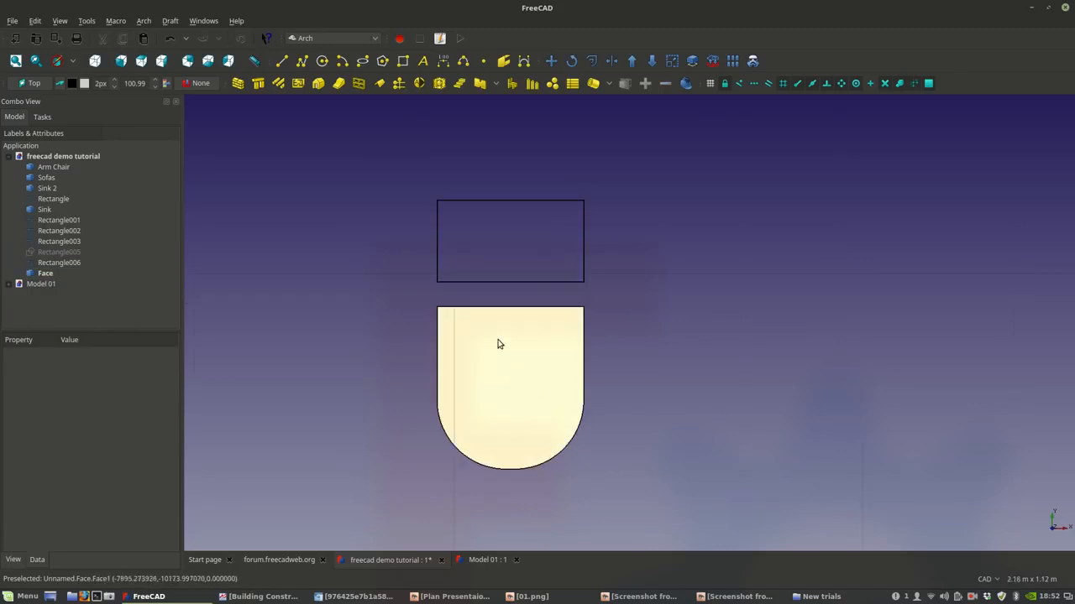
- Set the tank rectangle's fillet radius to 20 mm
click(475, 282)
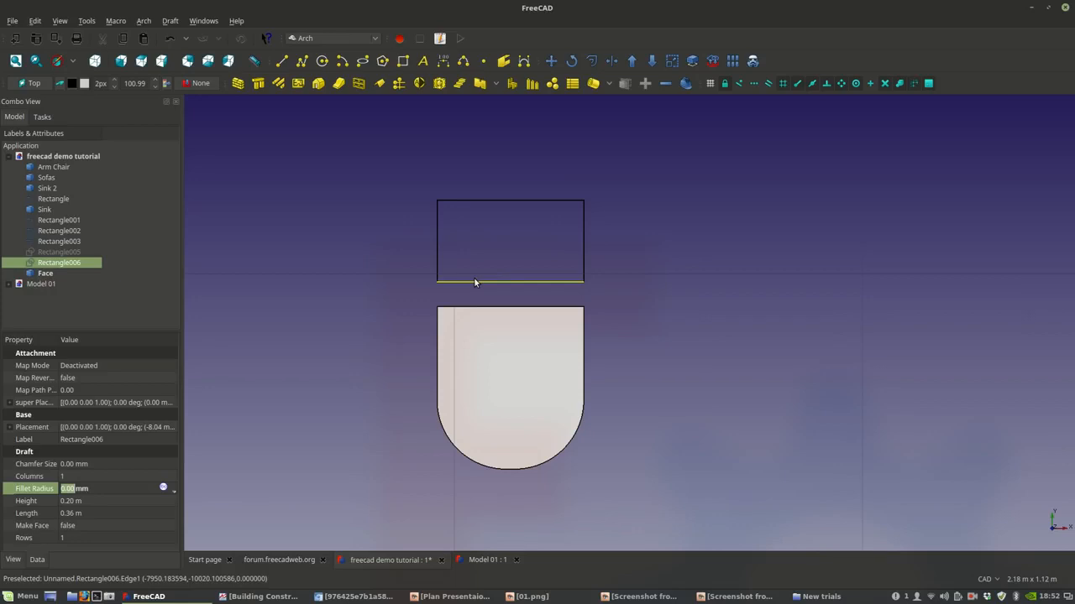
click(475, 281)
click(67, 489)
drag(69, 489, 71, 492)
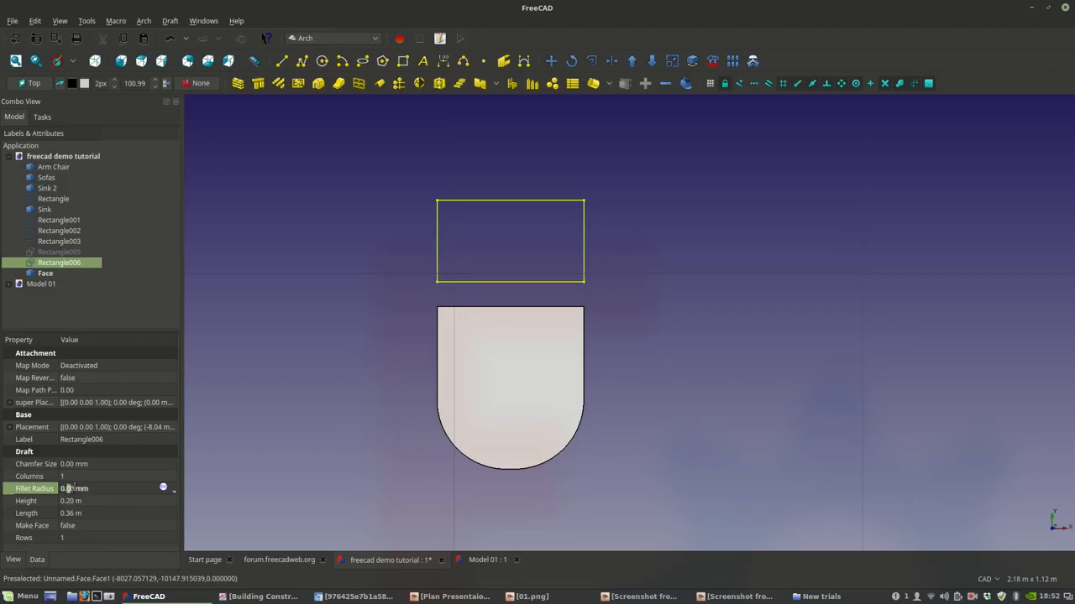
mouse_move(432, 598)
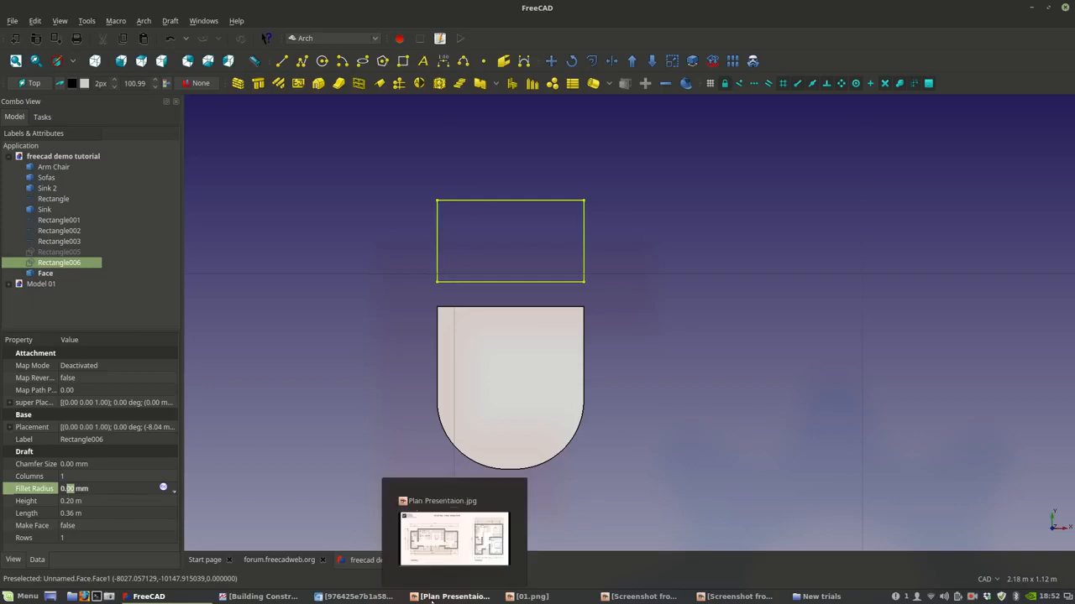
key(BackSpace)
text(20)
key(Return)
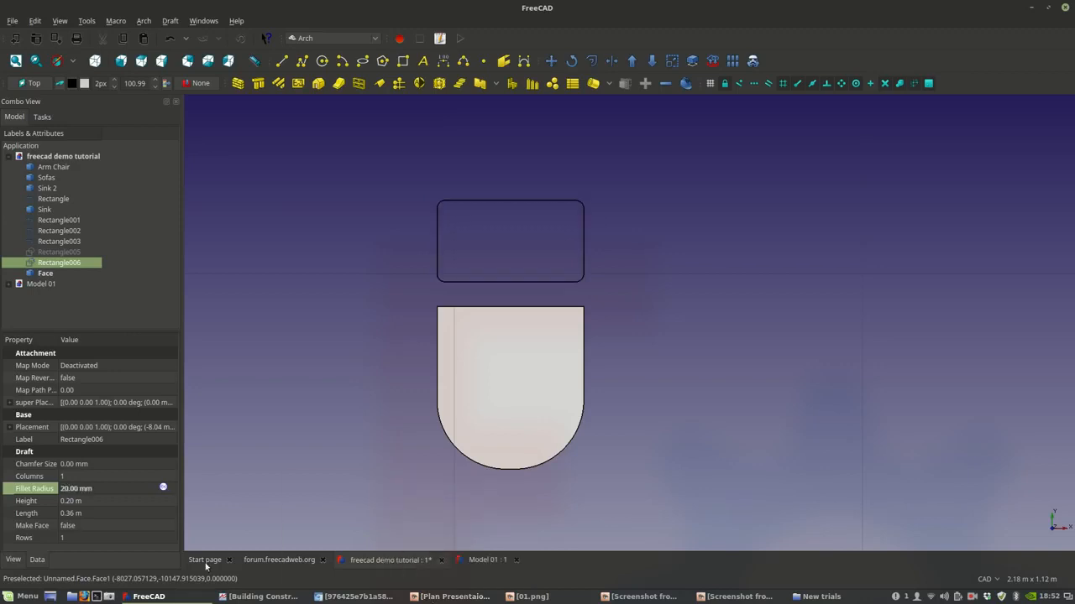
- Round the tank rectangle's corners with a fillet radius of 60 mm
drag(79, 488, 56, 501)
click(62, 489)
text(6)
click(383, 352)
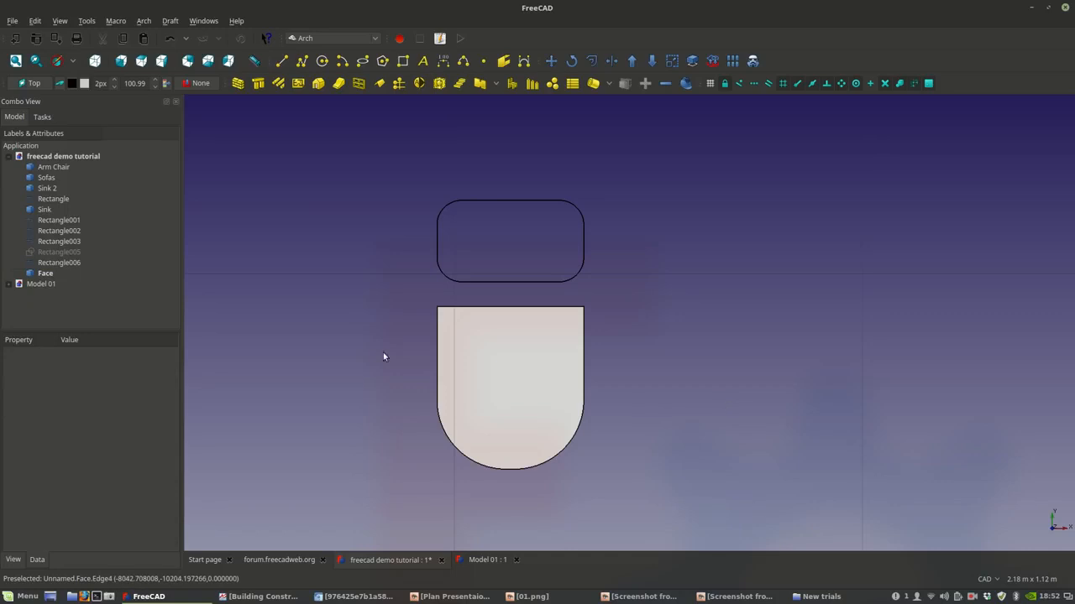
- Turn the rounded tank rectangle into a filled face by setting Make Face to true
click(495, 286)
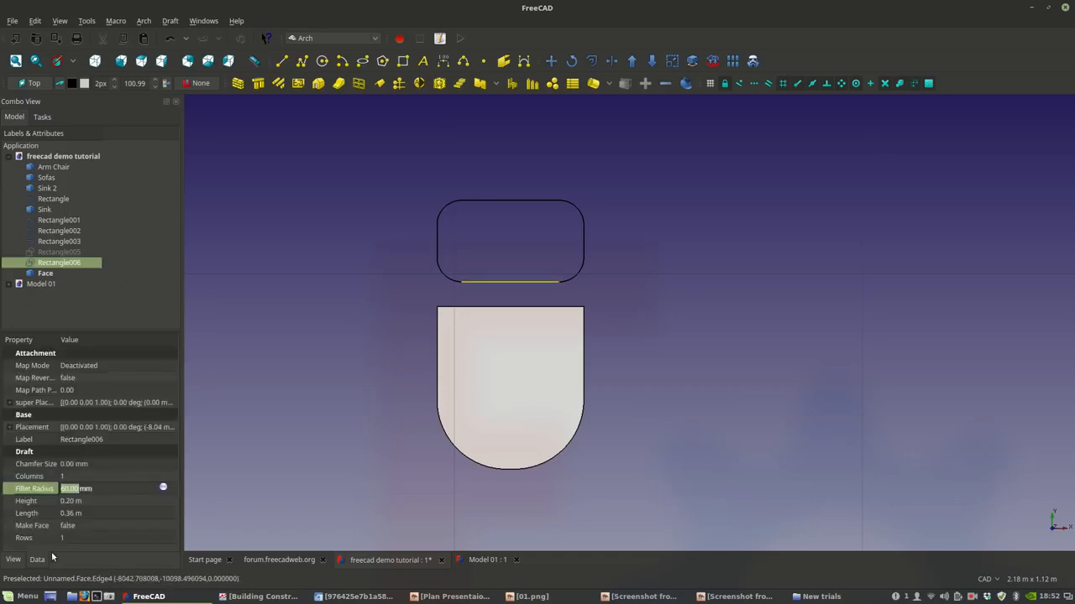
click(87, 525)
click(87, 525)
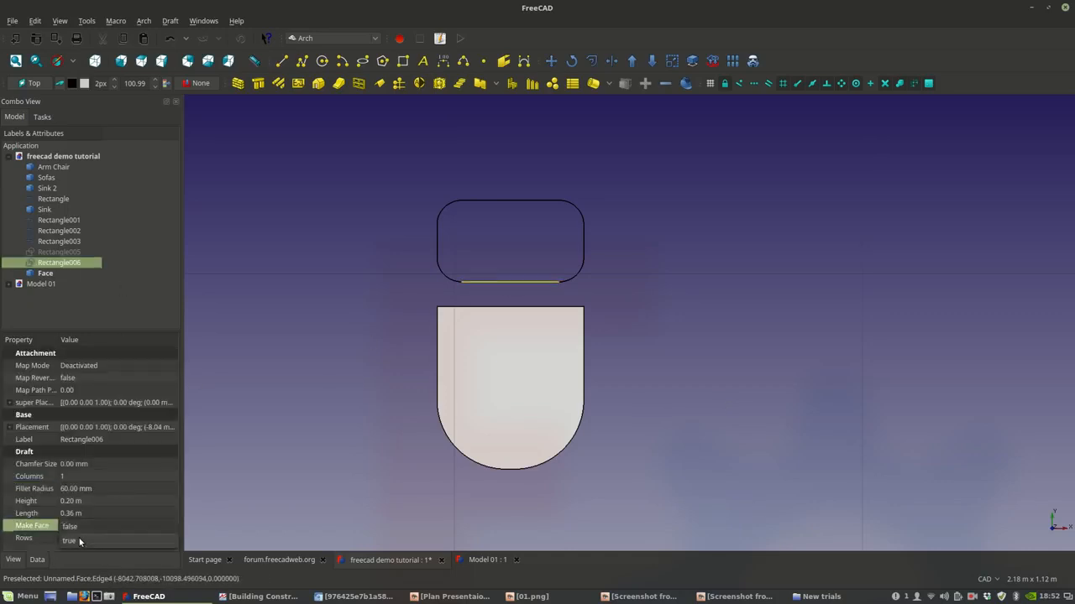
click(78, 541)
click(322, 434)
- Combine the tank rectangle and the bowl face into one compound using the Part workbench
scroll(494, 295, down, 2)
click(60, 261)
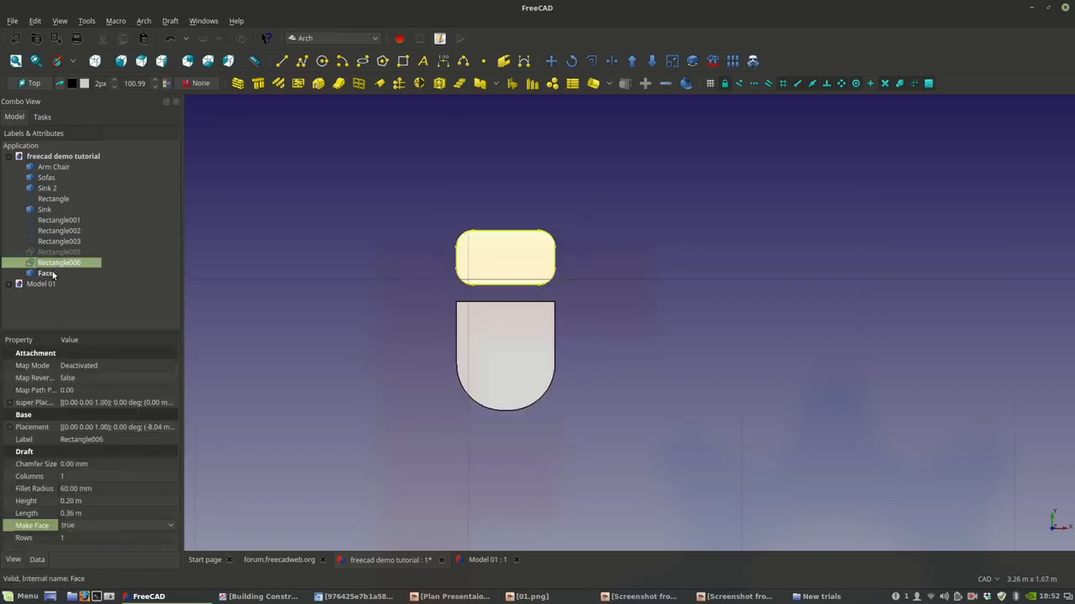
ctrl+click(45, 273)
scroll(495, 294, down, 2)
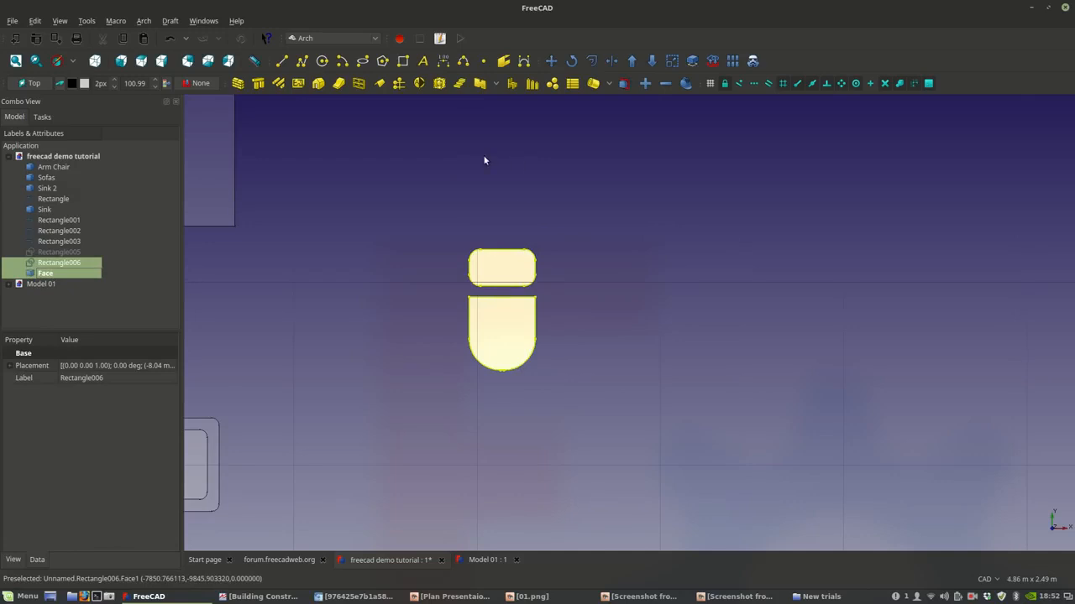
click(336, 38)
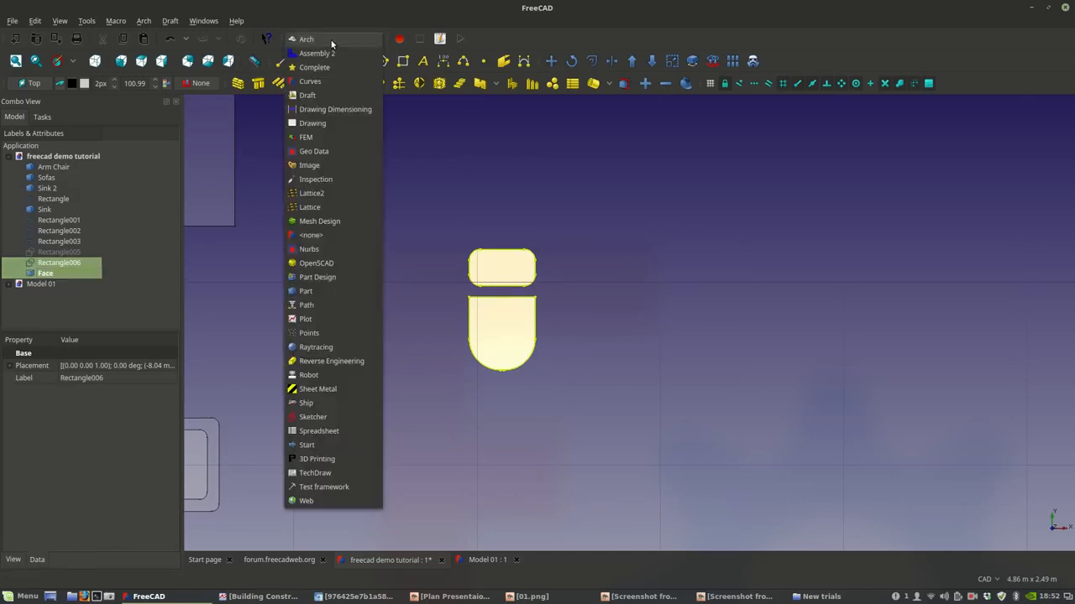
click(305, 290)
click(174, 21)
mouse_move(144, 21)
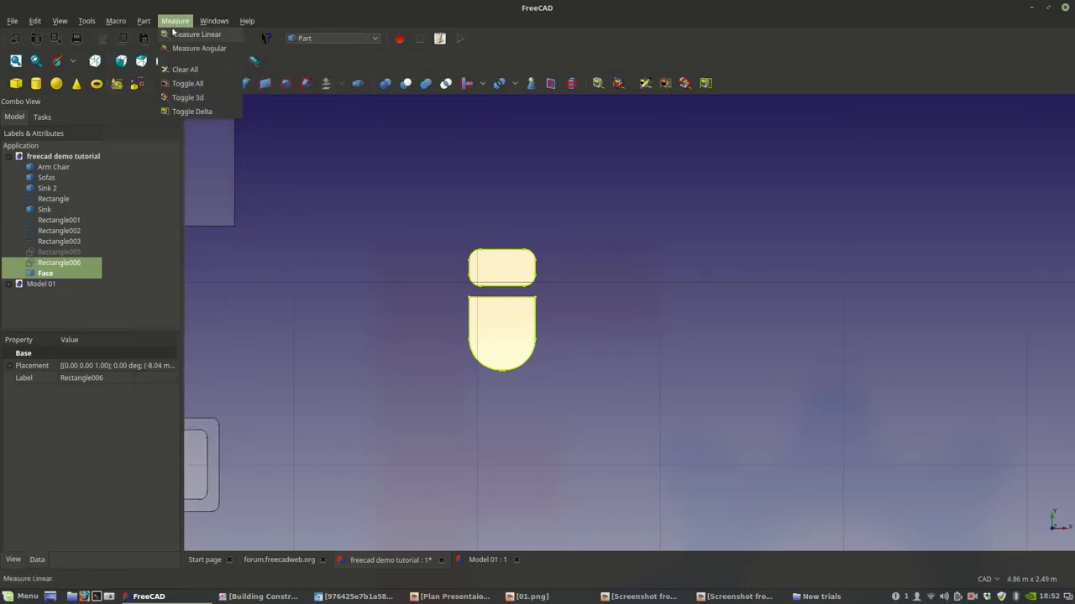
mouse_move(164, 254)
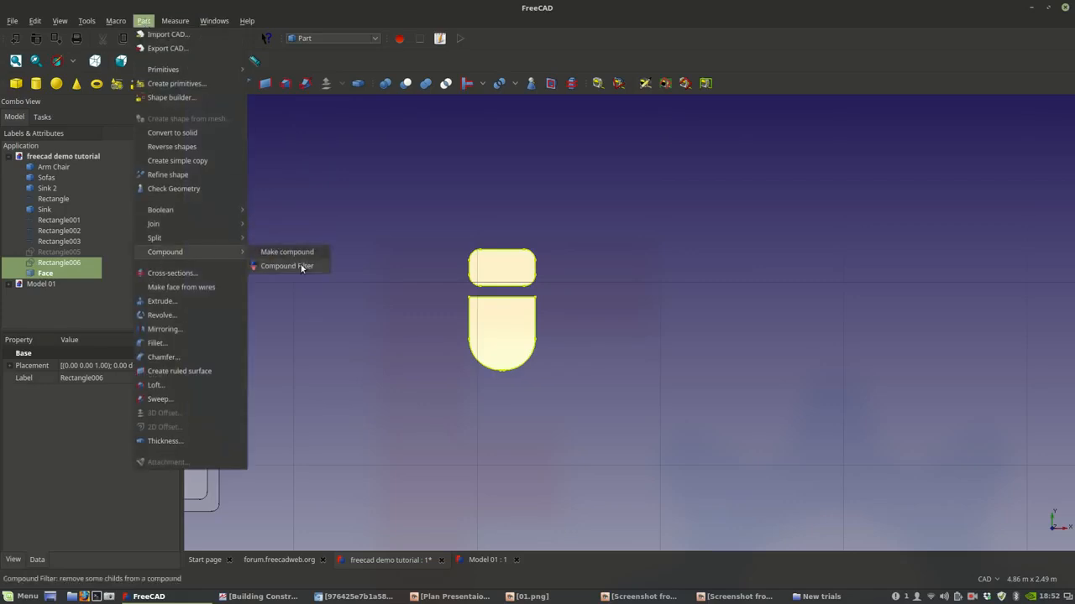
click(323, 251)
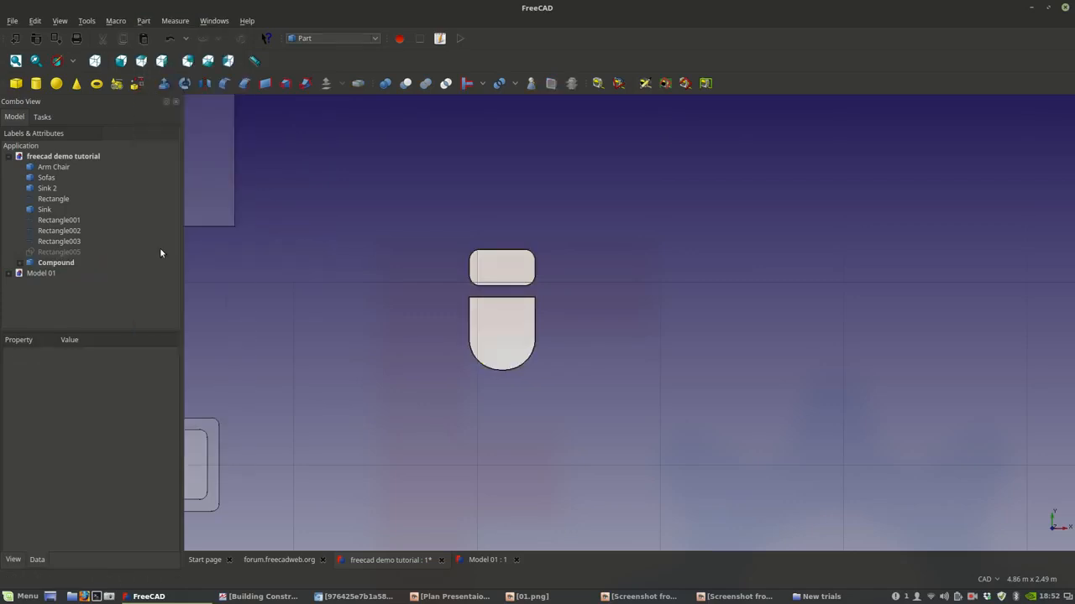
- Rename the tank and bowl compound as Toilet
click(74, 263)
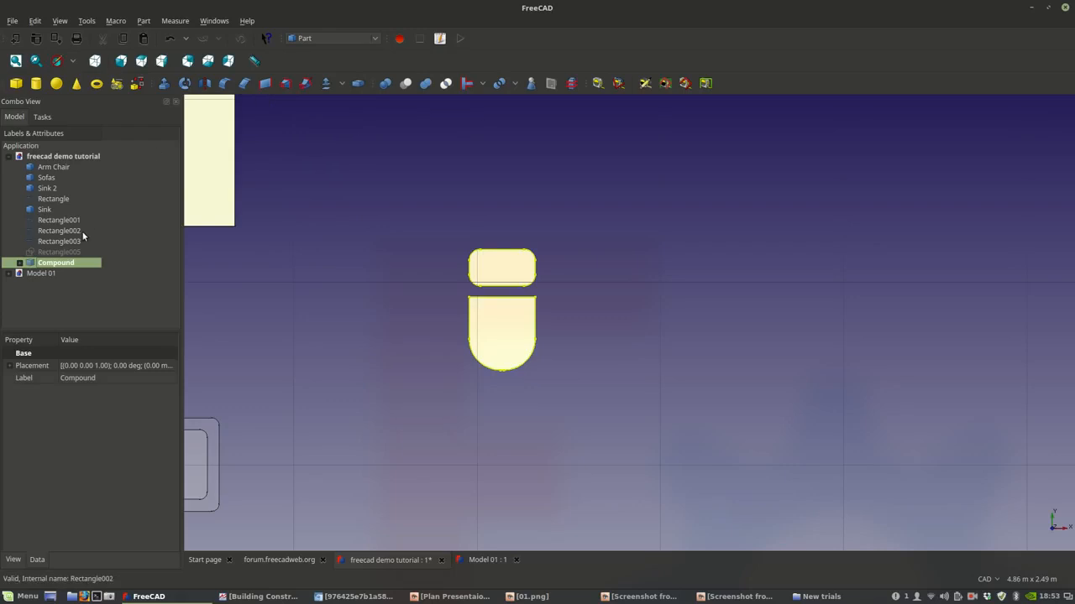
right_click(75, 263)
click(102, 469)
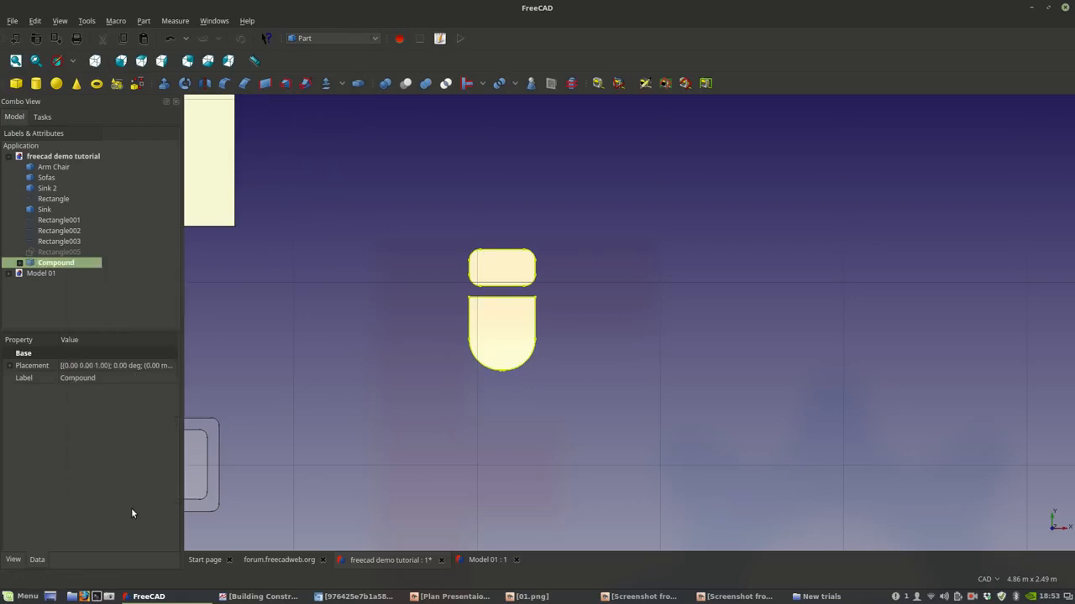
text(Toilet)
key(Return)
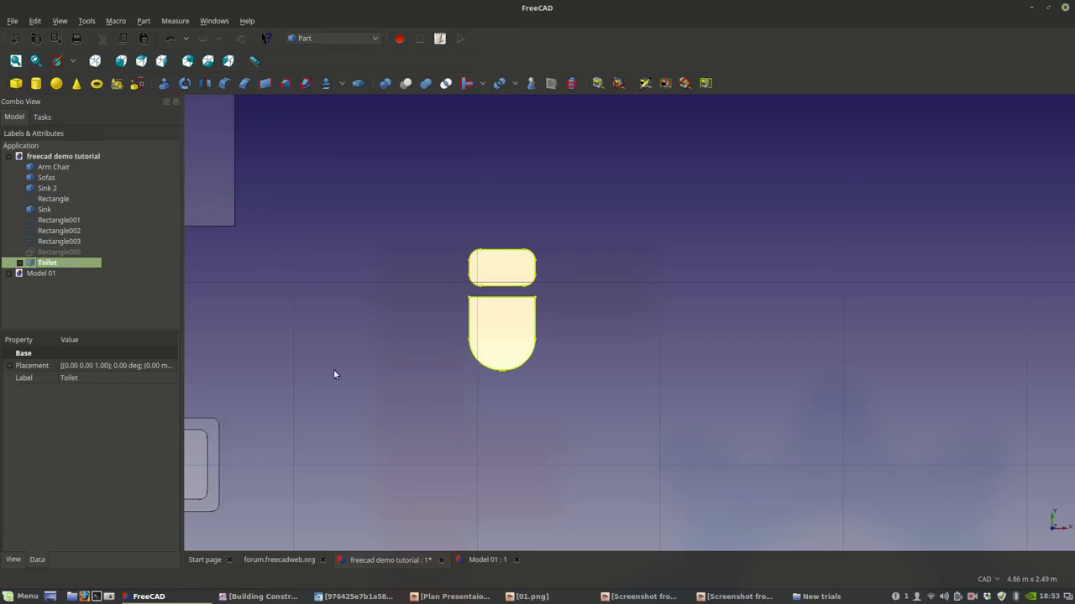
- Return to the Arch workbench and place a copy of the toilet about 0.69 m to its left
click(316, 347)
click(319, 37)
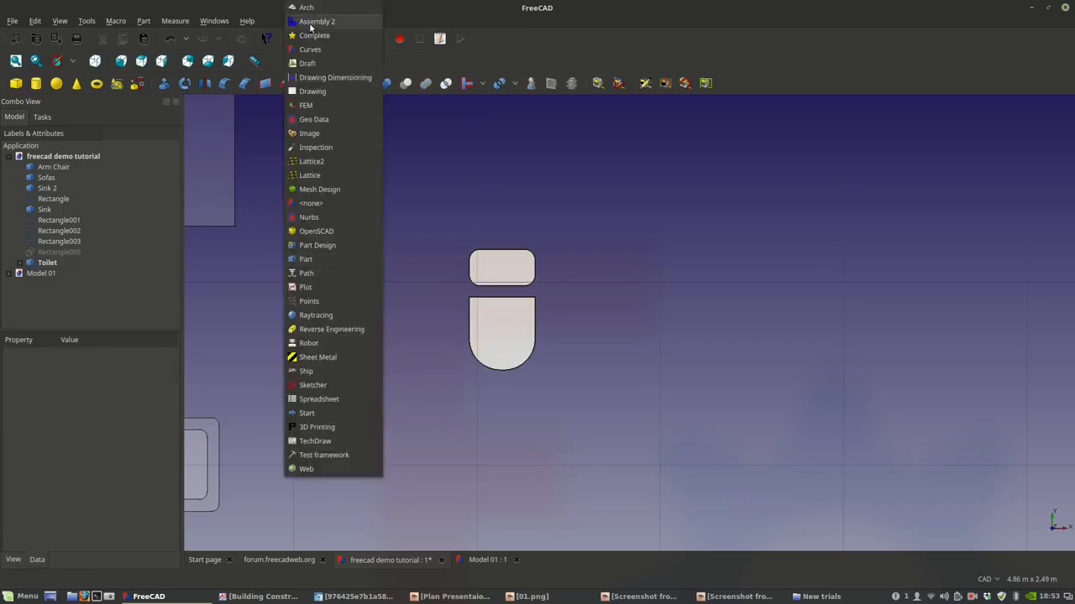
click(310, 10)
click(501, 268)
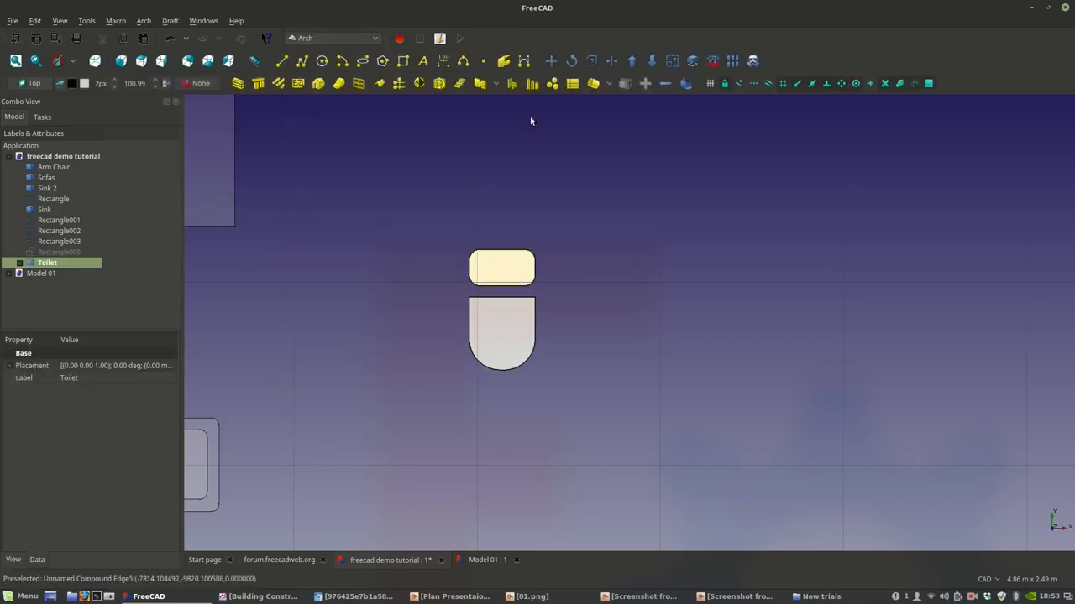
click(552, 63)
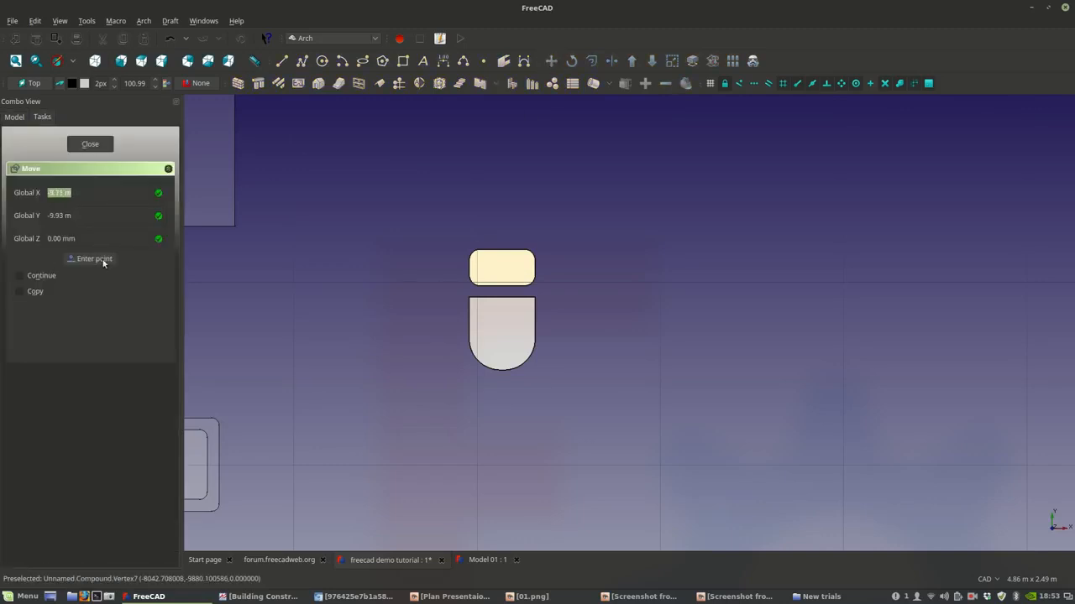
click(38, 292)
click(501, 266)
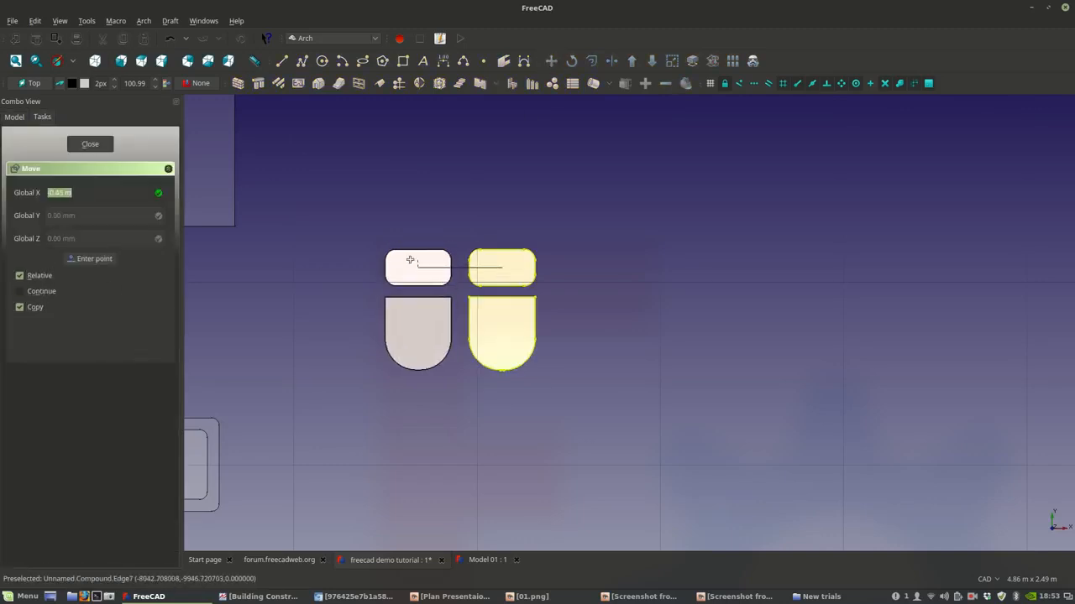
click(374, 262)
- Set the copied toilet's line width to 1 and its transparency to 80
click(497, 272)
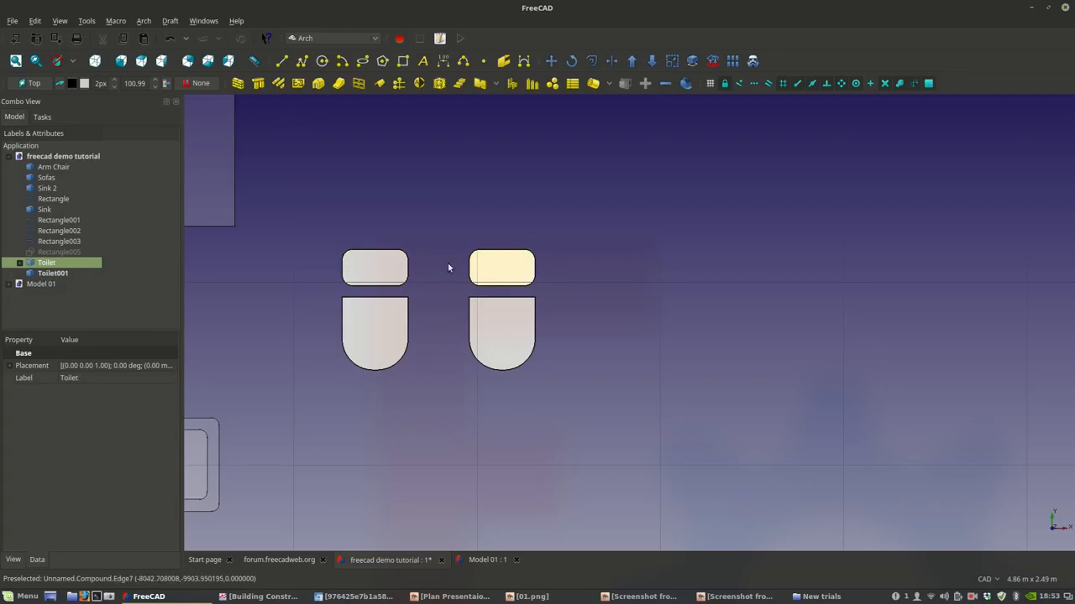
click(349, 345)
middle_drag(349, 345, 457, 344)
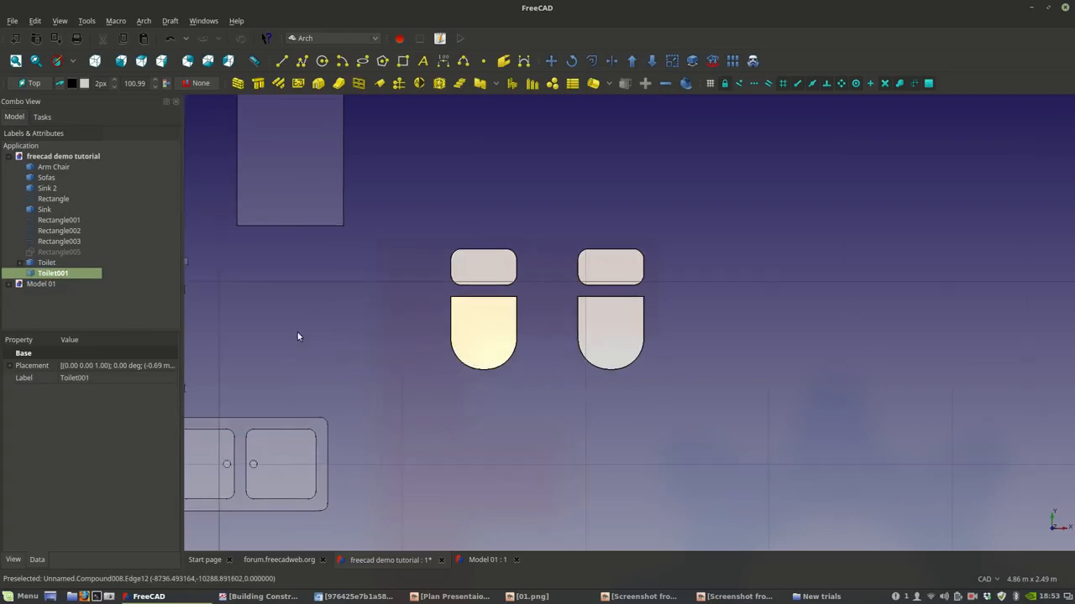
click(9, 561)
scroll(81, 458, down, 1)
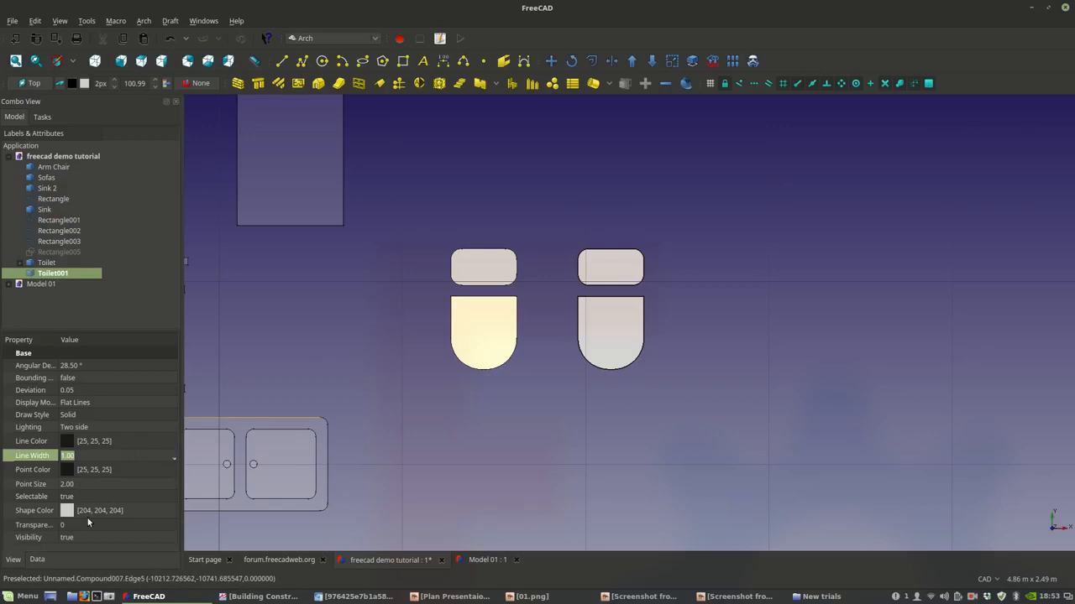
click(83, 526)
text(80)
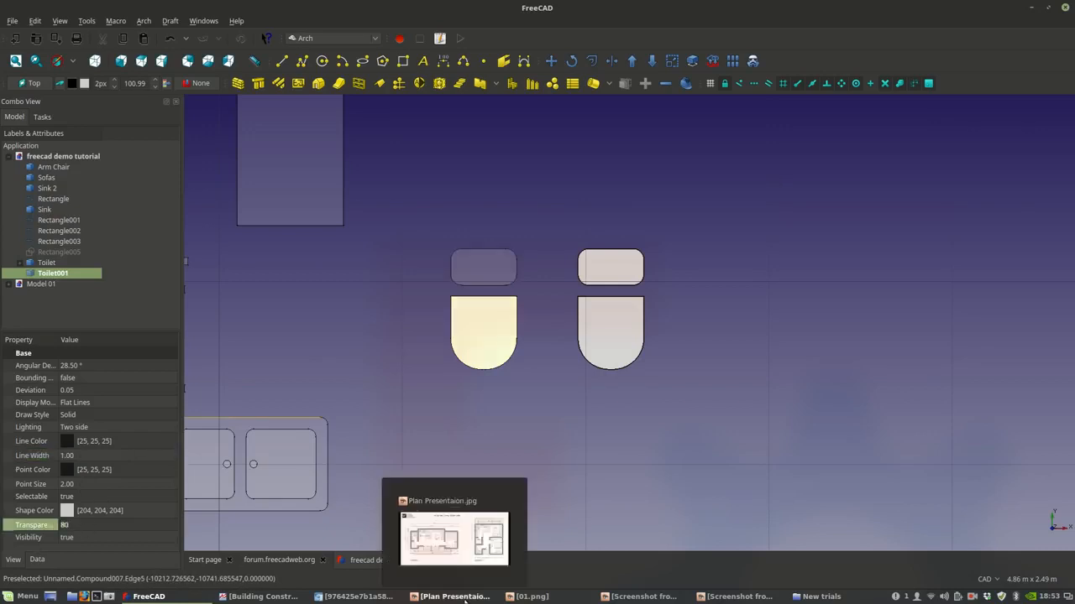
click(367, 304)
- Delete the original toilet compound together with its source bowl face and tank rectangle, keeping the copy
scroll(456, 297, down, 2)
middle_drag(458, 301, 538, 347)
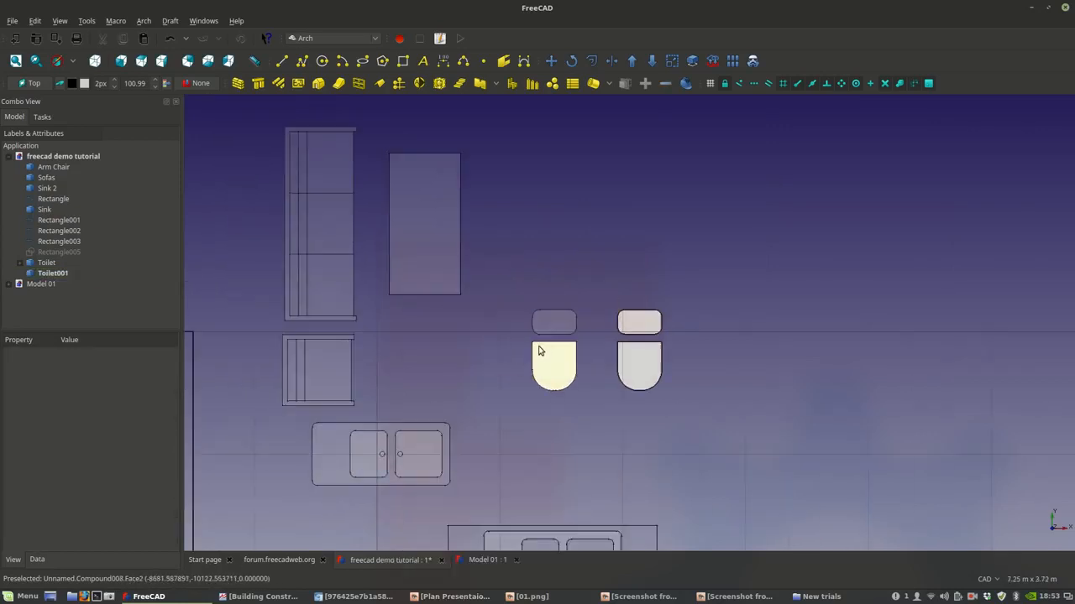
scroll(553, 377, up, 2)
middle_drag(606, 358, 563, 367)
click(656, 373)
key(Delete)
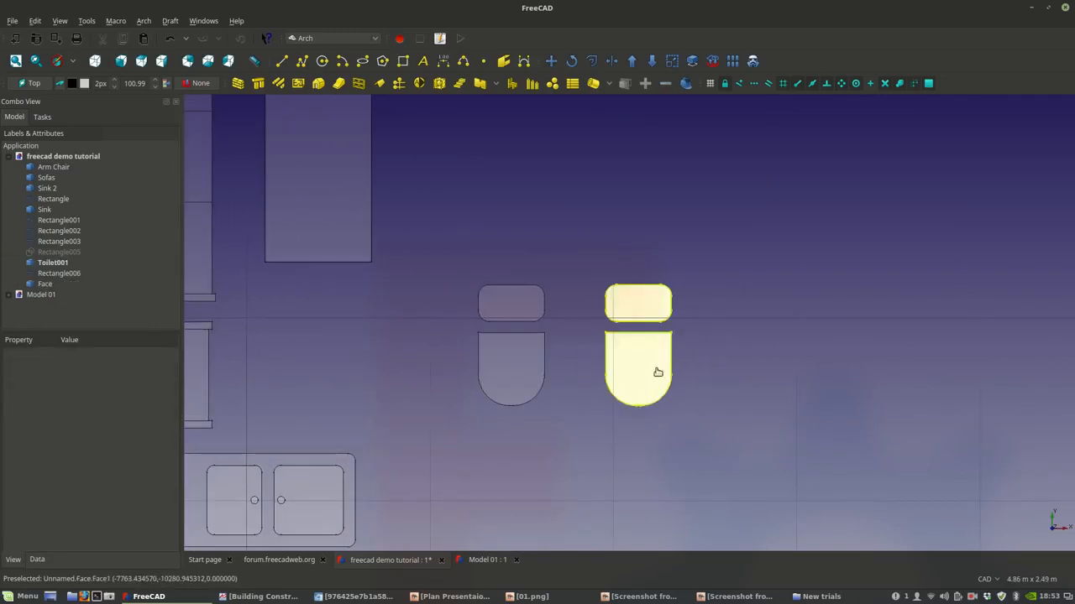
click(656, 369)
key(Delete)
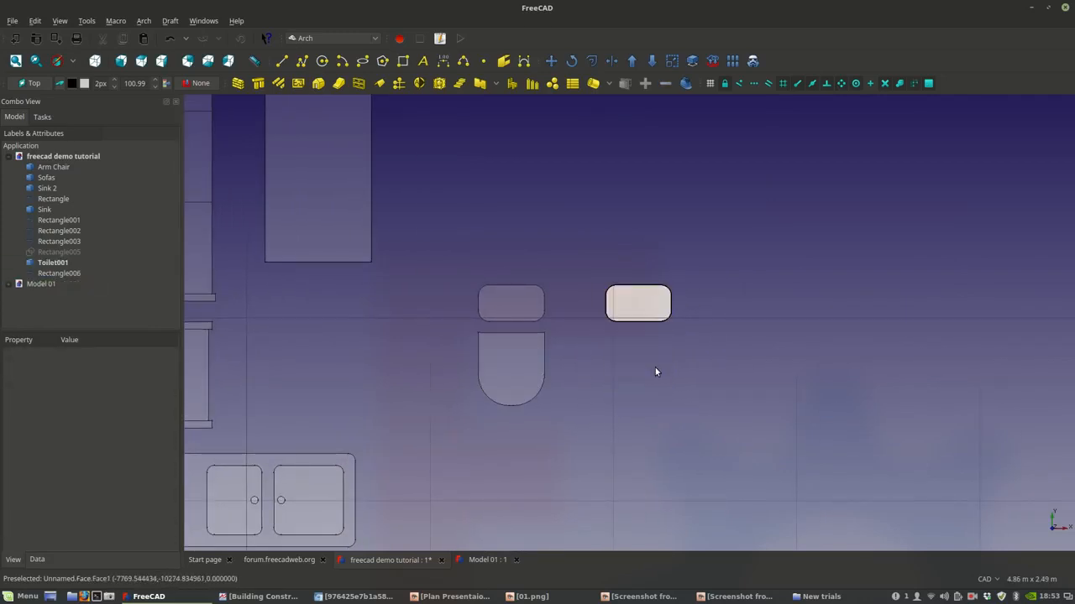
click(633, 314)
key(Delete)
scroll(567, 348, down, 2)
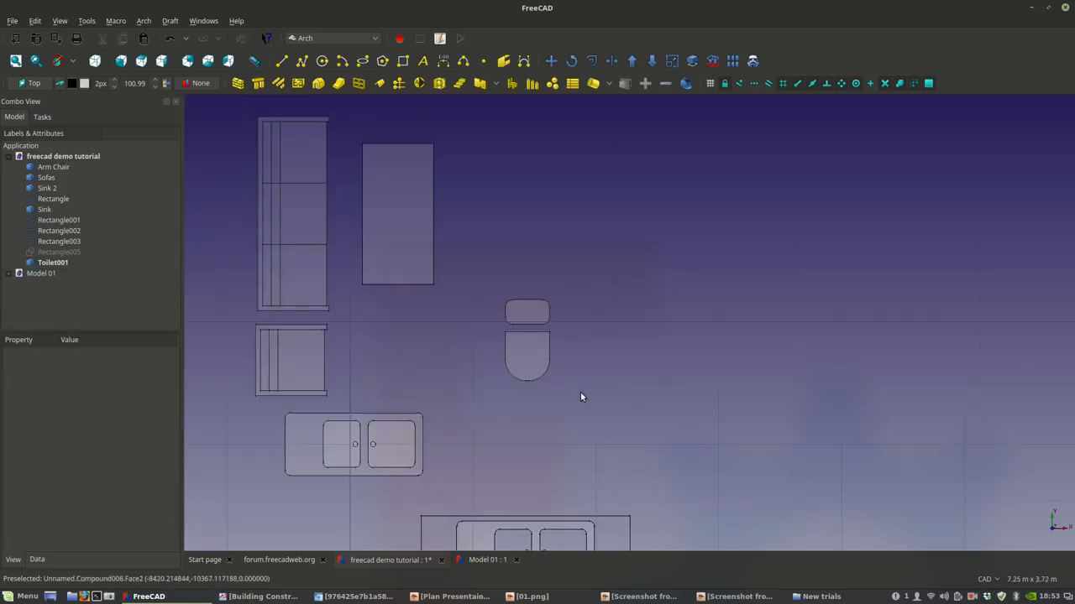
- Examine the furnished Model 01 floor plan and compare it with the furniture symbols drawn in the demo tutorial document
scroll(571, 394, down, 3)
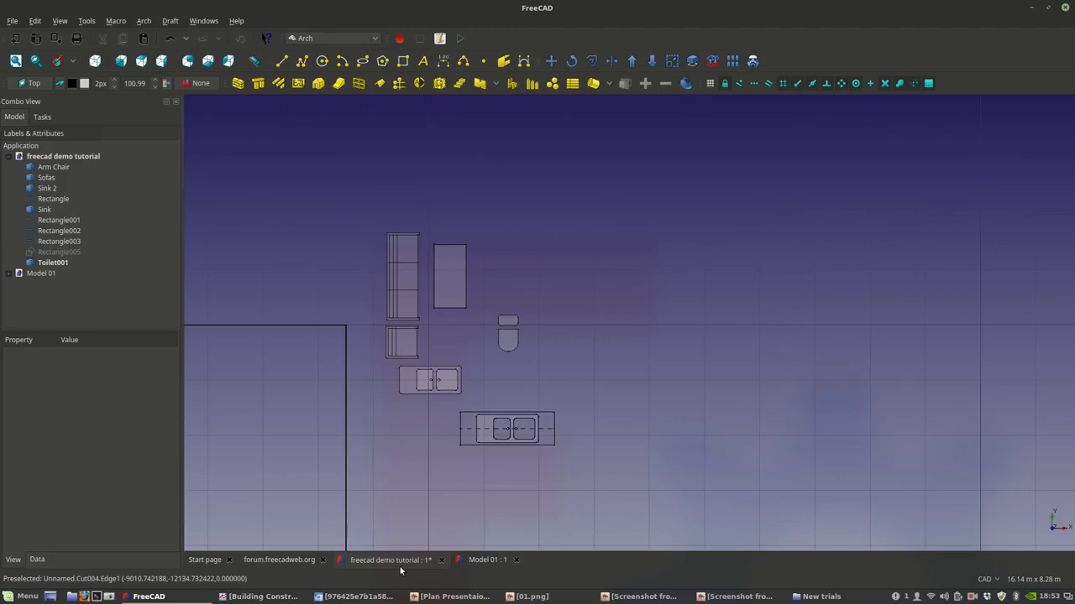
click(482, 561)
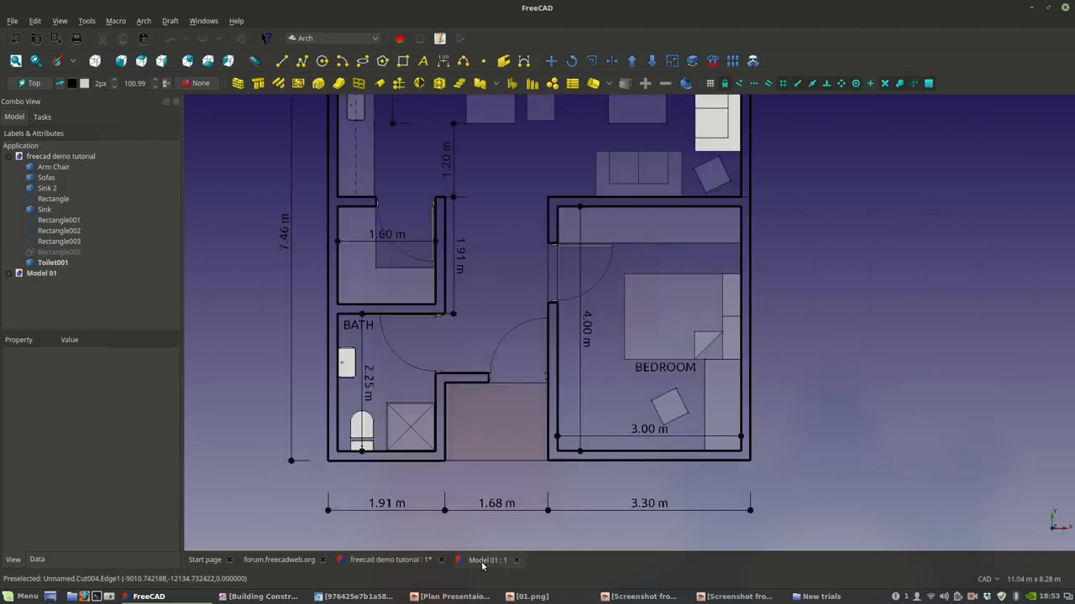
middle_drag(649, 333, 628, 383)
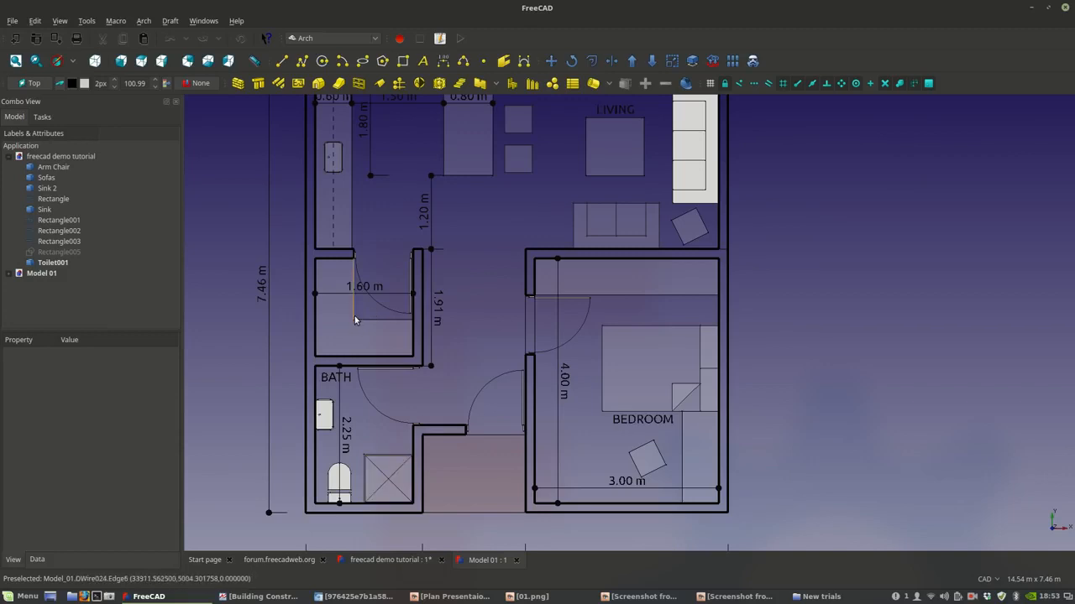
middle_drag(380, 266, 372, 360)
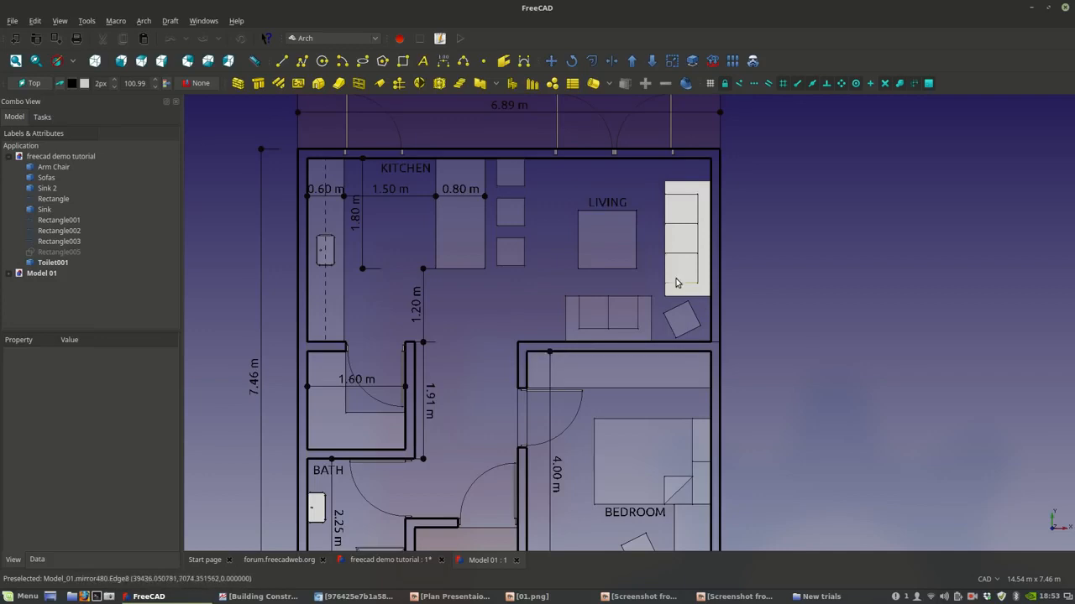
click(391, 561)
middle_drag(447, 442, 462, 391)
scroll(479, 389, up, 2)
scroll(559, 354, up, 2)
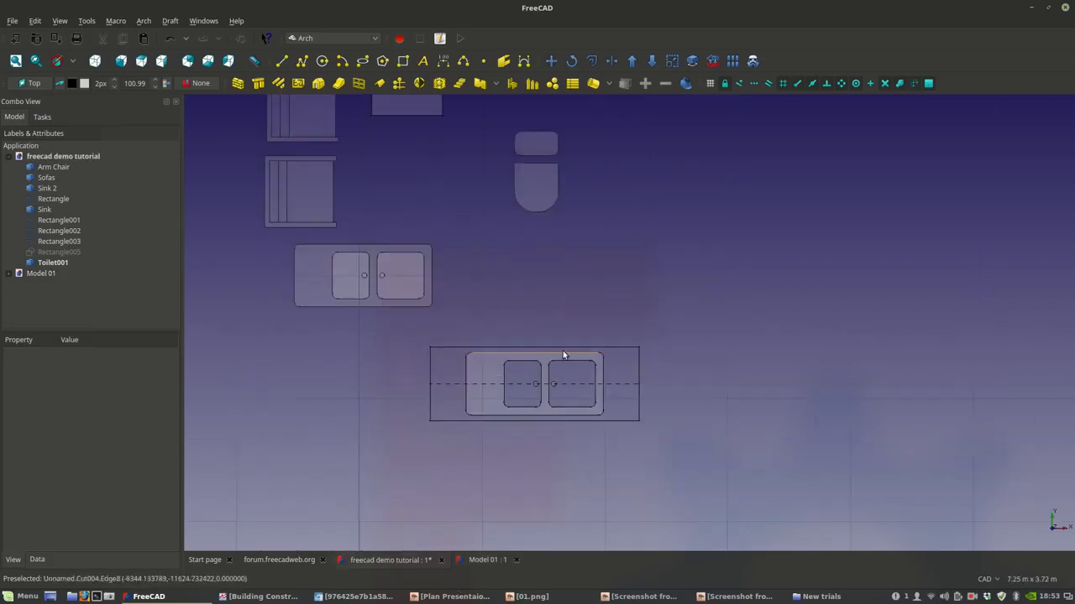
middle_drag(473, 229, 517, 331)
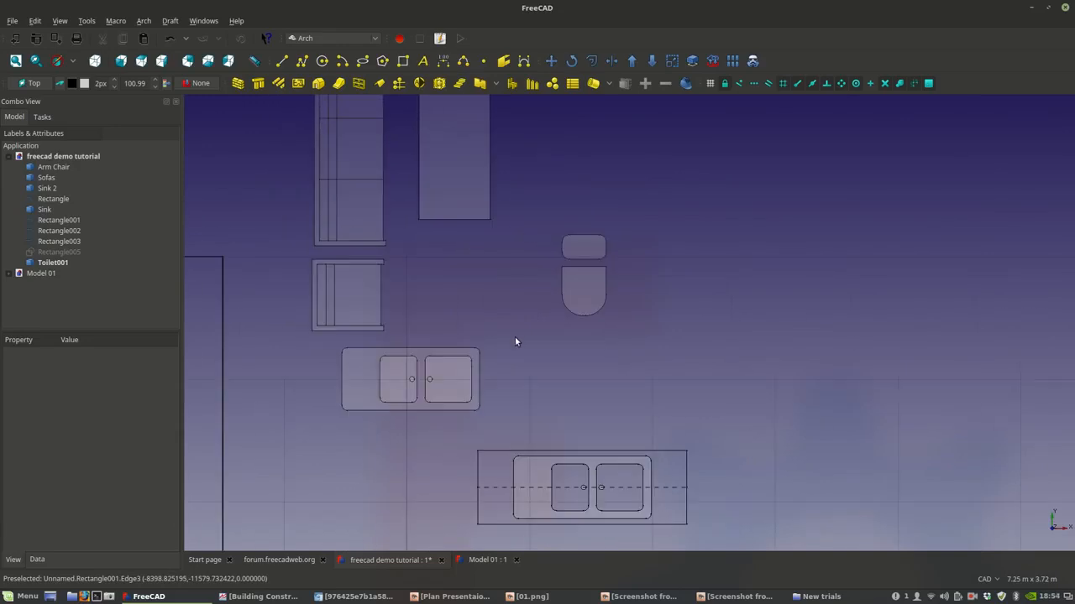
scroll(438, 399, down, 2)
scroll(438, 399, down, 2)
scroll(475, 354, down, 2)
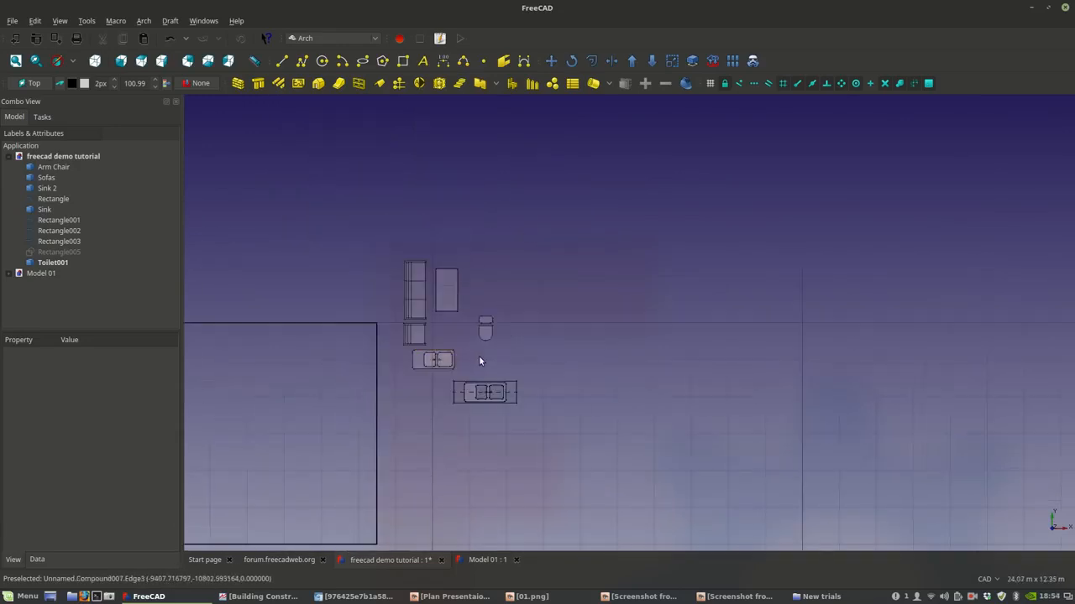
scroll(463, 364, up, 2)
middle_drag(469, 372, 539, 336)
middle_drag(571, 402, 560, 452)
scroll(539, 343, down, 2)
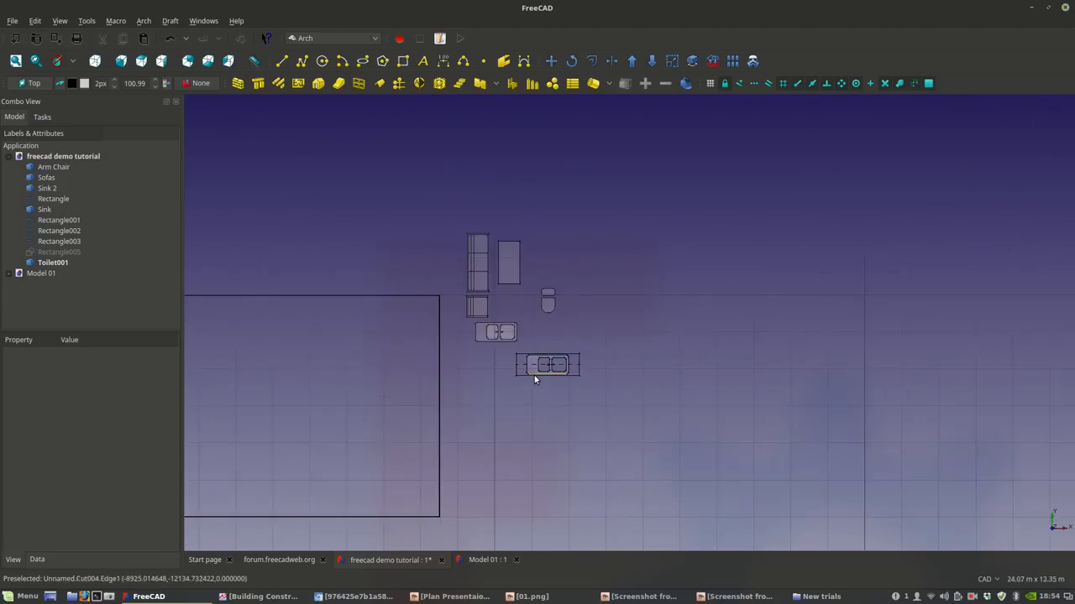
scroll(532, 377, up, 2)
click(971, 596)
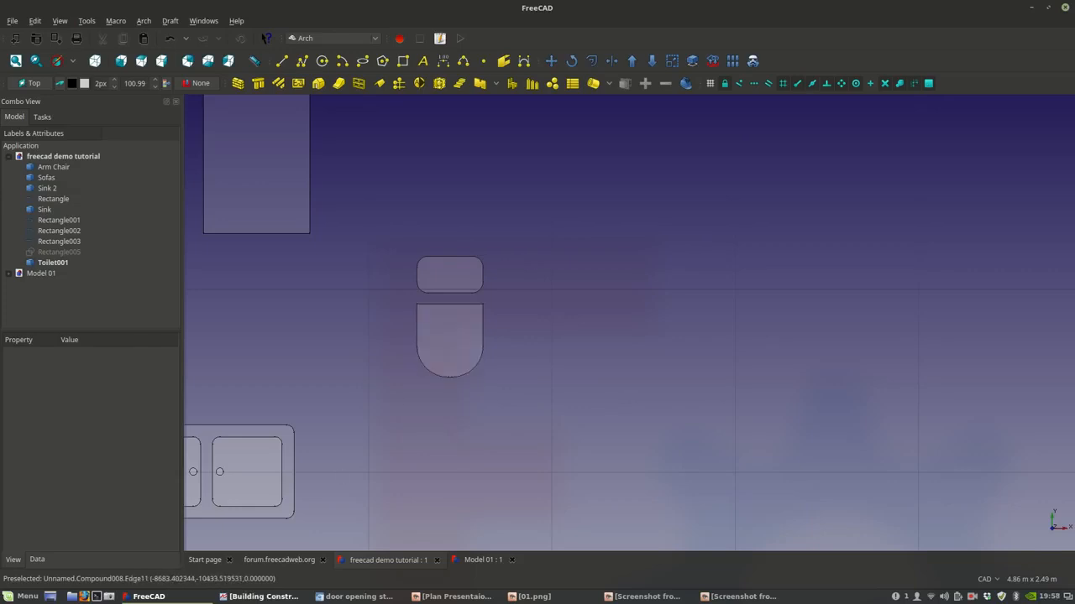
- Switch to Chromium and open the full Ada-Bathroom-Stall-Size.gif file from the bathroom stall image result
click(353, 596)
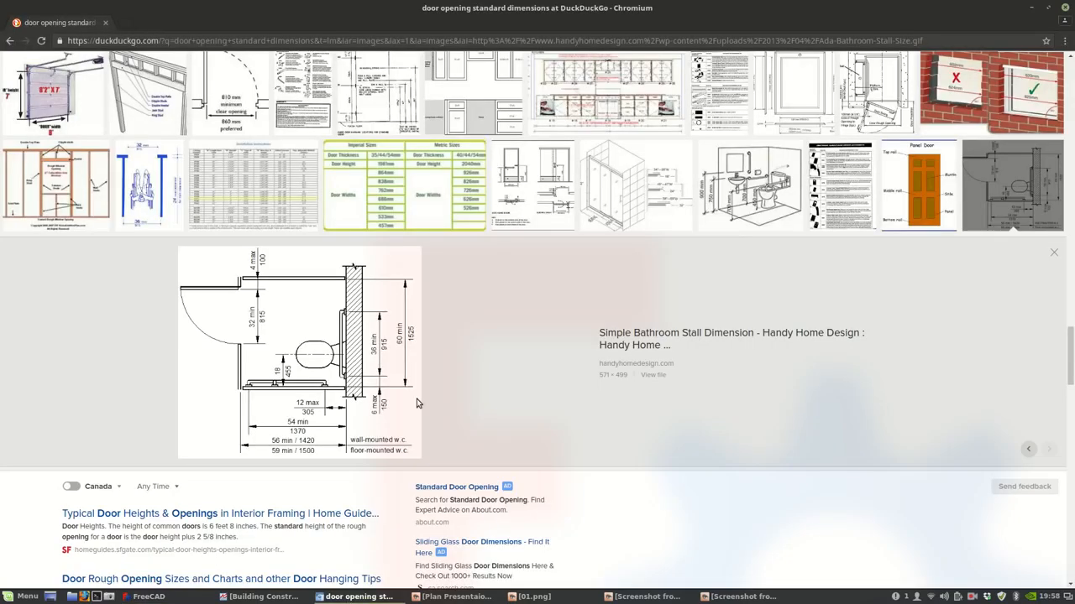
scroll(421, 403, up, 2)
scroll(423, 404, down, 2)
click(654, 374)
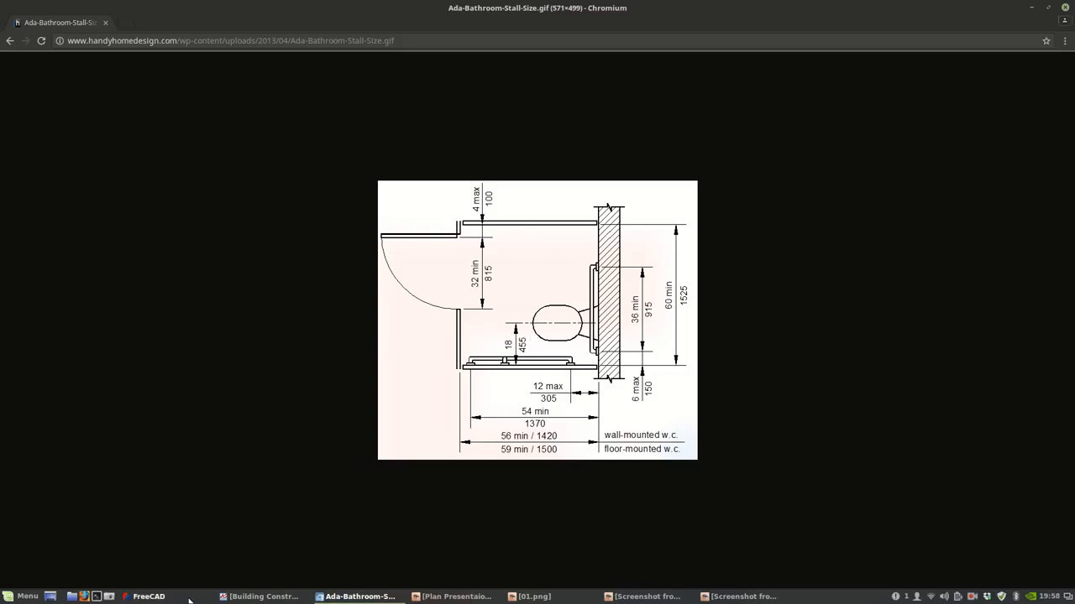
- Switch back to FreeCAD and draw a rectangle about 0.92 m wide beside the toilet, on the side away from the sofas
click(148, 596)
scroll(445, 302, down, 3)
scroll(456, 323, up, 3)
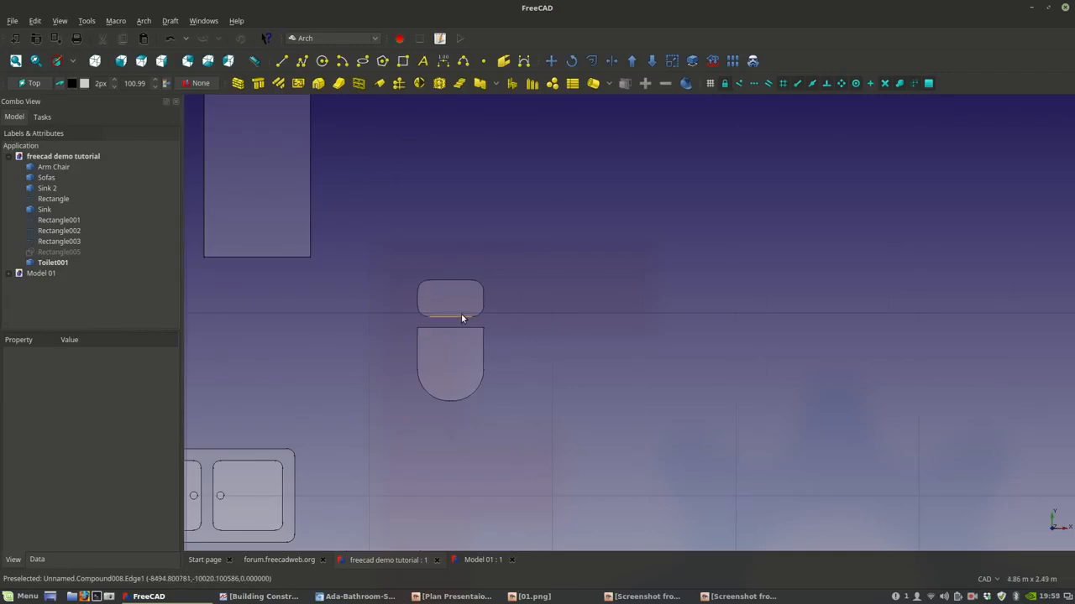
click(461, 318)
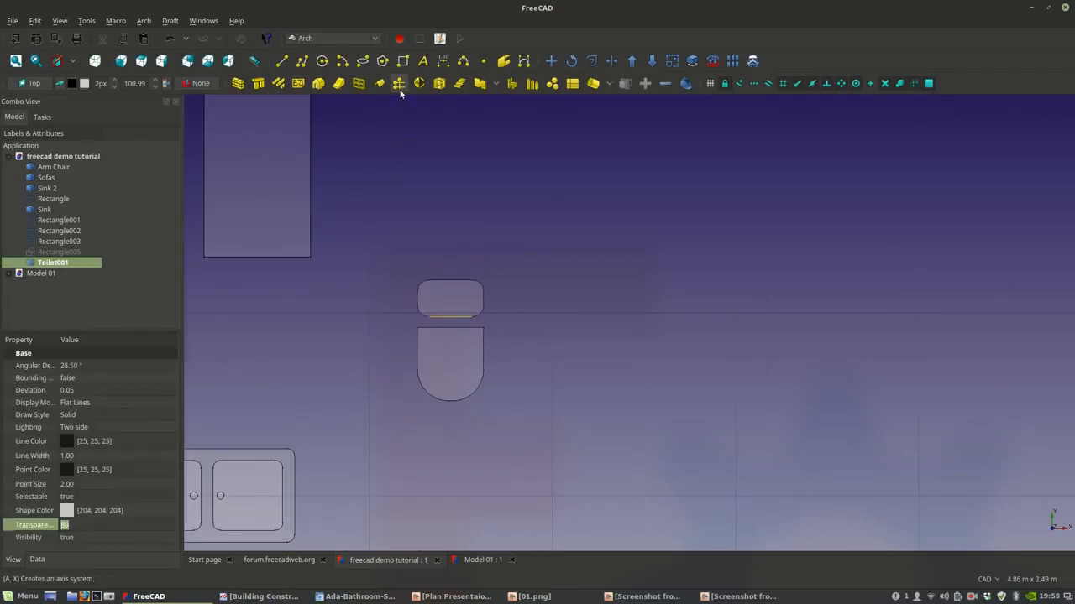
click(403, 62)
click(597, 262)
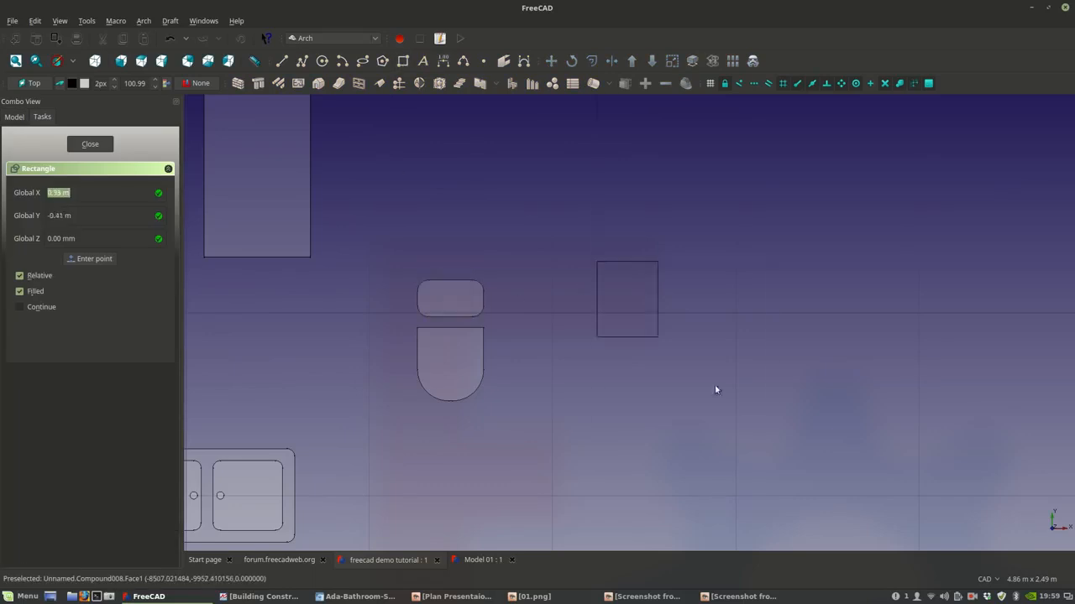
click(765, 442)
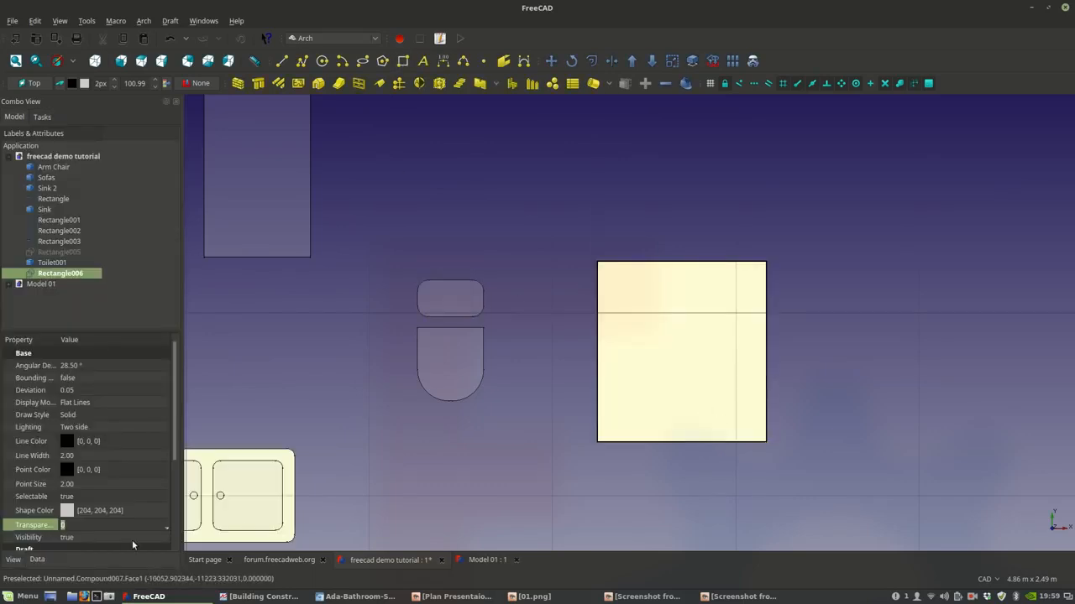
- Set Make Face to false for the new rectangle beside the toilet
click(697, 385)
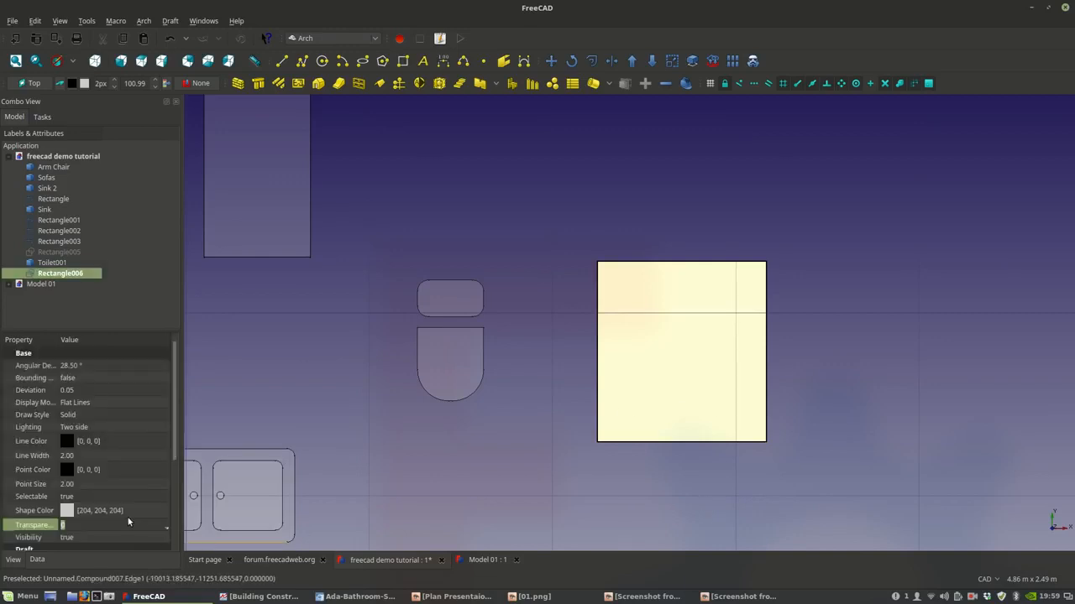
scroll(115, 527, down, 3)
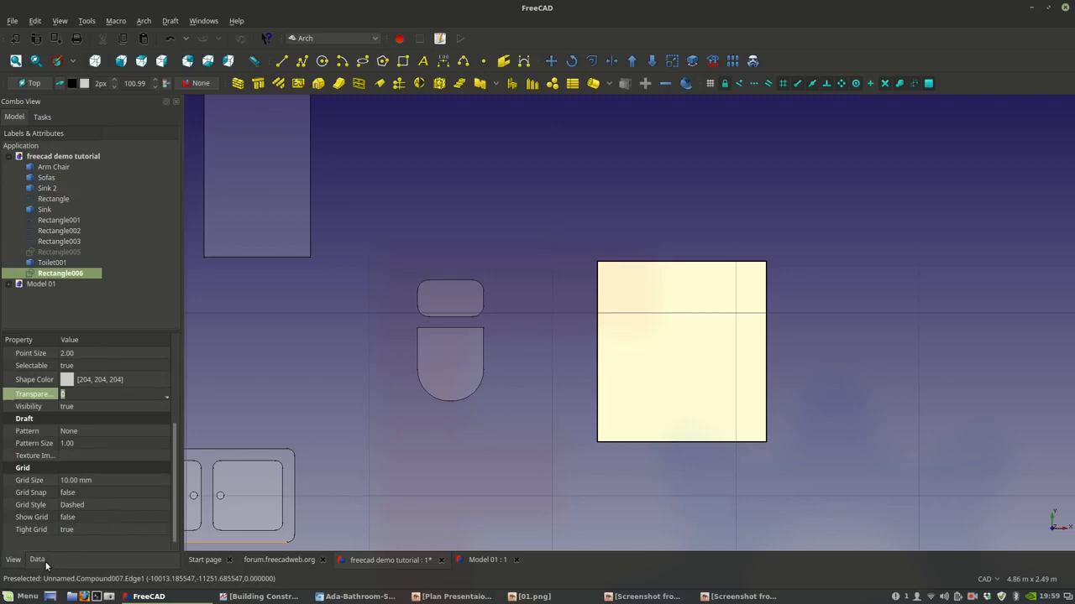
click(37, 559)
click(77, 527)
click(77, 528)
click(72, 513)
- Move the toilet horizontally, without copying, so its left side lies on the new rectangle's left edge
click(467, 393)
middle_drag(487, 365, 440, 390)
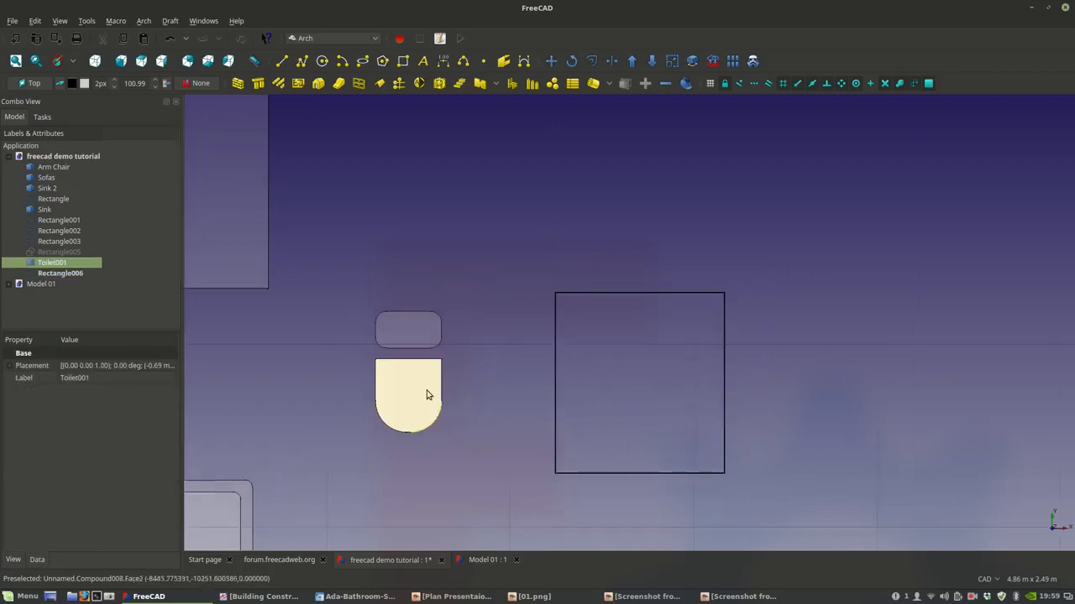
scroll(440, 391, up, 2)
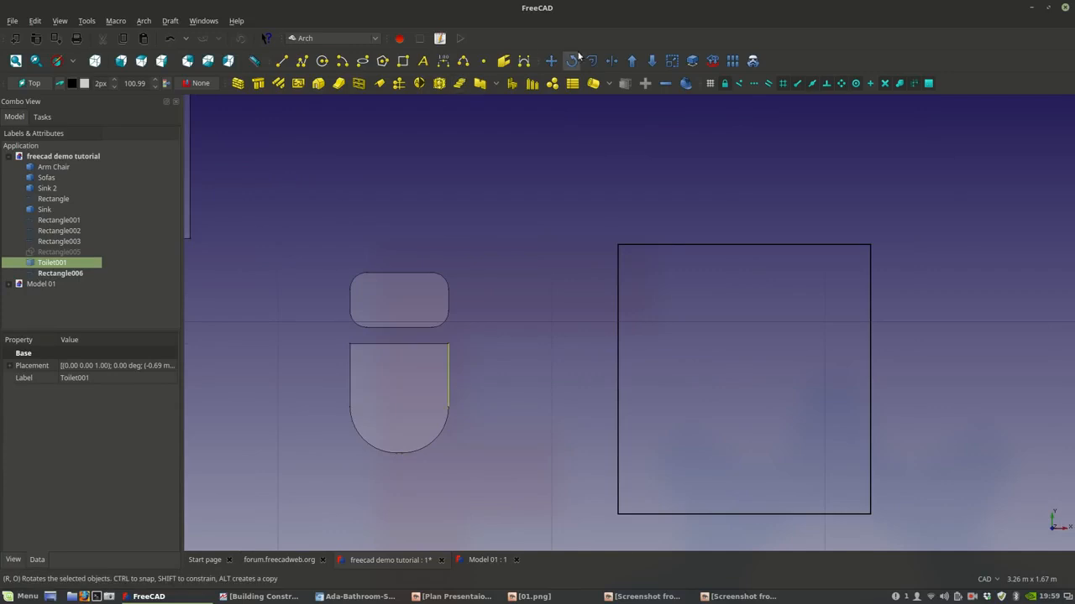
click(550, 61)
click(32, 291)
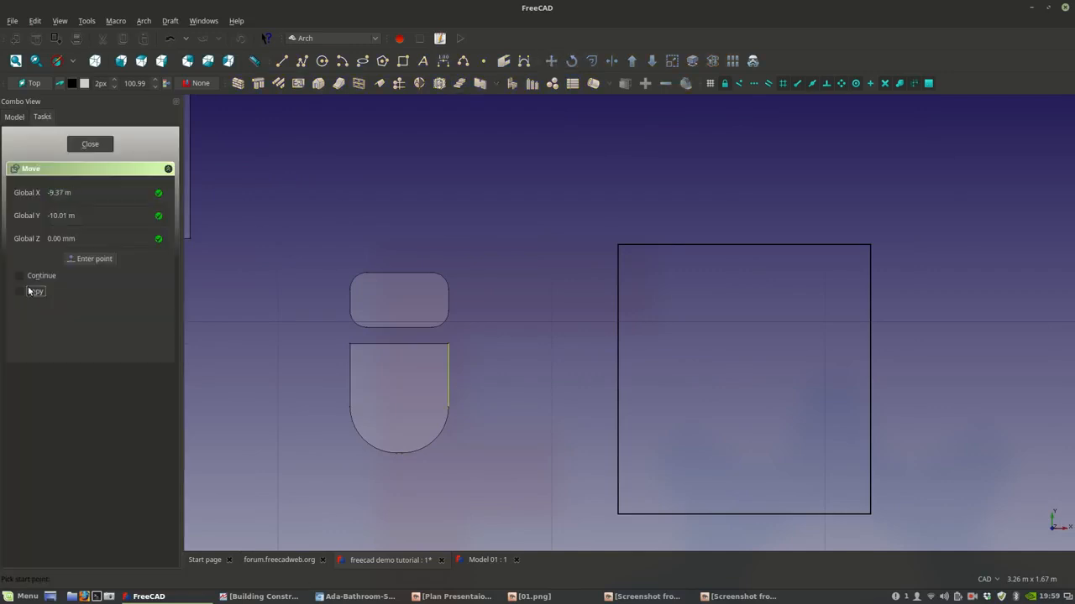
click(351, 375)
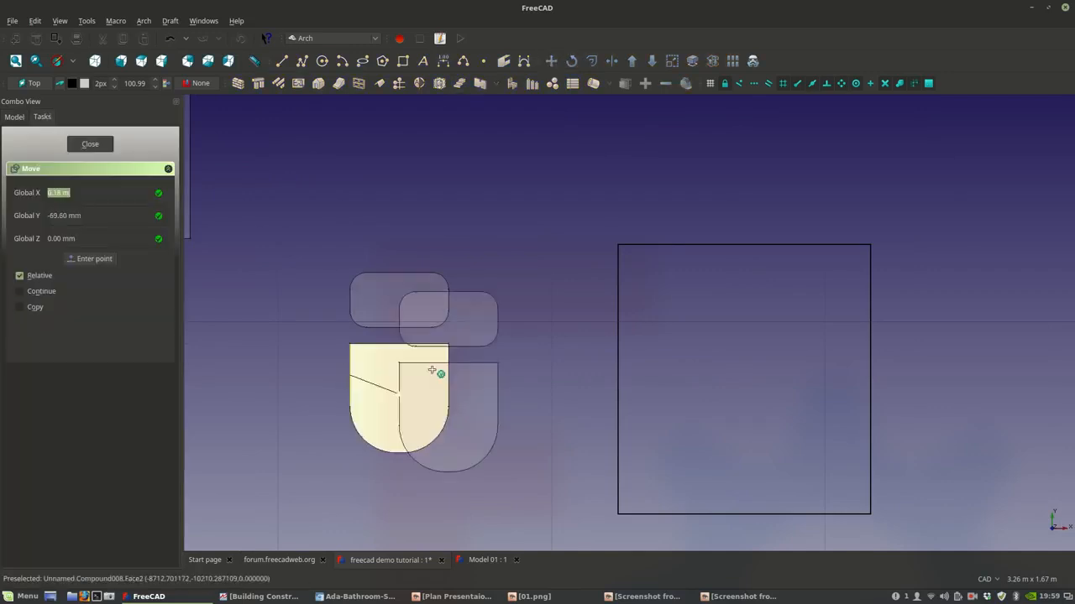
click(619, 364)
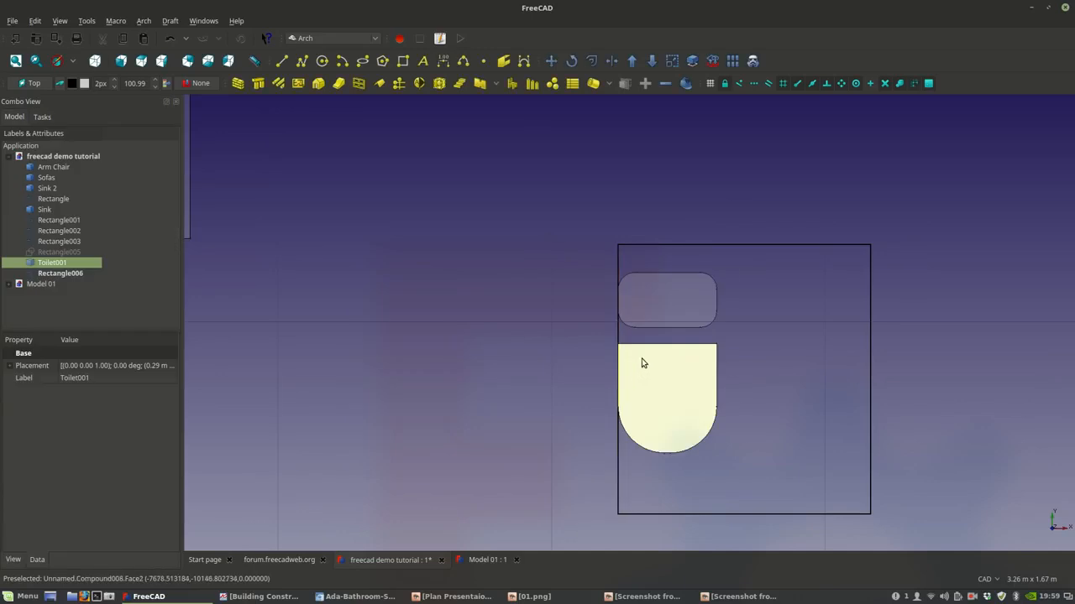
- Move the toilet up so the back of its tank touches the rectangle's upper edge
click(552, 61)
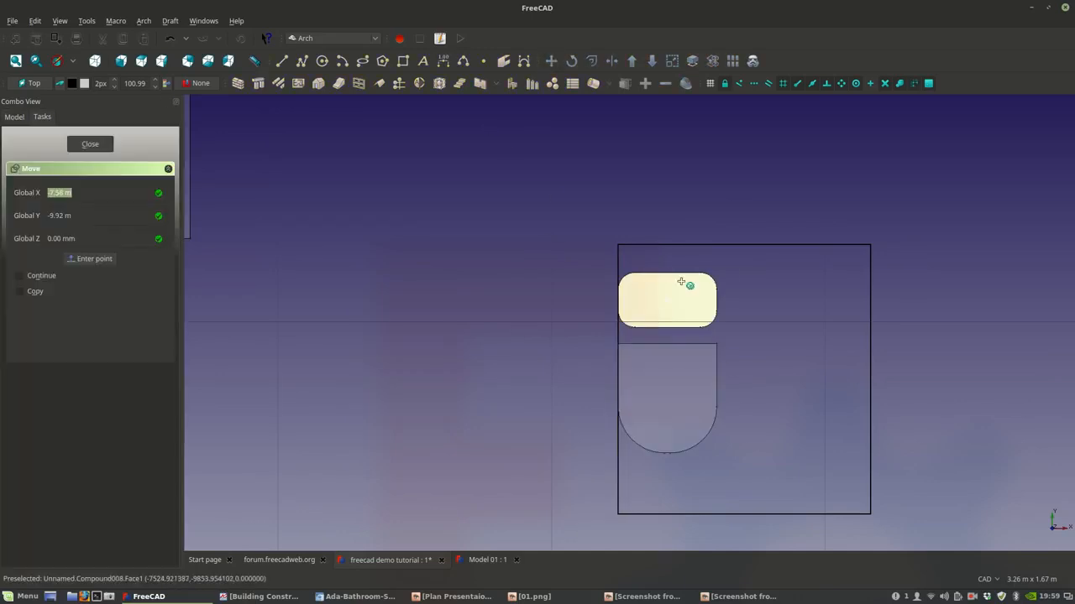
click(674, 274)
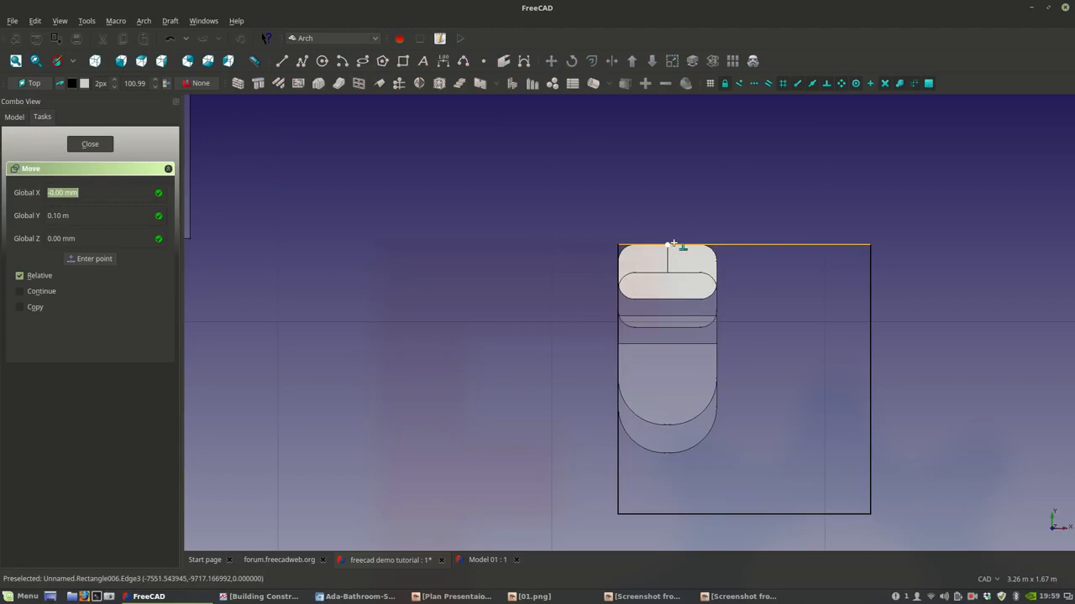
click(674, 244)
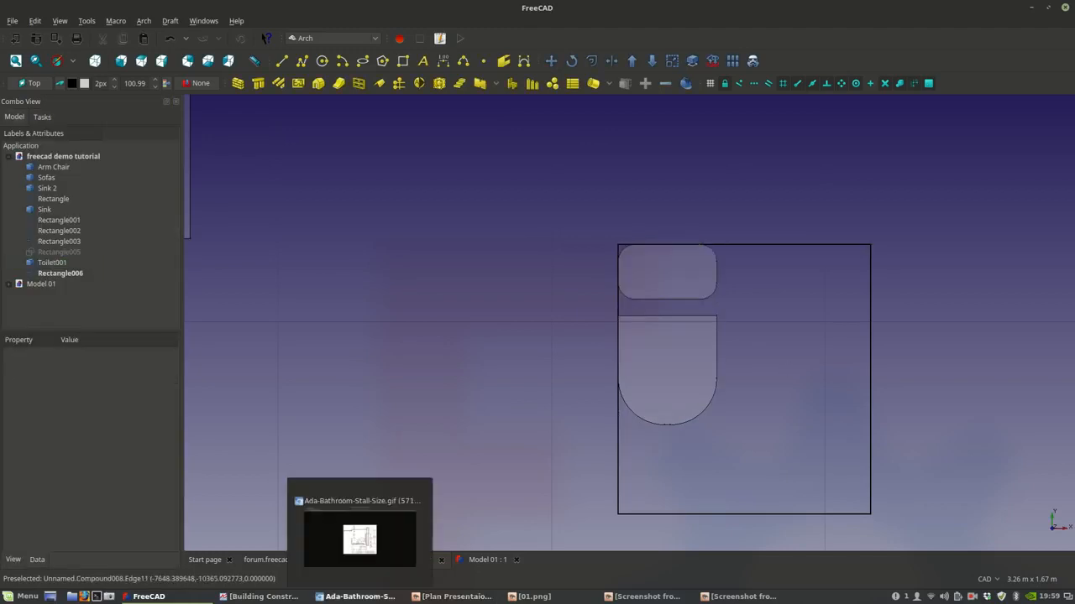
- Check the bathroom stall reference and draw a horizontal line about 0.92 m long from the bowl's left arc start to the rectangle's right edge
click(356, 596)
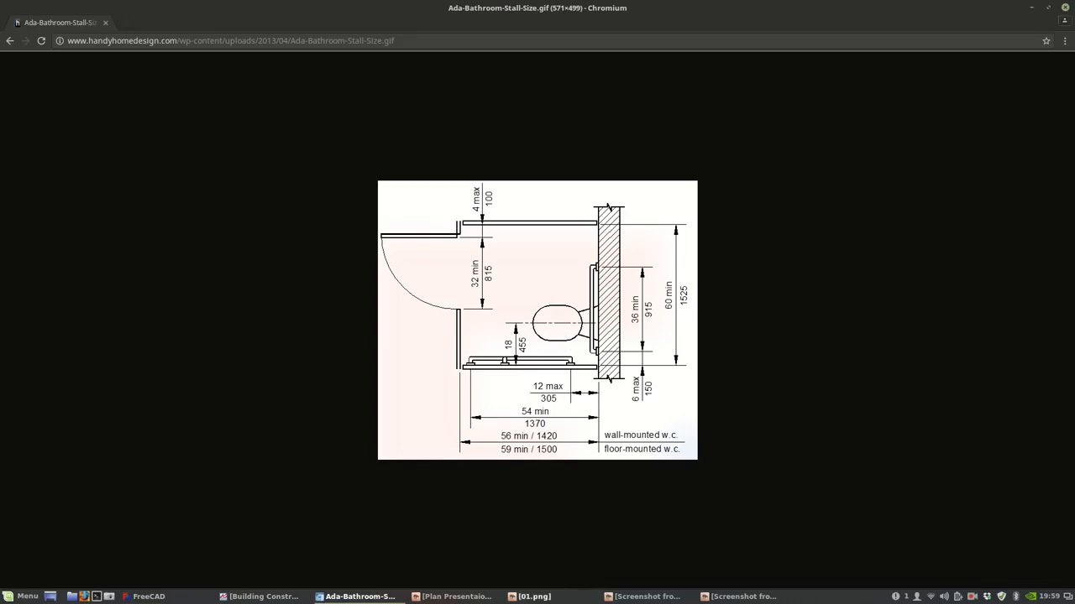
mouse_move(252, 602)
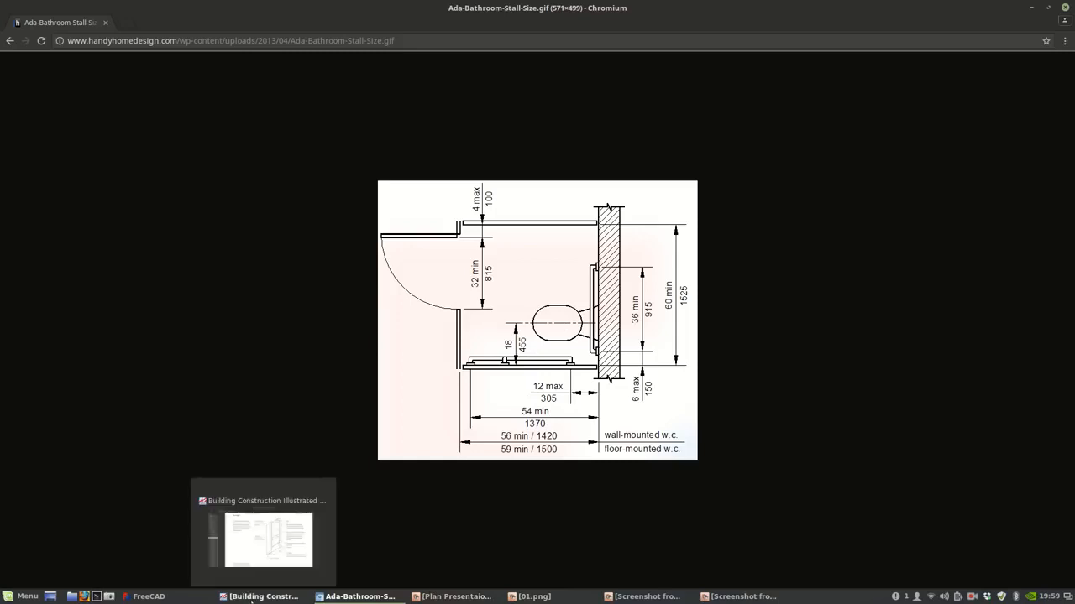
click(200, 600)
middle_drag(675, 360, 613, 345)
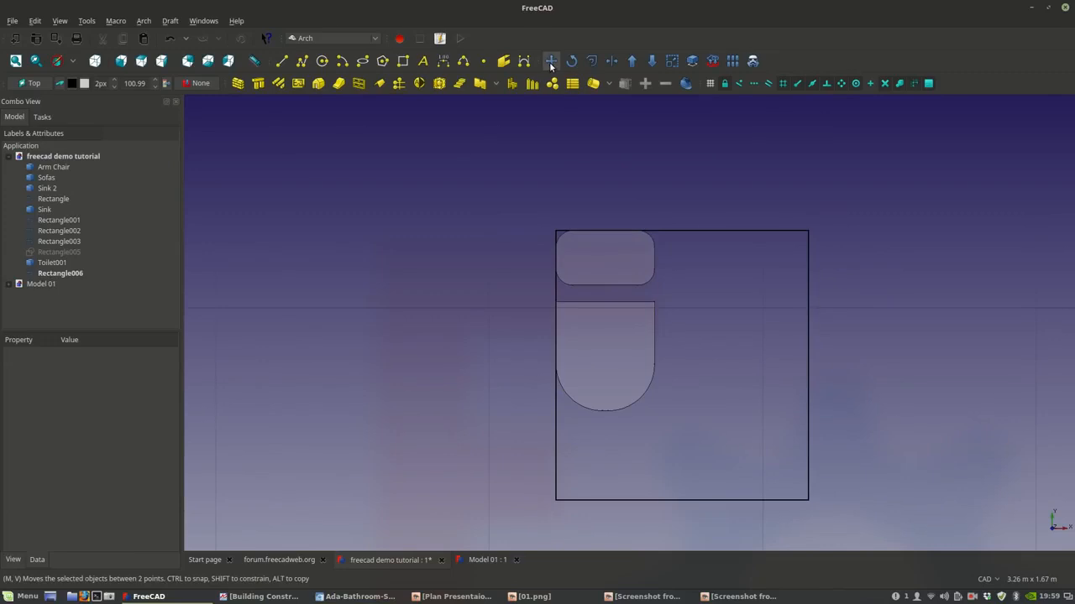
click(281, 60)
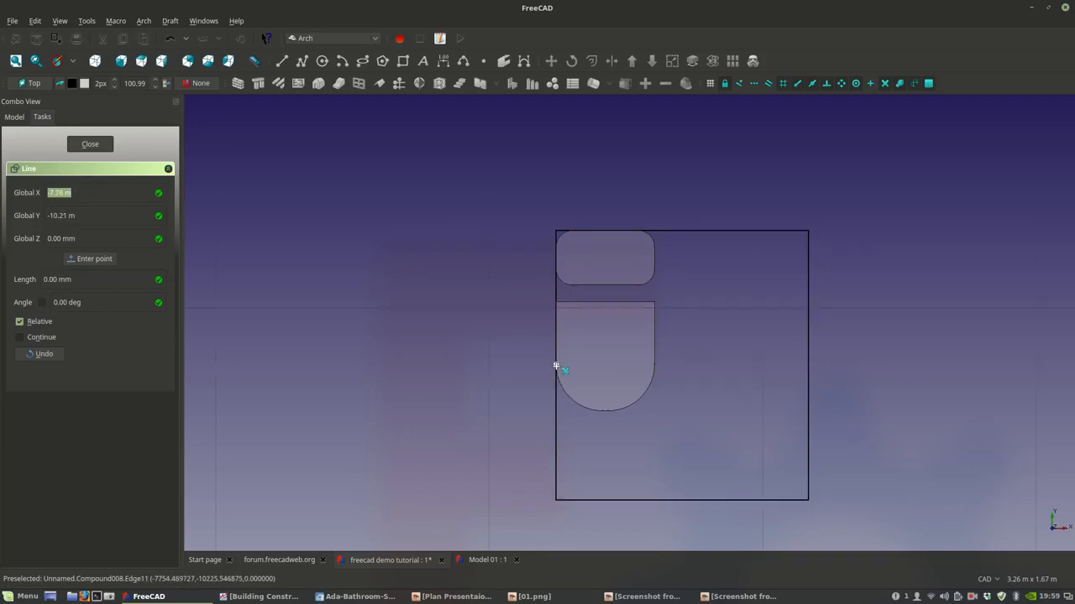
scroll(555, 366, up, 3)
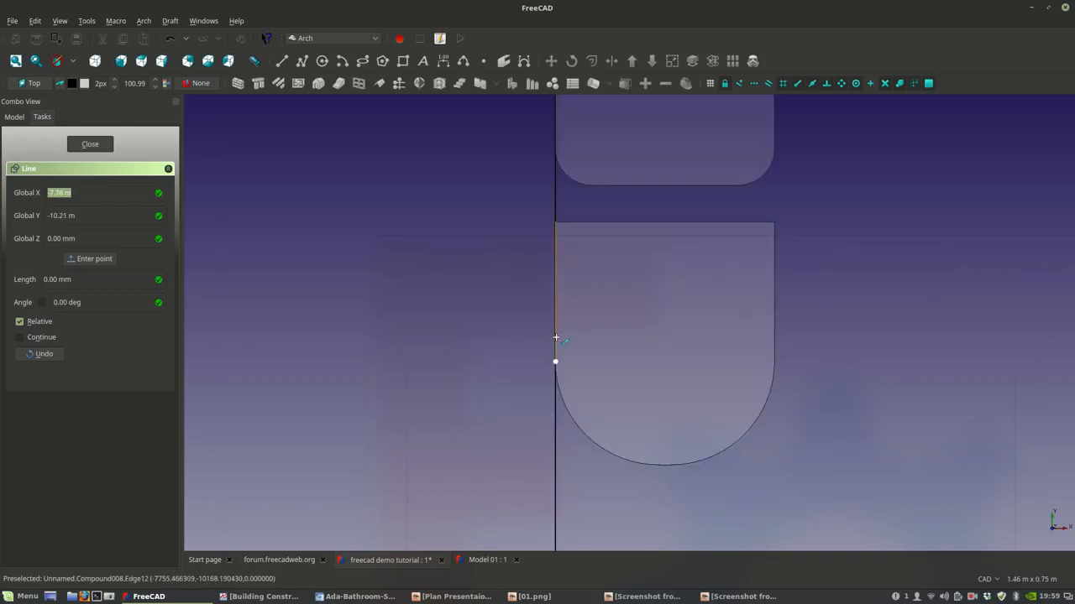
click(555, 361)
scroll(561, 356, down, 3)
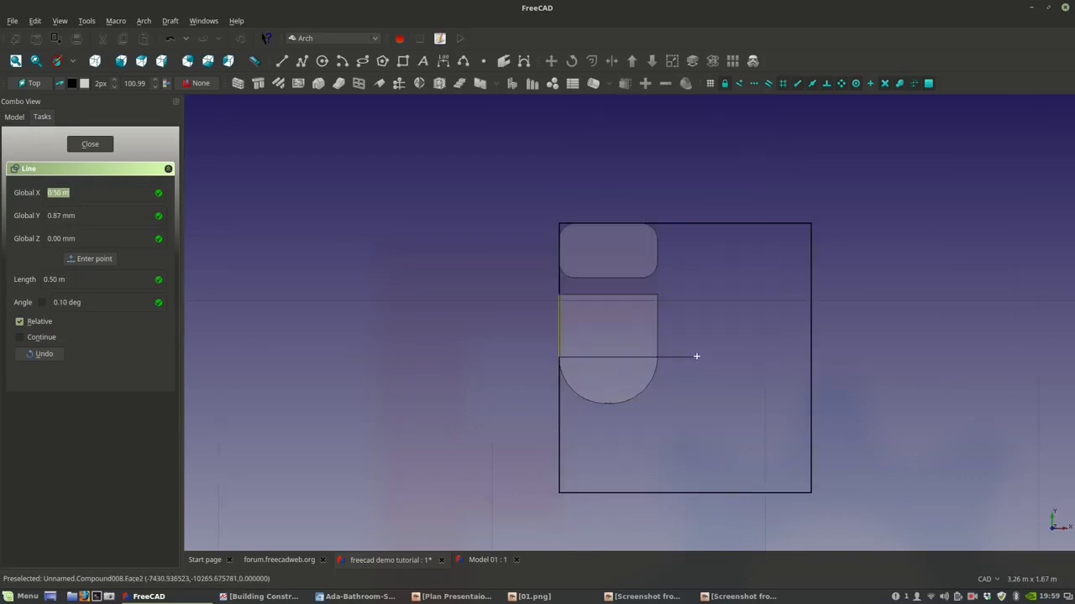
click(811, 356)
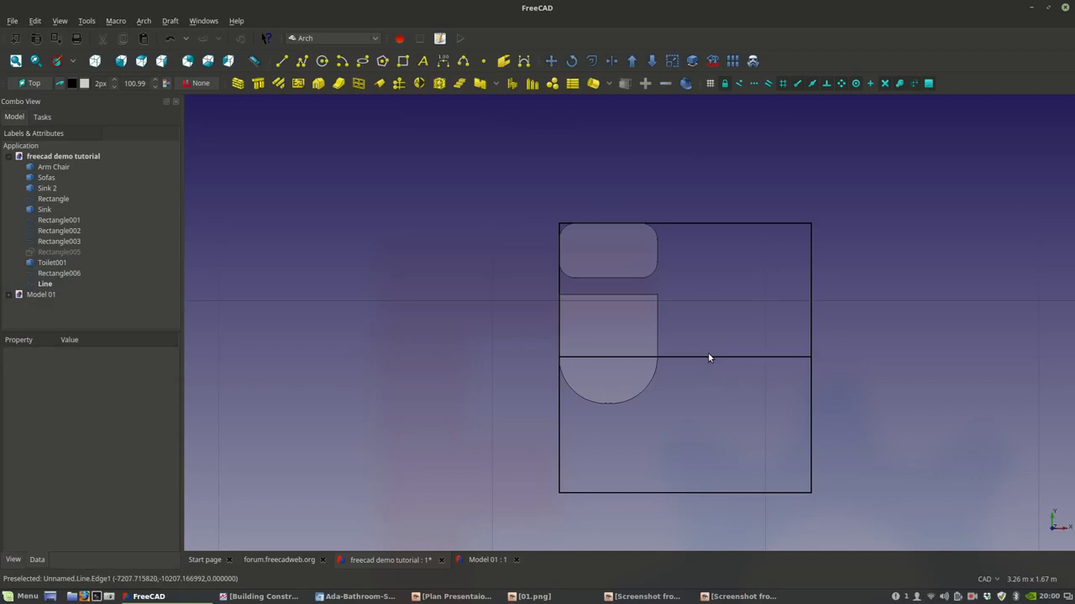
- Set the length of the horizontal line across the toilet bowl to 0.45 m
click(706, 357)
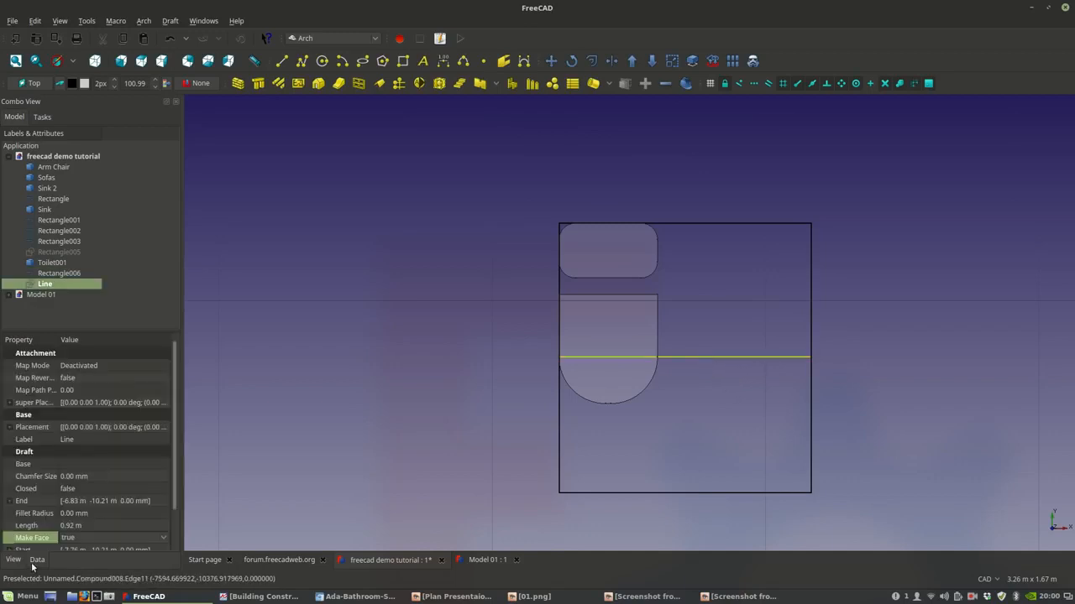
scroll(42, 542, down, 1)
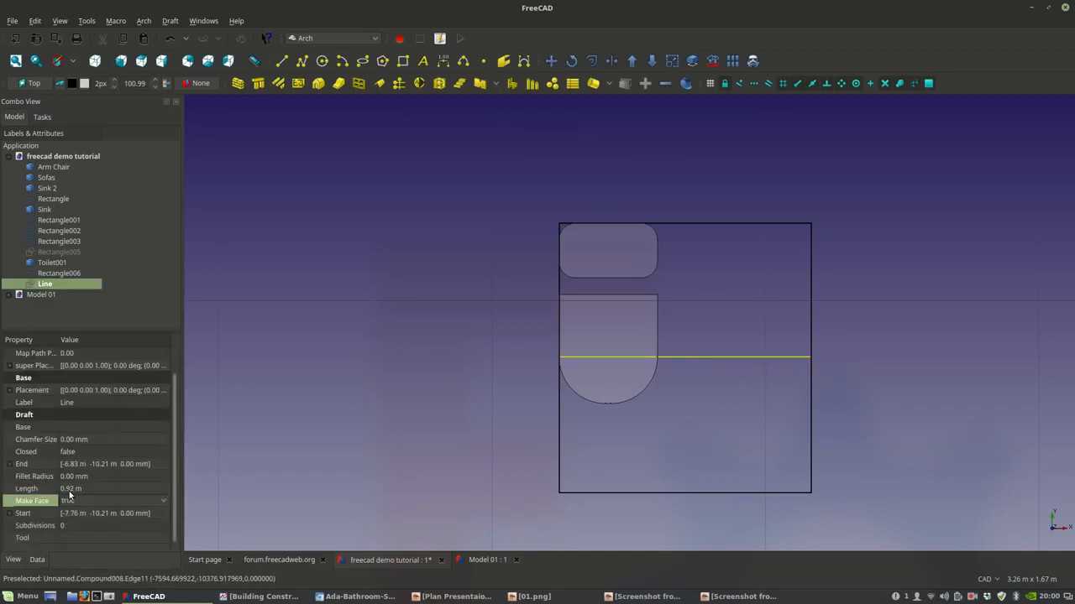
click(71, 488)
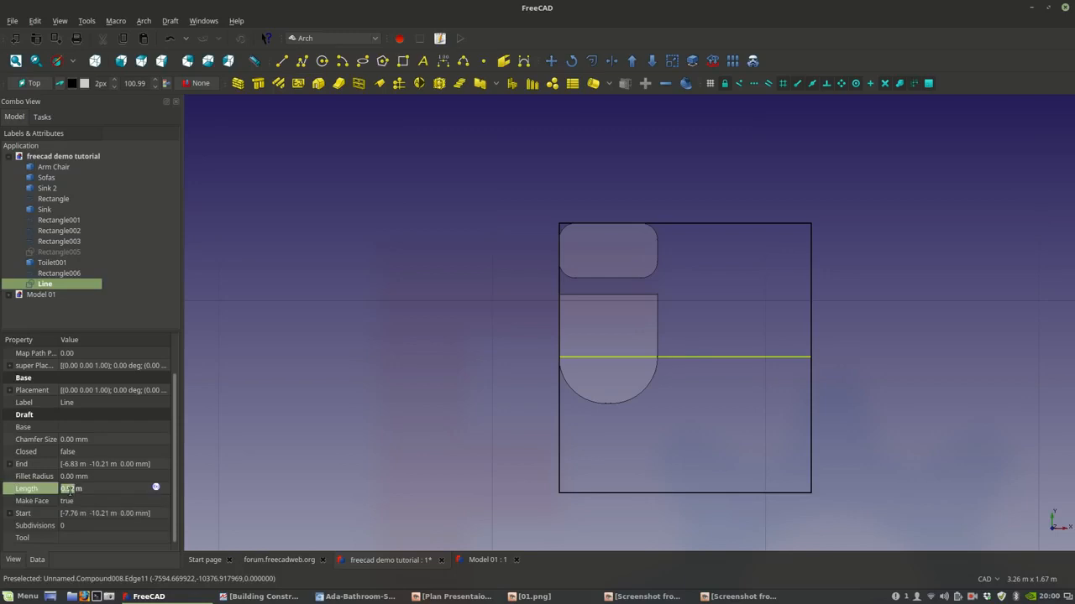
key(Right)
key(BackSpace)
key(BackSpace)
text(45)
click(346, 471)
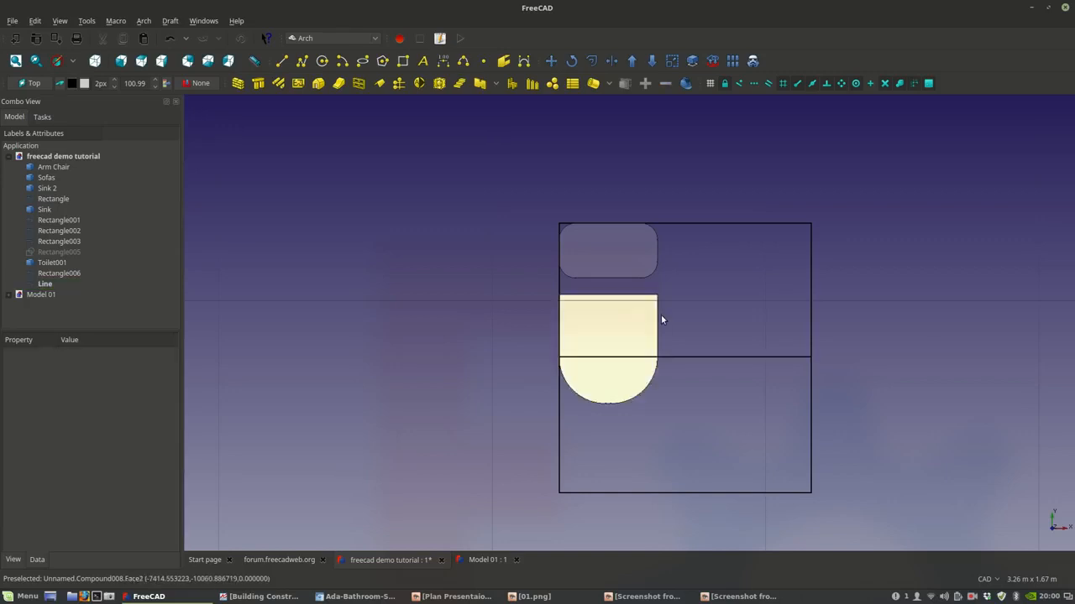
- Check the line against the bathroom stall reference drawing and delete the line
click(684, 357)
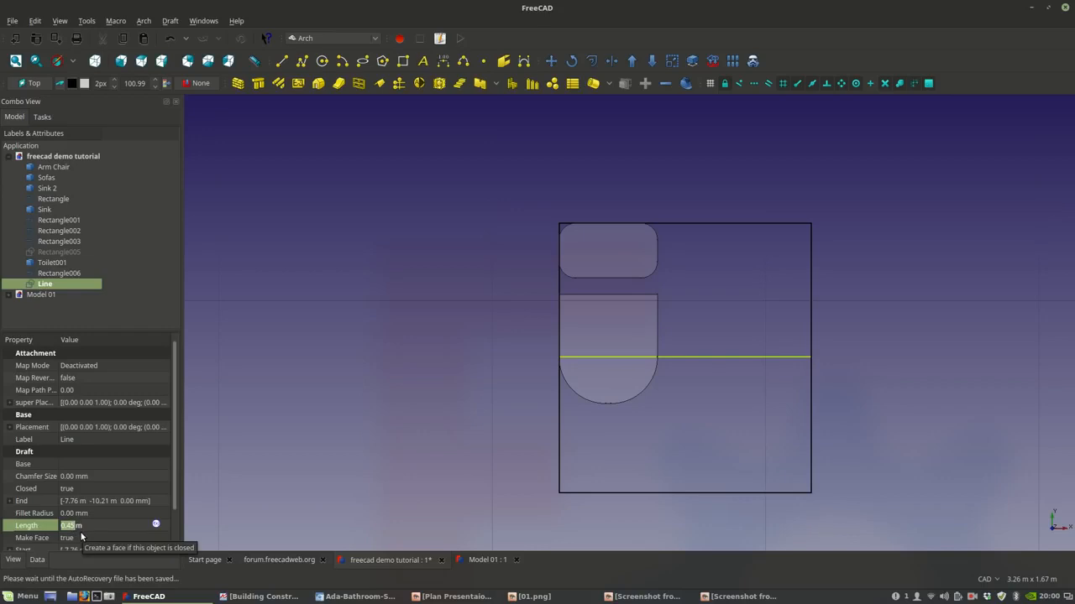
click(259, 597)
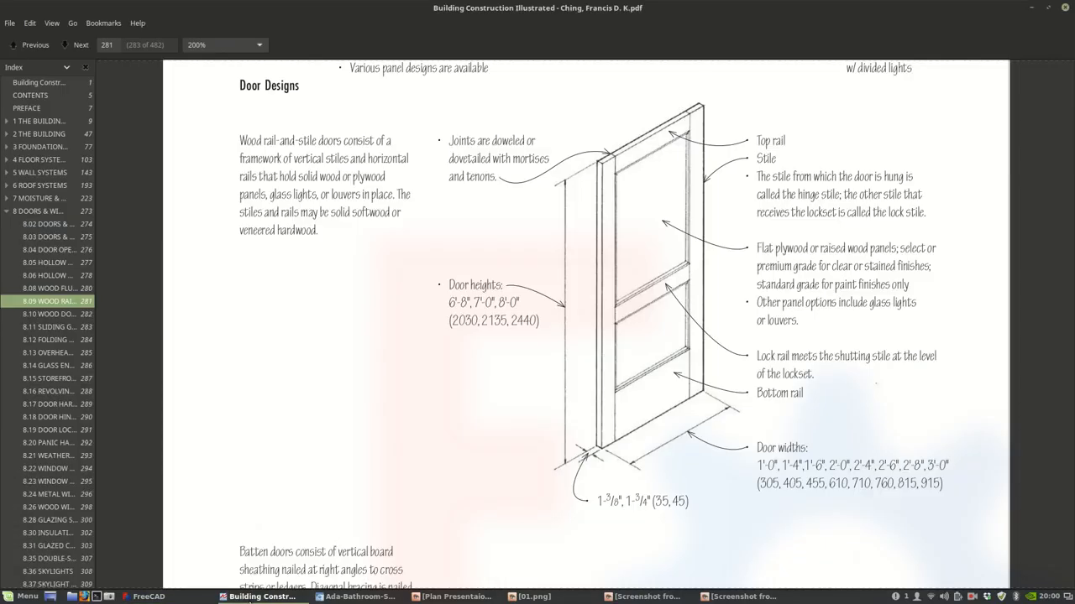
click(259, 597)
click(356, 596)
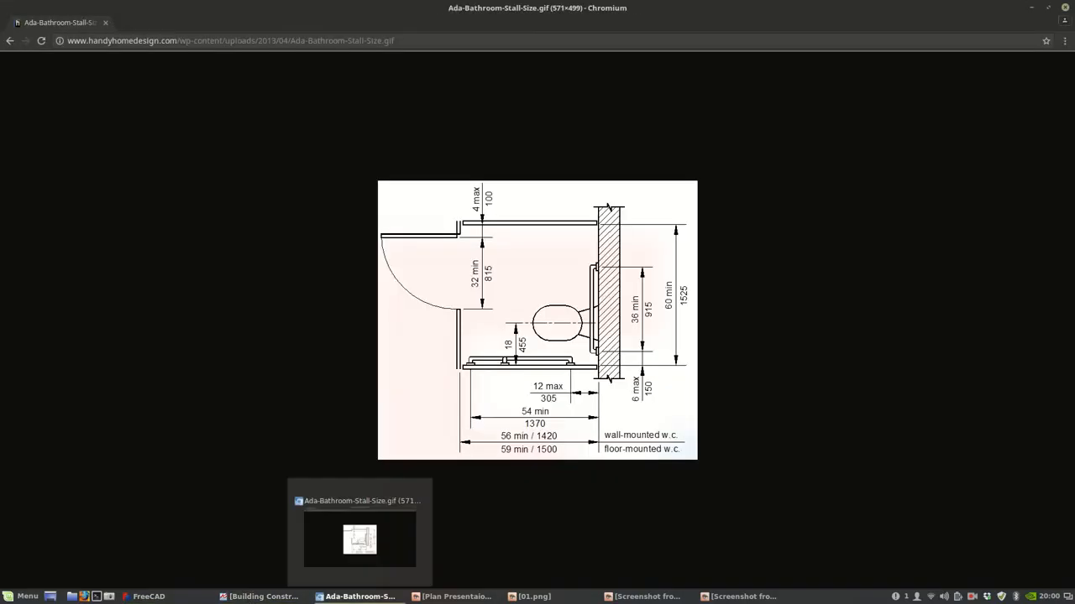
click(356, 597)
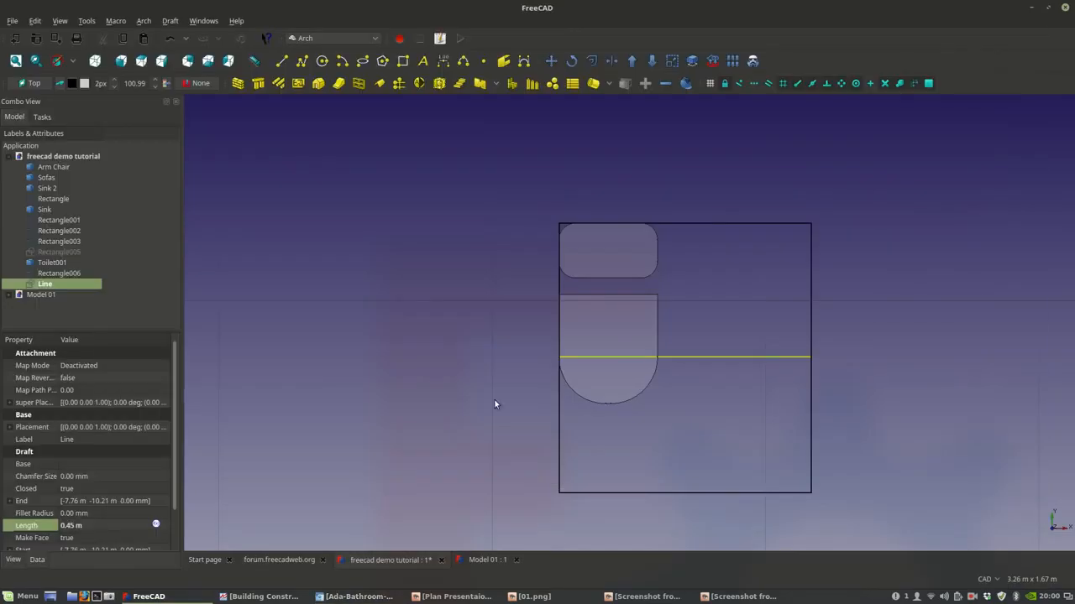
click(686, 356)
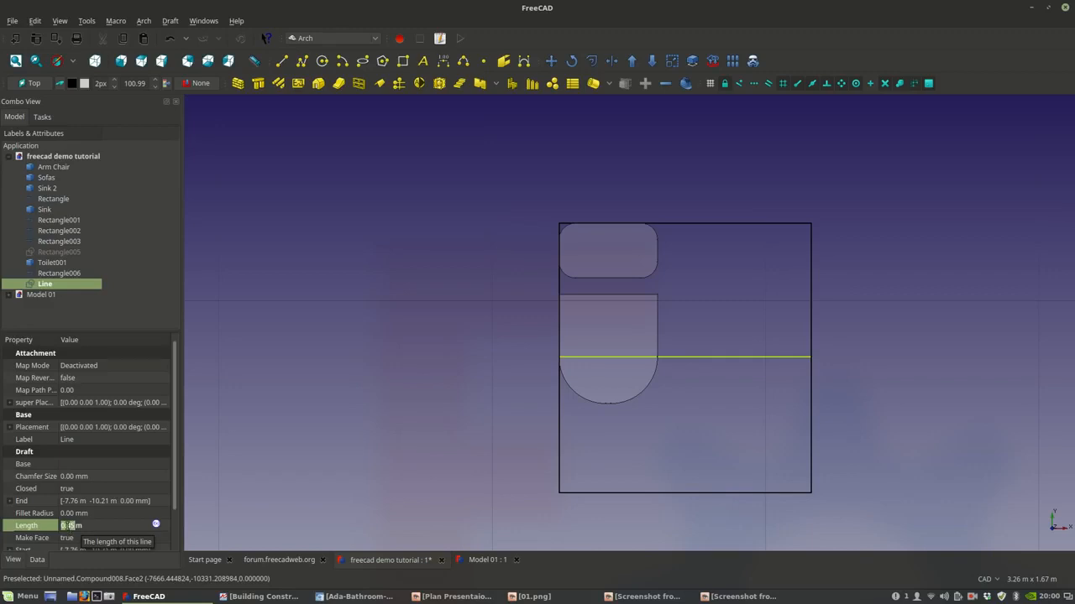
click(540, 422)
click(684, 358)
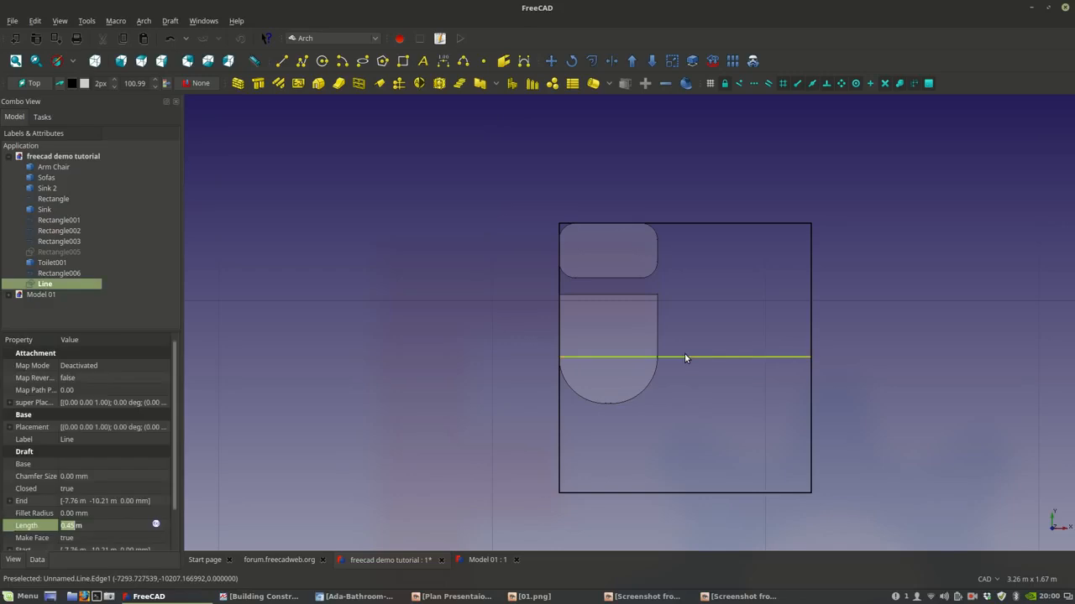
key(Delete)
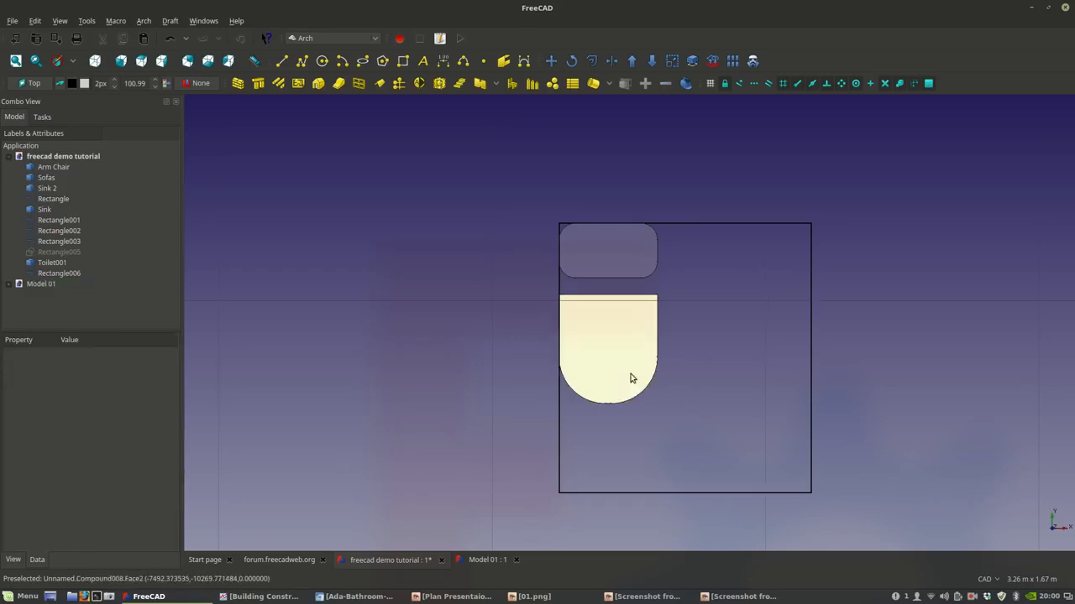
- Draw a filled rectangle beside the clearance rectangle's left edge and set its height and length to 0.45 m
middle_drag(629, 374, 608, 346)
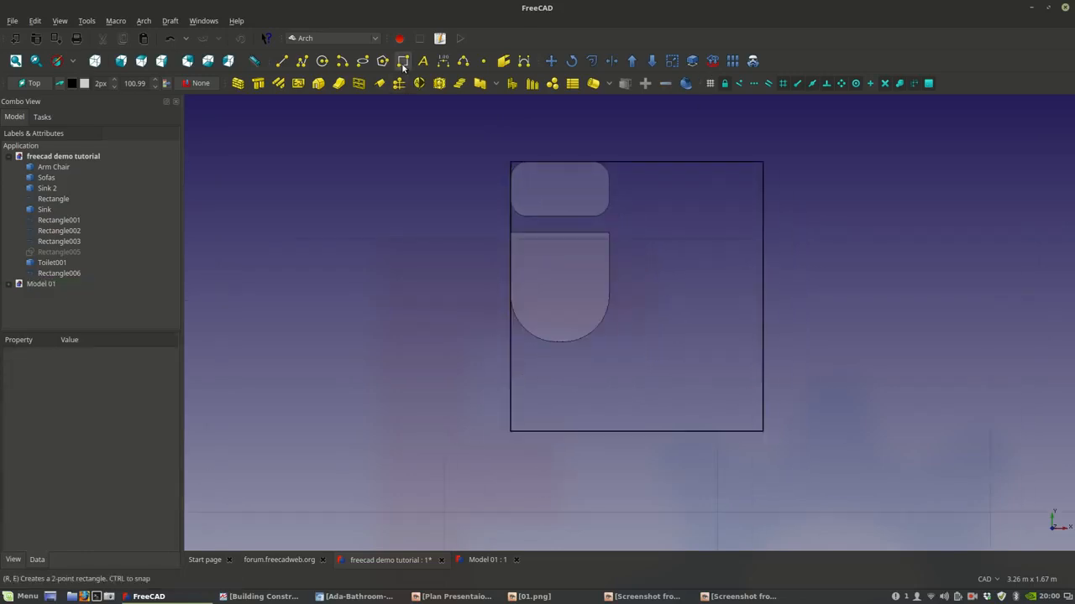
click(403, 61)
click(305, 264)
click(390, 343)
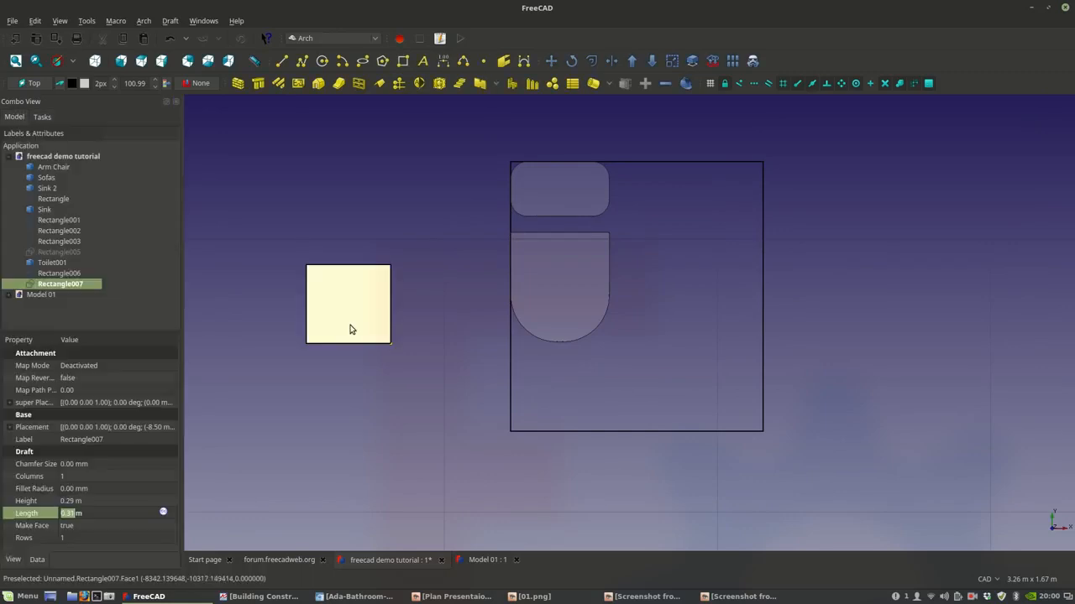
click(71, 502)
text(0.45)
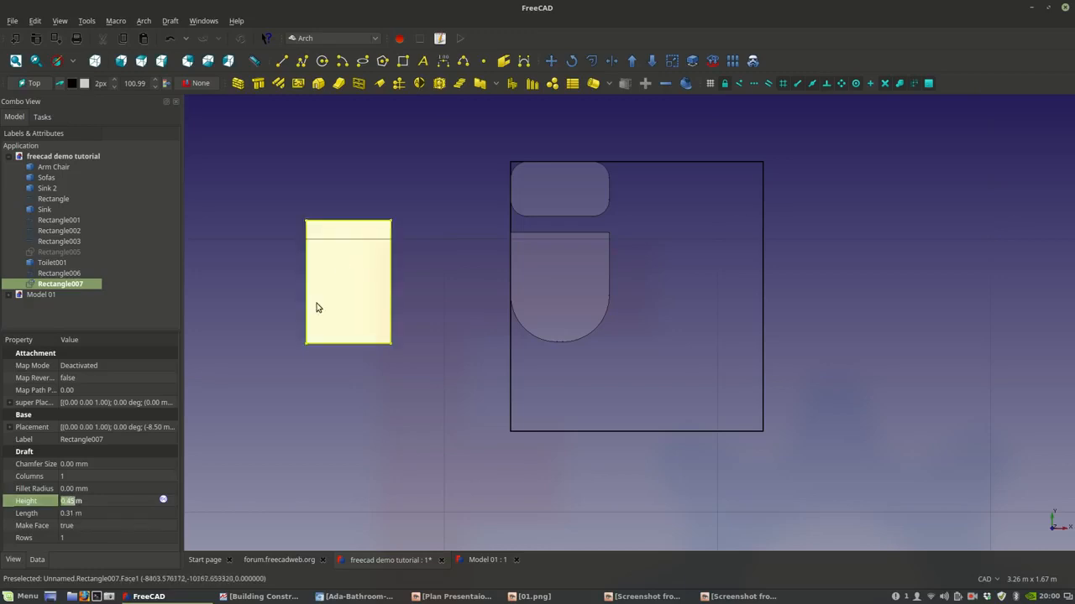
click(67, 513)
text(0.45)
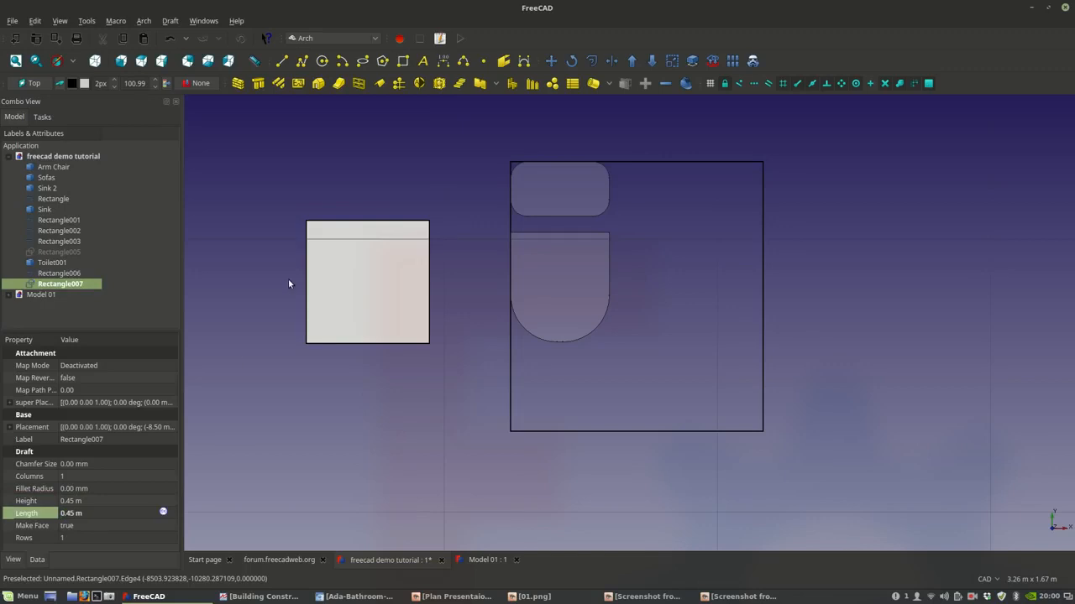
- Move the 0.45 m square so its upper-left corner lies on the clearance rectangle's left edge, beside the bowl
click(551, 61)
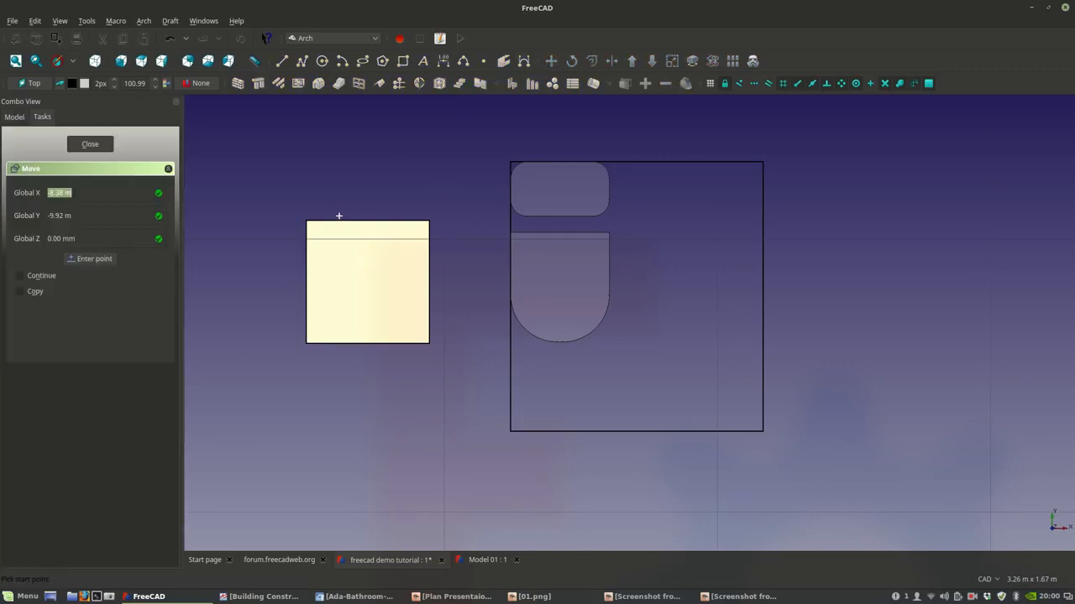
click(306, 221)
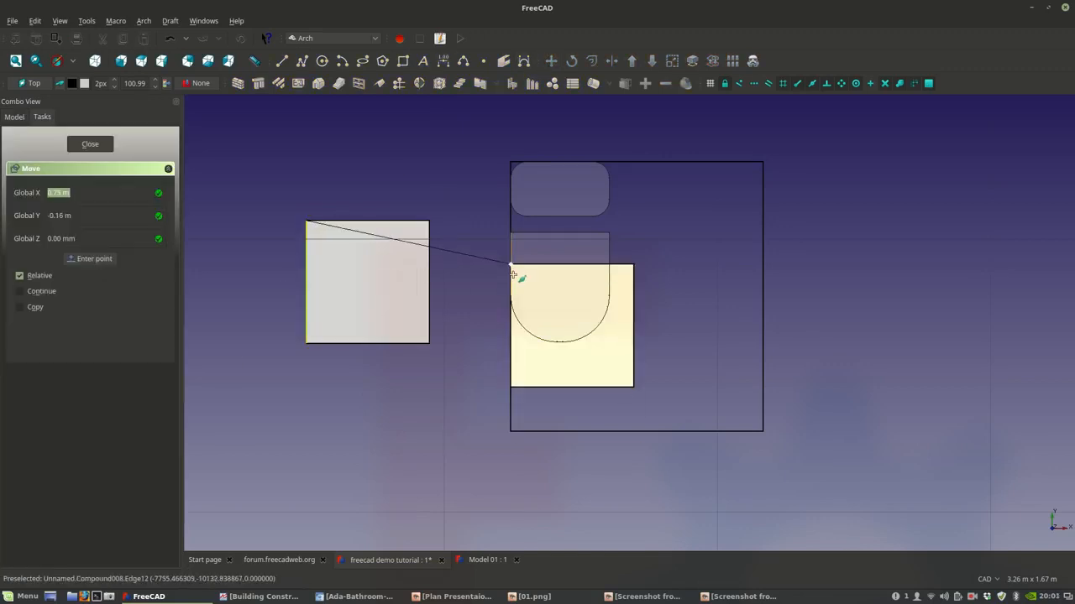
click(511, 265)
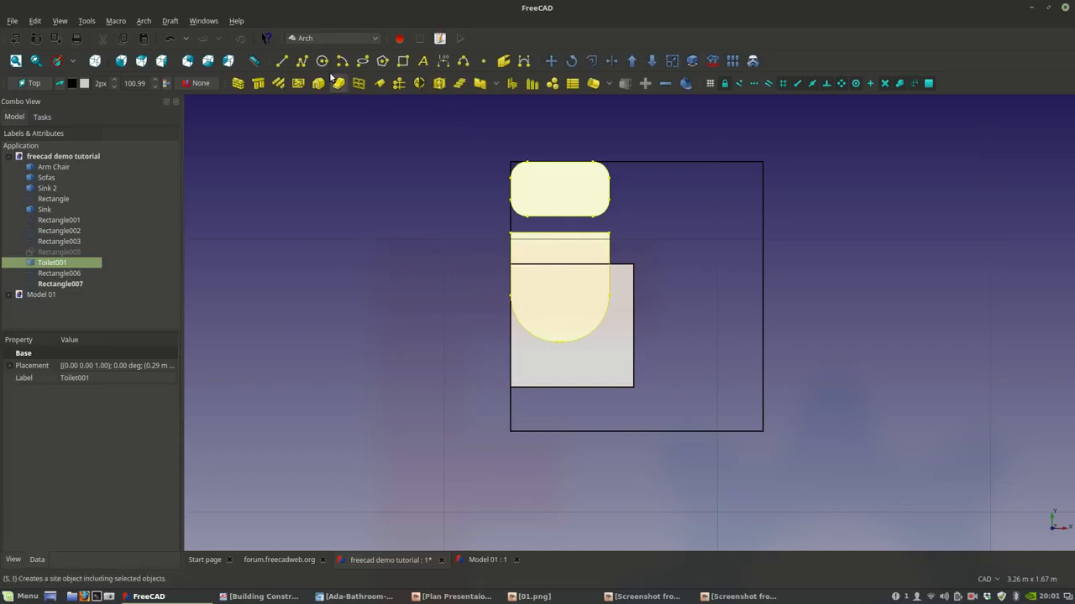
- Move the toilet so the midpoint of the bowl's back edge lies on the square's upper-right corner
click(550, 60)
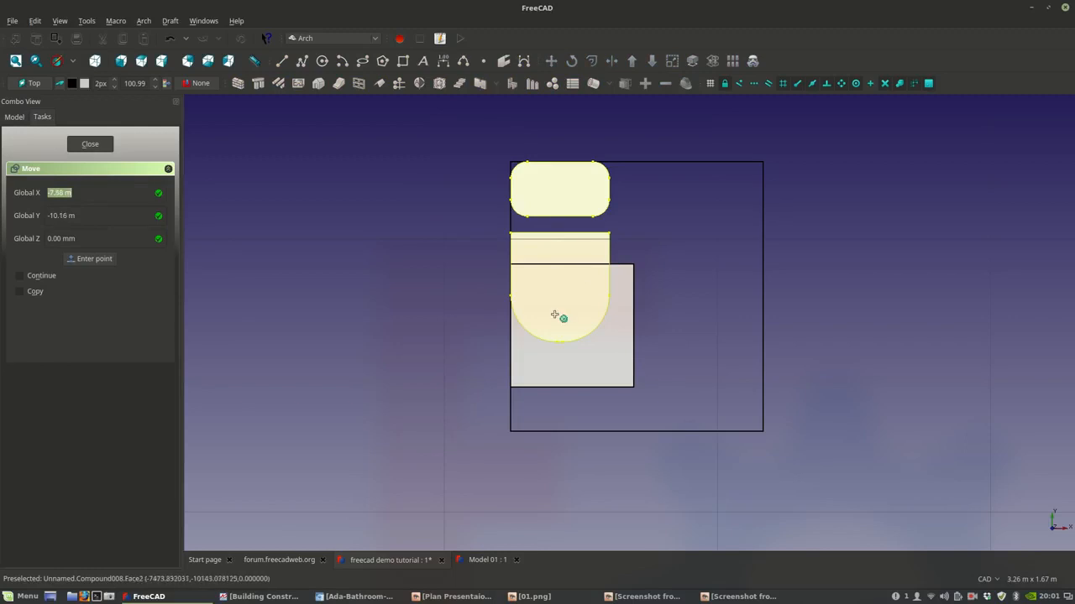
click(560, 232)
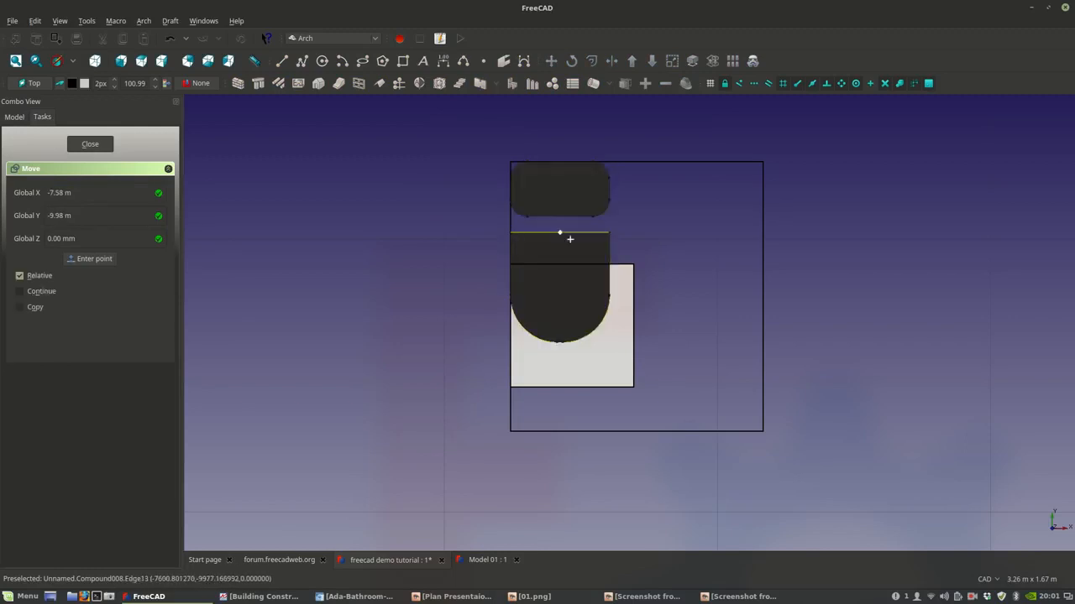
click(633, 267)
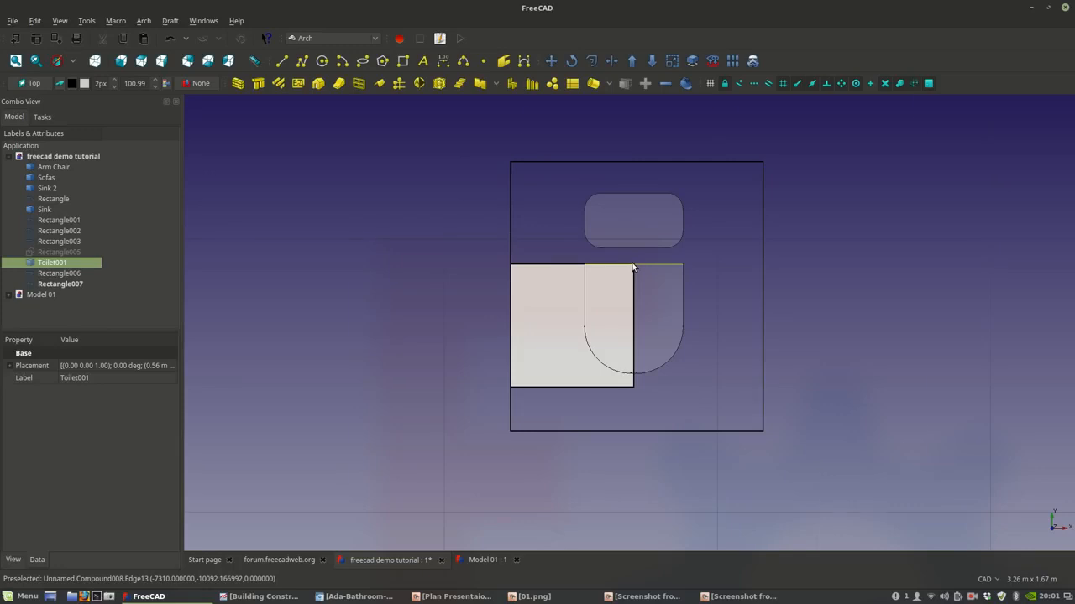
- Move the toilet so the midpoint of the tank's back edge meets the midpoint of the clearance rectangle's upper edge
scroll(633, 267, up, 3)
scroll(583, 176, down, 3)
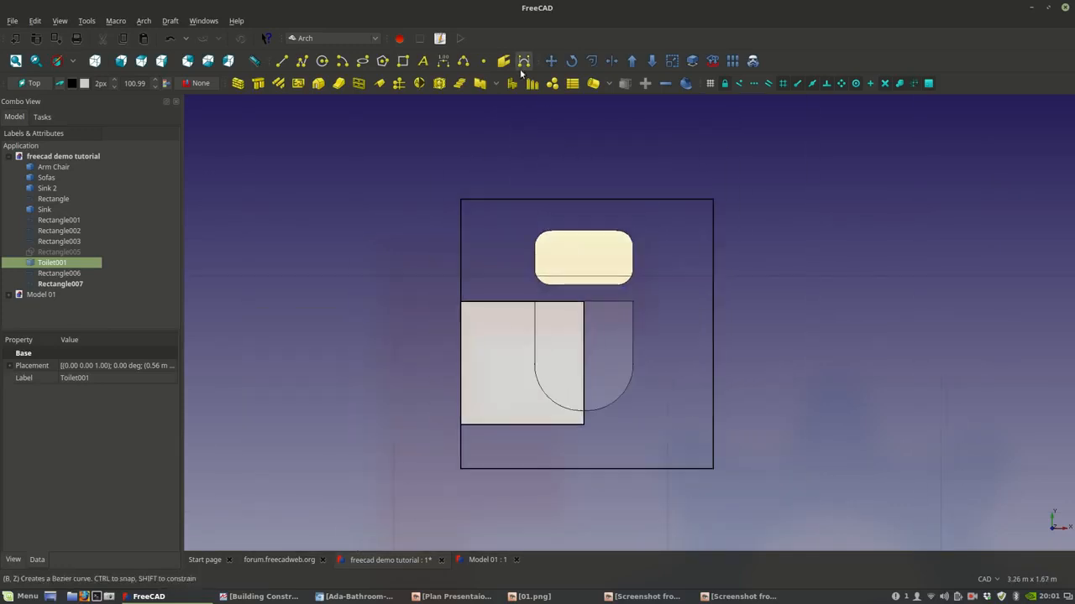
click(551, 60)
click(585, 232)
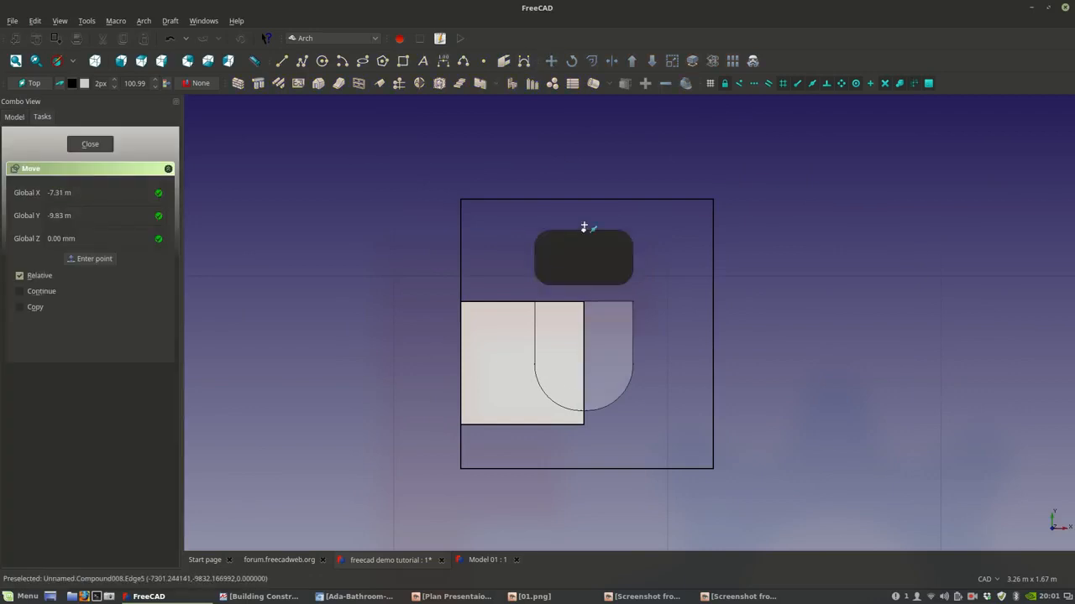
click(590, 199)
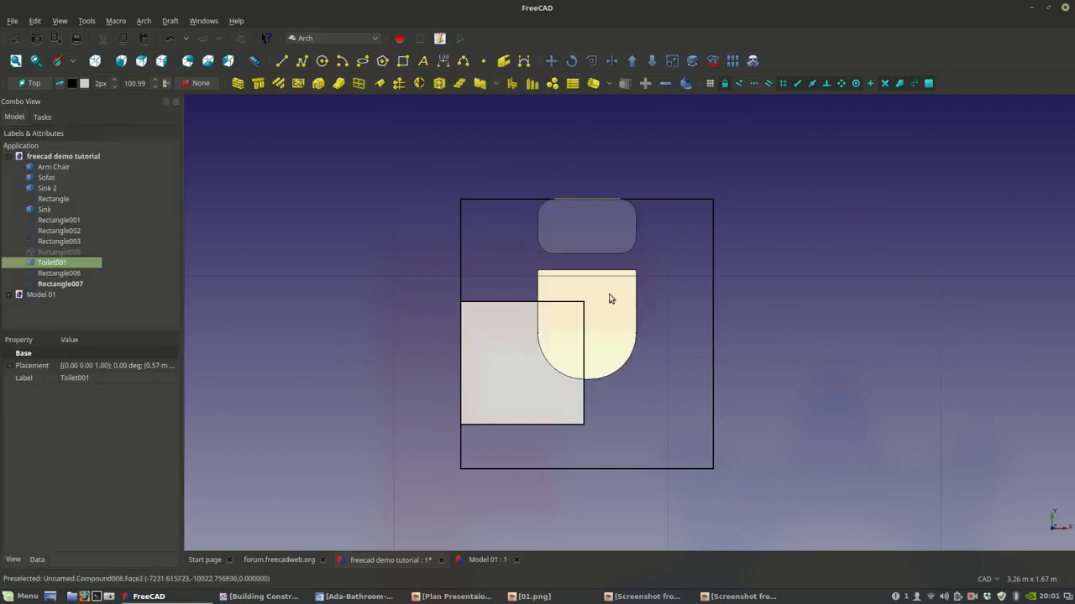
- Delete the 0.45 m guide square overlapping the toilet
click(552, 408)
key(Delete)
scroll(553, 401, down, 5)
scroll(477, 303, up, 5)
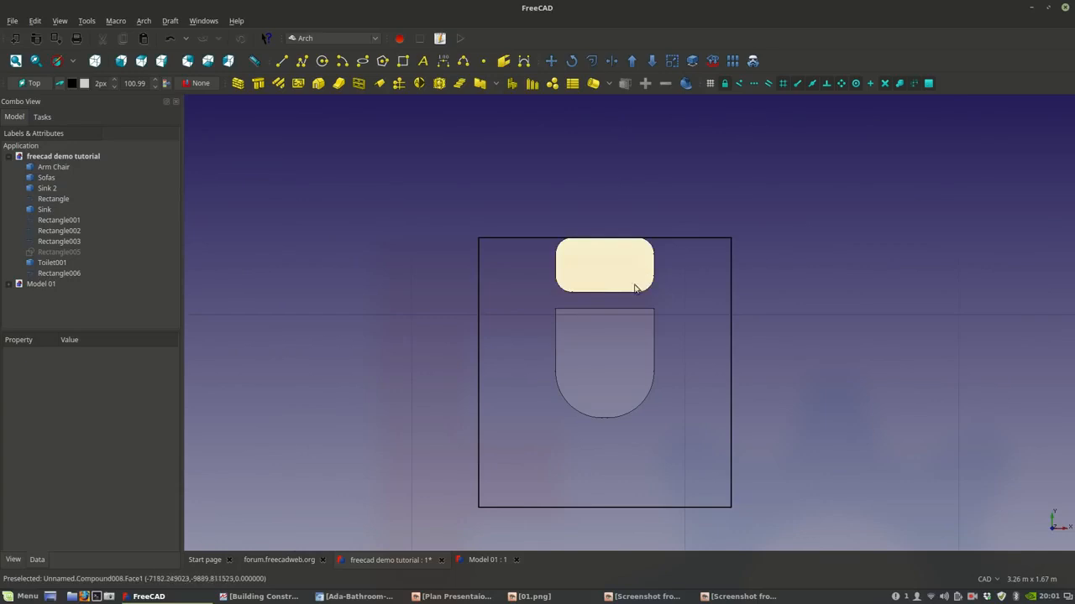
- Draw a filled rectangle about 0.46 by 0.49 m from the clearance rectangle's upper-edge midpoint to its left-edge midpoint
click(403, 61)
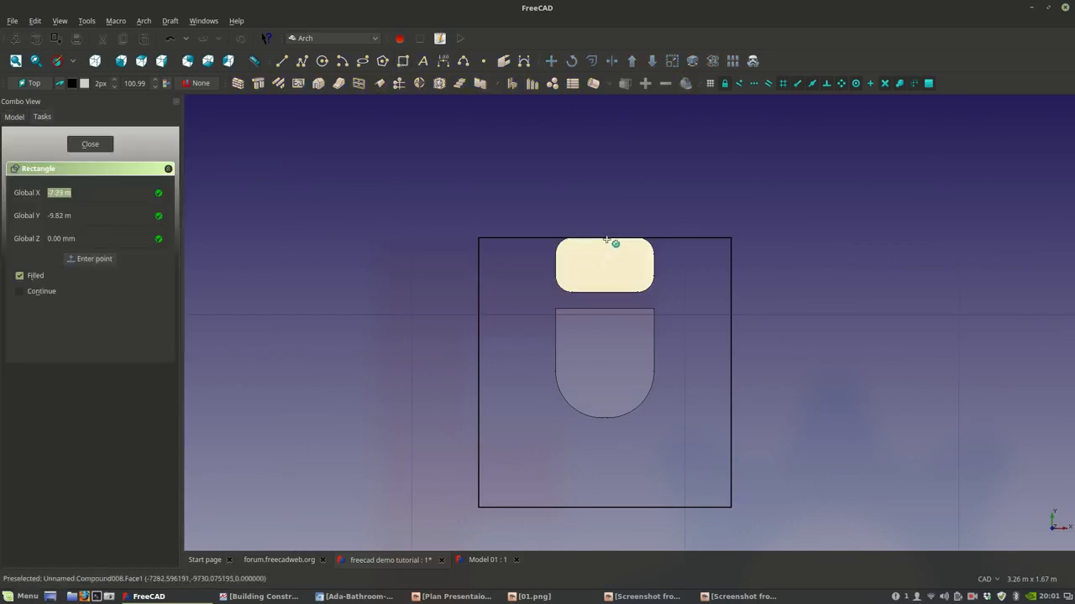
click(604, 238)
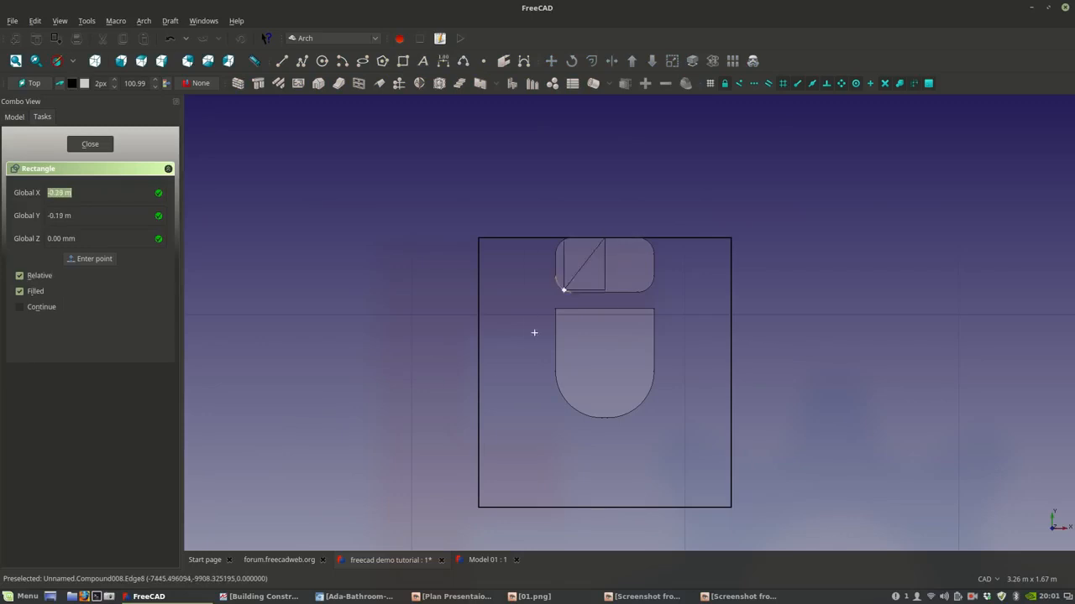
click(480, 370)
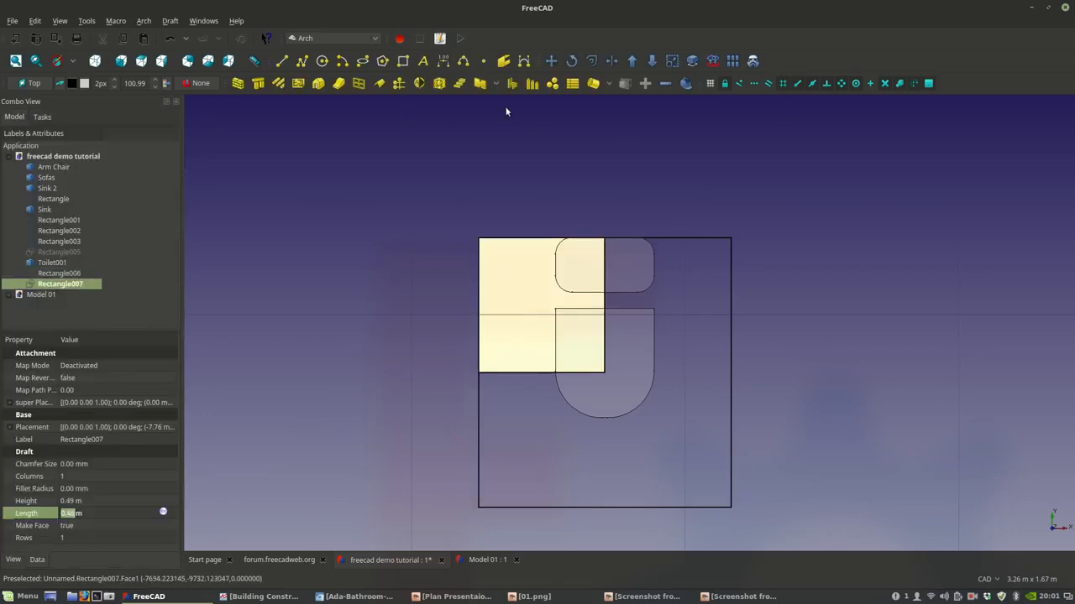
- Switch to the Draft workbench and mirror the small filled rectangle about its right edge, along the toilet's vertical centreline
click(371, 39)
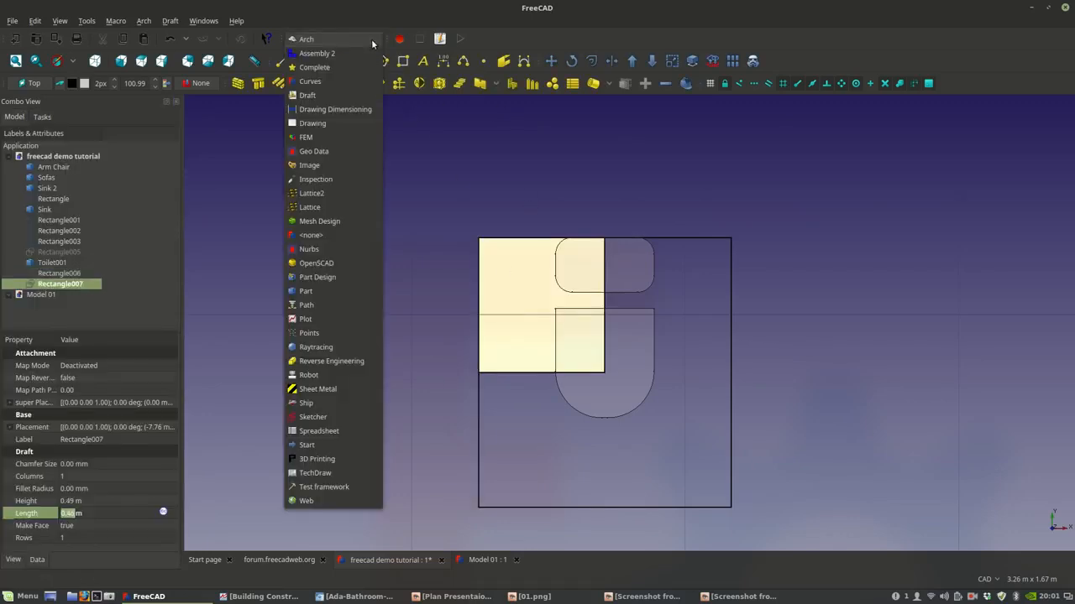
click(332, 94)
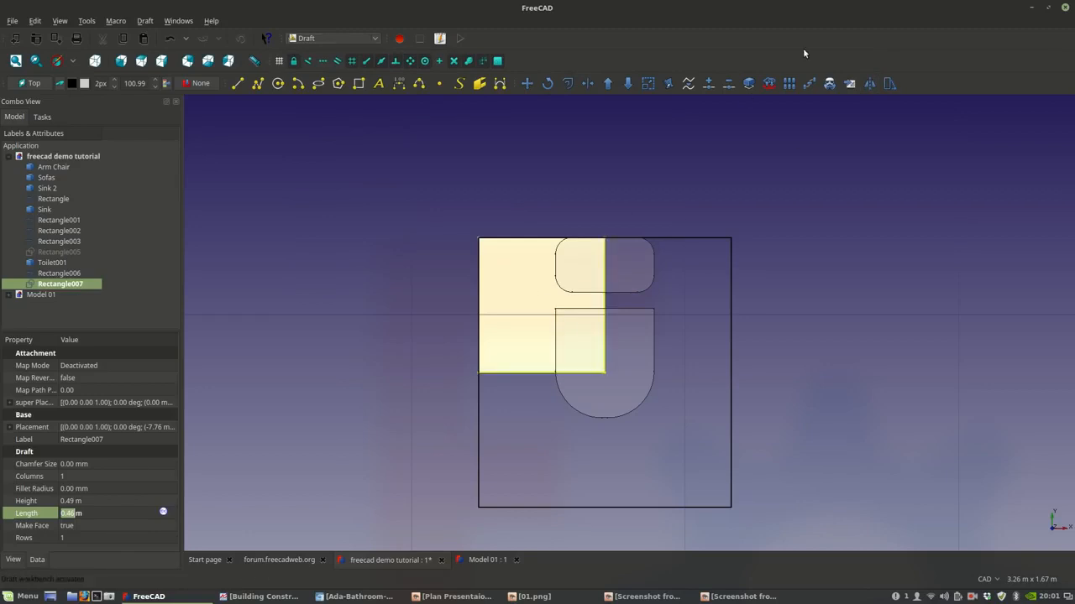
click(869, 83)
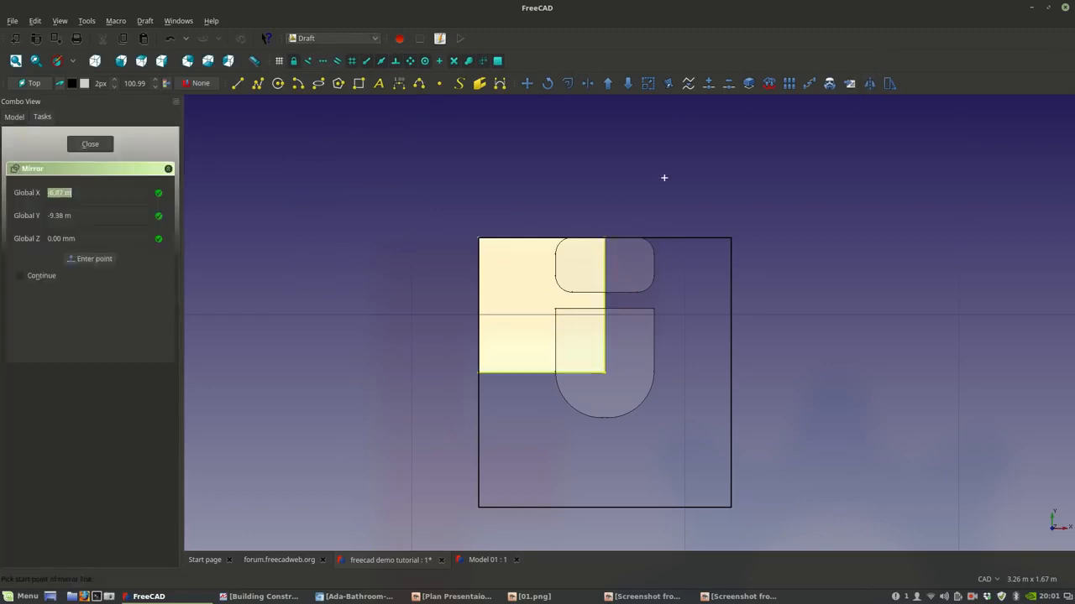
click(606, 238)
click(603, 367)
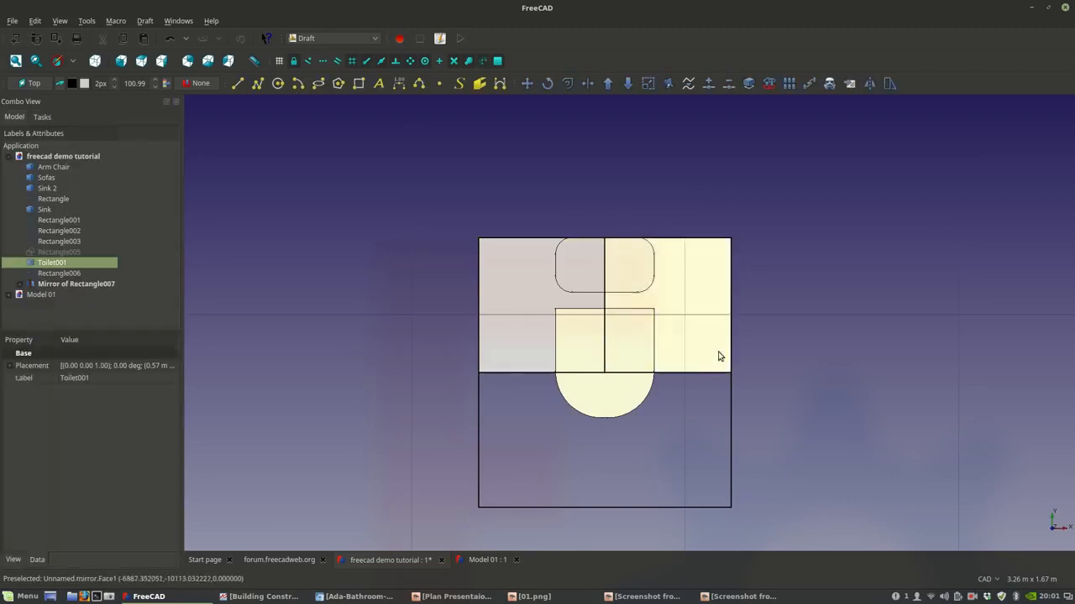
click(713, 408)
- Delete the mirrored rectangle beside the toilet and the small filled rectangle it was mirrored from
scroll(737, 397, up, 3)
scroll(740, 384, down, 4)
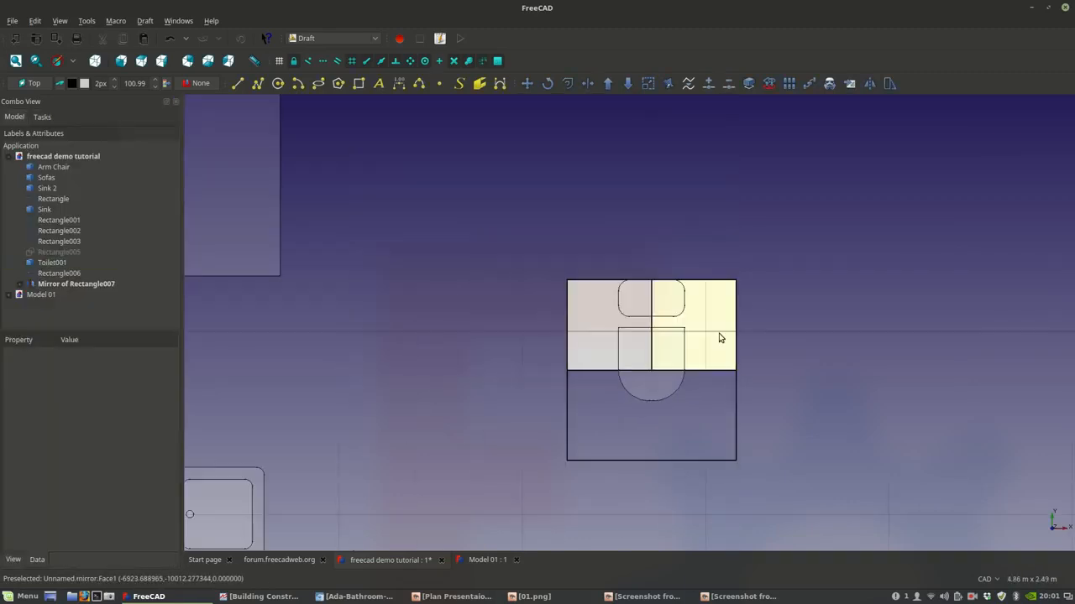
scroll(730, 324, up, 4)
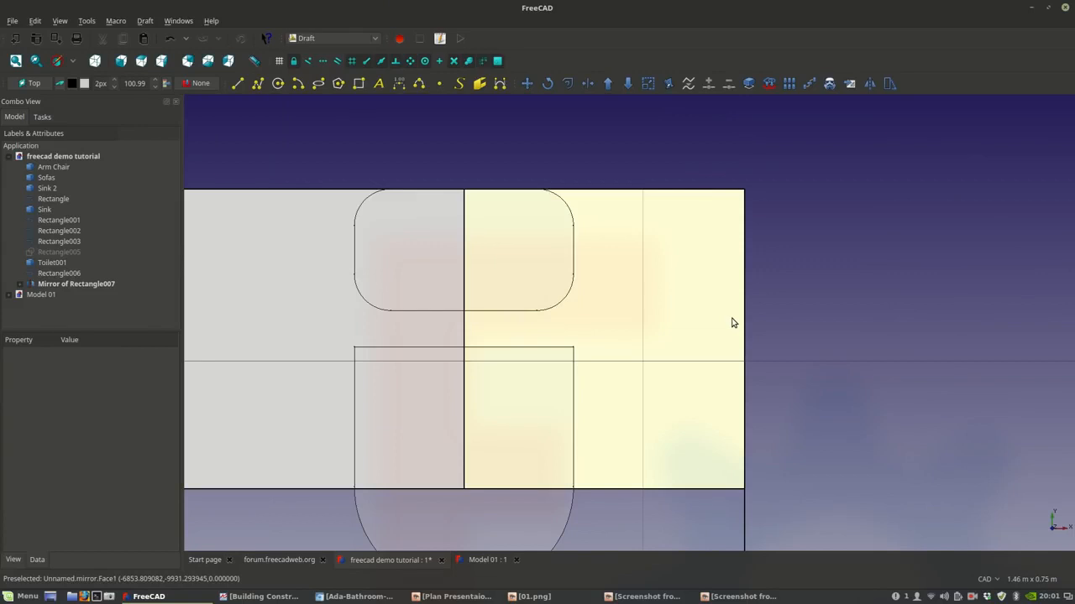
scroll(731, 322, down, 4)
click(729, 317)
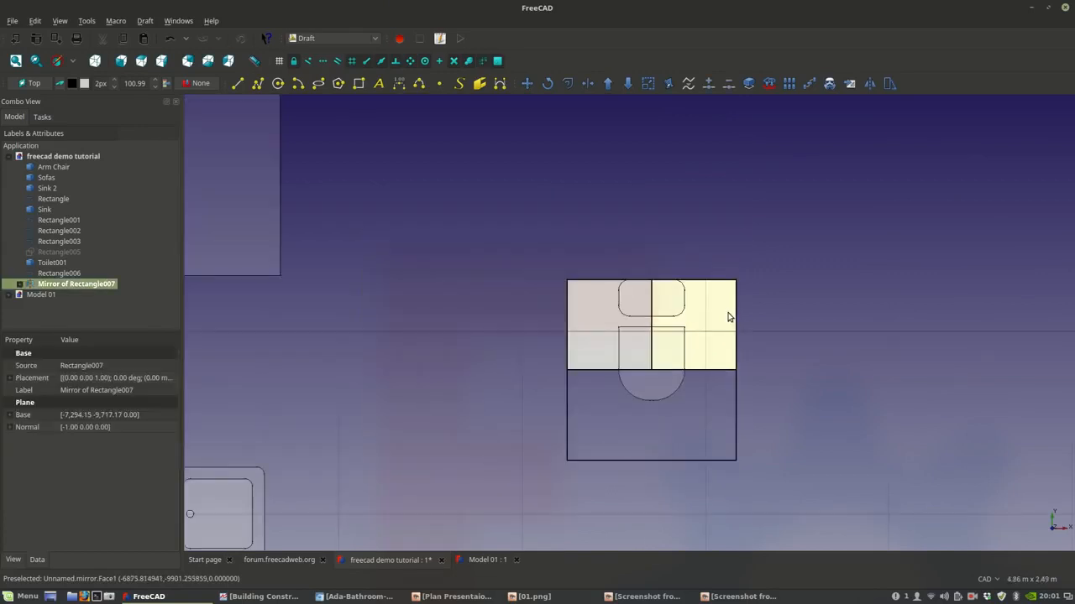
key(Delete)
click(603, 345)
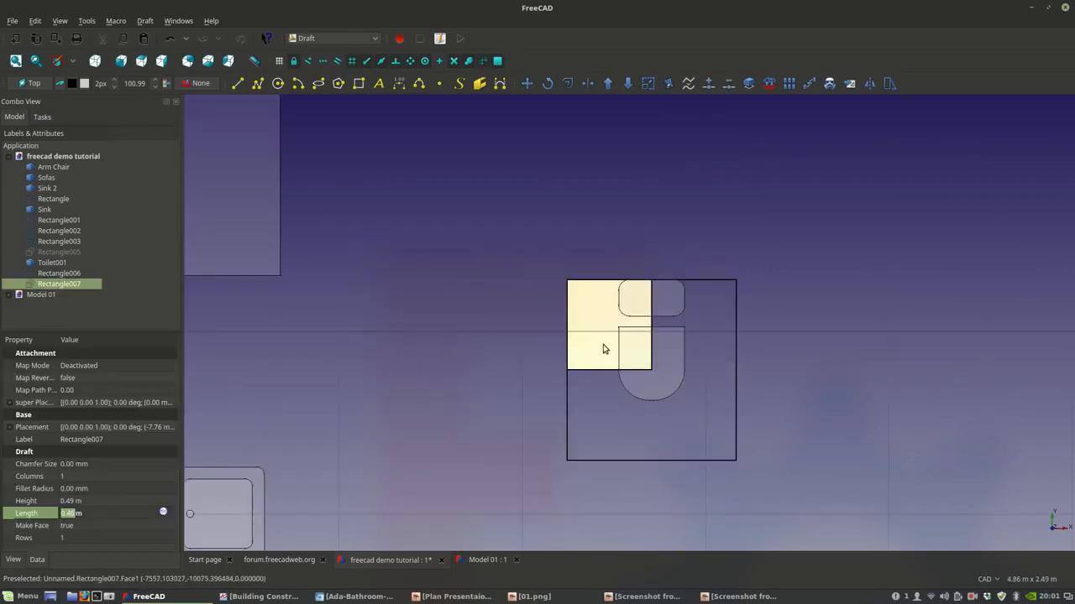
key(Delete)
- Switch to the Building Construction Illustrated PDF and examine the standard door heights and door widths for wood rail-and-stile doors
scroll(677, 406, down, 2)
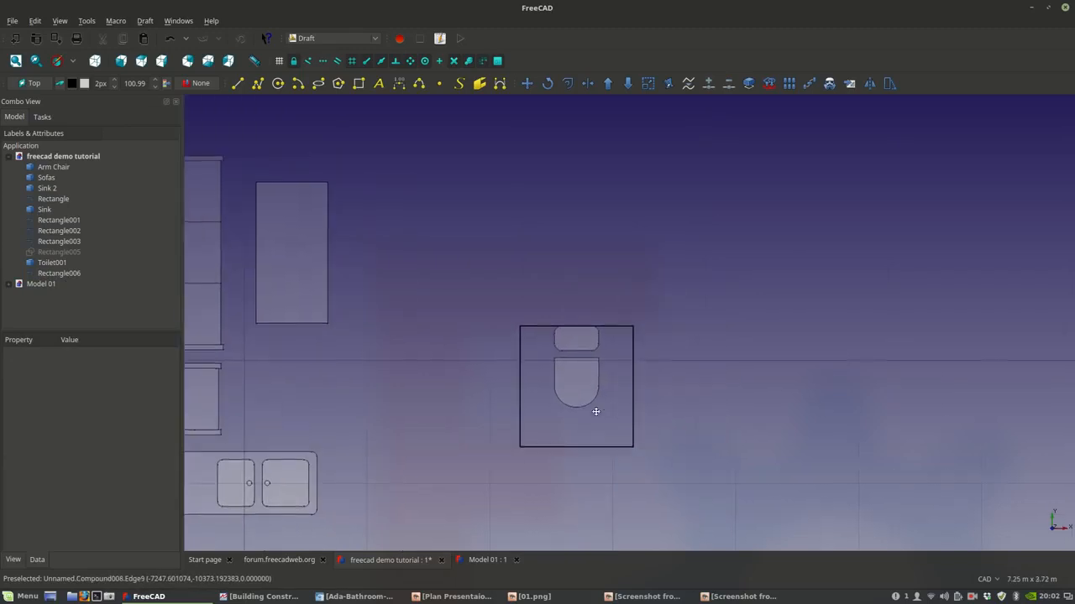
middle_drag(493, 446, 496, 421)
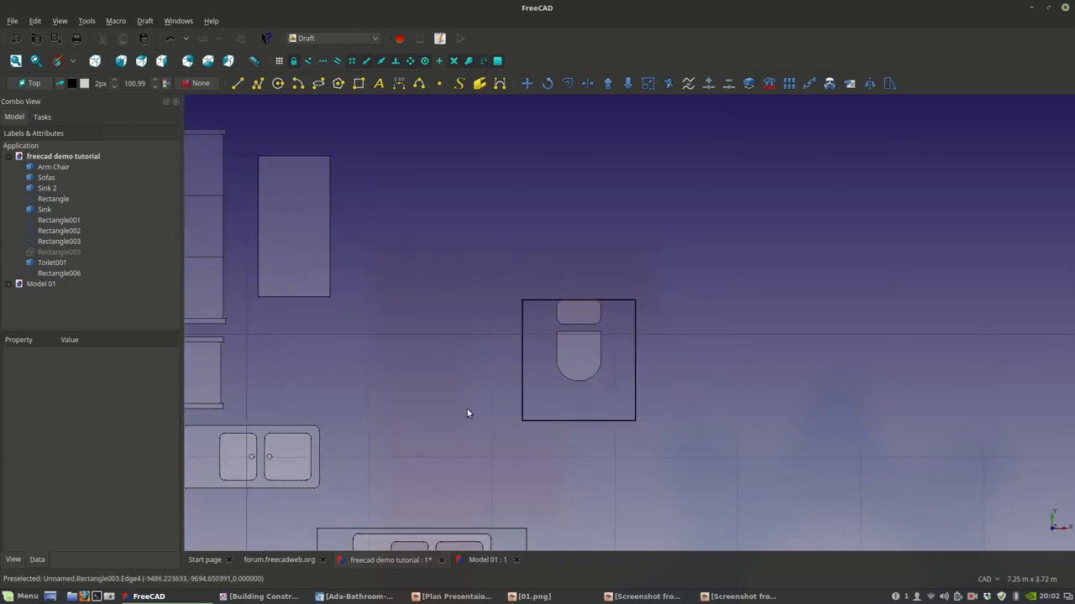
scroll(555, 279, down, 2)
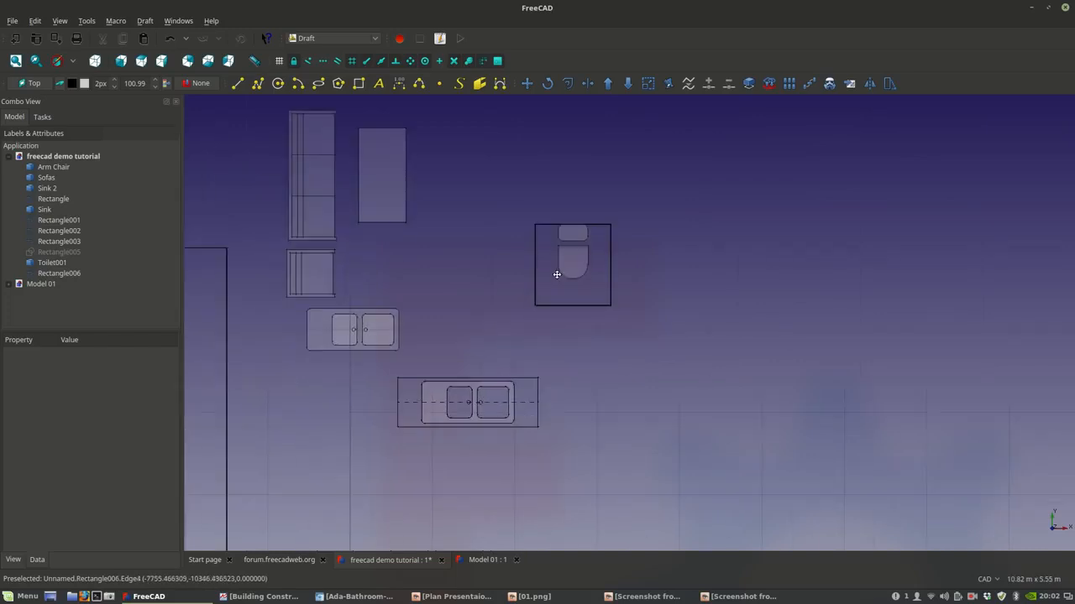
middle_drag(535, 303, 592, 221)
scroll(593, 221, down, 2)
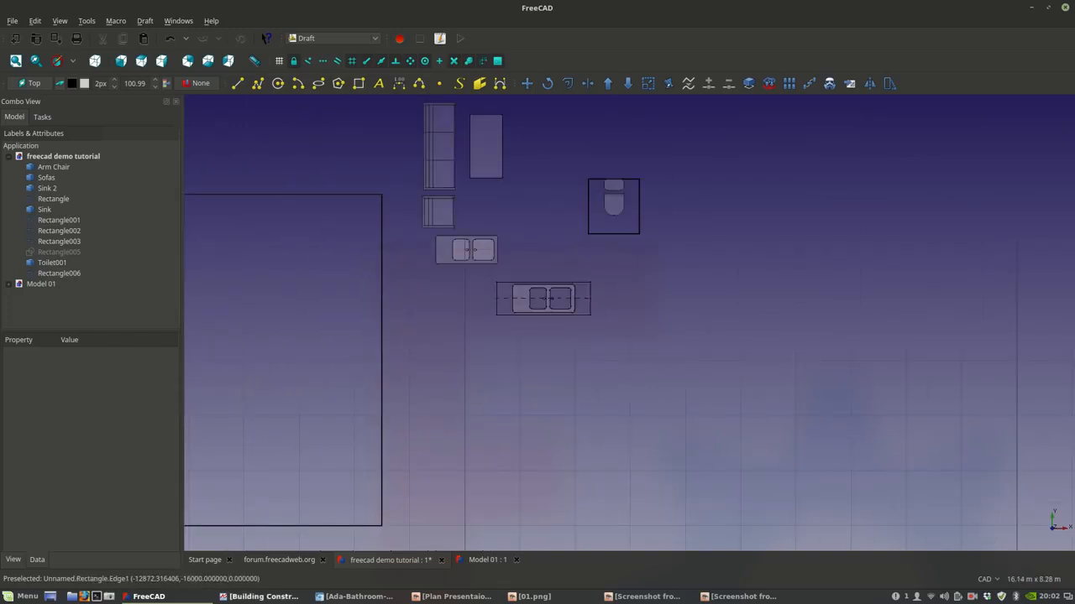
key(alt+Tab)
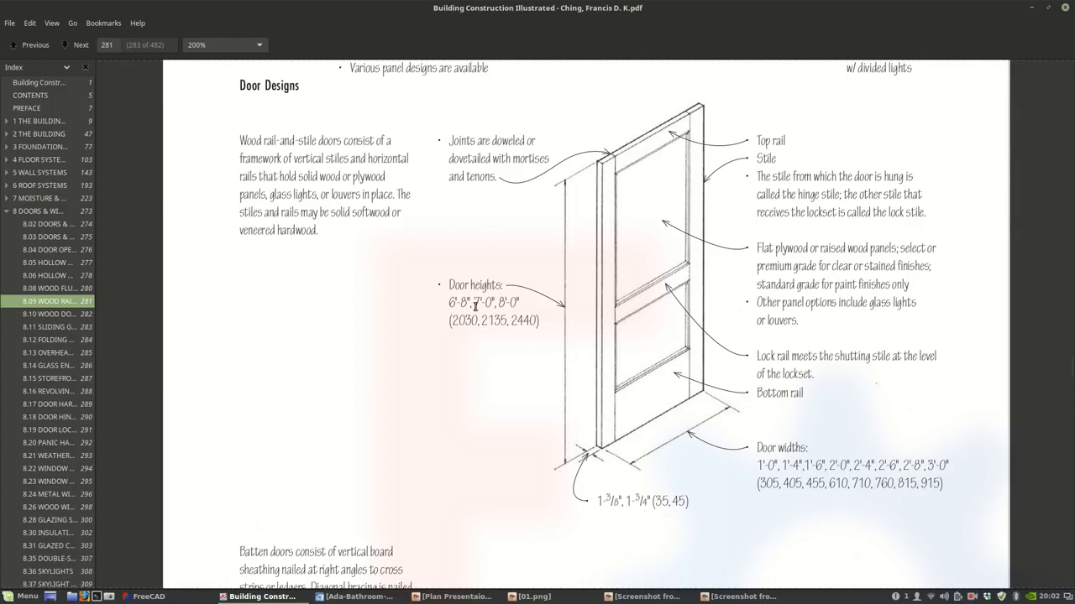
drag(473, 302, 501, 321)
drag(491, 322, 507, 320)
drag(927, 466, 949, 466)
click(927, 484)
drag(926, 484, 938, 484)
click(936, 491)
drag(920, 484, 942, 485)
- Return to FreeCAD and draw a horizontal line about 1 m long in the empty area below the sinks
click(147, 597)
scroll(613, 372, up, 3)
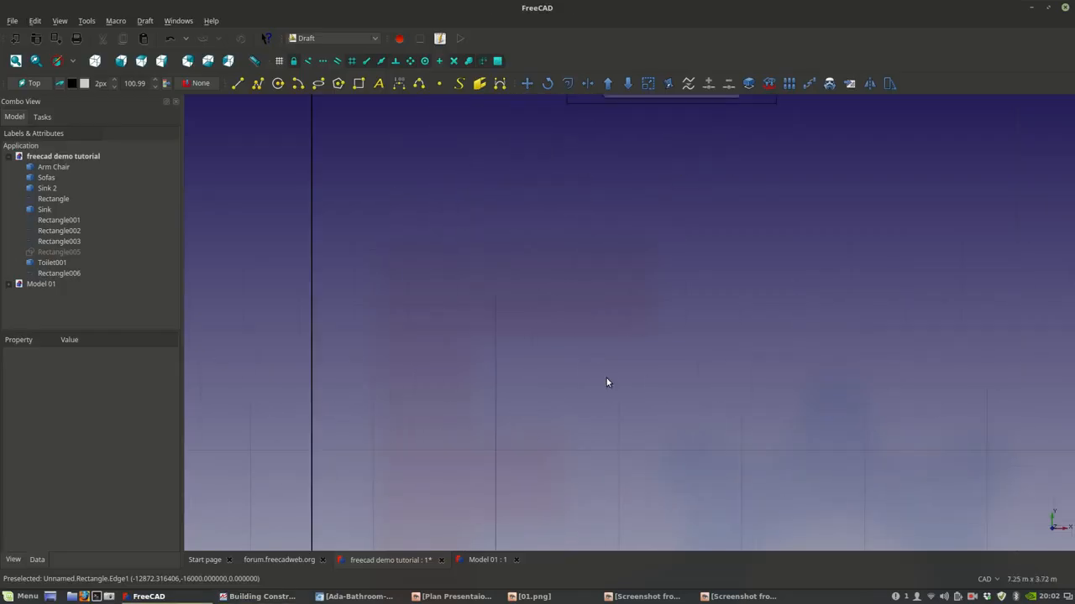
middle_drag(530, 372, 637, 377)
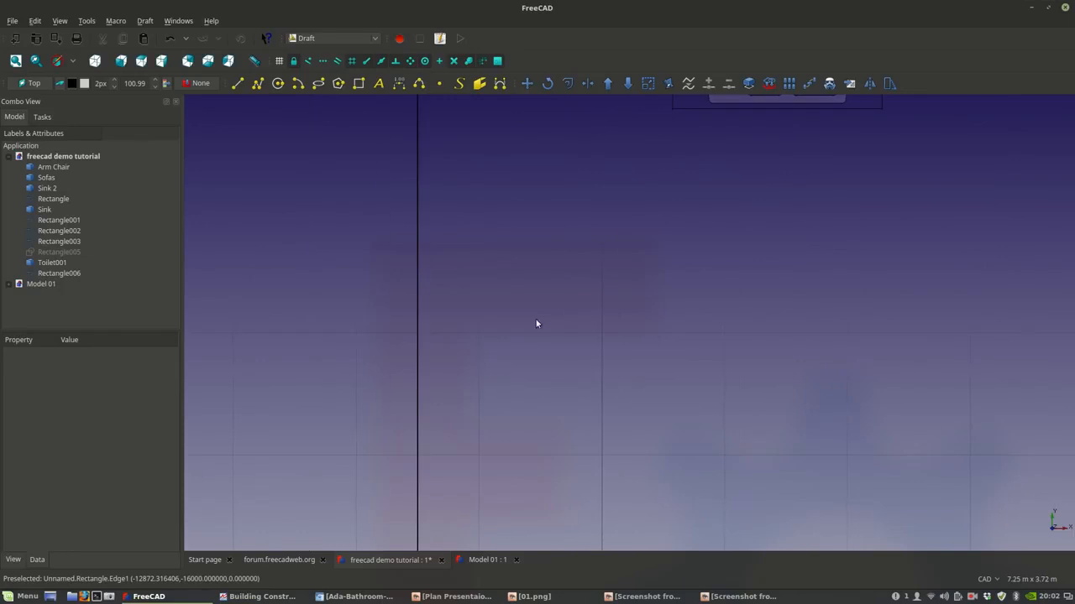
click(238, 83)
click(577, 332)
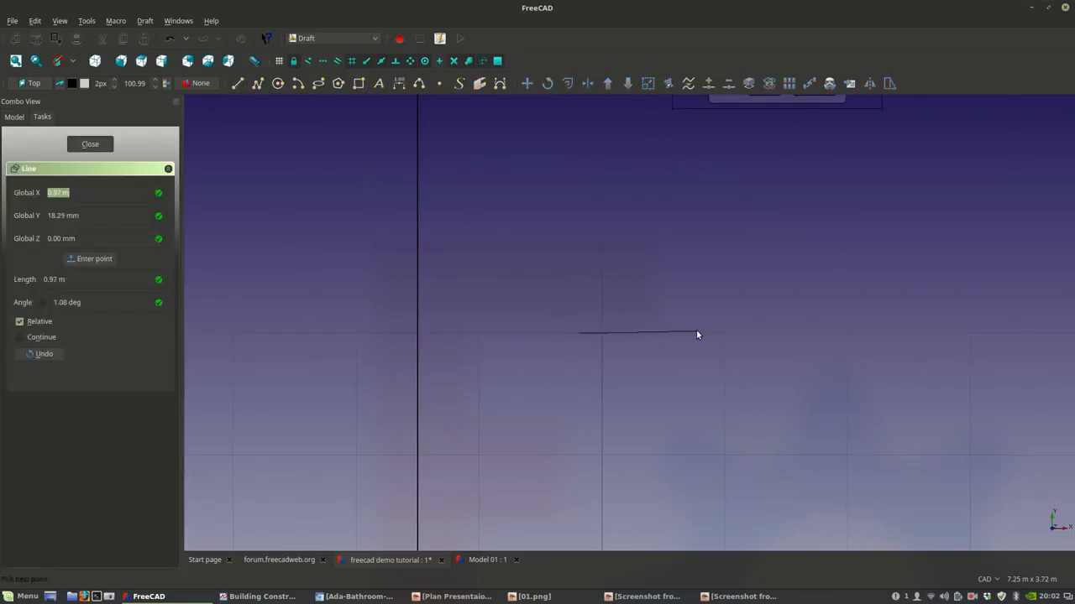
key(shift)
click(700, 334)
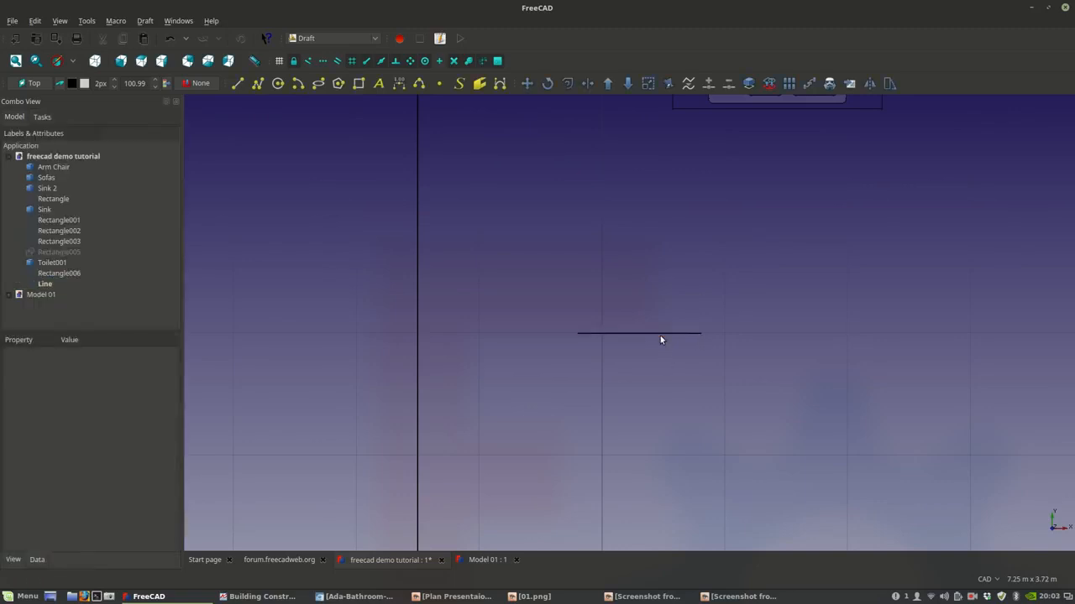
- Try to set the horizontal line's length to 0.9 m
triple_click(70, 526)
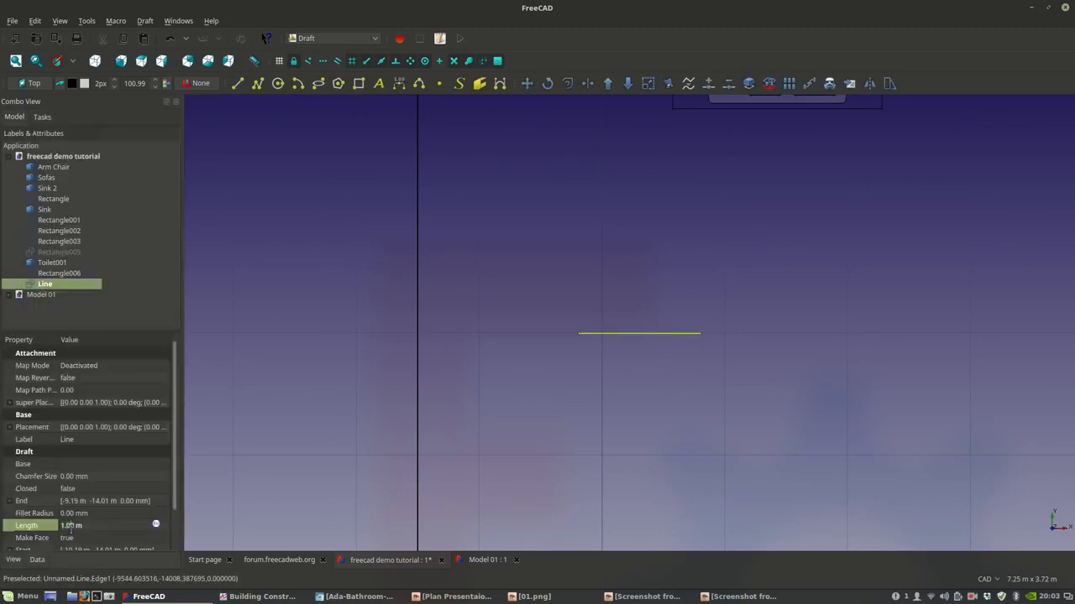
text(0.9)
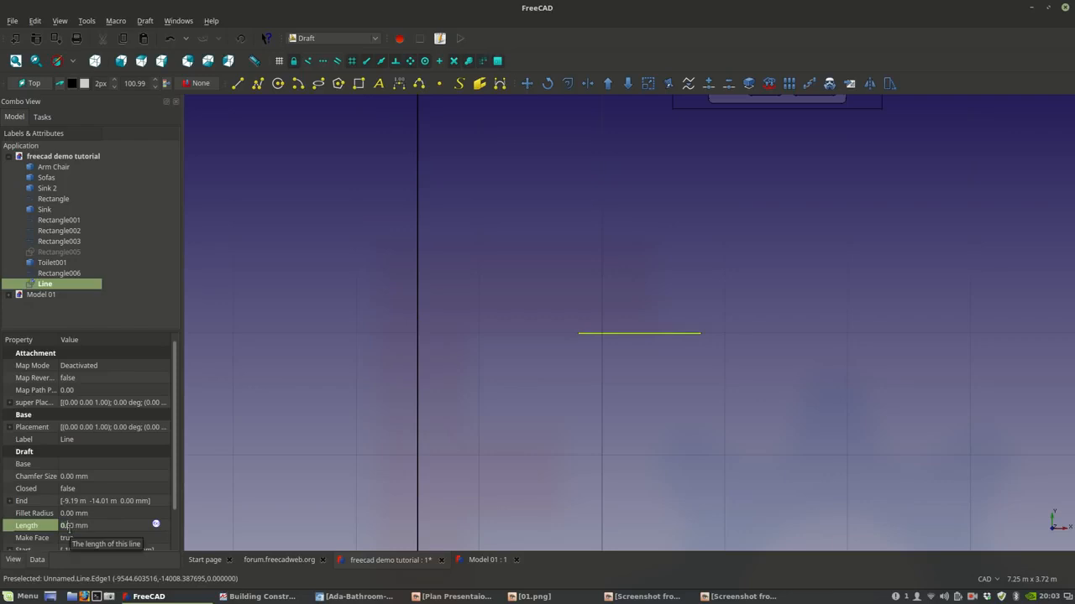
key(Return)
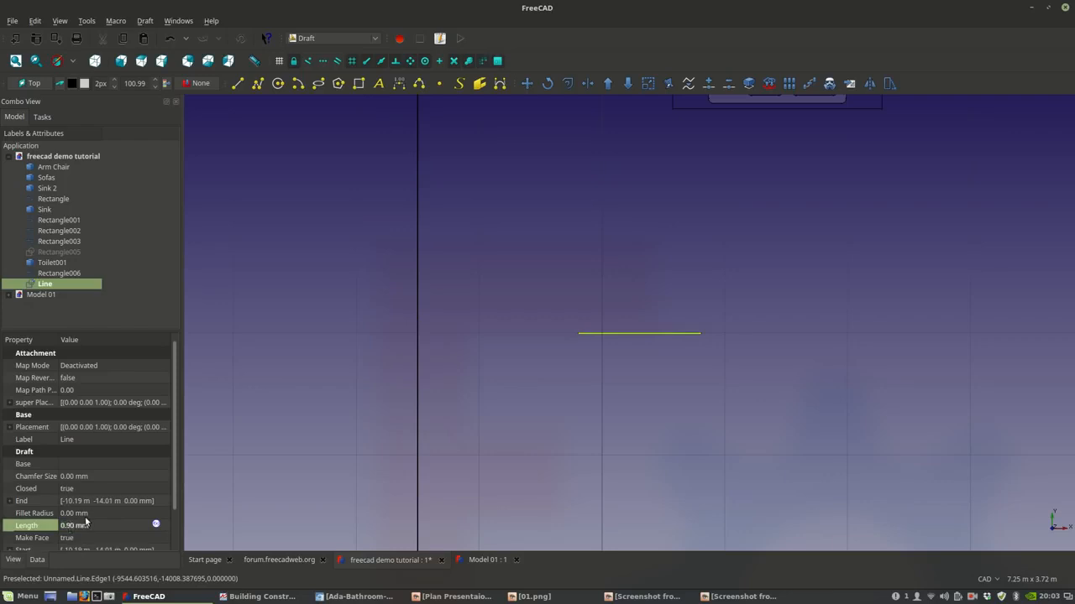
click(659, 407)
click(648, 333)
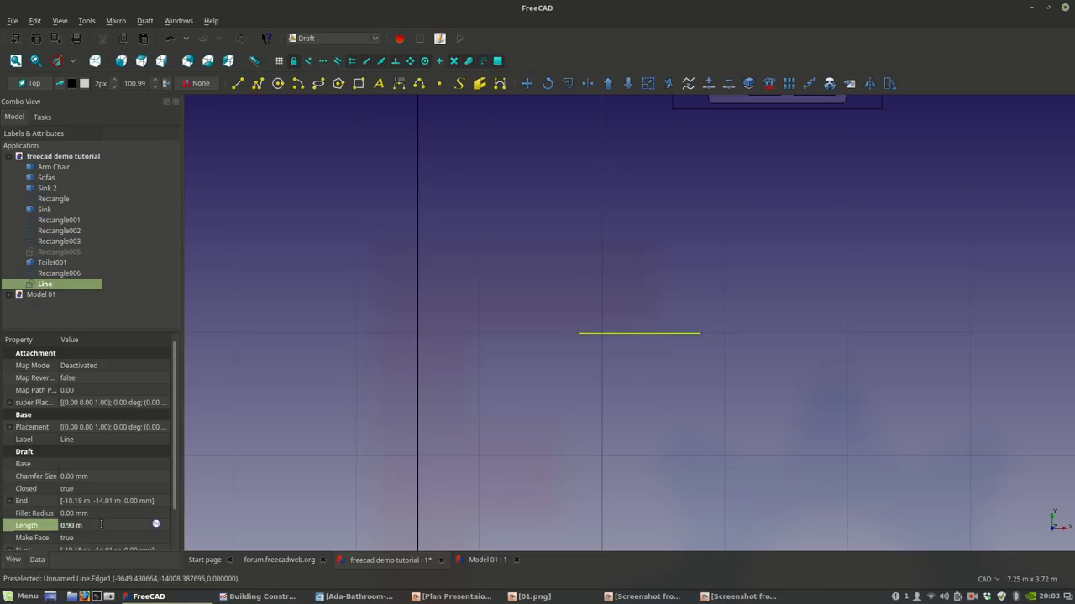
click(475, 456)
click(627, 333)
click(641, 391)
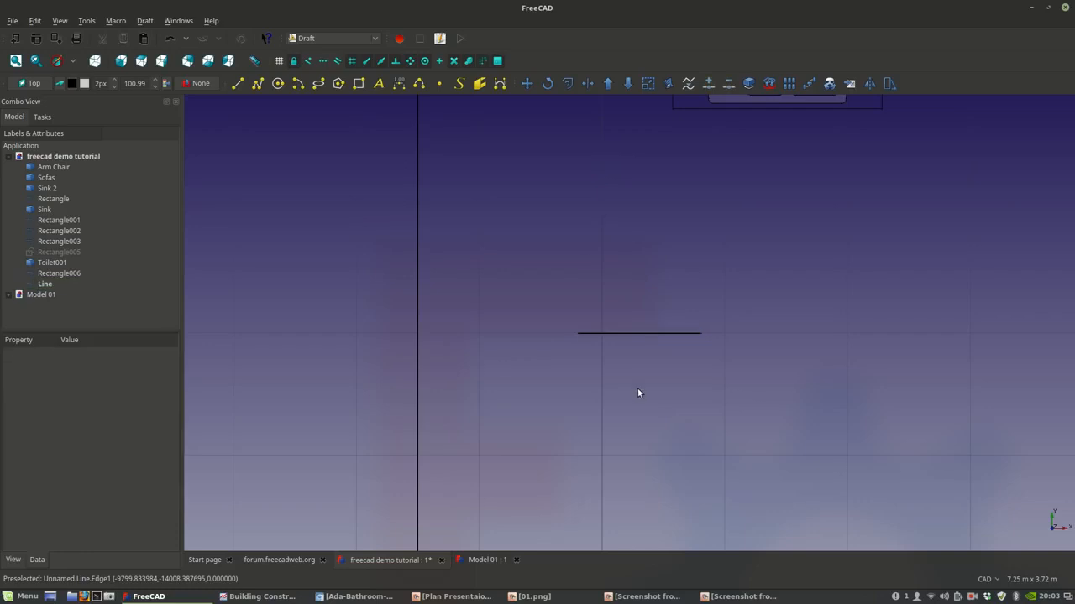
- Draw a tall filled rectangle about 0.18 m by 1.57 m to the right of the horizontal line
middle_drag(655, 349, 520, 381)
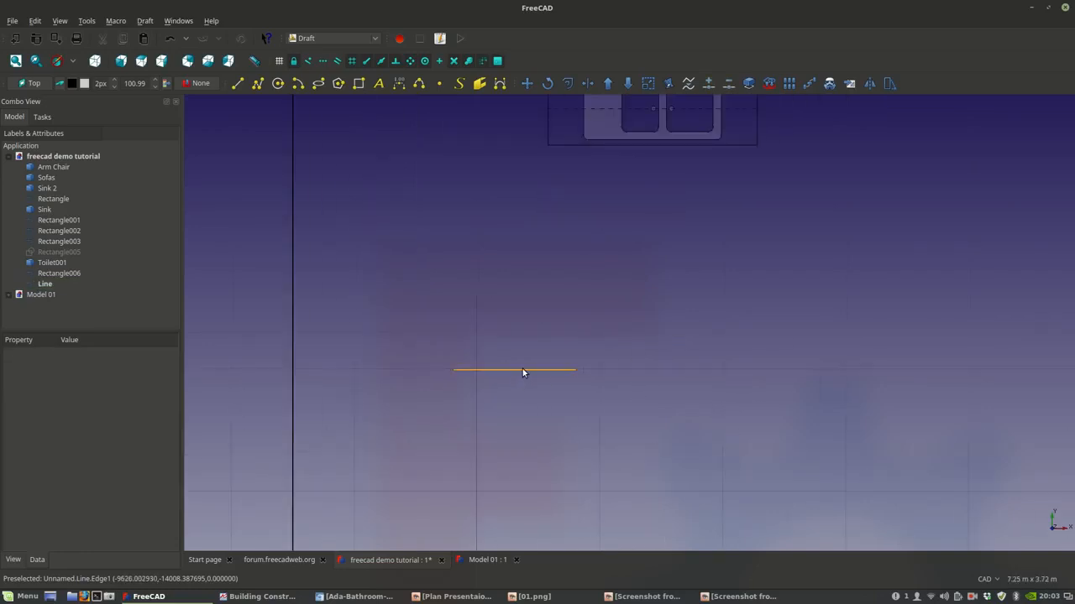
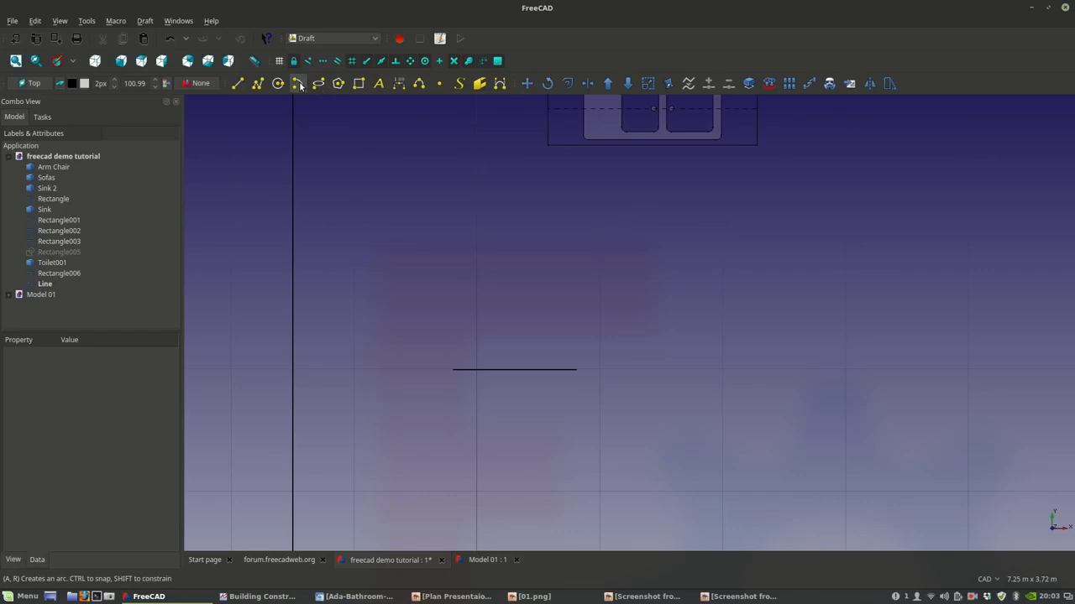
click(359, 83)
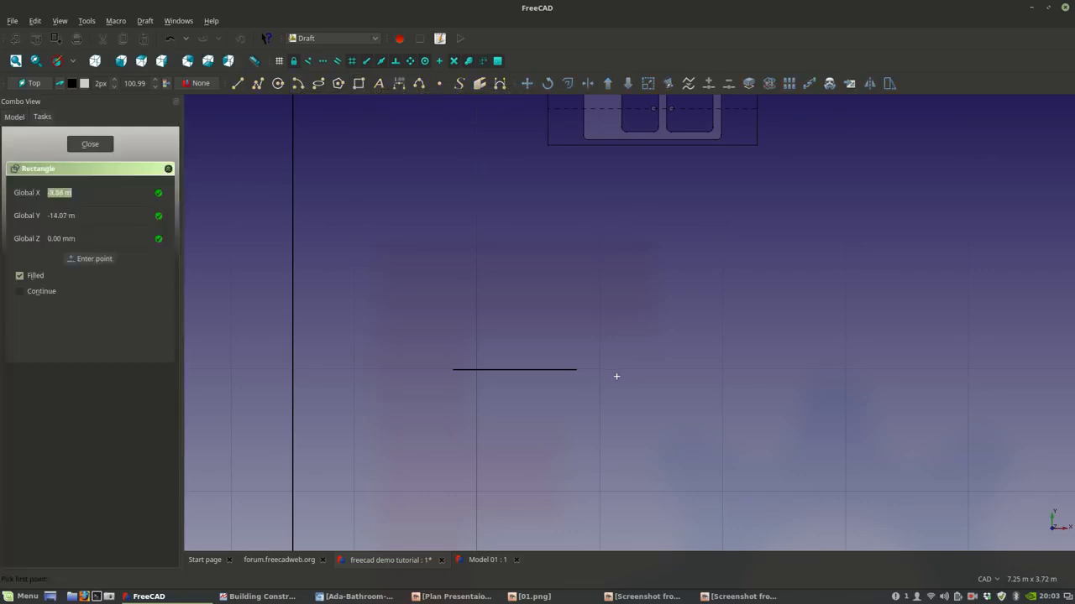
click(698, 423)
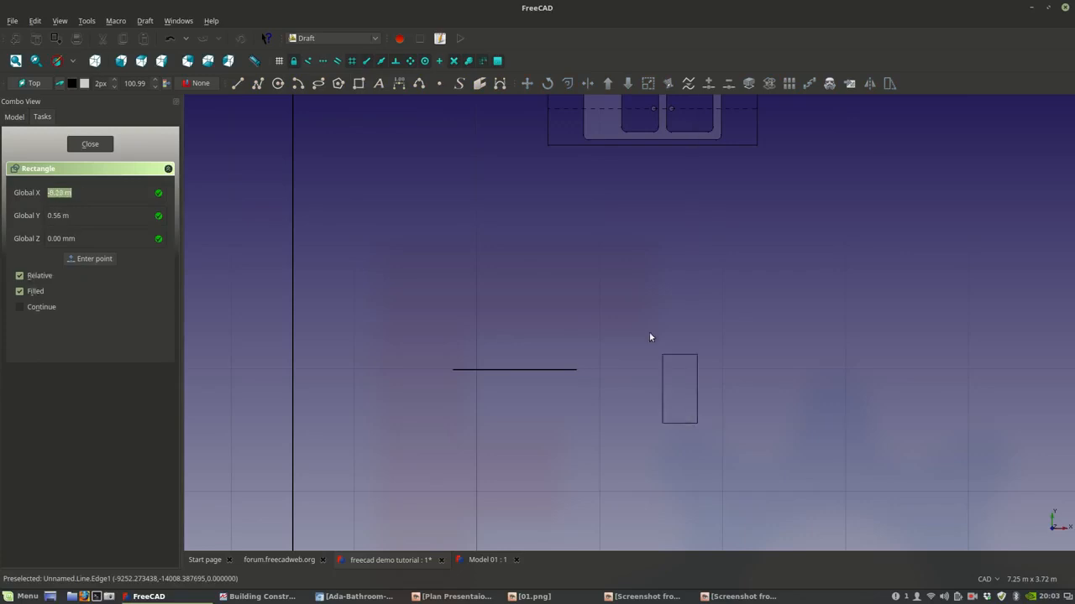
click(674, 231)
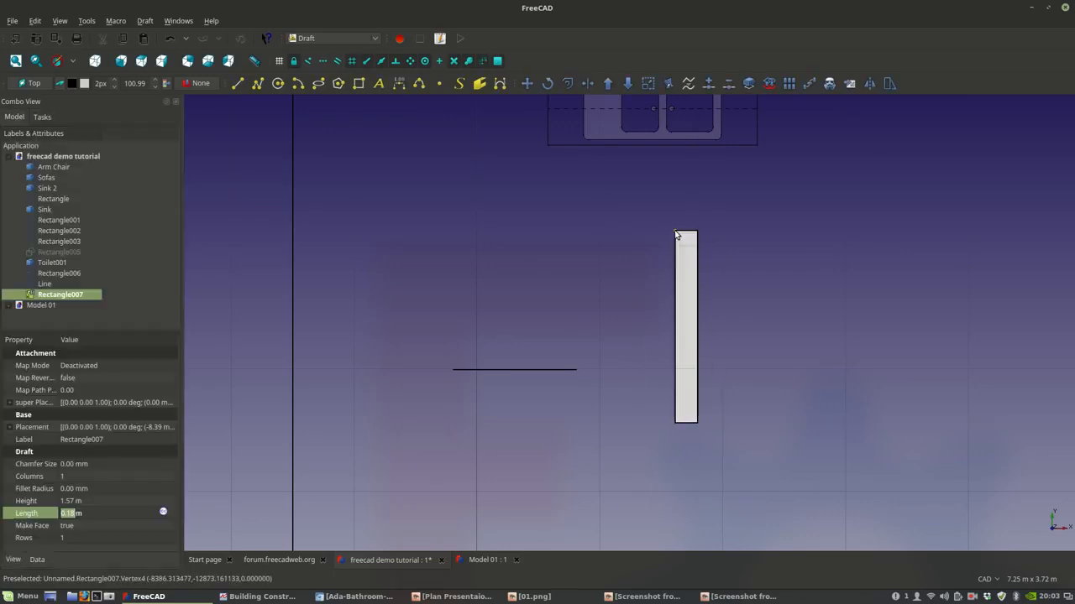
- Check the standard door thicknesses in the Building Construction Illustrated PDF, then return to FreeCAD
click(256, 596)
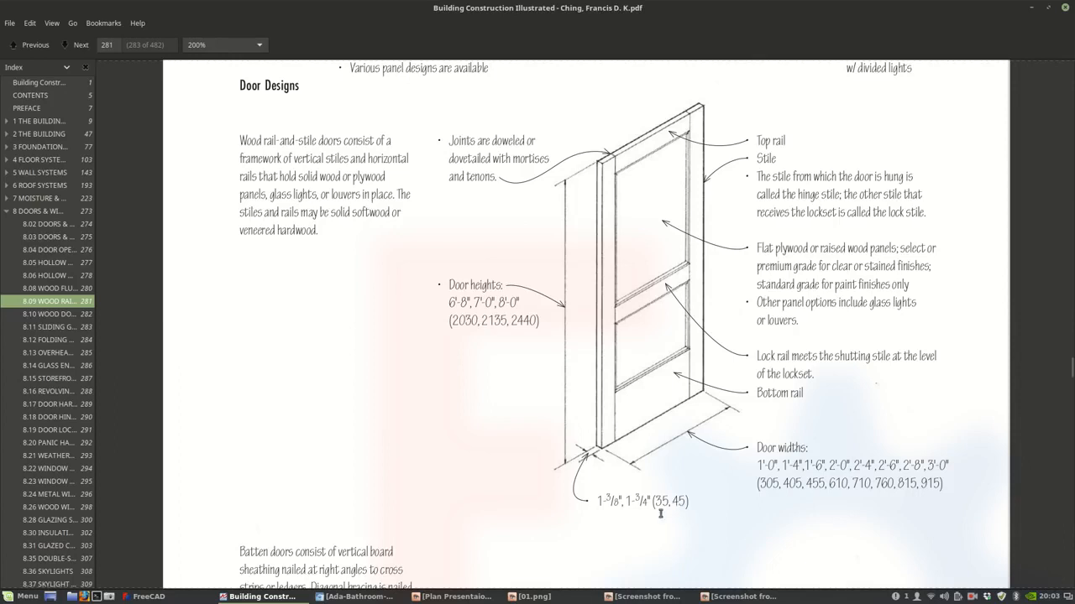
mouse_move(739, 598)
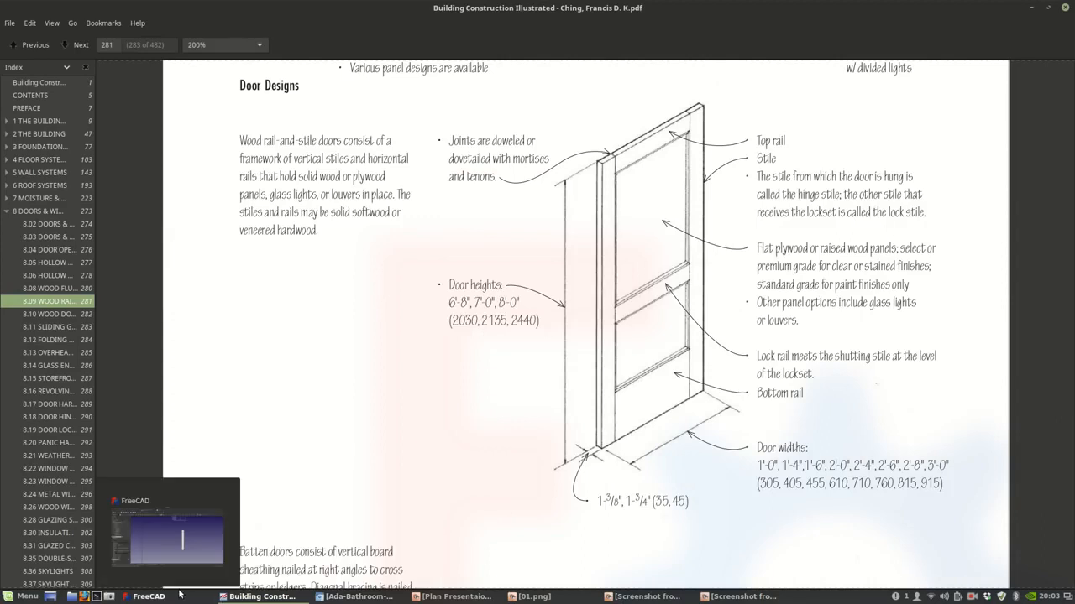
click(179, 594)
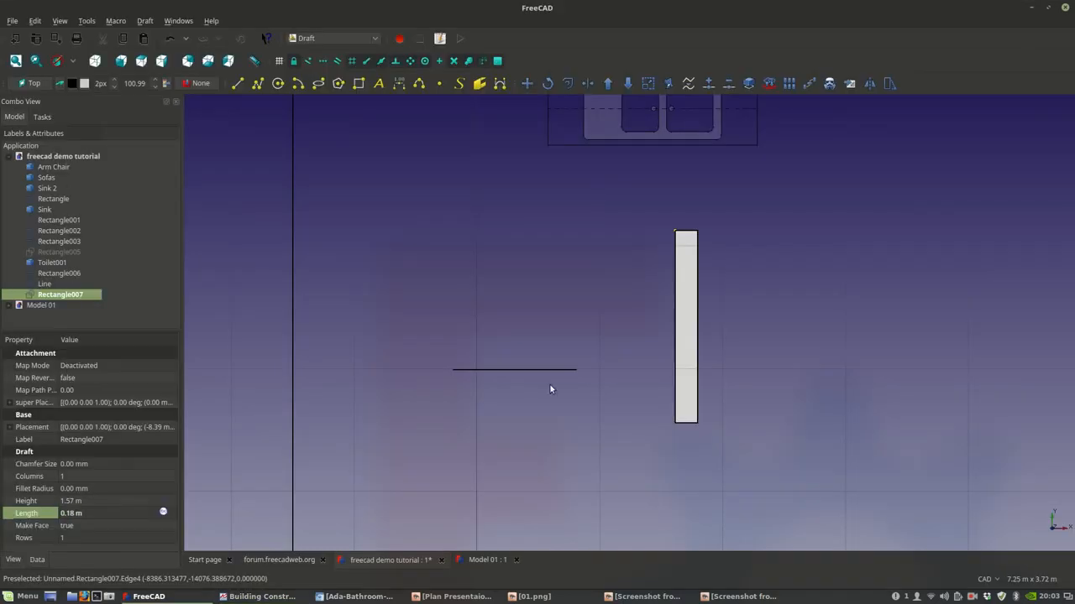
- Try lengths of 0.45 m and 4.5 mm for the tall filled rectangle
click(77, 502)
click(74, 513)
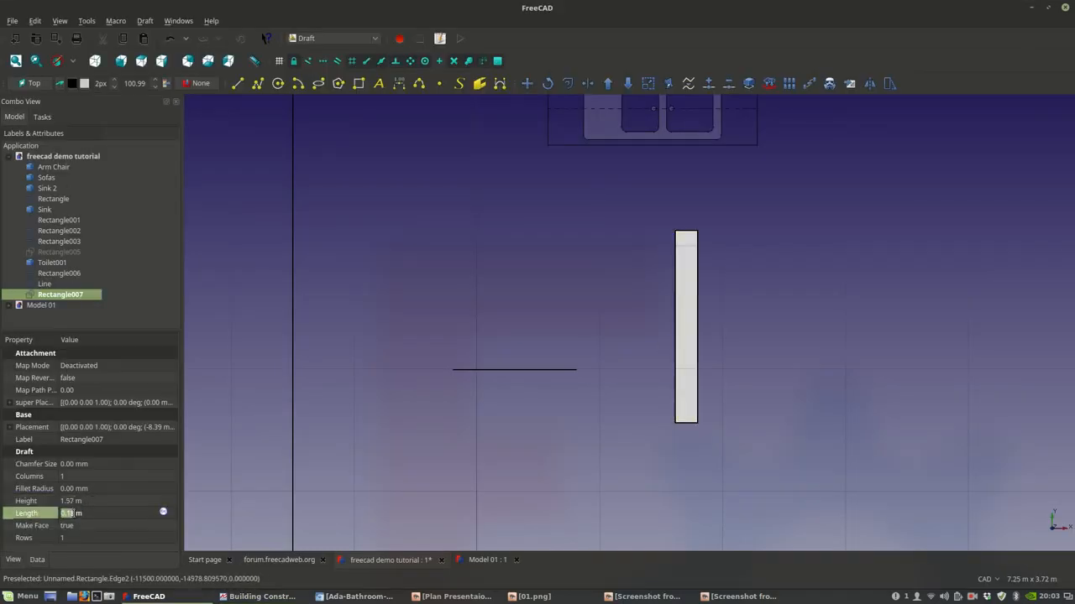
text(45)
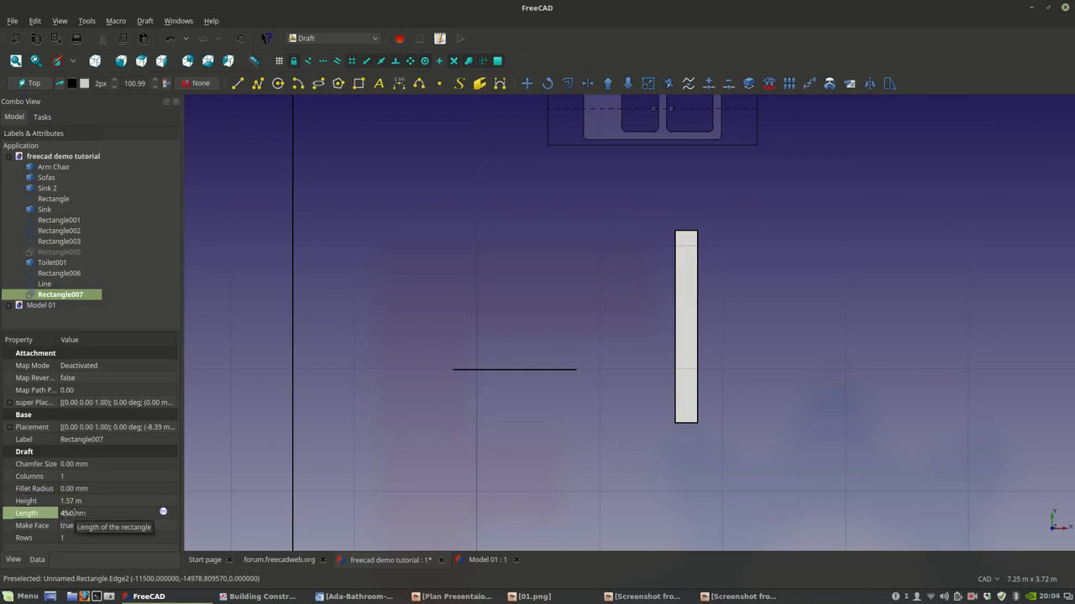
text(c)
key(Return)
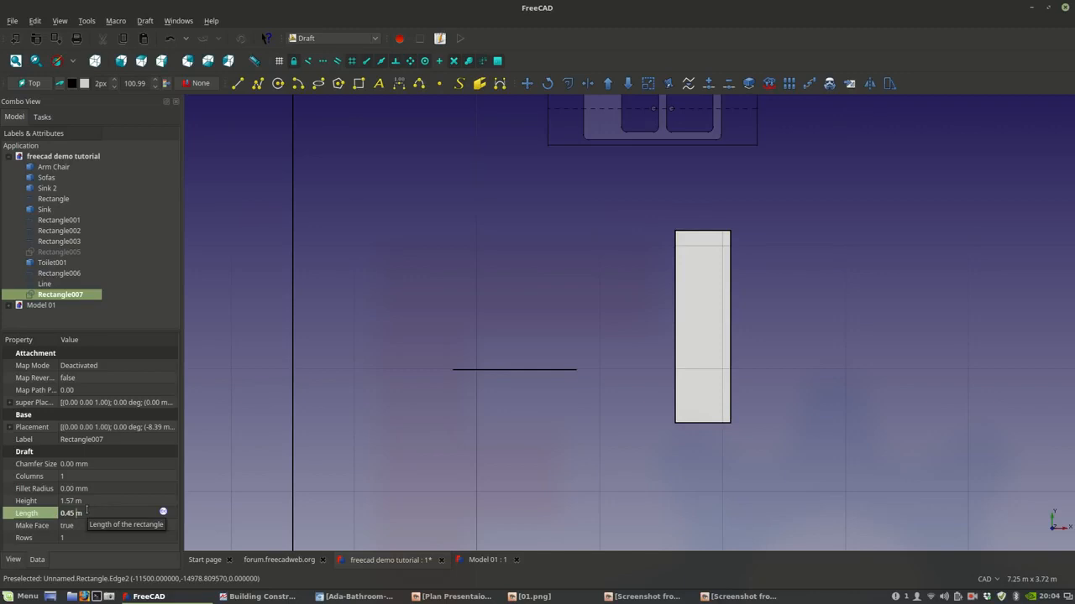
text(c)
key(Return)
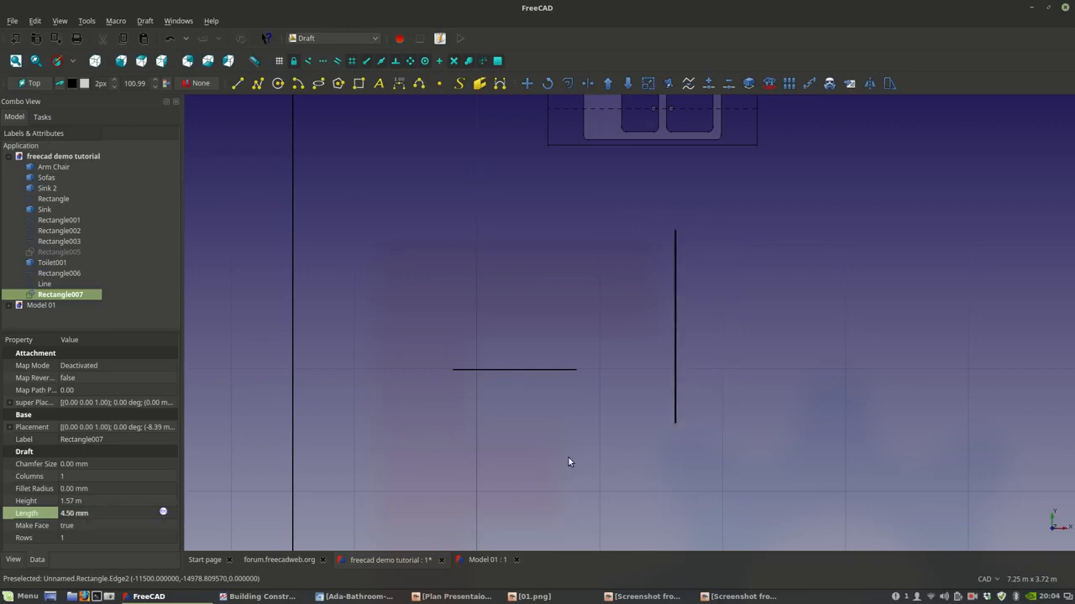
- Set the tall filled rectangle's length to 45 mm as the door thickness
scroll(717, 398, up, 6)
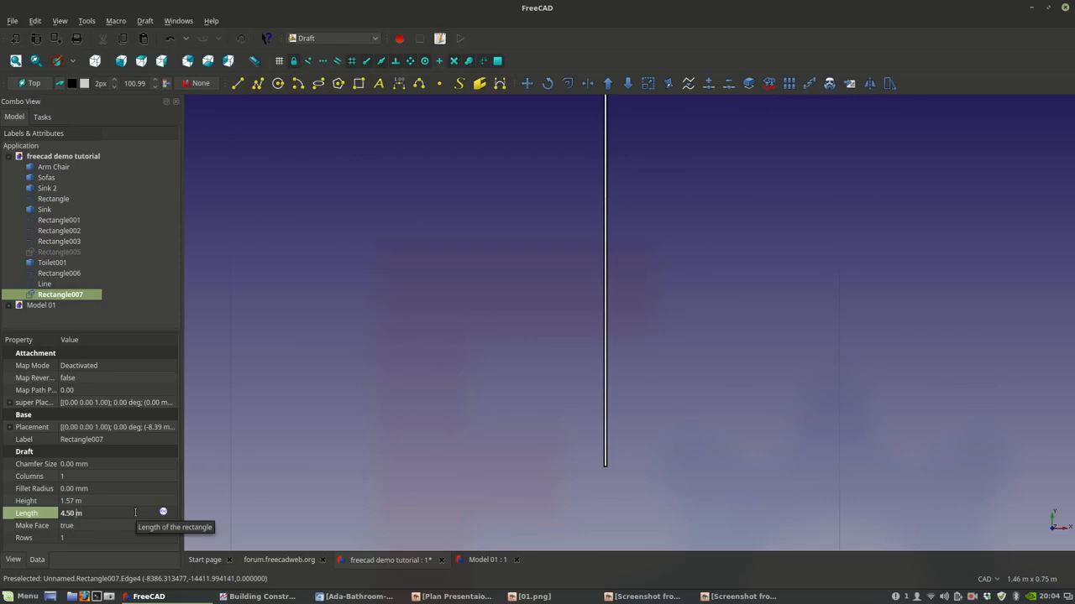
text(c)
key(Return)
scroll(588, 381, down, 10)
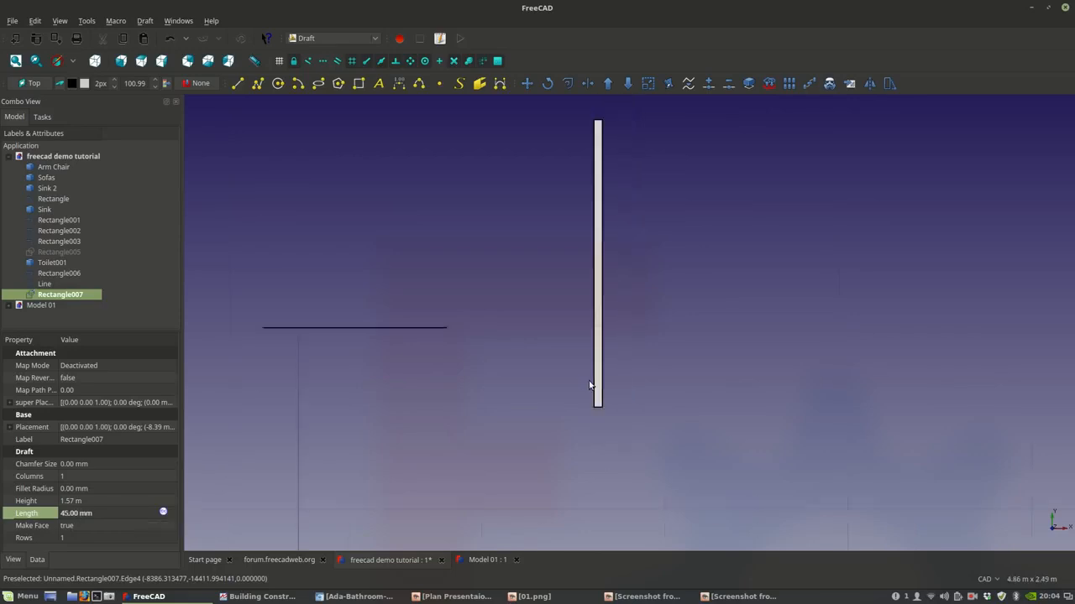
scroll(527, 391, up, 4)
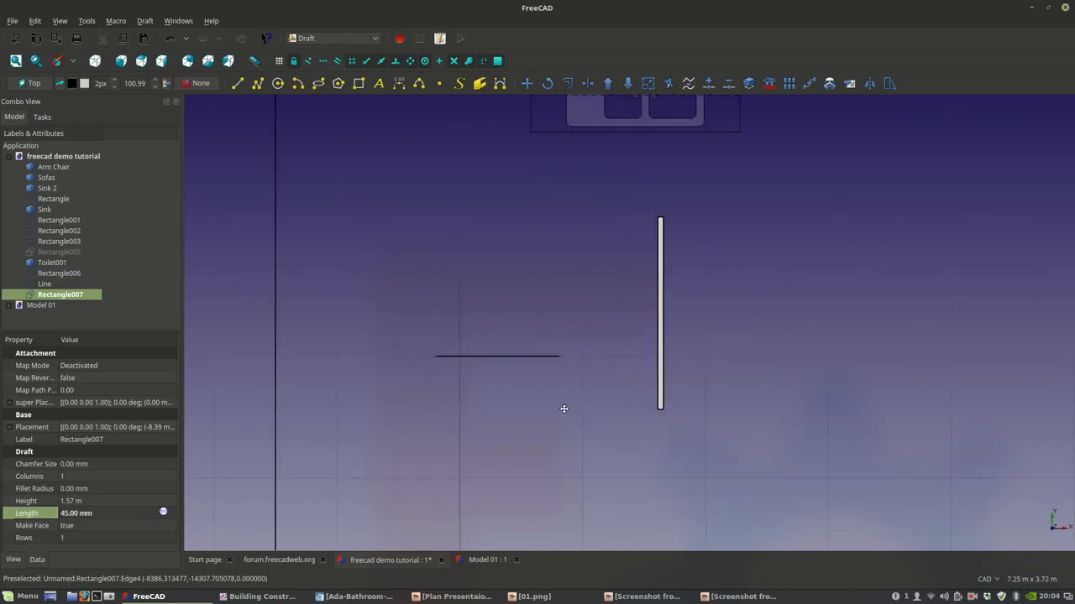
scroll(625, 367, up, 2)
scroll(631, 364, down, 2)
scroll(618, 378, up, 2)
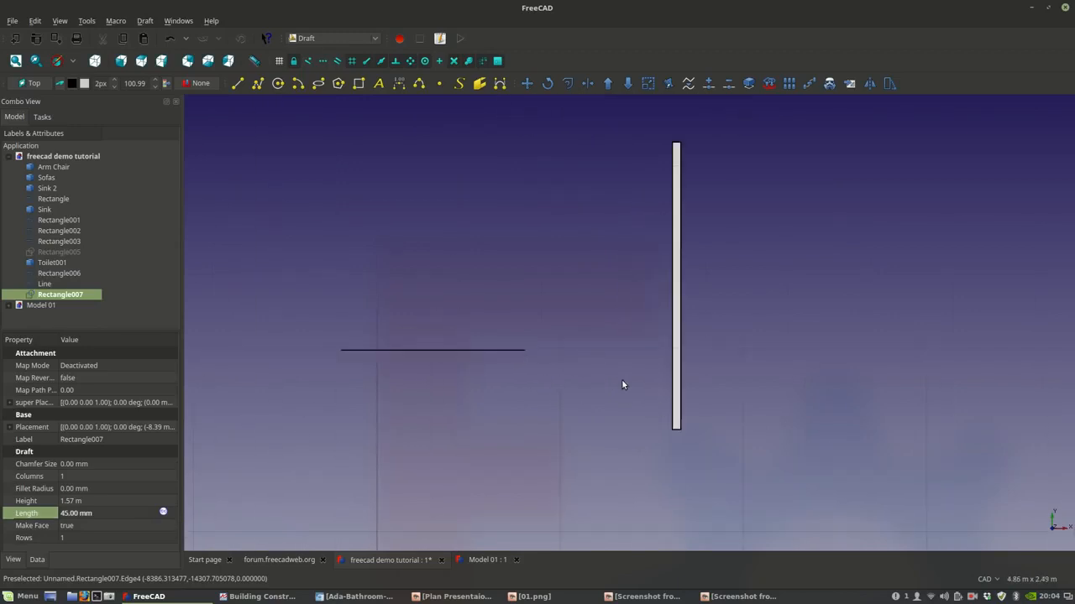
scroll(663, 413, down, 2)
scroll(664, 411, down, 3)
scroll(667, 408, up, 2)
scroll(676, 403, up, 2)
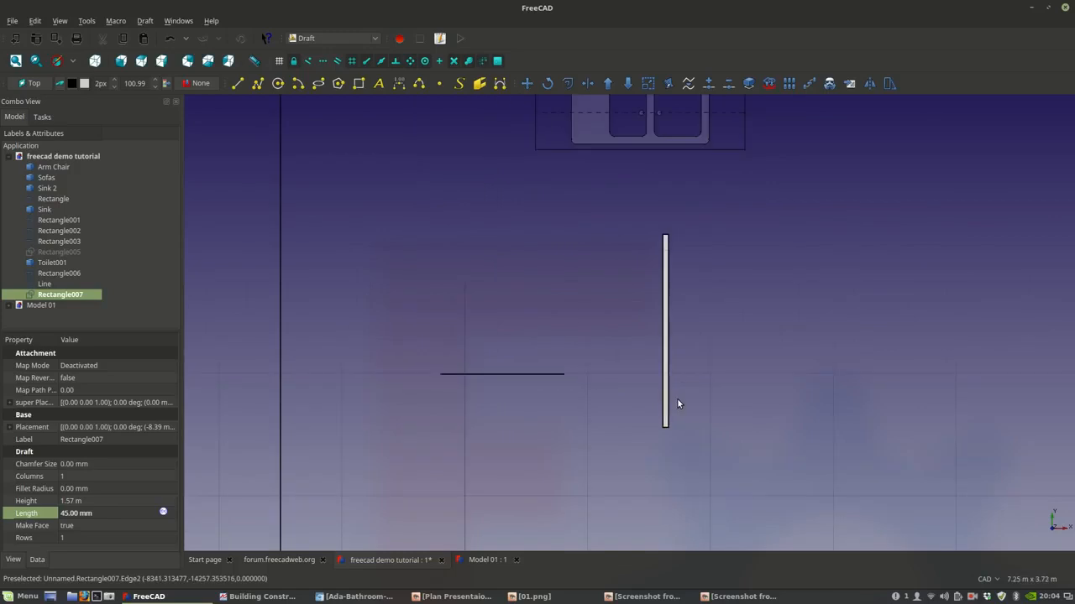
- Set the tall filled rectangle's height to 0.90 m as the door leaf width
click(72, 501)
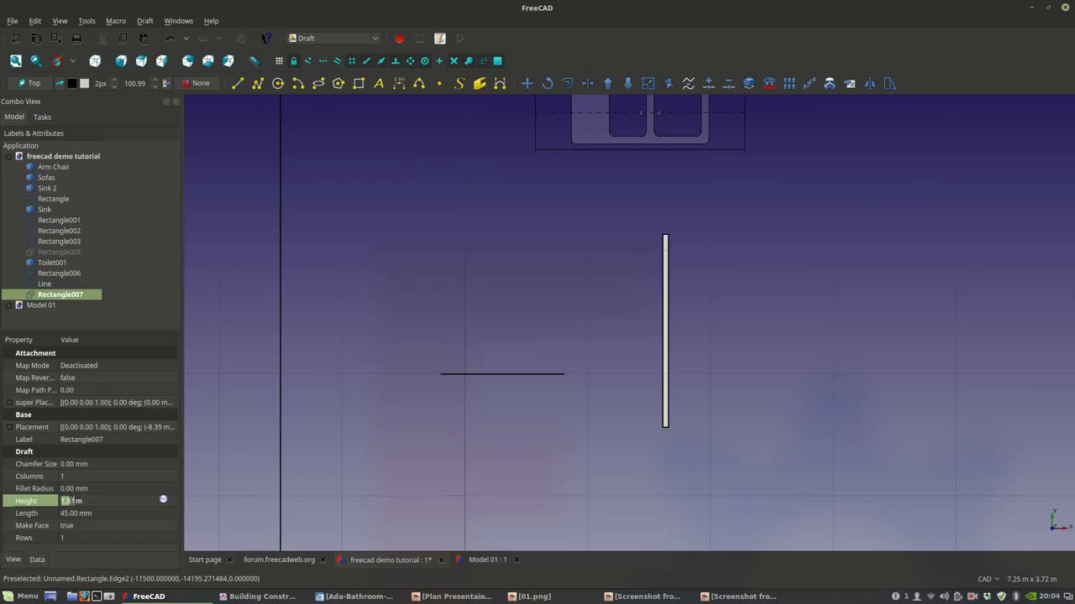
text(0.9)
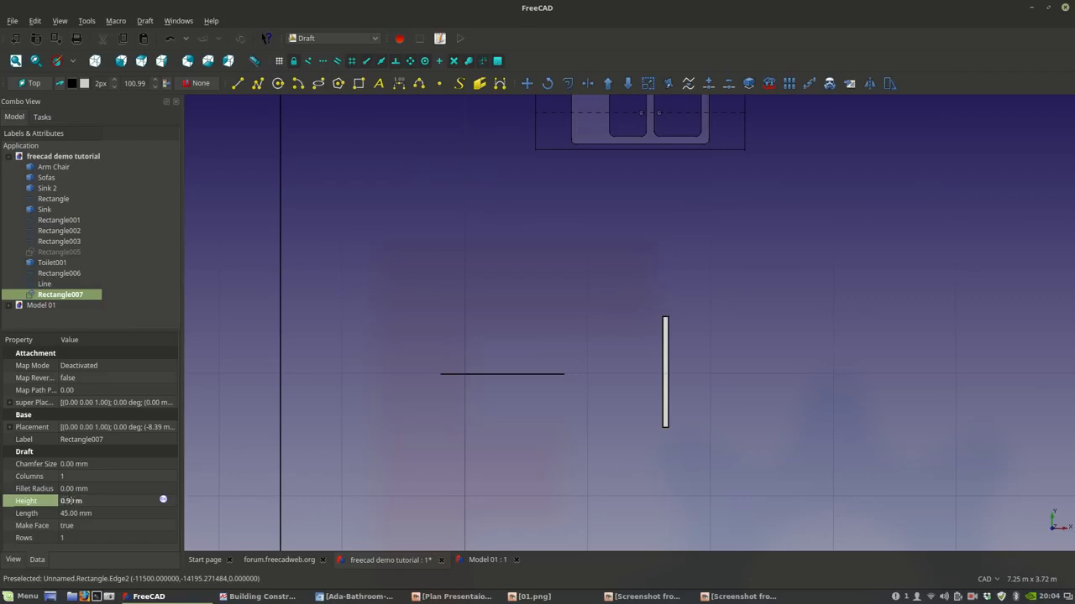
scroll(668, 394, up, 4)
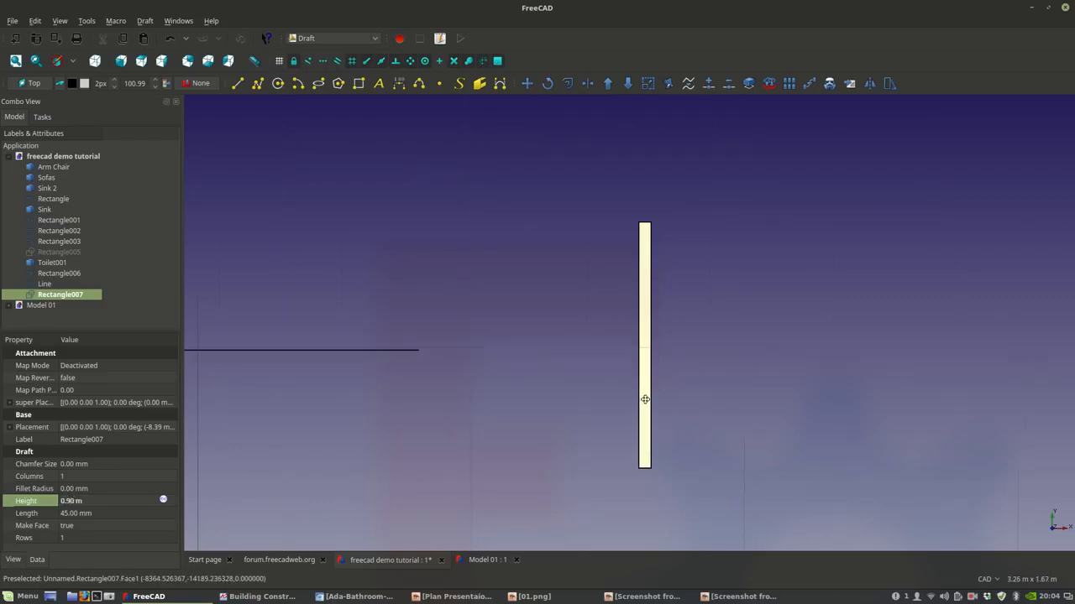
scroll(656, 430, down, 3)
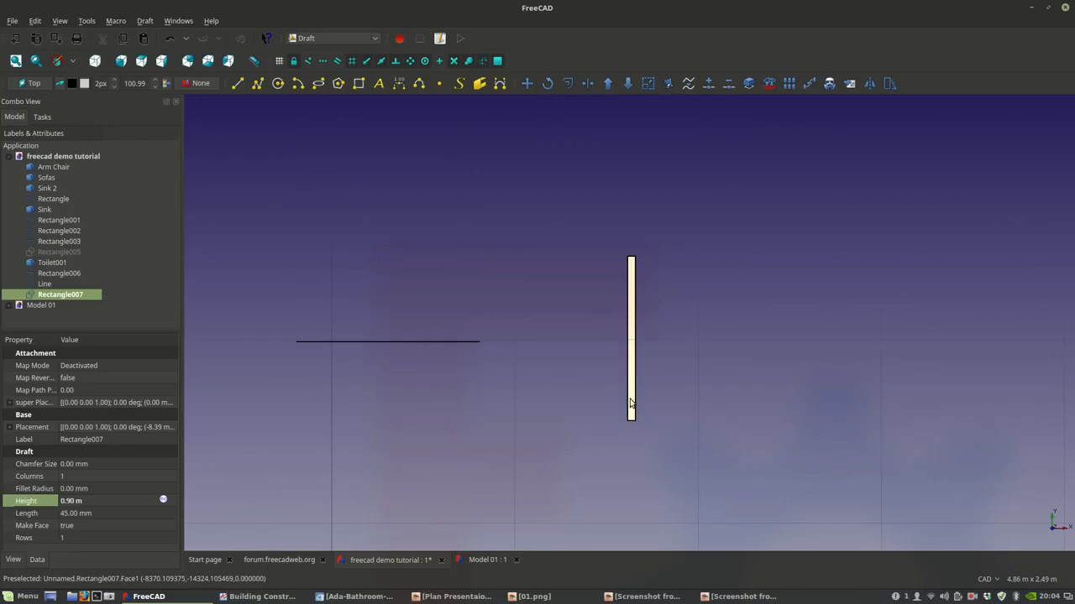
- Move the door leaf so its lower-right corner sits on the right endpoint of the horizontal line
click(526, 83)
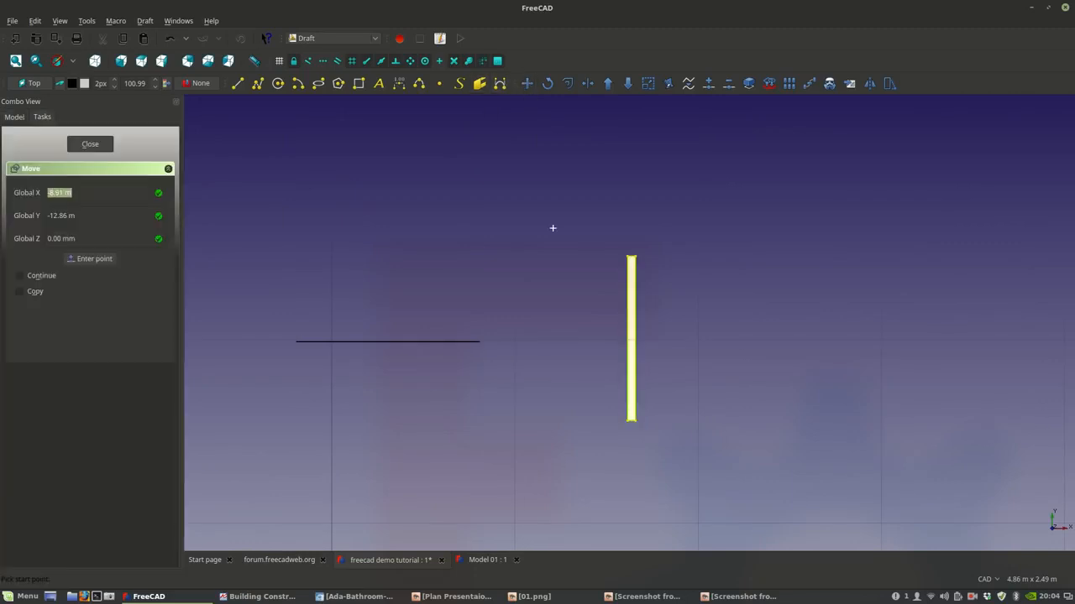
scroll(629, 420, up, 4)
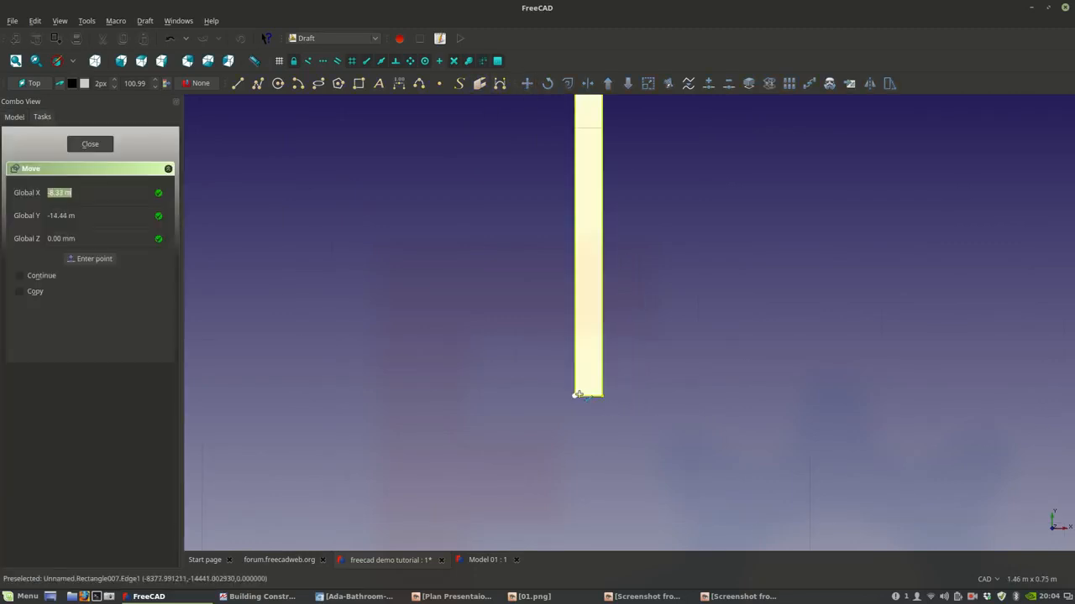
click(601, 394)
scroll(601, 396, down, 3)
scroll(598, 388, down, 2)
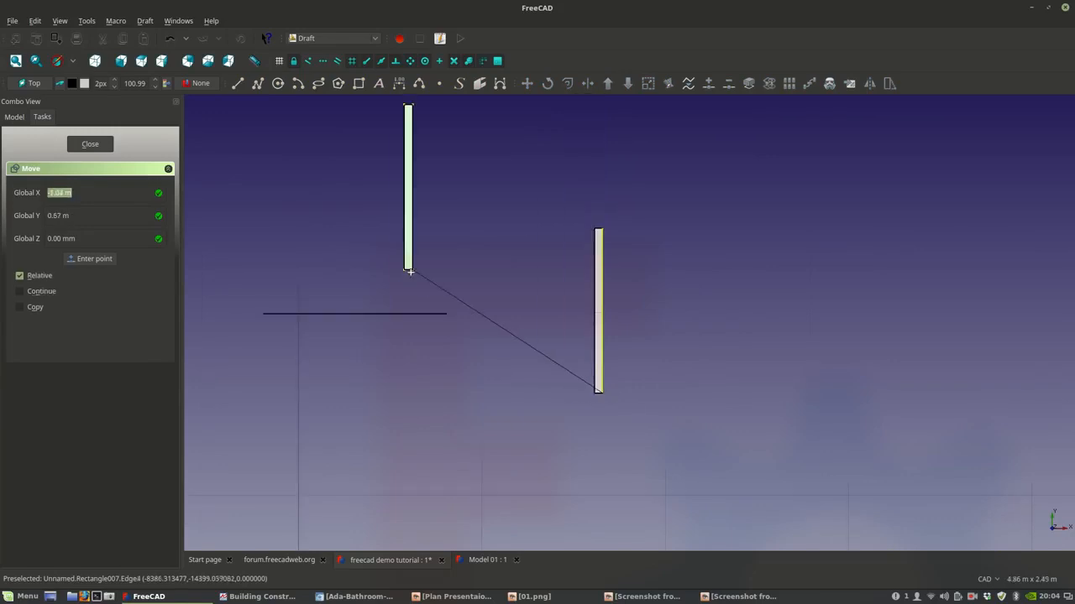
scroll(422, 281, up, 5)
click(521, 372)
scroll(549, 362, down, 4)
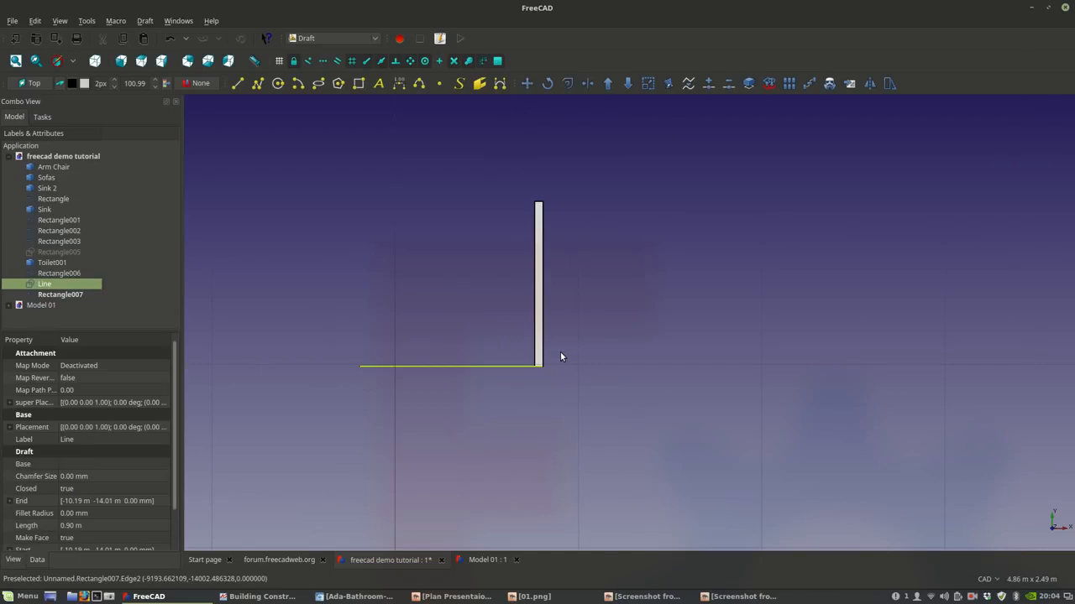
scroll(537, 353, up, 2)
scroll(571, 383, down, 2)
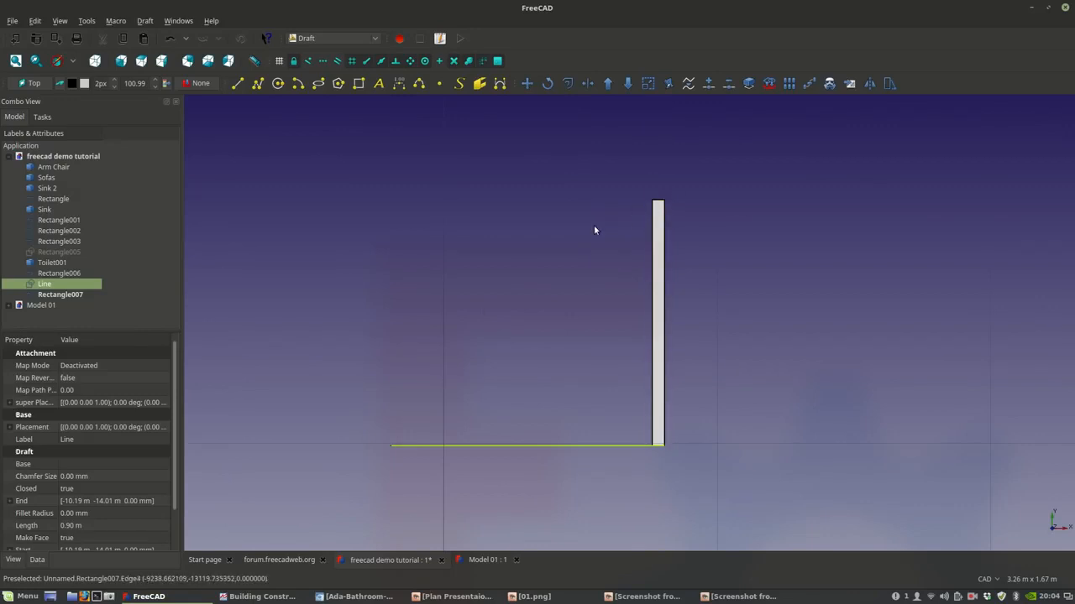
- Draw the door swing arc centred on the leaf's lower-right corner, from the horizontal line up to the leaf's upper-right corner
click(299, 85)
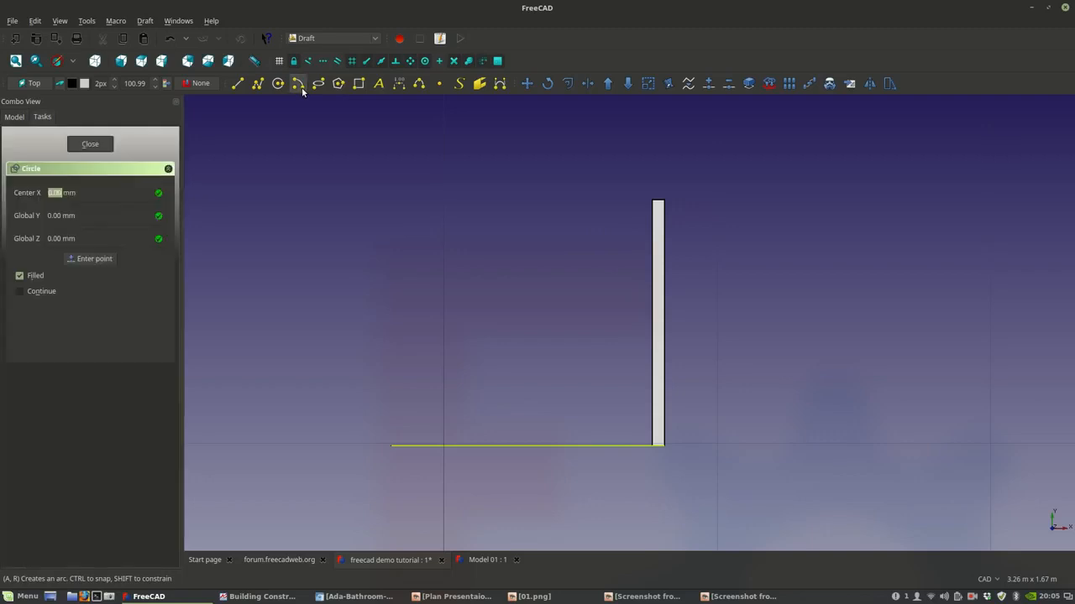
click(662, 443)
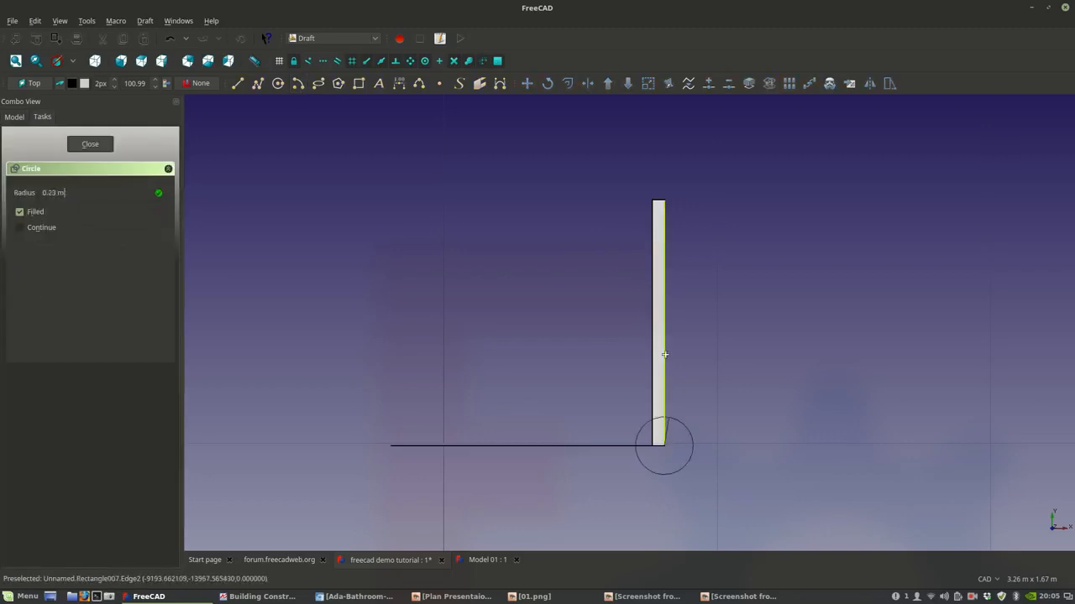
click(664, 201)
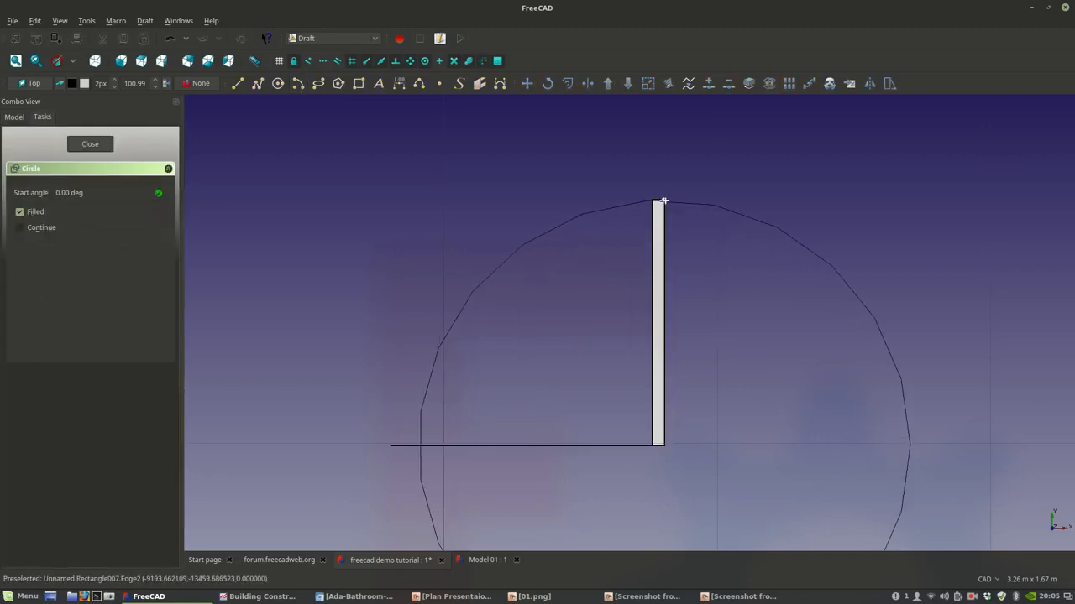
click(481, 445)
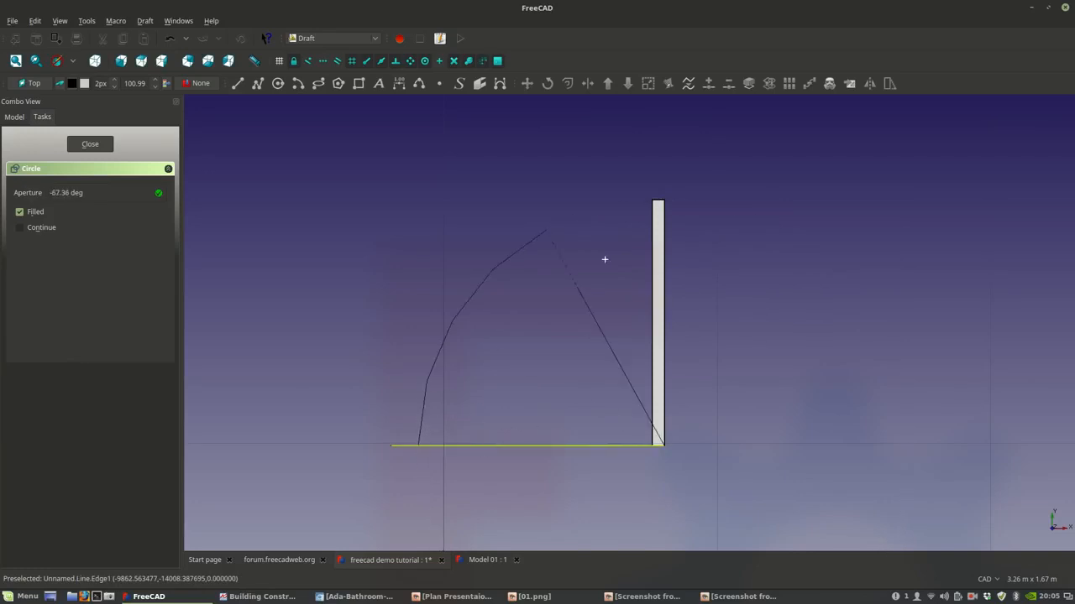
click(665, 201)
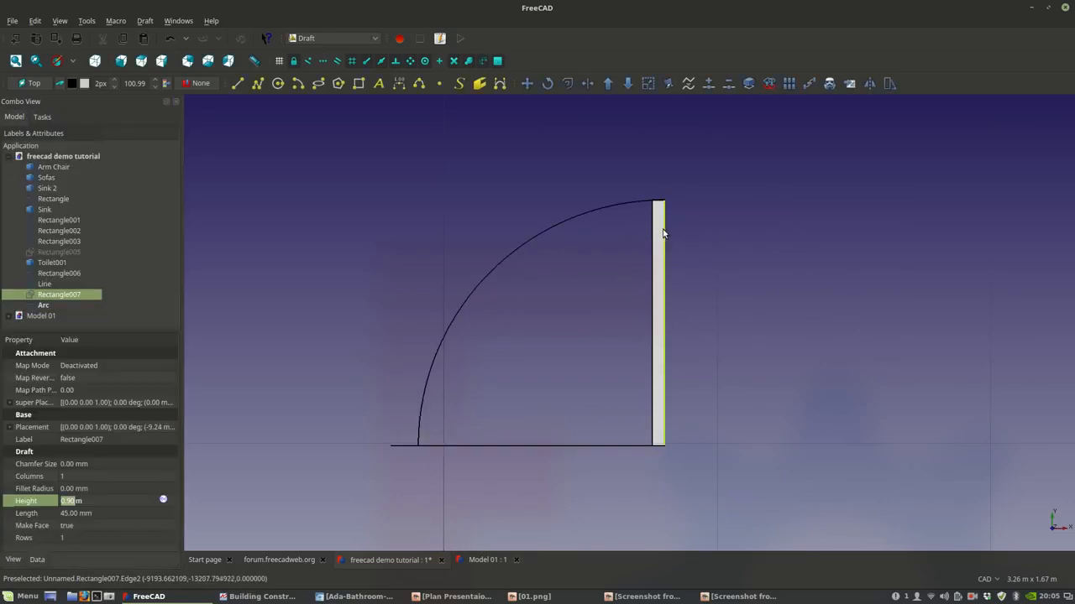
scroll(550, 449, down, 2)
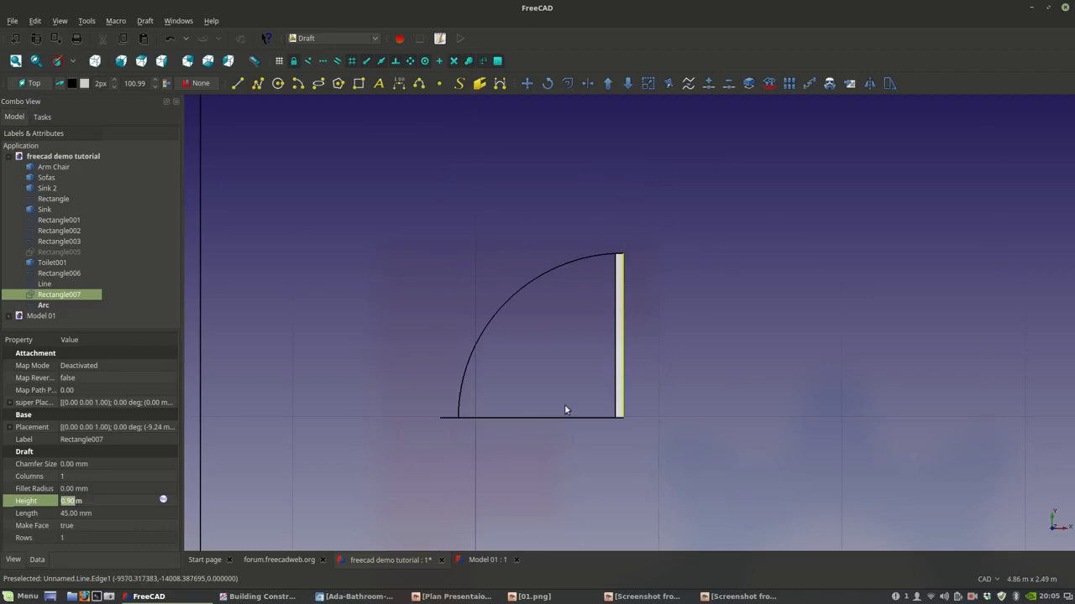
scroll(571, 399, up, 3)
scroll(518, 442, down, 2)
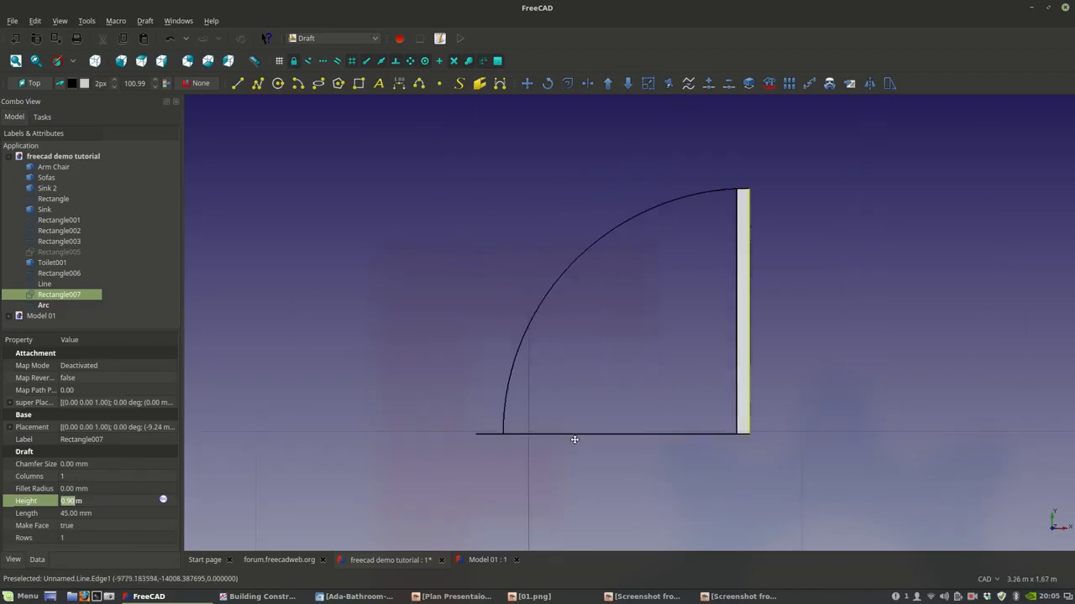
scroll(518, 442, up, 1)
scroll(529, 438, down, 2)
scroll(619, 437, up, 3)
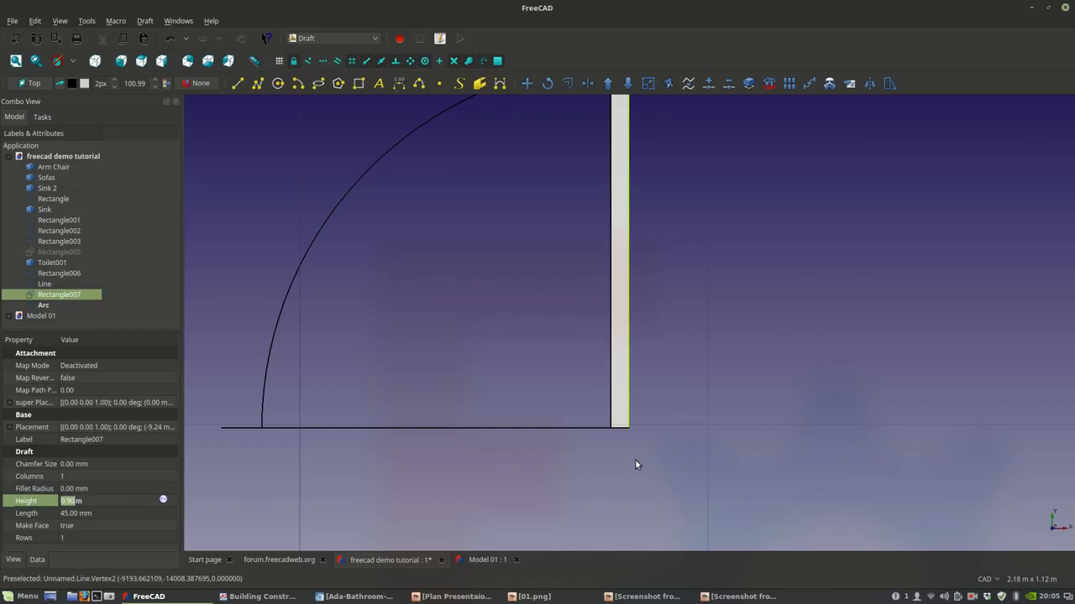
scroll(633, 450, down, 3)
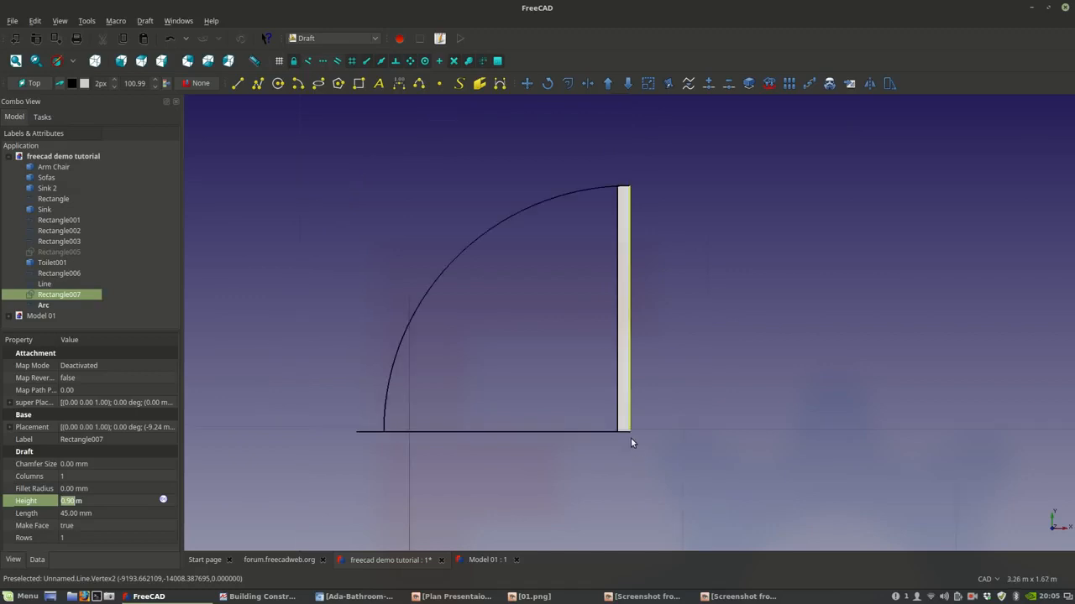
- Draw a filled rectangle about 0.22 m by 0.32 m to the right of the door leaf
click(359, 83)
scroll(638, 405, up, 2)
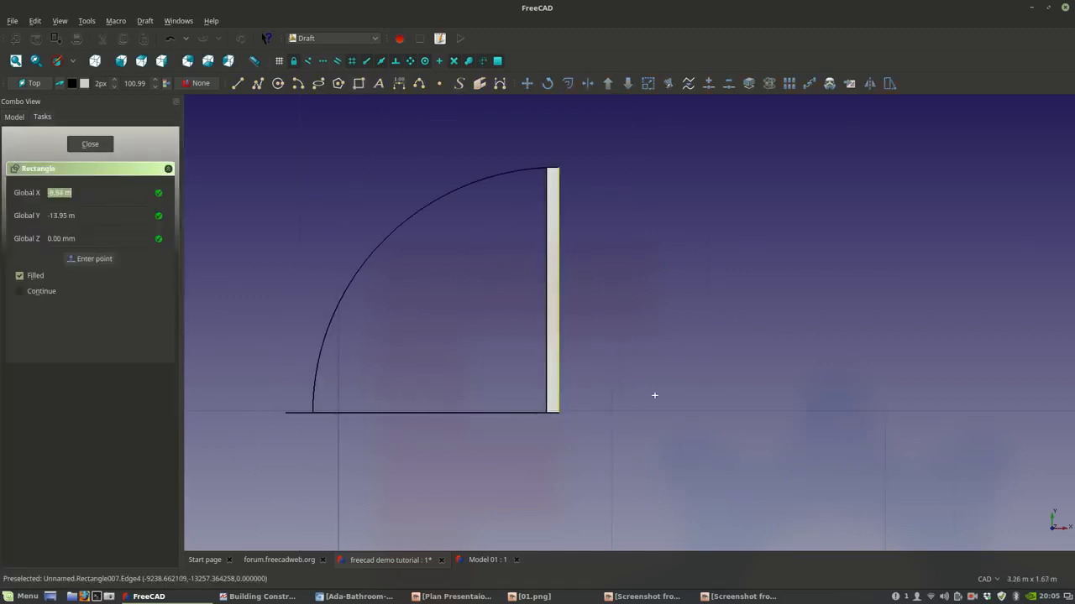
scroll(672, 373, down, 2)
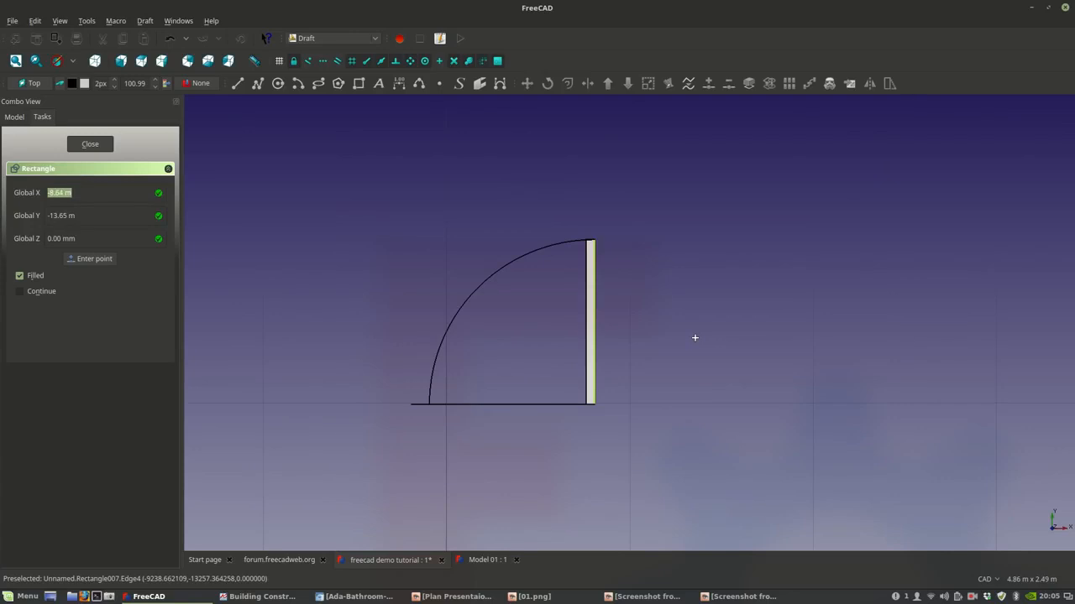
click(694, 337)
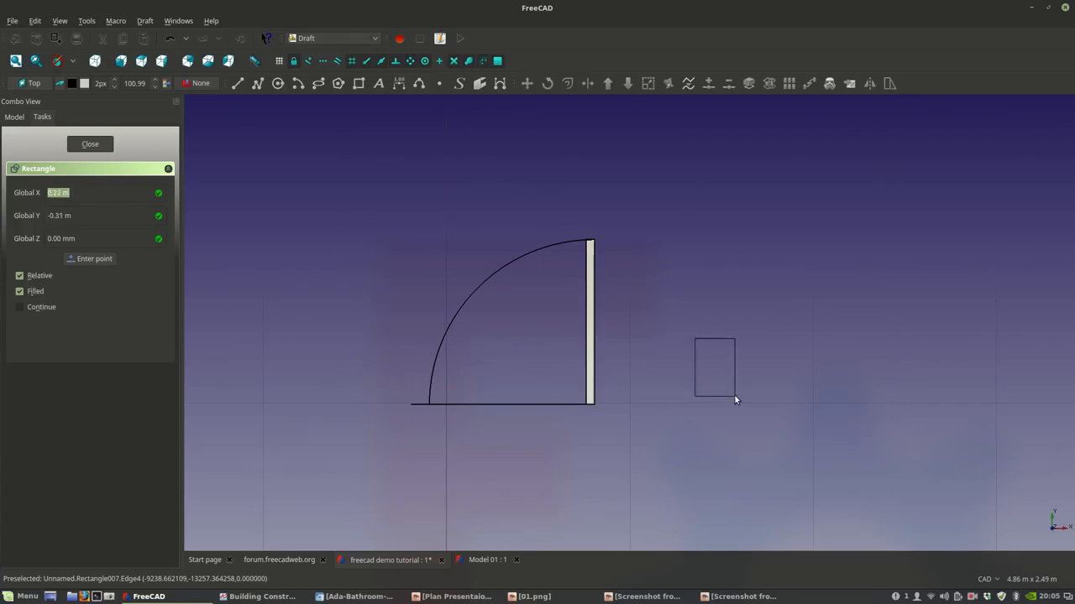
click(734, 396)
- Set the small filled rectangle's height and length to 0.20 m each
triple_click(72, 502)
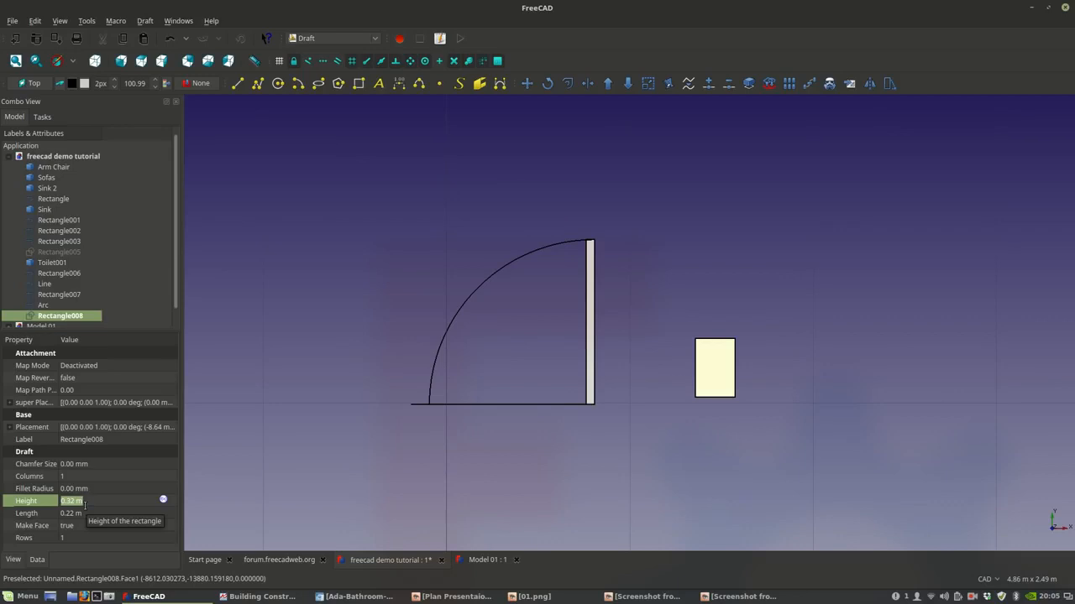
text(0)
key(Return)
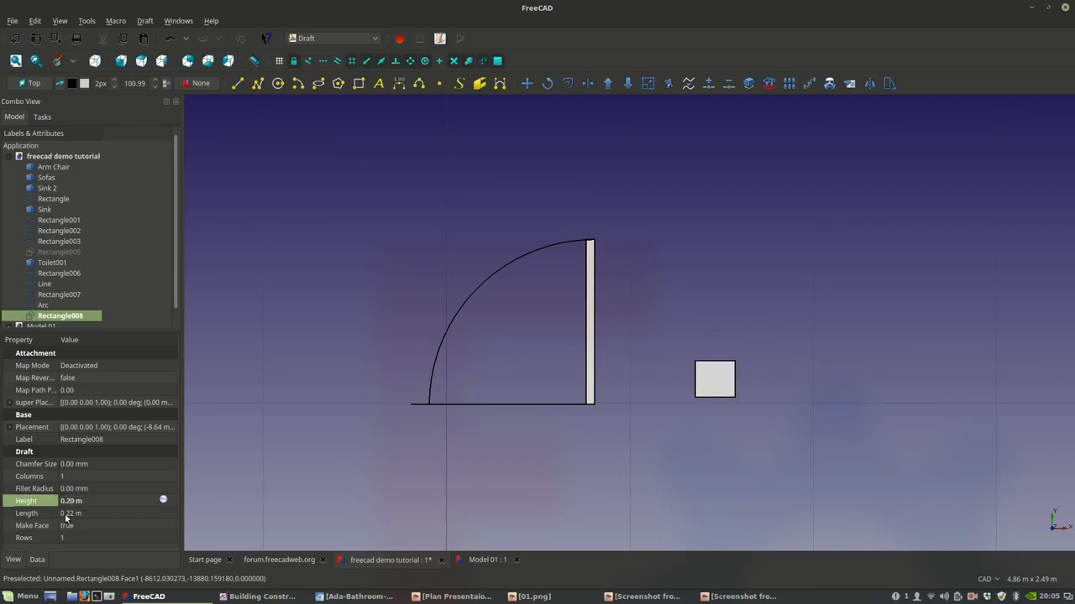
click(65, 517)
text(0.2m)
key(Return)
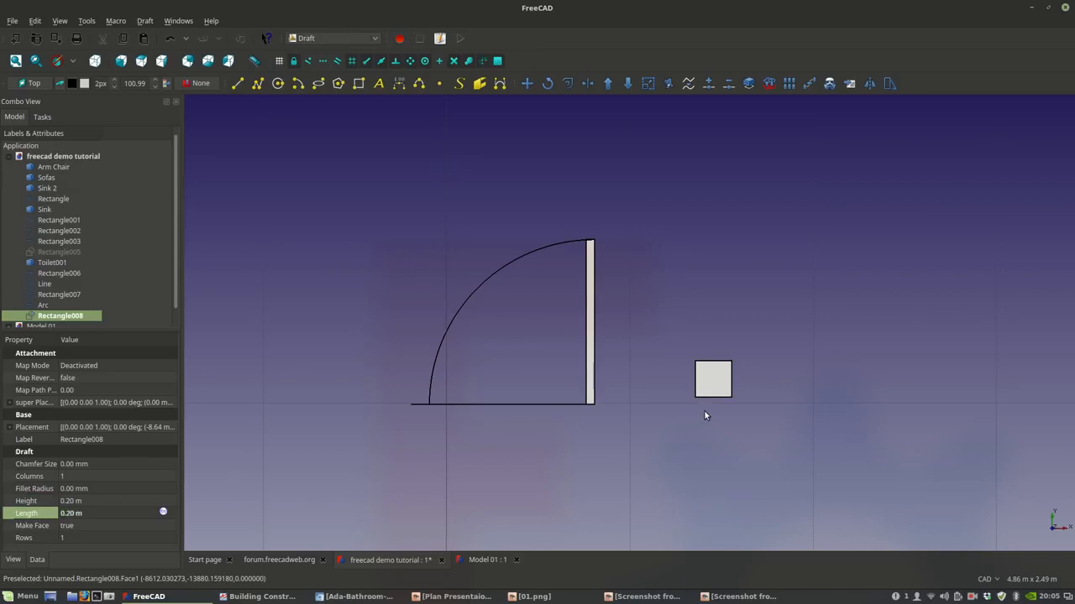
- Set the small filled rectangle's length to 10 cm
click(718, 386)
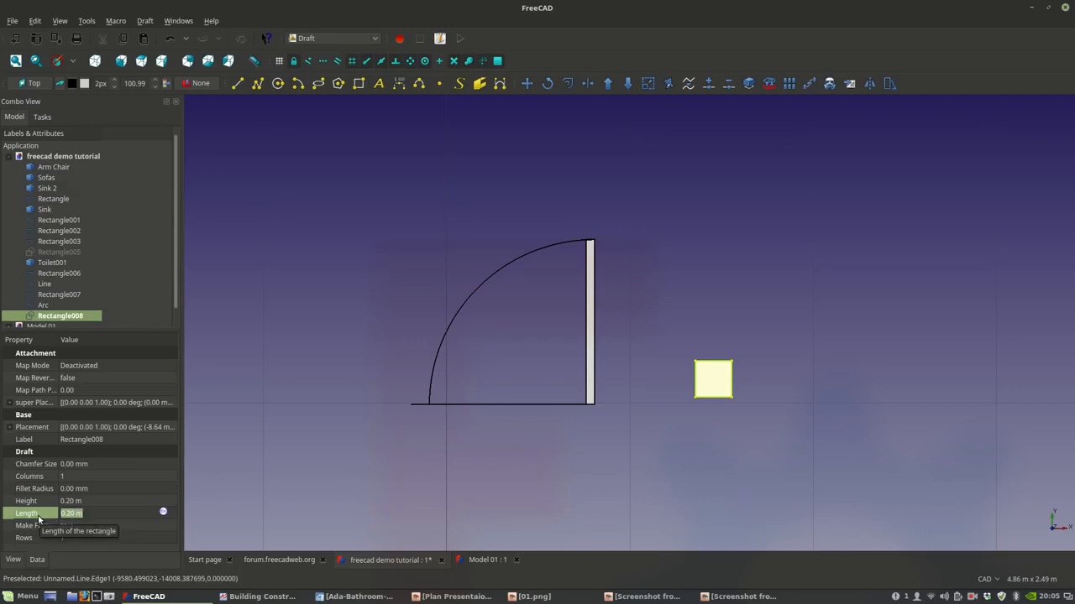
text(10)
text(cm)
key(Return)
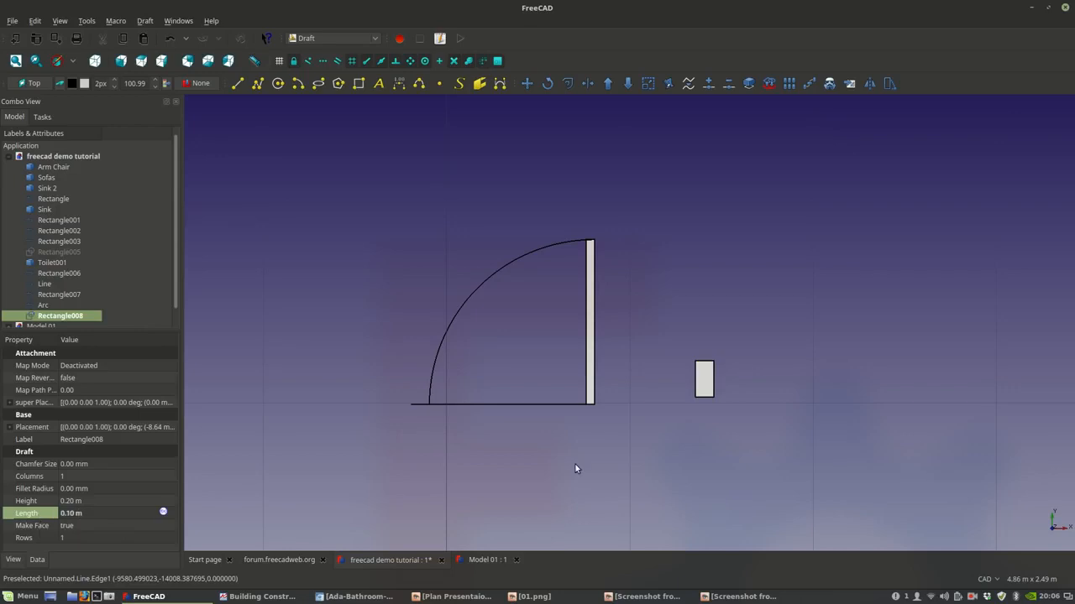
- Move the small rectangle so its upper-left corner meets the door leaf's lower-right corner
click(562, 482)
click(712, 382)
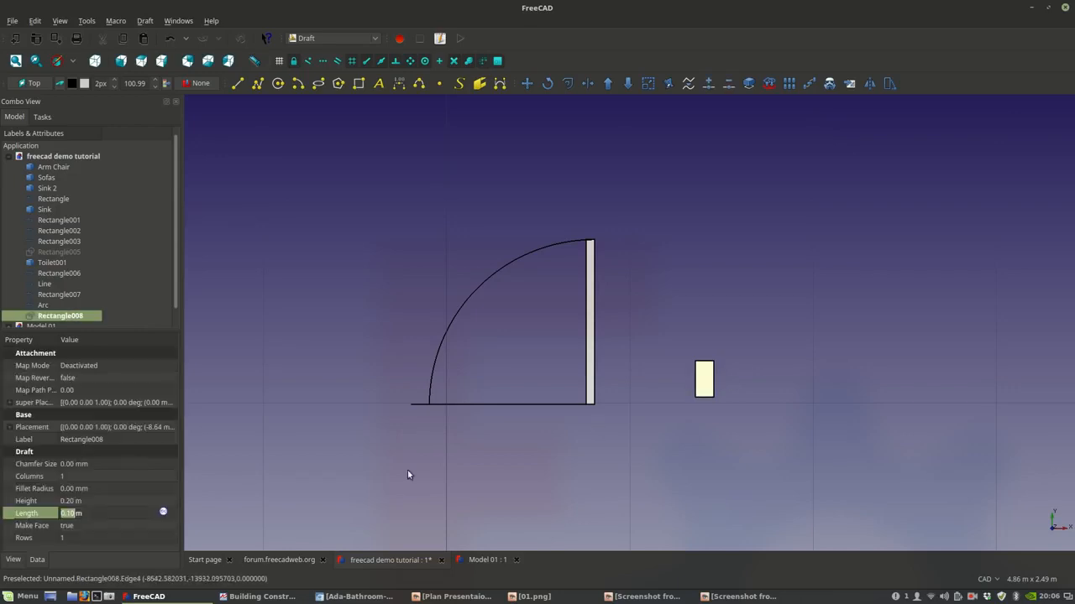
scroll(702, 403, up, 4)
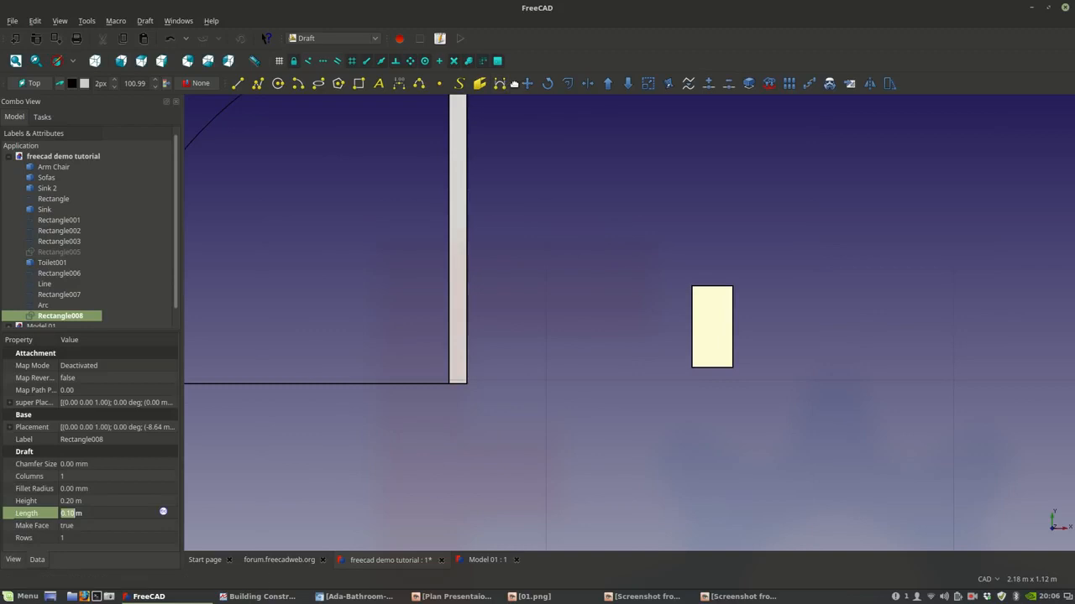
click(526, 84)
click(692, 286)
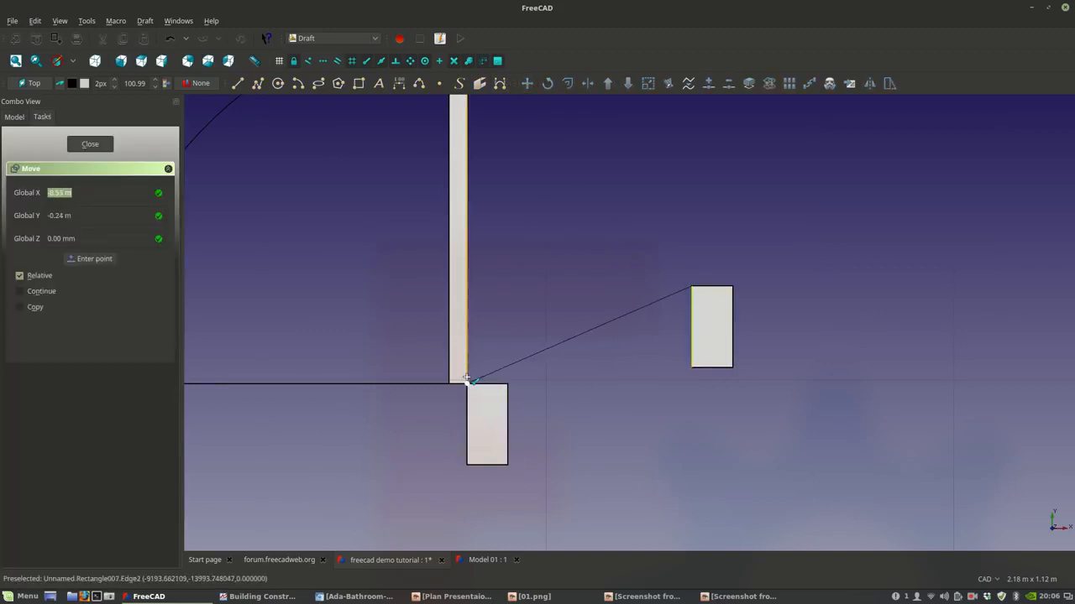
click(466, 384)
scroll(592, 364, down, 5)
scroll(661, 362, up, 4)
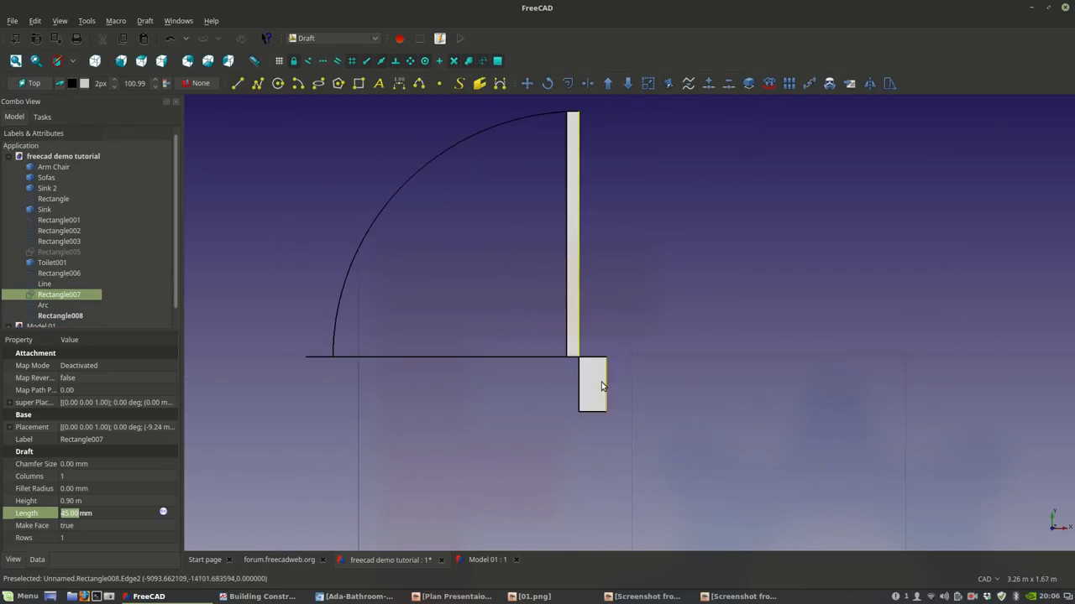
- Try a length of 0.01 m for the small rectangle below the door leaf
click(594, 387)
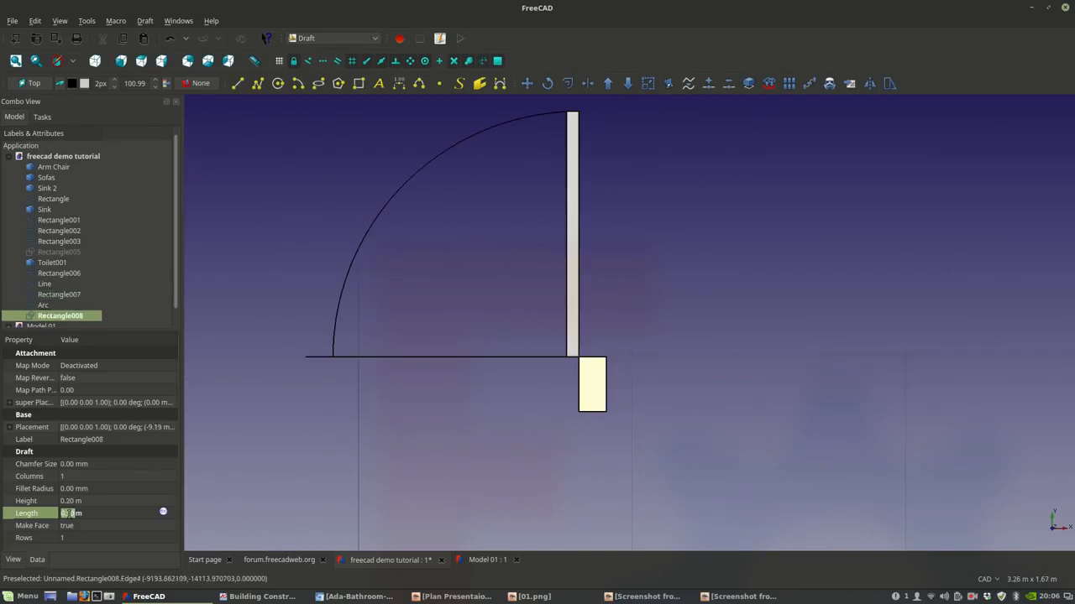
drag(68, 514, 73, 516)
text(01)
key(Return)
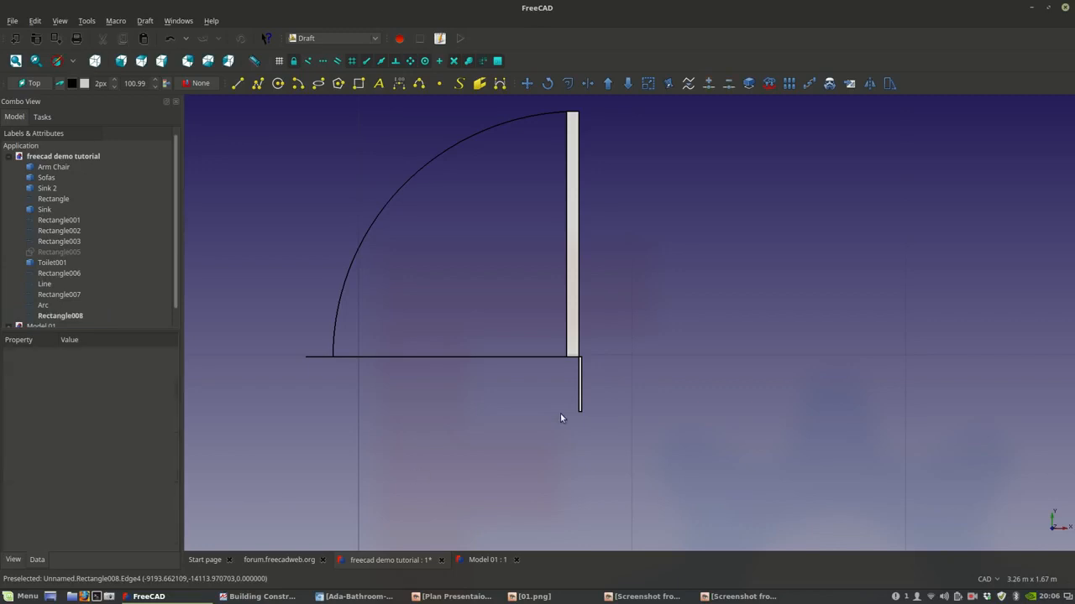
- Set the length of the narrow rectangle below the door leaf back to 10 cm
click(579, 390)
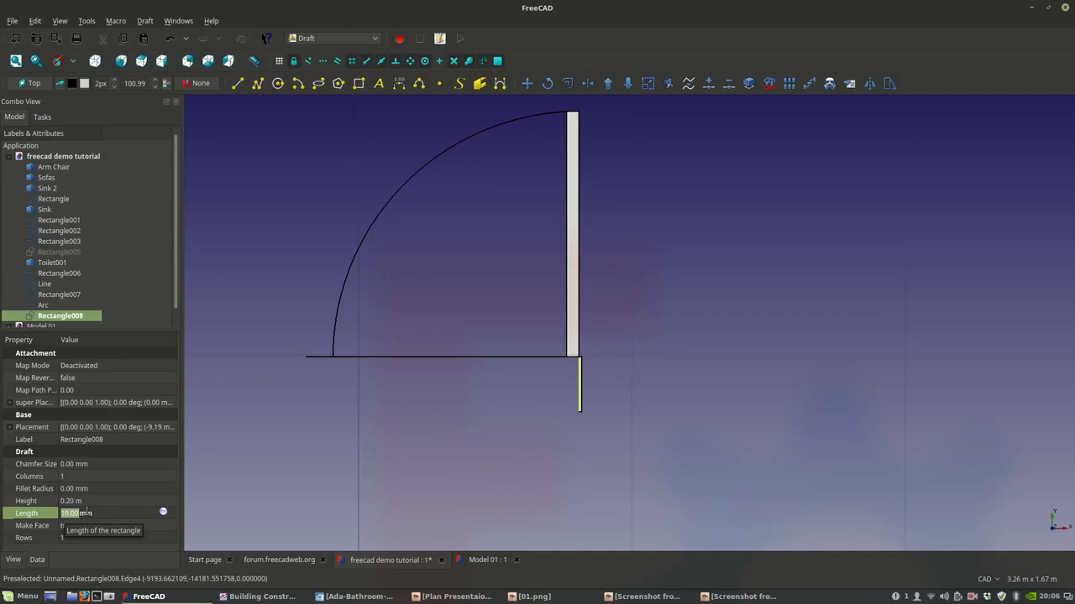
key(Return)
text(cm)
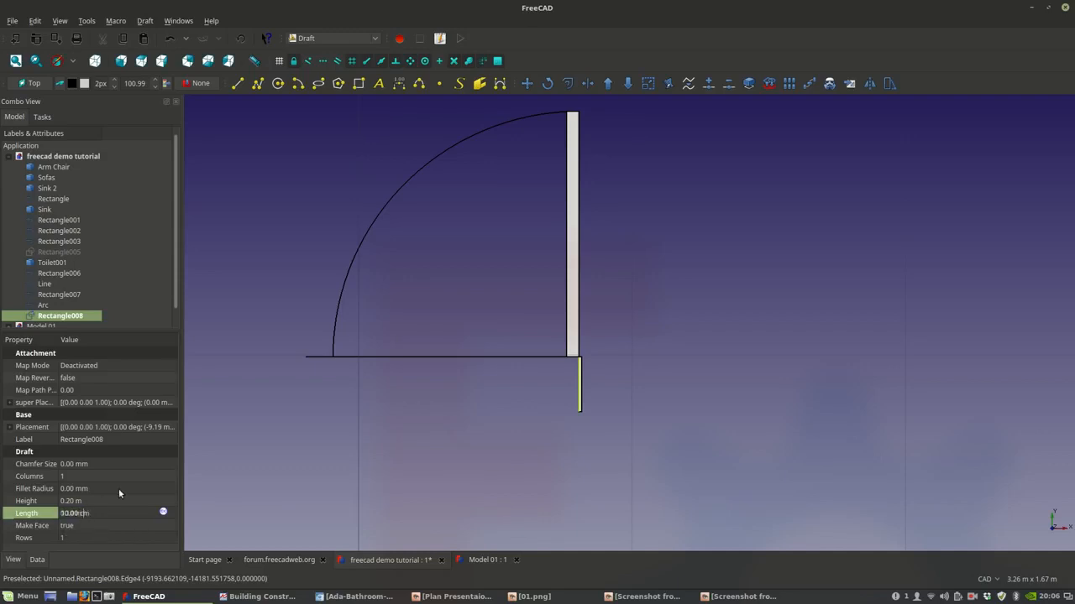
key(Return)
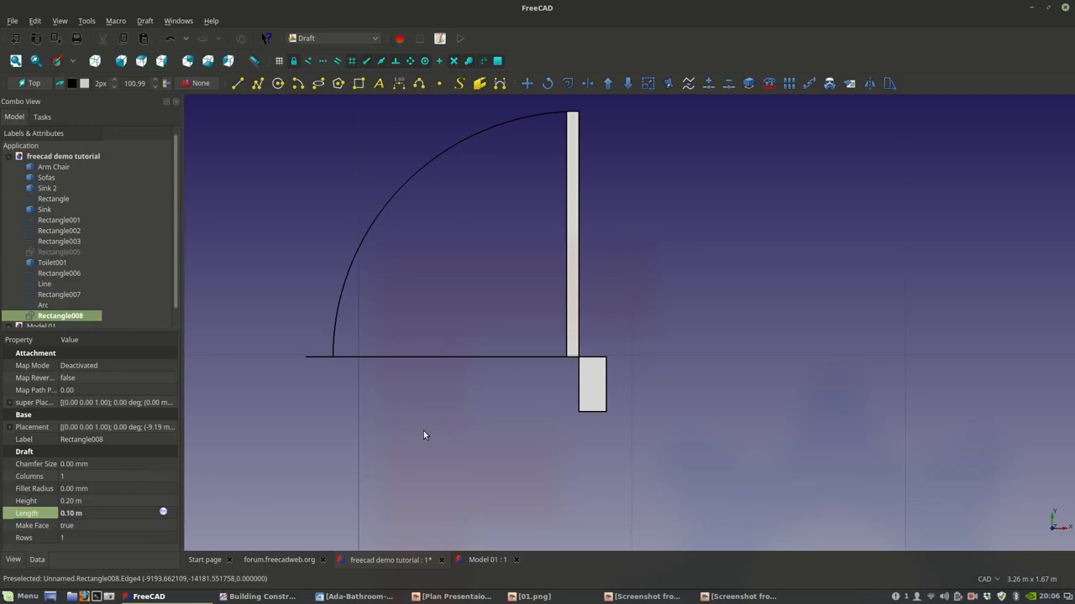
- Set the length of the narrow rectangle below the door leaf to 50 mm
click(559, 442)
scroll(564, 443, down, 2)
middle_drag(564, 442, 584, 441)
scroll(585, 441, up, 2)
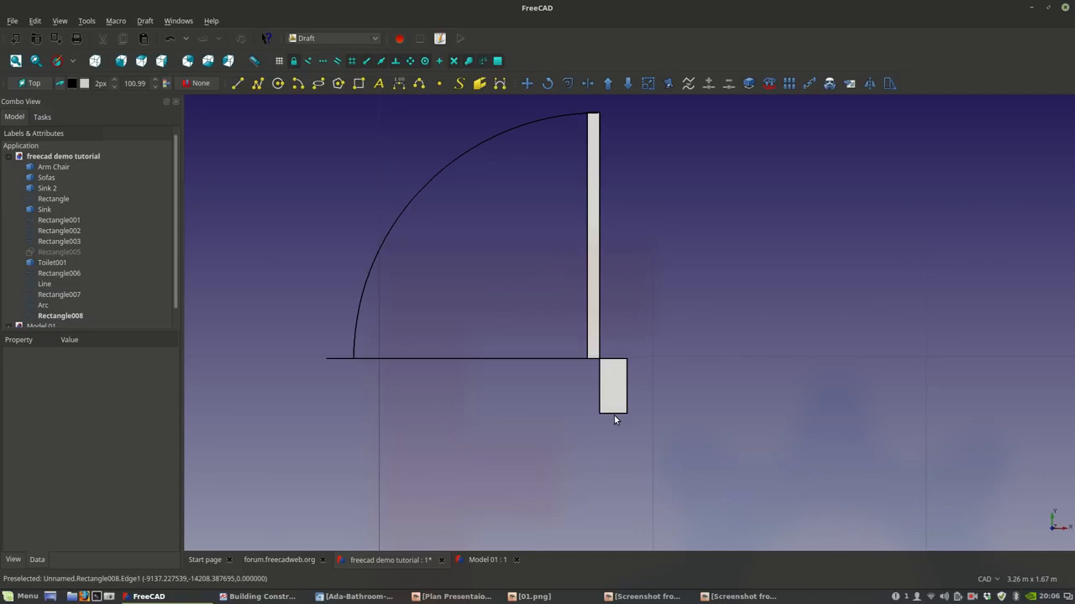
scroll(618, 412, up, 2)
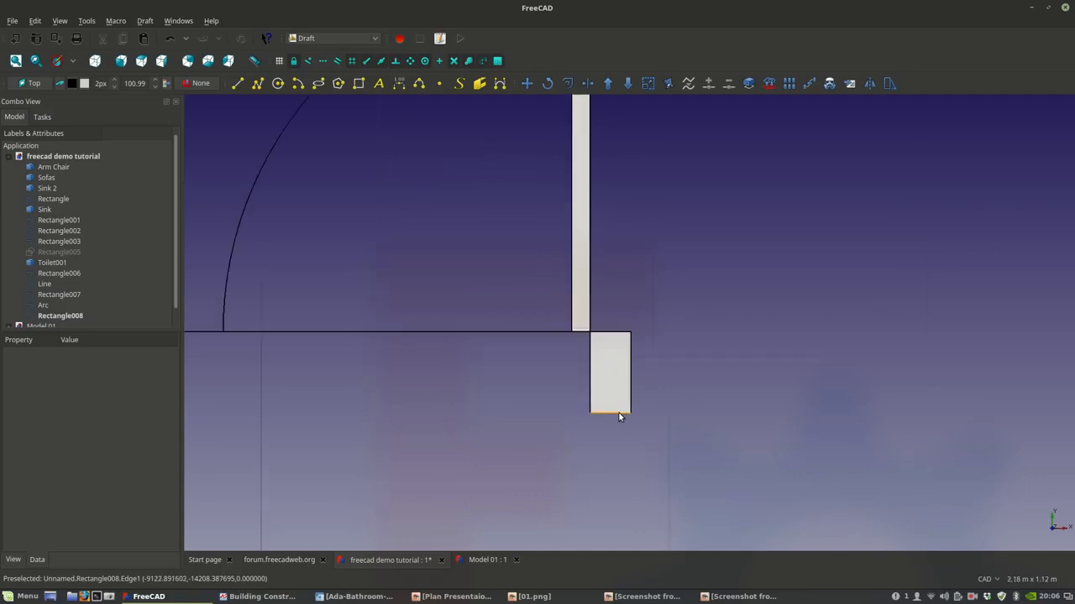
click(620, 393)
click(73, 512)
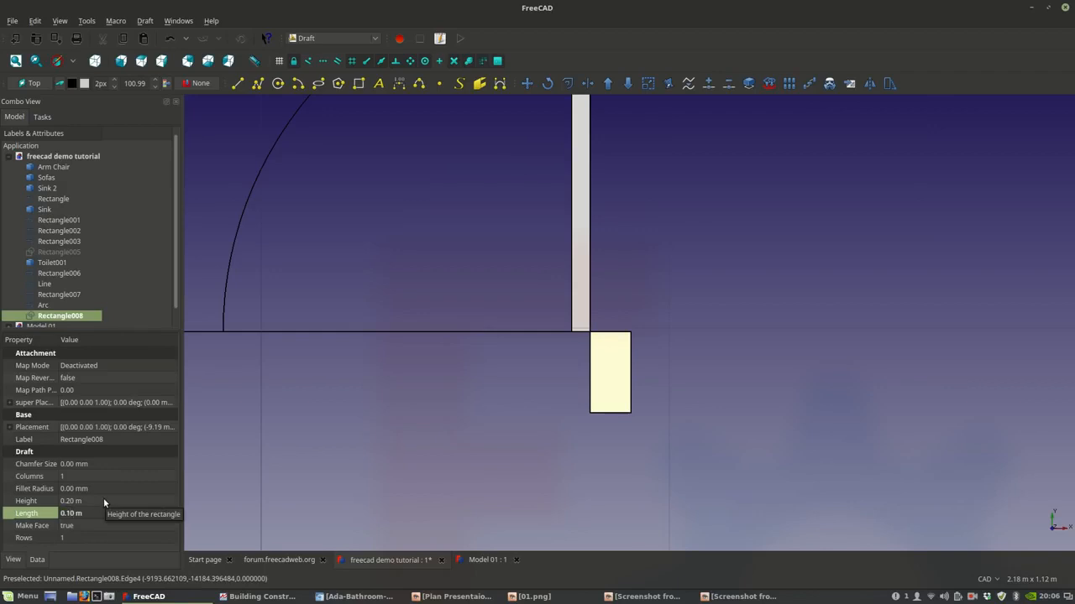
text(05)
key(Return)
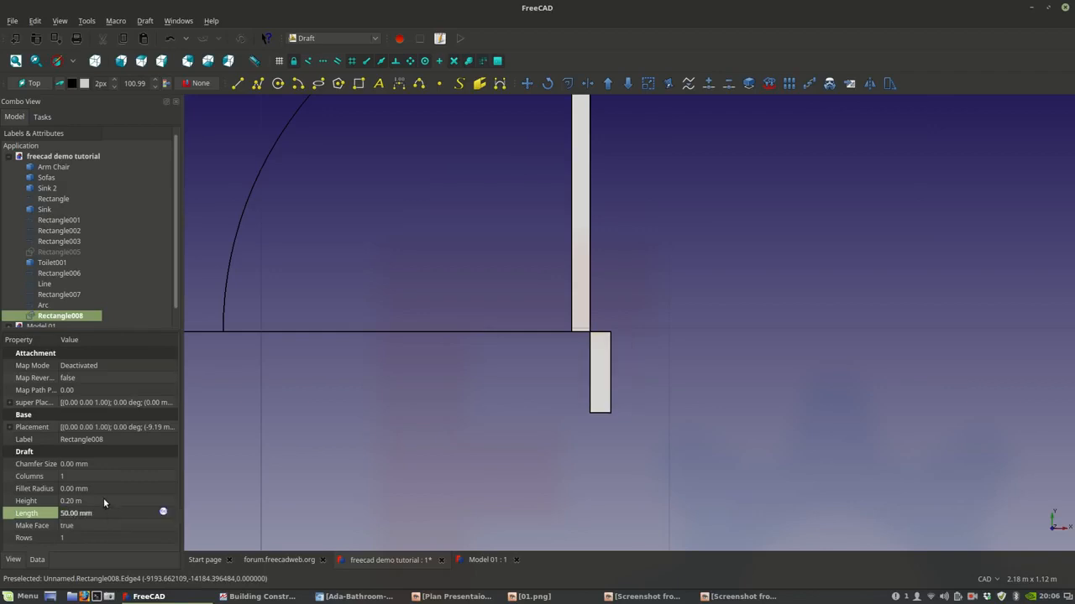
- Copy the narrow rectangle from near its upper-right corner to the lower end of the swing arc
key(m)
key(v)
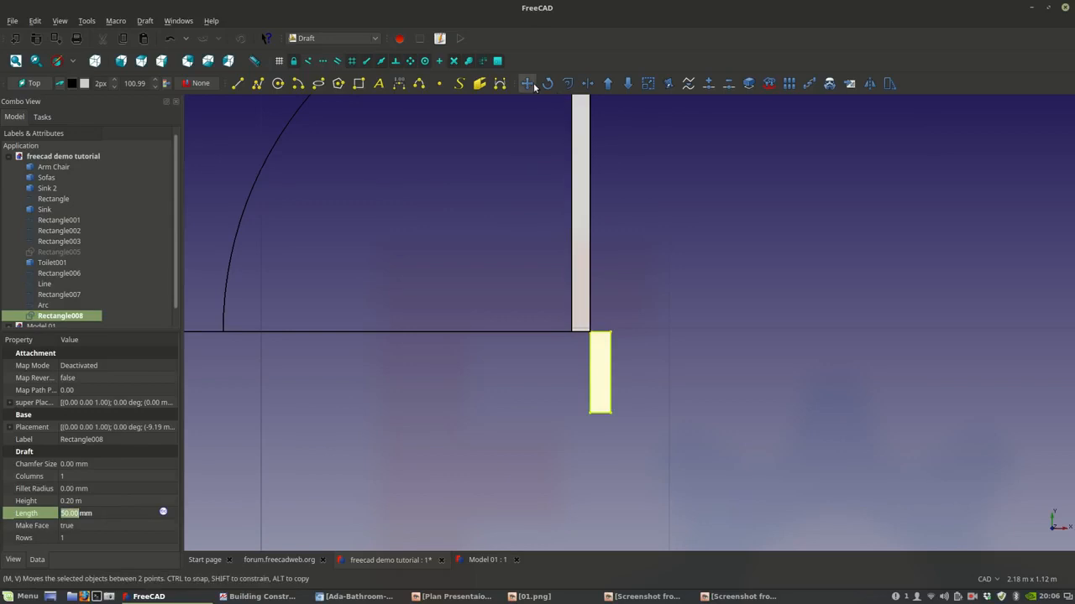
click(35, 291)
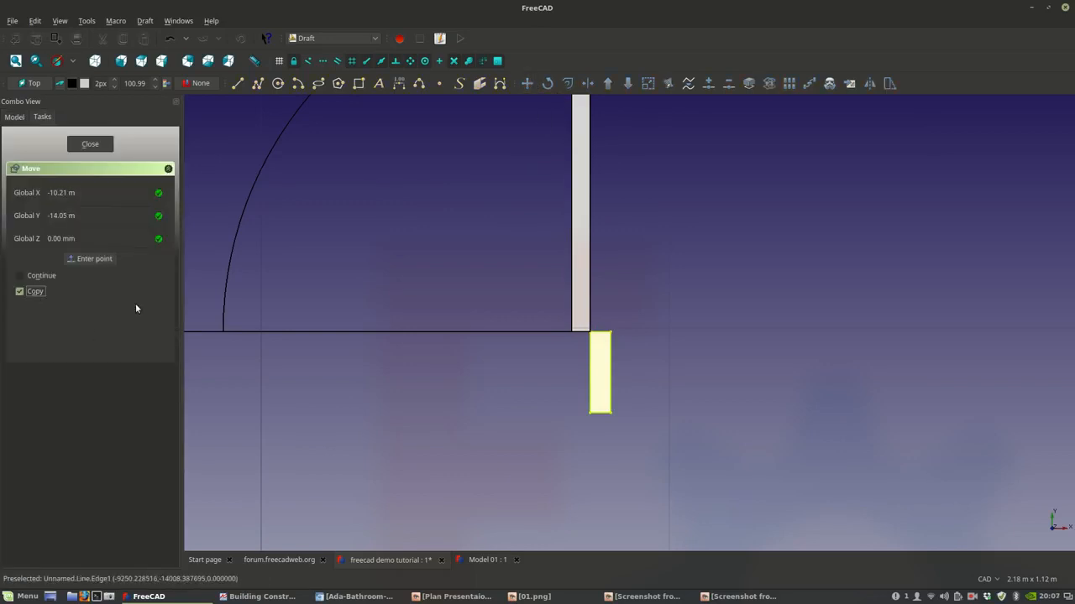
click(606, 334)
scroll(353, 361, up, 2)
click(408, 330)
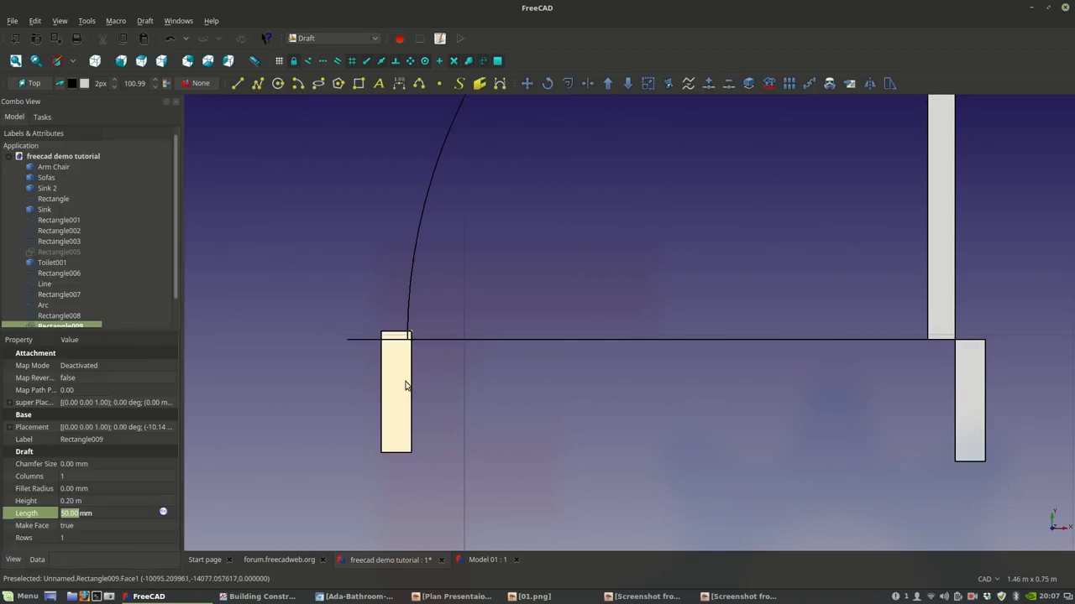
- Copy the misaligned rectangle so the new one's upper-right corner meets the exact lower end of the swing arc
click(526, 83)
scroll(413, 332, up, 2)
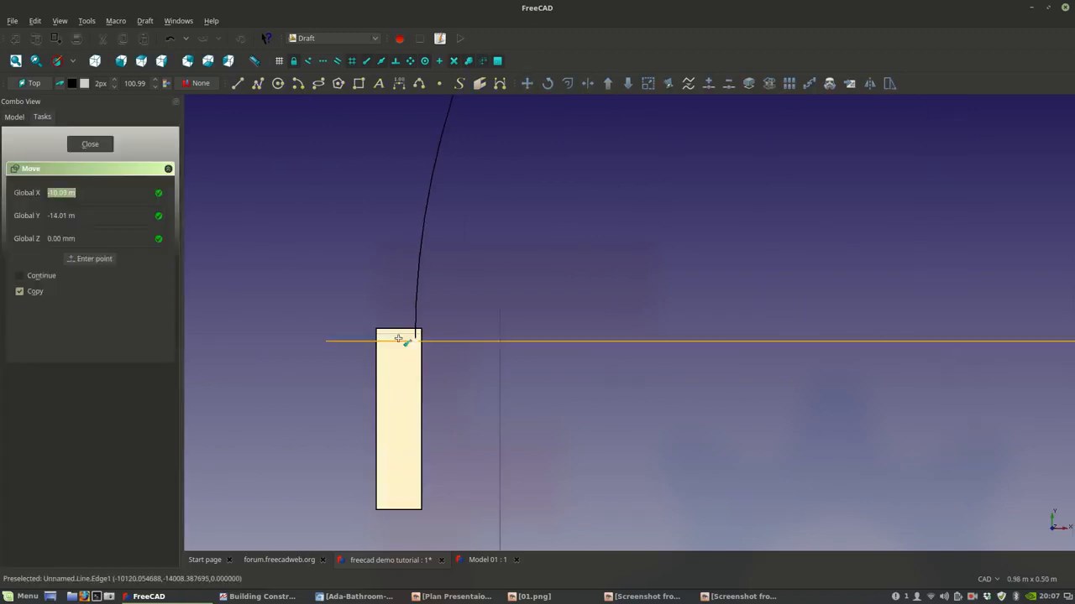
click(421, 330)
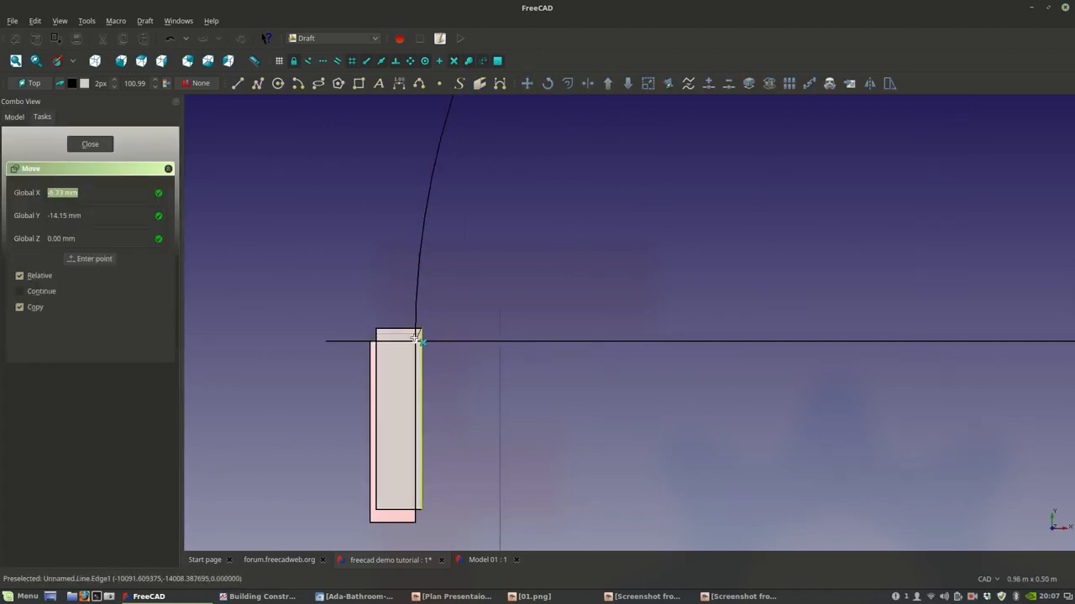
click(416, 341)
- Delete the misaligned rectangle at the arc's lower end and the horizontal line across the door opening
click(397, 335)
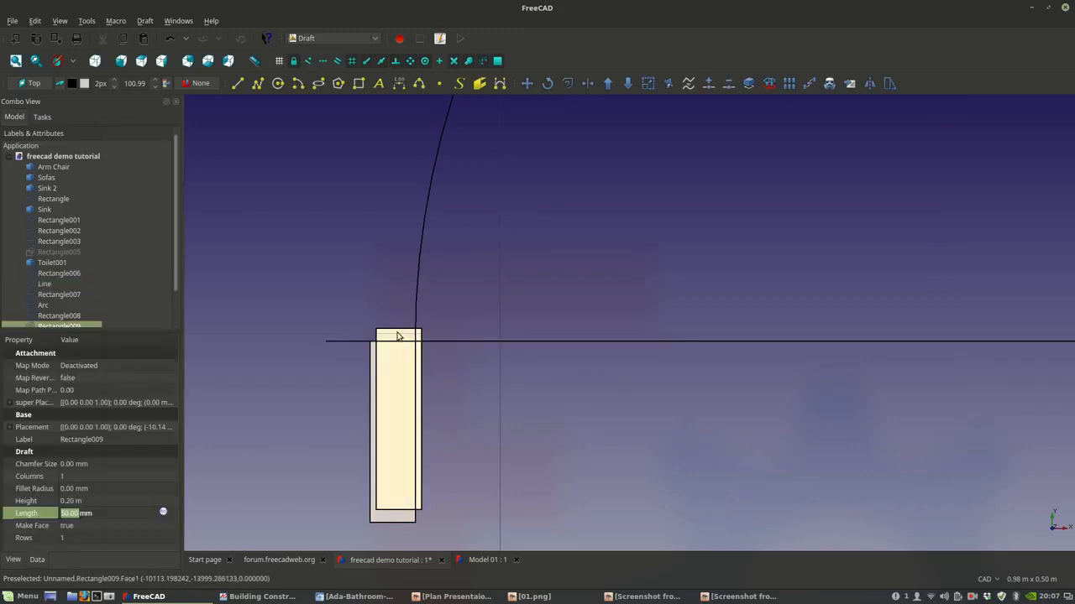
key(Delete)
scroll(423, 363, down, 5)
scroll(484, 348, up, 3)
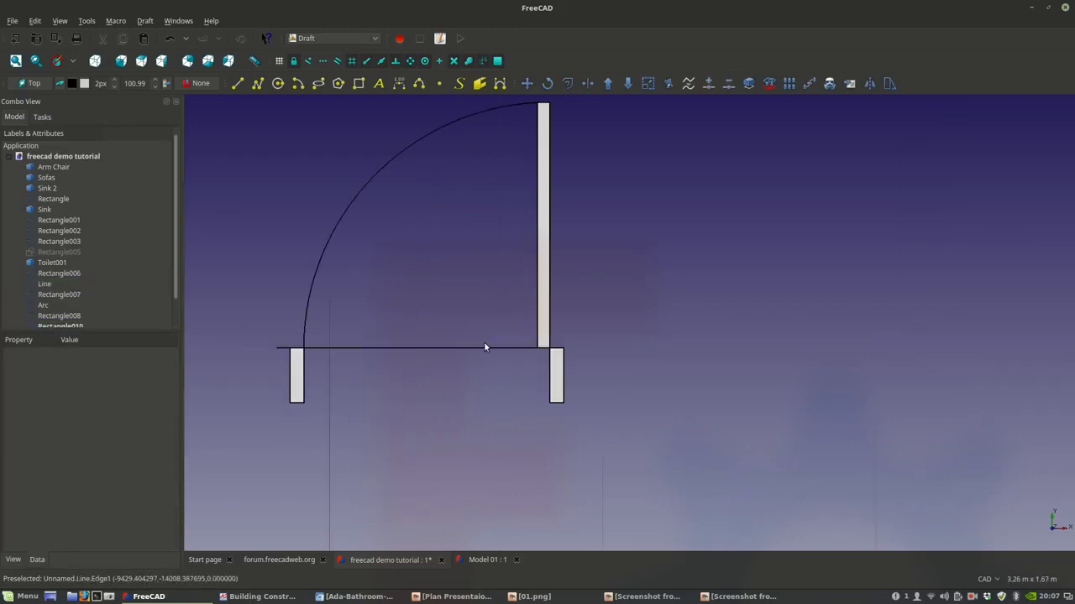
click(483, 348)
key(Delete)
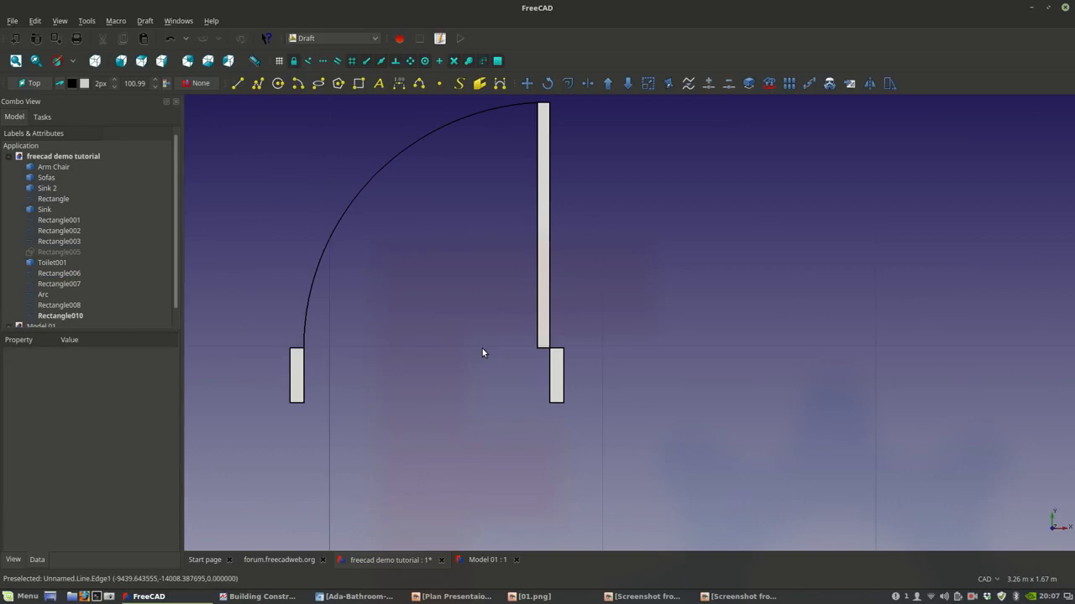
- Combine the door leaf, the swing arc and both jamb rectangles into one compound using the Part workbench
scroll(521, 372, down, 3)
scroll(541, 385, up, 5)
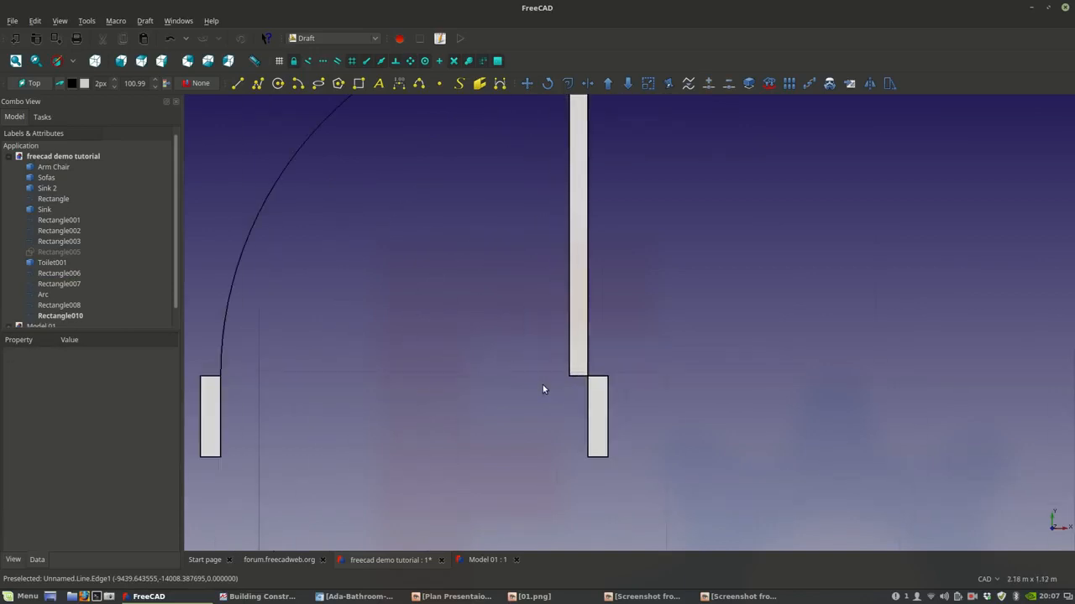
scroll(542, 385, down, 2)
scroll(466, 383, down, 2)
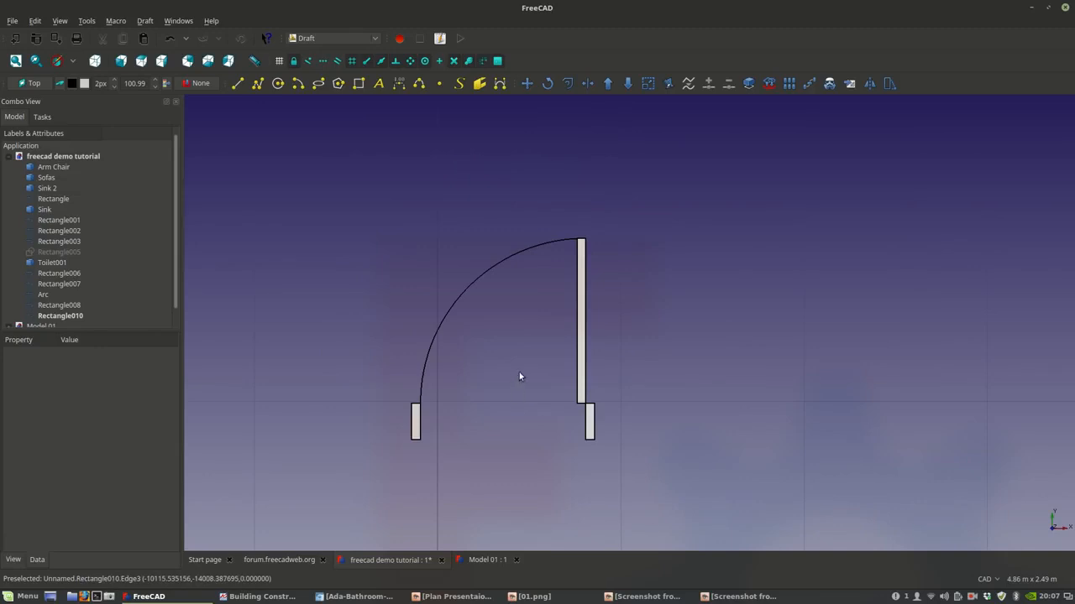
scroll(63, 252, down, 1)
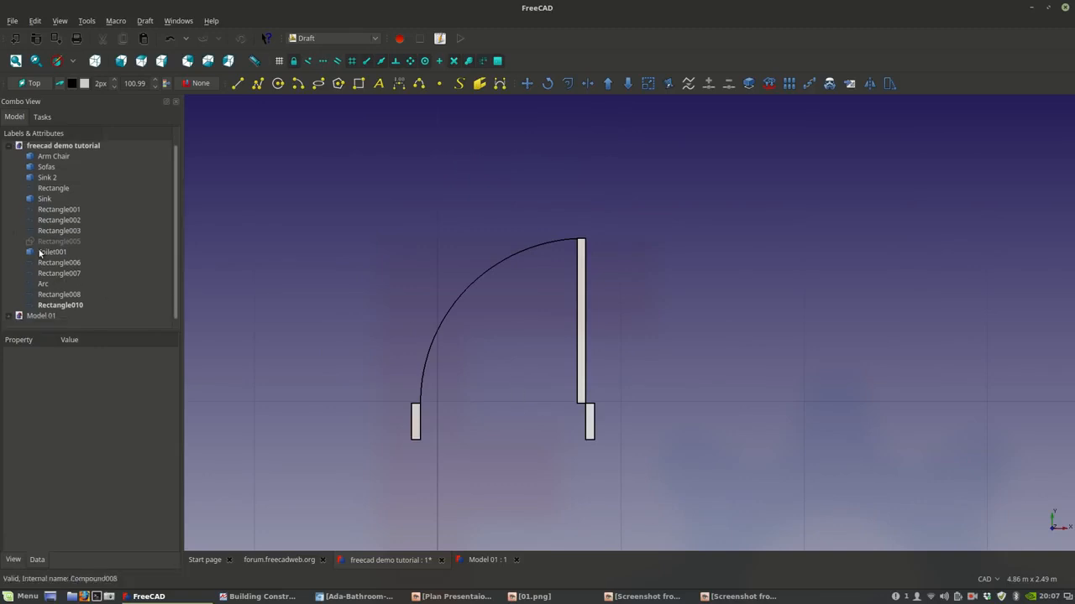
click(60, 305)
click(63, 295)
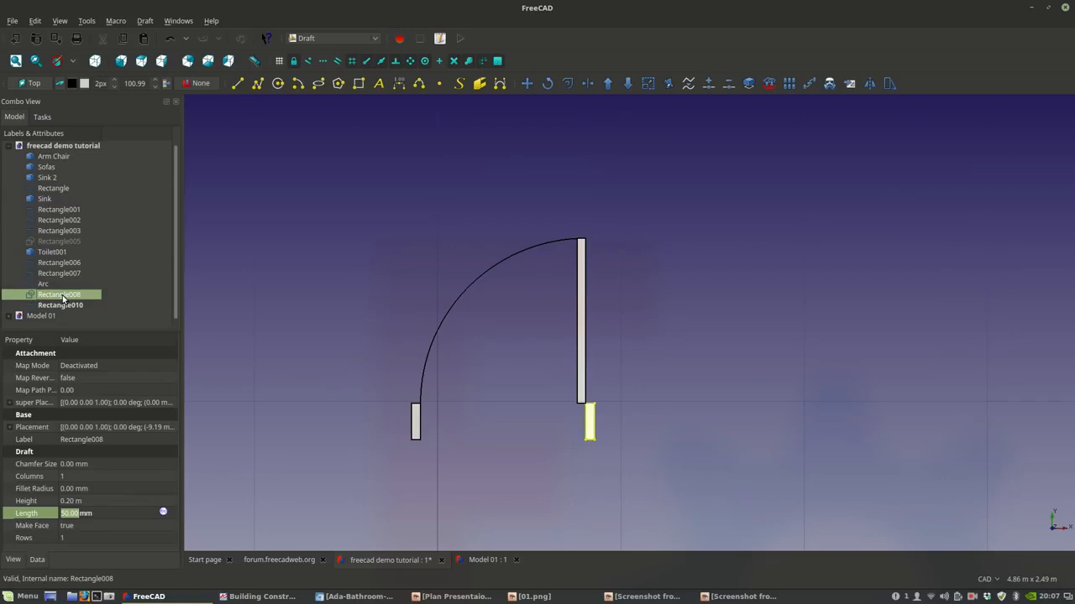
drag(61, 305, 46, 274)
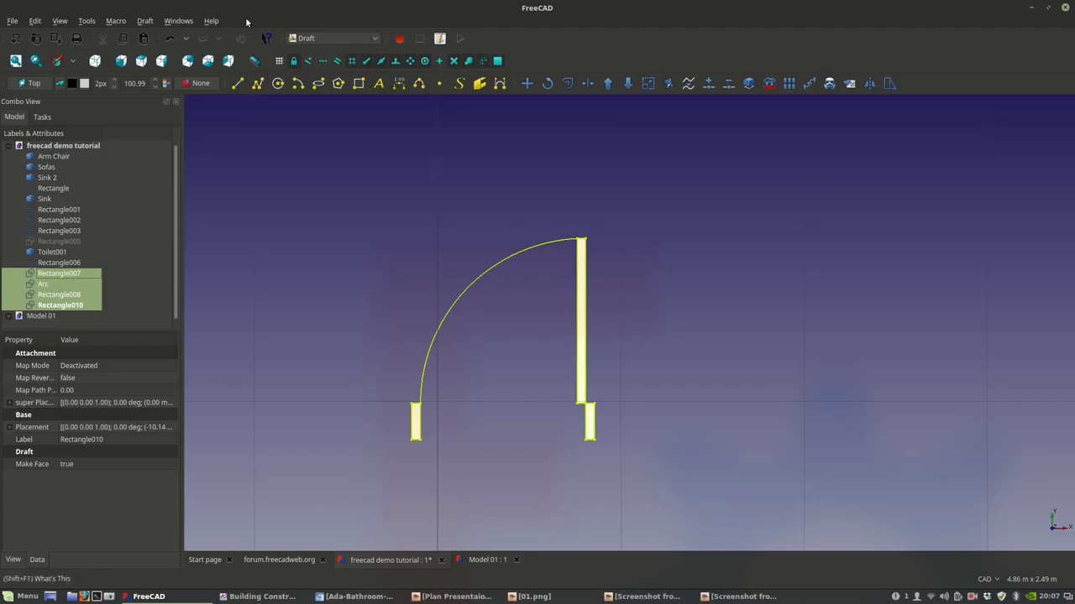
click(309, 39)
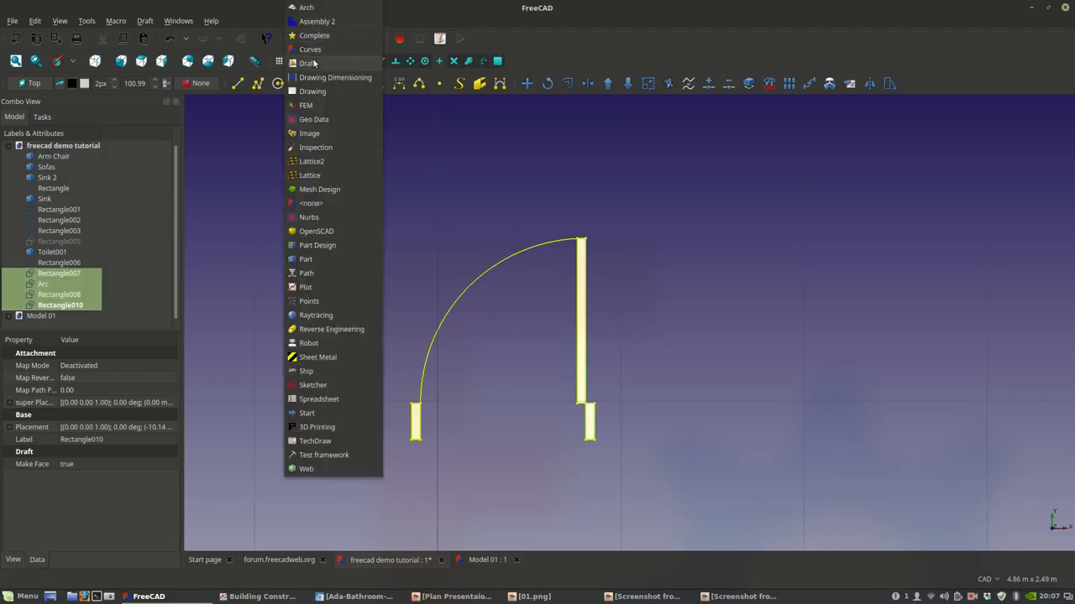
click(319, 243)
click(143, 20)
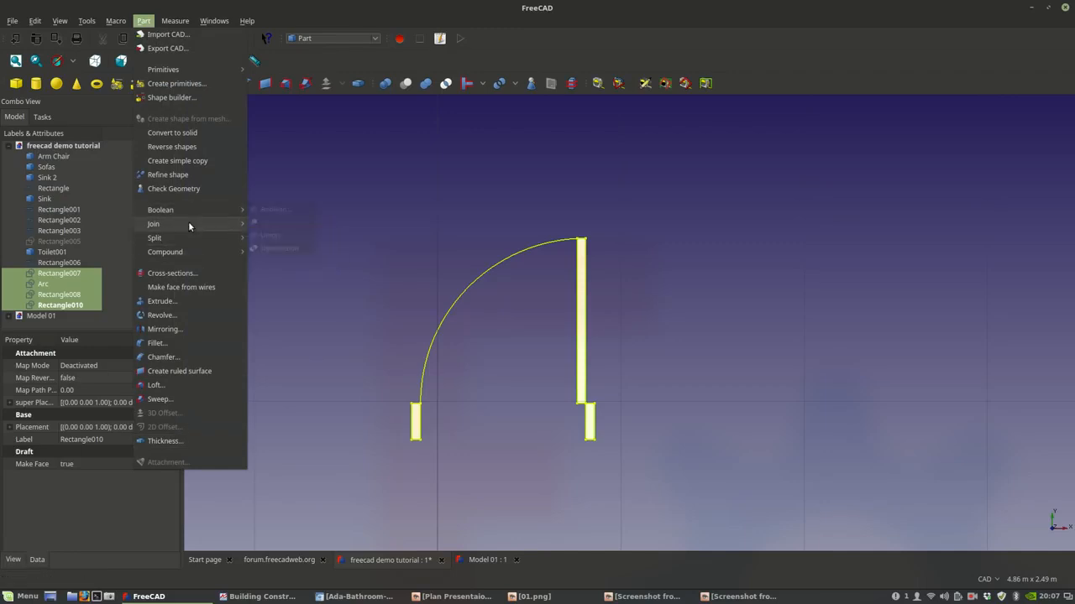
mouse_move(193, 259)
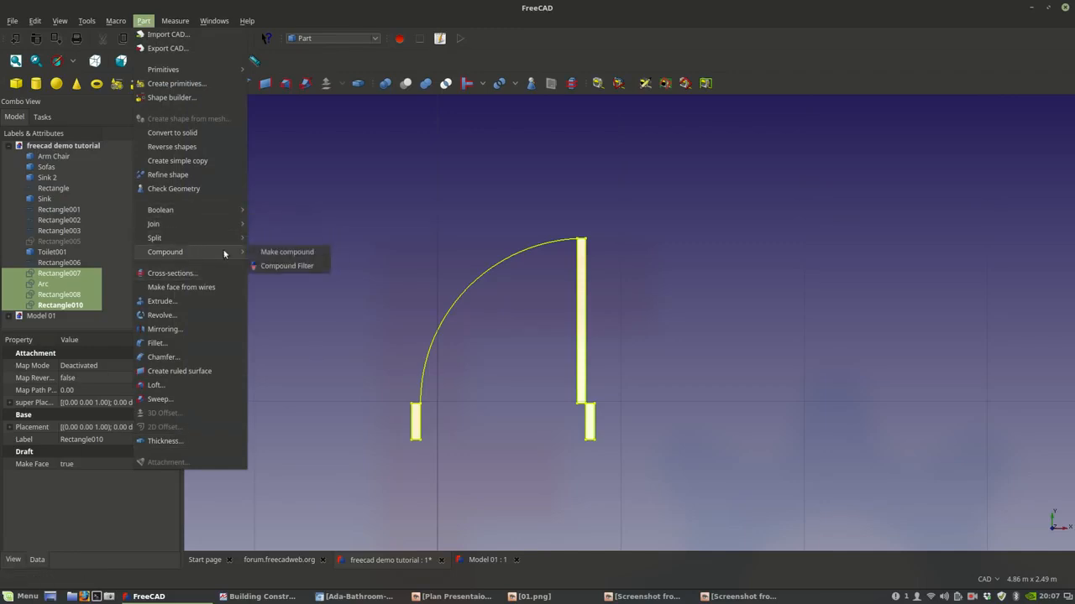
click(283, 254)
- Rename the new compound as Door 90cm
click(73, 285)
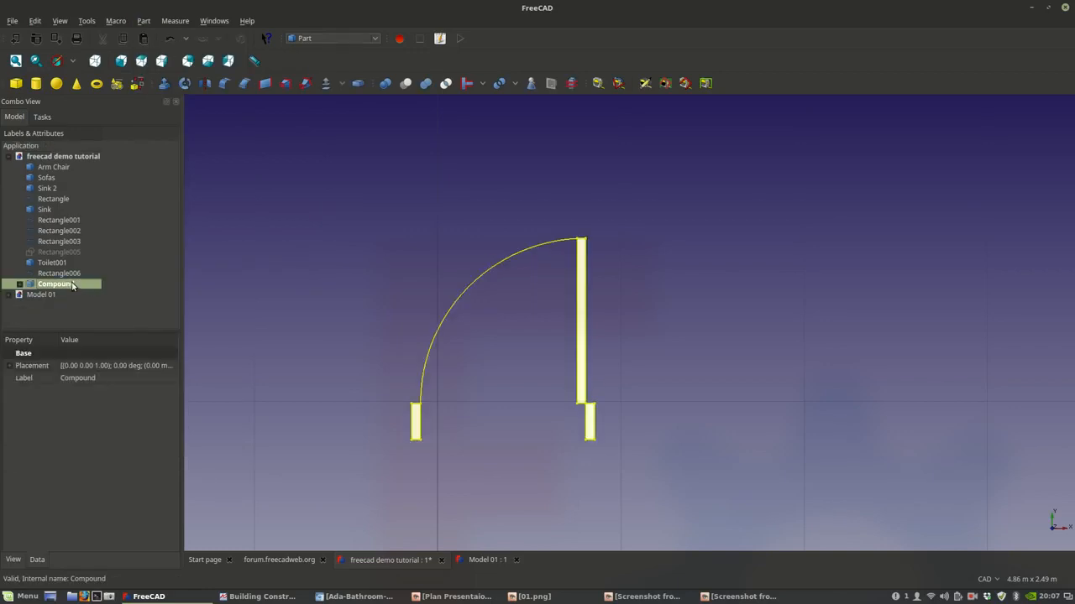
right_click(72, 285)
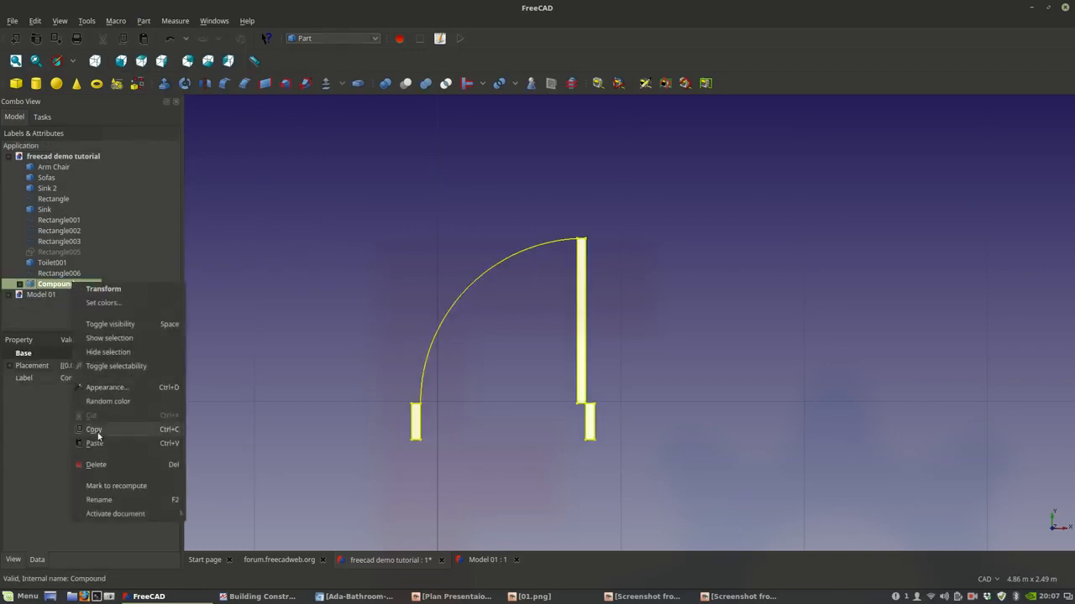
click(111, 499)
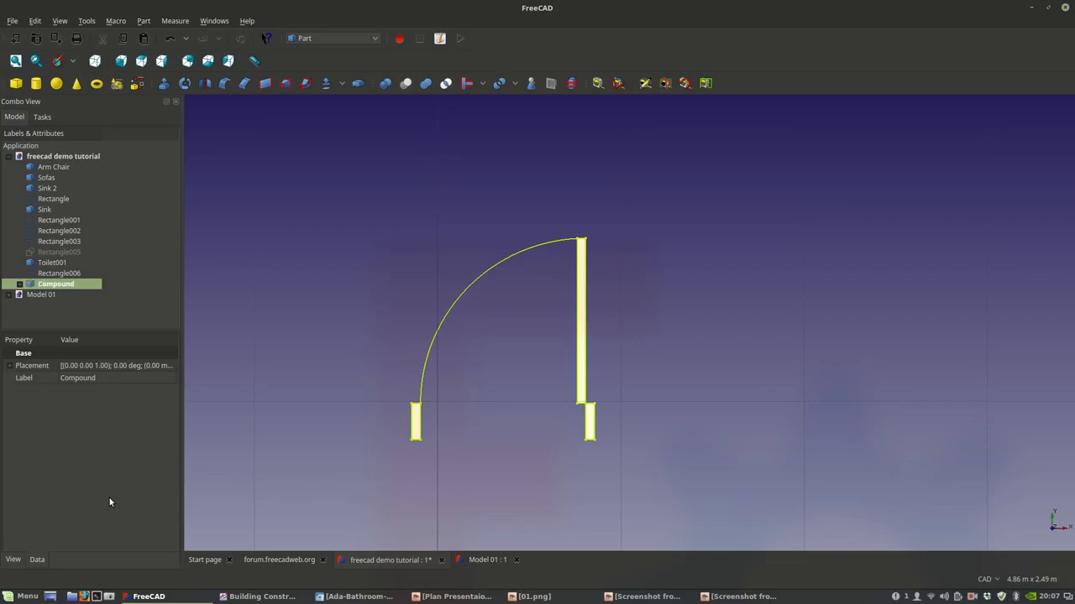
click(406, 278)
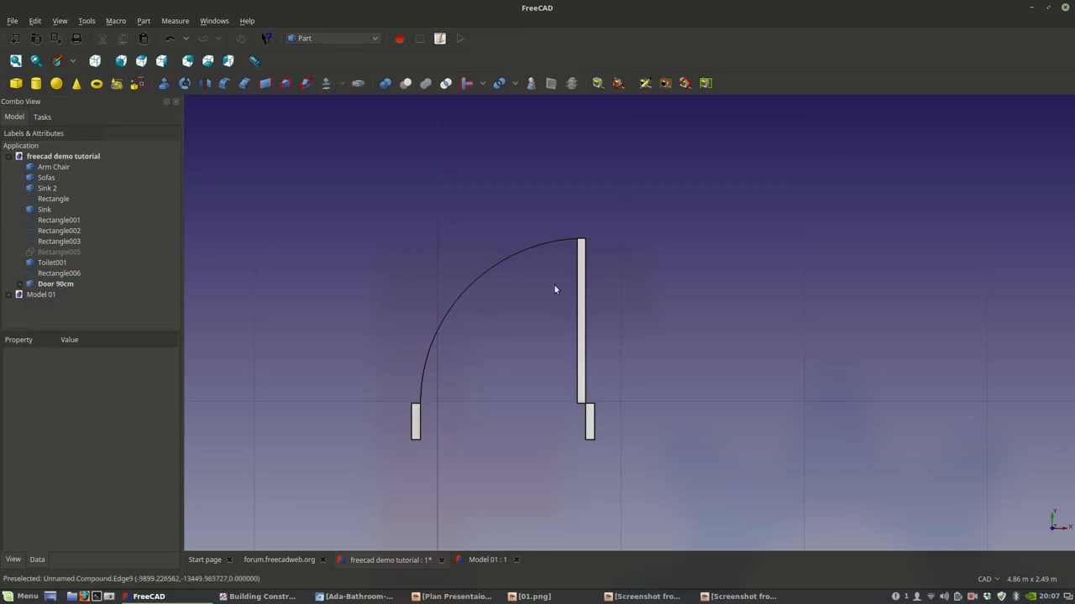
scroll(580, 270, up, 2)
click(579, 297)
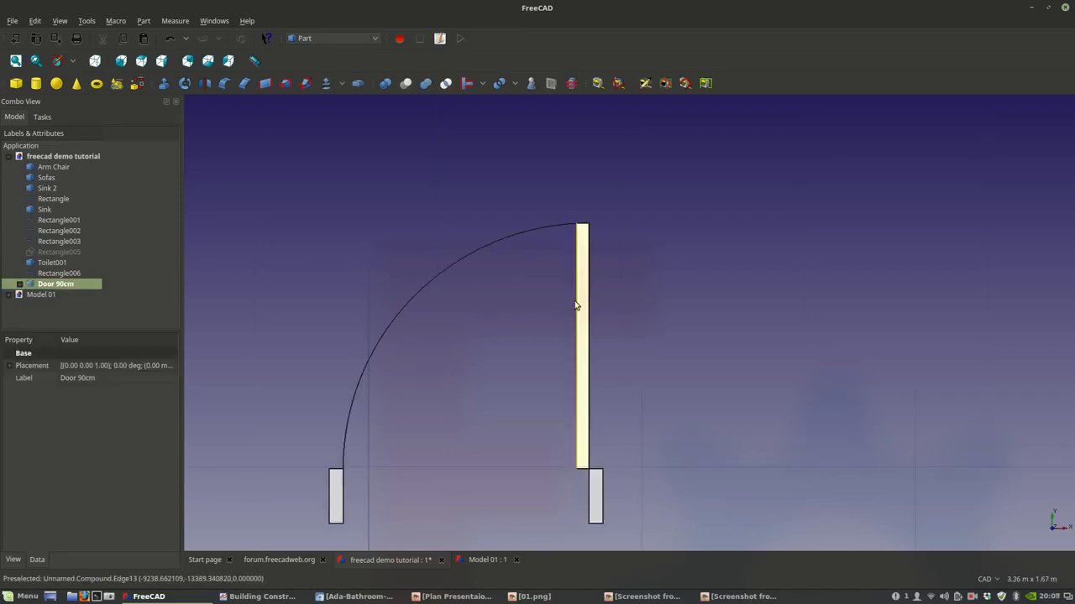
click(13, 563)
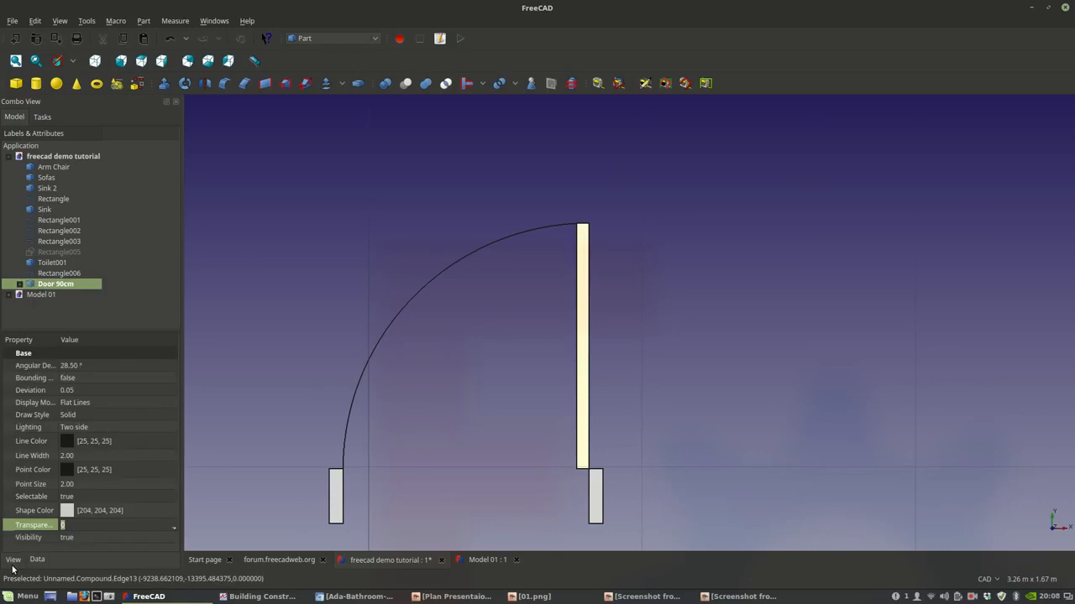
click(37, 560)
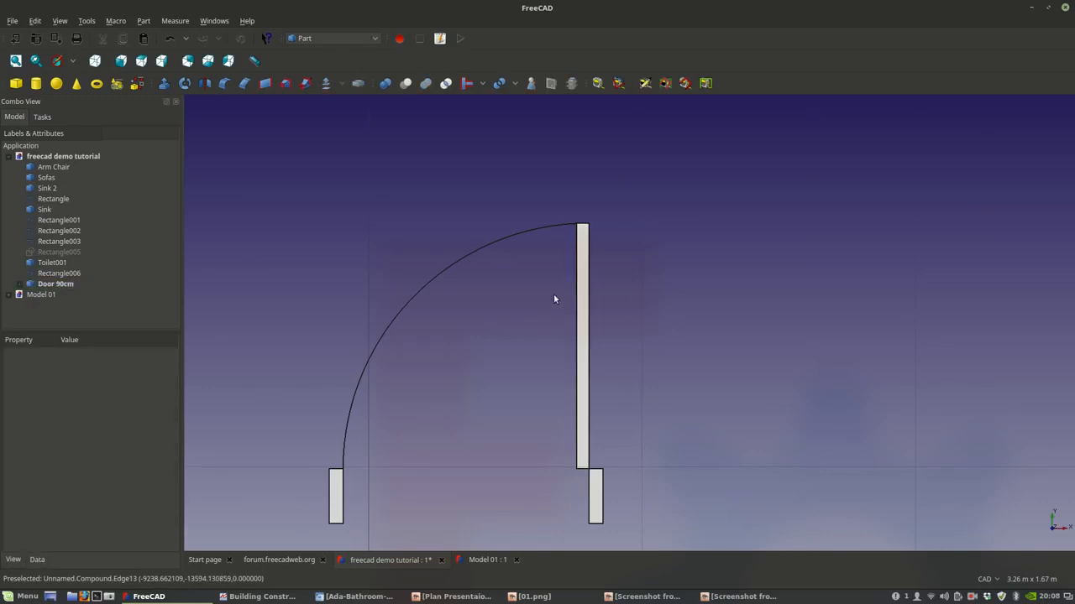
- Measure the door leaf's long edge with the Arch workbench's Survey tool
click(353, 38)
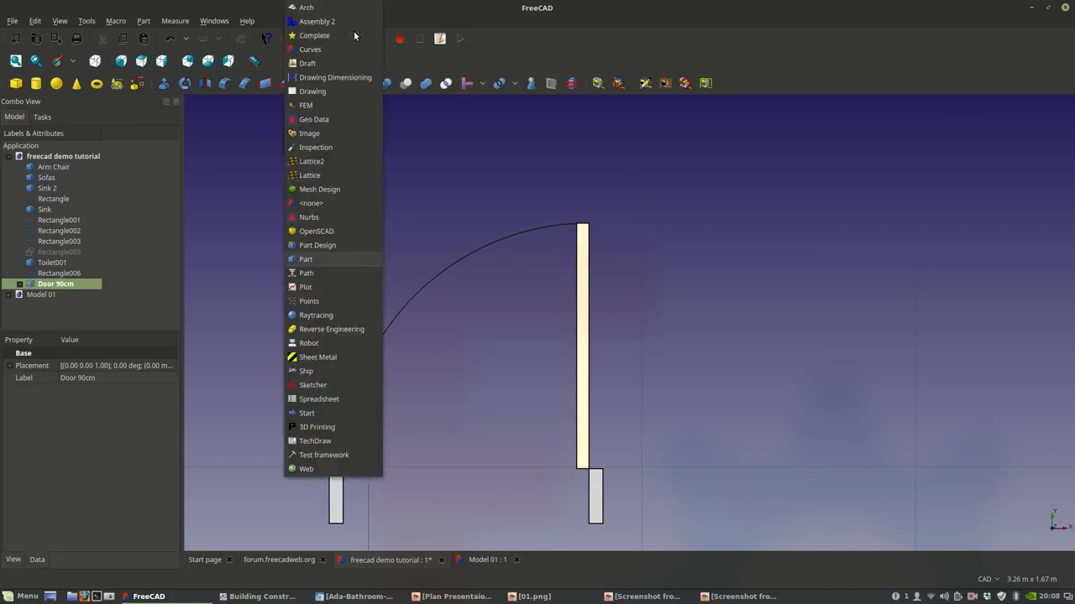
click(343, 8)
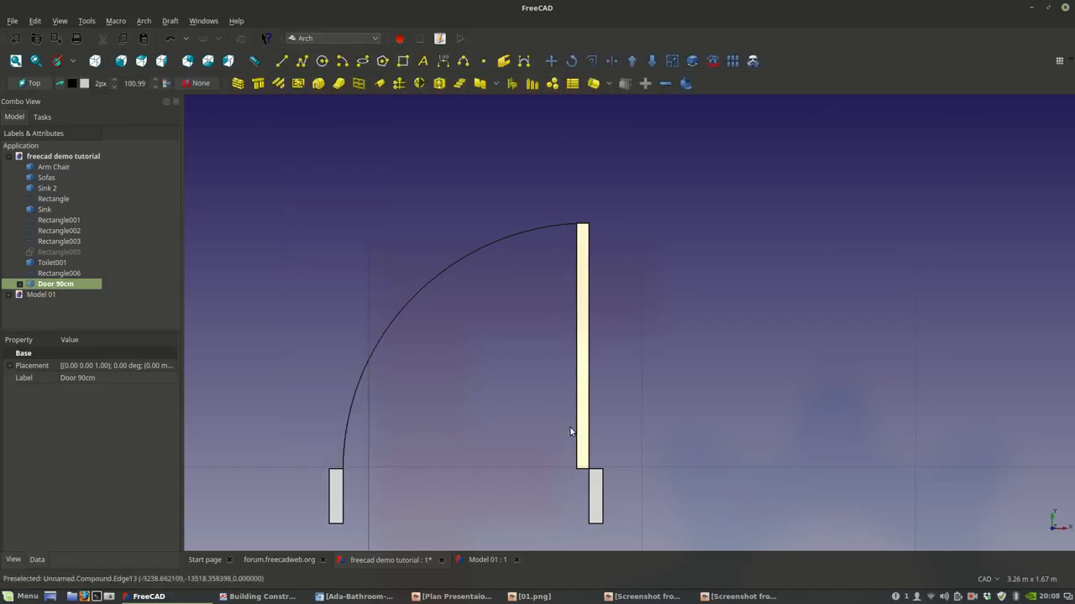
middle_drag(581, 419, 602, 389)
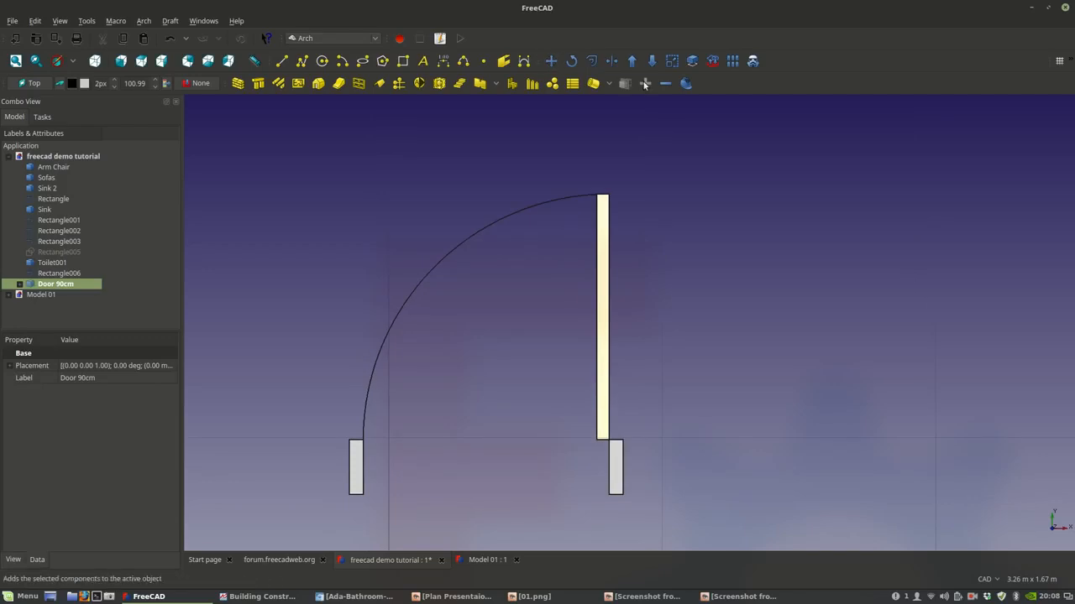
click(685, 85)
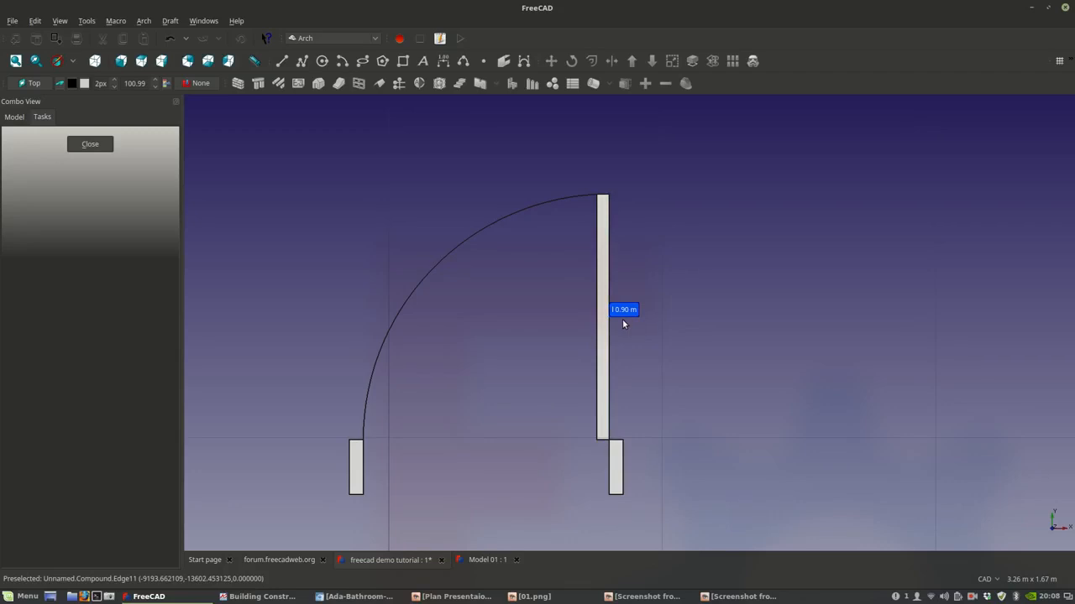
key(Escape)
scroll(631, 372, down, 4)
click(643, 319)
- Mirror the Door 90cm compound across the outer edge of its hinge-side jamb using the Draft workbench
scroll(642, 319, down, 5)
scroll(495, 365, up, 5)
middle_drag(525, 329, 527, 342)
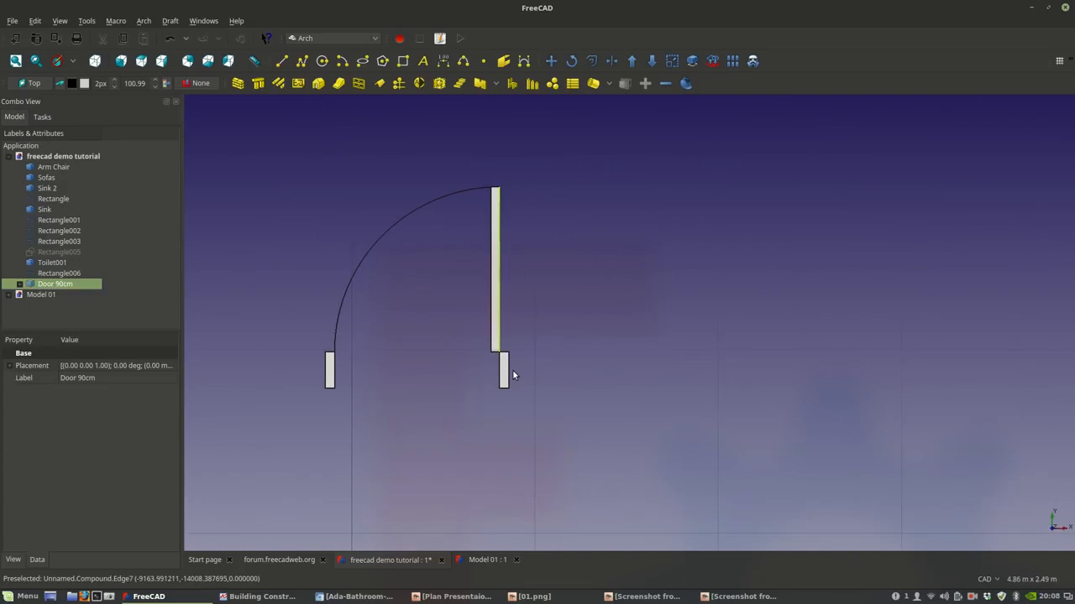
scroll(512, 370, down, 3)
scroll(499, 361, up, 3)
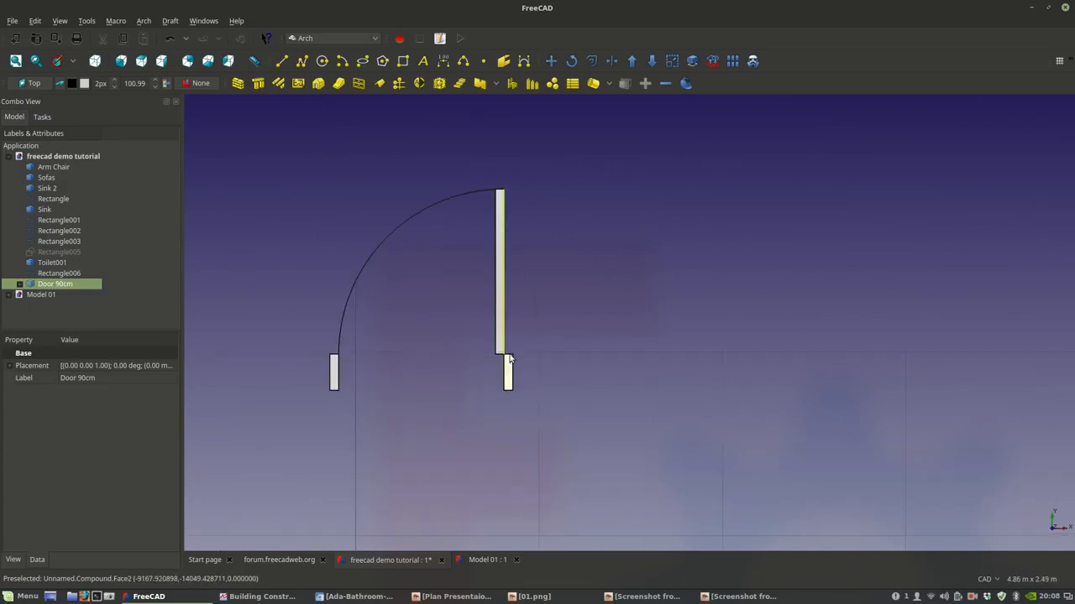
click(341, 39)
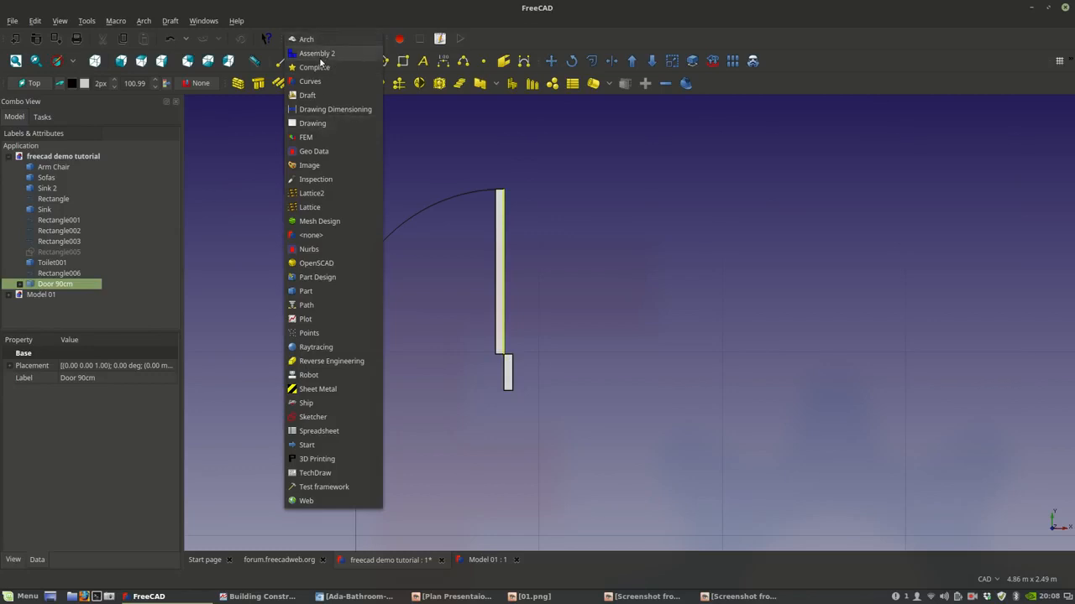
click(314, 96)
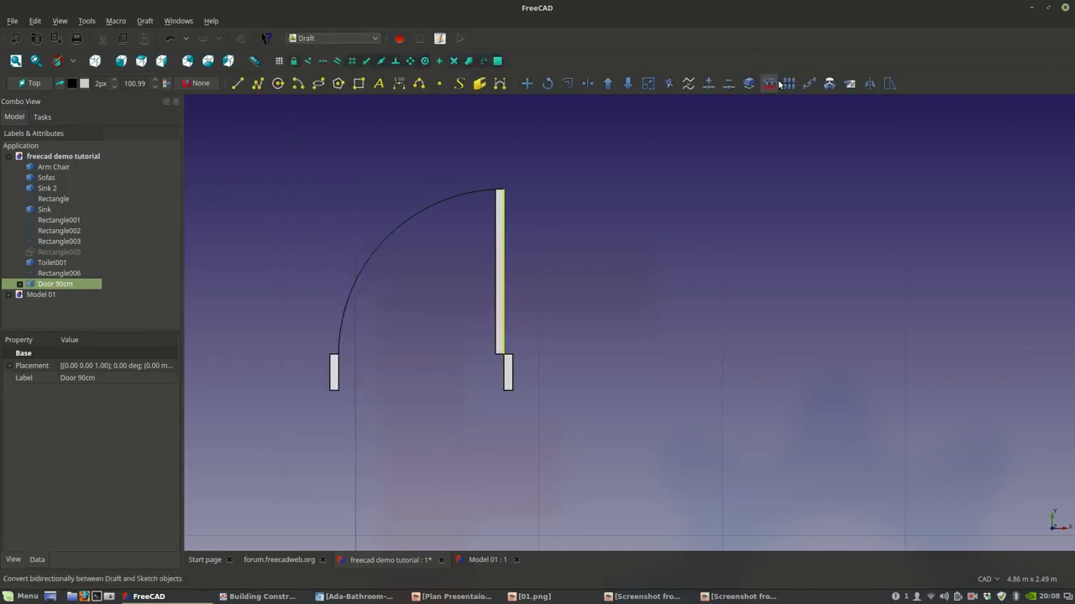
click(870, 87)
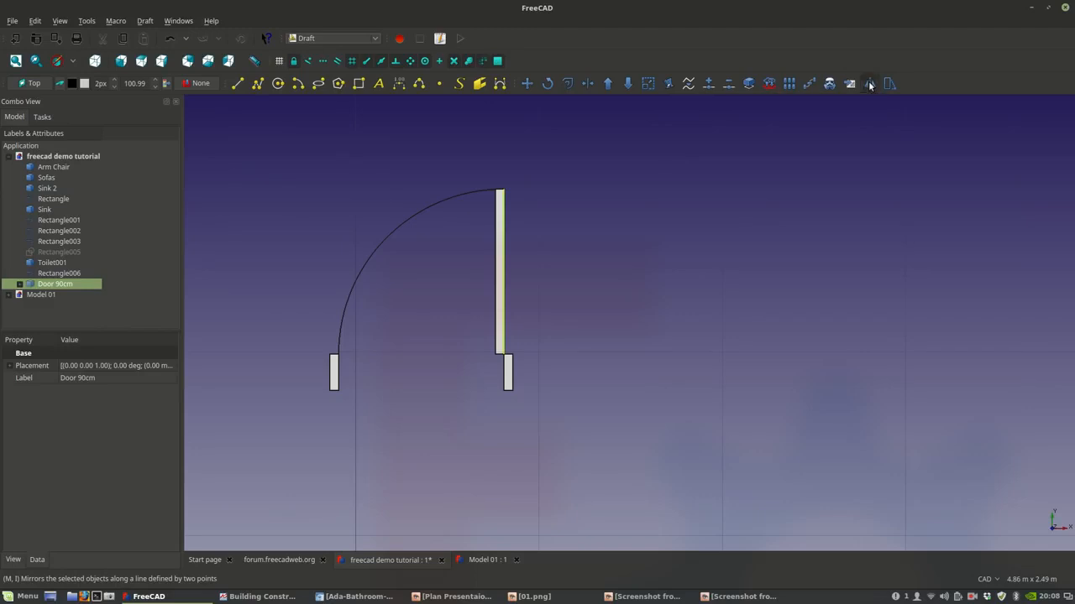
scroll(512, 353, up, 5)
click(523, 316)
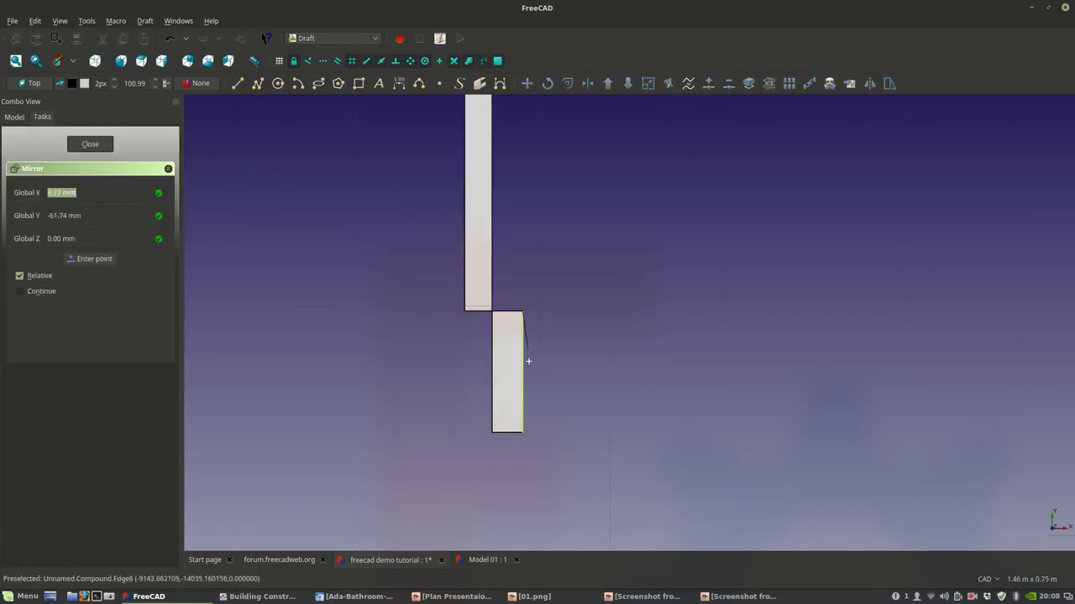
click(523, 432)
scroll(553, 384, down, 6)
scroll(554, 388, down, 3)
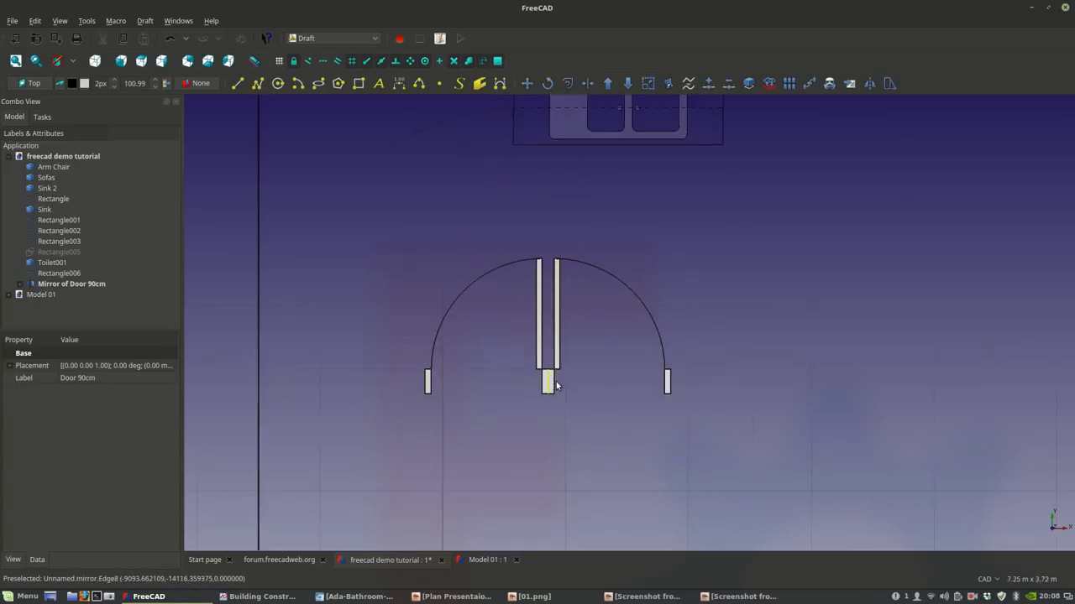
- Mirror both doors downward across the line along the bottom edge of the two centre jambs
scroll(554, 370, up, 5)
click(558, 319)
ctrl+click(515, 336)
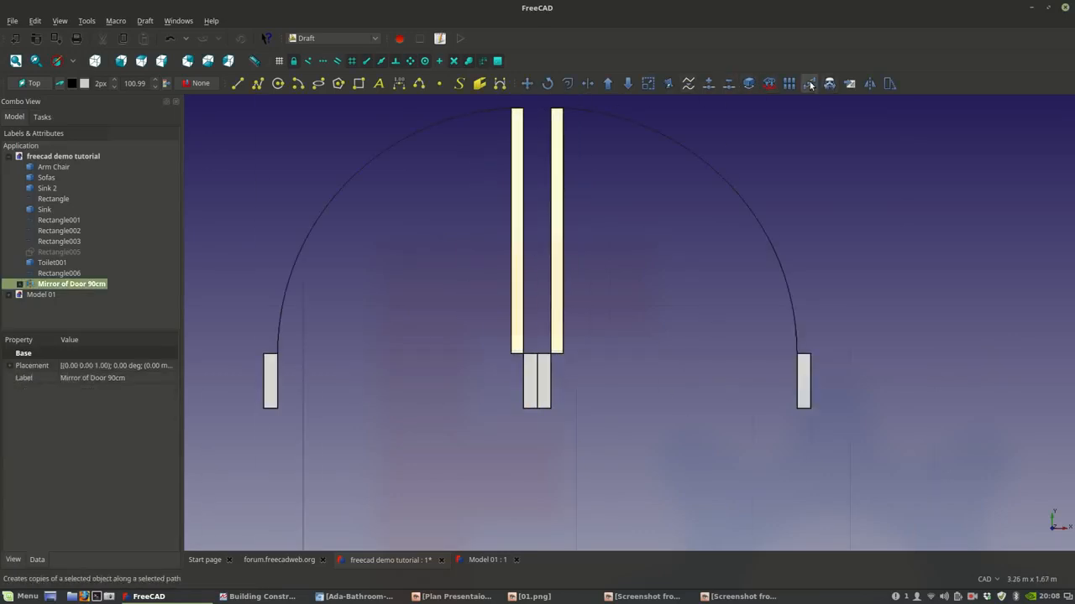
click(869, 83)
scroll(537, 395, up, 4)
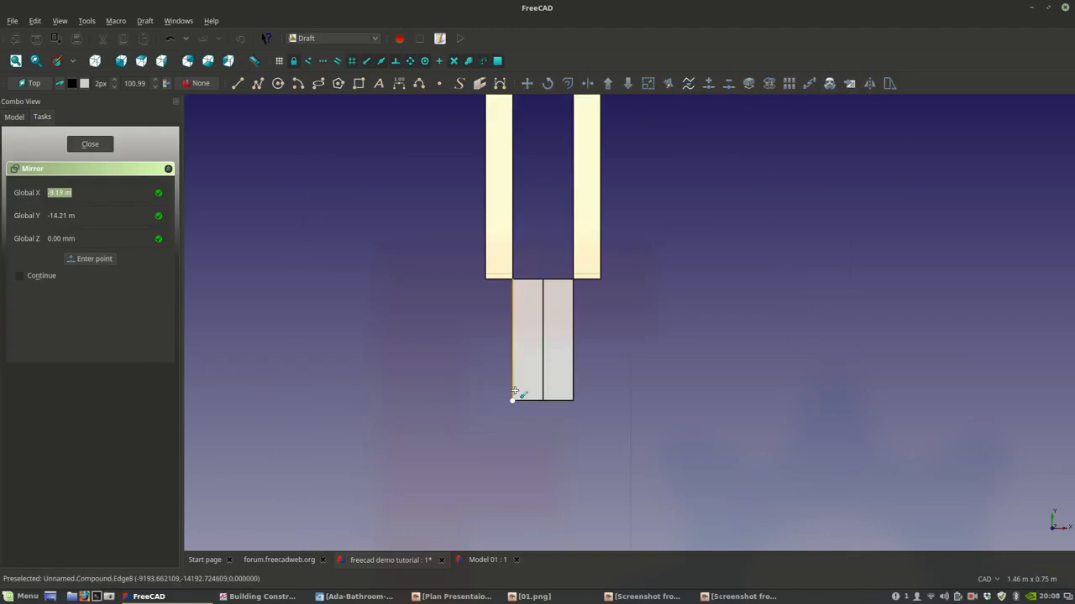
click(515, 400)
click(574, 399)
scroll(573, 395, down, 3)
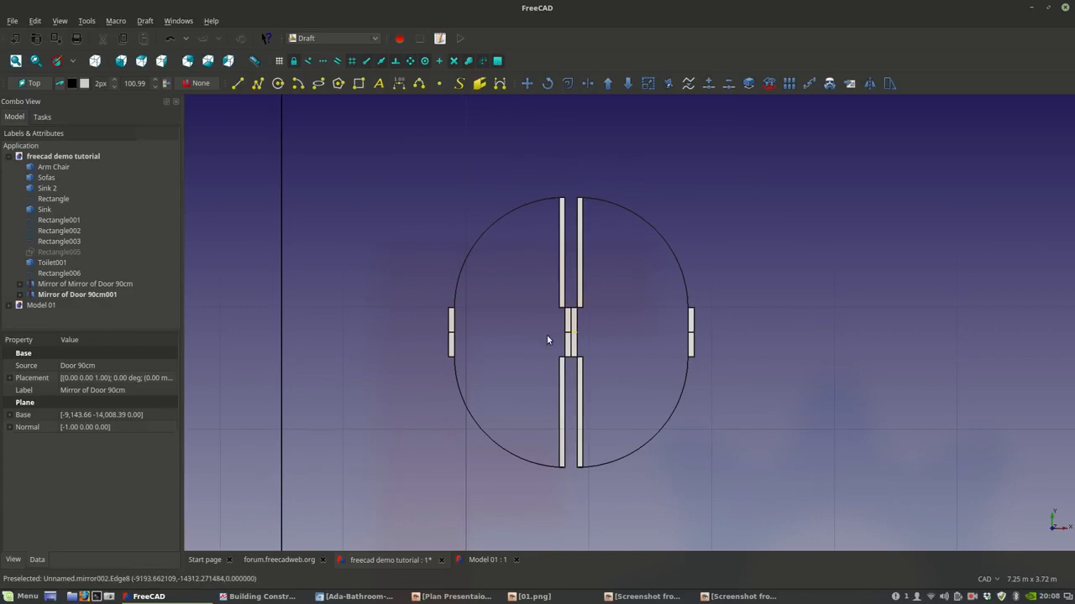
scroll(562, 340, up, 3)
click(646, 334)
- Copy all four mirrored doors with Move from the centre of the jambs to about 2.67 m to the right
scroll(601, 338, down, 2)
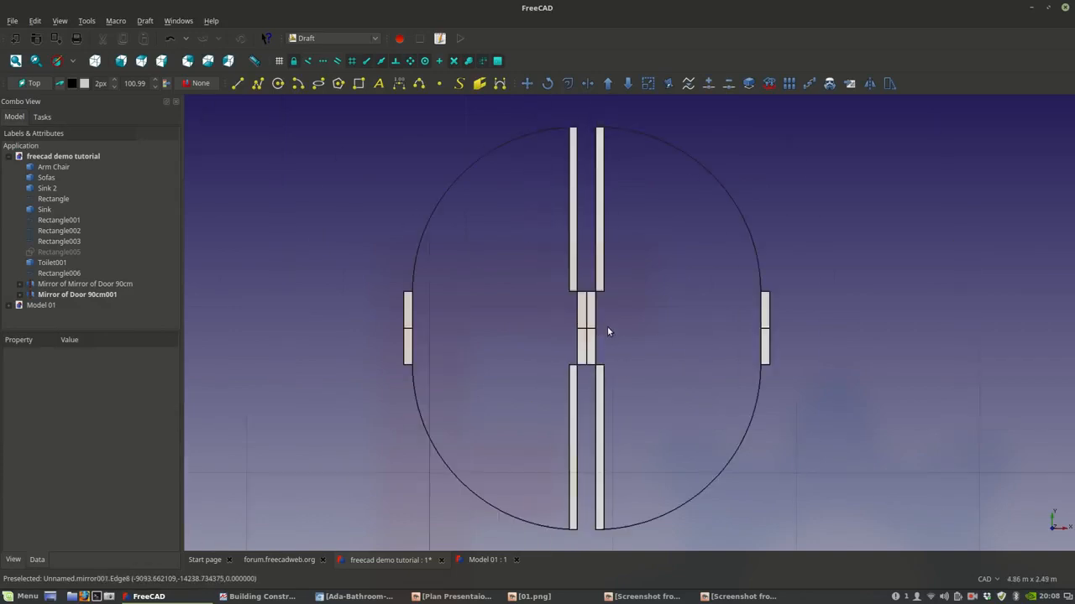
scroll(607, 325, down, 3)
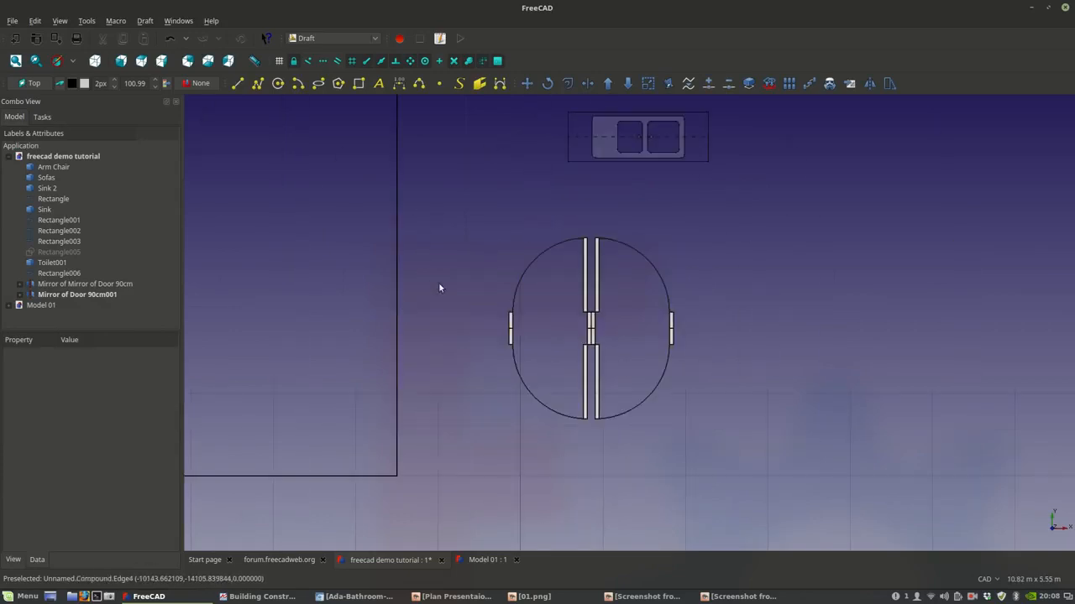
click(34, 23)
click(65, 150)
drag(455, 207, 755, 444)
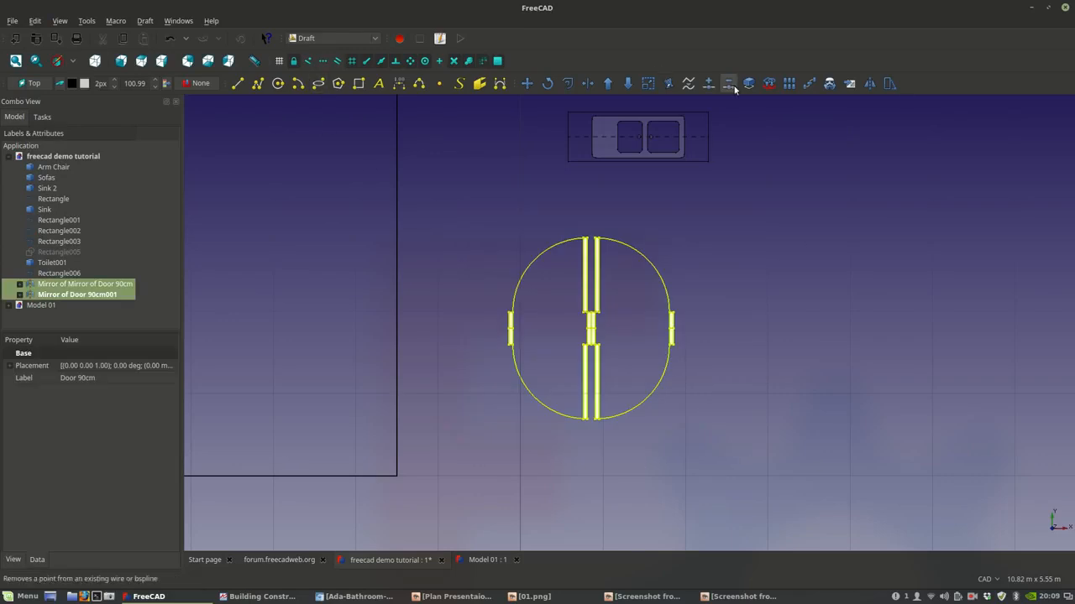
click(527, 84)
scroll(592, 324, up, 2)
scroll(591, 324, up, 2)
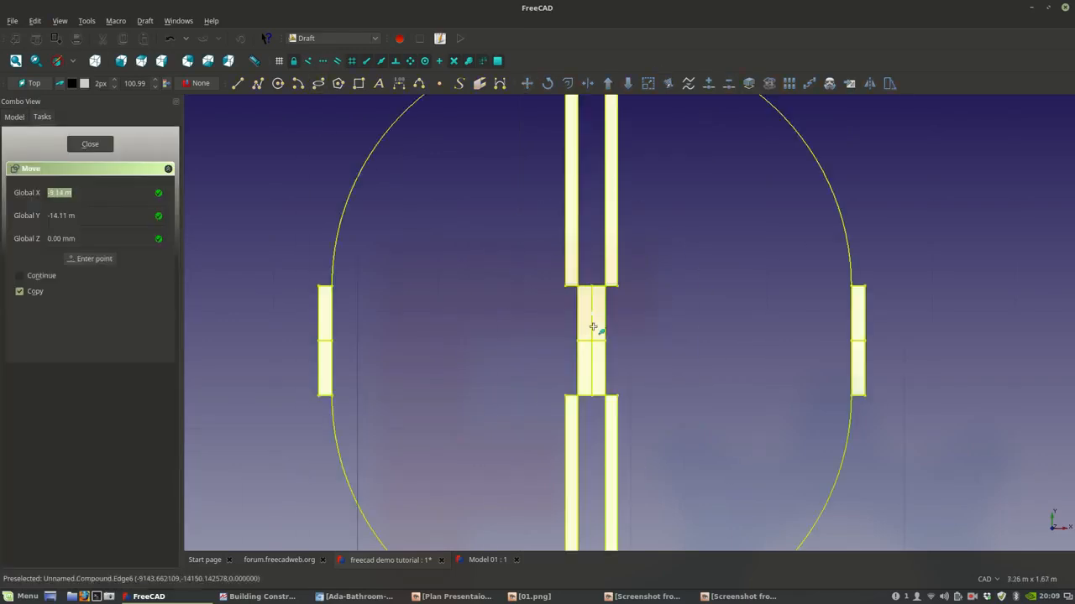
click(593, 339)
scroll(593, 339, down, 3)
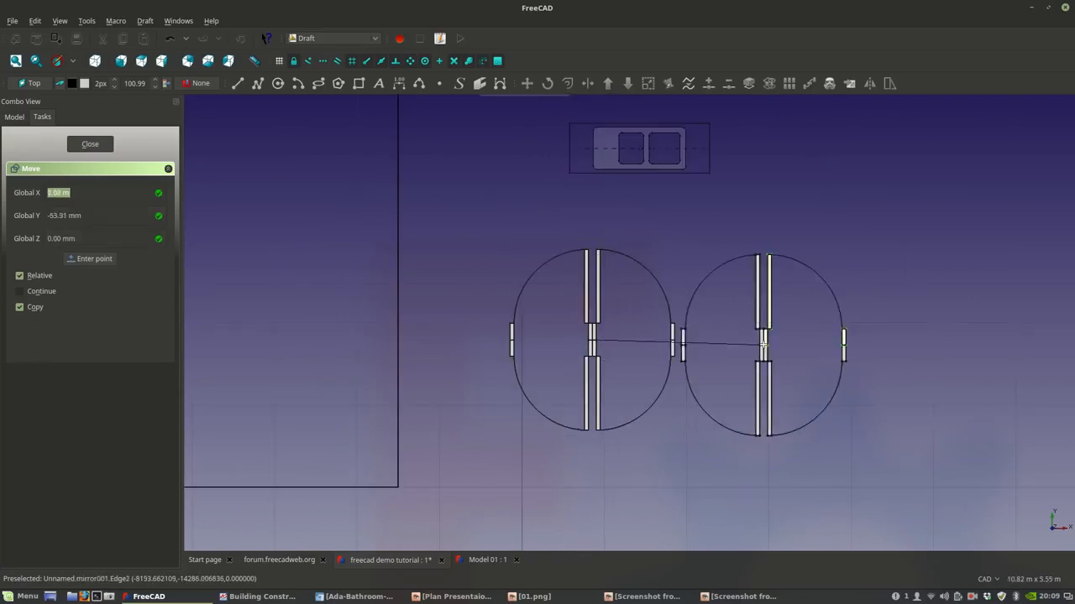
shift+click(812, 348)
middle_drag(795, 351, 603, 329)
- Rotate the copied set of four doors by a quarter turn about the centre point of its jambs
click(35, 20)
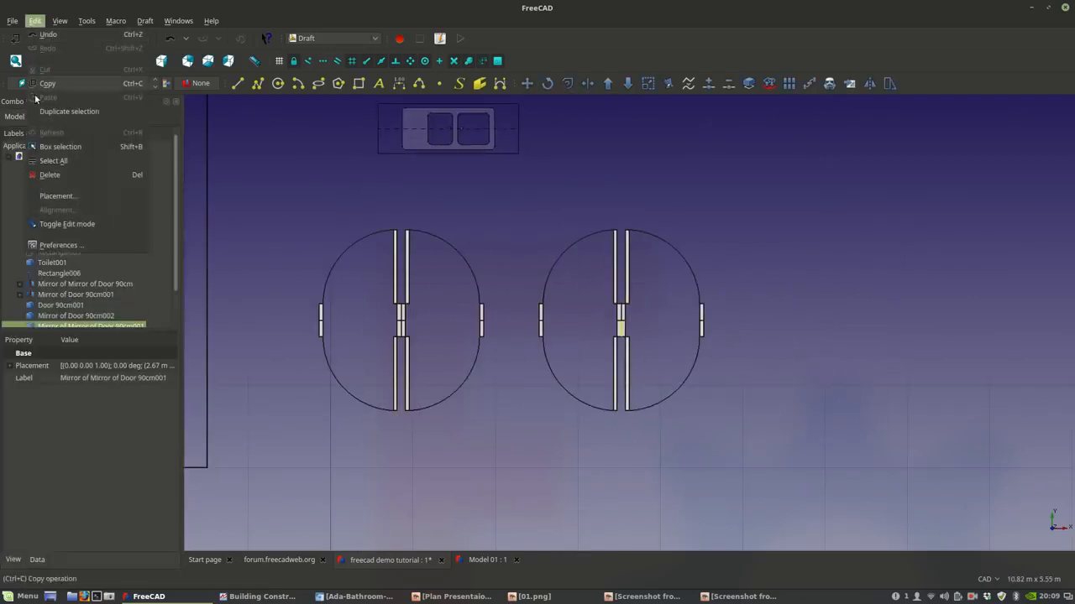
click(44, 148)
drag(492, 201, 746, 437)
click(547, 83)
scroll(705, 340, up, 5)
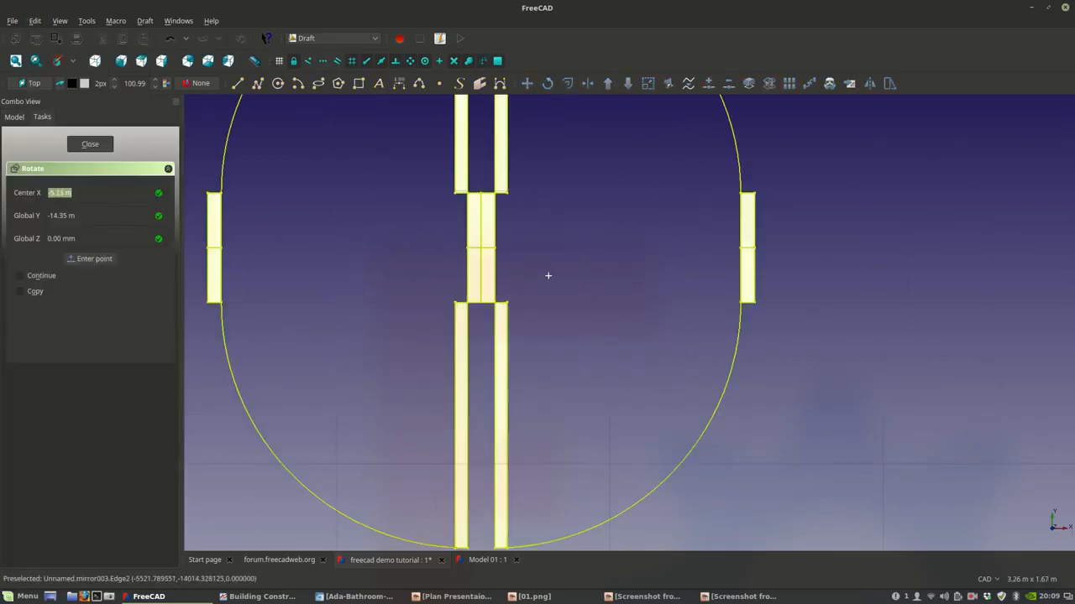
click(478, 246)
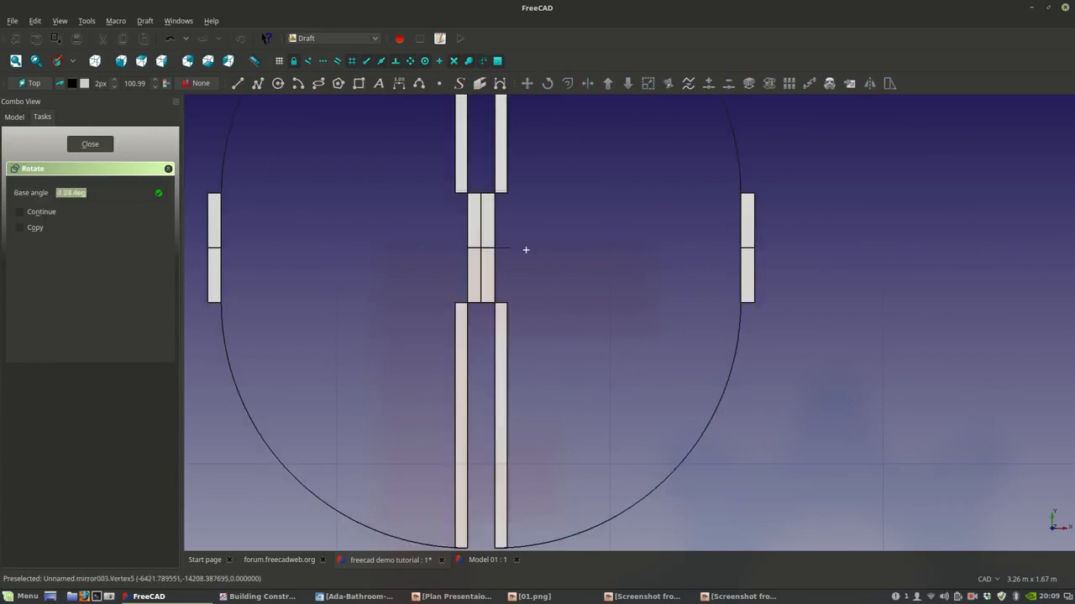
click(743, 246)
scroll(744, 288, down, 4)
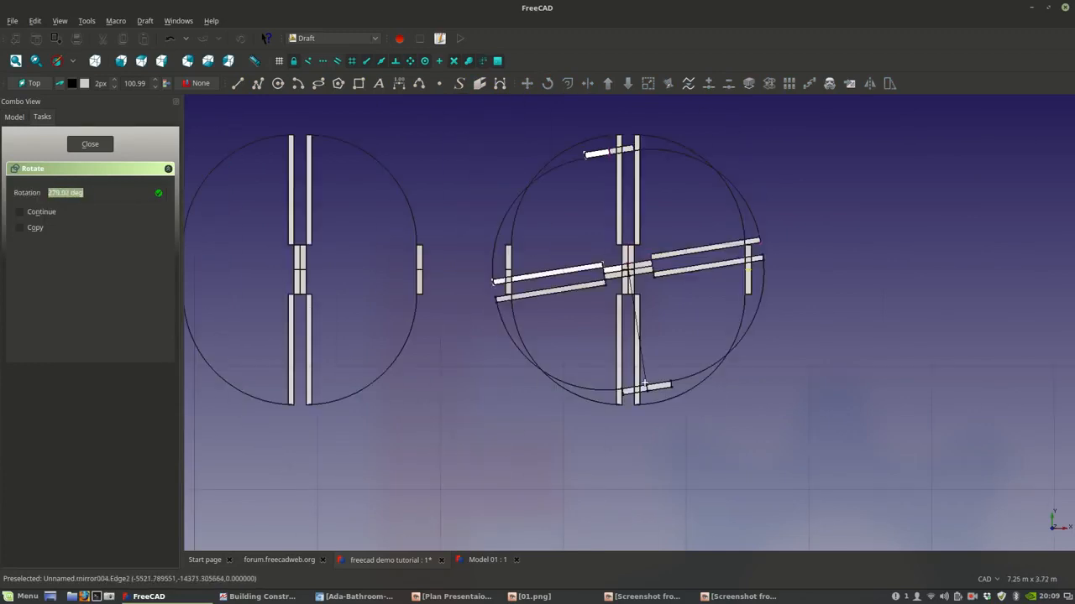
click(630, 444)
- Examine the upright and rotated door sets alongside the other furniture and fixture symbols
scroll(585, 364, up, 3)
scroll(571, 306, down, 3)
scroll(610, 283, up, 3)
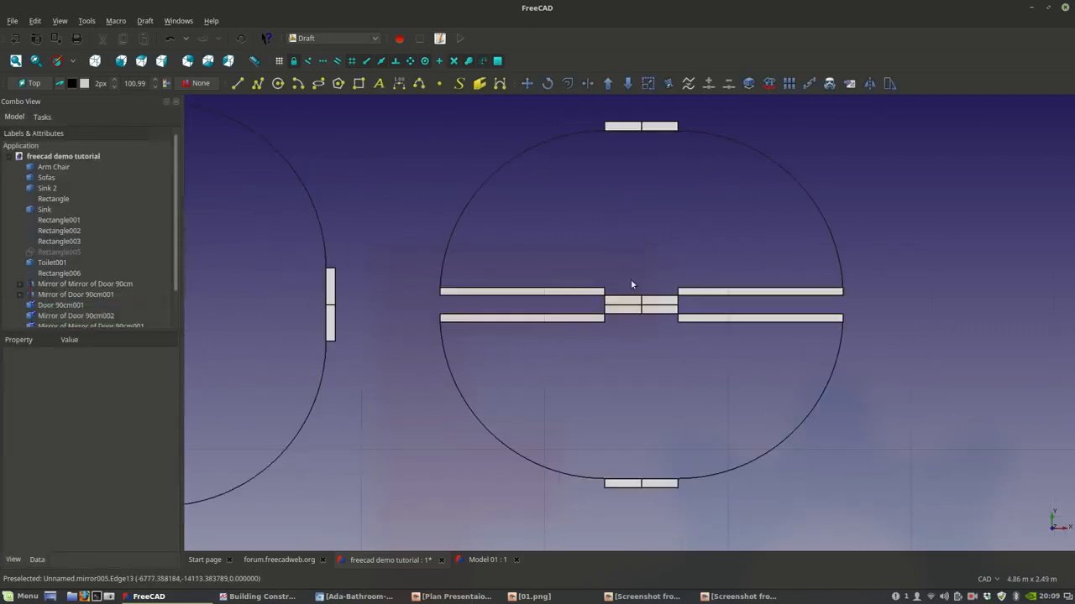
mouse_move(638, 326)
middle_down()
mouse_move(674, 392)
mouse_move(708, 332)
middle_up()
scroll(667, 357, up, 2)
scroll(674, 391, down, 4)
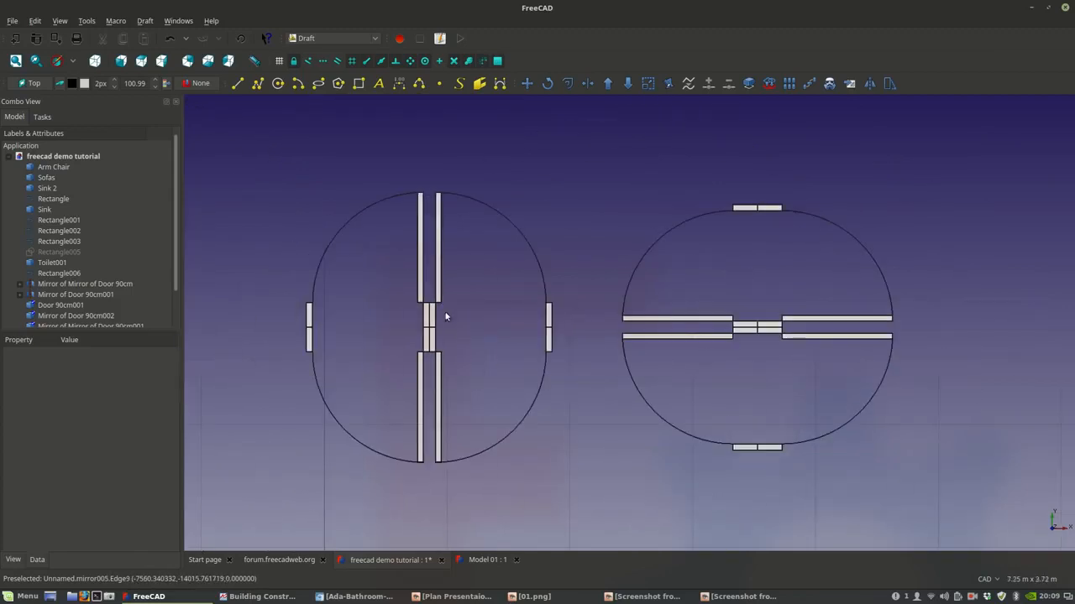
scroll(697, 338, down, 5)
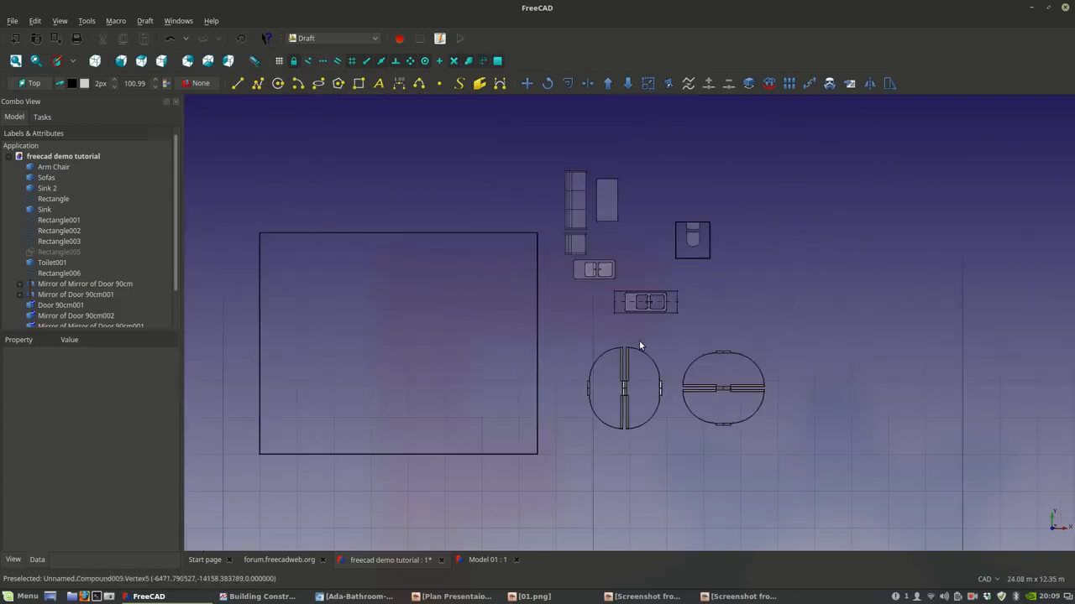
scroll(730, 429, up, 3)
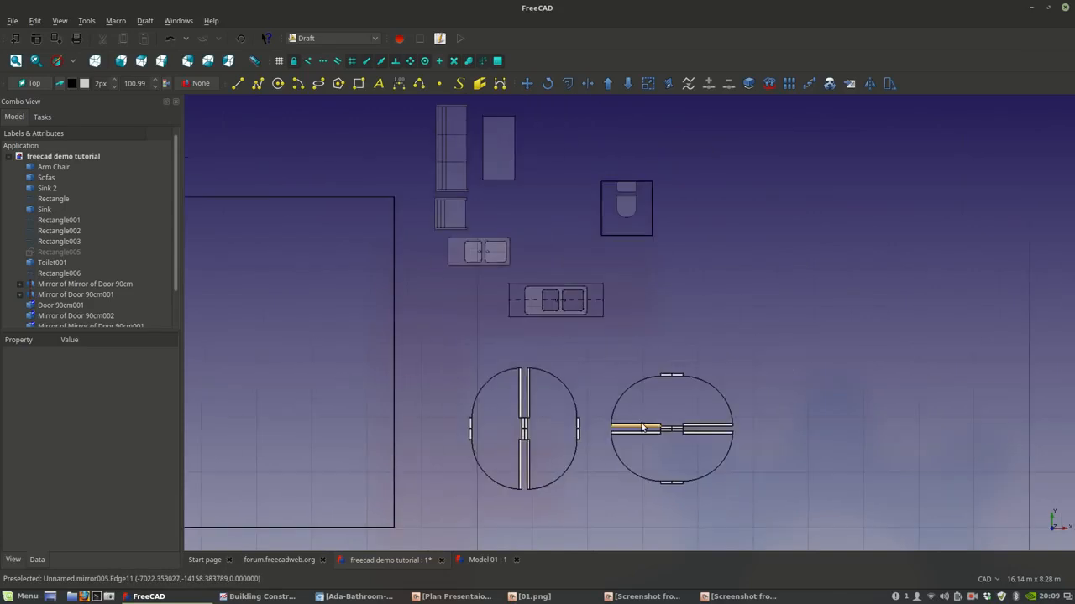
scroll(642, 427, down, 2)
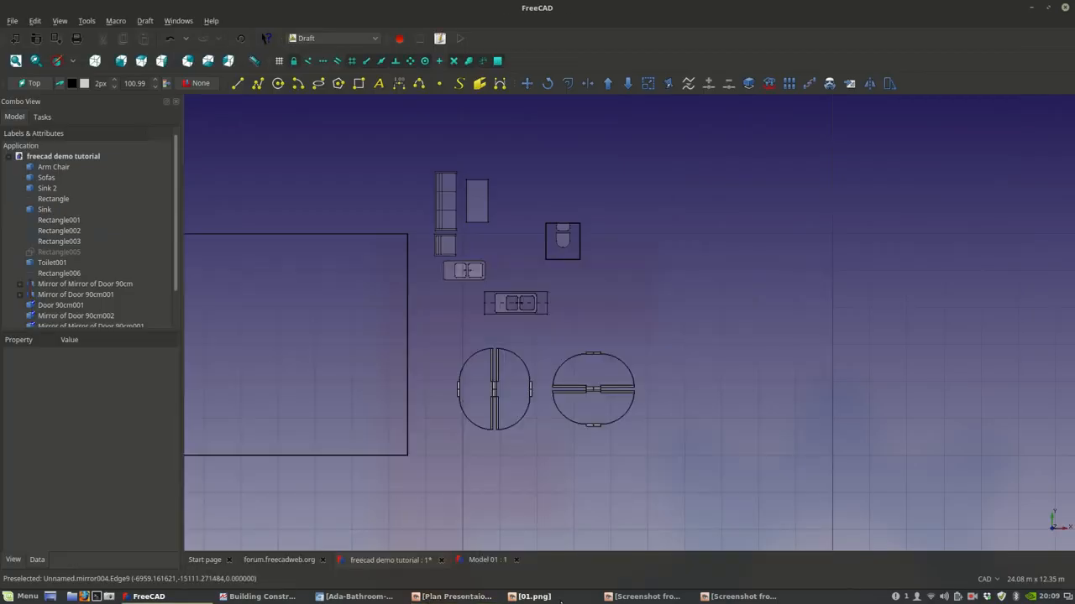
- Switch to the image viewer to check the 01.png image and the reference screenshot
click(561, 598)
click(561, 598)
click(662, 597)
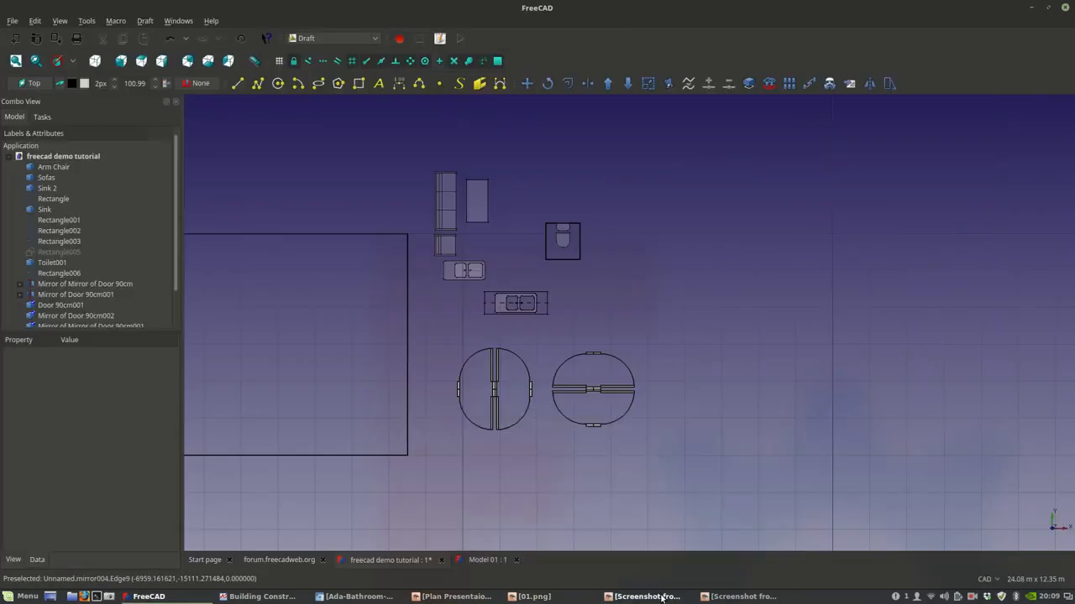
- Consult the furniture dimensions sheet for bed sizes and draw a filled rectangle about 1.41 m by 2.26 m in the empty area beside the toilet
click(662, 598)
scroll(571, 307, up, 4)
scroll(577, 289, down, 3)
drag(592, 275, 598, 511)
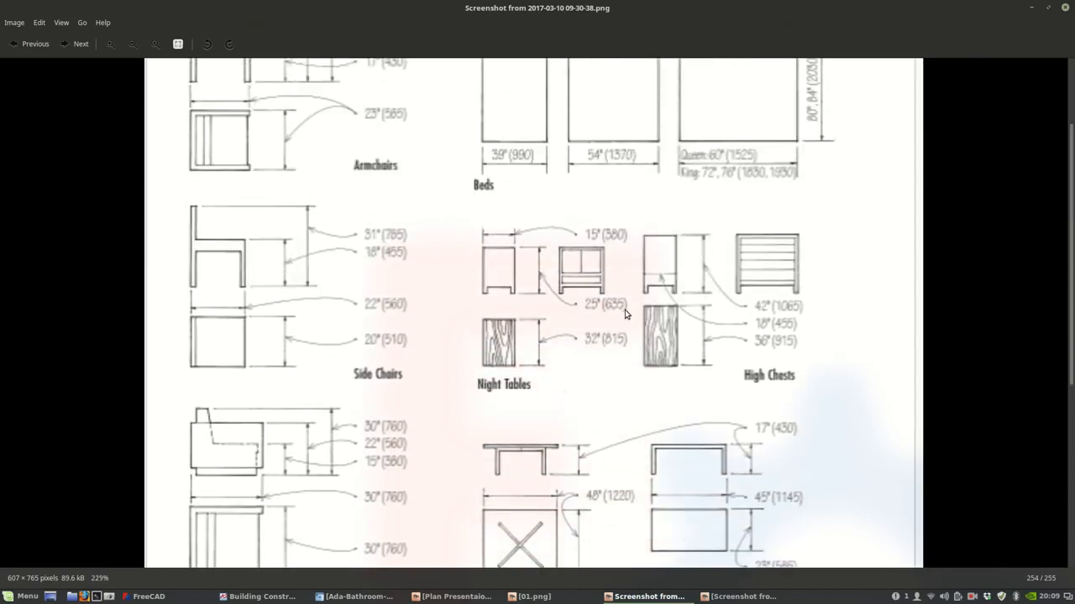
drag(626, 313, 620, 481)
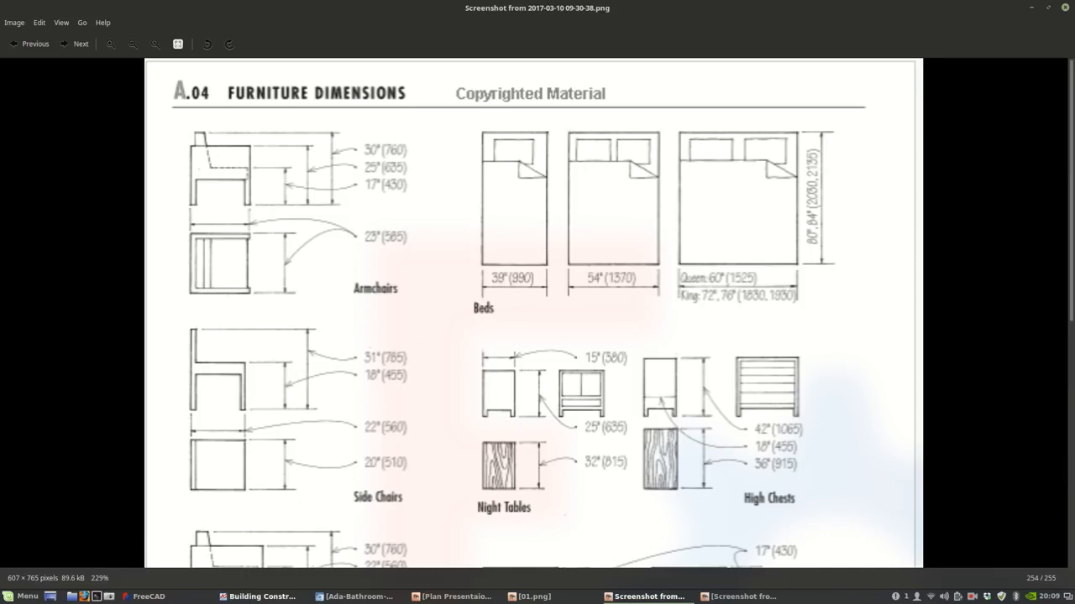
click(149, 596)
scroll(673, 321, up, 2)
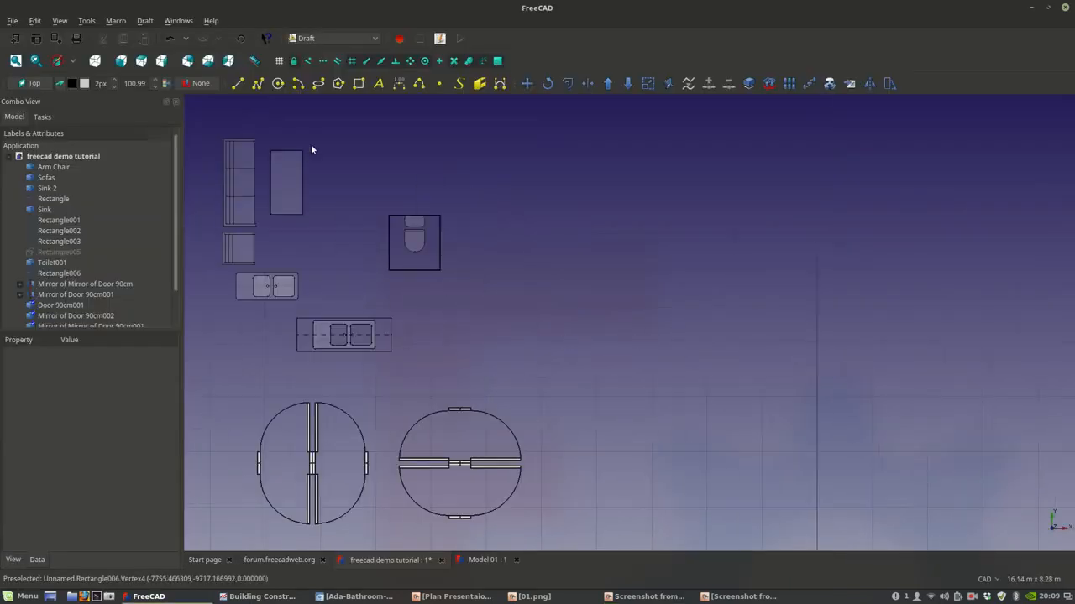
click(359, 83)
click(553, 235)
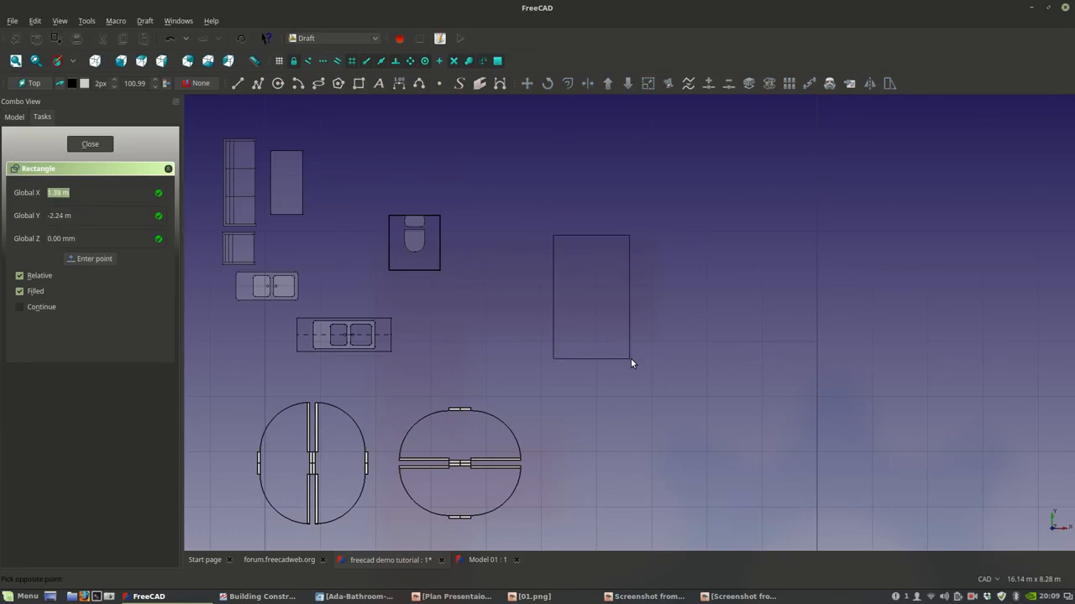
click(631, 359)
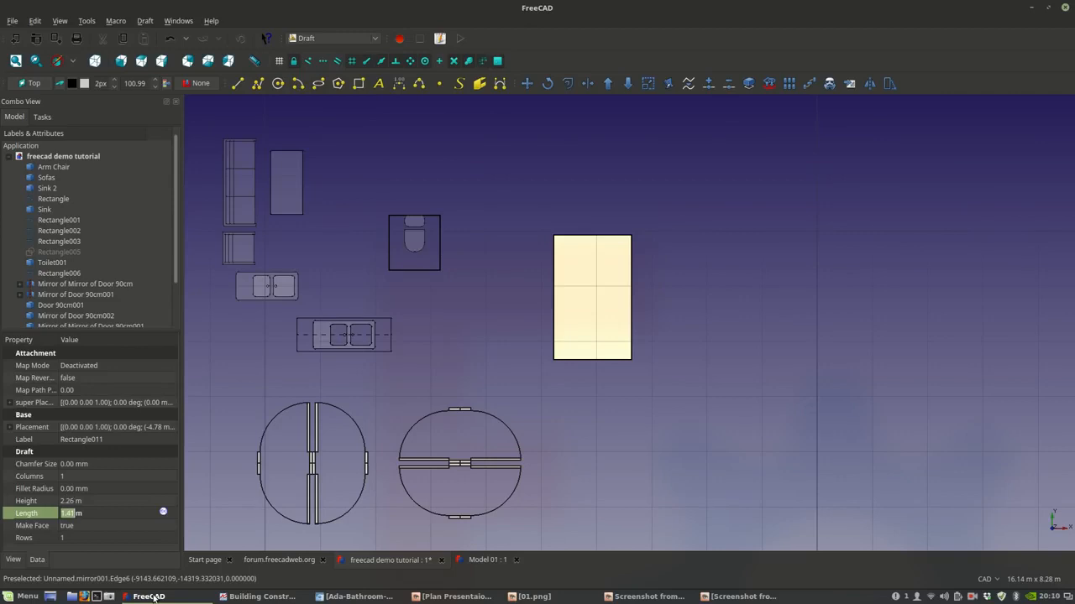
- Look up the double bed's width in the furniture dimensions sheet and set the new rectangle's length to 1.37 m
click(251, 597)
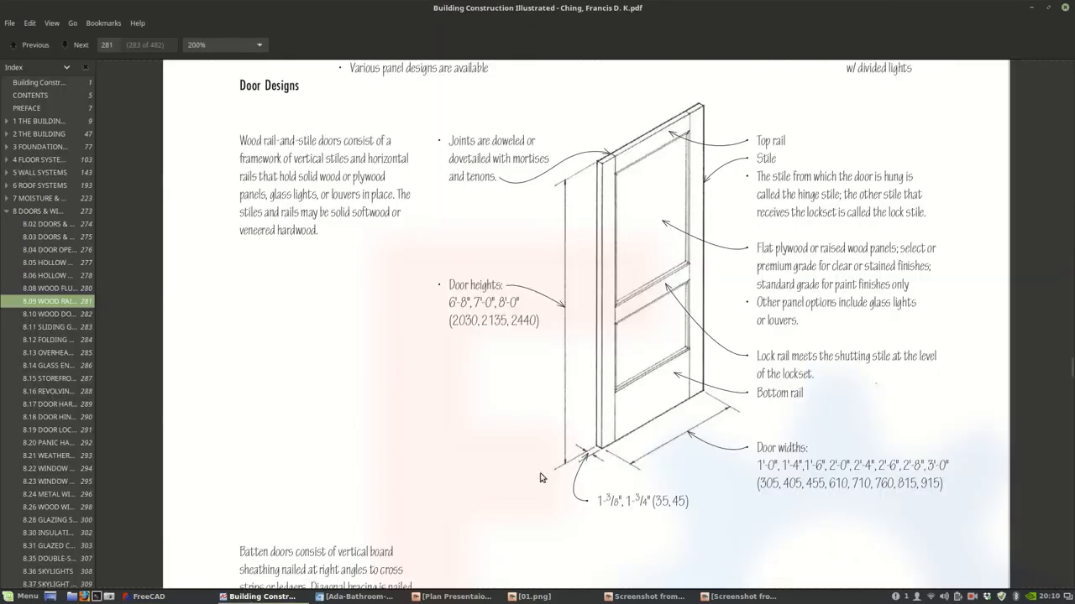
click(251, 597)
click(530, 597)
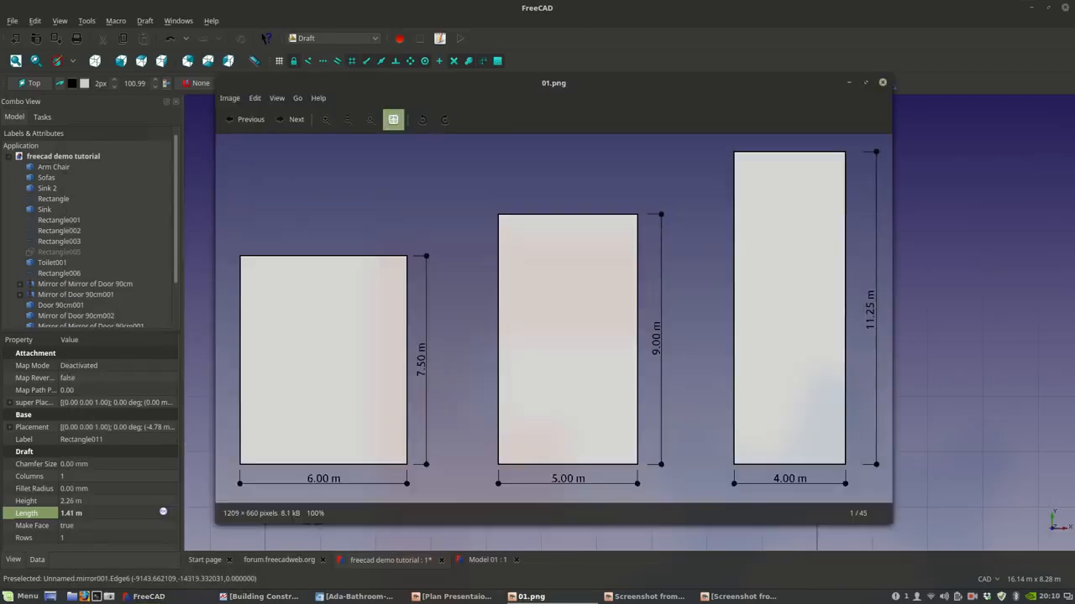
click(452, 597)
click(451, 596)
click(648, 597)
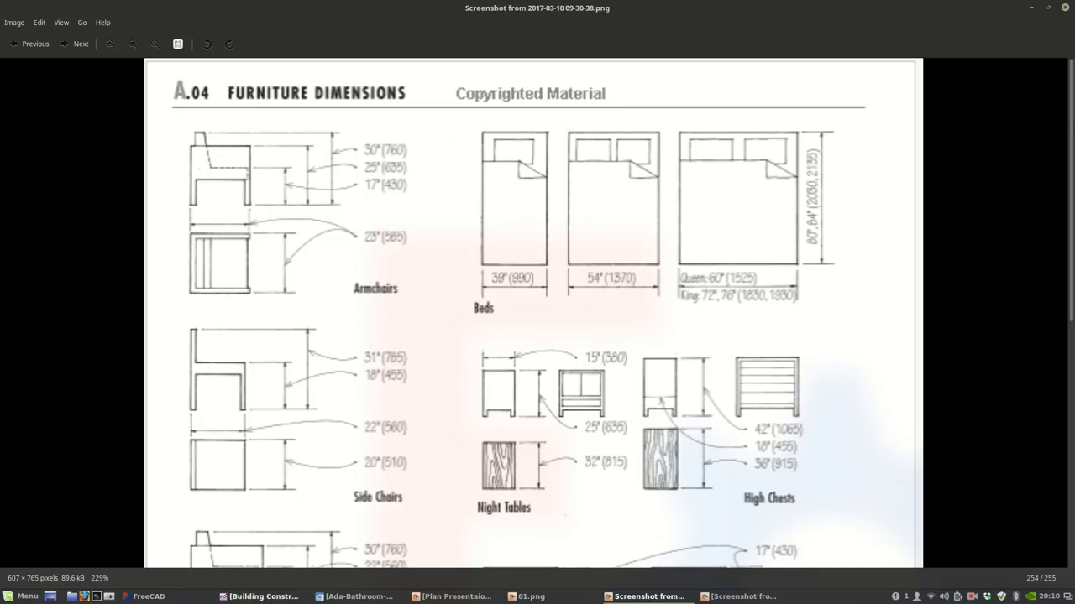
click(149, 597)
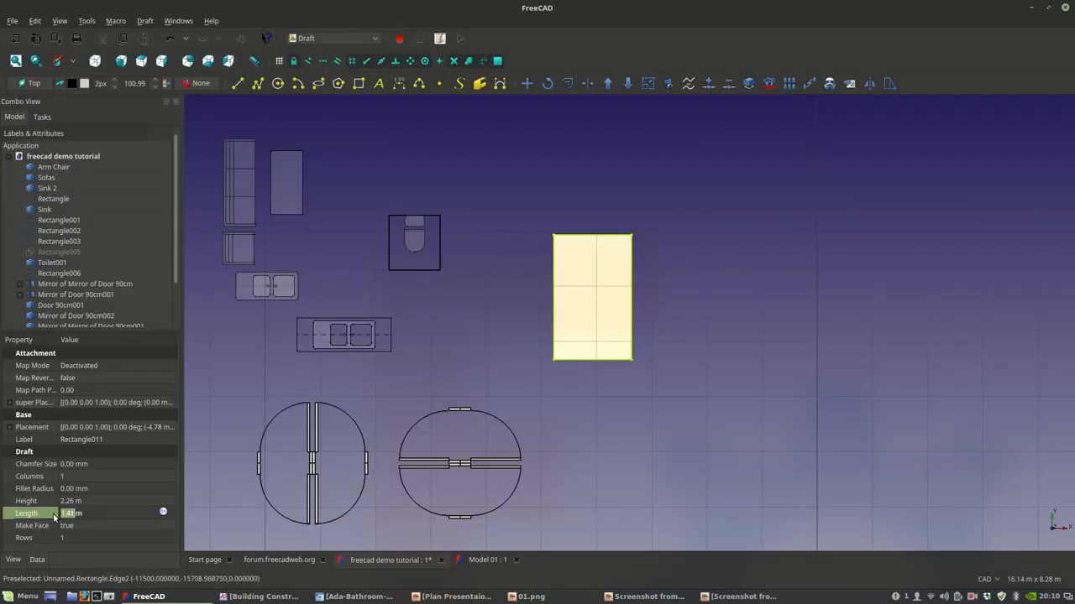
key(shift+End)
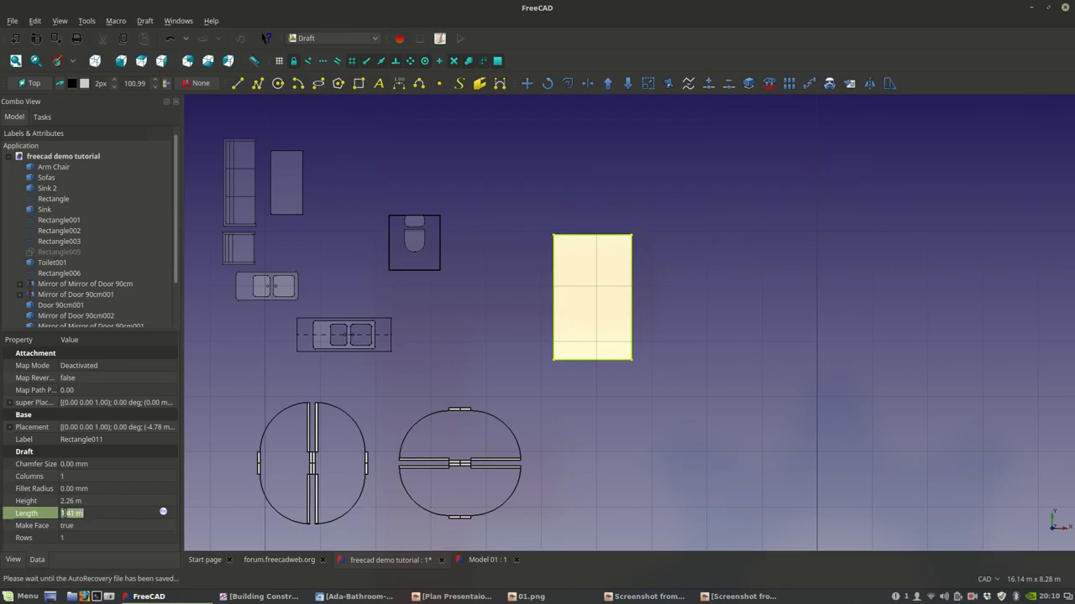
text(1.37)
key(Return)
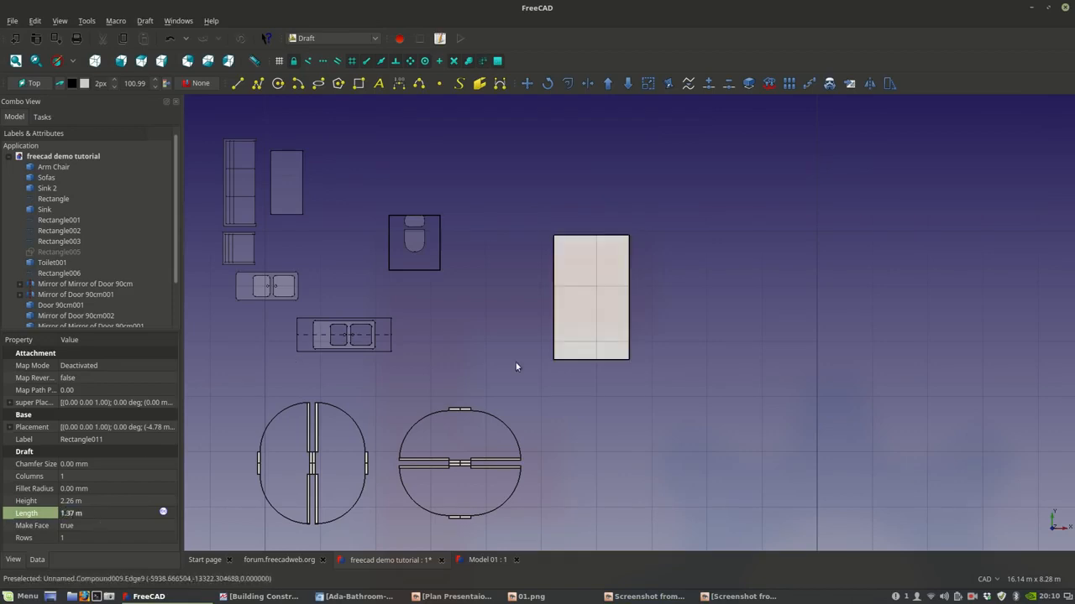
- Check the bed's long side in the furniture dimensions sheet and set the bed rectangle's height to 2.13 m
key(alt+Tab)
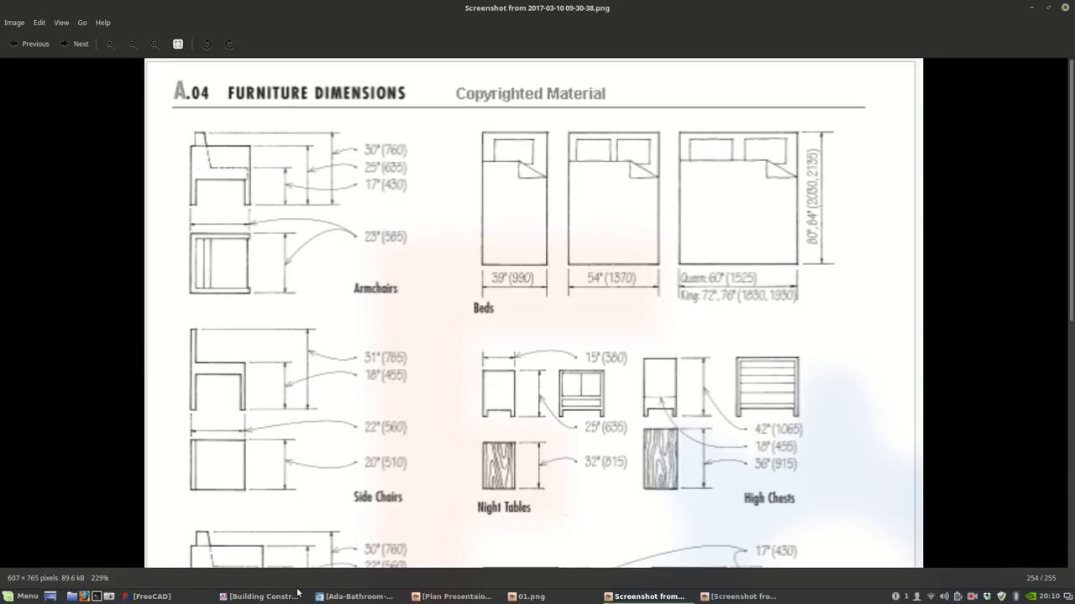
click(143, 599)
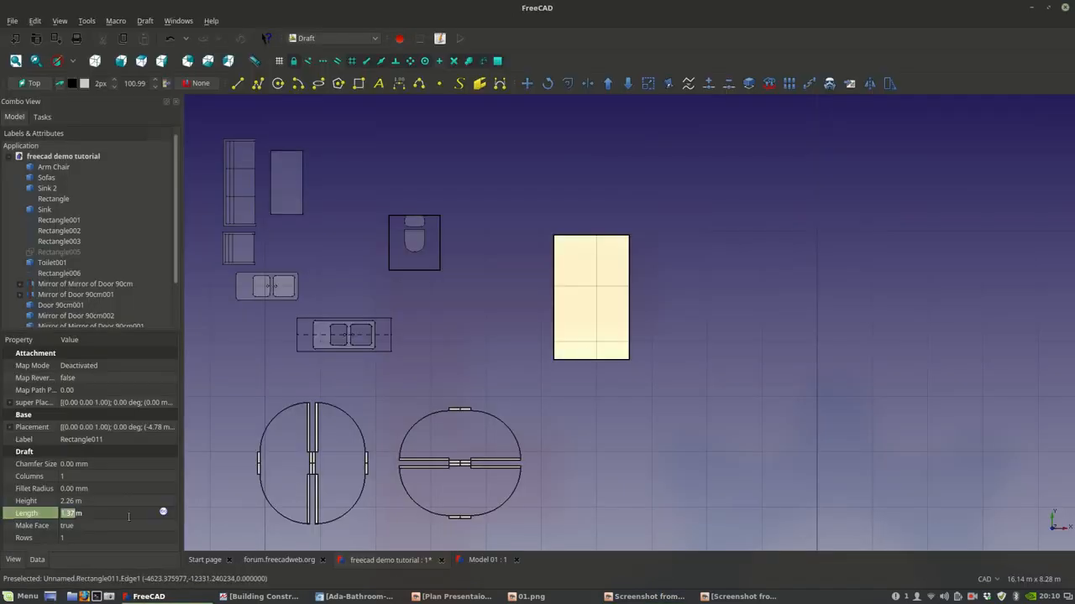
click(60, 502)
text(2.0)
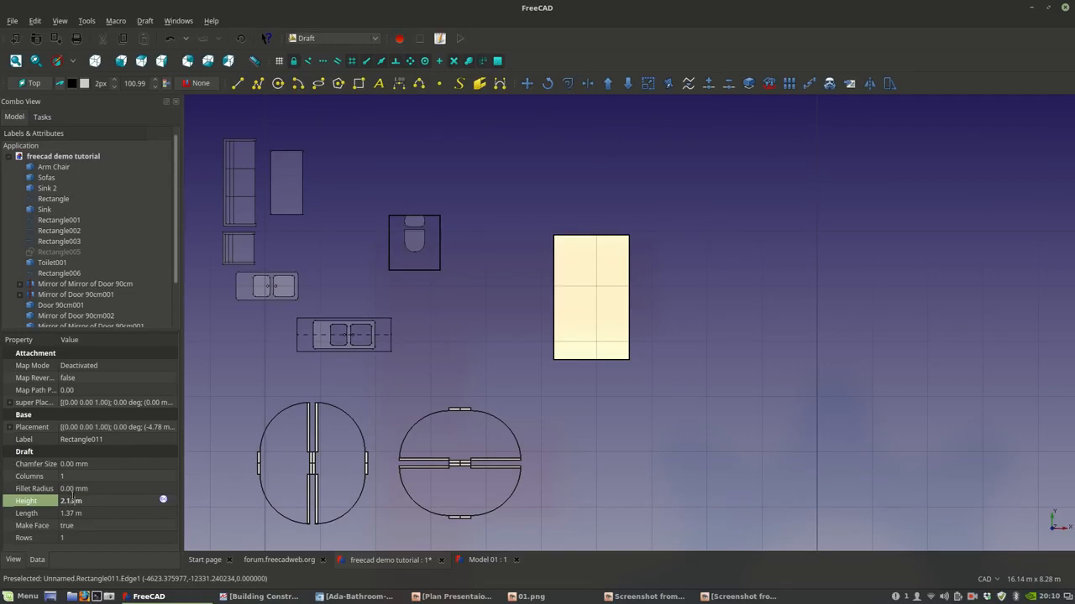
click(700, 295)
scroll(621, 294, up, 5)
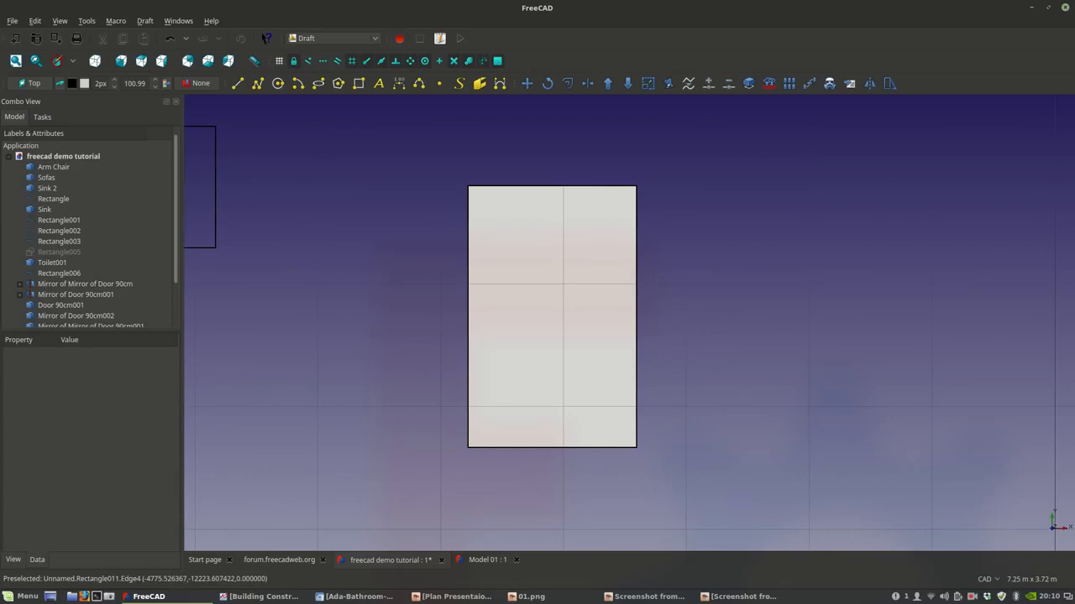
click(646, 596)
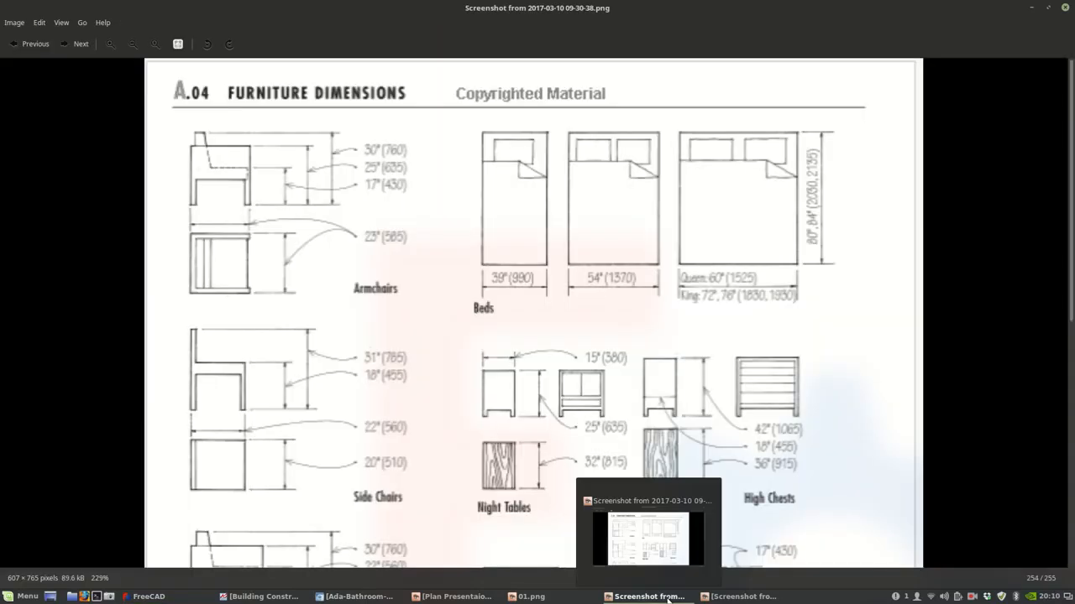
click(668, 597)
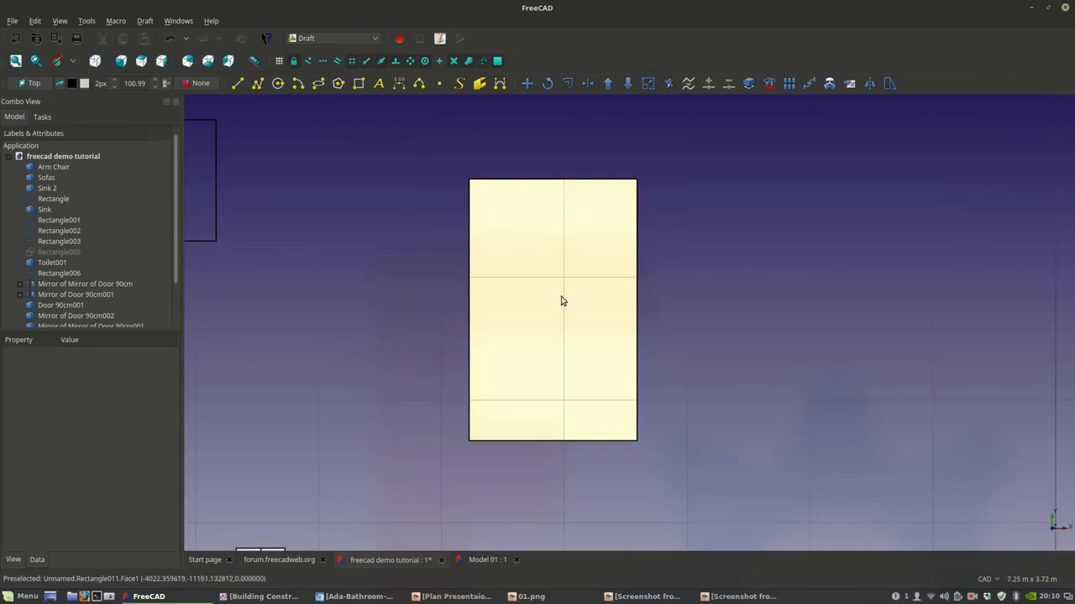
click(238, 83)
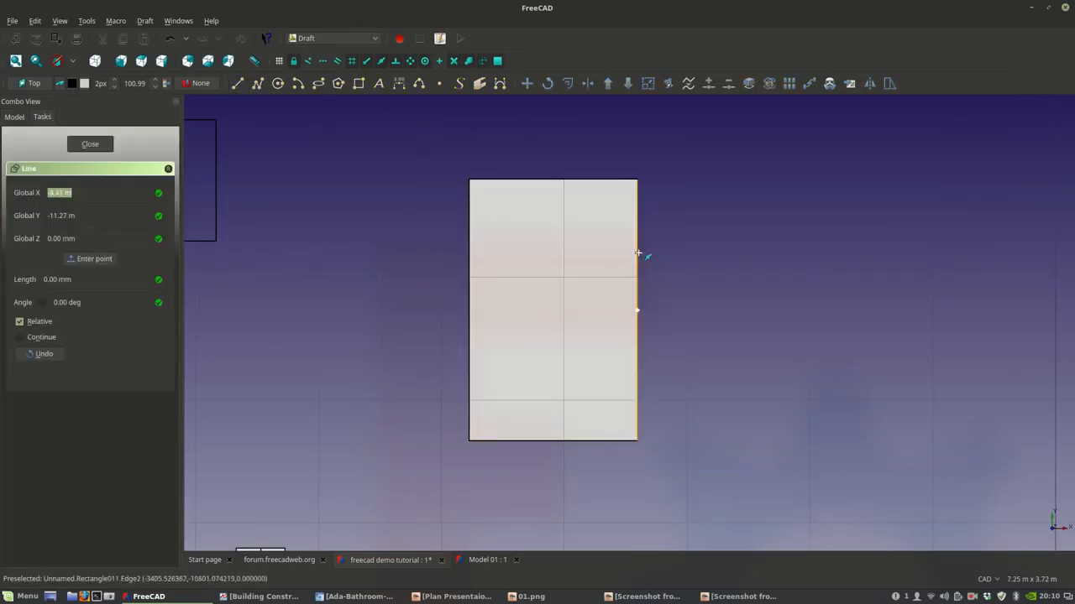
key(Escape)
- Duplicate the bed rectangle in place by copying and pasting it
click(593, 280)
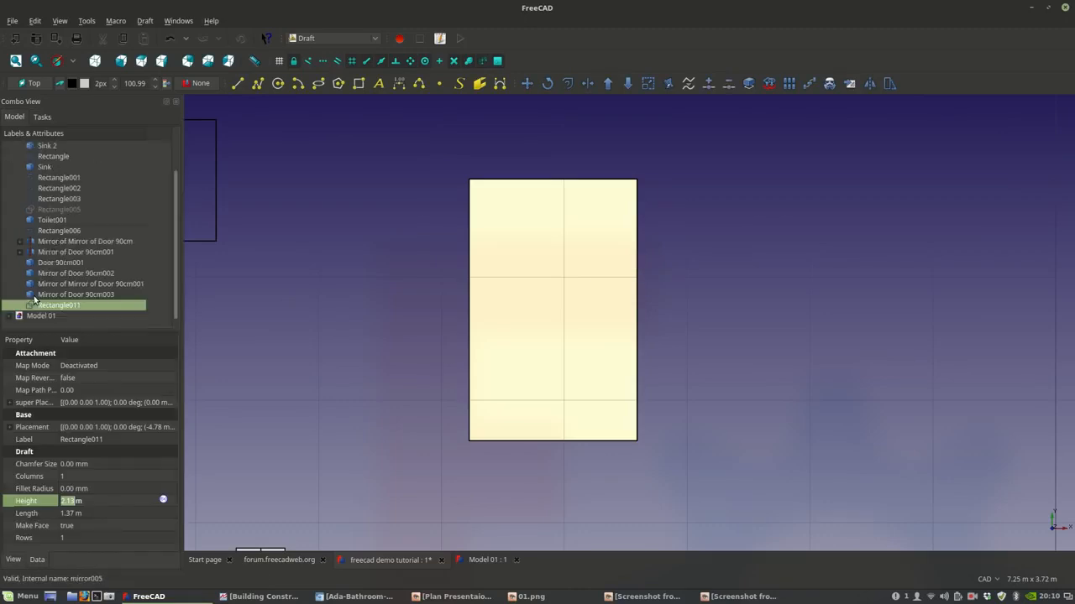
right_click(52, 307)
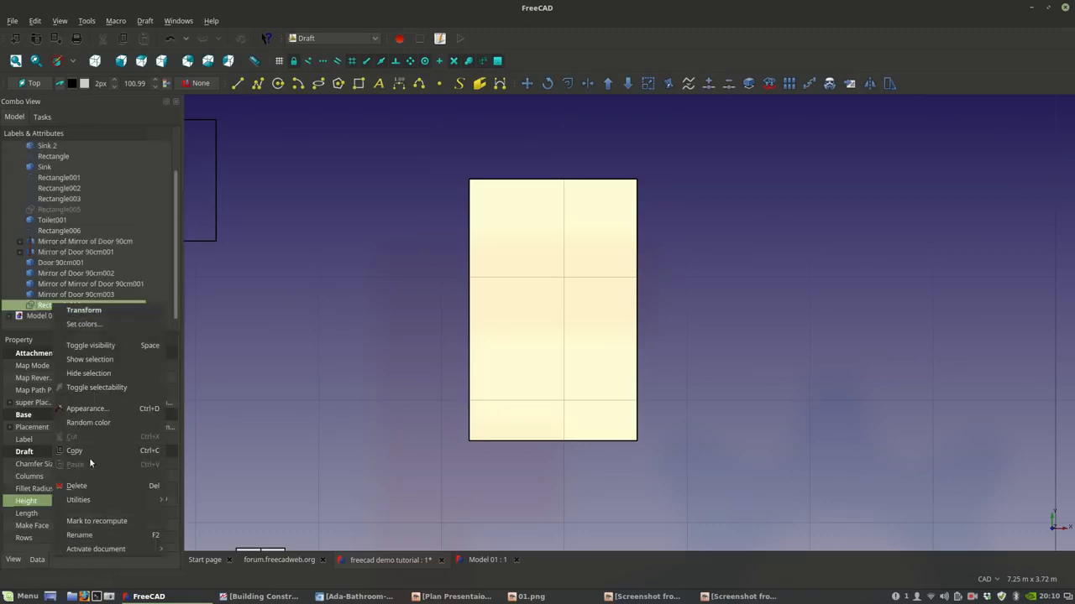
click(85, 450)
right_click(68, 302)
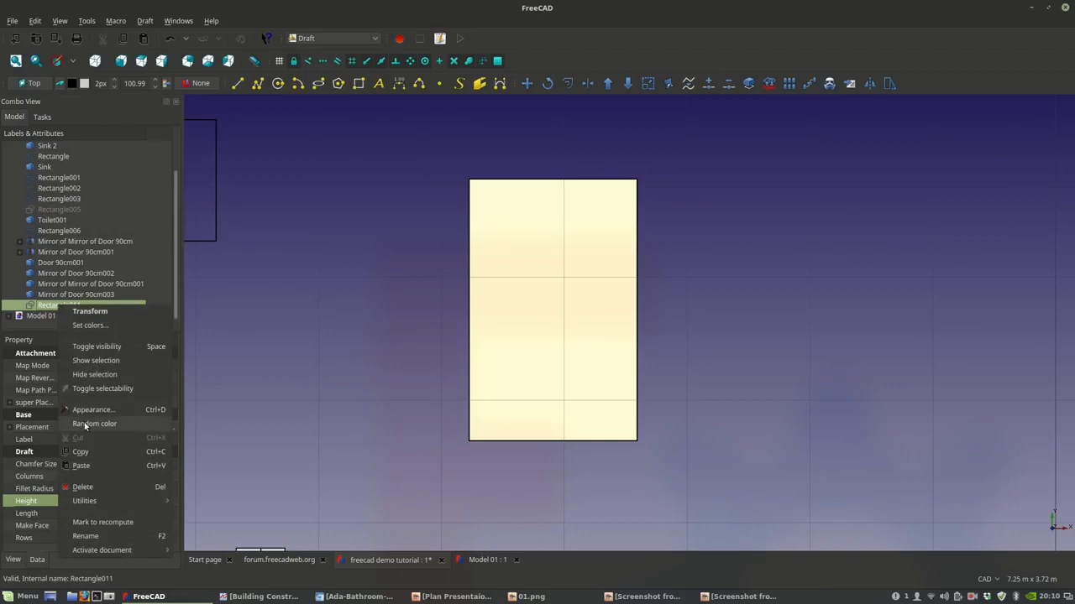
click(100, 463)
- Set the height of the duplicated bed rectangle to 1.40 m for the blanket area
click(77, 307)
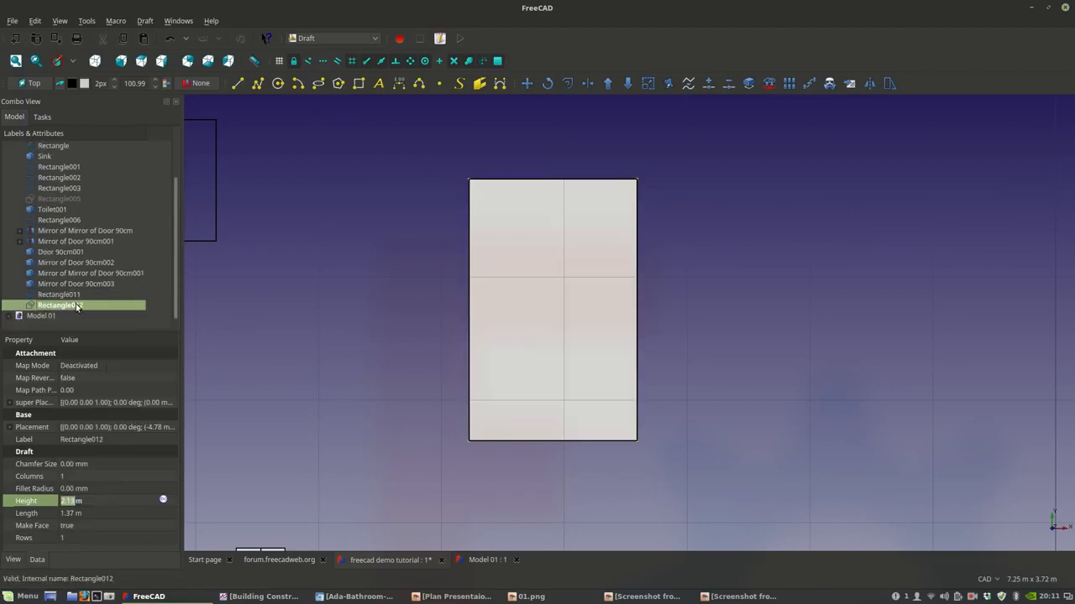
click(70, 500)
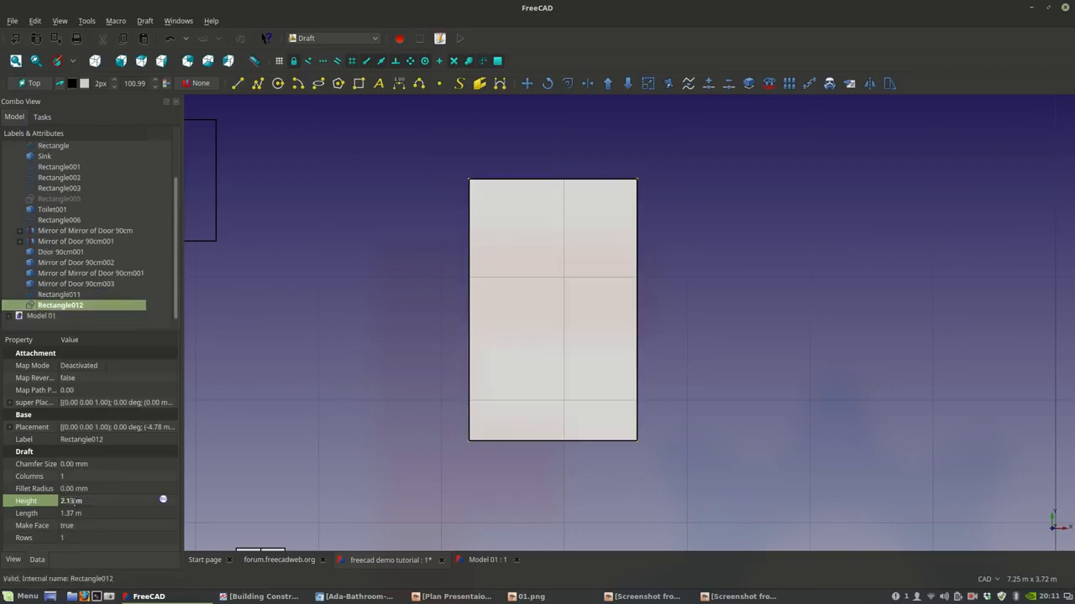
drag(71, 500, 56, 502)
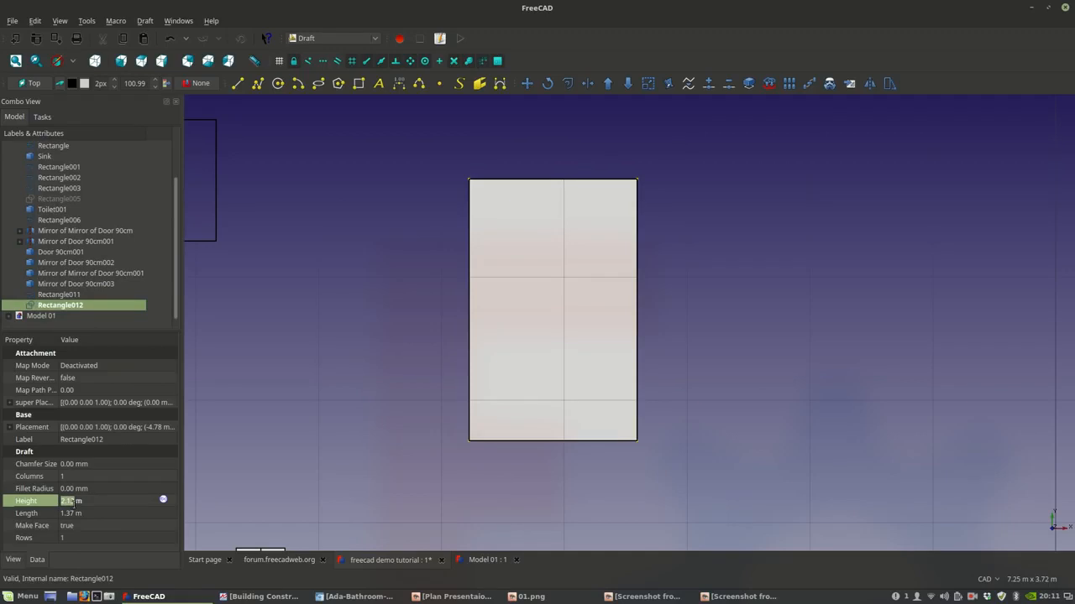
text(1.00)
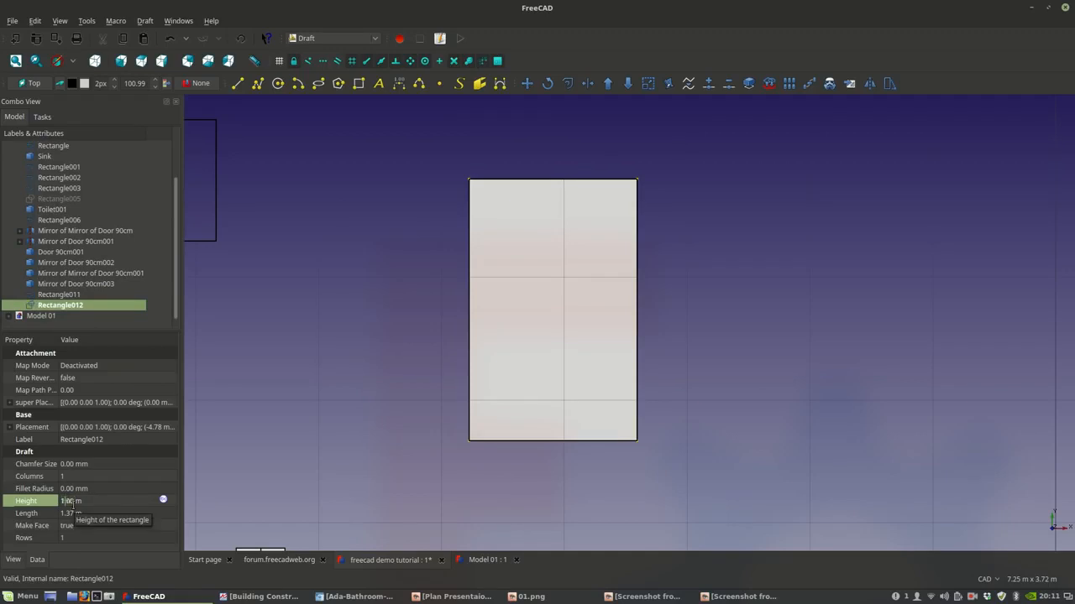
text(8)
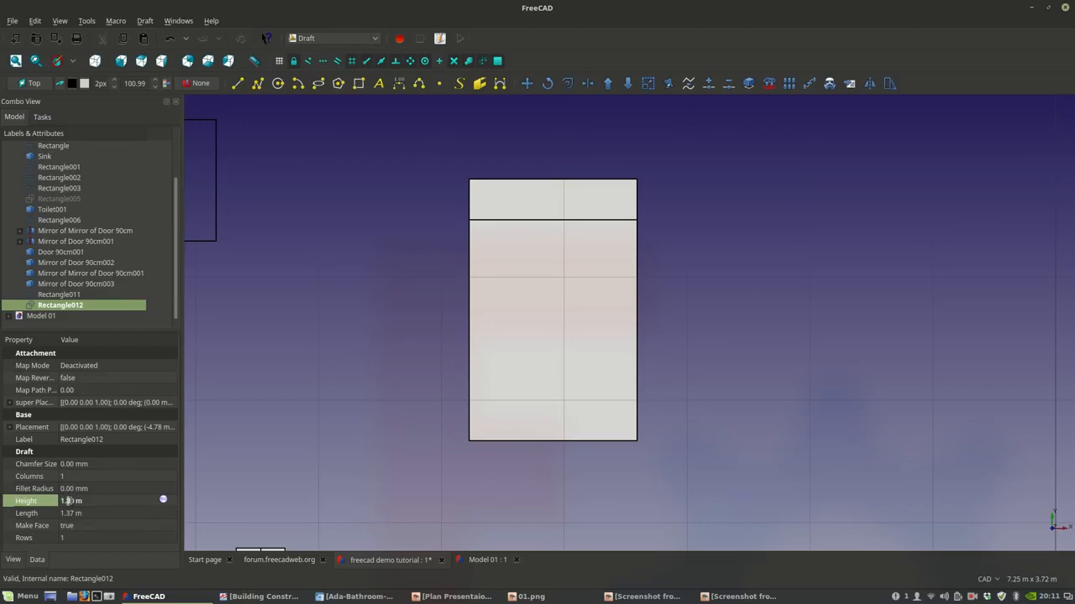
key(Return)
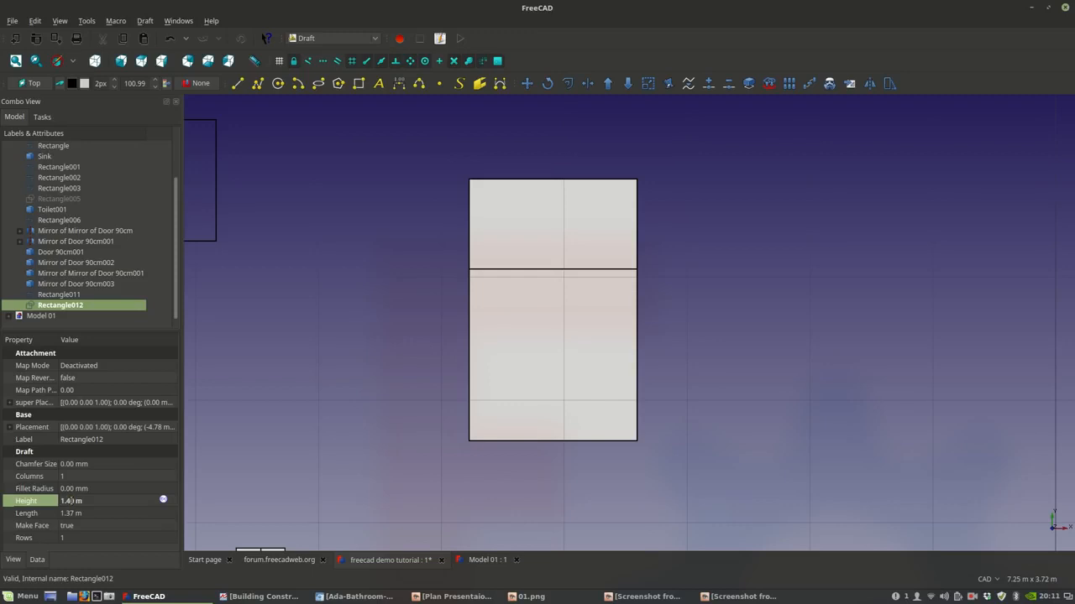
click(770, 216)
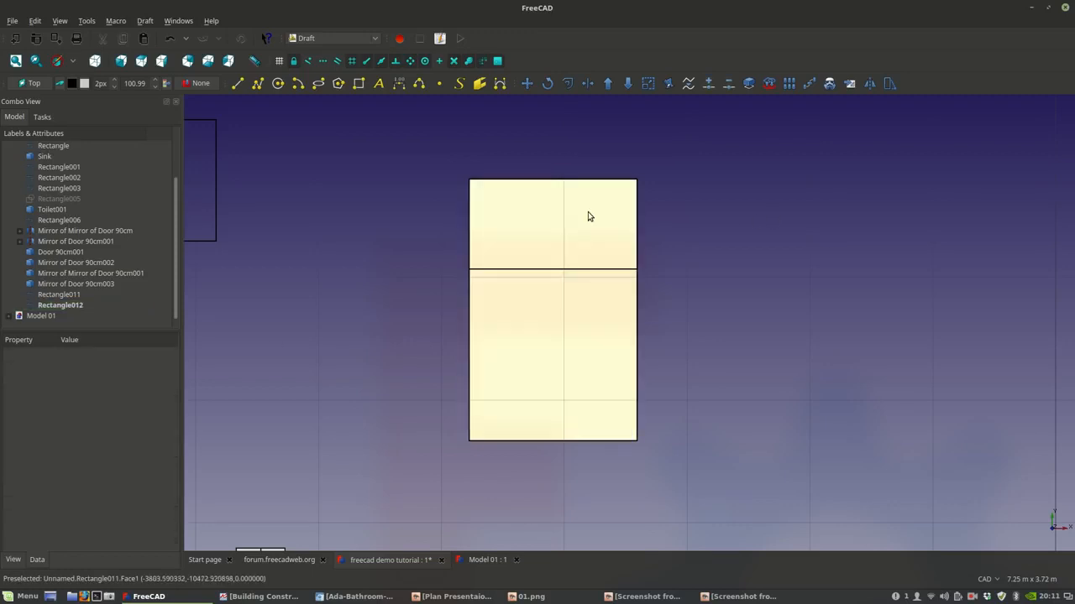
- Turn off Make Face for the full-size bed rectangle so only its outline is drawn
click(566, 274)
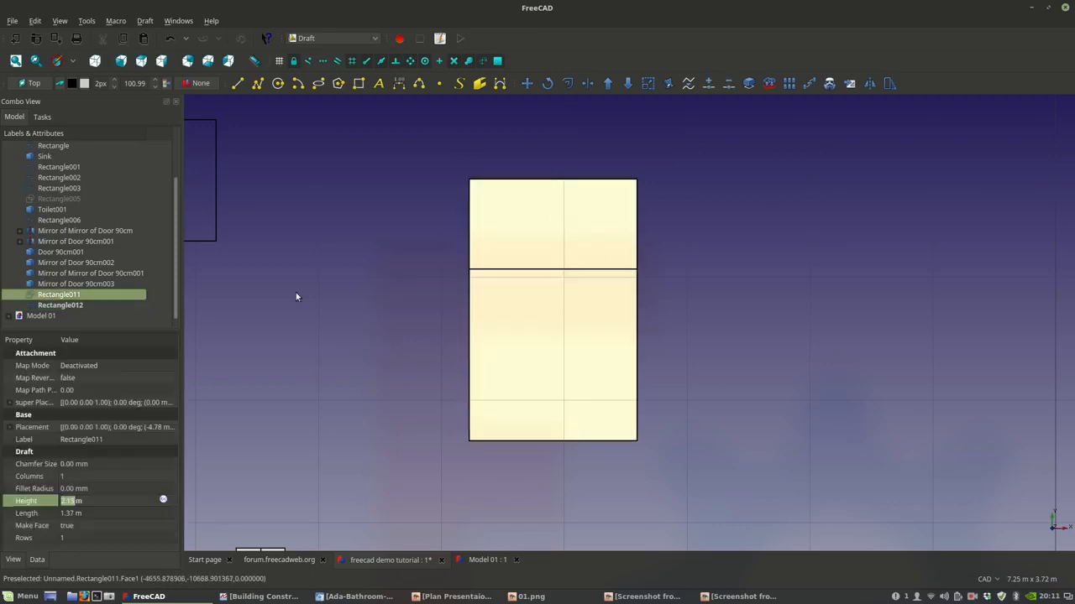
click(108, 533)
click(109, 530)
click(109, 527)
click(107, 512)
click(378, 404)
click(522, 354)
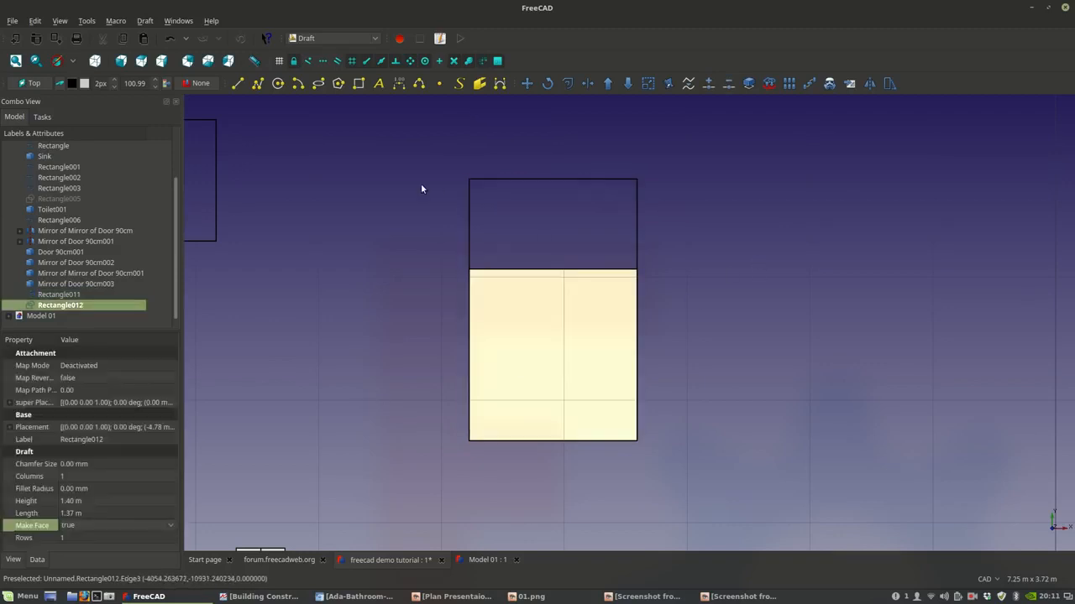
scroll(516, 221, up, 3)
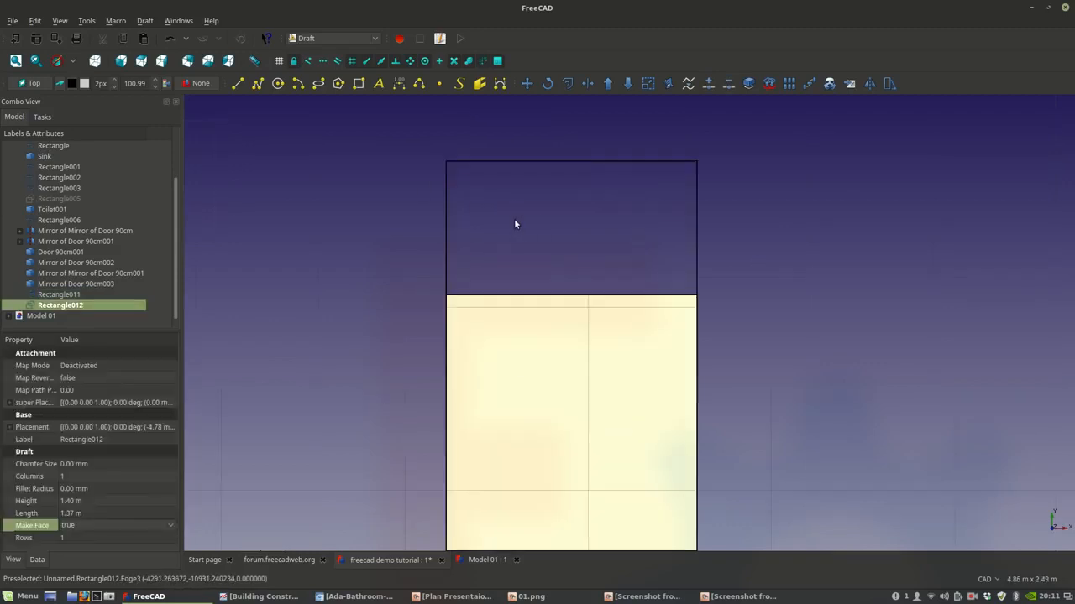
scroll(488, 306, down, 4)
scroll(488, 305, up, 4)
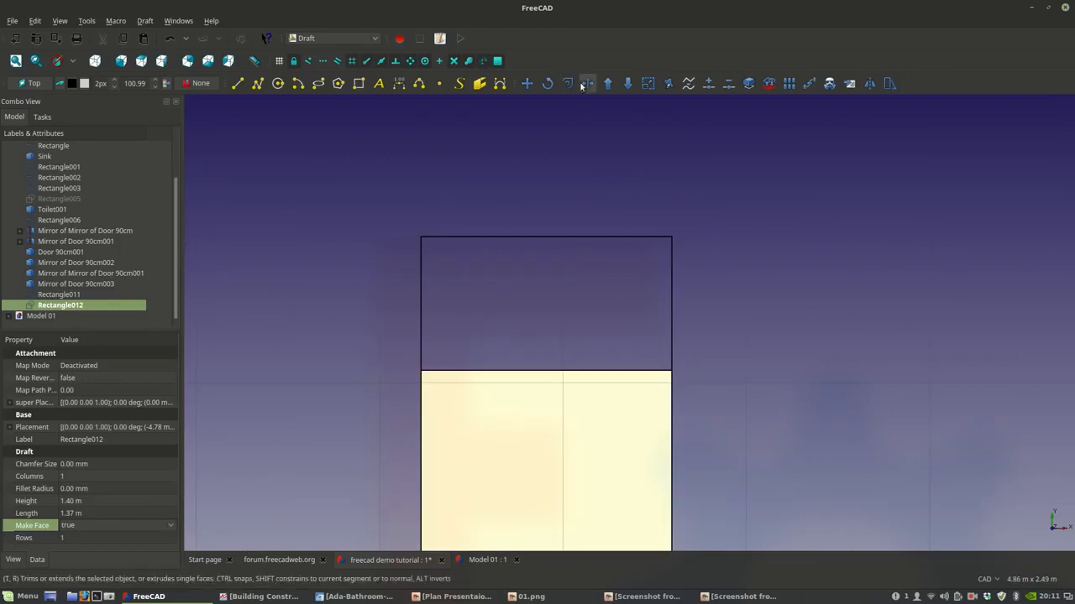
click(358, 83)
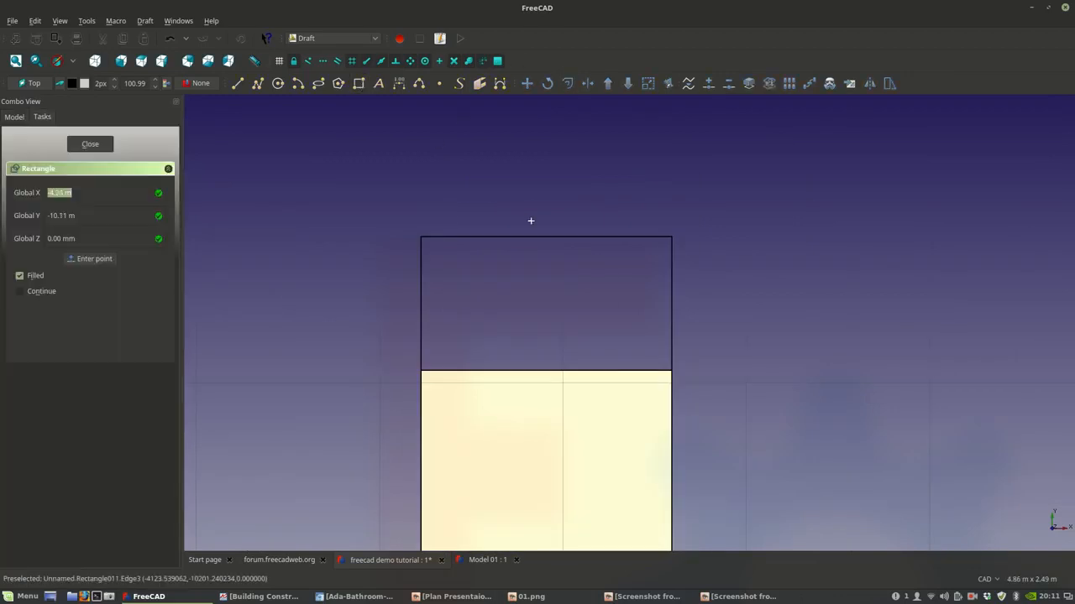
click(547, 238)
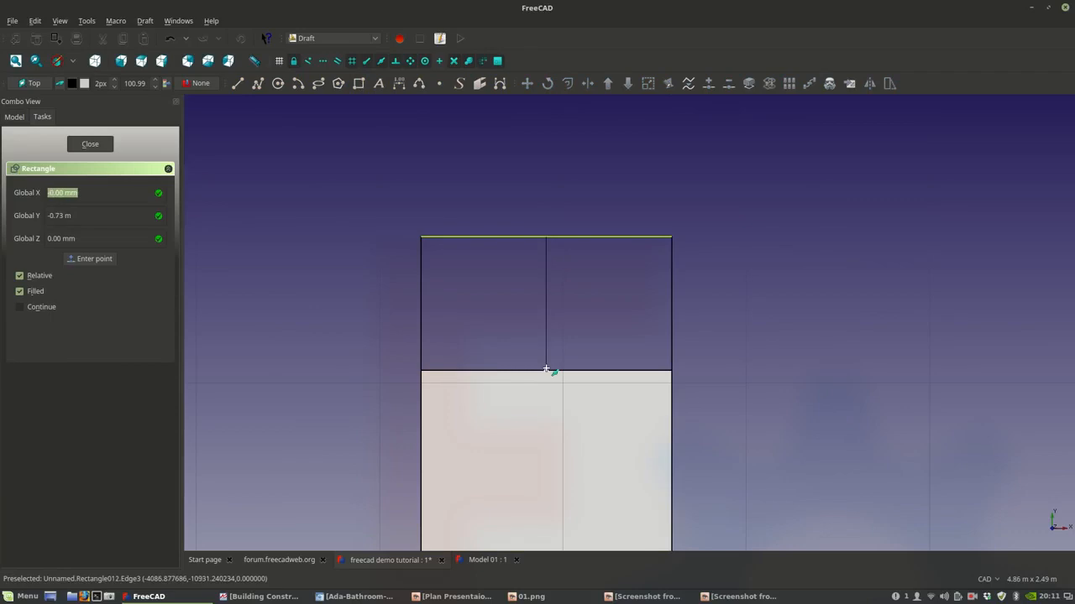
key(Escape)
- Draw a vertical line about 0.73 m long from the midpoint of the bed's head edge to the midpoint of the blanket's upper edge
click(238, 83)
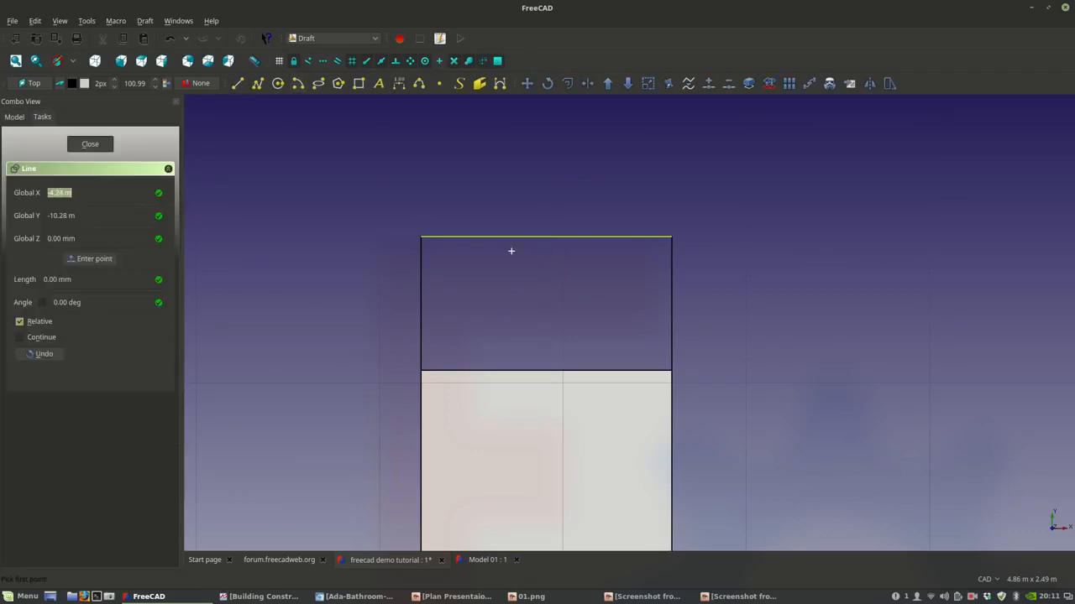
click(543, 236)
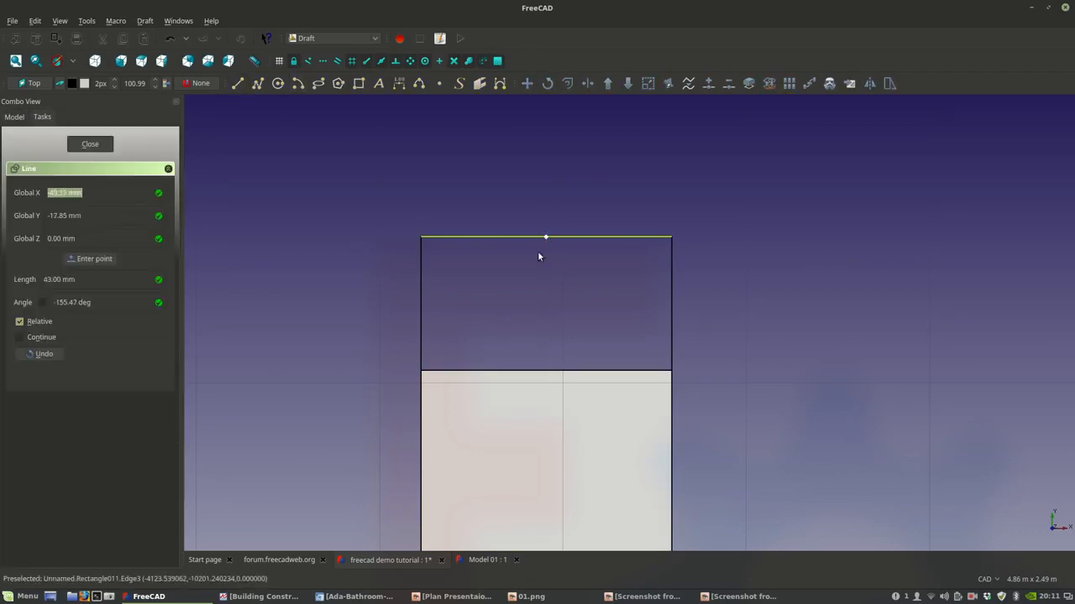
click(548, 372)
- Draw a filled rectangle about 0.48 by 0.22 m in the bed's upper-left section as the pillow
click(359, 84)
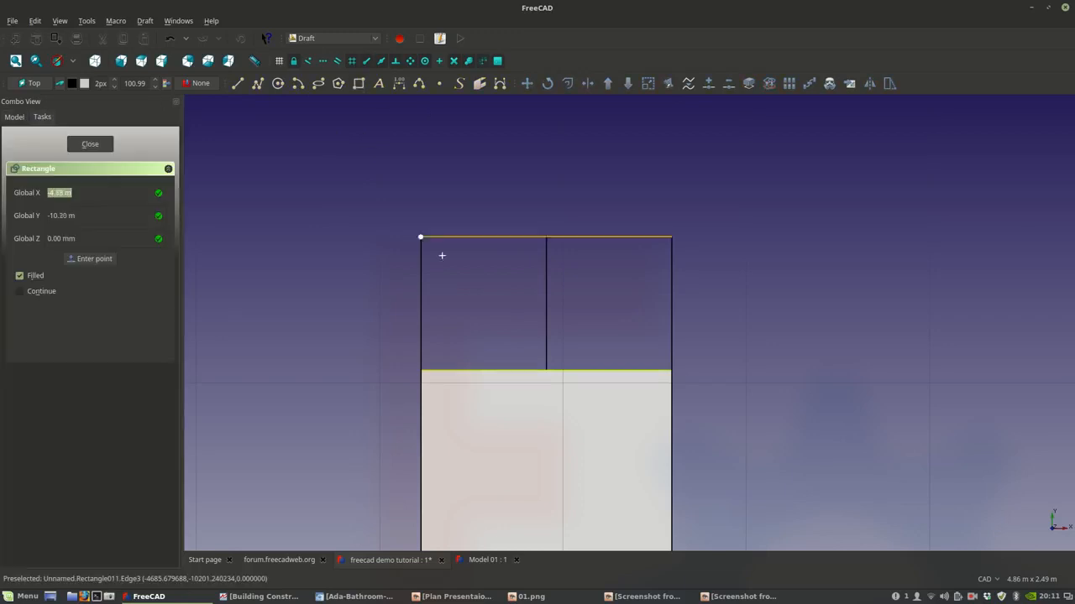
scroll(438, 255, up, 2)
scroll(439, 255, up, 1)
click(432, 243)
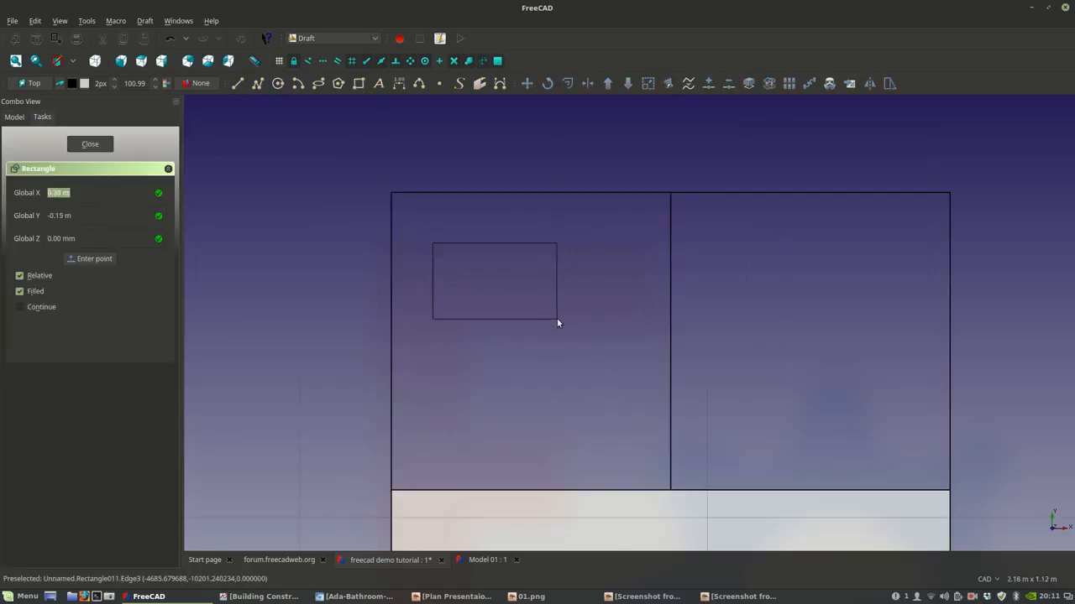
click(627, 332)
middle_drag(624, 338, 559, 307)
scroll(558, 310, down, 3)
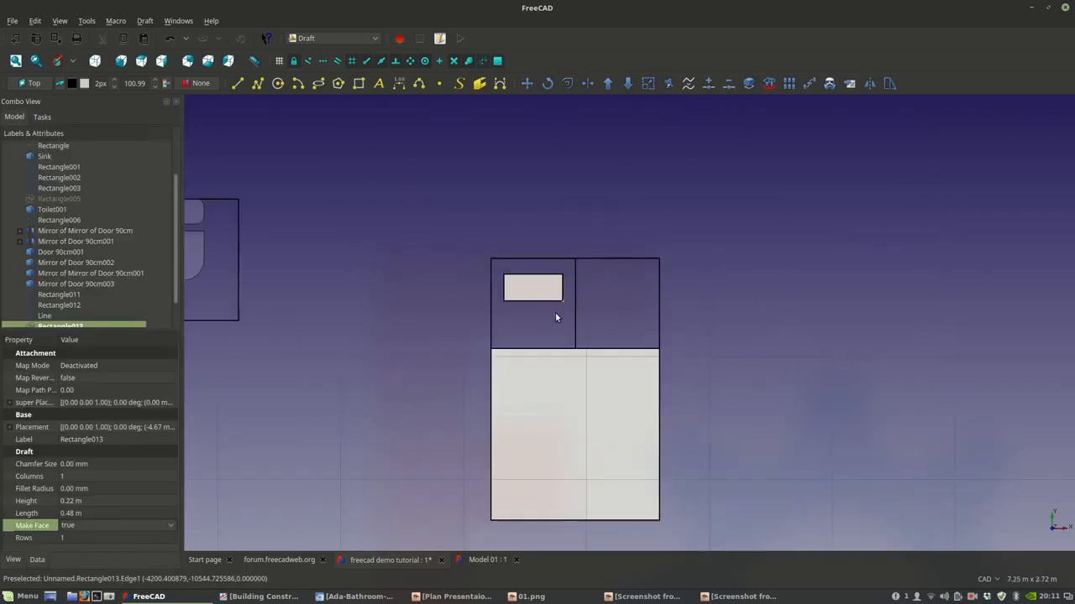
scroll(557, 314, up, 3)
scroll(501, 267, up, 2)
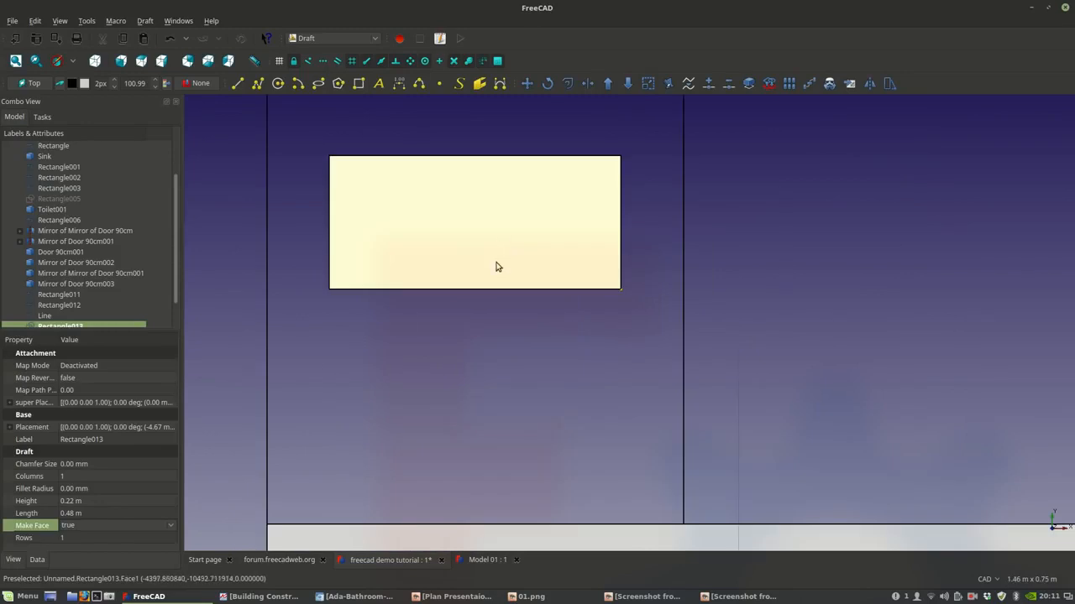
- Set the pillow rectangle's height to 0.25 m and its length to 0.50 m
click(73, 500)
text(0.25)
key(Return)
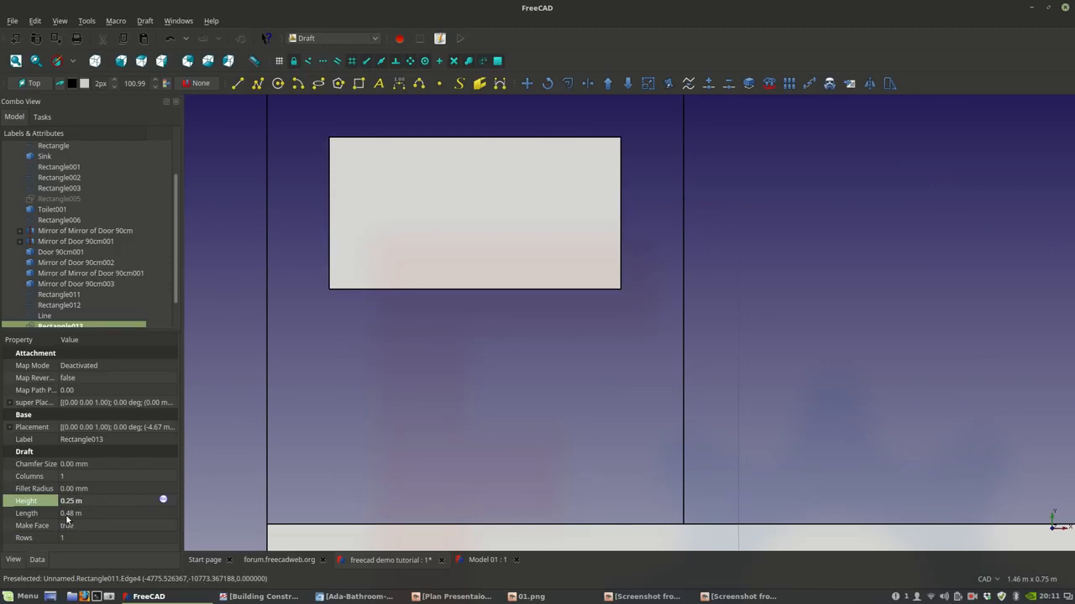
click(67, 514)
text(0.5)
key(Return)
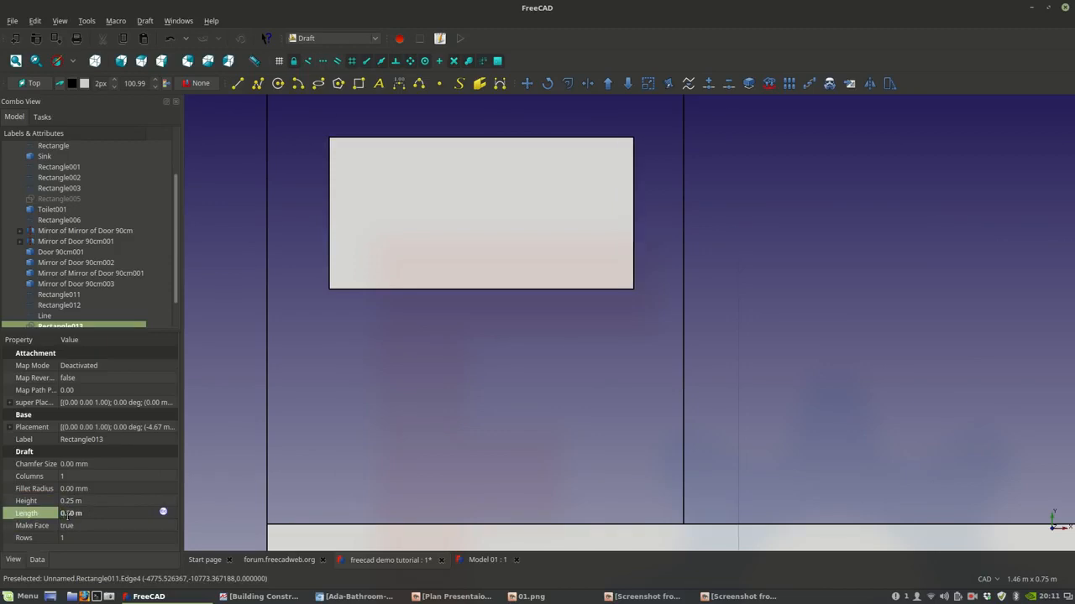
scroll(436, 461, down, 3)
scroll(423, 382, up, 2)
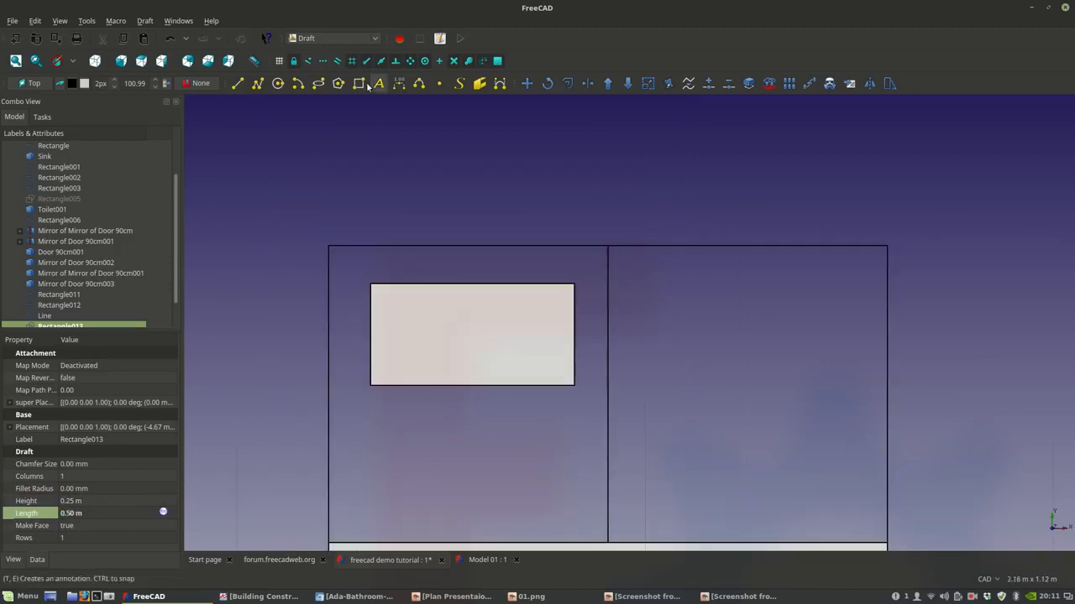
- Draw a horizontal guide line about 0.69 m long from the midpoint of the vertical centre line to the bed's left edge
click(237, 83)
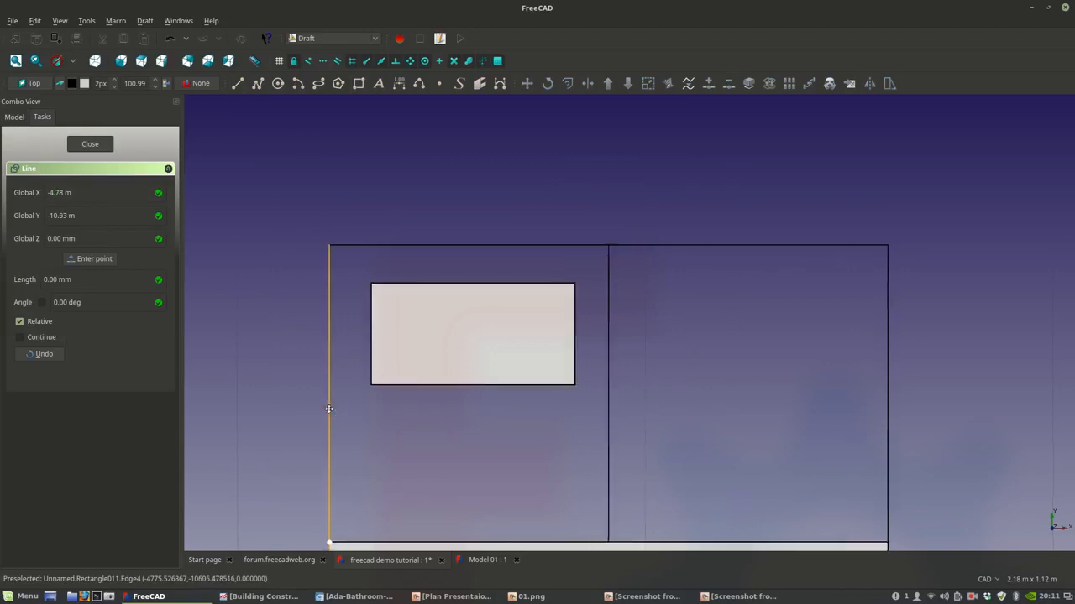
middle_drag(329, 409, 324, 337)
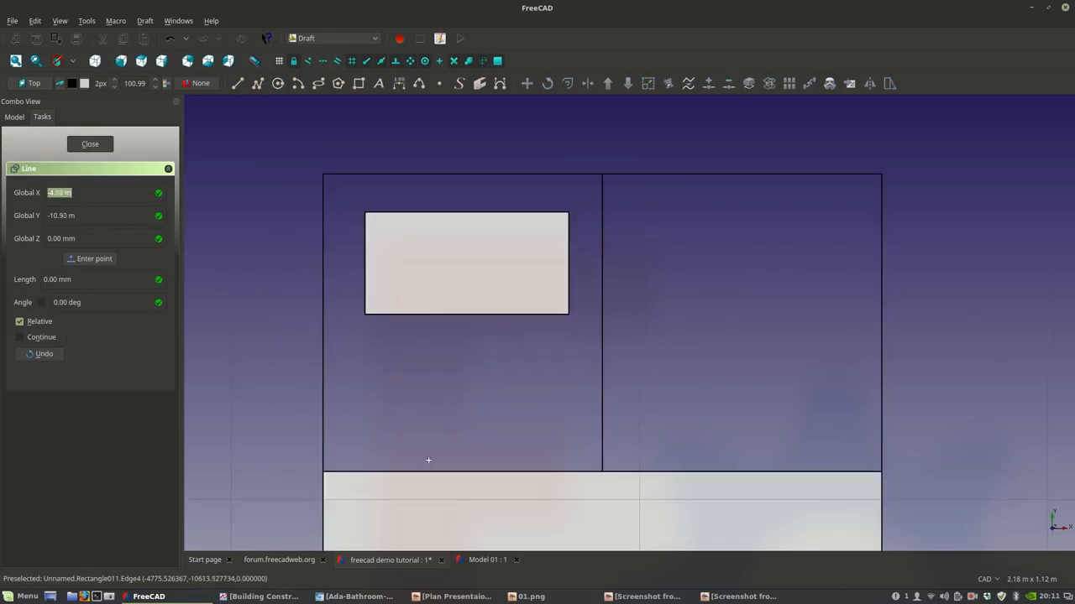
click(602, 323)
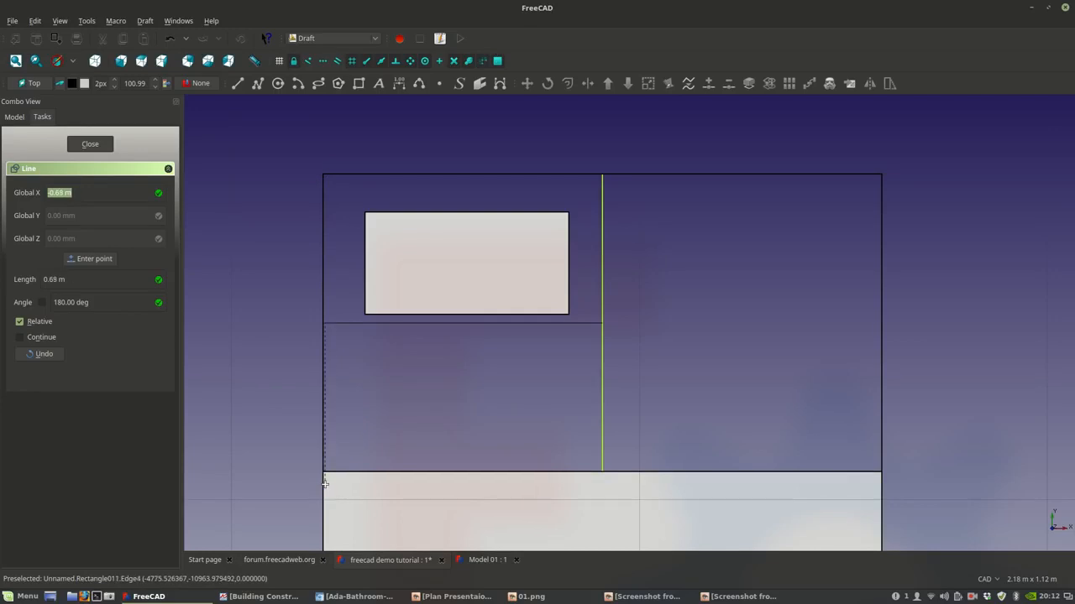
scroll(321, 484, down, 5)
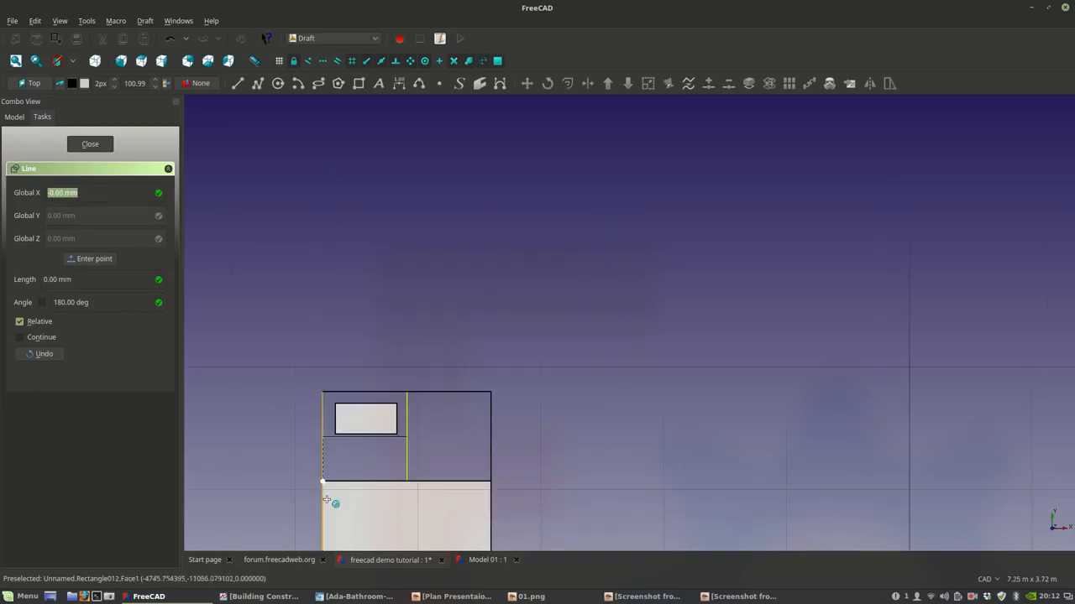
scroll(391, 492, down, 5)
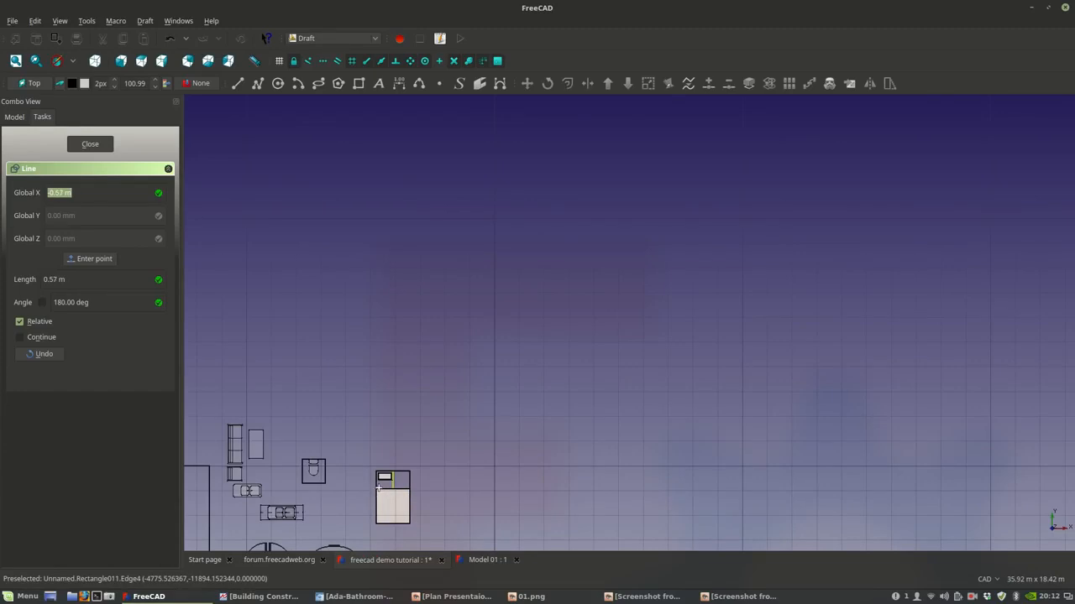
scroll(379, 492, up, 5)
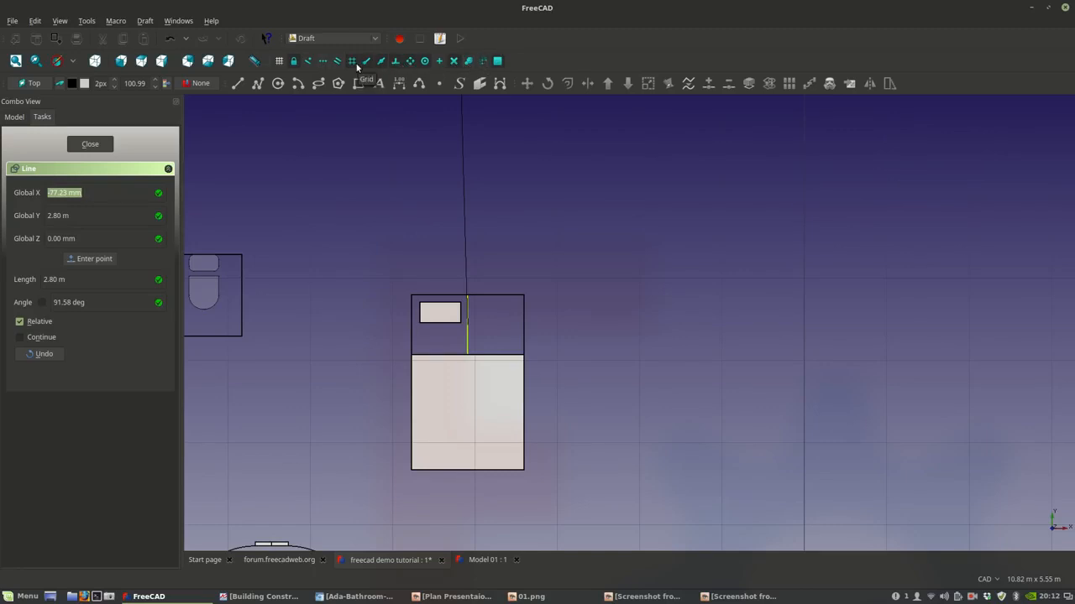
click(425, 62)
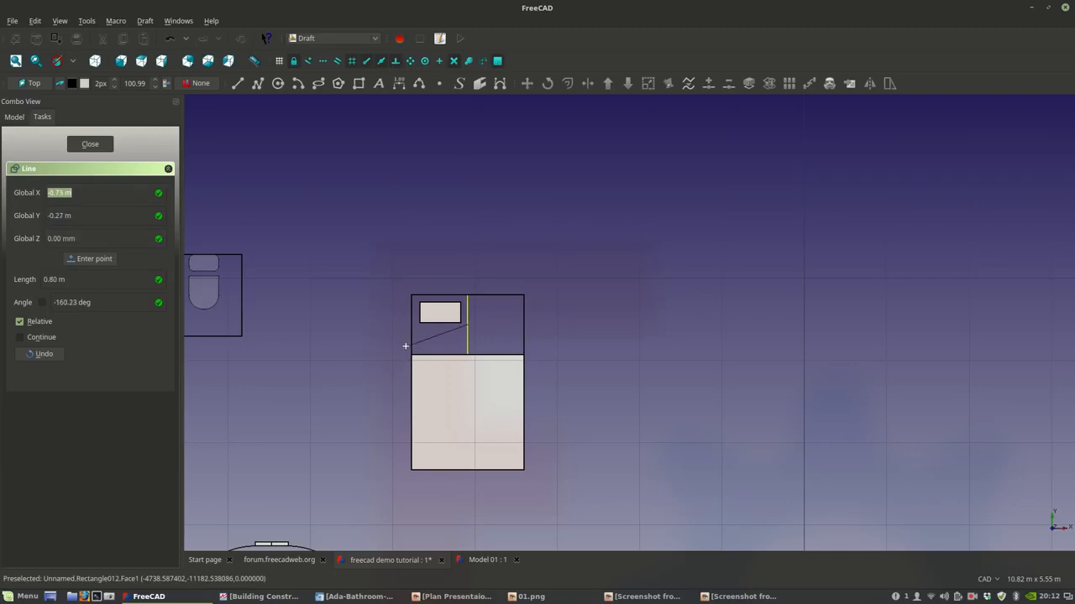
key(shift)
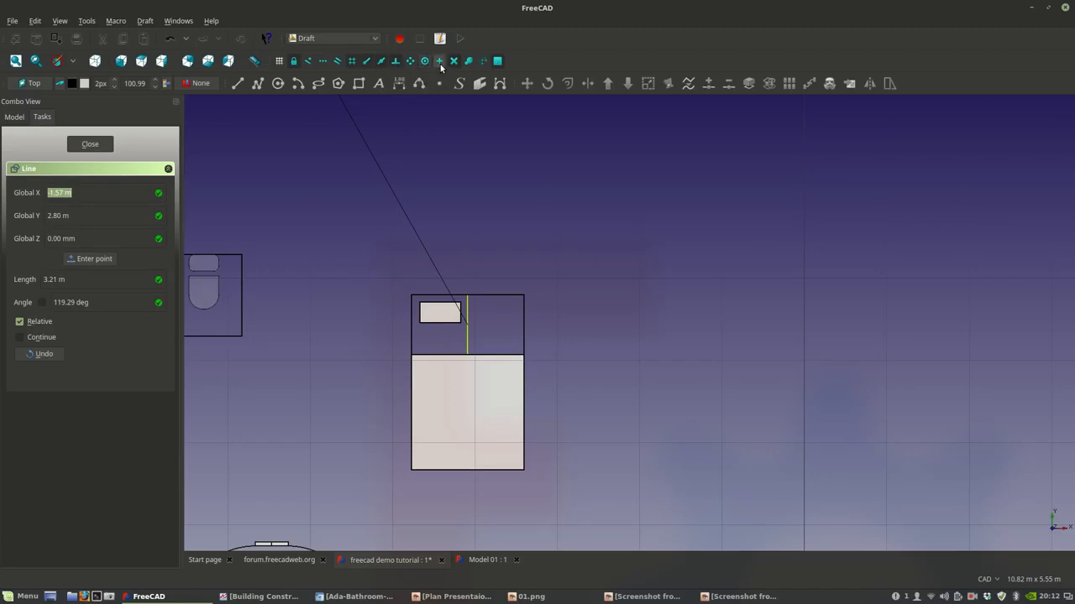
click(411, 335)
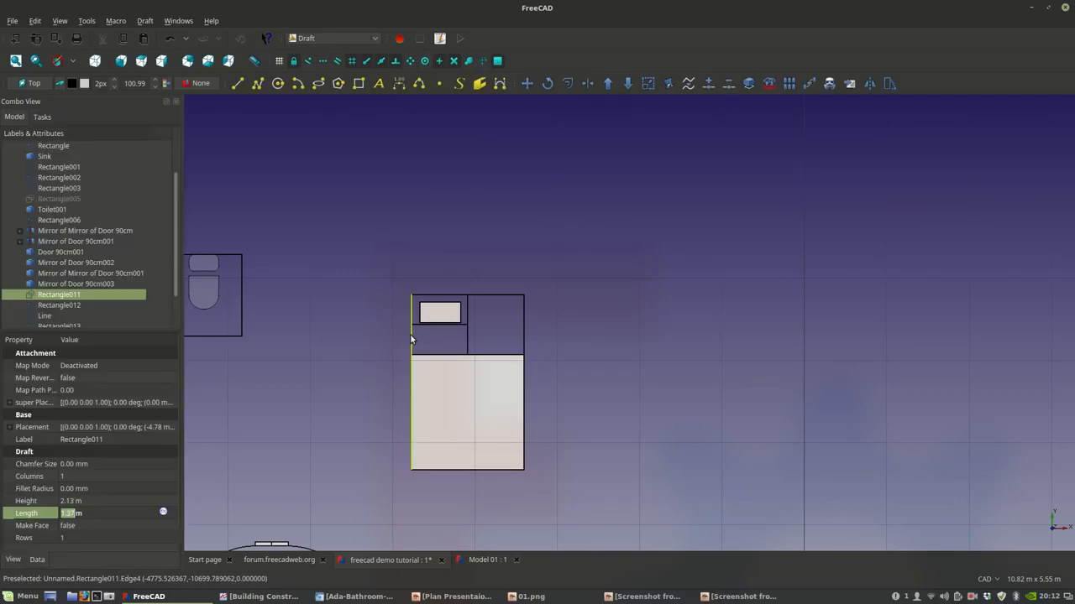
- Move the pillow, without copying, from its lower edge's midpoint to the guide line's midpoint, and delete the guide line
scroll(439, 334, up, 4)
scroll(467, 336, up, 2)
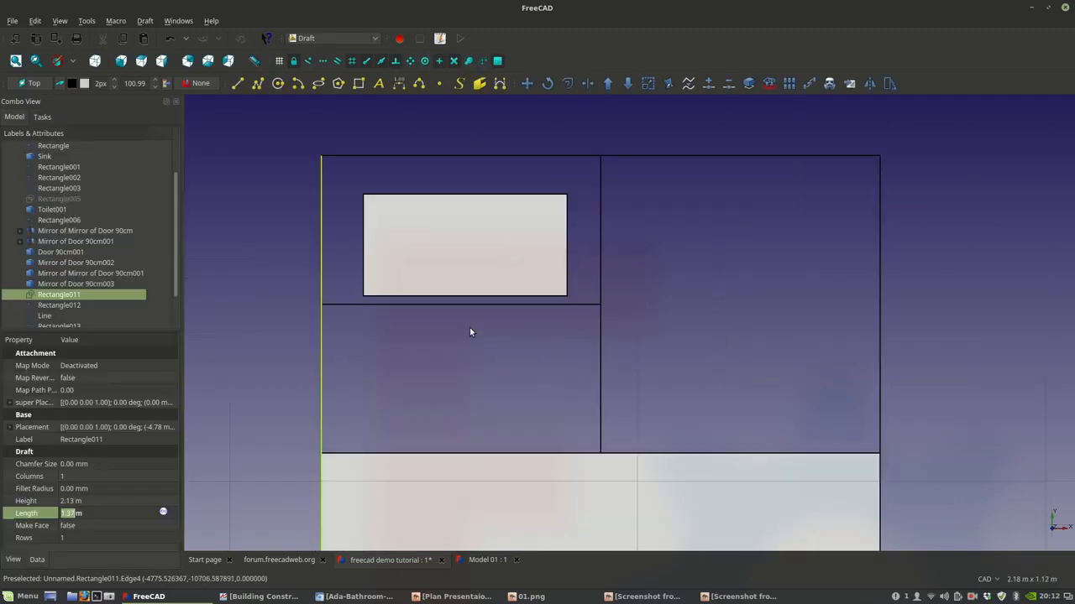
click(478, 293)
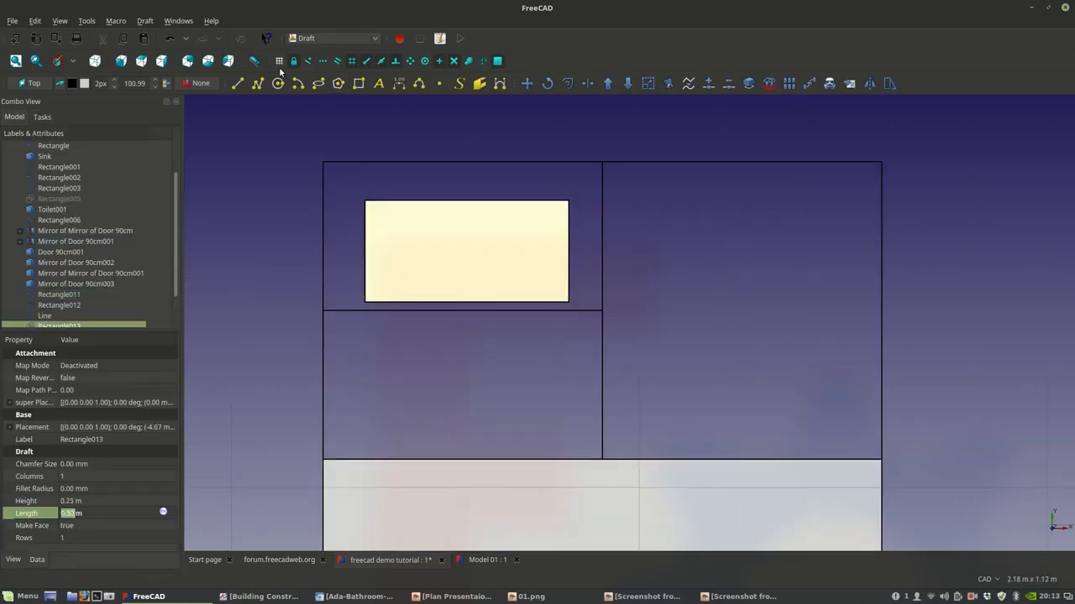
click(527, 83)
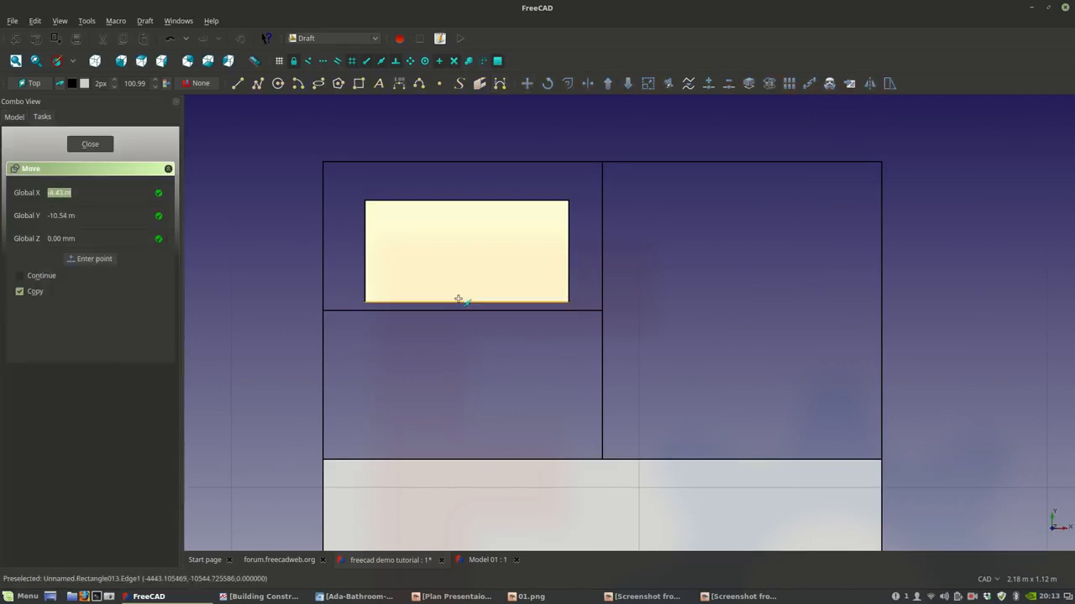
click(458, 301)
click(29, 308)
click(454, 311)
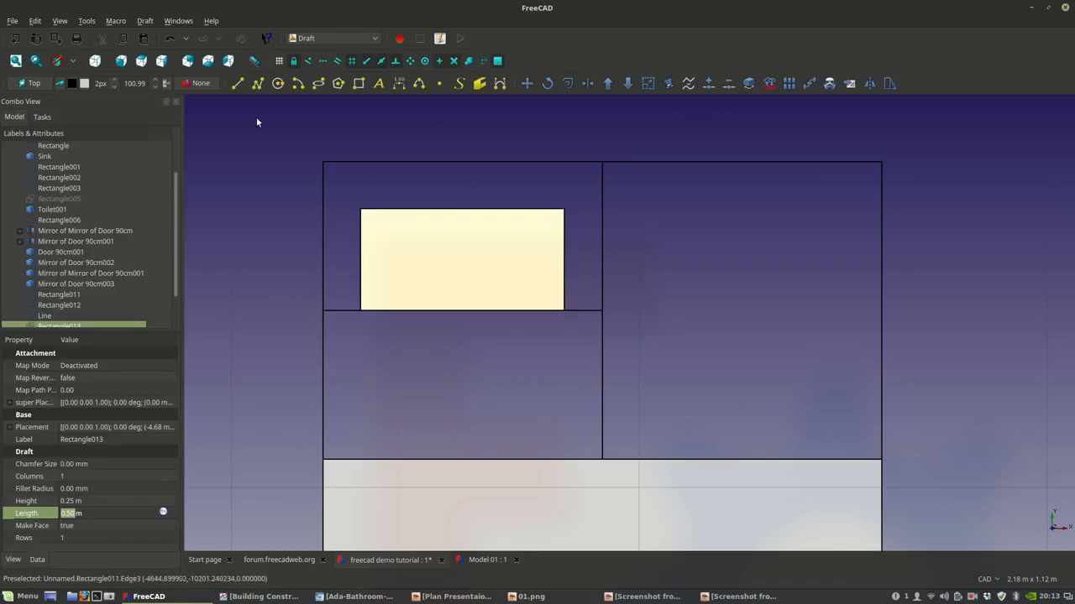
scroll(498, 358, down, 2)
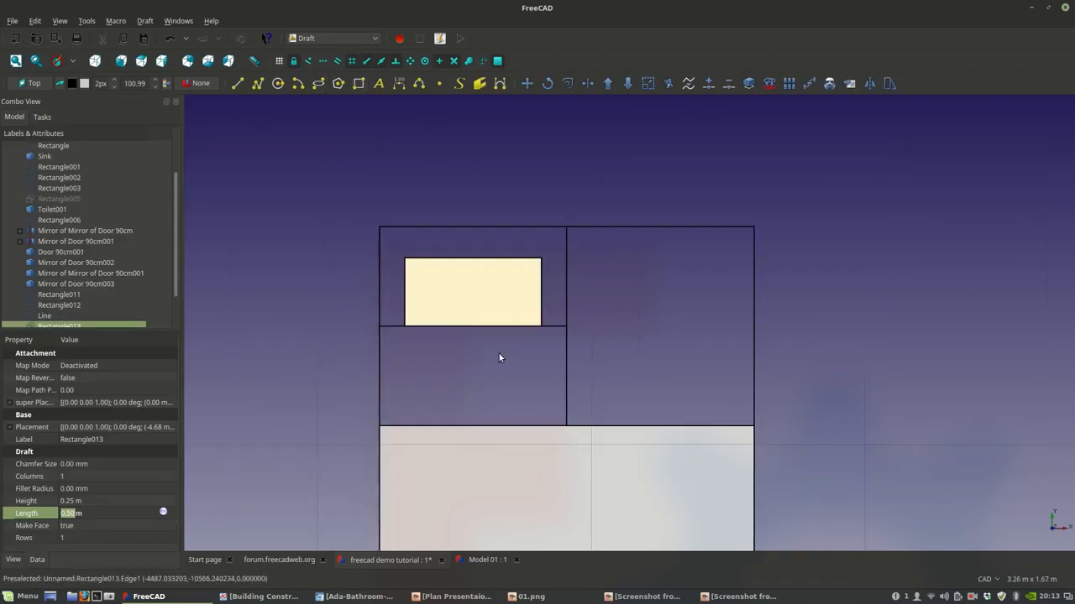
click(537, 327)
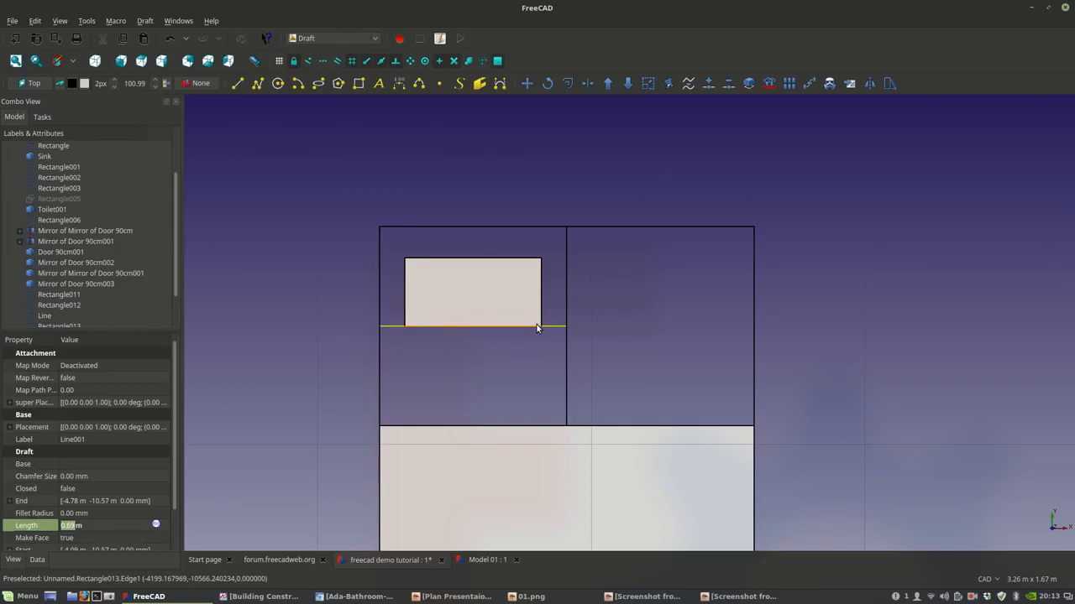
- Mirror the pillow about the vertical centre line to create the second pillow on the bed's right half
click(534, 313)
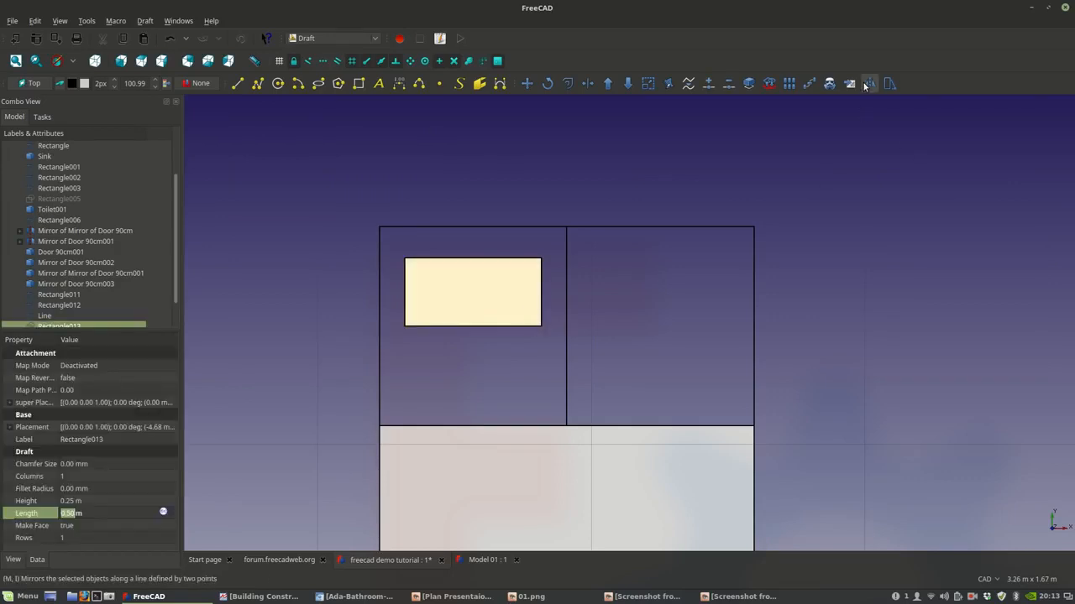
click(865, 85)
click(566, 229)
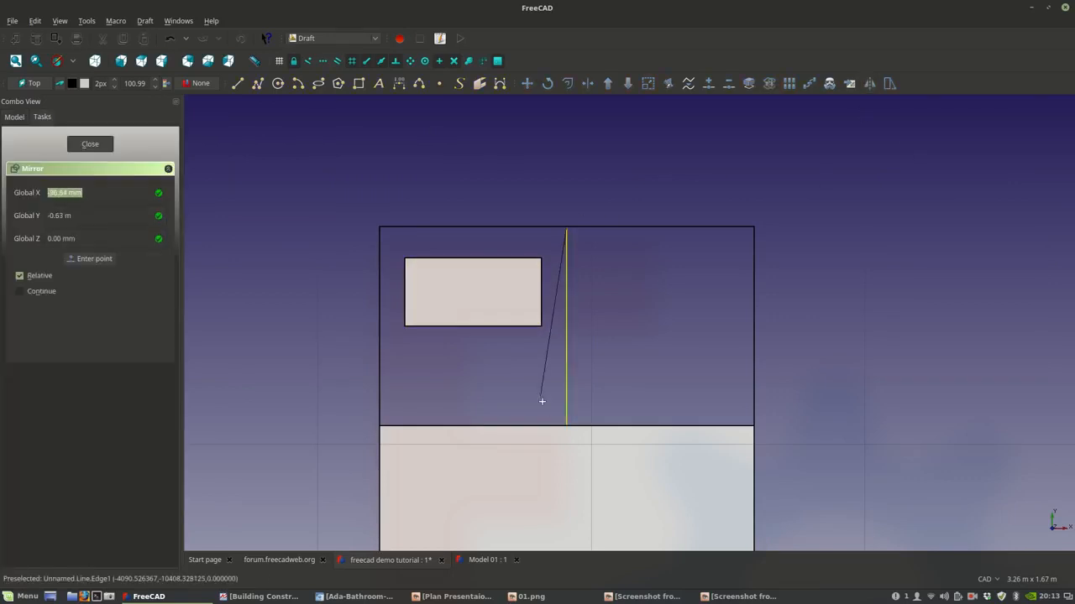
click(566, 424)
scroll(614, 368, down, 2)
scroll(616, 372, down, 2)
middle_drag(616, 372, 529, 287)
scroll(568, 317, up, 2)
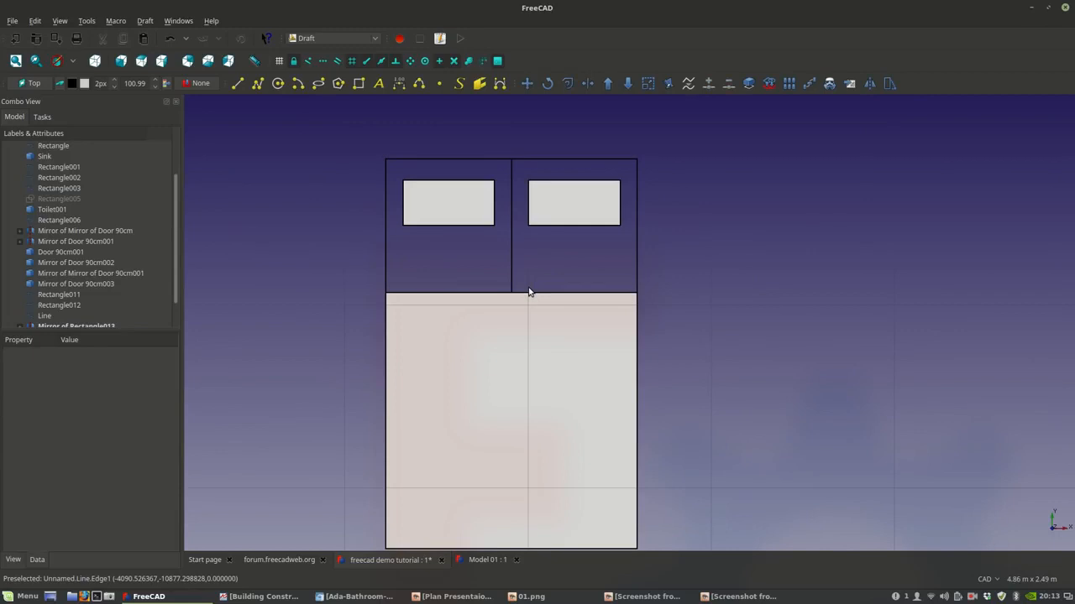
- Draw a filled three-sided polygon with a radius of about 0.30 m to the right of the bed
click(647, 596)
click(646, 596)
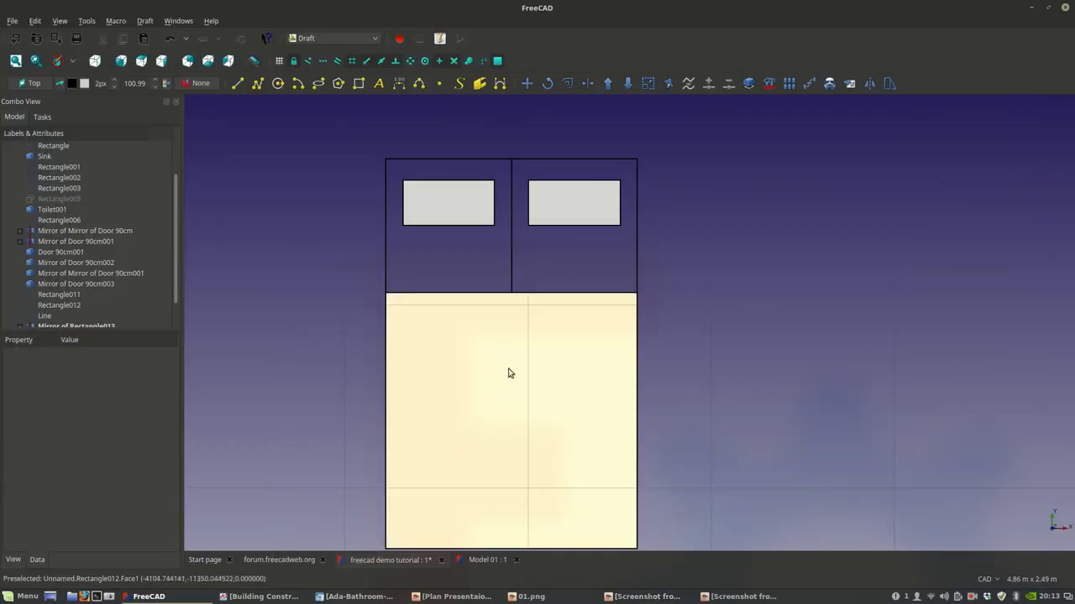
click(339, 84)
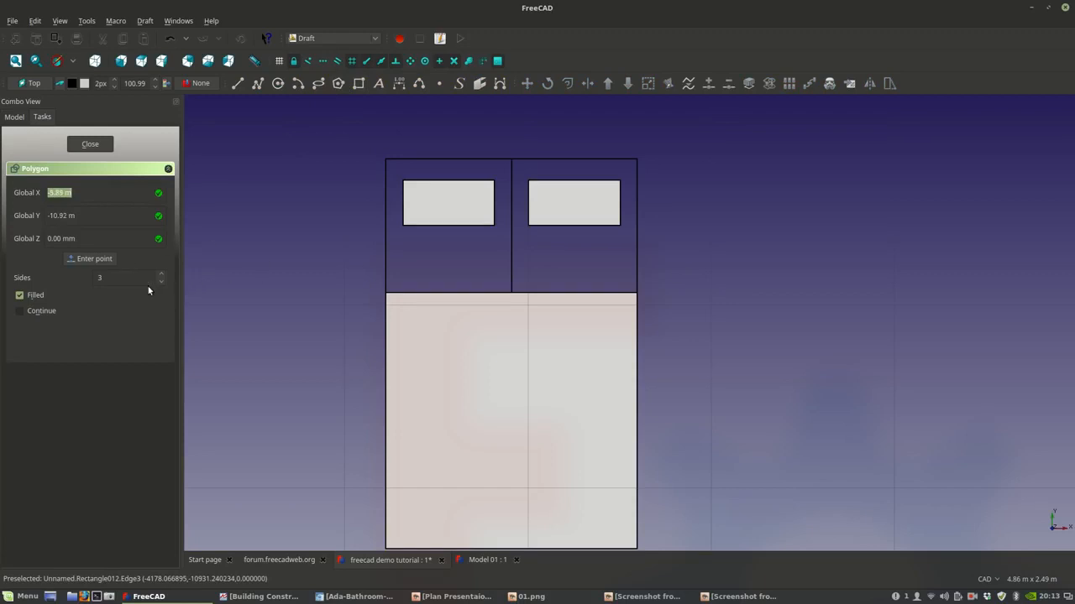
click(690, 267)
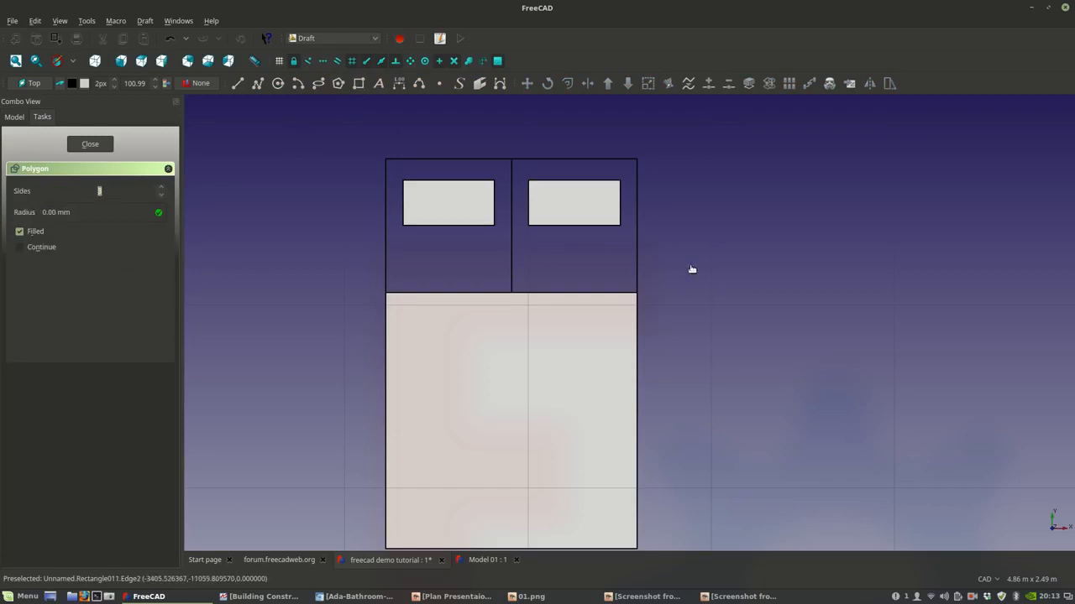
click(718, 316)
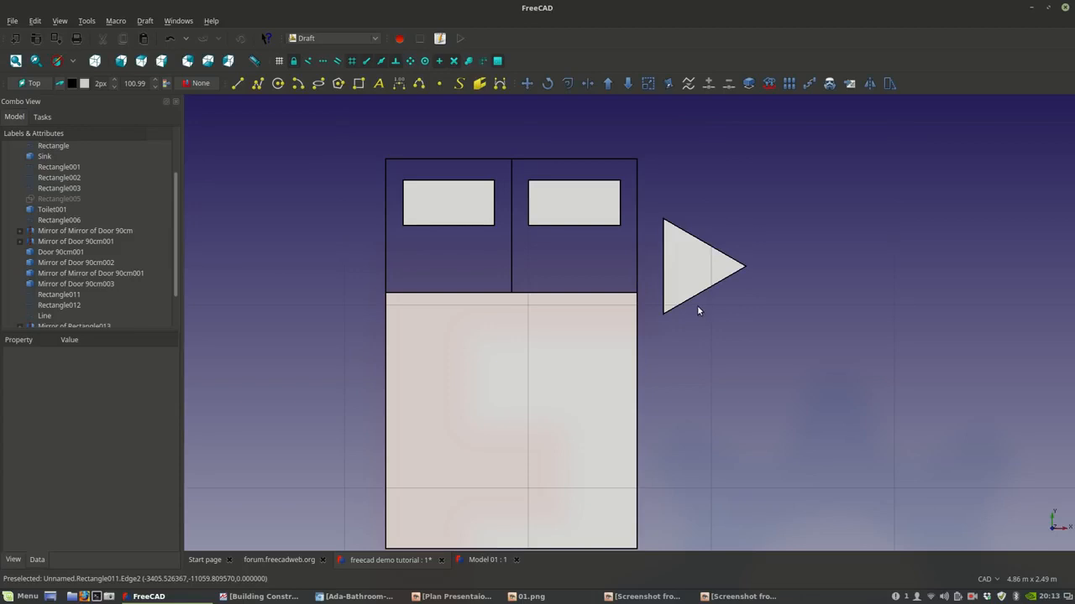
- Select the triangle to the right of the bed and delete it
click(700, 269)
scroll(701, 268, up, 4)
middle_drag(697, 288, 684, 325)
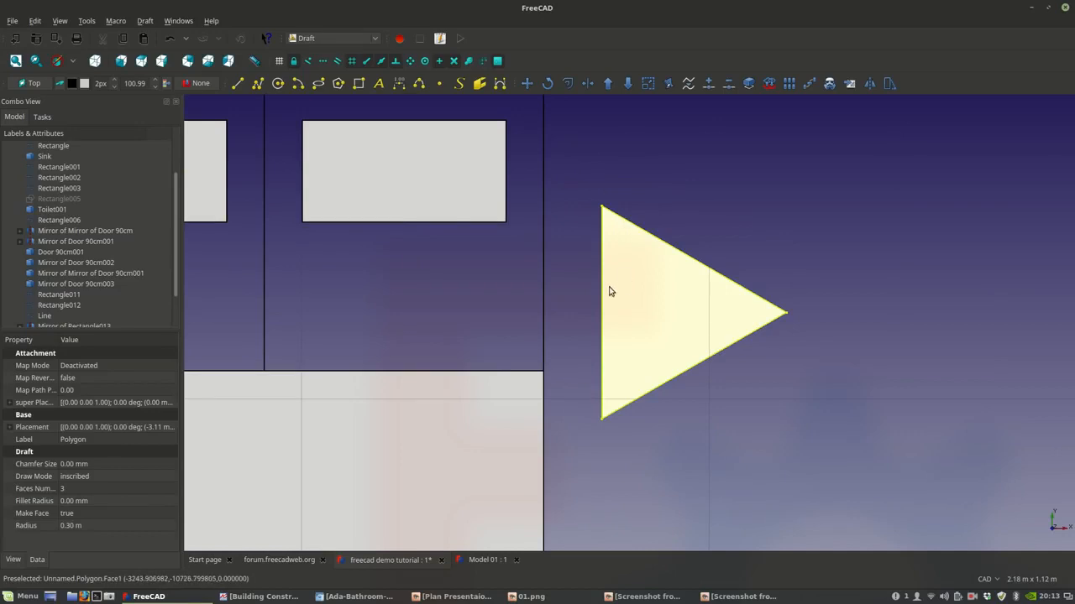
scroll(611, 291, down, 2)
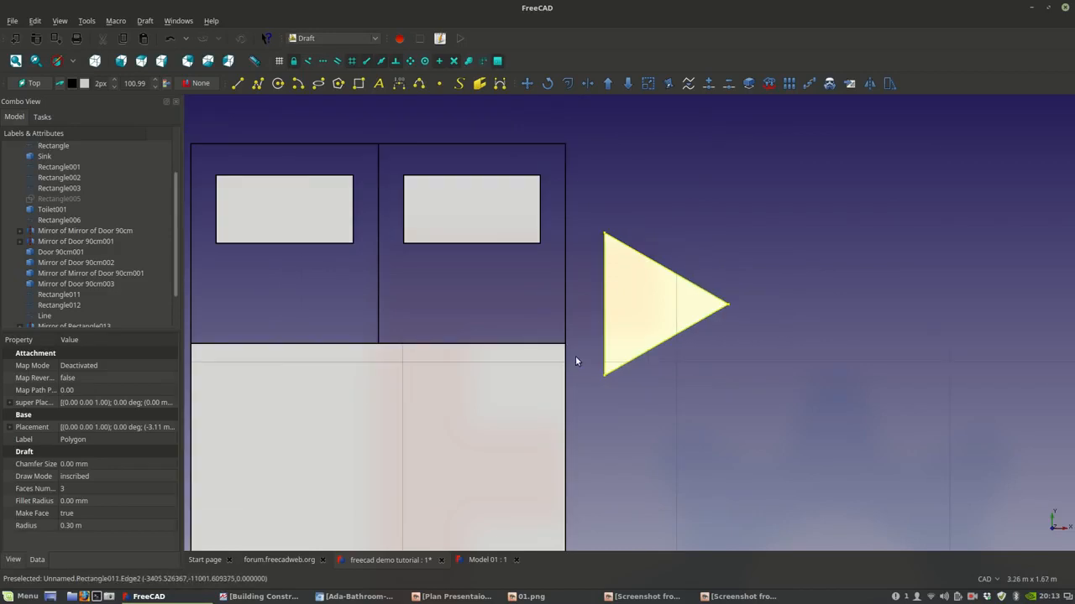
scroll(579, 373, down, 4)
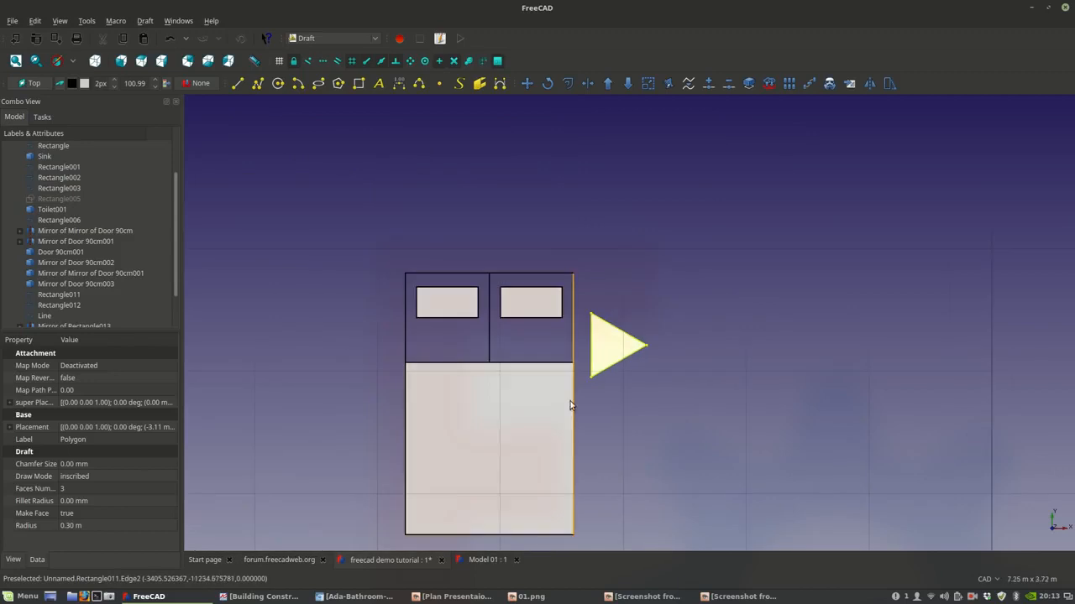
scroll(519, 364, up, 4)
click(649, 325)
click(677, 221)
key(Delete)
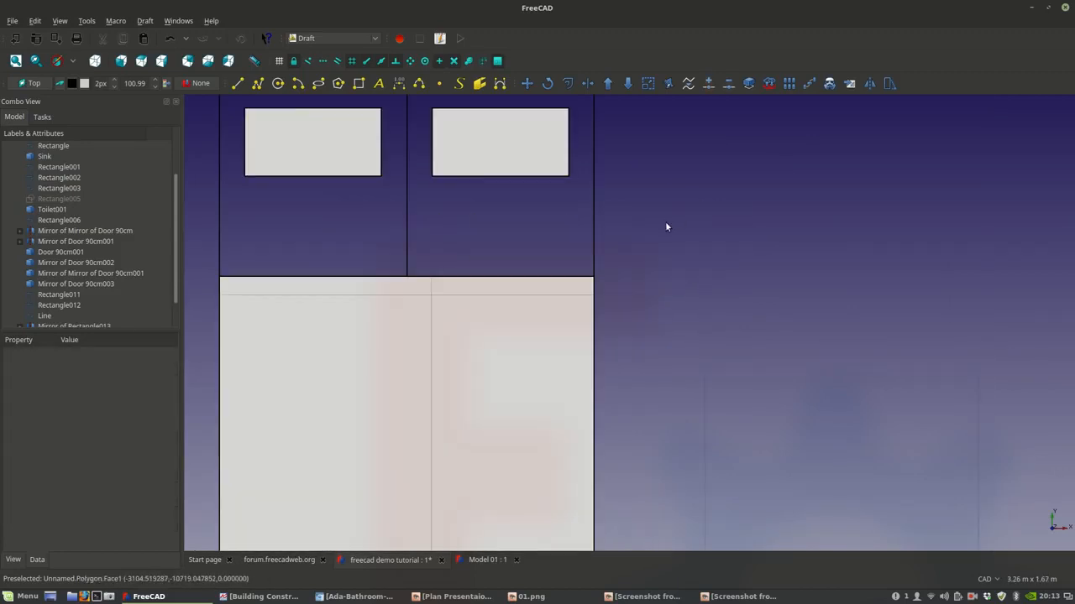
- Draw a filled rectangle about 0.51 m by 0.53 m inside the blanket, starting from its upper-right corner
click(358, 83)
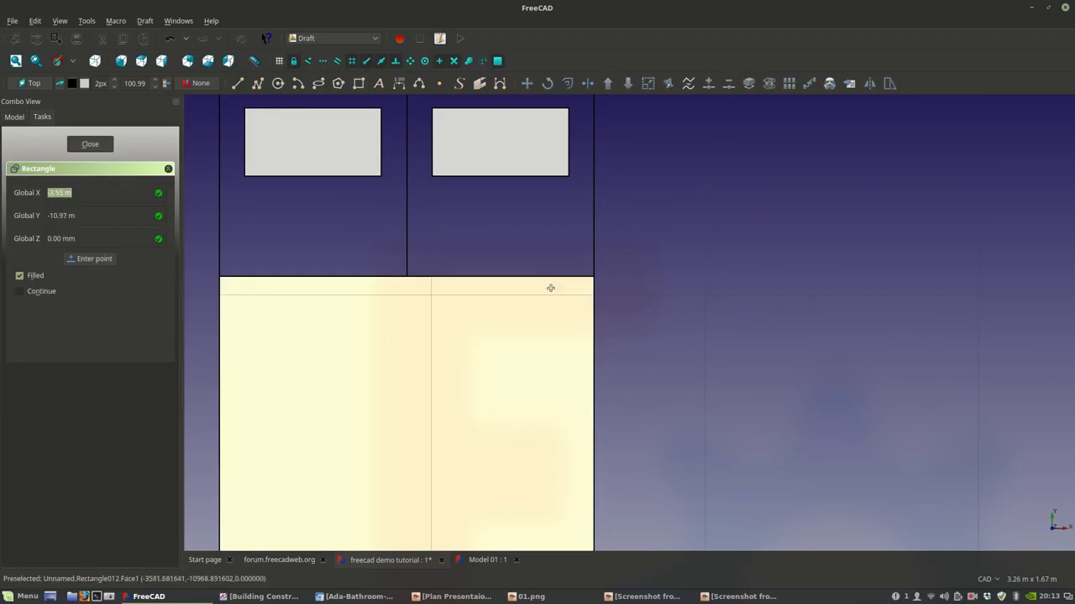
click(593, 277)
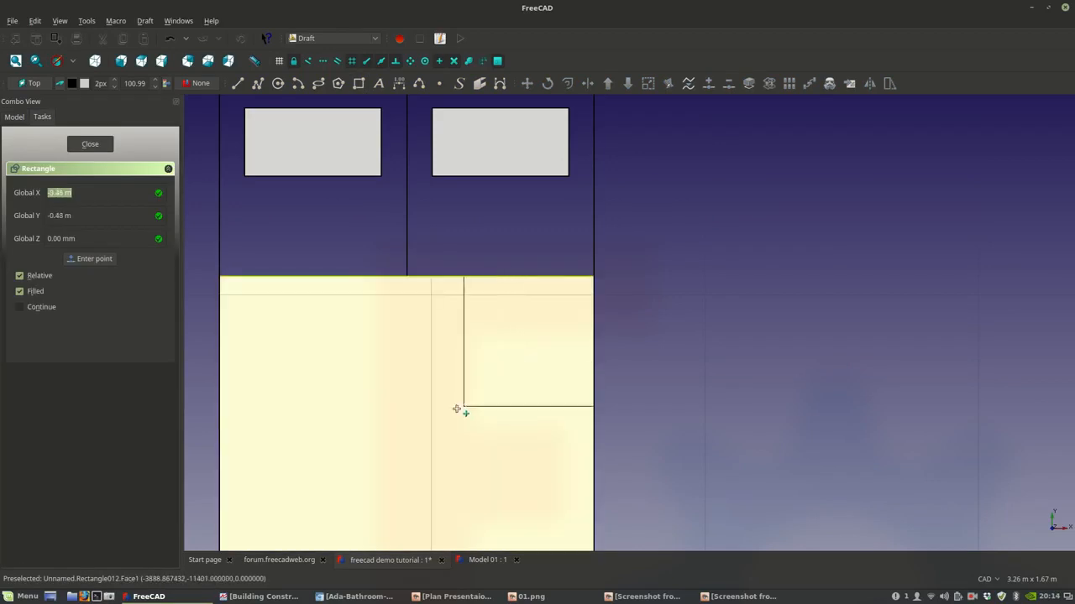
click(455, 419)
middle_drag(456, 420, 559, 371)
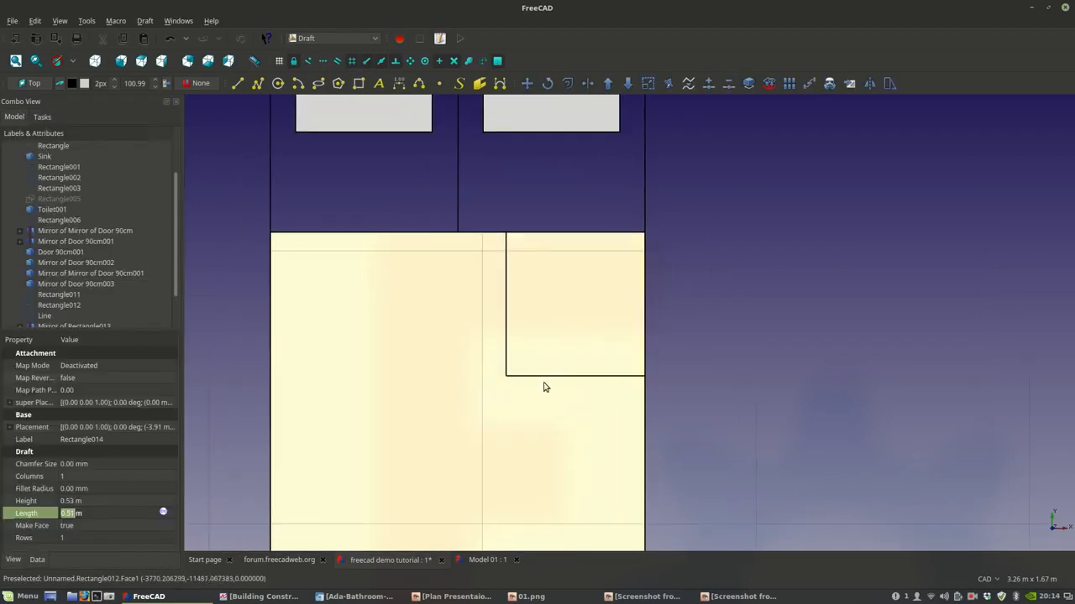
- Turn off the blanket rectangle's face by setting Make Face to false
click(421, 400)
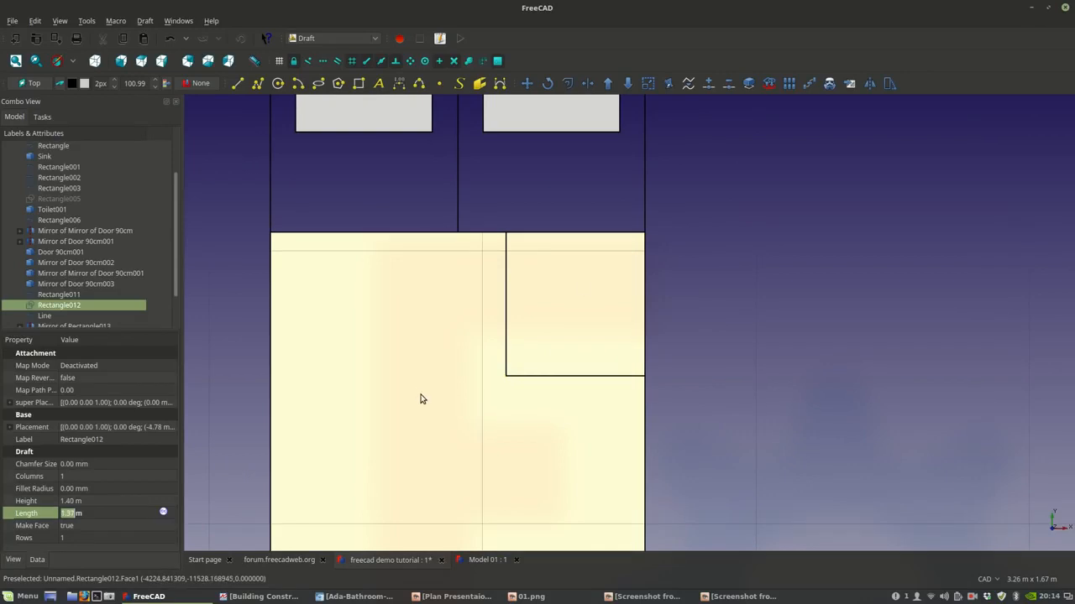
right_click(417, 385)
click(84, 306)
double_click(127, 527)
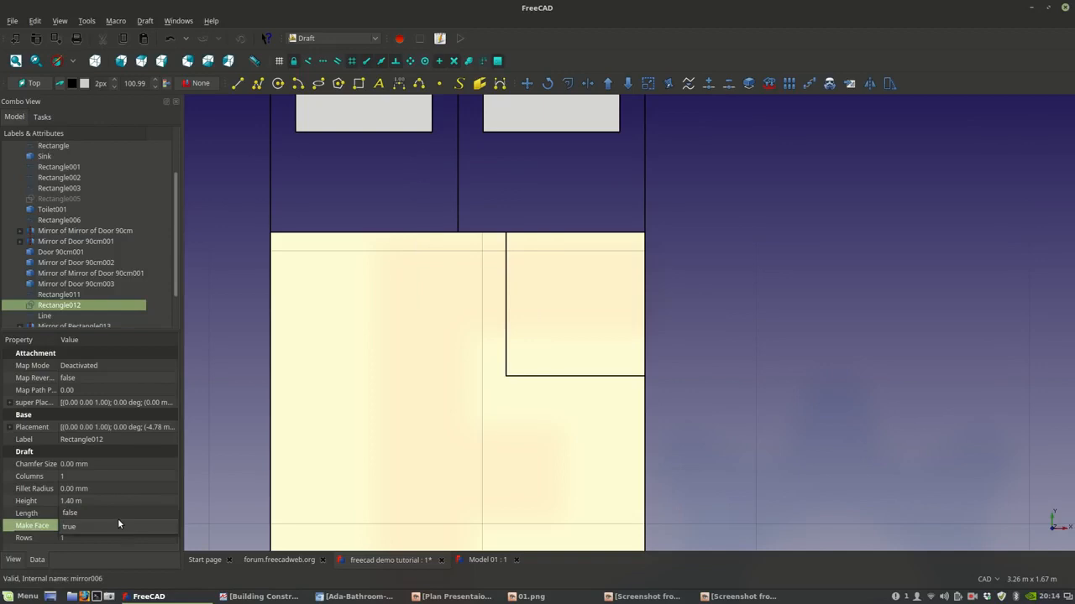
click(113, 512)
click(346, 398)
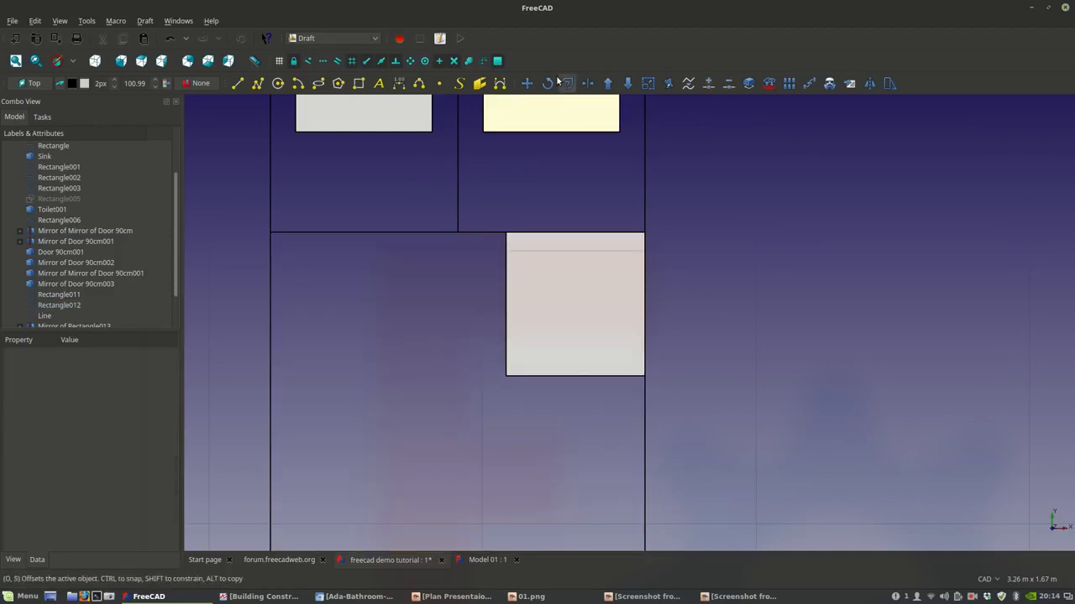
- Draw a diagonal line across the small corner rectangle from its upper-left to lower-right corner, and delete the rectangle
click(237, 84)
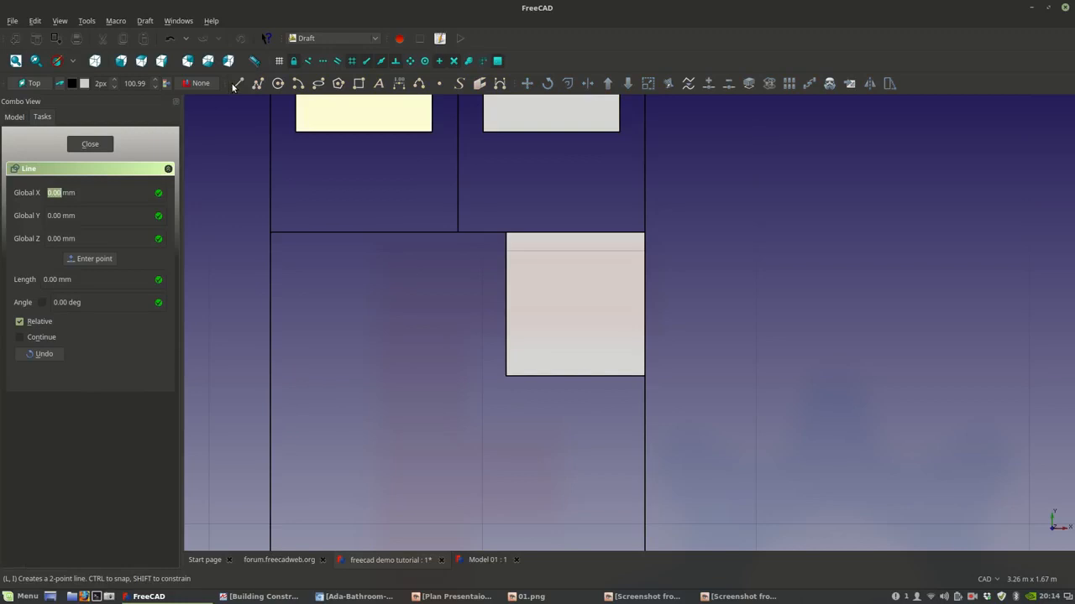
click(508, 241)
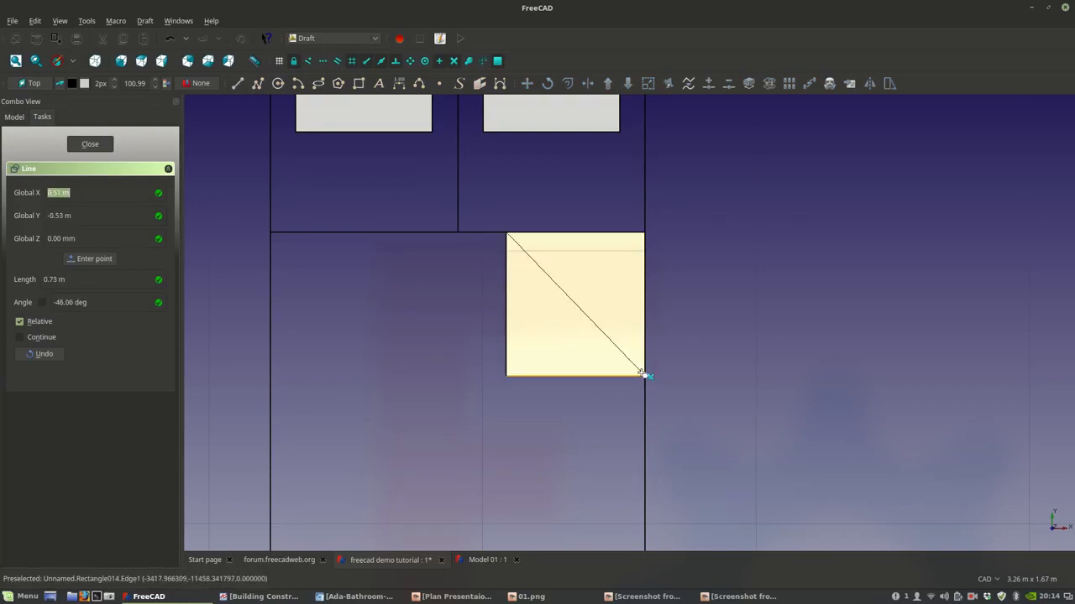
click(642, 375)
click(551, 344)
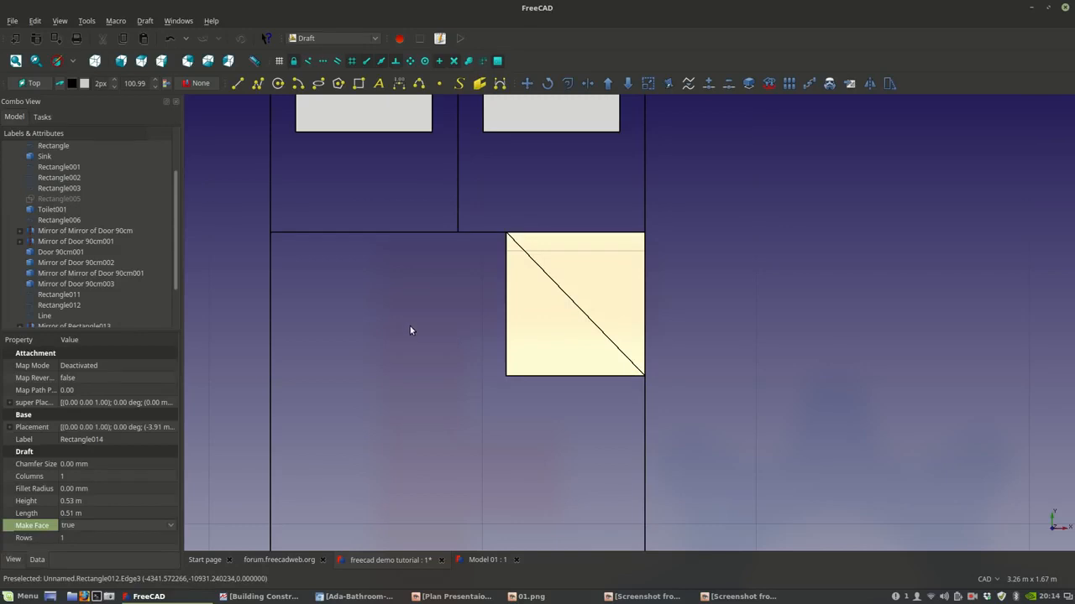
key(Delete)
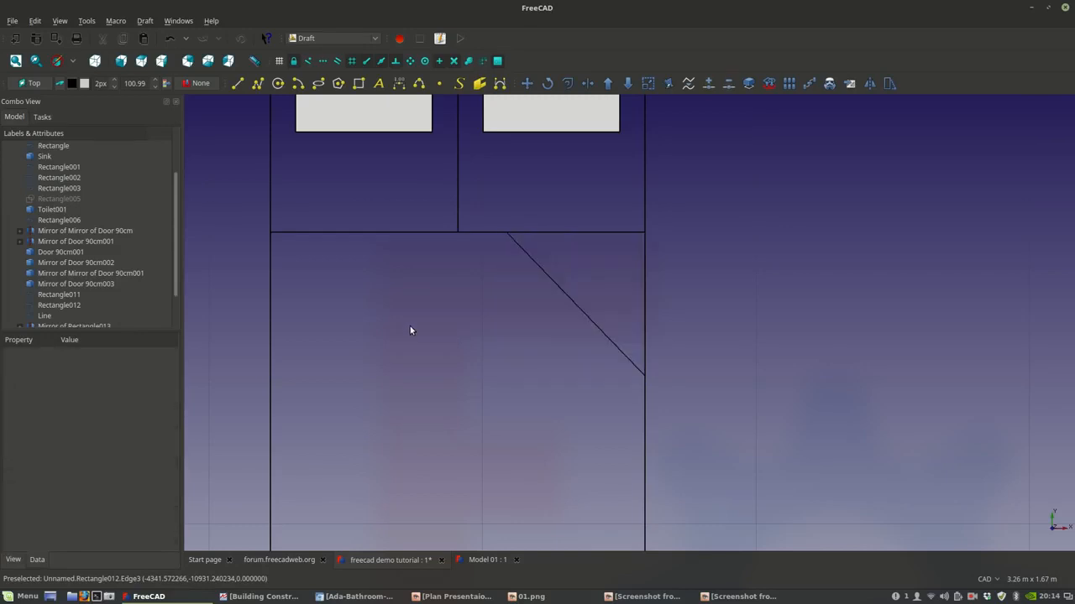
- Draw a closed, filled triangular wire through both ends of the diagonal and the blanket's upper-right corner
click(260, 86)
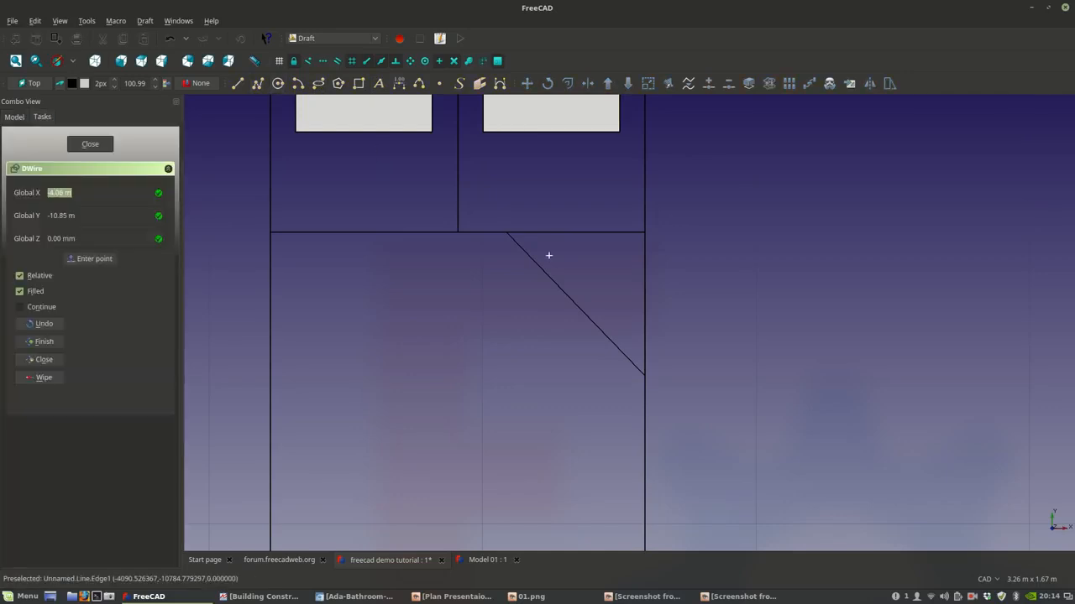
click(507, 236)
click(639, 370)
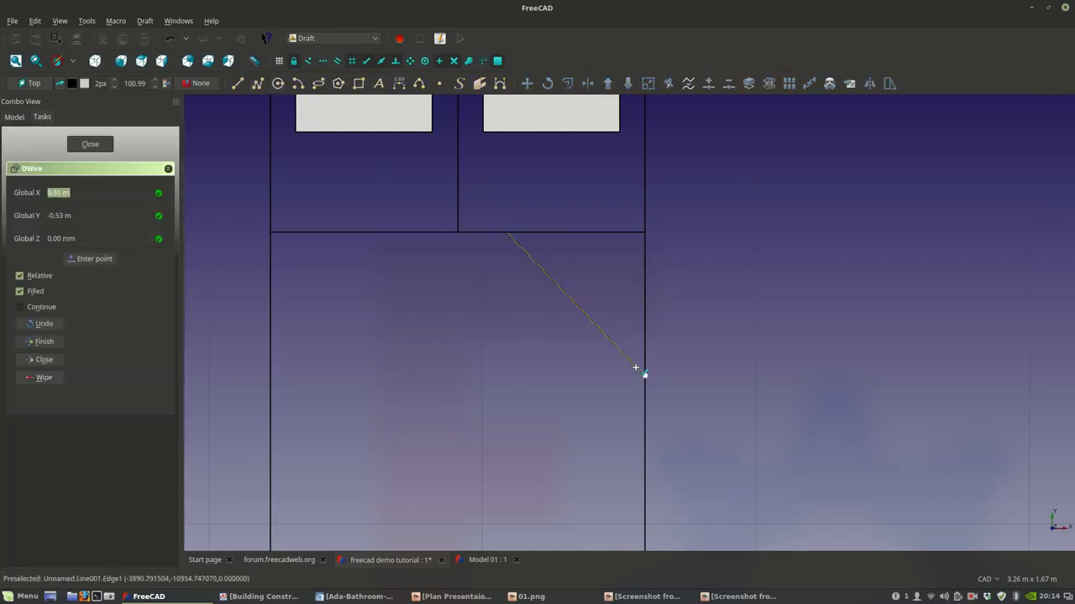
click(627, 233)
click(513, 243)
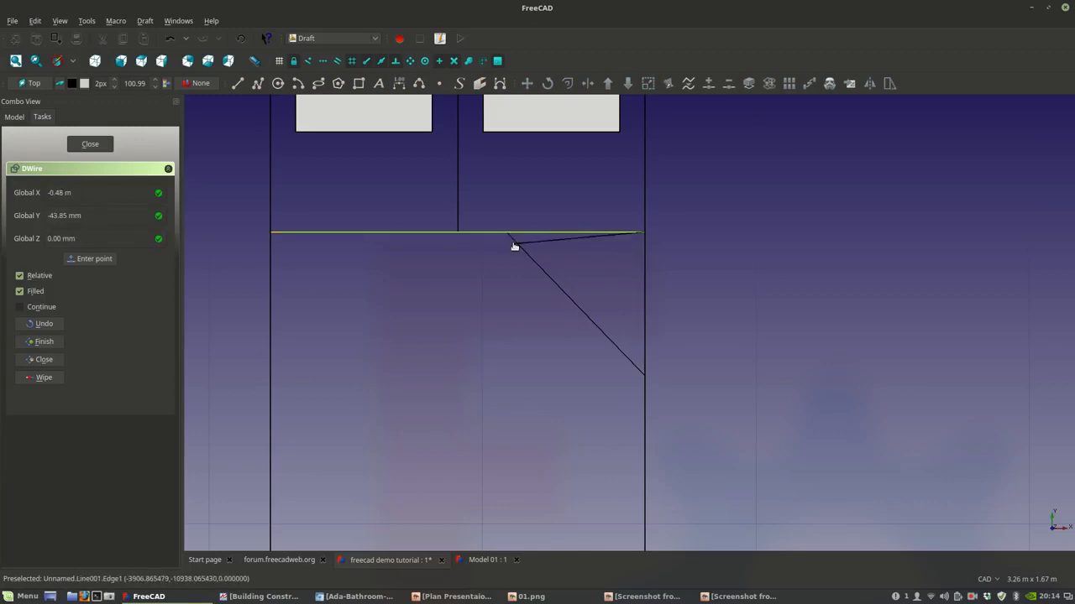
click(42, 324)
click(521, 235)
click(492, 336)
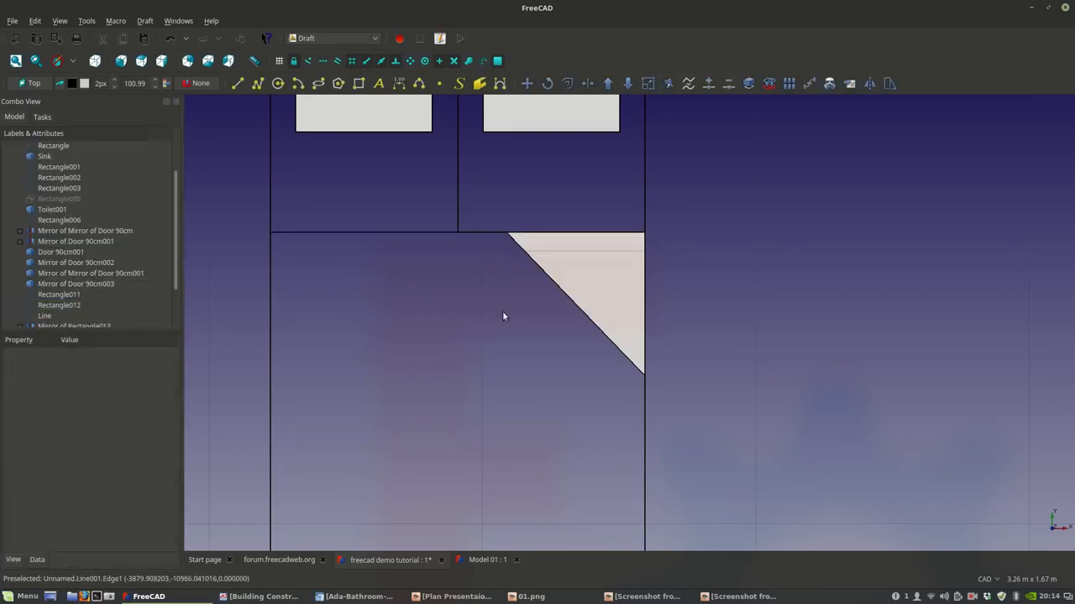
- Delete the separate diagonal guide line beneath the triangle's sloping edge
scroll(78, 309, down, 2)
click(47, 306)
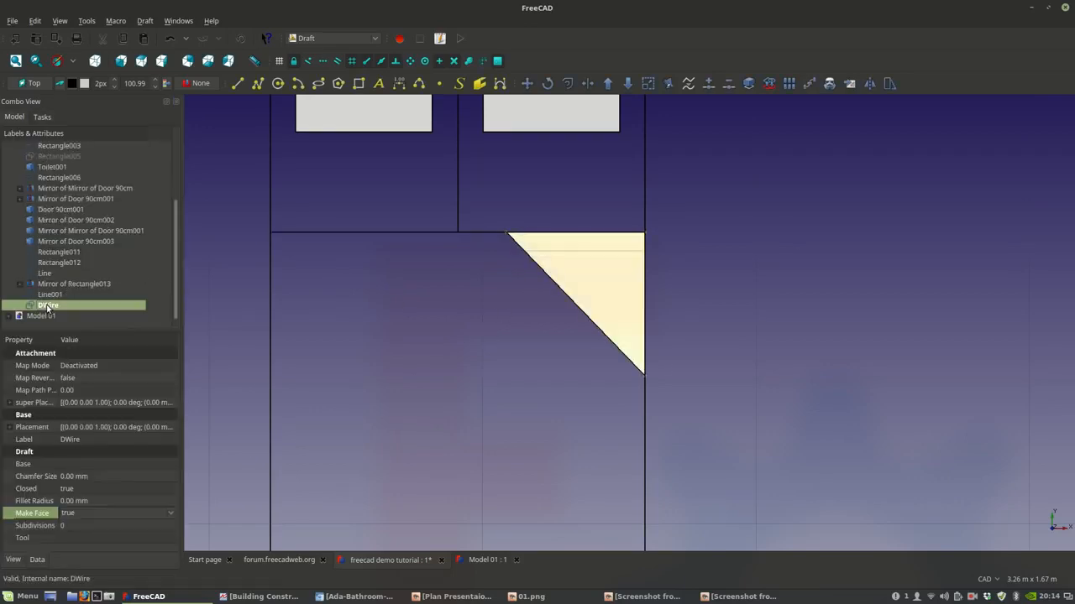
click(49, 298)
click(241, 266)
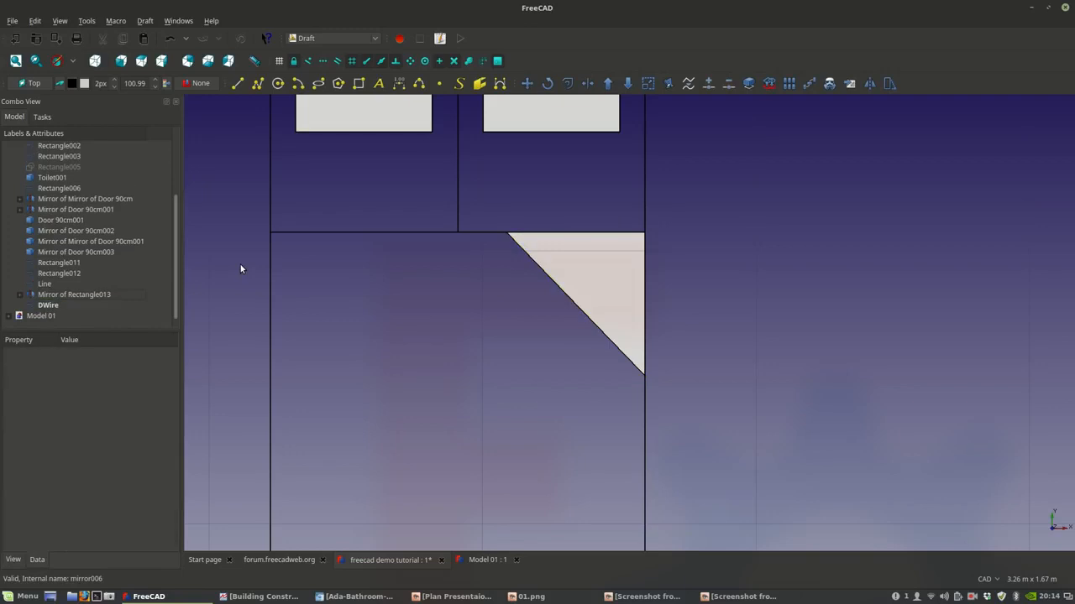
- Delete the vertical centre line between the two pillows
scroll(484, 223, up, 5)
scroll(483, 235, down, 10)
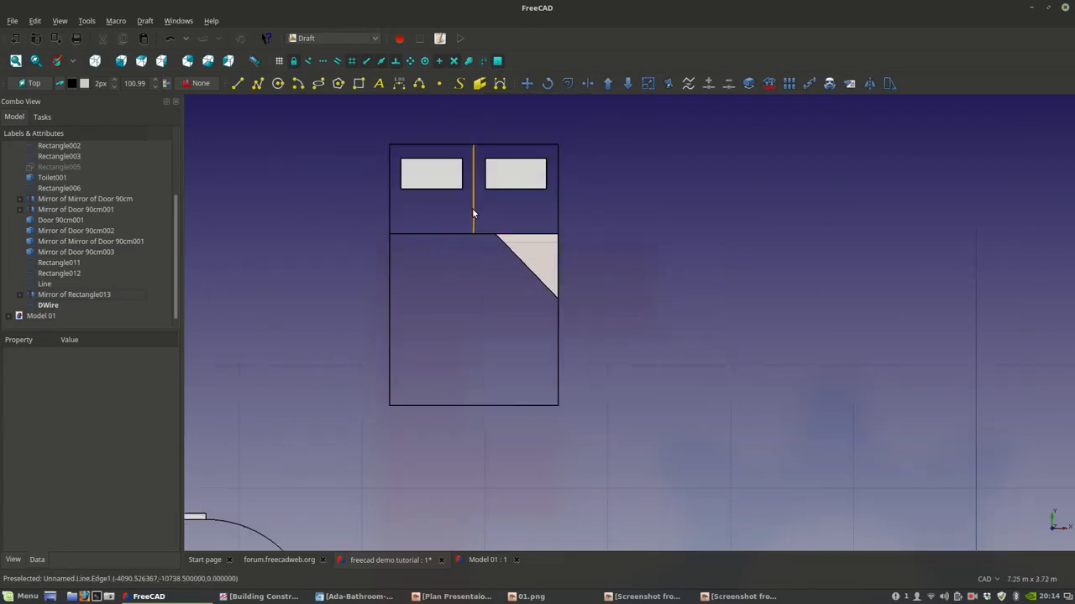
click(471, 203)
key(Delete)
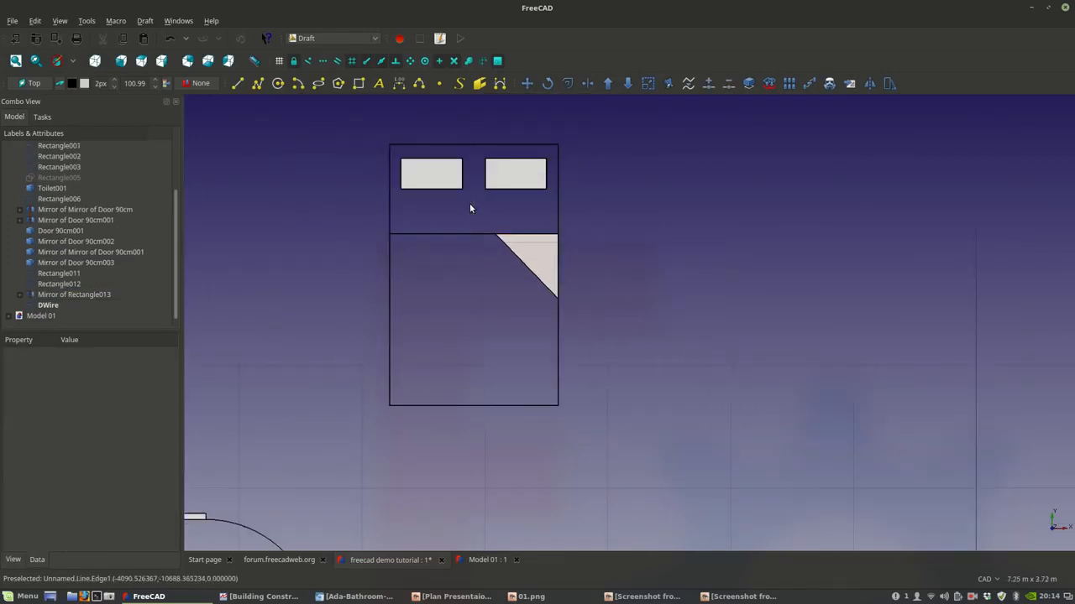
- Set the blanket rectangle's height to 1.60 m and move the triangle, without copying, up to the blanket's upper-right corner
click(458, 234)
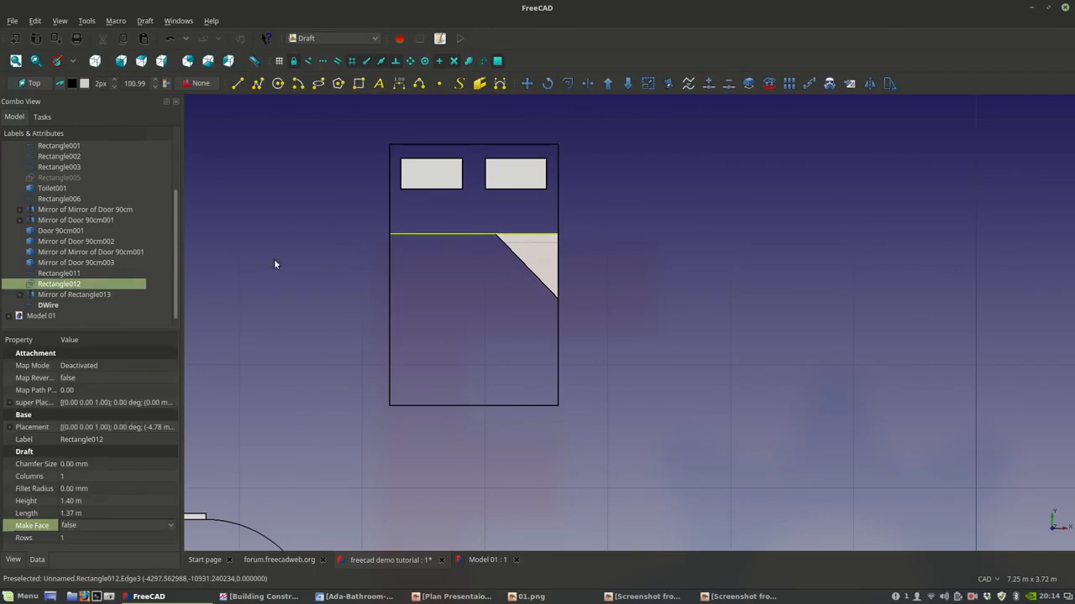
click(68, 501)
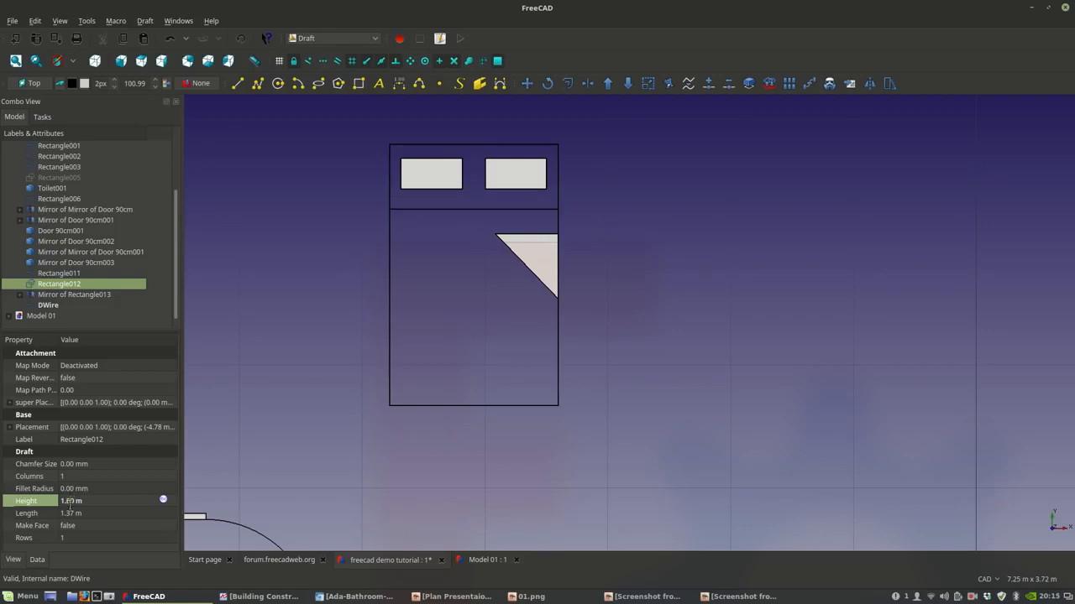
click(540, 243)
scroll(535, 242, up, 5)
scroll(535, 242, down, 2)
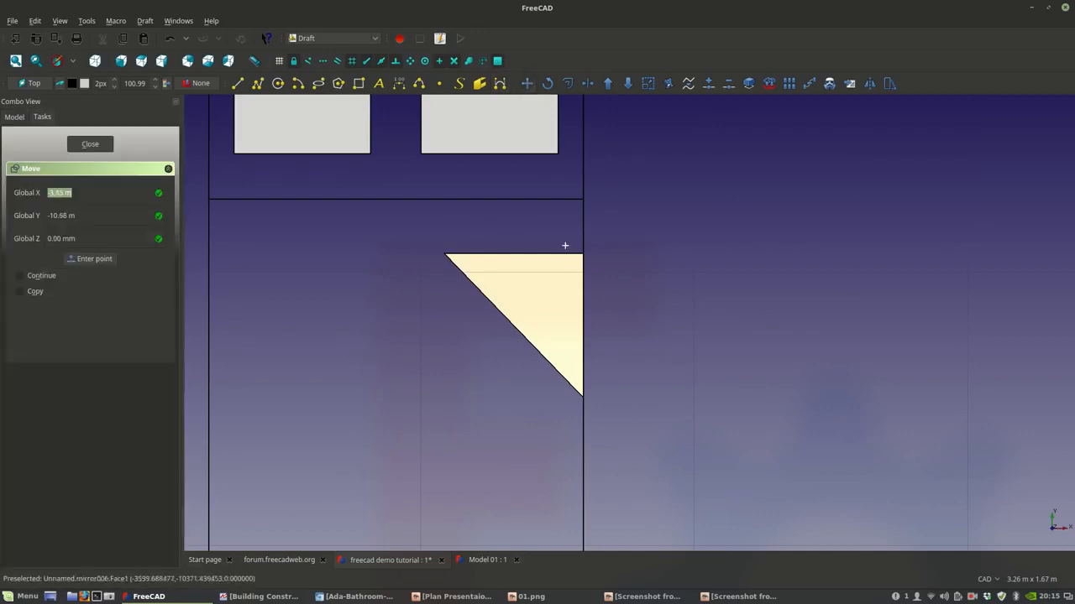
click(579, 255)
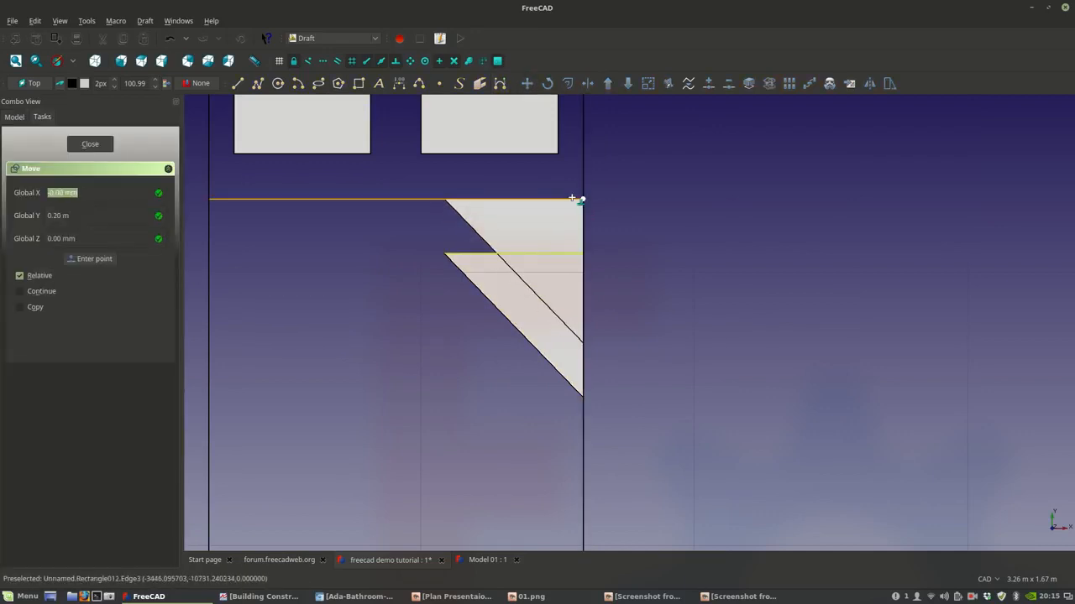
click(576, 199)
- Fill the blanket rectangle by setting its Make Face property to true
scroll(658, 275, down, 3)
scroll(574, 269, up, 2)
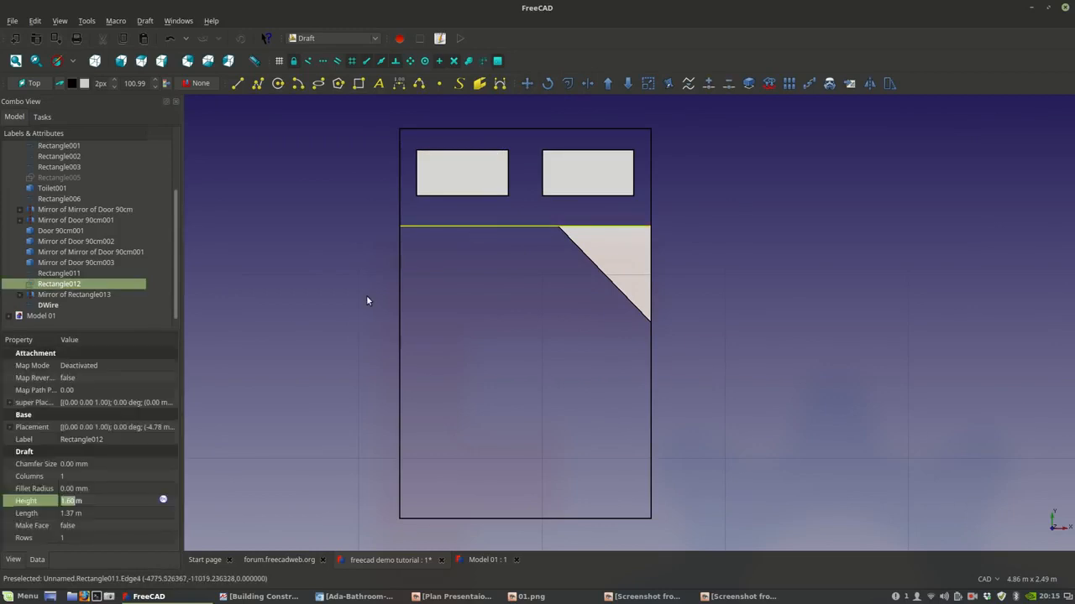
click(104, 526)
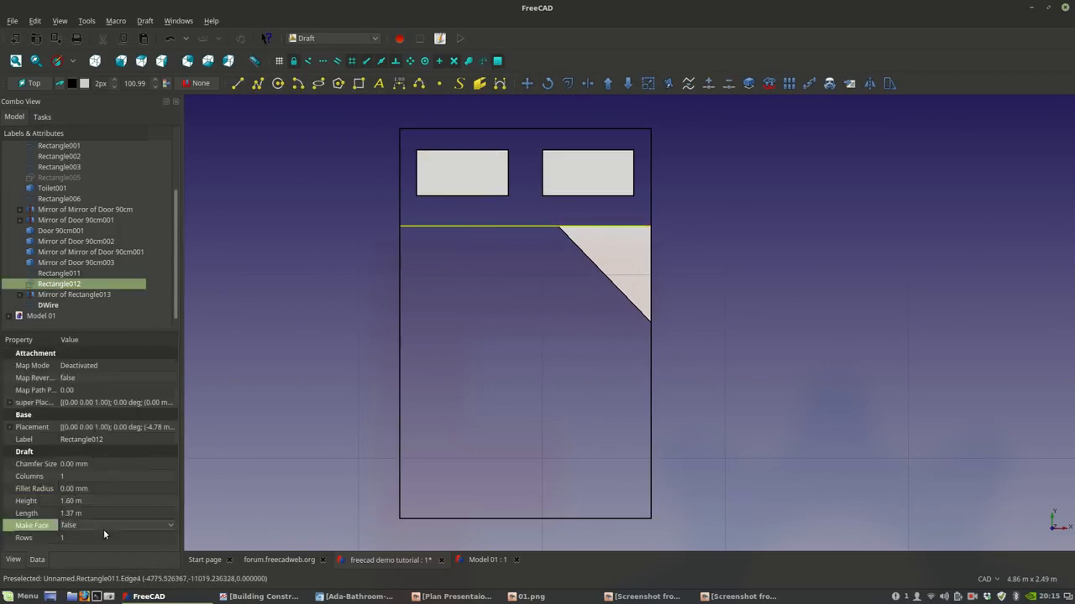
click(103, 526)
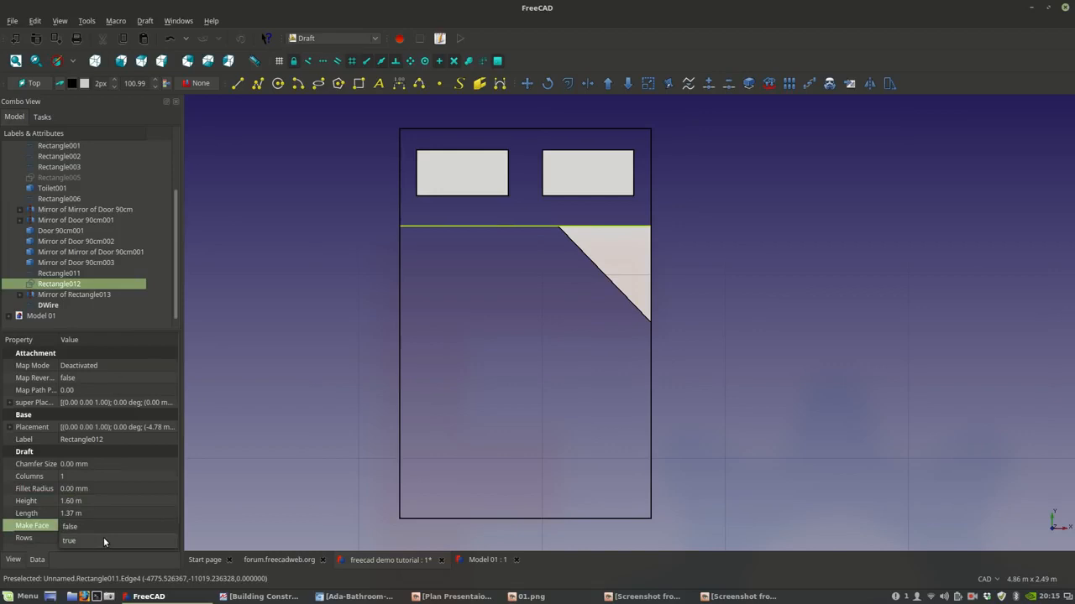
click(103, 541)
click(388, 248)
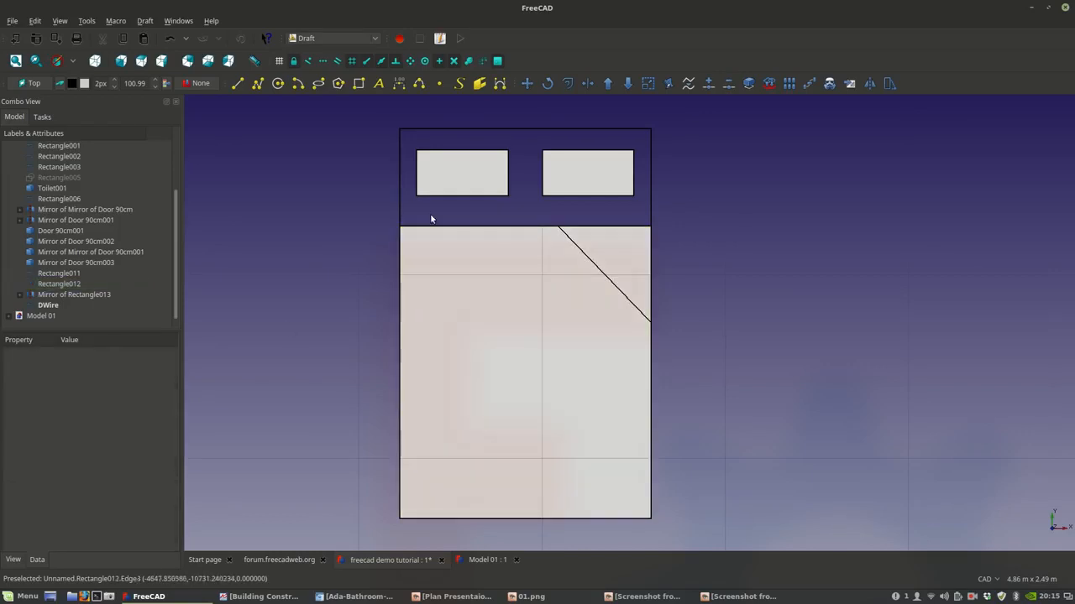
- Fill the bed's outer outline rectangle by setting its Make Face property to true
click(400, 171)
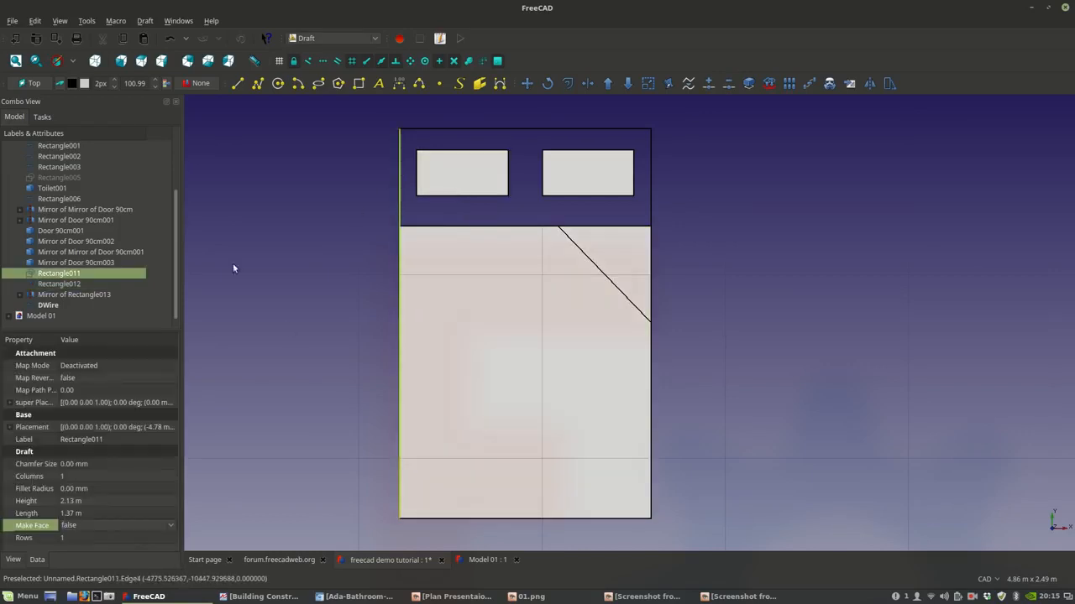
click(121, 527)
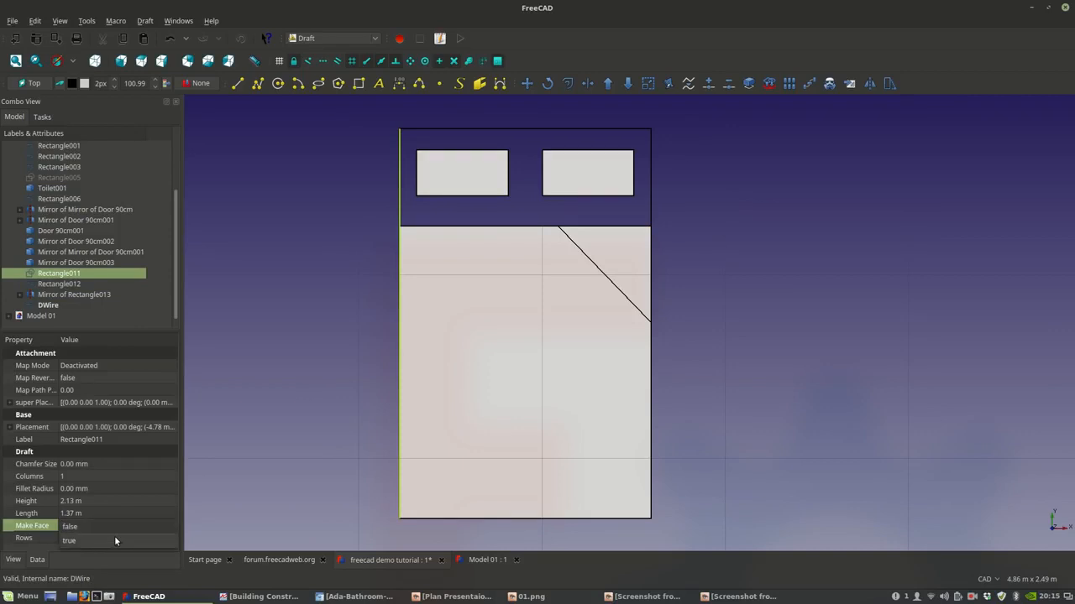
click(115, 538)
click(283, 328)
scroll(399, 243, down, 2)
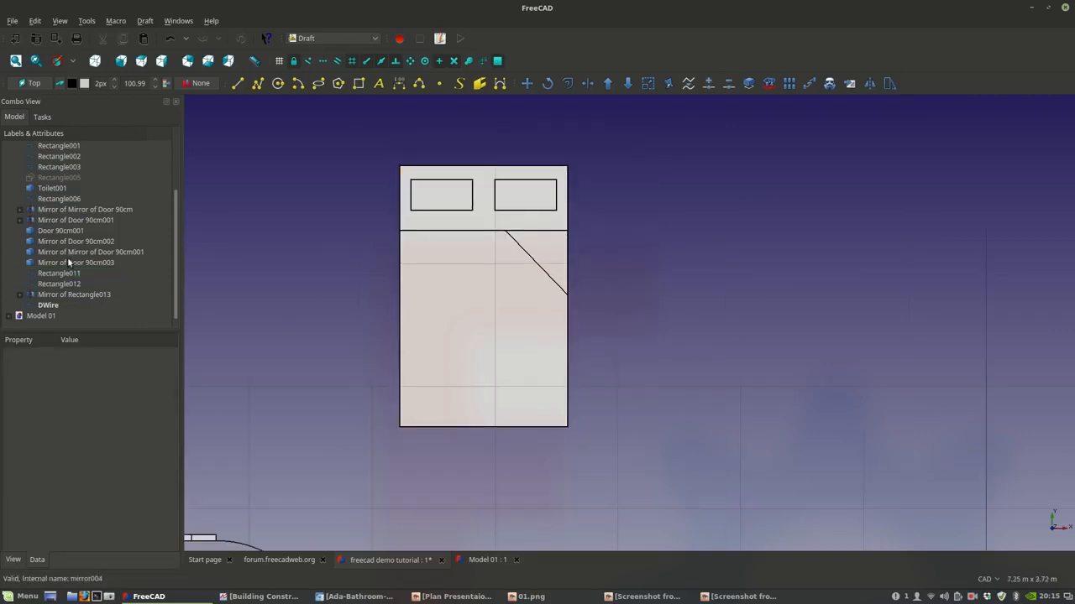
click(50, 308)
click(52, 296)
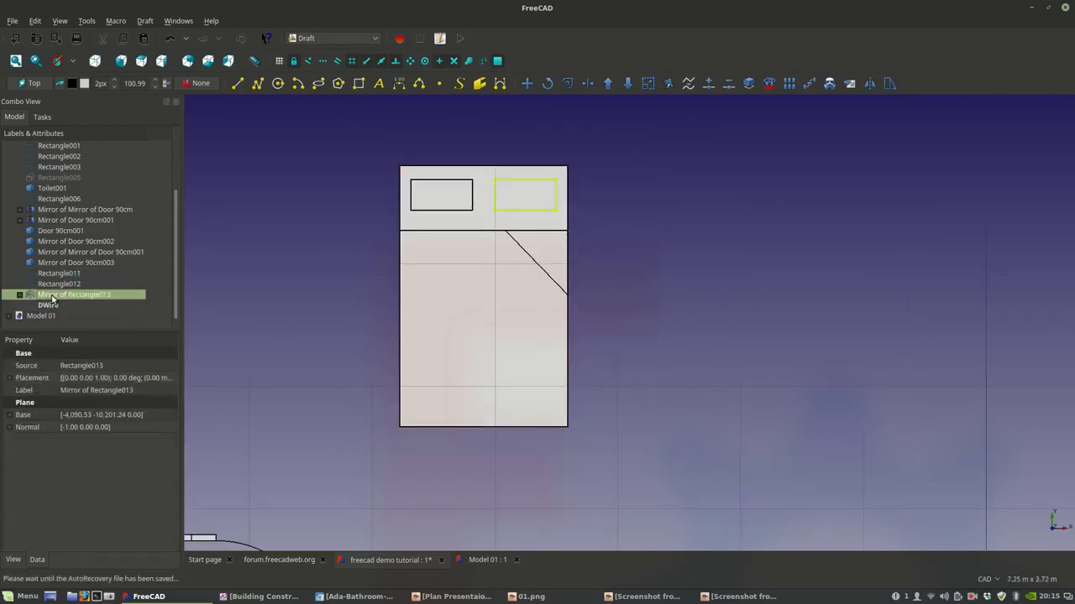
ctrl+click(52, 306)
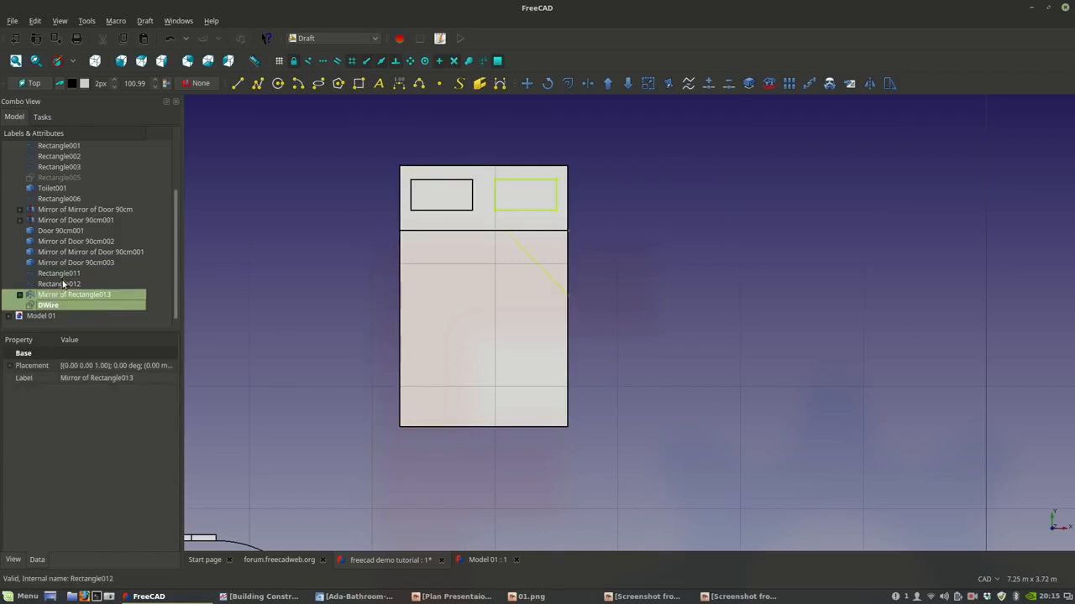
ctrl+click(63, 284)
ctrl+click(61, 272)
ctrl+click(63, 262)
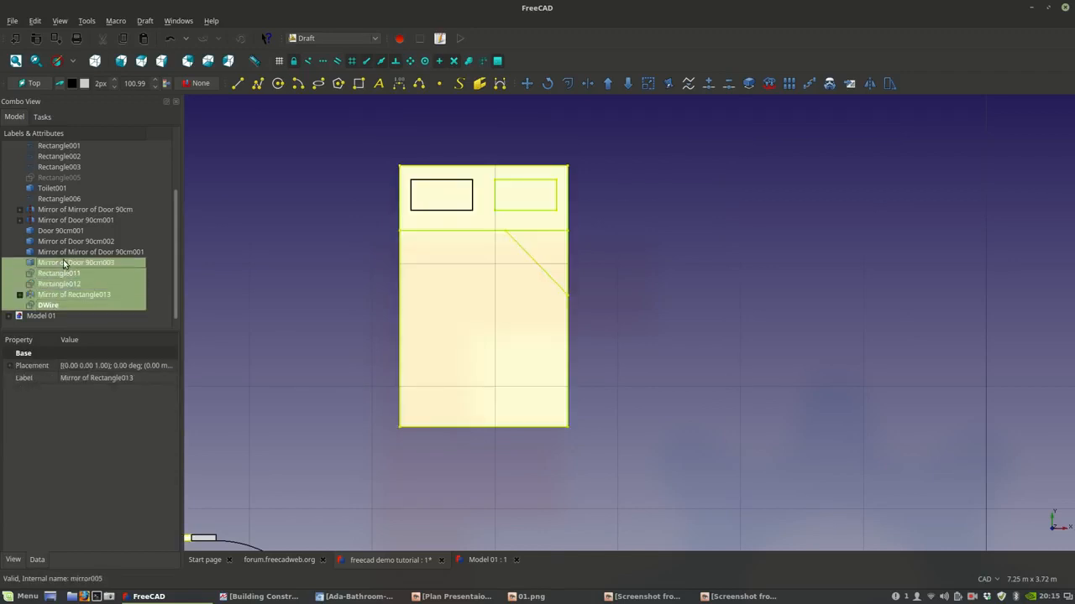
ctrl+click(65, 252)
ctrl+click(67, 242)
ctrl+click(67, 231)
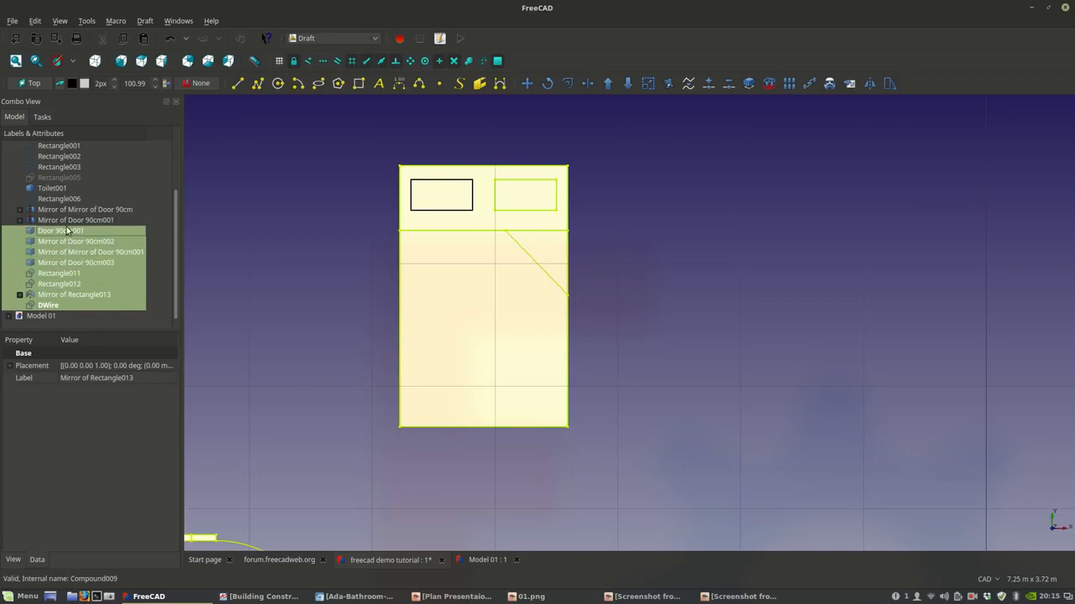
ctrl+click(68, 221)
ctrl+click(68, 210)
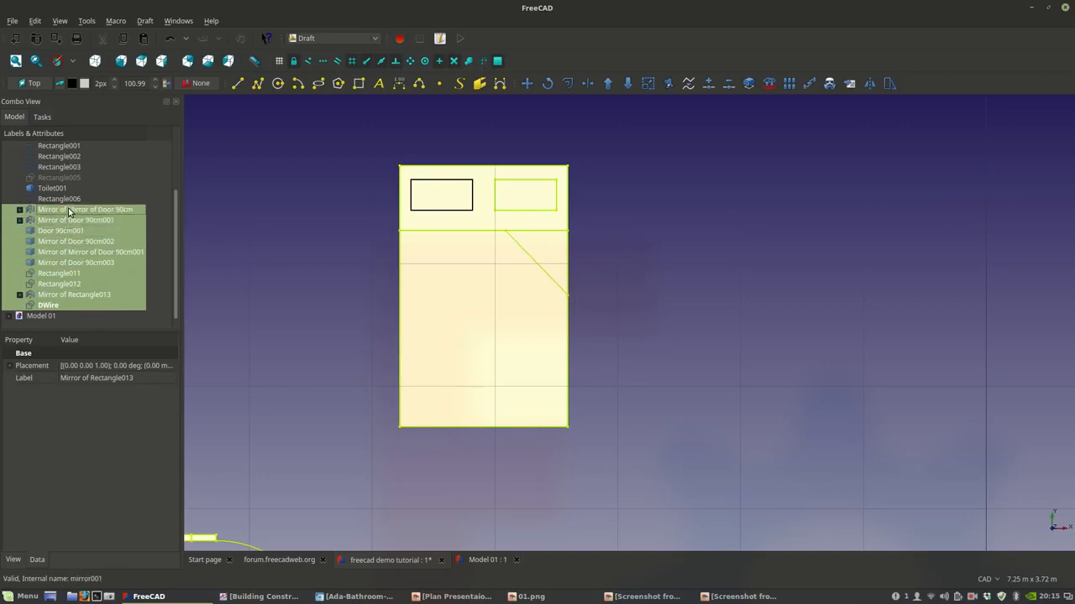
click(287, 211)
- Hide the bed's outer outline rectangle
click(456, 188)
key(space)
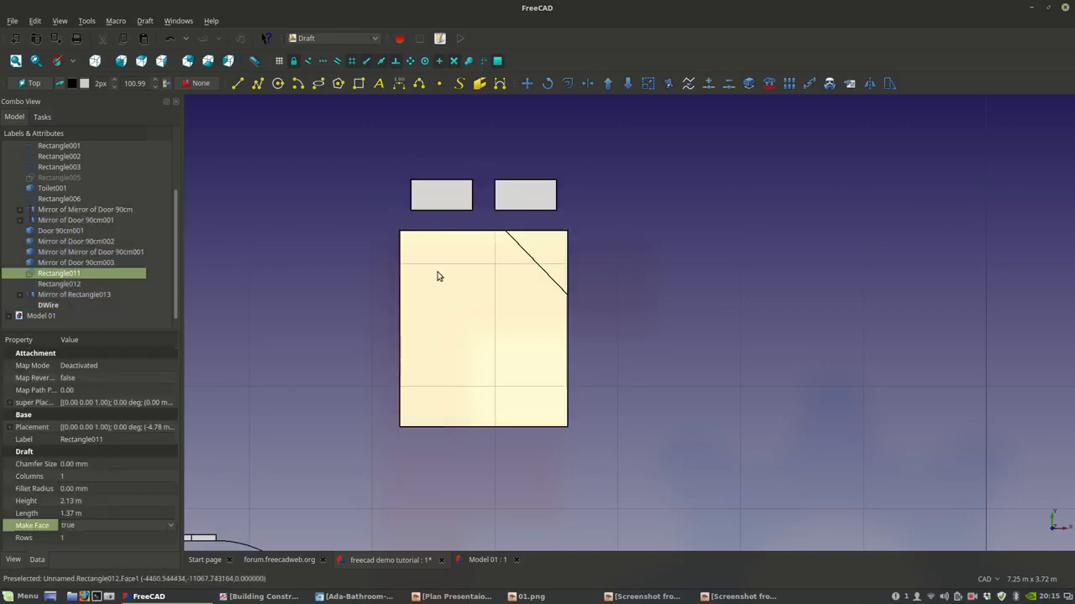
- Show the hidden outer outline rectangle of the bed again
click(445, 206)
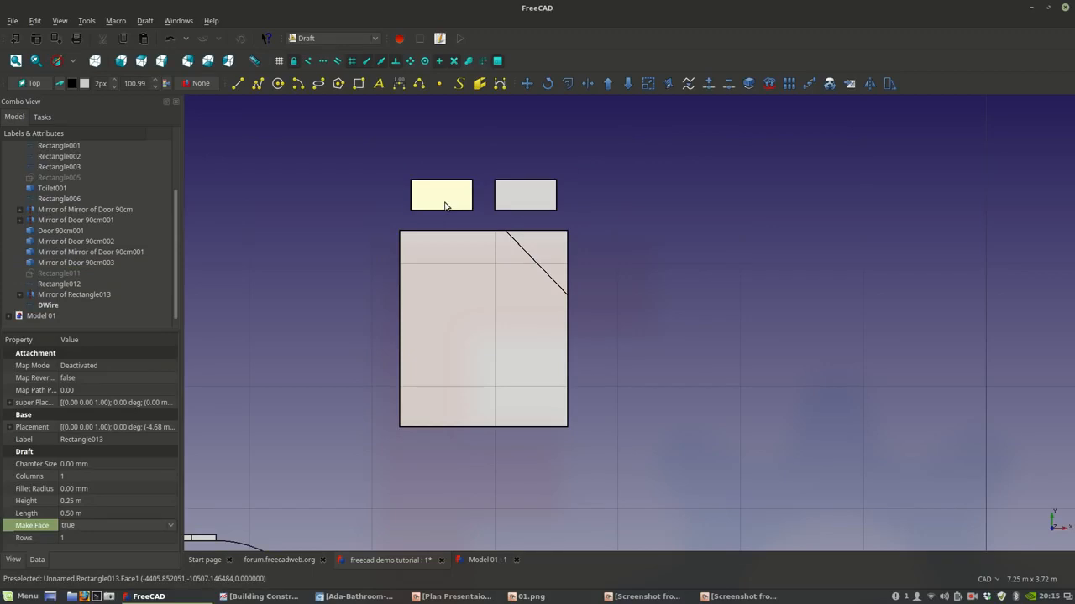
click(76, 275)
key(space)
click(70, 265)
scroll(586, 229, down, 5)
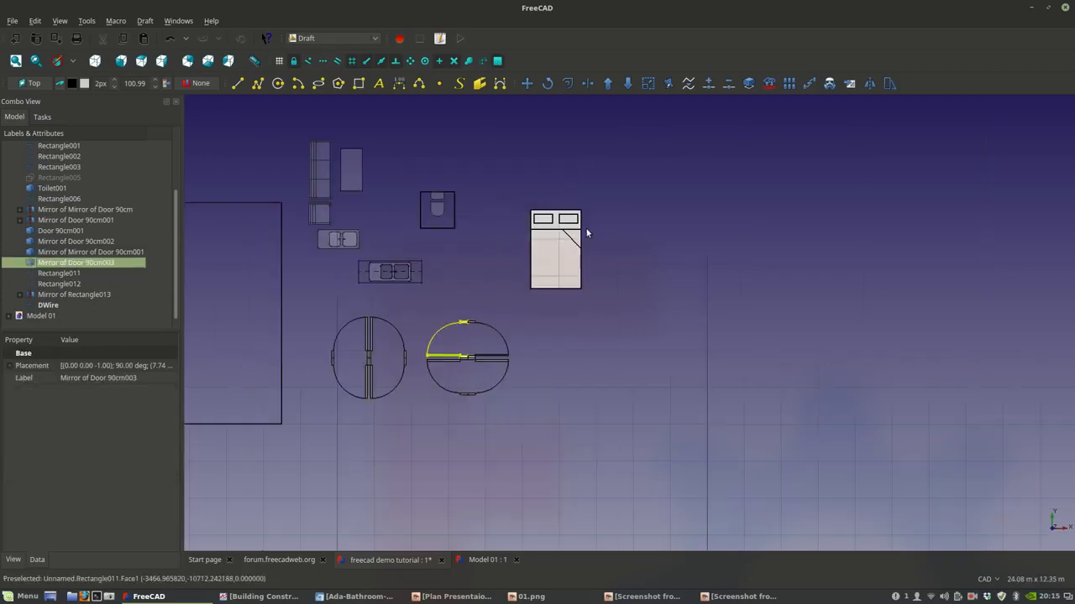
click(52, 276)
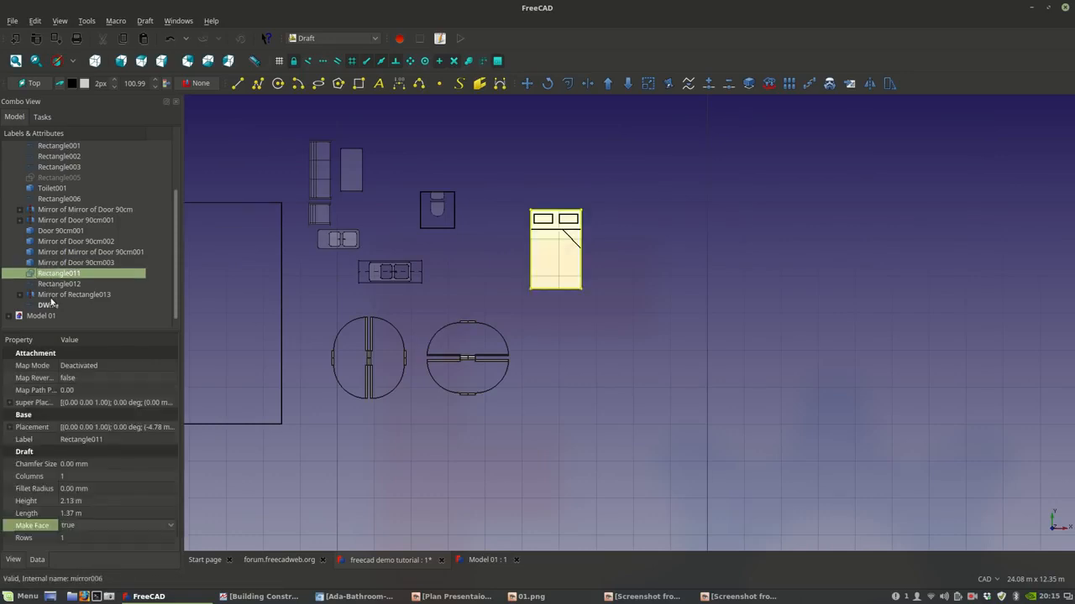
shift+click(47, 304)
scroll(606, 274, up, 5)
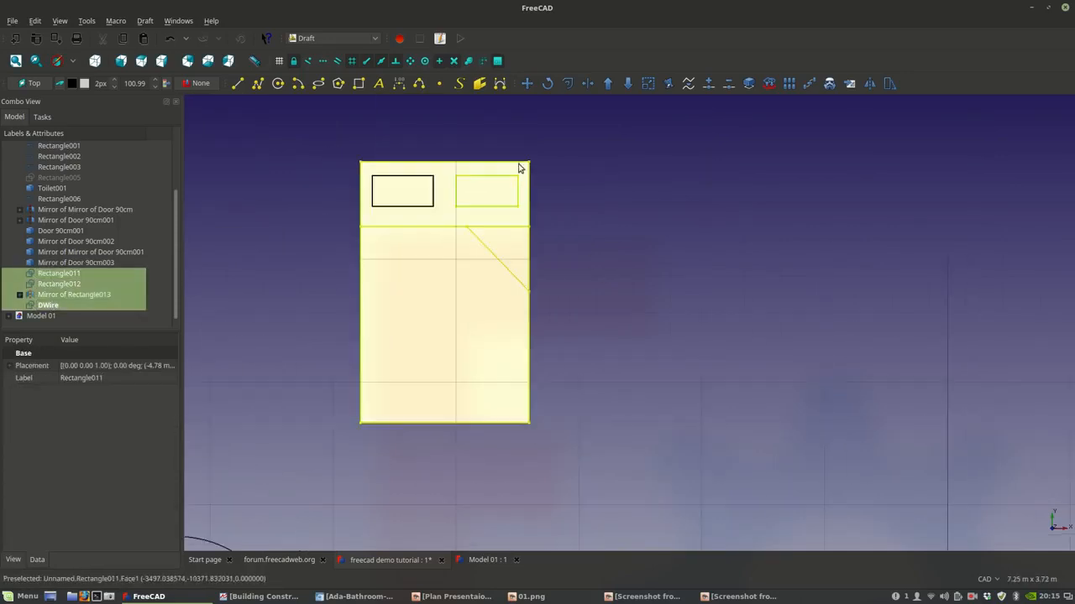
click(526, 83)
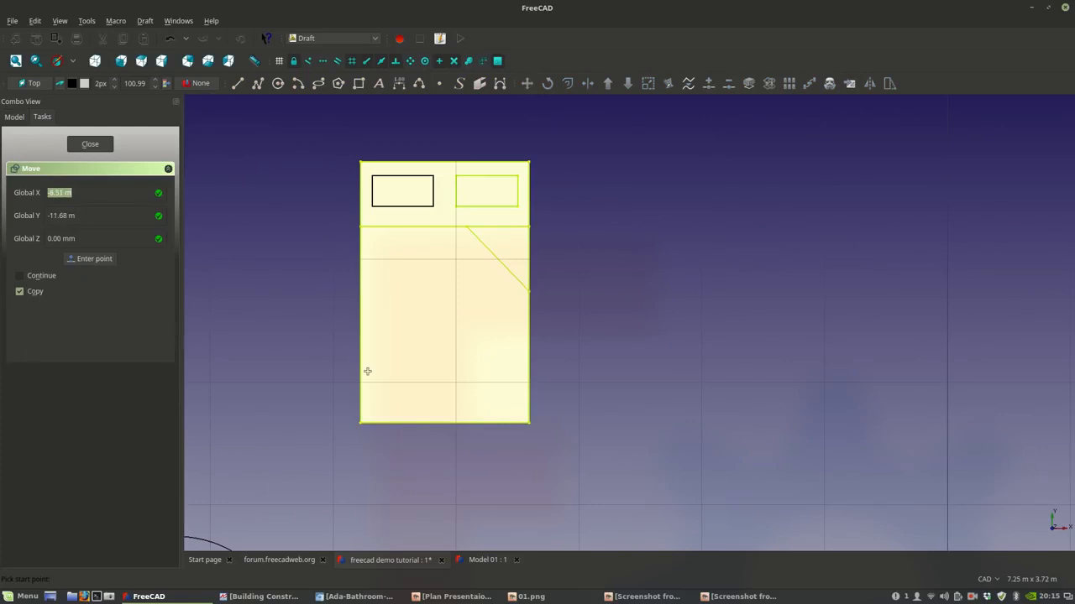
click(417, 387)
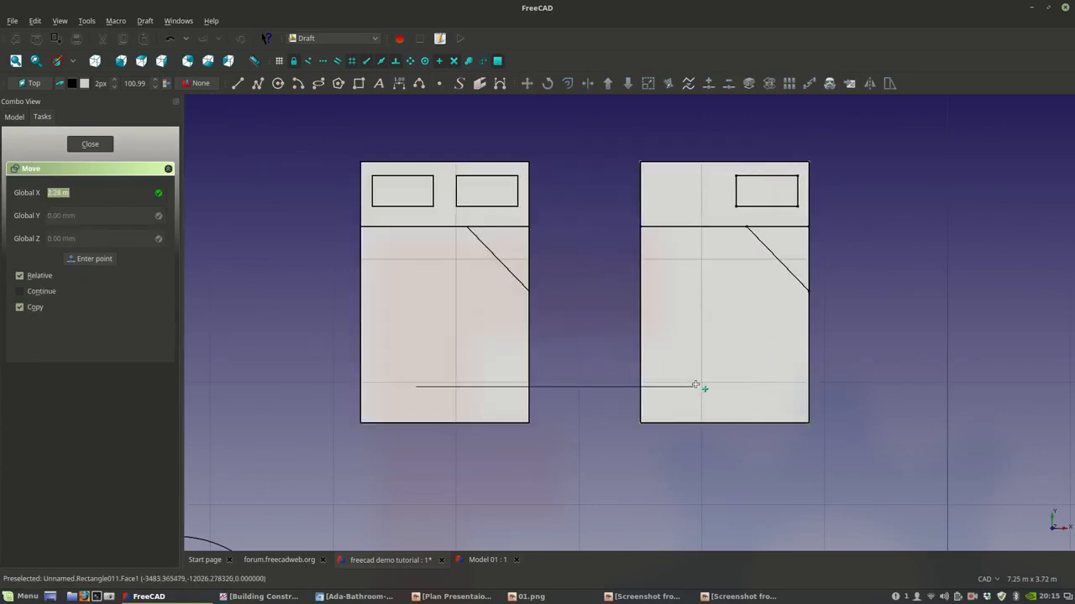
key(Escape)
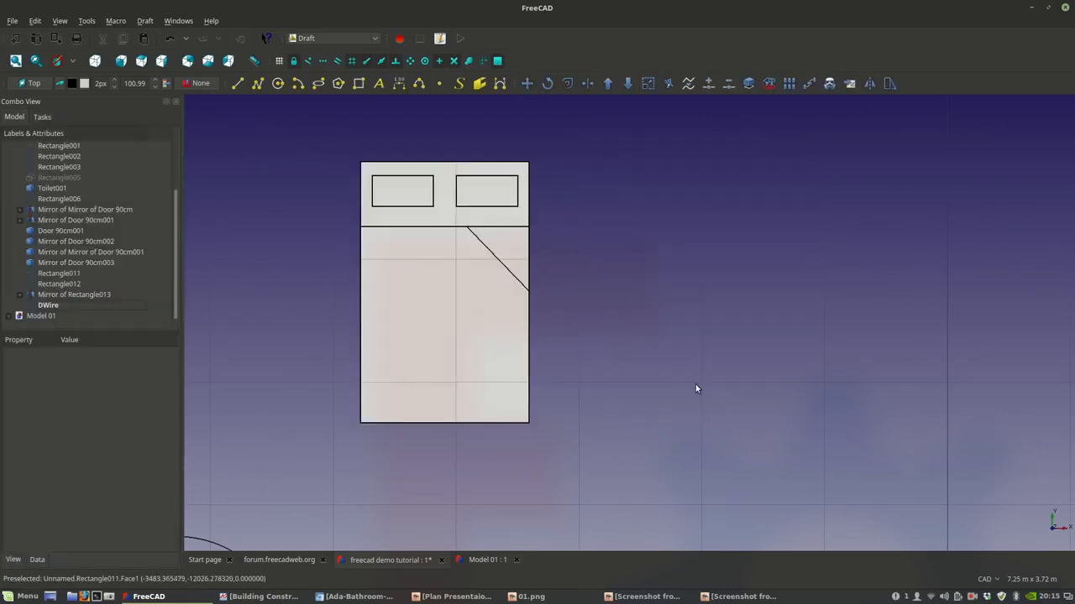
- Copy all the bed parts, including the source pillow nested under its mirror, about 2.69 m horizontally to the right
click(18, 294)
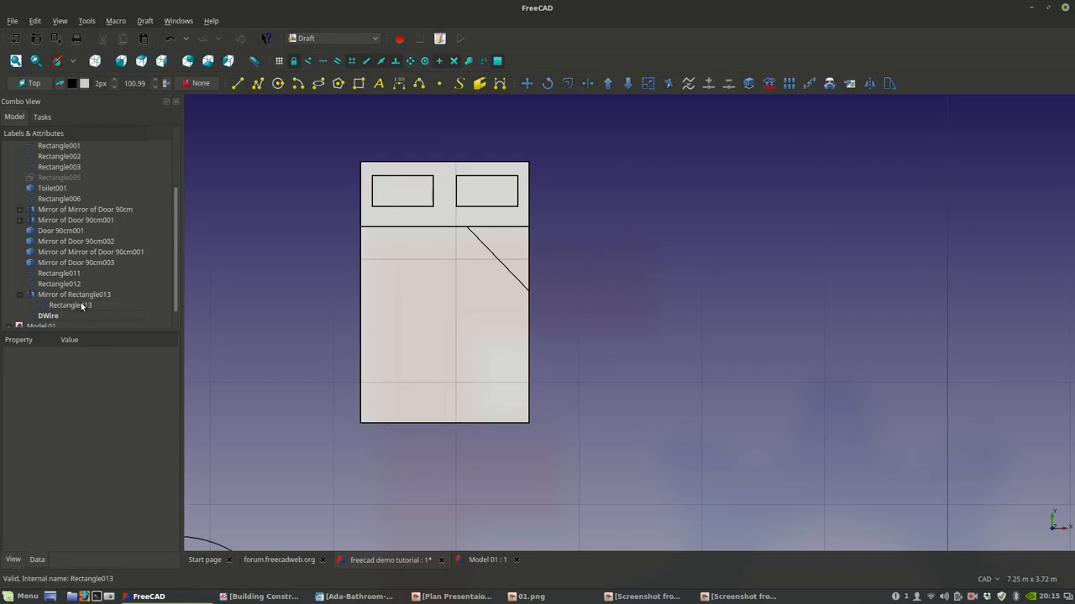
click(81, 306)
ctrl+click(50, 305)
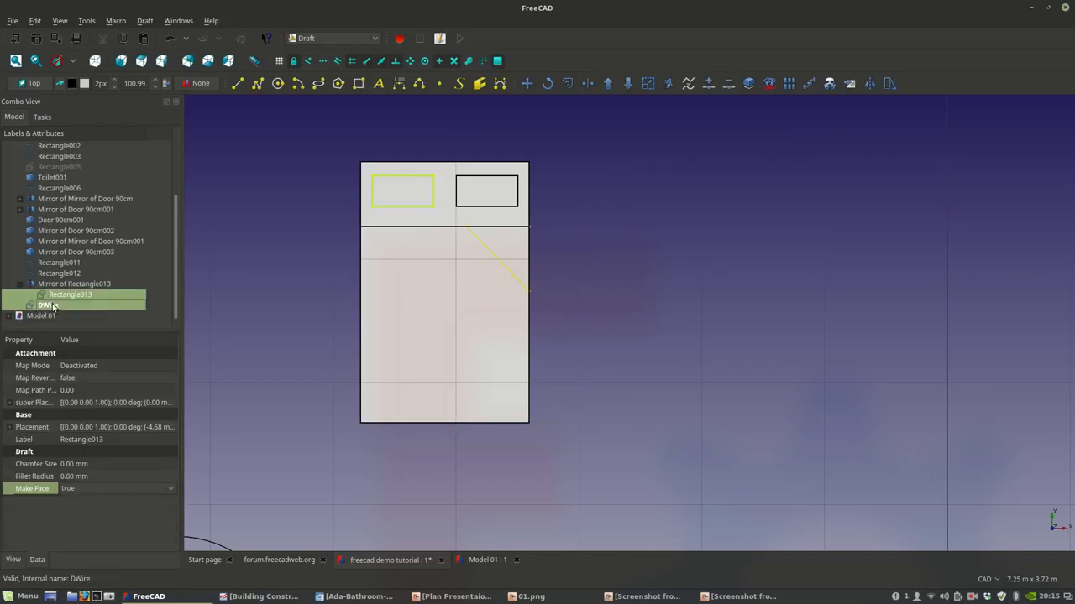
shift+click(54, 273)
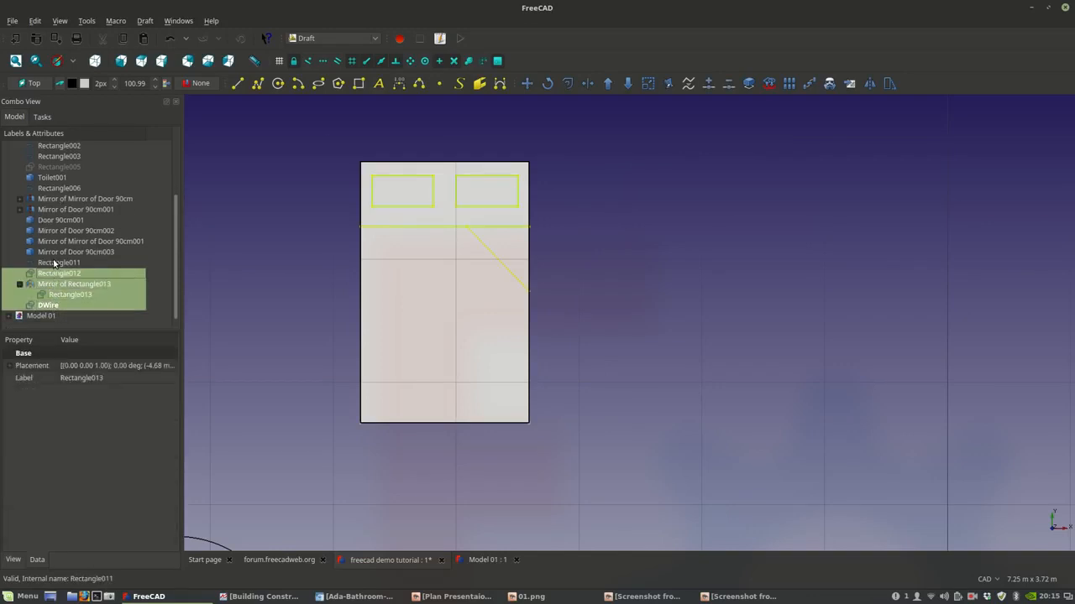
shift+click(61, 263)
scroll(526, 279, down, 4)
scroll(526, 279, up, 4)
click(526, 83)
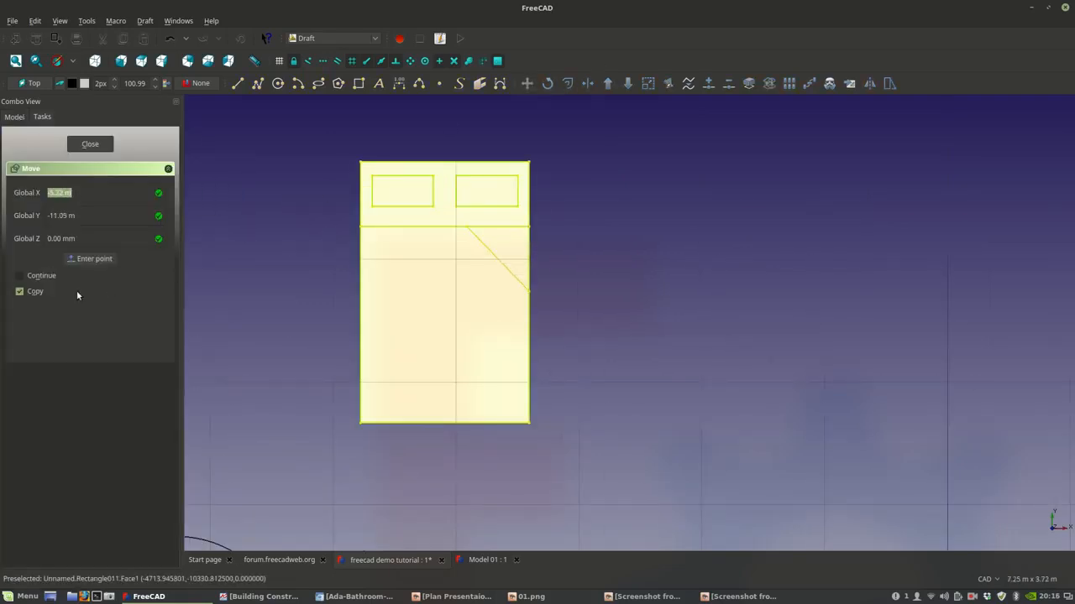
click(419, 358)
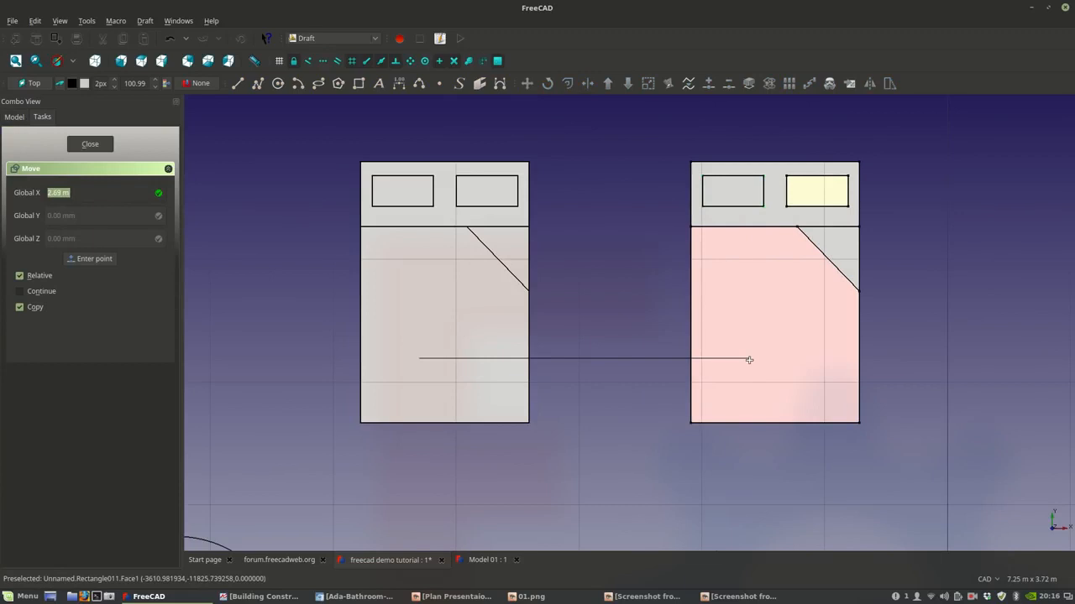
click(749, 359)
- Combine the five copied bed parts, from Rectangle014 to Rectangle016, into one compound with the Part workbench
scroll(714, 358, down, 2)
scroll(618, 359, up, 2)
scroll(96, 249, down, 2)
click(61, 306)
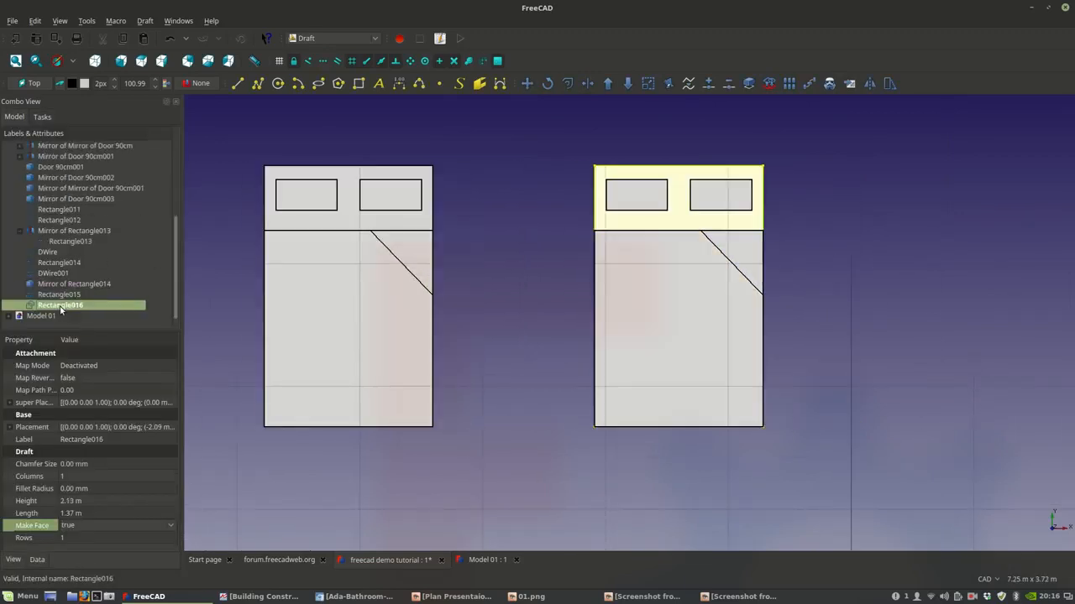
shift+click(48, 263)
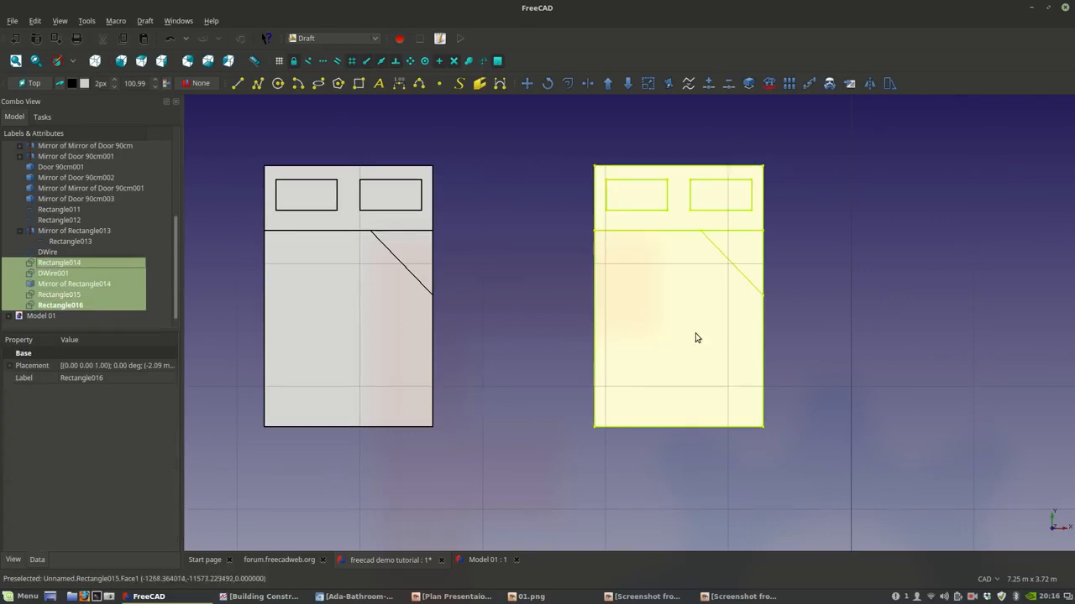
scroll(696, 336, down, 5)
scroll(700, 343, up, 2)
middle_drag(700, 343, 381, 331)
scroll(521, 356, up, 2)
scroll(263, 285, up, 2)
scroll(508, 344, down, 2)
scroll(446, 333, up, 4)
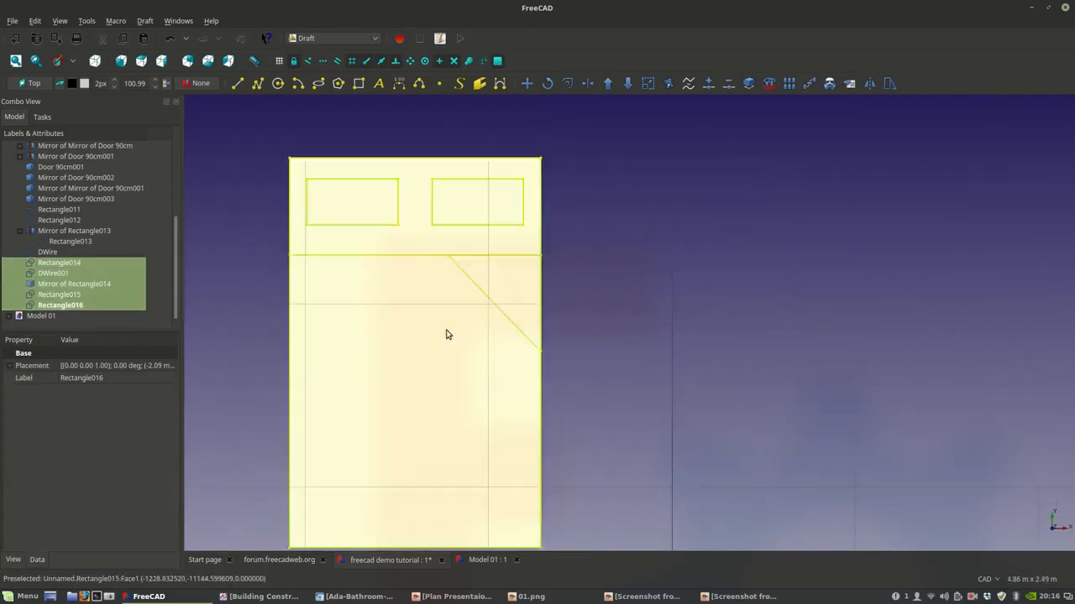
scroll(446, 333, down, 4)
click(304, 37)
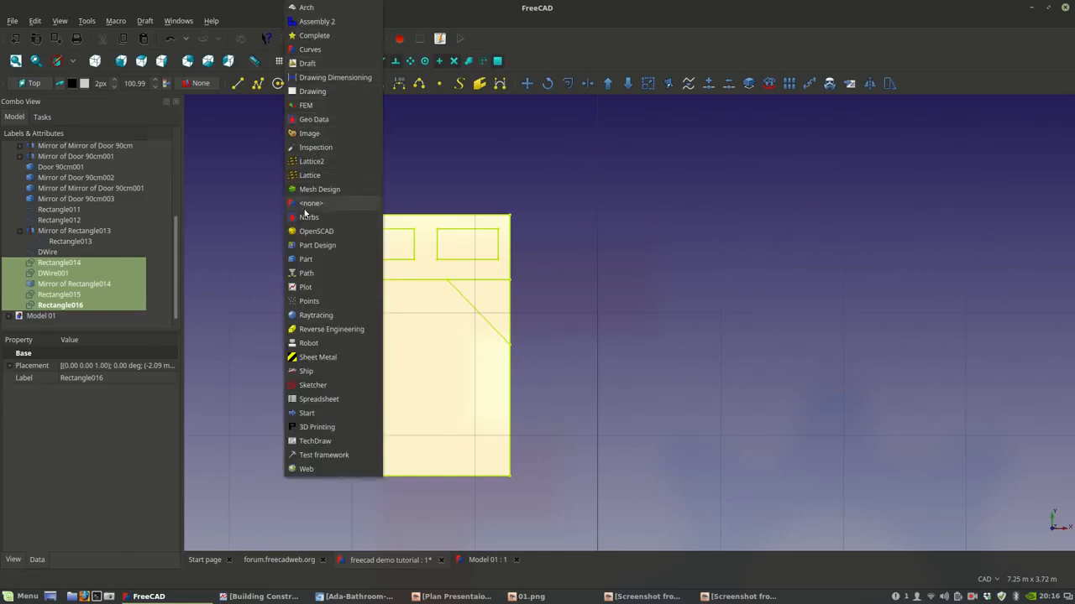
click(305, 273)
click(174, 20)
mouse_move(143, 20)
mouse_move(170, 230)
mouse_move(169, 252)
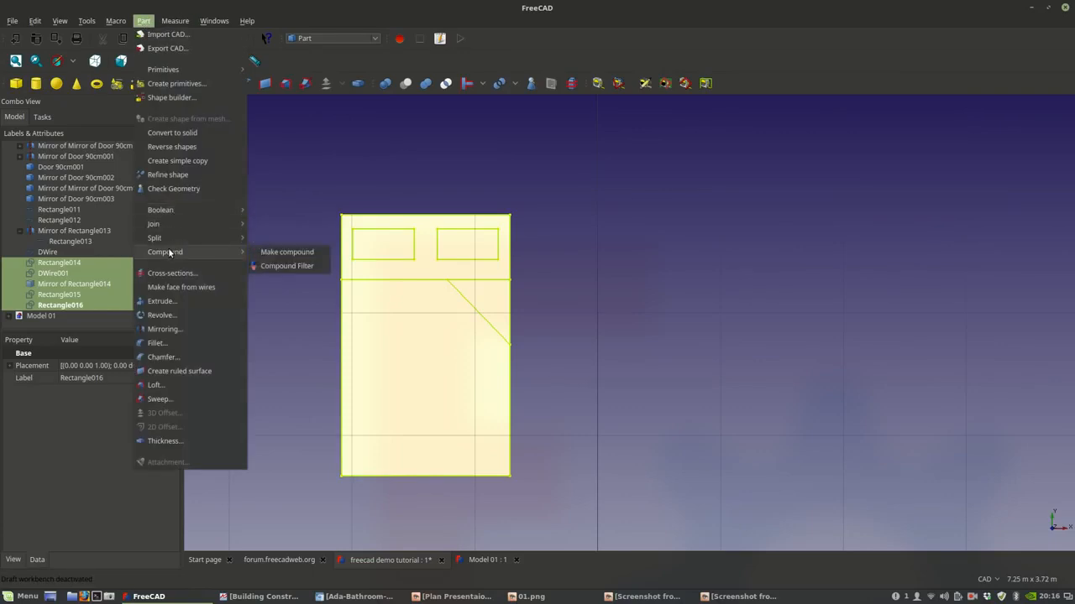
click(304, 252)
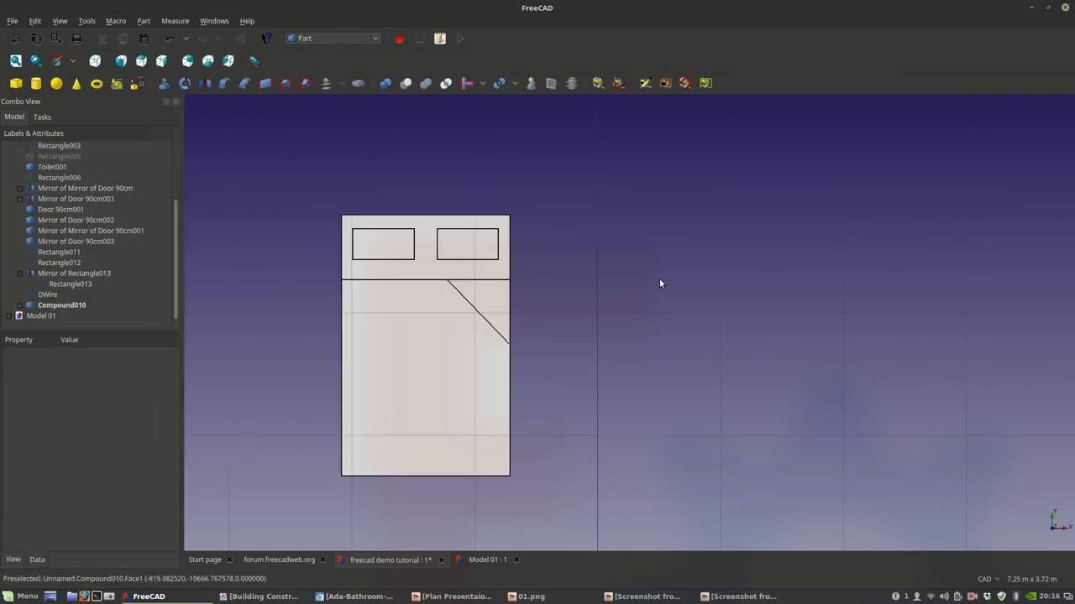
- Rename the new compound as Bed
click(76, 308)
right_click(76, 304)
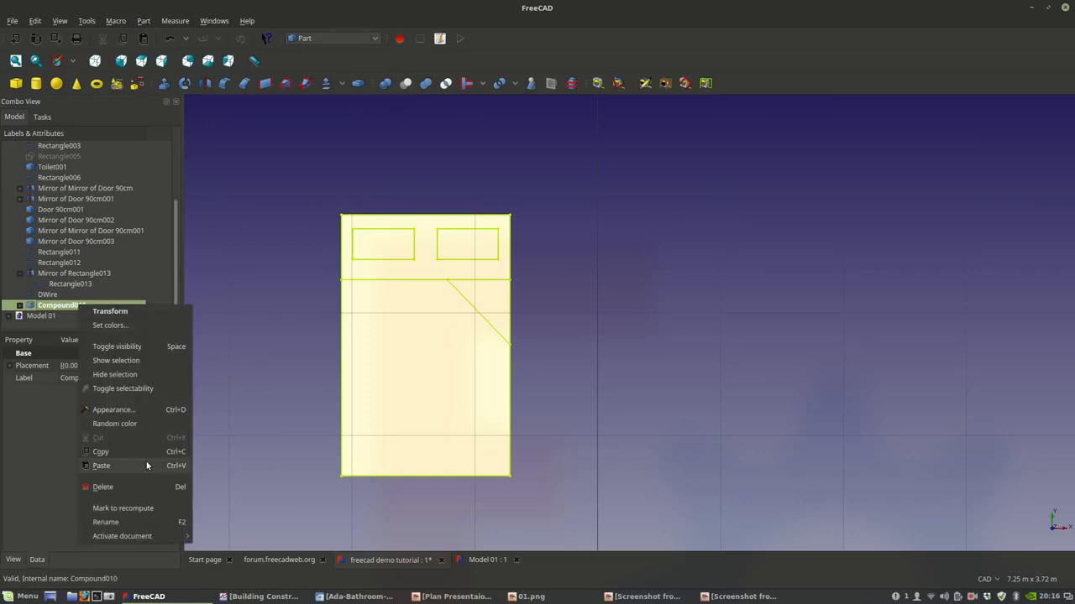
click(139, 513)
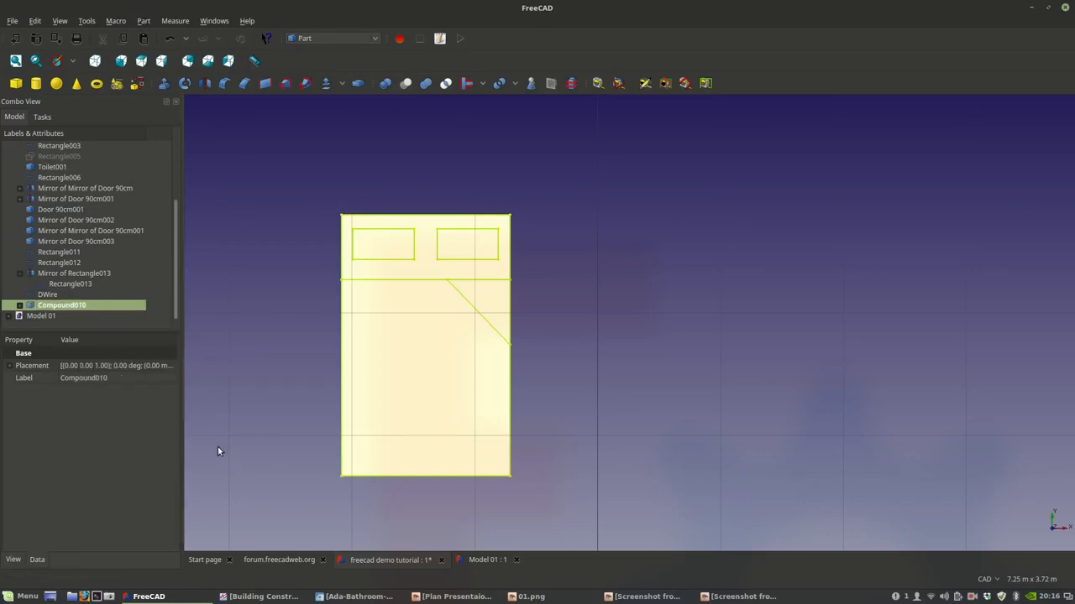
text(Bed)
key(Return)
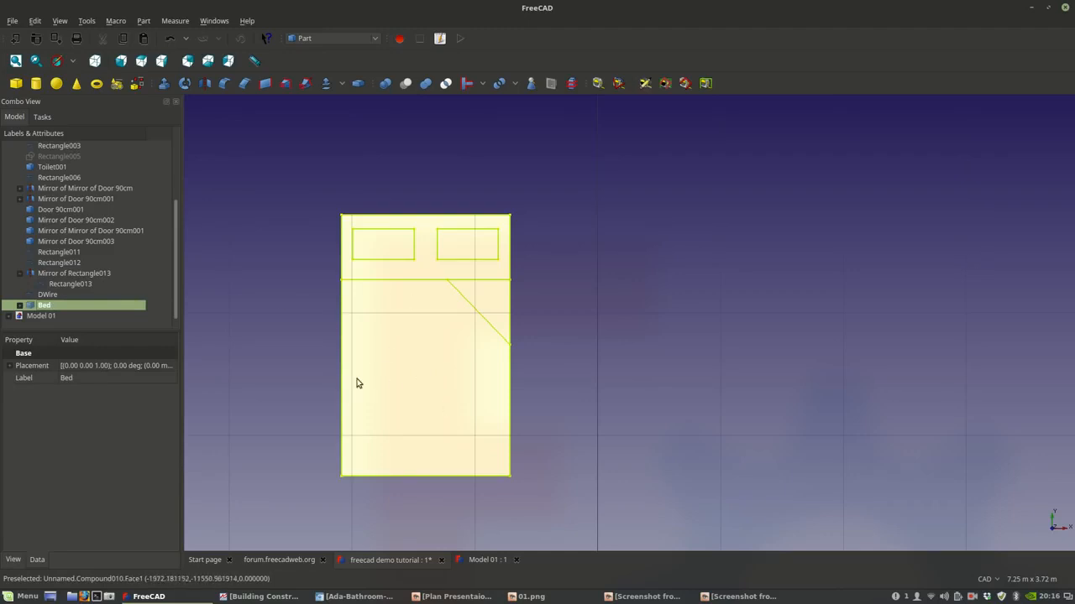
- Copy the Bed compound about 1.83 m horizontally to the right with the Move tool of the Arch workbench
middle_drag(398, 413, 422, 410)
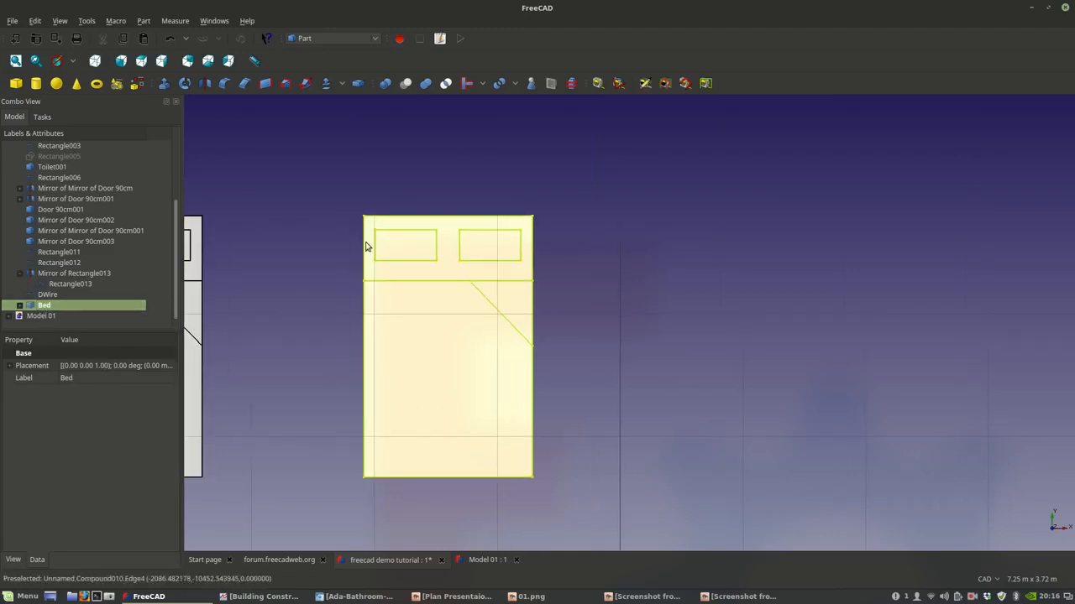
click(321, 42)
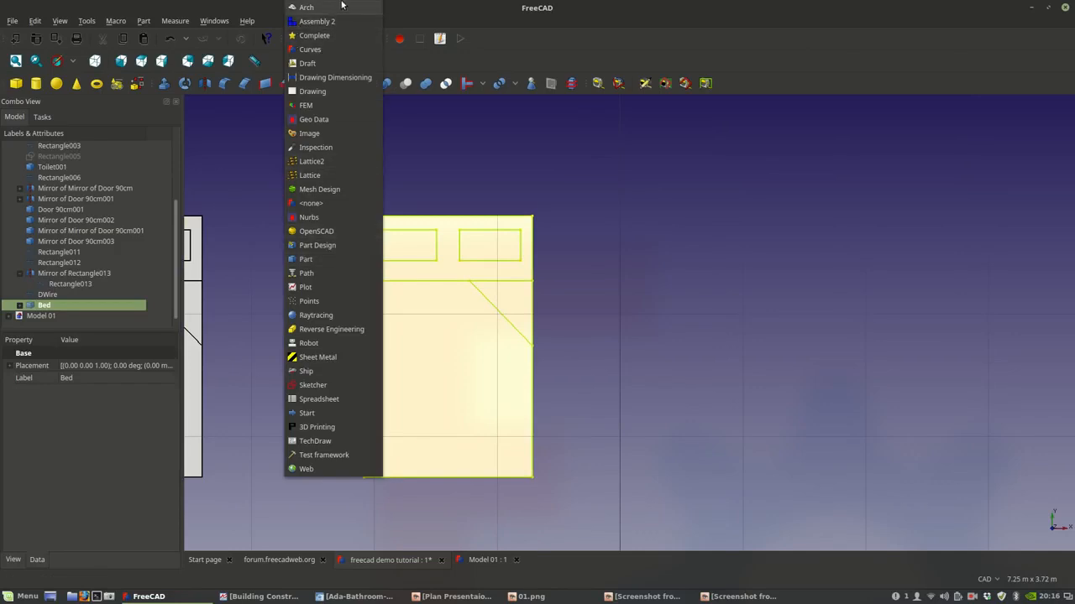
click(304, 7)
click(551, 60)
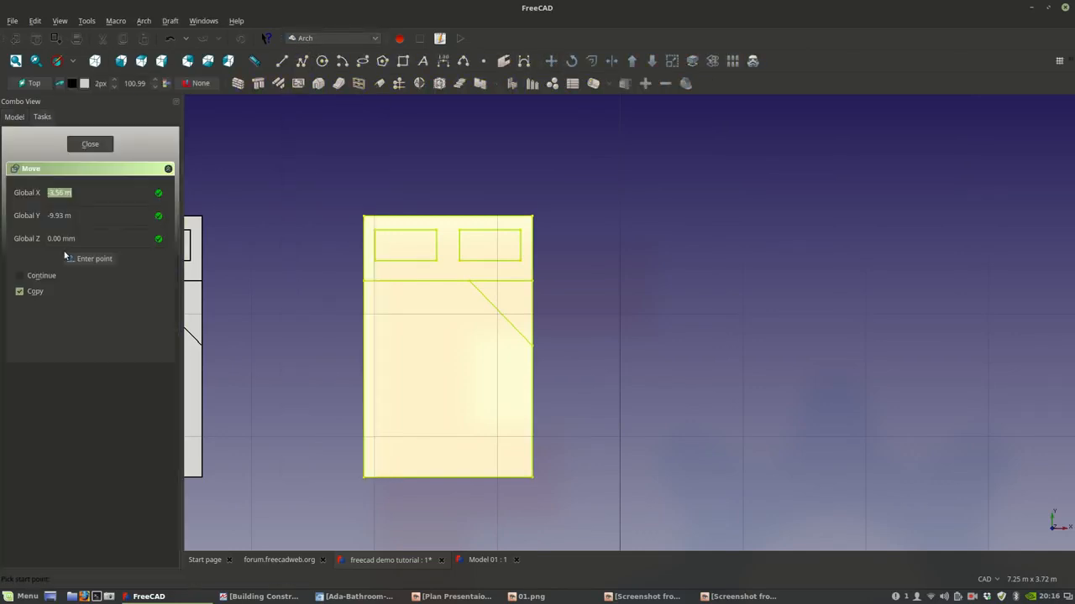
click(463, 329)
click(635, 340)
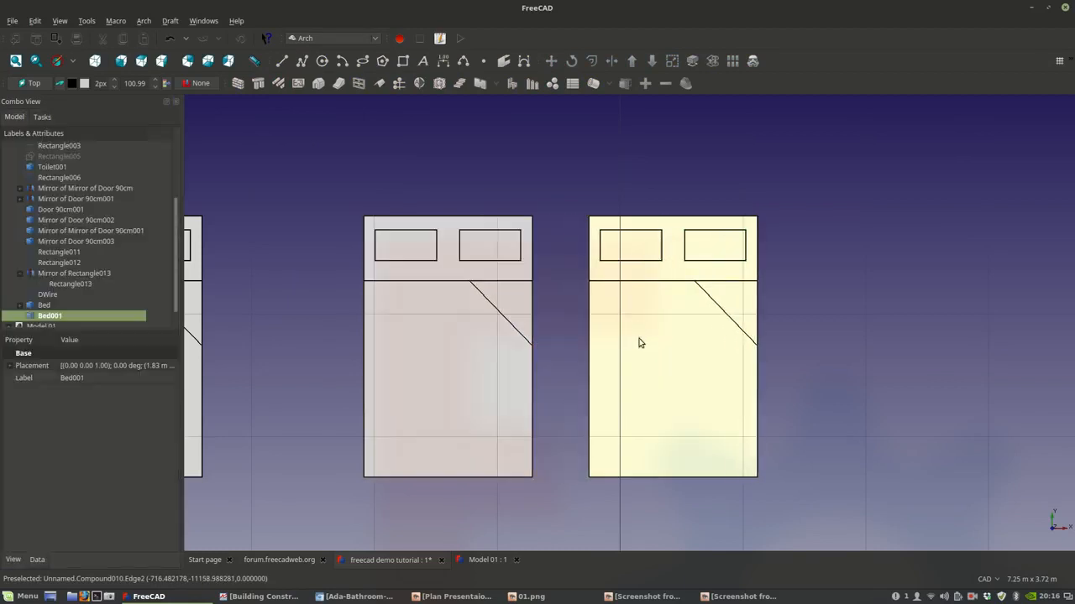
- Try transparency values of 80, 90 and 0 on the copied bed and finish with semi-transparent faces
click(38, 308)
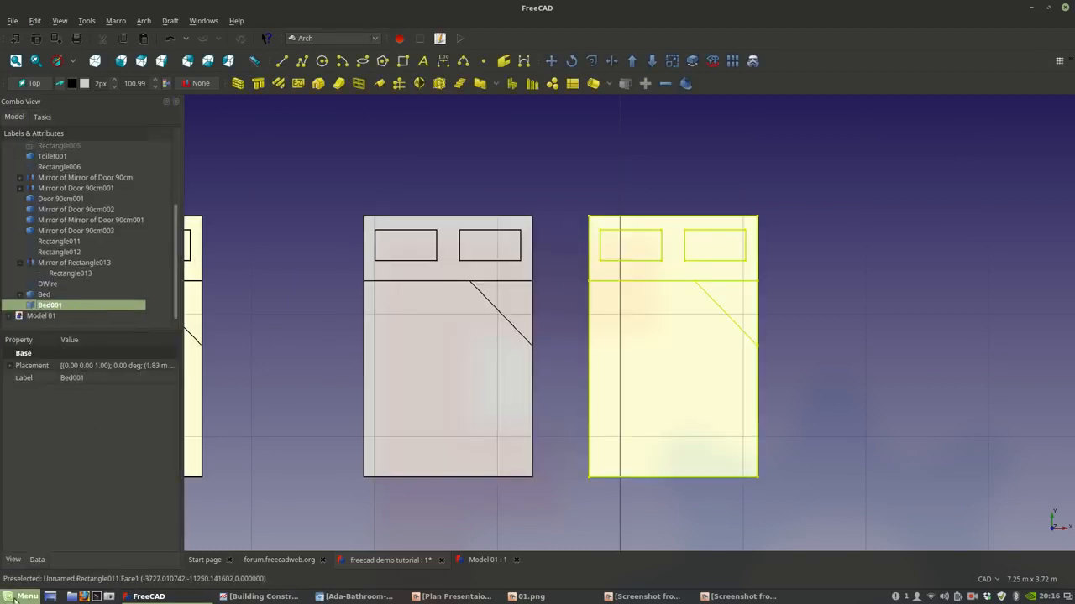
click(14, 561)
click(107, 526)
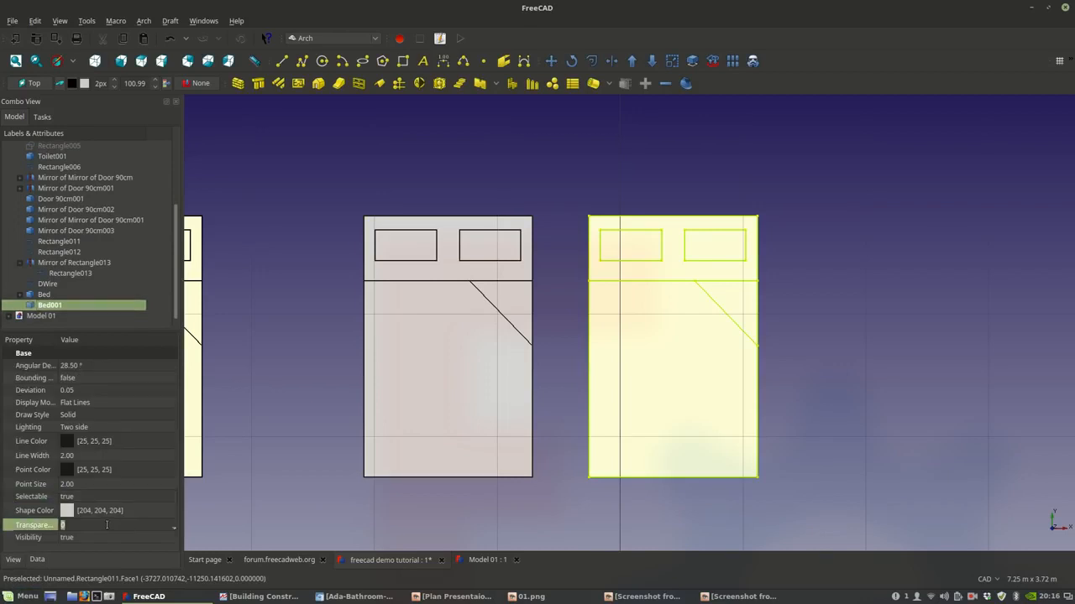
text(80)
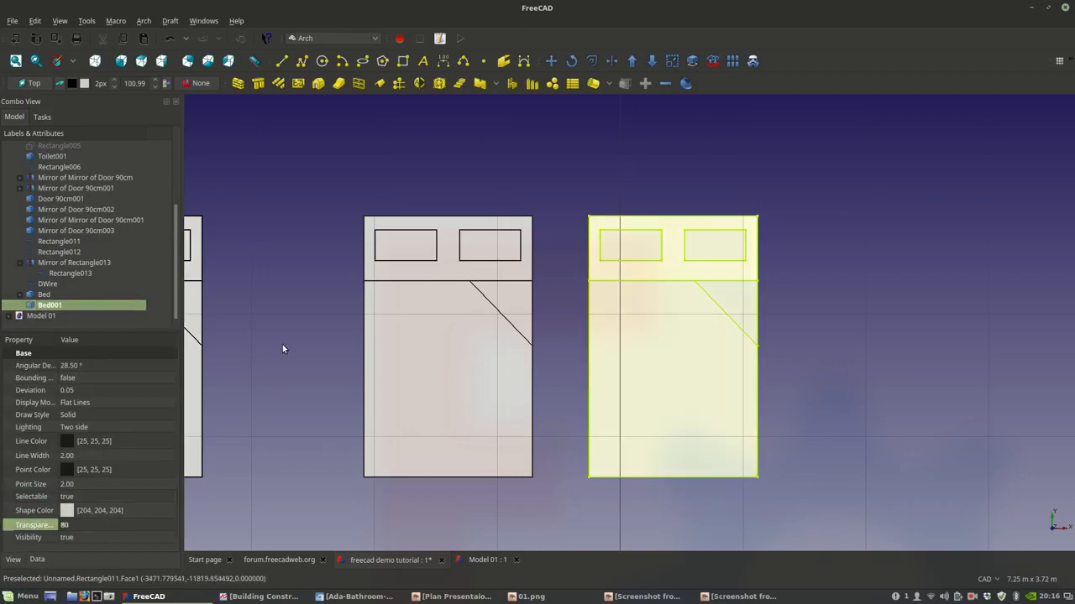
click(282, 346)
click(626, 399)
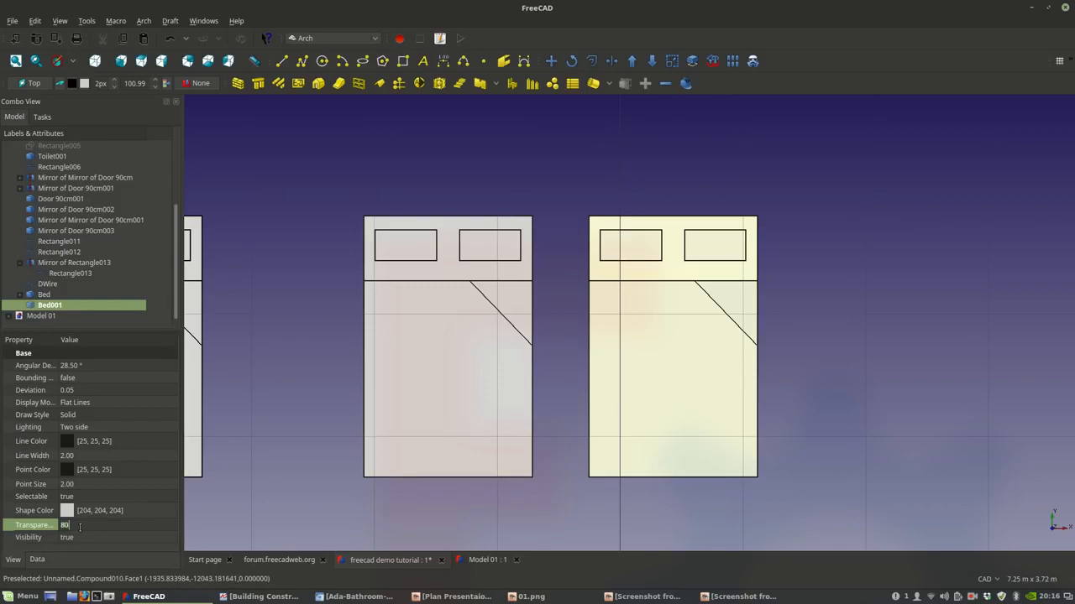
text(90)
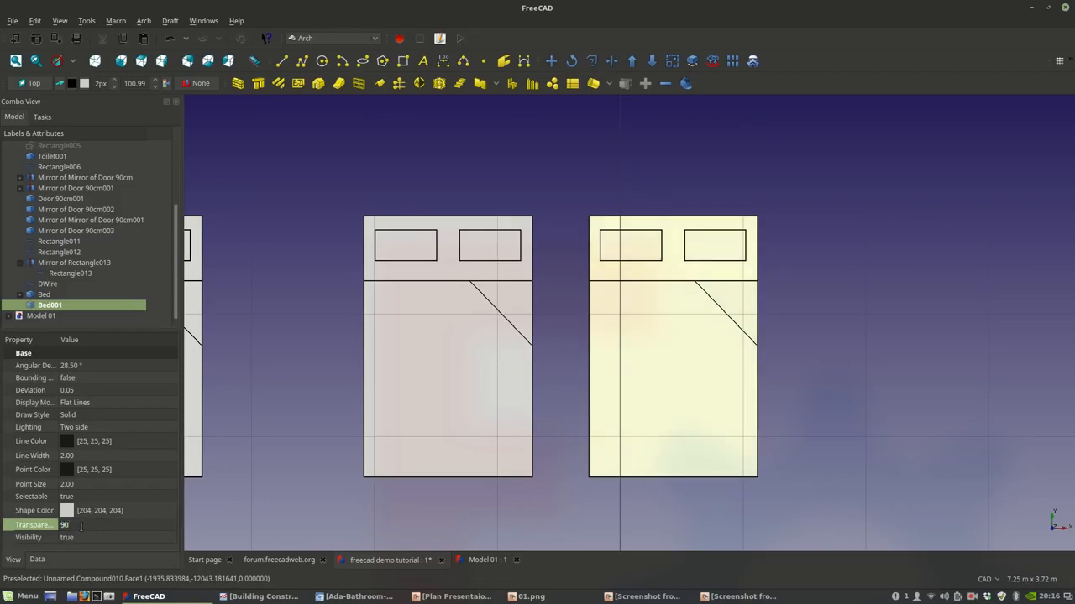
text(0)
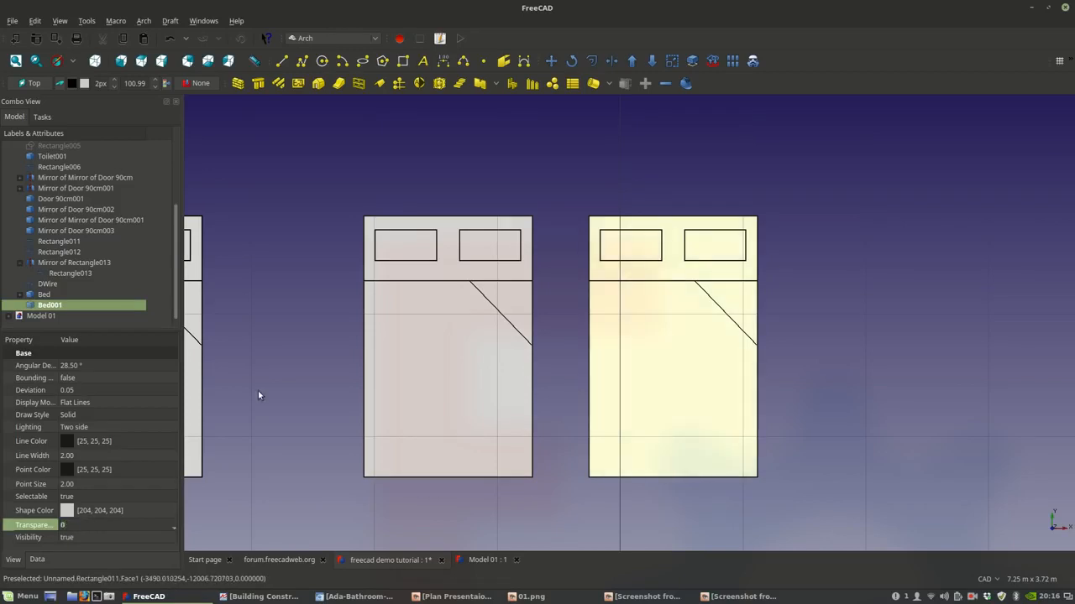
scroll(487, 283, down, 2)
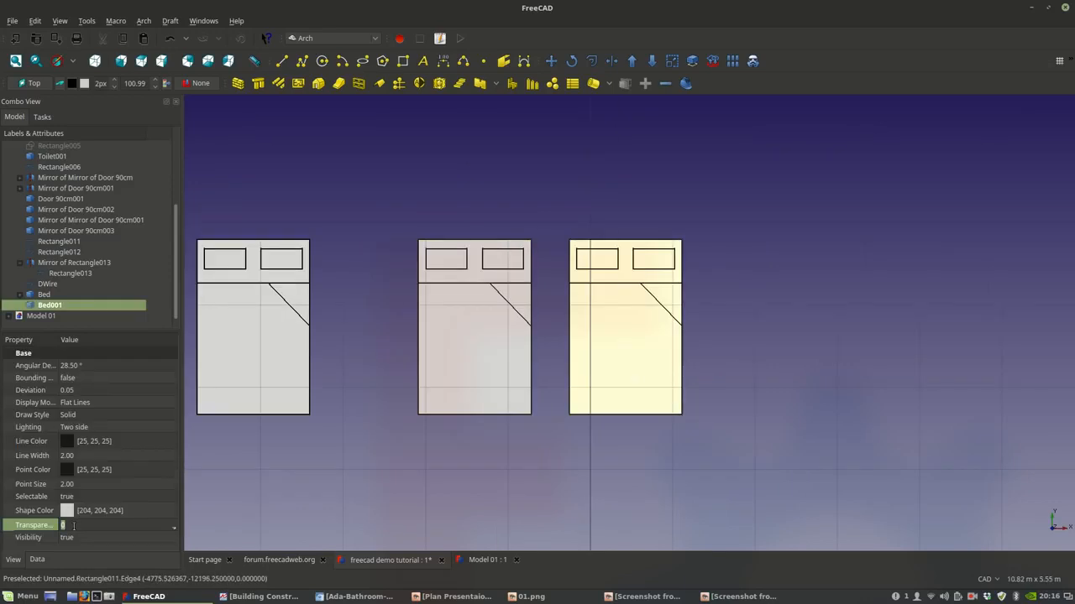
click(372, 223)
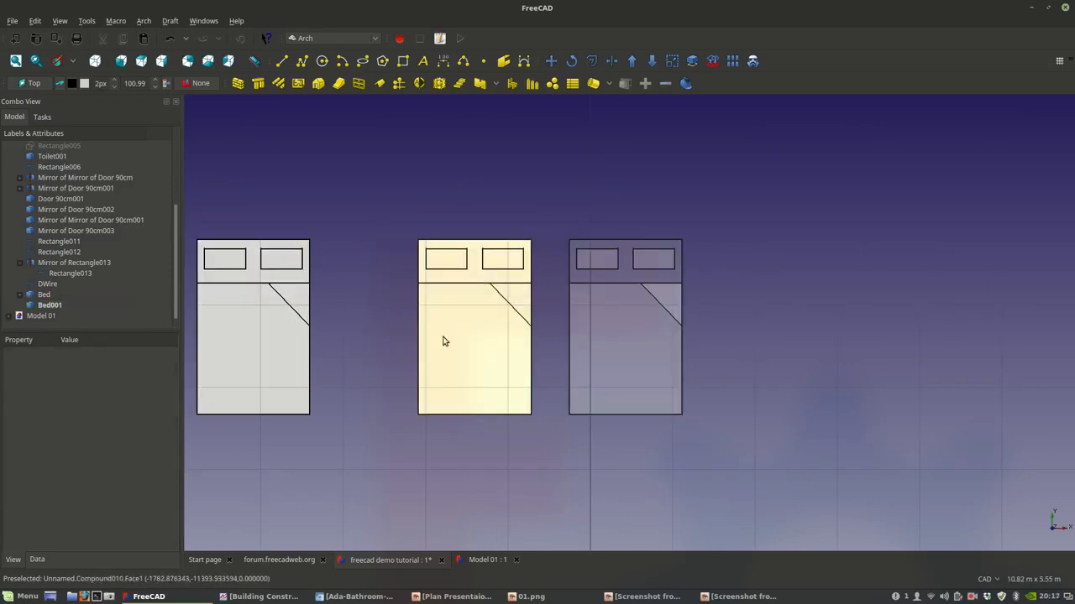
- Delete the middle Bed compound along with all the individual parts it contains
click(442, 340)
key(Delete)
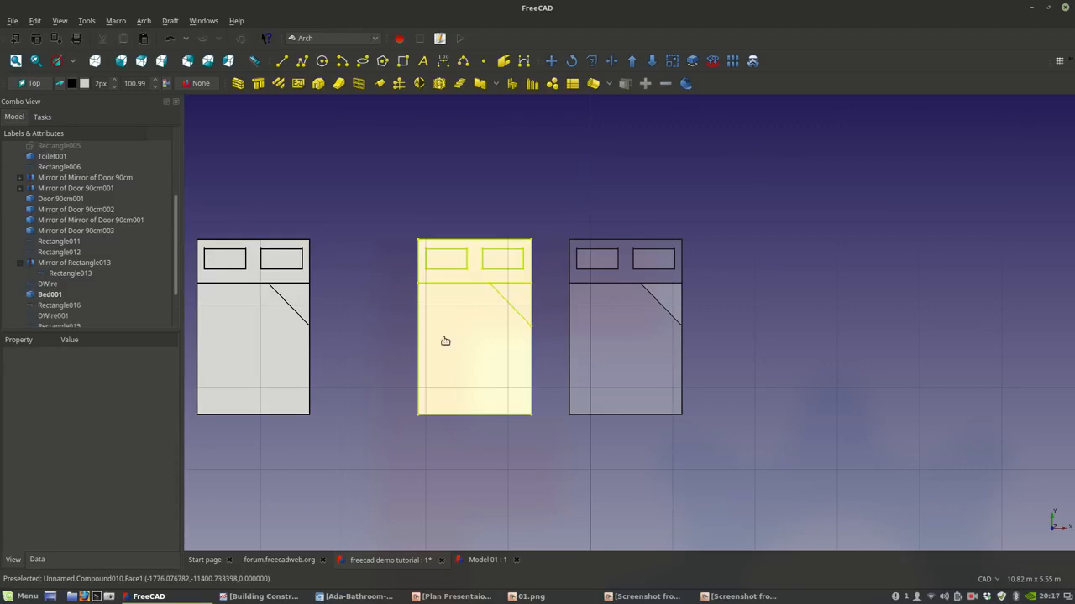
click(445, 340)
key(Delete)
click(516, 294)
key(Delete)
click(503, 260)
key(Delete)
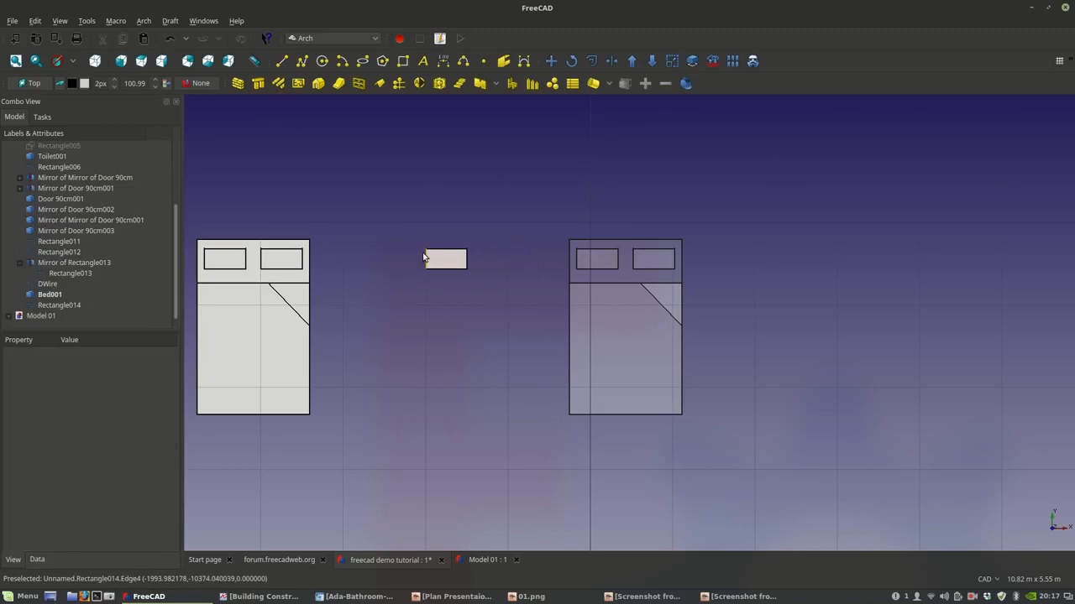
click(424, 258)
key(Delete)
- Delete the leftmost bed's original parts: frame, mattress, fold line and both pillows
click(293, 269)
key(Delete)
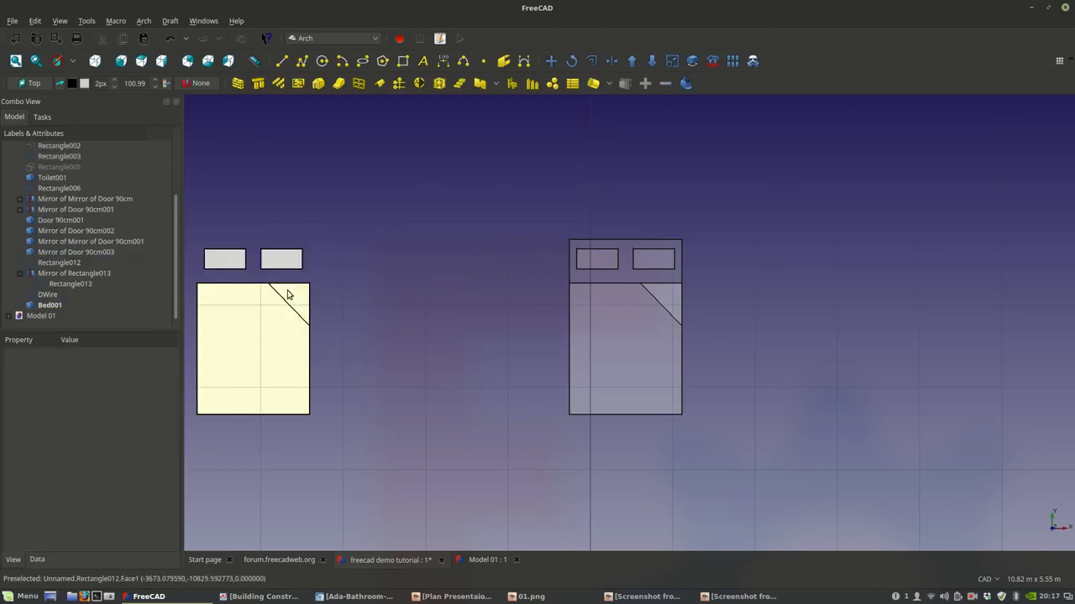
click(287, 294)
key(Delete)
click(282, 260)
key(Delete)
click(224, 259)
key(Delete)
click(279, 291)
key(Delete)
- Move the remaining Bed001 without copying it, placing it above and to the right of the toilet symbol
scroll(639, 346, down, 3)
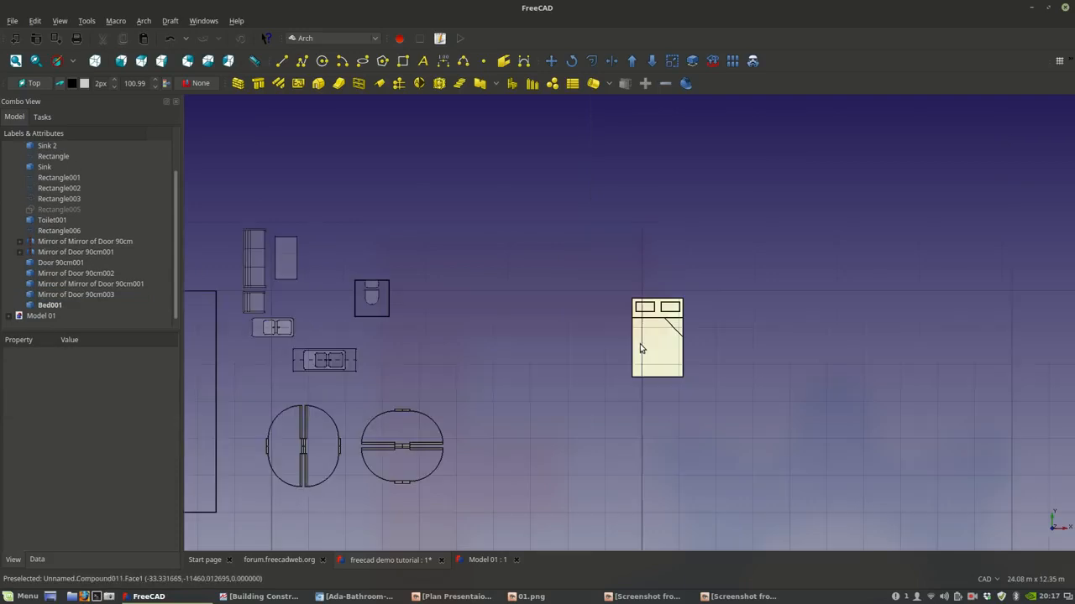
click(640, 345)
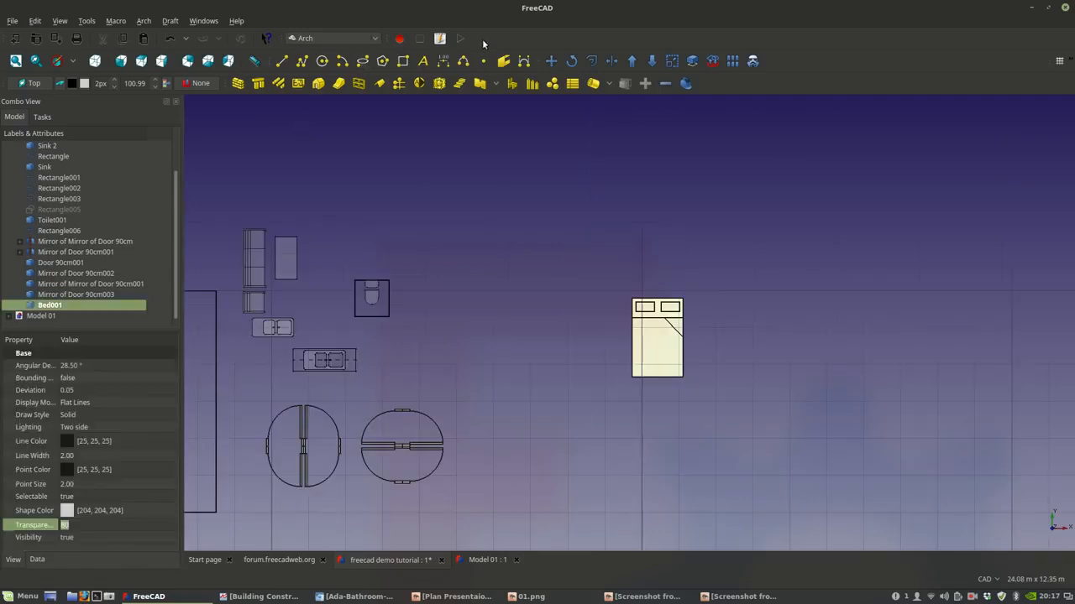
click(551, 61)
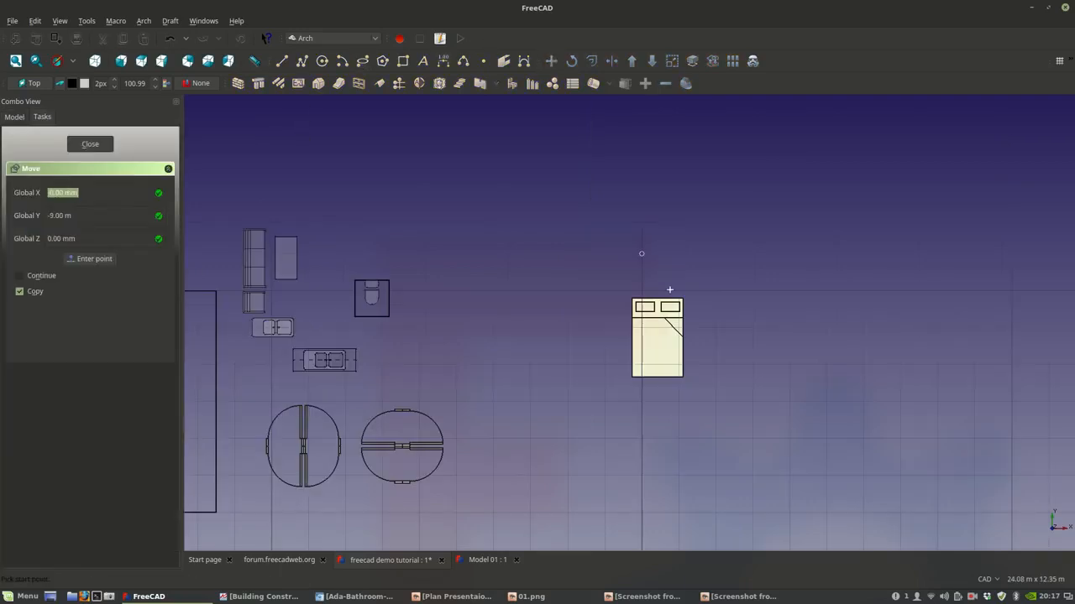
click(666, 363)
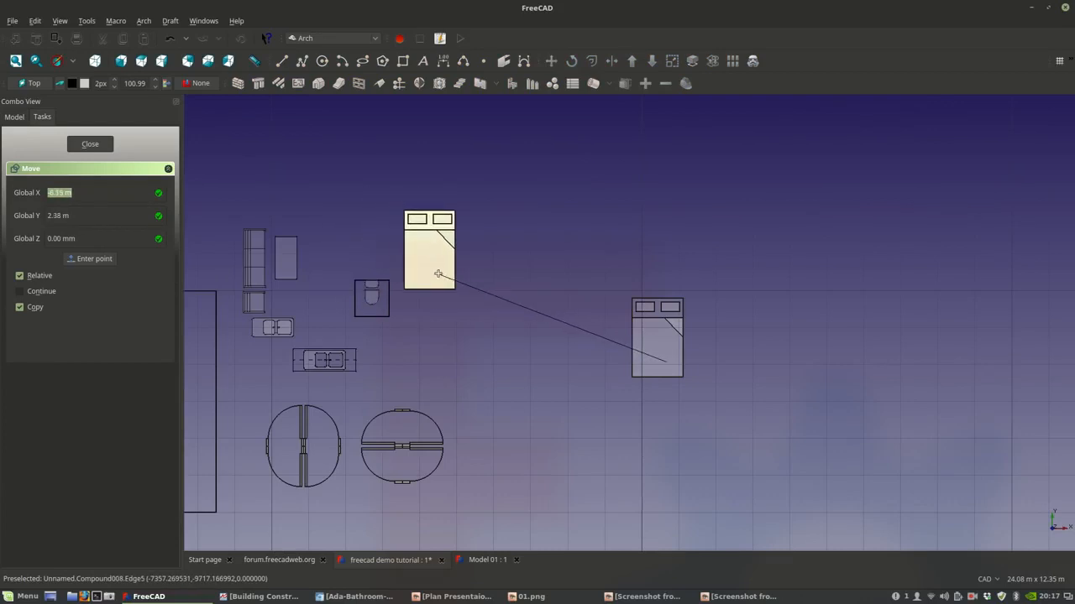
click(26, 307)
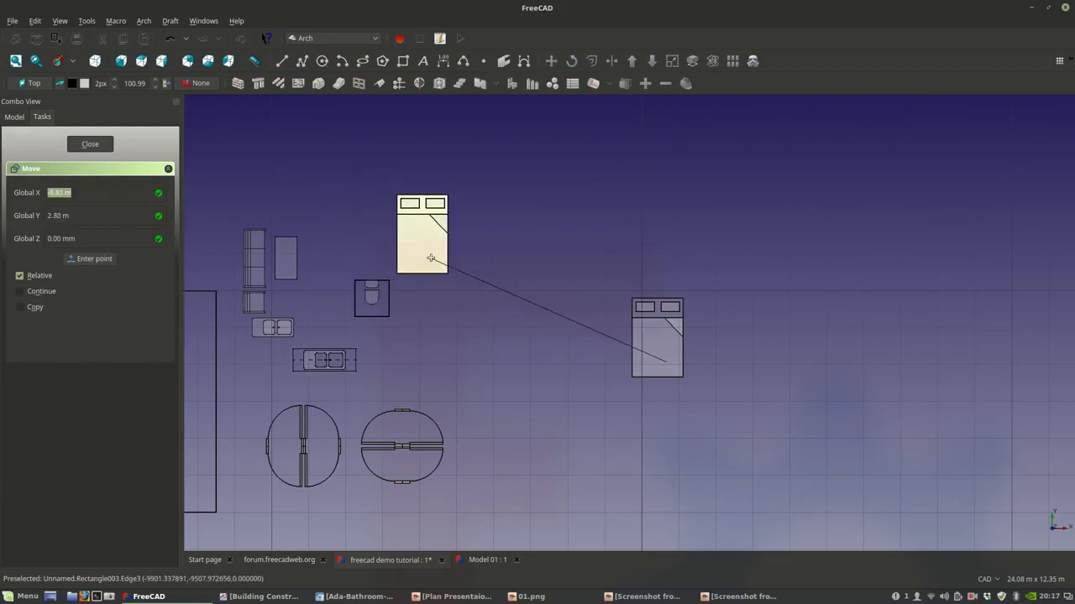
click(437, 263)
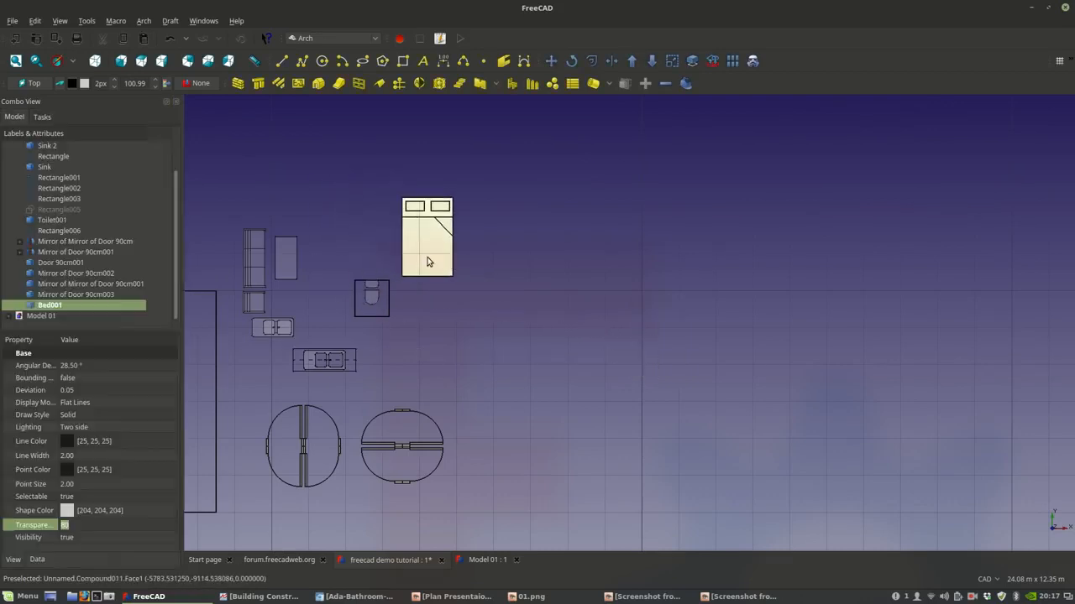
- Reduce the line width of Bed001 and check its outlines against the neighbouring furniture symbols
click(109, 458)
click(377, 272)
scroll(374, 271, up, 3)
middle_drag(526, 327, 588, 354)
scroll(544, 407, up, 4)
middle_drag(544, 408, 422, 327)
scroll(378, 481, down, 4)
scroll(378, 478, down, 2)
scroll(383, 448, down, 2)
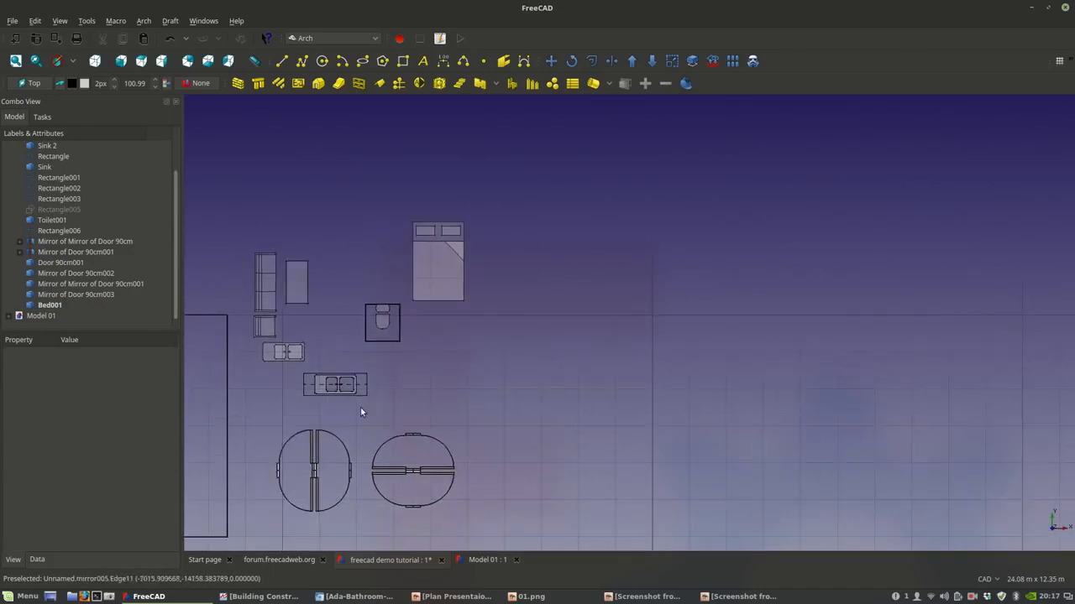
- Examine the double-bowl sink symbol inside the dashed-centreline counter up close
scroll(329, 377, up, 4)
scroll(346, 404, up, 3)
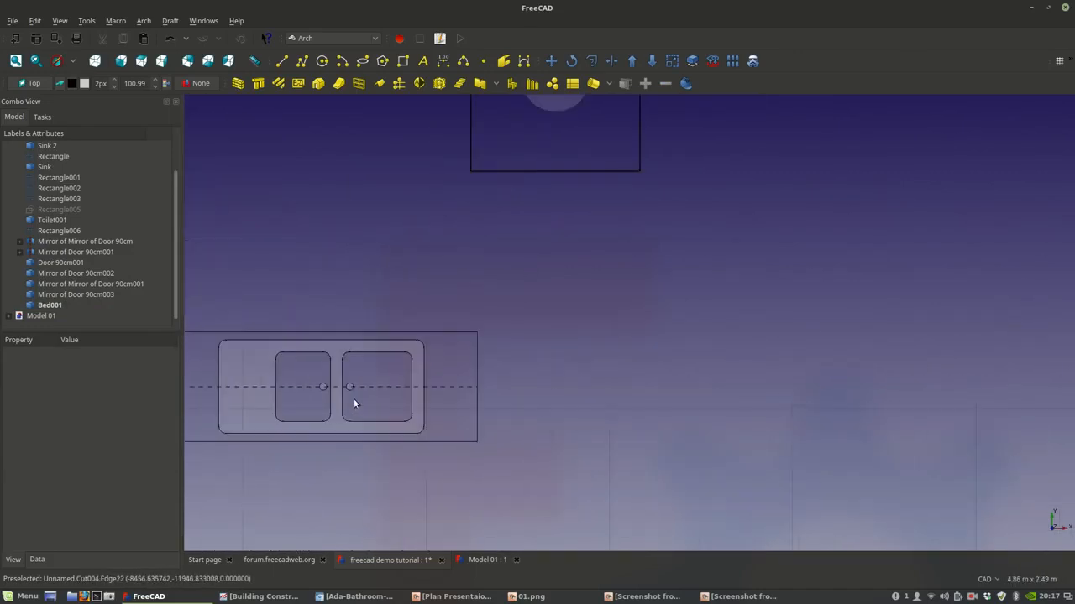
scroll(353, 403, down, 3)
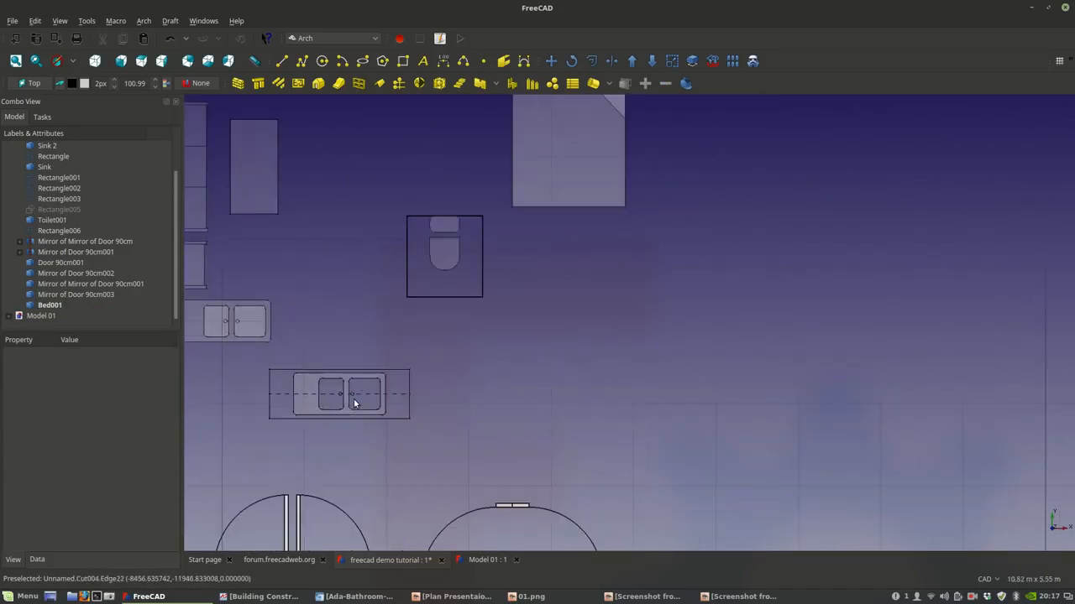
scroll(354, 403, up, 2)
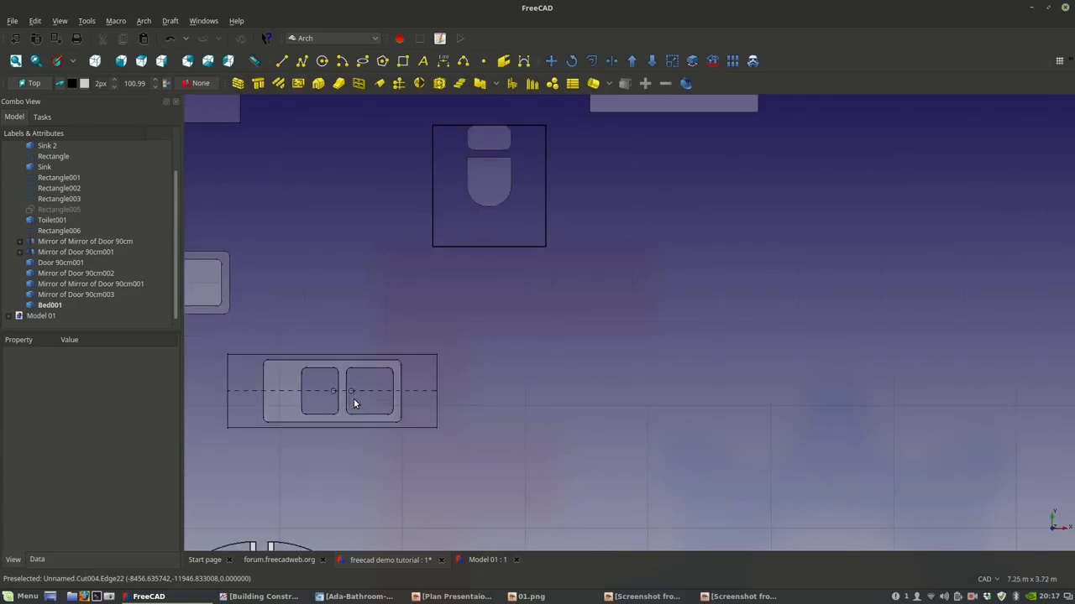
scroll(353, 404, up, 2)
scroll(353, 403, up, 1)
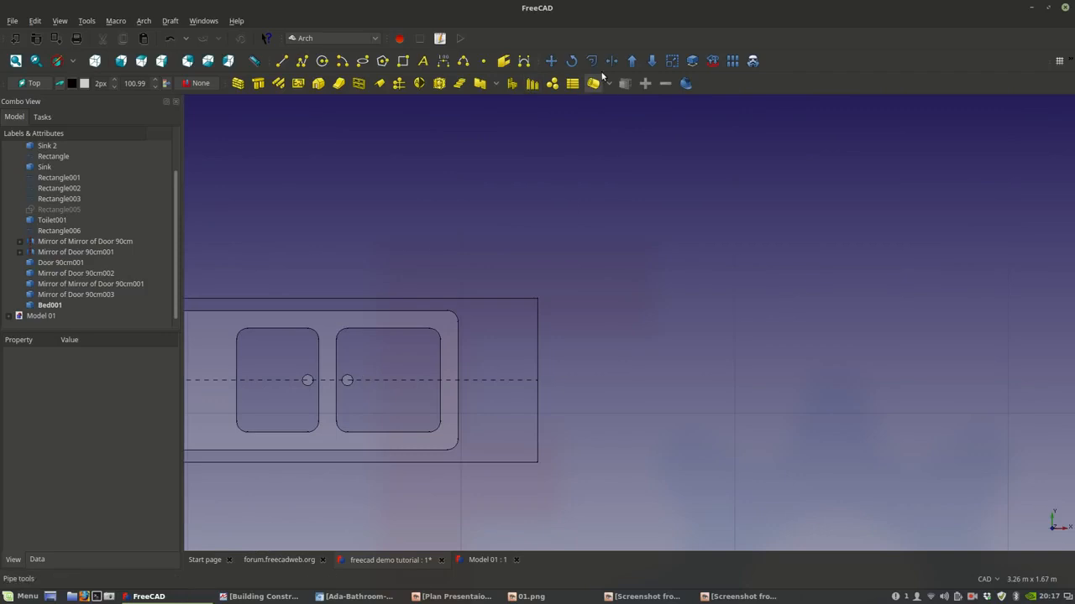
scroll(400, 355, down, 4)
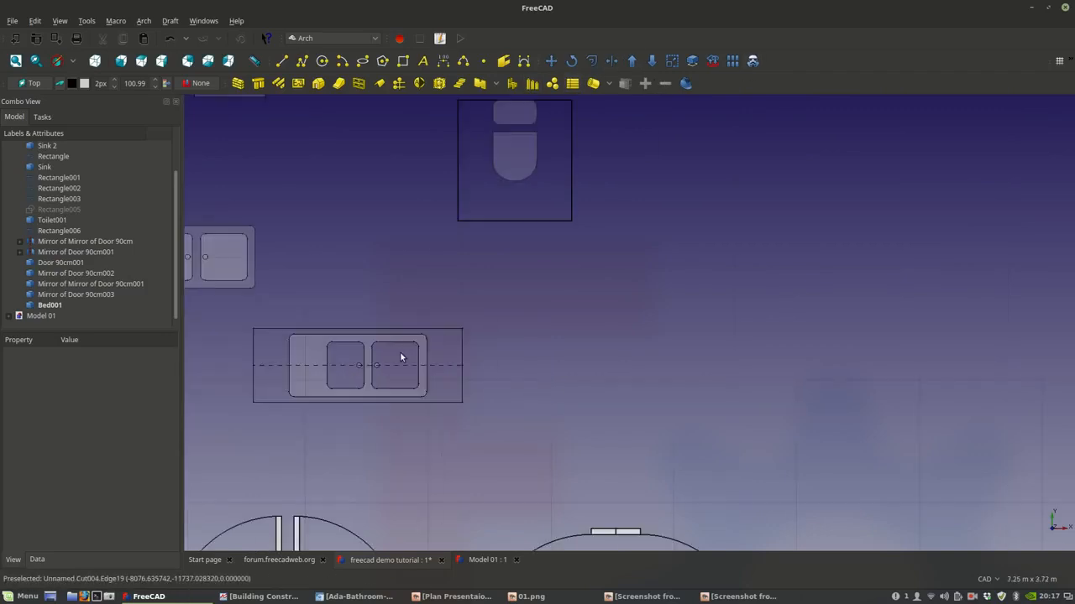
middle_drag(389, 379, 508, 403)
scroll(508, 403, up, 4)
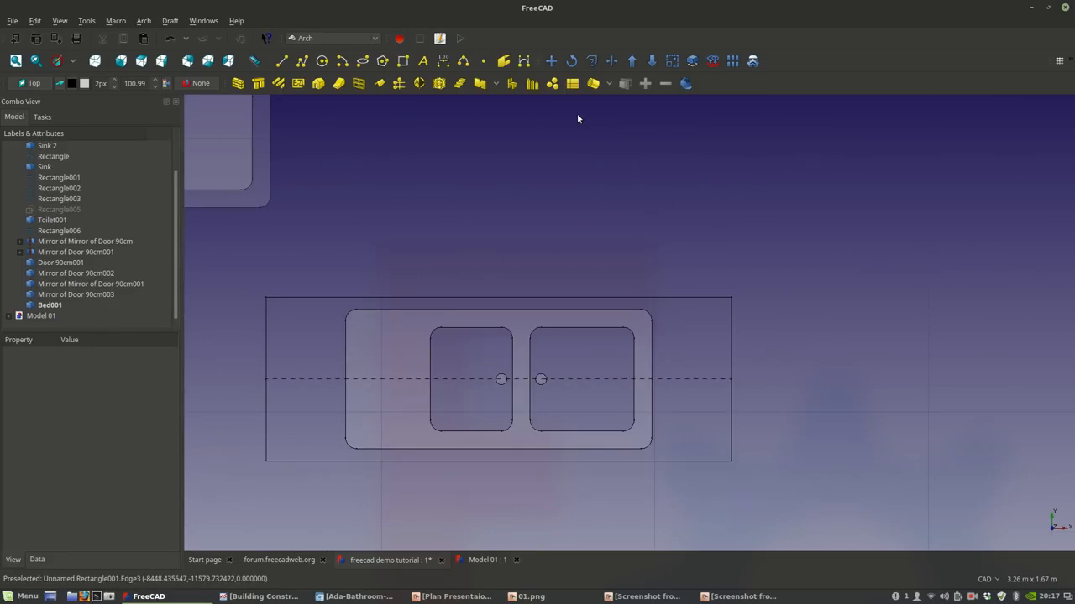
- Dimension the width and the height of the sink's smaller bowl
click(444, 60)
click(430, 338)
click(512, 339)
click(493, 261)
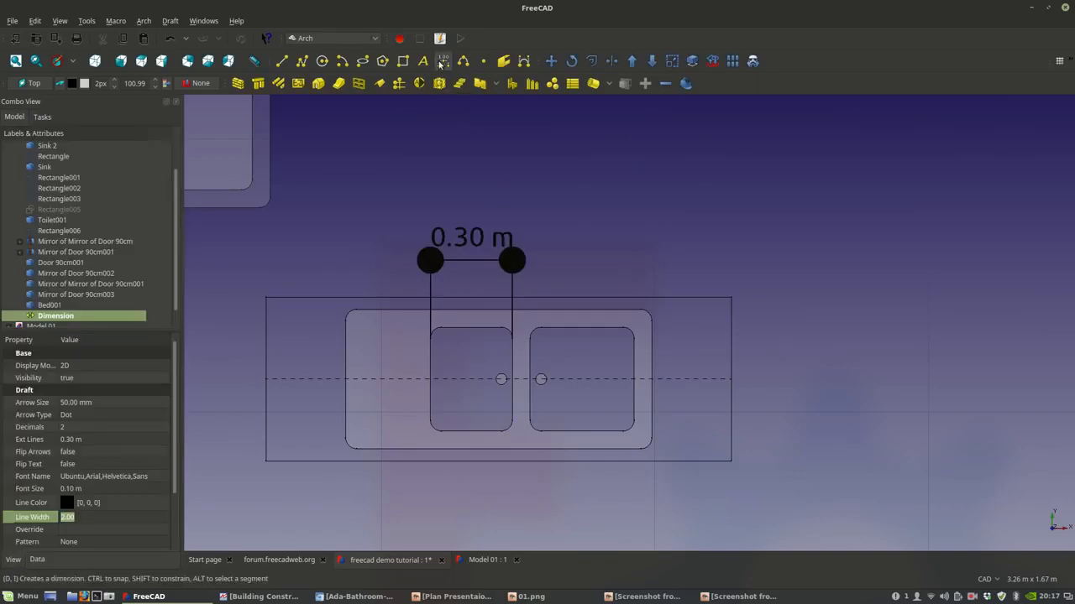
click(444, 60)
click(451, 328)
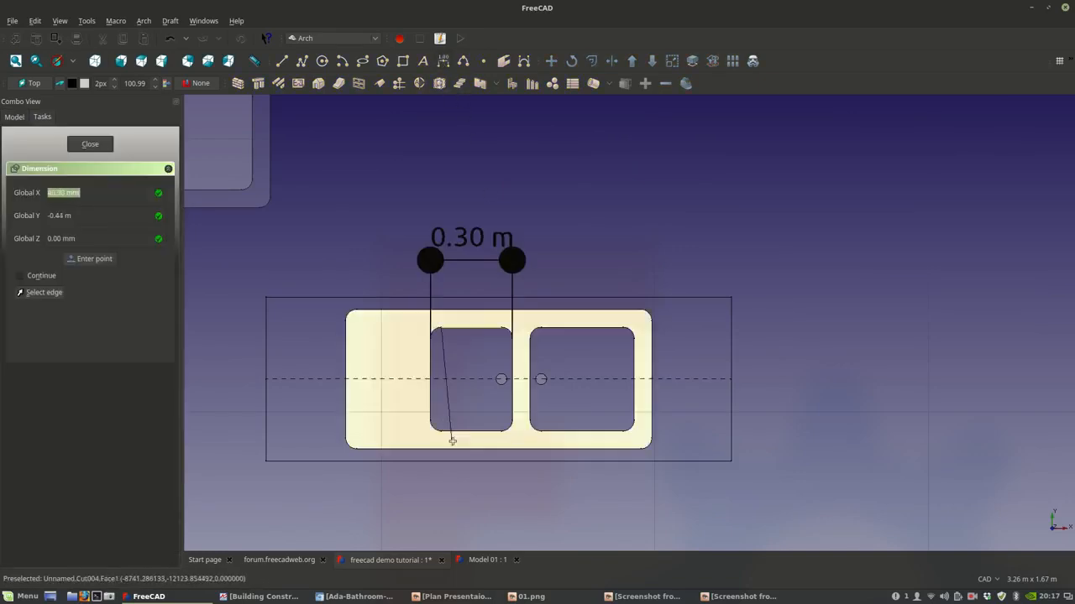
click(448, 433)
click(240, 382)
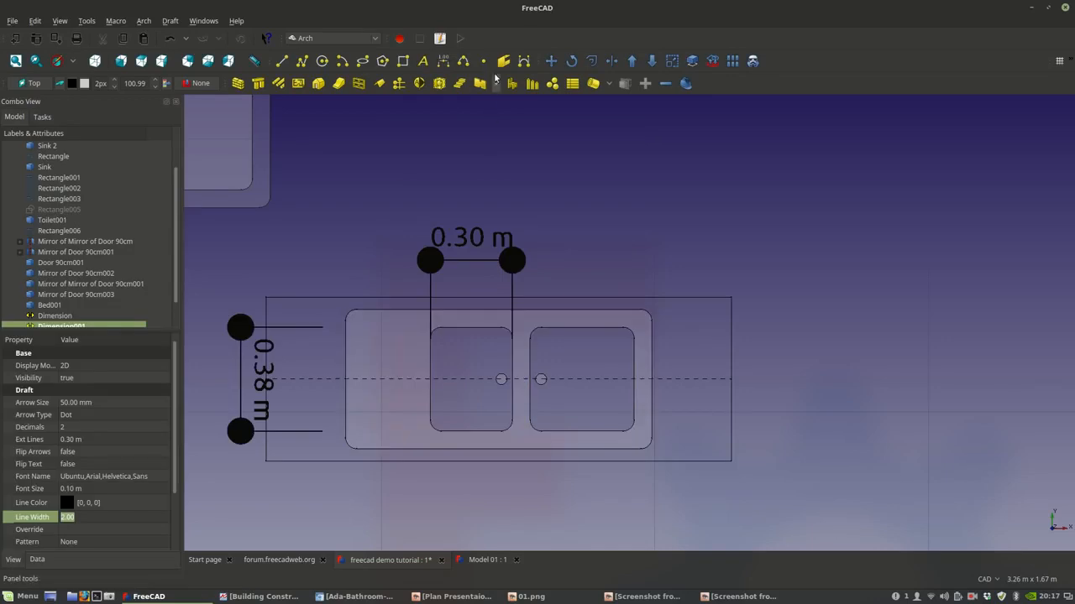
- Draw a filled rectangle about 0.40 m by 0.40 m in the free space to the right of the sink counter
click(403, 60)
scroll(542, 307, down, 3)
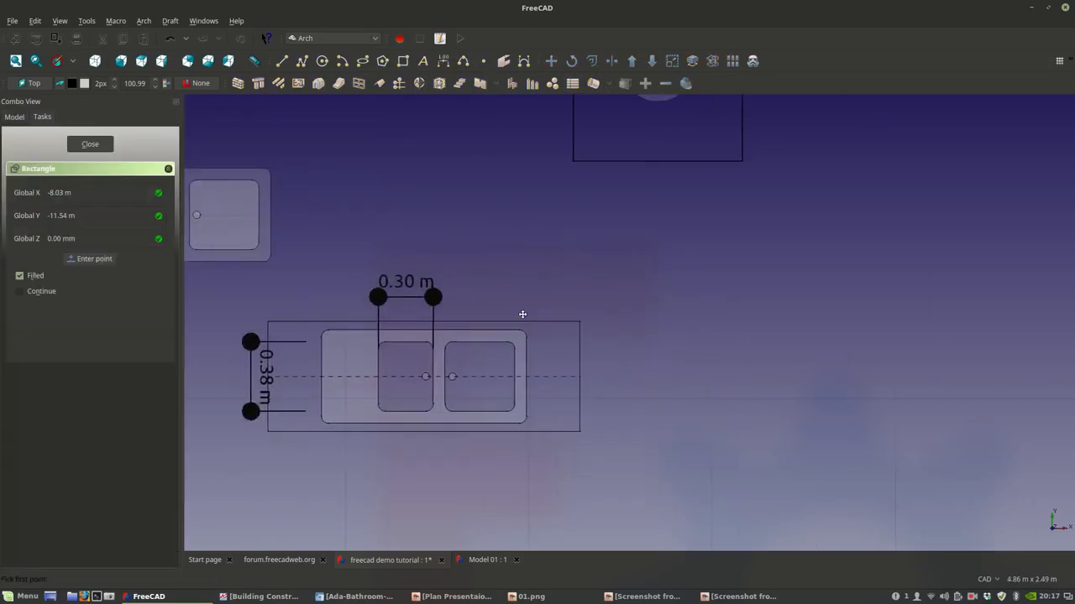
click(637, 284)
click(710, 359)
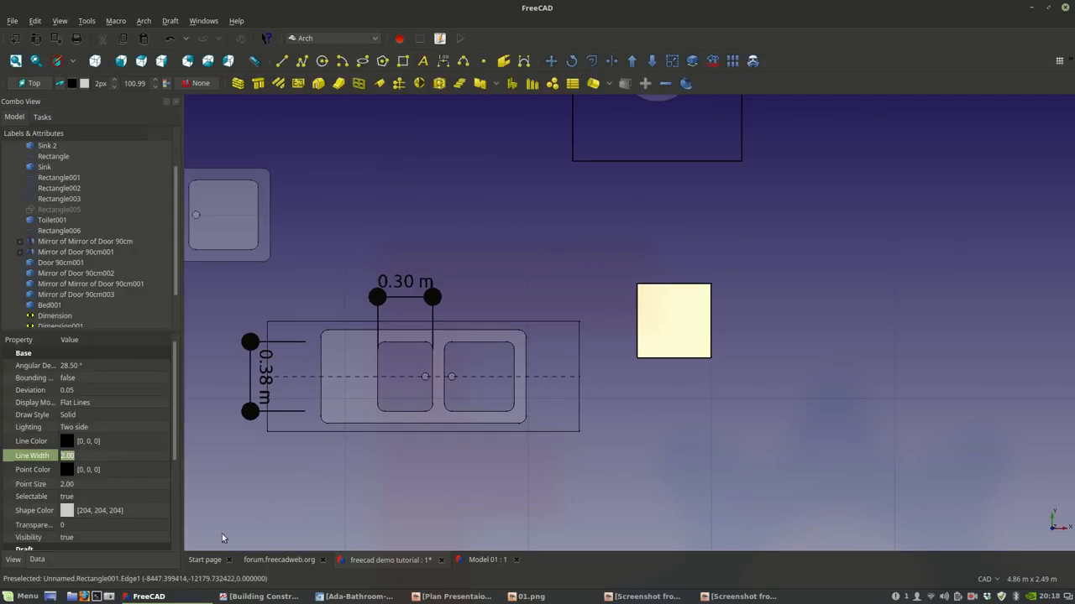
- Set the new rectangle's height to 0.30 m and its length to 0.38 m
click(38, 562)
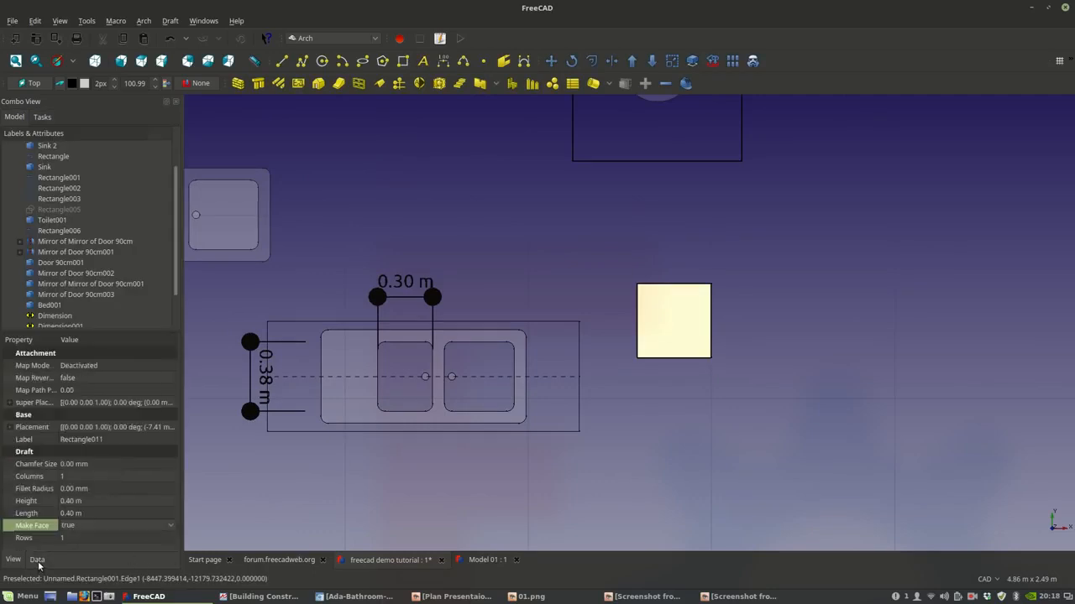
click(71, 501)
text(0.0)
key(Return)
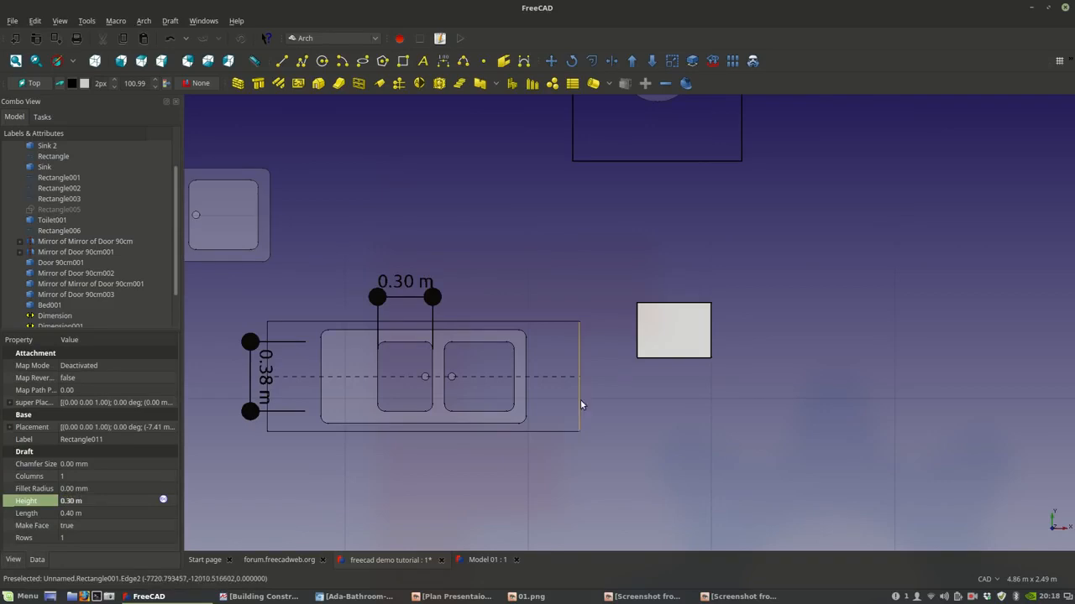
click(67, 513)
text(0.38)
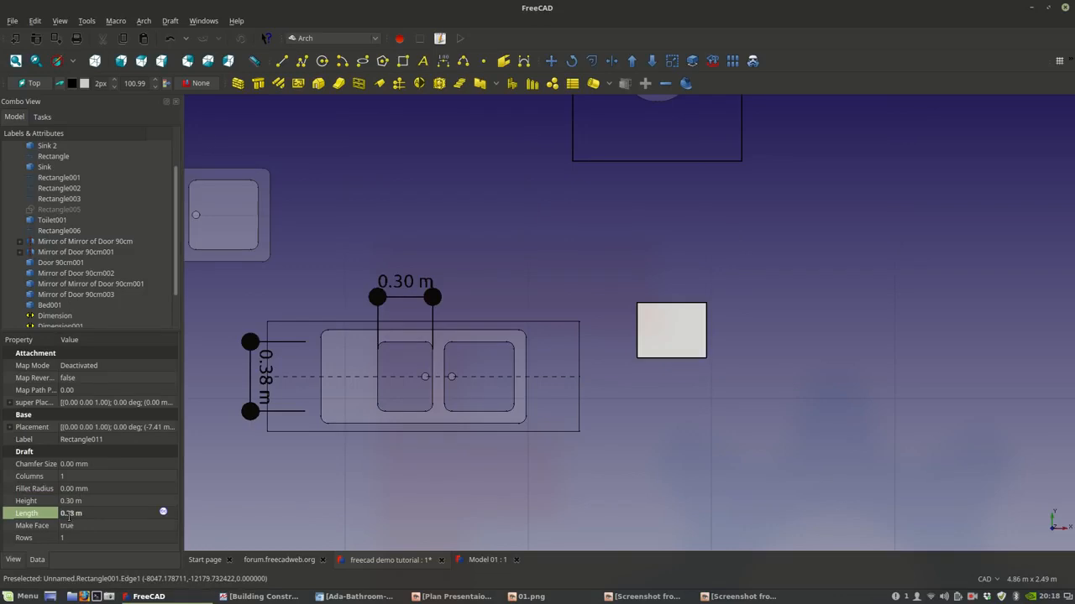
key(Return)
- Try fillet radii of 10 mm and 30 mm on the new rectangle's corners
scroll(701, 365, up, 3)
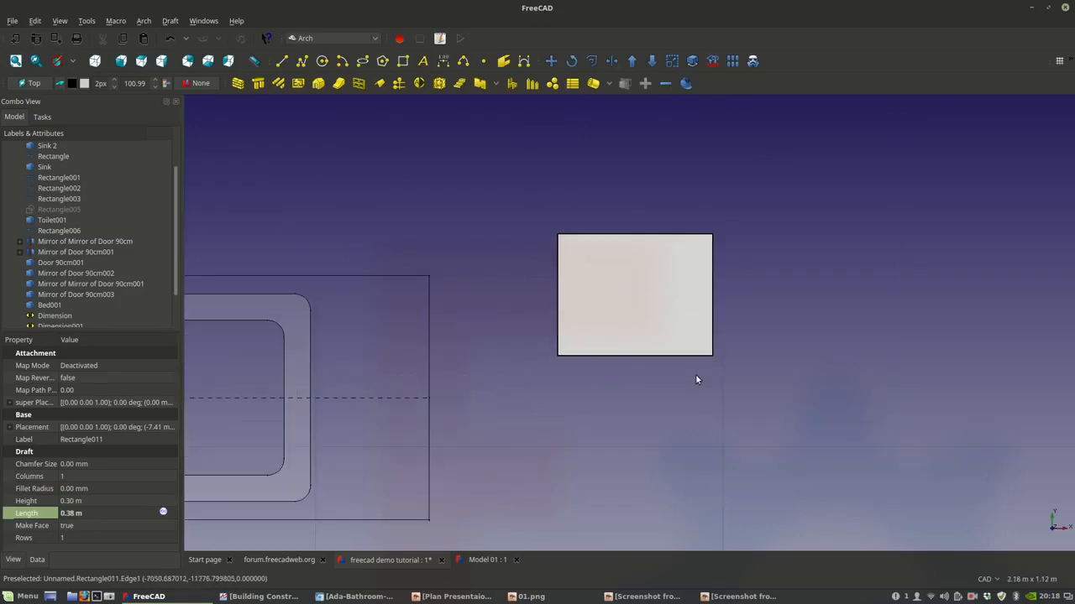
scroll(588, 311, up, 3)
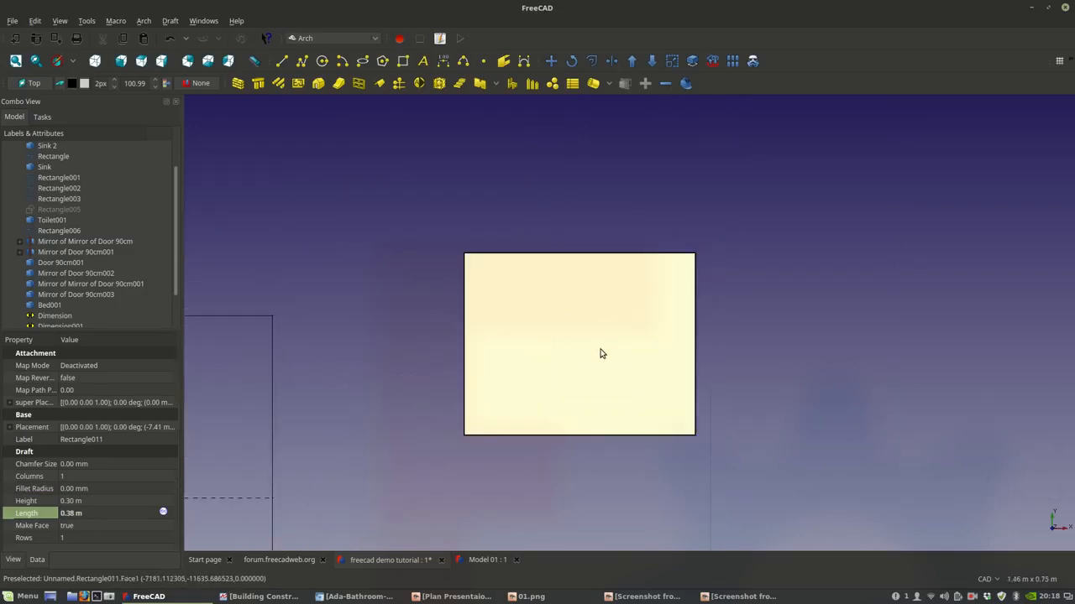
click(73, 488)
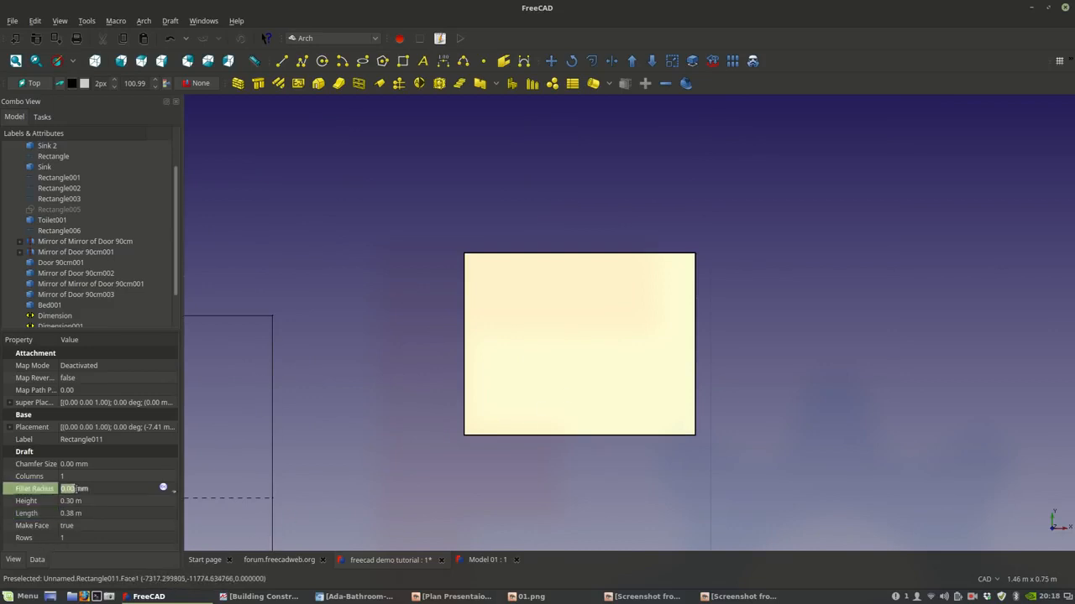
text(10)
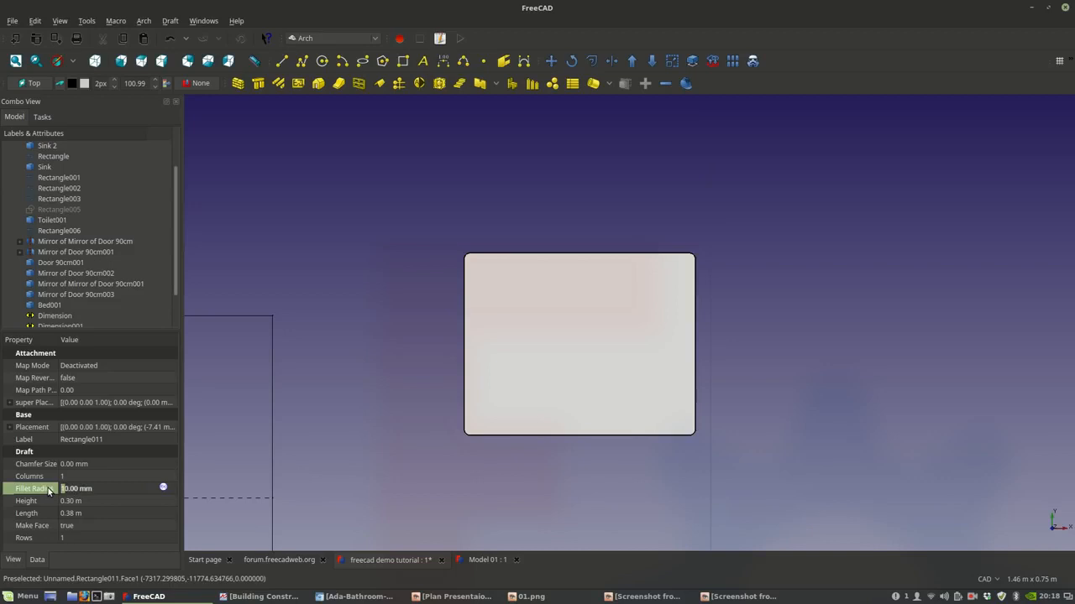
text(30)
drag(75, 488, 65, 489)
text(3)
key(Return)
click(423, 279)
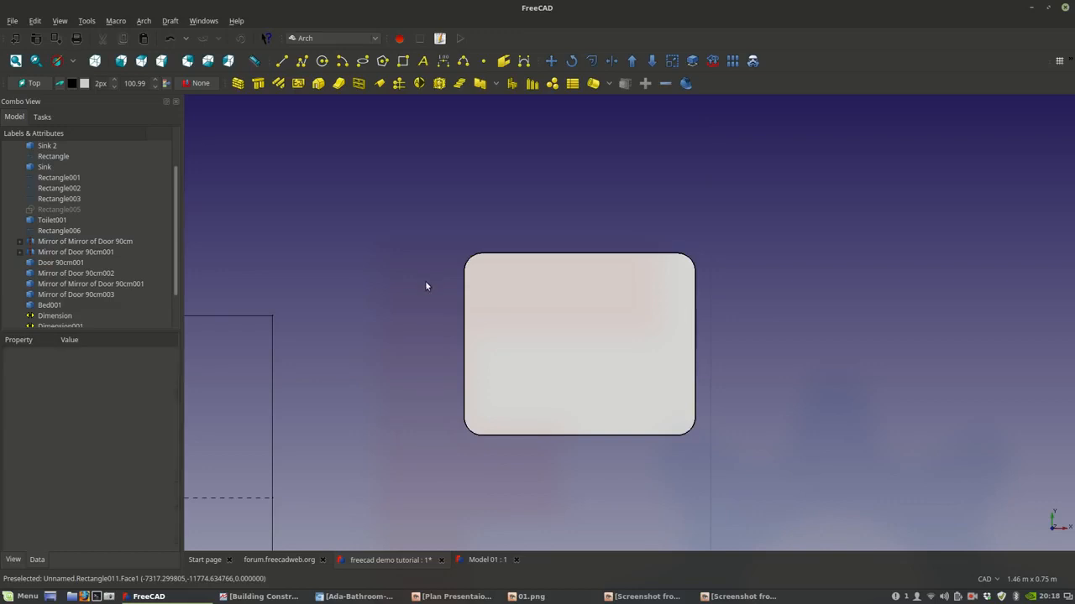
- Set the rectangle's fillet radius to 50 mm
scroll(424, 279, down, 2)
scroll(435, 333, down, 4)
scroll(454, 361, up, 4)
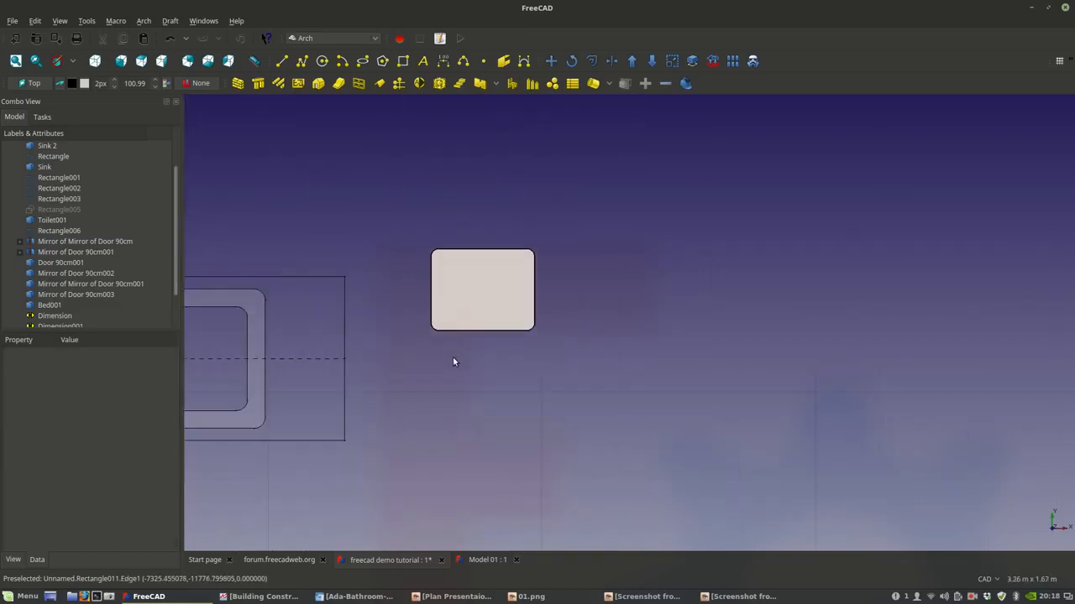
scroll(472, 281, up, 2)
click(475, 293)
click(103, 487)
click(65, 488)
key(Delete)
text(50.00)
key(Return)
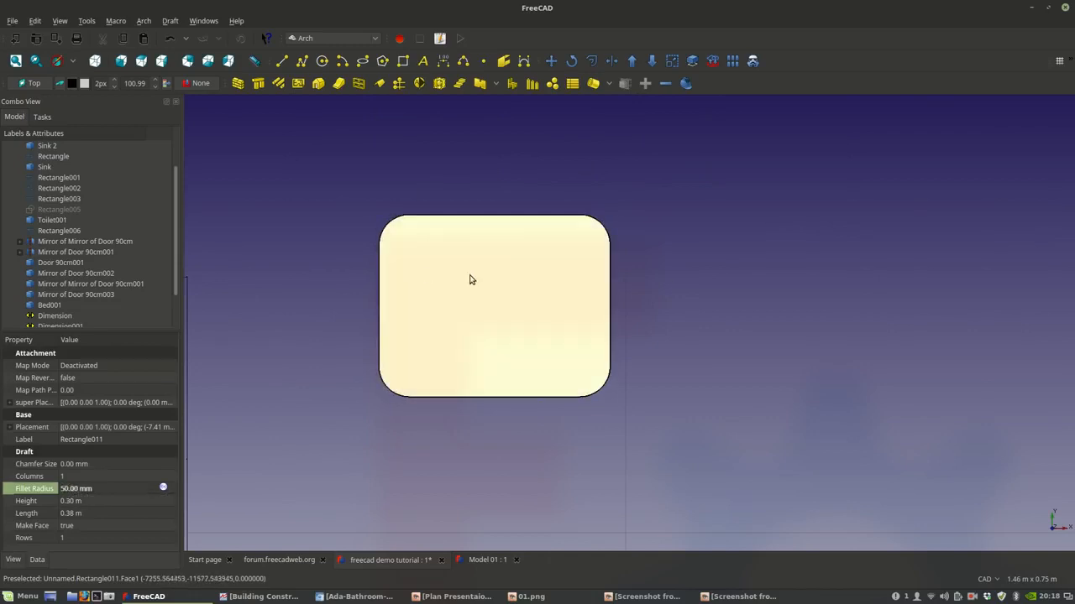
- Offset the rounded rectangle inward by 12 mm as a copy
scroll(466, 282, up, 2)
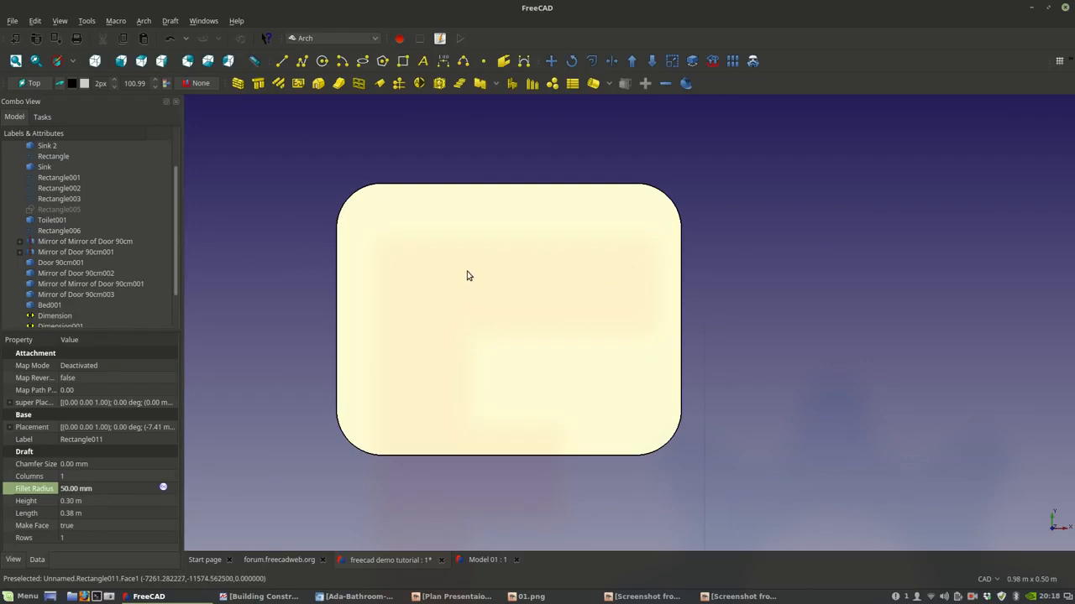
click(591, 60)
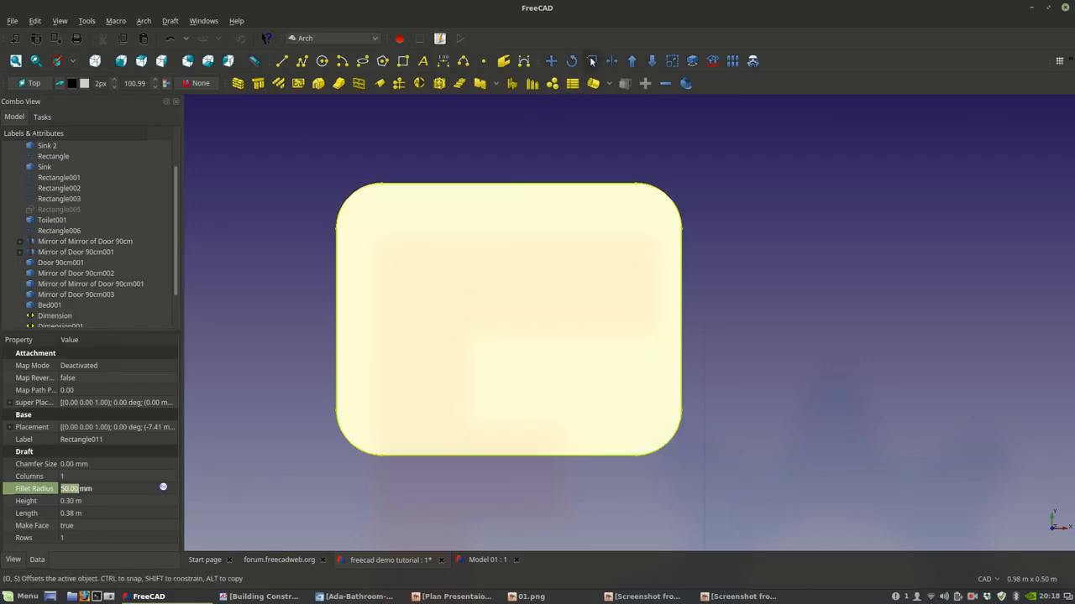
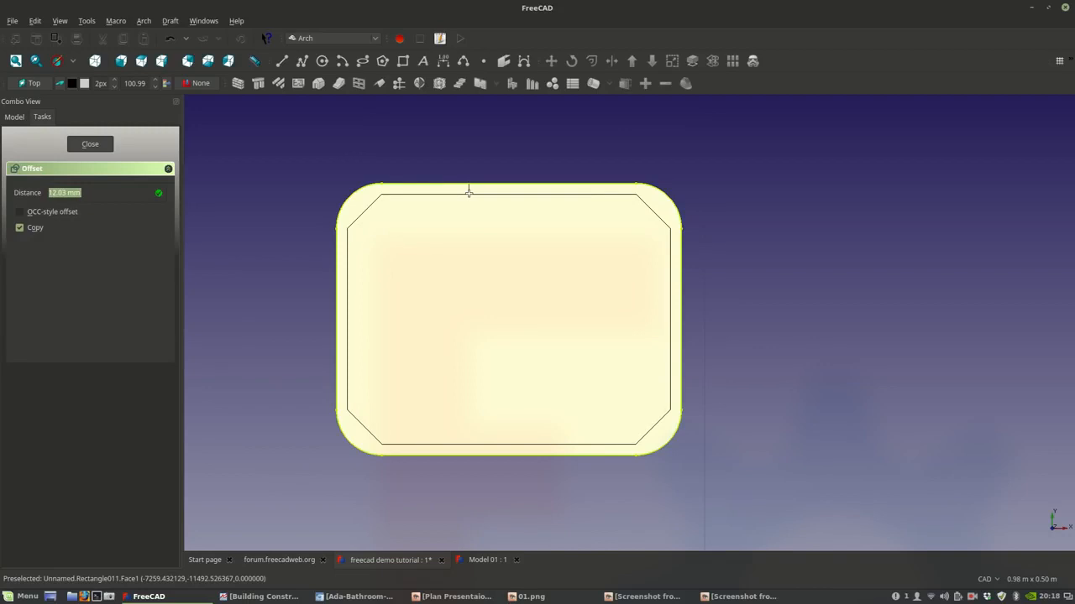
text(12)
key(Return)
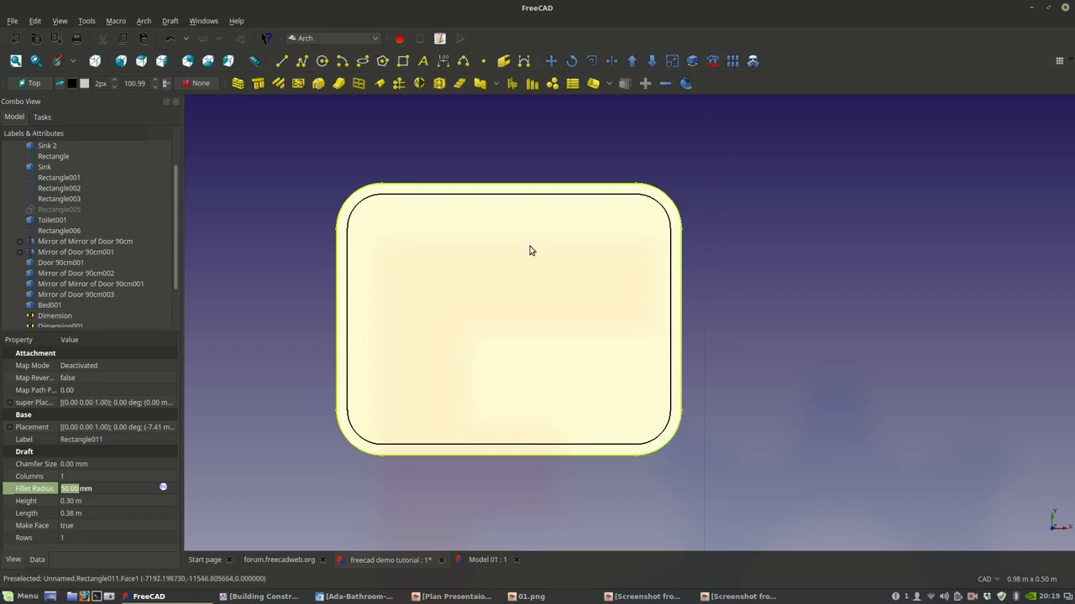
- Review the inset offset outline's view and data properties
scroll(529, 250, down, 2)
scroll(530, 251, up, 2)
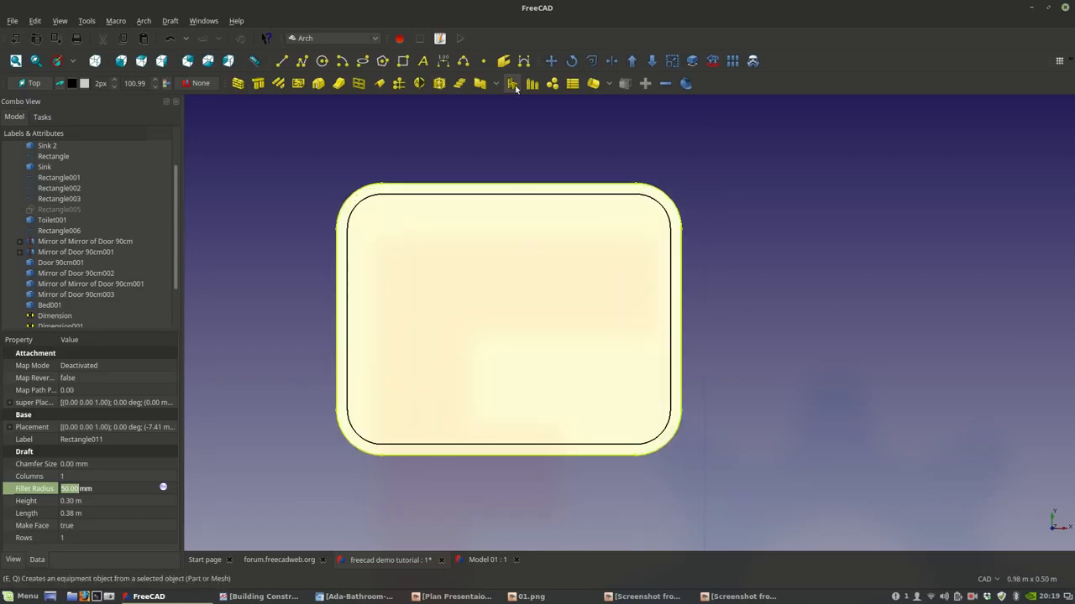
scroll(84, 251, down, 2)
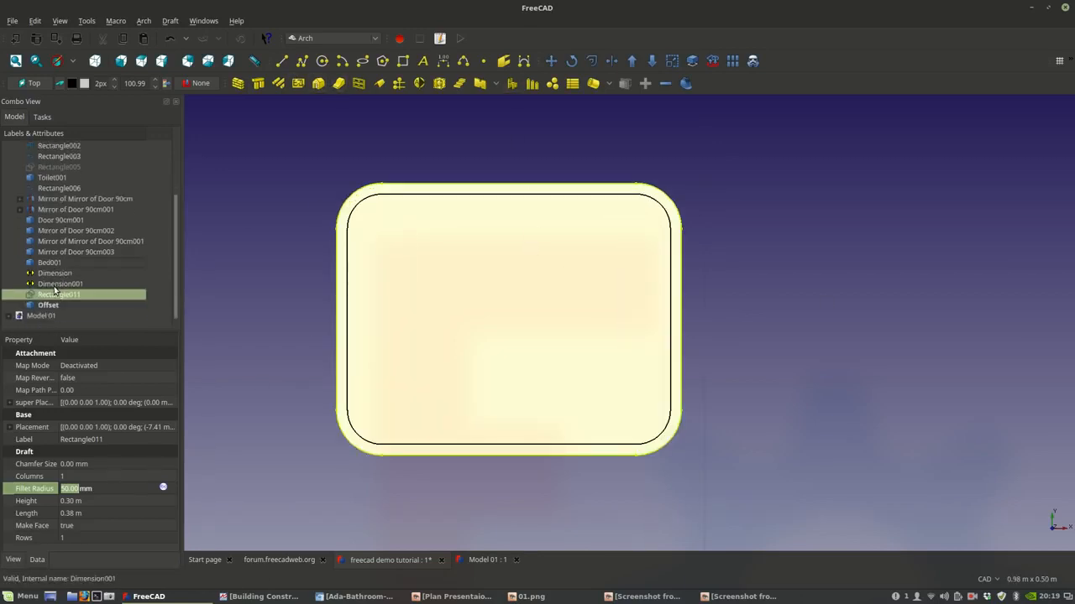
click(48, 305)
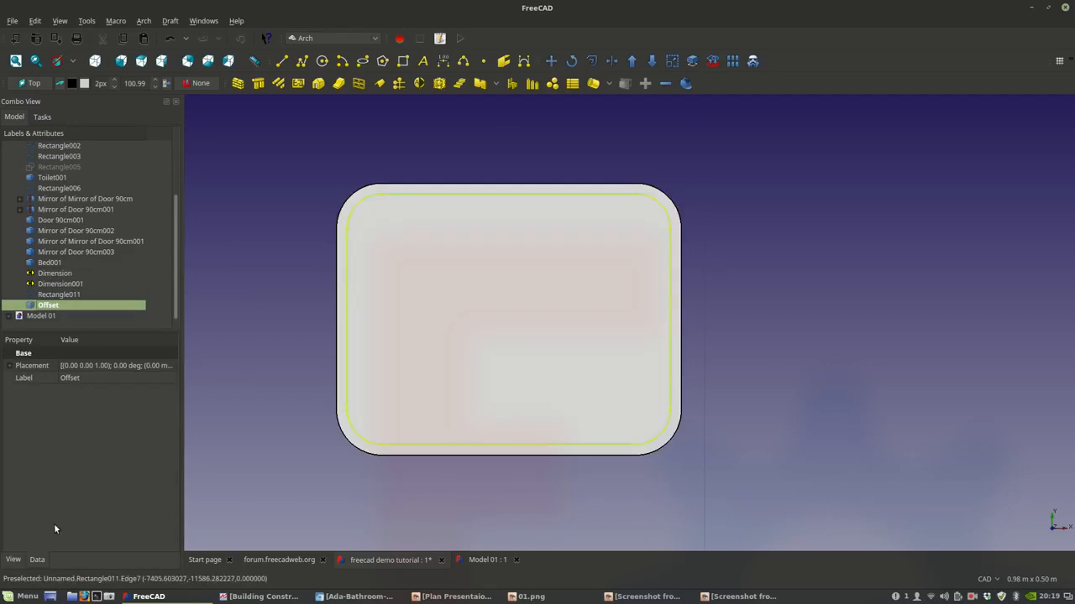
click(15, 560)
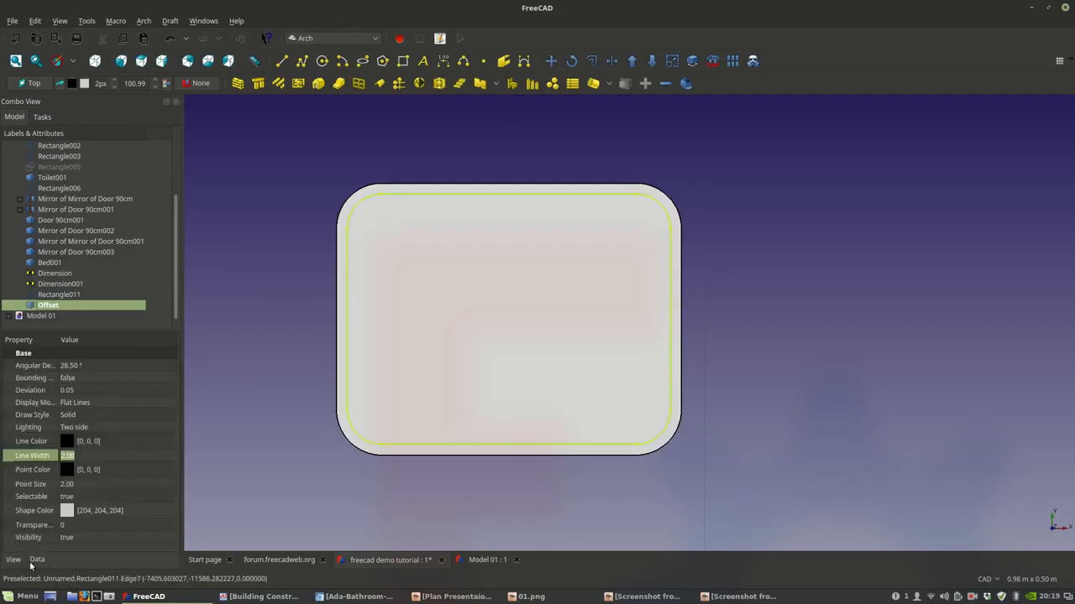
click(32, 561)
click(259, 372)
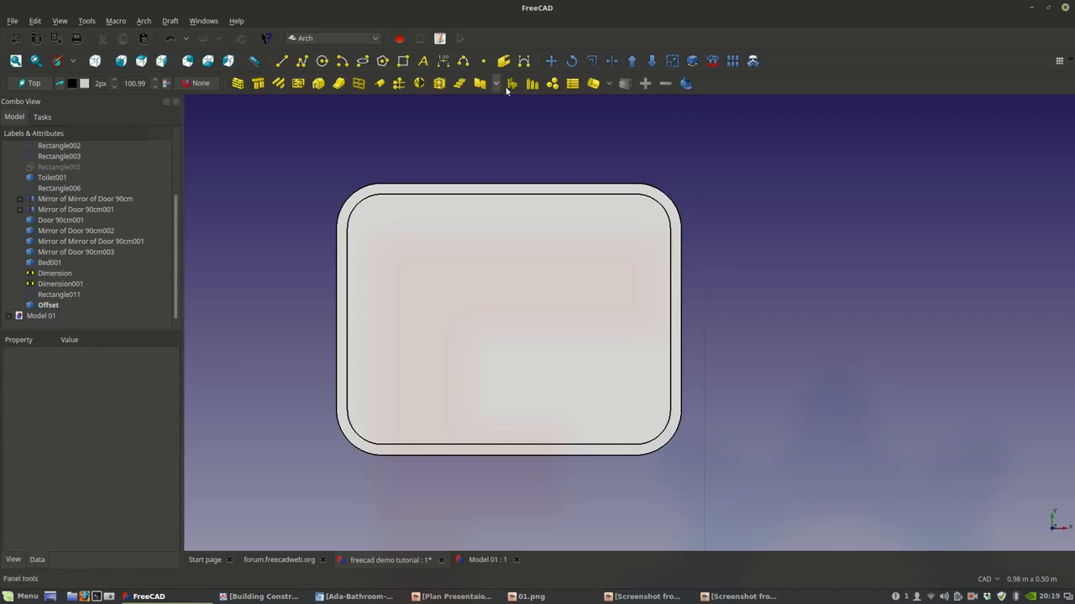
- Switch the outer rounded rectangle's Make Face property to false and back to true
click(373, 193)
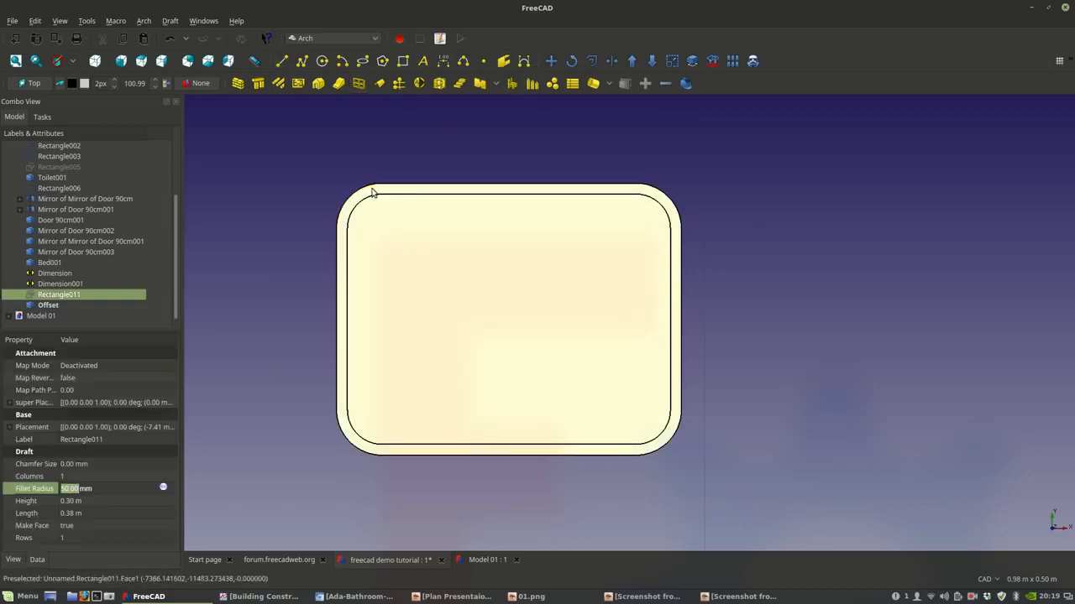
click(103, 527)
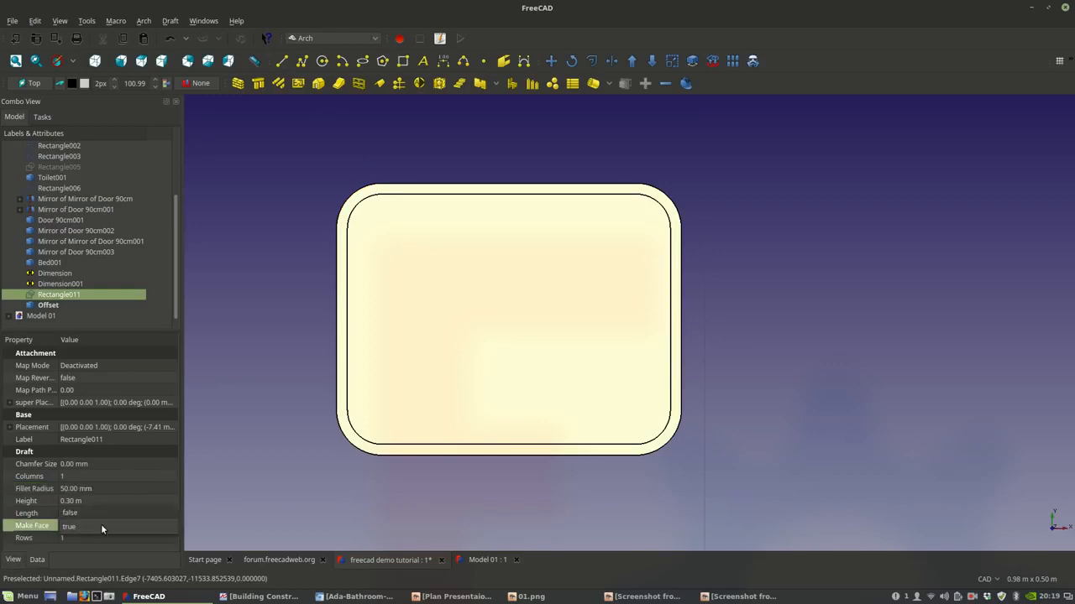
click(85, 513)
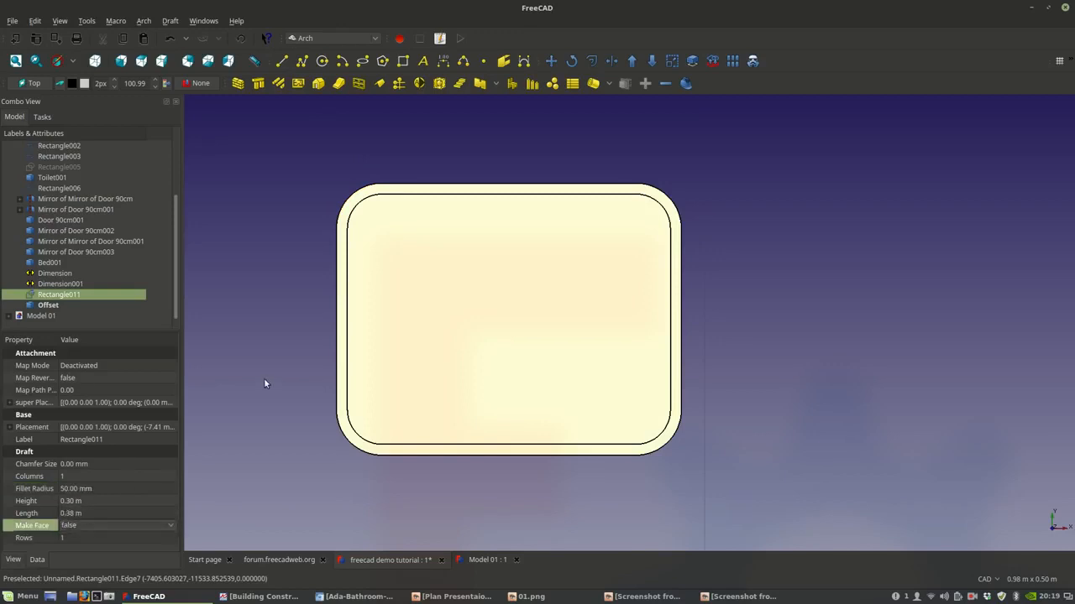
click(264, 379)
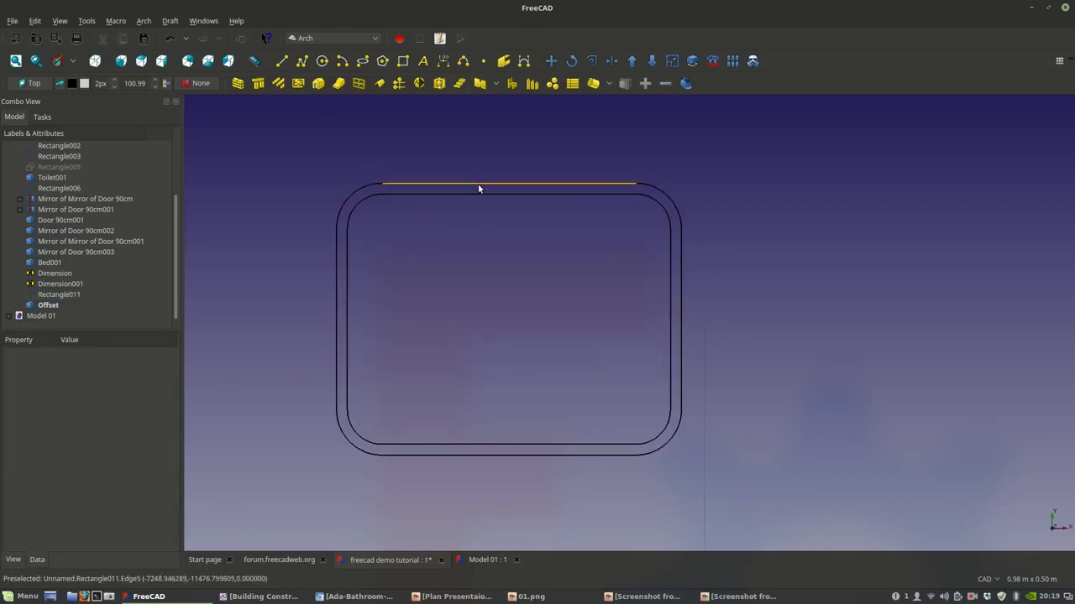
click(478, 185)
click(476, 194)
click(476, 185)
click(84, 525)
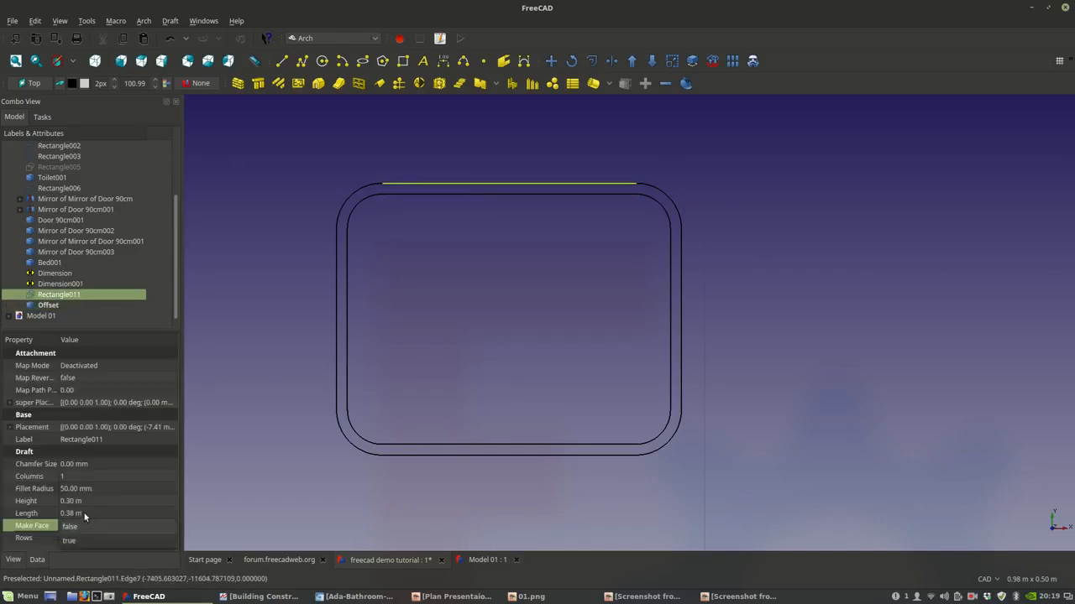
click(82, 530)
click(303, 454)
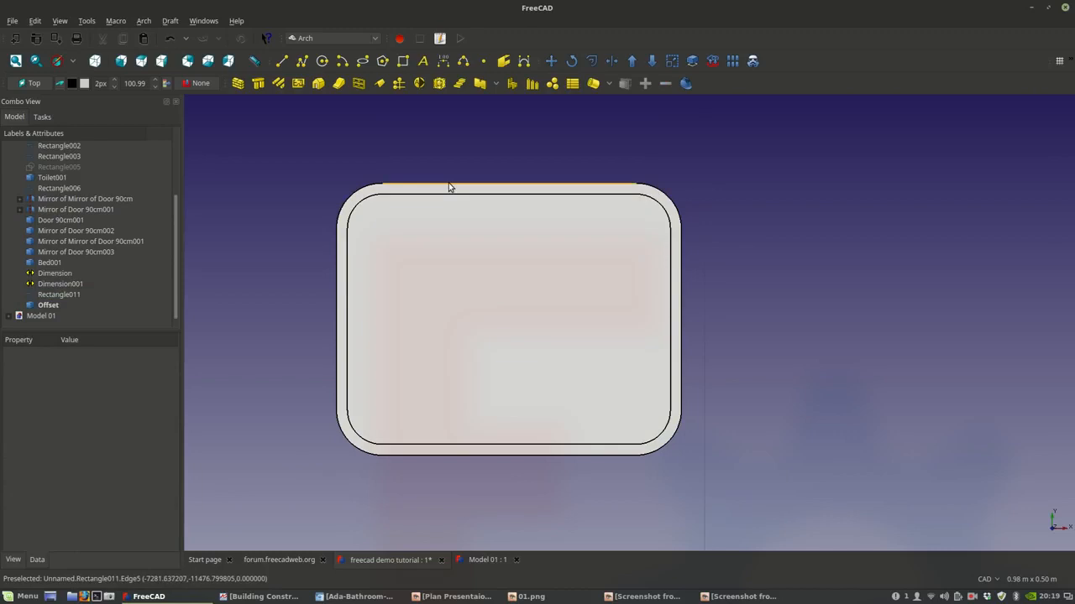
- Set the outer rounded rectangle's Make Face property to false so only its outline is drawn
click(449, 183)
click(85, 525)
click(80, 515)
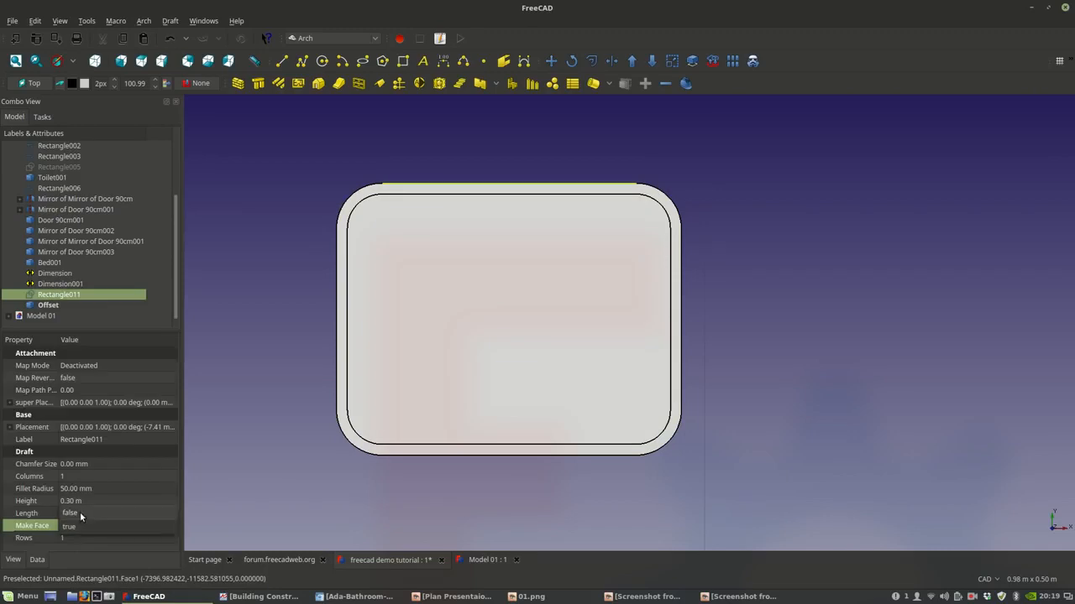
click(247, 337)
- Draw a vertical guide line from the midpoint of the outer rectangle's upper edge to its lower edge
click(281, 60)
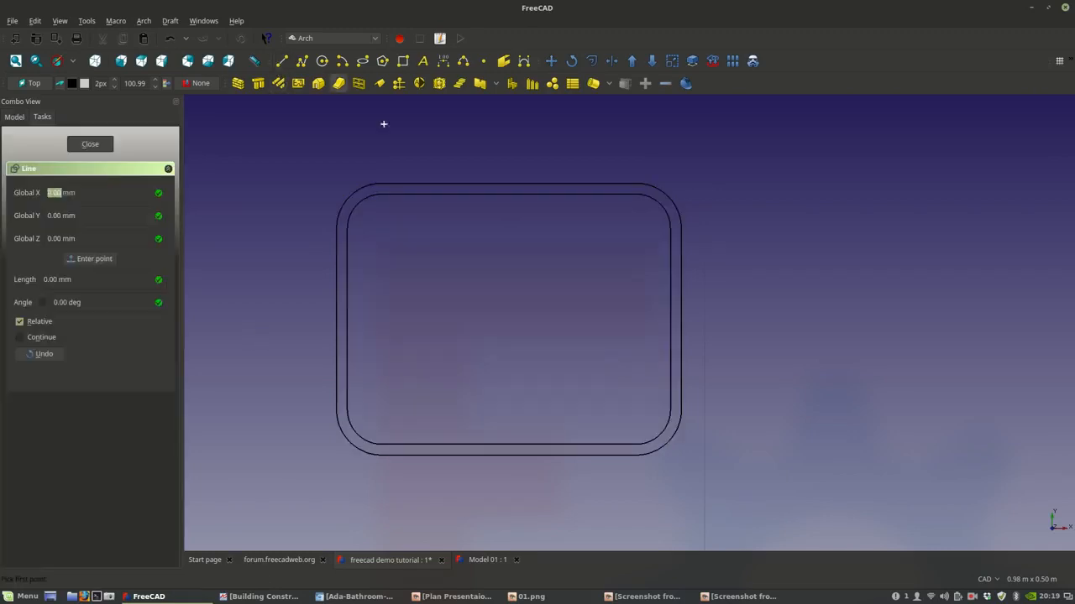
click(508, 183)
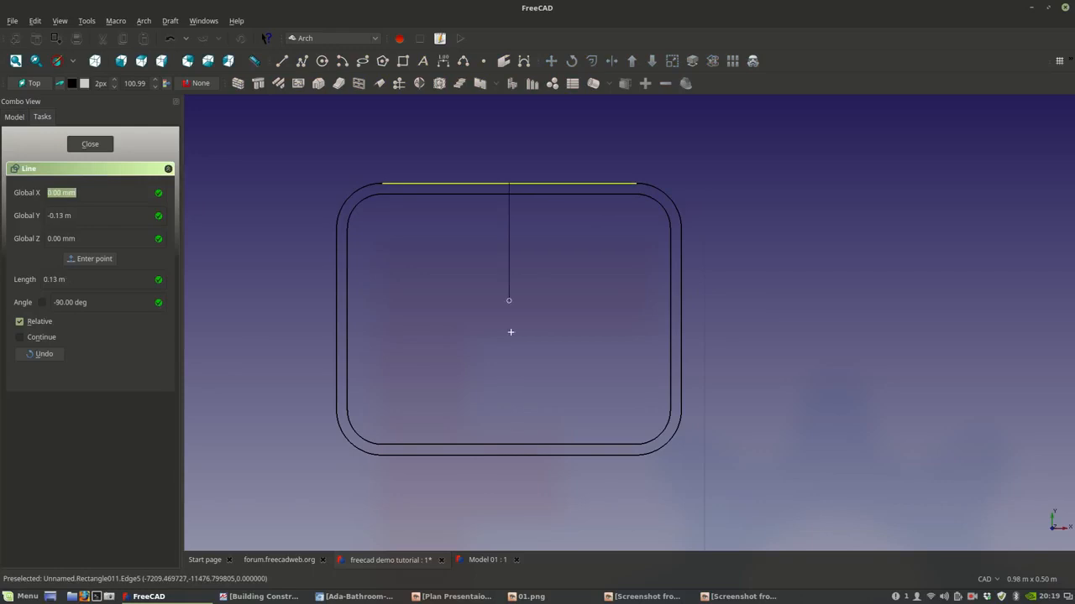
click(509, 456)
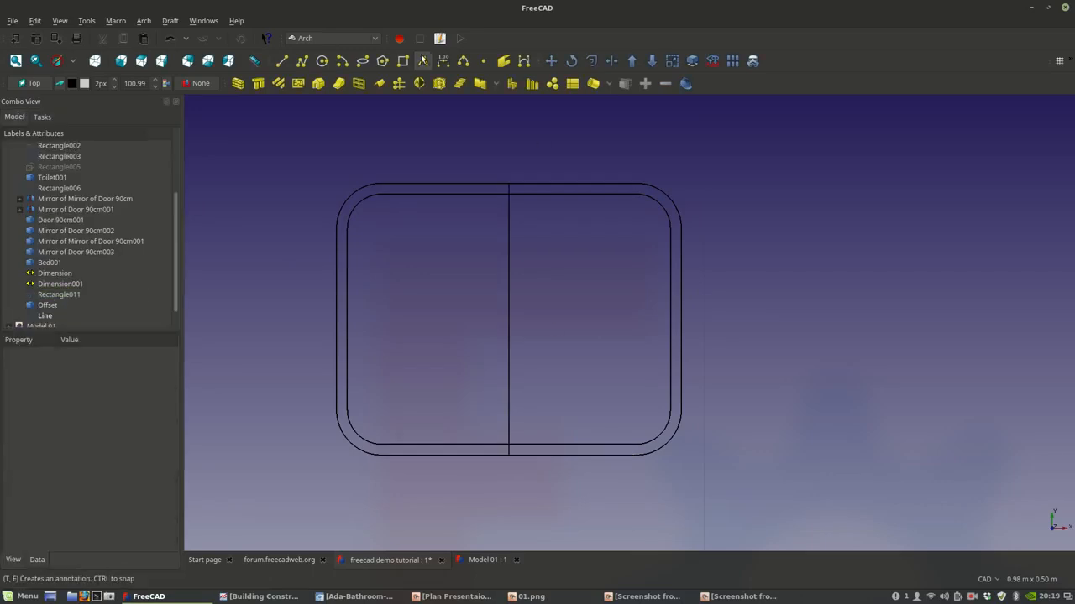
click(363, 60)
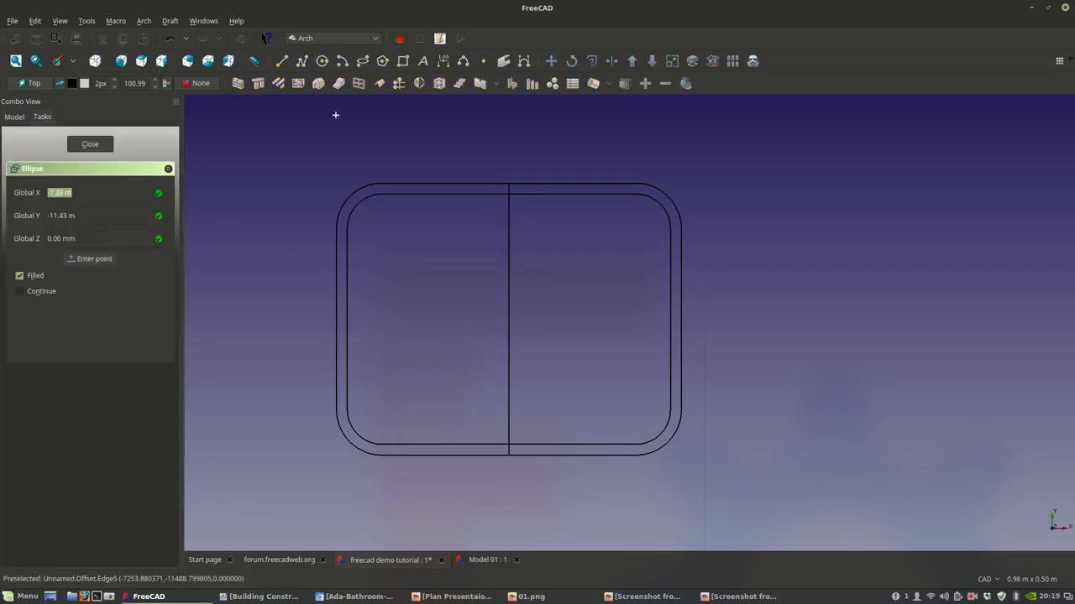
click(91, 144)
click(322, 61)
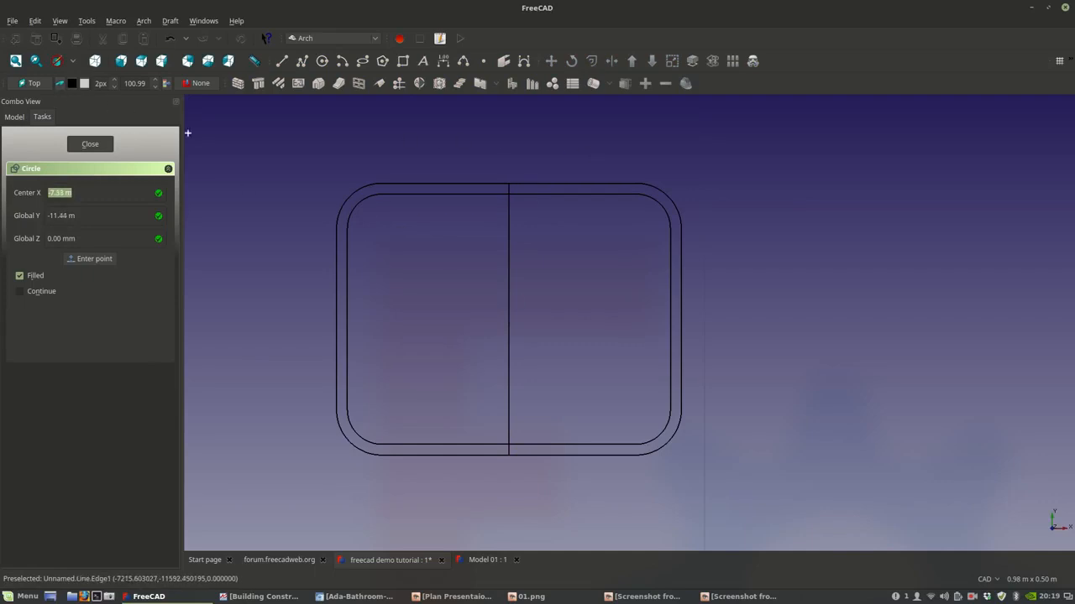
right_click(320, 179)
click(93, 148)
click(93, 148)
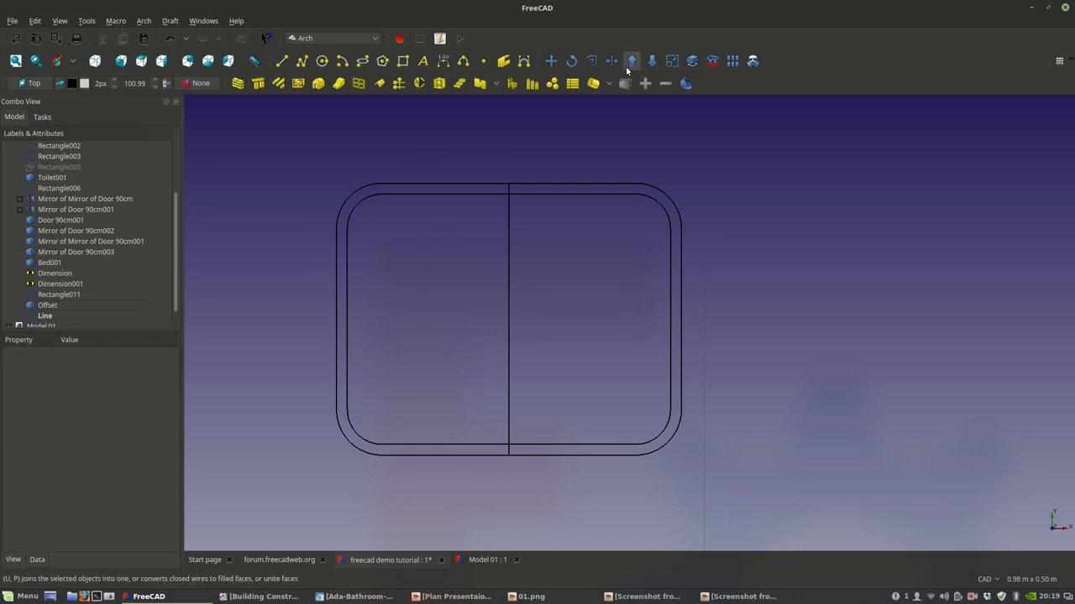
- Reveal the snap options and draw a filled circle of about 14 mm radius centred on the guide line near the basin's upper edge
drag(1048, 61, 863, 82)
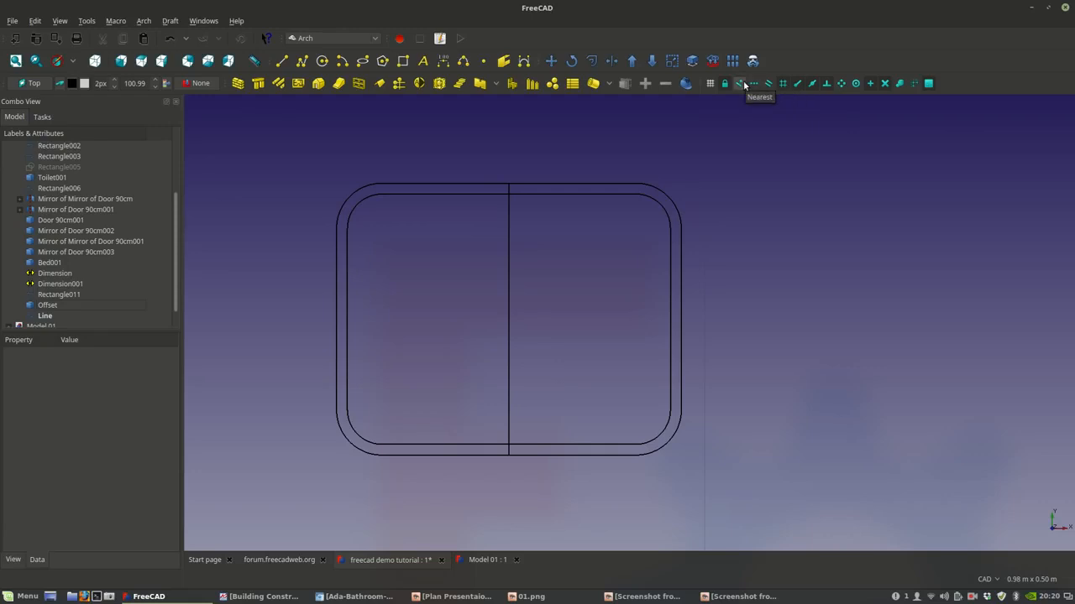
click(322, 60)
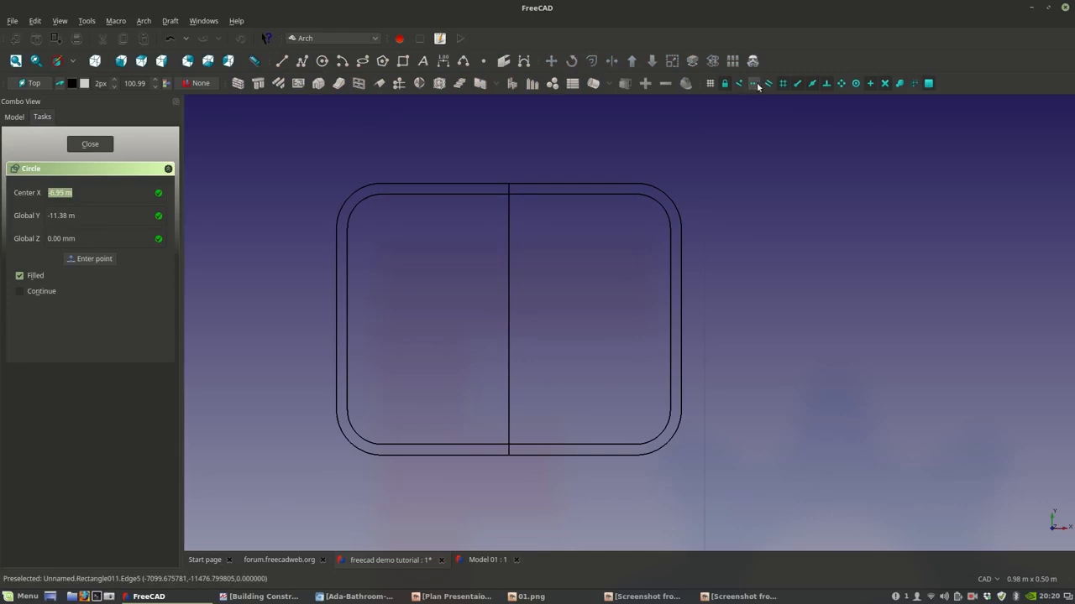
click(509, 226)
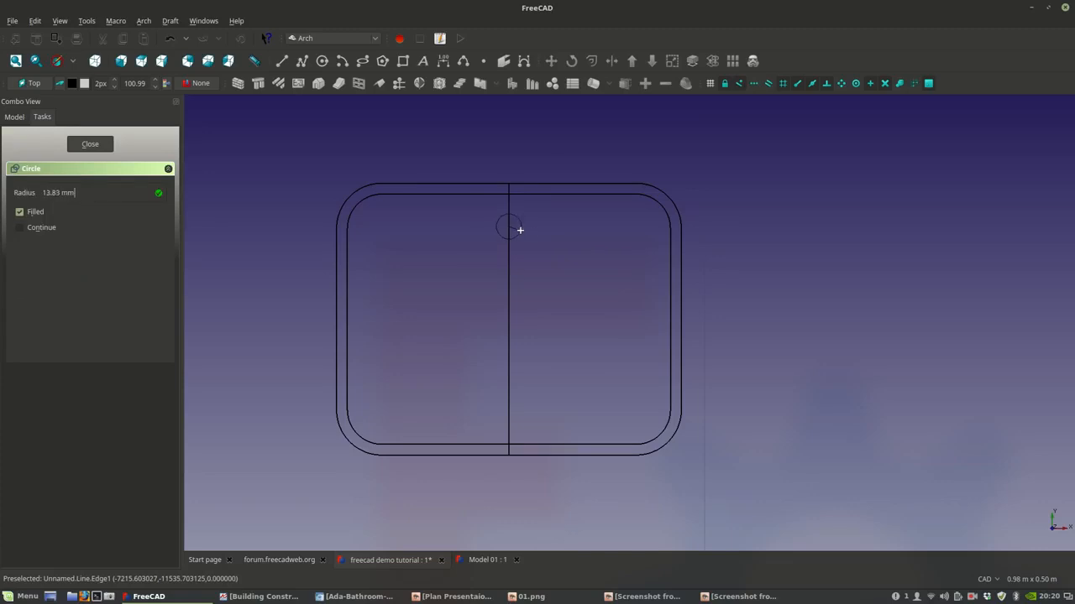
click(520, 229)
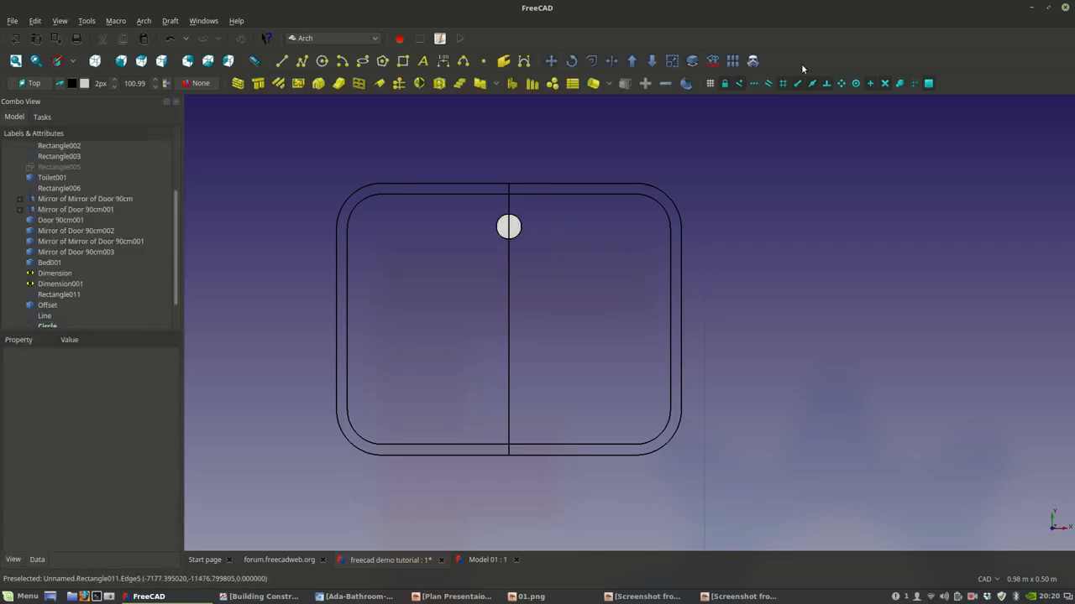
- Delete the vertical guide line through the middle of the basin
click(509, 250)
key(Delete)
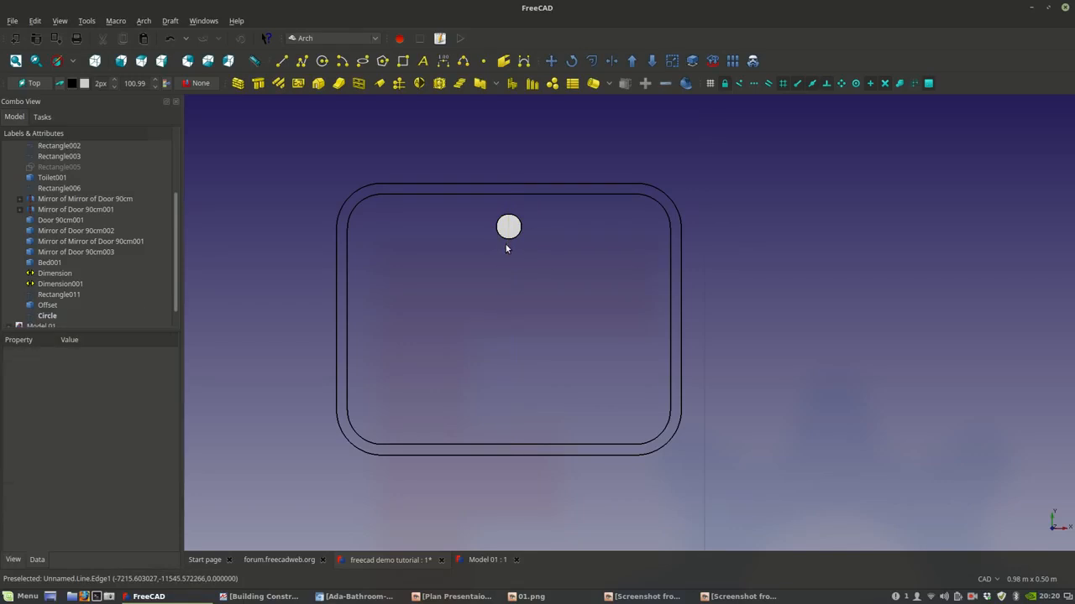
click(509, 241)
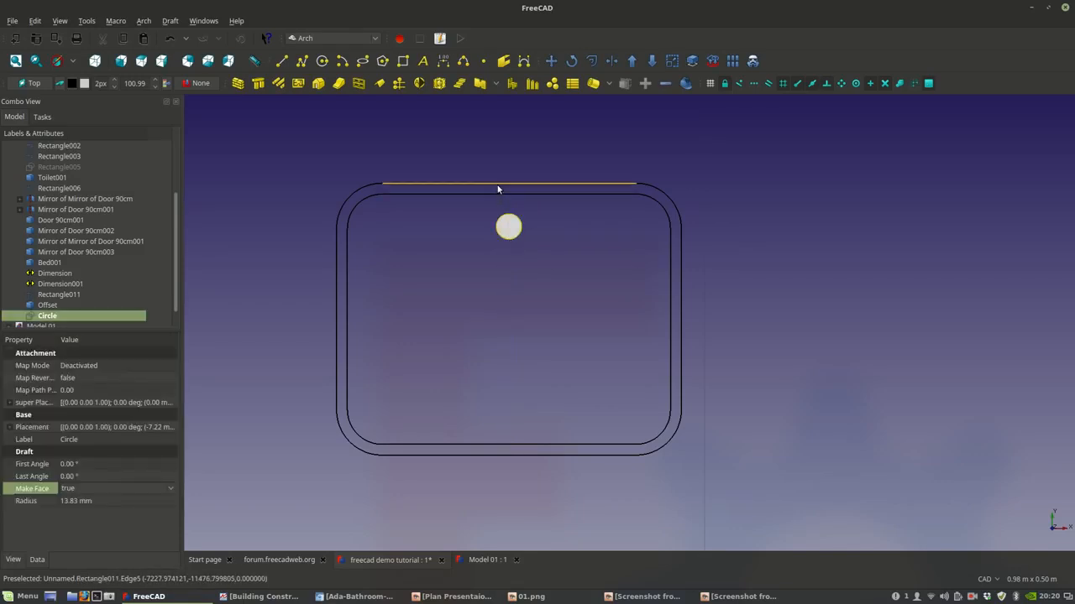
- Set the outer rounded rectangle's Make Face property to true
click(497, 185)
click(84, 525)
click(76, 540)
- Try to cut the circle and outer rectangle with Downgrade, selecting the circle first, and undo the cut
click(81, 327)
click(59, 305)
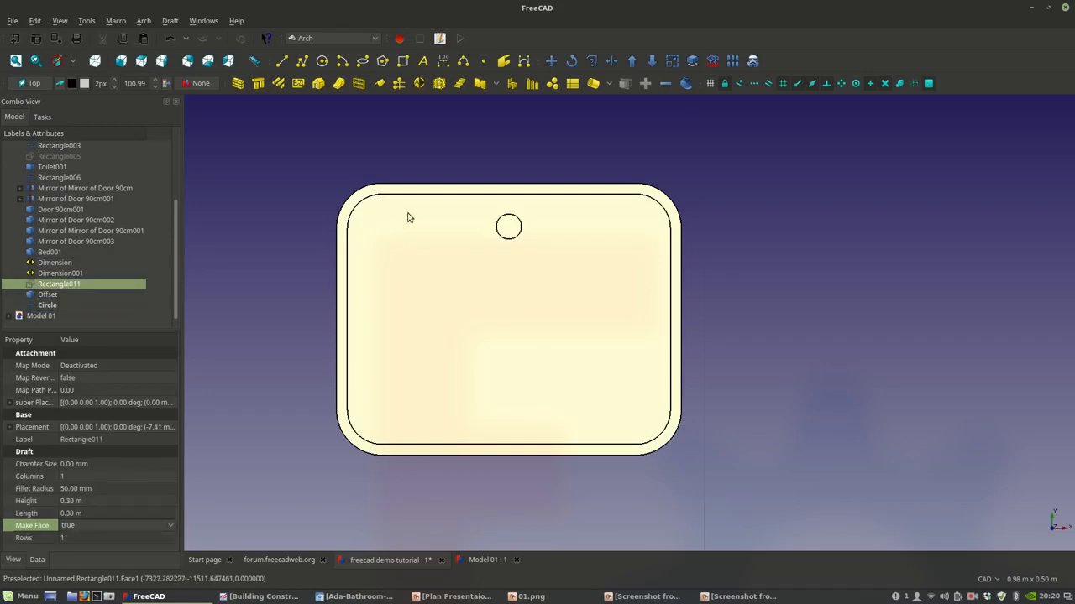
ctrl+click(71, 286)
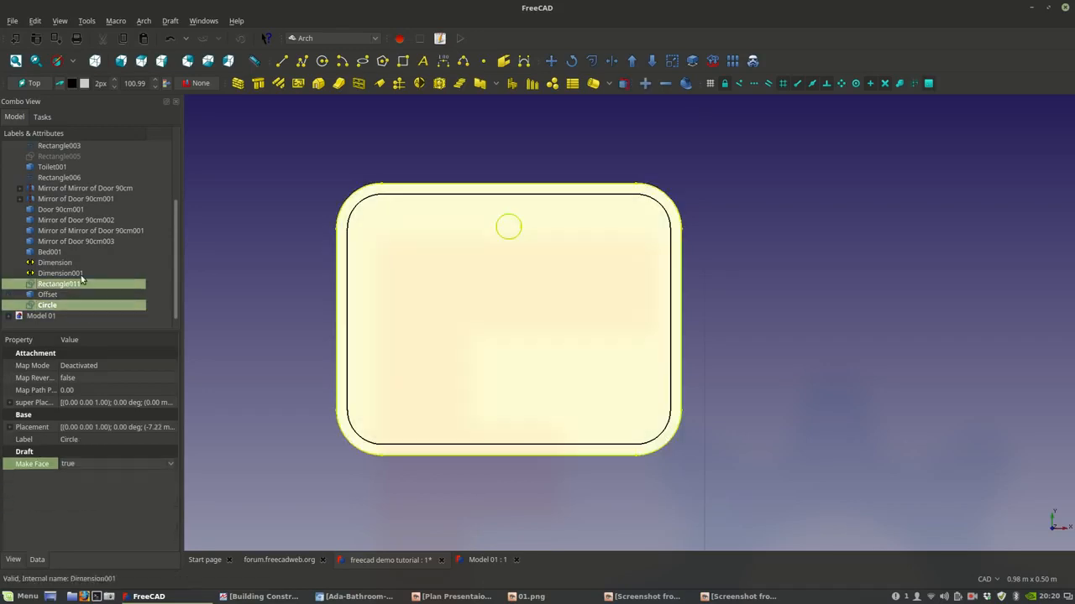
click(651, 61)
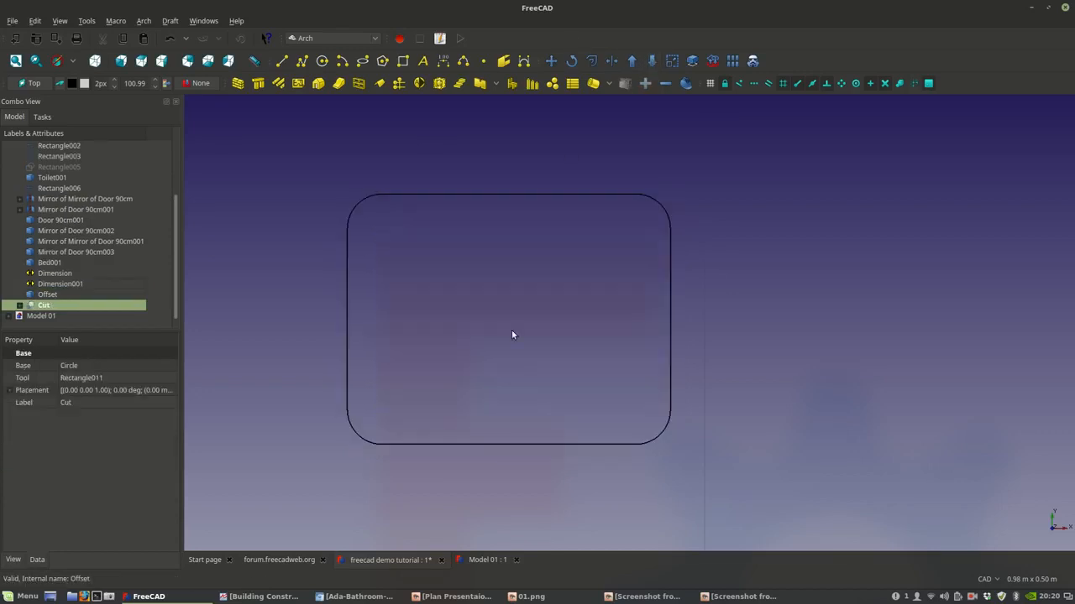
key(ctrl+z)
- Subtract the circle from the outer rounded rectangle with Downgrade, using the rectangle as the base
click(52, 307)
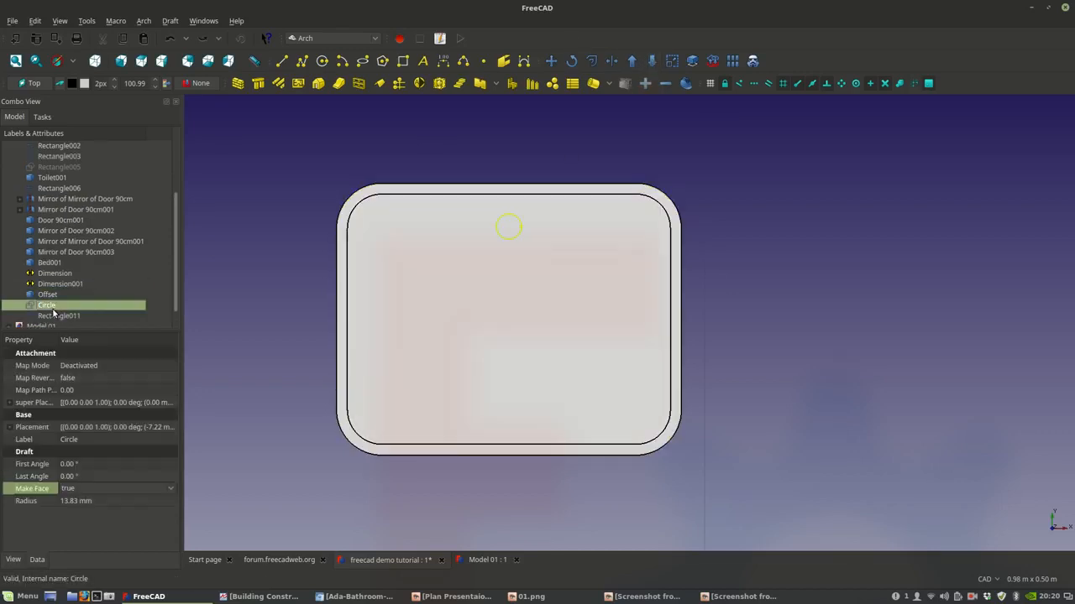
click(53, 316)
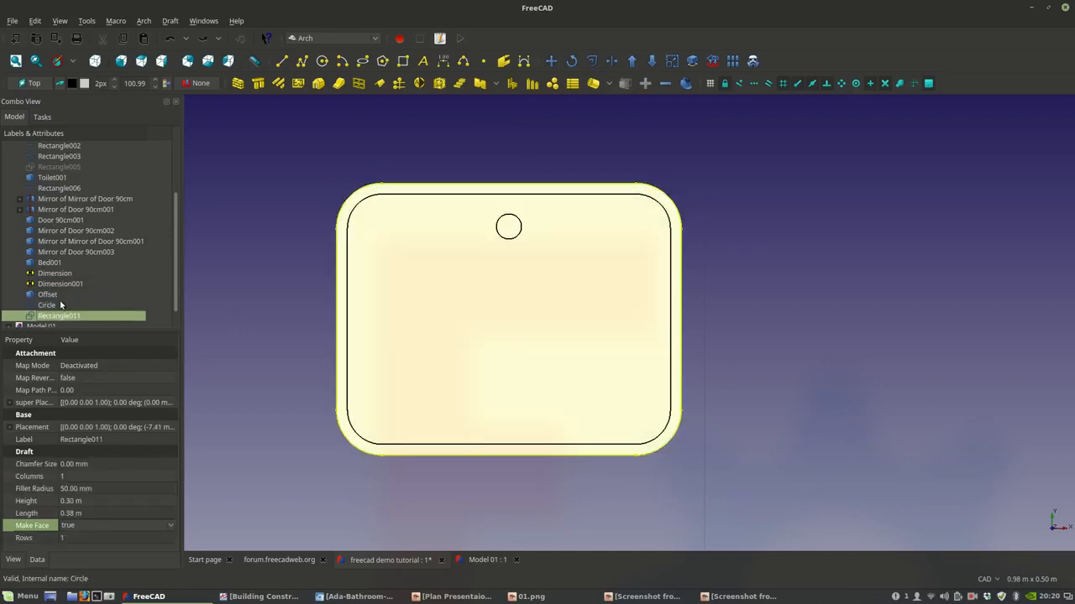
ctrl+click(56, 305)
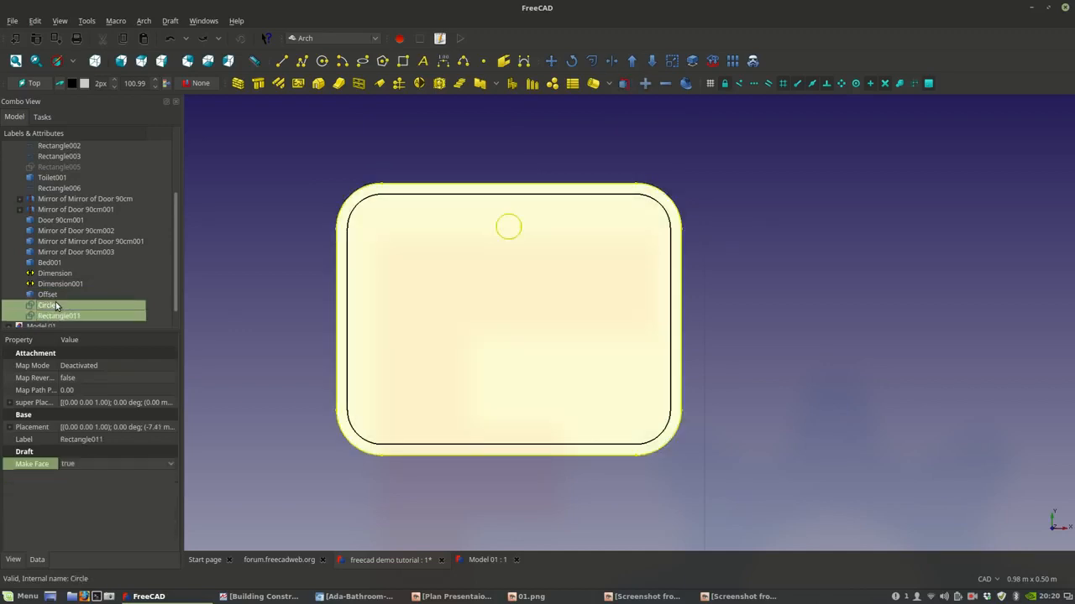
click(651, 61)
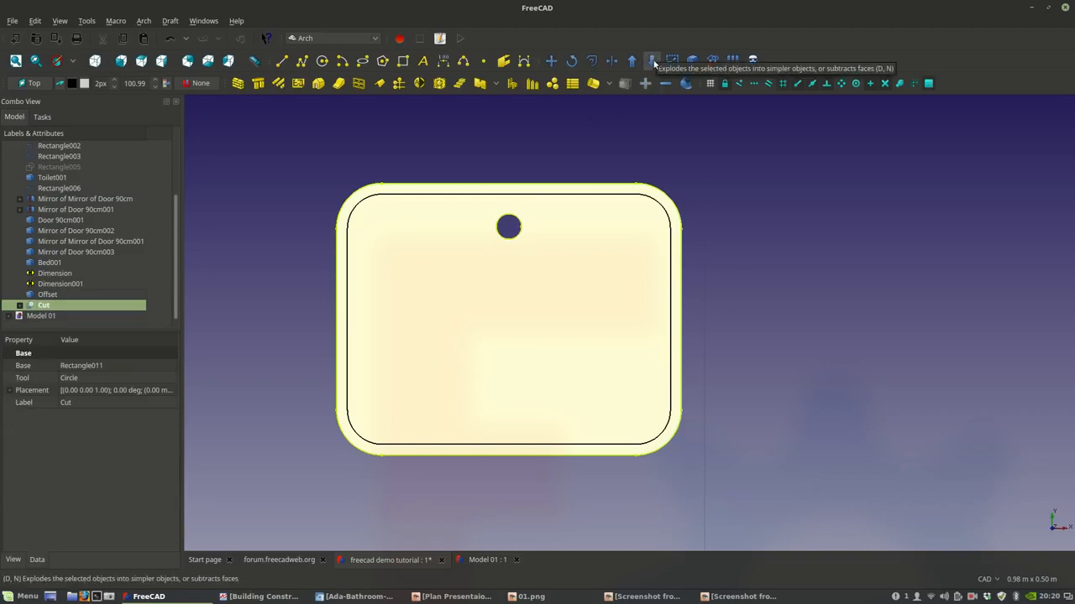
click(554, 158)
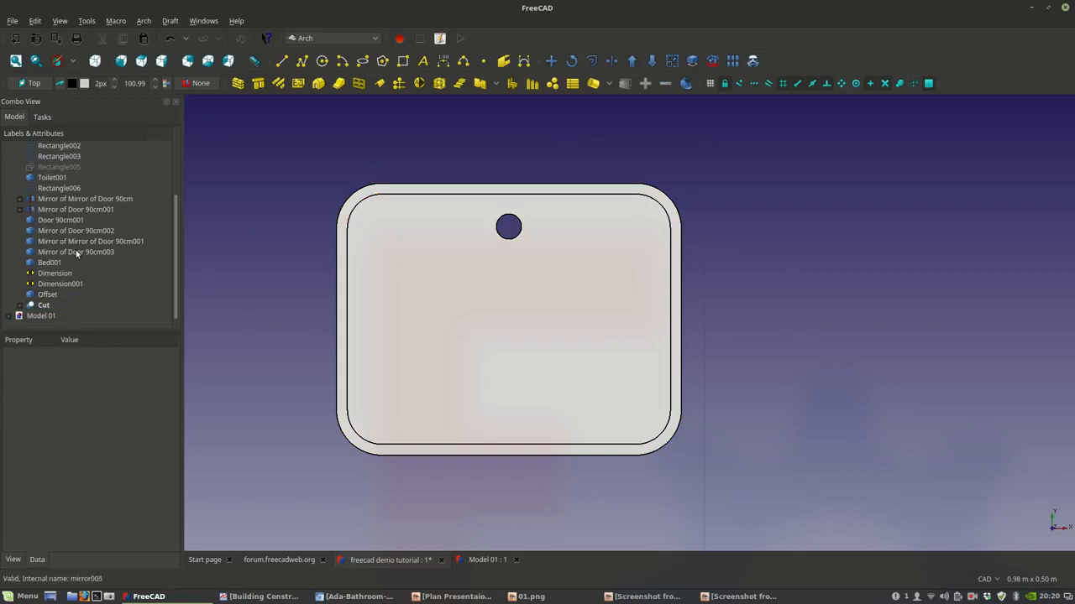
- Copy the inset outline and the cut basin together about 0.42 m to the right of the originals with Move
scroll(454, 283, down, 2)
scroll(454, 284, up, 2)
click(37, 306)
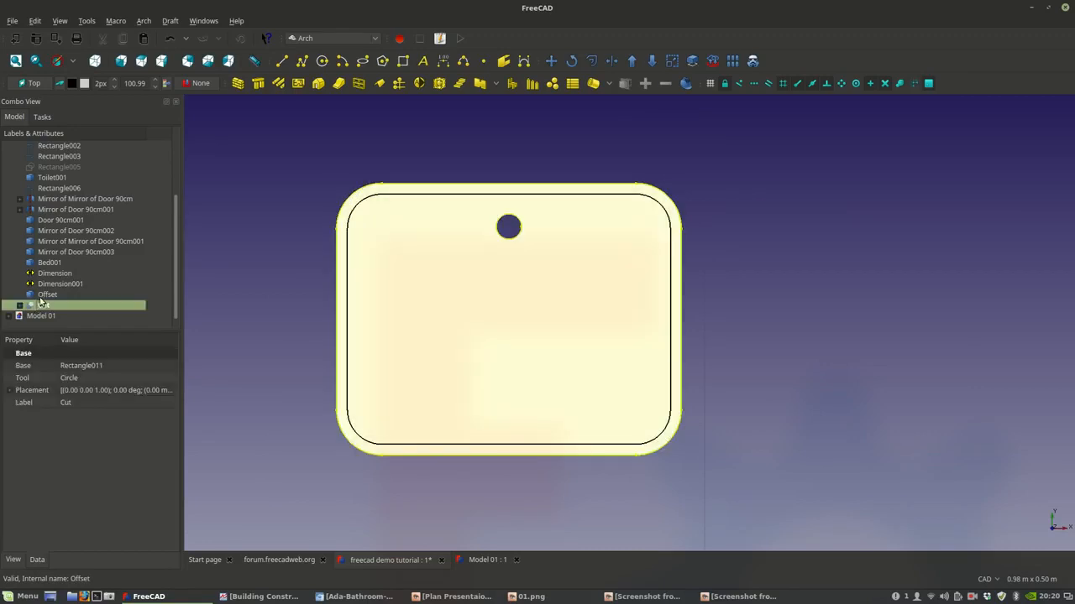
click(42, 295)
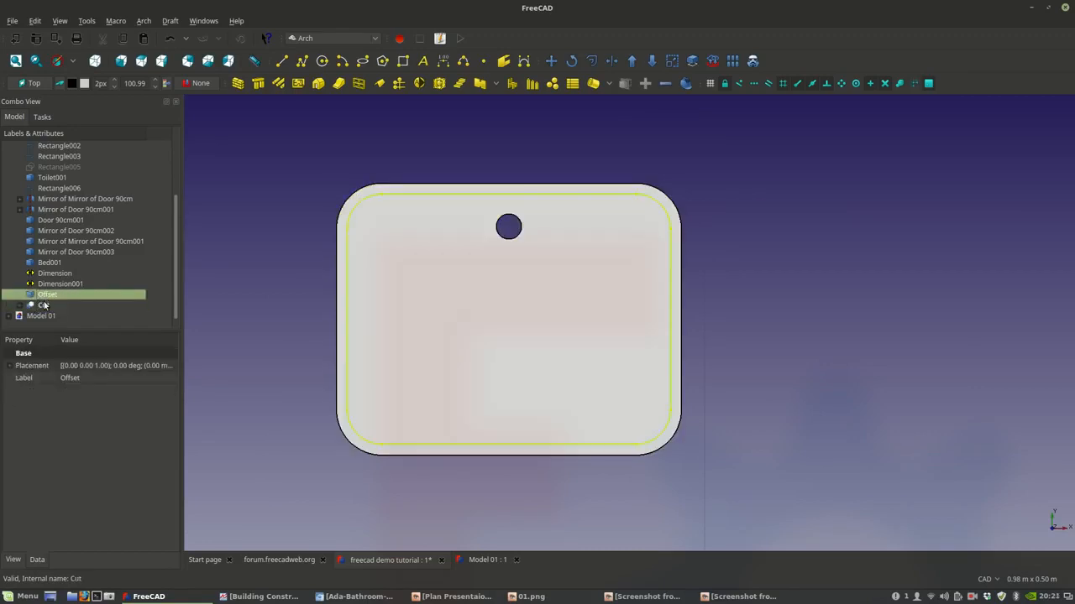
ctrl+click(43, 306)
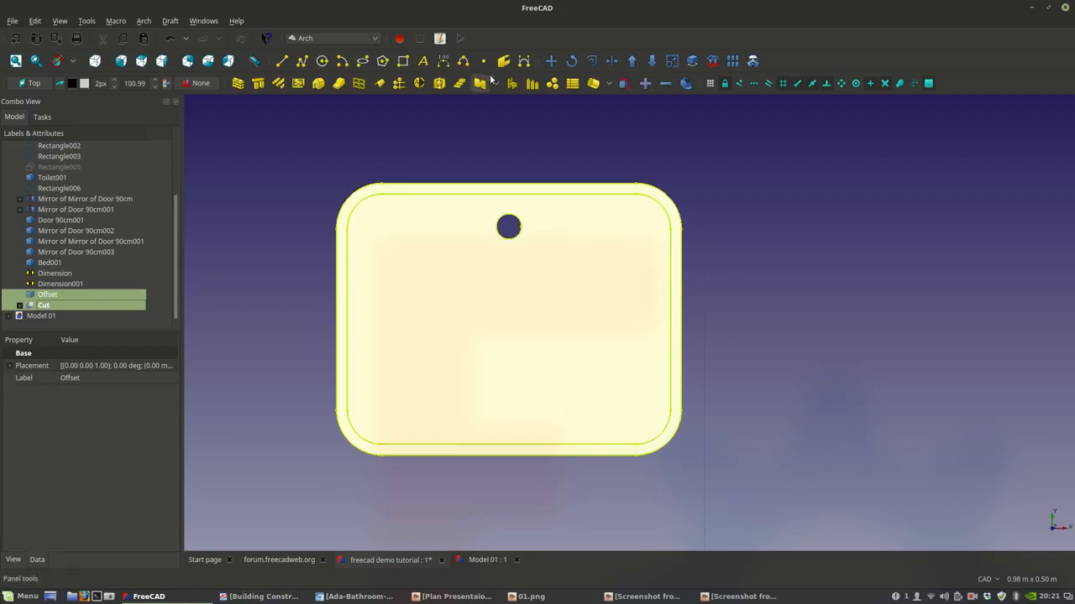
click(551, 61)
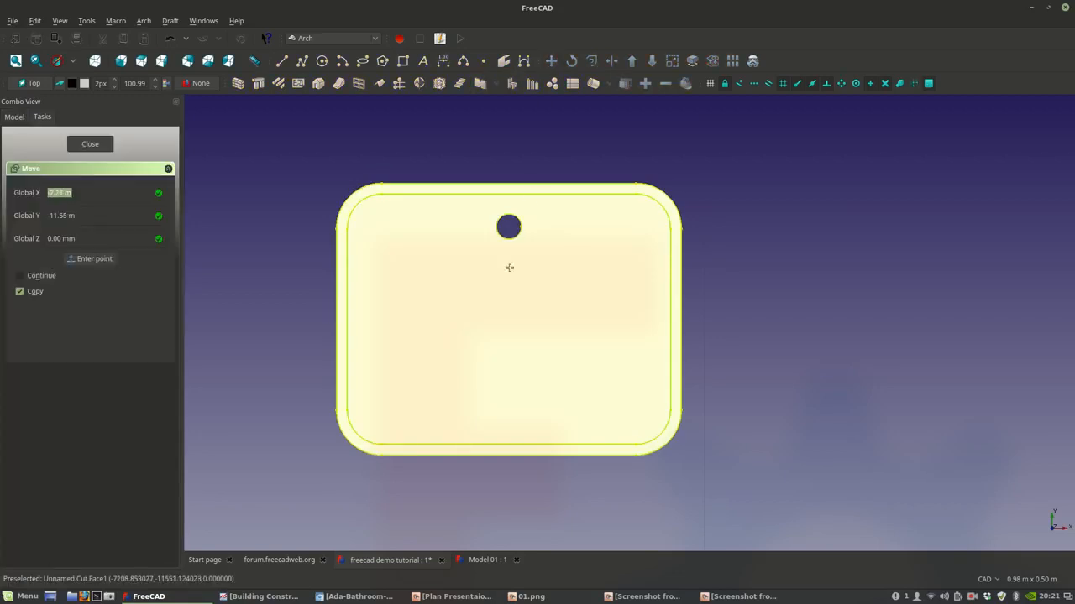
click(512, 368)
click(892, 375)
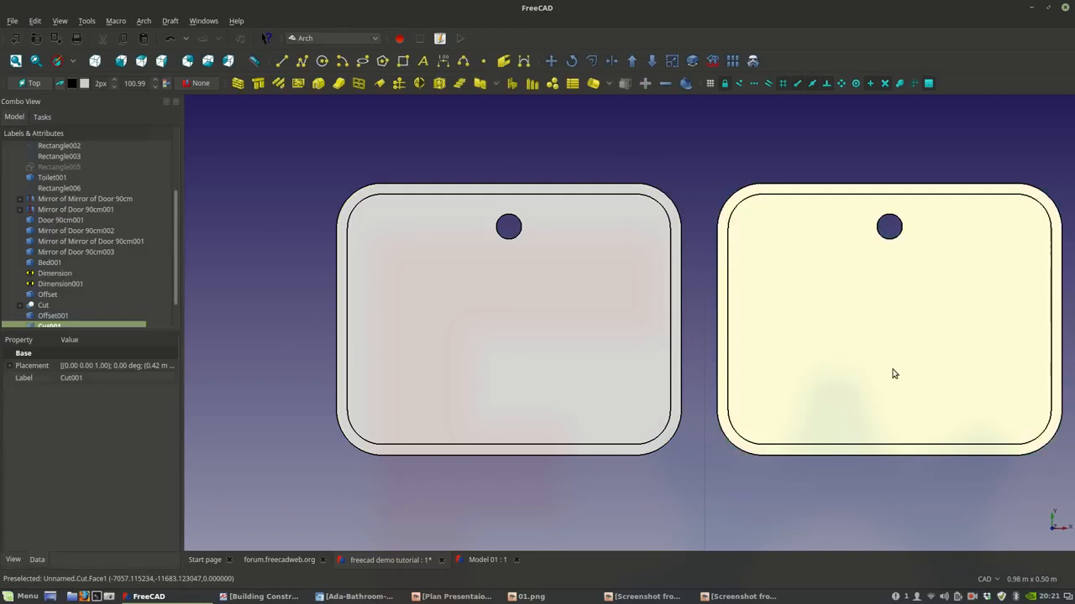
- Combine the copied inset outline and copied cut basin into one compound using the Part workbench
middle_drag(893, 374, 523, 378)
scroll(512, 375, down, 2)
scroll(118, 270, down, 1)
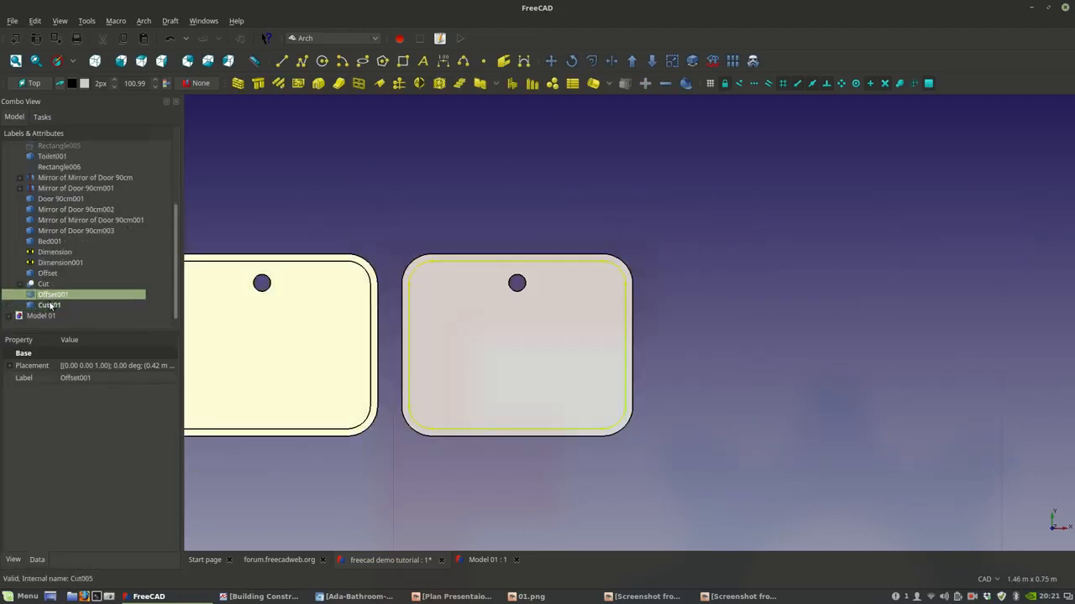
ctrl+click(50, 295)
click(366, 38)
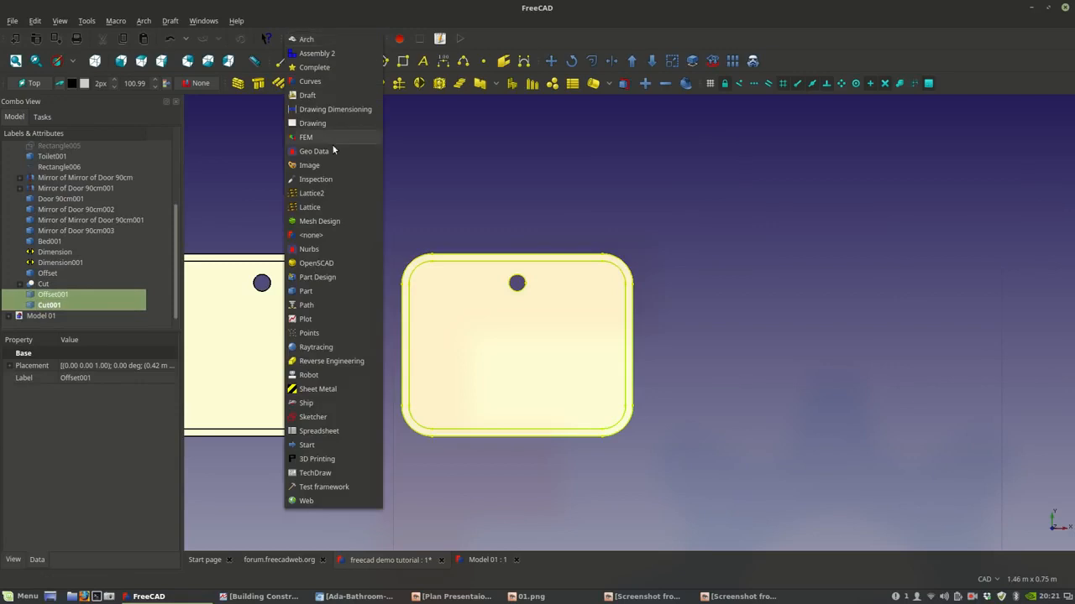
click(305, 291)
click(343, 38)
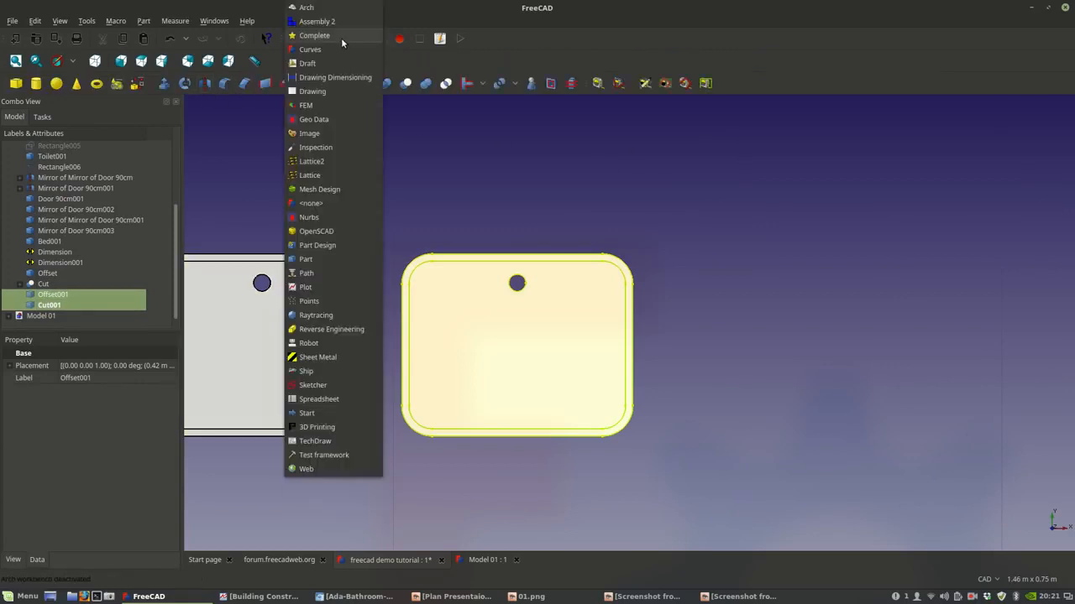
click(175, 18)
click(144, 21)
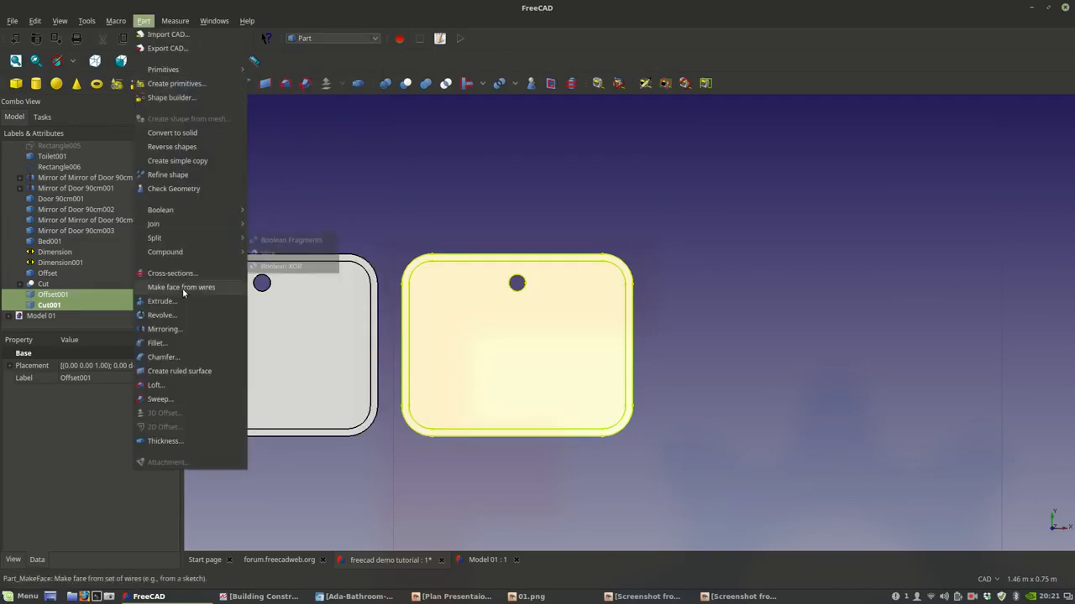
mouse_move(179, 254)
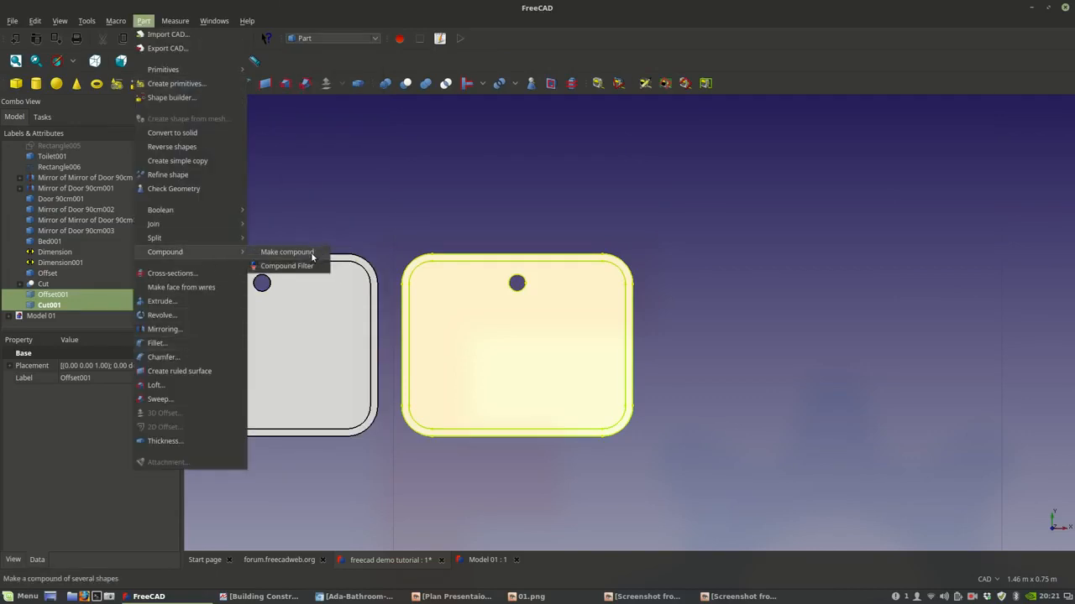
click(285, 251)
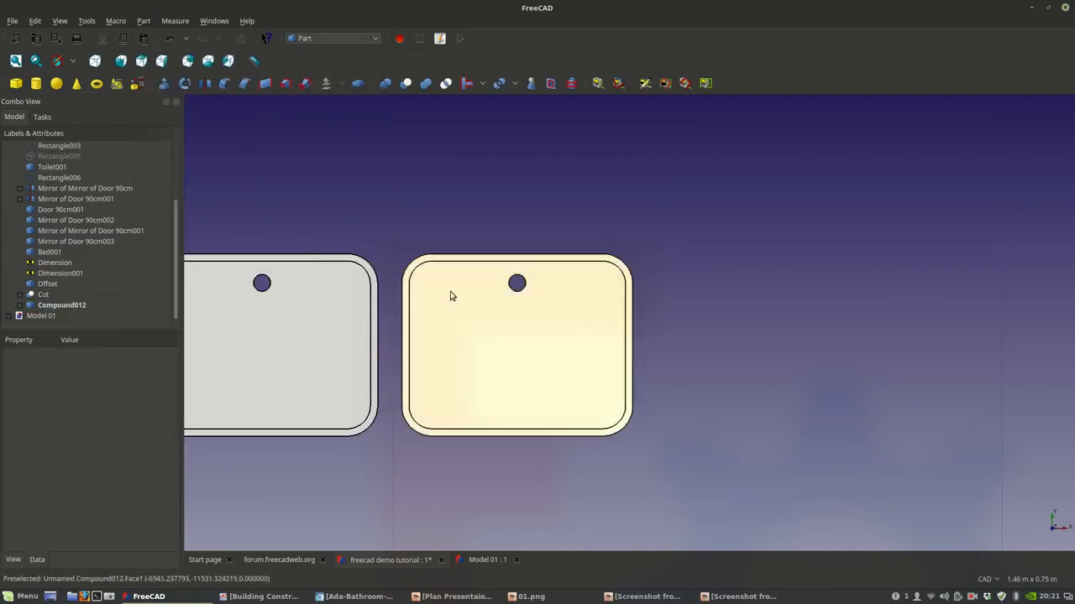
- Rename the new basin compound as Bath Sink
right_click(110, 304)
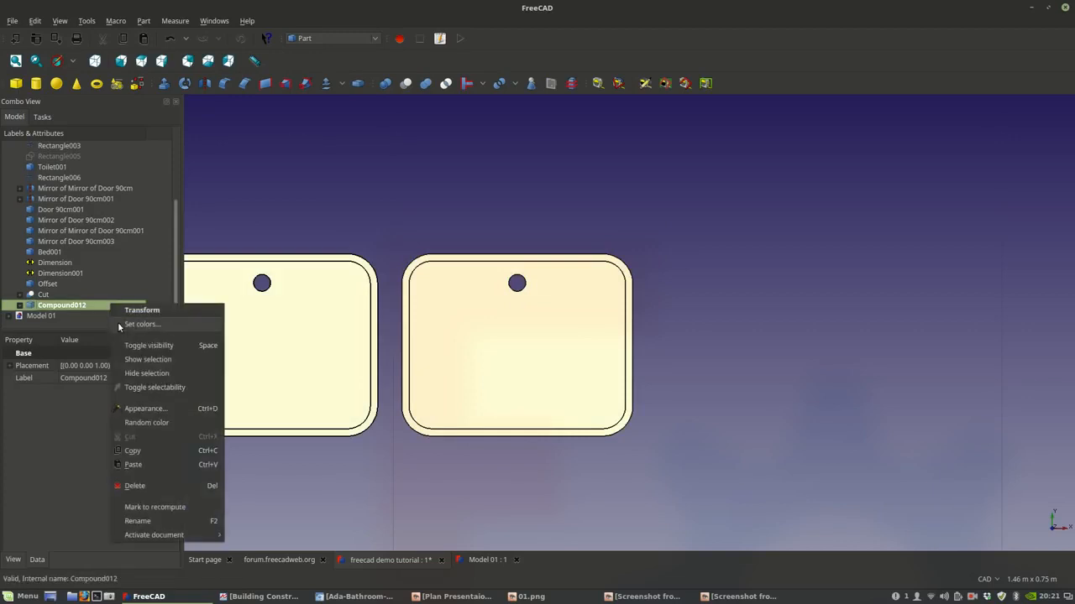
click(152, 521)
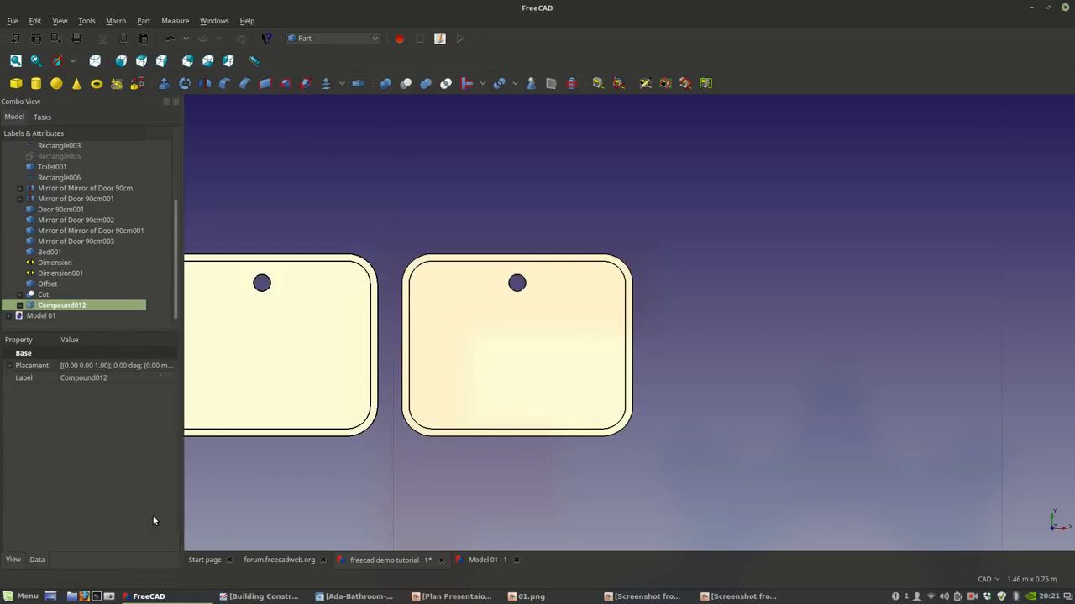
text(Bath Sink)
key(Return)
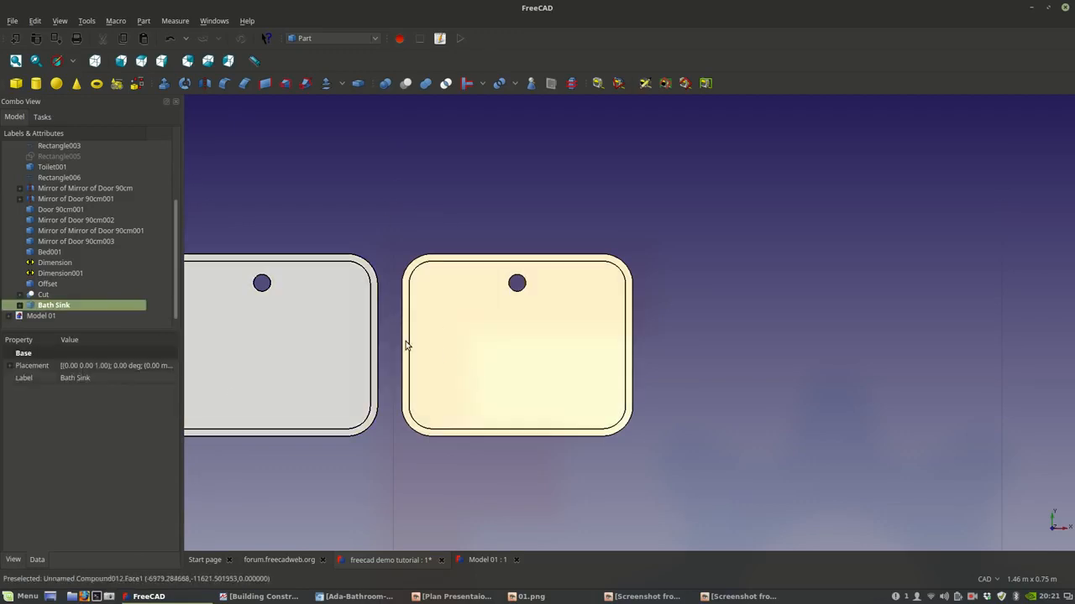
- Return to the Arch workbench and copy the Bath Sink compound about 0.40 m to the right with Move
click(315, 38)
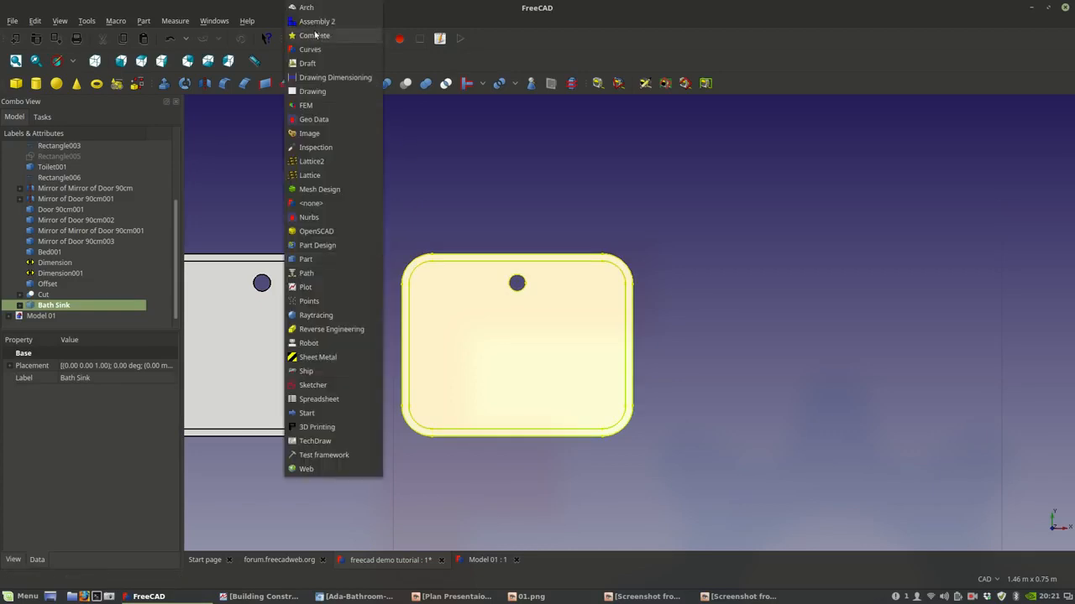
click(306, 6)
click(551, 60)
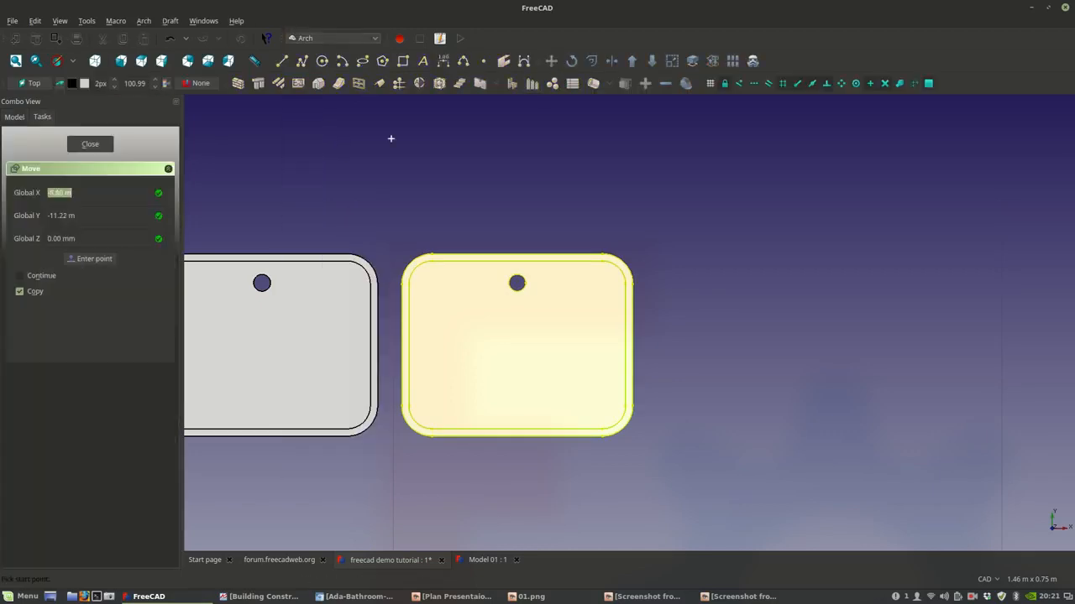
click(454, 354)
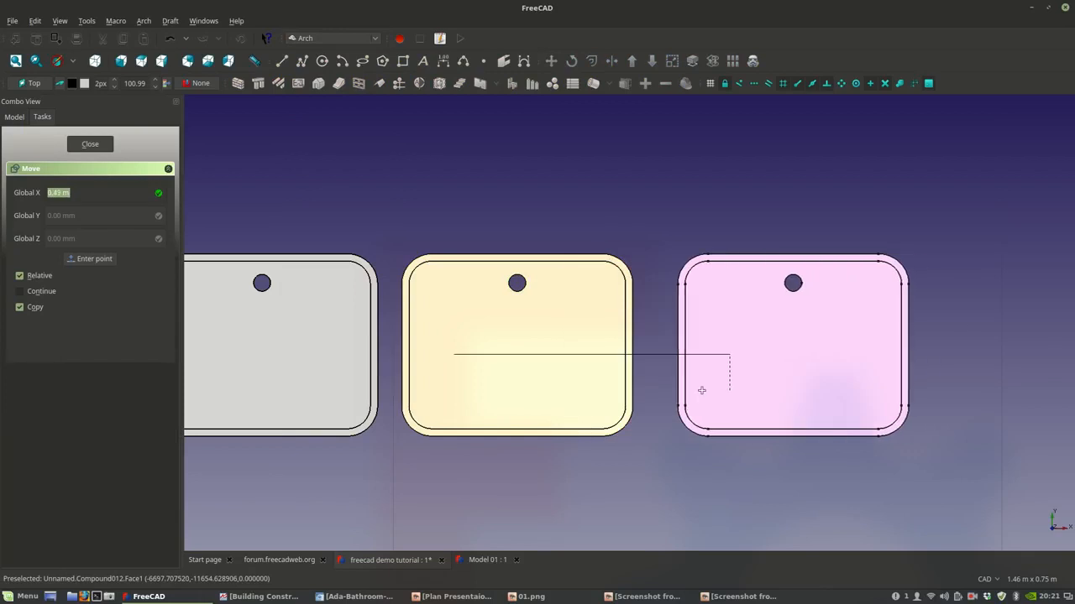
click(701, 392)
- Delete the original Bath Sink compound together with the cut basin and inset outline it was made from
middle_drag(760, 374, 686, 358)
click(423, 319)
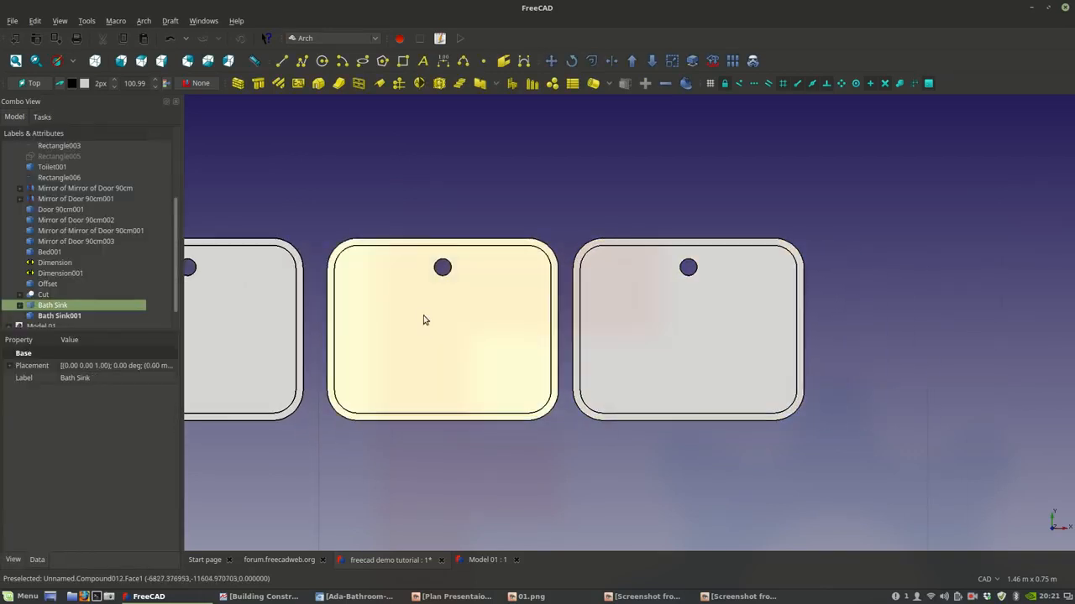
key(Delete)
click(410, 316)
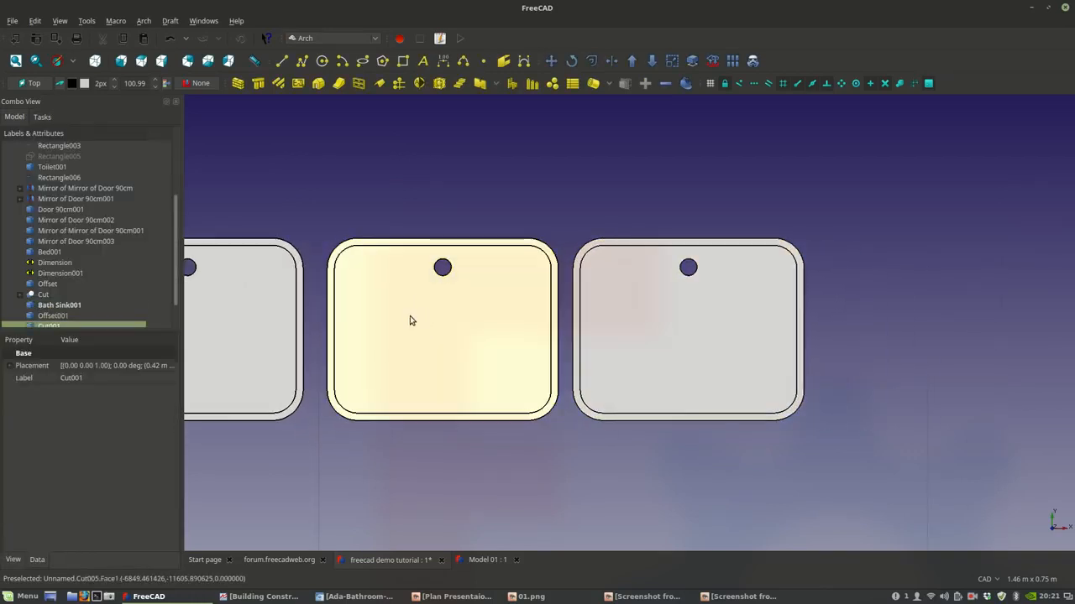
key(Delete)
scroll(411, 320, up, 2)
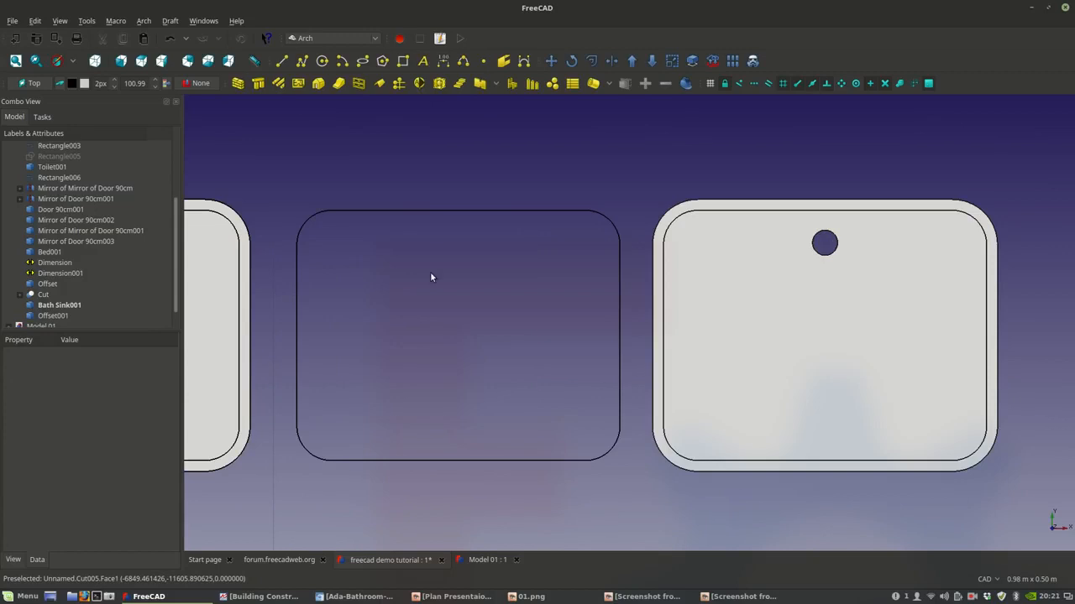
click(429, 211)
key(Delete)
- Delete the original basin construction: the cut, its outer rounded rectangle, the inset outline and the circle
click(983, 308)
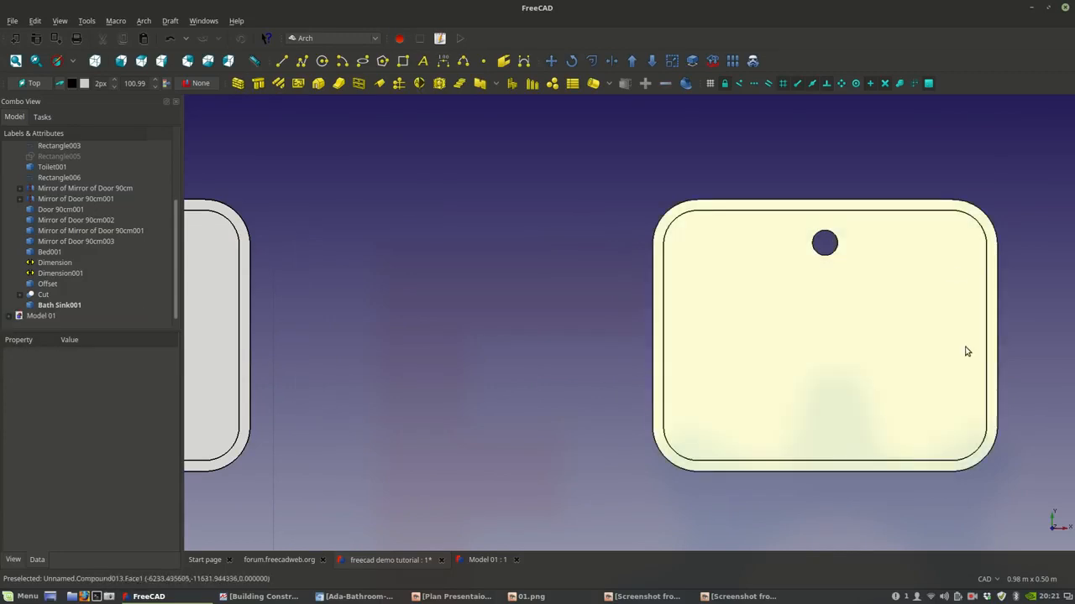
scroll(758, 331, down, 4)
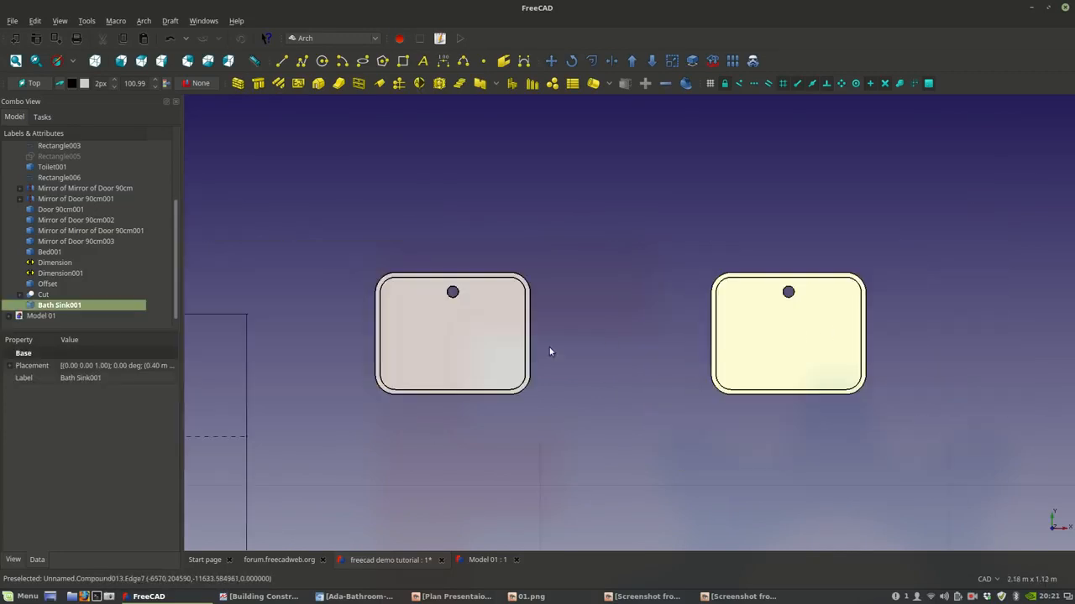
click(500, 349)
scroll(501, 349, up, 2)
click(499, 349)
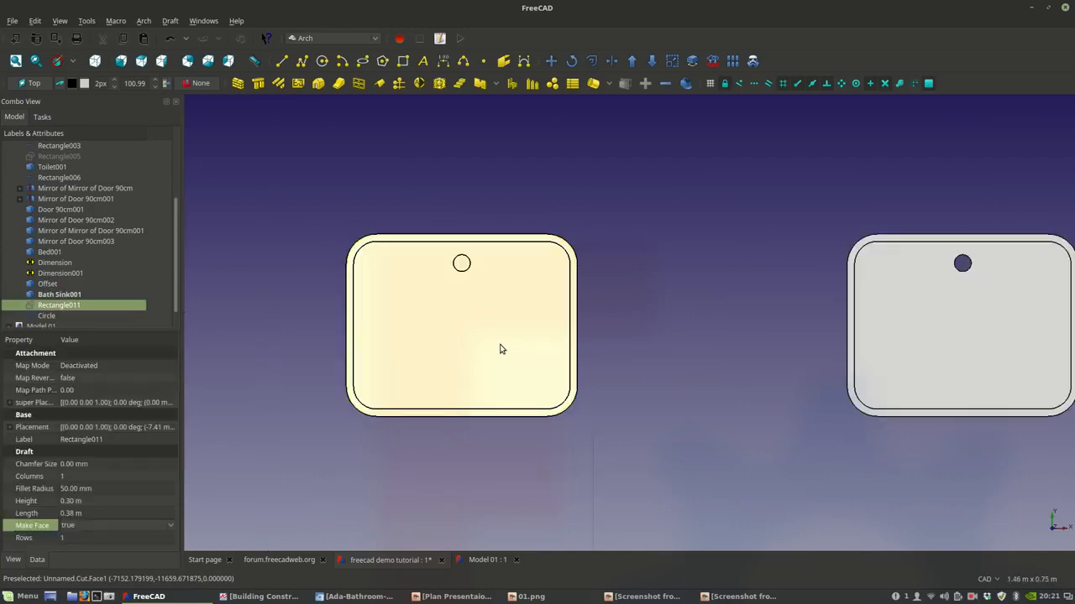
key(Delete)
click(450, 242)
key(Delete)
click(461, 262)
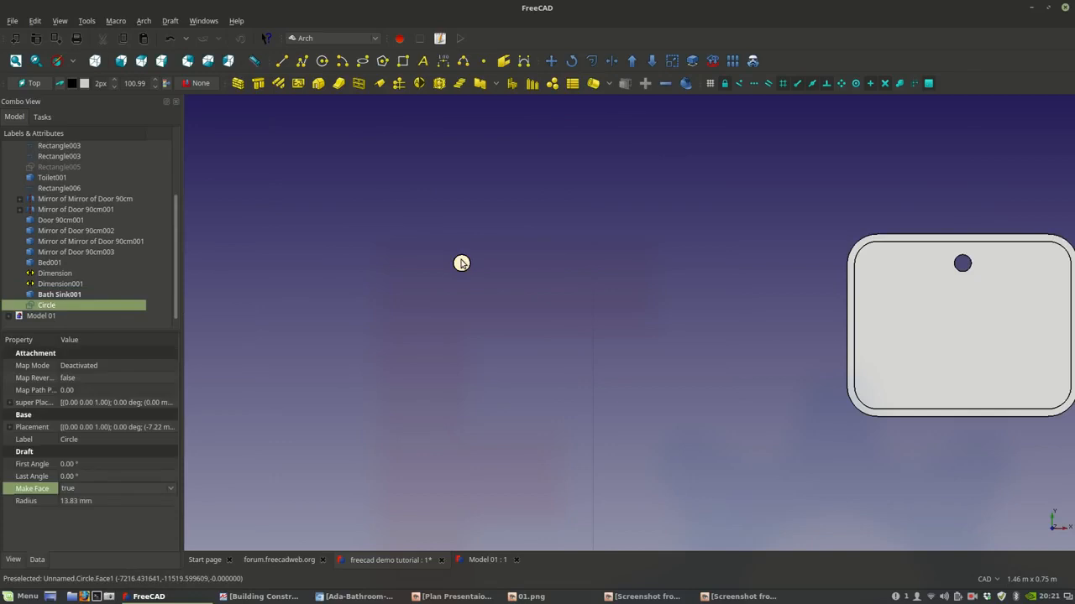
key(Delete)
- Delete the 0.30 m and 0.38 m dimensions from the framed double-bowl kitchen sink
scroll(460, 262, down, 5)
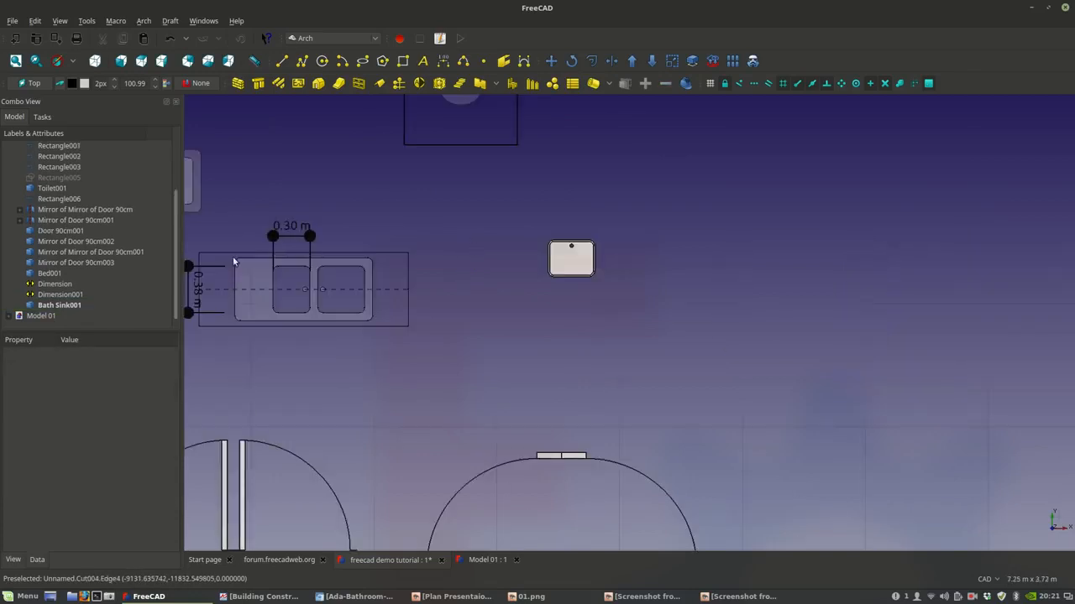
scroll(410, 265, up, 2)
scroll(411, 264, up, 4)
scroll(239, 302, down, 2)
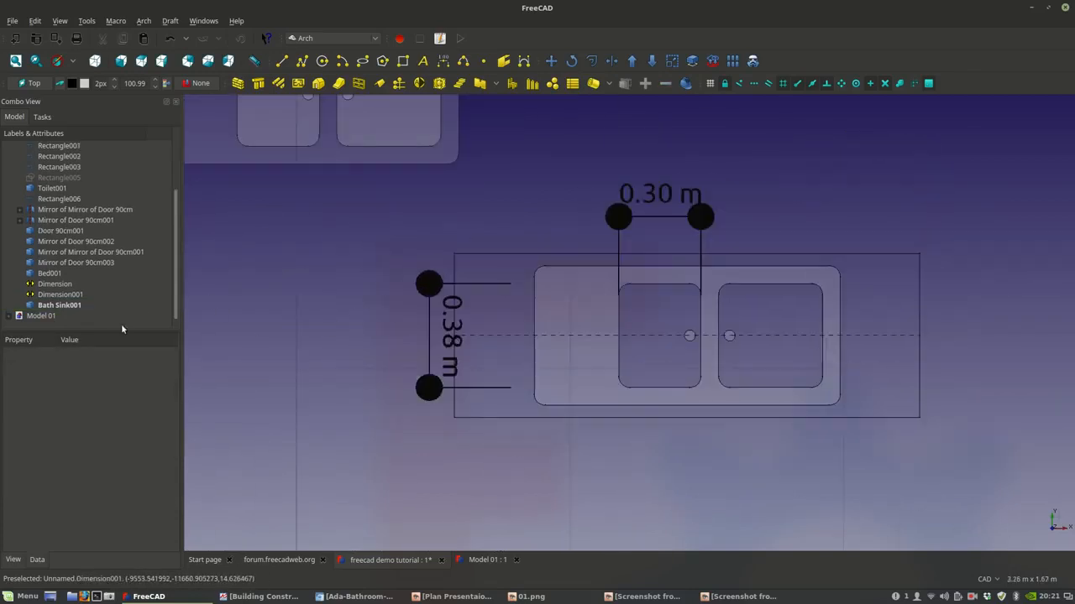
click(60, 295)
ctrl+click(58, 285)
right_click(59, 285)
click(87, 427)
- Rename the remaining basin copy as Bath Sink, removing the numeric suffix
scroll(283, 406, down, 3)
scroll(581, 332, up, 8)
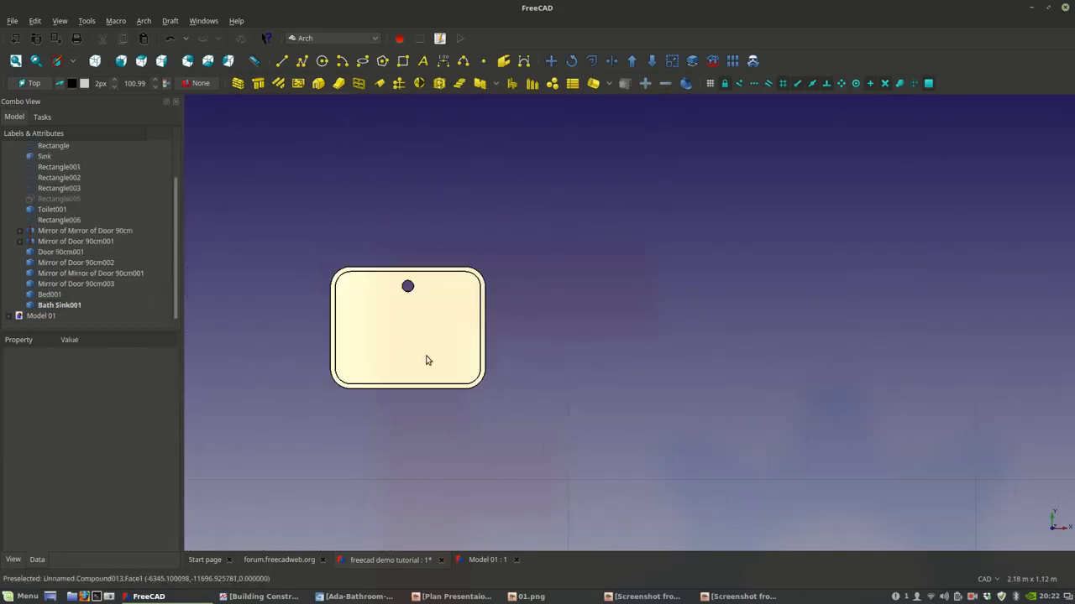
click(426, 323)
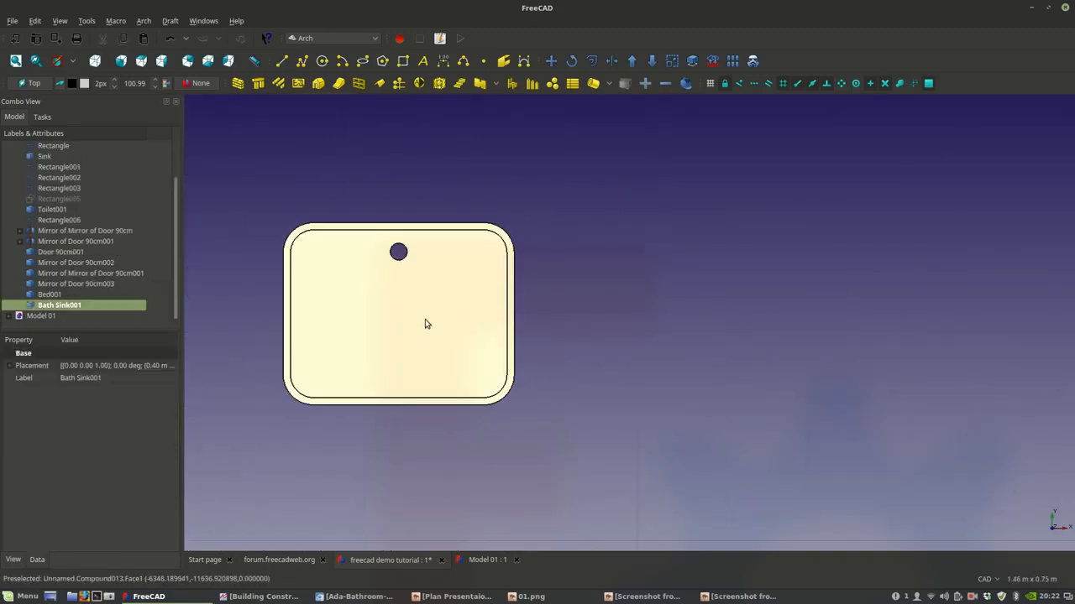
right_click(61, 305)
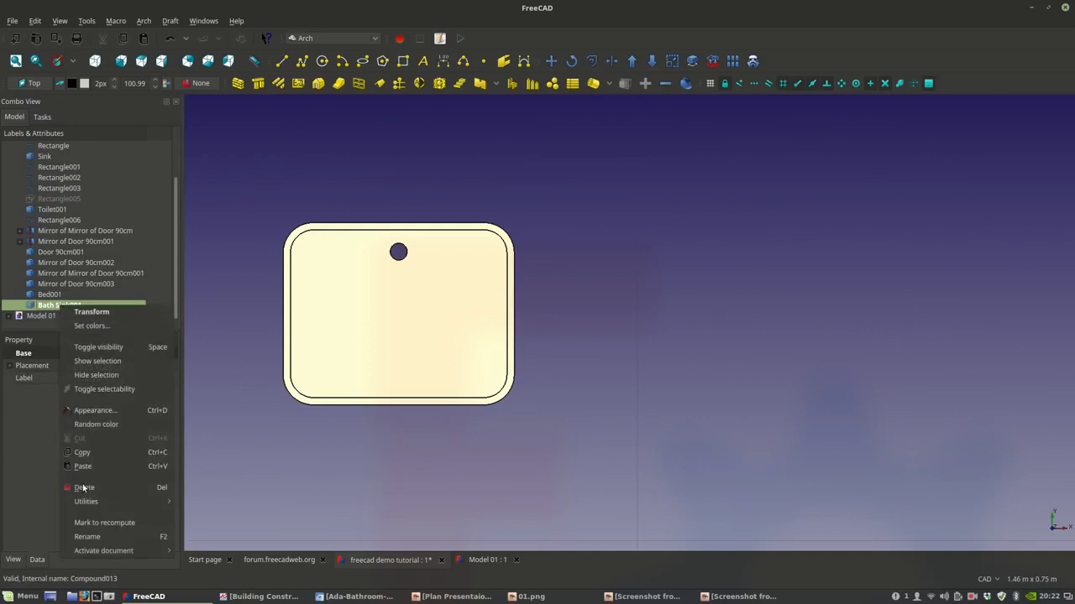
click(88, 537)
key(BackSpace)
key(BackSpace)
key(BackSpace)
key(Return)
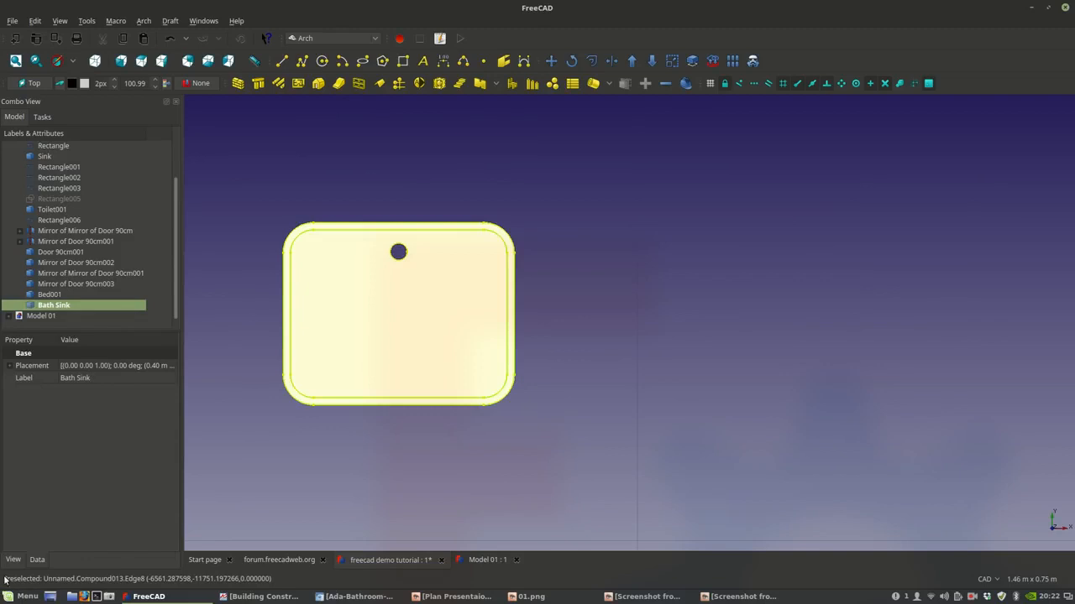
- Set the Bath Sink's transparency to 80 and edit its line width
click(13, 560)
click(110, 521)
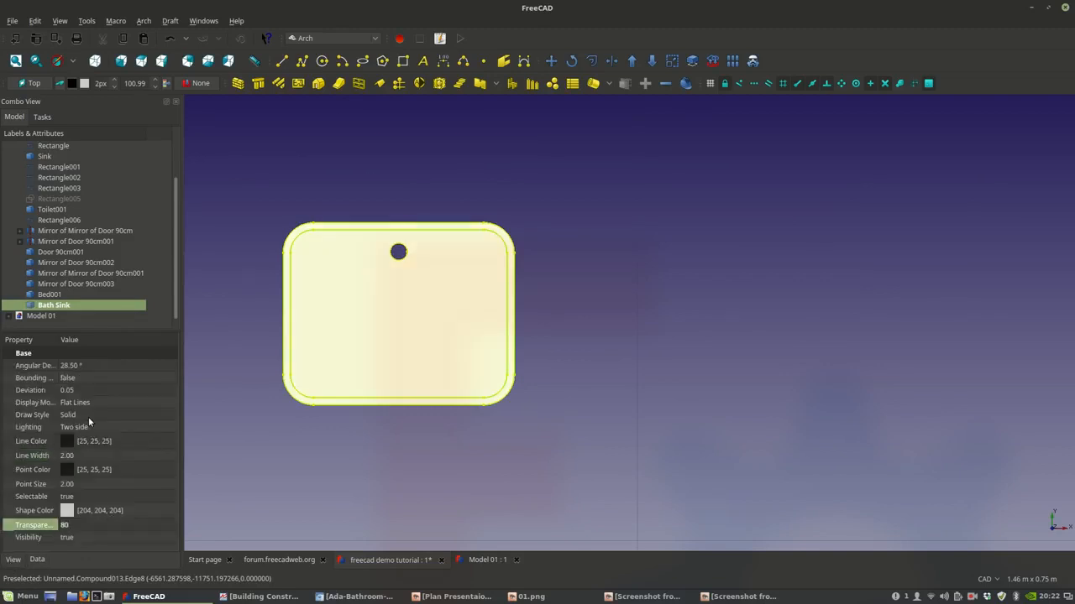
click(94, 456)
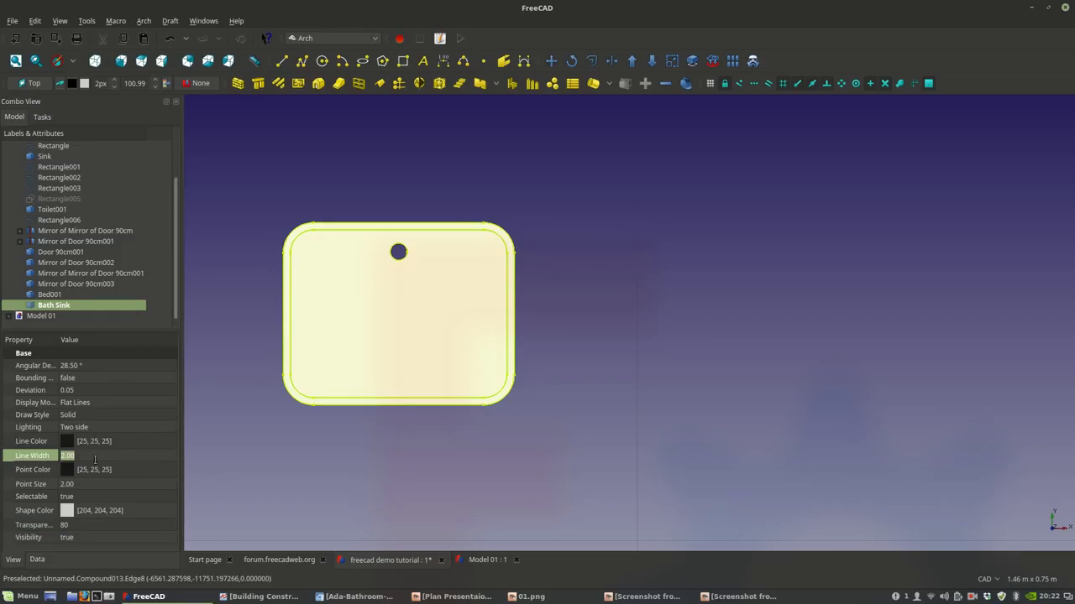
click(390, 433)
- Compare the bath sink symbol's appearance with the neighbouring kitchen sink, toilet and door symbols in the drawing
scroll(448, 430, down, 6)
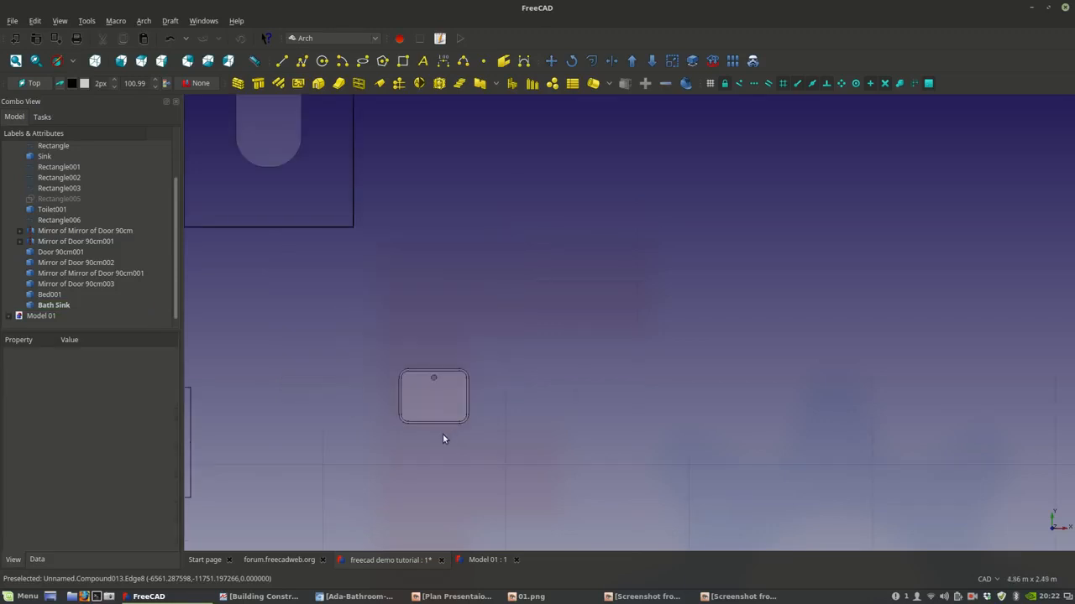
scroll(443, 434, down, 5)
middle_drag(499, 427, 741, 360)
scroll(720, 381, up, 5)
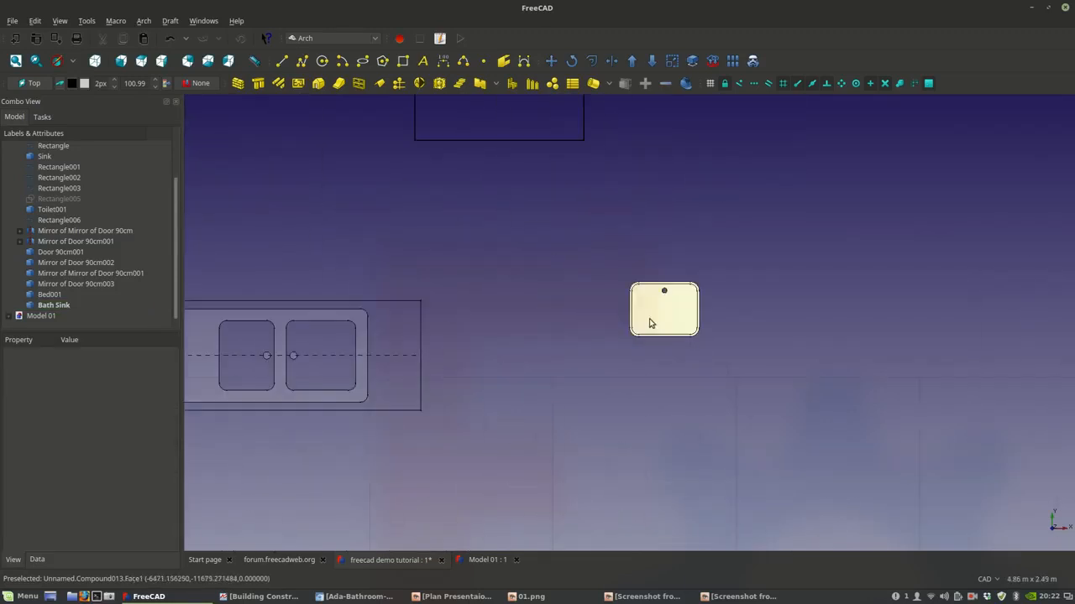
scroll(636, 309, down, 4)
scroll(384, 417, down, 2)
scroll(524, 332, up, 2)
scroll(524, 333, up, 2)
scroll(524, 334, down, 4)
scroll(498, 456, up, 2)
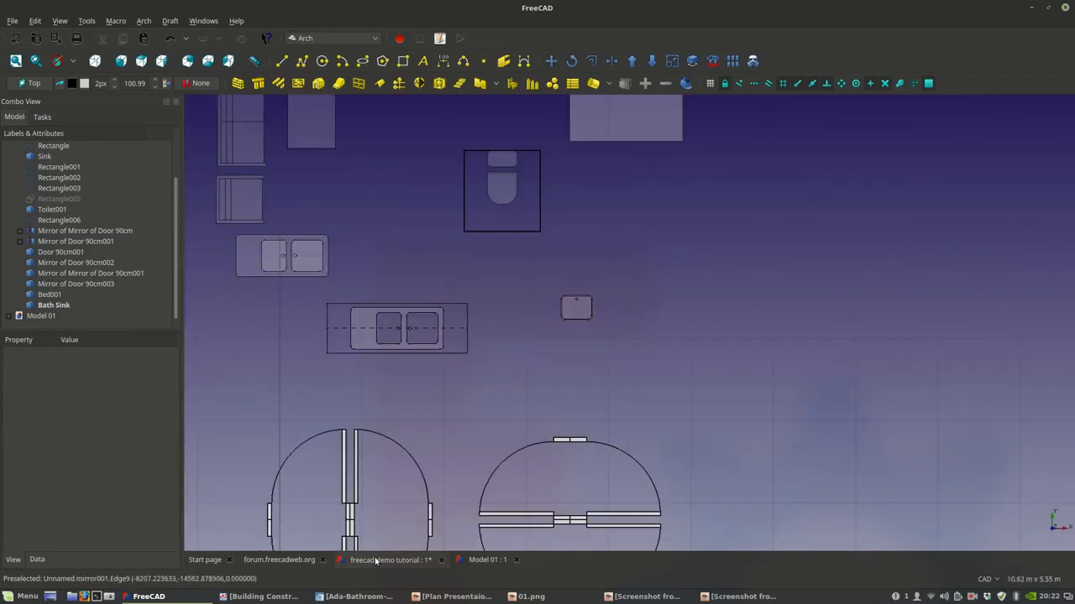
- Switch to the Model 01 document and examine the bathroom's sink, toilet and shower layout
click(475, 561)
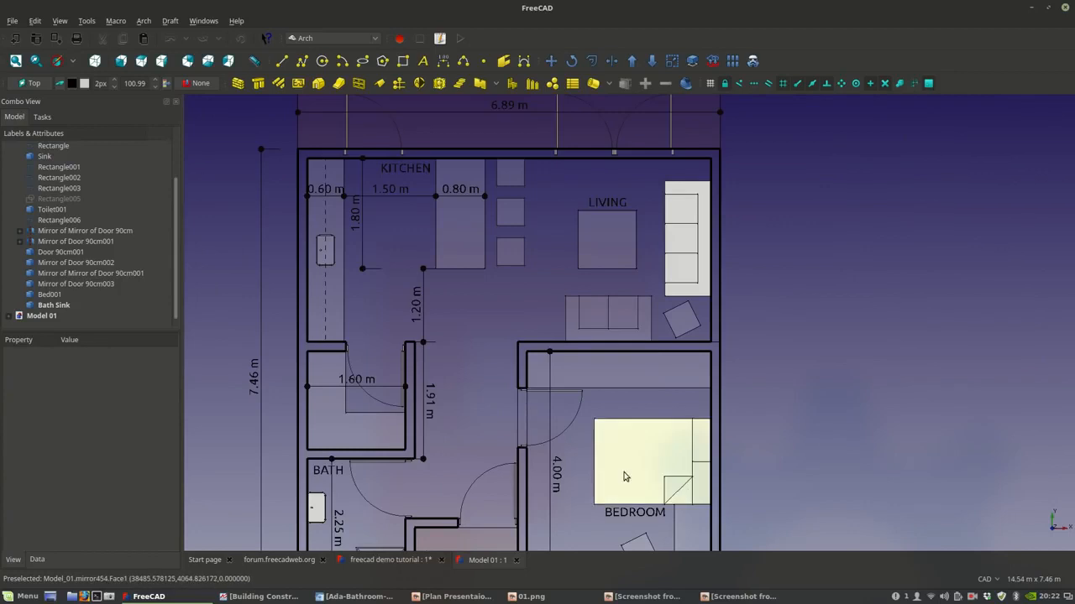
middle_drag(623, 405, 615, 359)
scroll(362, 453, up, 2)
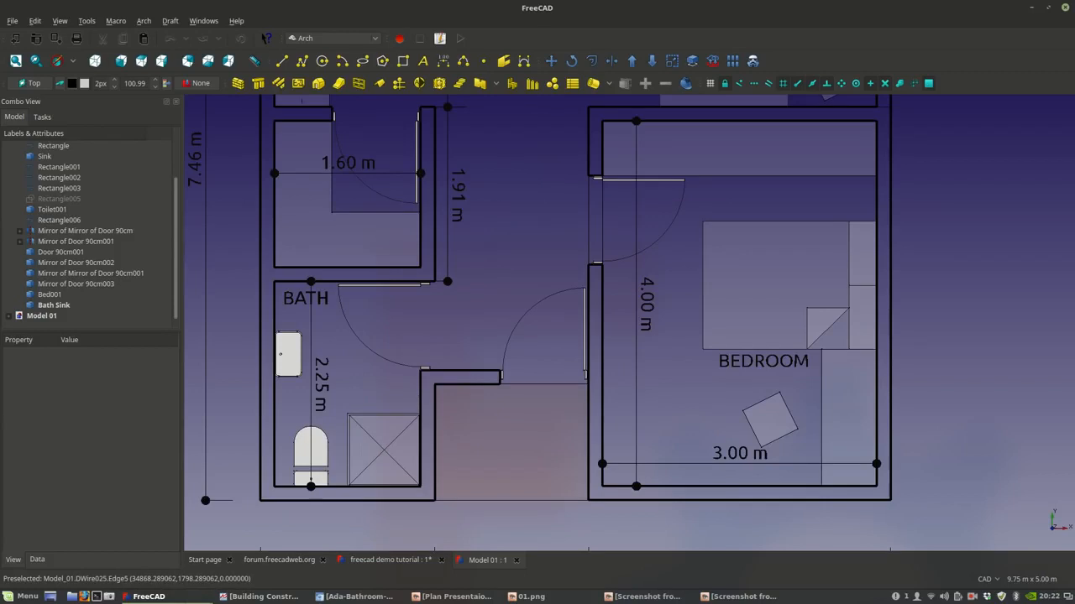
- Switch to Chromium, return to the DuckDuckGo image results and search for "Bathroom shower dimensions"
click(366, 596)
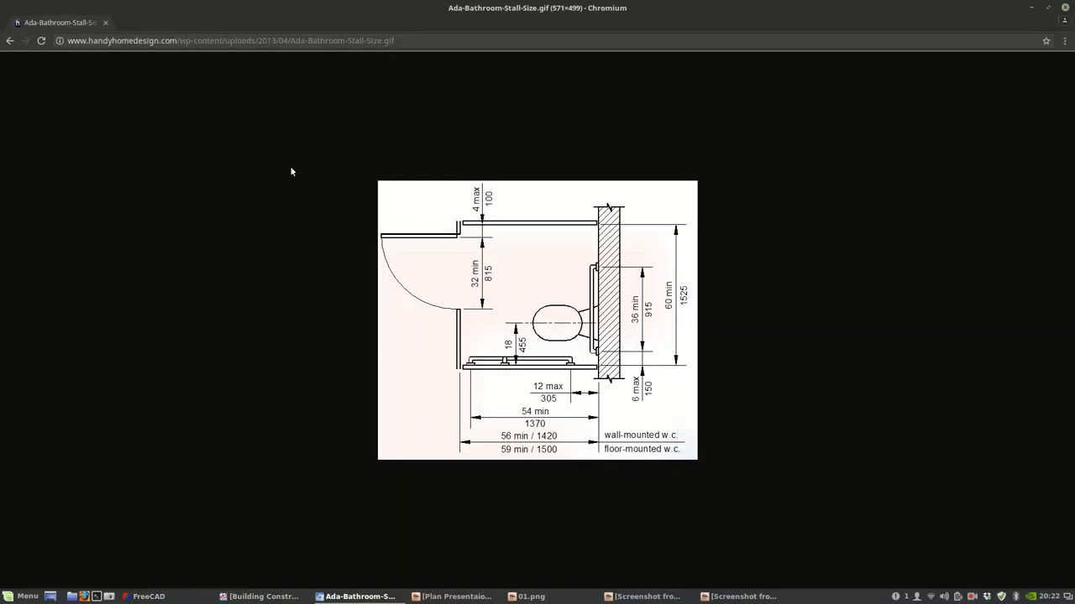
click(10, 40)
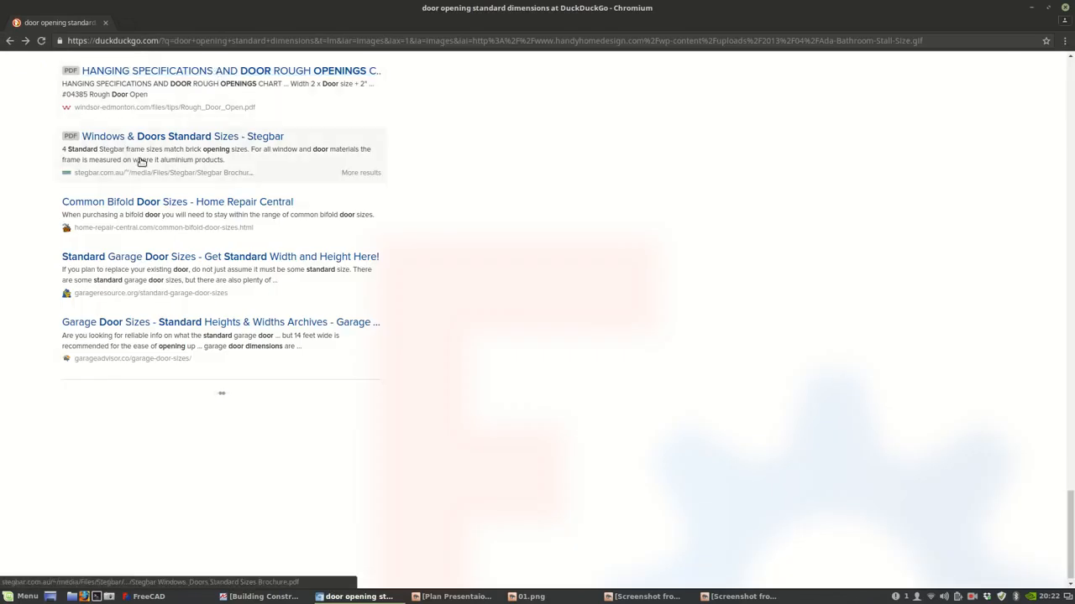
scroll(140, 161, up, 20)
scroll(140, 161, down, 15)
scroll(537, 319, down, 15)
scroll(200, 77, up, 15)
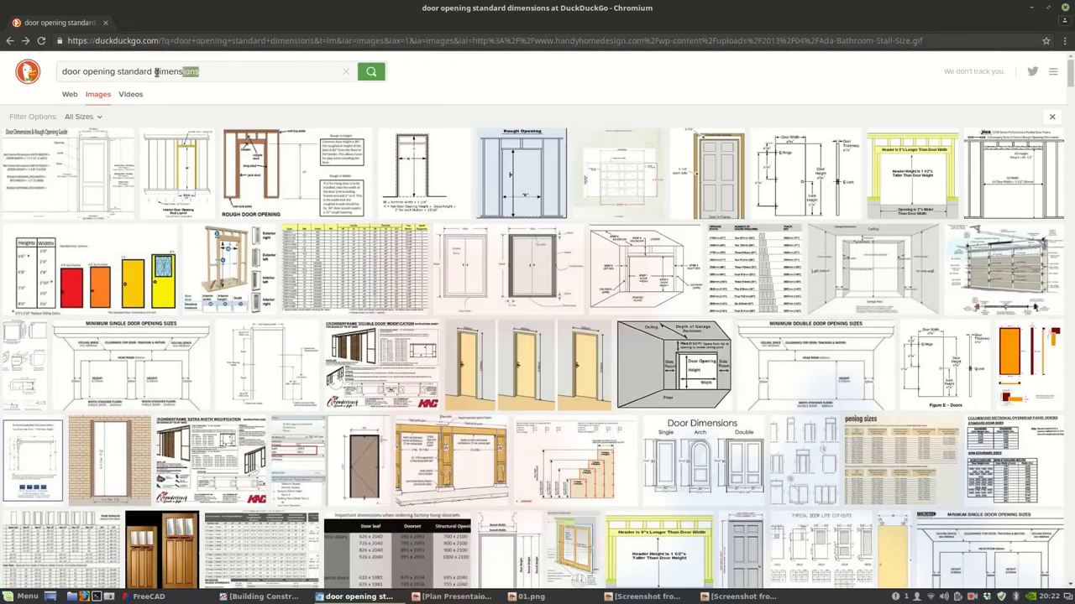
drag(205, 72, 26, 70)
text(Bathroom s)
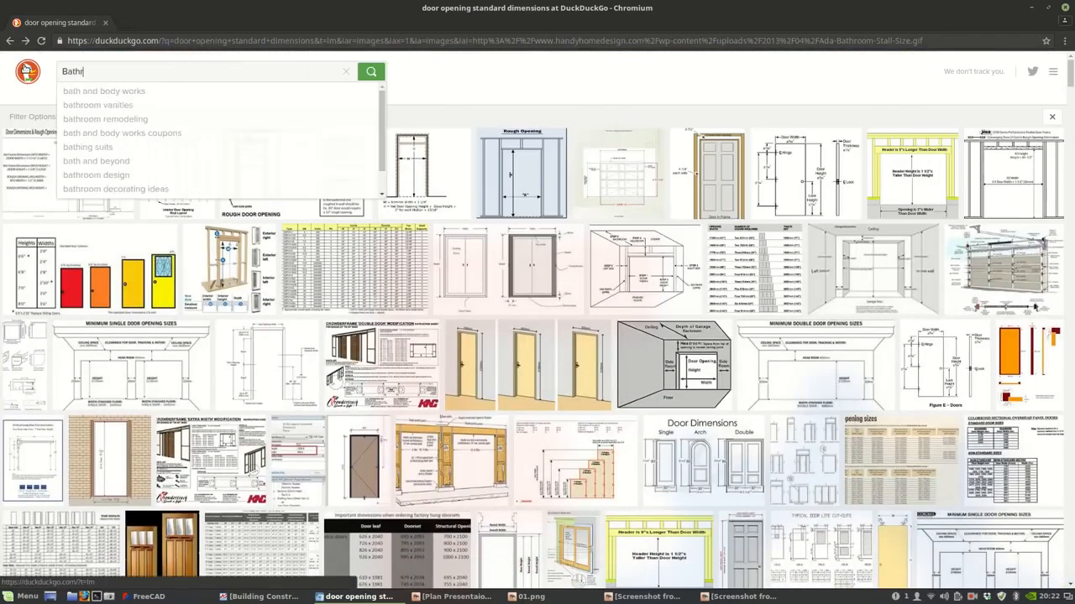
text(hower dimensions)
key(Return)
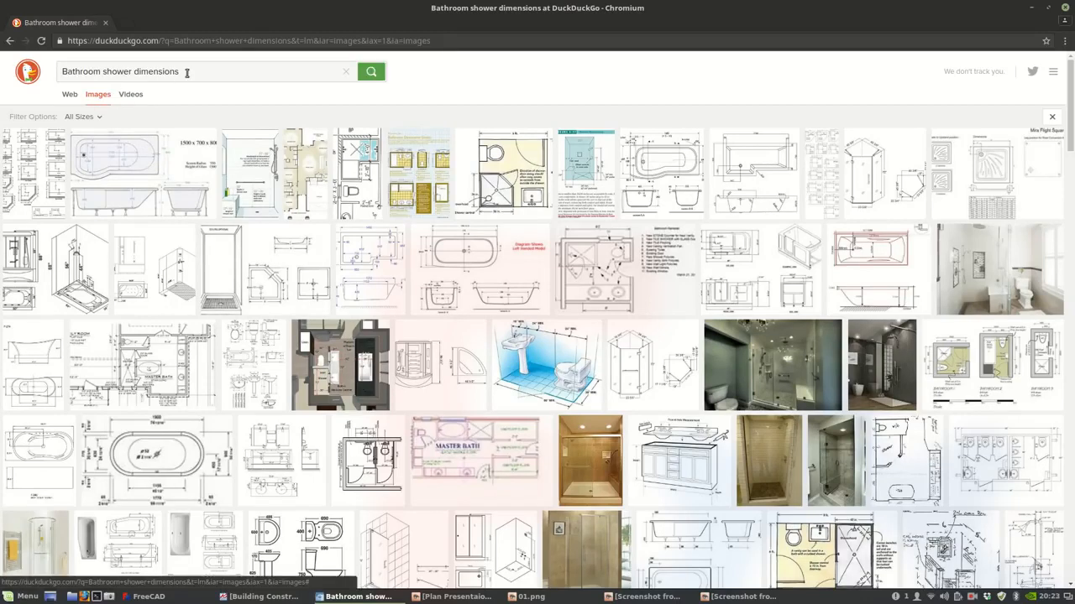
- Refine the image search to "shower stall dimensions"
double_click(101, 71)
key(BackSpace)
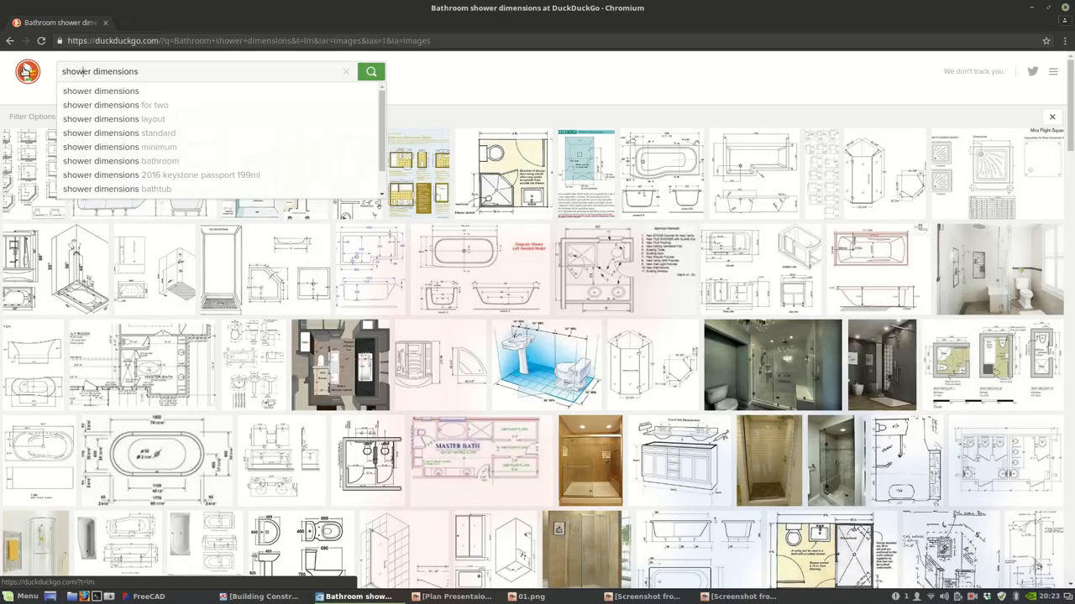
text(sta)
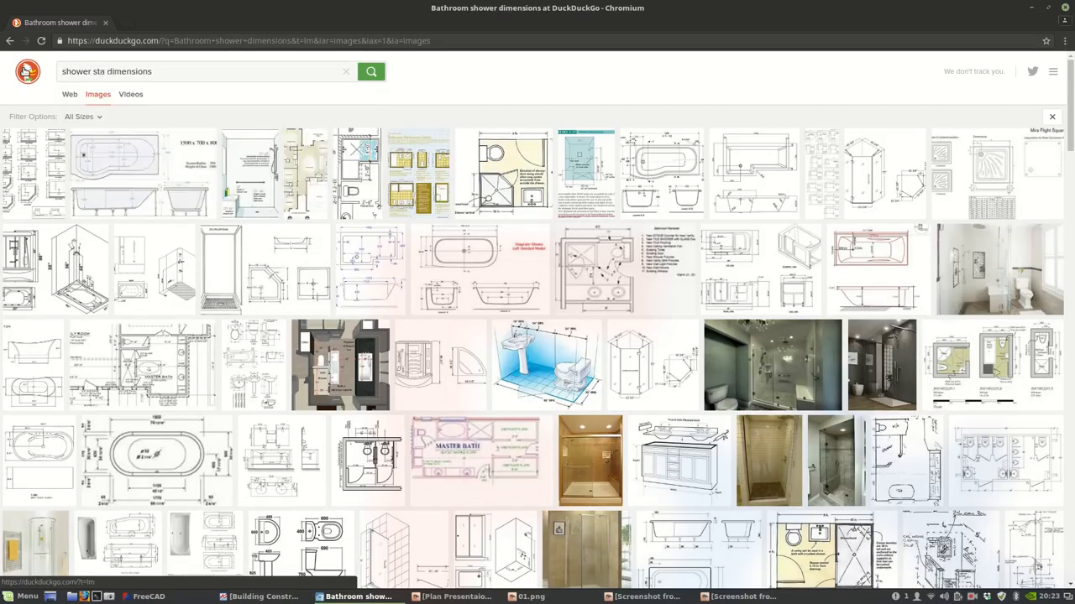
text(ll)
key(Return)
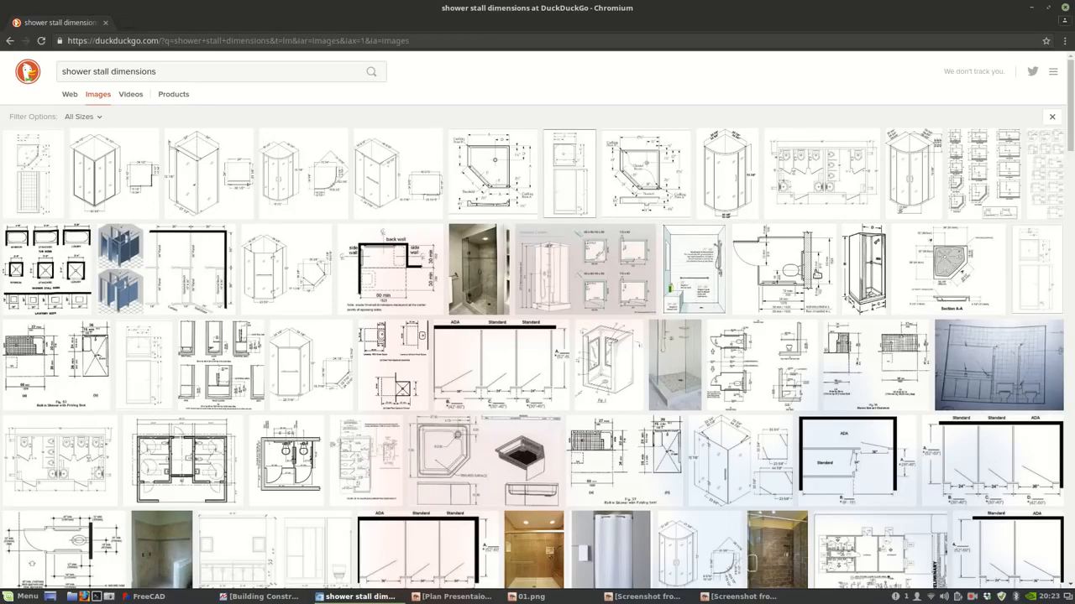
- View the corner shower dimension chart from pinterest.com at full size, and go back to the image results
click(978, 184)
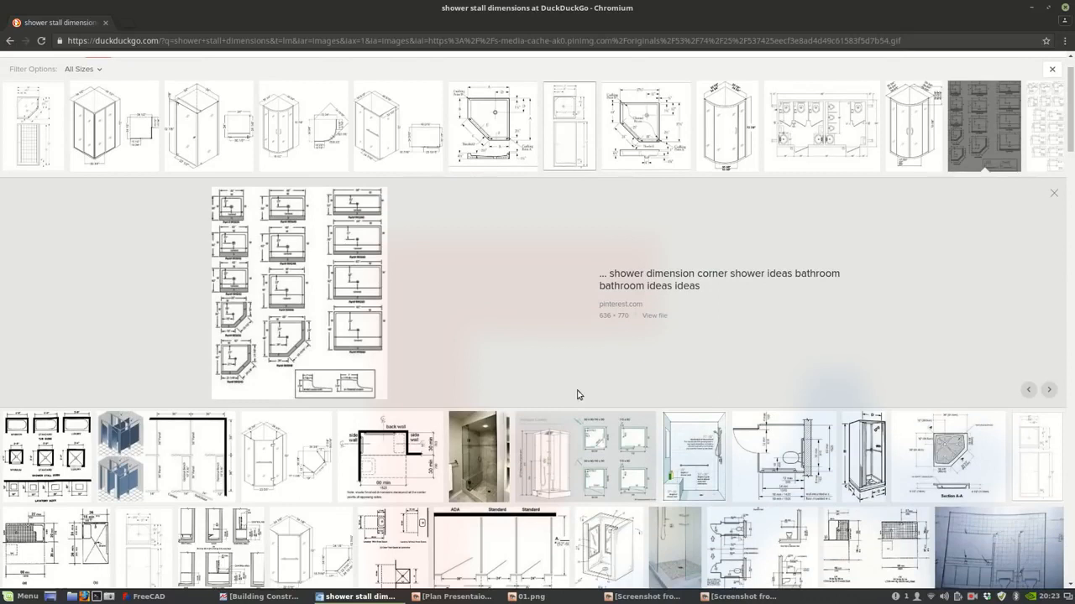
click(654, 315)
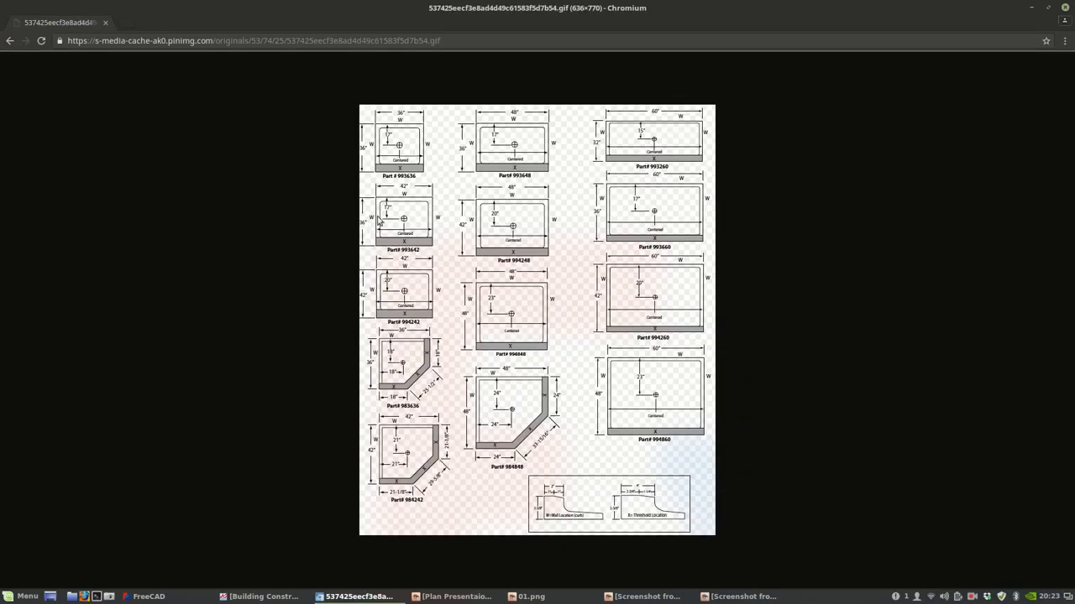
click(10, 40)
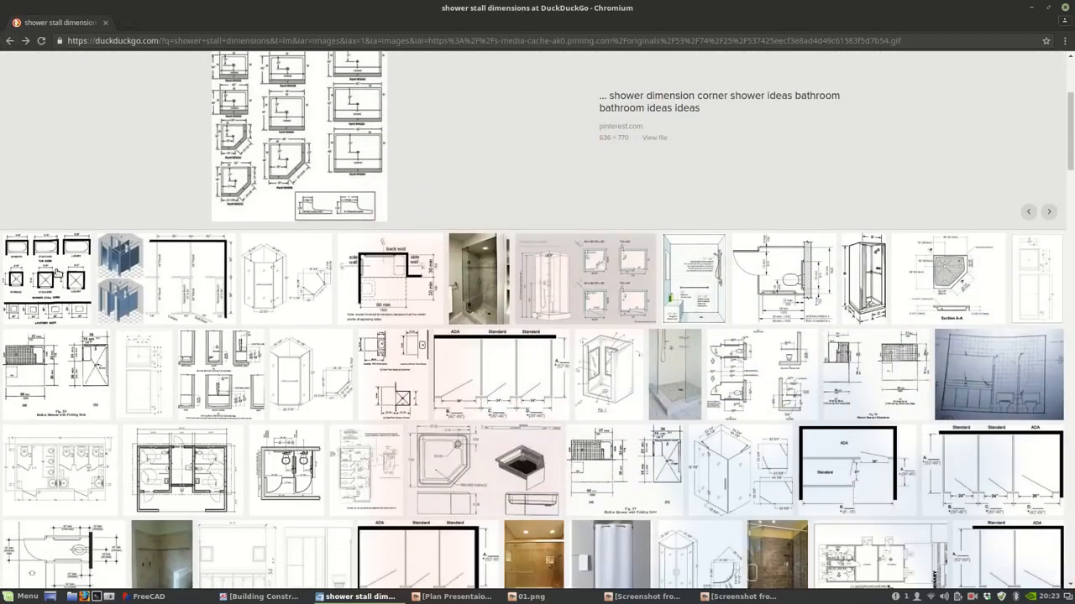
- Preview the deluxe-shower-stall-sizes image and examine its minimum, standard and luxury shower stall sizes
click(56, 284)
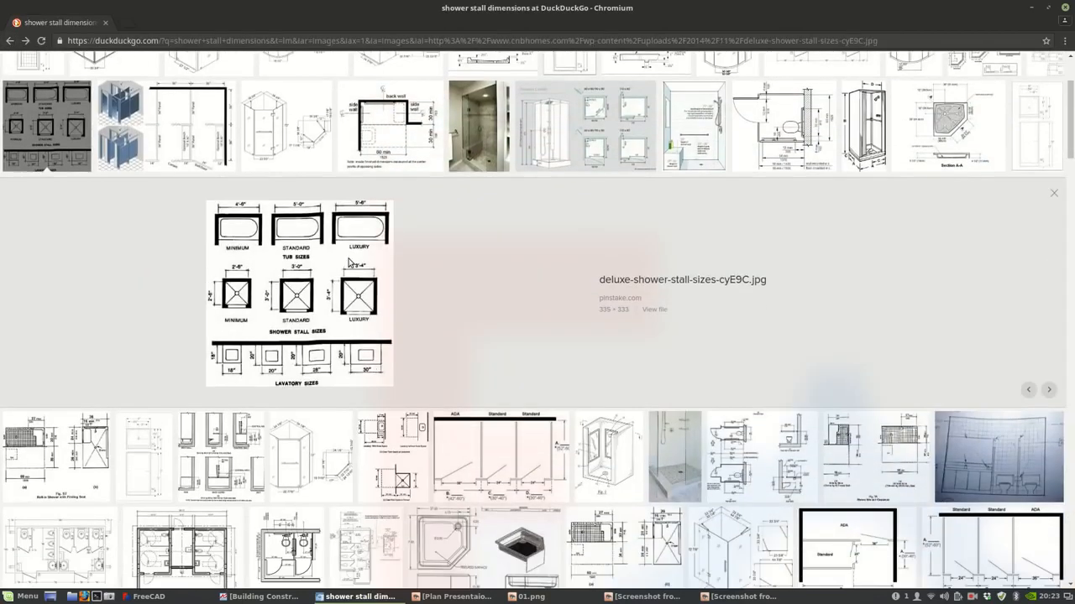
scroll(345, 265, down, 2)
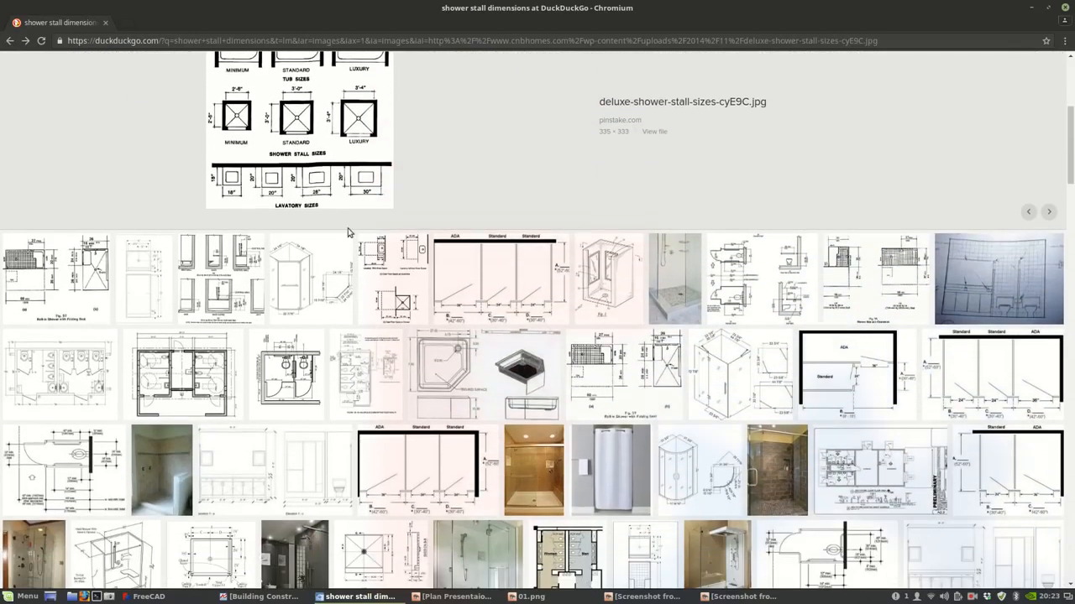
scroll(309, 171, up, 2)
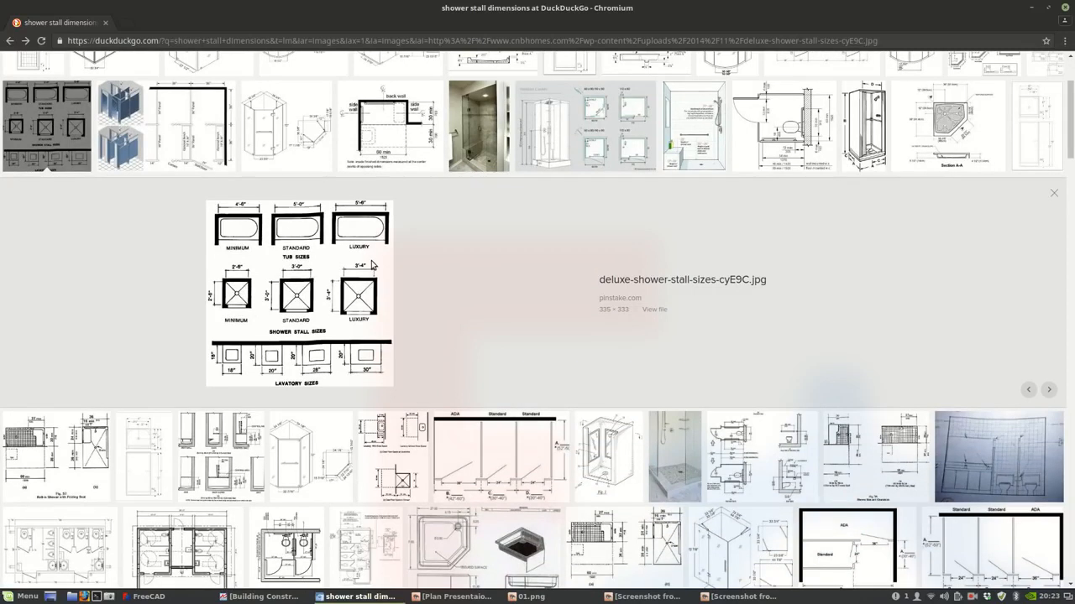
scroll(353, 317, up, 2)
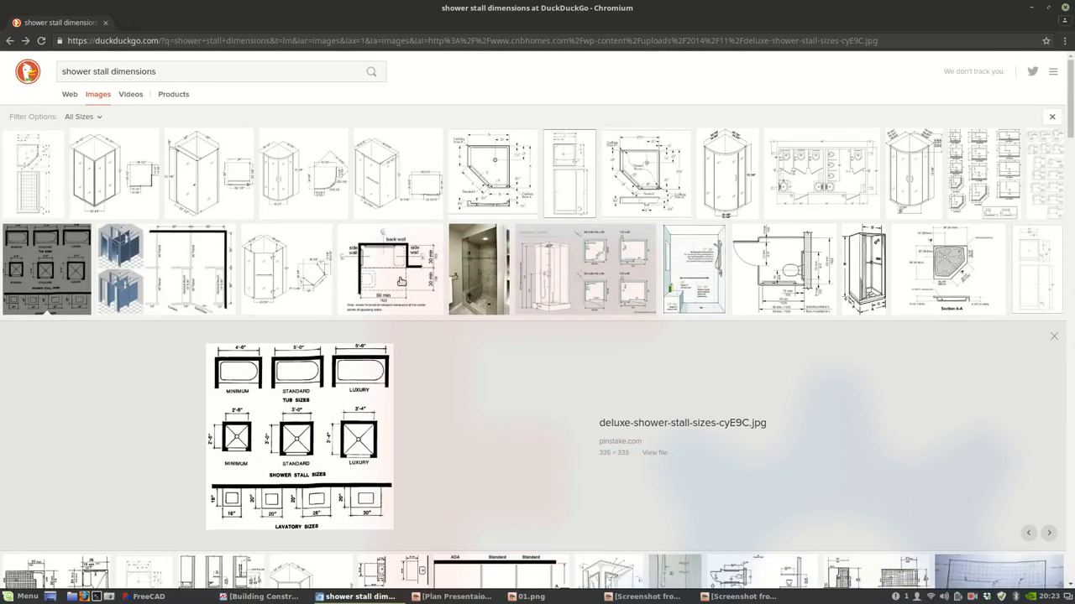
scroll(230, 294, down, 3)
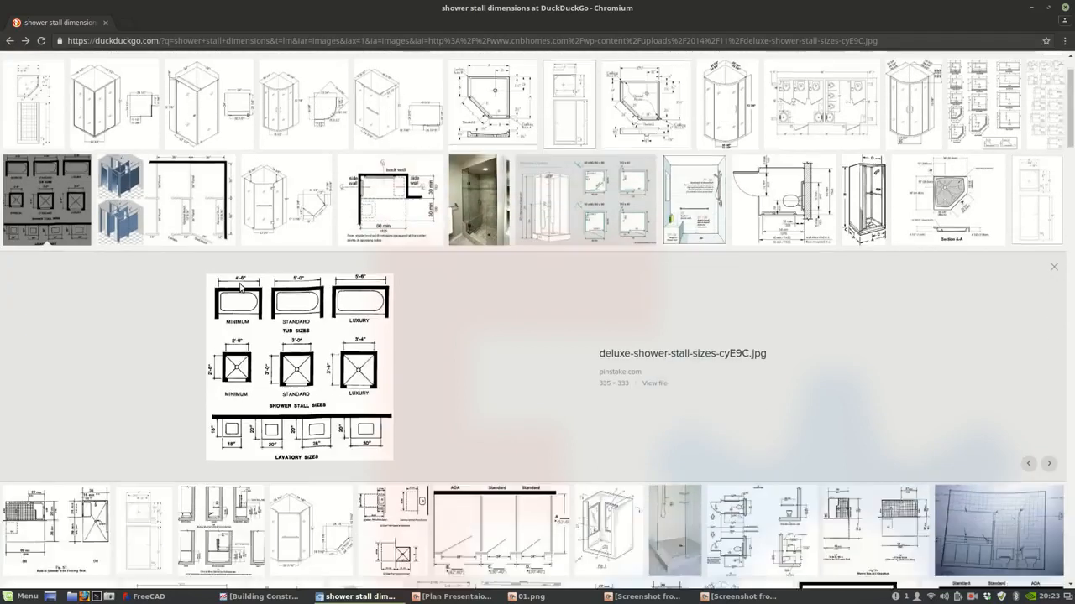
scroll(804, 334, down, 2)
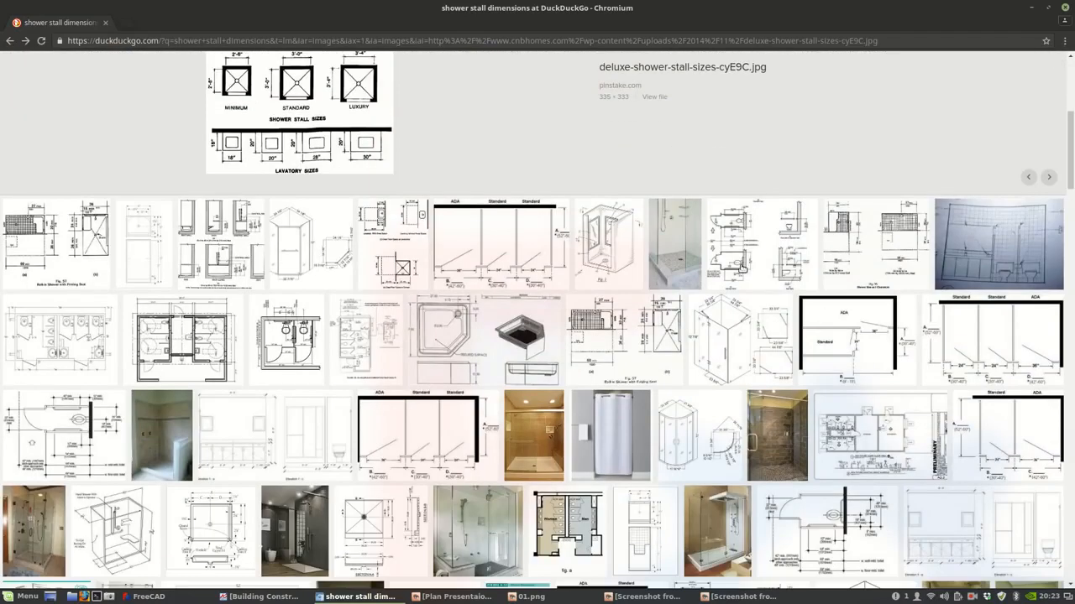
- Browse further through the shower stall images for other dimensioned plan drawings, and return to the start of the results
scroll(742, 263, down, 2)
scroll(822, 338, down, 1)
scroll(676, 335, down, 1)
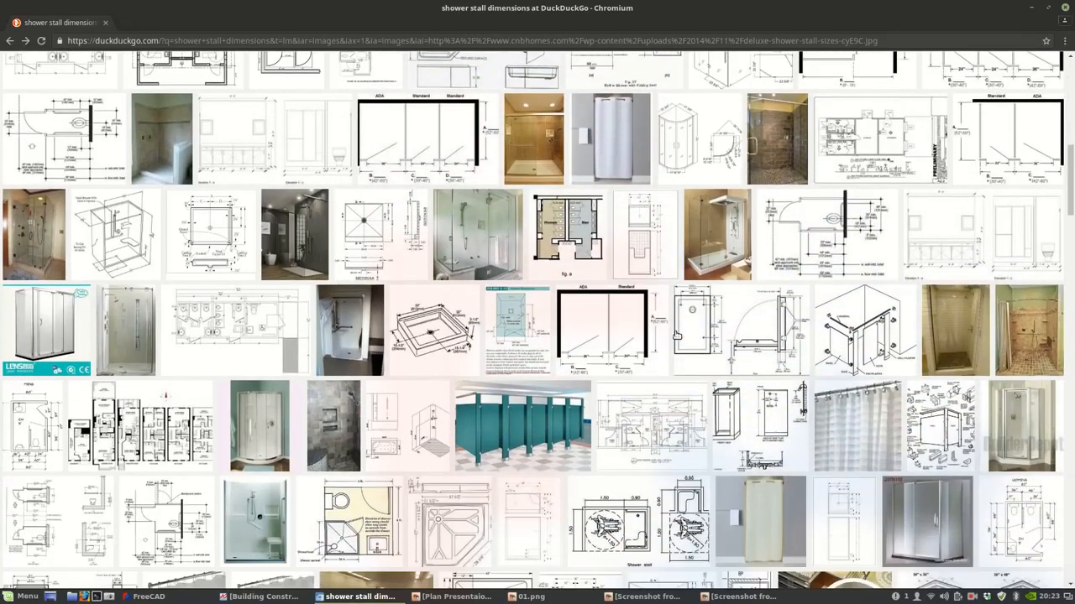
scroll(675, 334, down, 5)
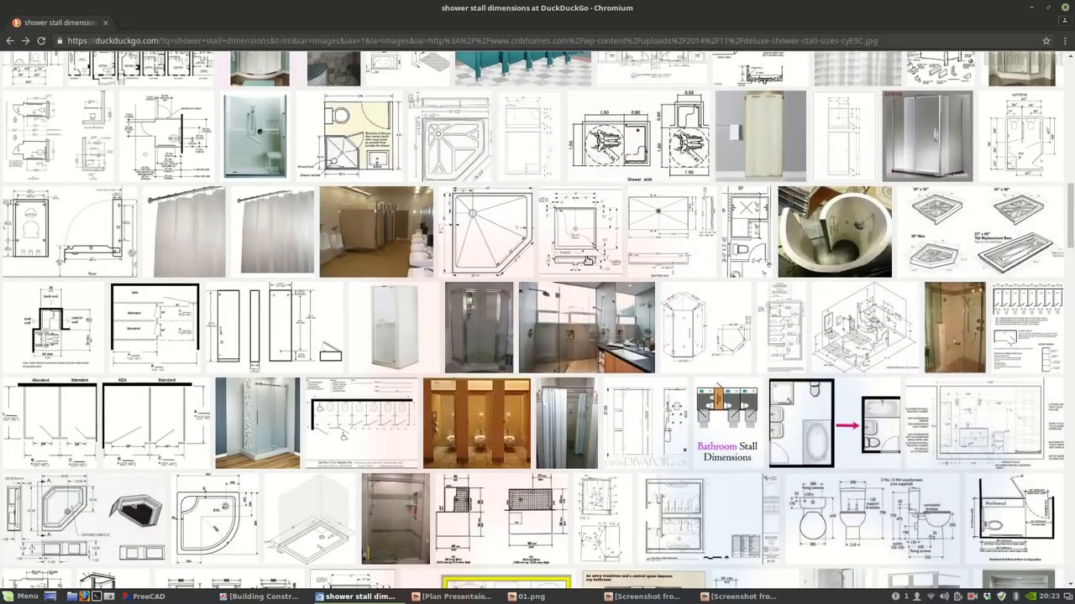
scroll(842, 380, down, 3)
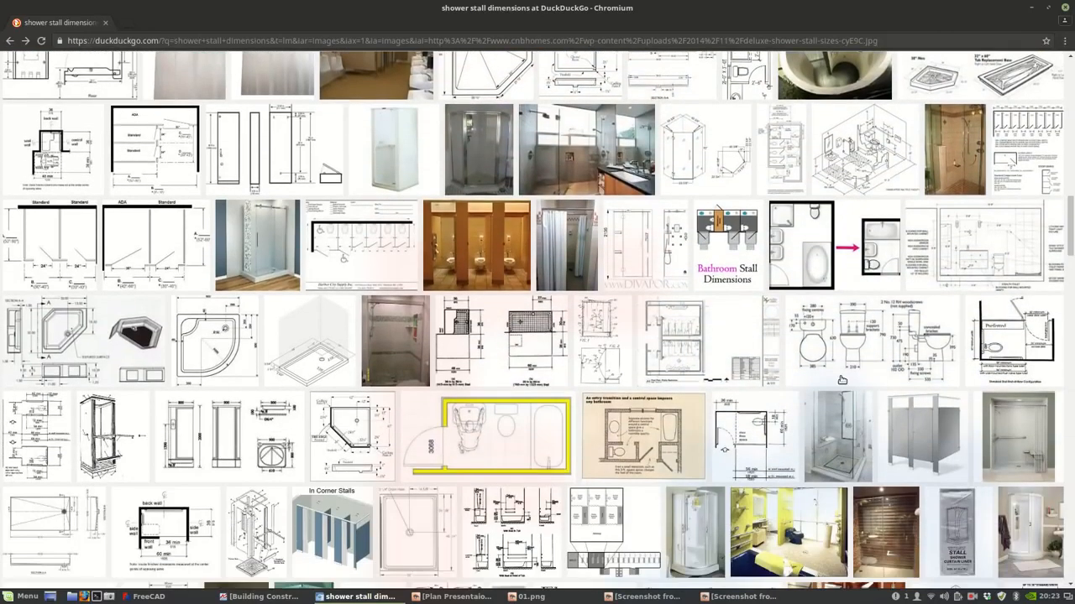
scroll(767, 374, down, 2)
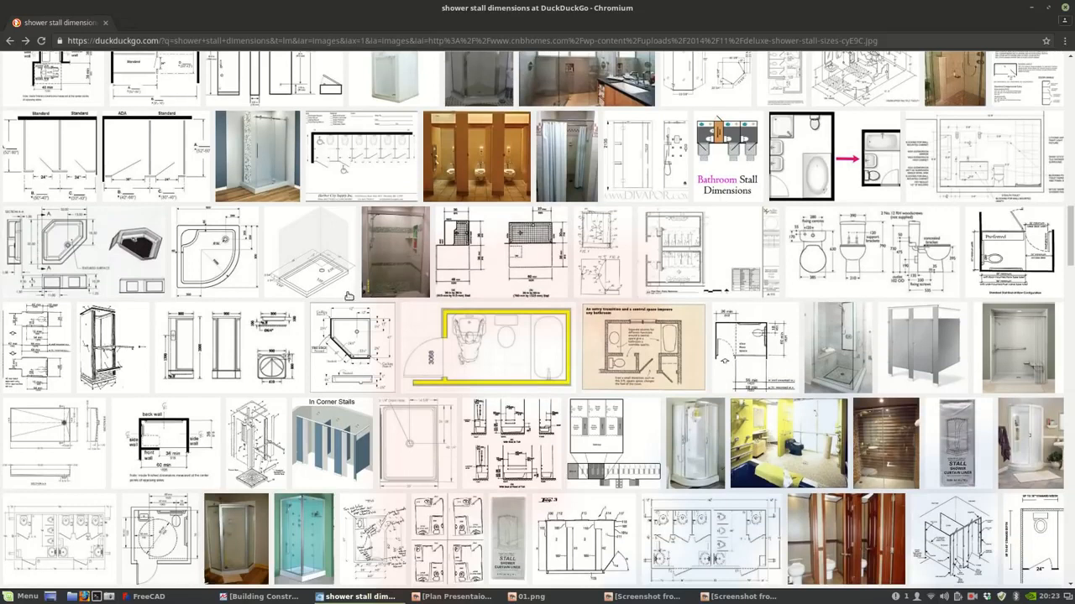
scroll(608, 352, down, 3)
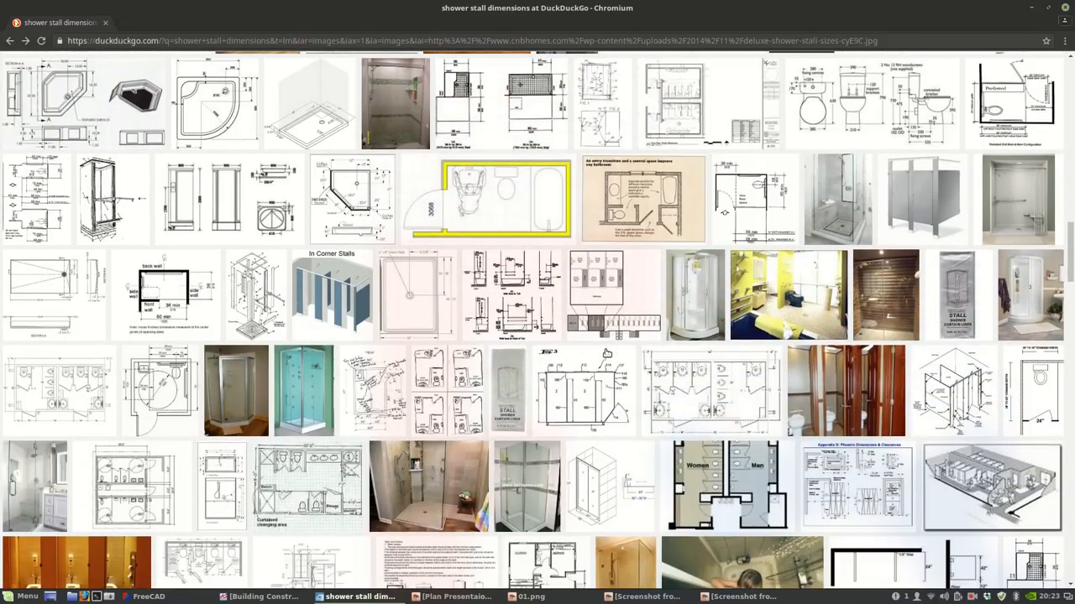
scroll(607, 353, up, 10)
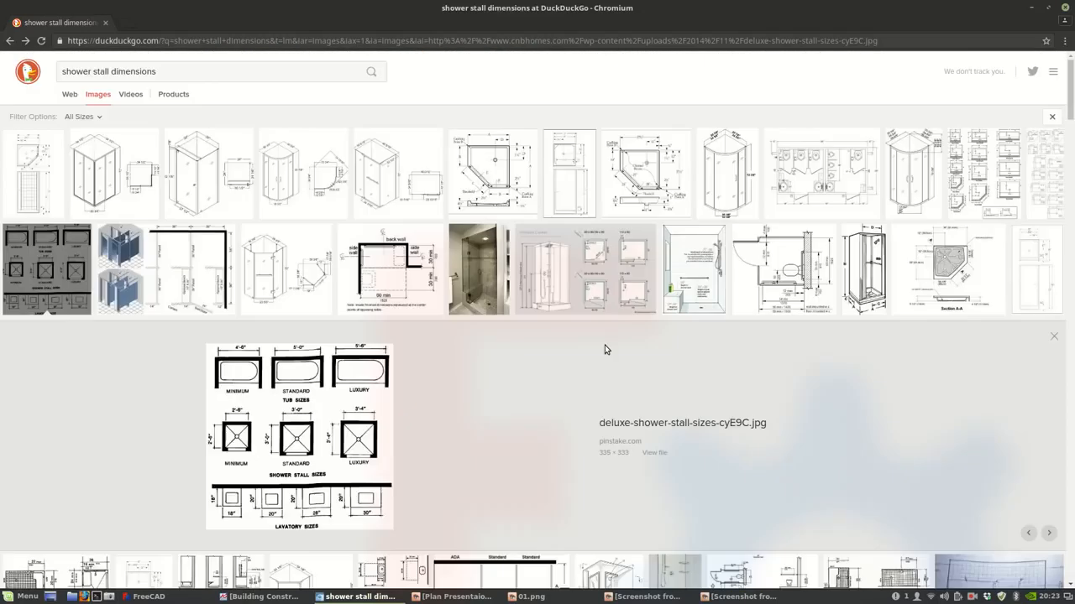
- Search images for "shower stall dimensions metric" and preview the commercial toilet rooms drawing and the corner shower dimension chart
click(246, 73)
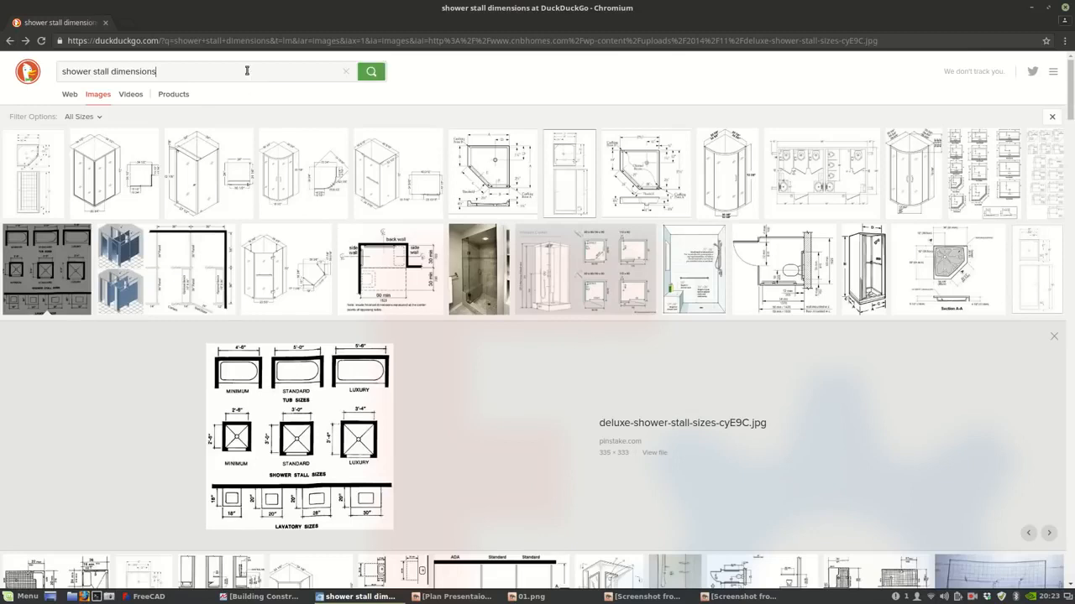
text(metric)
key(Return)
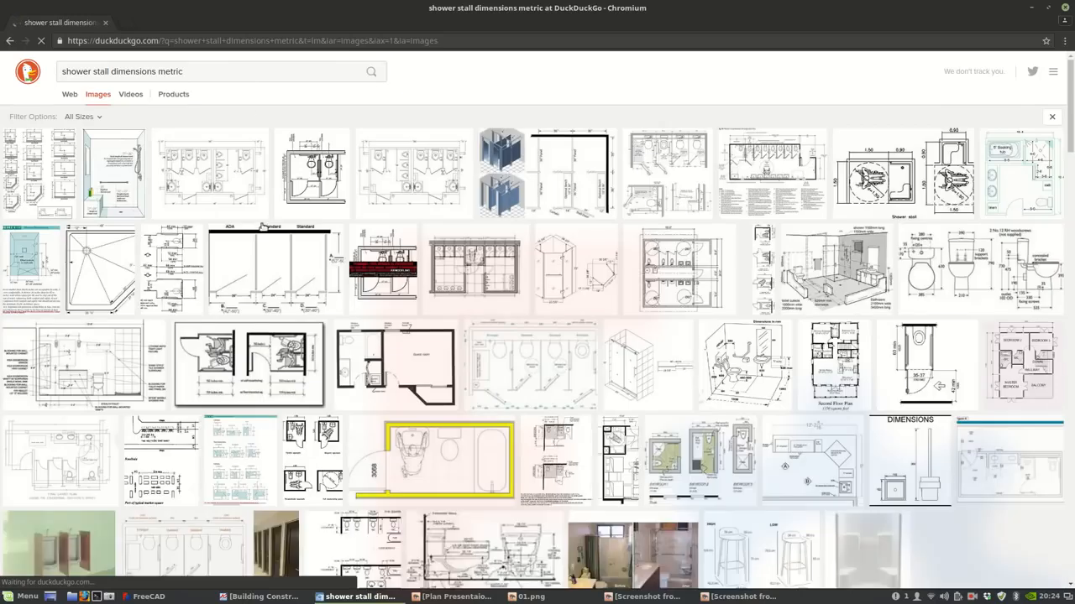
click(310, 172)
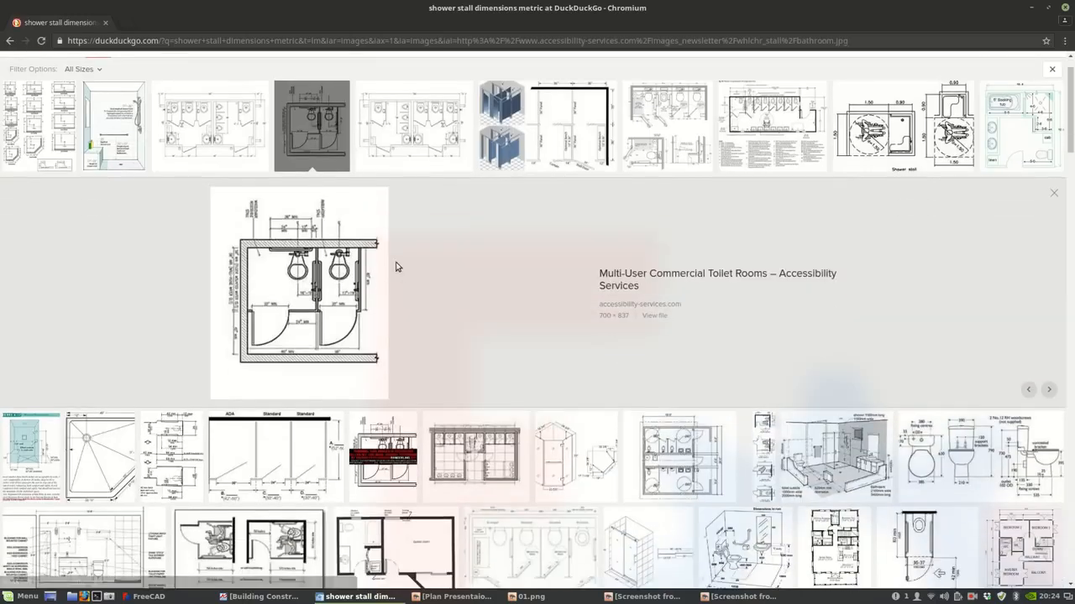
click(42, 124)
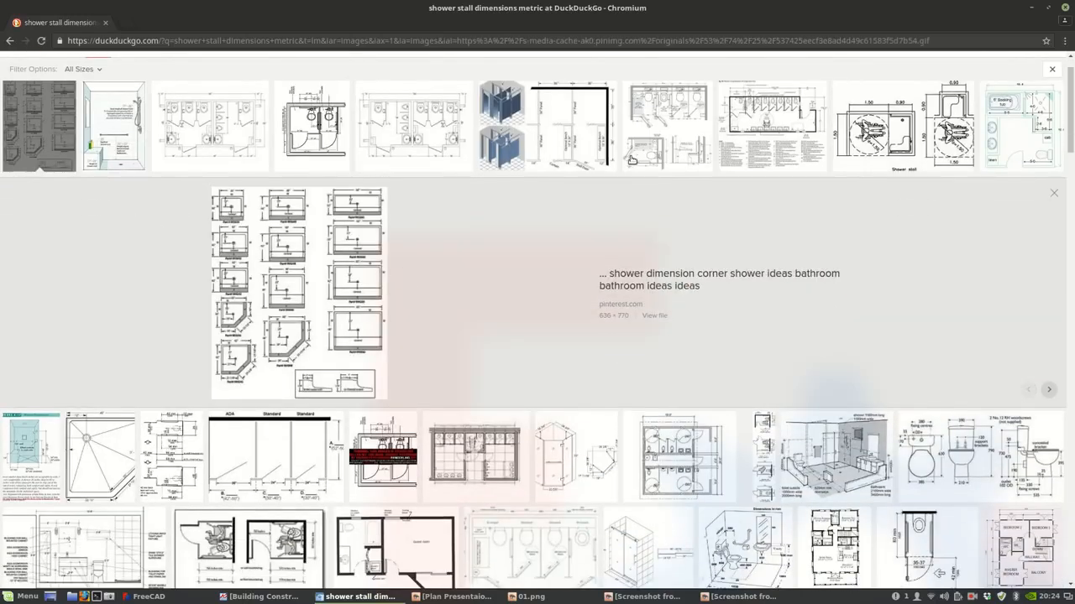
- Find the small bathroom floor plans image among the metric results and open its file at full size
scroll(730, 163, down, 3)
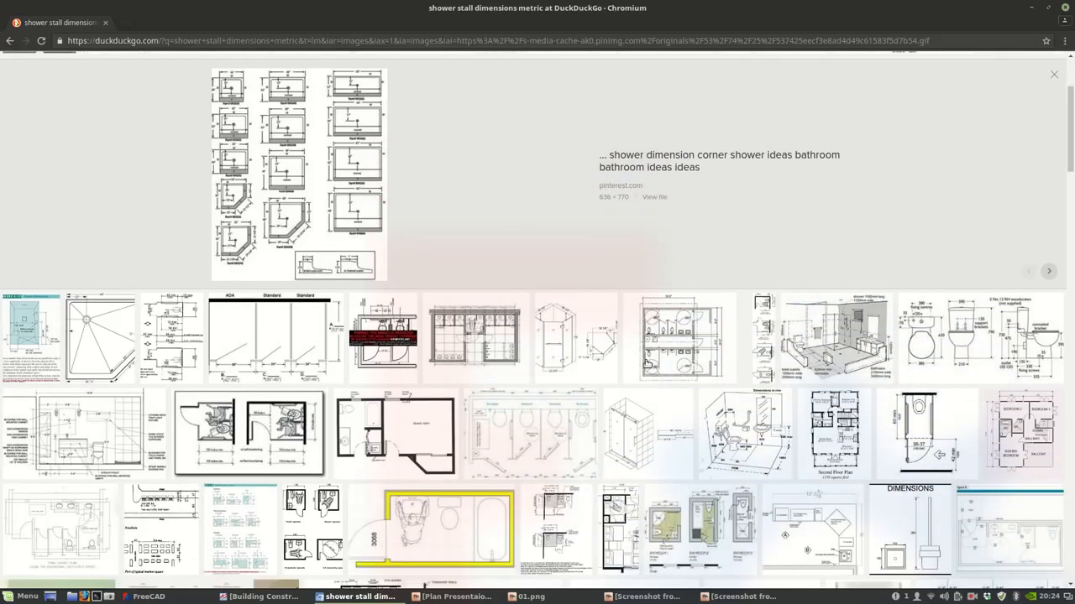
scroll(540, 344, down, 1)
scroll(449, 321, down, 2)
scroll(449, 321, down, 3)
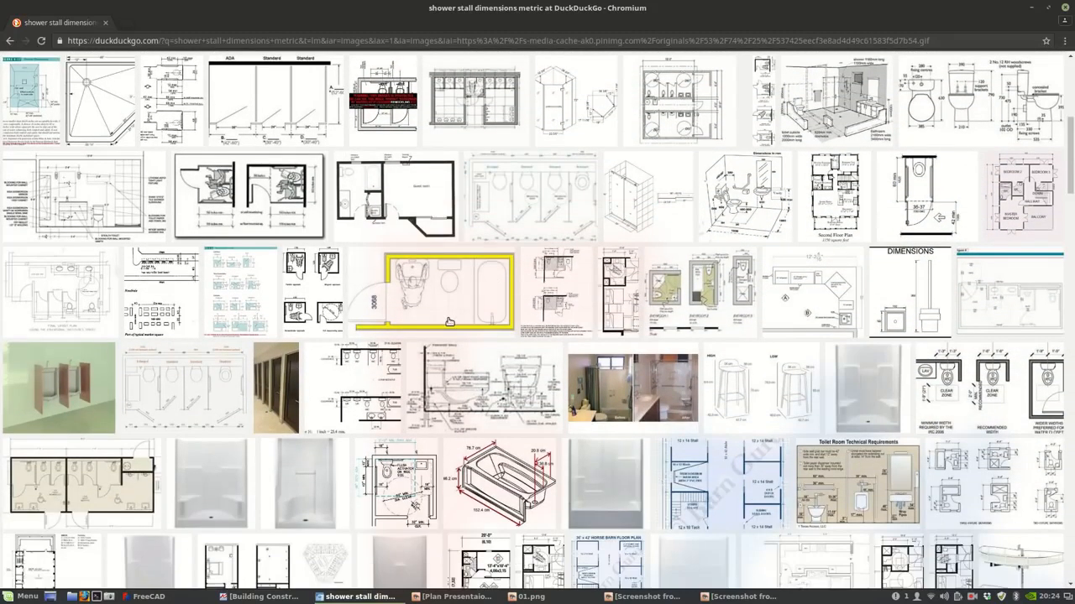
click(677, 311)
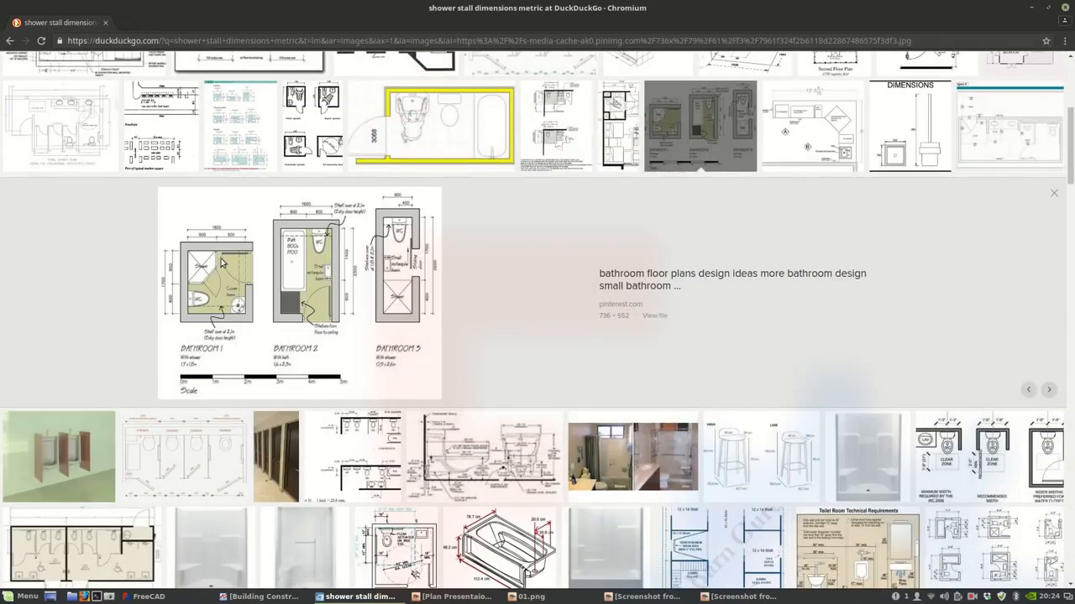
click(654, 316)
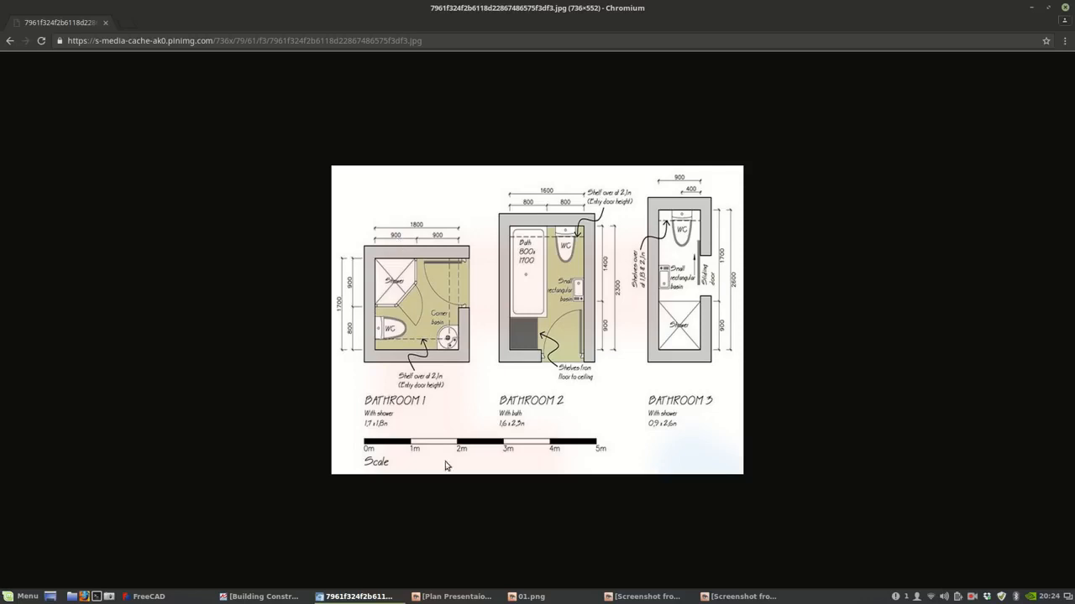
- Switch to FreeCAD, examine the crossed square shower in Model 01's bath, and go back to the freecad demo tutorial document
click(144, 596)
scroll(453, 450, down, 5)
middle_drag(473, 433, 455, 429)
scroll(445, 408, down, 5)
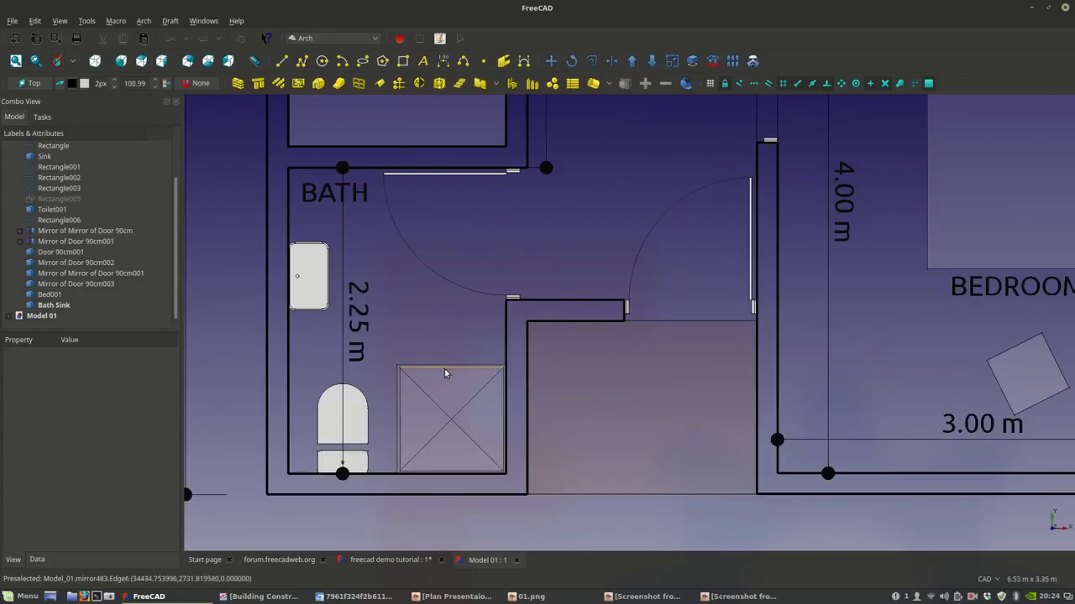
click(407, 564)
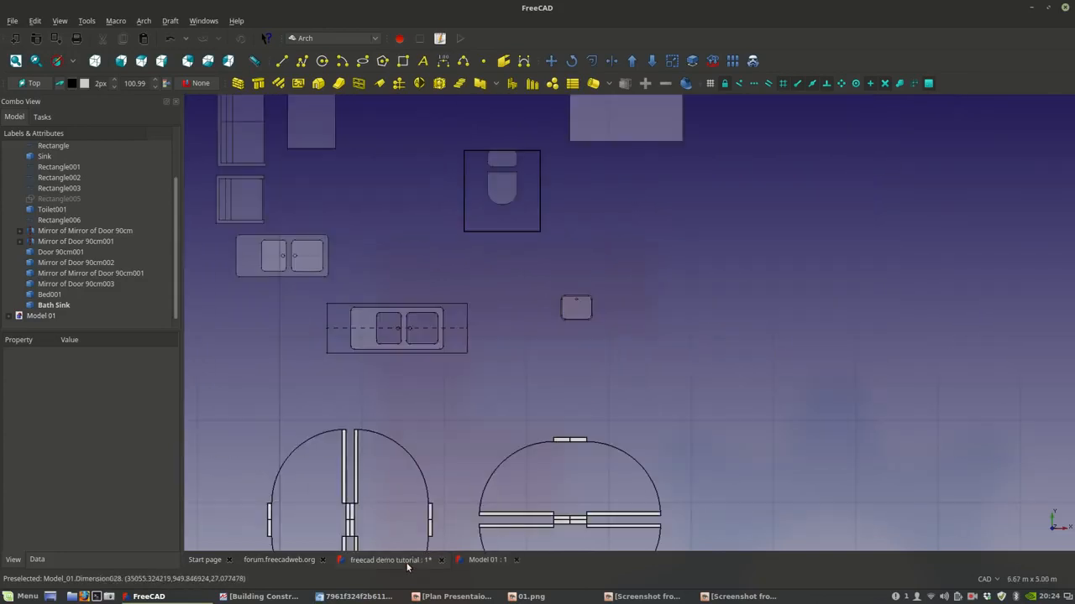
- Draw a rectangle about 0.95 m by 0.87 m in the empty area beside the toilet and bath sink symbols
middle_drag(606, 330, 442, 461)
key(r)
key(e)
click(563, 331)
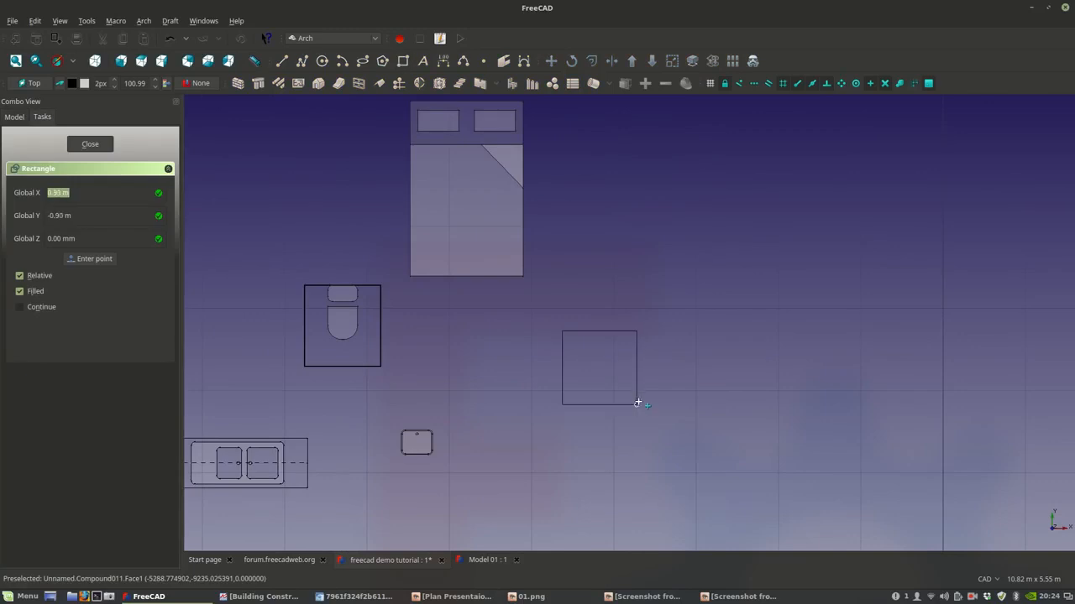
click(640, 402)
- Set the new rectangle's height and length to 0.90 m and set its Make Face property to false
click(37, 560)
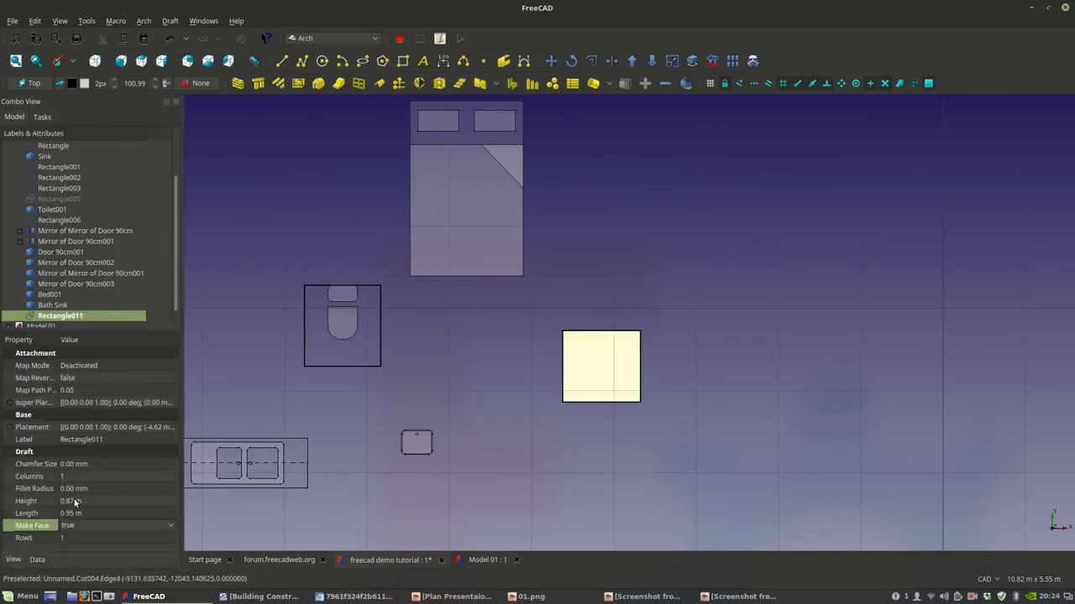
click(67, 501)
text(0.9)
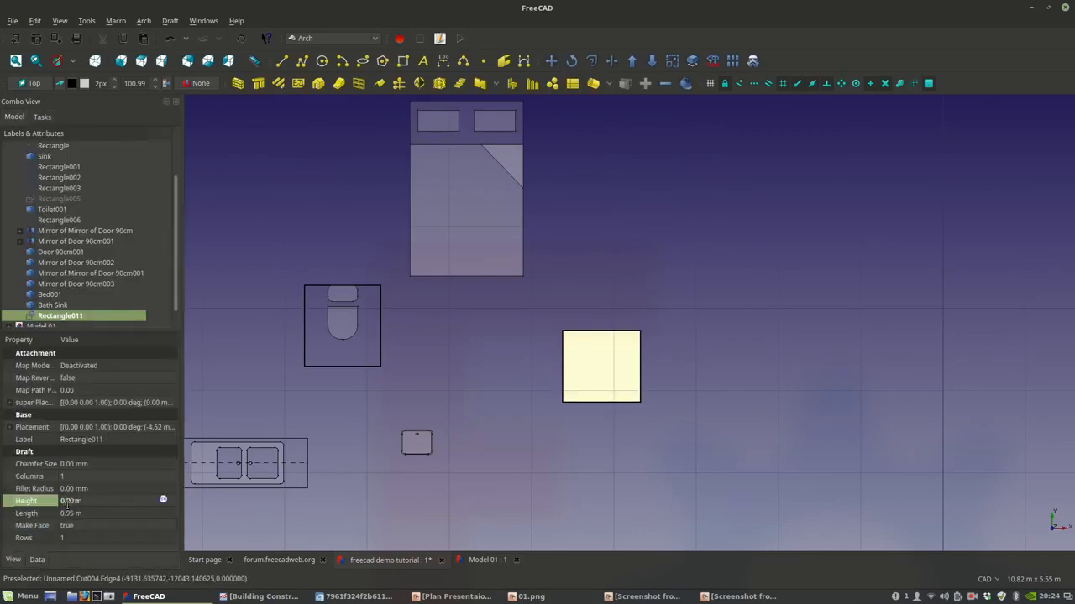
text(0)
click(63, 514)
text(0.90)
scroll(584, 365, up, 5)
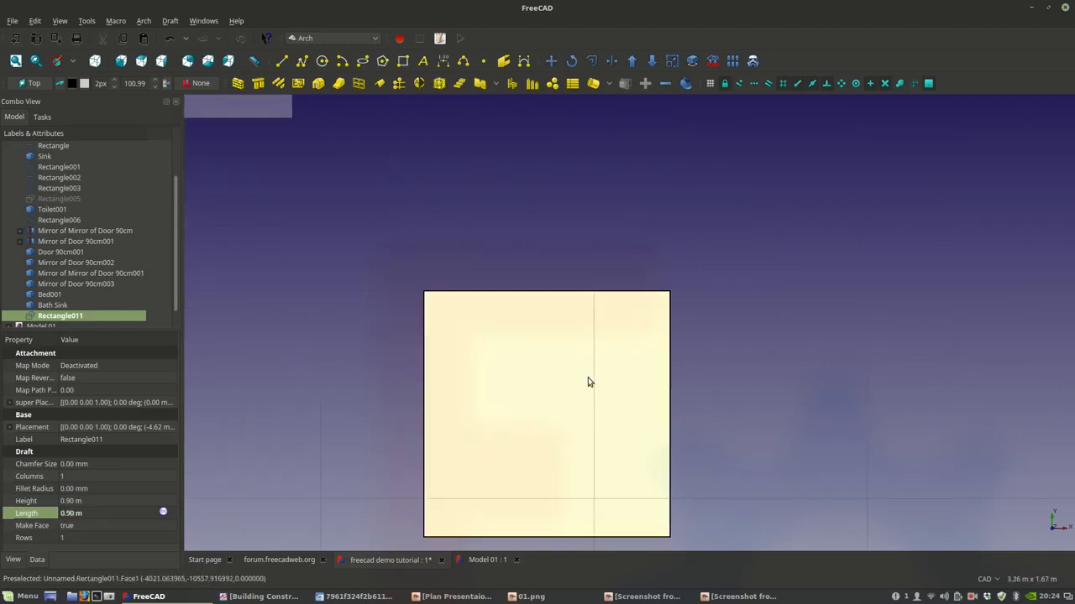
middle_drag(588, 382, 568, 305)
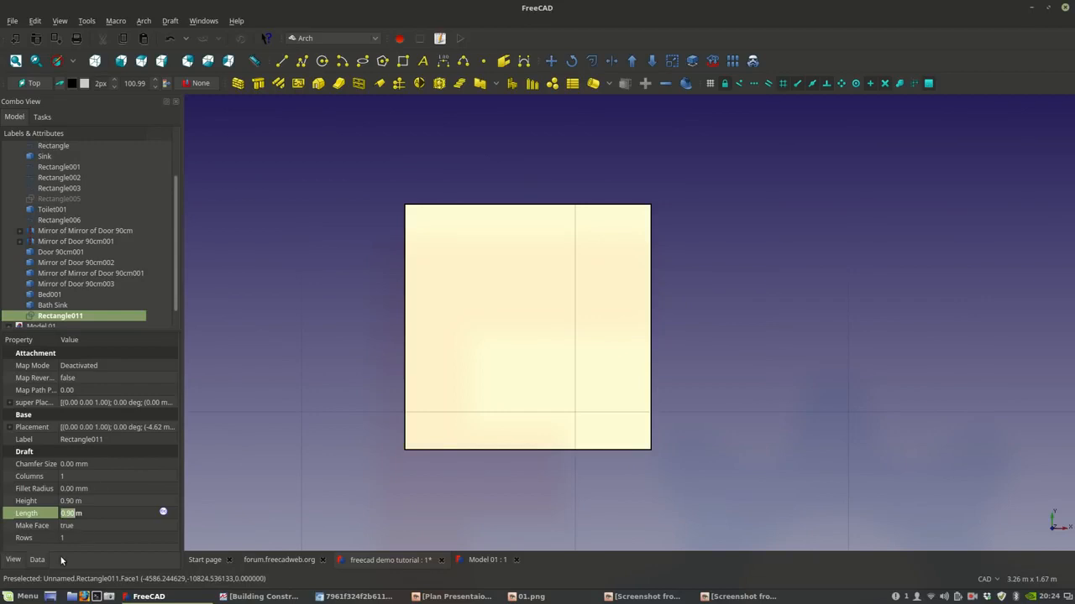
click(76, 526)
click(77, 525)
click(74, 515)
click(342, 414)
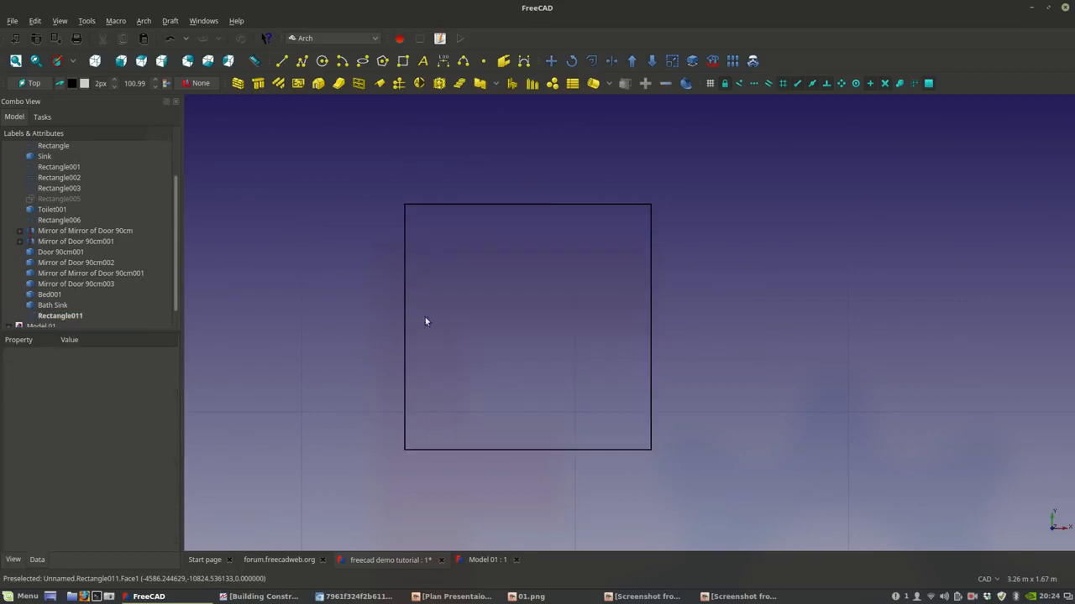
- Offset a copy of the square 30 mm inward and set Make Face to false for the inner square
click(403, 298)
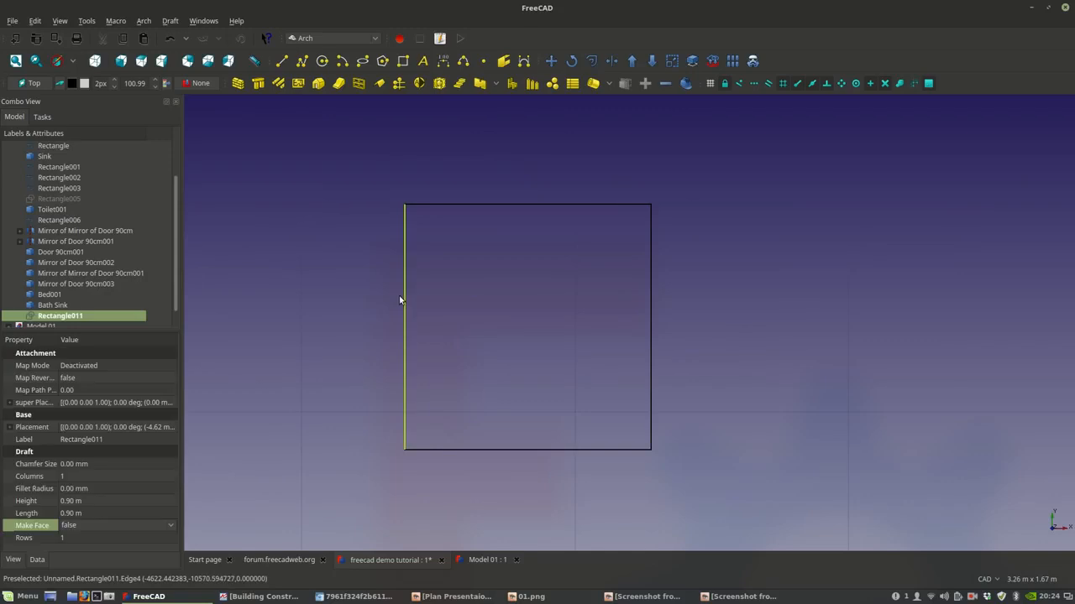
click(591, 60)
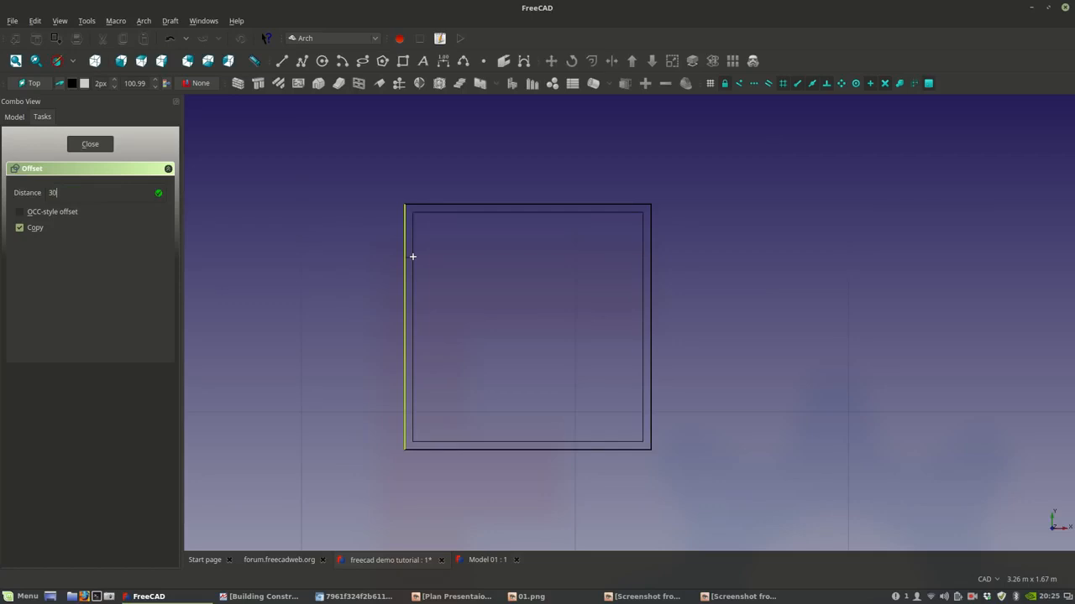
click(412, 260)
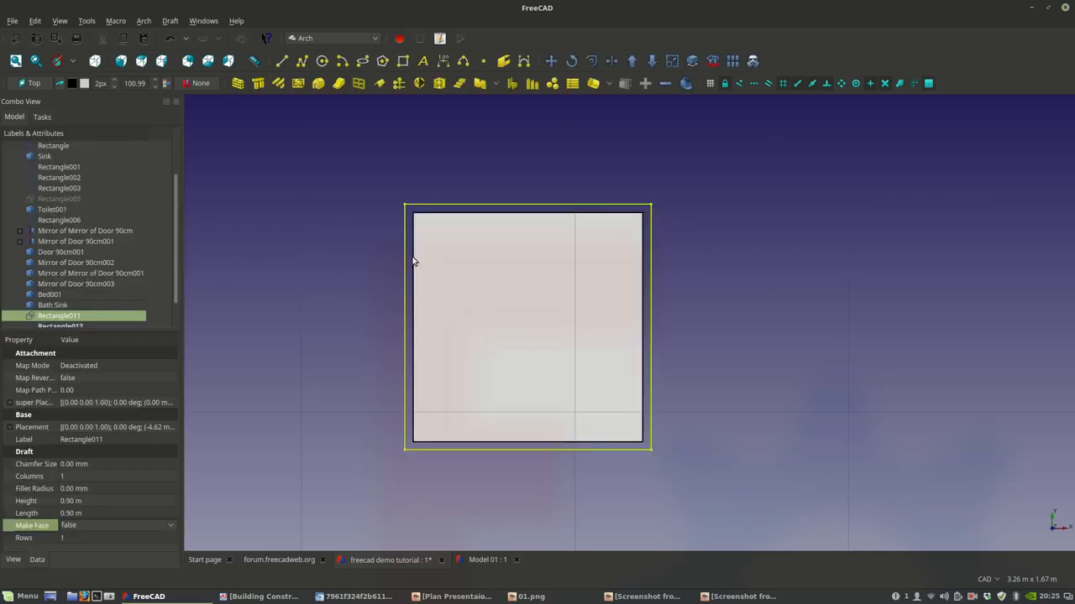
click(95, 525)
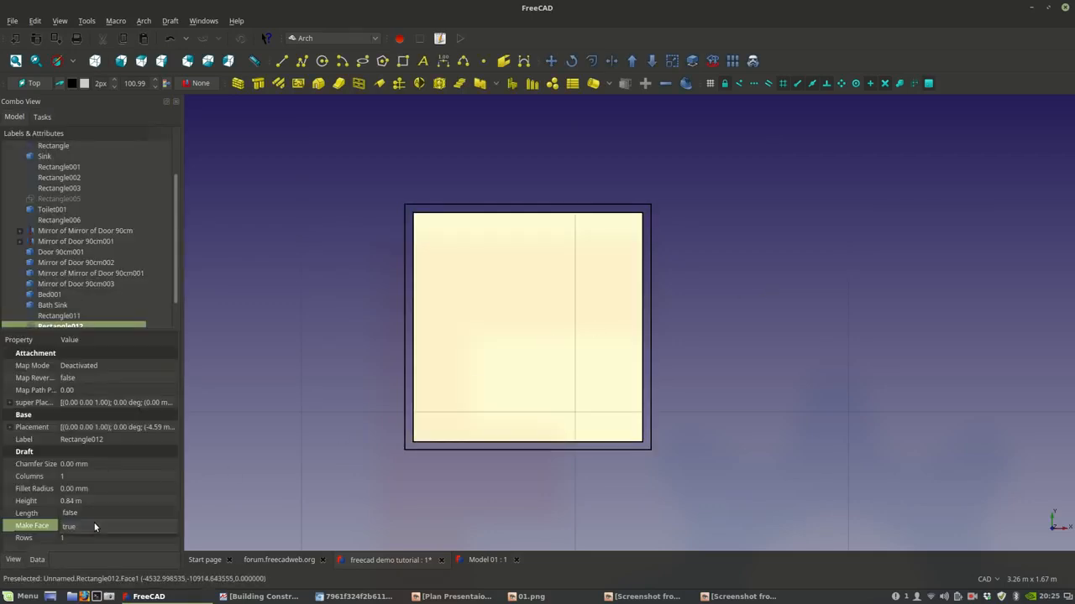
click(95, 517)
click(329, 380)
- Draw two crossing diagonal lines between opposite corners of the inner square
click(281, 60)
click(413, 213)
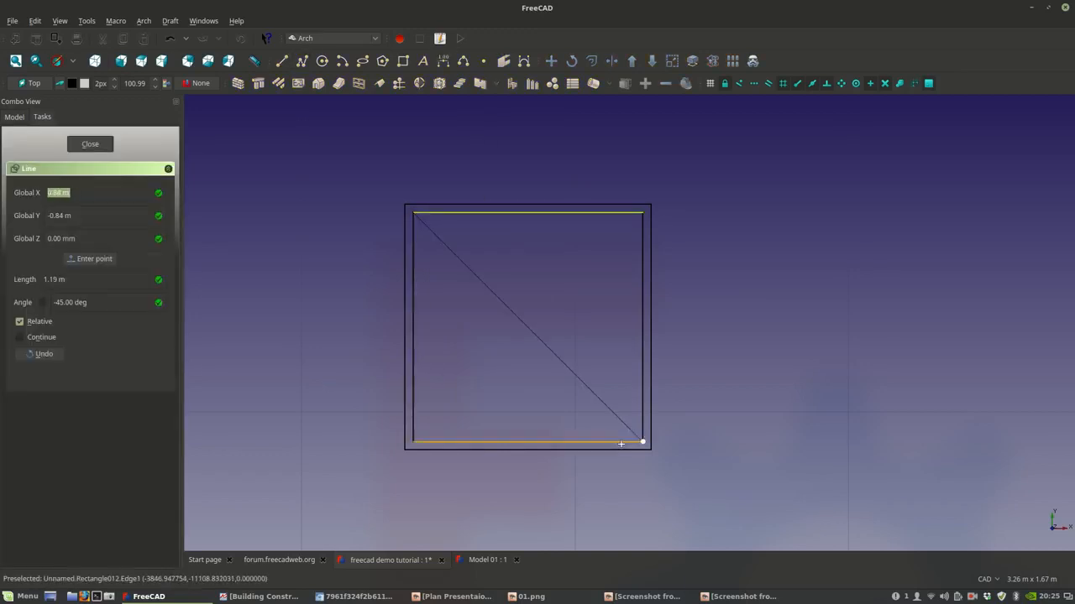
click(638, 444)
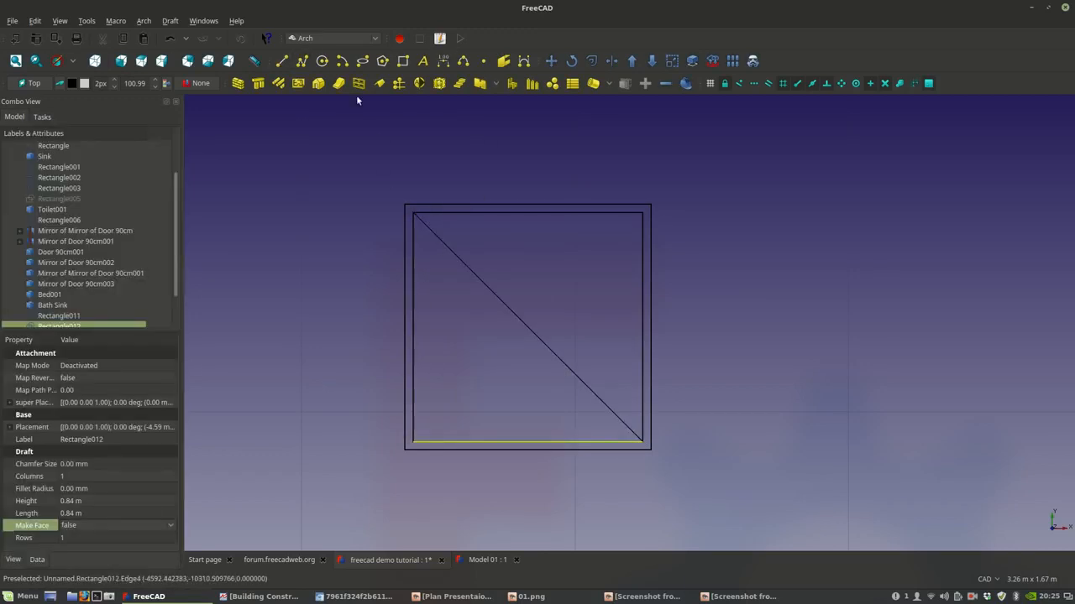
click(282, 61)
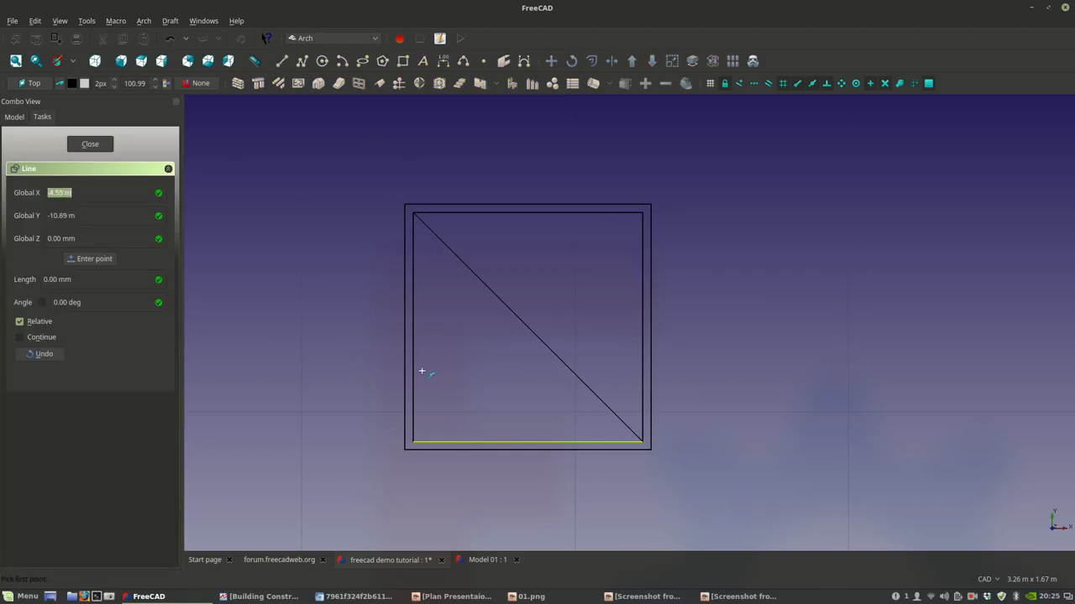
click(413, 441)
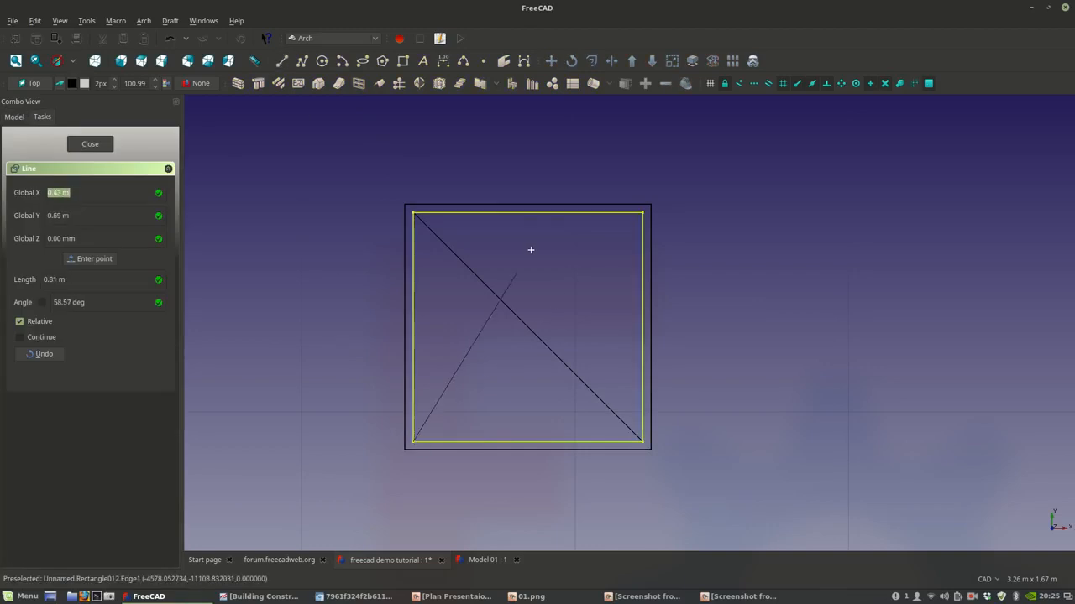
click(641, 215)
middle_drag(536, 317, 527, 341)
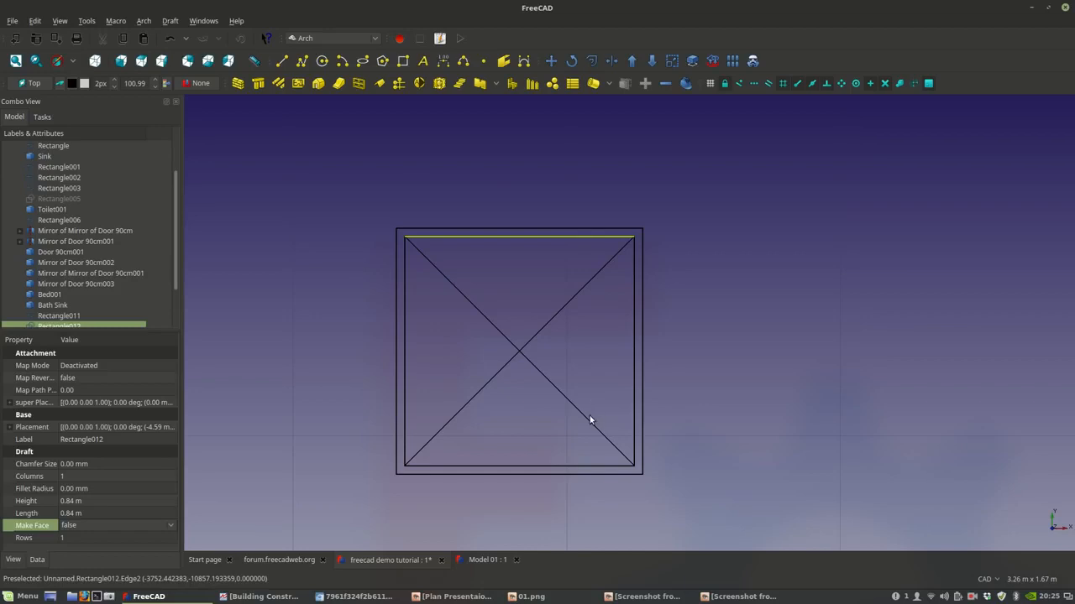
- Set Make Face to true for both the inner and the outer square of the shower
scroll(558, 339, down, 4)
scroll(506, 345, up, 2)
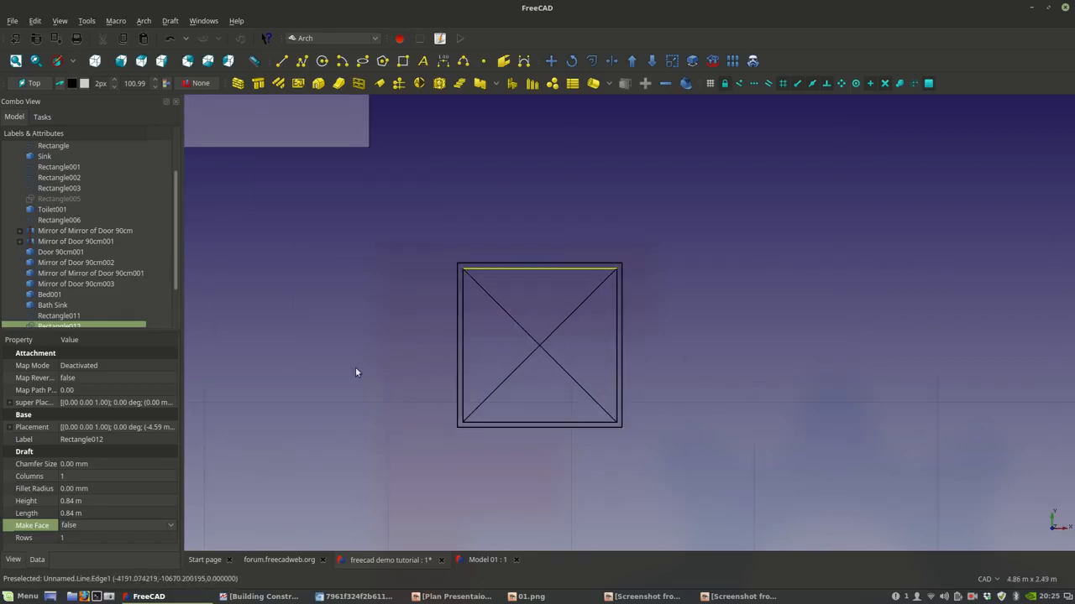
click(80, 524)
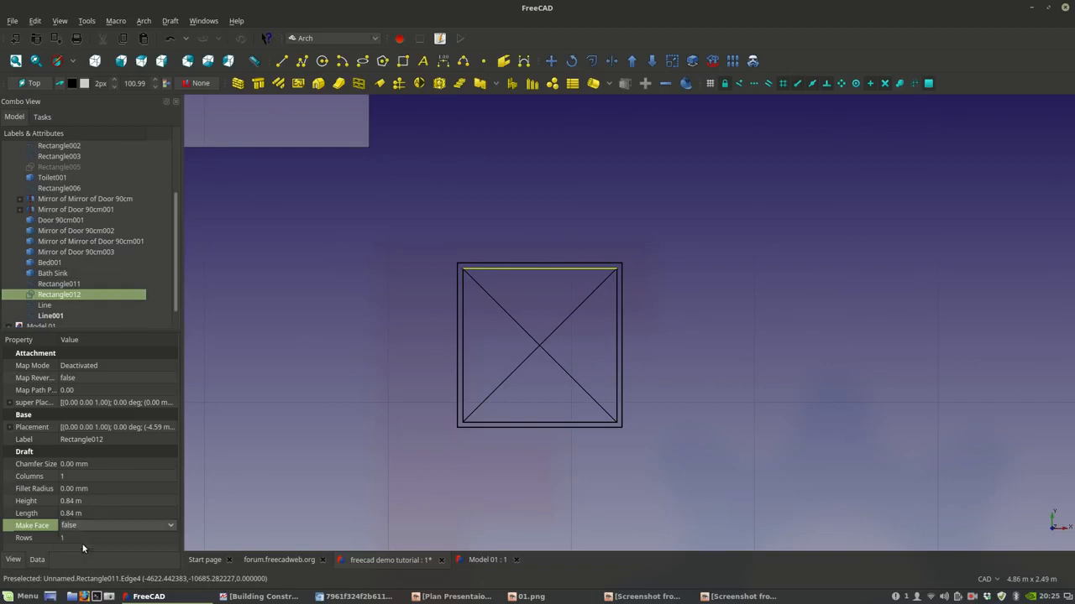
click(82, 541)
click(404, 421)
click(460, 283)
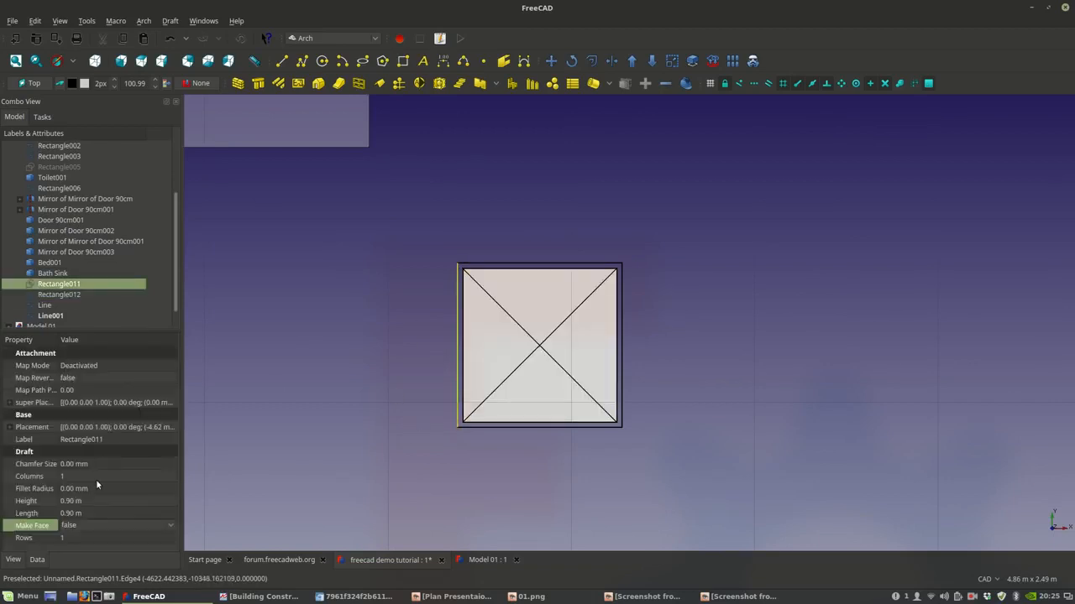
click(102, 527)
click(91, 539)
click(266, 389)
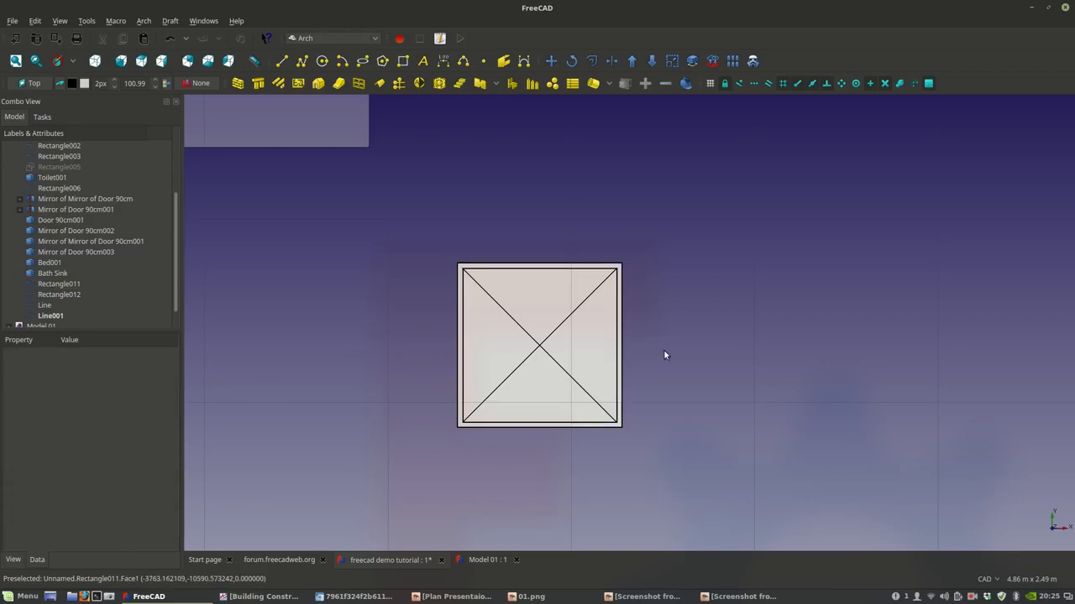
- Combine the two squares and both diagonals into one compound using the Part workbench
click(57, 315)
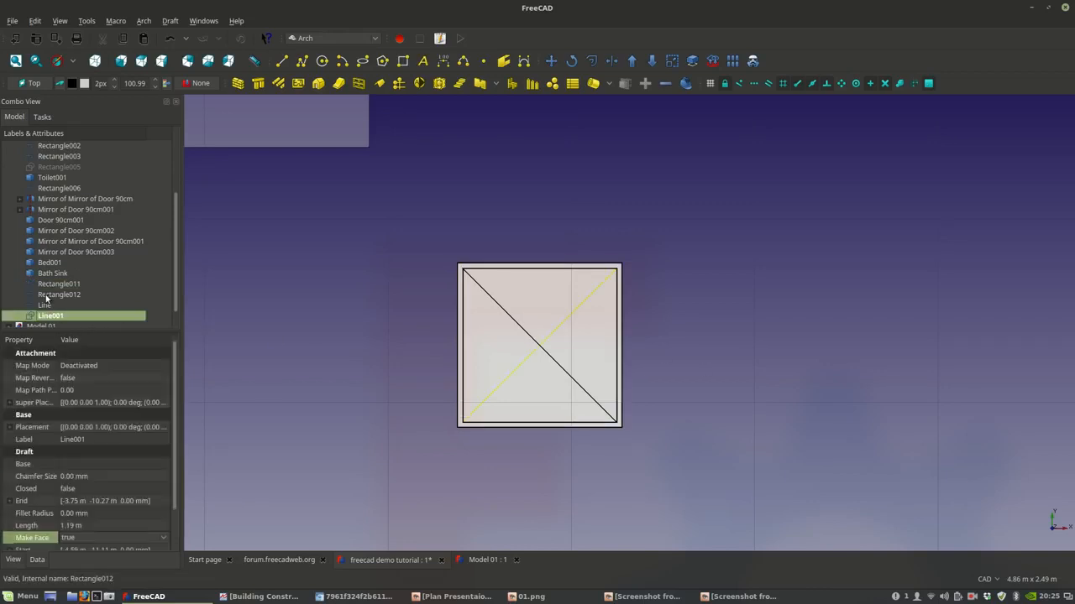
shift+click(46, 285)
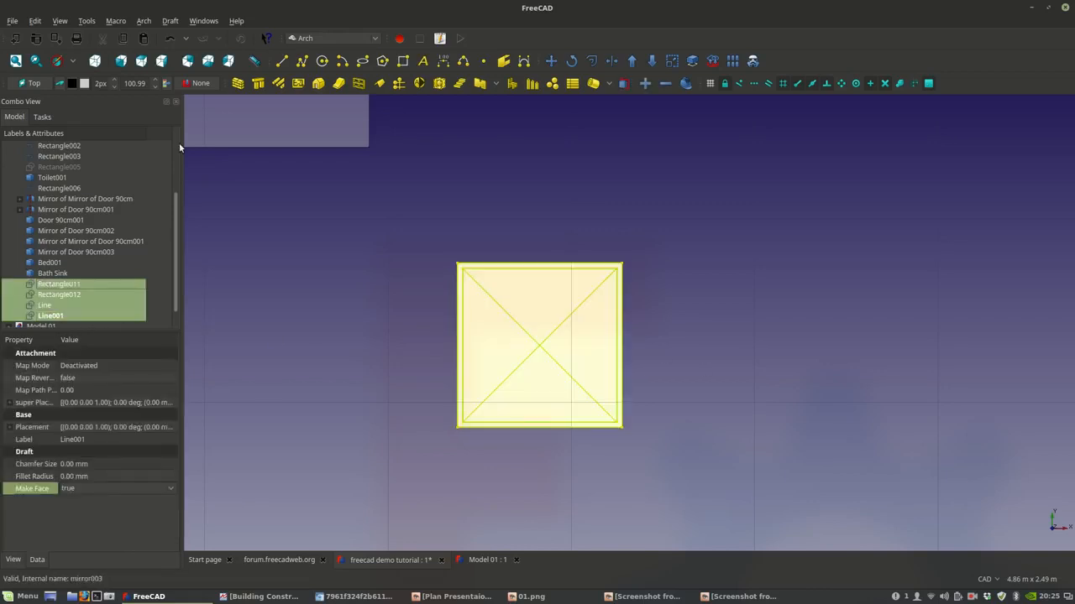
click(167, 21)
mouse_move(203, 21)
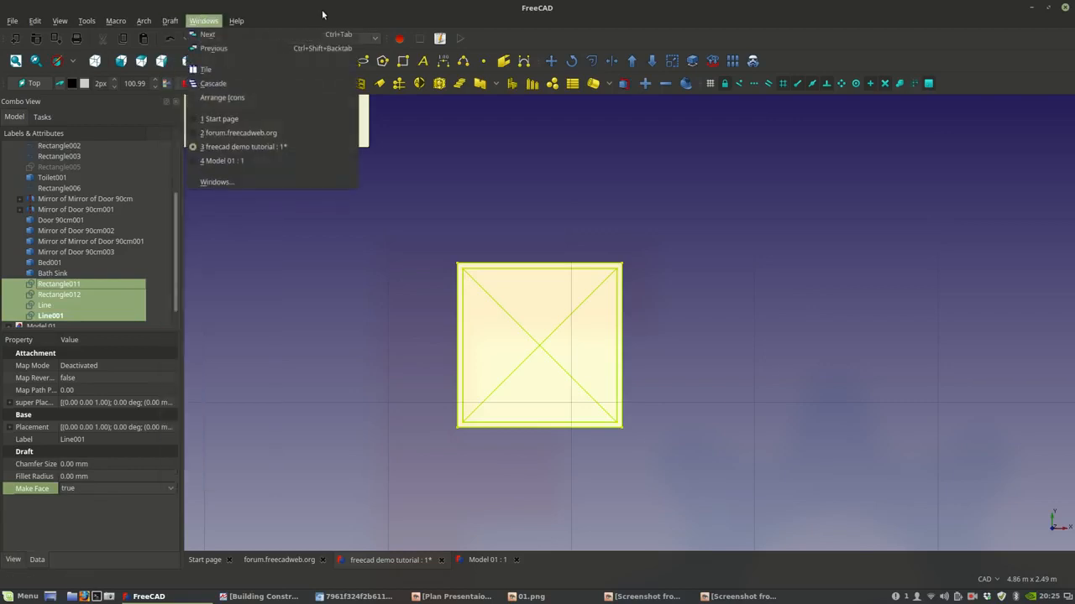
click(328, 36)
click(327, 37)
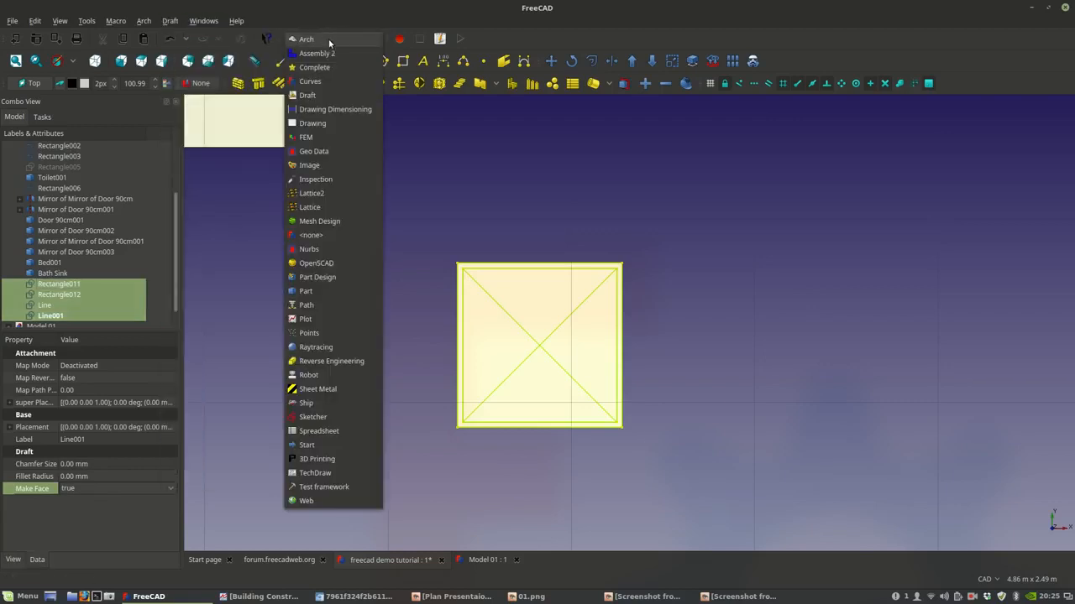
click(334, 293)
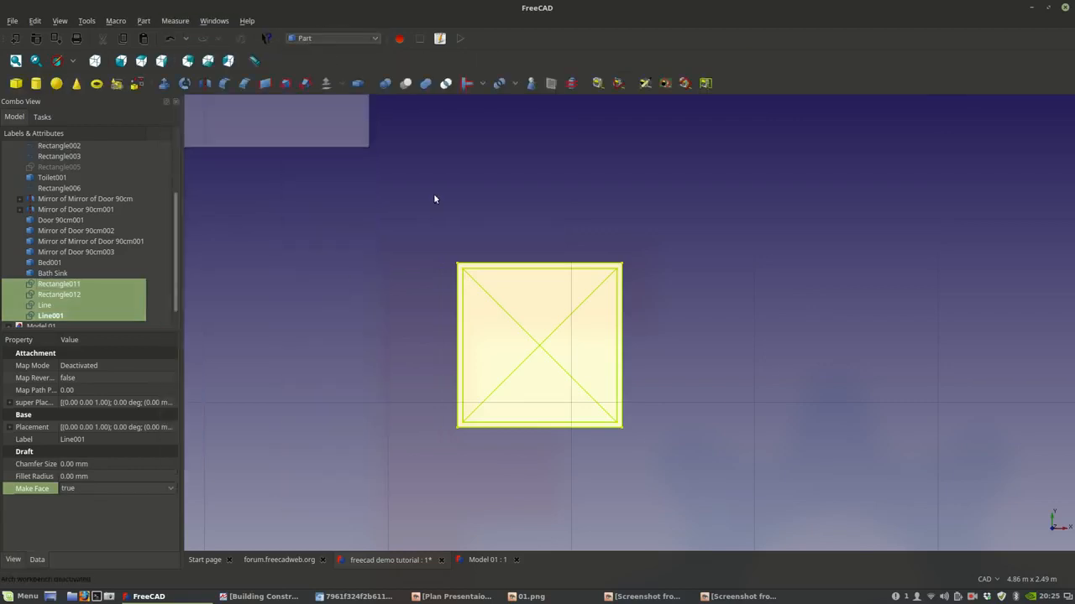
click(144, 21)
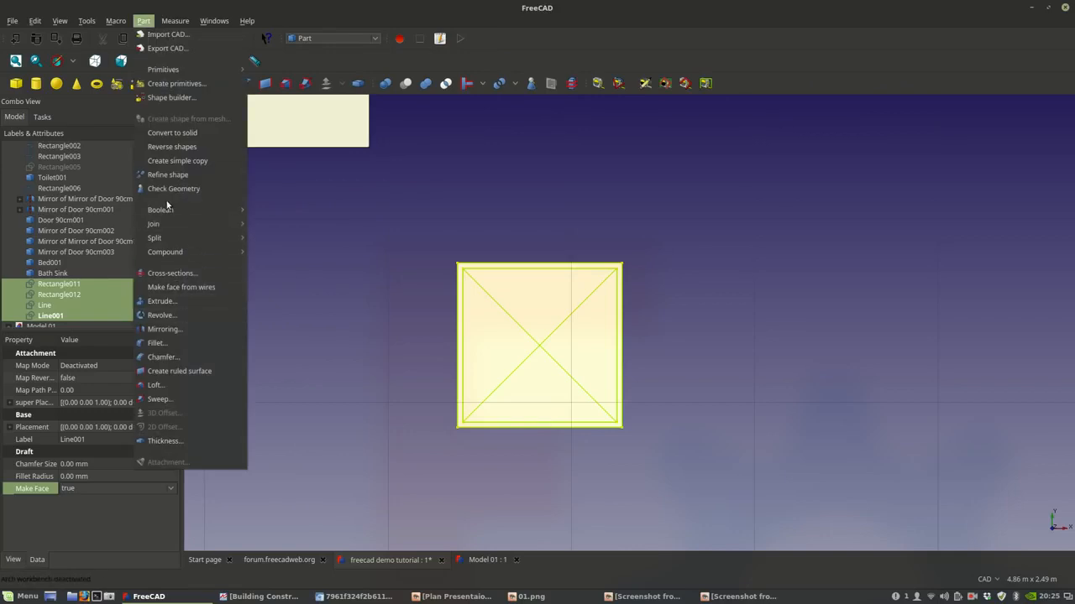
mouse_move(183, 253)
click(273, 255)
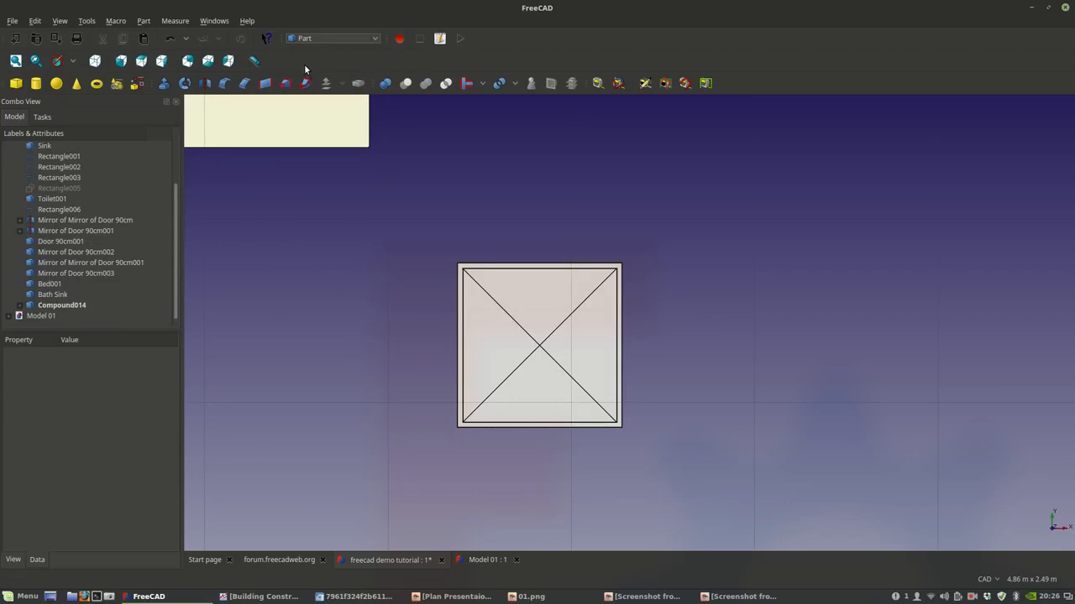
- Return to the Arch workbench and place a copy of the shower compound about 1.30 m away along positive X
click(309, 38)
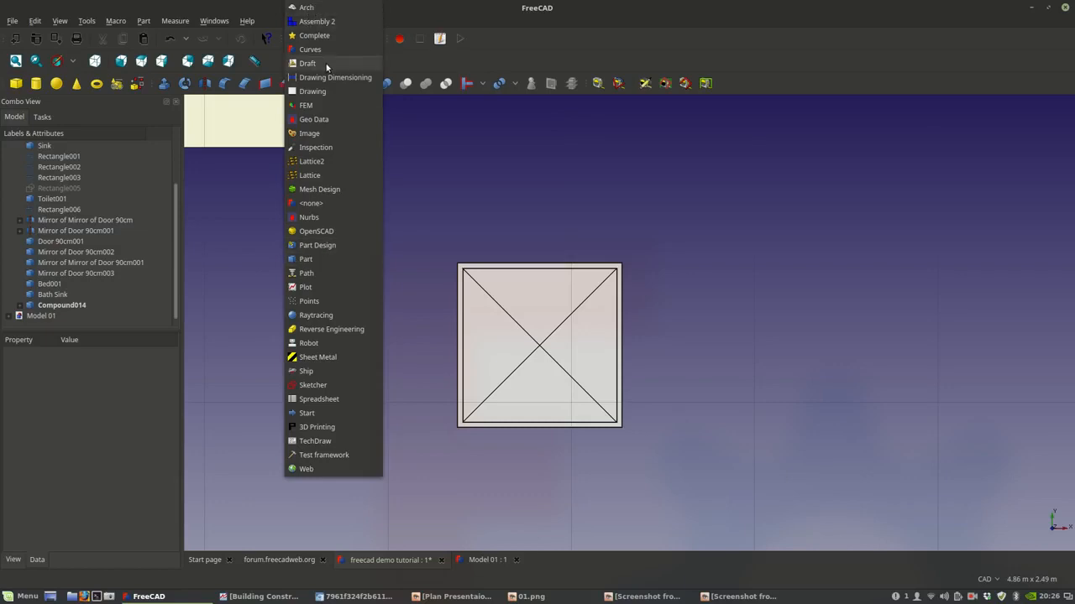
click(465, 5)
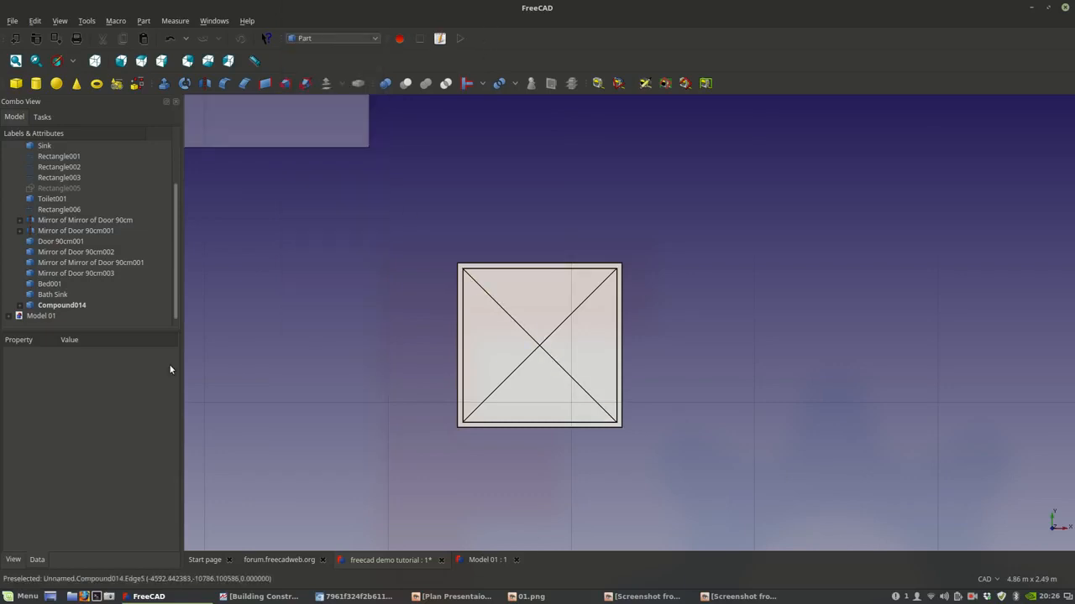
click(75, 305)
middle_drag(475, 195, 386, 190)
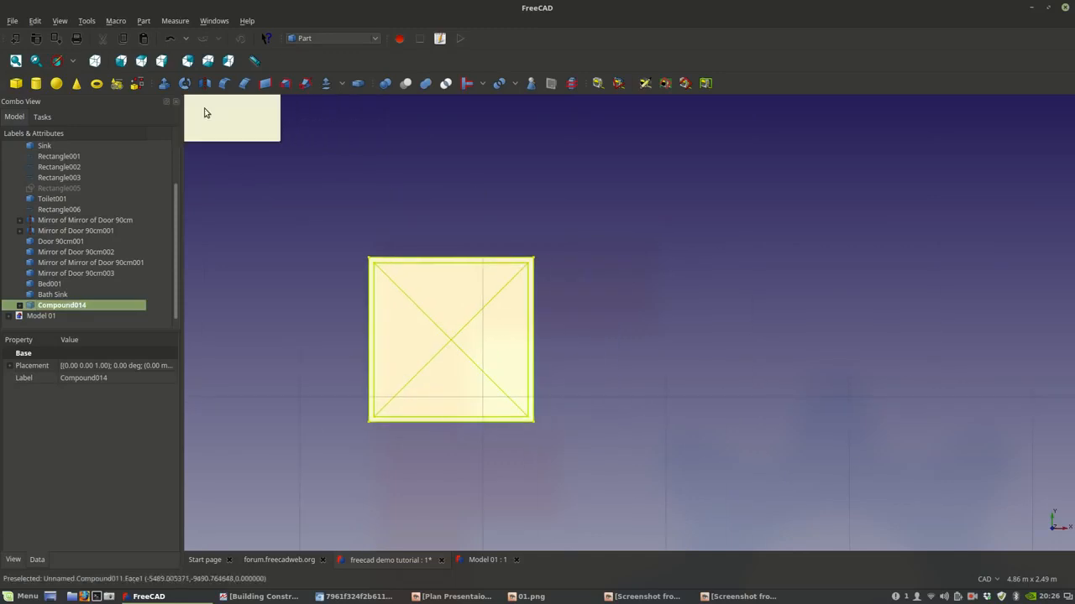
click(336, 38)
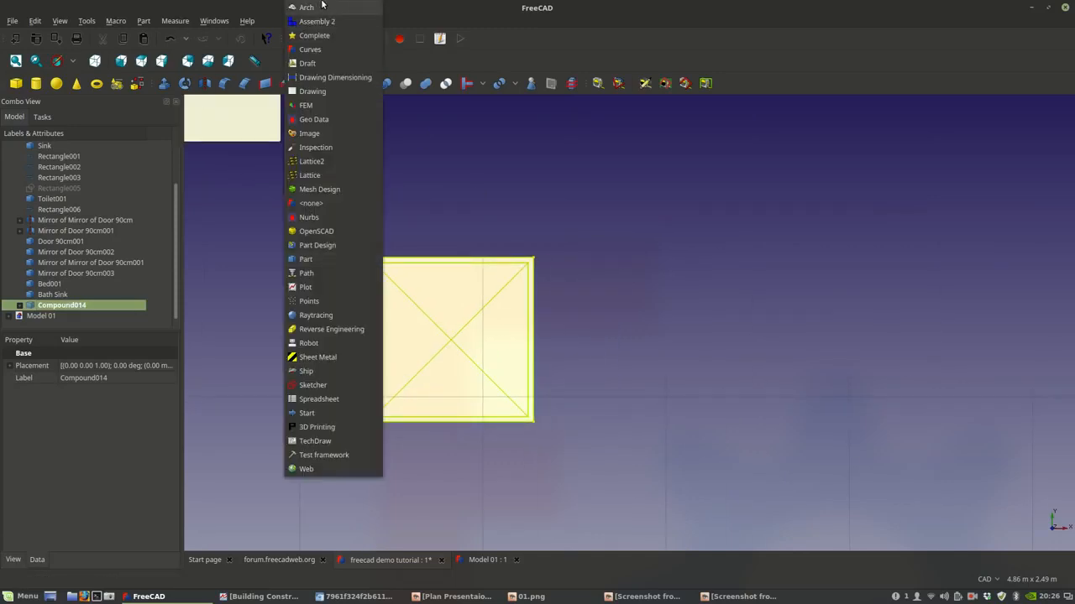
click(323, 6)
click(551, 61)
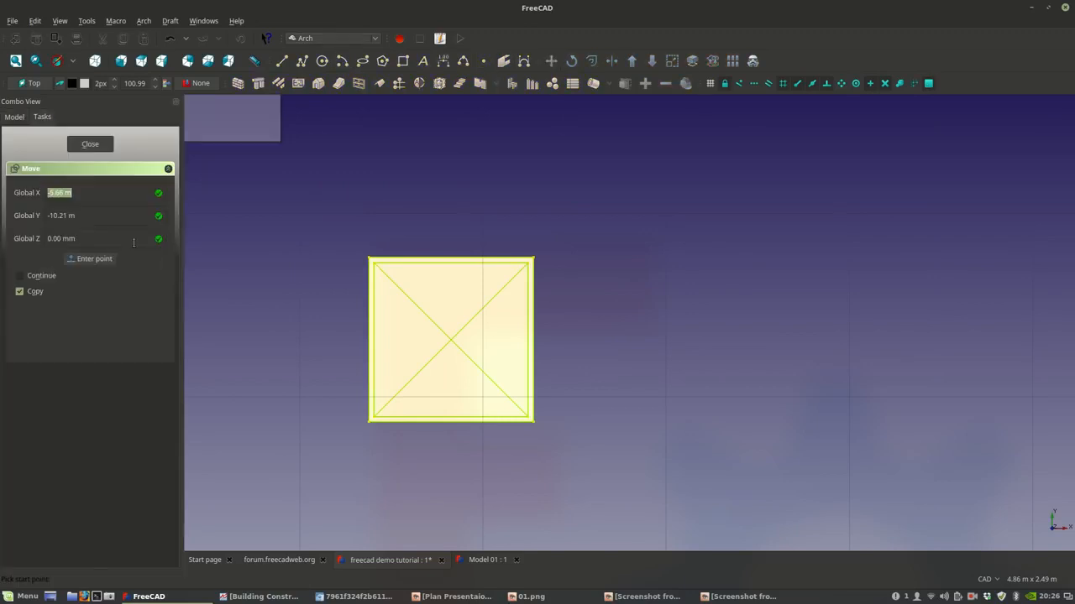
click(425, 351)
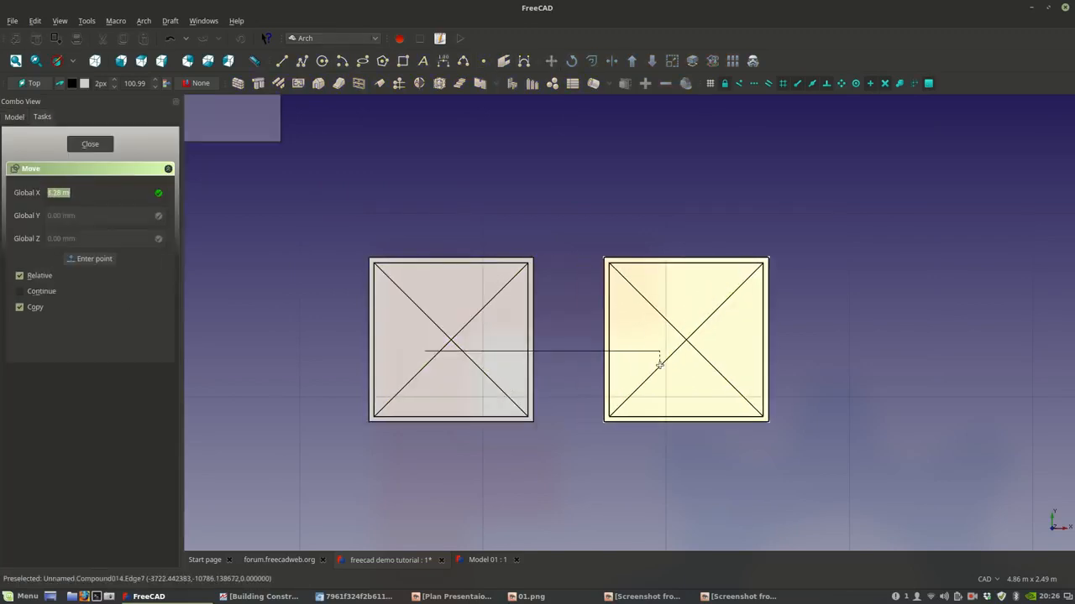
click(663, 365)
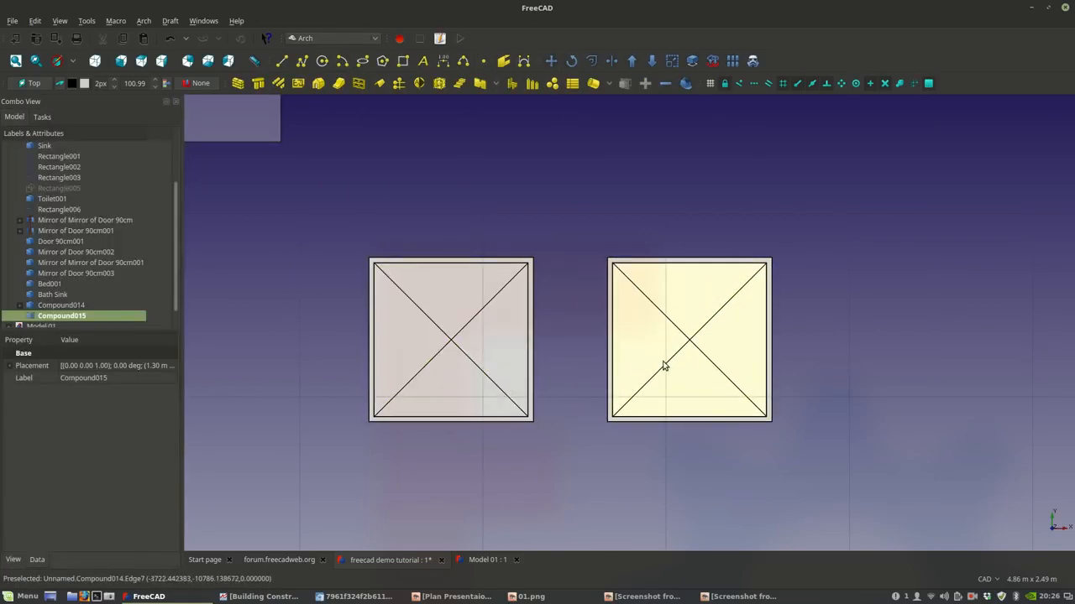
- Rename the copied shower compound to "Shower"
right_click(112, 317)
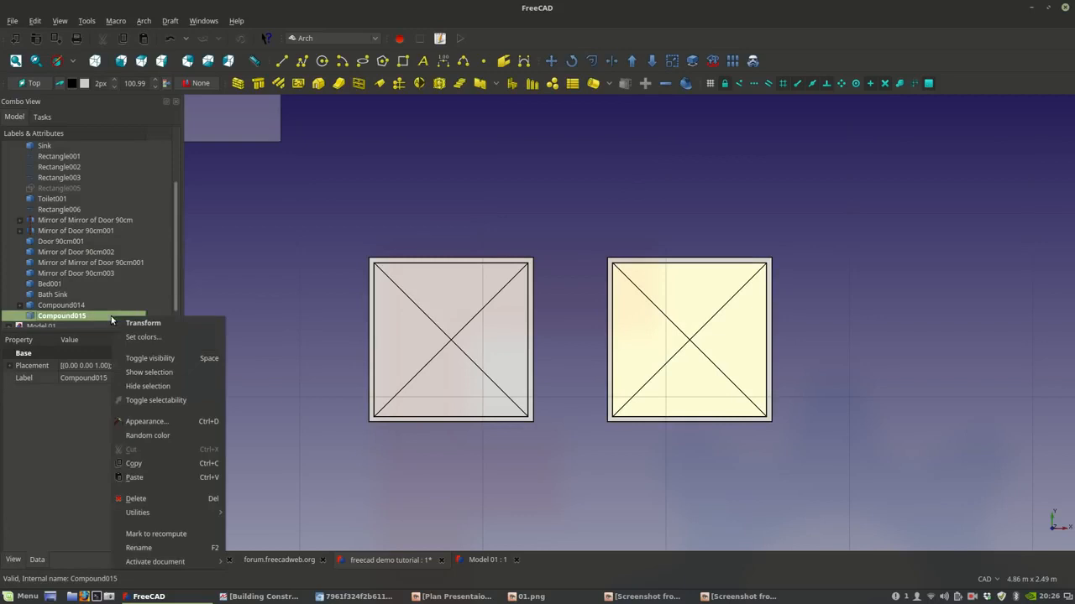
click(166, 549)
text(Shower)
key(Return)
click(657, 345)
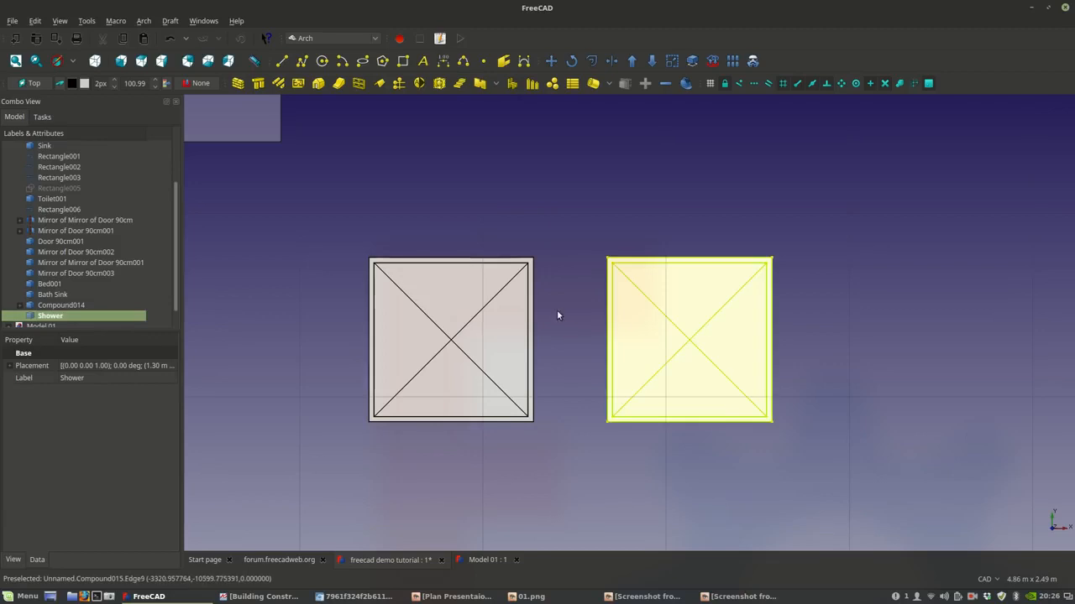
middle_drag(575, 317, 459, 318)
click(551, 60)
click(563, 326)
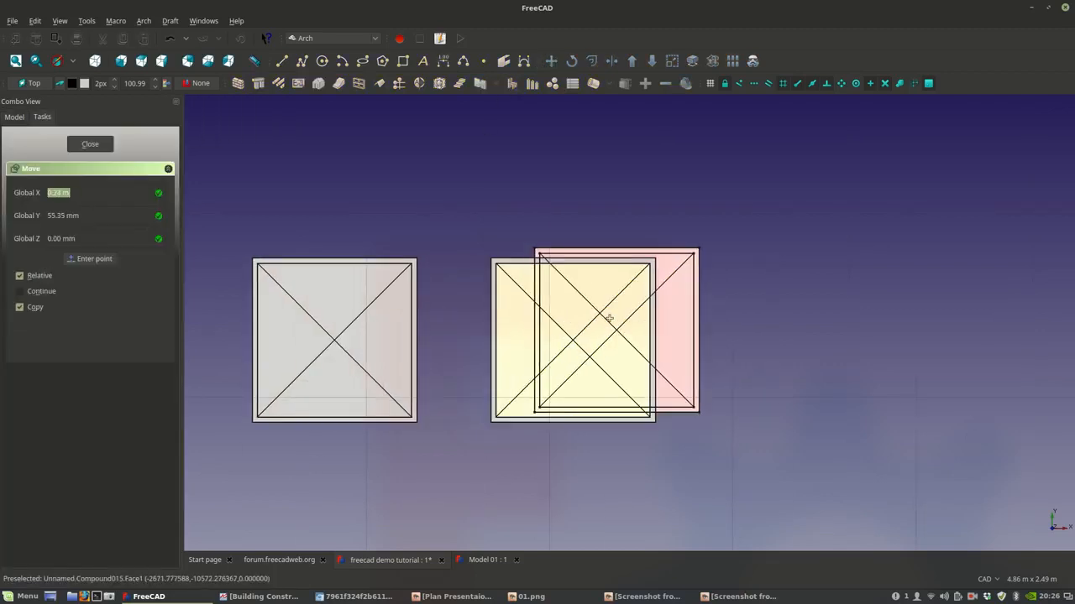
click(794, 316)
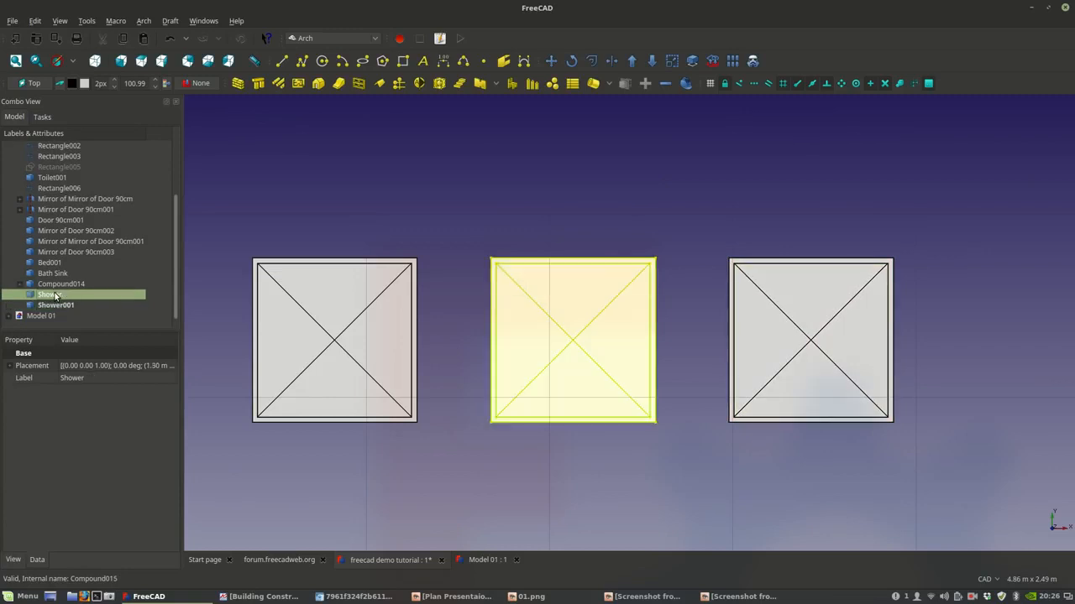
key(Delete)
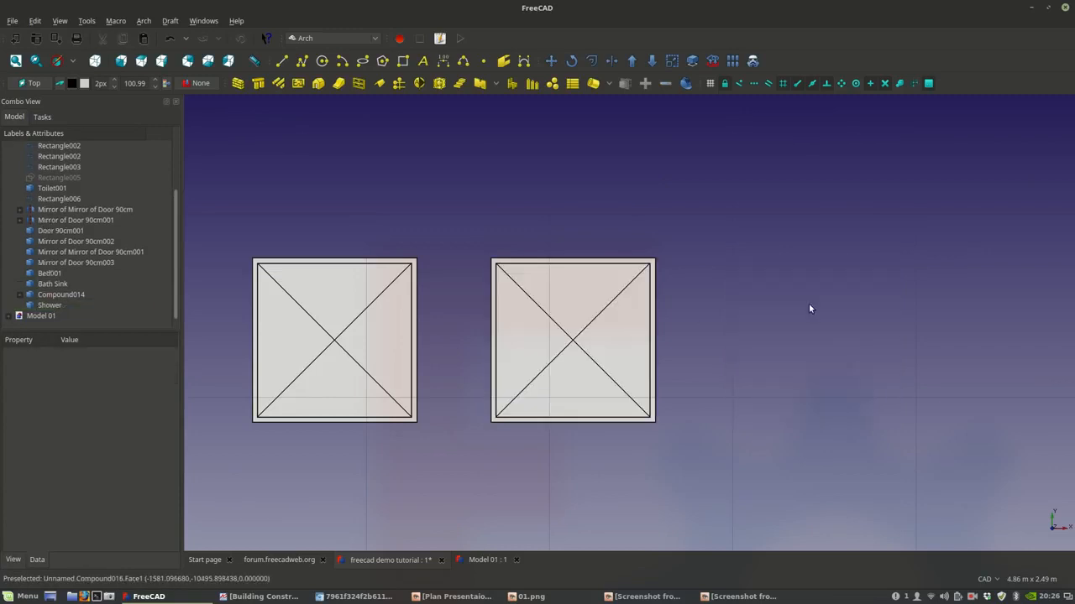
- Delete the original shower compound and its leftover squares and diagonals, keeping only the Shower copy
click(376, 327)
key(Delete)
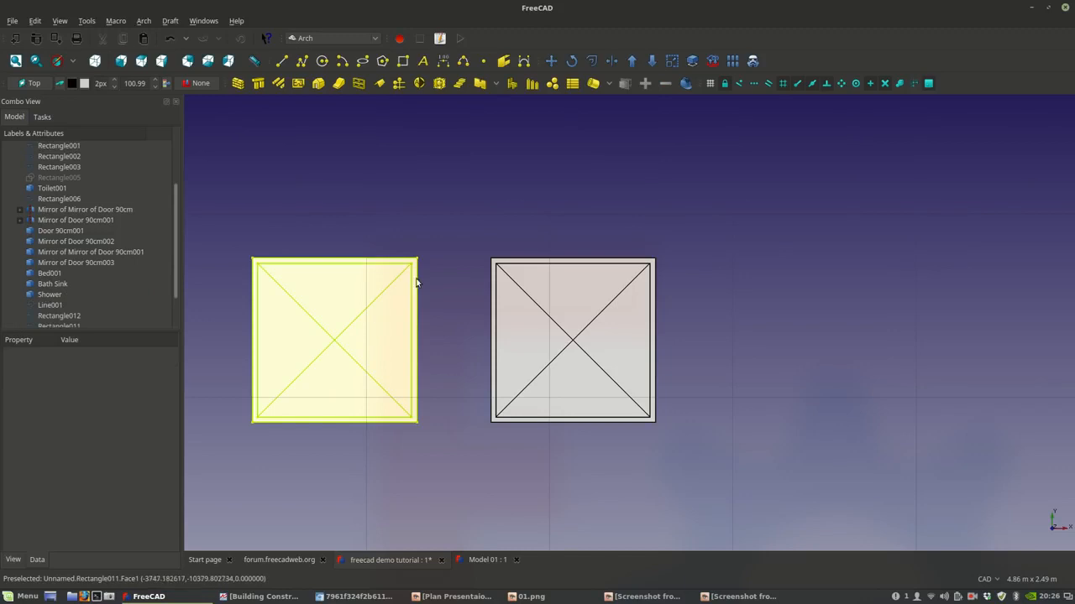
click(330, 335)
key(Delete)
click(328, 333)
key(Delete)
click(327, 335)
key(Delete)
click(327, 337)
key(Delete)
- Set the transparency of the Shower symbol to 80
scroll(326, 344, up, 4)
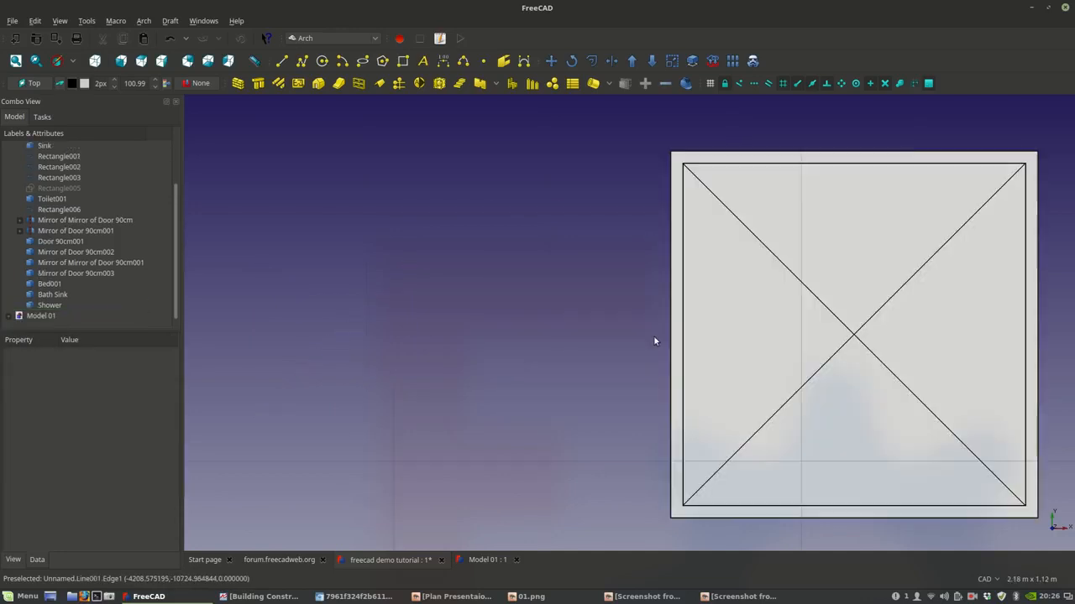
click(692, 341)
middle_drag(615, 330, 452, 313)
click(16, 561)
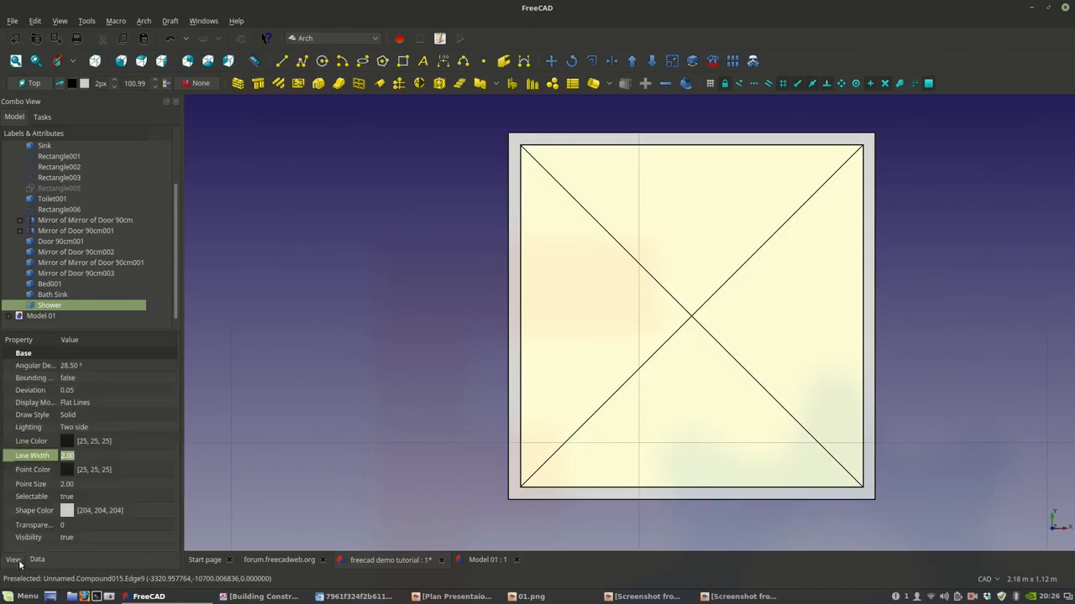
click(71, 526)
text(80)
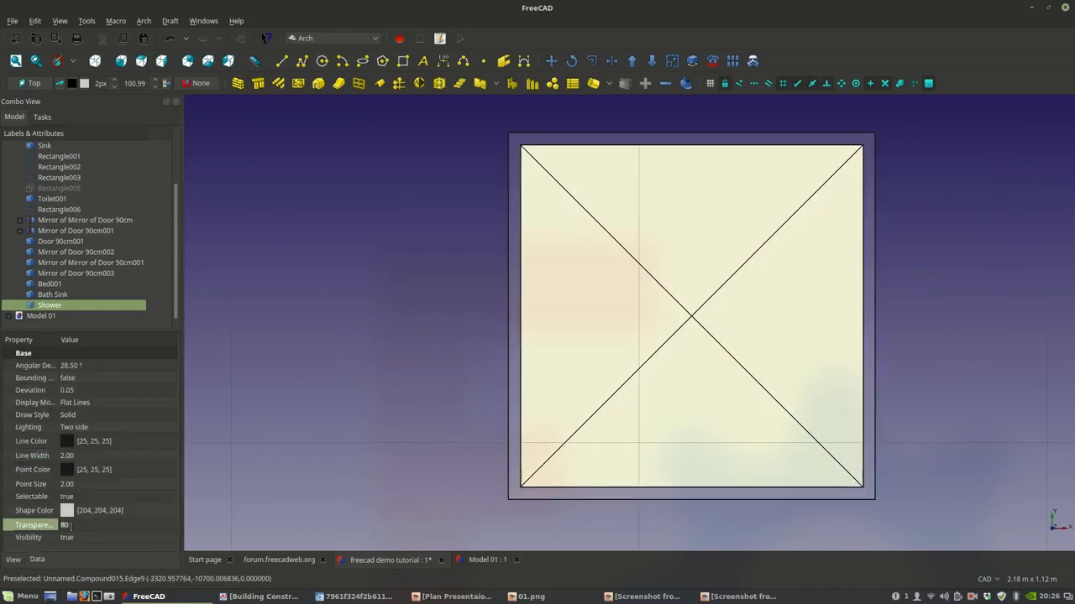
click(323, 385)
- Set the line width of the Shower symbol to 1.00
scroll(326, 382, down, 4)
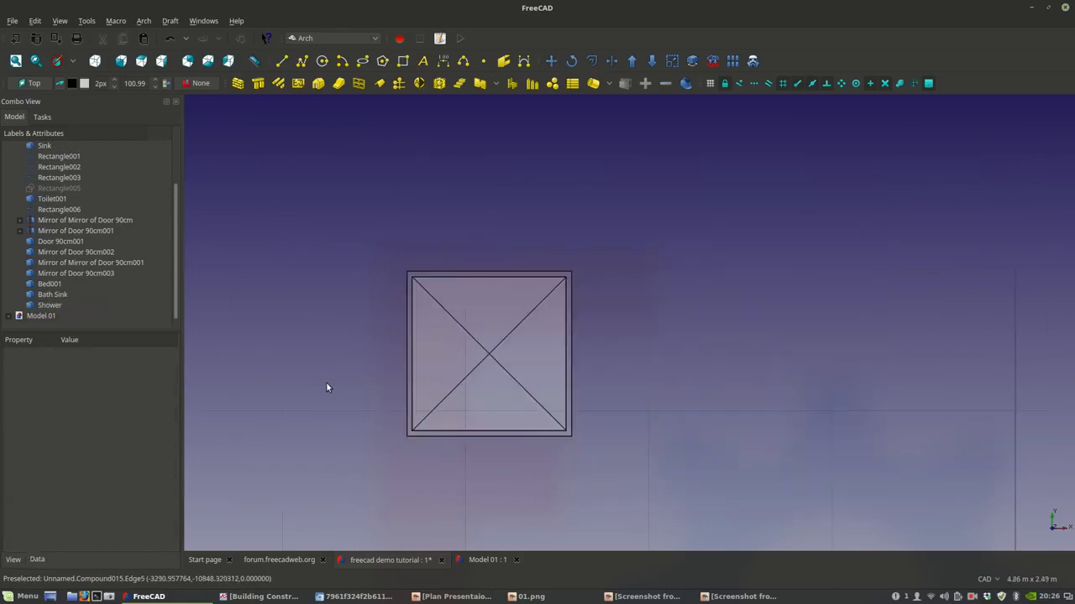
scroll(326, 382, up, 2)
click(498, 343)
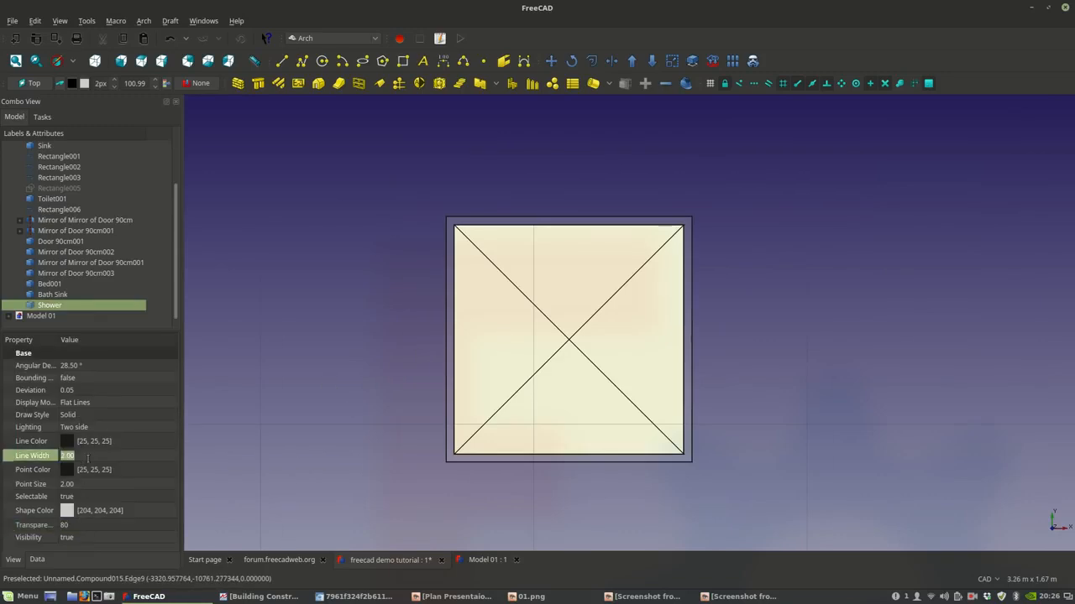
click(368, 355)
scroll(470, 353, down, 5)
scroll(441, 386, down, 4)
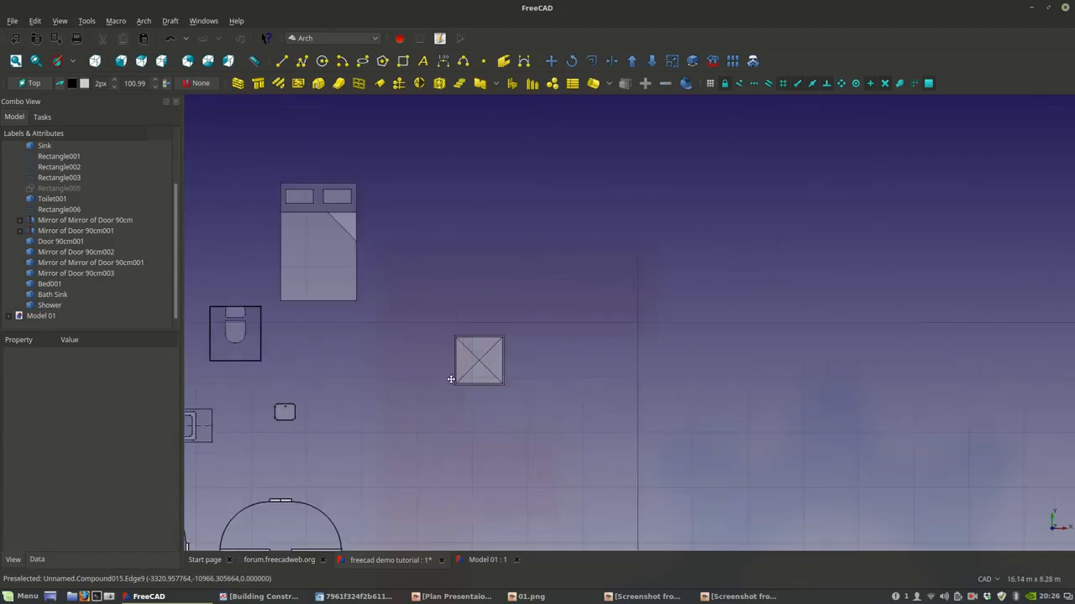
click(655, 331)
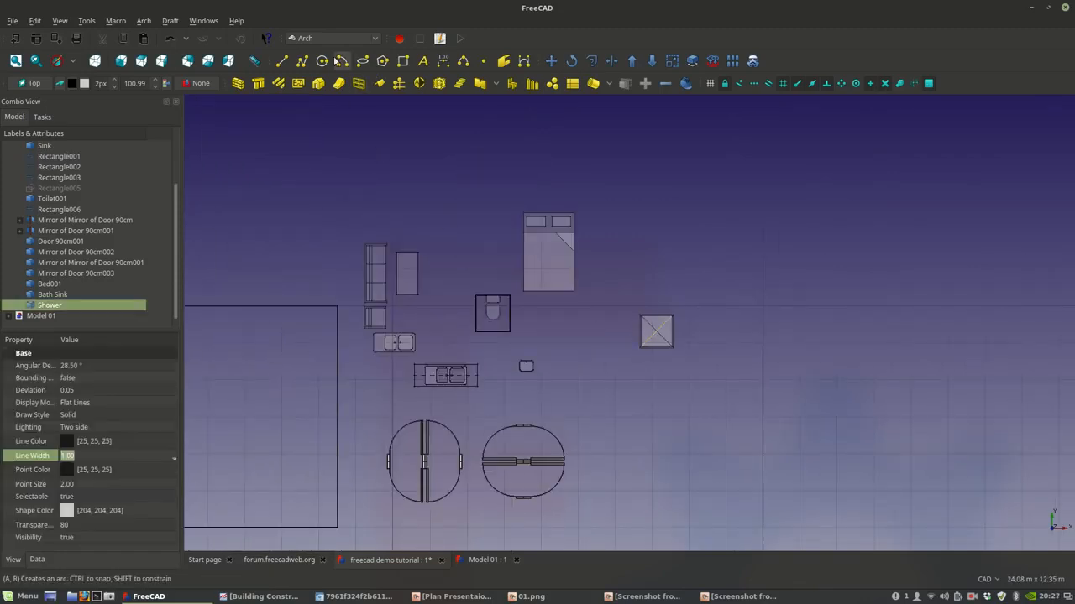
click(551, 60)
click(641, 346)
click(442, 256)
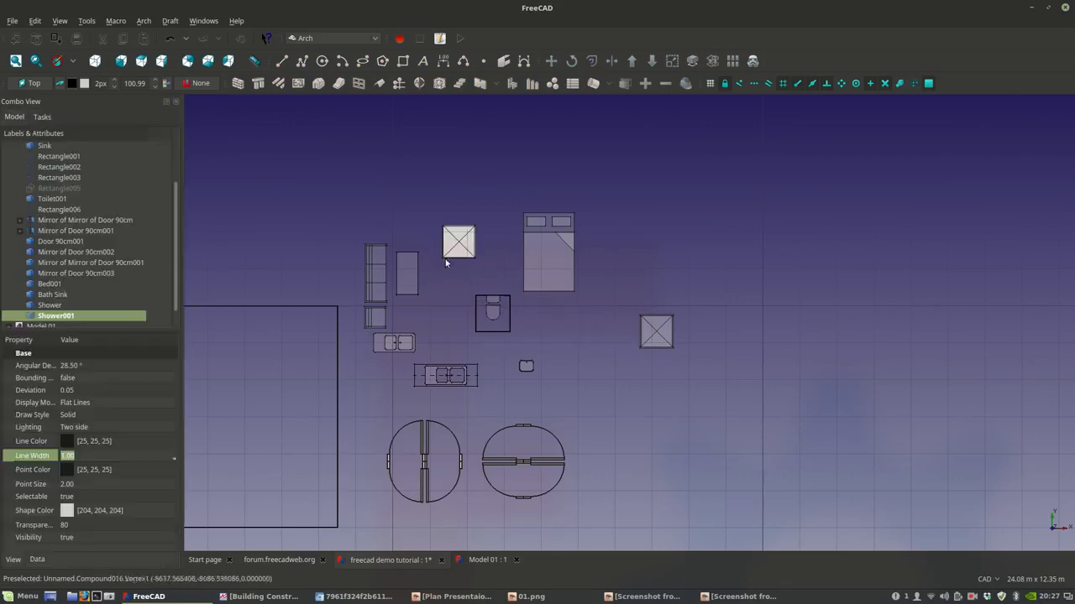
scroll(478, 214, up, 3)
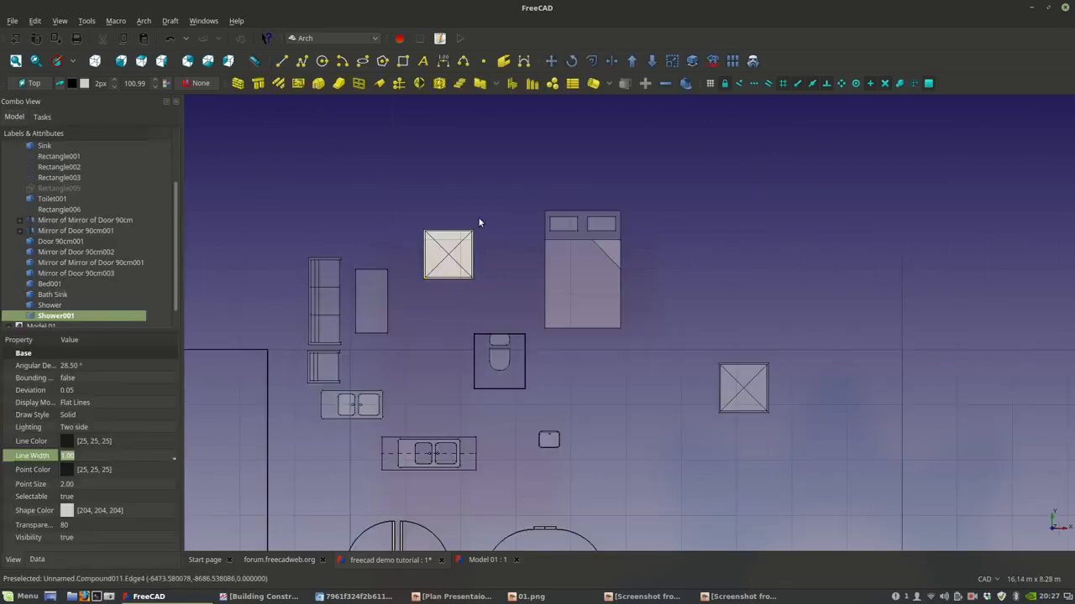
click(460, 260)
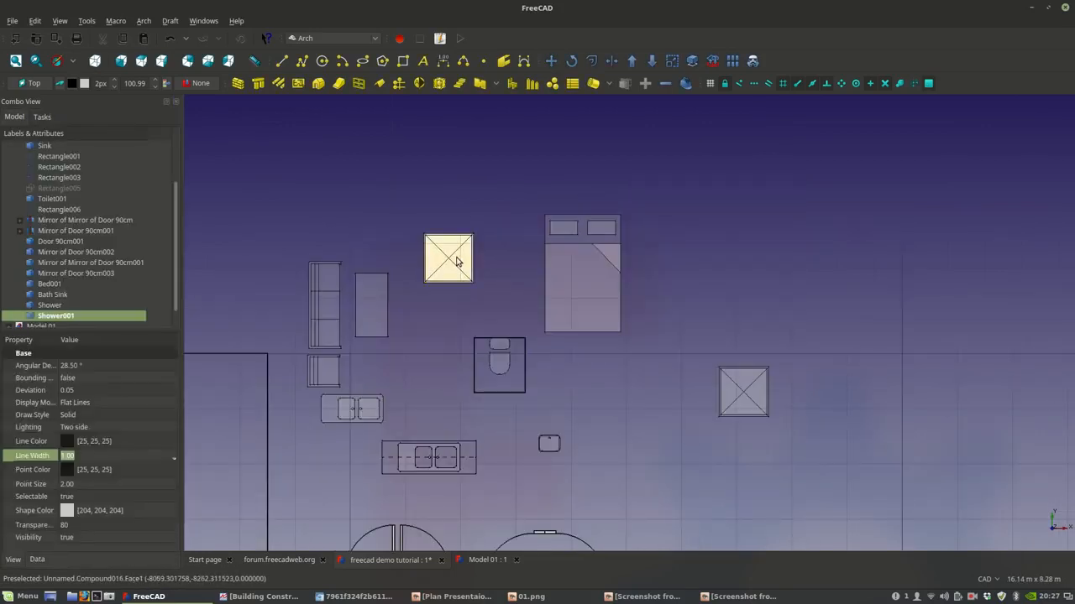
key(Delete)
- Move the Shower without copying about 5.6 m along negative X and 1.9 m along positive Y, between the coffee table and the bed
click(749, 404)
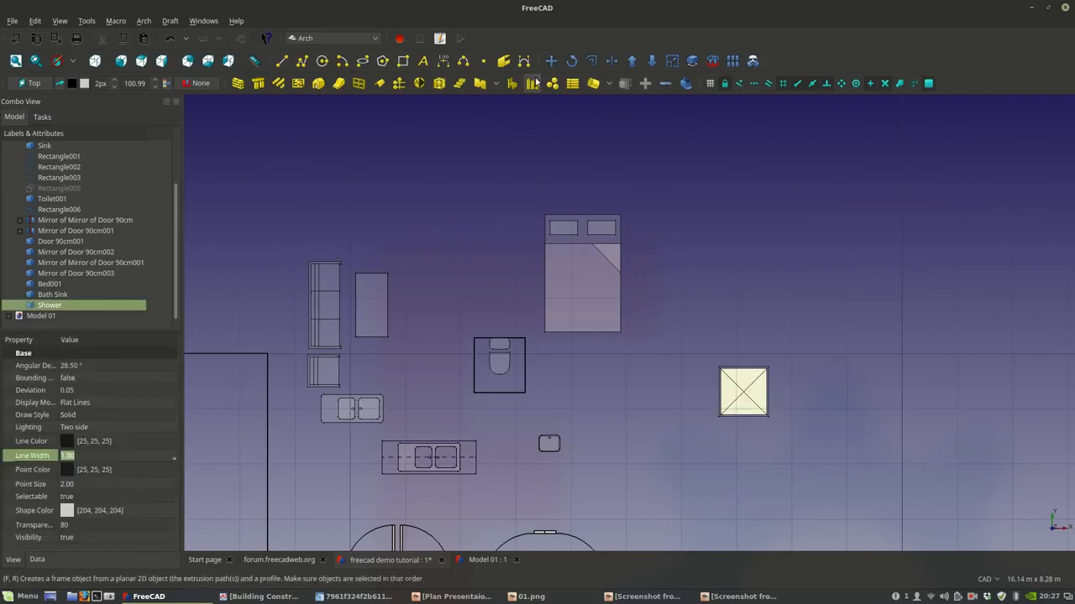
click(551, 60)
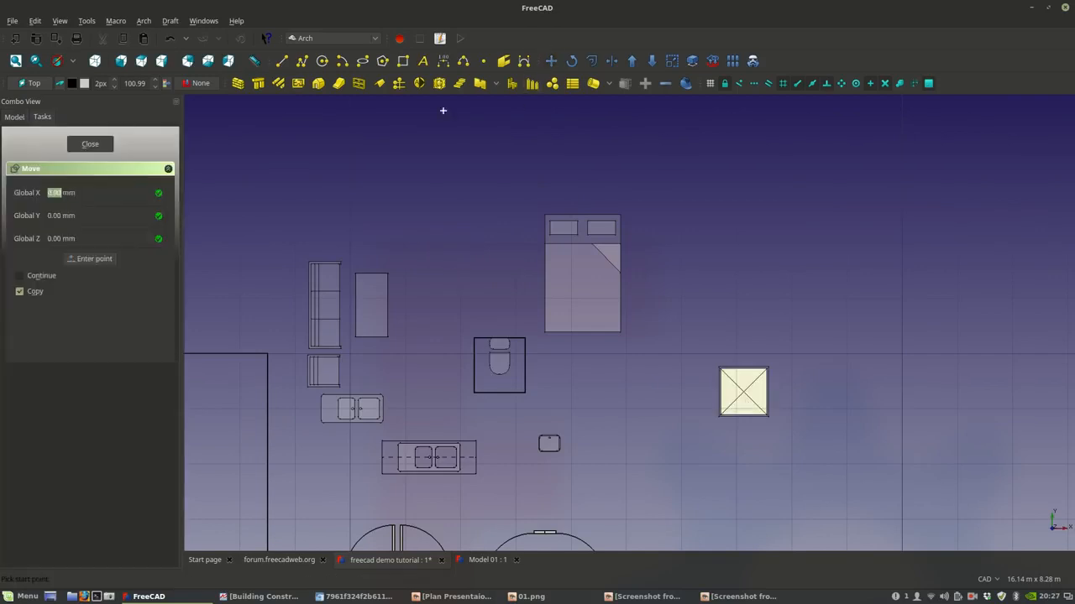
click(20, 292)
click(745, 409)
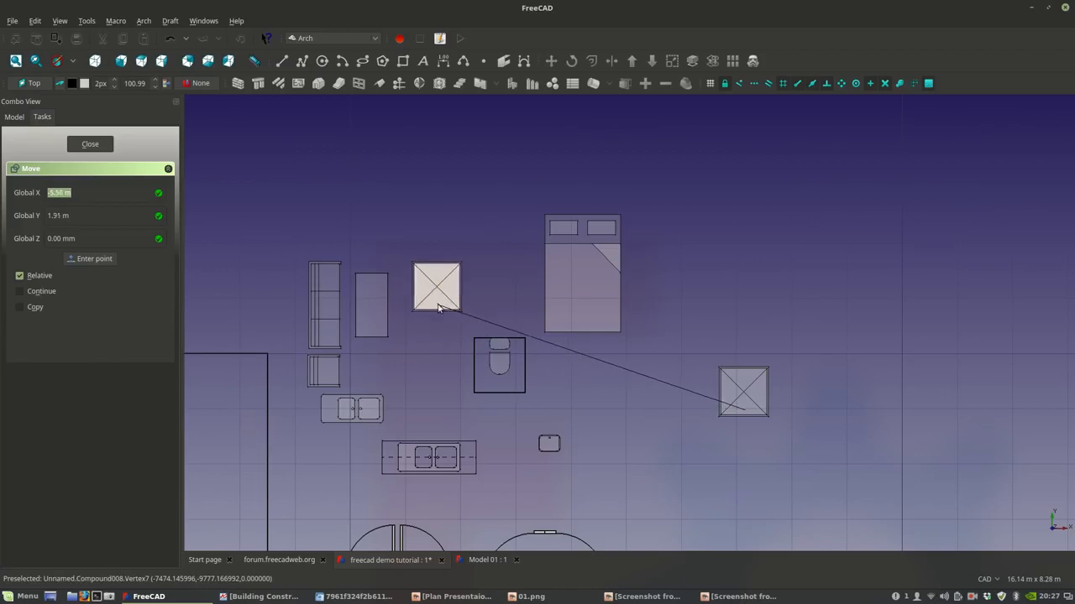
click(436, 304)
scroll(659, 413, down, 4)
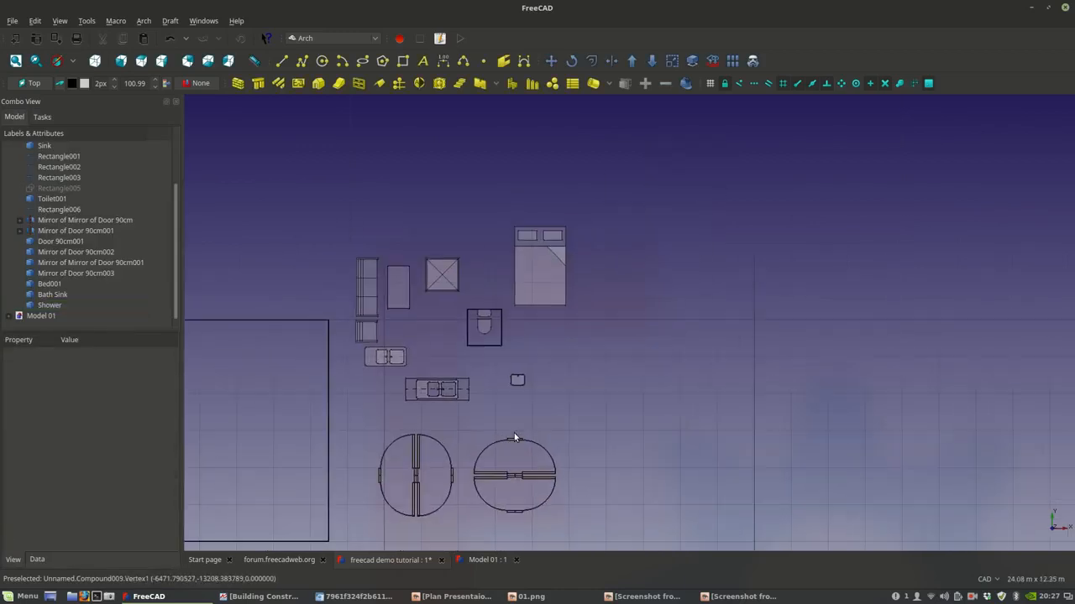
scroll(51, 272, up, 1)
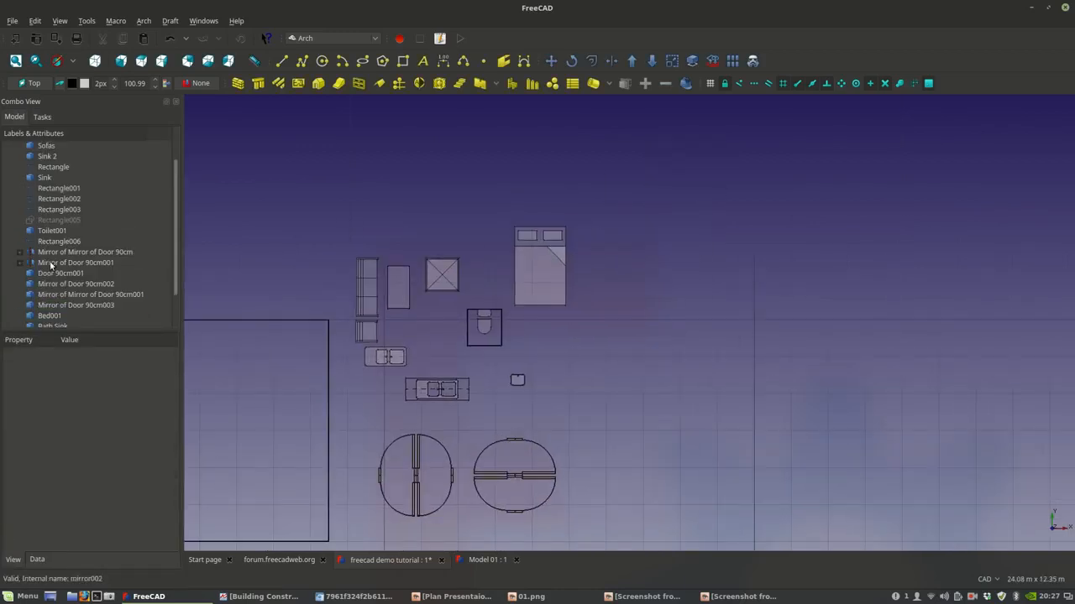
- Delete the hidden leftover Rectangle005 beside the toilet symbol
click(52, 264)
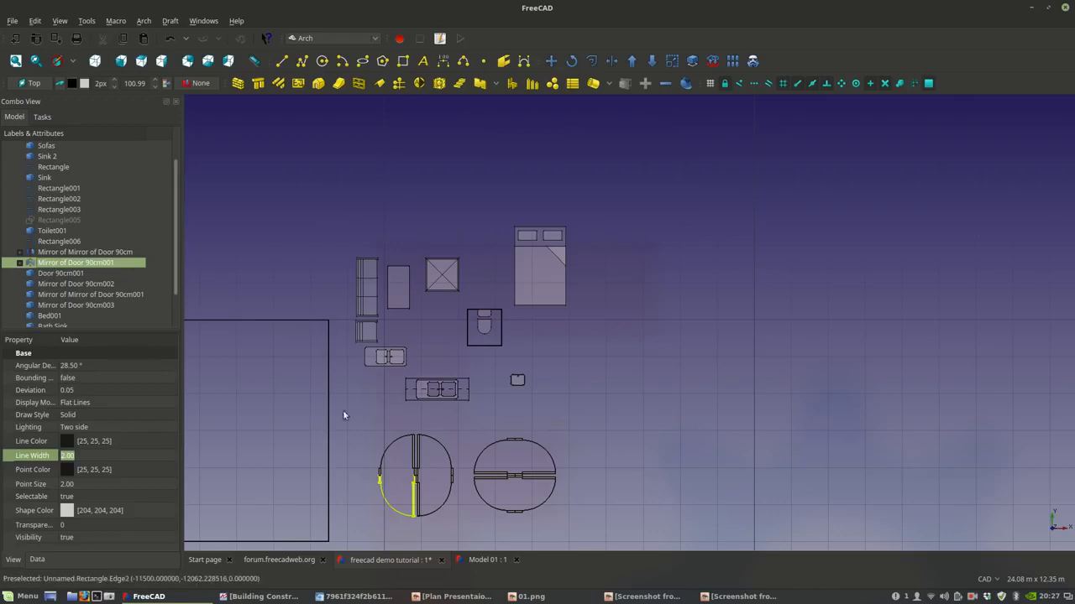
middle_drag(357, 427, 417, 265)
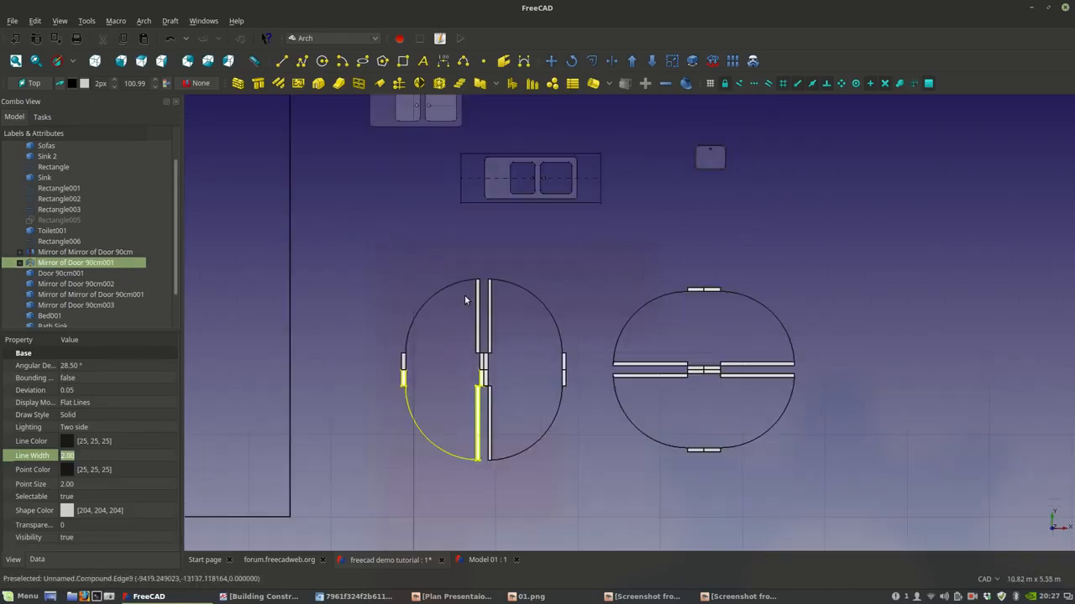
scroll(61, 235, down, 1)
scroll(61, 236, up, 2)
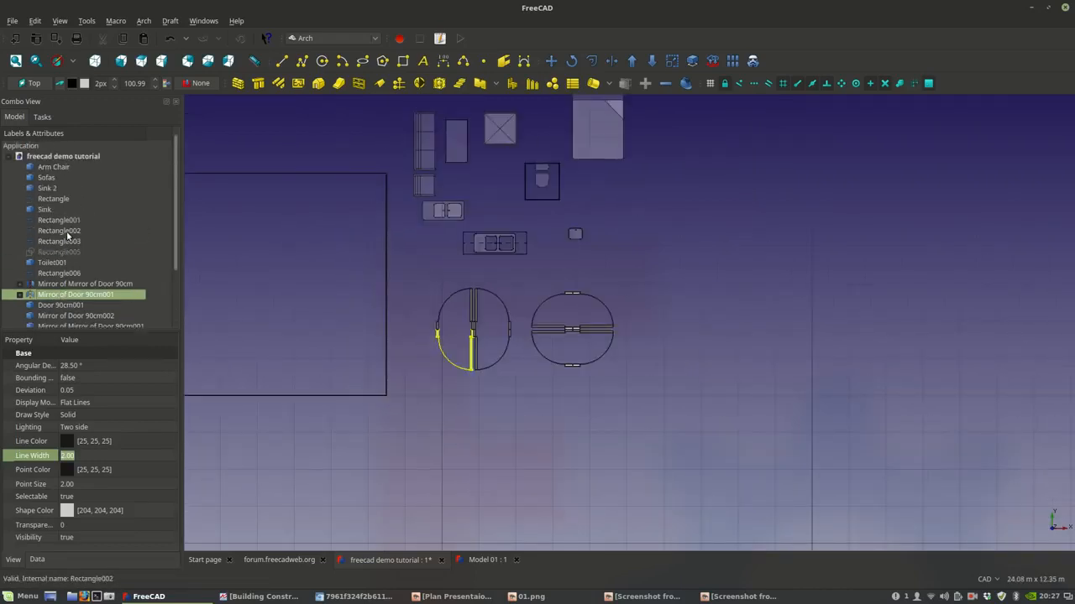
click(60, 252)
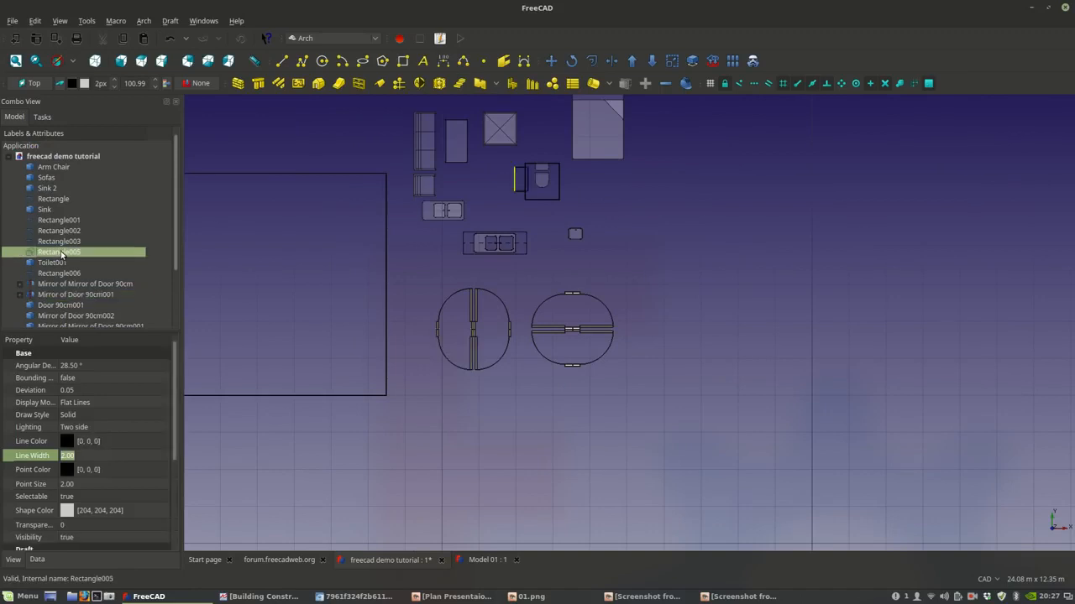
scroll(526, 190, up, 8)
middle_drag(525, 203, 504, 326)
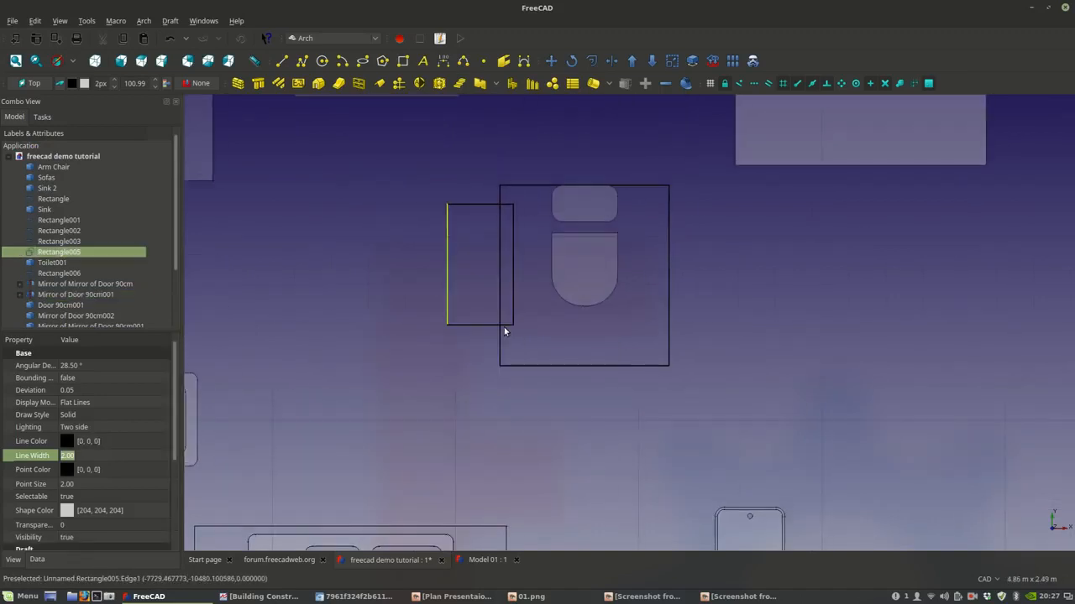
key(Delete)
scroll(74, 238, down, 1)
scroll(74, 239, up, 1)
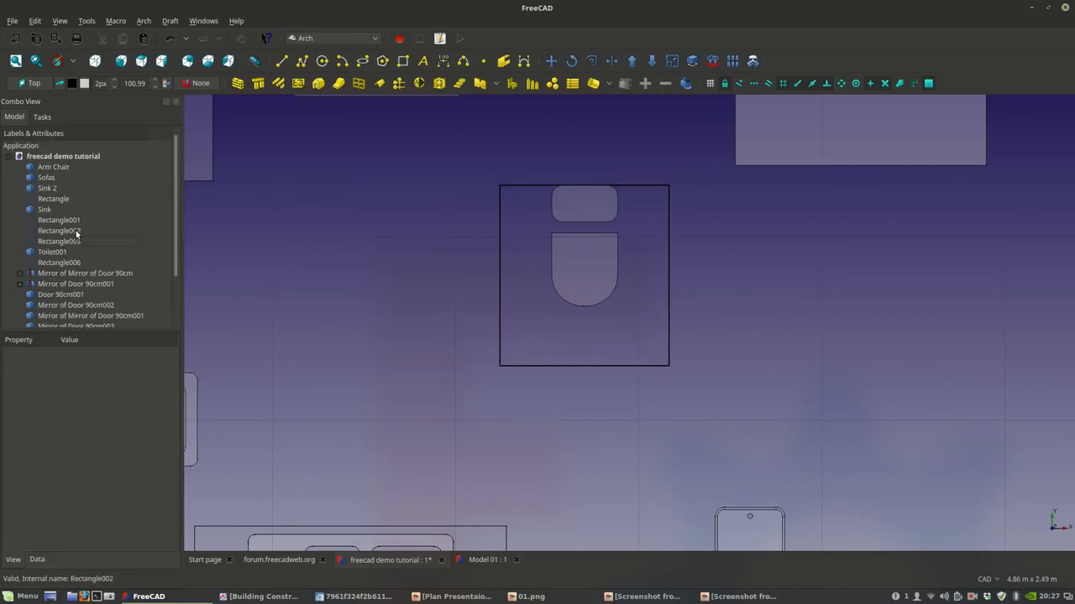
- Create a group in the freecad demo tutorial document and rename it "Assets"
right_click(54, 157)
mouse_move(77, 162)
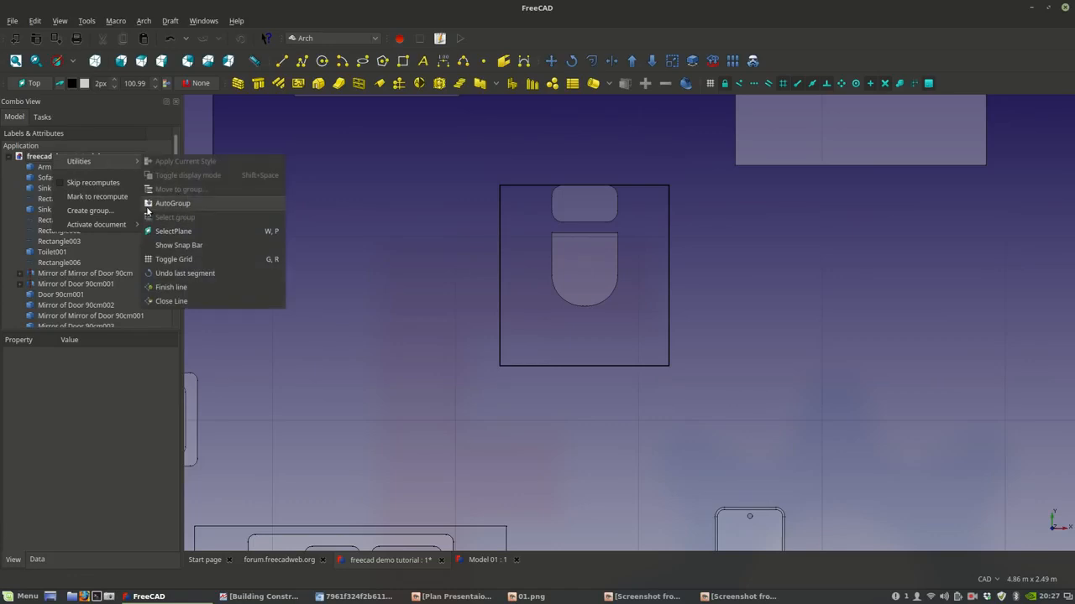
click(113, 210)
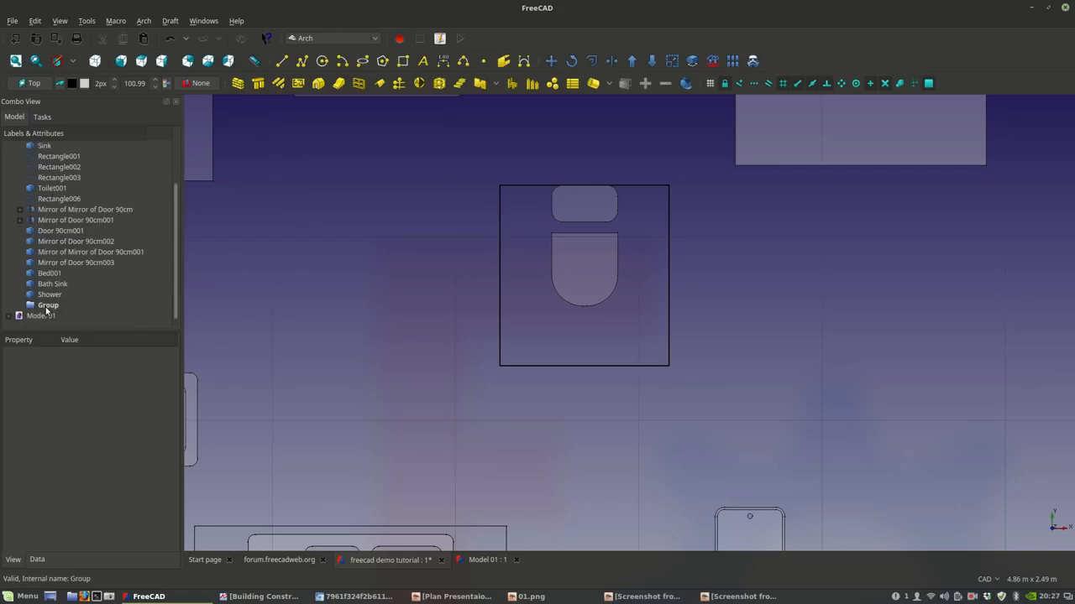
right_click(46, 308)
click(96, 525)
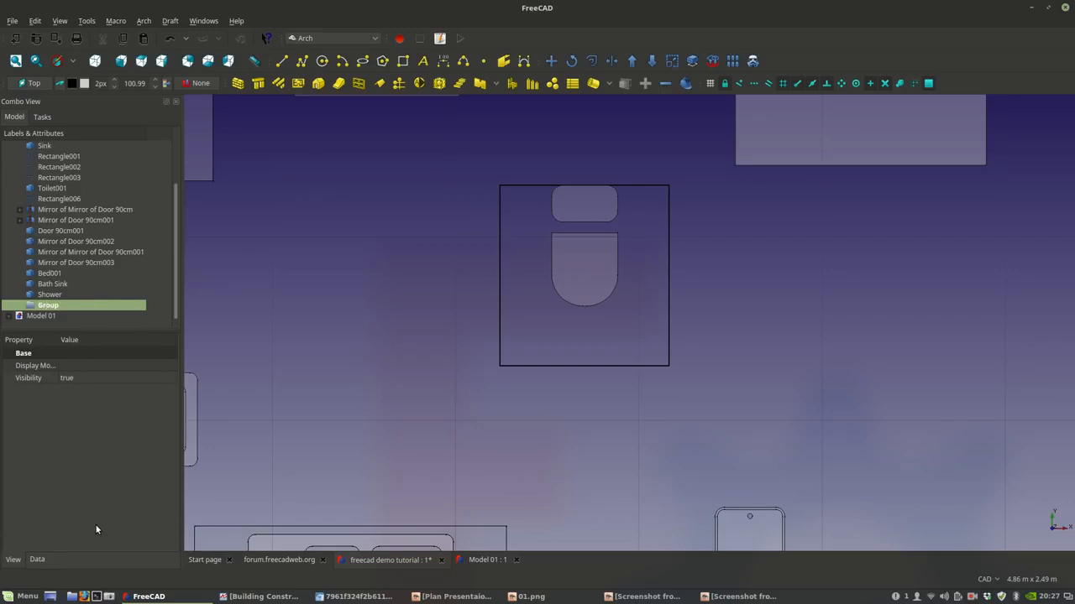
text(Assets)
- Select all furniture, kitchen, bathroom and door symbols, leaving out the room rectangle and the toilet's enclosing rectangle, and place them in the Assets group
scroll(622, 336, down, 8)
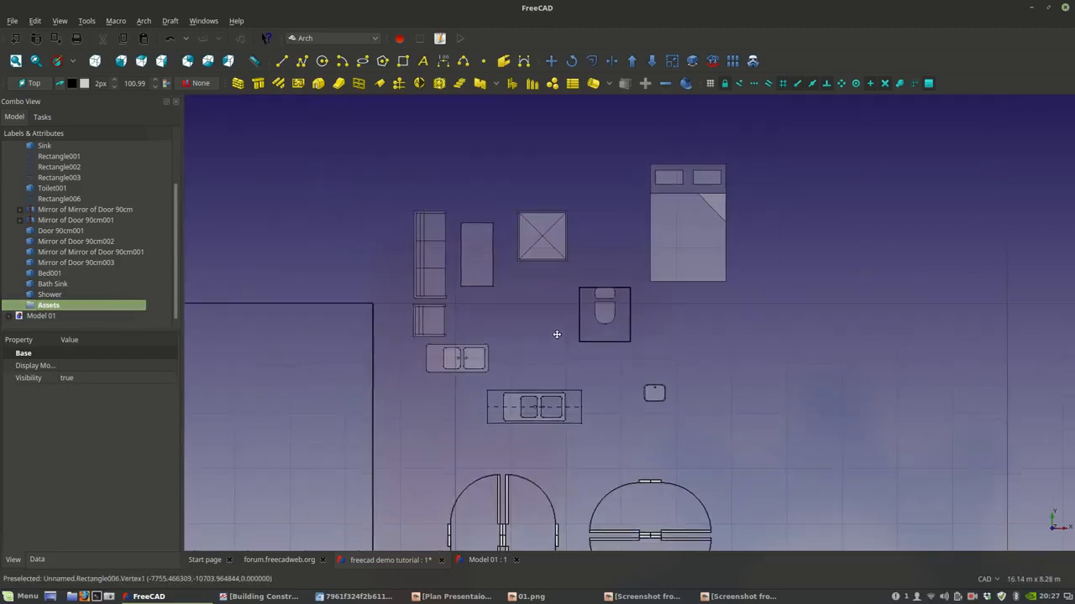
scroll(564, 339, up, 3)
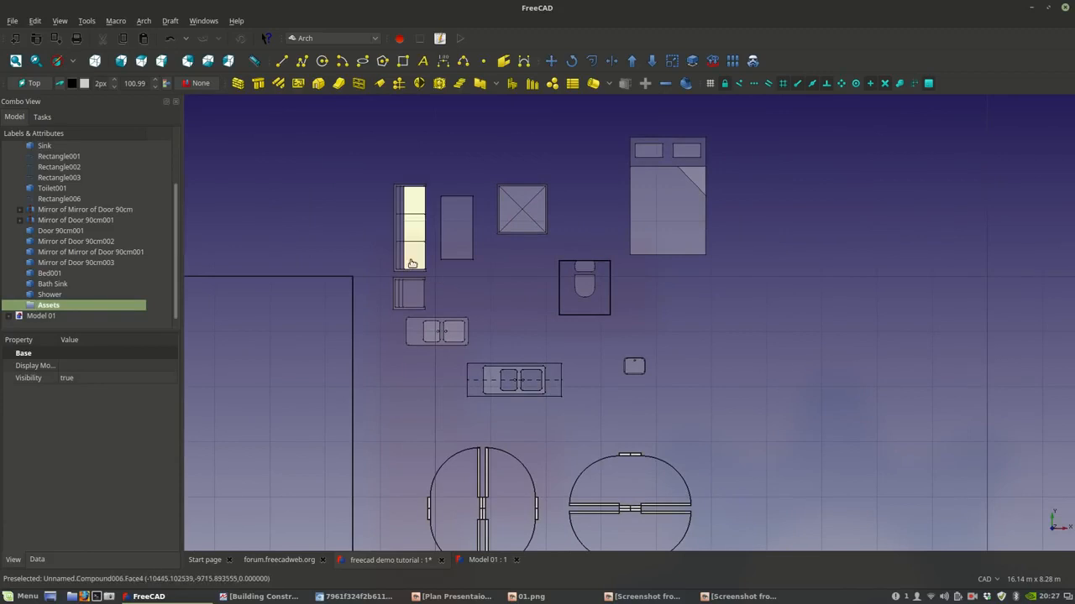
click(417, 290)
click(452, 252)
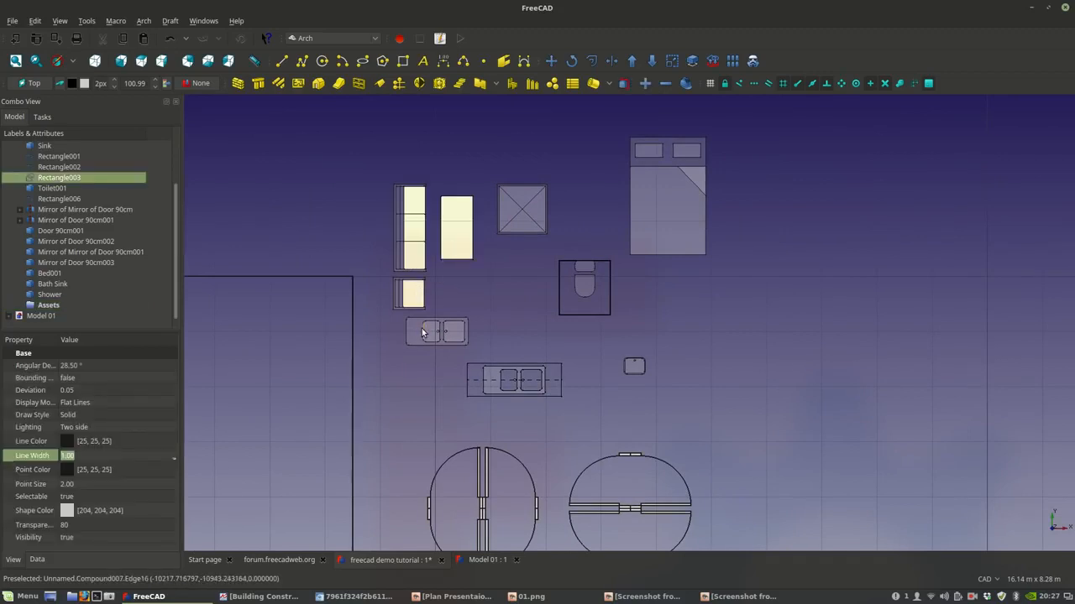
ctrl+click(443, 336)
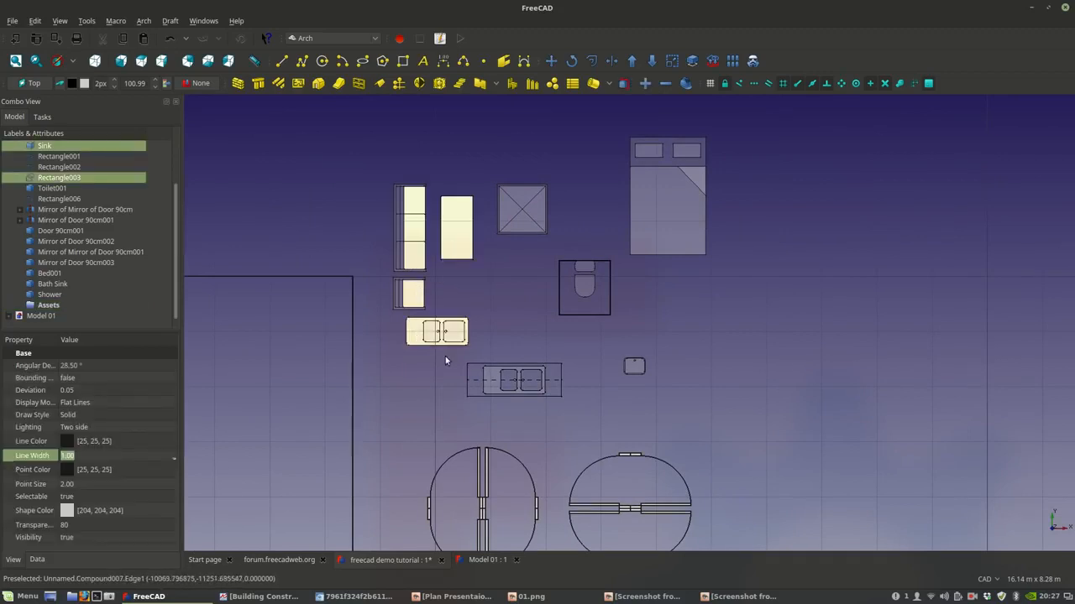
ctrl+click(484, 388)
ctrl+click(474, 392)
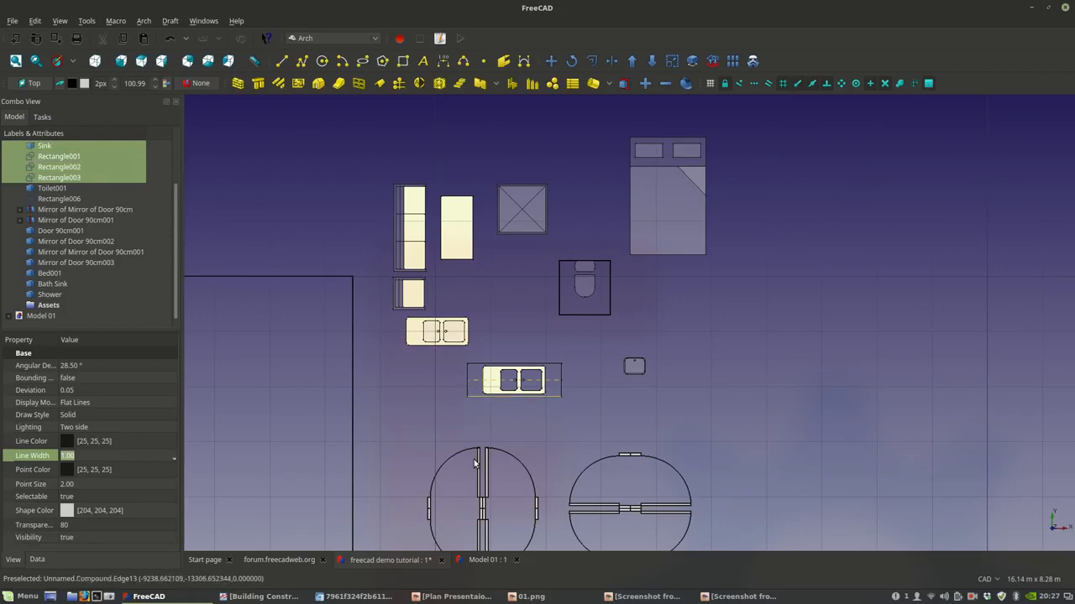
ctrl+click(523, 216)
ctrl+click(592, 283)
ctrl+click(642, 239)
ctrl+click(634, 371)
middle_drag(616, 389, 599, 269)
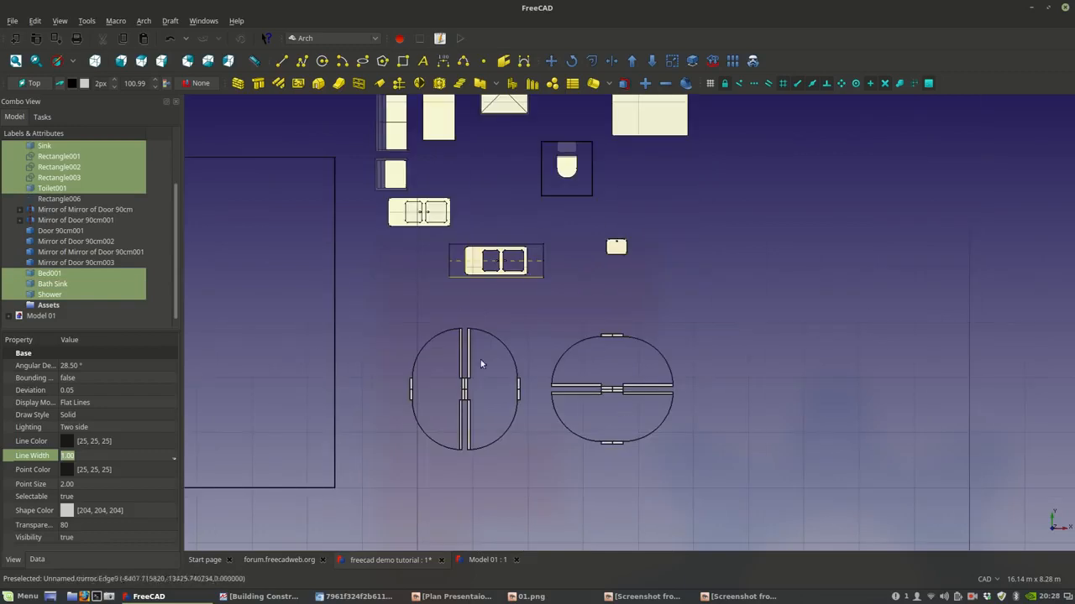
click(34, 20)
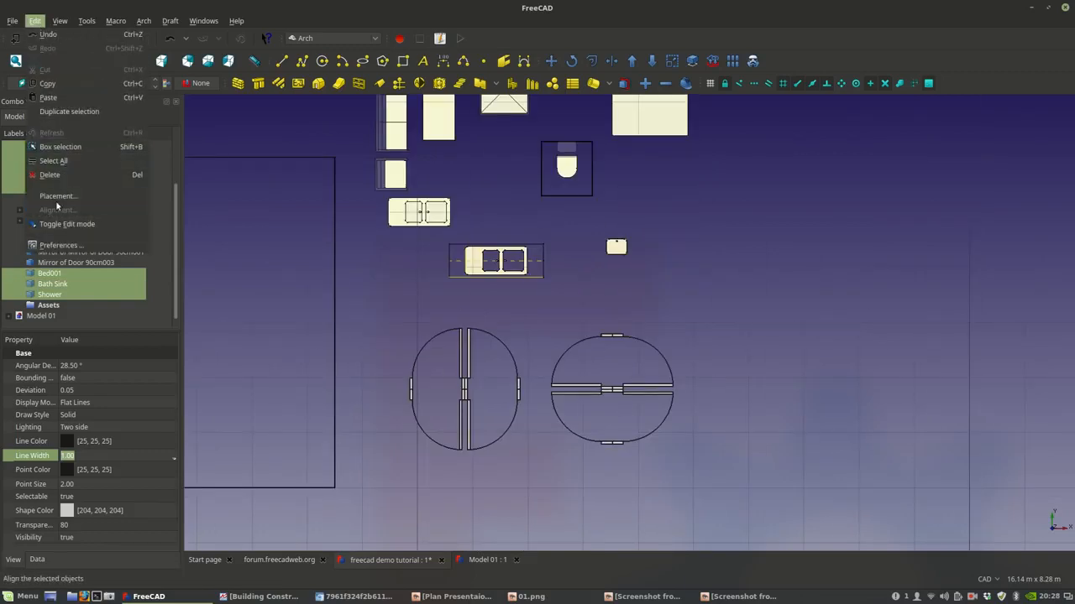
click(51, 150)
drag(373, 319, 710, 463)
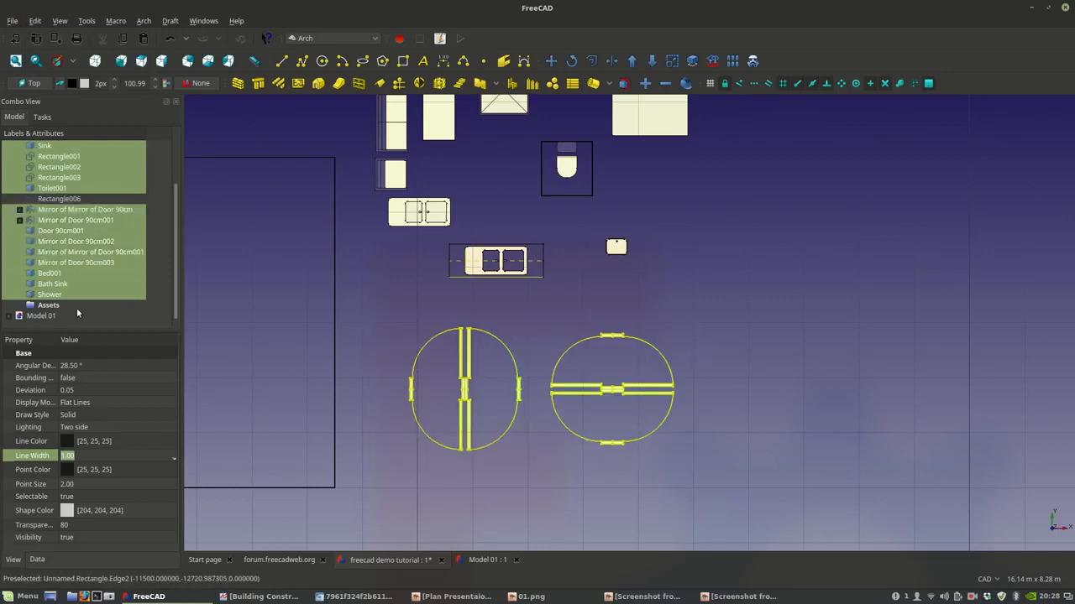
drag(38, 298, 41, 306)
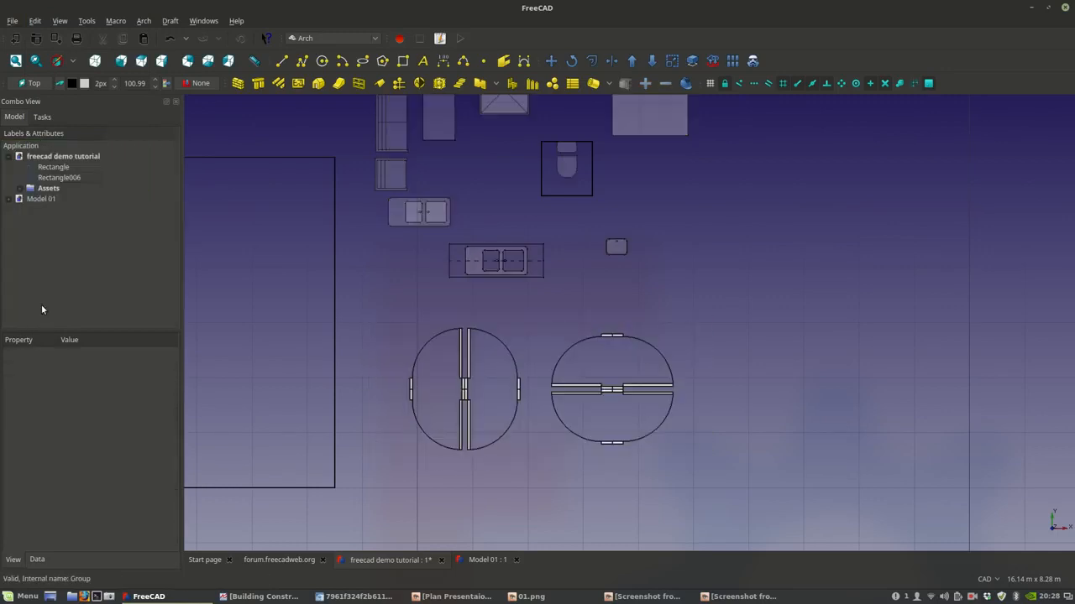
- Check the two remaining rectangles, then hide the Assets group and examine which door geometry still shows
click(50, 177)
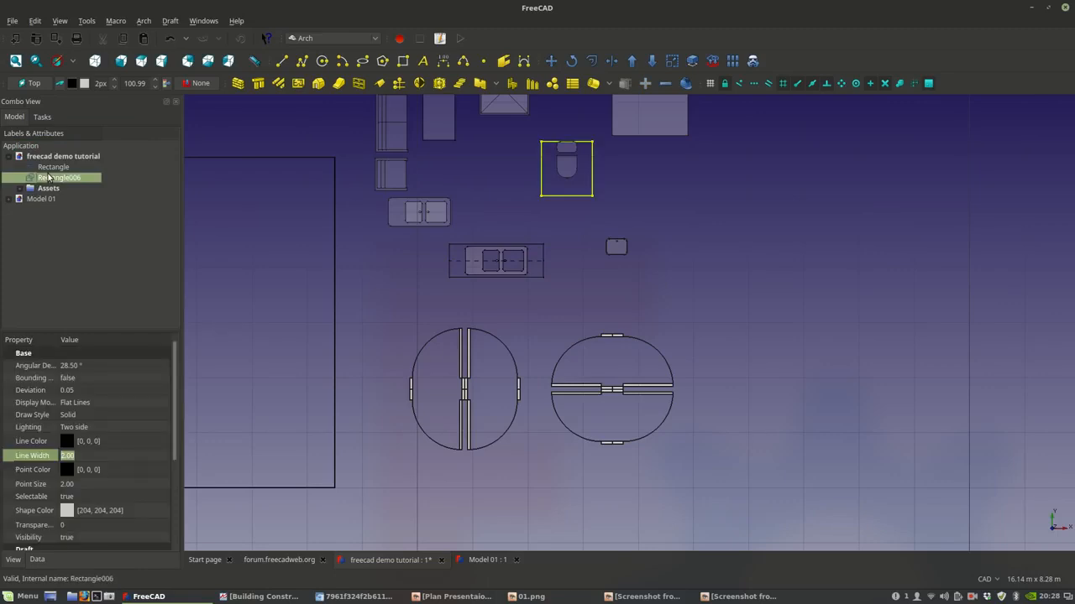
click(49, 168)
click(54, 177)
click(59, 188)
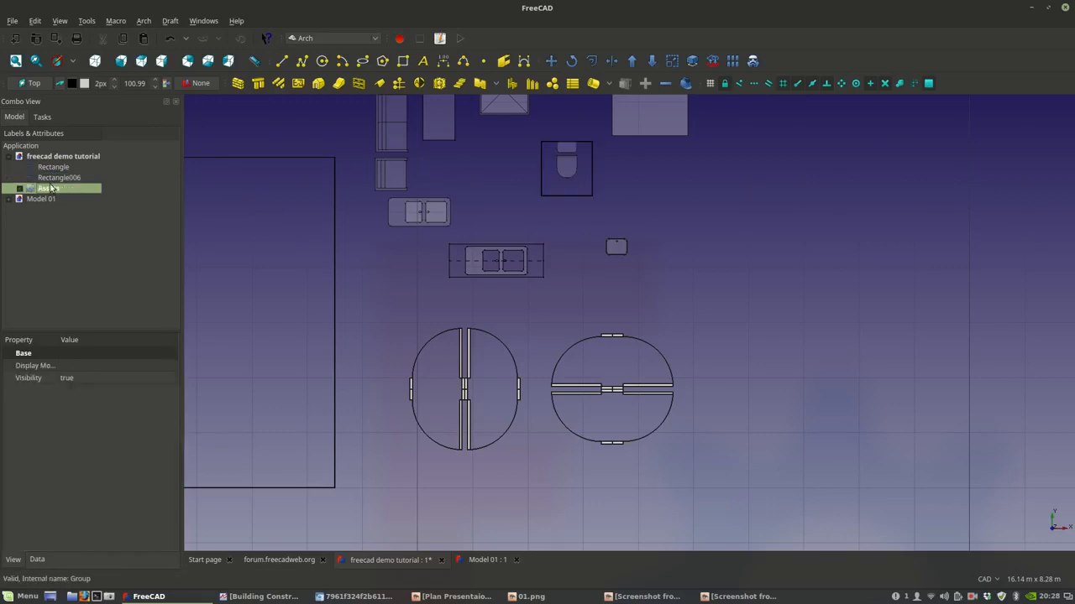
key(space)
key(space)
scroll(628, 291, down, 6)
middle_drag(628, 291, 619, 321)
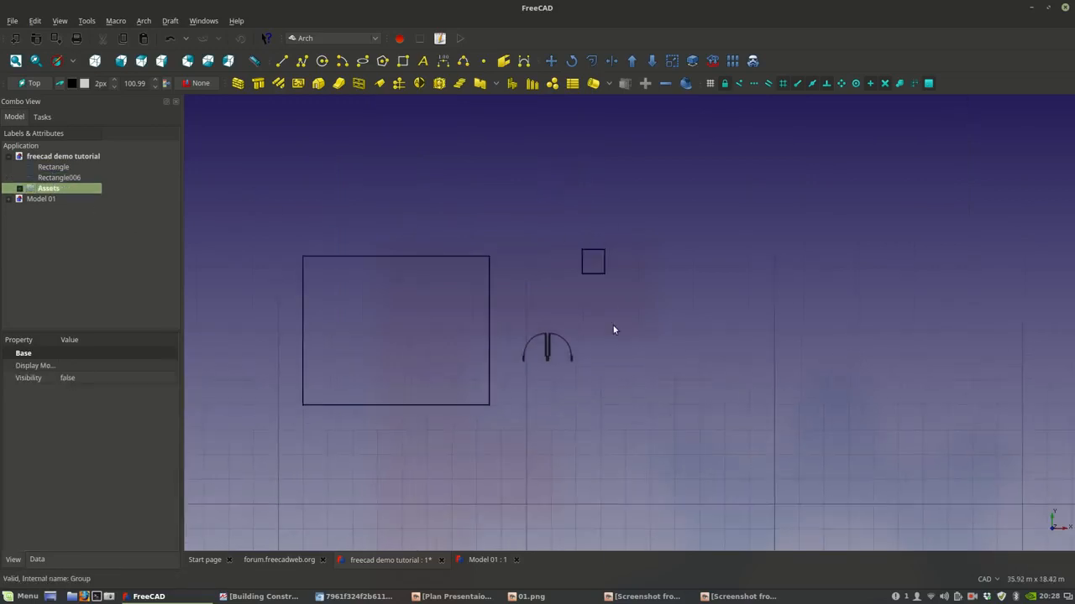
scroll(613, 326, up, 6)
key(space)
key(space)
scroll(417, 356, up, 2)
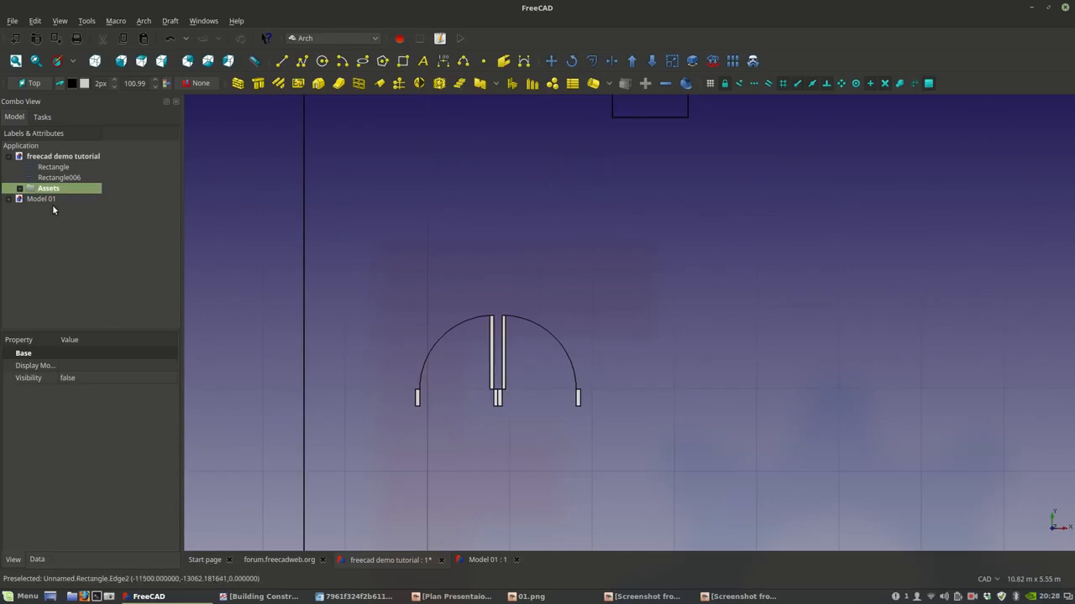
- Expand the two mirrored doors in the Assets group and examine their nested source doors, Mirror of Door 90cm and Door 90cm
click(20, 190)
scroll(52, 258, down, 3)
click(31, 263)
click(31, 253)
click(61, 262)
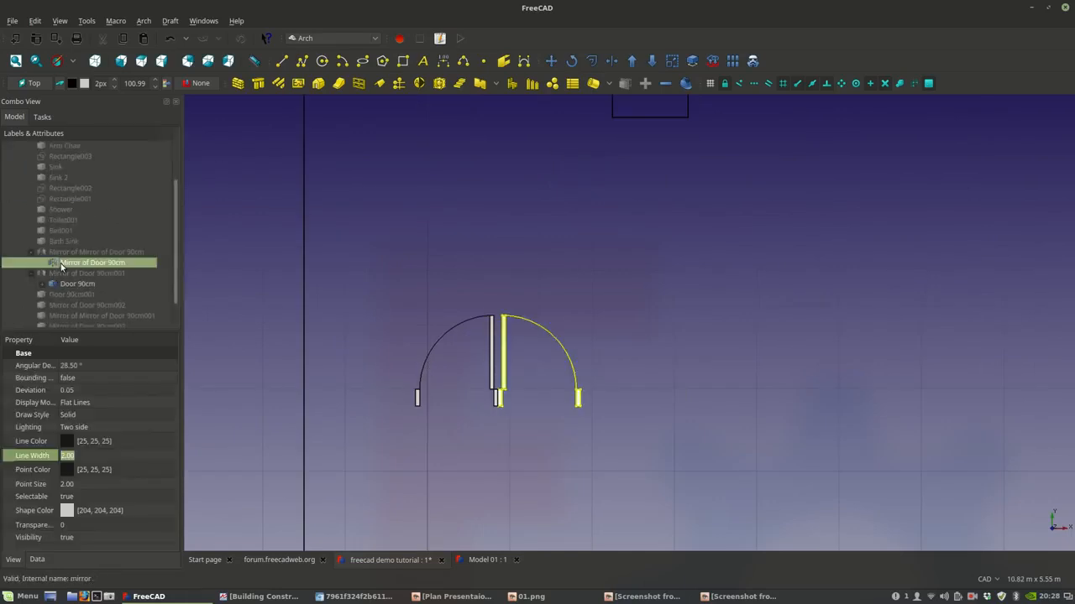
click(65, 284)
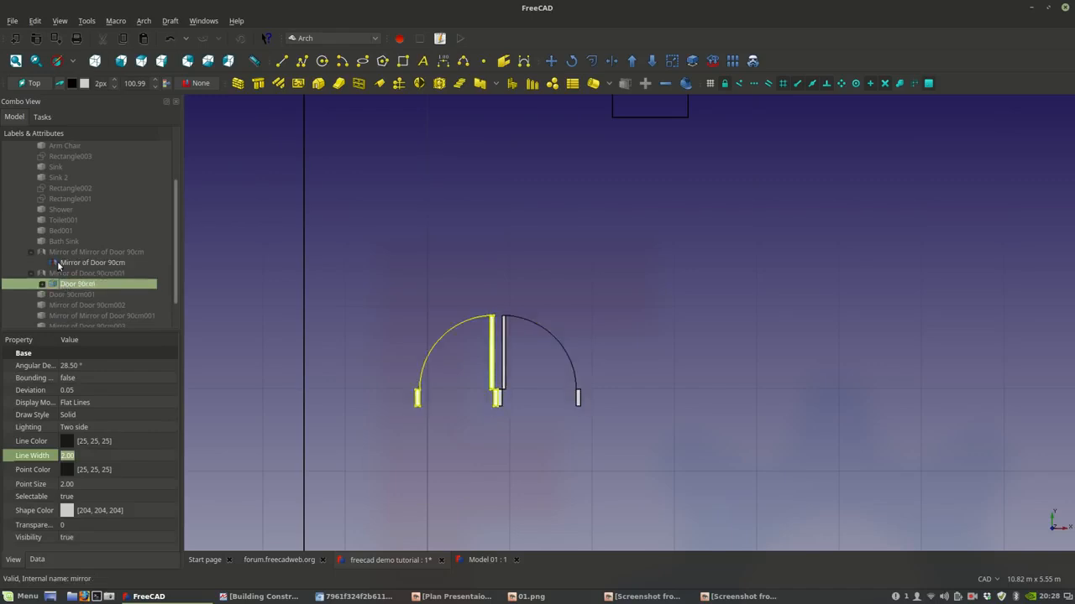
shift+click(58, 263)
middle_drag(467, 281, 415, 214)
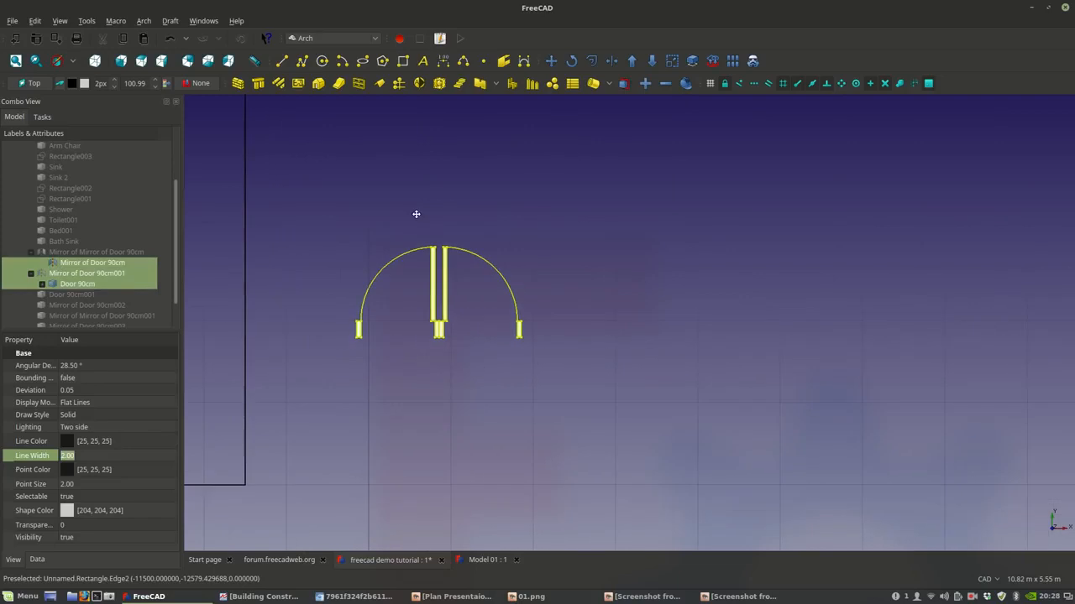
- Make Mirror of Door 90cm001 and Mirror of Mirror of Door 90cm visible again
click(60, 276)
key(space)
click(57, 253)
key(space)
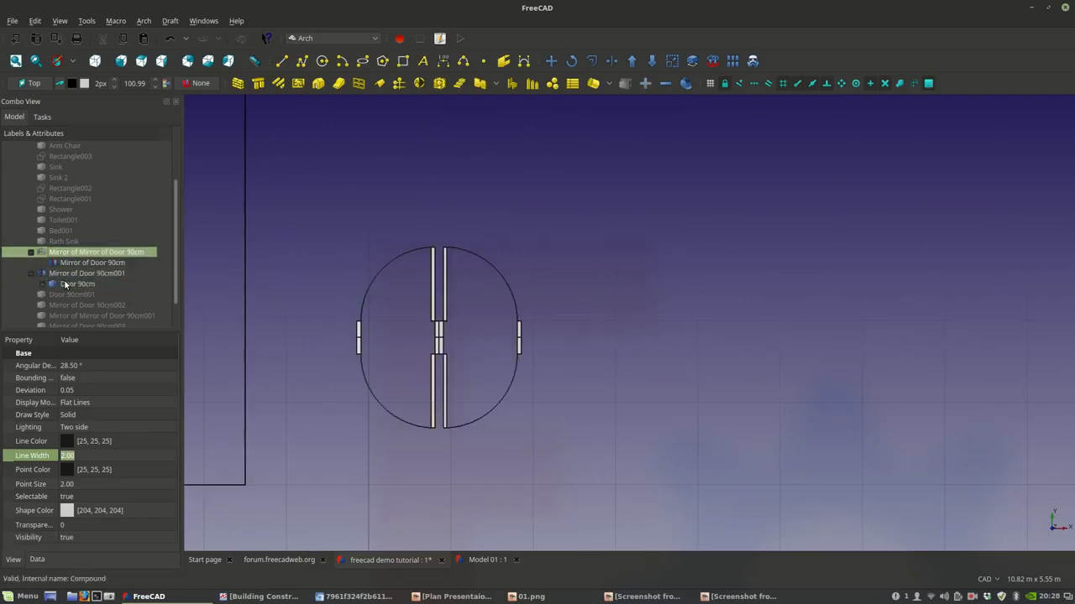
- Copy the four linked 90 cm doors about 2.4 m along positive X, using their shared centre as base point
click(64, 283)
ctrl+click(63, 274)
ctrl+click(64, 263)
ctrl+click(63, 254)
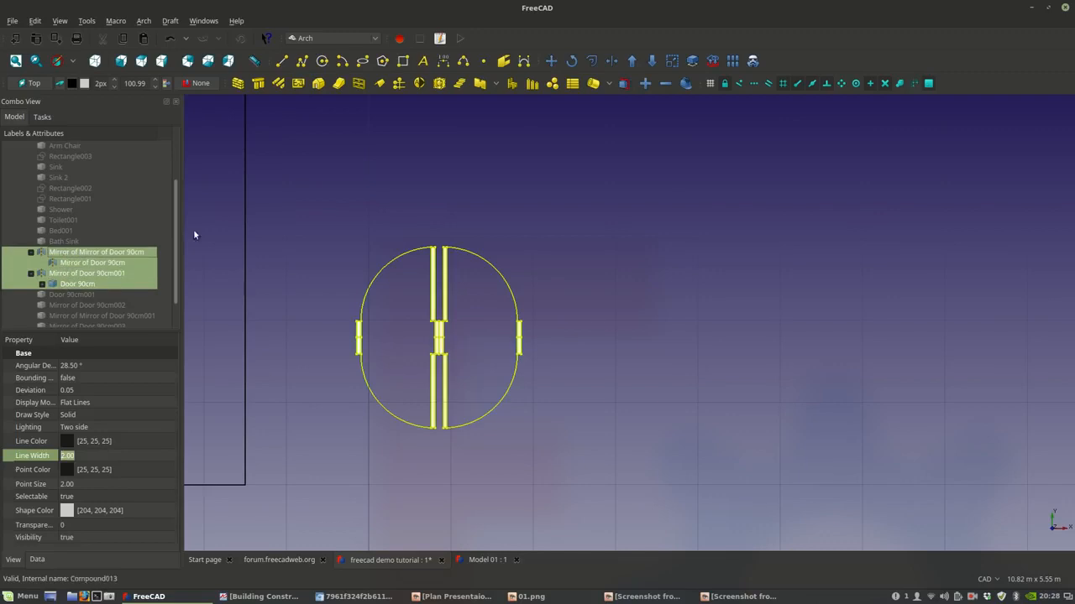
click(550, 62)
click(35, 292)
click(437, 335)
scroll(437, 336, up, 5)
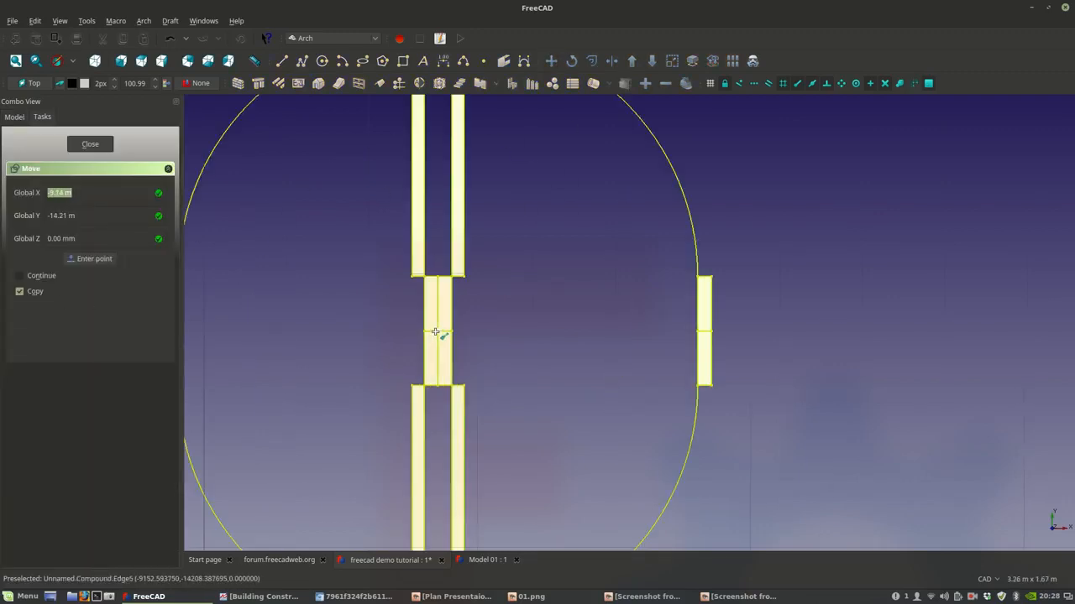
scroll(436, 332, down, 4)
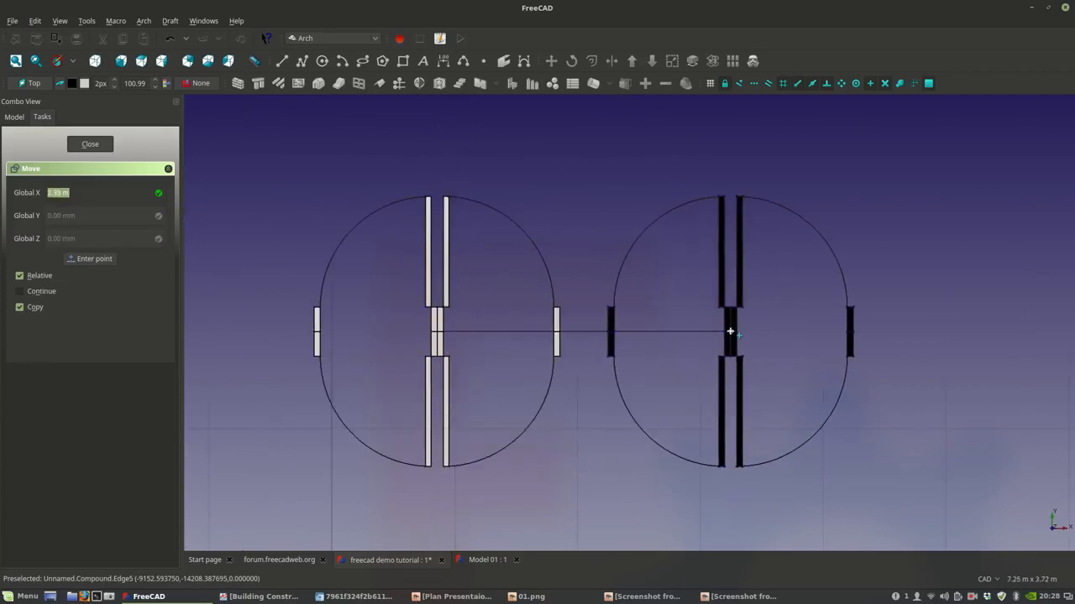
click(730, 331)
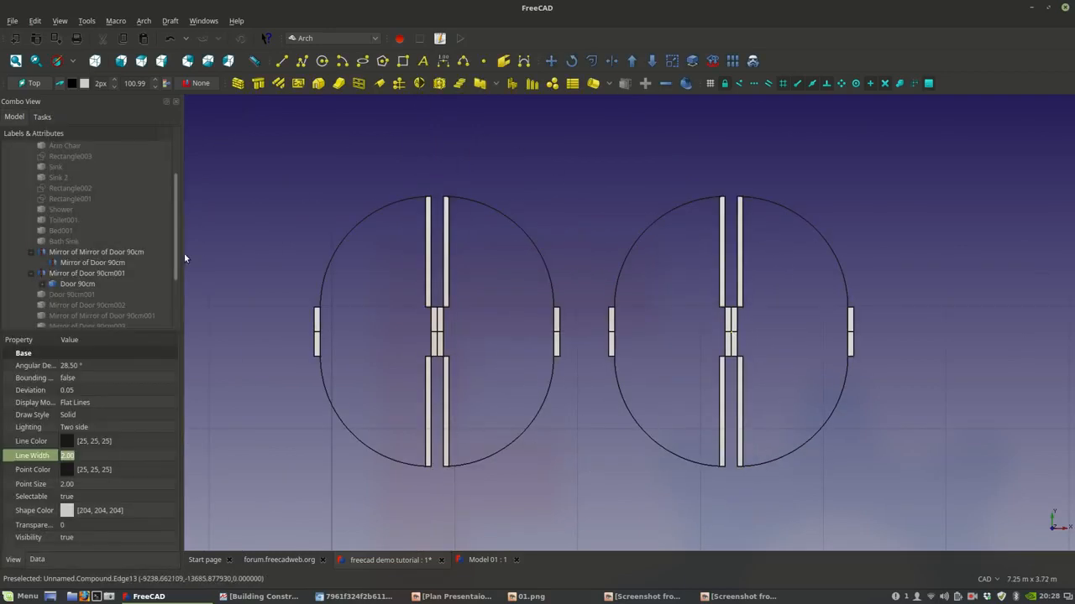
- Move the four door copies without copying about 2.4 m along negative X, exactly onto the original doors
scroll(84, 277, down, 2)
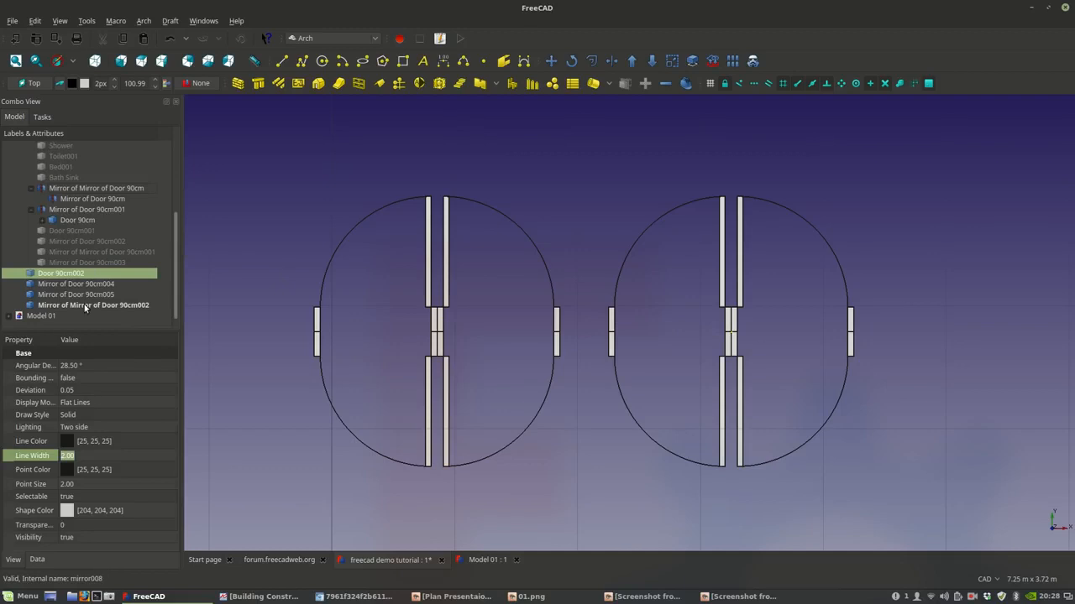
click(82, 304)
shift+click(75, 273)
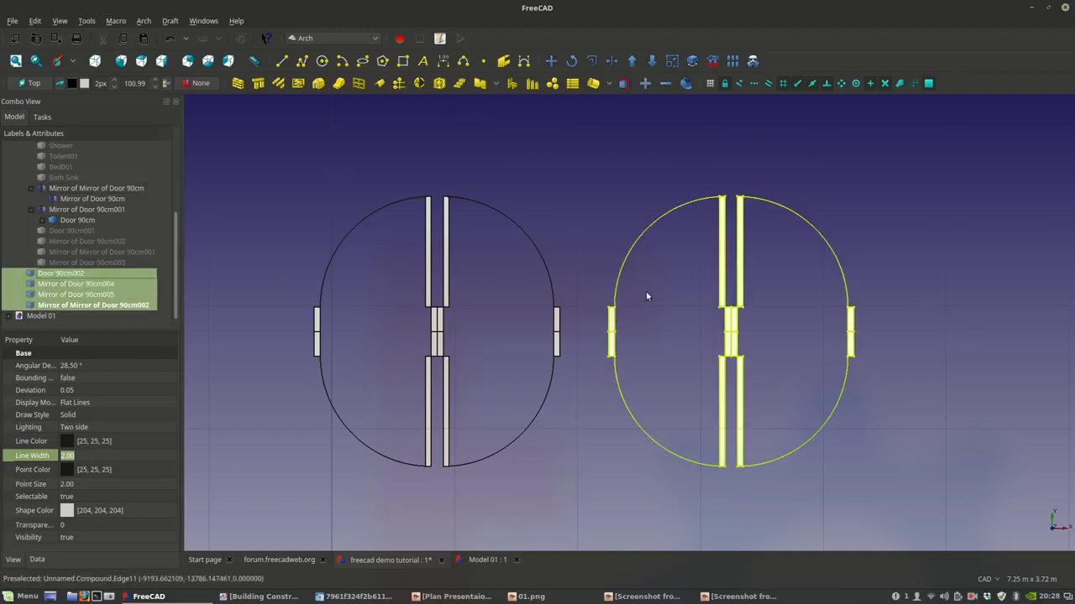
click(555, 62)
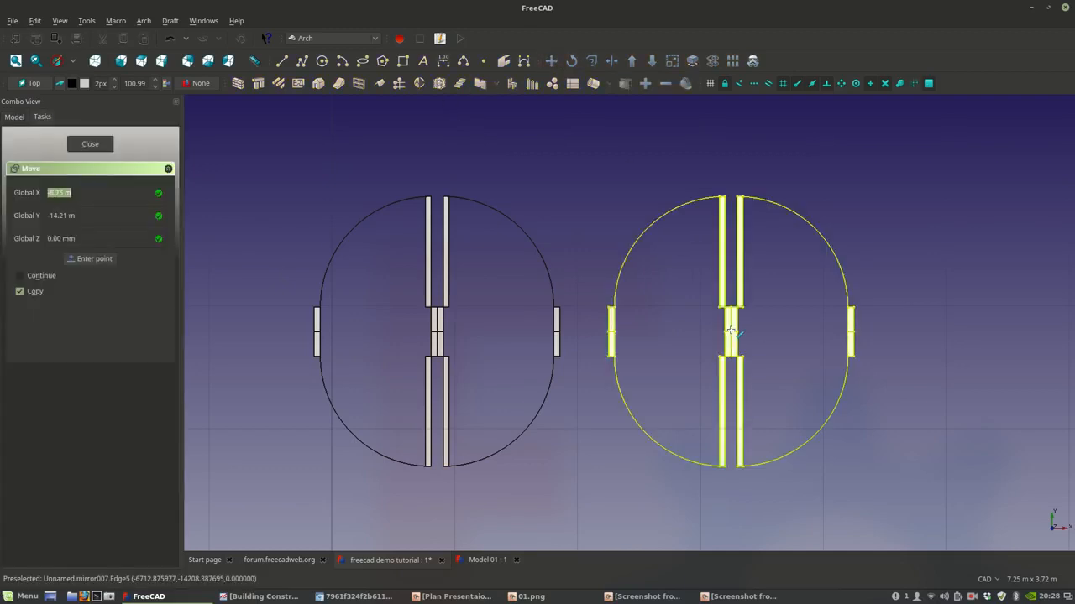
click(726, 330)
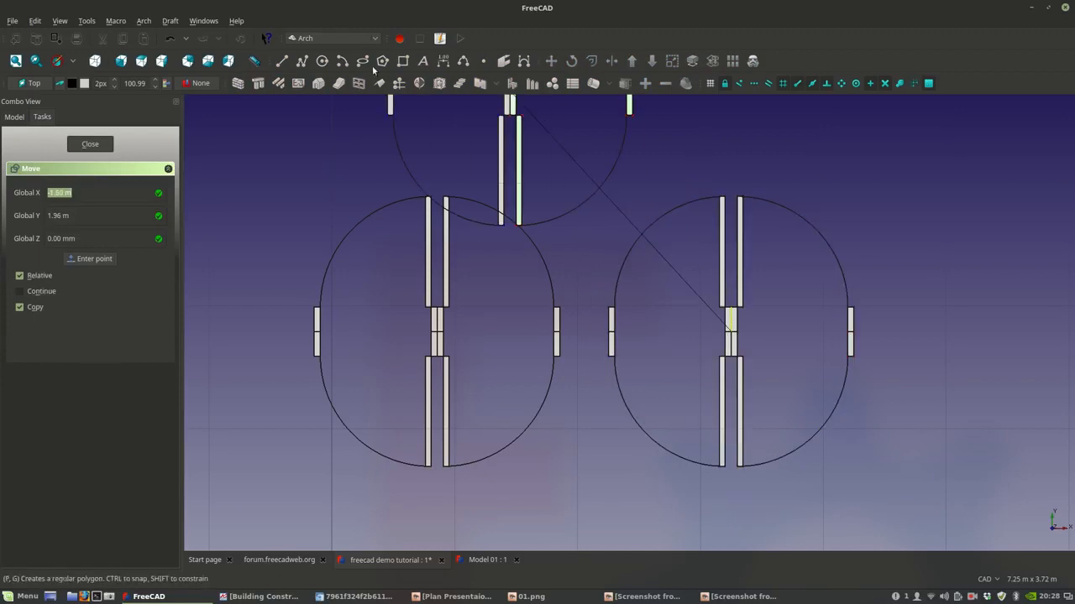
click(30, 308)
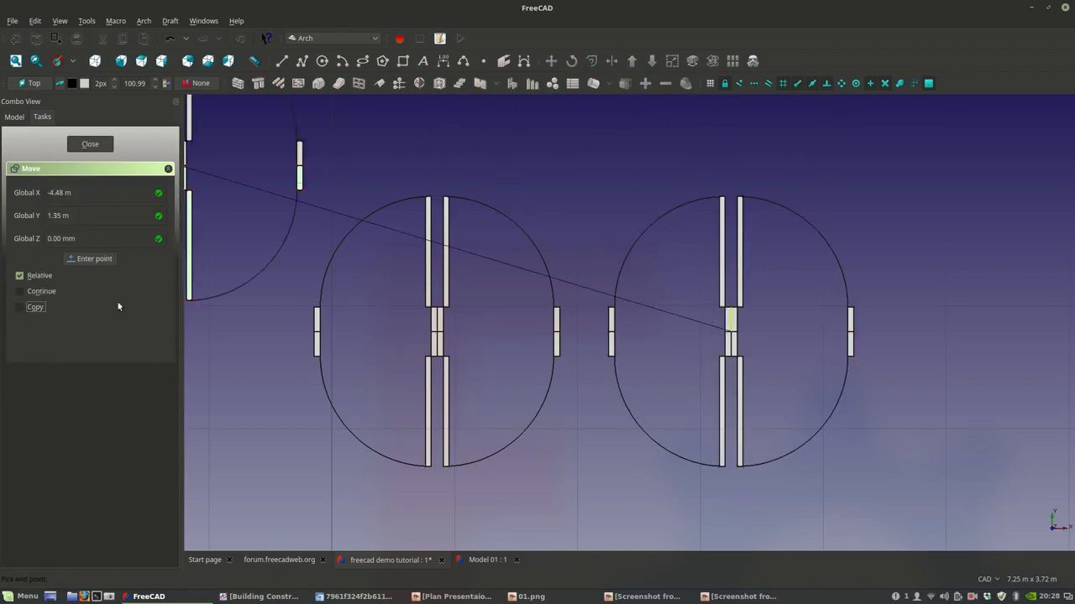
click(440, 331)
- Delete the four original linked doors from the Assets group together with Rectangle010, Rectangle008, Arc and Rectangle007 nested under Door 90cm
scroll(80, 284, up, 4)
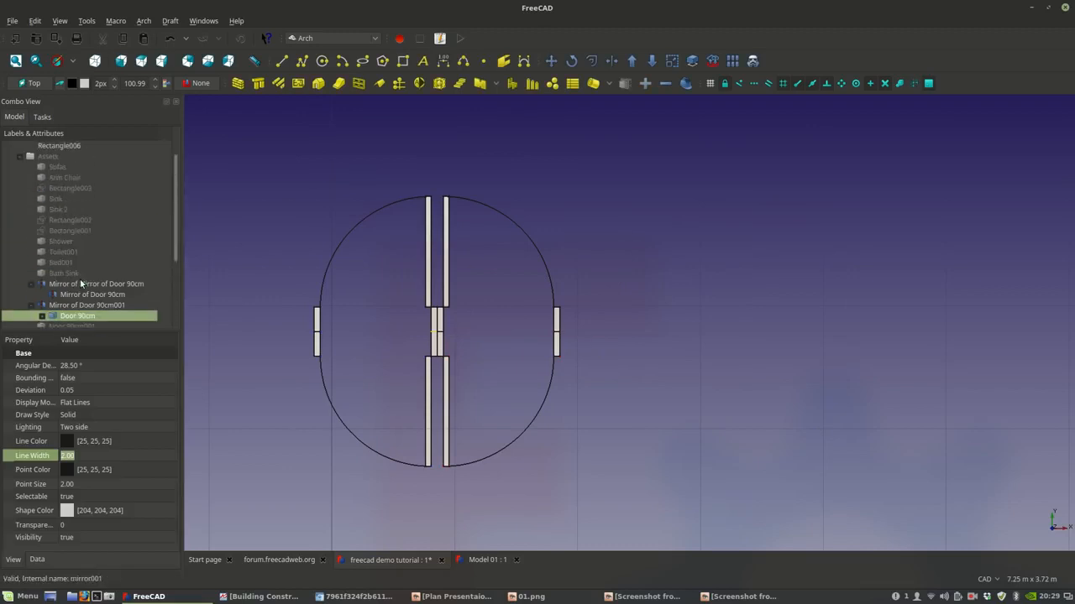
scroll(77, 285, down, 3)
scroll(75, 287, up, 1)
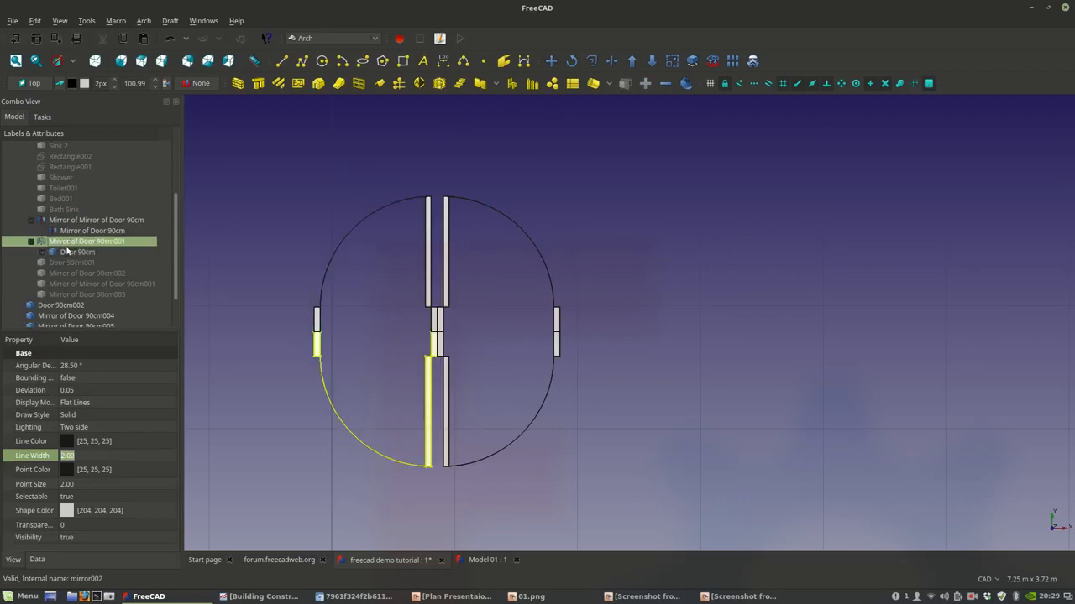
click(42, 251)
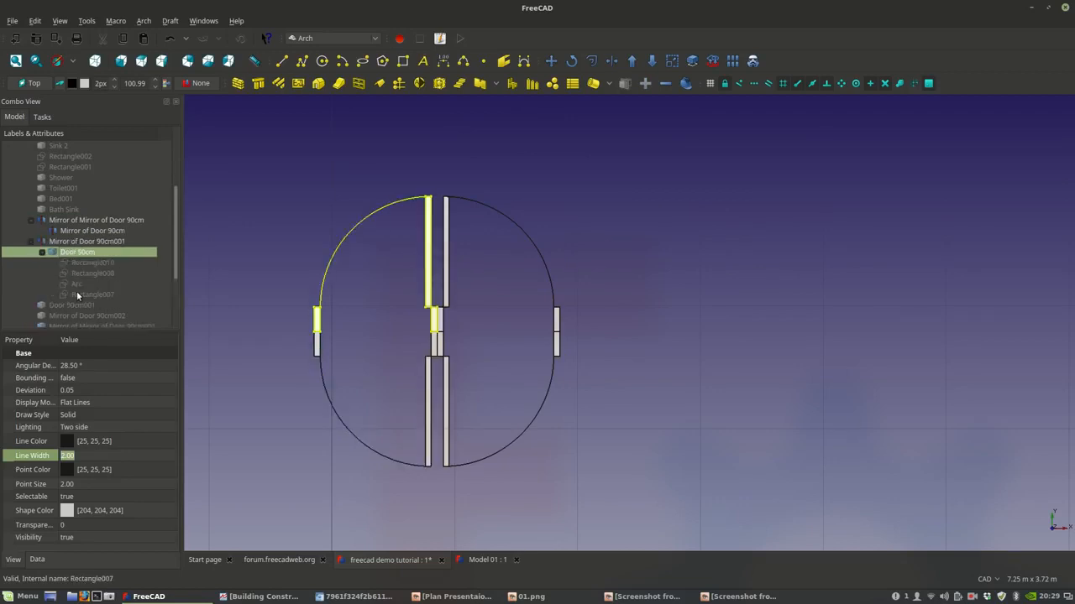
shift+click(76, 292)
shift+click(60, 223)
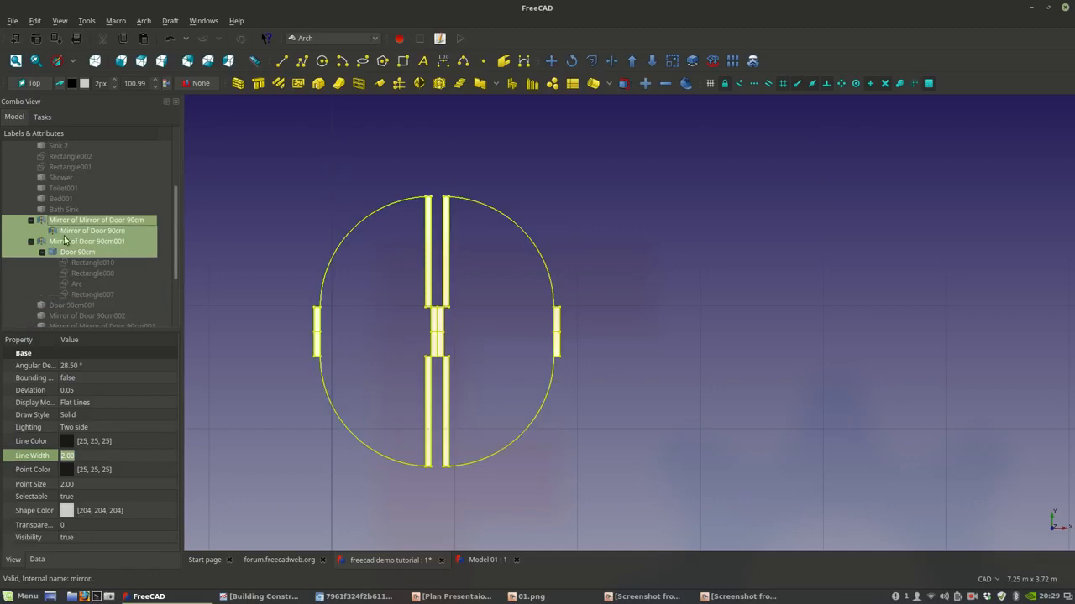
ctrl+click(77, 266)
ctrl+click(76, 275)
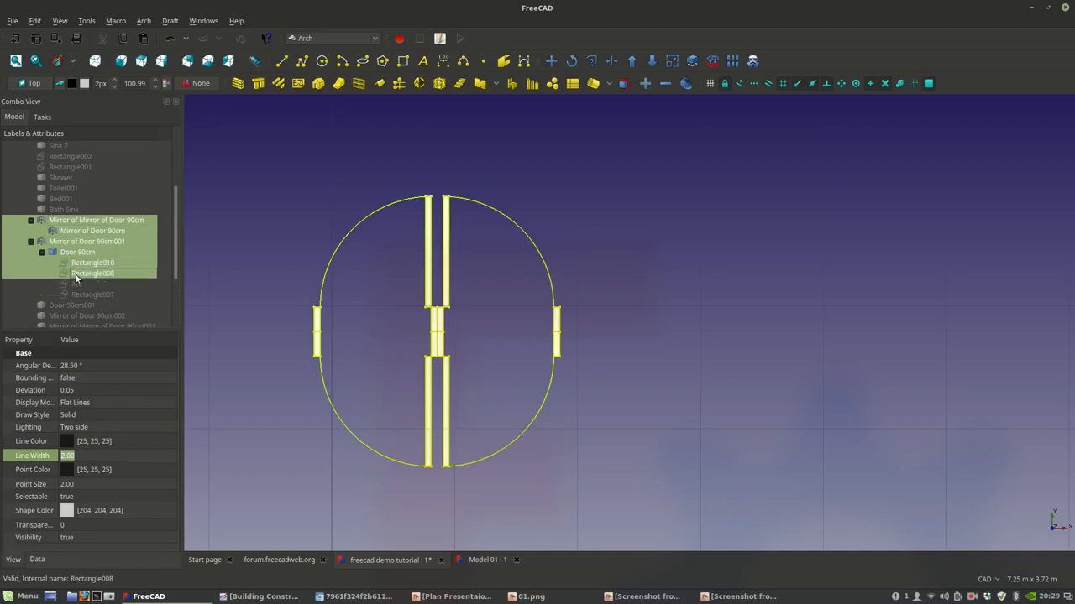
ctrl+click(77, 286)
ctrl+click(76, 291)
right_click(82, 264)
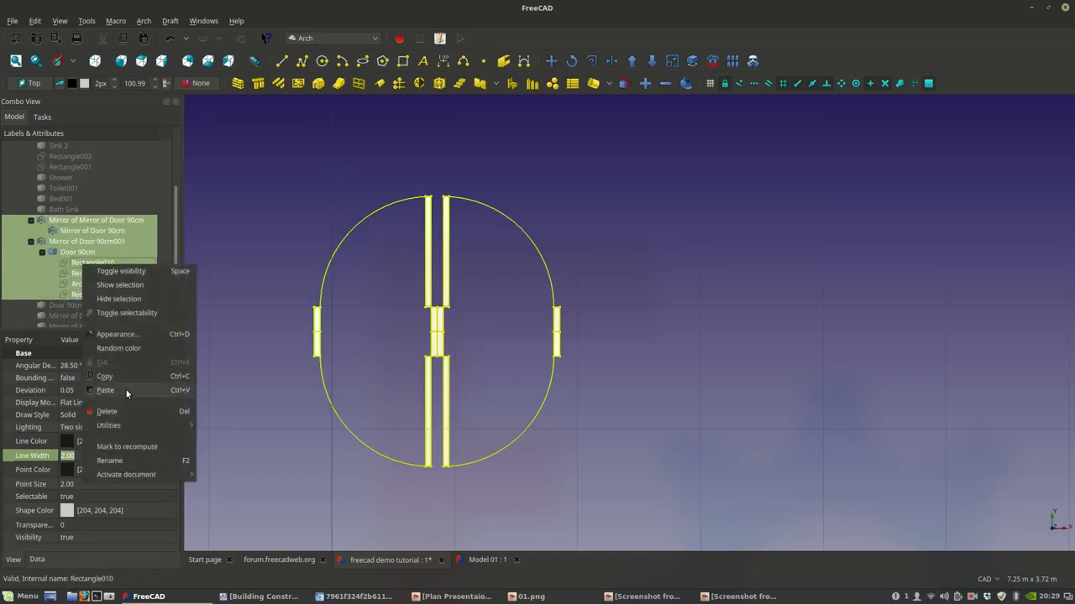
click(106, 410)
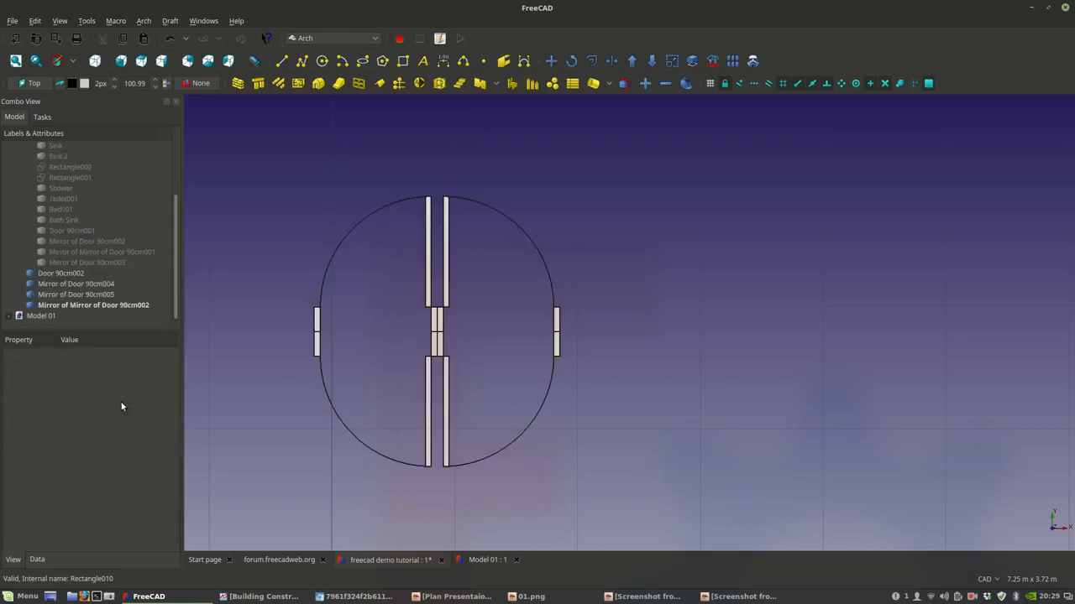
- Place the four independent door copies, Door 90cm002 through Mirror of Mirror of Door 90cm002, in the Assets group
click(69, 274)
shift+click(71, 304)
scroll(69, 293, up, 3)
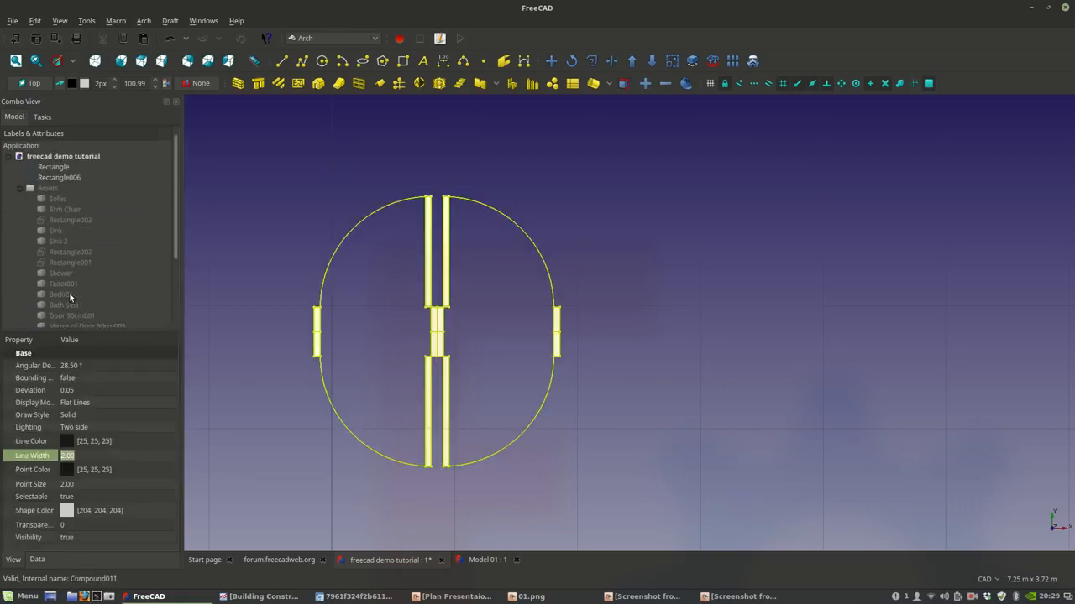
click(18, 190)
drag(50, 201, 44, 193)
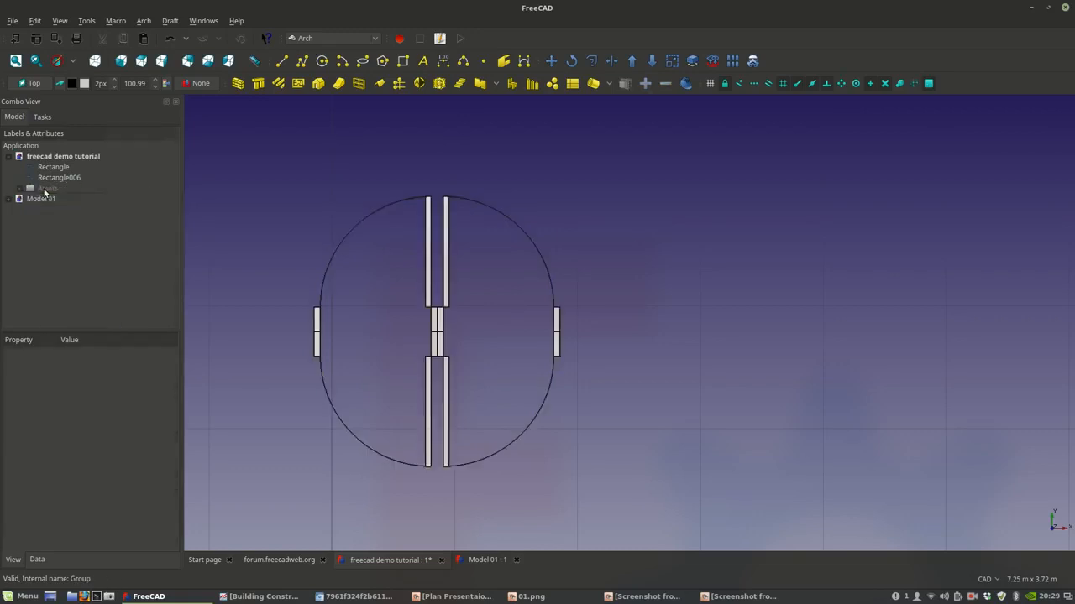
- Make the hidden Assets group visible again in the freecad demo tutorial document
click(34, 190)
scroll(522, 303, down, 5)
scroll(563, 235, up, 5)
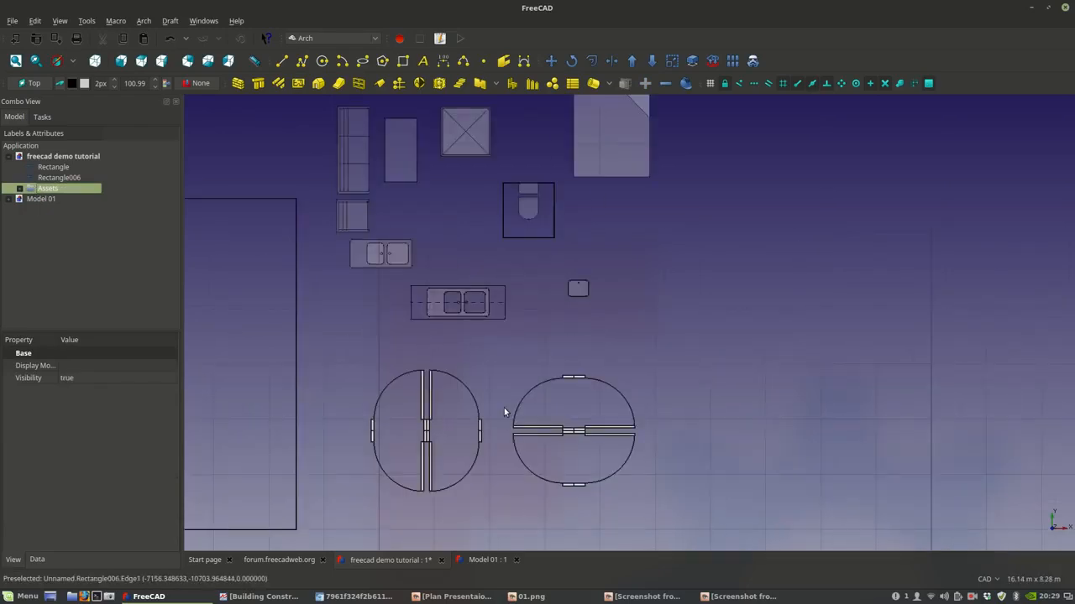
- Set the transparency of all eight doors in the Assets group, Door 90cm001 through Mirror of Mirror of Door 90cm002, to 80
scroll(510, 415, down, 2)
click(9, 188)
scroll(48, 243, down, 3)
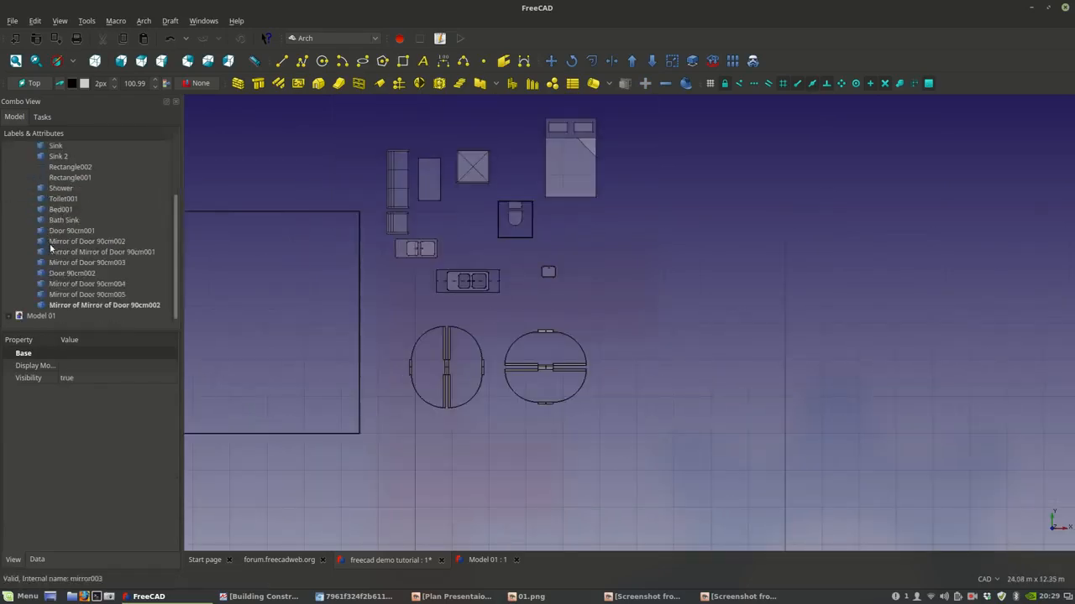
click(80, 305)
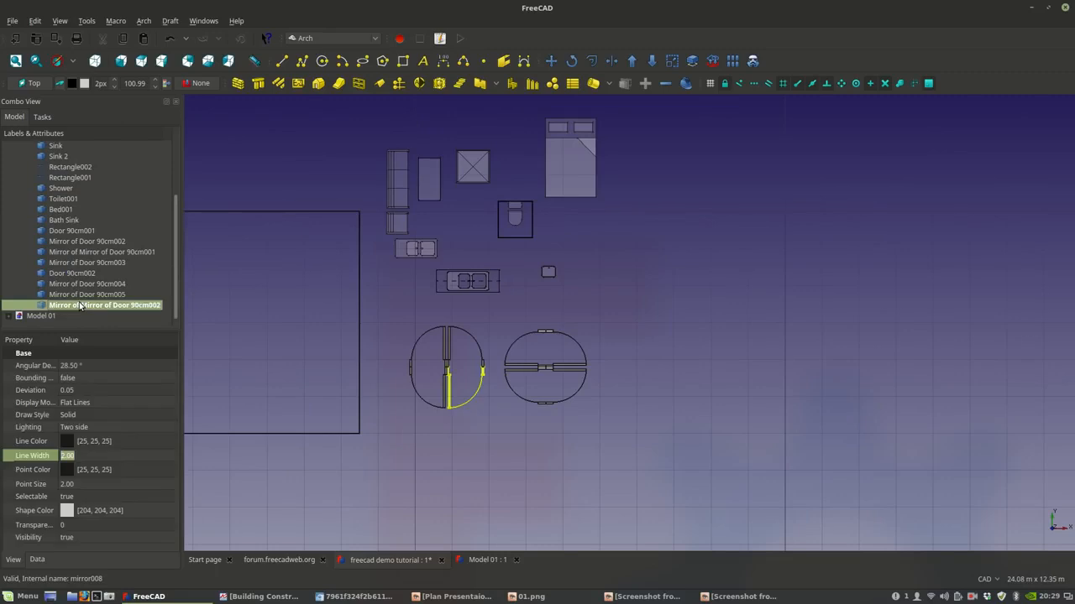
shift+click(61, 232)
scroll(537, 346, up, 4)
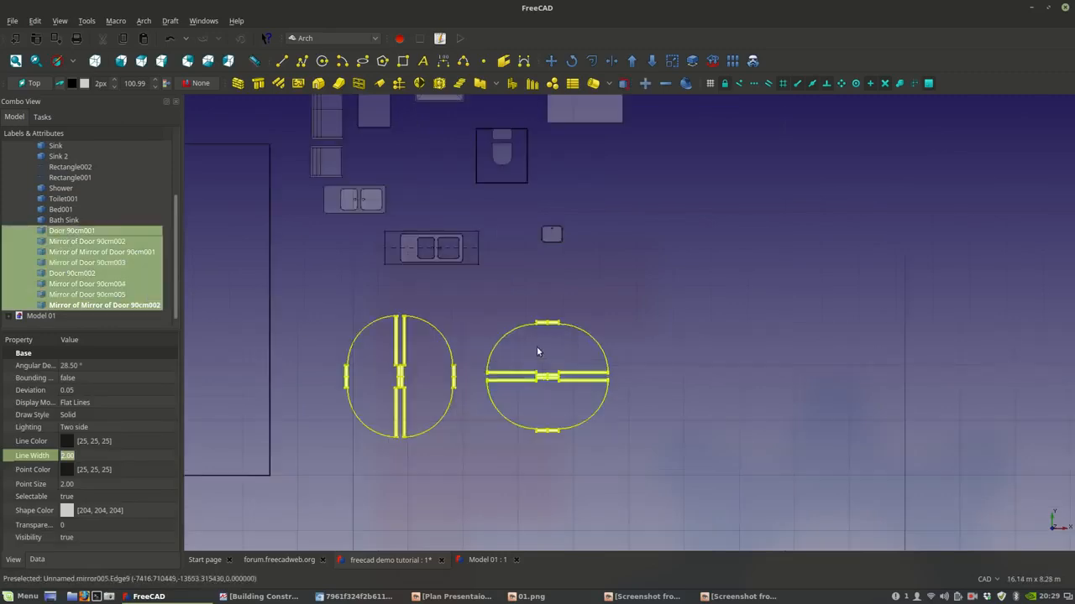
click(116, 525)
text(80)
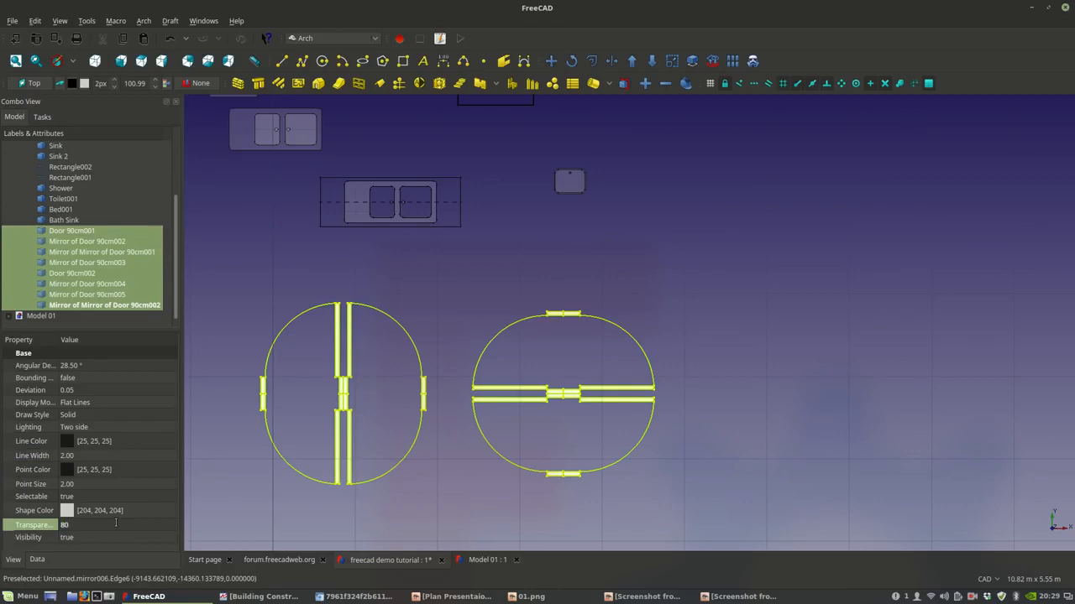
click(466, 299)
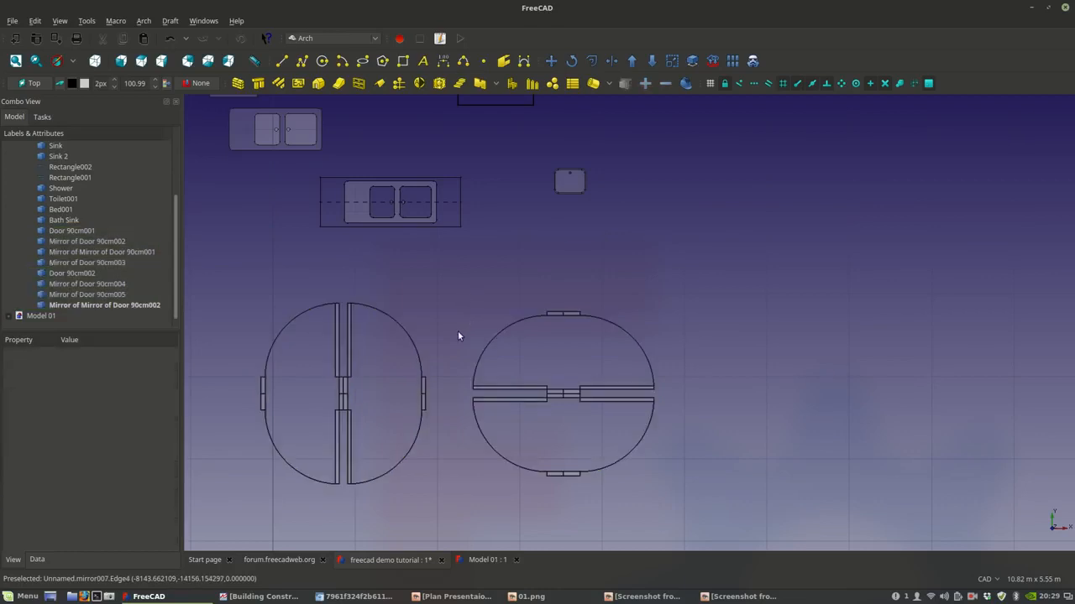
- Set the line width of the eight 90 cm doors in the Assets group to 1.00, leaving out Bath Sink and Bed001
click(85, 305)
shift+click(62, 209)
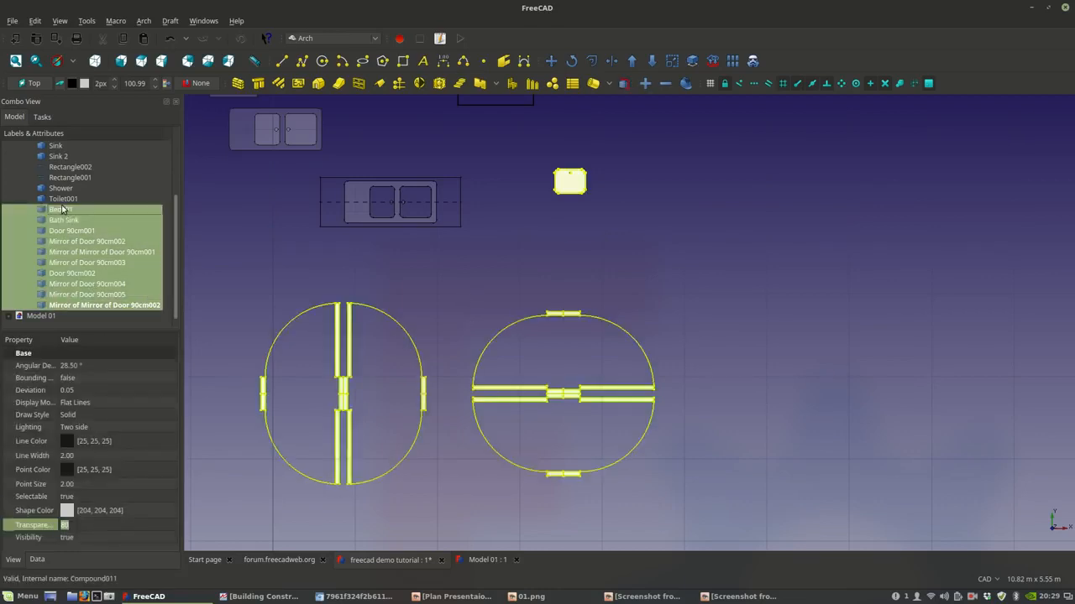
shift+click(65, 222)
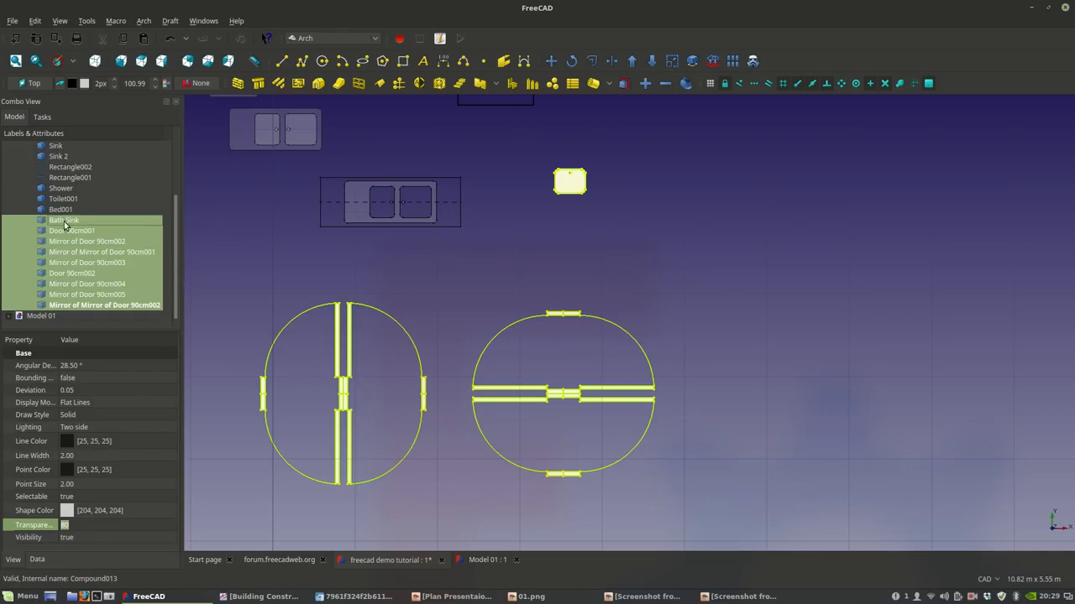
shift+click(64, 230)
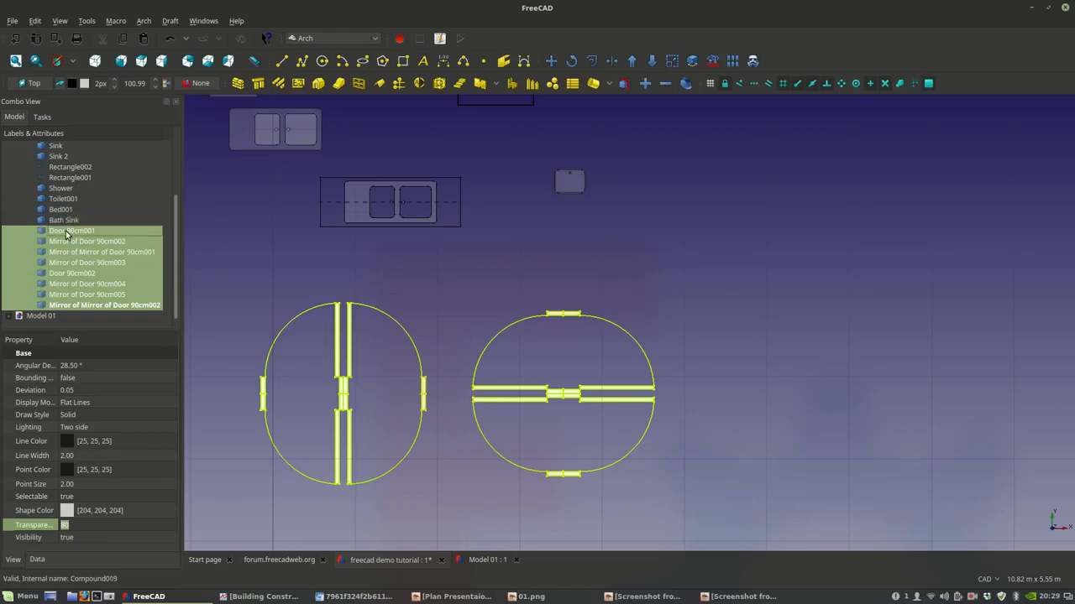
click(91, 471)
click(89, 453)
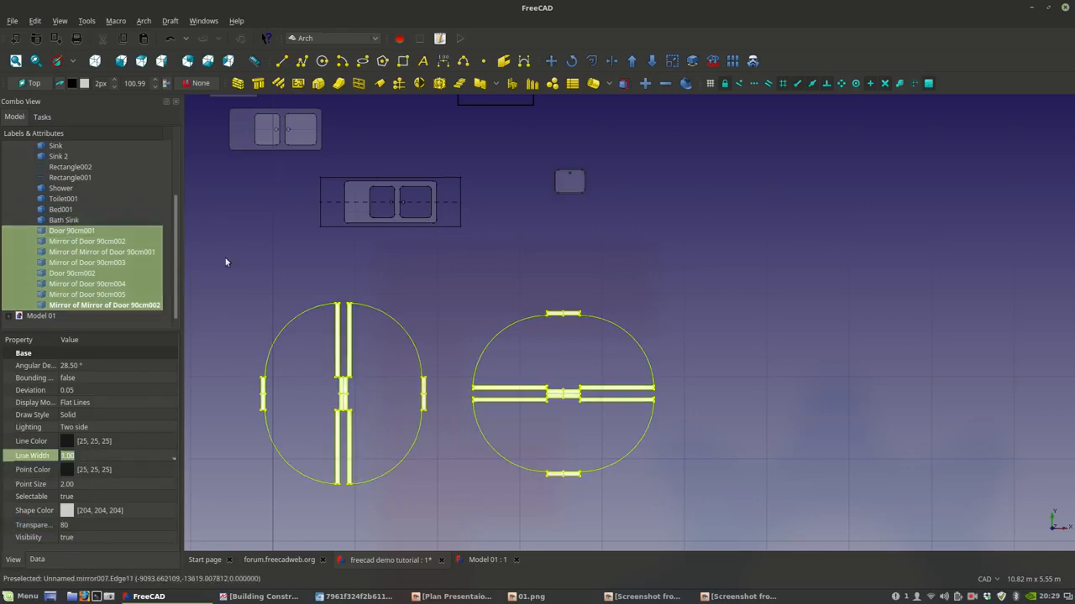
click(600, 257)
- Examine the whole set of furniture, fixture and door symbols beside the large rectangle in plan
scroll(615, 315, down, 4)
scroll(769, 423, up, 2)
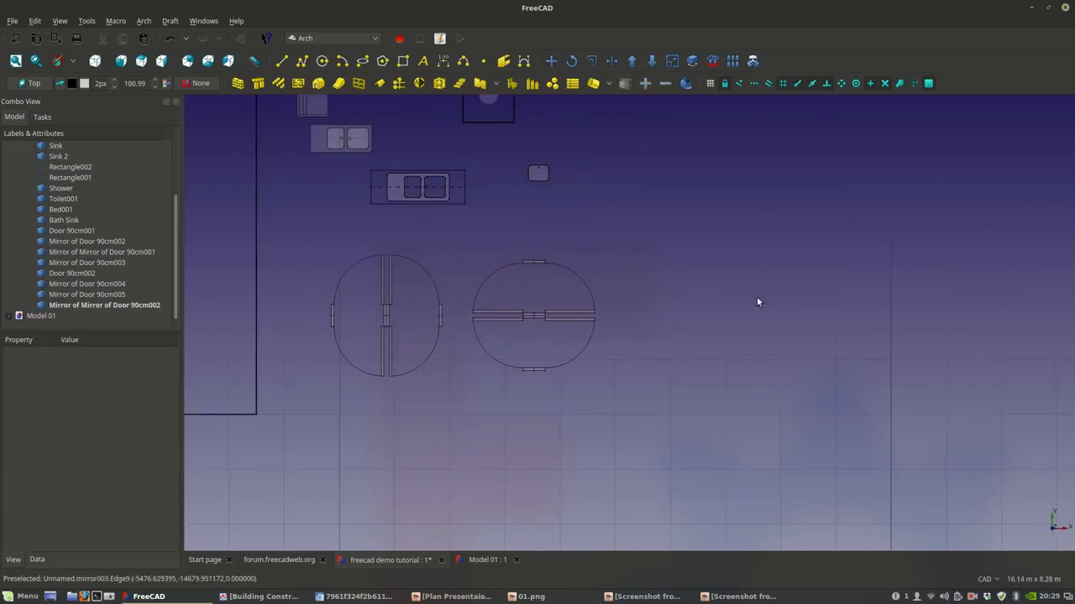
scroll(766, 340, down, 4)
scroll(749, 264, up, 3)
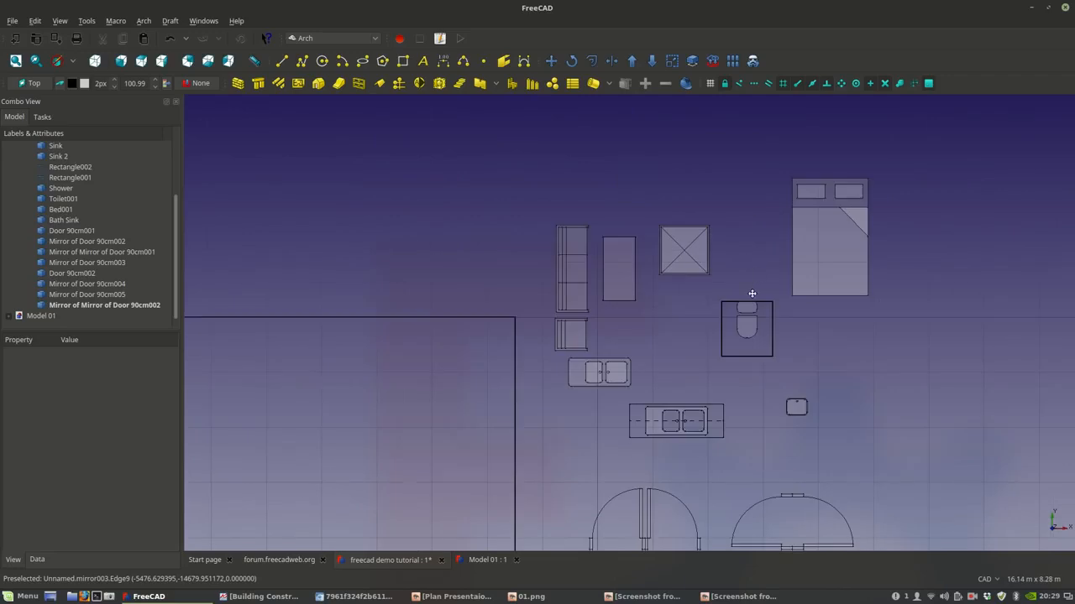
scroll(655, 230, down, 3)
scroll(649, 237, up, 3)
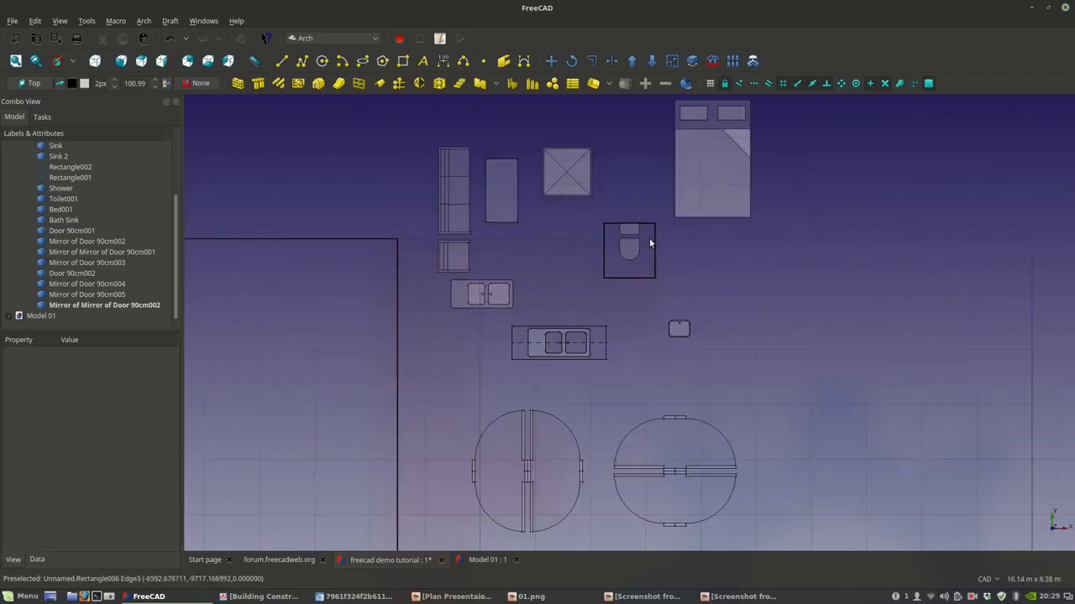
scroll(649, 238, down, 3)
scroll(655, 266, up, 1)
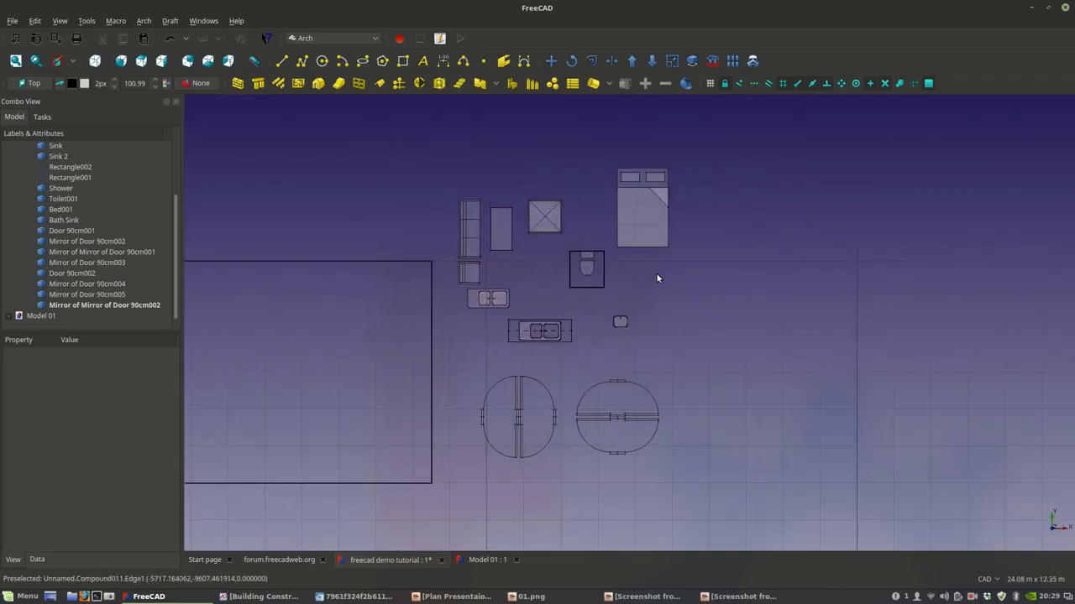
middle_drag(731, 367, 711, 357)
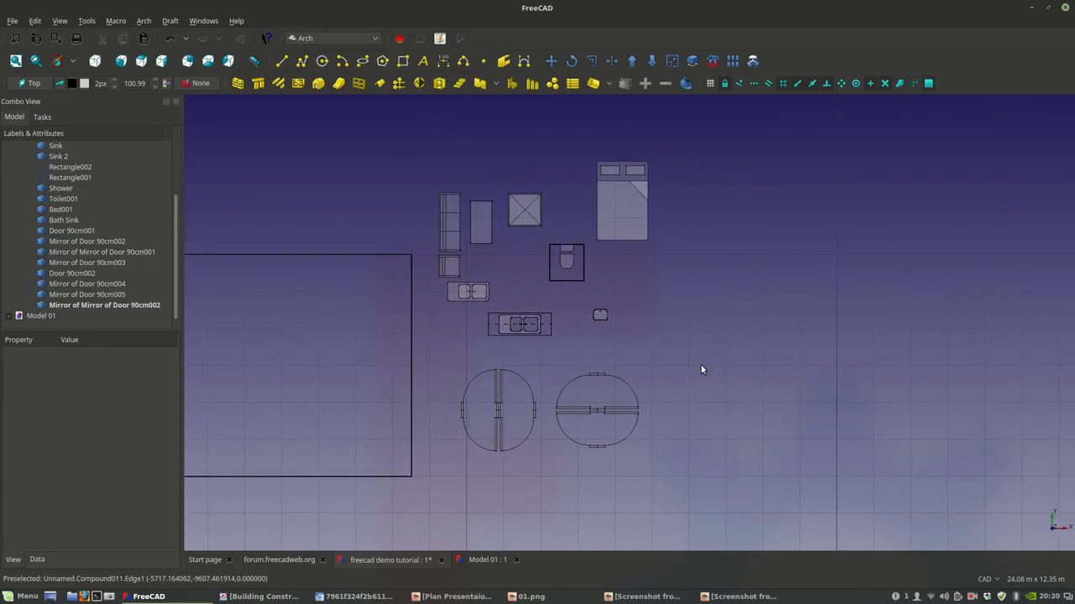
middle_drag(710, 365, 842, 369)
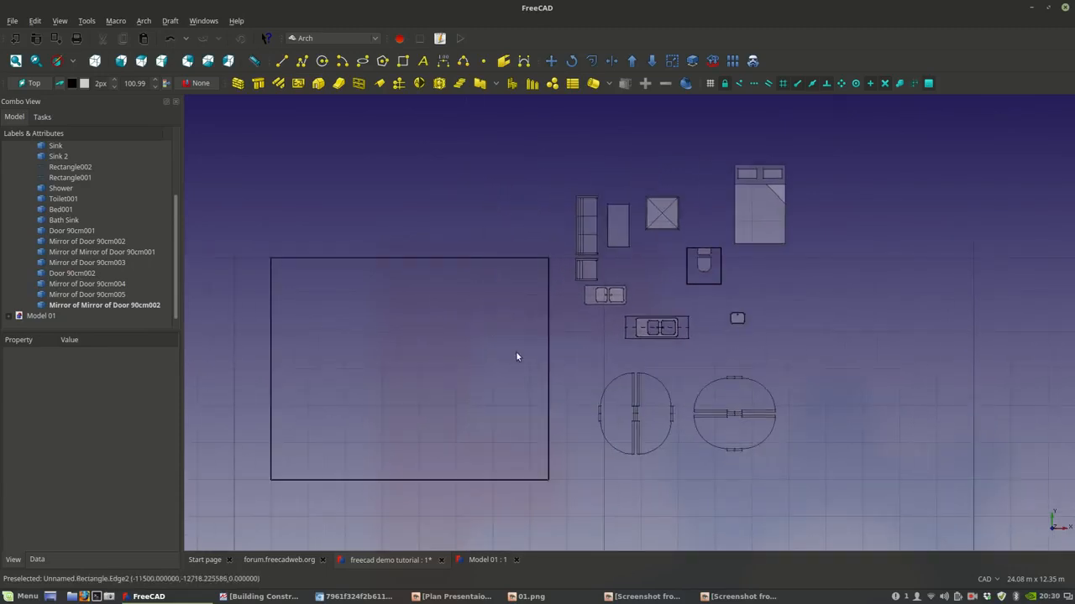
scroll(563, 331, down, 2)
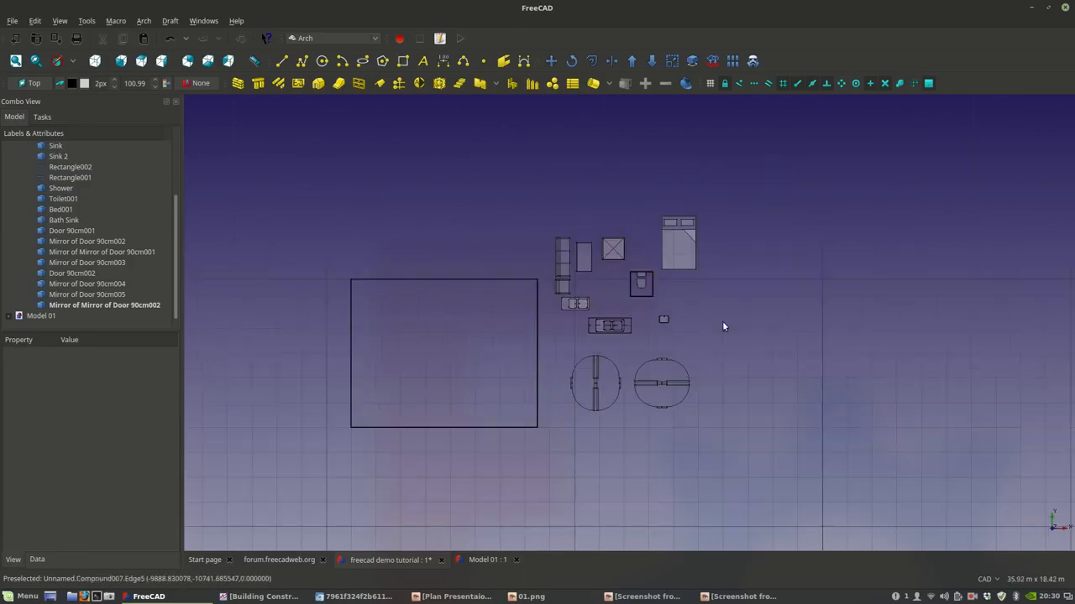
scroll(710, 332, up, 4)
scroll(708, 337, down, 2)
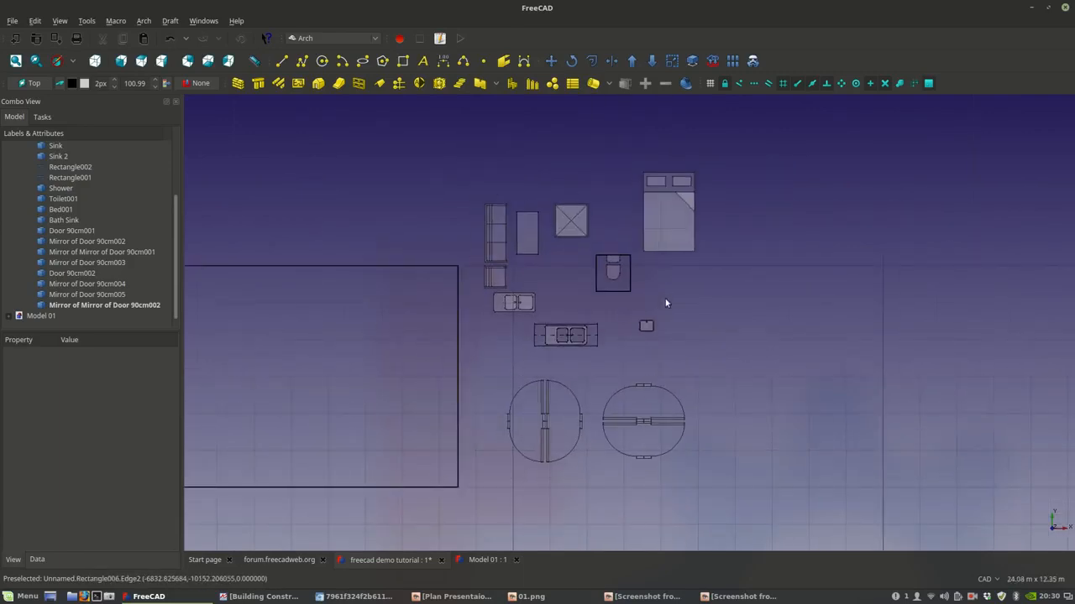
middle_drag(485, 305, 510, 291)
middle_drag(674, 343, 790, 338)
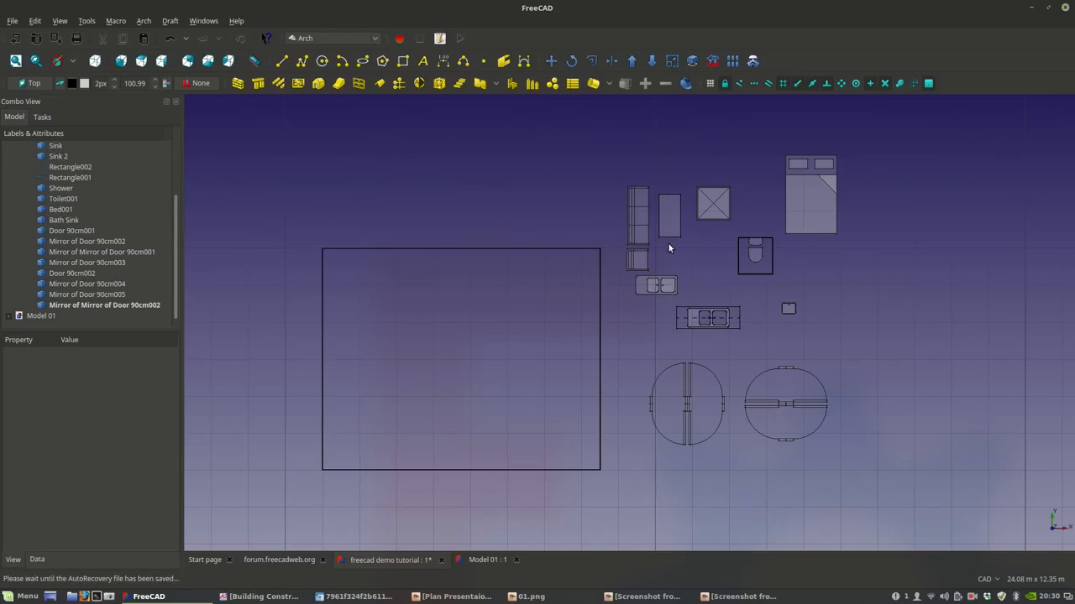
middle_drag(668, 247, 554, 258)
scroll(597, 275, down, 2)
scroll(645, 254, up, 2)
middle_drag(646, 260, 716, 276)
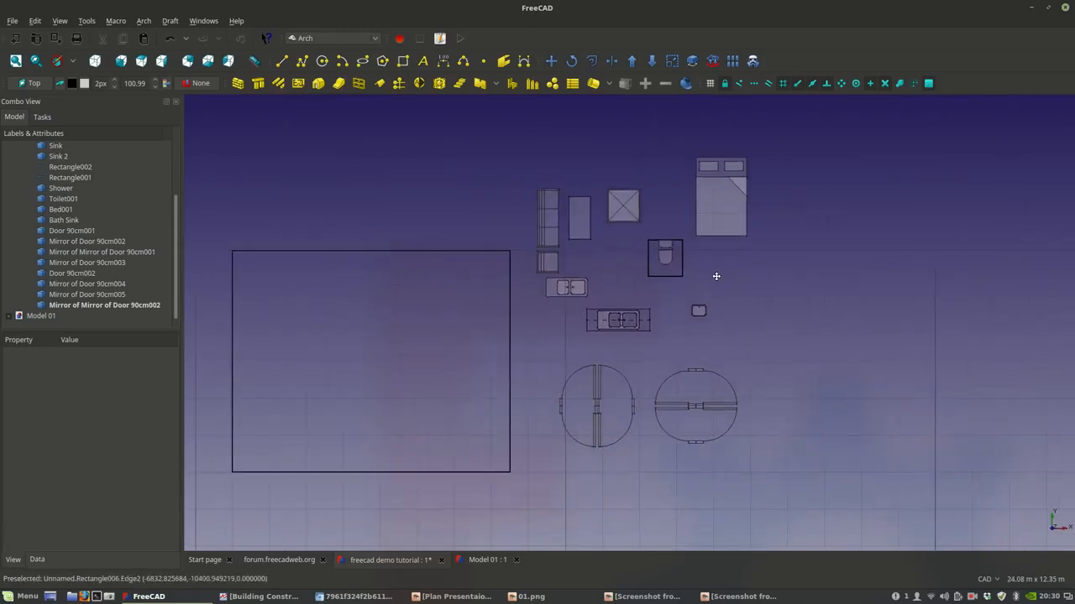
click(971, 596)
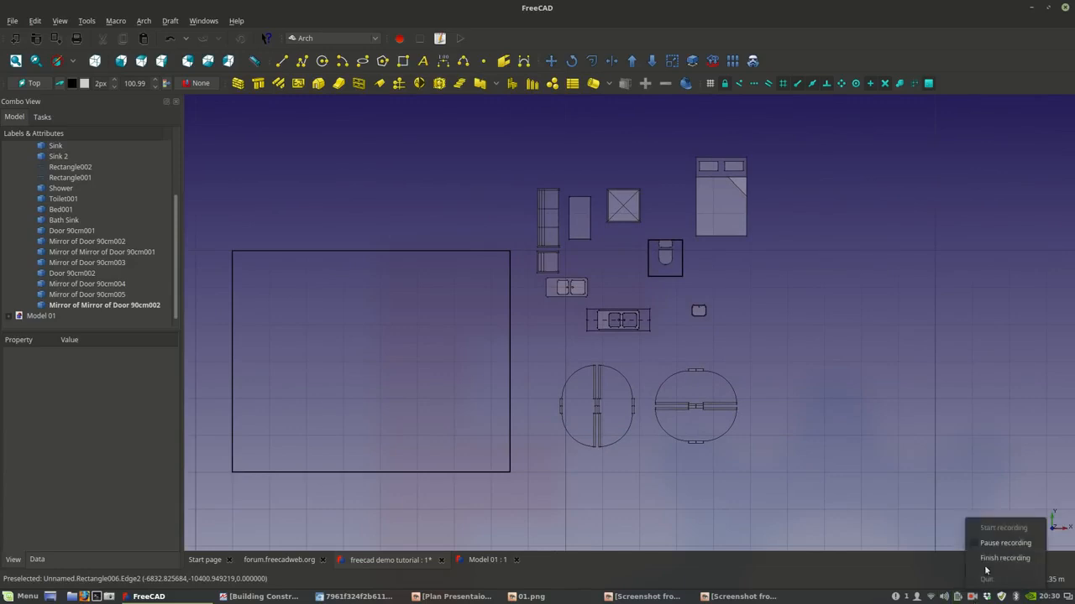